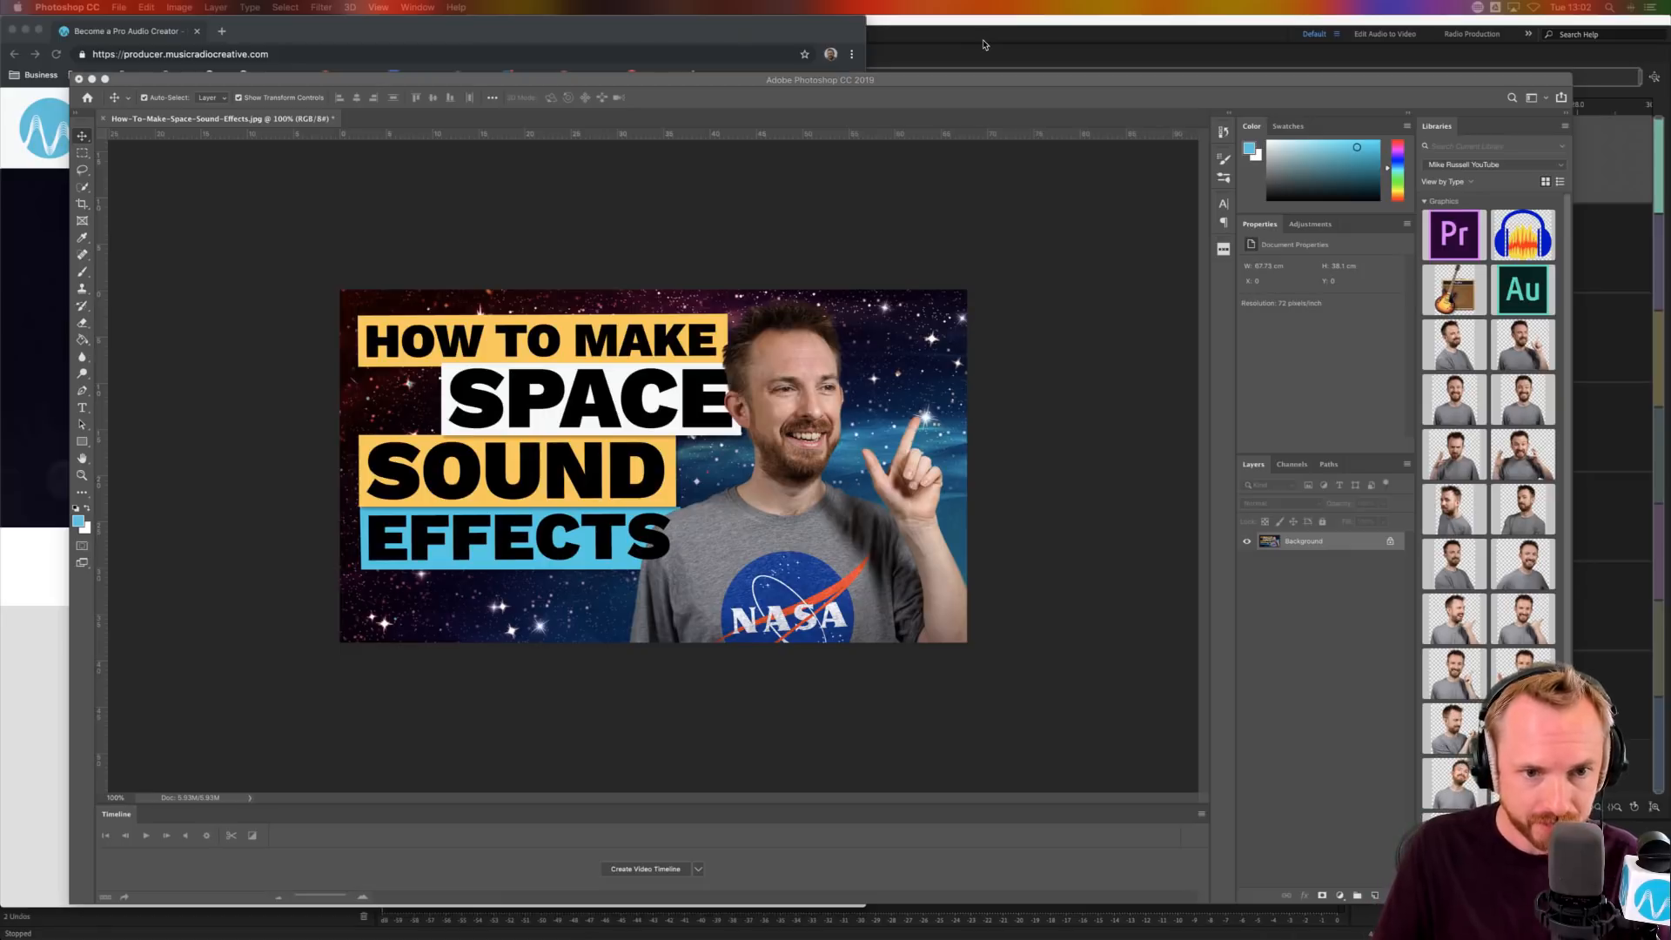
- Switch to Adobe Audition and open the Space folder from Downloads to load the Space Presets session
{"action": "left_click", "coordinate": [983, 44]}
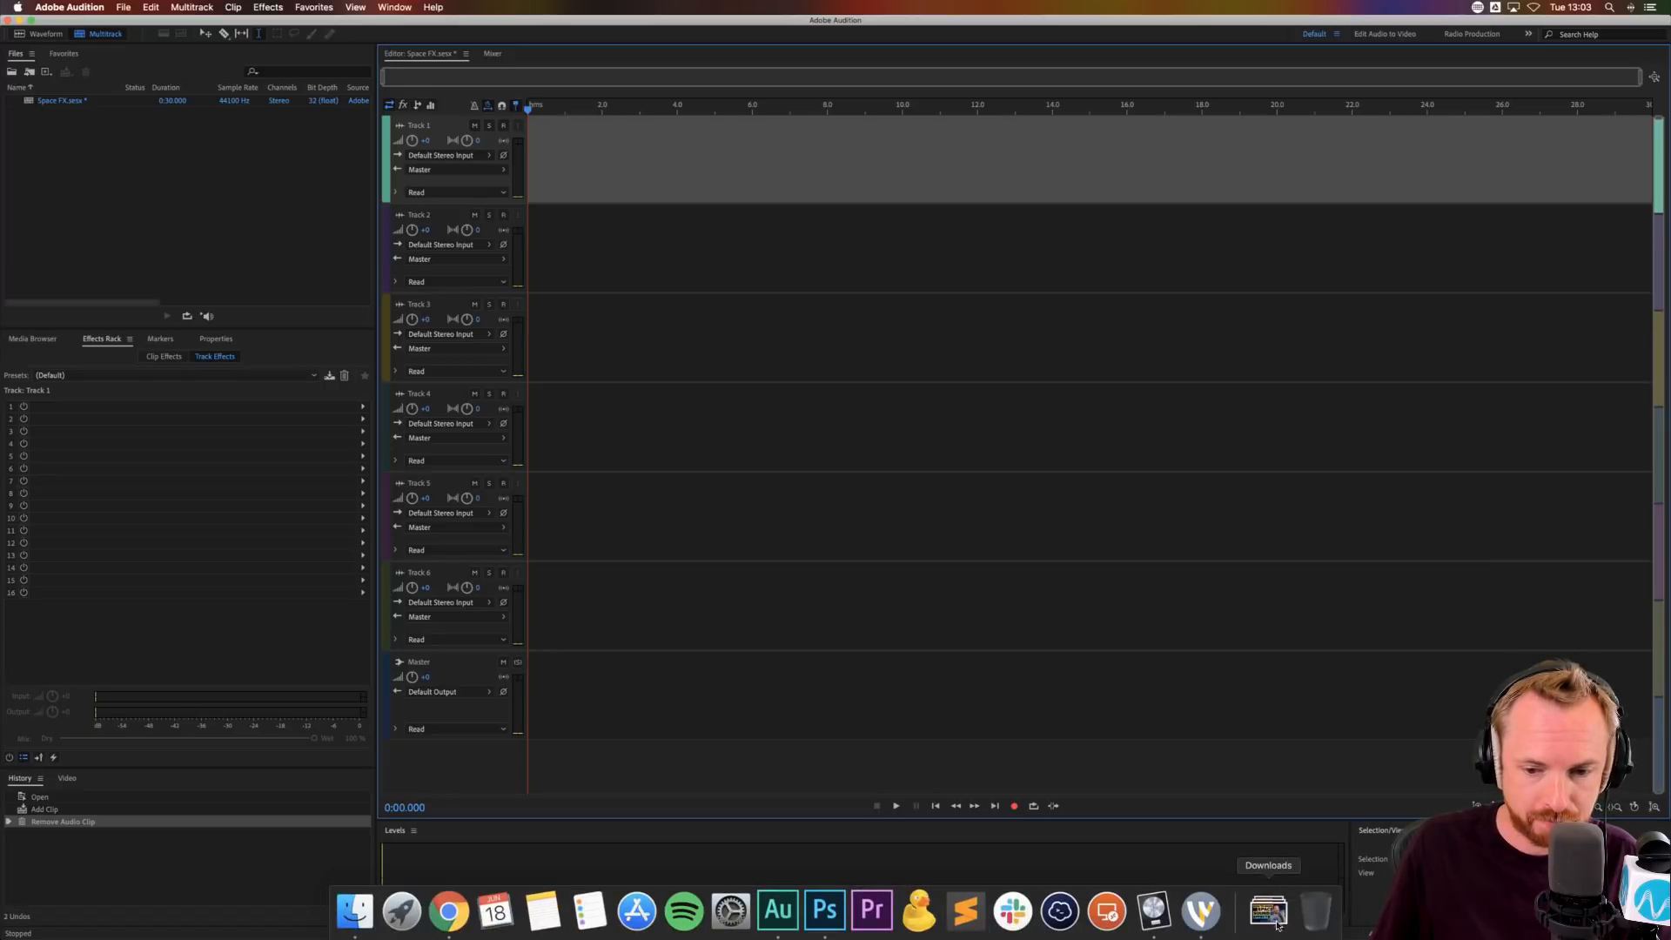
{"action": "left_click", "coordinate": [1268, 912]}
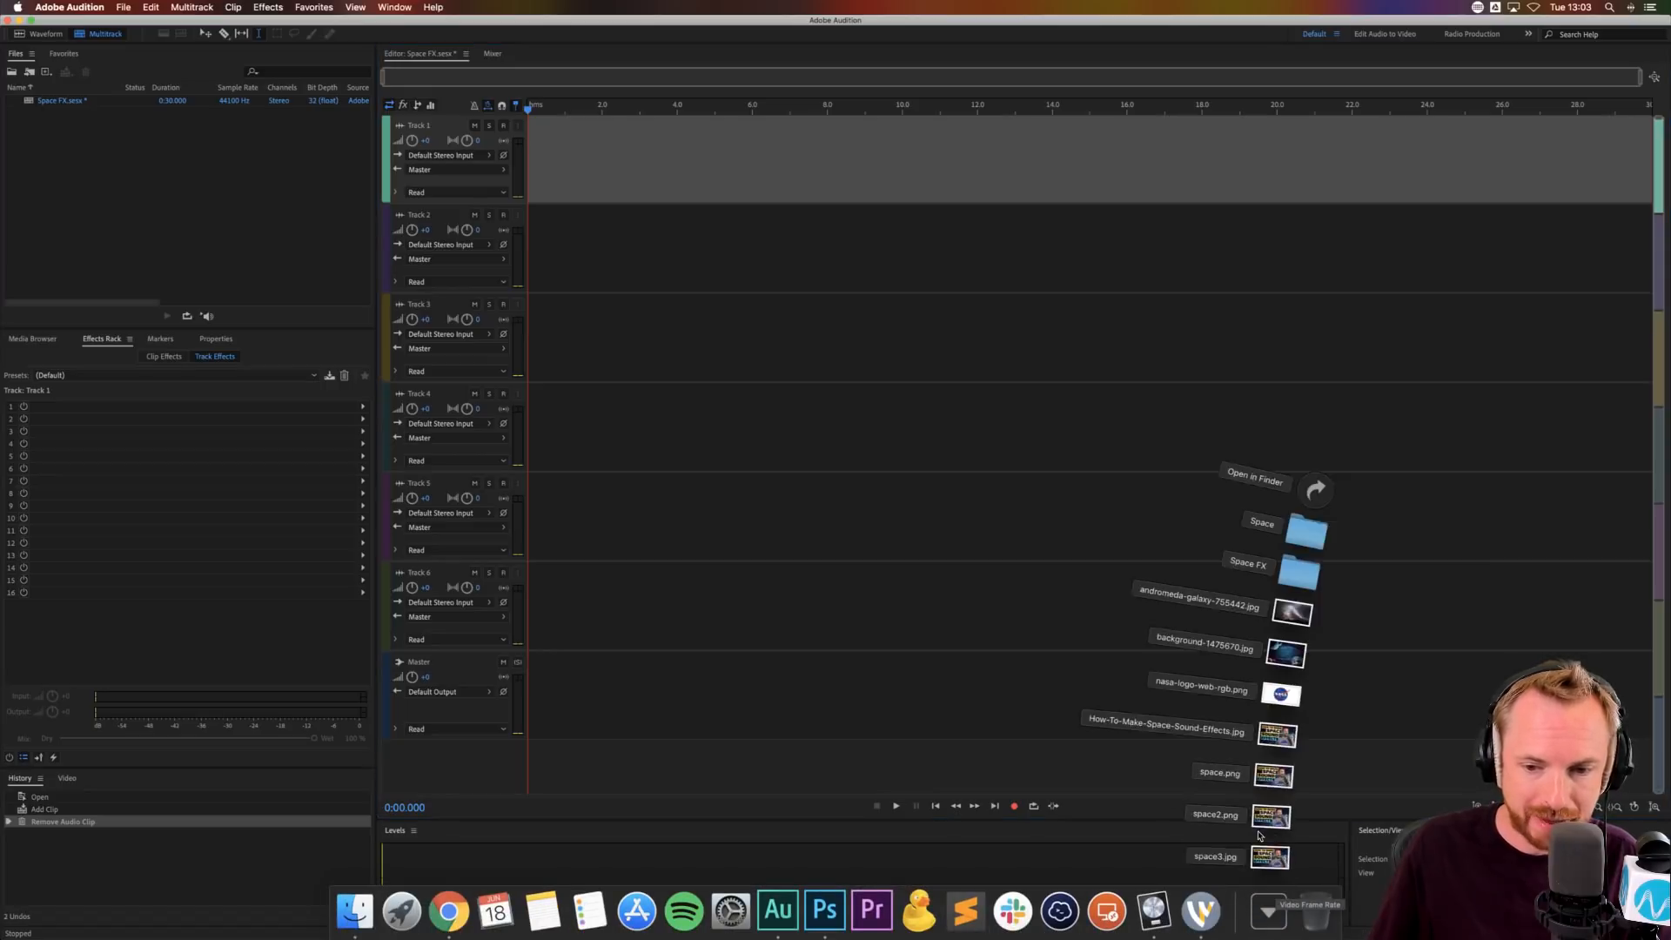
{"action": "left_click", "coordinate": [1298, 528]}
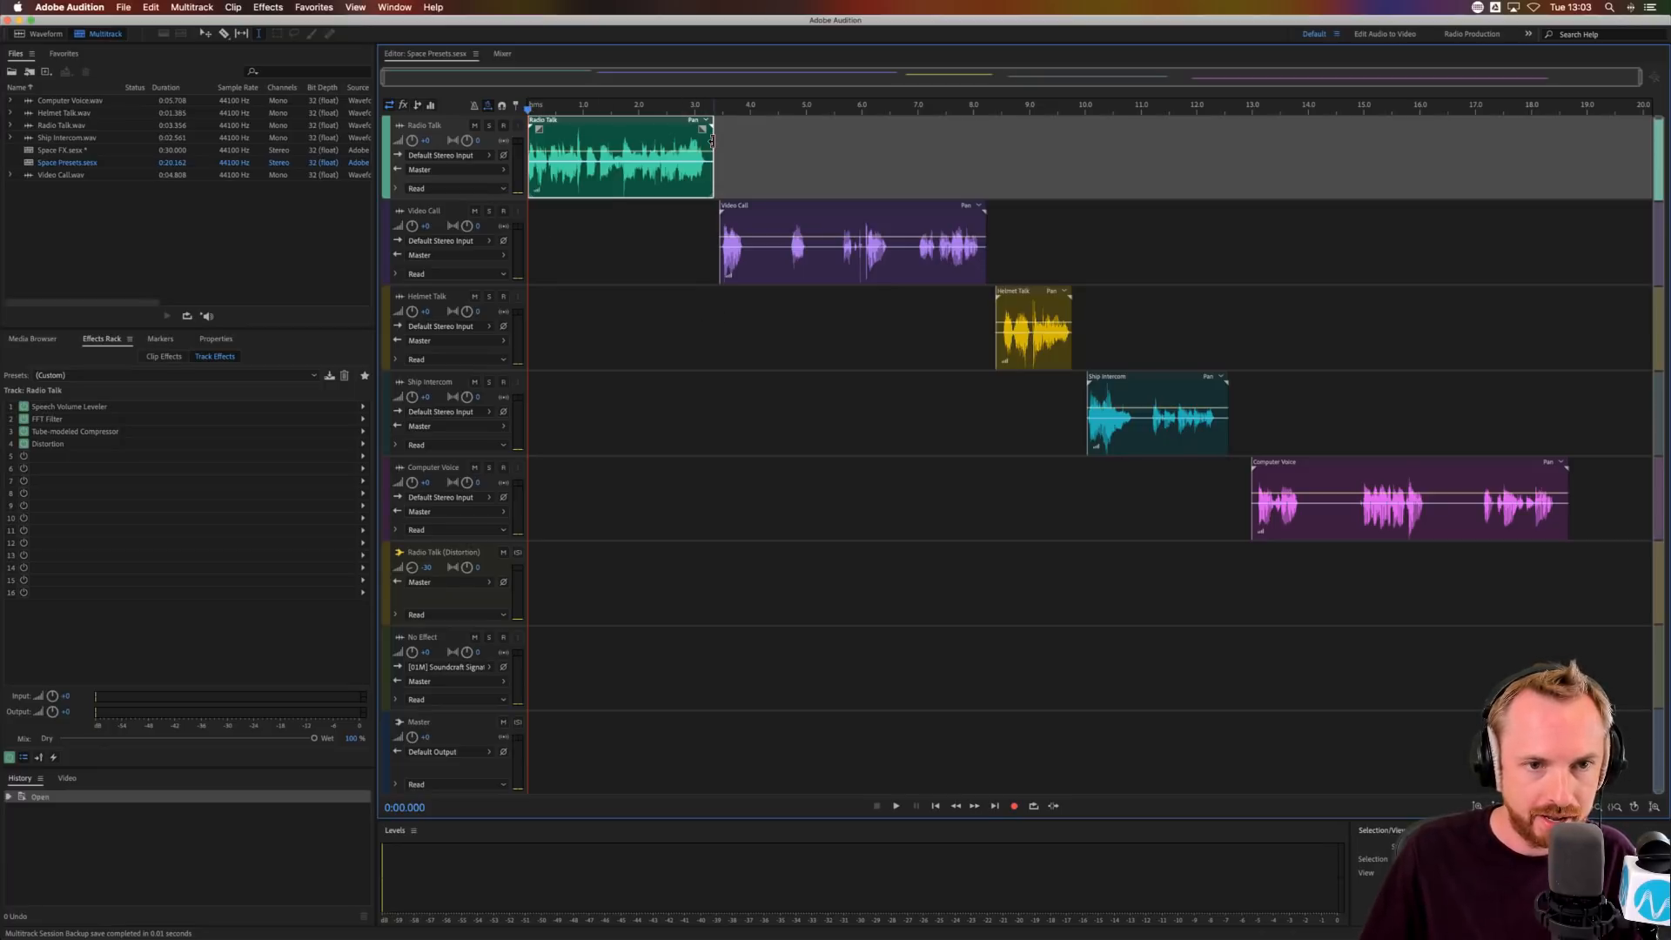
- Select the time range covered by the Radio Talk clip and play it back
{"action": "left_click_drag", "start_coordinate": [715, 138], "coordinate": [433, 140]}
{"action": "key", "text": "space"}
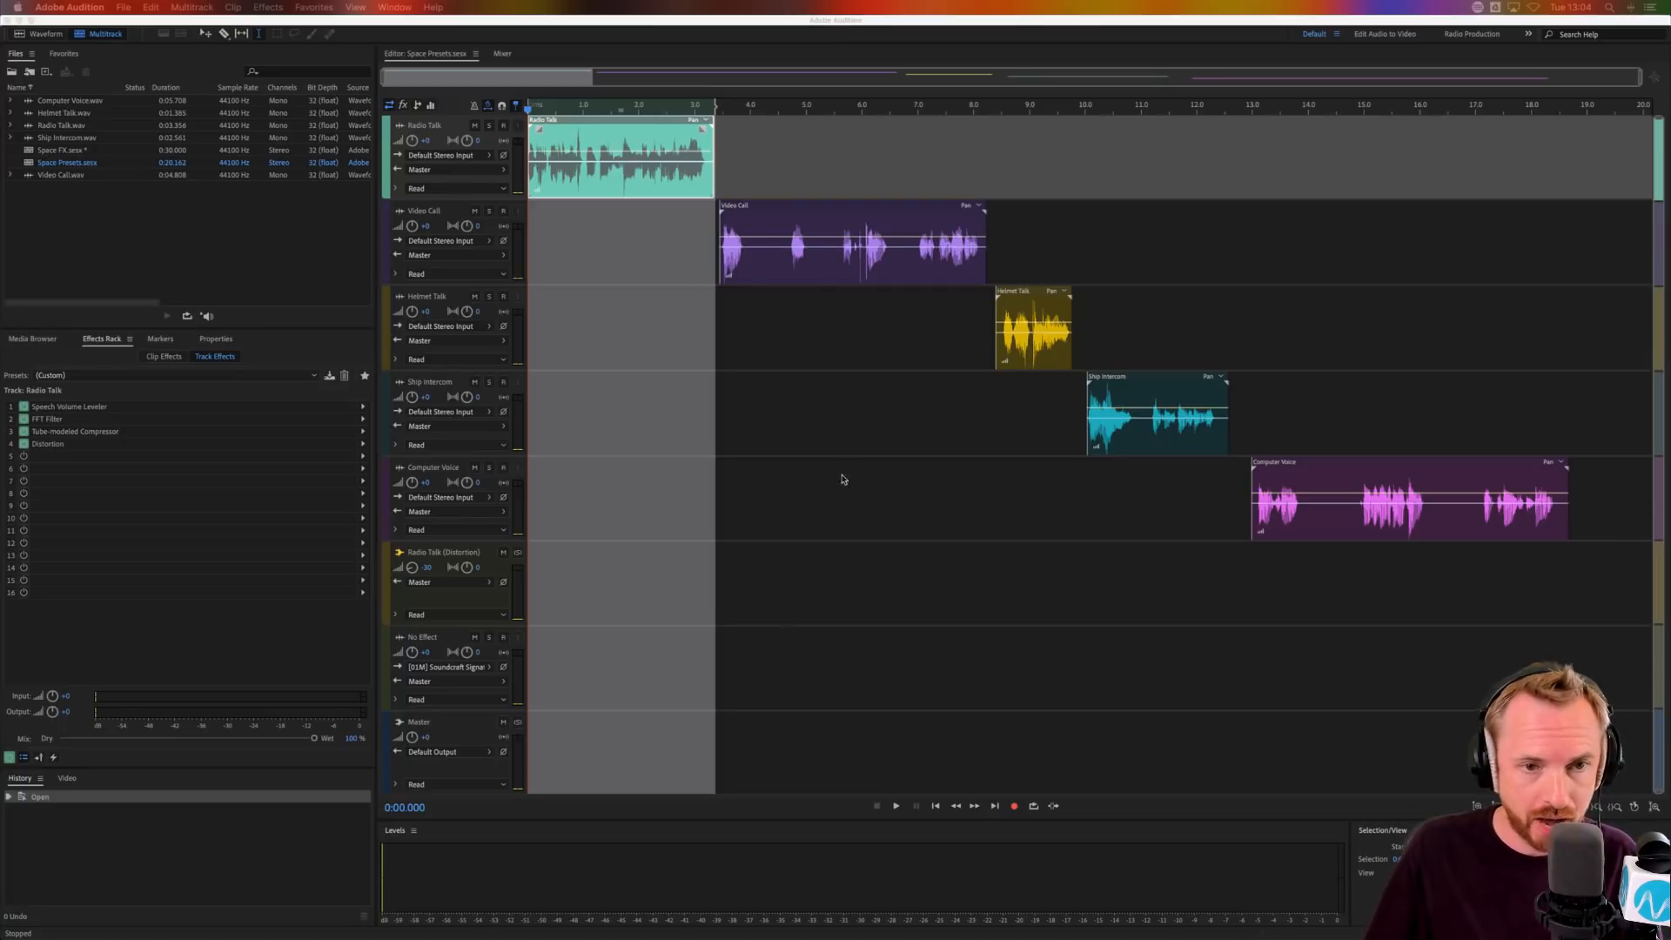
{"action": "left_click", "coordinate": [688, 39]}
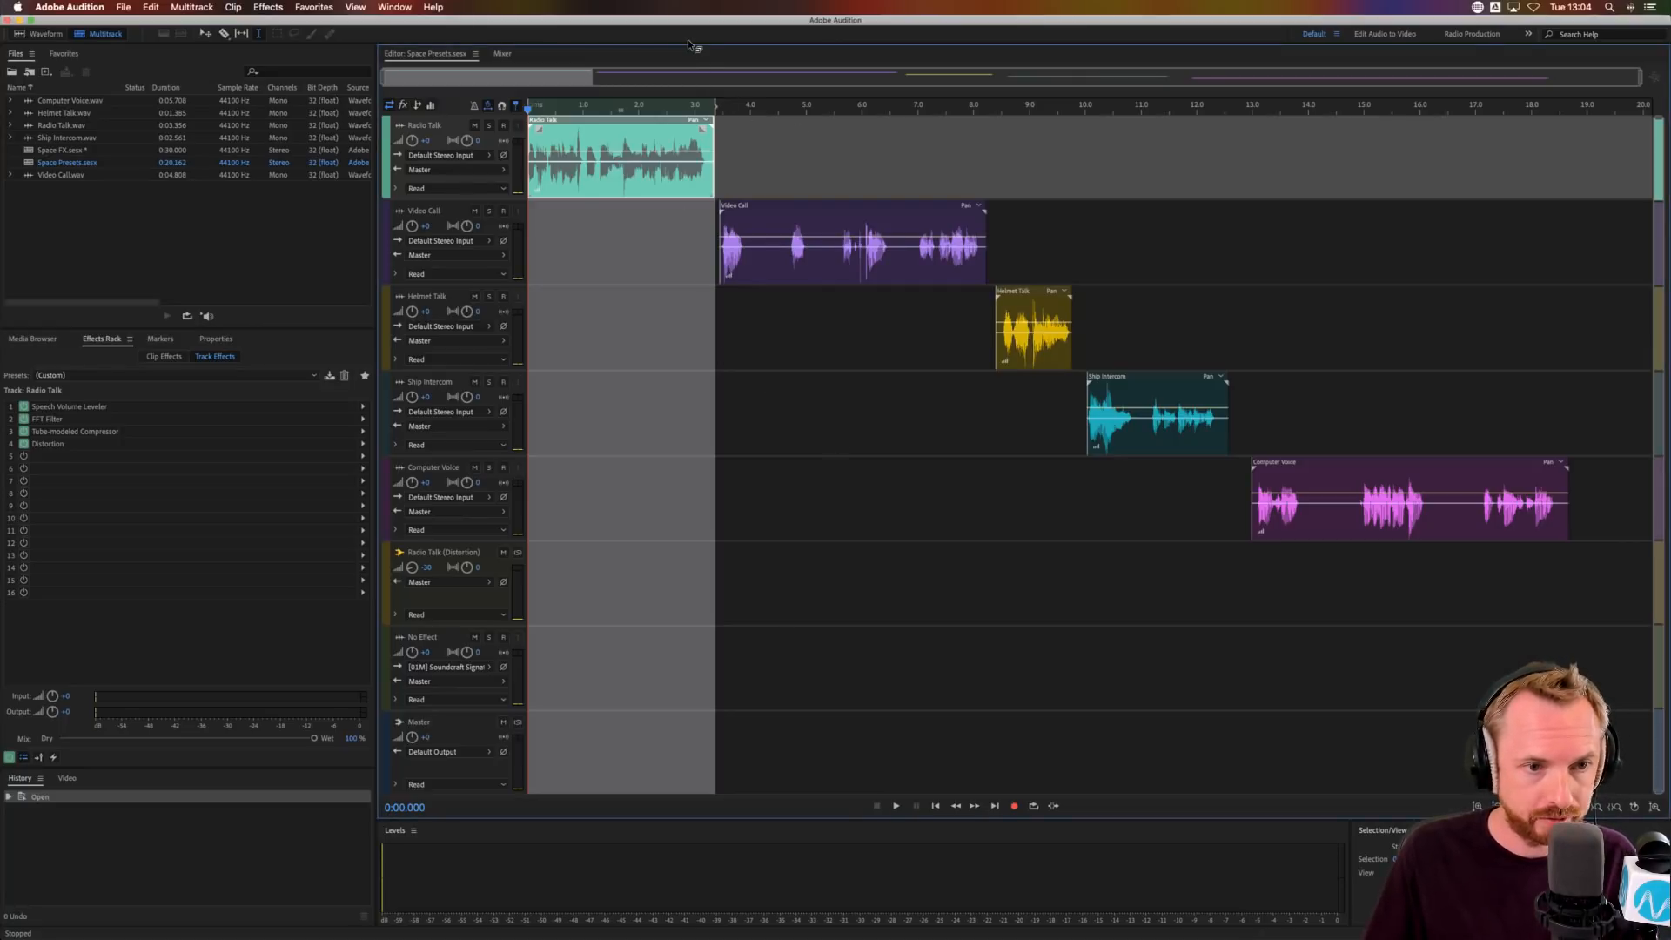
{"action": "key", "text": "space"}
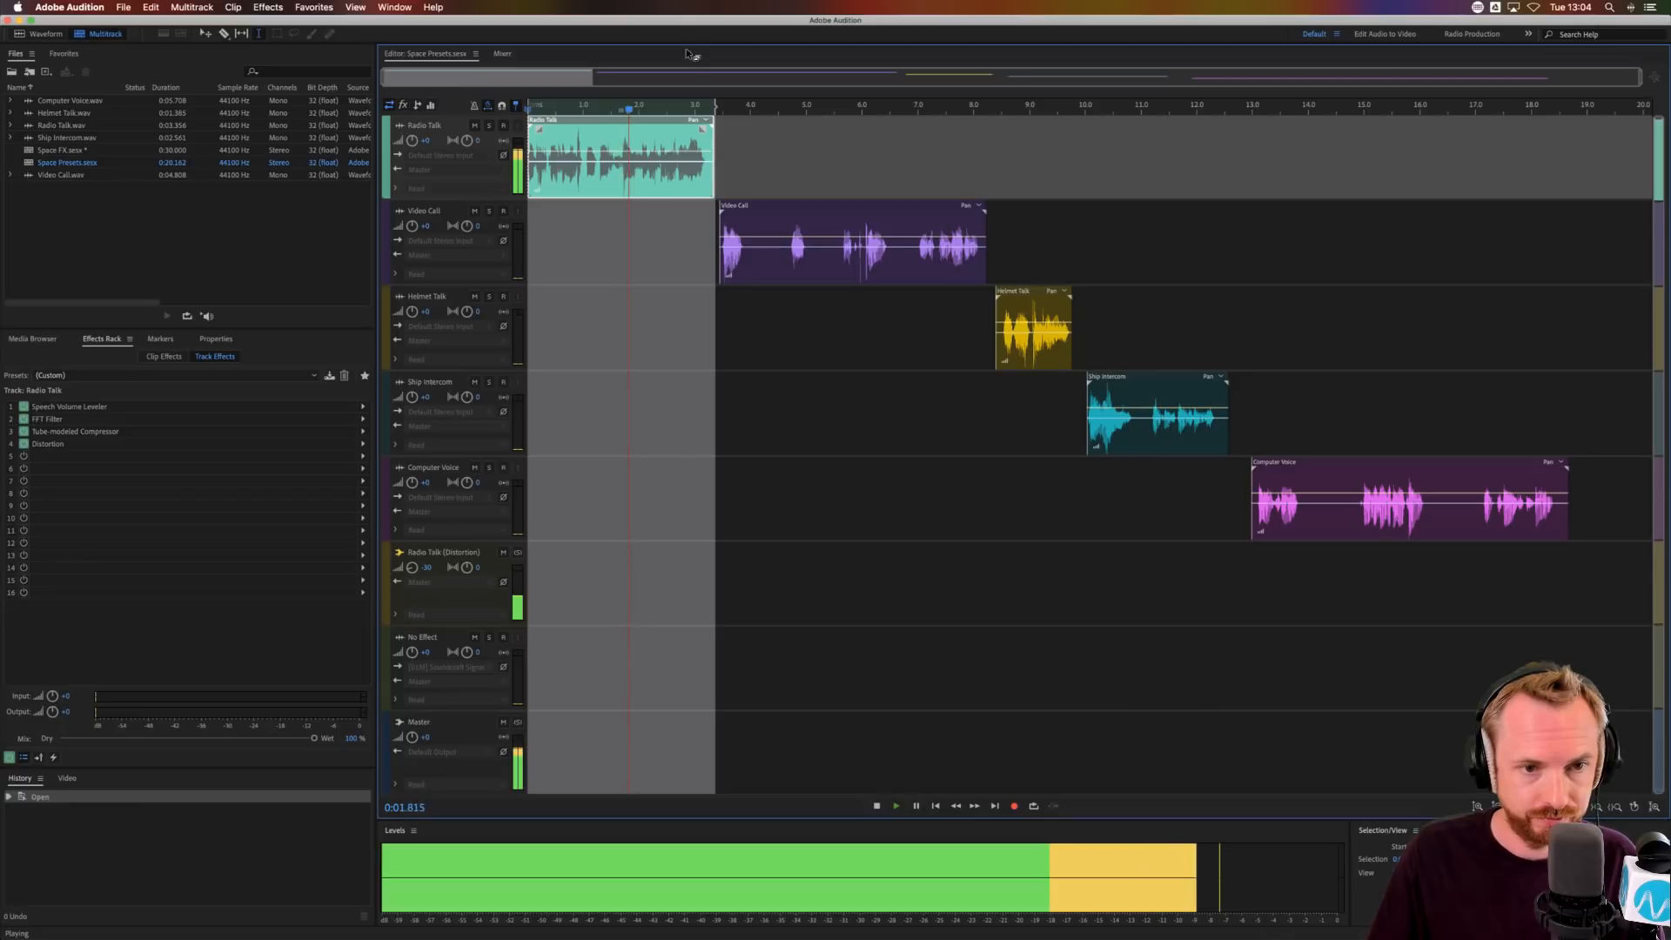
{"action": "key", "text": "space"}
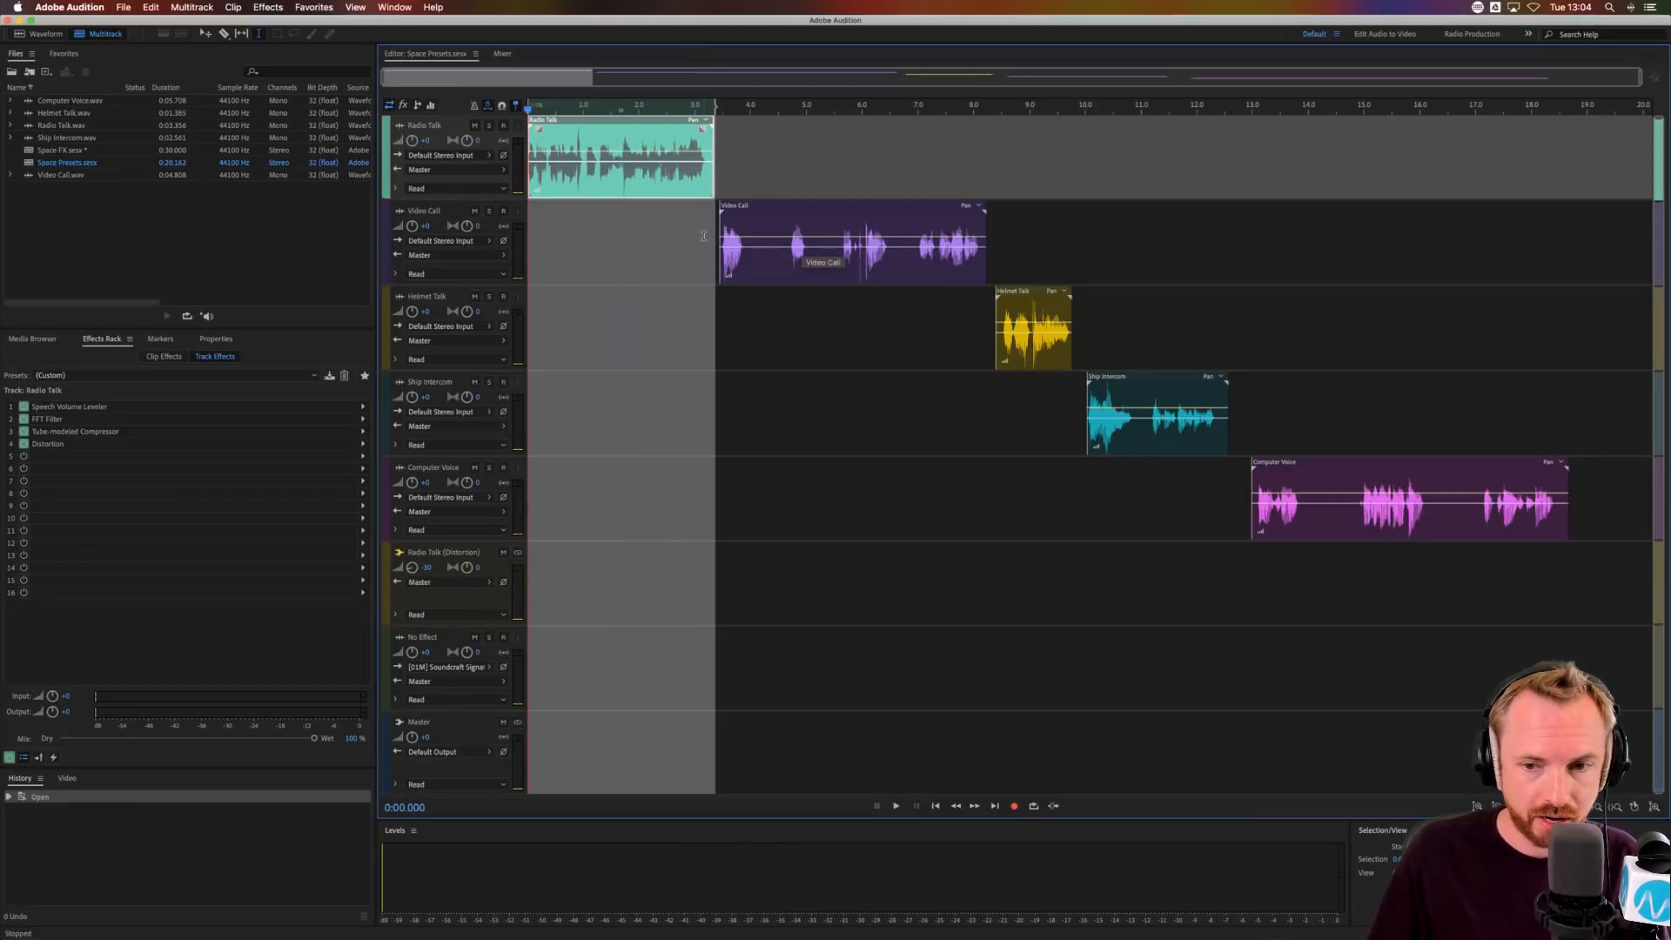
- Shift the other four clips about 11 seconds along the timeline and record a new voice take on the Radio Talk track from about 5.4 s
{"action": "left_click_drag", "start_coordinate": [704, 235], "coordinate": [1596, 600]}
{"action": "left_click_drag", "start_coordinate": [769, 204], "coordinate": [1381, 222]}
{"action": "left_click", "coordinate": [829, 207]}
{"action": "left_click", "coordinate": [487, 155]}
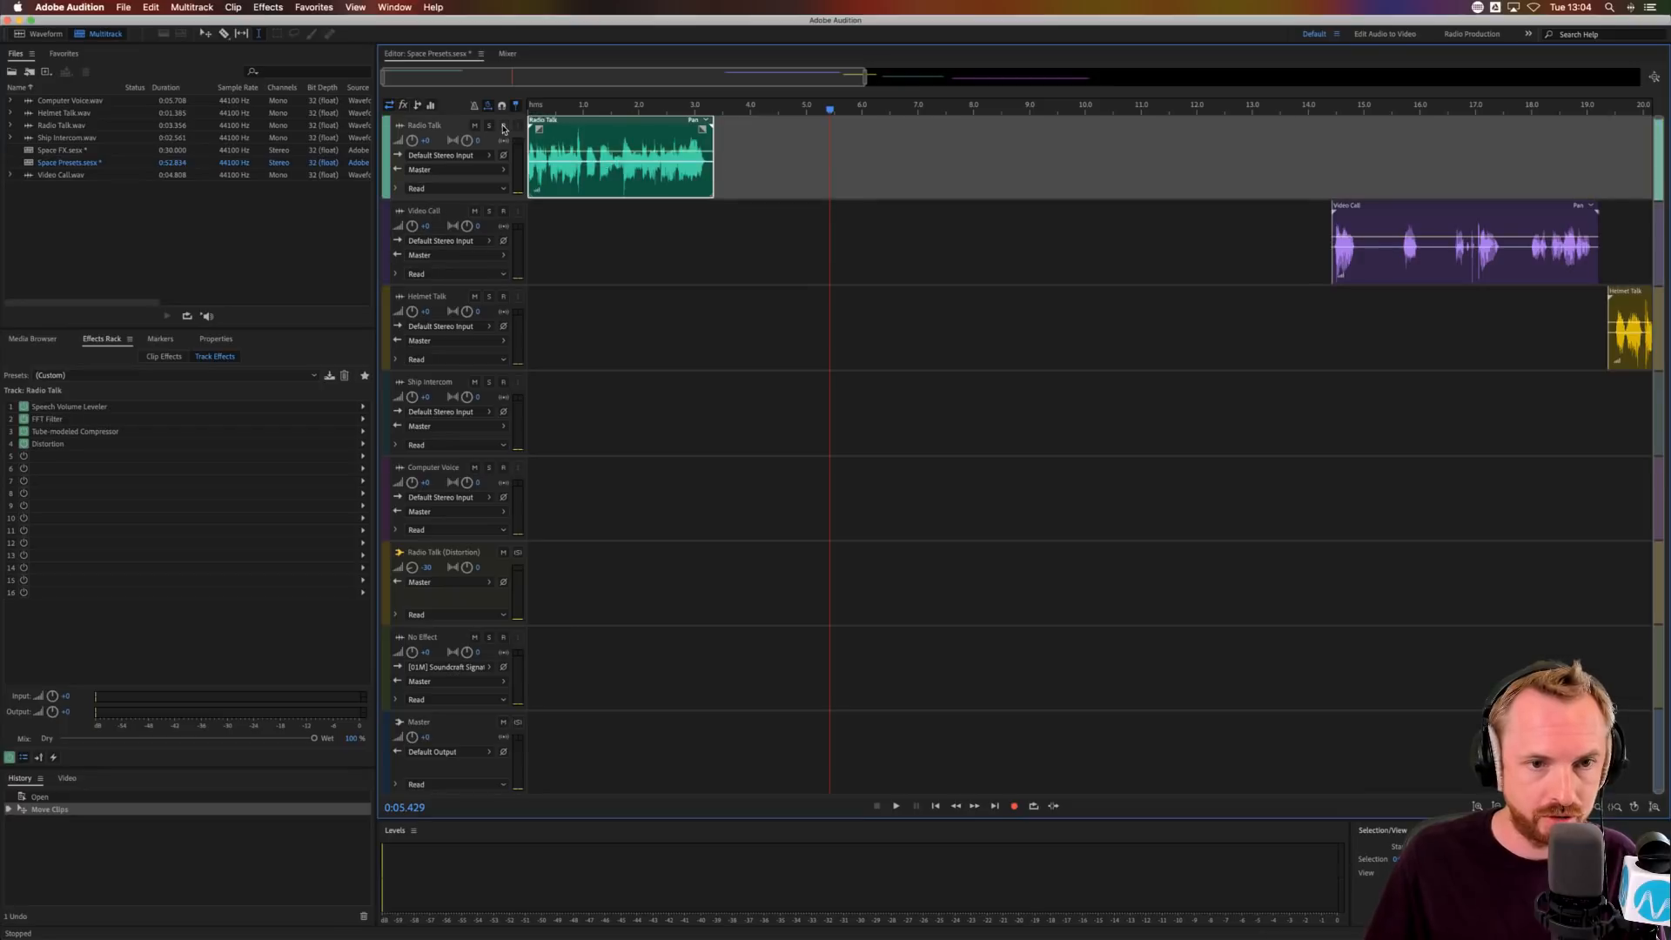
{"action": "left_click", "coordinate": [503, 125]}
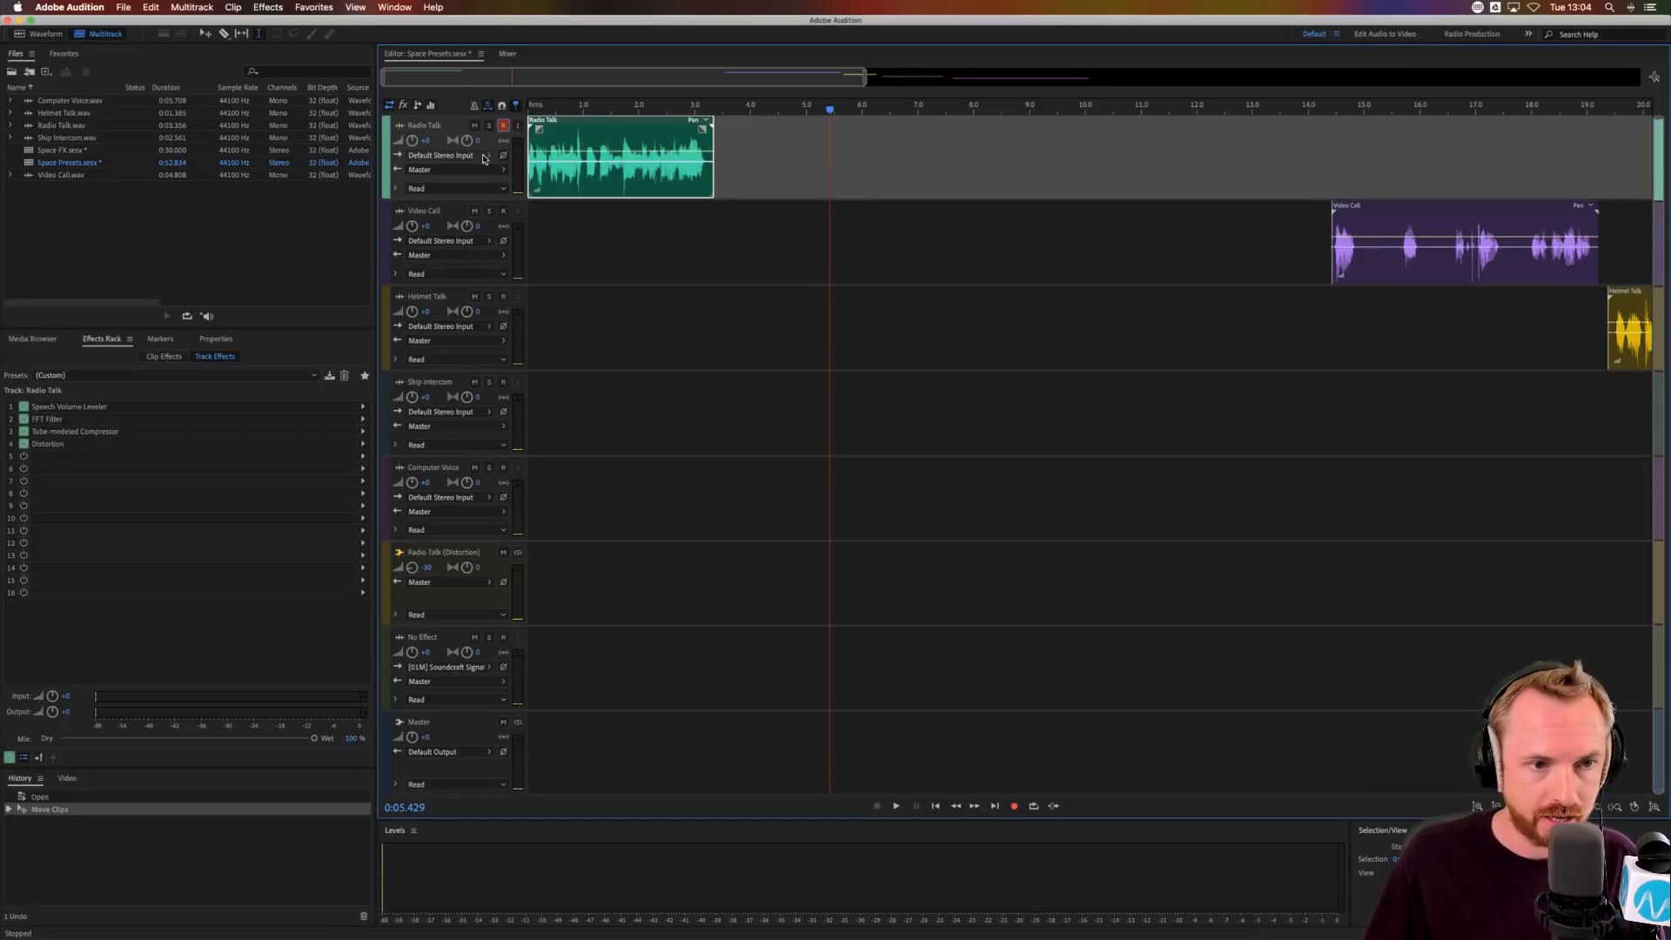
{"action": "left_click", "coordinate": [1019, 809]}
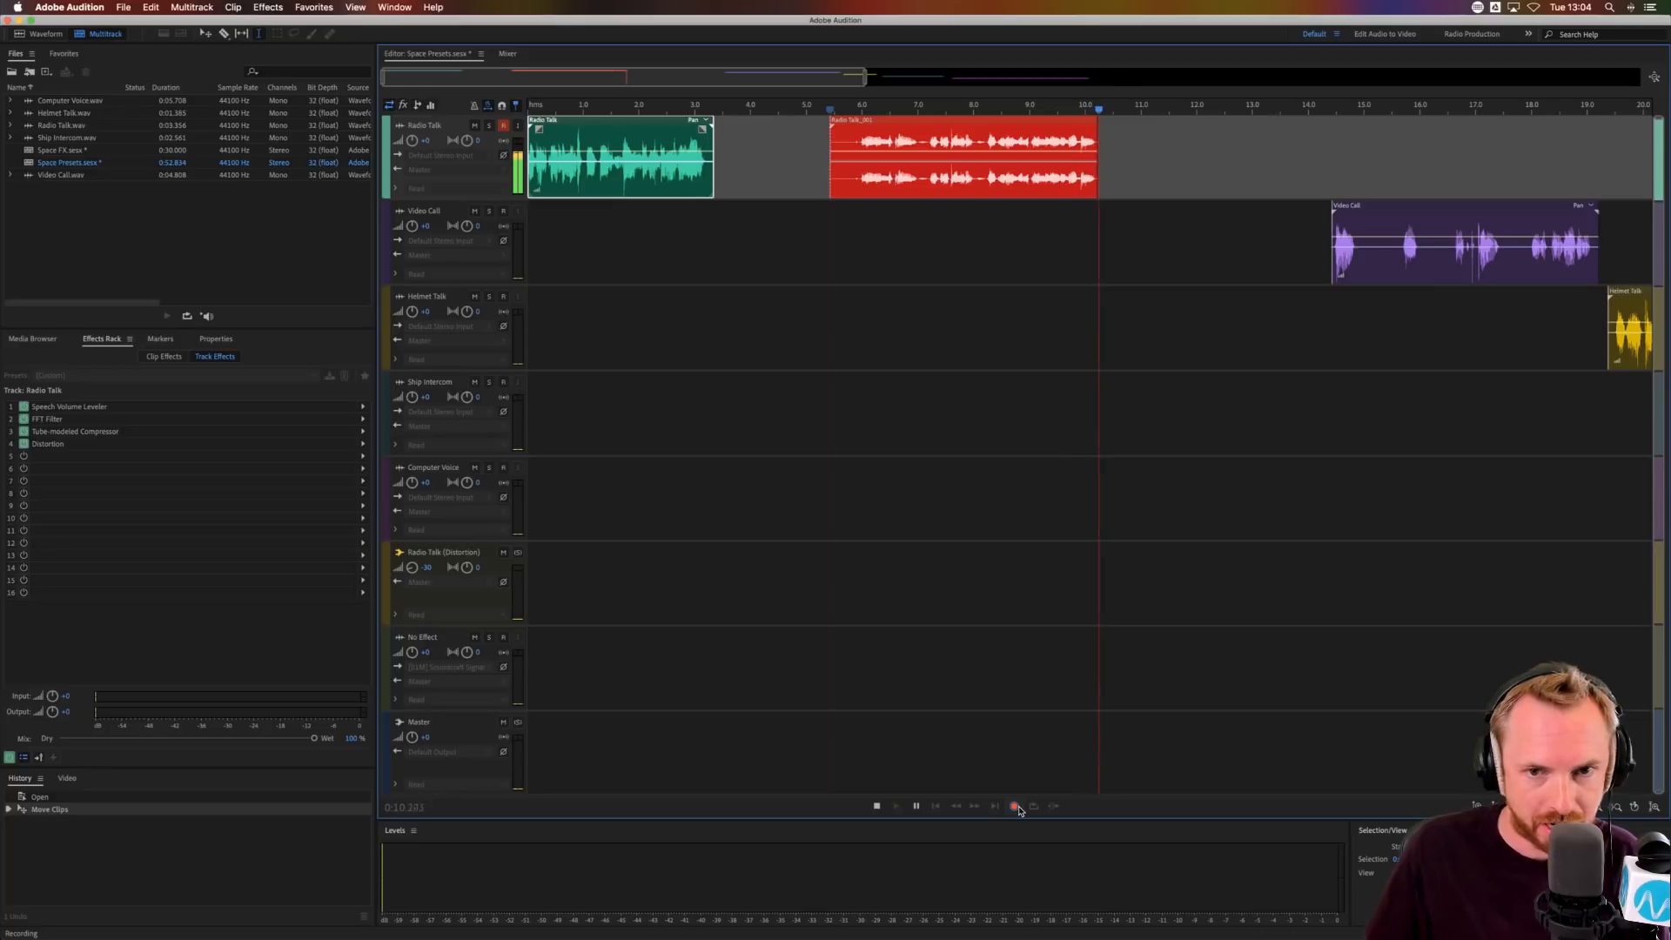
{"action": "key", "text": "space"}
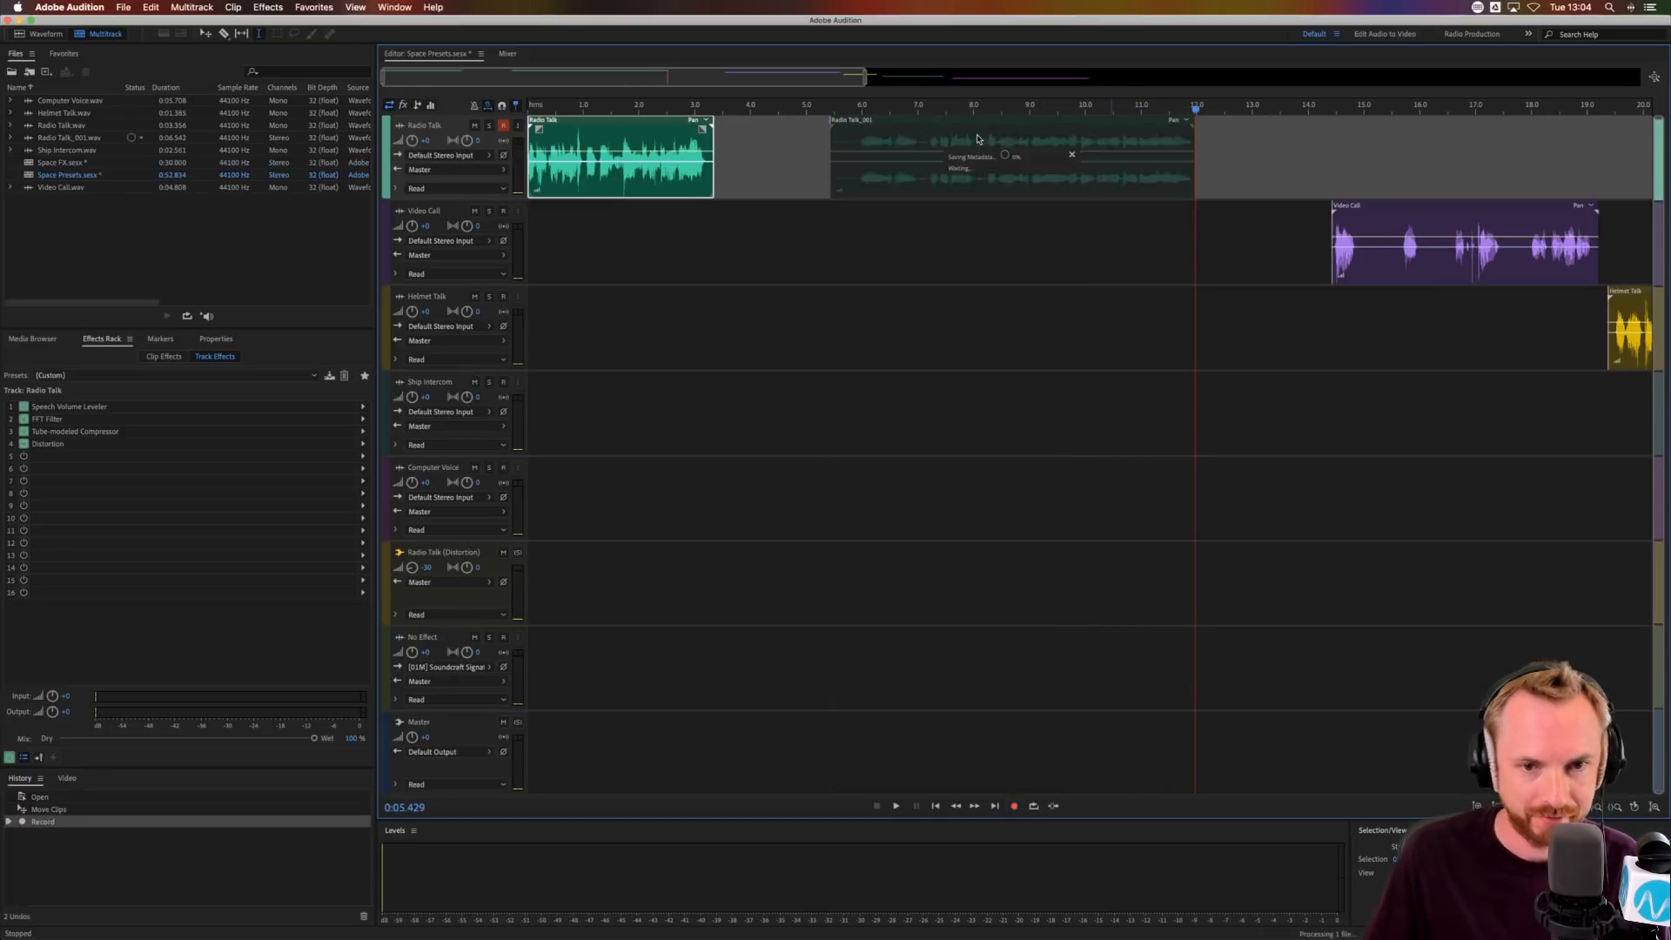
- Play the new Radio Talk recording from about 6 s to its end
{"action": "left_click", "coordinate": [864, 181]}
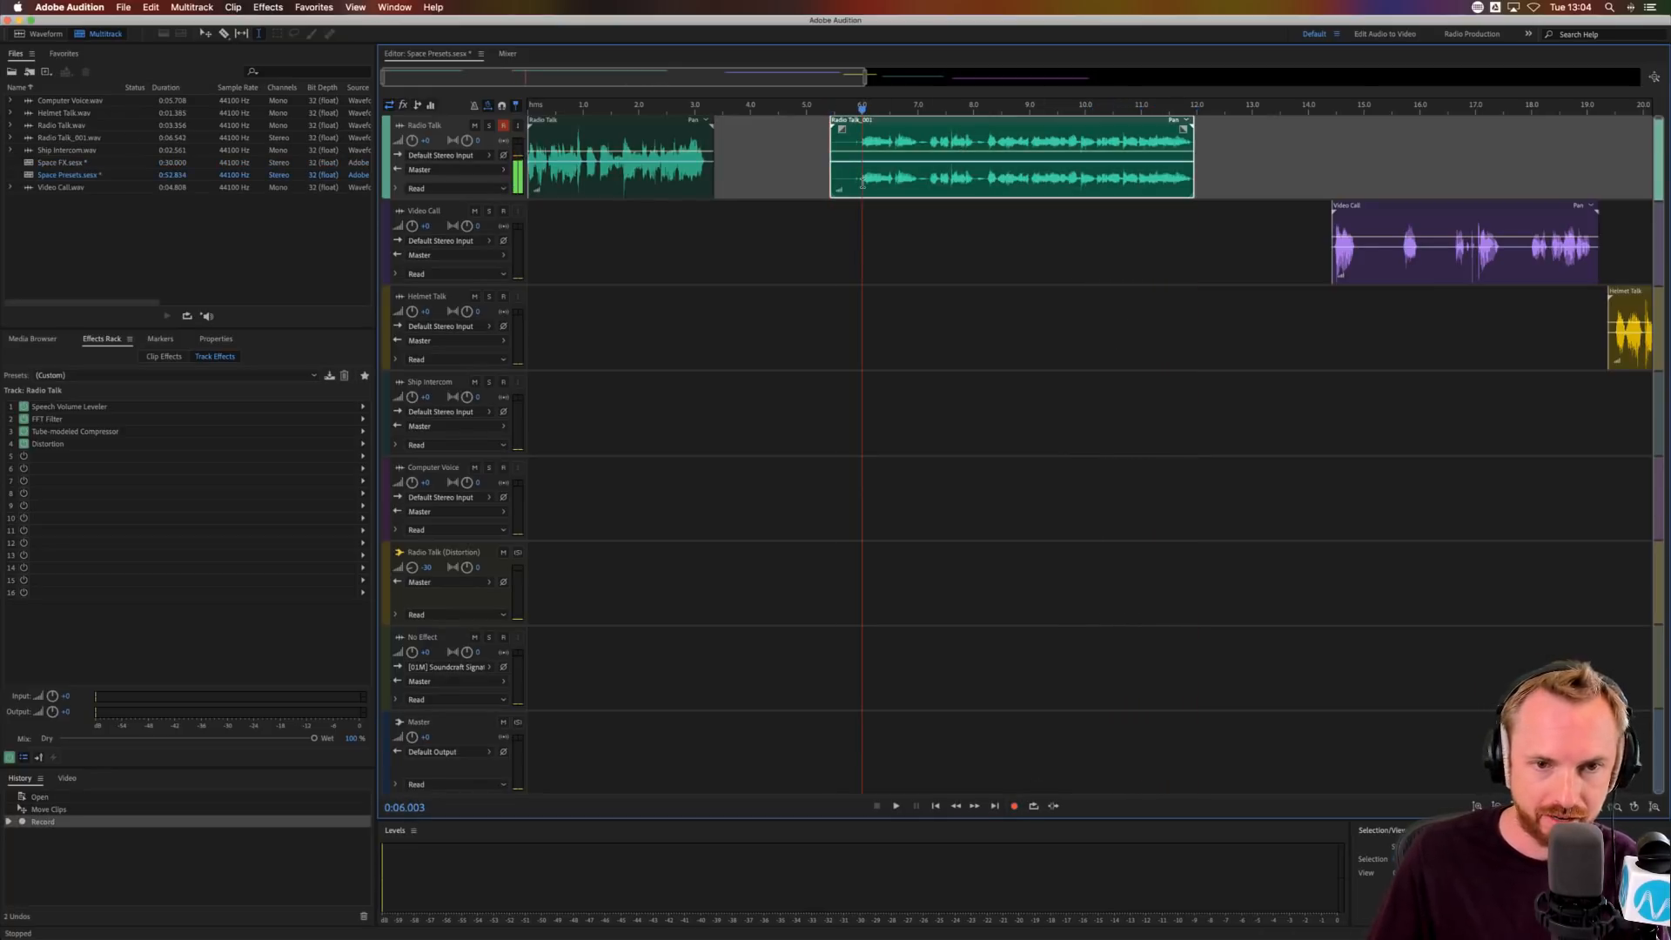
{"action": "key", "text": "space"}
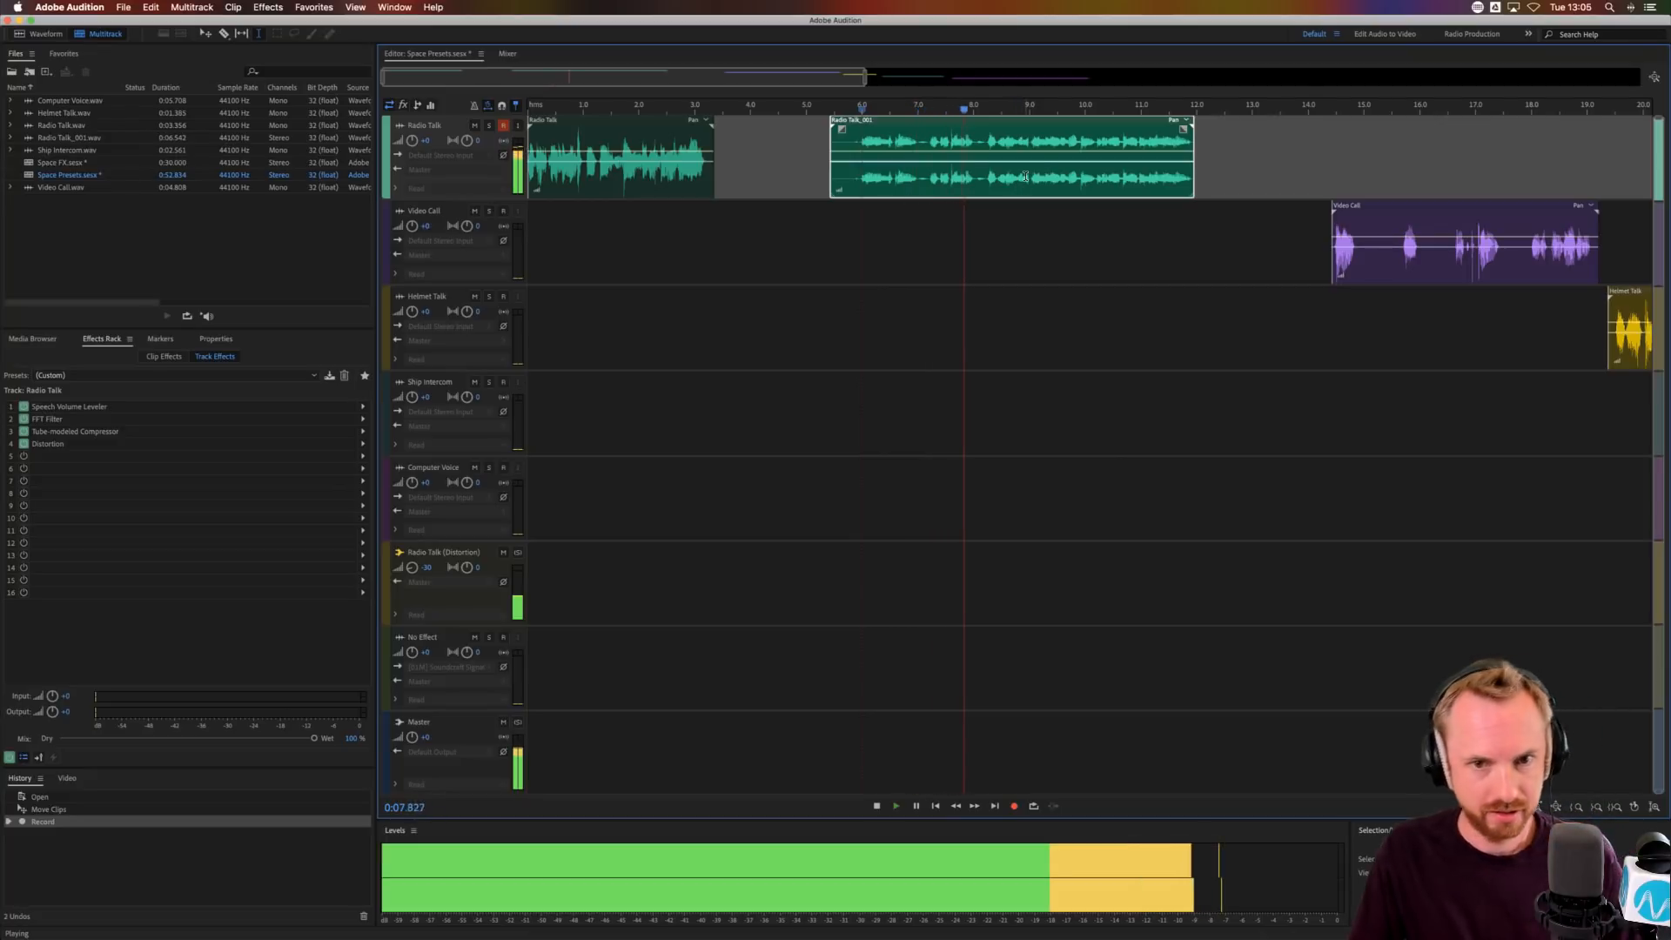
{"action": "scroll", "coordinate": [1087, 107], "scroll_direction": "down", "scroll_amount": 2}
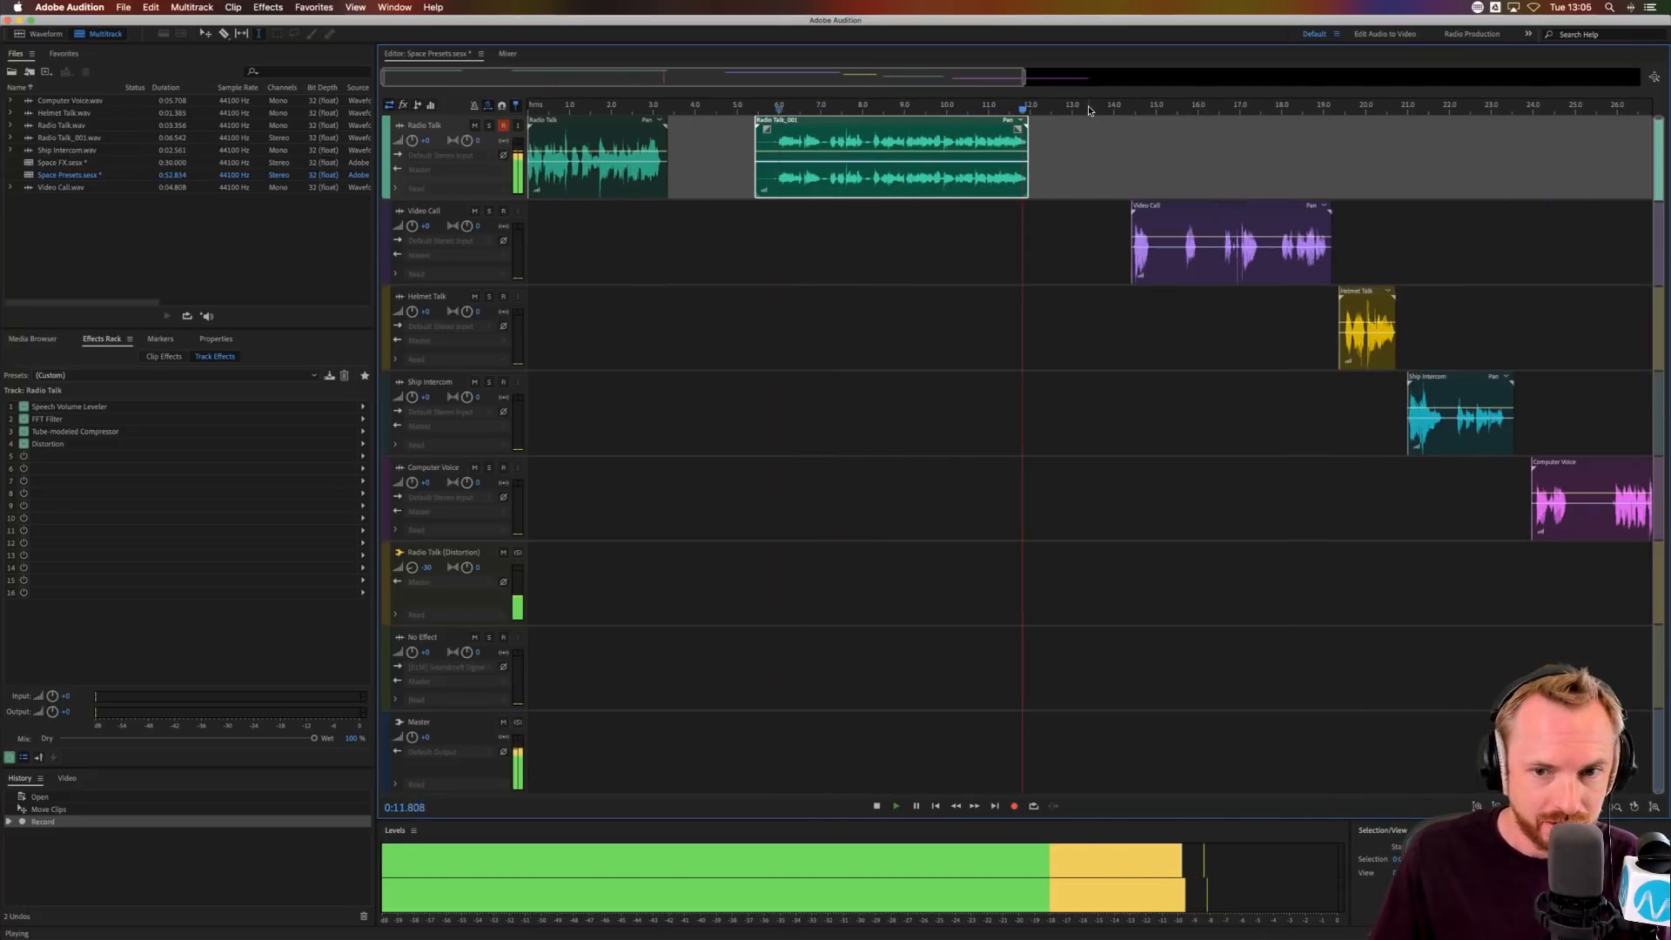
{"action": "key", "text": "space"}
- Play the existing Video Call clip from about 14.3 s and delete it from its track
{"action": "left_click", "coordinate": [1126, 178]}
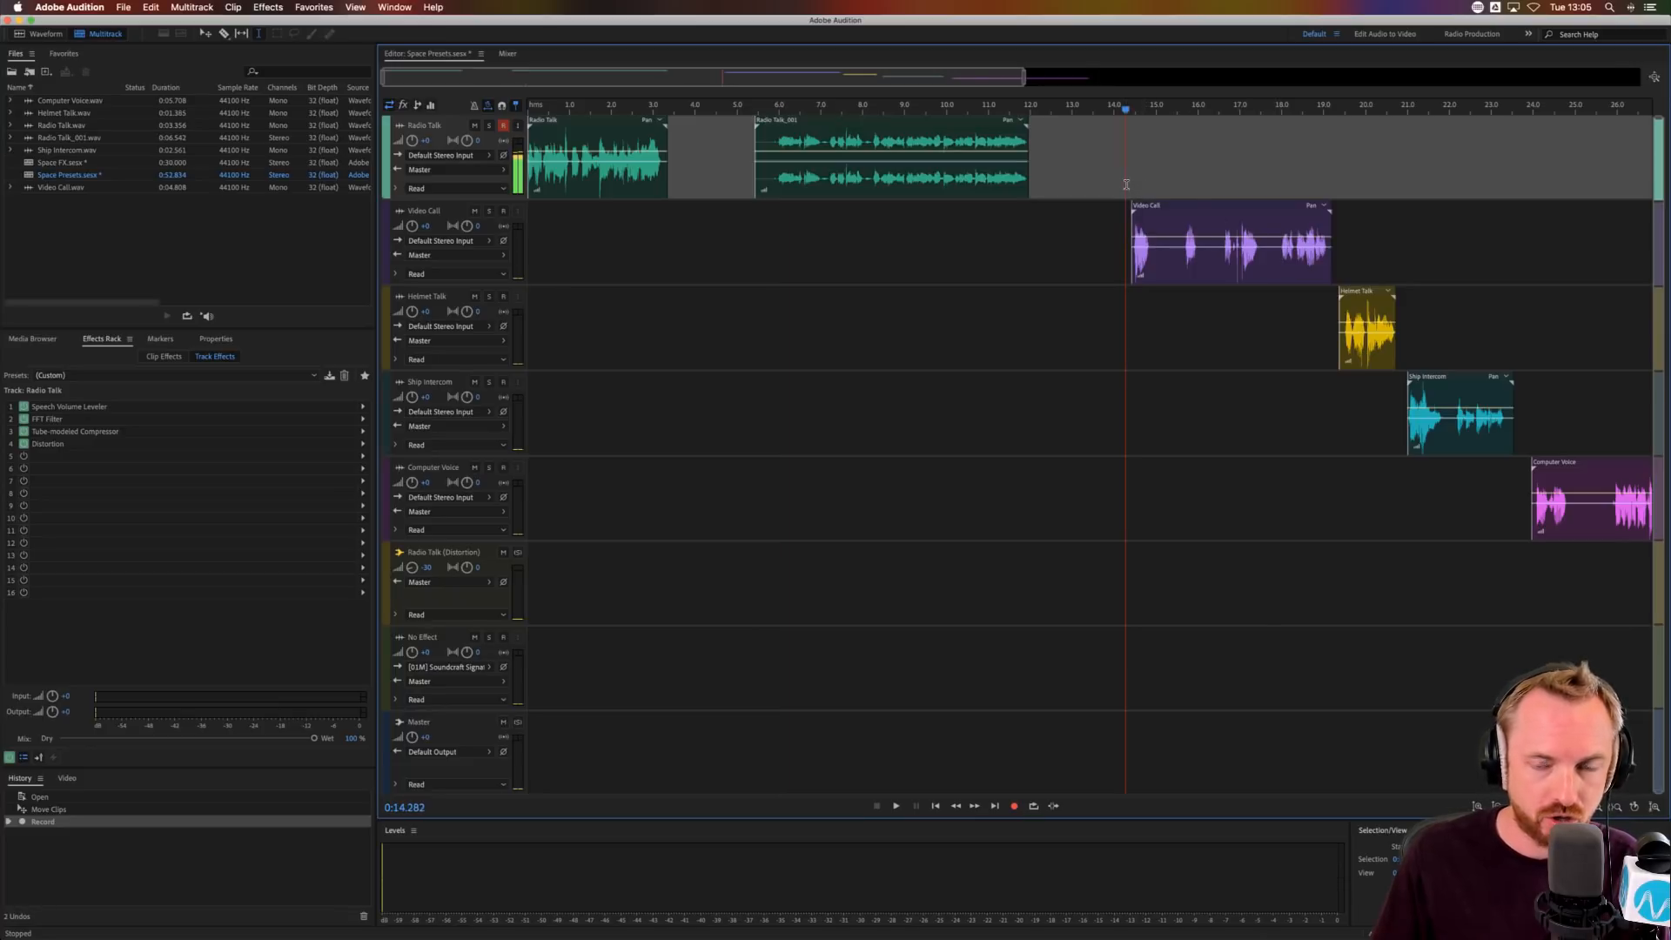
{"action": "key", "text": "space"}
{"action": "left_click", "coordinate": [1202, 272]}
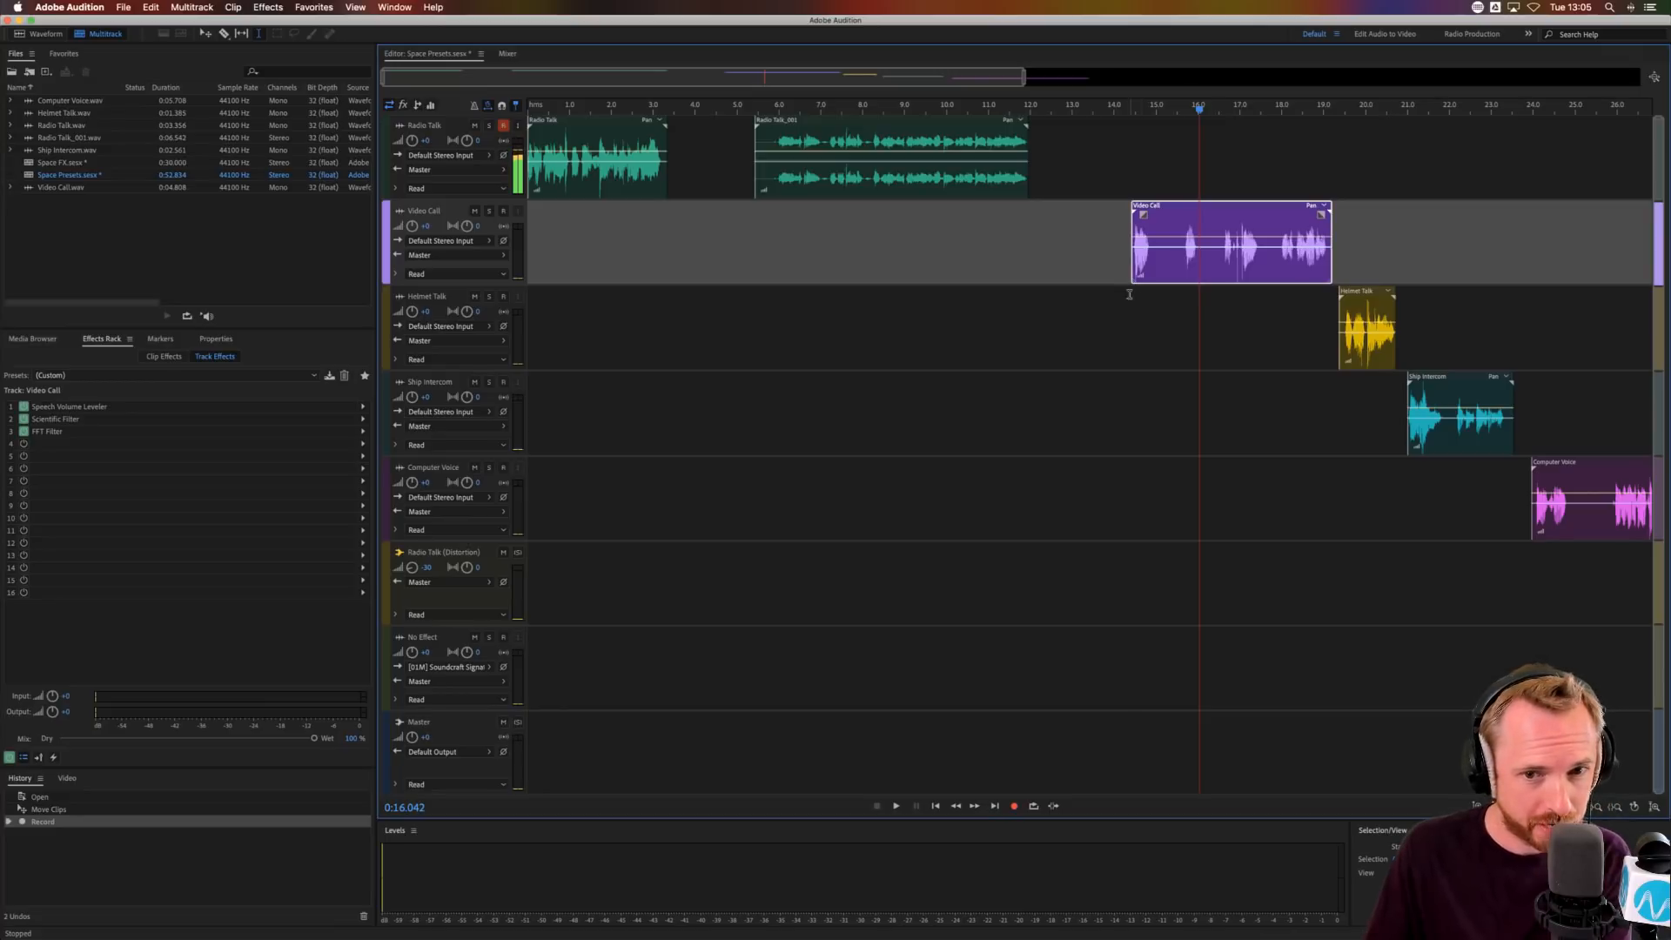
{"action": "key", "text": "Delete"}
- Arm only the Video Call track, record a new voice take from about 12.4 s and play it back
{"action": "left_click", "coordinate": [1044, 270]}
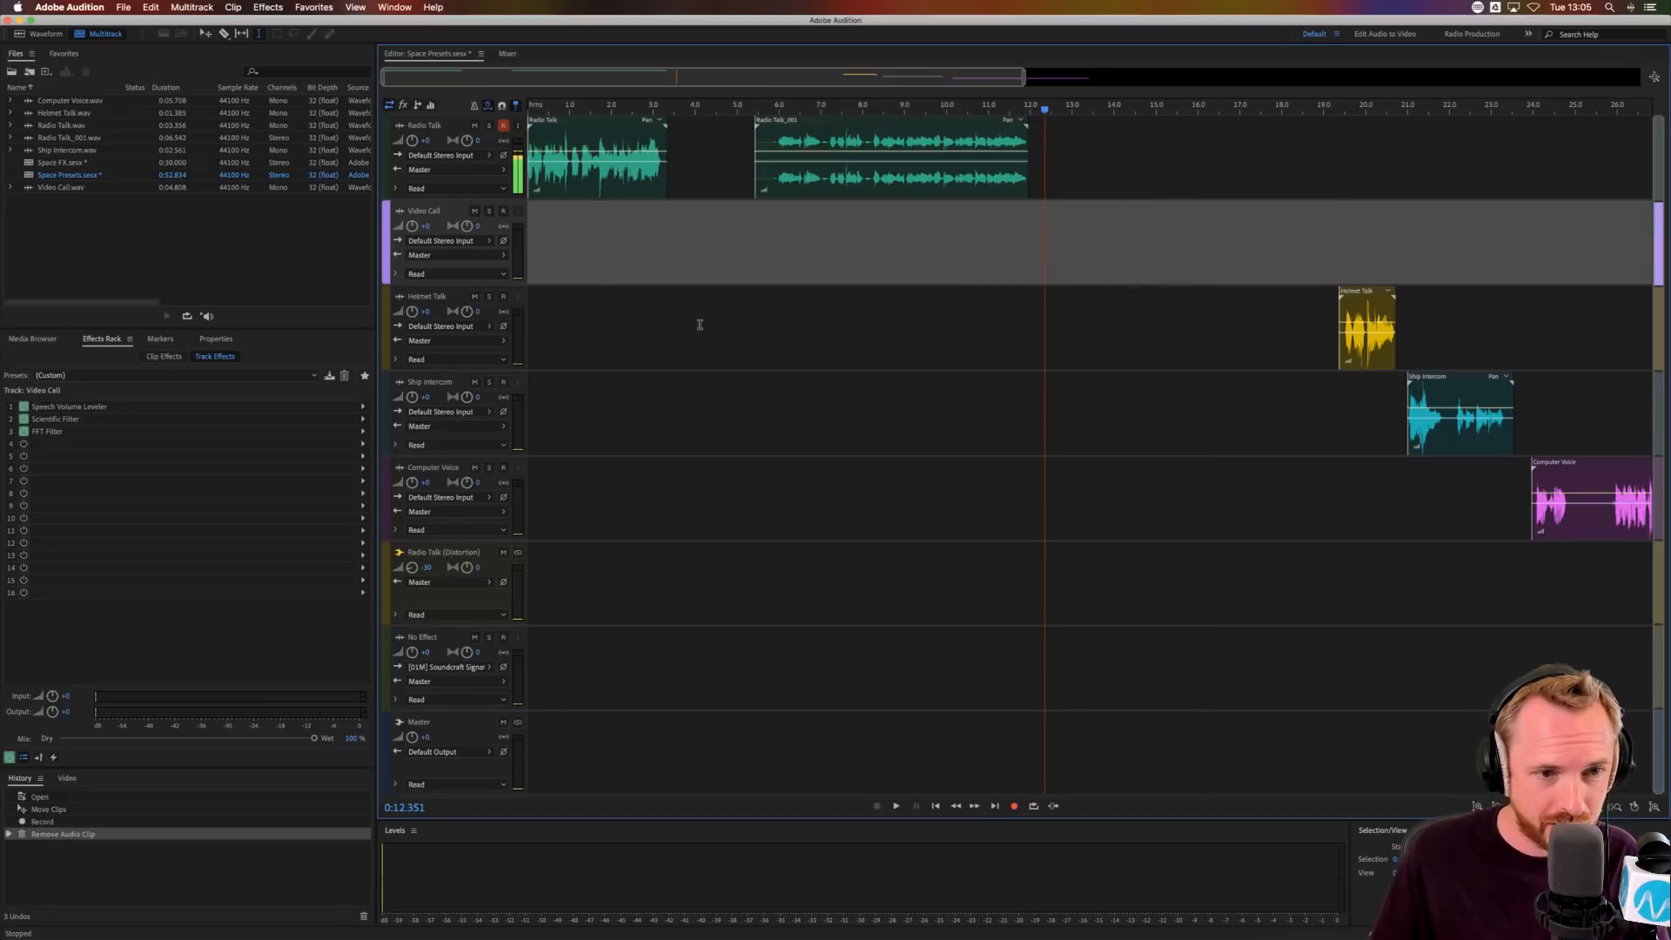
{"action": "left_click", "coordinate": [506, 212]}
{"action": "left_click", "coordinate": [504, 126]}
{"action": "left_click", "coordinate": [1014, 806]}
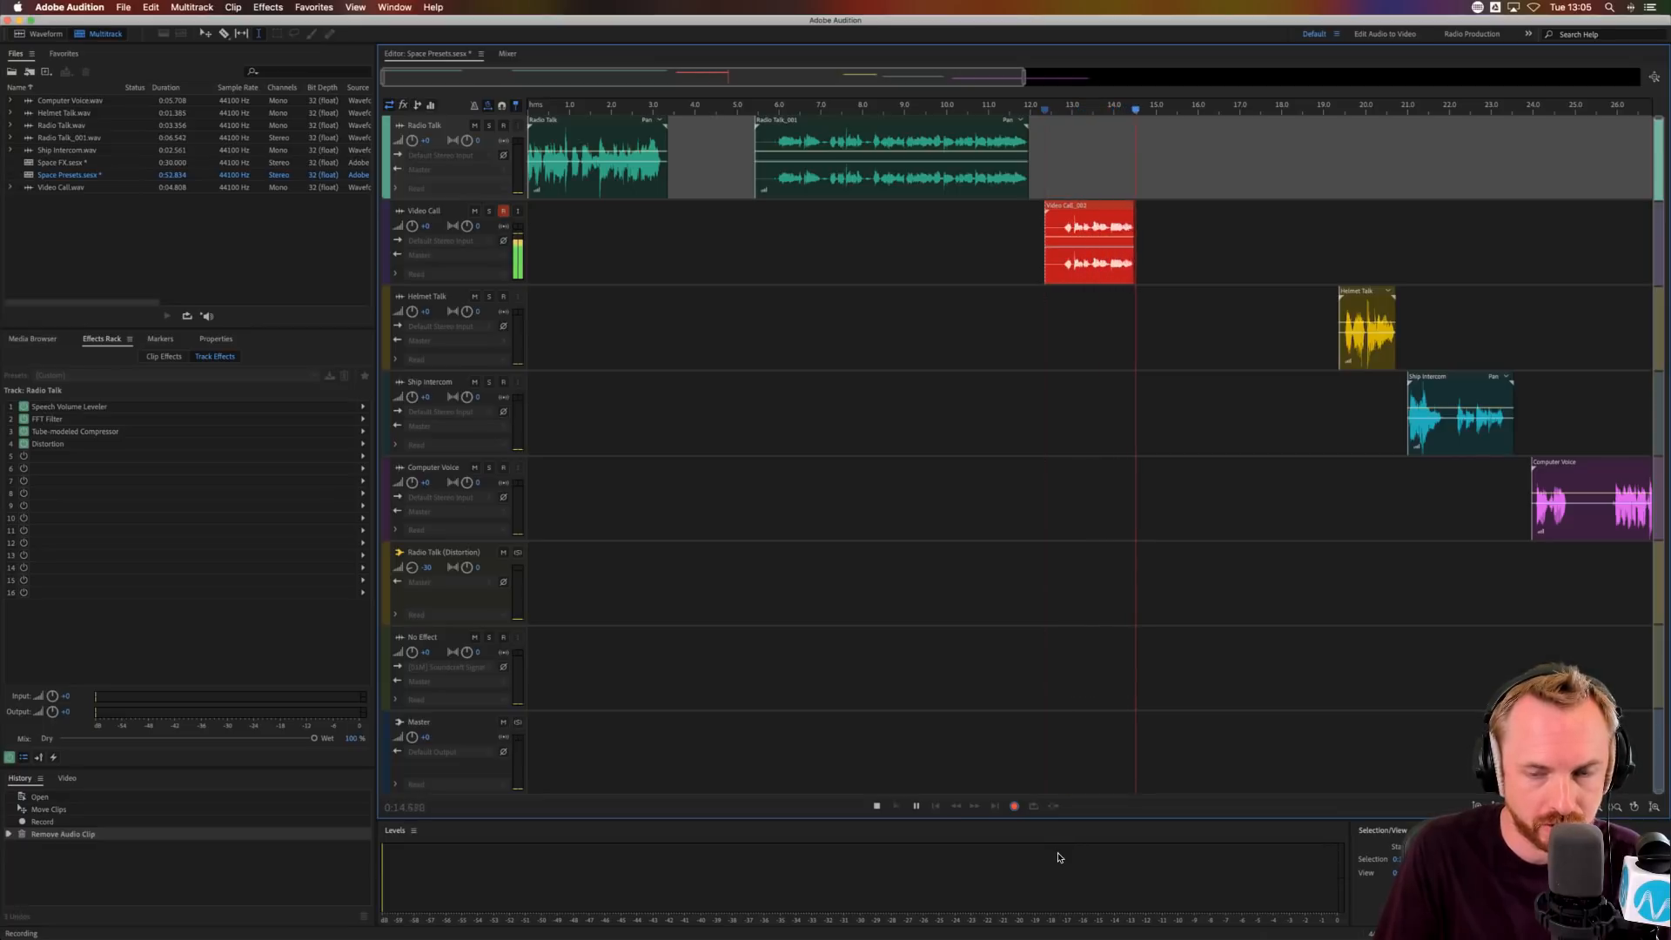
{"action": "key", "text": "space"}
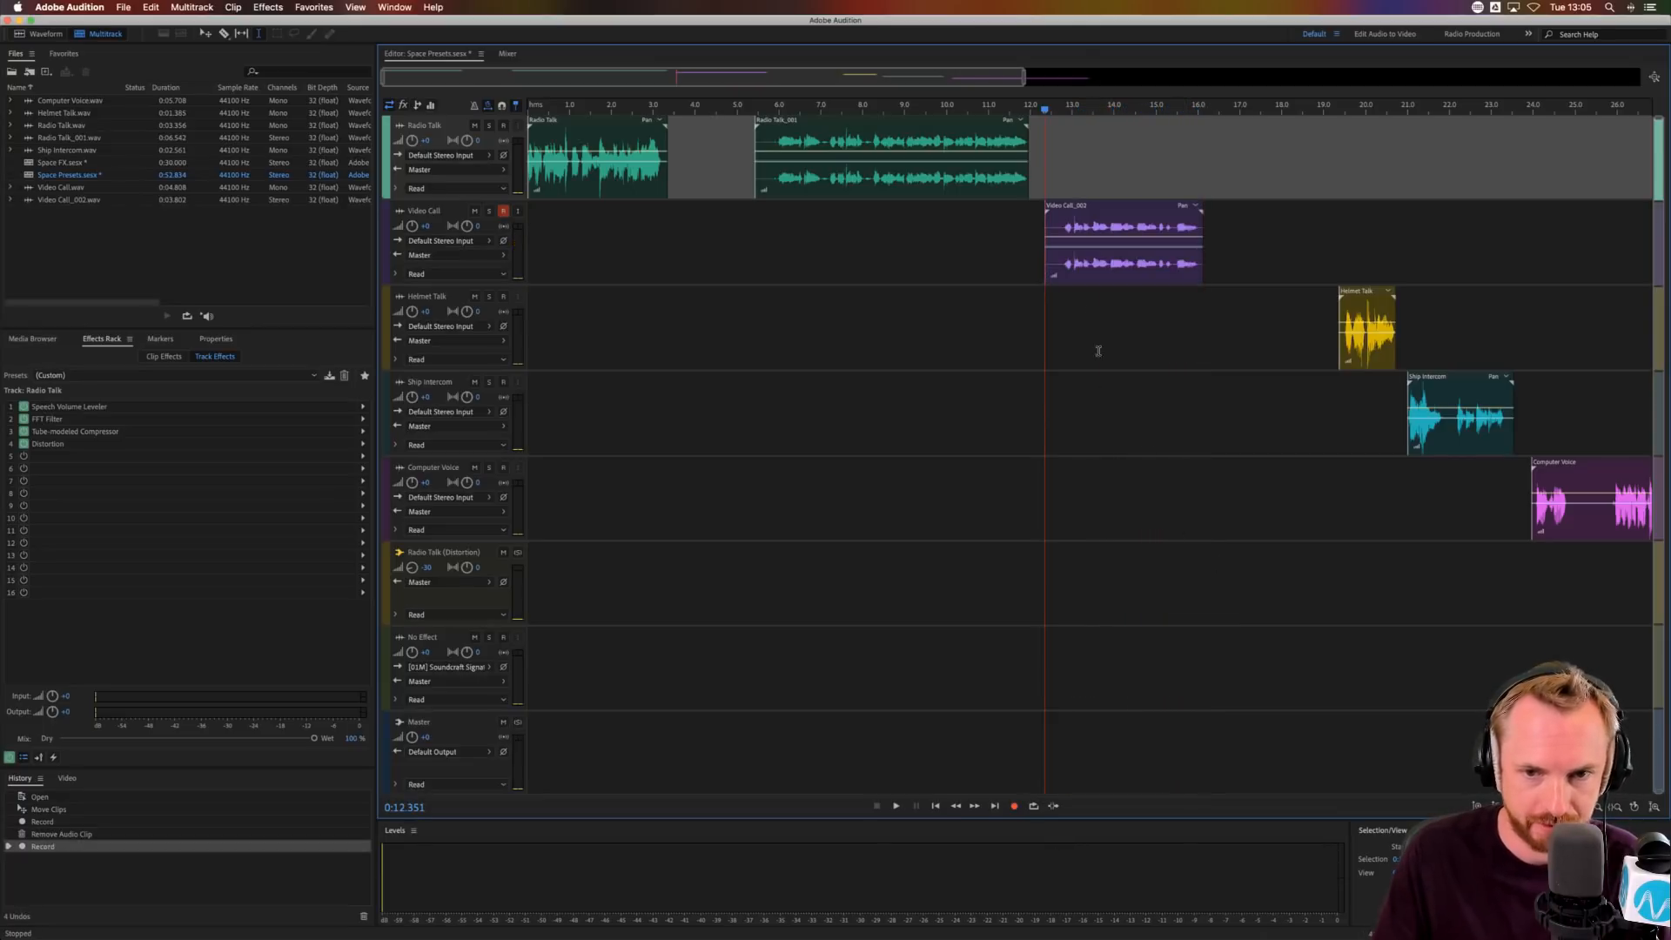
{"action": "key", "text": "space"}
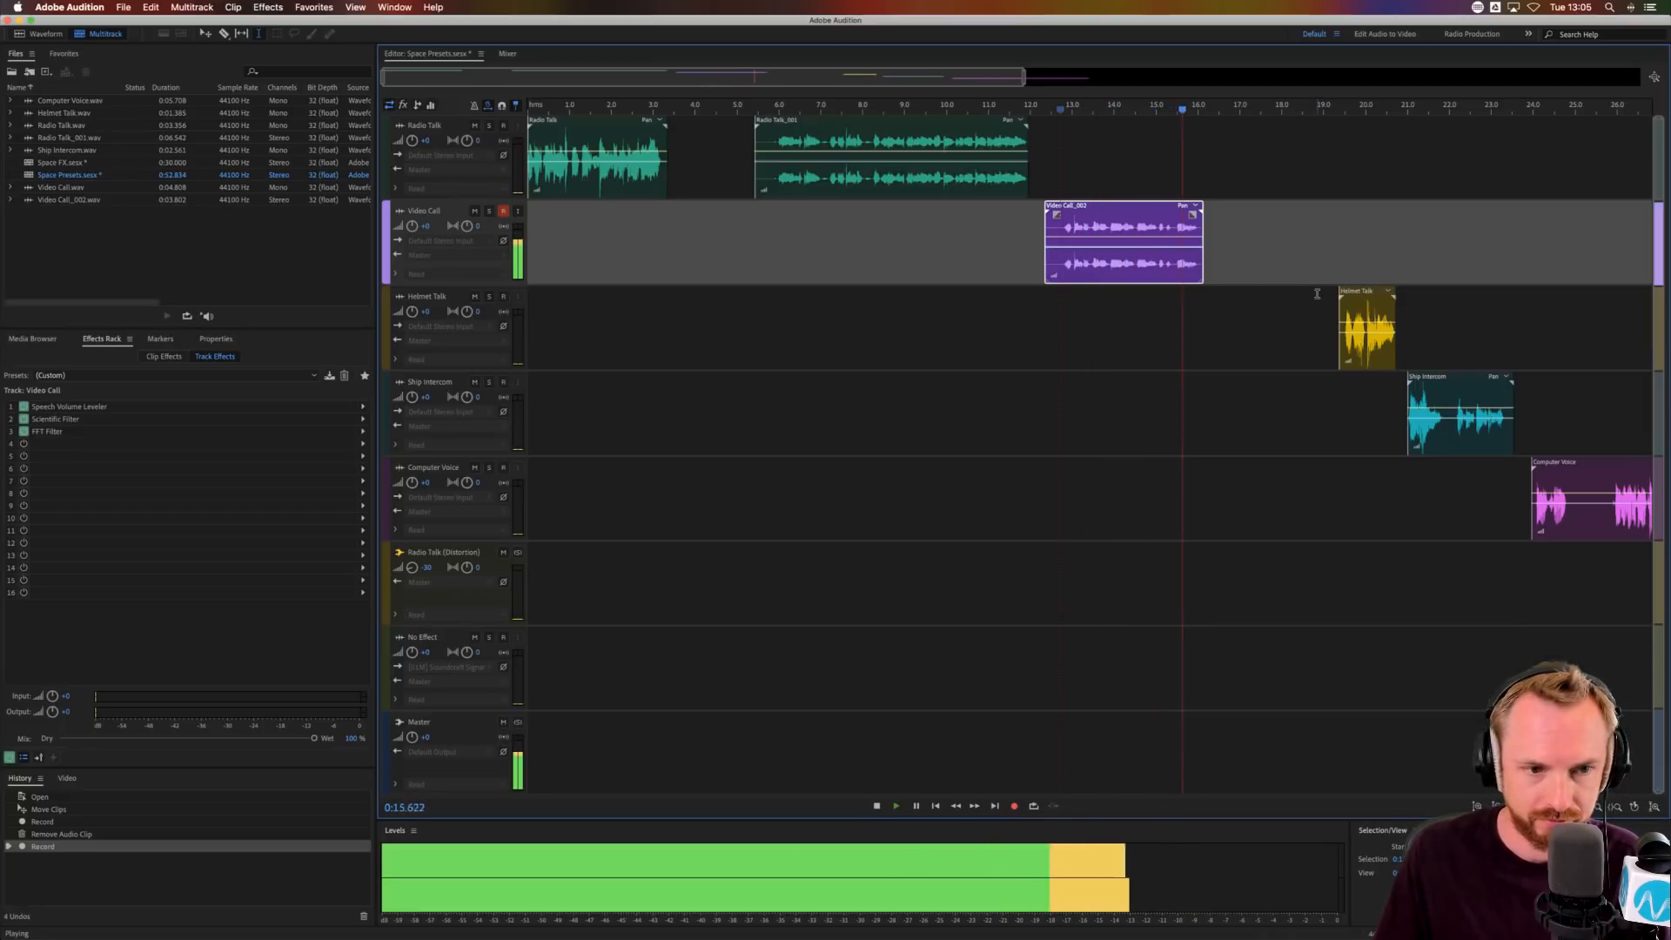
{"action": "key", "text": "space"}
- Move the Helmet Talk clip to start at about 17.5 s and play it
{"action": "left_click", "coordinate": [1350, 270]}
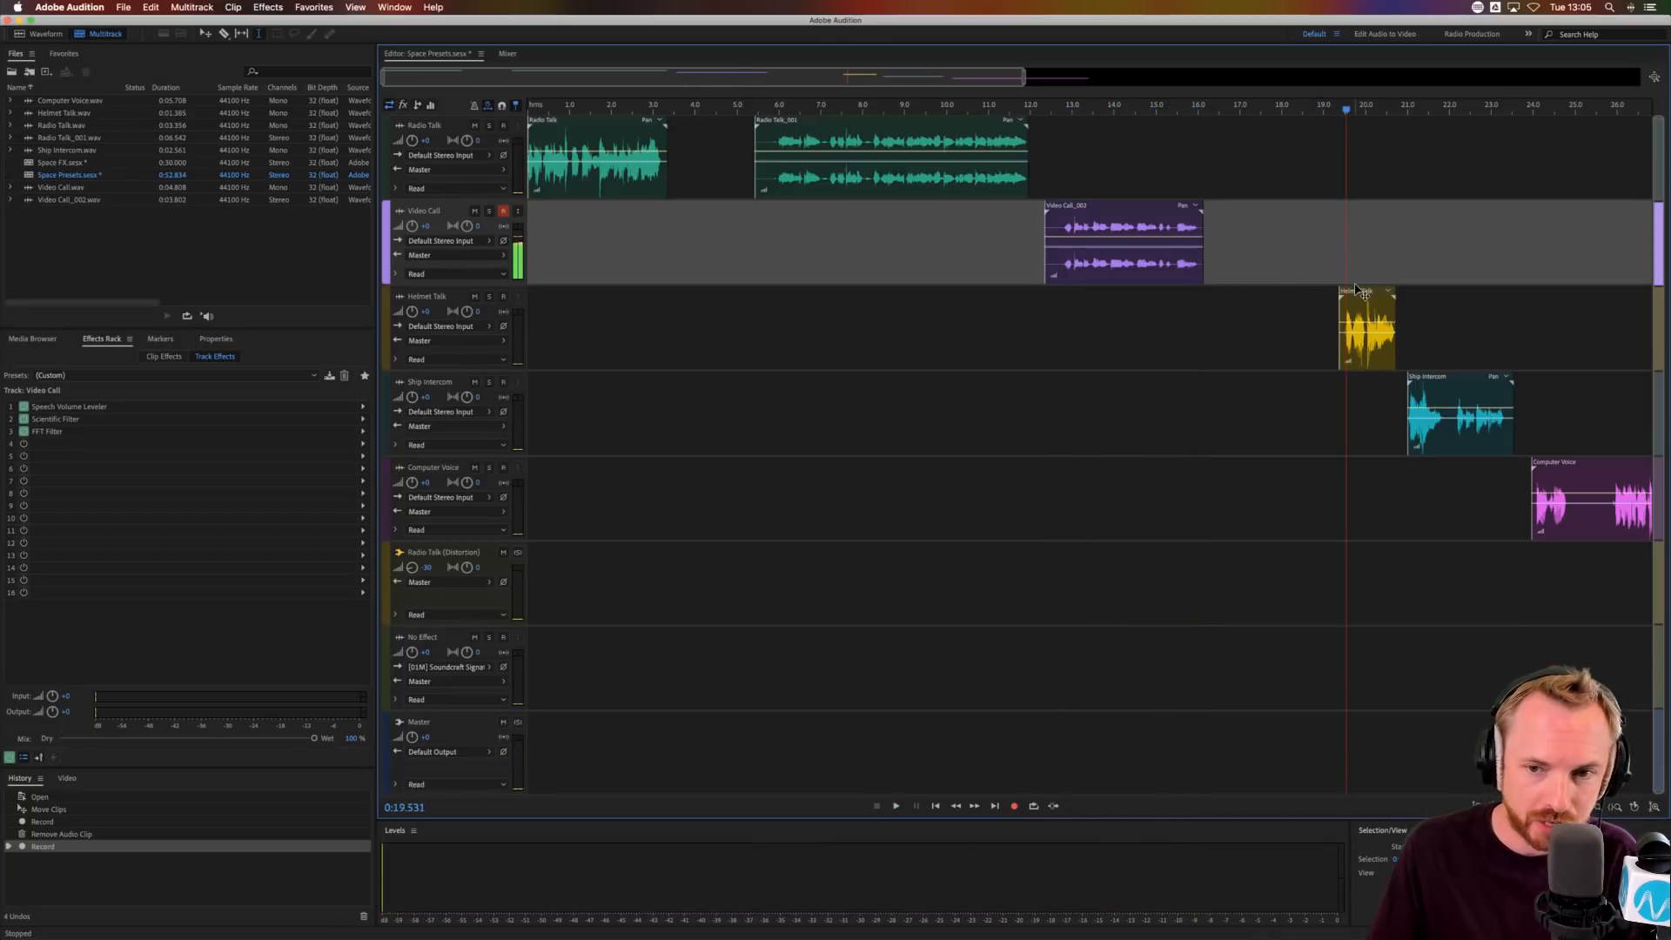
{"action": "left_click_drag", "start_coordinate": [1354, 296], "coordinate": [1320, 263]}
{"action": "left_click", "coordinate": [1261, 262]}
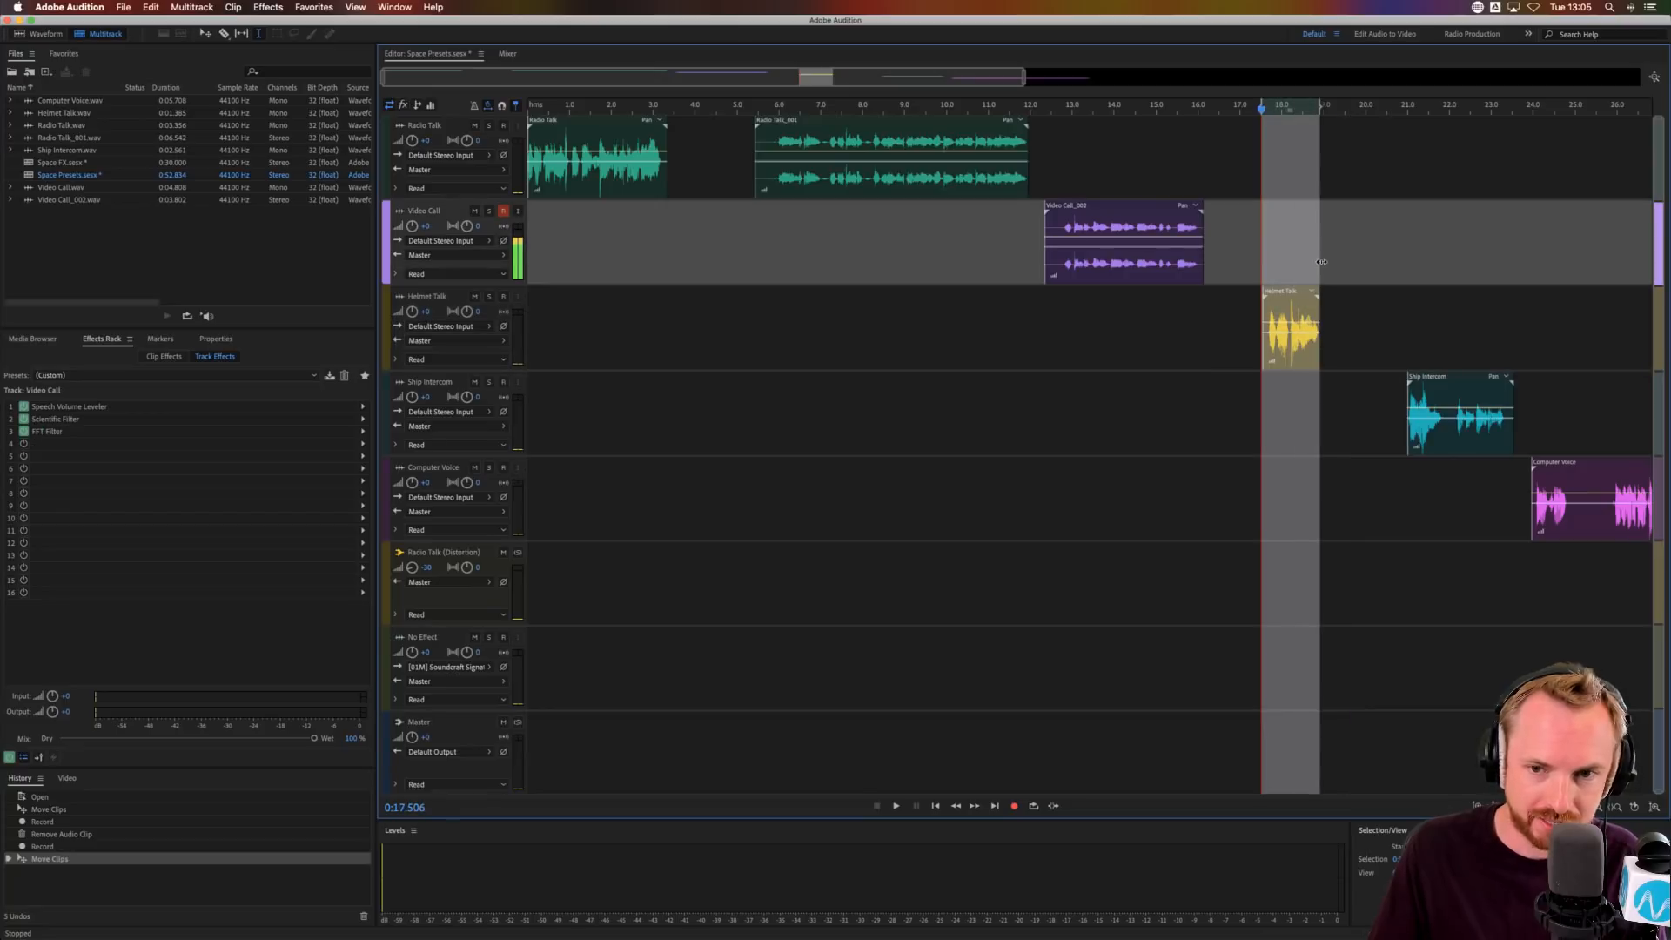
{"action": "key", "text": "space"}
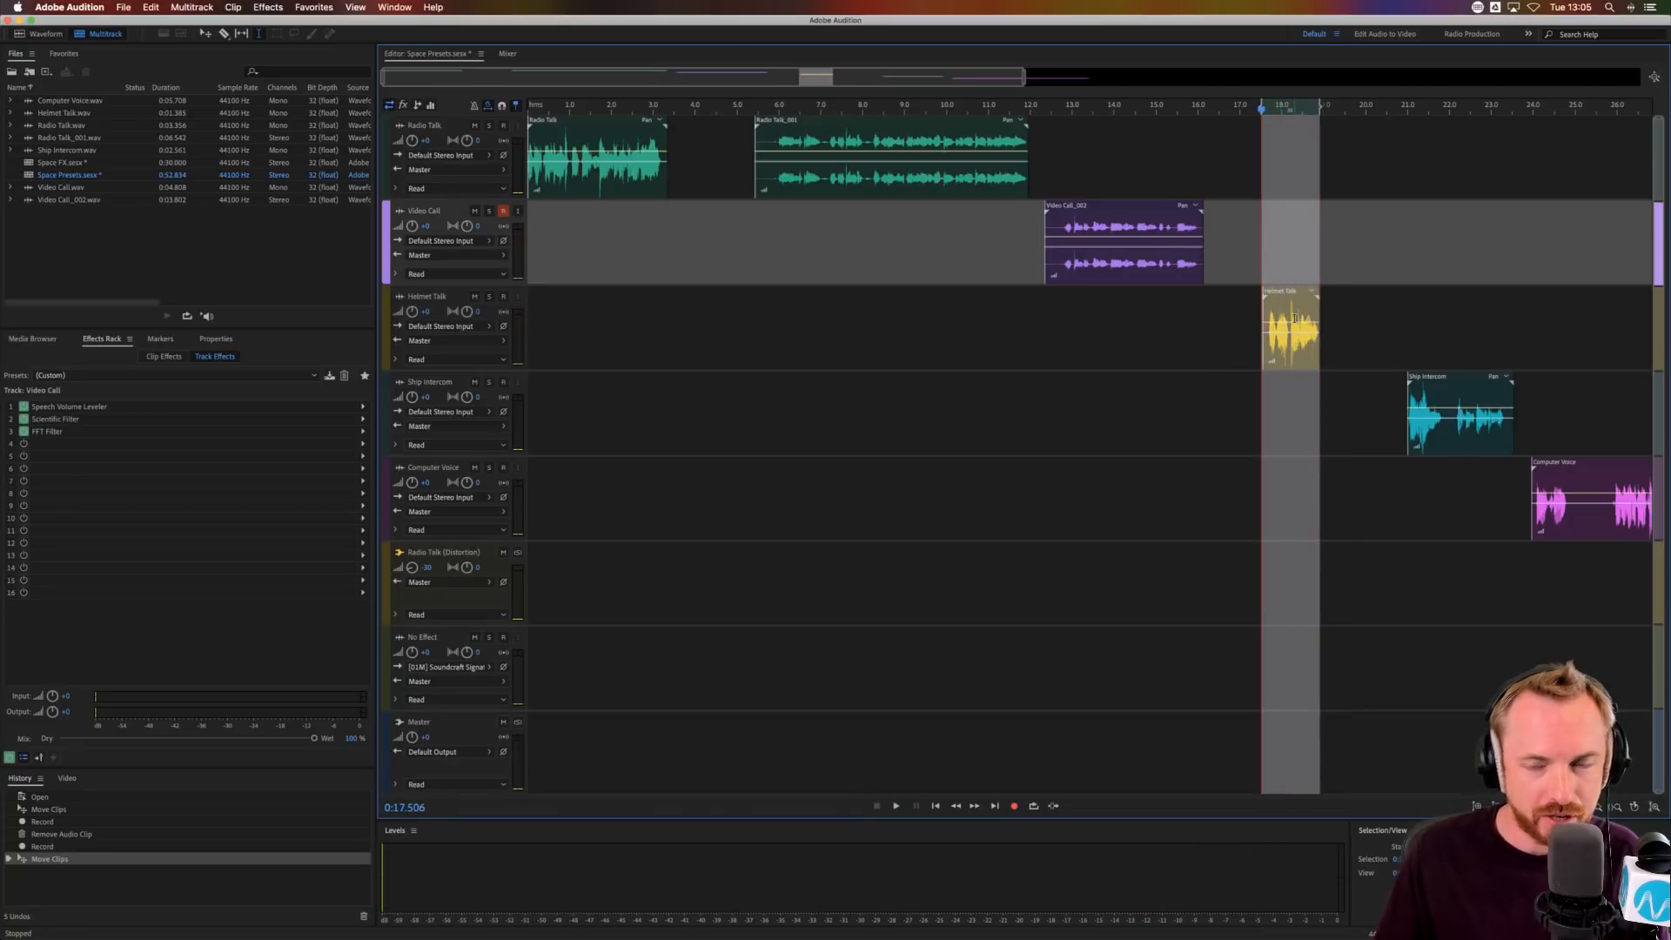
- Delete the Helmet Talk clip and move the Ship Intercom and Computer Voice clips together so Ship Intercom starts at about 50.5 s
{"action": "left_click", "coordinate": [1295, 319]}
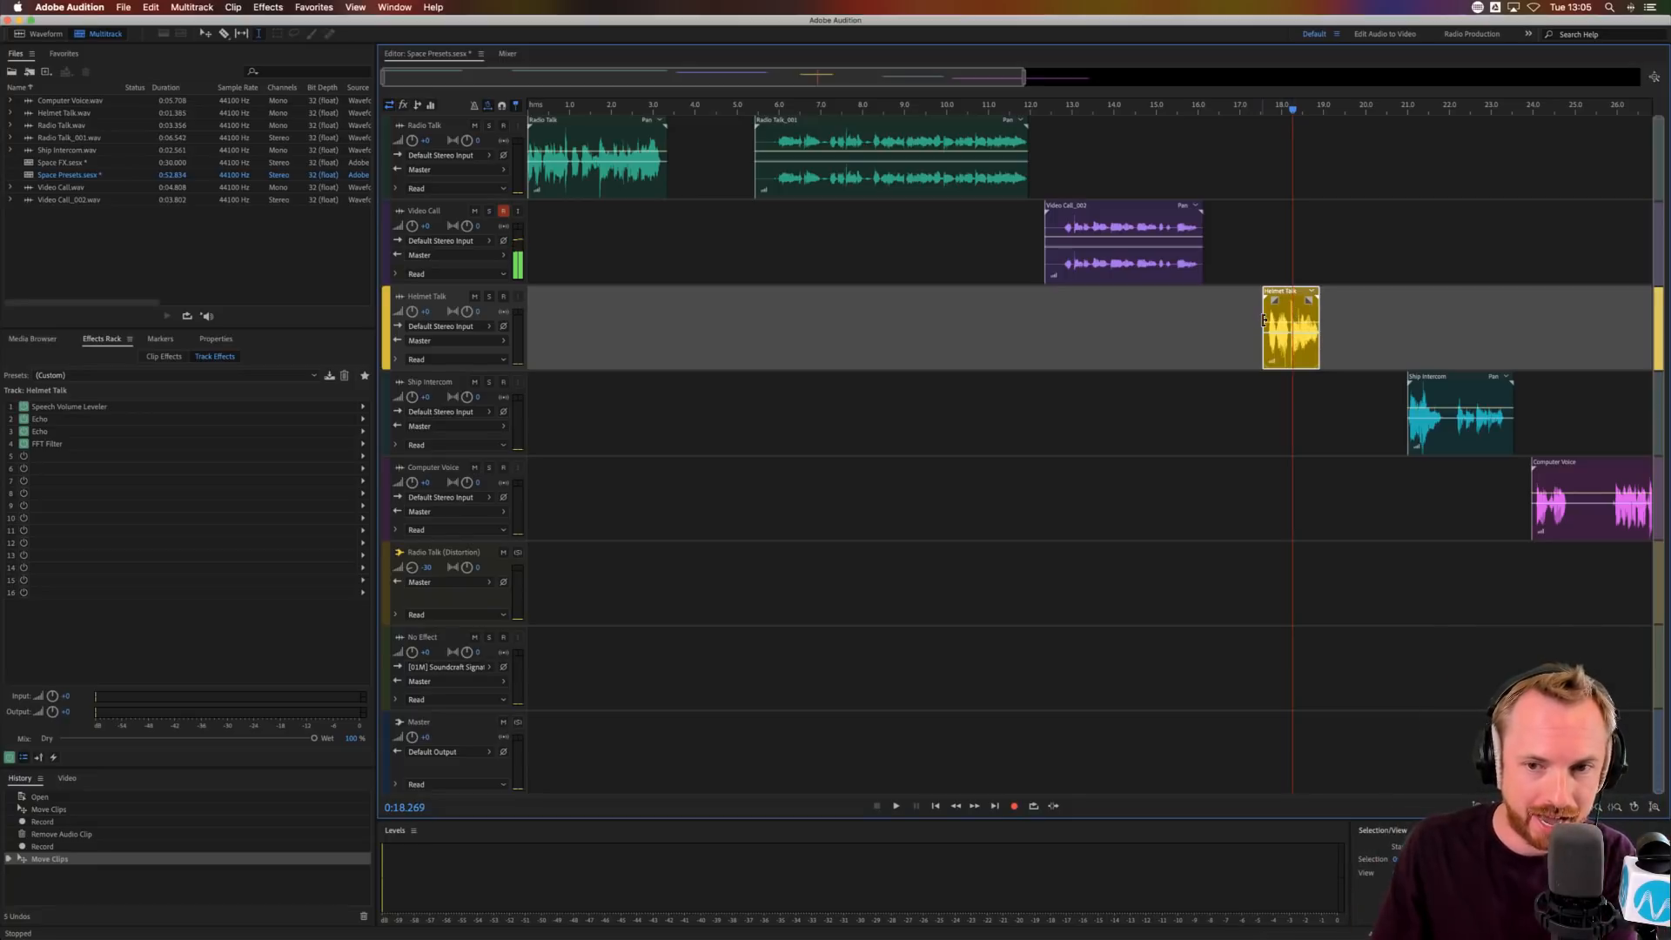
{"action": "key", "text": "Delete"}
{"action": "left_click", "coordinate": [1225, 321]}
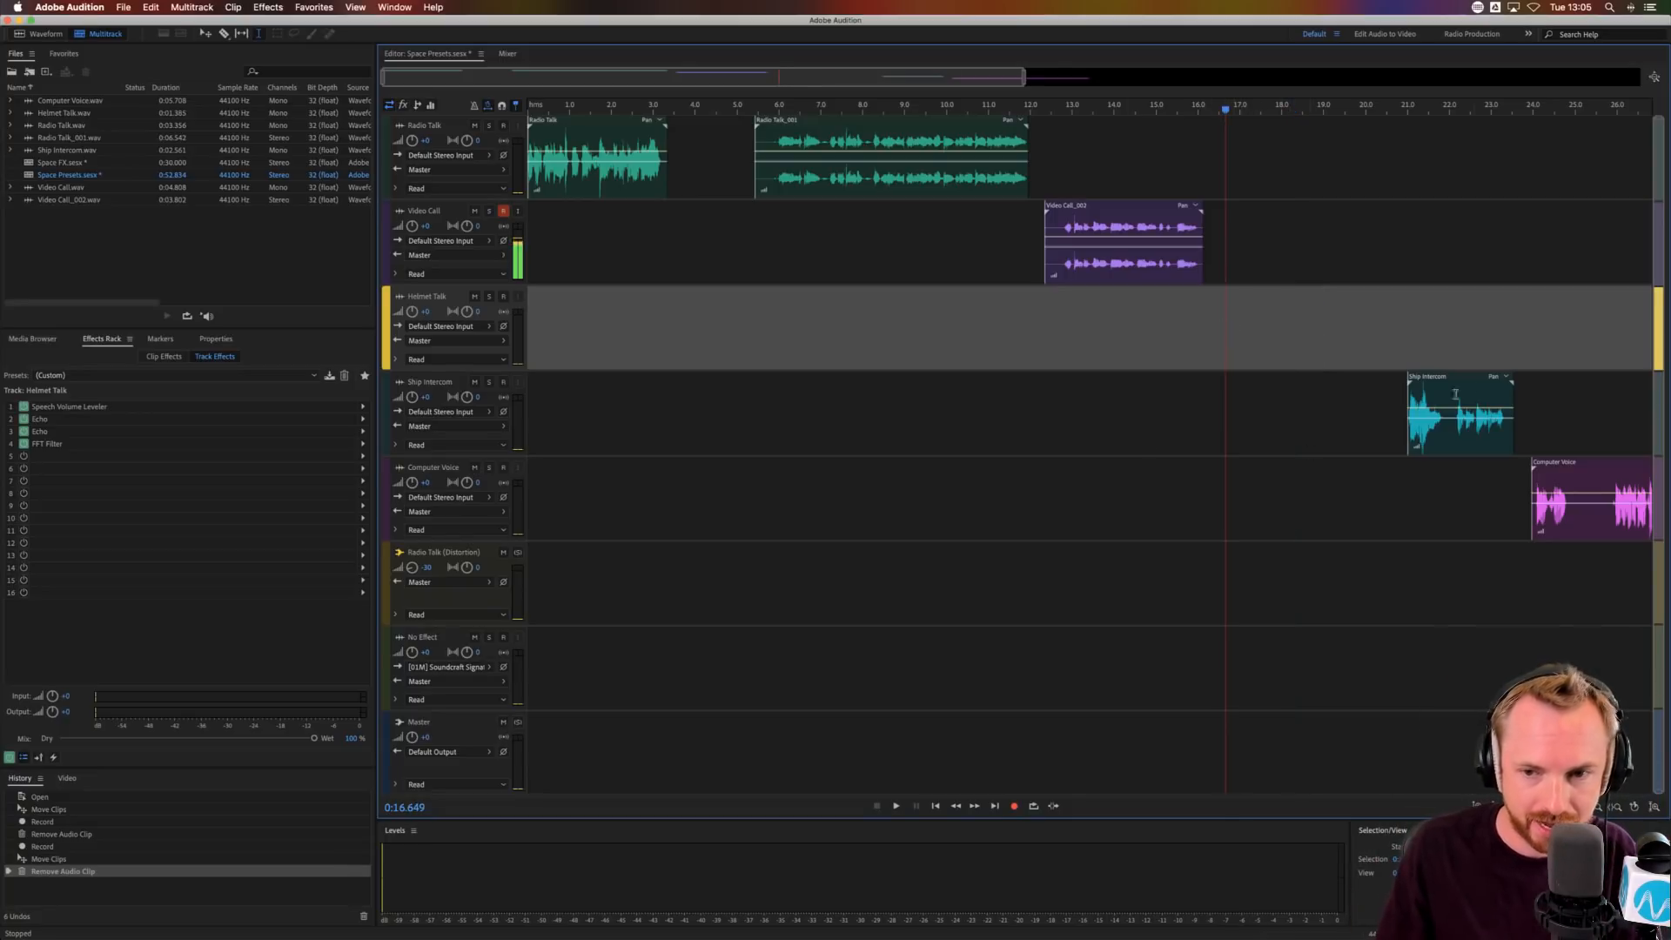
{"action": "left_click_drag", "start_coordinate": [1376, 405], "coordinate": [1657, 601]}
{"action": "left_click_drag", "start_coordinate": [1427, 379], "coordinate": [1666, 381]}
{"action": "scroll", "coordinate": [914, 115], "scroll_direction": "down", "scroll_amount": 3}
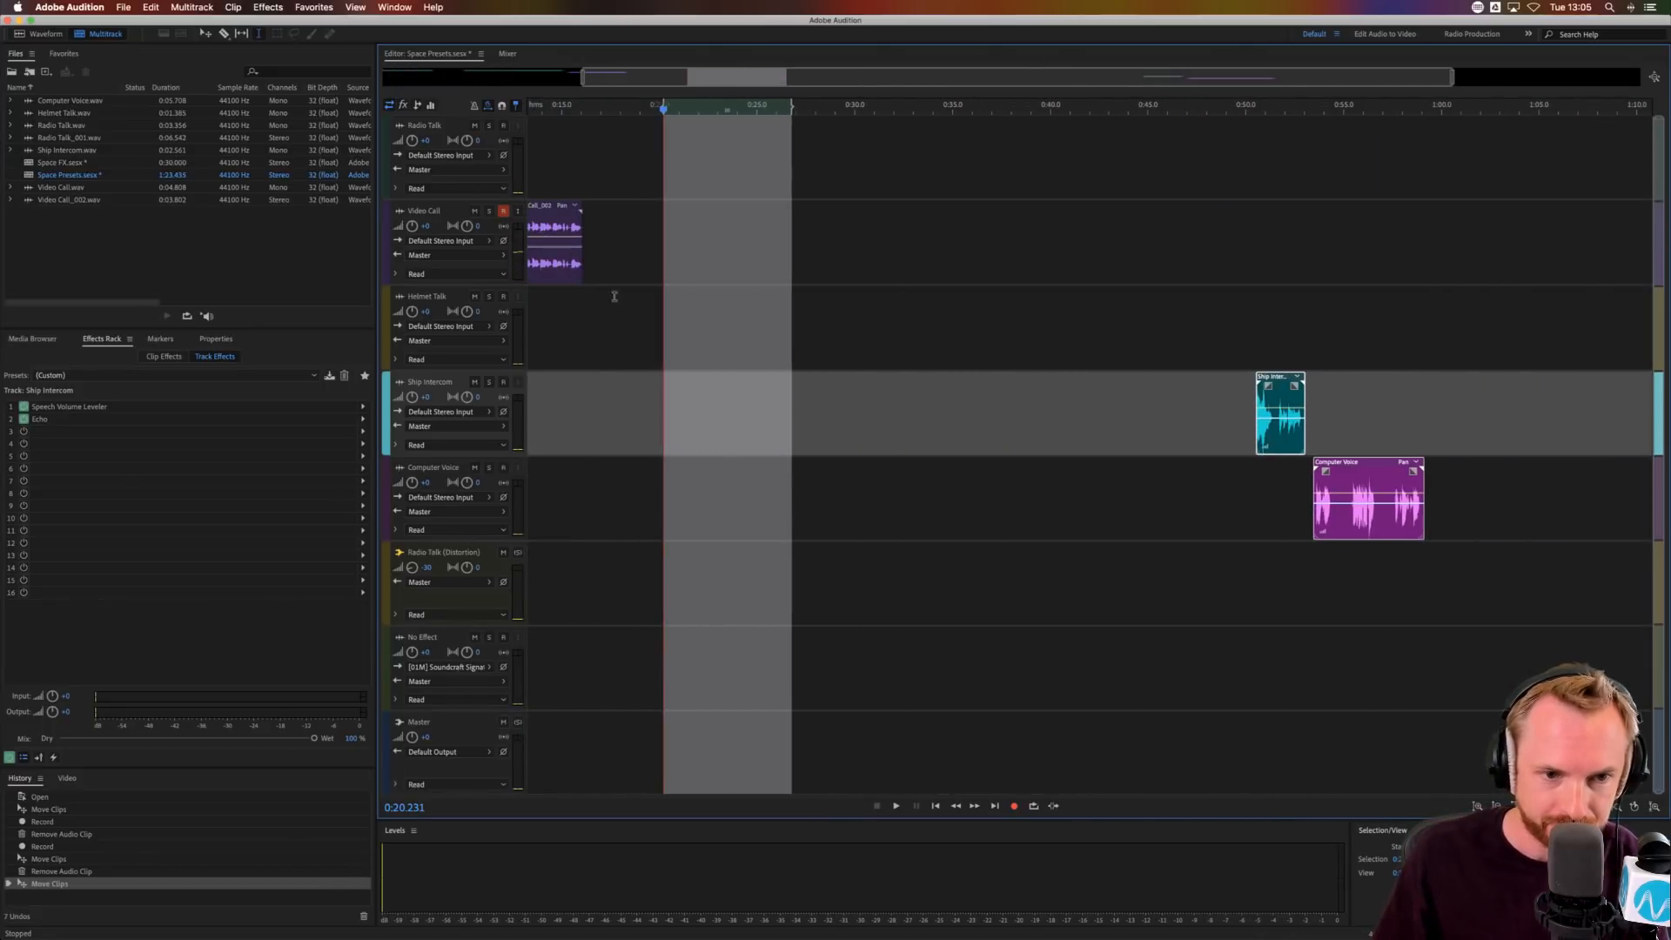
{"action": "left_click", "coordinate": [586, 328]}
{"action": "left_click", "coordinate": [605, 322]}
{"action": "scroll", "coordinate": [677, 328], "scroll_direction": "left", "scroll_amount": 5}
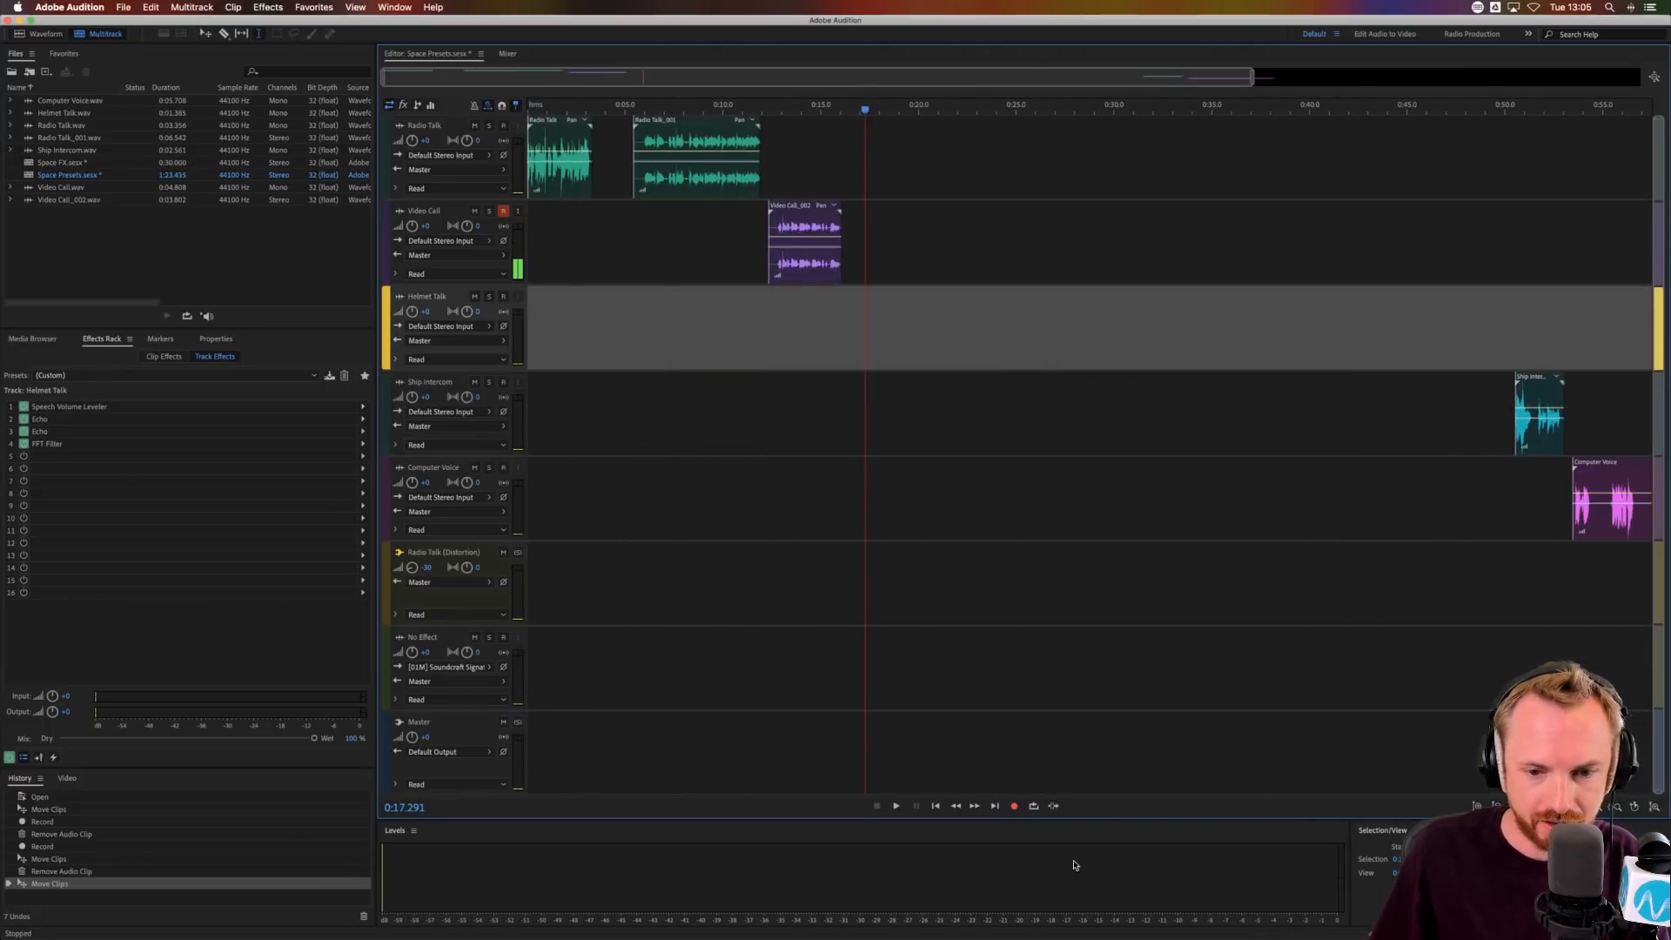
{"action": "left_click", "coordinate": [1013, 806]}
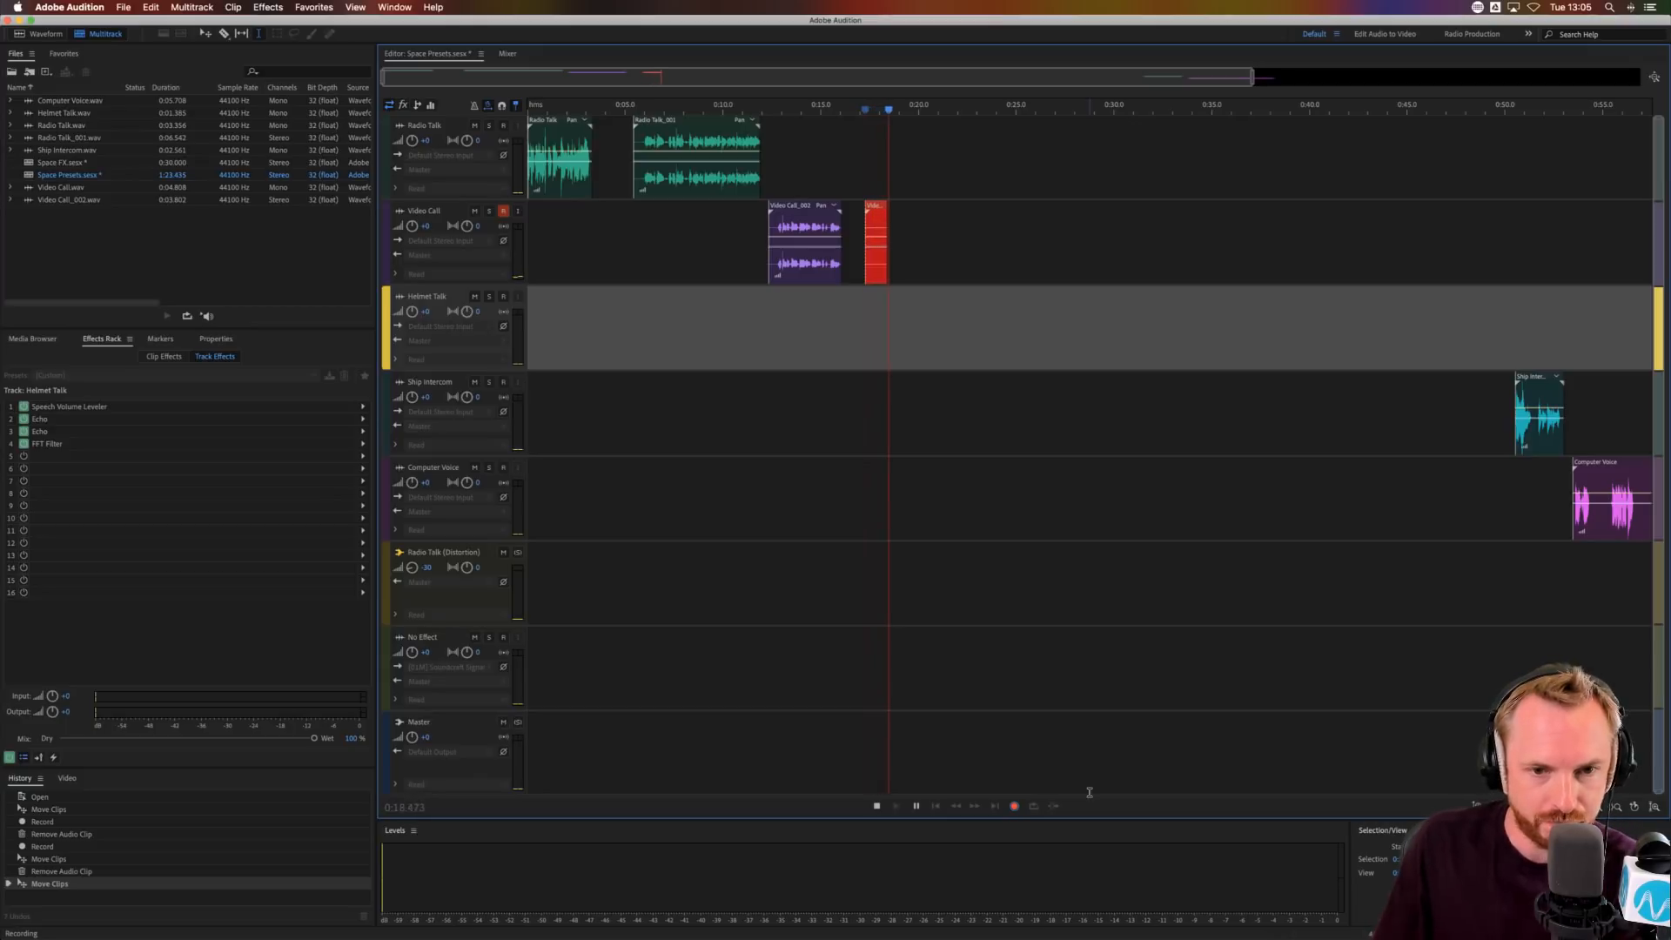
{"action": "key", "text": "space"}
{"action": "key", "text": "Delete"}
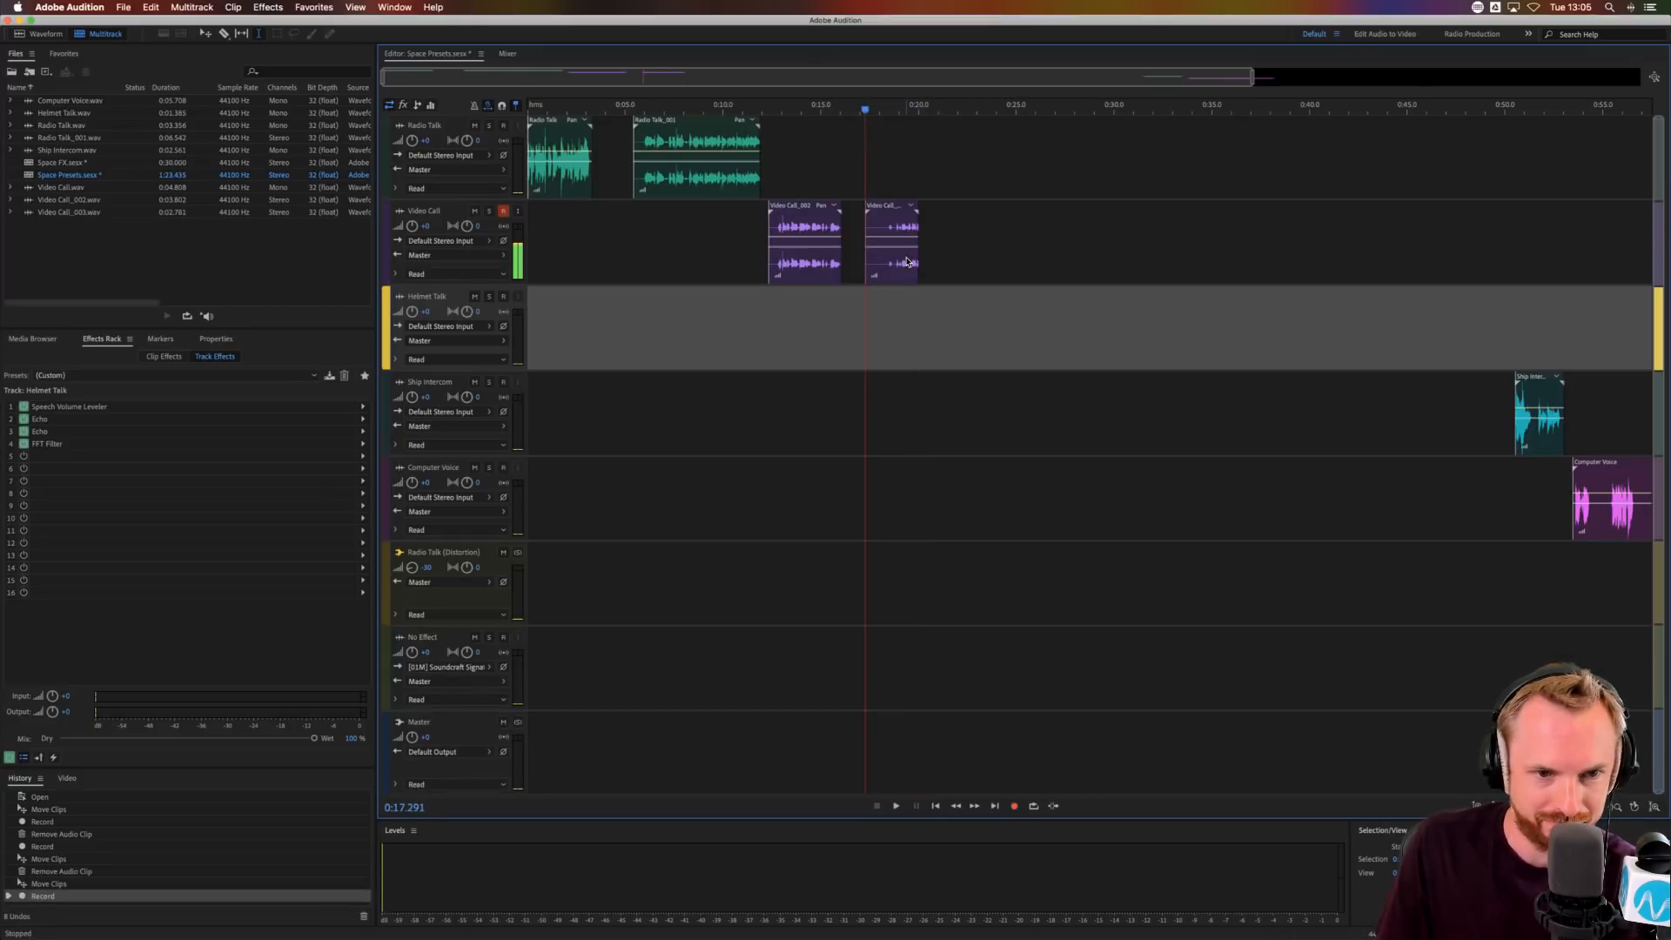
{"action": "left_click", "coordinate": [603, 264]}
- Disarm the Video Call track, arm Helmet Talk and record a new voice take on it from about 17 s
{"action": "left_click", "coordinate": [504, 211]}
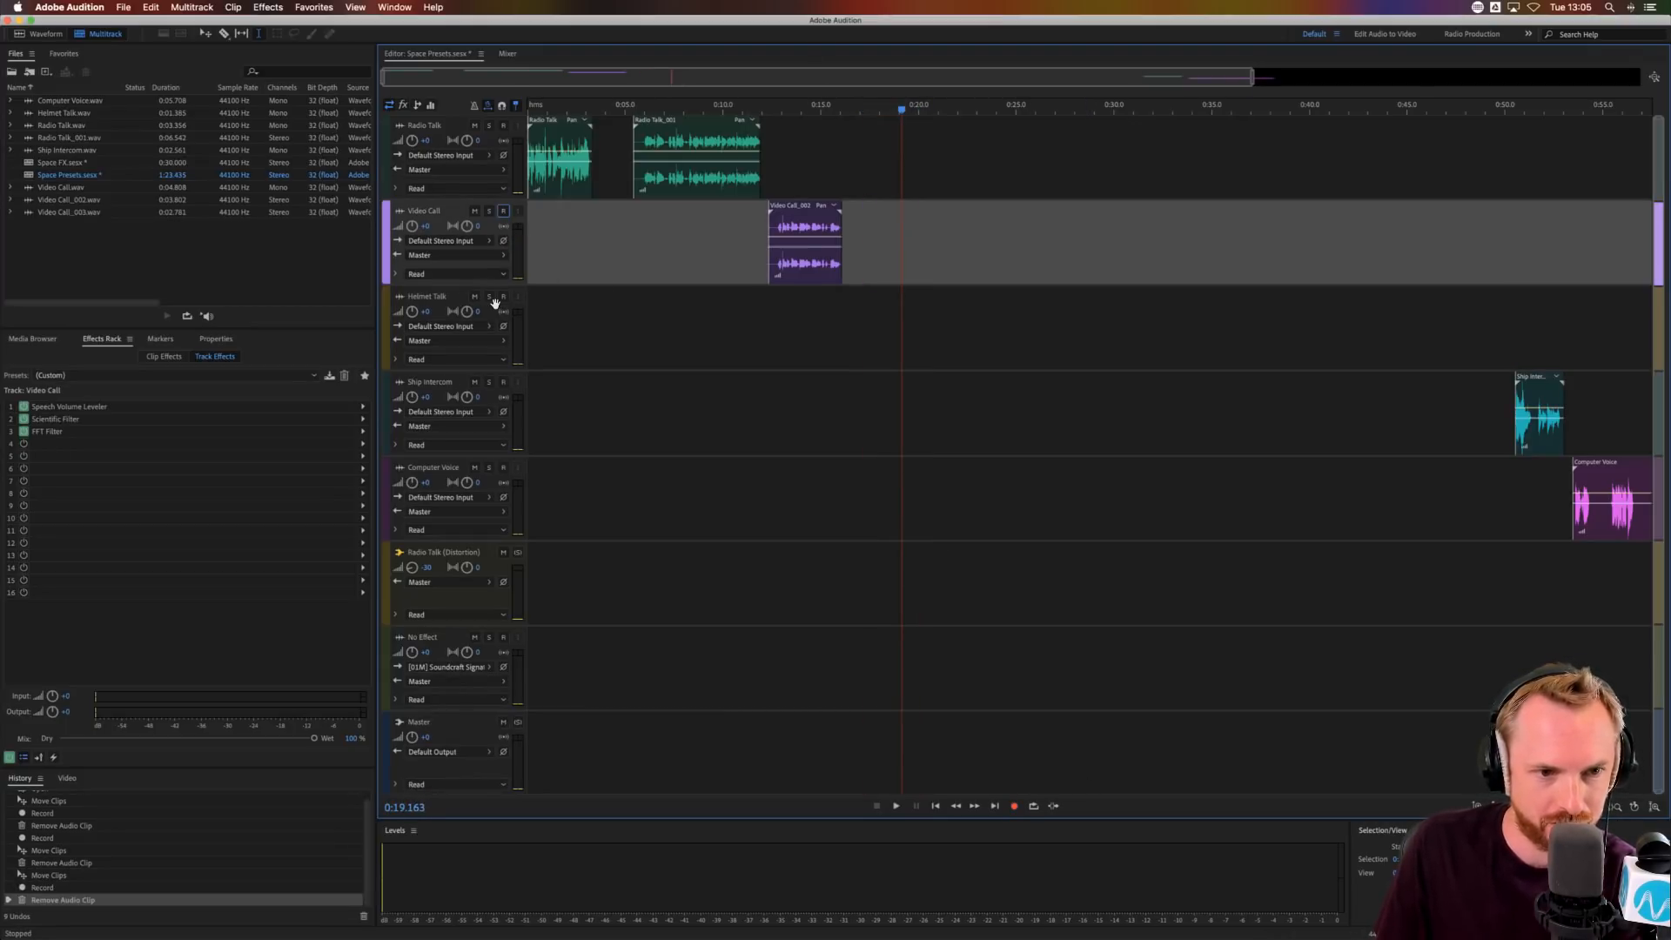
{"action": "left_click", "coordinate": [503, 297]}
{"action": "left_click", "coordinate": [859, 328]}
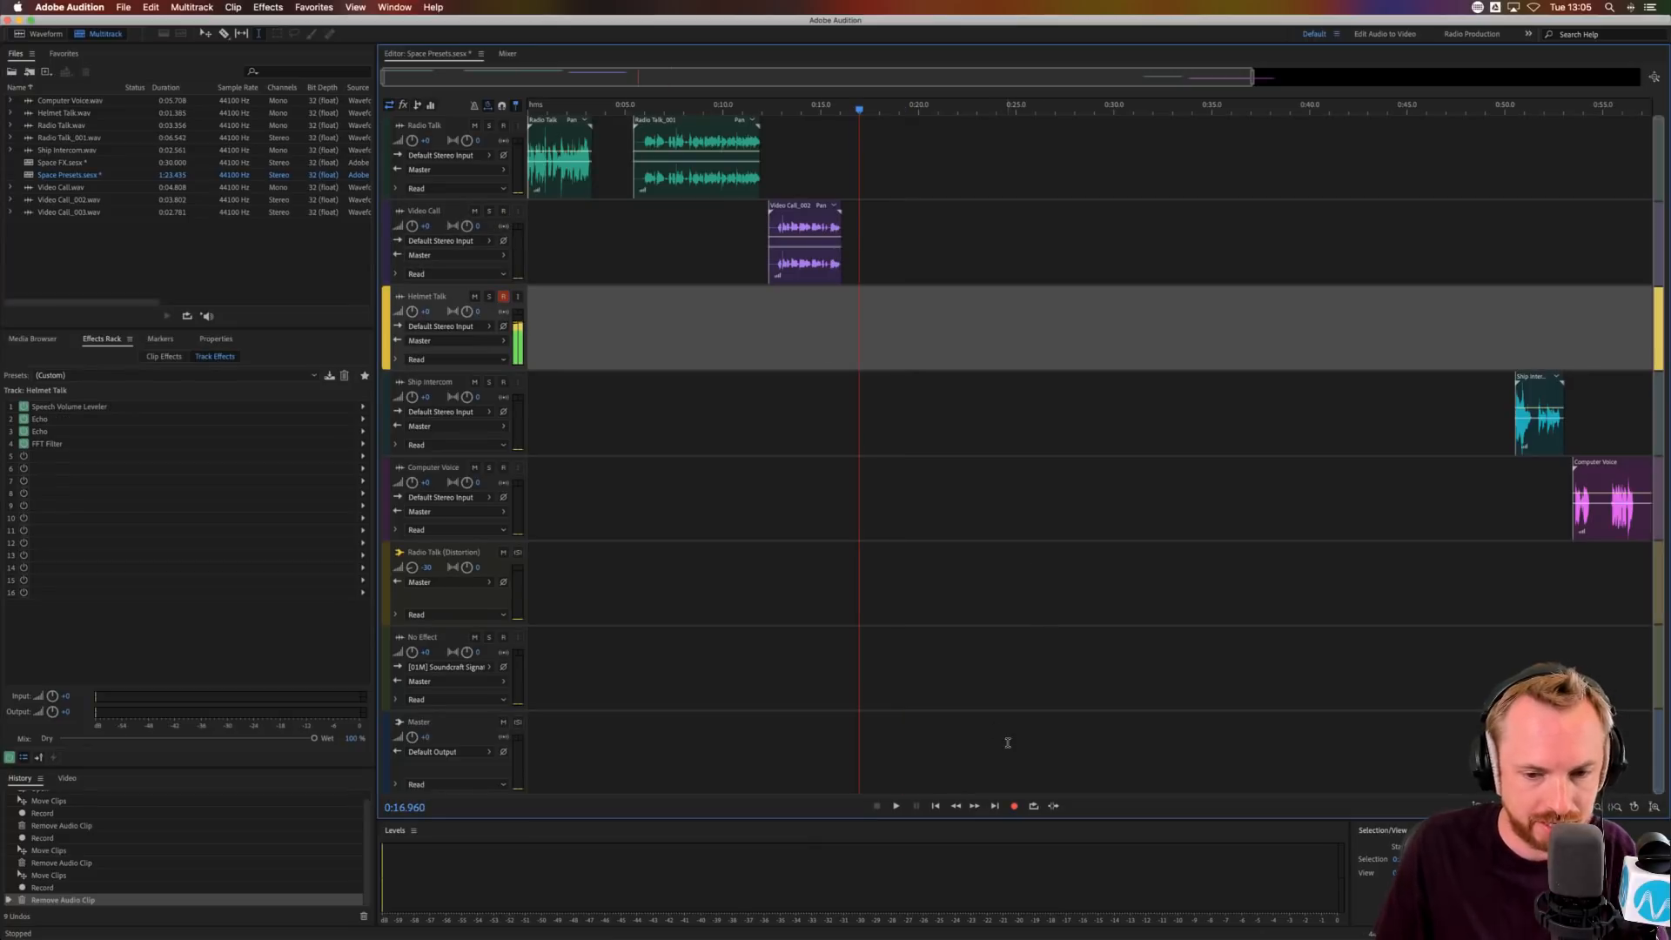
{"action": "left_click", "coordinate": [1012, 806]}
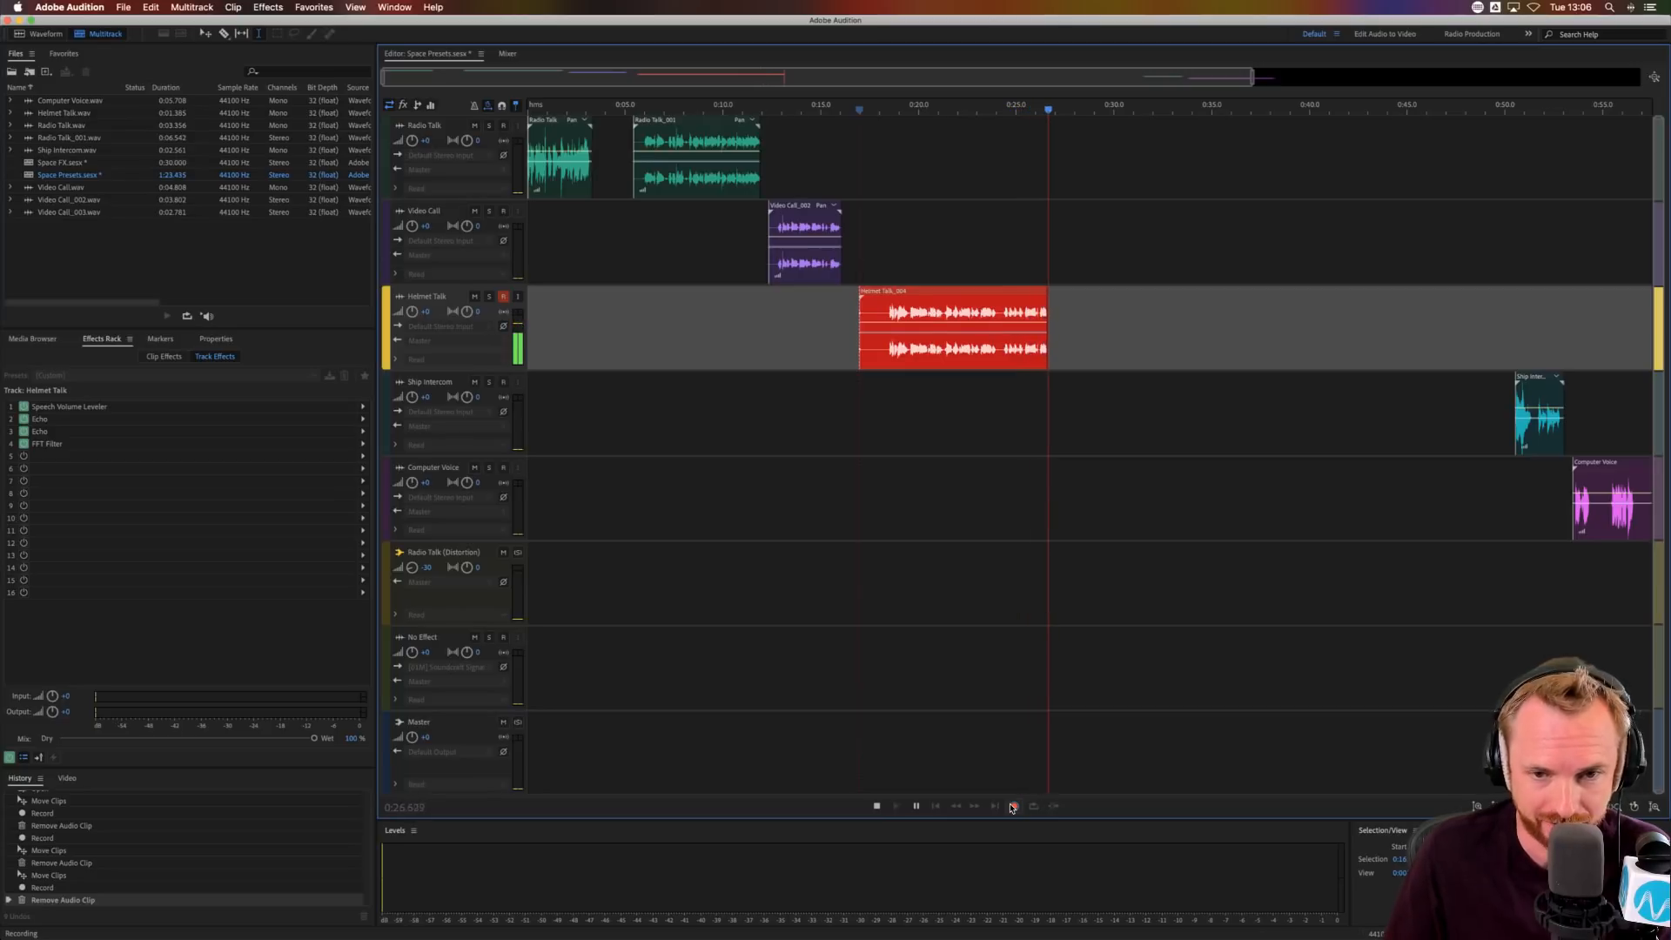
{"action": "key", "text": "space"}
- Play back the new Helmet Talk recording from about 18.2 s
{"action": "left_click", "coordinate": [884, 315]}
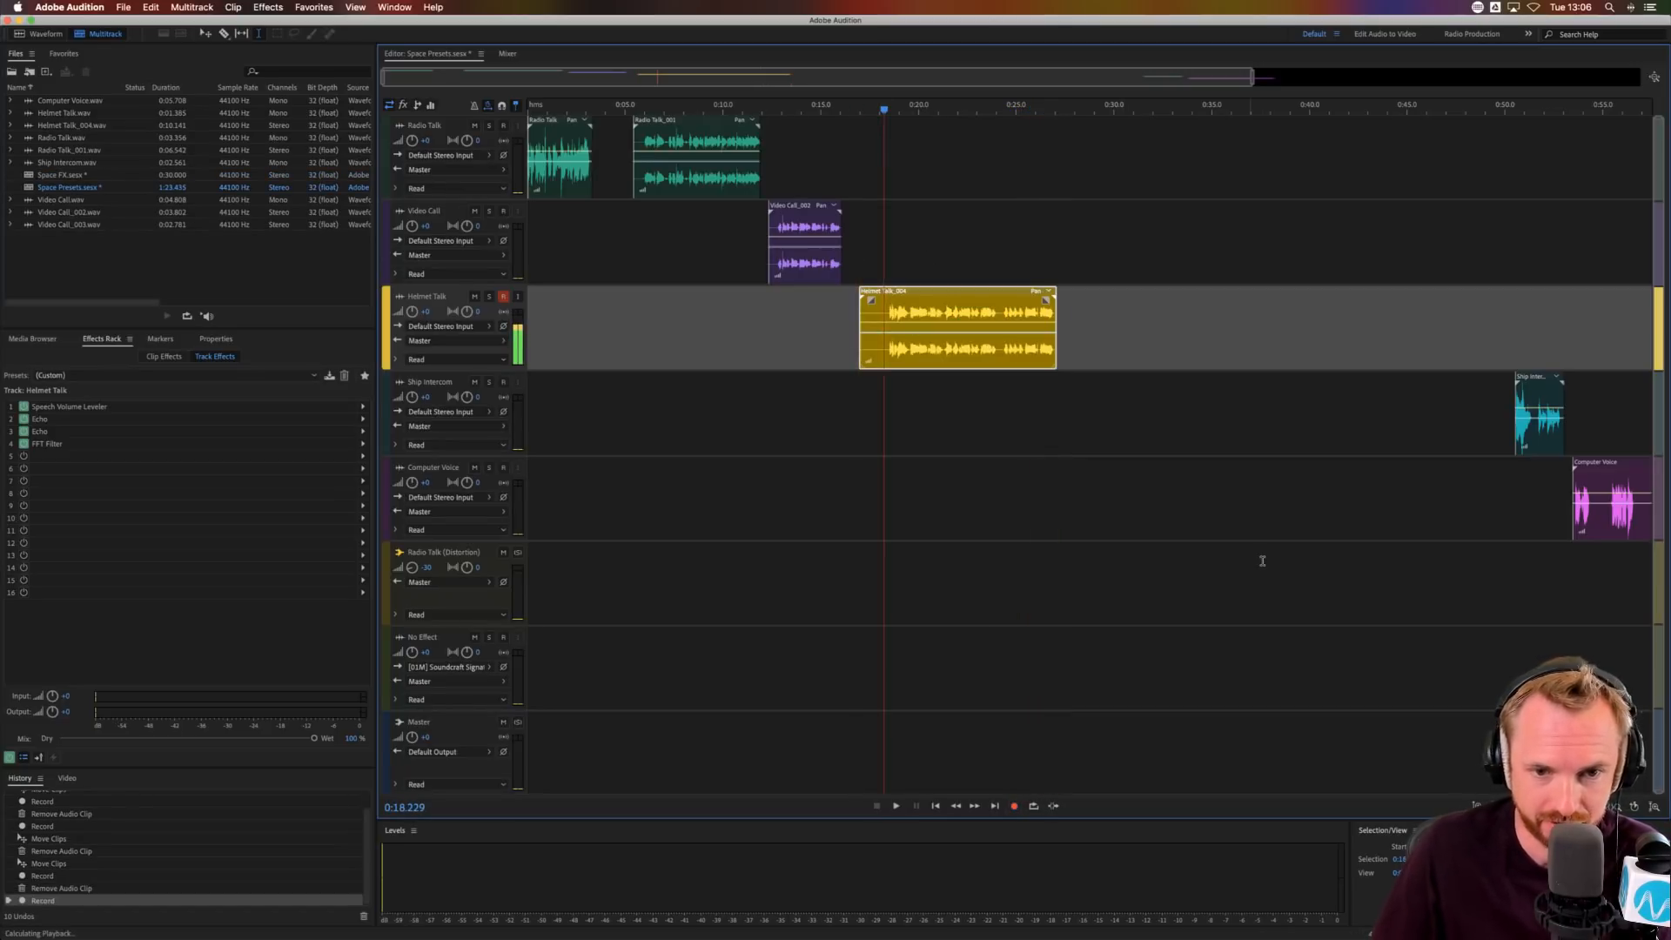
{"action": "key", "text": "space"}
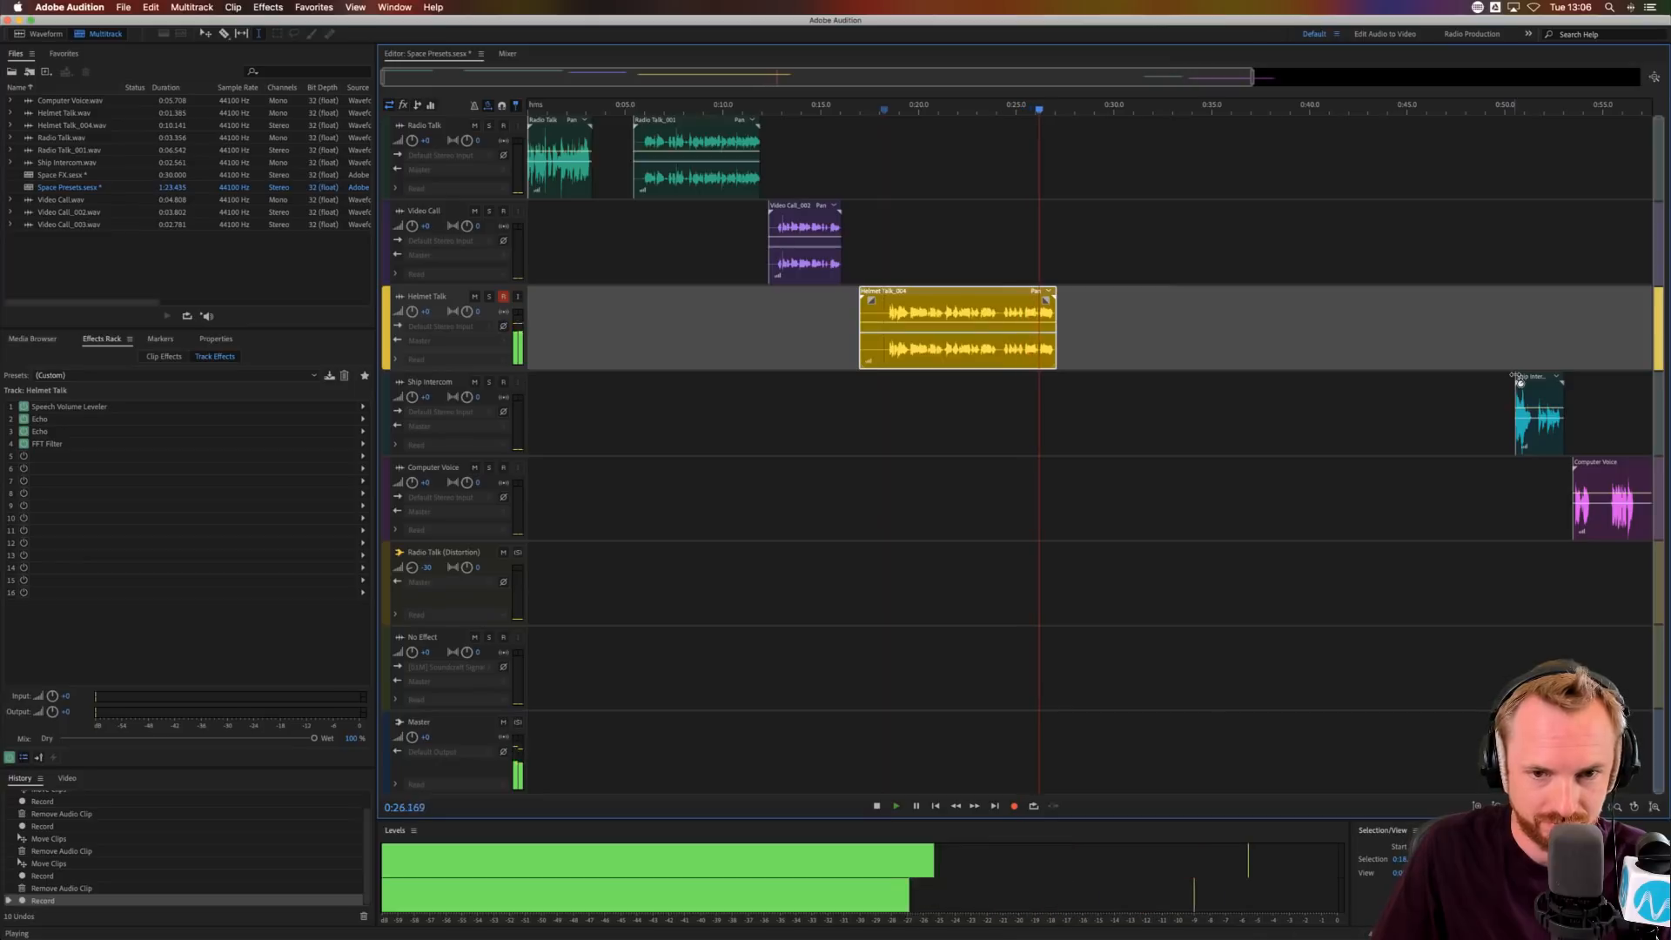
{"action": "key", "text": "space"}
- Delete the original clip on the Ship Intercom track and place the playhead at about 28.2 s
{"action": "left_click", "coordinate": [1537, 395]}
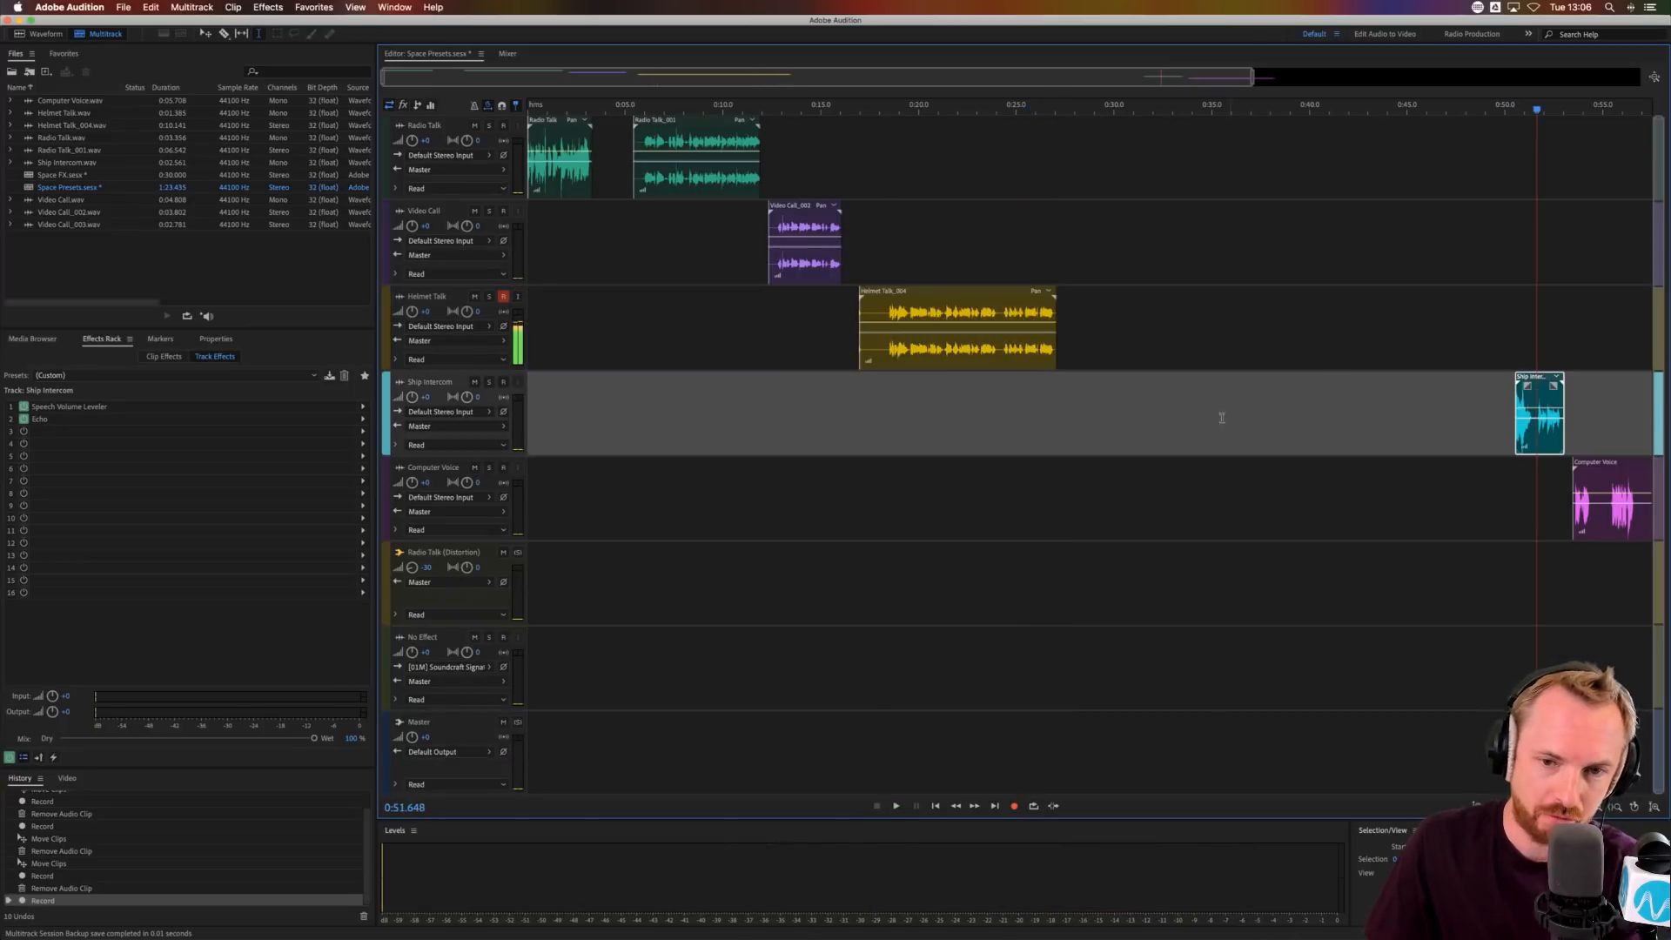
{"action": "key", "text": "Delete"}
{"action": "left_click", "coordinate": [1079, 415]}
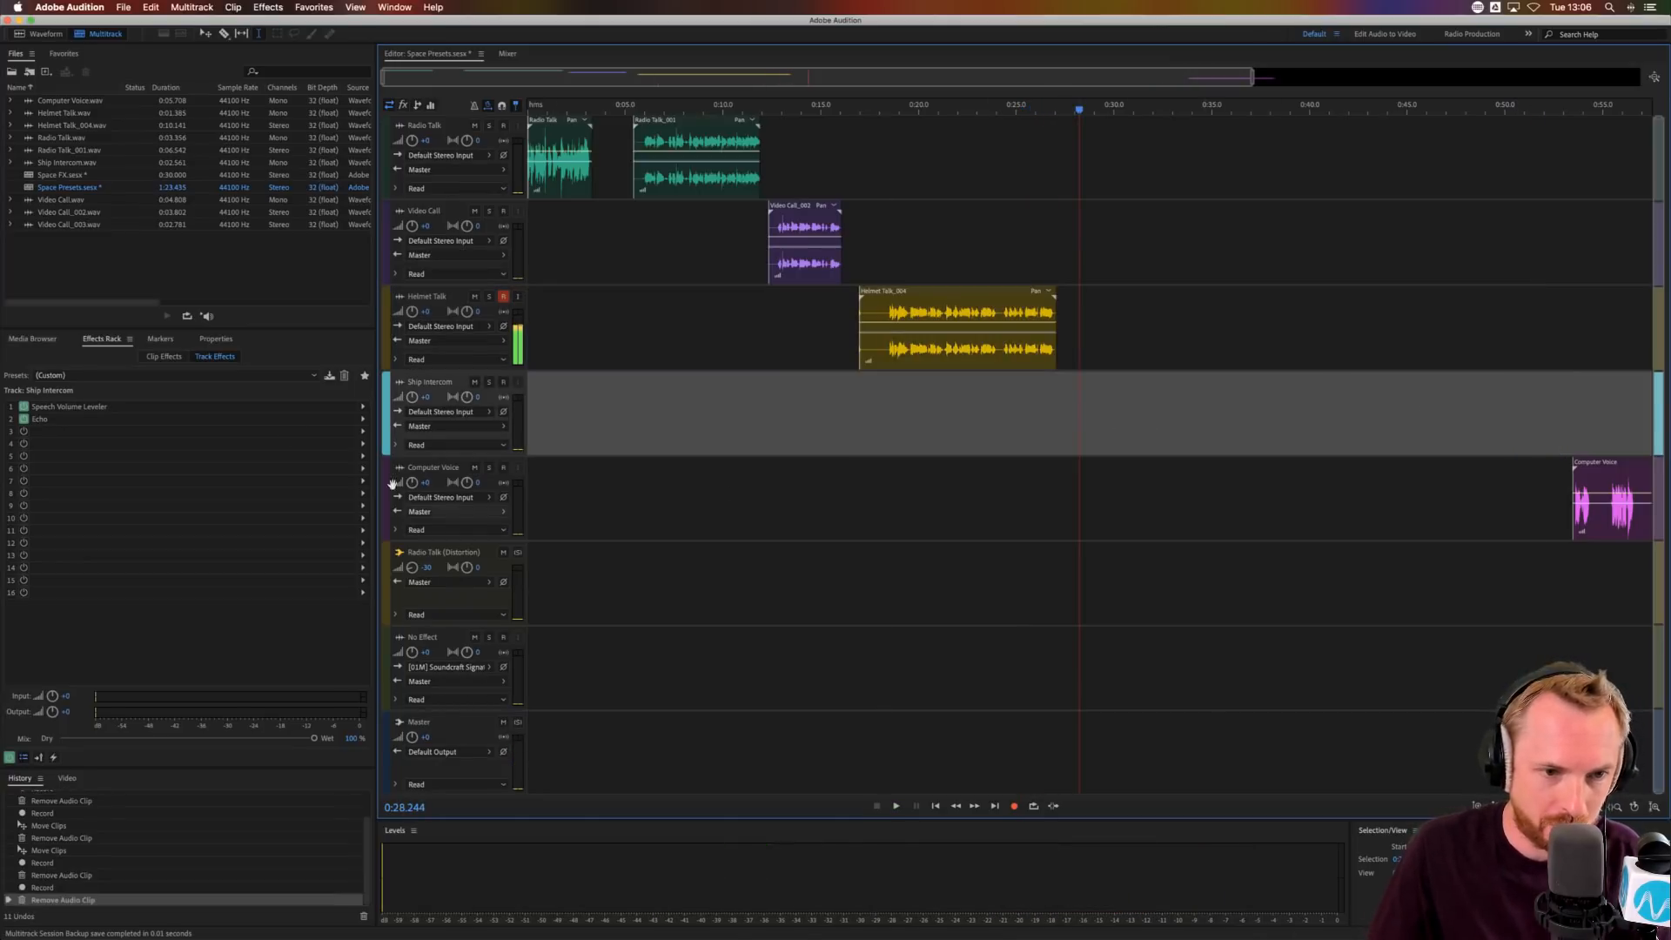
- Switch record arming from Helmet Talk to Ship Intercom and record a new voice take about 8.7 s long
{"action": "left_click", "coordinate": [503, 297]}
{"action": "left_click", "coordinate": [503, 382]}
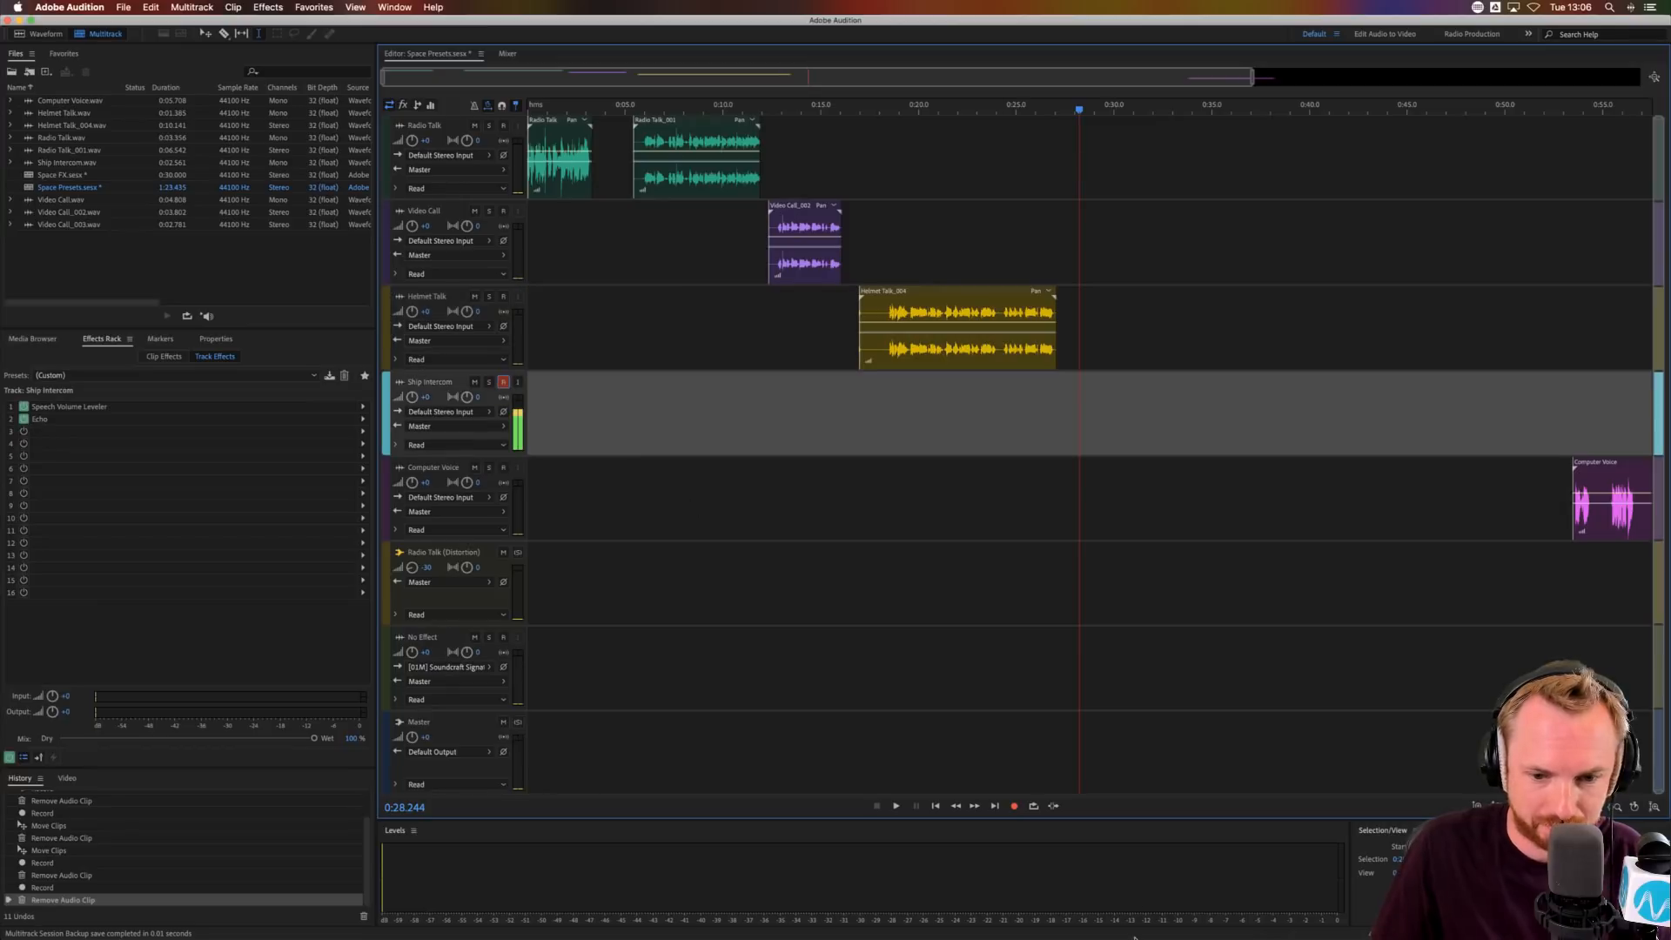
{"action": "left_click", "coordinate": [1015, 806]}
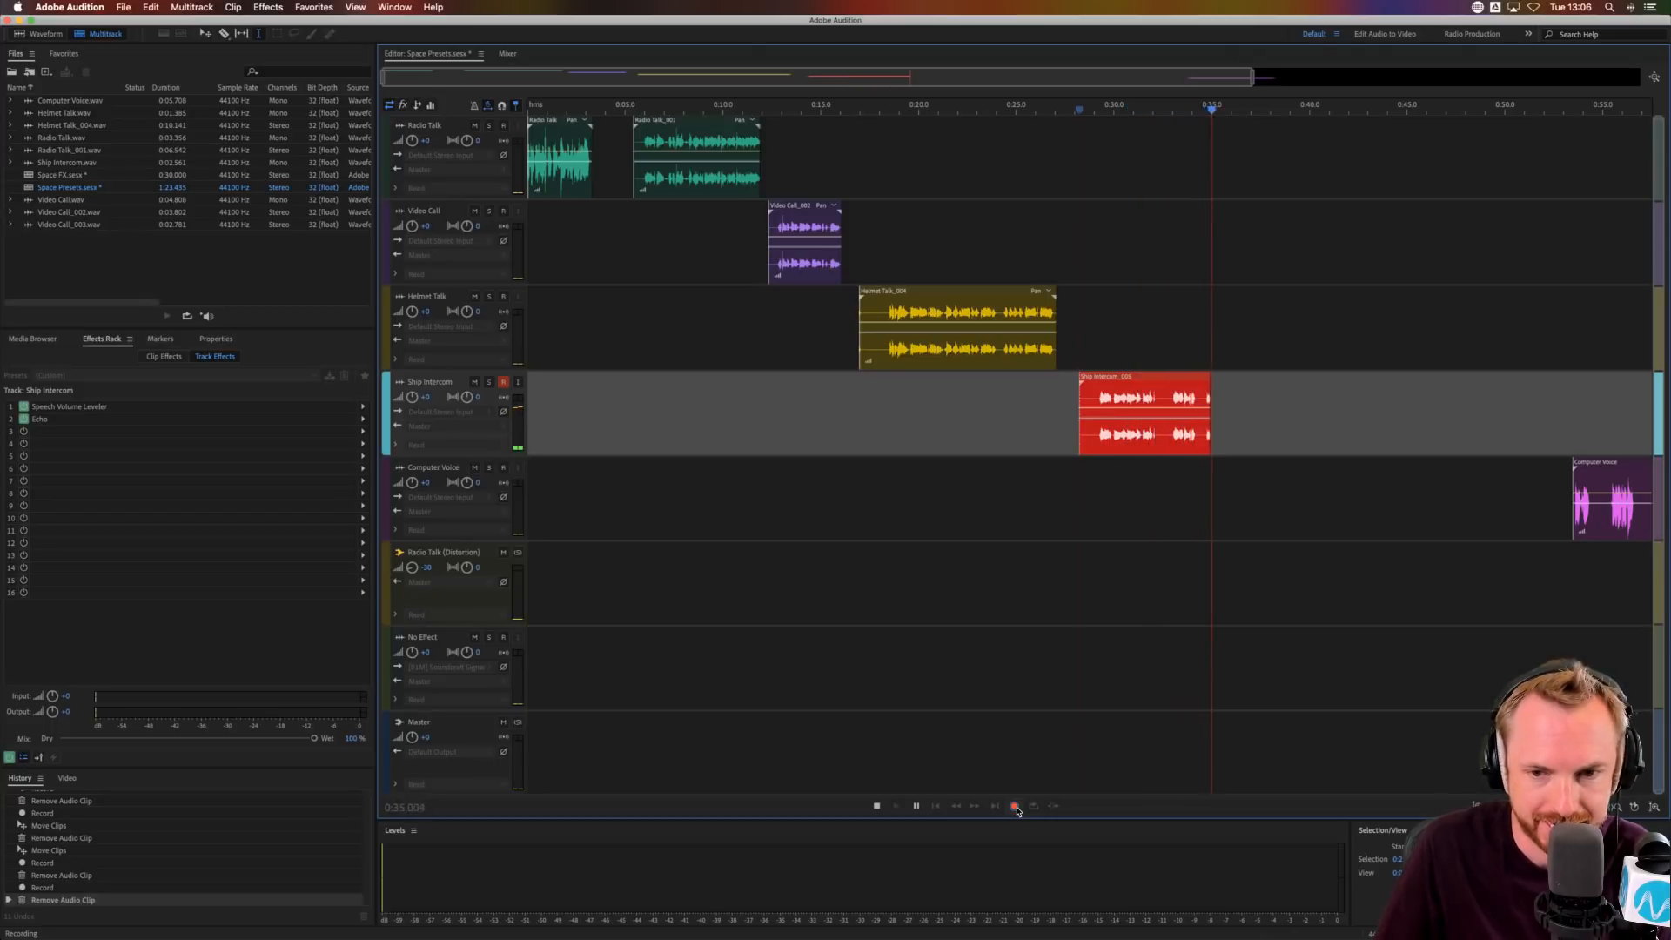
{"action": "key", "text": "space"}
- Play back the new Ship Intercom recording from about 29.1 s
{"action": "left_click", "coordinate": [1097, 405]}
{"action": "key", "text": "space"}
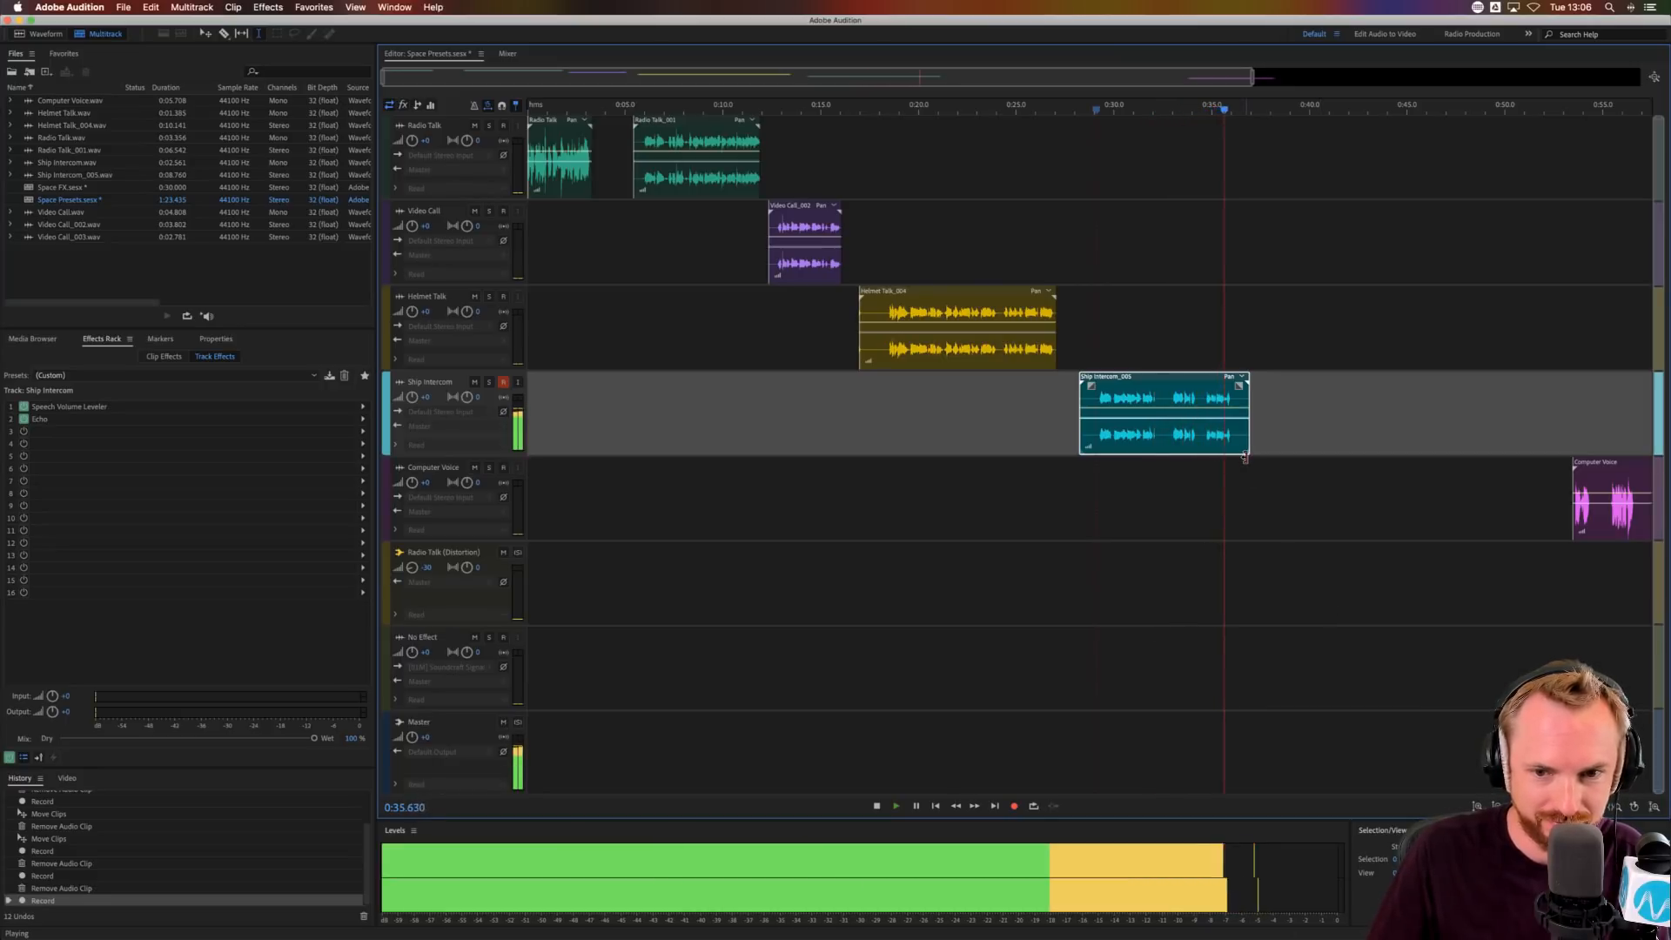
{"action": "key", "text": "space"}
- Delete the original clip on the Computer Voice track and place the playhead at about 40.1 s
{"action": "left_click", "coordinate": [1423, 447]}
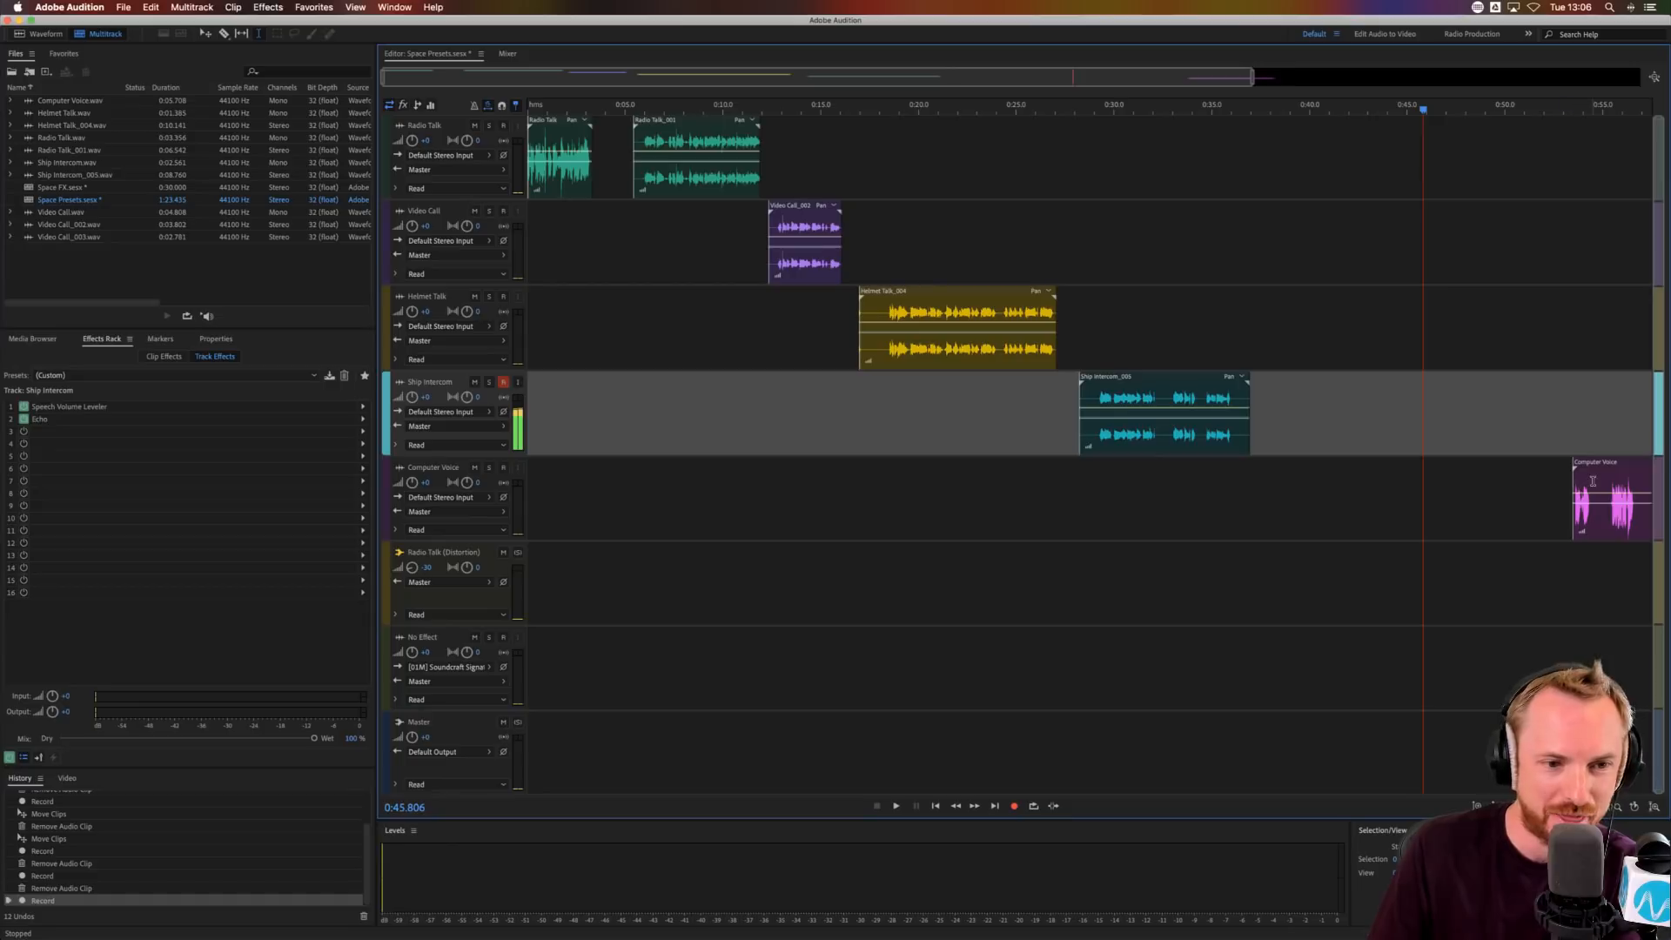
{"action": "left_click", "coordinate": [1593, 481]}
{"action": "key", "text": "Delete"}
{"action": "left_click", "coordinate": [1312, 495]}
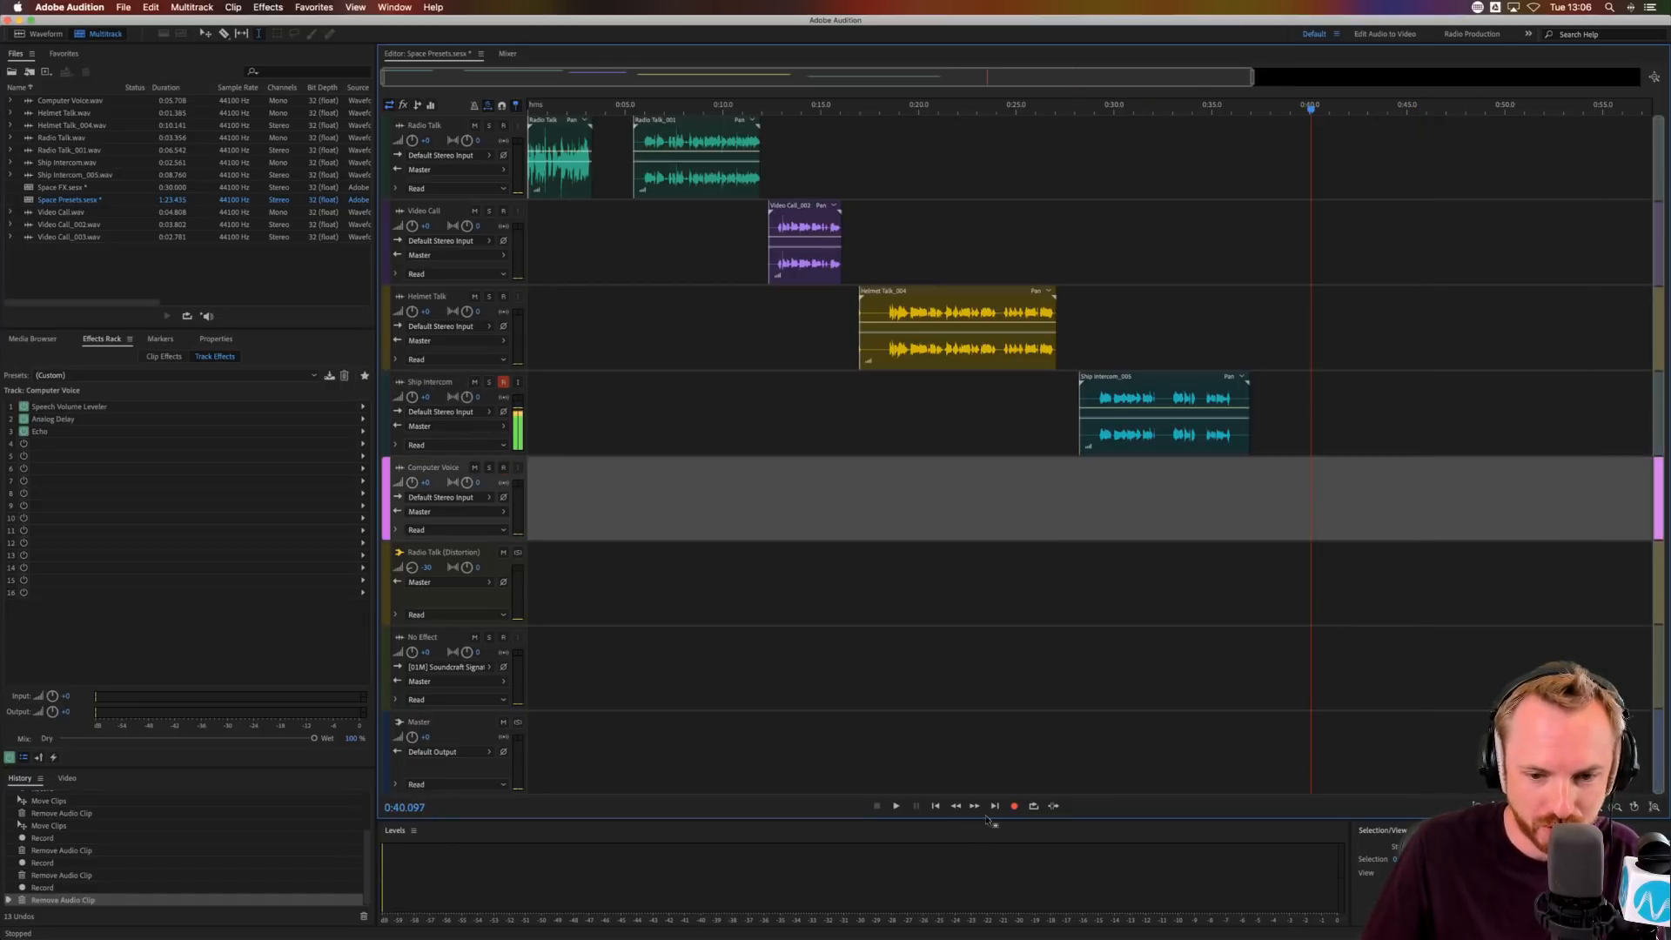
- Switch record arming from Ship Intercom to Computer Voice and record a new voice take about 3.3 s long
{"action": "left_click", "coordinate": [503, 467]}
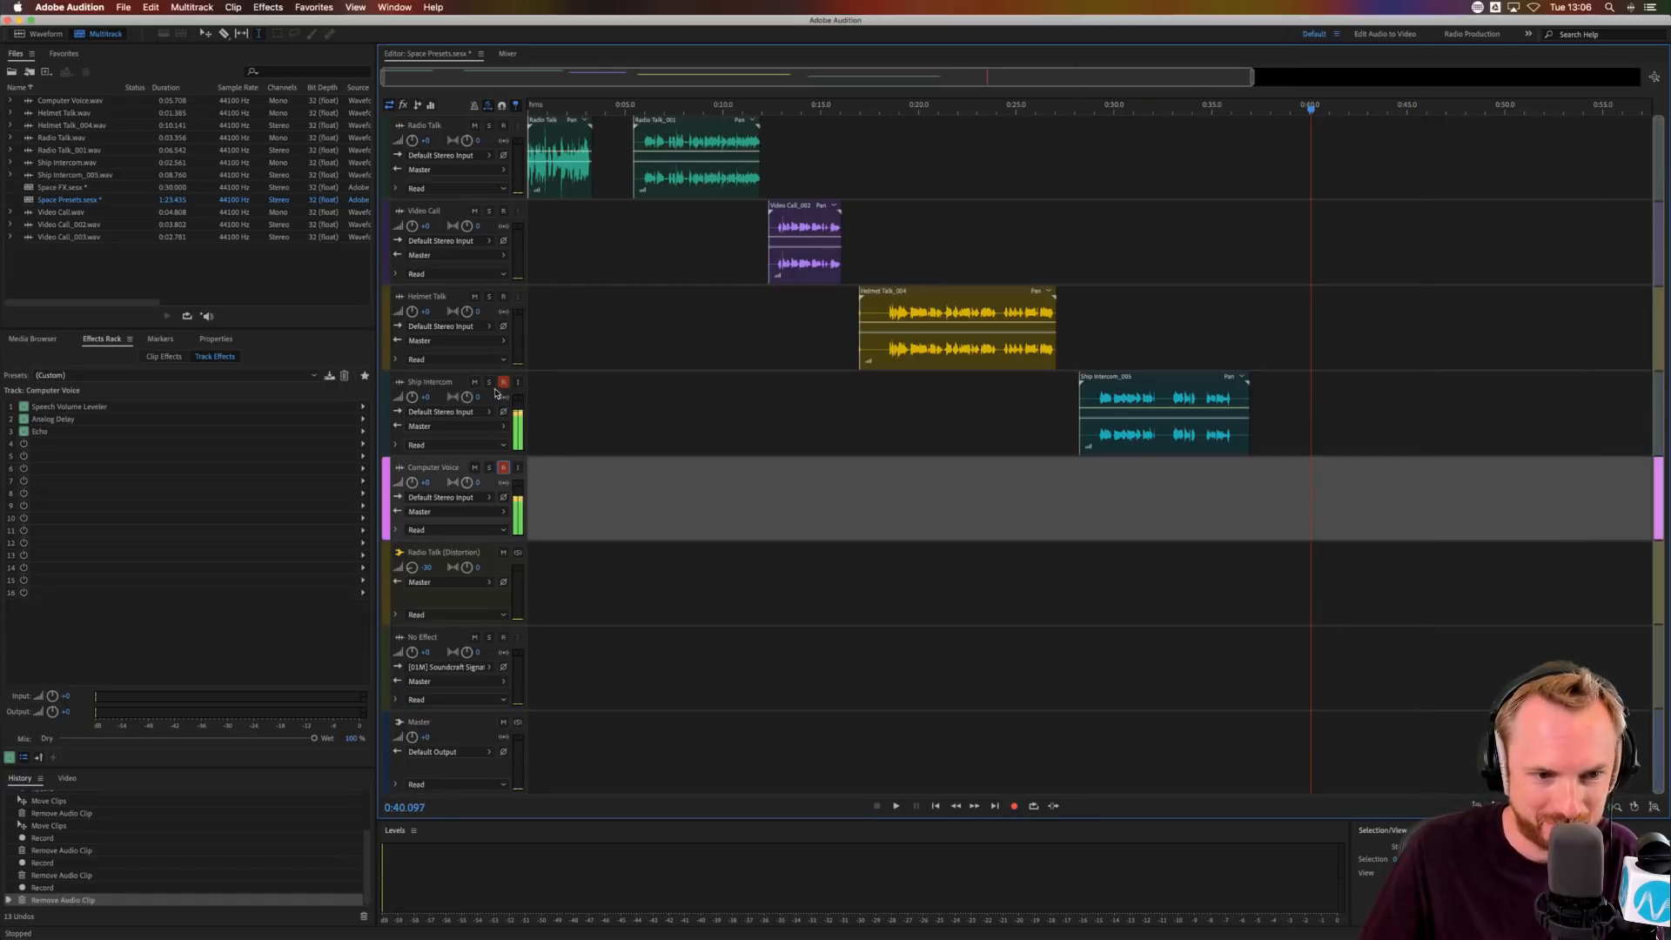
{"action": "left_click", "coordinate": [503, 381]}
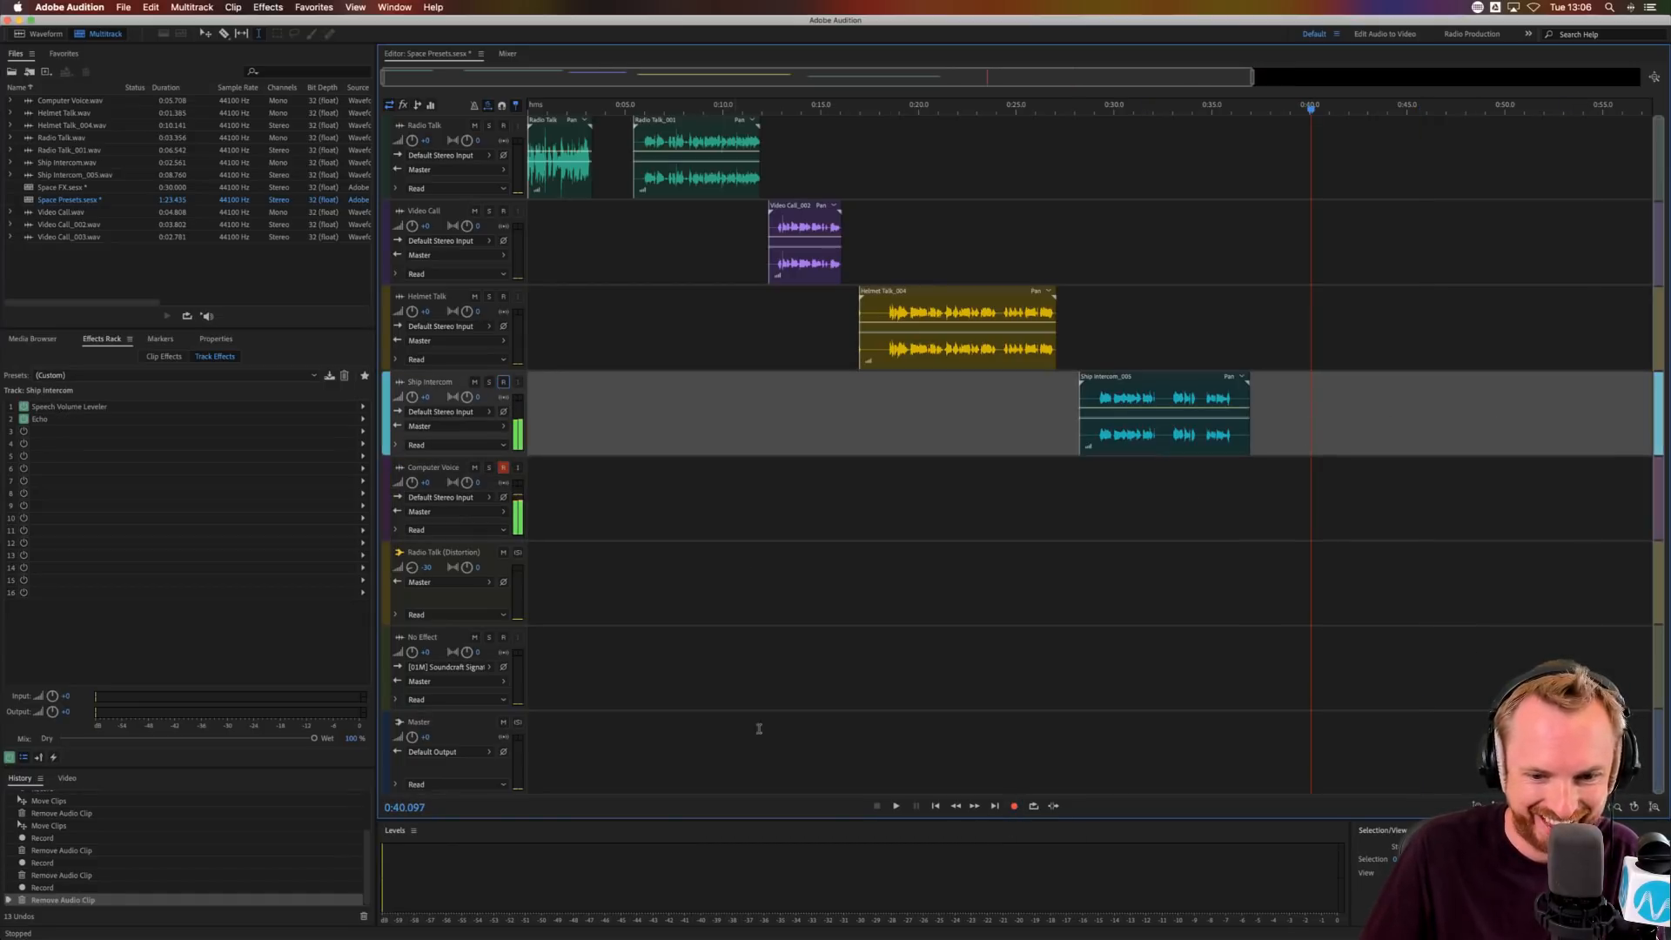
{"action": "left_click", "coordinate": [1016, 807]}
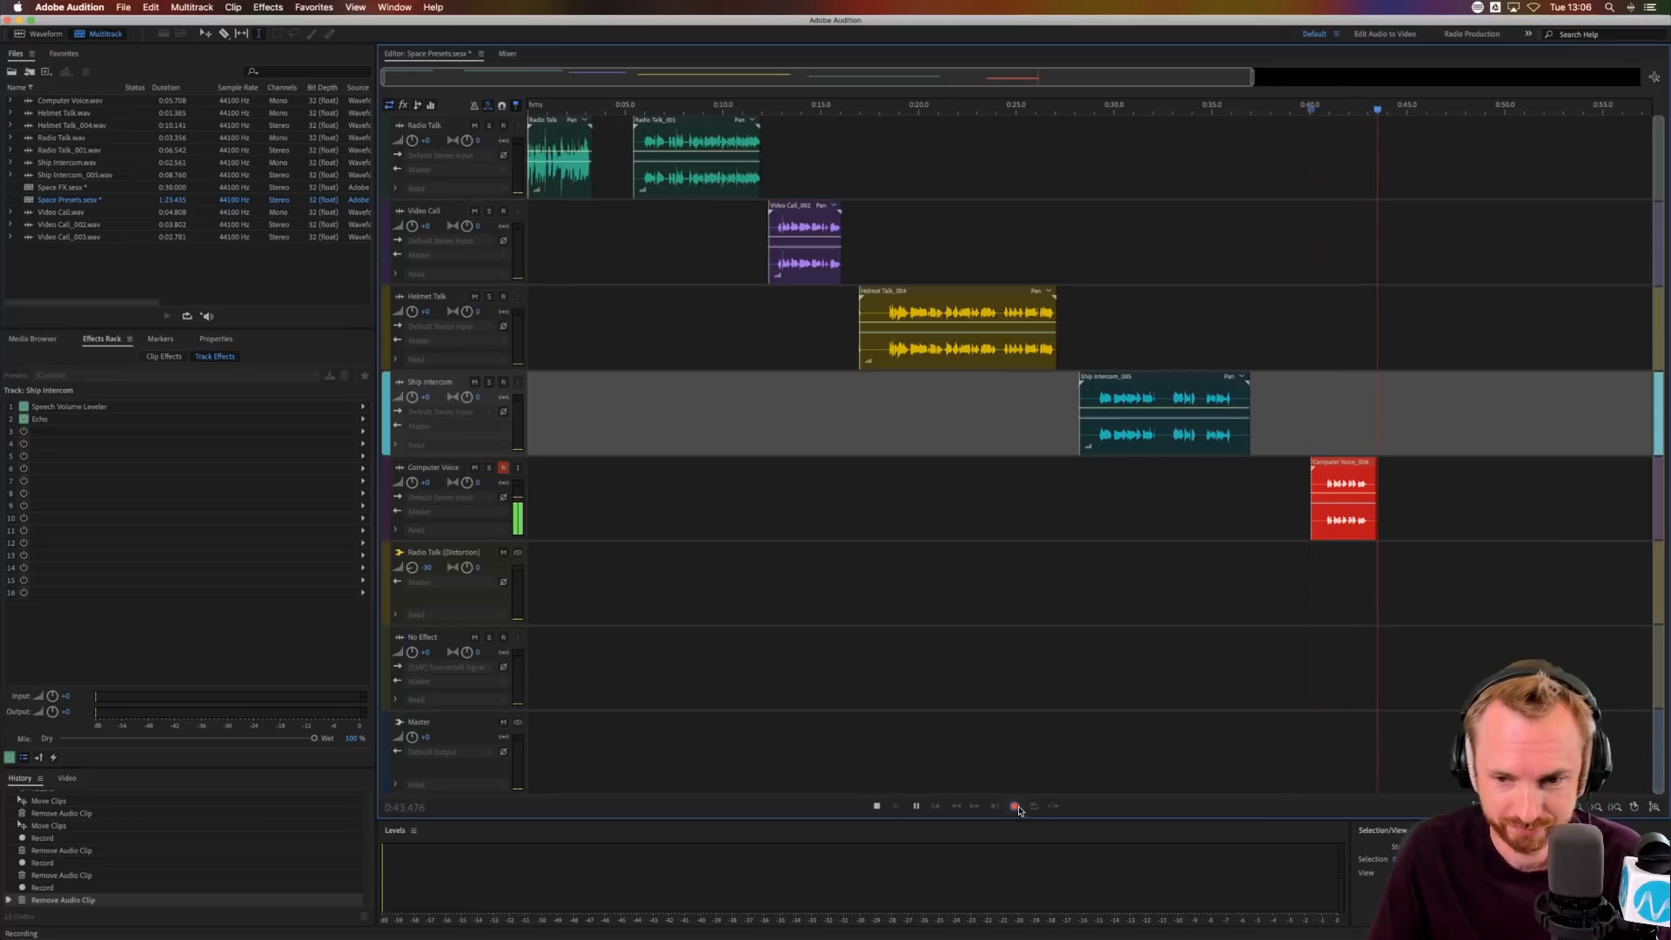
{"action": "left_click", "coordinate": [1016, 807]}
- Play back the new Computer Voice recording from about 40.5 s
{"action": "left_click", "coordinate": [1320, 481]}
{"action": "key", "text": "space"}
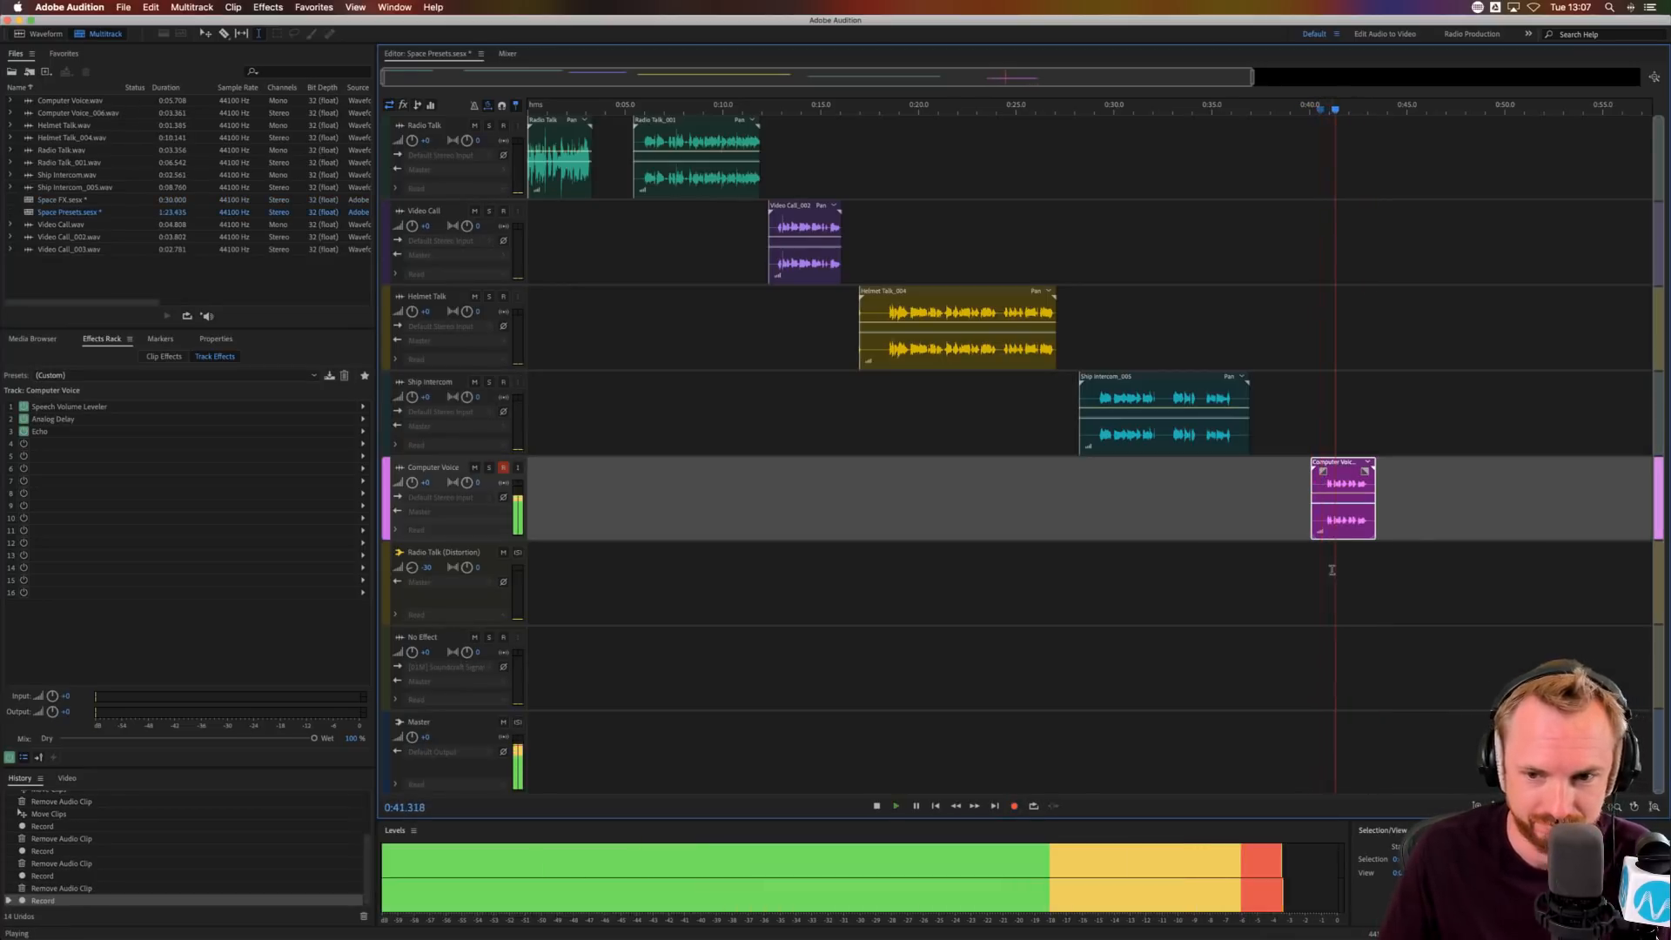
{"action": "key", "text": "space"}
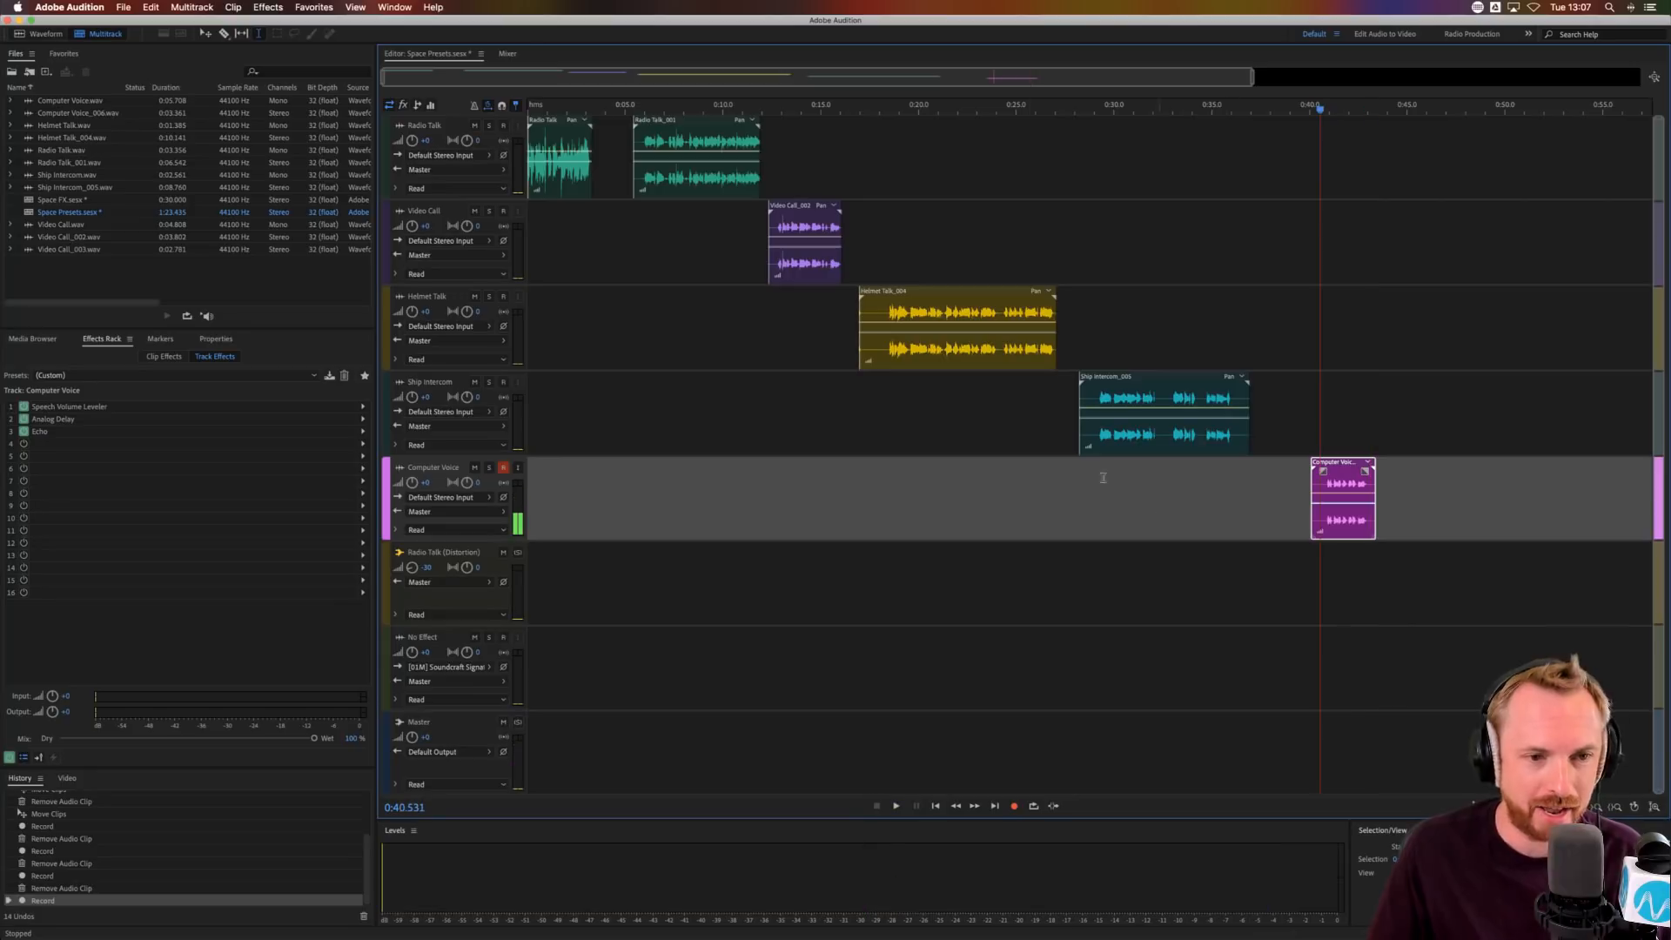
- Review the effects chains of the Radio Talk, Radio Talk (Distortion), Video Call, Helmet Talk, Ship Intercom and Computer Voice tracks in turn
{"action": "left_click", "coordinate": [928, 142]}
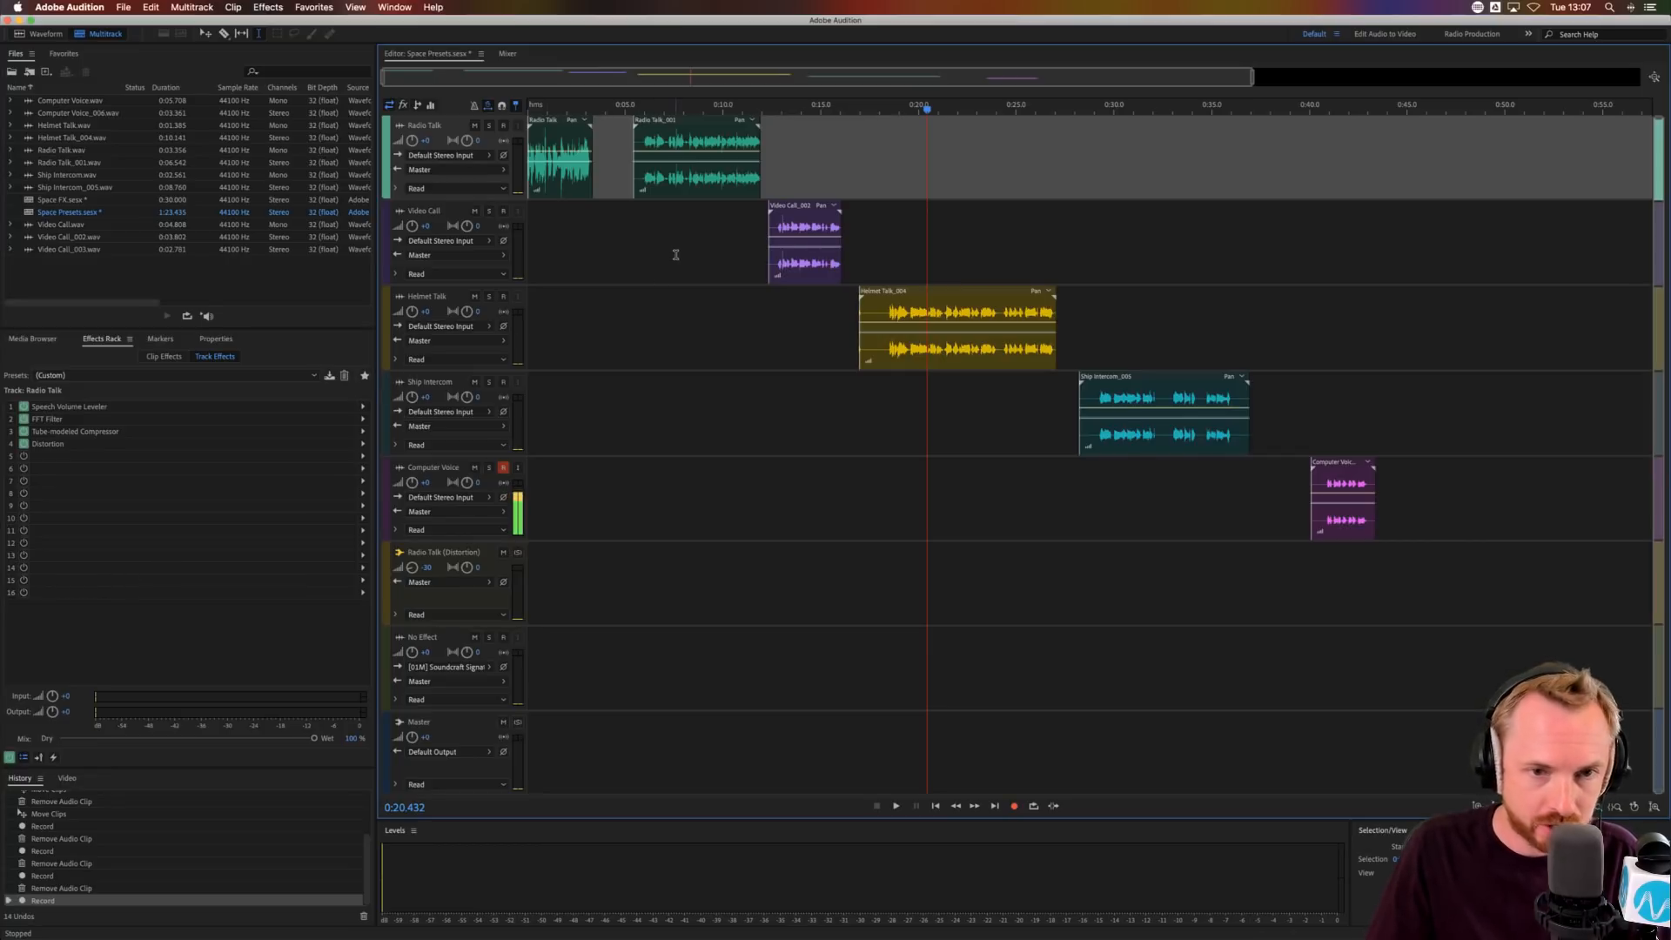
{"action": "left_click", "coordinate": [805, 161]}
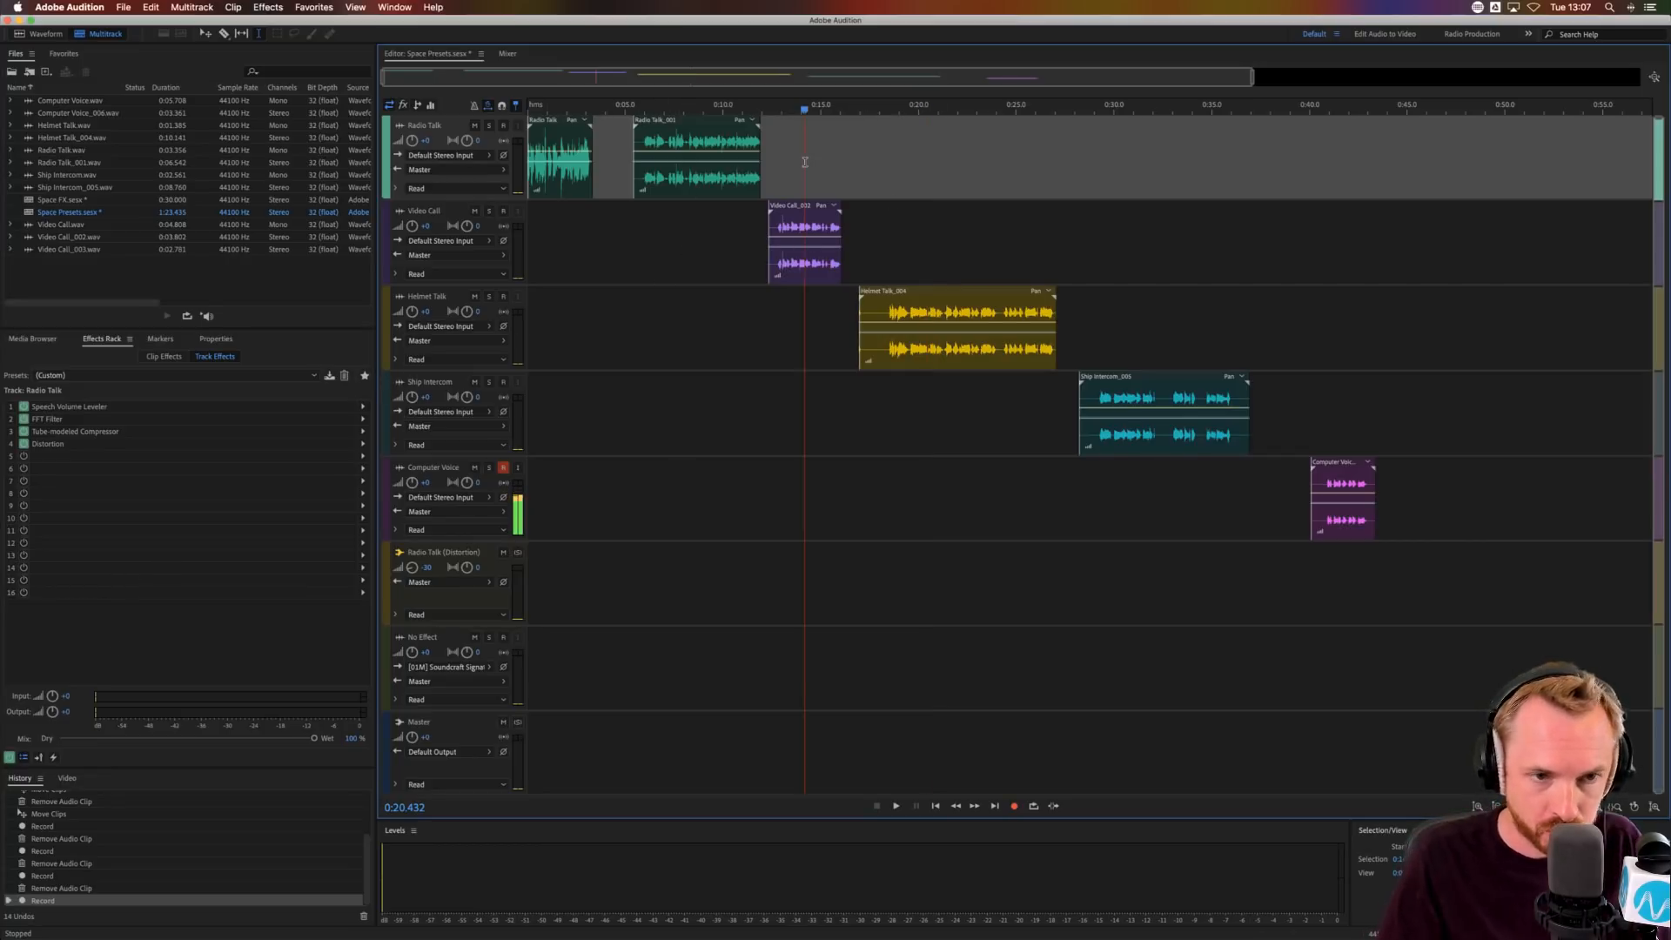
{"action": "left_click", "coordinate": [577, 585]}
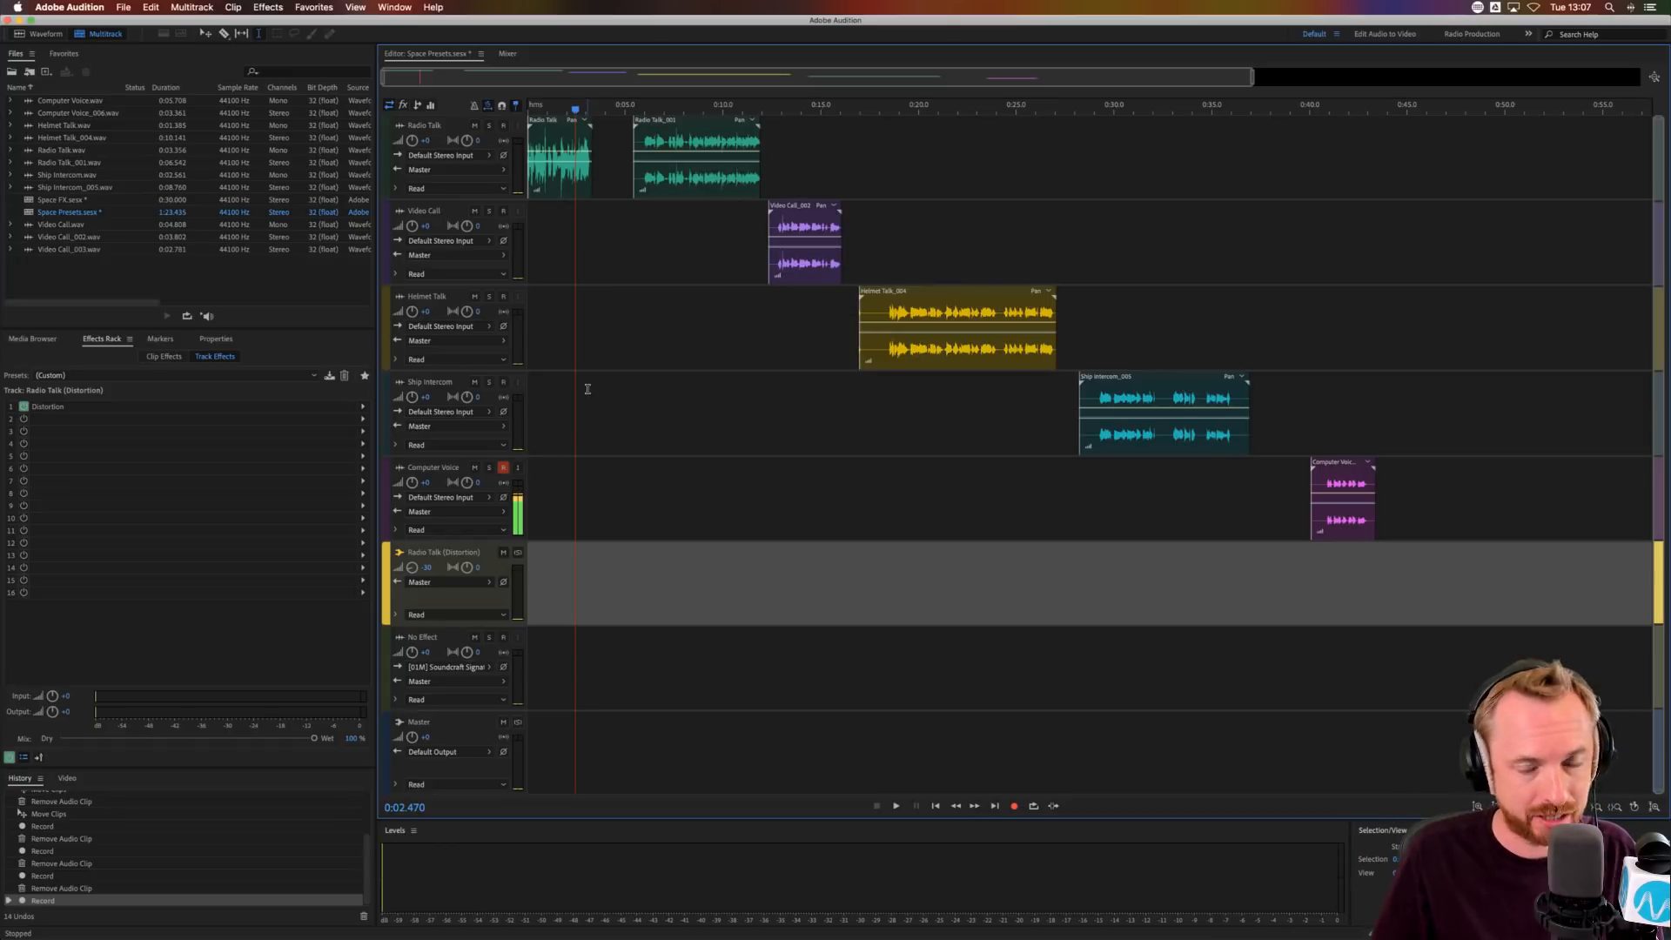
{"action": "left_click", "coordinate": [642, 184]}
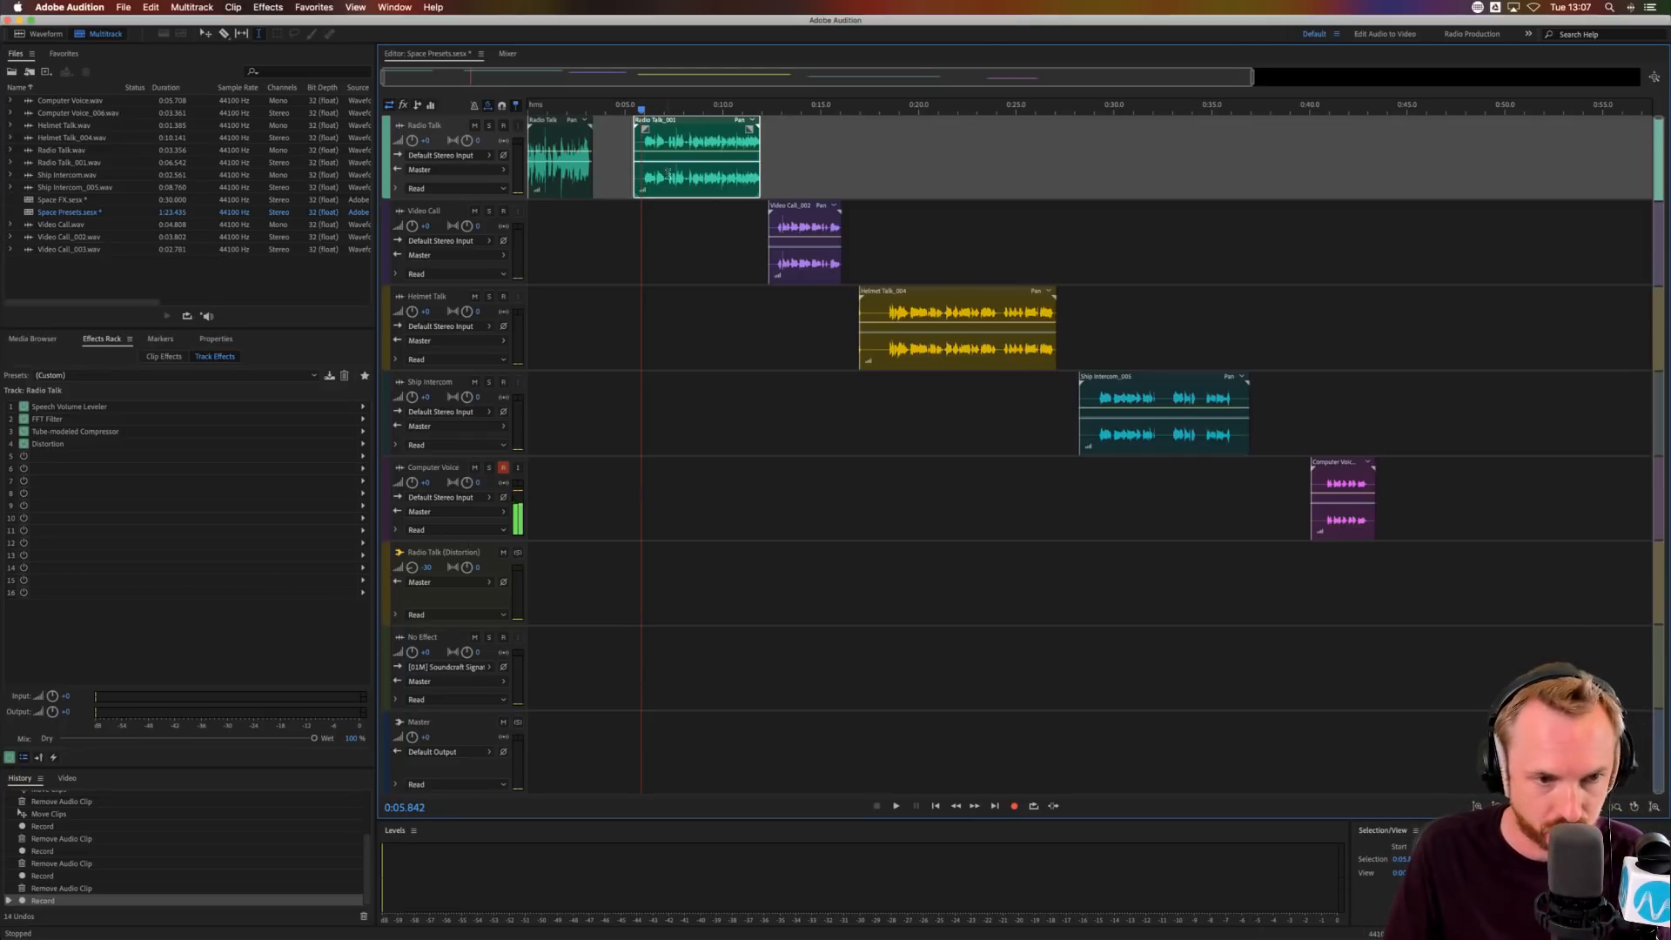
{"action": "left_click", "coordinate": [685, 248]}
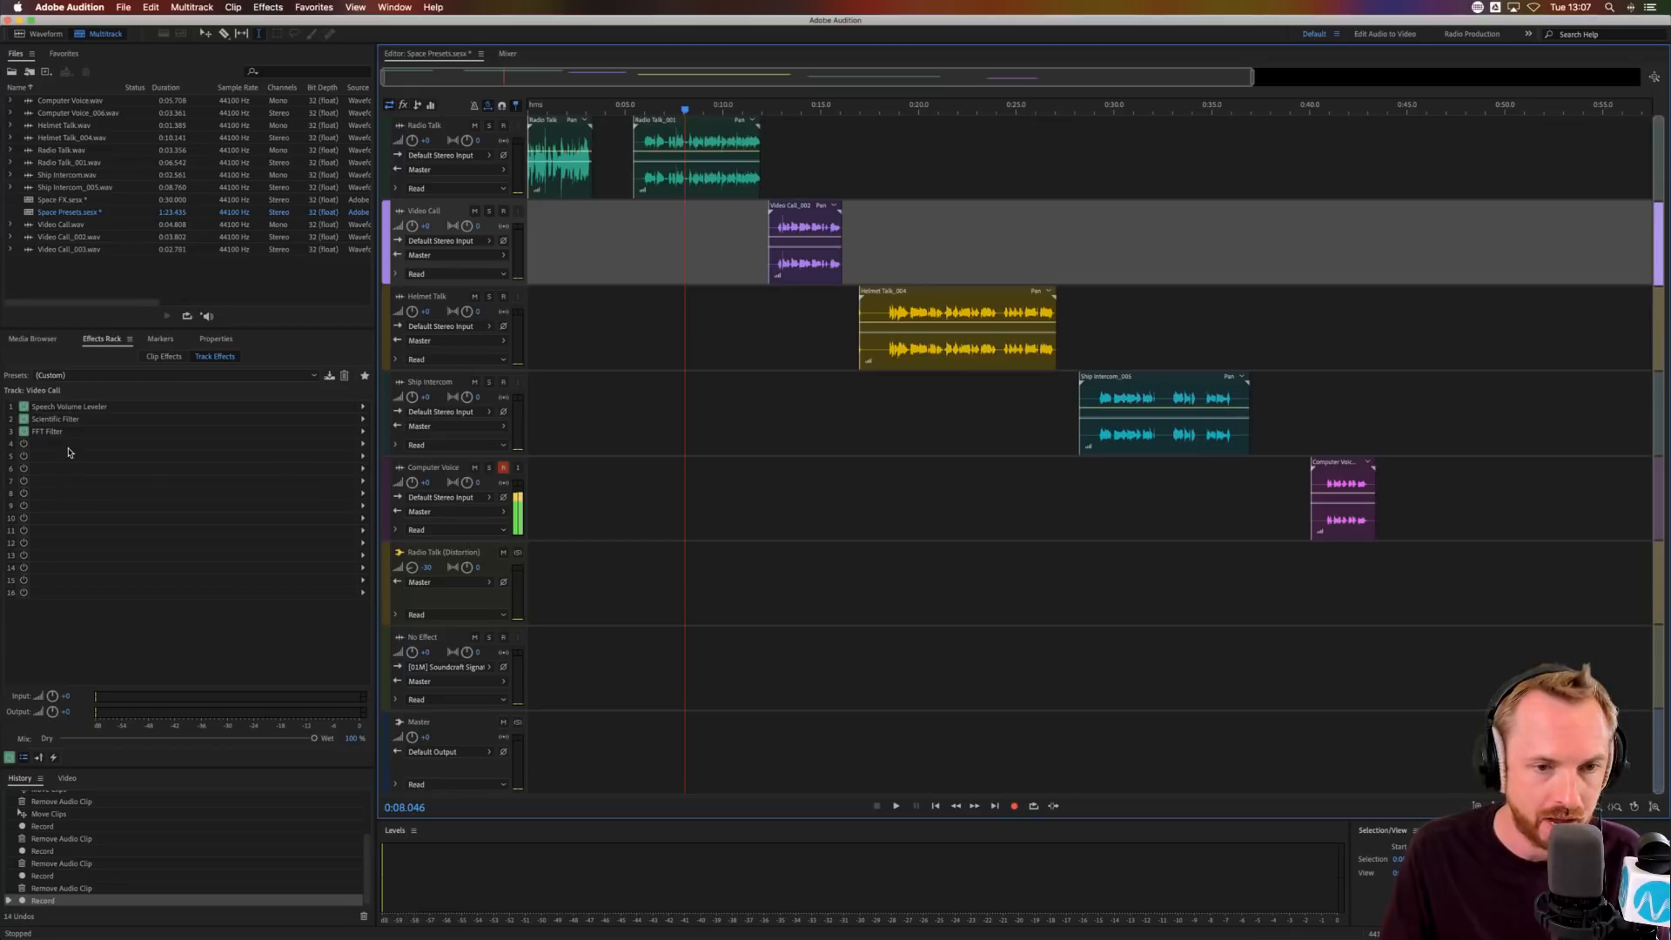
{"action": "left_click", "coordinate": [718, 343]}
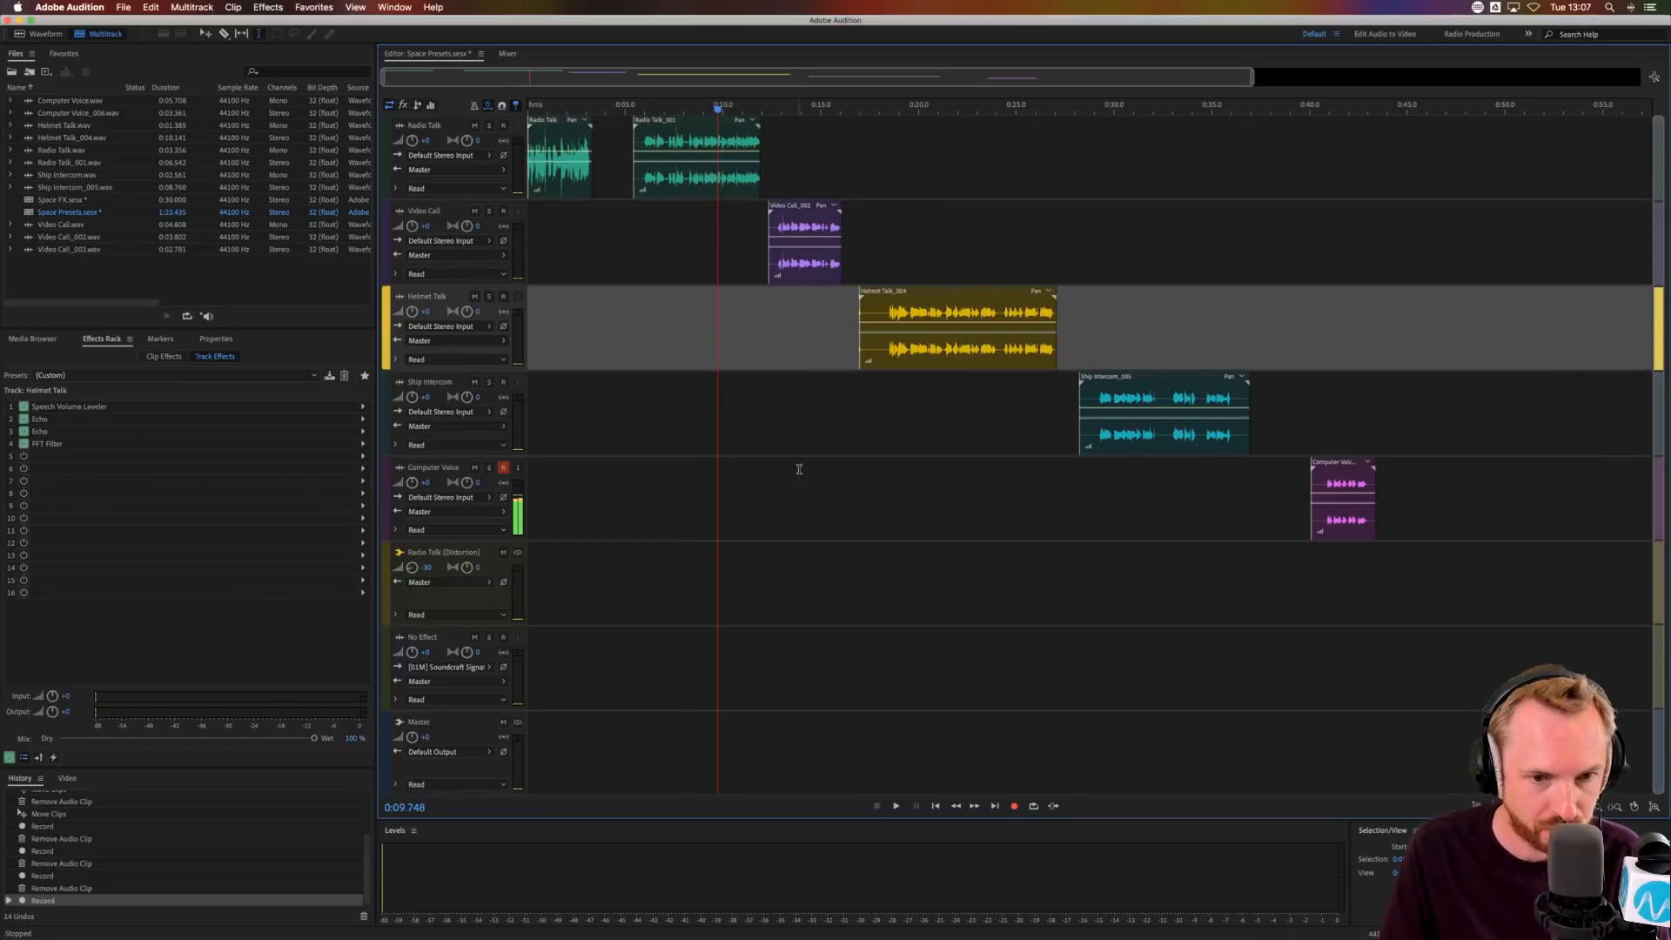
{"action": "left_click", "coordinate": [728, 418]}
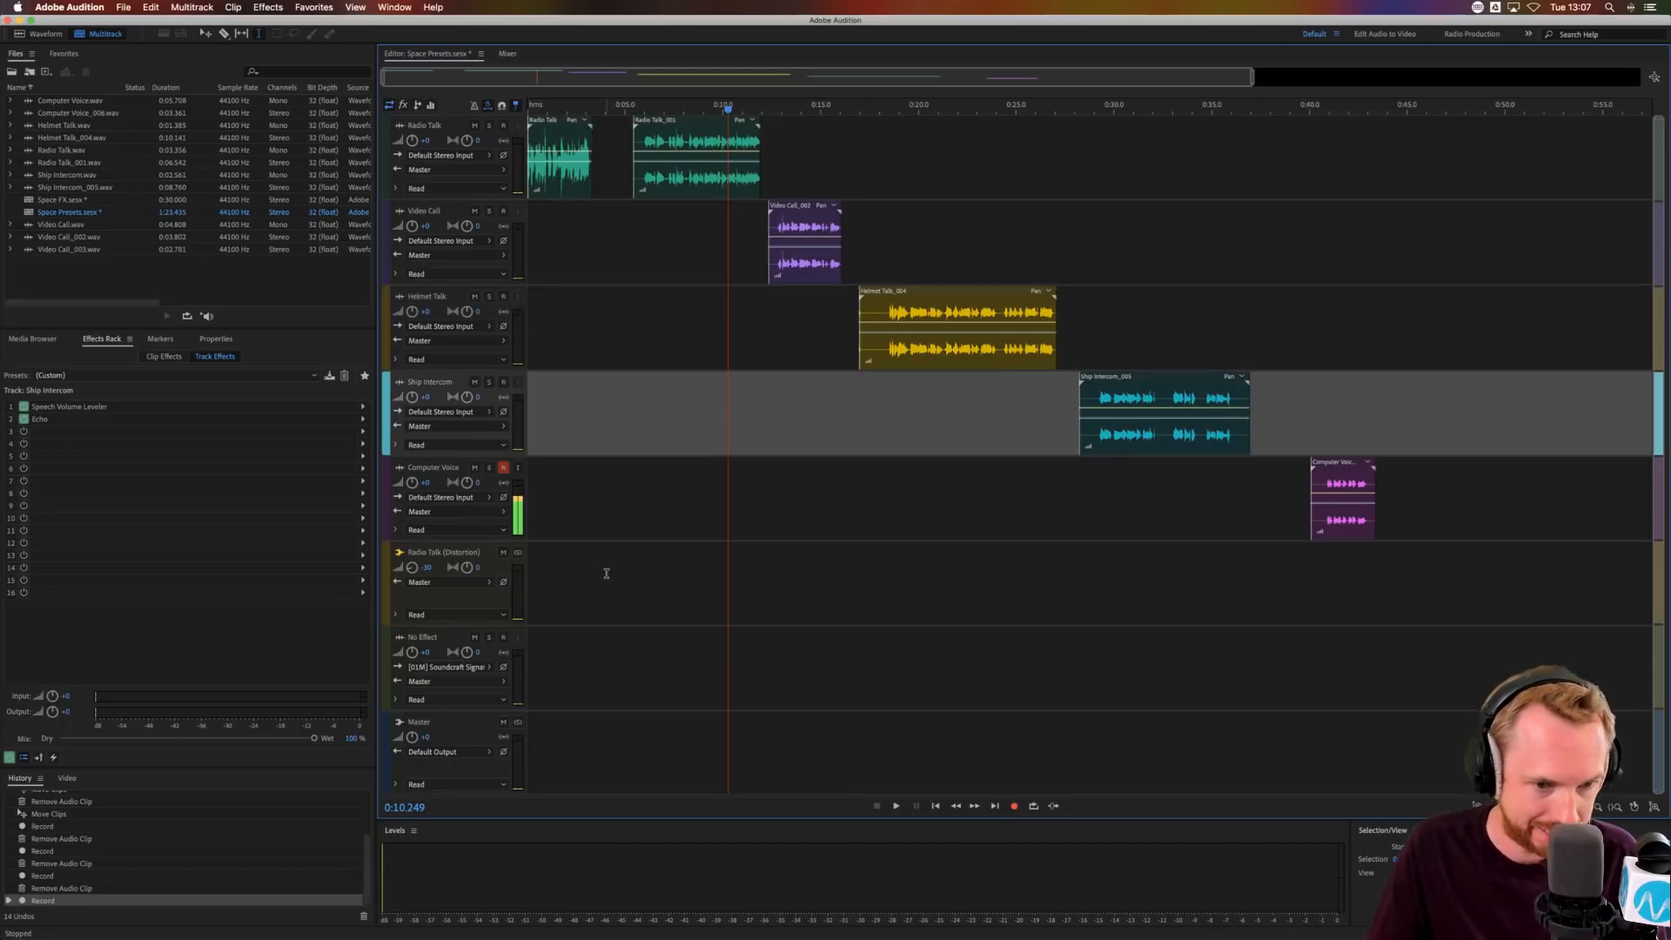
{"action": "left_click", "coordinate": [627, 498]}
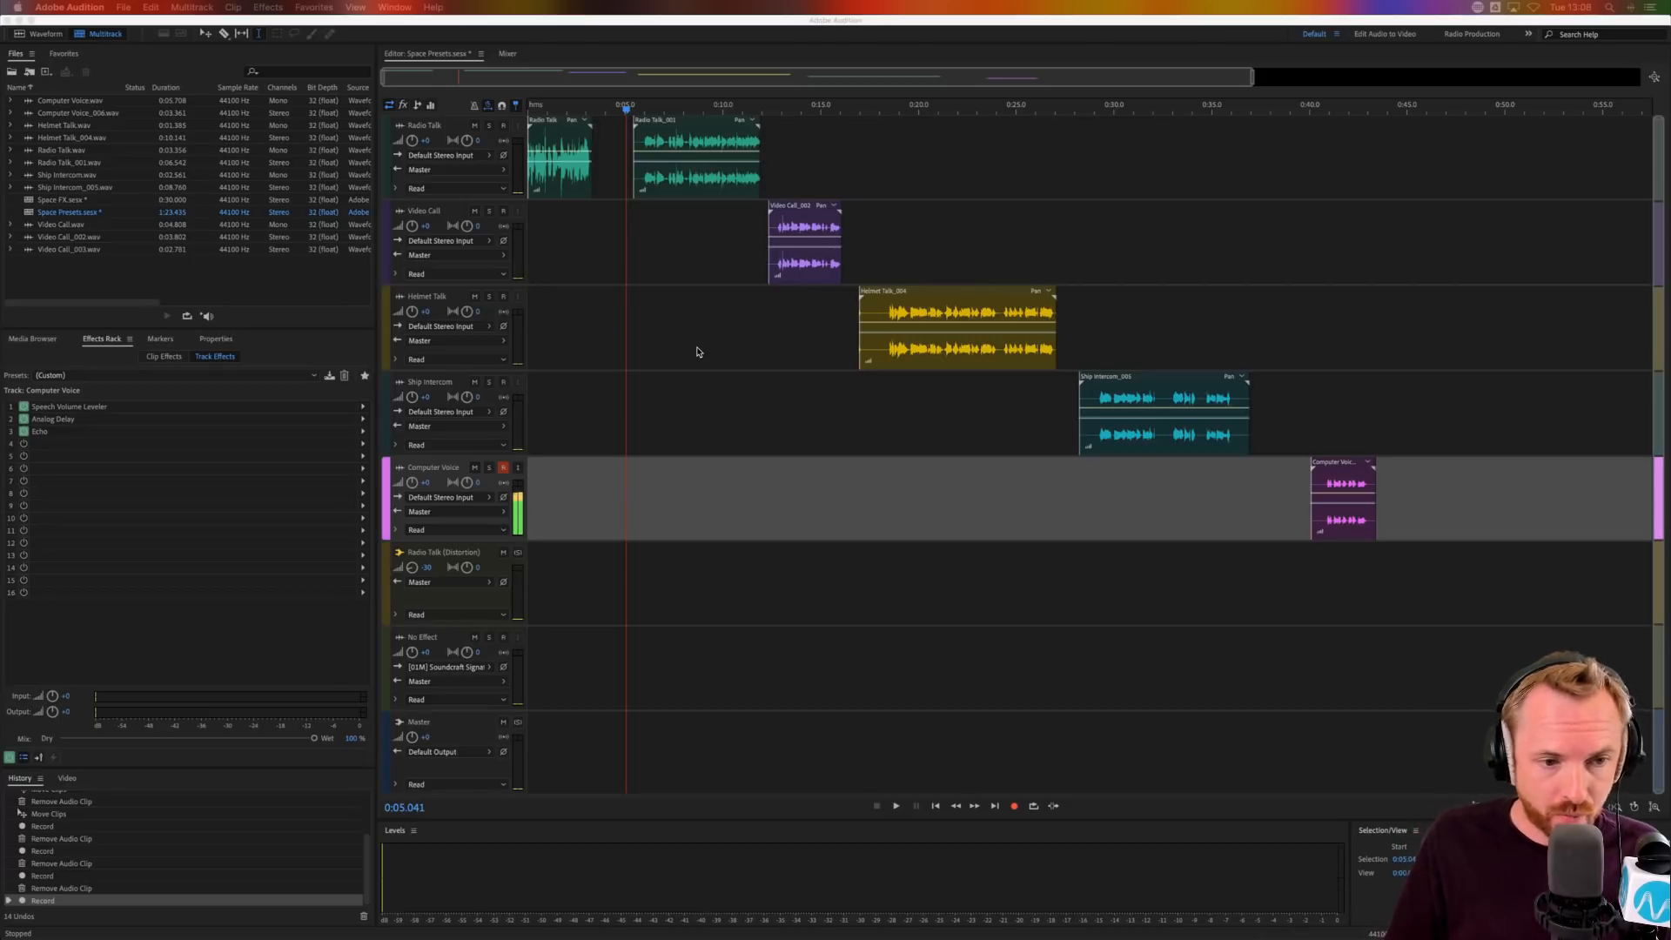
- Disarm the Computer Voice track and switch to Logic Pro X
{"action": "left_click", "coordinate": [501, 461]}
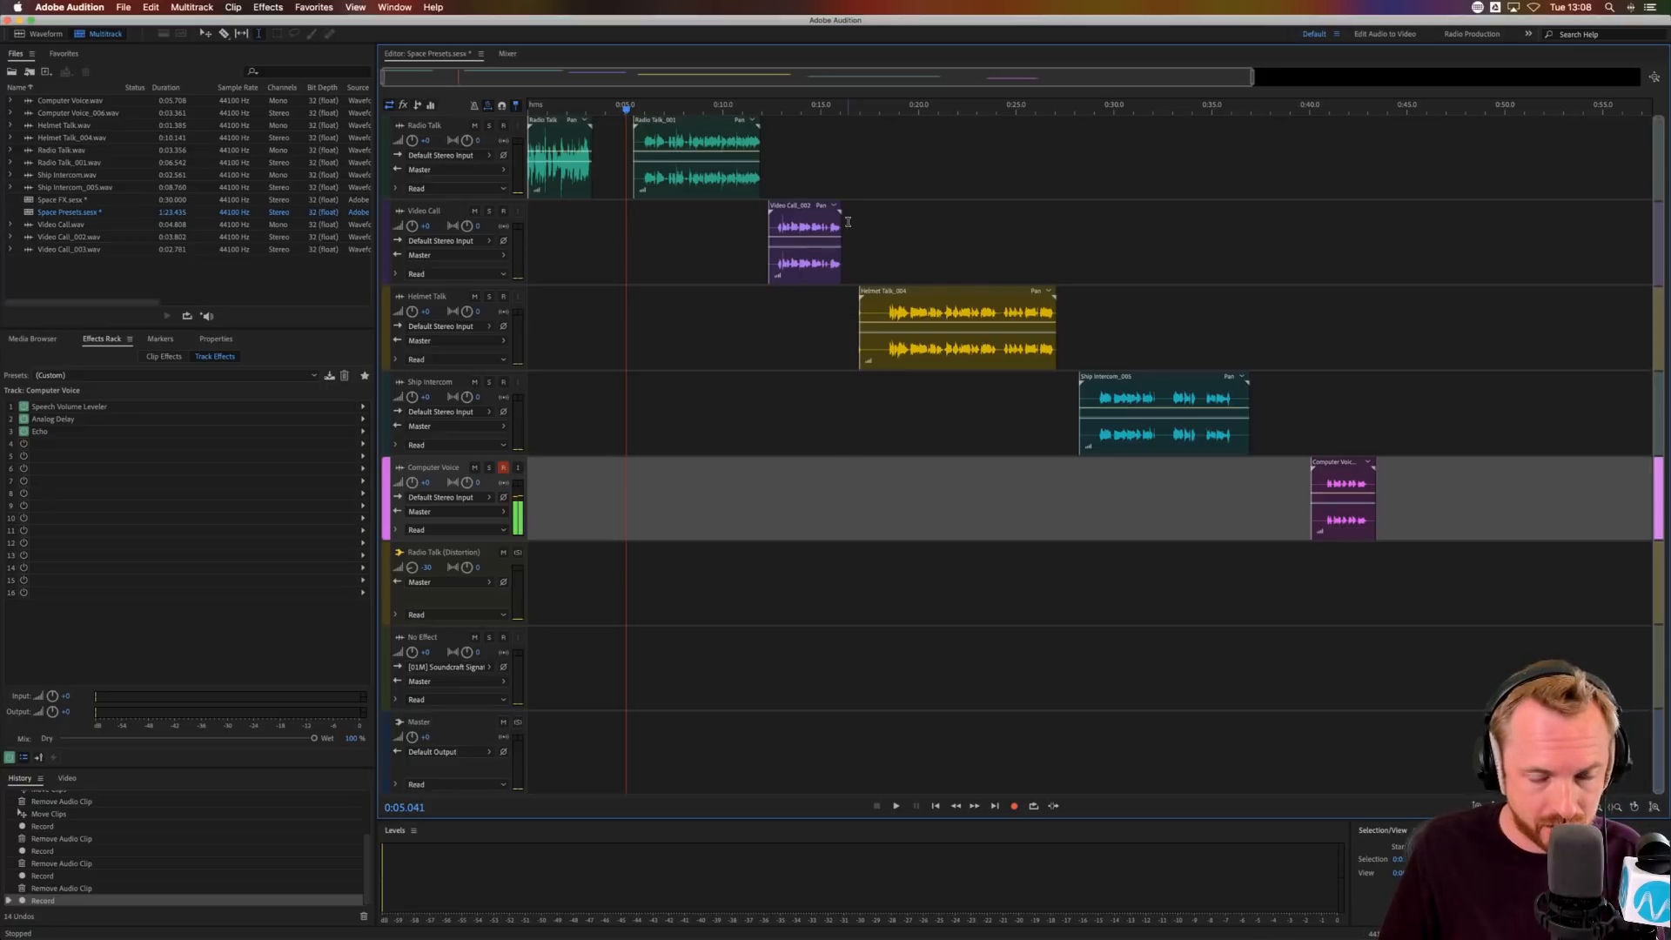
{"action": "left_click", "coordinate": [504, 468]}
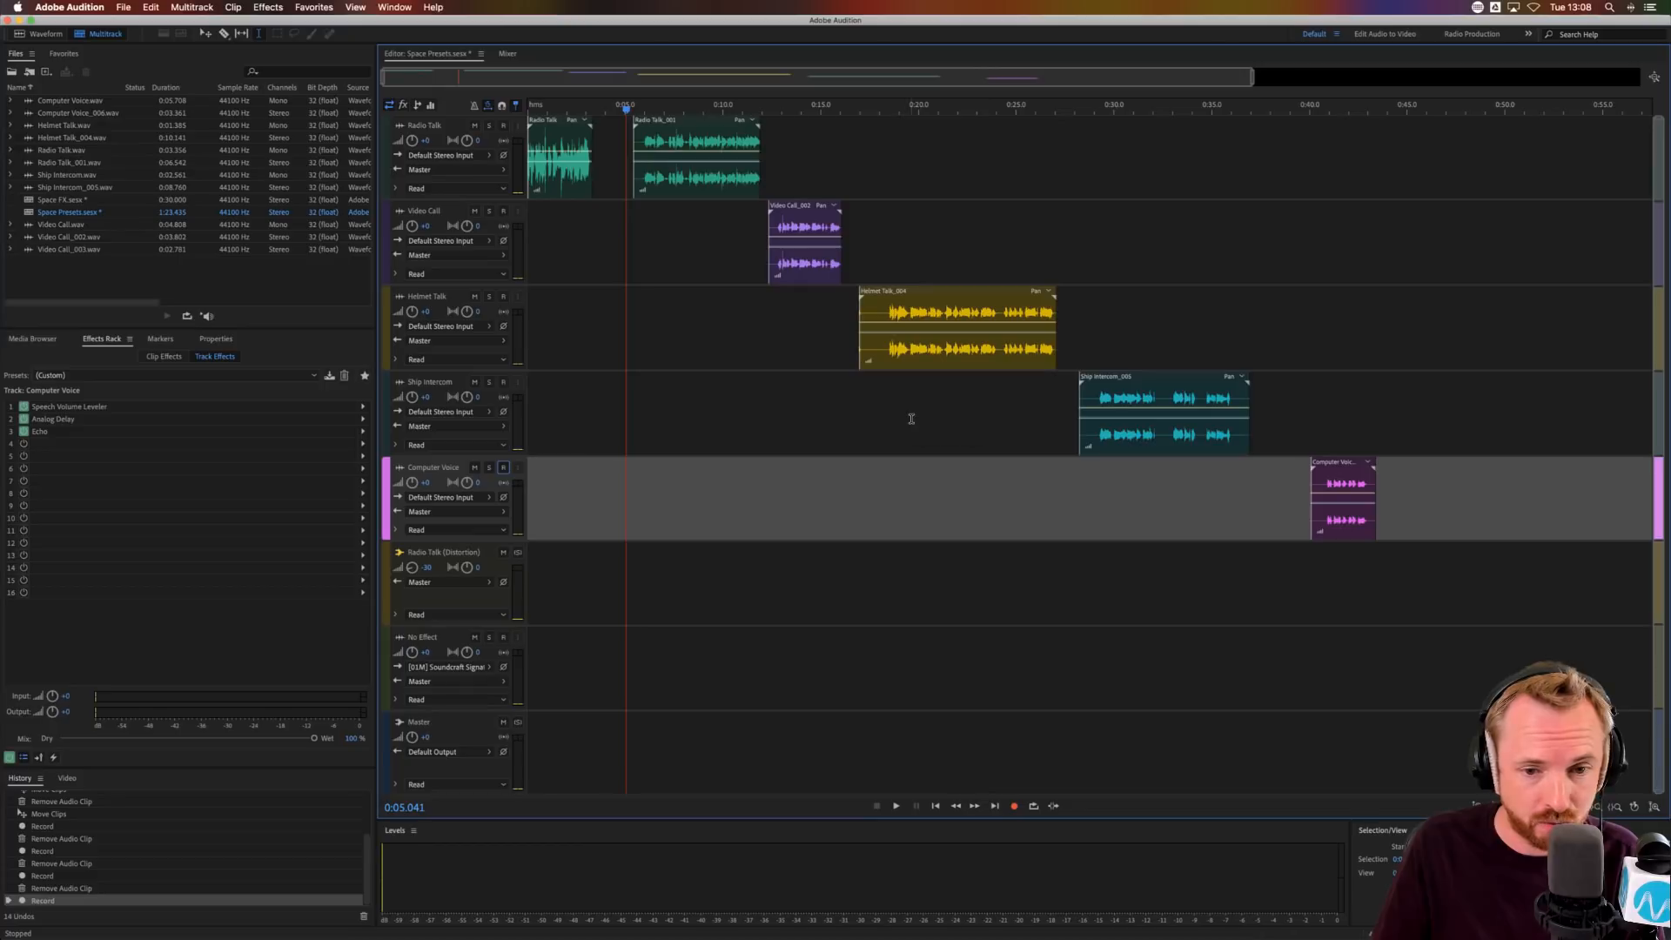
{"action": "key", "text": "super+Tab"}
{"action": "key", "text": "super+Tab"}
{"action": "key", "text": "super+Tab"}
{"action": "key", "text": "super+Tab"}
{"action": "key", "text": "super+Tab"}
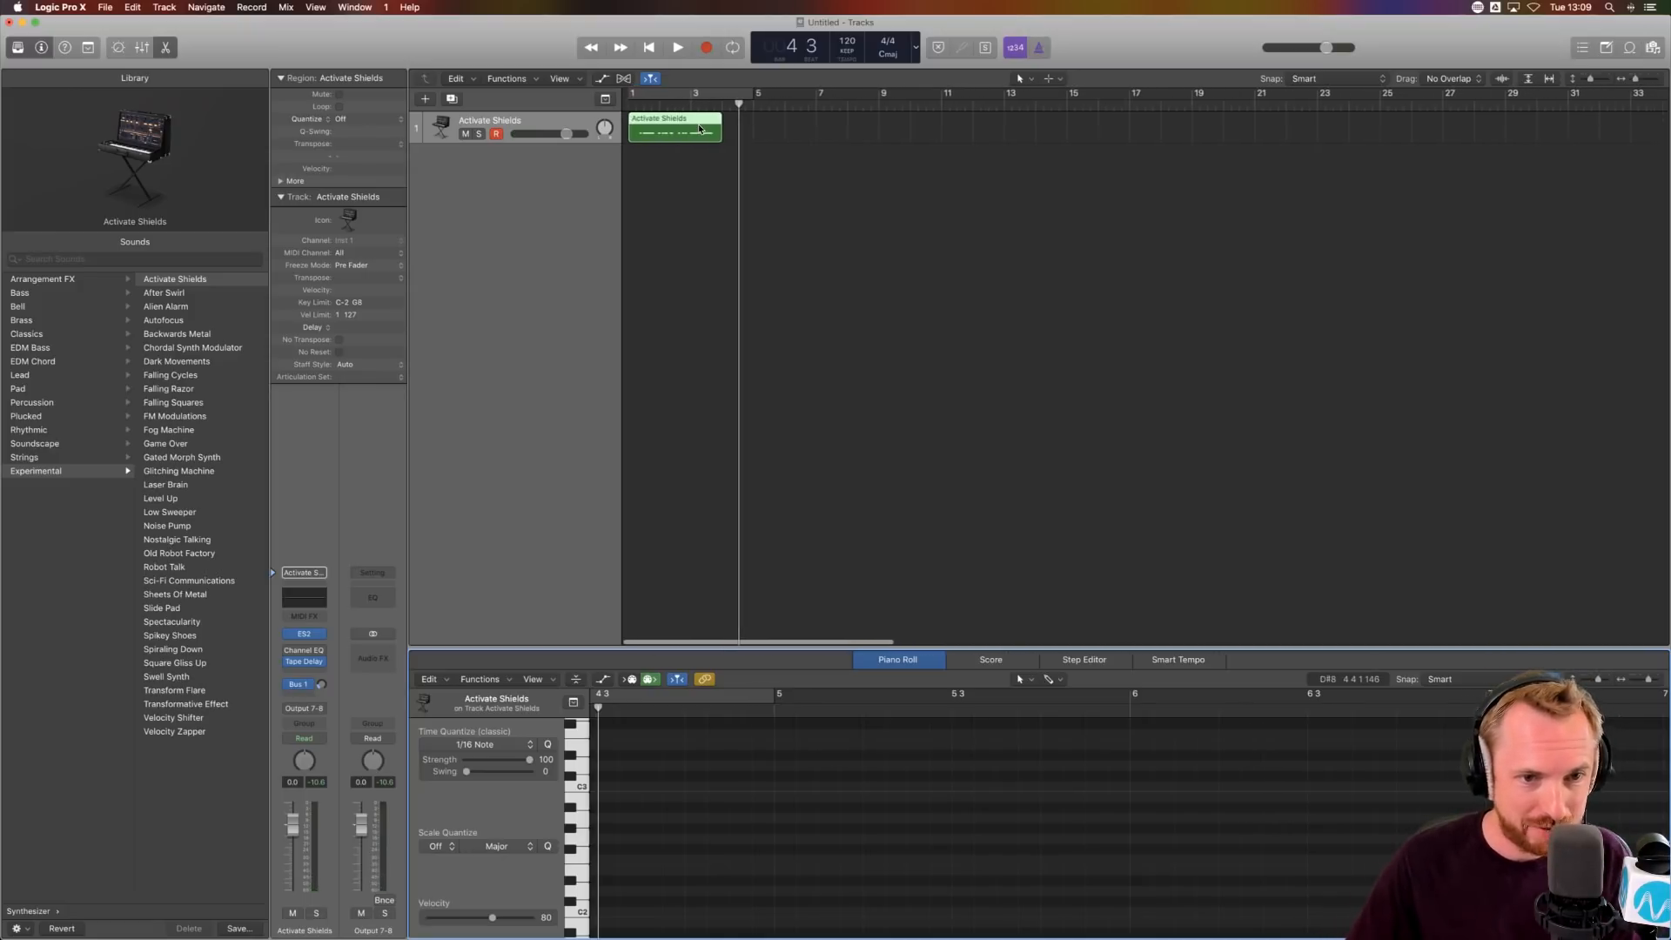
- Delete the Activate Shields track together with its recorded region
{"action": "left_click", "coordinate": [684, 141]}
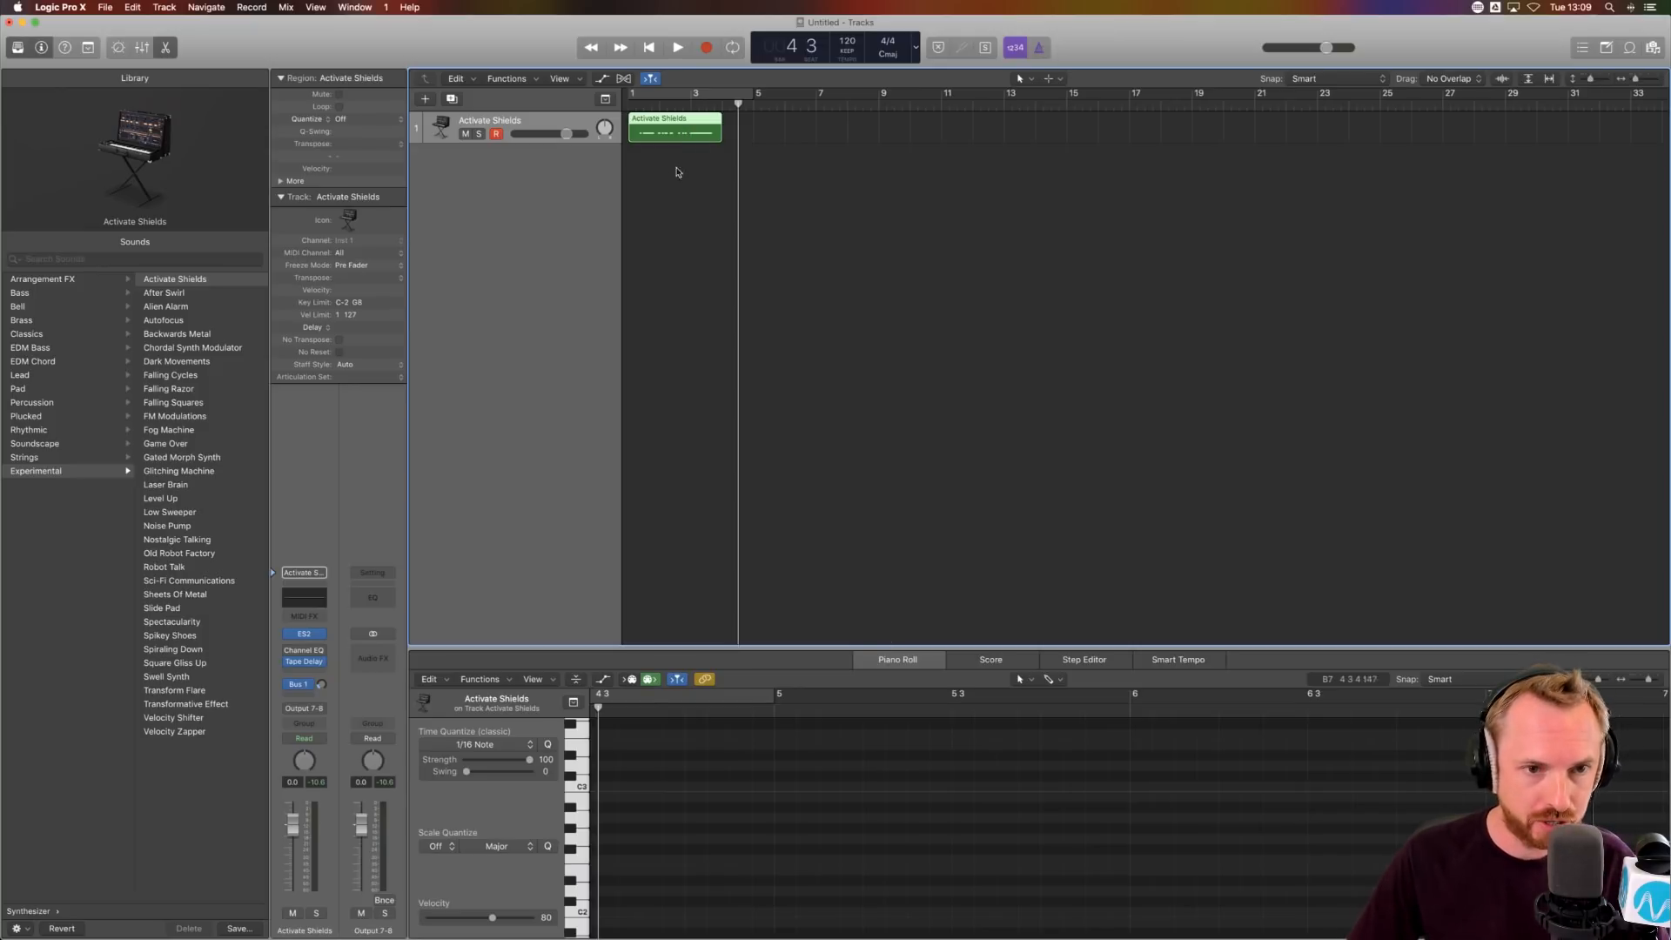
{"action": "right_click", "coordinate": [491, 124]}
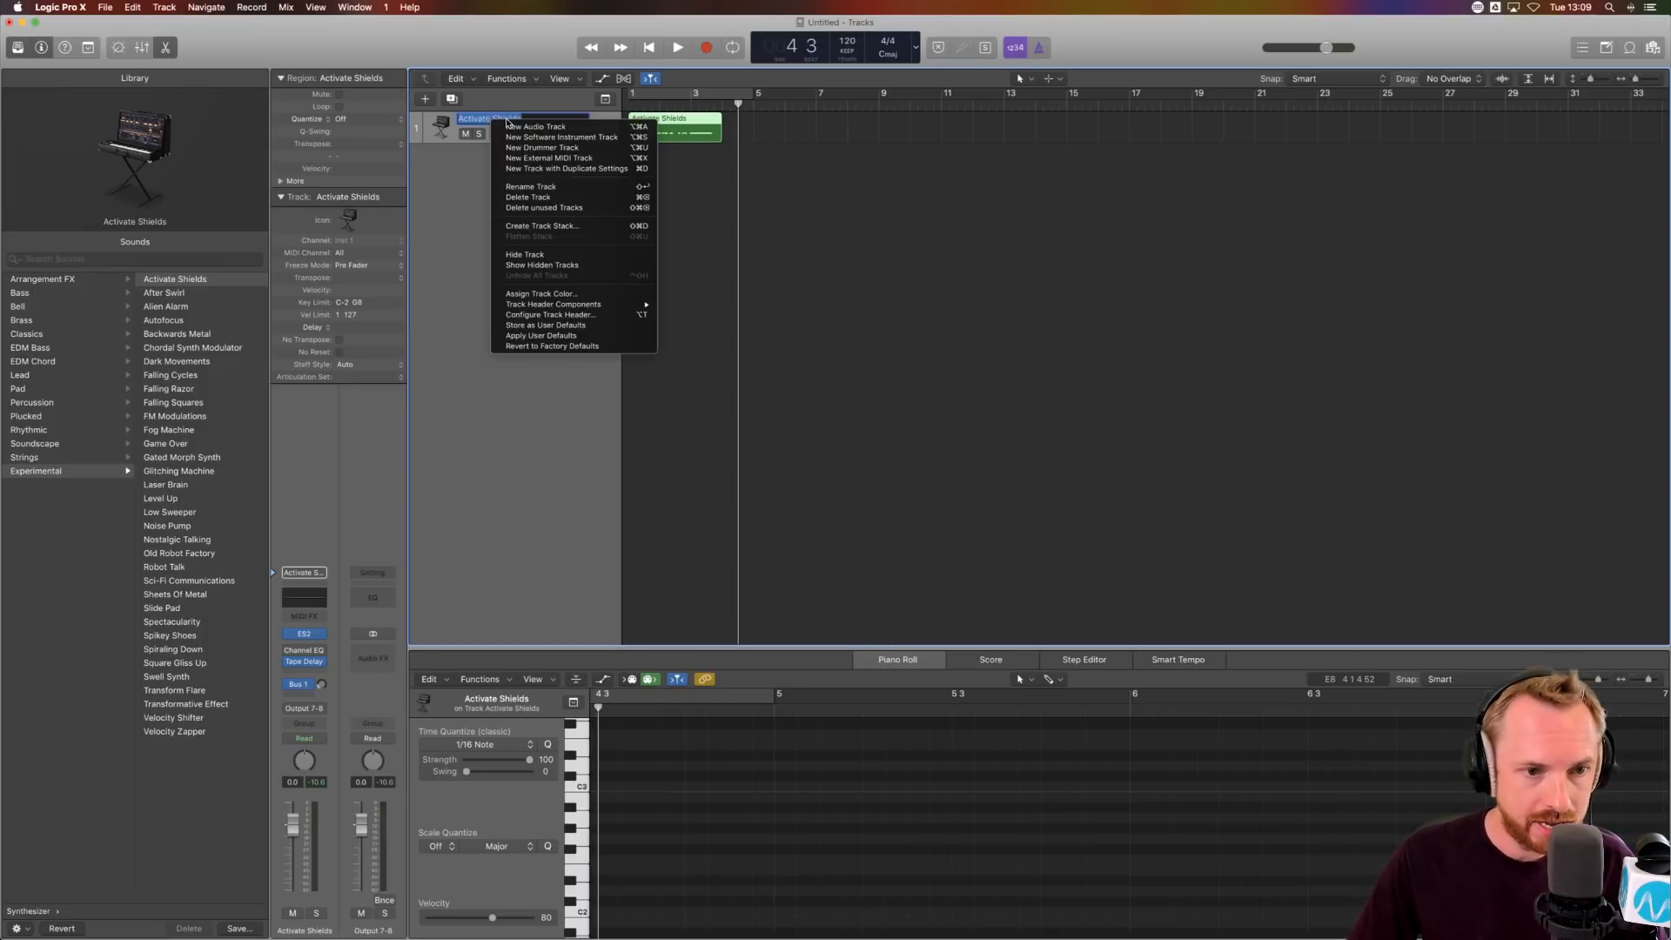
{"action": "left_click", "coordinate": [540, 197]}
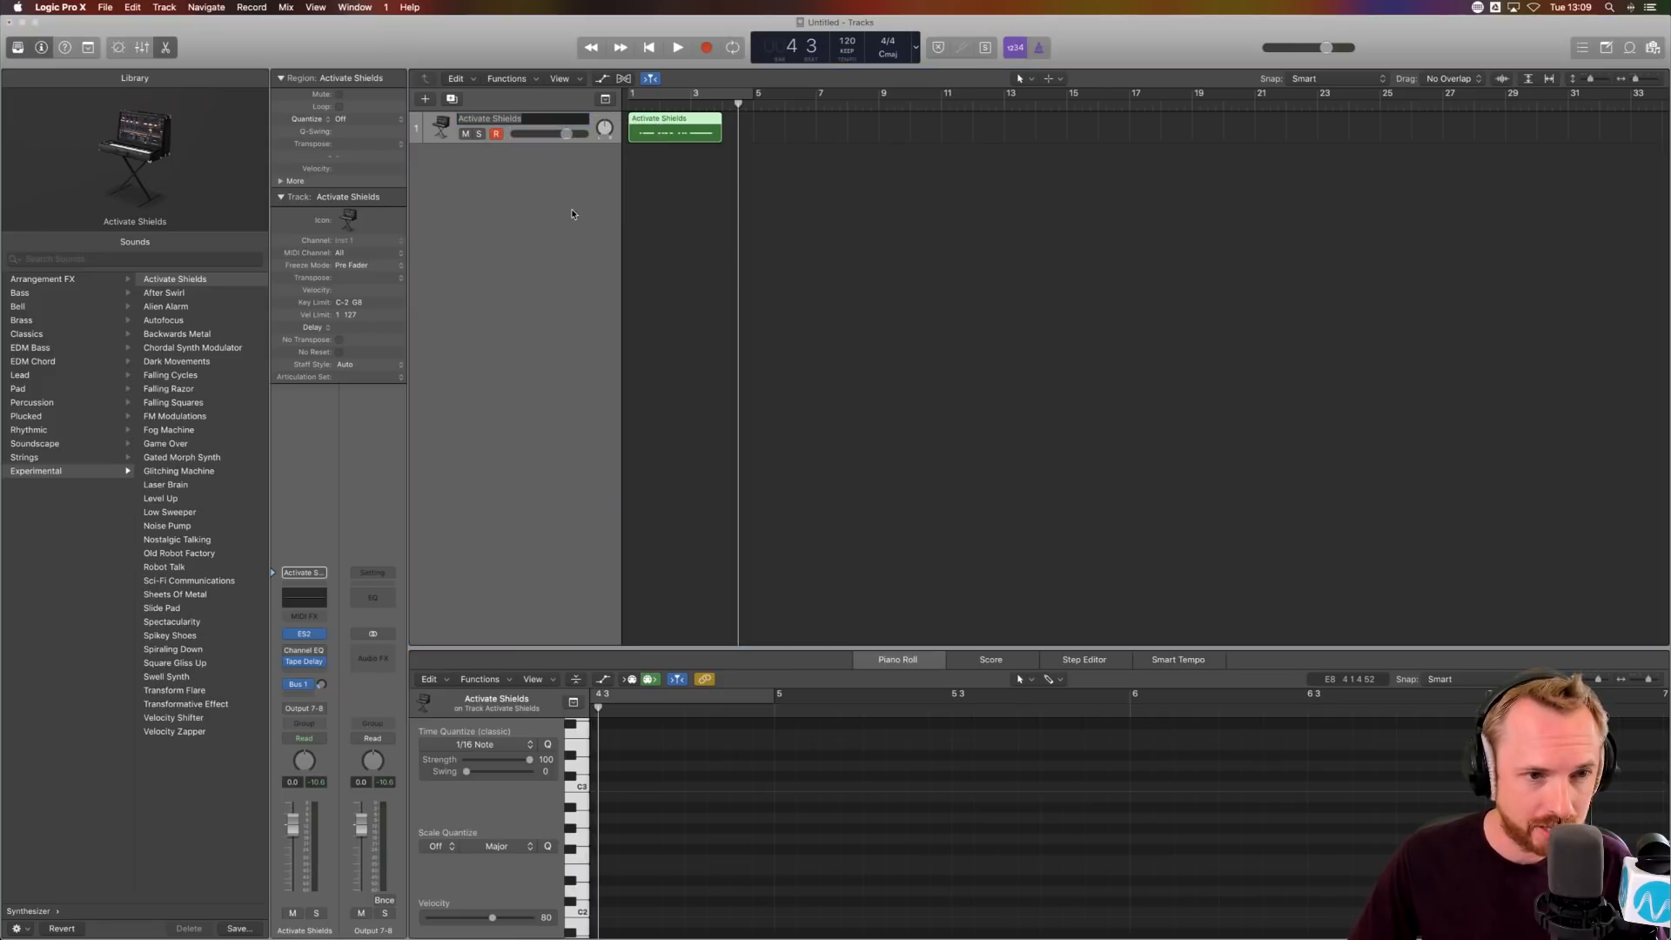
{"action": "left_click", "coordinate": [931, 302]}
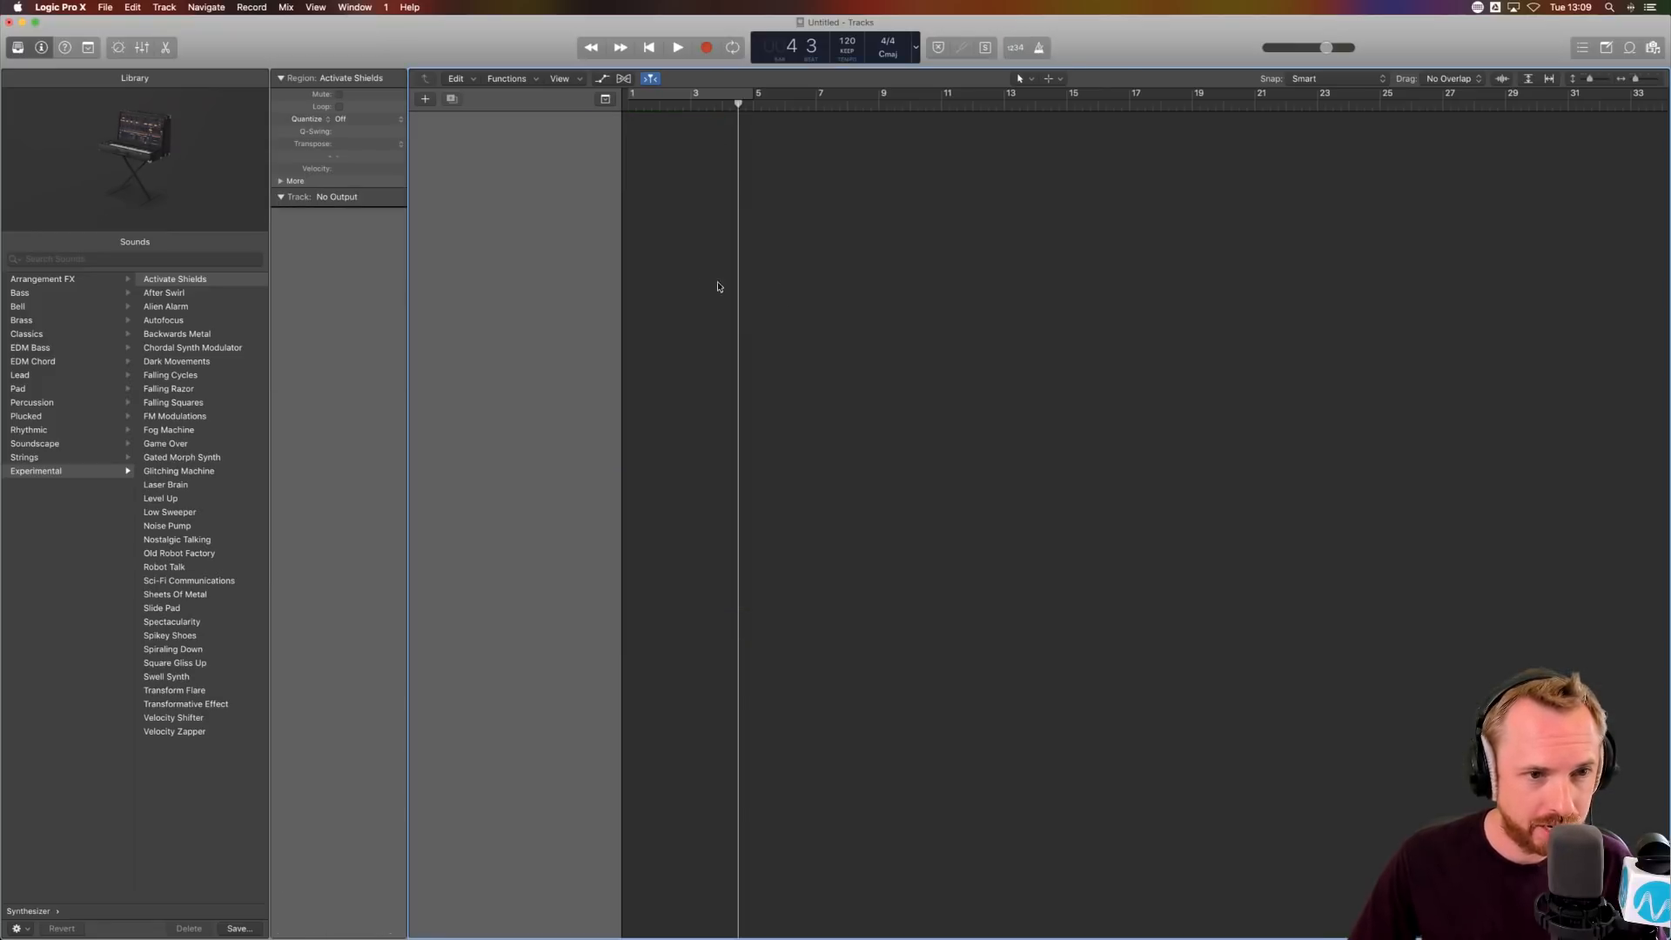
- Create a software instrument track and load the Sci-Fi Communications patch from the Experimental synthesizer sounds
{"action": "left_click", "coordinate": [1054, 230]}
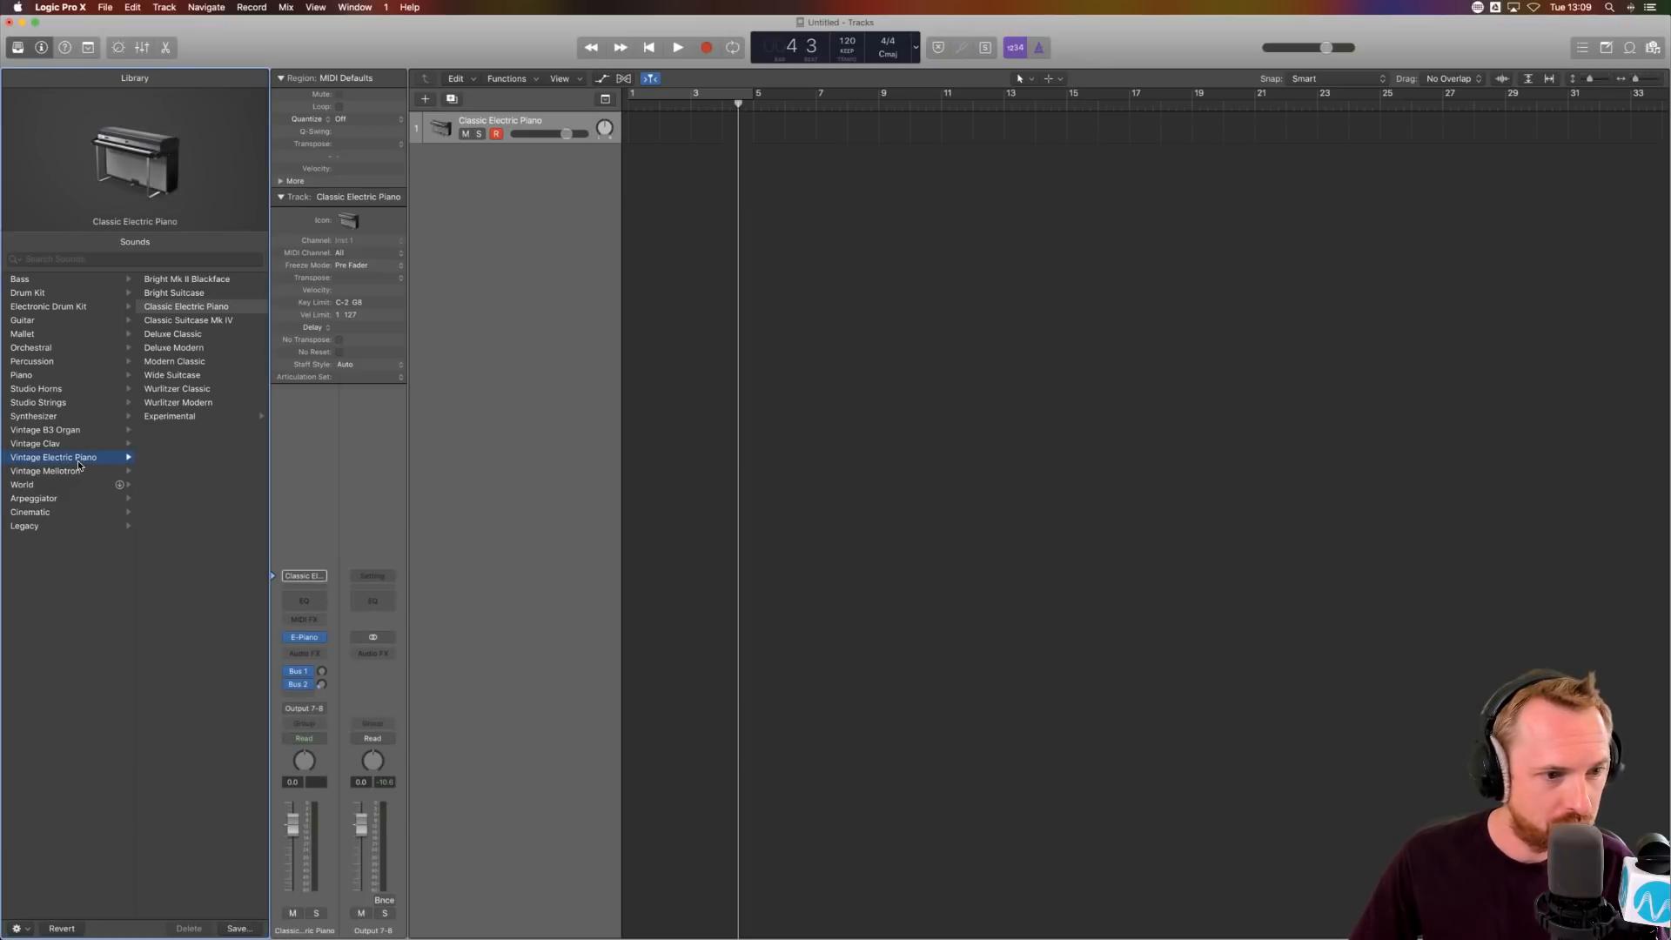
{"action": "left_click", "coordinate": [58, 420]}
{"action": "left_click", "coordinate": [166, 470]}
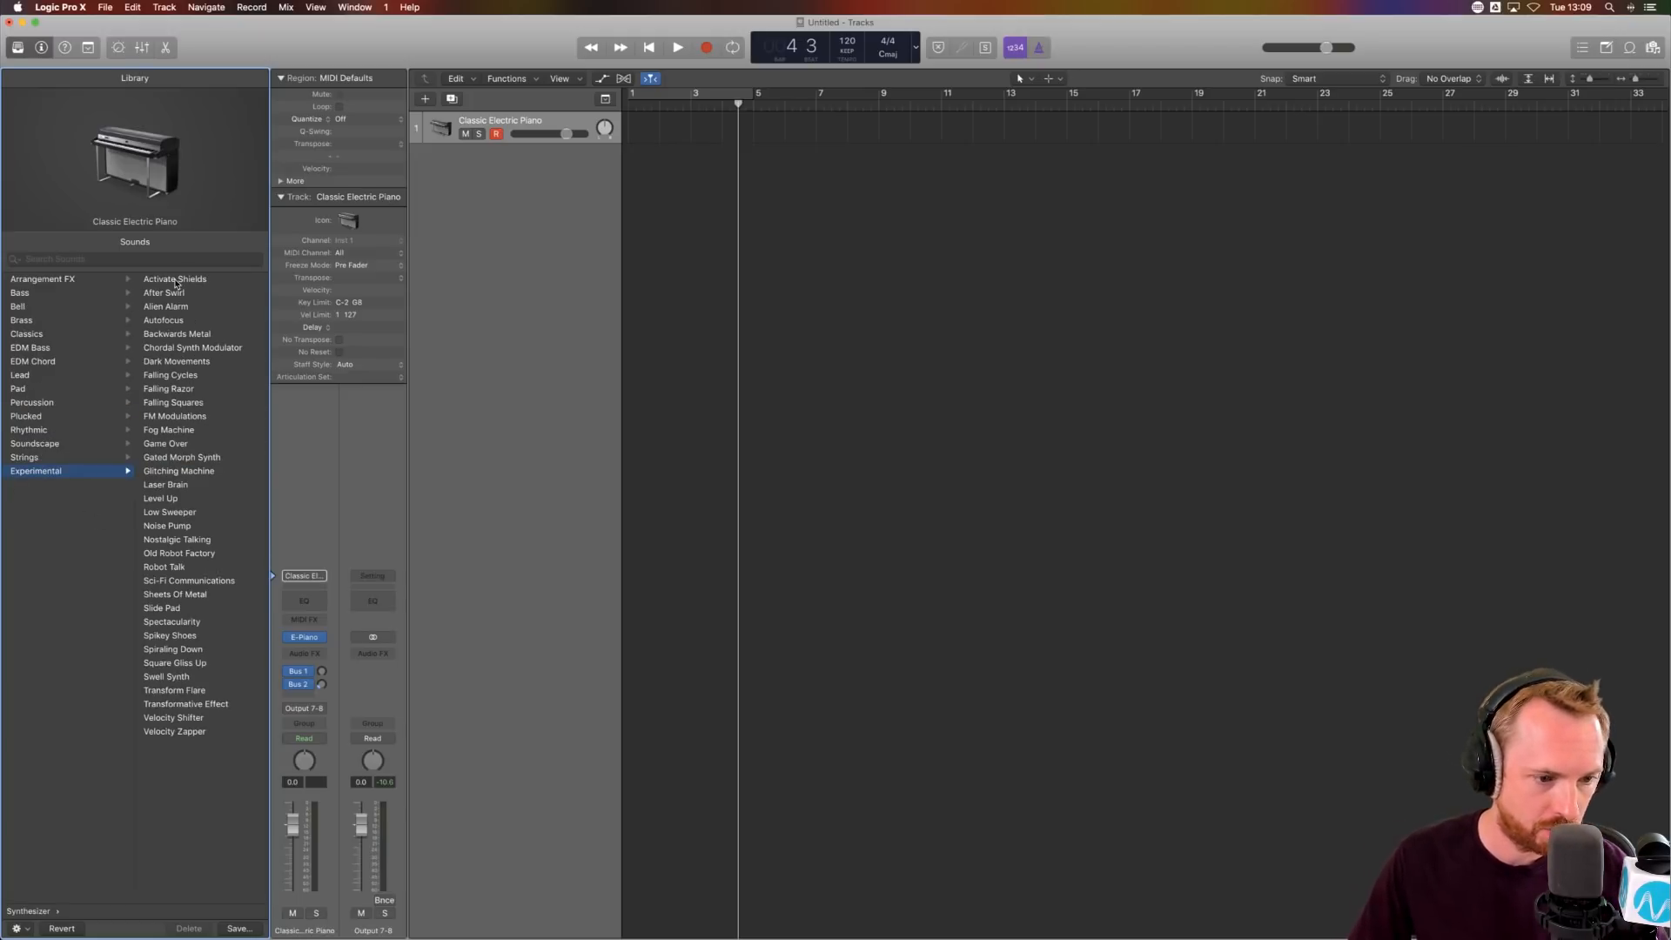
{"action": "left_click", "coordinate": [193, 581]}
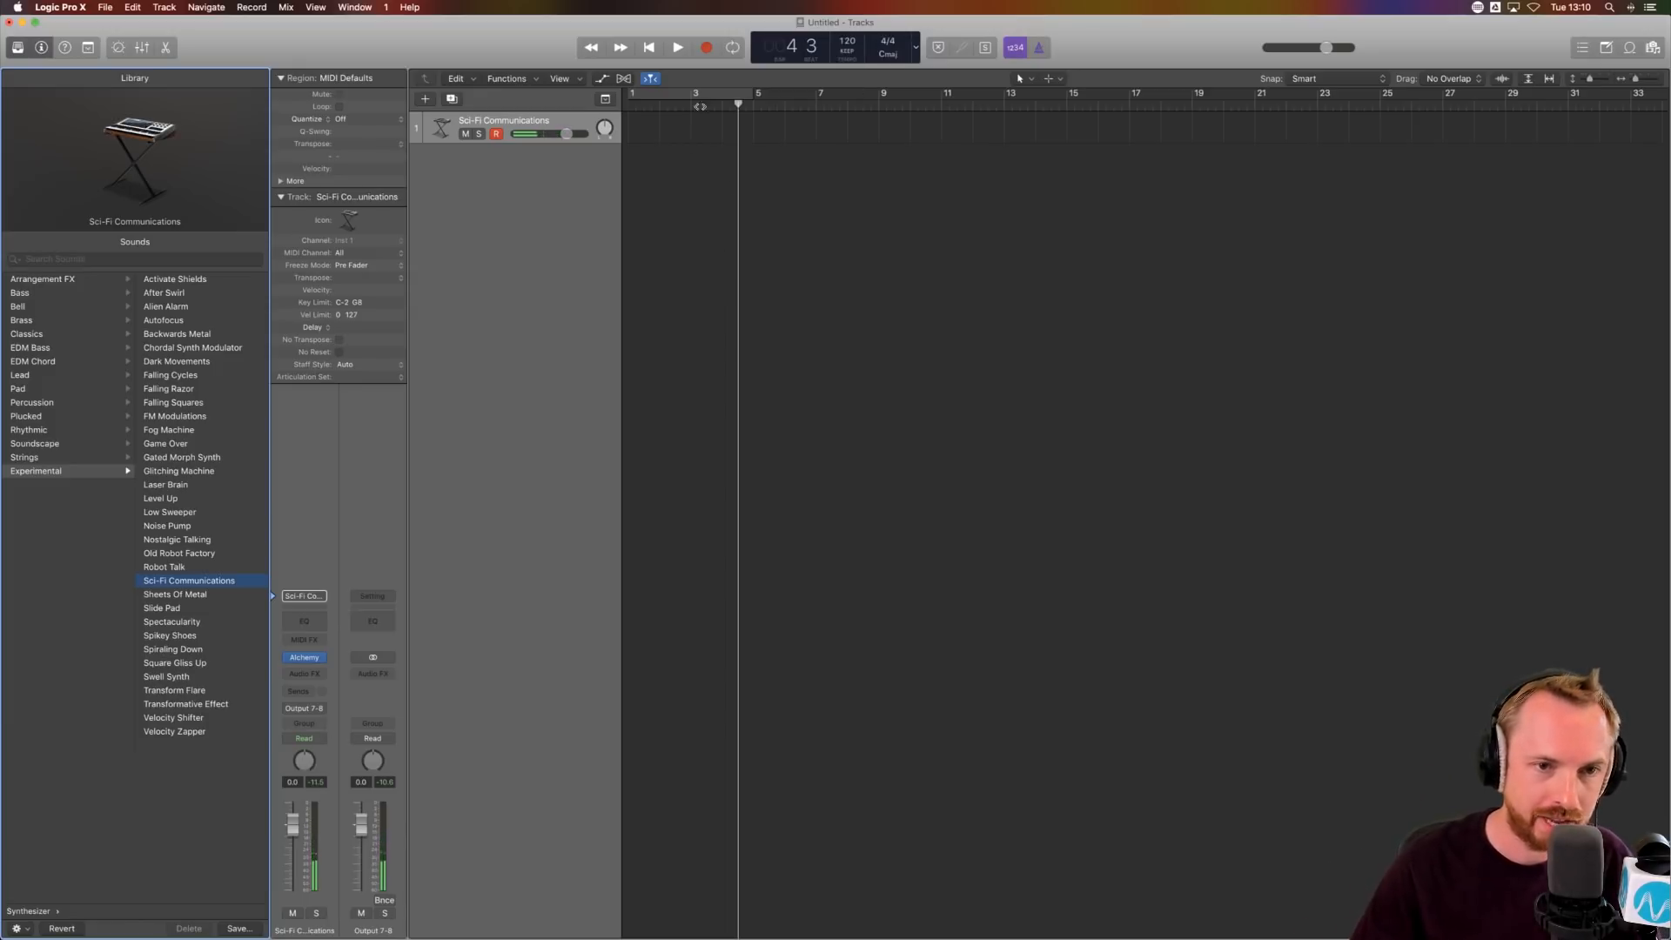
- Record a MIDI performance on the Sci-Fi Communications track from bar 1 to about bar 19
{"action": "left_click_drag", "start_coordinate": [739, 112], "coordinate": [626, 106]}
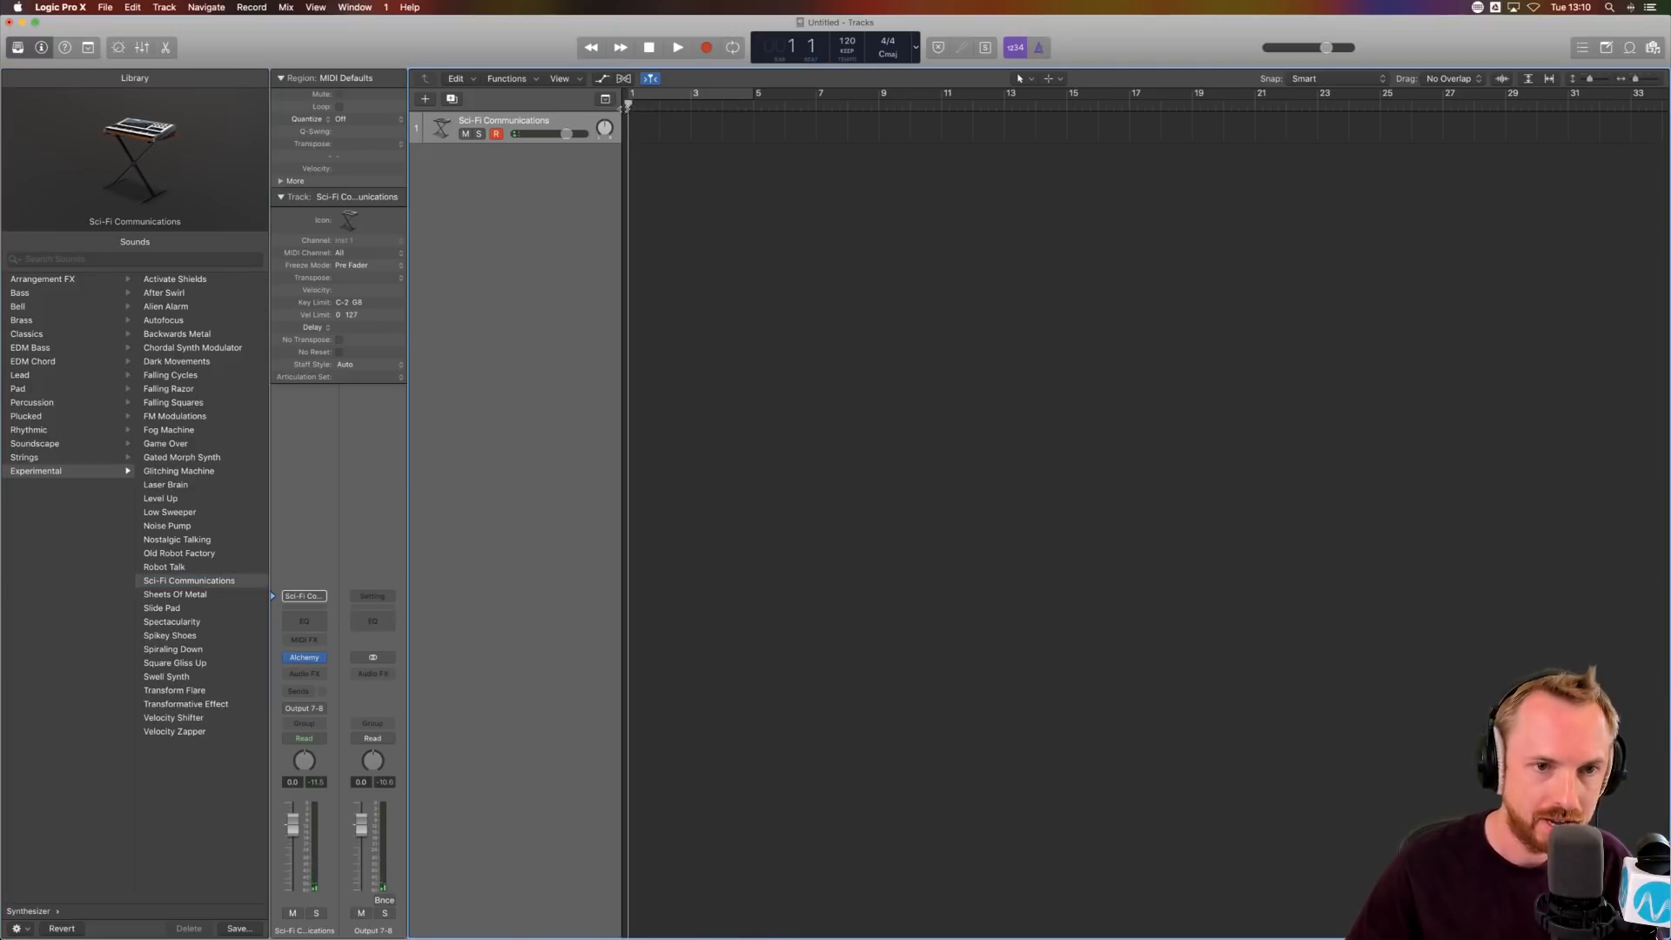
{"action": "left_click", "coordinate": [707, 48]}
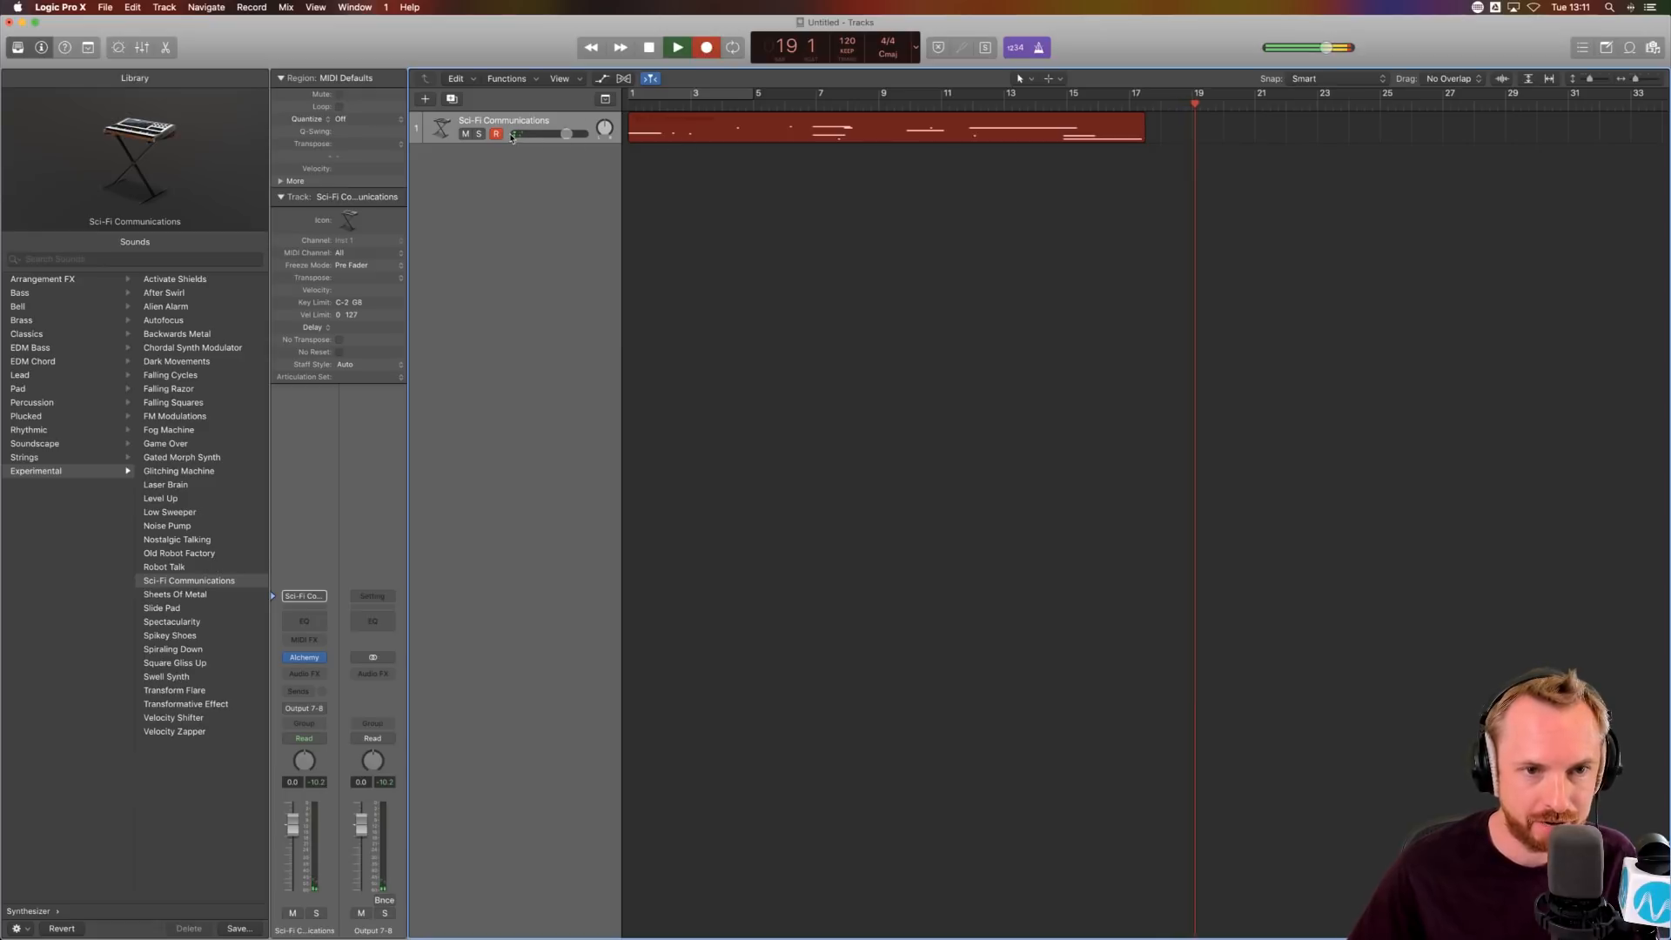
{"action": "left_click", "coordinate": [651, 50]}
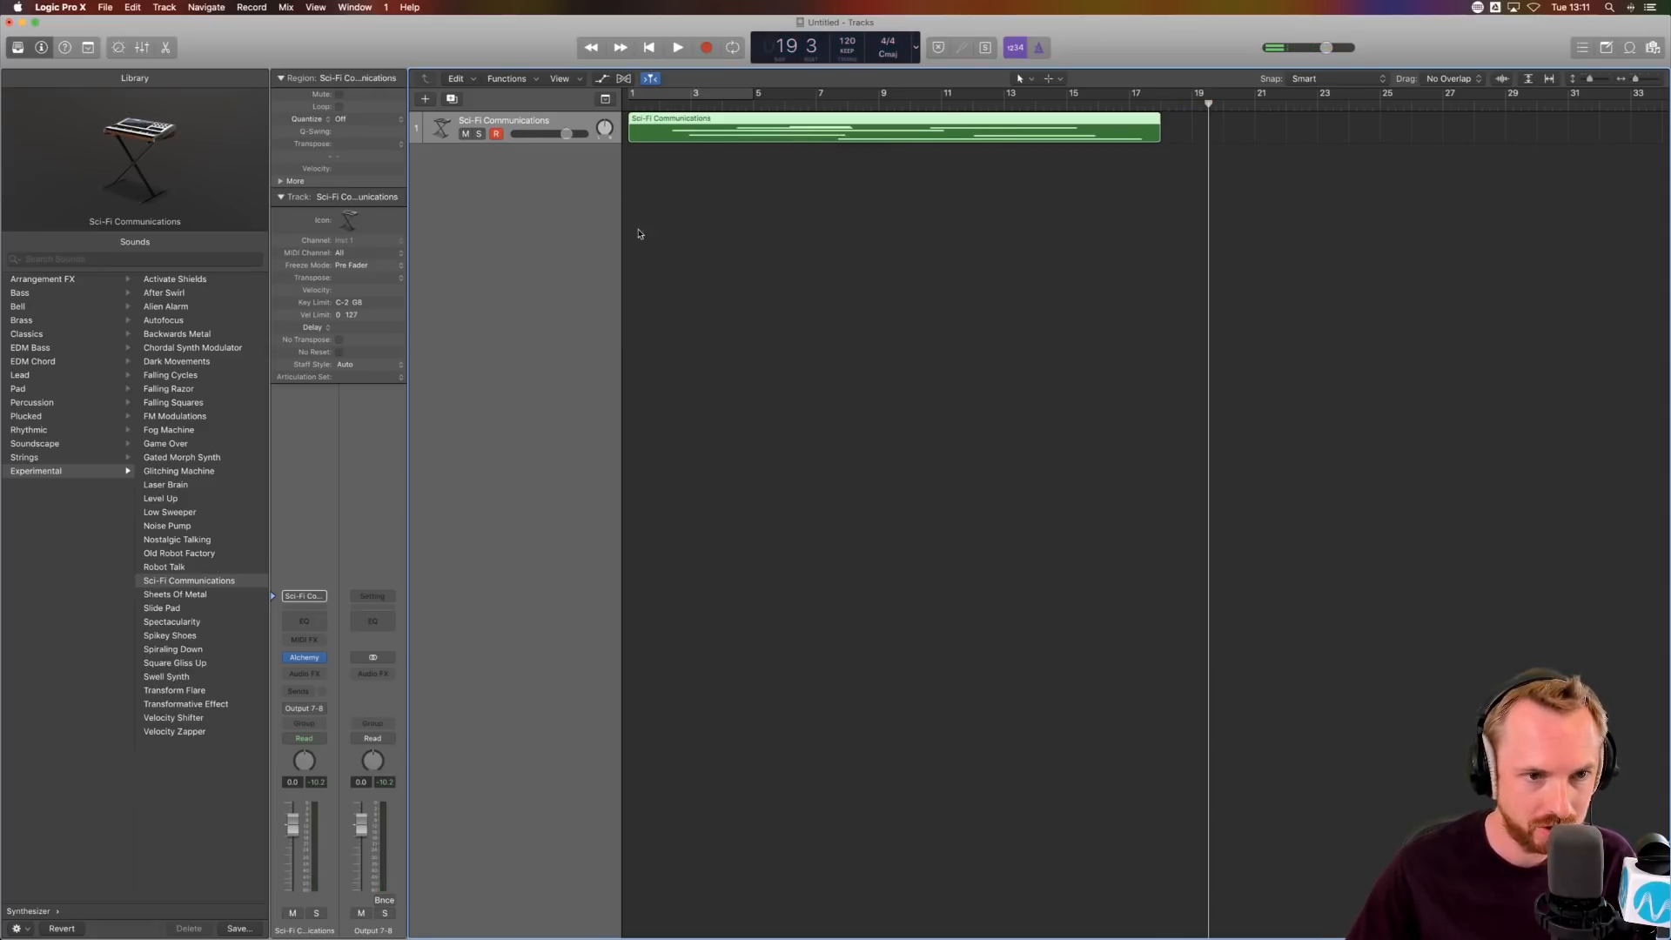
- Add a second software instrument track with the default patch
{"action": "left_click", "coordinate": [427, 99]}
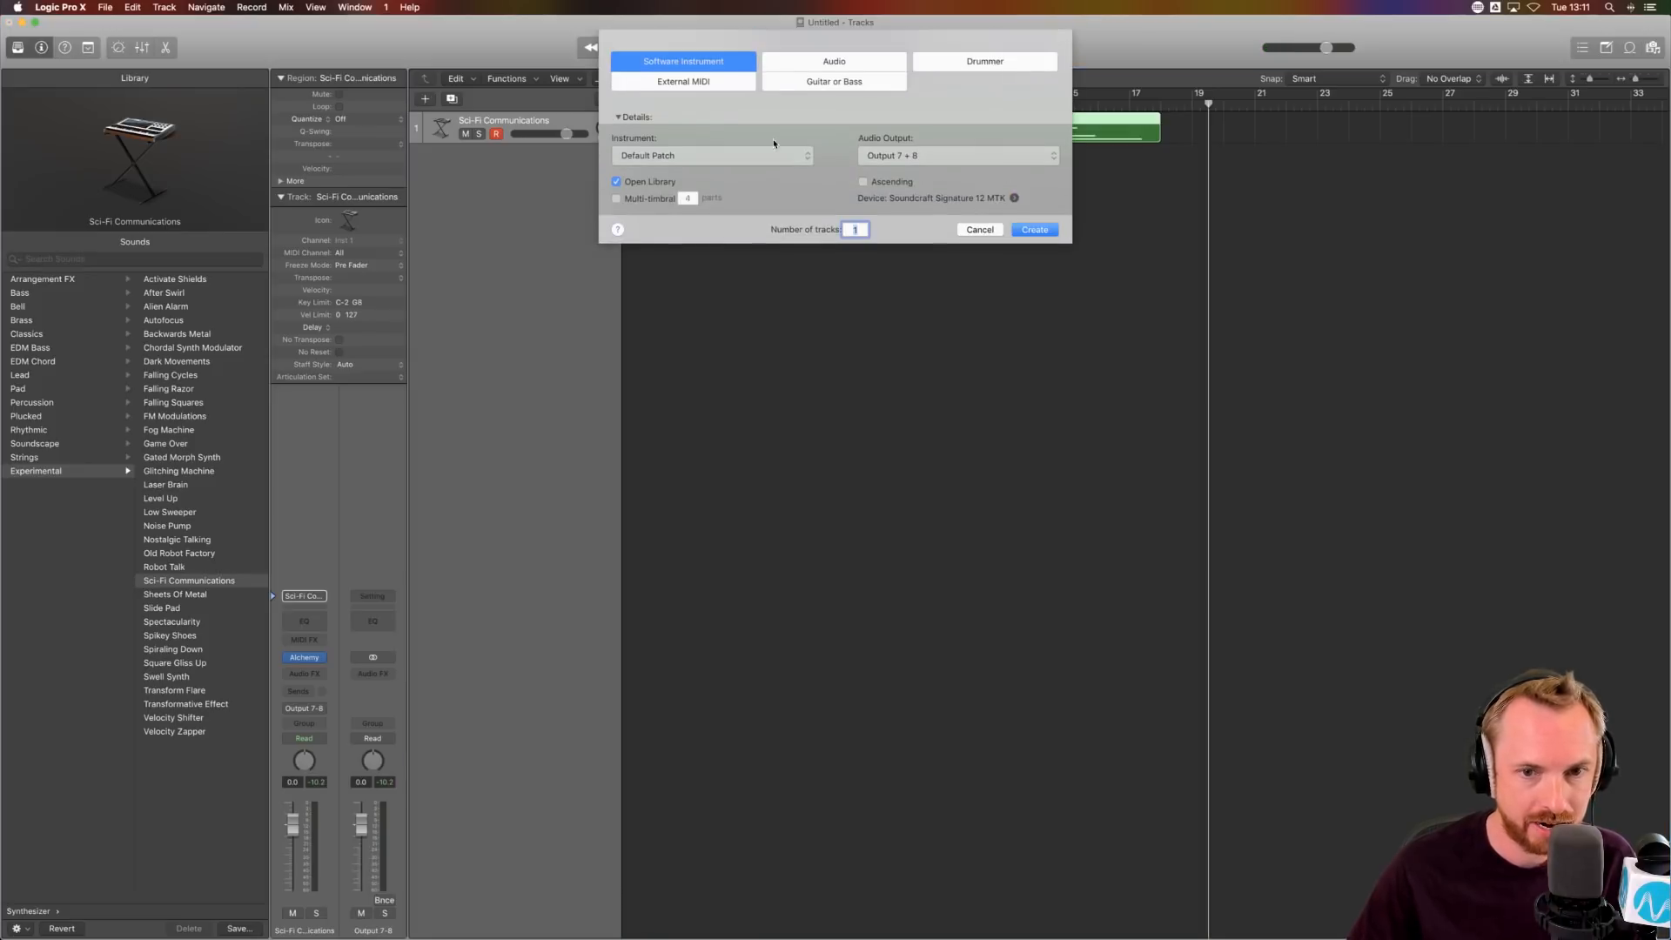
{"action": "left_click", "coordinate": [1035, 230]}
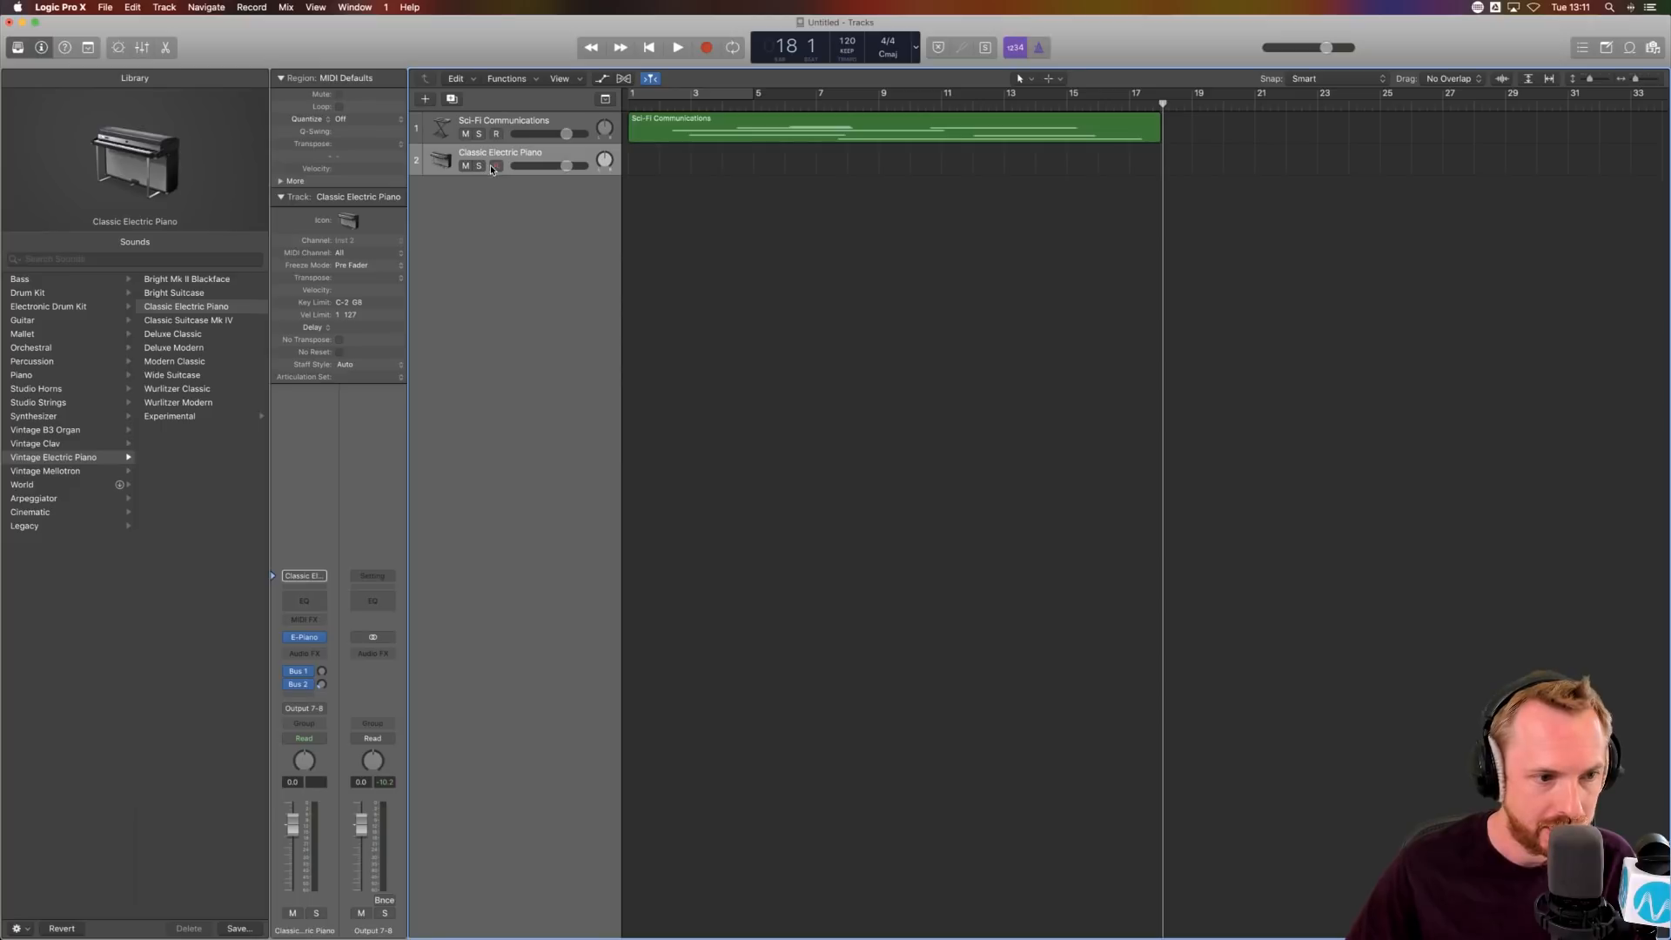
- Load the After Swirl patch from the Experimental synthesizer sounds on the second software instrument track
{"action": "left_click", "coordinate": [39, 416]}
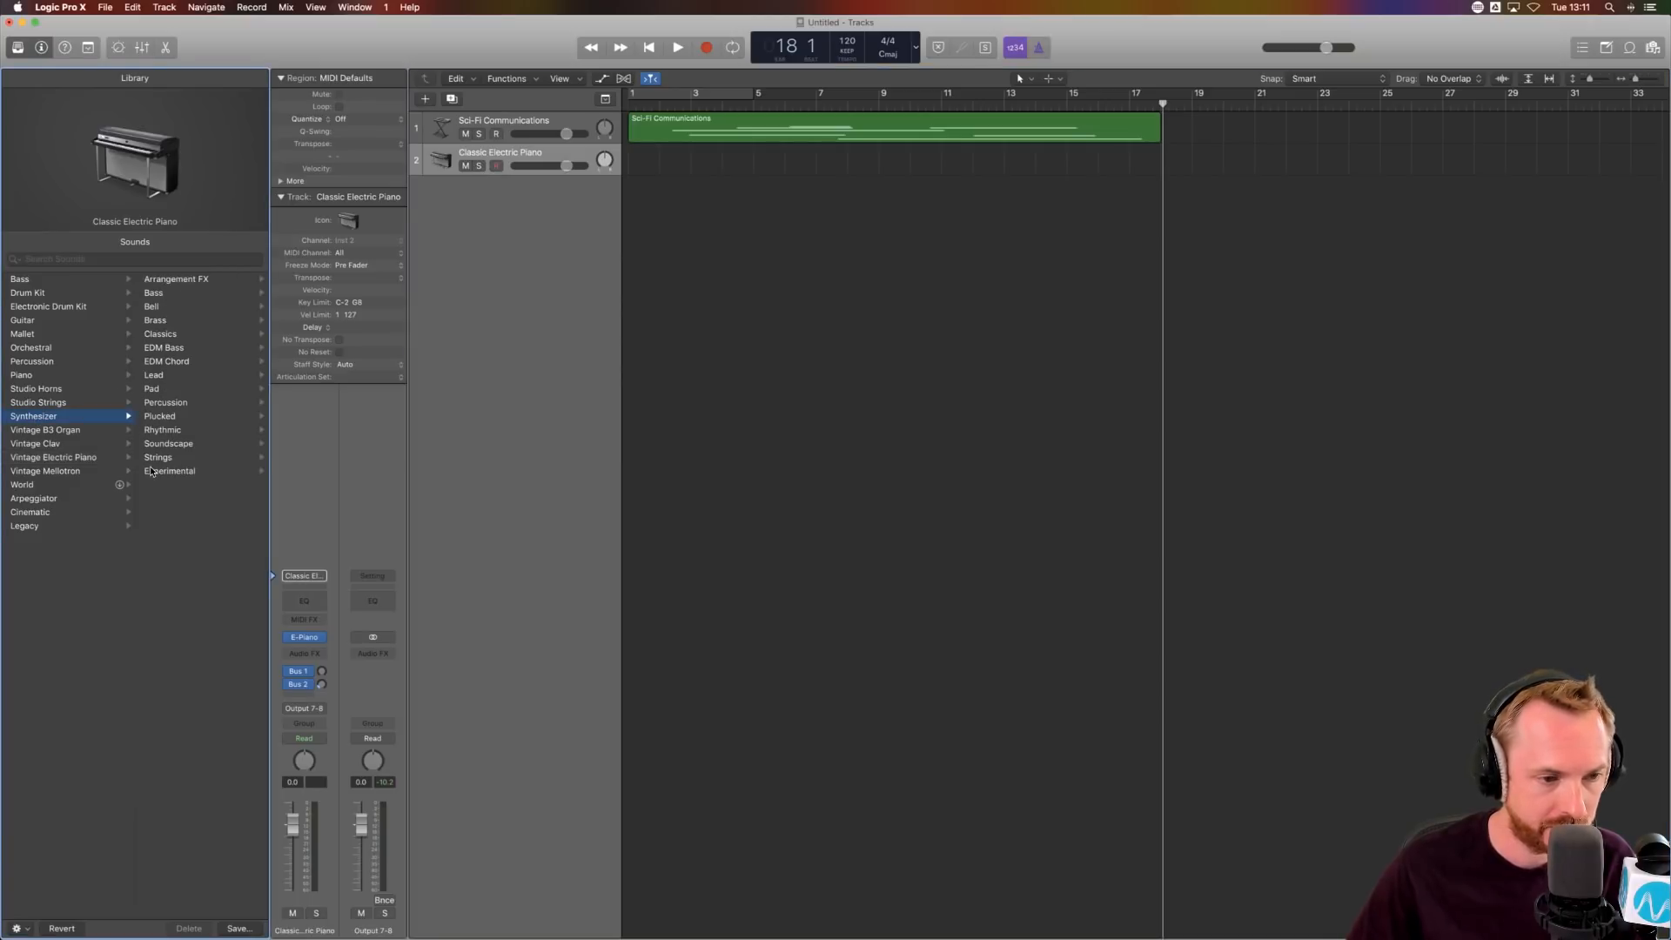
{"action": "left_click", "coordinate": [152, 471]}
{"action": "left_click", "coordinate": [180, 278]}
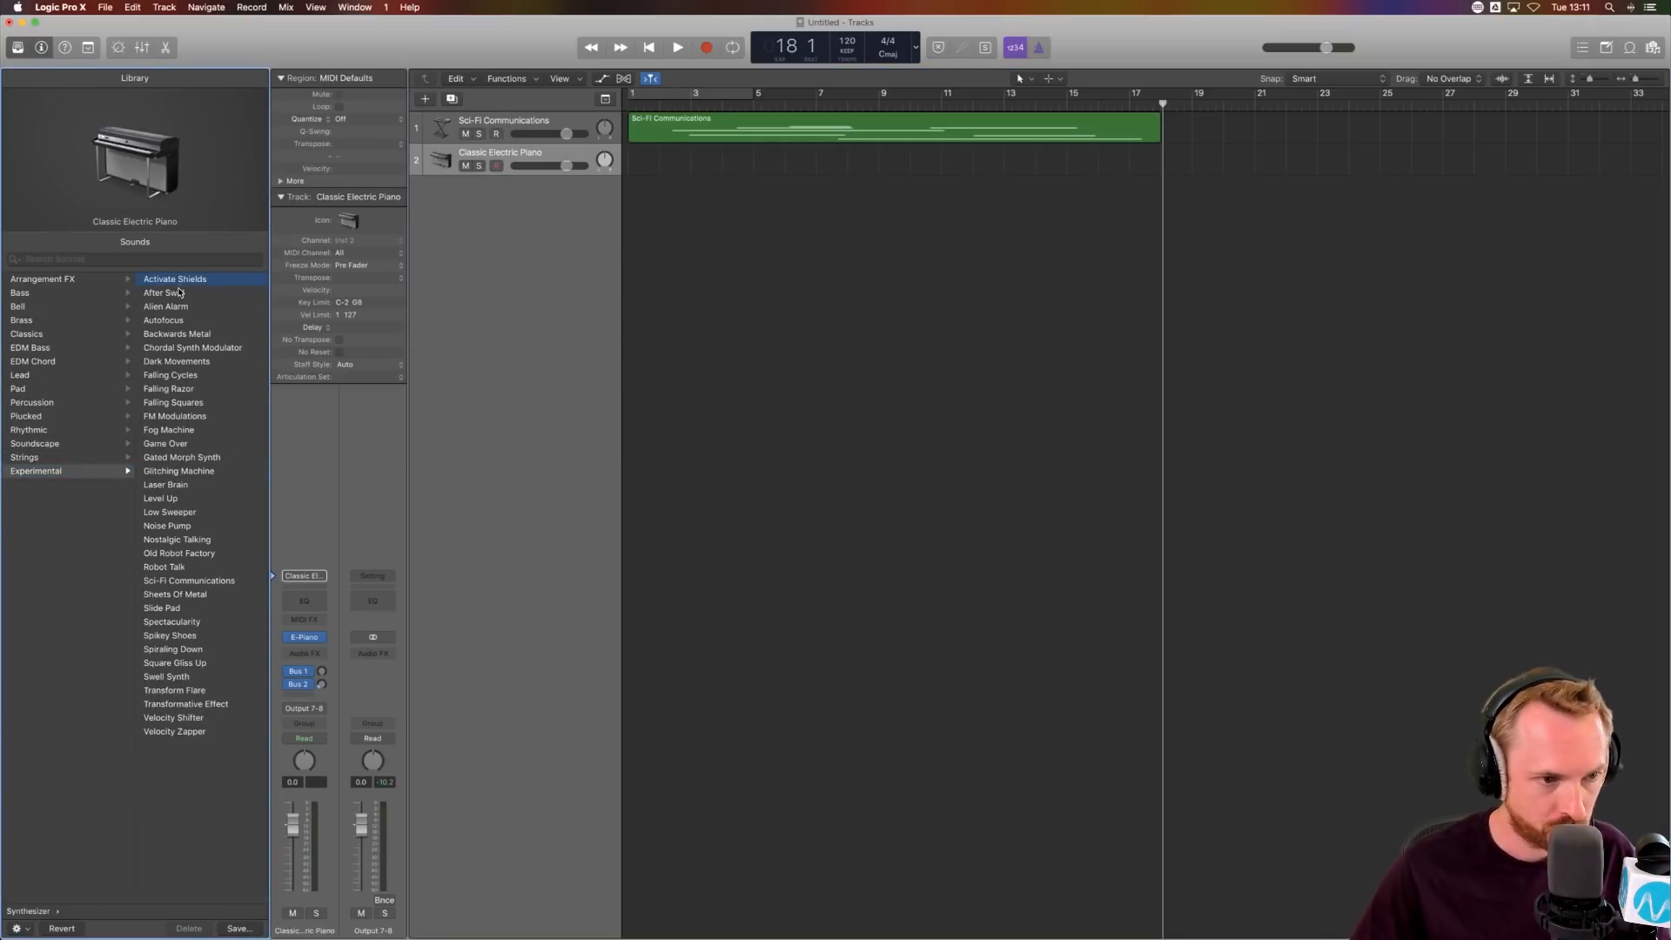
{"action": "left_click", "coordinate": [180, 292]}
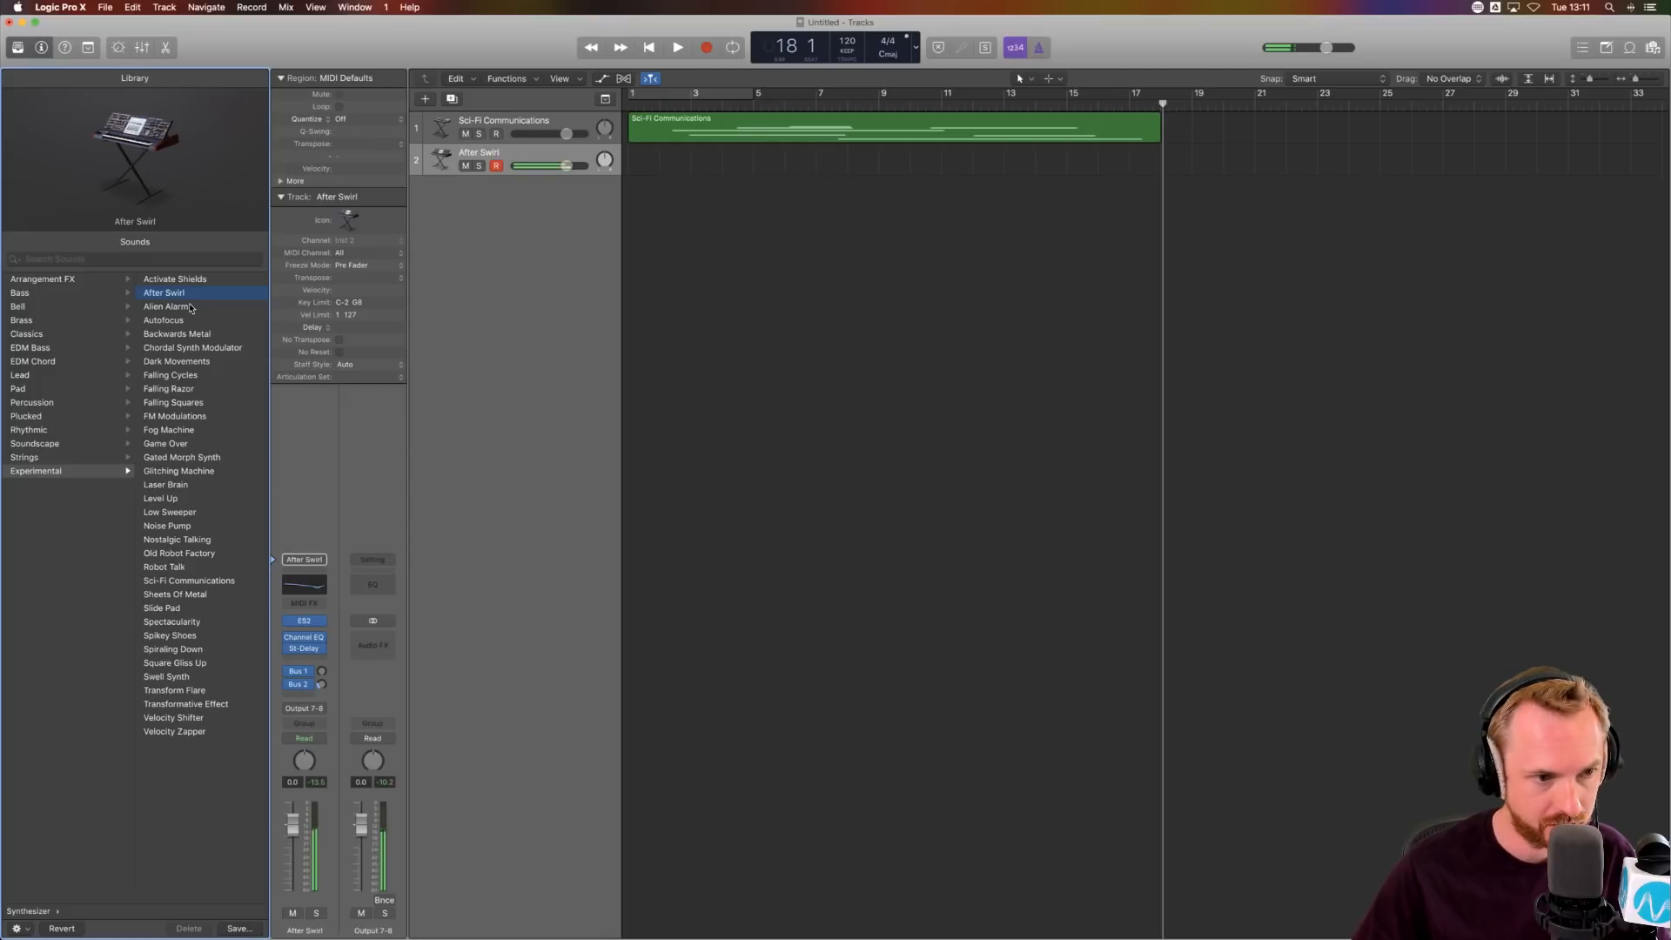
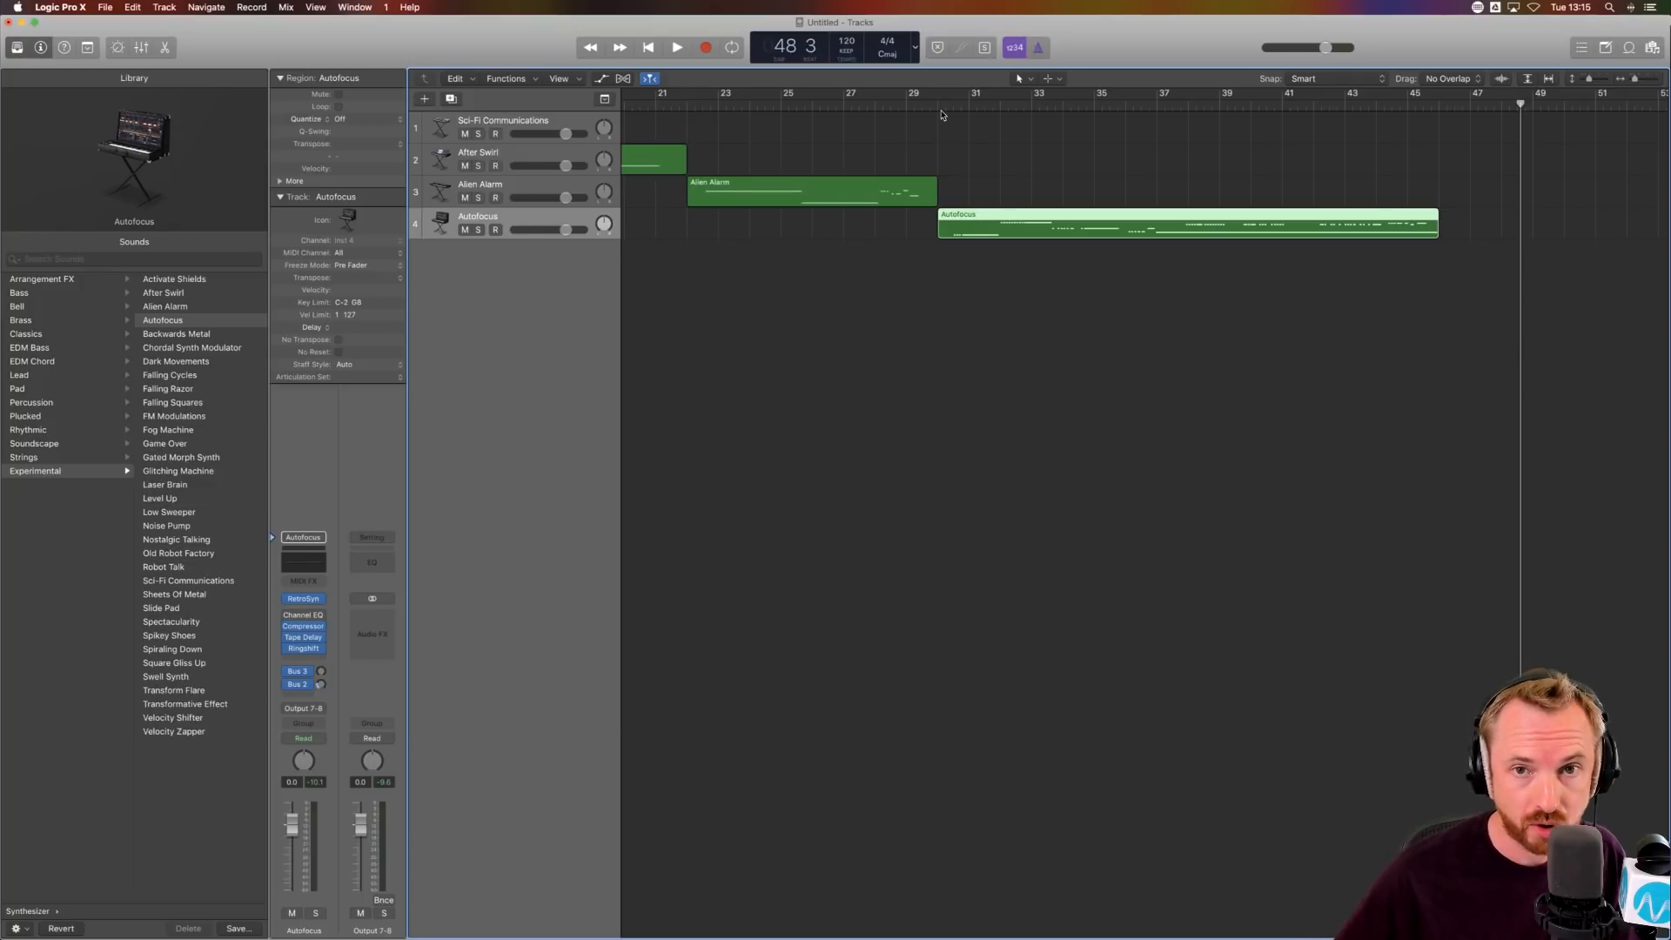
- Move the playhead to bar 46, just past the end of the Autofocus region
{"action": "scroll", "coordinate": [868, 108], "scroll_direction": "left", "scroll_amount": 2}
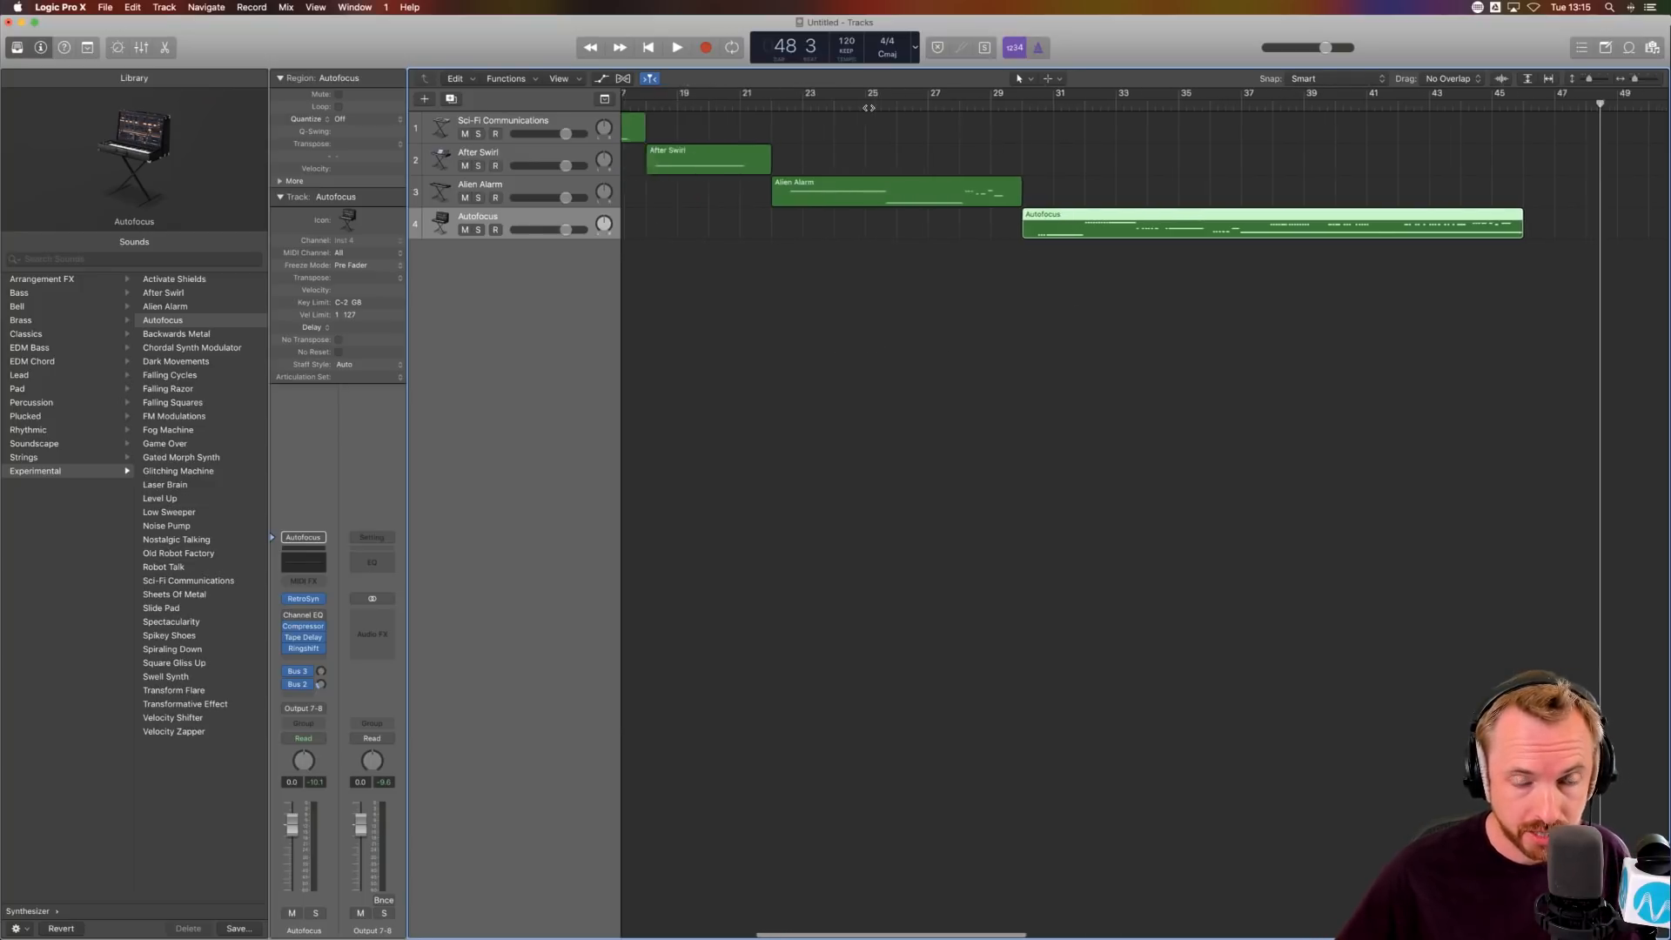
{"action": "scroll", "coordinate": [869, 107], "scroll_direction": "left", "scroll_amount": 12}
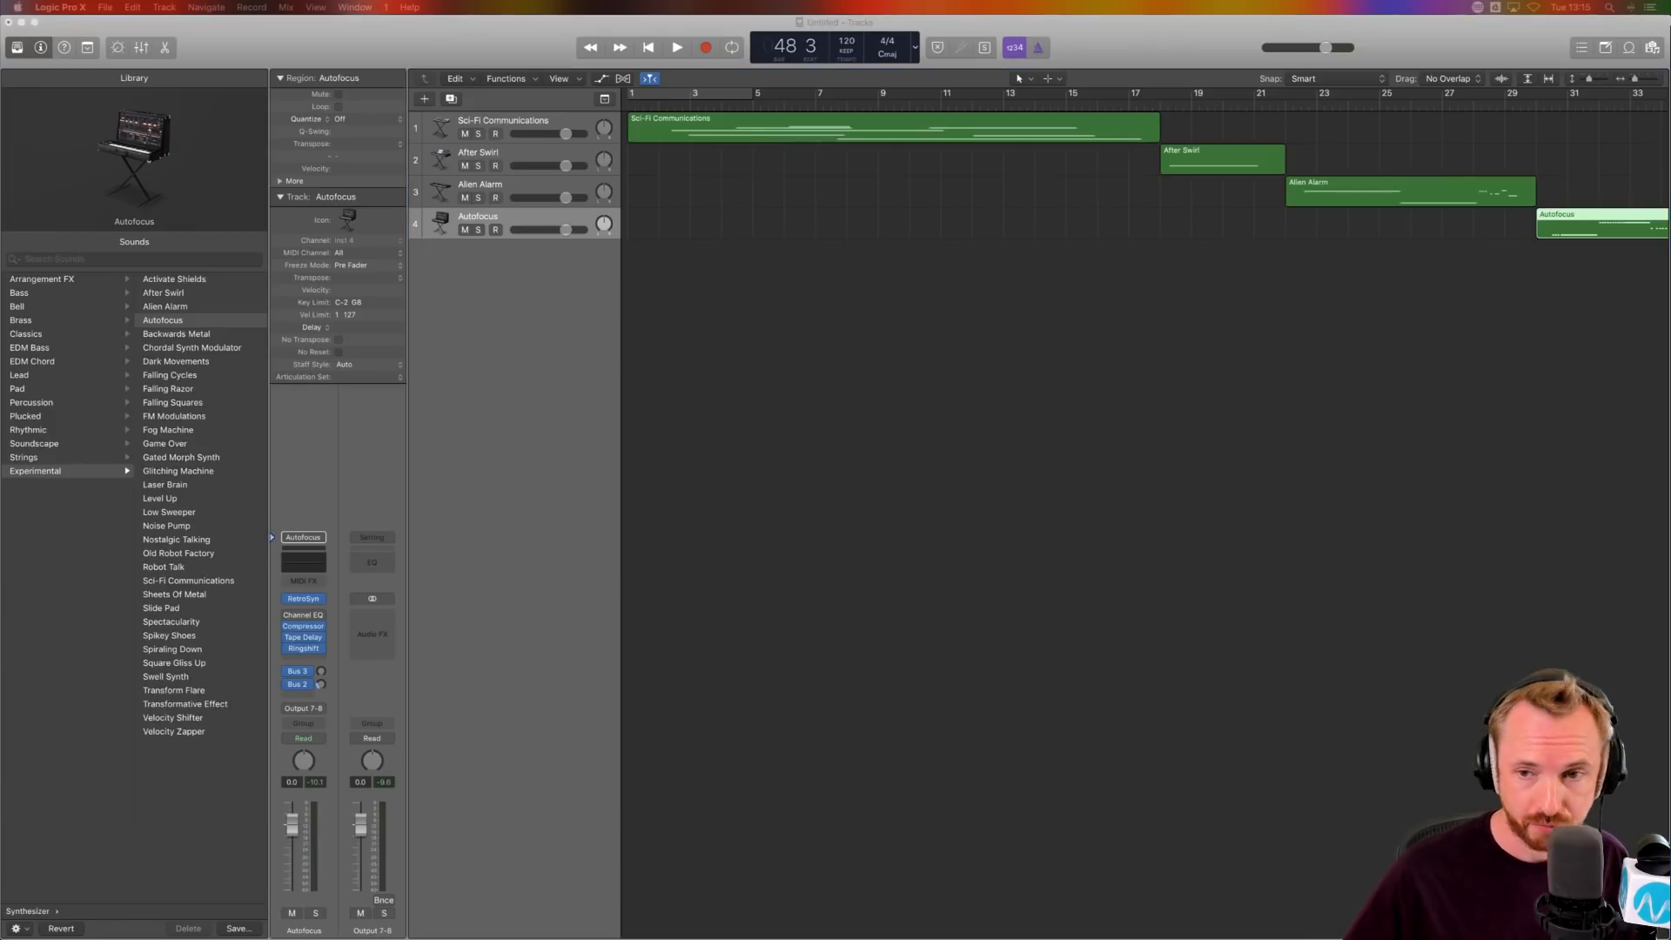
{"action": "scroll", "coordinate": [1232, 334], "scroll_direction": "right", "scroll_amount": 10}
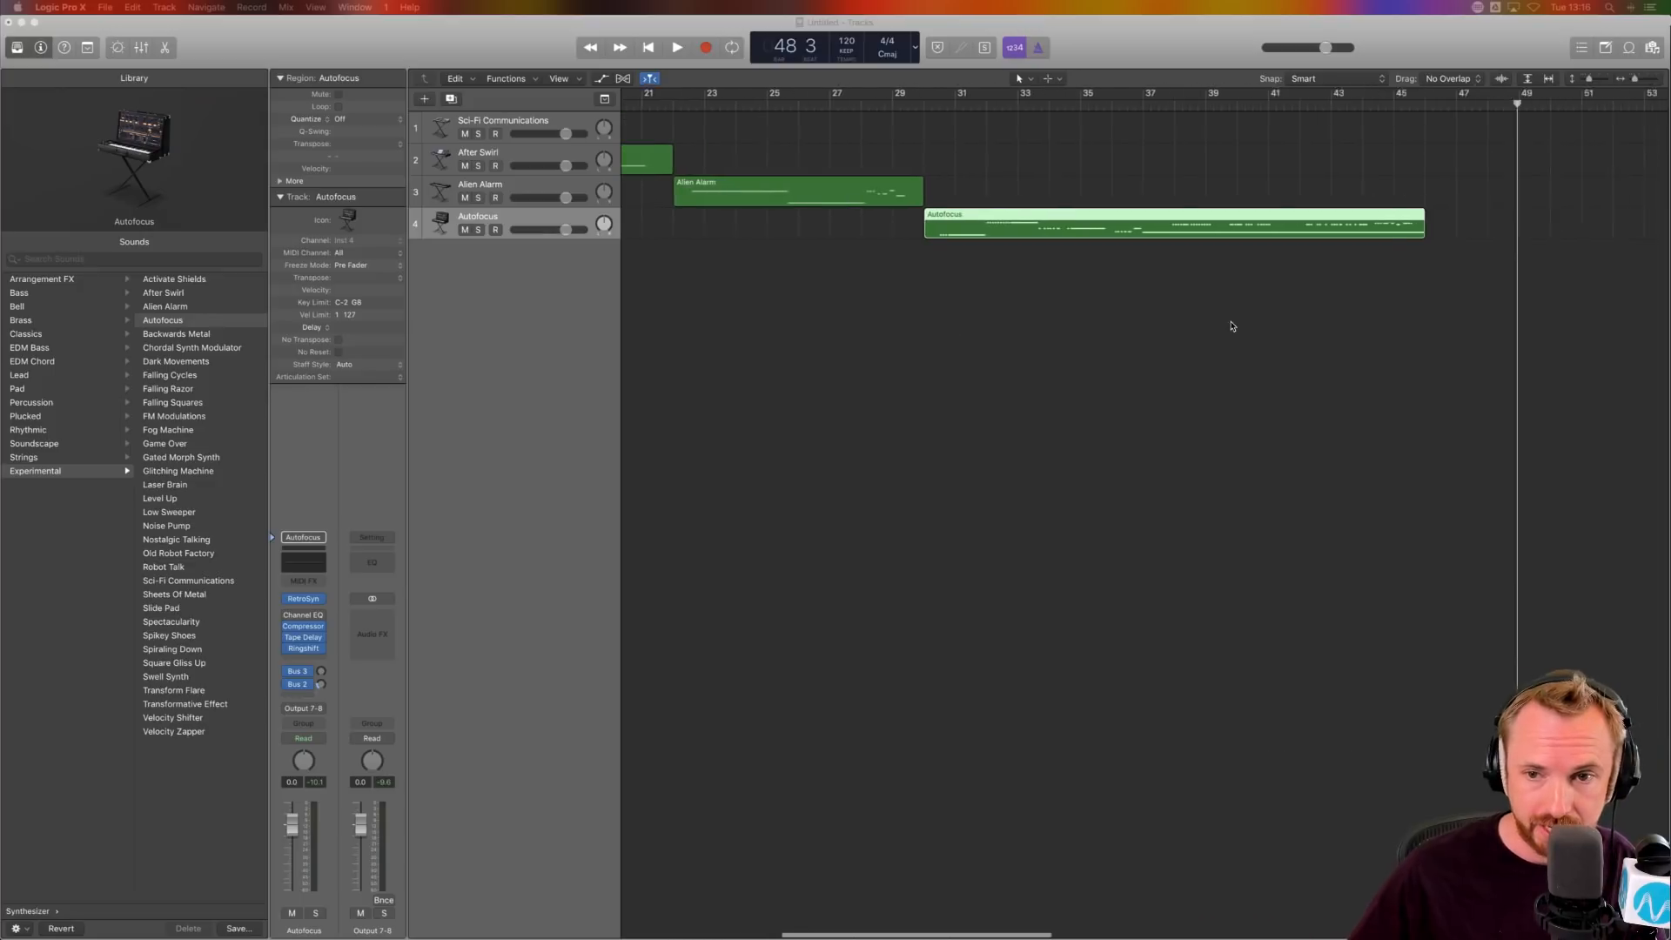
{"action": "left_click", "coordinate": [1408, 97]}
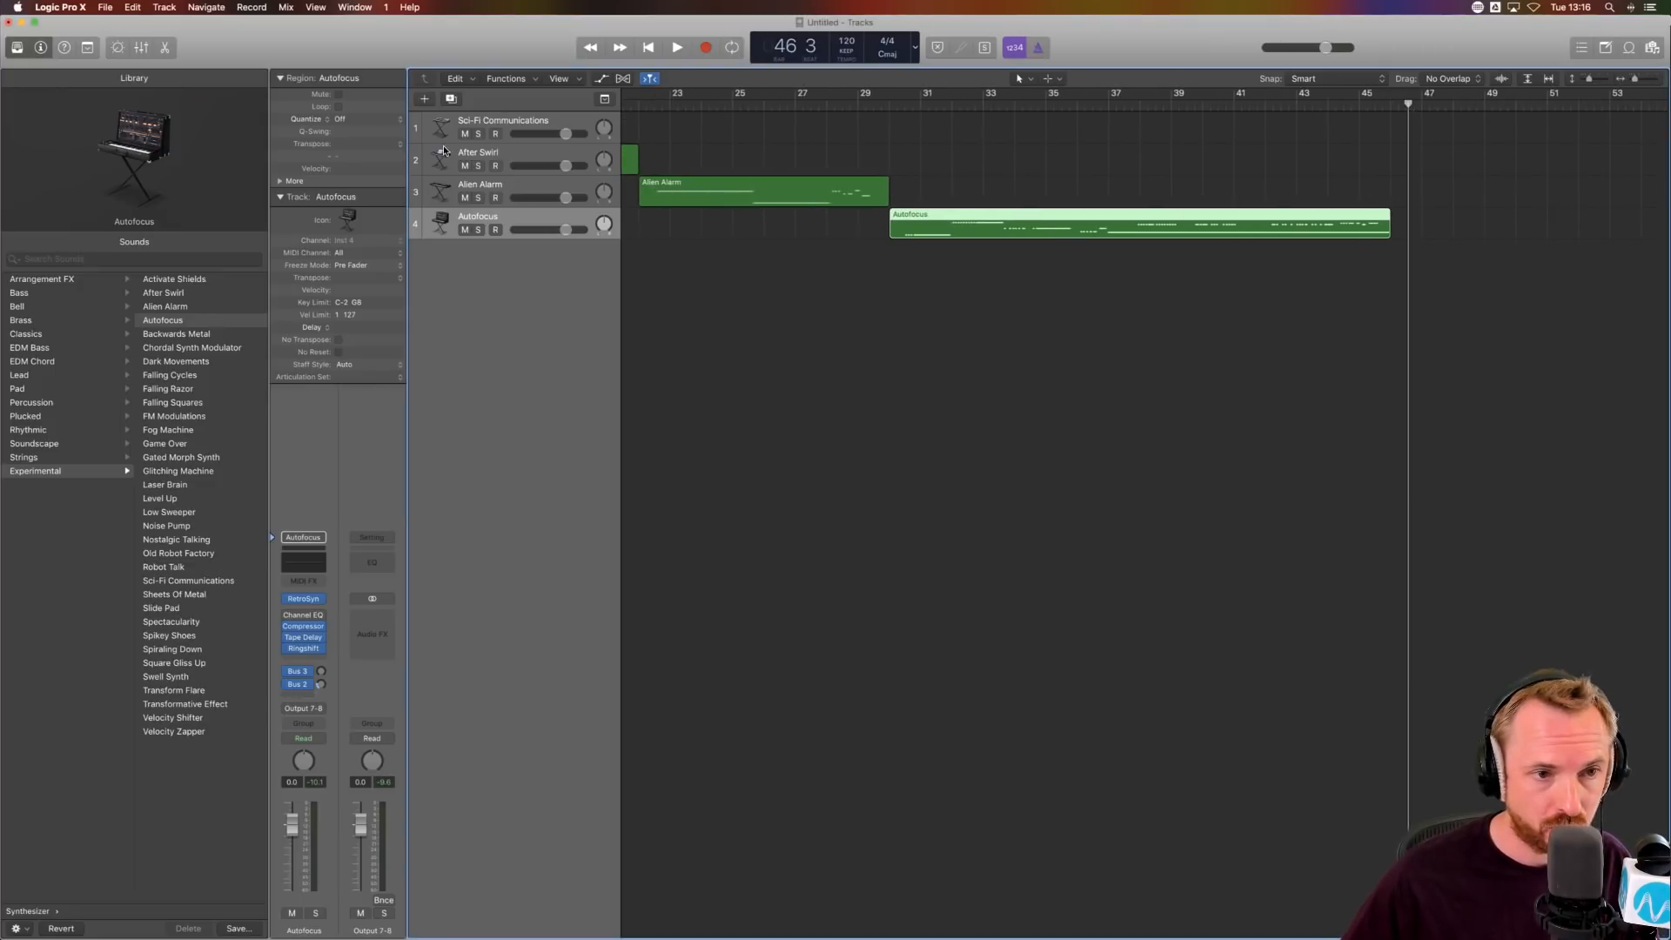
- Add a software instrument track, audition the Experimental patches Backwards Metal and Chordal Synth Modulator, and load Dark Movements
{"action": "left_click", "coordinate": [433, 100]}
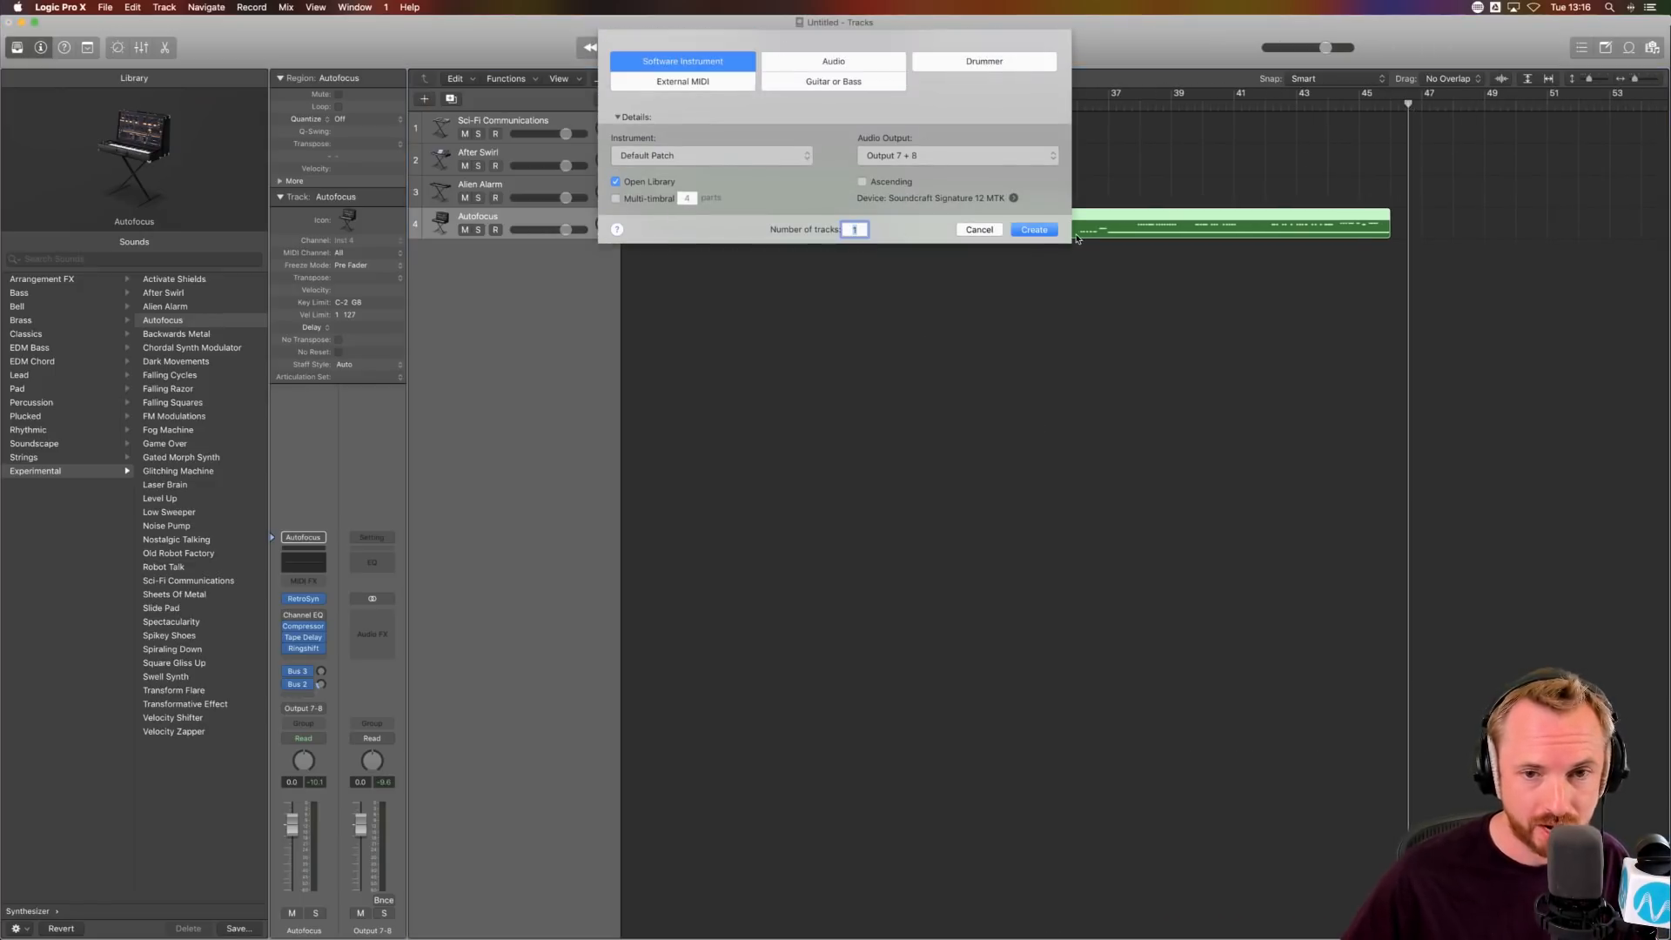
{"action": "left_click", "coordinate": [1049, 231]}
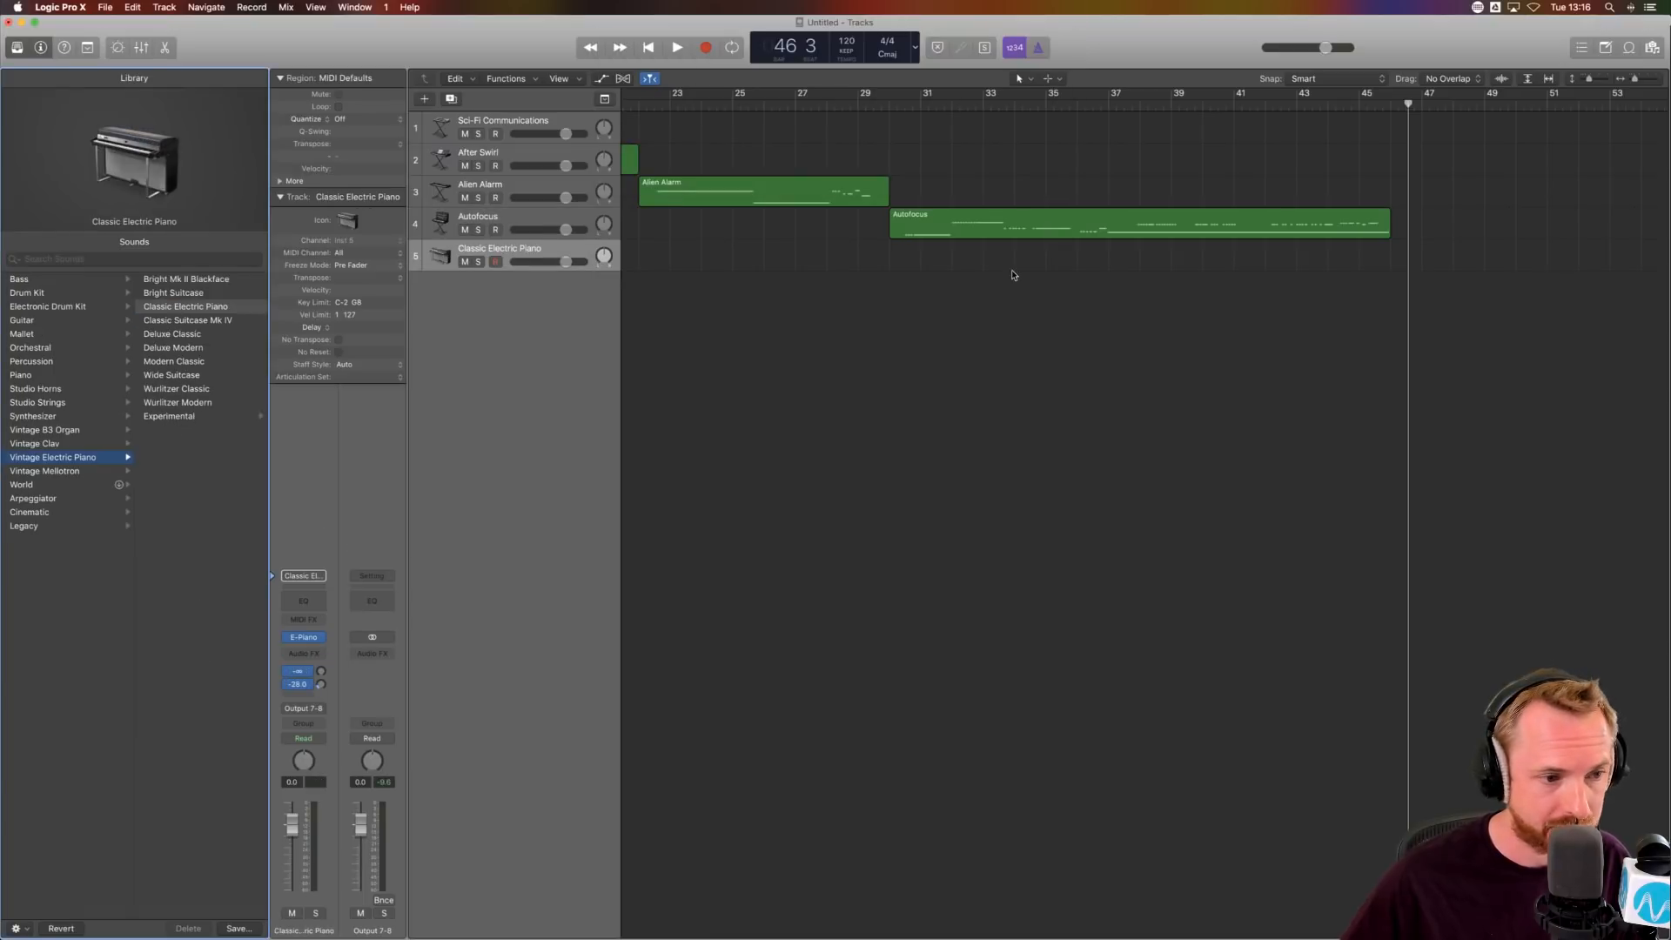
{"action": "left_click", "coordinate": [44, 416]}
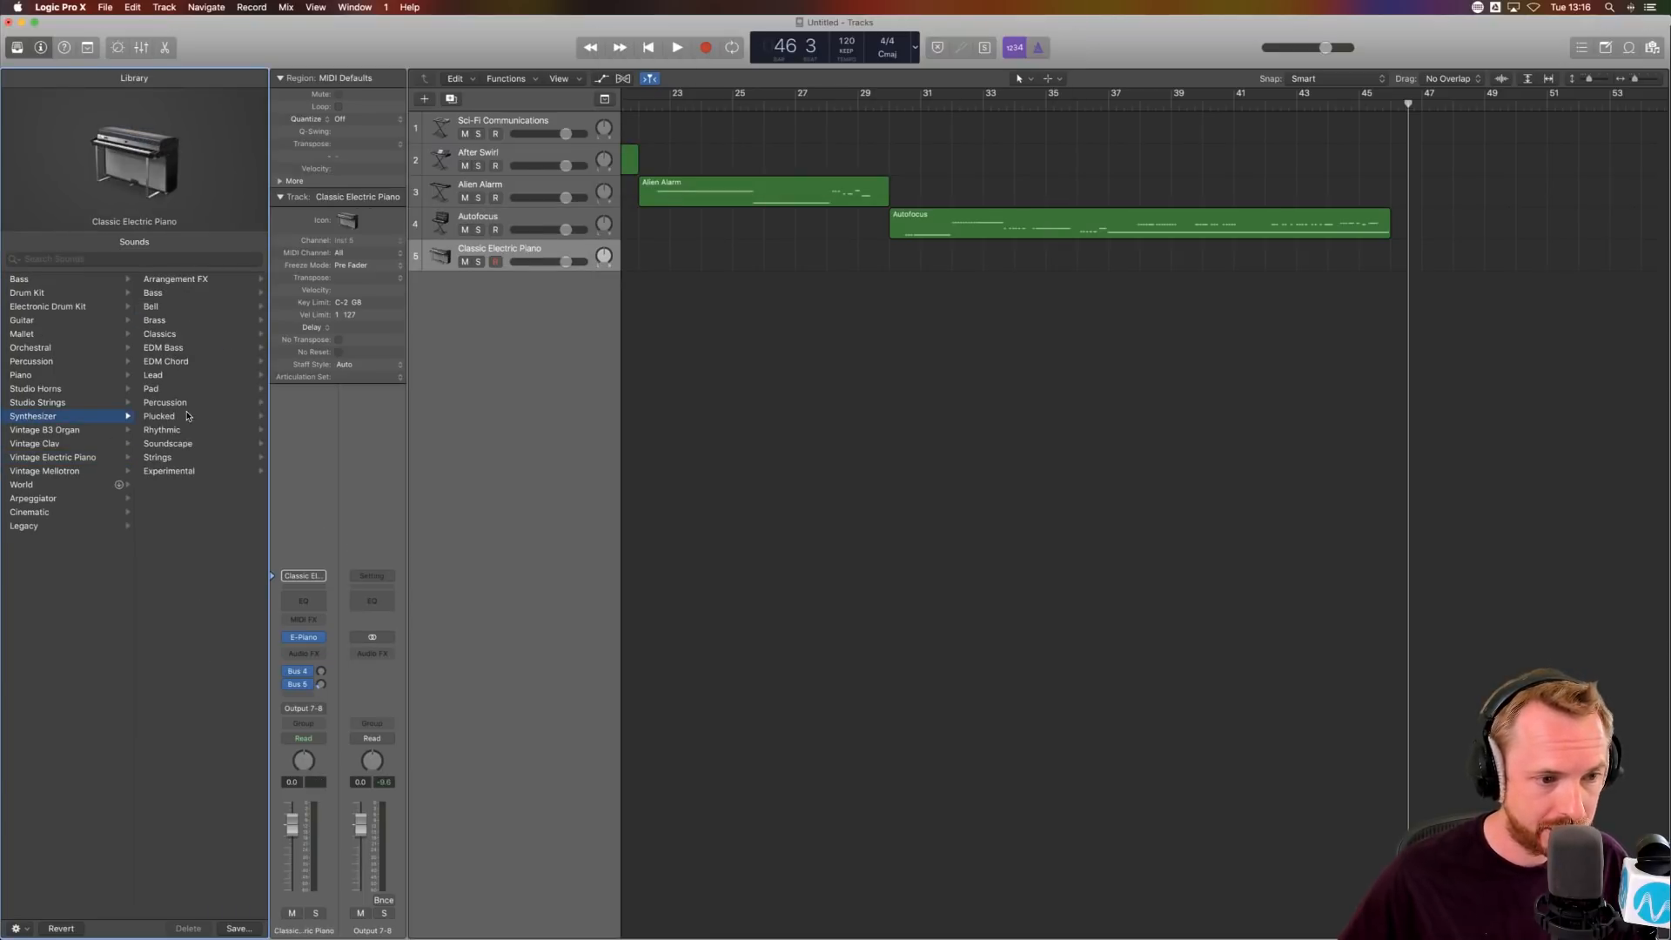
{"action": "left_click", "coordinate": [169, 471]}
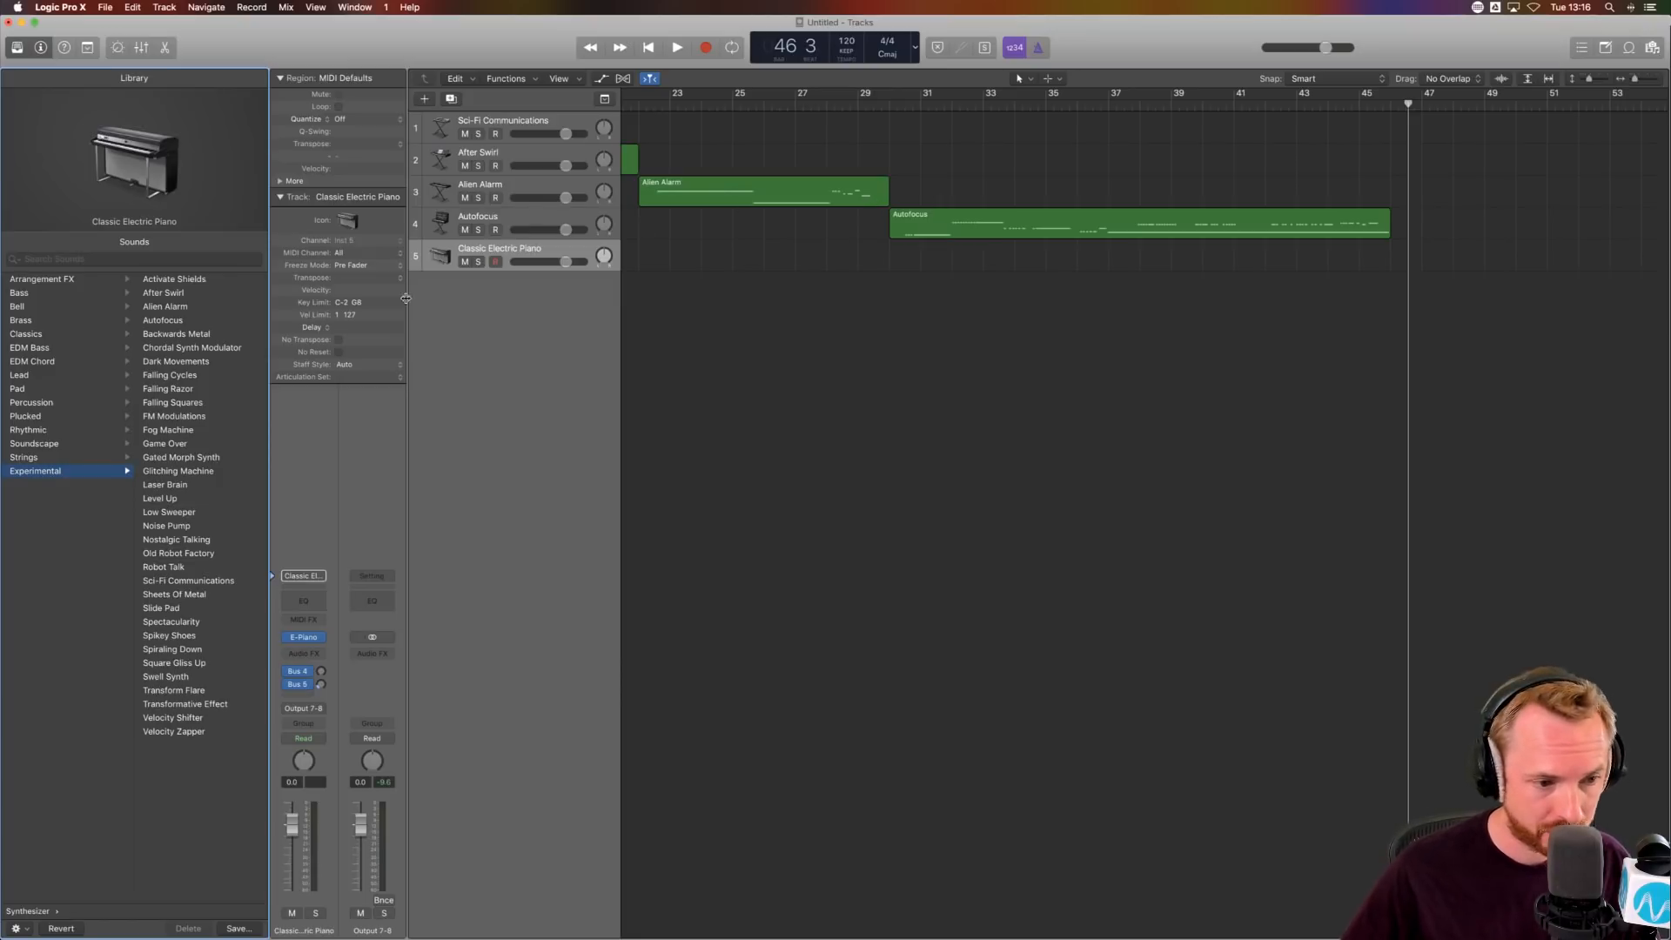
{"action": "left_click", "coordinate": [175, 334]}
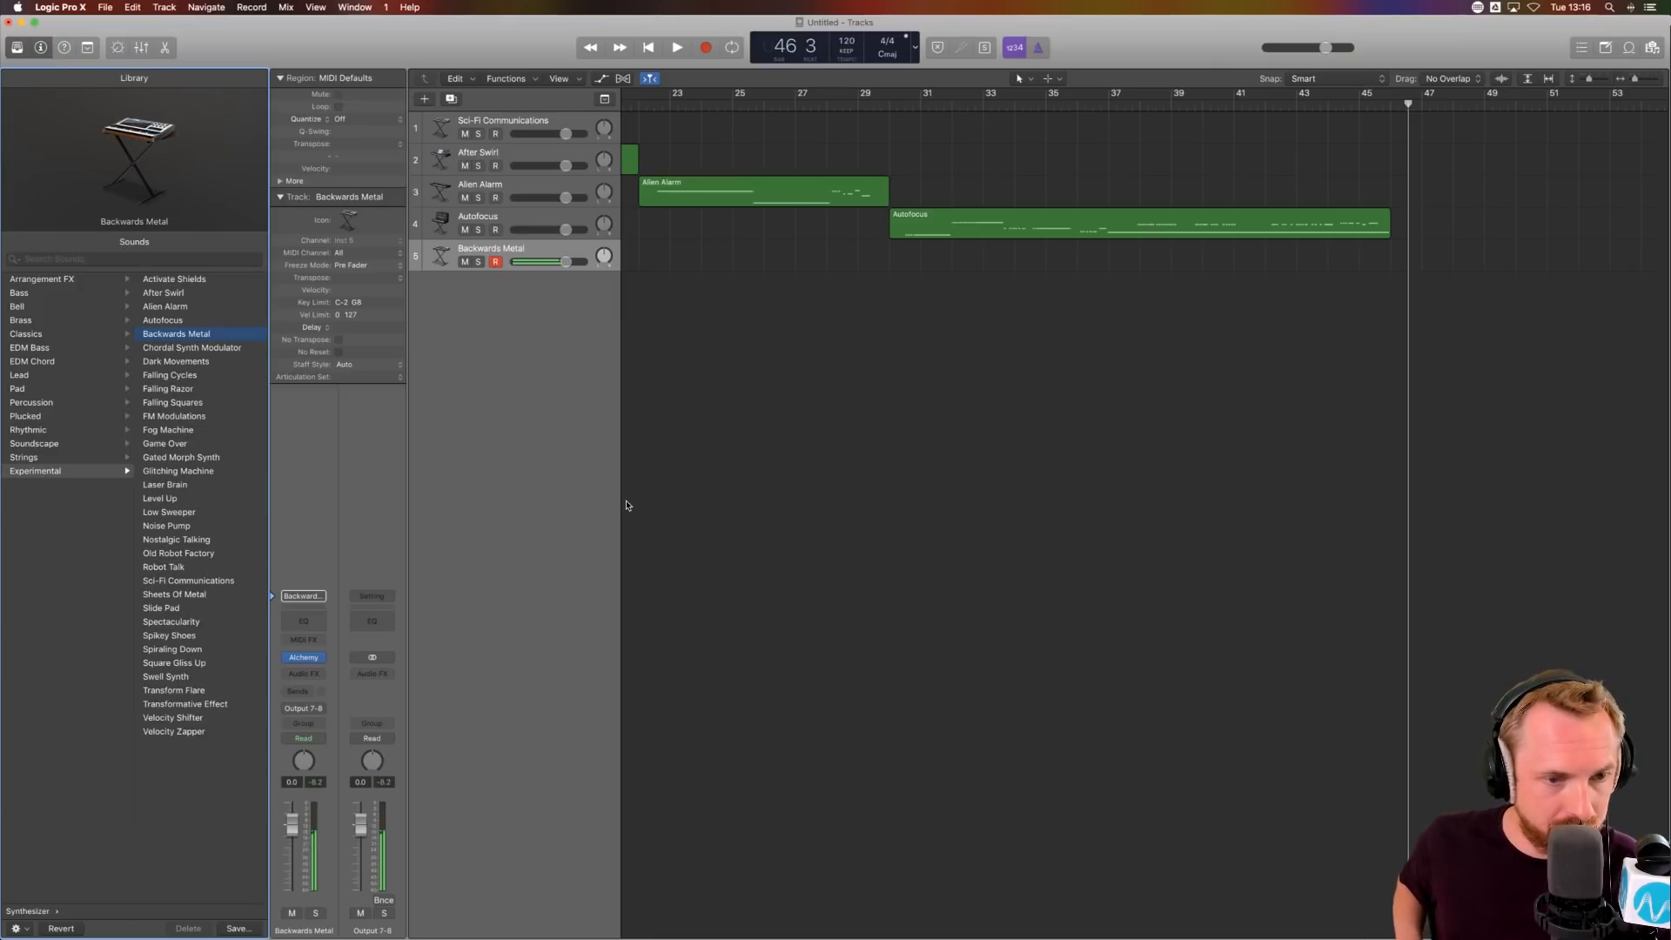
{"action": "left_click", "coordinate": [220, 348]}
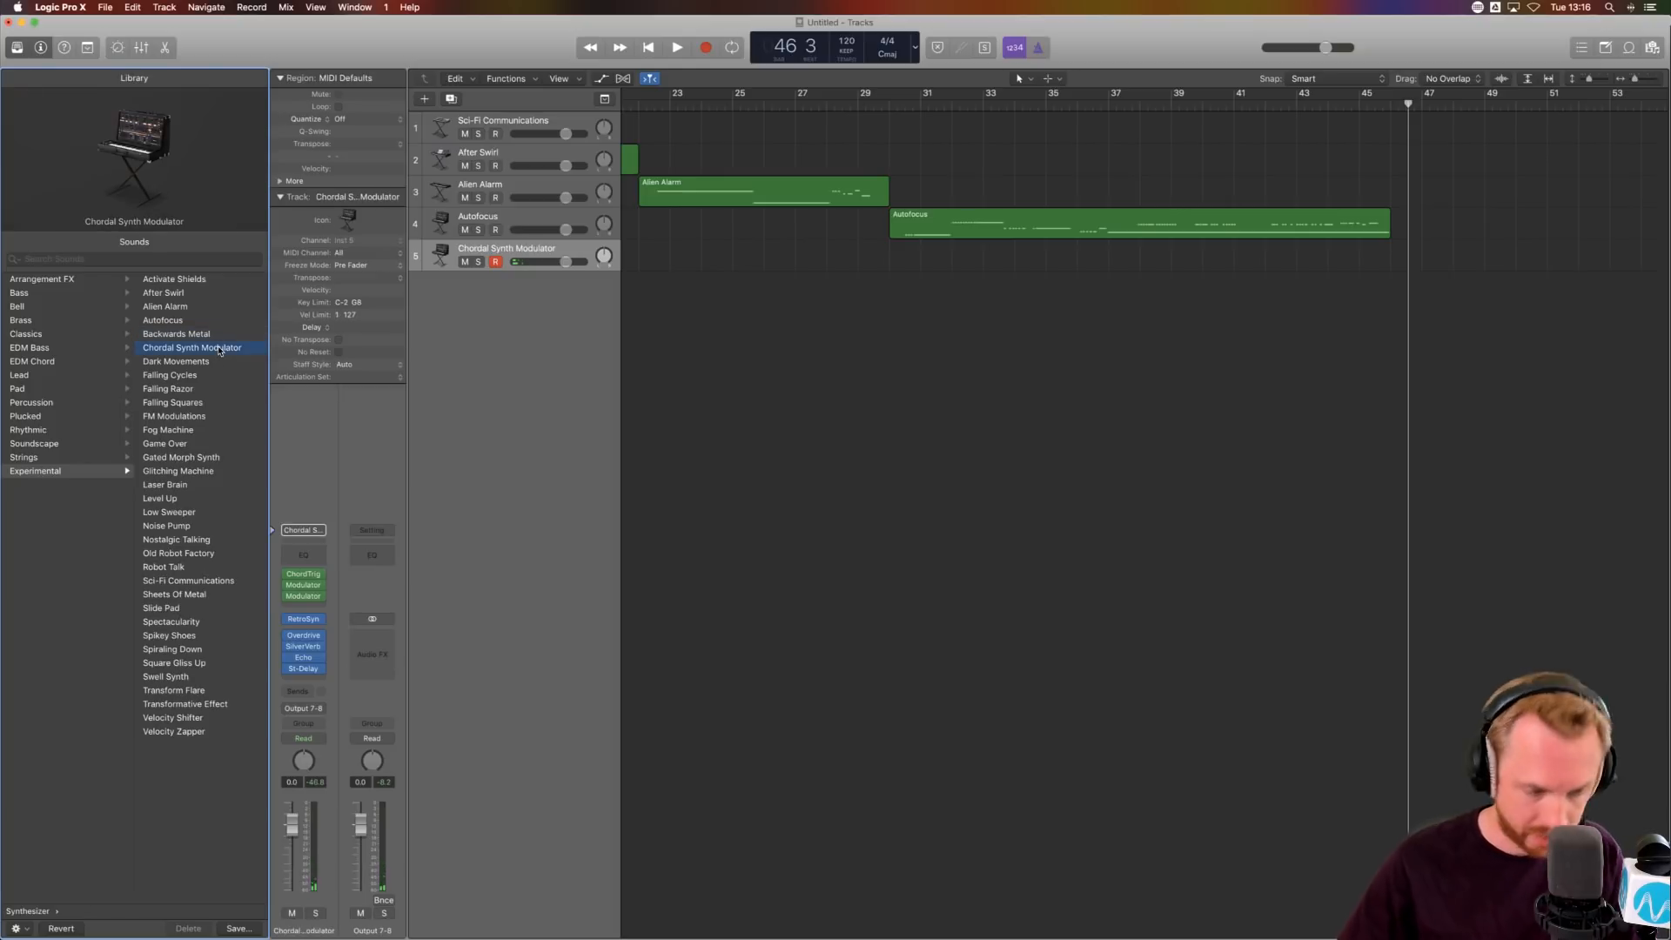
{"action": "left_click", "coordinate": [218, 362]}
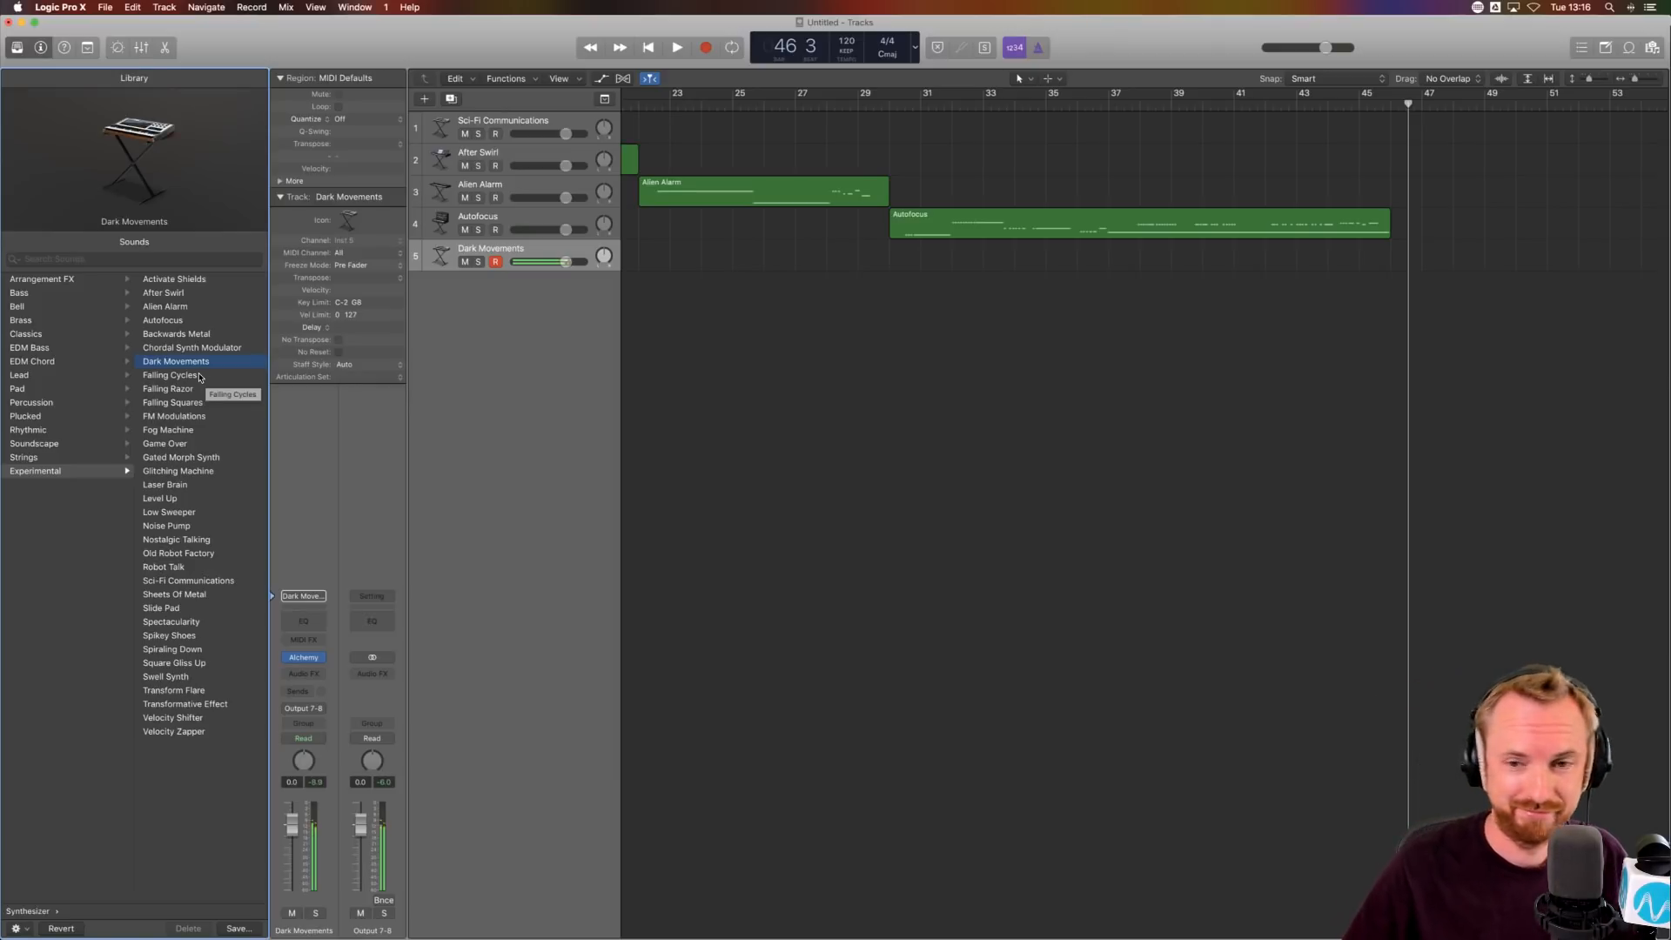
- Record a MIDI performance on the Dark Movements track from bar 46 to about bar 55
{"action": "left_click", "coordinate": [1371, 313]}
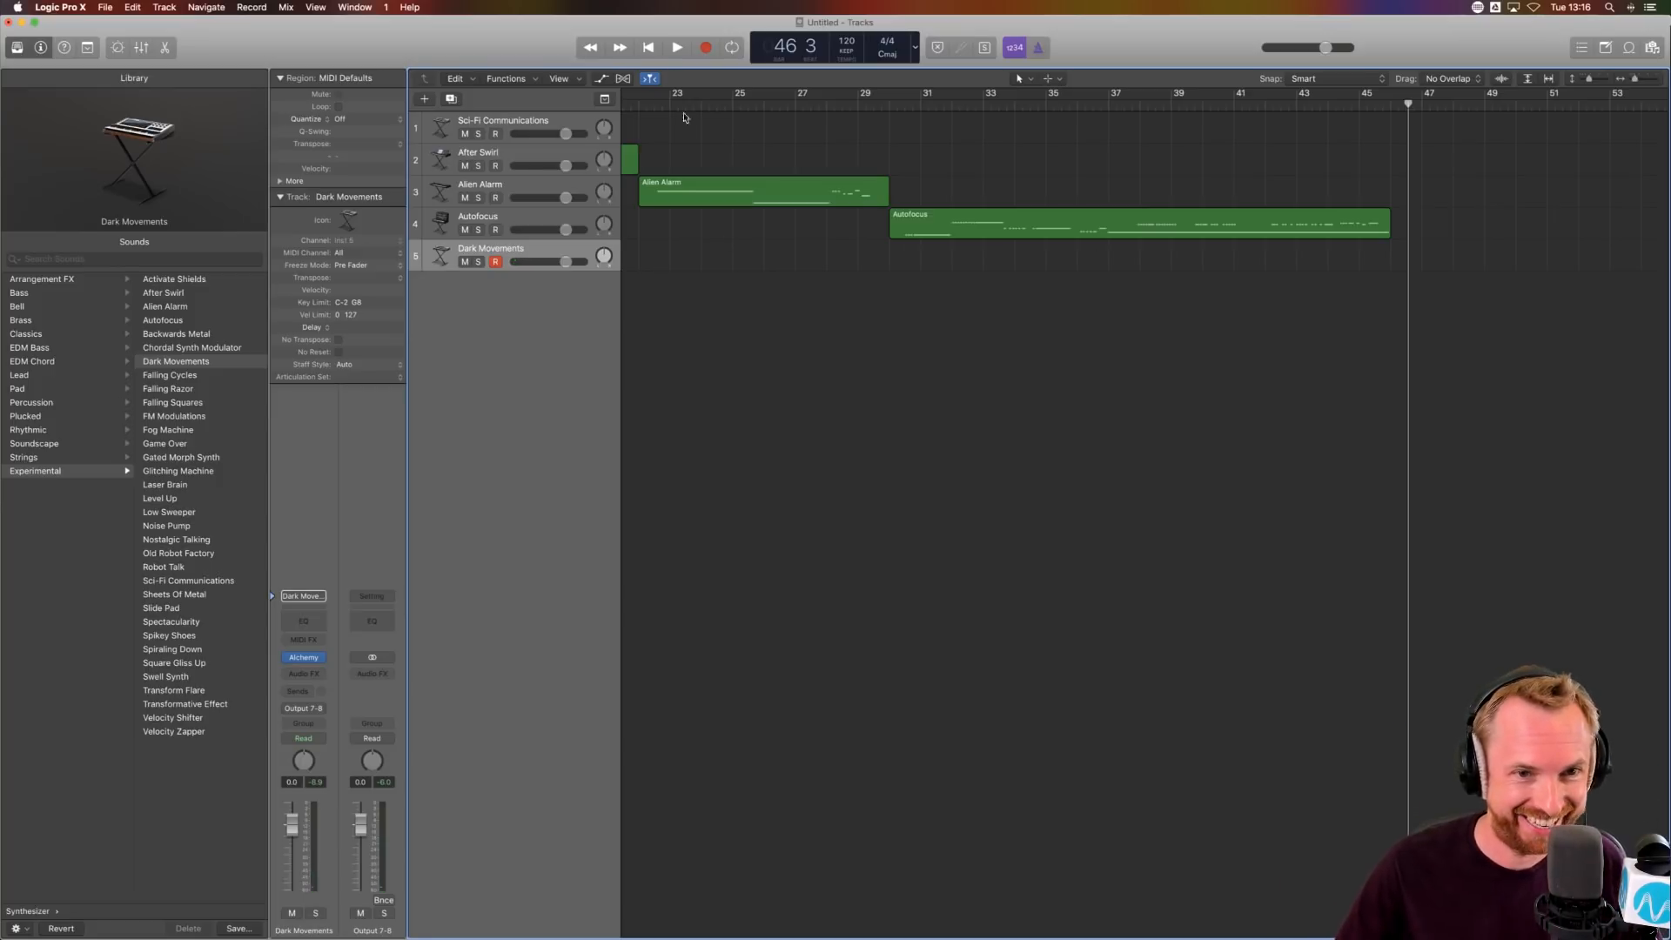
{"action": "left_click", "coordinate": [706, 47]}
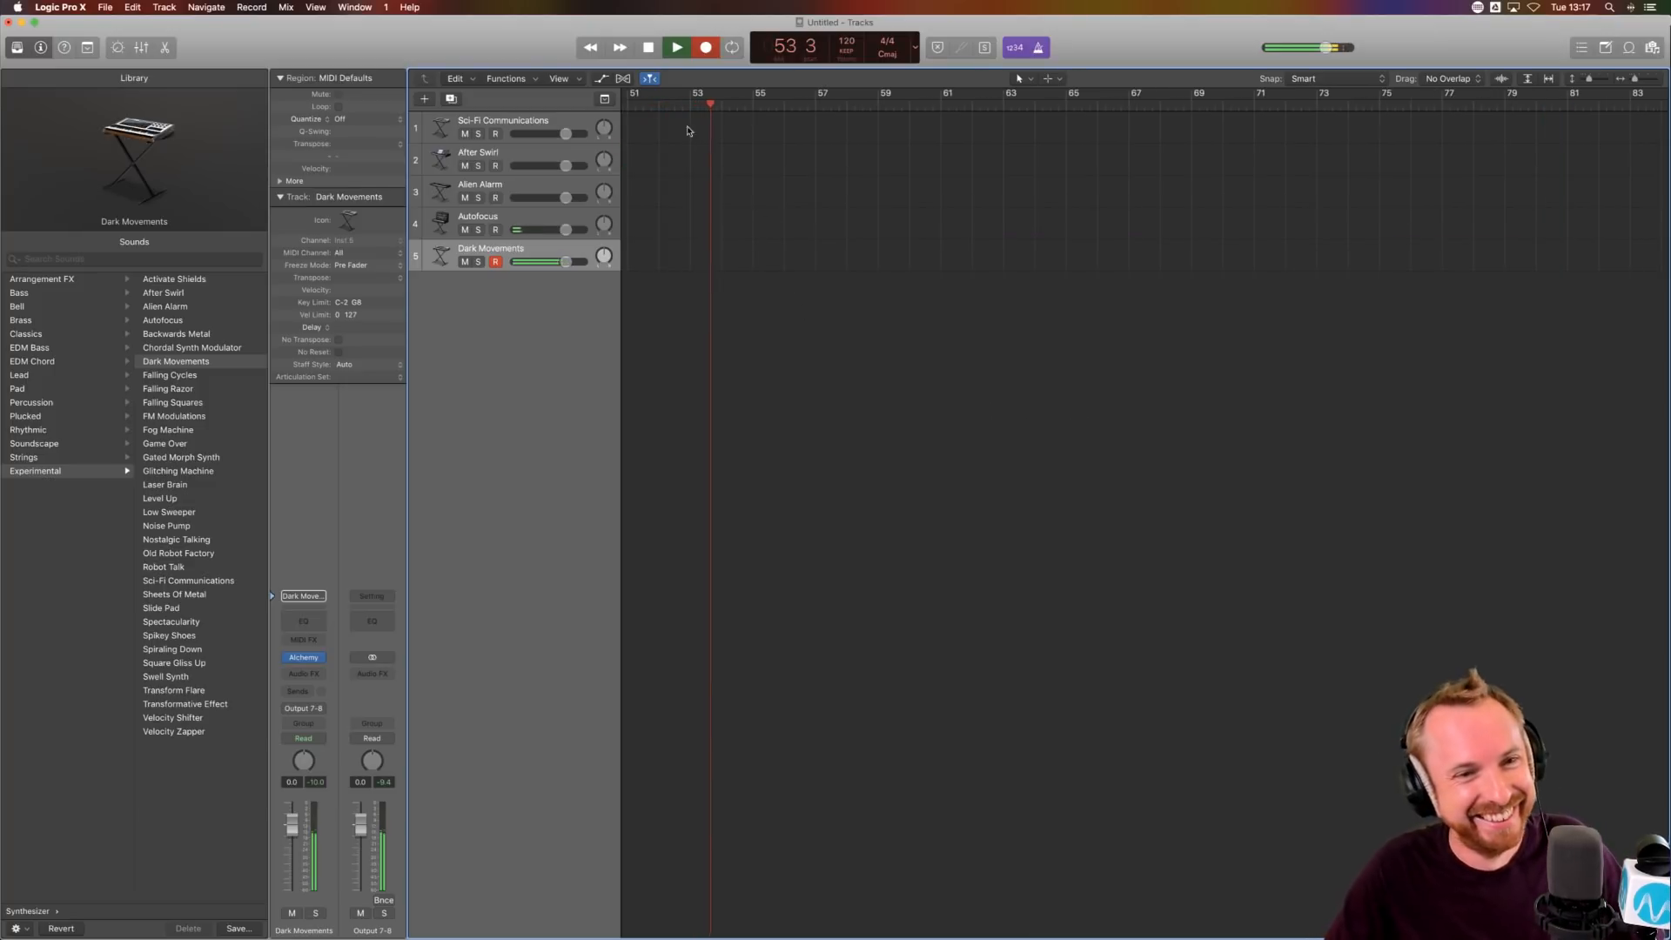
{"action": "left_click", "coordinate": [648, 48]}
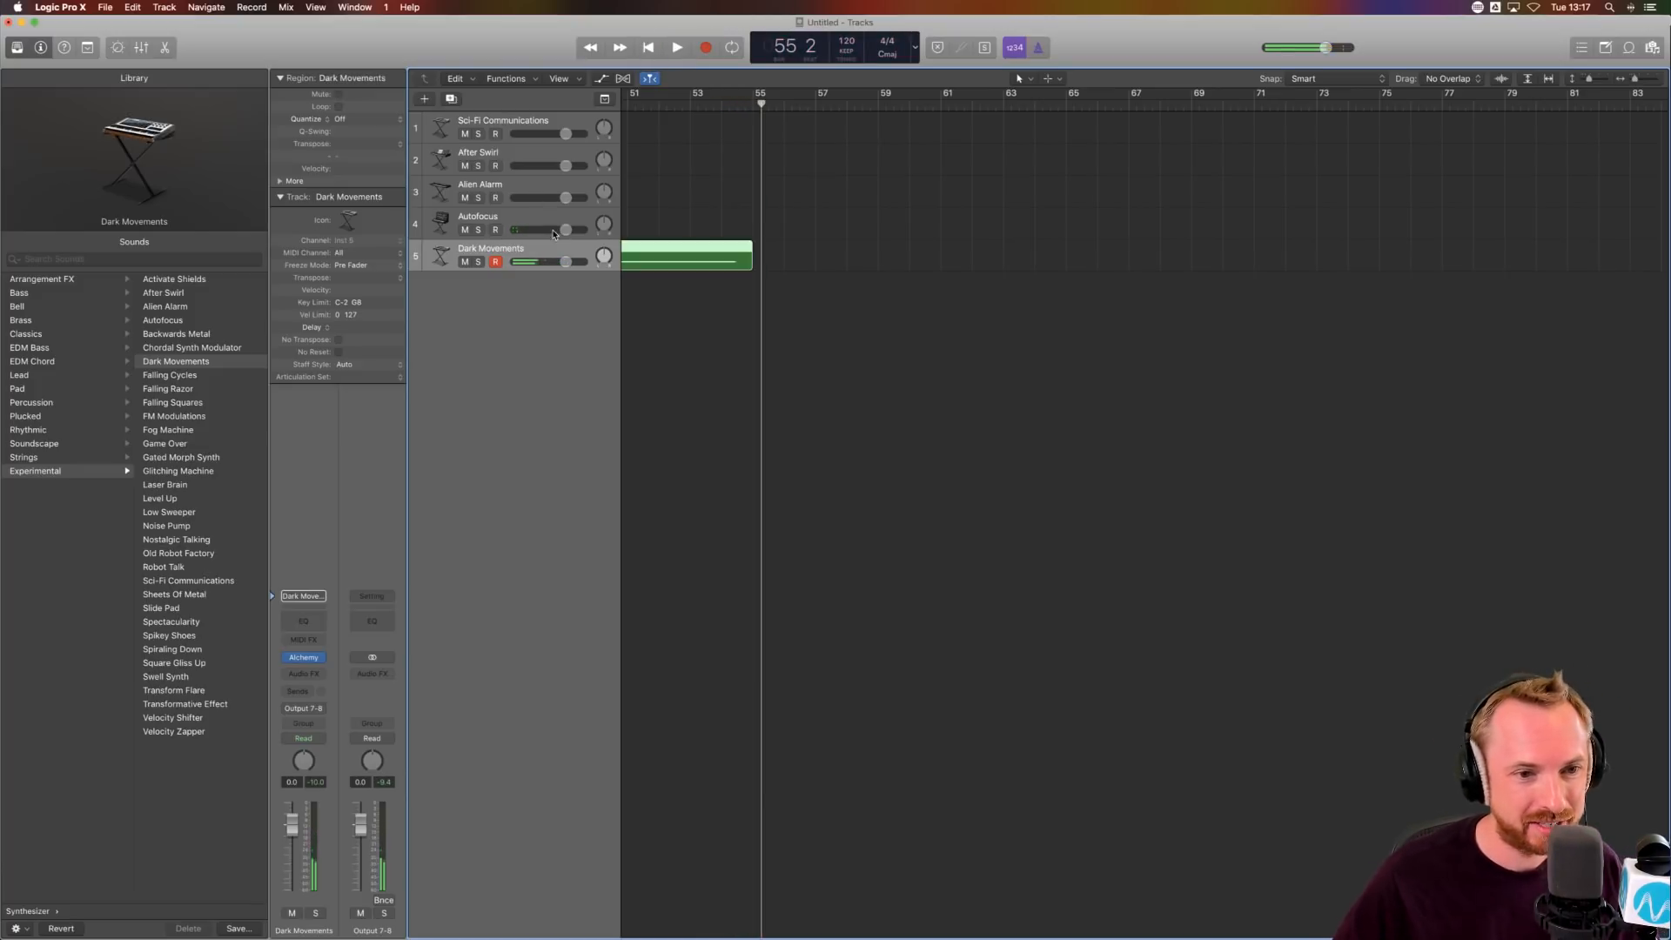
{"action": "scroll", "coordinate": [735, 209], "scroll_direction": "left", "scroll_amount": 5}
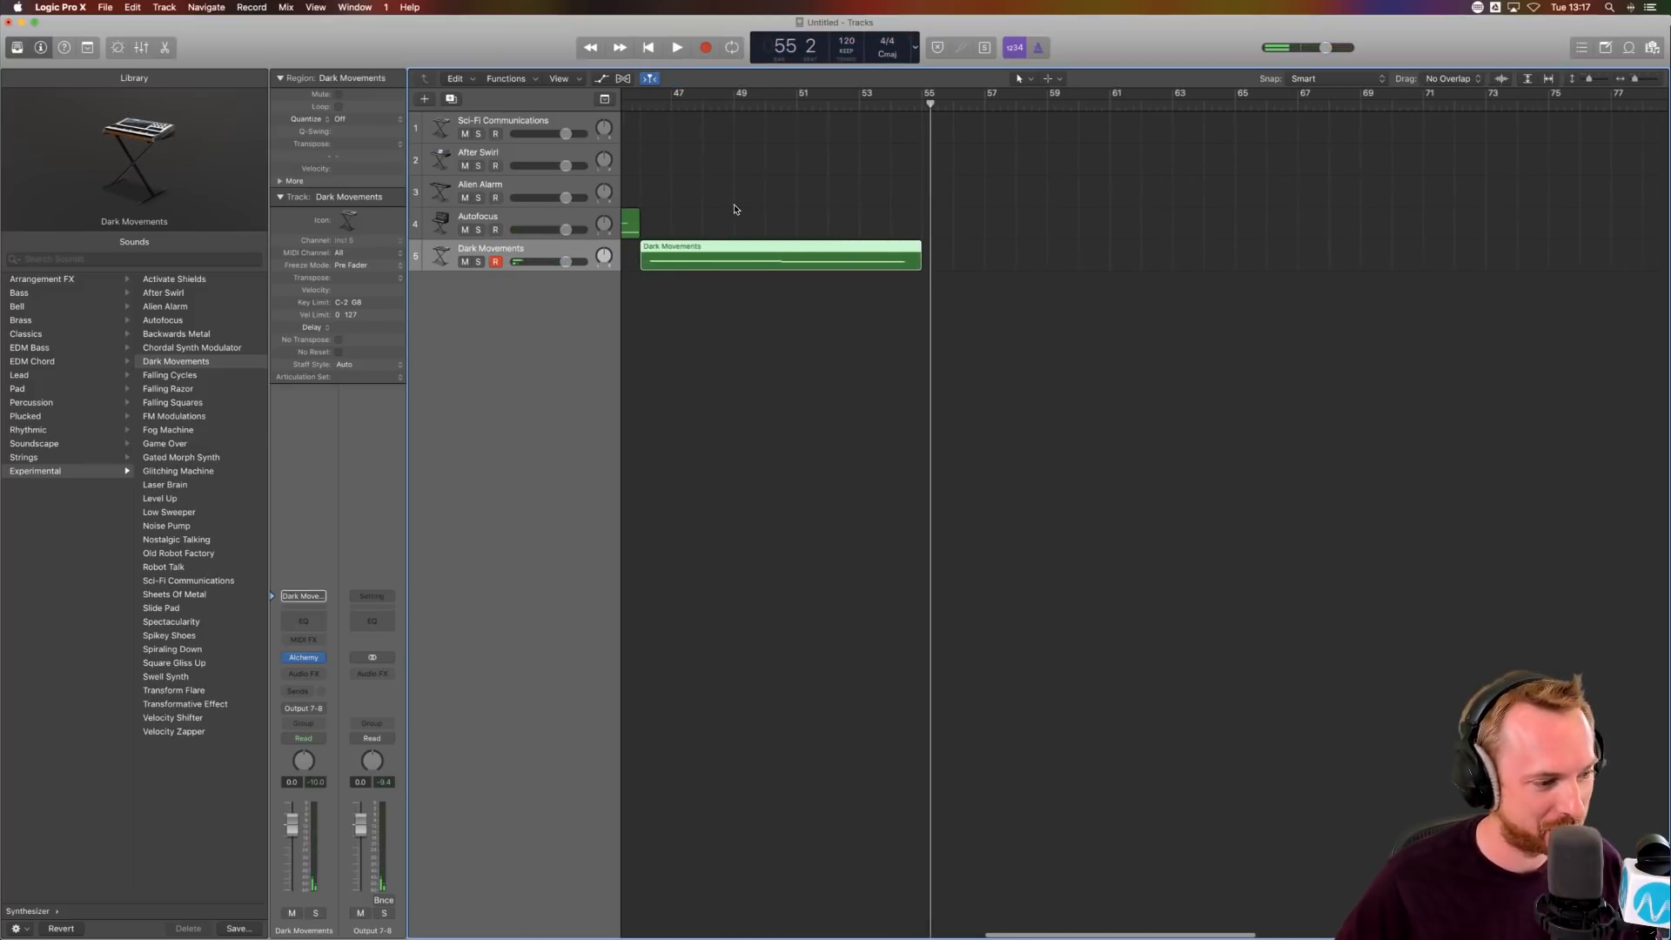
{"action": "scroll", "coordinate": [735, 208], "scroll_direction": "left", "scroll_amount": 2}
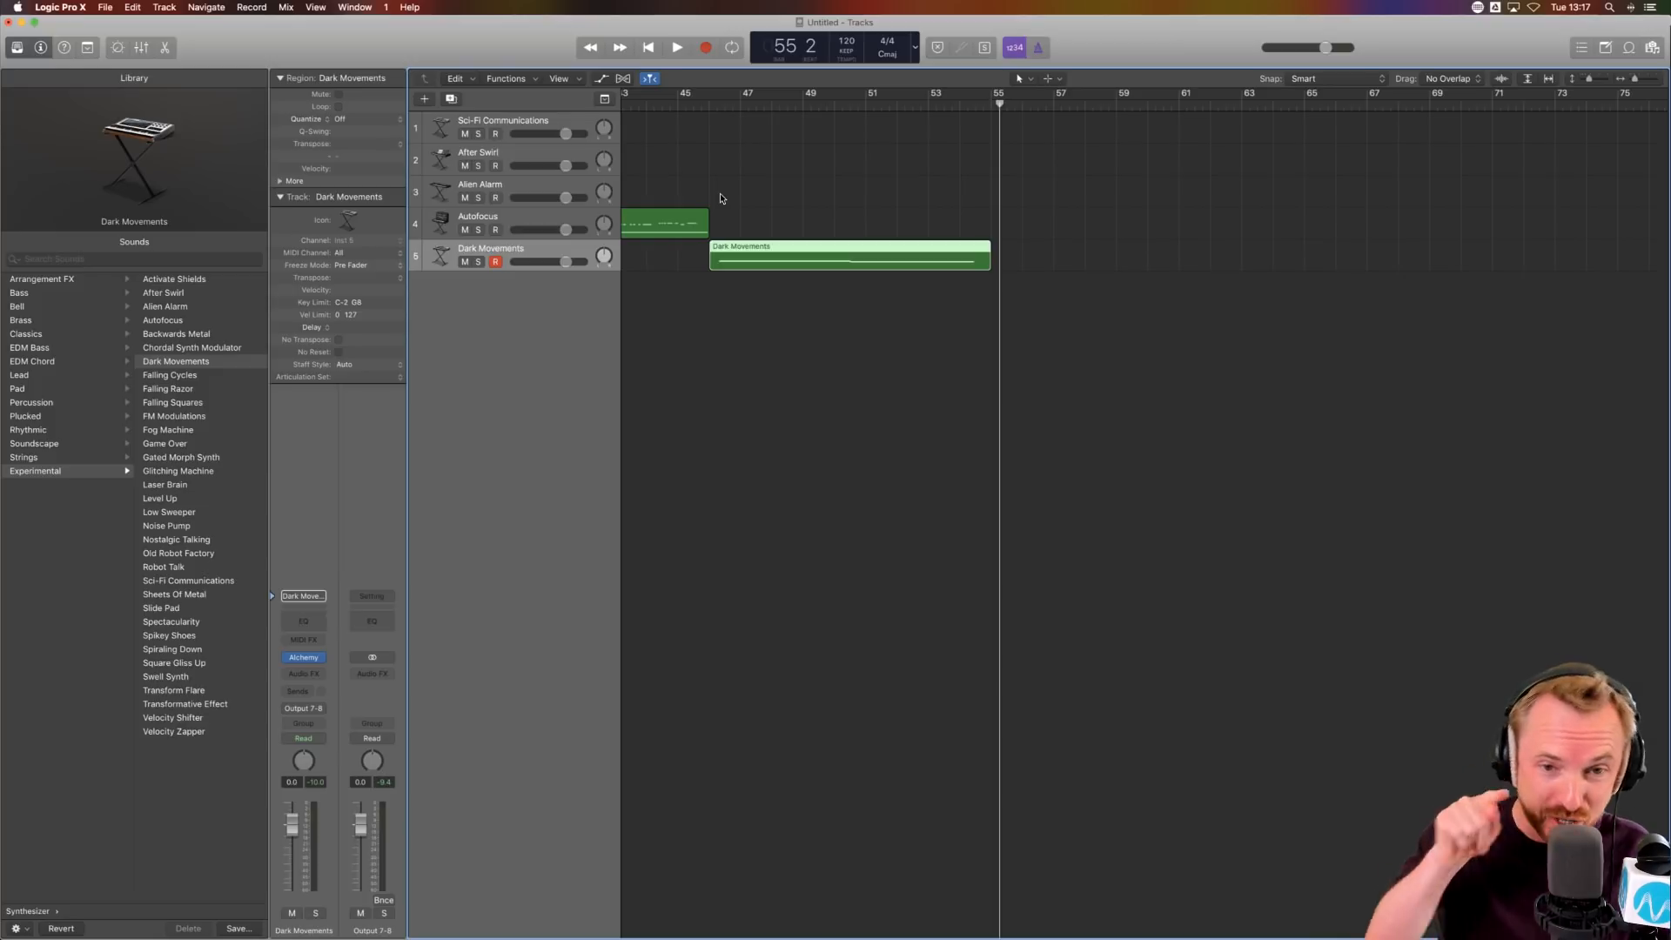
- Add a software instrument track, audition the Experimental Falling Cycles, Falling Razor and Falling Squares patches, and load FM Modulations
{"action": "left_click", "coordinate": [425, 98]}
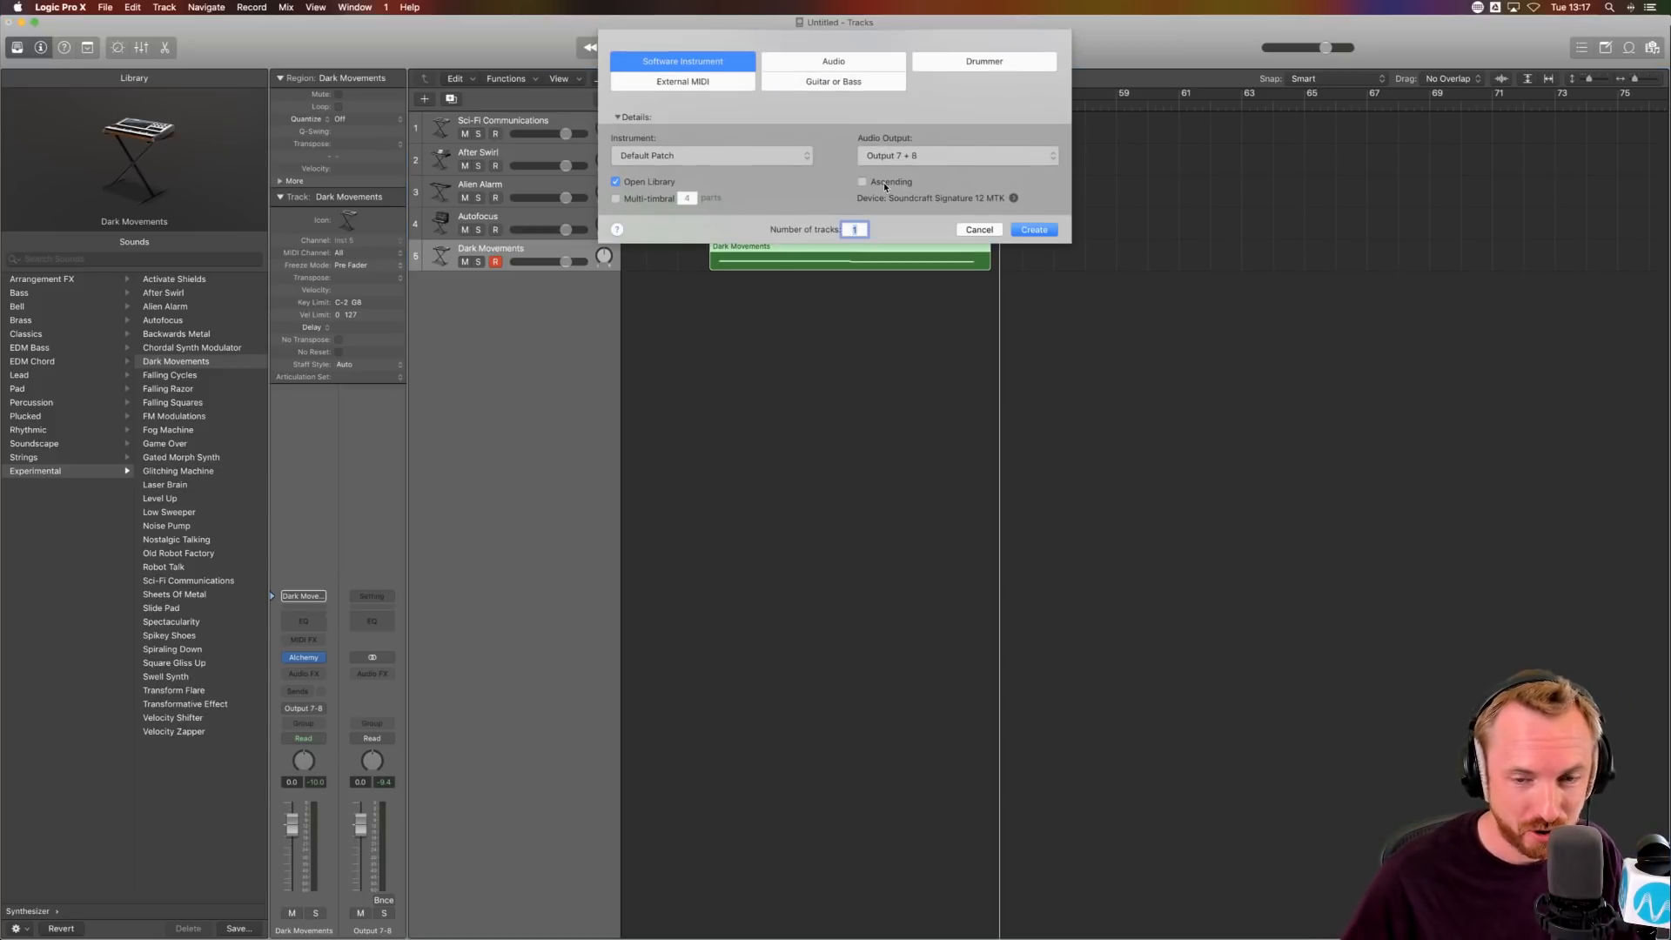
{"action": "left_click", "coordinate": [1029, 232]}
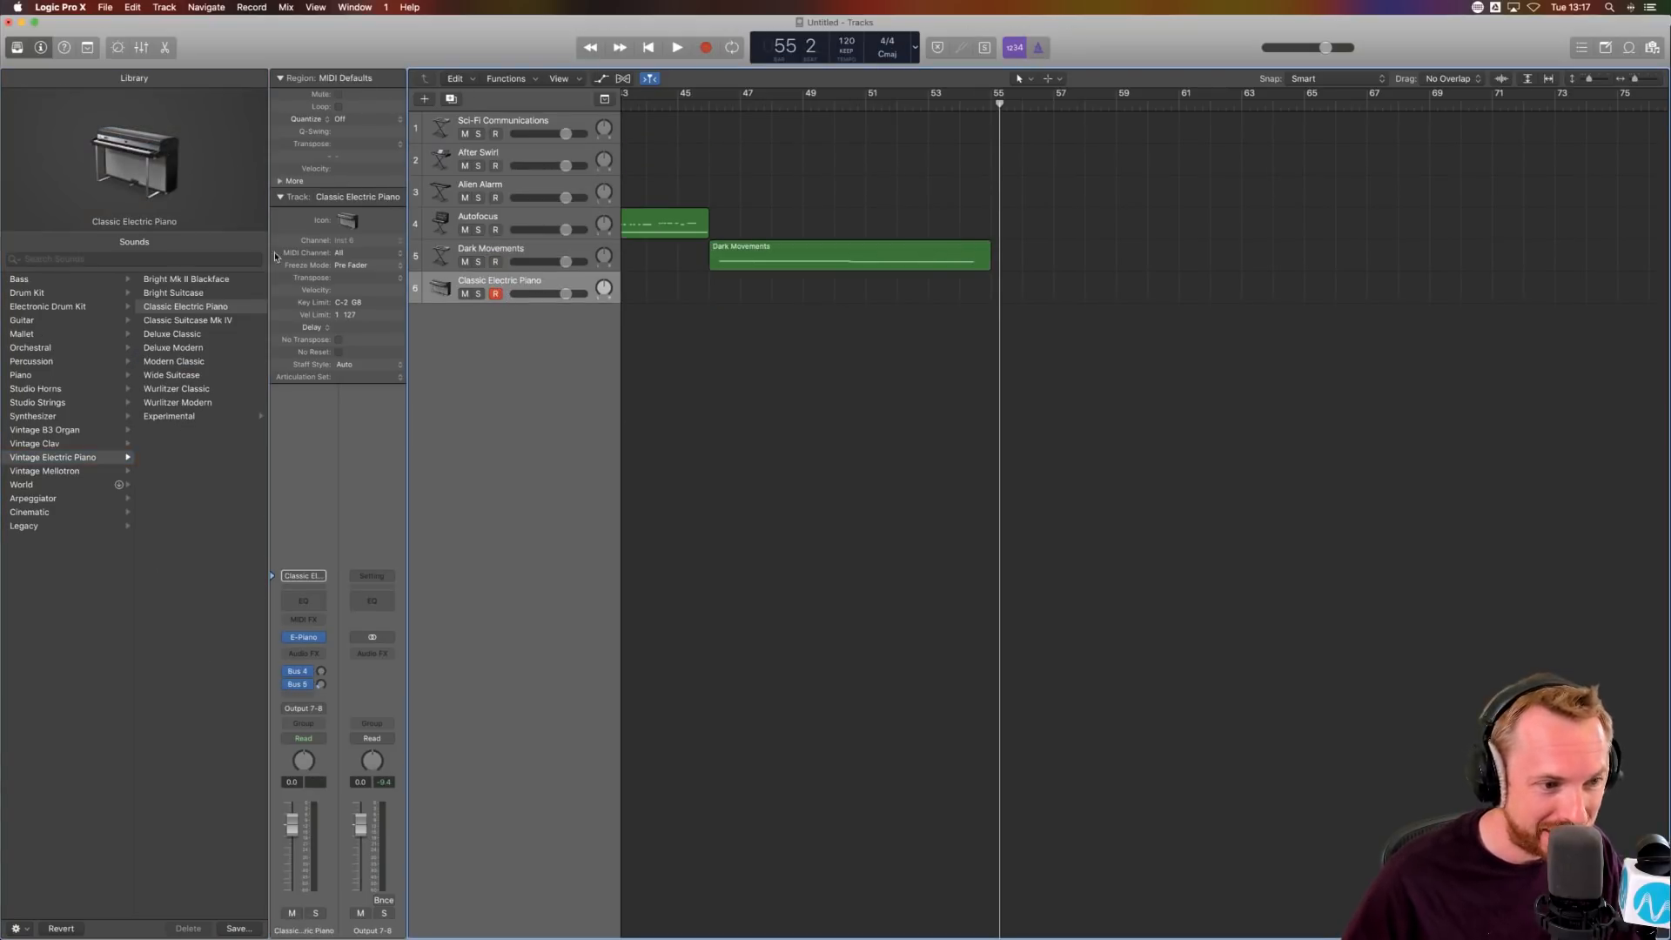
{"action": "left_click", "coordinate": [106, 418]}
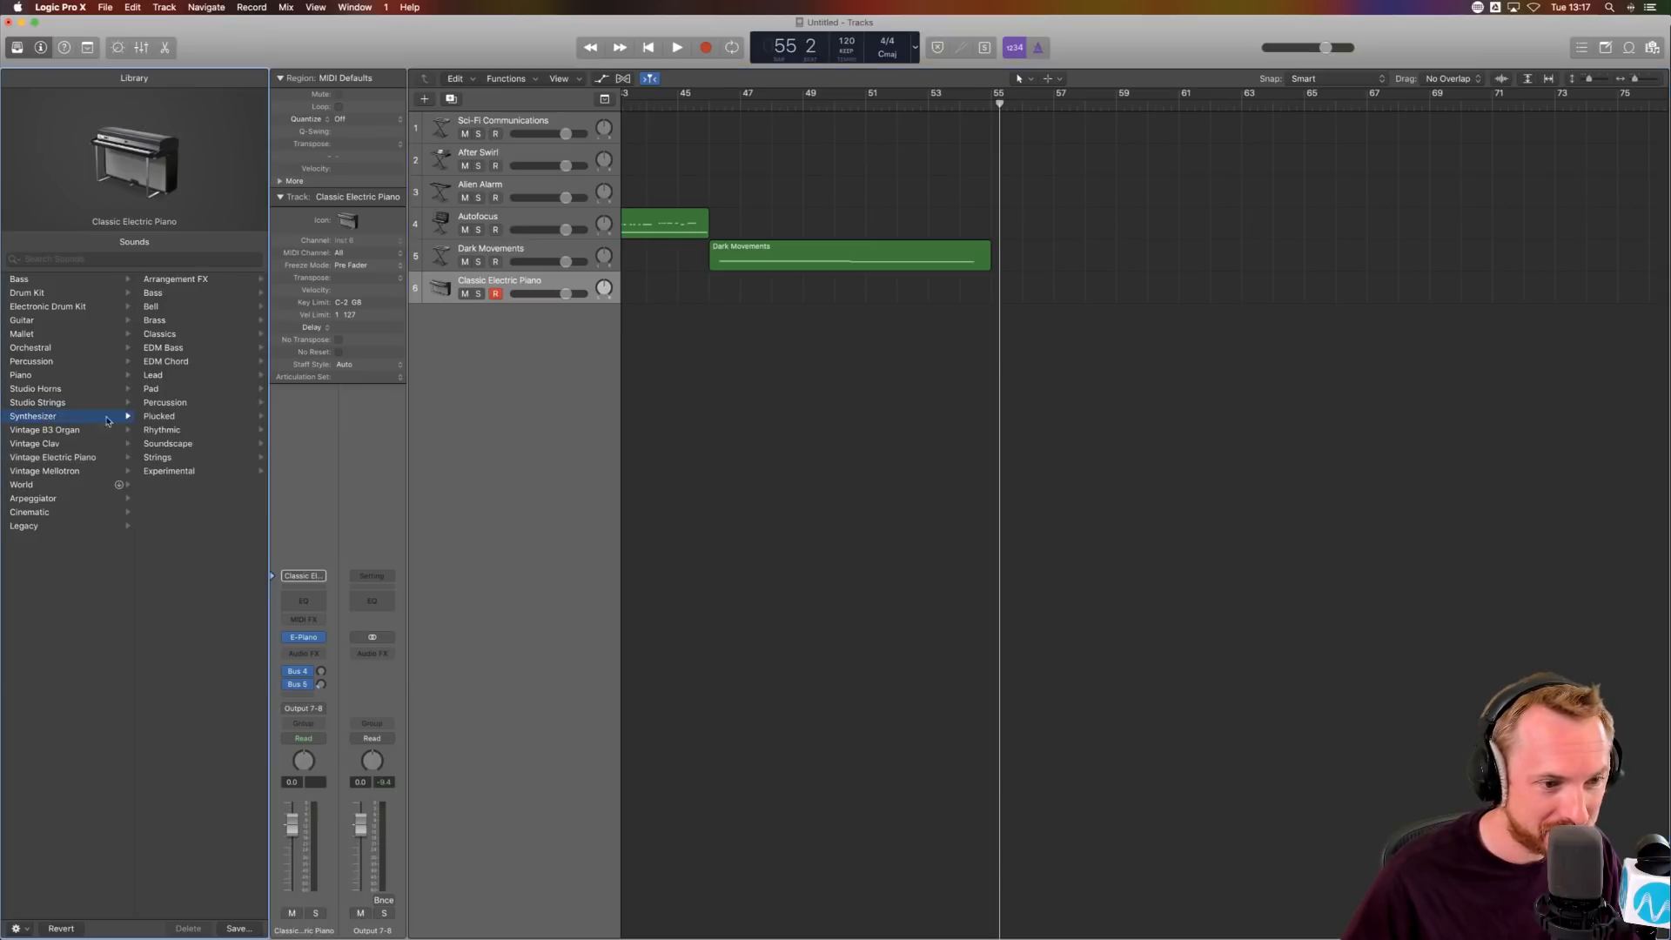
{"action": "left_click", "coordinate": [171, 471]}
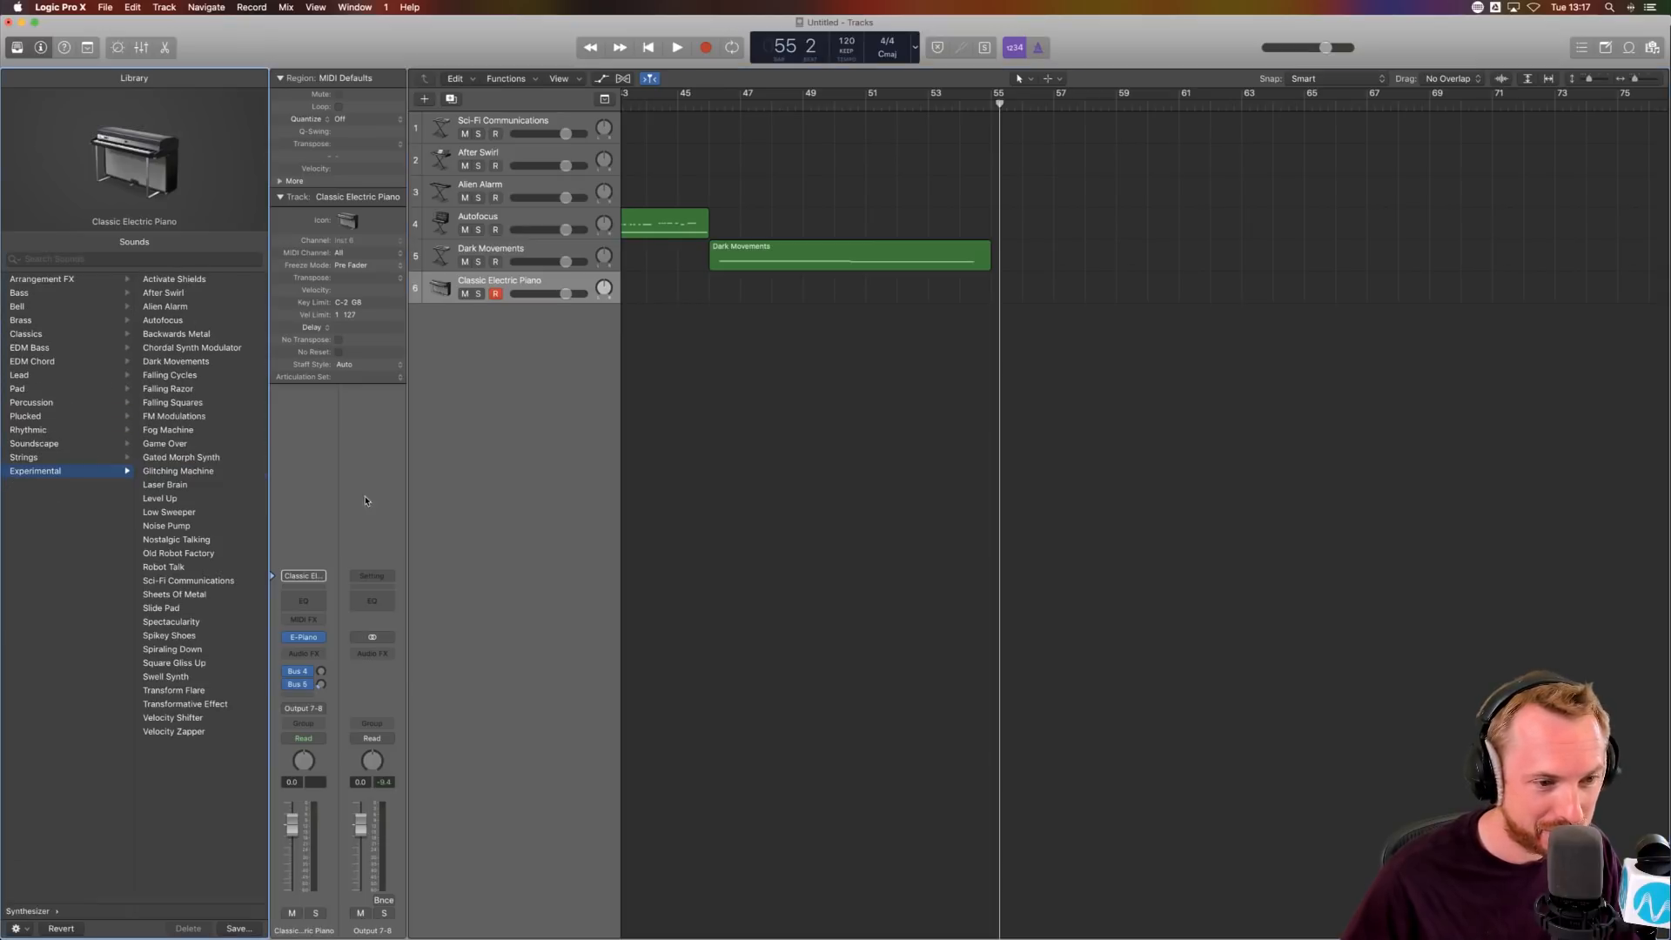
{"action": "left_click", "coordinate": [190, 374]}
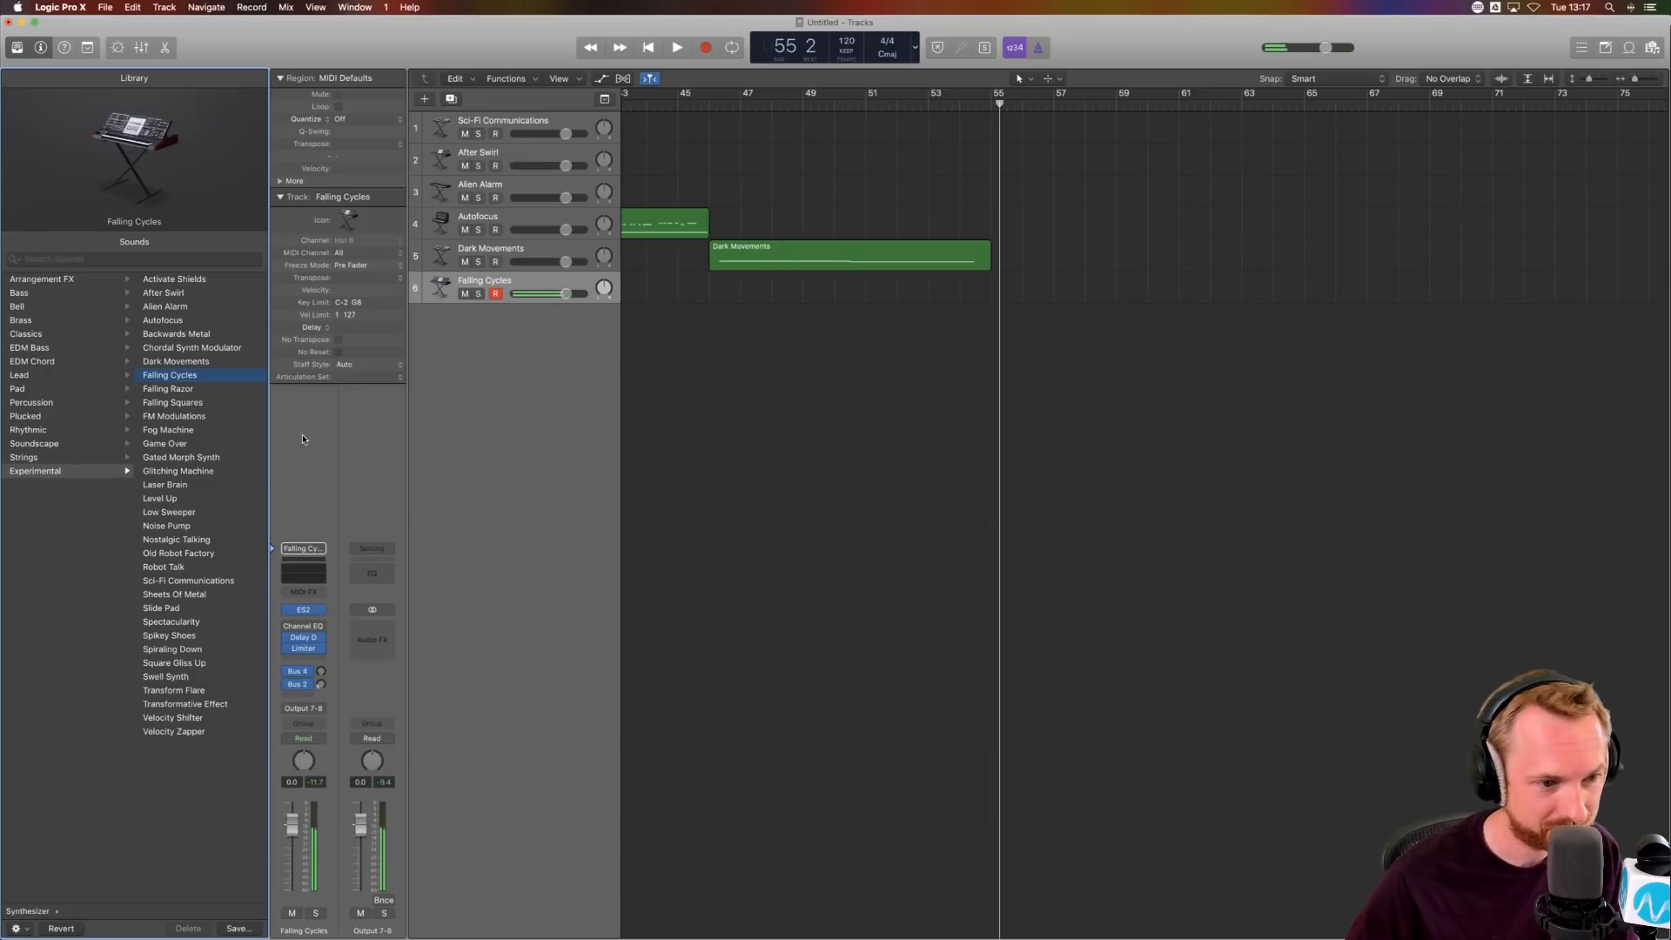
{"action": "left_click", "coordinate": [180, 389]}
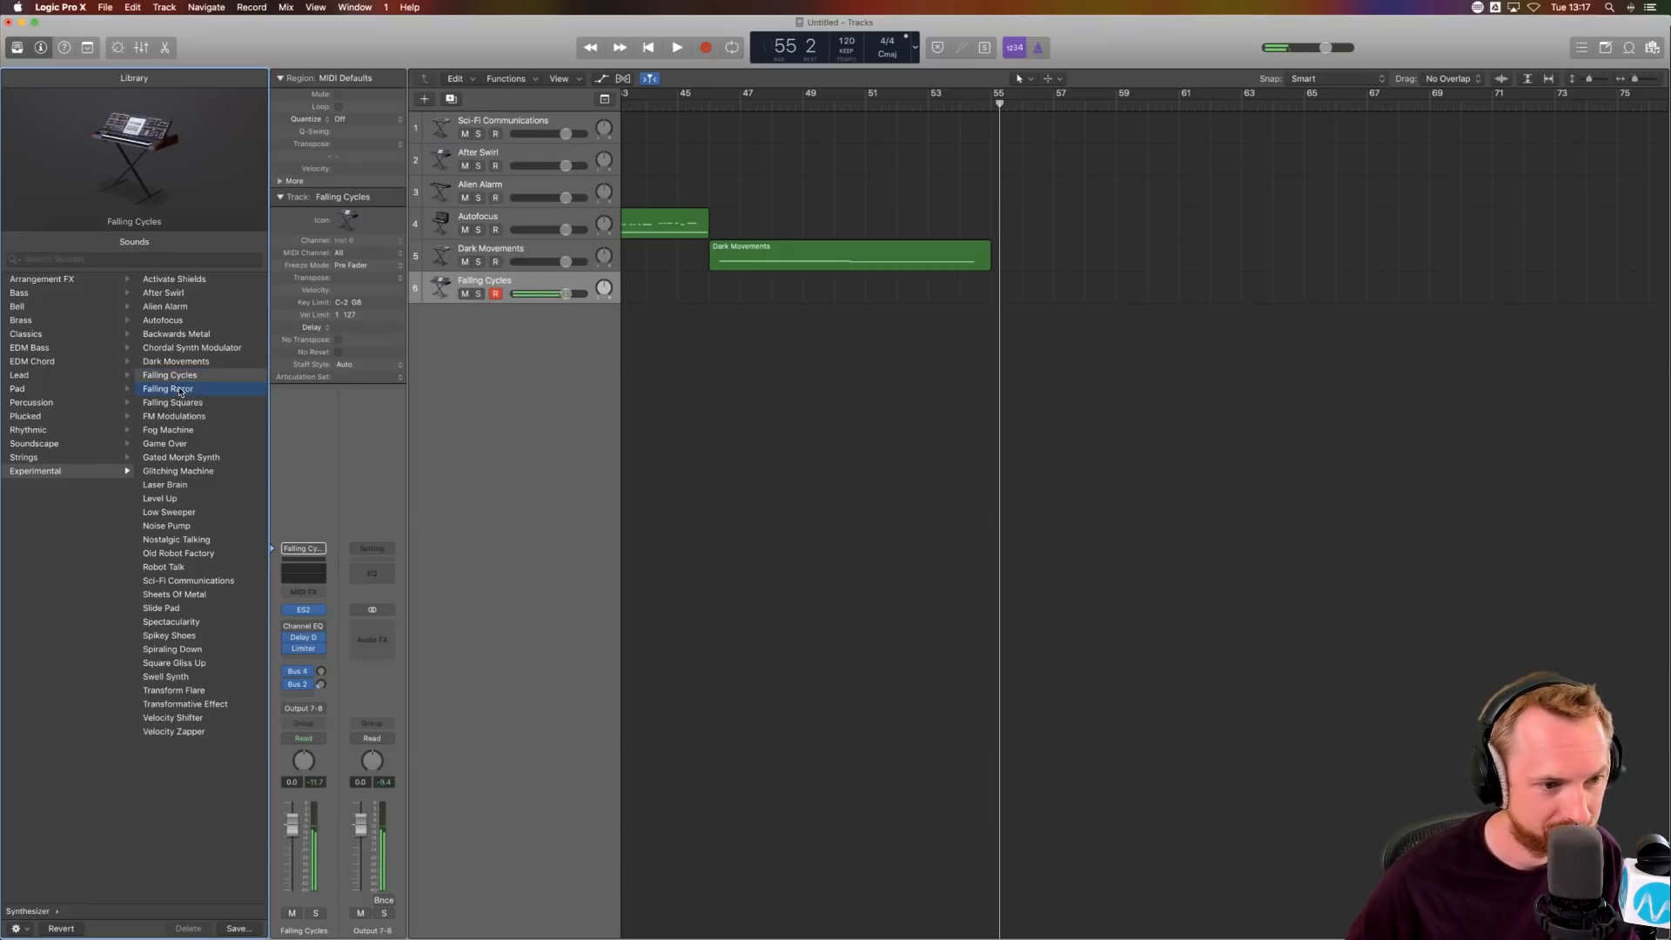
{"action": "left_click", "coordinate": [184, 404]}
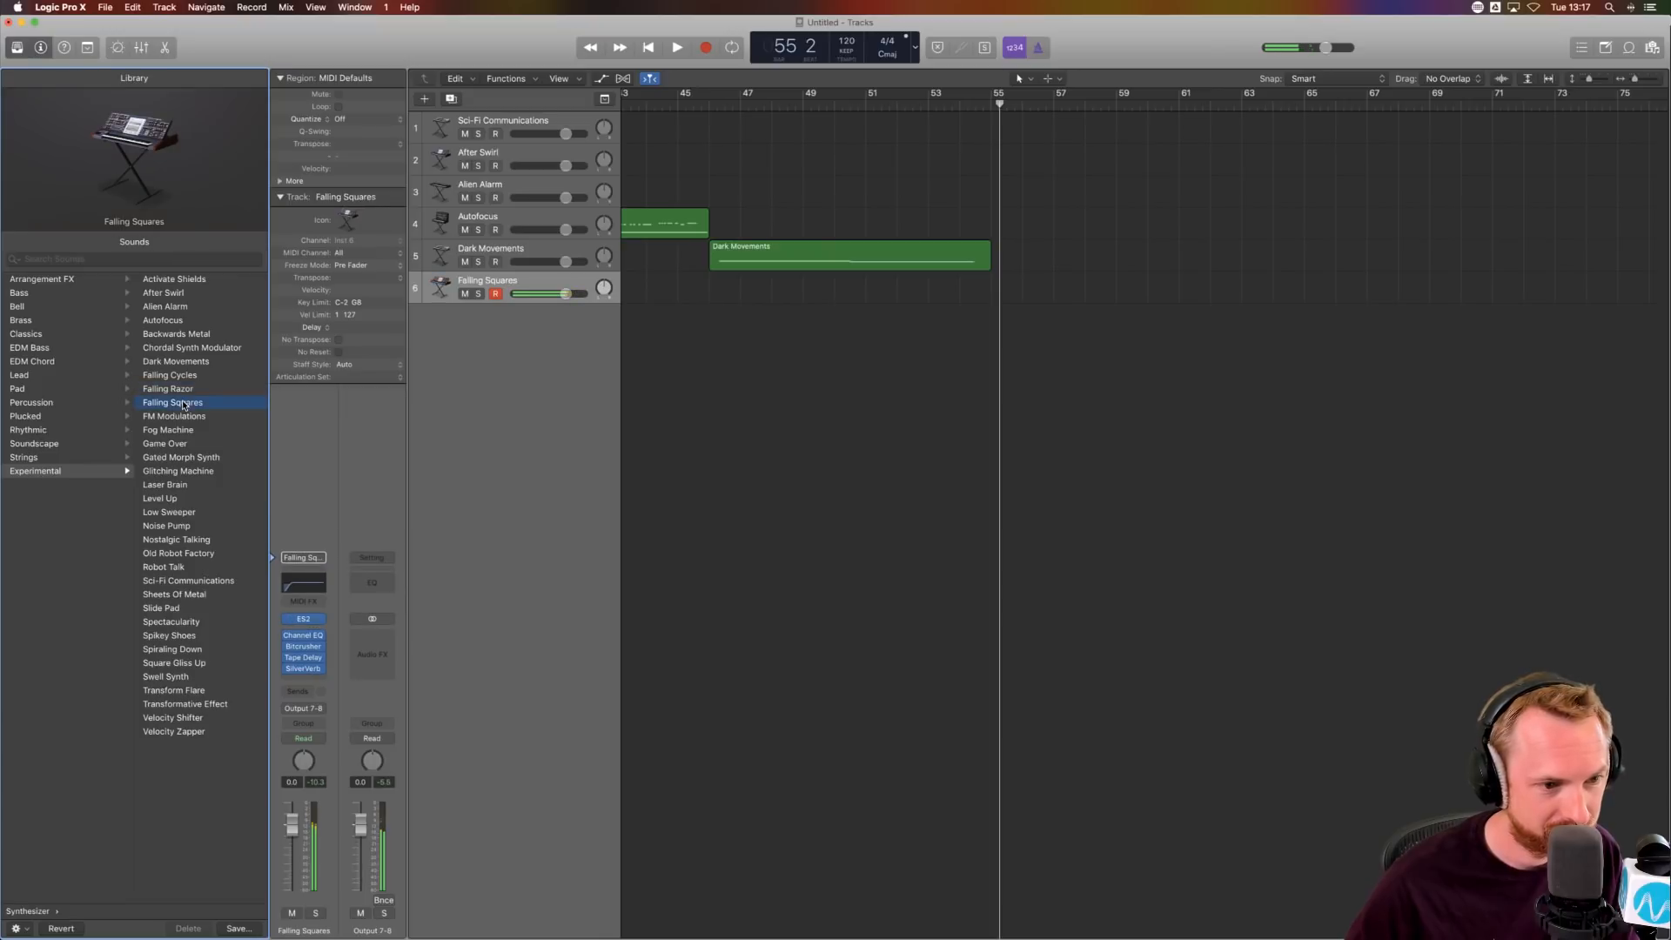
{"action": "left_click", "coordinate": [180, 417]}
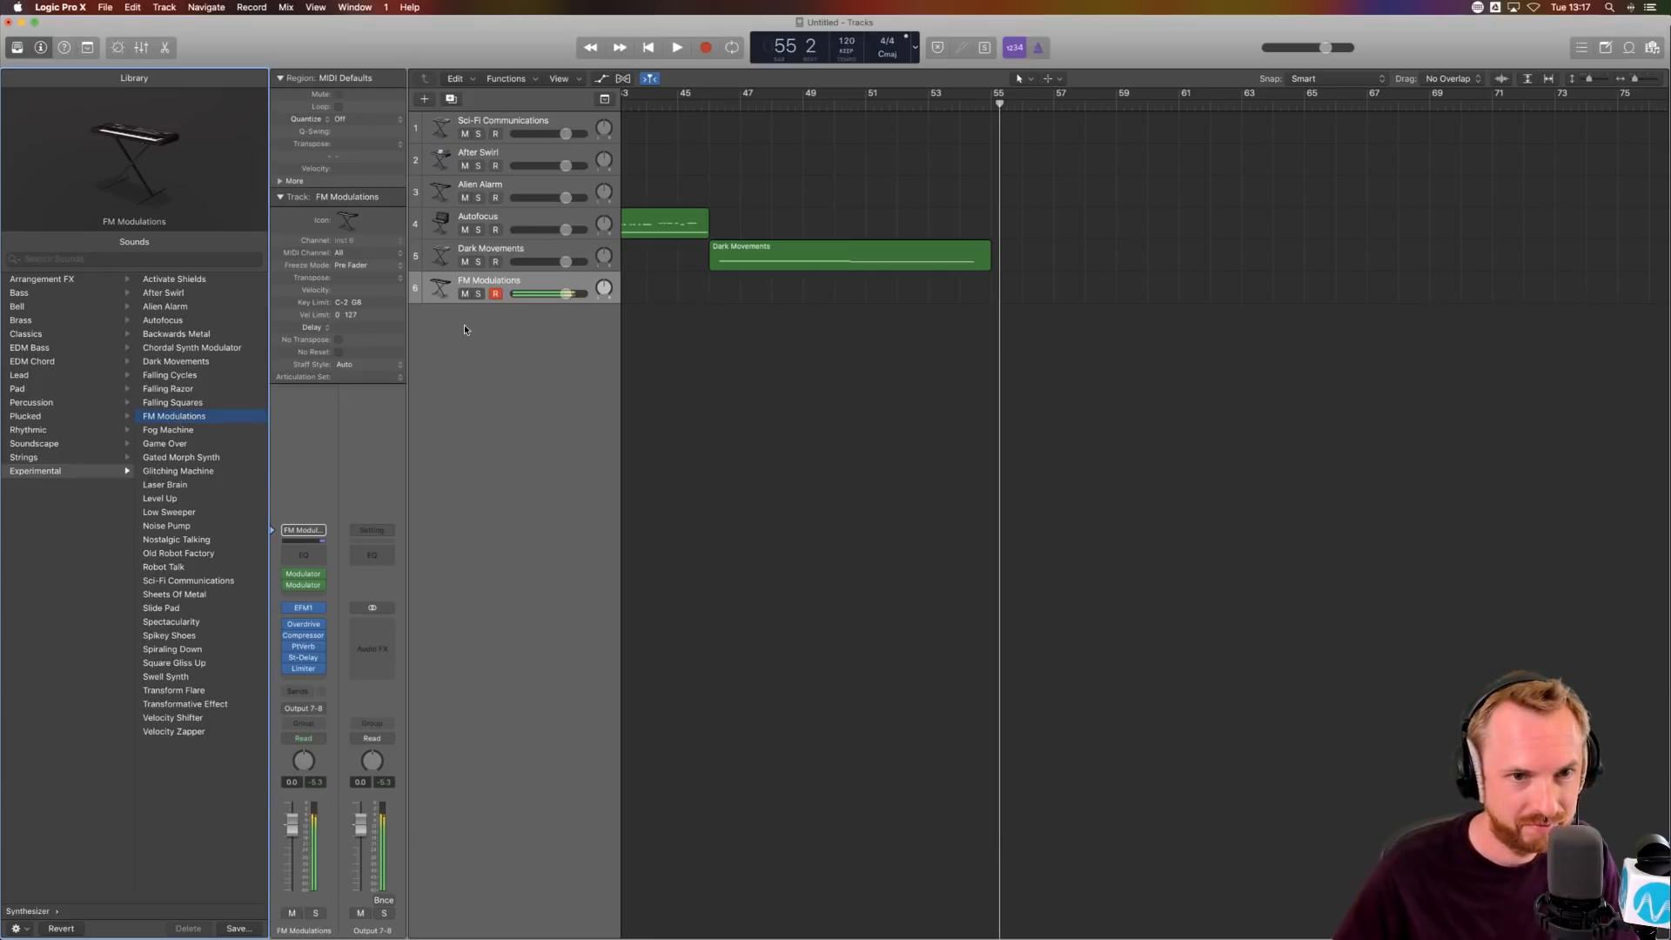
- Record a MIDI performance on the FM Modulations track from bar 55 to about bar 60
{"action": "left_click", "coordinate": [706, 48]}
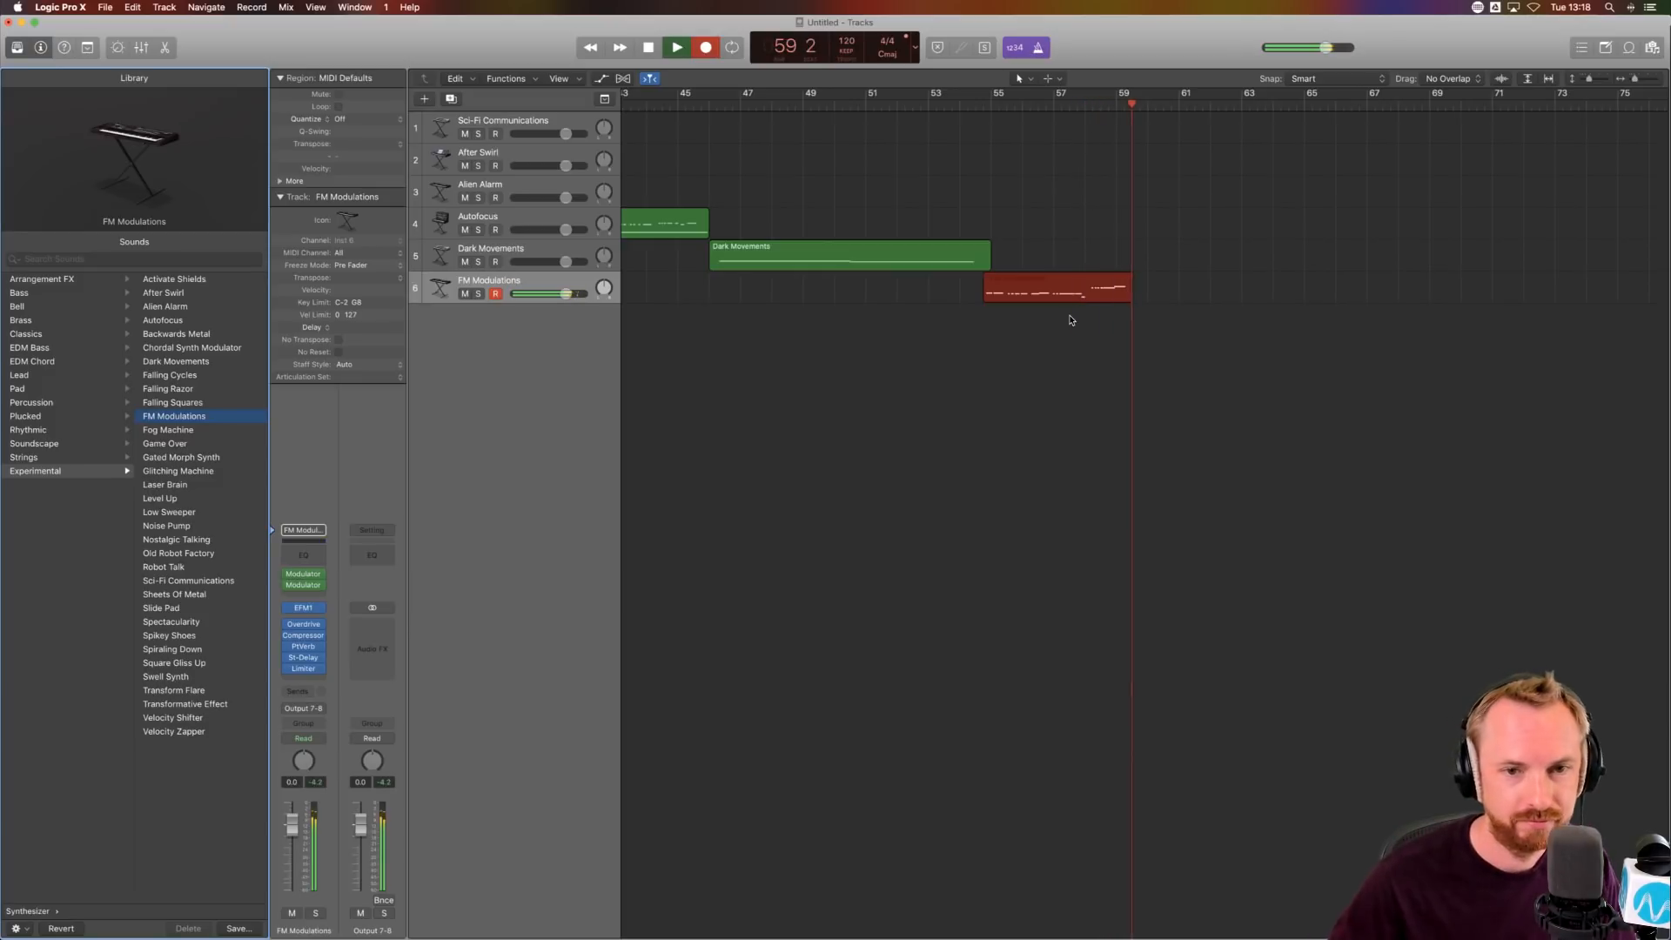
{"action": "left_click", "coordinate": [648, 45]}
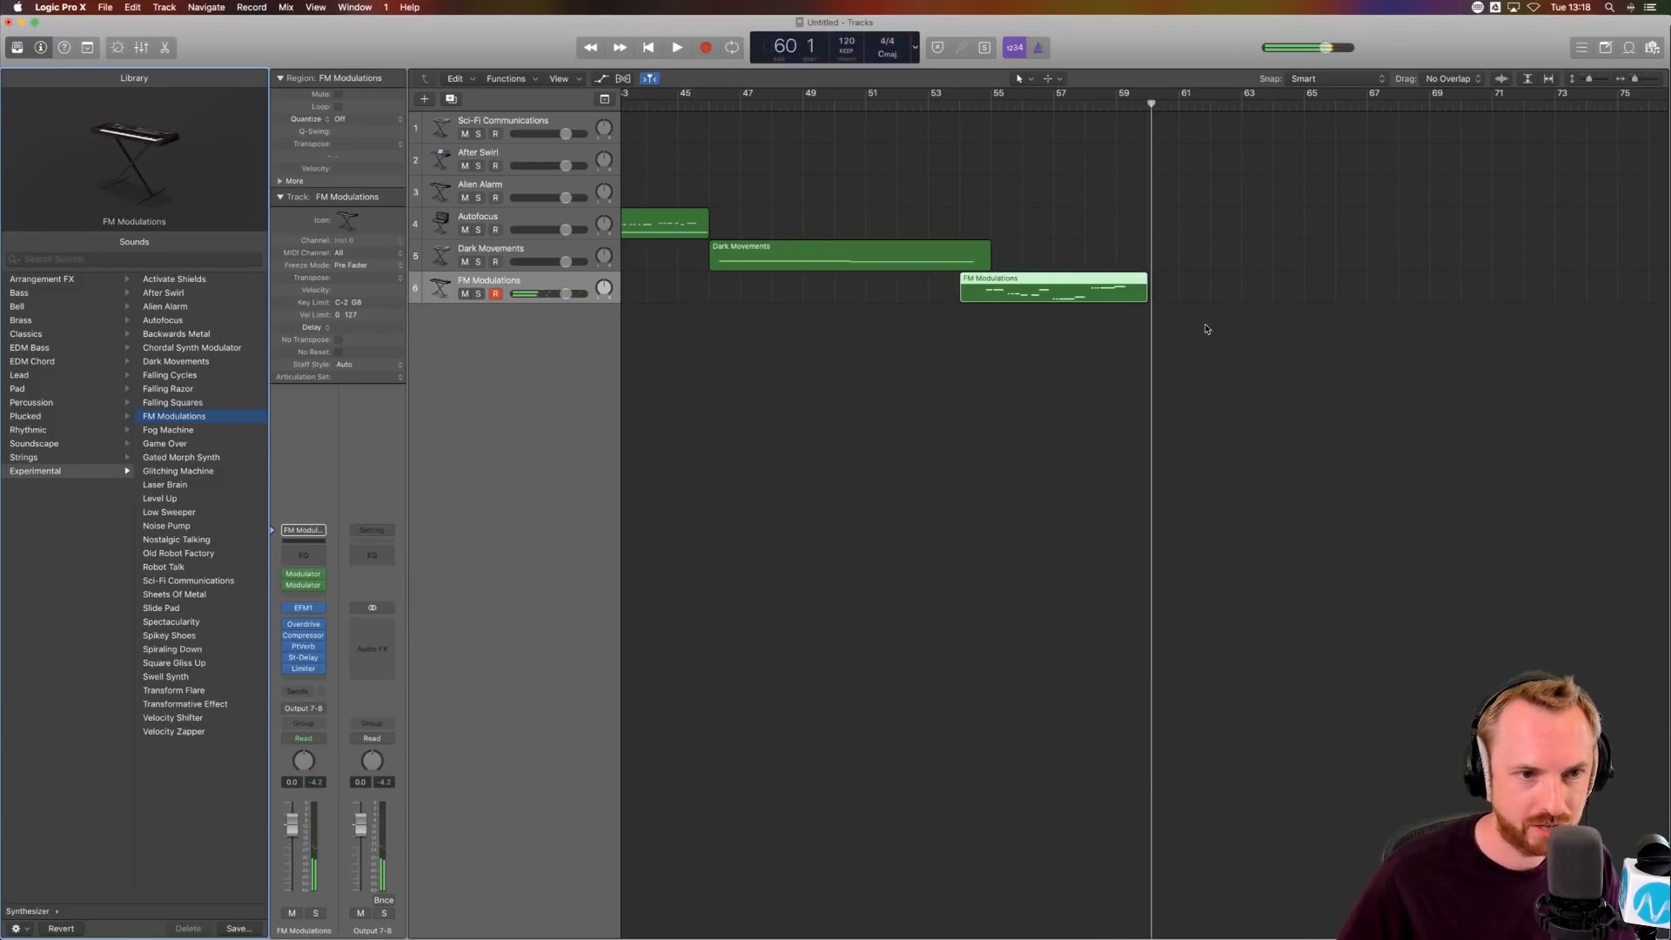
- Add a software instrument track and load the Fog Machine patch from the Experimental synthesizer sounds
{"action": "left_click", "coordinate": [427, 99]}
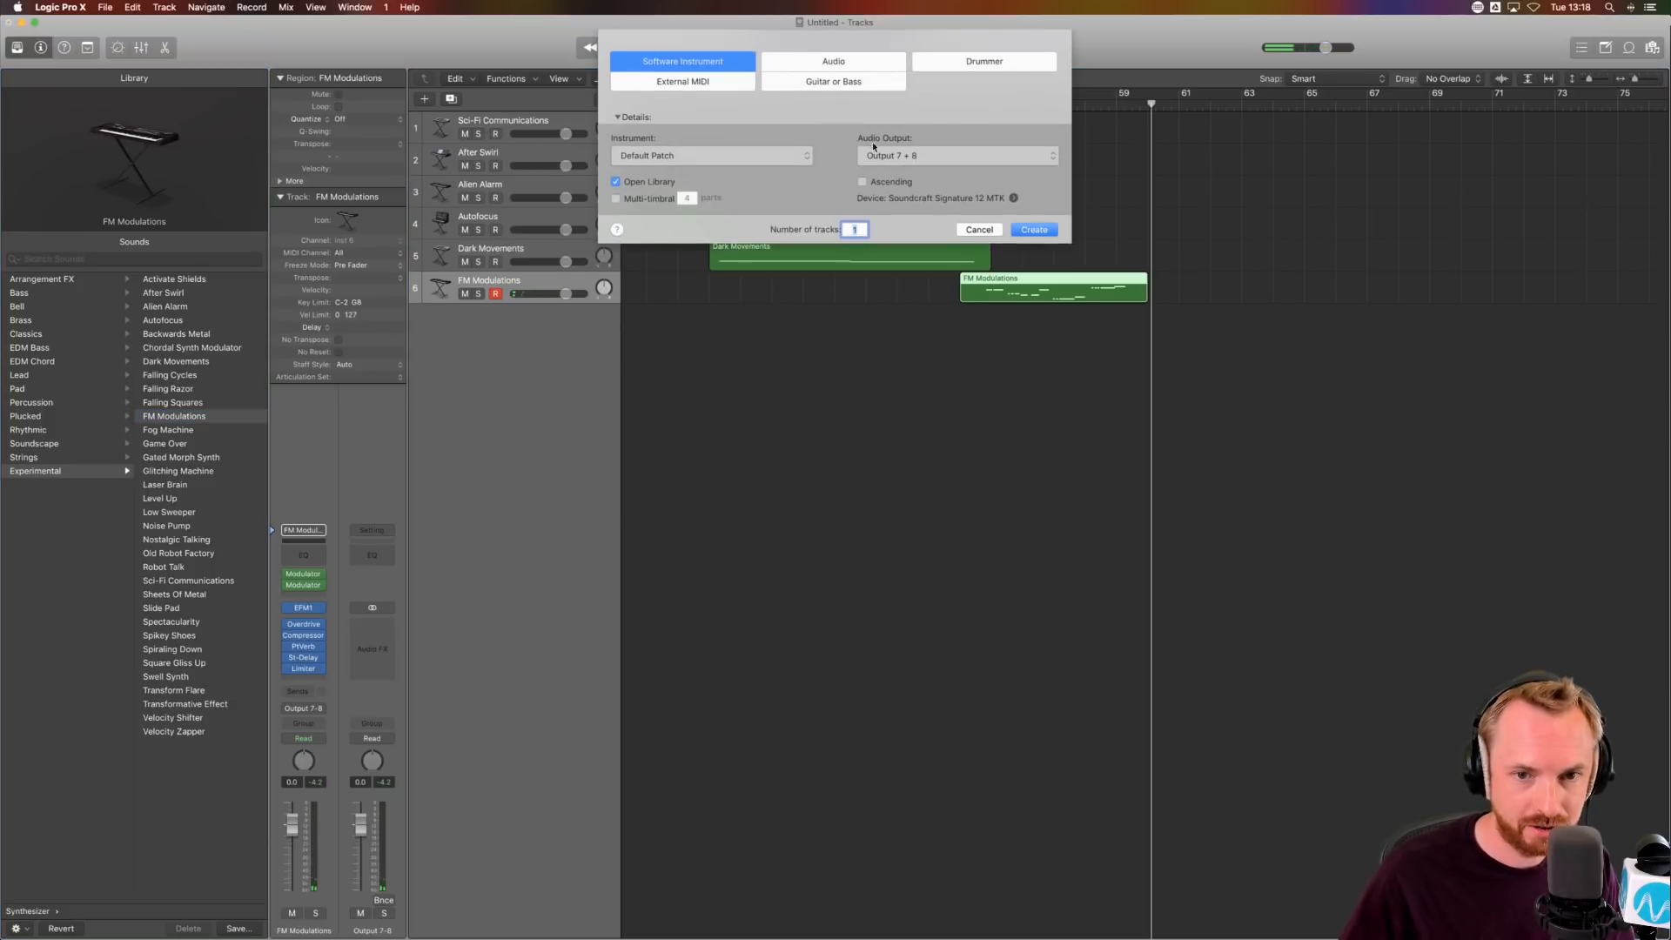
{"action": "key", "text": "Return"}
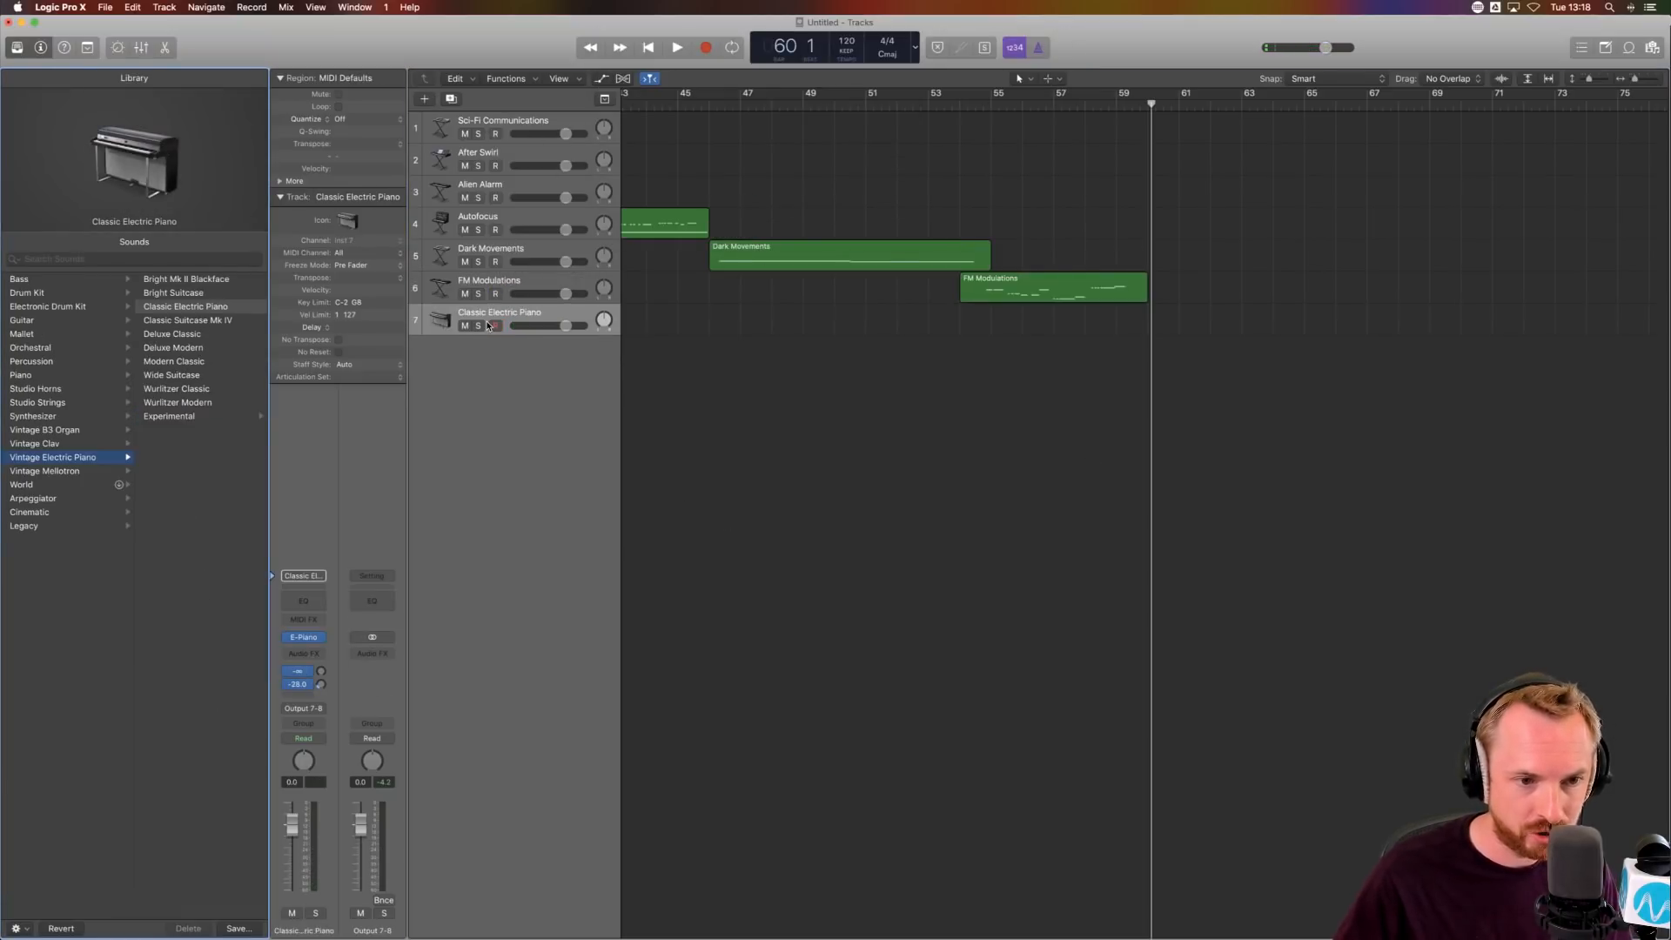
{"action": "left_click", "coordinate": [55, 417]}
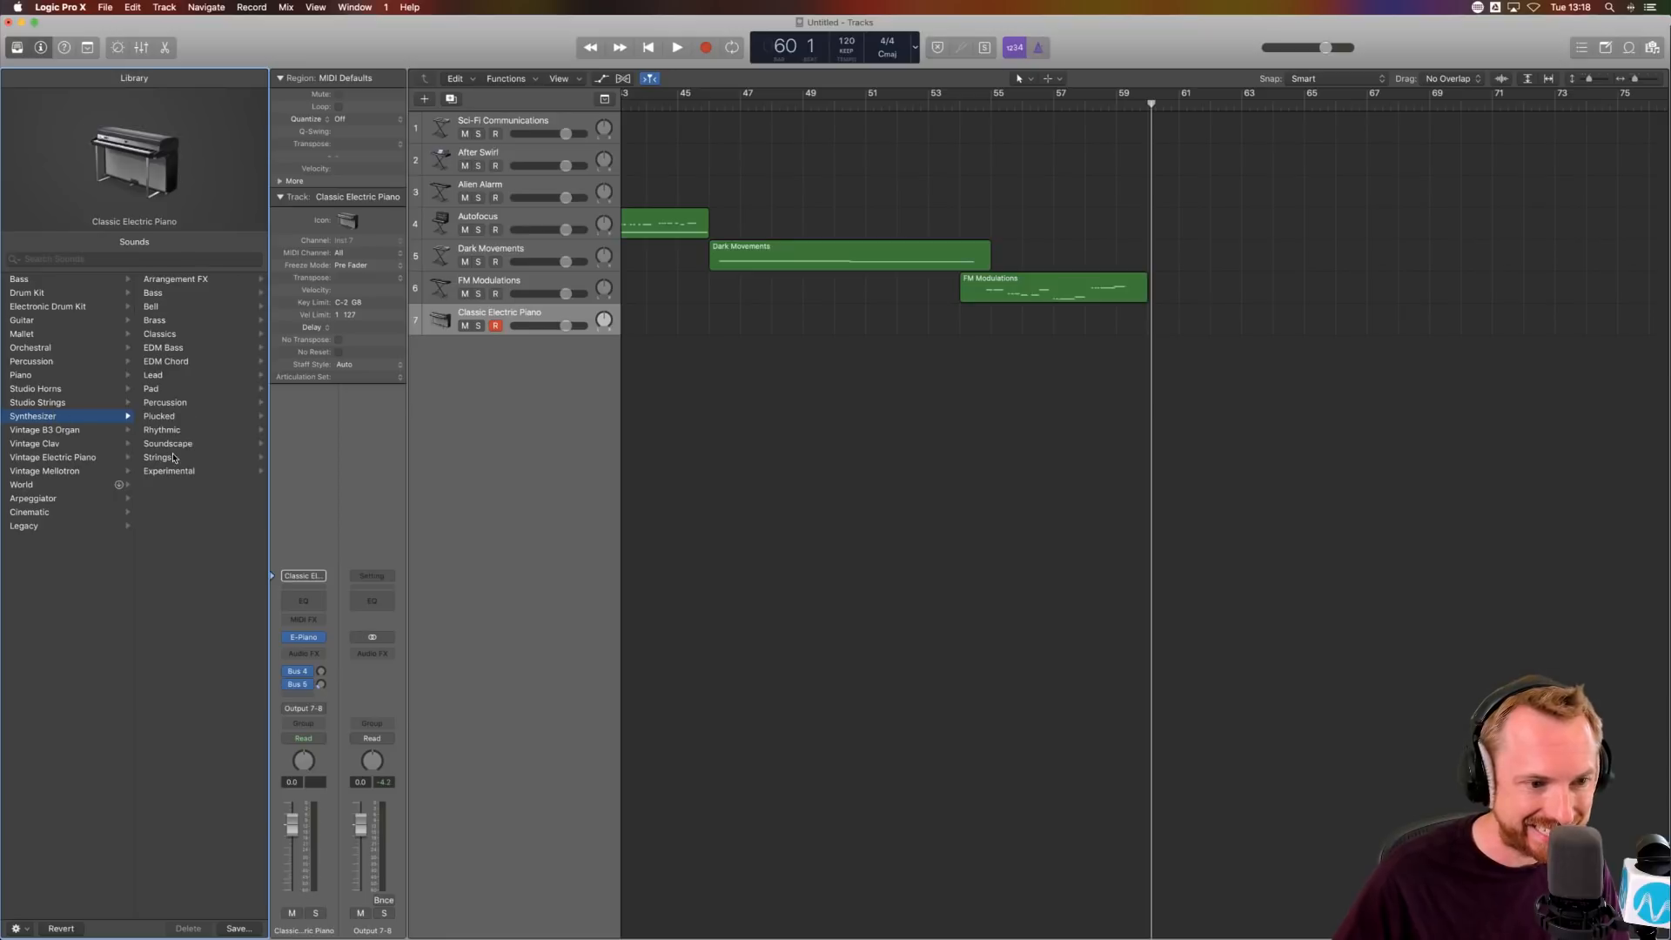
{"action": "left_click", "coordinate": [172, 471]}
{"action": "left_click", "coordinate": [180, 430]}
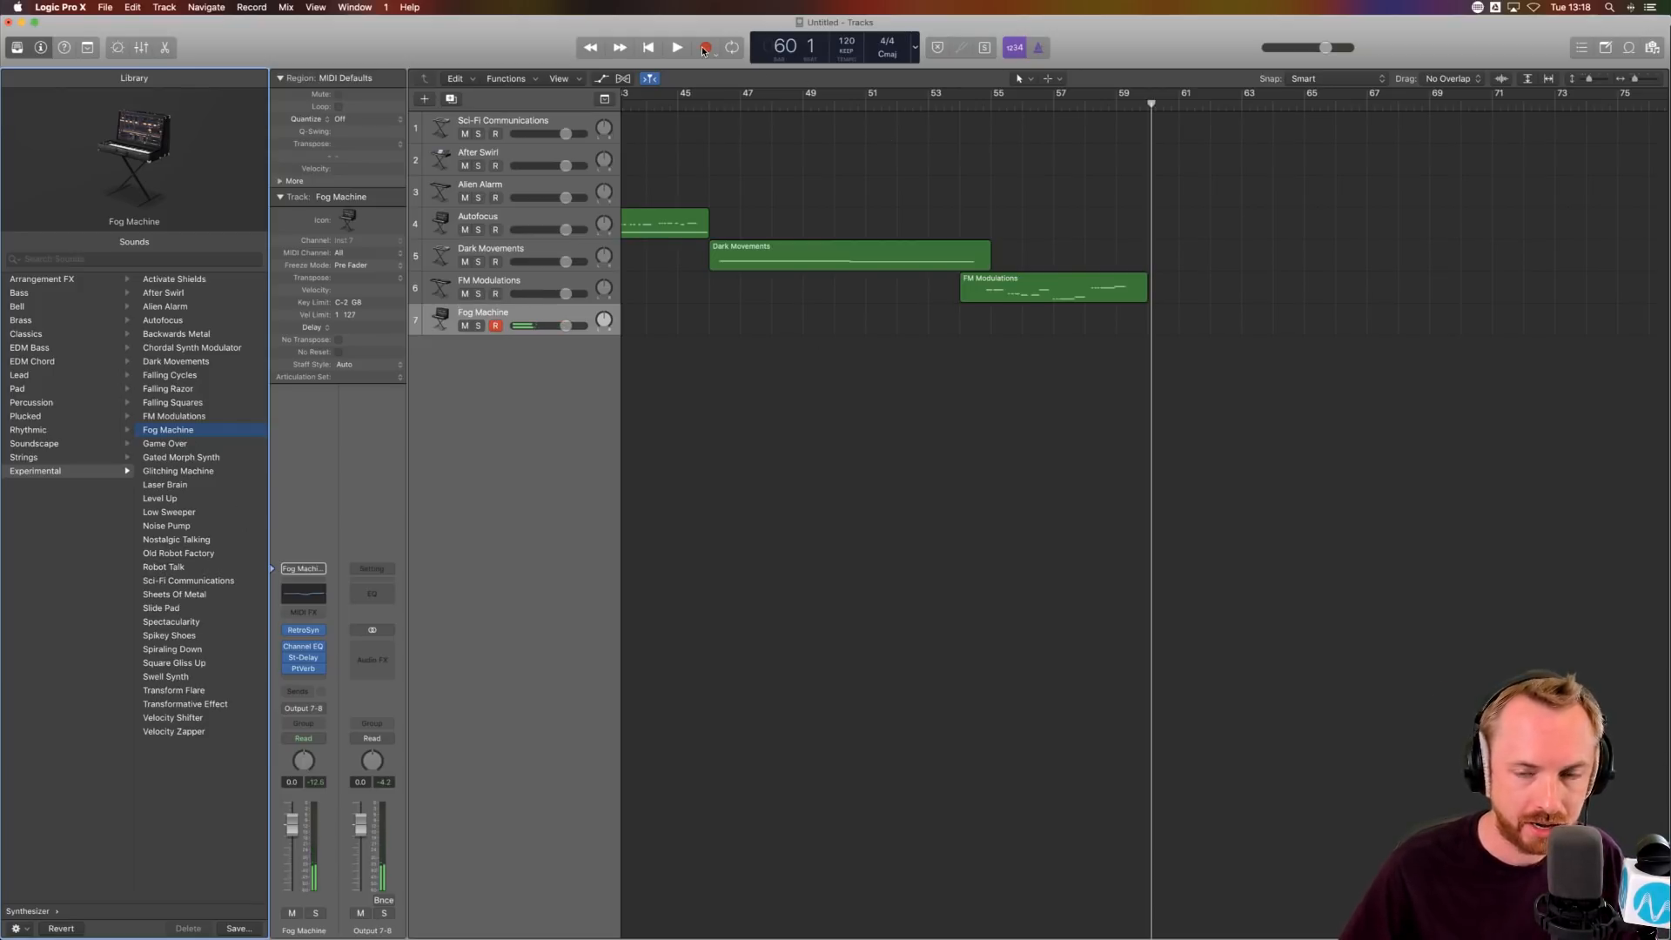
- Record a MIDI performance on the Fog Machine track from bar 60 to about bar 63
{"action": "key", "text": "space"}
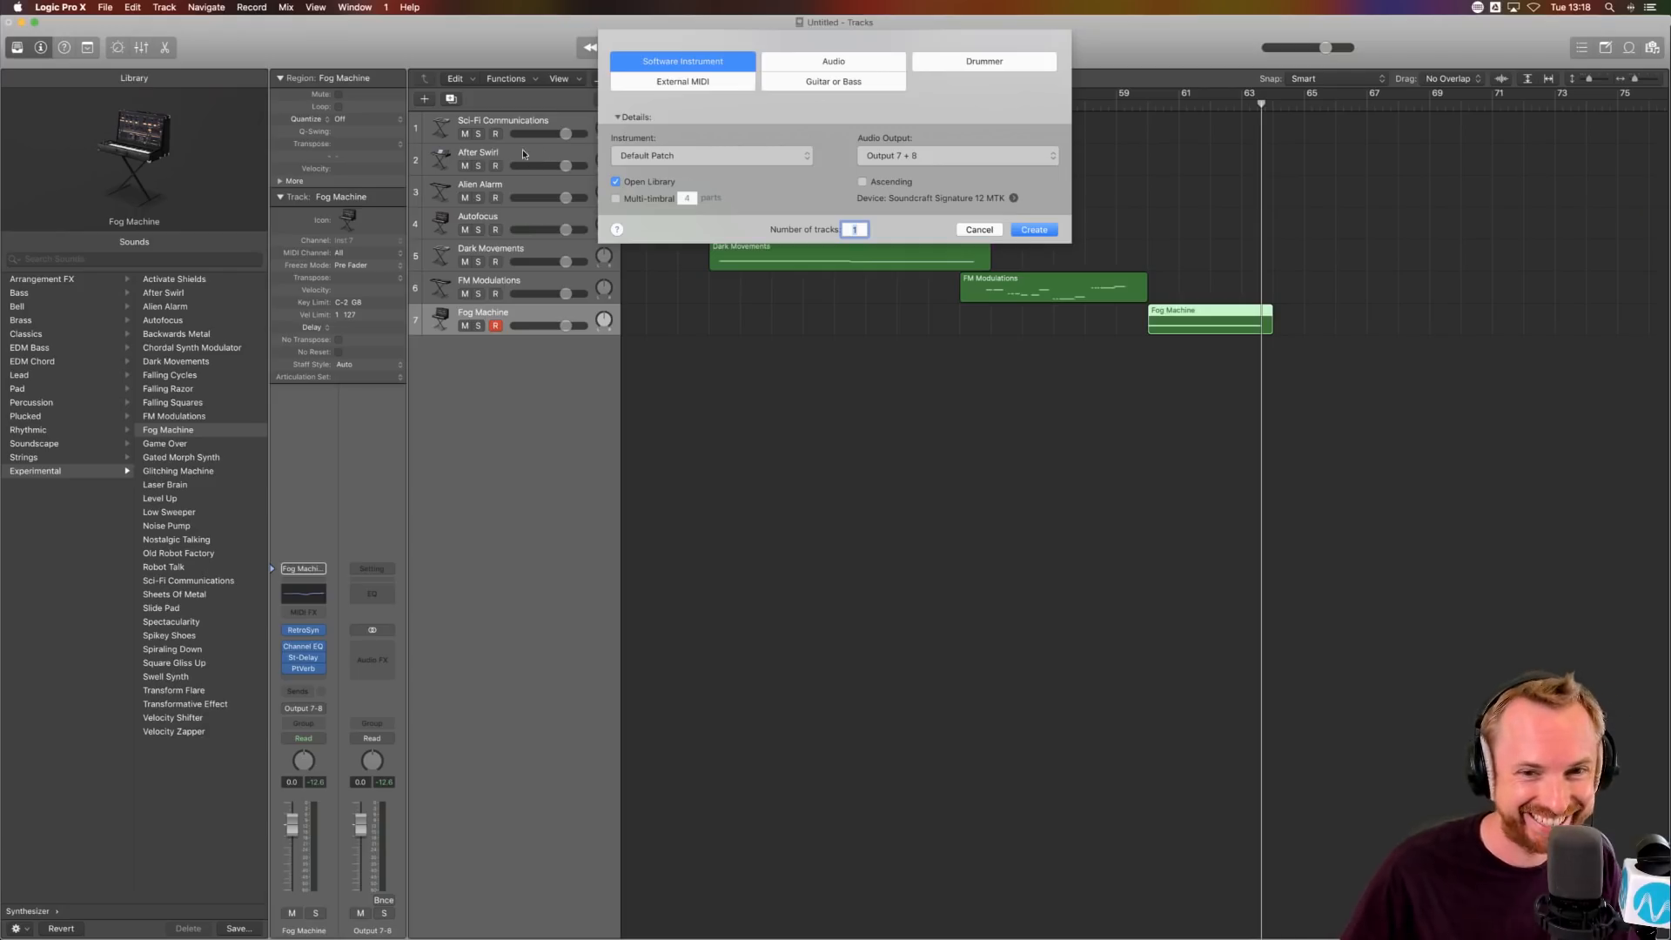
- Add a software instrument track, audition the Experimental Game Over and Gated Morph Synth patches, and load Glitching Machine
{"action": "left_click", "coordinate": [1032, 229]}
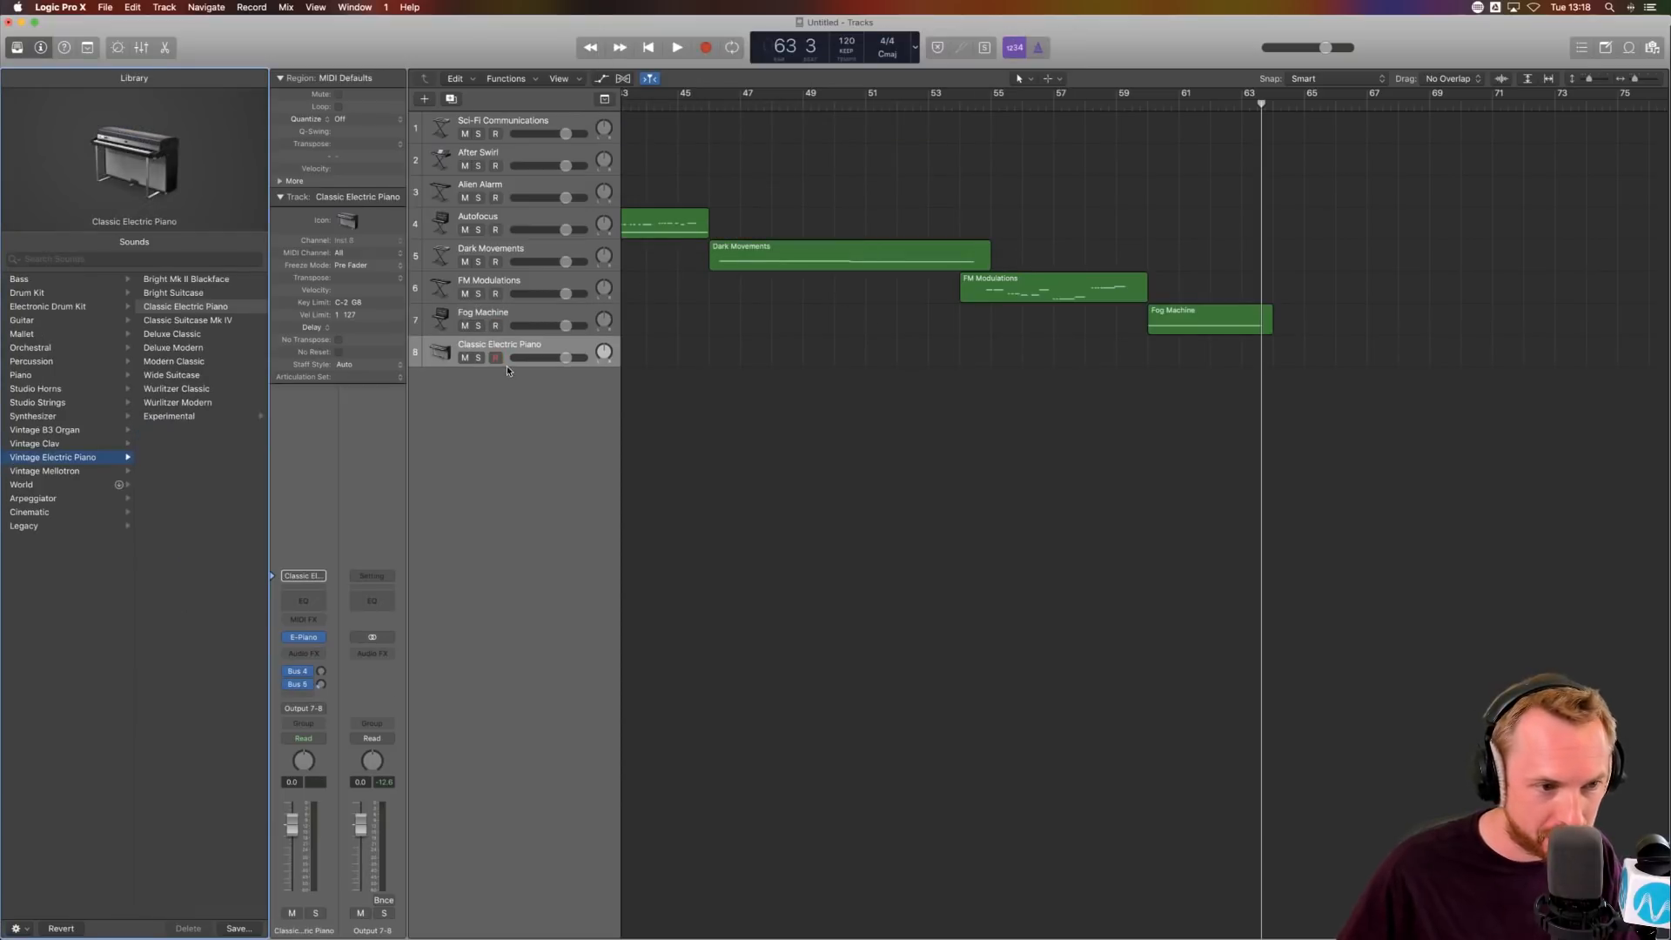
{"action": "left_click", "coordinate": [44, 416]}
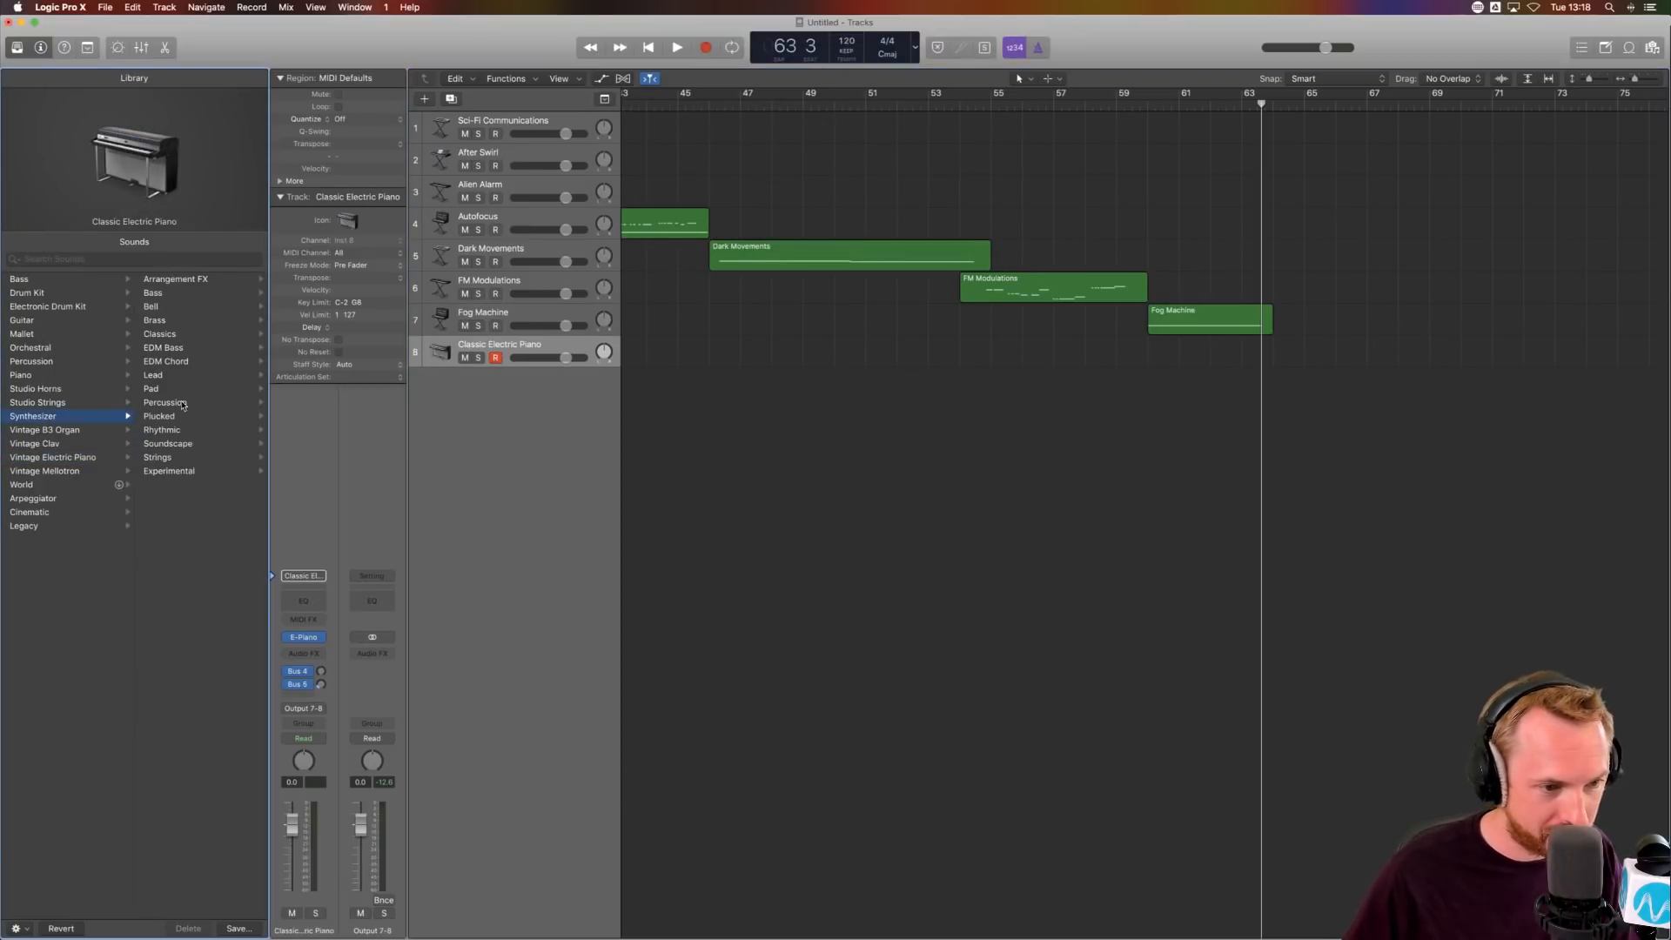
{"action": "left_click", "coordinate": [182, 471]}
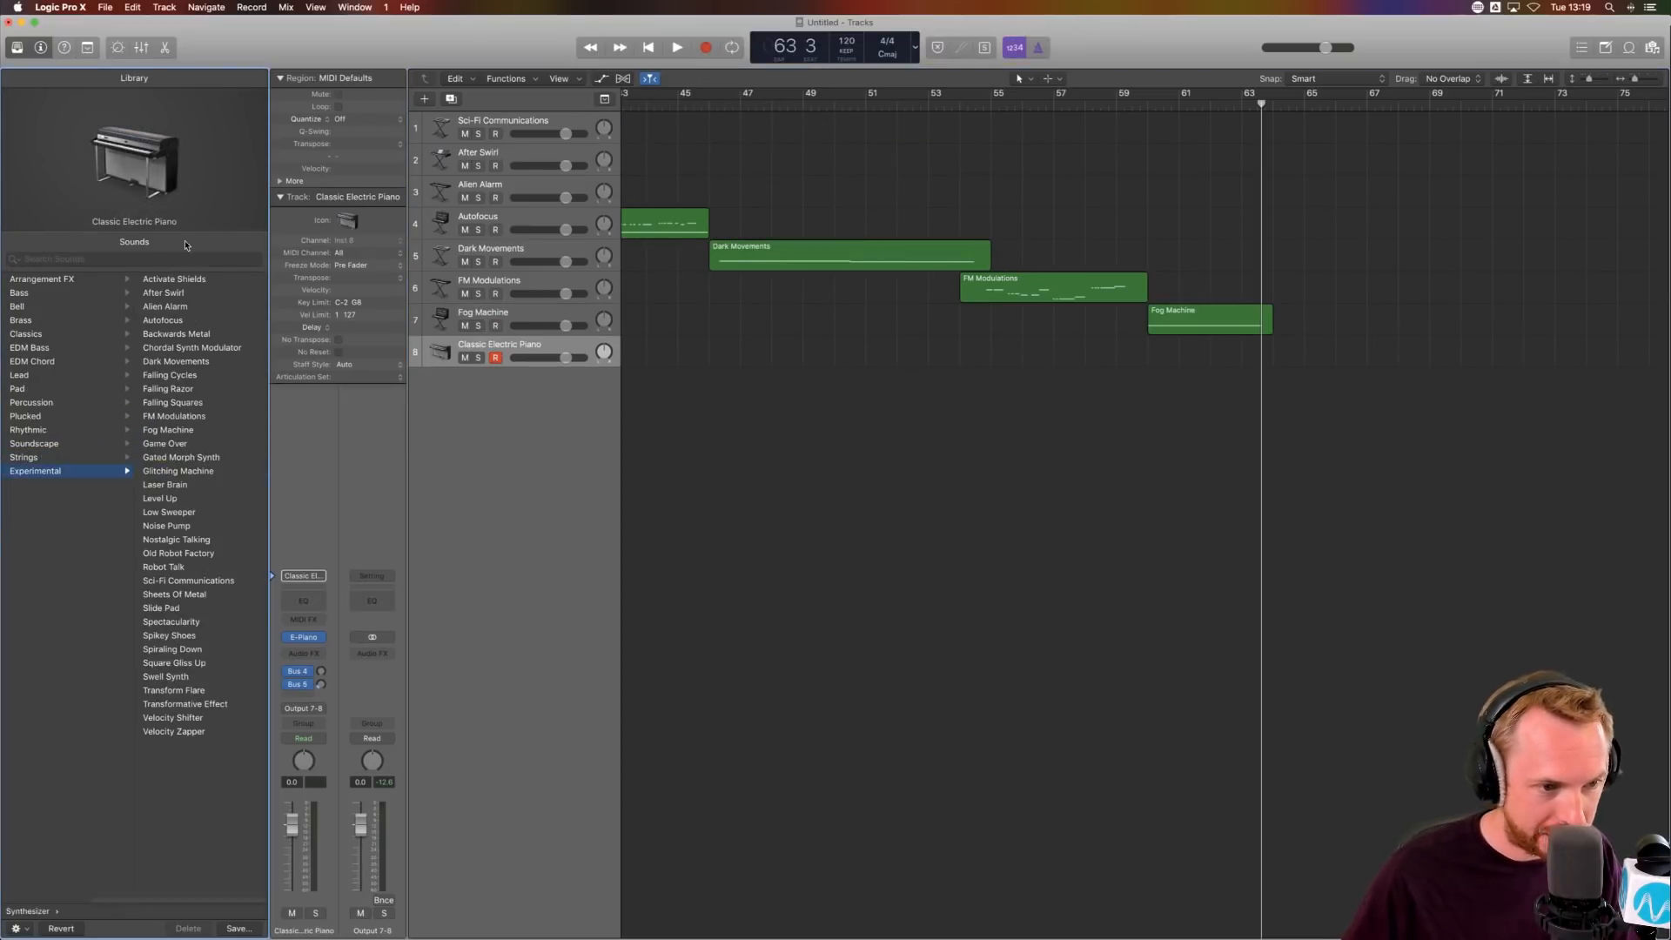
{"action": "left_click", "coordinate": [180, 460]}
{"action": "left_click", "coordinate": [188, 444]}
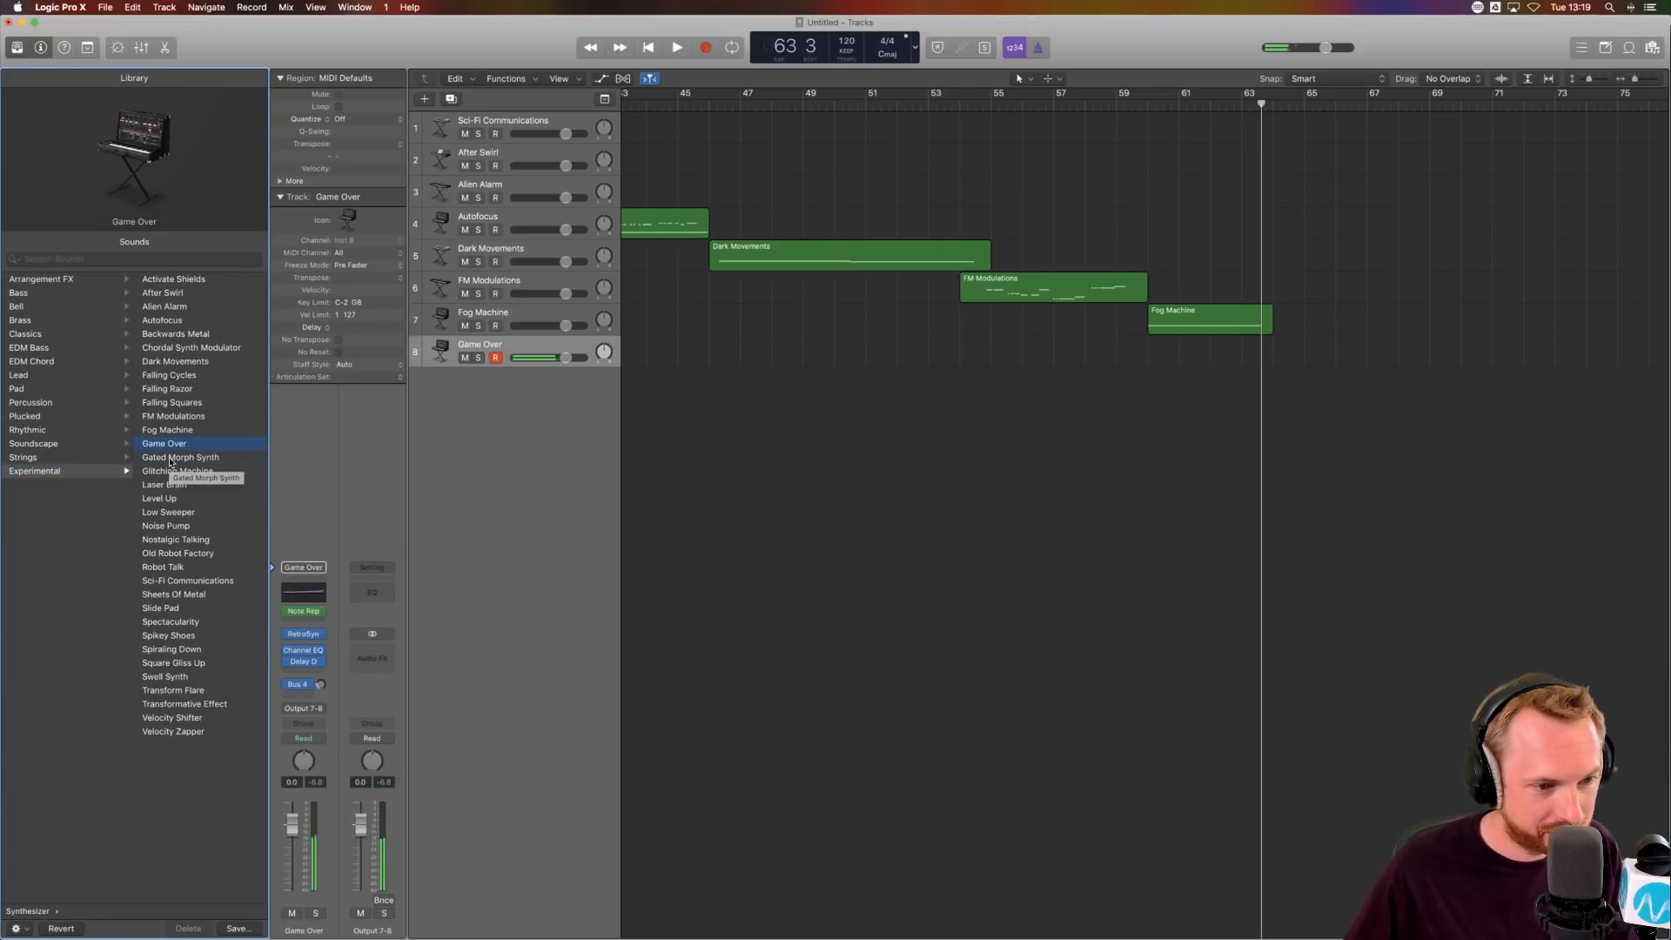
{"action": "left_click", "coordinate": [177, 457]}
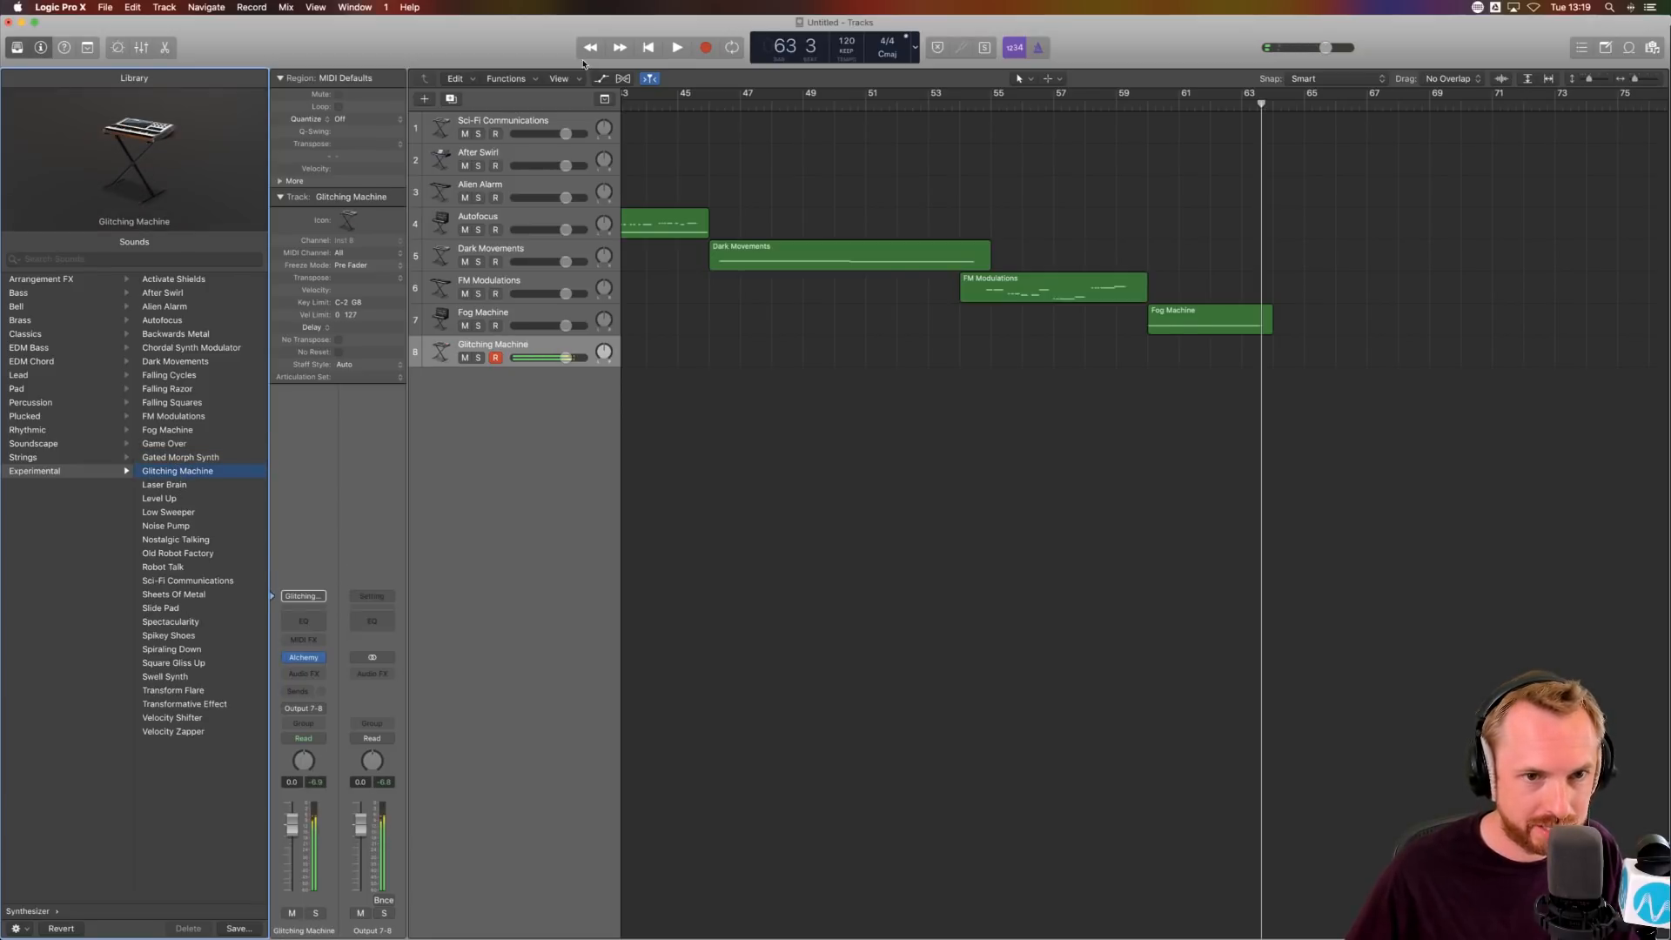
- Record a MIDI performance on the Glitching Machine track from bar 63 to about bar 68
{"action": "left_click", "coordinate": [703, 47]}
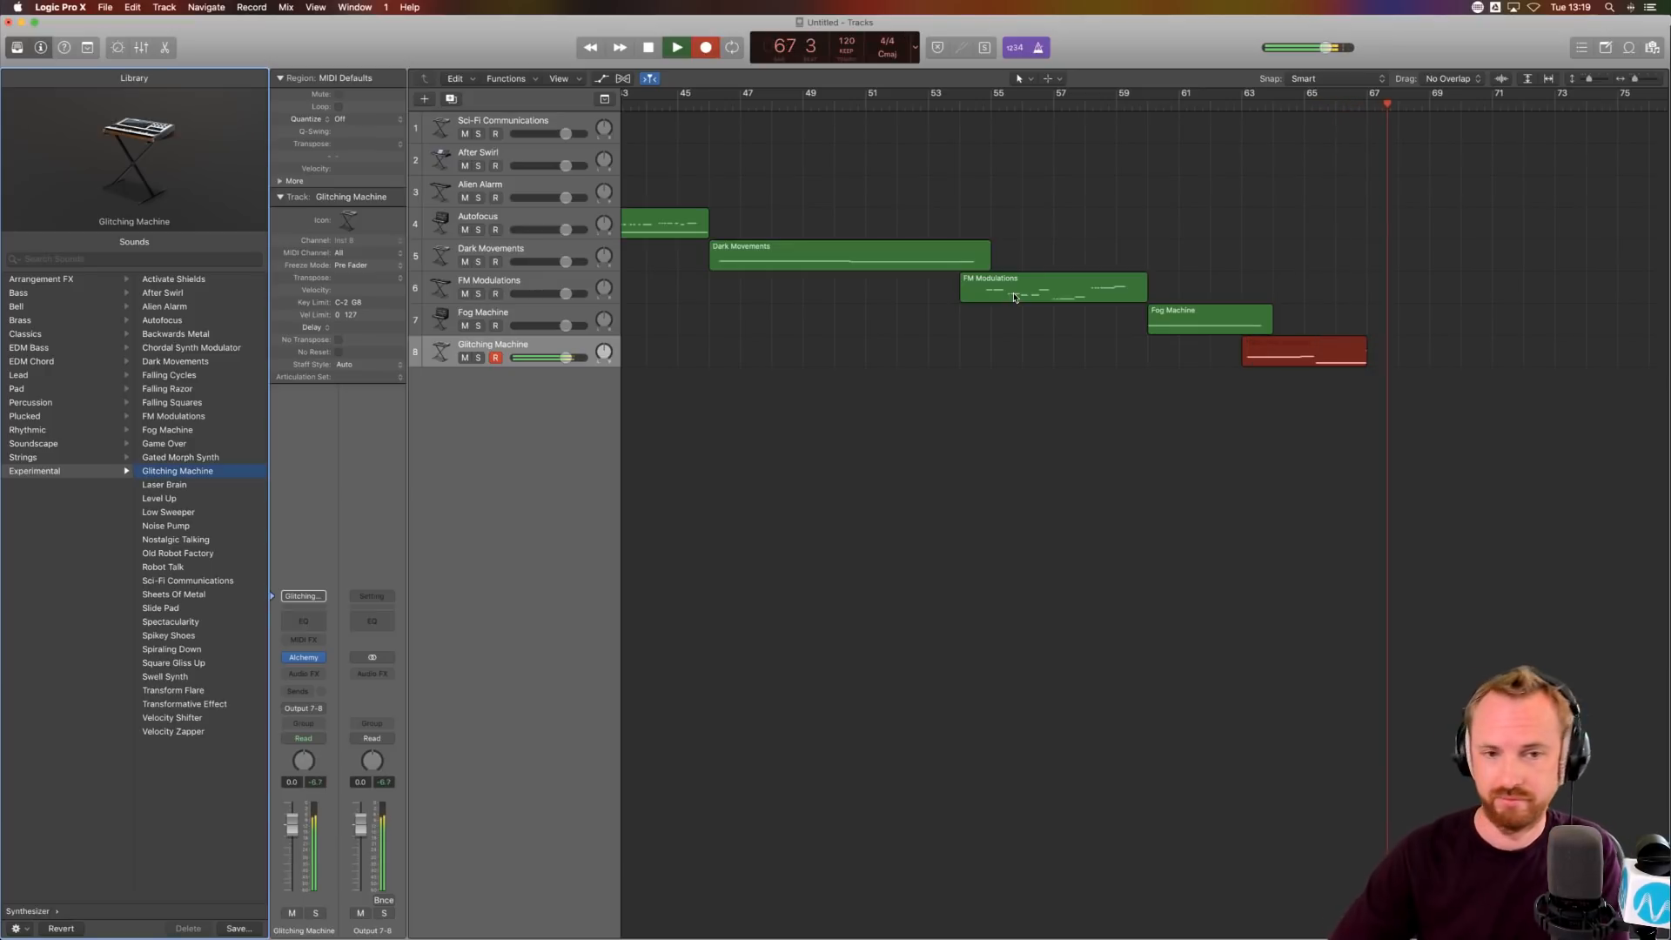
{"action": "left_click", "coordinate": [647, 48]}
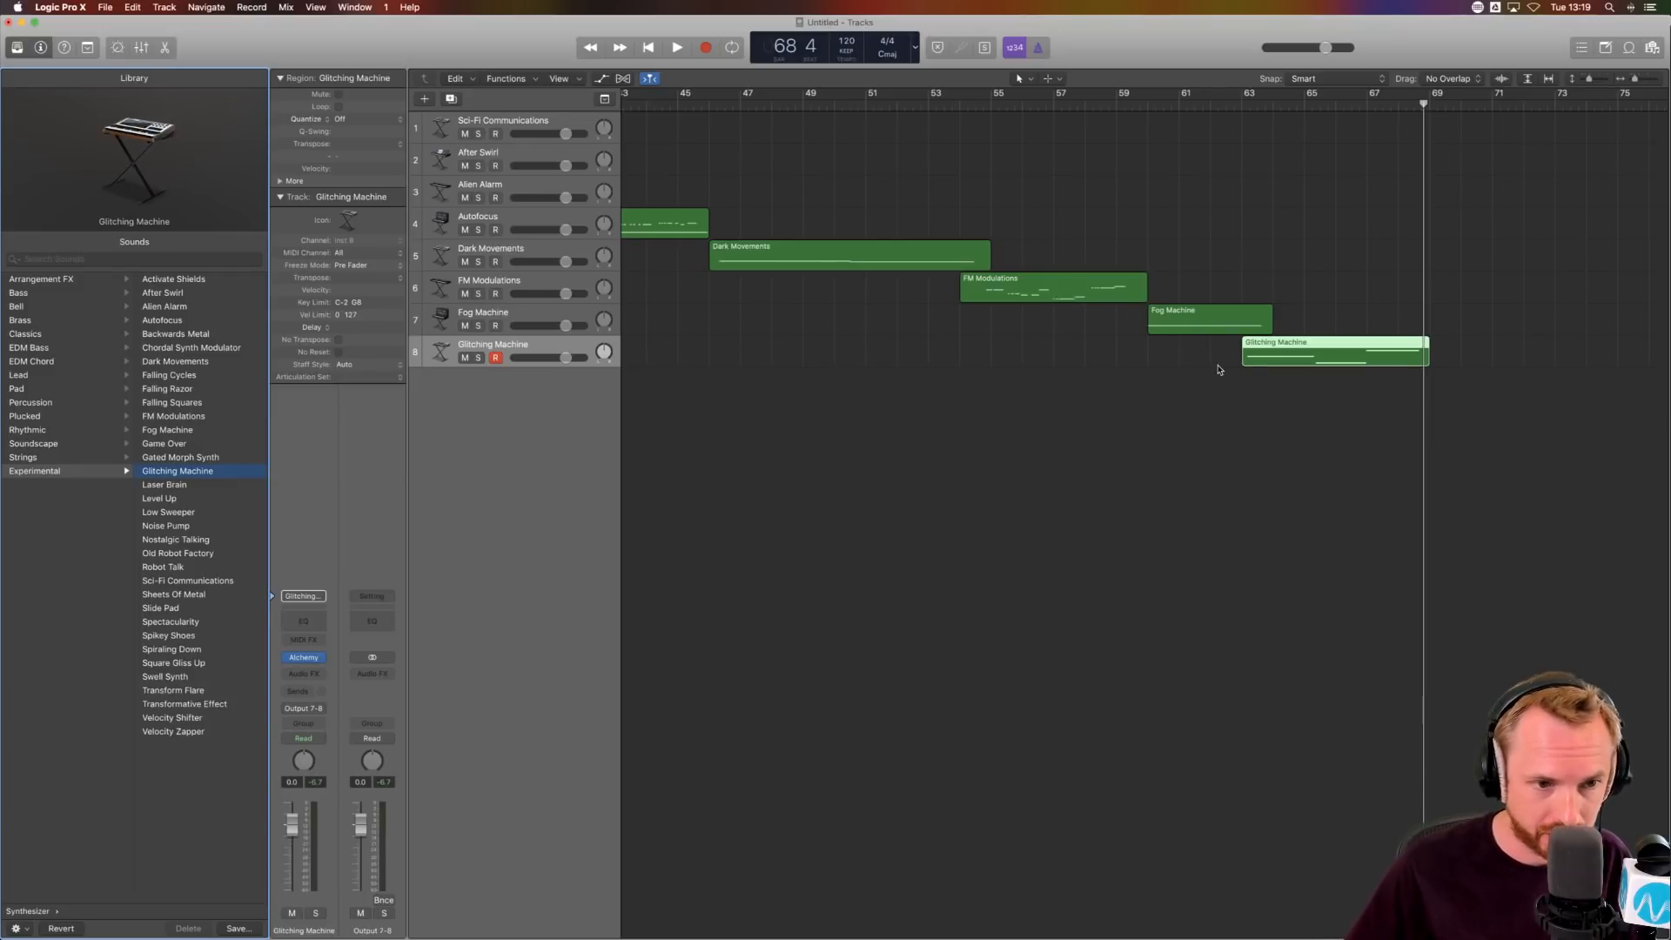
{"action": "left_click", "coordinate": [500, 364]}
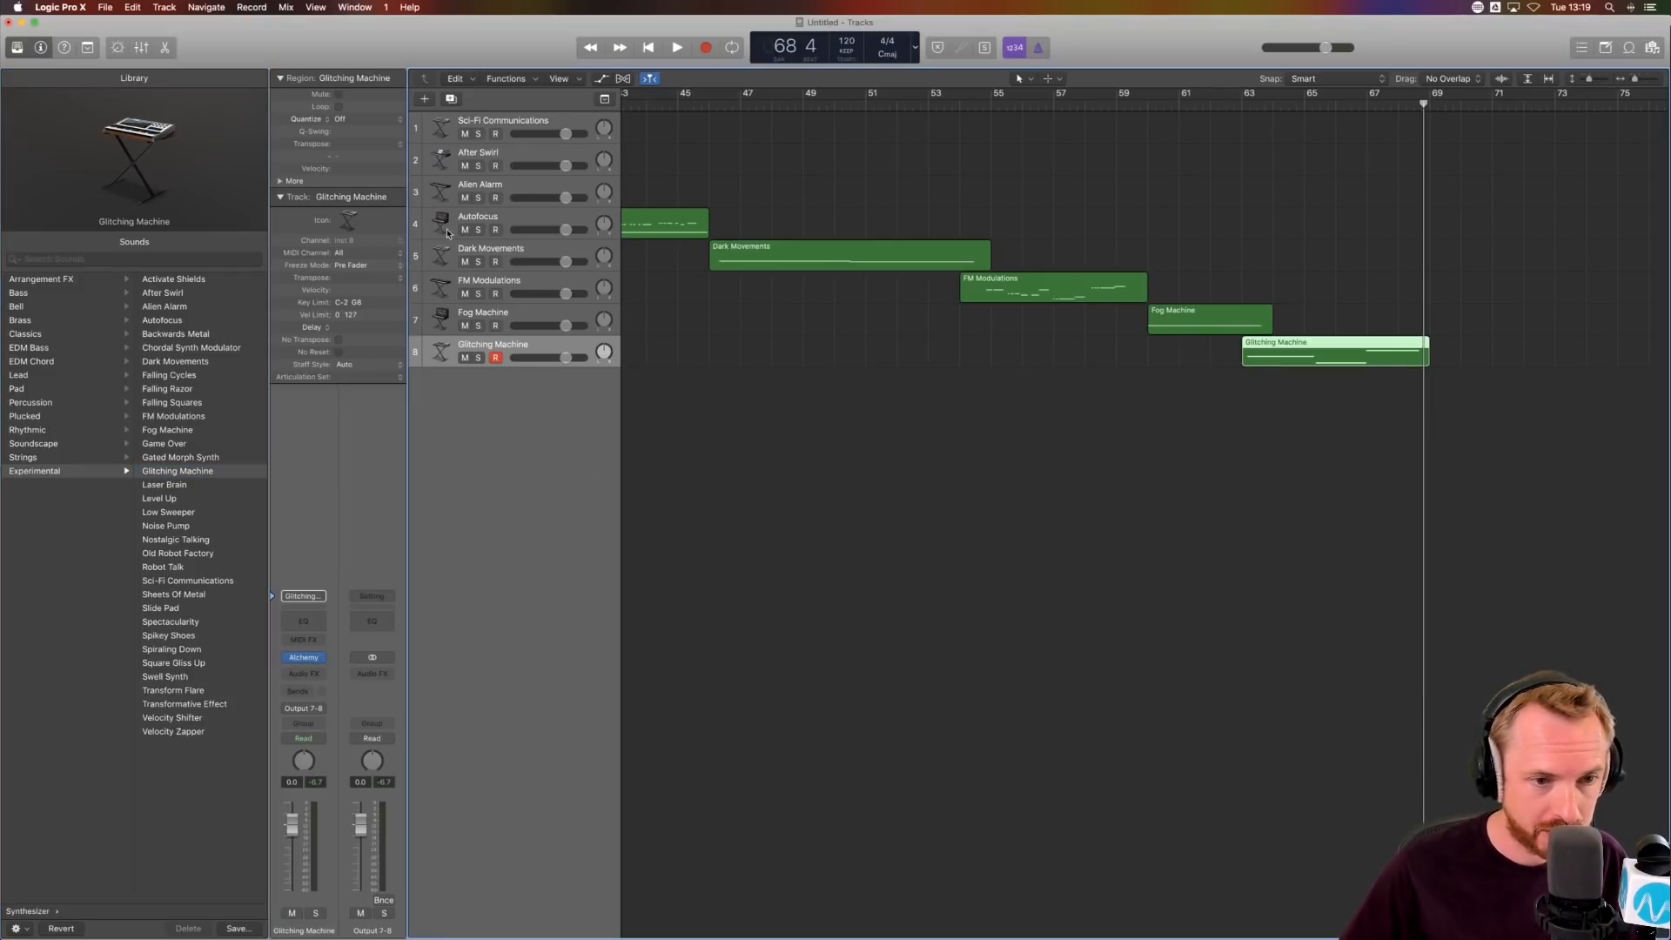
- Add a software instrument track and load the Laser Brain patch from the Experimental synthesizer sounds
{"action": "left_click", "coordinate": [423, 99]}
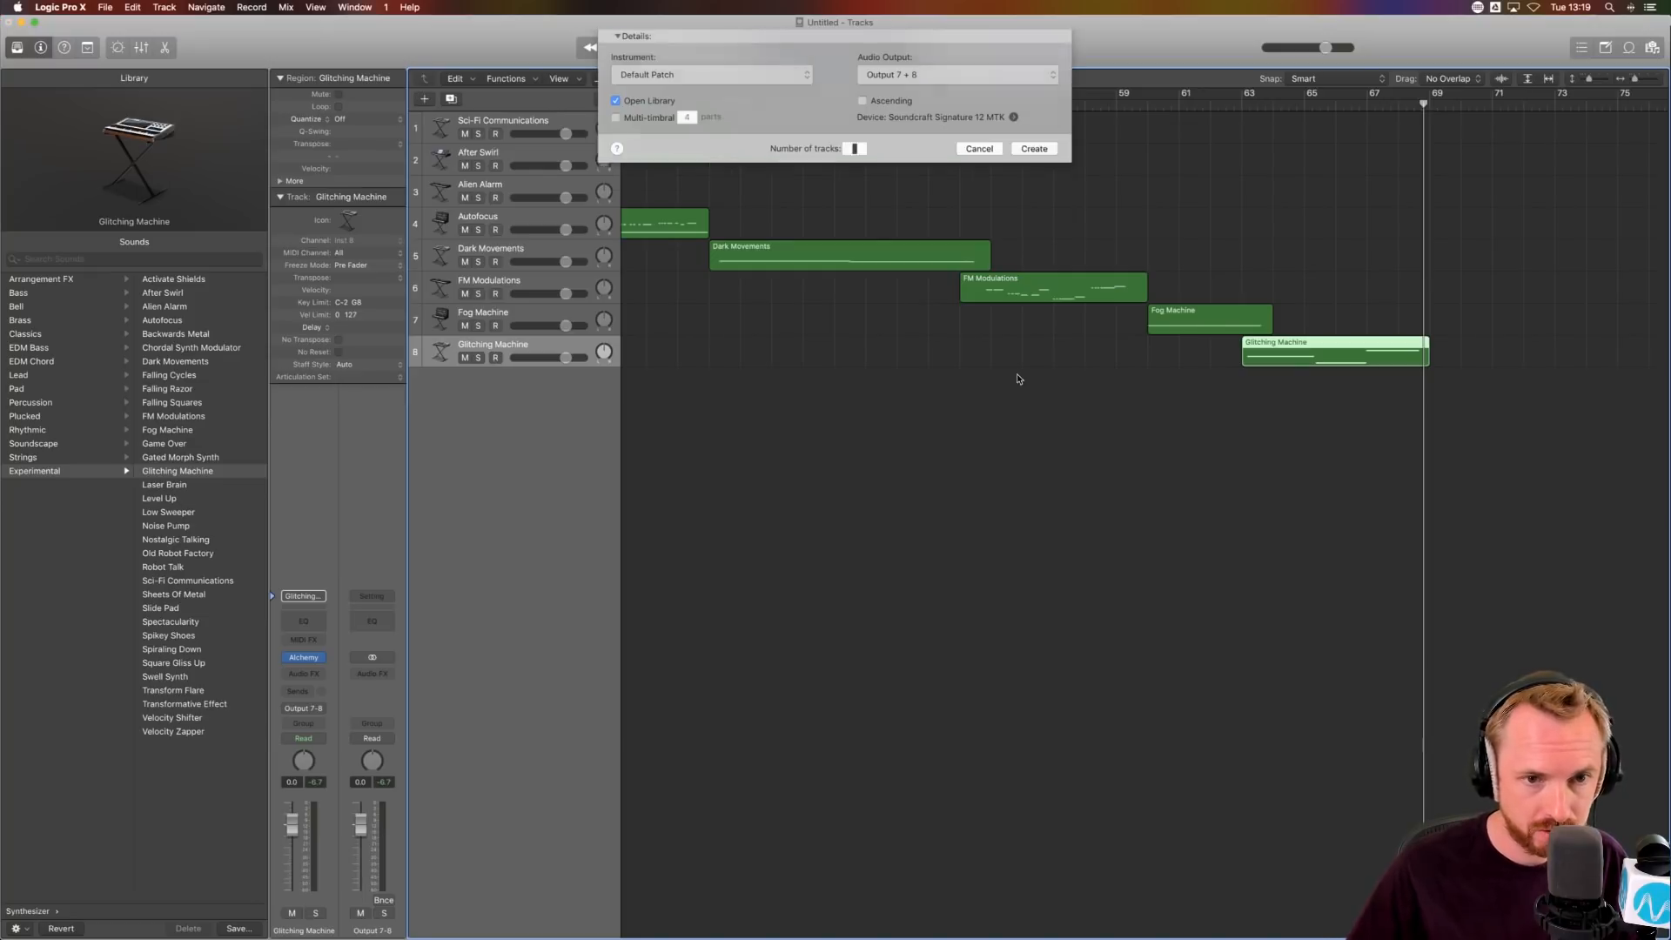
{"action": "left_click", "coordinate": [1034, 230]}
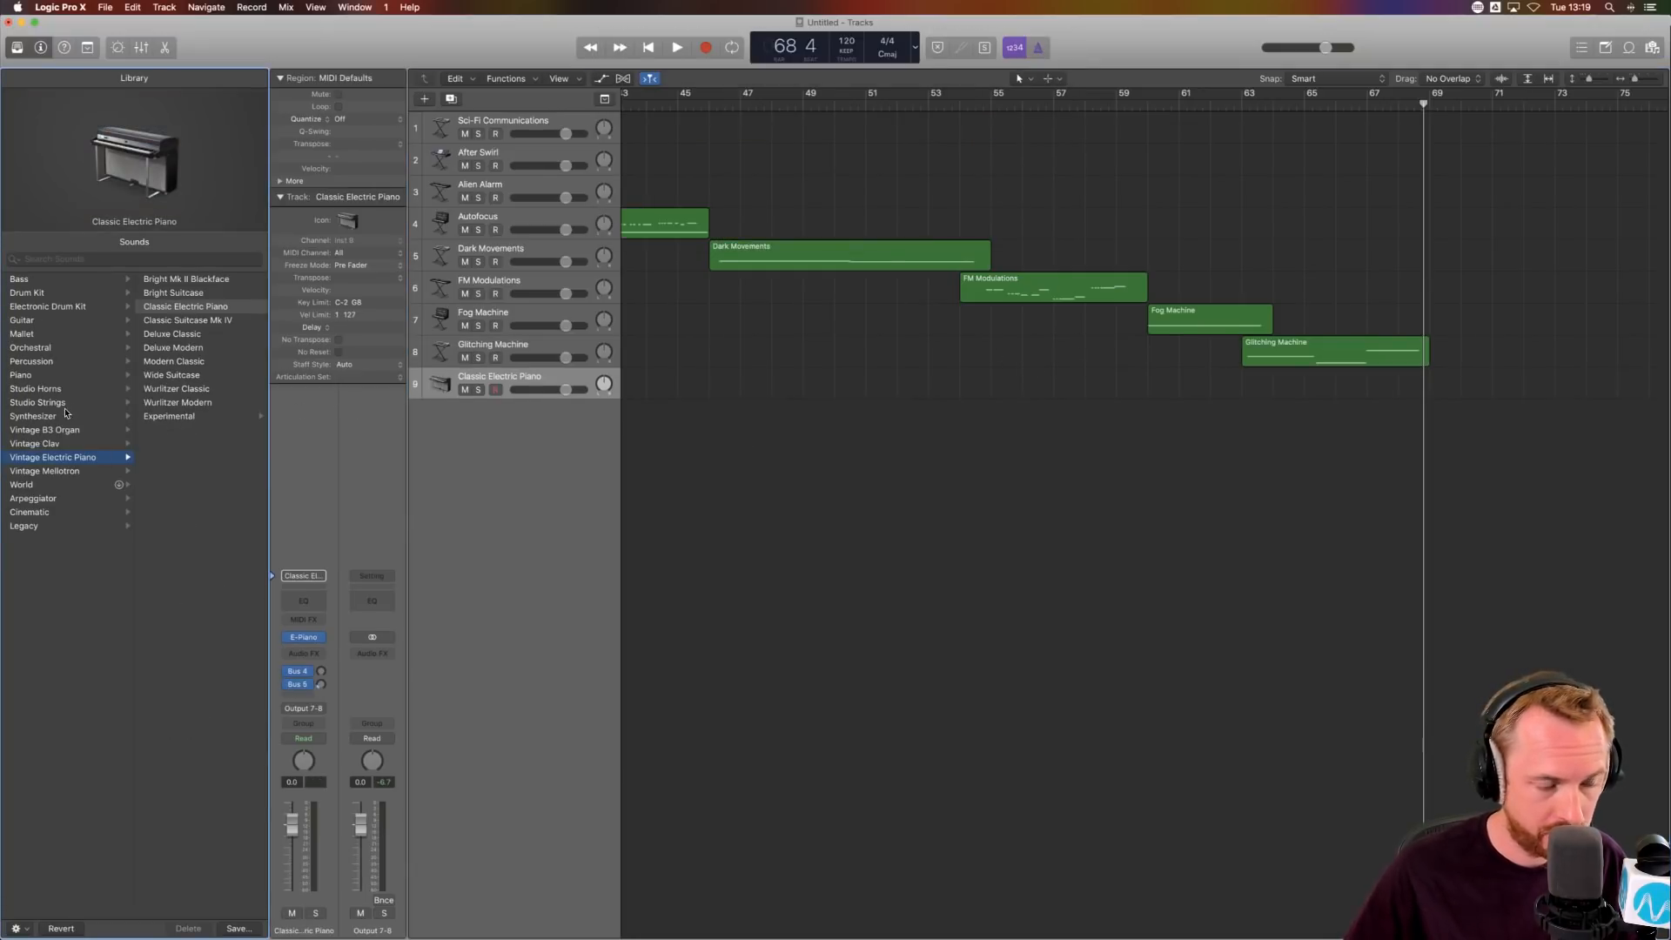
{"action": "left_click", "coordinate": [65, 415]}
{"action": "left_click", "coordinate": [195, 472]}
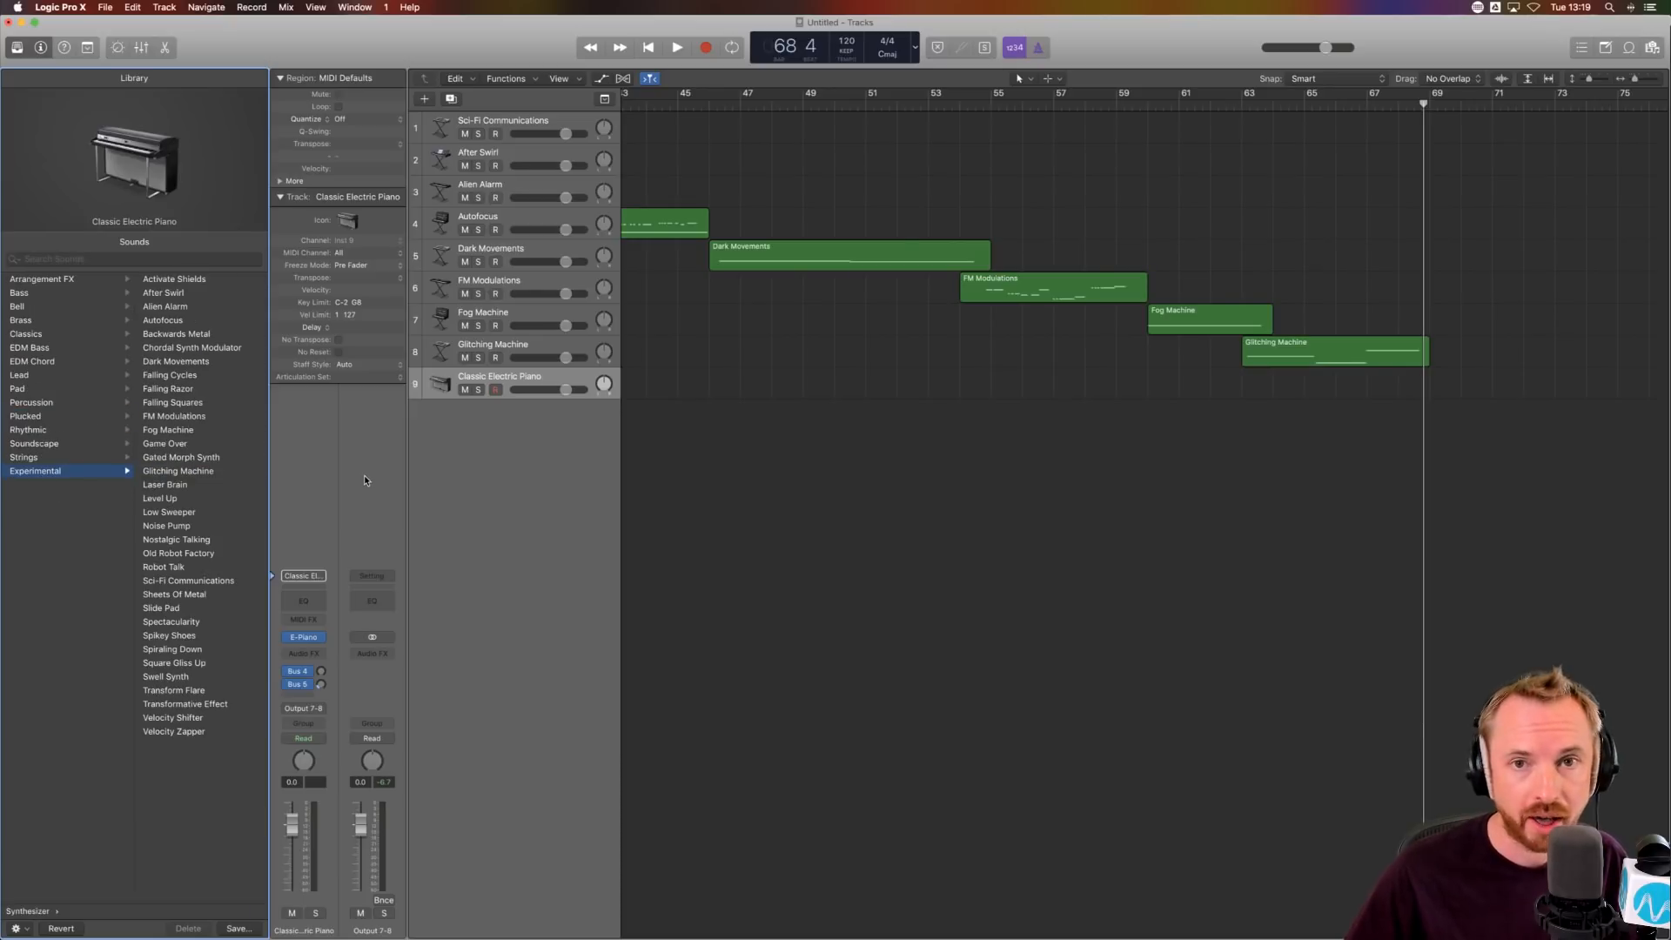
{"action": "left_click", "coordinate": [188, 486]}
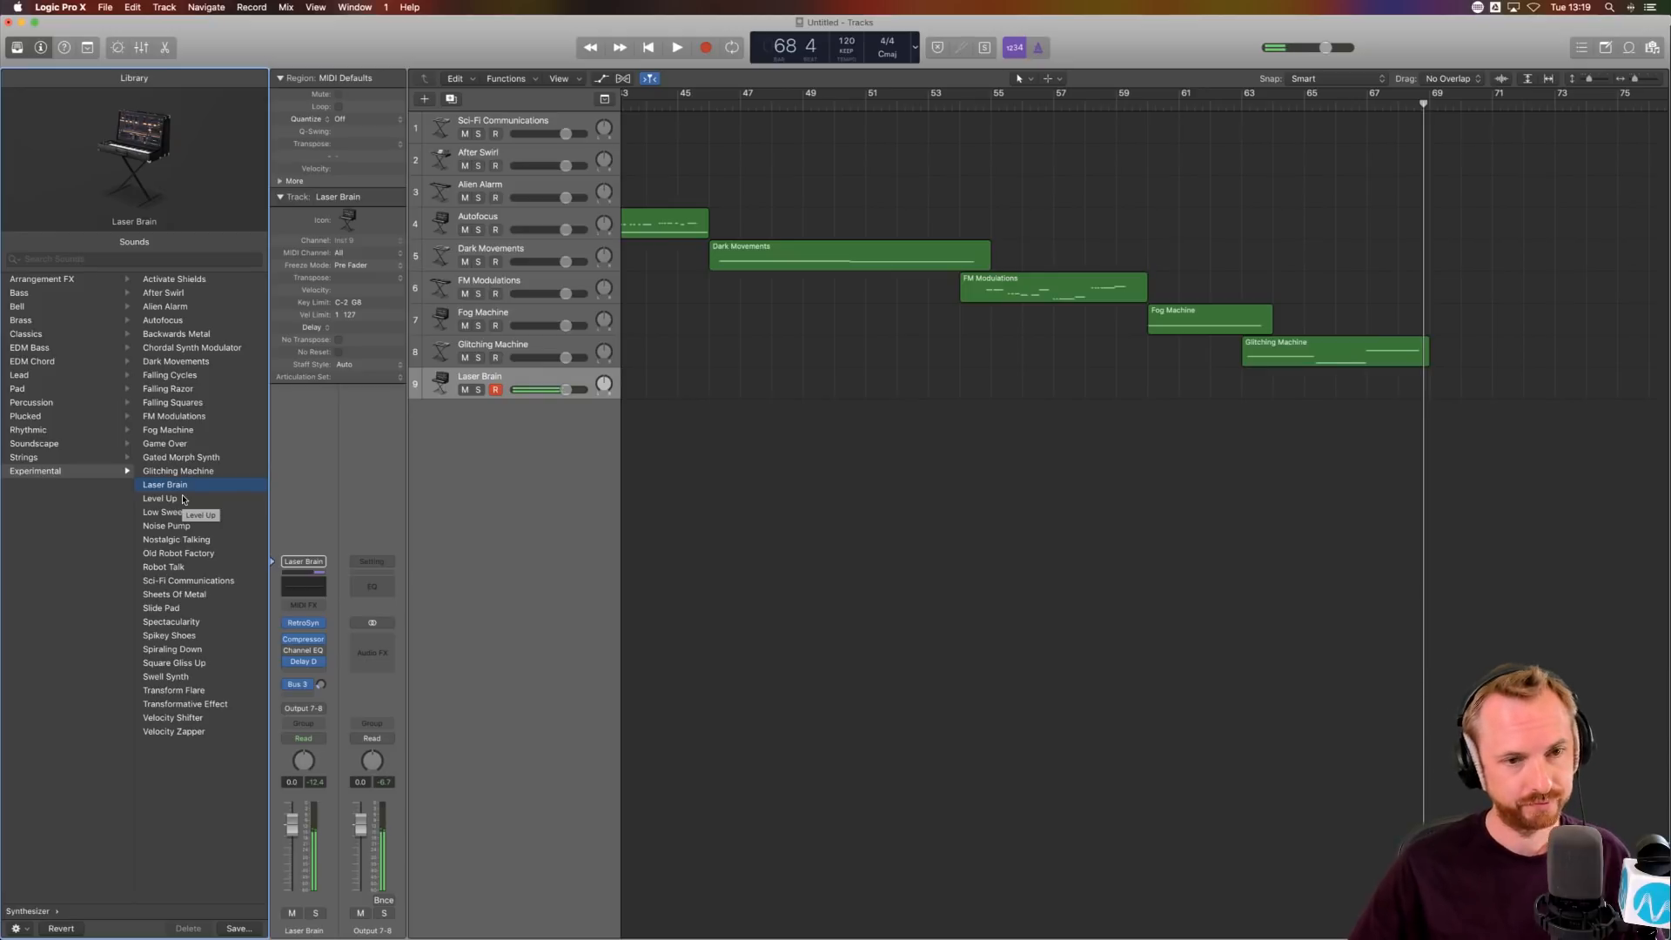
- Record a MIDI performance on the Laser Brain track from bar 68 to about bar 76
{"action": "left_click", "coordinate": [706, 47]}
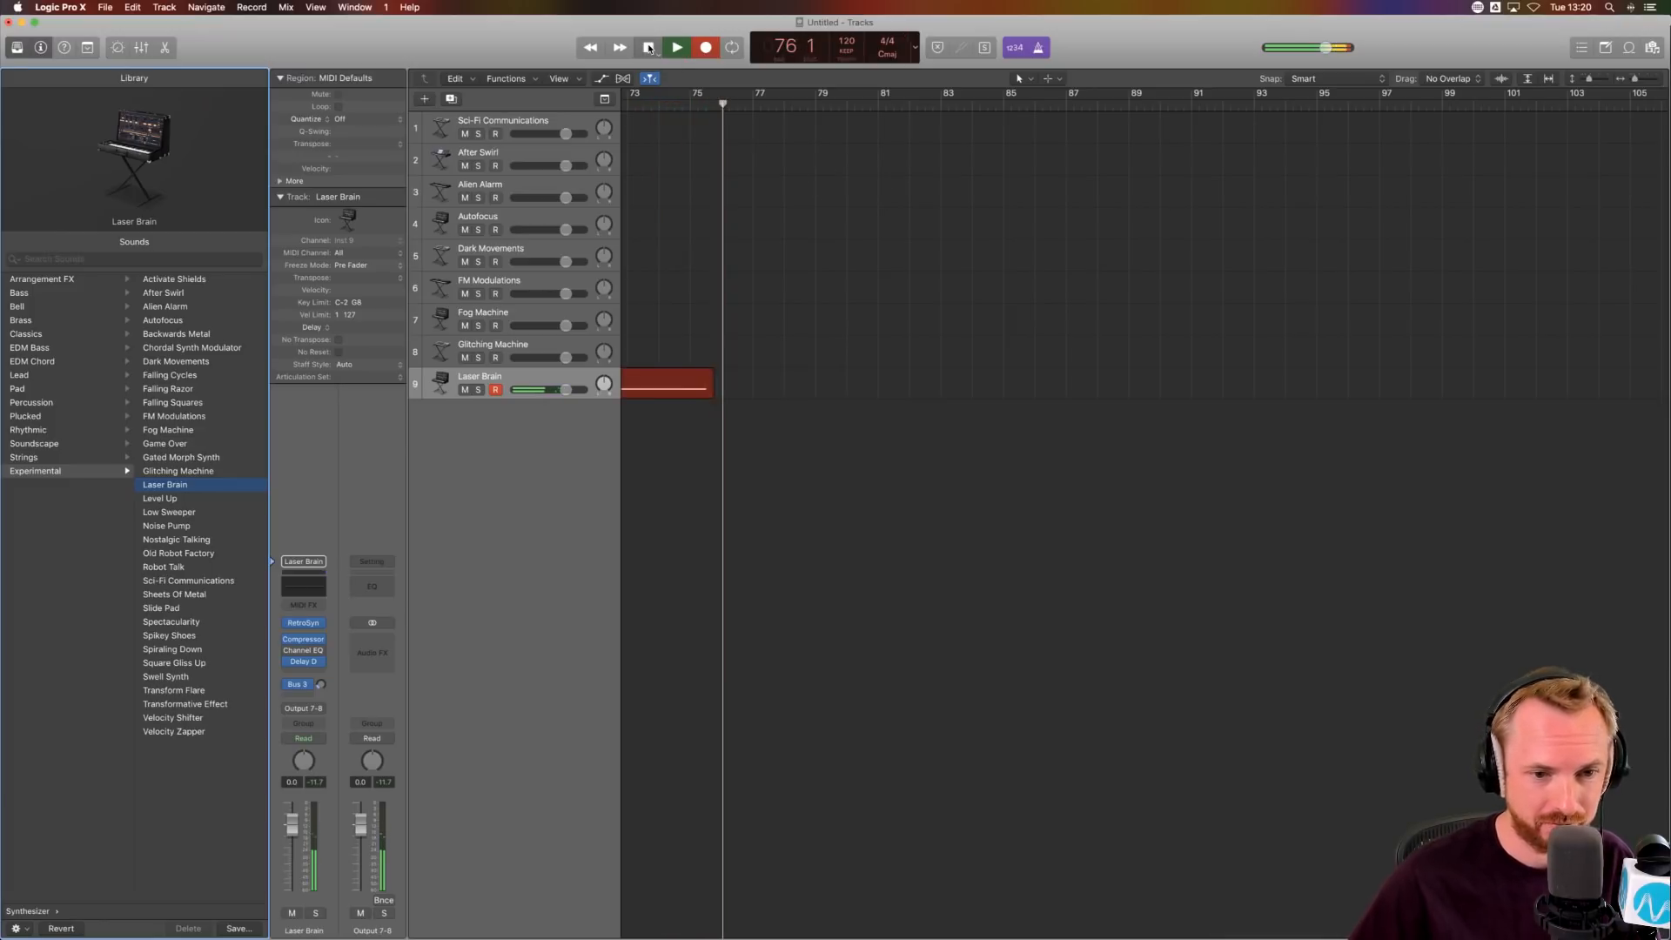
{"action": "left_click", "coordinate": [648, 48]}
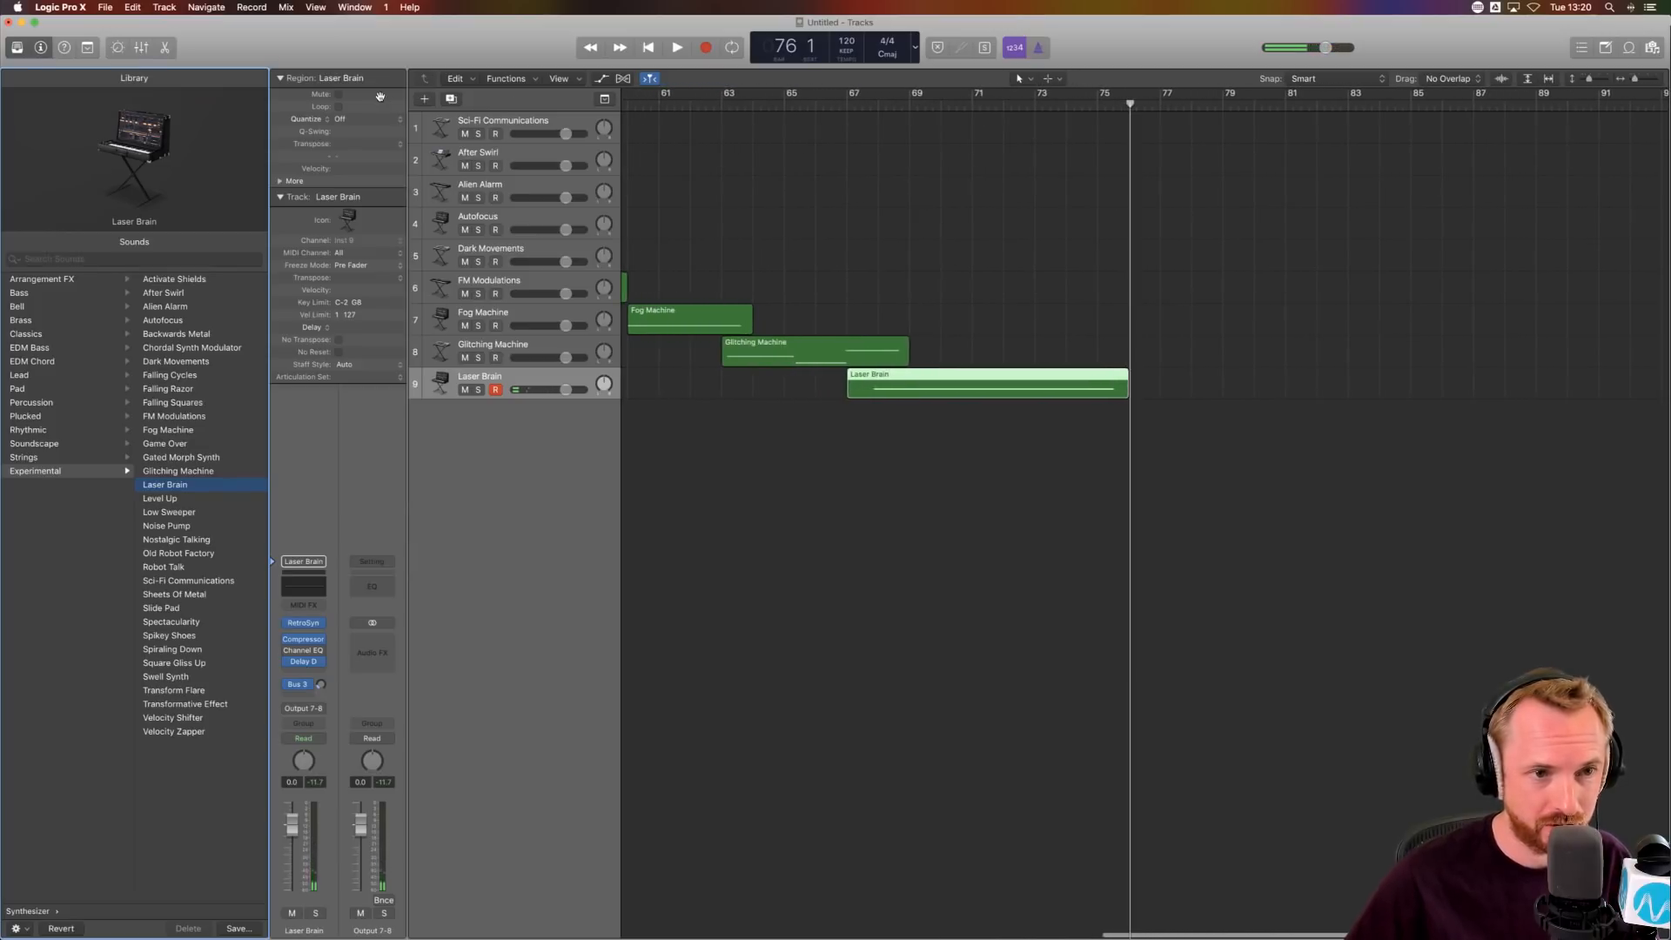
- Add a software instrument track, audition the Experimental Laser Brain and Level Up patches, and load Low Sweeper
{"action": "left_click", "coordinate": [424, 98]}
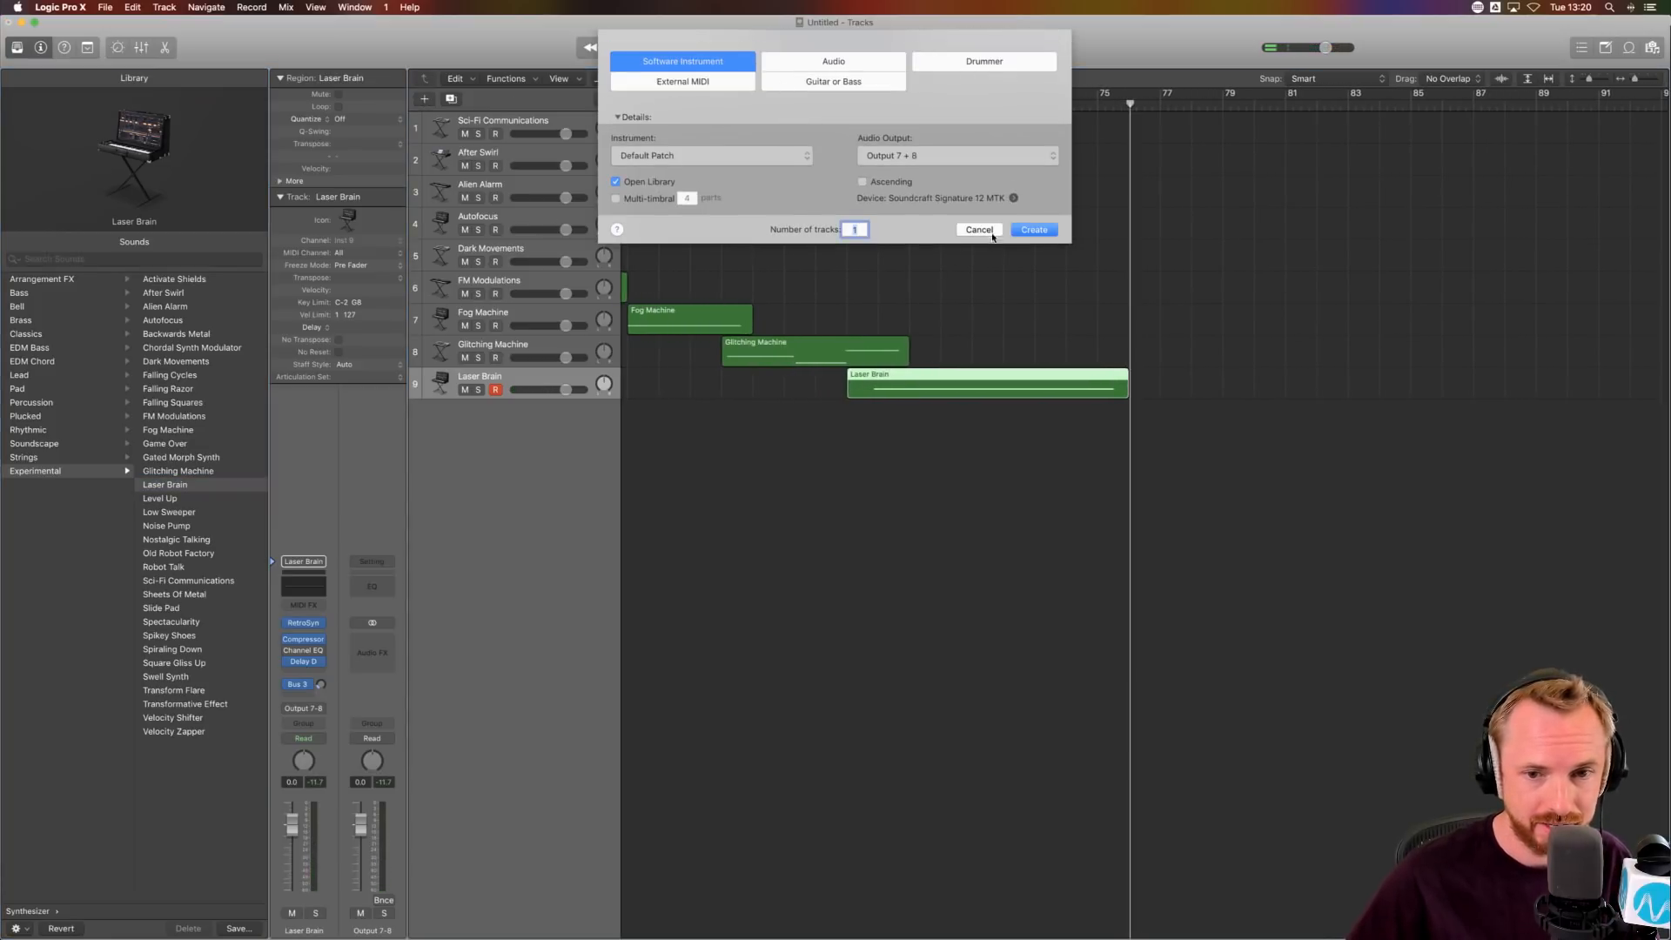
{"action": "key", "text": "Return"}
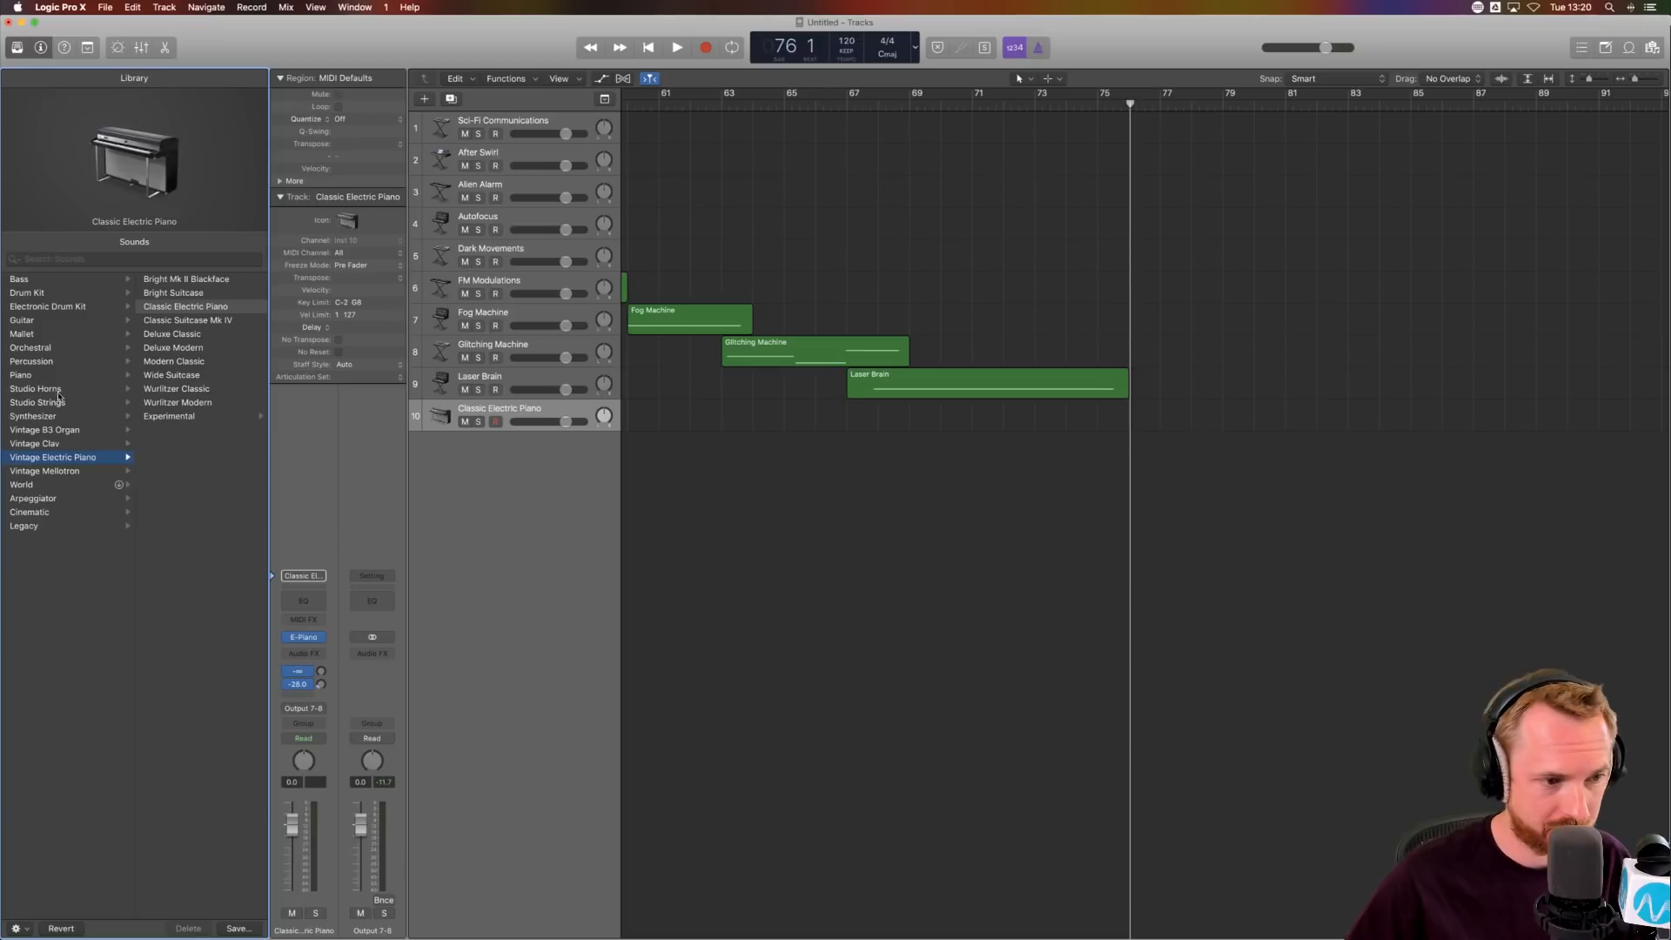
{"action": "left_click", "coordinate": [48, 415]}
{"action": "left_click", "coordinate": [183, 471]}
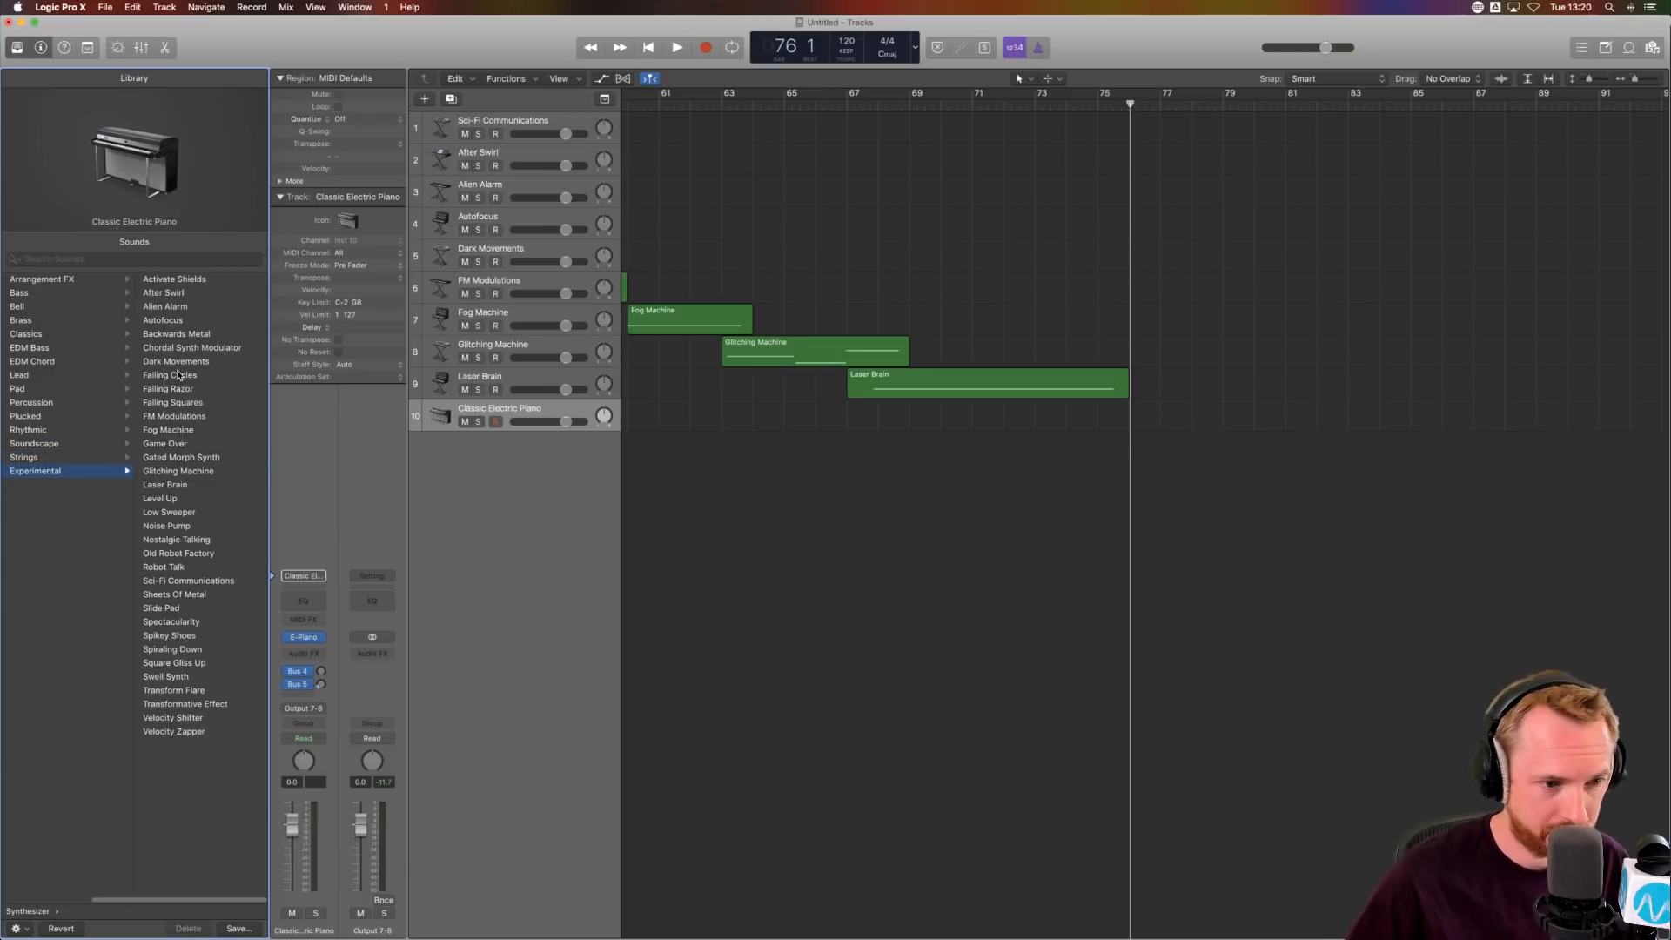
{"action": "left_click", "coordinate": [190, 485]}
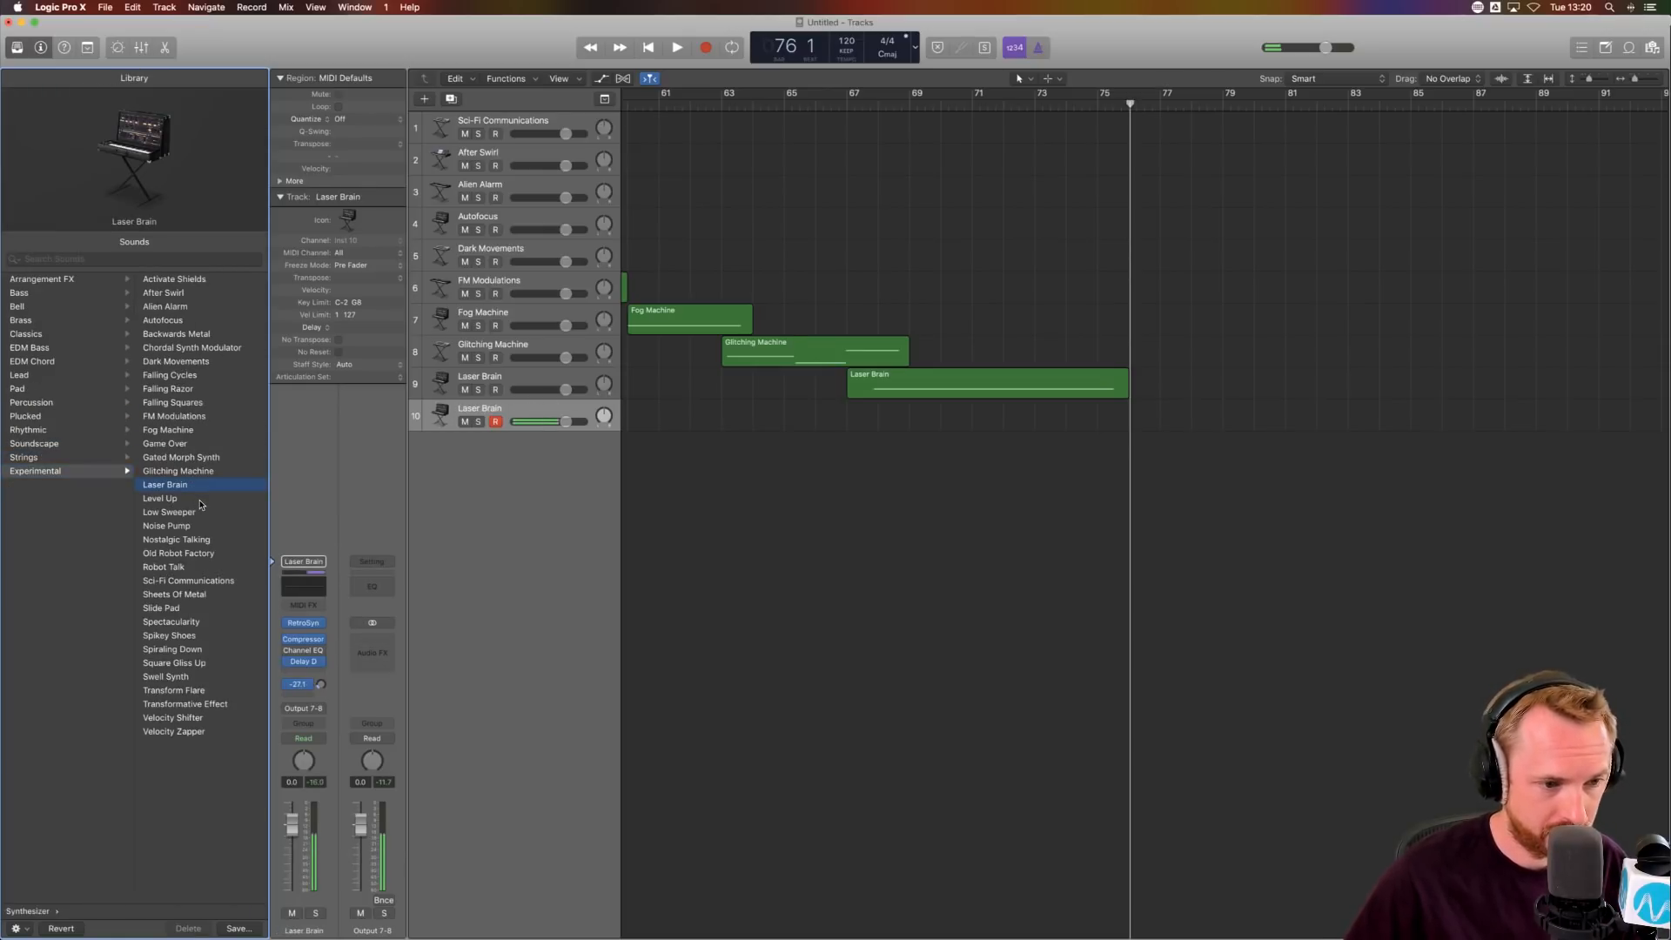
{"action": "left_click", "coordinate": [185, 499]}
{"action": "left_click", "coordinate": [187, 513]}
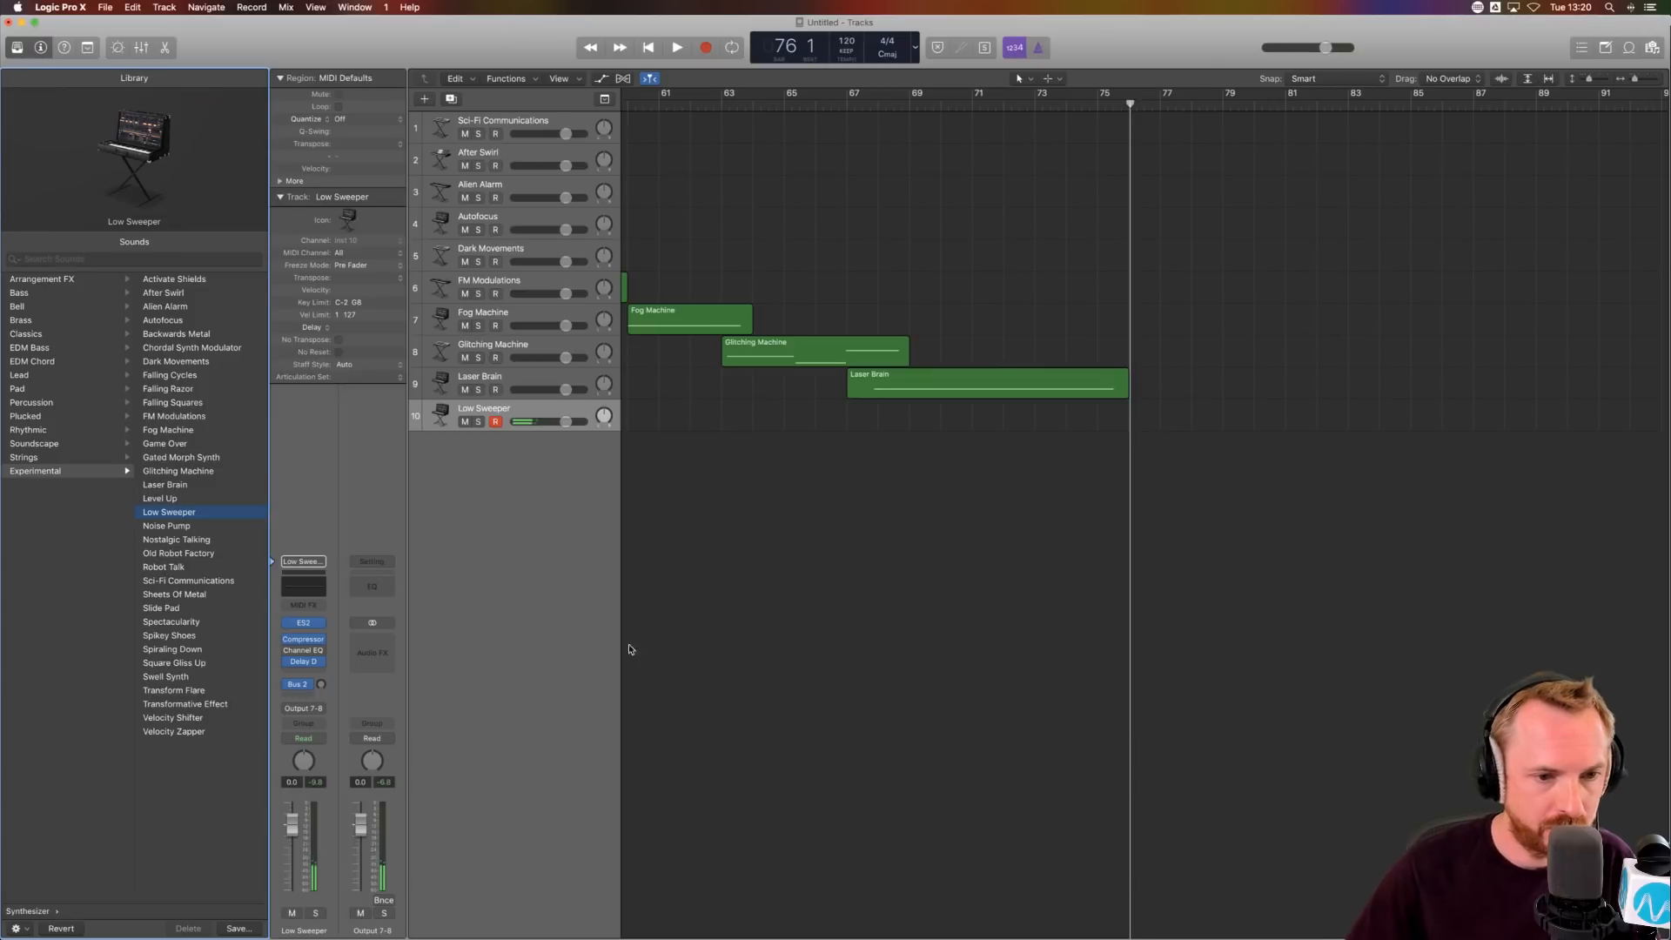
- Record a MIDI performance on the Low Sweeper track from bar 76 to about bar 82, and disarm the track
{"action": "left_click", "coordinate": [706, 51]}
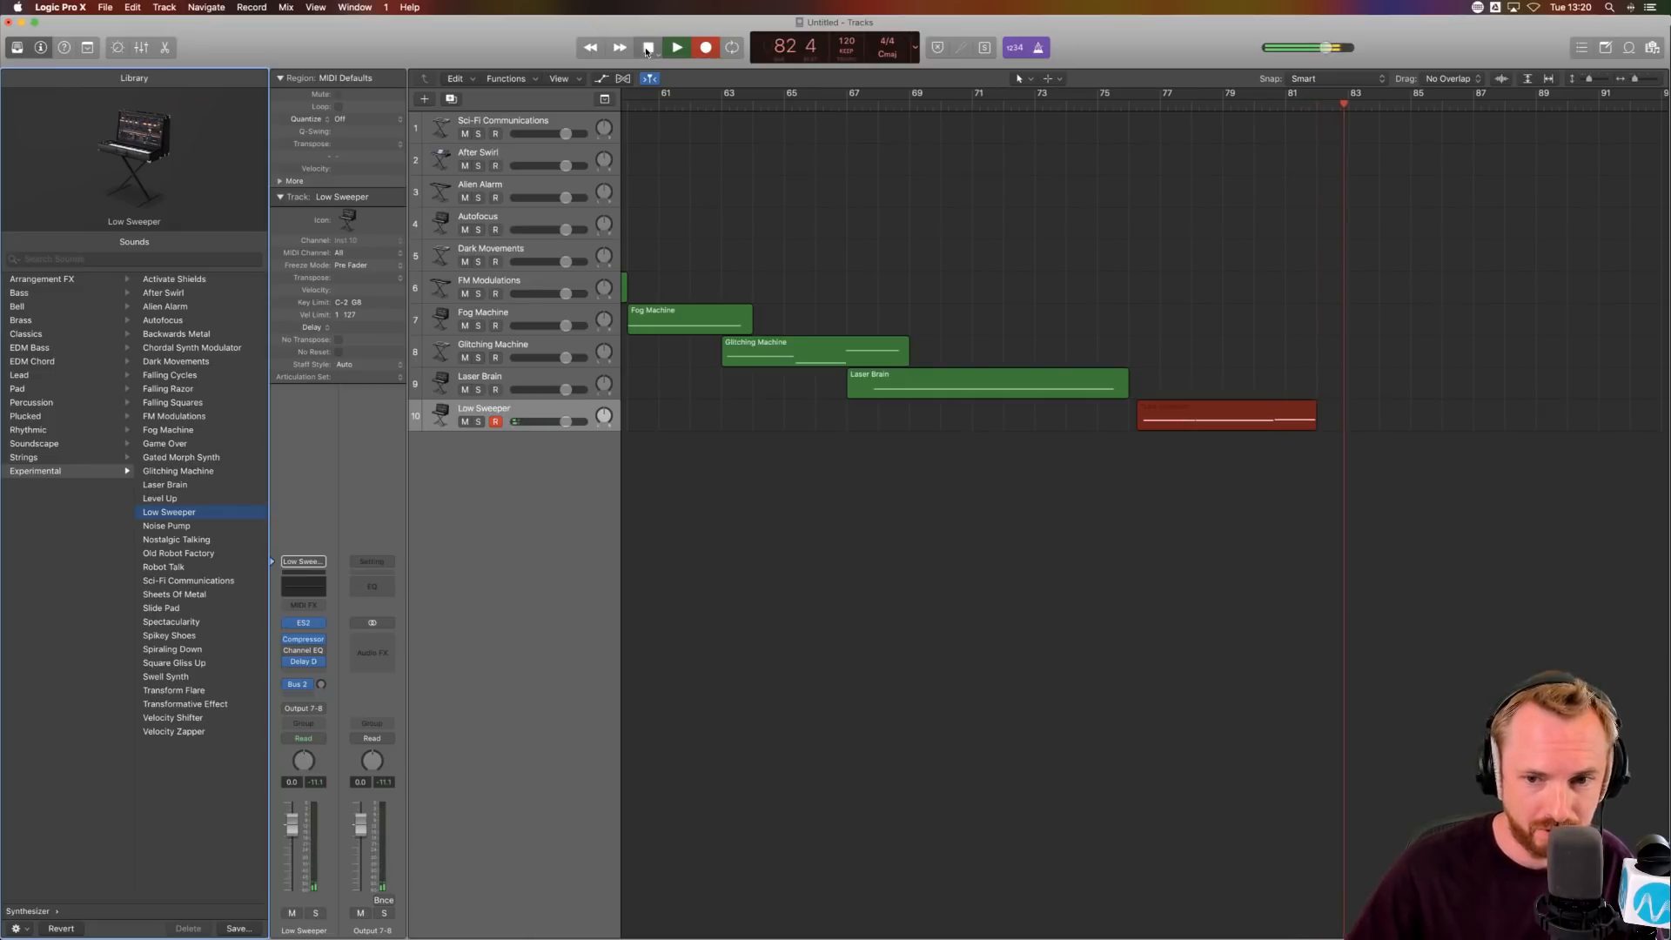
{"action": "key", "text": "space"}
{"action": "left_click", "coordinate": [496, 421]}
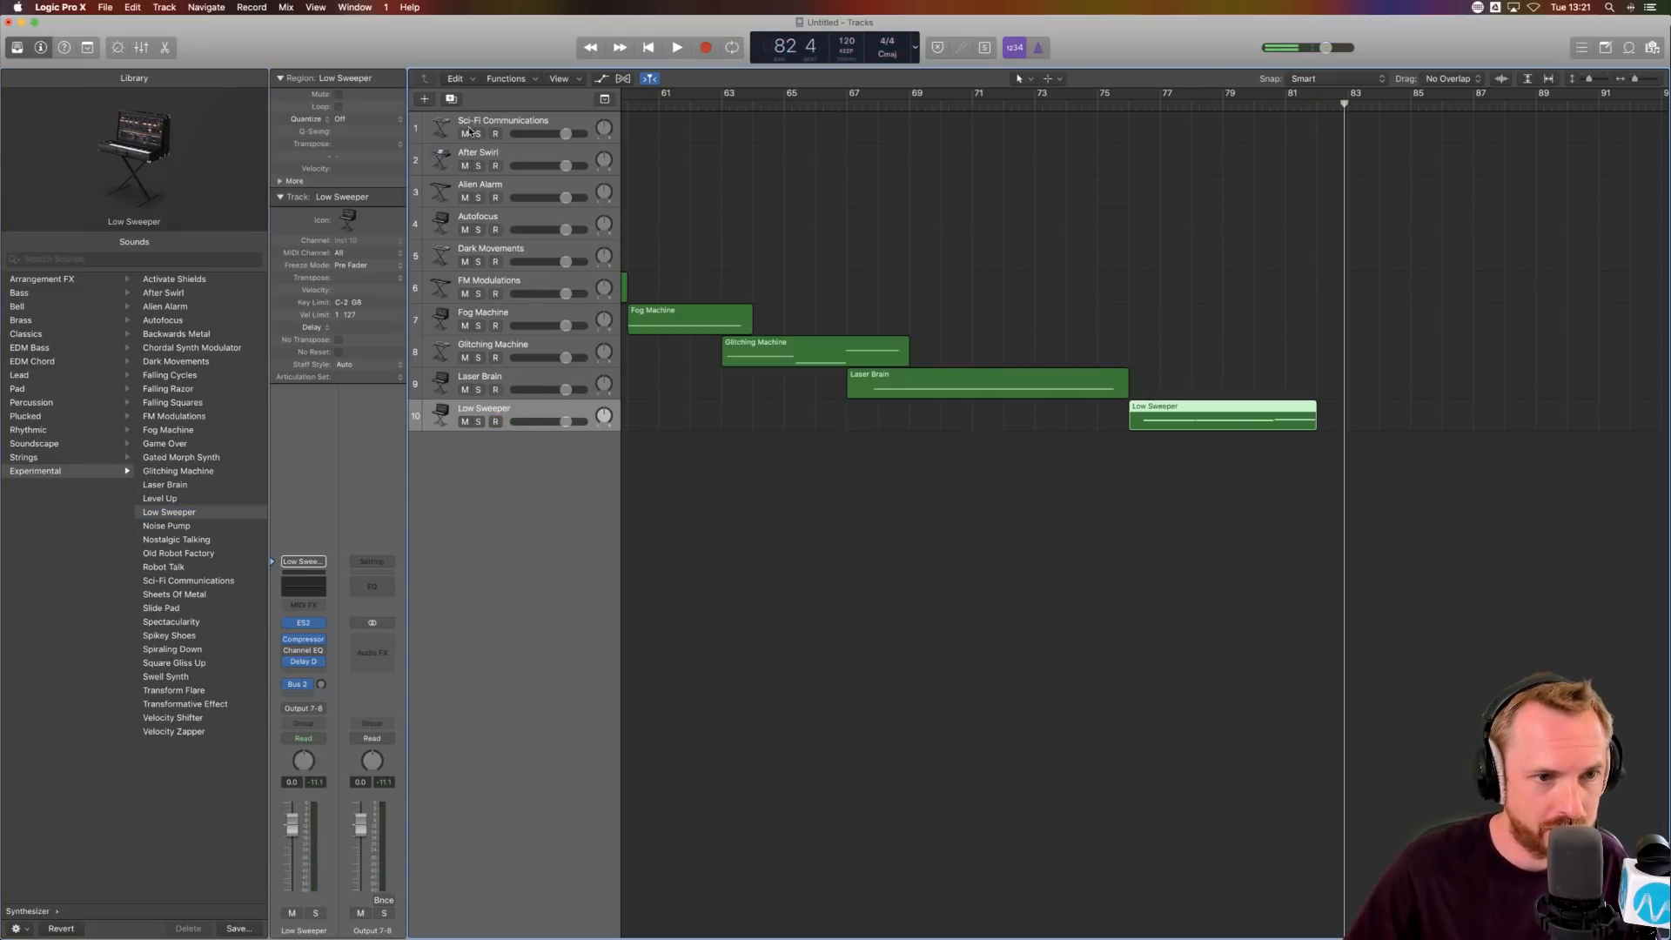
- Add a software instrument track, audition the Experimental Noise Pump and Nostalgic Talking patches, and load Old Robot Factory
{"action": "left_click", "coordinate": [427, 100]}
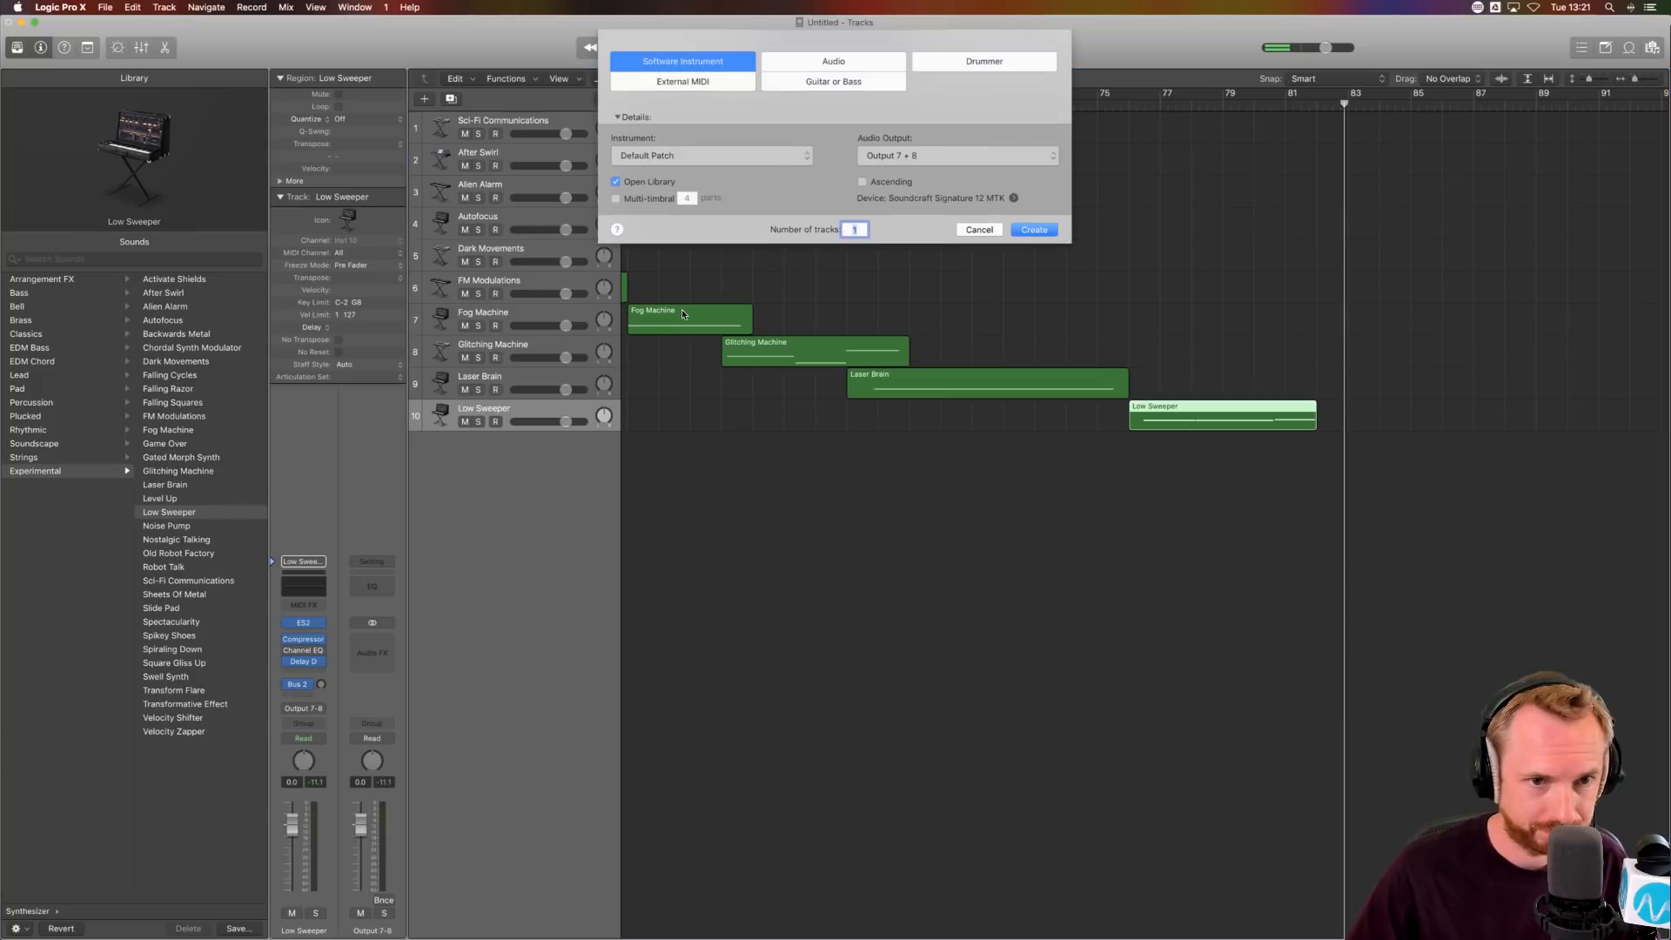
{"action": "left_click", "coordinate": [1029, 230]}
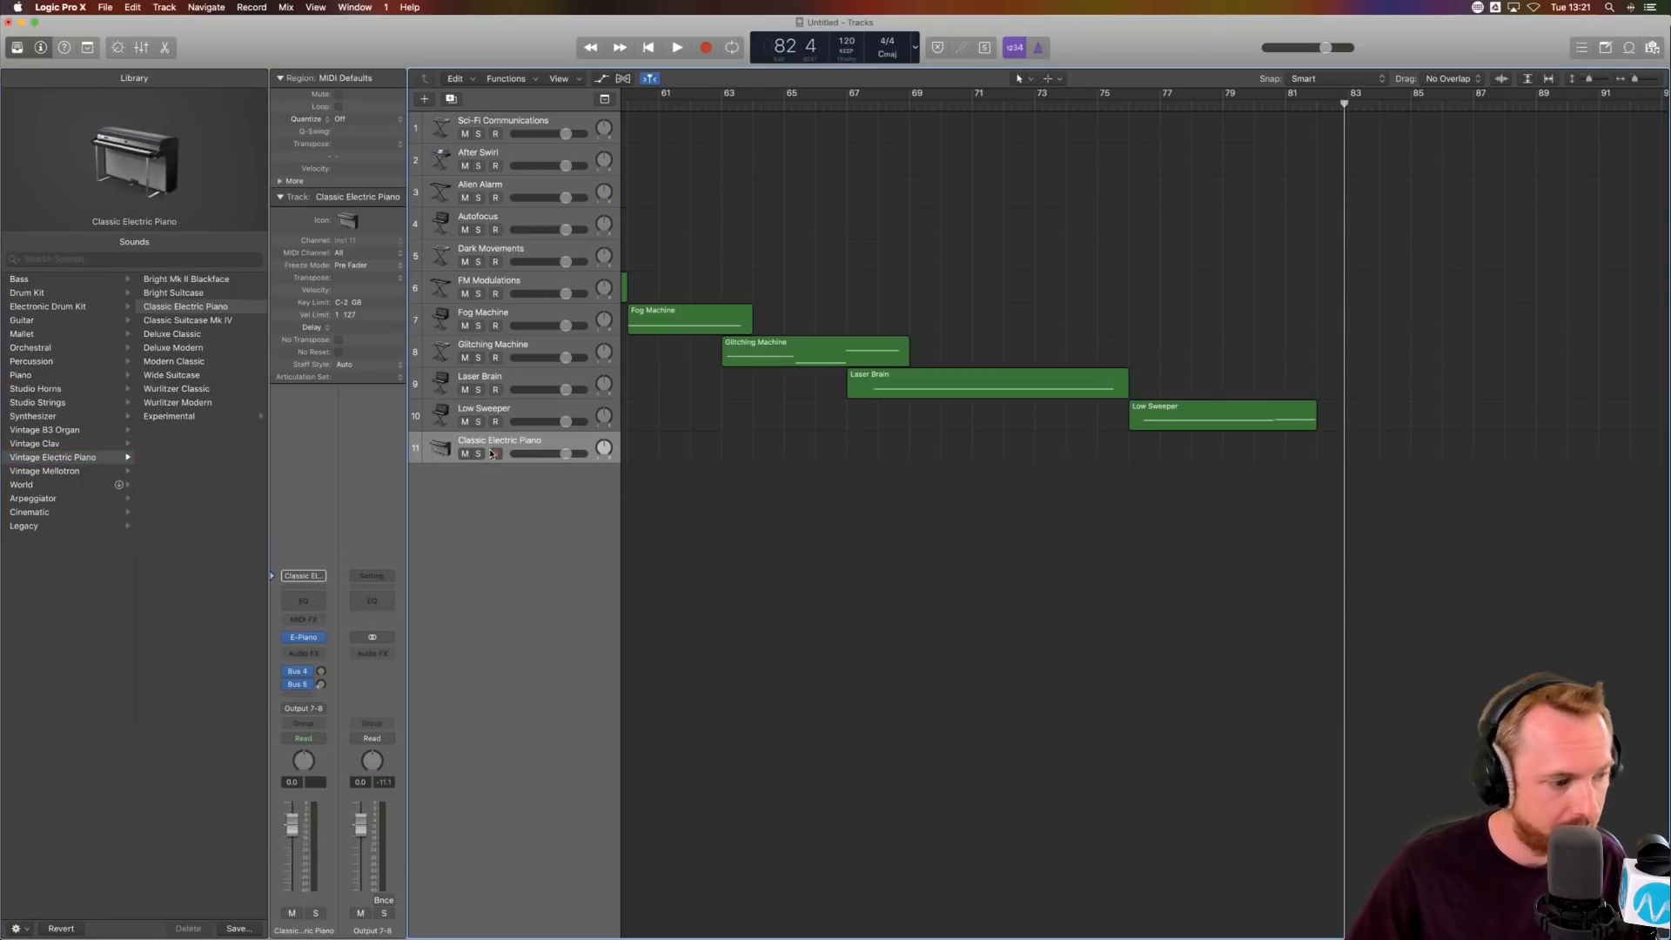
{"action": "left_click", "coordinate": [30, 416]}
{"action": "left_click", "coordinate": [173, 472]}
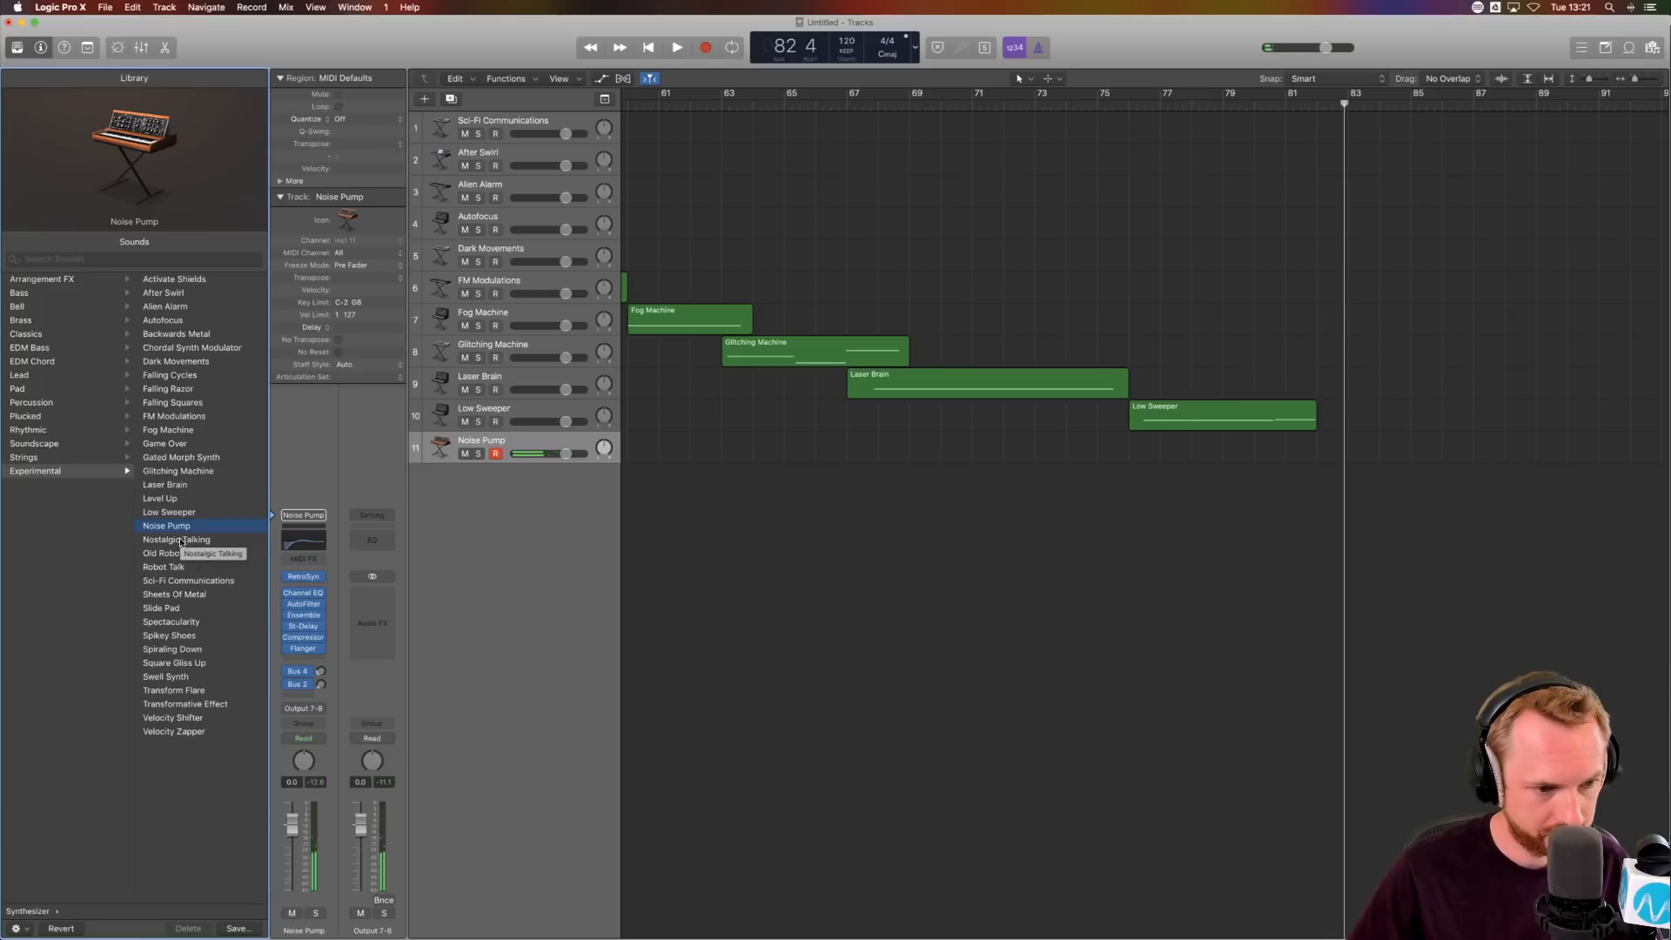
{"action": "left_click", "coordinate": [180, 540]}
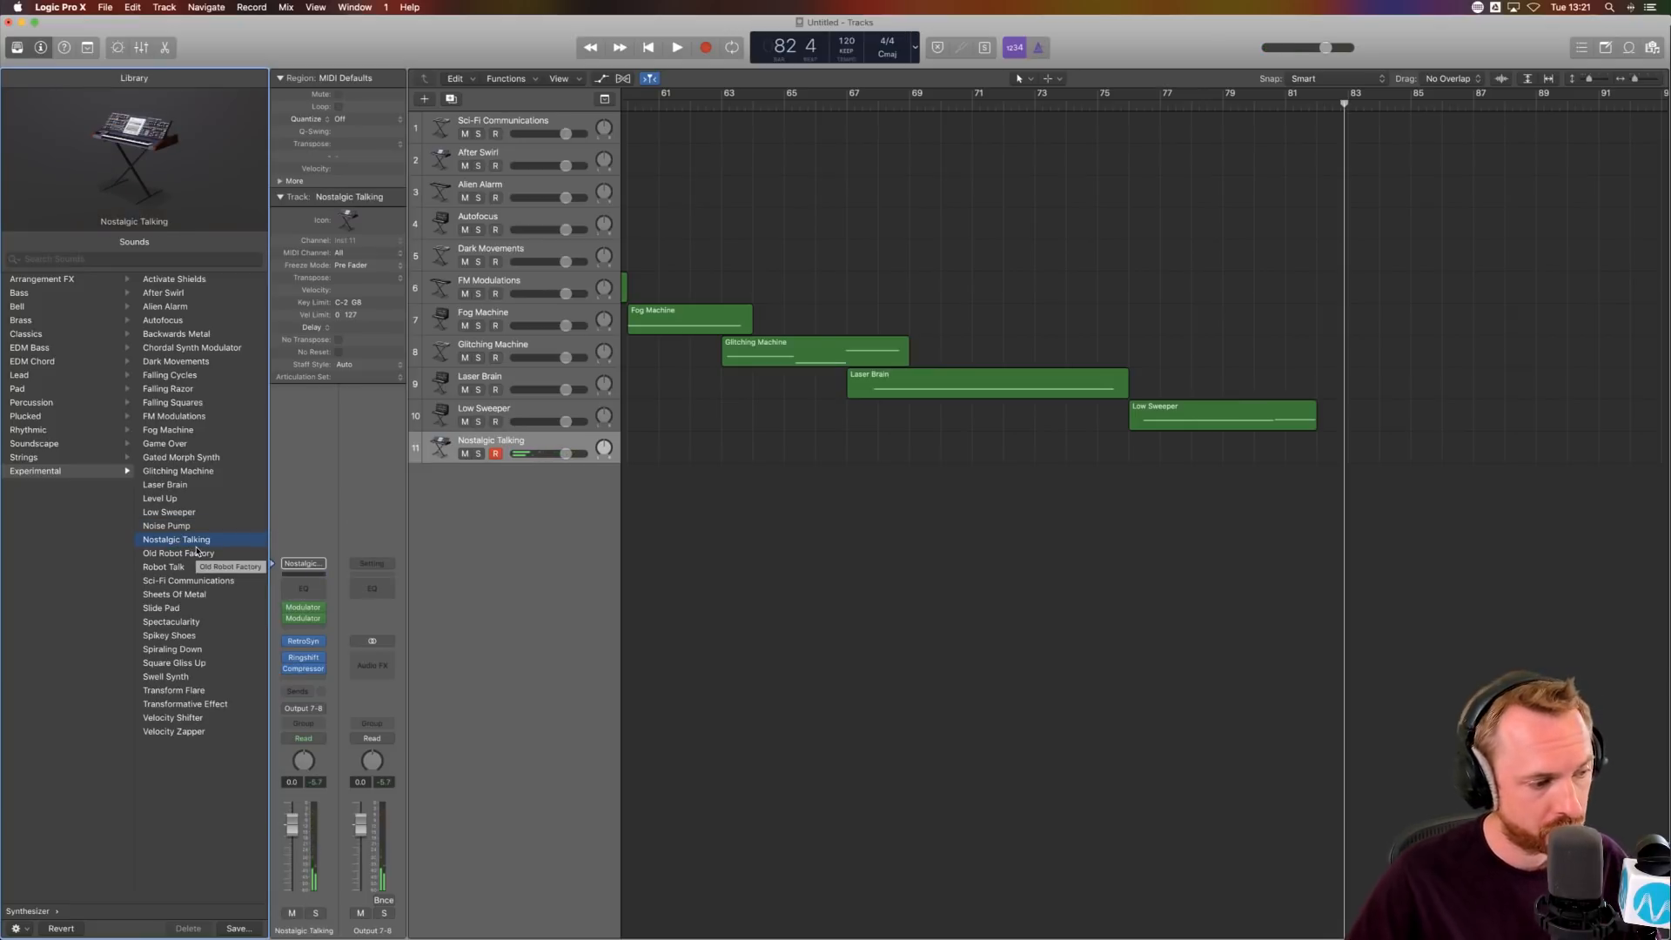
{"action": "left_click", "coordinate": [197, 552]}
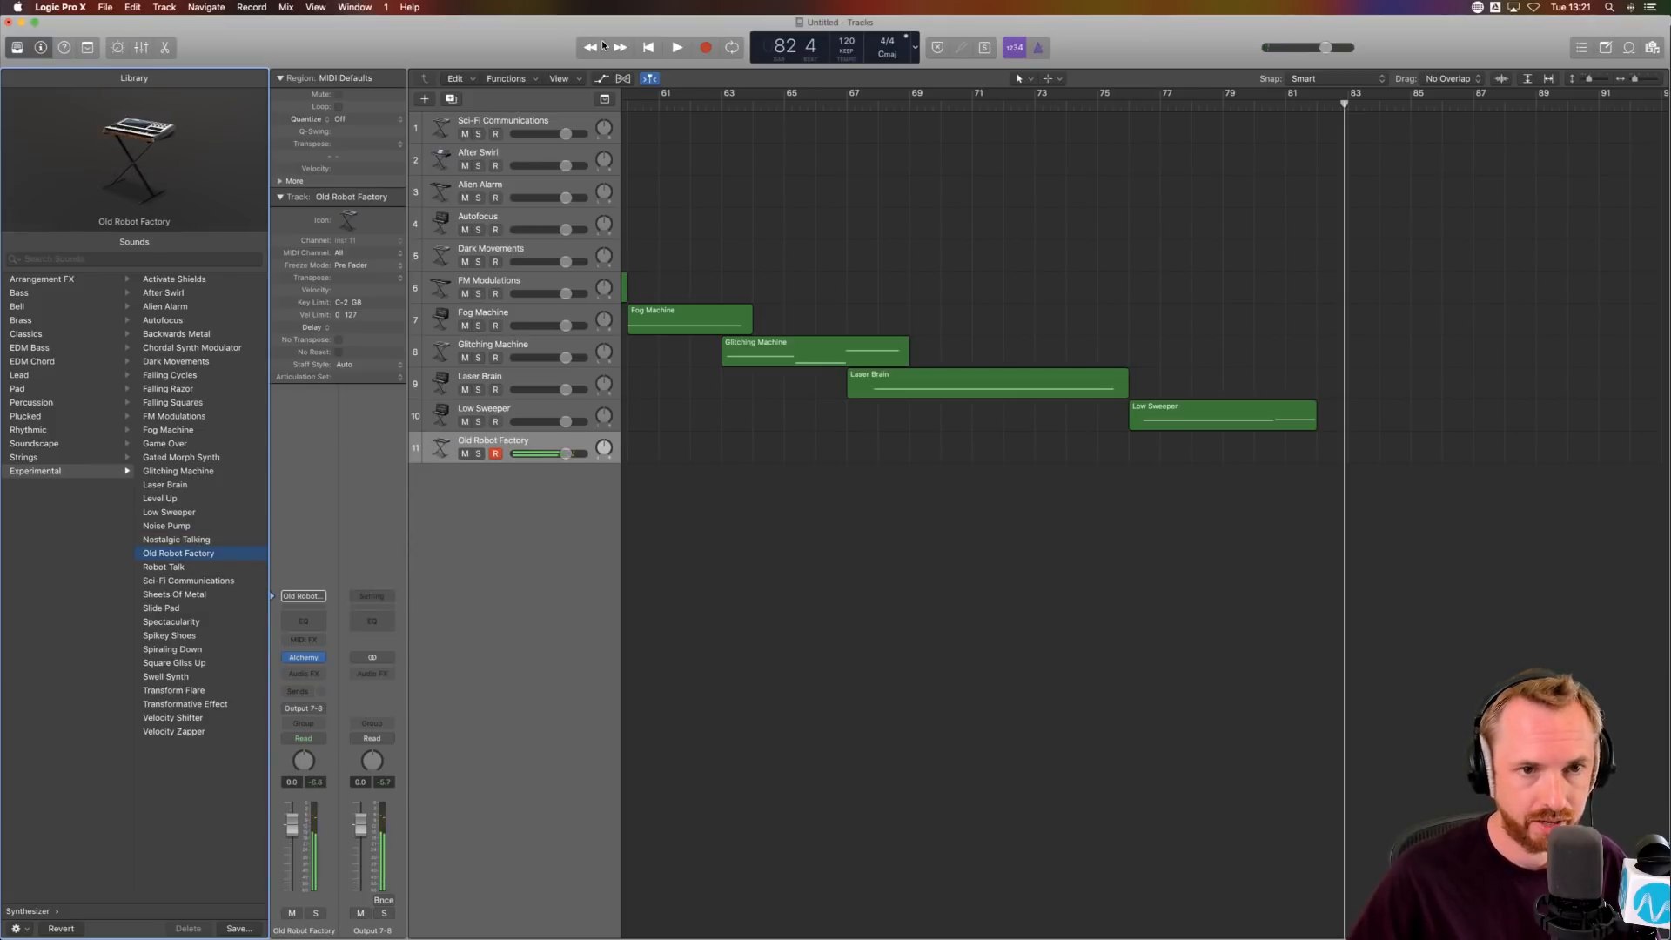
- Record a MIDI performance on the Old Robot Factory track from bar 82 to about bar 94, and disarm the track
{"action": "left_click", "coordinate": [707, 47]}
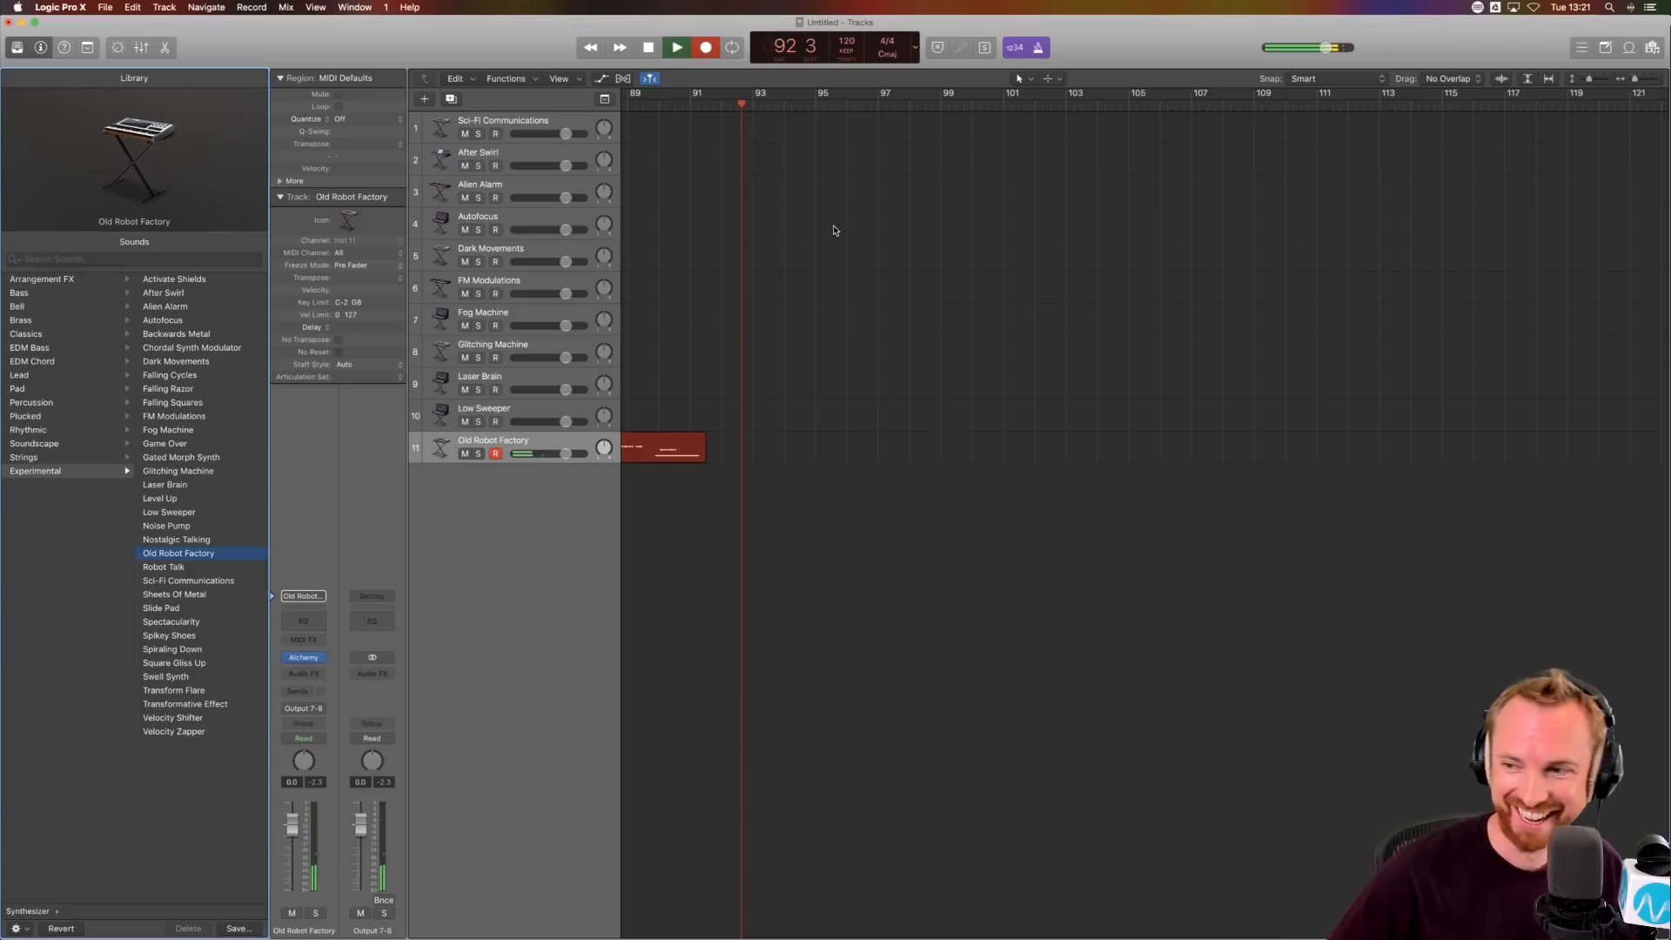
{"action": "left_click", "coordinate": [759, 372]}
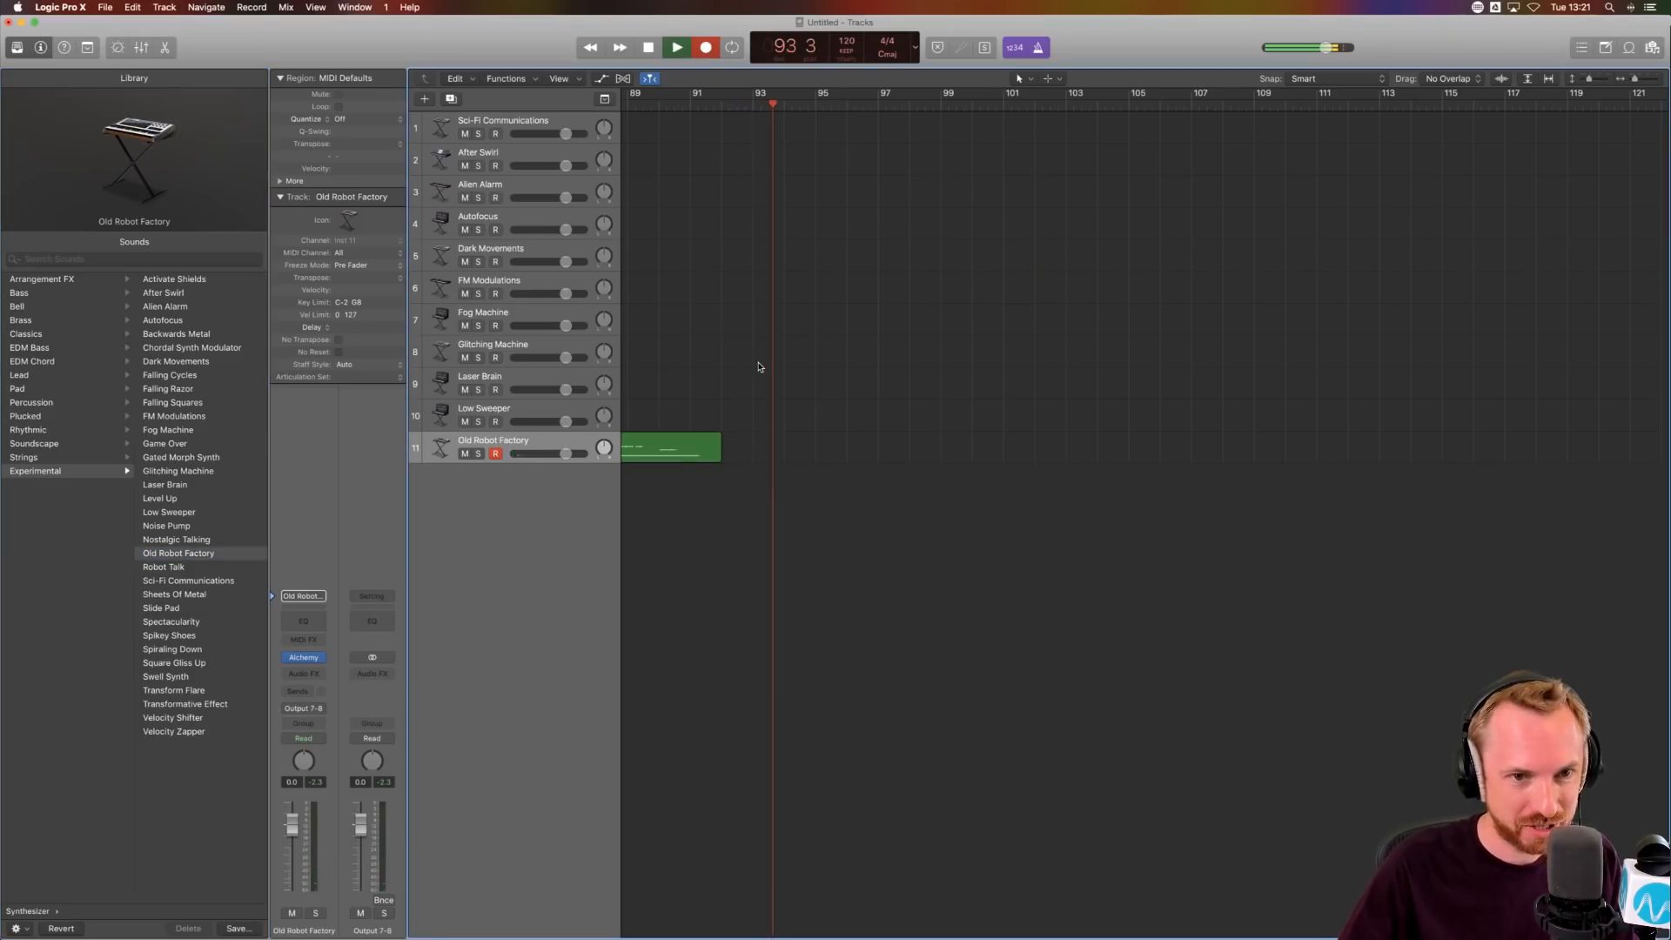
{"action": "left_click", "coordinate": [648, 48]}
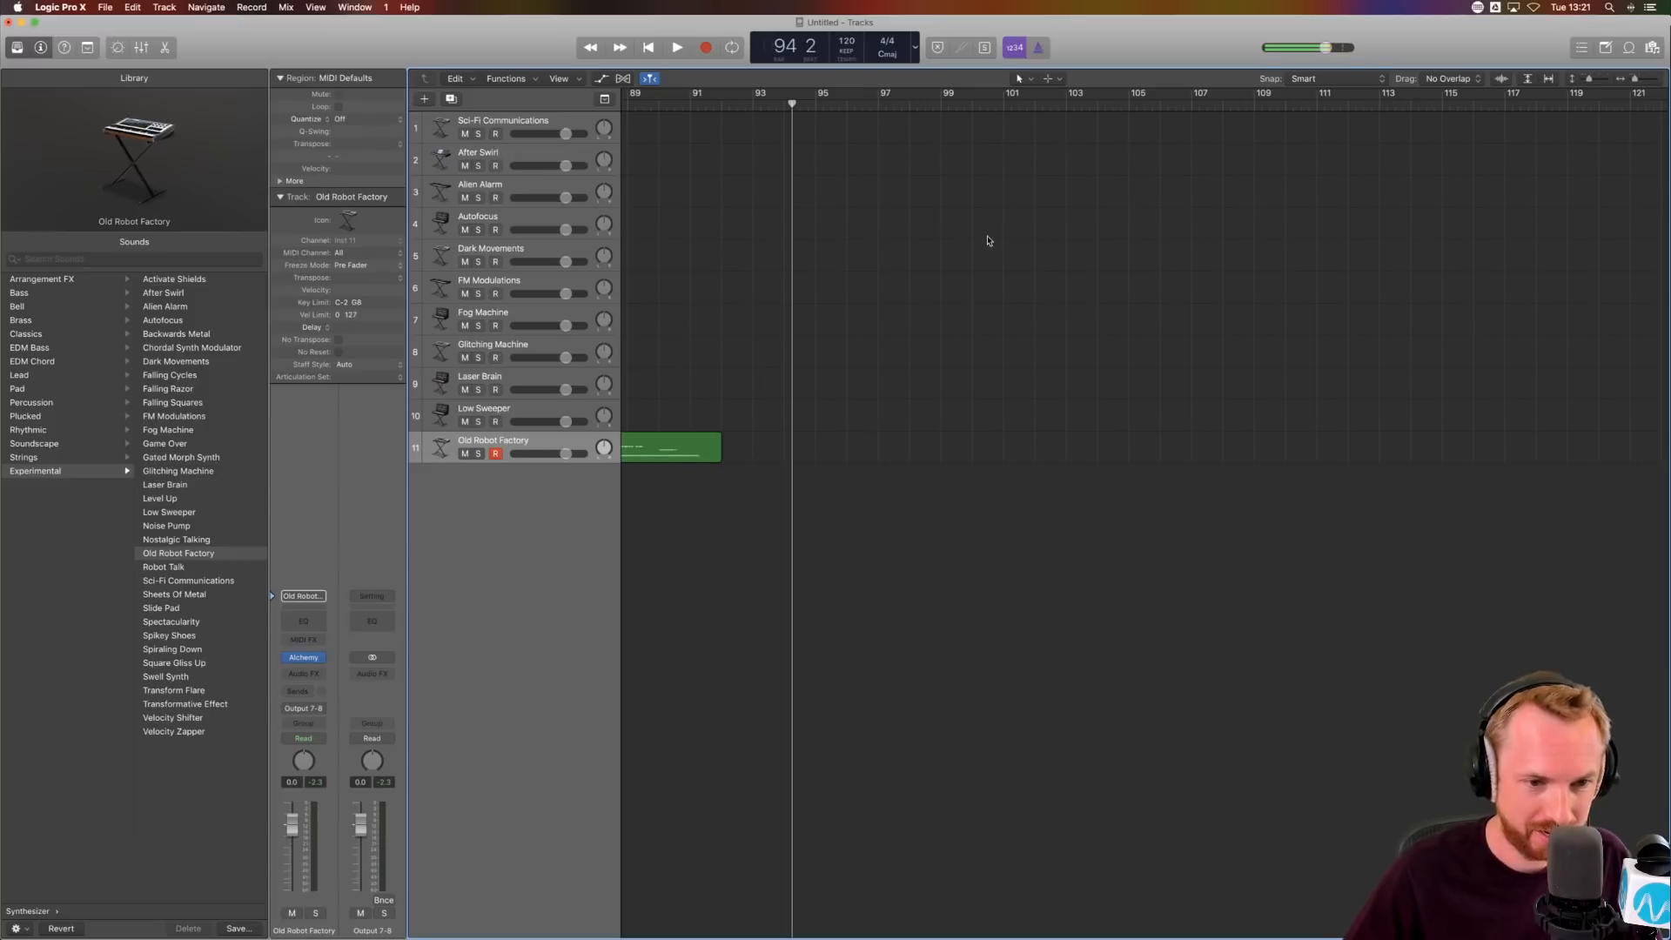
{"action": "left_click", "coordinate": [496, 453]}
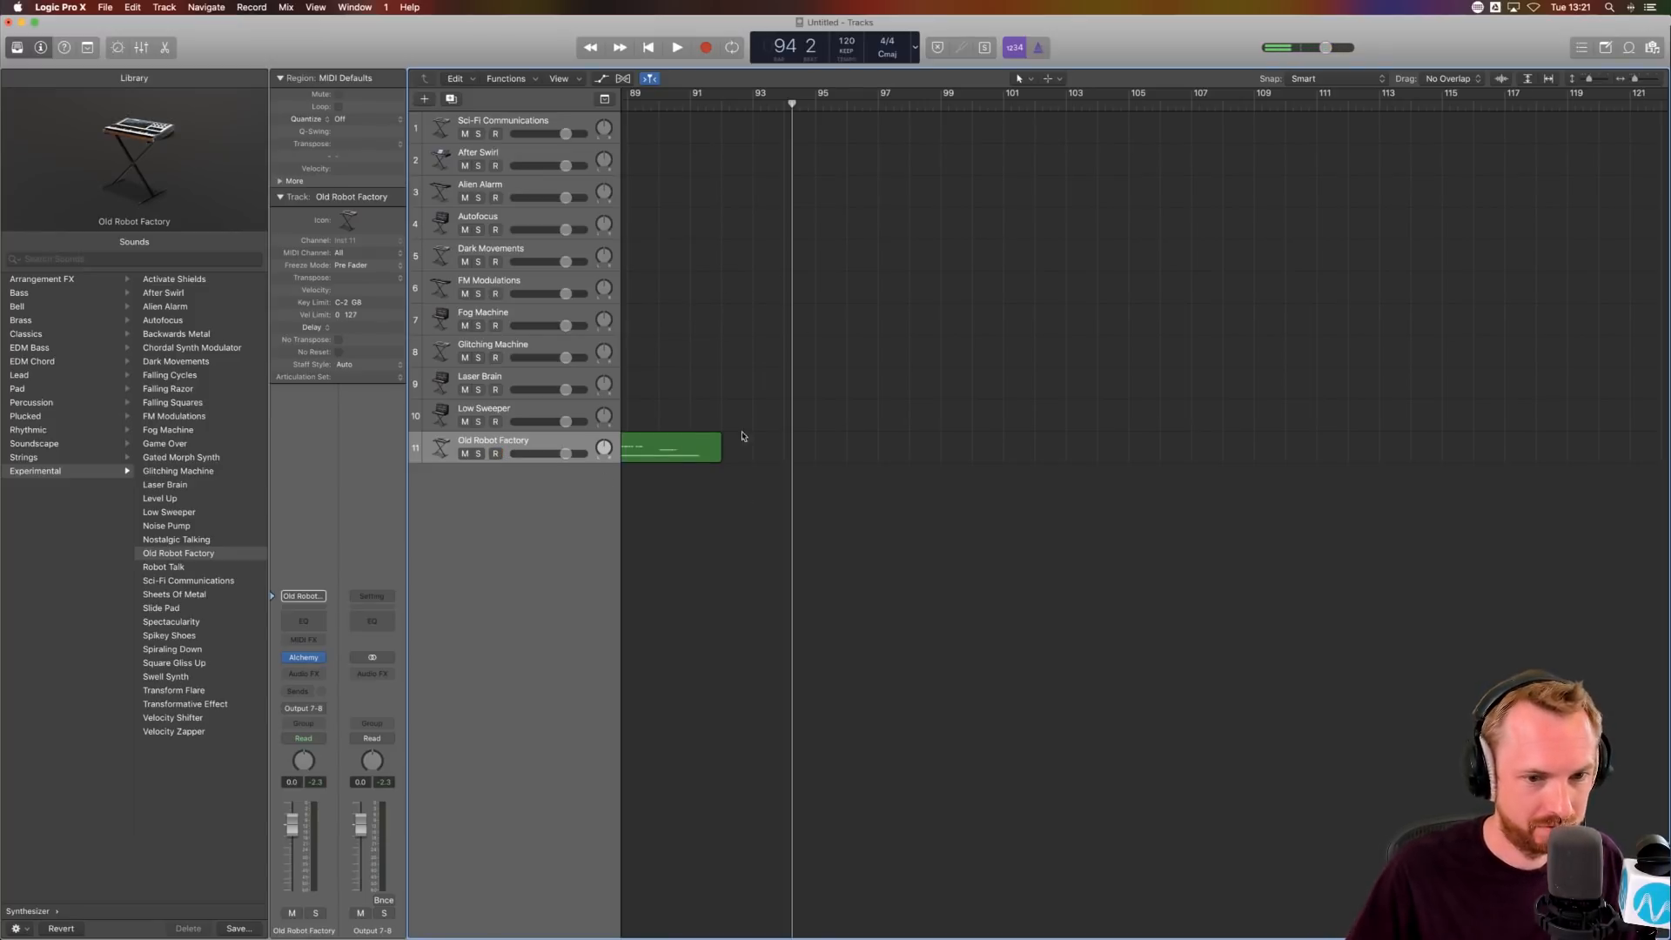
- Add a software instrument track and load the Robot Talk patch from the Experimental synthesizer sounds
{"action": "scroll", "coordinate": [767, 274], "scroll_direction": "left", "scroll_amount": 10}
{"action": "scroll", "coordinate": [766, 274], "scroll_direction": "right", "scroll_amount": 4}
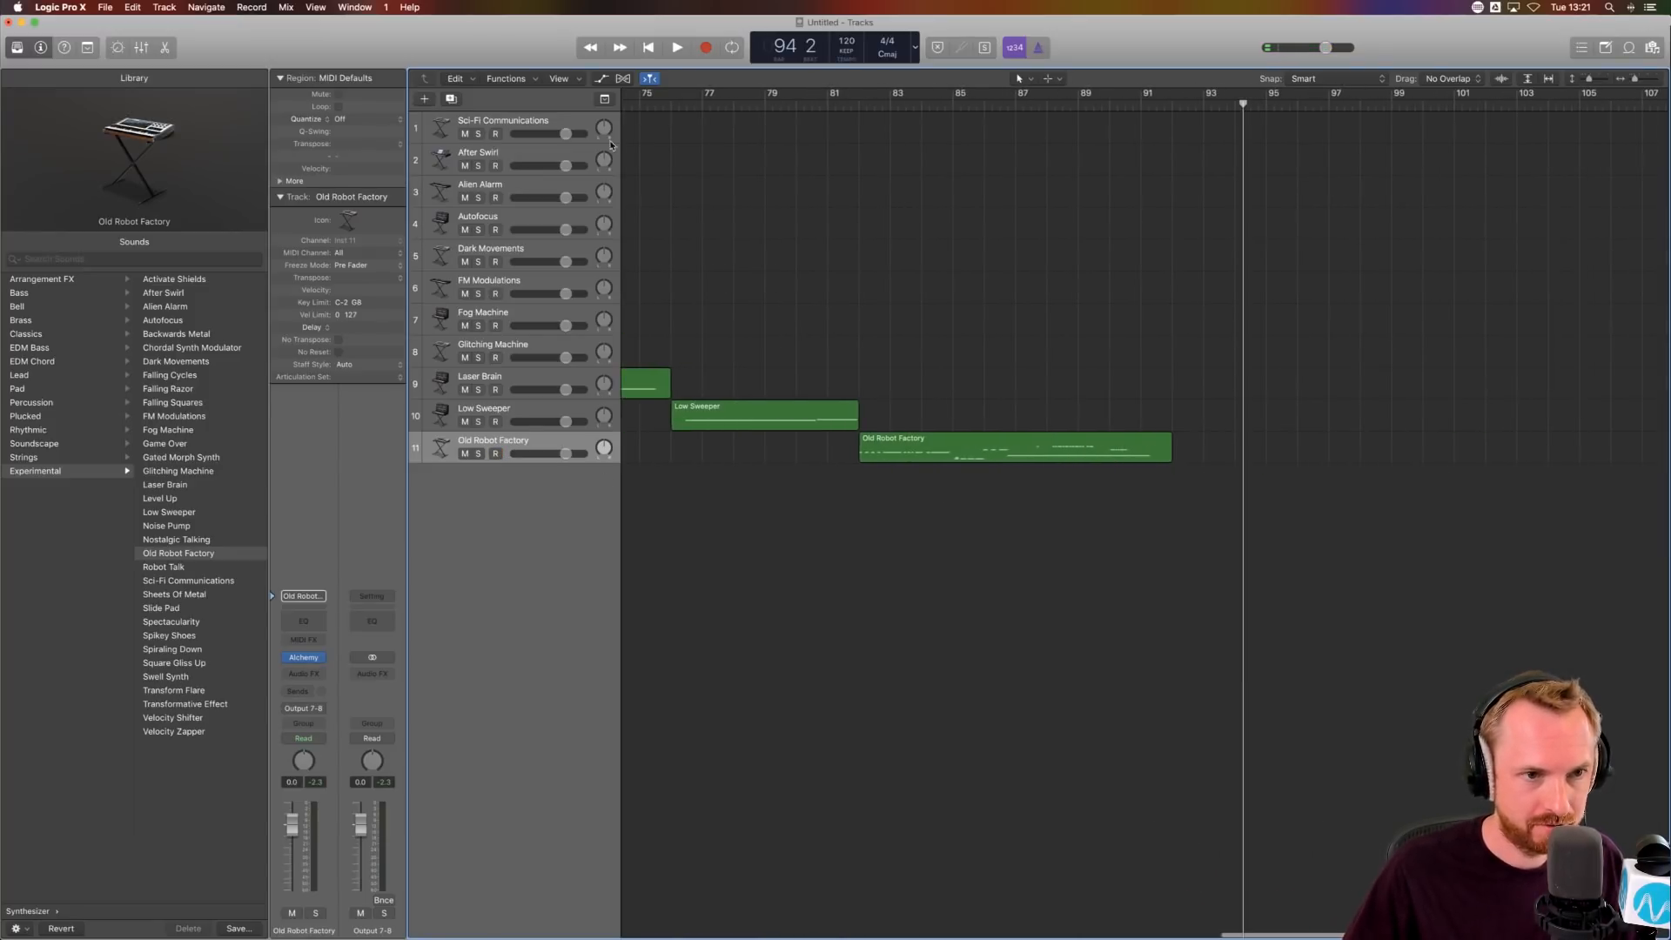
{"action": "left_click", "coordinate": [424, 98]}
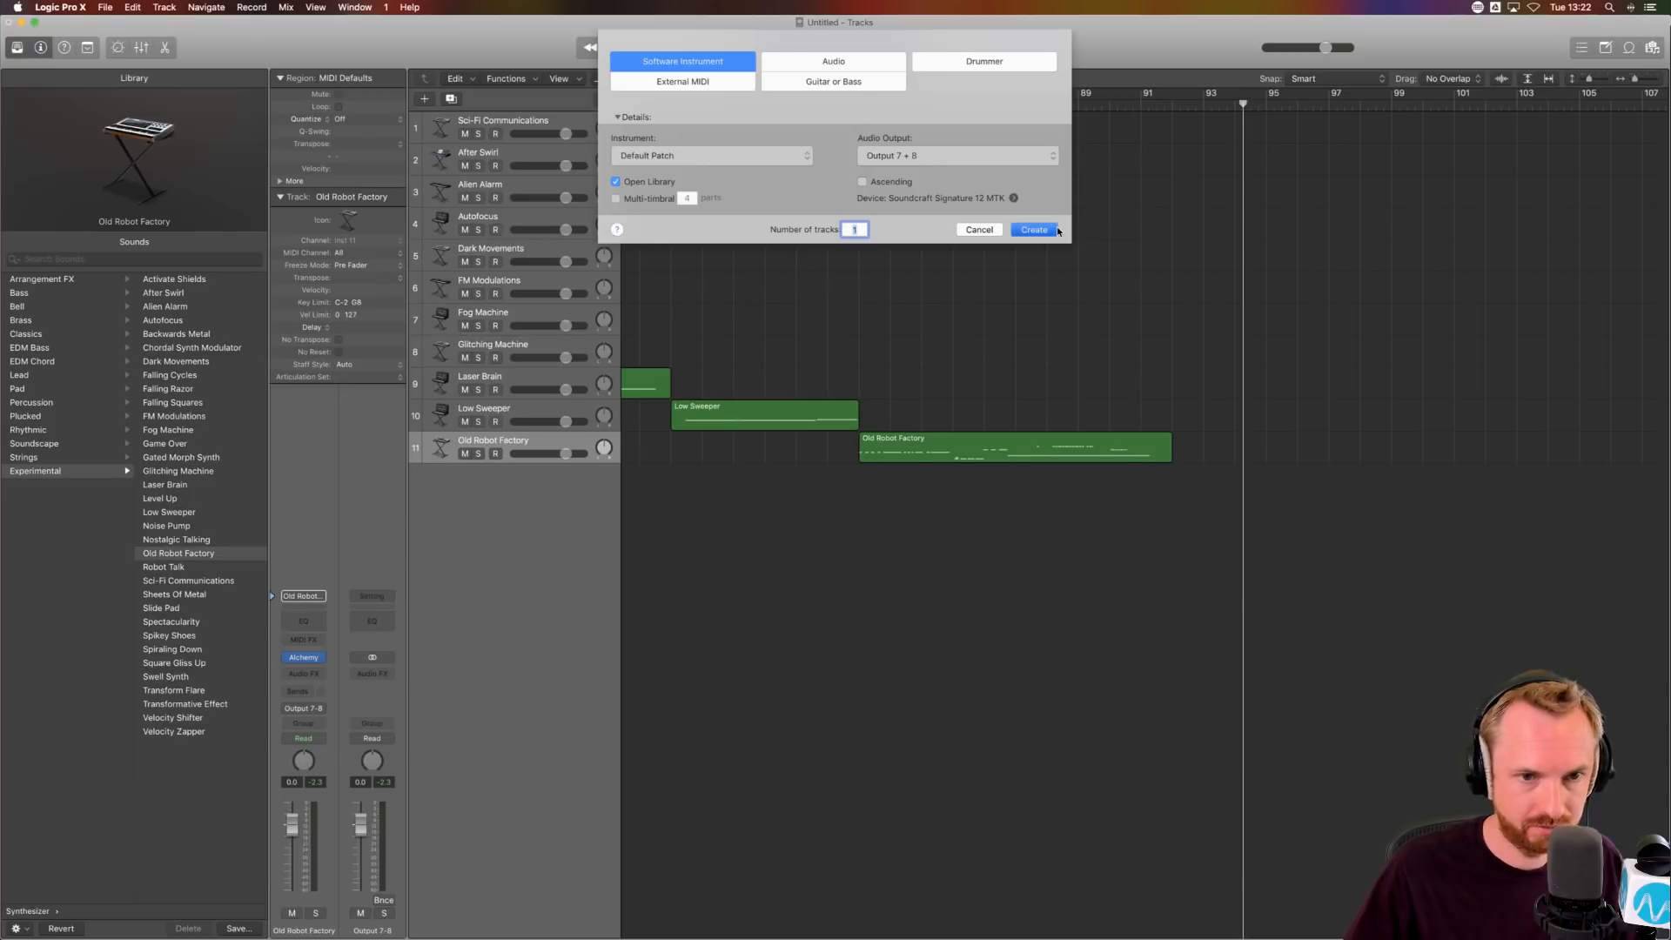
{"action": "key", "text": "Return"}
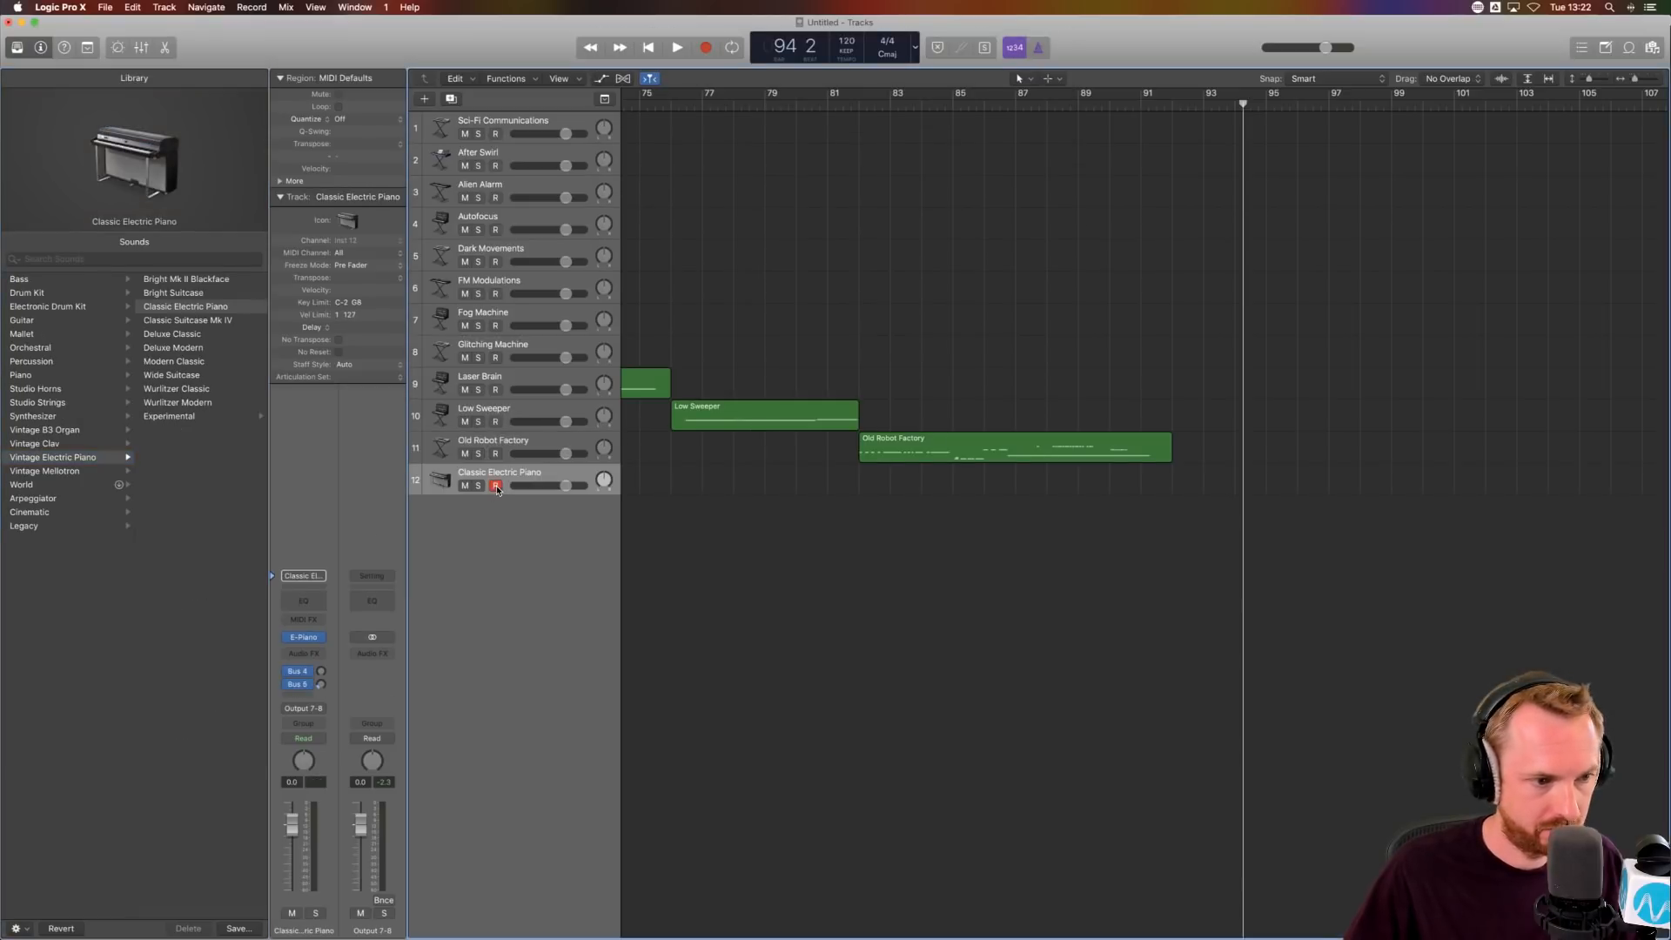
{"action": "left_click", "coordinate": [34, 416]}
{"action": "left_click", "coordinate": [170, 471]}
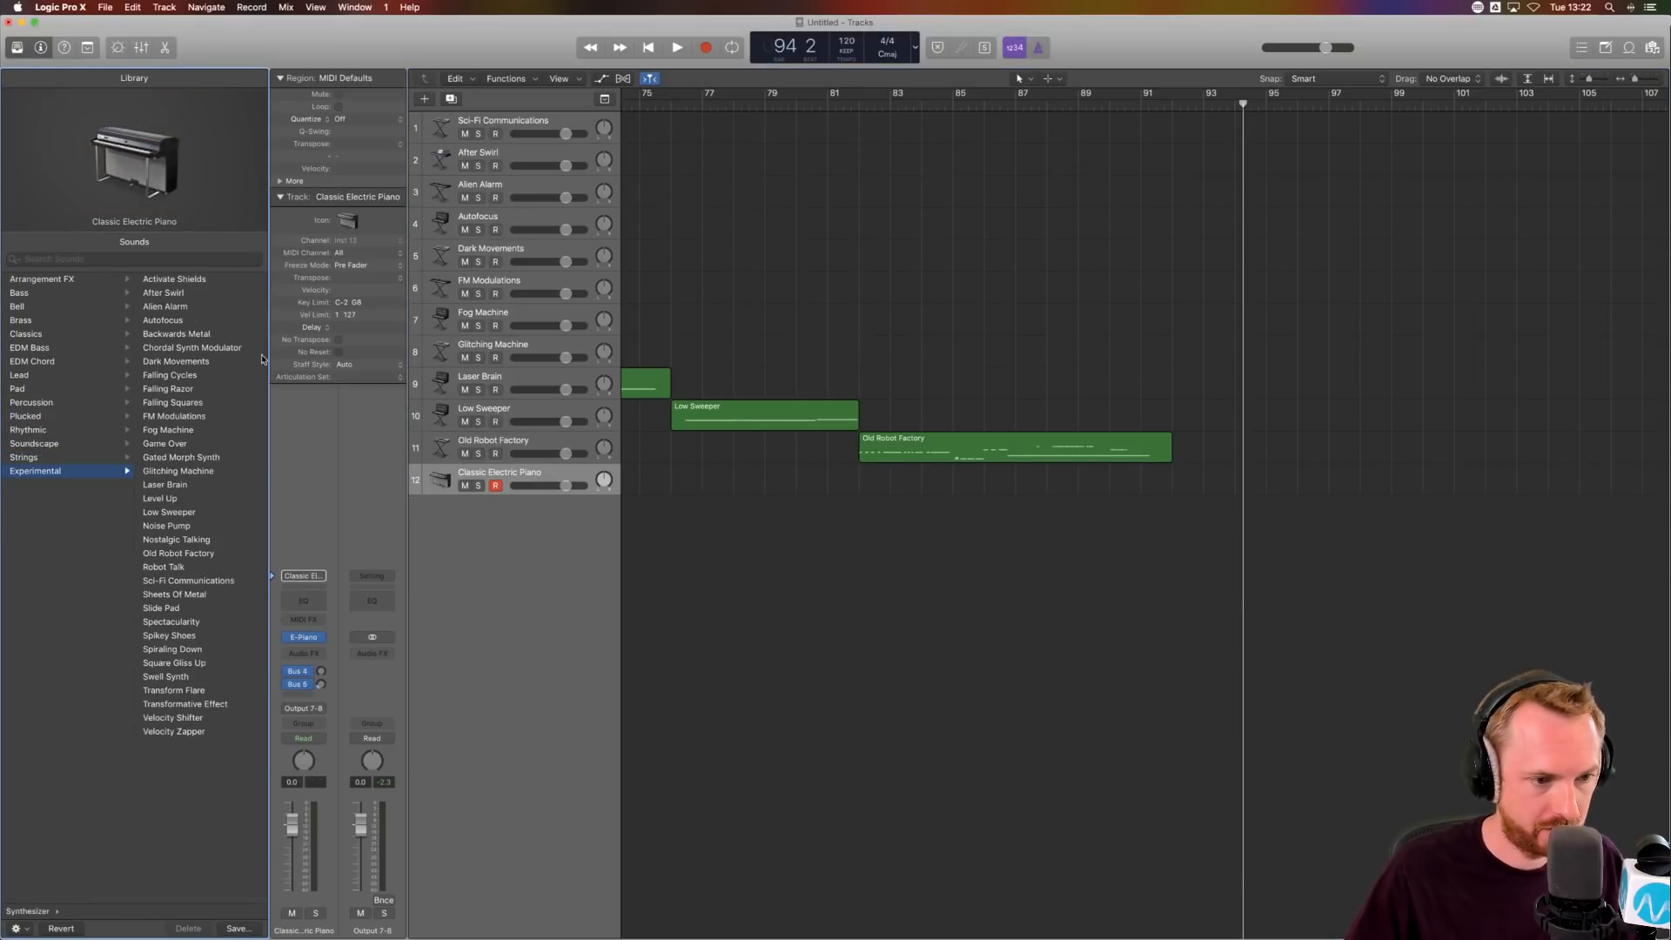
{"action": "left_click", "coordinate": [178, 567]}
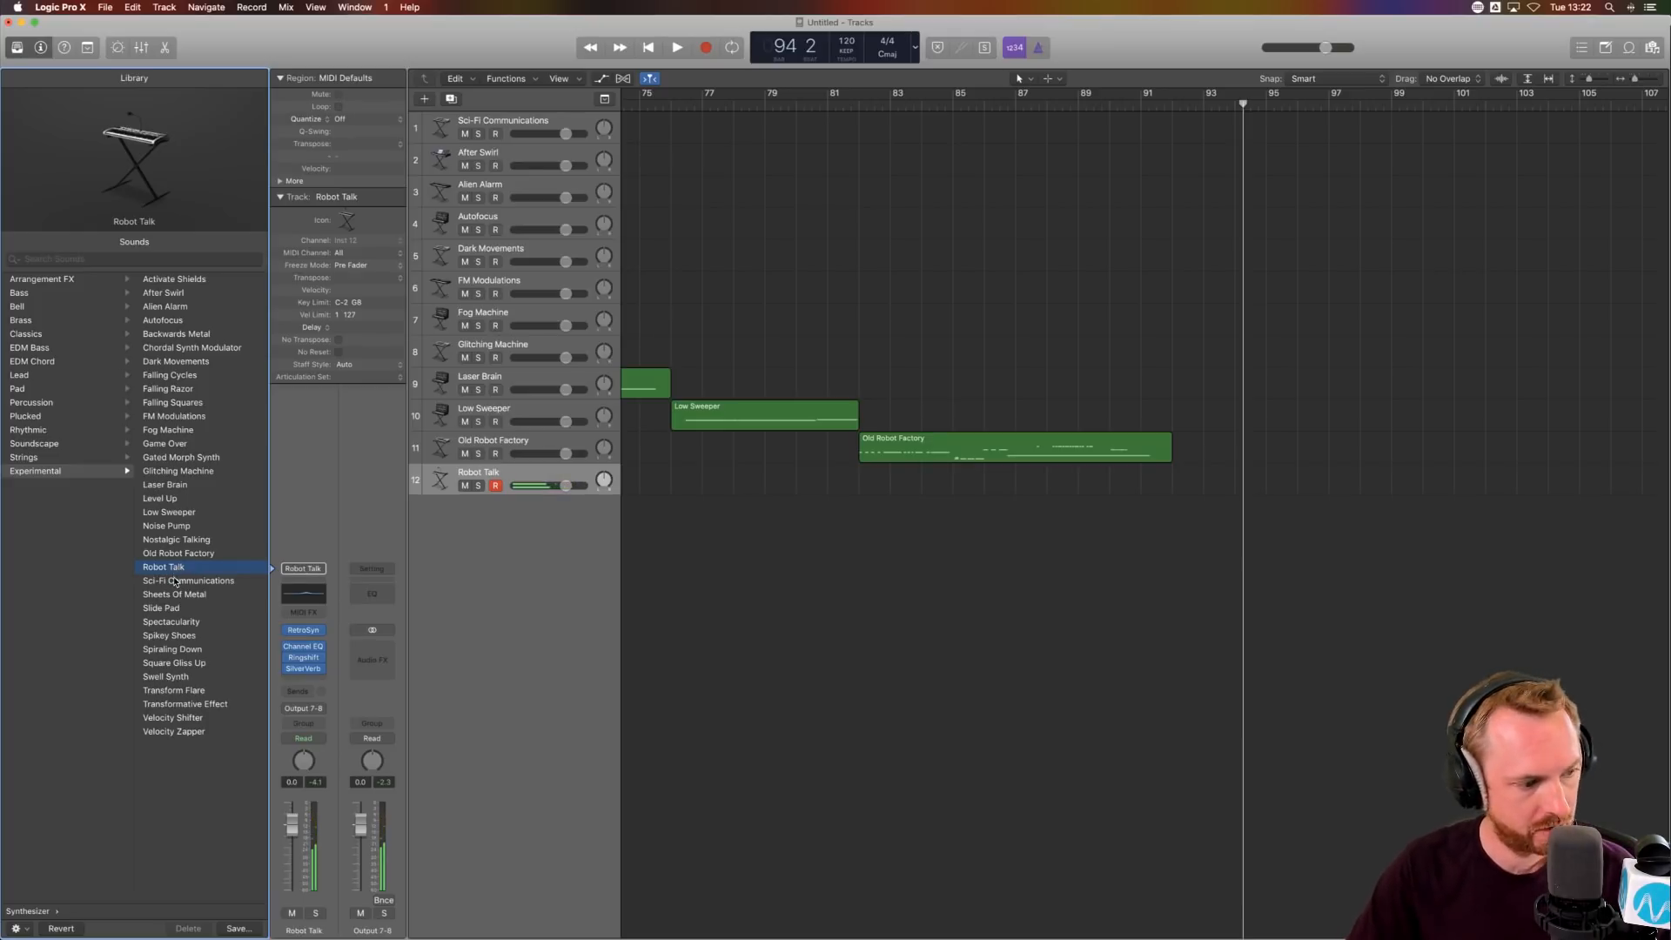
- Audition the Experimental patches from Sci-Fi Communications through Spiraling Down on the new track
{"action": "left_click", "coordinate": [174, 581]}
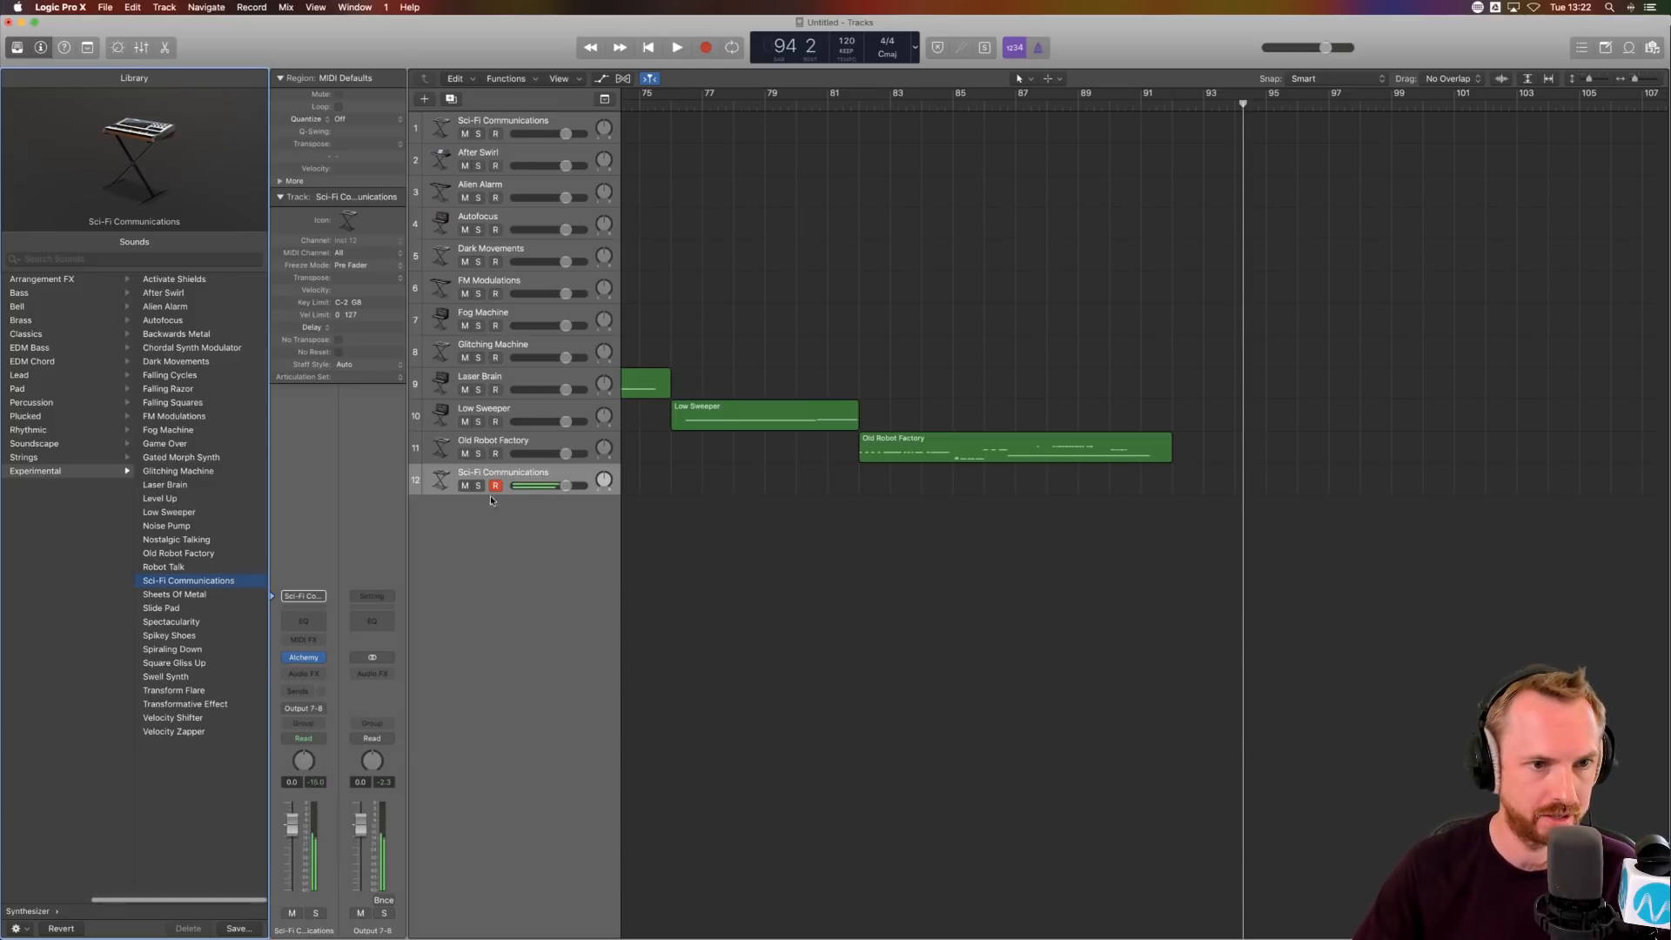
{"action": "left_click", "coordinate": [199, 594]}
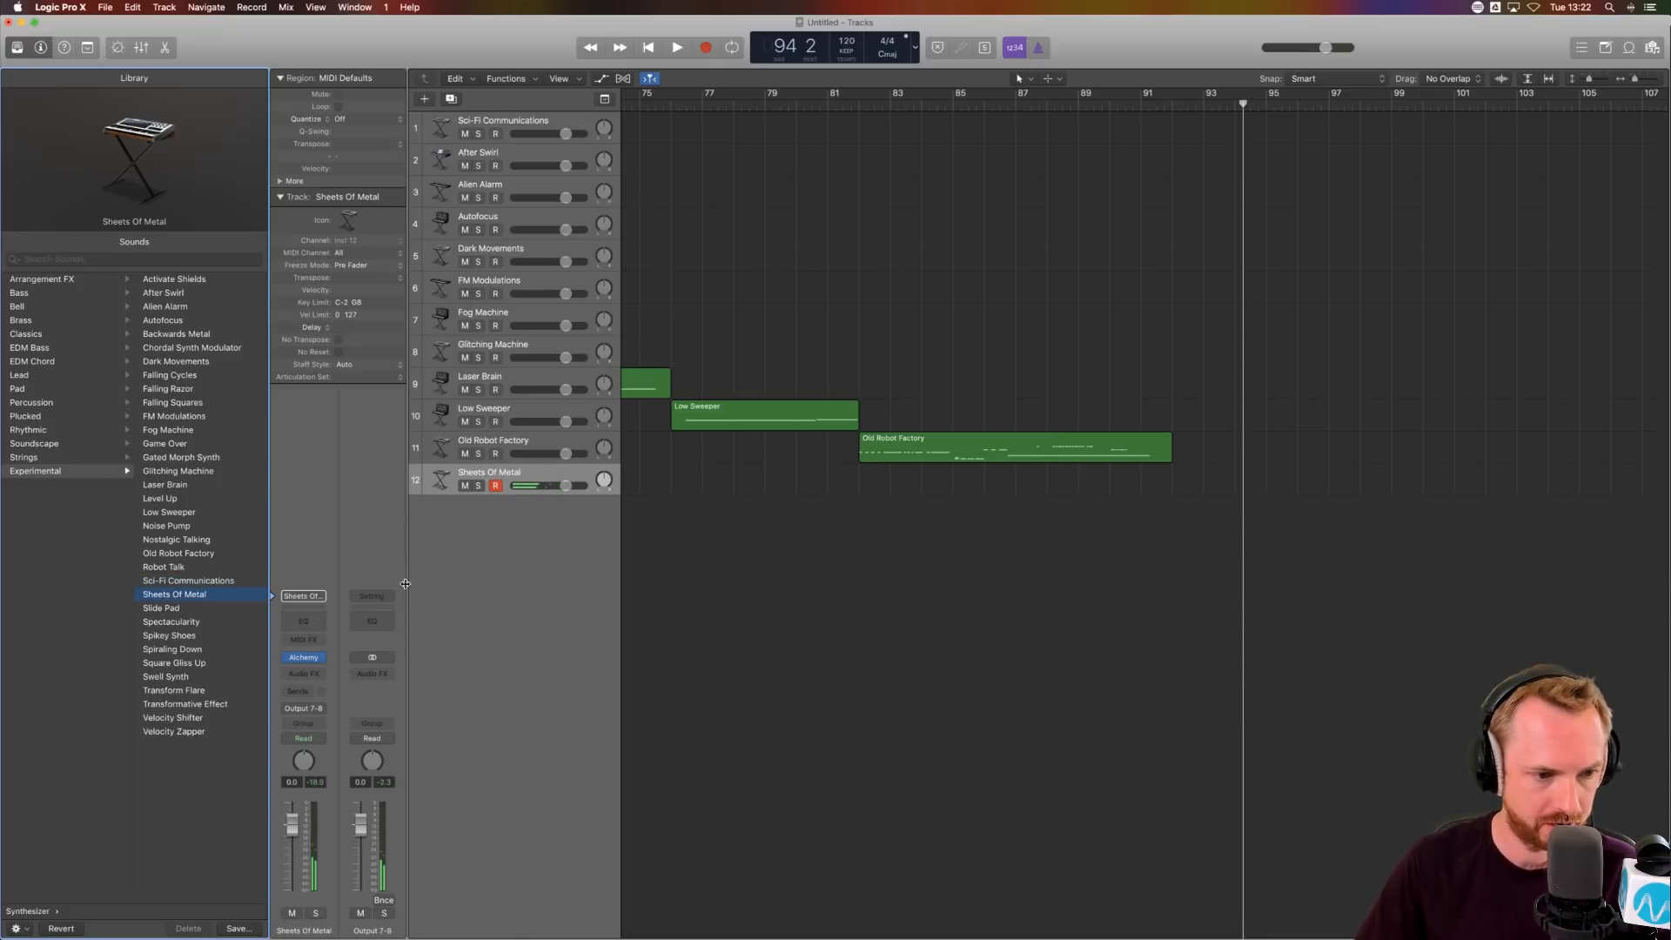
{"action": "left_click", "coordinate": [179, 607]}
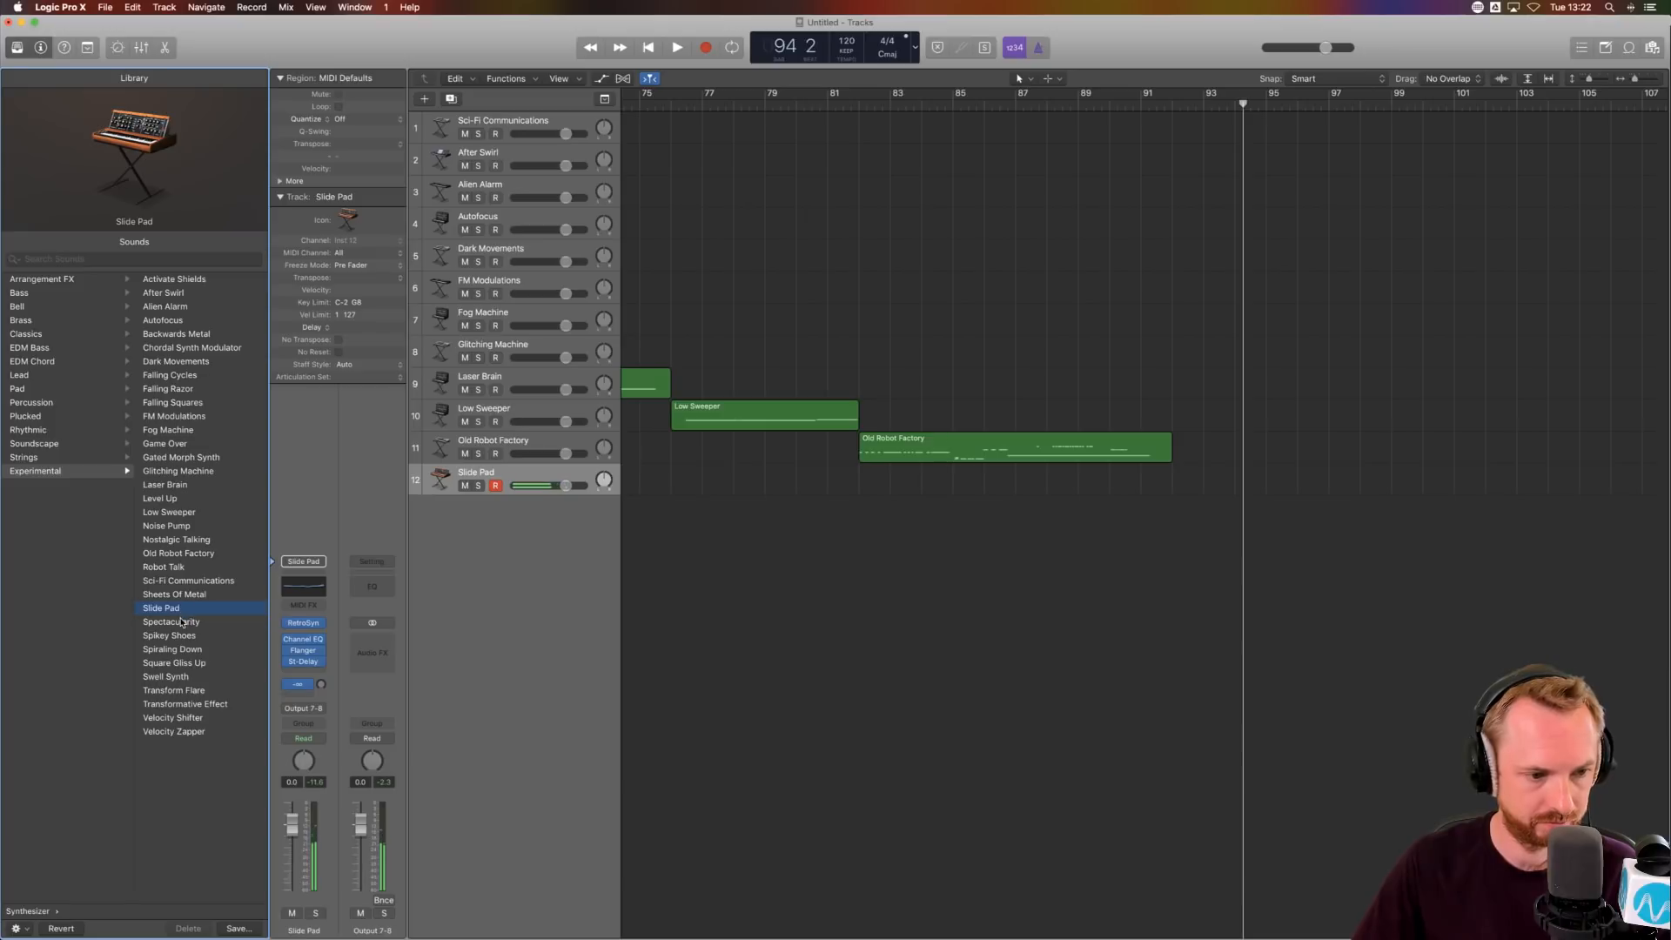
{"action": "left_click", "coordinate": [181, 621]}
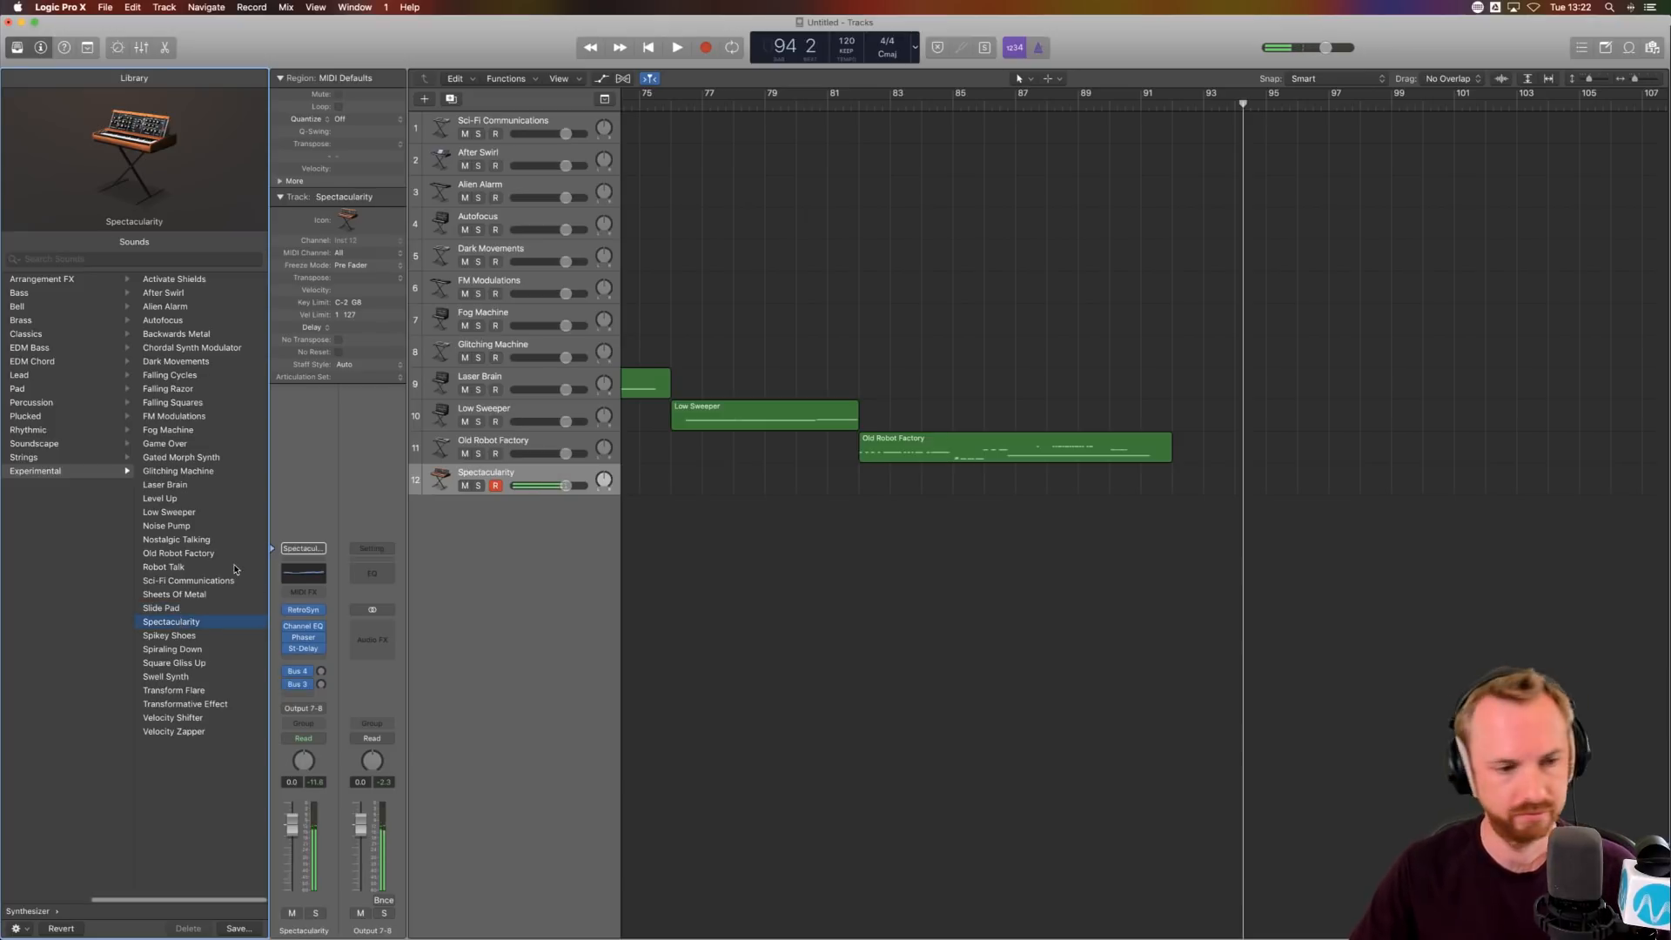
{"action": "left_click", "coordinate": [170, 635]}
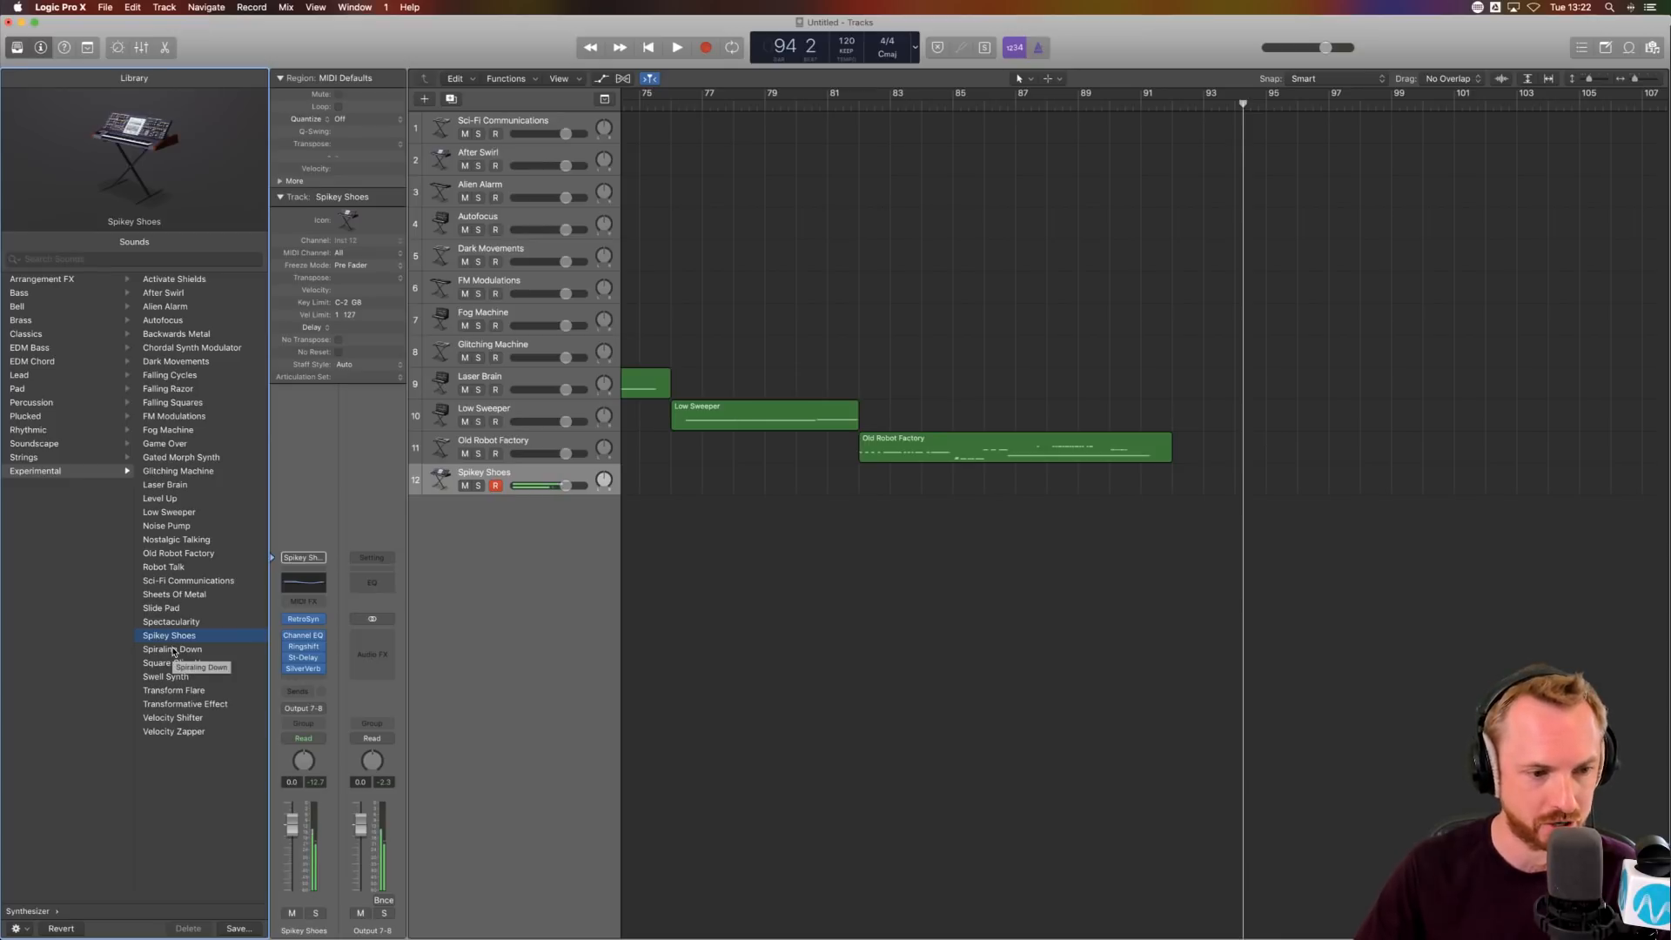
{"action": "left_click", "coordinate": [173, 649]}
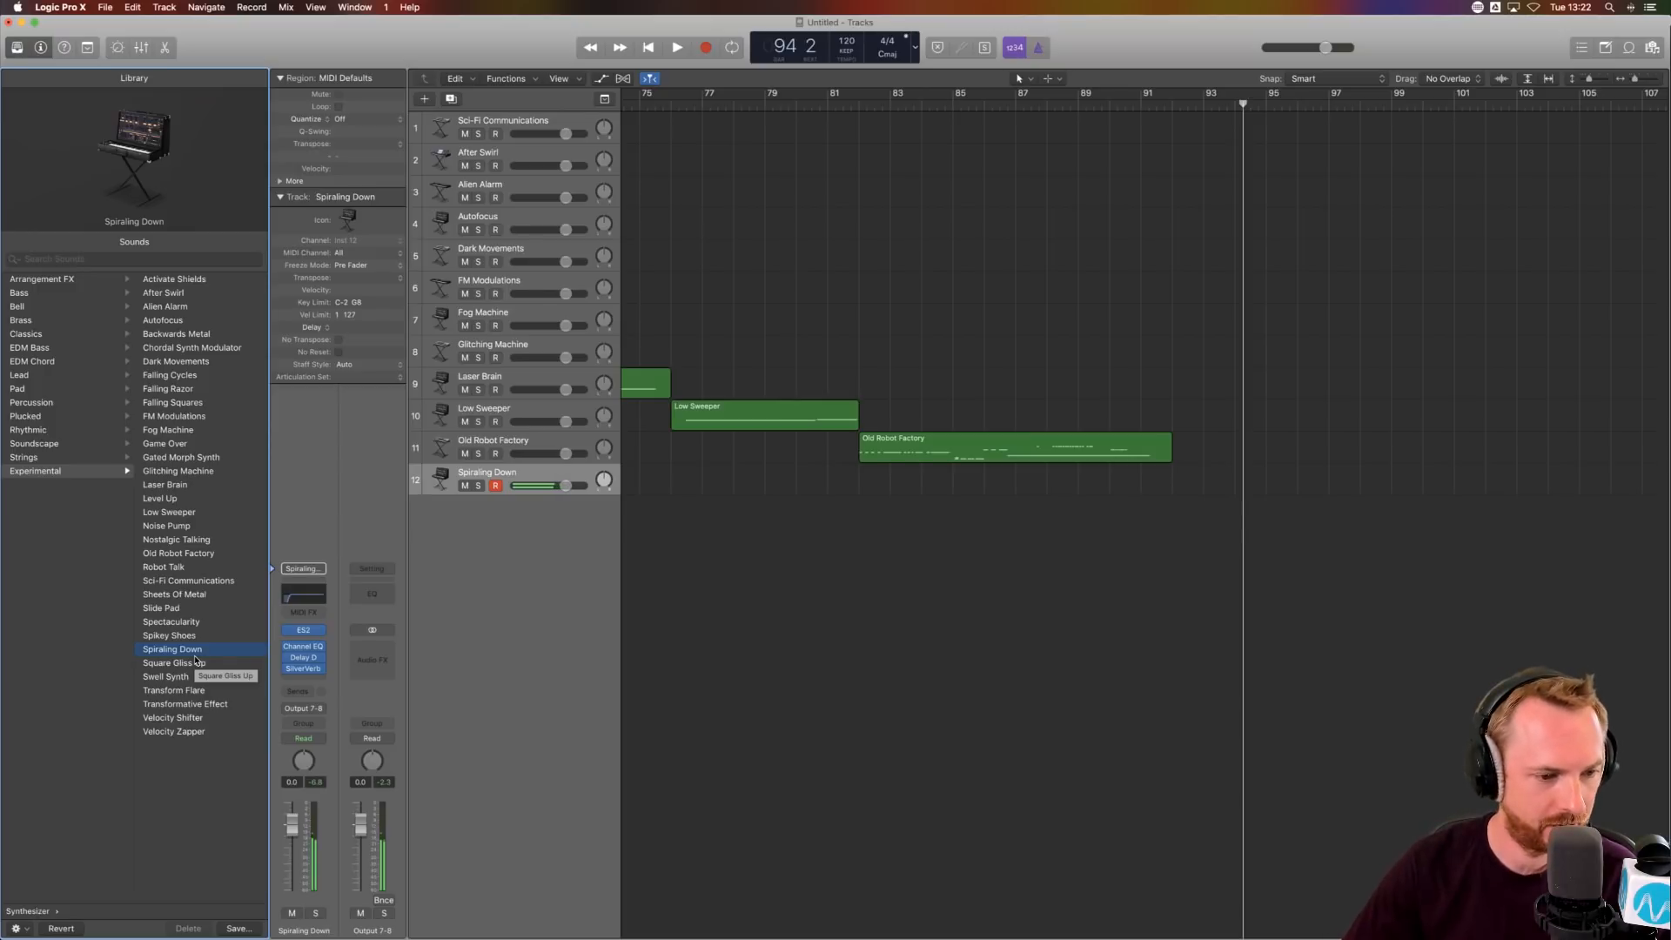
- Audition the Experimental patches from Square Gliss Up through Velocity Shifter on the same track
{"action": "left_click", "coordinate": [193, 664]}
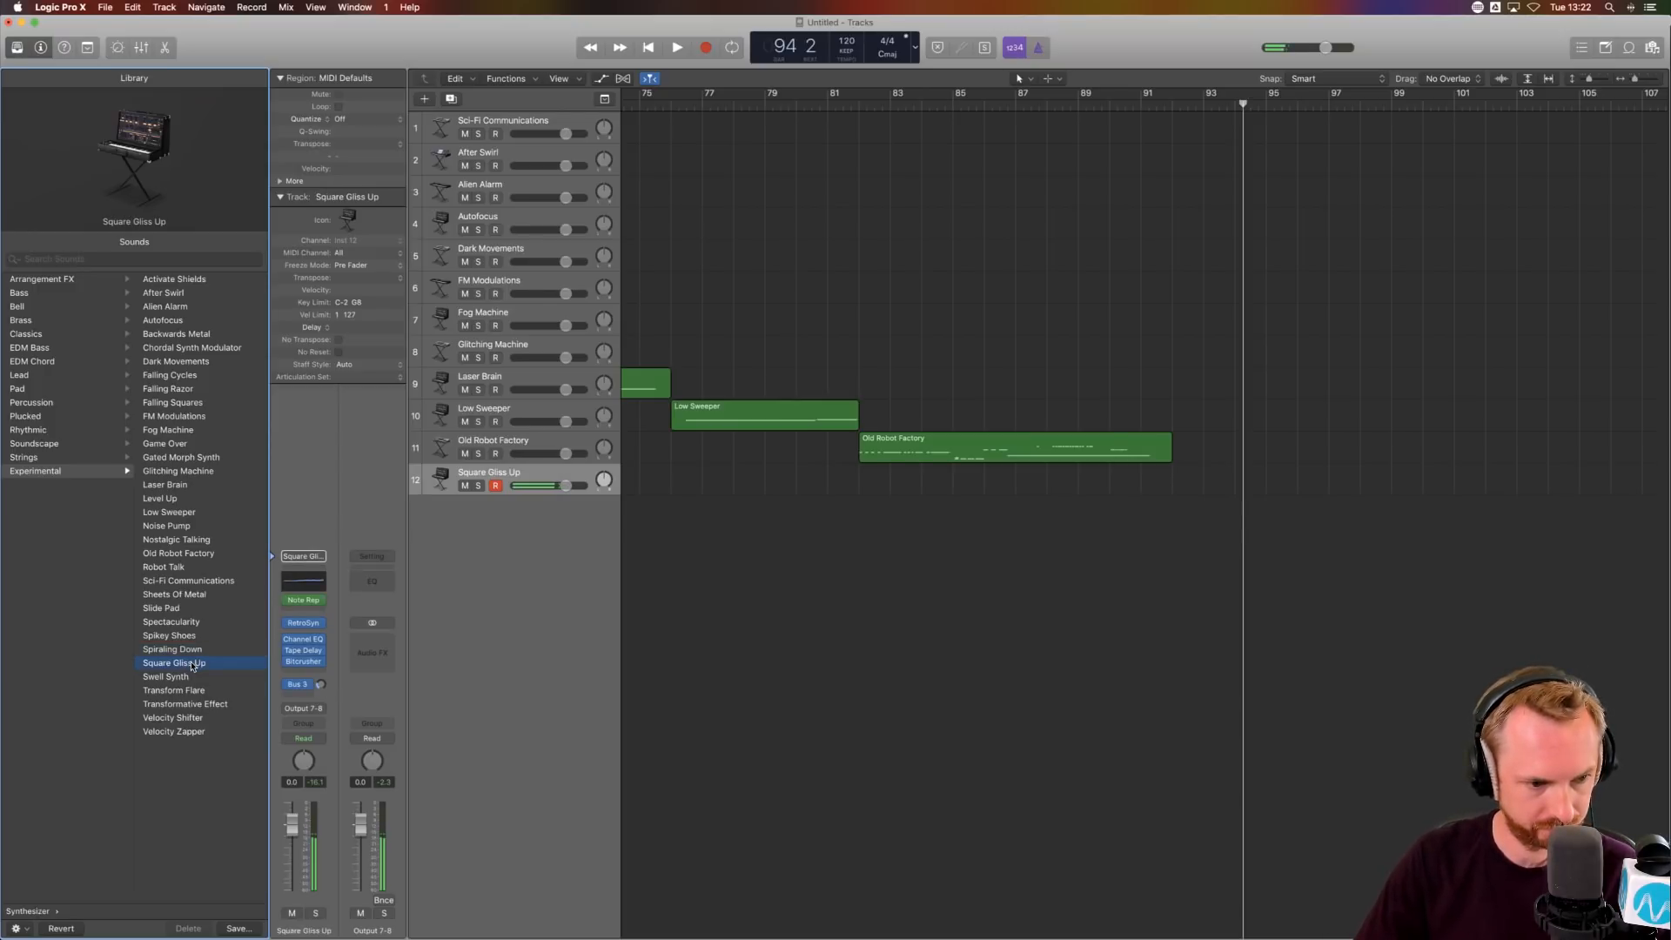
{"action": "left_click", "coordinate": [184, 675]}
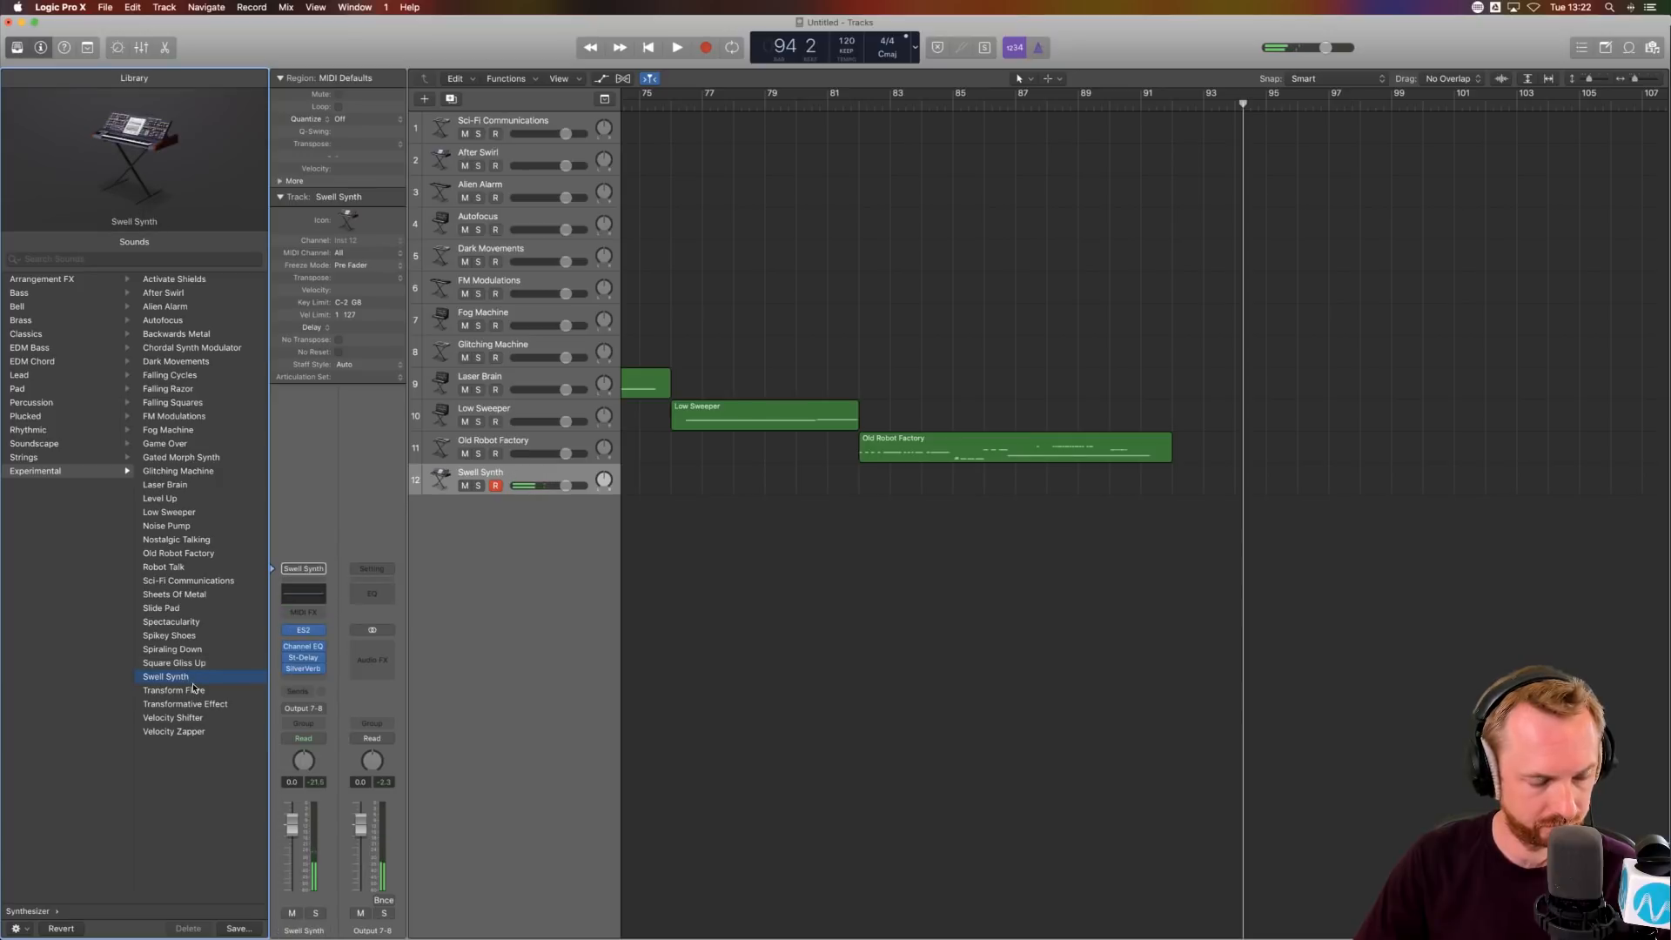
{"action": "left_click", "coordinate": [192, 691]}
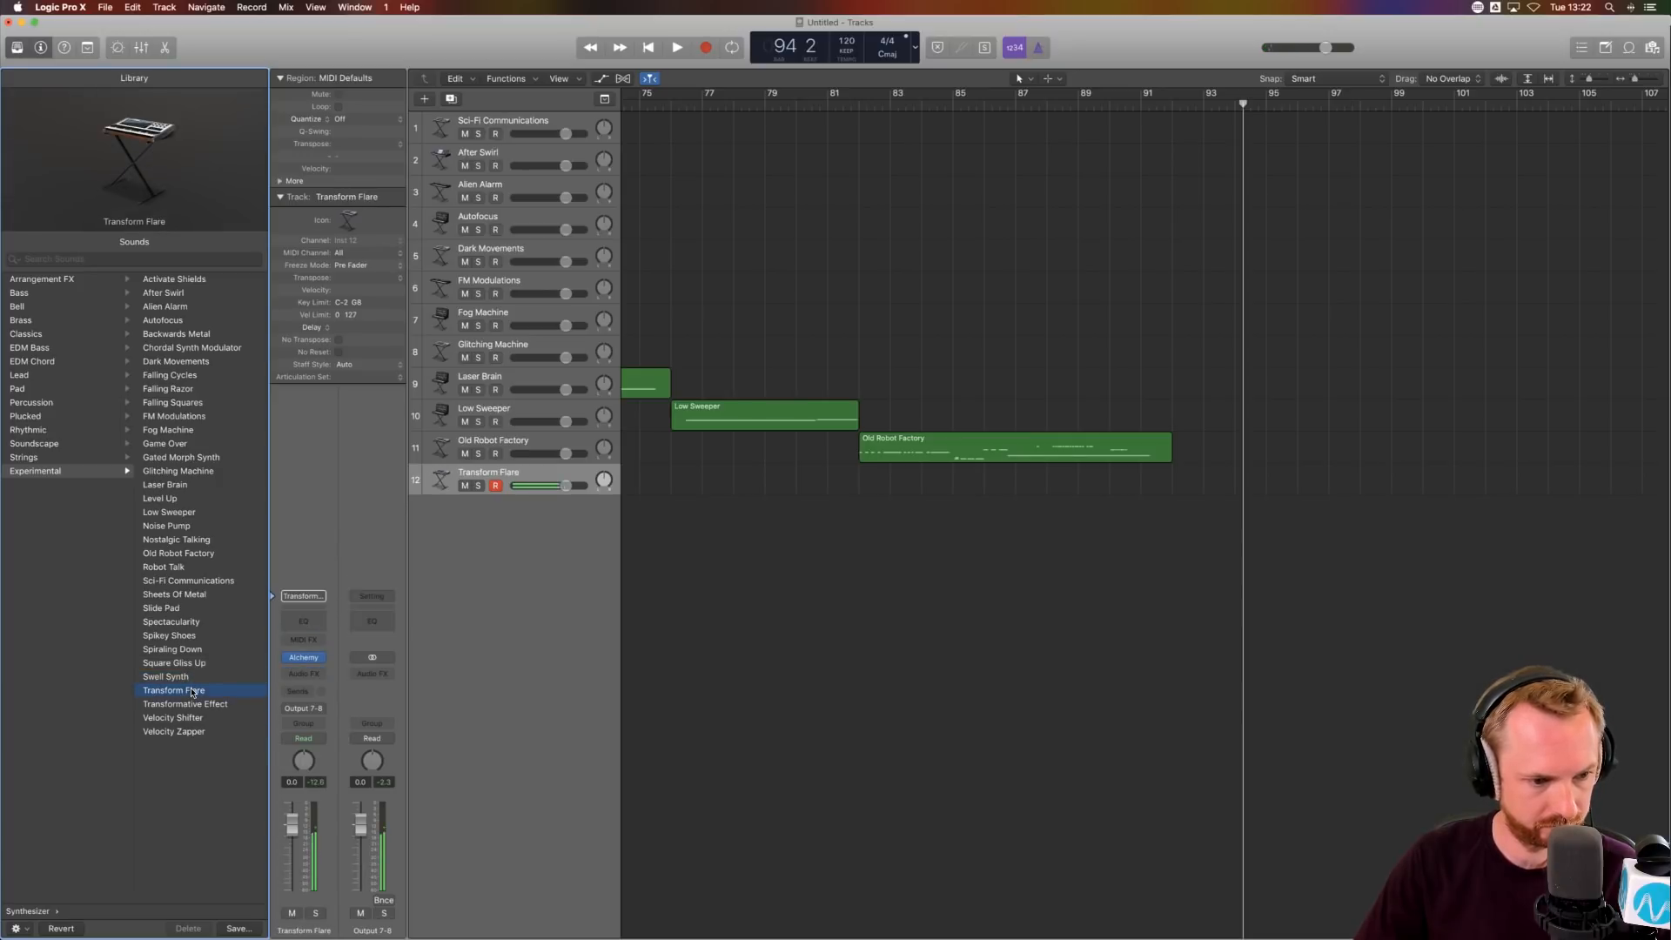
{"action": "left_click", "coordinate": [191, 705]}
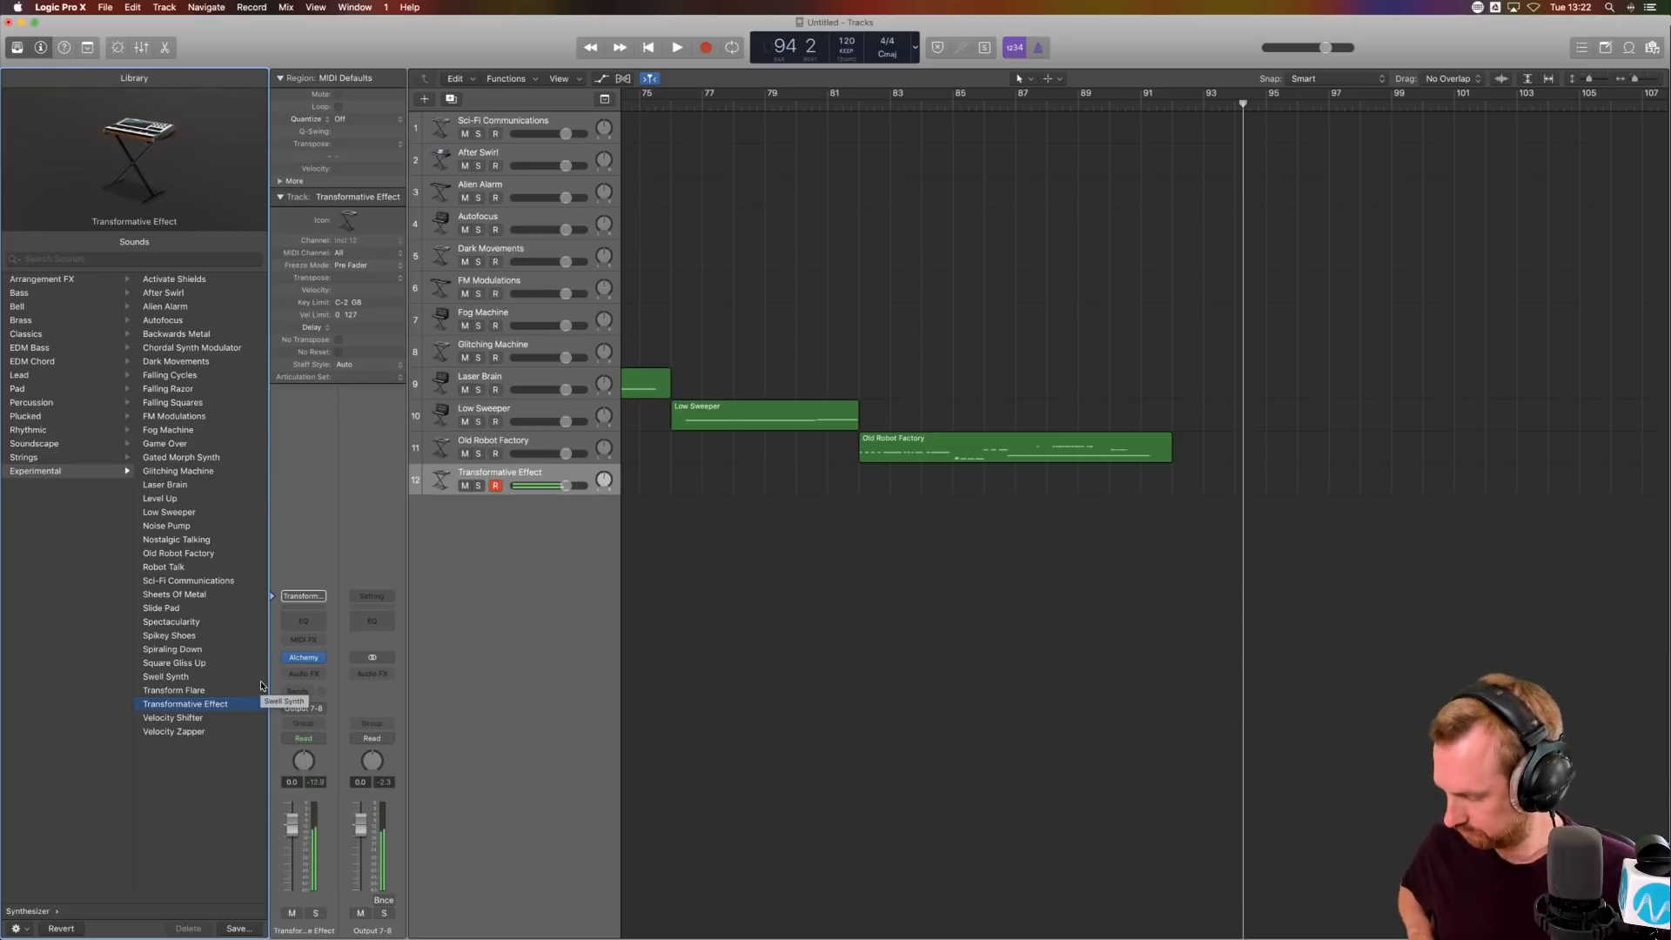
{"action": "left_click", "coordinate": [202, 718]}
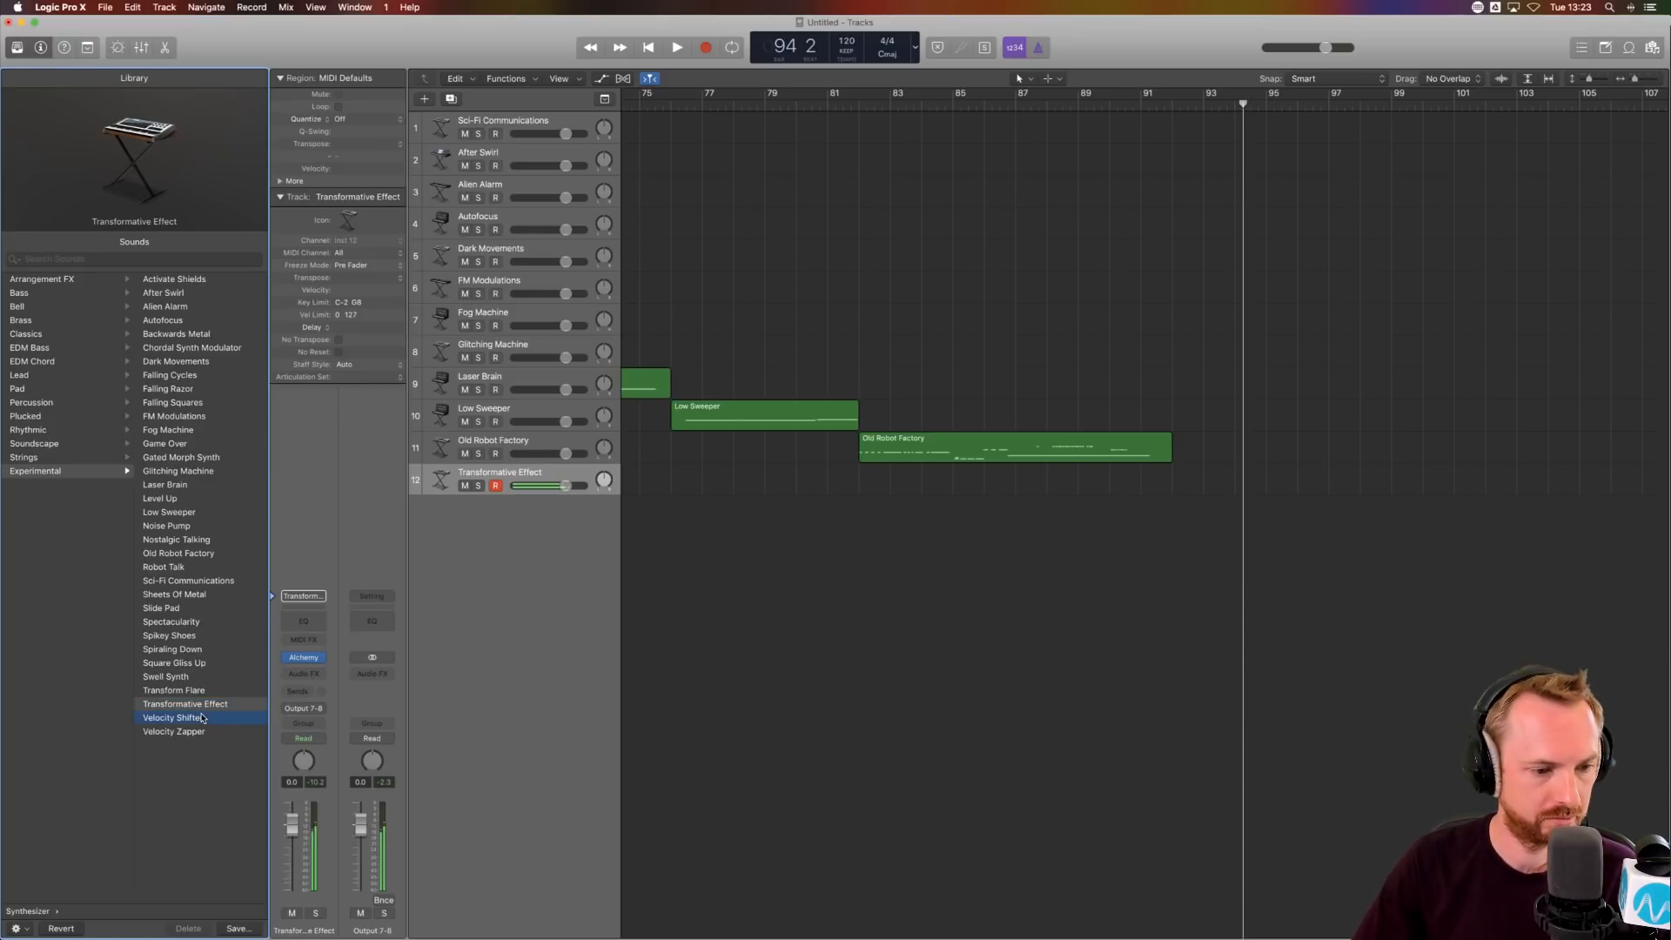
- Load the Velocity Zapper patch and record a MIDI performance on its track from bar 94 to about bar 117
{"action": "left_click", "coordinate": [192, 732]}
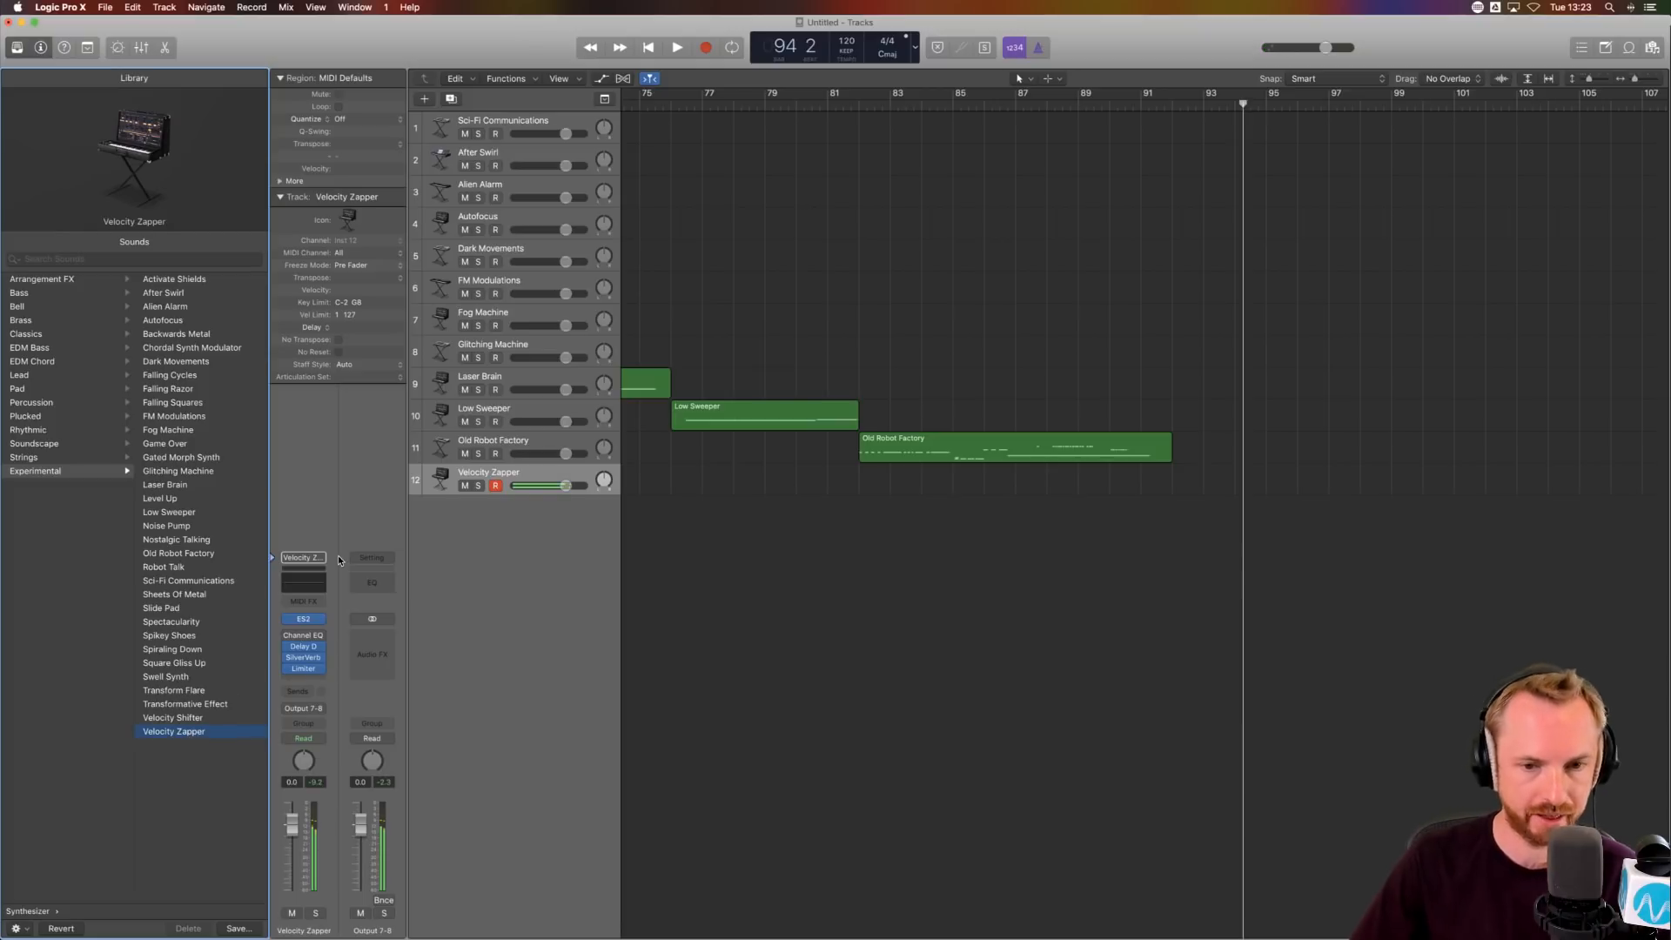
{"action": "left_click", "coordinate": [702, 43]}
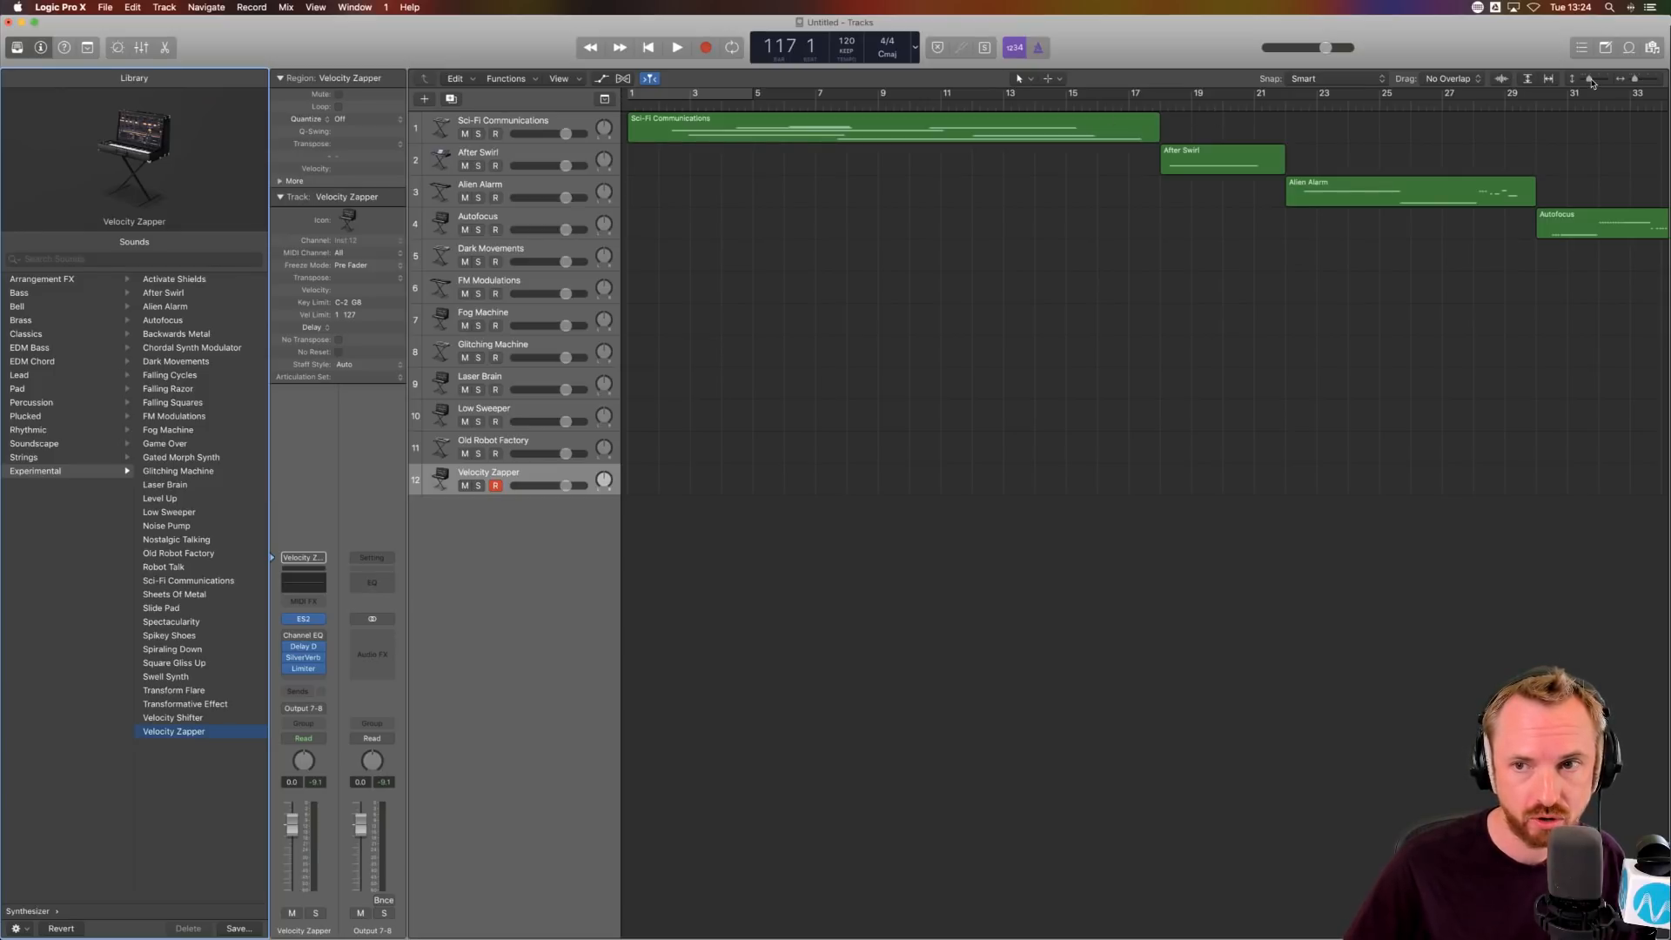
{"action": "left_click_drag", "start_coordinate": [1634, 81], "coordinate": [1630, 83]}
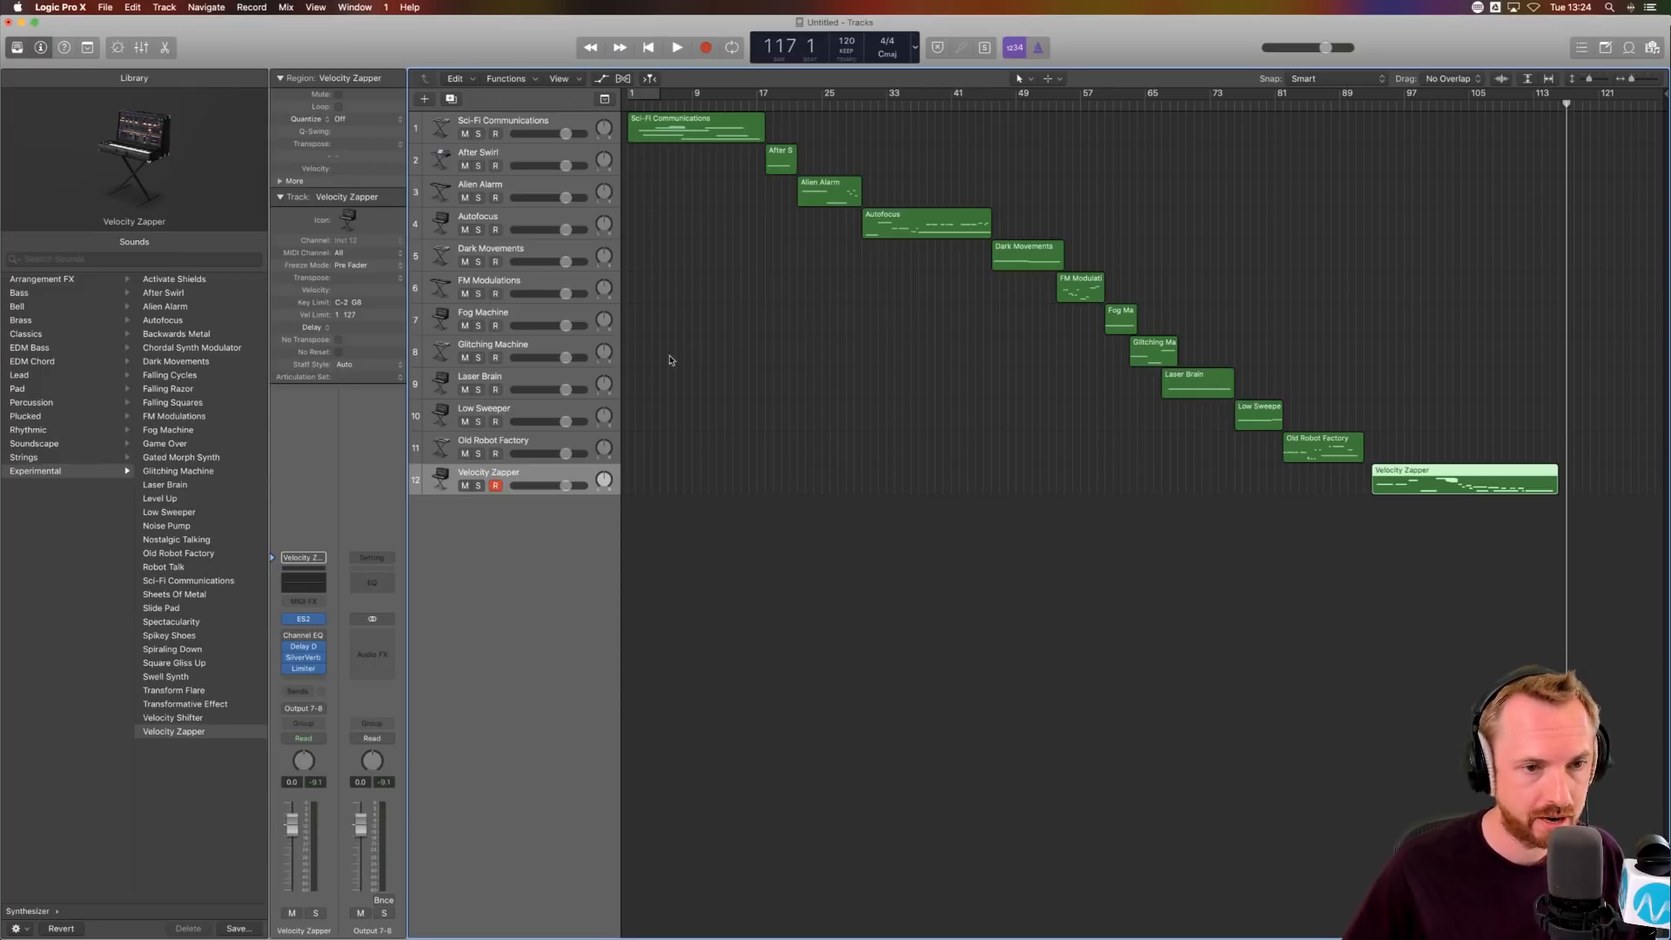
- Start exporting all tracks as audio files and choose the Space FX folder in Downloads as the destination
{"action": "left_click", "coordinate": [106, 8]}
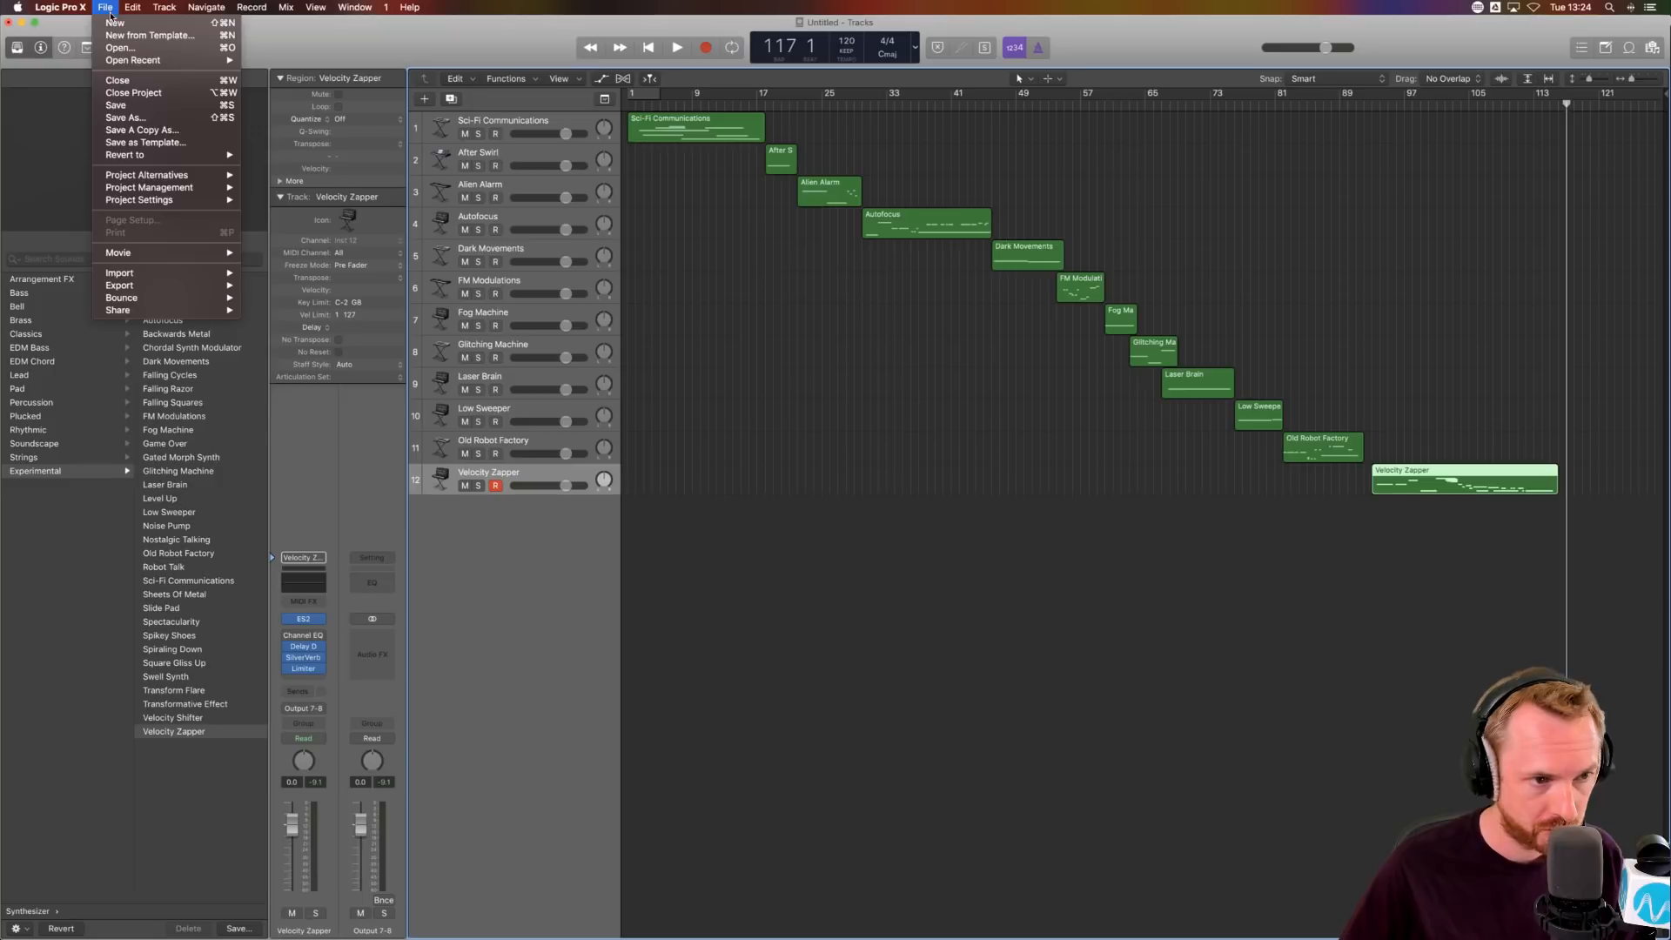
{"action": "mouse_move", "coordinate": [138, 156]}
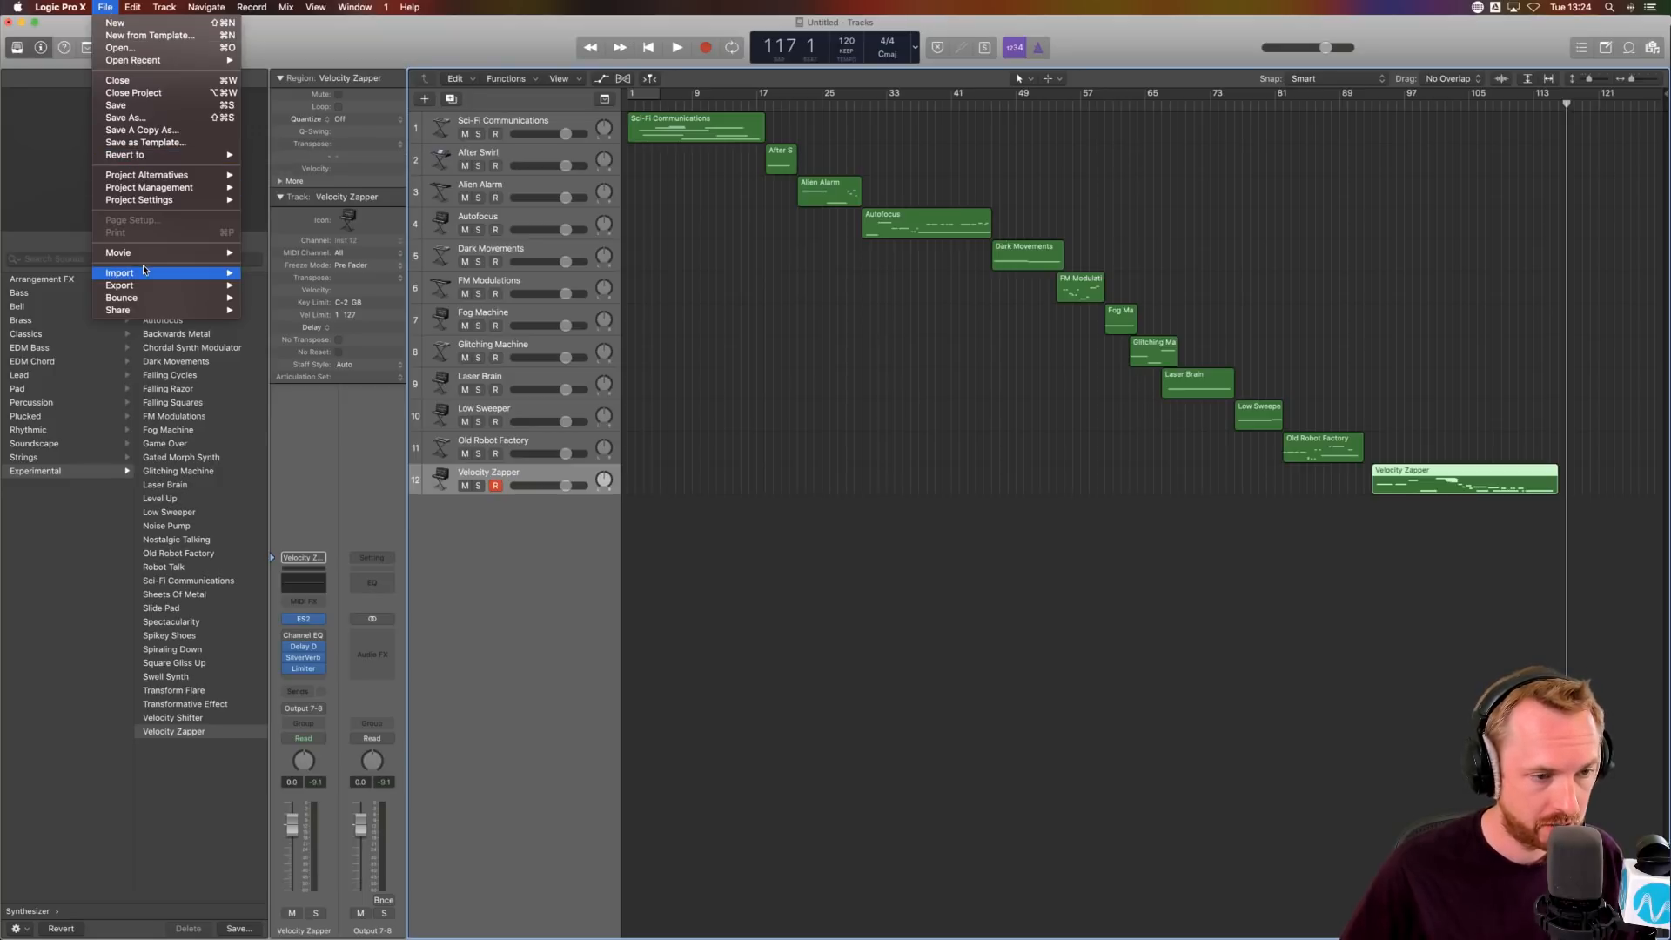
{"action": "mouse_move", "coordinate": [204, 285]}
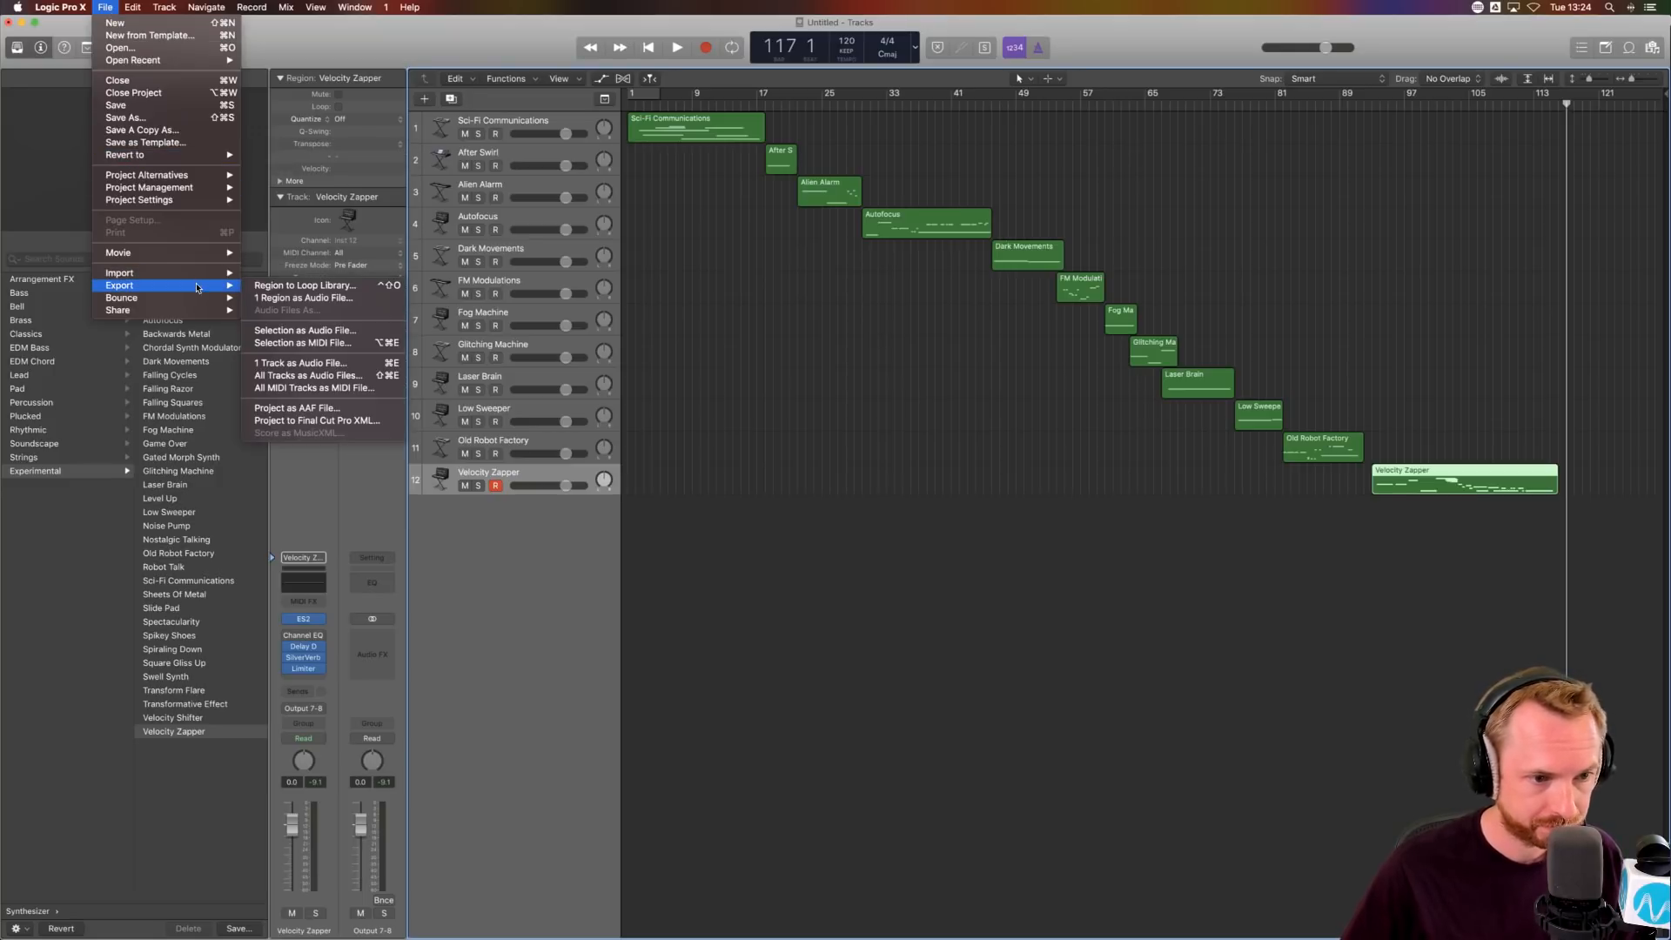
{"action": "left_click", "coordinate": [378, 362]}
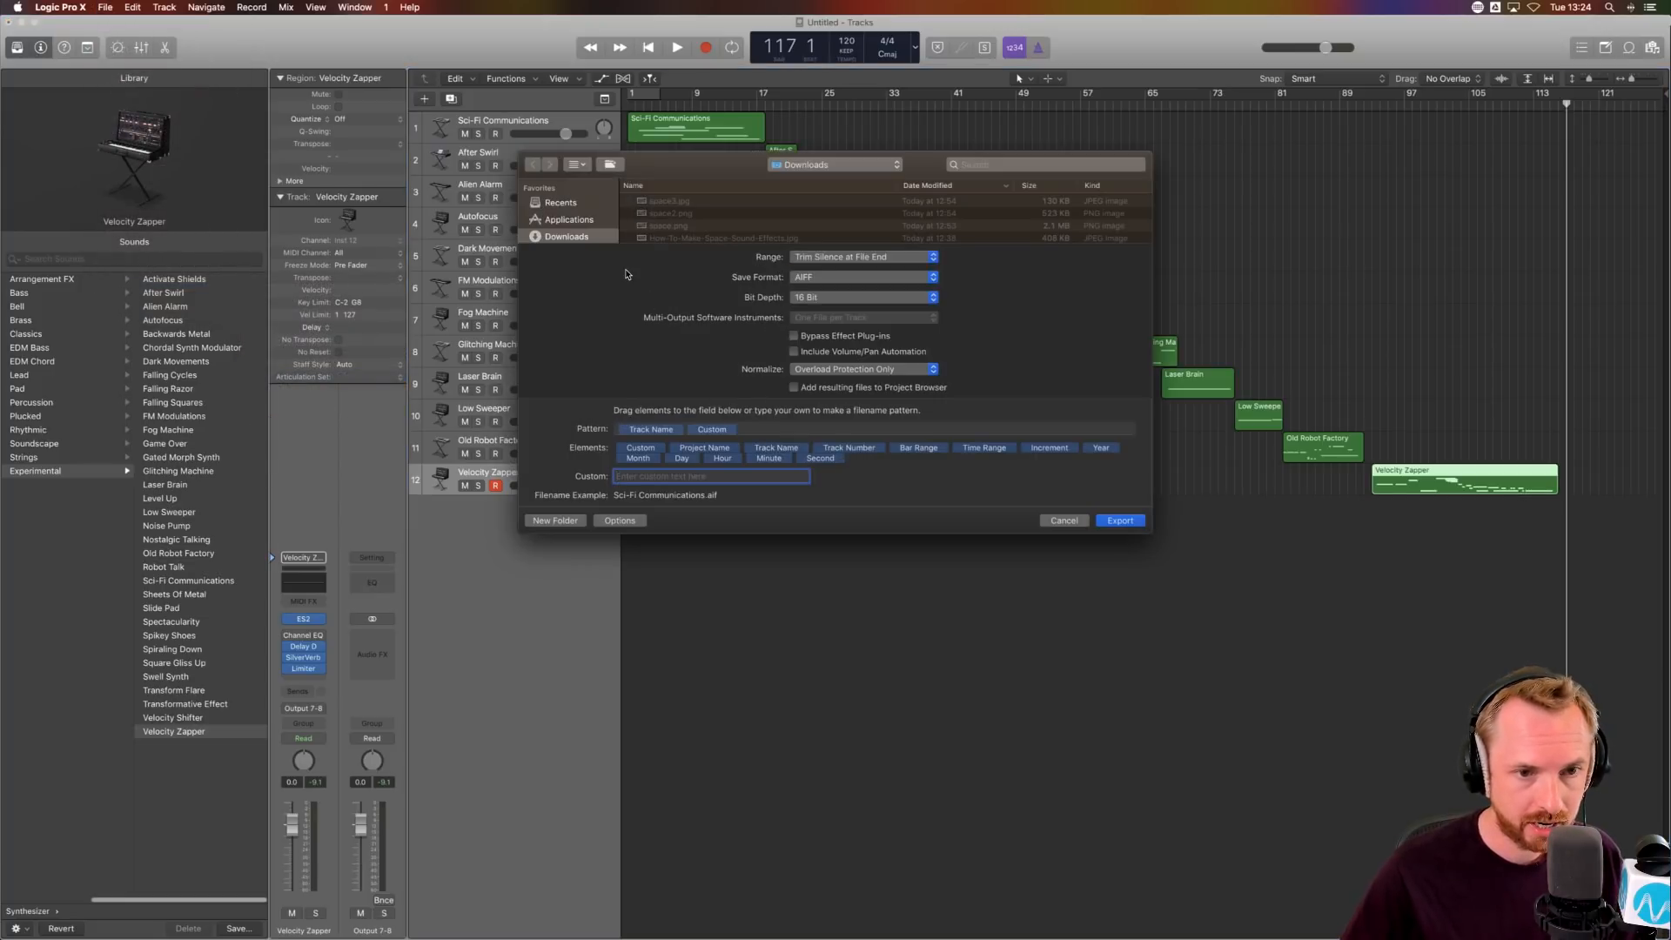
{"action": "scroll", "coordinate": [669, 225], "scroll_direction": "down", "scroll_amount": 5}
{"action": "left_click", "coordinate": [669, 224]}
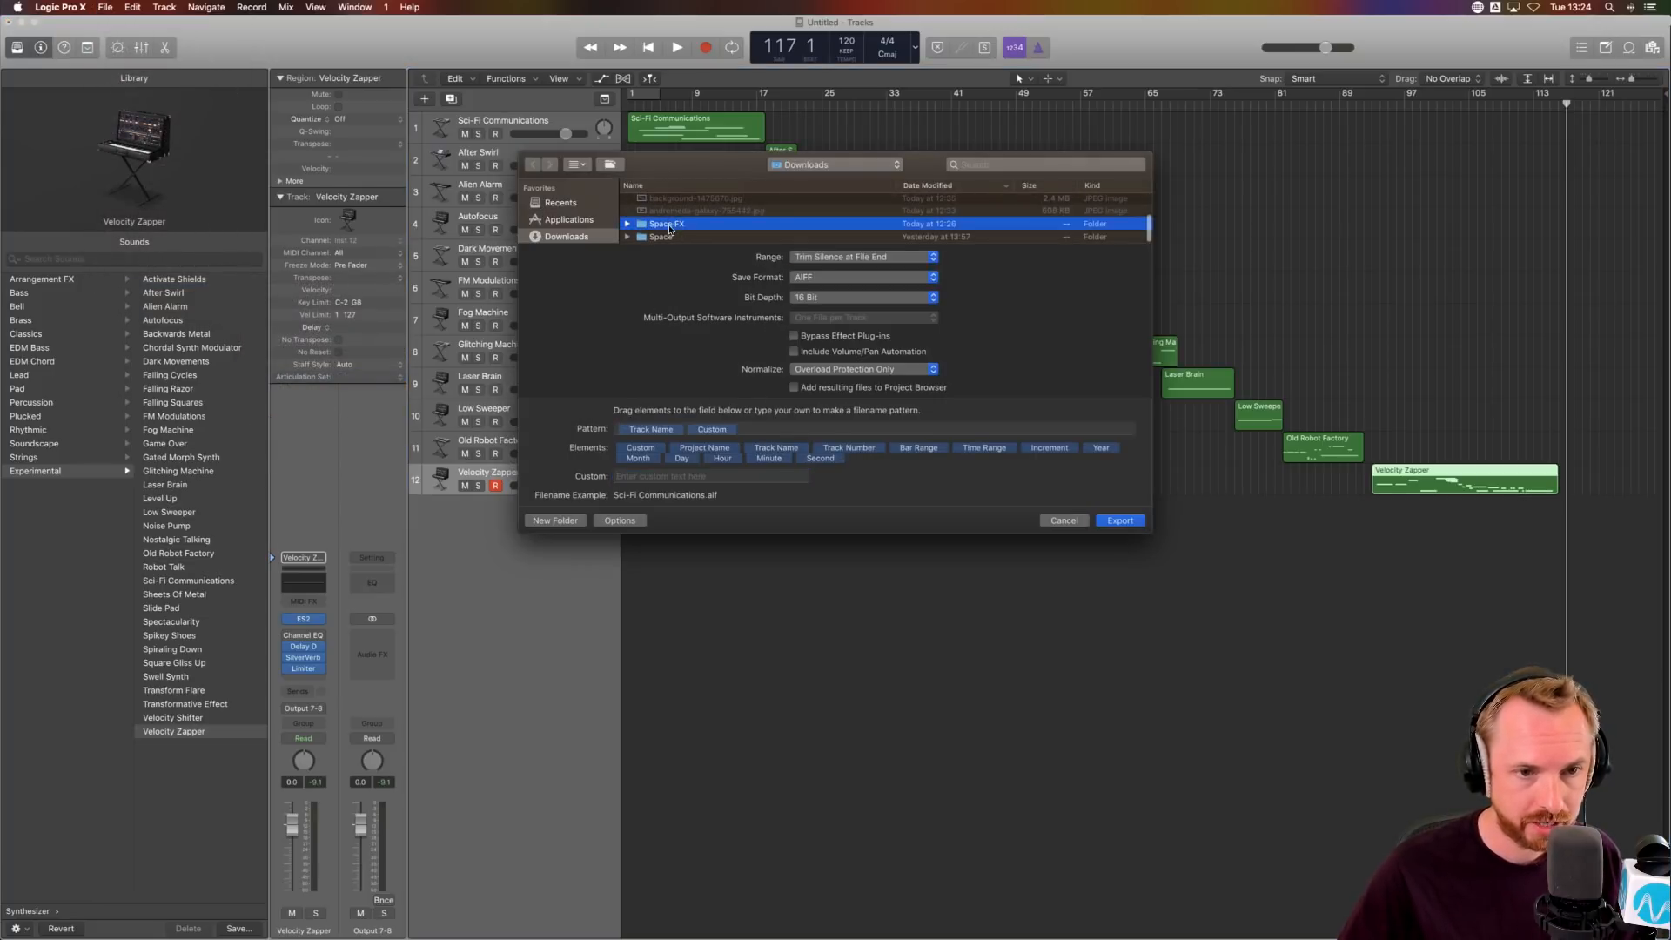
{"action": "double_click", "coordinate": [667, 225]}
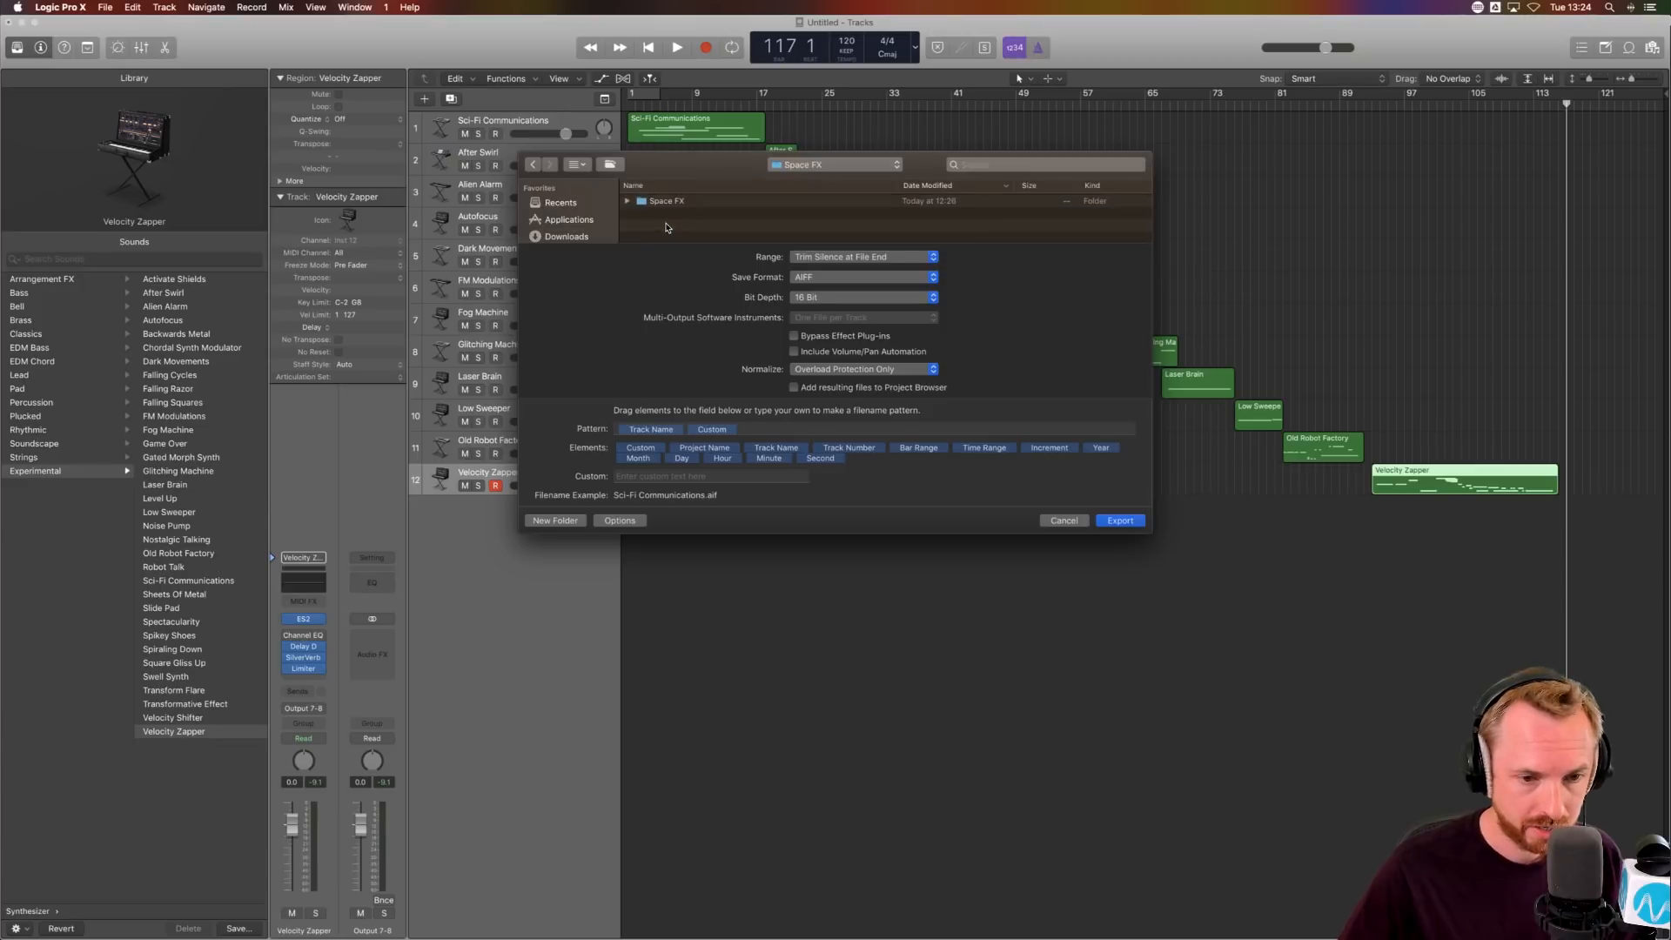
- Create a new folder named Logic inside the Space FX folder for the exported files
{"action": "left_click", "coordinate": [555, 521]}
{"action": "type", "text": "Log"}
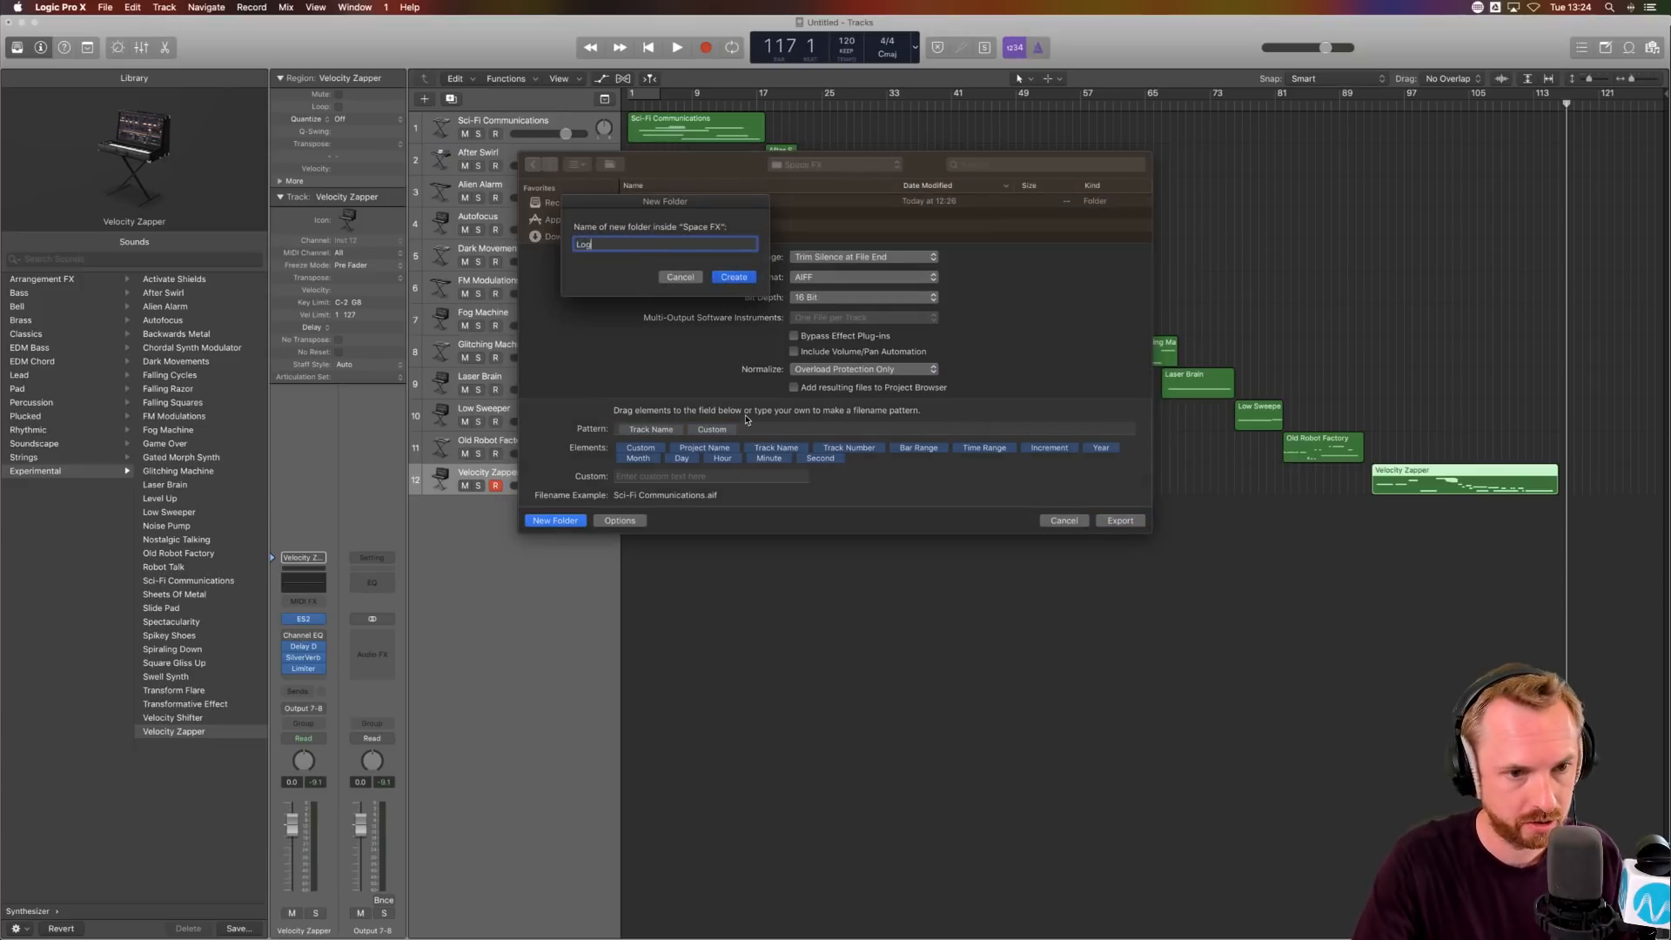
{"action": "type", "text": "ic"}
{"action": "key", "text": "Return"}
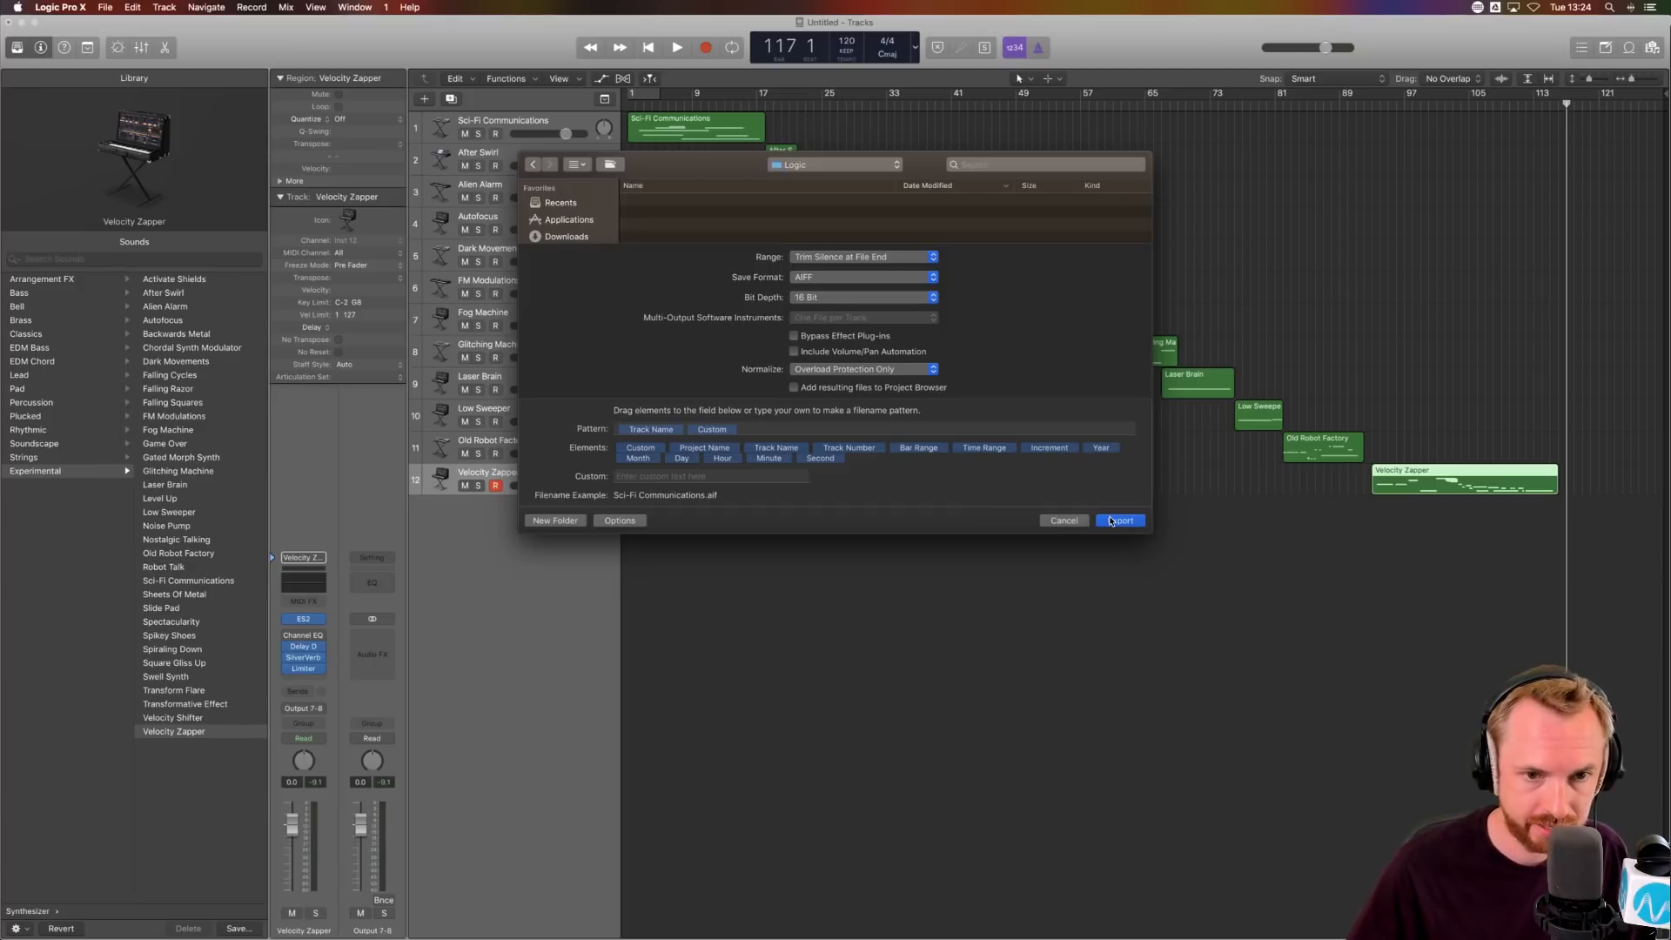
- Try WAVE as the save format, return it to AIFF, and set the bit depth to 32 Bit (float)
{"action": "left_click", "coordinate": [803, 278]}
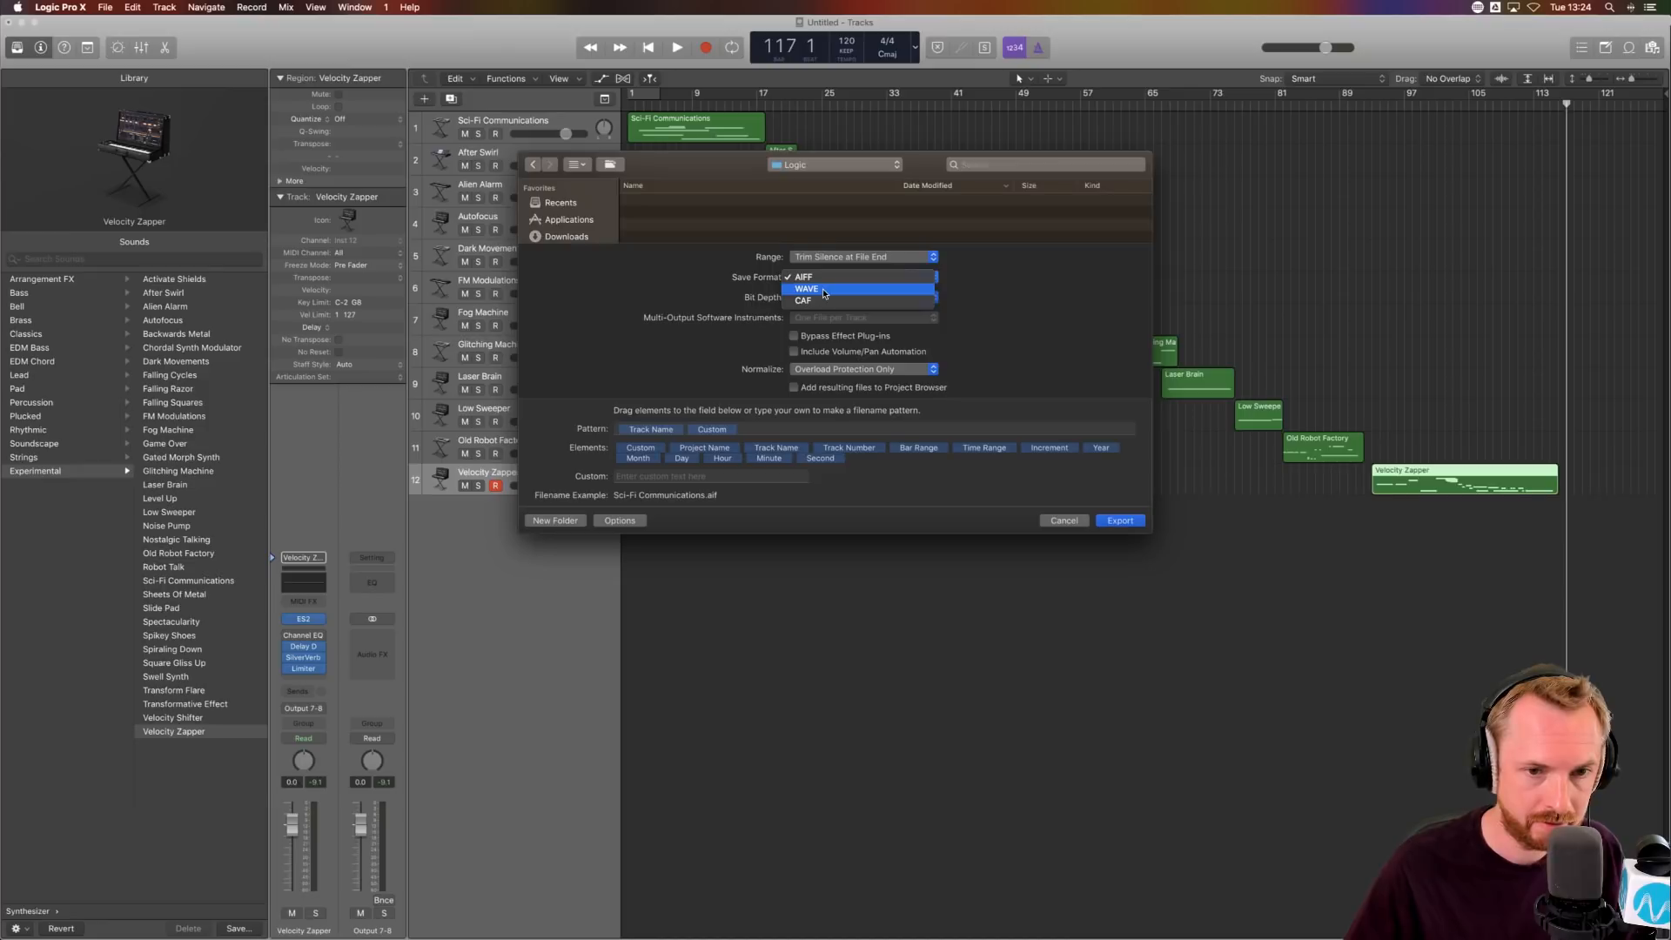
{"action": "left_click", "coordinate": [825, 291]}
{"action": "left_click", "coordinate": [853, 279]}
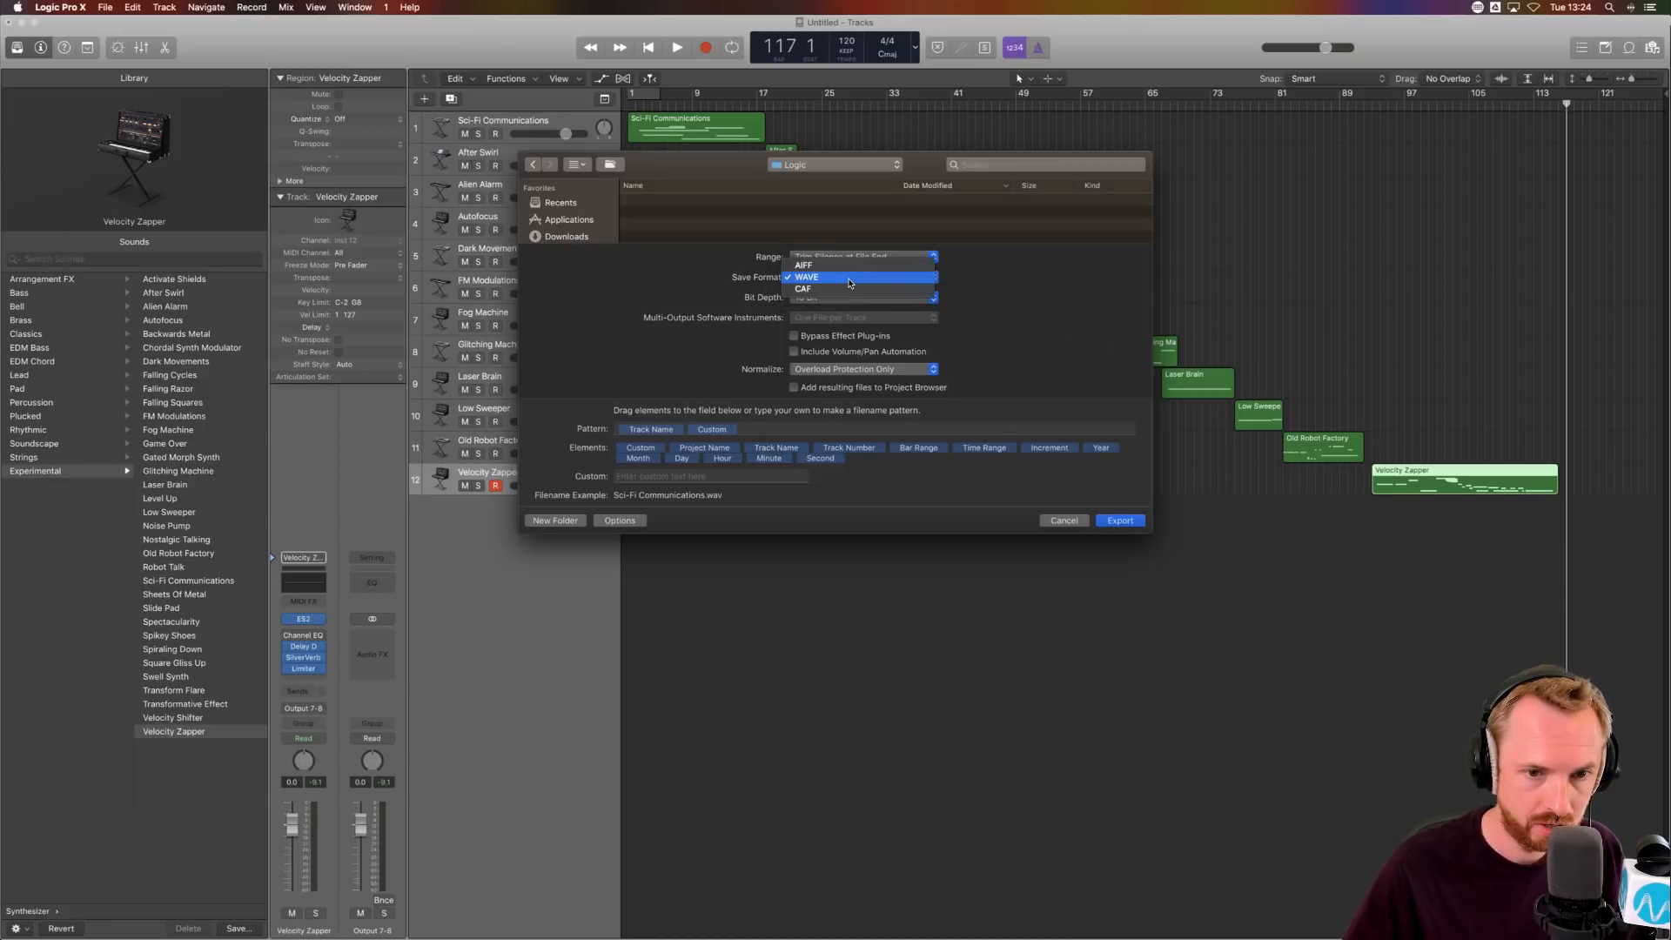
{"action": "left_click", "coordinate": [848, 266]}
{"action": "left_click", "coordinate": [848, 299]}
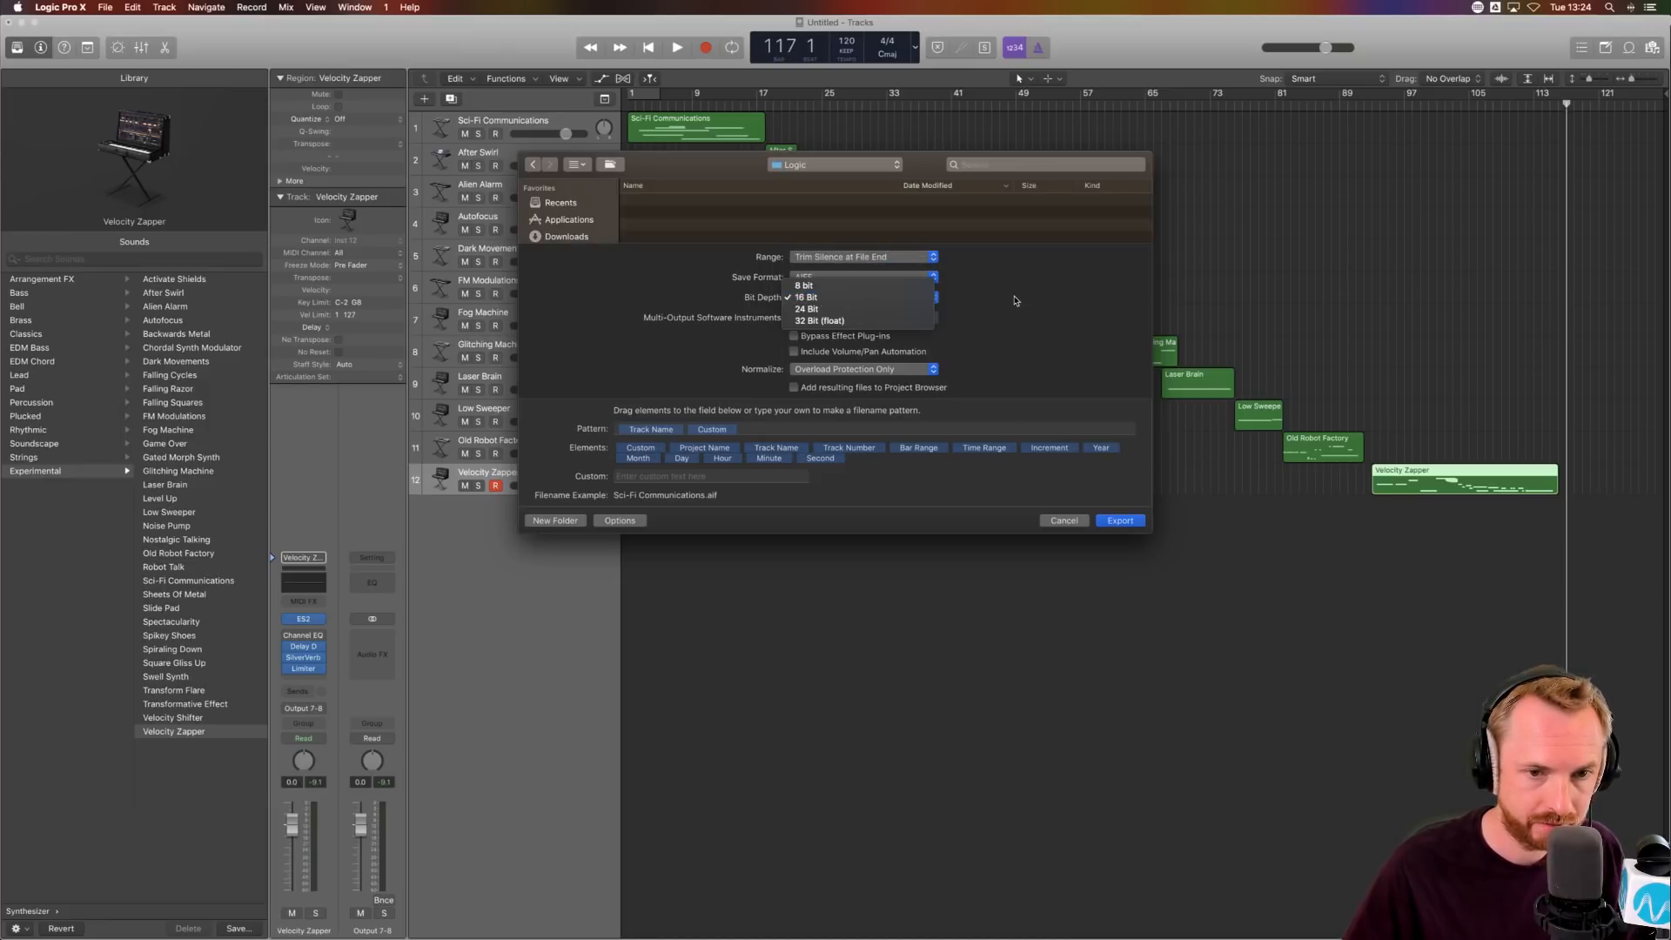
{"action": "left_click", "coordinate": [841, 322]}
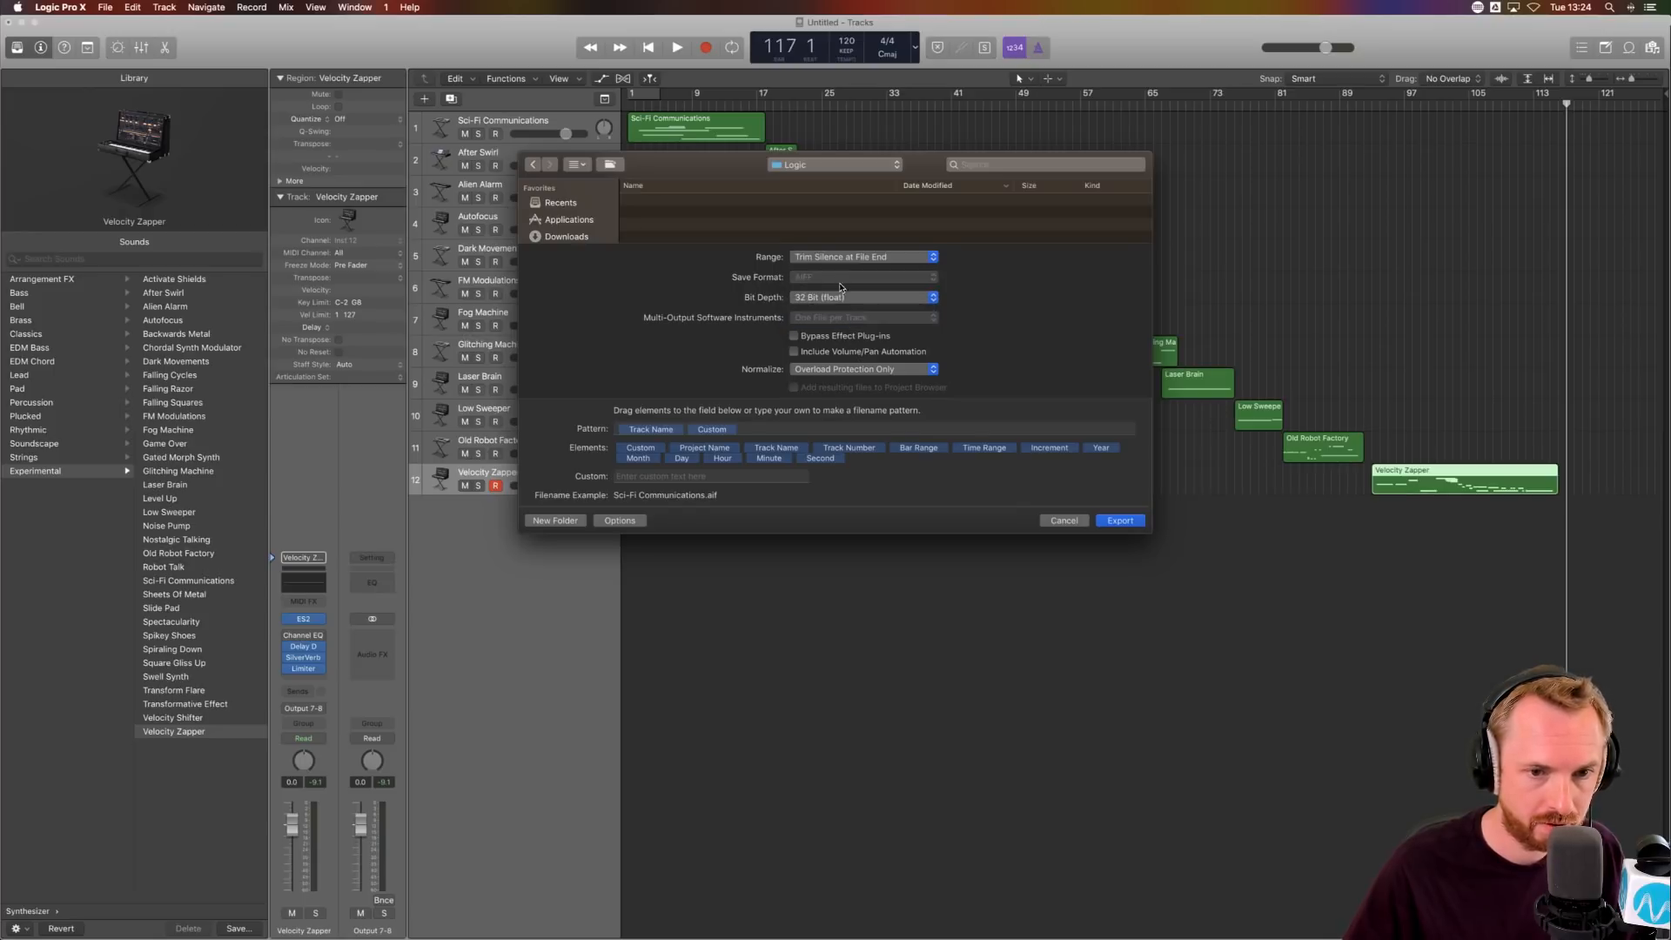
- Try combining WAVE with 32 Bit (float) by lowering the bit depth to 16 Bit, choosing WAVE, and raising the bit depth again
{"action": "left_click", "coordinate": [838, 297]}
{"action": "left_click", "coordinate": [831, 285]}
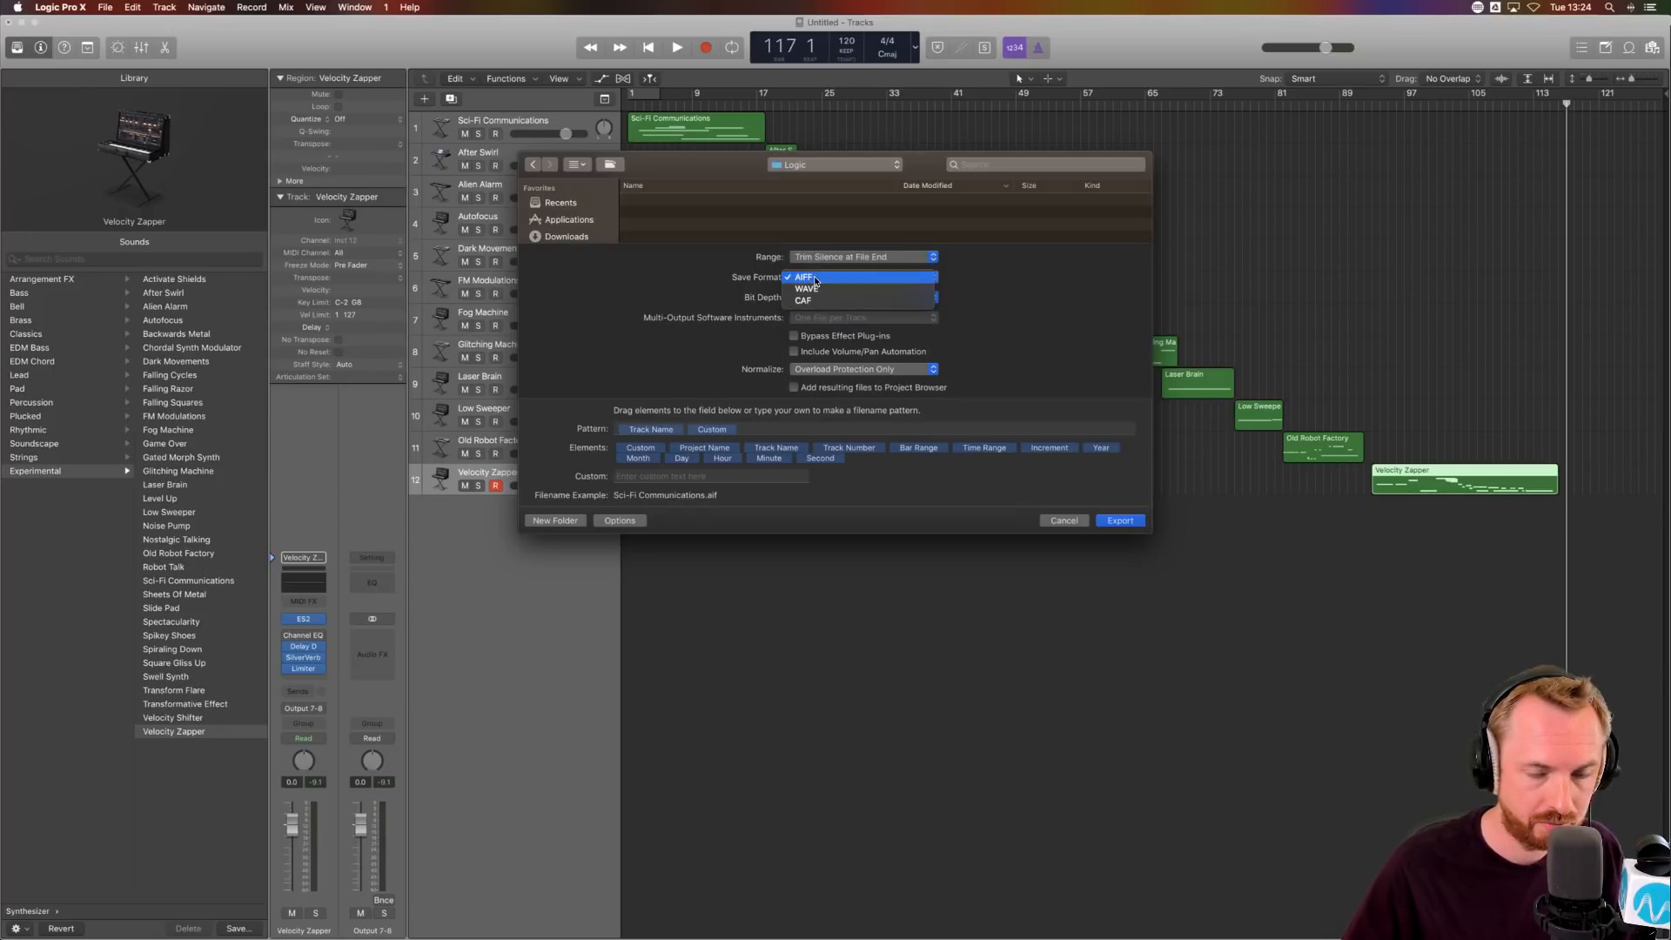
{"action": "left_click", "coordinate": [823, 276]}
{"action": "left_click", "coordinate": [808, 289]}
{"action": "left_click", "coordinate": [827, 297]}
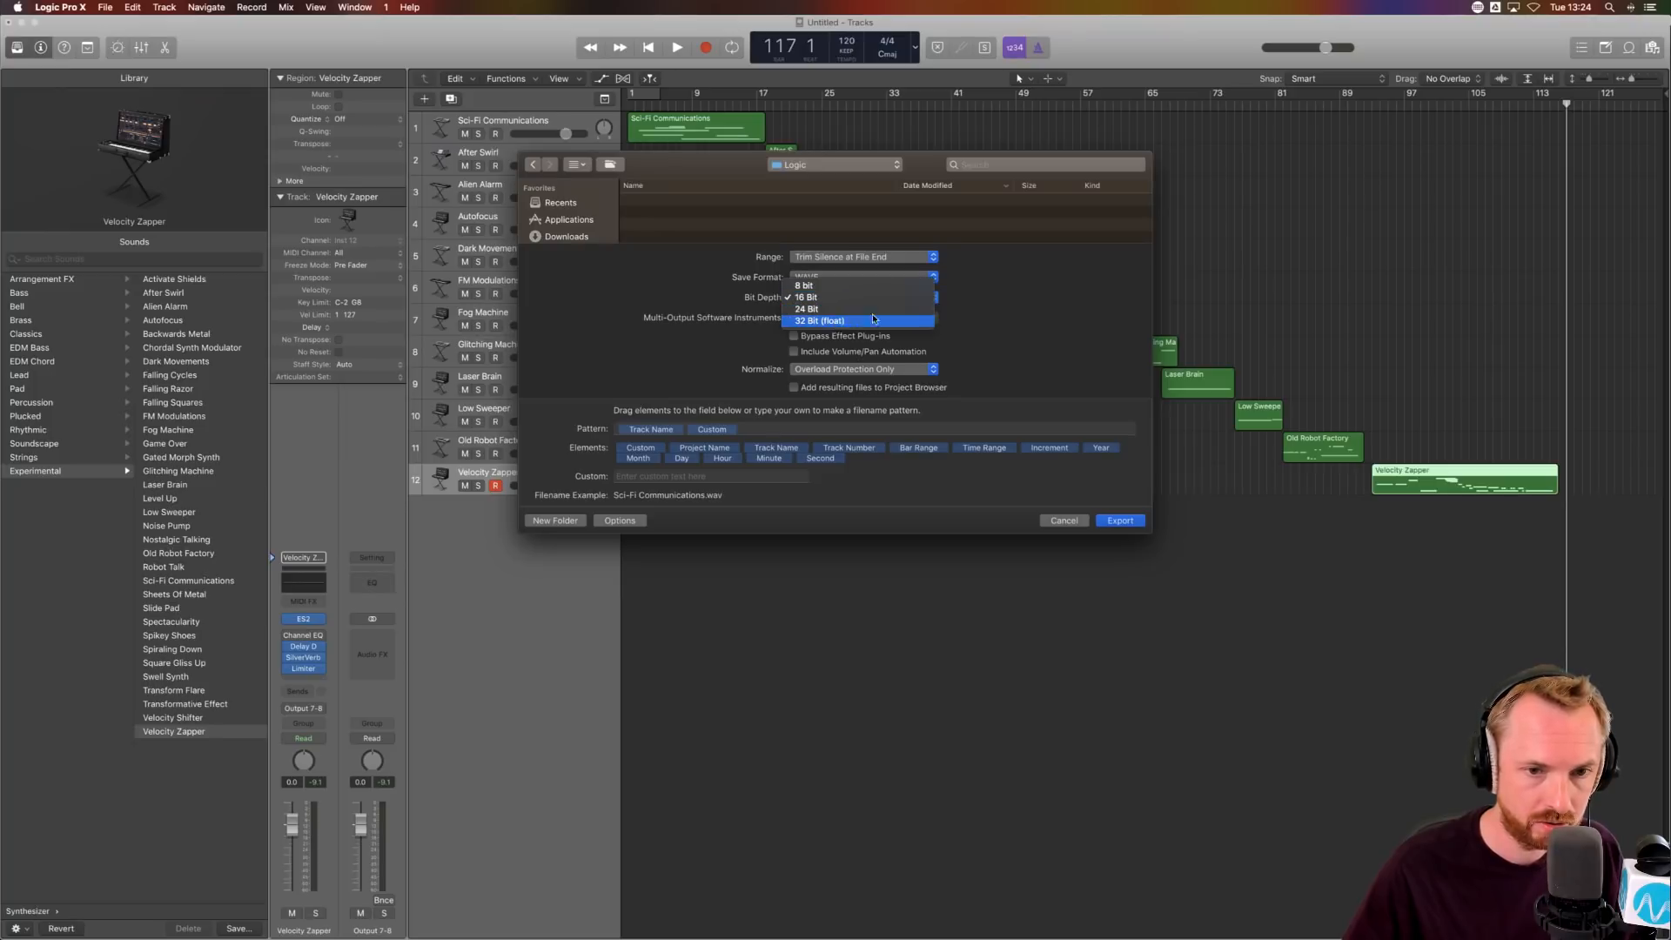
{"action": "left_click", "coordinate": [872, 319]}
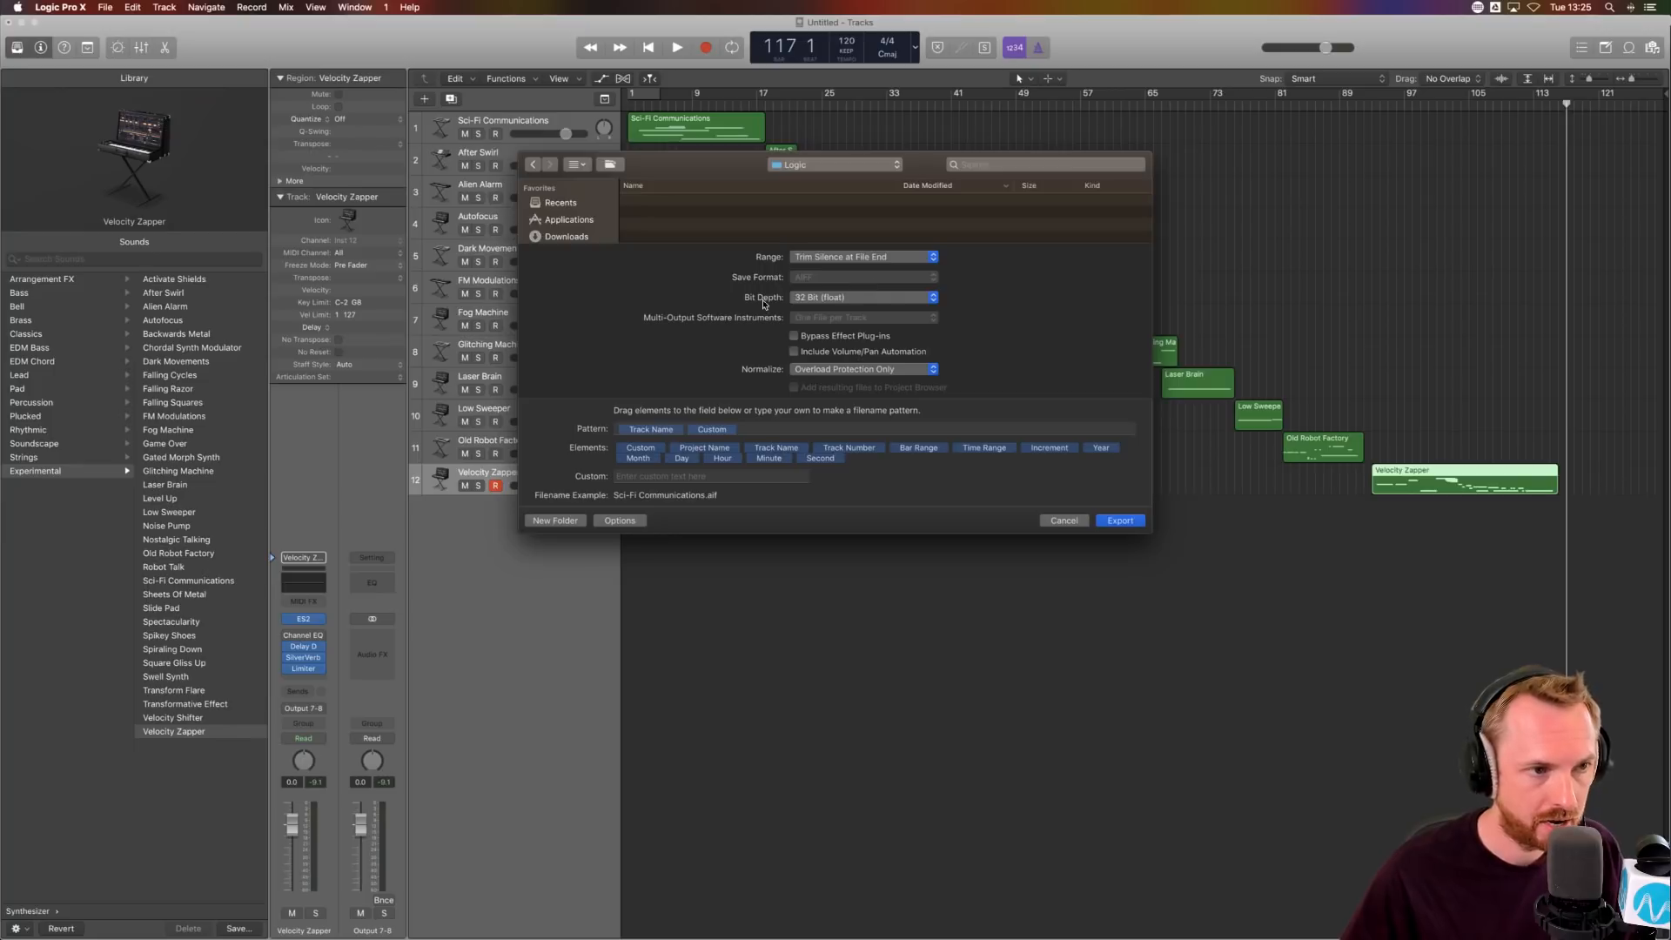
- Try a 24 Bit depth for the export and check the available save formats
{"action": "left_click", "coordinate": [818, 293]}
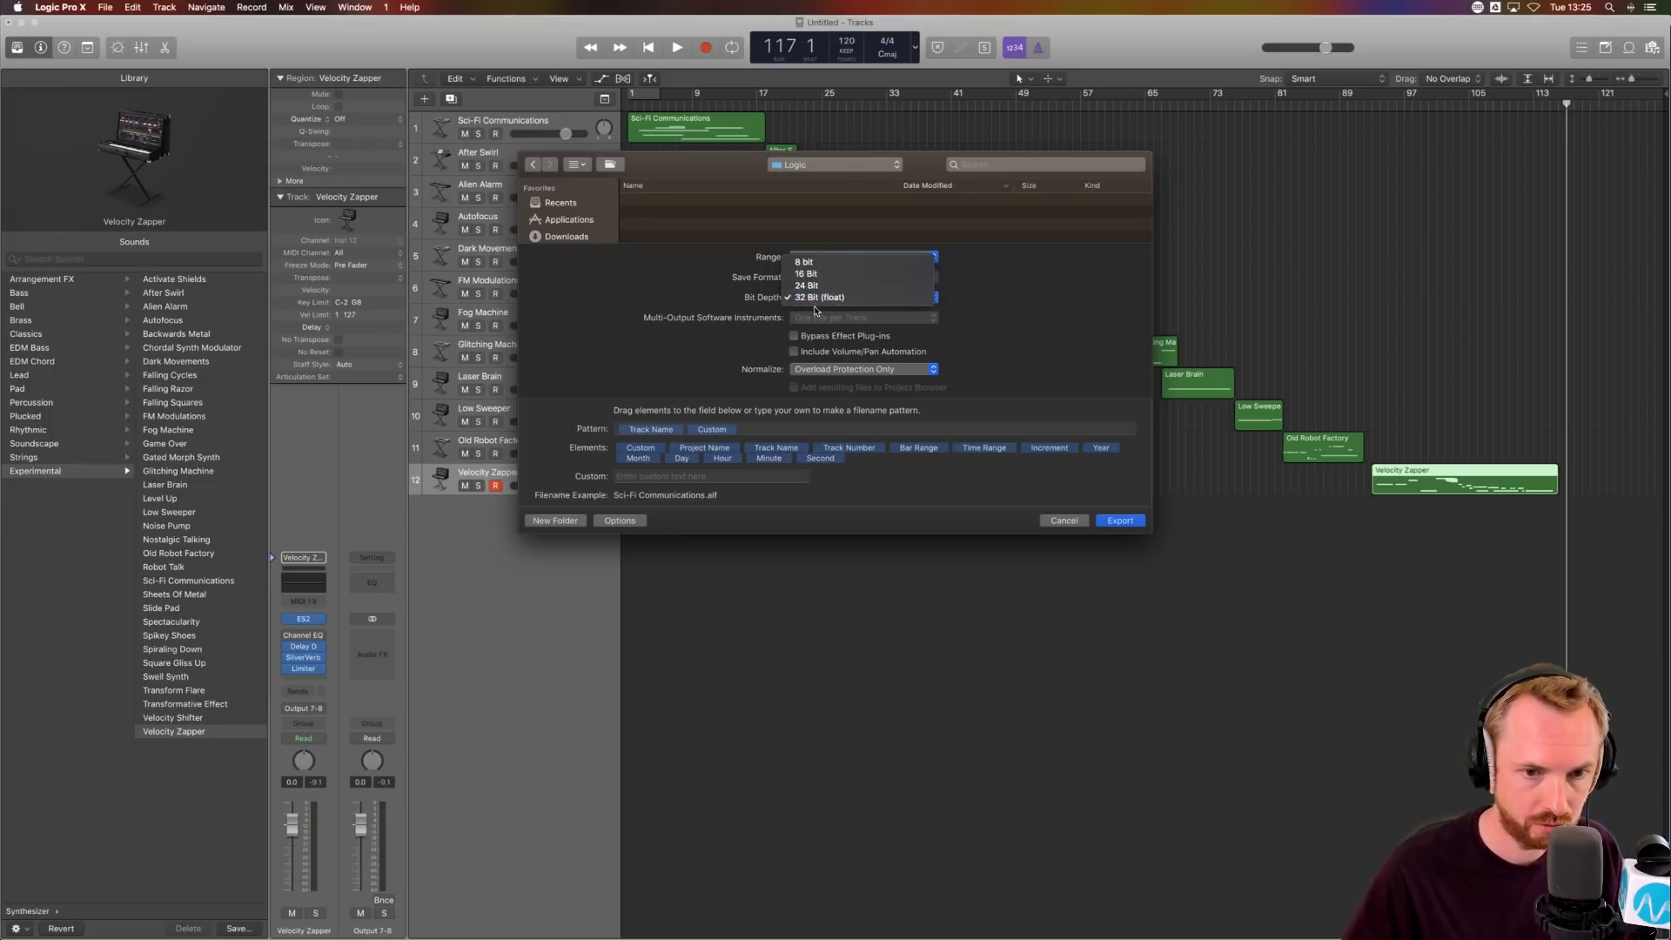
{"action": "left_click", "coordinate": [818, 285]}
{"action": "left_click", "coordinate": [827, 276]}
{"action": "left_click", "coordinate": [1016, 292]}
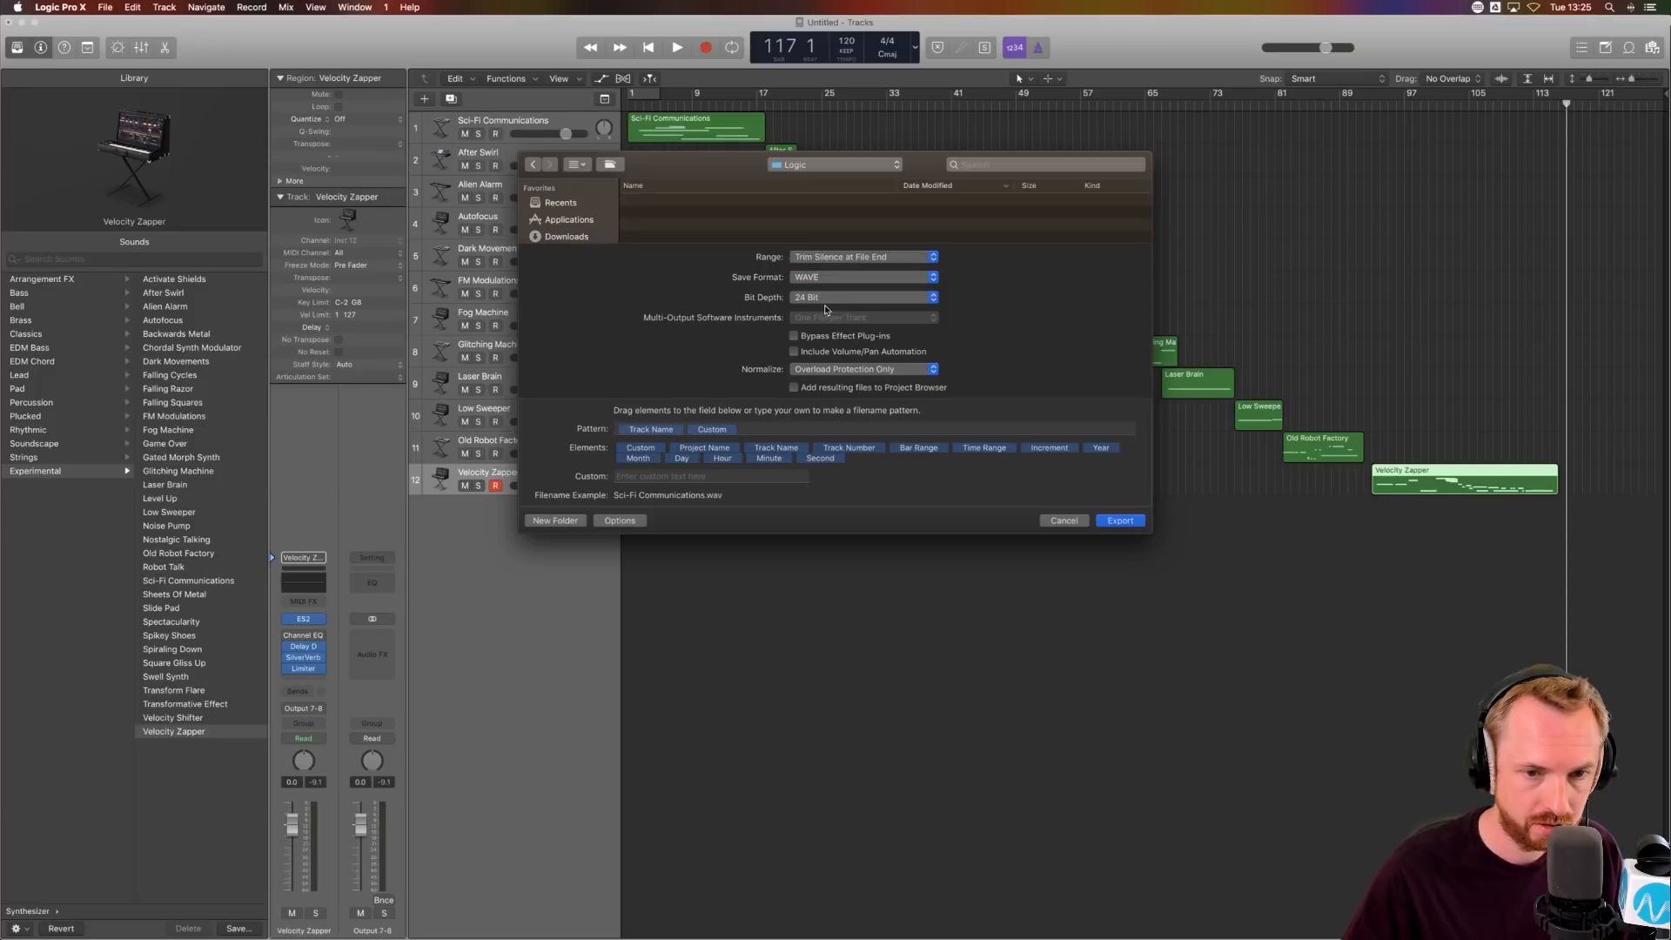
{"action": "left_click", "coordinate": [814, 283]}
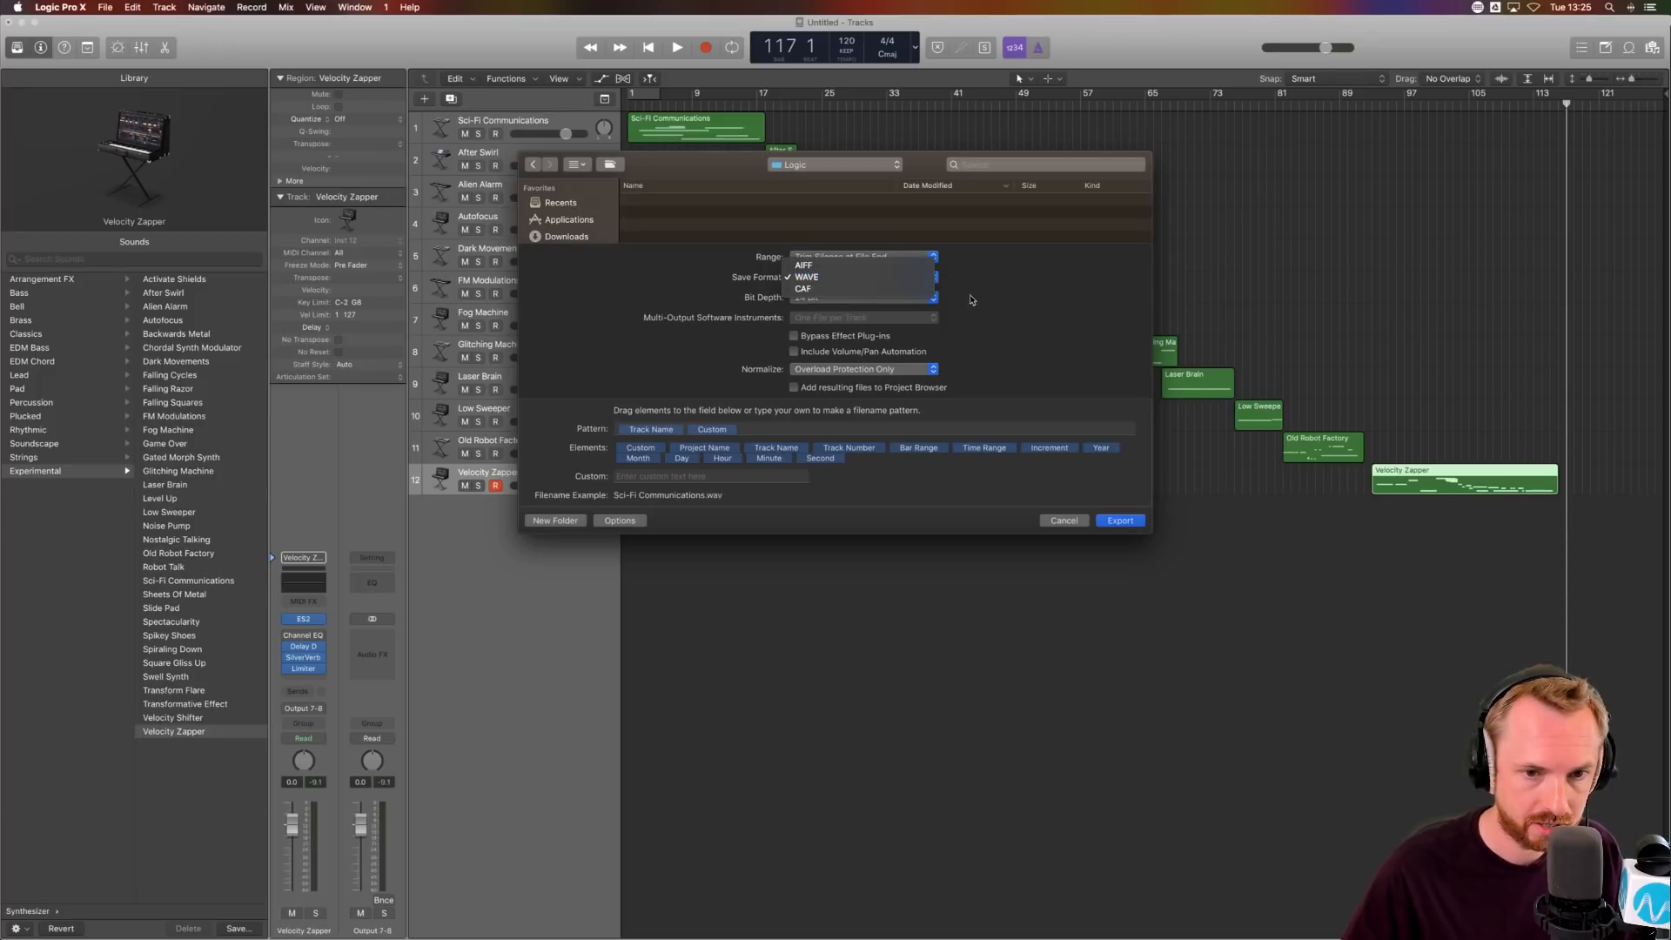
{"action": "left_click", "coordinate": [992, 295]}
- Export all tracks with a bit depth of 32 Bit (float) and view the Logic export folder in Finder
{"action": "left_click", "coordinate": [826, 297]}
{"action": "left_click", "coordinate": [832, 311]}
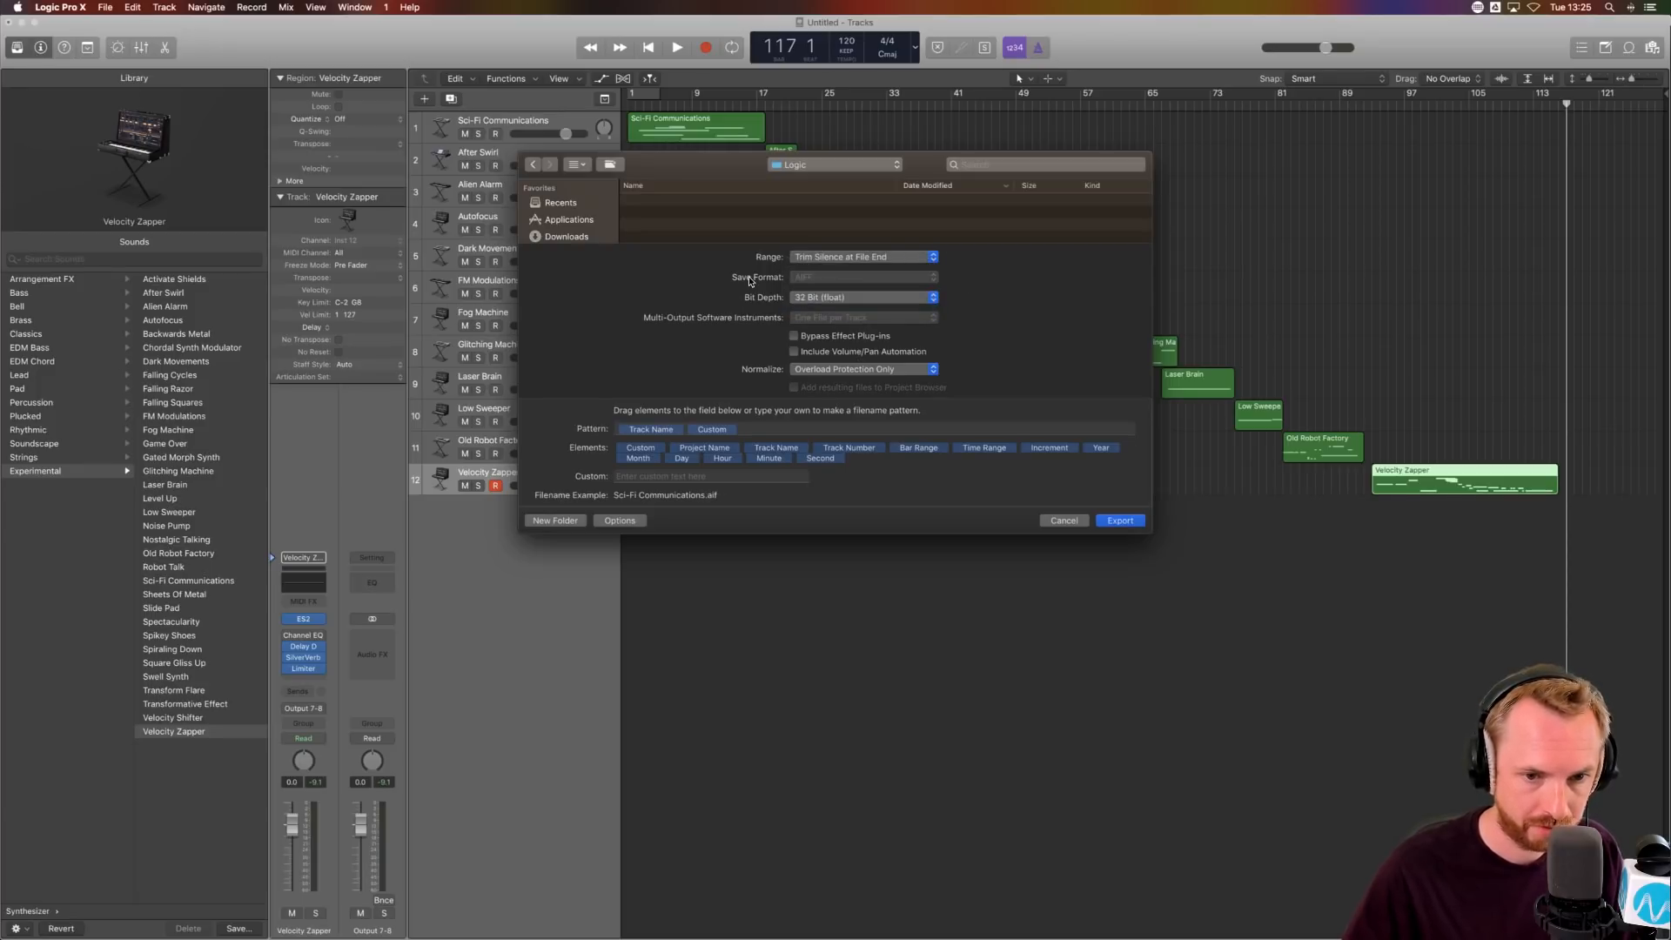
{"action": "left_click", "coordinate": [1116, 520]}
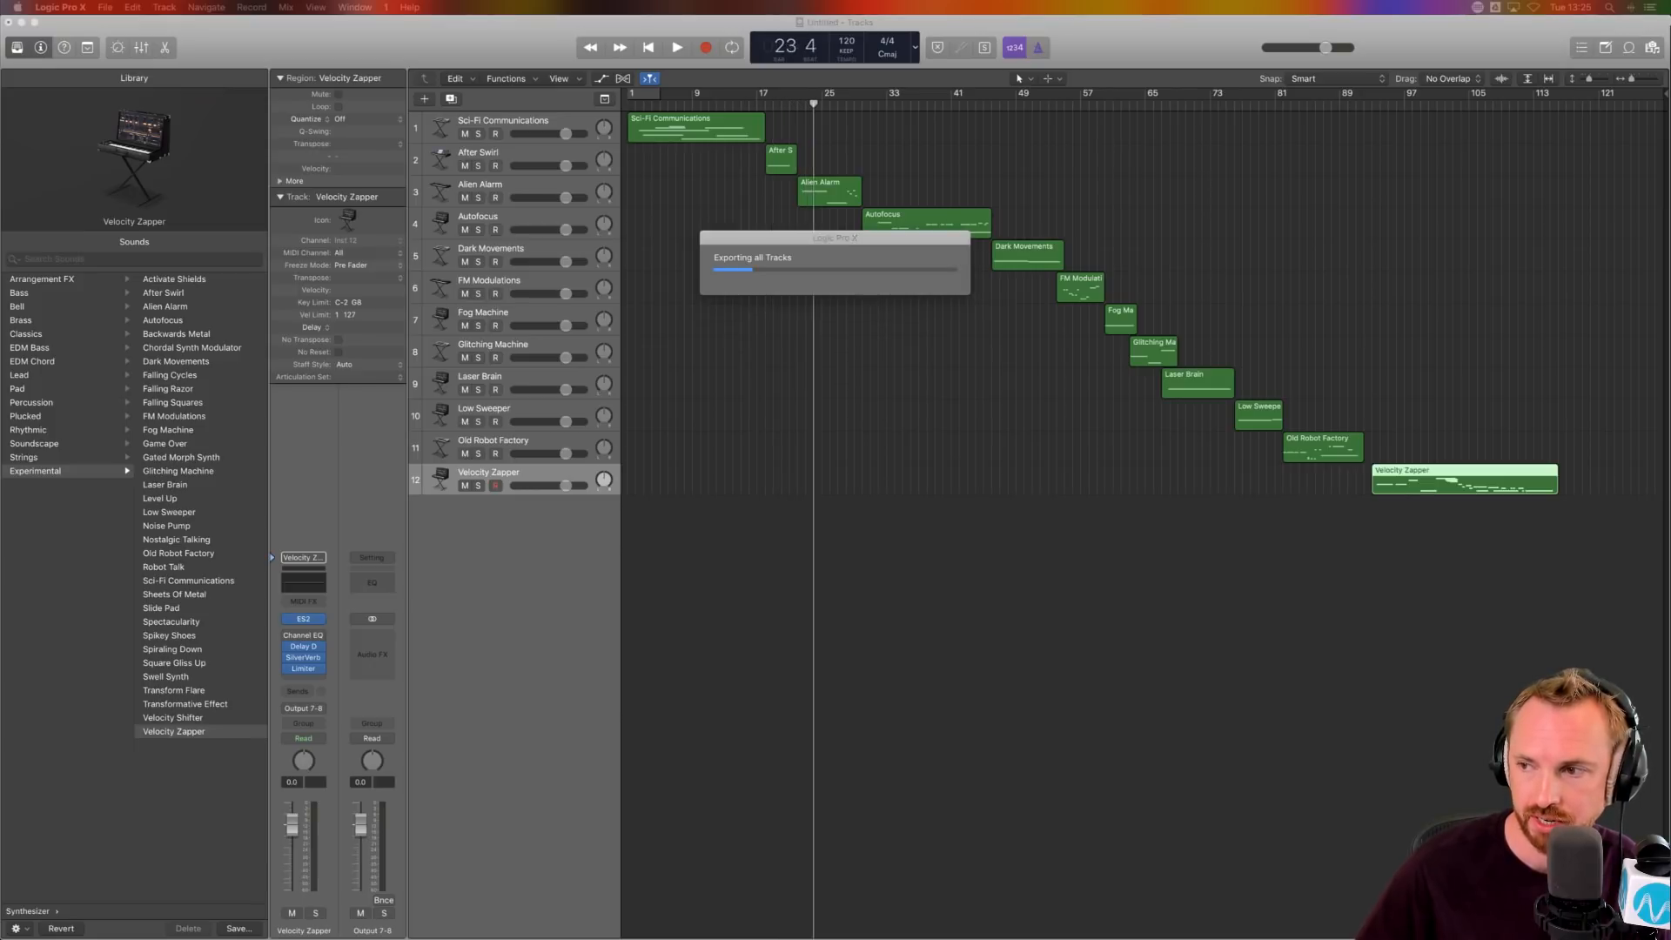
{"action": "left_click_drag", "start_coordinate": [959, 372], "coordinate": [850, 372]}
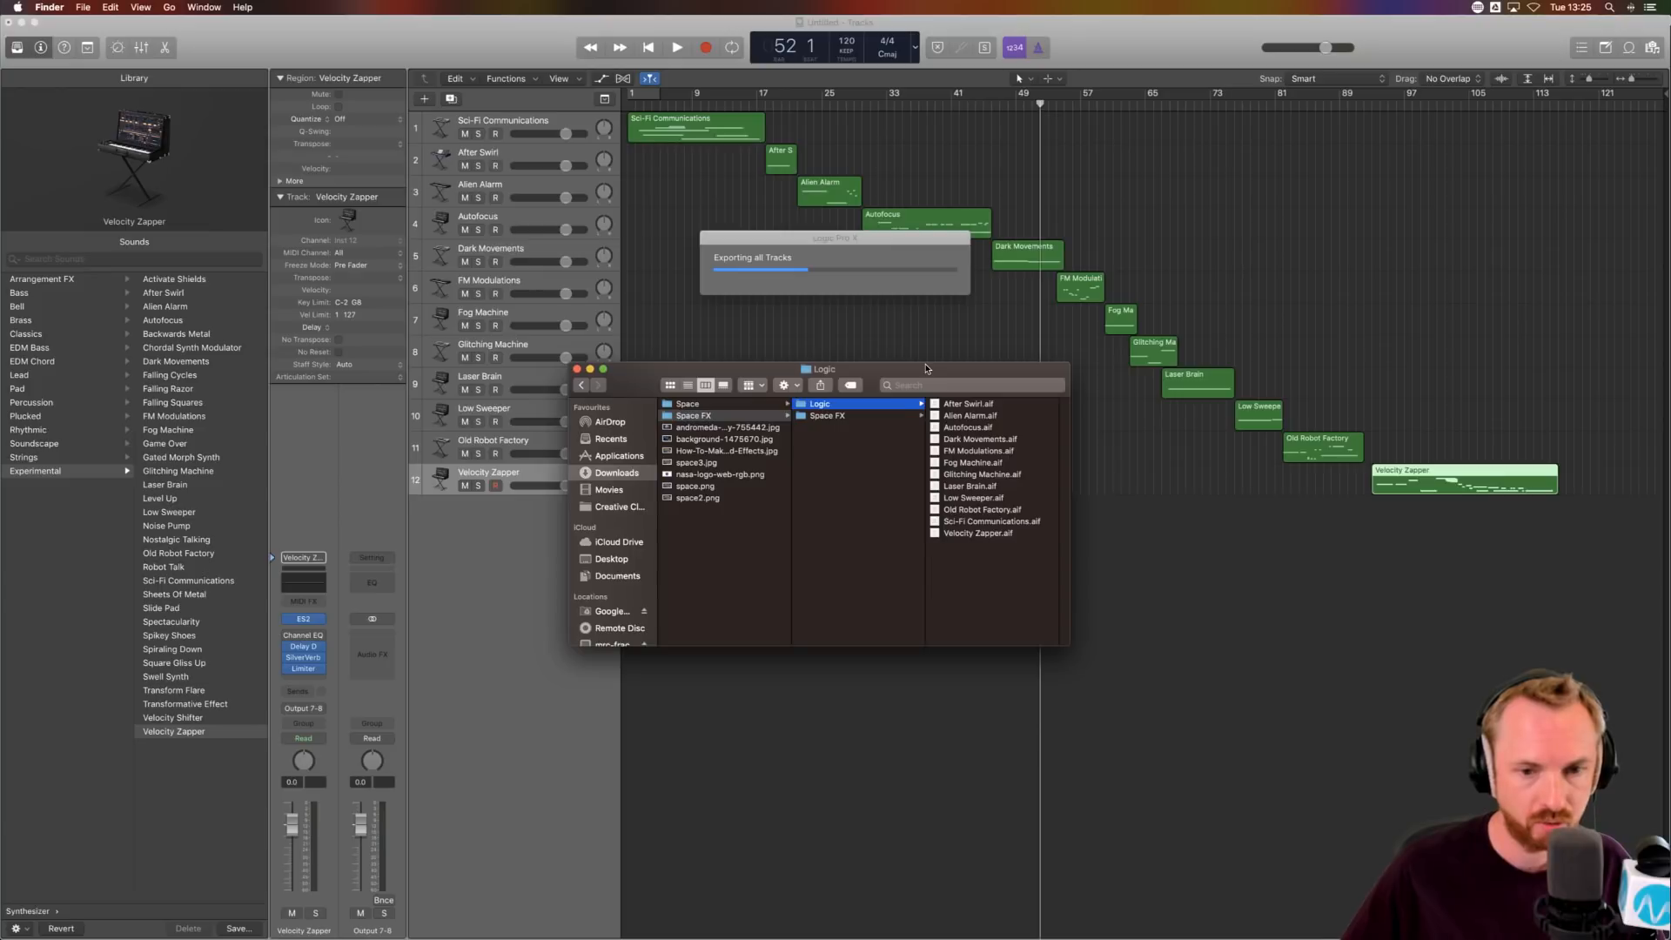
- Switch from the Finder export folder to Adobe Audition and open the Space FX multitrack session
{"action": "left_click_drag", "start_coordinate": [927, 369], "coordinate": [821, 372]}
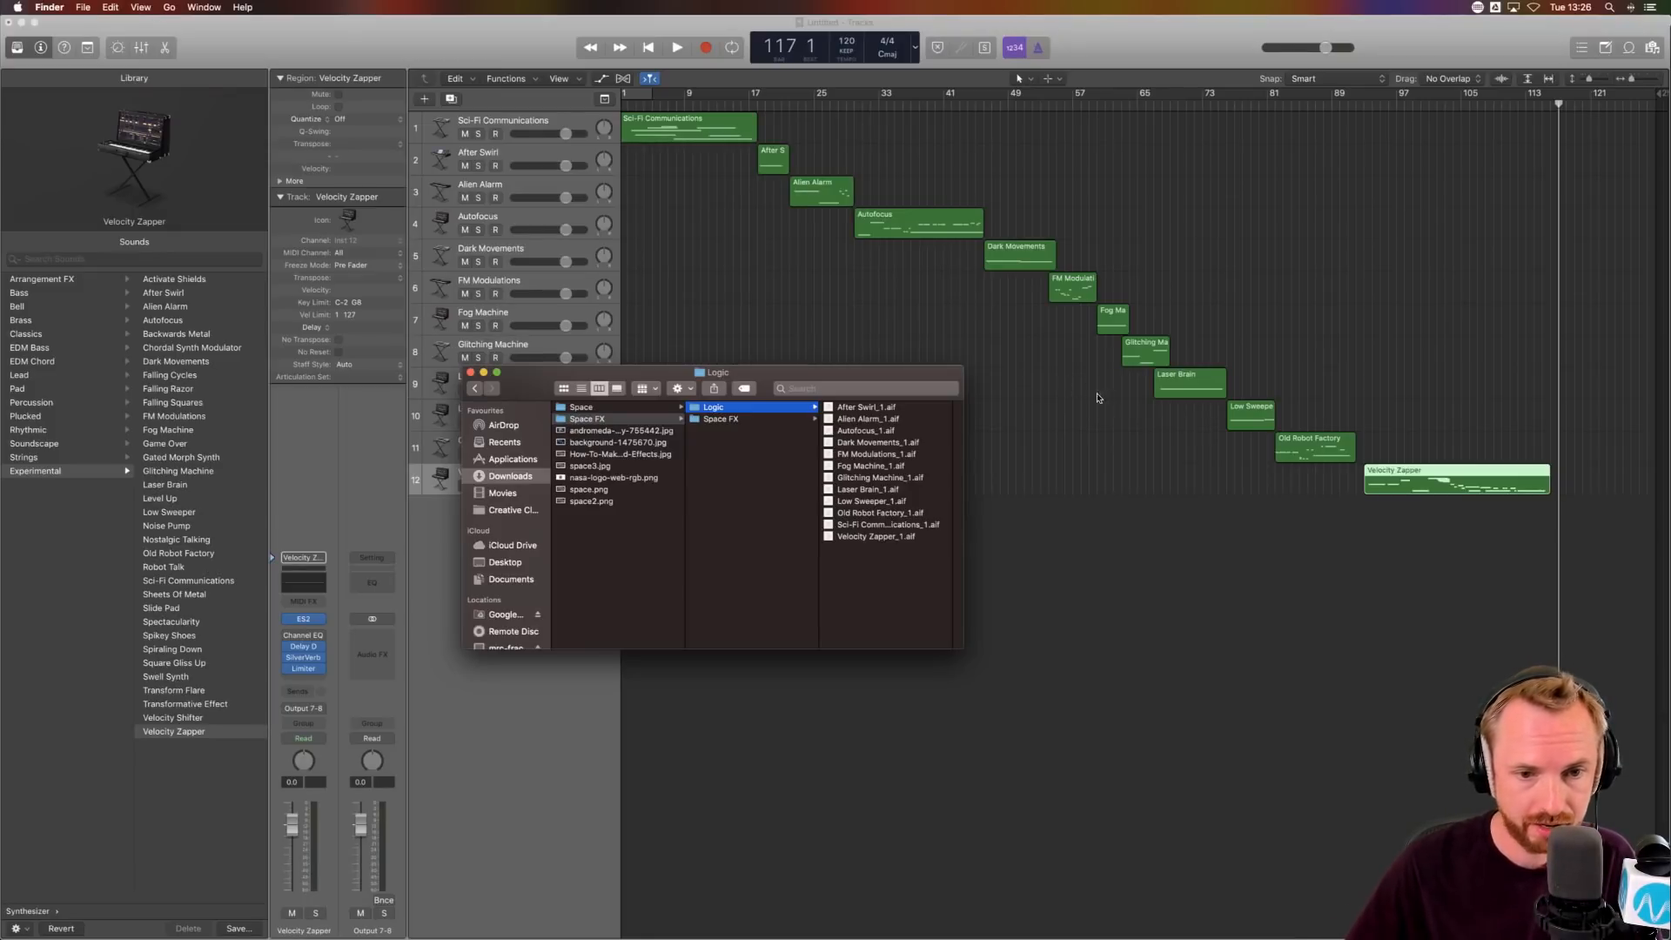
{"action": "left_click_drag", "start_coordinate": [902, 375], "coordinate": [0, 405]}
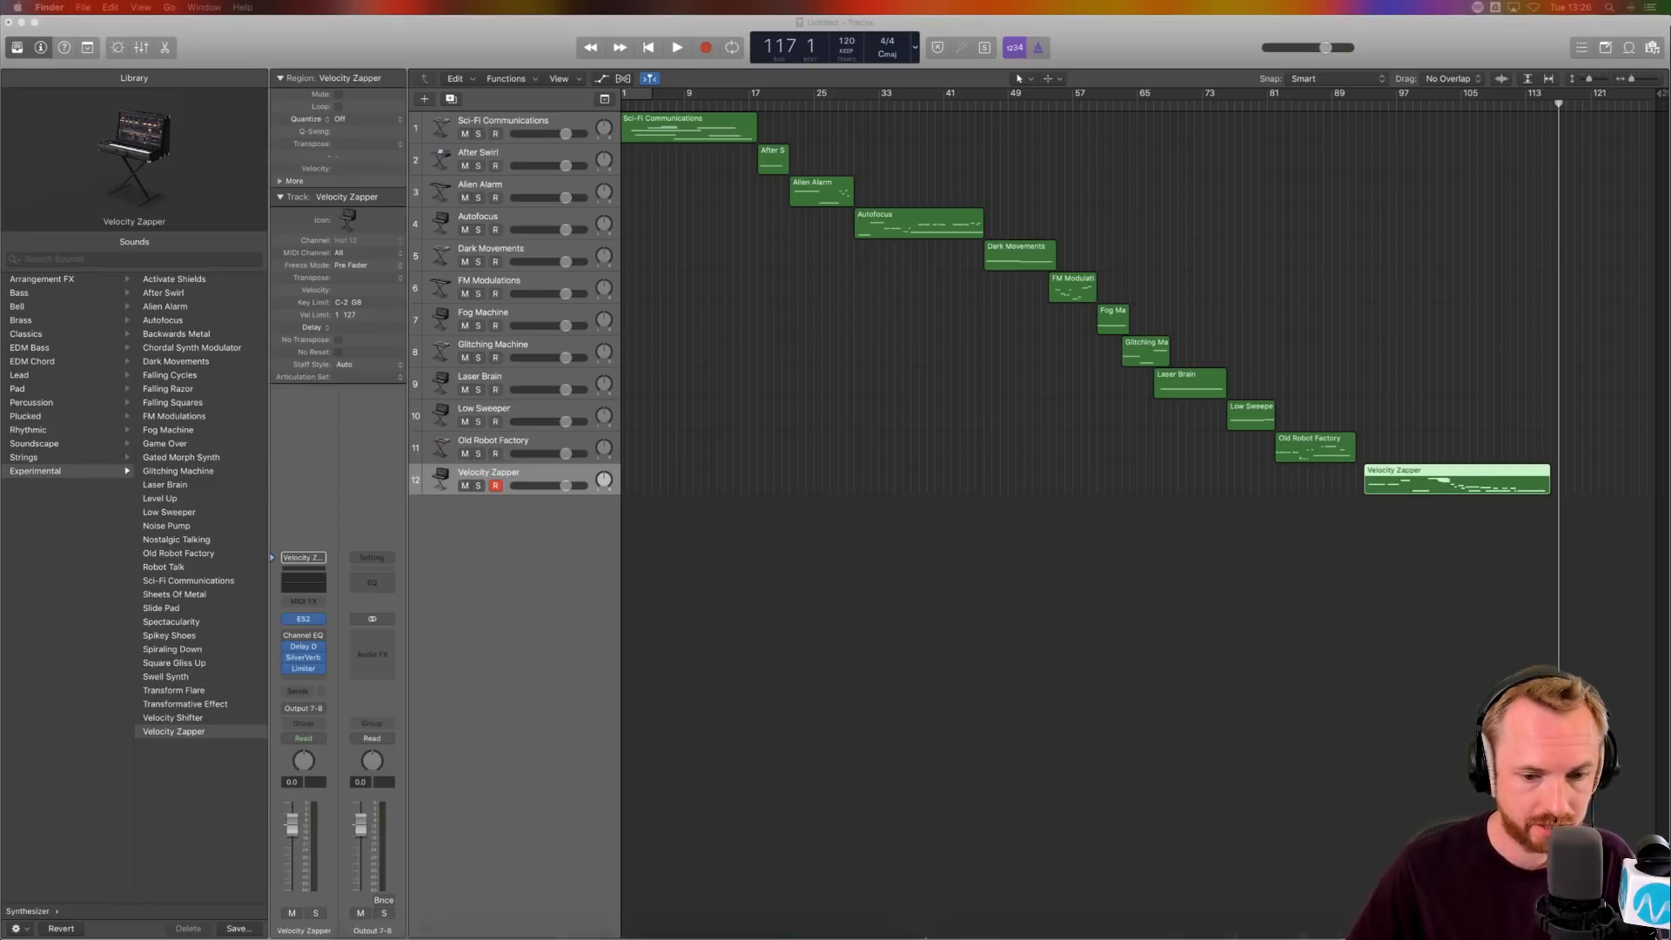
{"action": "mouse_move", "coordinate": [923, 936]}
{"action": "left_click", "coordinate": [784, 914]}
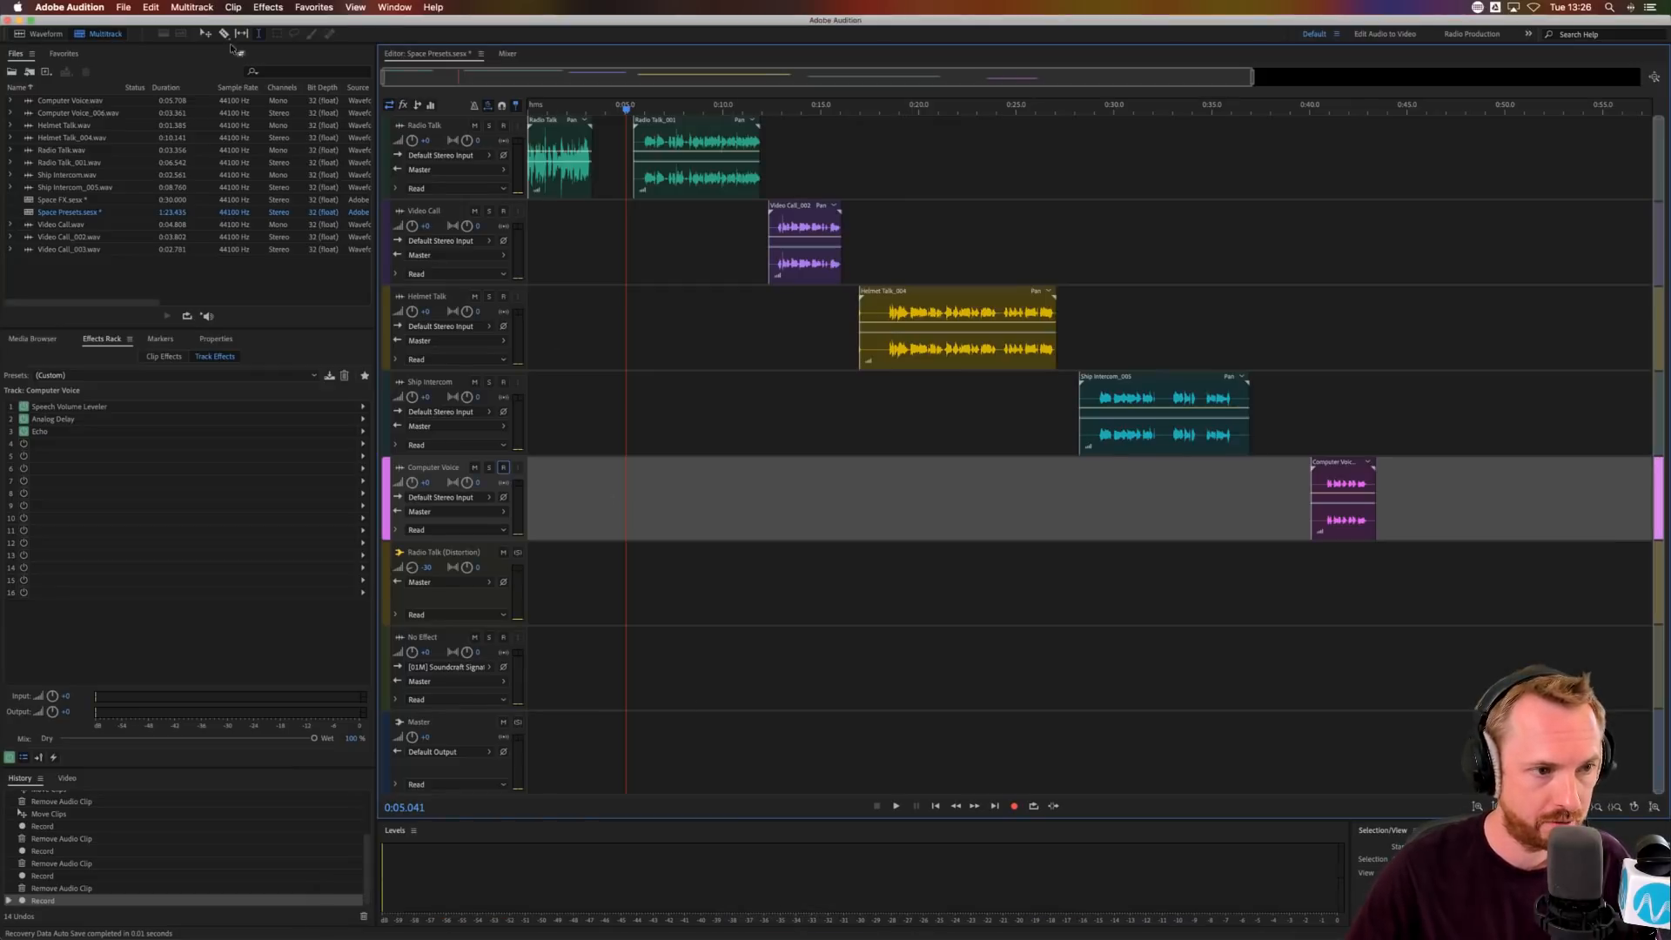
{"action": "double_click", "coordinate": [73, 200]}
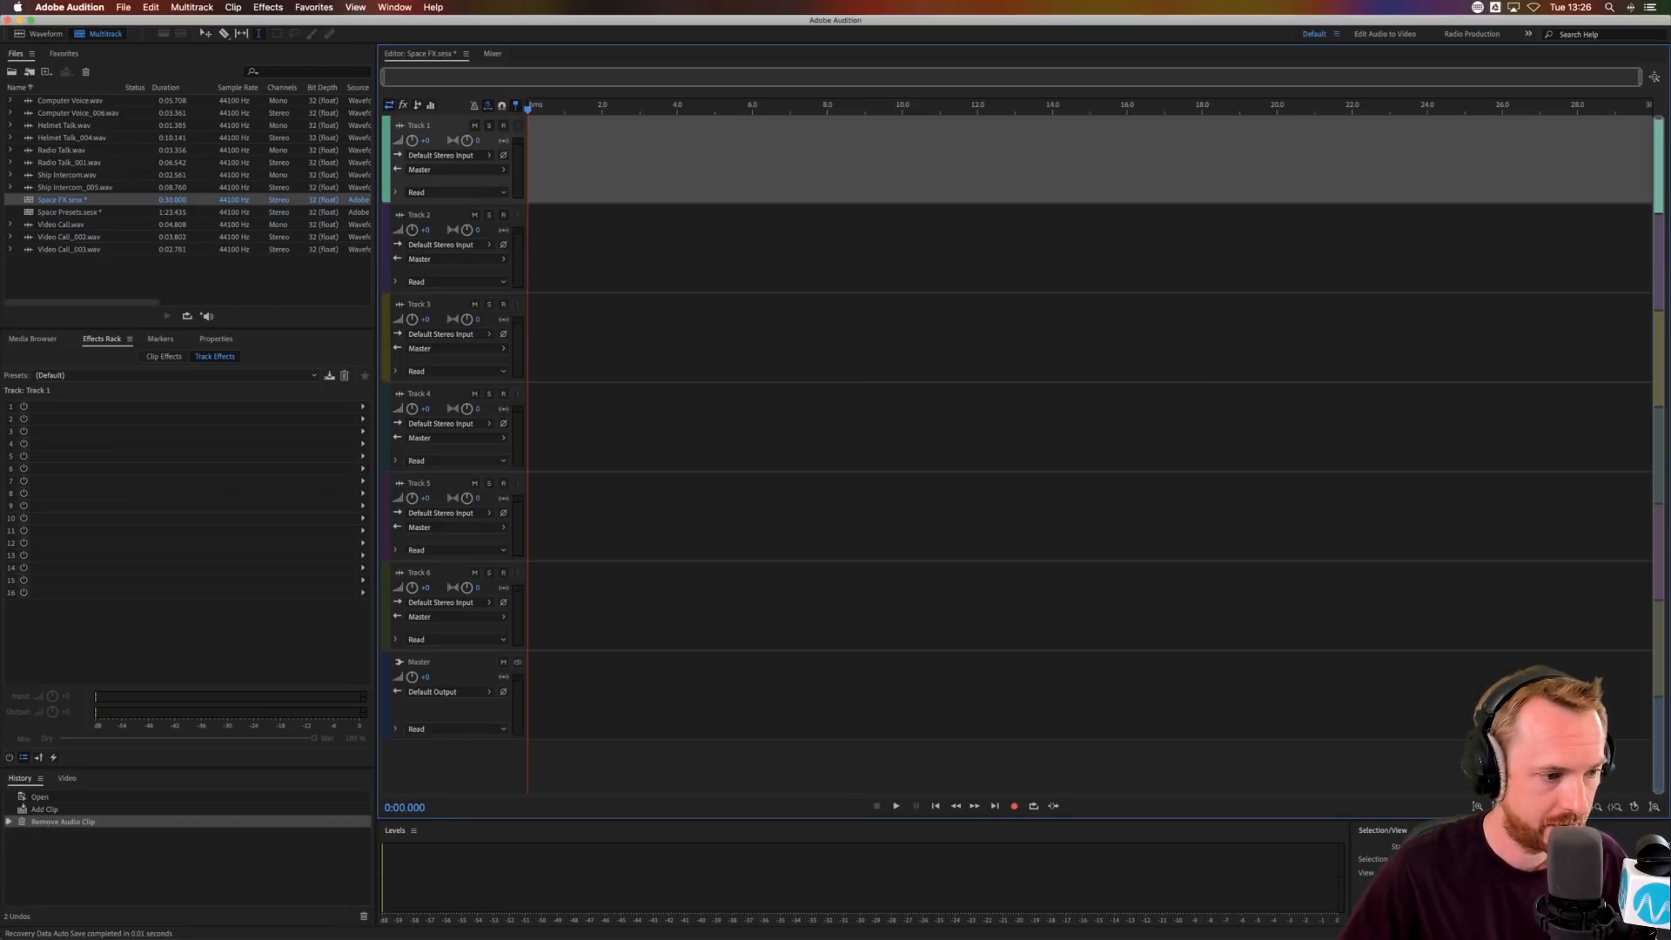
- Add all the exported Logic AIFF files to the Space FX session, each on its own track starting at time zero
{"action": "left_click_drag", "start_coordinate": [546, 214], "coordinate": [530, 112]}
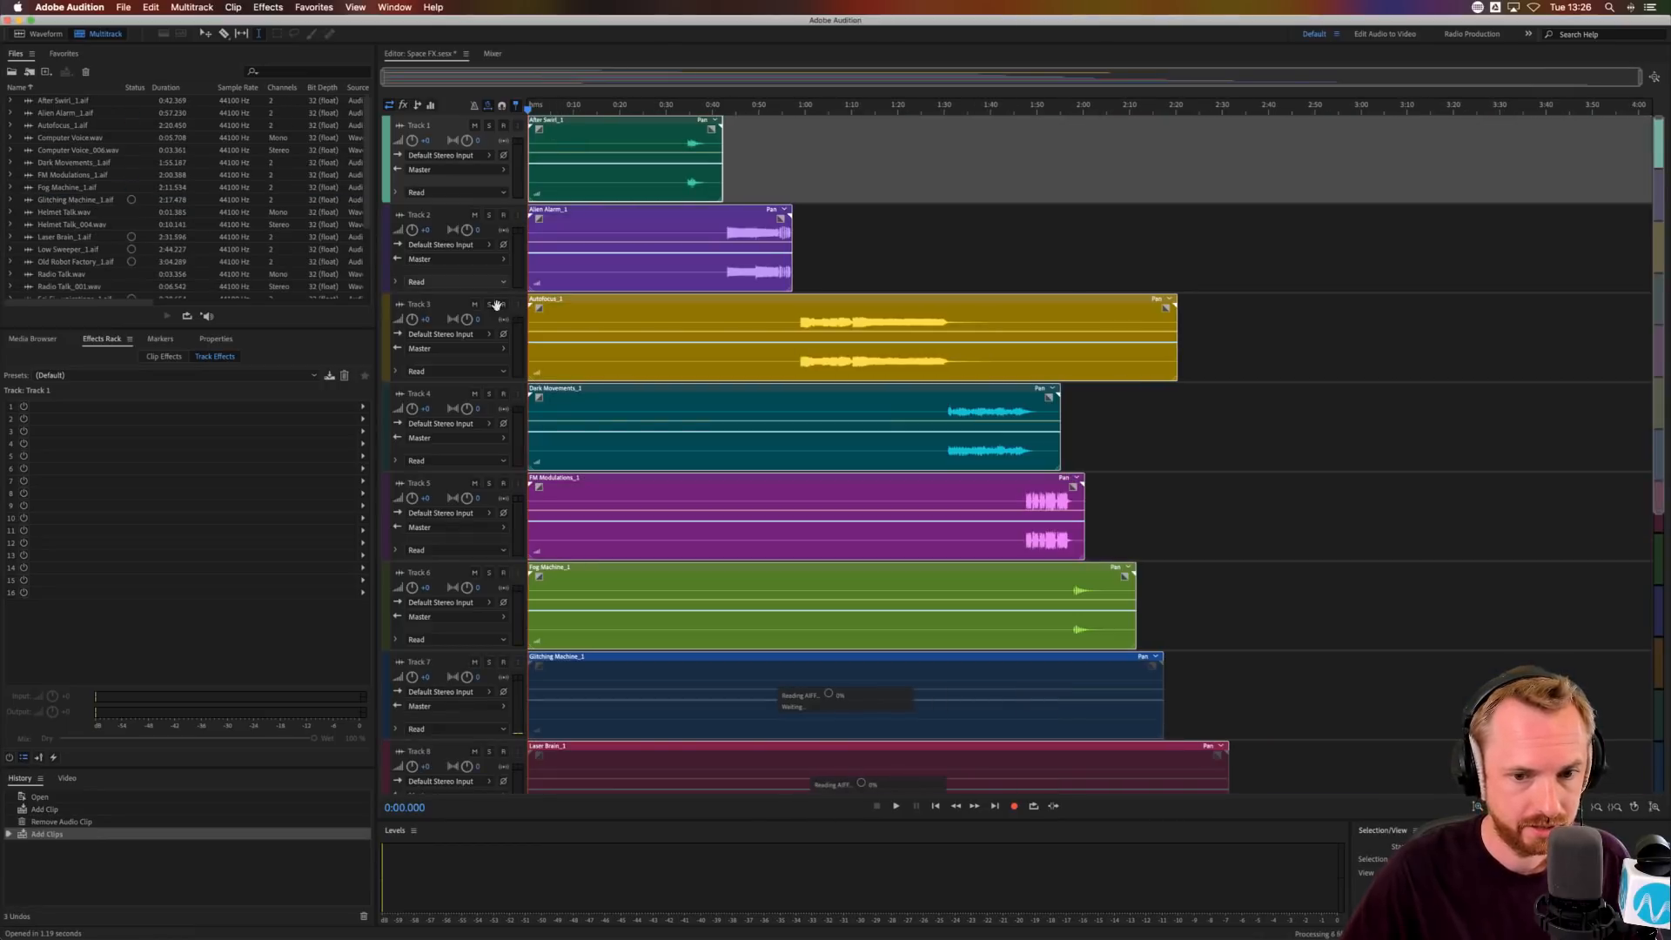
{"action": "scroll", "coordinate": [435, 340], "scroll_direction": "down", "scroll_amount": 8}
{"action": "scroll", "coordinate": [465, 274], "scroll_direction": "up", "scroll_amount": 6}
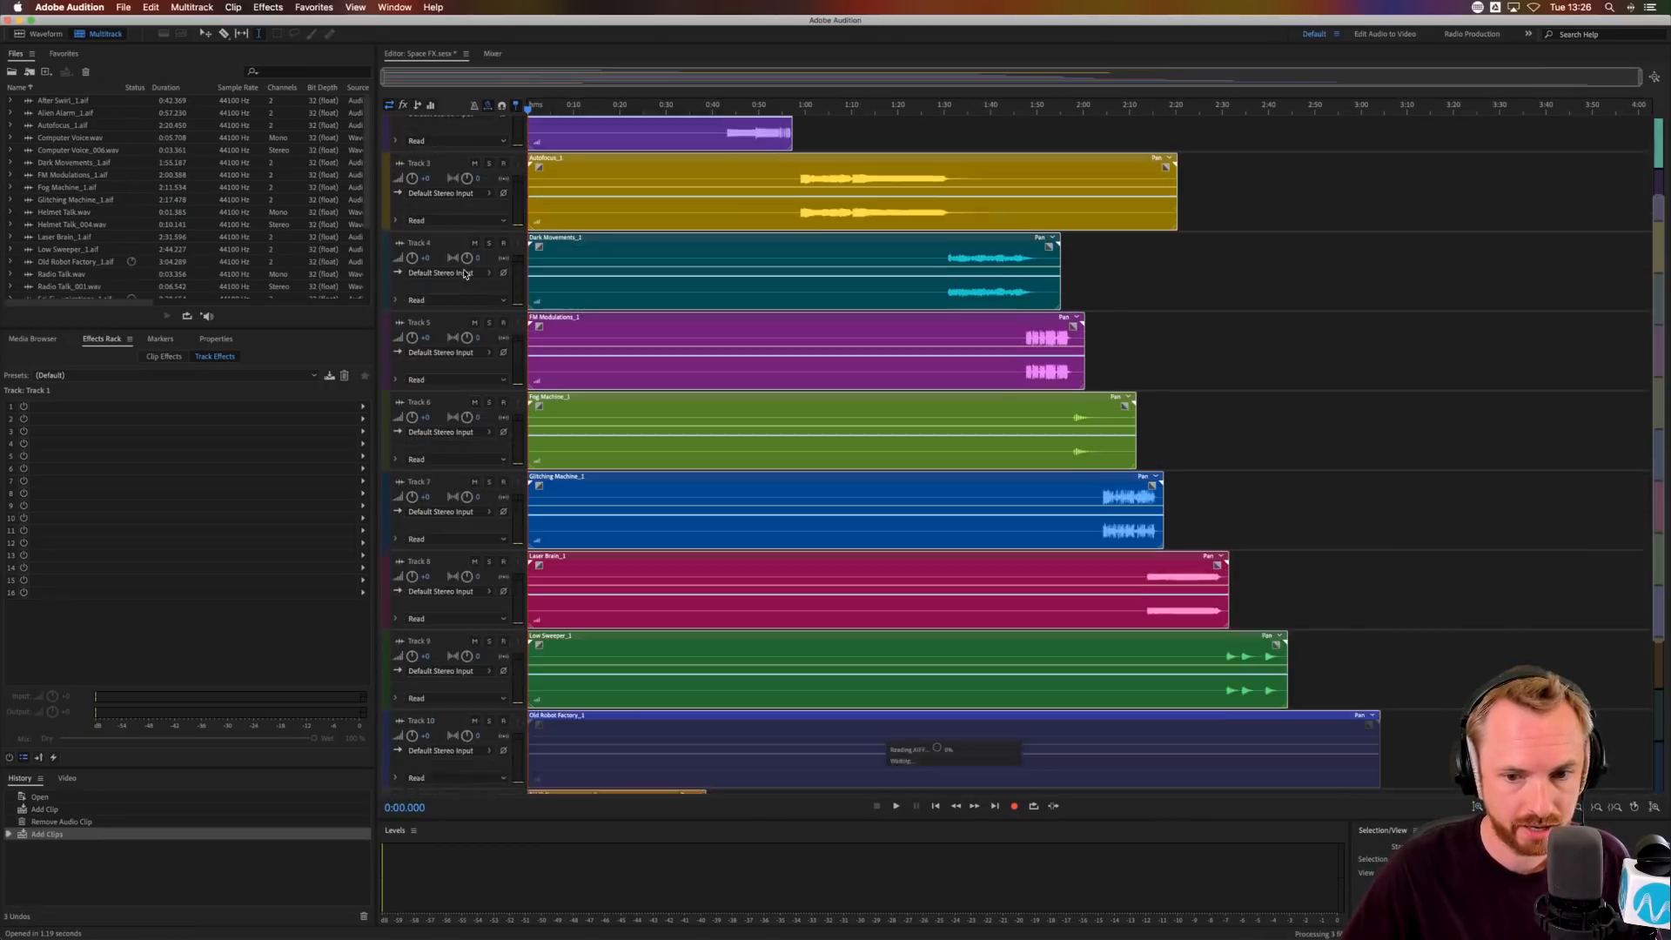
{"action": "scroll", "coordinate": [668, 268], "scroll_direction": "up", "scroll_amount": 3}
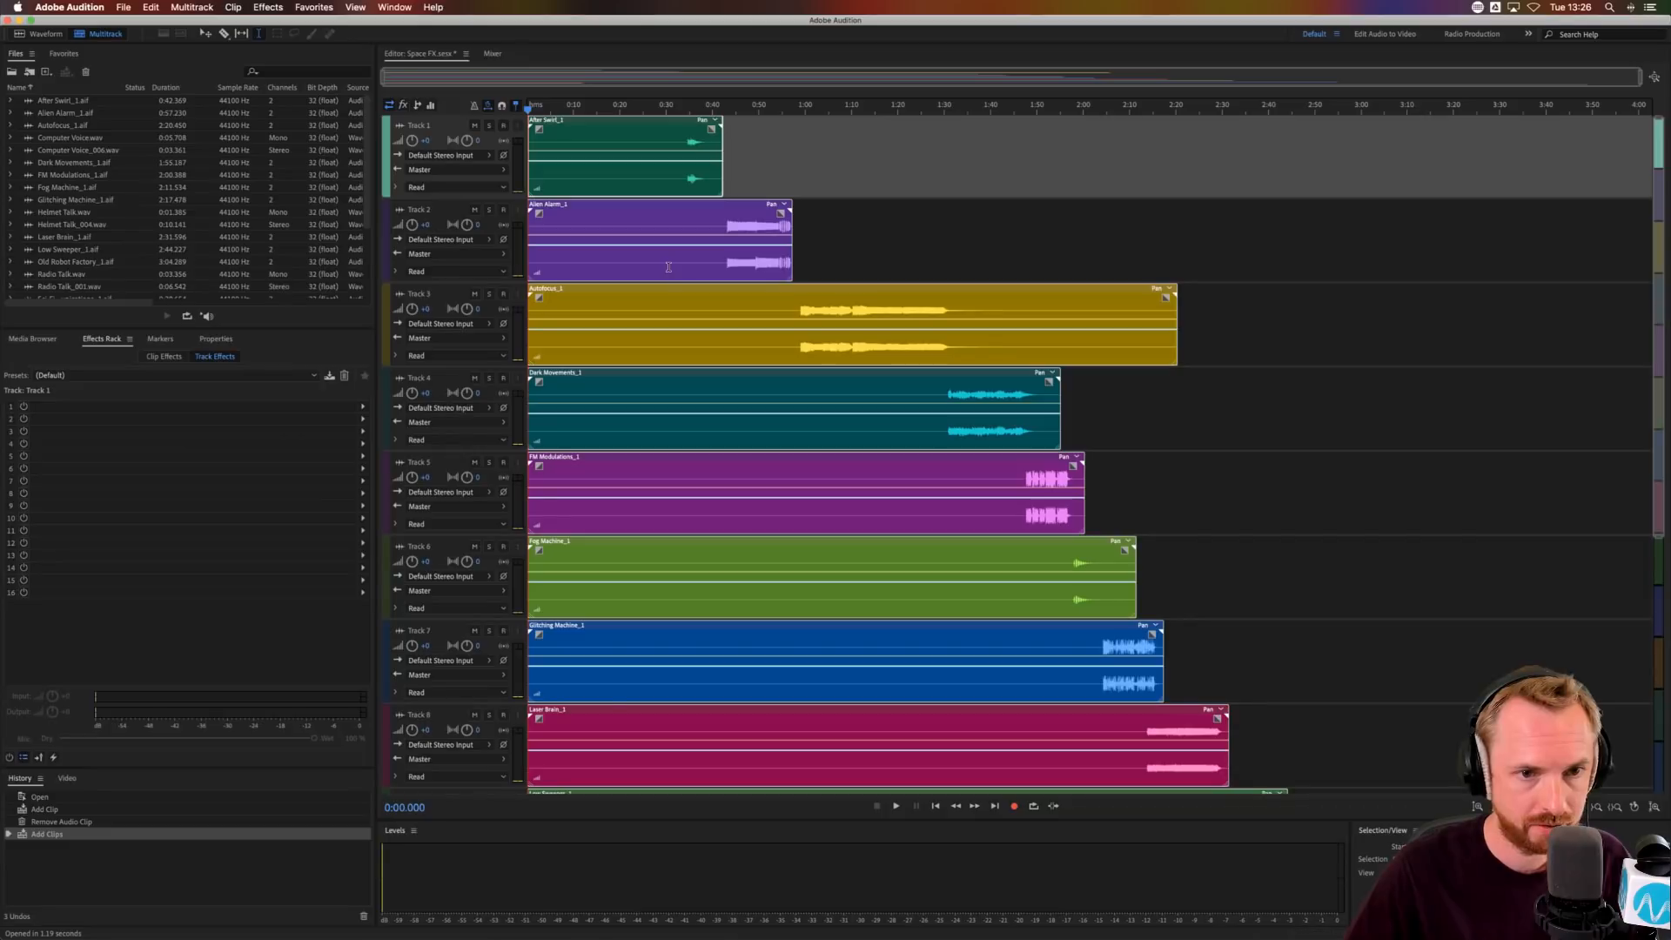
- Play short excerpts of the After Swirl, Alien Alarm, Autofocus and Dark Movements clips from where their waveforms begin
{"action": "left_click", "coordinate": [685, 178]}
{"action": "key", "text": "space"}
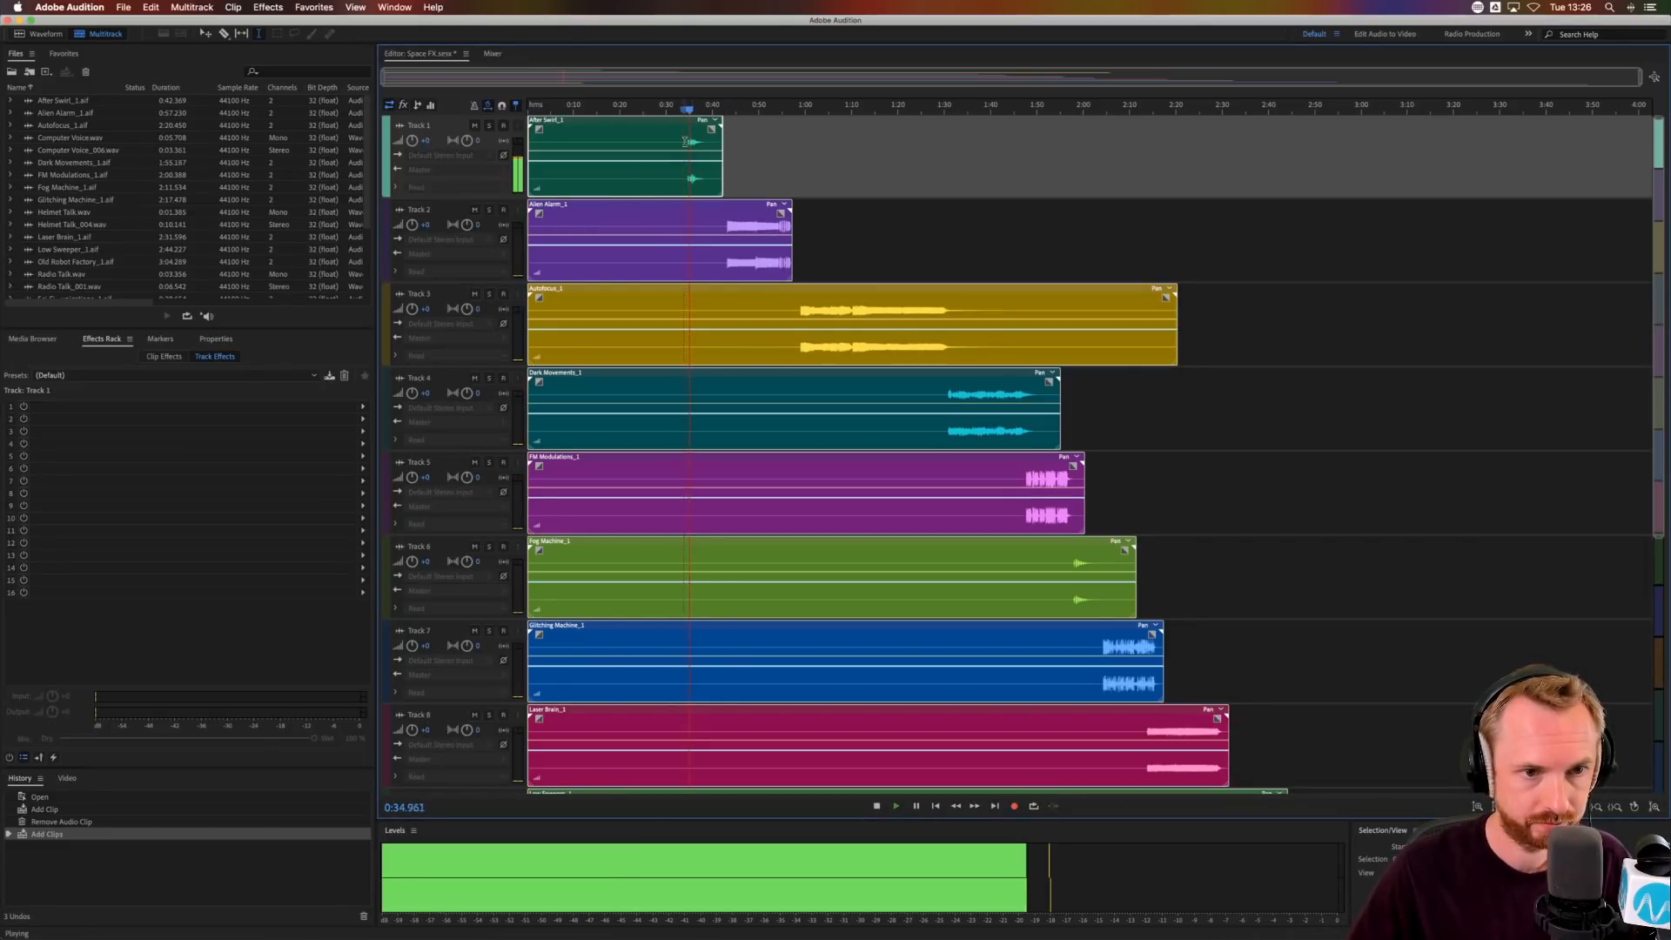
{"action": "left_click", "coordinate": [728, 225]}
{"action": "key", "text": "space"}
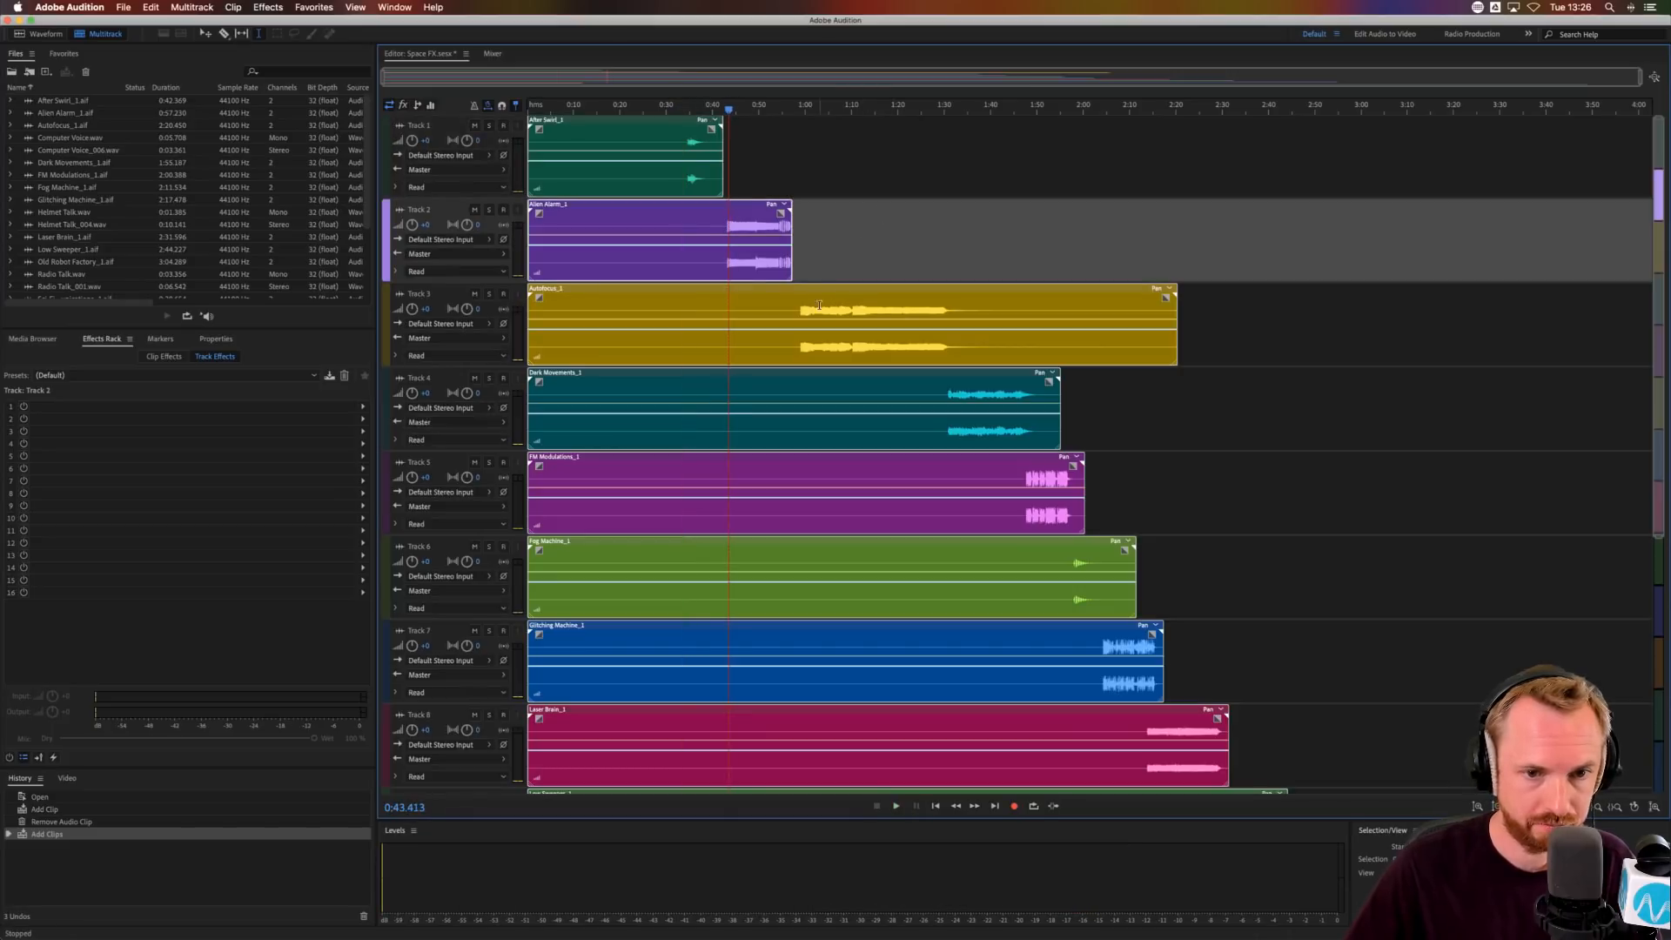
{"action": "left_click", "coordinate": [805, 255]}
{"action": "key", "text": "space"}
{"action": "key", "text": "space"}
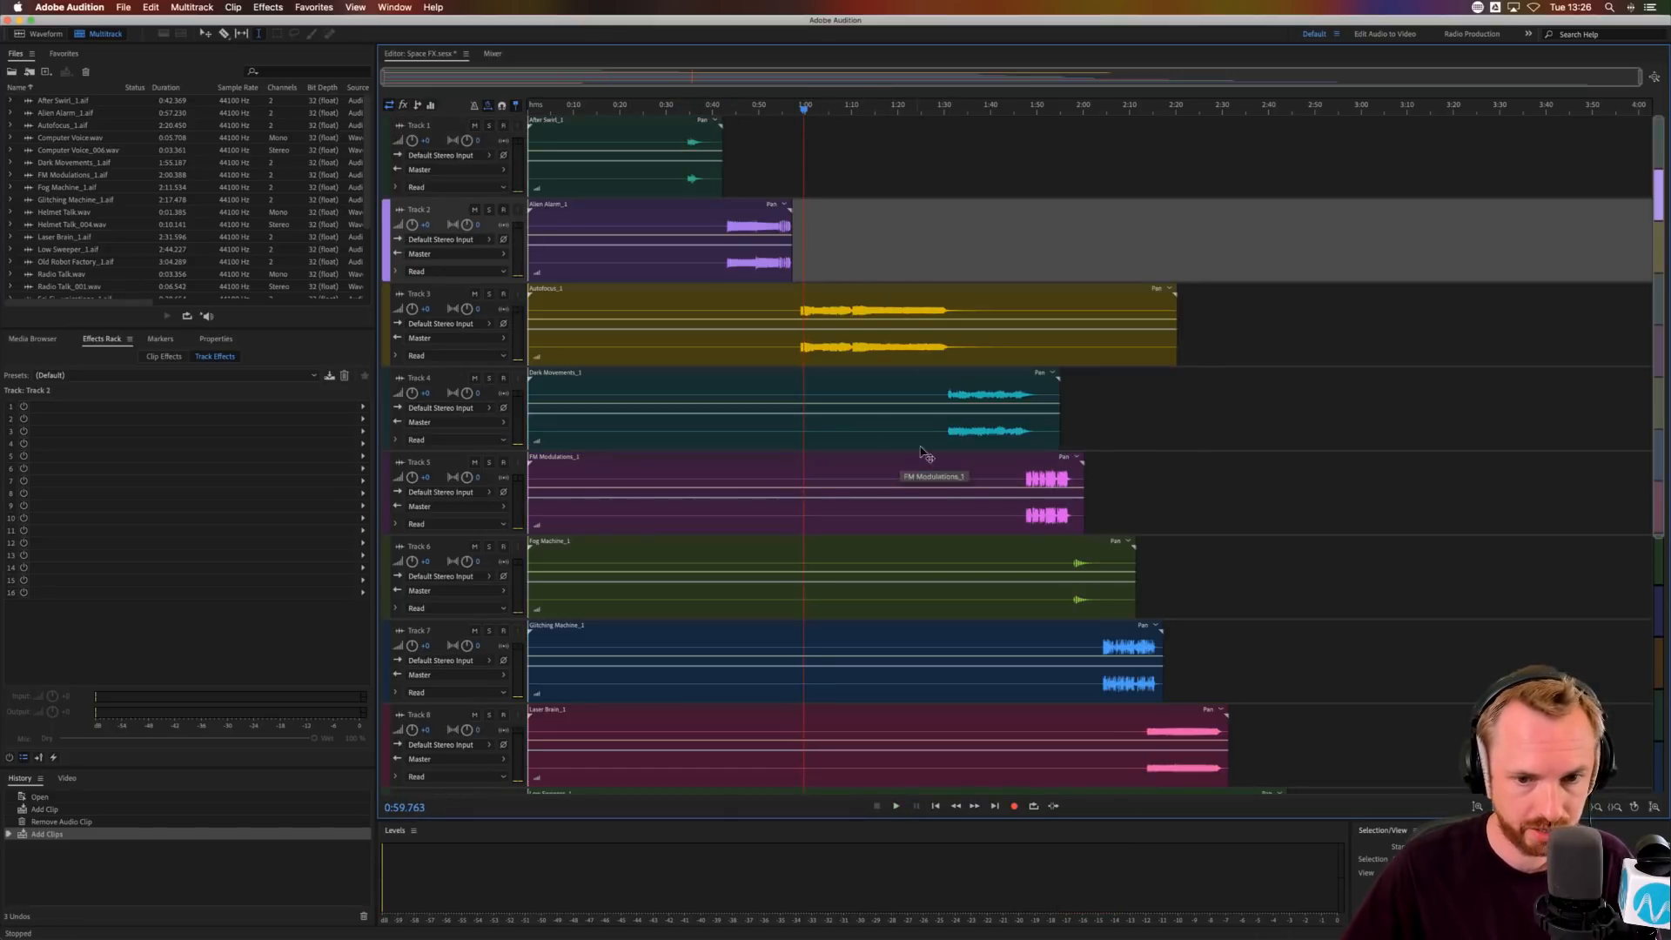
{"action": "left_click", "coordinate": [949, 388]}
{"action": "key", "text": "space"}
{"action": "scroll", "coordinate": [1013, 445], "scroll_direction": "down", "scroll_amount": 5}
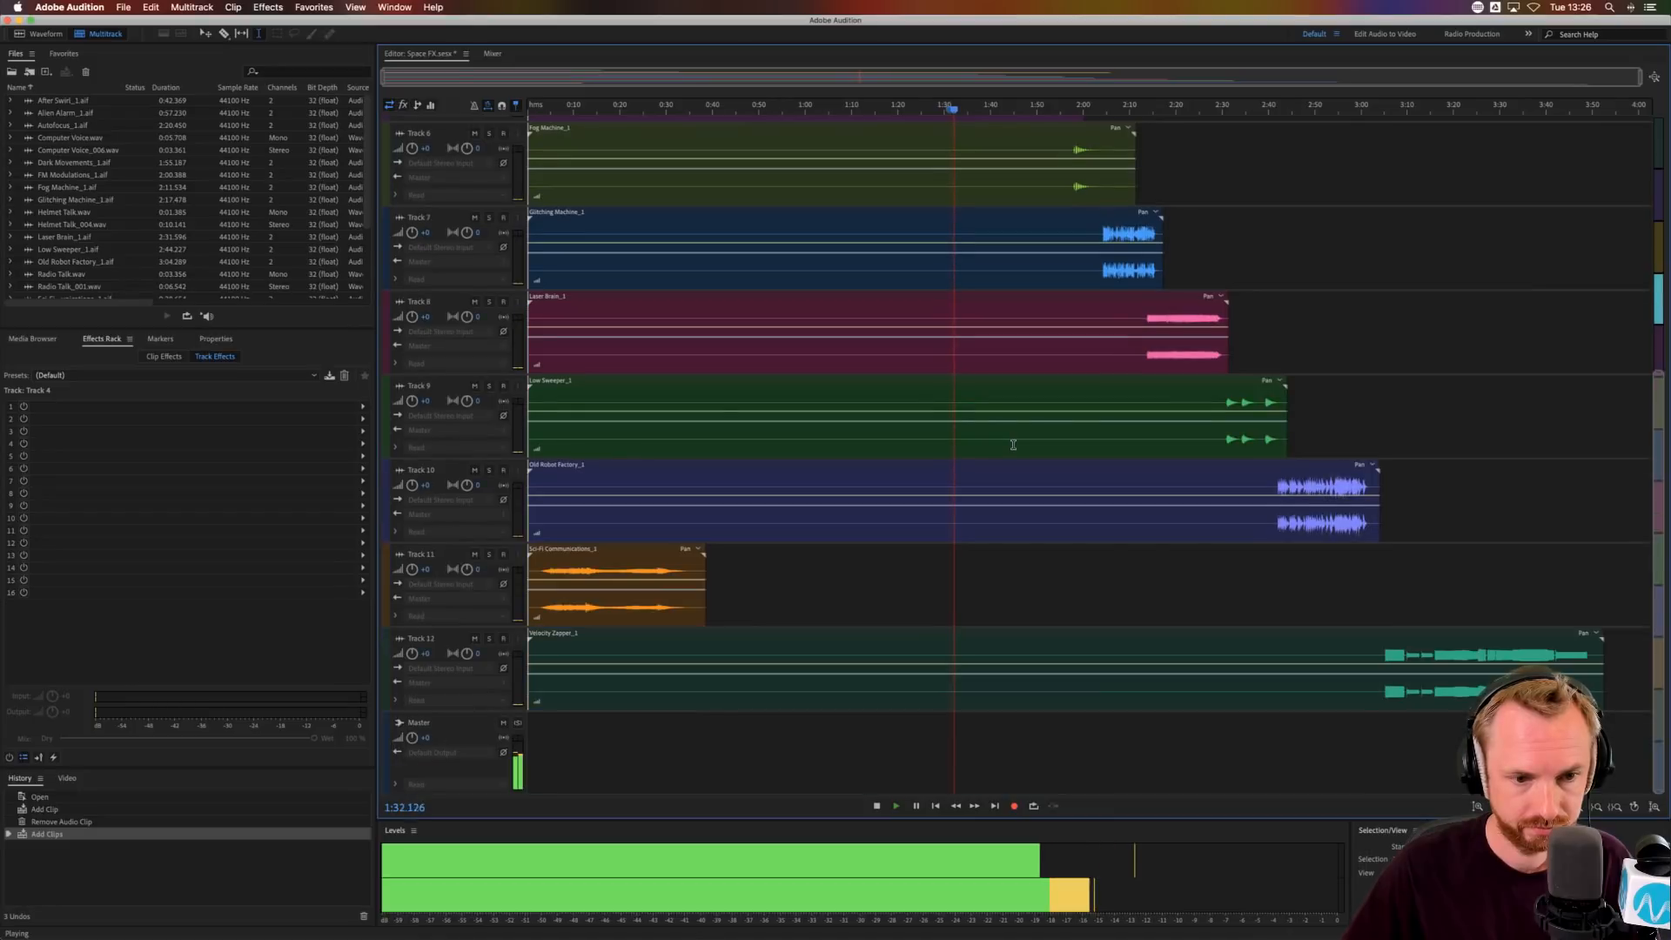
{"action": "key", "text": "space"}
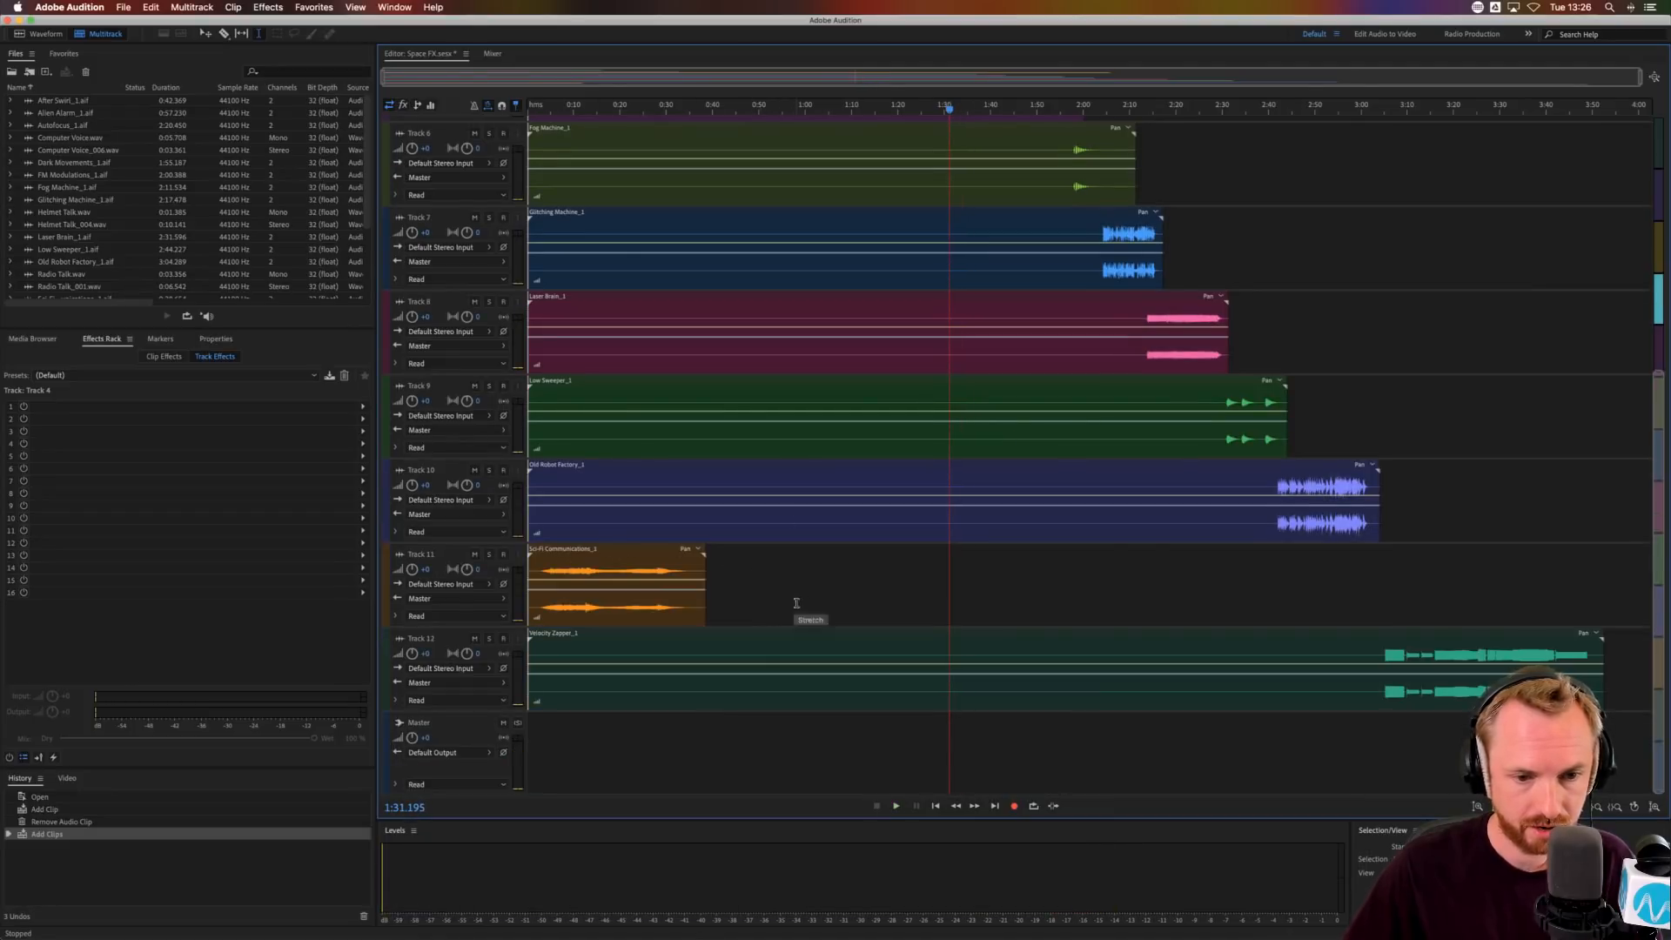
- Move the Sci-Fi Communications clip on Track 11 to about 4:00, past the end of the Velocity Zapper clip
{"action": "left_click_drag", "start_coordinate": [879, 747], "coordinate": [740, 747]}
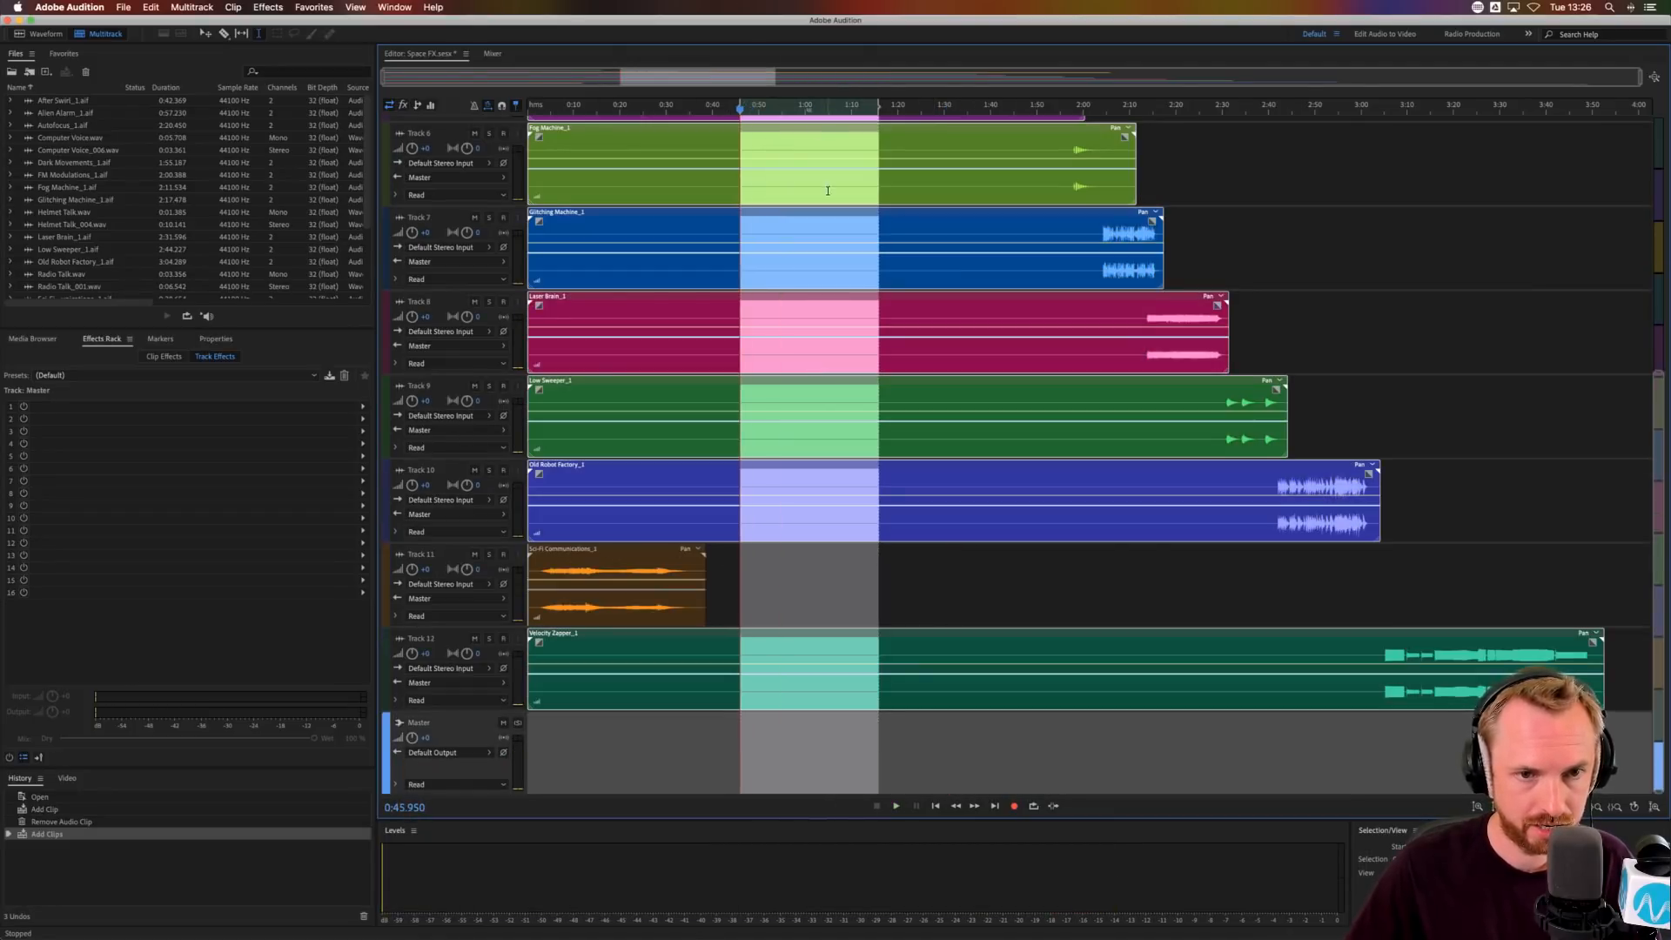
{"action": "scroll", "coordinate": [828, 191], "scroll_direction": "up", "scroll_amount": 5}
{"action": "left_click", "coordinate": [662, 189]}
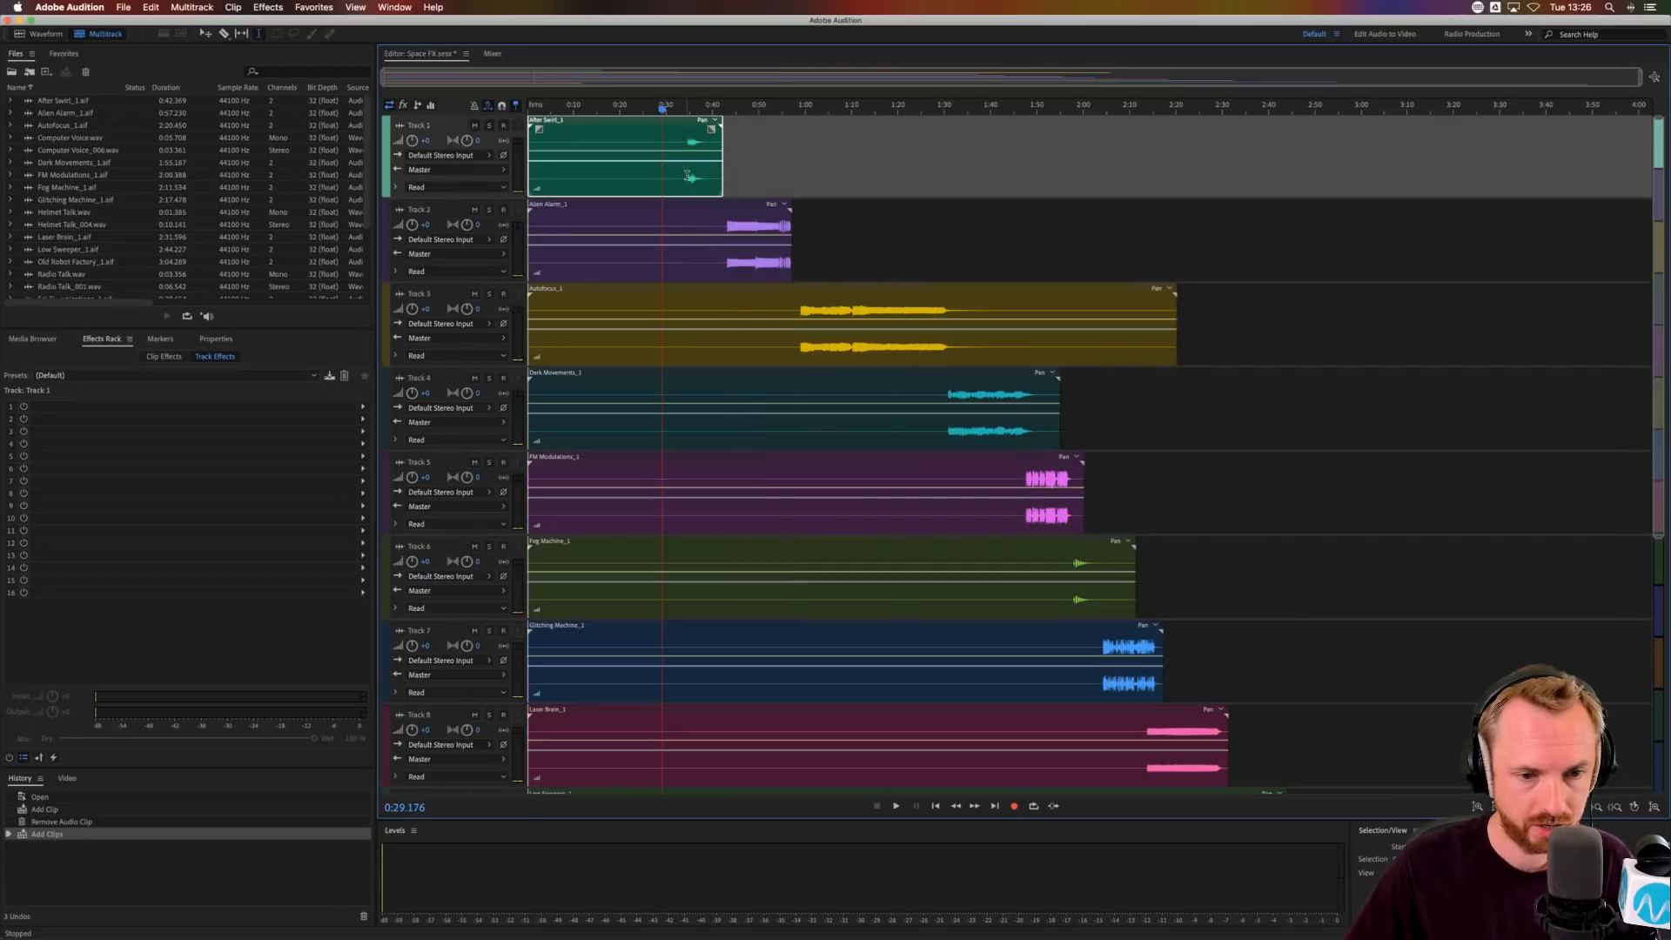
{"action": "scroll", "coordinate": [681, 303], "scroll_direction": "down", "scroll_amount": 5}
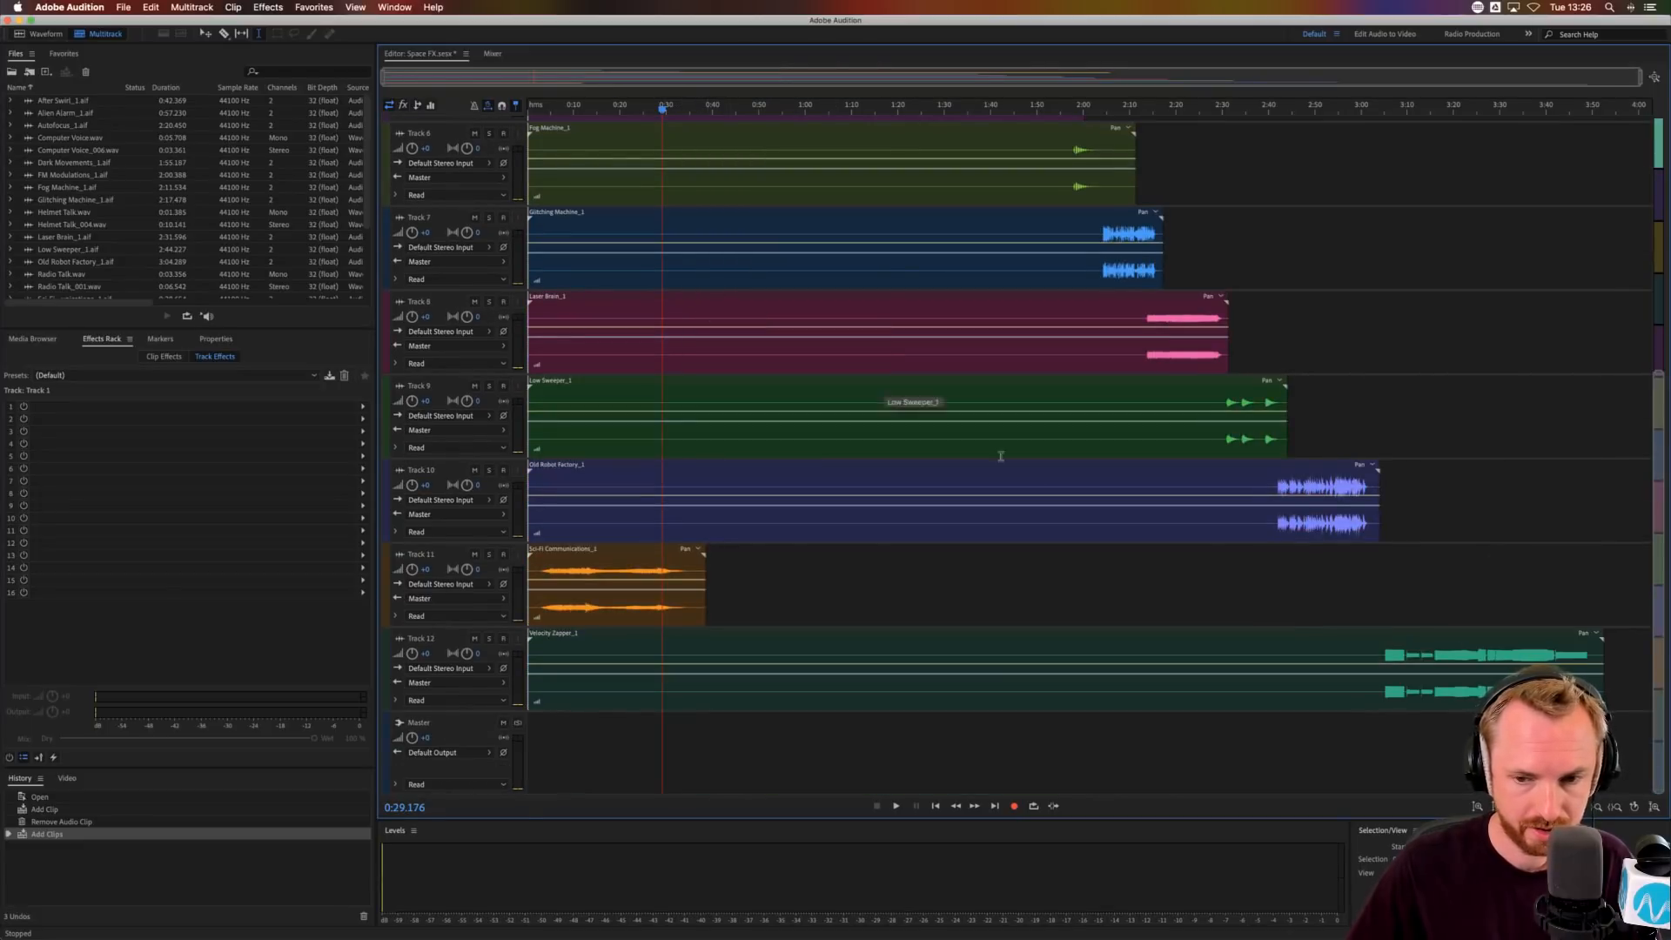
{"action": "left_click_drag", "start_coordinate": [609, 605], "coordinate": [1441, 619]}
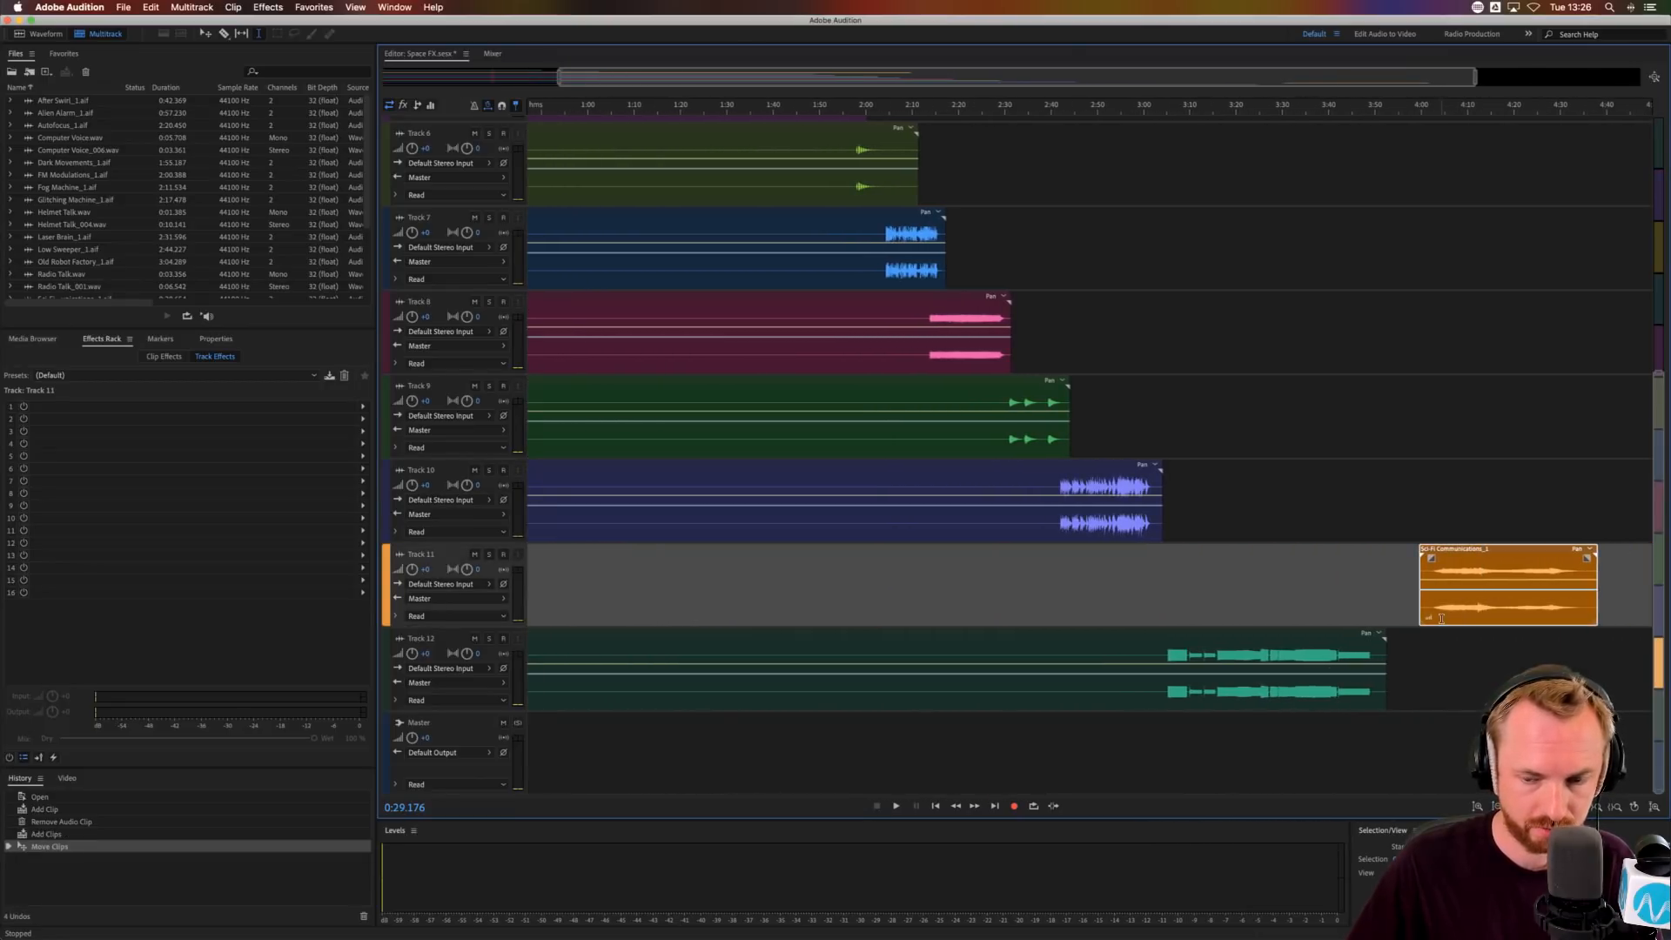
- Listen to the moved Sci-Fi Communications clip and place the playhead just before it
{"action": "key", "text": "space"}
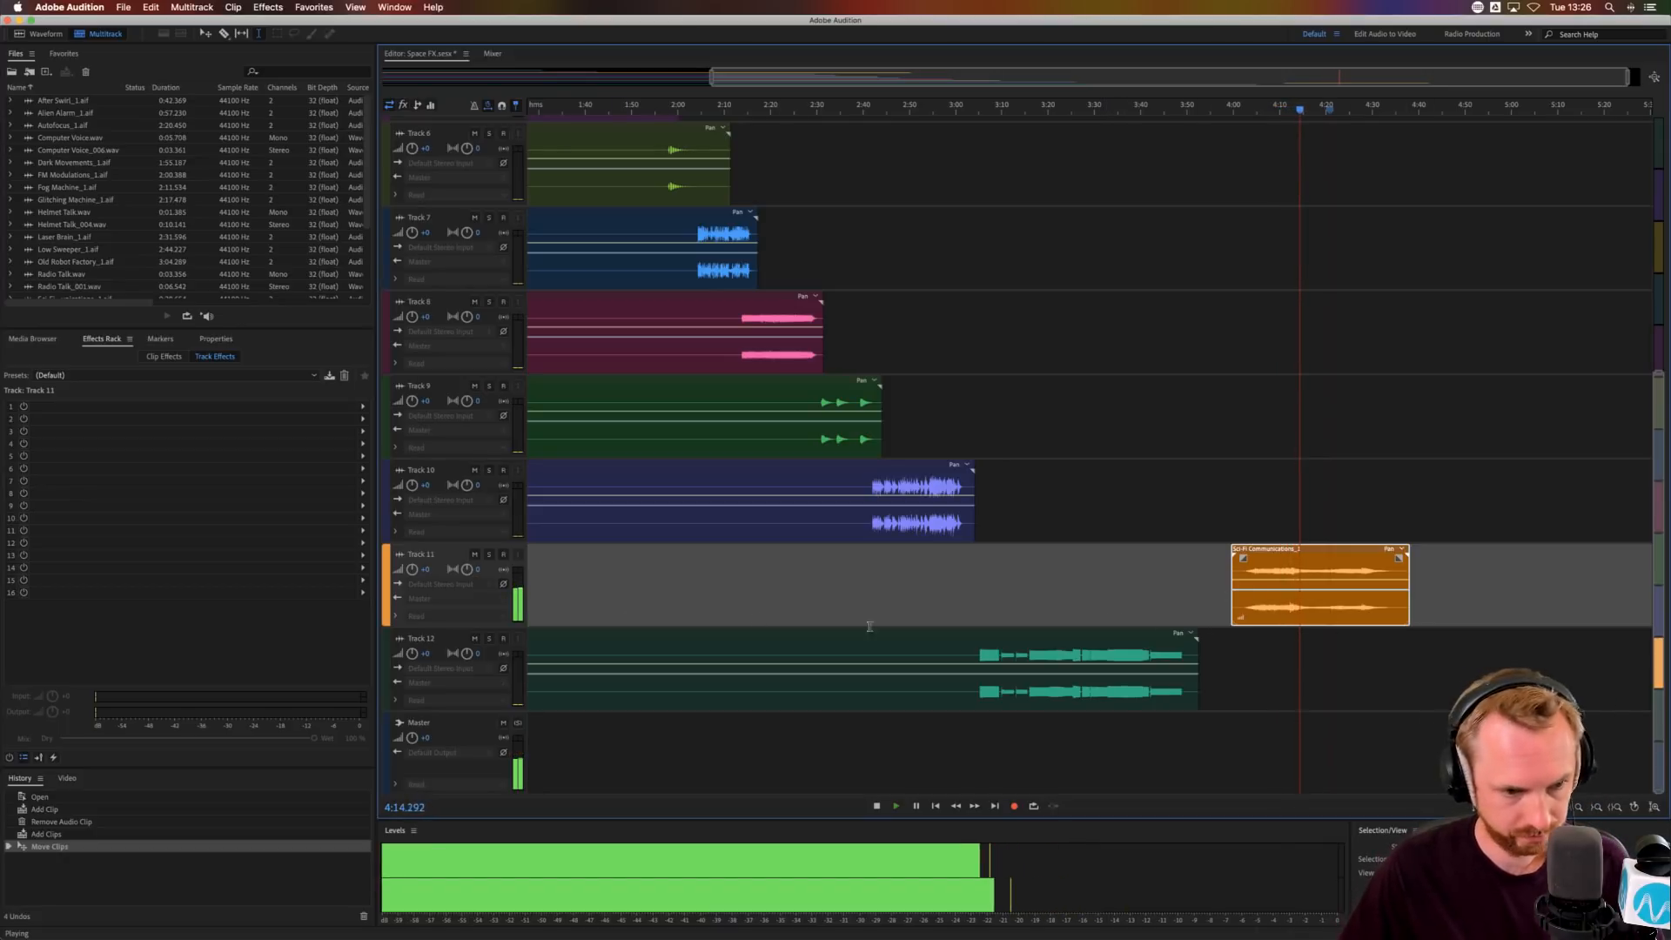
{"action": "key", "text": "space"}
{"action": "left_click_drag", "start_coordinate": [1282, 589], "coordinate": [1216, 597]}
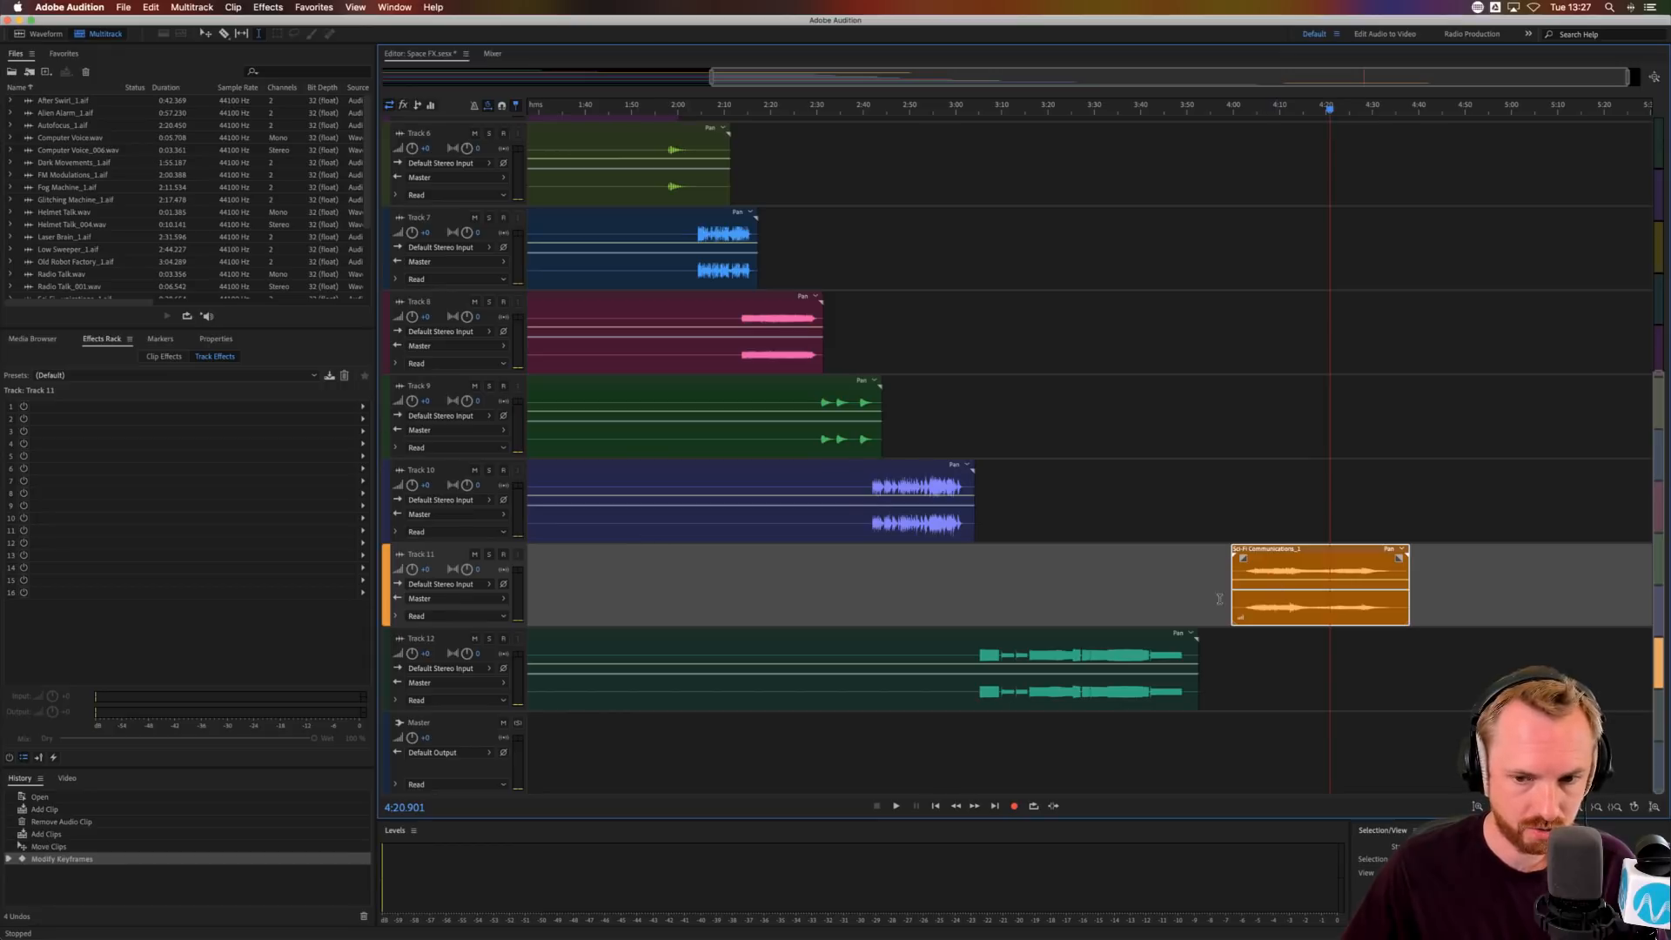
{"action": "left_click", "coordinate": [1203, 595]}
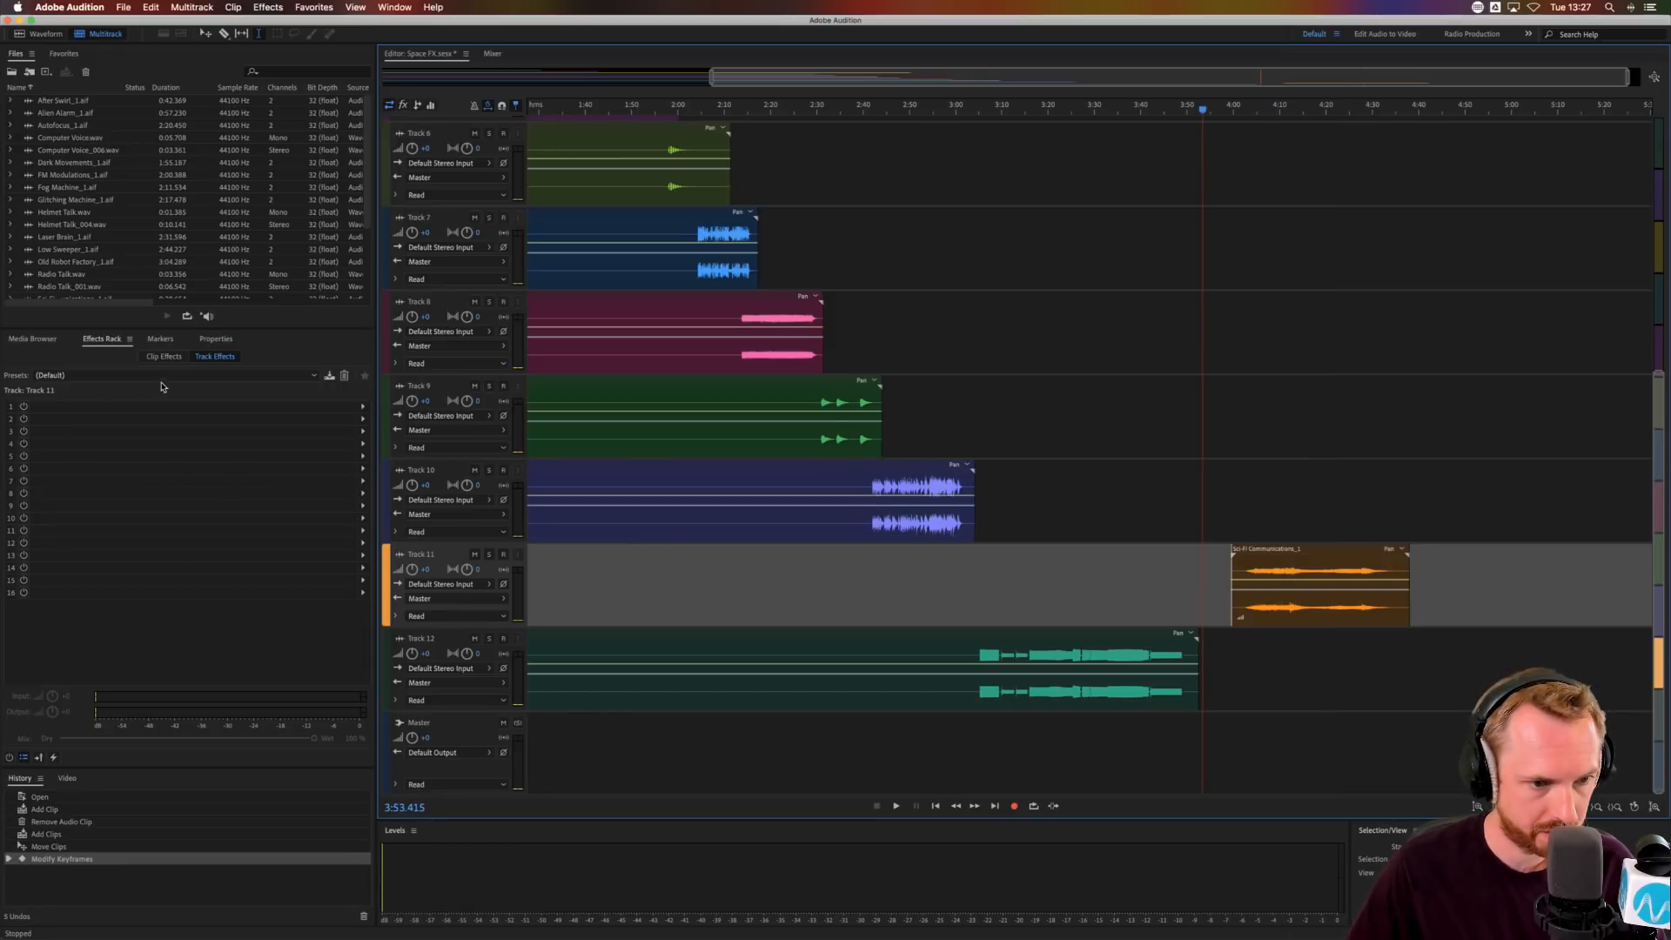
- Add a Studio Reverb effect to Track 11 and play the Sci-Fi Communications clip through it
{"action": "left_click", "coordinate": [362, 406]}
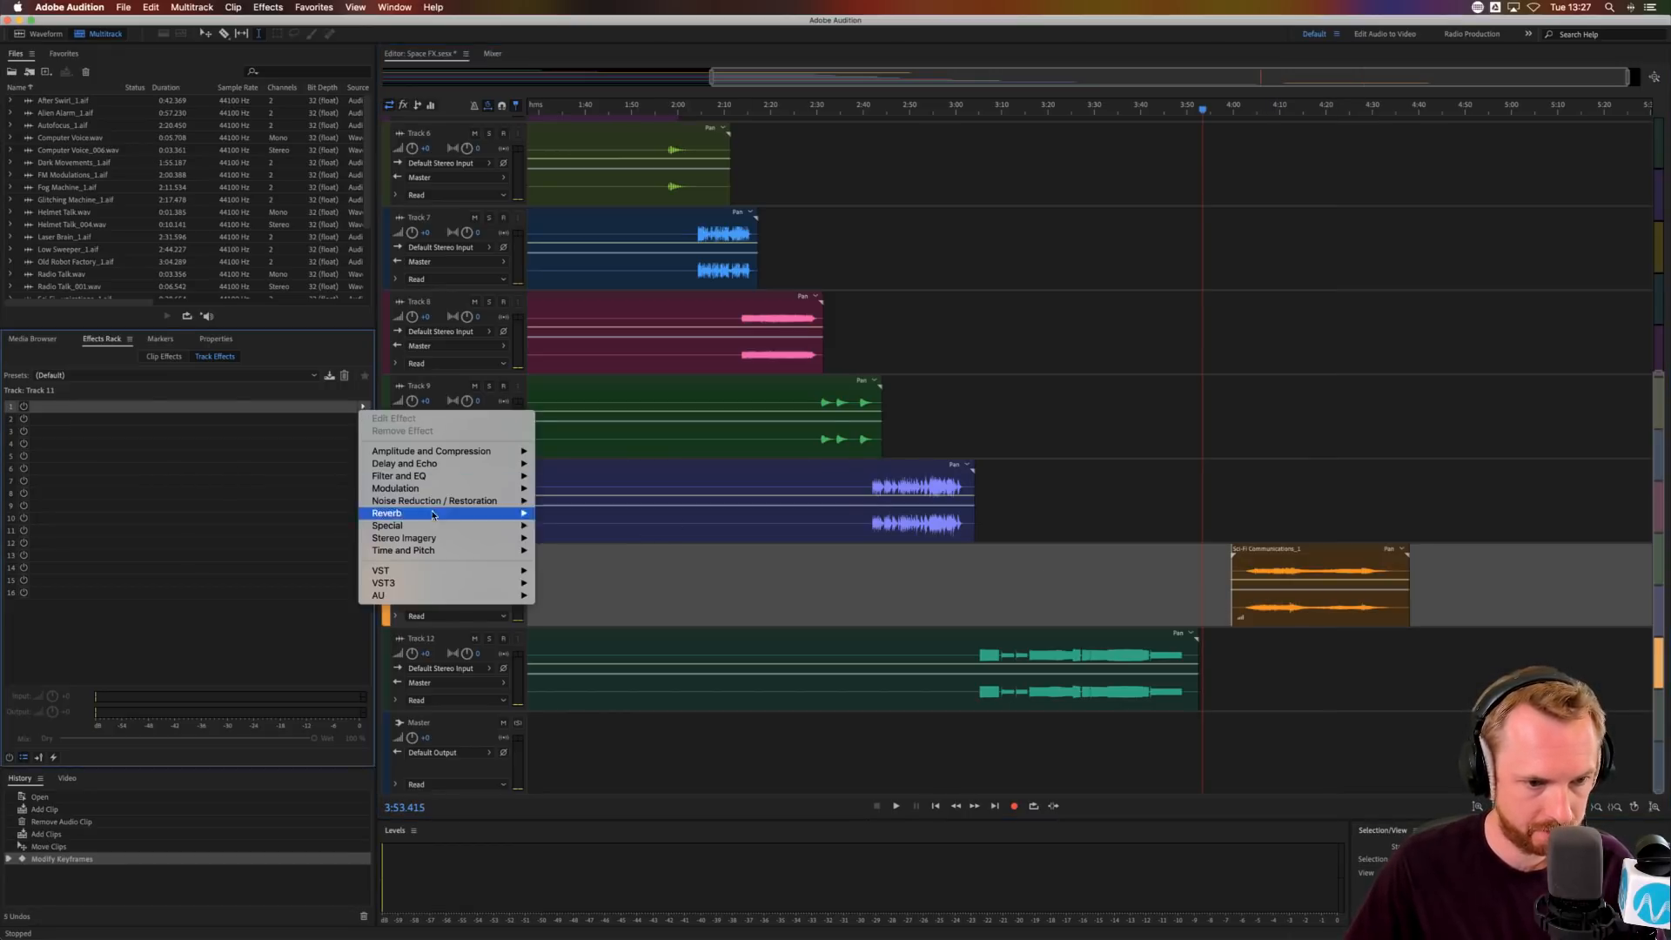
{"action": "mouse_move", "coordinate": [433, 514]}
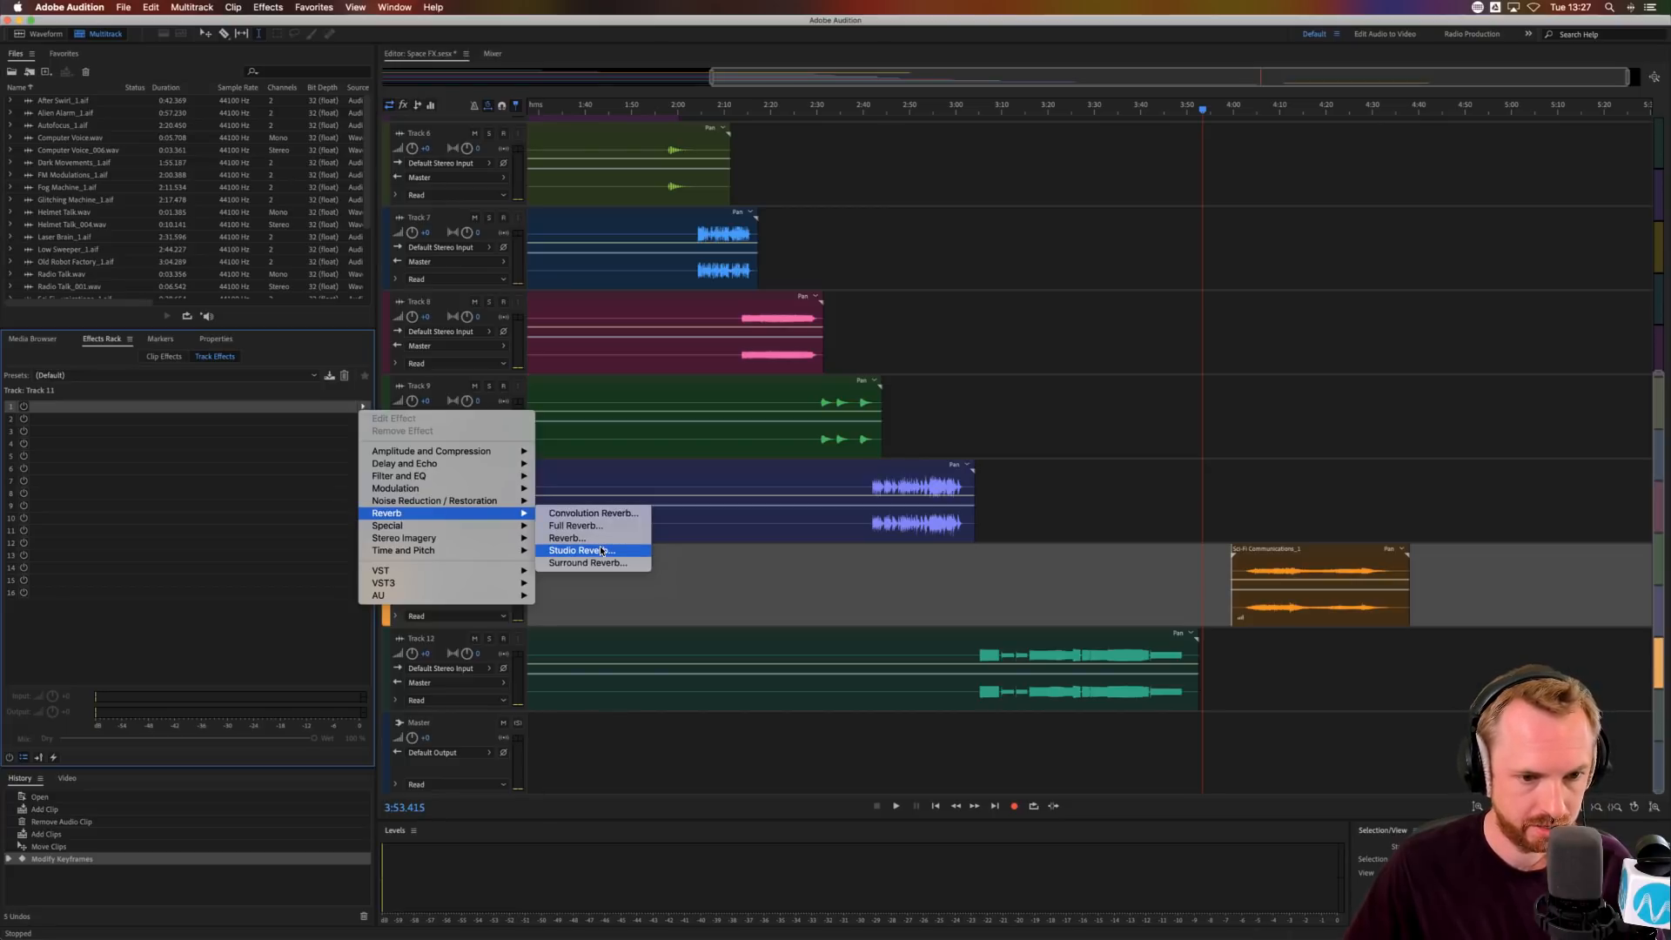
{"action": "left_click", "coordinate": [602, 551]}
{"action": "left_click", "coordinate": [1246, 572]}
{"action": "key", "text": "space"}
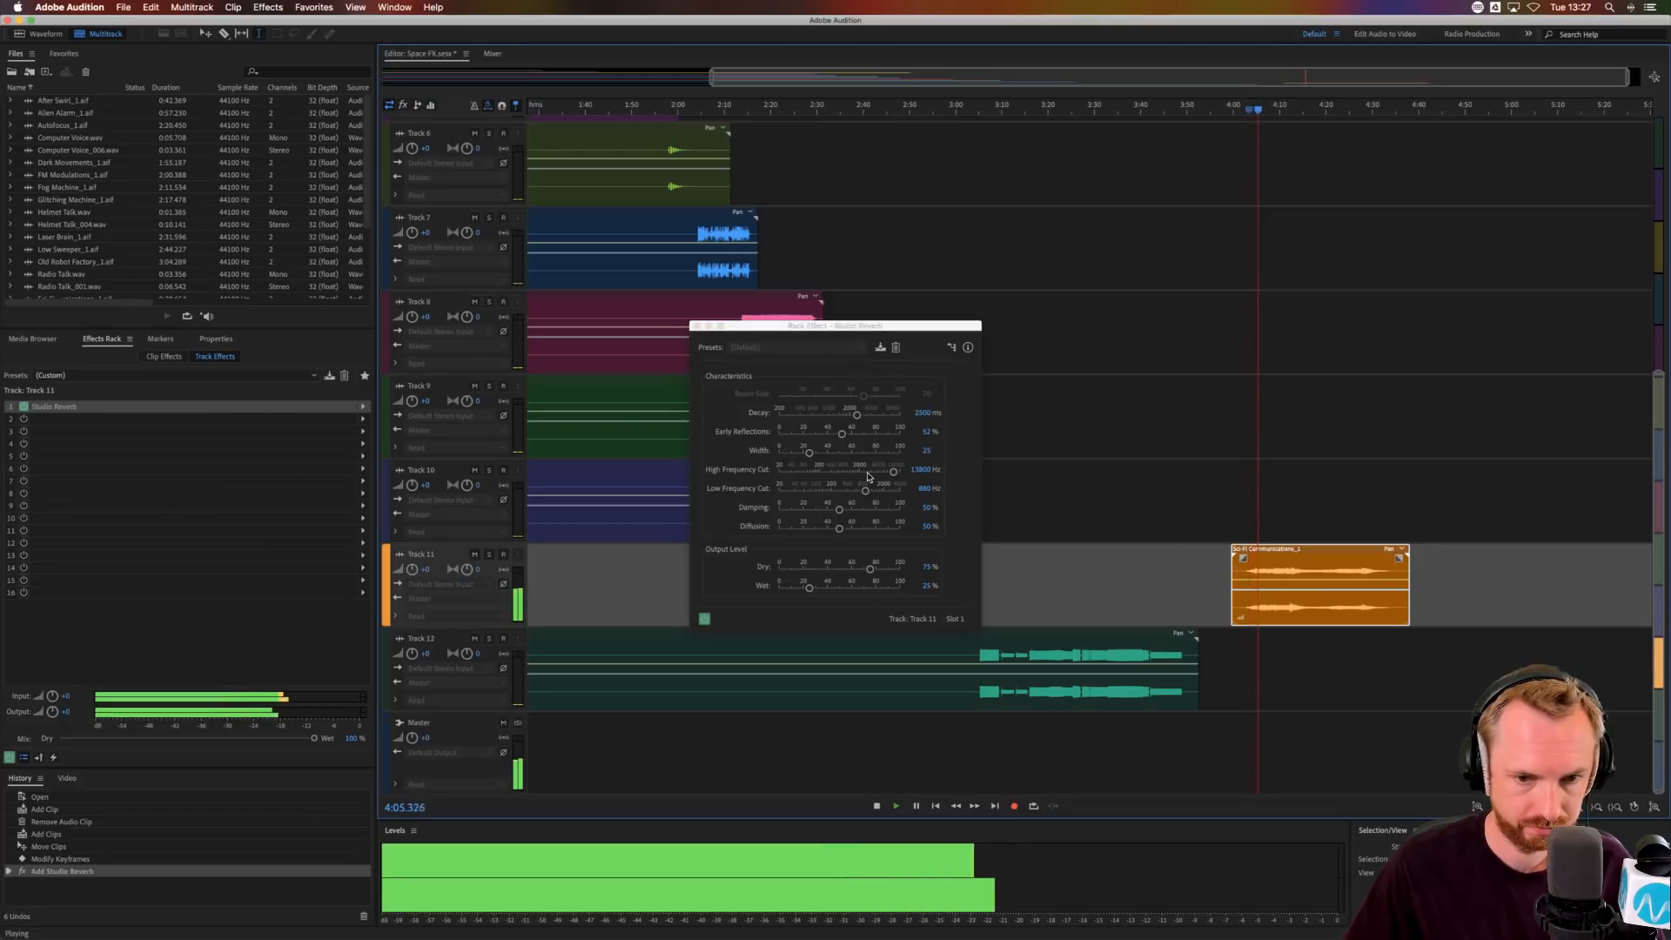
- Try a high frequency cut of 20000 Hz in Studio Reverb, apply the Great Hall preset instead, and preview the clip
{"action": "left_click_drag", "start_coordinate": [893, 470], "coordinate": [834, 474]}
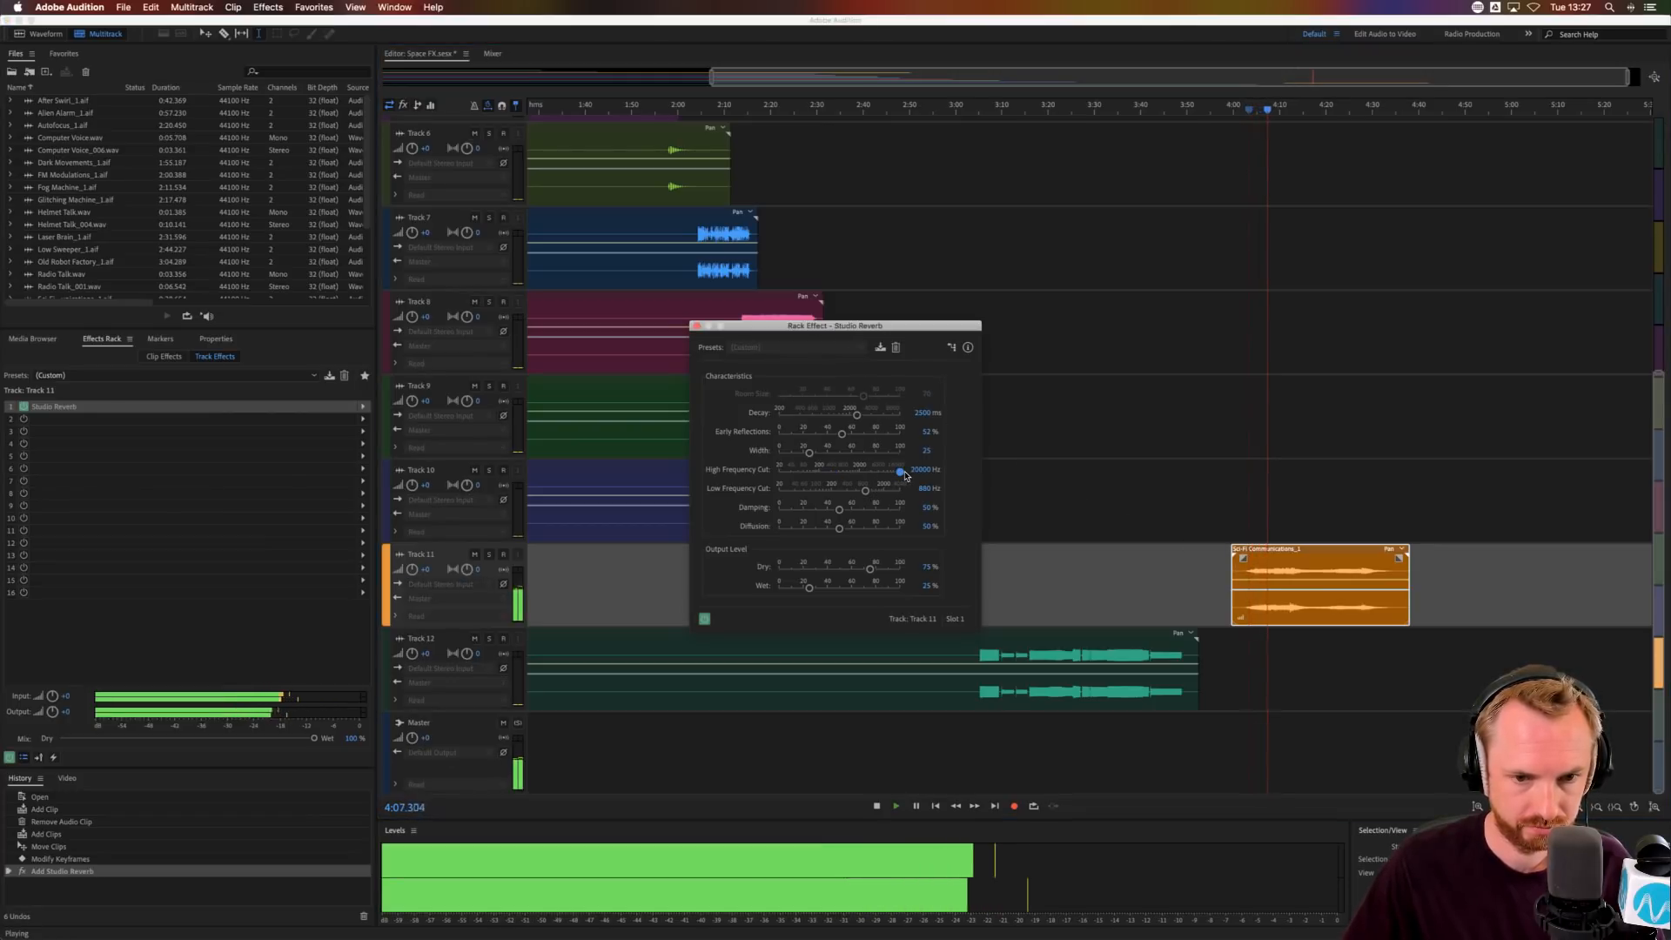
{"action": "key", "text": "space"}
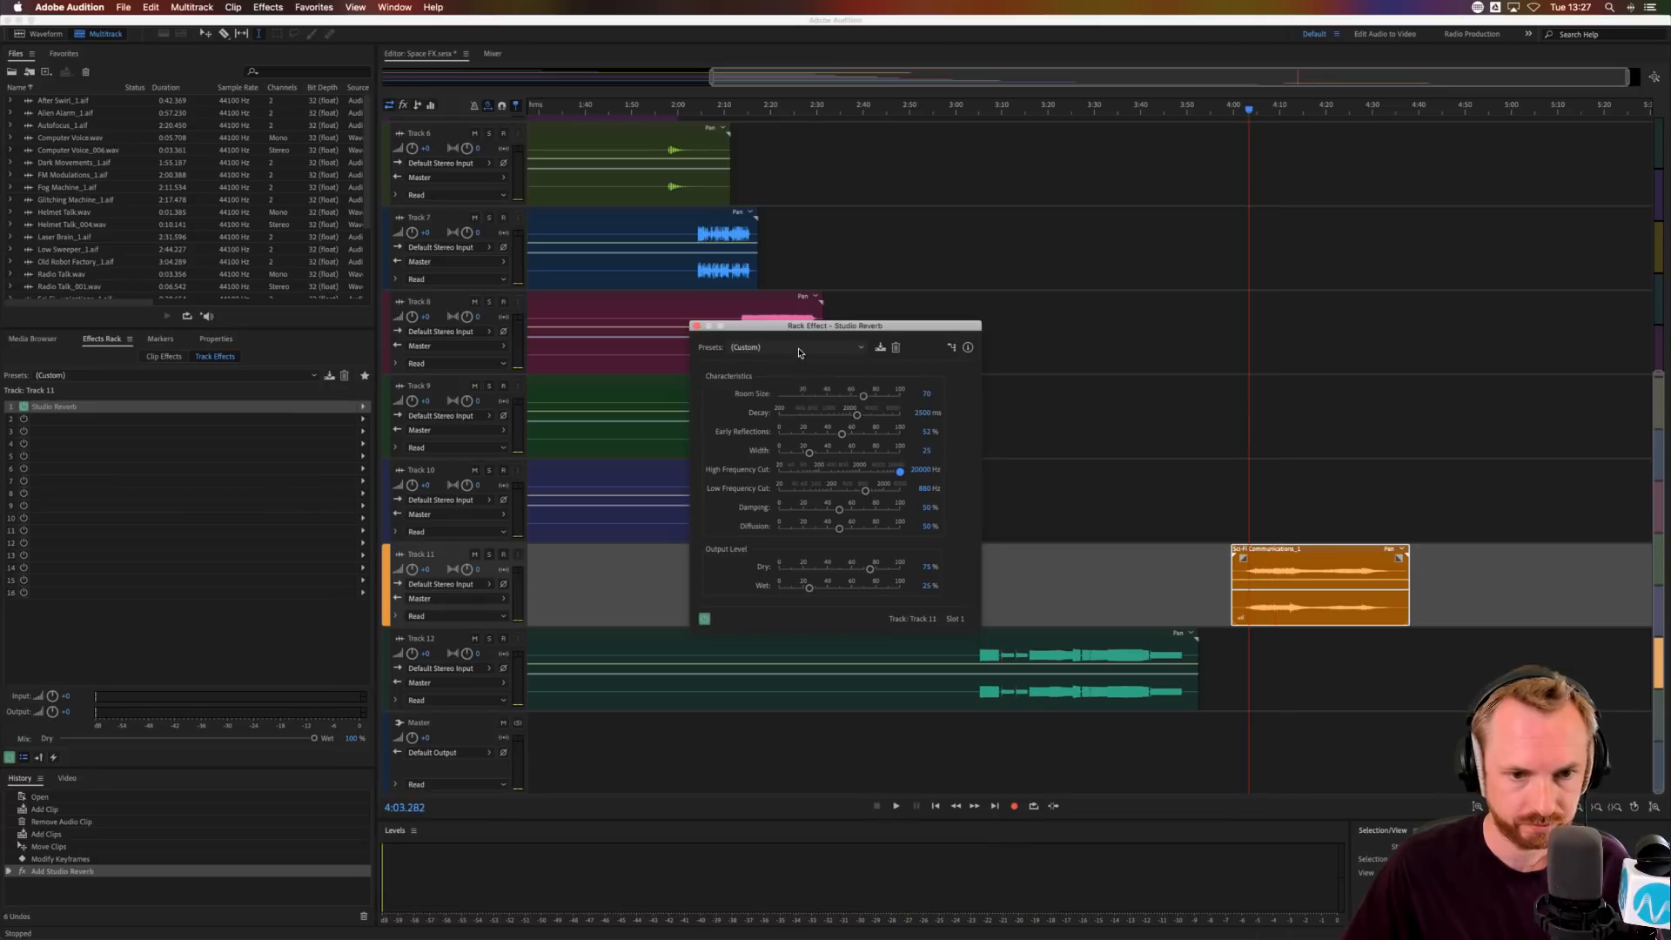
{"action": "left_click", "coordinate": [799, 348]}
{"action": "left_click", "coordinate": [788, 413]}
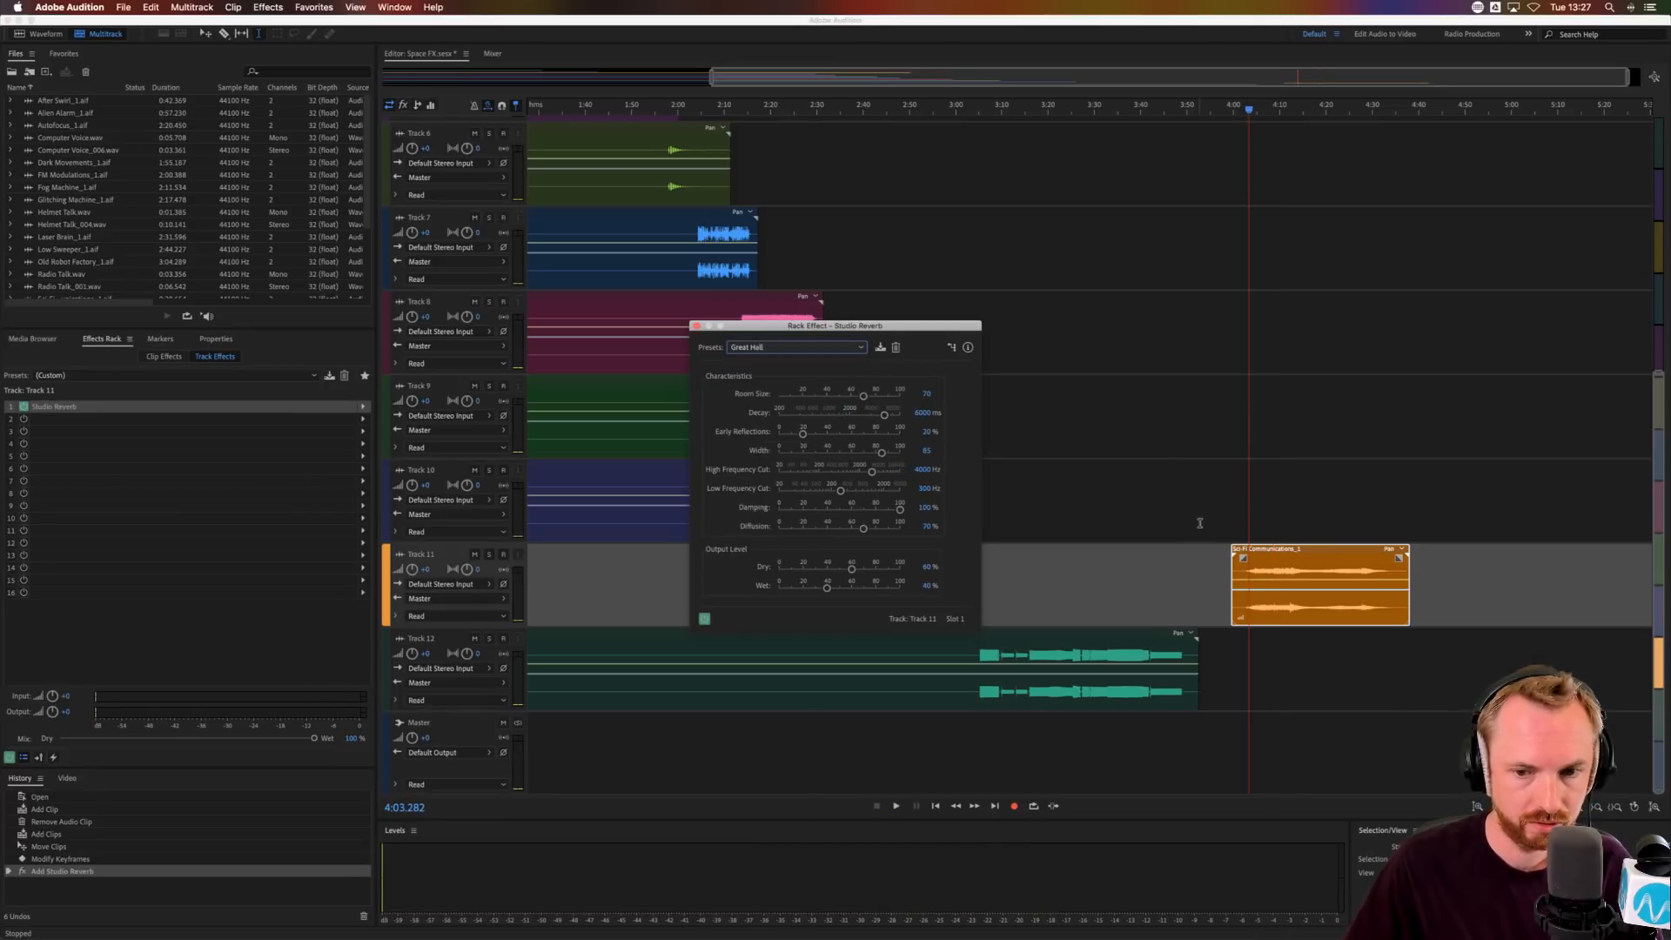
{"action": "key", "text": "space"}
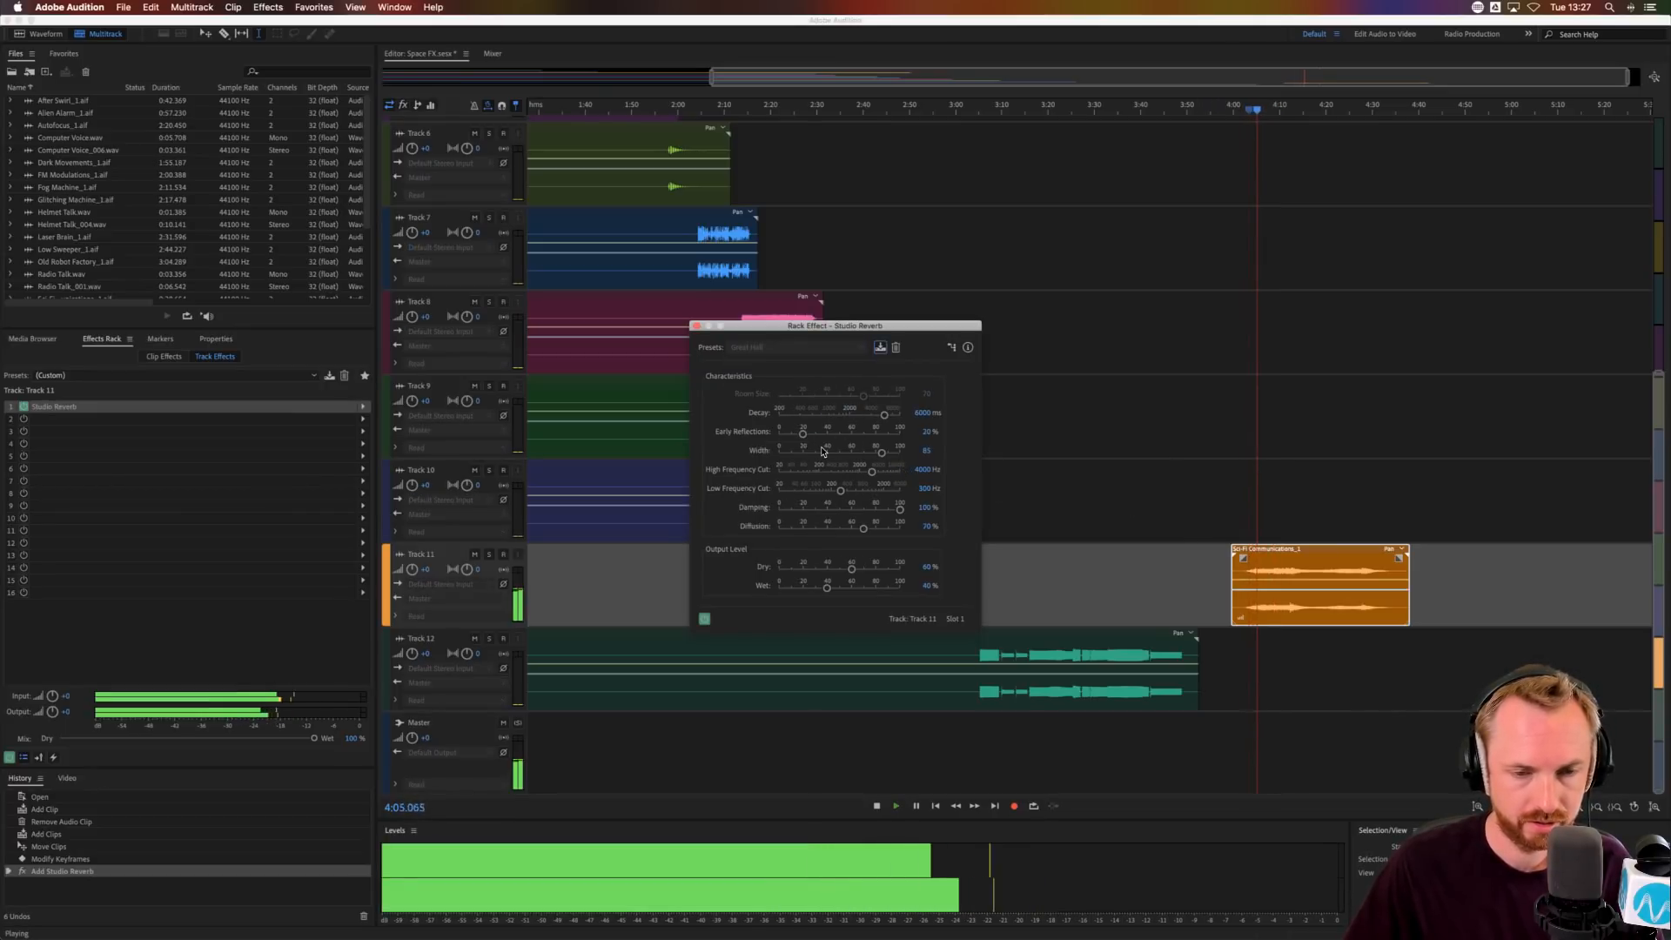
{"action": "key", "text": "space"}
{"action": "left_click", "coordinate": [697, 326]}
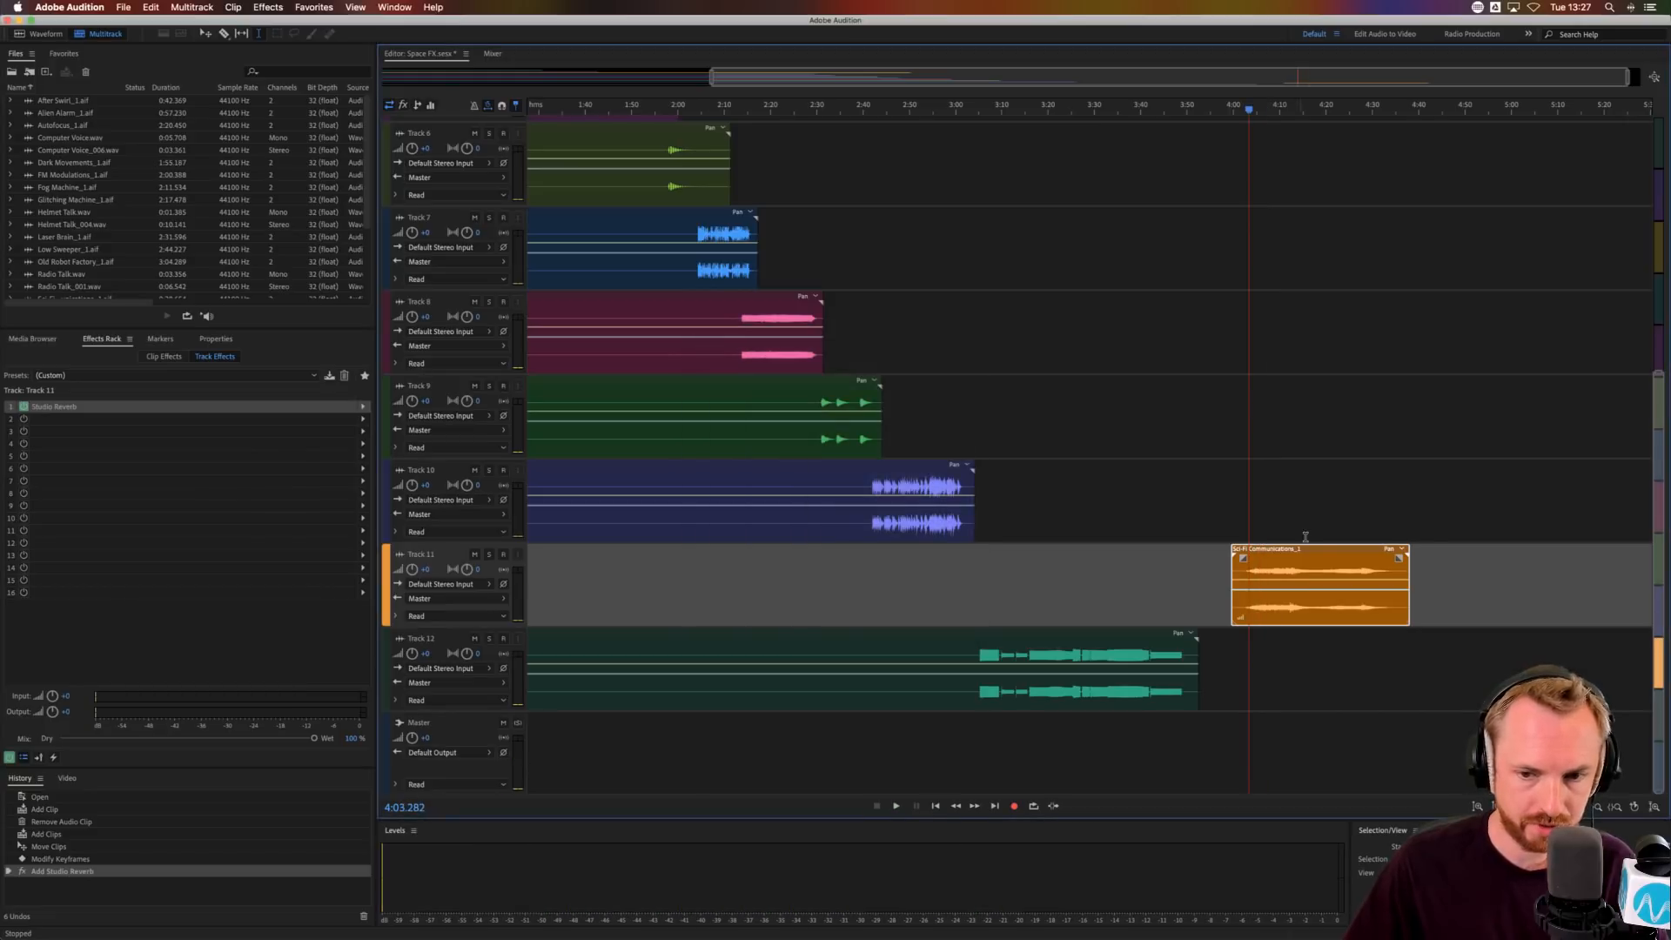
- Show the Essential Sound settings and assign the Ambience audio type to the Sci-Fi Communications clip
{"action": "left_click", "coordinate": [397, 6]}
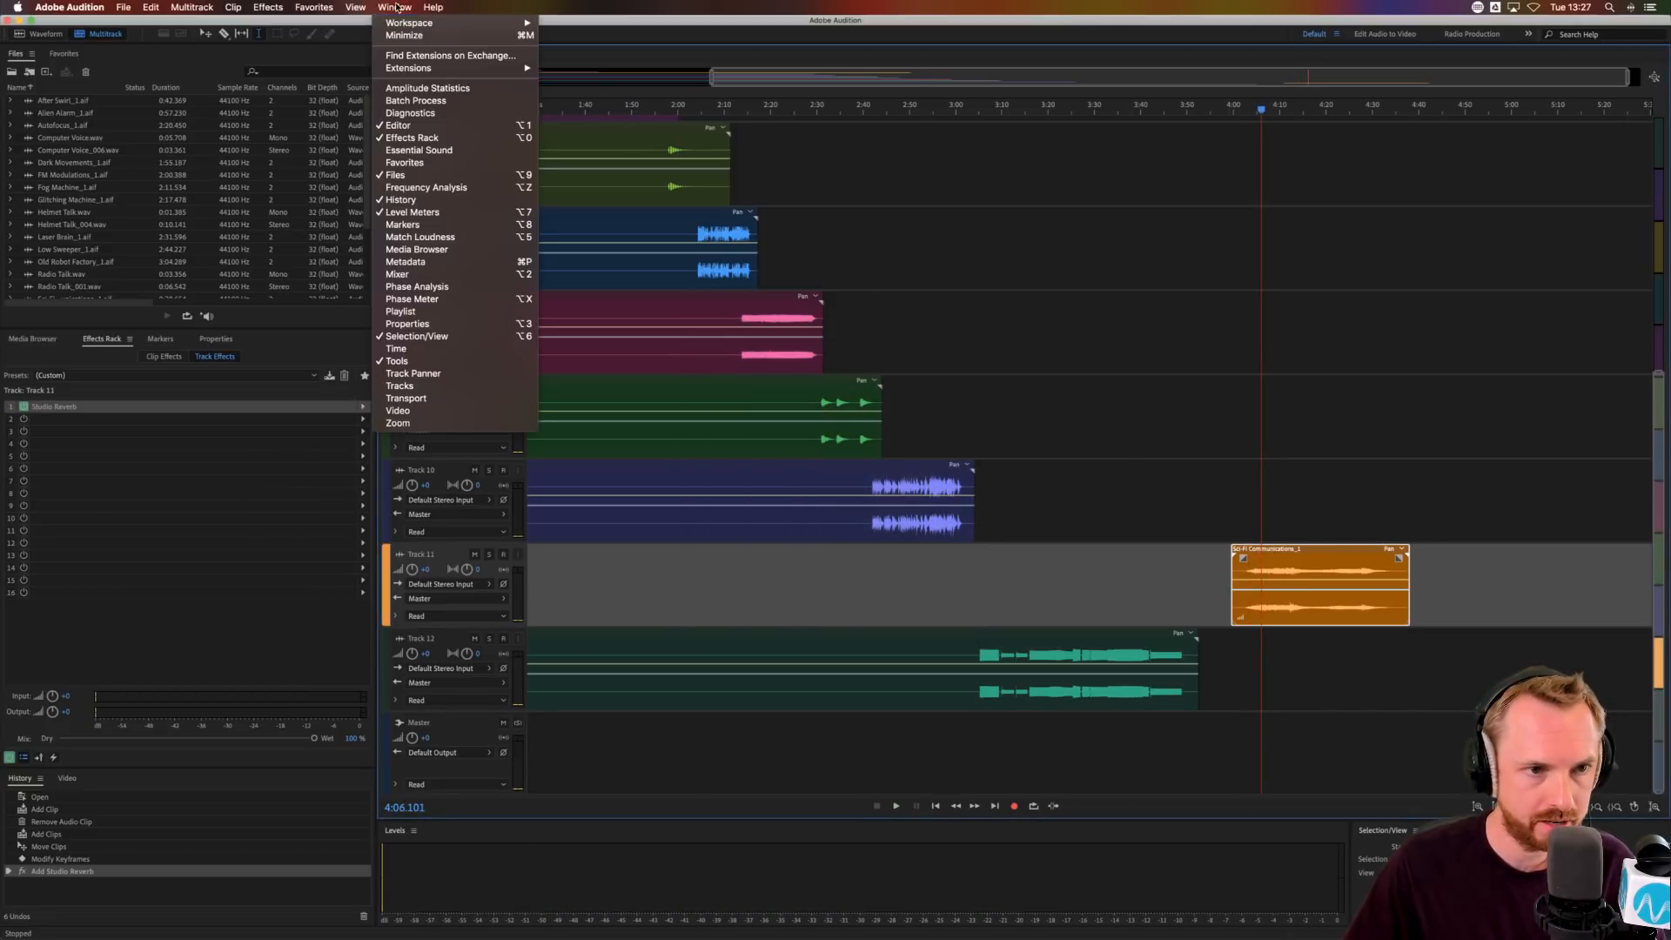
{"action": "left_click", "coordinate": [420, 150]}
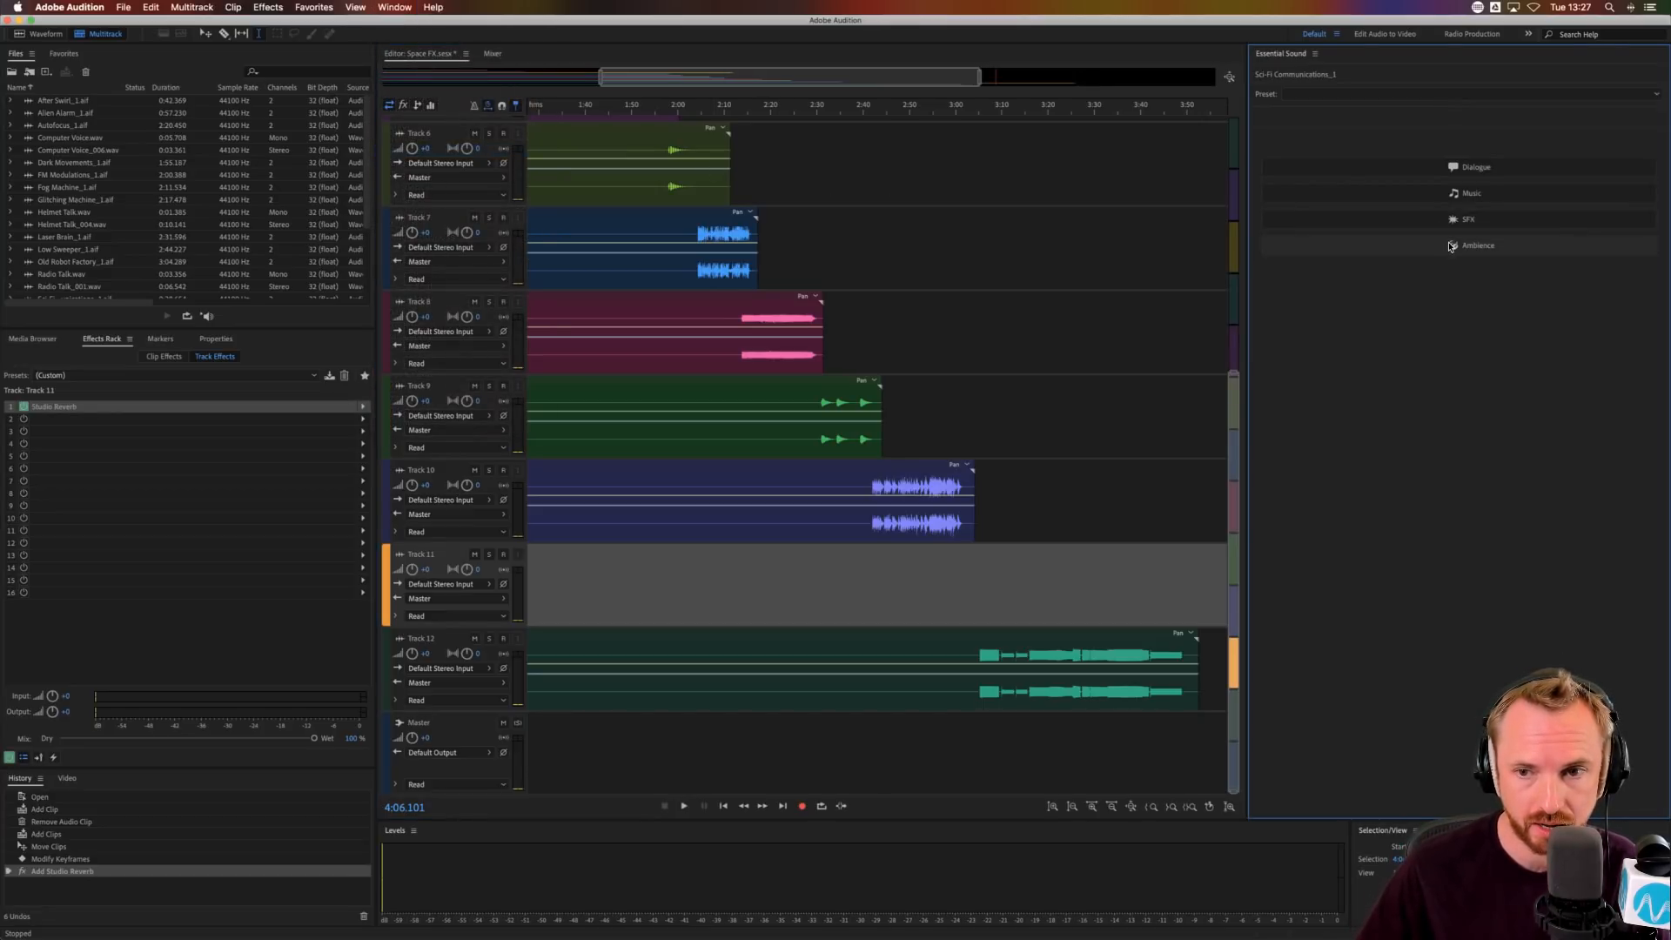
{"action": "left_click", "coordinate": [1452, 247]}
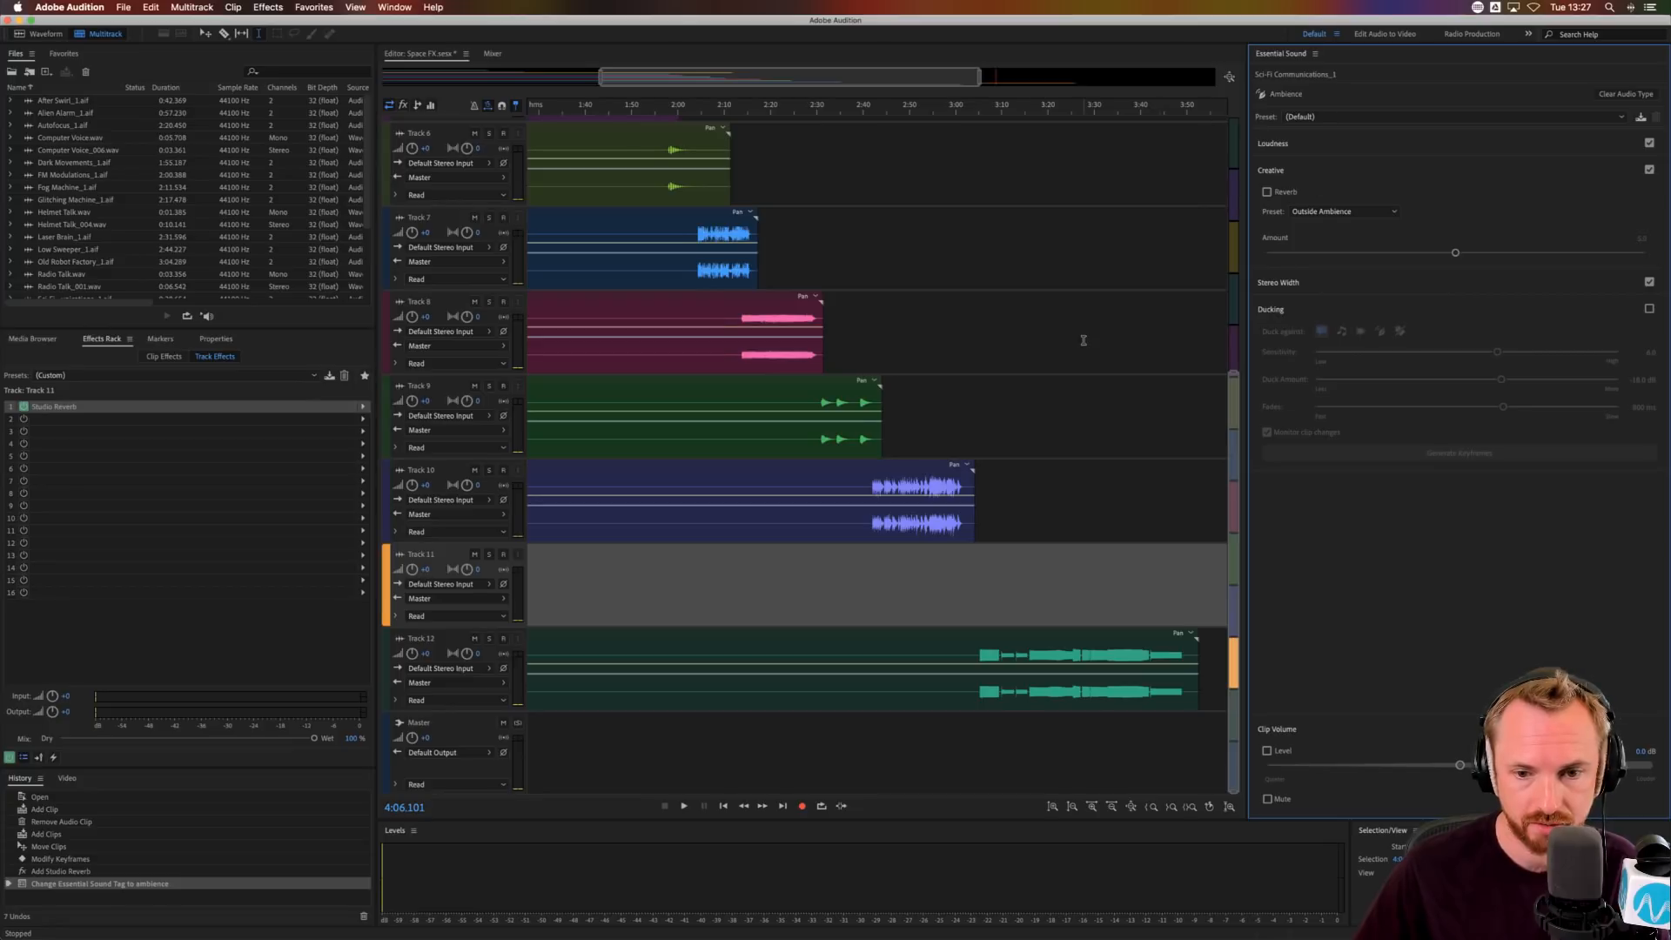
- Apply the From Outside ambience preset to the Sci-Fi Communications clip, preview it, and set its reverb preset to Large Room Ambience
{"action": "scroll", "coordinate": [1083, 341], "scroll_direction": "right", "scroll_amount": 10}
{"action": "left_click", "coordinate": [845, 570]}
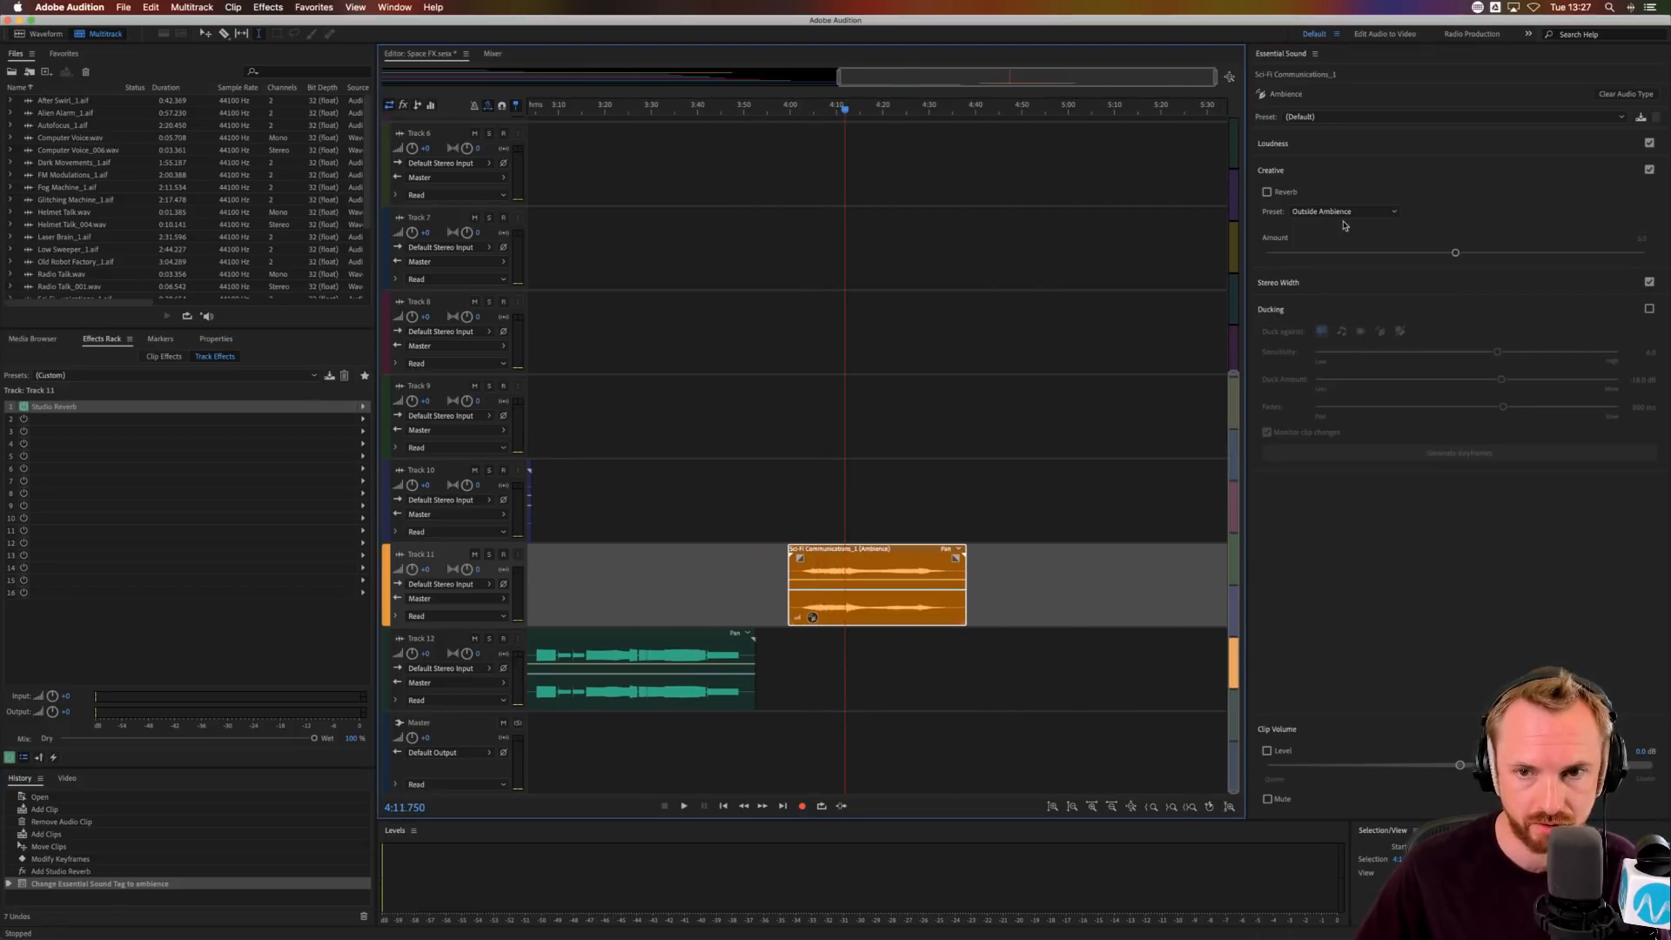
{"action": "left_click", "coordinate": [1320, 116]}
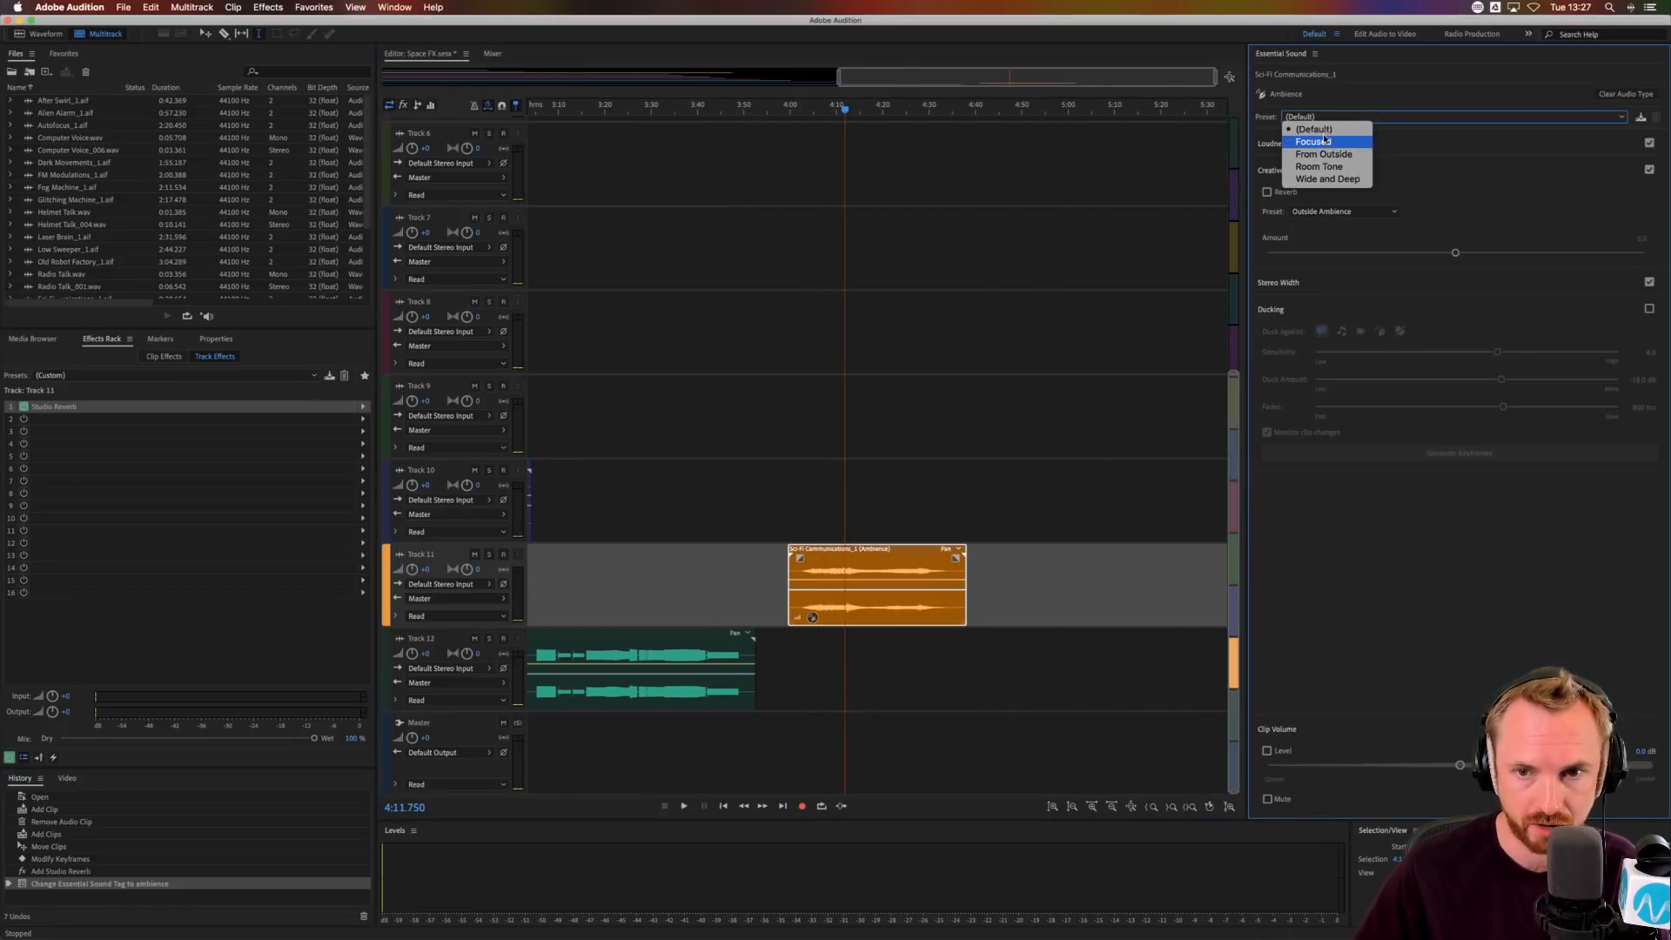
{"action": "left_click", "coordinate": [1324, 154]}
{"action": "key", "text": "space"}
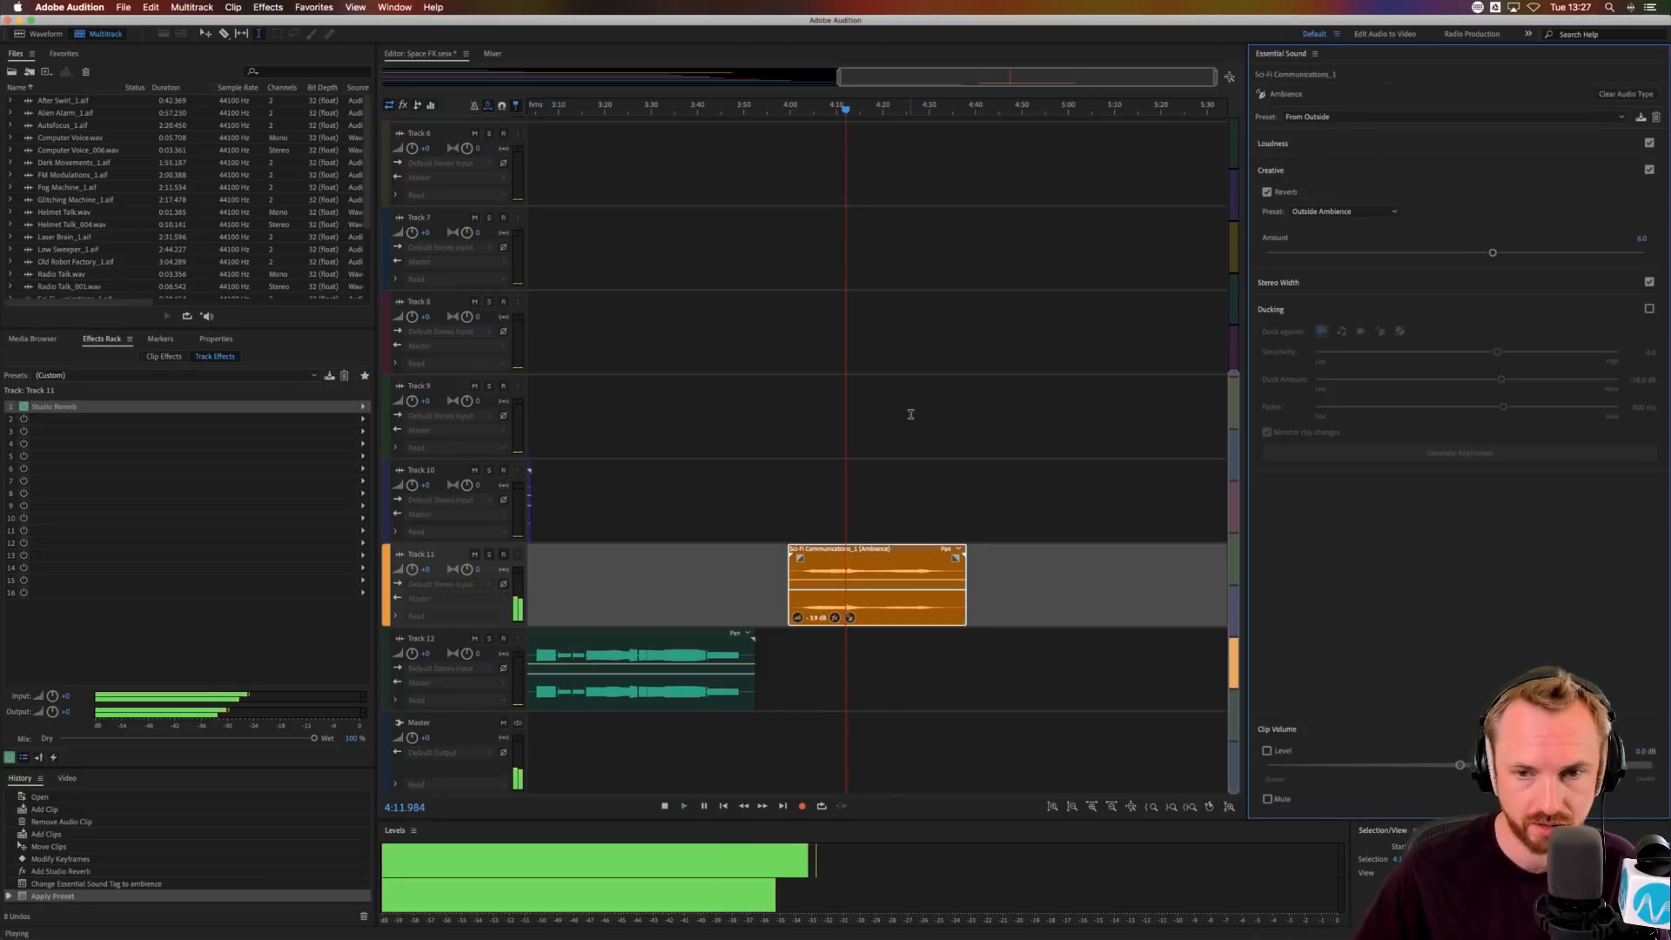
{"action": "left_click", "coordinate": [1317, 210]}
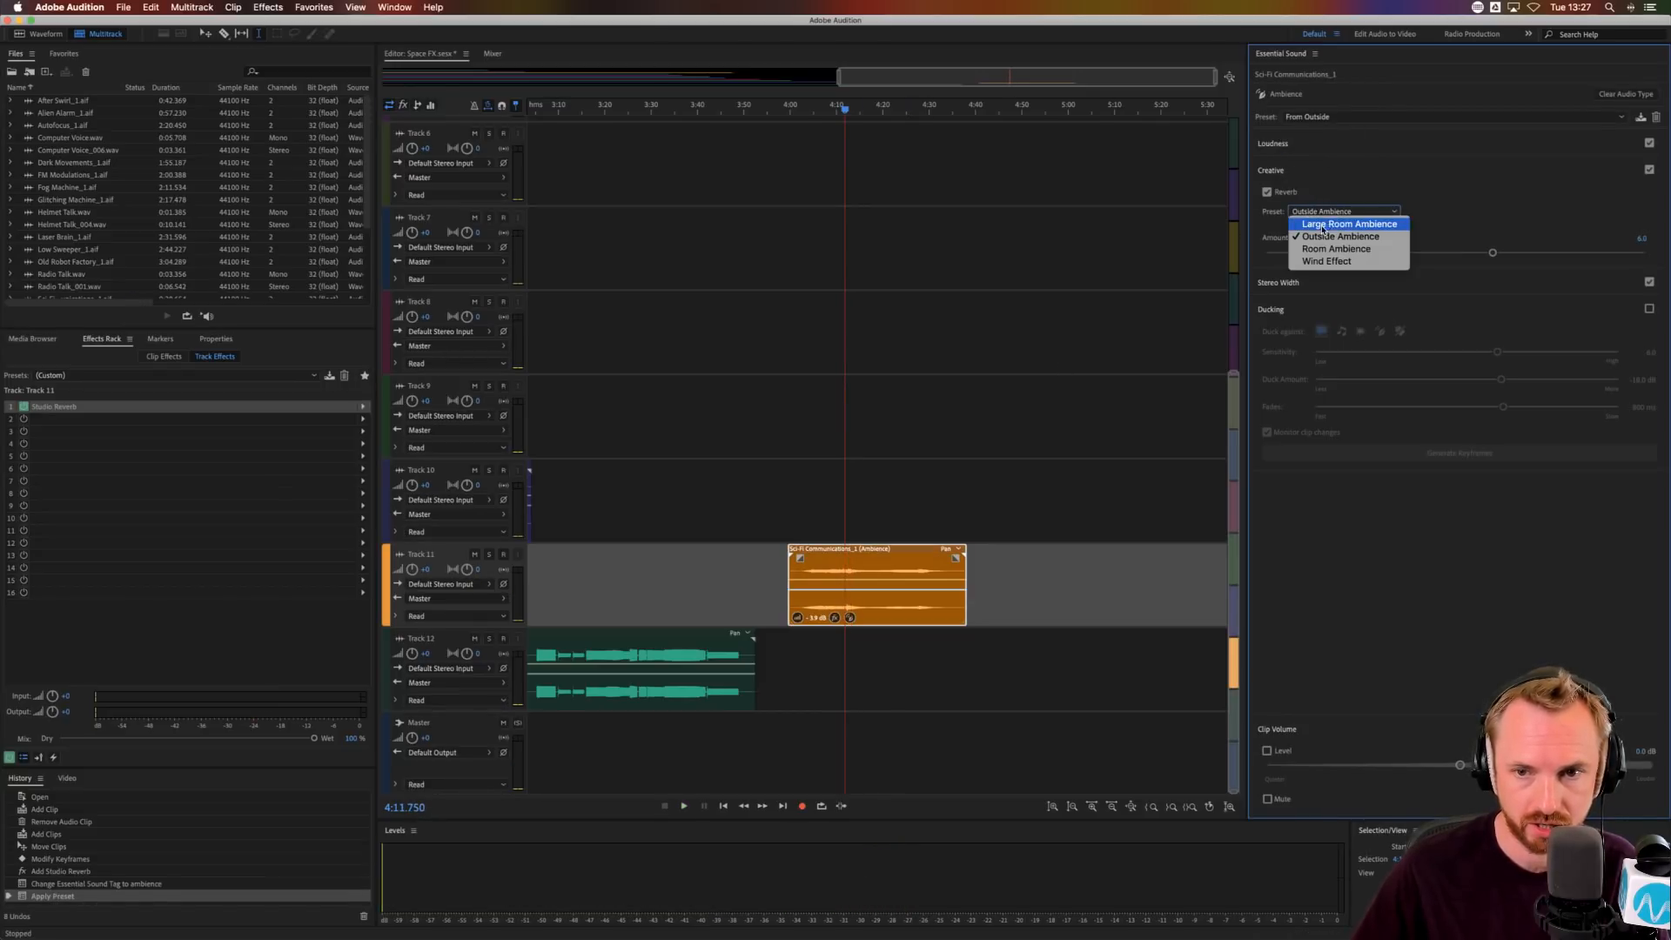
{"action": "left_click", "coordinate": [1327, 224]}
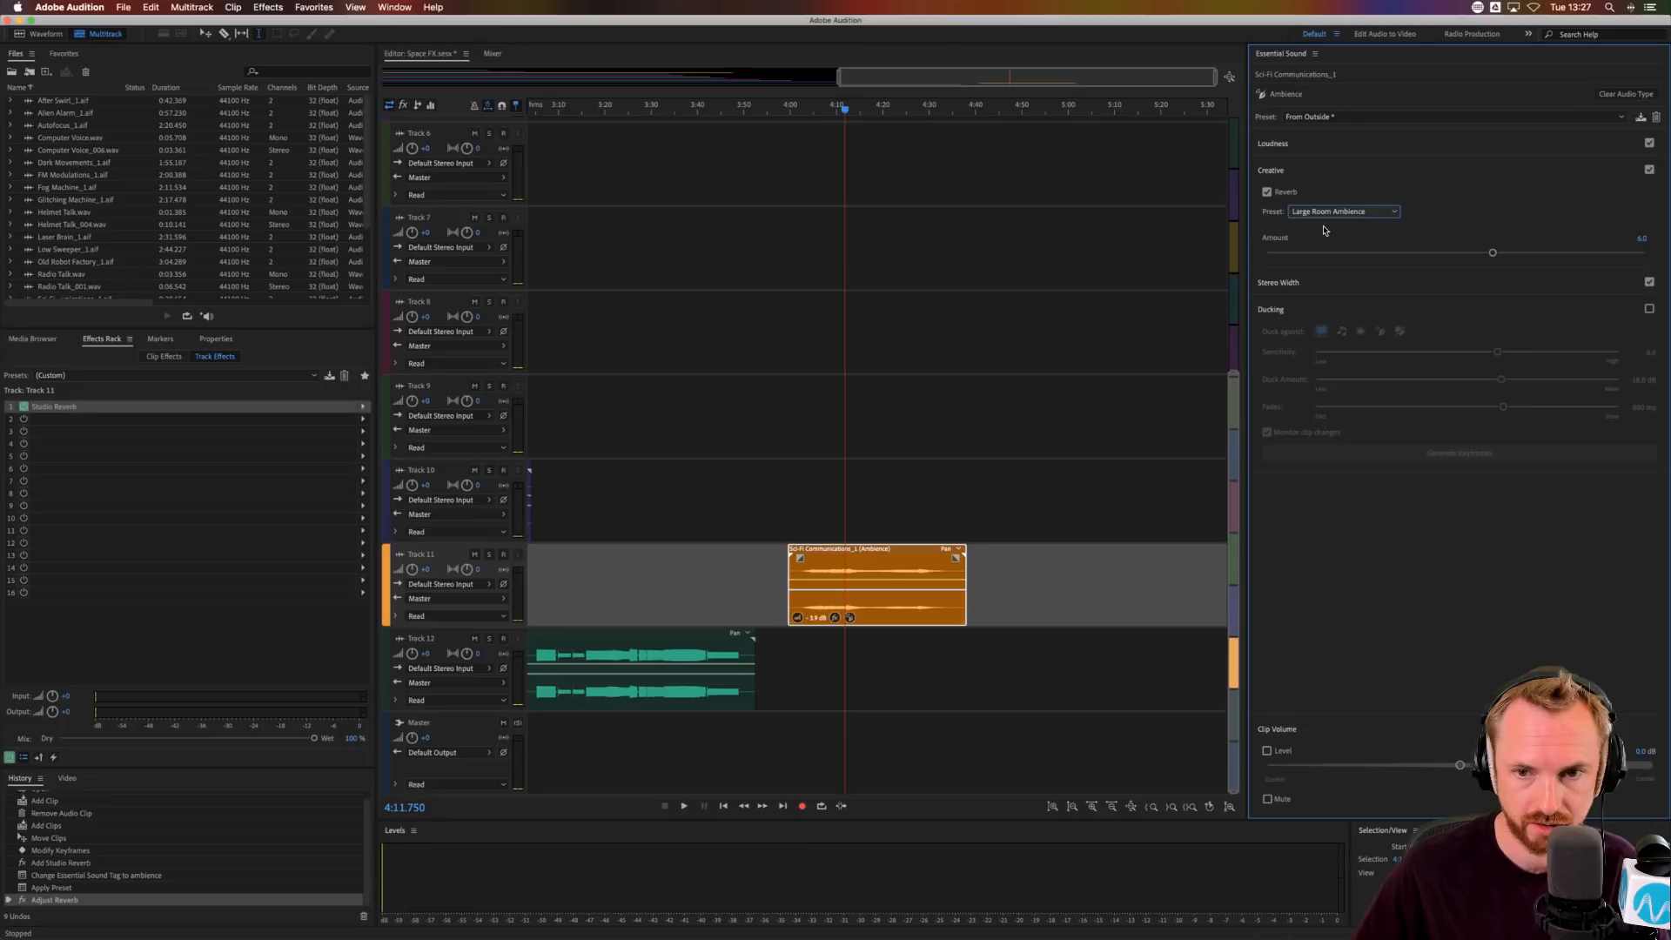
- Try the Wind Effect, Outside Ambience and Room Ambience reverb presets on the Sci-Fi Communications clip, previewing the sound
{"action": "key", "text": "space"}
{"action": "left_click", "coordinate": [1343, 211]}
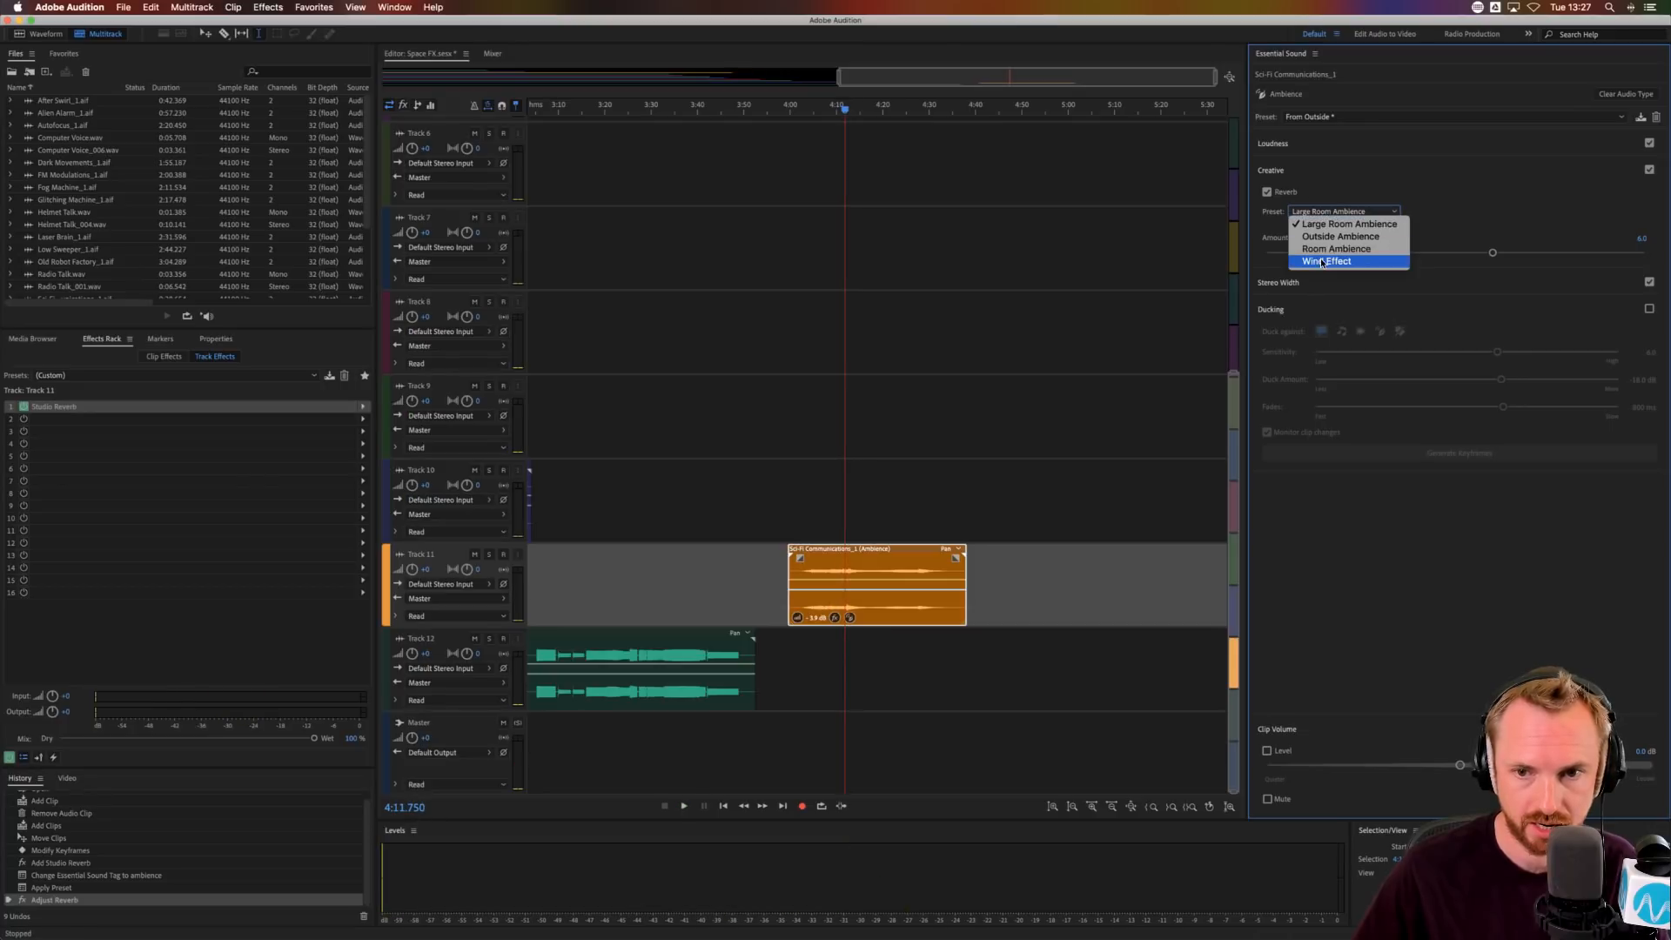
{"action": "left_click", "coordinate": [1324, 261]}
{"action": "key", "text": "space"}
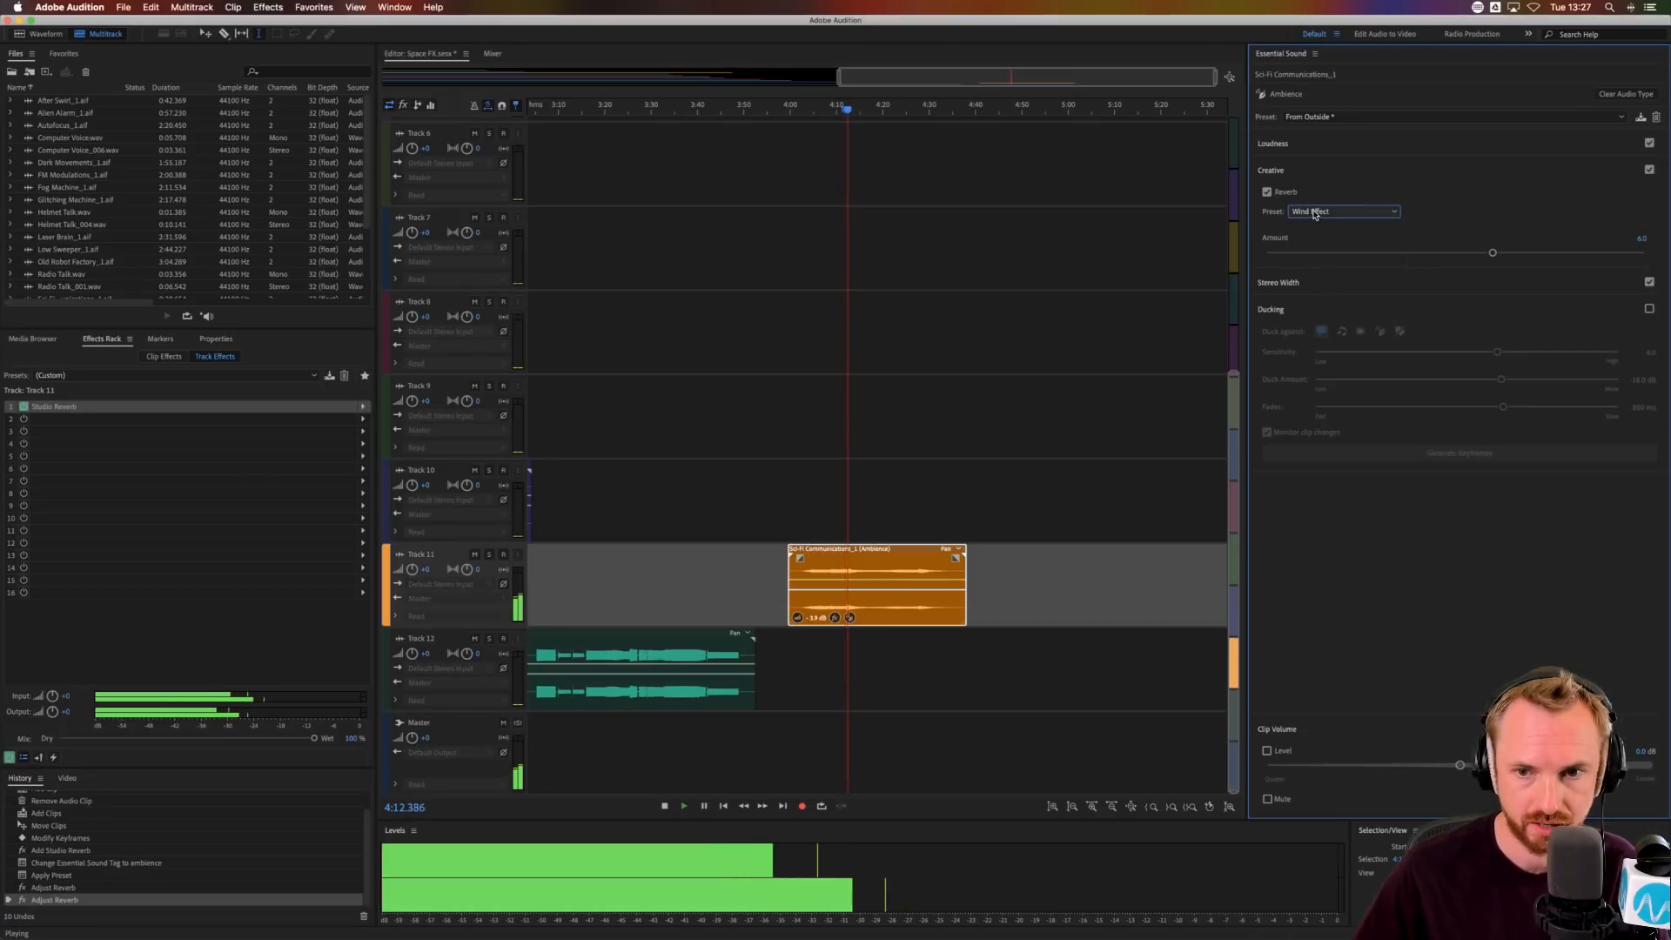
{"action": "key", "text": "space"}
{"action": "left_click", "coordinate": [1314, 213]}
{"action": "left_click", "coordinate": [1323, 248]}
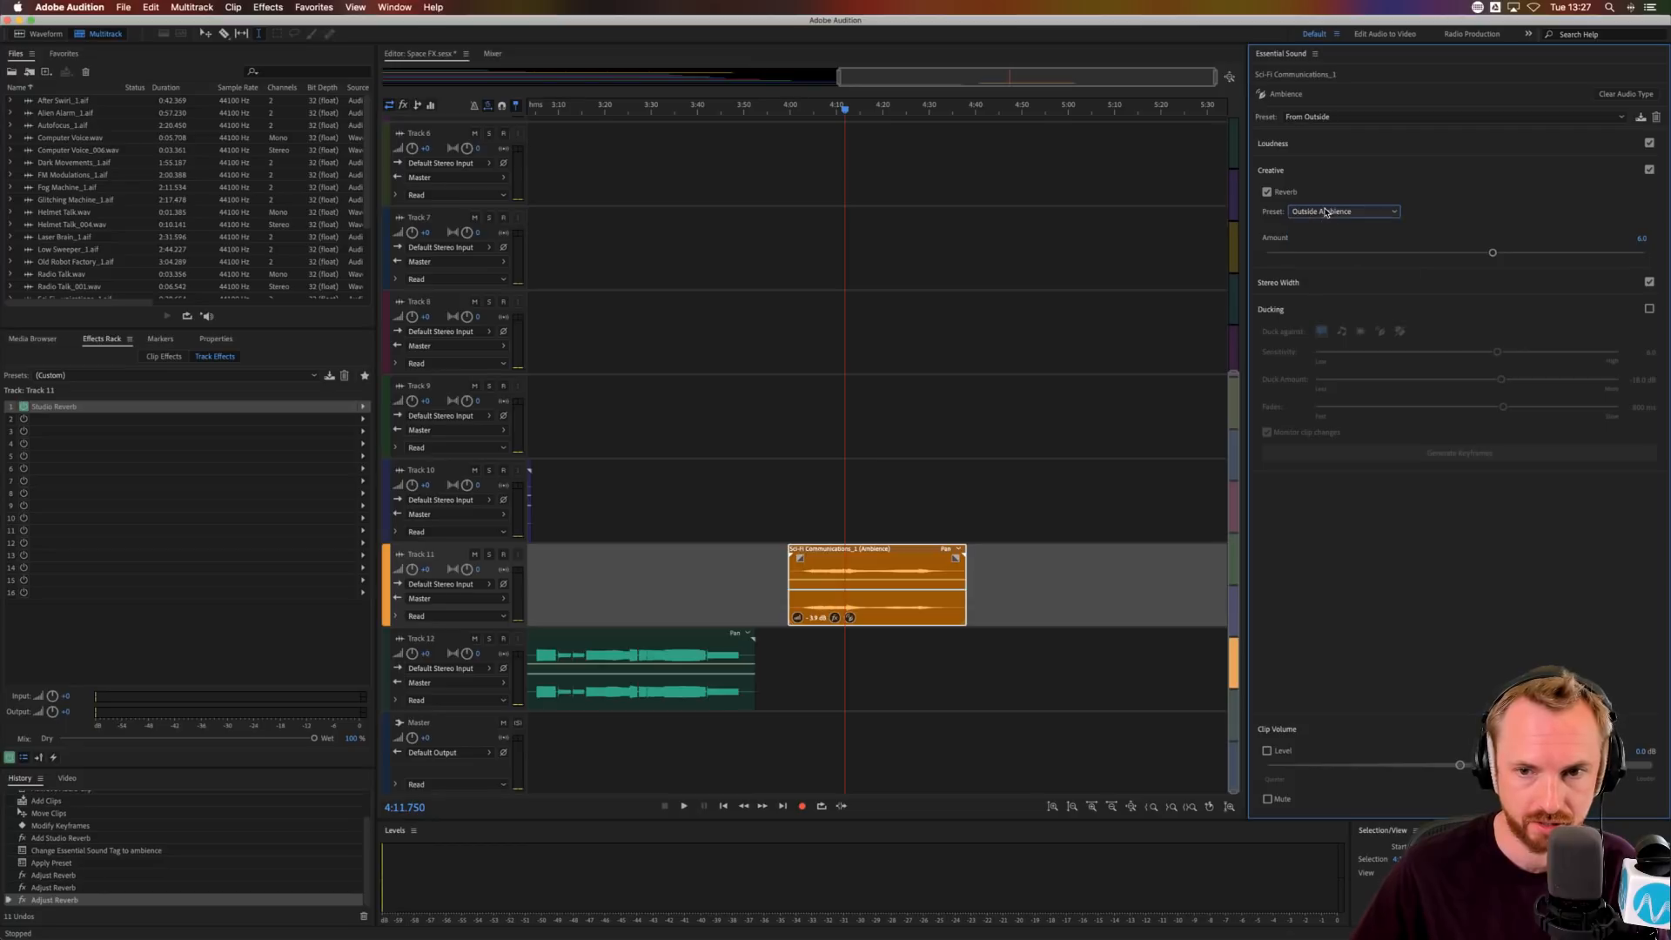
{"action": "left_click", "coordinate": [1322, 212]}
{"action": "left_click", "coordinate": [1323, 248]}
{"action": "key", "text": "space"}
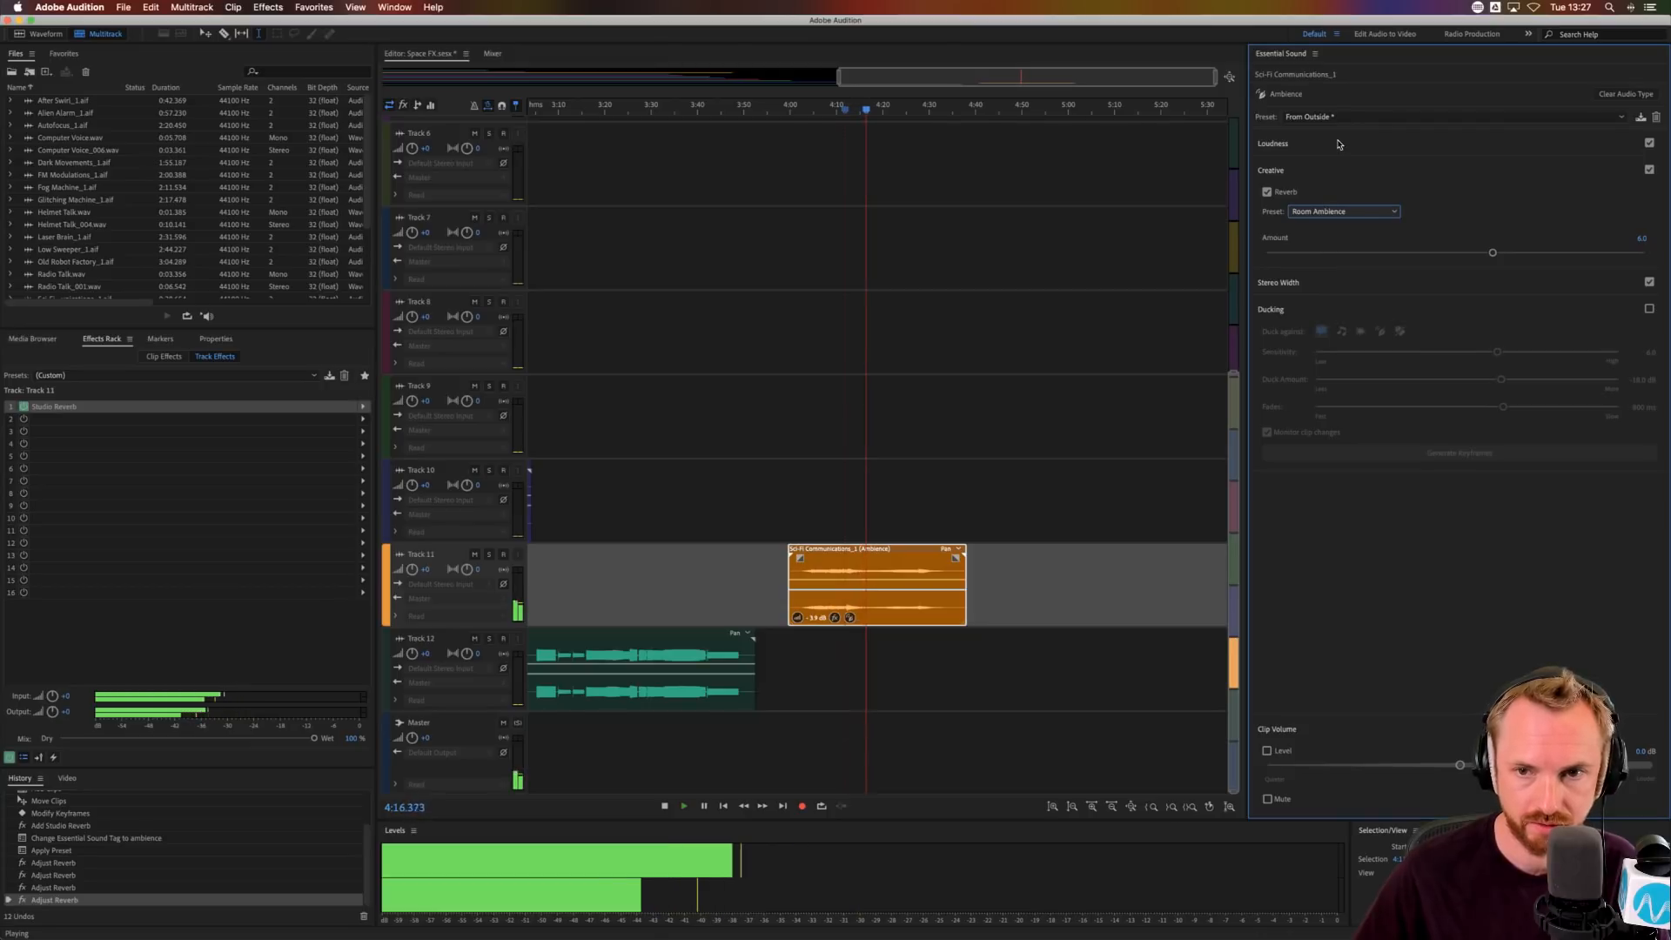
{"action": "key", "text": "space"}
- Apply the Wide and Deep ambience preset to the Sci-Fi Communications clip, set its reverb preset to Outside Ambience, and preview it
{"action": "left_click", "coordinate": [1355, 119]}
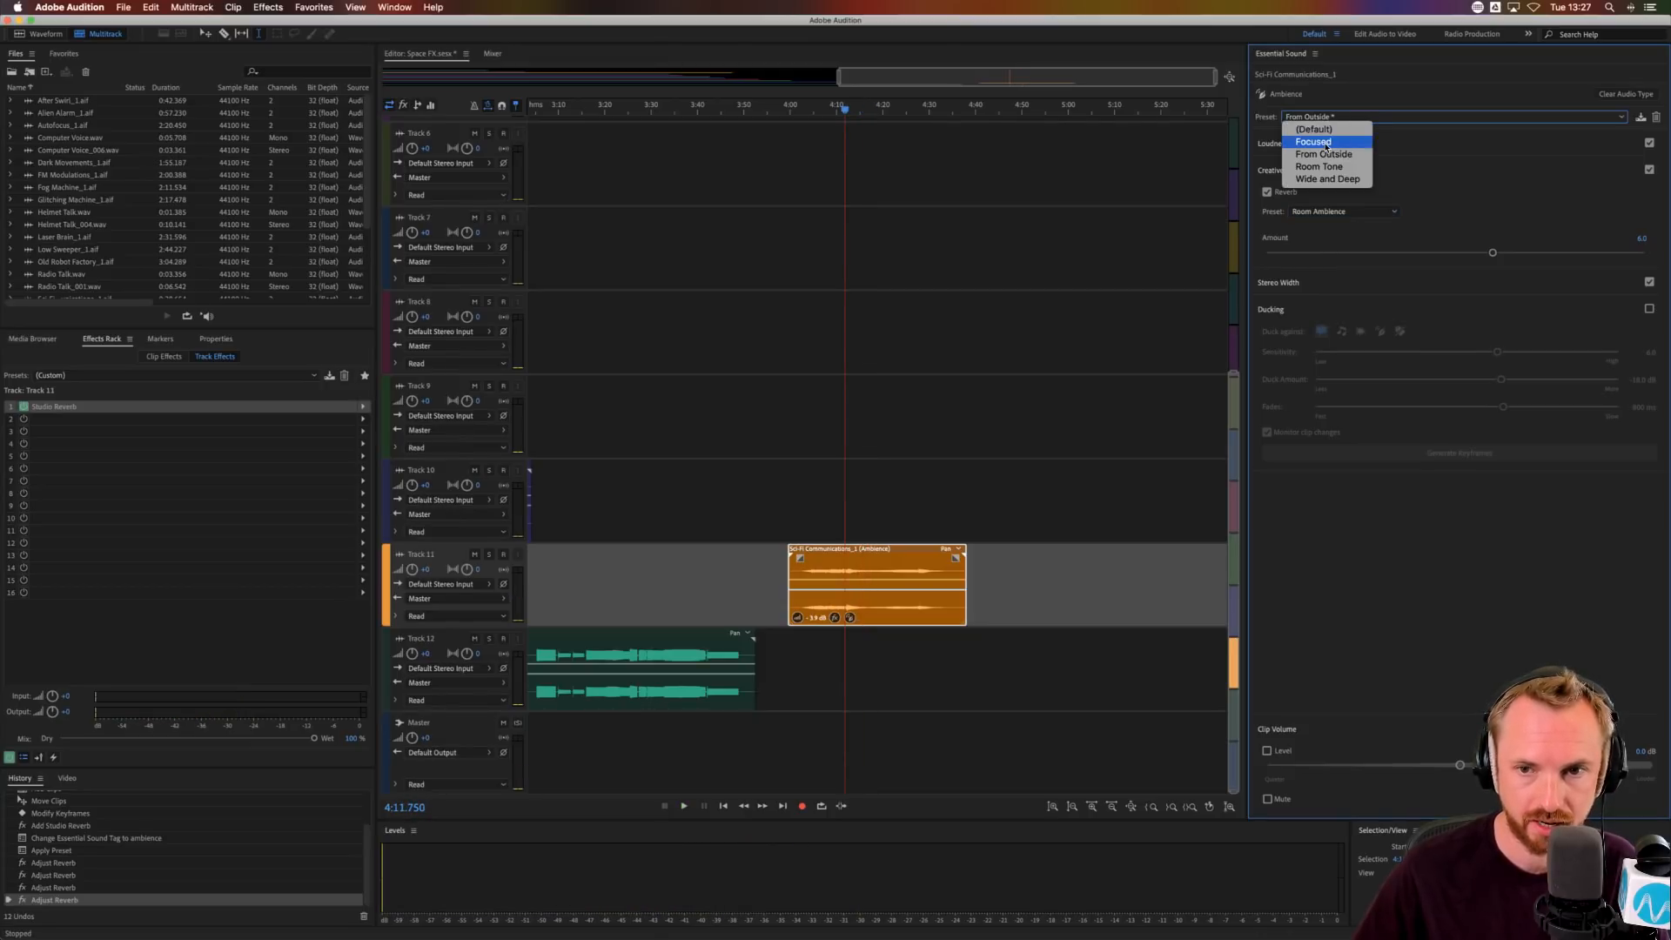
{"action": "left_click", "coordinate": [1343, 179]}
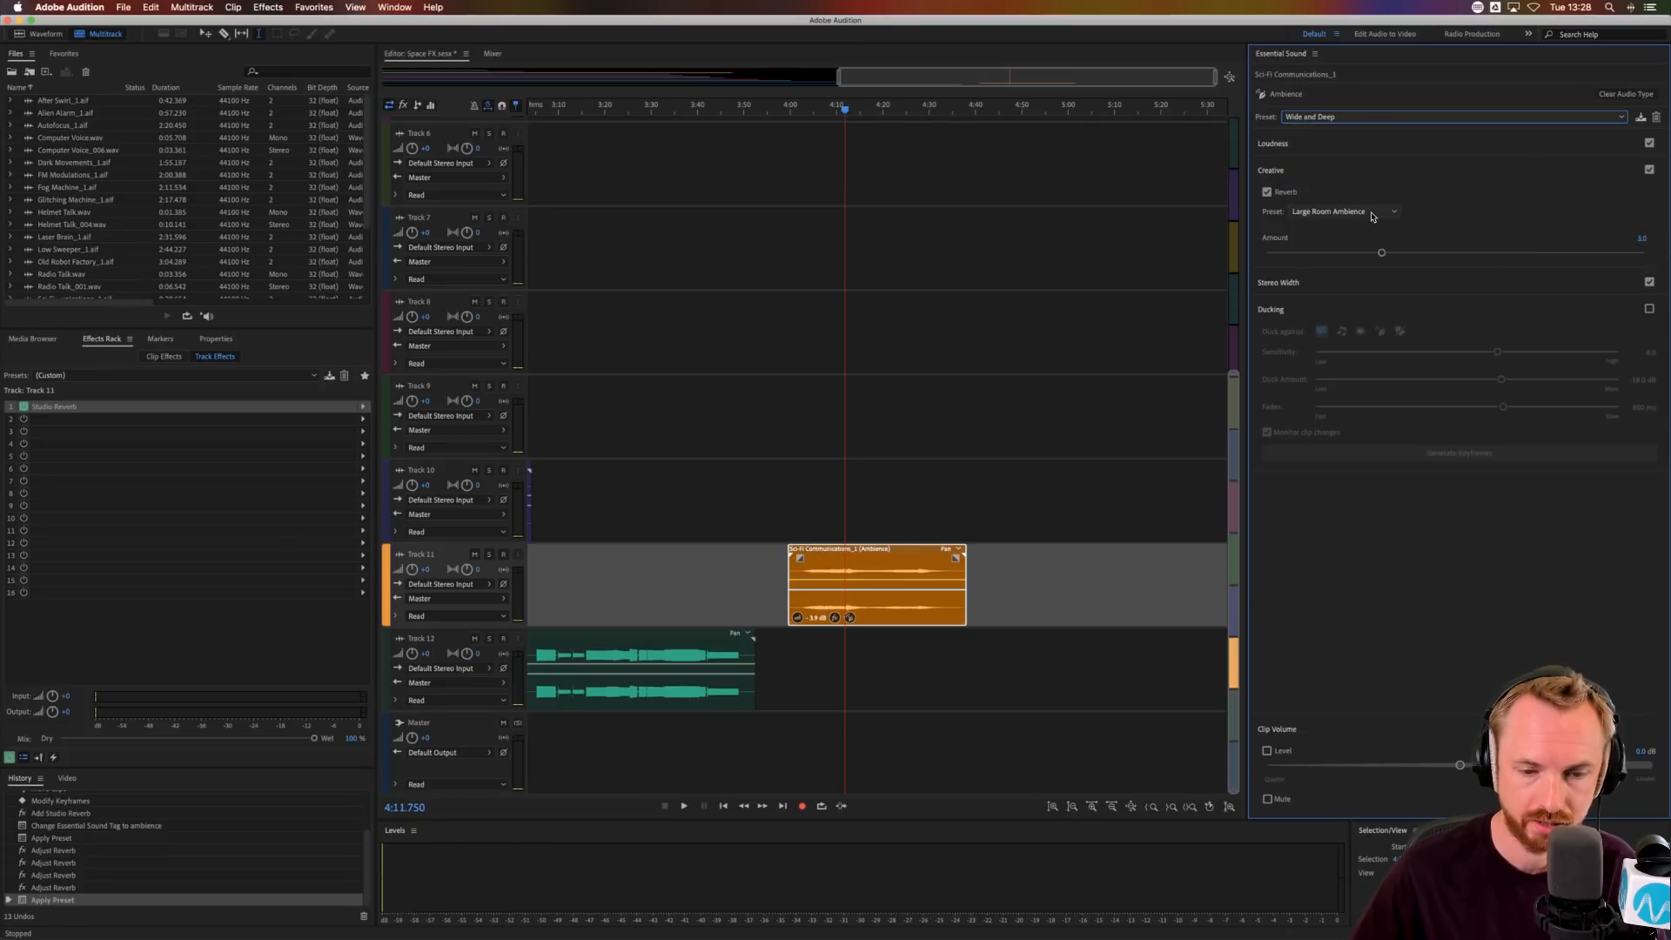
{"action": "key", "text": "space"}
{"action": "left_click", "coordinate": [1372, 214]}
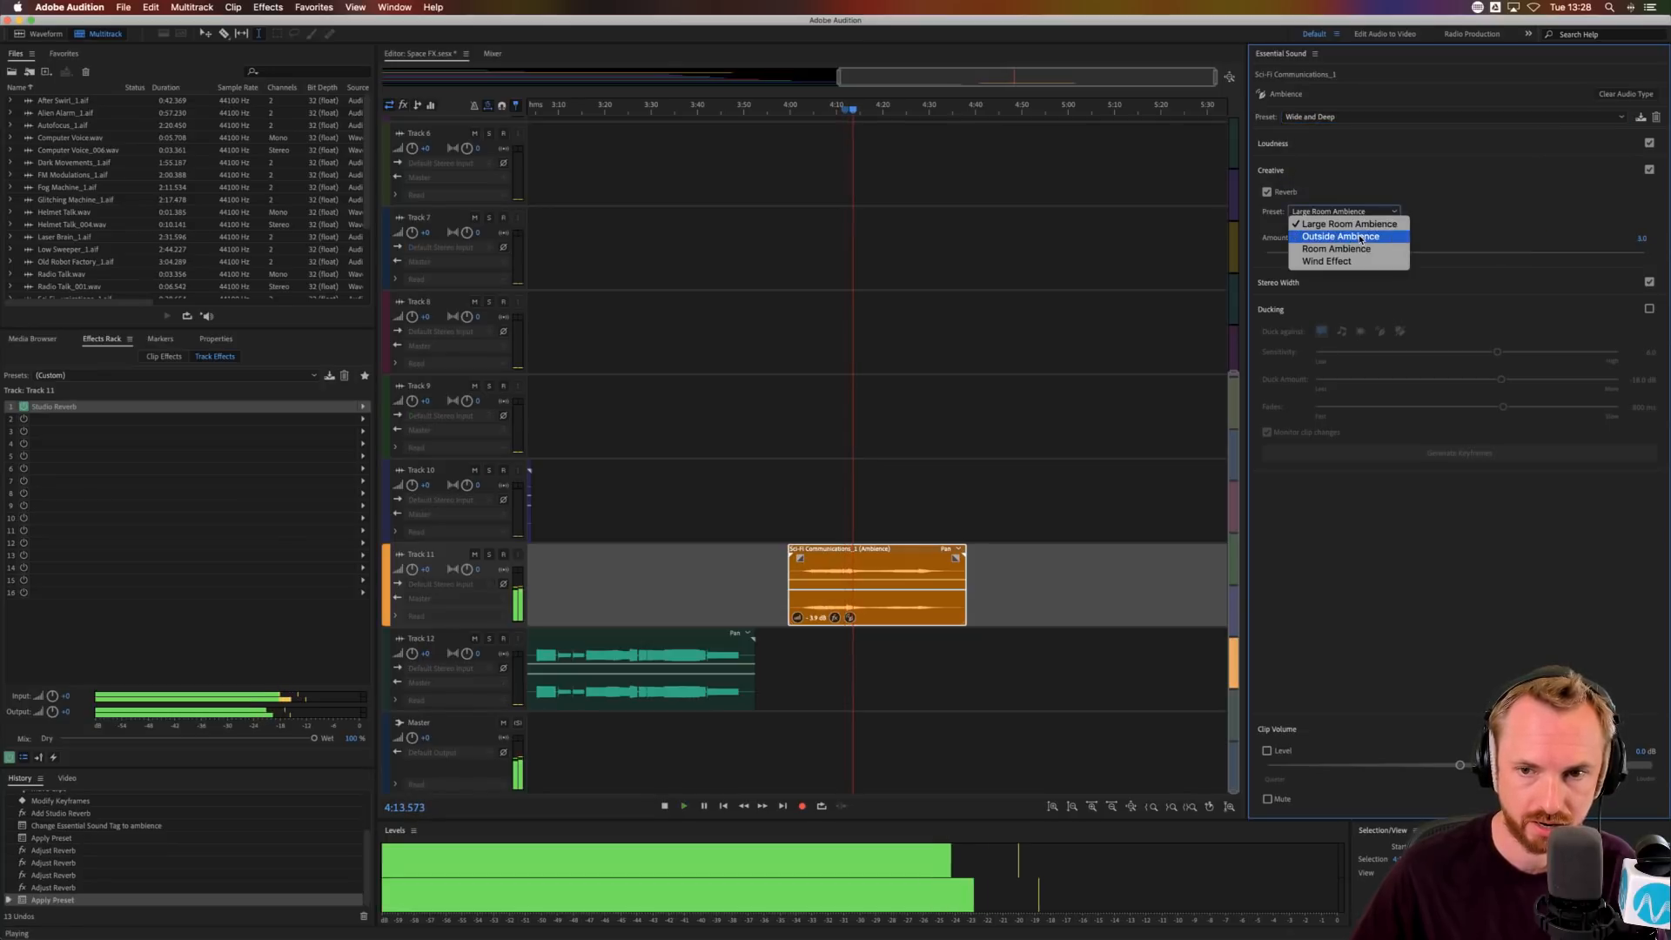
{"action": "left_click", "coordinate": [1361, 239]}
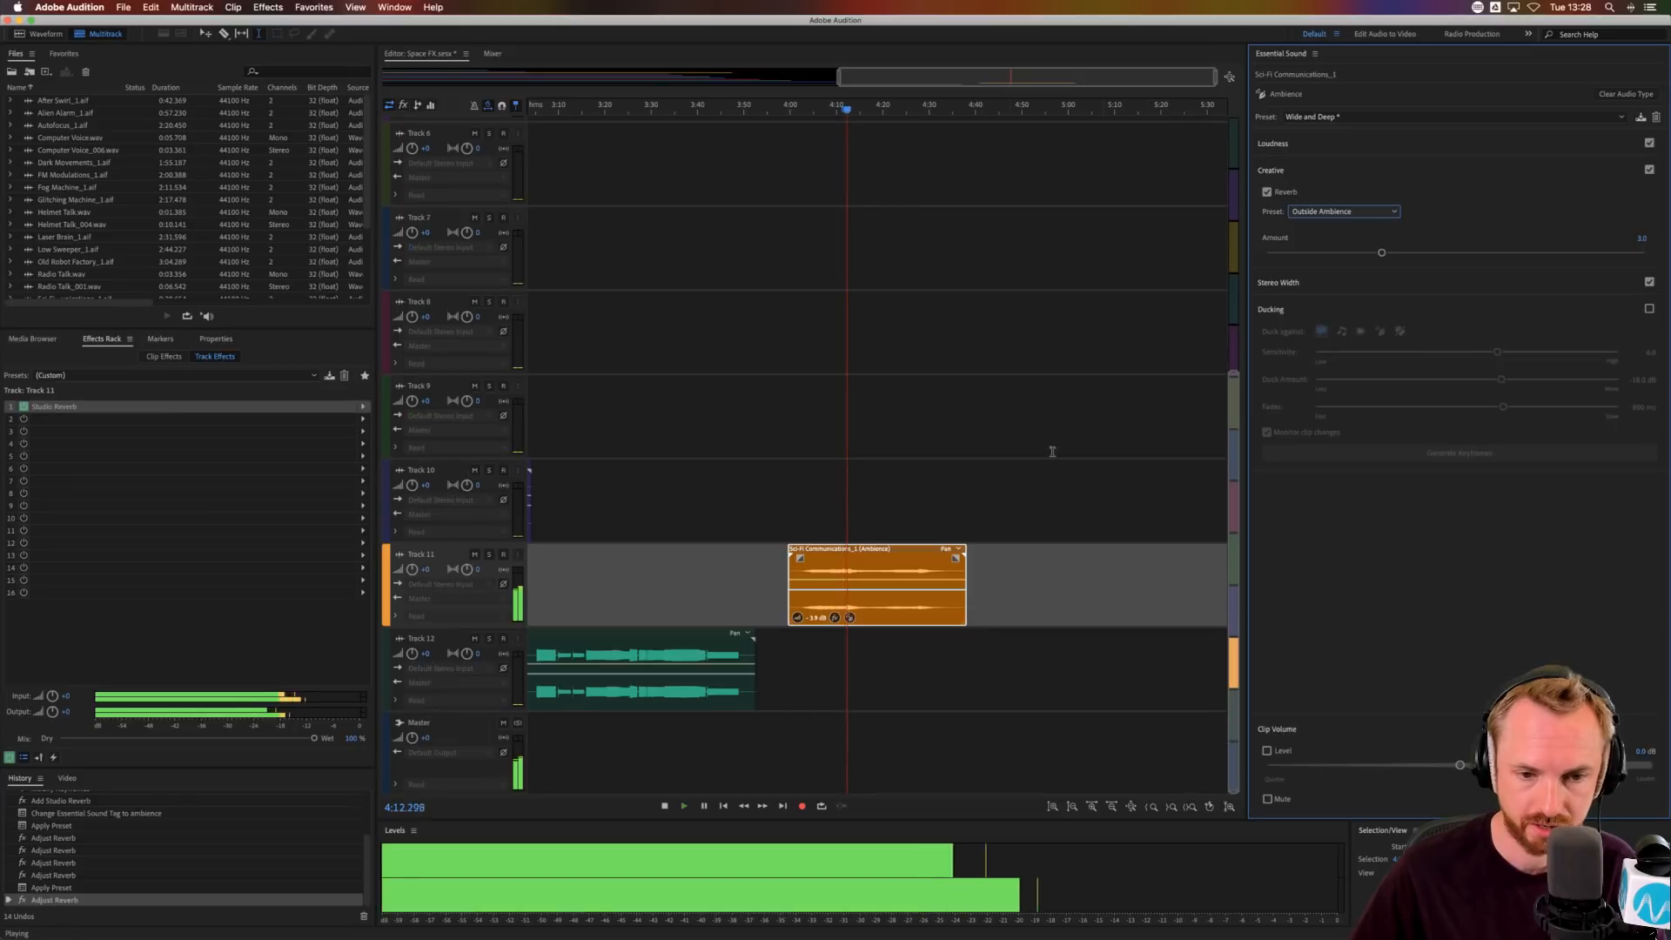
{"action": "left_click", "coordinate": [814, 520]}
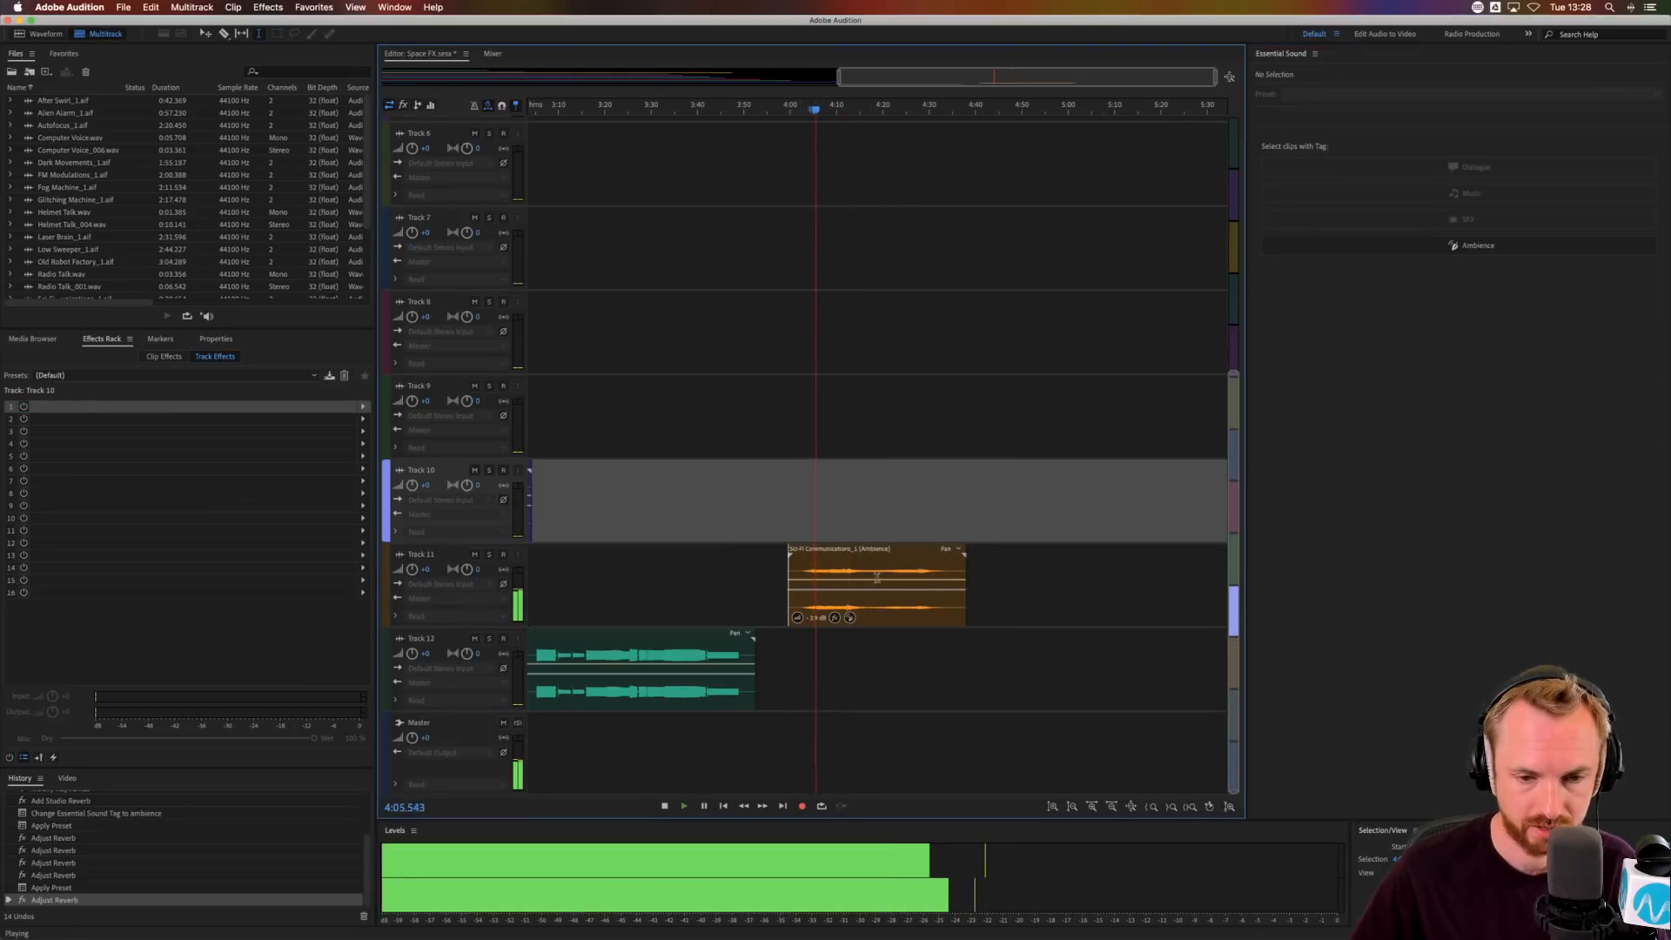
{"action": "key", "text": "space"}
- Try stretching the Sci-Fi Communications clip to about 244% of its length and play the slowed sound
{"action": "left_click_drag", "start_coordinate": [963, 553], "coordinate": [1222, 560]}
{"action": "left_click", "coordinate": [849, 570]}
{"action": "key", "text": "space"}
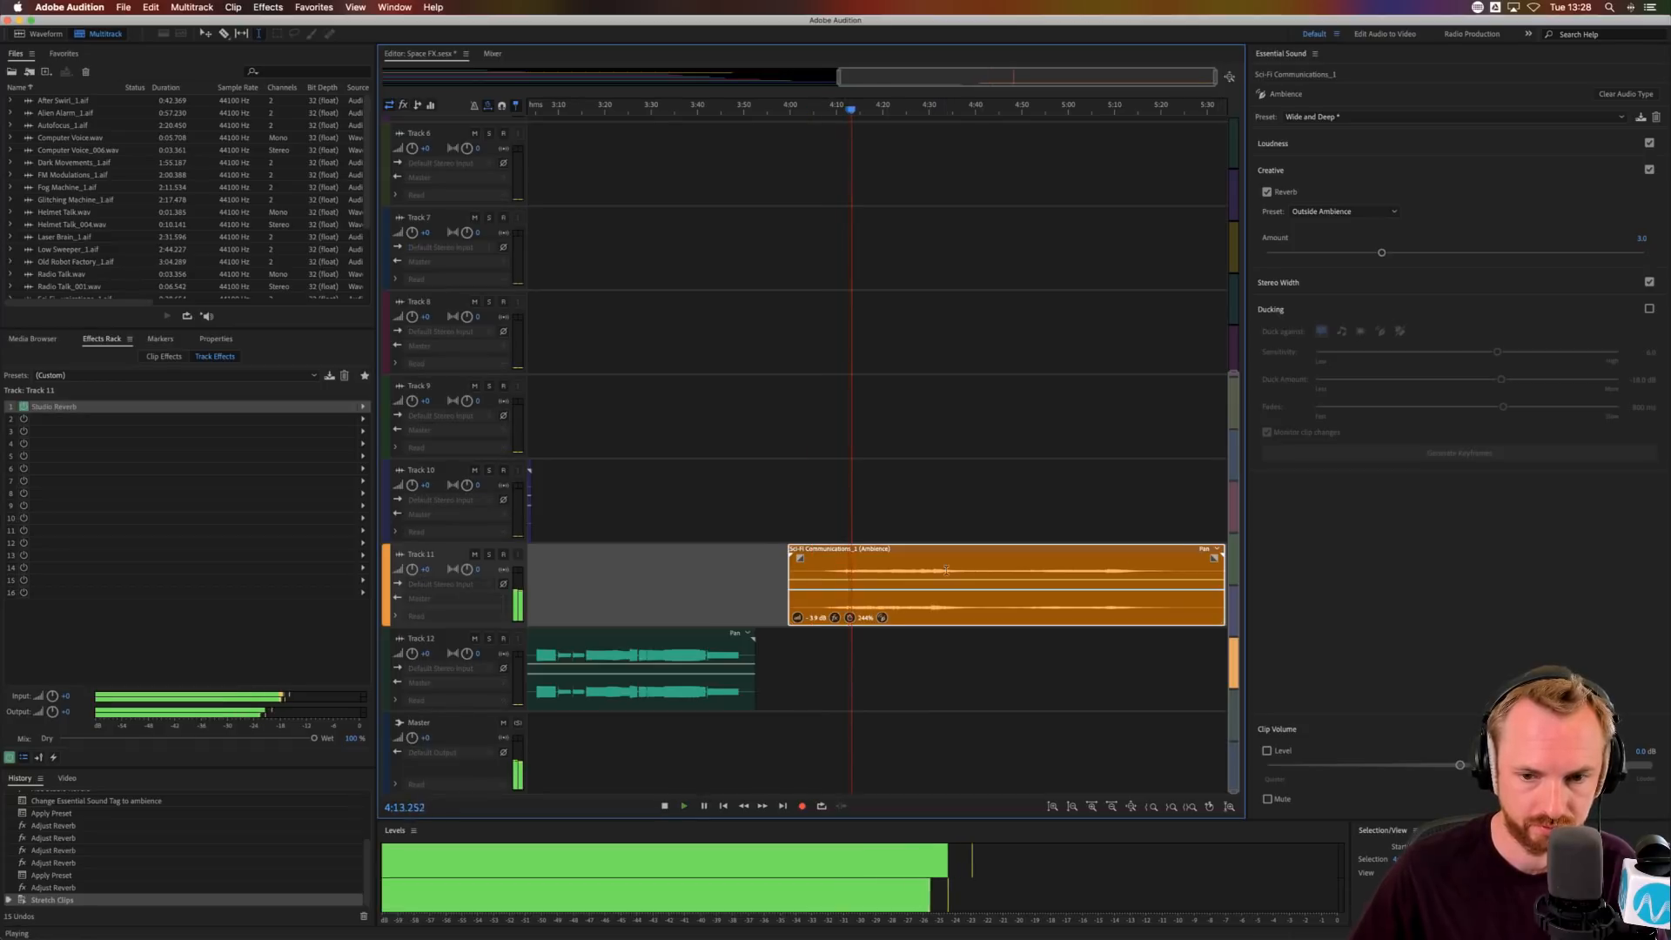
{"action": "scroll", "coordinate": [1219, 563], "scroll_direction": "left", "scroll_amount": 1}
{"action": "key", "text": "space"}
{"action": "scroll", "coordinate": [1219, 561], "scroll_direction": "right", "scroll_amount": 1}
- Try shortening the Sci-Fi Communications clip to about 43% of its length, play it, and undo the stretch
{"action": "left_click_drag", "start_coordinate": [1207, 561], "coordinate": [857, 558]}
{"action": "left_click", "coordinate": [806, 572]}
{"action": "key", "text": "space"}
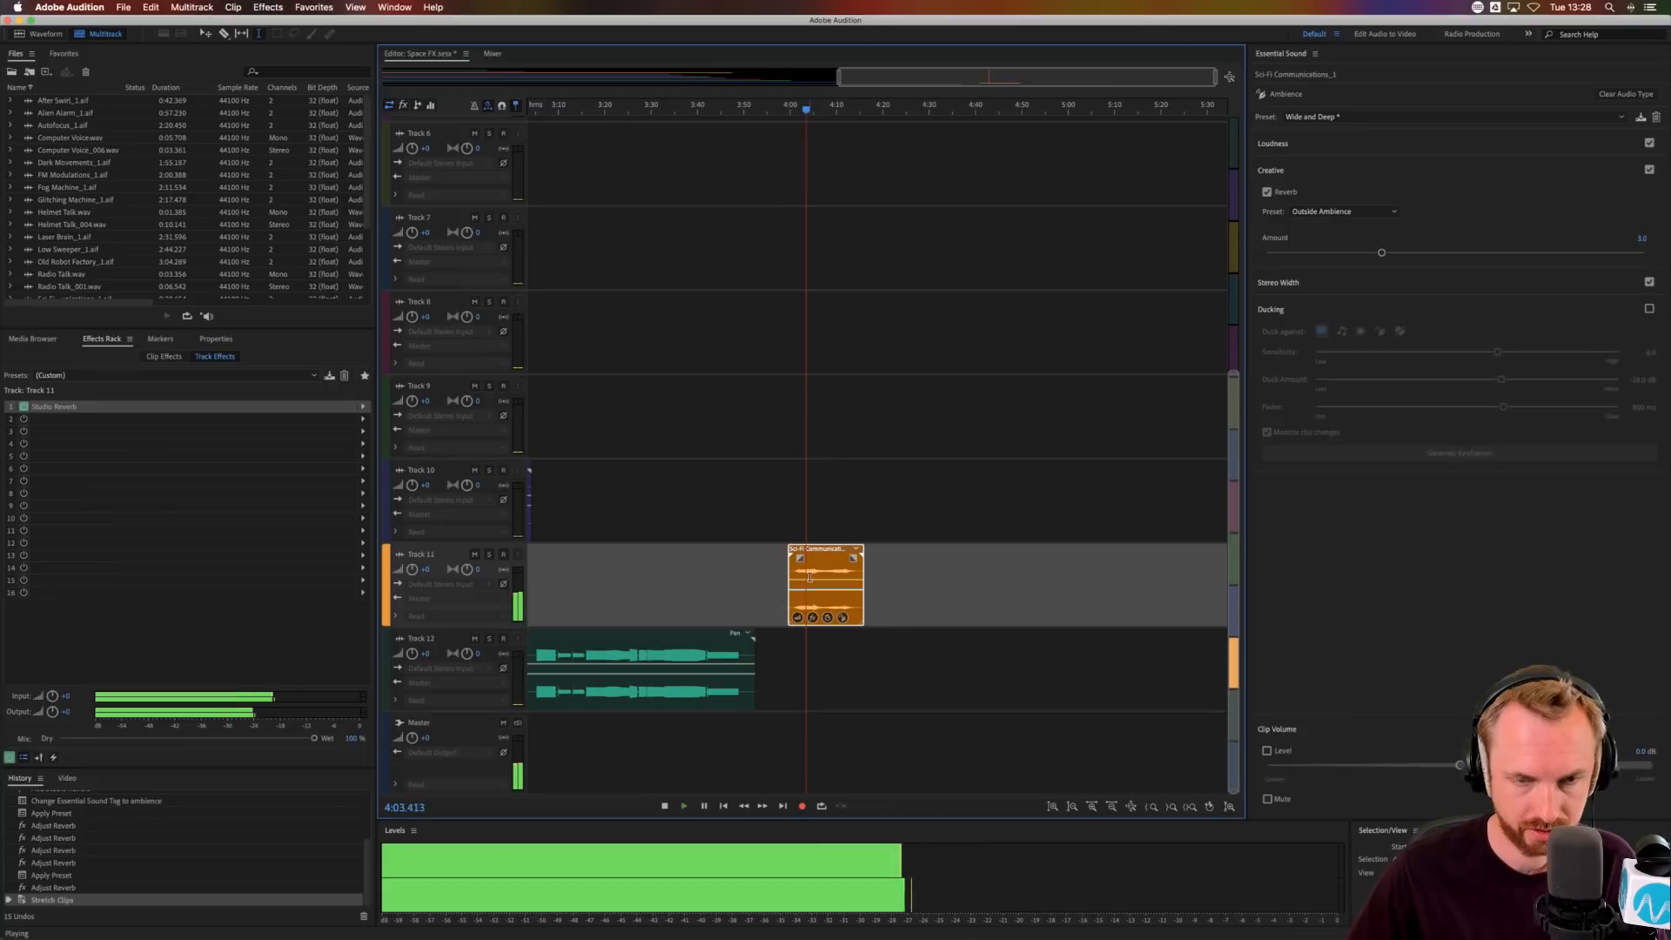
{"action": "scroll", "coordinate": [794, 112], "scroll_direction": "up", "scroll_amount": 6}
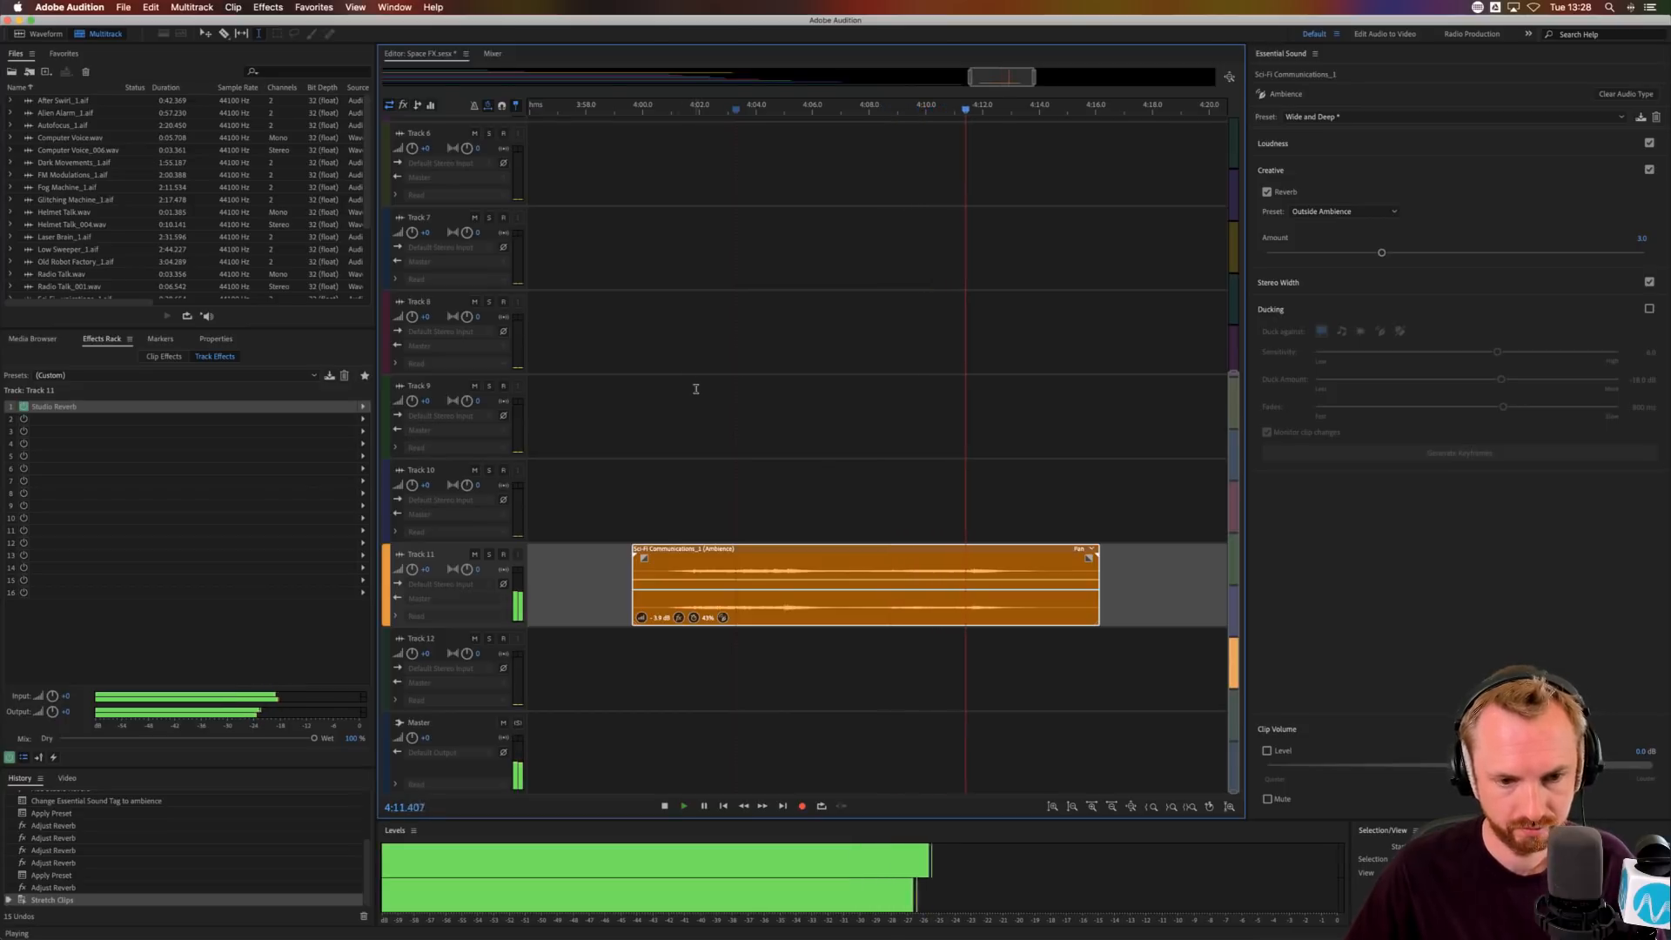
{"action": "key", "text": "space"}
{"action": "key", "text": "super+z"}
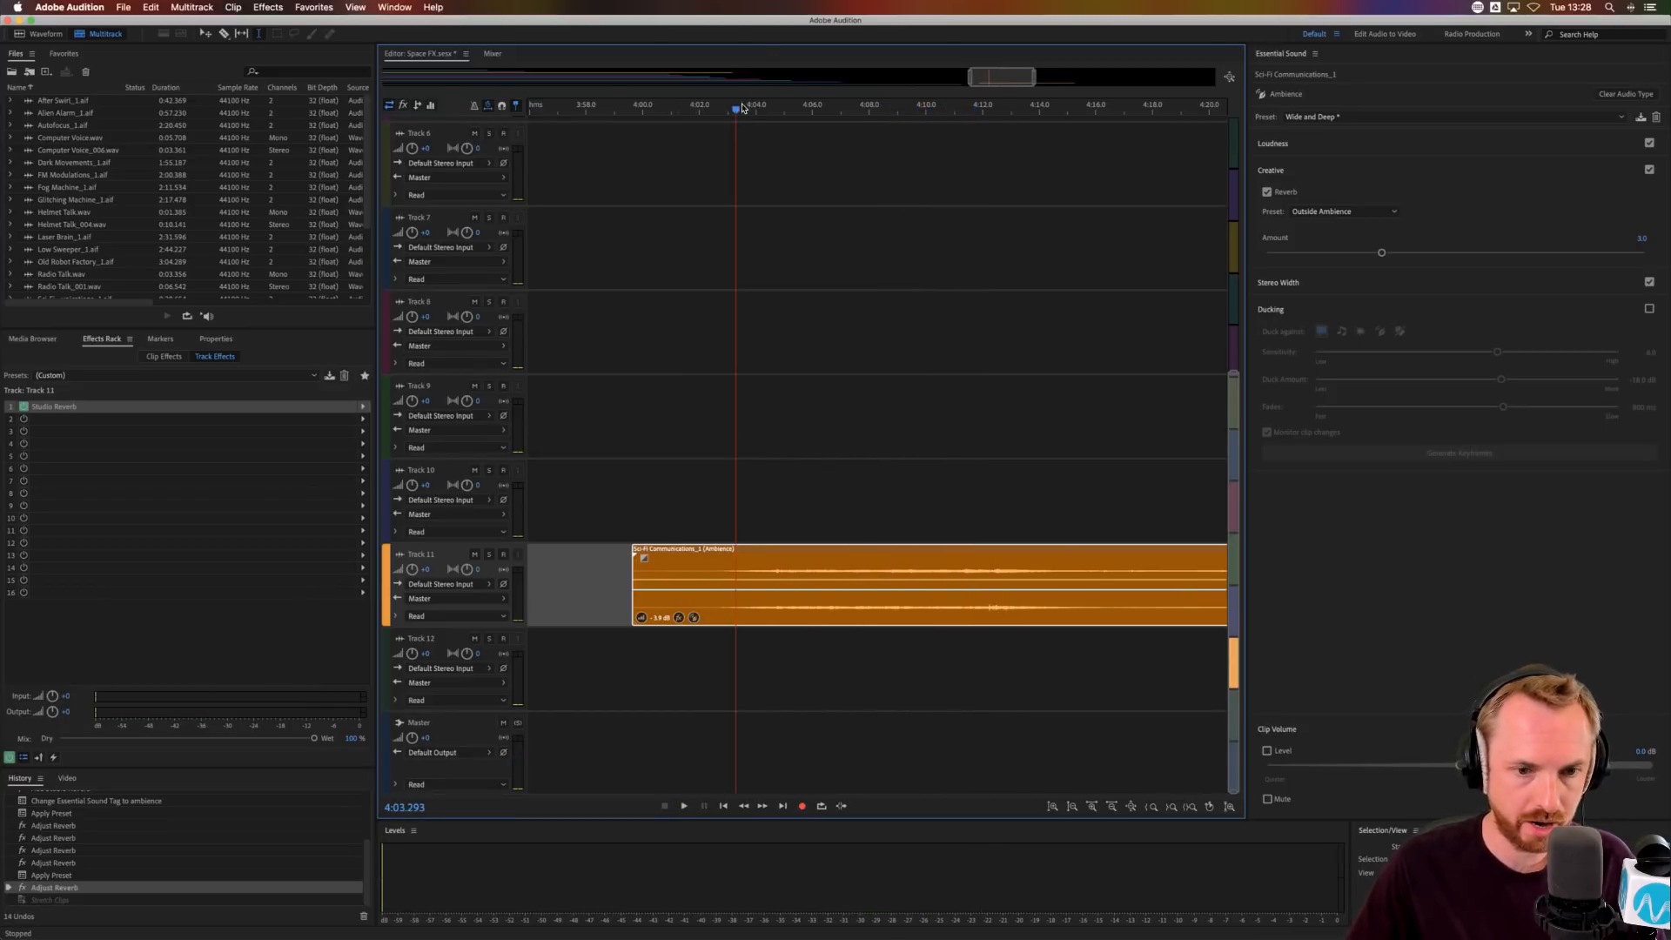
- Open the Space Presets session and add the Sci-Fi Communications file at the start of the No Effect track
{"action": "key", "text": "backslash"}
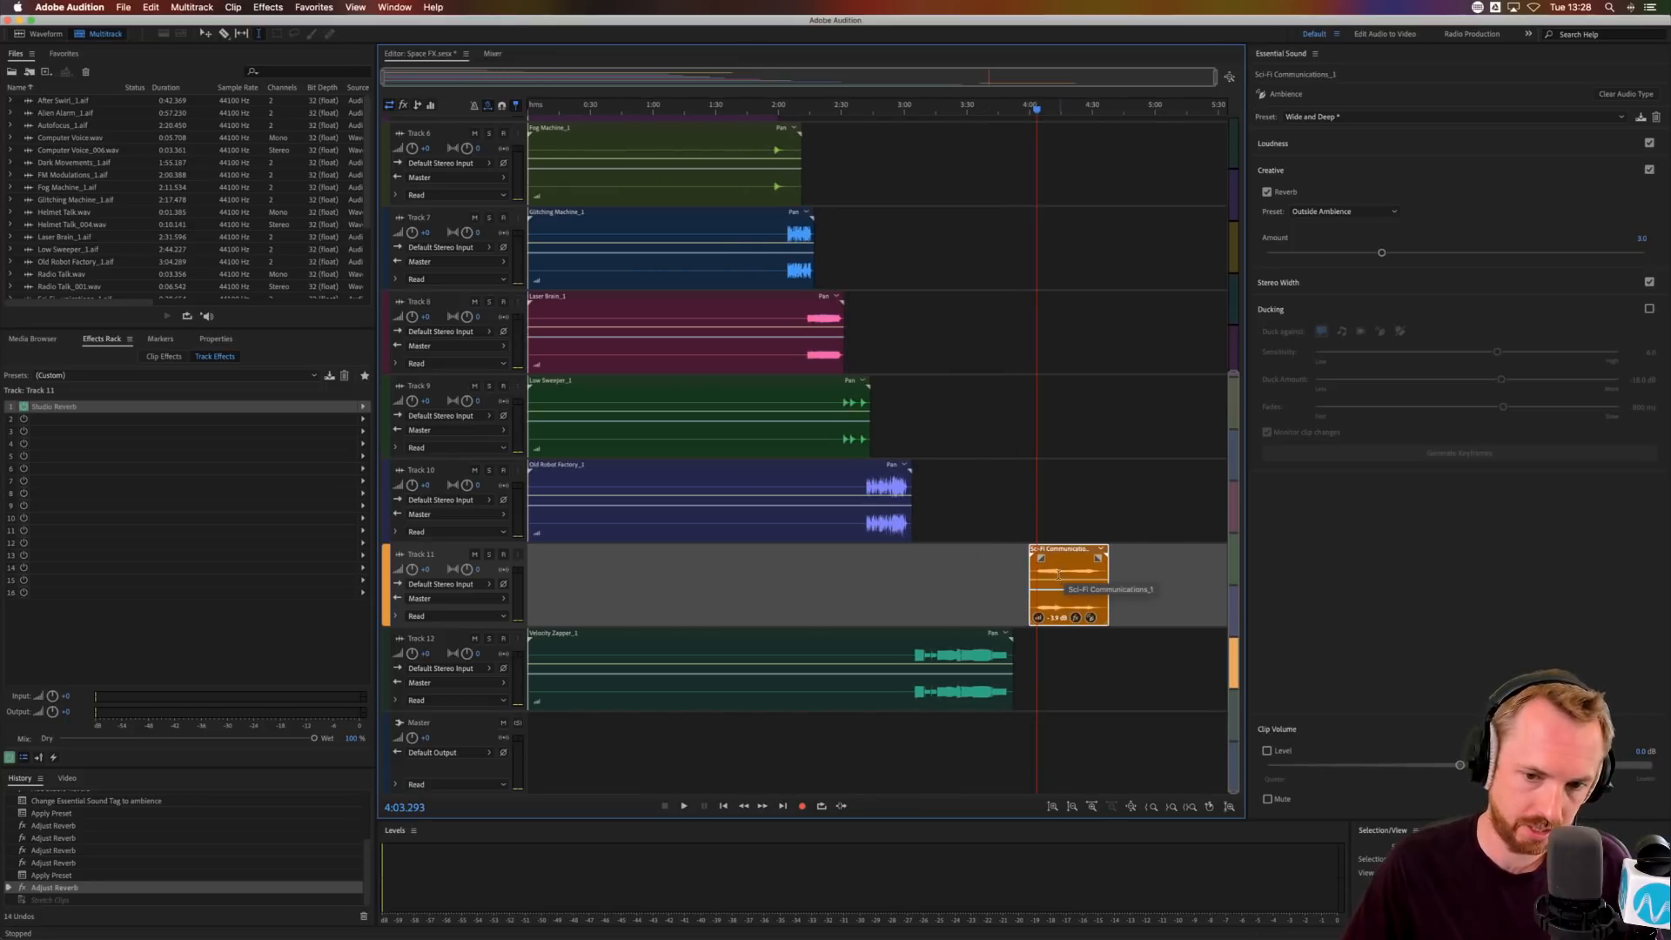
{"action": "left_click_drag", "start_coordinate": [1040, 574], "coordinate": [1097, 587]}
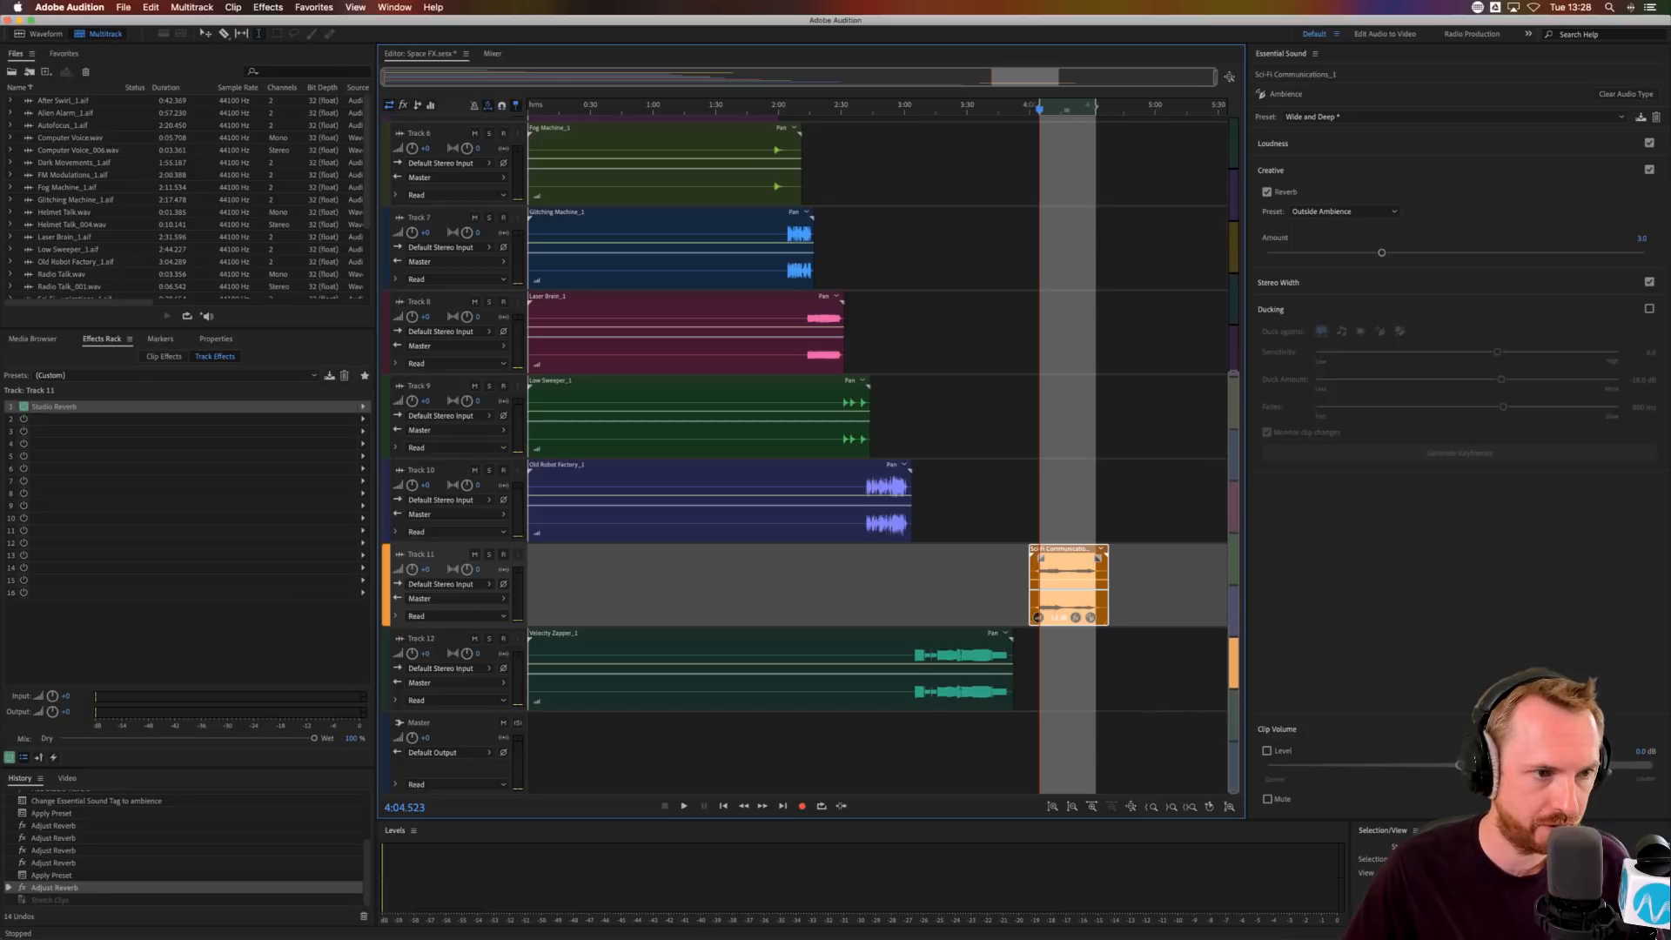
{"action": "scroll", "coordinate": [58, 258], "scroll_direction": "down", "scroll_amount": 5}
{"action": "double_click", "coordinate": [75, 244]}
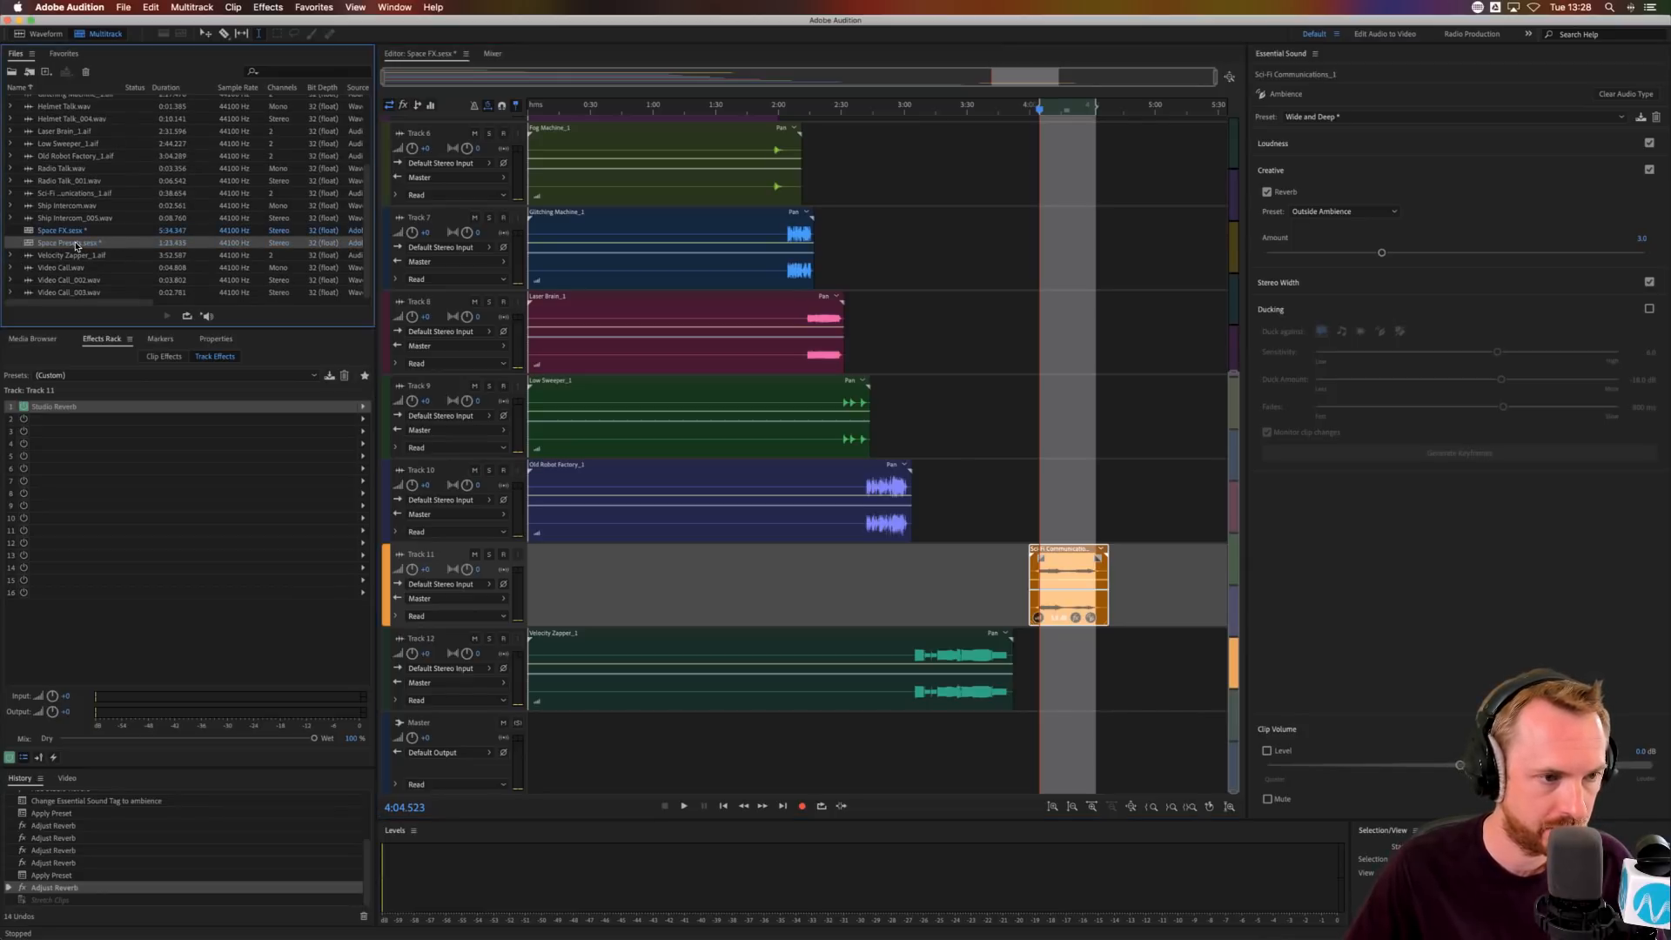
{"action": "scroll", "coordinate": [76, 246], "scroll_direction": "up", "scroll_amount": 2}
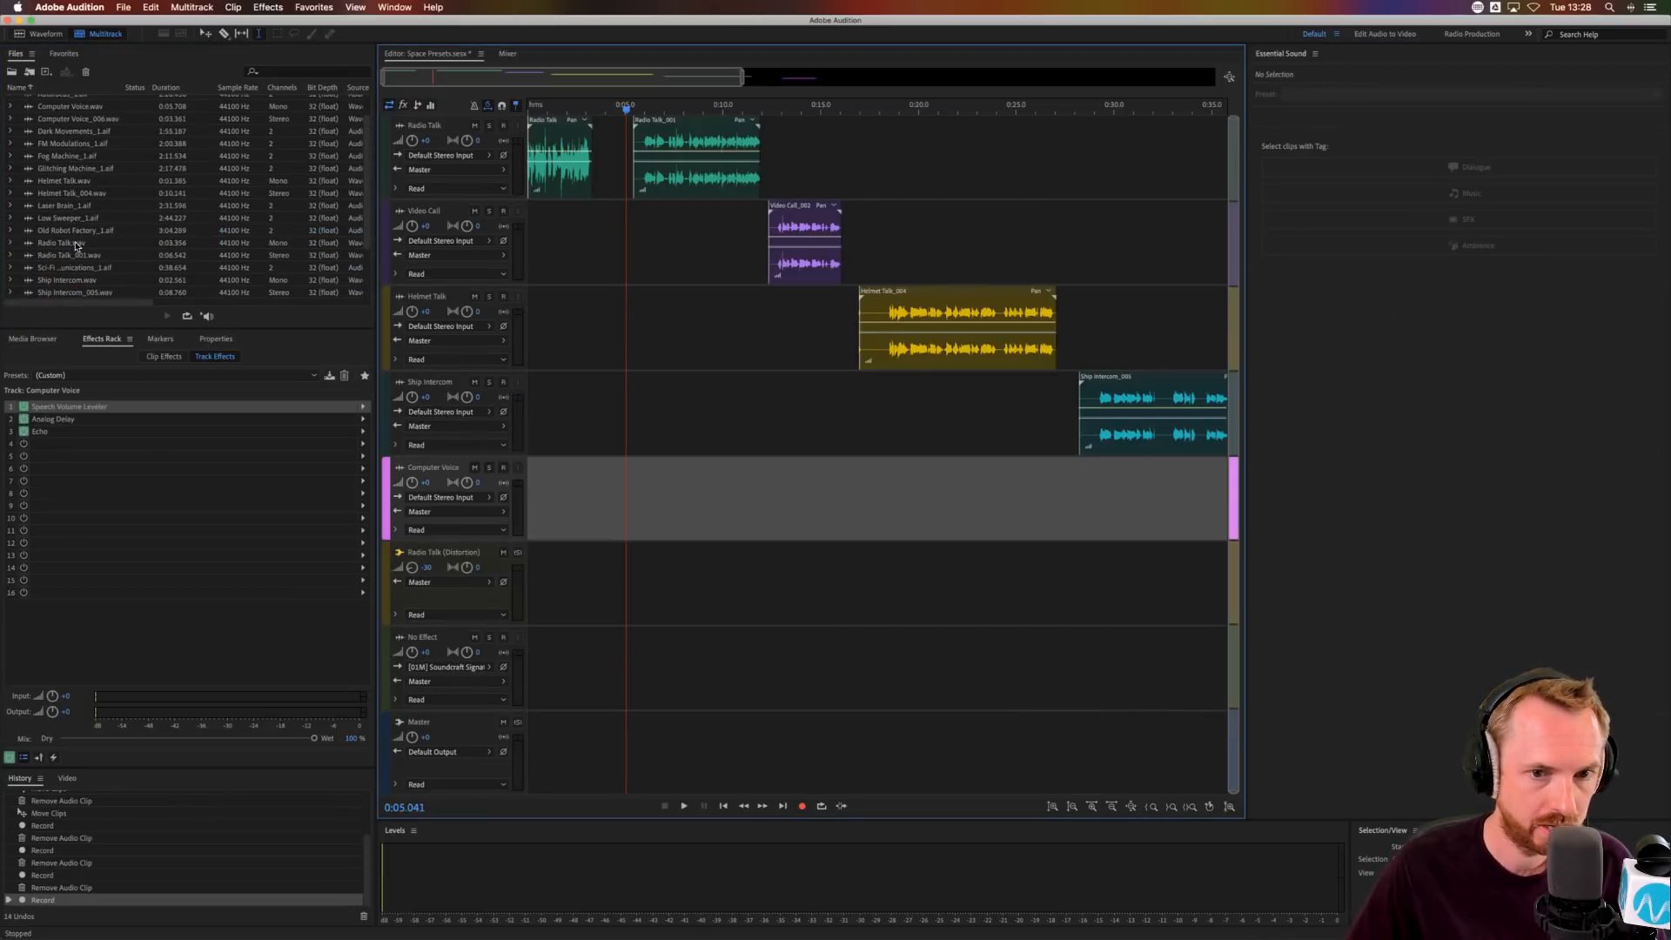
{"action": "scroll", "coordinate": [76, 246], "scroll_direction": "up", "scroll_amount": 2}
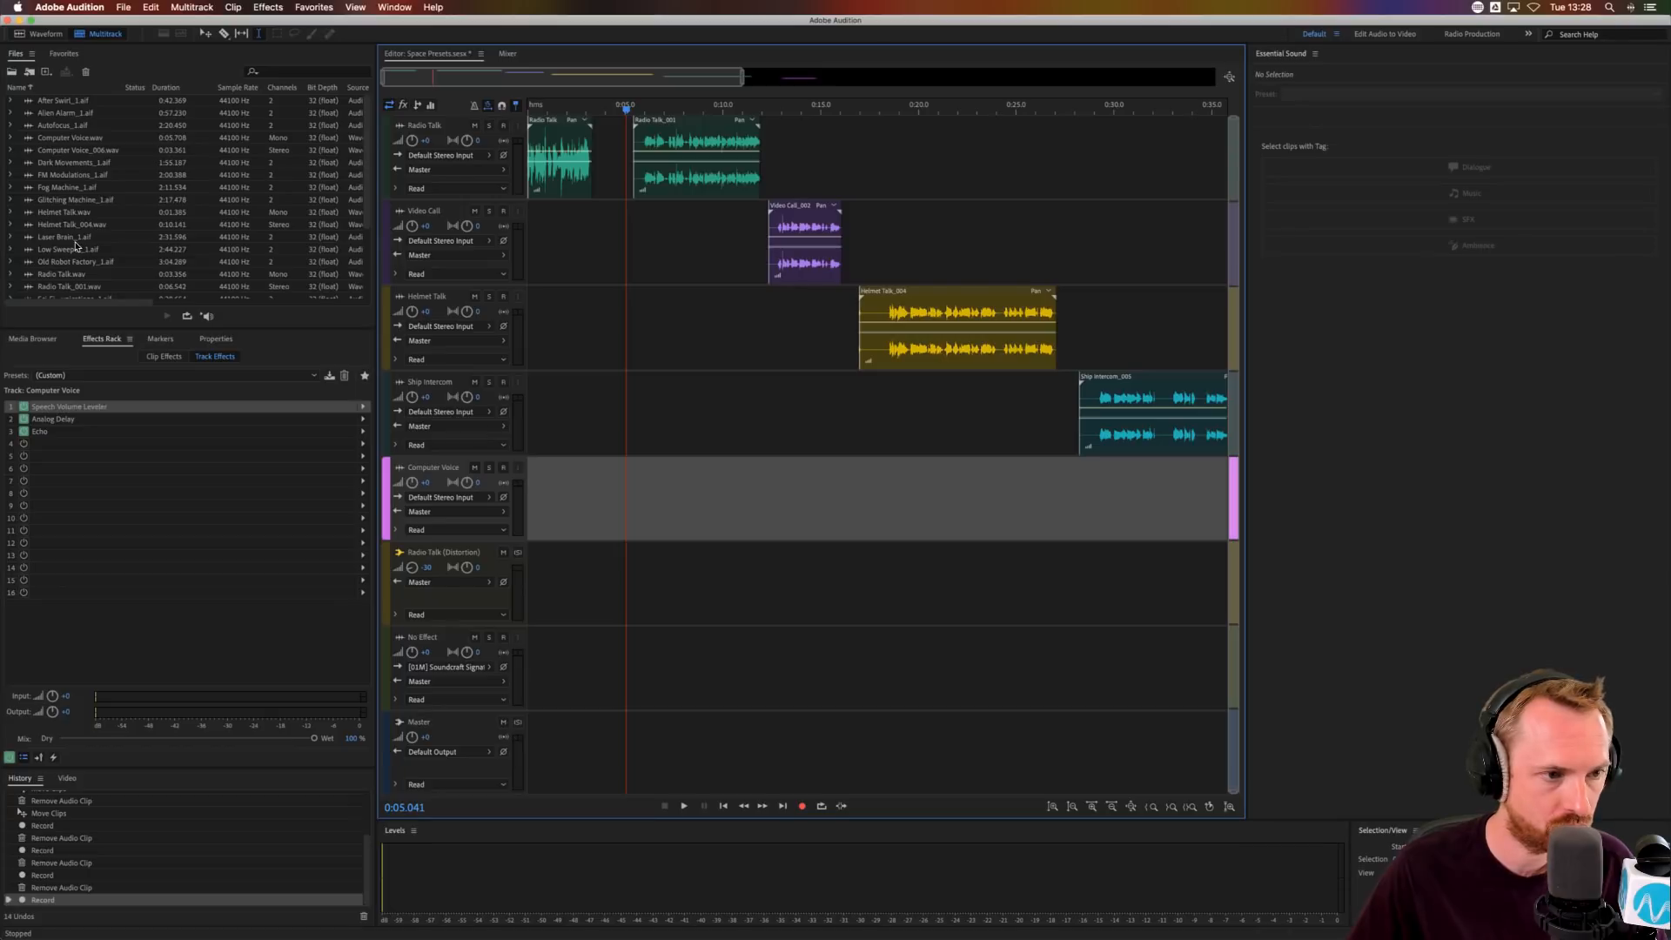
{"action": "scroll", "coordinate": [76, 245], "scroll_direction": "down", "scroll_amount": 3}
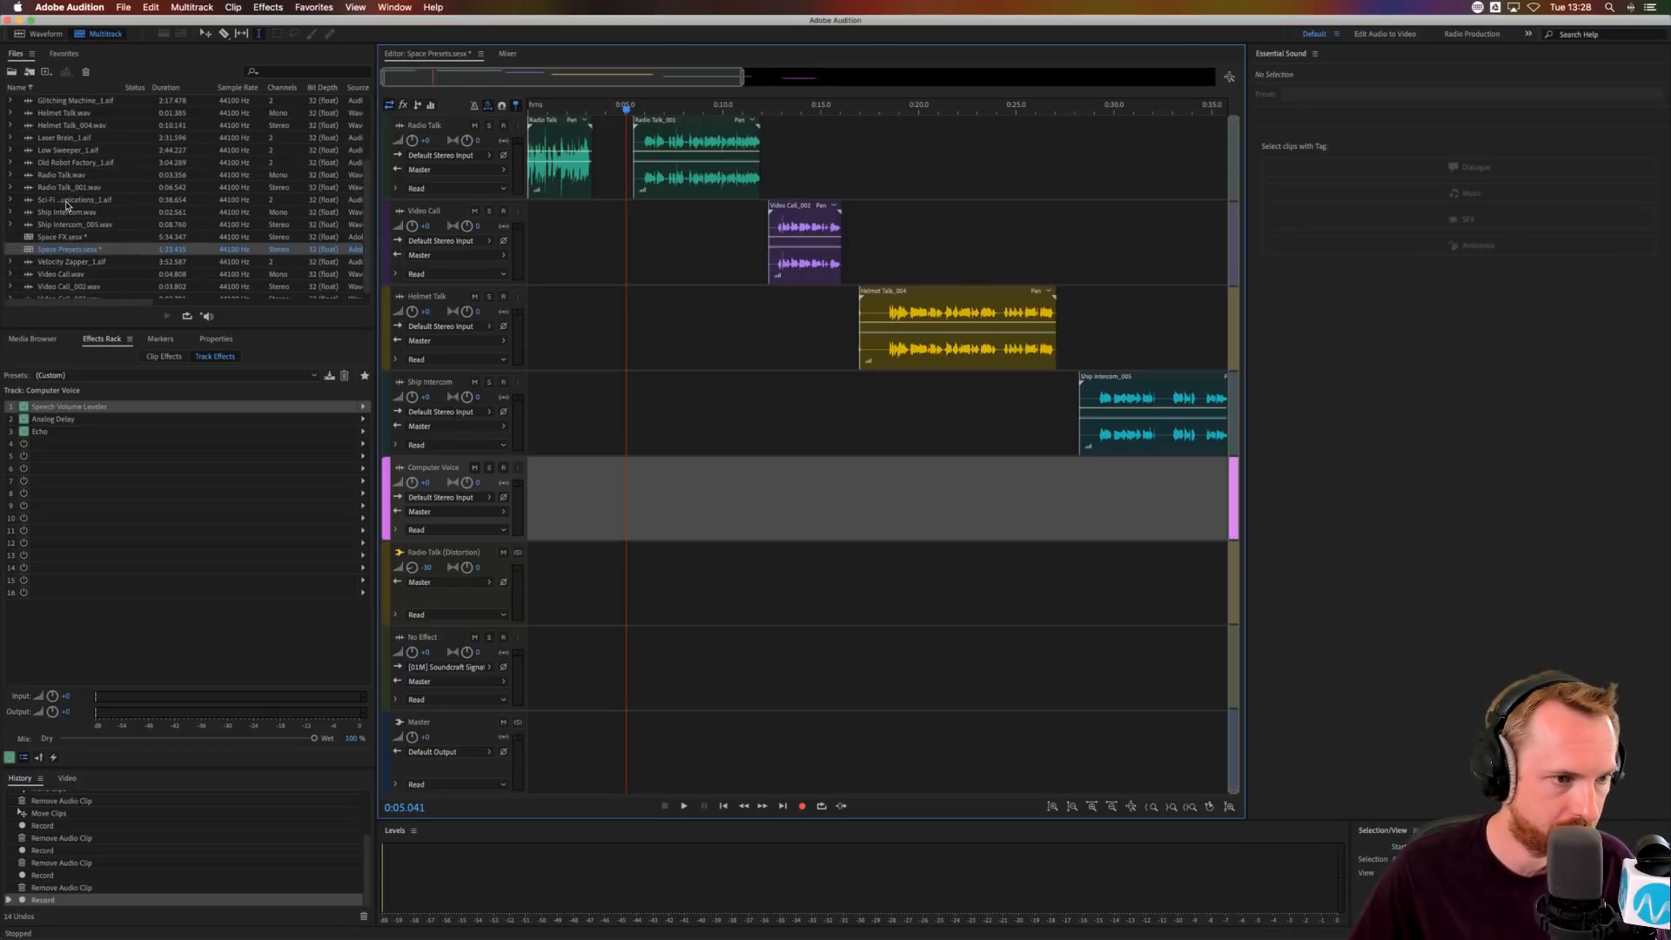
{"action": "left_click_drag", "start_coordinate": [66, 206], "coordinate": [483, 653]}
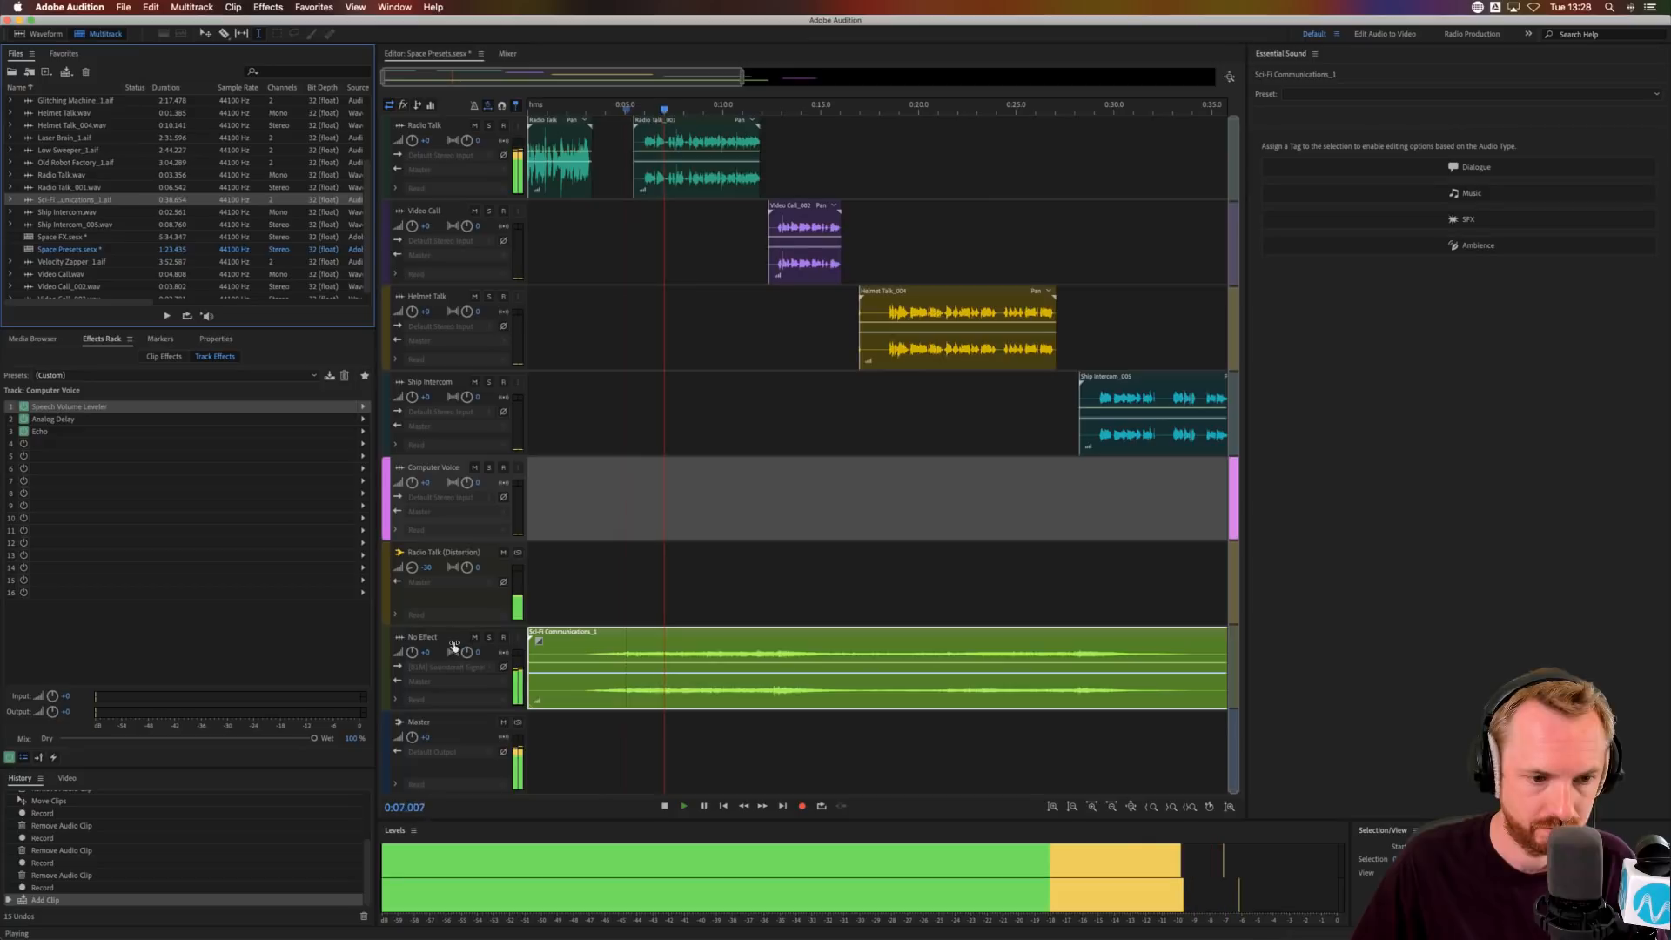
- Lower the No Effect track volume to about -9 dB while playing the voice clips over the Sci-Fi Communications background
{"action": "left_click_drag", "start_coordinate": [413, 653], "coordinate": [417, 660]}
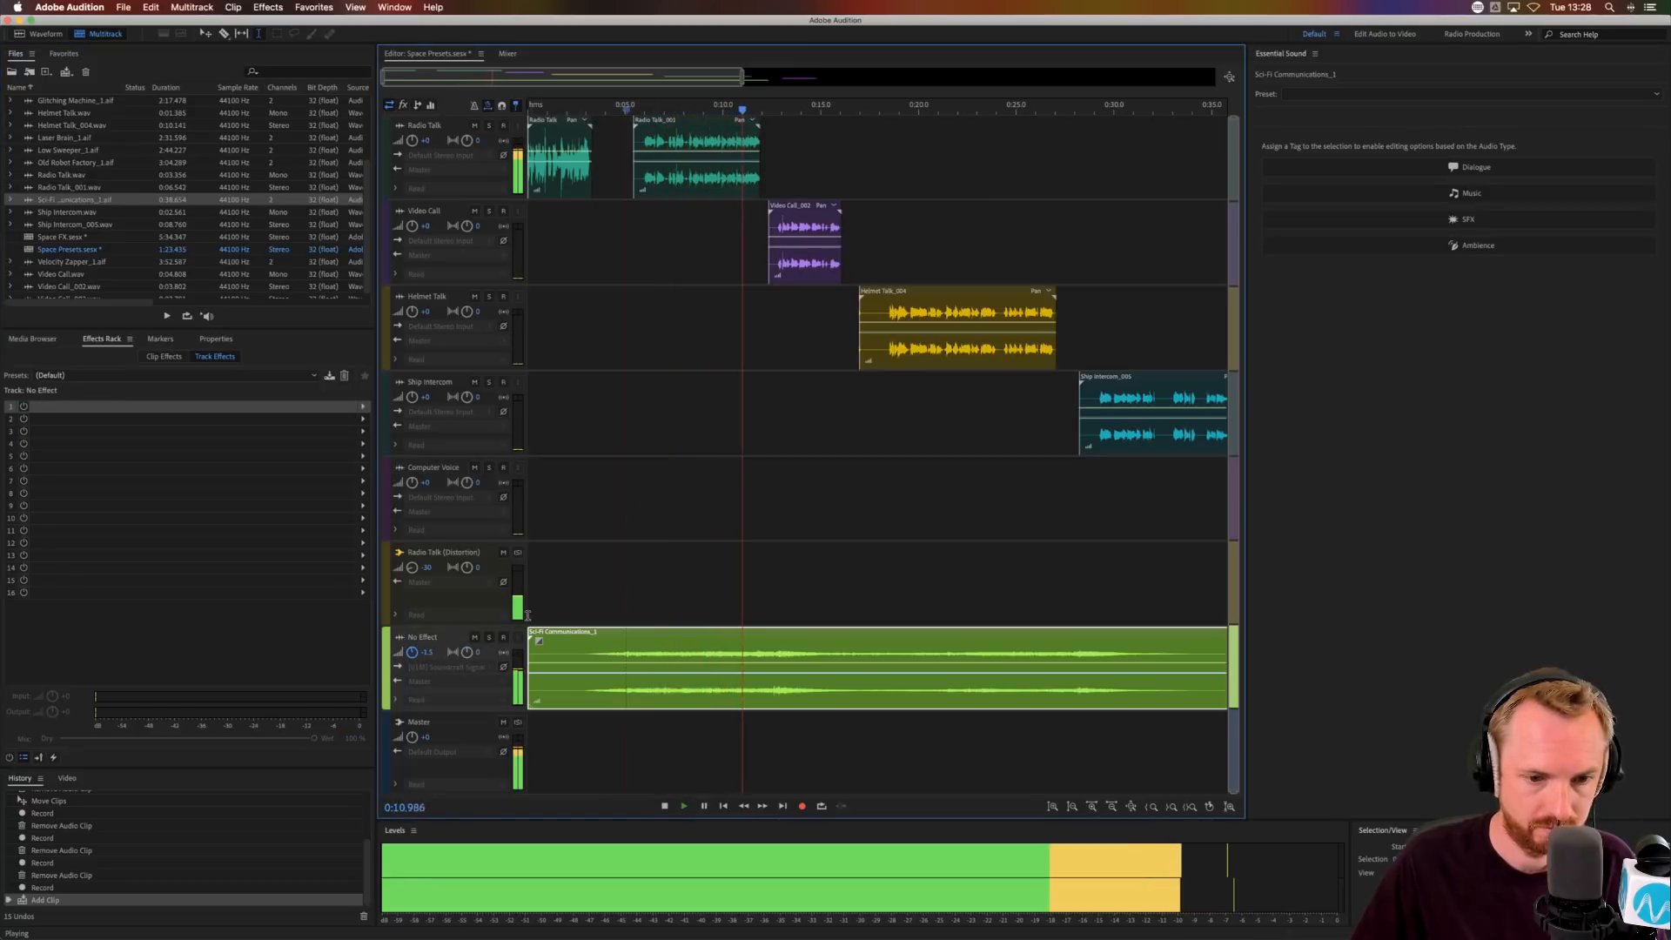
{"action": "key", "text": "space"}
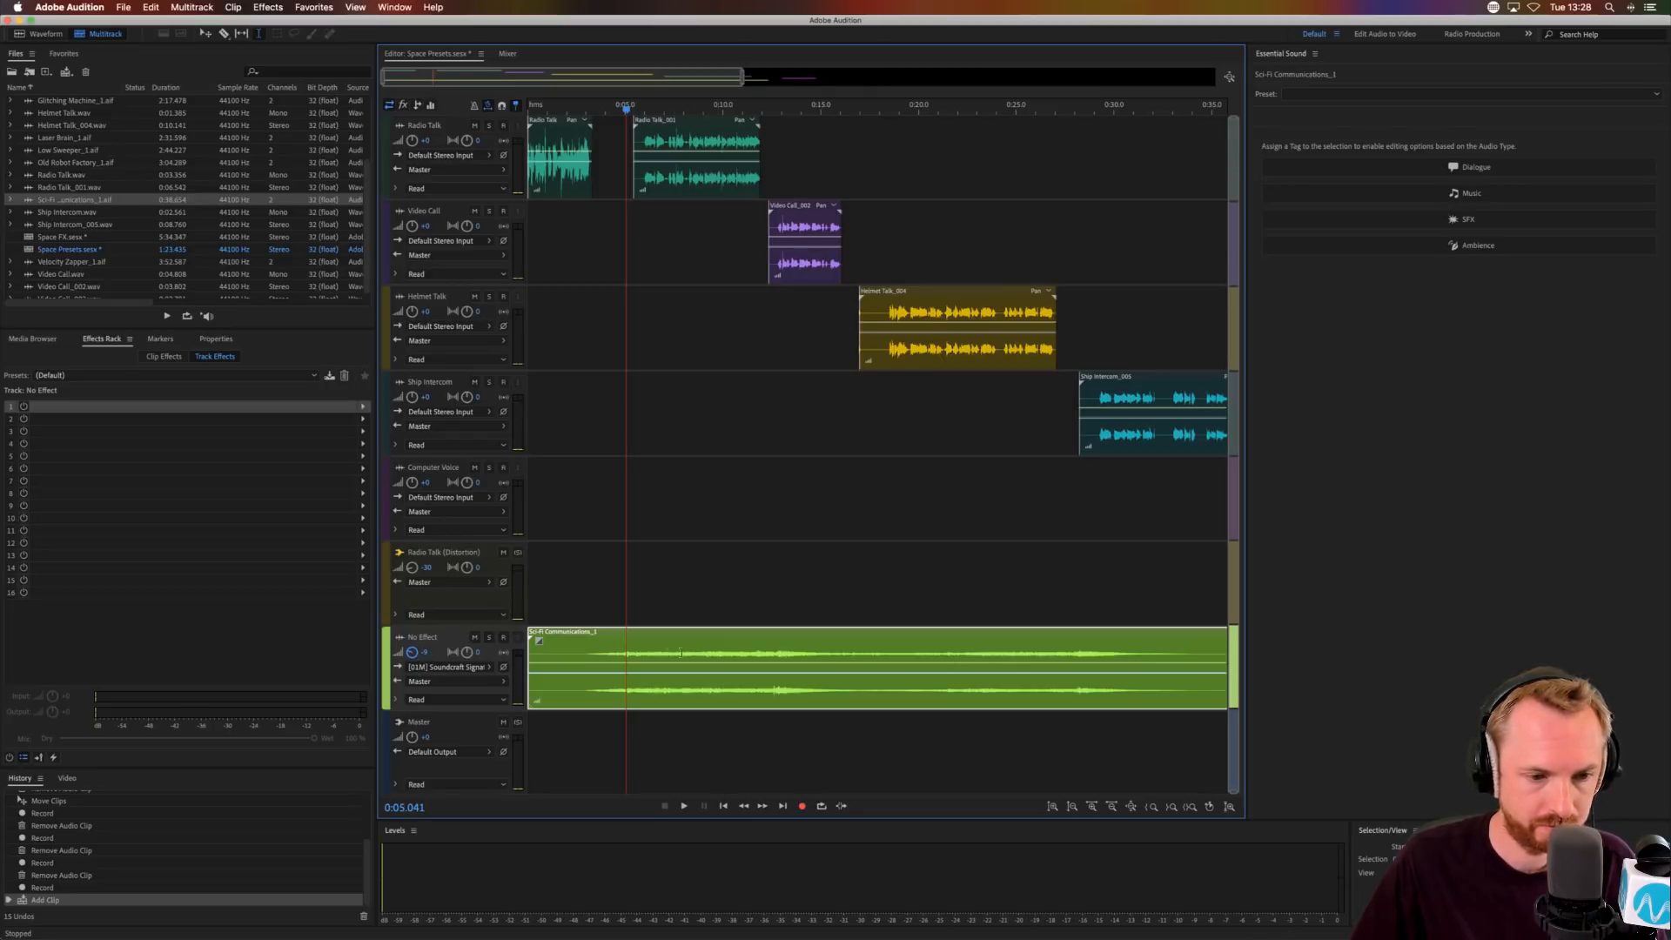
{"action": "key", "text": "space"}
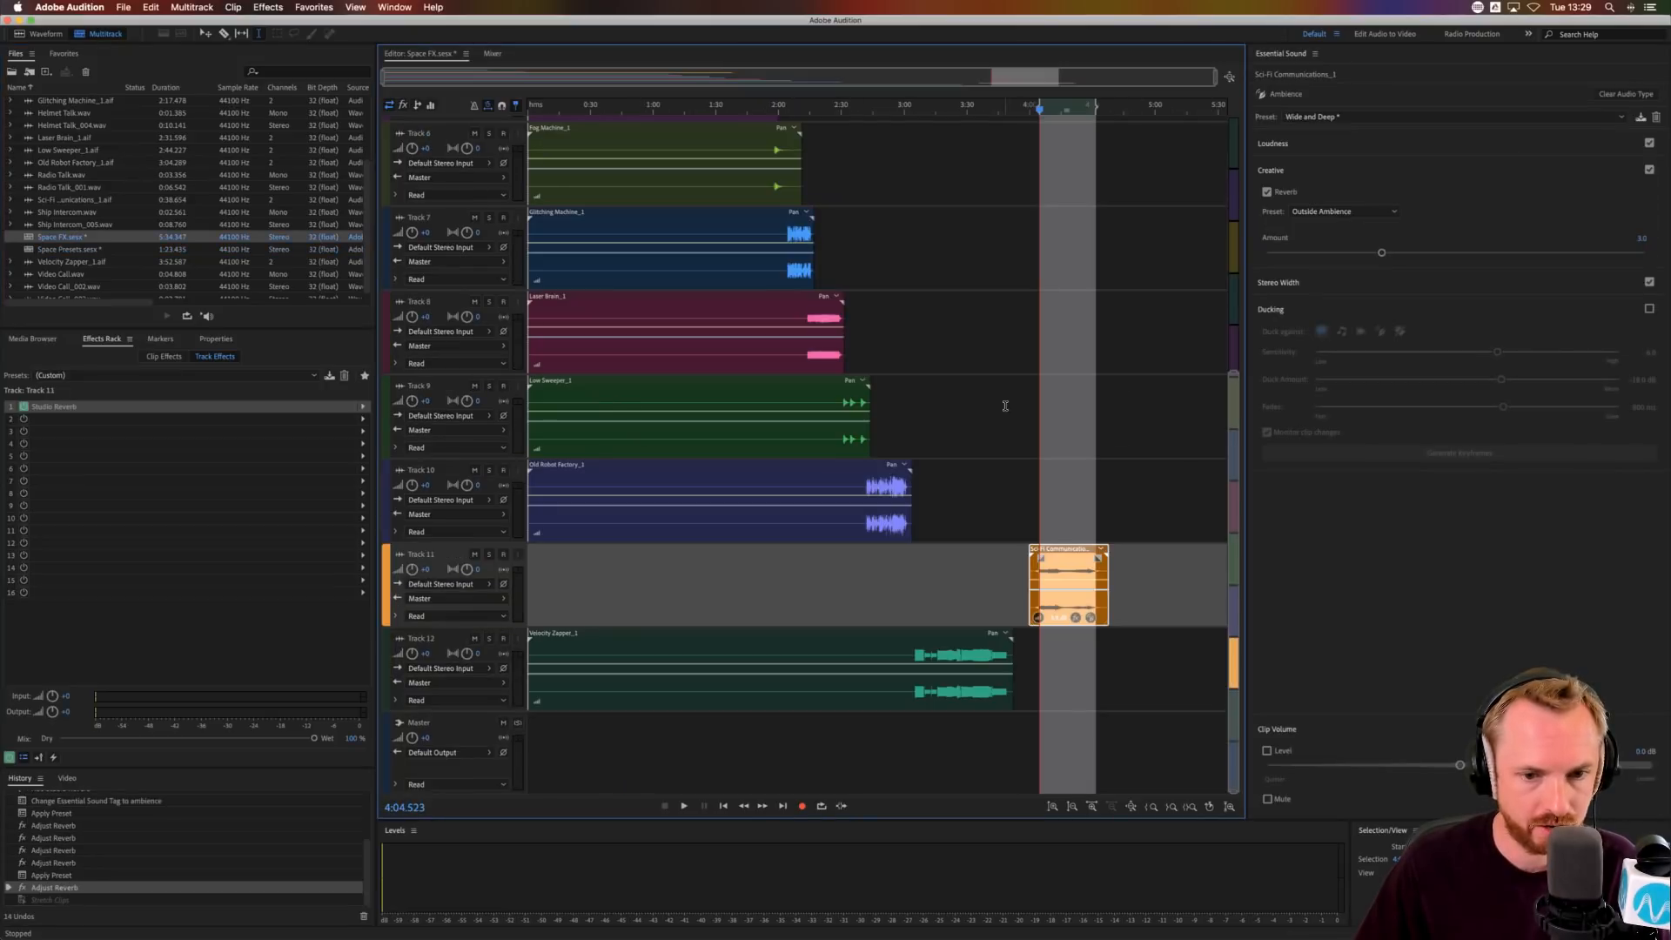
- Play the Velocity Zapper clip on Track 12 of the Space FX session from about 3:05
{"action": "left_click", "coordinate": [1006, 406]}
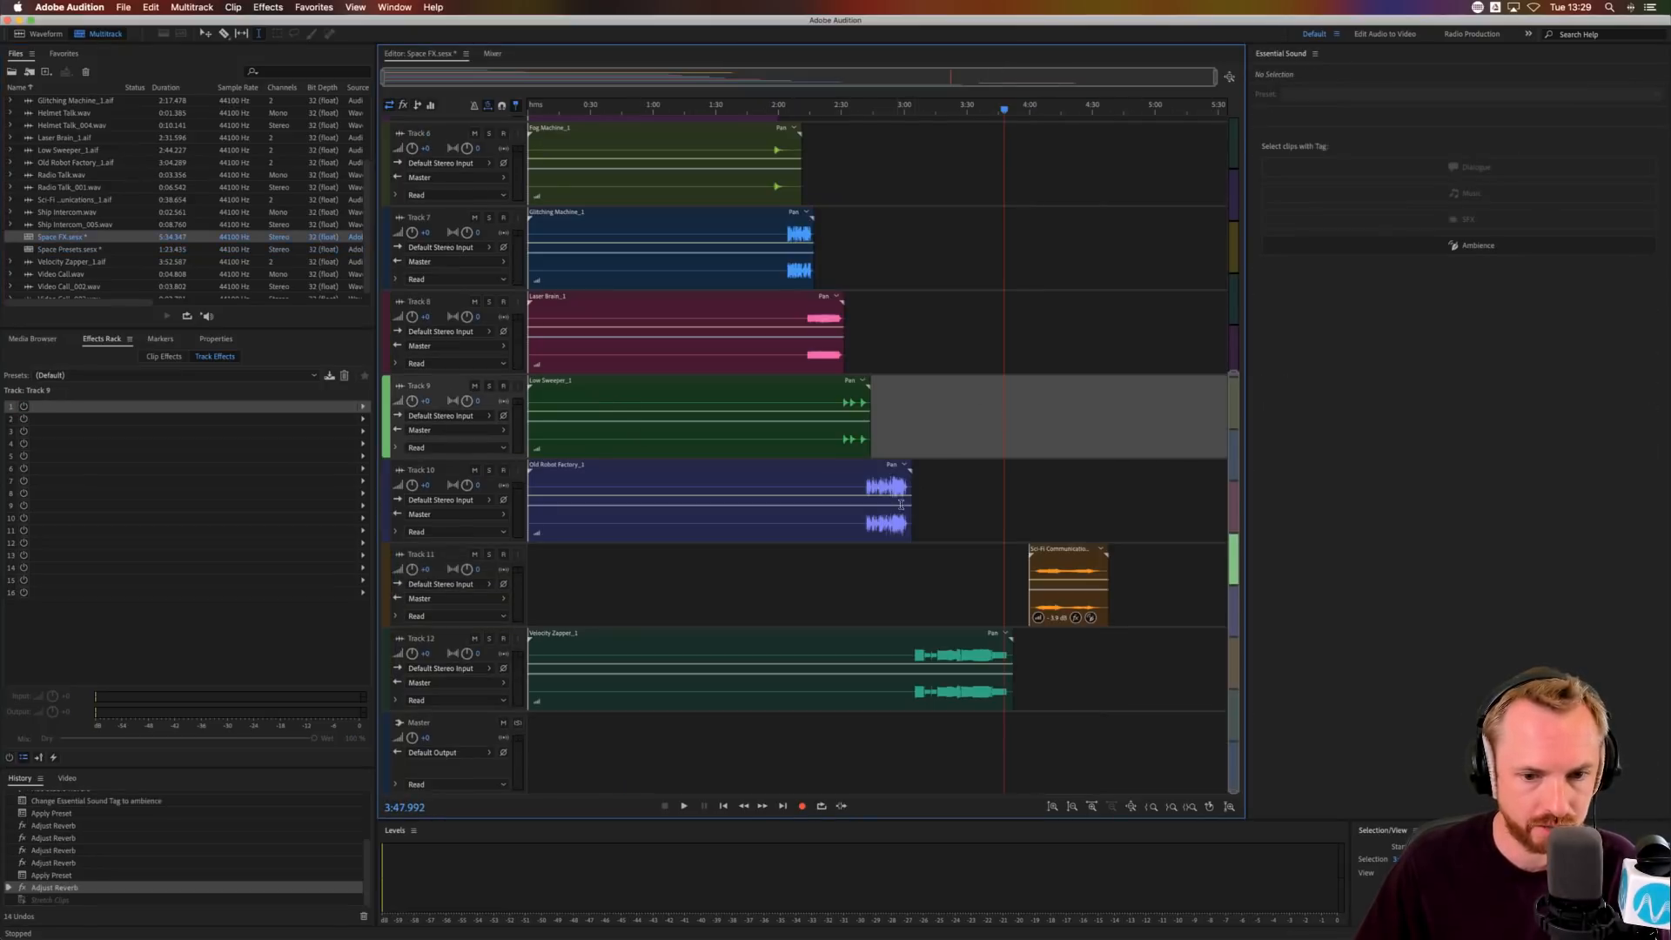
{"action": "left_click", "coordinate": [921, 618]}
{"action": "key", "text": "space"}
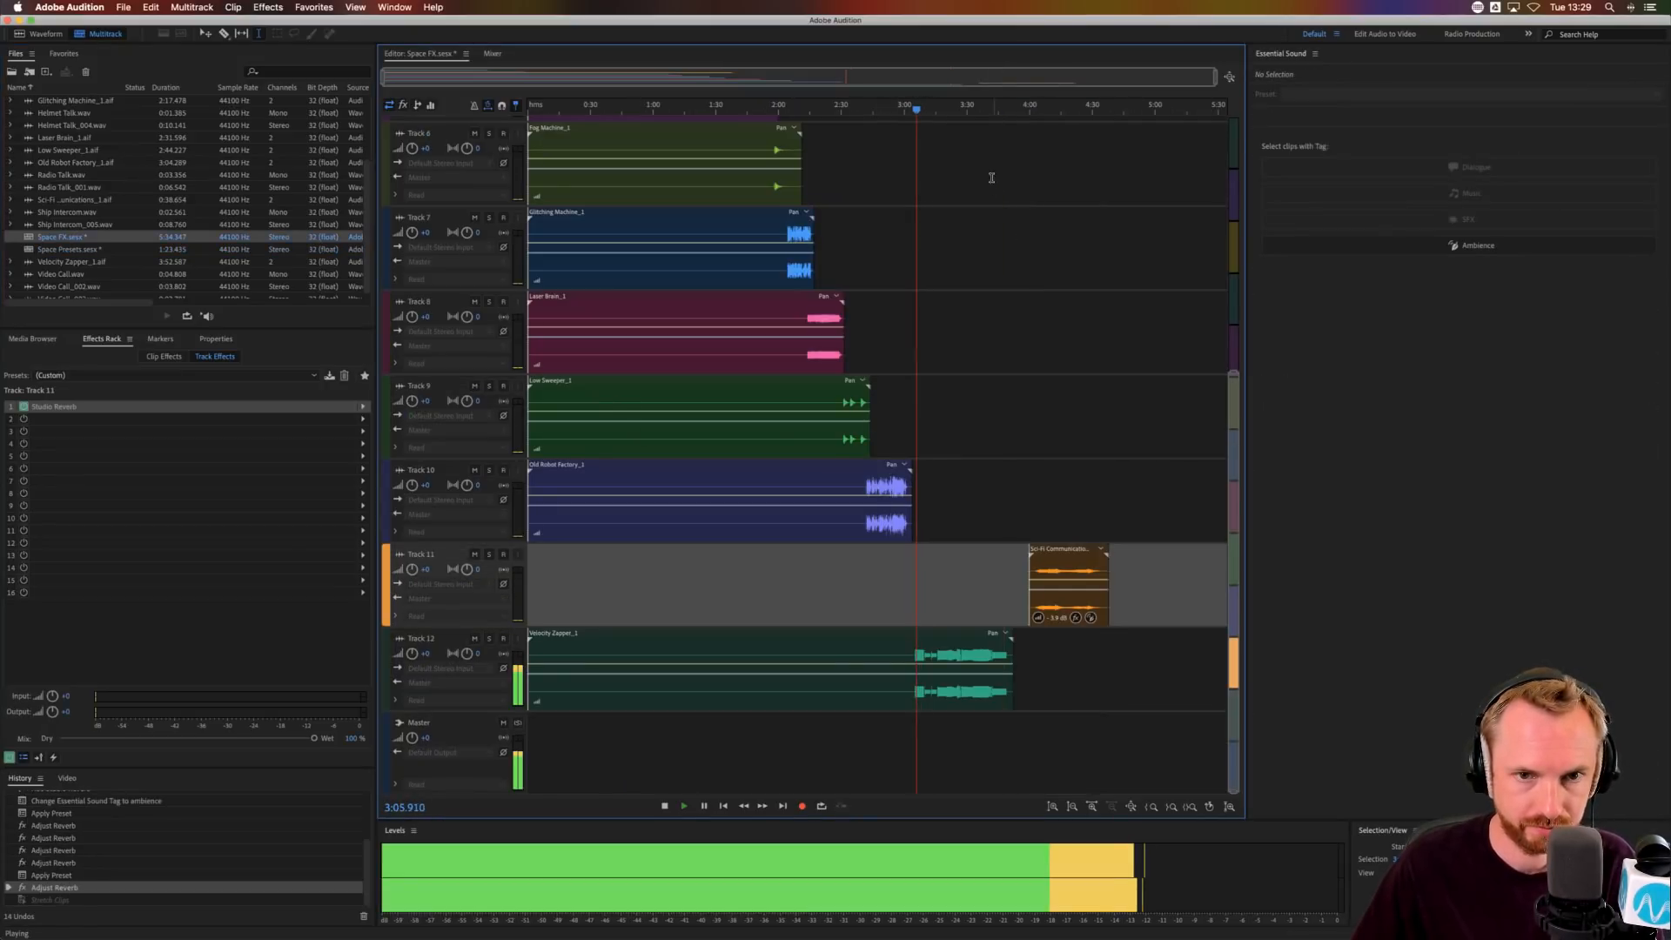
{"action": "key", "text": "space"}
- Find the zap sound in the Velocity Zapper clip around 3:42 and replay its start several times
{"action": "scroll", "coordinate": [925, 108], "scroll_direction": "up", "scroll_amount": 5}
{"action": "scroll", "coordinate": [1149, 459], "scroll_direction": "right", "scroll_amount": 5}
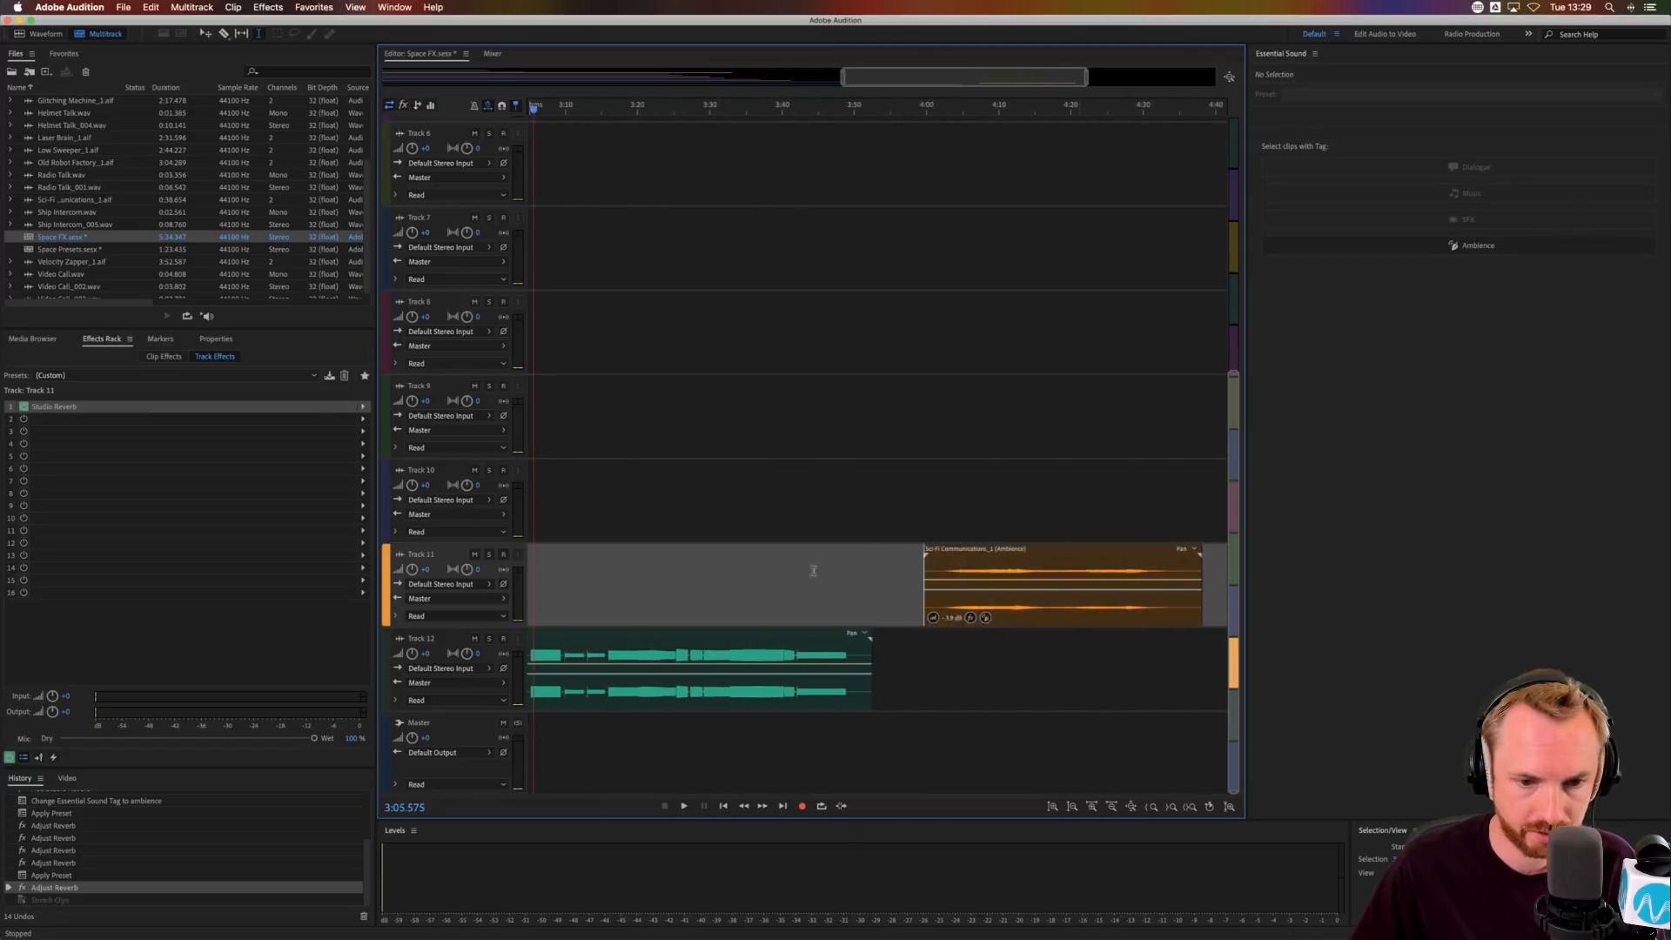
{"action": "scroll", "coordinate": [722, 609], "scroll_direction": "right", "scroll_amount": 2}
{"action": "left_click", "coordinate": [679, 610]}
{"action": "key", "text": "space"}
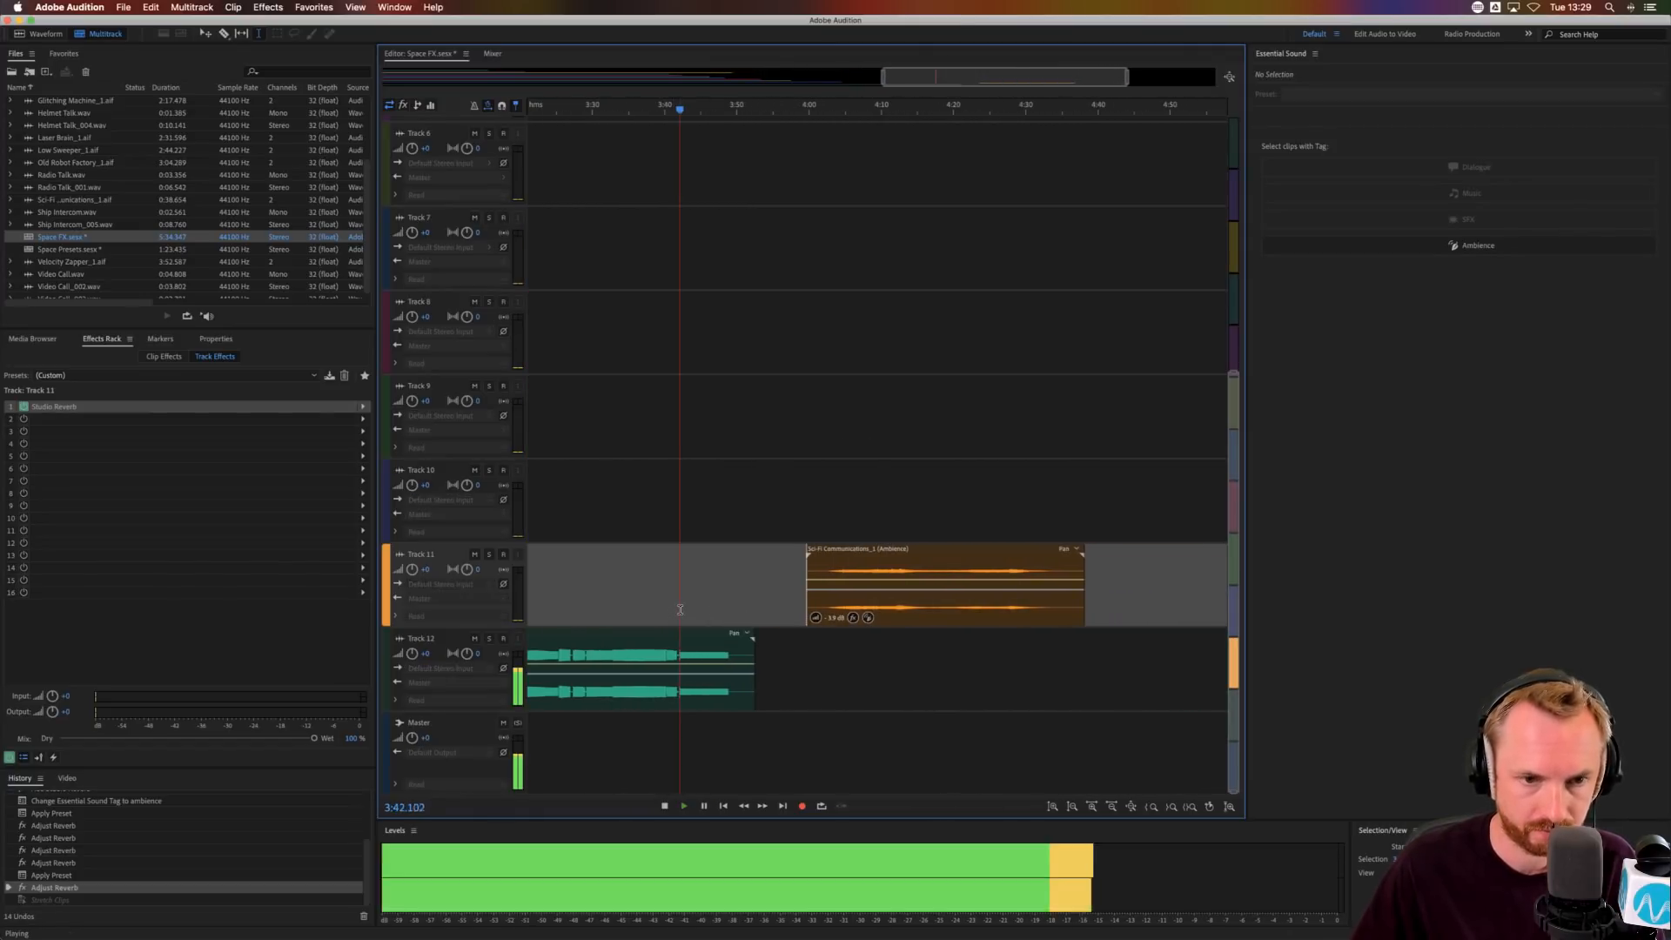
{"action": "key", "text": "space"}
{"action": "key", "text": "space"}
{"action": "key", "text": "space"}
{"action": "scroll", "coordinate": [678, 109], "scroll_direction": "up", "scroll_amount": 5}
{"action": "key", "text": "space"}
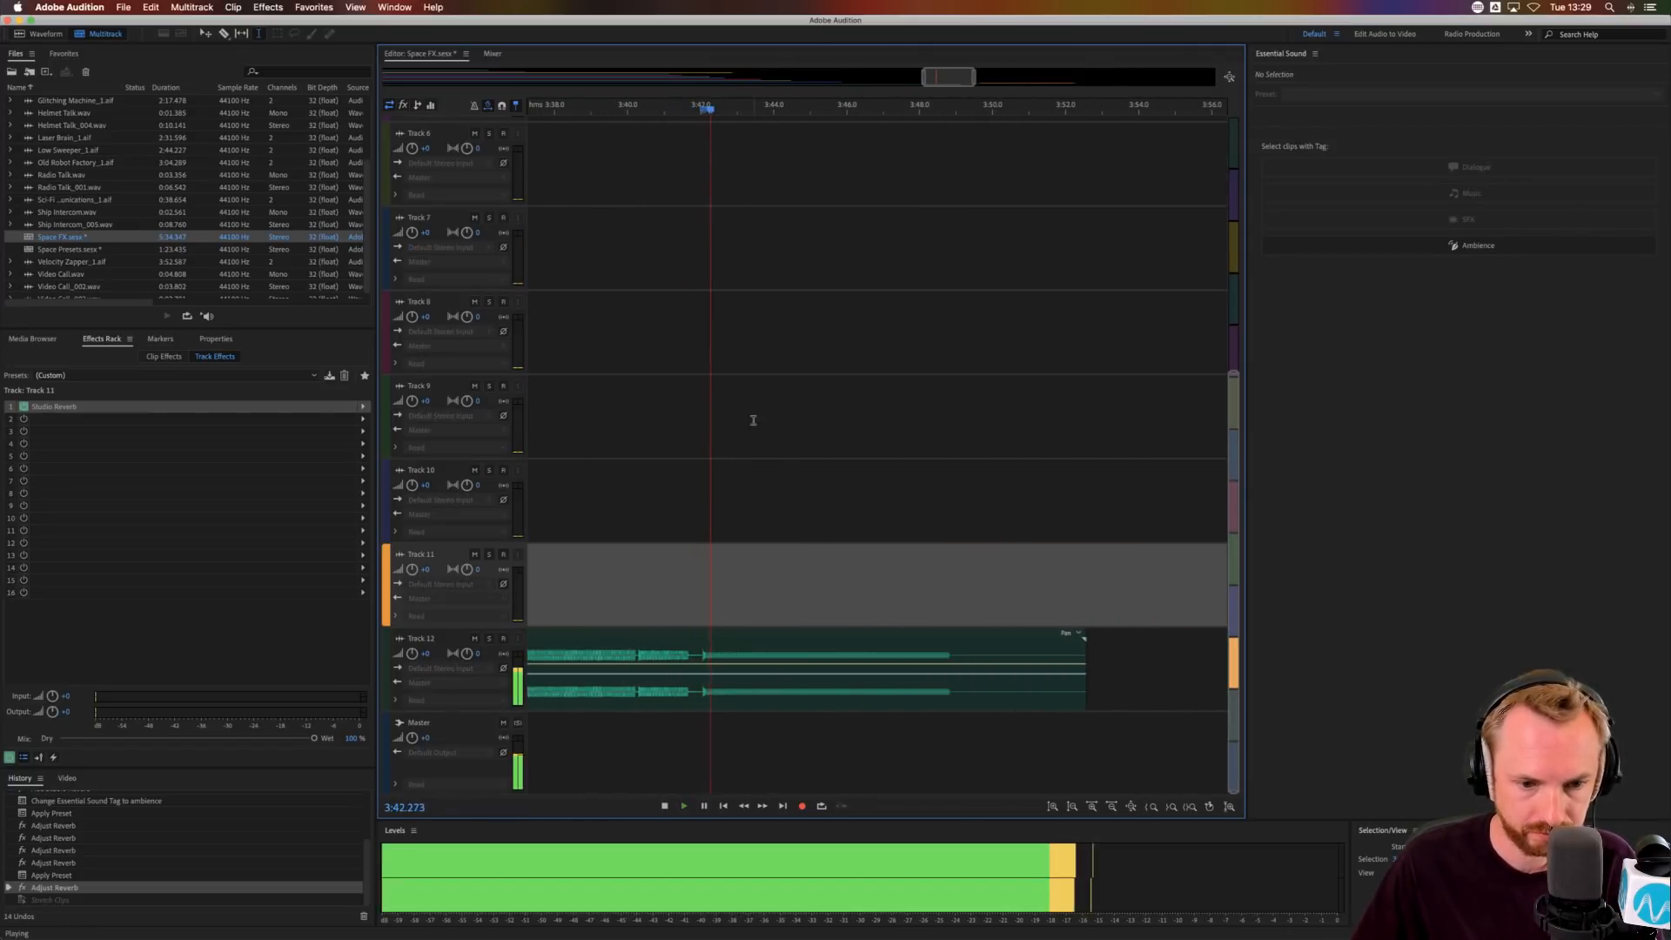
{"action": "key", "text": "space"}
{"action": "key", "text": "space"}
{"action": "scroll", "coordinate": [755, 435], "scroll_direction": "left", "scroll_amount": 2}
{"action": "scroll", "coordinate": [756, 441], "scroll_direction": "left", "scroll_amount": 2}
{"action": "key", "text": "space"}
{"action": "key", "text": "space"}
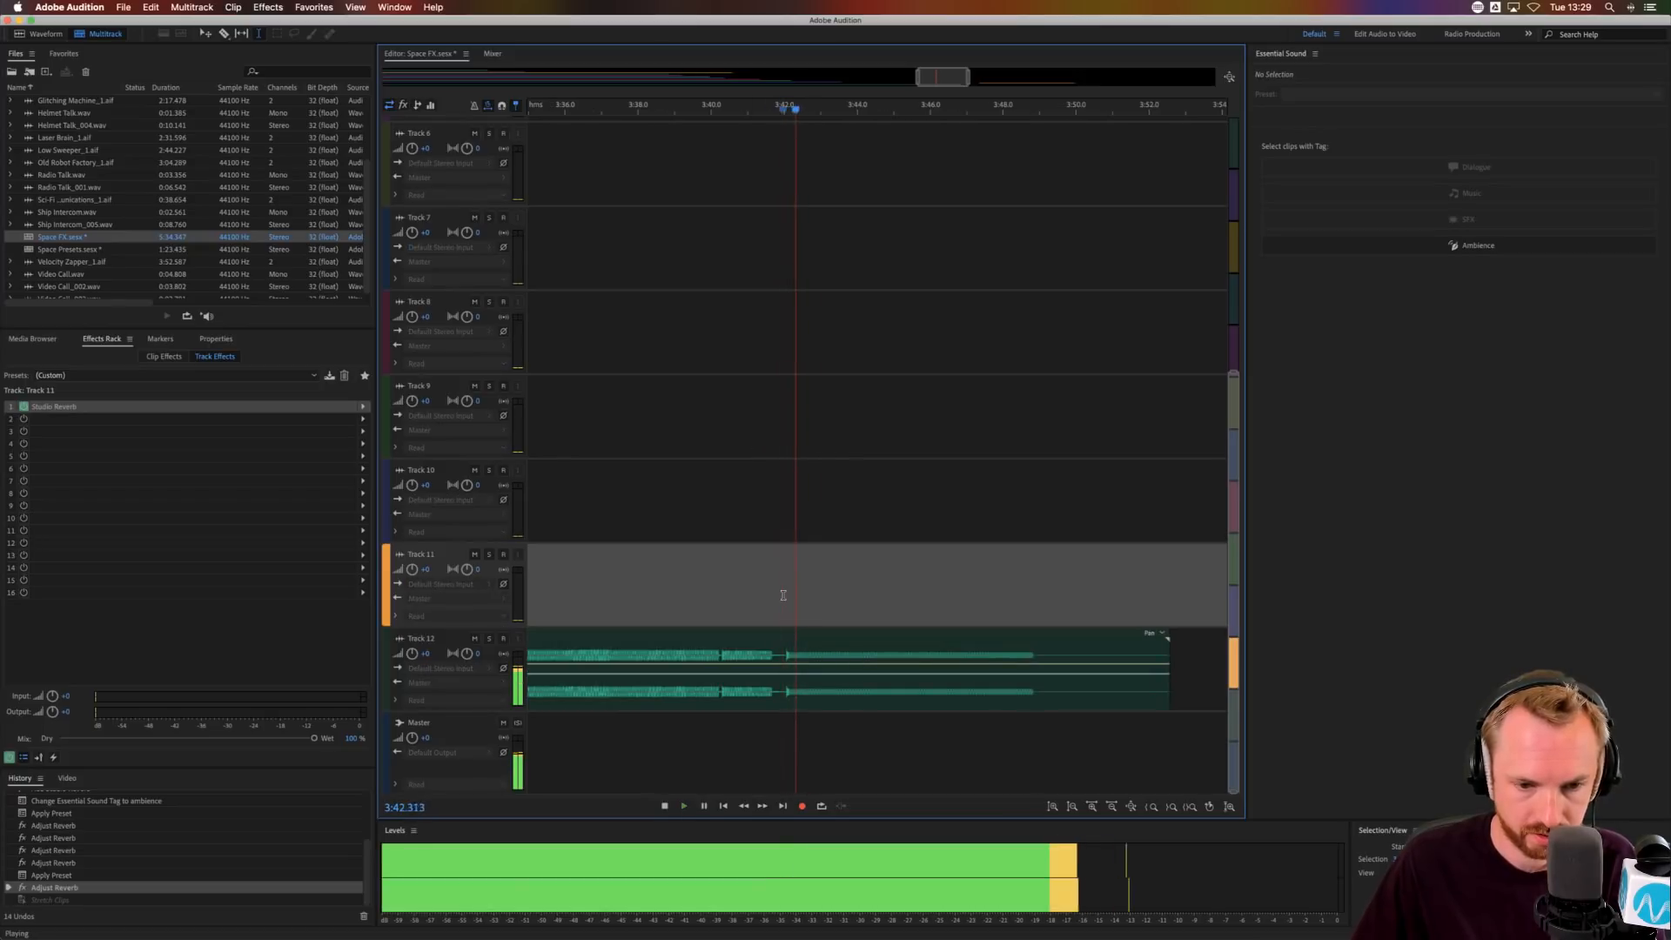
{"action": "key", "text": "space"}
{"action": "key", "text": "space"}
{"action": "key", "text": "space"}
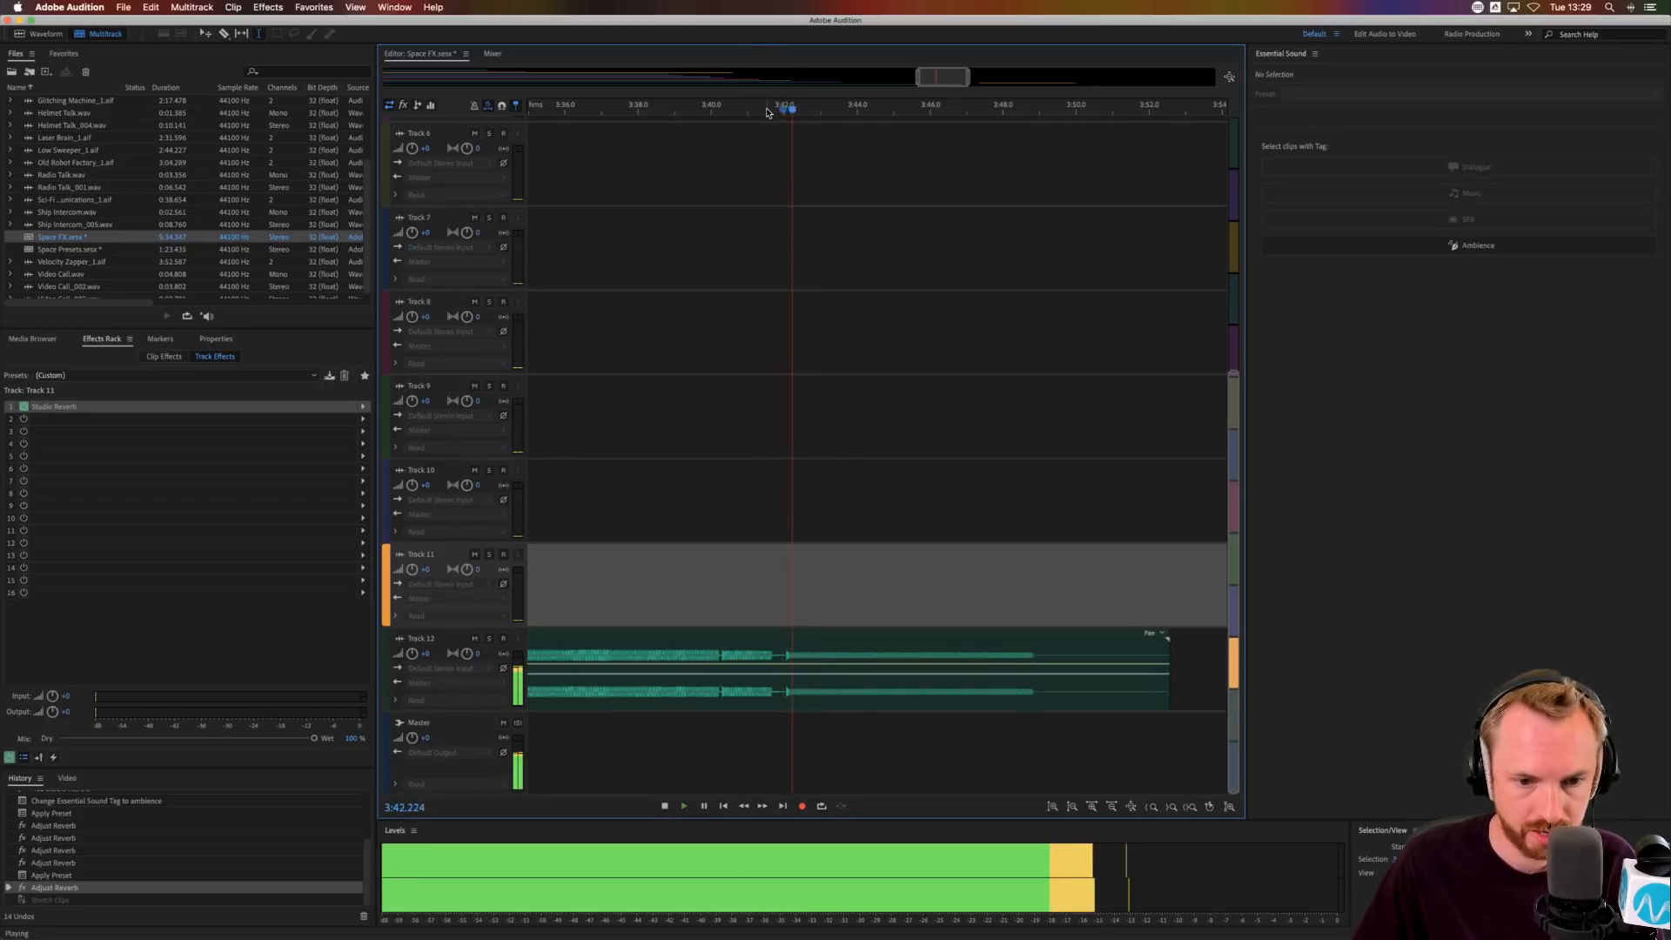
{"action": "key", "text": "space"}
- Copy two sections of the Velocity Zapper clip and paste one onto Track 11 and one onto a new track, both around 3:42
{"action": "scroll", "coordinate": [768, 111], "scroll_direction": "down", "scroll_amount": 6}
{"action": "left_click_drag", "start_coordinate": [659, 654], "coordinate": [678, 661]}
{"action": "left_click", "coordinate": [796, 614]}
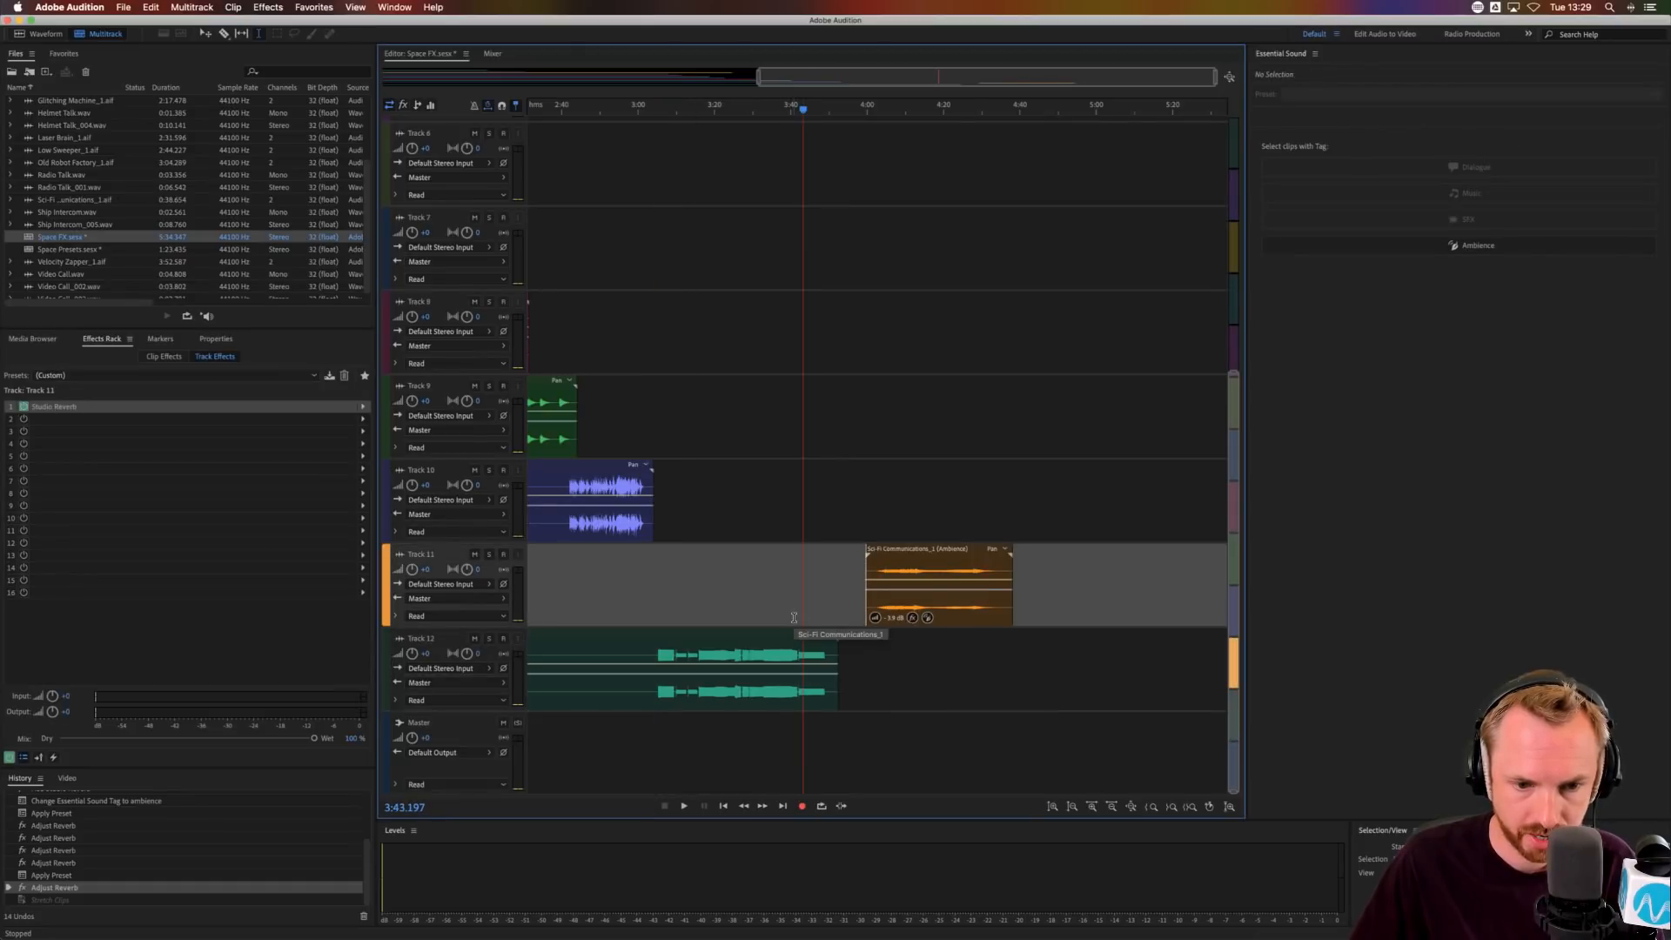
{"action": "key", "text": "super+v"}
{"action": "left_click_drag", "start_coordinate": [682, 660], "coordinate": [735, 669]}
{"action": "left_click", "coordinate": [800, 738]}
{"action": "key", "text": "super+v"}
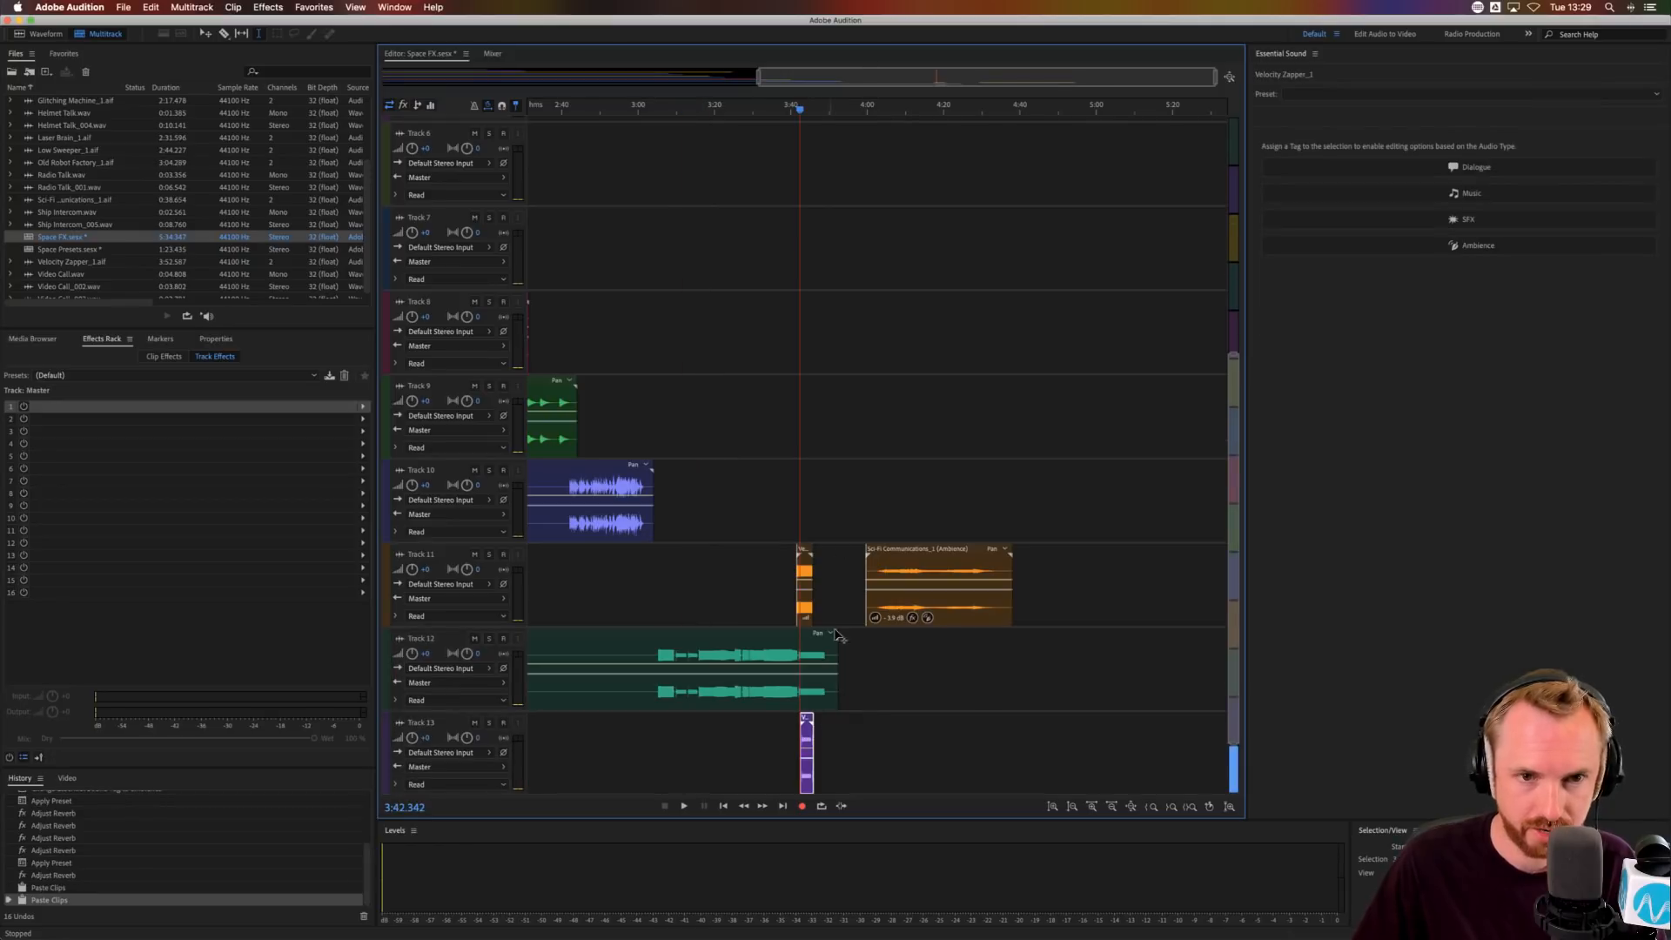
- Align the pasted Velocity Zapper clips on Tracks 11 and 13 with the zap near 3:42 and play the layered sounds
{"action": "key", "text": "space"}
{"action": "scroll", "coordinate": [798, 107], "scroll_direction": "up", "scroll_amount": 8}
{"action": "key", "text": "space"}
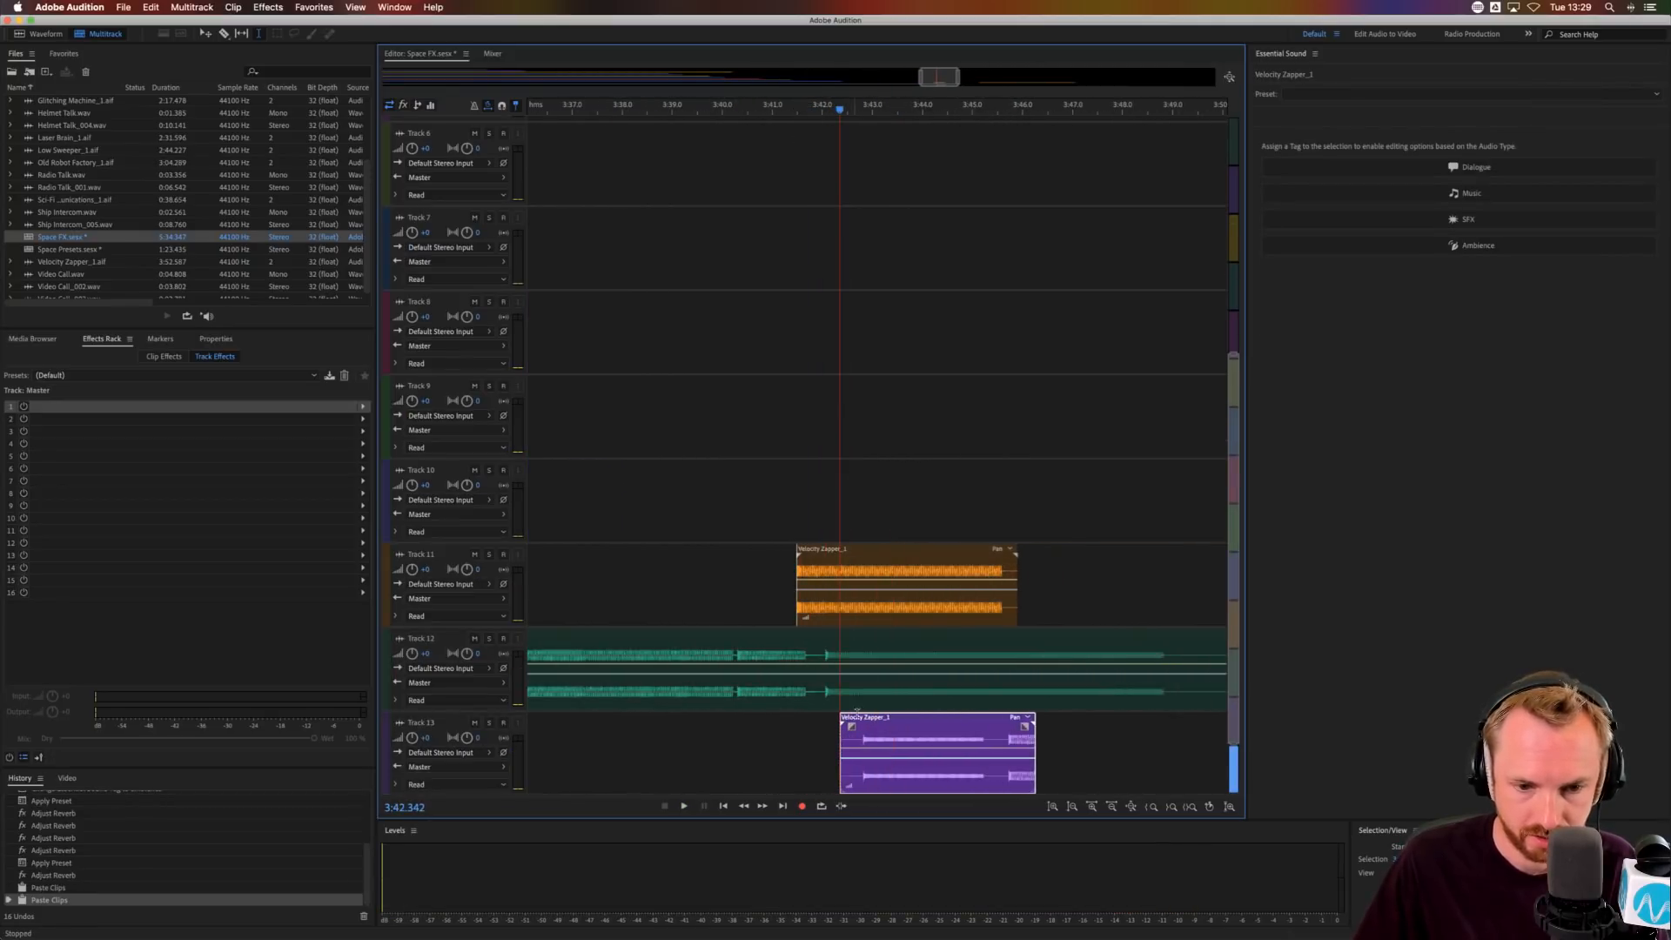
{"action": "left_click_drag", "start_coordinate": [862, 733], "coordinate": [834, 734]}
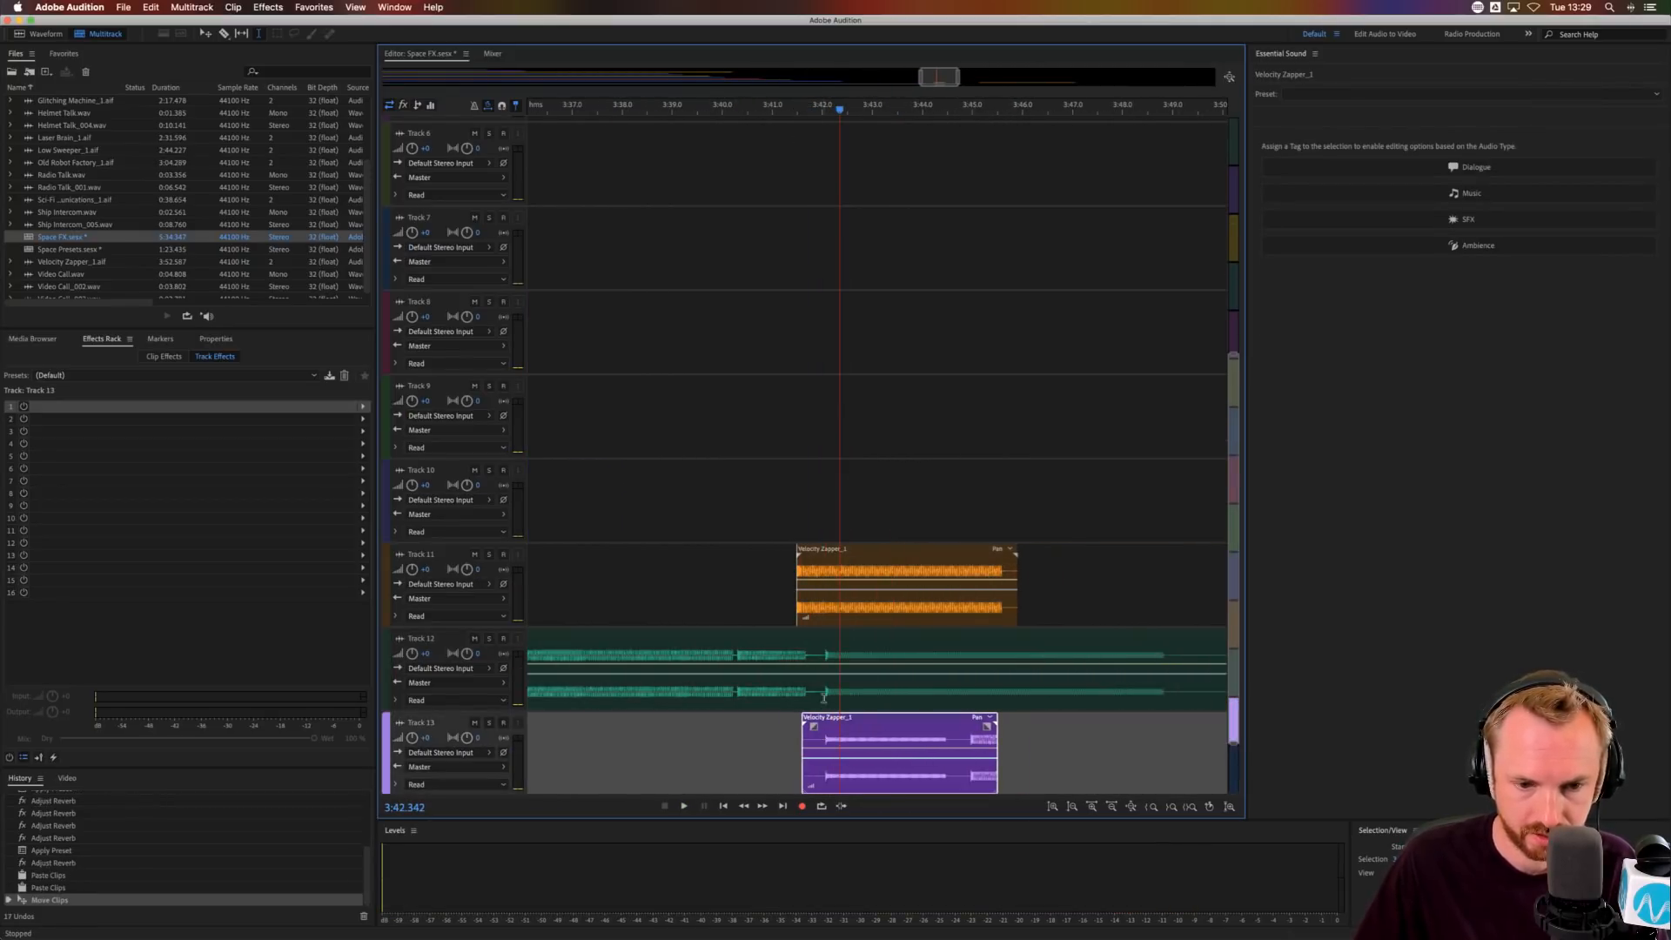
{"action": "left_click", "coordinate": [822, 697]}
{"action": "key", "text": "space"}
{"action": "key", "text": "space"}
{"action": "left_click_drag", "start_coordinate": [849, 608], "coordinate": [874, 606]}
{"action": "key", "text": "space"}
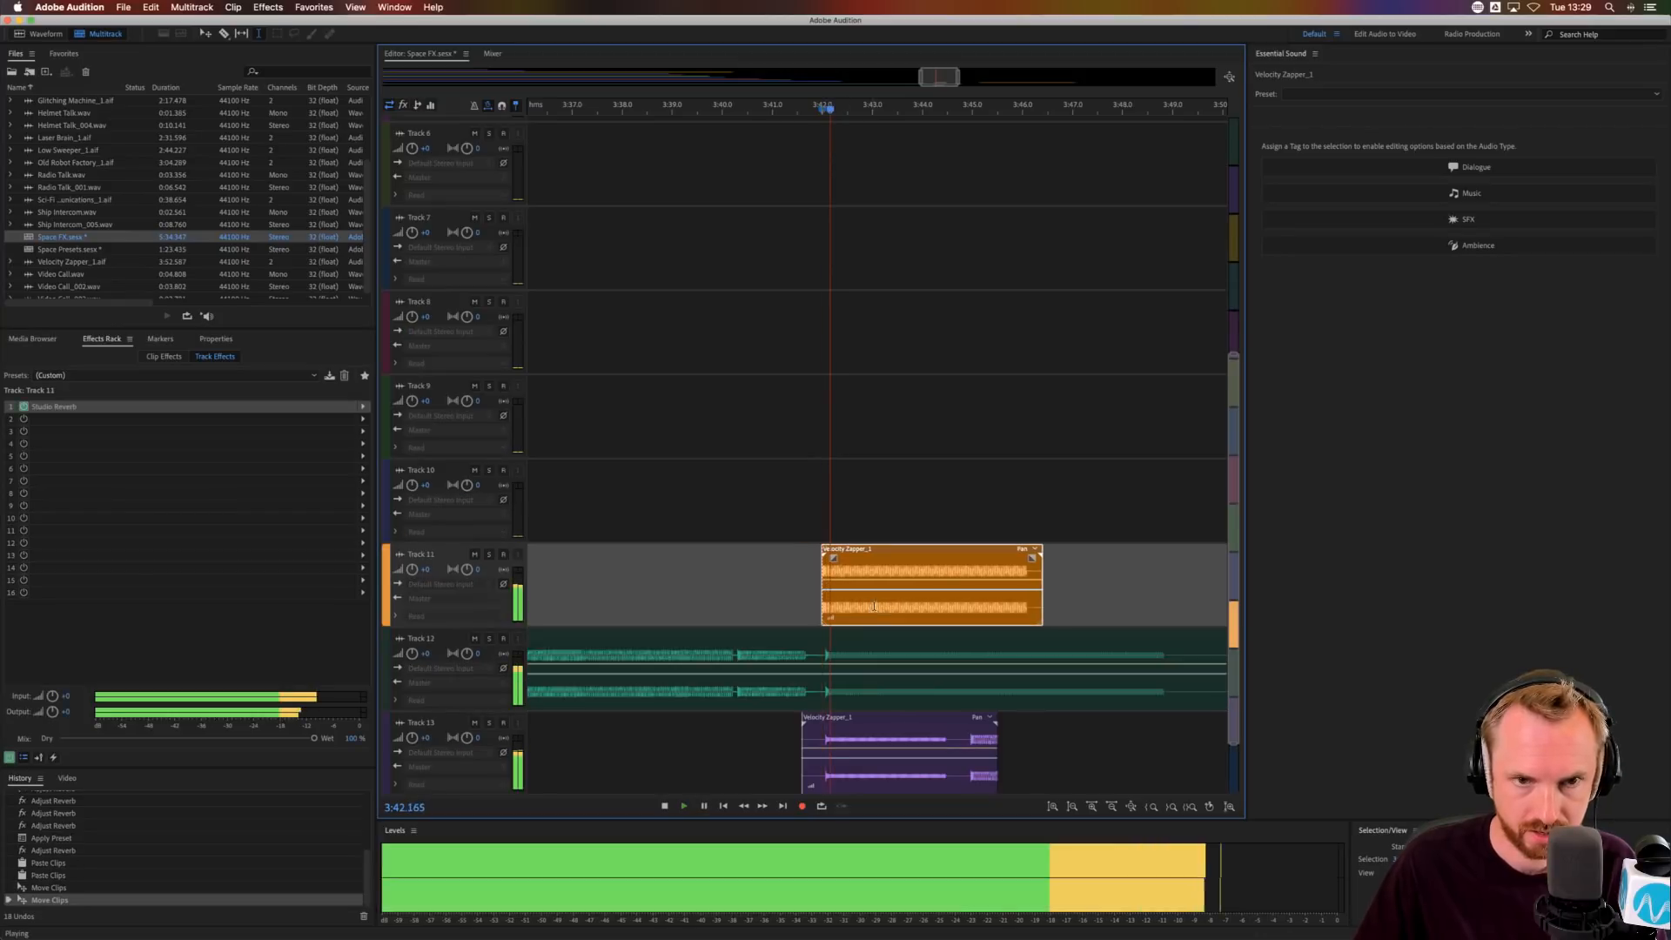
- Align the Velocity Zapper clips on Tracks 11 and 13 precisely with the zap on Track 12 near 3:42
{"action": "key", "text": "space"}
{"action": "scroll", "coordinate": [832, 475], "scroll_direction": "up", "scroll_amount": 6}
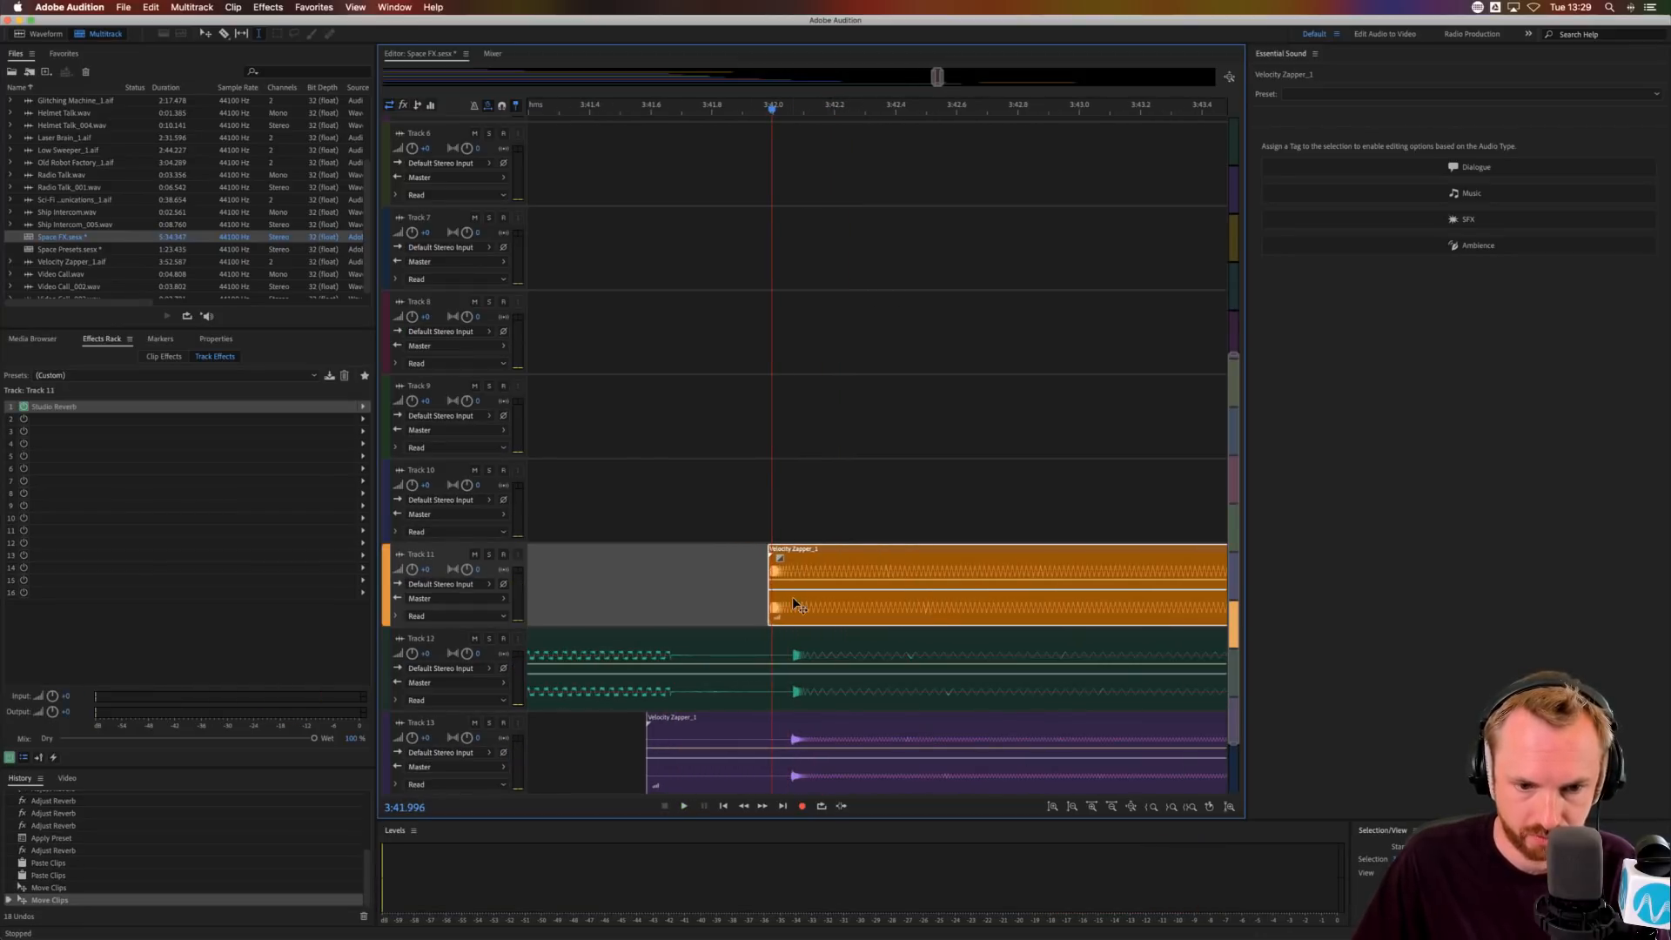
{"action": "left_click_drag", "start_coordinate": [794, 604], "coordinate": [819, 604]}
{"action": "left_click", "coordinate": [823, 747]}
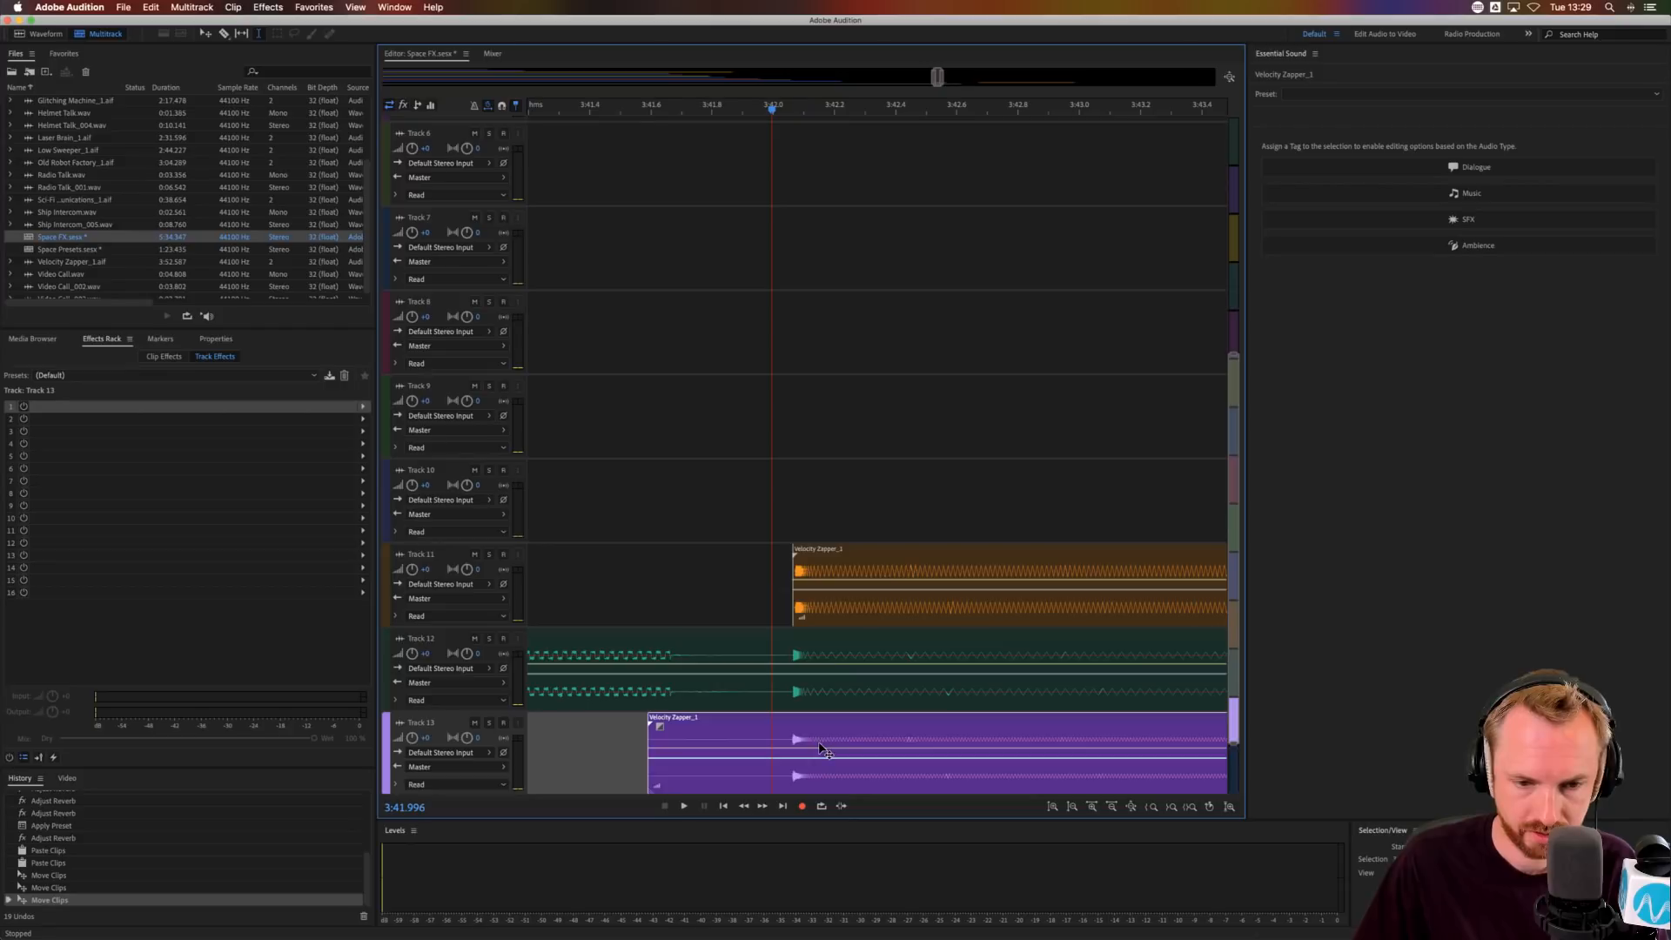
- Pan the Velocity Zapper clip on Track 11 to the left and the one on Track 13 to the right
{"action": "left_click_drag", "start_coordinate": [805, 587], "coordinate": [806, 551]}
{"action": "key", "text": "space"}
{"action": "key", "text": "space"}
{"action": "left_click", "coordinate": [789, 747]}
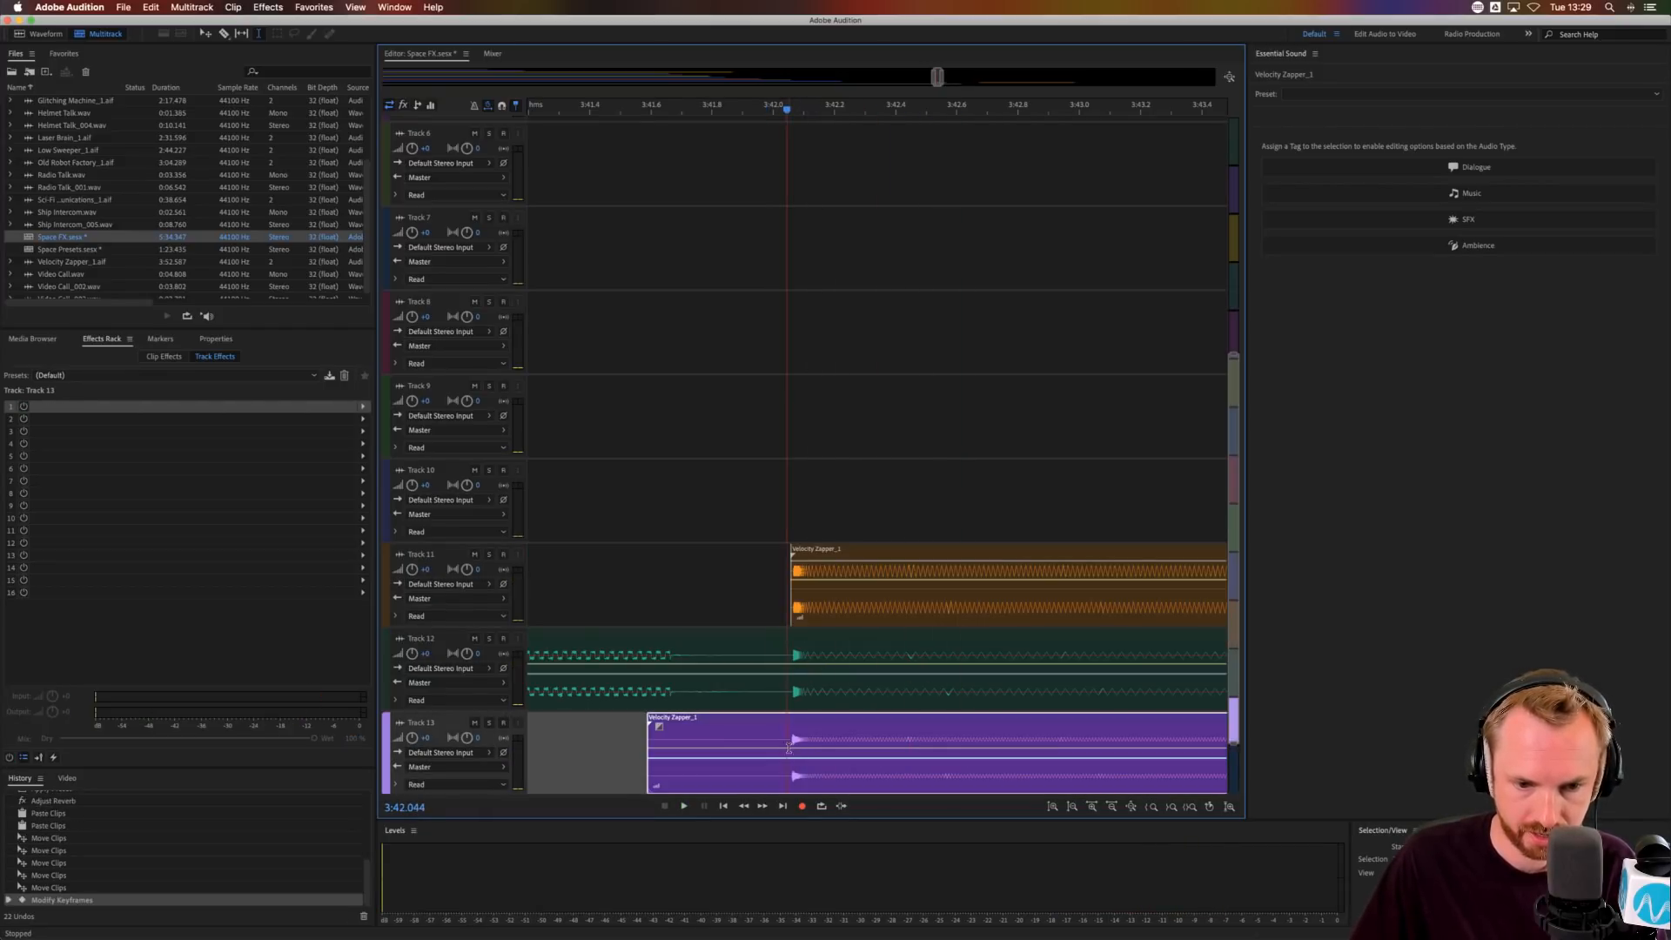
{"action": "left_click_drag", "start_coordinate": [792, 756], "coordinate": [794, 772]}
{"action": "key", "text": "space"}
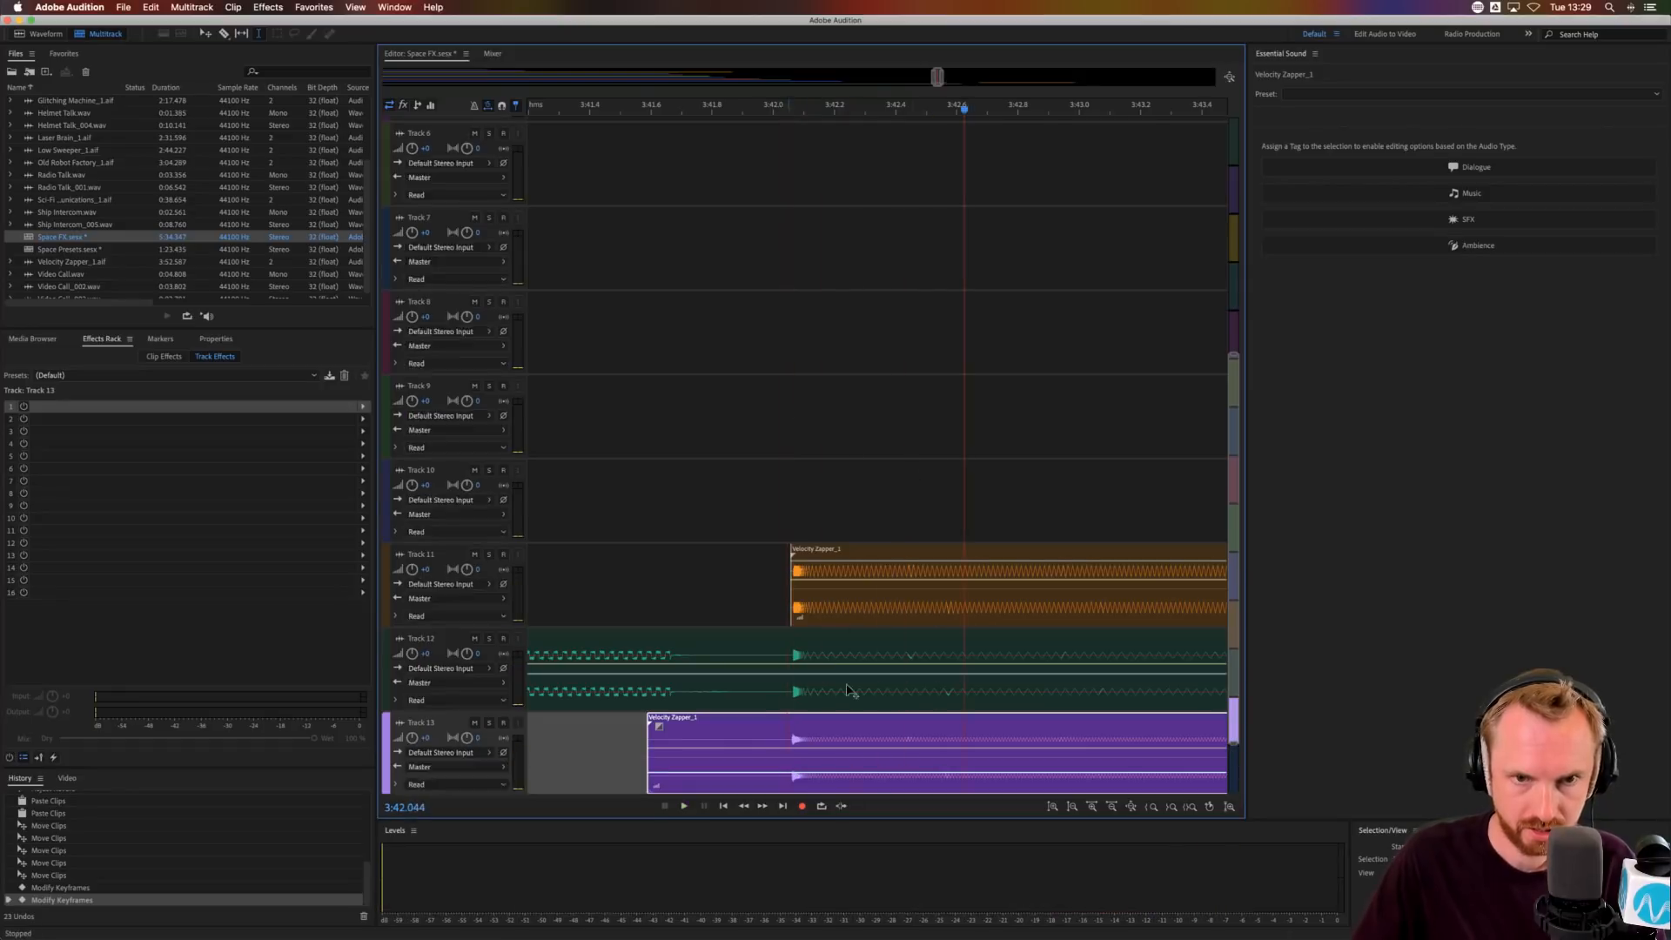
- Play the three layered Velocity Zapper clips from about 3:42
{"action": "left_click", "coordinate": [900, 106]}
{"action": "key", "text": "space"}
{"action": "scroll", "coordinate": [900, 106], "scroll_direction": "down", "scroll_amount": 5}
{"action": "left_click", "coordinate": [897, 107]}
{"action": "key", "text": "space"}
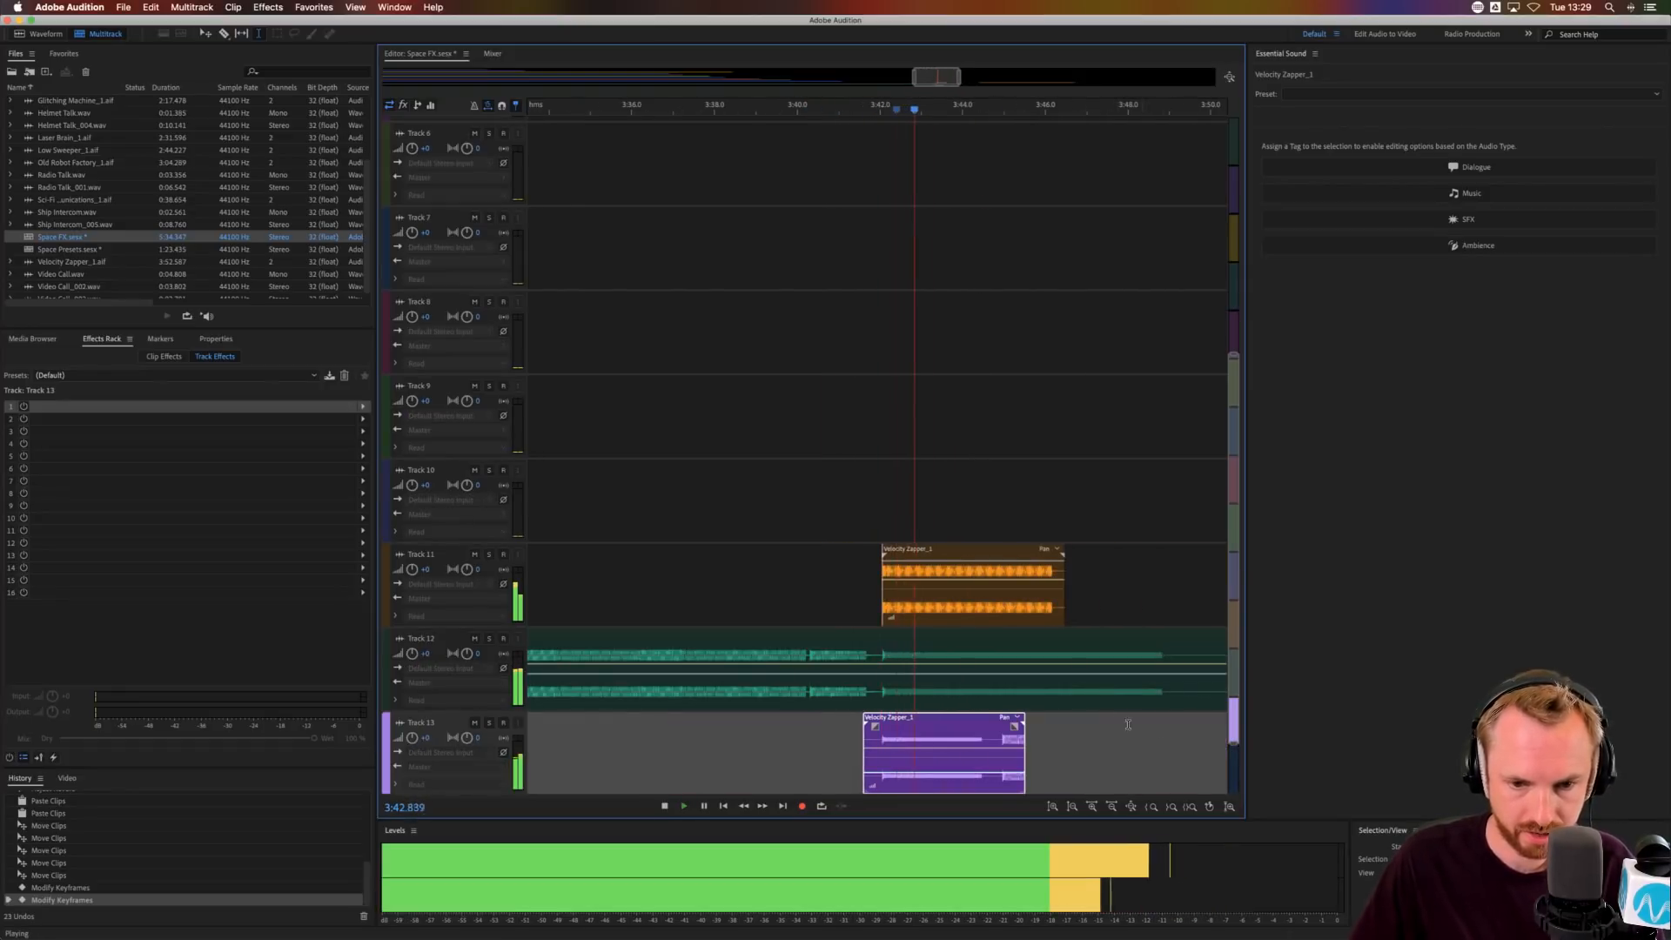
{"action": "key", "text": "space"}
- Cut the Velocity Zapper clips on Tracks 11 to 13 at about 3:44 and delete everything after that point
{"action": "left_click_drag", "start_coordinate": [964, 605], "coordinate": [1086, 605]}
{"action": "key", "text": "Delete"}
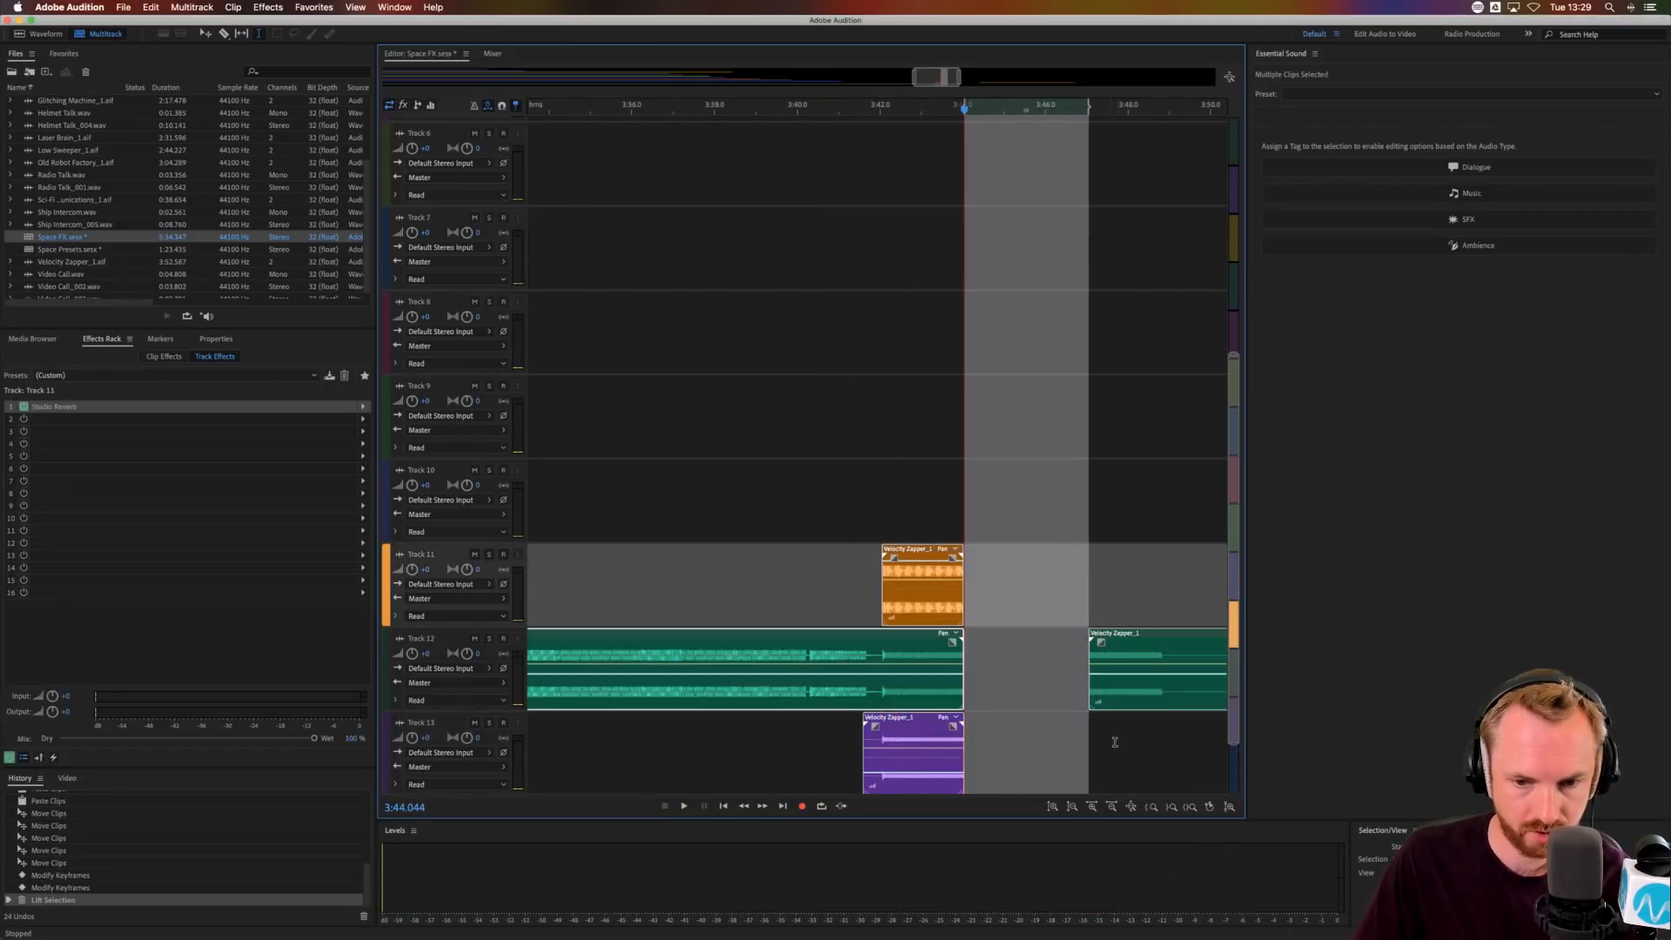
{"action": "left_click", "coordinate": [1110, 670]}
{"action": "key", "text": "Delete"}
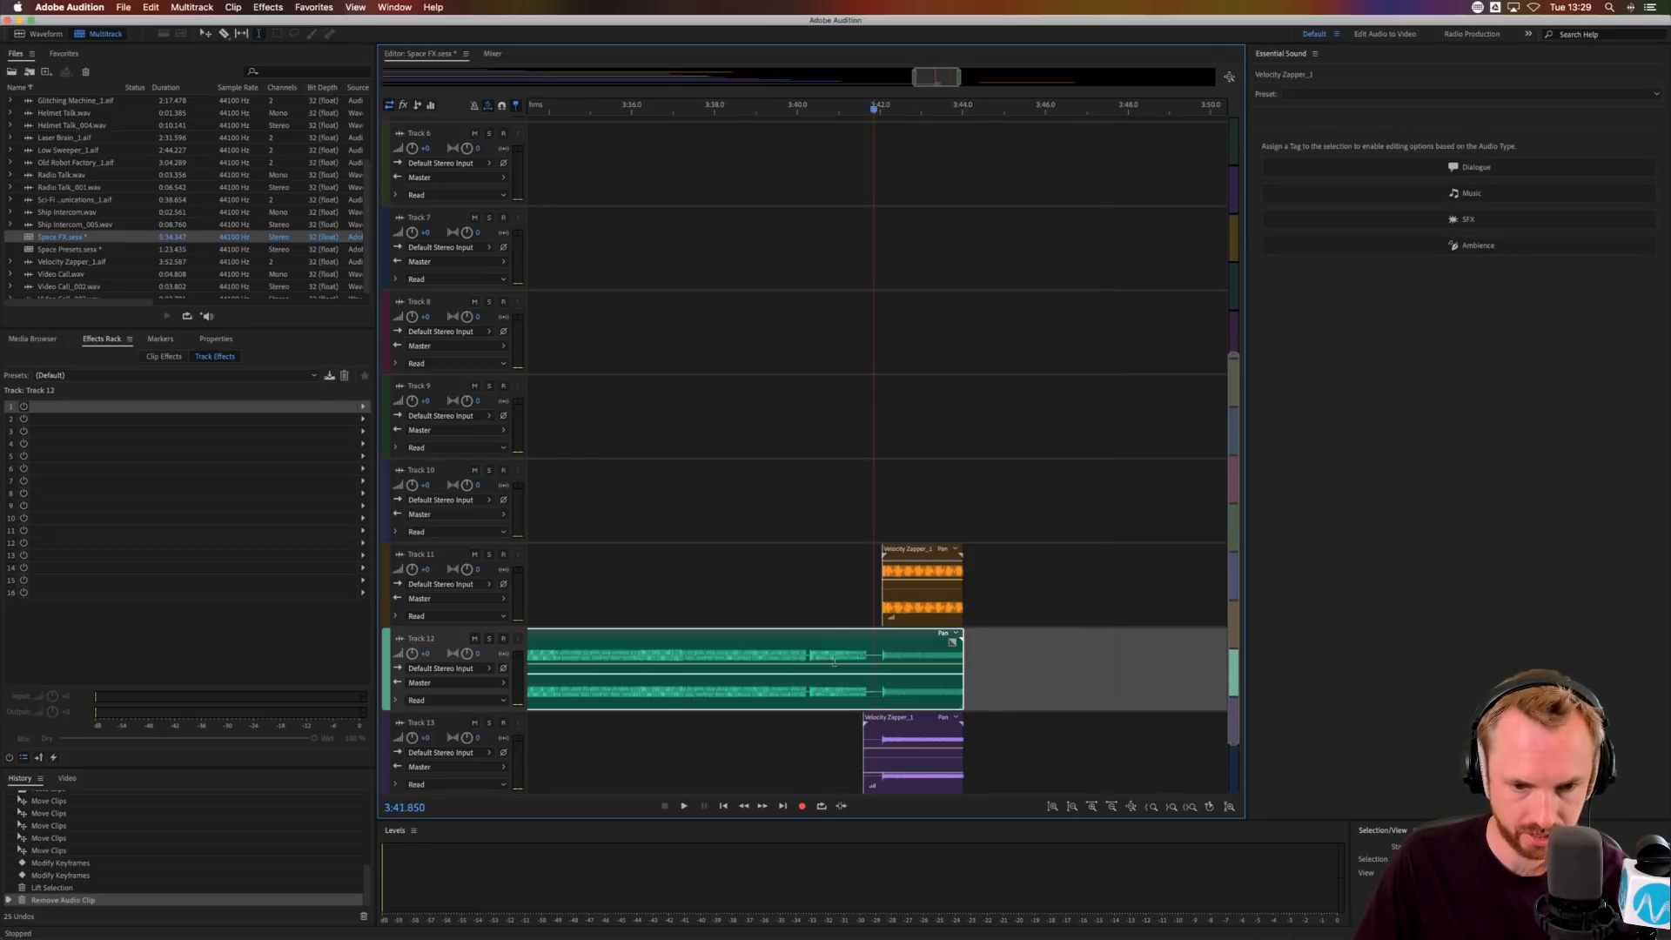
- Delete the Velocity Zapper audio on Track 12 before about 3:41.85 and play the layered zap
{"action": "left_click_drag", "start_coordinate": [881, 657], "coordinate": [716, 657]}
{"action": "key", "text": "Delete"}
{"action": "left_click", "coordinate": [660, 652]}
{"action": "key", "text": "Delete"}
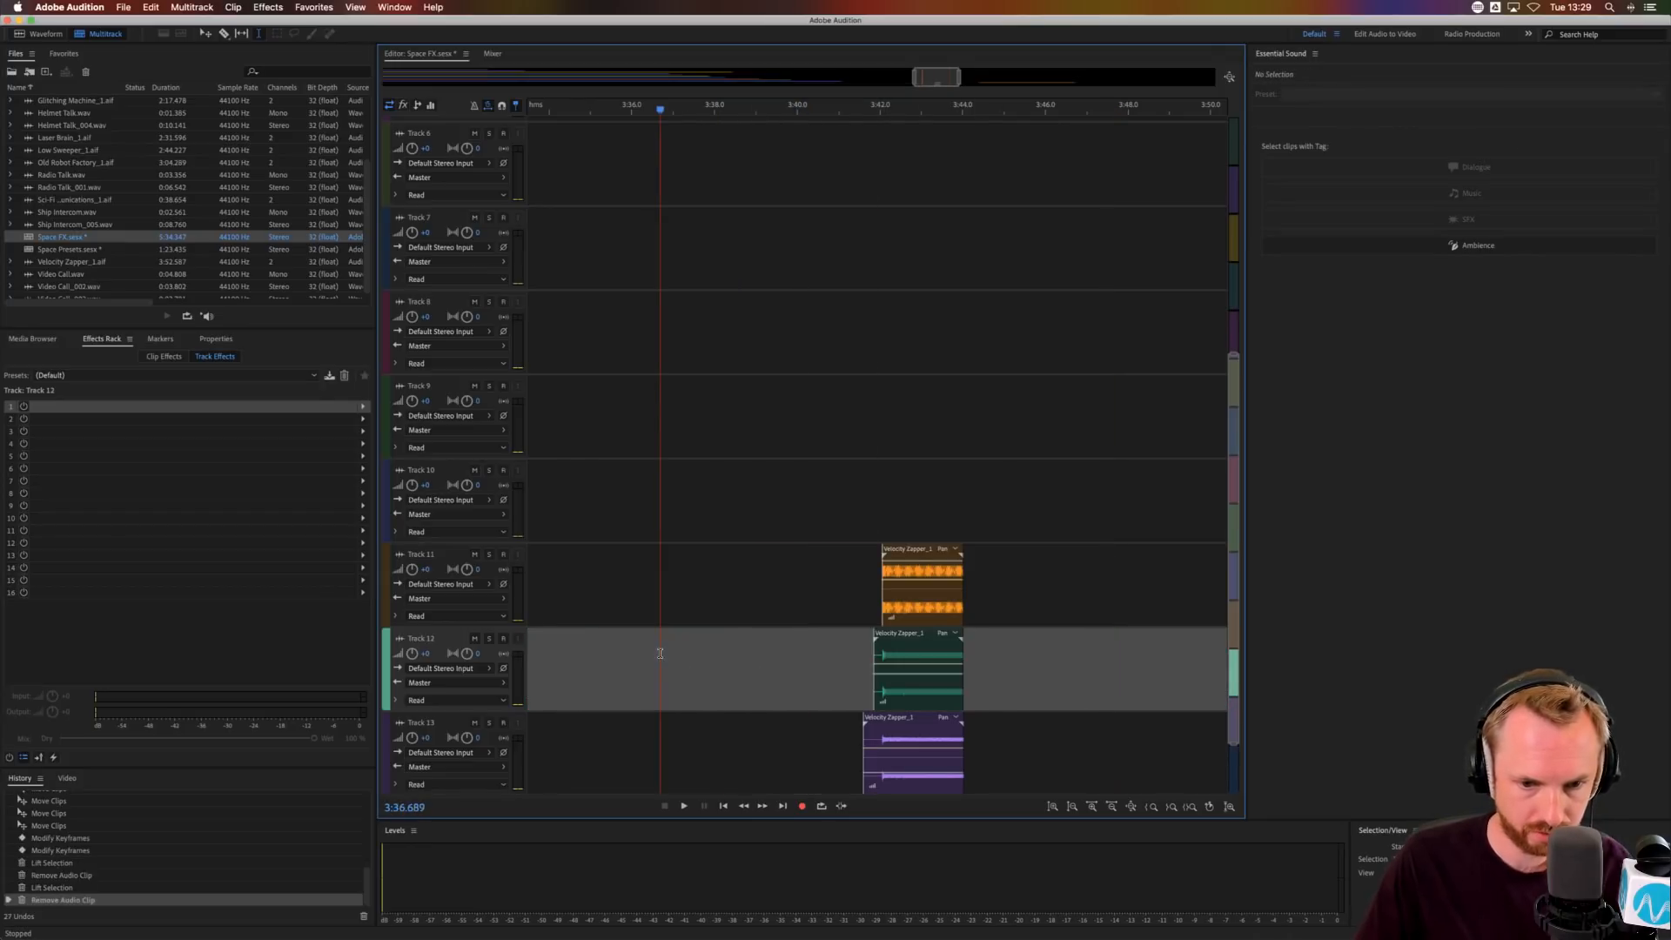
{"action": "left_click", "coordinate": [846, 574]}
{"action": "key", "text": "space"}
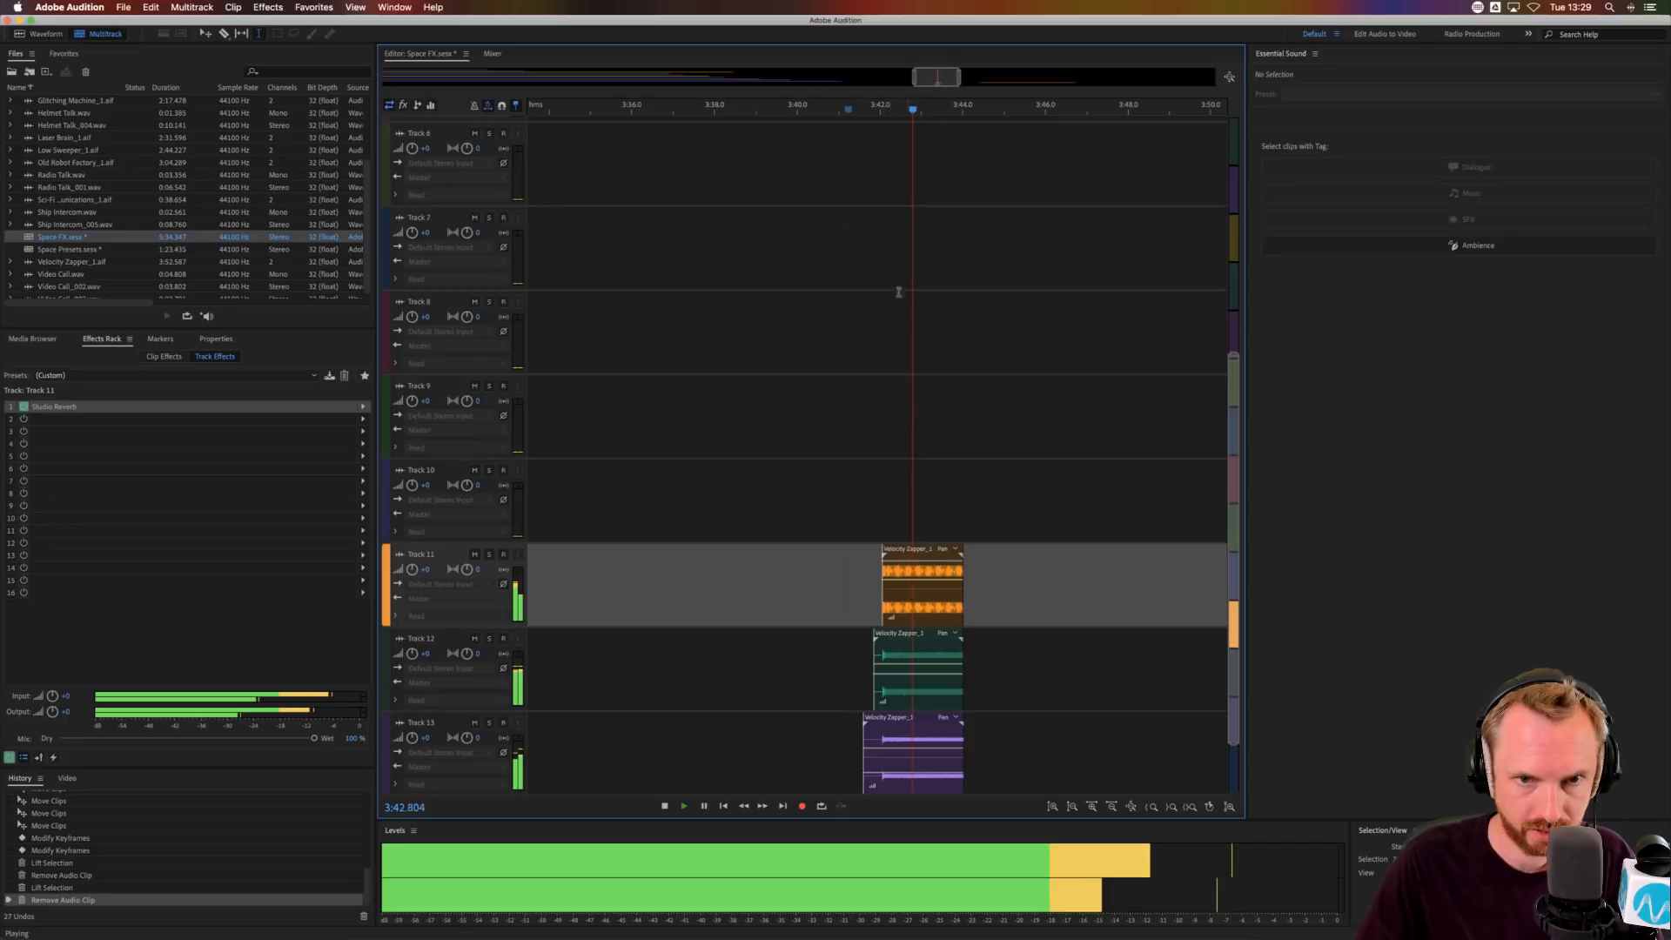
{"action": "key", "text": "space"}
- Trim the starts of the Velocity Zapper clips on Tracks 12 and 13 to the zap's onset at about 3:42
{"action": "scroll", "coordinate": [882, 113], "scroll_direction": "up", "scroll_amount": 3}
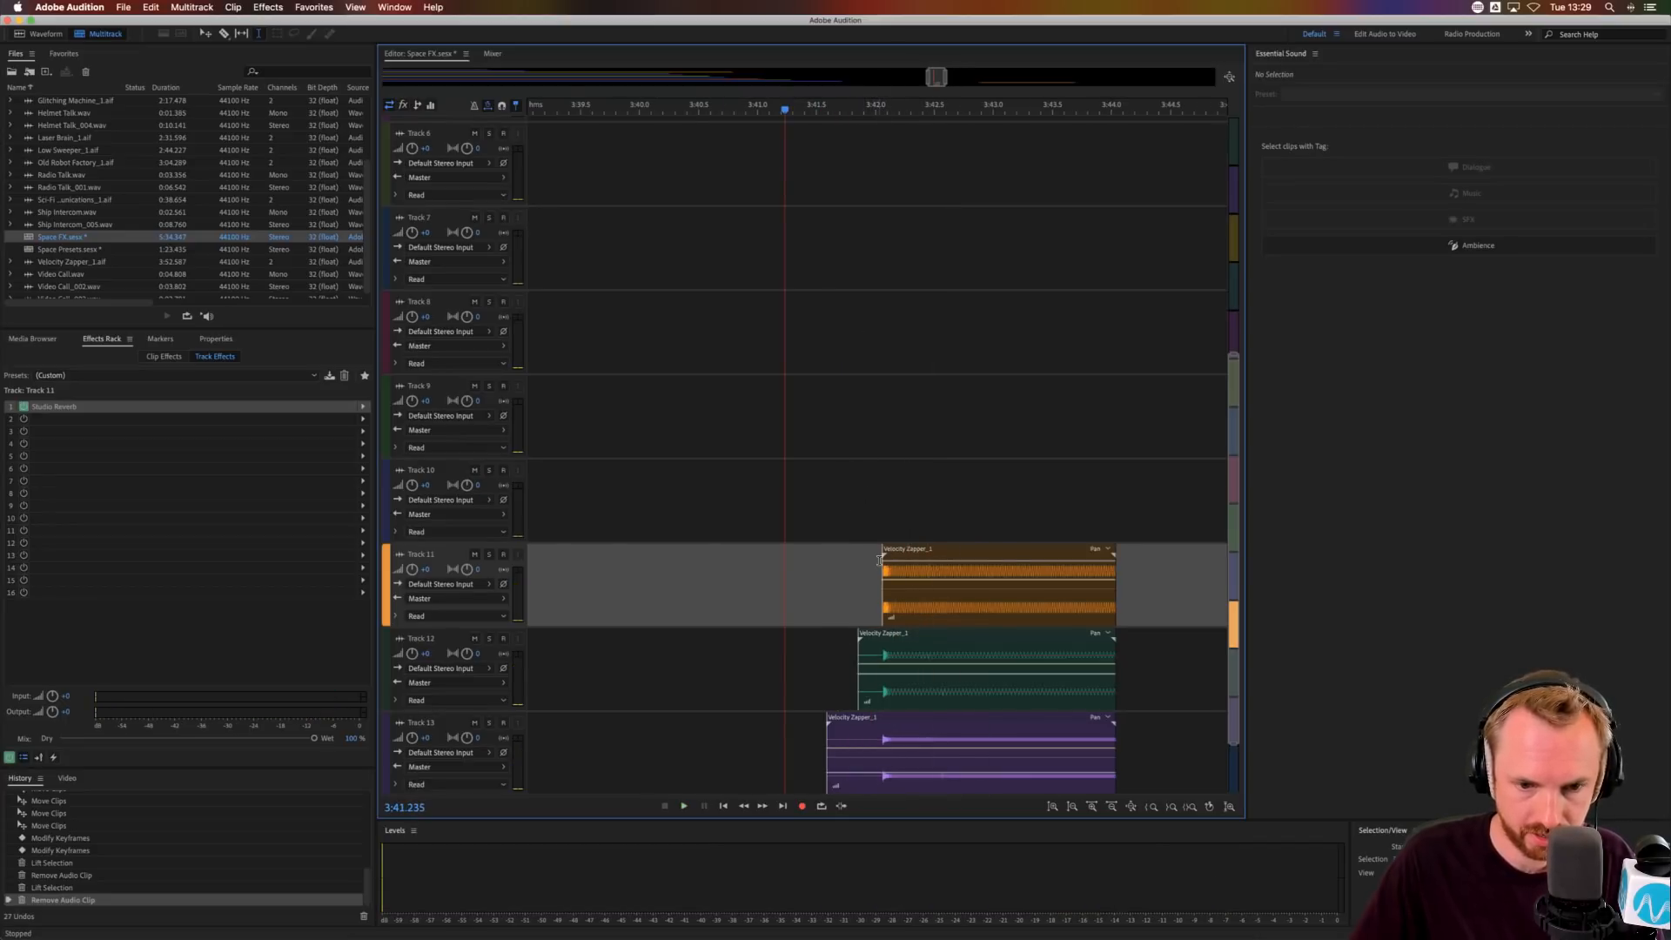
{"action": "left_click_drag", "start_coordinate": [879, 560], "coordinate": [742, 748]}
{"action": "key", "text": "Delete"}
{"action": "left_click", "coordinate": [816, 584]}
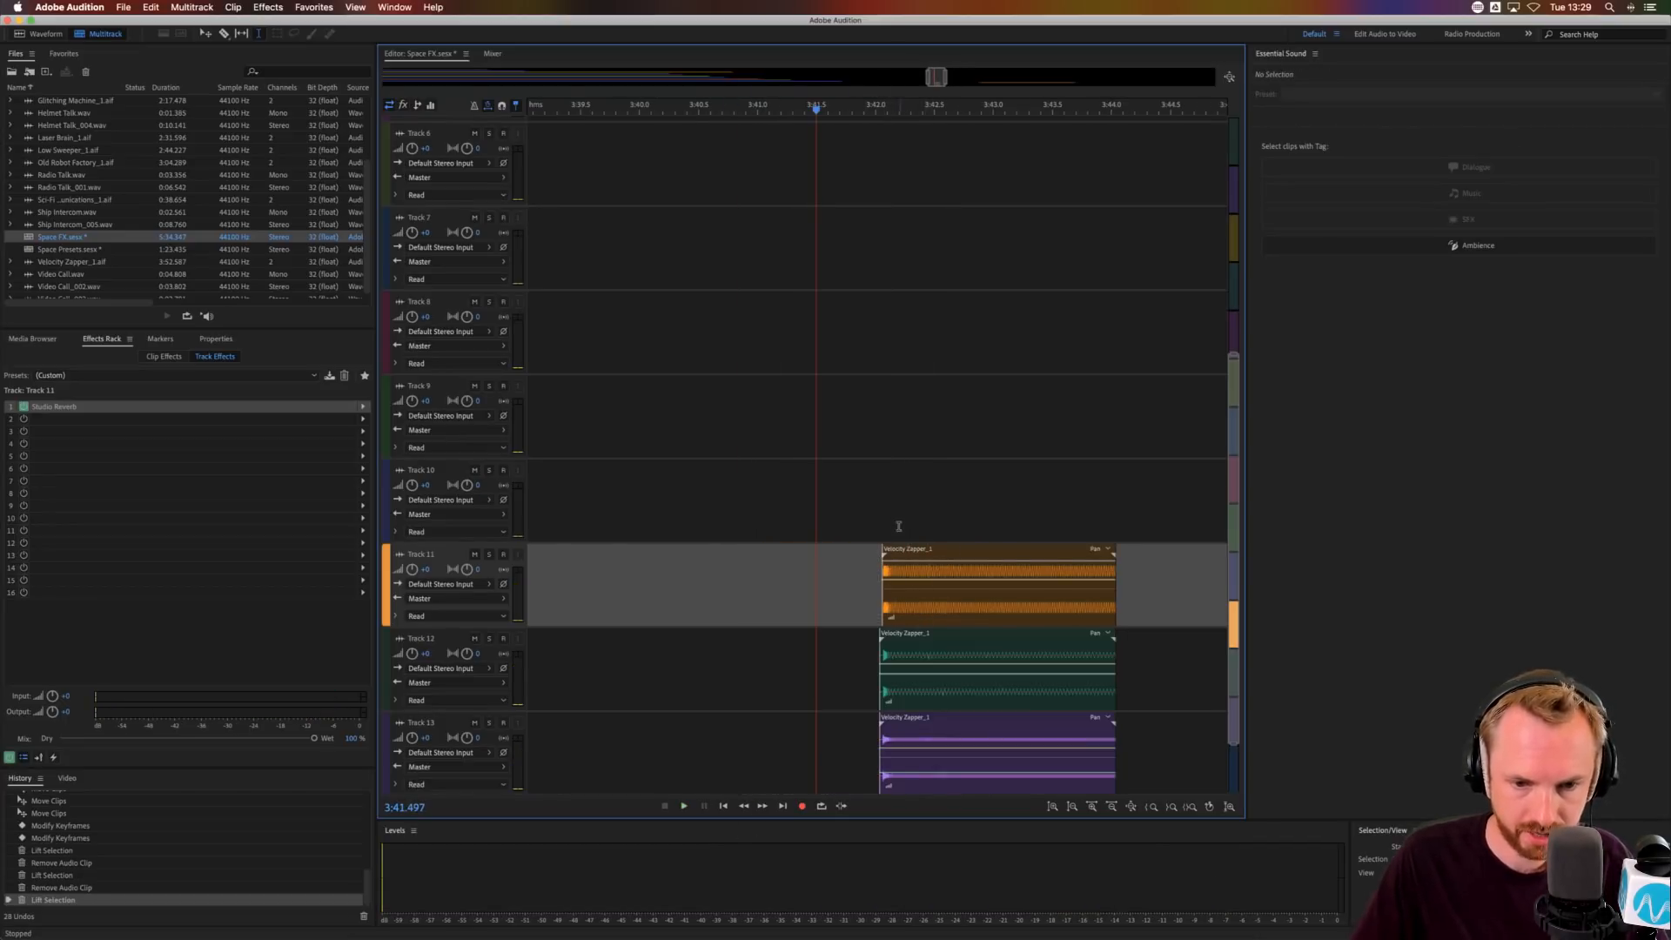
- Add a very short fade-in to all three Velocity Zapper clips and play them
{"action": "left_click_drag", "start_coordinate": [899, 525], "coordinate": [1068, 745]}
{"action": "left_click_drag", "start_coordinate": [898, 561], "coordinate": [895, 685]}
{"action": "left_click", "coordinate": [832, 679]}
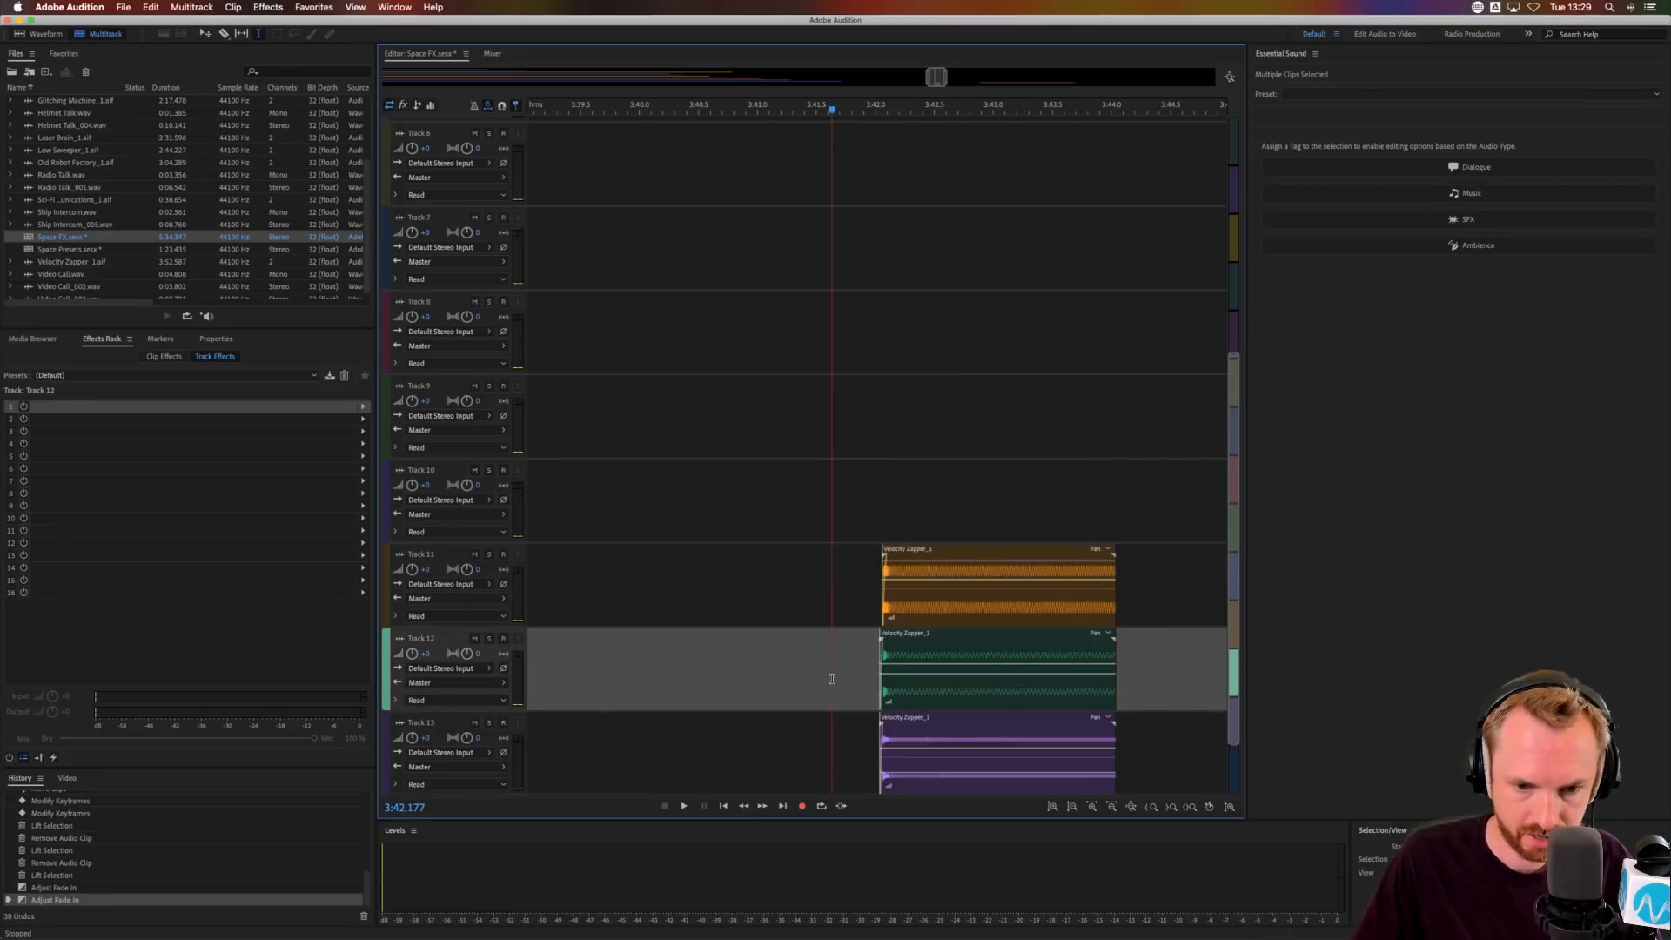
{"action": "left_click", "coordinate": [862, 674]}
{"action": "key", "text": "space"}
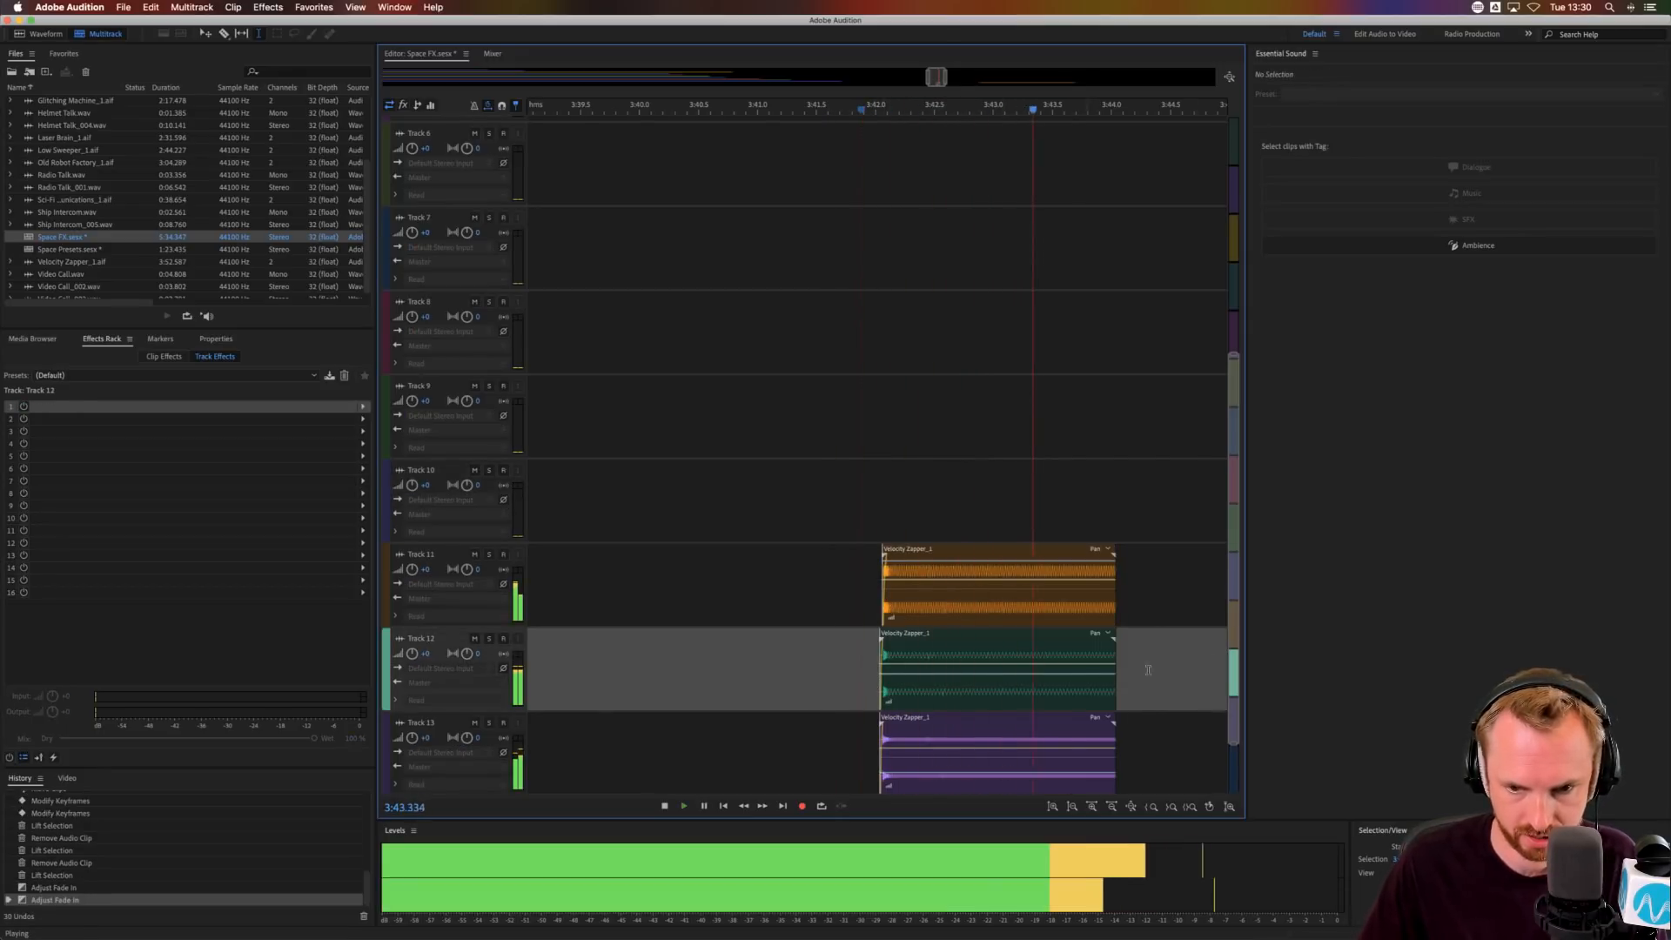
{"action": "key", "text": "space"}
- Add a curved fade-out of about 0.6 seconds to the ends of all three Velocity Zapper clips
{"action": "left_click_drag", "start_coordinate": [1149, 601], "coordinate": [1077, 717]}
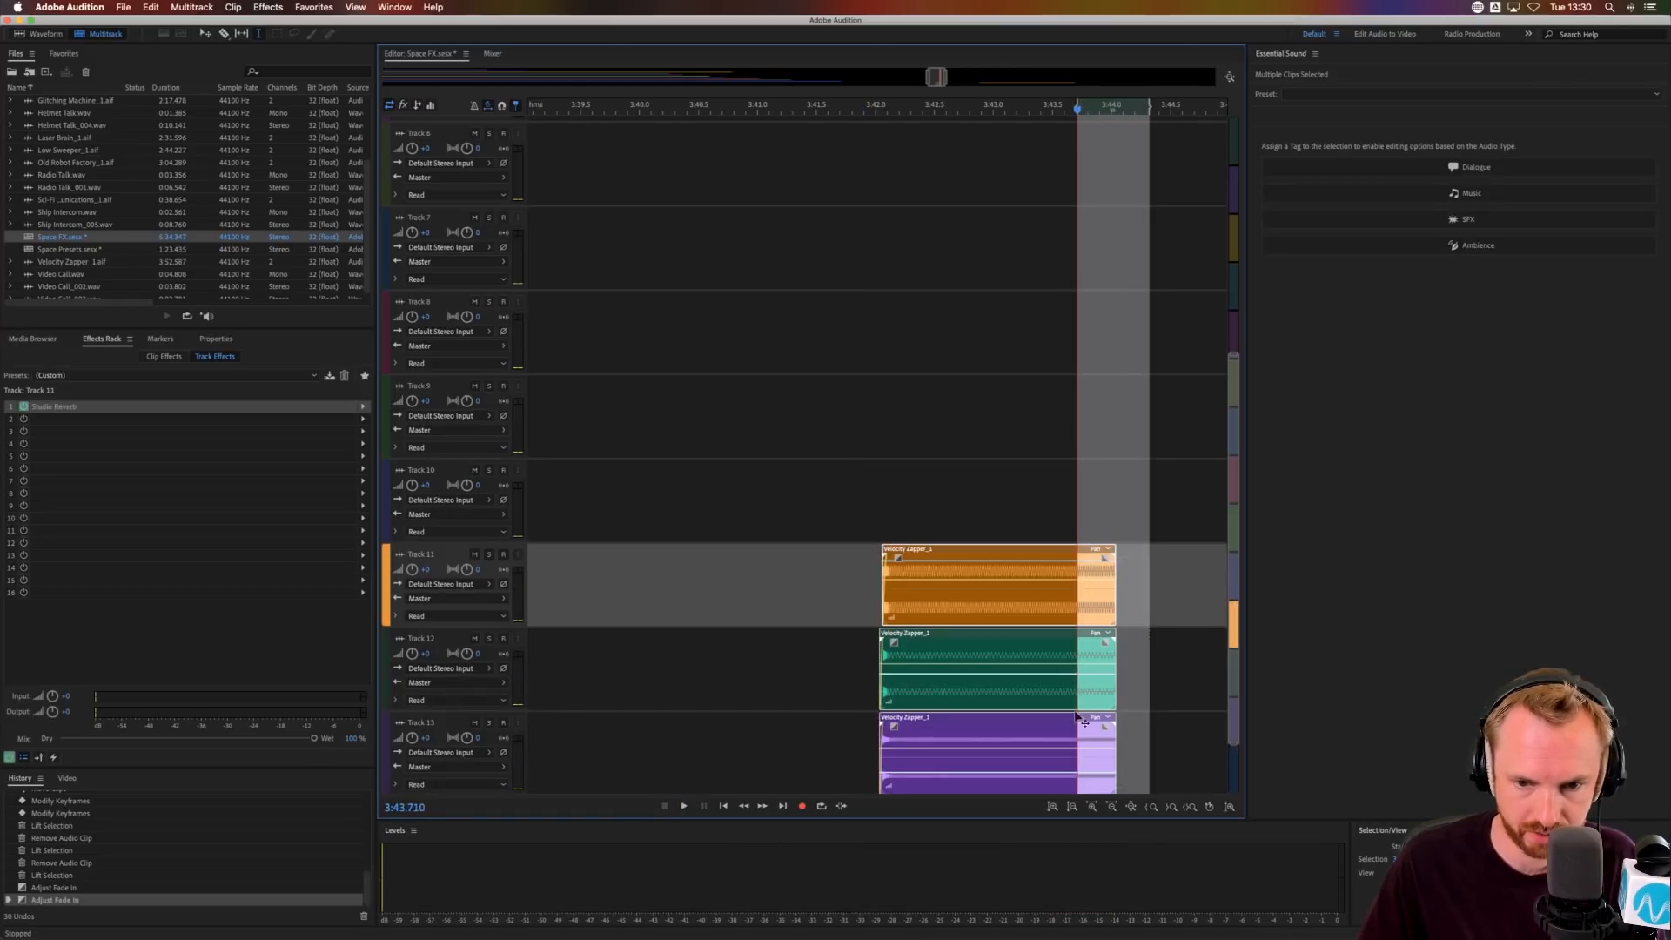
{"action": "left_click_drag", "start_coordinate": [1101, 555], "coordinate": [1045, 600]}
{"action": "left_click", "coordinate": [753, 611]}
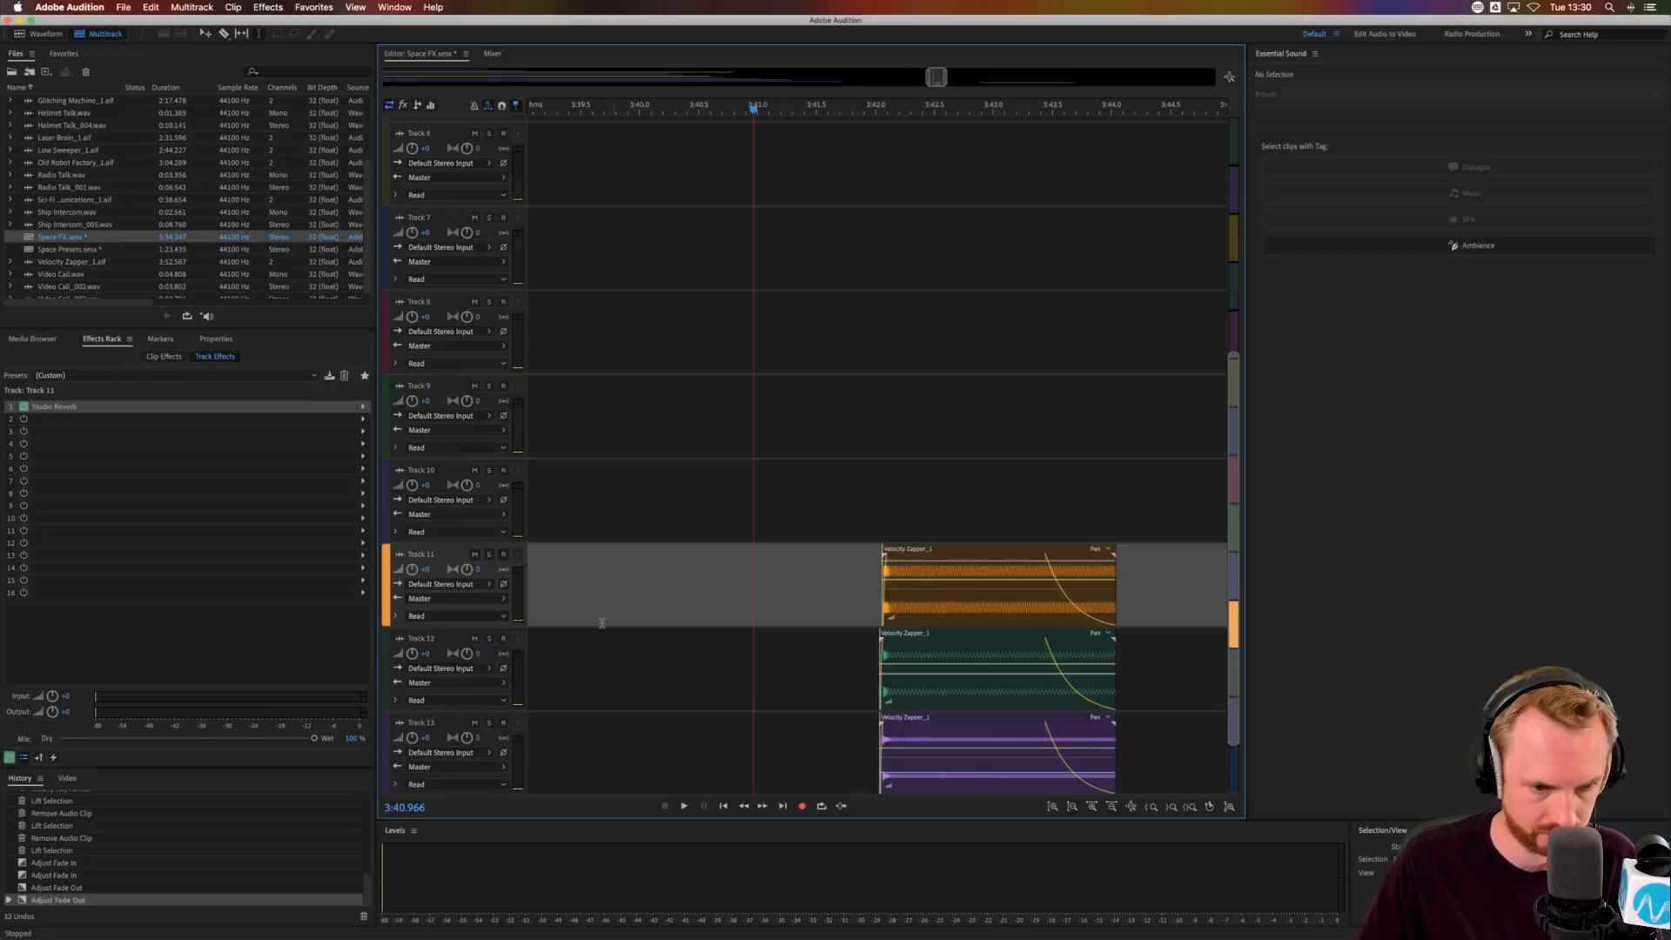
- Route Track 11's output to a new bus and name the bus Reverb
{"action": "left_click", "coordinate": [465, 585]}
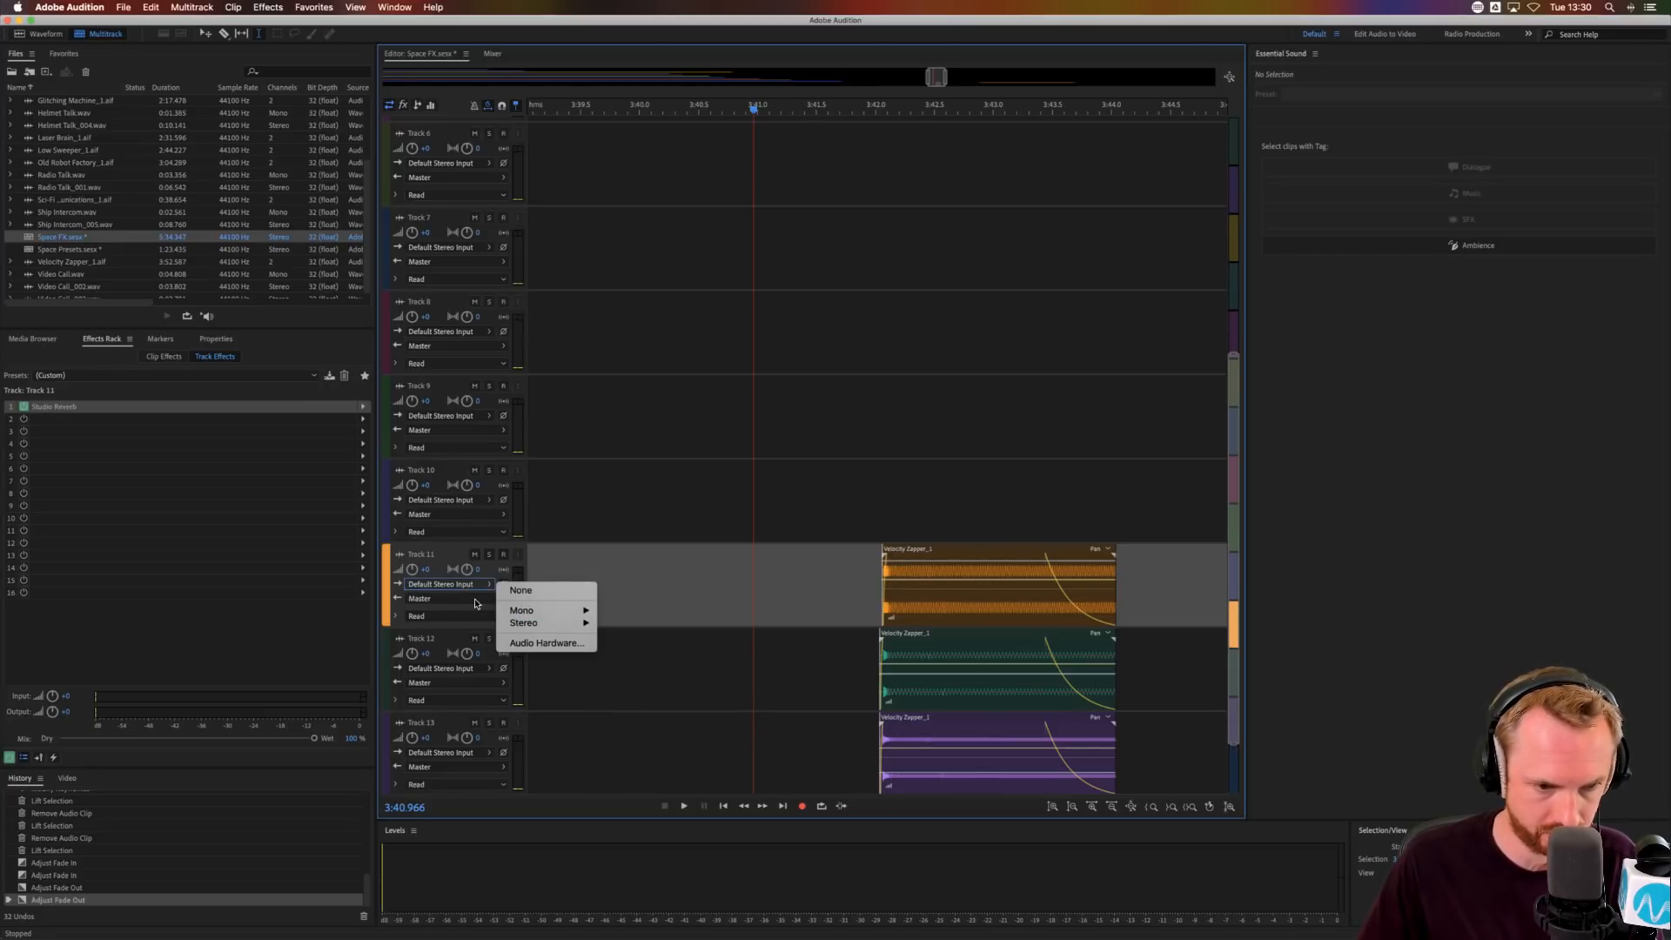
{"action": "mouse_move", "coordinate": [533, 612]}
{"action": "left_click", "coordinate": [437, 601]}
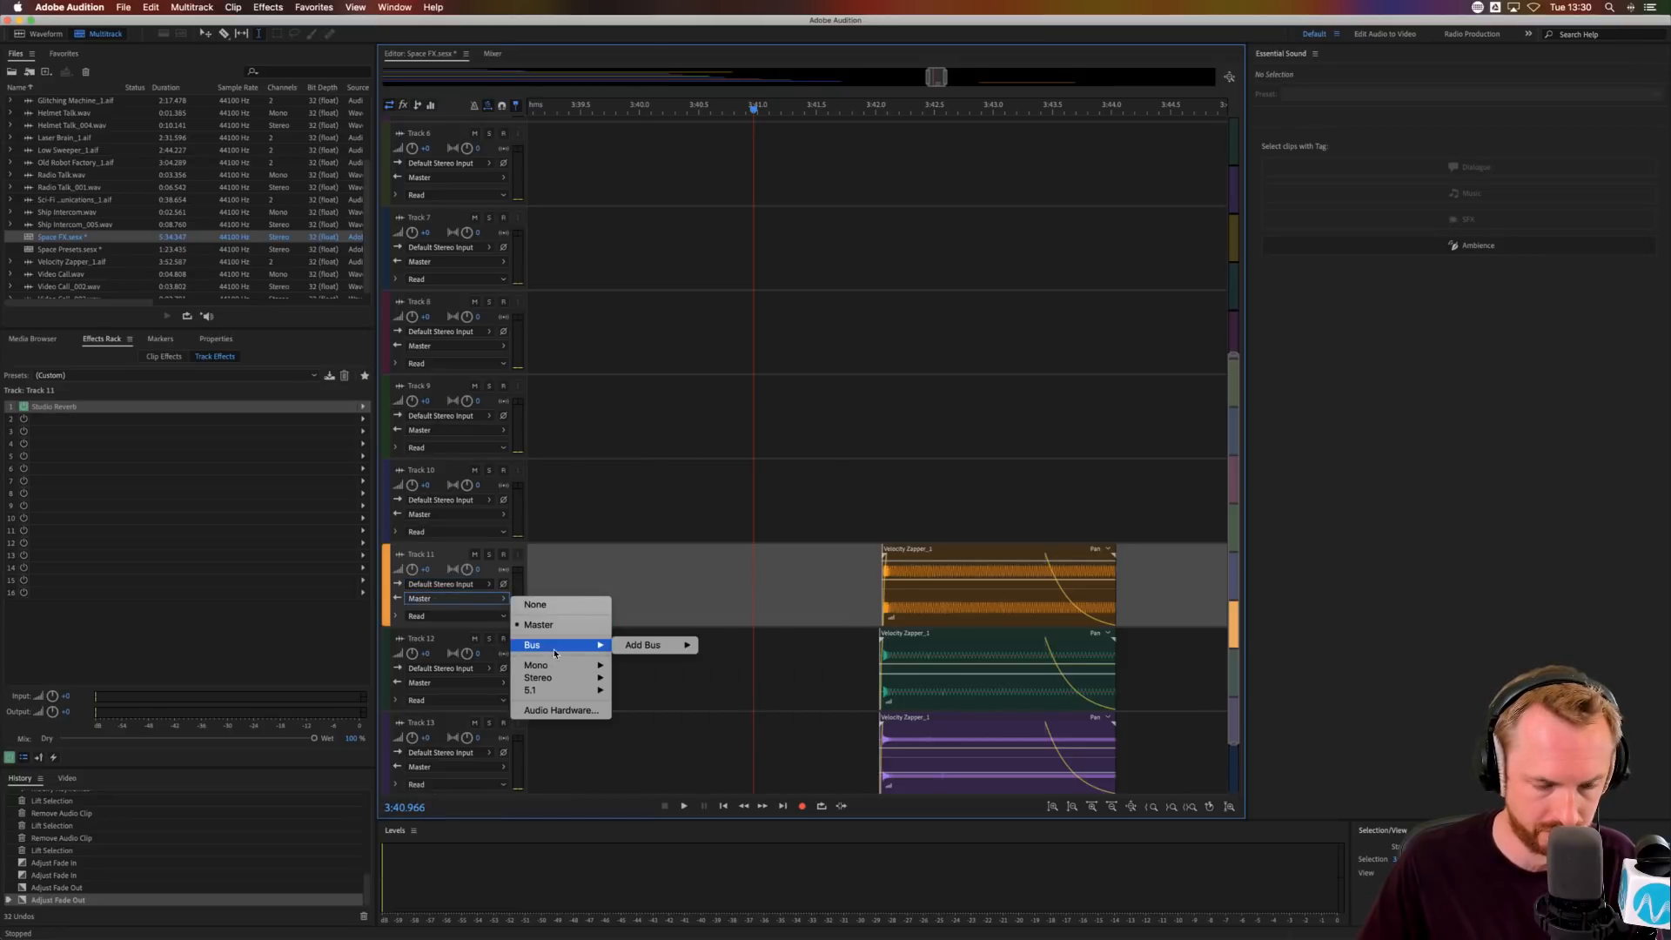
{"action": "mouse_move", "coordinate": [628, 648]}
{"action": "left_click", "coordinate": [722, 656]}
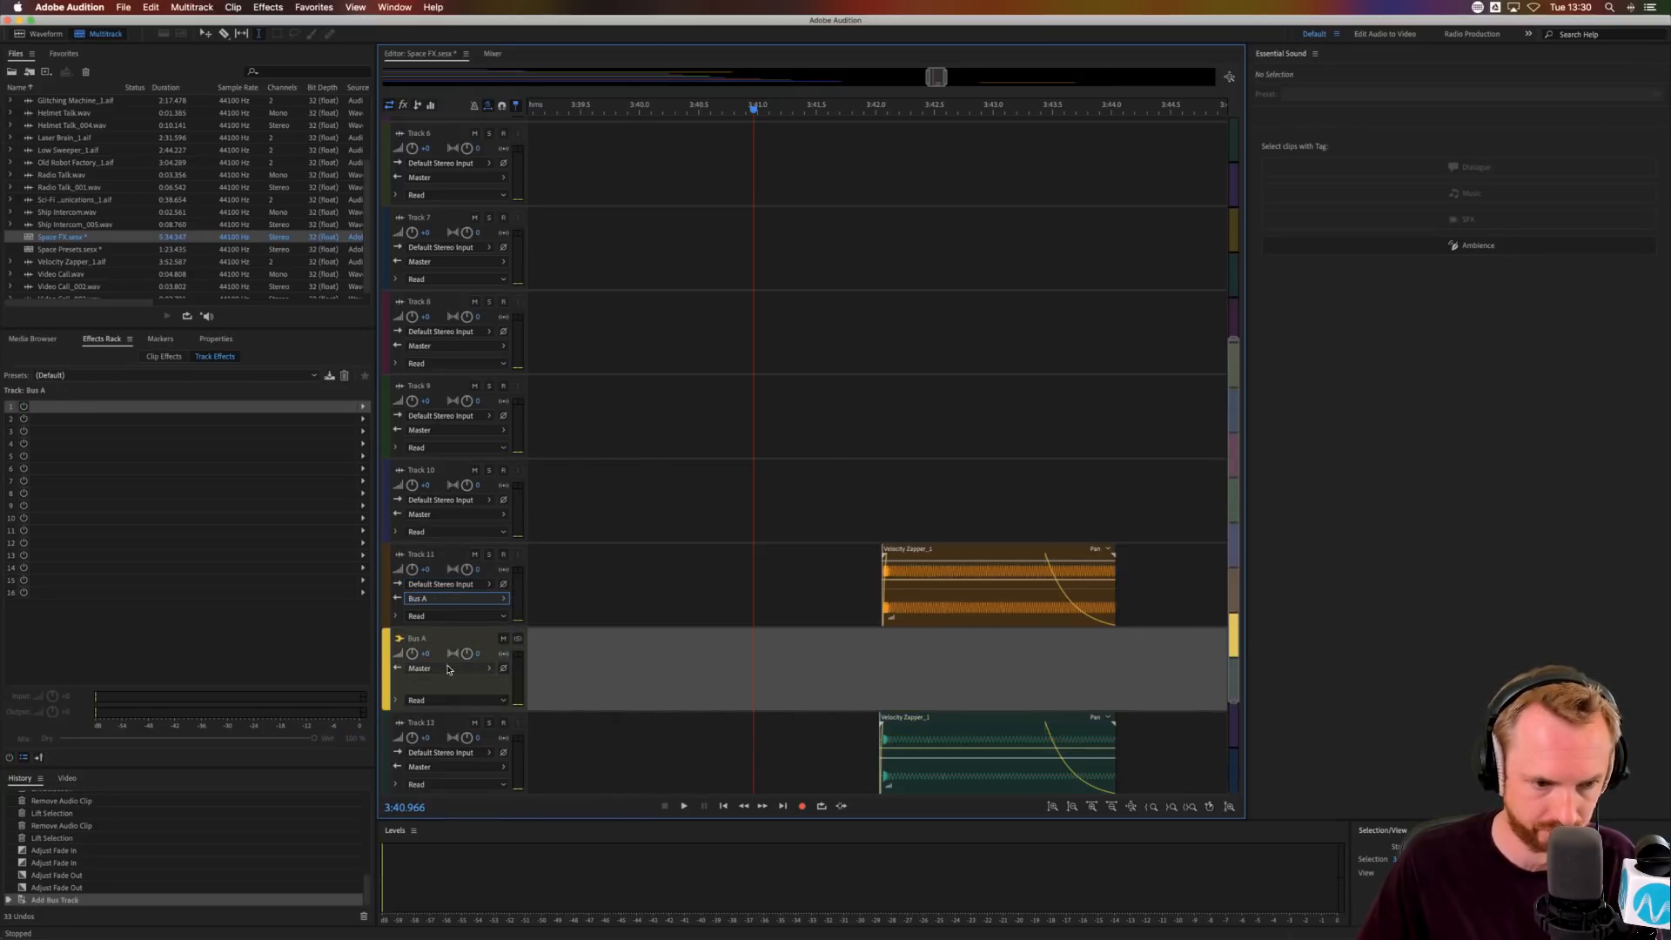
{"action": "left_click", "coordinate": [419, 639]}
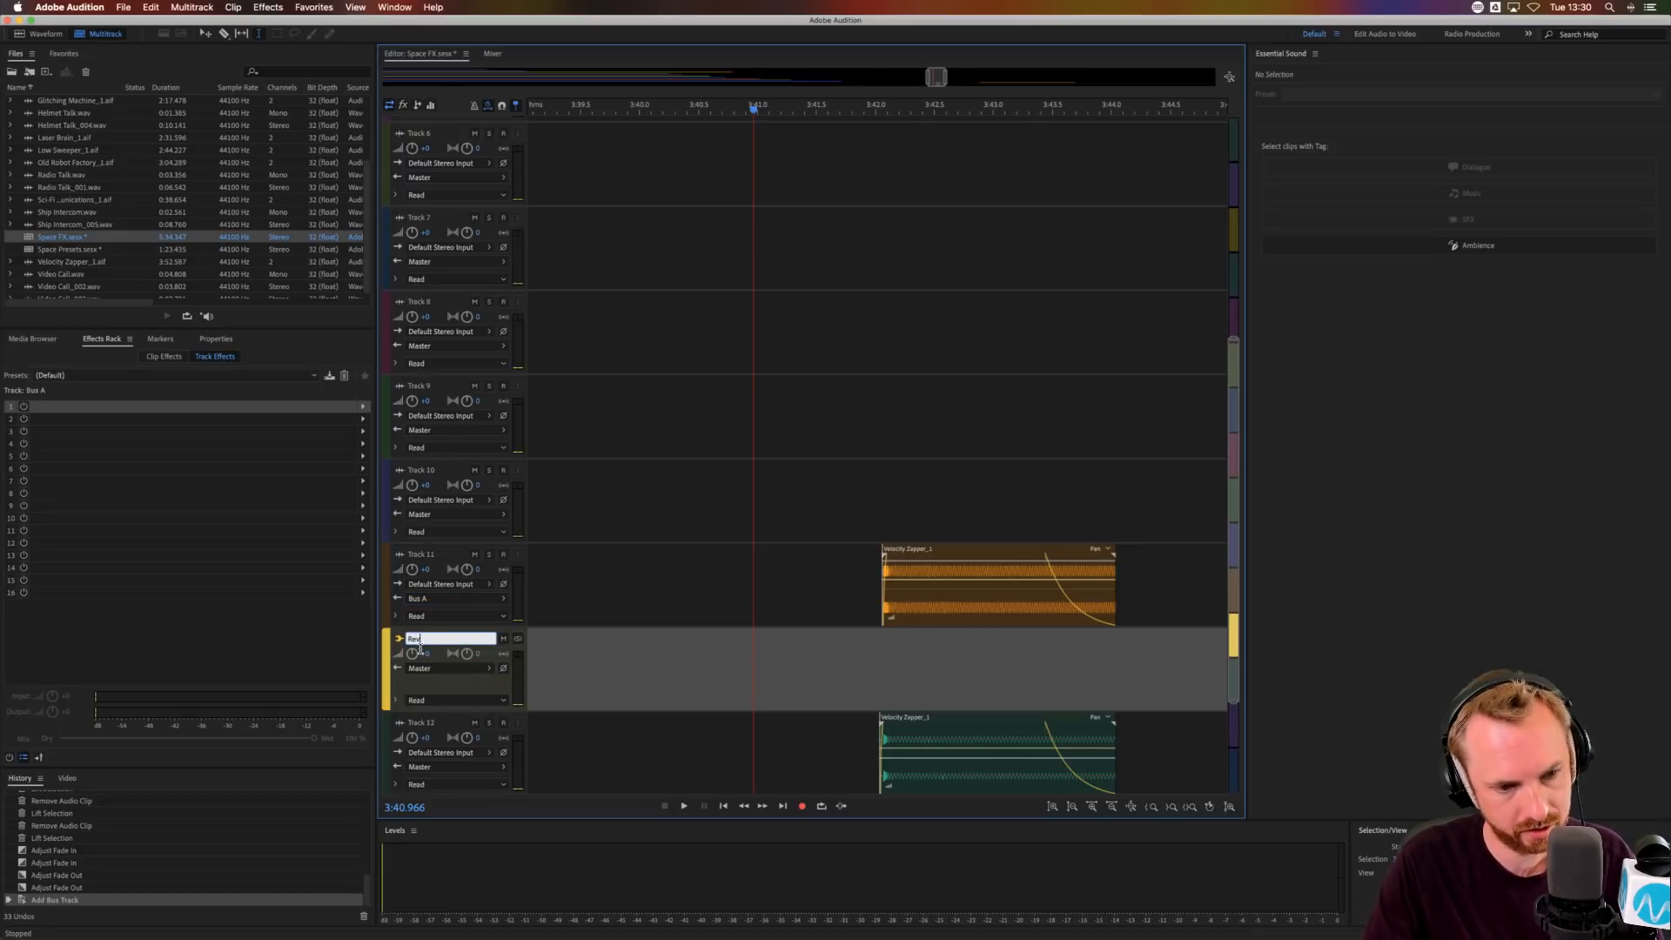
- Route the outputs of Tracks 12 and 13 to the Reverb bus
{"action": "scroll", "coordinate": [452, 688], "scroll_direction": "down", "scroll_amount": 2}
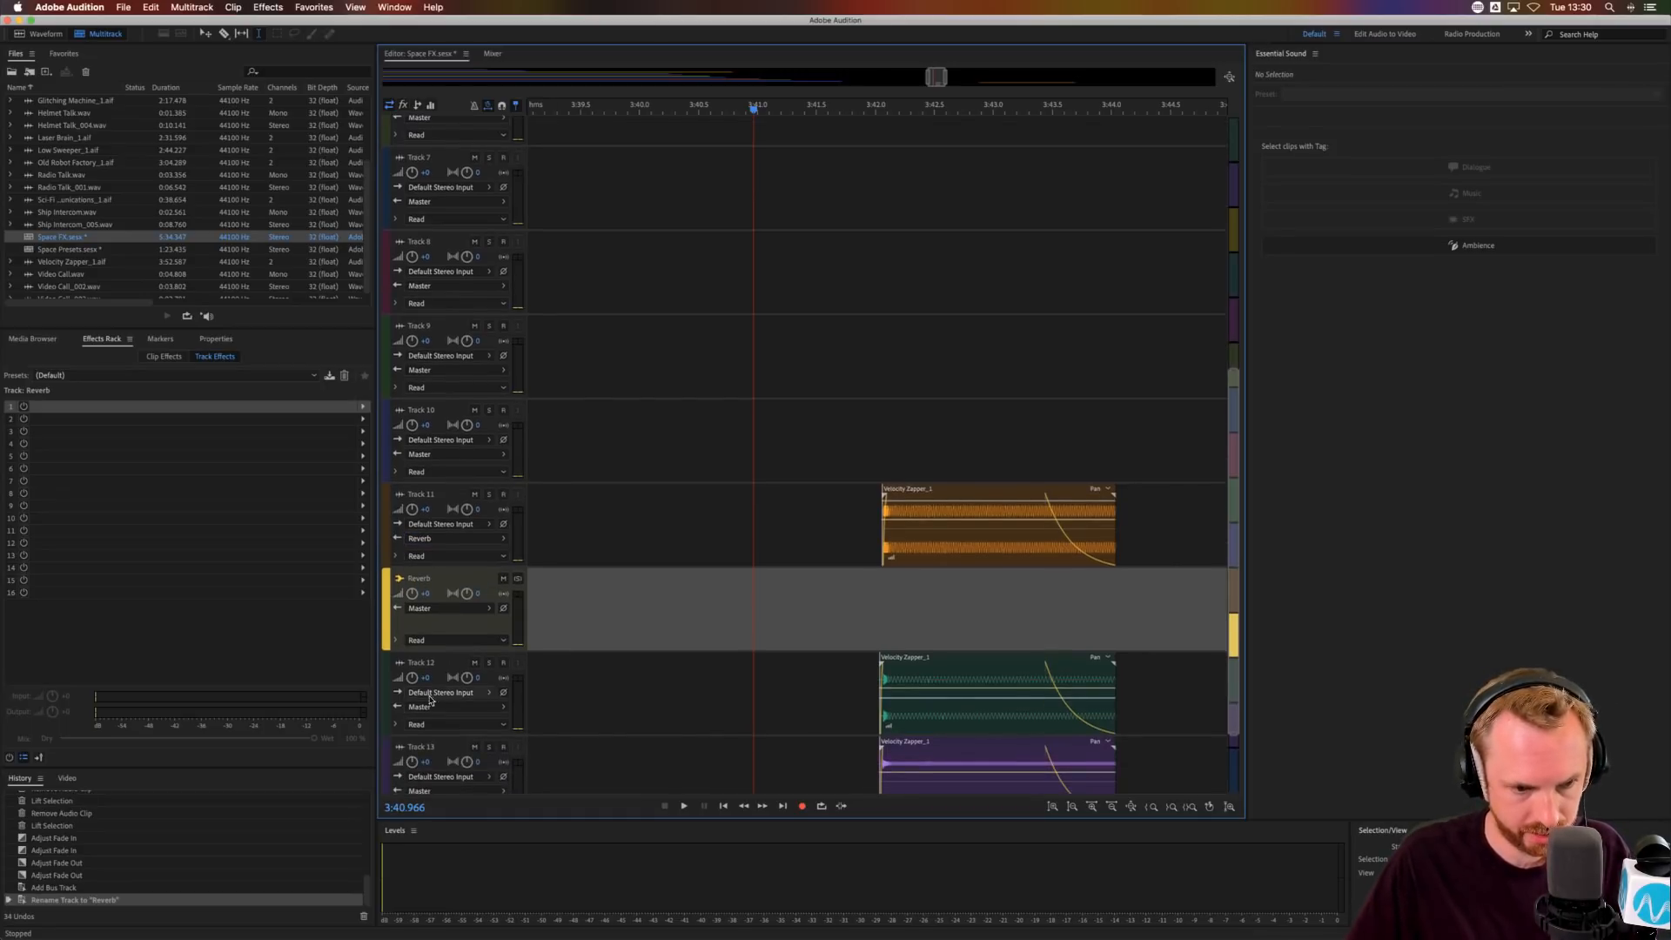
{"action": "left_click", "coordinate": [452, 707]}
{"action": "mouse_move", "coordinate": [565, 783]}
{"action": "mouse_move", "coordinate": [567, 753]}
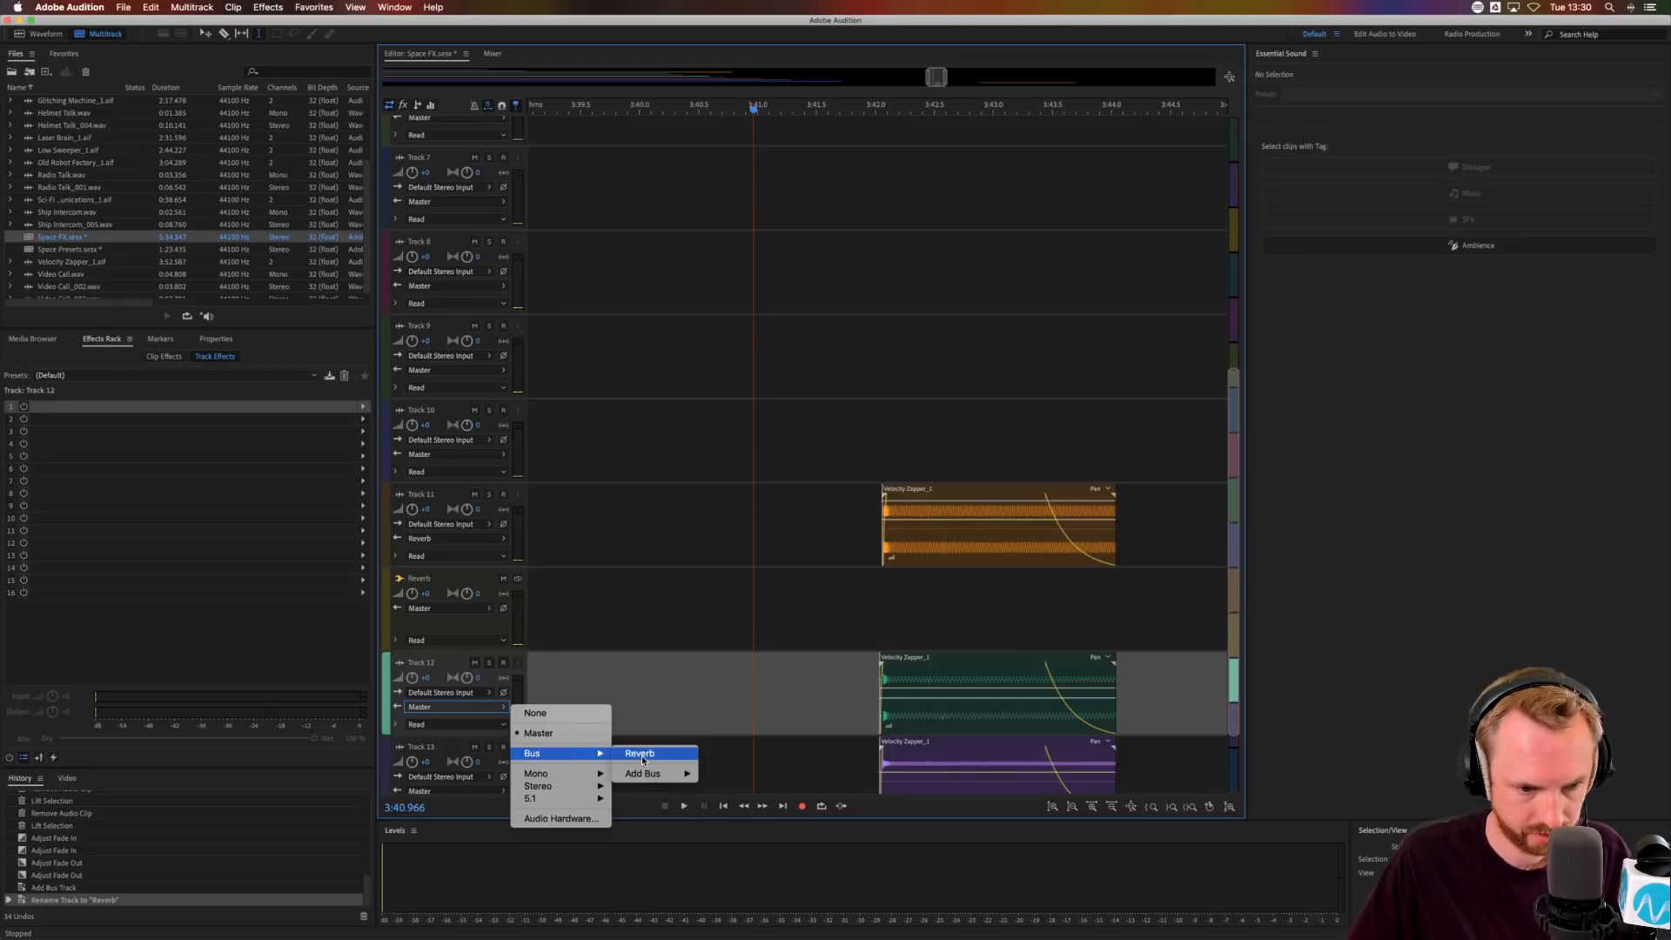
{"action": "left_click", "coordinate": [641, 756]}
{"action": "left_click", "coordinate": [449, 776]}
{"action": "left_click", "coordinate": [549, 760]}
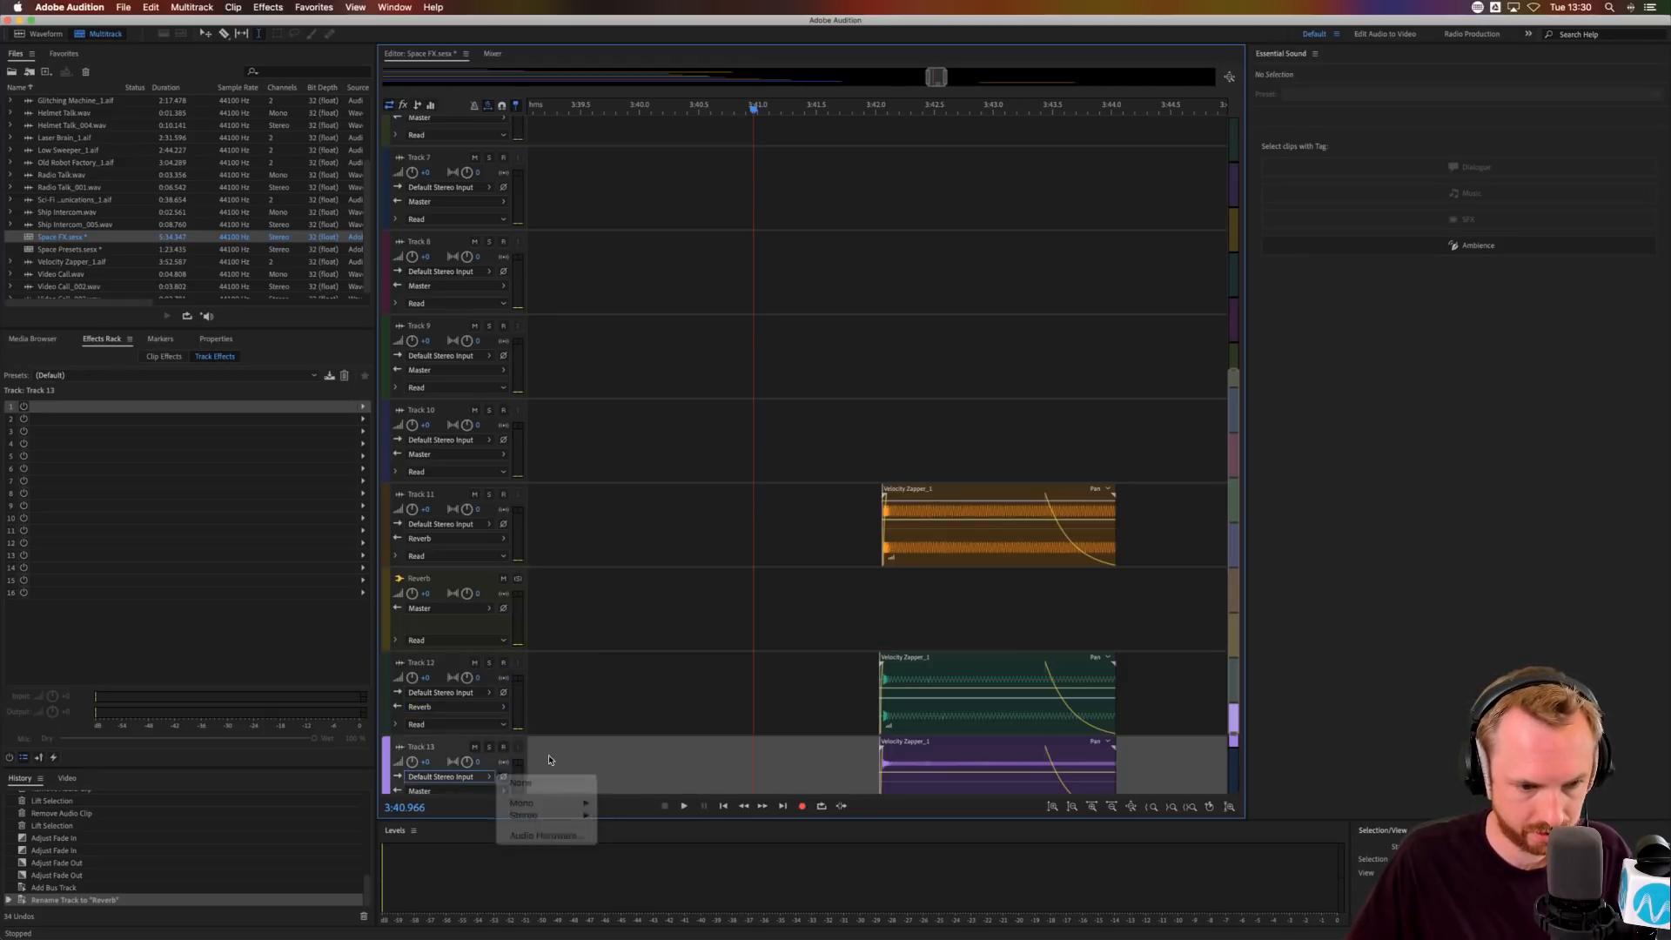
{"action": "left_click", "coordinate": [453, 791]}
{"action": "mouse_move", "coordinate": [566, 837]}
{"action": "left_click", "coordinate": [683, 839]}
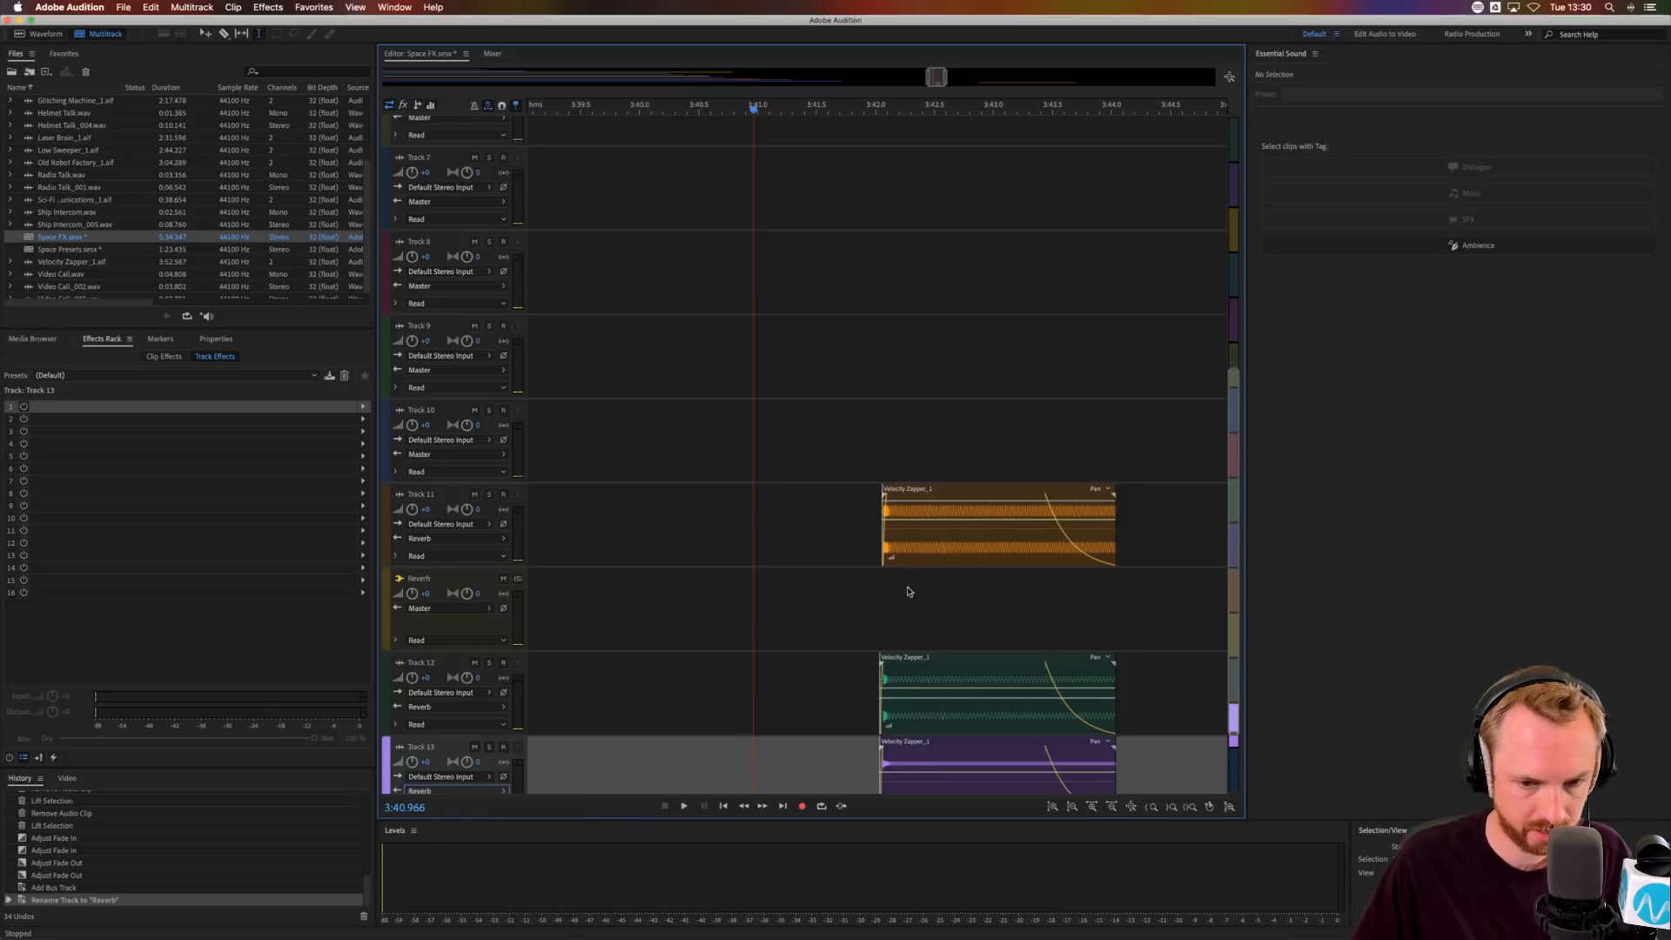
- Add Studio Reverb to the Reverb bus with the Drum Plate (large) preset and play the layered zap
{"action": "left_click", "coordinate": [879, 601]}
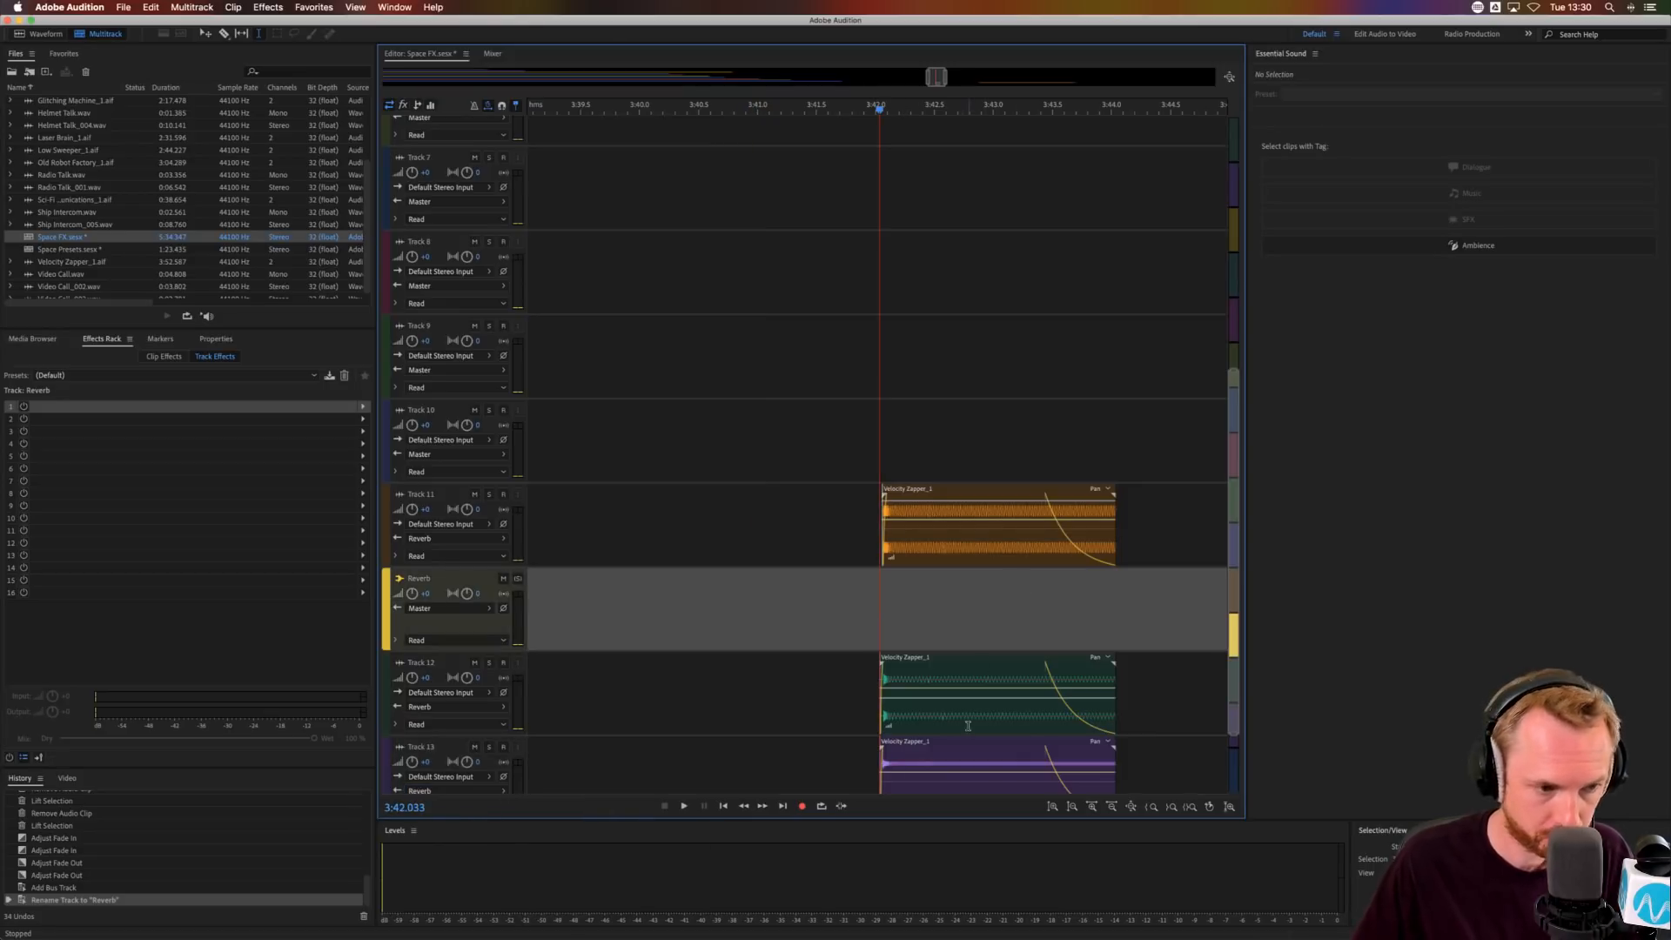
{"action": "left_click", "coordinate": [363, 406]}
{"action": "mouse_move", "coordinate": [406, 526]}
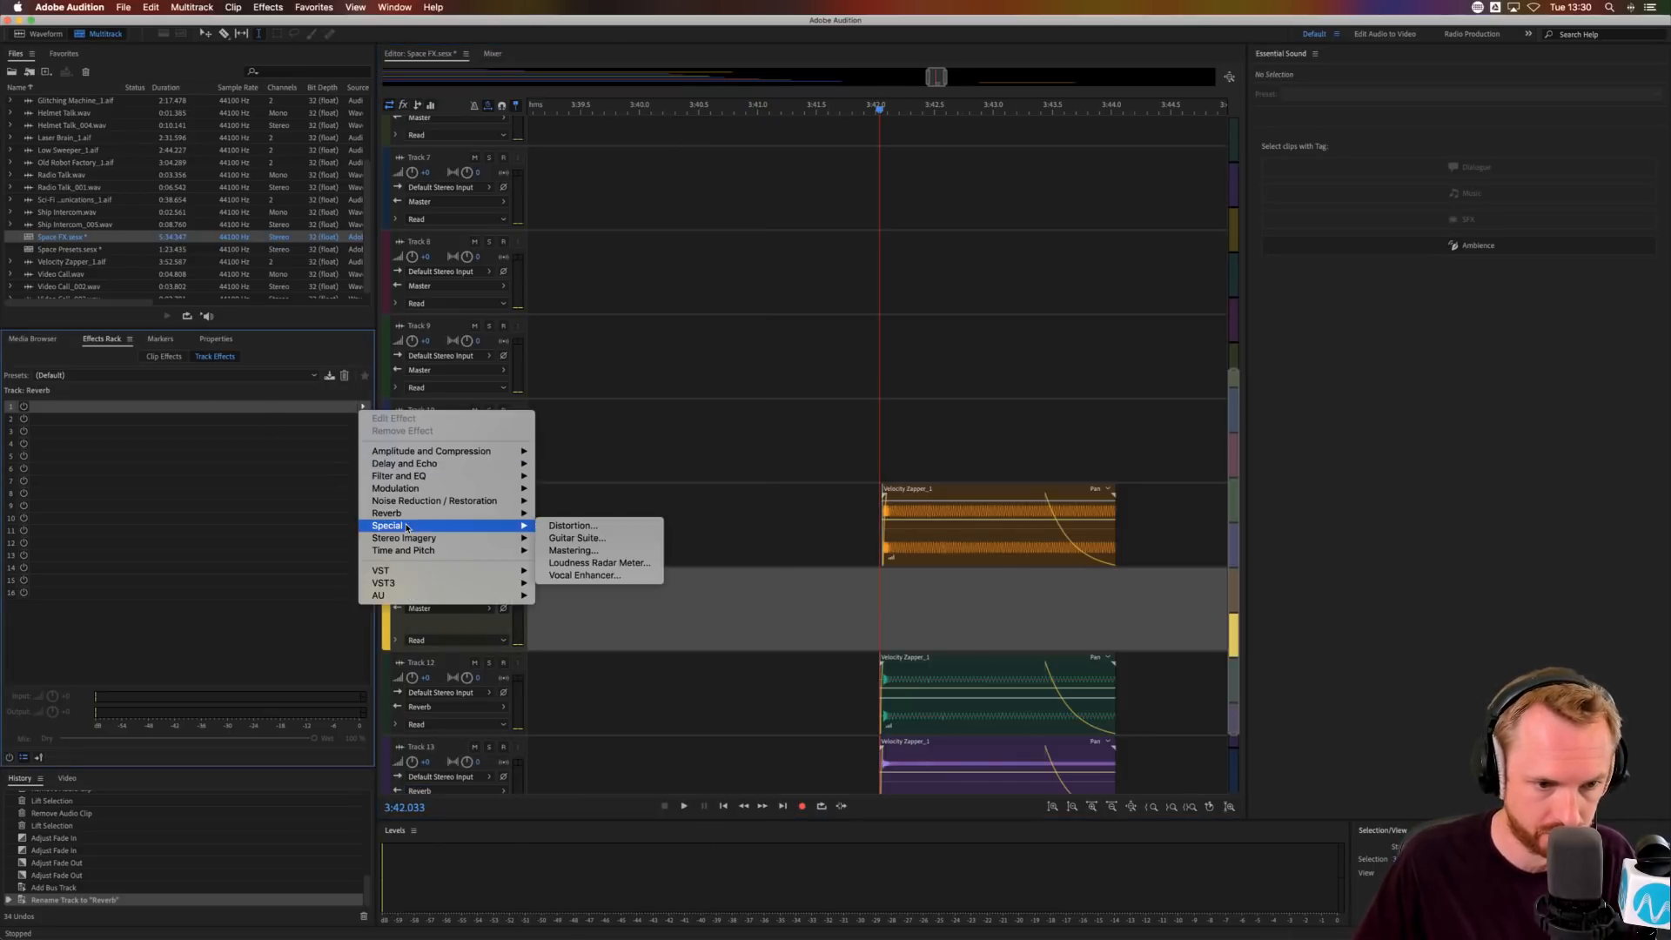
{"action": "left_click", "coordinate": [570, 550]}
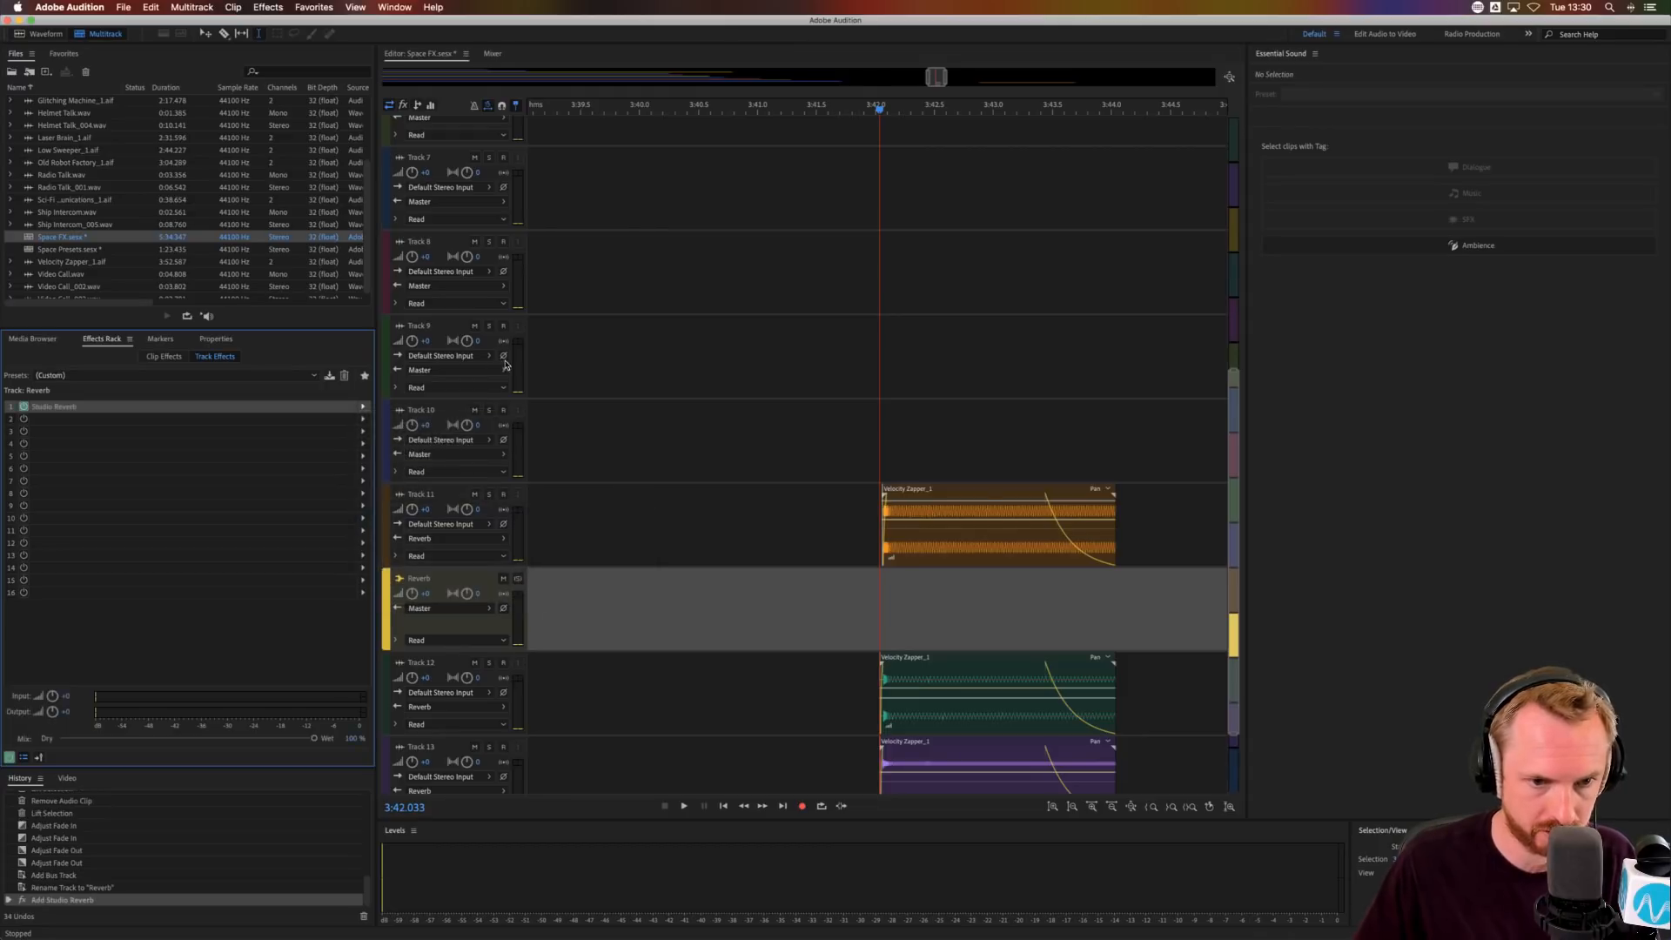
{"action": "left_click", "coordinate": [795, 347]}
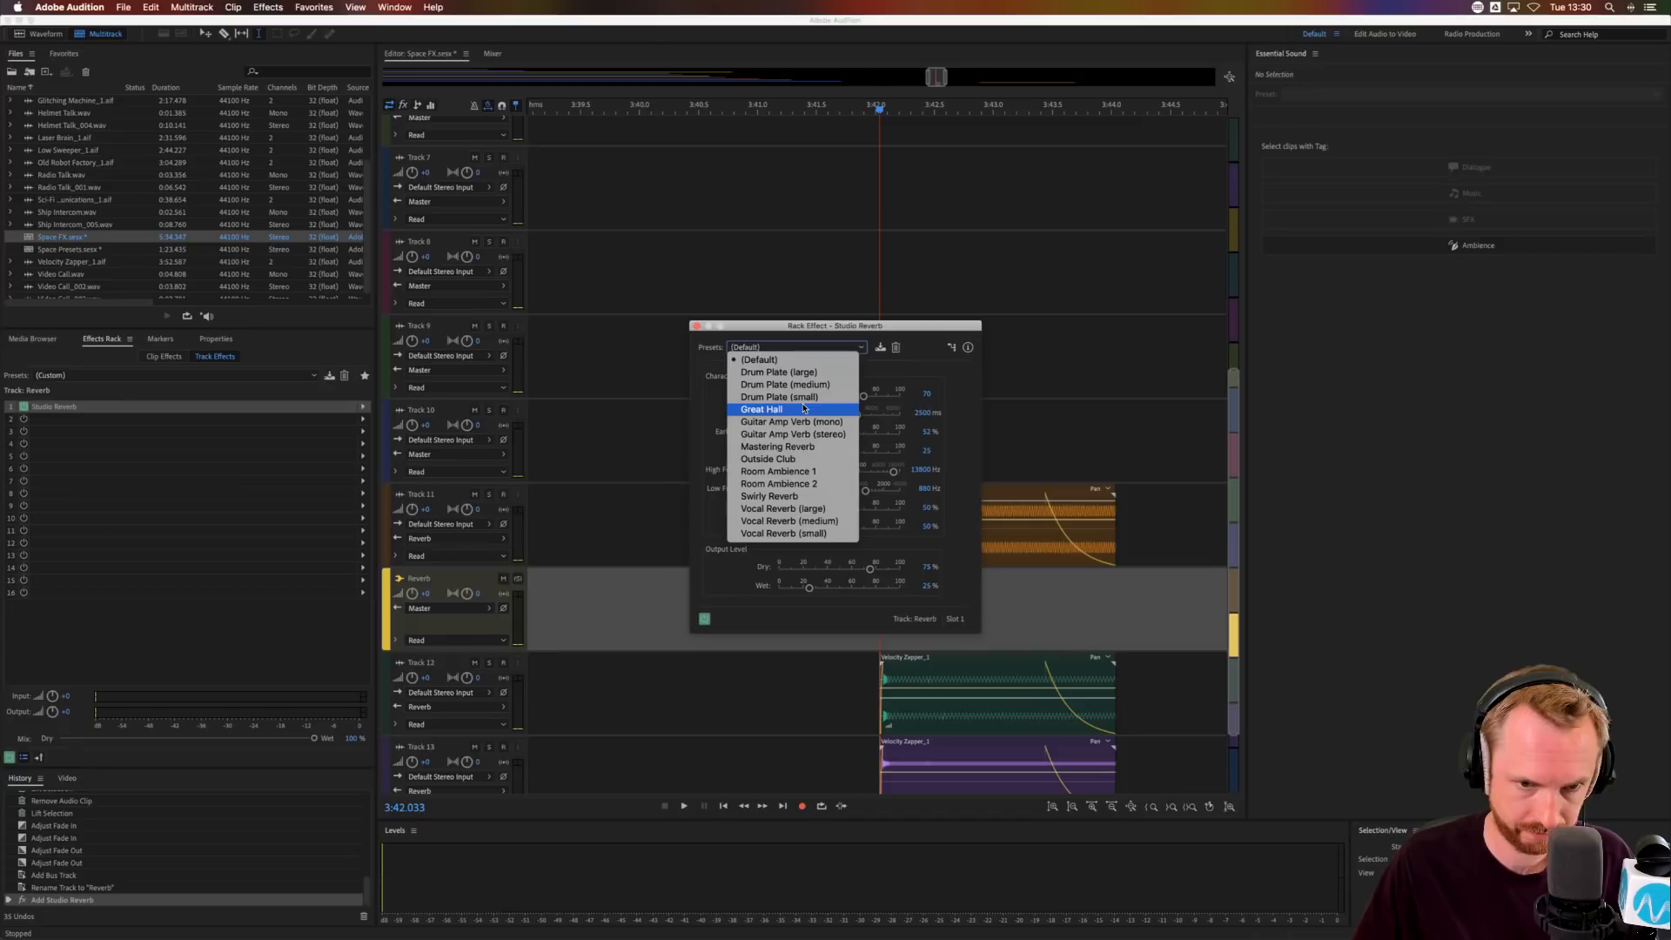
{"action": "left_click", "coordinate": [795, 373]}
{"action": "key", "text": "space"}
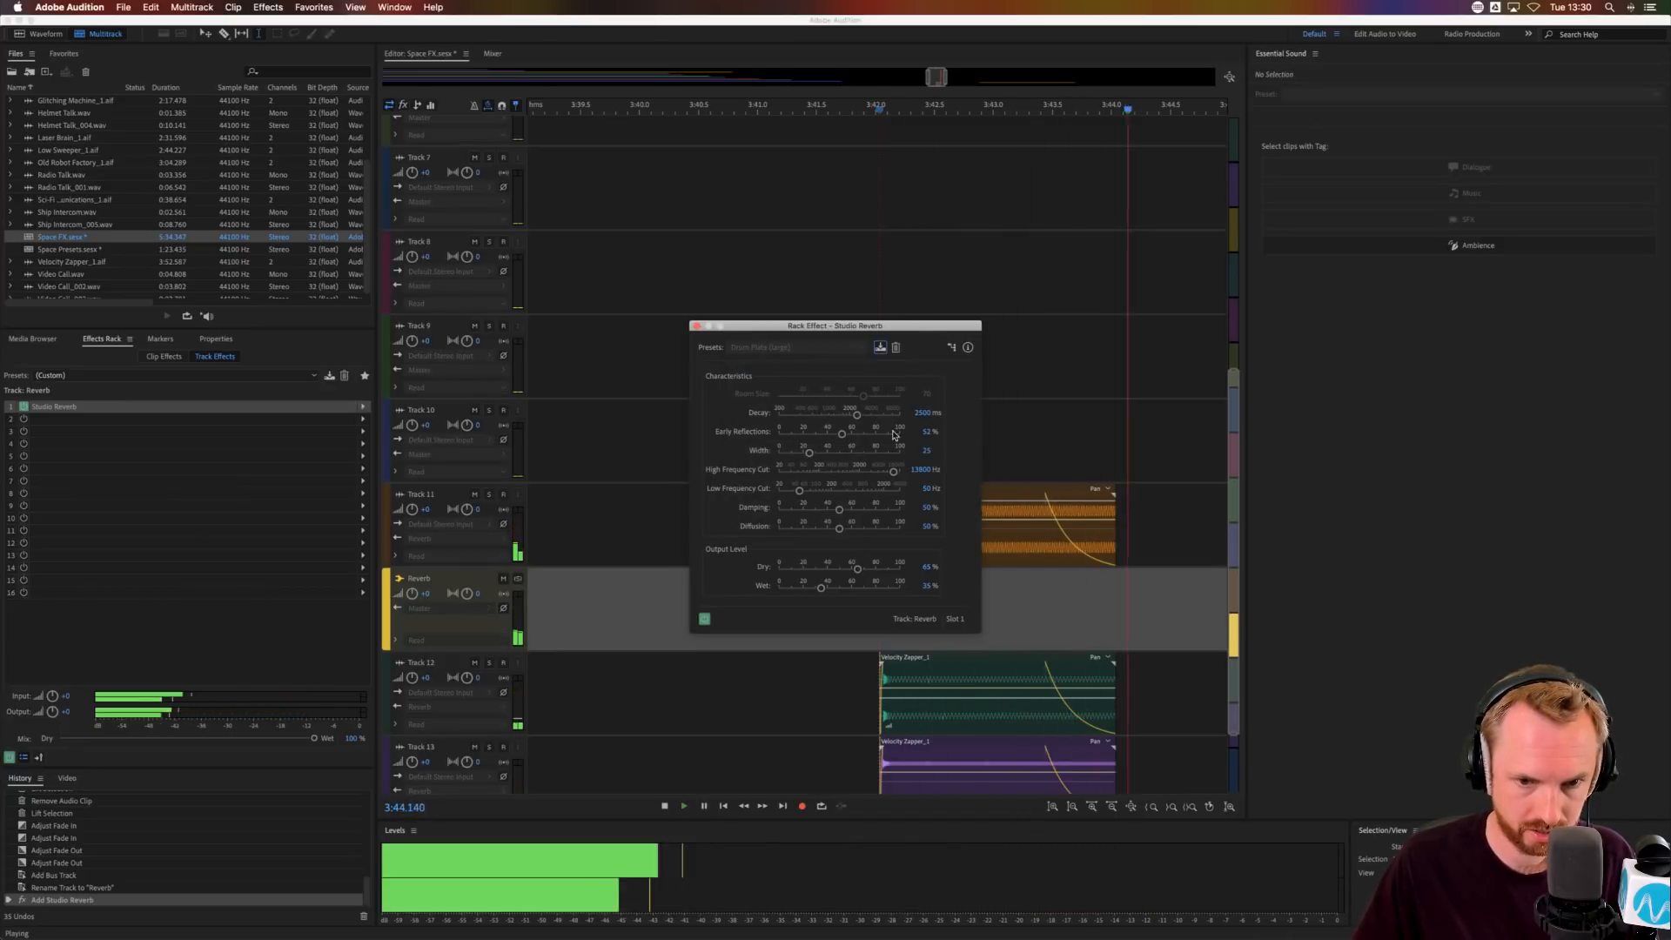
{"action": "key", "text": "space"}
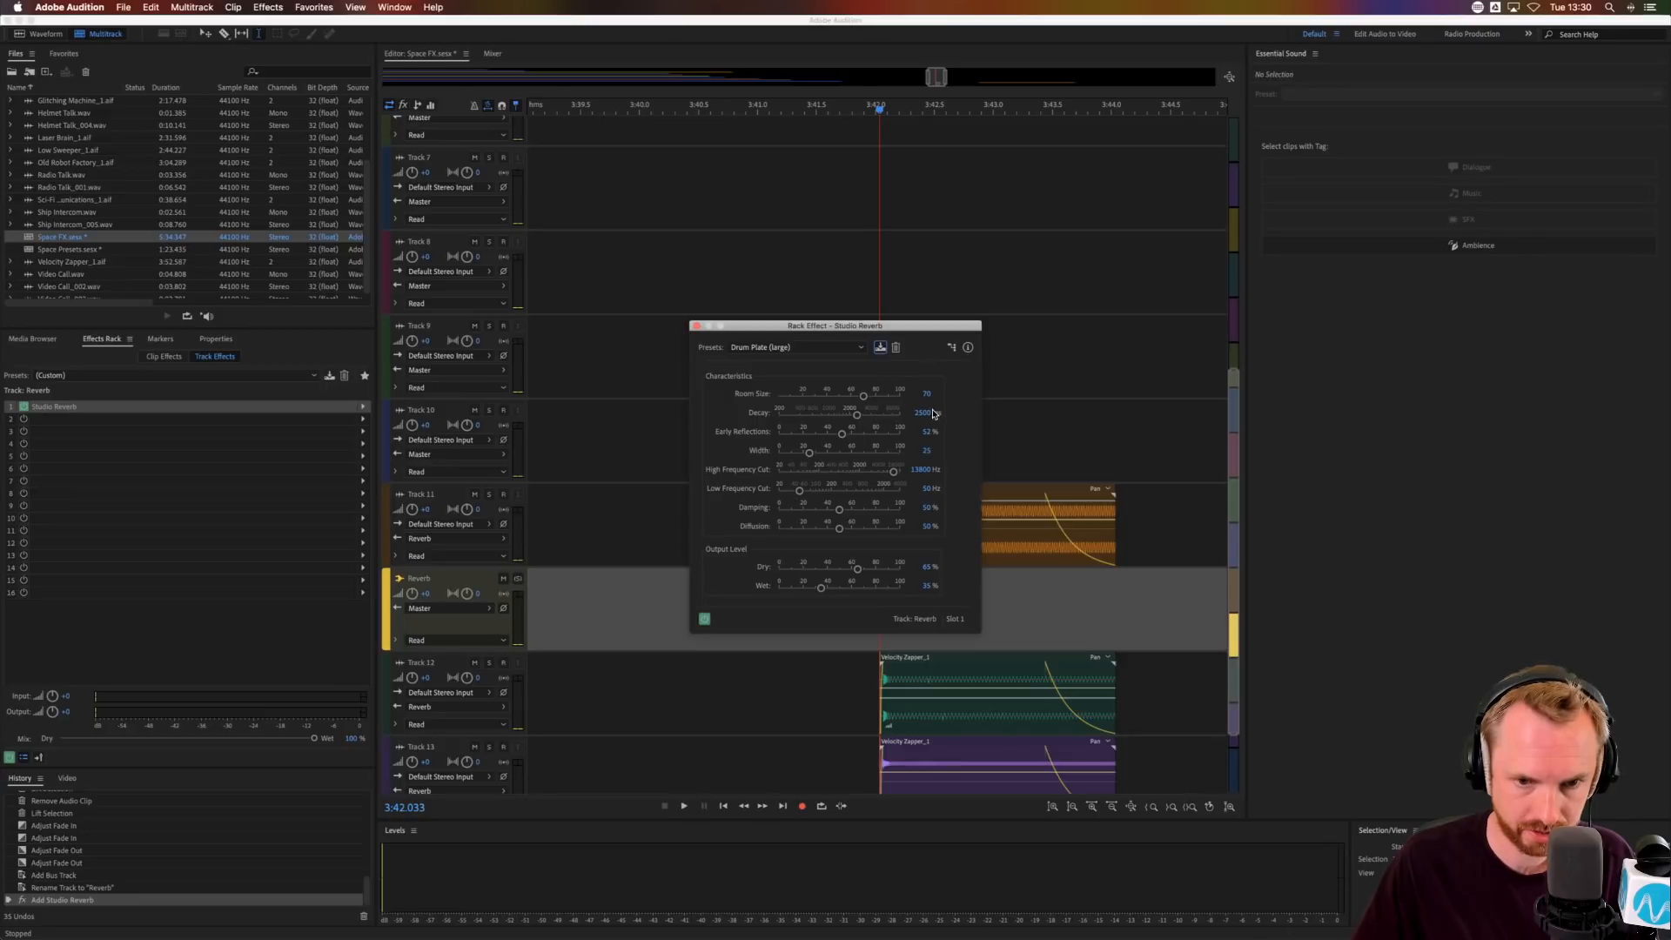
- Raise the Studio Reverb decay to 10000 ms while replaying the layered zap
{"action": "key", "text": "space"}
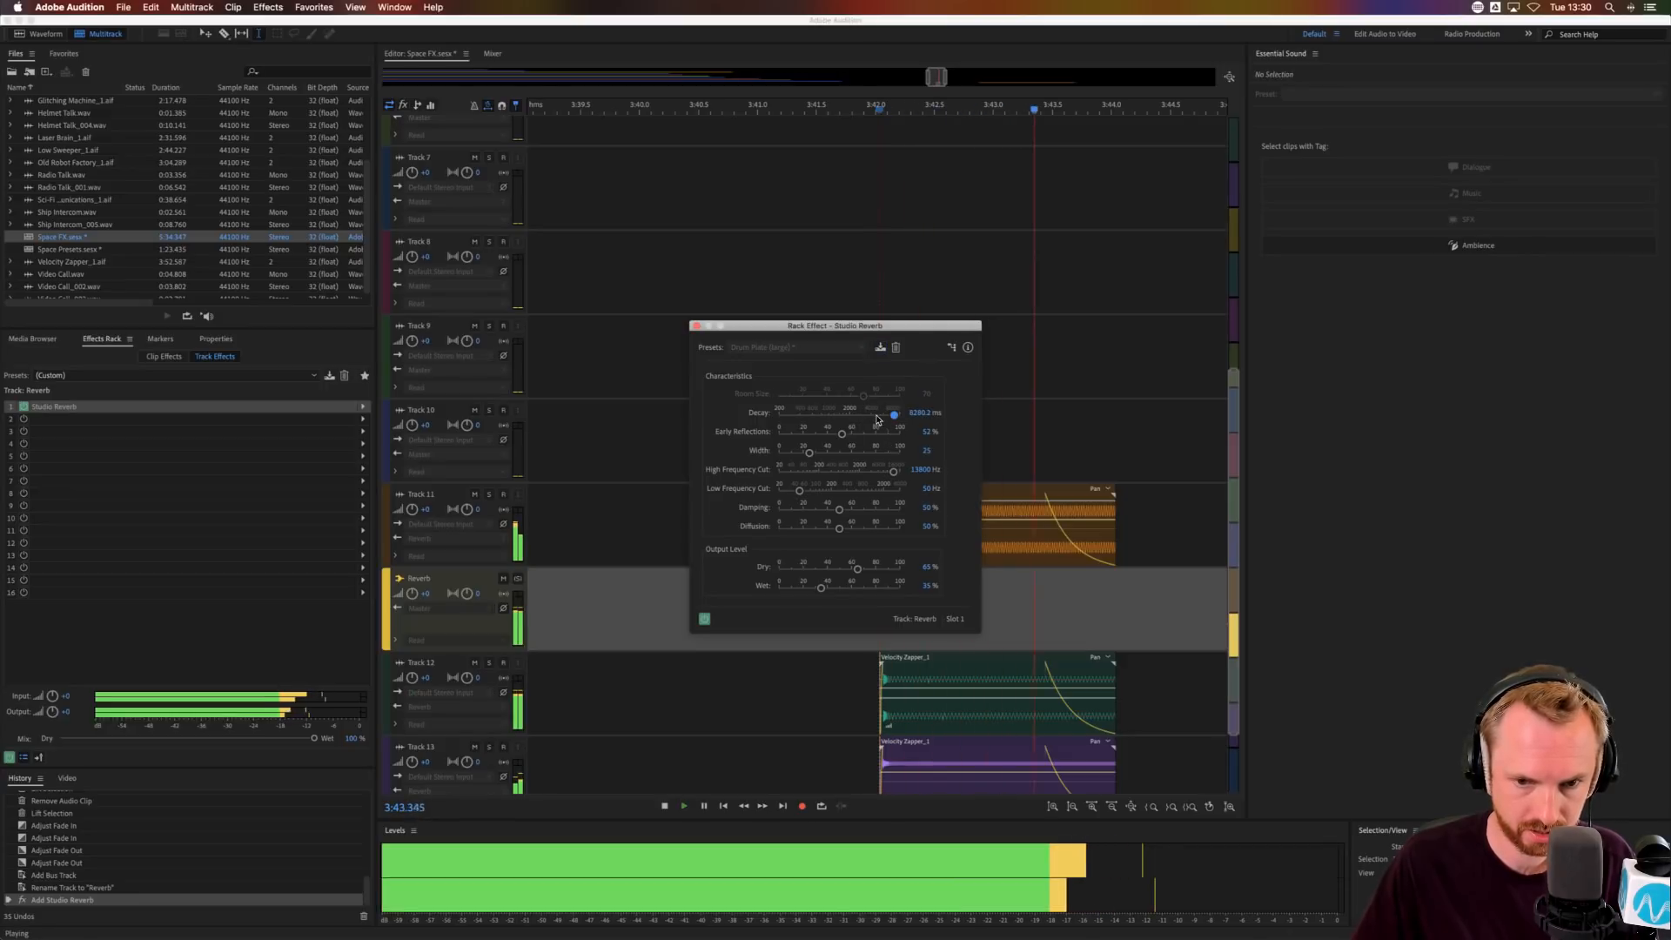
{"action": "left_click_drag", "start_coordinate": [877, 420], "coordinate": [871, 416]}
{"action": "key", "text": "space"}
{"action": "key", "text": "space"}
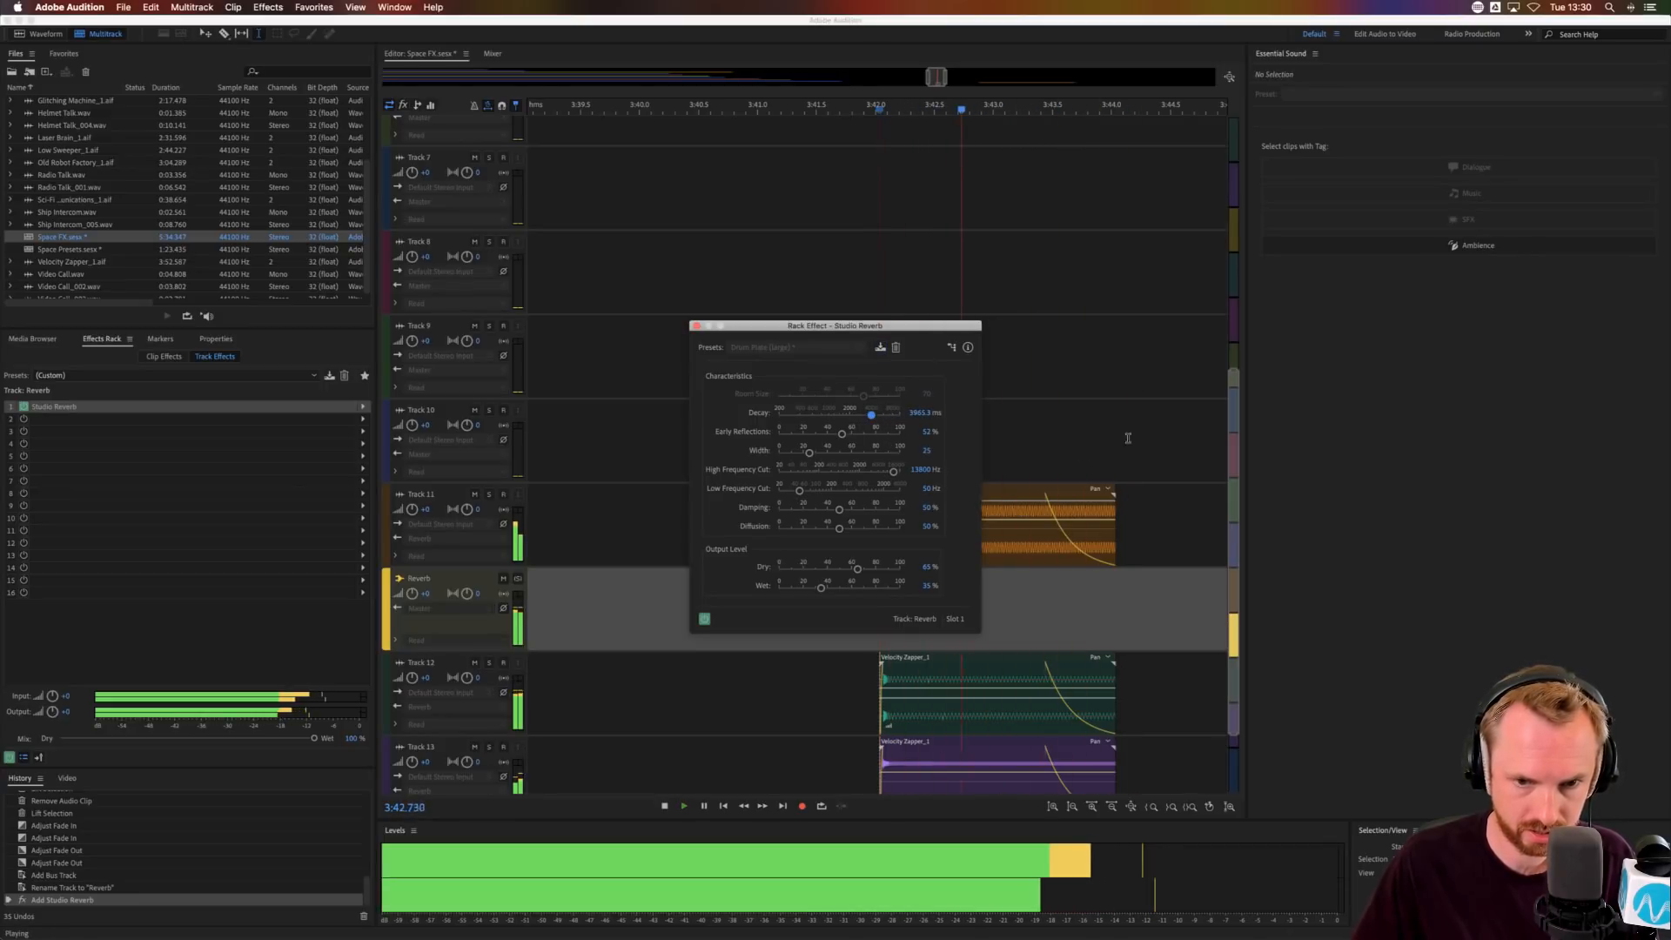
{"action": "key", "text": "space"}
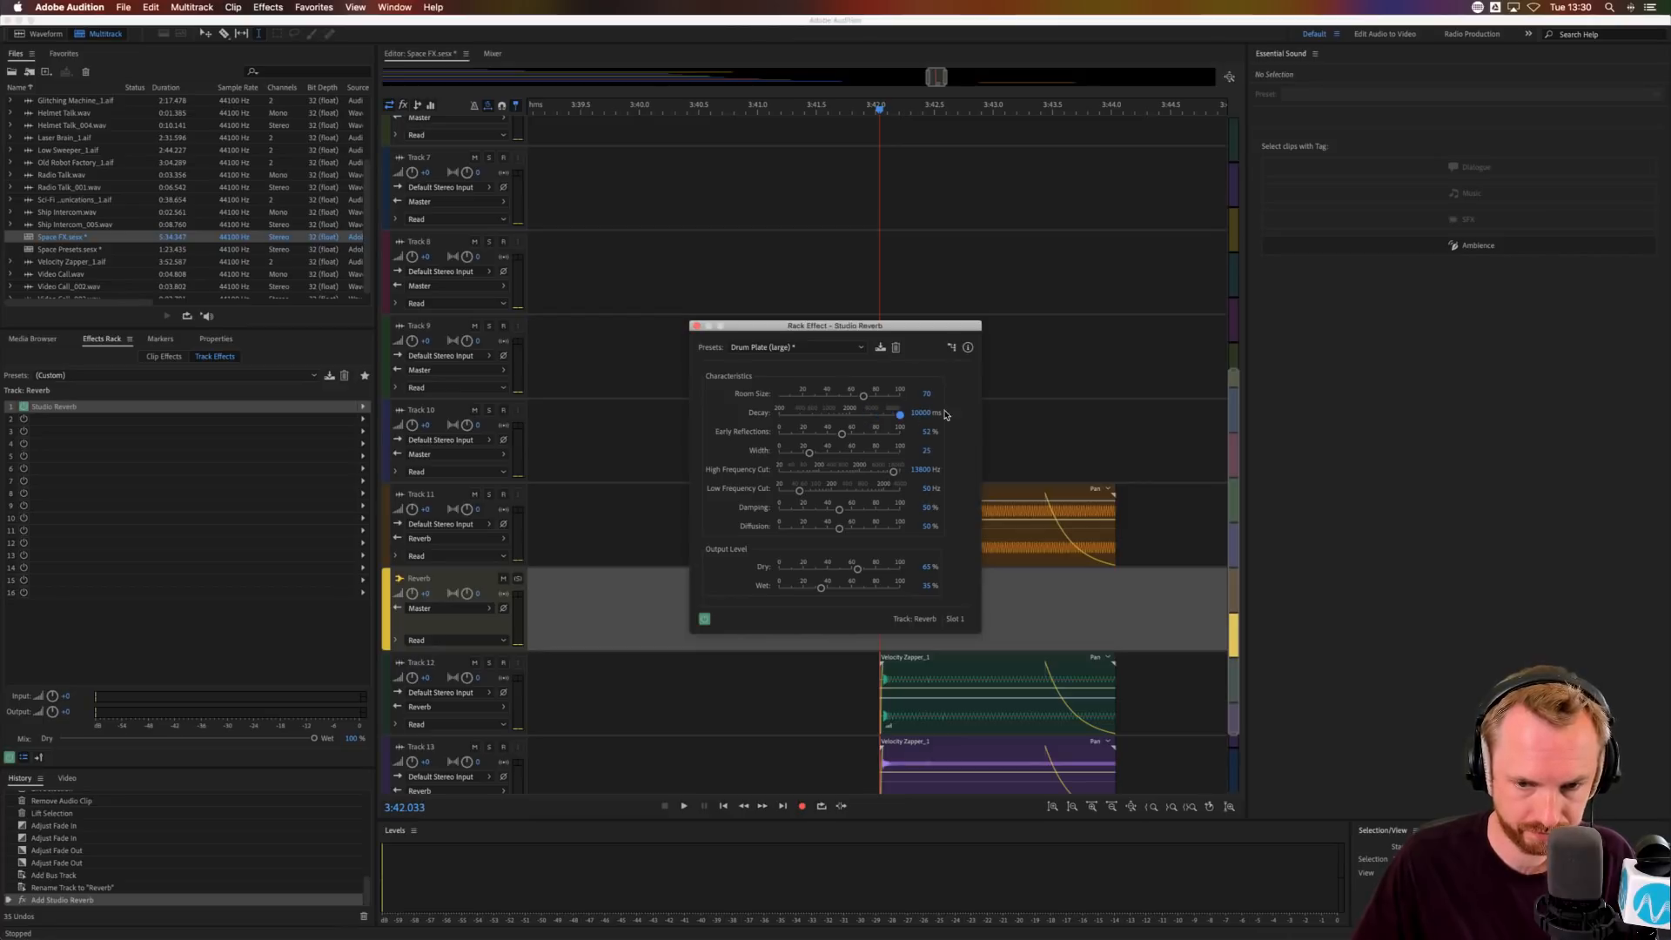
{"action": "key", "text": "space"}
- Lengthen the fade-outs of all three zap clips to start at about 3:42.6, close the reverb settings and replay the sound
{"action": "left_click_drag", "start_coordinate": [1143, 478], "coordinate": [935, 526]}
{"action": "key", "text": "space"}
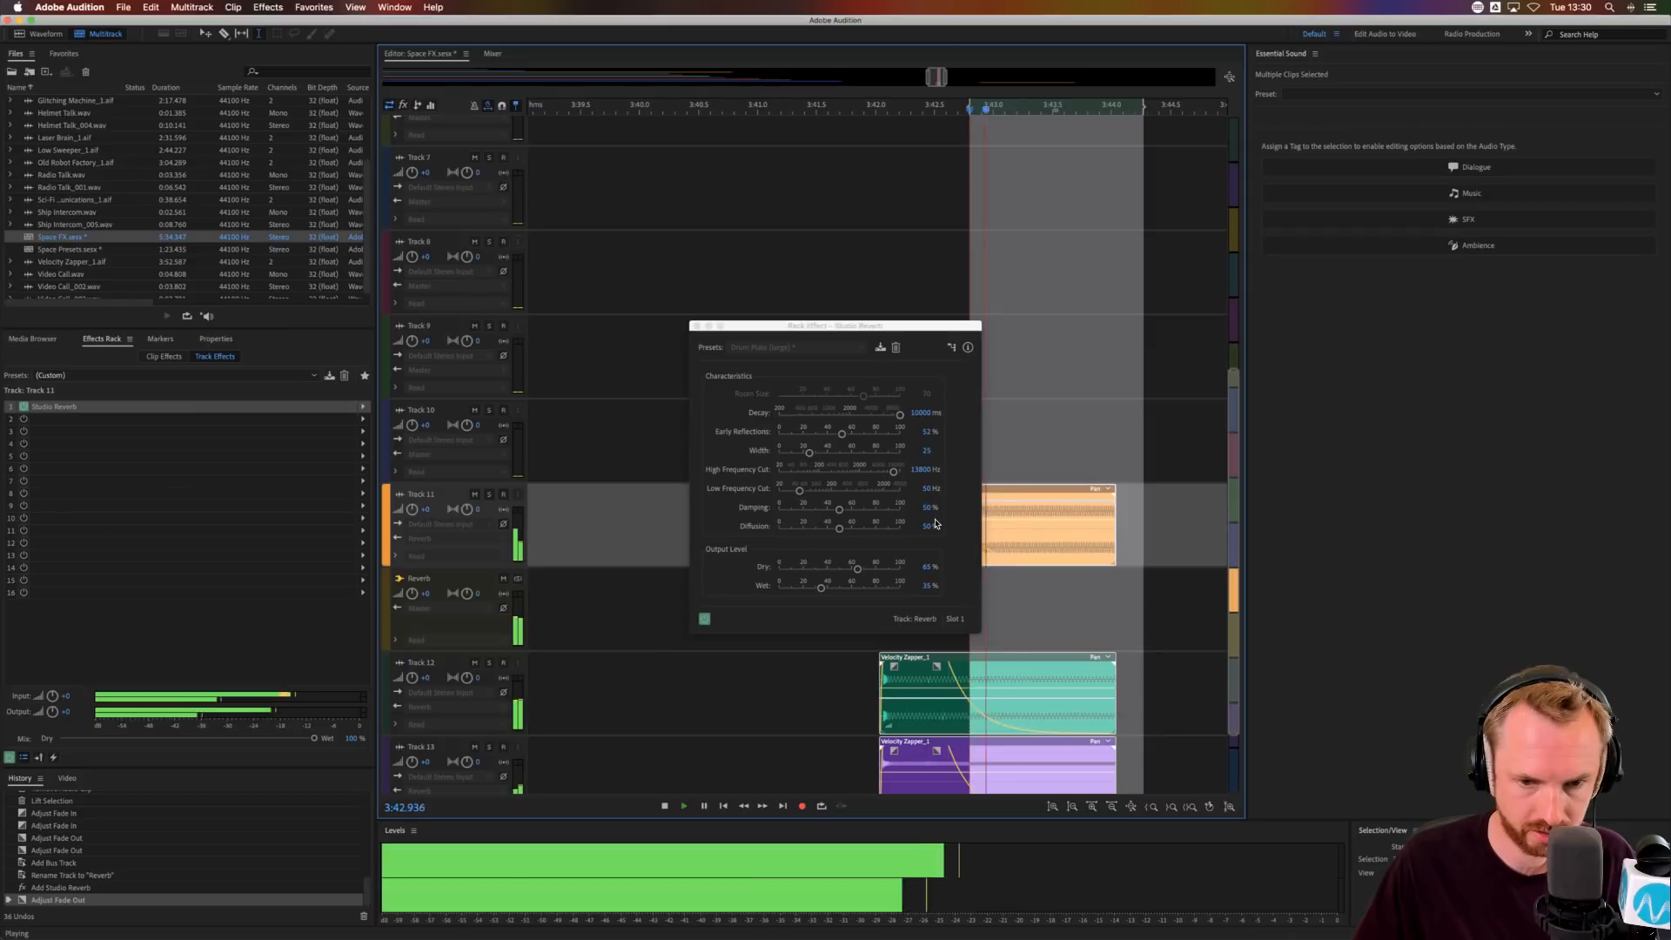
{"action": "left_click", "coordinate": [865, 271]}
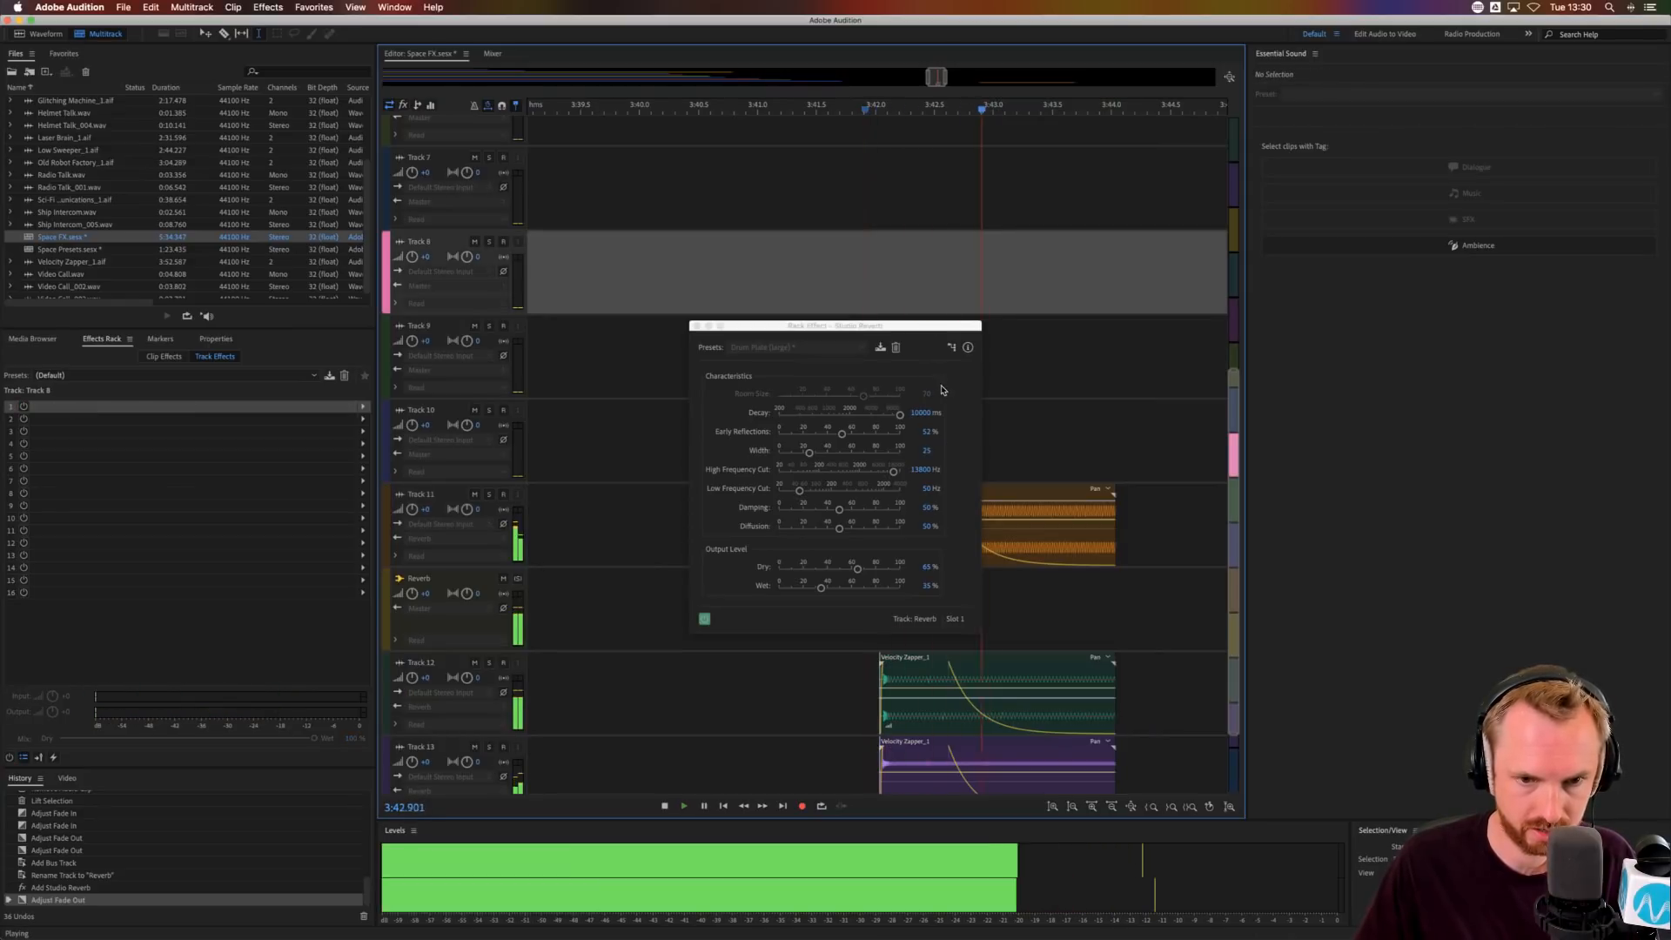
{"action": "left_click", "coordinate": [697, 325]}
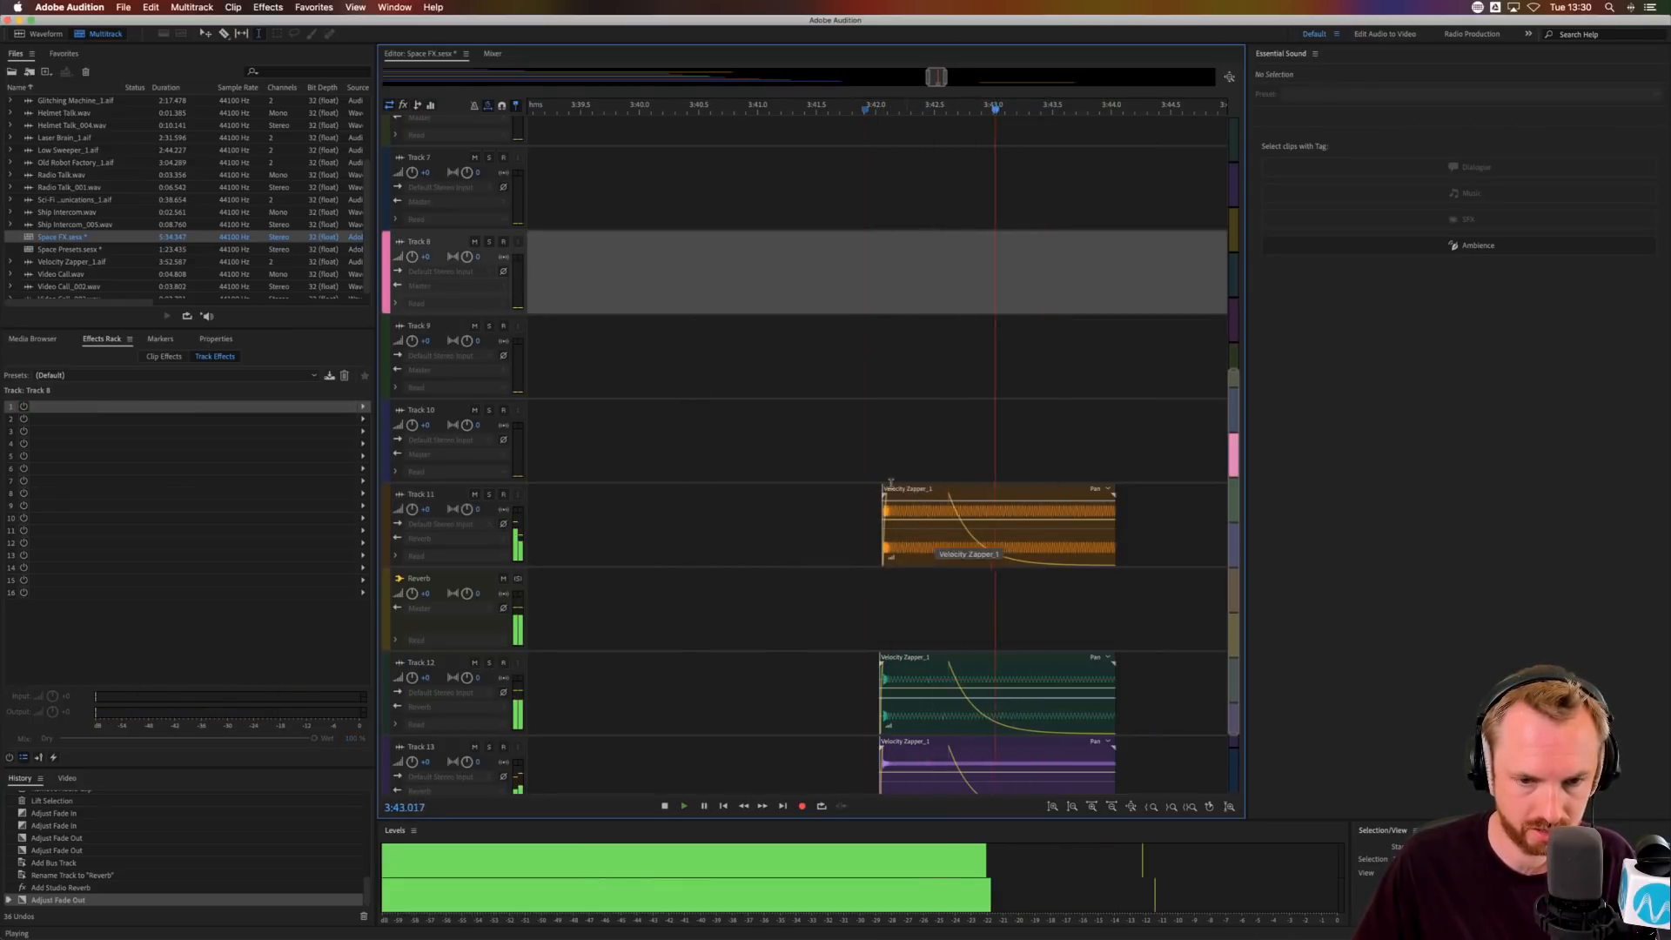
{"action": "scroll", "coordinate": [850, 447], "scroll_direction": "down", "scroll_amount": 3}
{"action": "key", "text": "space"}
{"action": "key", "text": "space"}
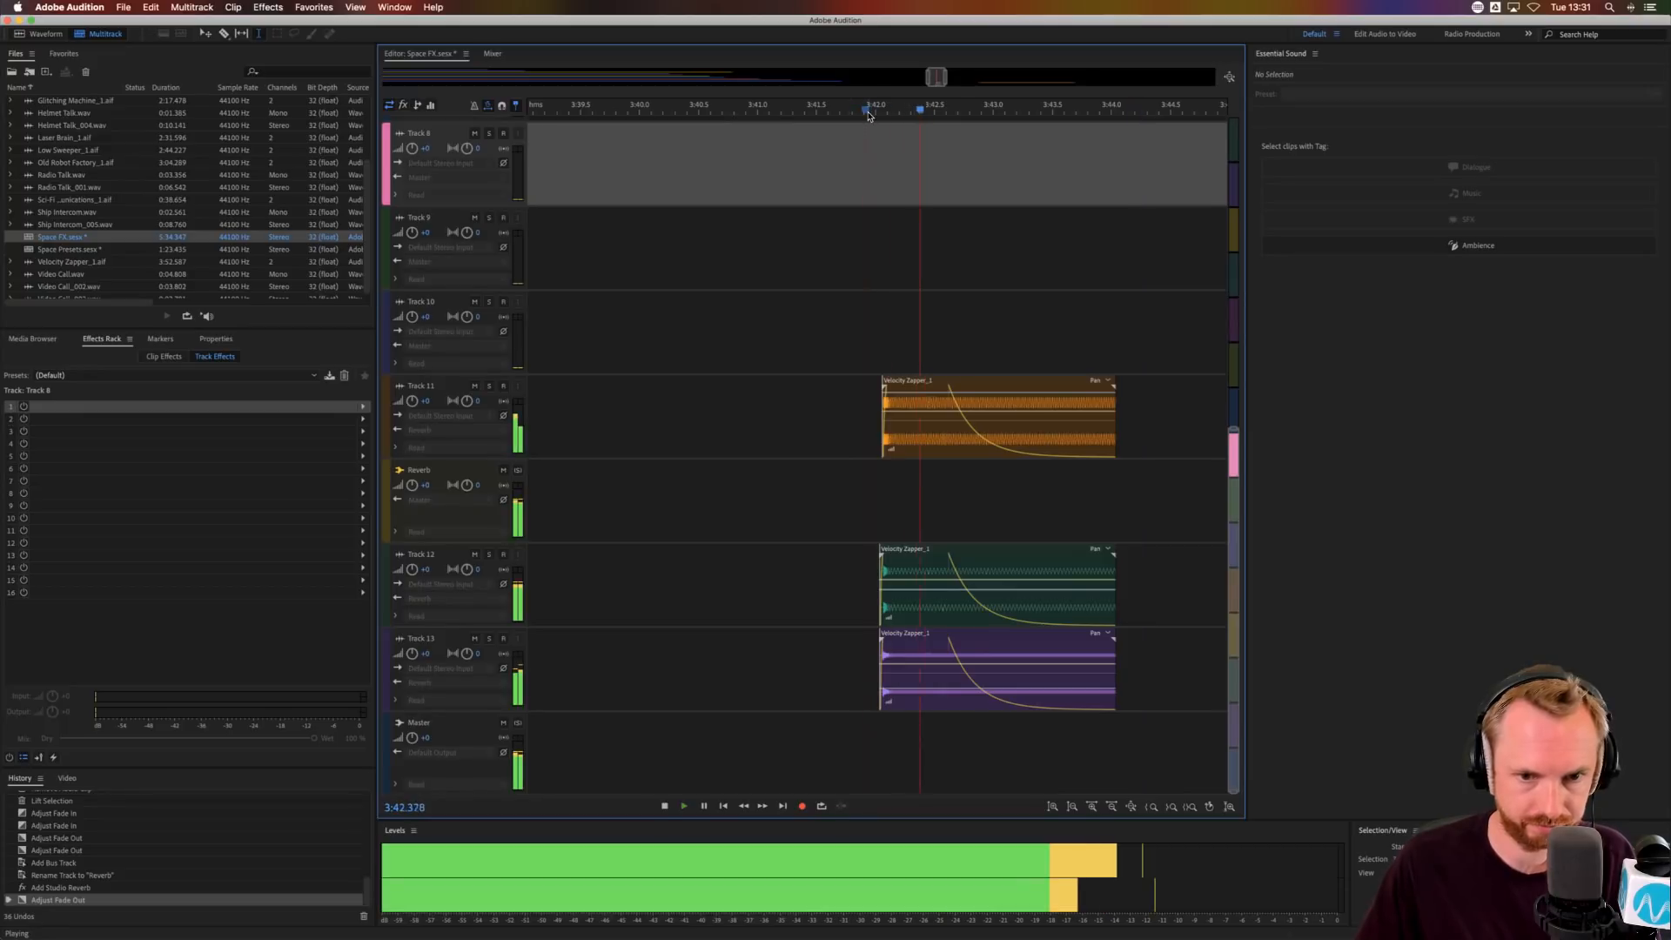
- Select the time range from about 3:41.7 to 3:59 across the layered zap clips on Tracks 11 to 13
{"action": "scroll", "coordinate": [888, 289], "scroll_direction": "down", "scroll_amount": 6}
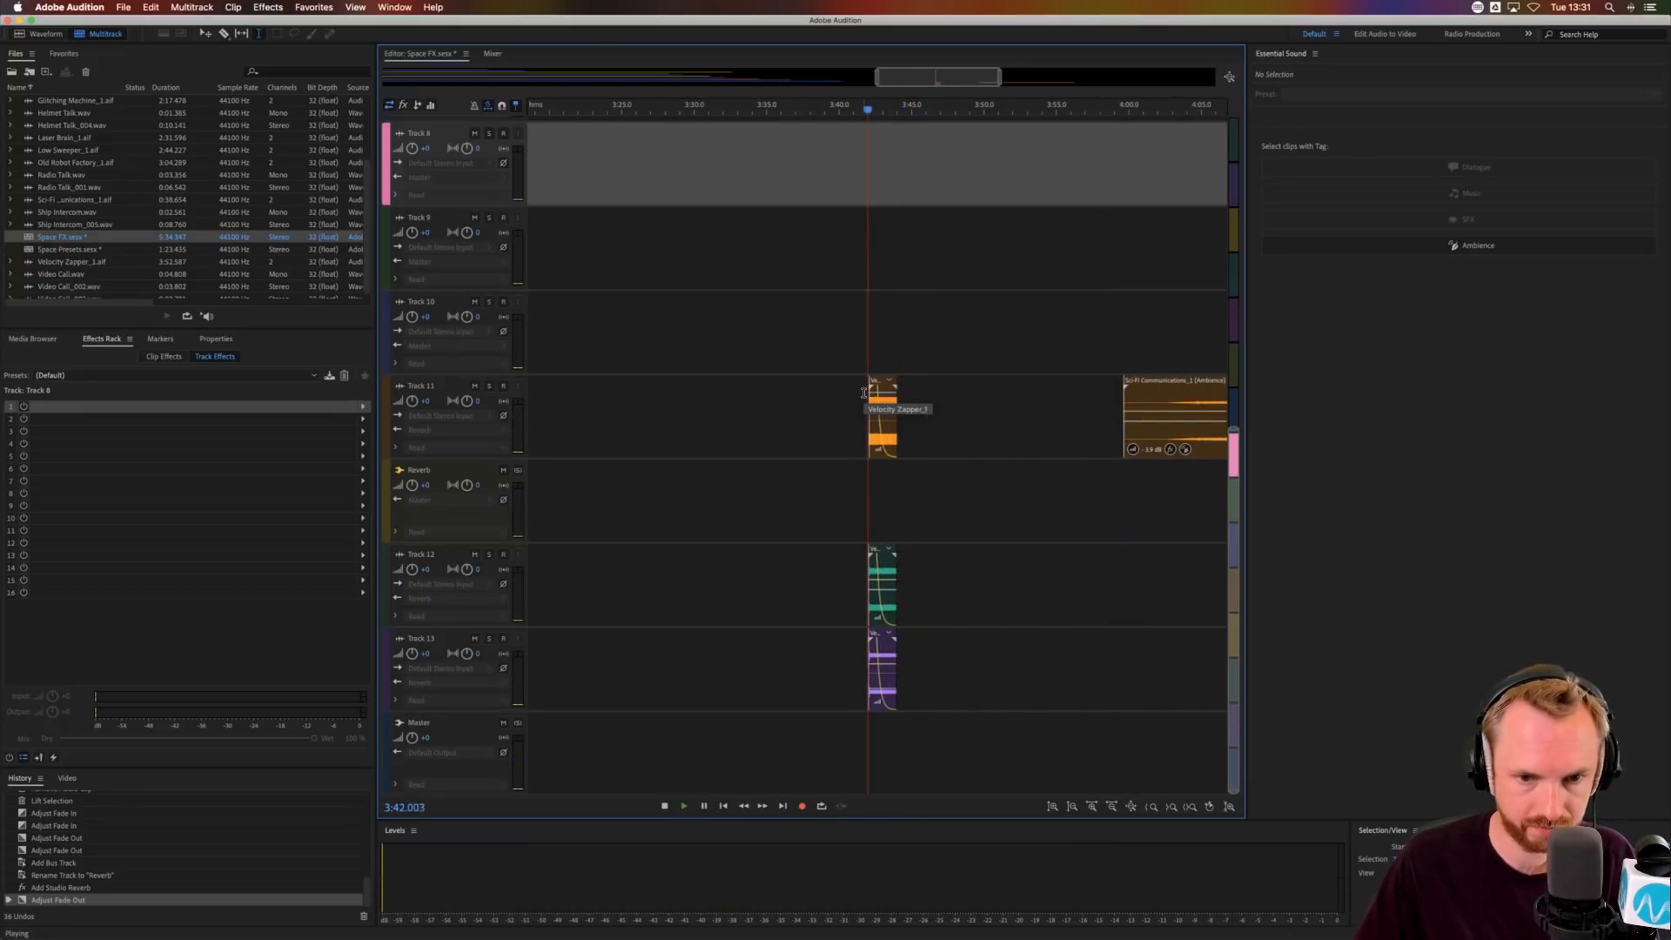
{"action": "key", "text": "space"}
{"action": "left_click_drag", "start_coordinate": [864, 392], "coordinate": [1117, 701]}
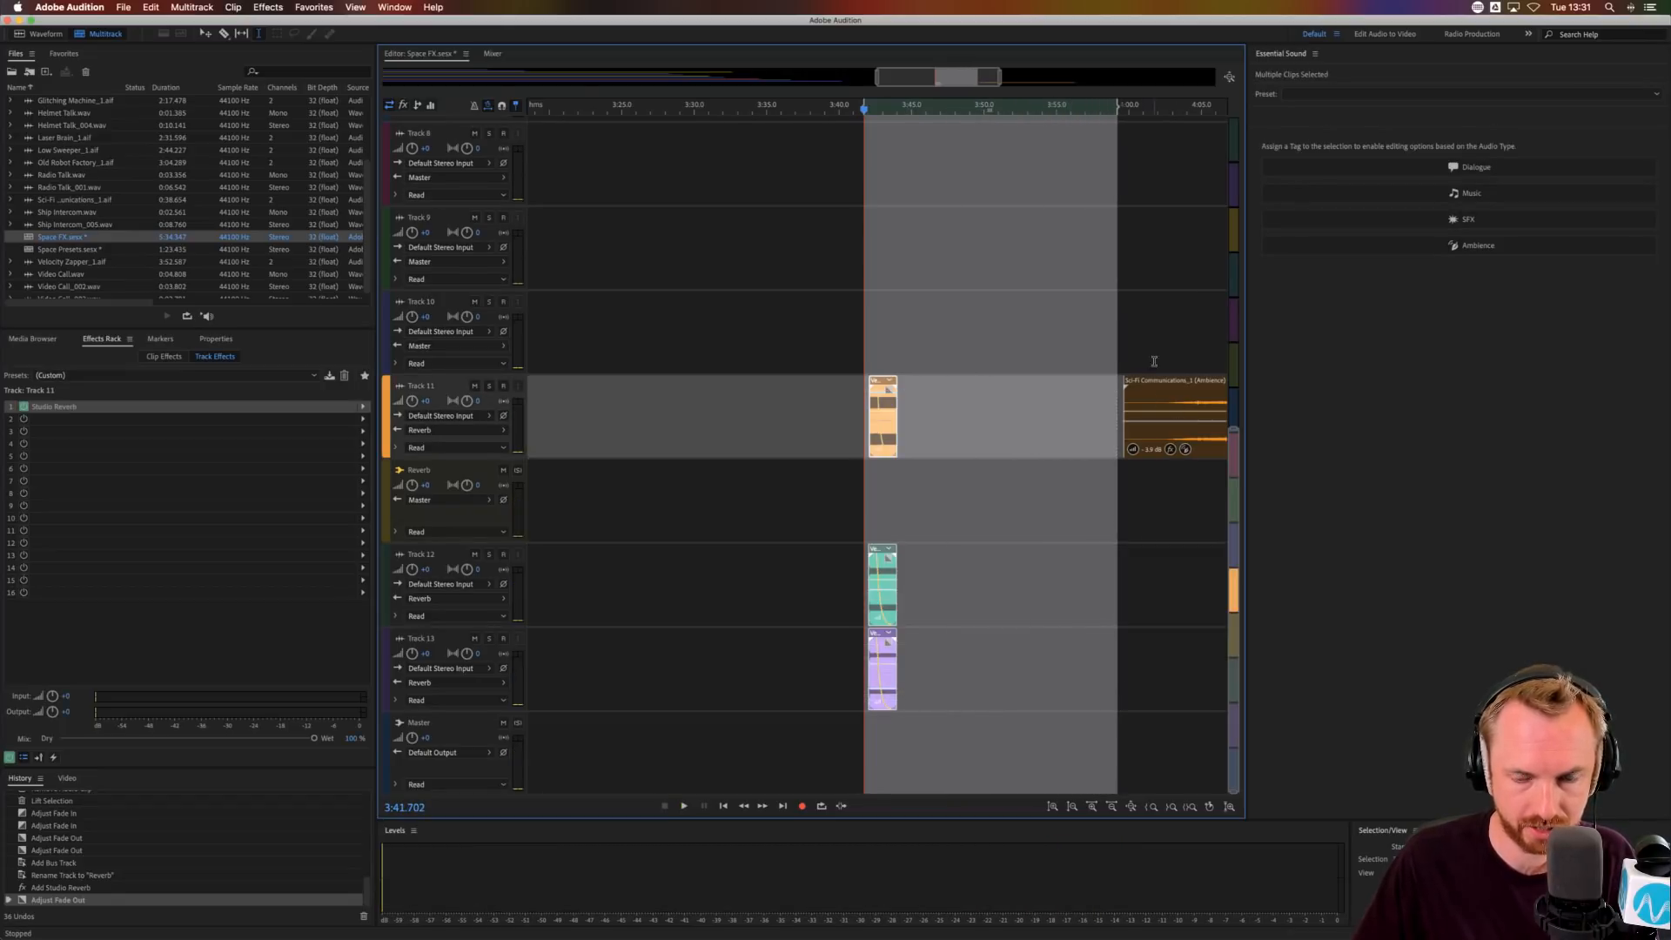
- Move the Sci-Fi Communications clip further along Track 11 and bounce the three short layered clips to a new track as selected clips in time selection
{"action": "left_click_drag", "start_coordinate": [1160, 385], "coordinate": [1253, 397]}
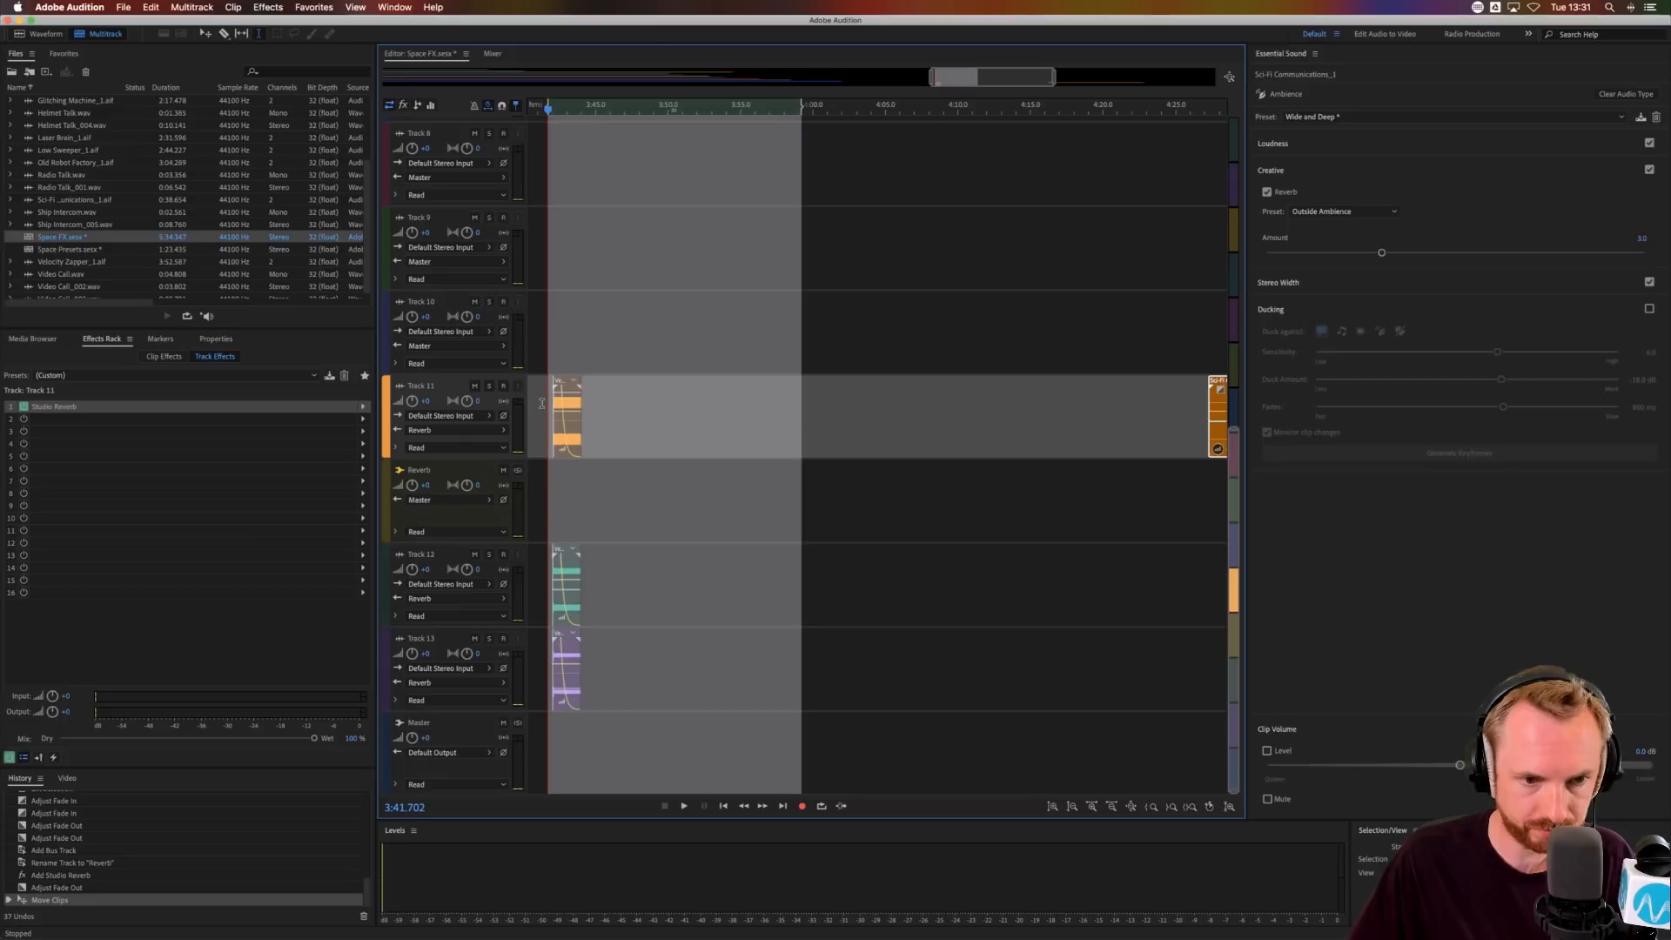
{"action": "left_click_drag", "start_coordinate": [542, 403], "coordinate": [914, 661]}
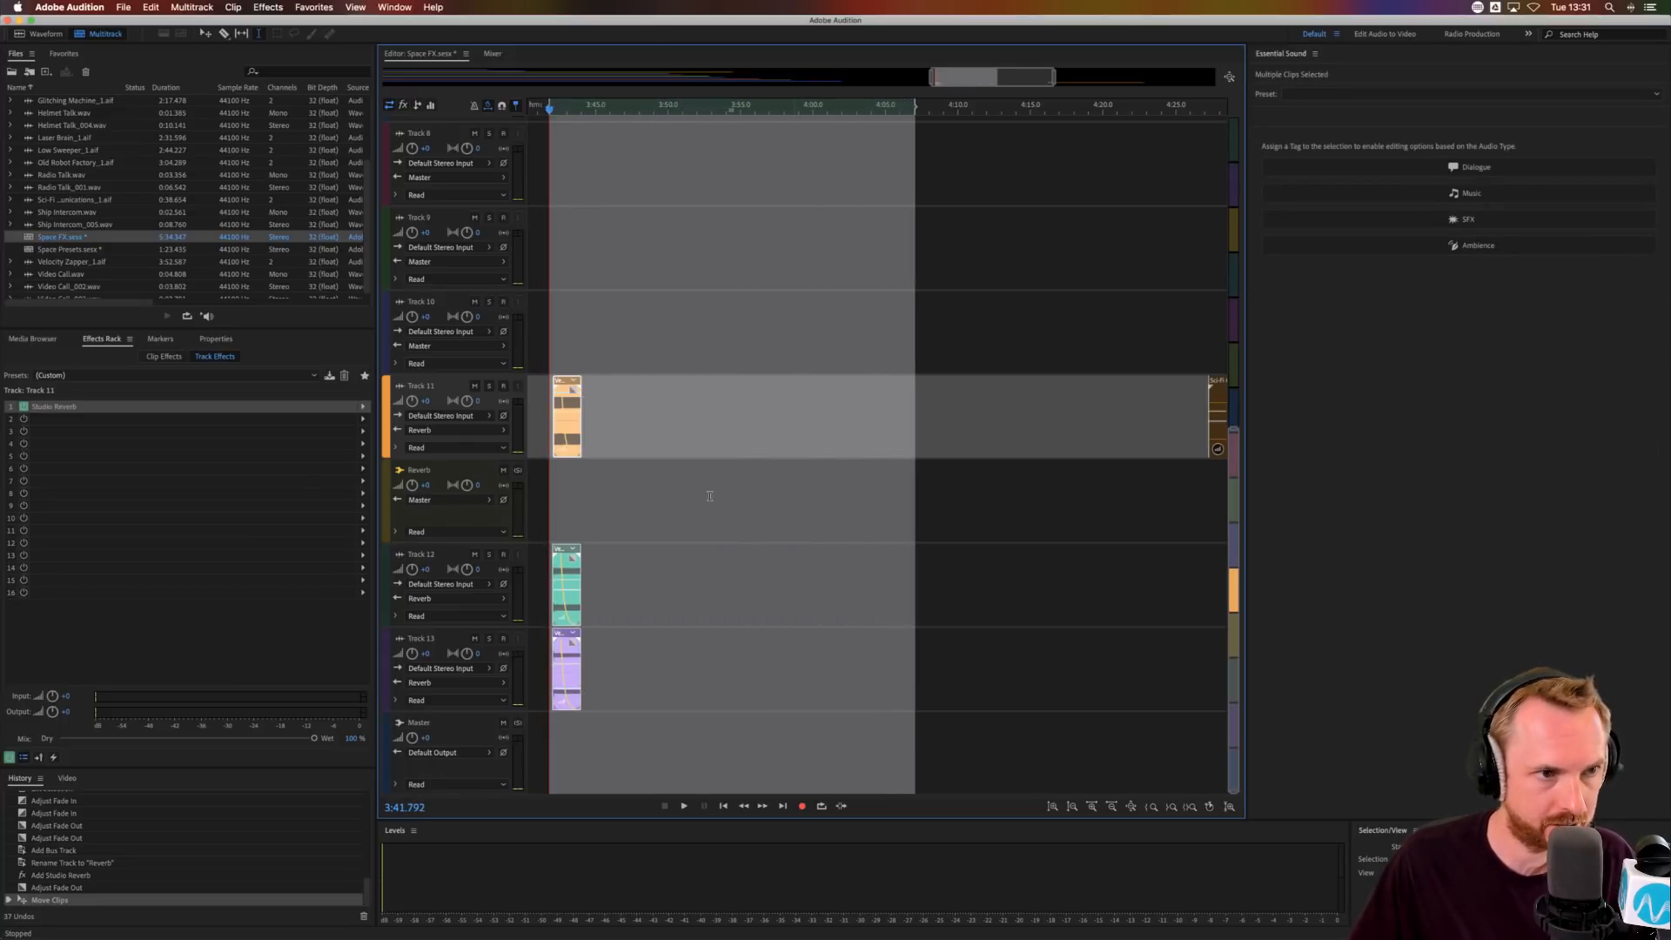
{"action": "left_click", "coordinate": [152, 7]}
{"action": "mouse_move", "coordinate": [193, 10]}
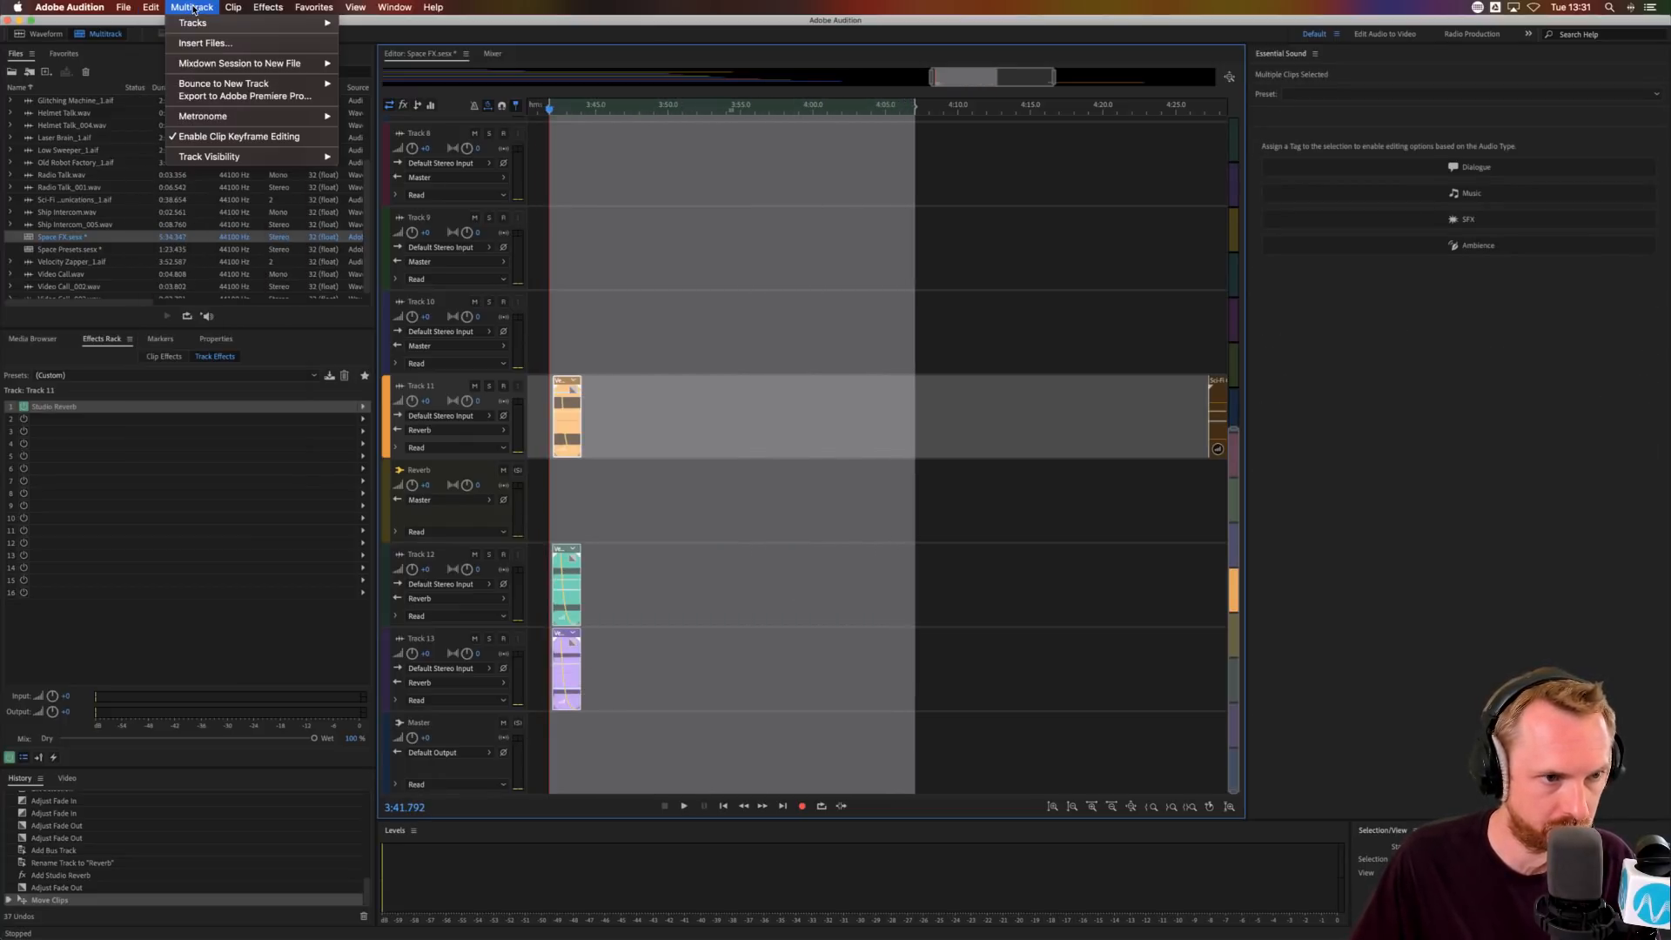
{"action": "mouse_move", "coordinate": [213, 84]}
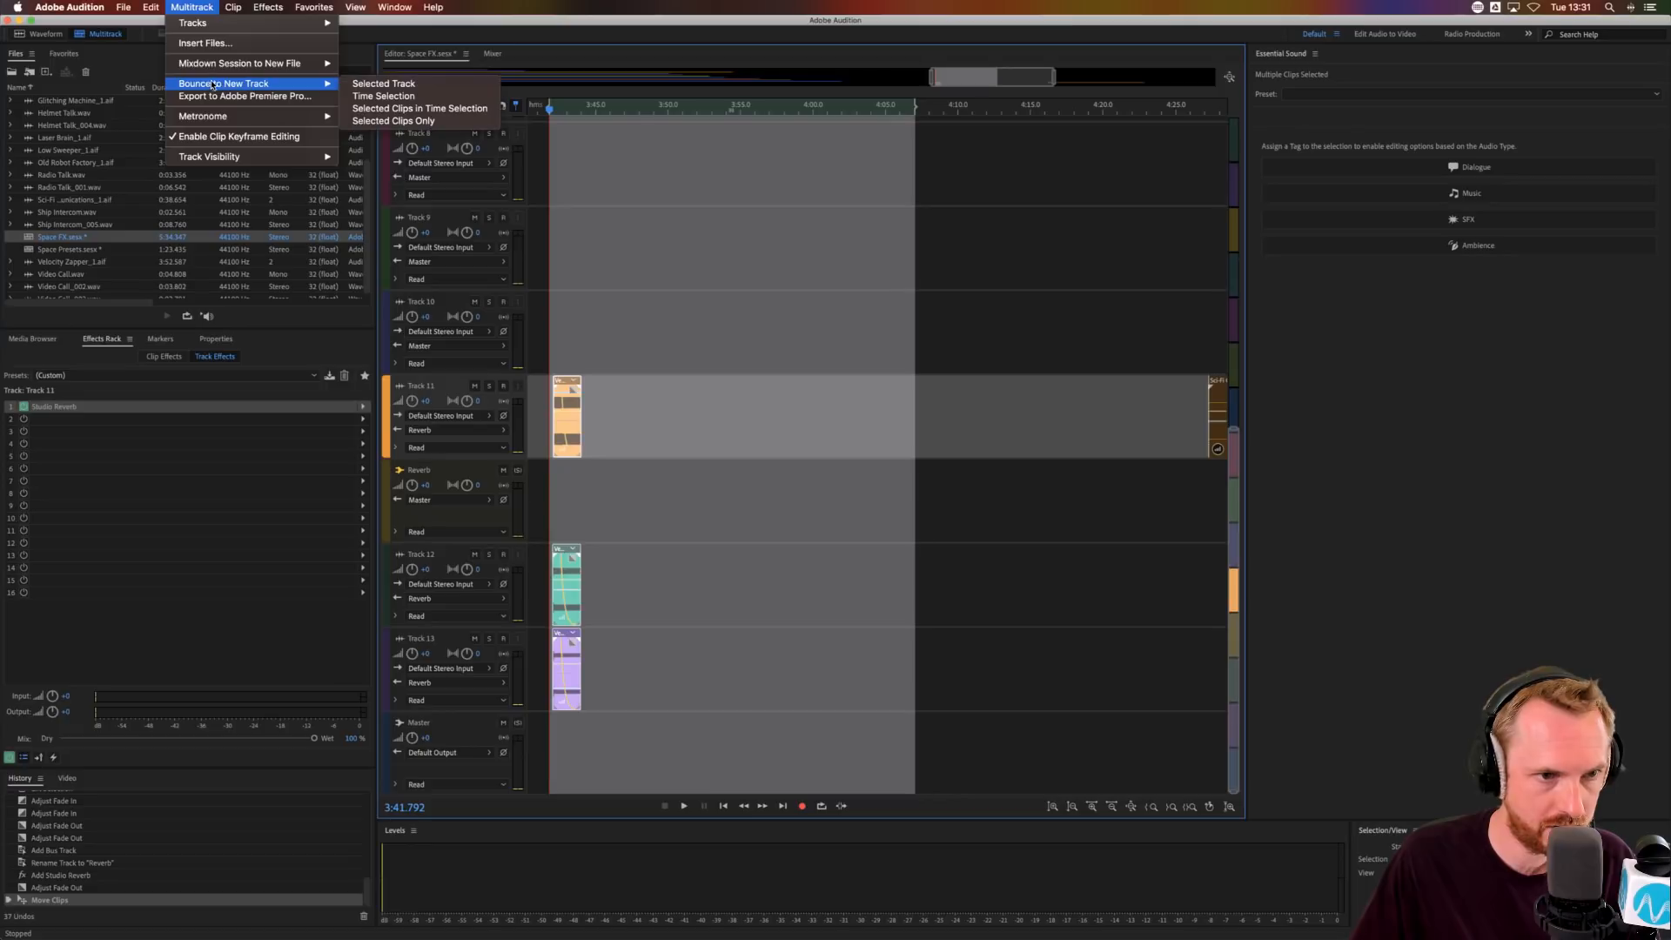
{"action": "left_click", "coordinate": [417, 108]}
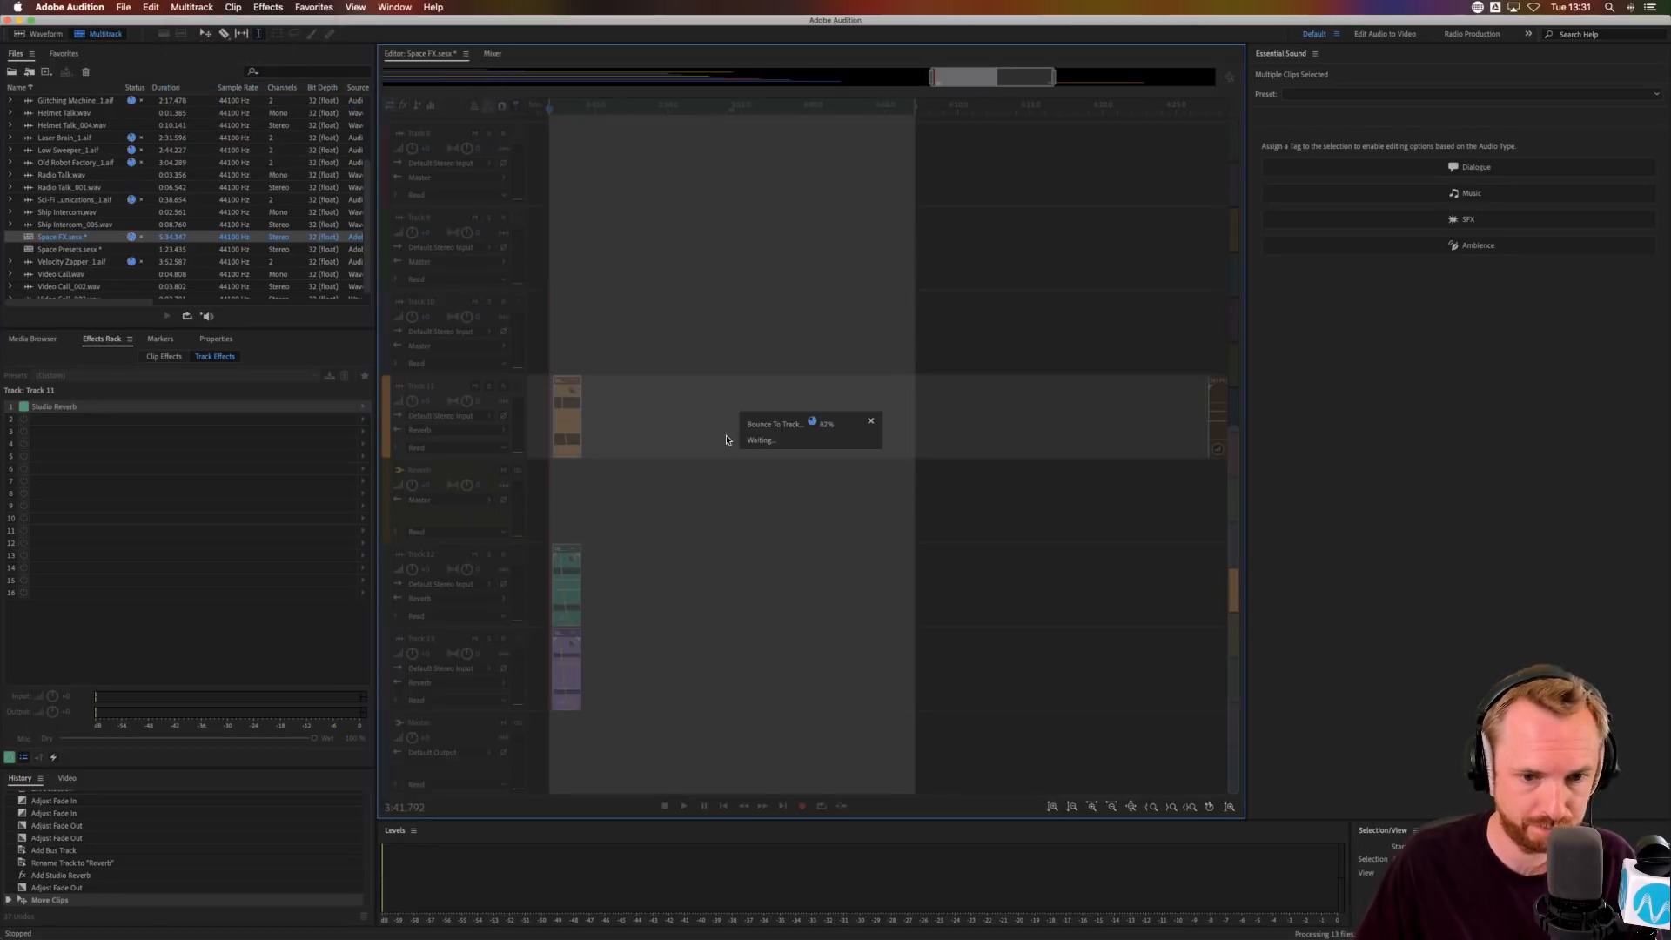
- Open the bounced clip in the waveform editor, audition it, and delete the short silence at its start
{"action": "double_click", "coordinate": [601, 529]}
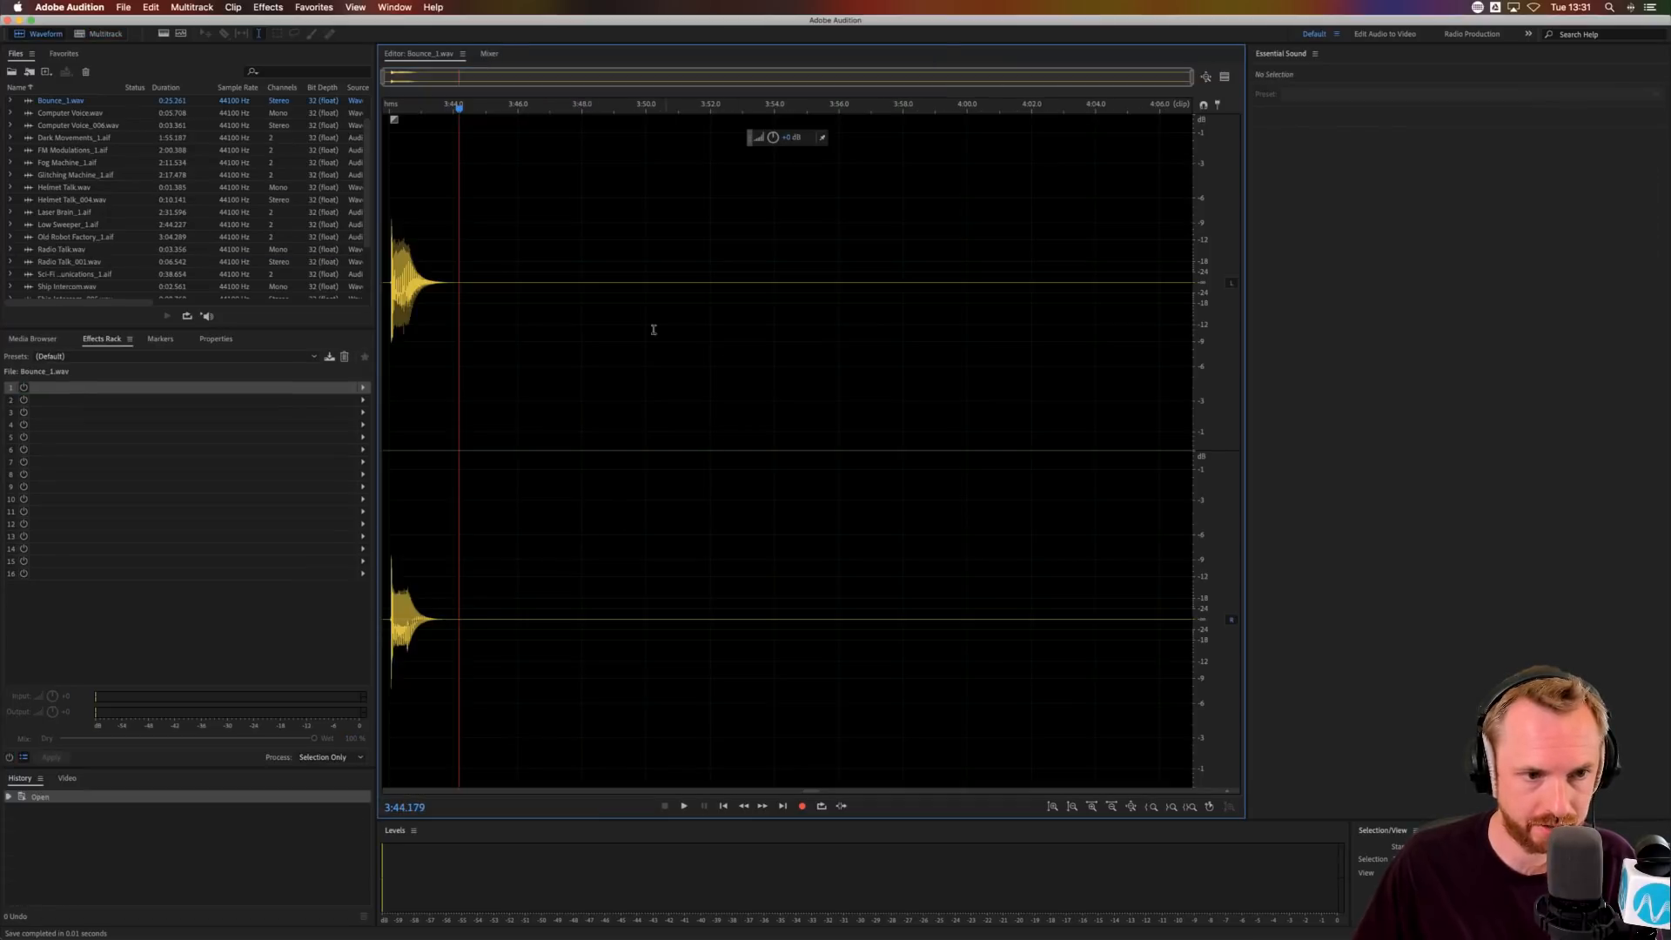
{"action": "left_click", "coordinate": [383, 284]}
{"action": "key", "text": "space"}
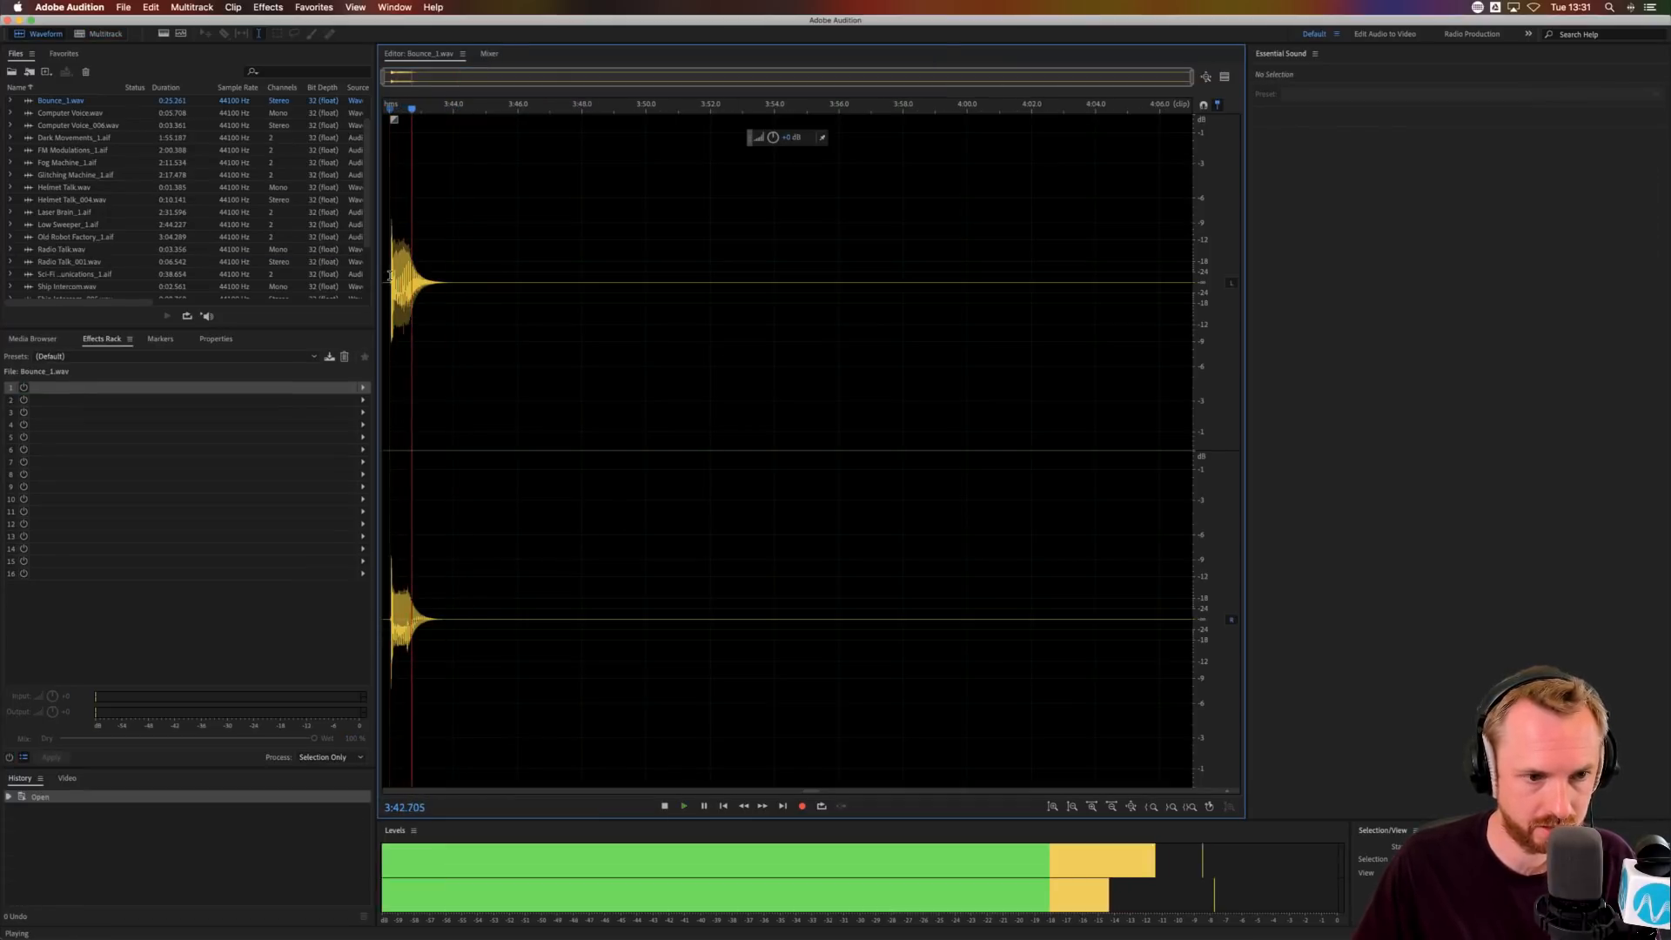
{"action": "key", "text": "Delete"}
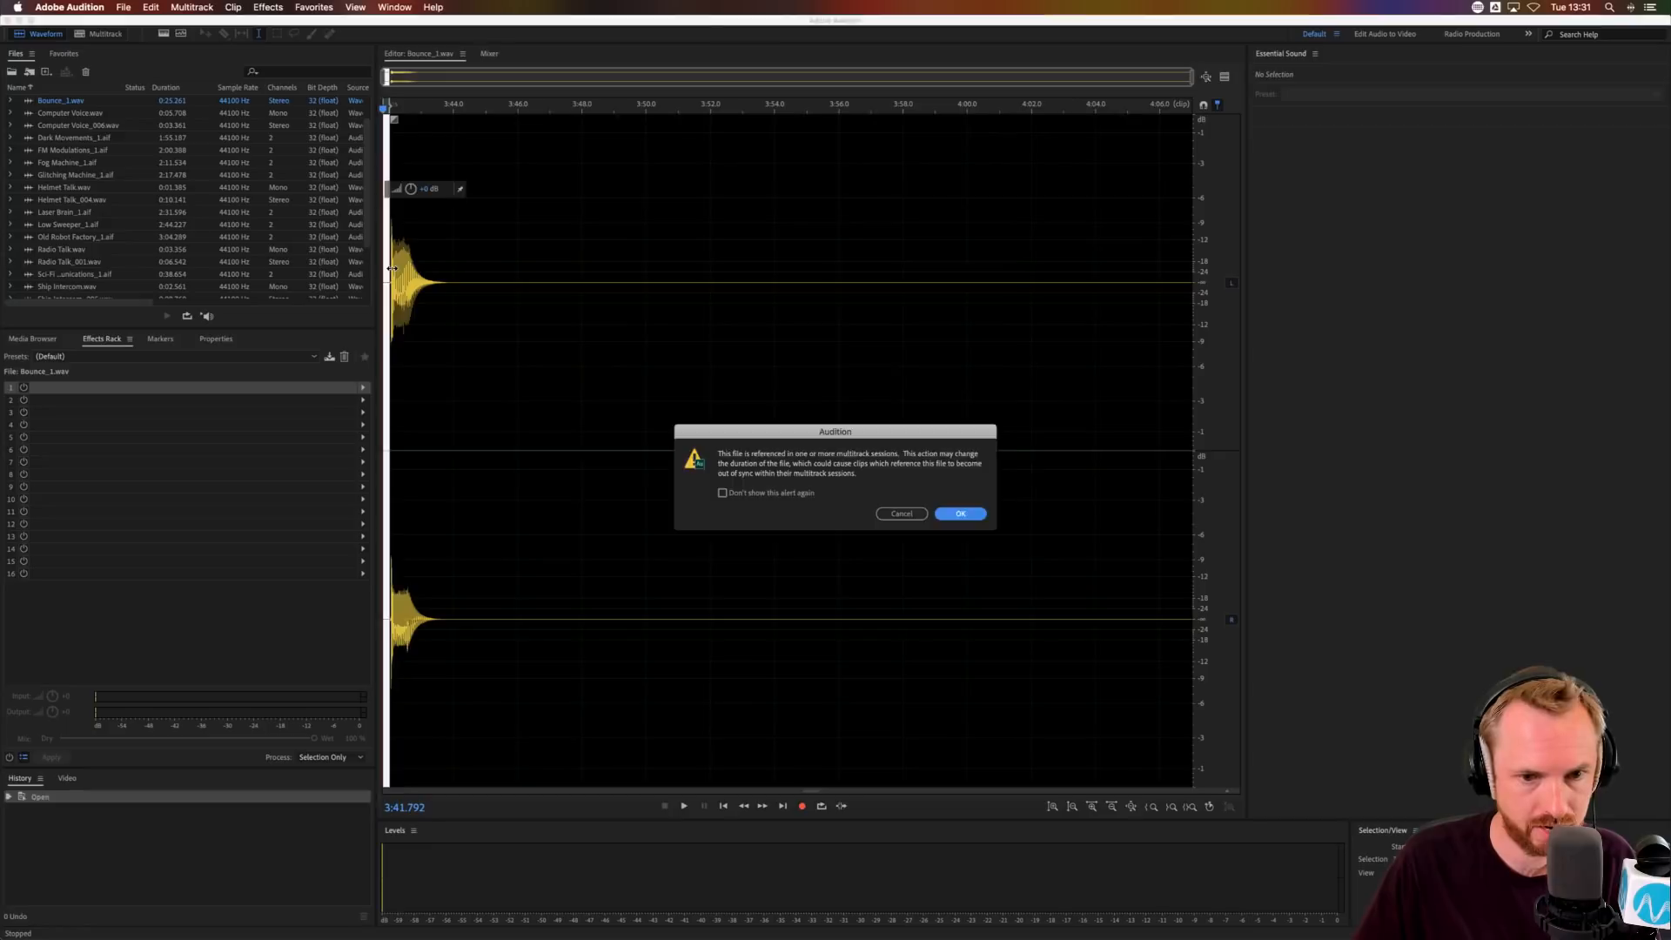
{"action": "key", "text": "Return"}
{"action": "key", "text": "space"}
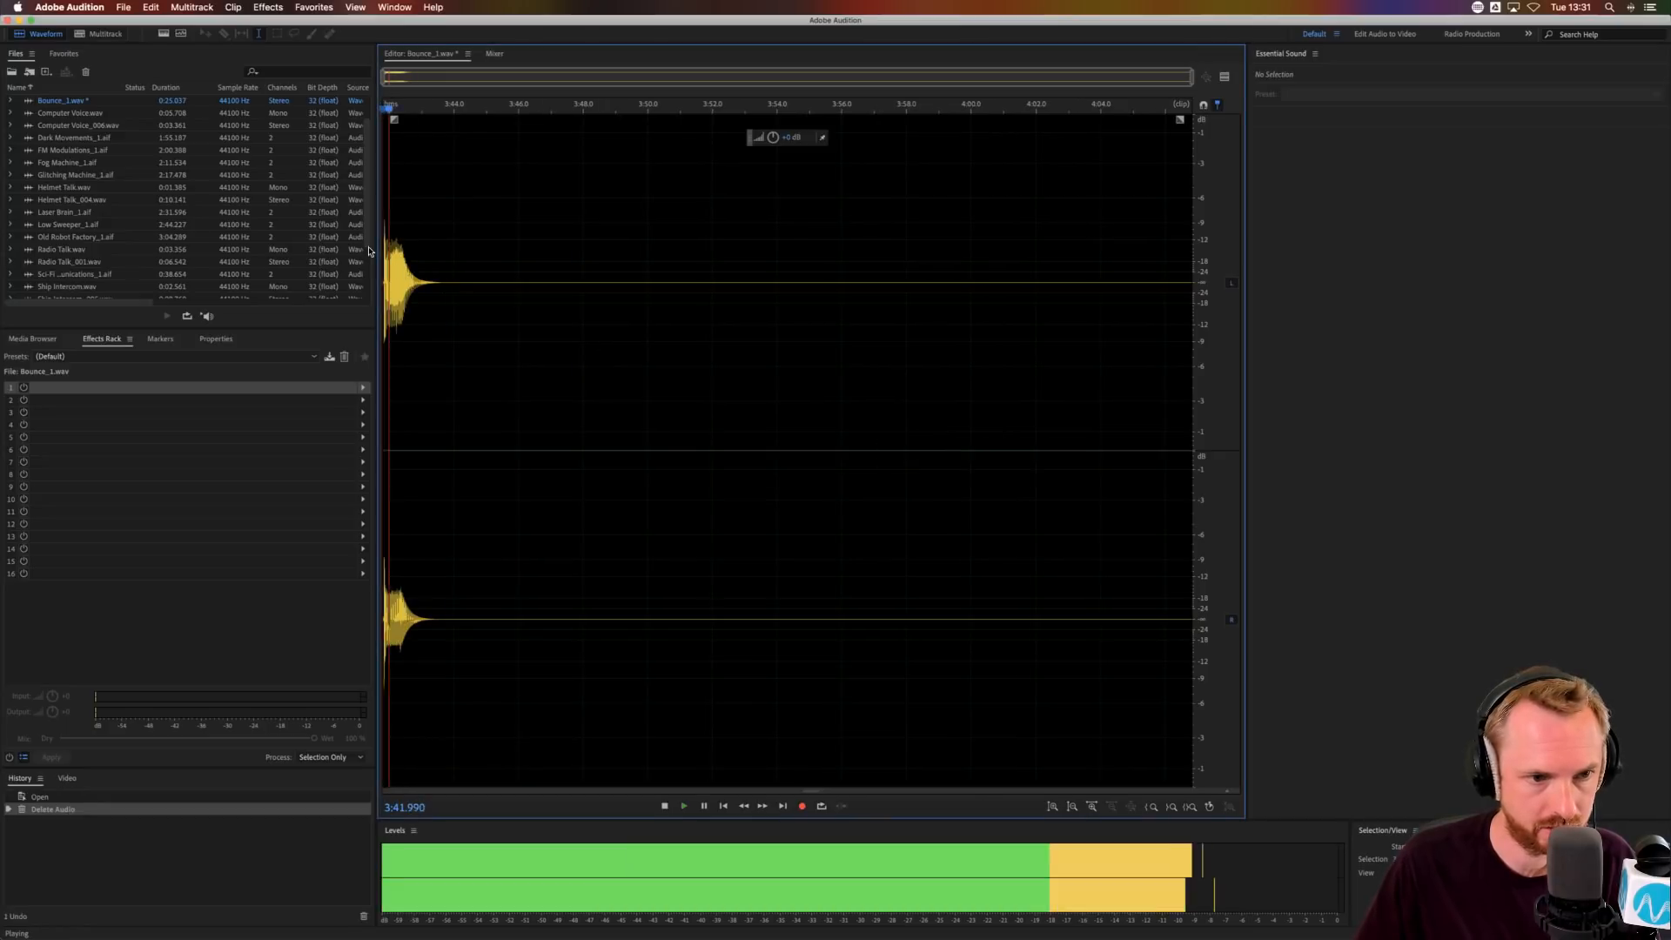
- Remove the Bounce_1 clip from the multitrack session and bounce the whole time selection around the three short clips to a new track
{"action": "left_click", "coordinate": [95, 36]}
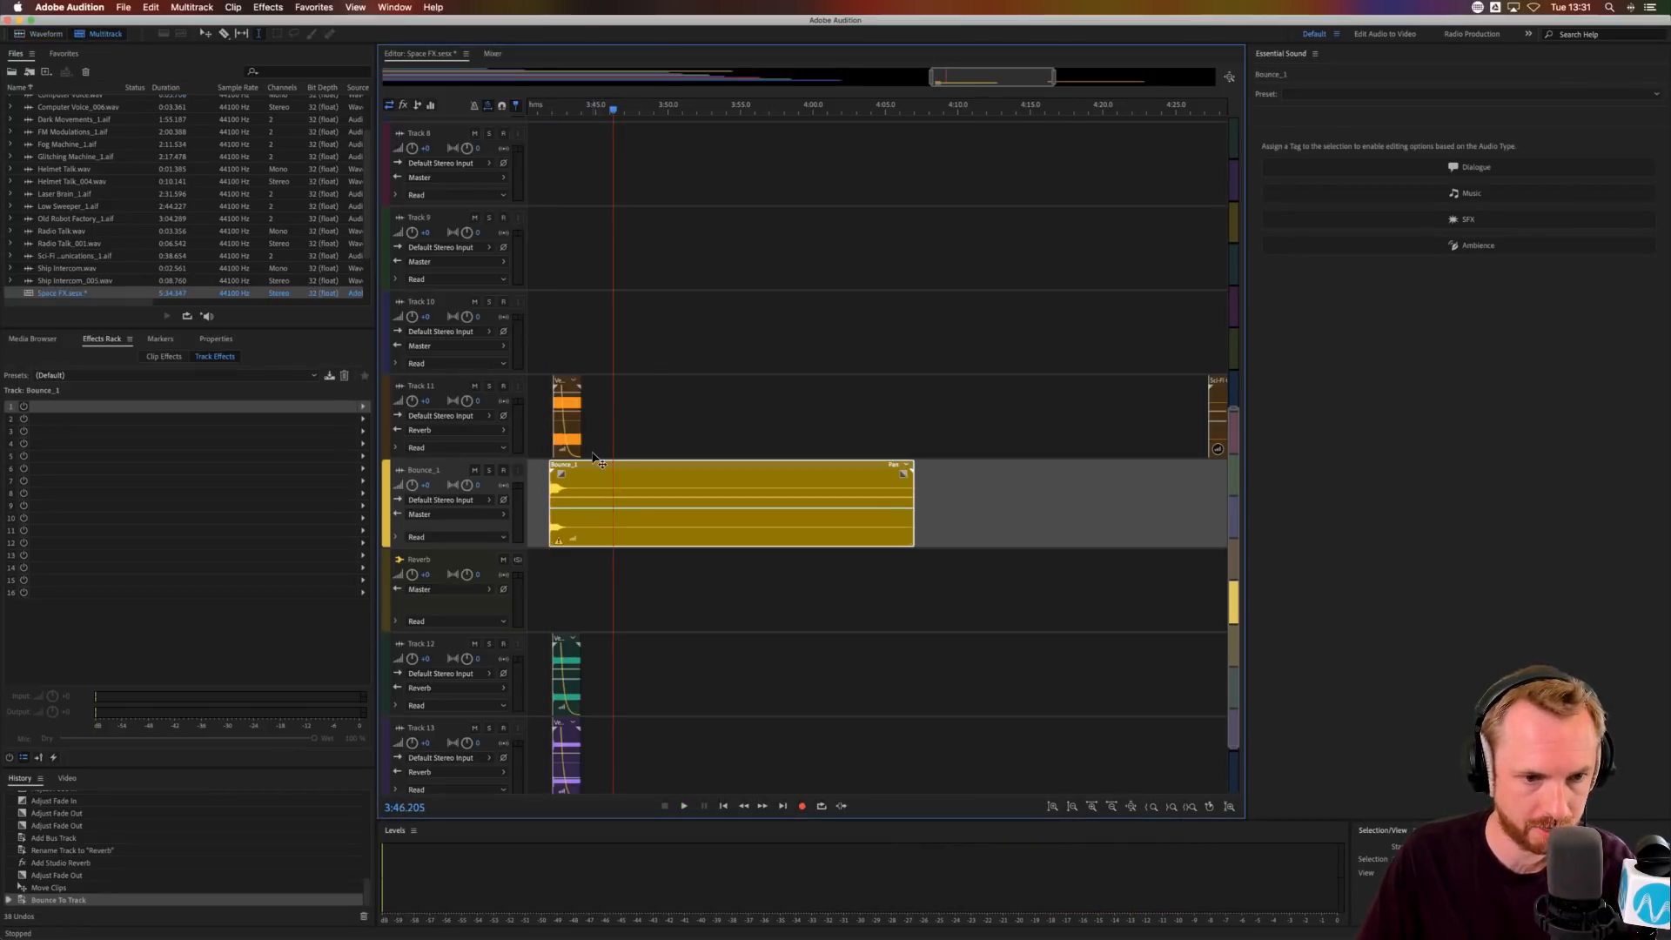
{"action": "key", "text": "Delete"}
{"action": "left_click_drag", "start_coordinate": [548, 410], "coordinate": [1029, 781]}
{"action": "left_click", "coordinate": [185, 8]}
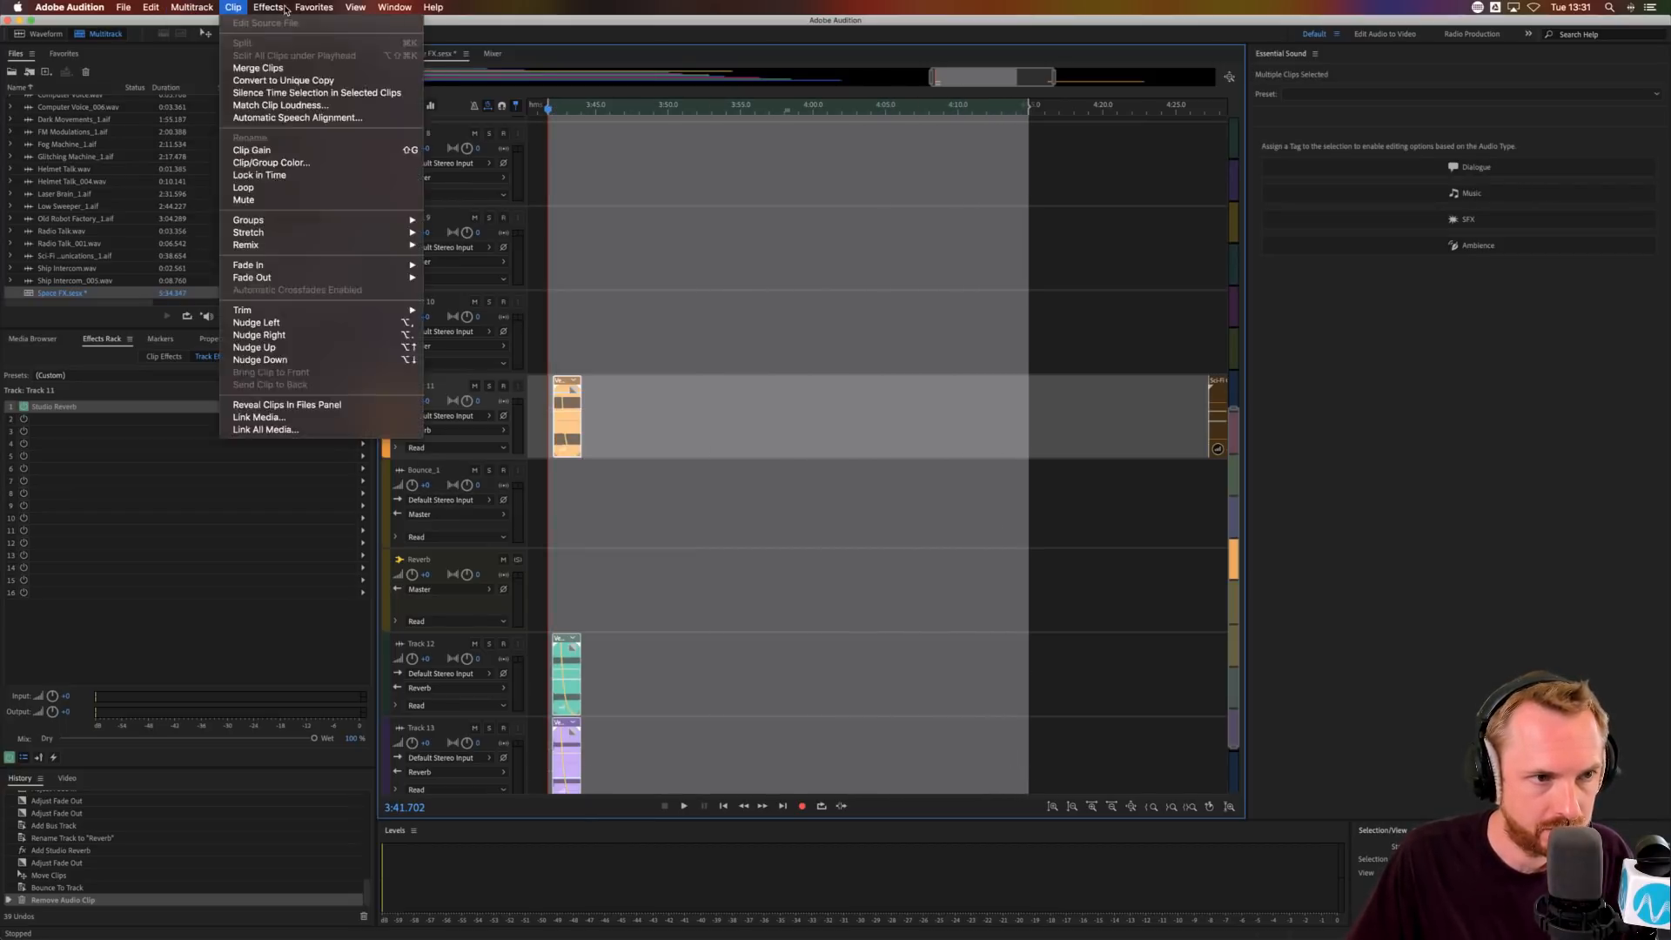
{"action": "mouse_move", "coordinate": [201, 83]}
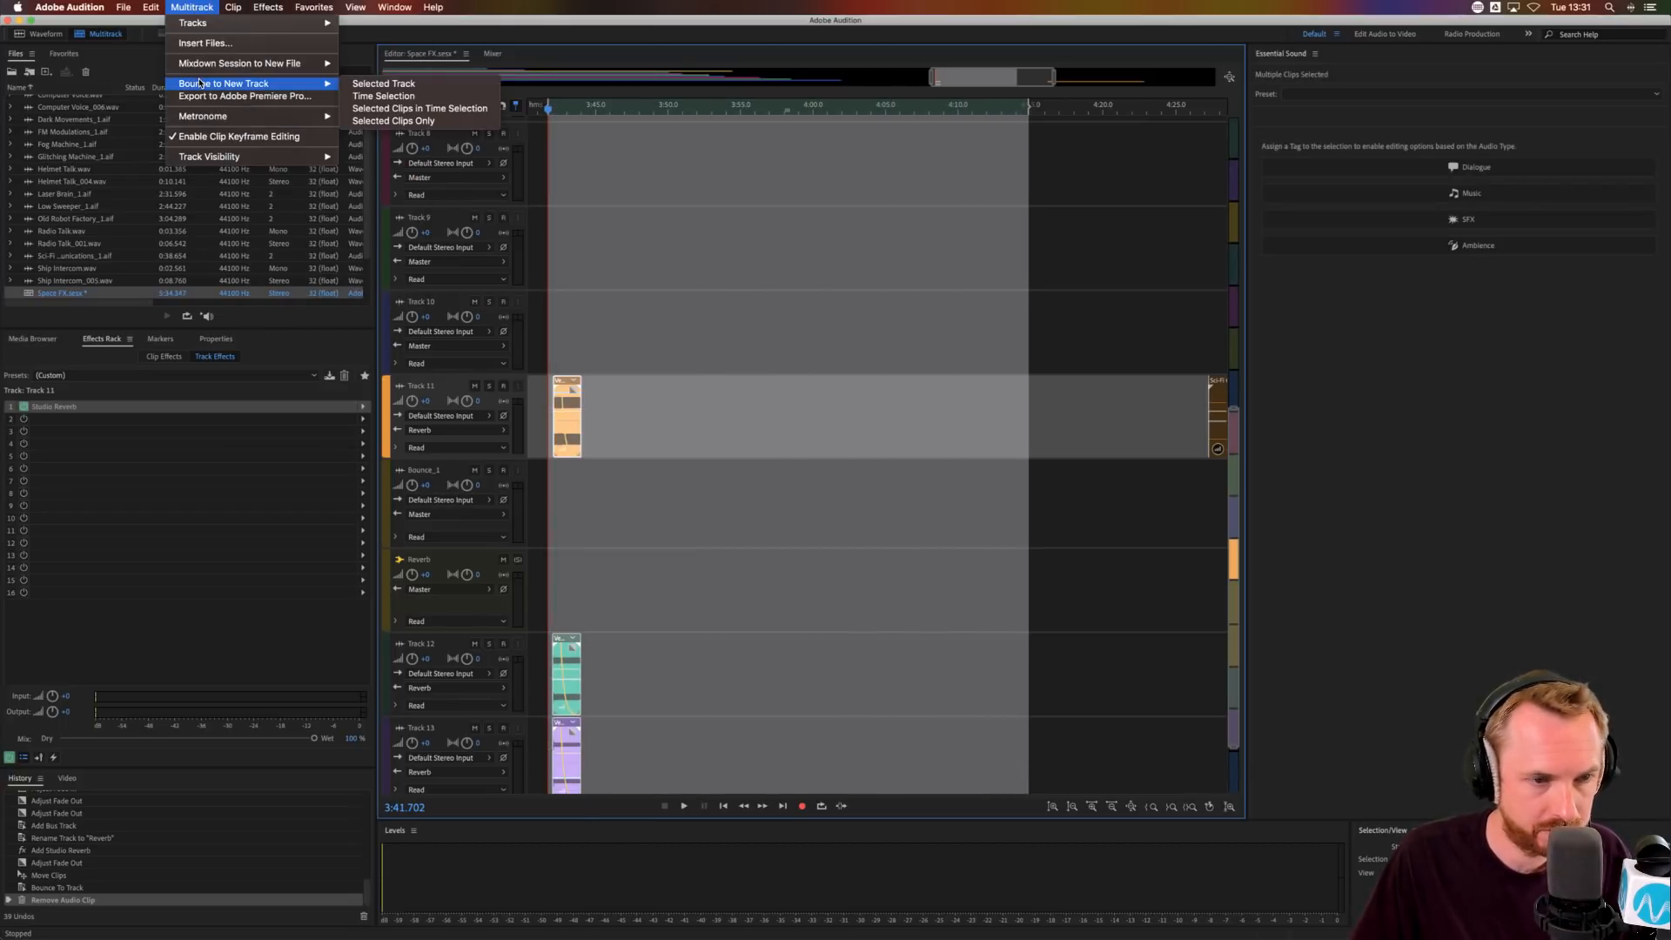
{"action": "left_click", "coordinate": [402, 96]}
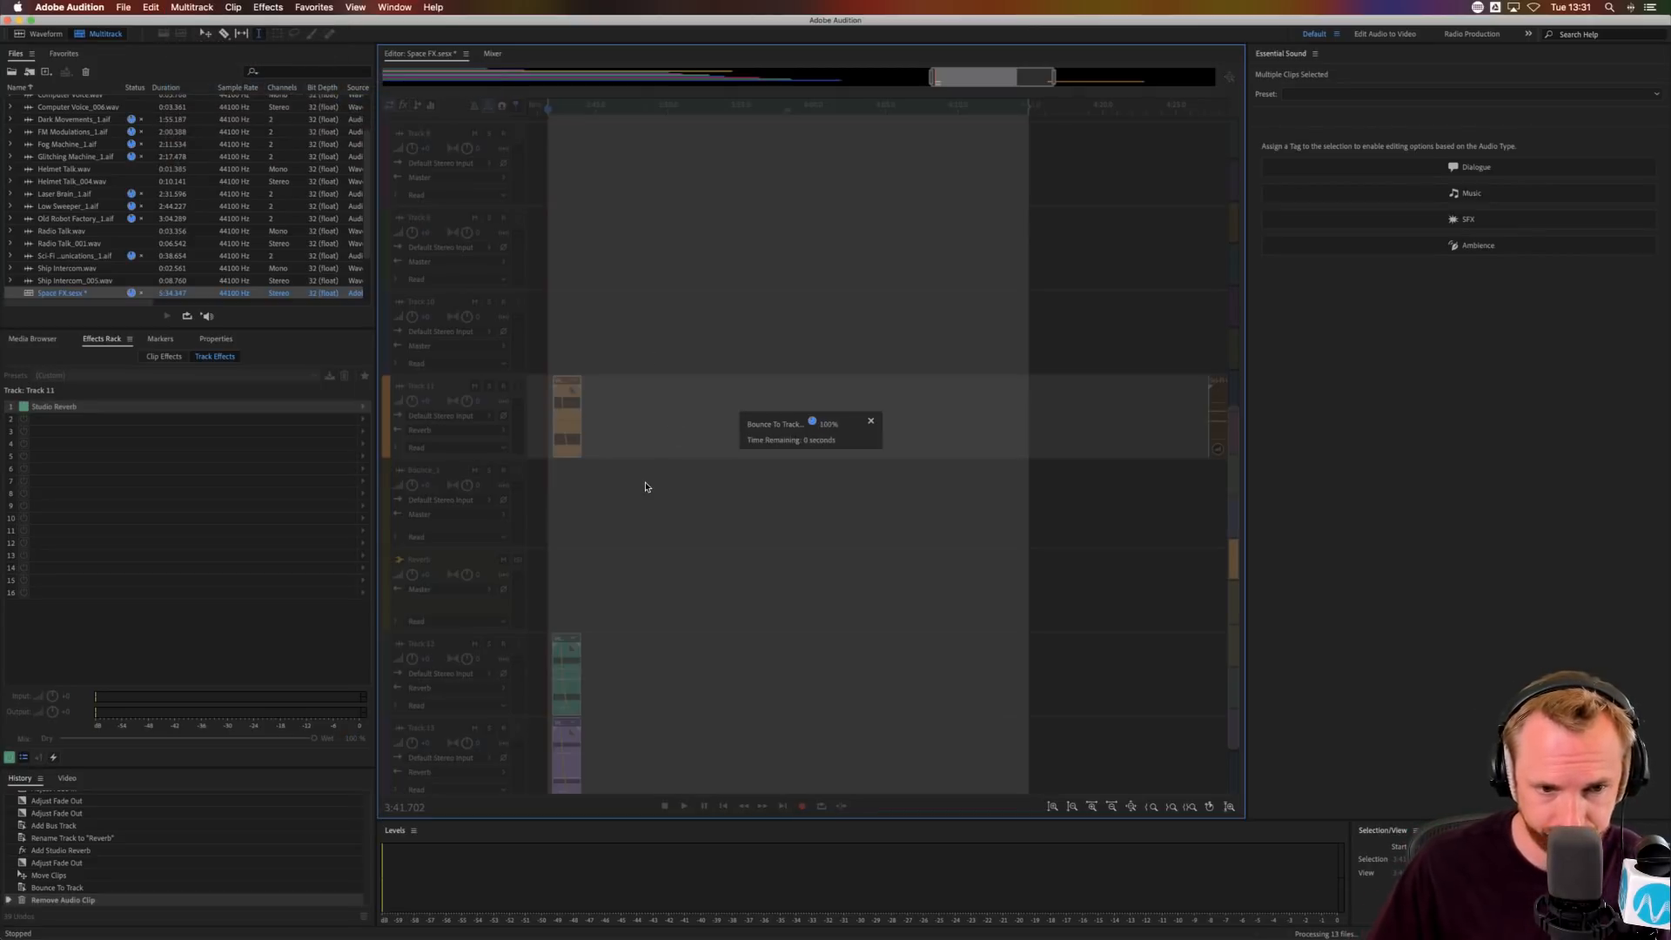
- Open the newly bounced clip in the waveform editor and audition it from the start
{"action": "double_click", "coordinate": [611, 487]}
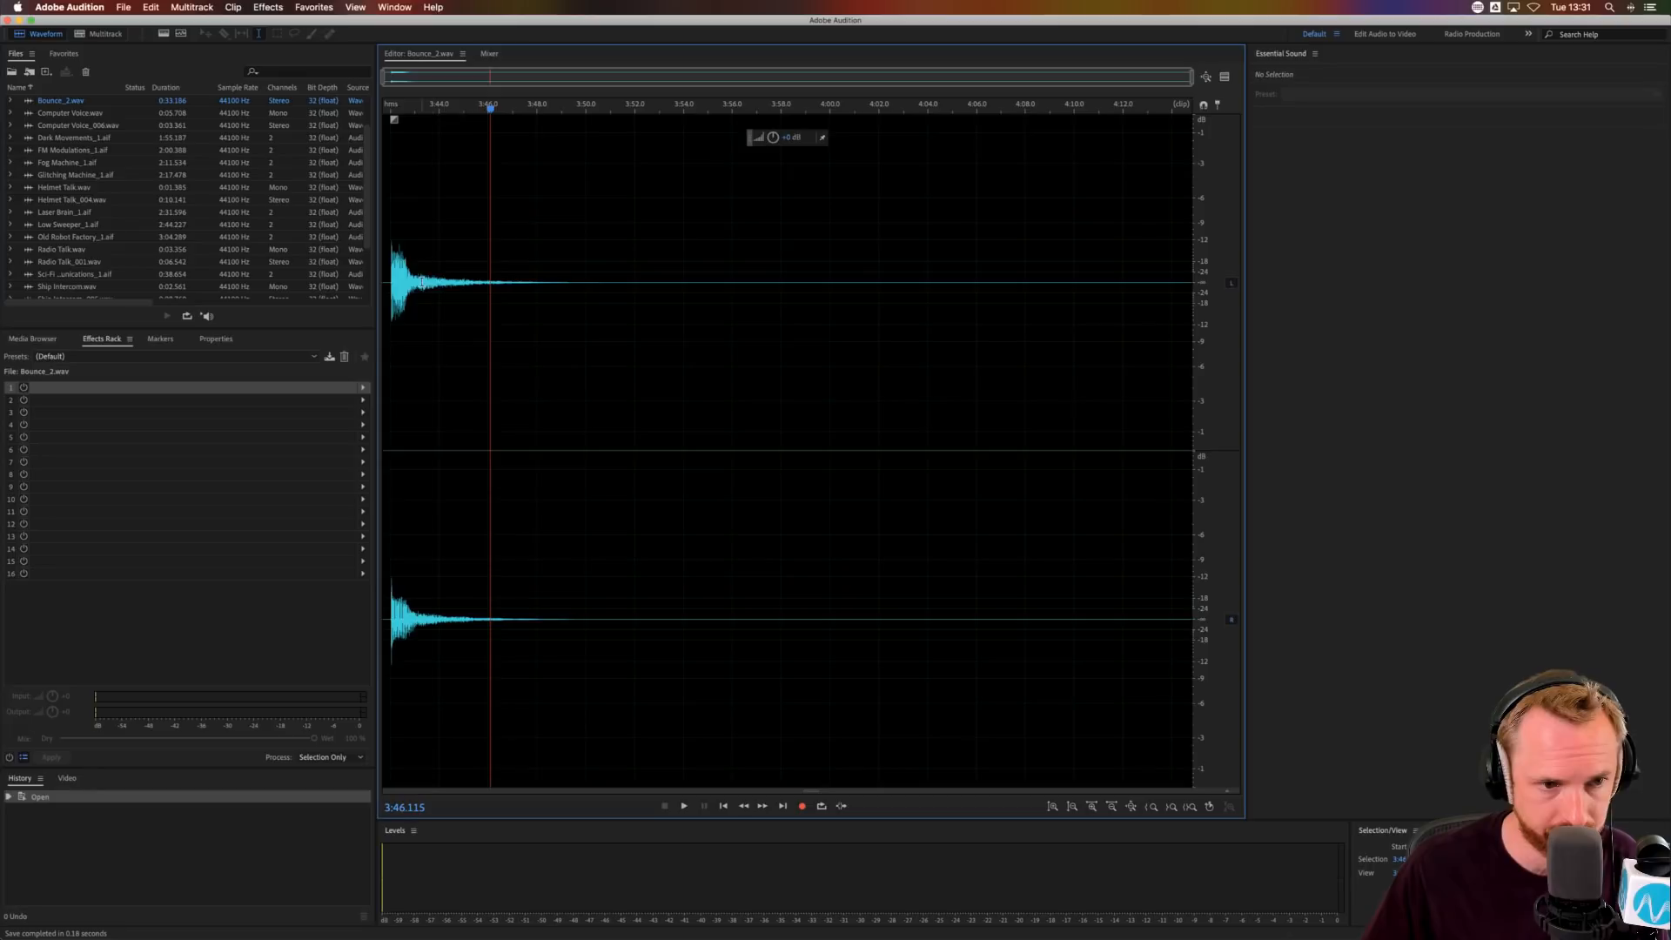
{"action": "left_click", "coordinate": [386, 285]}
{"action": "key", "text": "space"}
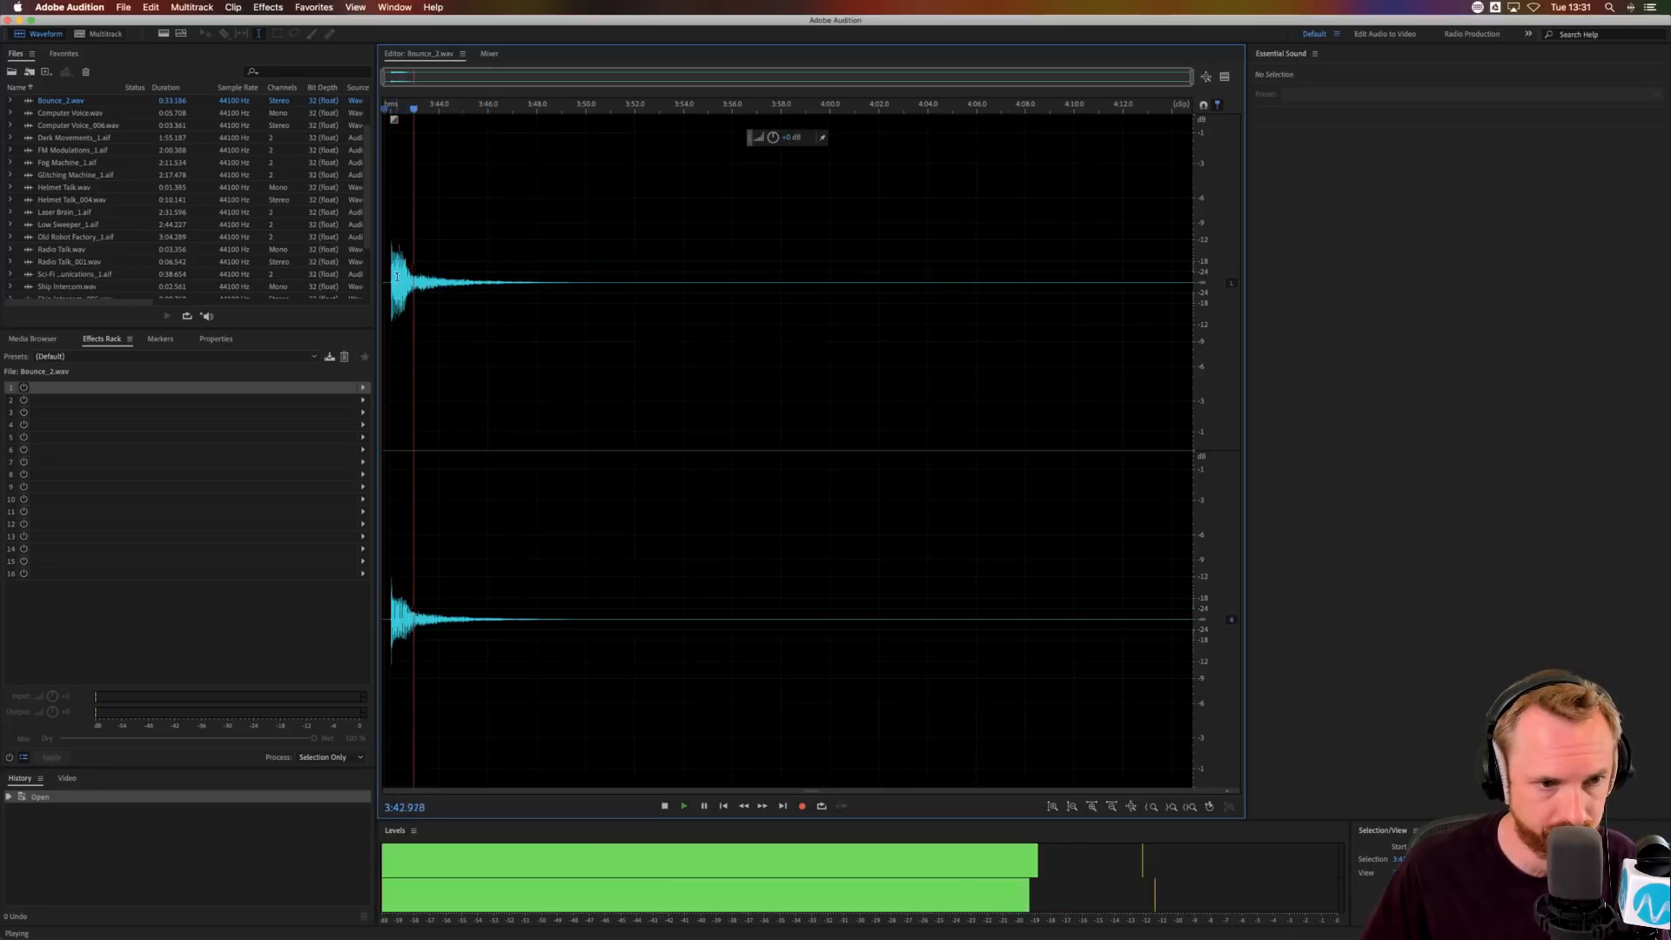
{"action": "key", "text": "space"}
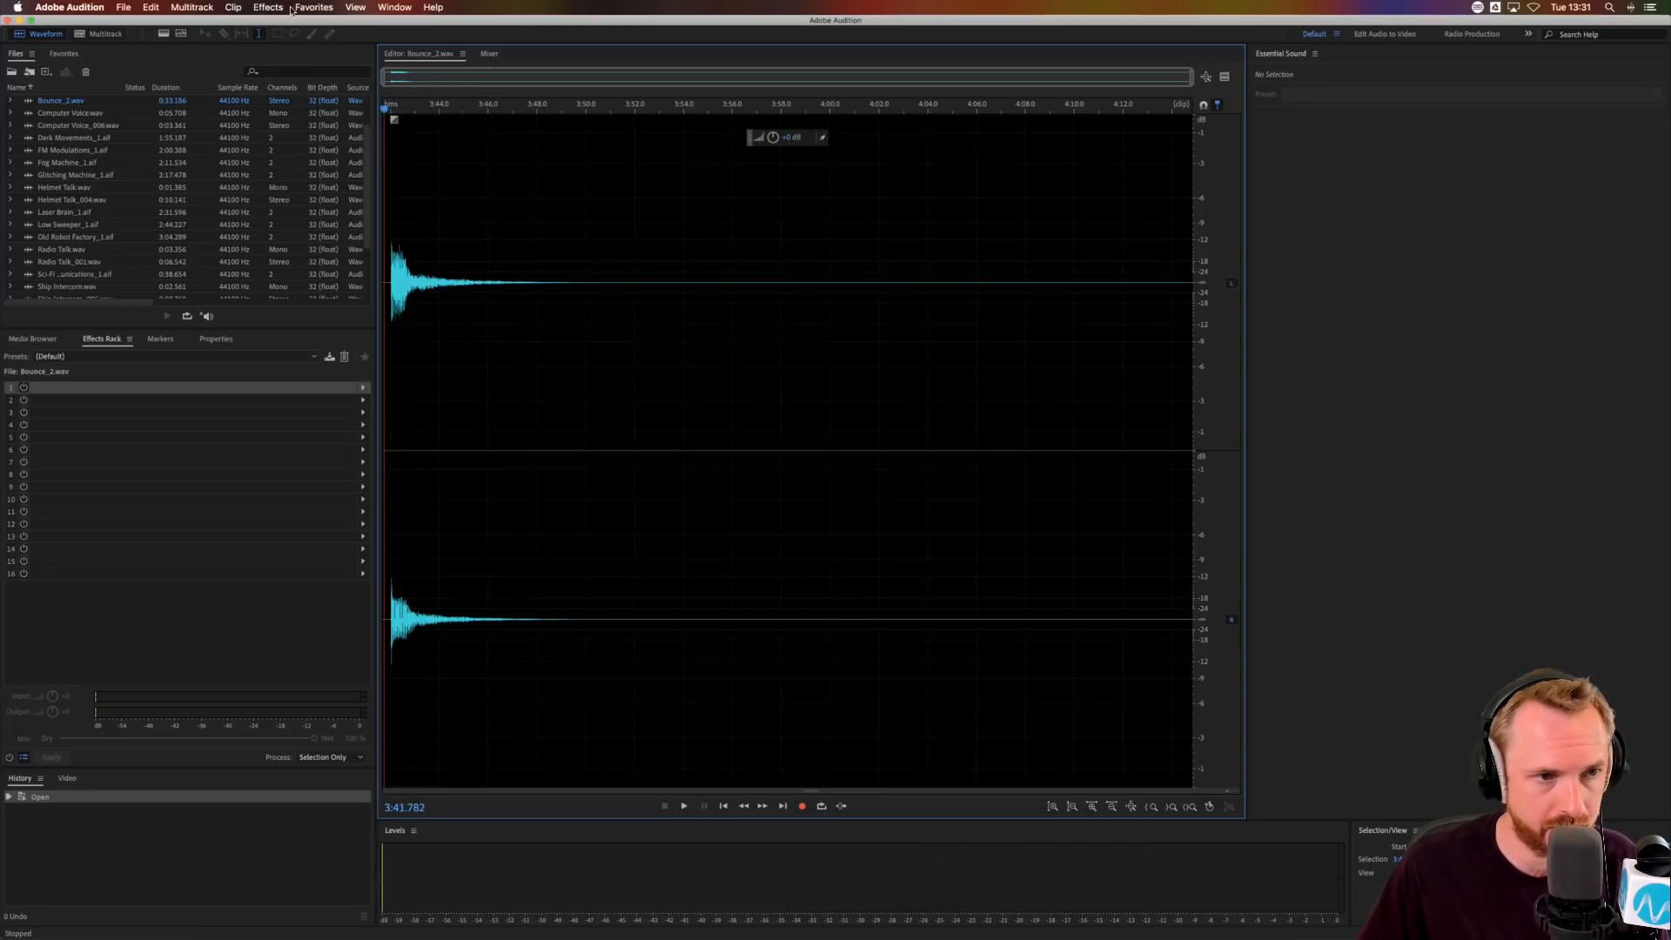
- Add the Parametric Equalizer effect to Bounce_2.wav and reset it to the (Default) preset
{"action": "left_click", "coordinate": [253, 9]}
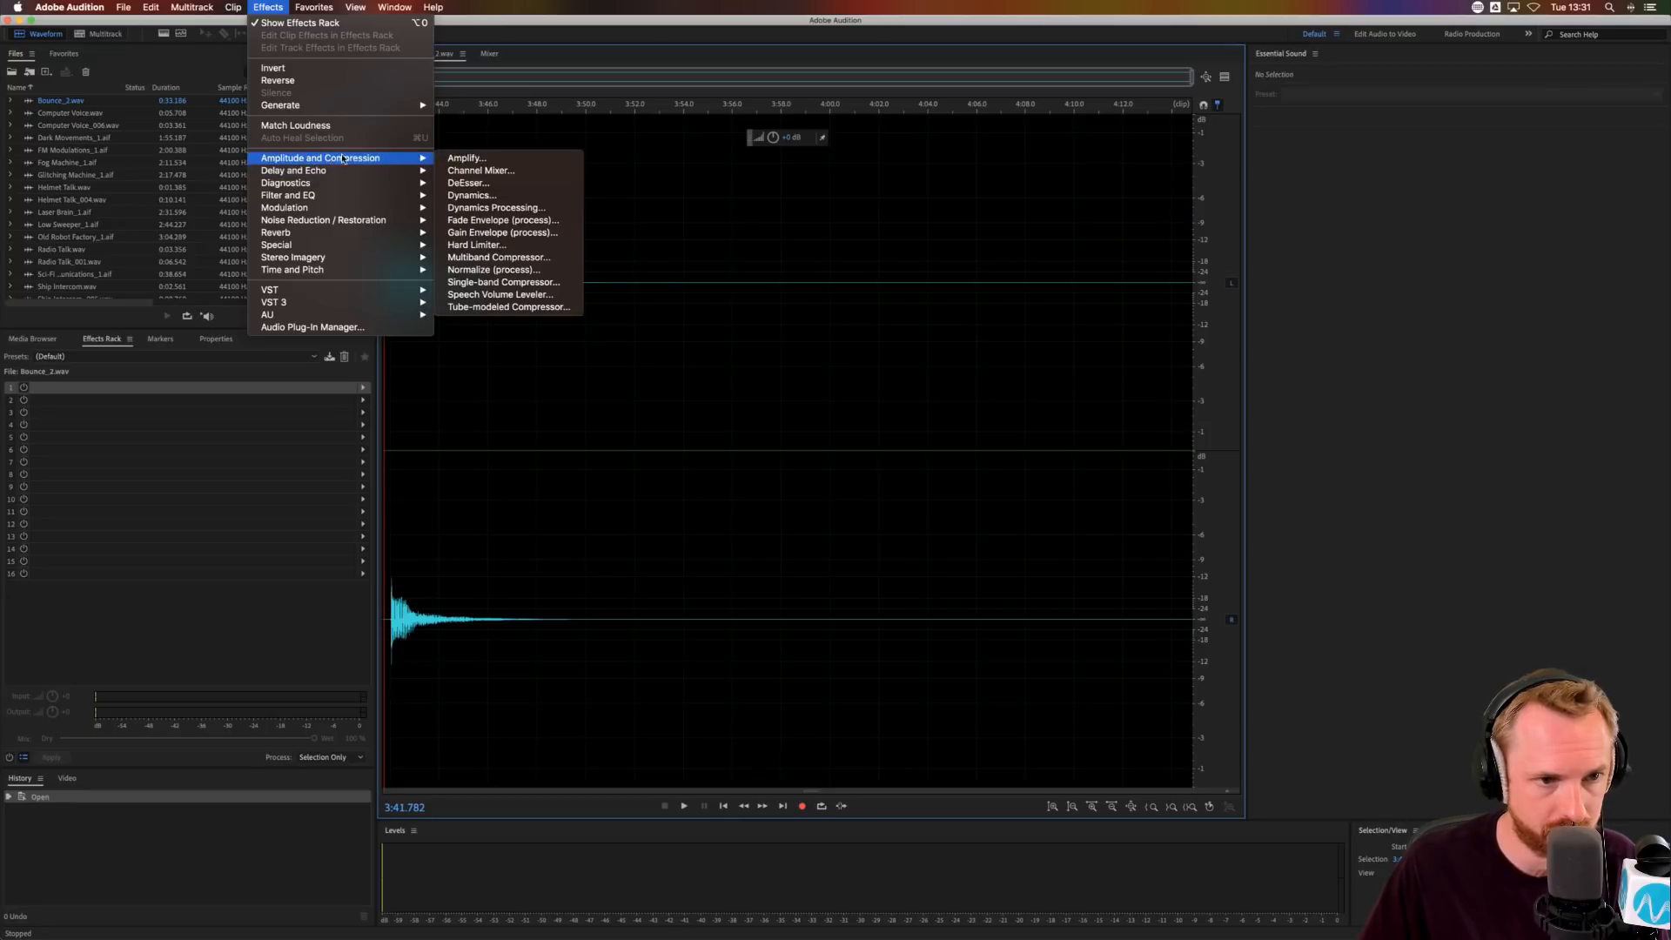
{"action": "mouse_move", "coordinate": [339, 195]}
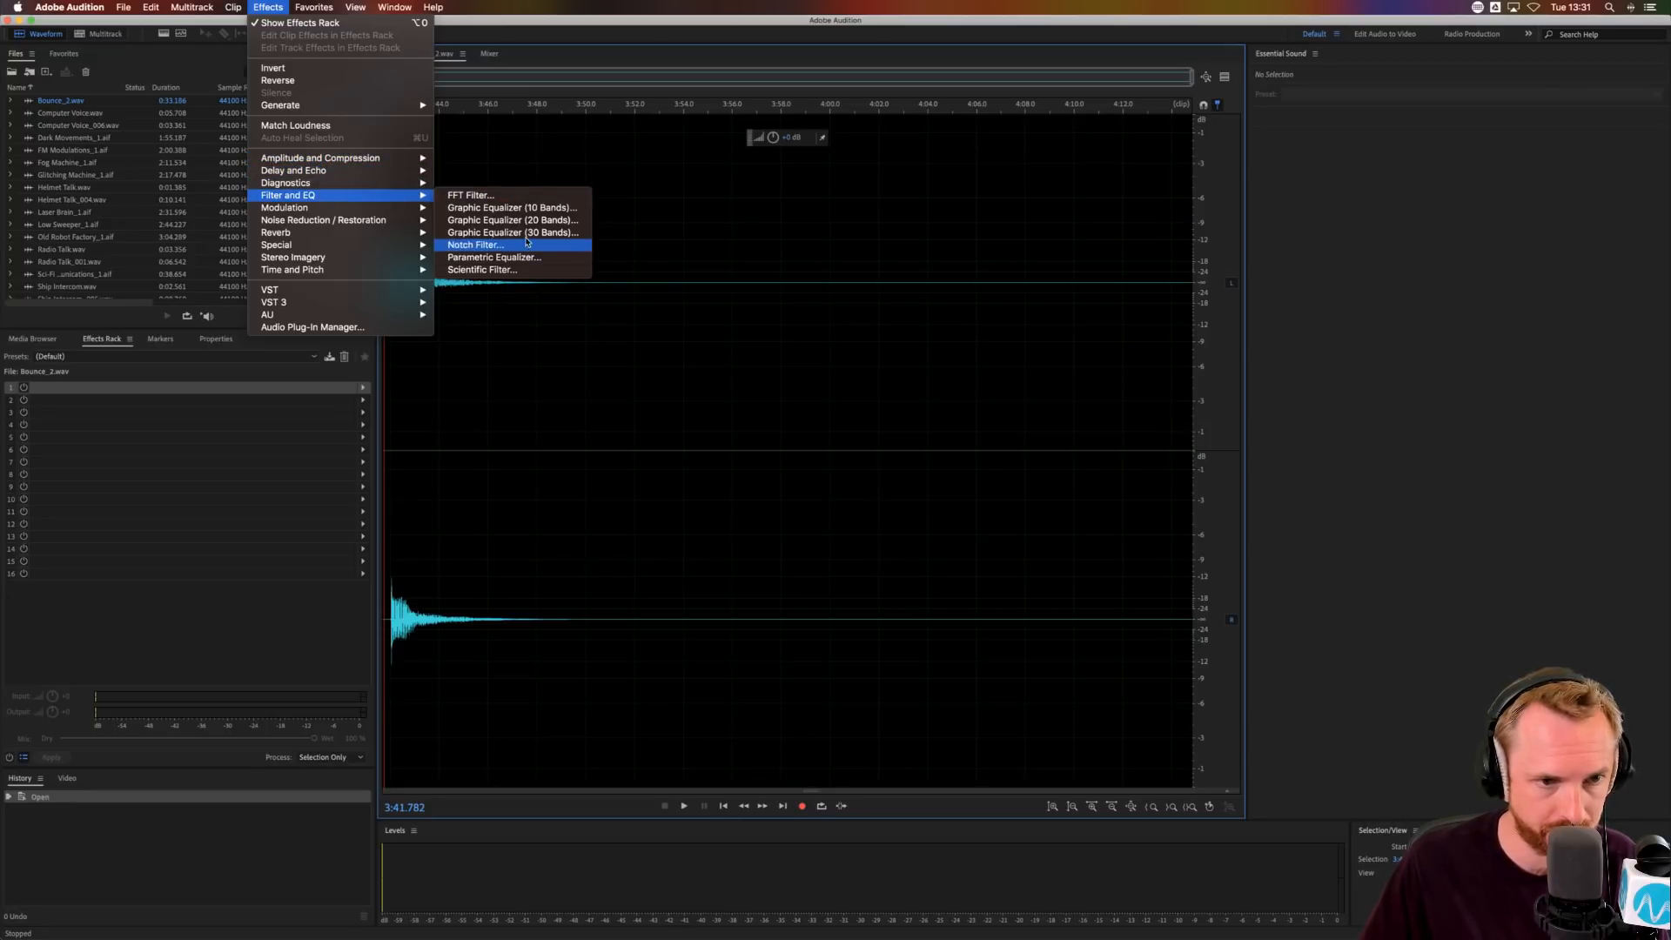
{"action": "left_click", "coordinate": [512, 257]}
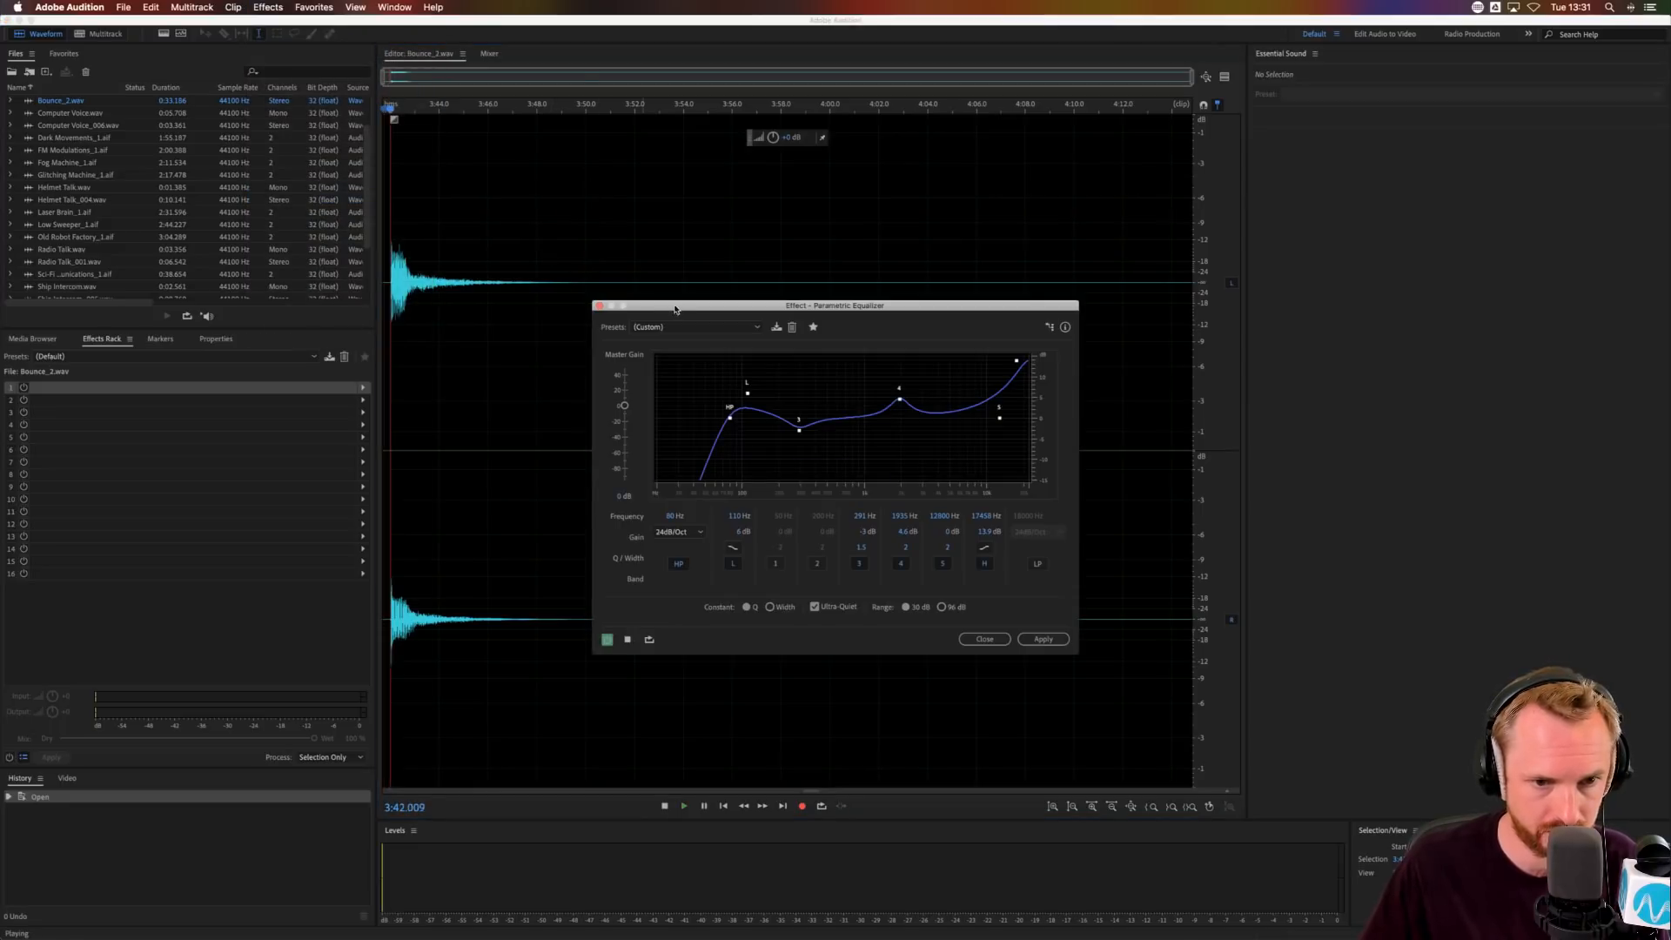
{"action": "left_click", "coordinate": [687, 327]}
{"action": "left_click", "coordinate": [687, 340]}
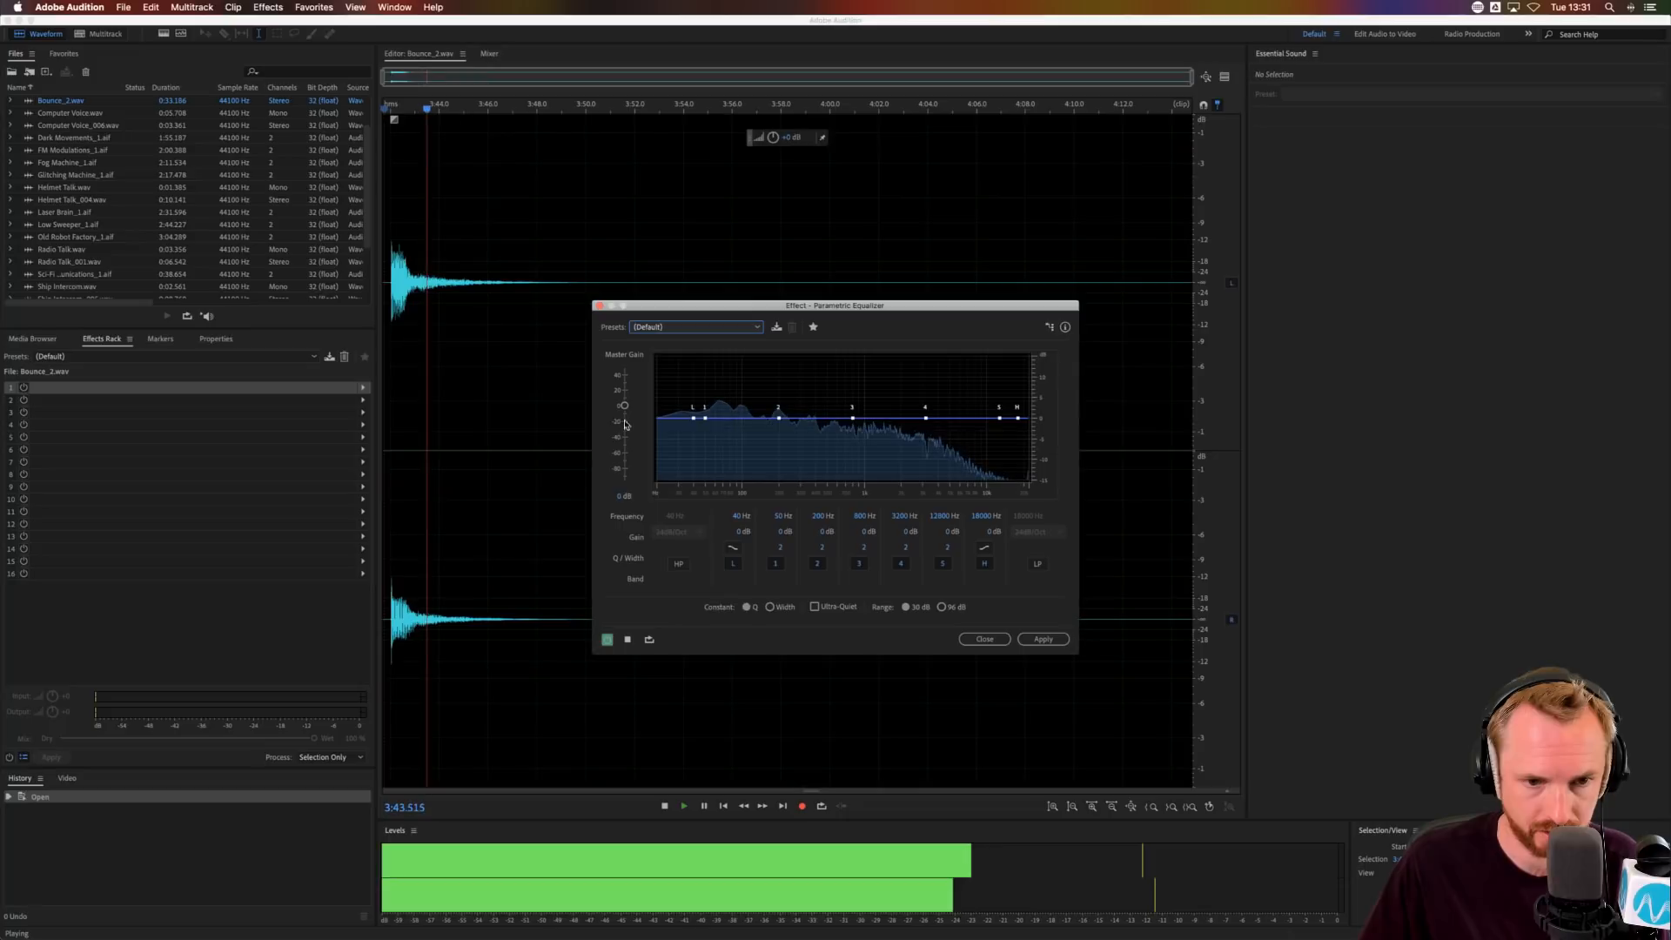
{"action": "key", "text": "space"}
- Boost equalizer band 1 to about 8.4 dB at 103 Hz, with the preview editor shown for comparison
{"action": "left_click", "coordinate": [706, 418]}
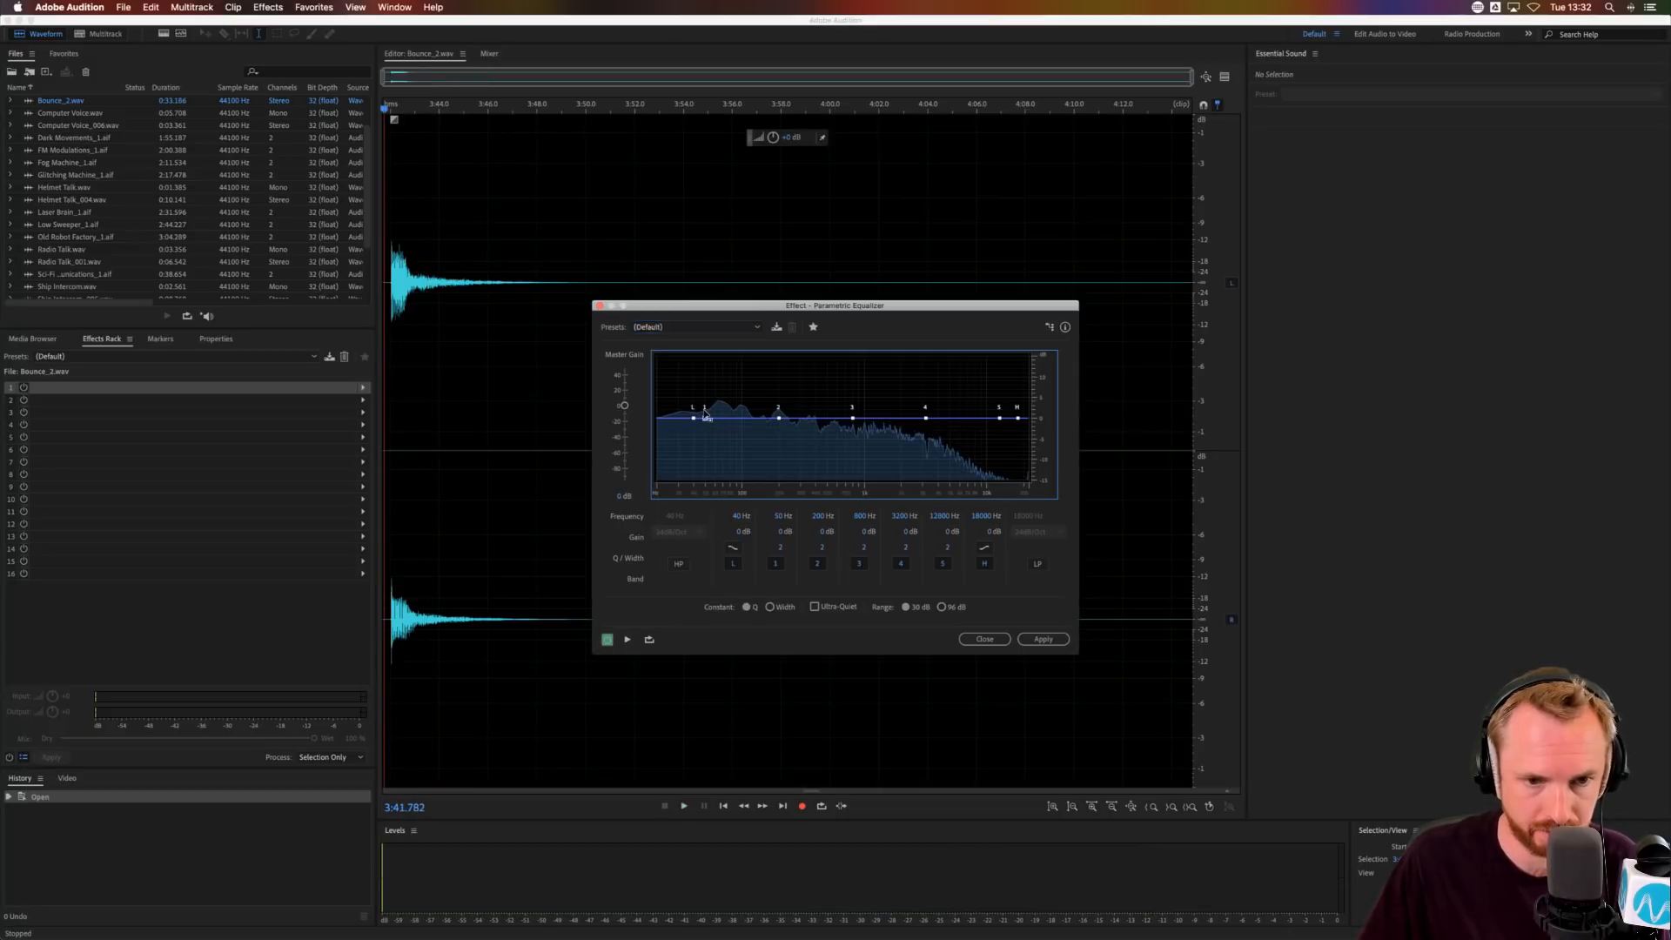
{"action": "left_click_drag", "start_coordinate": [726, 402], "coordinate": [747, 378]}
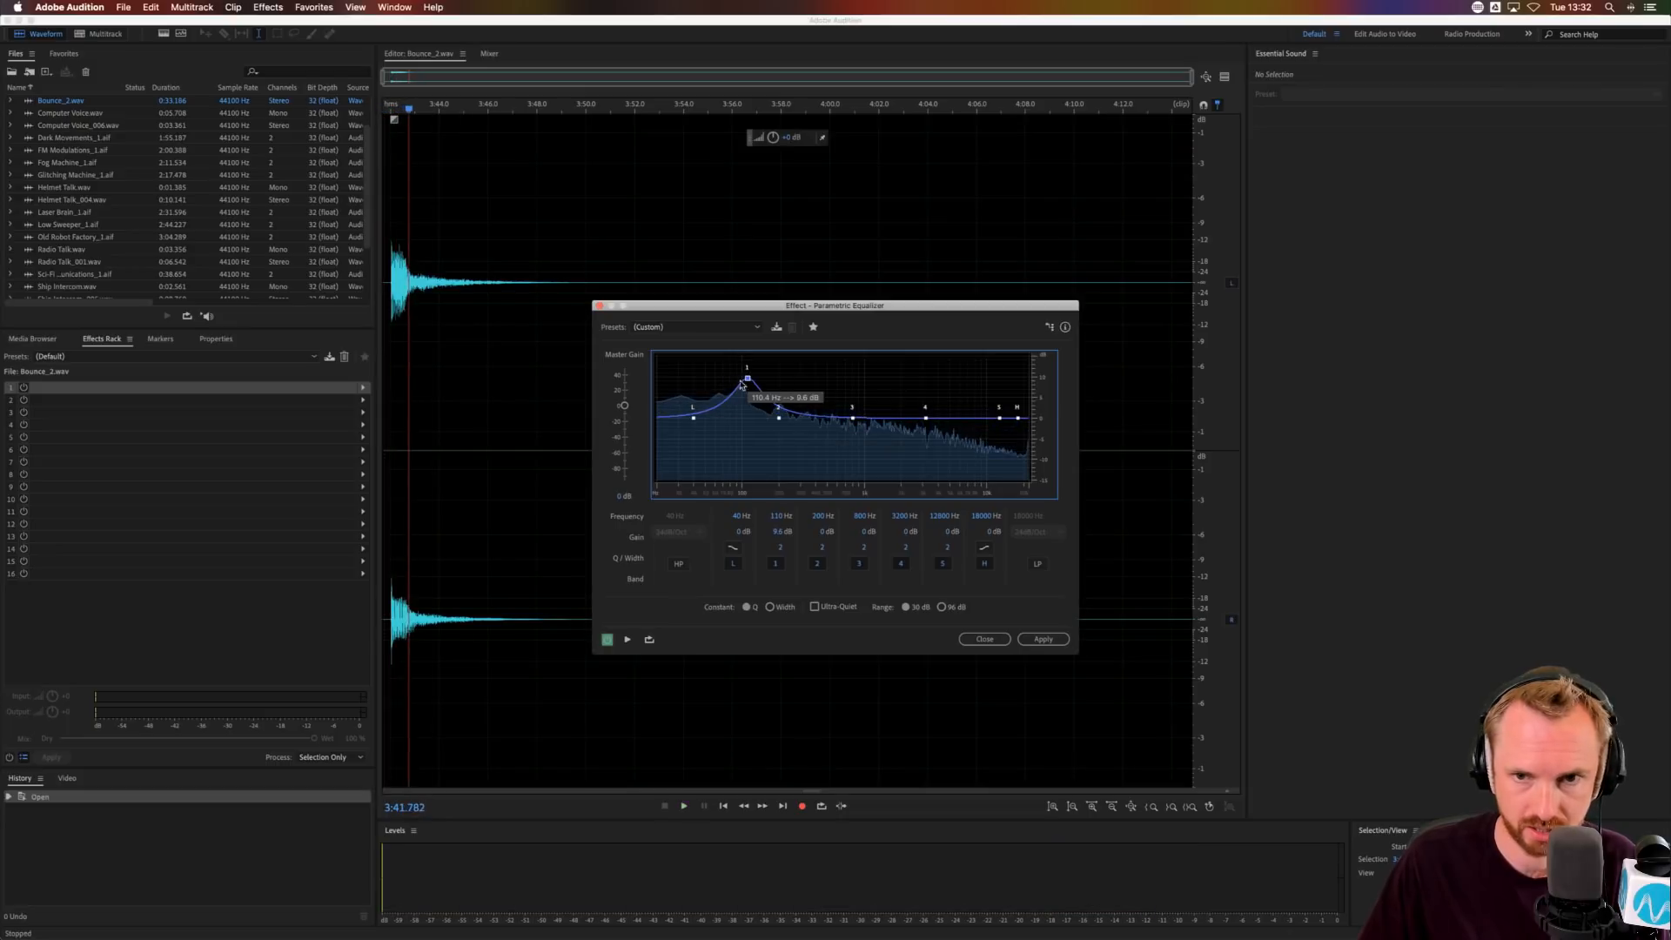
{"action": "left_click", "coordinate": [1226, 79]}
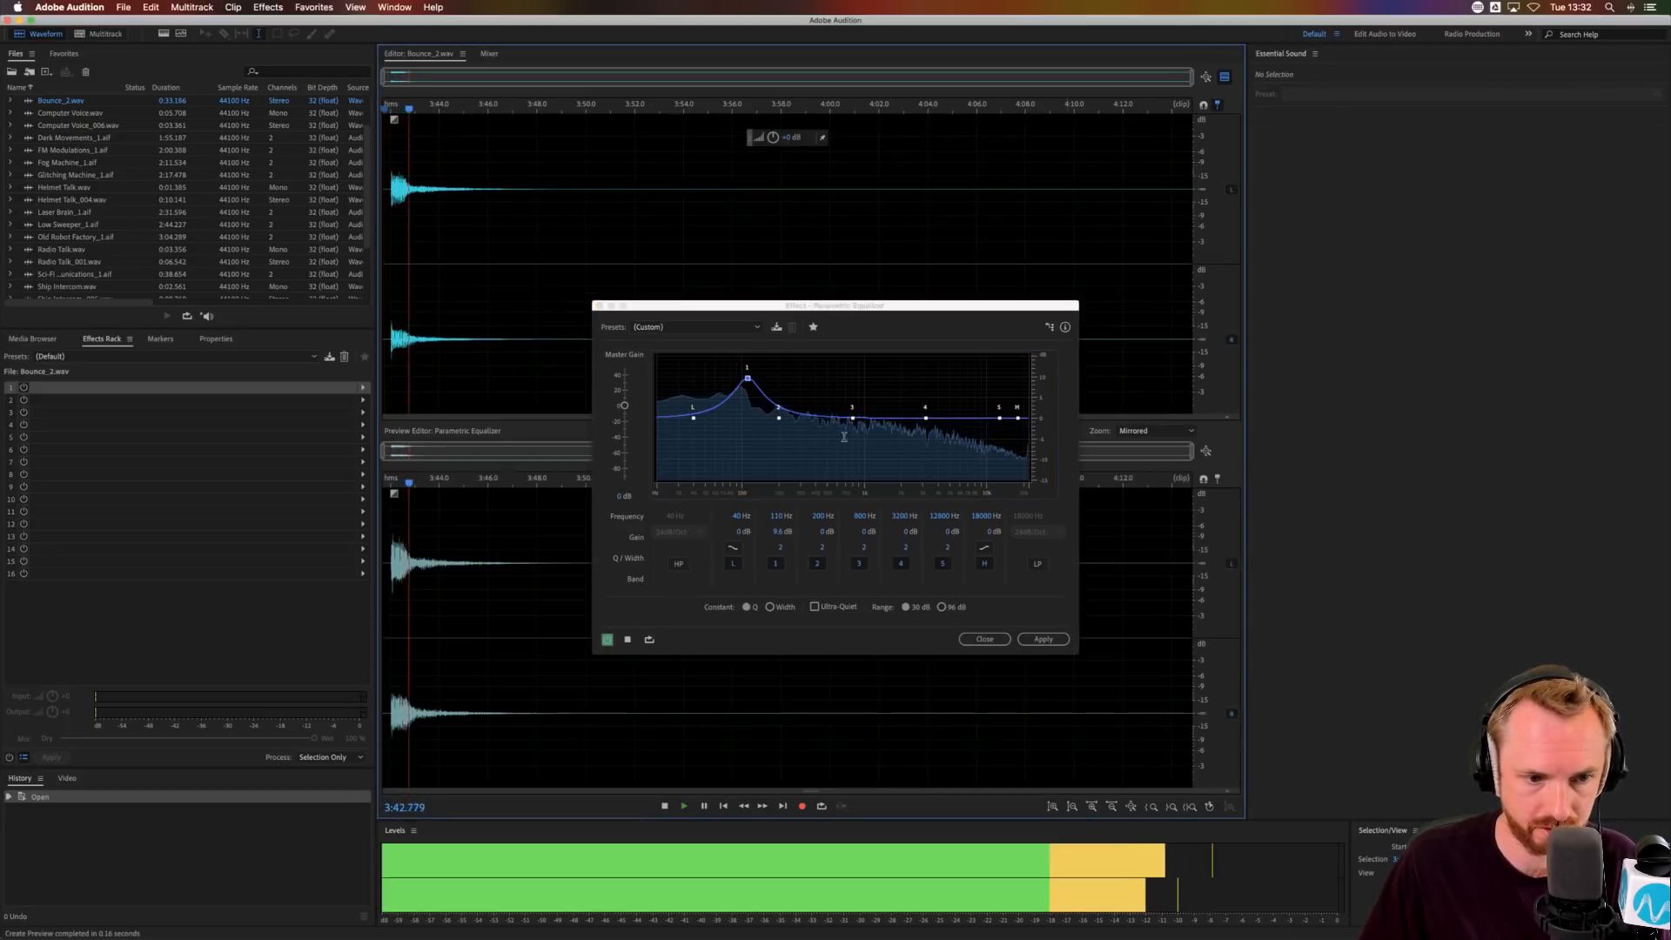
{"action": "mouse_move", "coordinate": [756, 380]}
{"action": "left_mouse_down"}
{"action": "mouse_move", "coordinate": [774, 352]}
{"action": "mouse_move", "coordinate": [745, 353]}
{"action": "left_mouse_up"}
{"action": "key", "text": "space"}
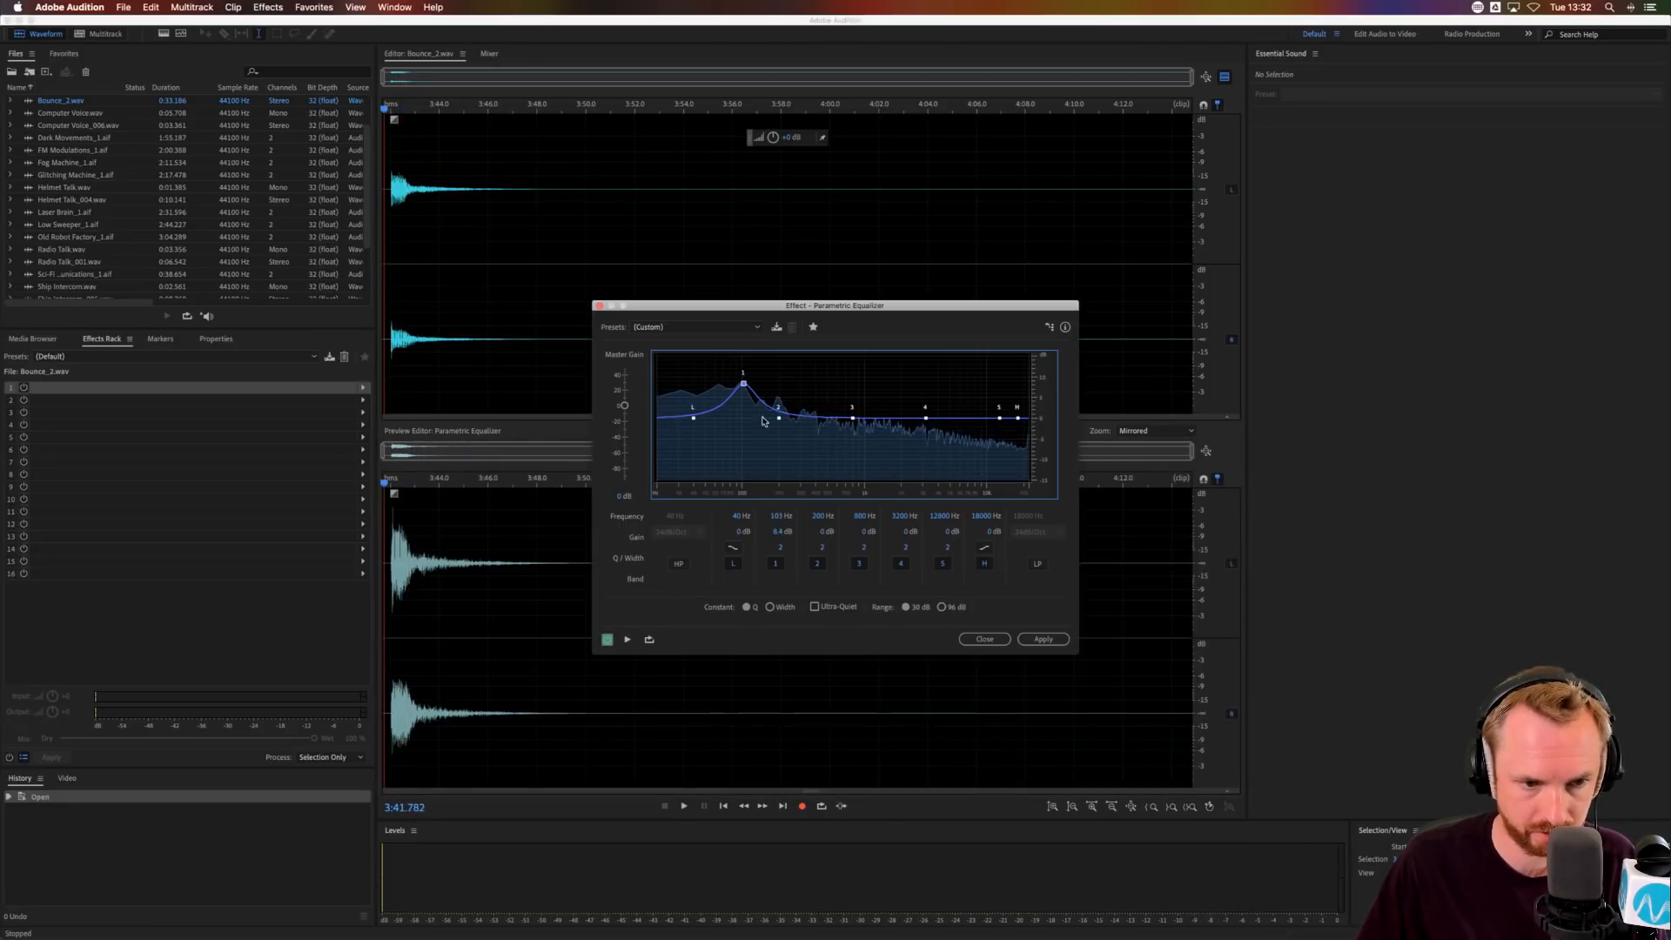
- Boost the highs with equalizer band 5 at roughly 7 kHz while auditioning, and apply the Parametric Equalizer to the file
{"action": "key", "text": "space"}
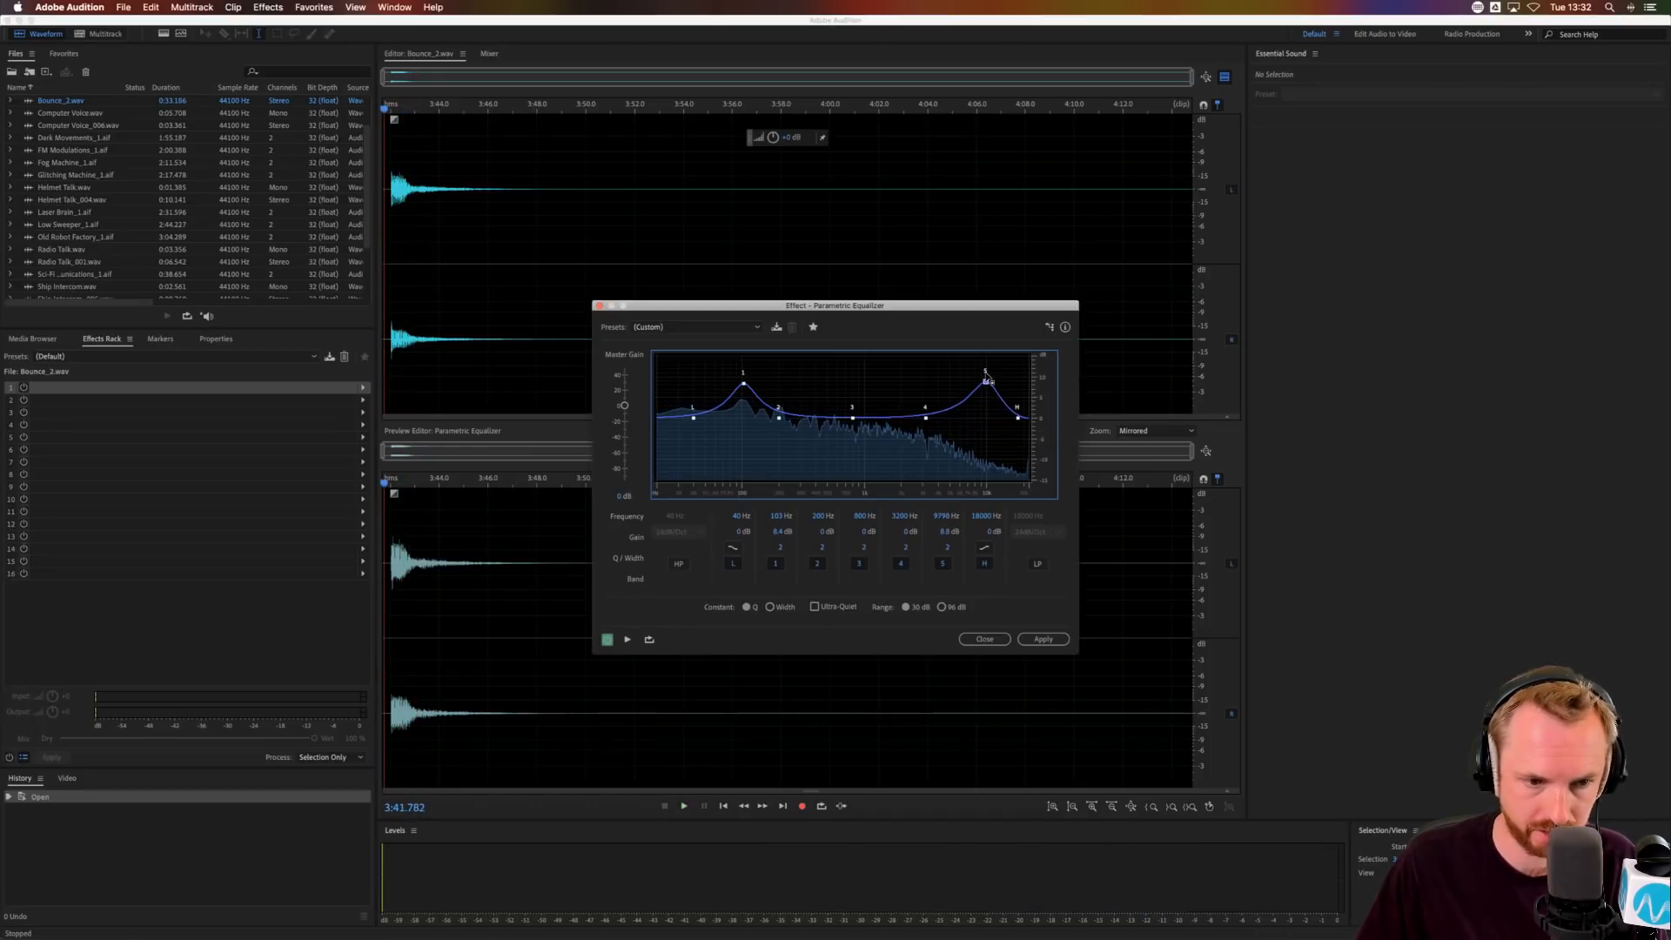
{"action": "left_click_drag", "start_coordinate": [988, 379], "coordinate": [1014, 353]}
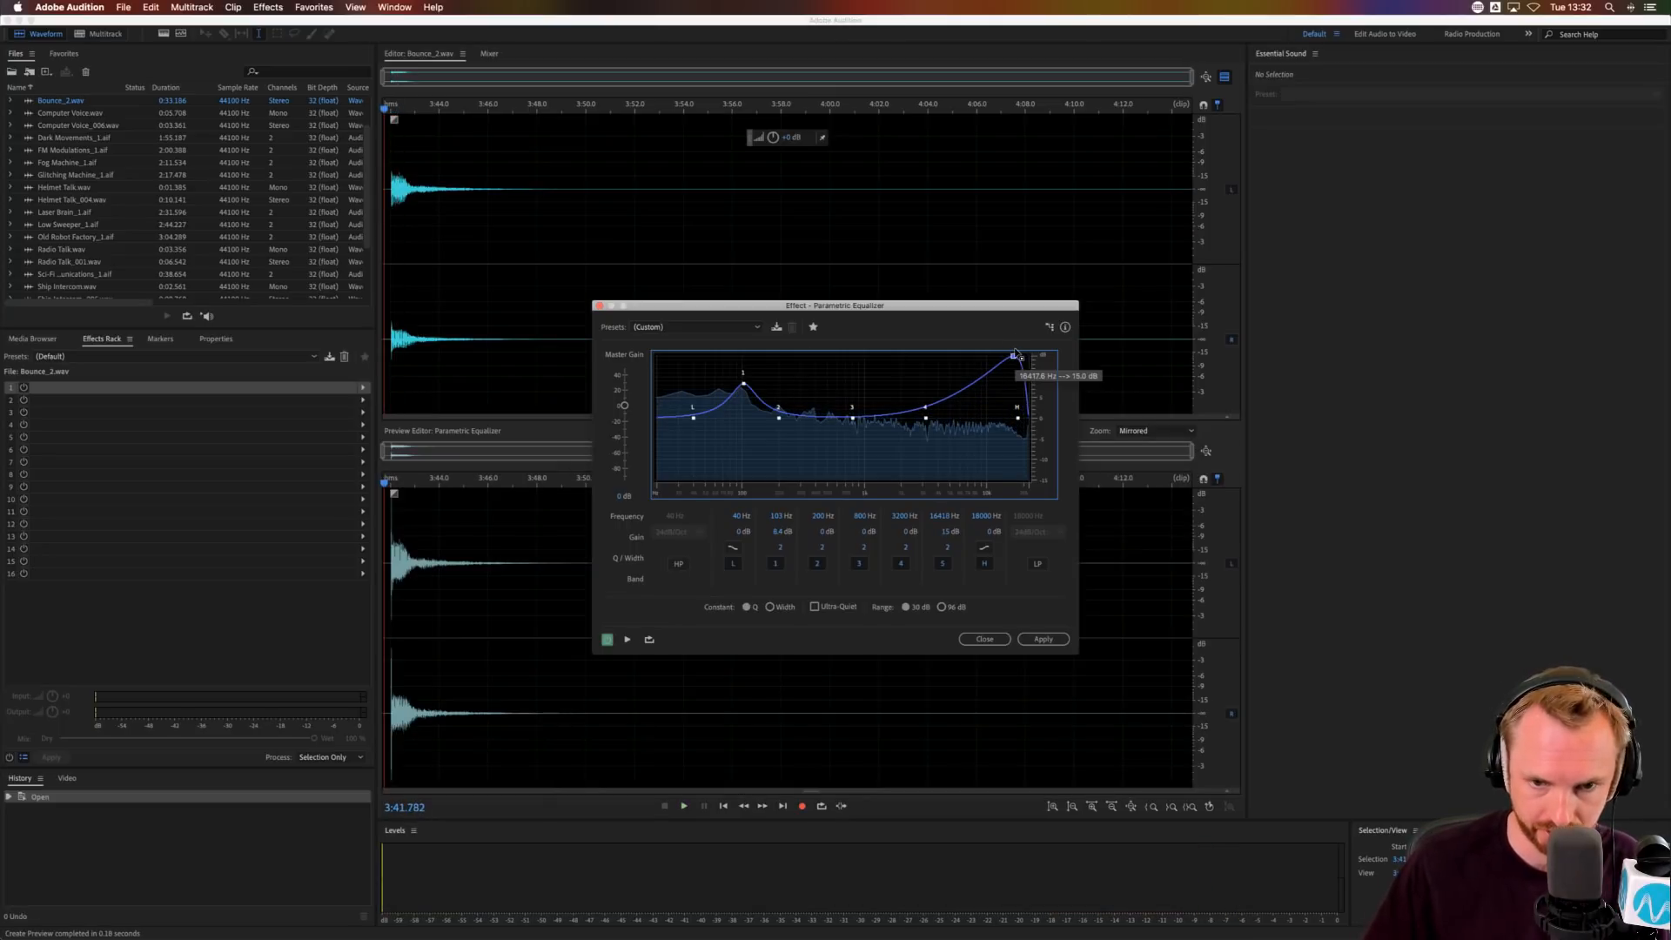
{"action": "key", "text": "space"}
{"action": "left_click_drag", "start_coordinate": [1014, 353], "coordinate": [969, 355]}
{"action": "key", "text": "space"}
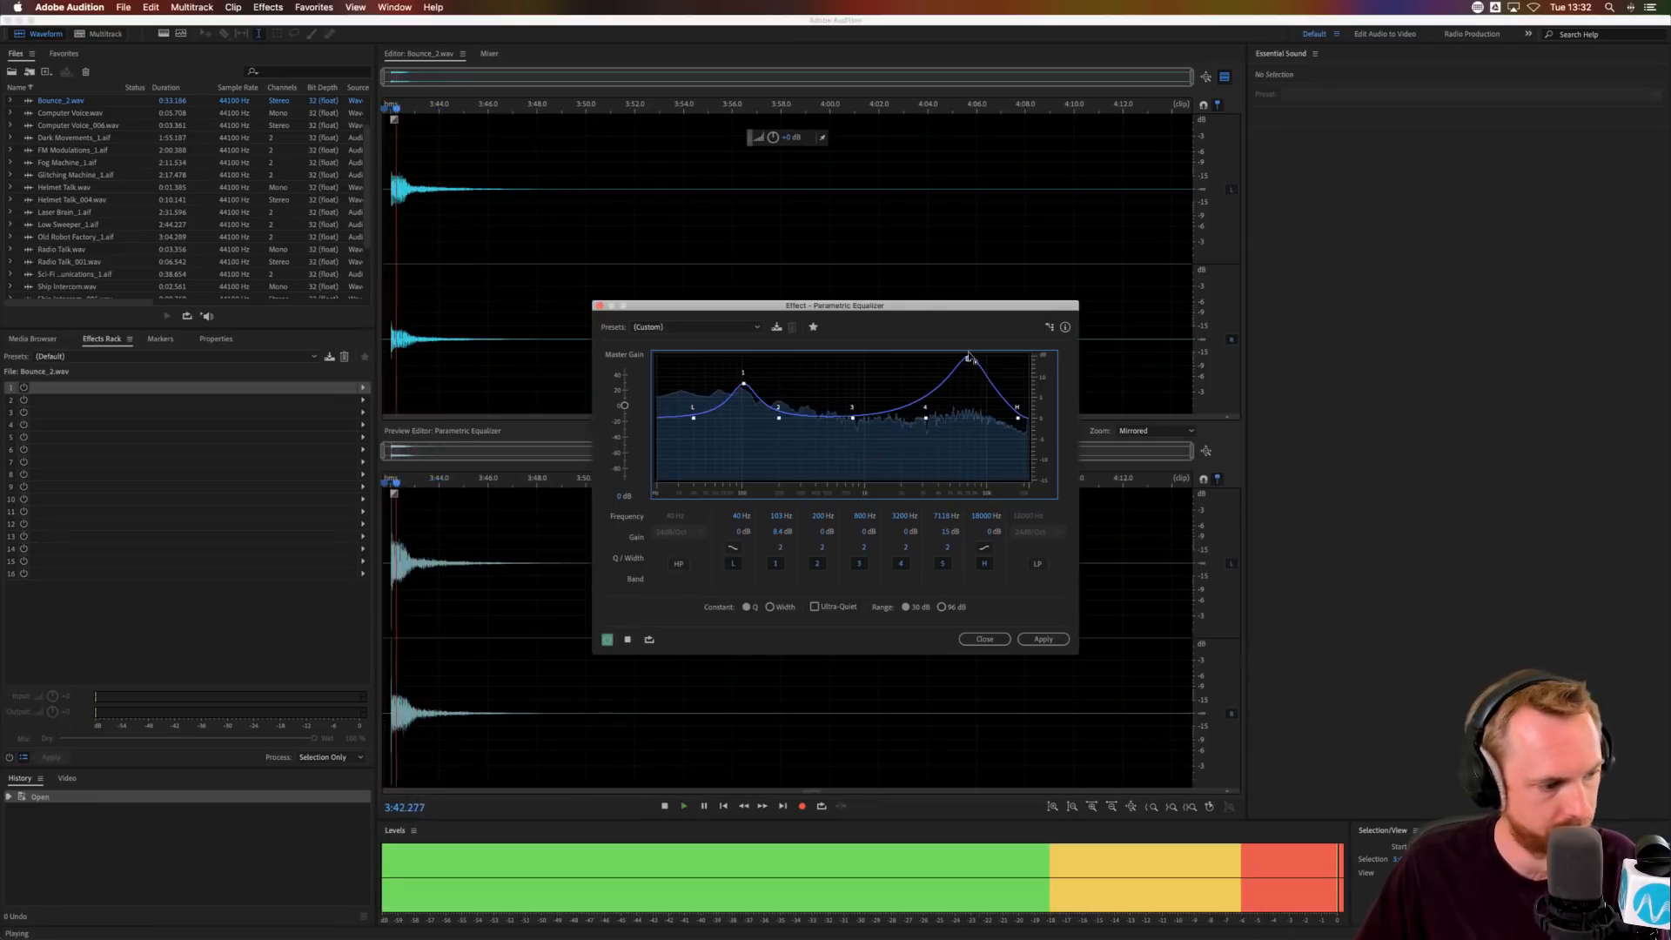
{"action": "left_click_drag", "start_coordinate": [968, 354], "coordinate": [968, 364]}
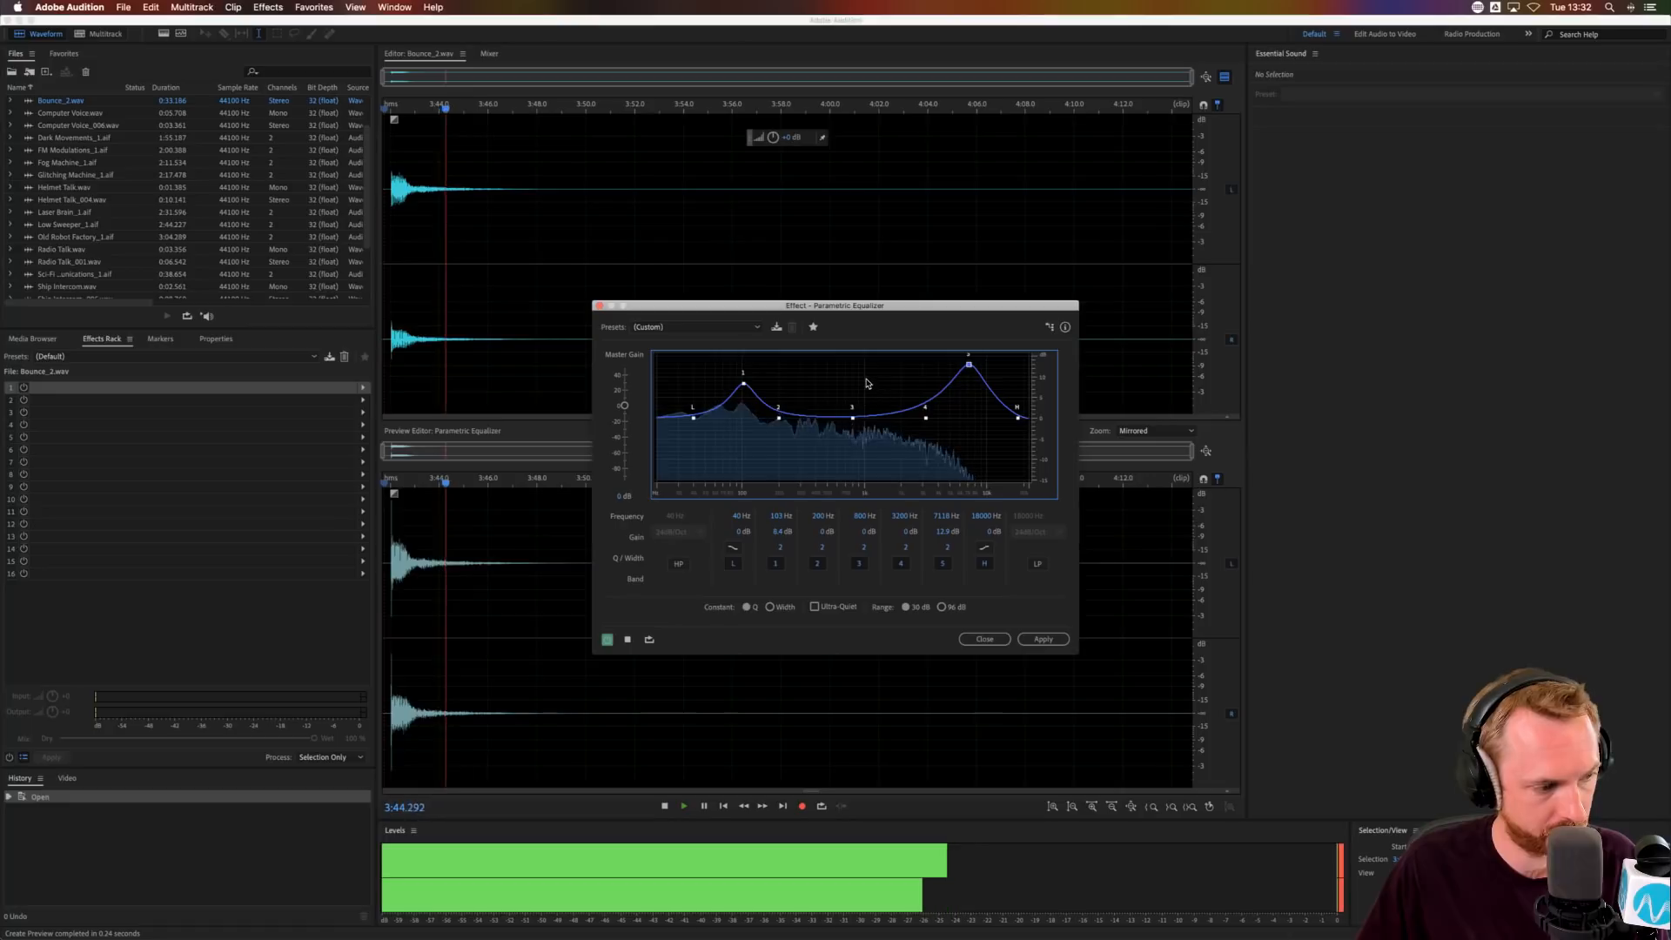
{"action": "key", "text": "space"}
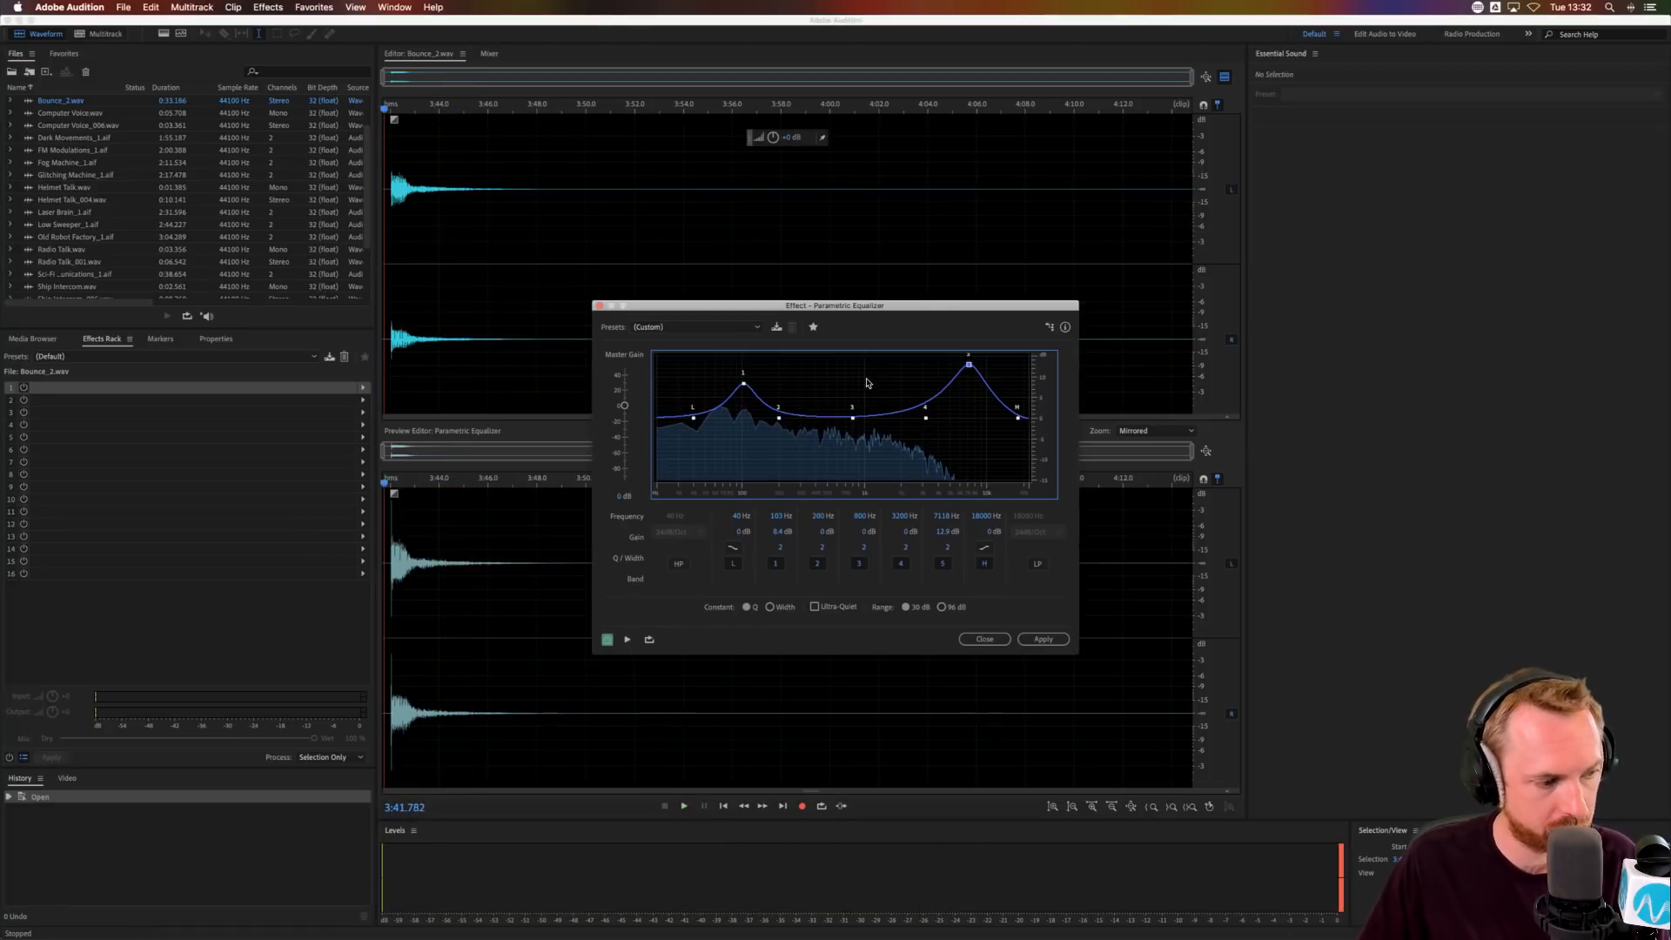
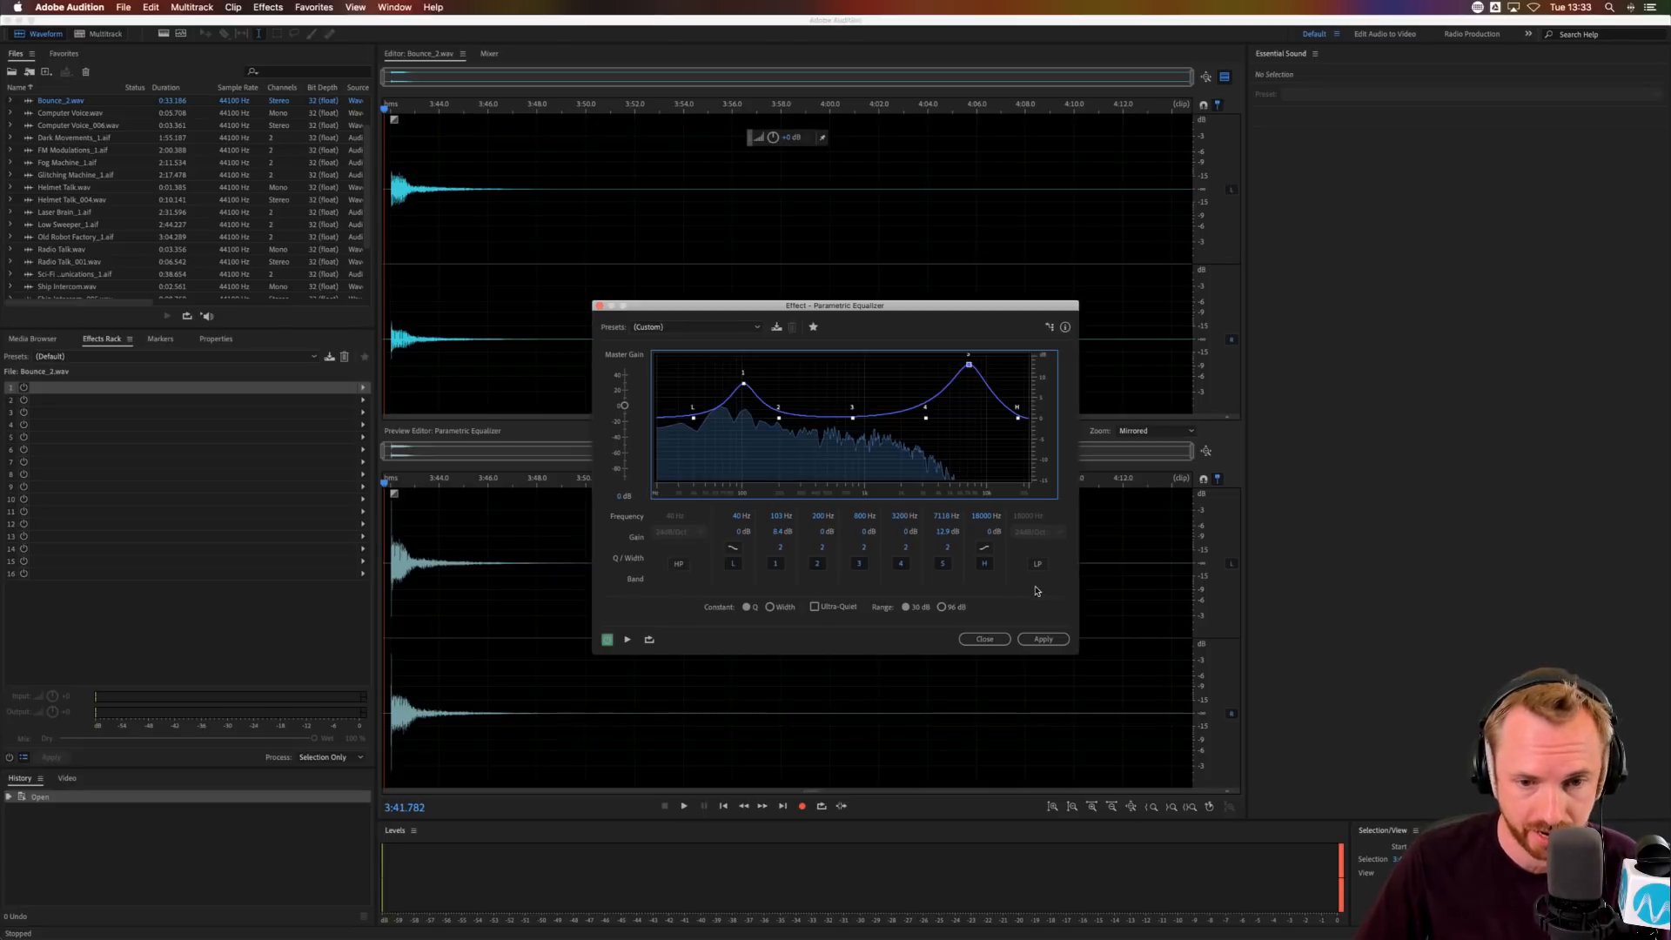
{"action": "left_click_drag", "start_coordinate": [968, 365], "coordinate": [973, 379]}
{"action": "left_click", "coordinate": [1041, 639]}
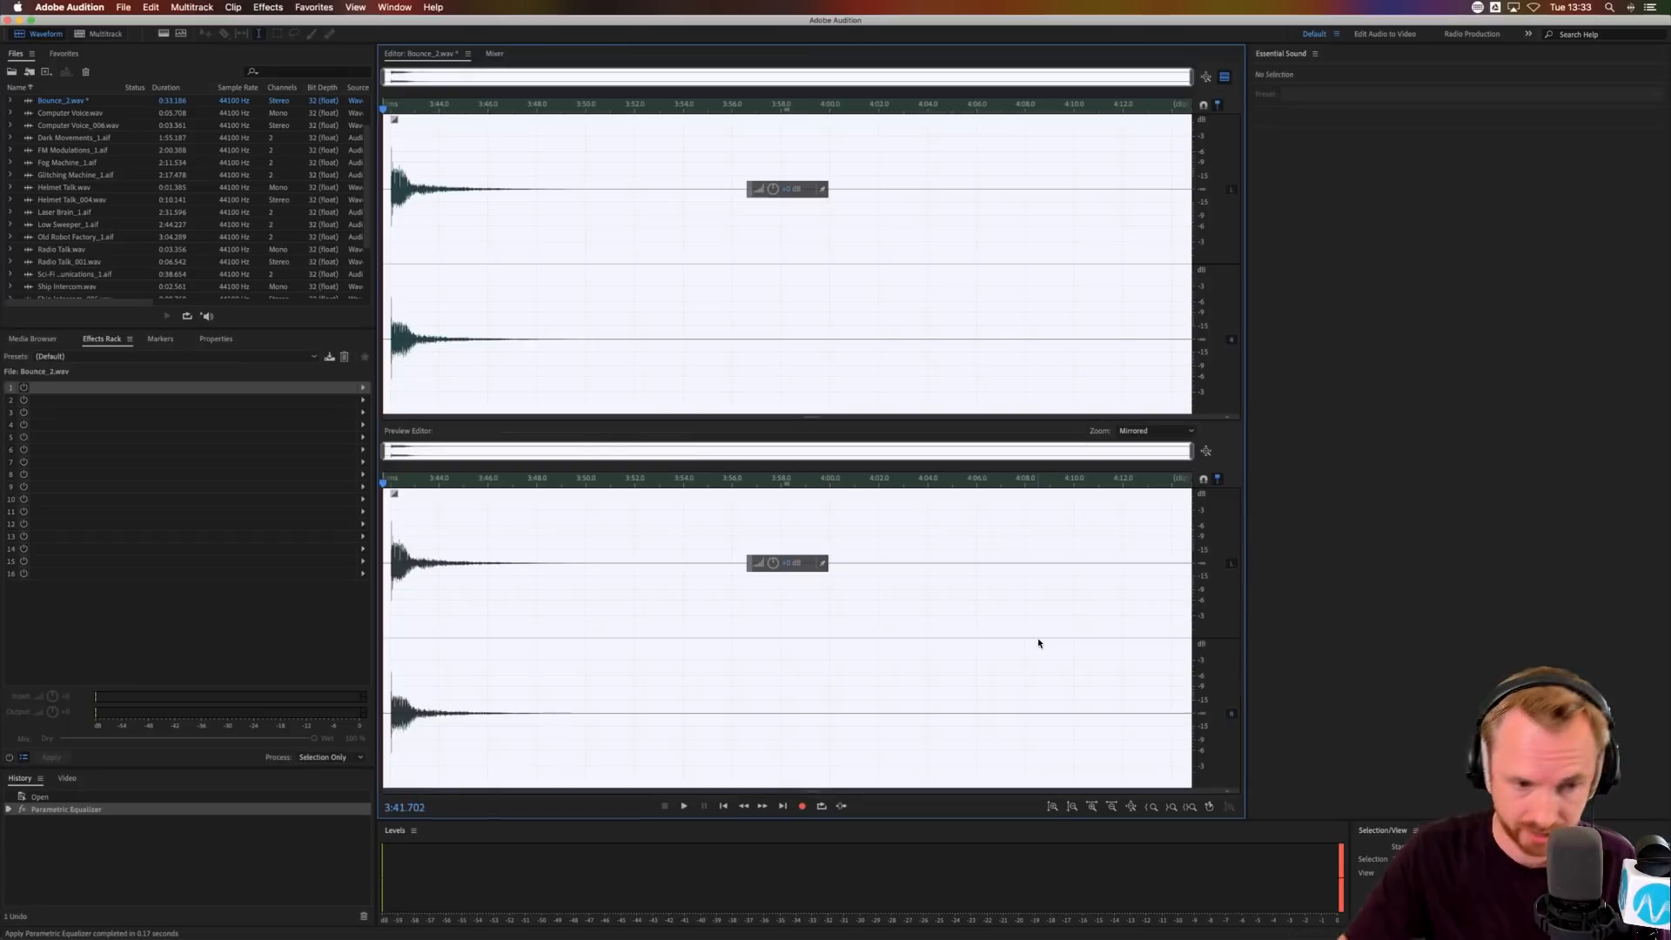
- Open the Dynamics effect, reset it to the (Default) preset, enable its Compressor, and start a preview
{"action": "left_click", "coordinate": [259, 12]}
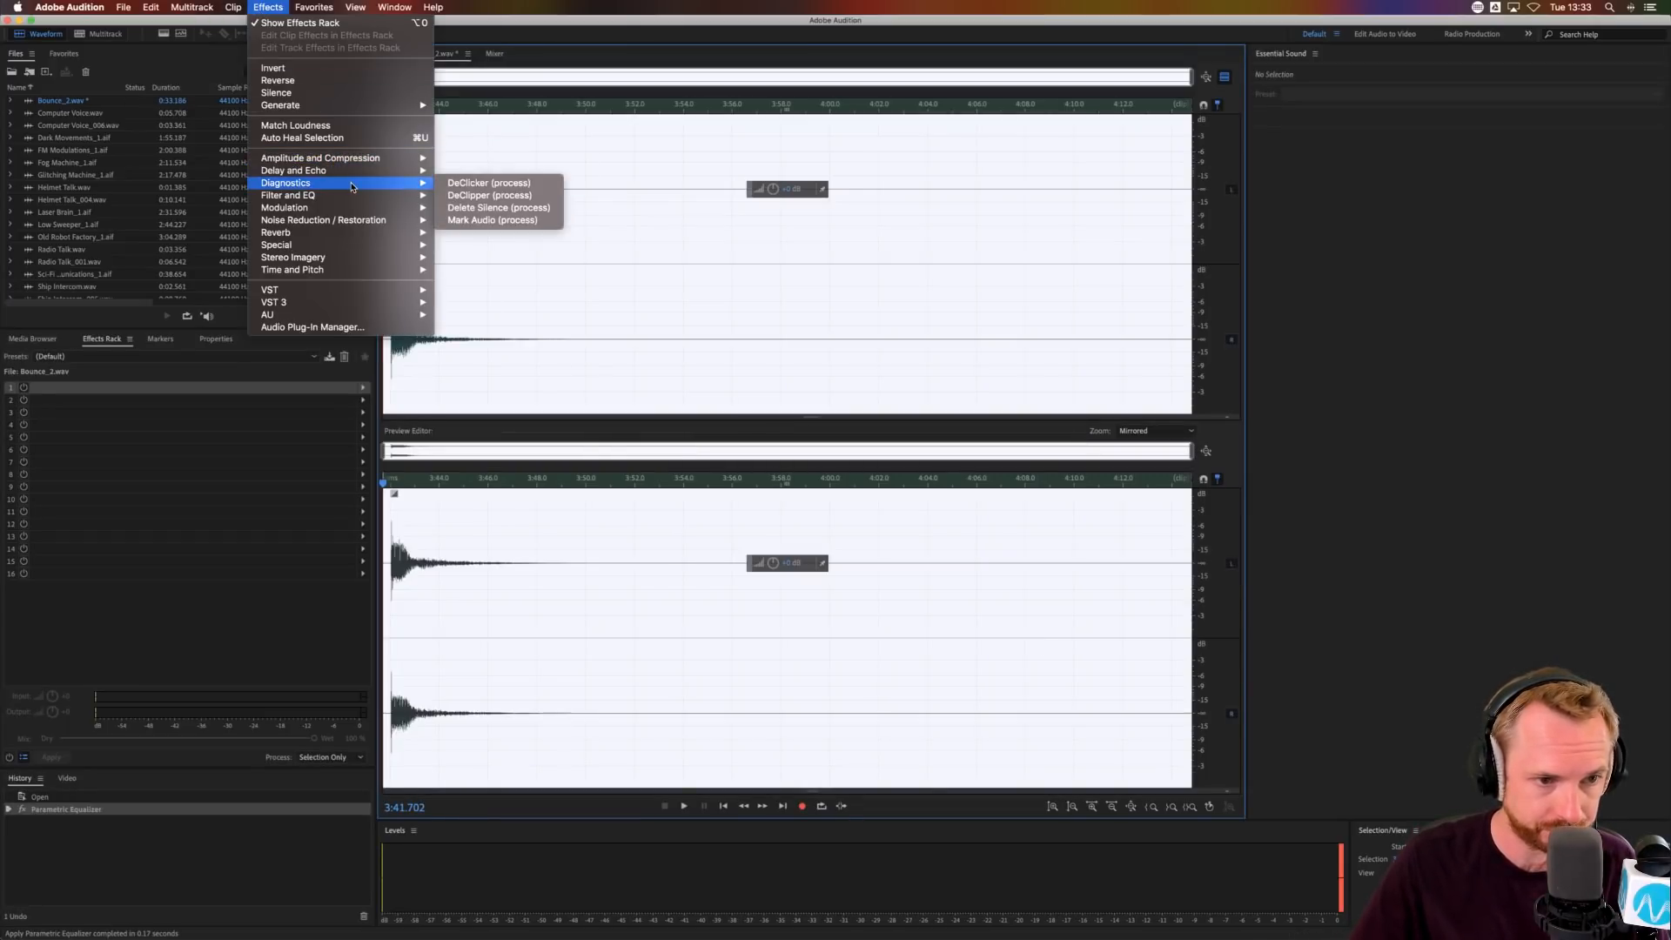
{"action": "mouse_move", "coordinate": [409, 158]}
{"action": "left_click", "coordinate": [491, 198]}
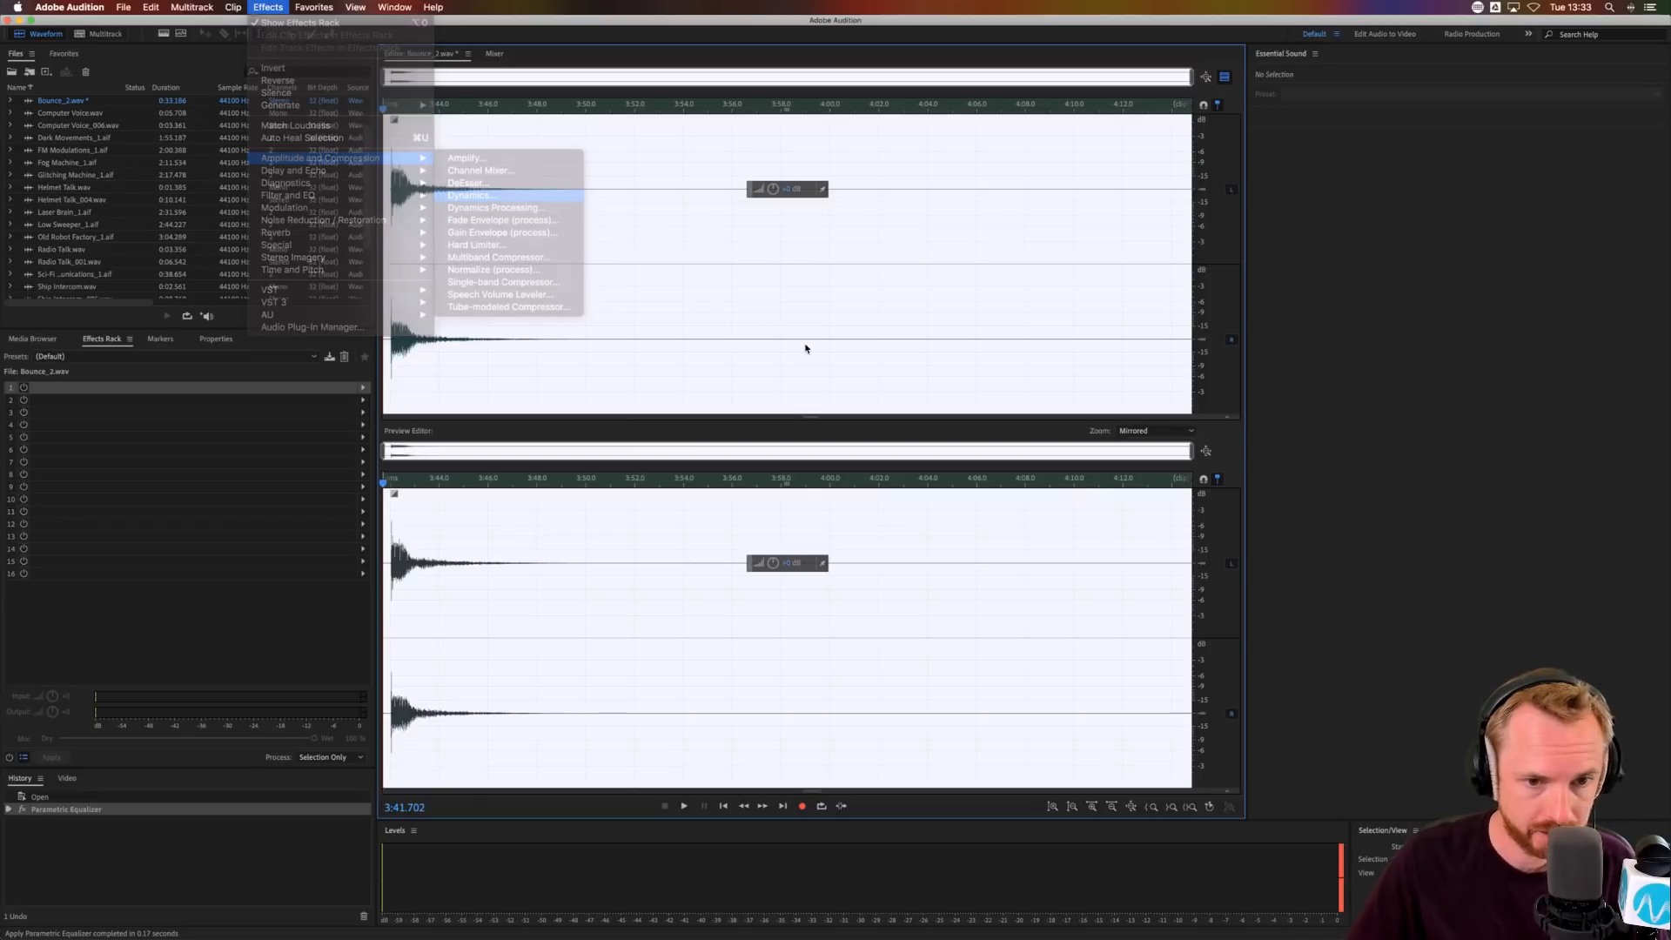
{"action": "left_click", "coordinate": [992, 324]}
{"action": "left_click", "coordinate": [993, 338]}
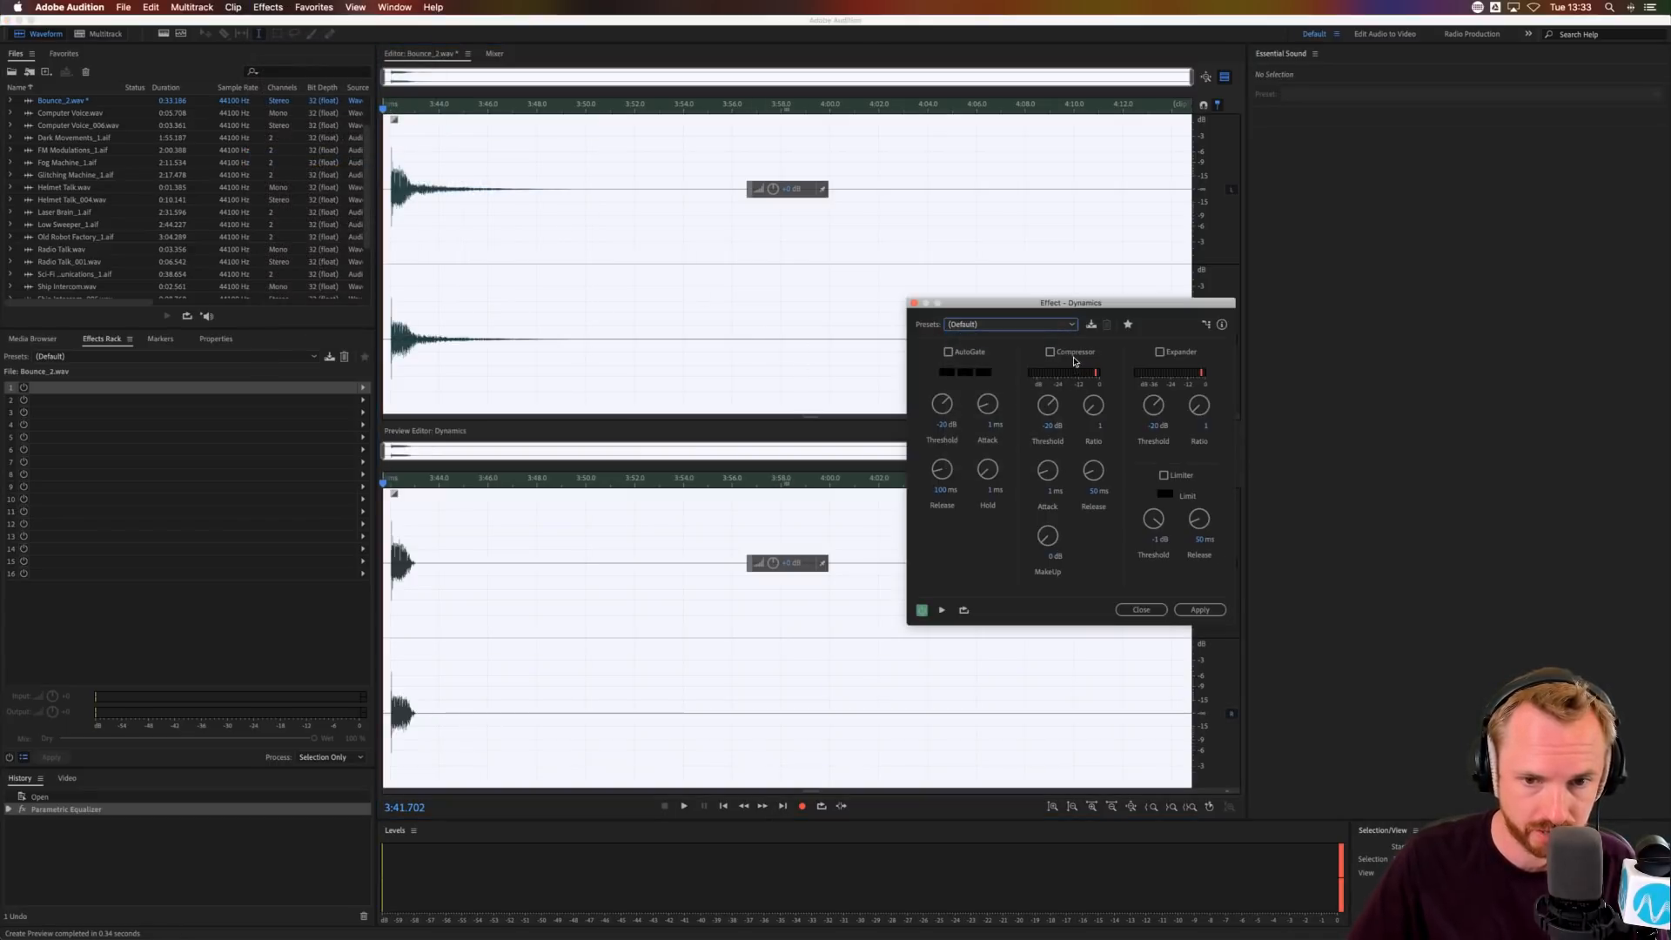
{"action": "left_click", "coordinate": [1074, 353]}
{"action": "key", "text": "space"}
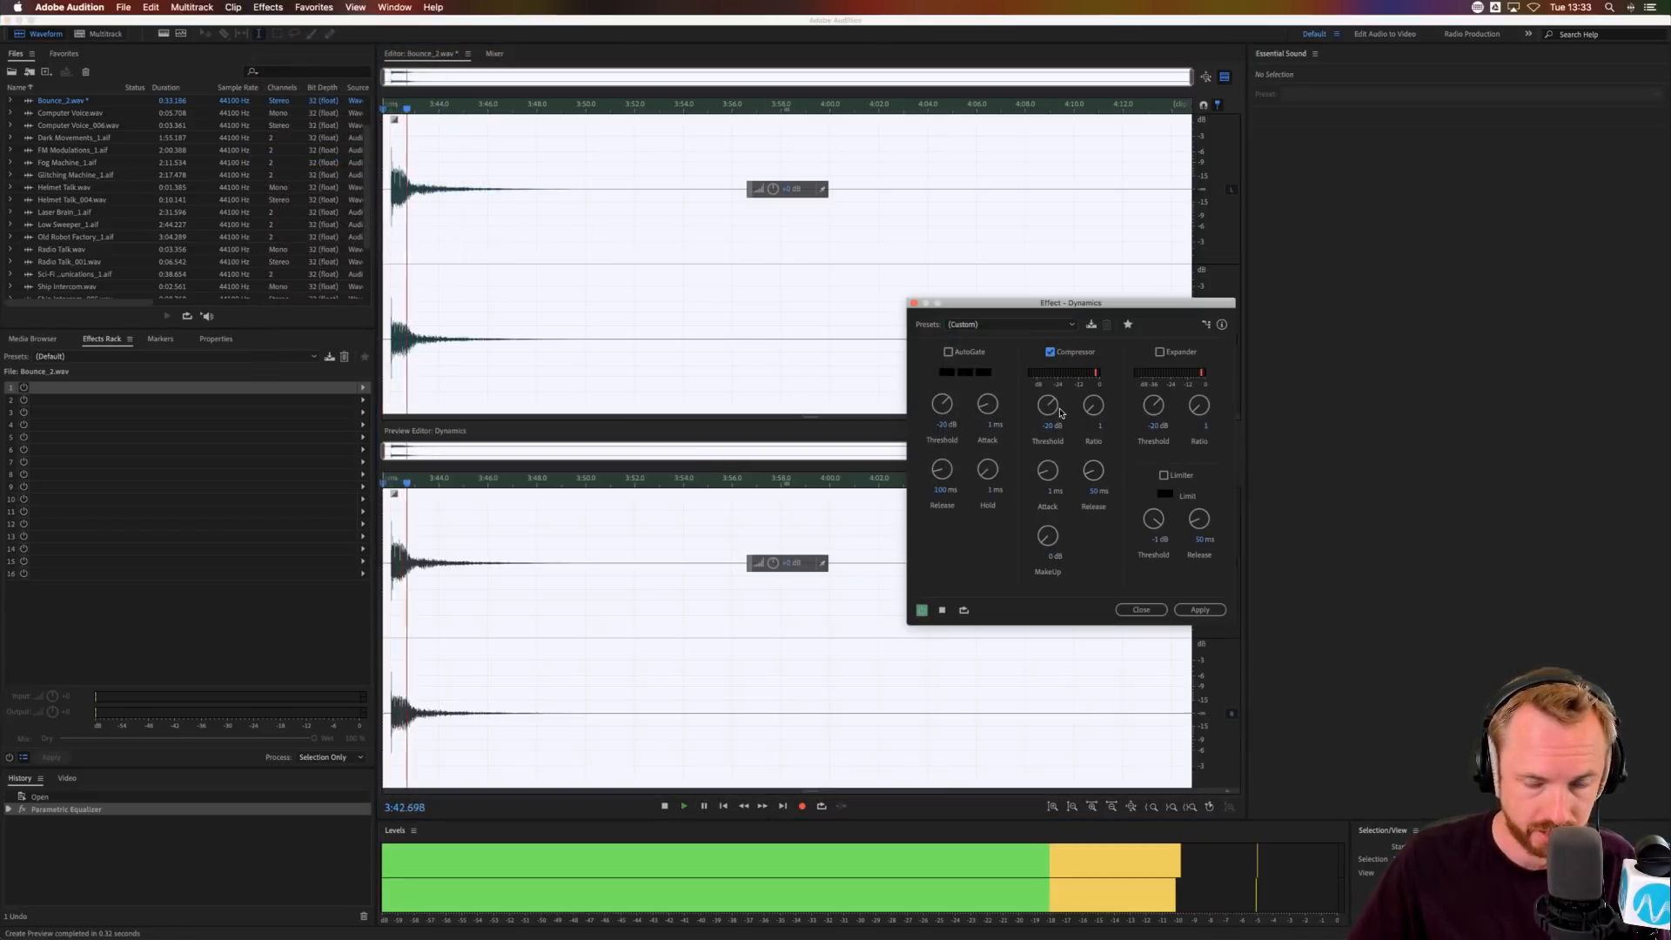
- Set the Compressor's threshold to about -11 dB and its ratio to 1.7 while auditioning the sound
{"action": "key", "text": "space"}
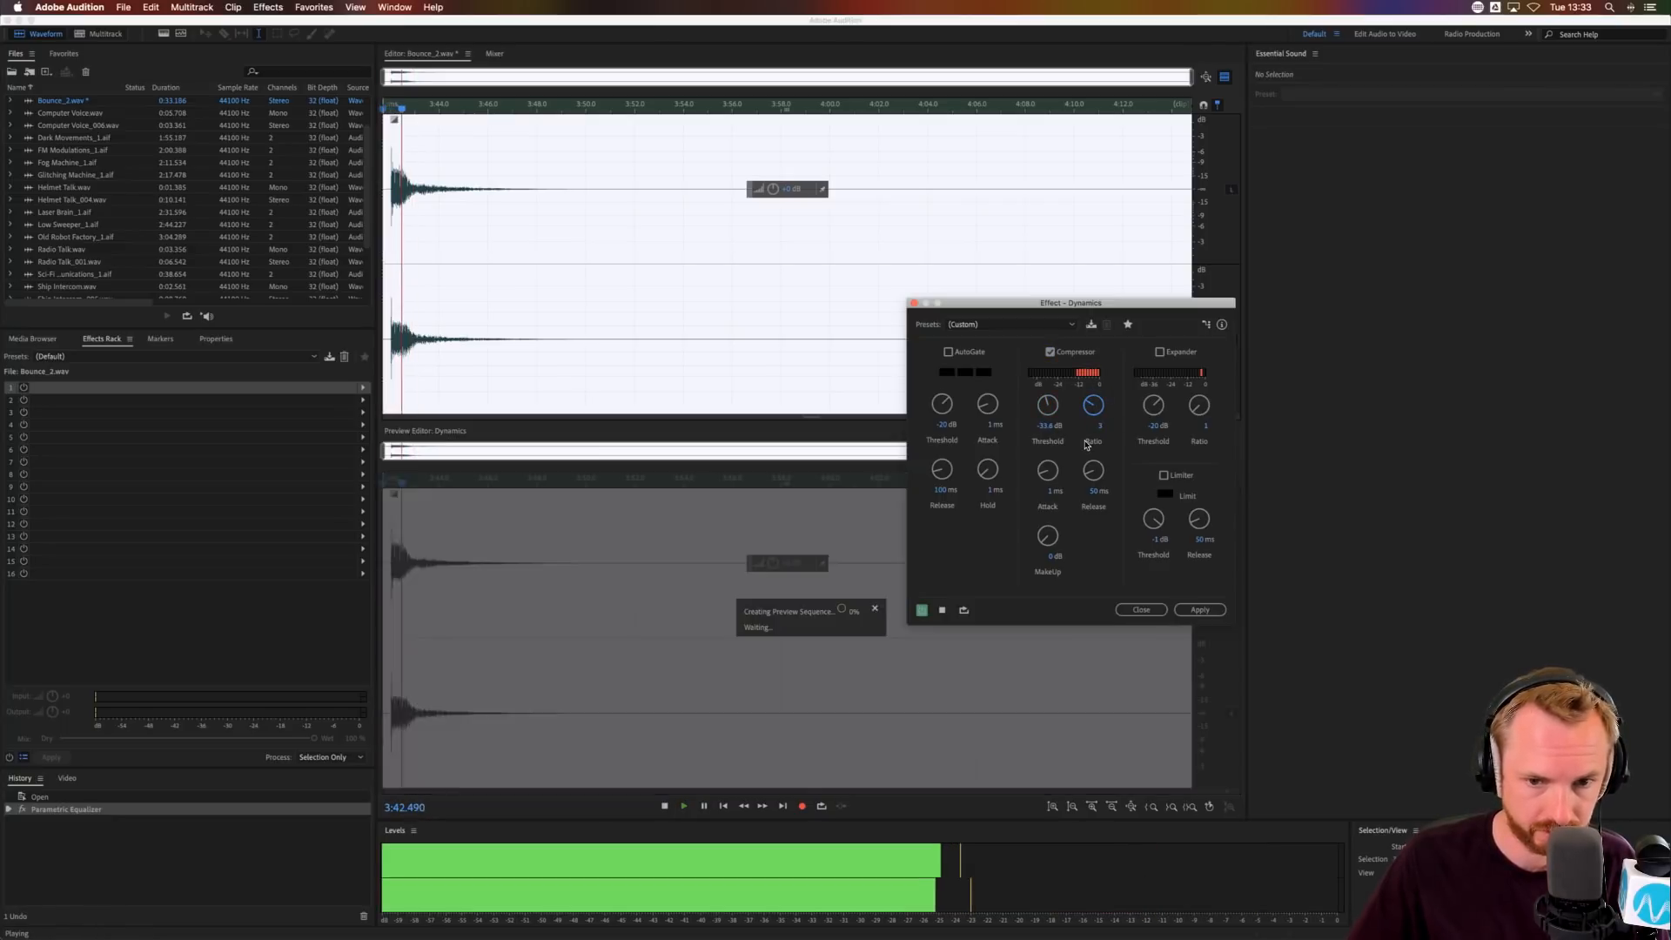
{"action": "key", "text": "space"}
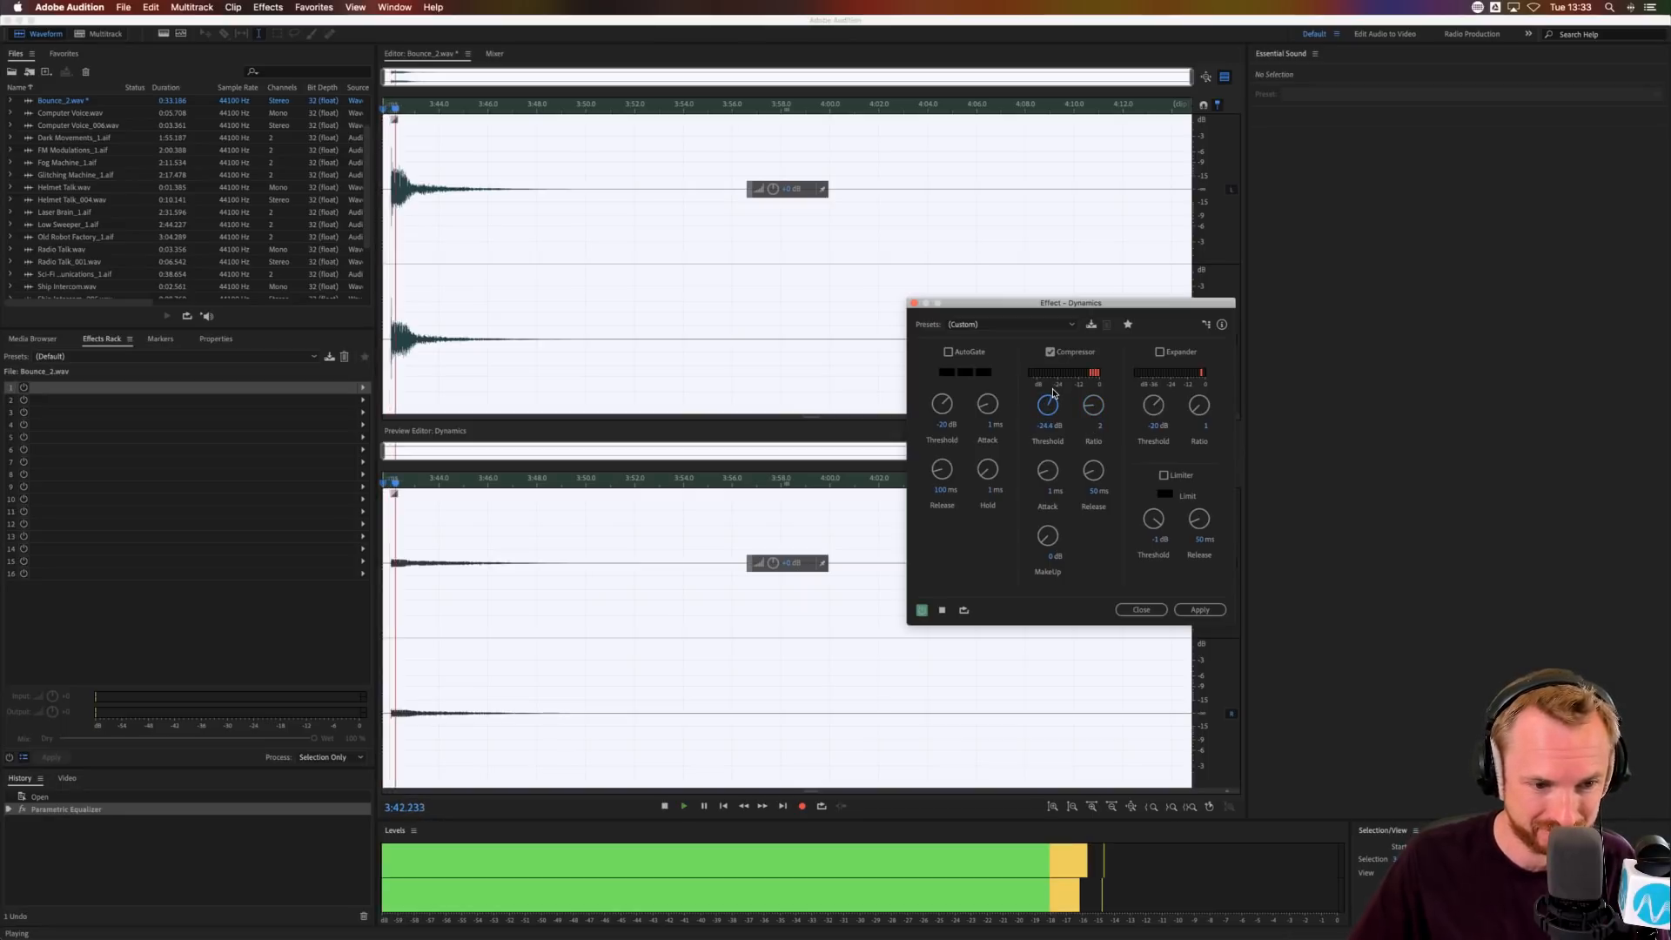
{"action": "left_click_drag", "start_coordinate": [1052, 405], "coordinate": [1054, 396]}
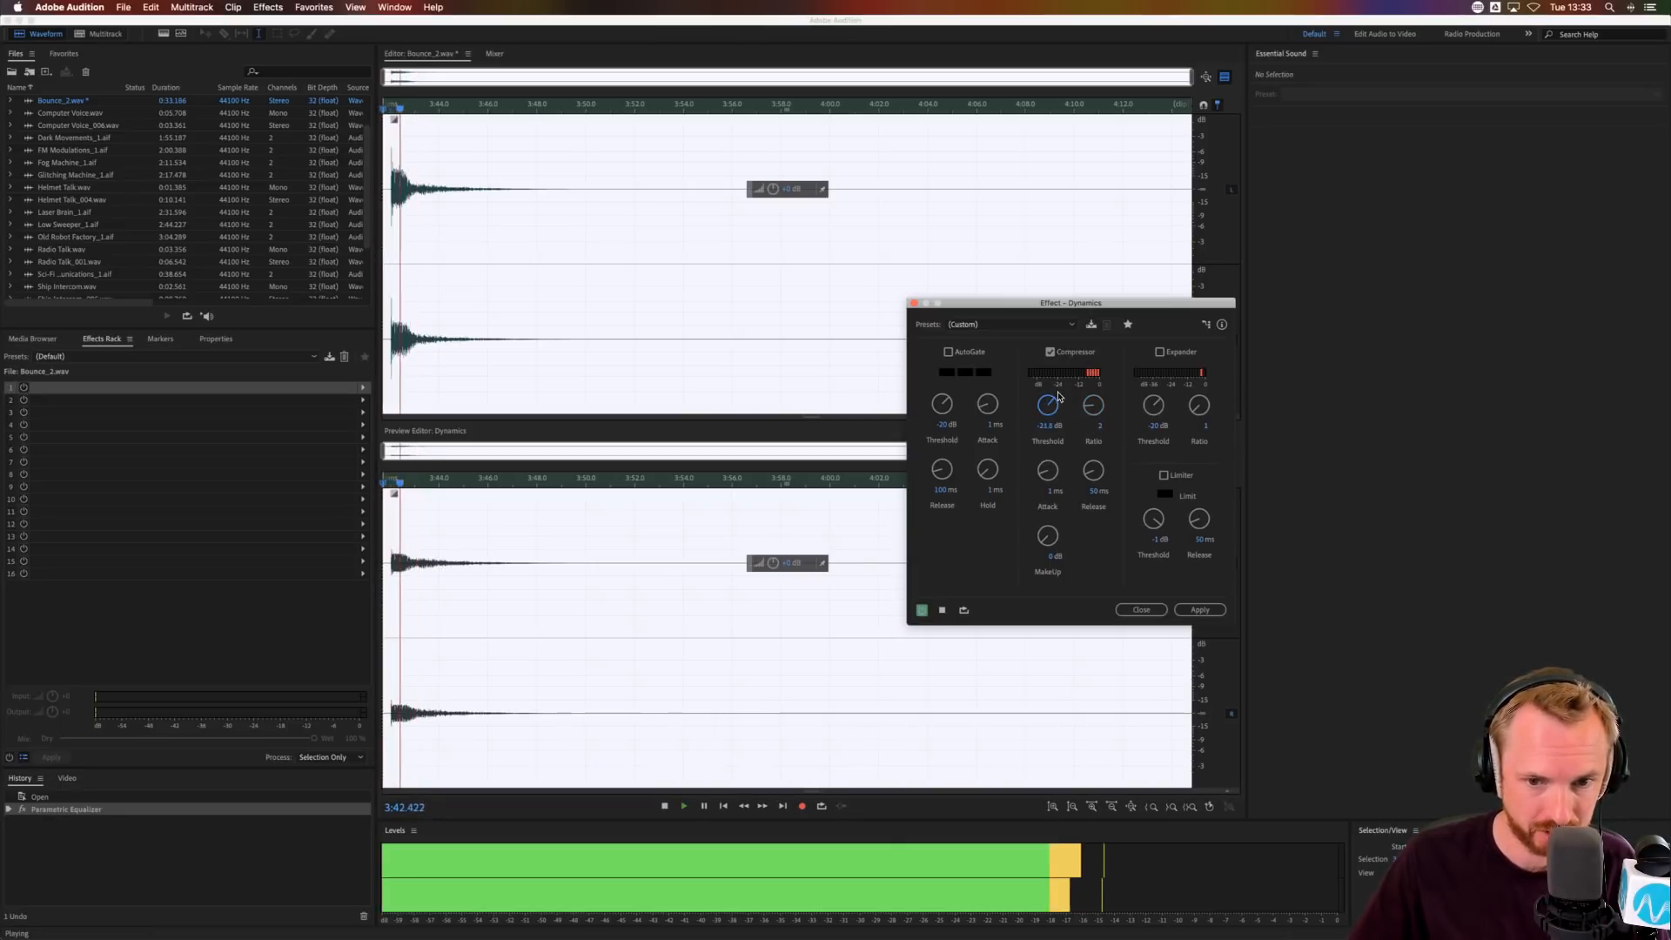
{"action": "key", "text": "space"}
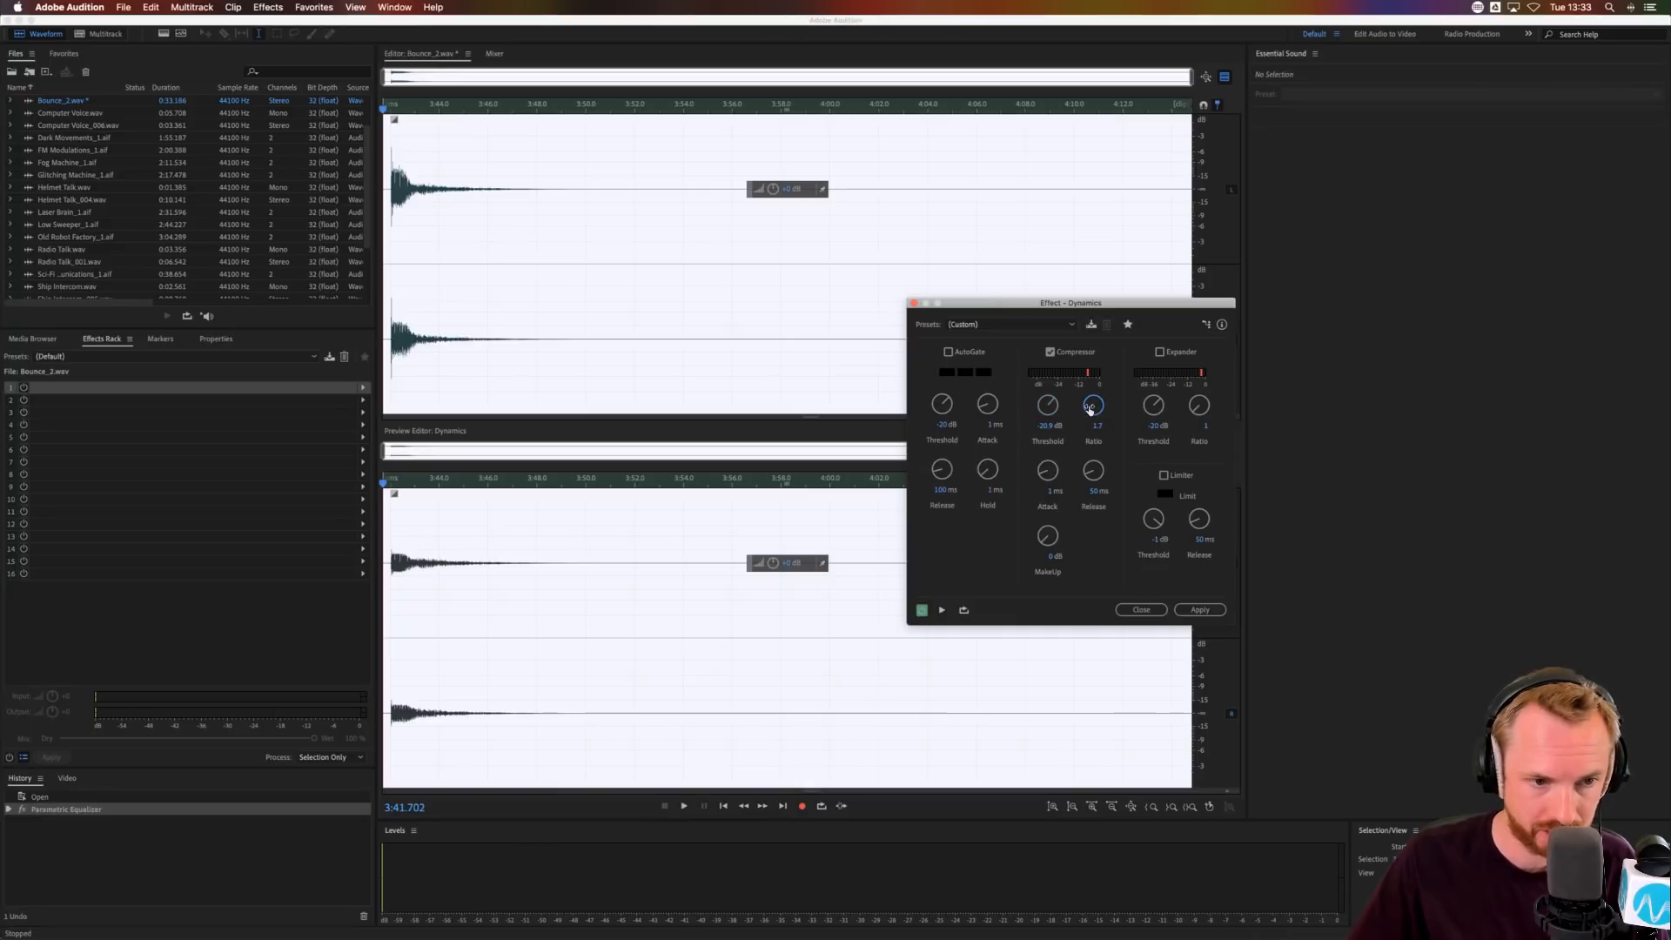
{"action": "key", "text": "space"}
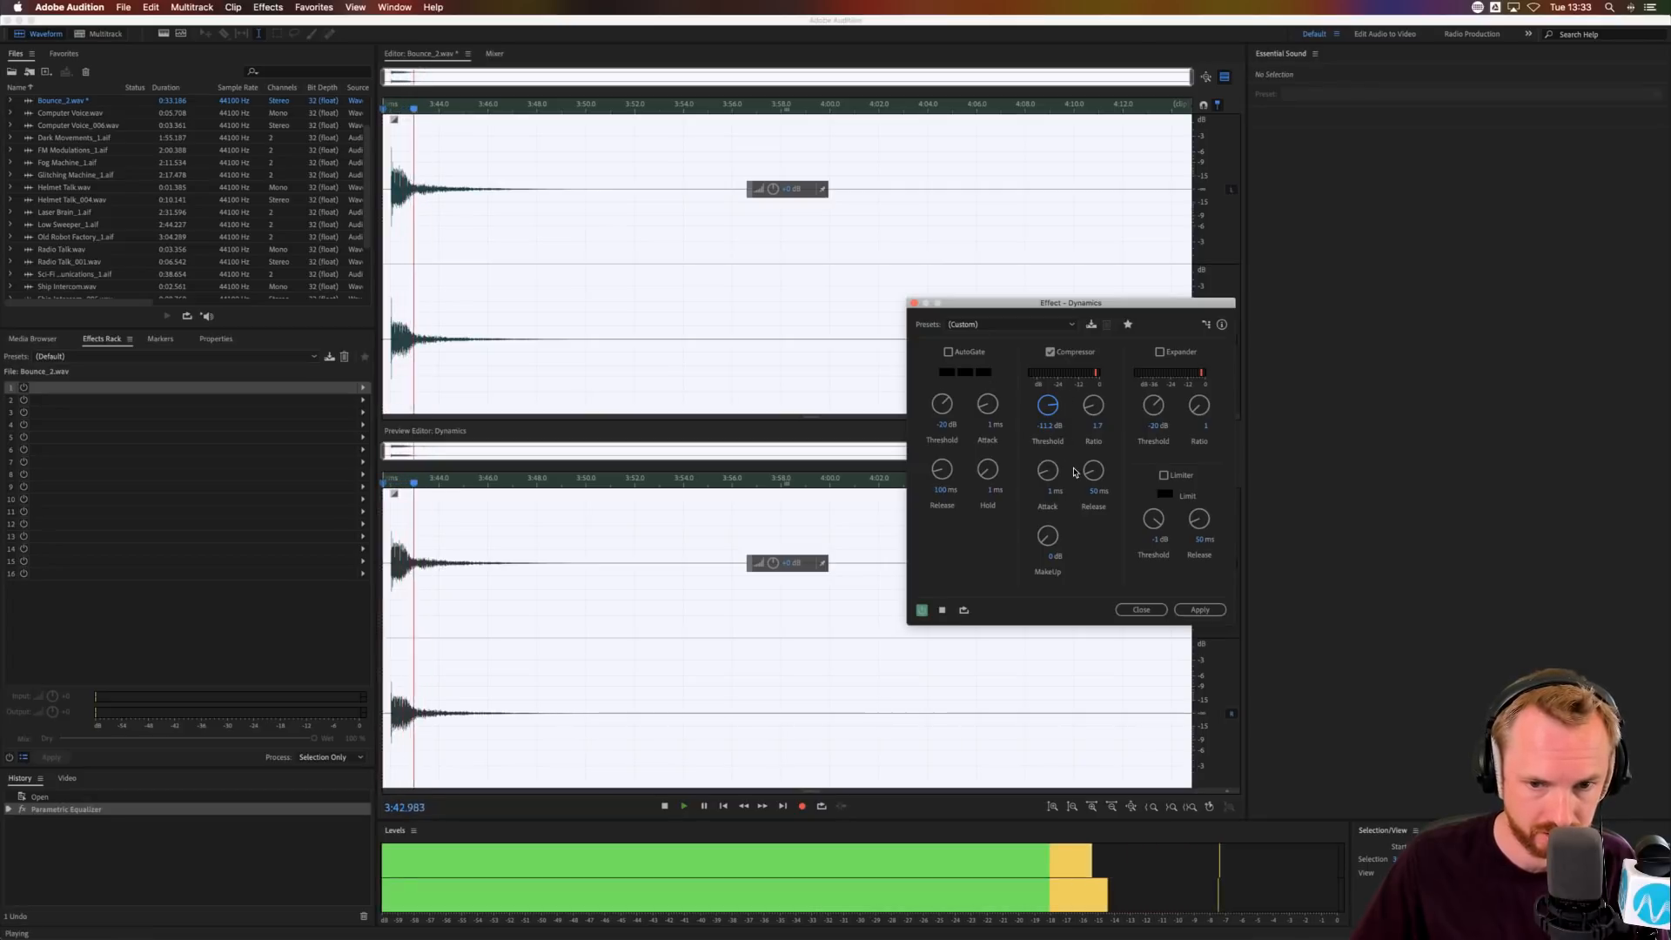
- Shorten the Compressor's release to about 19 ms and apply the Dynamics effect to the file
{"action": "key", "text": "space"}
{"action": "left_click_drag", "start_coordinate": [1094, 470], "coordinate": [1095, 481]}
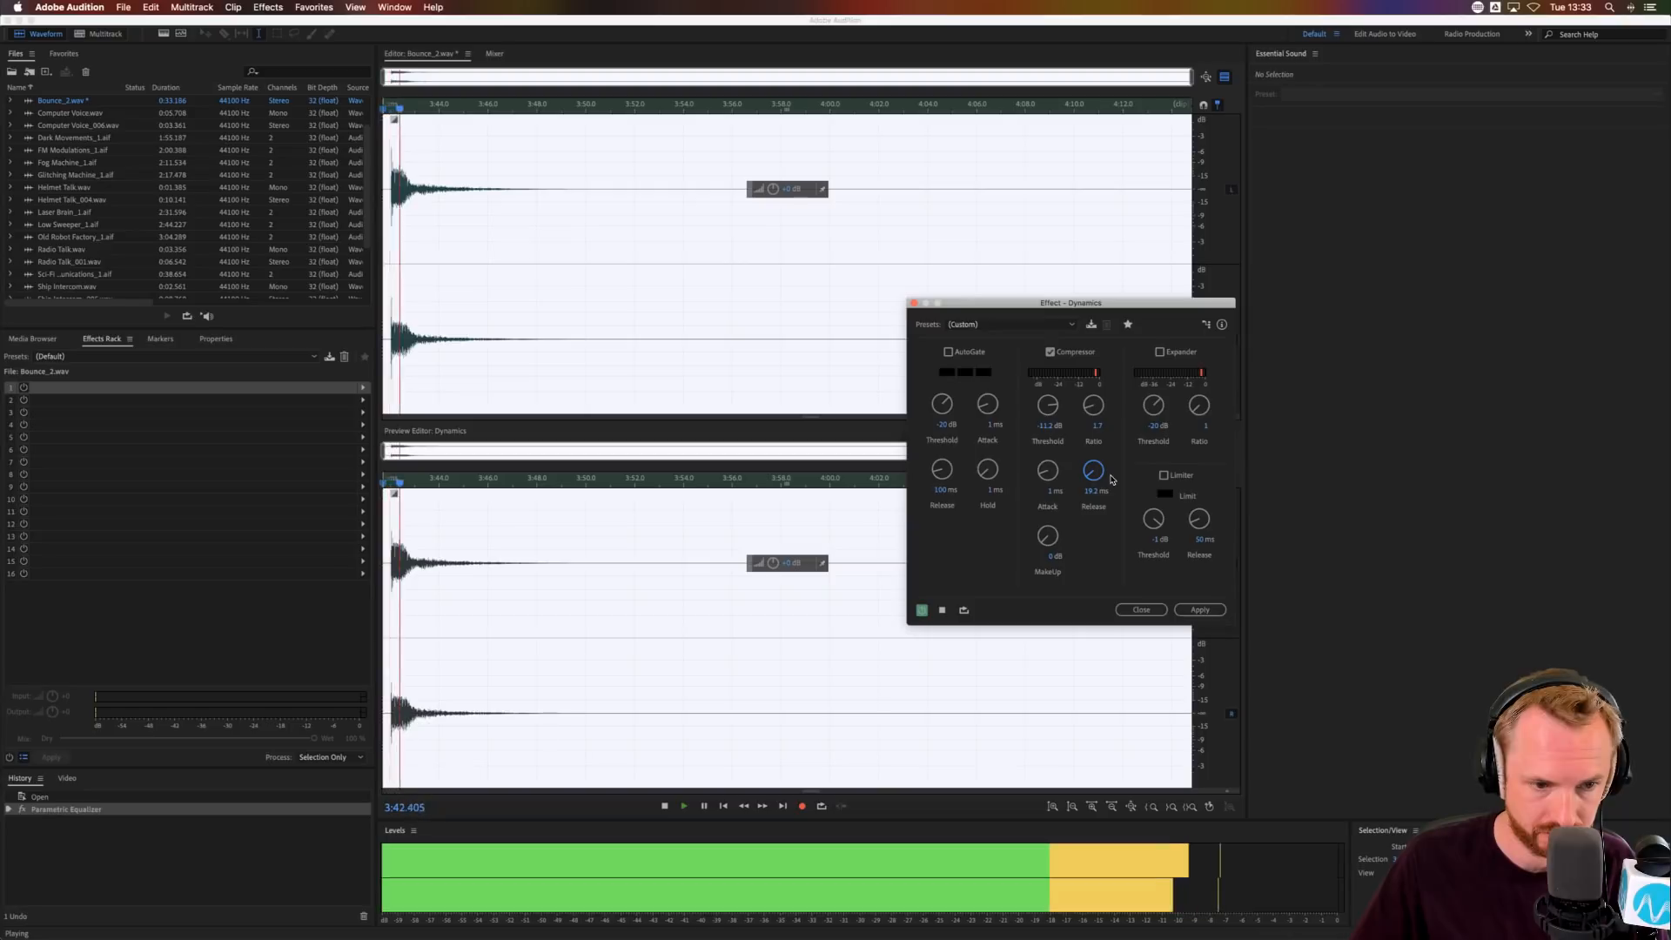
{"action": "left_click", "coordinate": [1208, 609]}
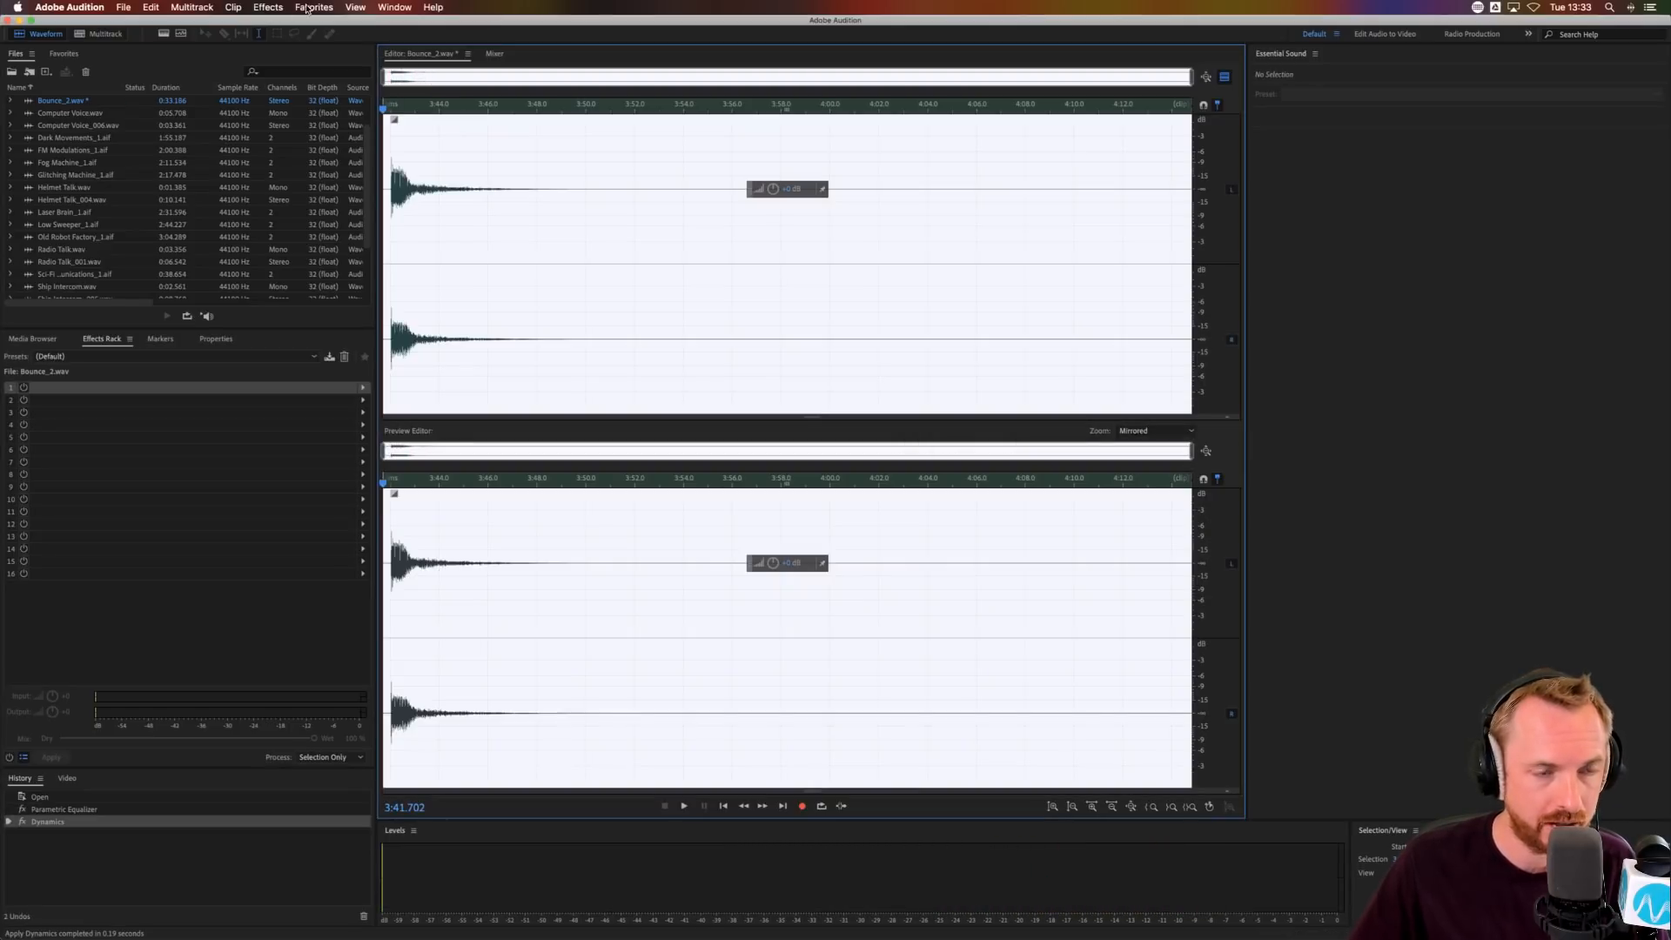
- Normalize the file to -0.1 dB and play it back briefly
{"action": "left_click", "coordinate": [306, 8]}
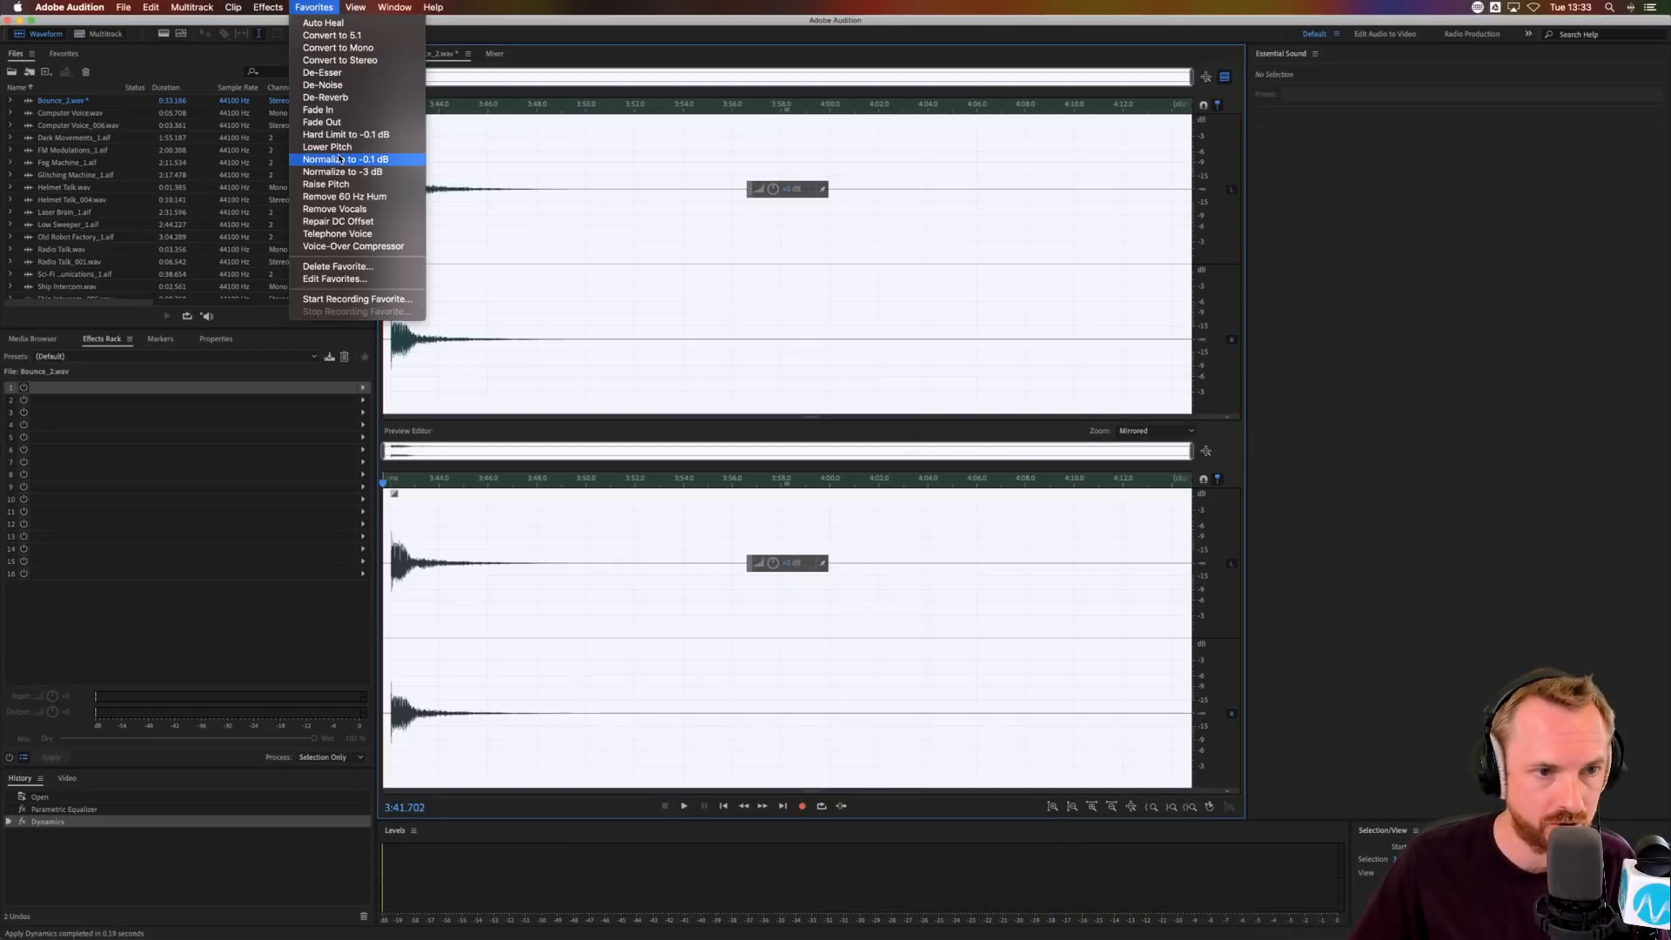
{"action": "left_click", "coordinate": [322, 161]}
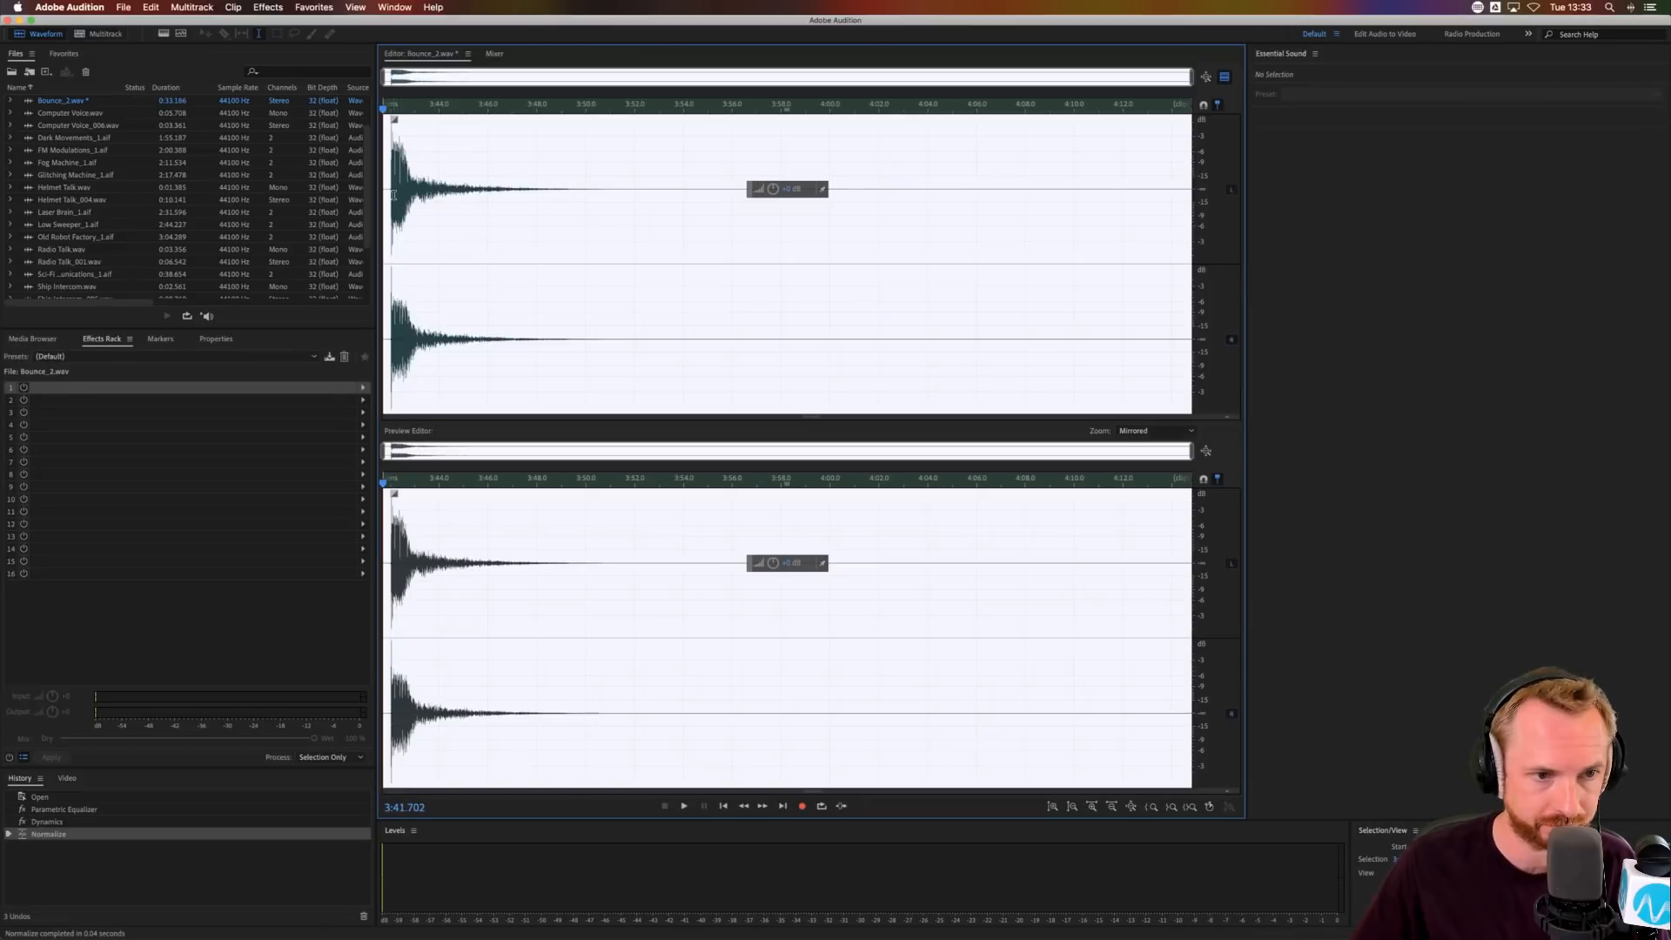
{"action": "key", "text": "space"}
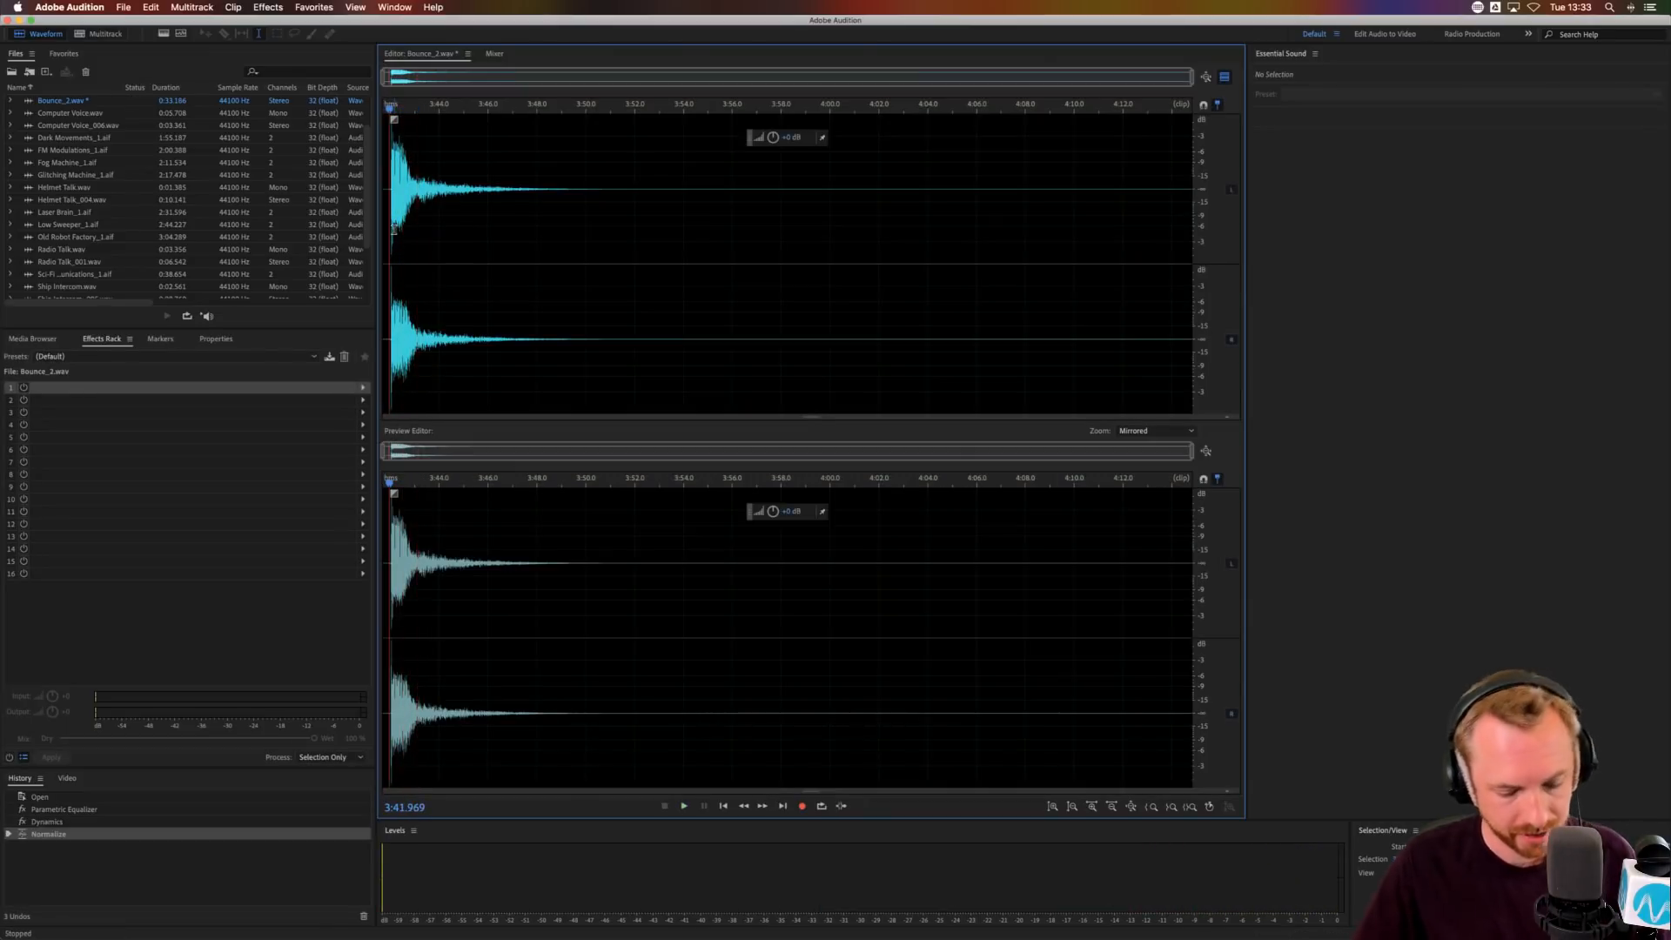
- Show the spectral frequency display and delete the silence before the sound's onset at about 3:42.03, accepting the duration change
{"action": "key", "text": "b"}
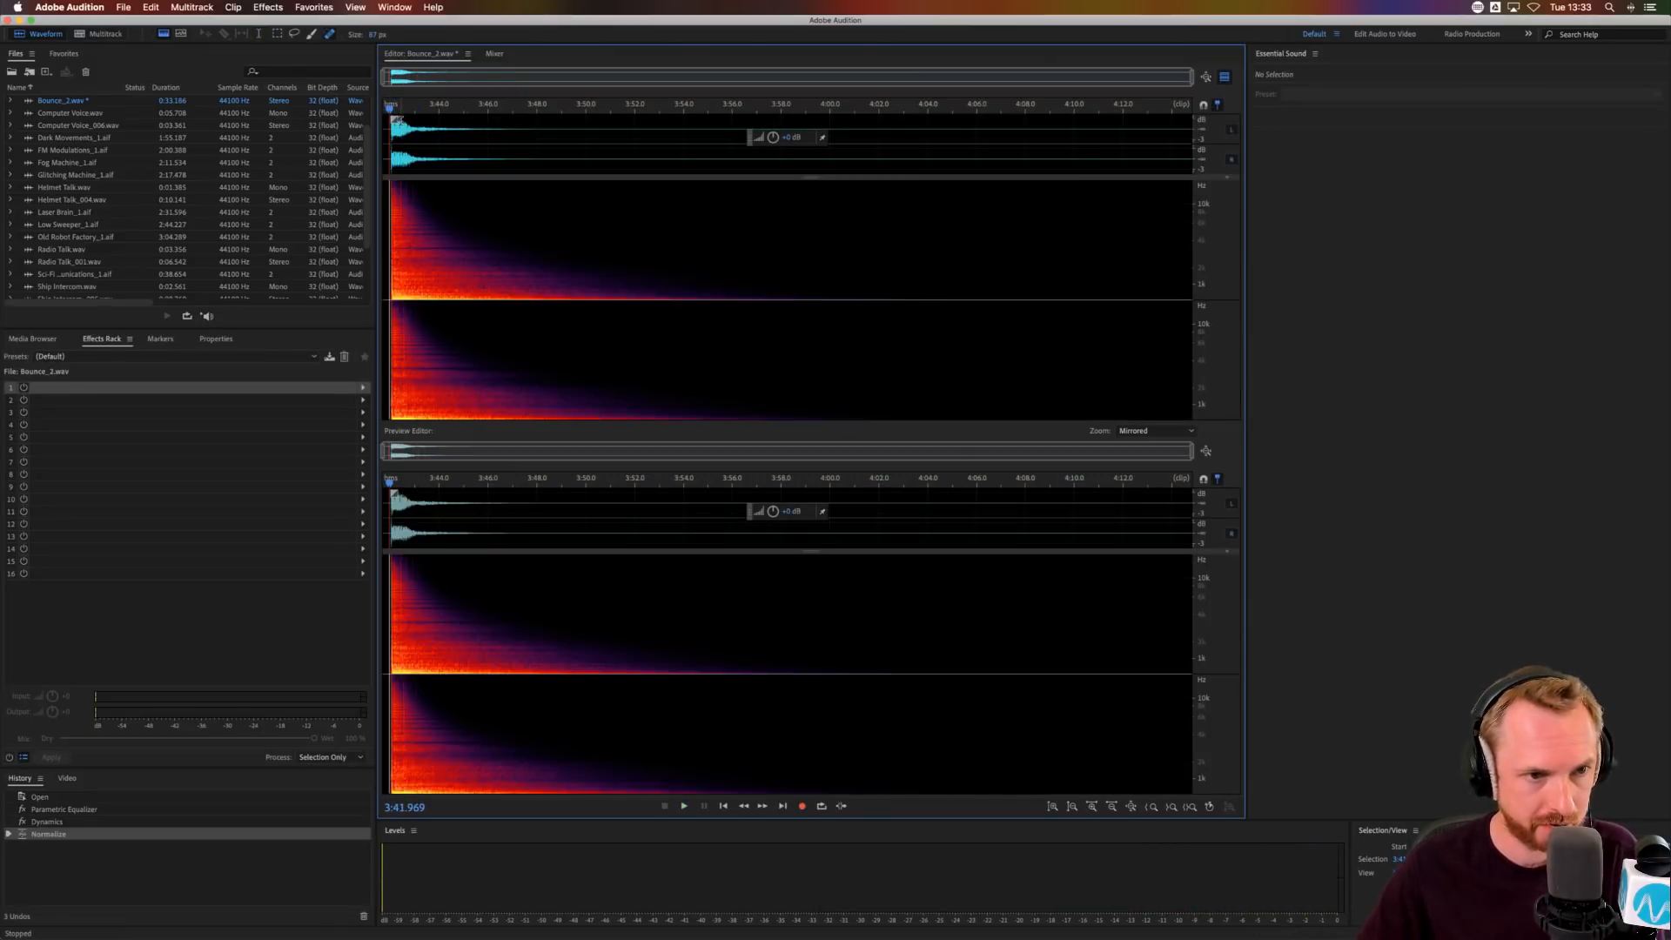
{"action": "scroll", "coordinate": [384, 107], "scroll_direction": "up", "scroll_amount": 6}
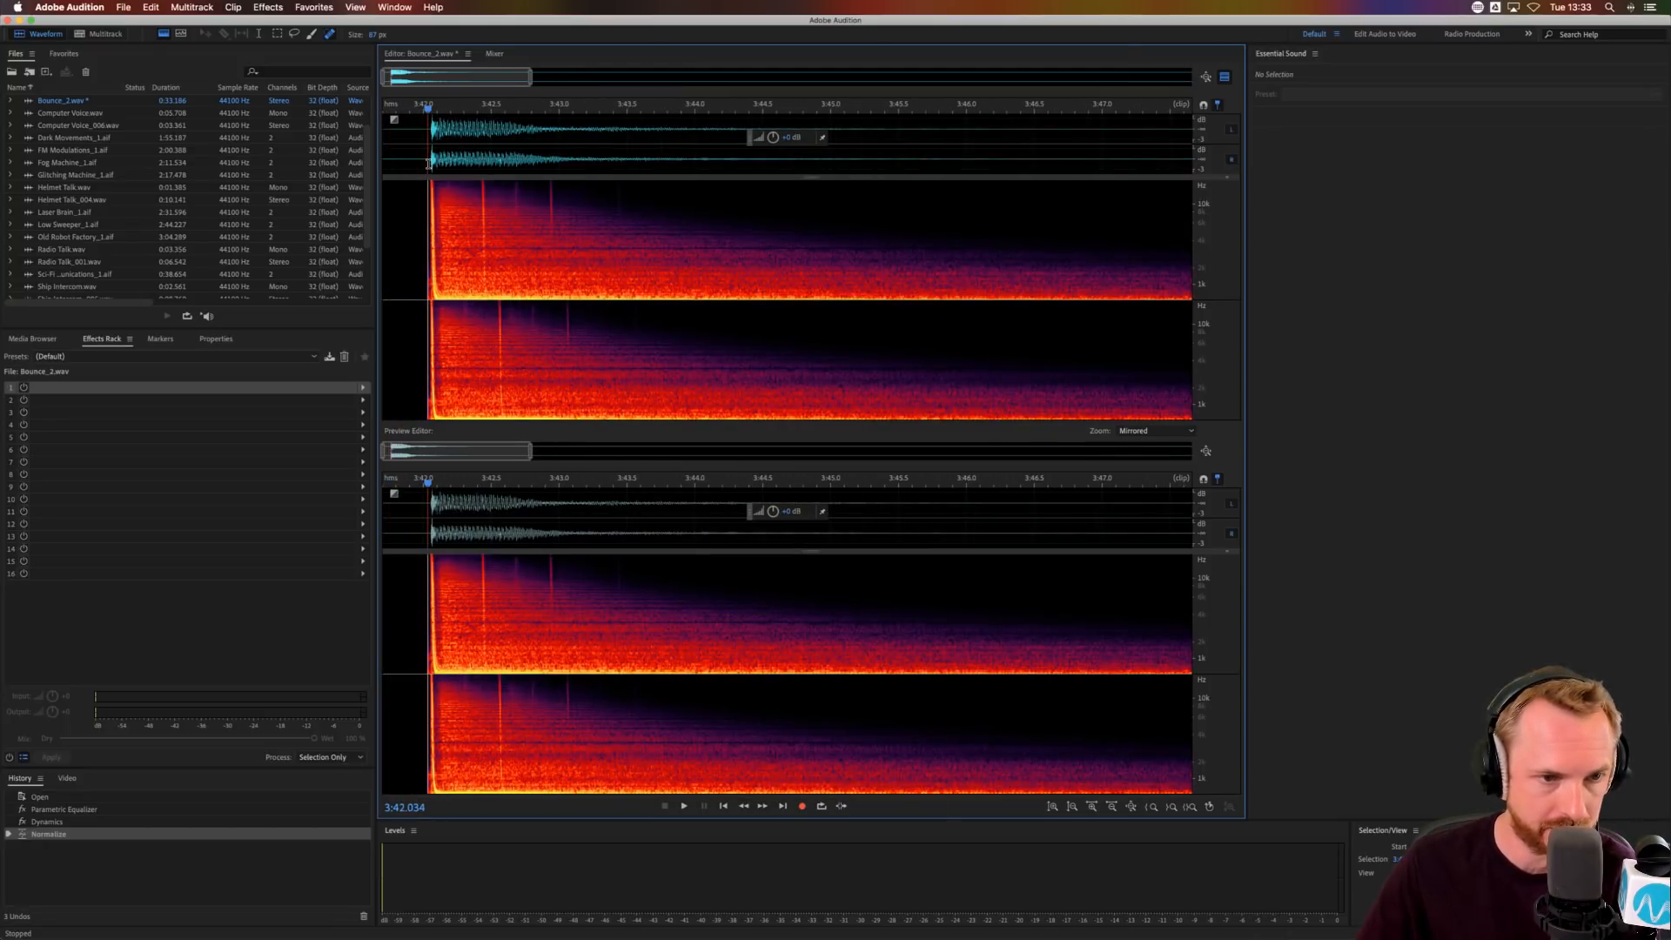
{"action": "left_click_drag", "start_coordinate": [428, 162], "coordinate": [316, 163]}
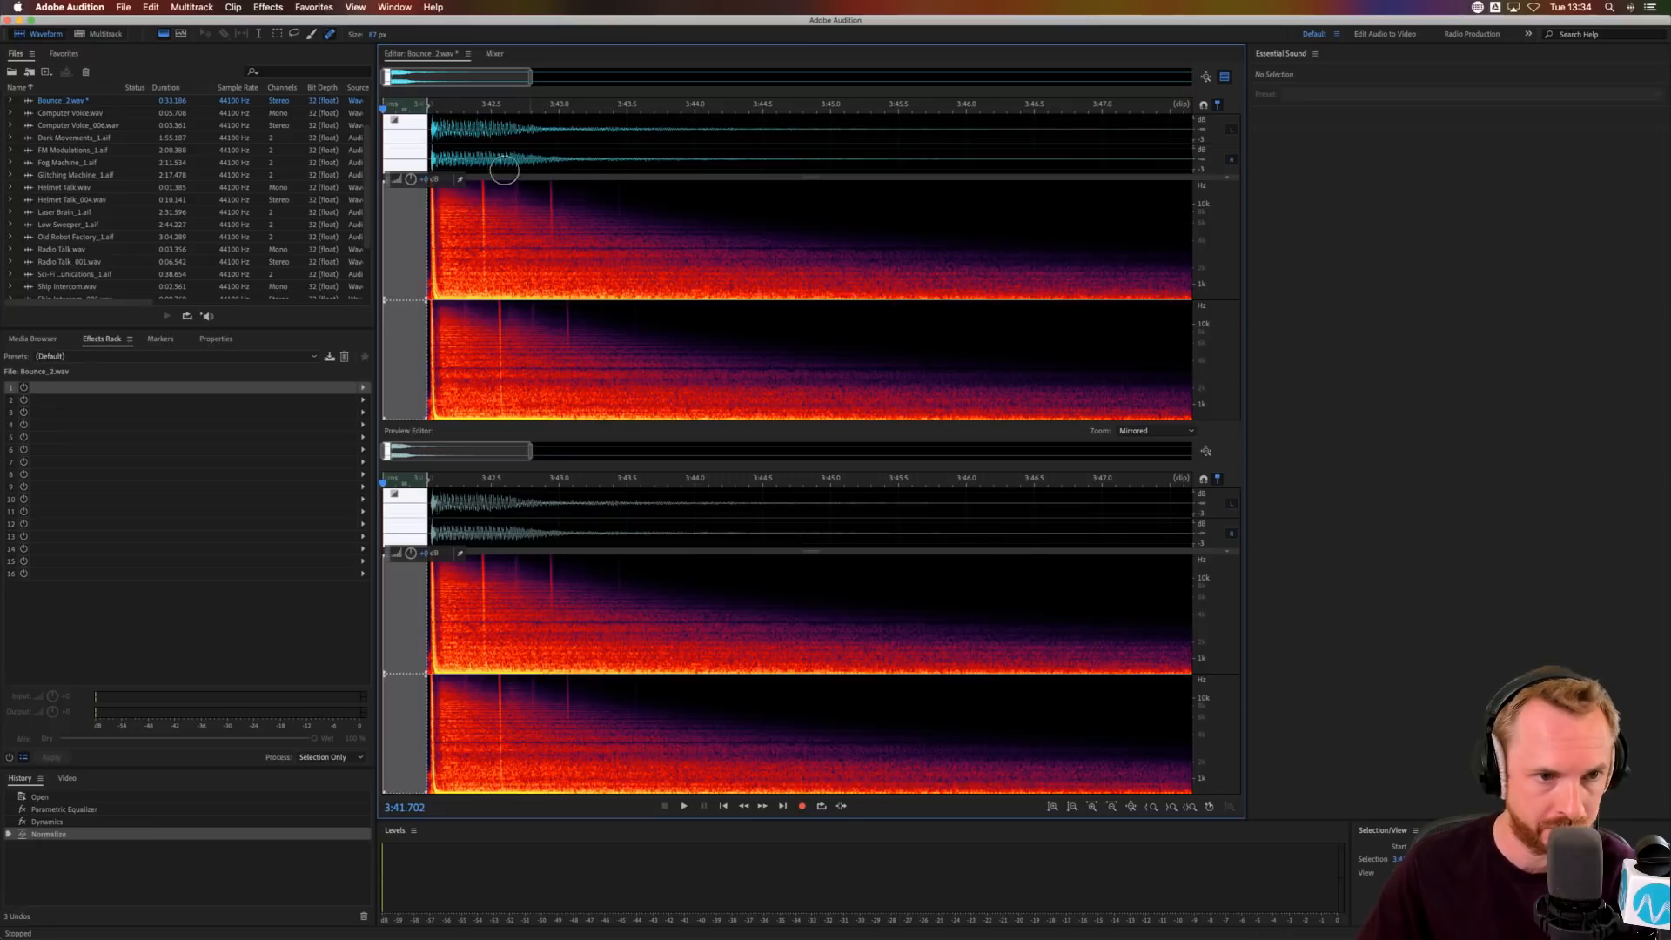
{"action": "key", "text": "Delete"}
{"action": "left_click", "coordinate": [960, 513]}
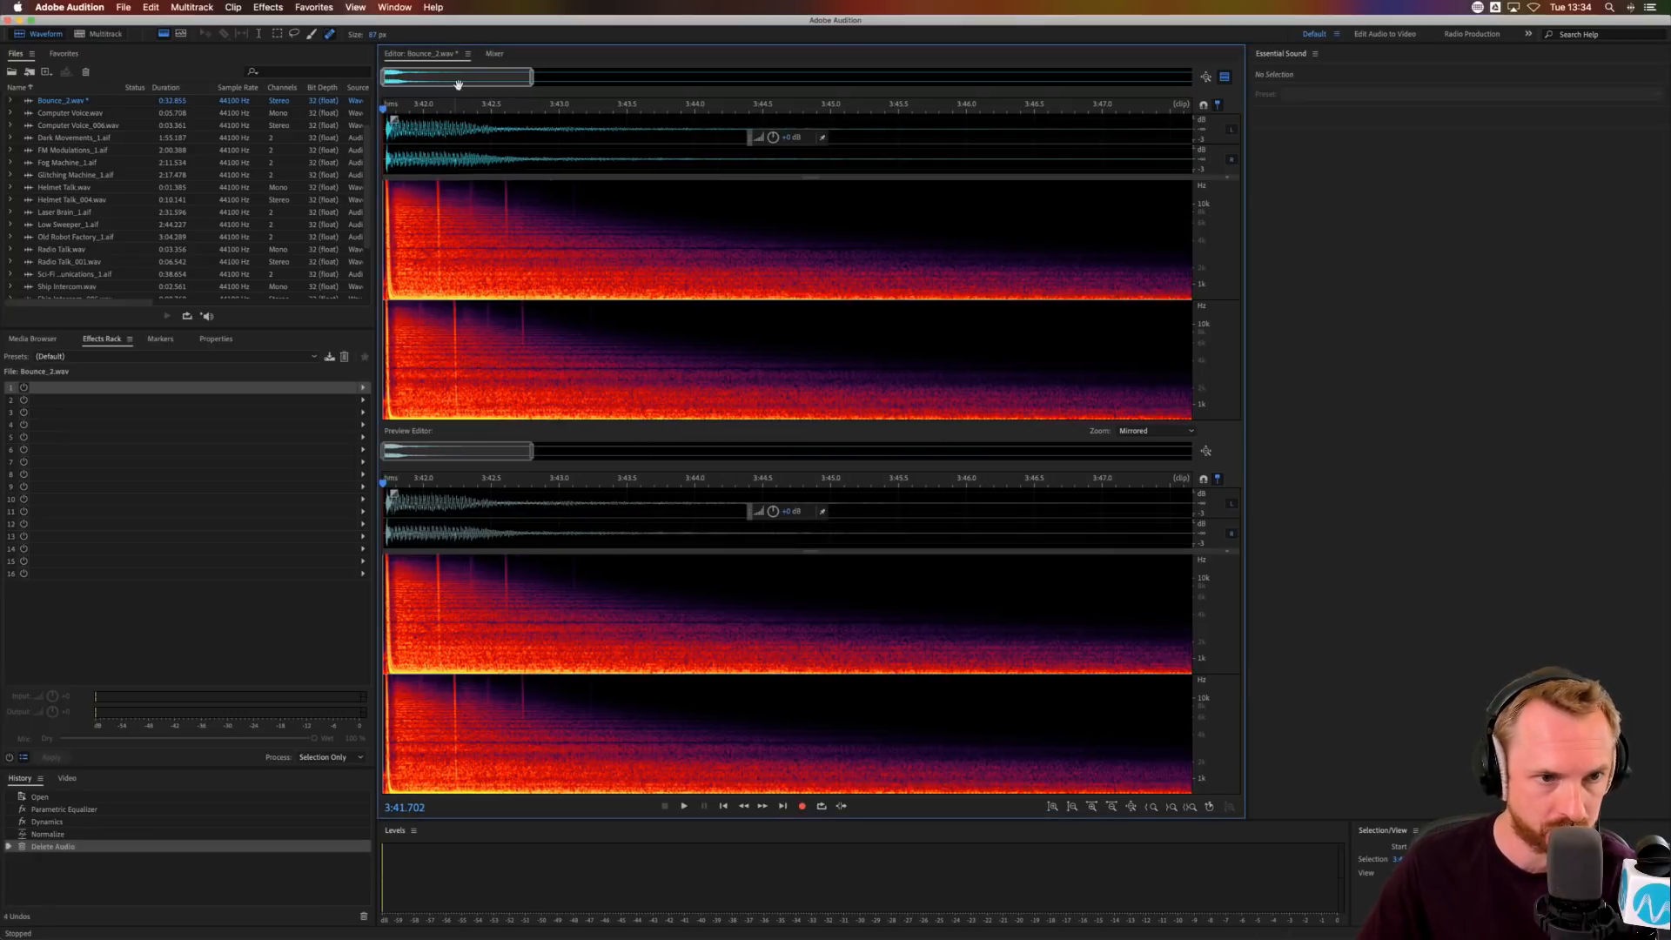
- Close the preview editor and hide the spectral frequency display, with the whole file in view
{"action": "scroll", "coordinate": [462, 111], "scroll_direction": "down", "scroll_amount": 3}
{"action": "scroll", "coordinate": [462, 111], "scroll_direction": "down", "scroll_amount": 2}
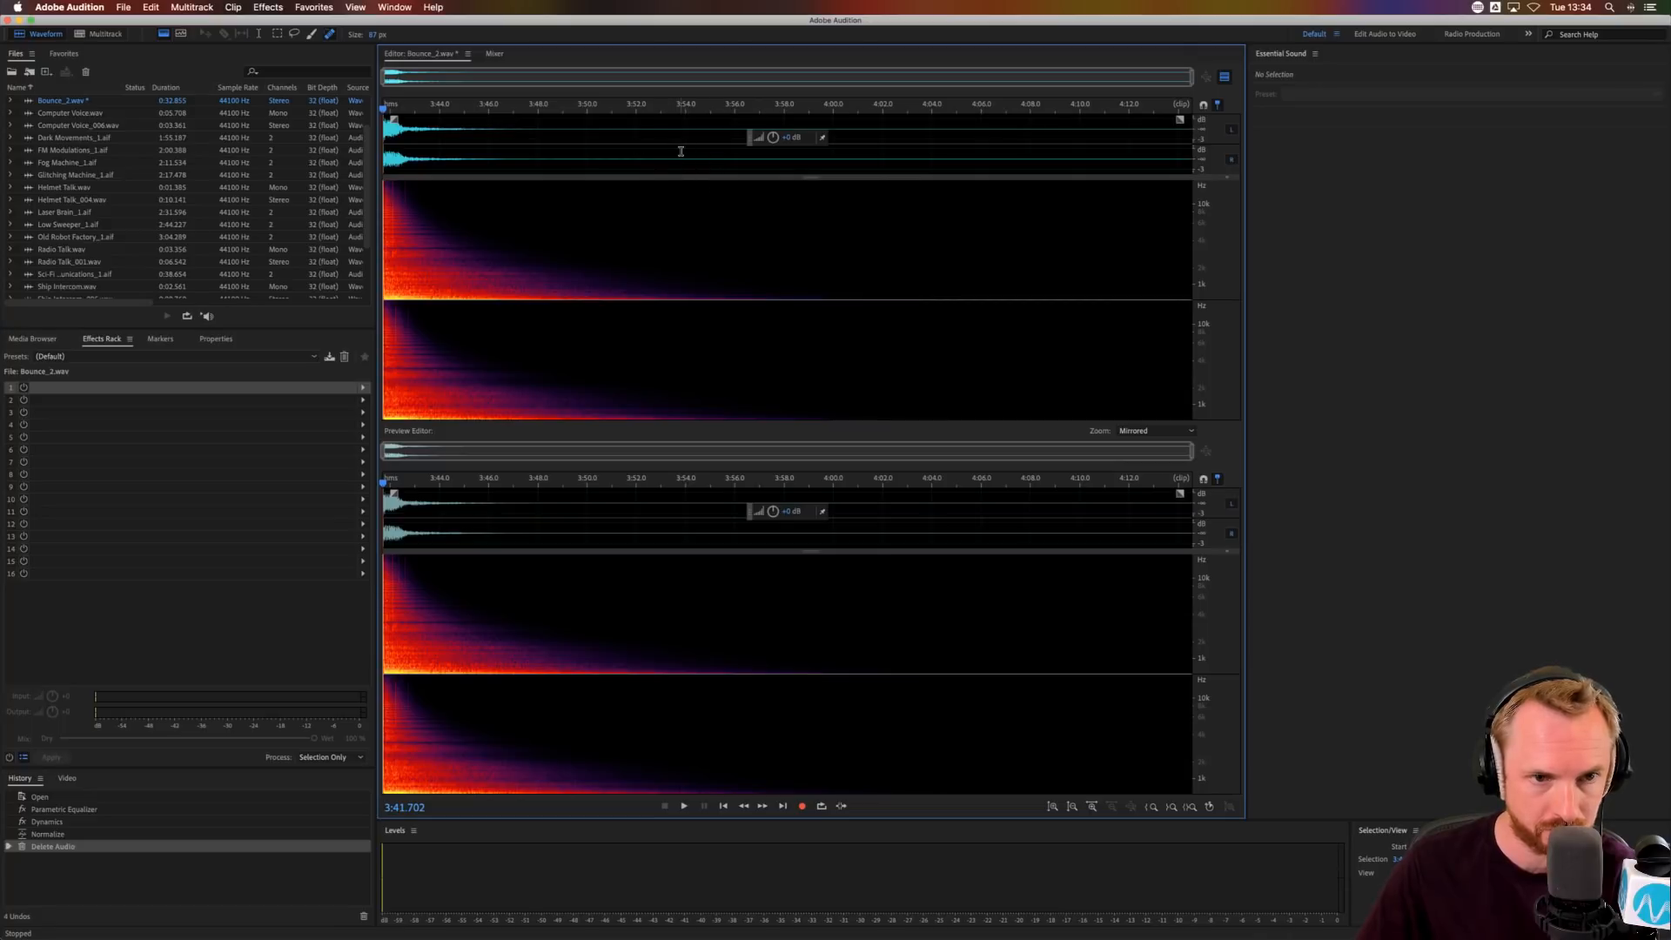
{"action": "left_click", "coordinate": [1224, 78]}
{"action": "key", "text": "shift+d"}
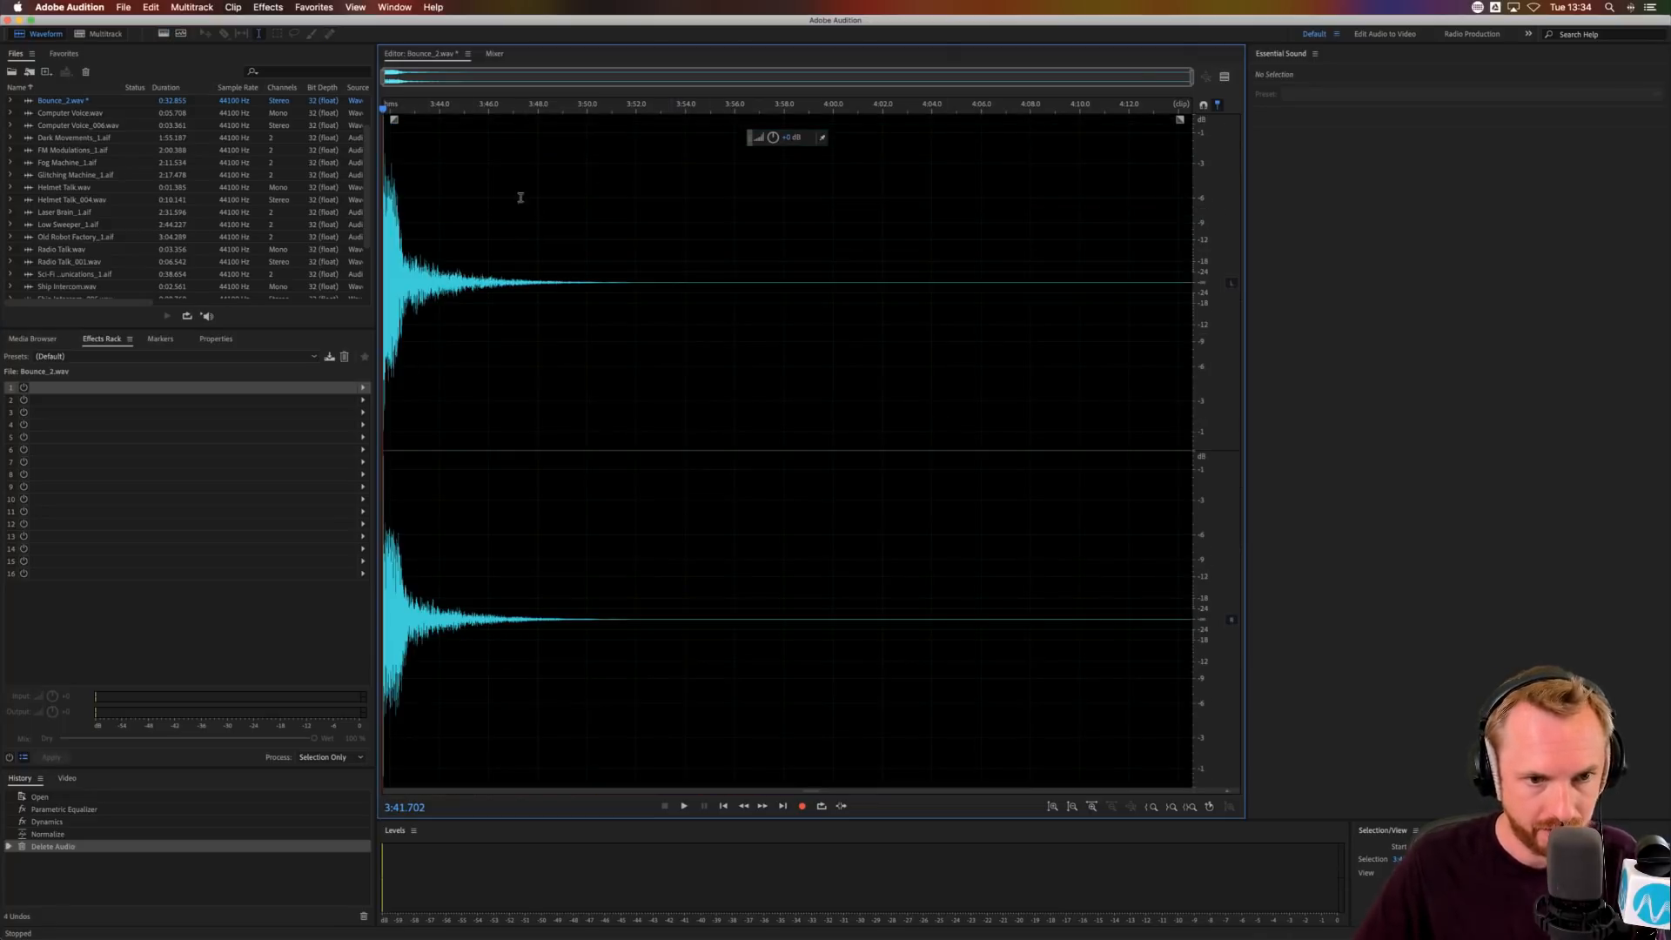
- Try deleting the tail of the file from about 3:55.1 to the end, and undo that deletion
{"action": "left_click", "coordinate": [712, 288]}
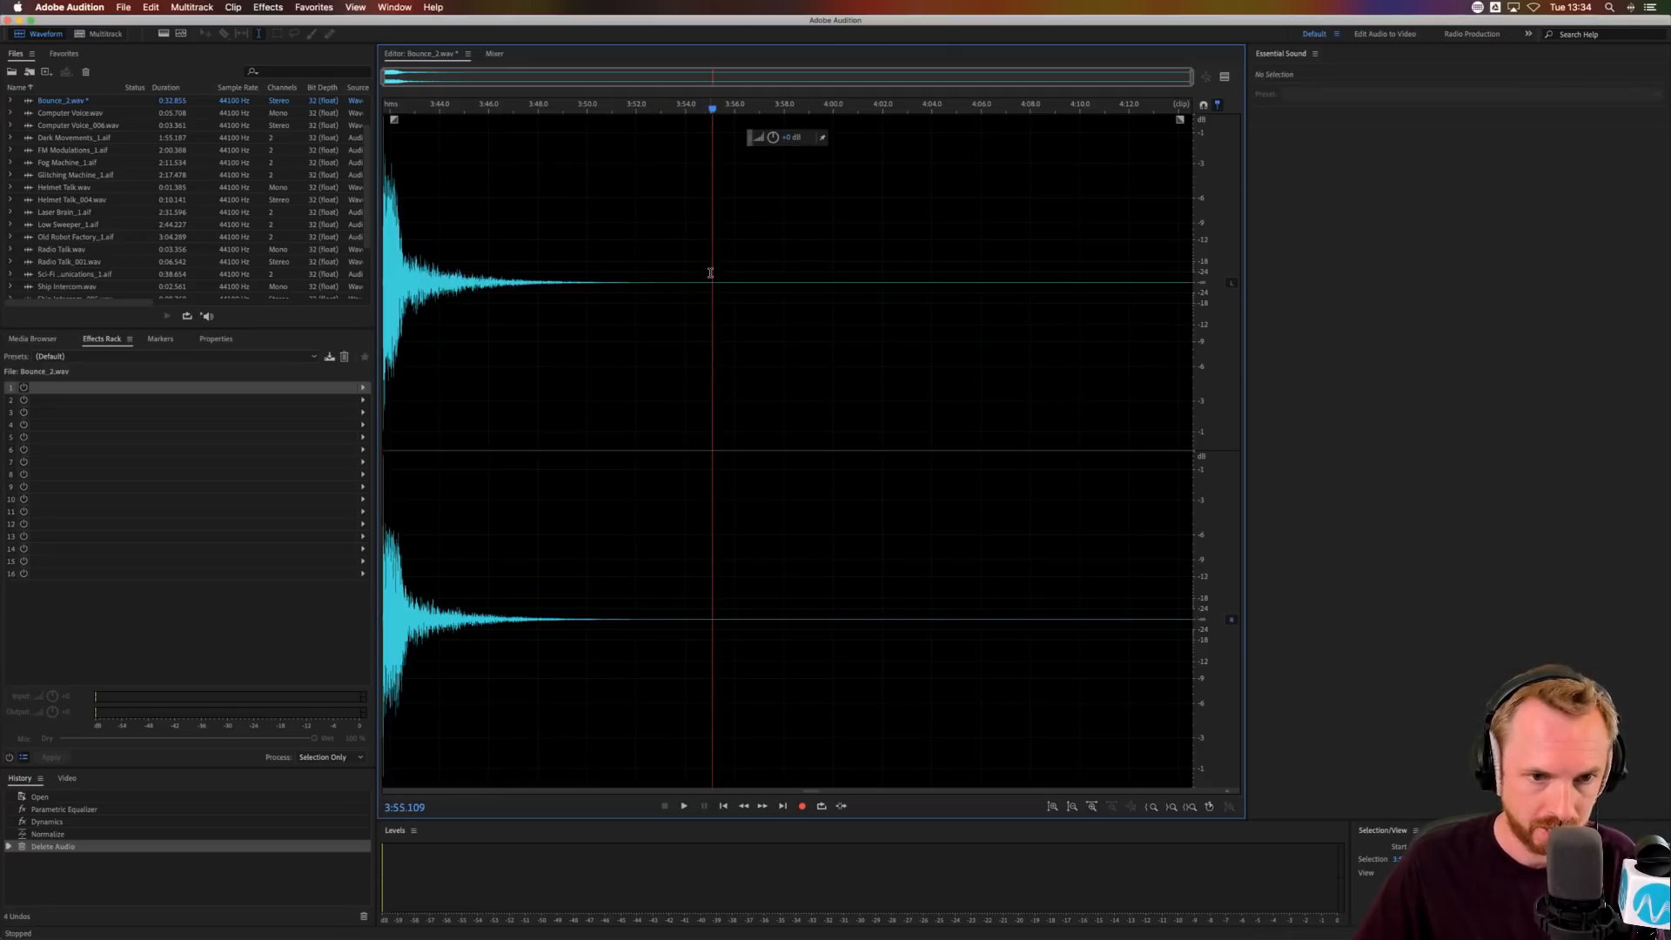
{"action": "left_click_drag", "start_coordinate": [713, 270], "coordinate": [1192, 296]}
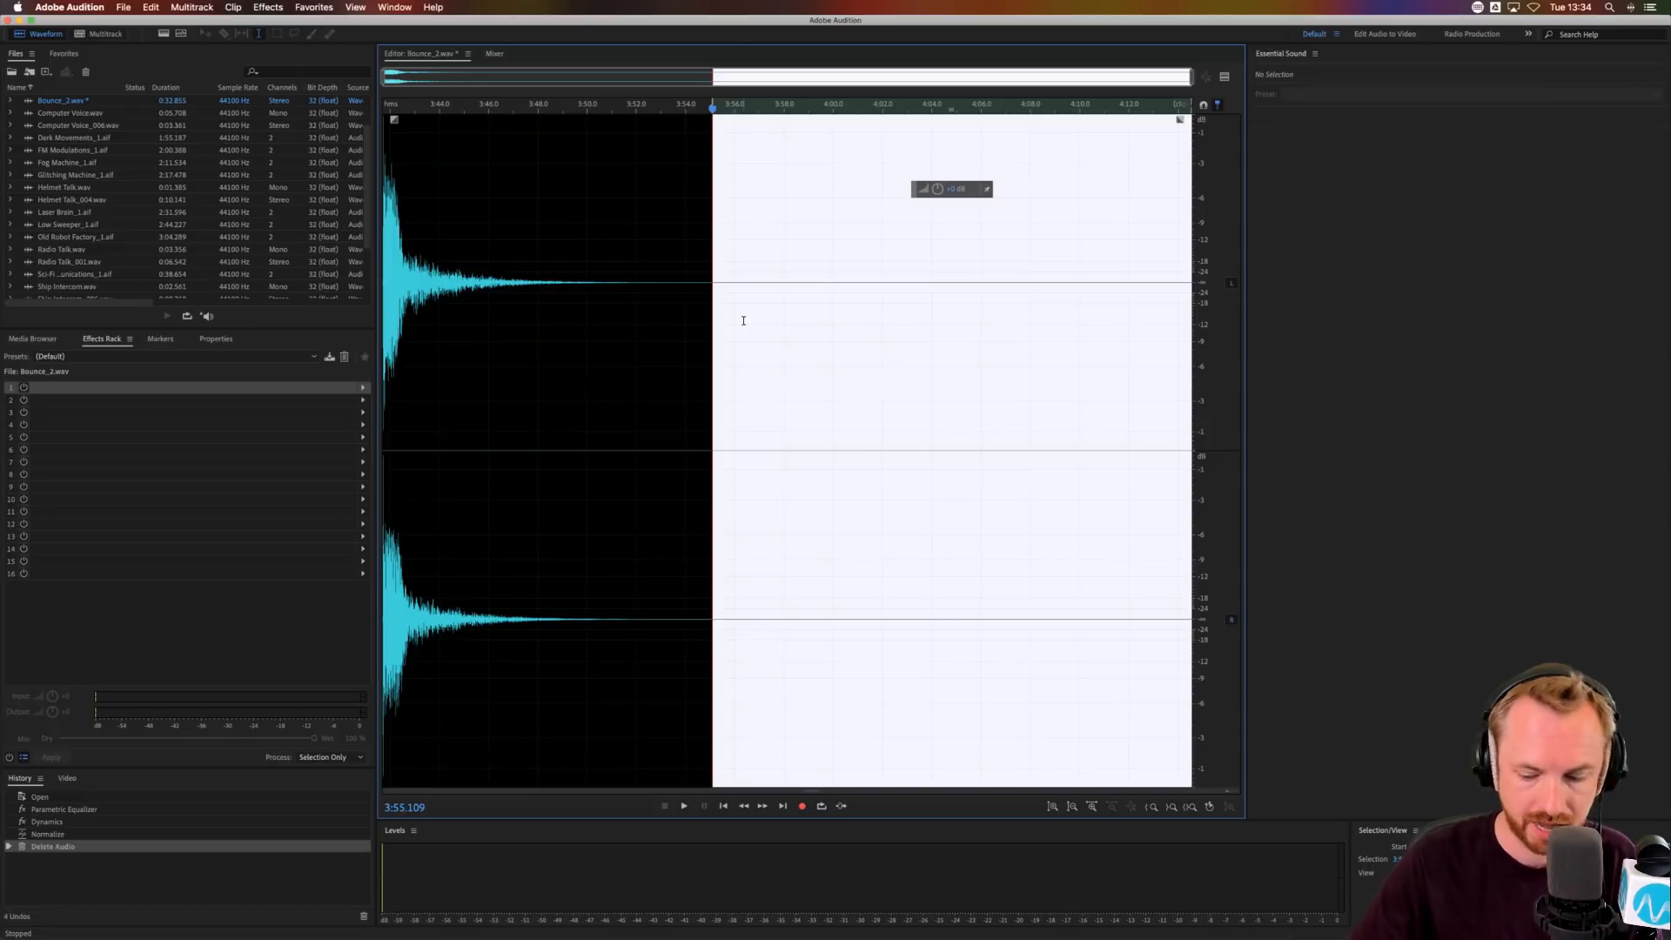
{"action": "key", "text": "Delete"}
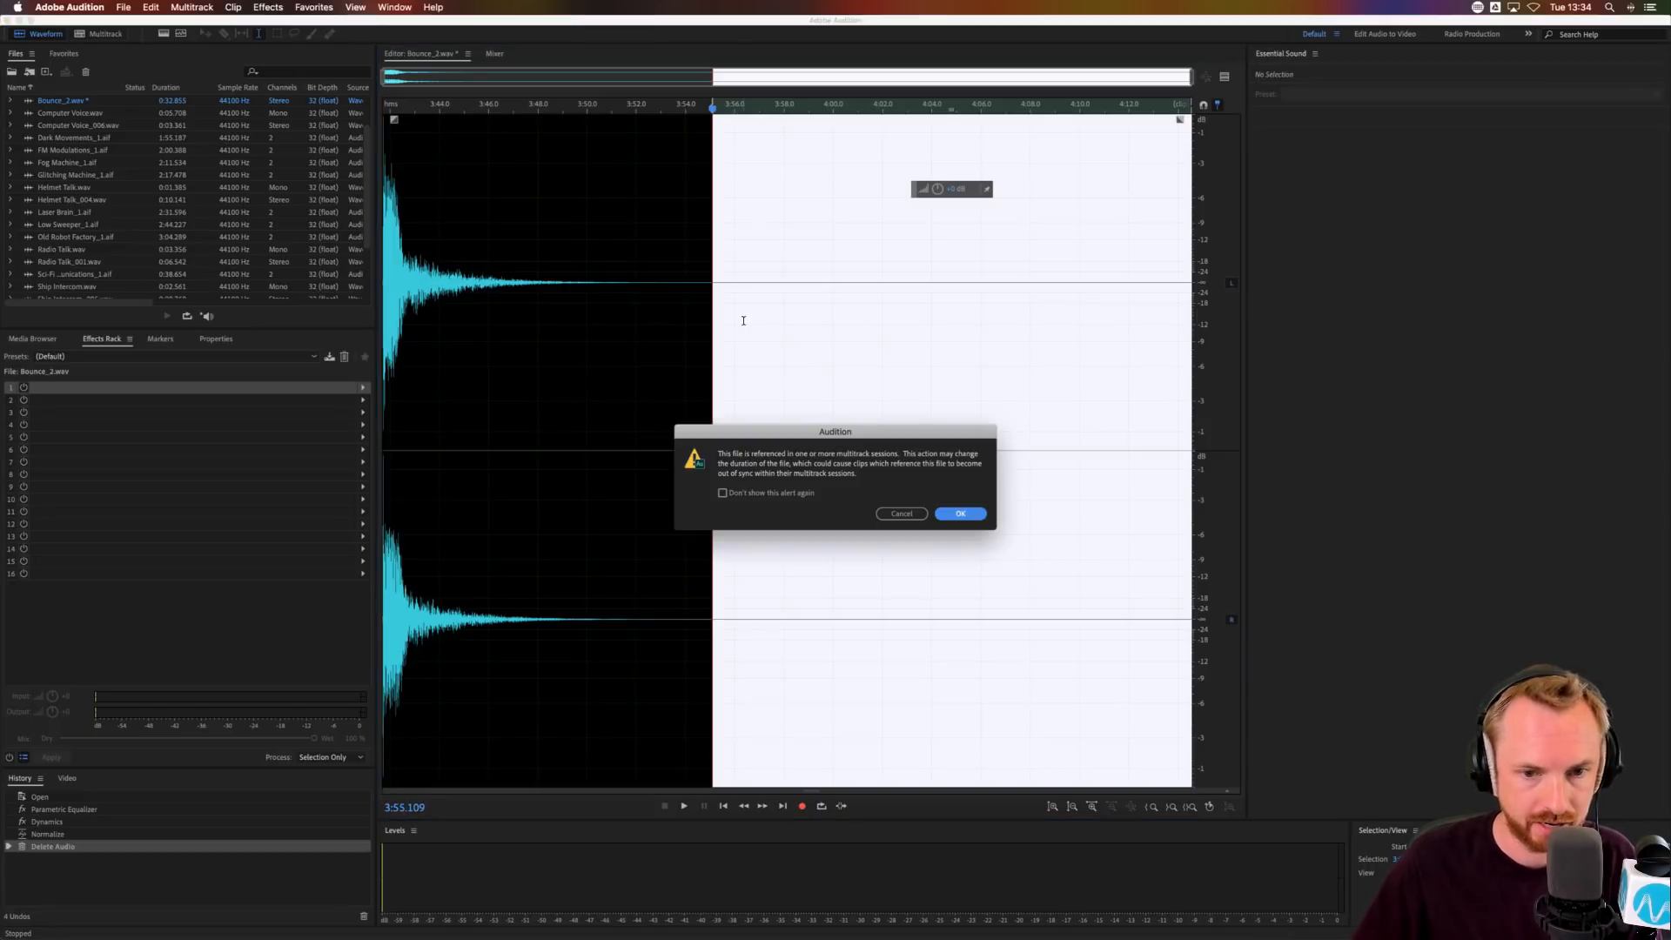
{"action": "left_click", "coordinate": [961, 515]}
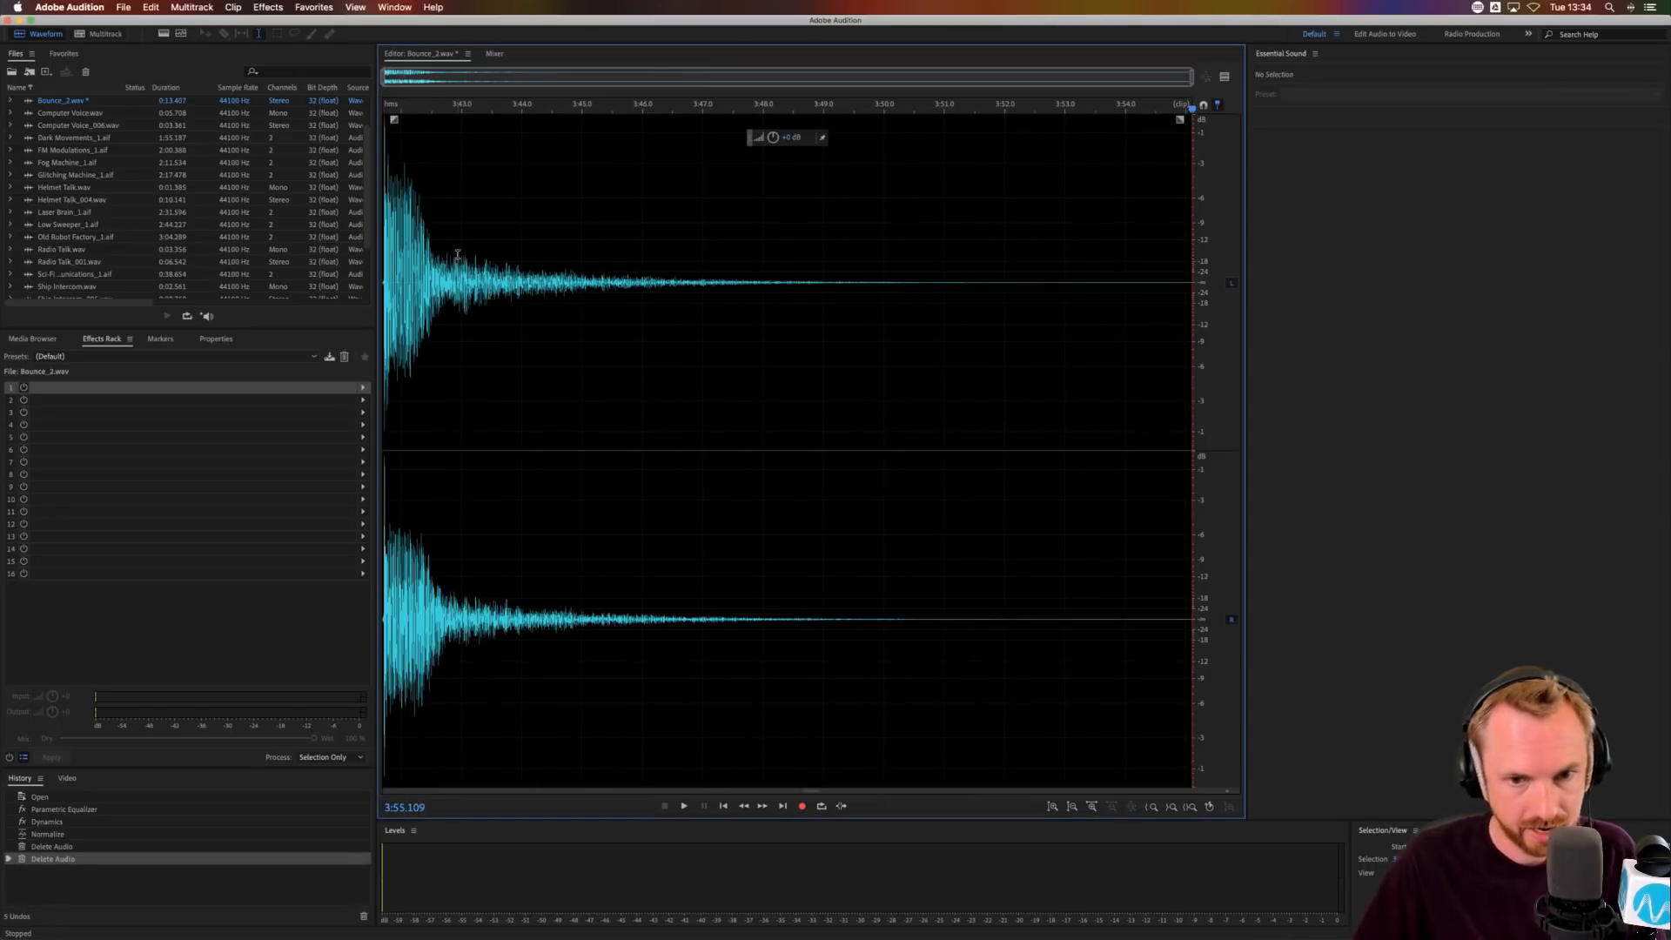
{"action": "key", "text": "super+z"}
- Show the spectral frequency display and delete the silent tail from about 4:06.35 to the end of the file
{"action": "left_click", "coordinate": [1224, 77]}
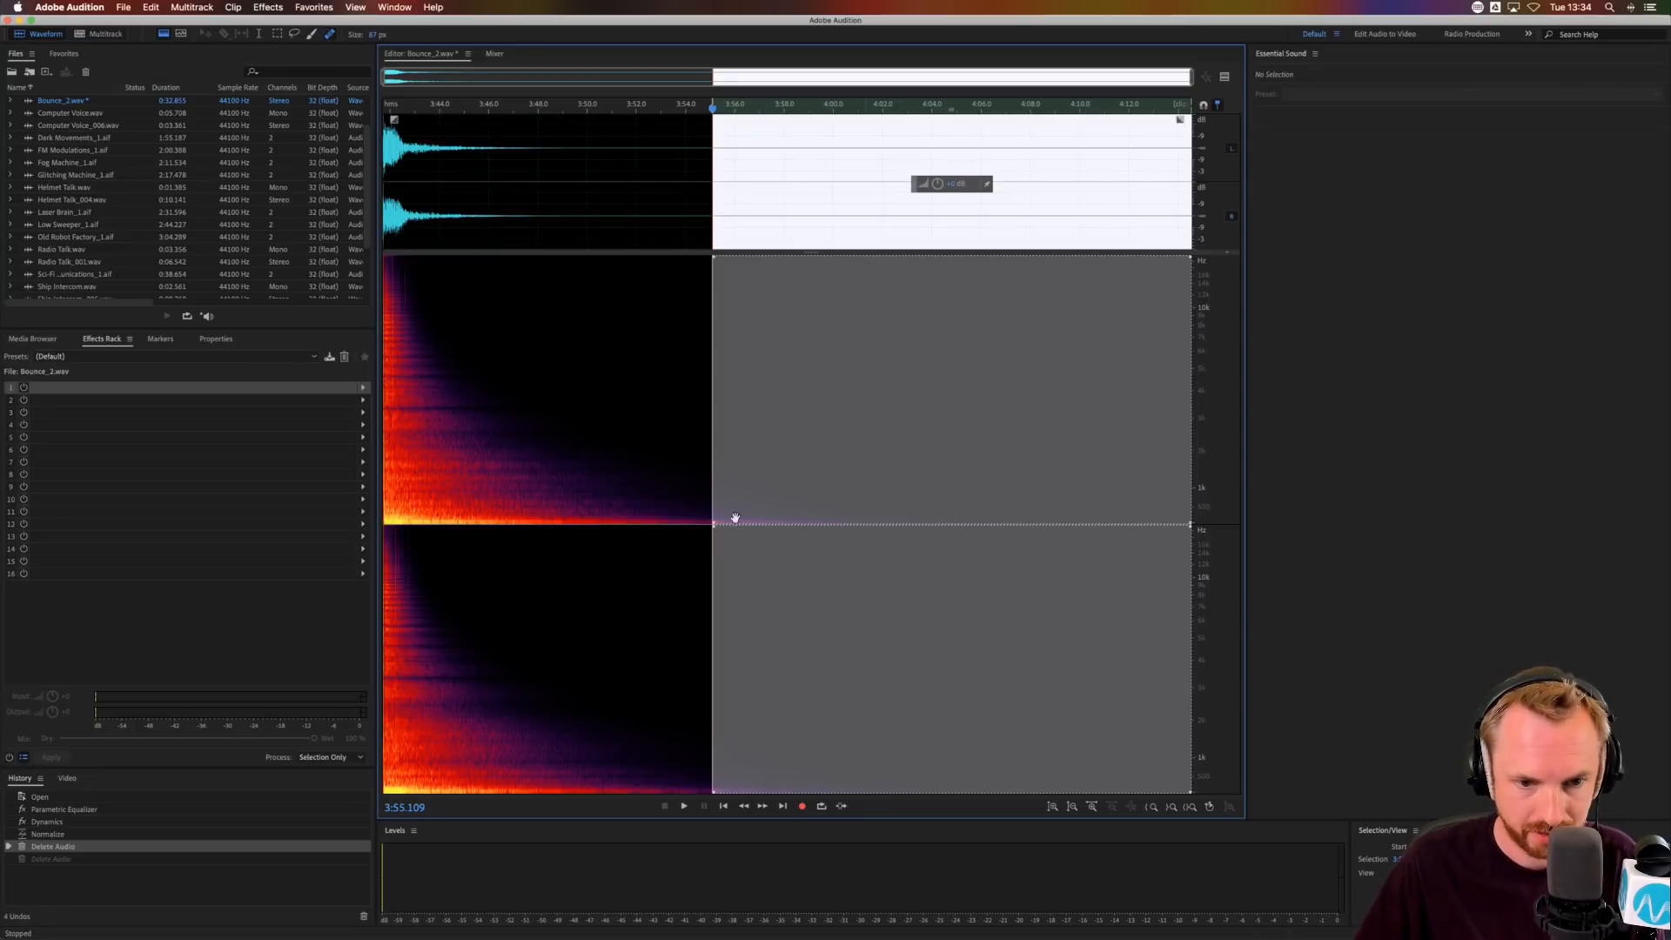
{"action": "left_click", "coordinate": [683, 152]}
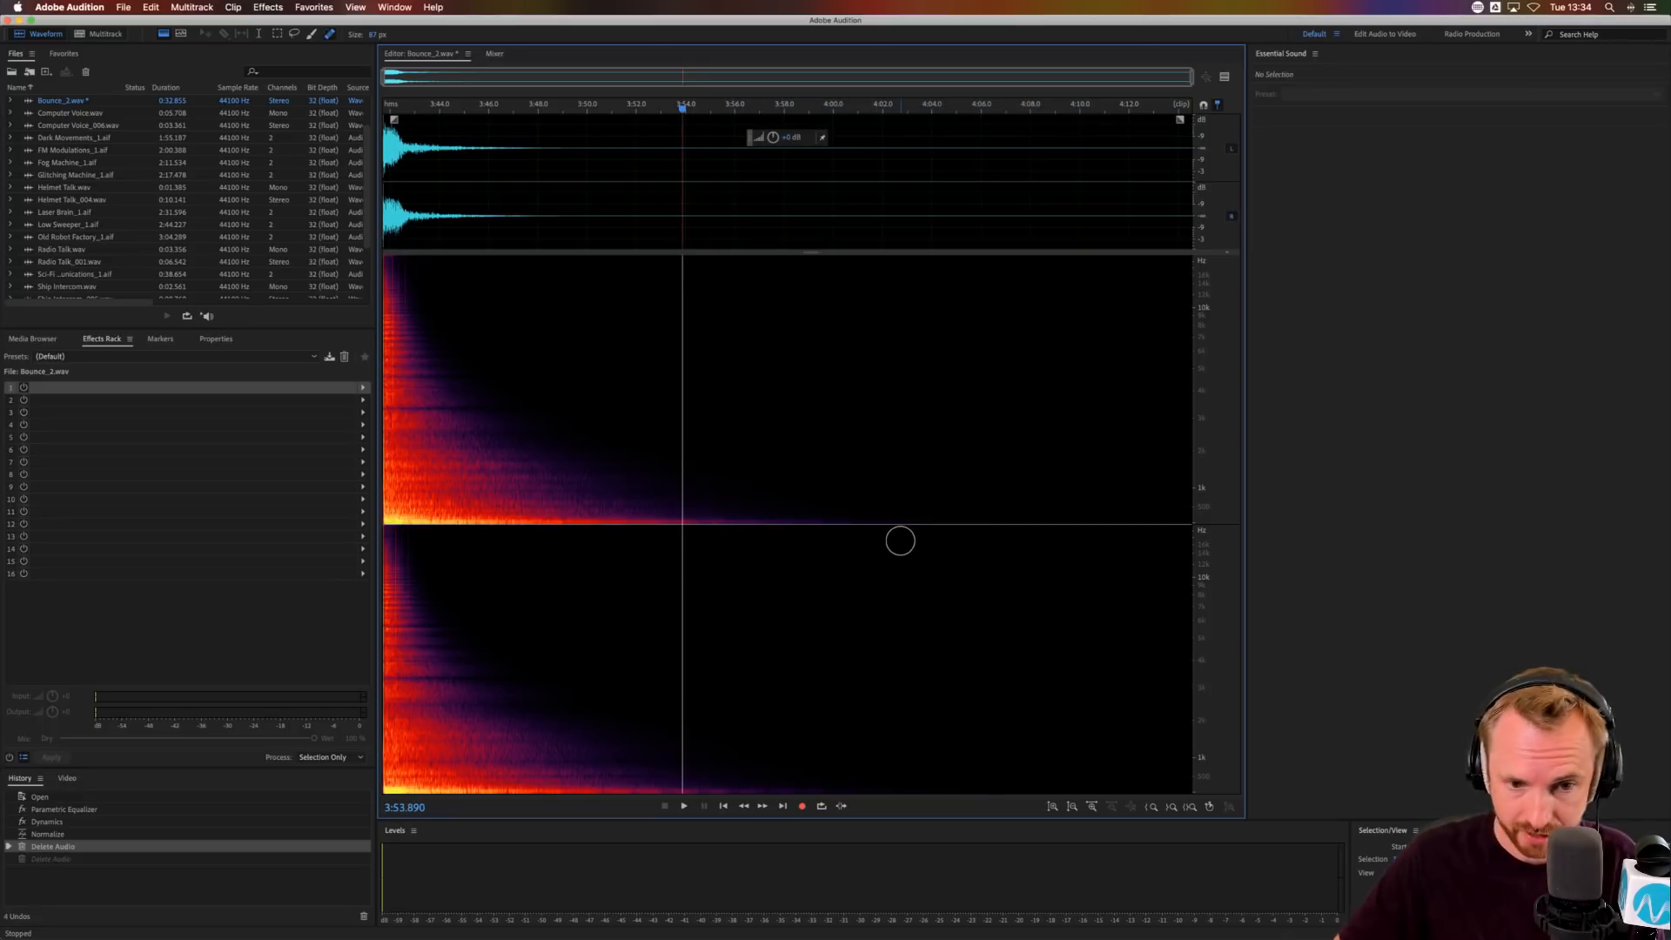
{"action": "left_click", "coordinate": [956, 105]}
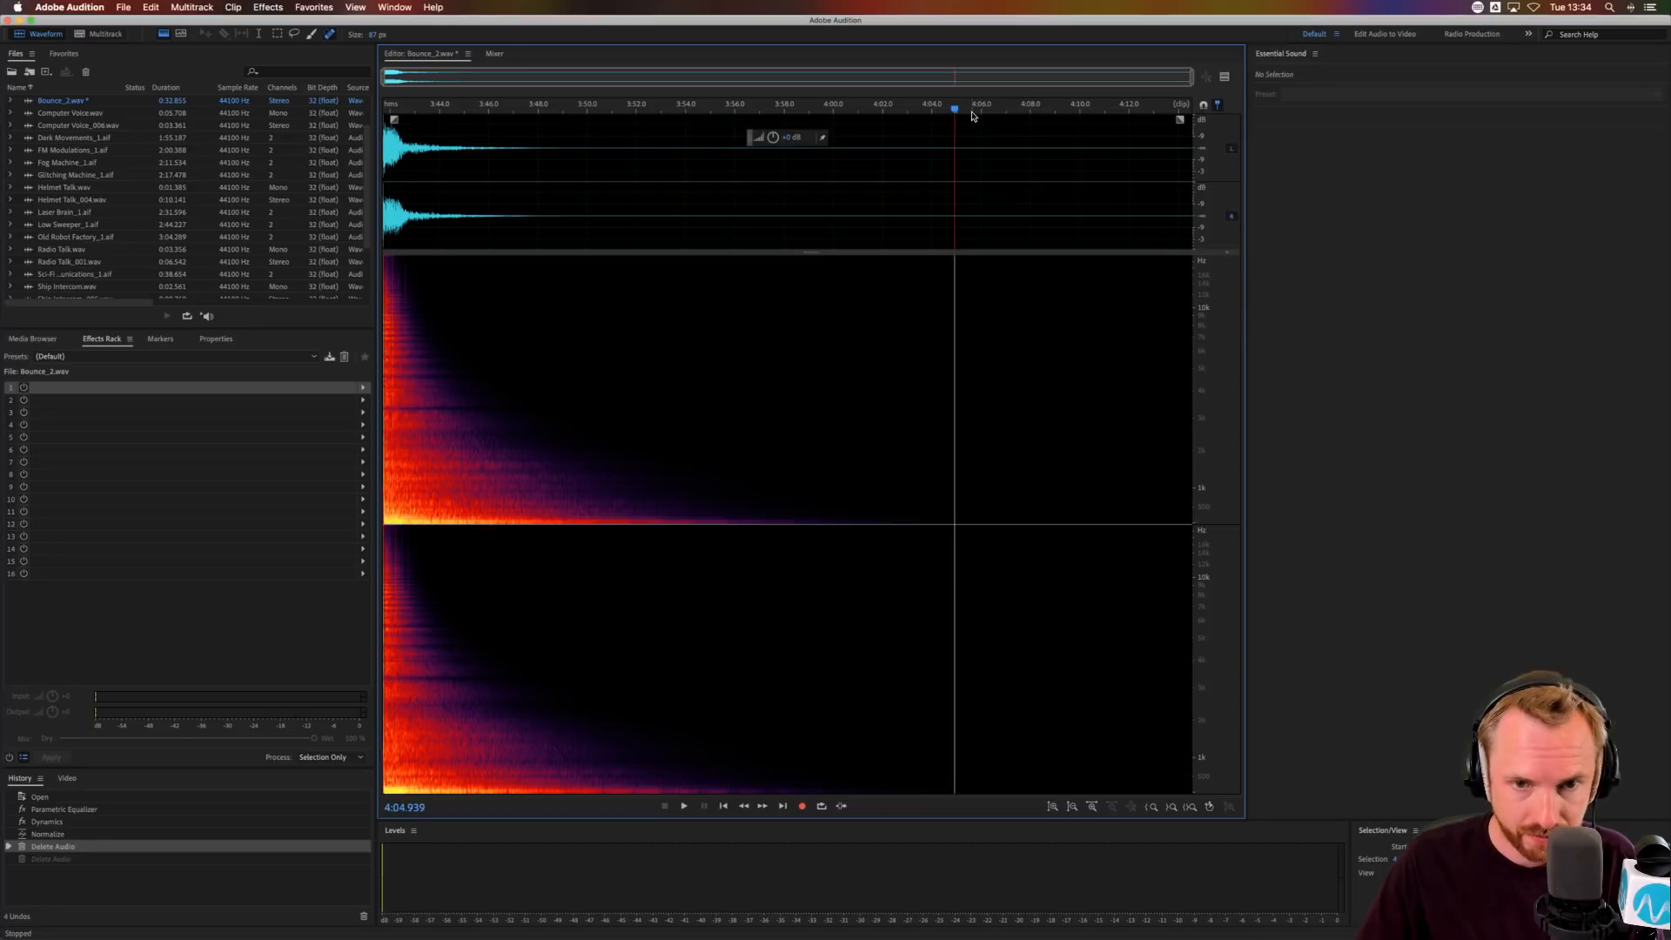
{"action": "scroll", "coordinate": [969, 110], "scroll_direction": "up", "scroll_amount": 2}
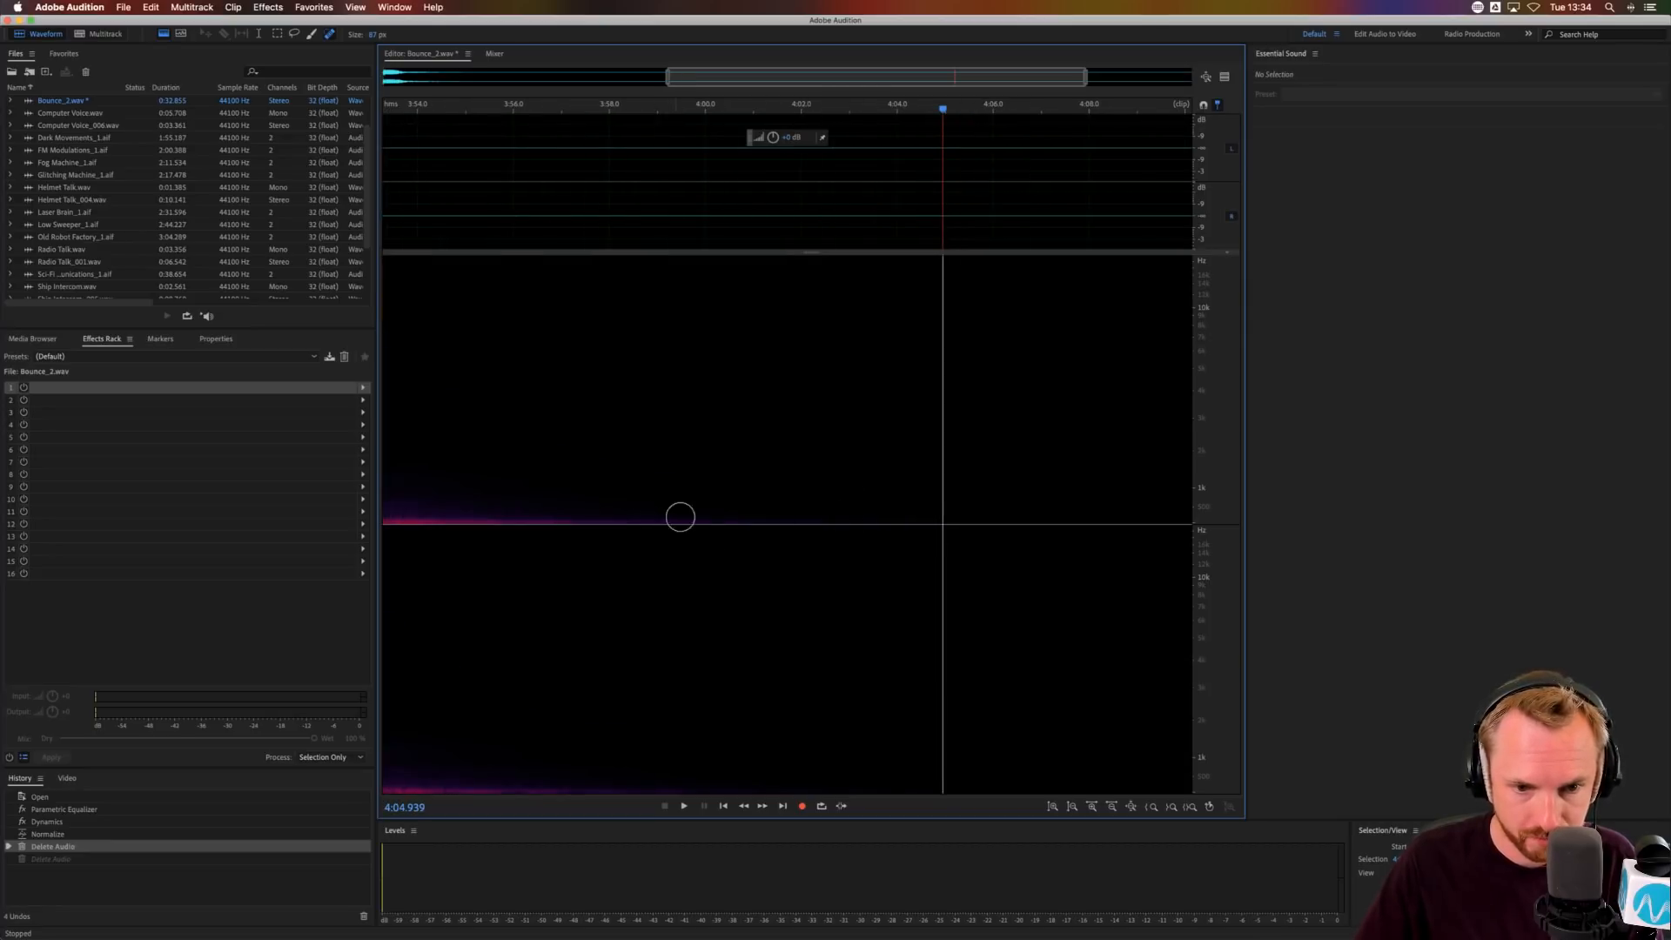
{"action": "left_click", "coordinate": [1010, 164]}
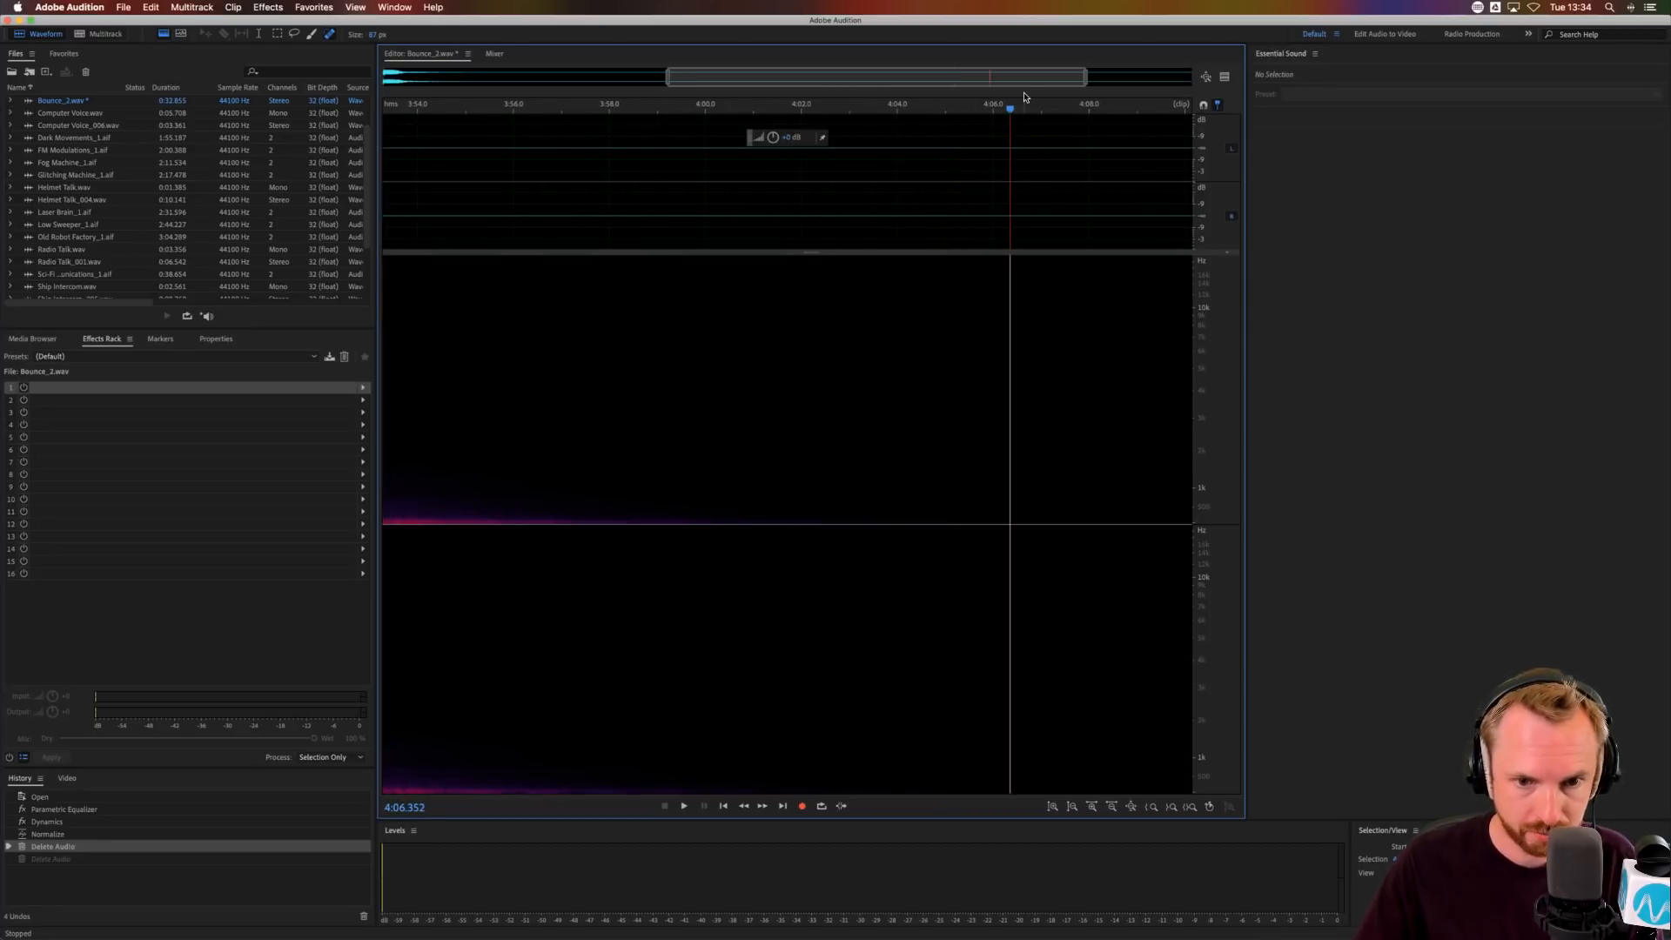
{"action": "scroll", "coordinate": [1023, 107], "scroll_direction": "down", "scroll_amount": 2}
{"action": "left_click_drag", "start_coordinate": [1086, 160], "coordinate": [1311, 171]}
{"action": "key", "text": "Delete"}
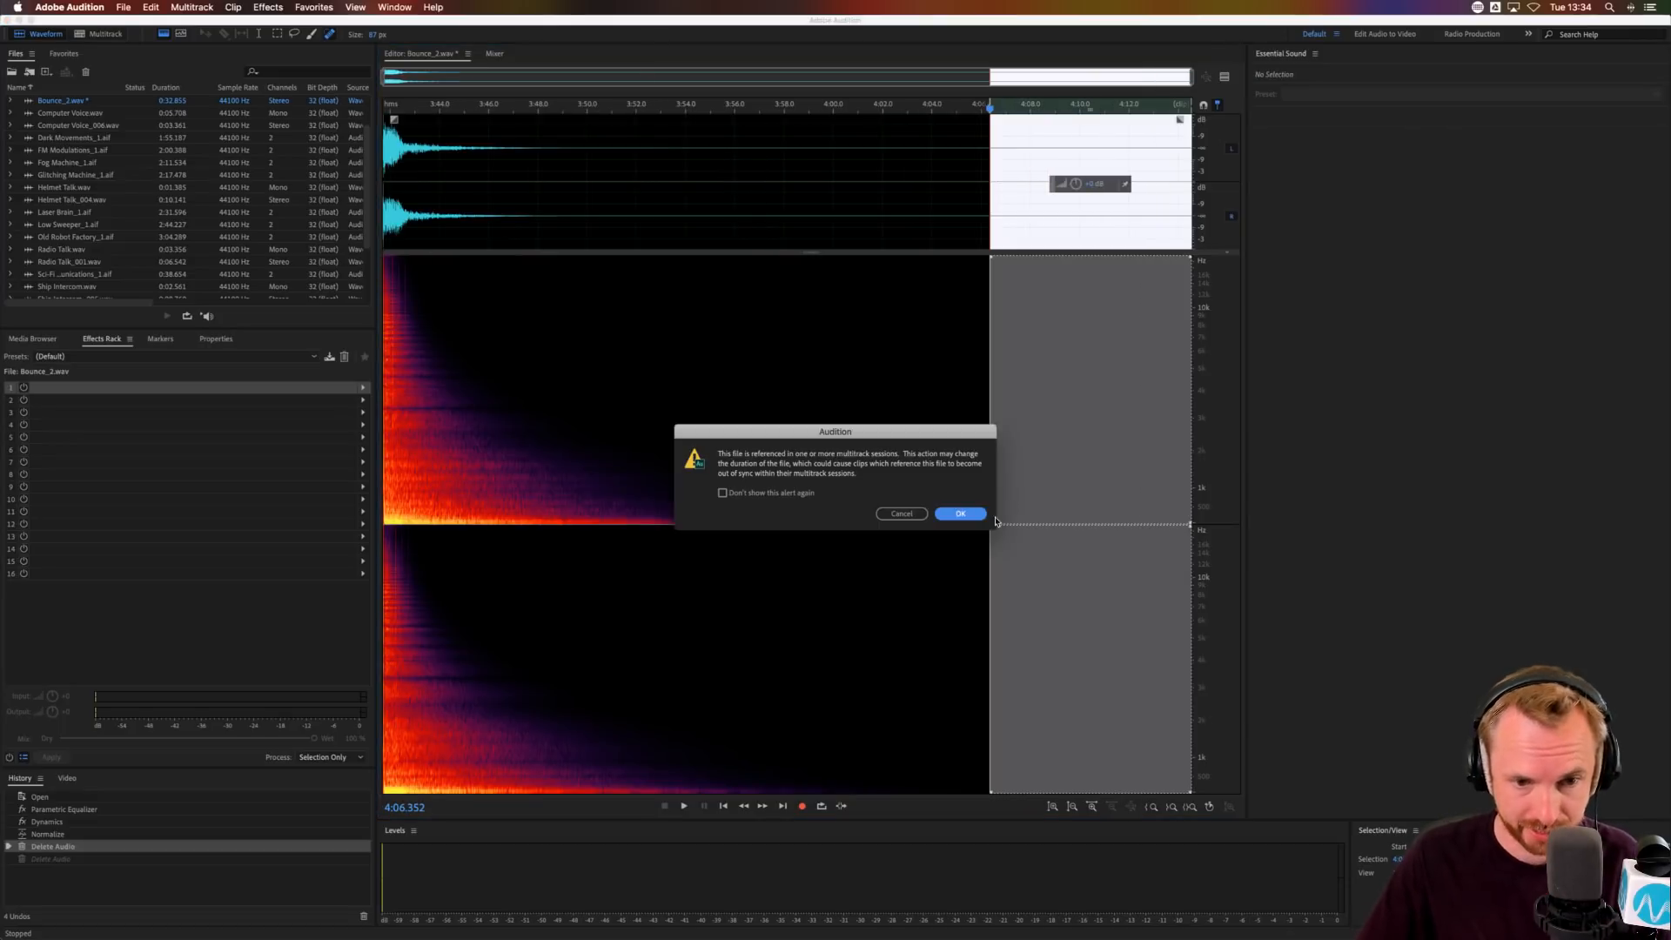
{"action": "key", "text": "Return"}
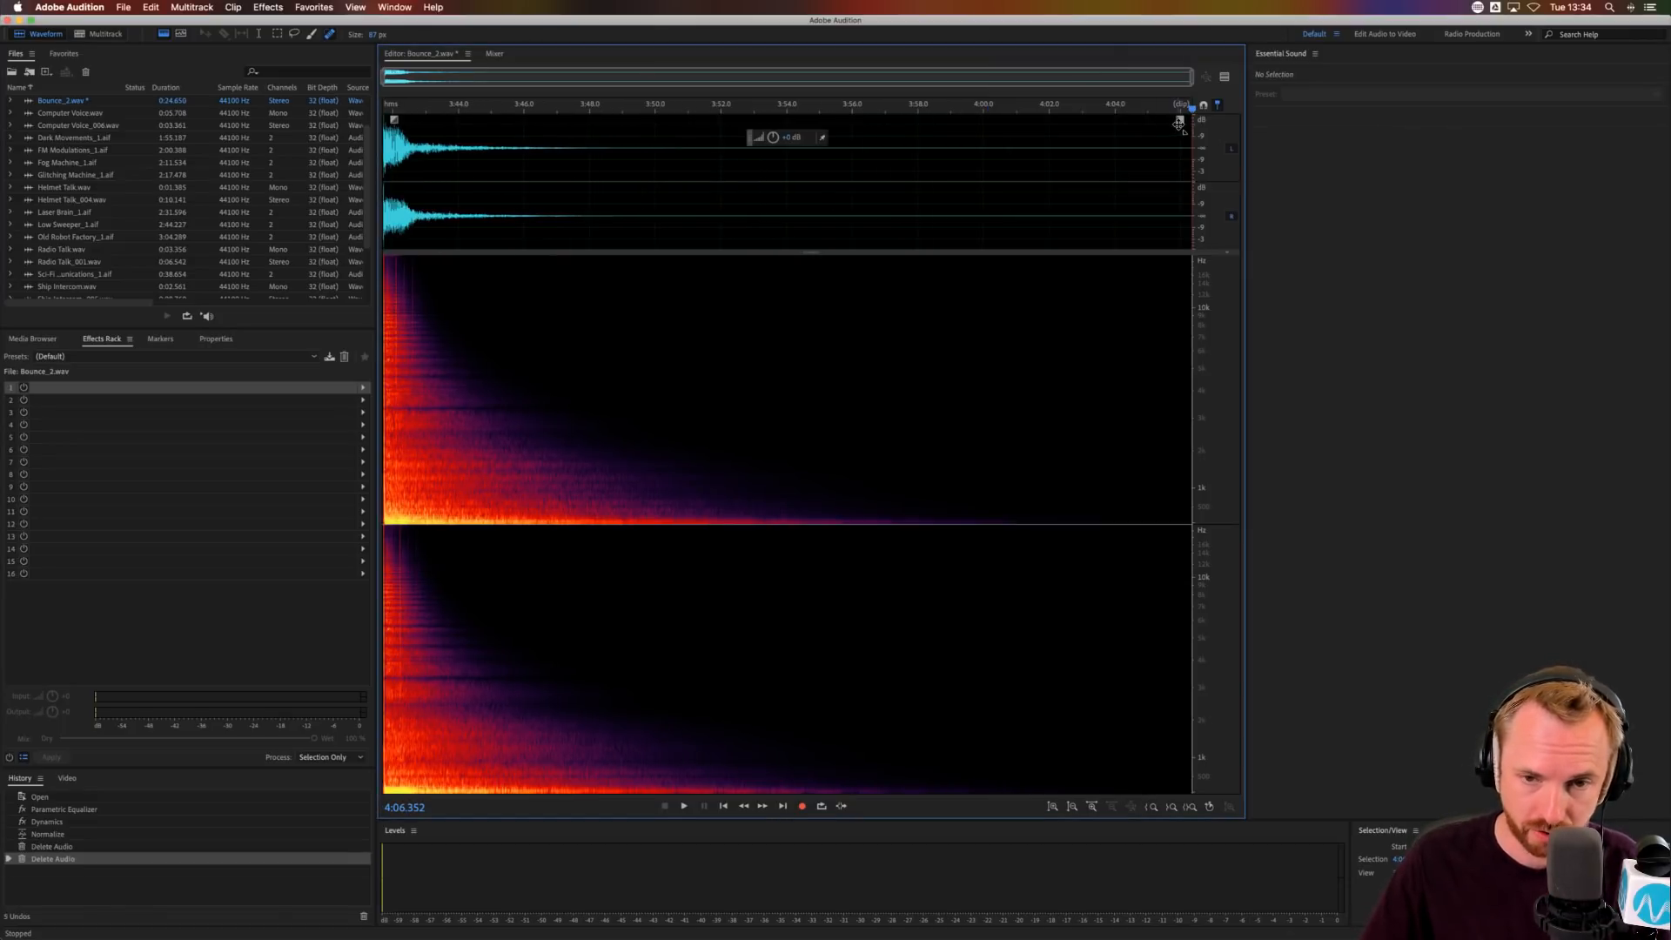
- Fade out the end of the file and audition it from the start
{"action": "left_click_drag", "start_coordinate": [1179, 122], "coordinate": [938, 131]}
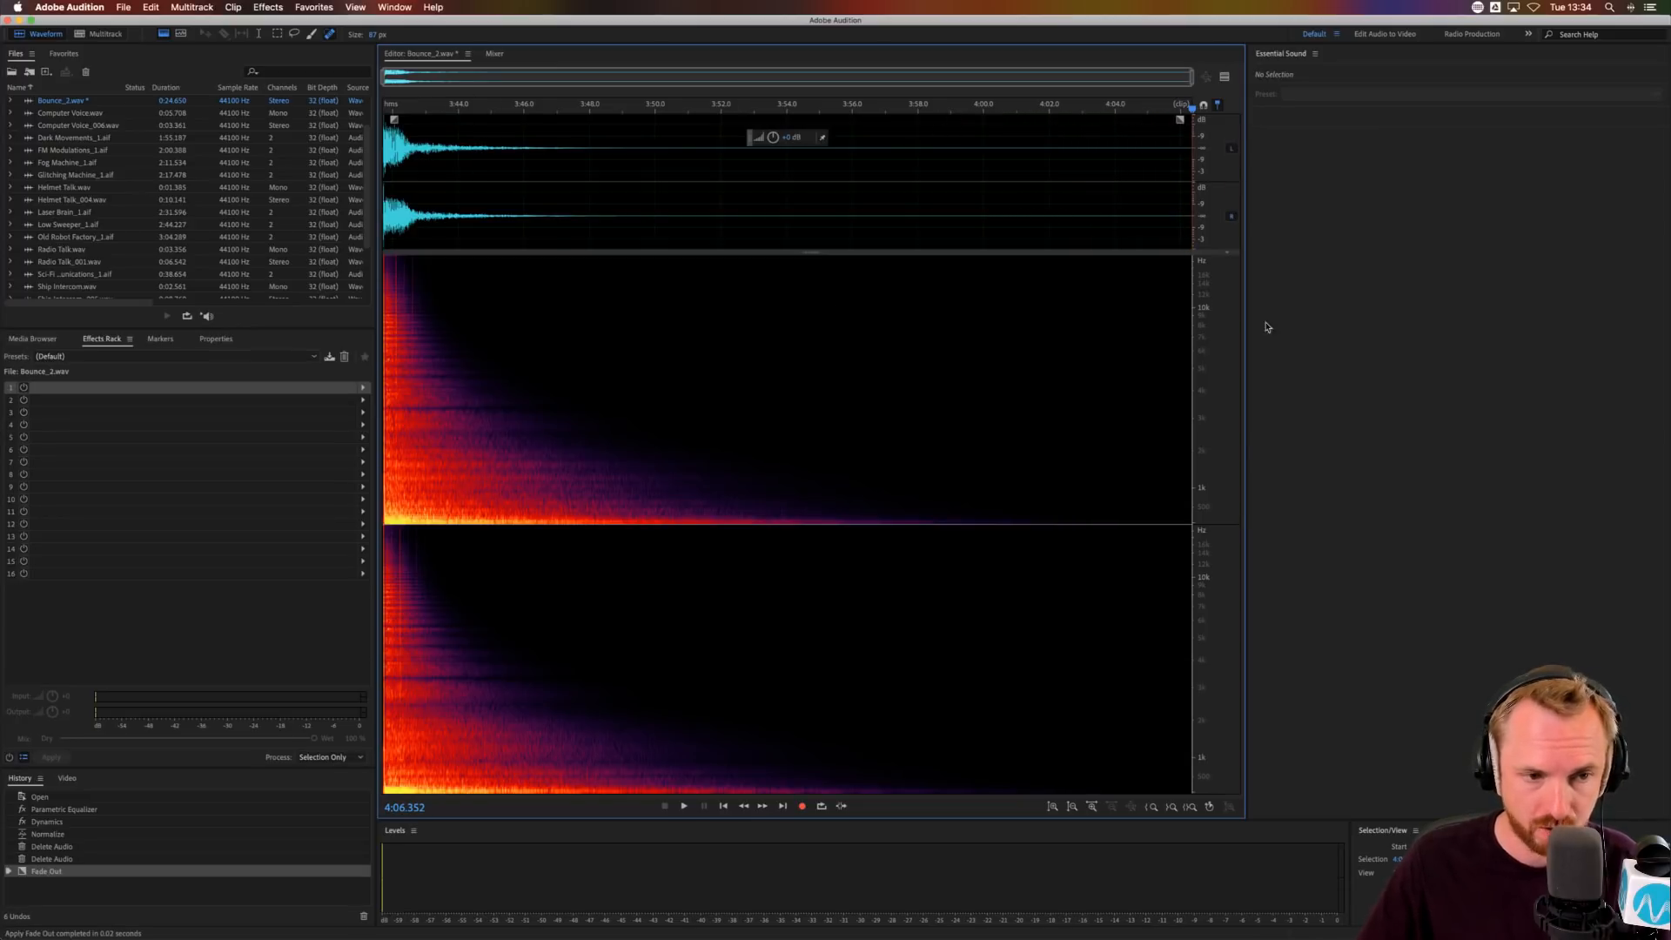
{"action": "key", "text": "space"}
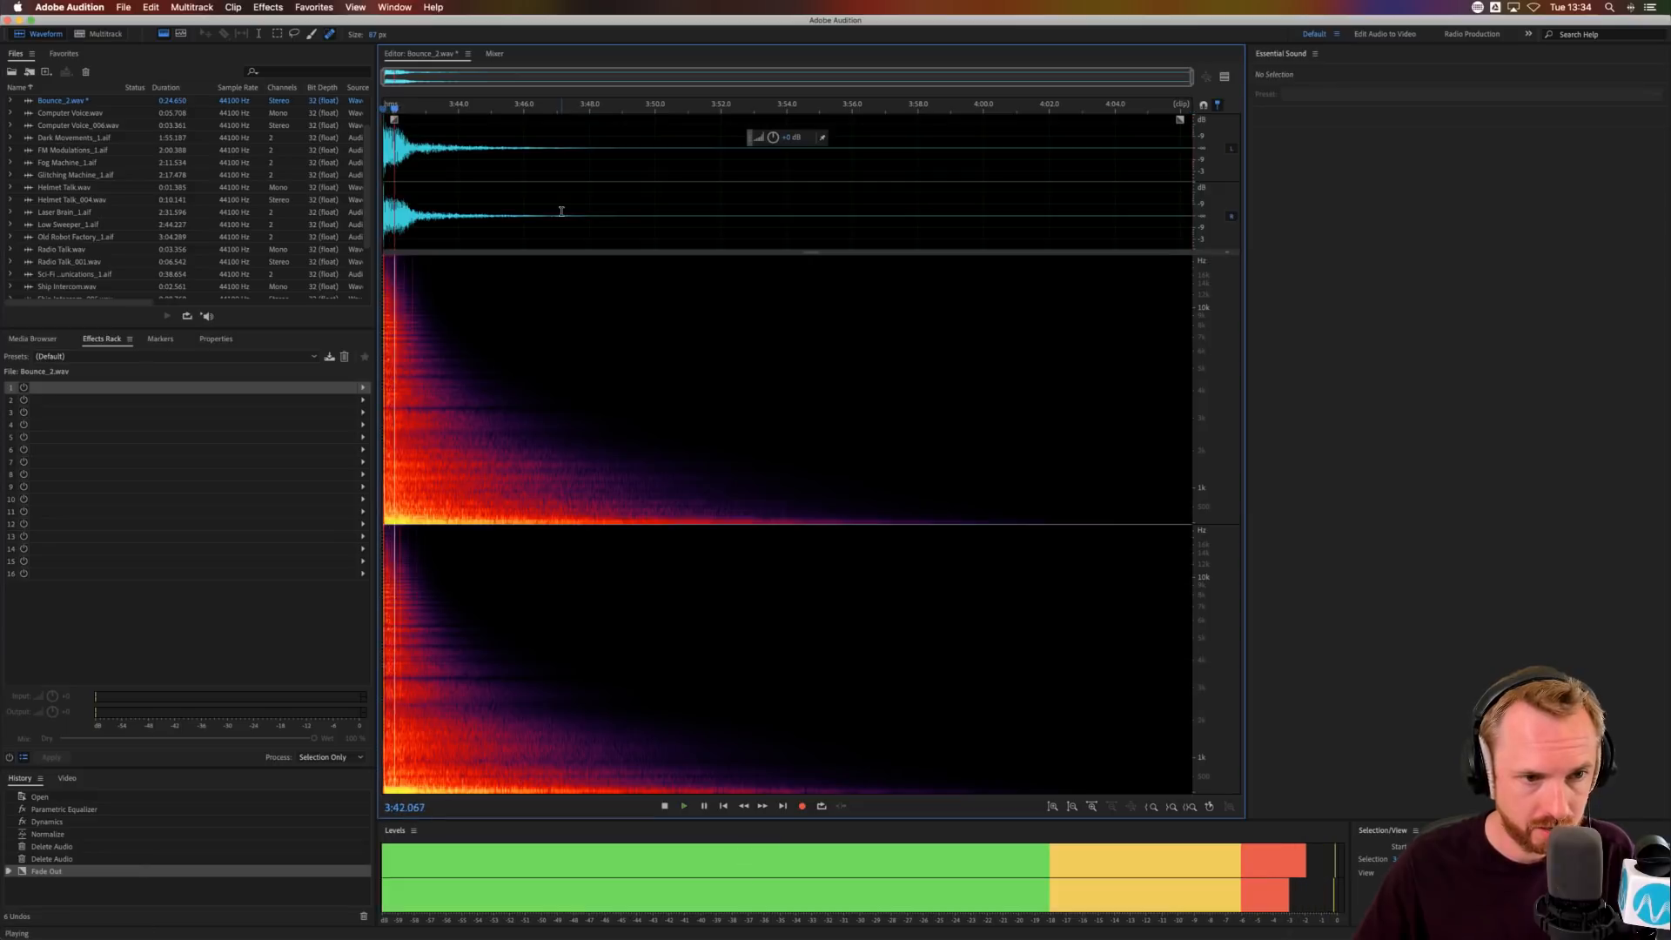
{"action": "key", "text": "space"}
- Start saving the file under a new name and change the destination folder from Bounced Files to Finals inside Space FX/Space FX
{"action": "key", "text": "super+shift+s"}
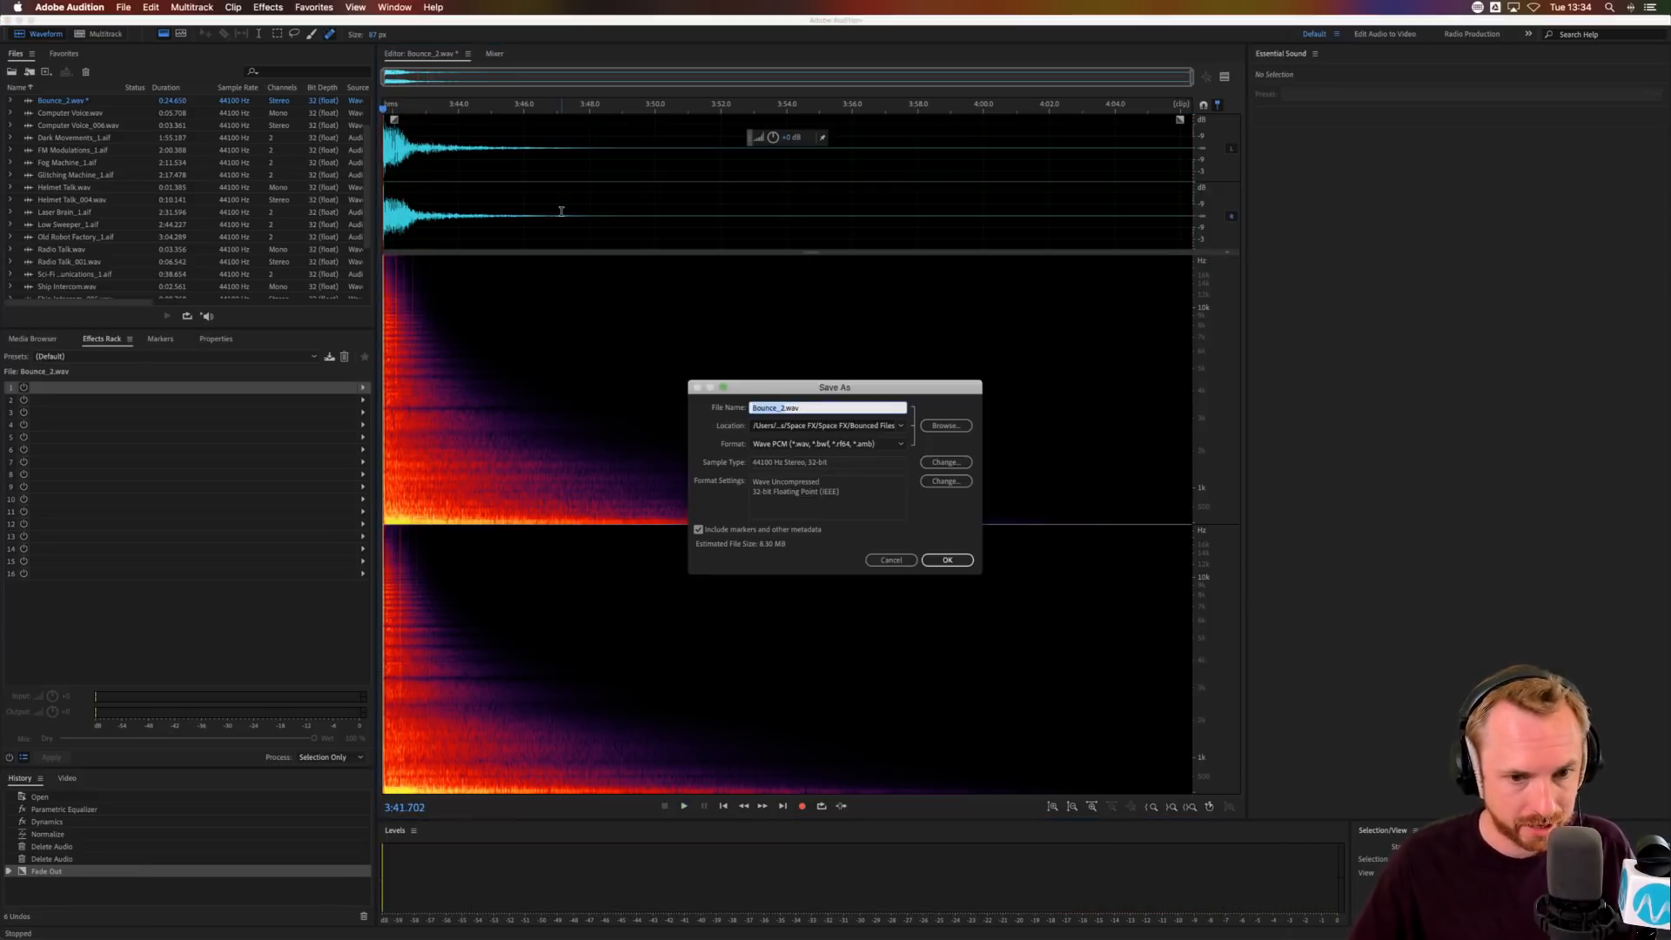
{"action": "left_click", "coordinate": [854, 432]}
{"action": "key", "text": "Right"}
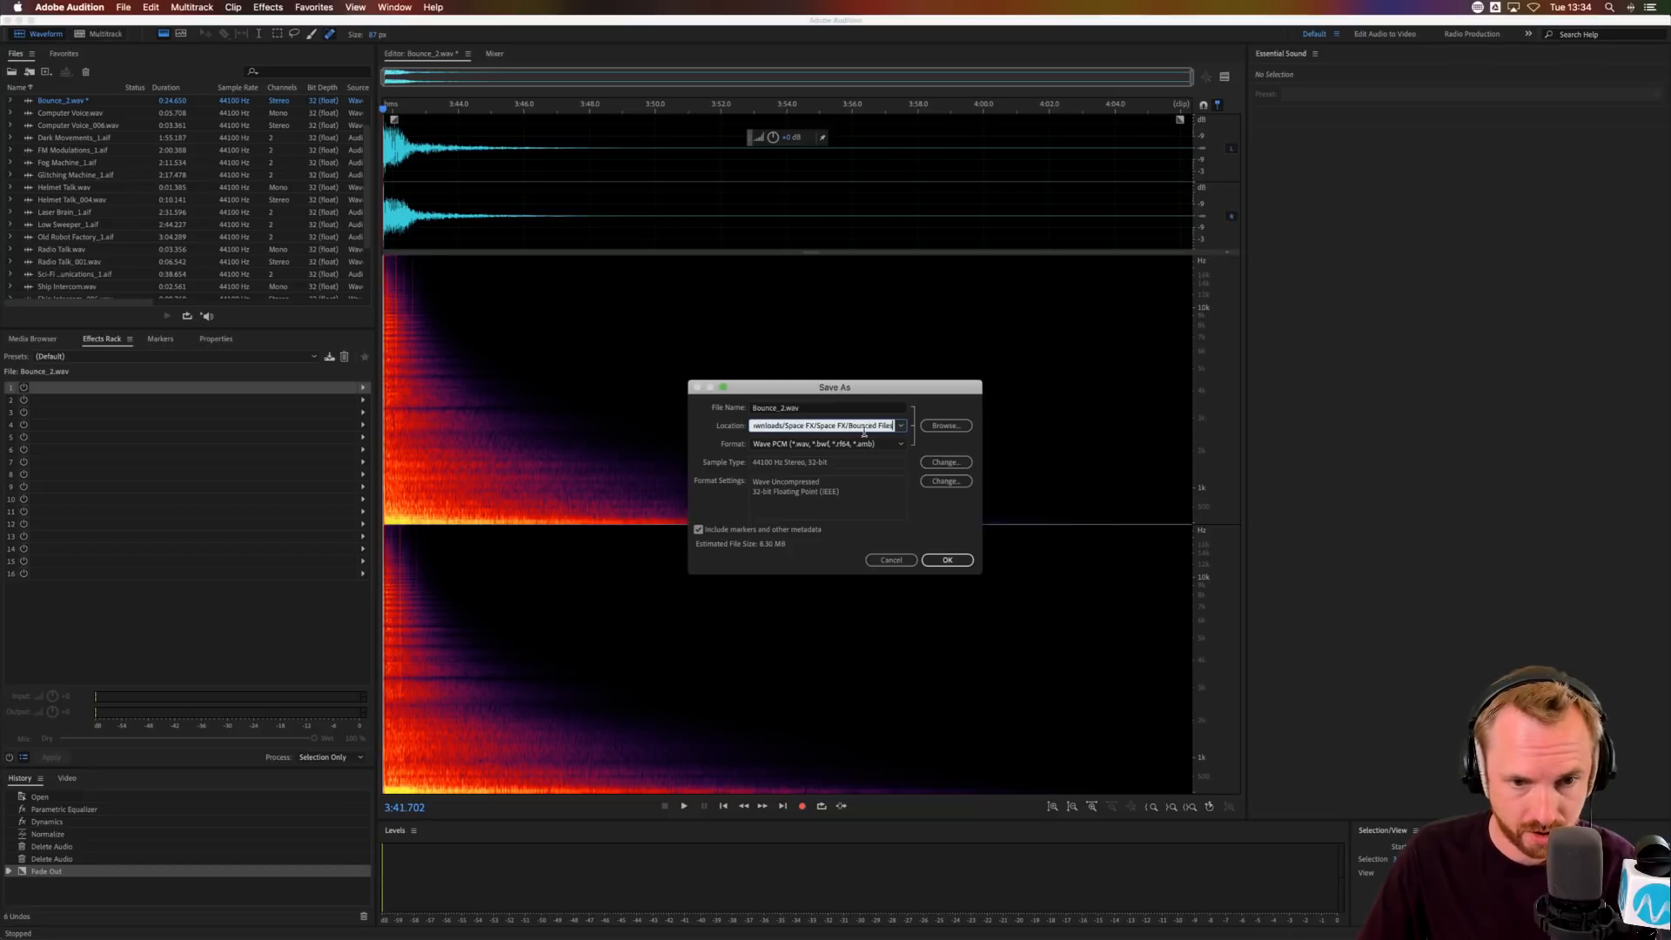
{"action": "key", "text": "alt+BackSpace"}
{"action": "key", "text": "alt+BackSpace"}
{"action": "type", "text": "Final"}
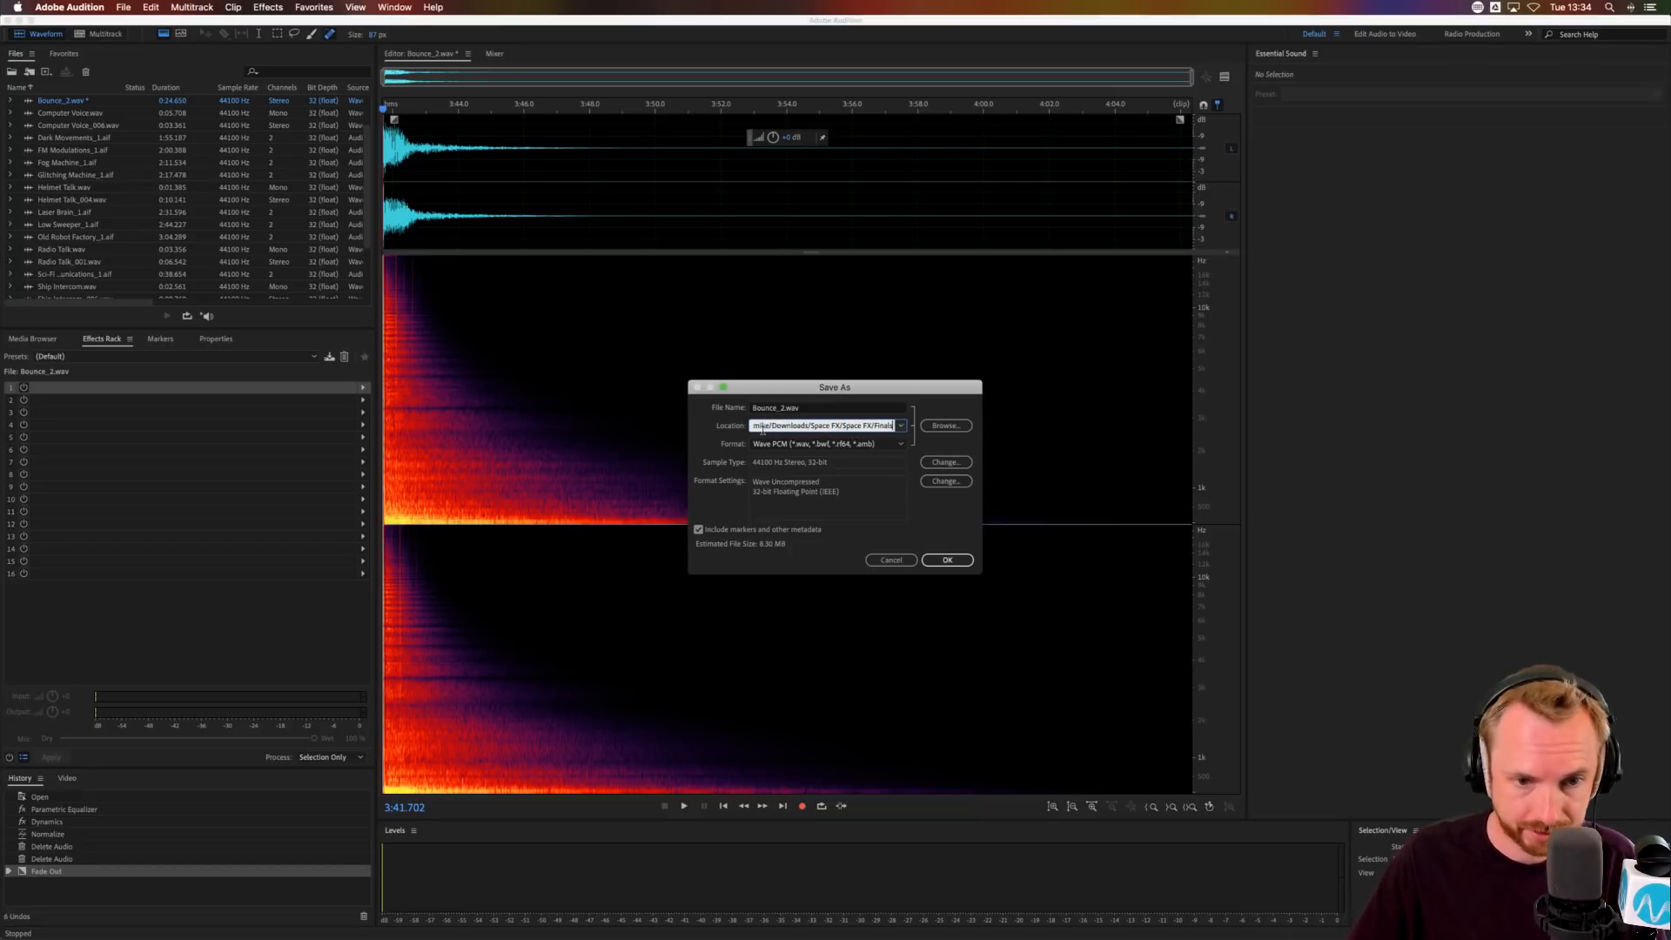
- Name the file SFX1.wav and save it, agreeing to create the Finals folder
{"action": "key", "text": "shift+Tab"}
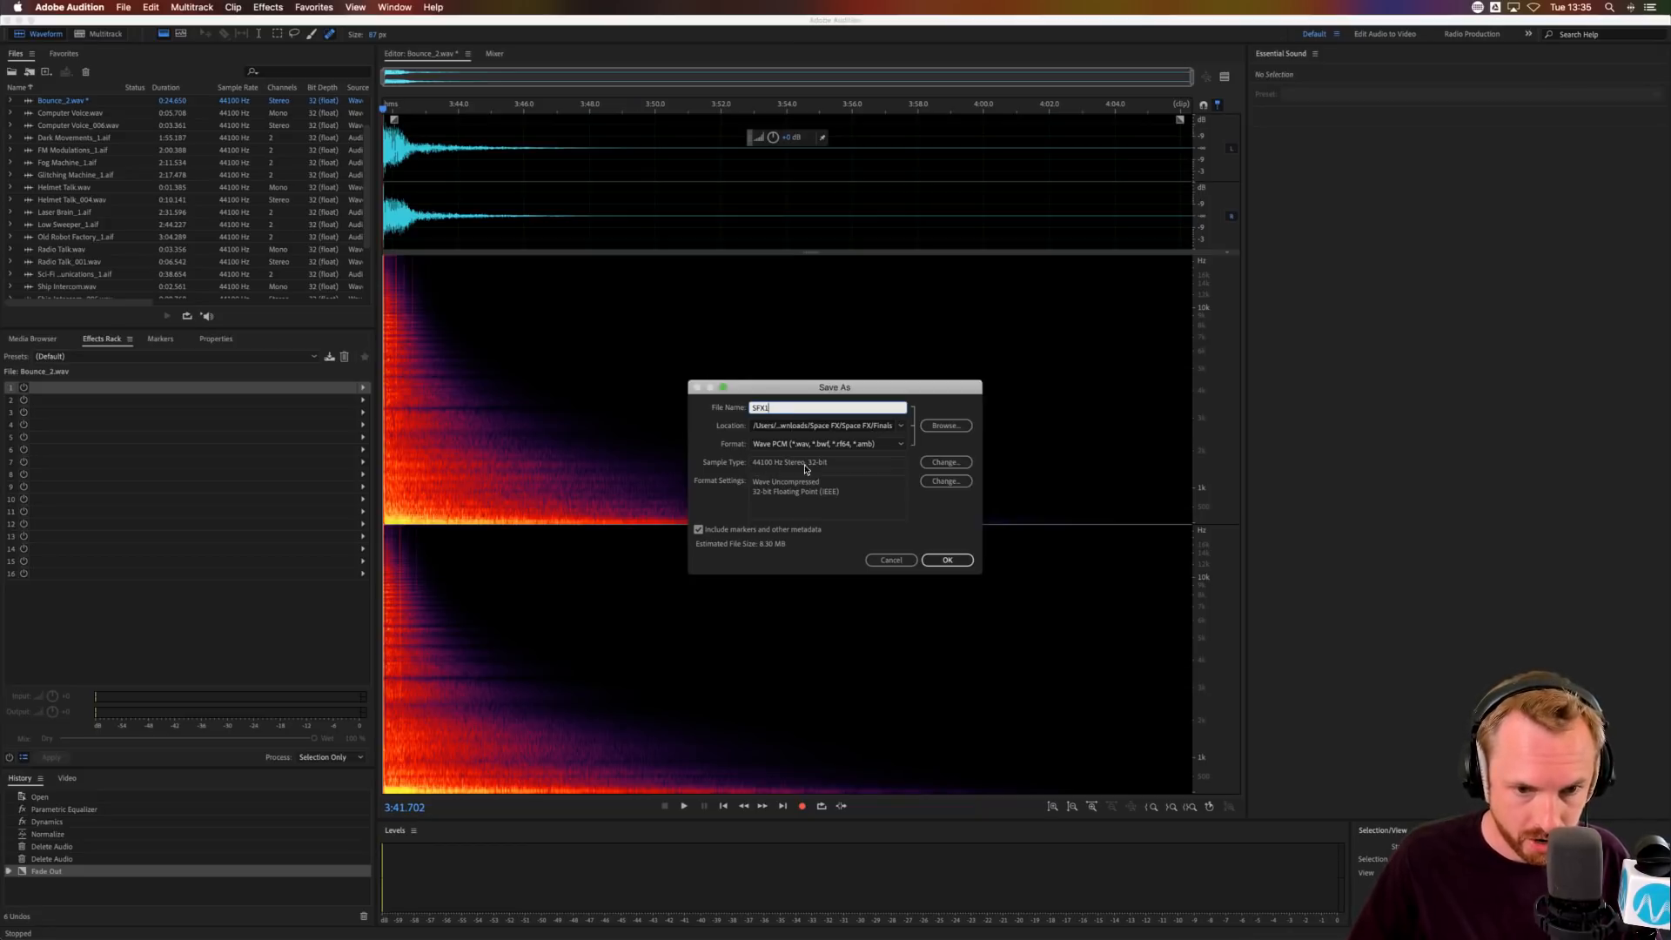
{"action": "left_click", "coordinate": [945, 560]}
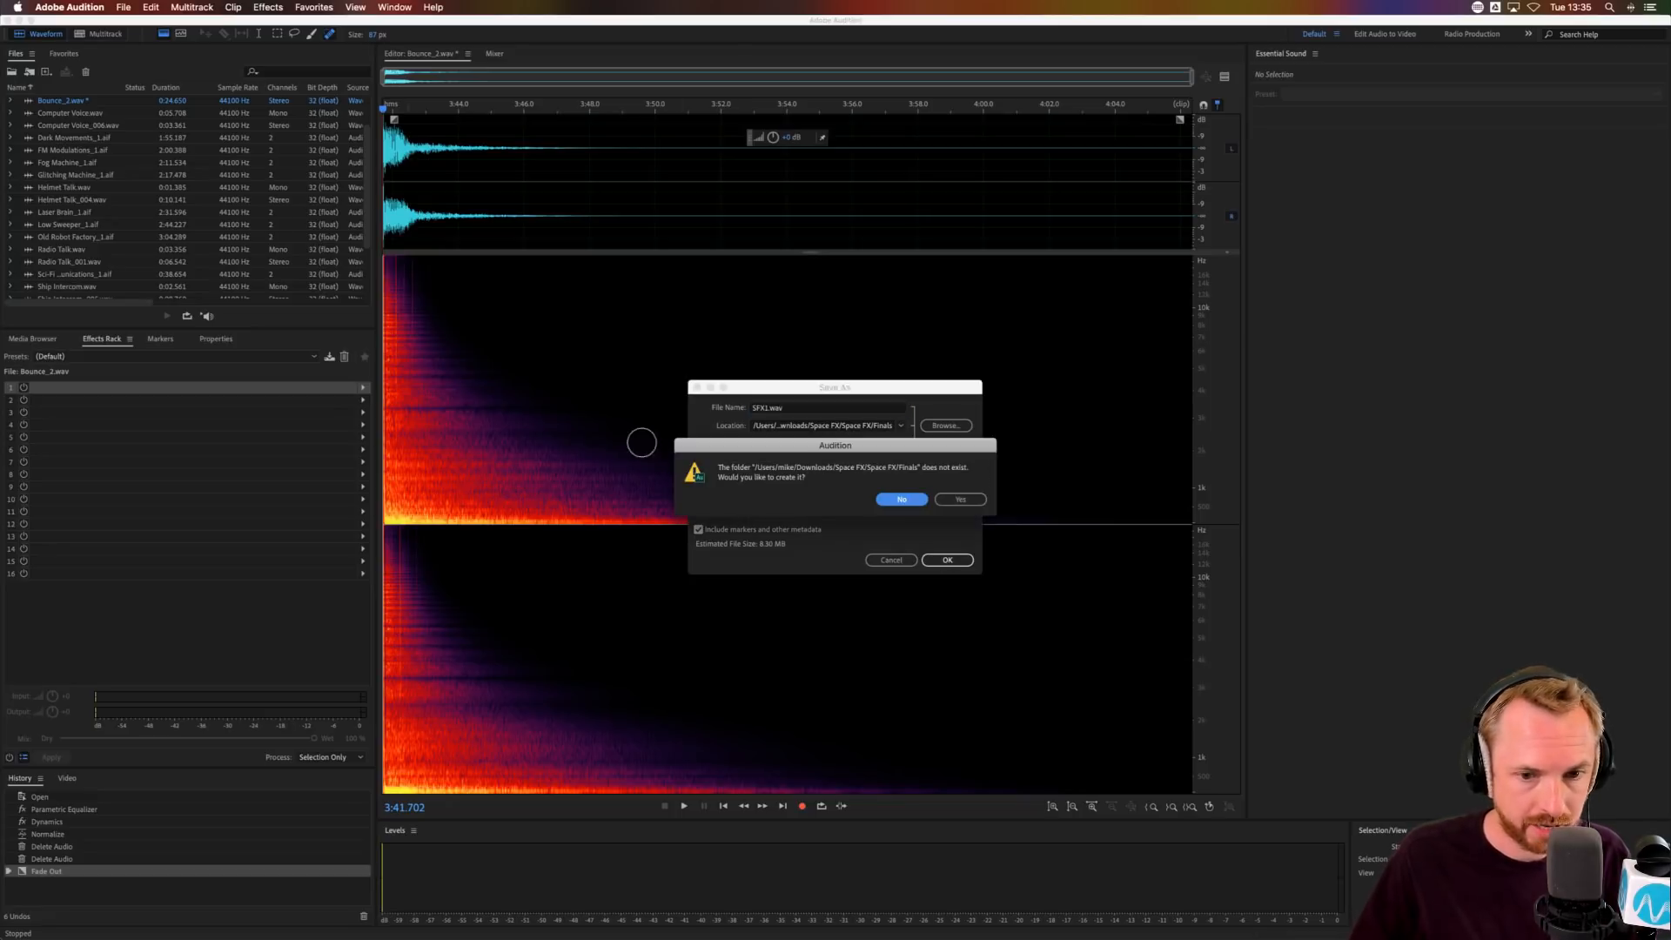
{"action": "left_click", "coordinate": [962, 501]}
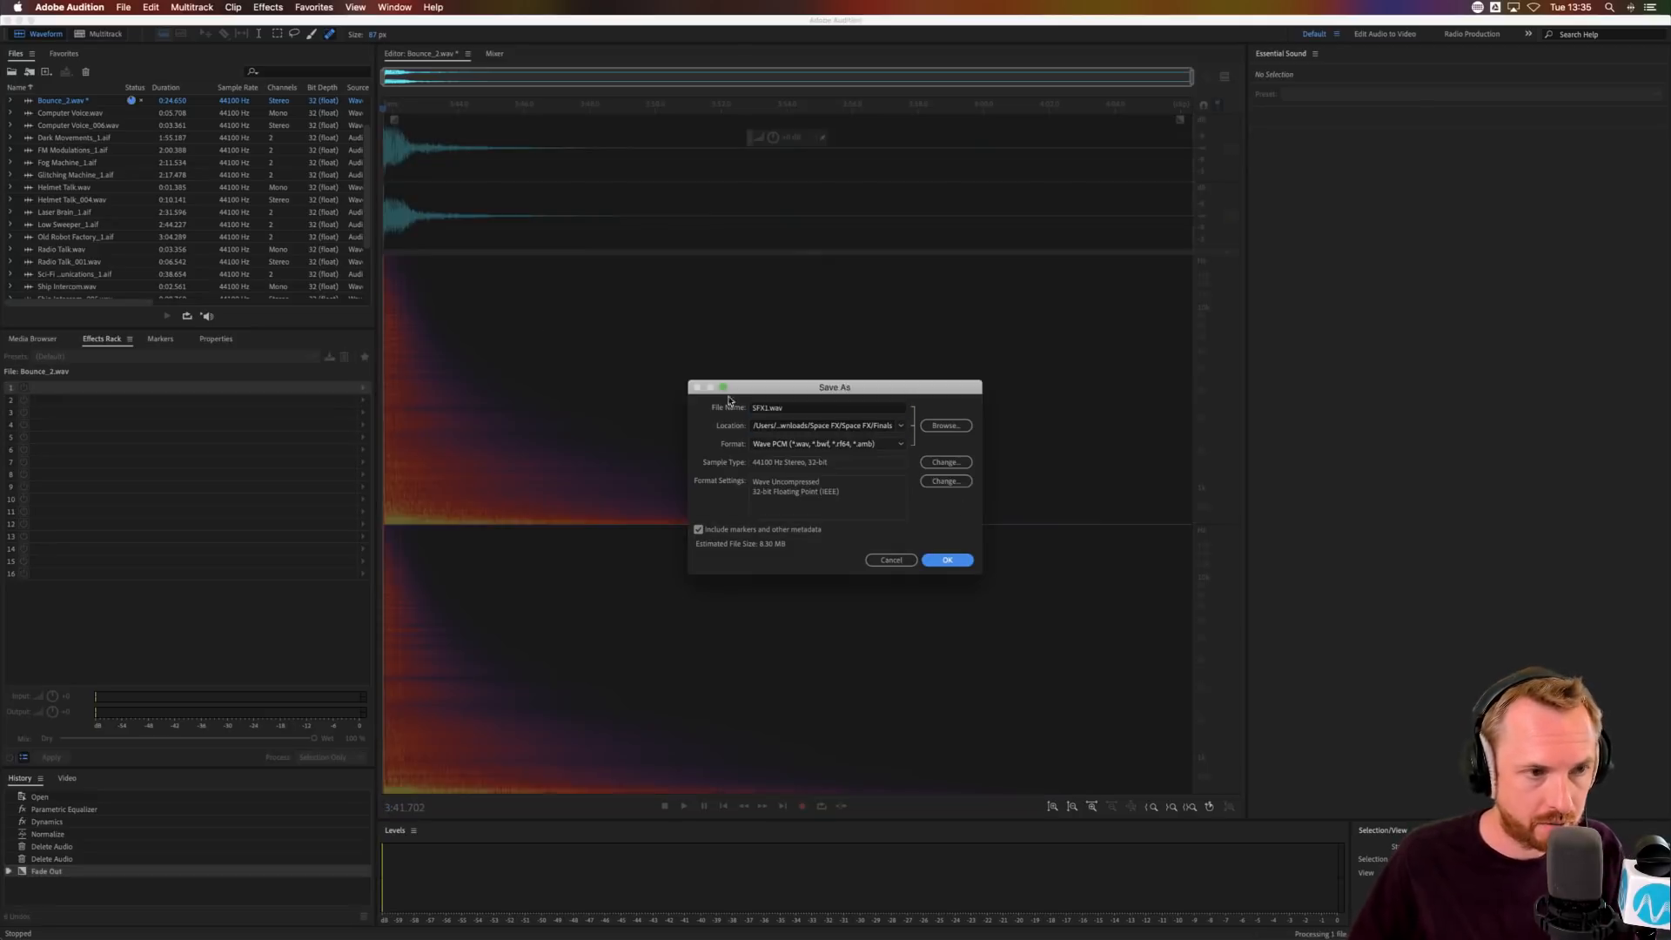
- Return to the Space FX multitrack session, delete the Bounce_2 clip from its track, and audition the remaining layered clips
{"action": "left_click", "coordinate": [85, 36]}
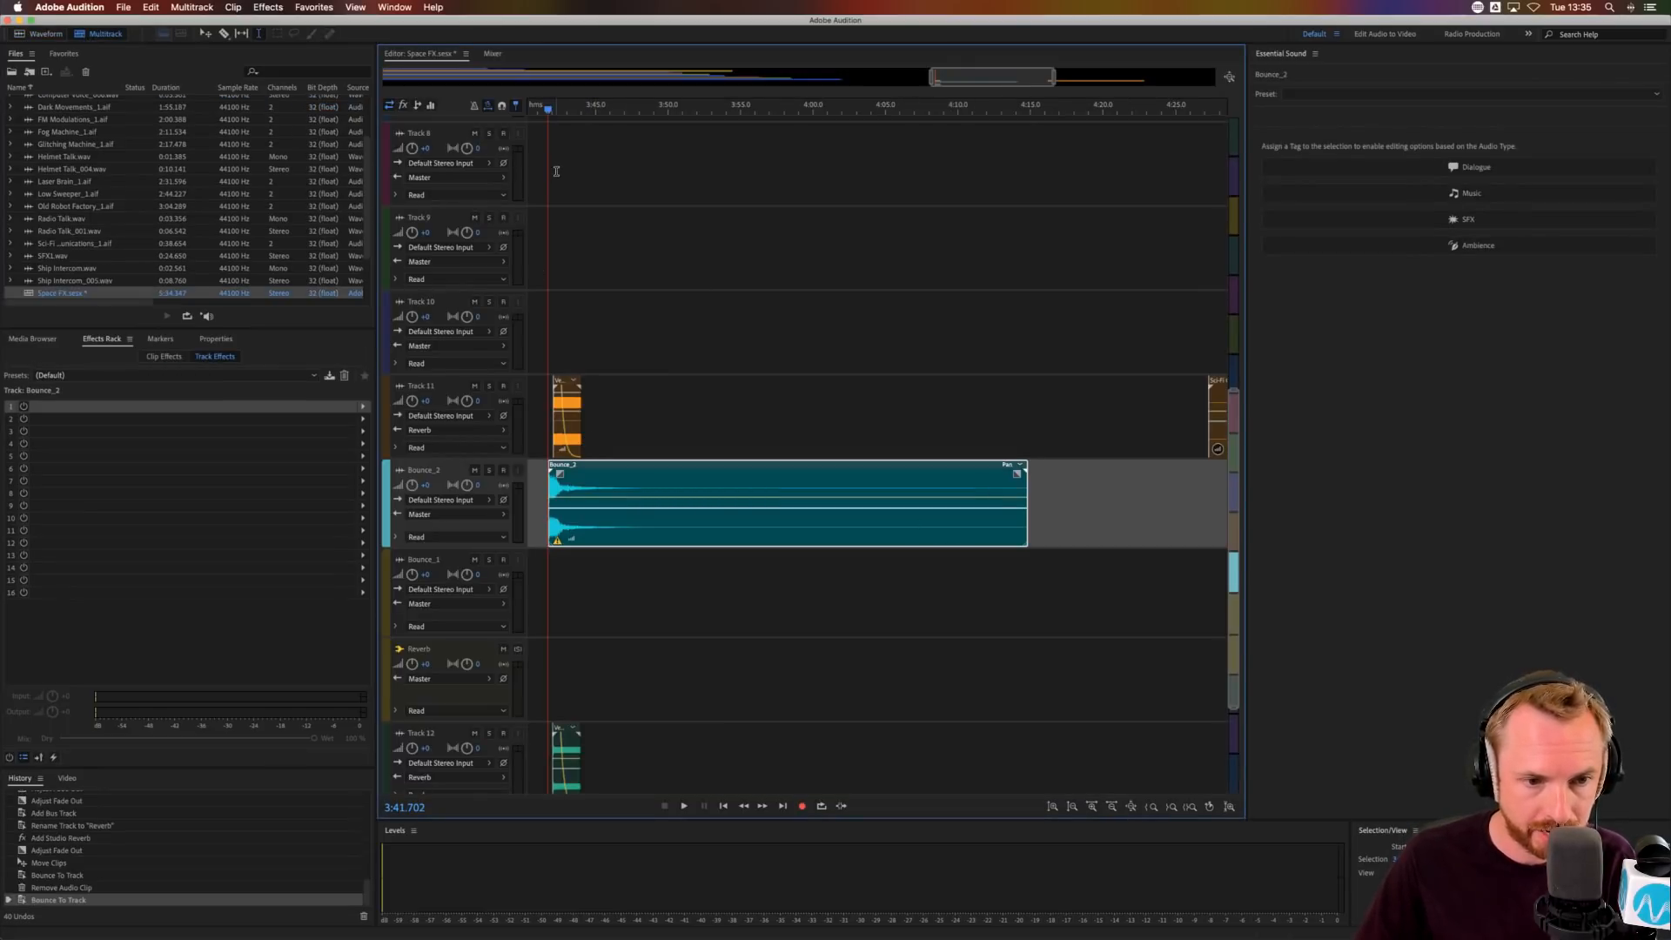
{"action": "key", "text": "space"}
{"action": "scroll", "coordinate": [622, 313], "scroll_direction": "down", "scroll_amount": 3}
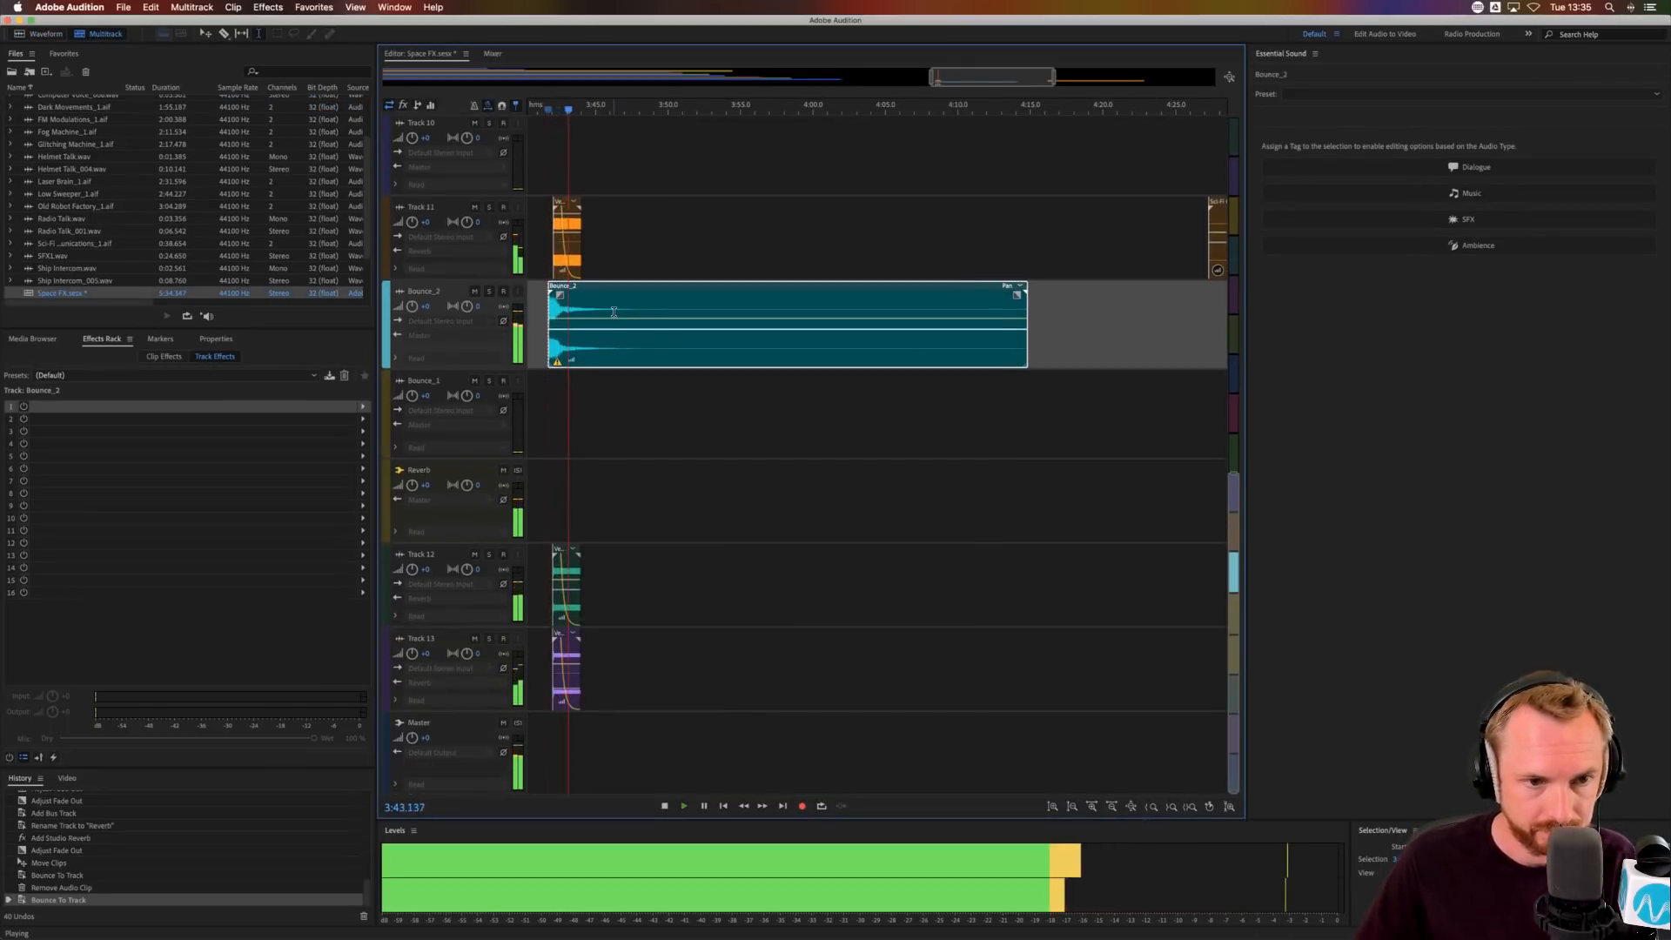
{"action": "key", "text": "space"}
{"action": "left_click", "coordinate": [568, 253]}
{"action": "left_click", "coordinate": [570, 293]}
{"action": "key", "text": "Delete"}
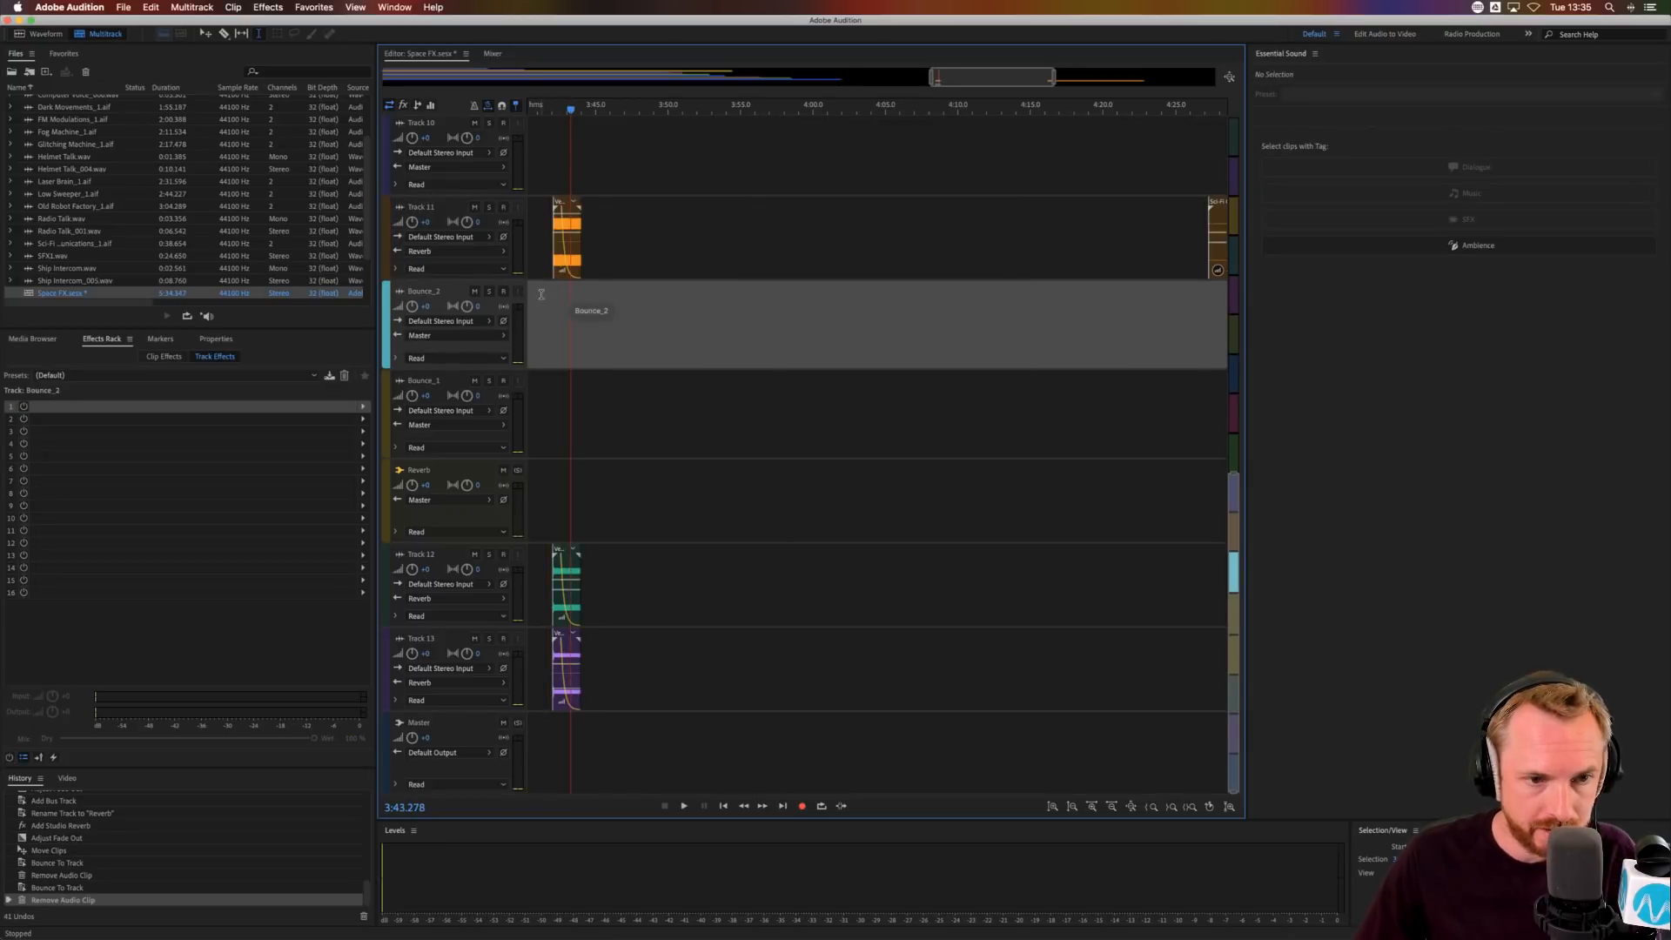
{"action": "key", "text": "space"}
{"action": "key", "text": "space"}
- Audition the ends of the clips on Tracks 5, 7 and 8 for the next sound effect's source
{"action": "scroll", "coordinate": [555, 108], "scroll_direction": "down", "scroll_amount": 5}
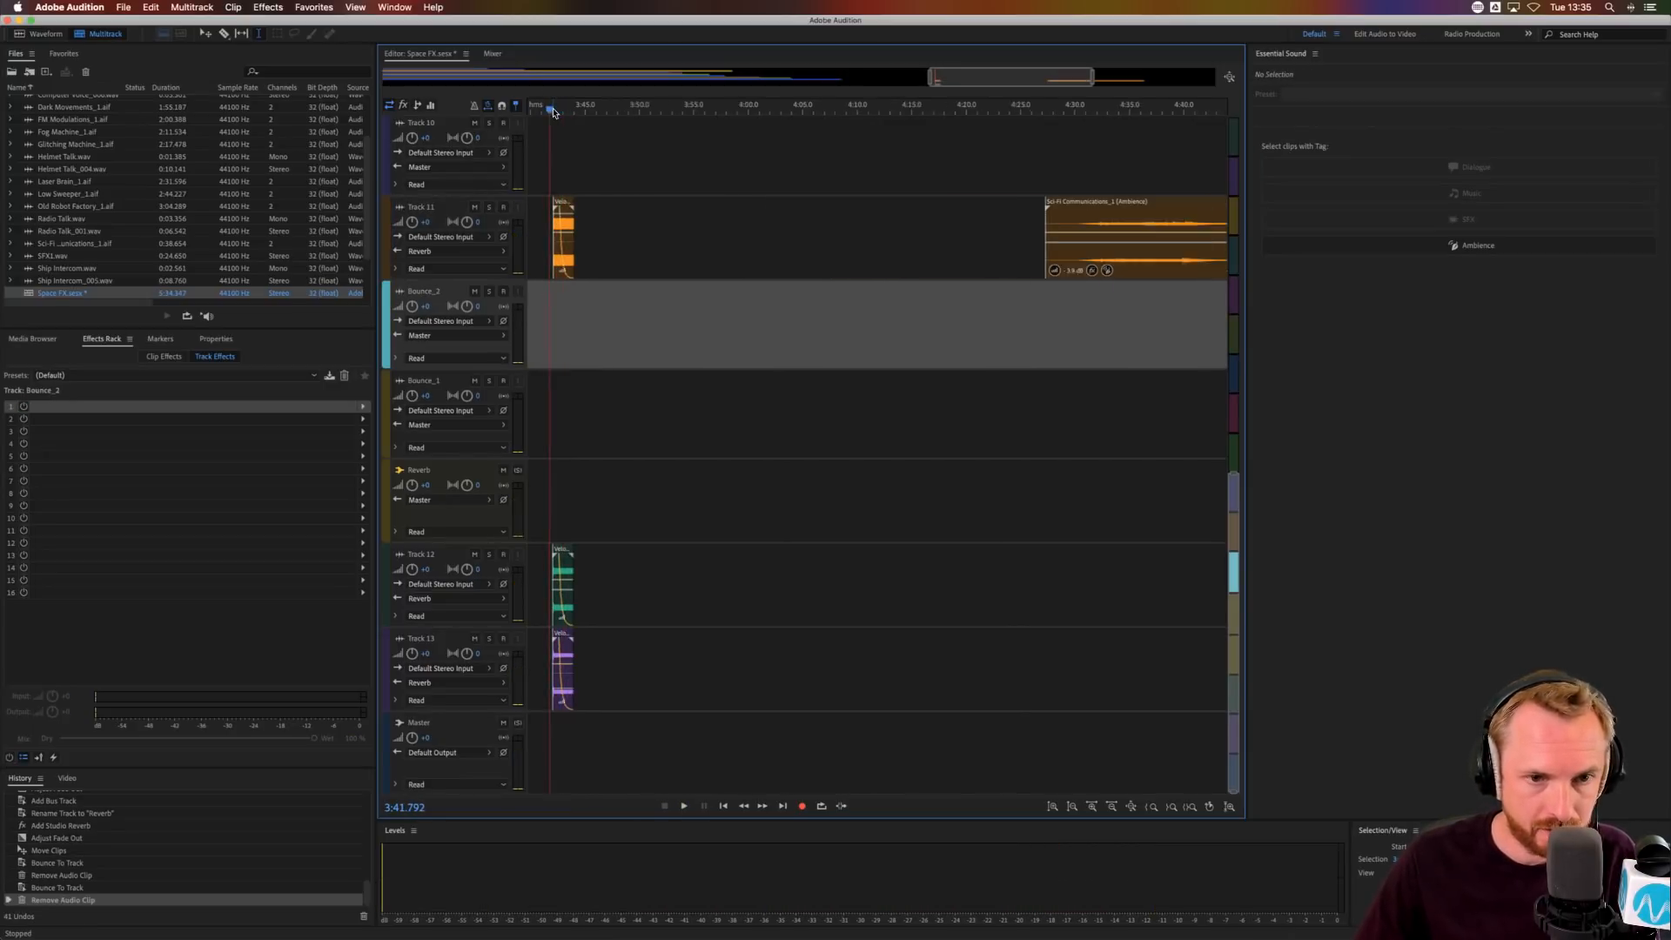
{"action": "scroll", "coordinate": [582, 202], "scroll_direction": "up", "scroll_amount": 10}
{"action": "scroll", "coordinate": [582, 202], "scroll_direction": "left", "scroll_amount": 10}
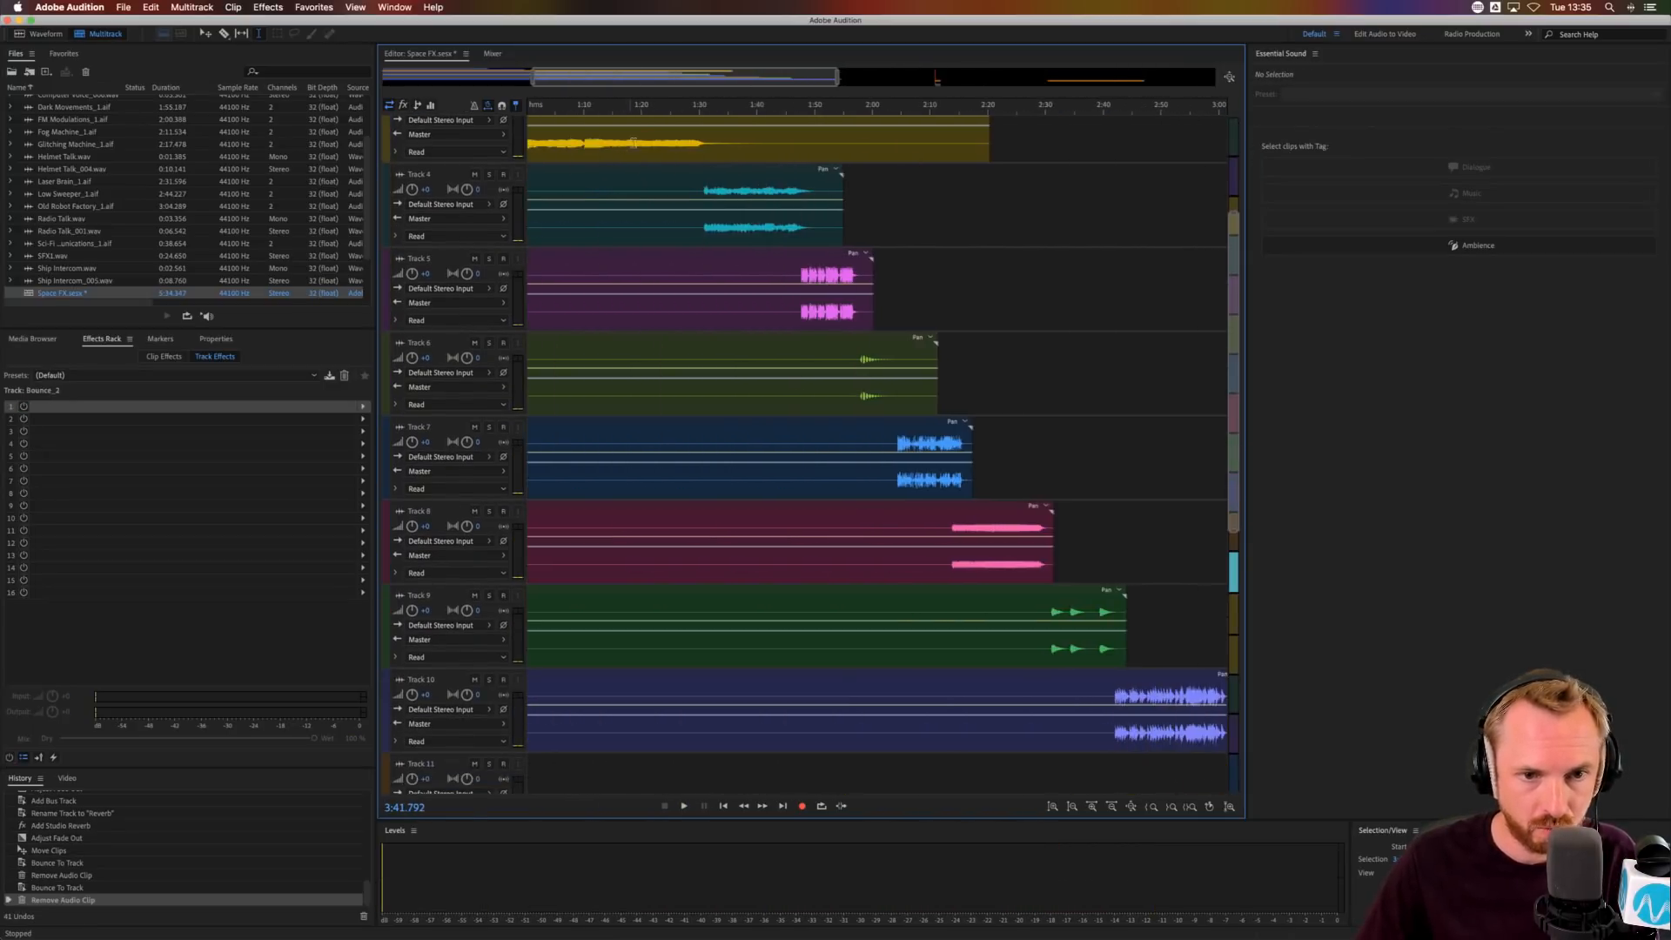
{"action": "left_click", "coordinate": [937, 278]}
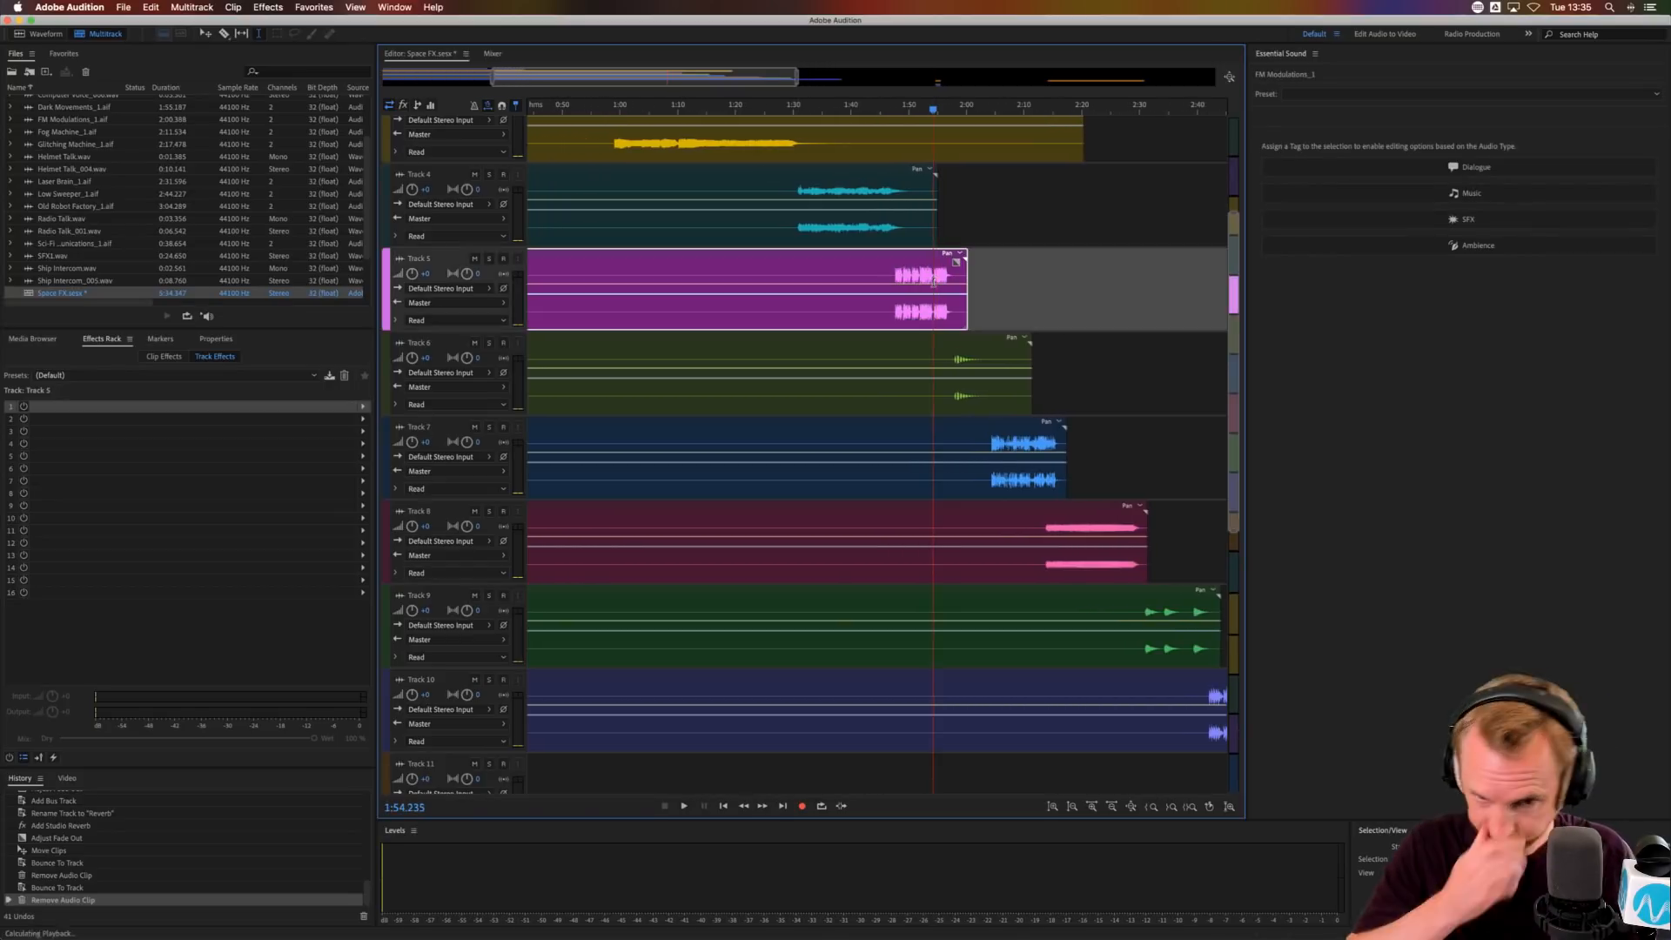
{"action": "key", "text": "space"}
{"action": "left_click", "coordinate": [1027, 468]}
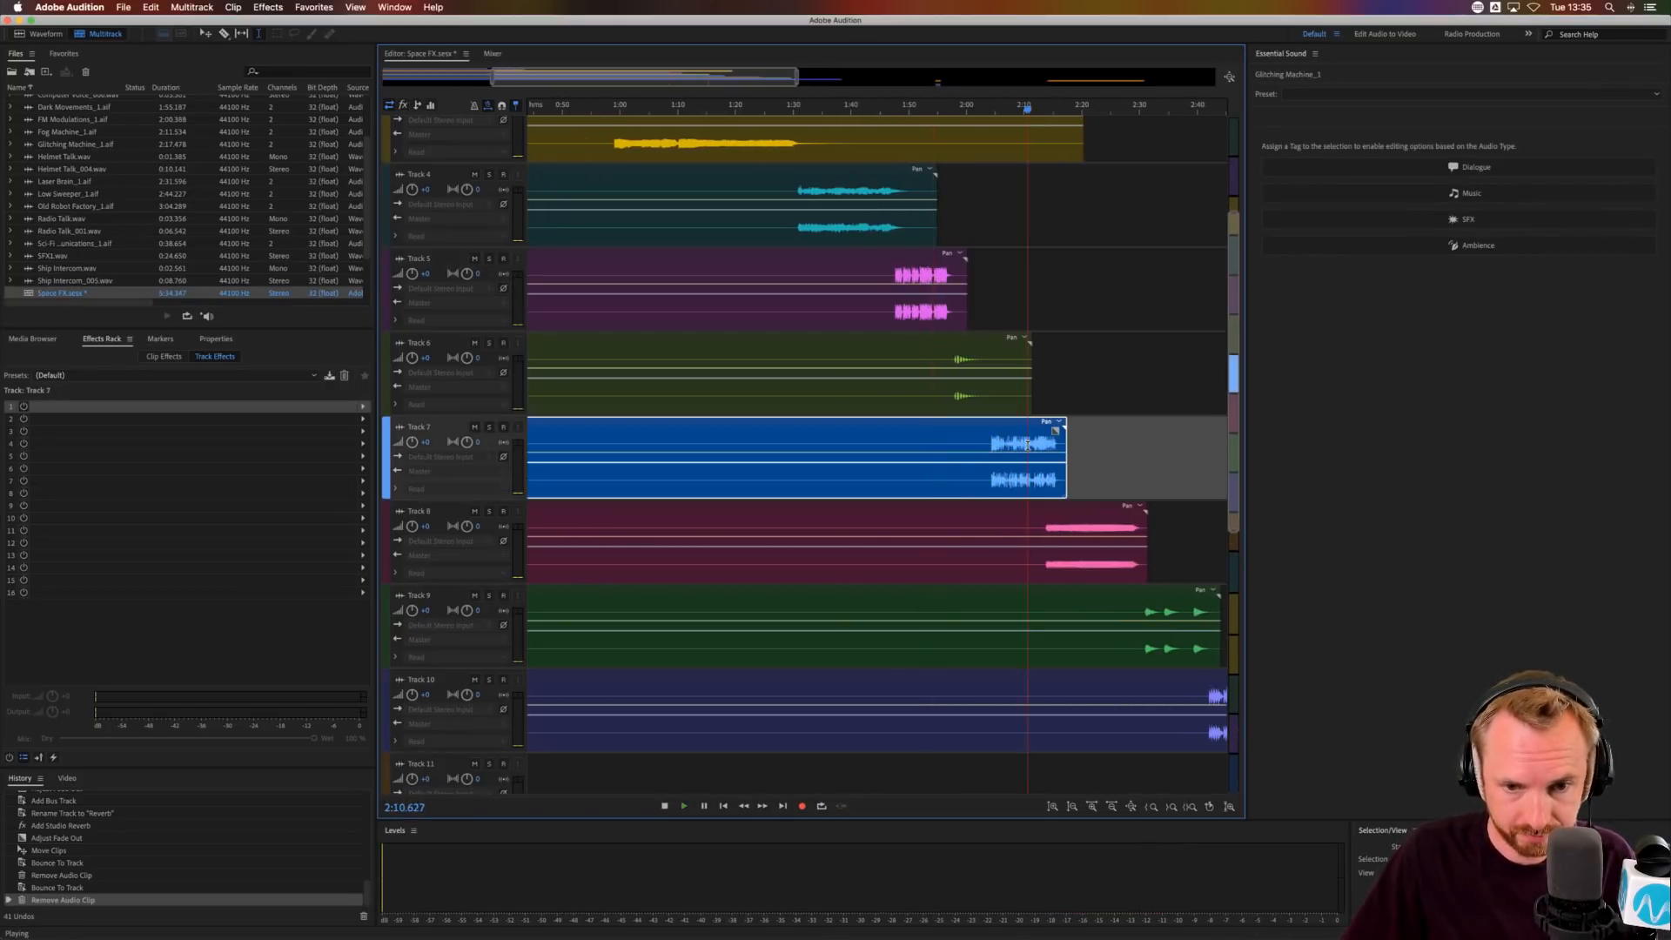
{"action": "key", "text": "space"}
{"action": "key", "text": "space"}
{"action": "left_click", "coordinate": [1104, 536]}
{"action": "key", "text": "space"}
- Audition the hits near the end of the Low Sweeper clip on Track 9
{"action": "left_click", "coordinate": [1195, 616]}
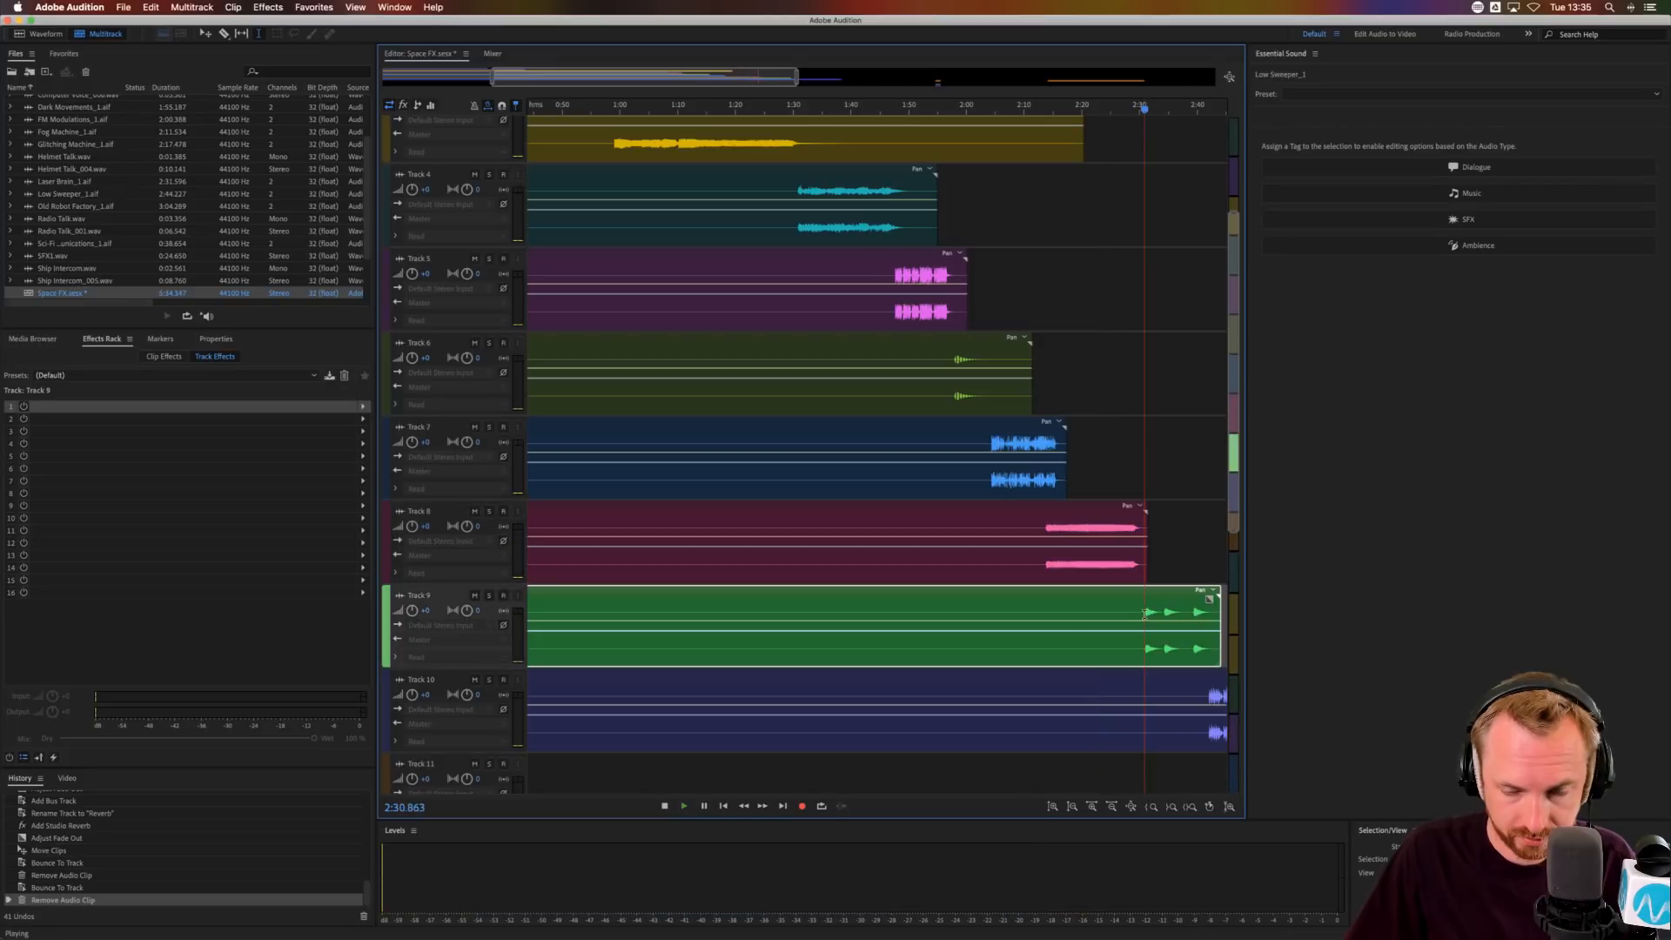
{"action": "key", "text": "space"}
{"action": "left_click", "coordinate": [1195, 615]}
{"action": "key", "text": "space"}
{"action": "scroll", "coordinate": [1186, 582], "scroll_direction": "down", "scroll_amount": 5}
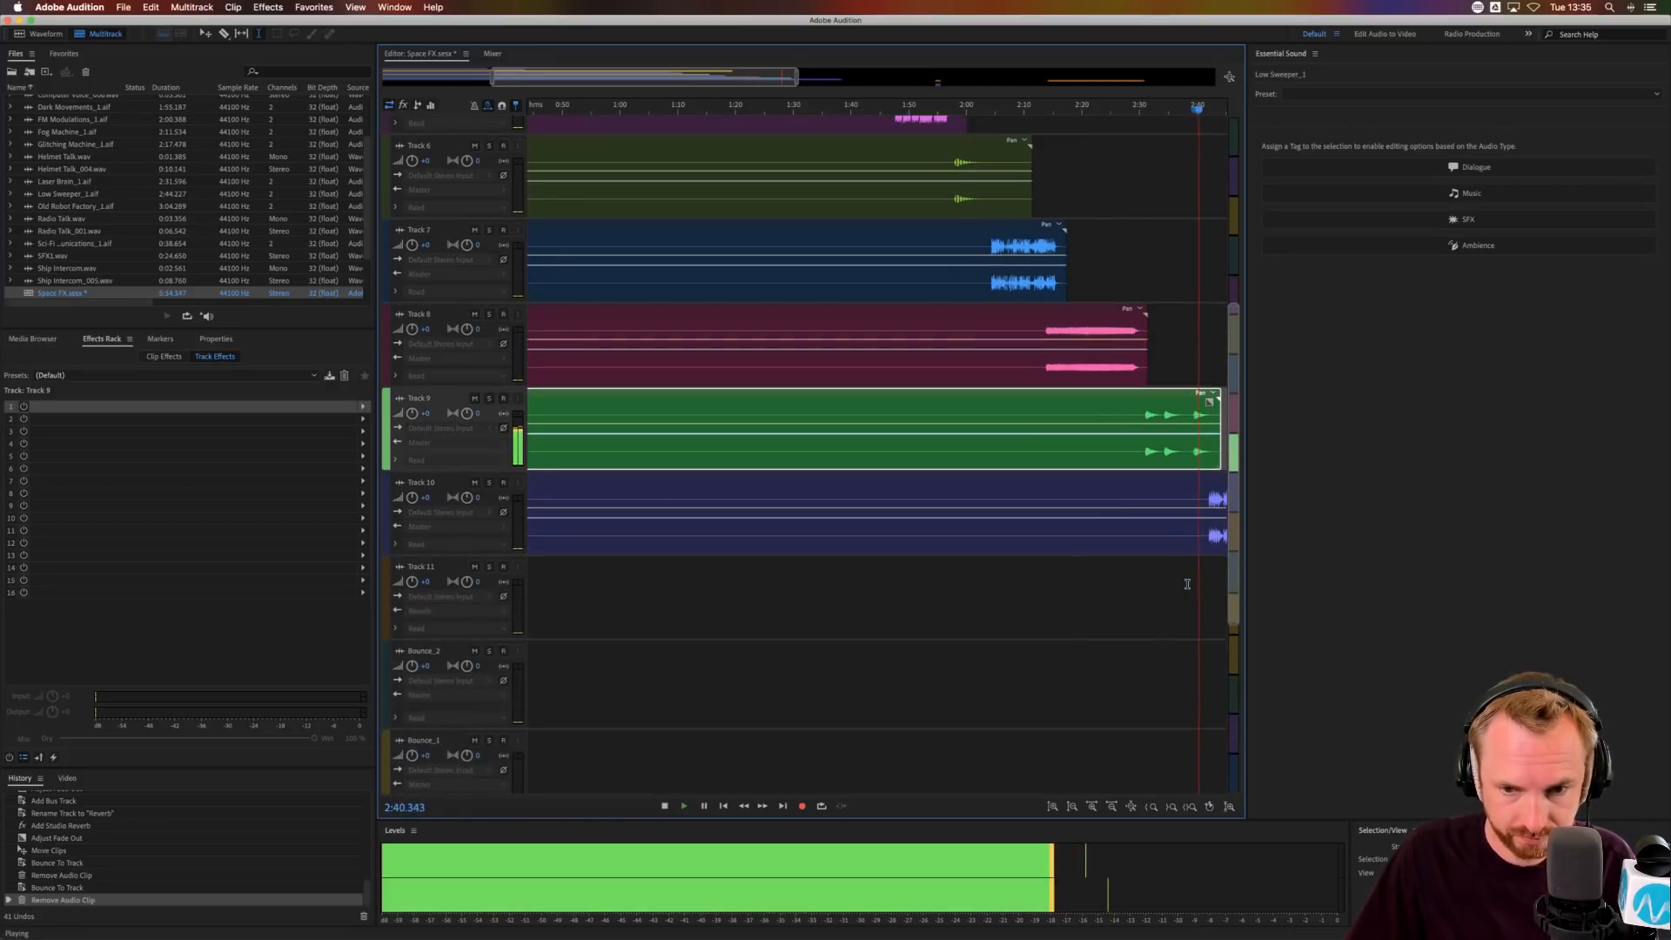
{"action": "key", "text": "space"}
{"action": "scroll", "coordinate": [1186, 582], "scroll_direction": "right", "scroll_amount": 6}
{"action": "key", "text": "space"}
{"action": "key", "text": "space"}
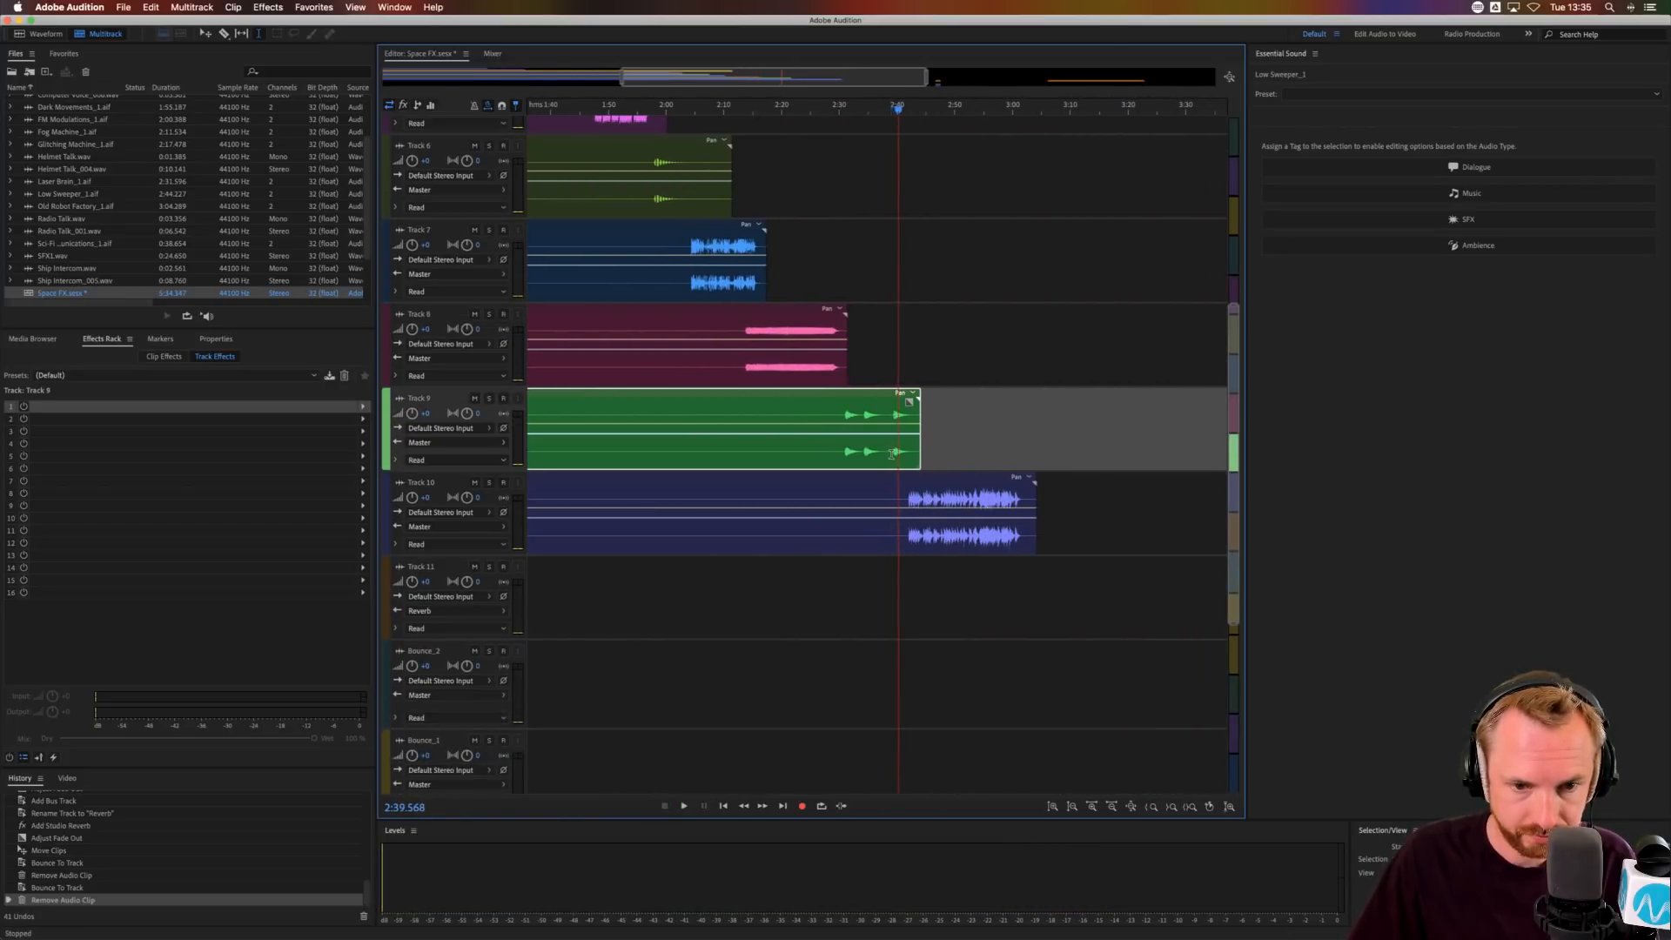
- Open the Low Sweeper clip in the waveform editor and copy its last hit, starting at about 2:39.15
{"action": "left_click_drag", "start_coordinate": [895, 453], "coordinate": [910, 451]}
{"action": "double_click", "coordinate": [911, 451]}
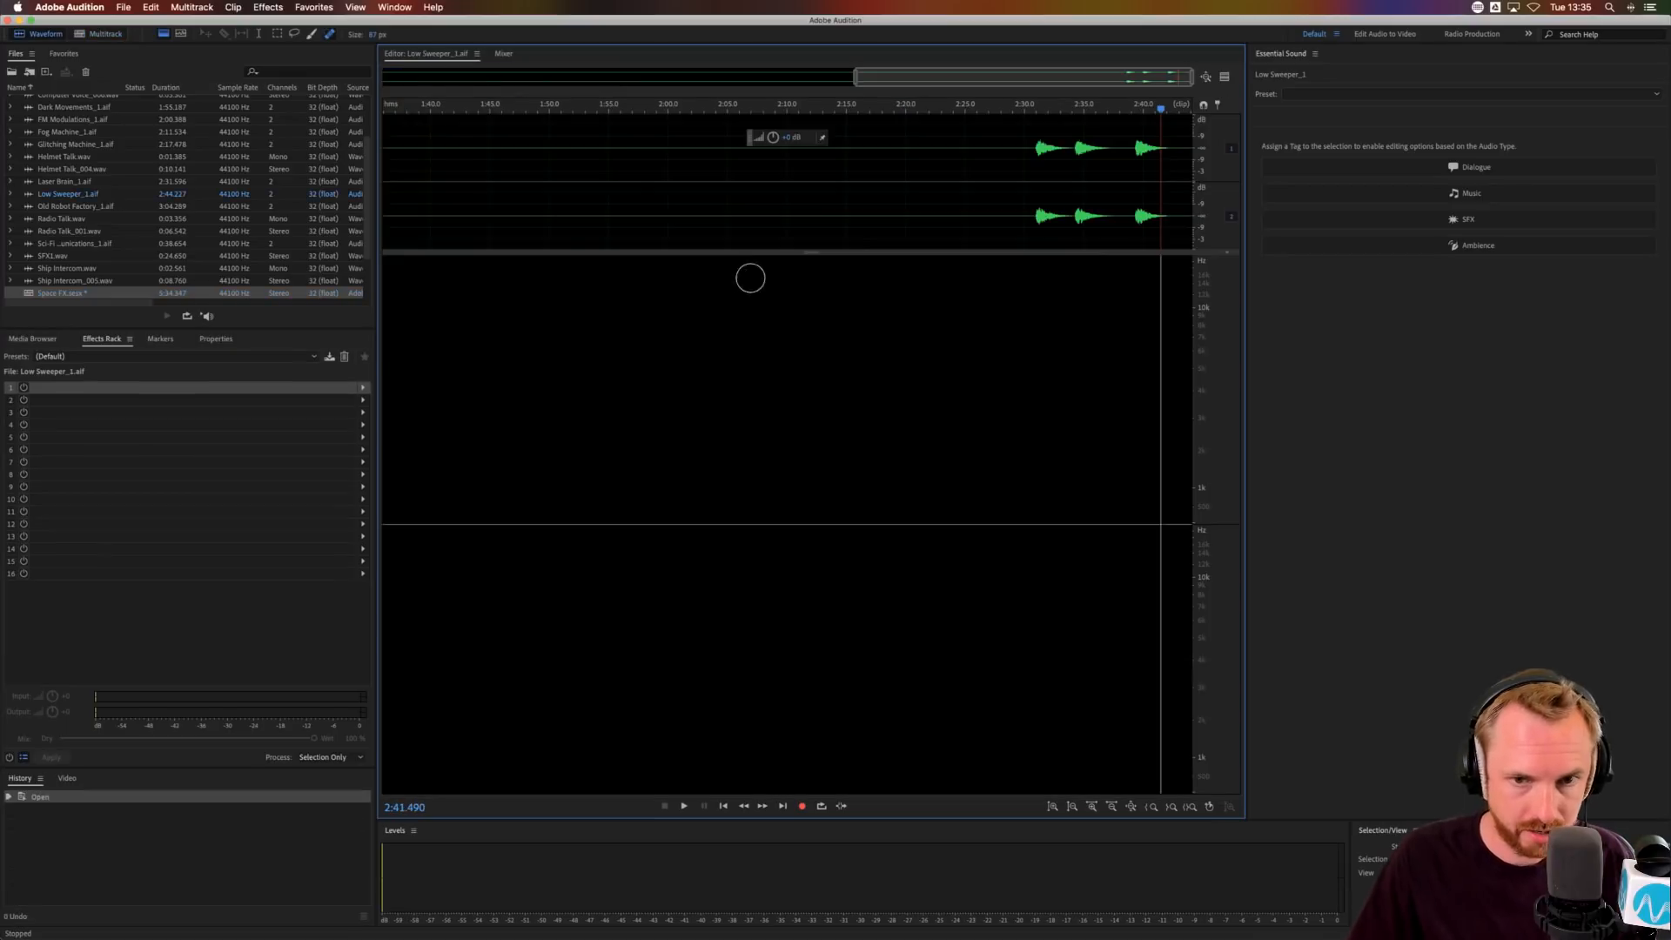
{"action": "left_click_drag", "start_coordinate": [1131, 208], "coordinate": [1186, 201]}
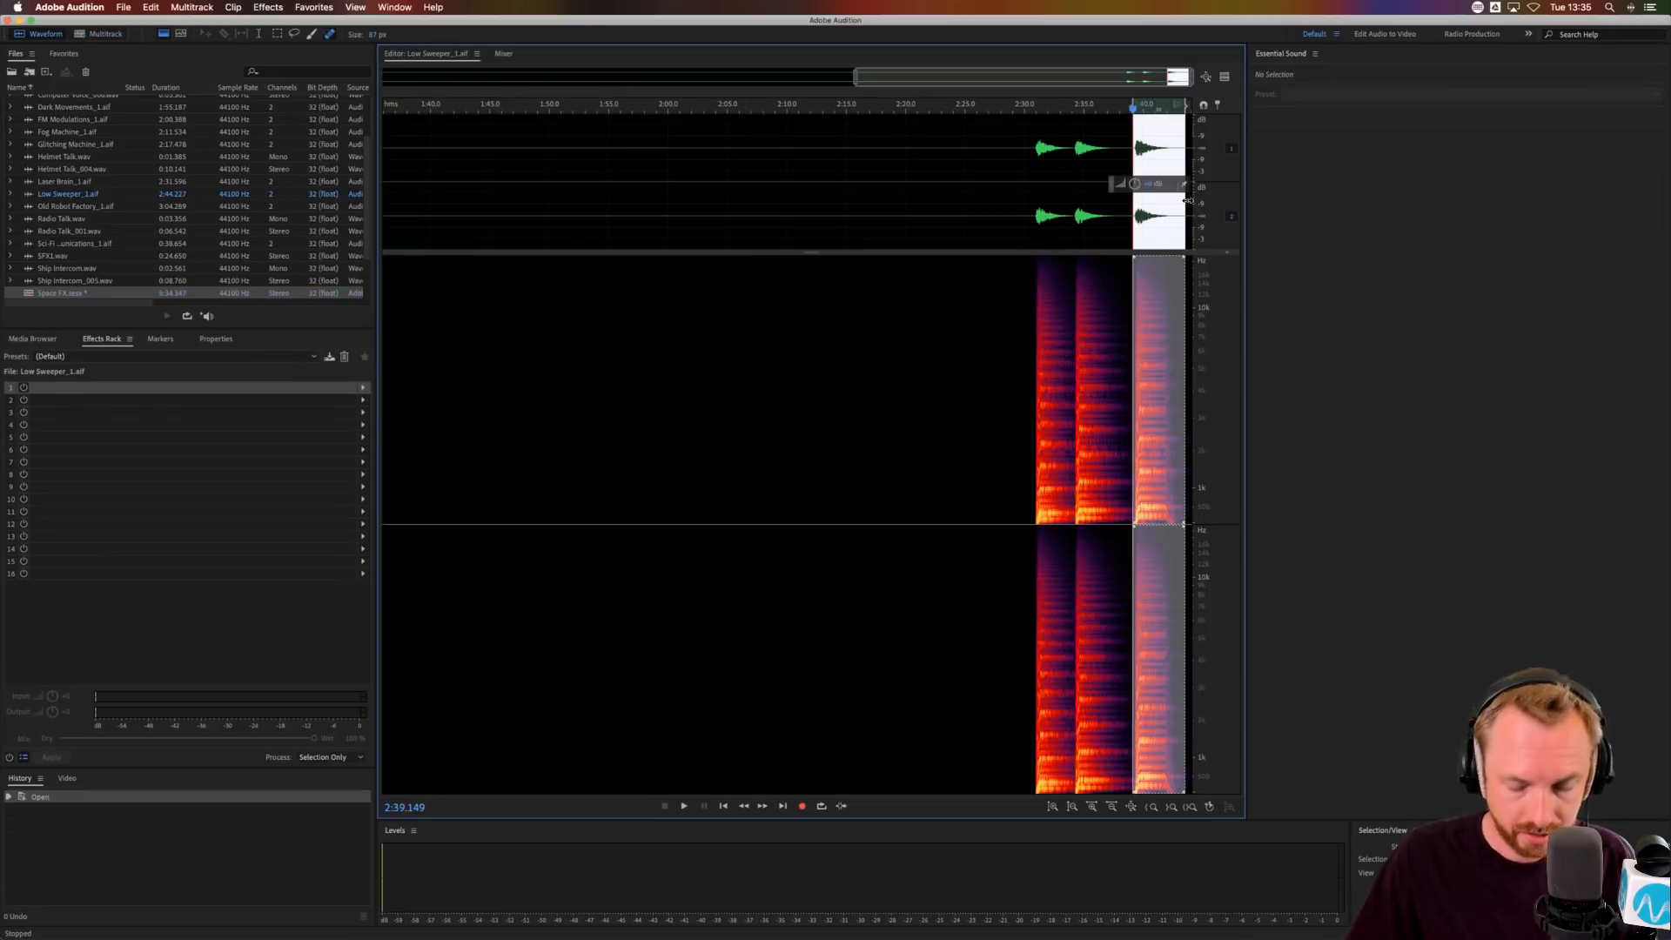
{"action": "key", "text": "super+shift+n"}
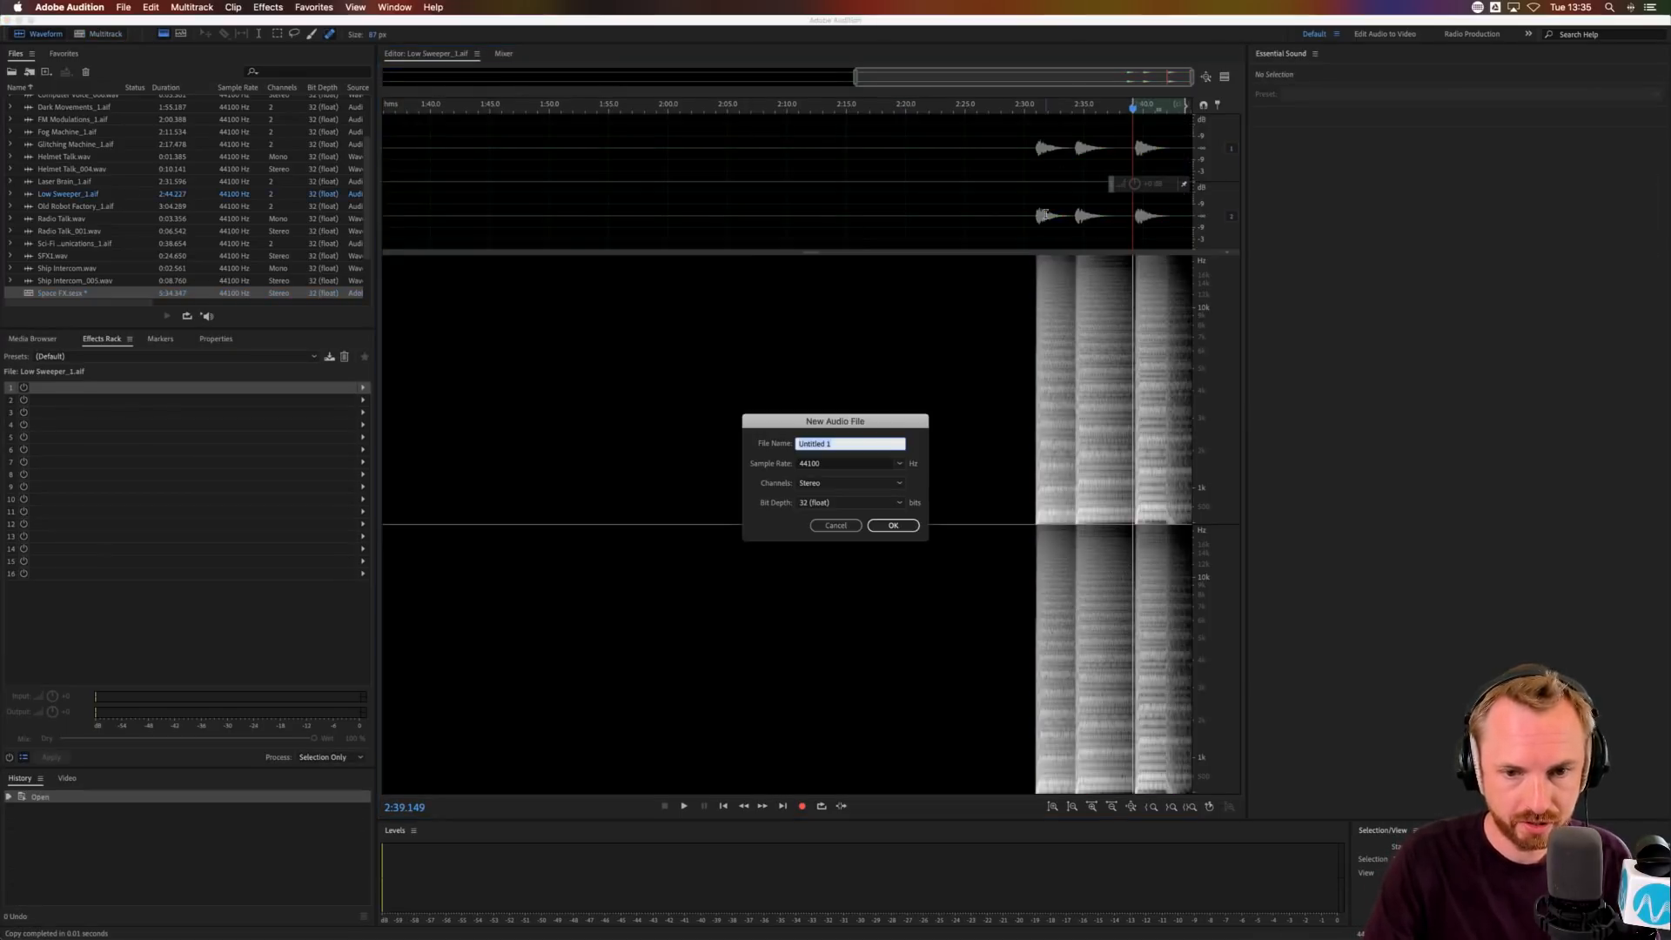
{"action": "key", "text": "Escape"}
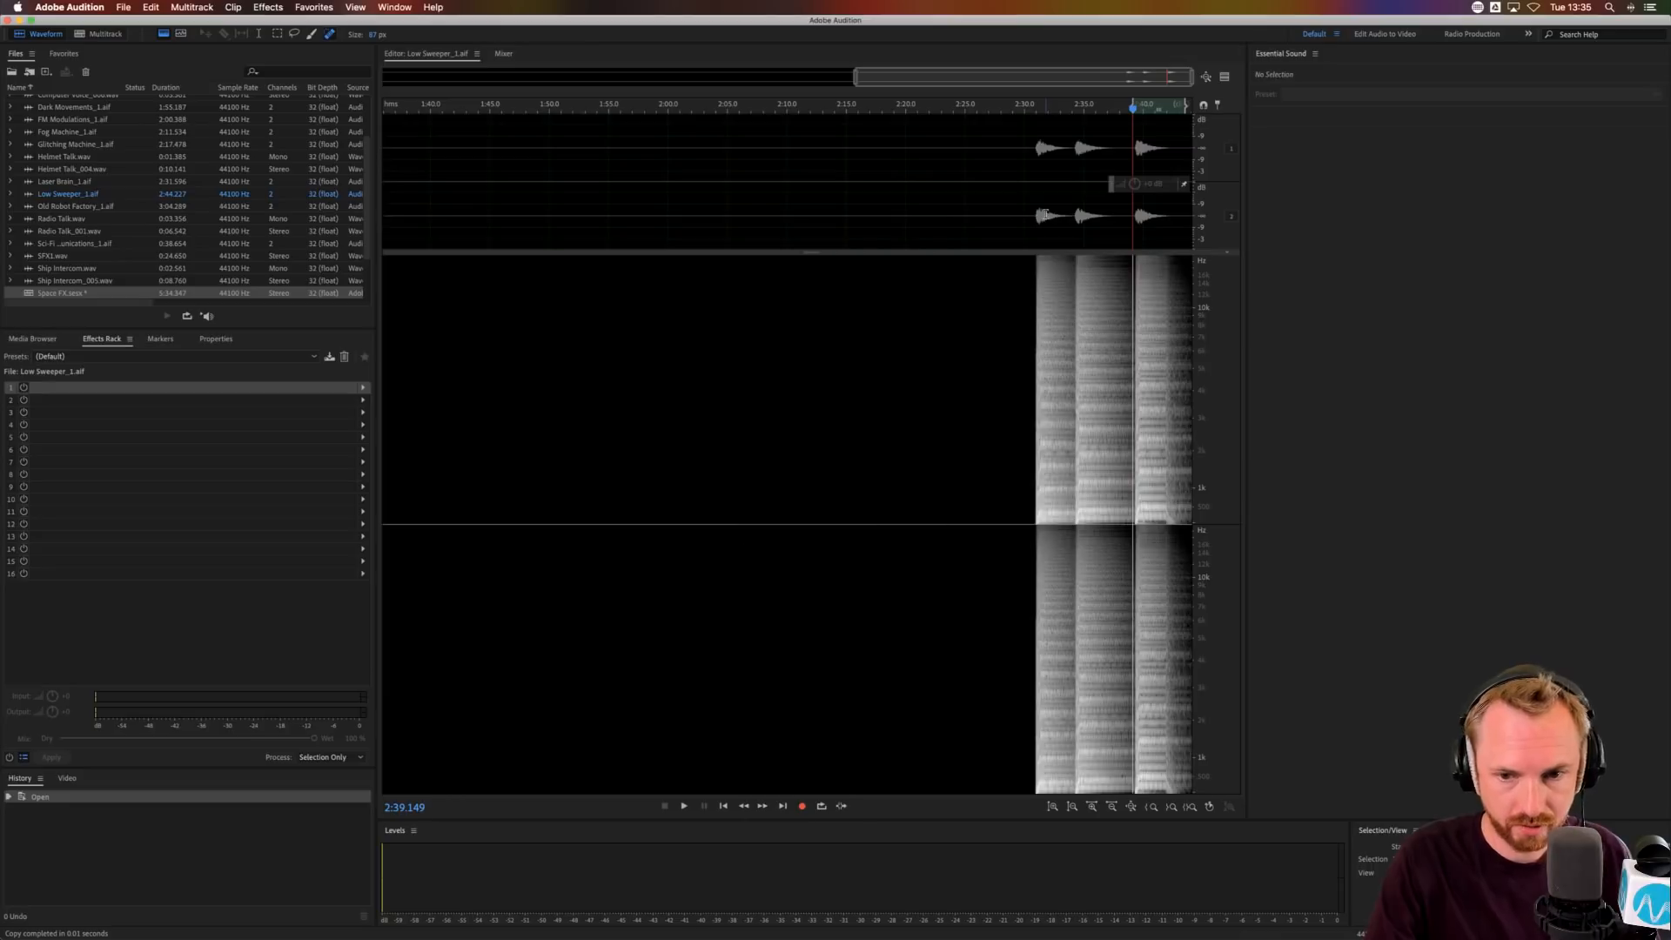
{"action": "left_click", "coordinate": [1234, 218]}
{"action": "left_click", "coordinate": [1232, 149]}
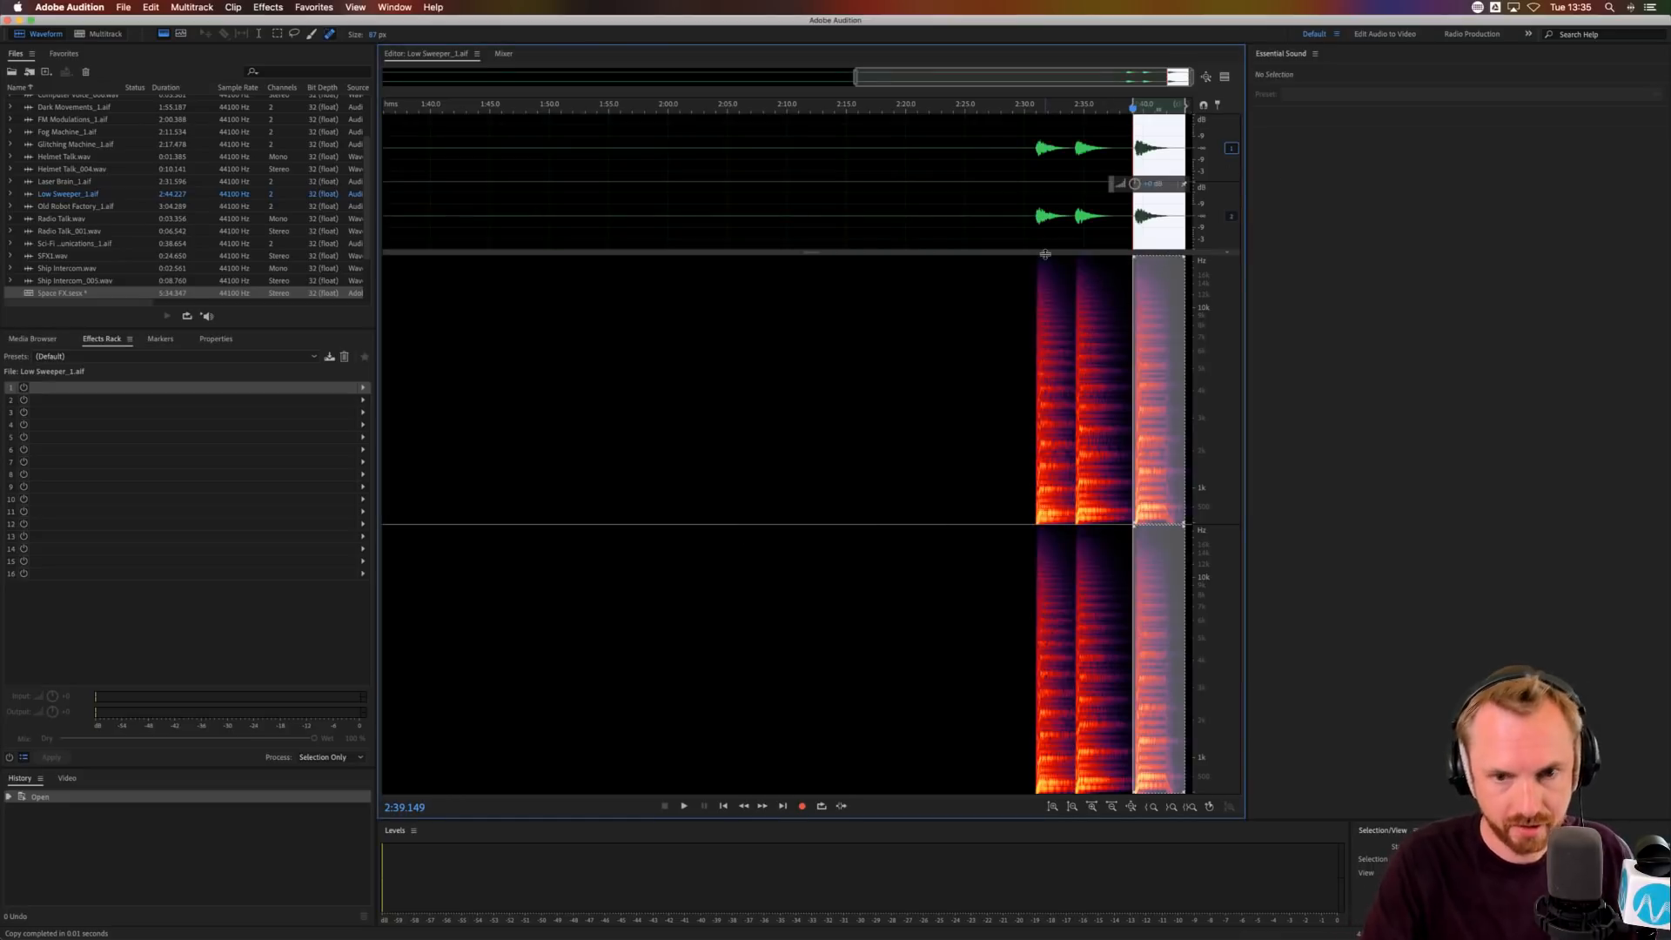
- Create a new 44100 Hz stereo, 32-bit float audio file and paste the copied Low Sweeper hit into it
{"action": "key", "text": "super+shift+n"}
{"action": "key", "text": "Return"}
{"action": "key", "text": "super+v"}
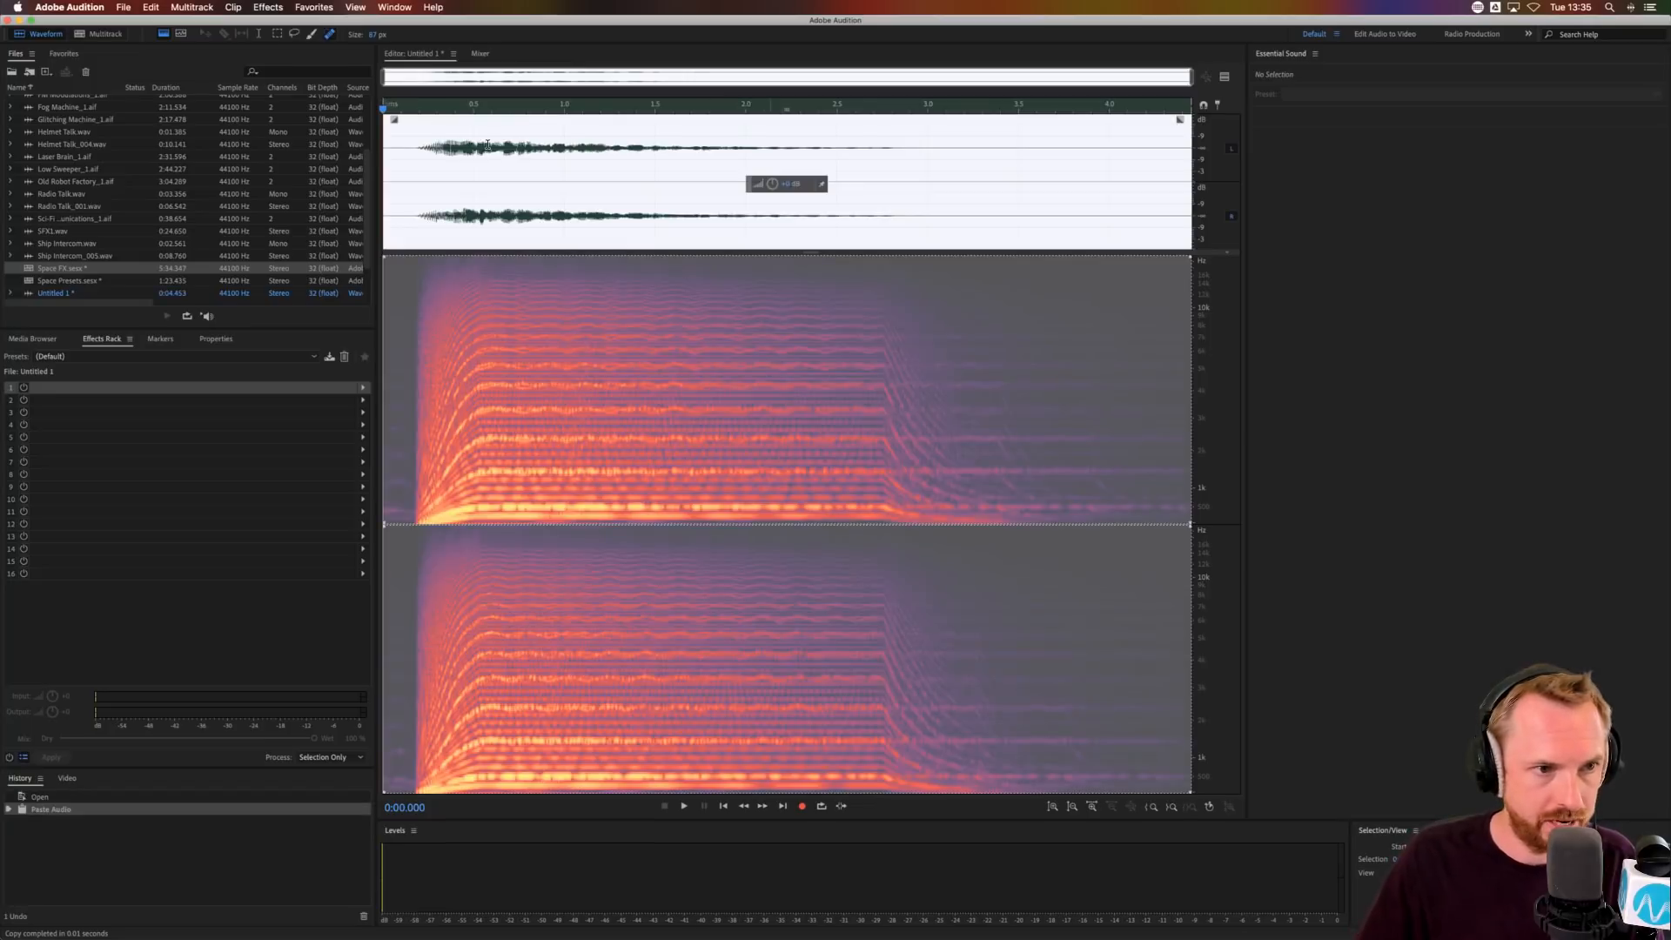
- Try reversing the pasted sound, audition it from the middle, and undo the reversal
{"action": "left_click", "coordinate": [277, 9]}
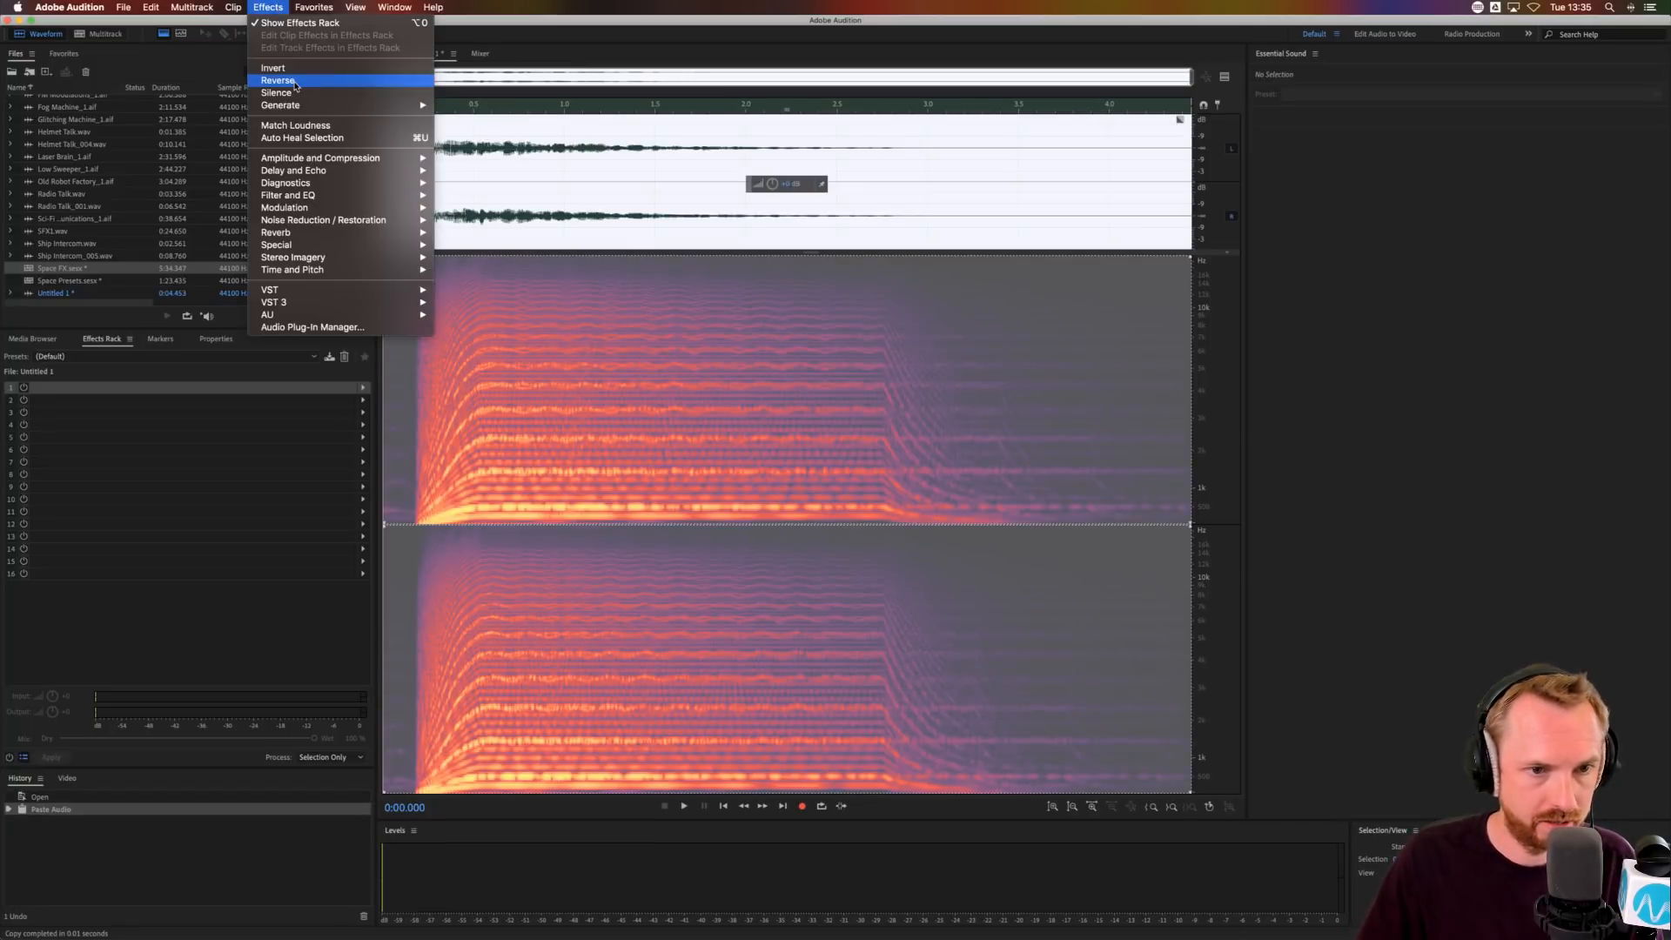
{"action": "left_click", "coordinate": [270, 75]}
{"action": "left_click", "coordinate": [723, 198]}
{"action": "key", "text": "space"}
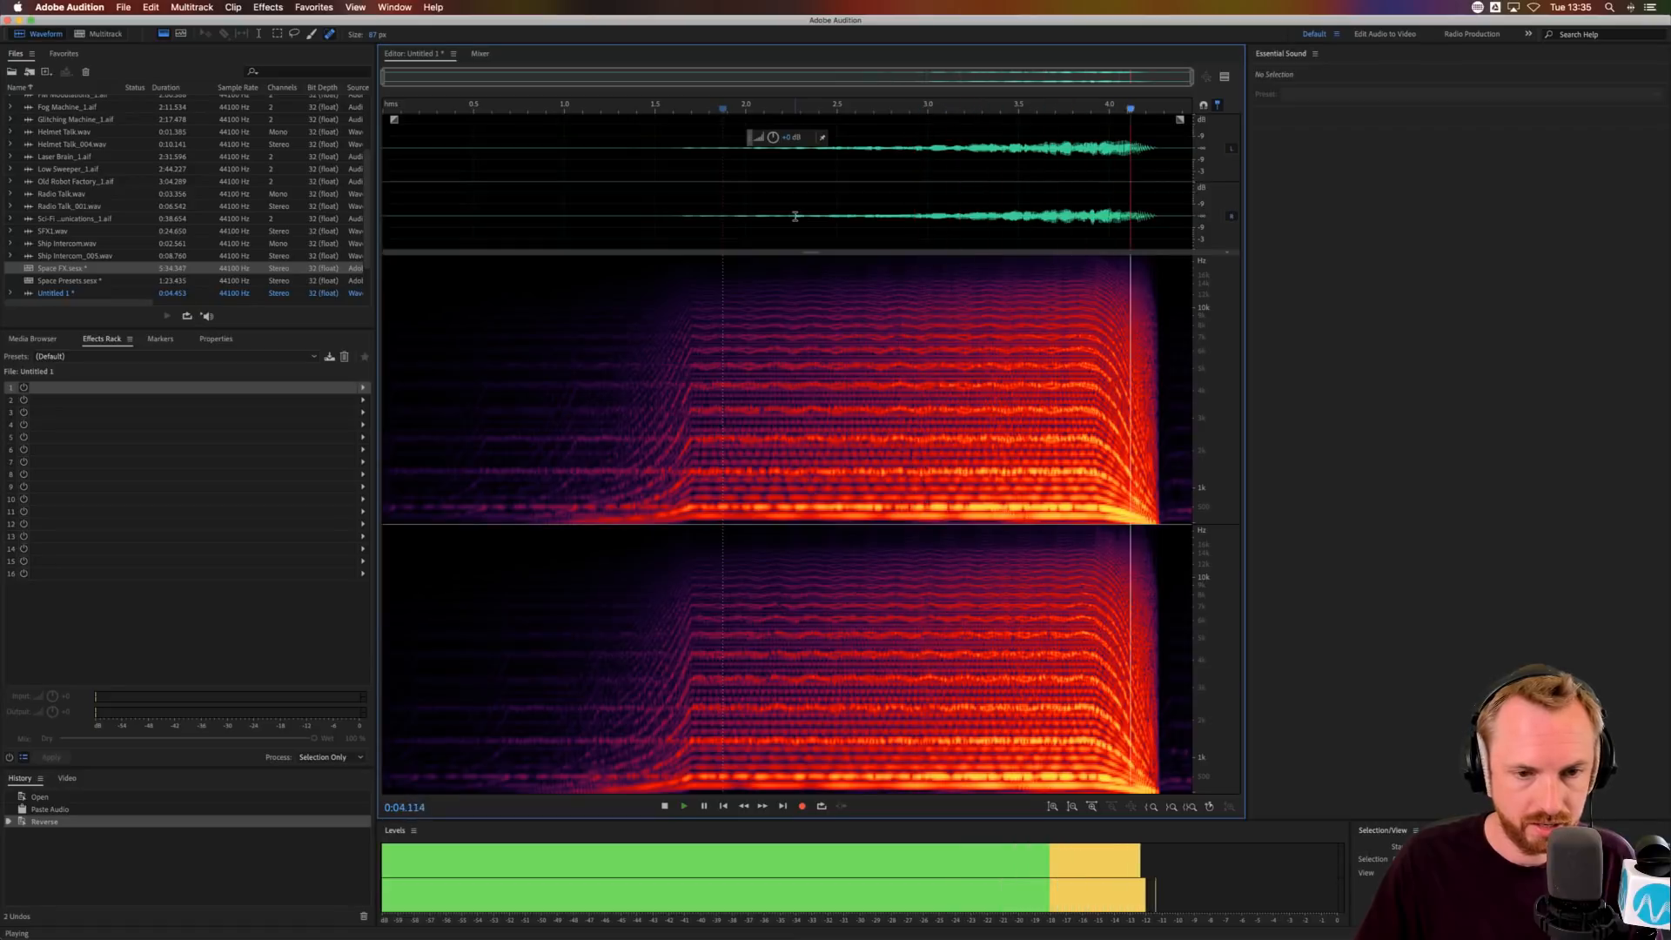
{"action": "key", "text": "super+z"}
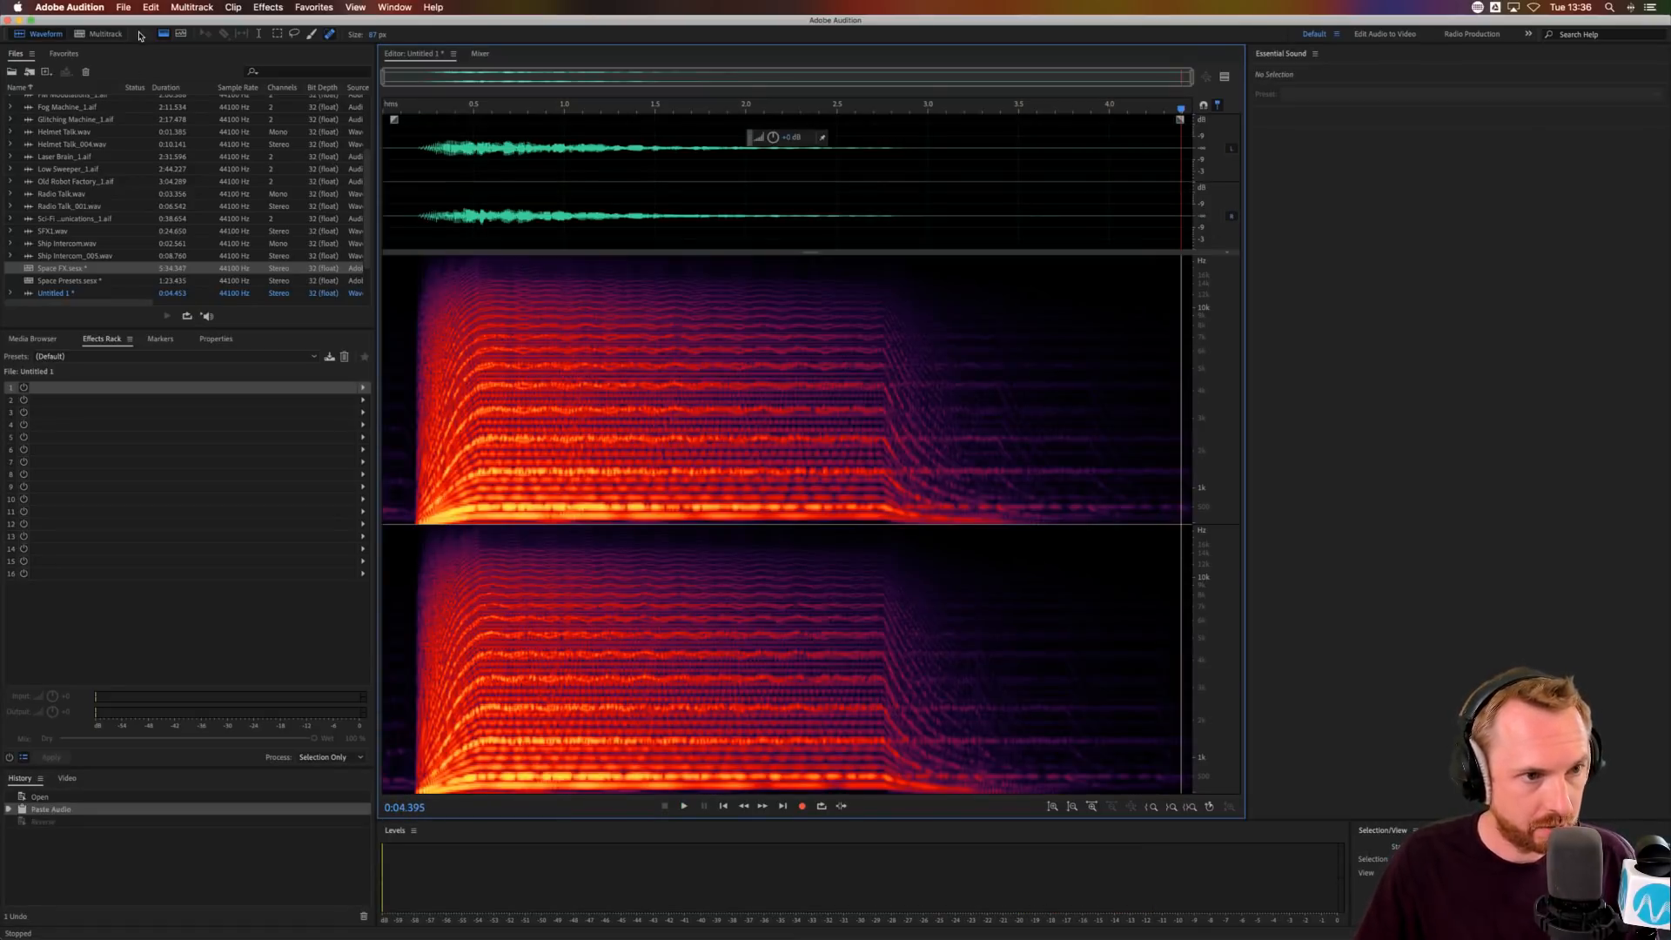
- Insert 10 seconds of silence at the end of the pasted sound, at about 0:04.395
{"action": "left_click", "coordinate": [249, 8]}
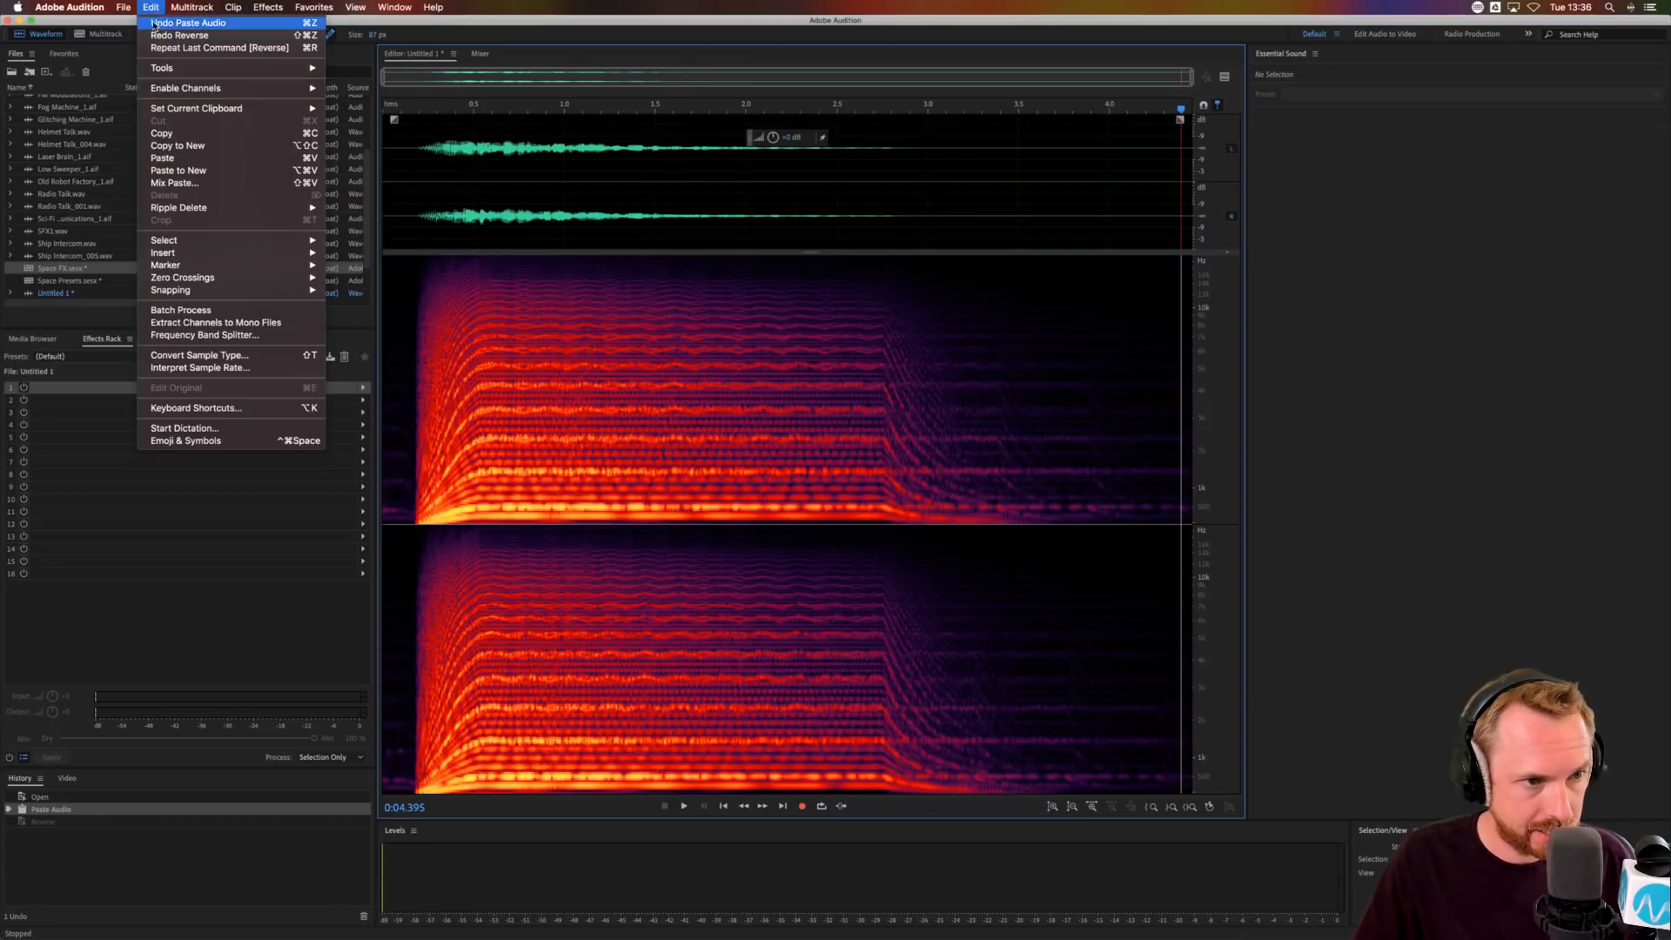
{"action": "mouse_move", "coordinate": [296, 253]}
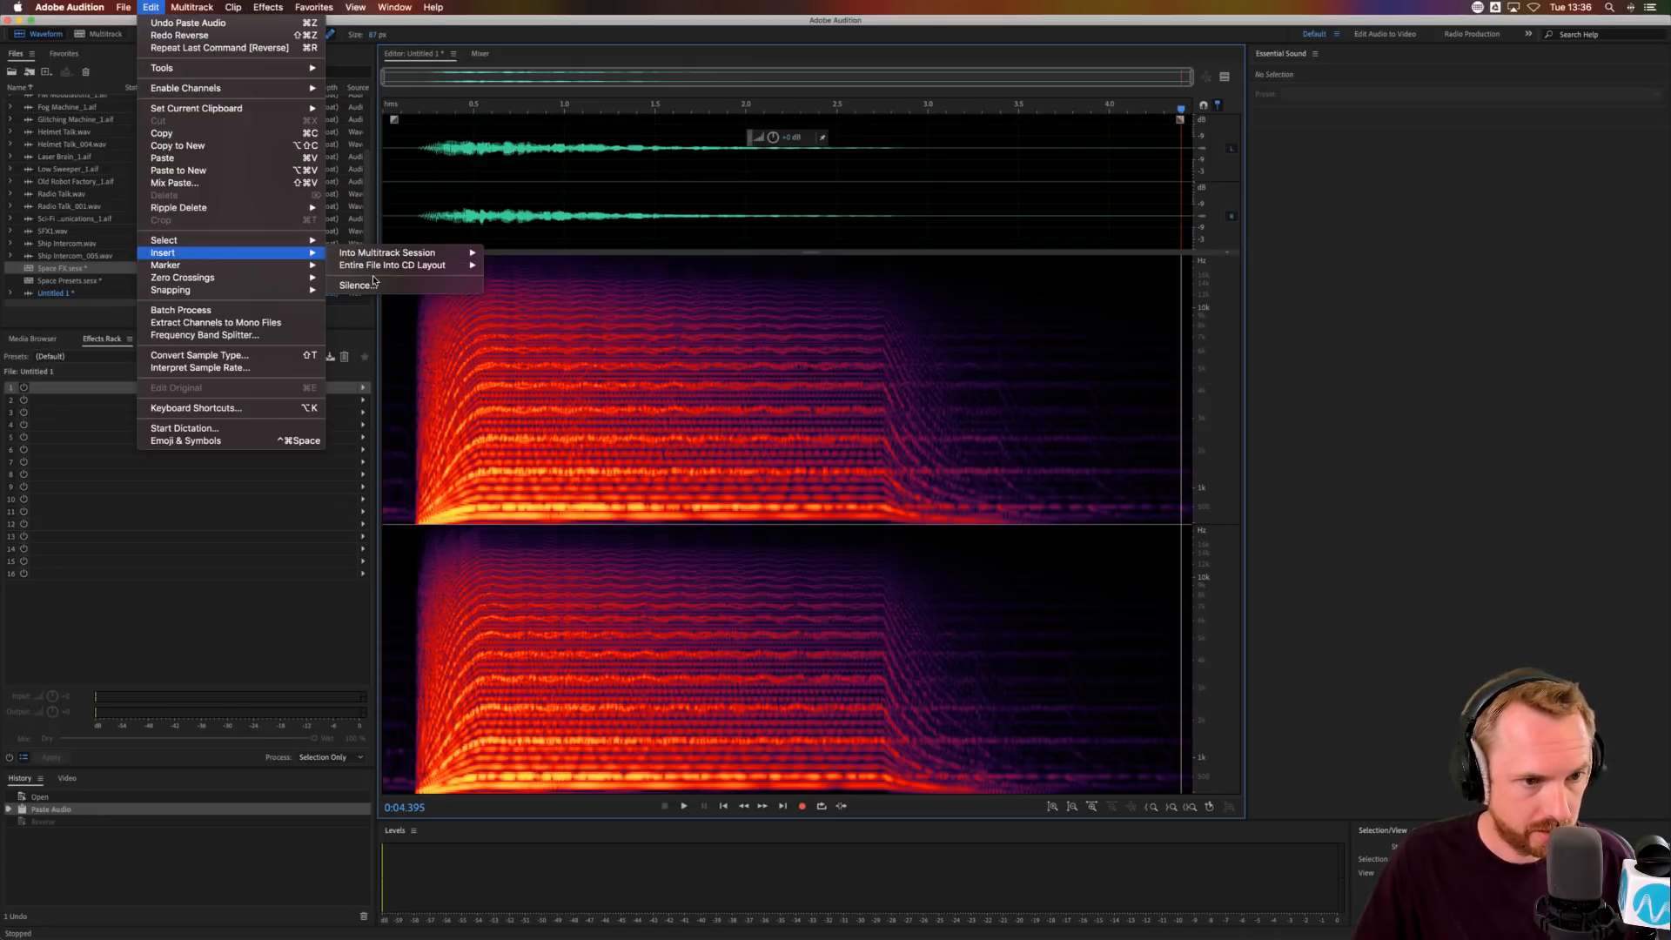
{"action": "left_click", "coordinate": [357, 285]}
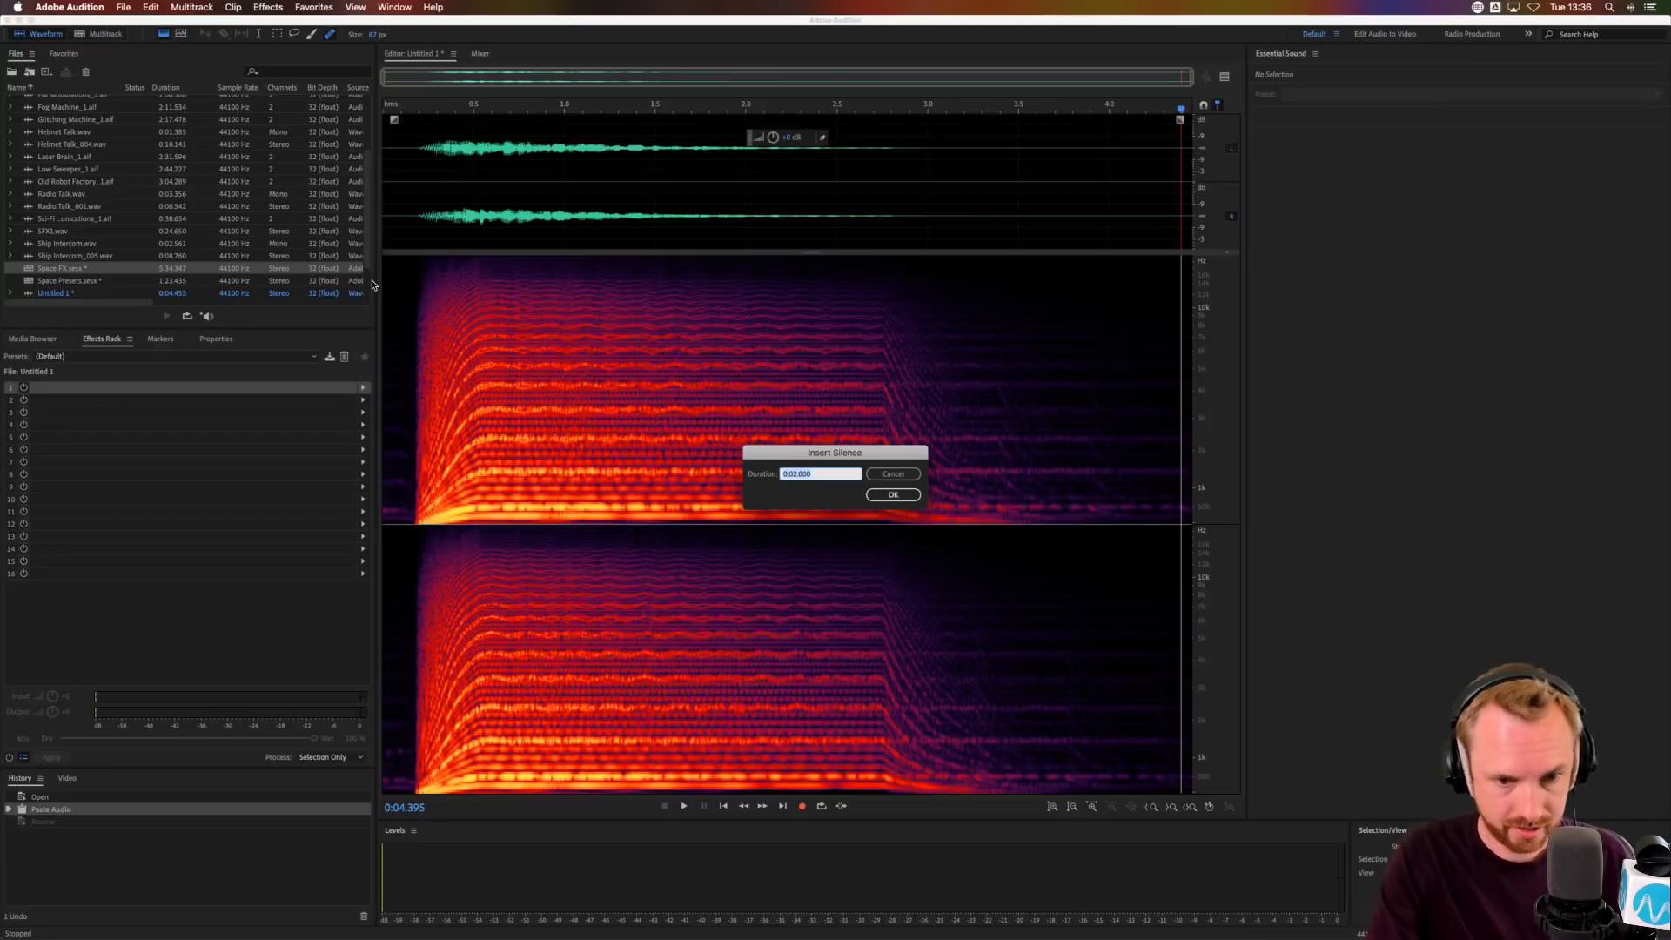
{"action": "key", "text": "Return"}
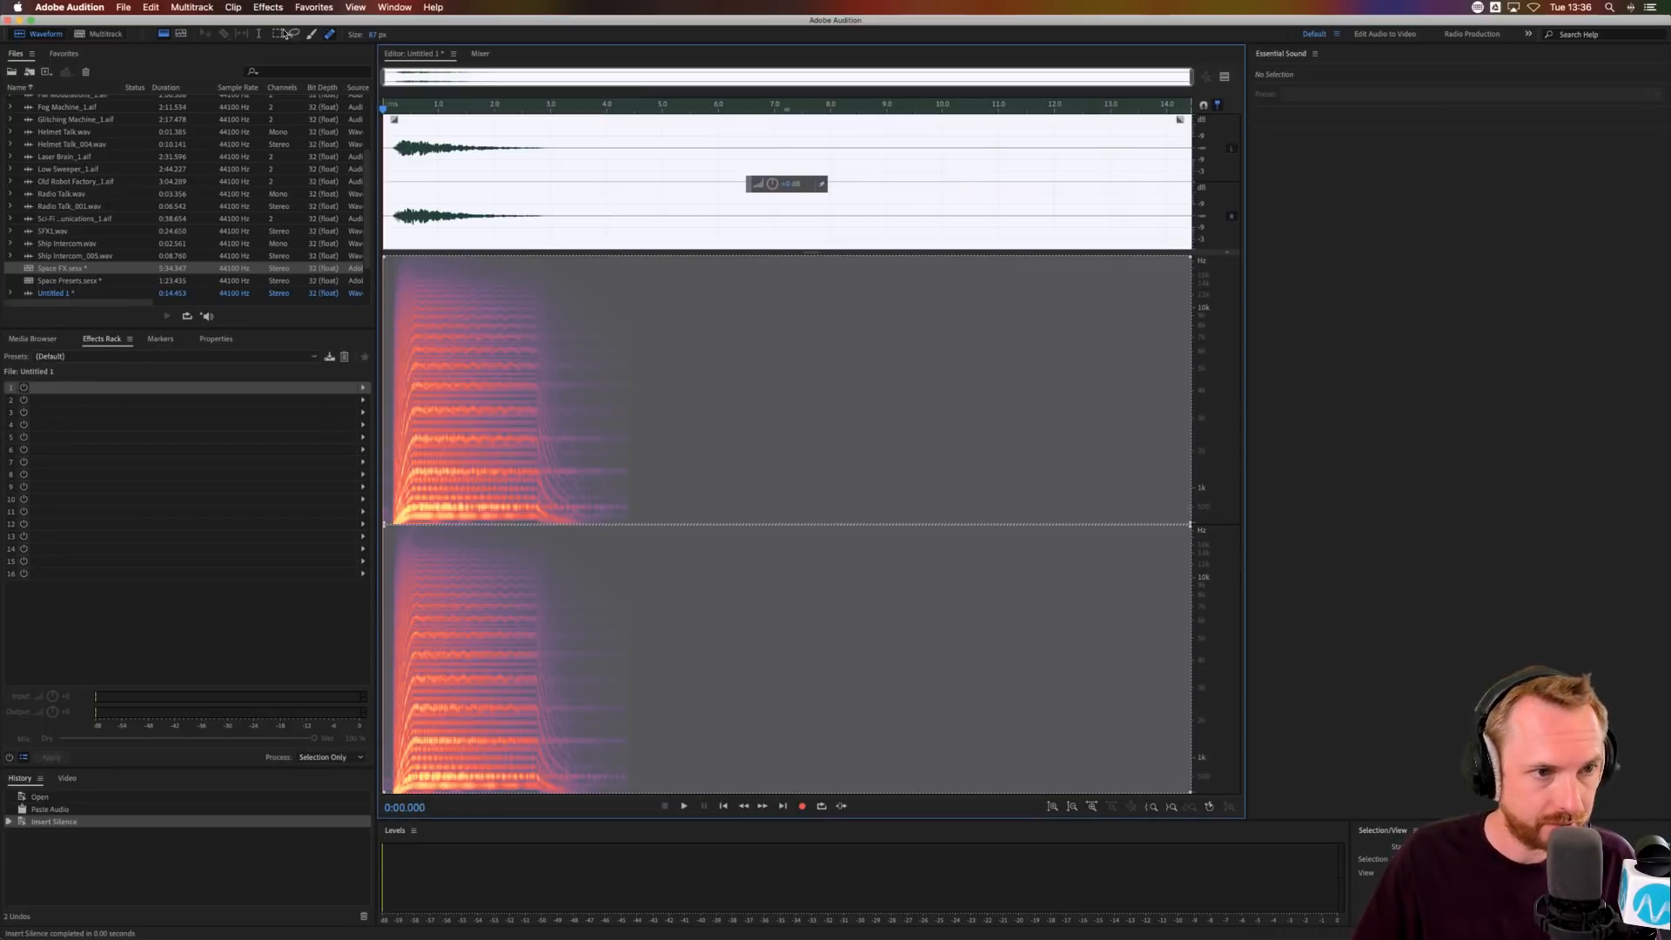
- Open Studio Reverb for the whole file, preview it, and raise the decay to about 6300 ms
{"action": "left_click", "coordinate": [266, 7]}
{"action": "mouse_move", "coordinate": [442, 241]}
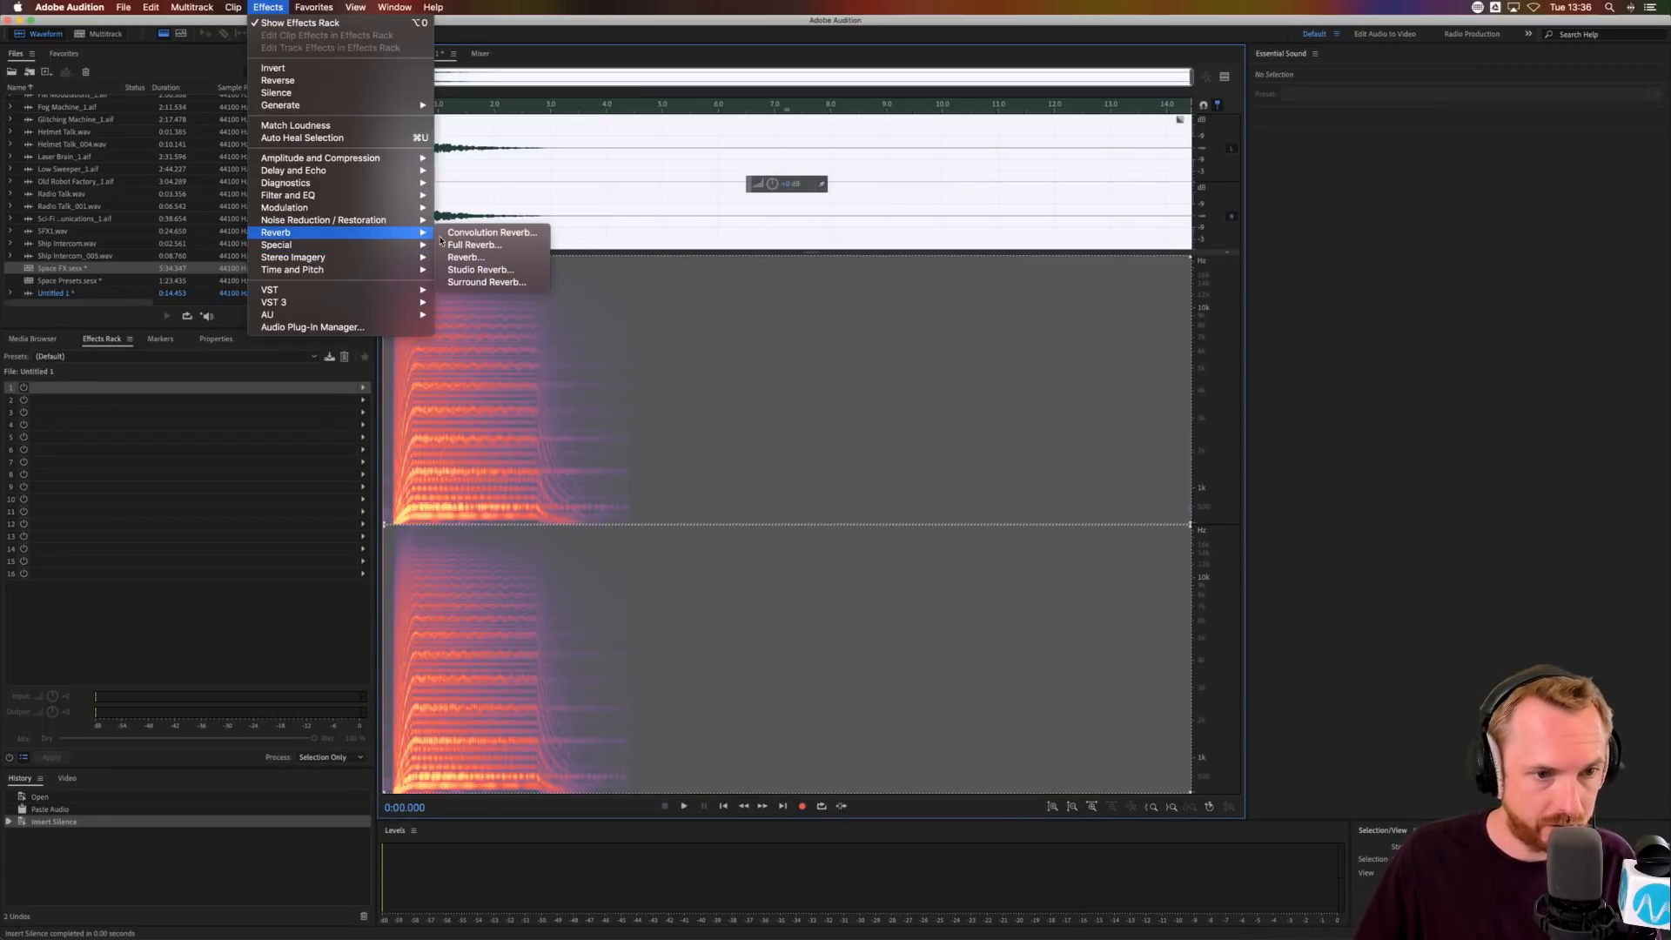
{"action": "left_click", "coordinate": [492, 276]}
{"action": "key", "text": "space"}
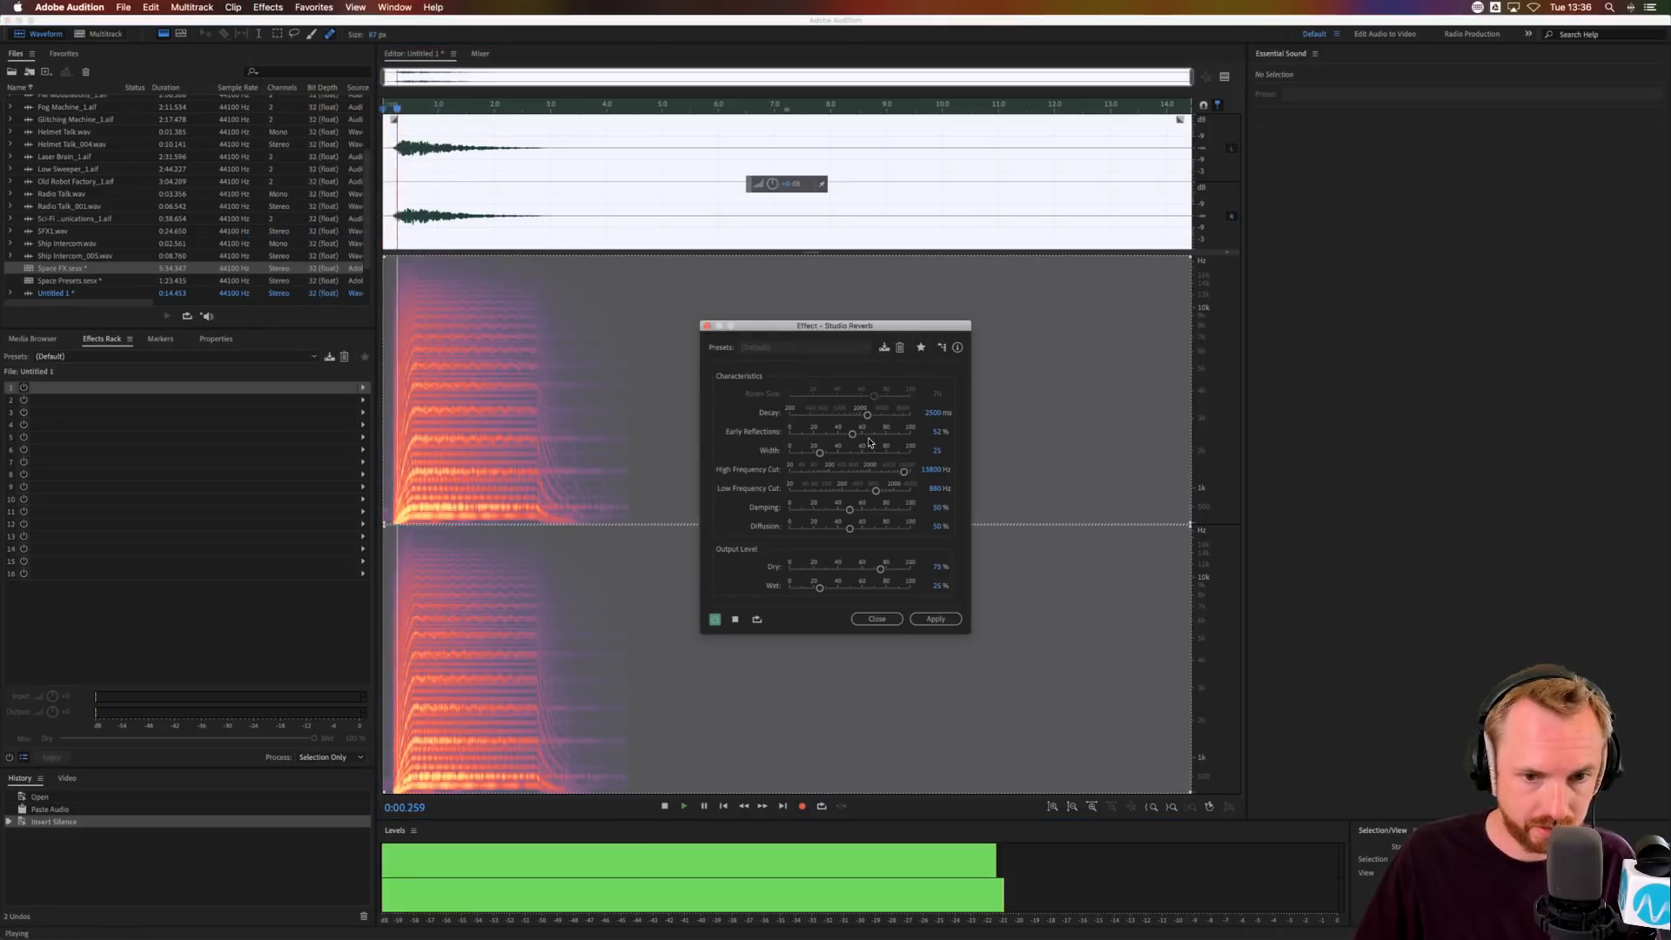
{"action": "left_click_drag", "start_coordinate": [871, 415], "coordinate": [896, 415]}
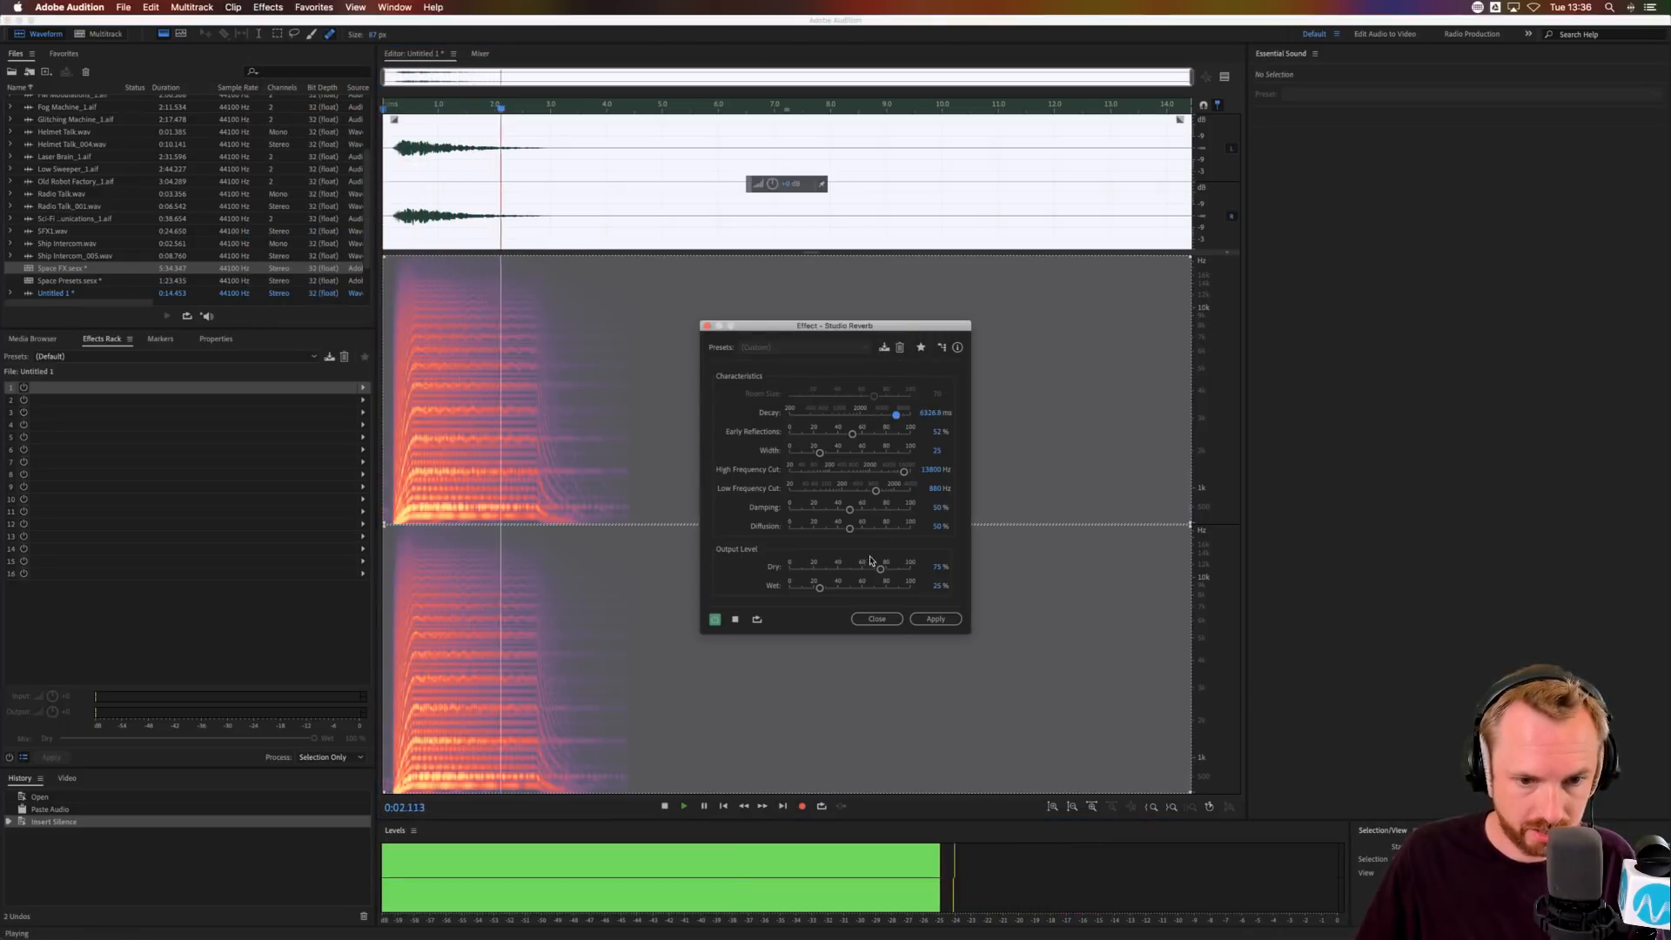
- Set the reverb's output levels to about 50% dry and 100% wet while previewing, and apply the effect
{"action": "key", "text": "space"}
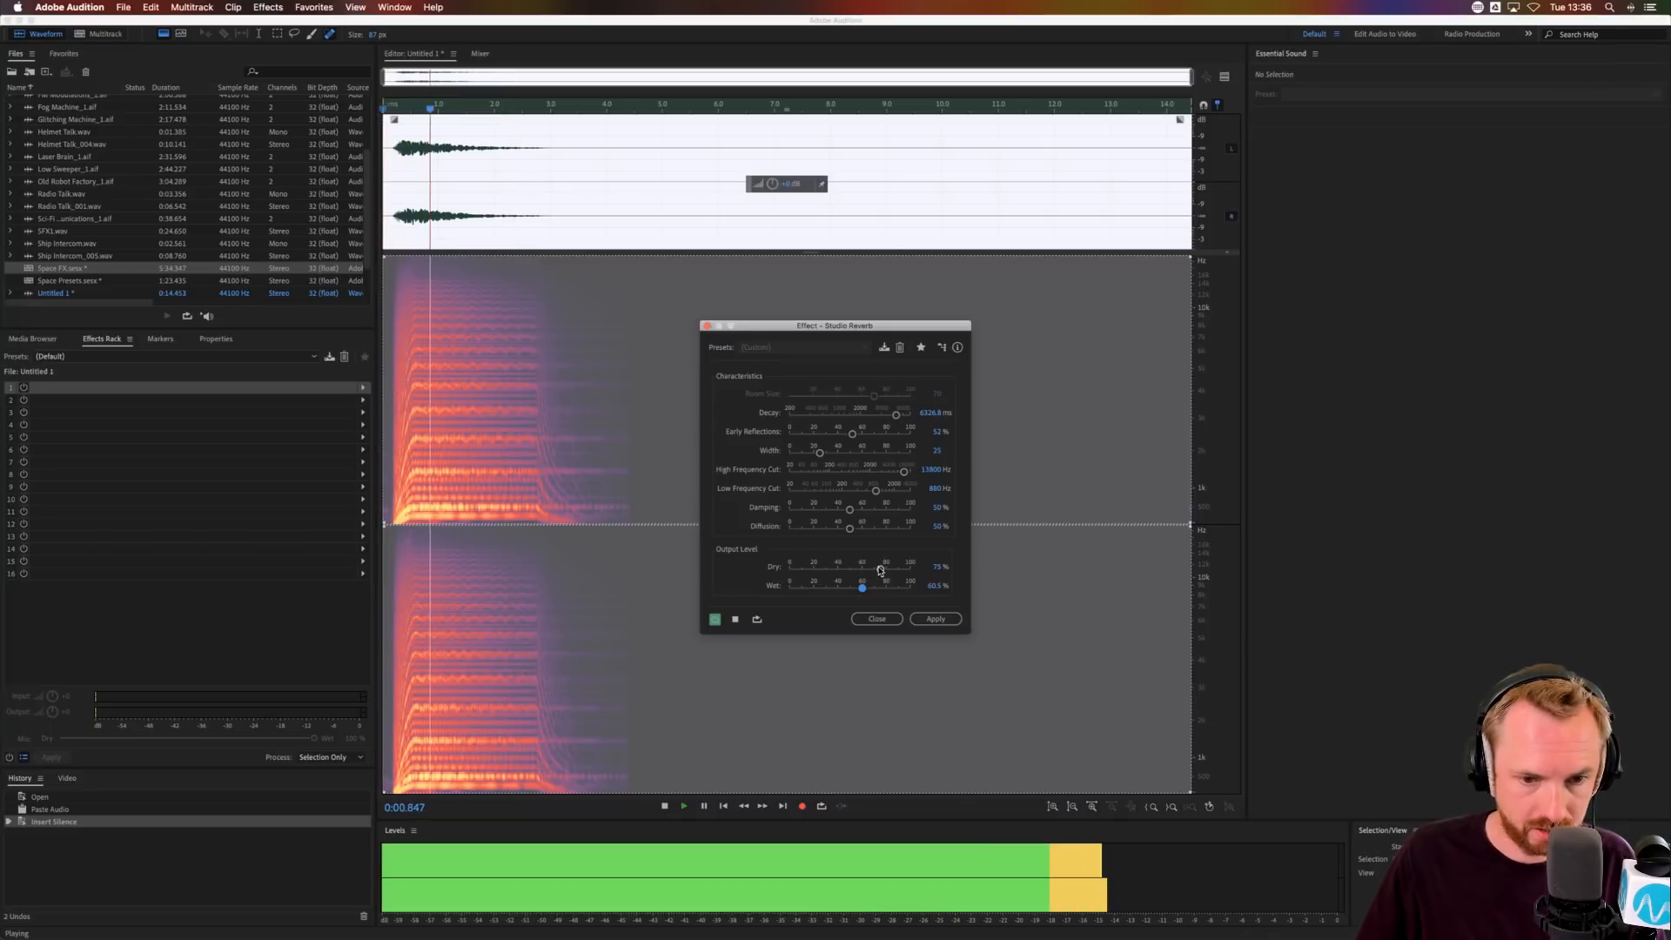
{"action": "key", "text": "space"}
{"action": "left_click_drag", "start_coordinate": [880, 569], "coordinate": [821, 571]}
{"action": "key", "text": "space"}
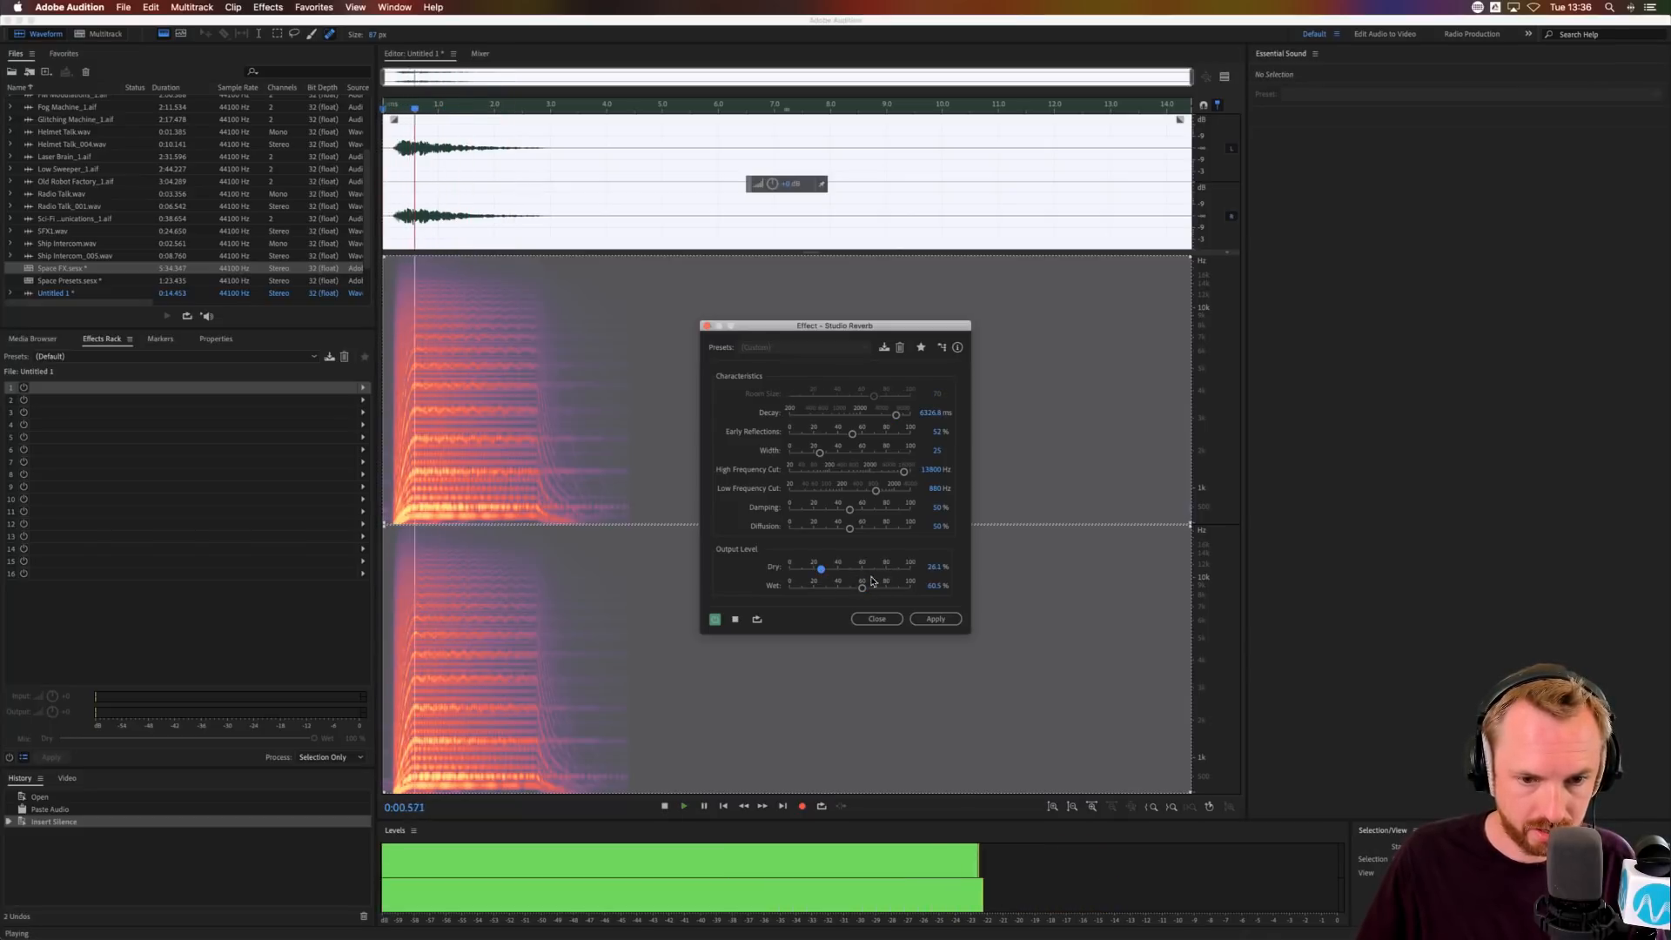
{"action": "left_click", "coordinate": [862, 570]}
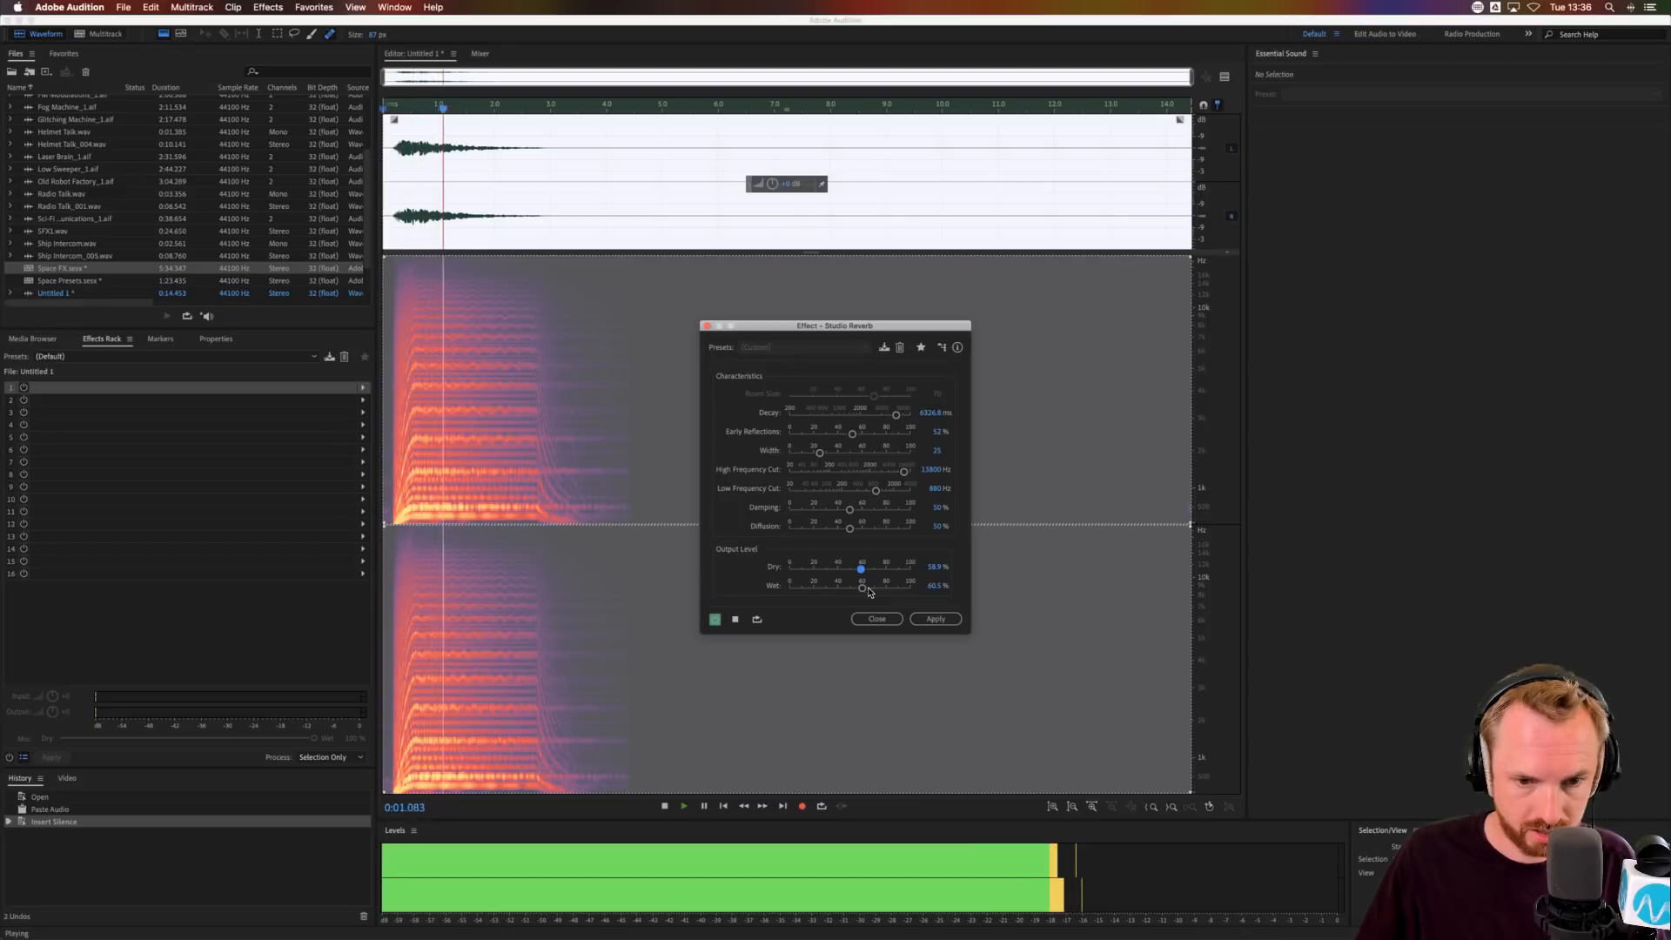
{"action": "left_click_drag", "start_coordinate": [868, 590], "coordinate": [908, 589]}
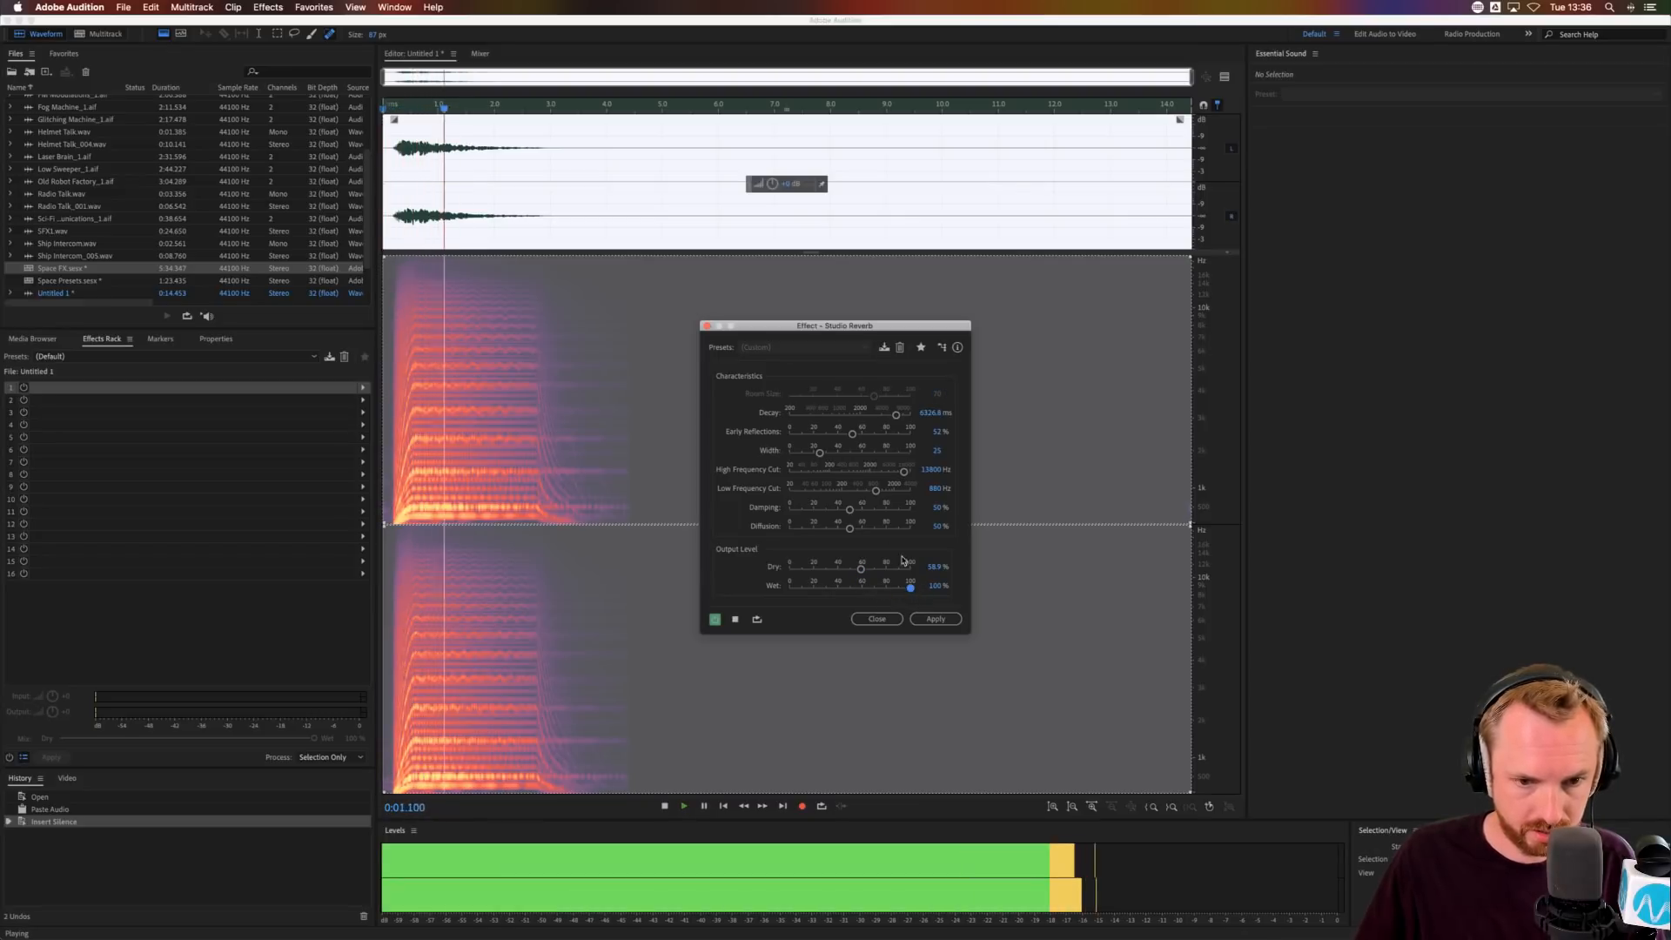
{"action": "left_click", "coordinate": [850, 568]}
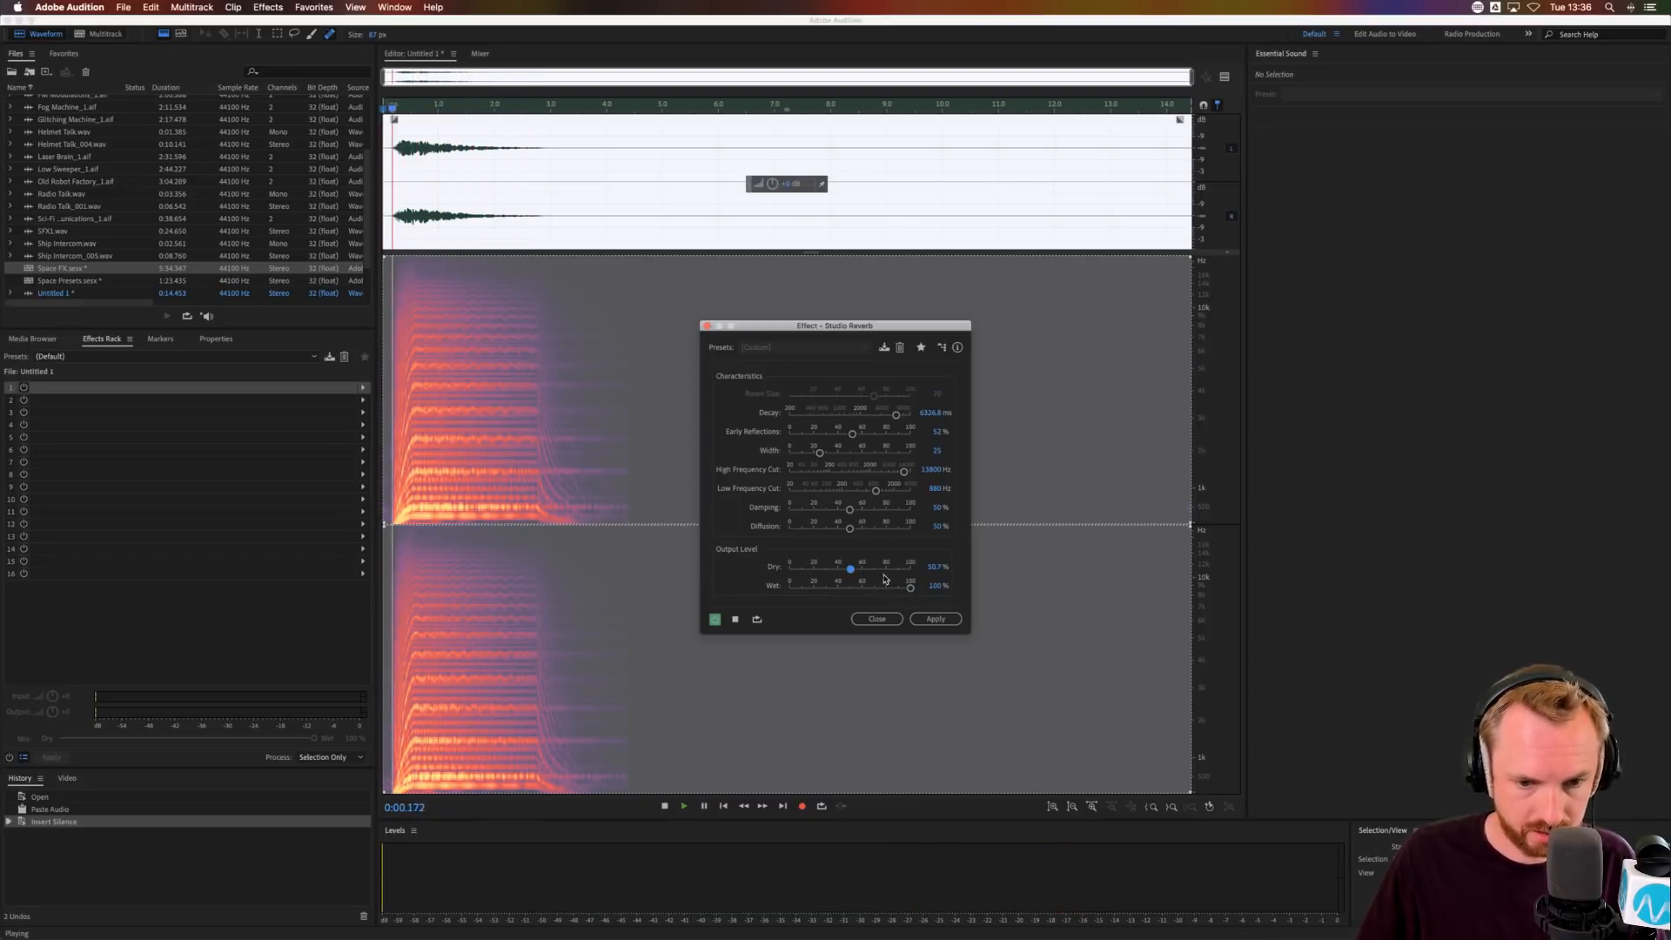
{"action": "left_click", "coordinate": [951, 618]}
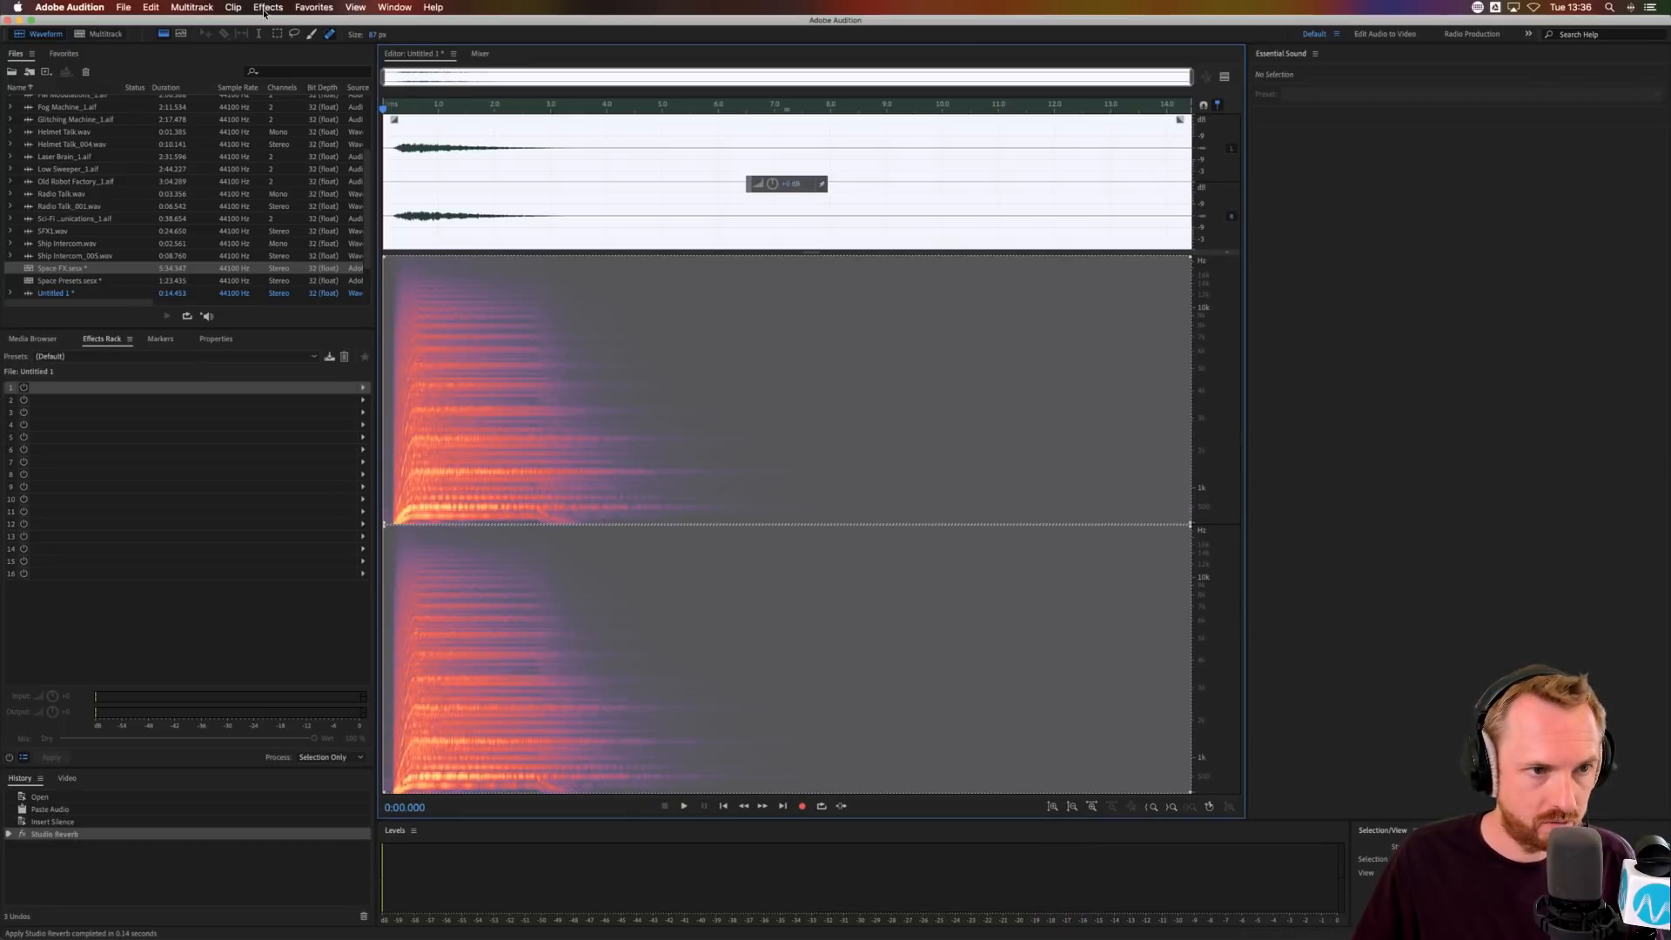
- Reverse the reverberated sound and audition it from about 8.7 seconds
{"action": "left_click", "coordinate": [269, 7]}
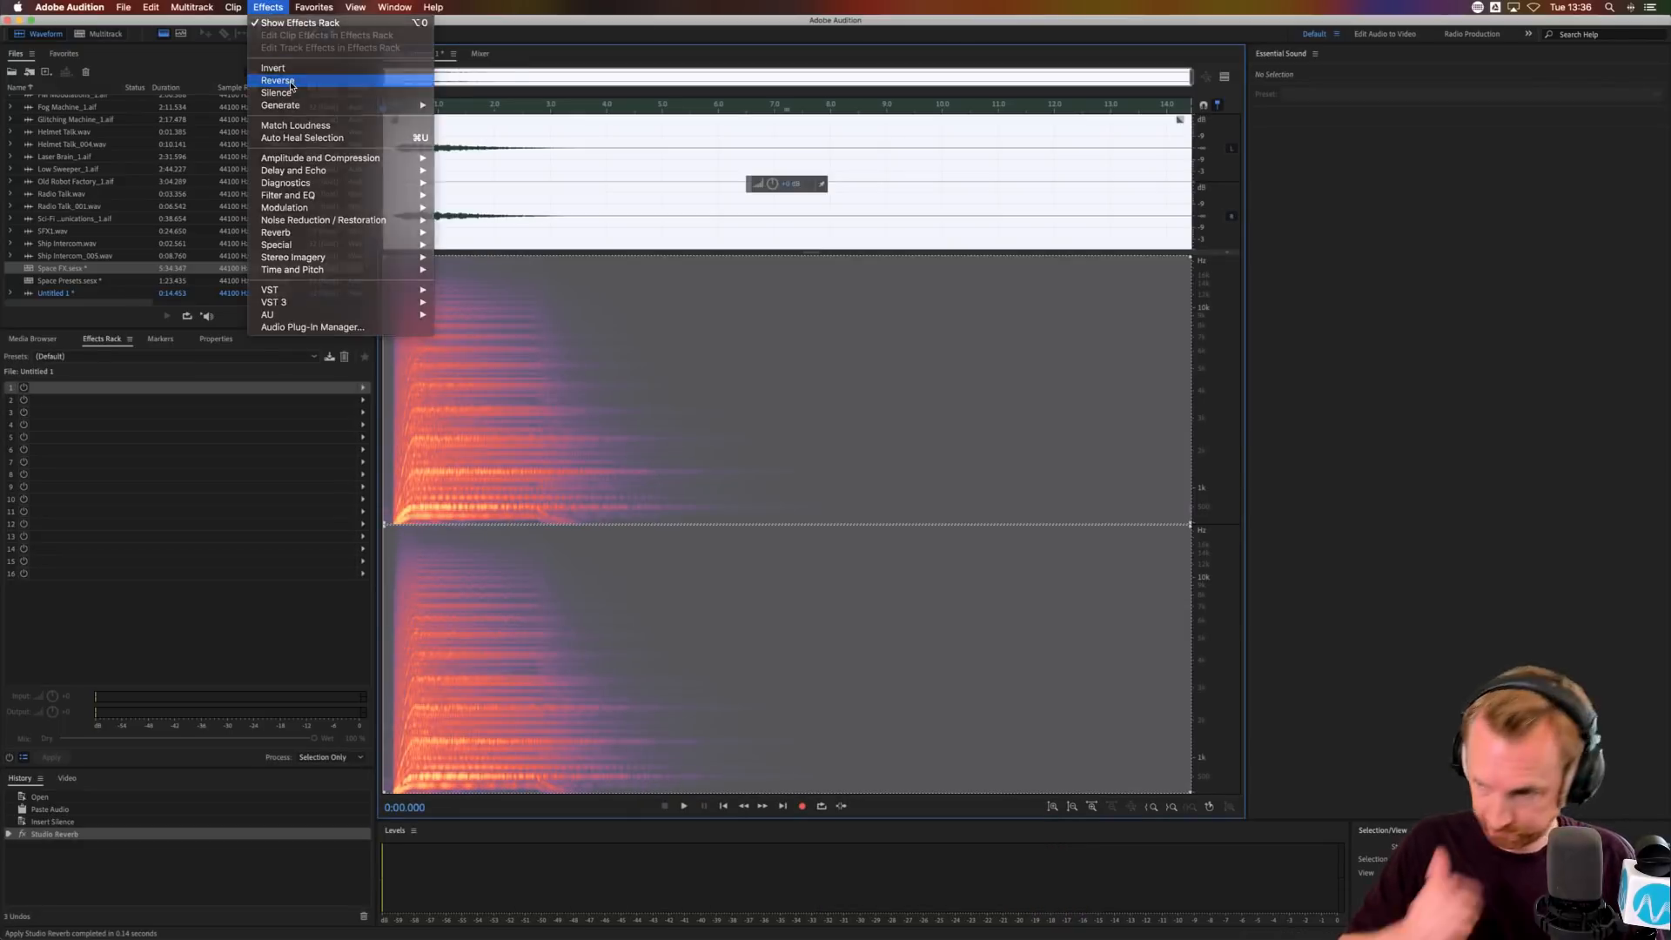
{"action": "left_click", "coordinate": [292, 82]}
{"action": "key", "text": "space"}
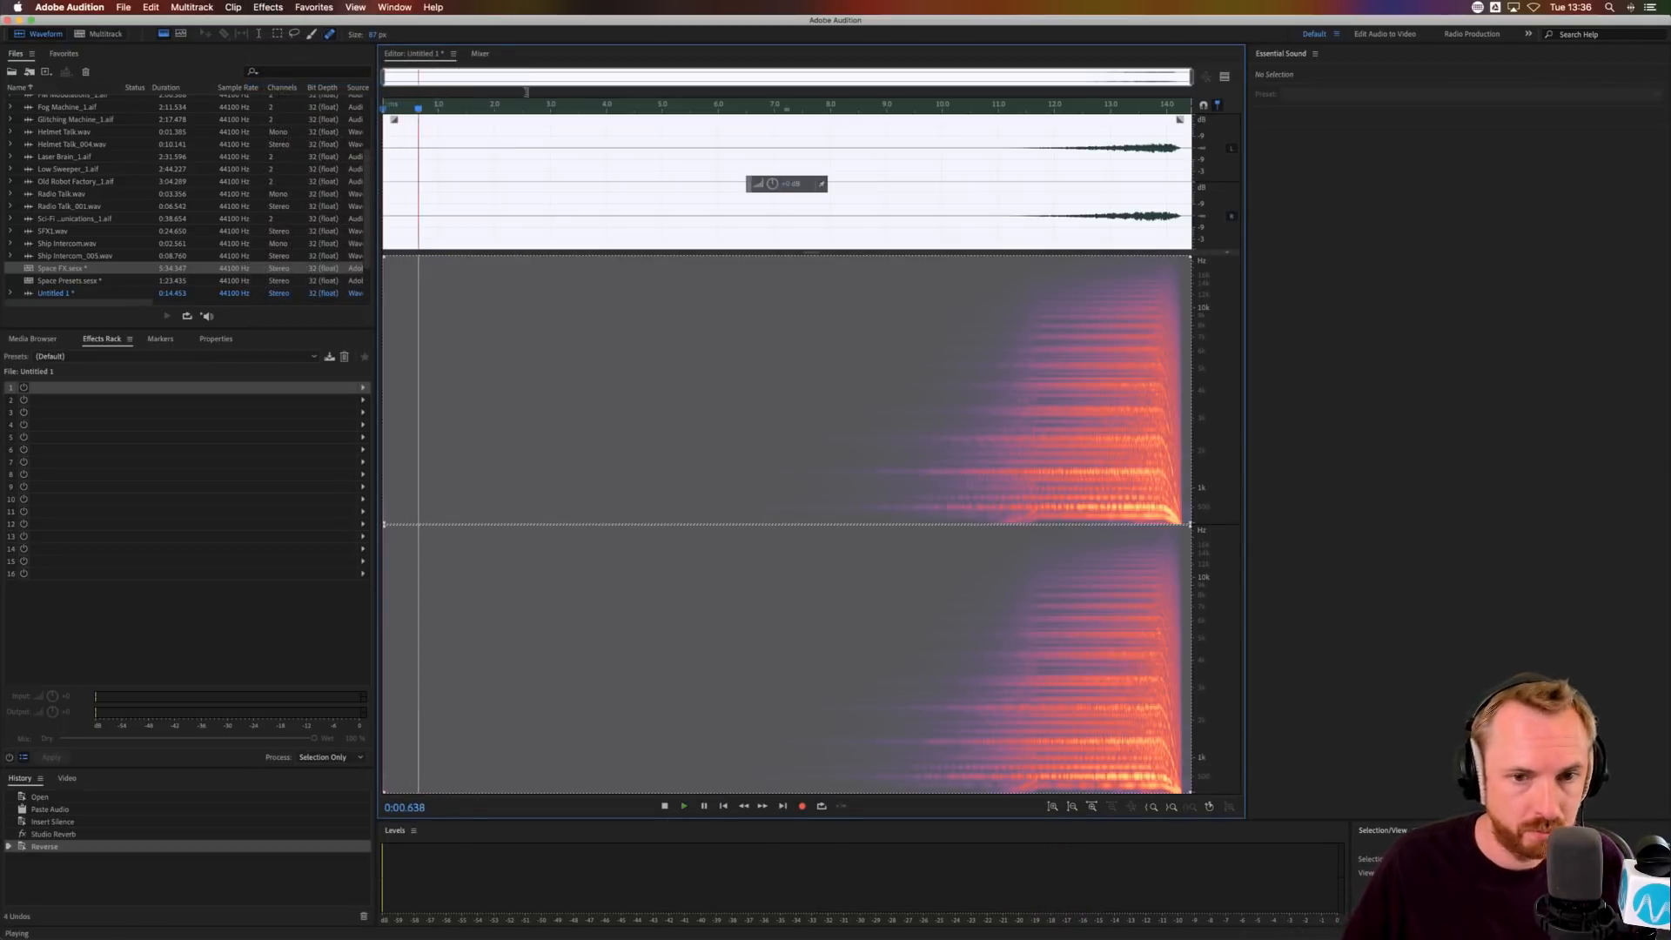
{"action": "left_click", "coordinate": [869, 201]}
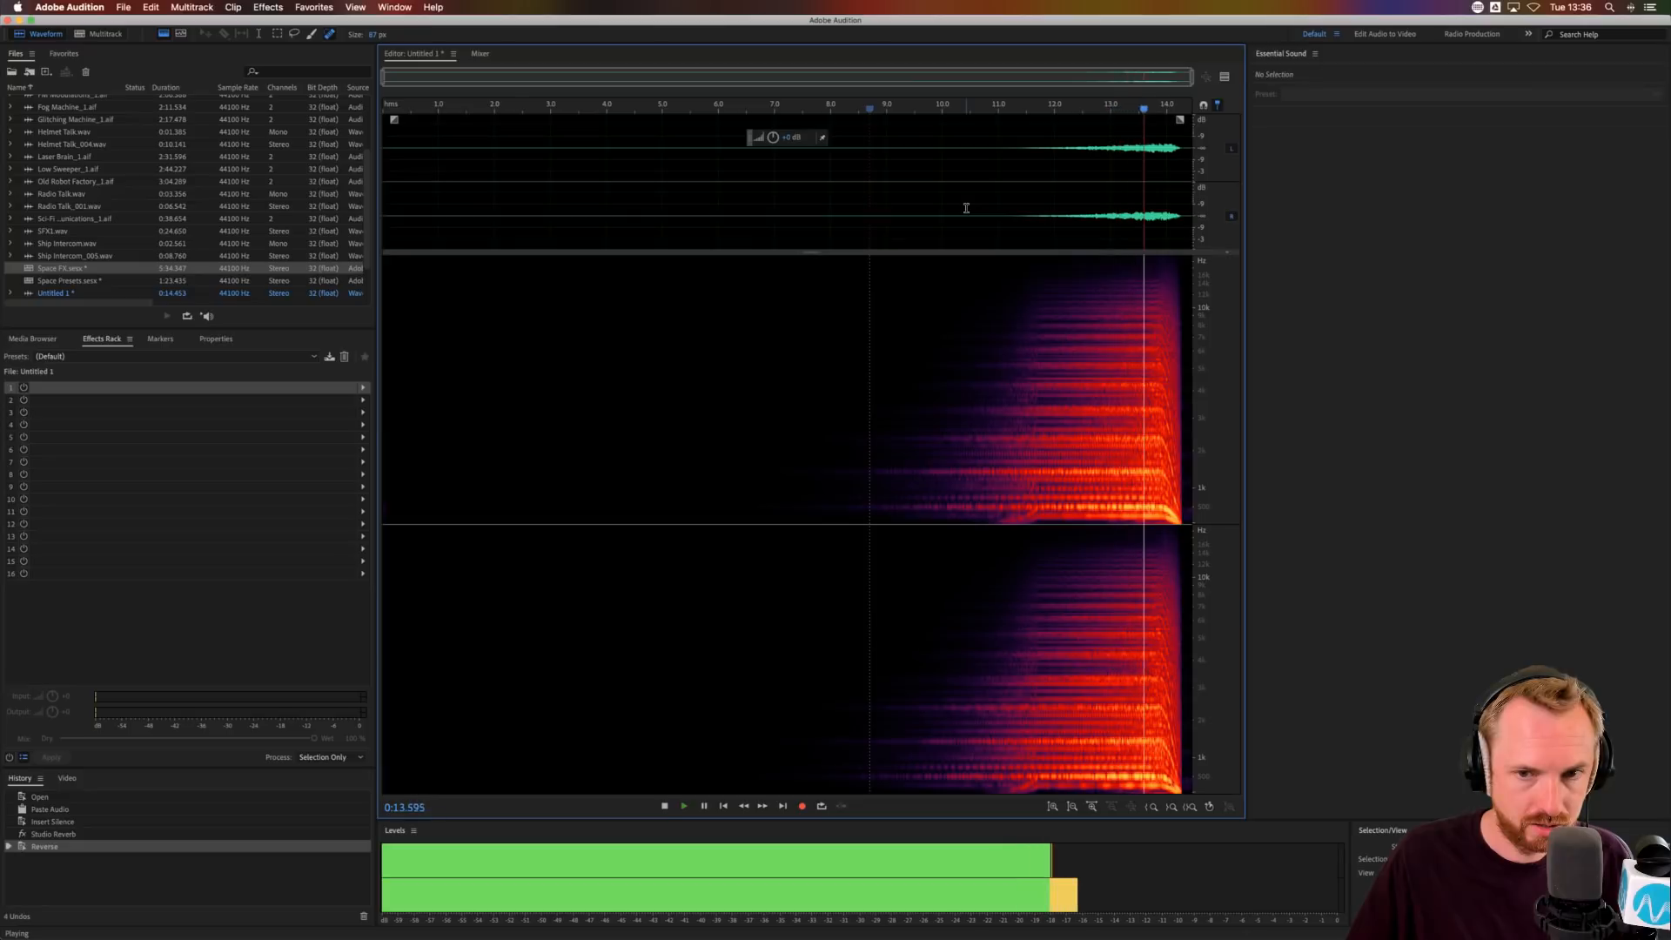
- In the multitrack session, add the reversed Untitled 1 sound to the Bounce_2 track, move it near the Velocity Zapper clips, and play it back
{"action": "left_click", "coordinate": [100, 34]}
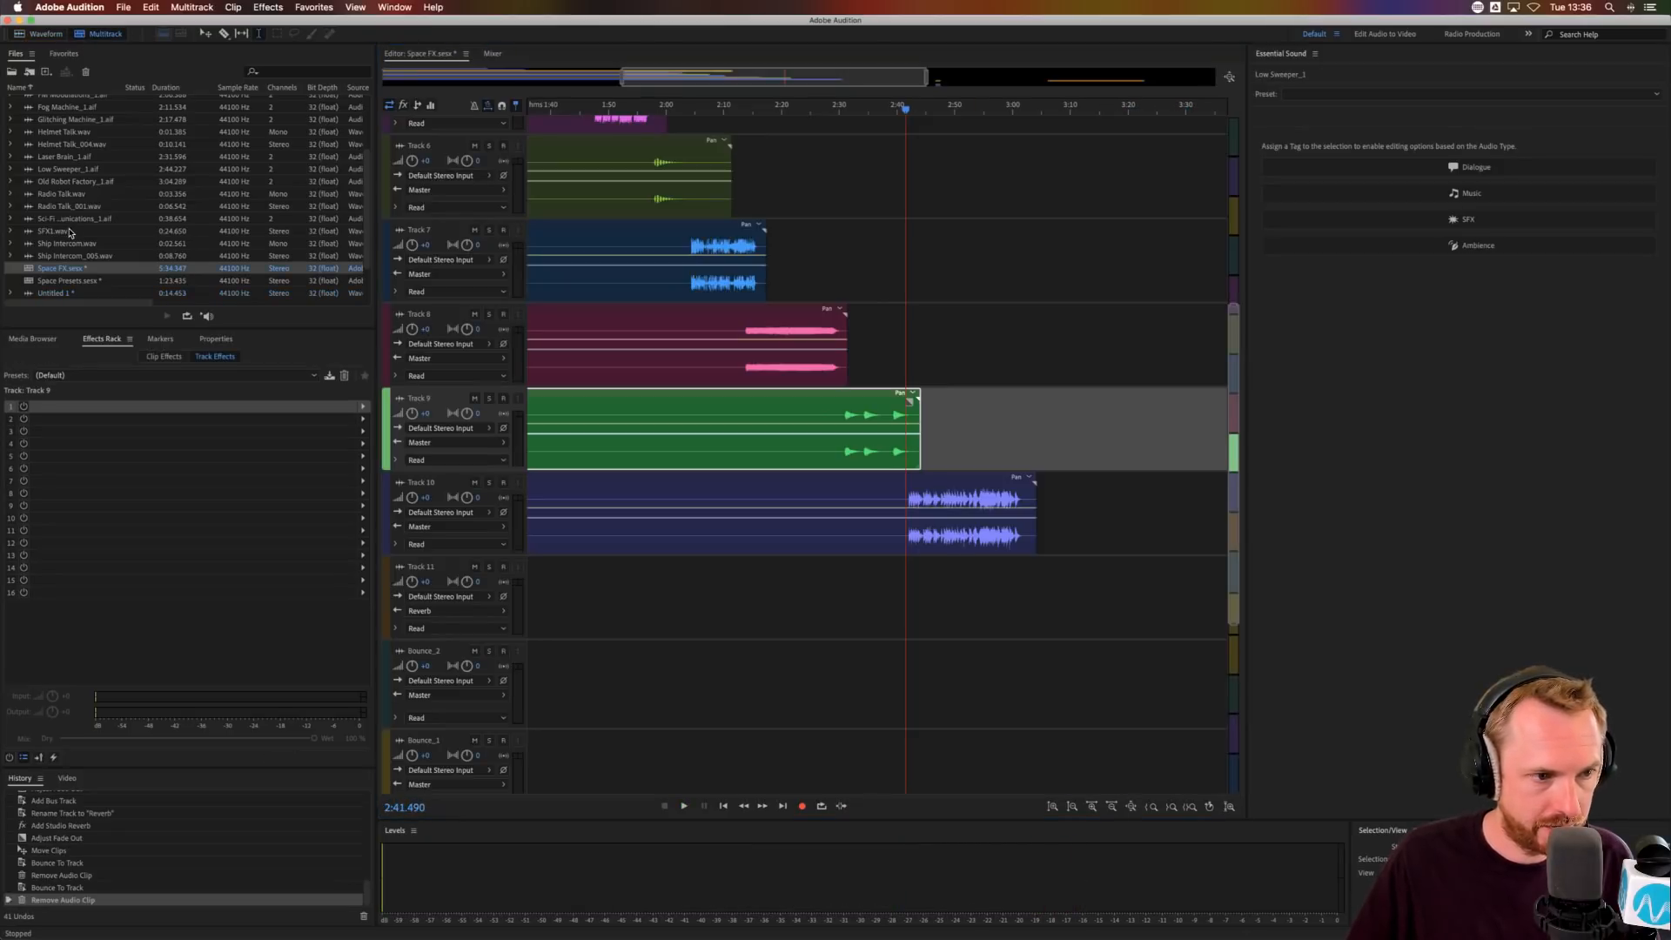
{"action": "left_click_drag", "start_coordinate": [55, 298], "coordinate": [953, 696]}
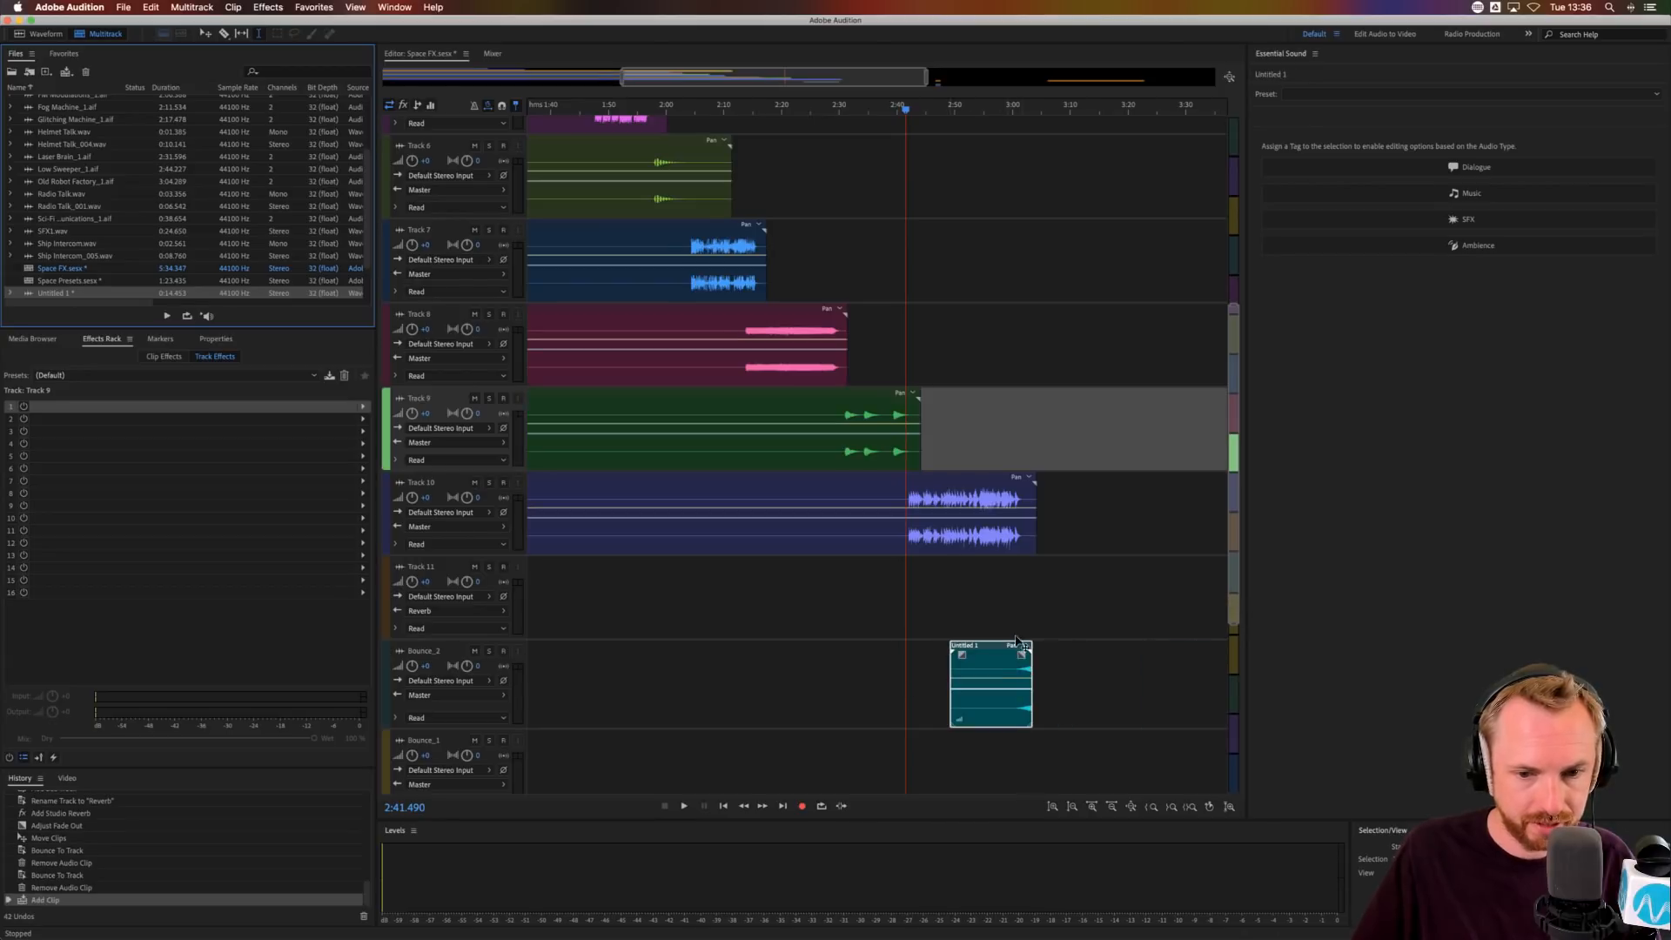
{"action": "scroll", "coordinate": [964, 483], "scroll_direction": "right", "scroll_amount": 5}
{"action": "scroll", "coordinate": [964, 483], "scroll_direction": "right", "scroll_amount": 2}
{"action": "scroll", "coordinate": [827, 109], "scroll_direction": "down", "scroll_amount": 5}
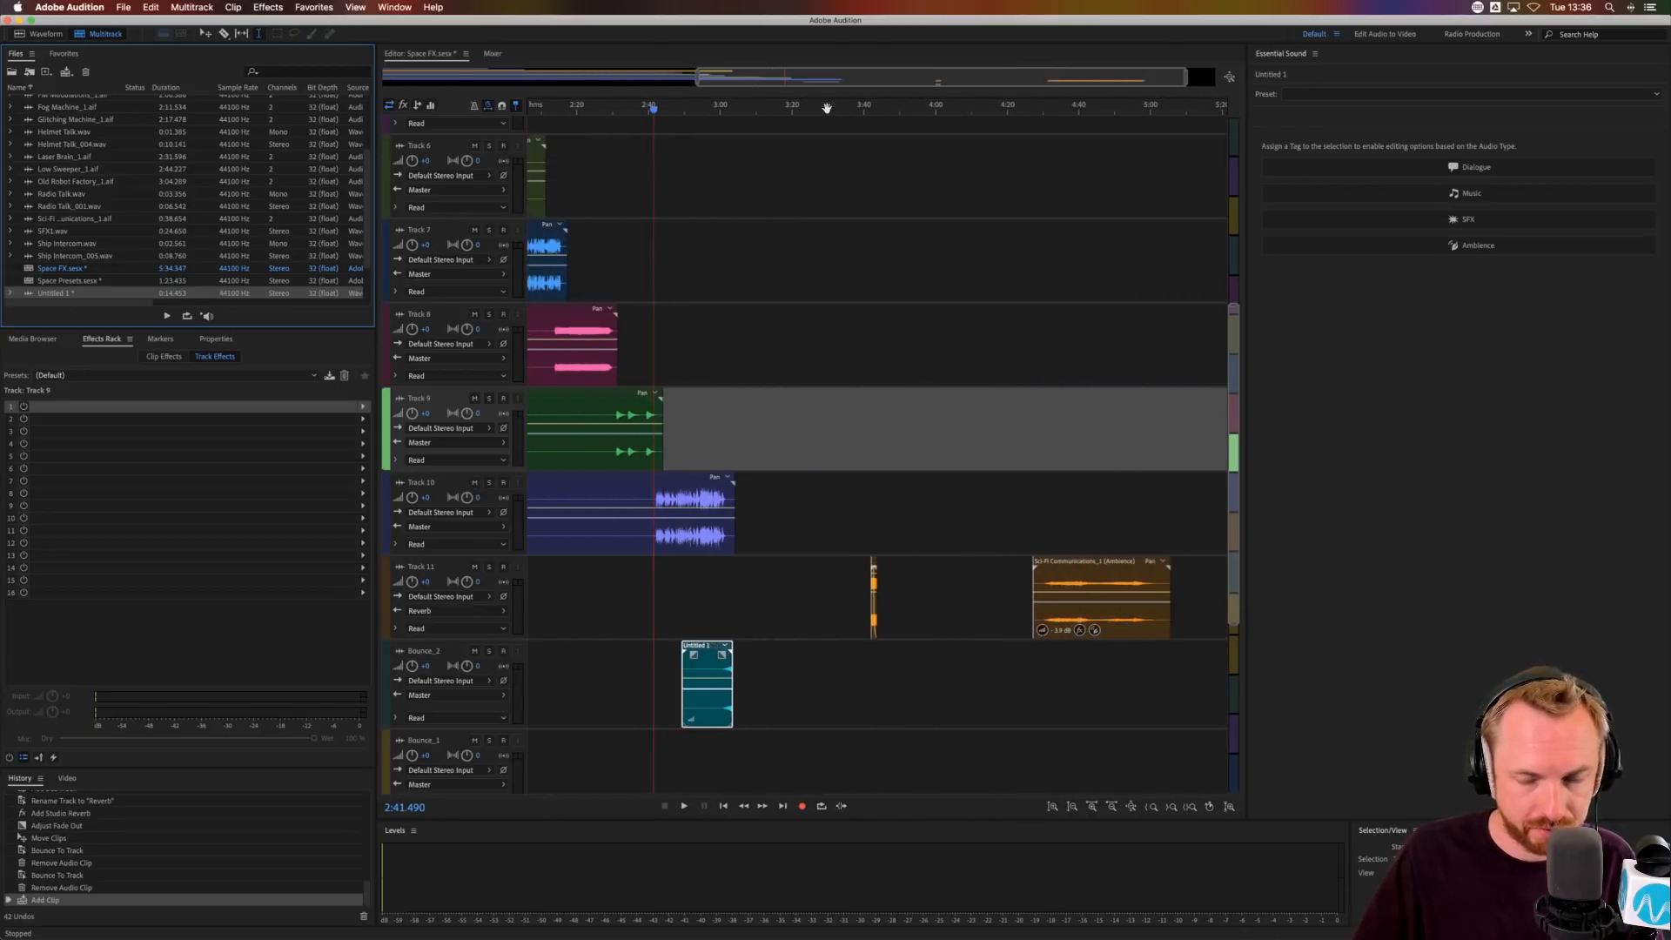
{"action": "left_click", "coordinate": [899, 689]}
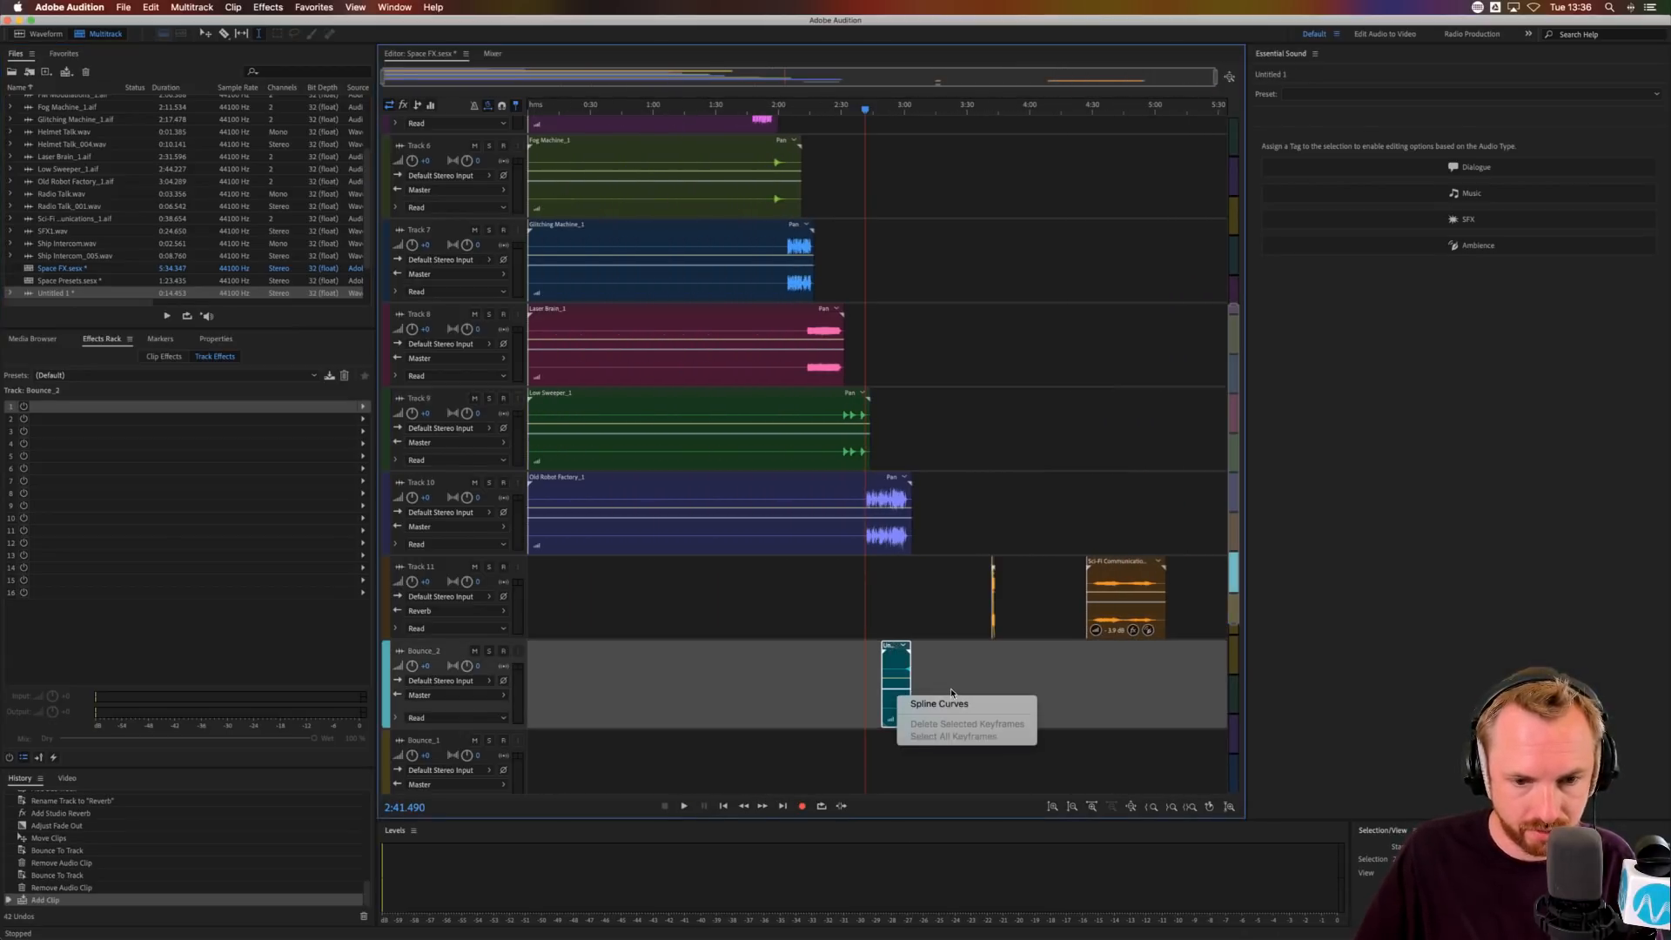
{"action": "left_click_drag", "start_coordinate": [901, 645], "coordinate": [980, 641]}
{"action": "left_click", "coordinate": [980, 608]}
{"action": "key", "text": "space"}
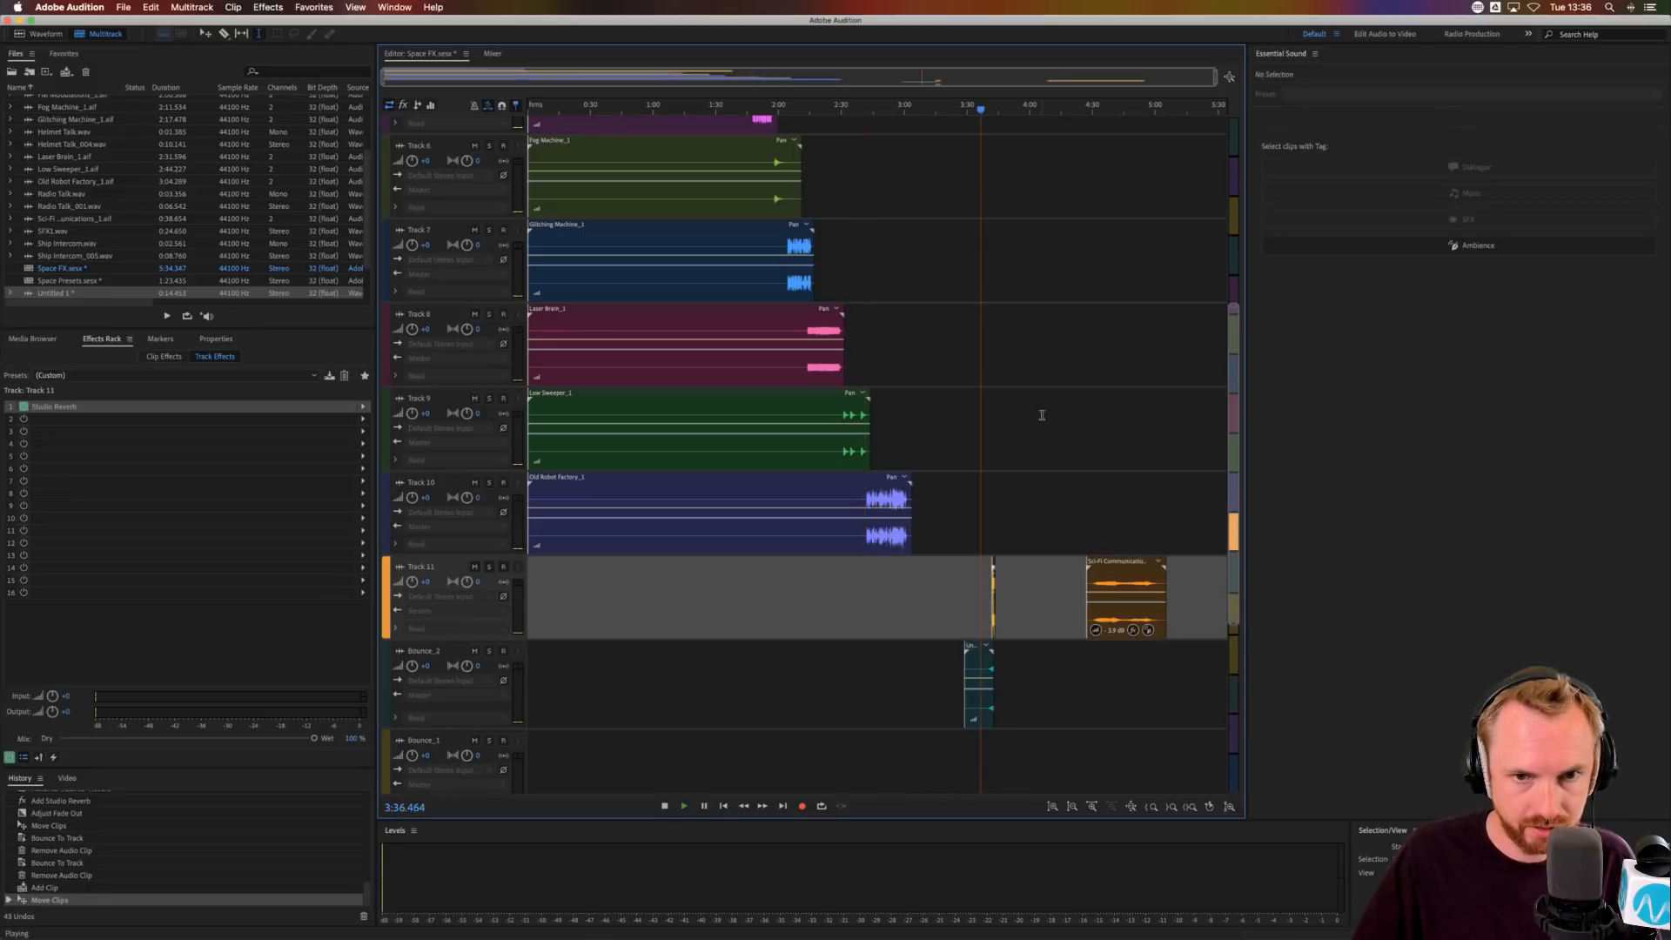
- Shift the reversed clip about 0.7 seconds earlier so it ends at about 3:42.5, over the Velocity Zapper start, and audition the transition
{"action": "scroll", "coordinate": [990, 107], "scroll_direction": "up", "scroll_amount": 5}
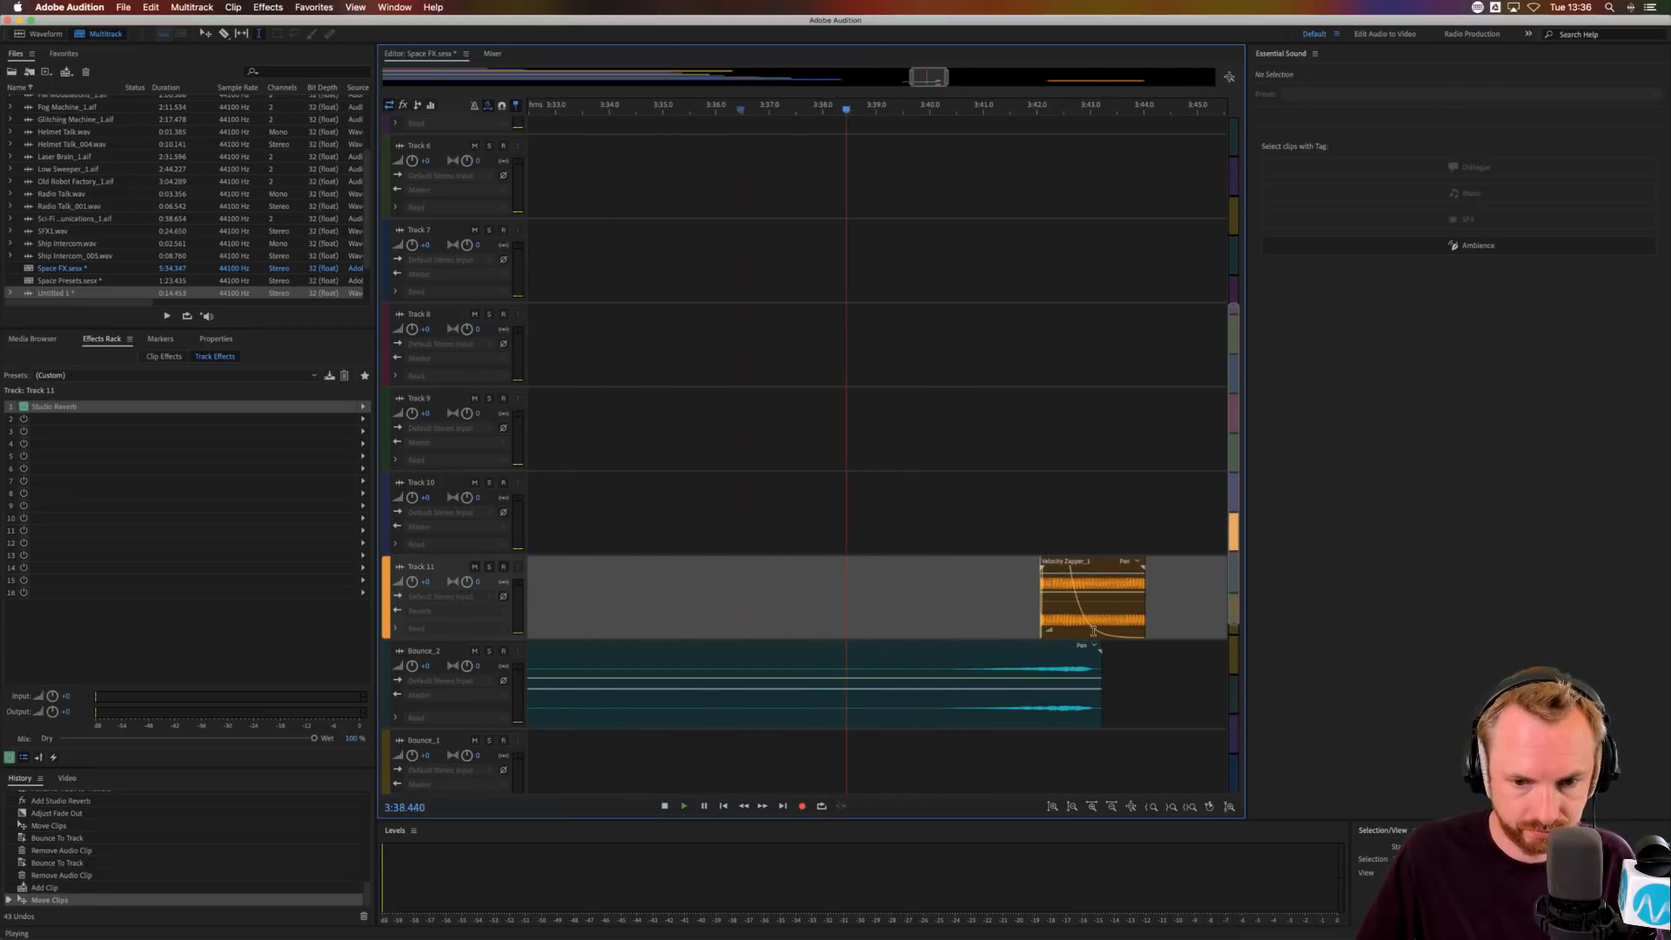
{"action": "left_click_drag", "start_coordinate": [1073, 644], "coordinate": [1035, 644]}
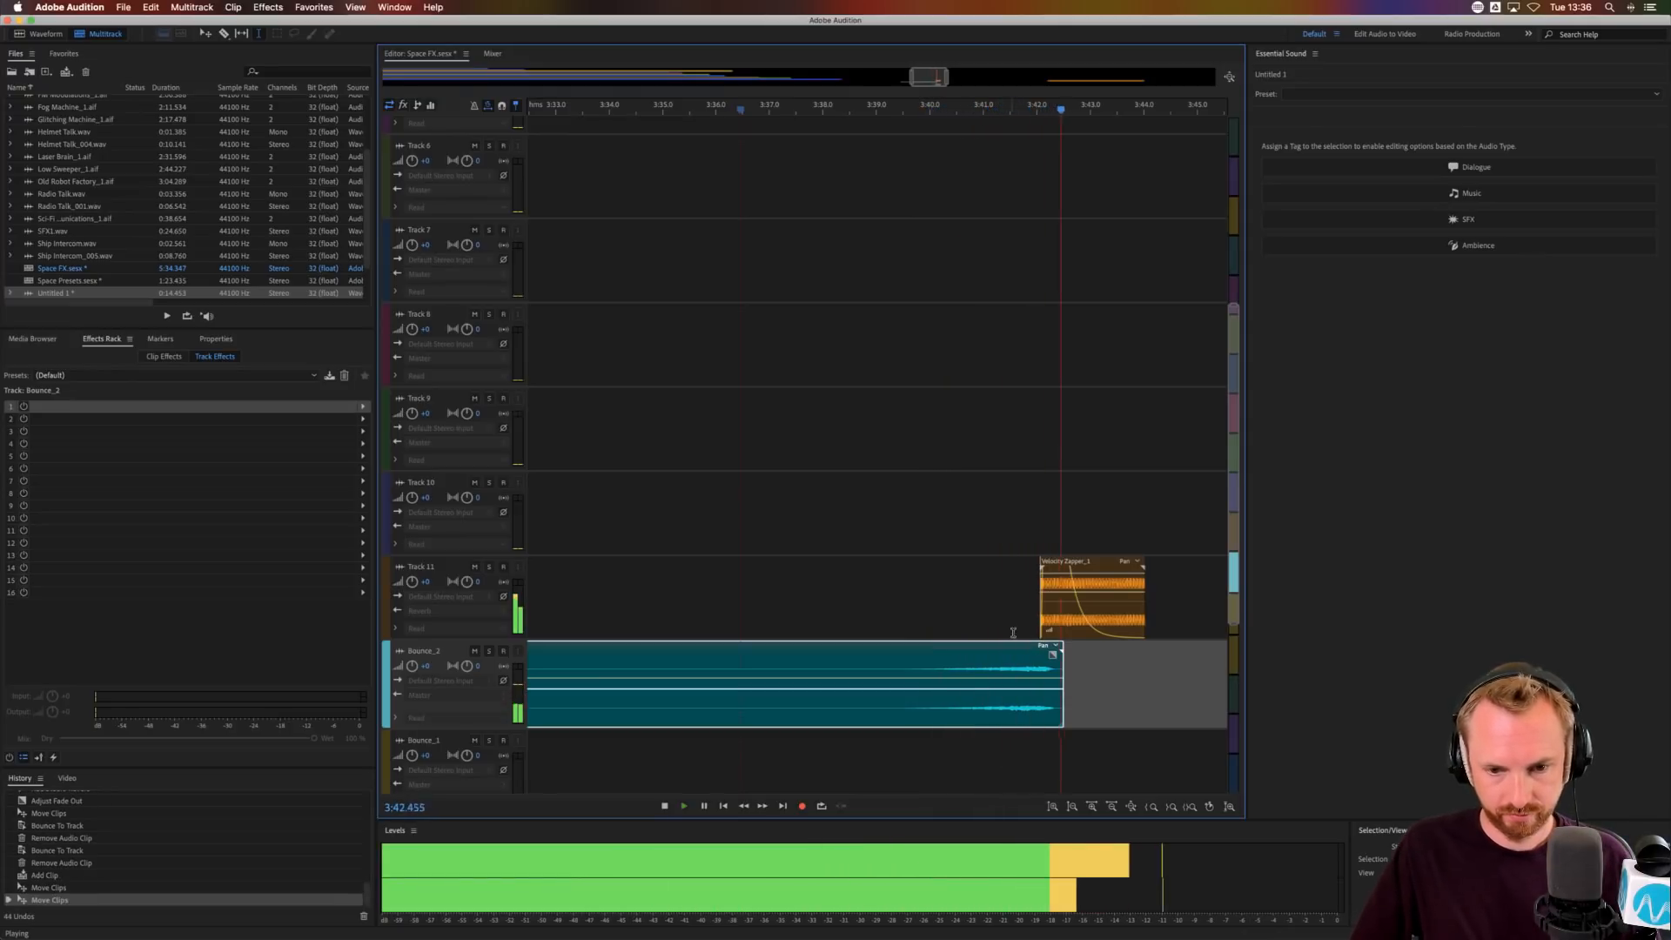
{"action": "left_click", "coordinate": [1020, 616]}
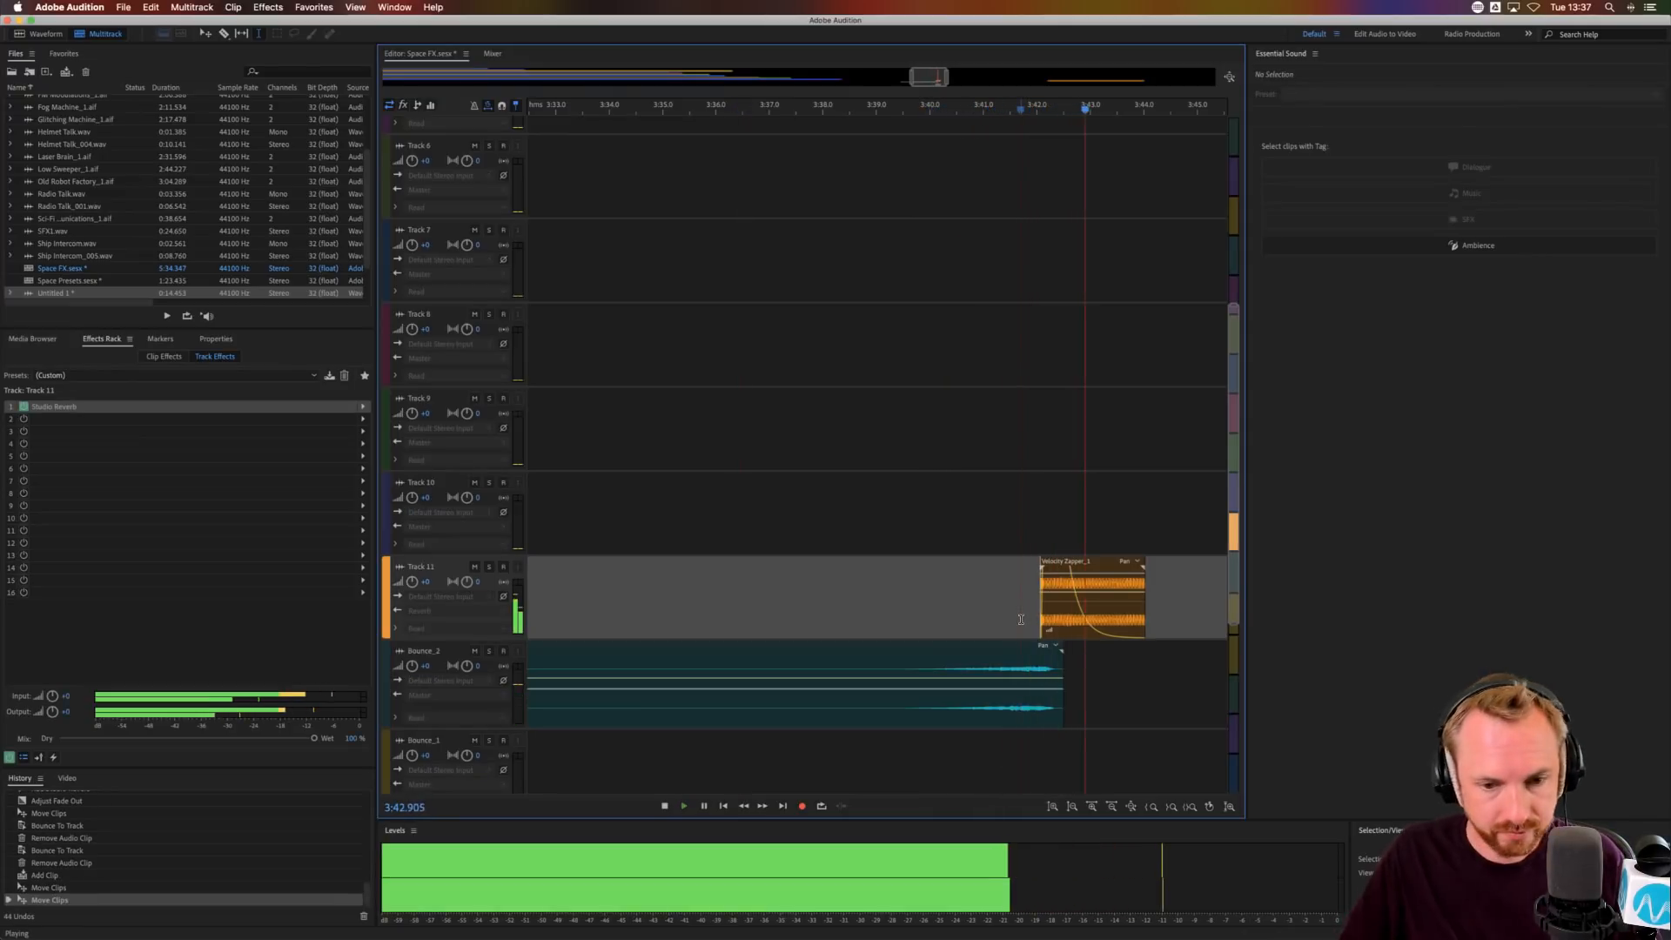
{"action": "key", "text": "space"}
{"action": "key", "text": "space"}
{"action": "key", "text": "space"}
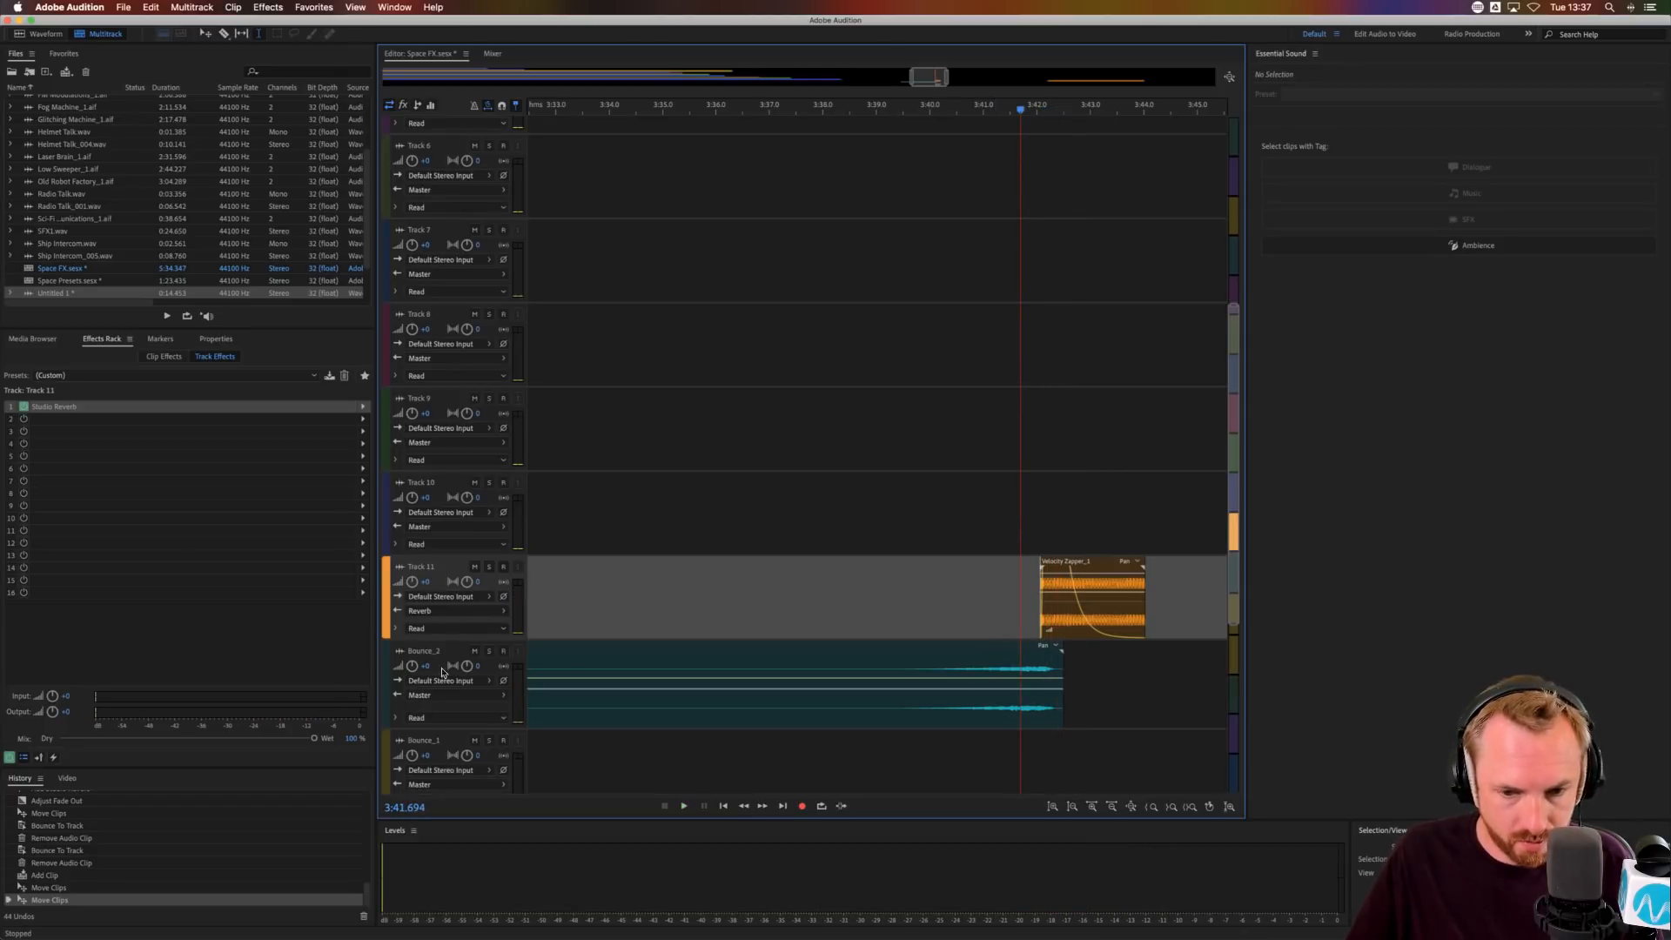
- Adjust the reversed clip's gain on Bounce_2 while auditioning the swell, ending at 7.5 dB
{"action": "left_click", "coordinate": [916, 661]}
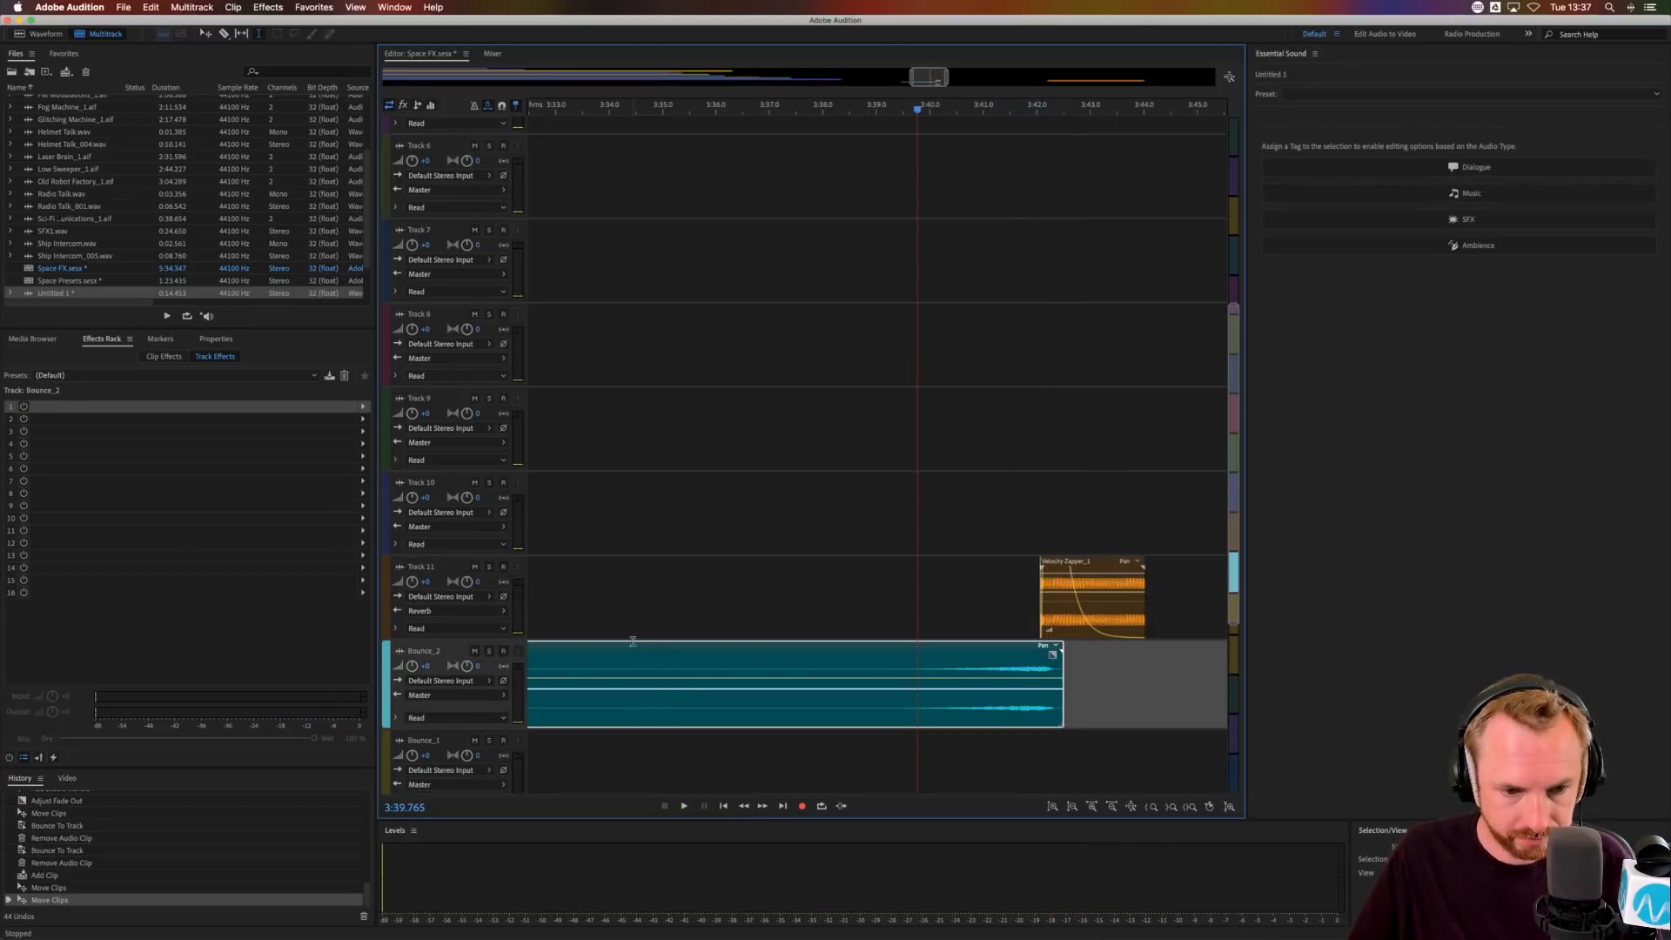
{"action": "scroll", "coordinate": [716, 664], "scroll_direction": "left", "scroll_amount": 5}
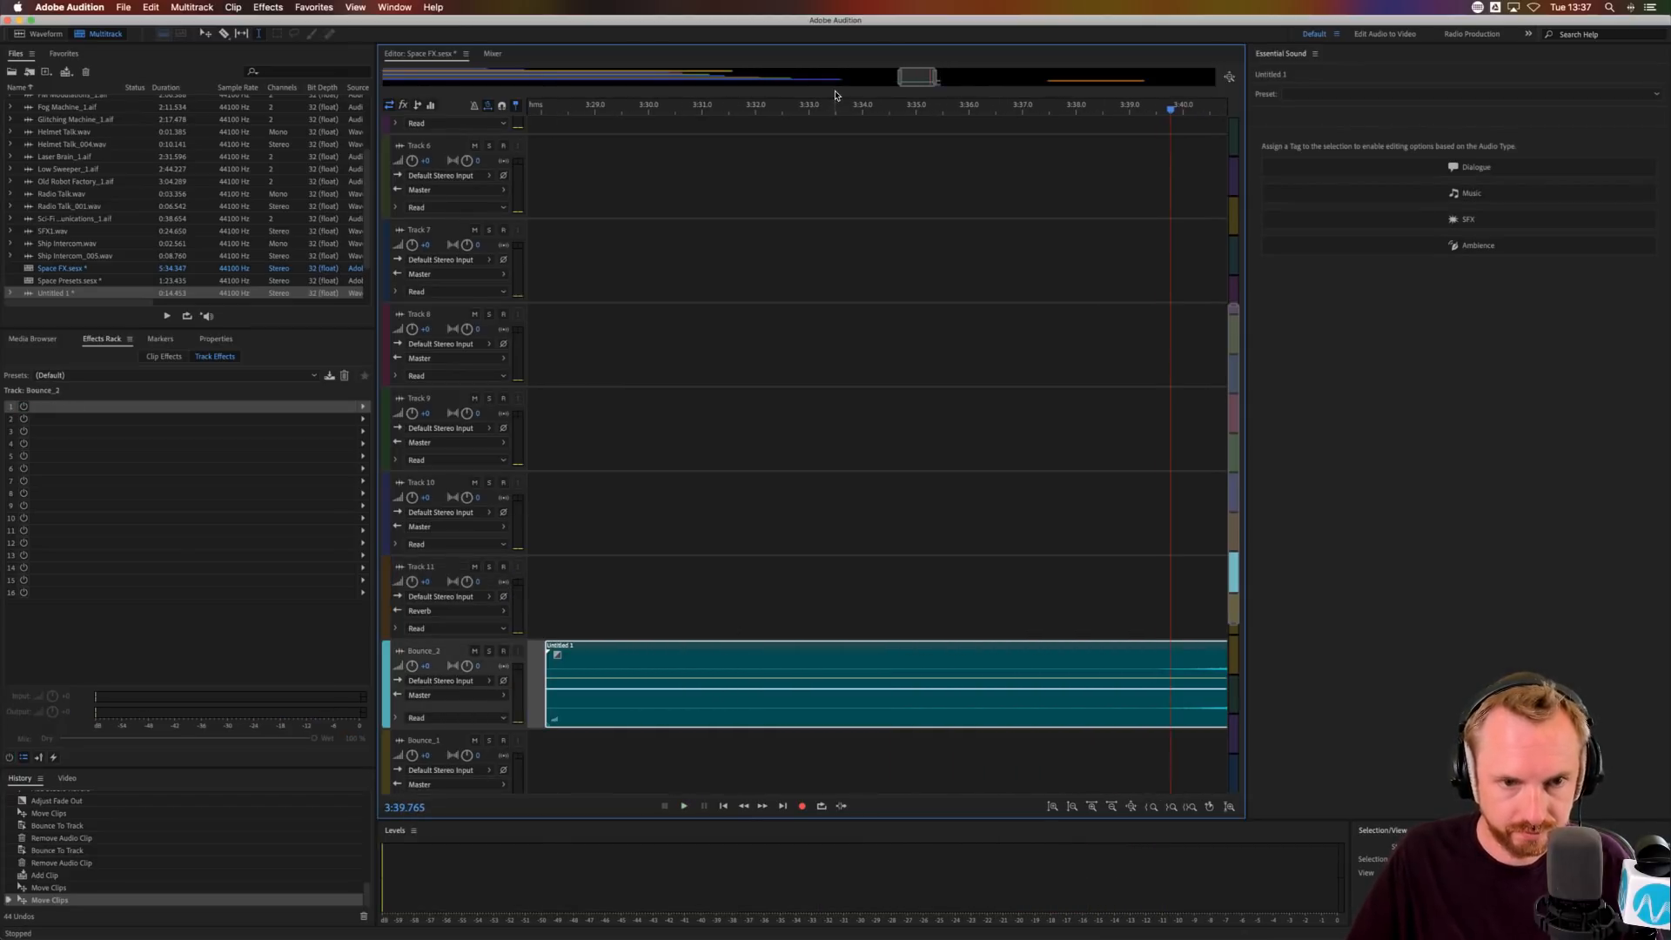
{"action": "scroll", "coordinate": [833, 106], "scroll_direction": "down", "scroll_amount": 3}
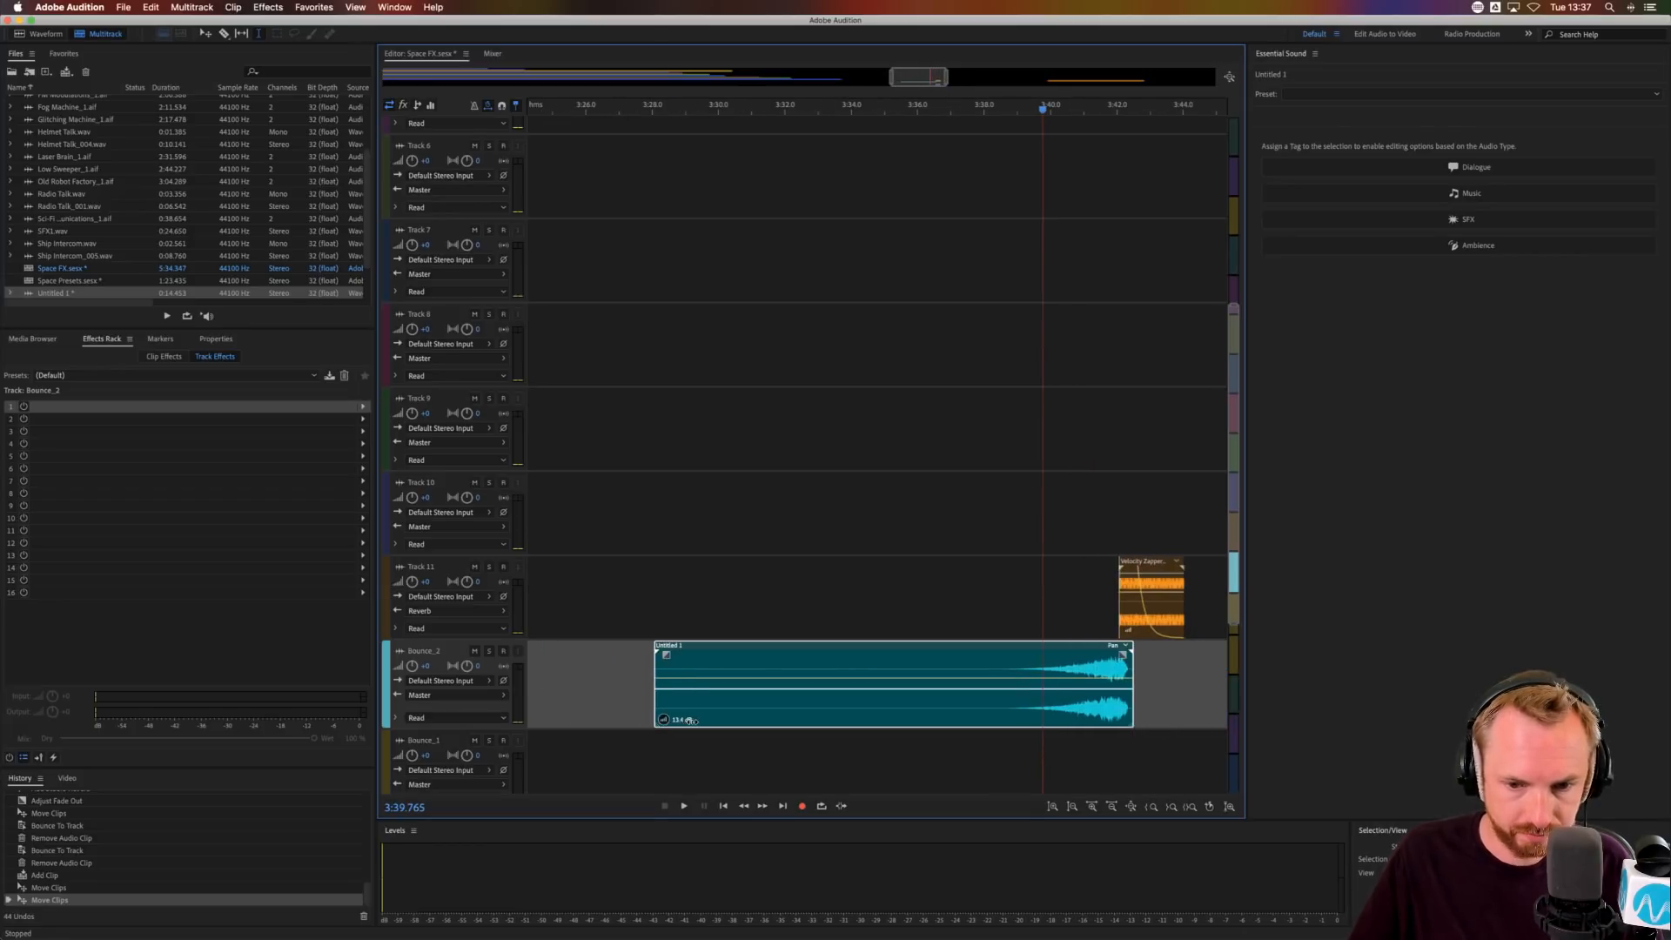
{"action": "left_click", "coordinate": [1106, 720]}
{"action": "key", "text": "space"}
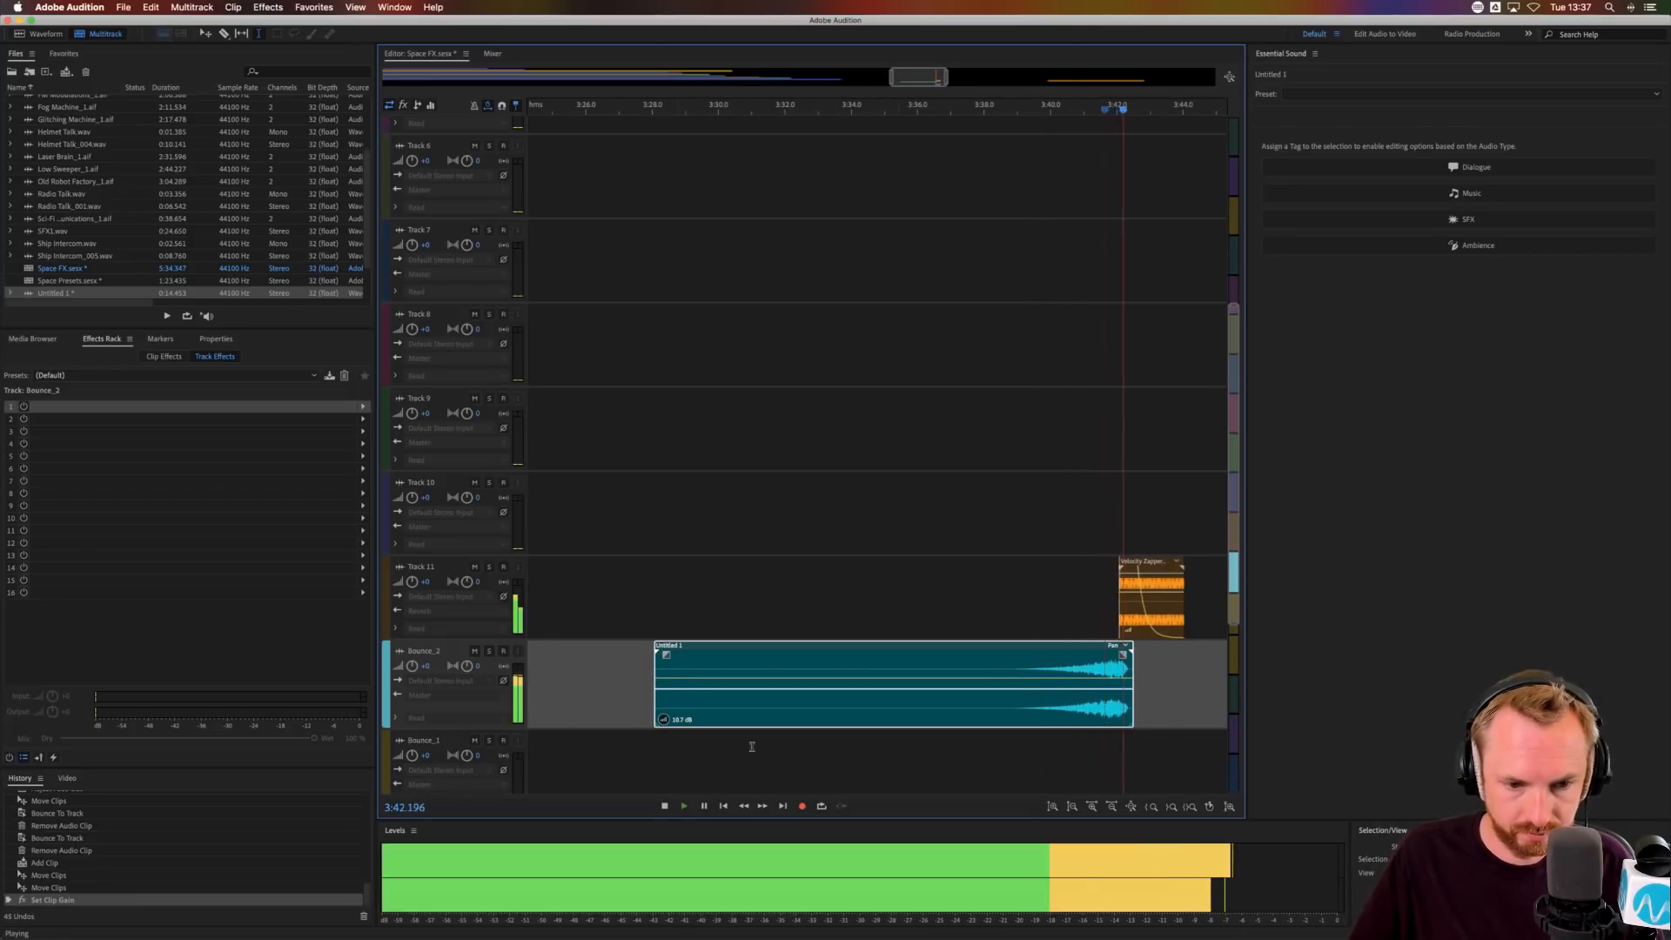
{"action": "key", "text": "space"}
{"action": "left_click_drag", "start_coordinate": [663, 720], "coordinate": [653, 721]}
{"action": "key", "text": "space"}
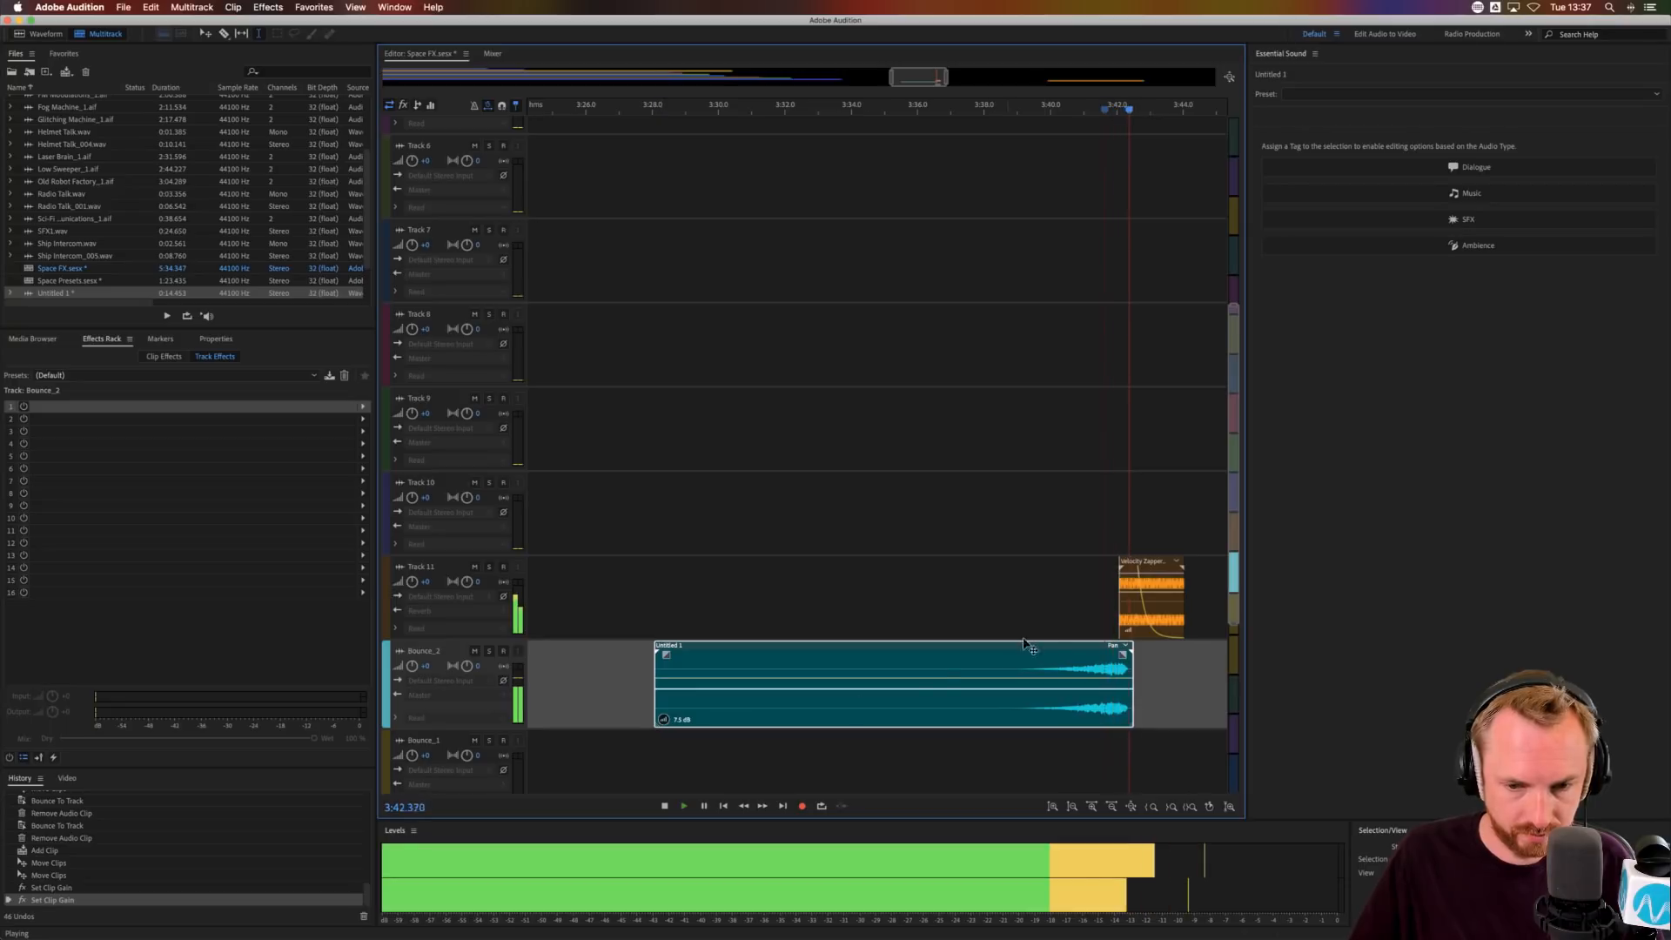
{"action": "key", "text": "space"}
- Try routing the Bounce_2 track's output to the Reverb bus and audition the swell
{"action": "left_click", "coordinate": [497, 696]}
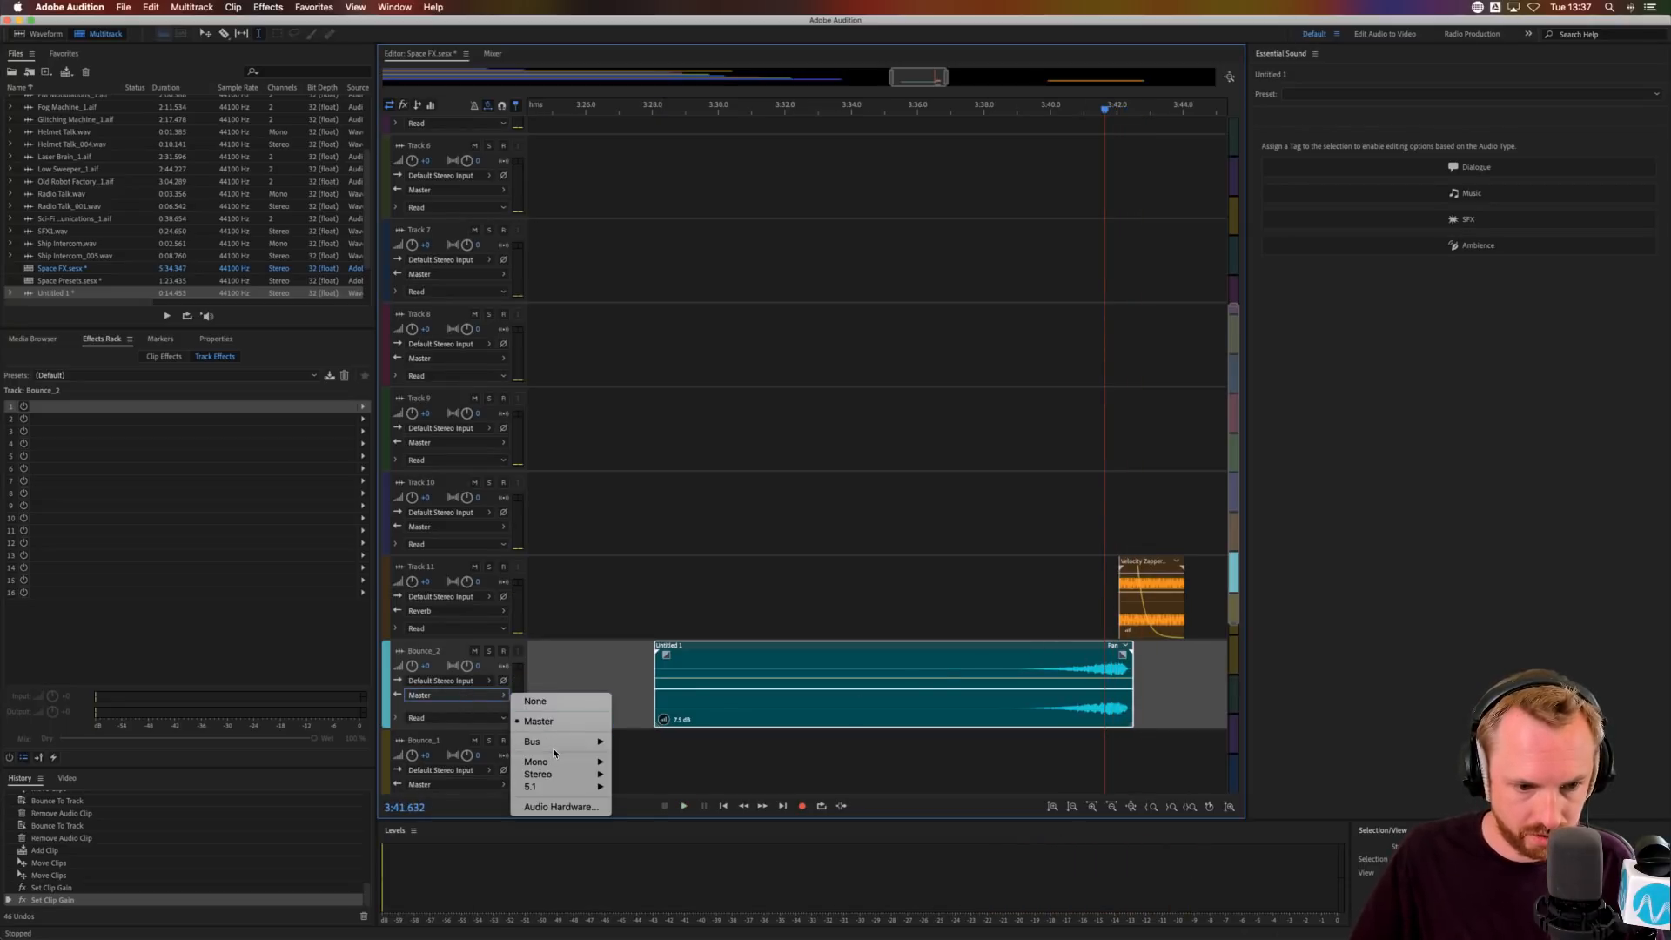
{"action": "mouse_move", "coordinate": [554, 742]}
{"action": "left_click", "coordinate": [653, 742]}
{"action": "key", "text": "space"}
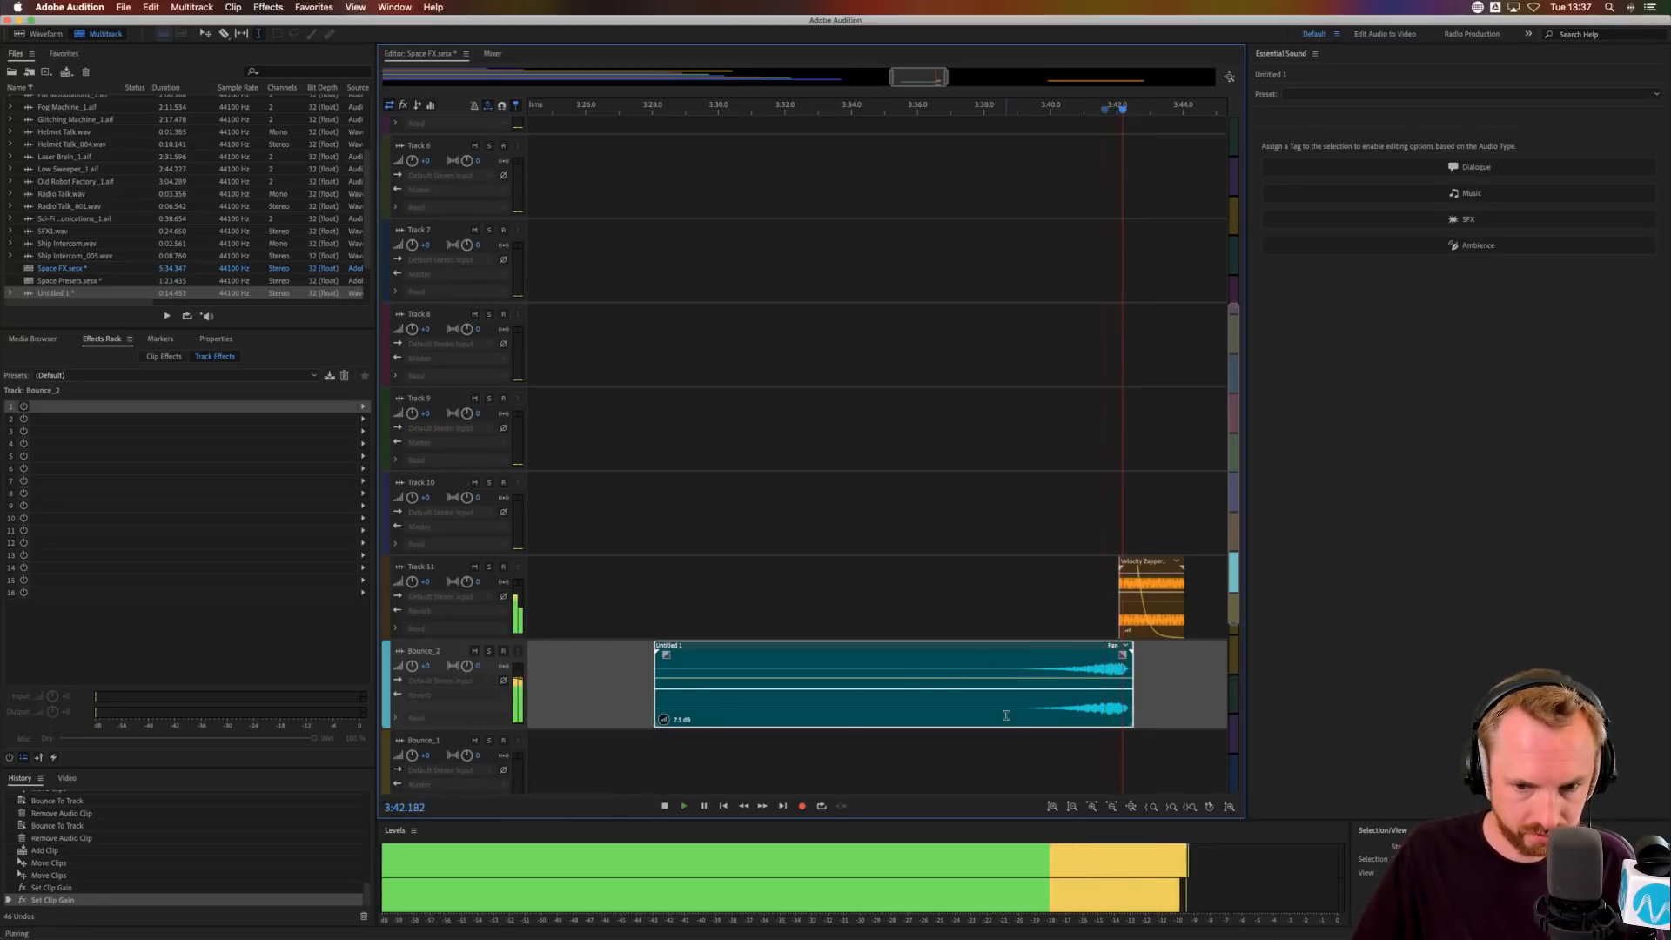
{"action": "key", "text": "space"}
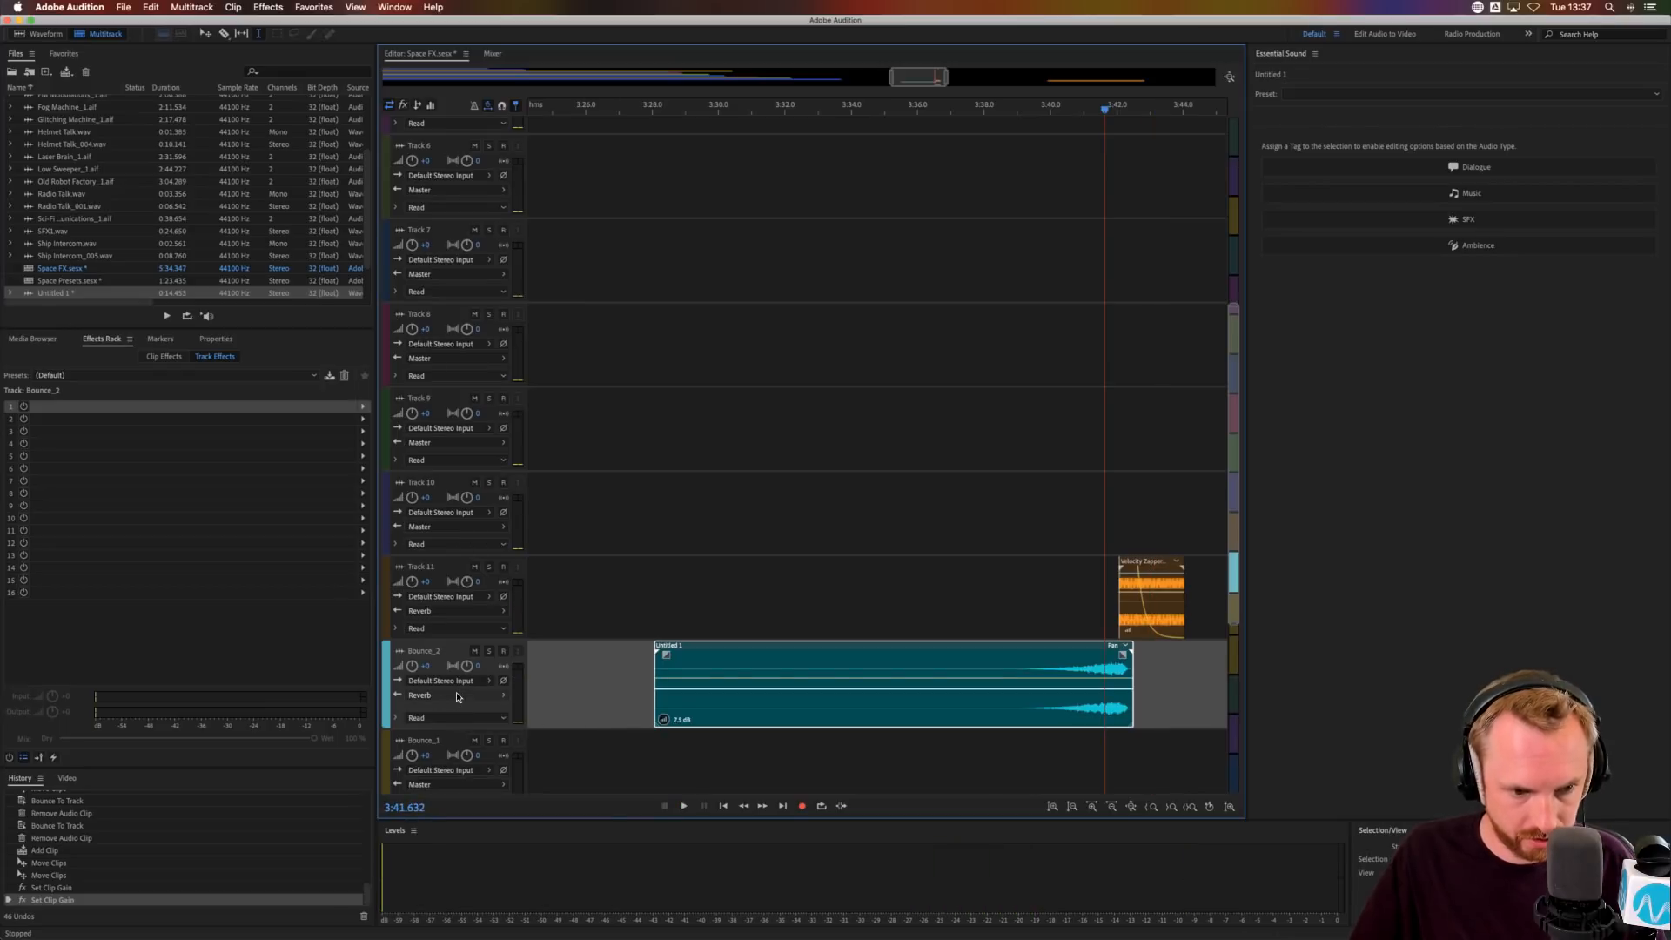
- Set the Bounce_2 track's output to None and play the section from about 3:40.5
{"action": "left_click", "coordinate": [462, 695]}
{"action": "left_click", "coordinate": [534, 702]}
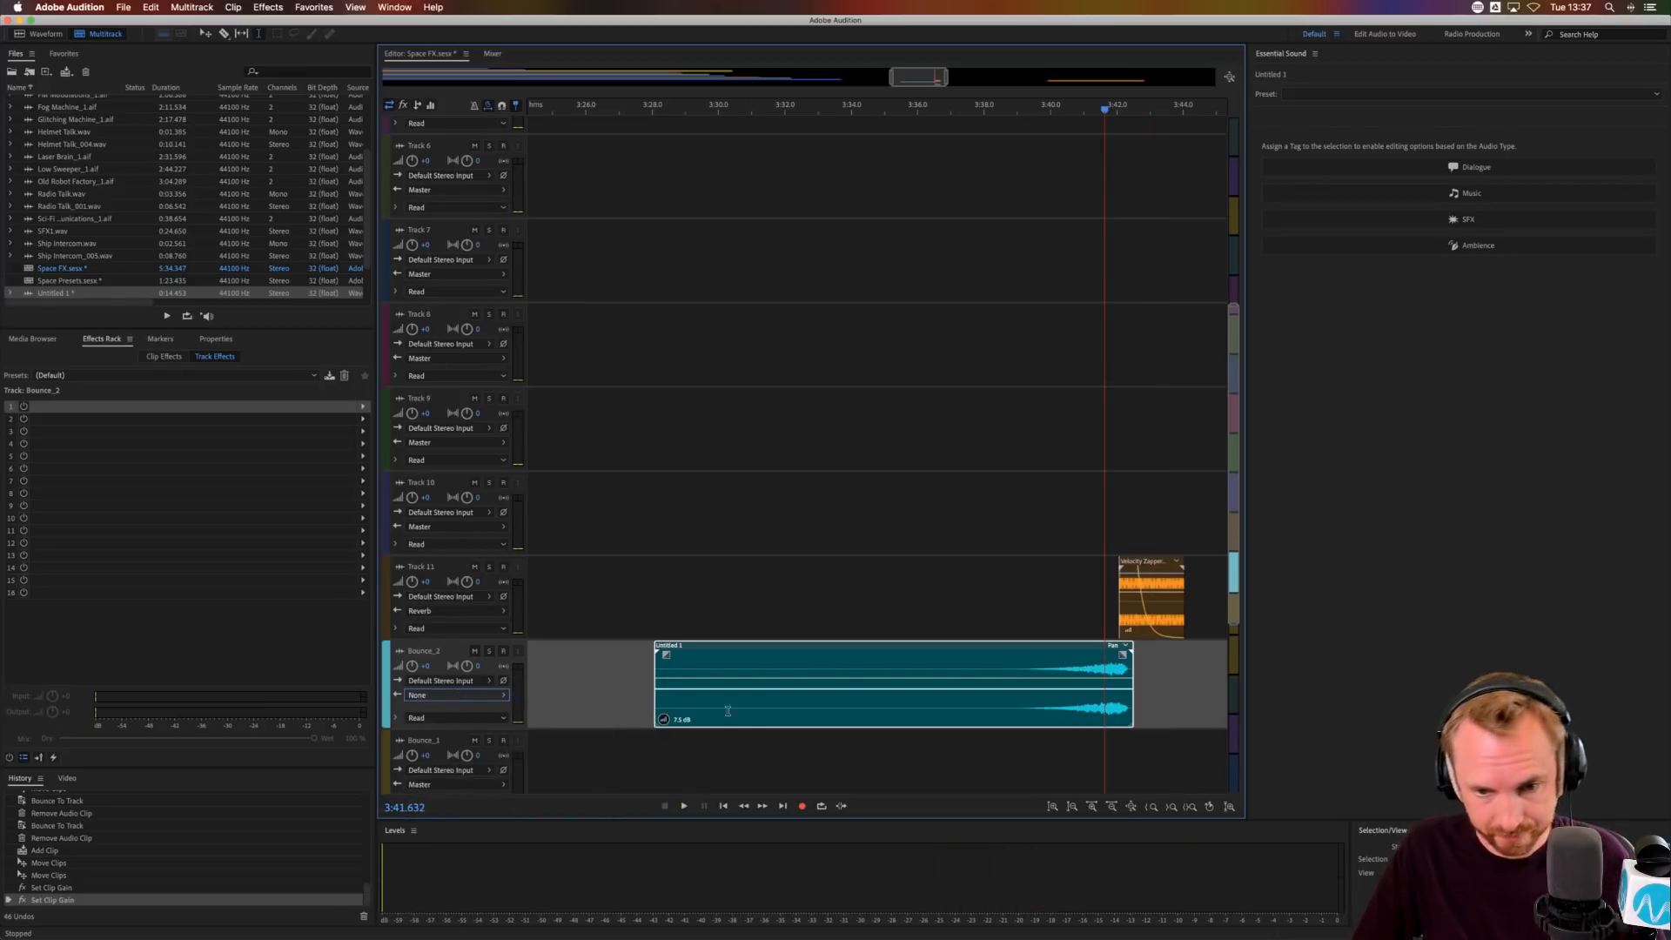
{"action": "left_click", "coordinate": [1067, 617]}
{"action": "key", "text": "space"}
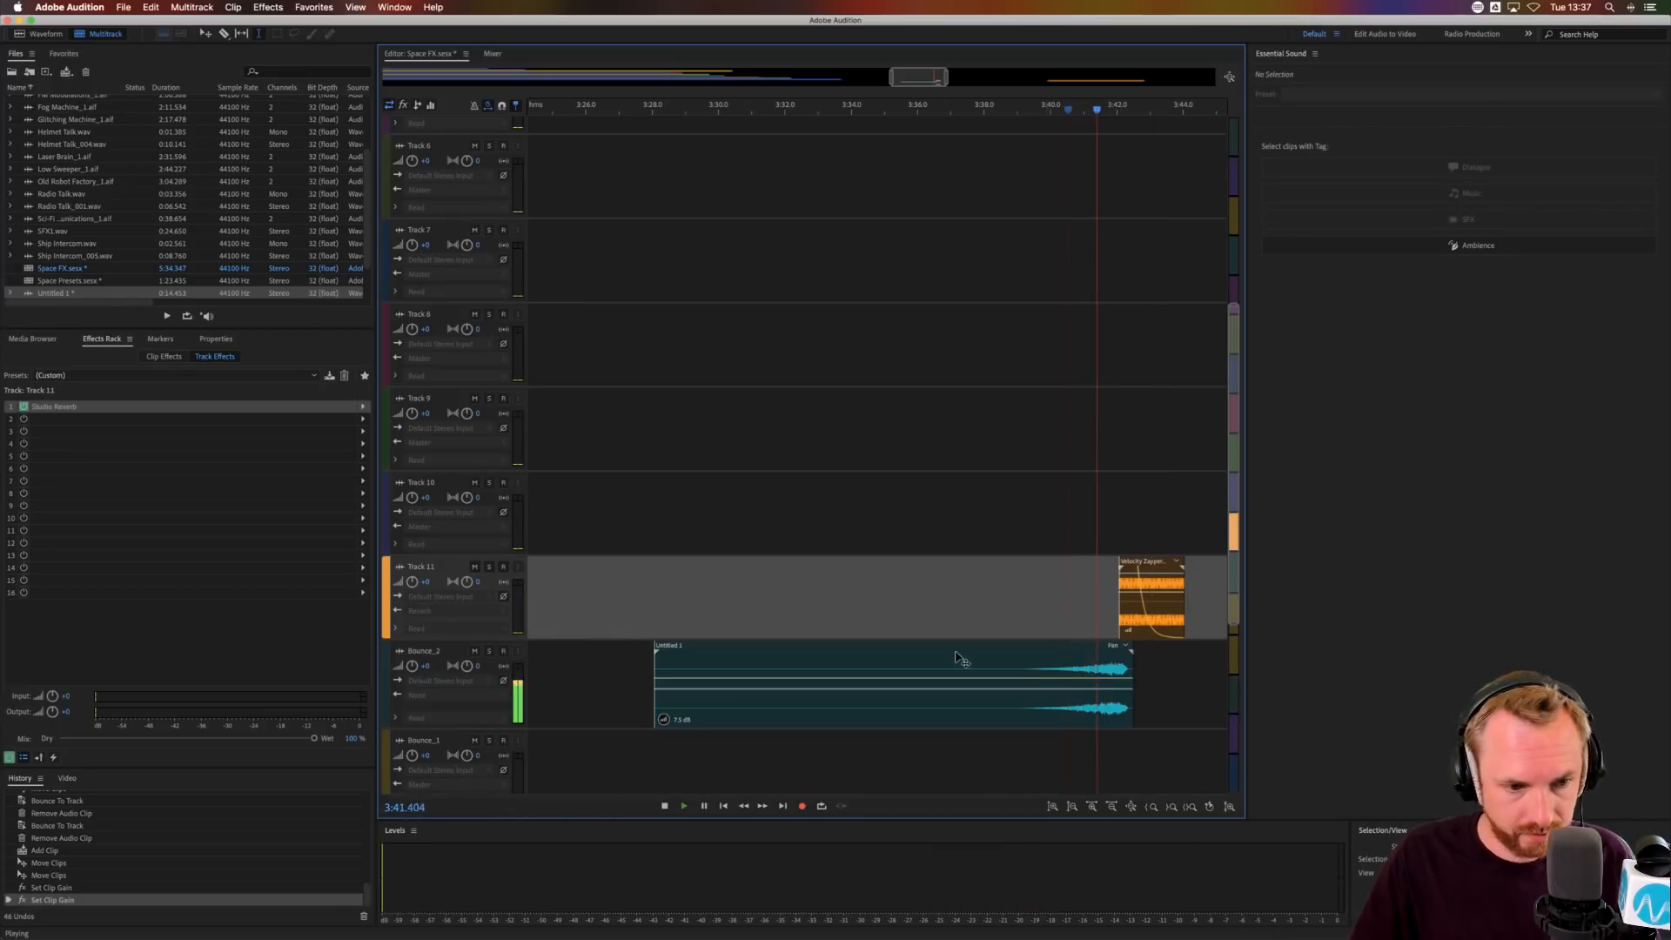
{"action": "key", "text": "space"}
- Route the Bounce_2 track's output back to Master and audition the swell into the hit
{"action": "left_click", "coordinate": [441, 696]}
{"action": "left_click", "coordinate": [549, 721]}
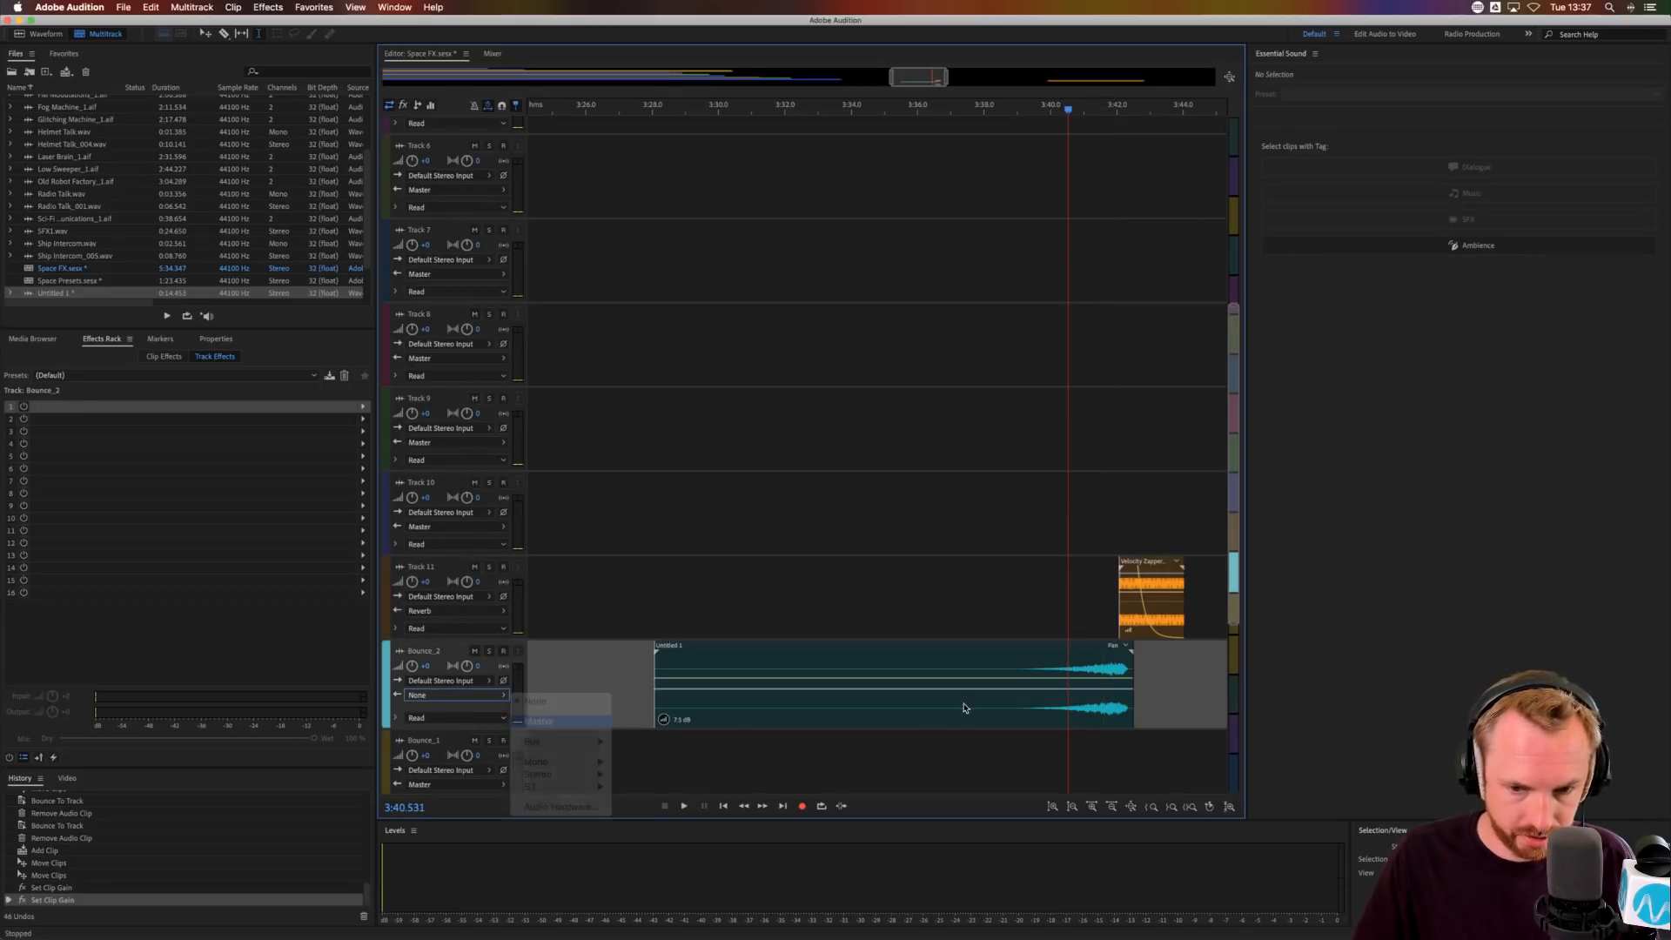
{"action": "key", "text": "space"}
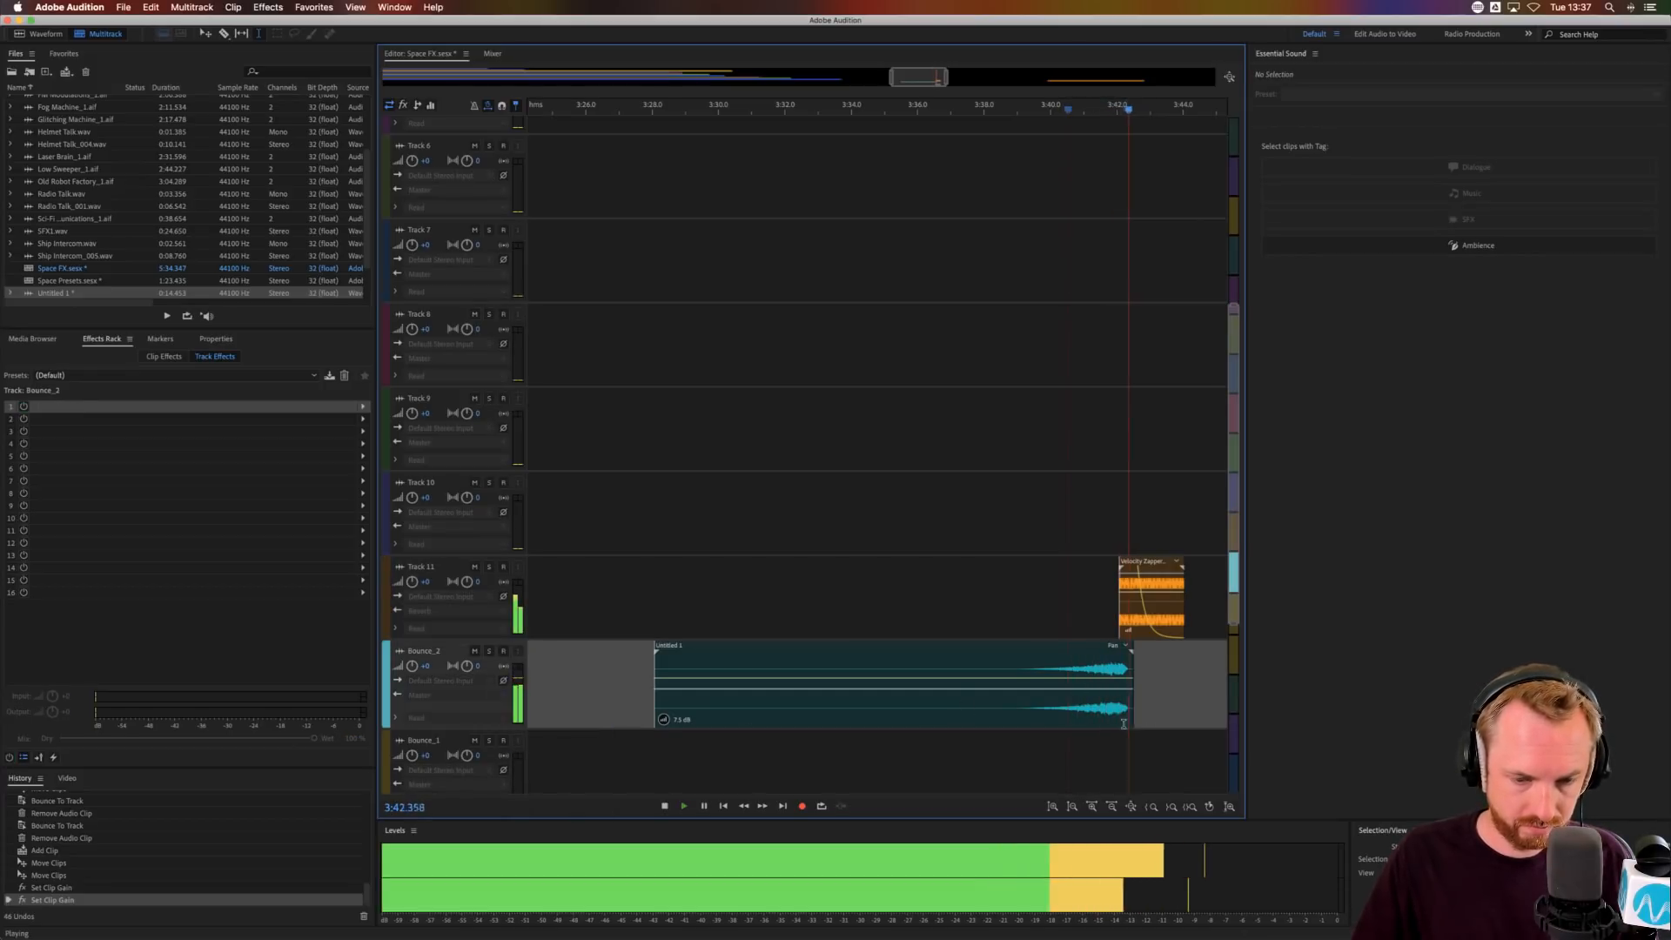
{"action": "key", "text": "space"}
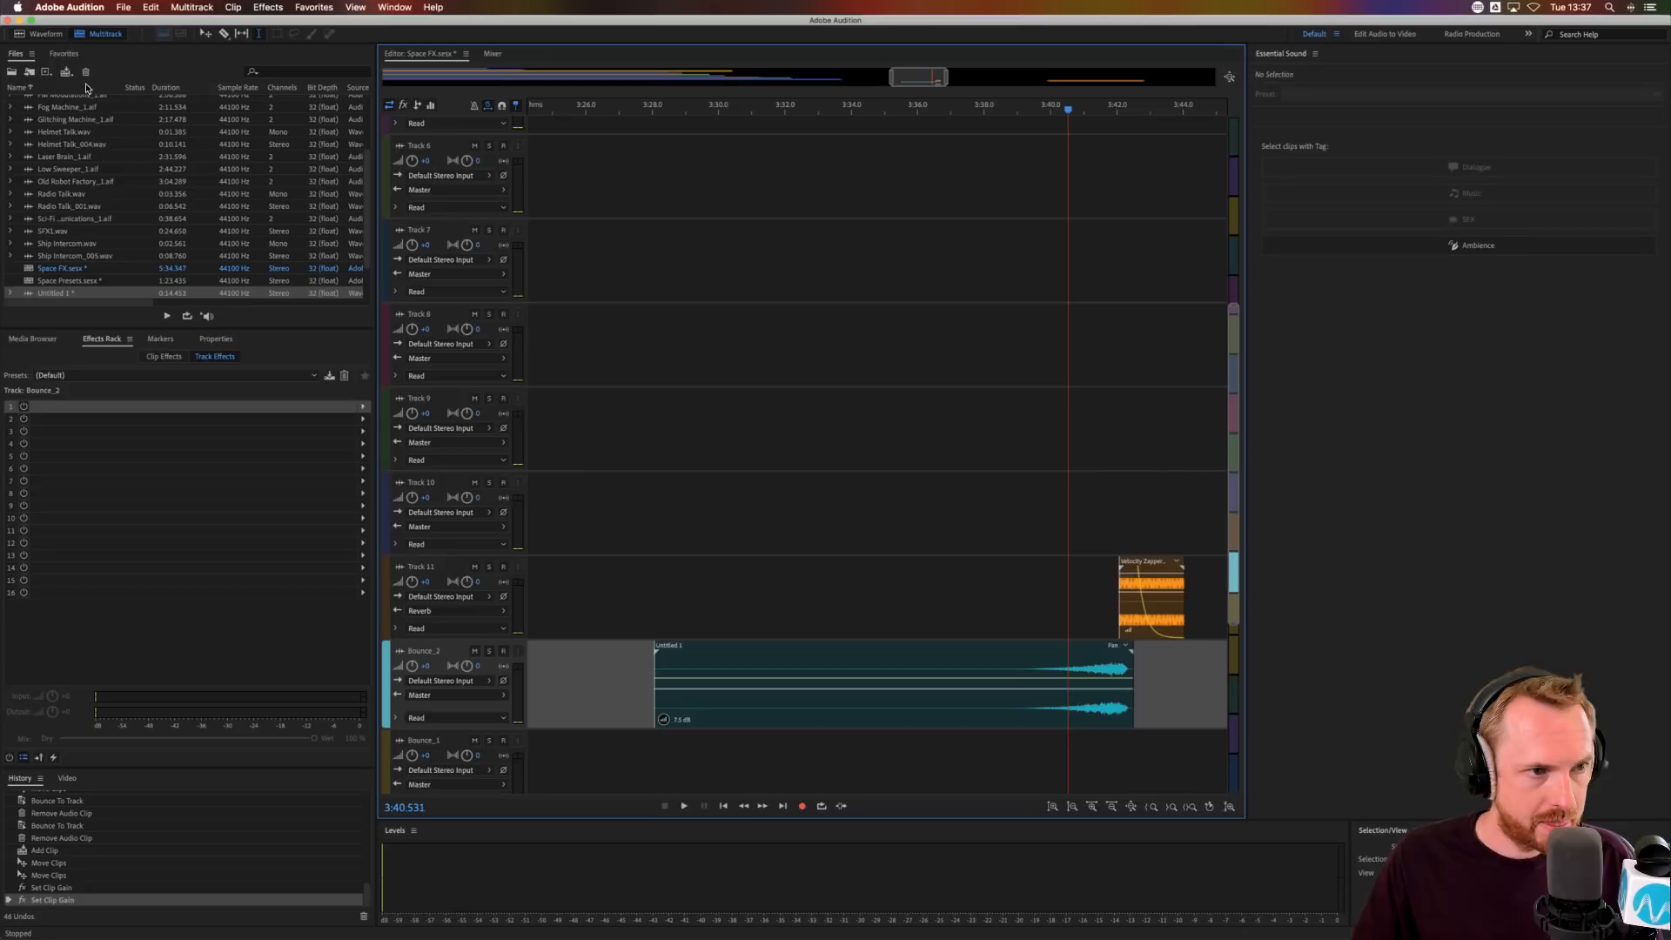
- Create a new audio file with the default settings and record about 8.6 seconds of microphone hits into it
{"action": "left_click", "coordinate": [41, 34]}
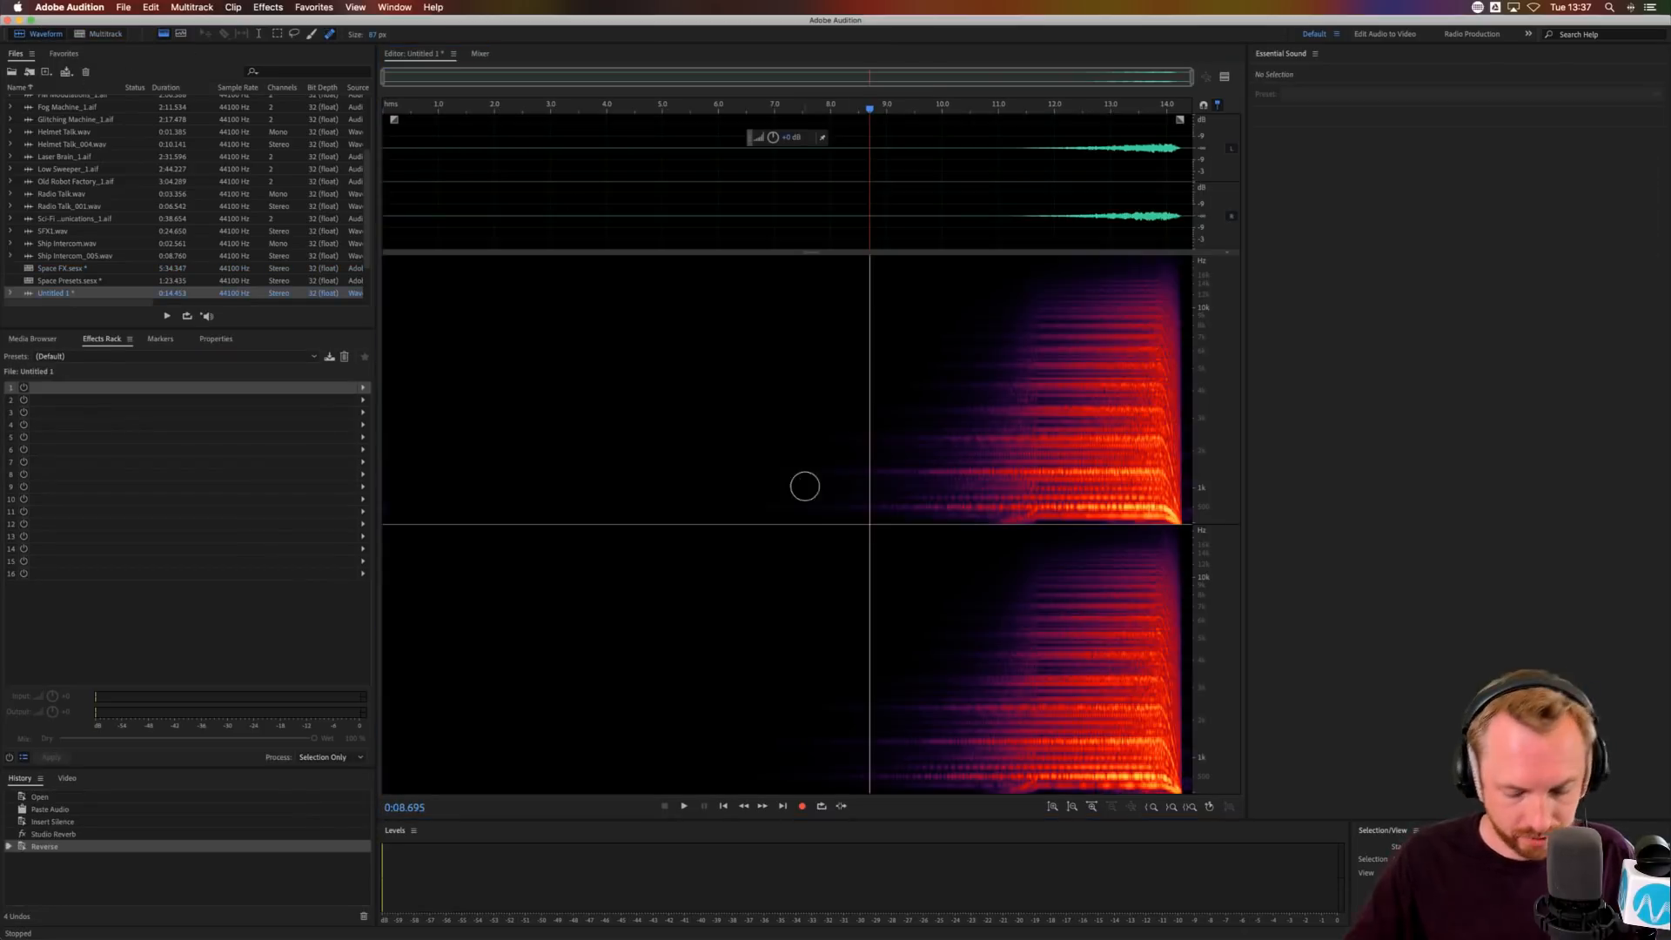
{"action": "key", "text": "super+shift+n"}
{"action": "key", "text": "Return"}
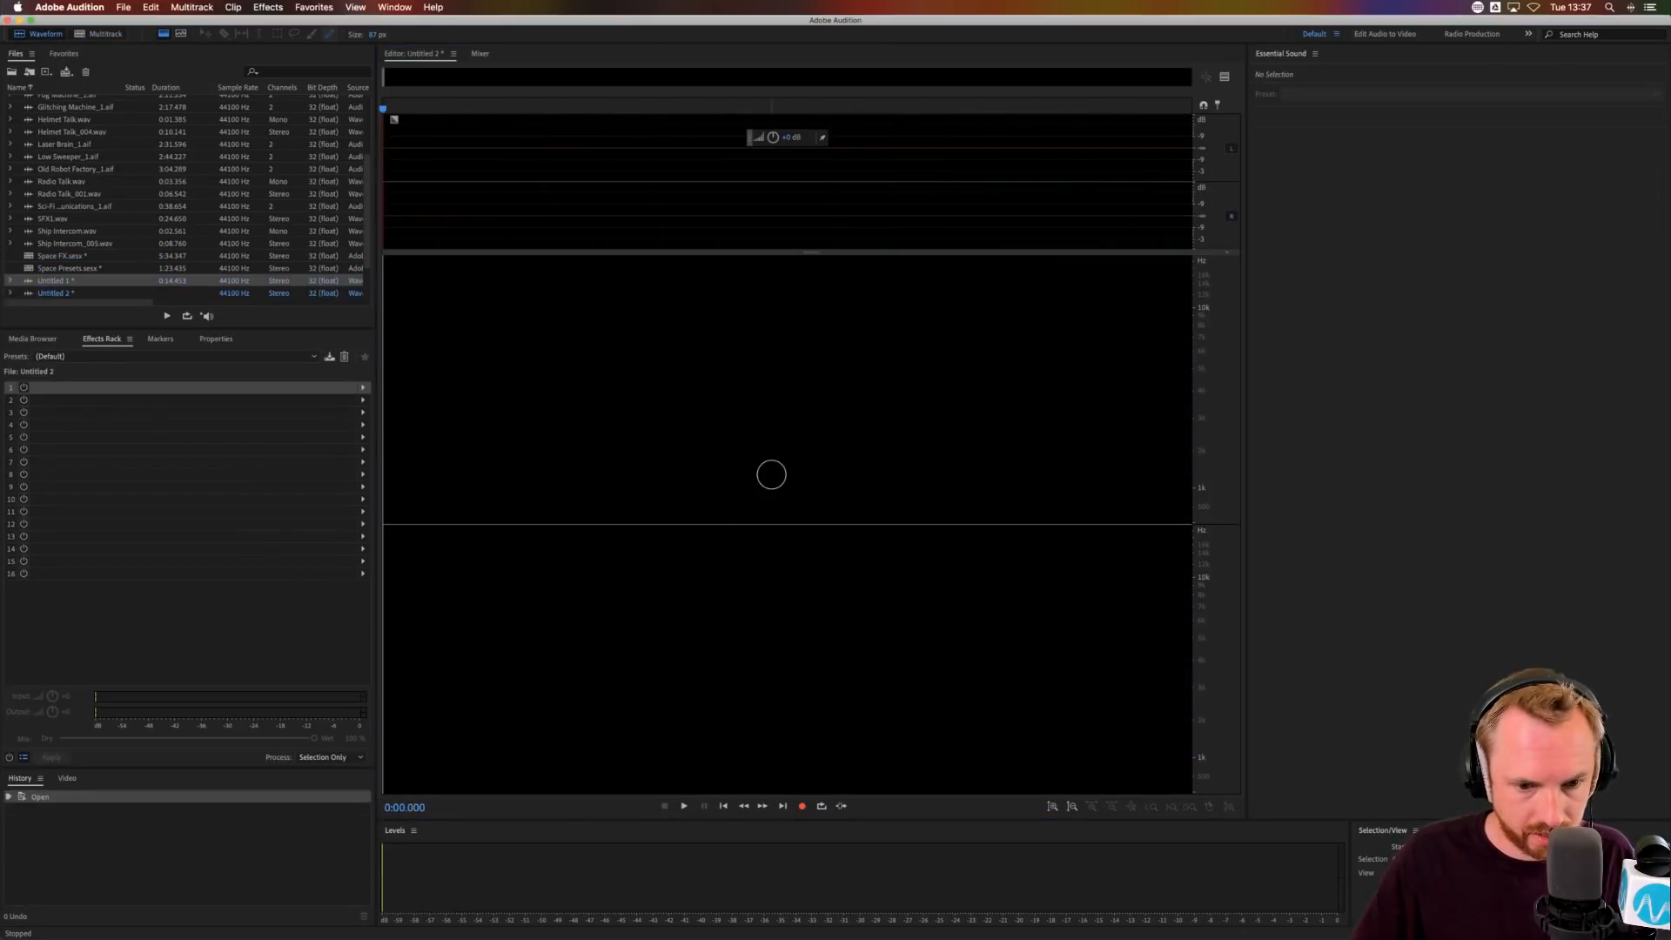
{"action": "left_click", "coordinate": [803, 807]}
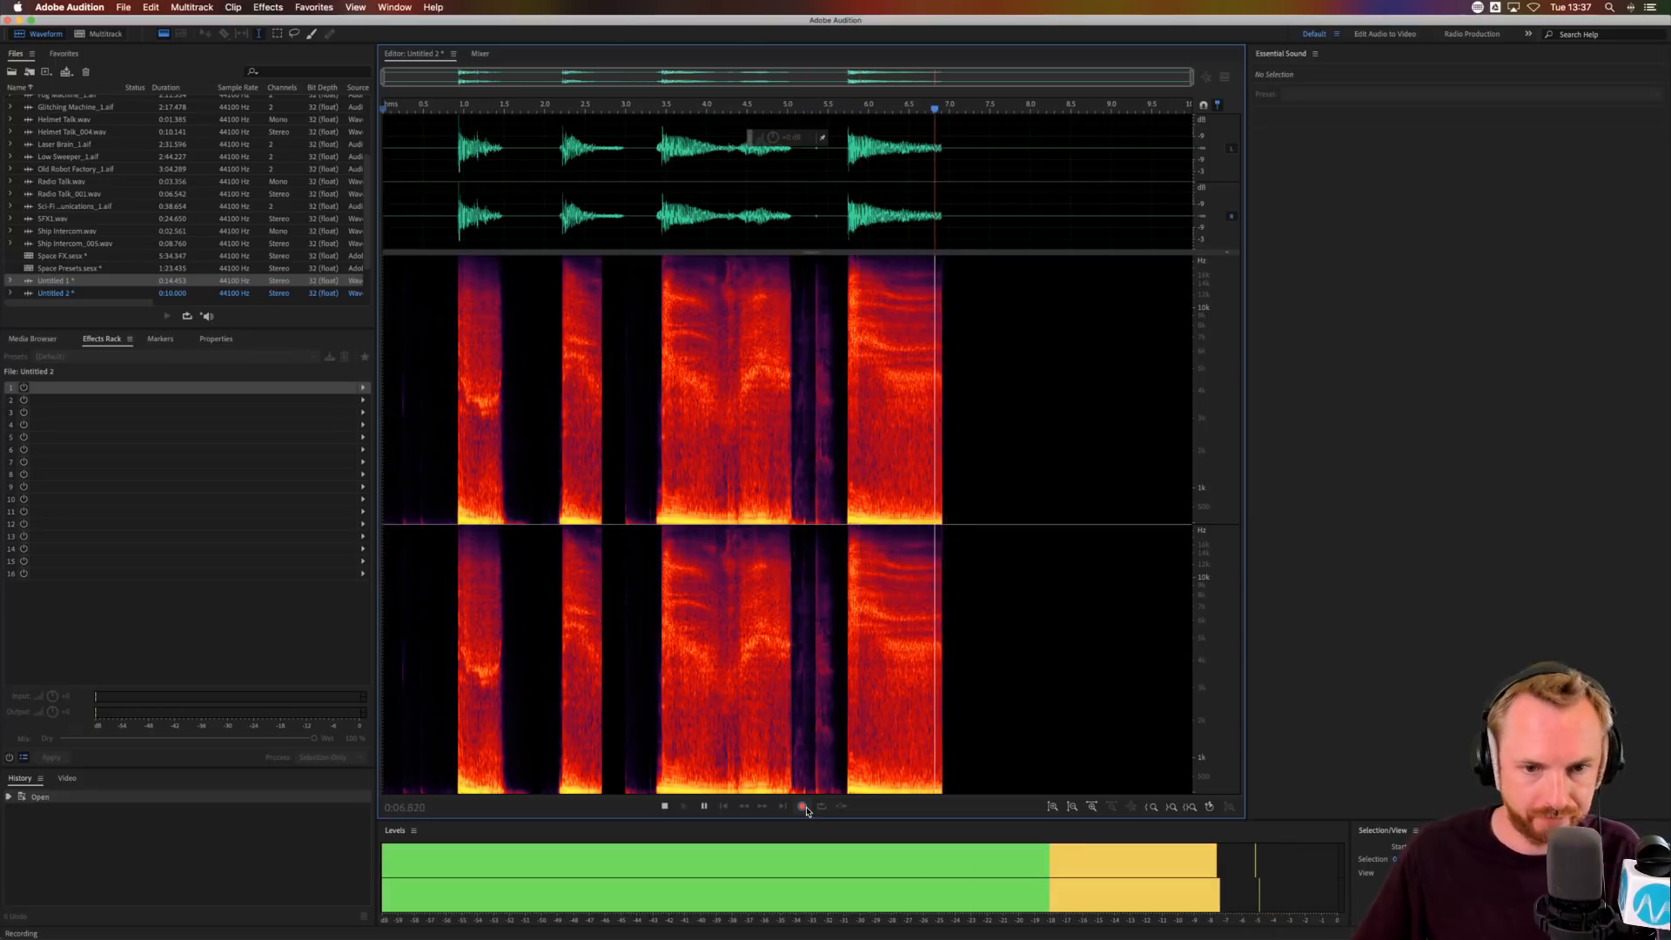
{"action": "key", "text": "space"}
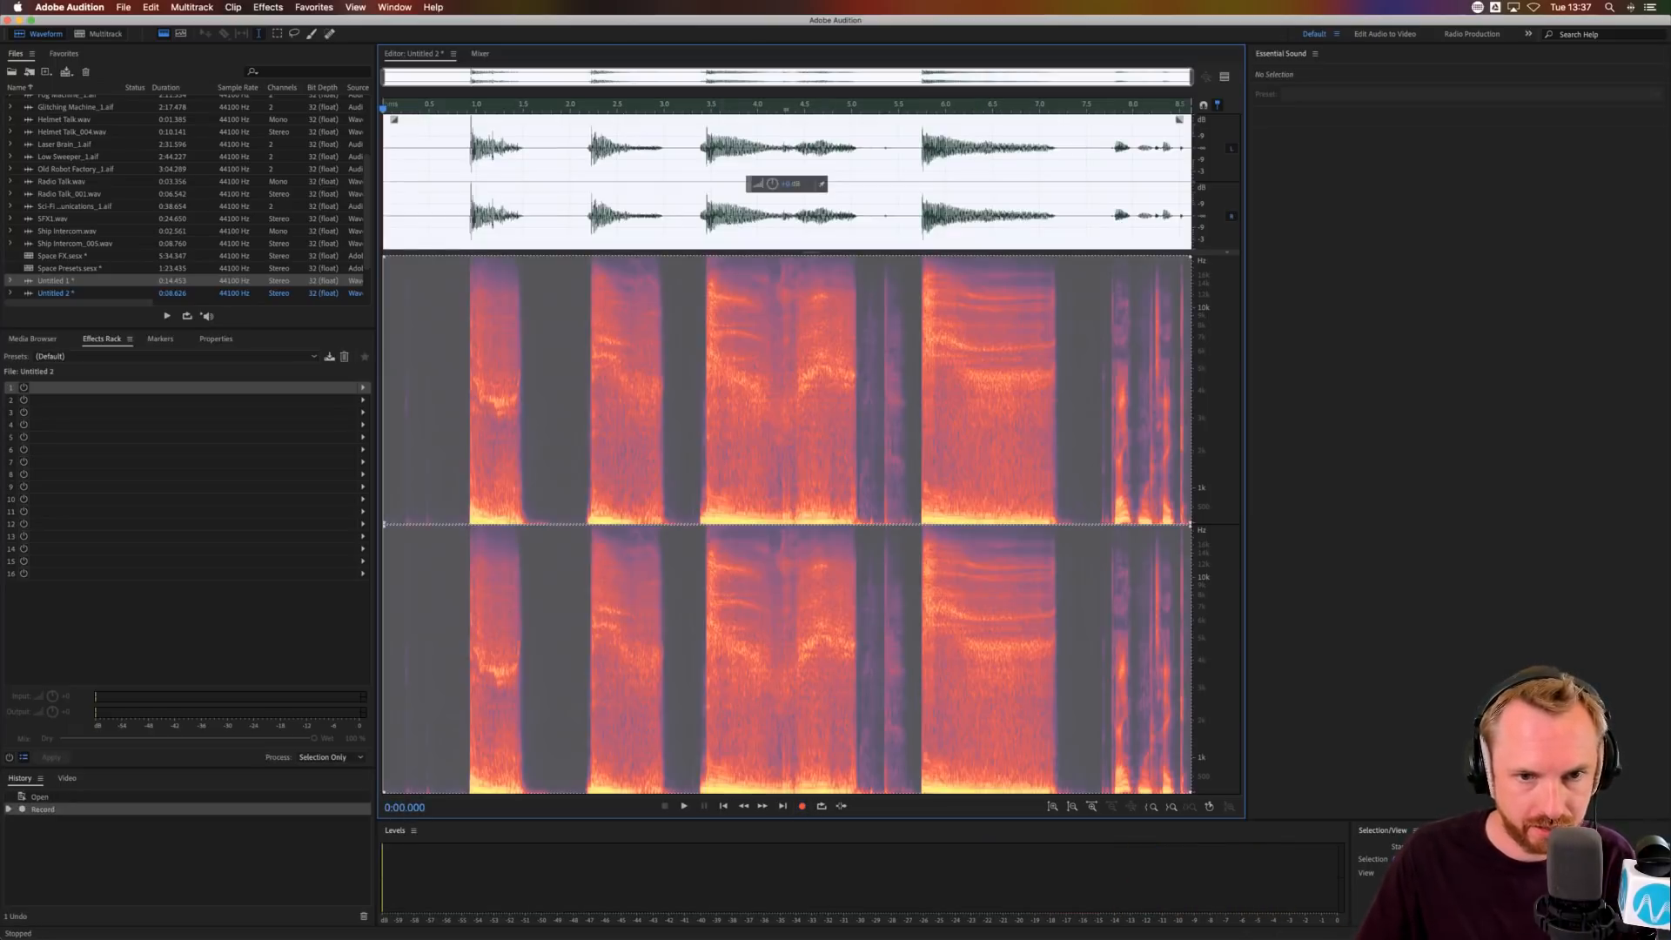
- Trim the recording to its last loud hit by deleting everything before about 5.7 seconds and the noise after the hit
{"action": "left_click_drag", "start_coordinate": [918, 229], "coordinate": [383, 231]}
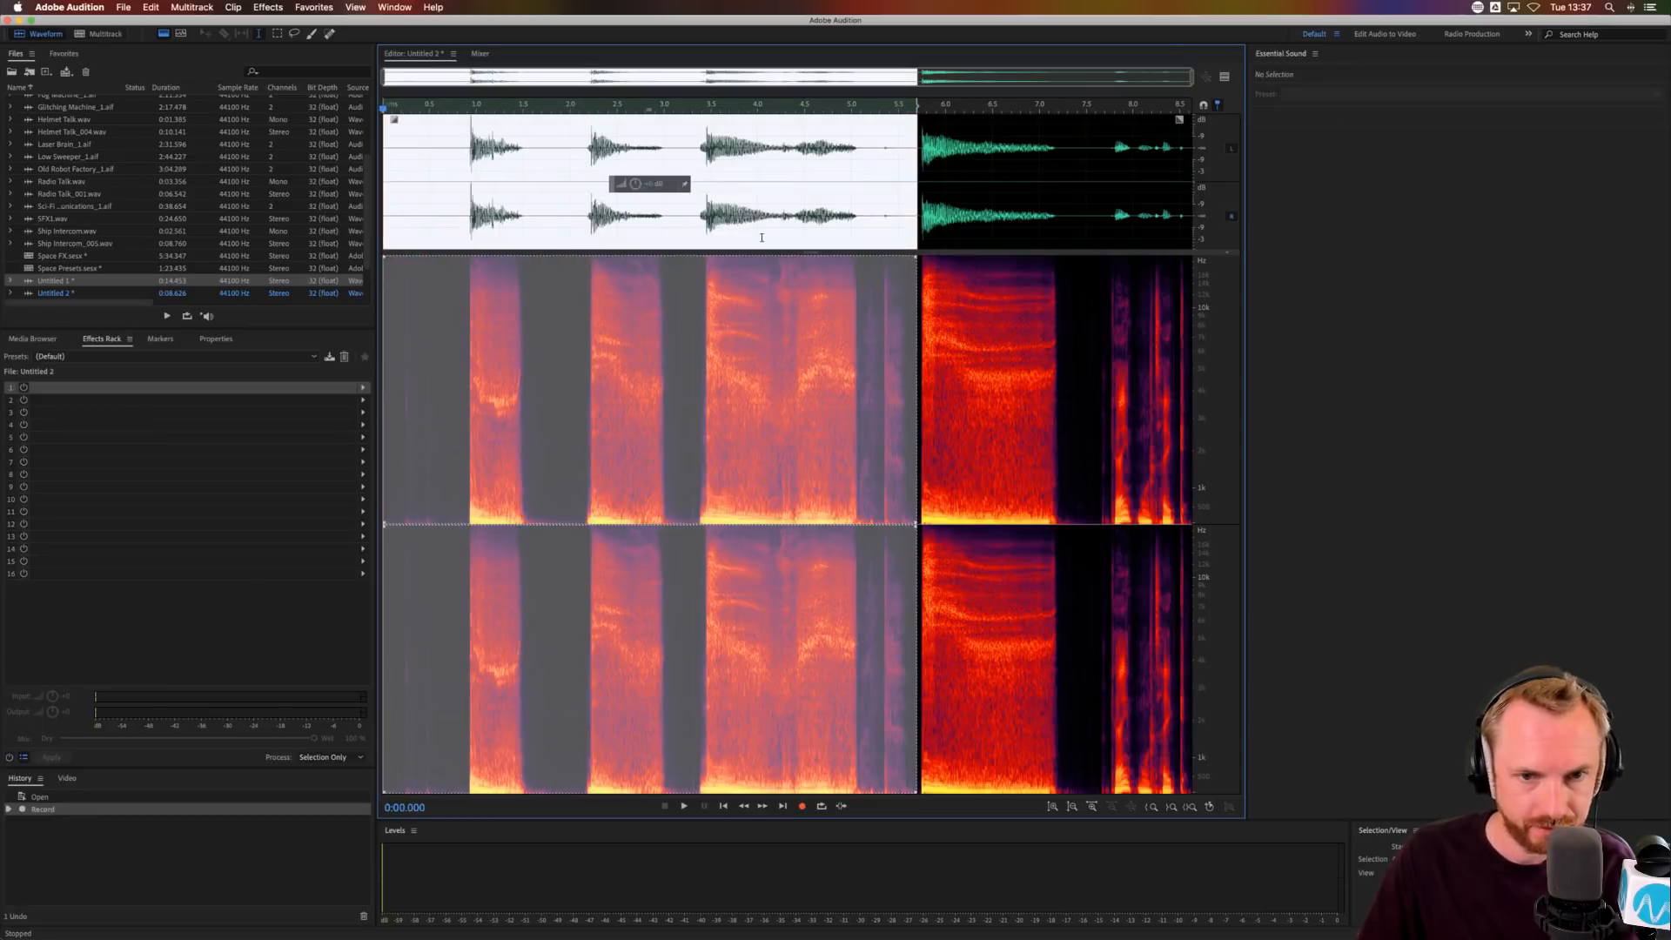
{"action": "key", "text": "Delete"}
{"action": "left_click_drag", "start_coordinate": [894, 231], "coordinate": [1197, 225]}
{"action": "key", "text": "Delete"}
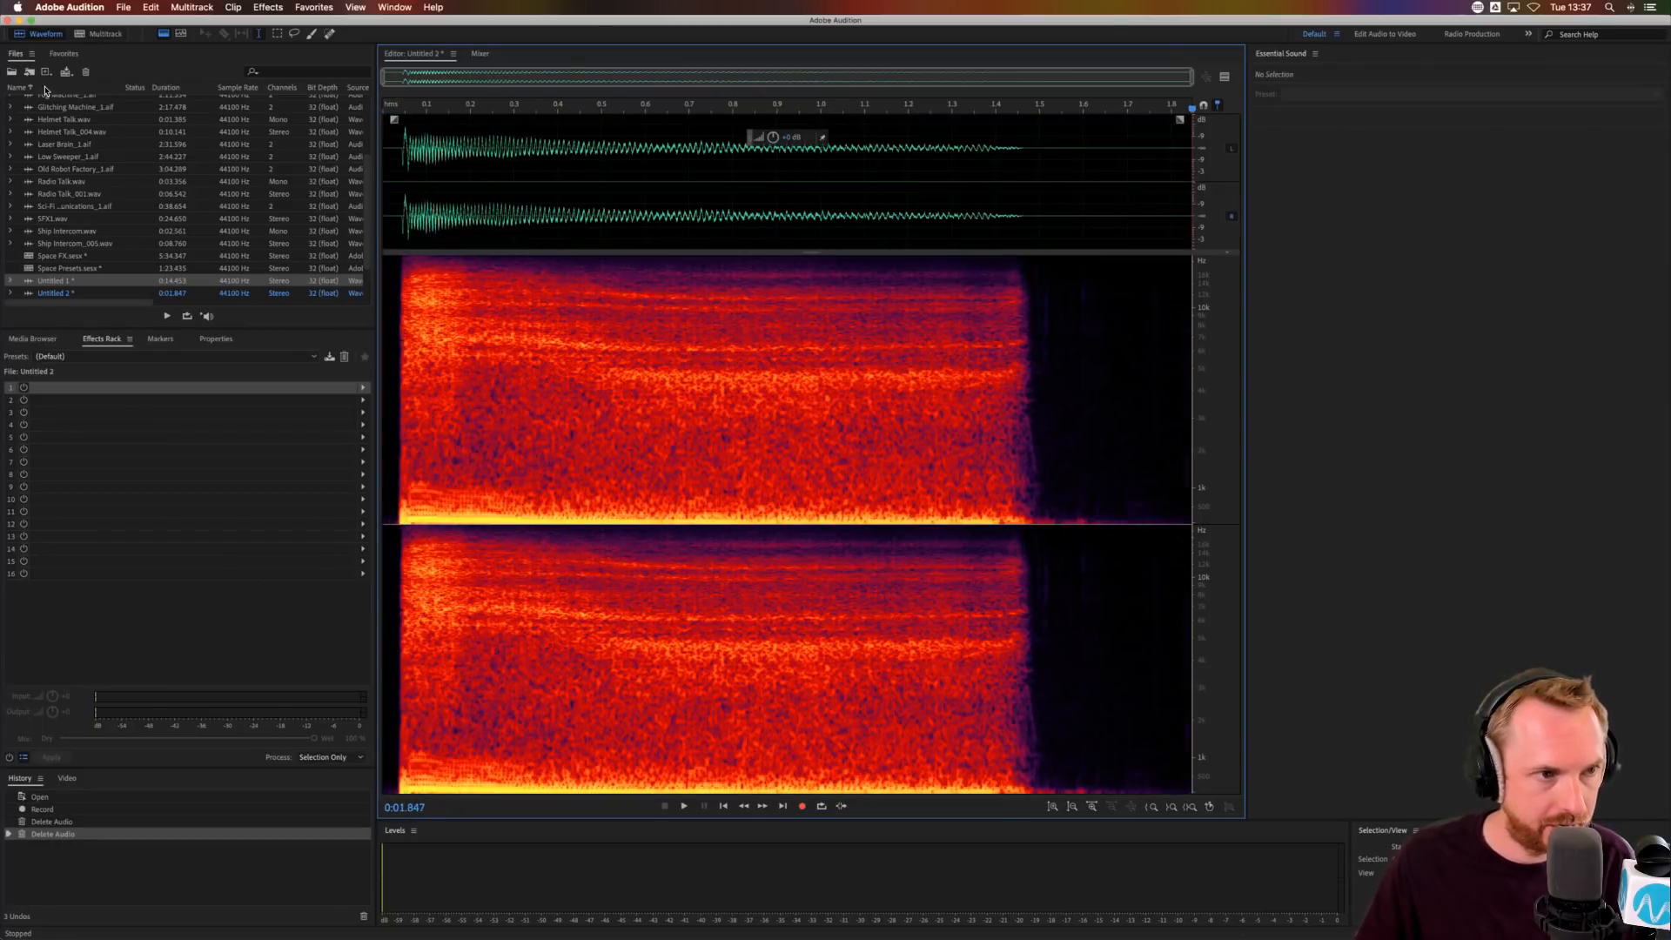
- Add the trimmed Untitled 2 recording to the session's Bounce_1 track, line it up with the Velocity Zapper clips near 3:42, and audition it
{"action": "left_click", "coordinate": [94, 33]}
{"action": "left_click_drag", "start_coordinate": [77, 292], "coordinate": [1127, 770]}
{"action": "scroll", "coordinate": [1127, 740], "scroll_direction": "down", "scroll_amount": 4}
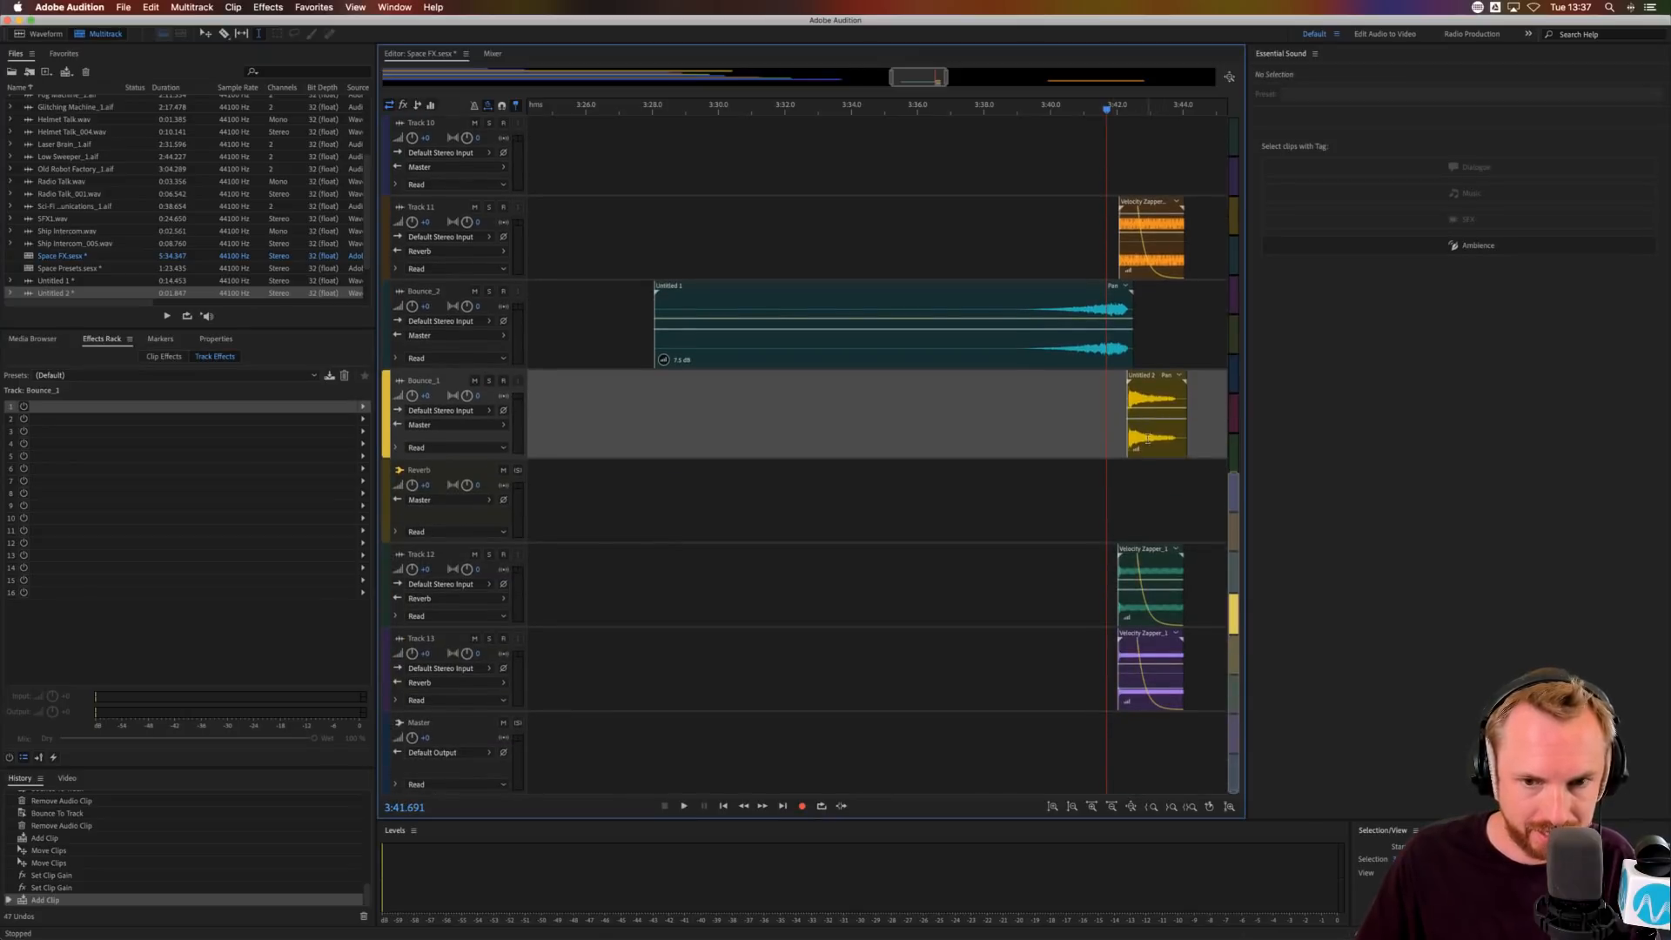
{"action": "left_click_drag", "start_coordinate": [1147, 438], "coordinate": [1138, 438]}
{"action": "key", "text": "space"}
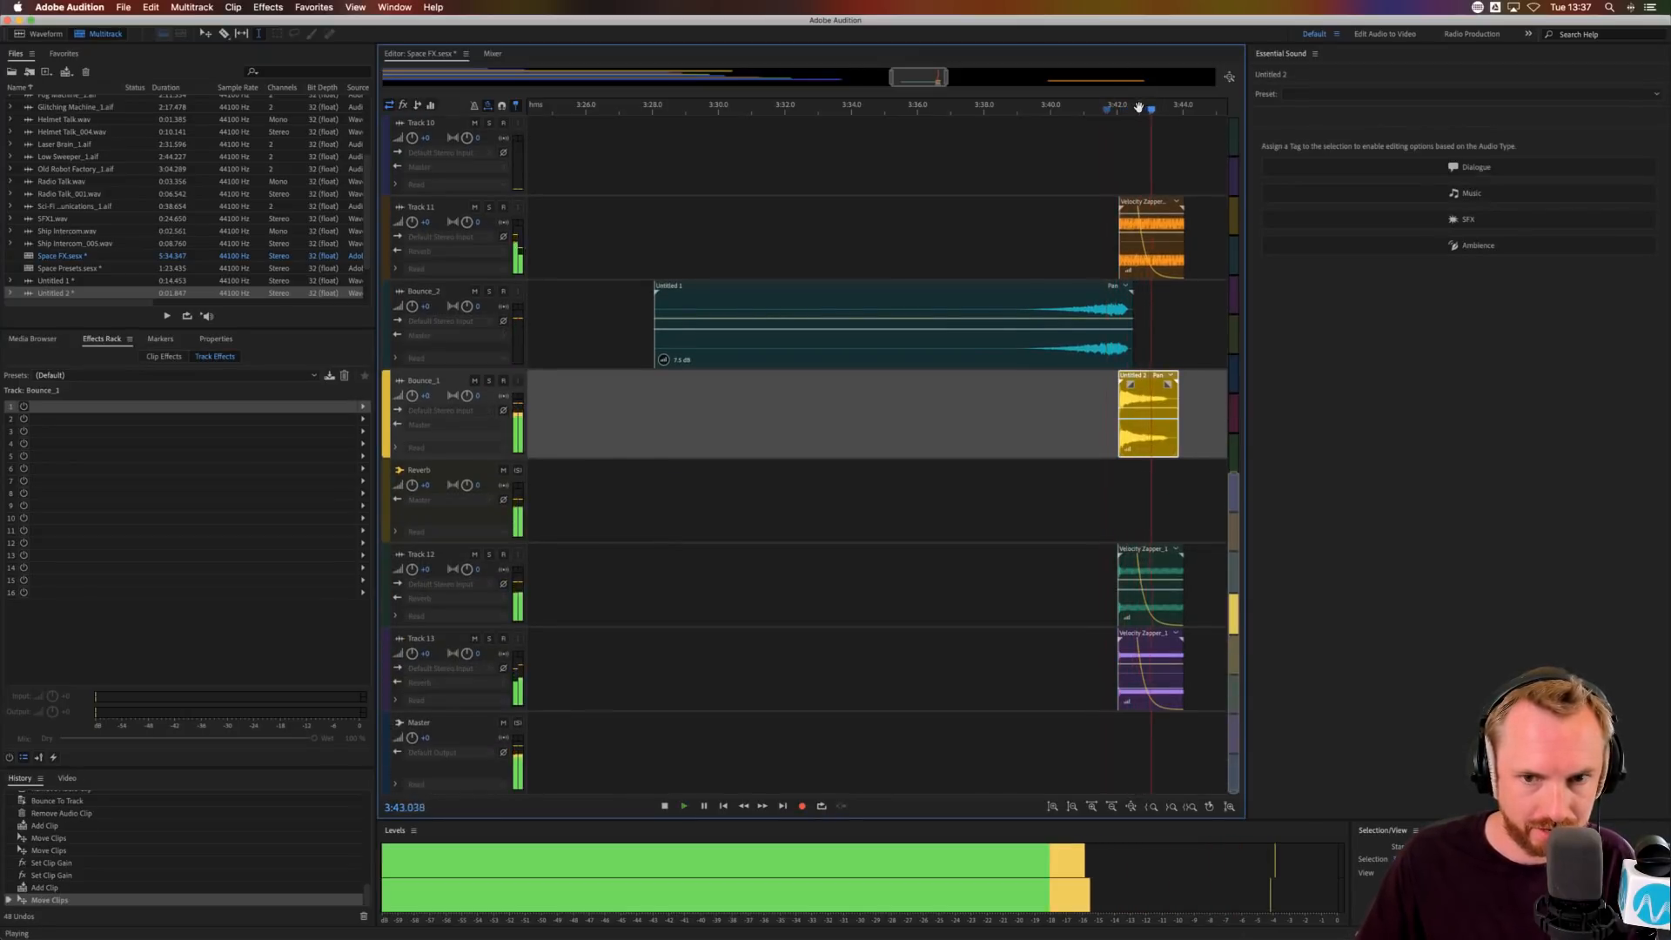
{"action": "key", "text": "space"}
- Nudge the recorded hit slightly later on Bounce_1 to match the Velocity Zapper onsets, and audition the layered sound
{"action": "scroll", "coordinate": [1139, 109], "scroll_direction": "up", "scroll_amount": 4}
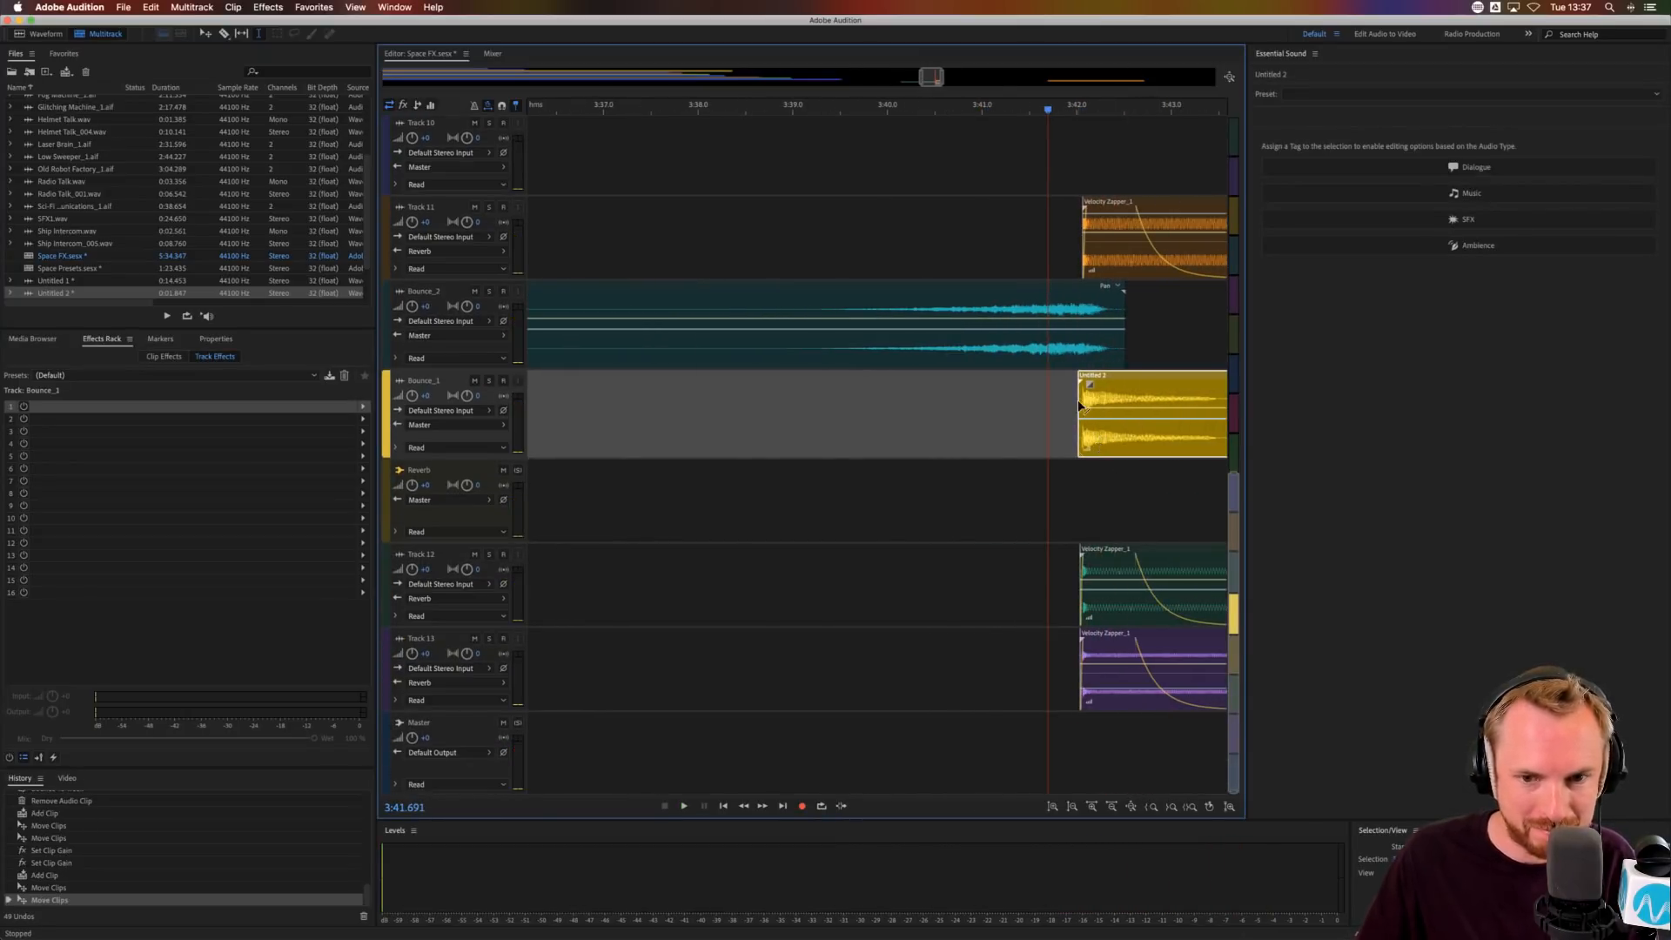
{"action": "left_click", "coordinate": [1082, 472]}
{"action": "scroll", "coordinate": [1079, 109], "scroll_direction": "up", "scroll_amount": 3}
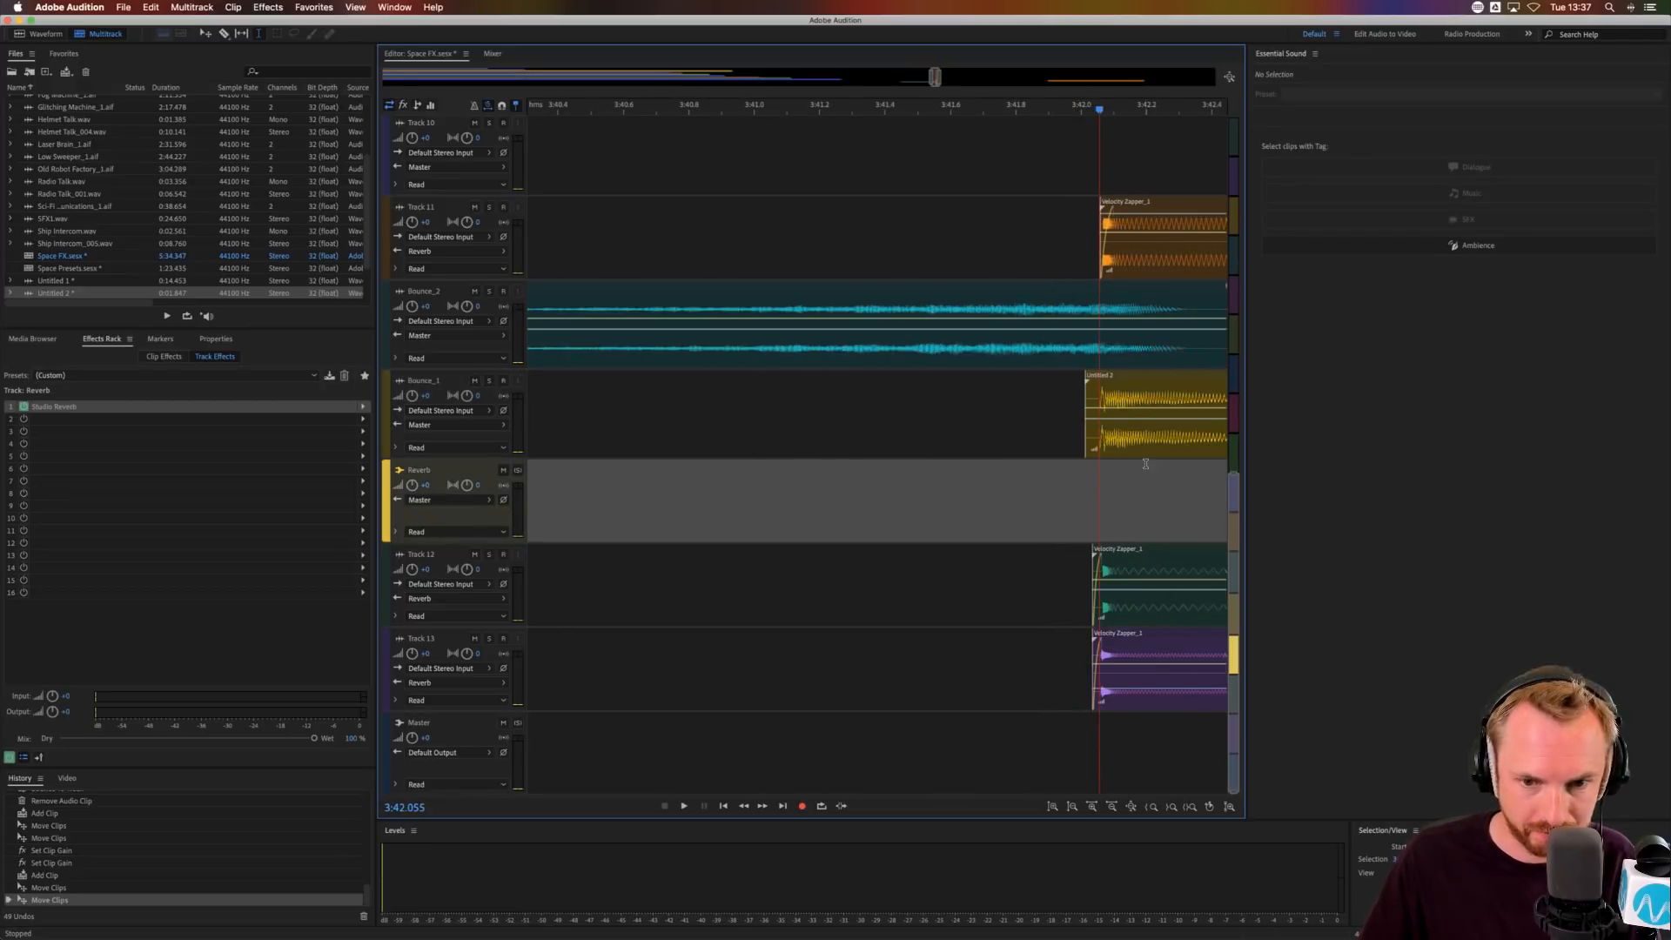
{"action": "left_click", "coordinate": [1125, 442]}
{"action": "left_click_drag", "start_coordinate": [1128, 438], "coordinate": [1127, 438]}
{"action": "left_click", "coordinate": [1063, 432]}
{"action": "key", "text": "space"}
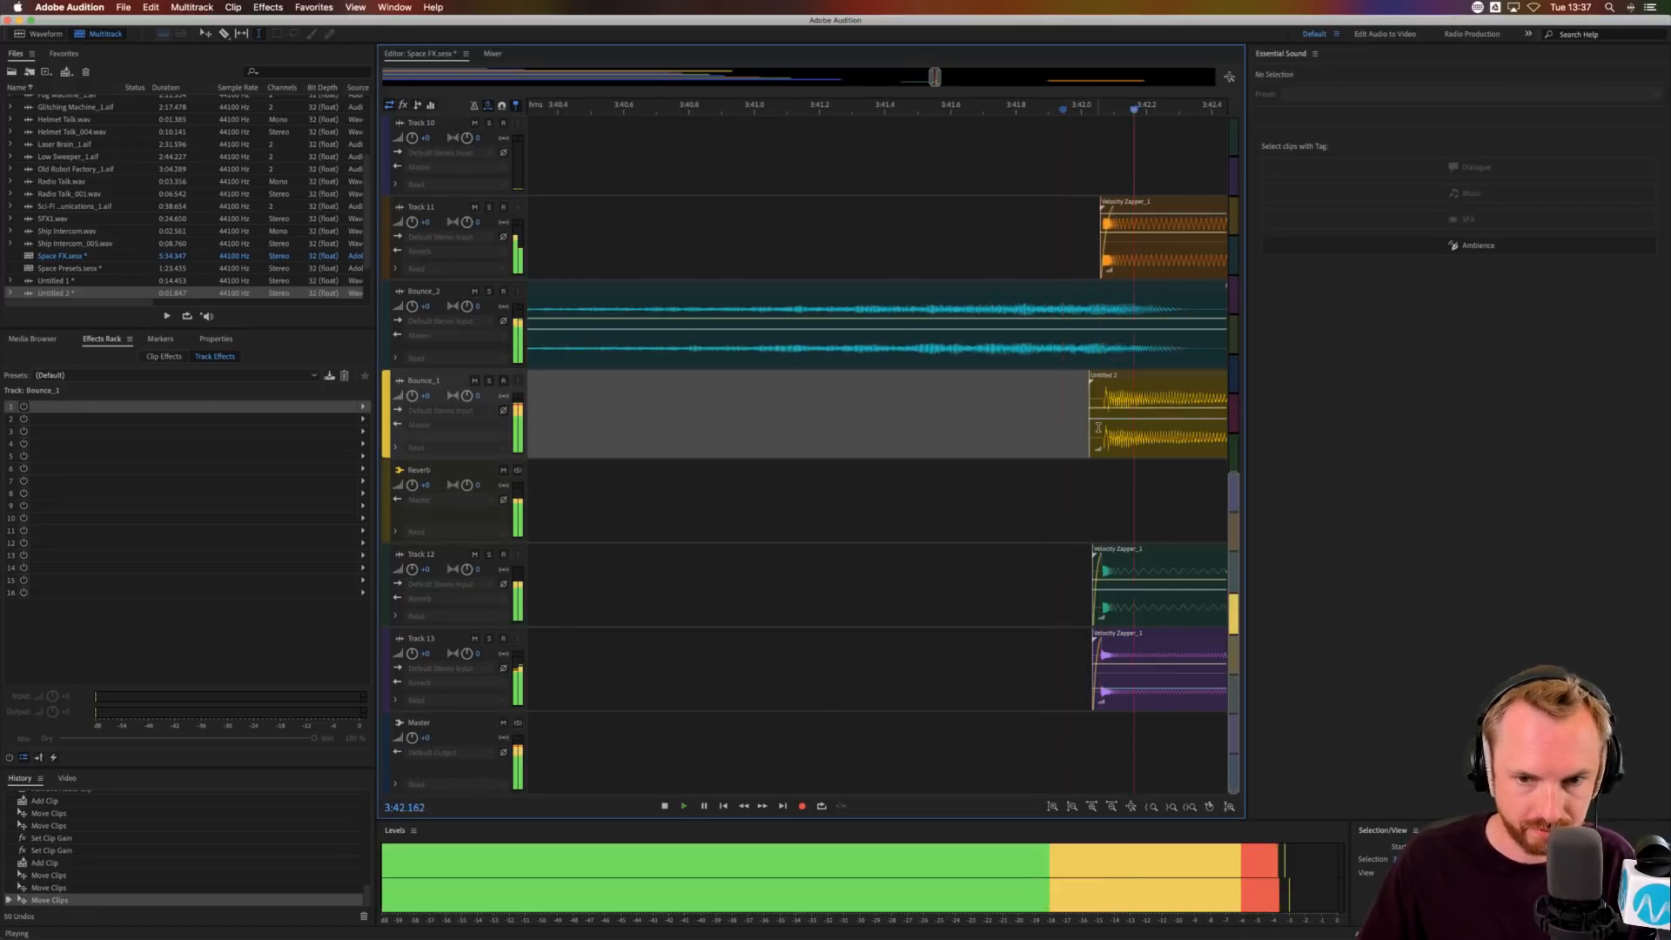
{"action": "key", "text": "space"}
{"action": "key", "text": "space"}
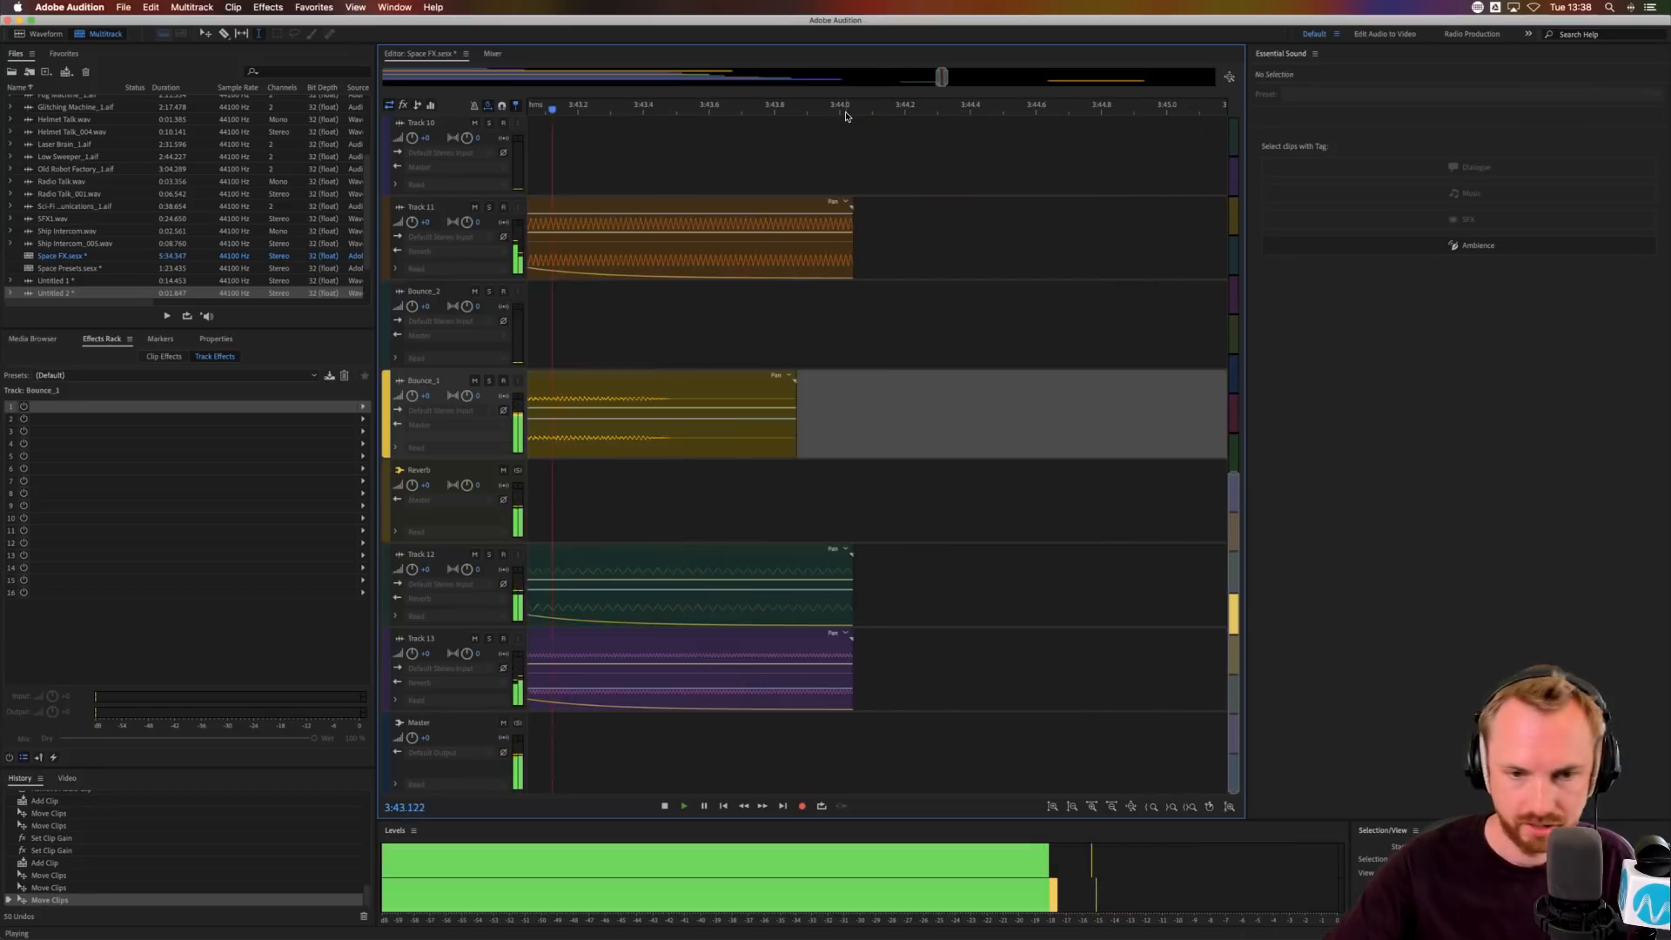
{"action": "key", "text": "space"}
{"action": "key", "text": "space"}
{"action": "scroll", "coordinate": [893, 433], "scroll_direction": "down", "scroll_amount": 3}
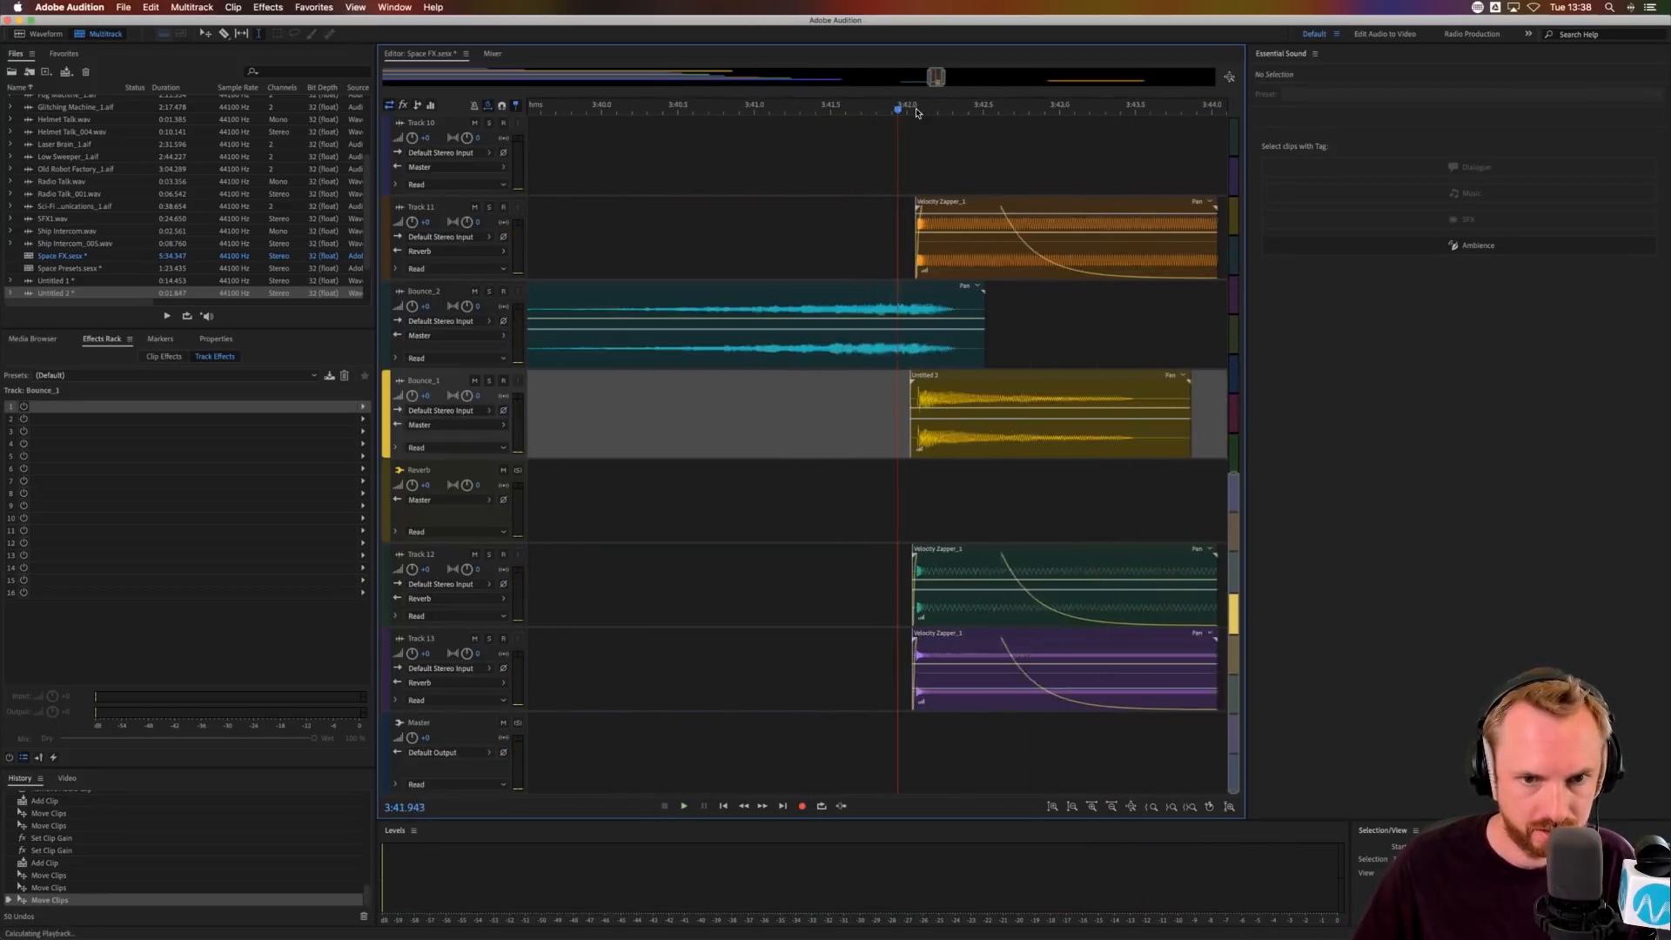
- Audition the layered hit from about 3:41 and the FM-Modulations_1 clip on Track 5 near 1:50
{"action": "left_click", "coordinate": [769, 435]}
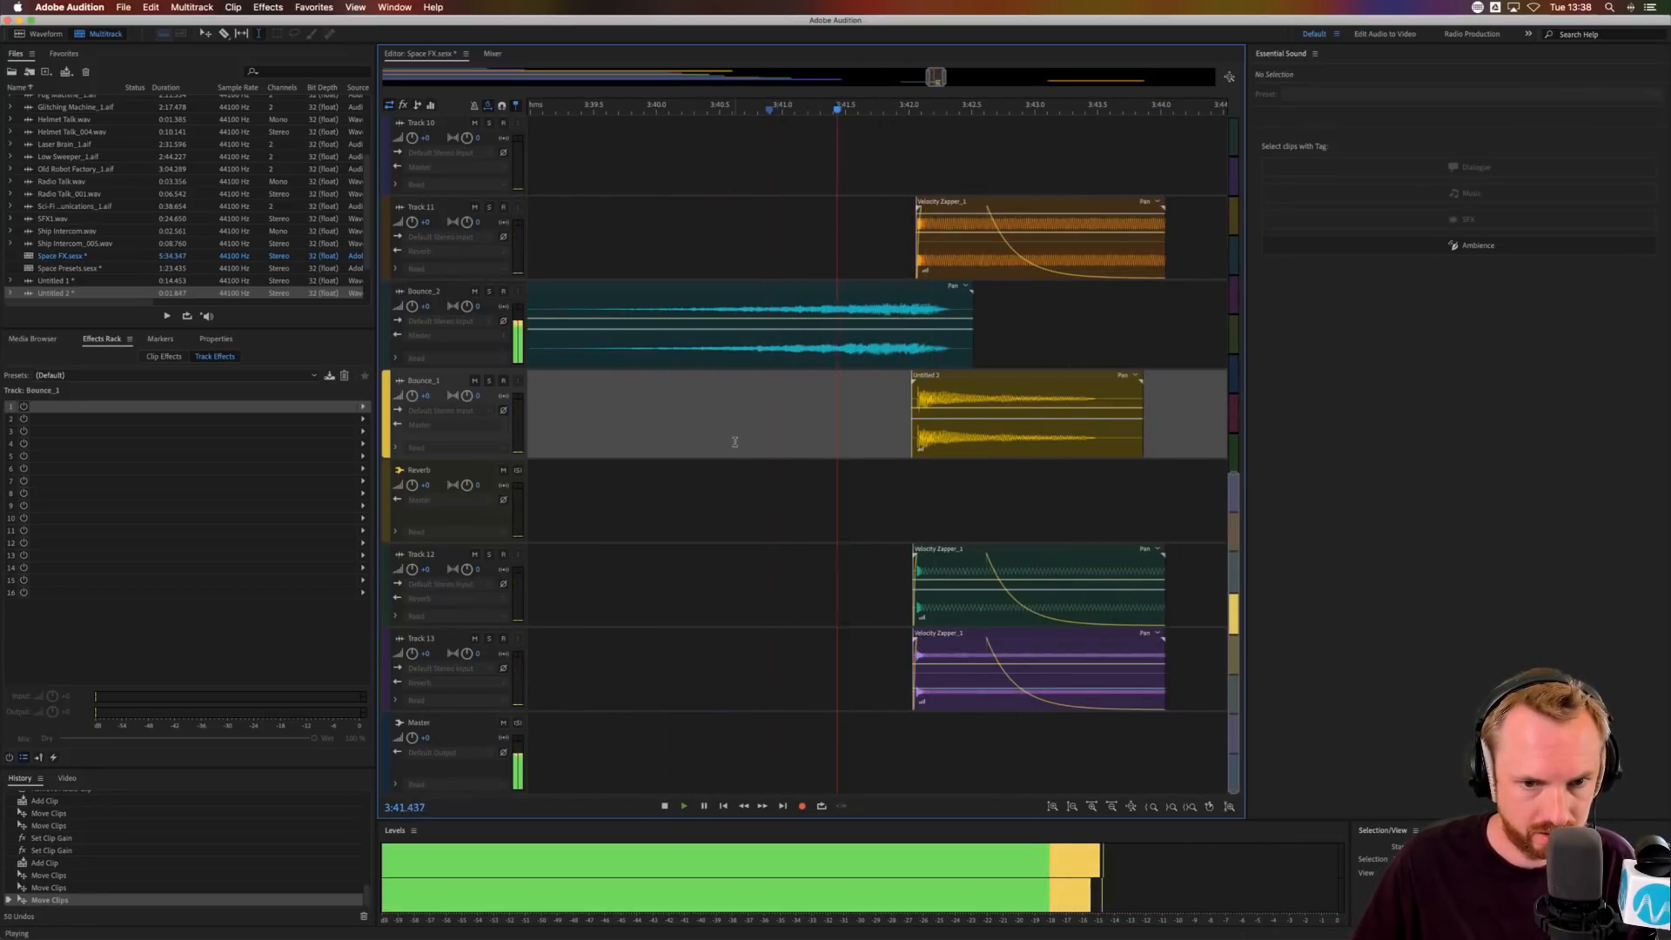
{"action": "key", "text": "space"}
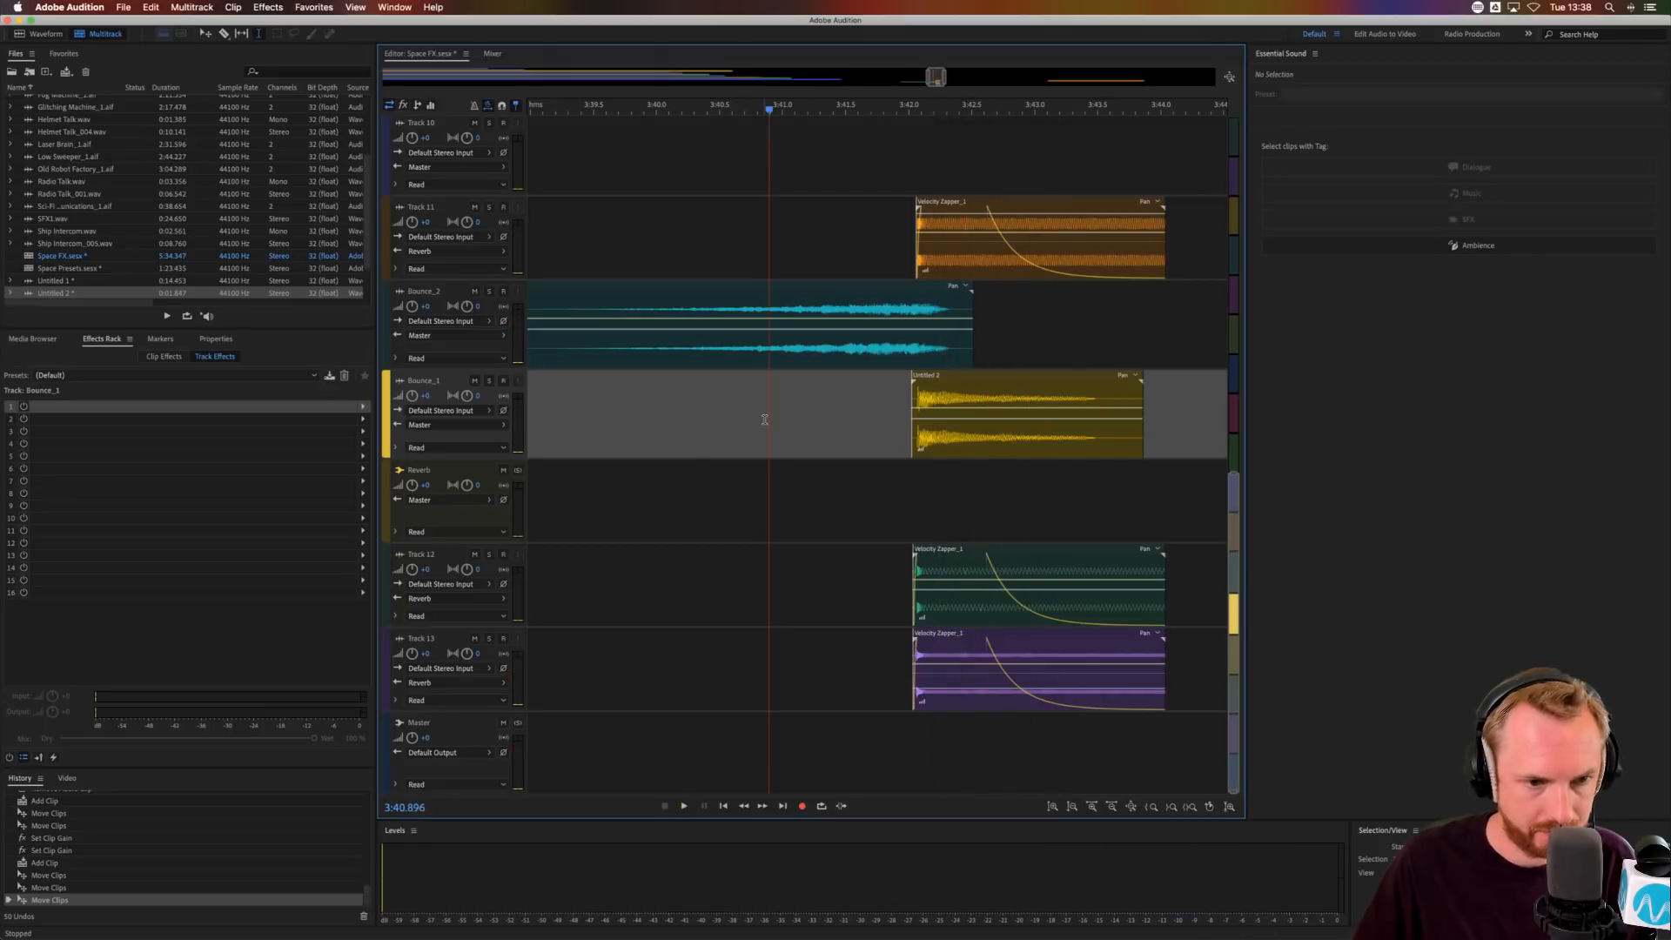
{"action": "scroll", "coordinate": [557, 107], "scroll_direction": "down", "scroll_amount": 10}
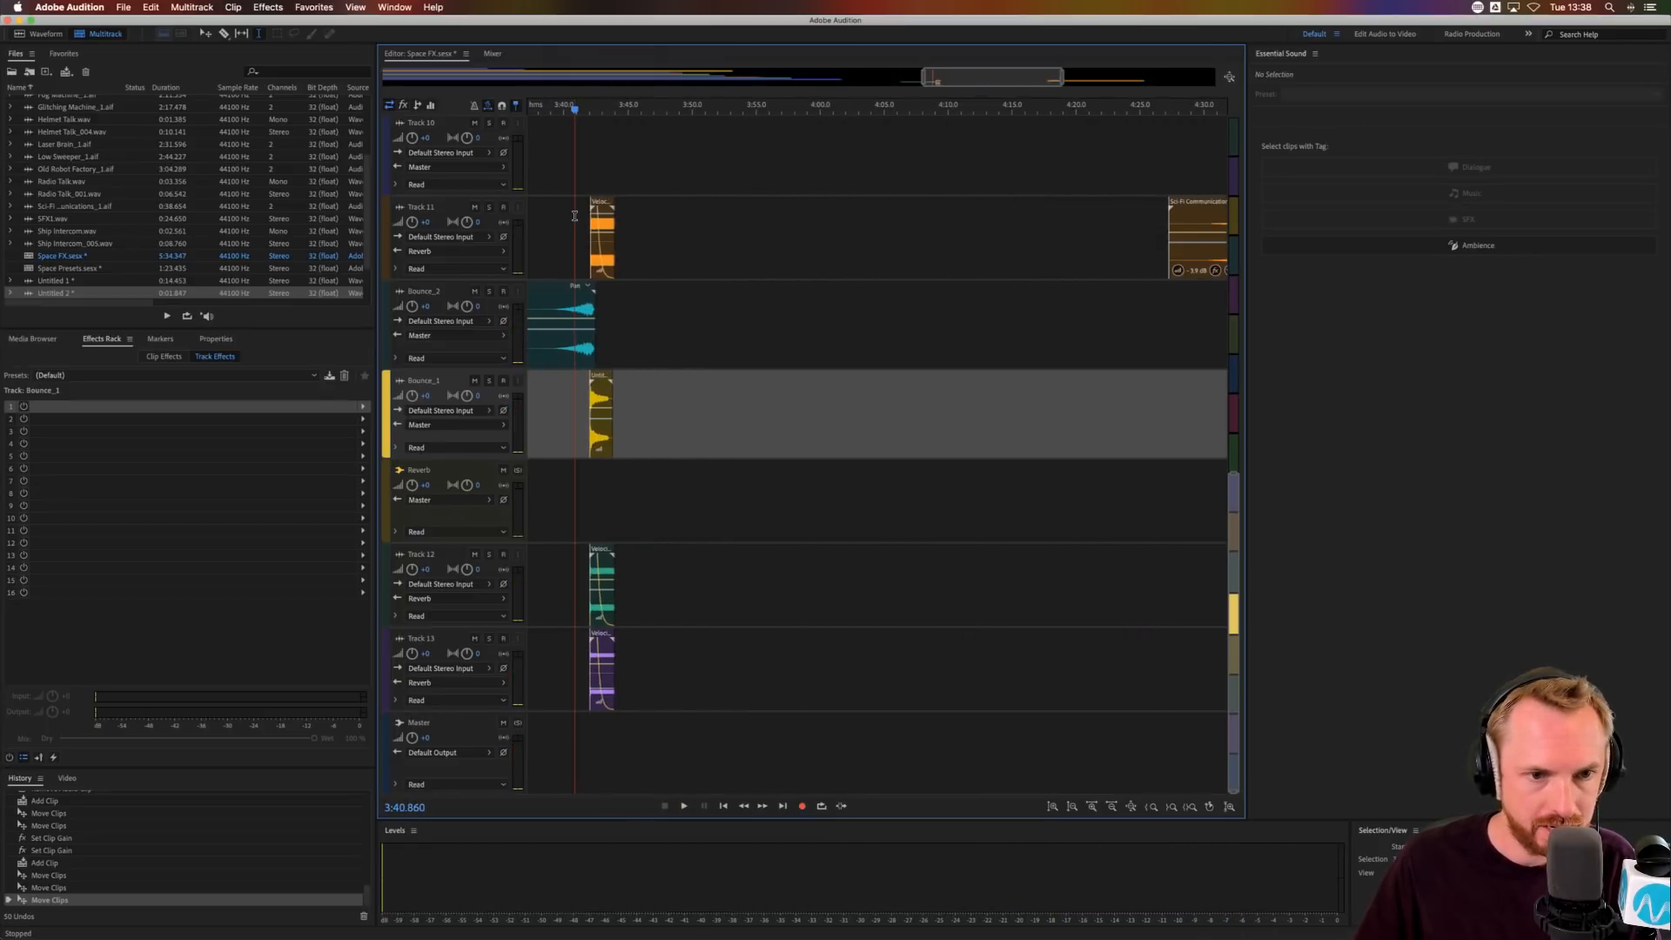
{"action": "scroll", "coordinate": [566, 216], "scroll_direction": "up", "scroll_amount": 5}
{"action": "scroll", "coordinate": [568, 215], "scroll_direction": "left", "scroll_amount": 10}
{"action": "scroll", "coordinate": [802, 231], "scroll_direction": "left", "scroll_amount": 10}
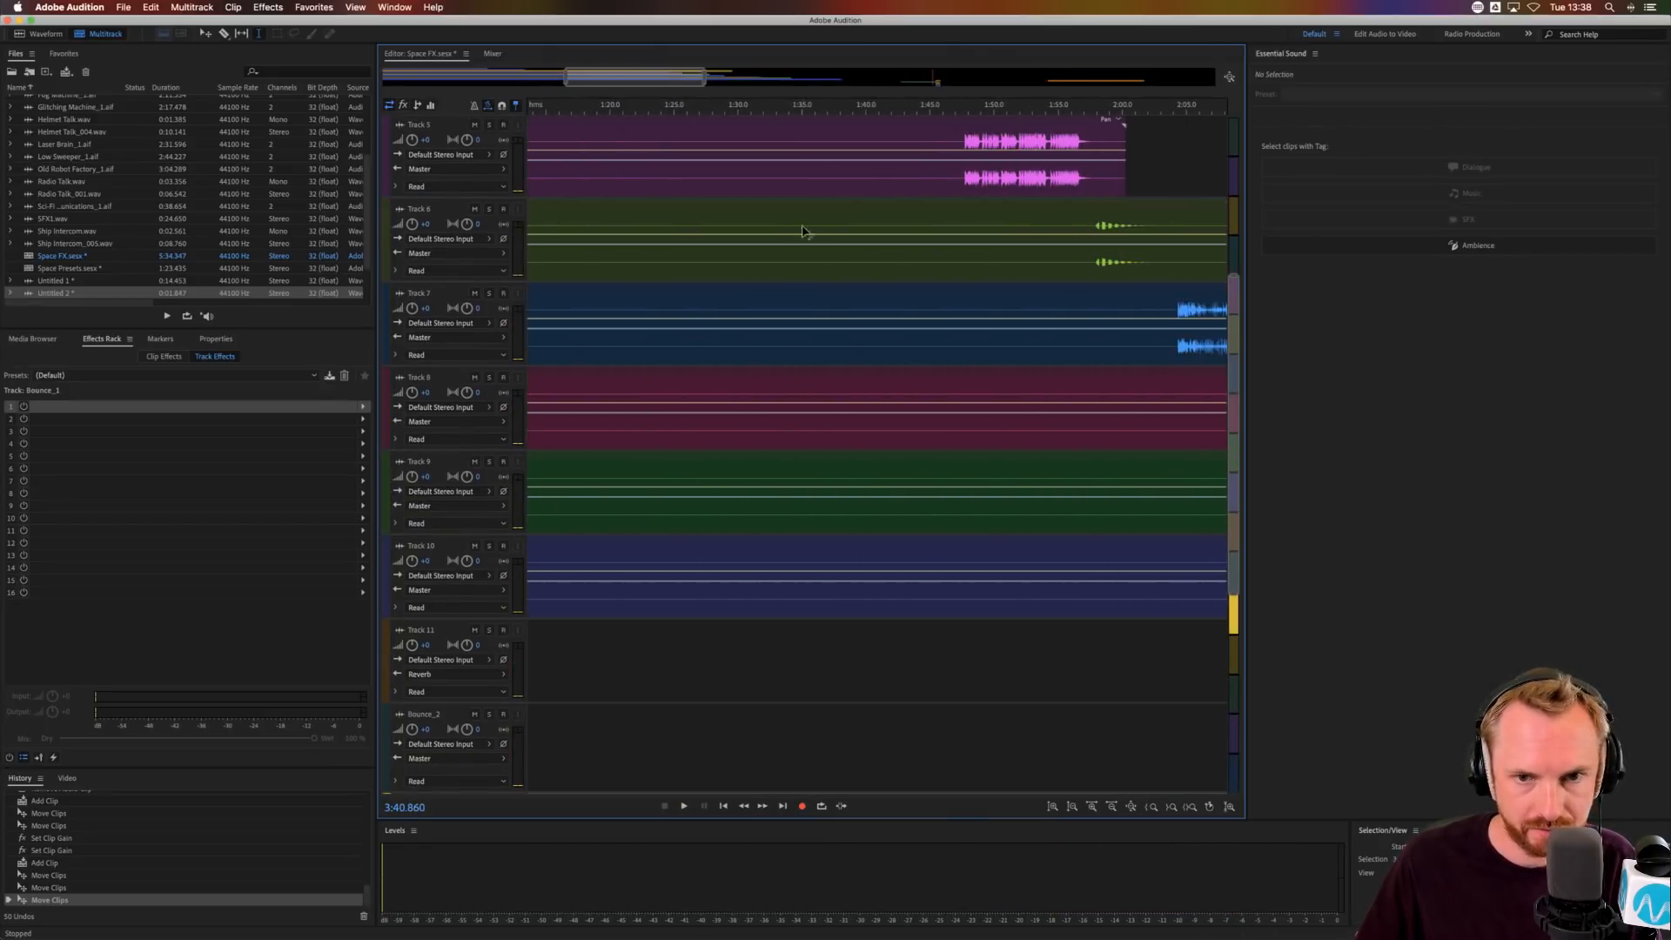
{"action": "left_click", "coordinate": [999, 159]}
{"action": "key", "text": "space"}
{"action": "key", "text": "space"}
- Audition the Glitching_Machine_1 clip on Track 7 near 2:13
{"action": "scroll", "coordinate": [1010, 348], "scroll_direction": "right", "scroll_amount": 5}
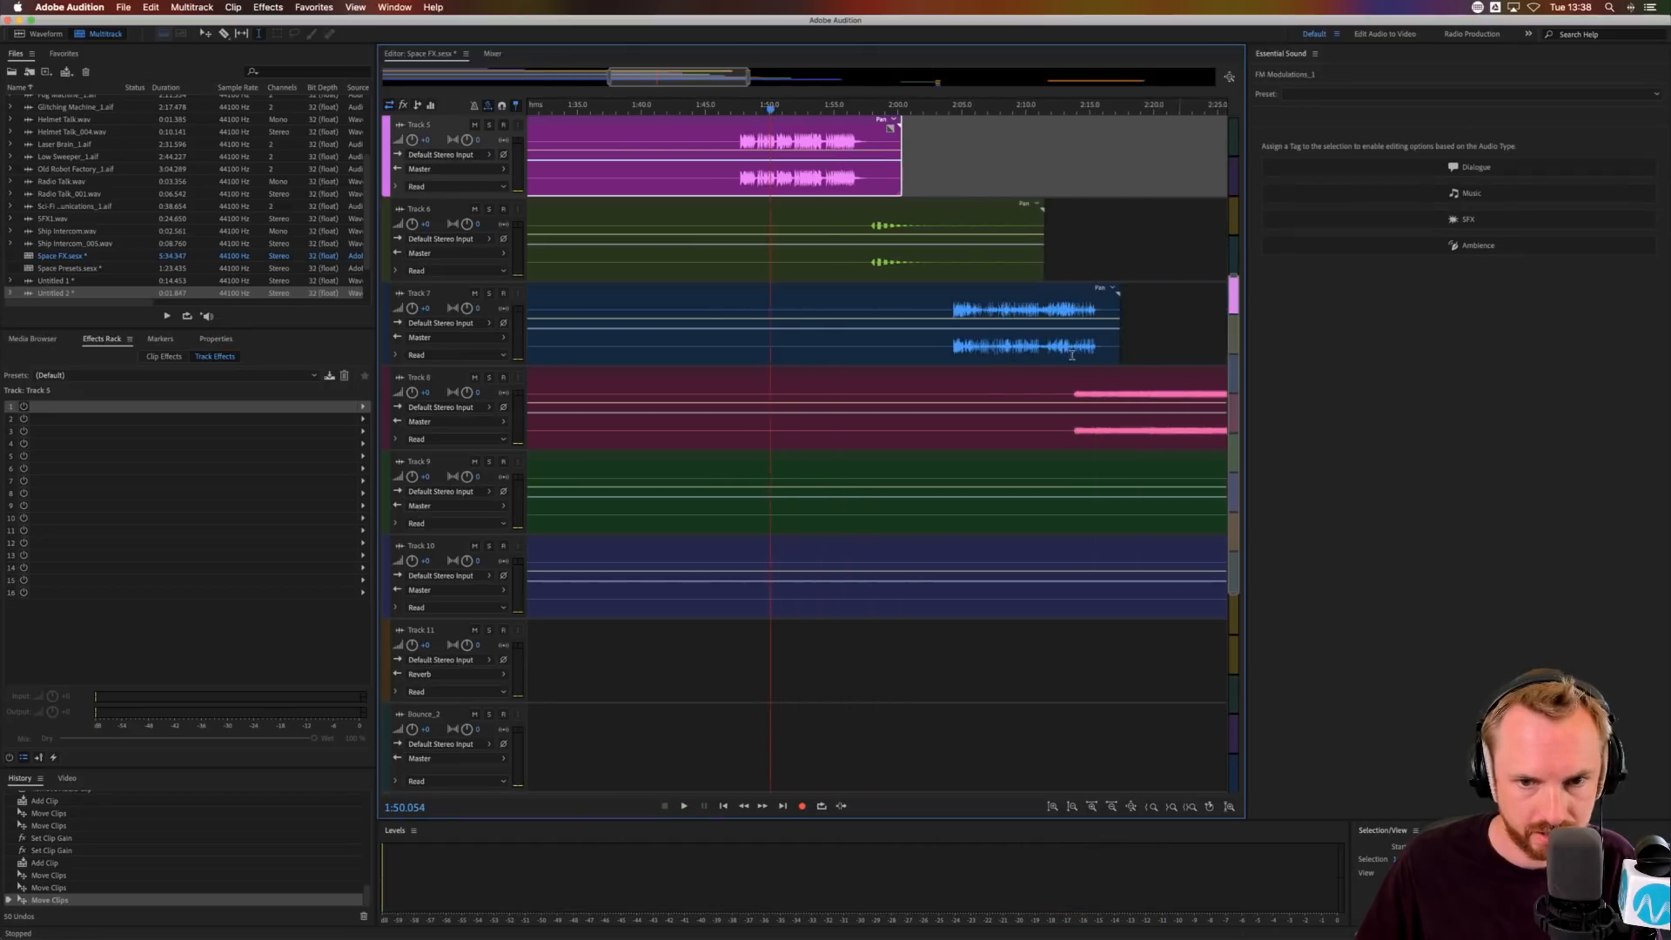
{"action": "scroll", "coordinate": [1011, 364], "scroll_direction": "right", "scroll_amount": 1}
{"action": "left_click", "coordinate": [993, 358]}
{"action": "key", "text": "space"}
{"action": "key", "text": "space"}
- Copy a section of about 2 seconds of the Track 7 Glitching_Machine_1 clip and paste it onto a new track near 3:44.6
{"action": "mouse_move", "coordinate": [979, 358]}
{"action": "left_mouse_down"}
{"action": "mouse_move", "coordinate": [1024, 358]}
{"action": "mouse_move", "coordinate": [1006, 360]}
{"action": "left_mouse_up"}
{"action": "scroll", "coordinate": [1106, 266], "scroll_direction": "down", "scroll_amount": 5}
{"action": "scroll", "coordinate": [1105, 265], "scroll_direction": "right", "scroll_amount": 10}
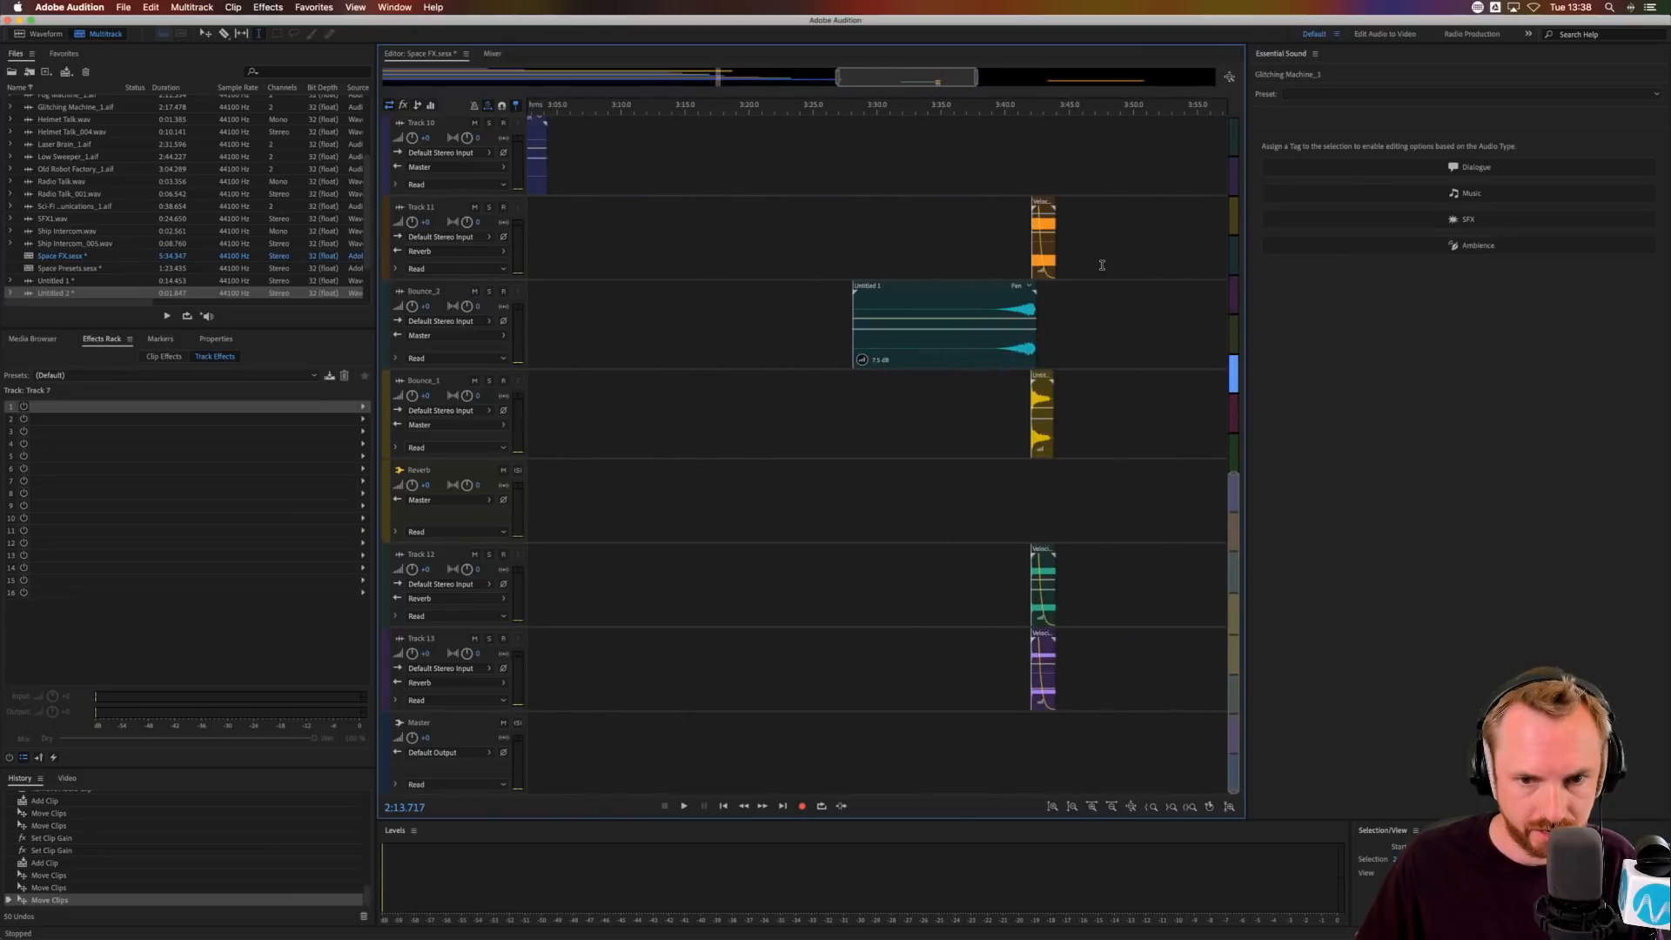
{"action": "left_click", "coordinate": [1012, 502]}
{"action": "left_click", "coordinate": [1067, 427]}
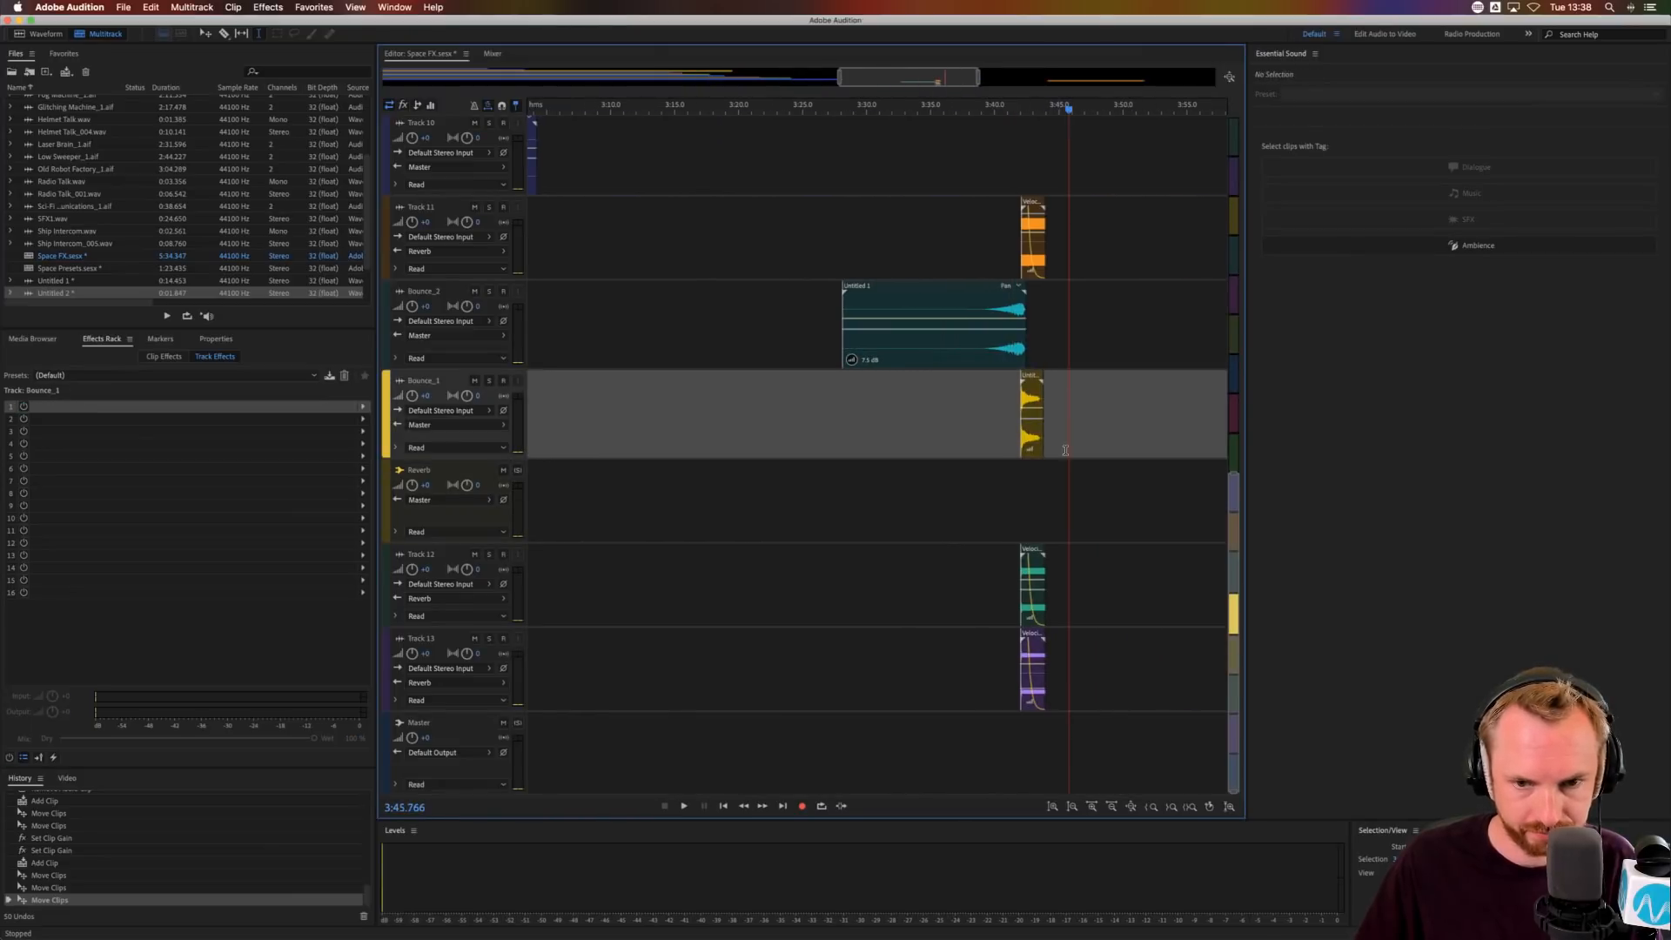
{"action": "left_click", "coordinate": [1054, 491]}
{"action": "key", "text": "super+v"}
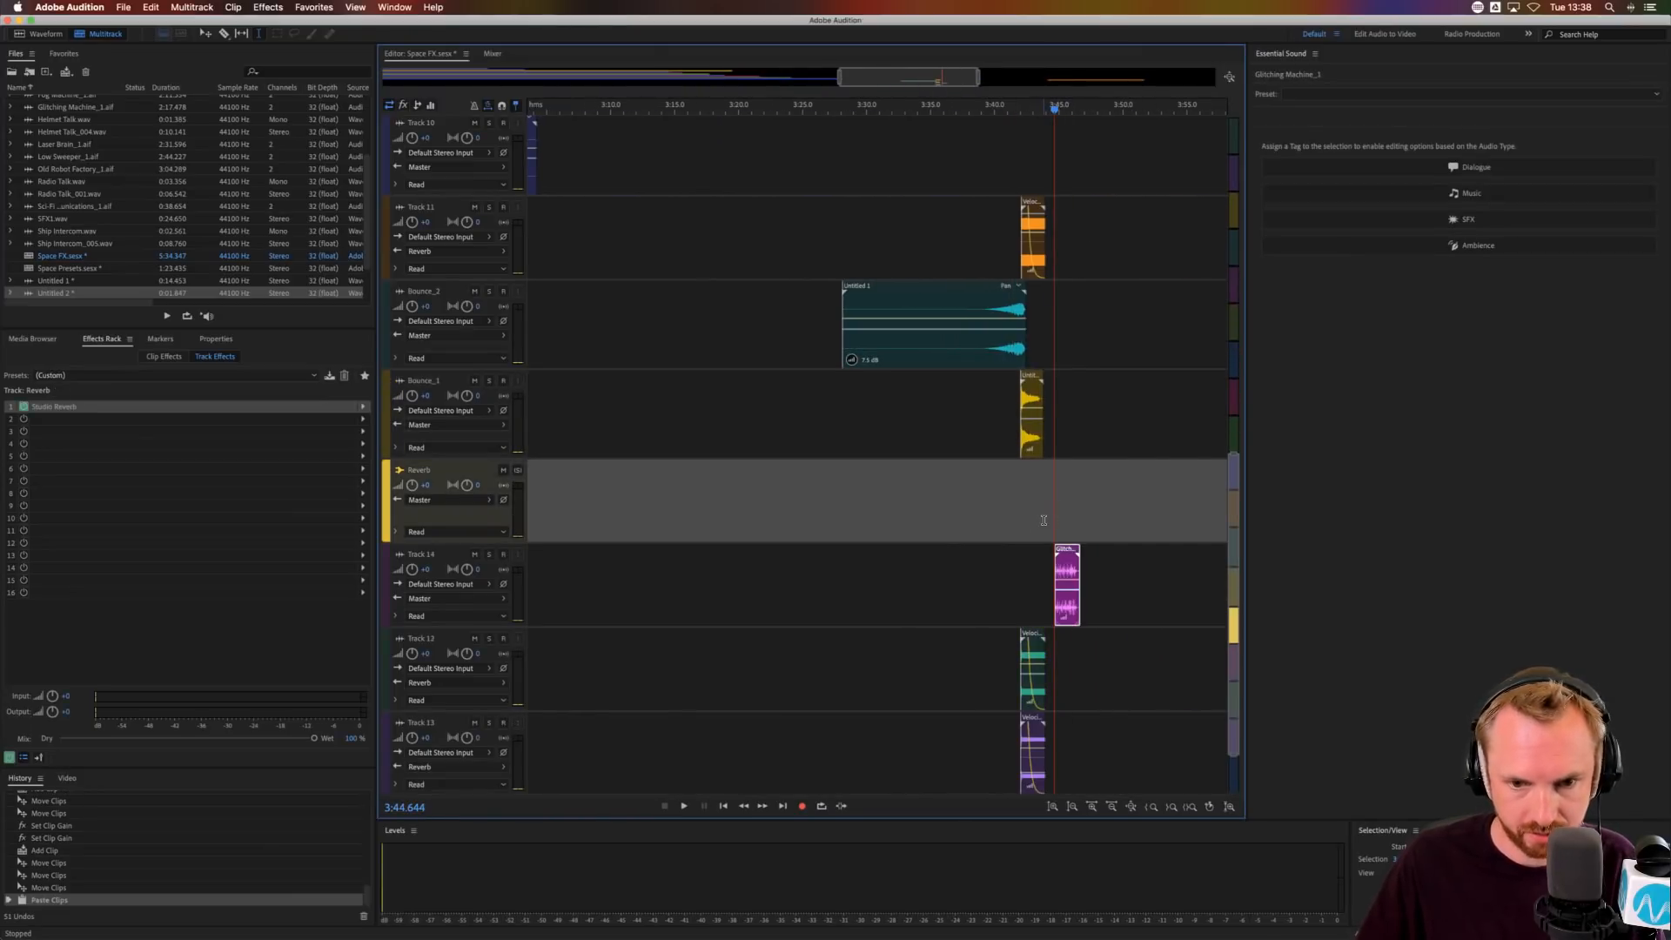
- Move the pasted Glitching_Machine_1 clip to start at about 3:41.7, just before the Velocity Zapper clips, and audition the mix
{"action": "left_click_drag", "start_coordinate": [1062, 566], "coordinate": [1036, 572]}
{"action": "left_click", "coordinate": [1006, 575]}
{"action": "key", "text": "space"}
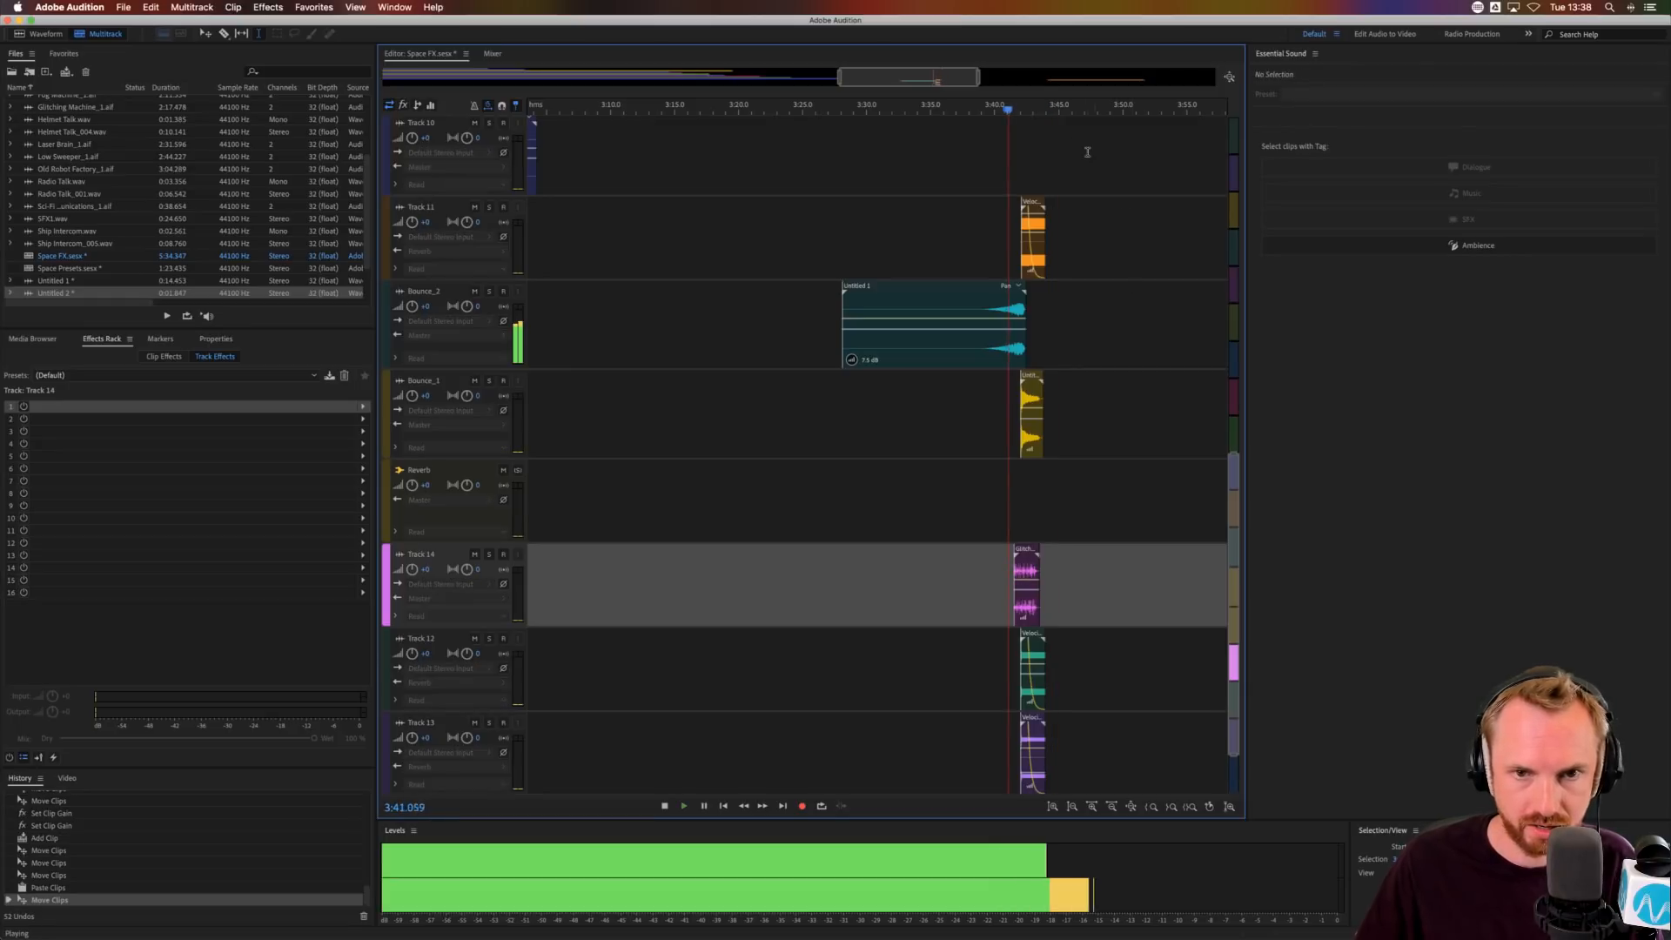
{"action": "scroll", "coordinate": [1009, 592], "scroll_direction": "up", "scroll_amount": 3}
{"action": "key", "text": "space"}
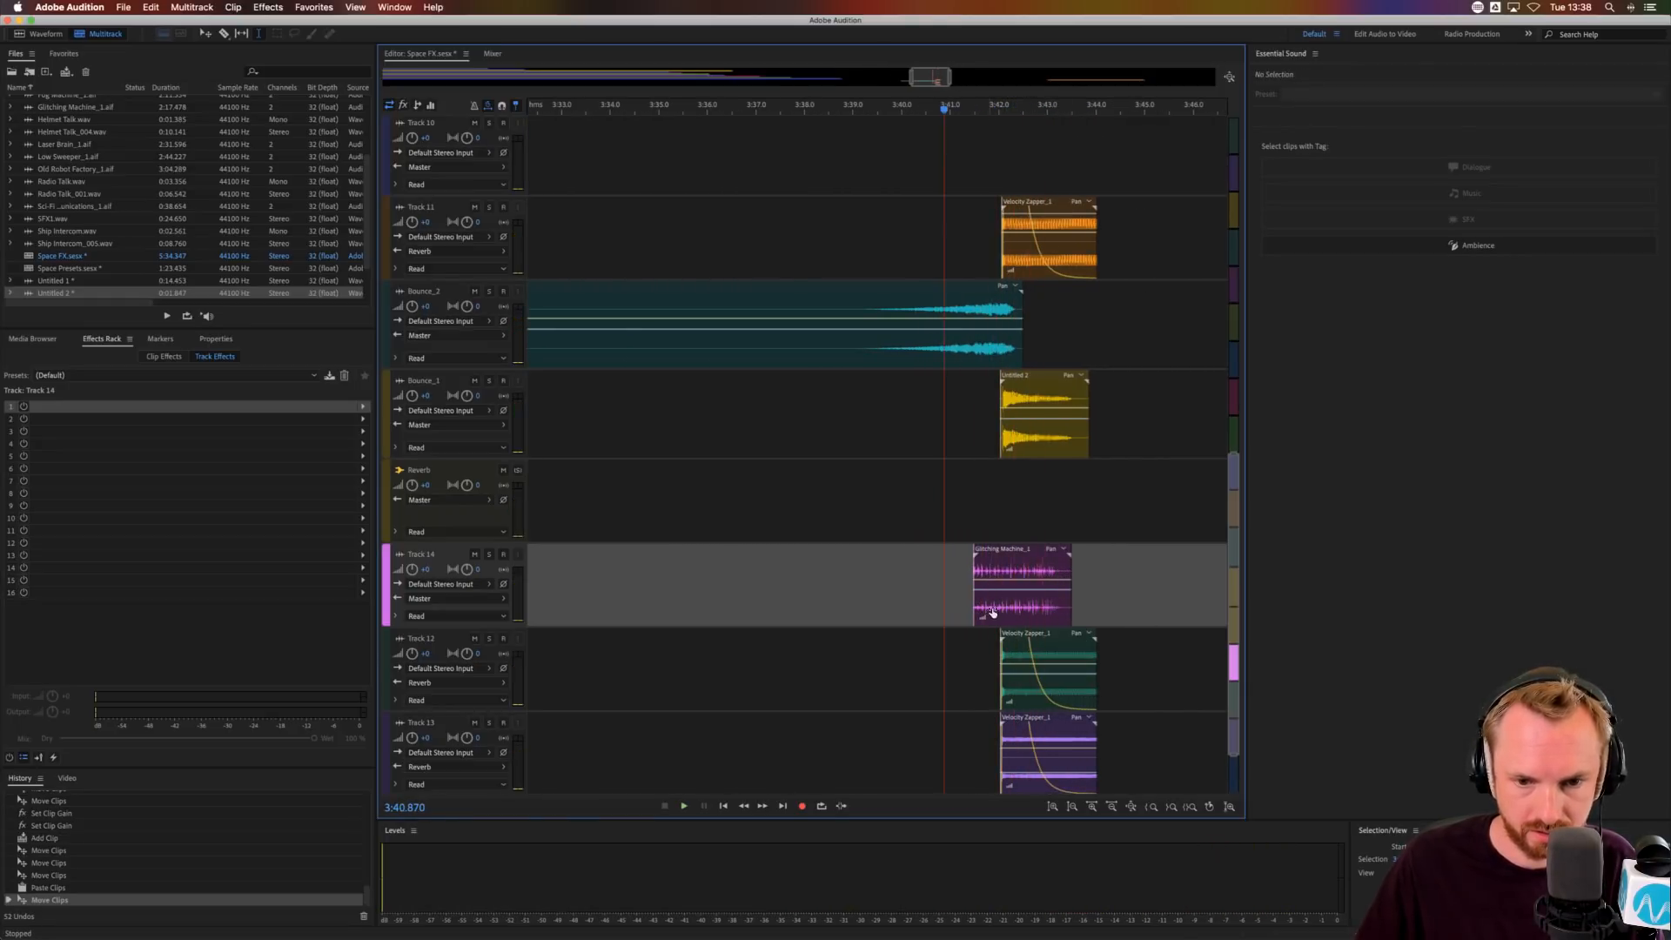
{"action": "left_click_drag", "start_coordinate": [996, 616], "coordinate": [1008, 617]}
{"action": "key", "text": "space"}
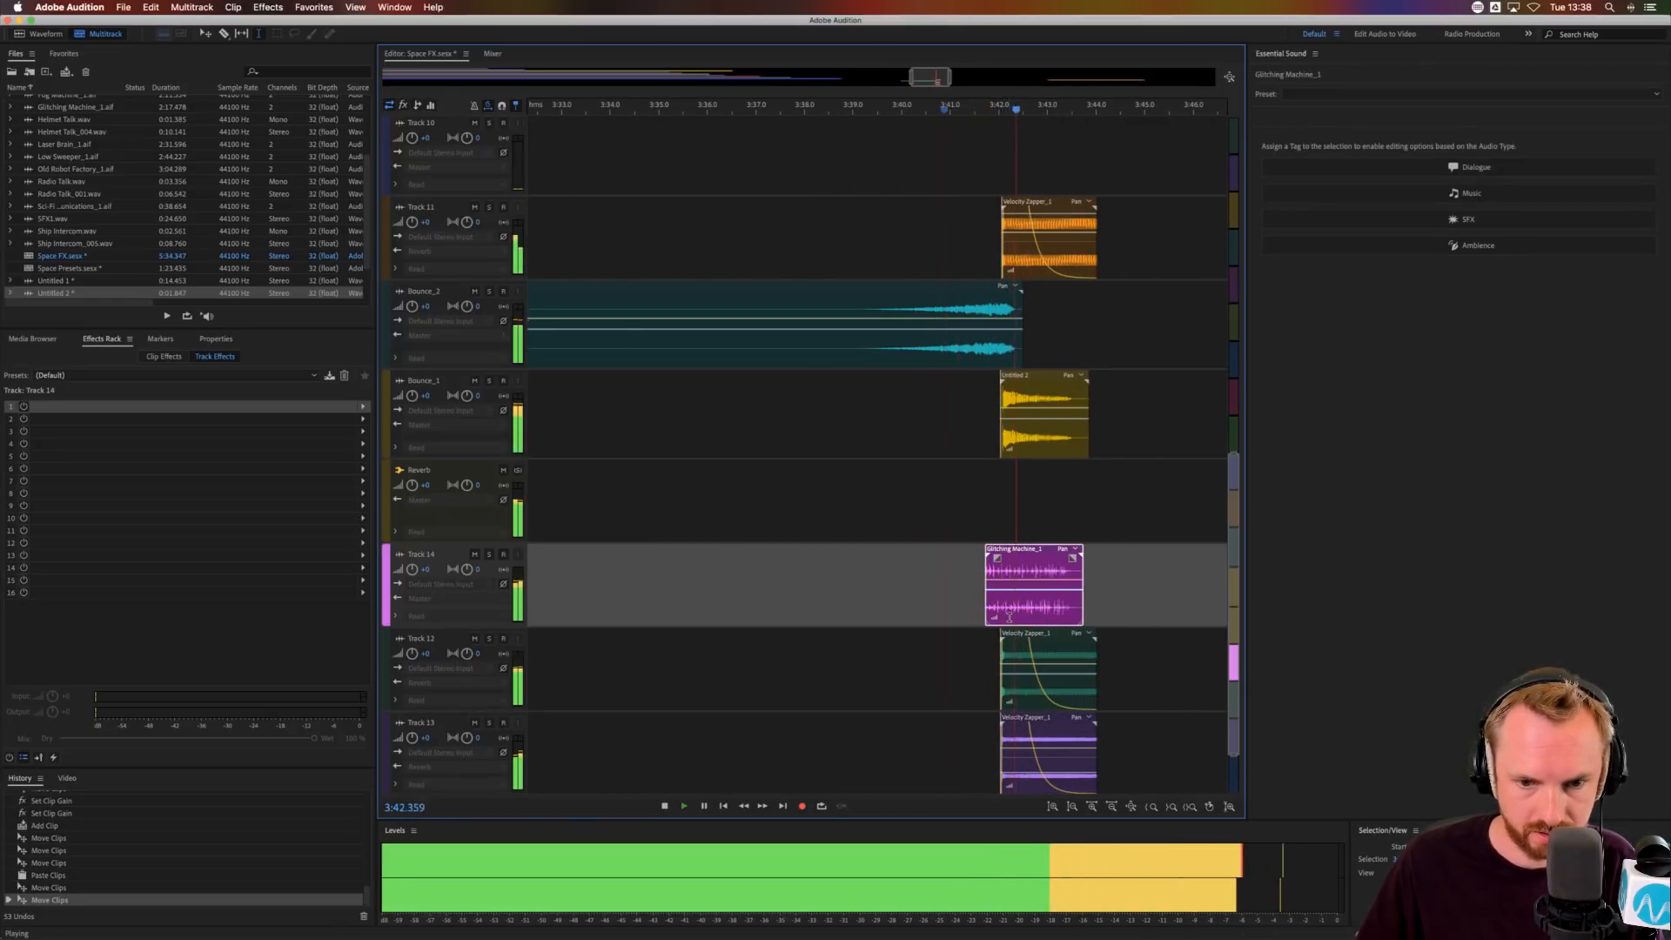
{"action": "key", "text": "space"}
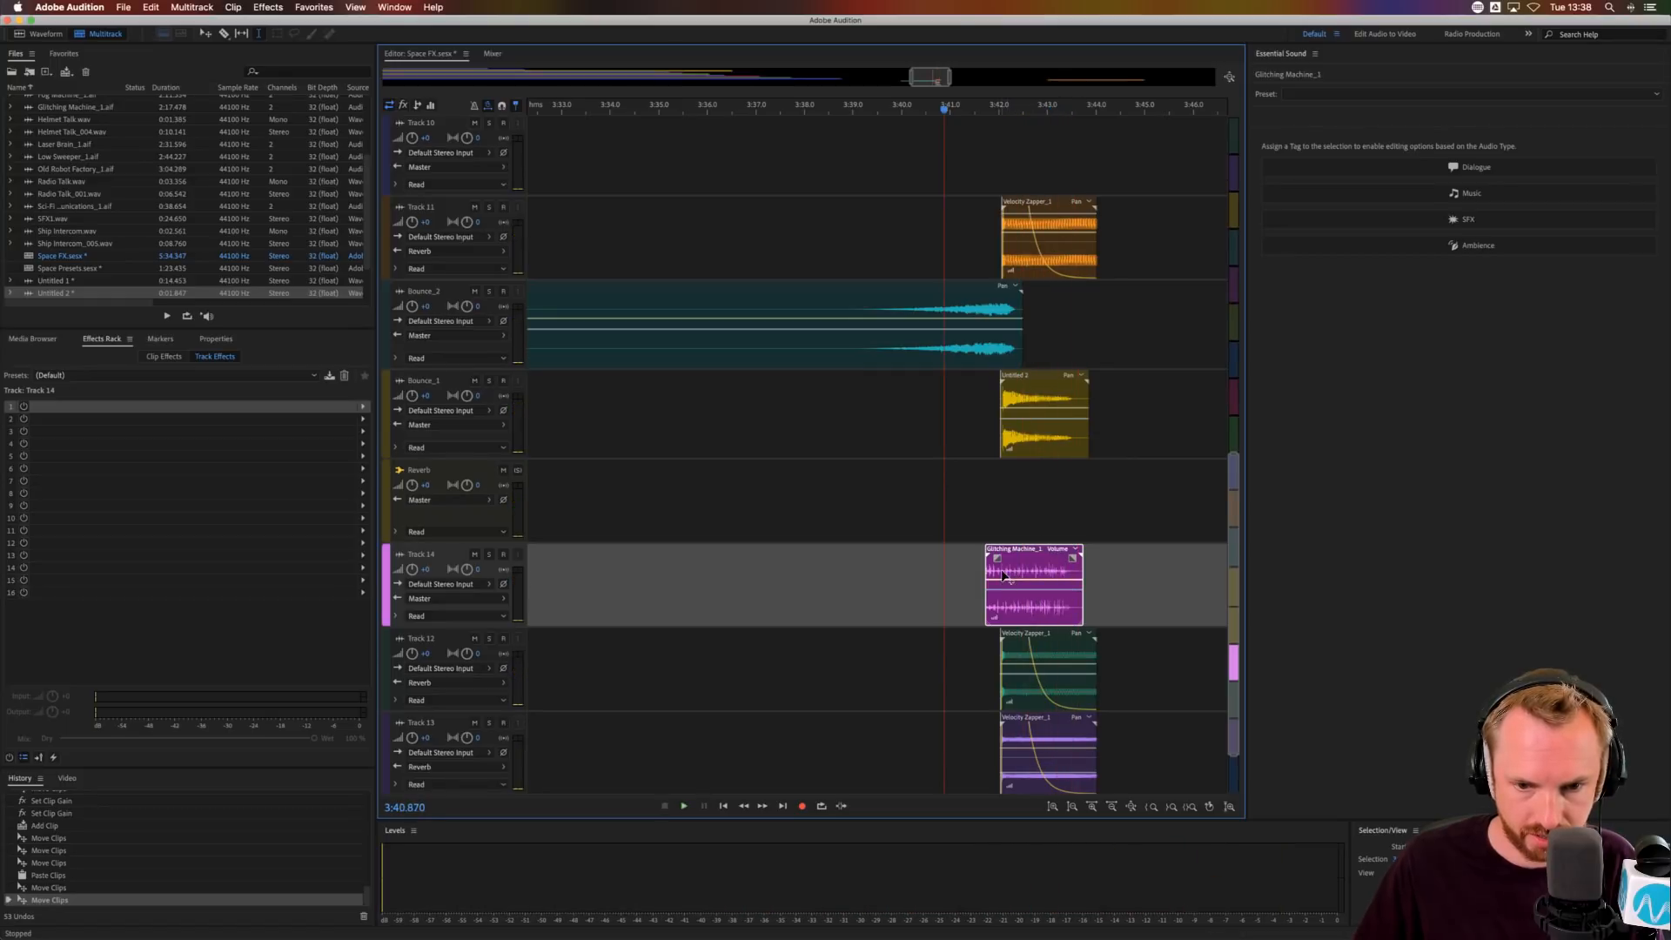
- Lower the volume envelope of the Glitching_Machine_1 clip on Track 14 slightly and audition the mix
{"action": "left_click_drag", "start_coordinate": [1002, 587], "coordinate": [1003, 589]}
{"action": "key", "text": "space"}
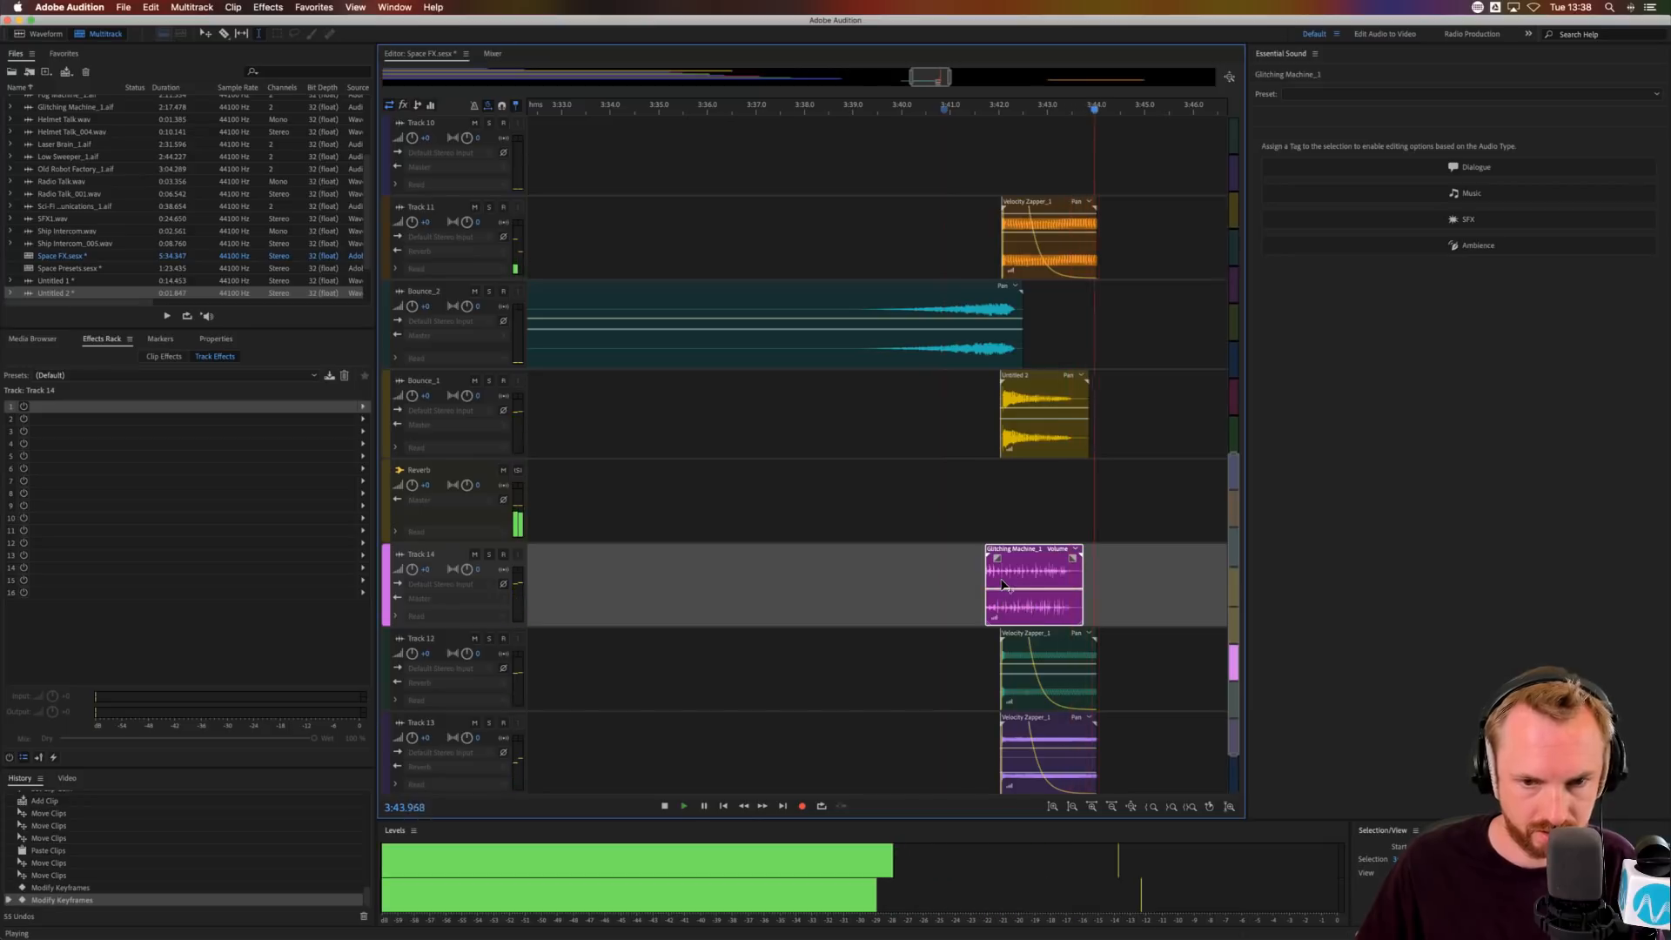
{"action": "key", "text": "space"}
- Open the Untitled 2 clip from Bounce_1 for waveform editing and start the Pitch Bender effect on it
{"action": "left_click", "coordinate": [1002, 444]}
{"action": "left_click", "coordinate": [1003, 443]}
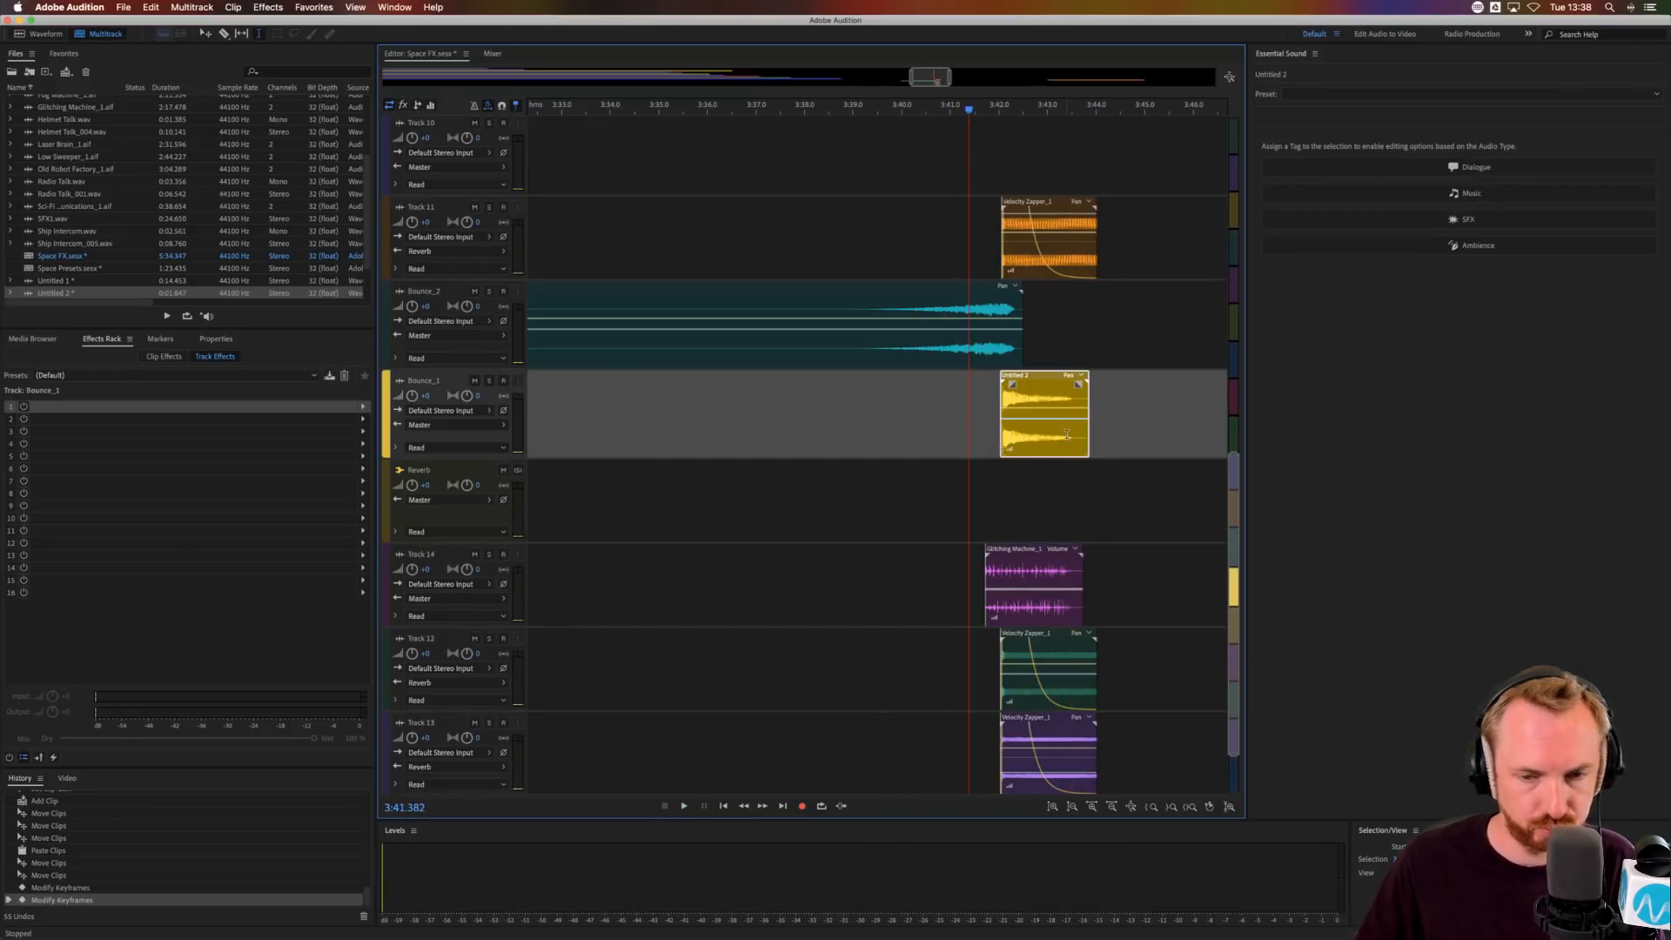
{"action": "double_click", "coordinate": [1024, 394]}
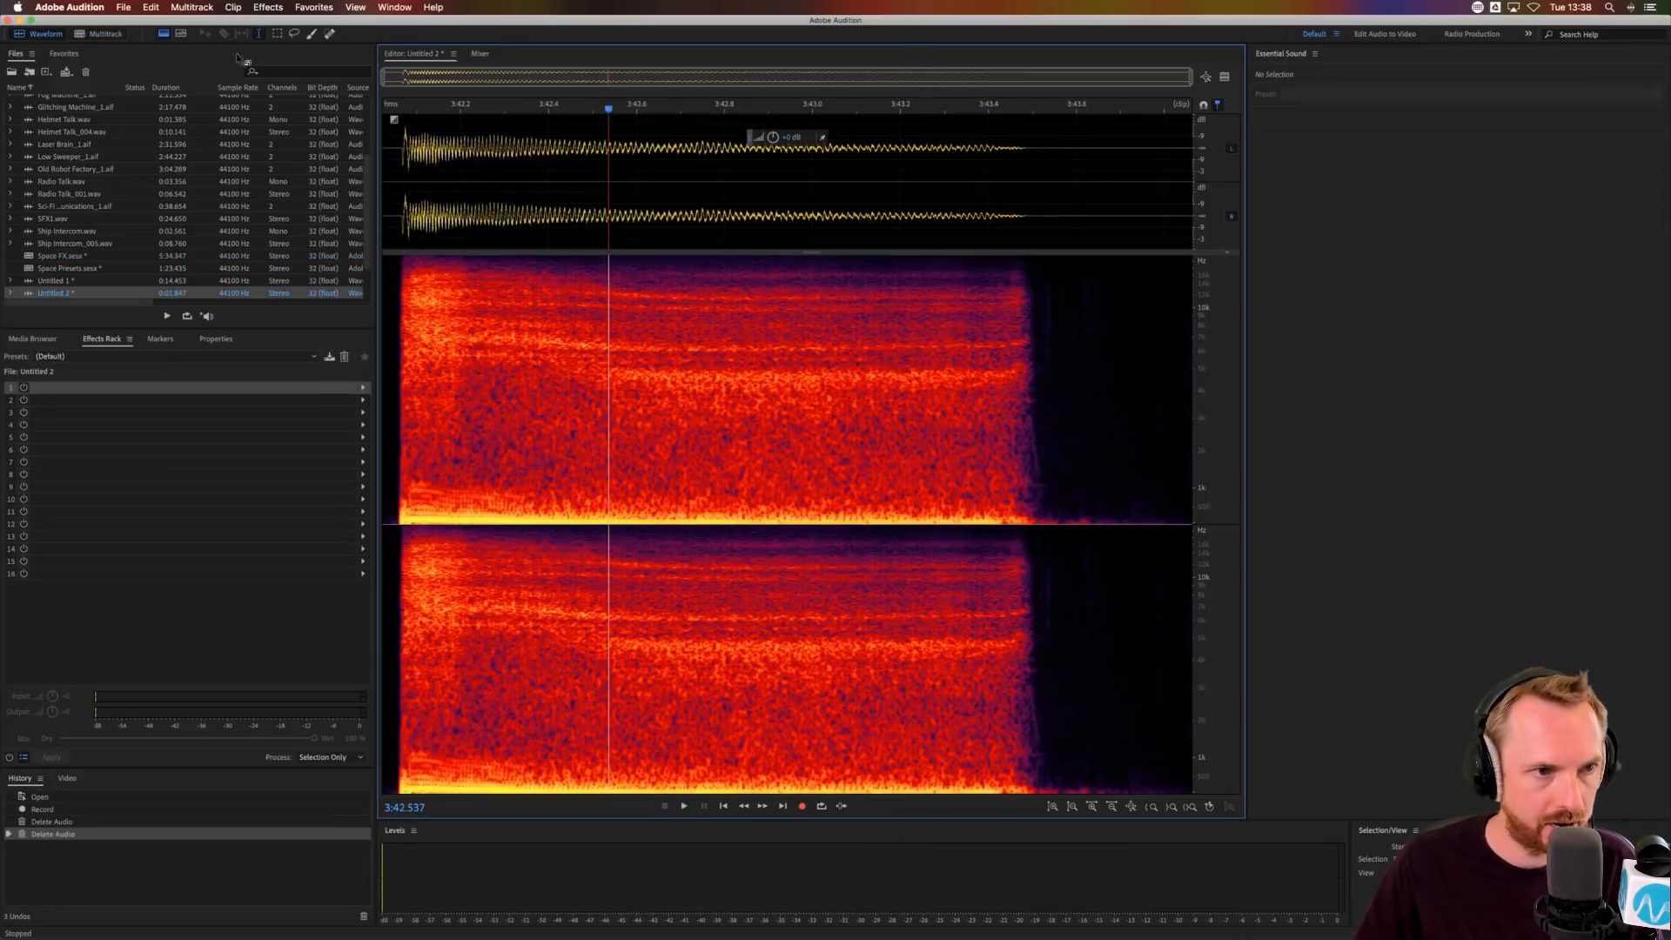
{"action": "left_click", "coordinate": [253, 8]}
{"action": "mouse_move", "coordinate": [317, 270]}
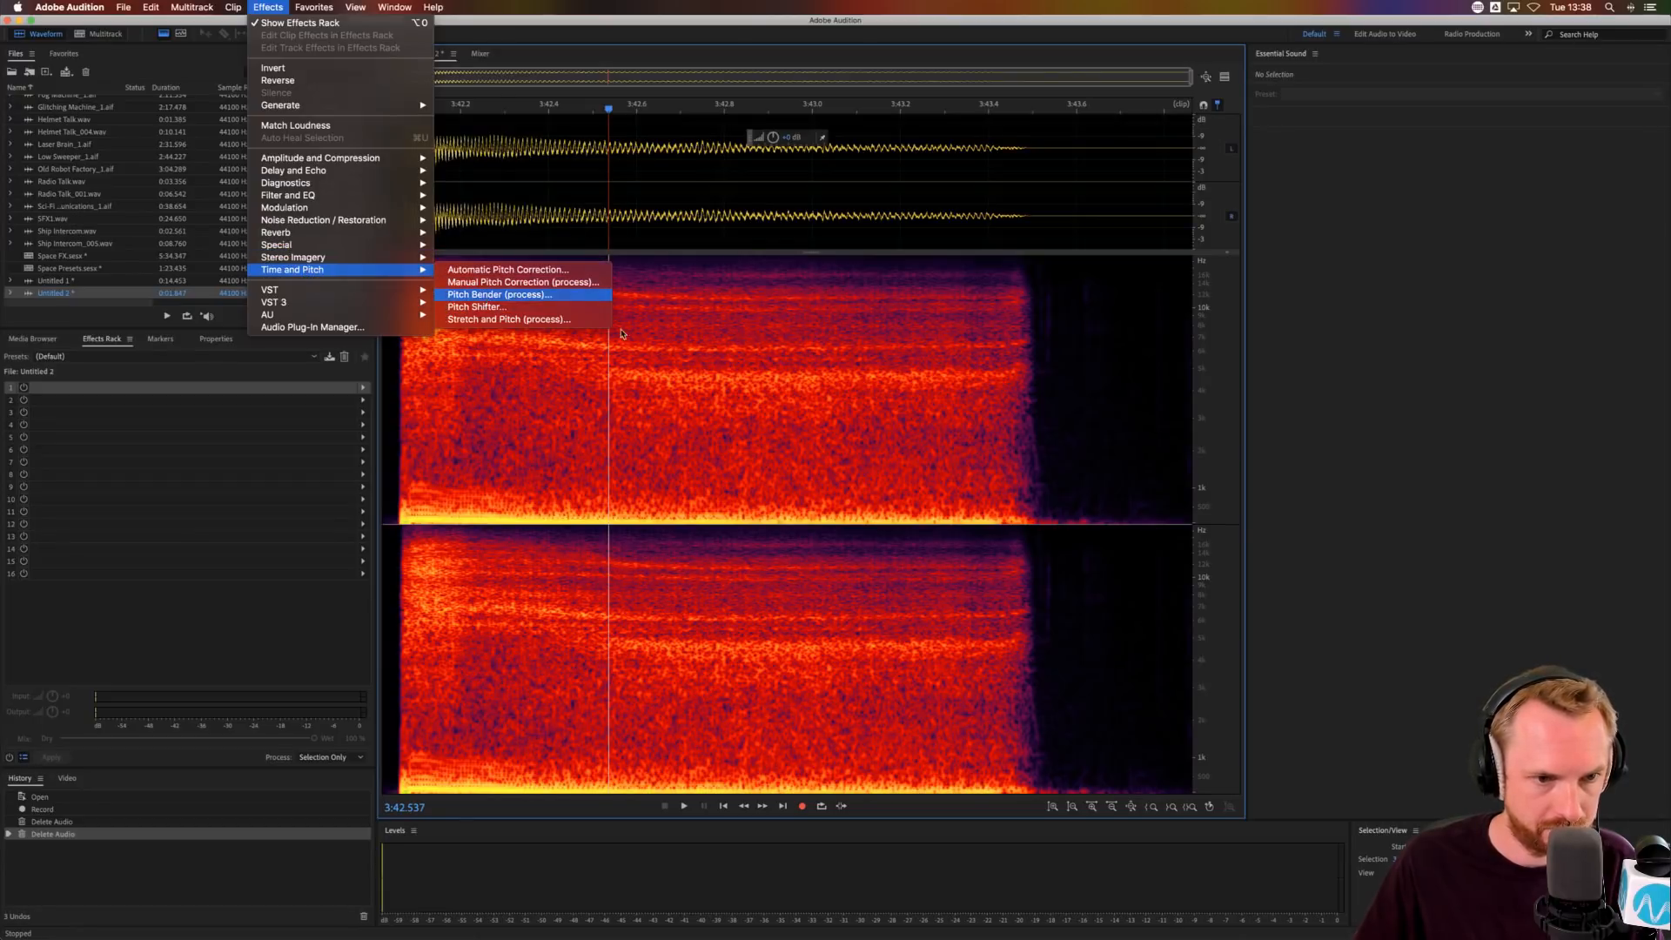
{"action": "left_click", "coordinate": [500, 294]}
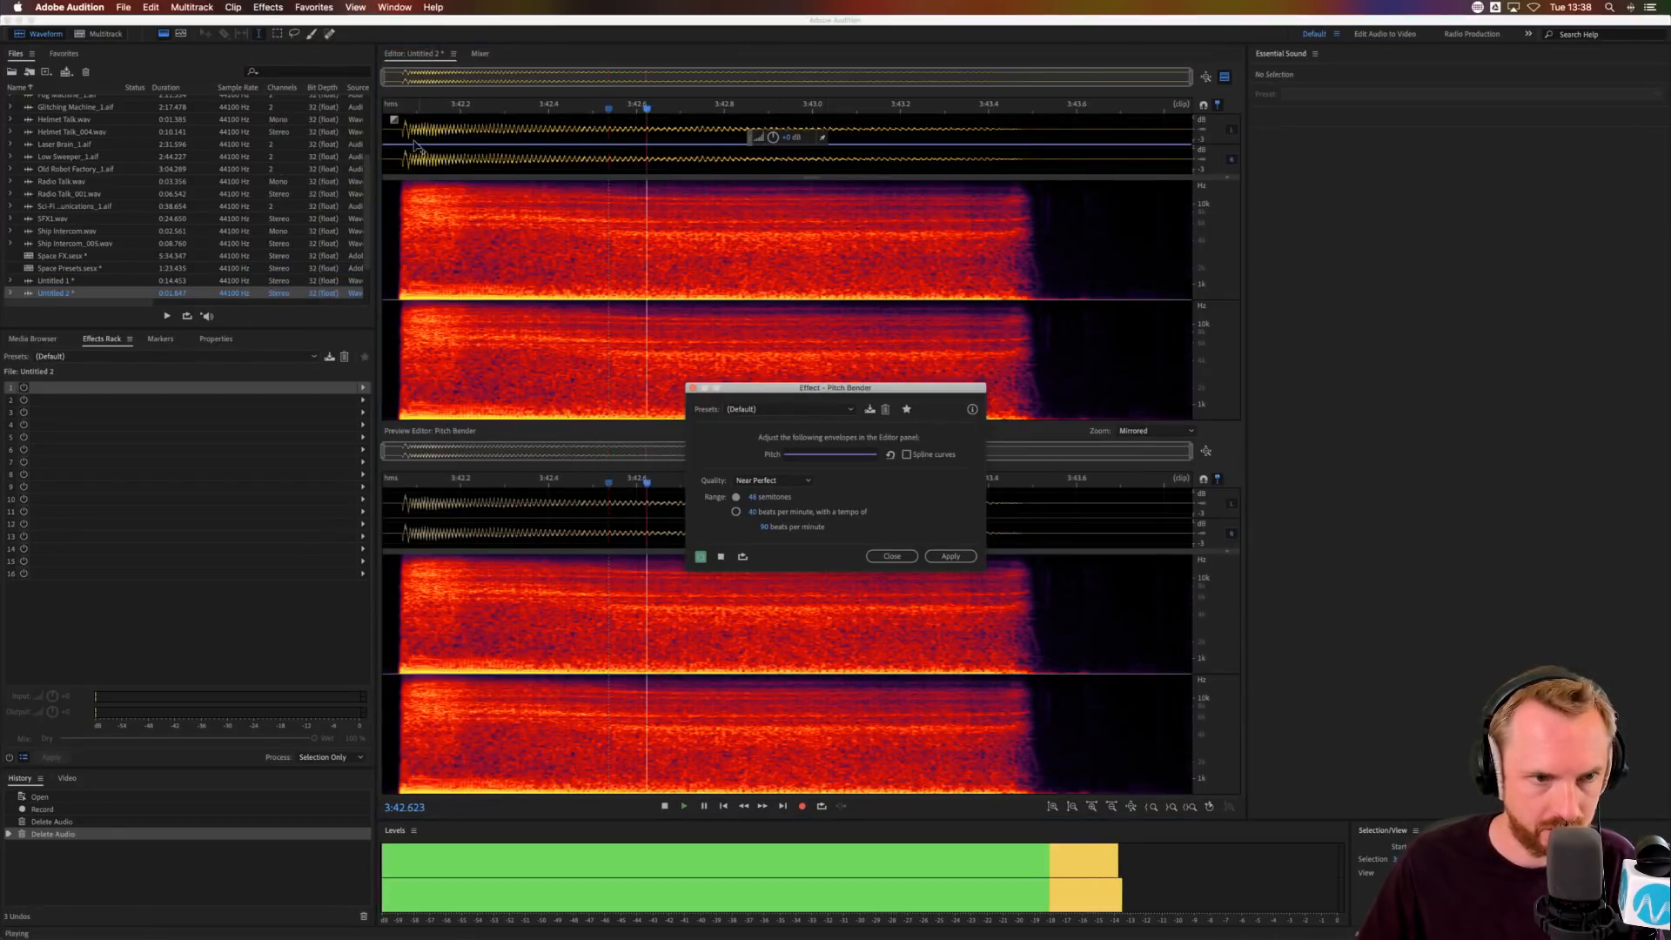
- Add a pitch envelope keyframe at the hit's onset, bend the pitch slightly down from there, and preview it
{"action": "left_click", "coordinate": [405, 144]}
{"action": "left_click_drag", "start_coordinate": [405, 143], "coordinate": [392, 106]}
{"action": "key", "text": "space"}
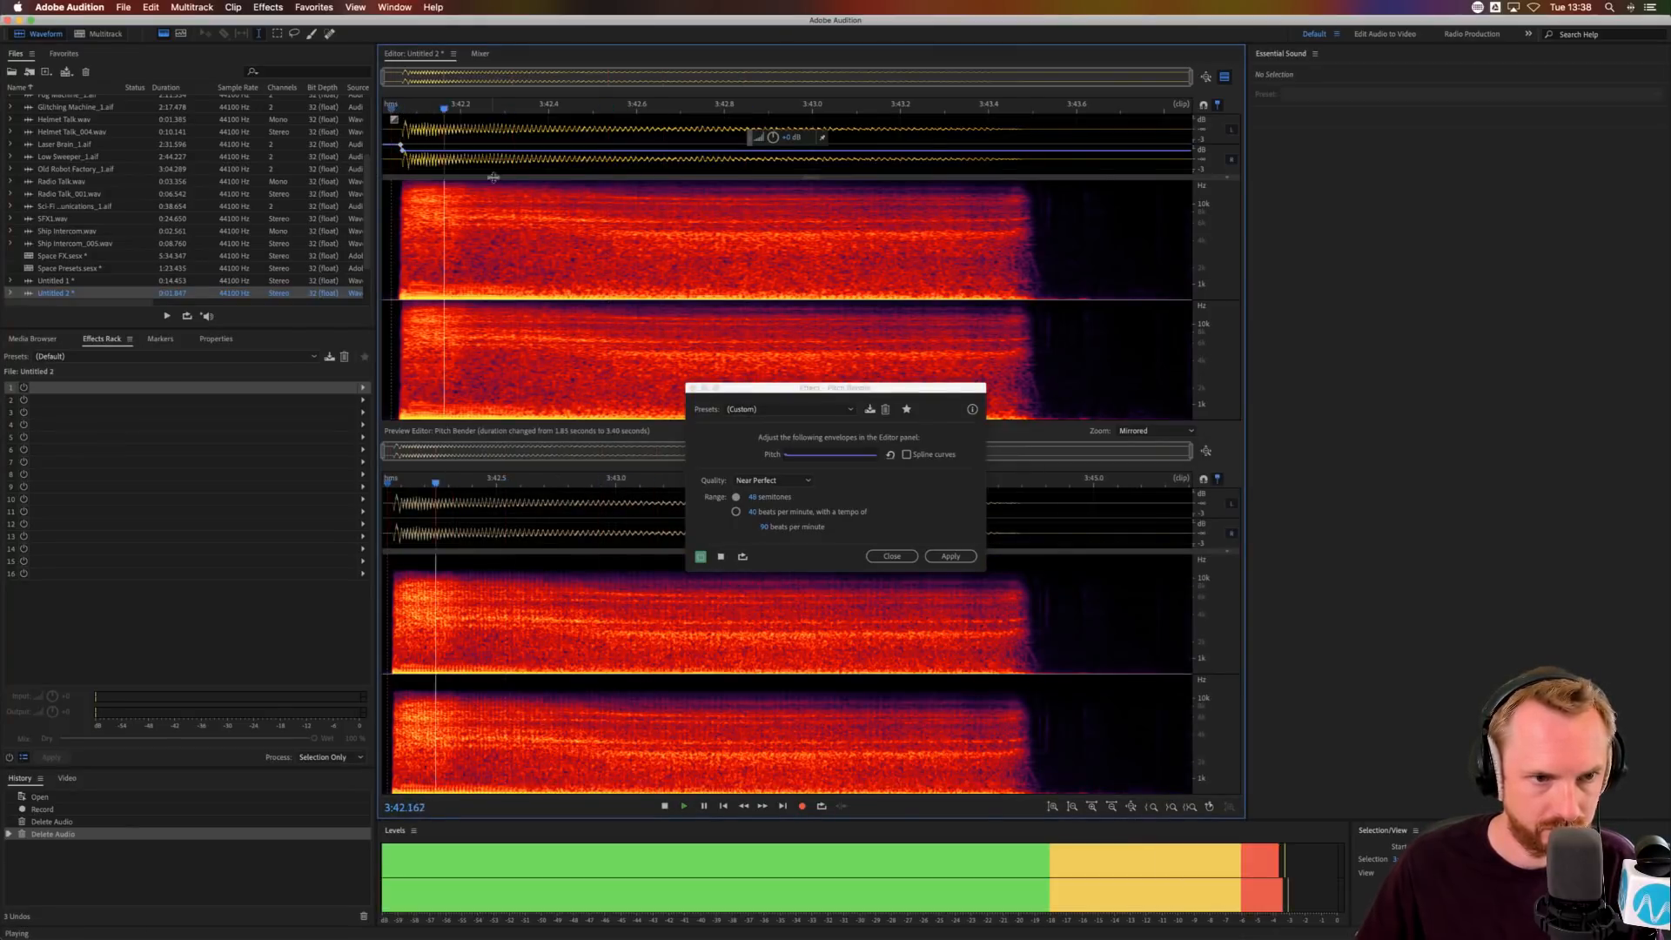
{"action": "key", "text": "space"}
{"action": "left_click_drag", "start_coordinate": [452, 152], "coordinate": [463, 155]}
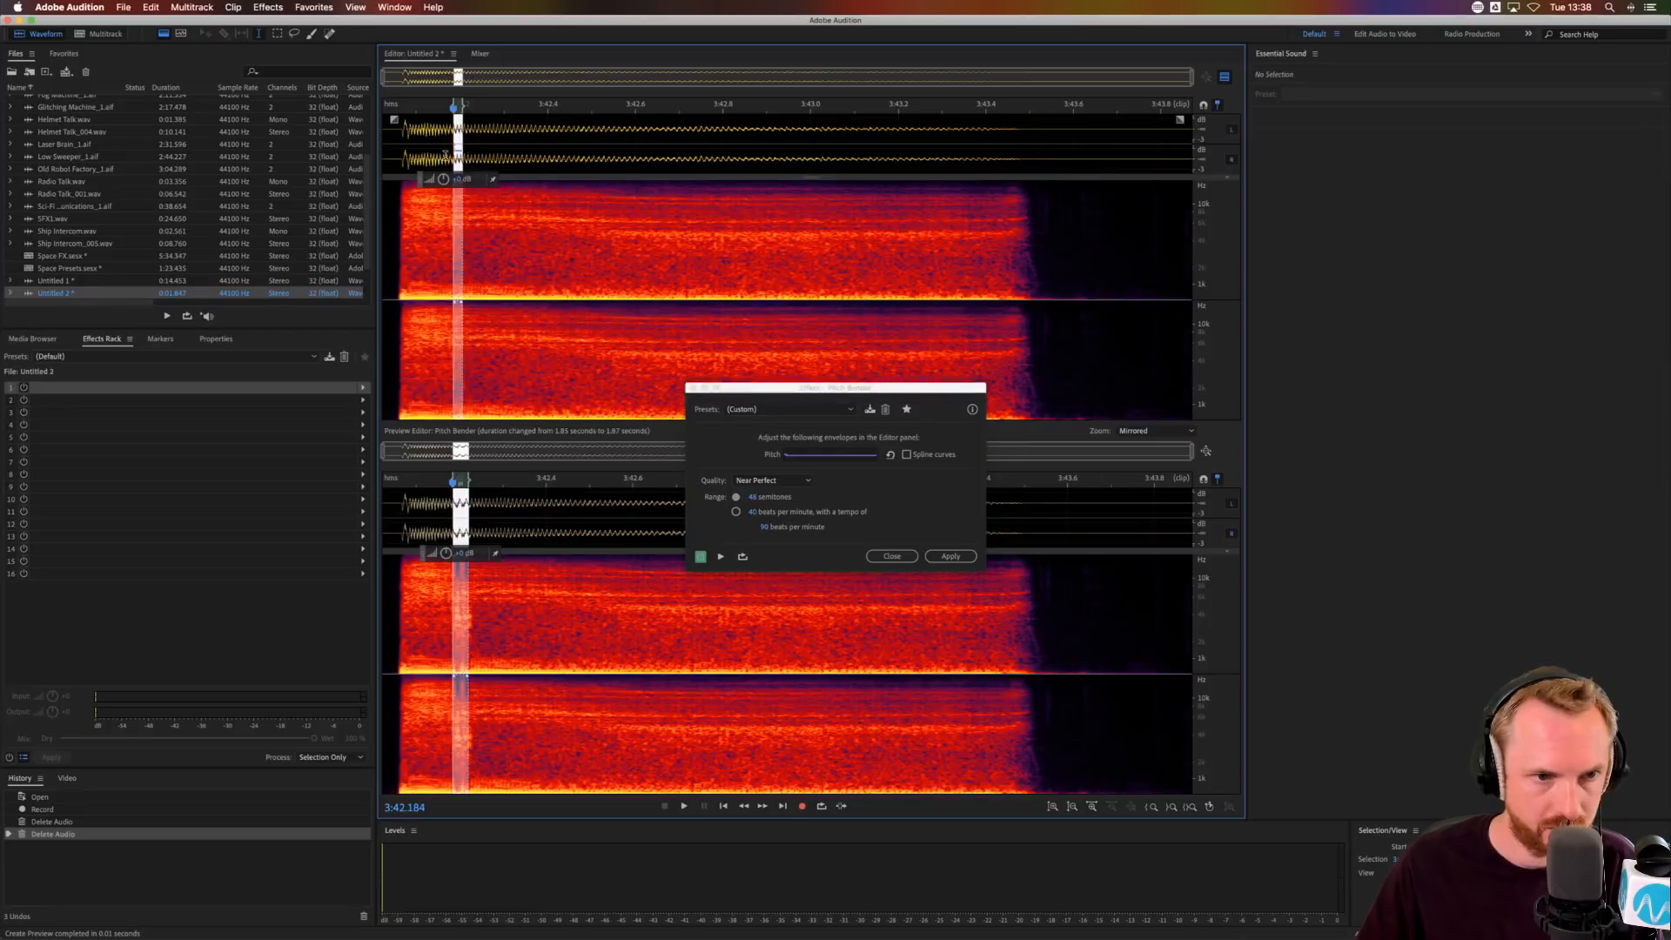
{"action": "left_click", "coordinate": [403, 161]}
- Add more pitch envelope keyframes after the onset so the pitch falls steeply until about 3:42.4, and preview the bend
{"action": "left_click", "coordinate": [498, 150]}
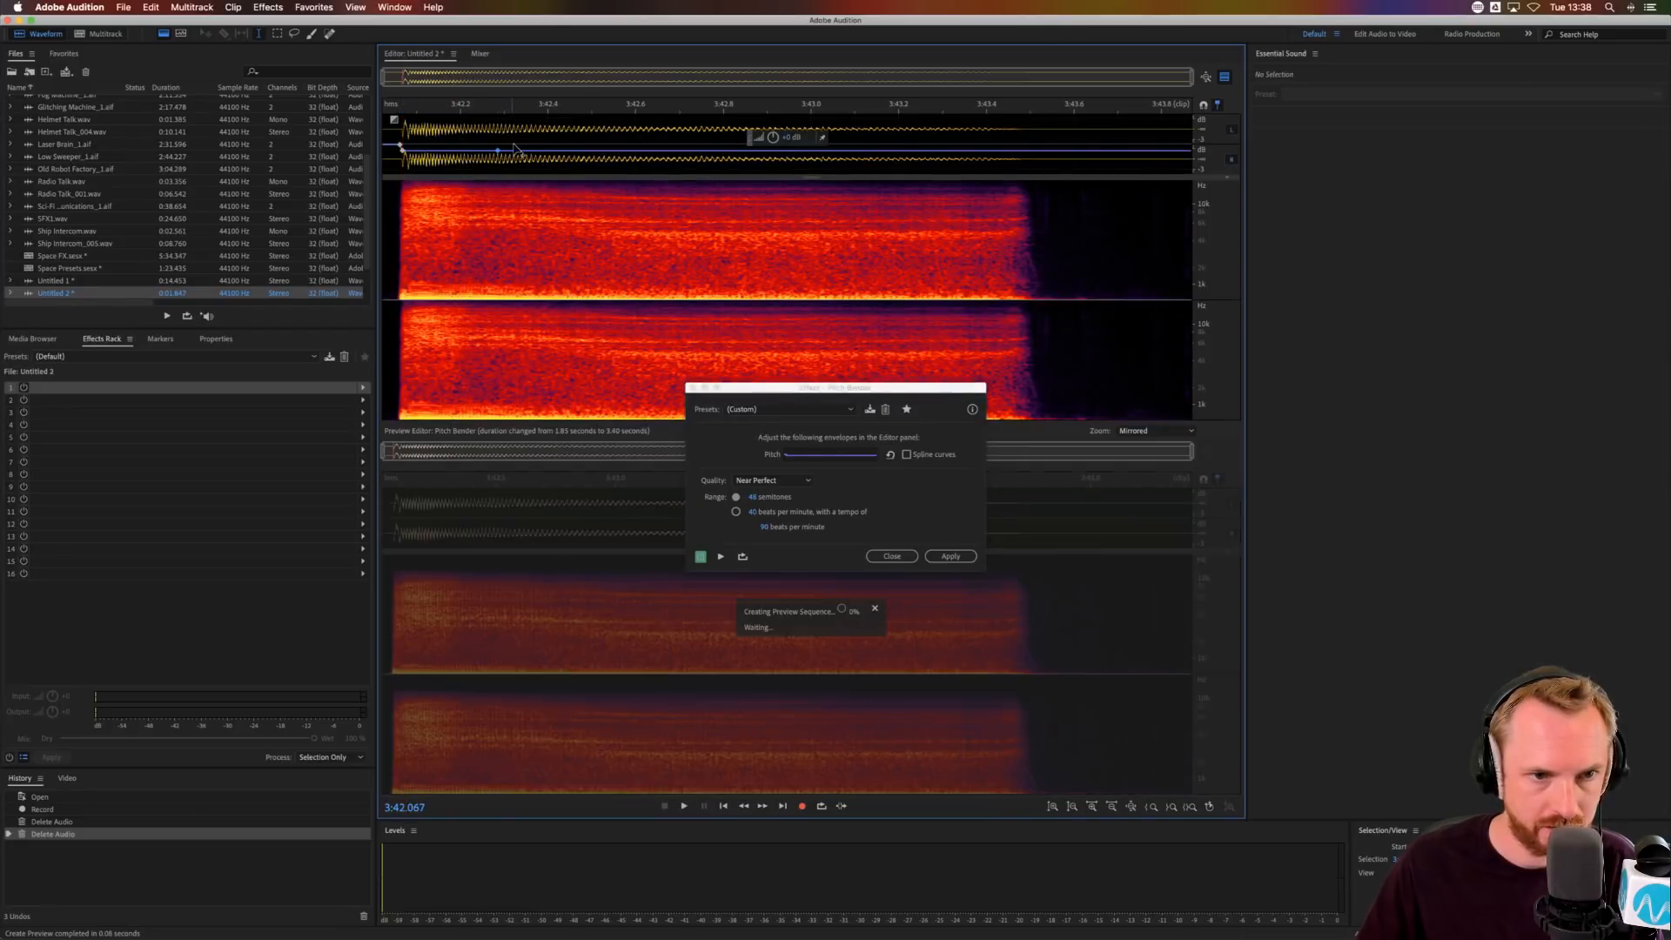
{"action": "left_click_drag", "start_coordinate": [514, 151], "coordinate": [515, 155]}
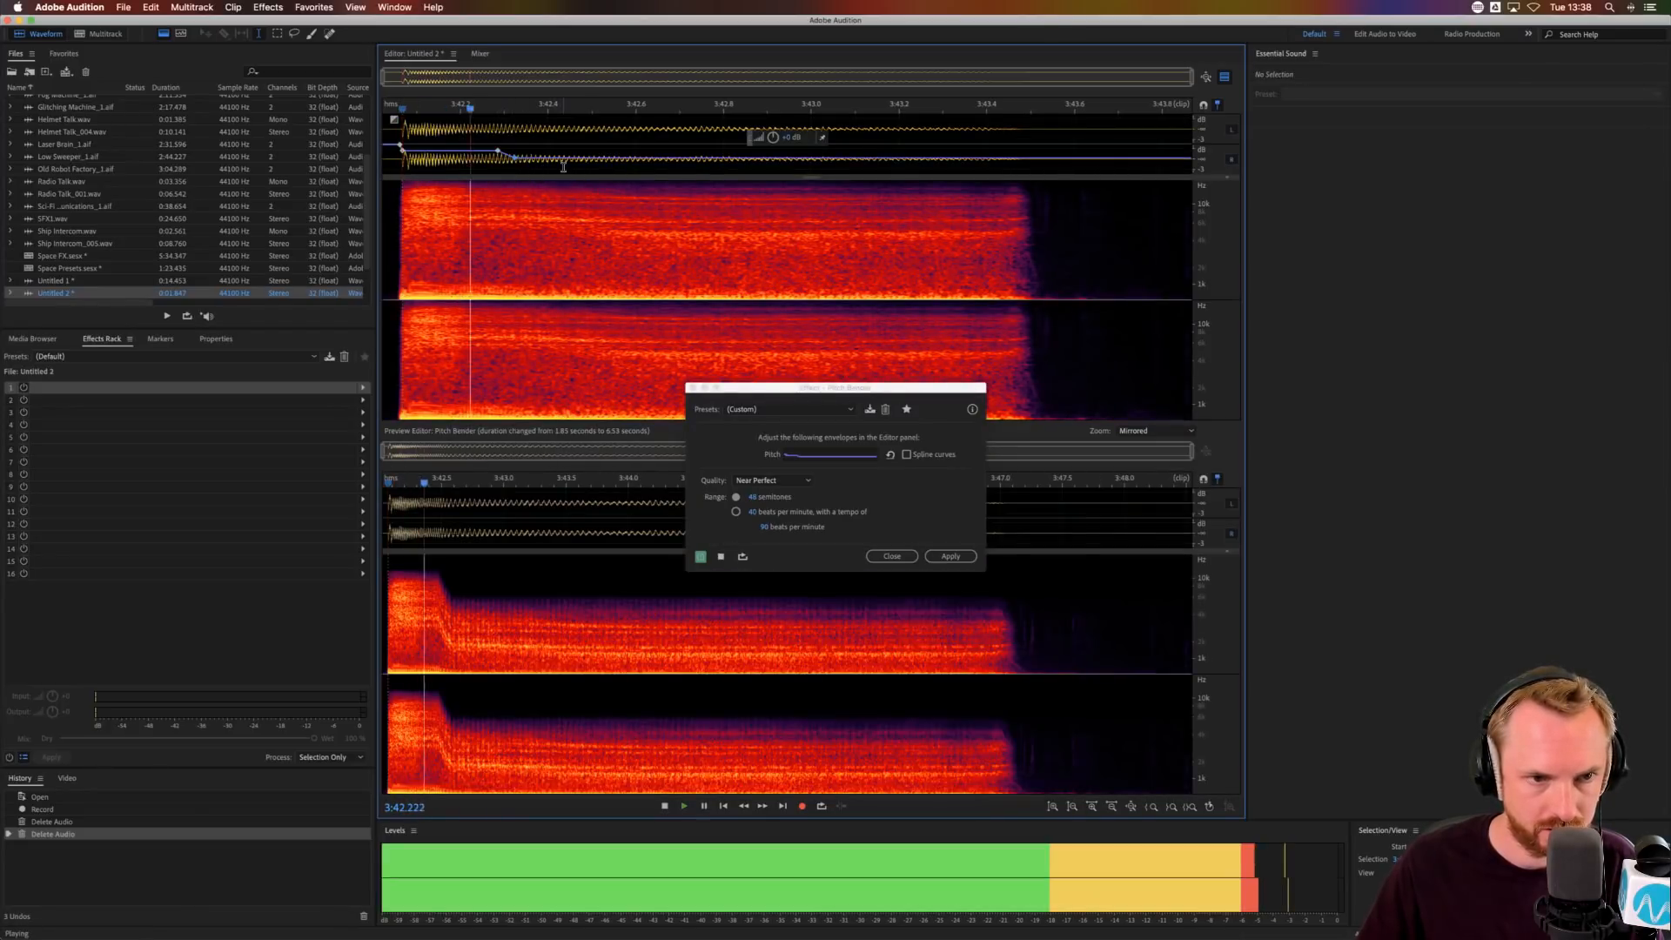
{"action": "key", "text": "space"}
{"action": "left_click_drag", "start_coordinate": [495, 150], "coordinate": [553, 168]}
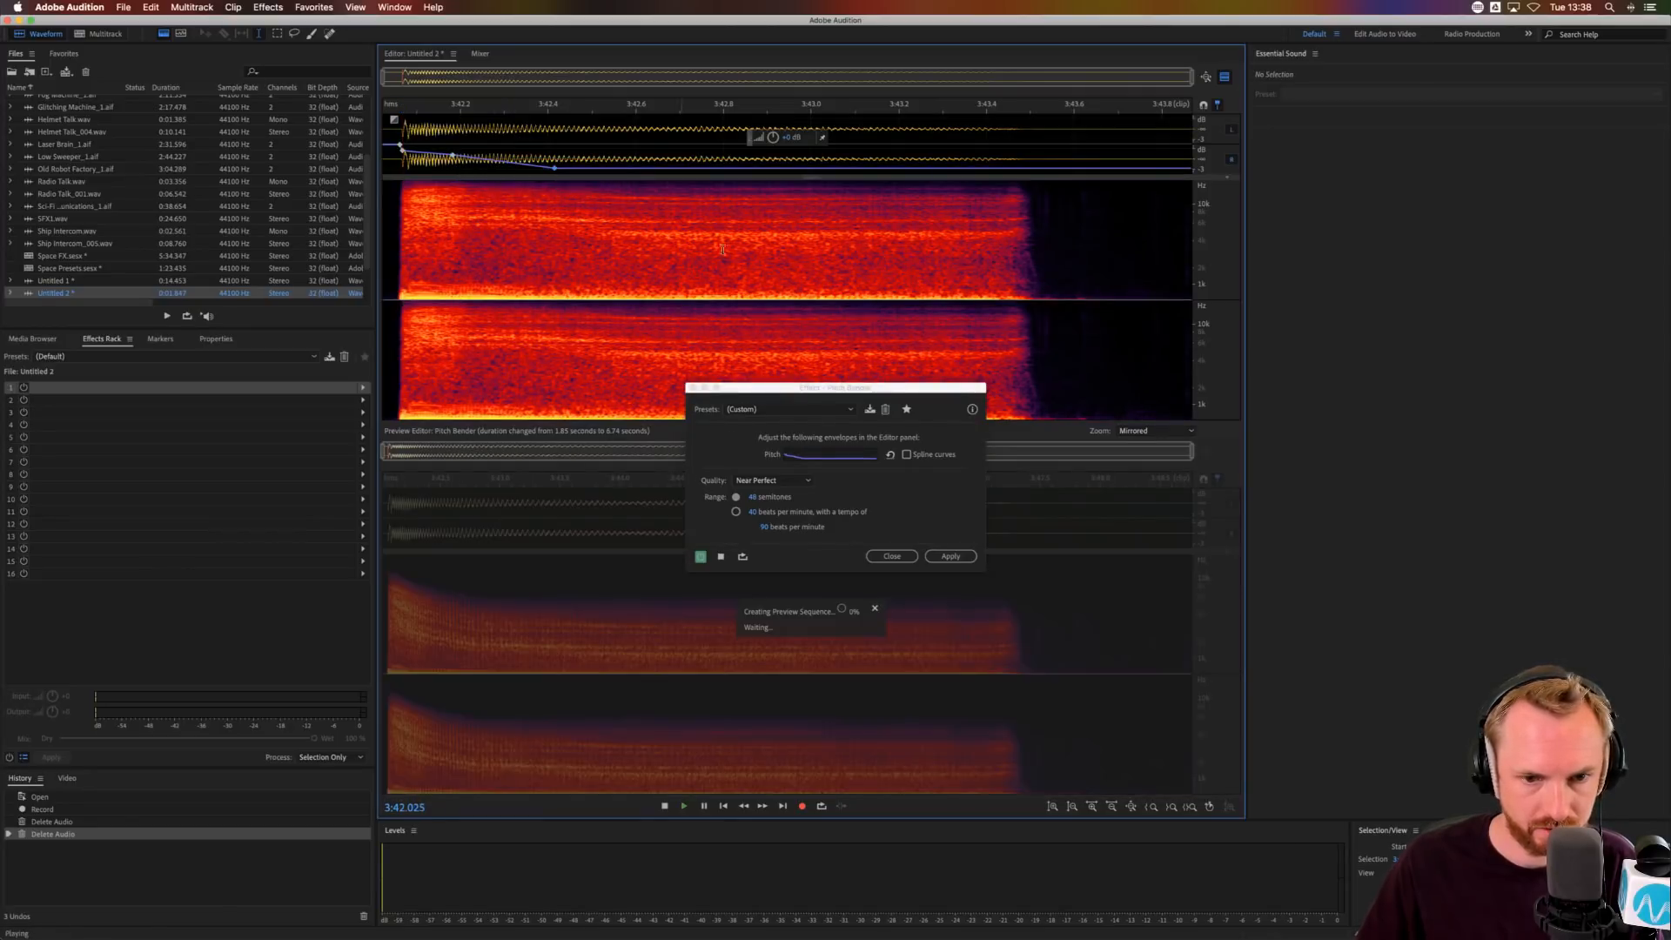
{"action": "key", "text": "space"}
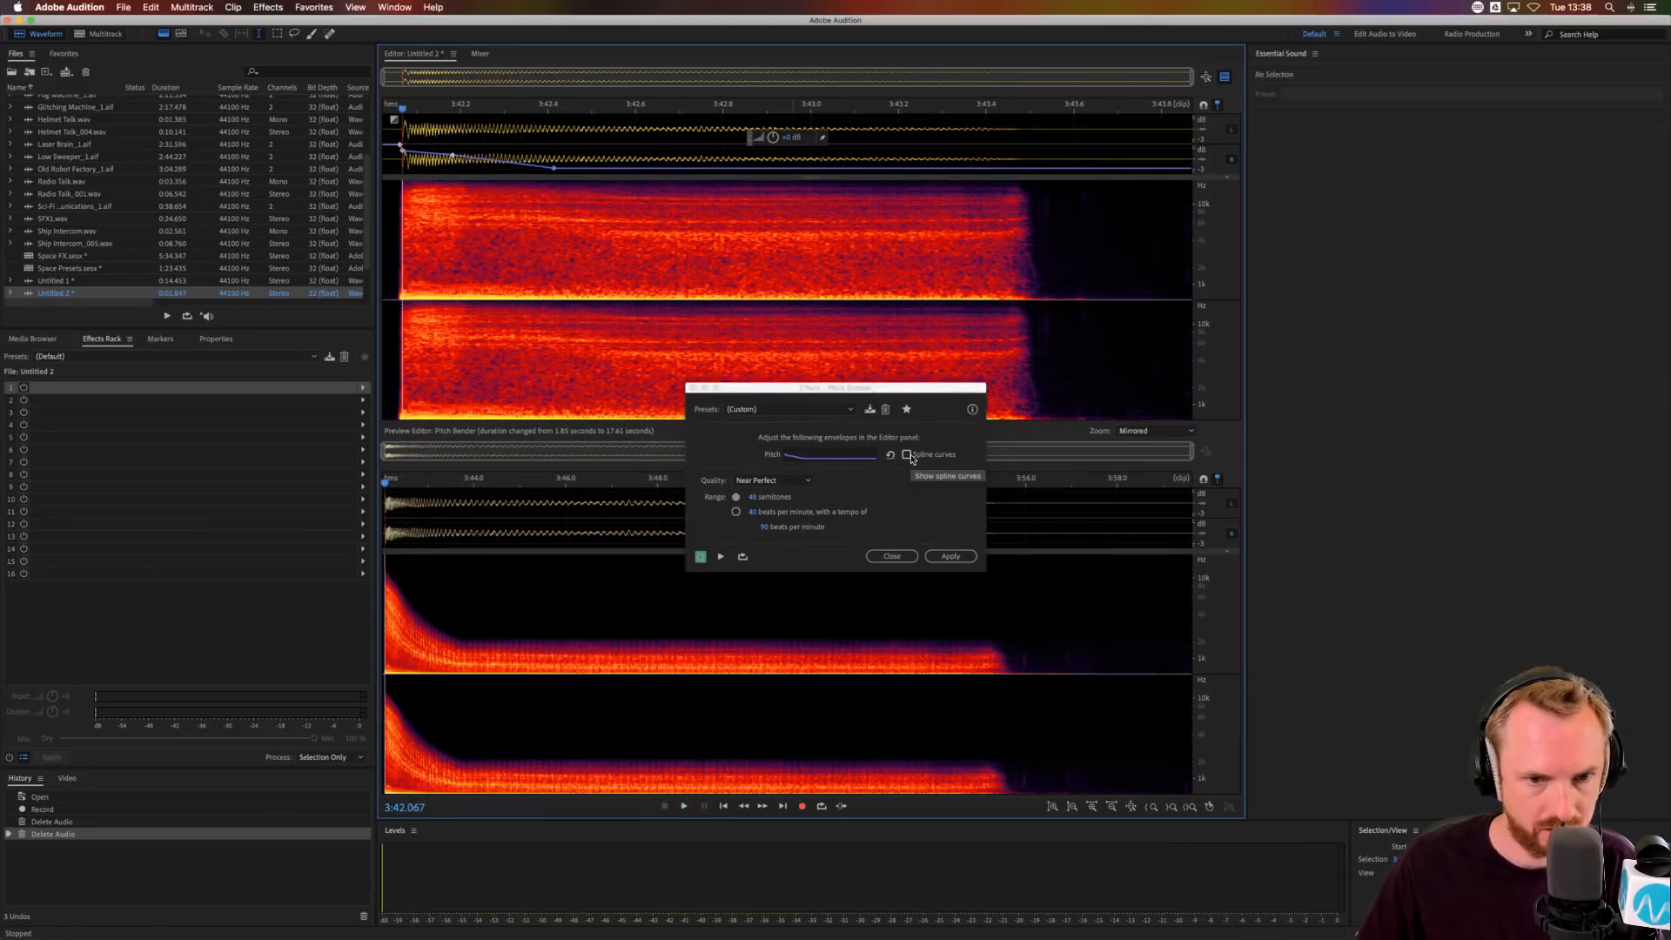
- Smooth the pitch envelope with spline curves, apply the Pitch Bender, and return to the multitrack session
{"action": "left_click", "coordinate": [907, 454]}
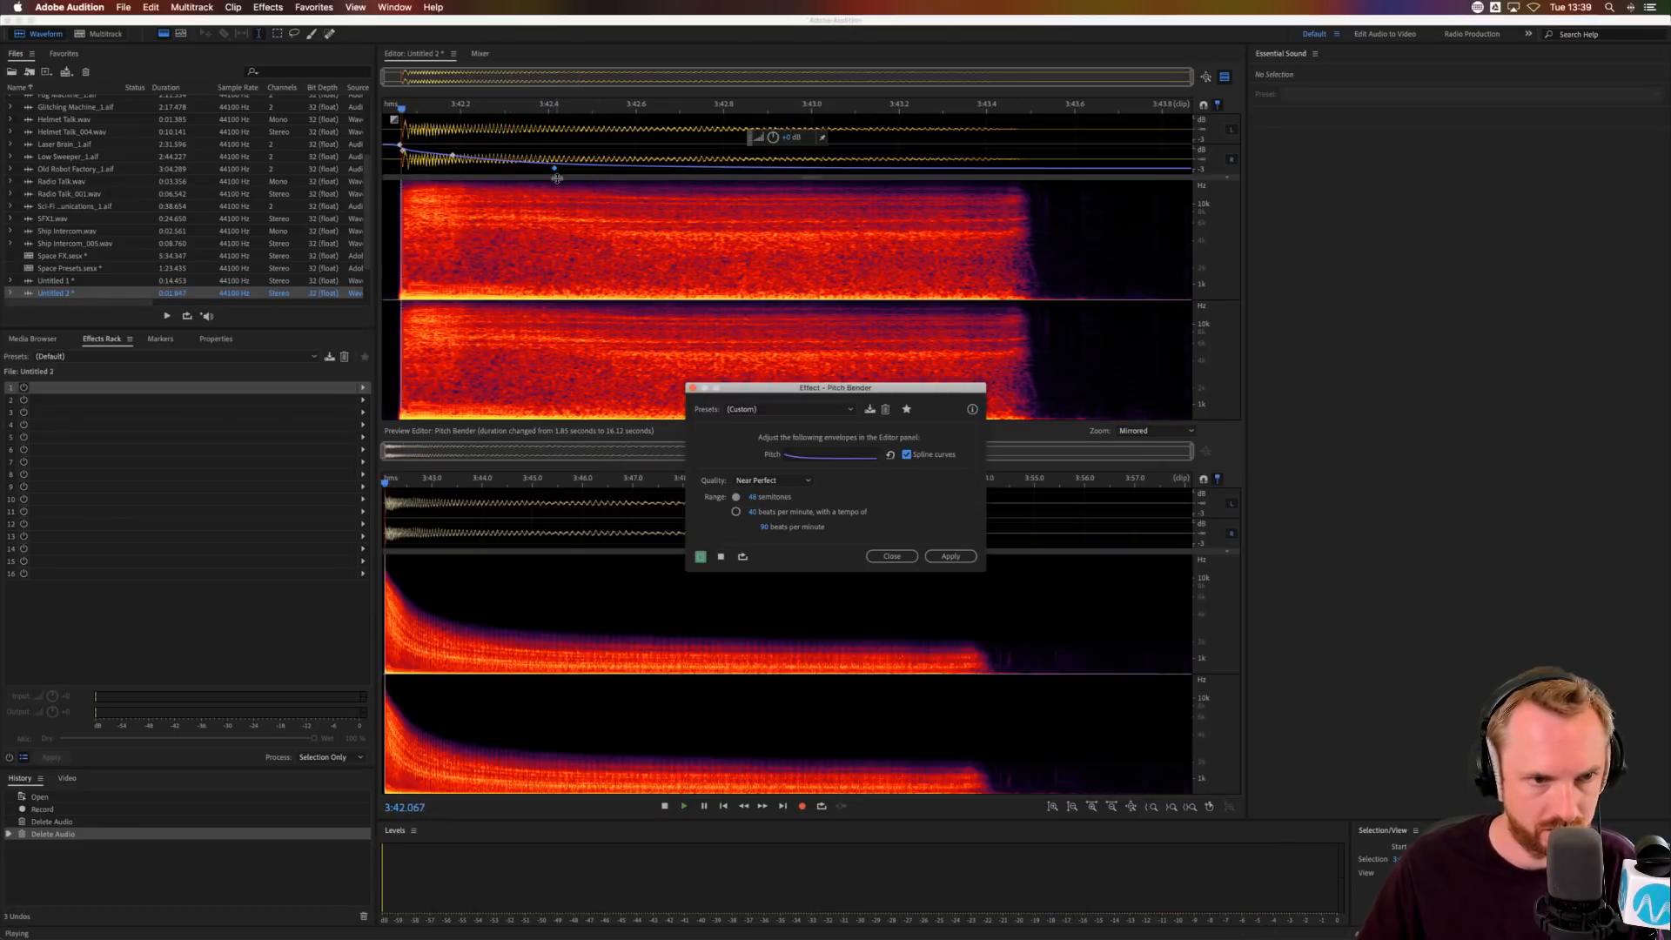
{"action": "left_click", "coordinate": [950, 556]}
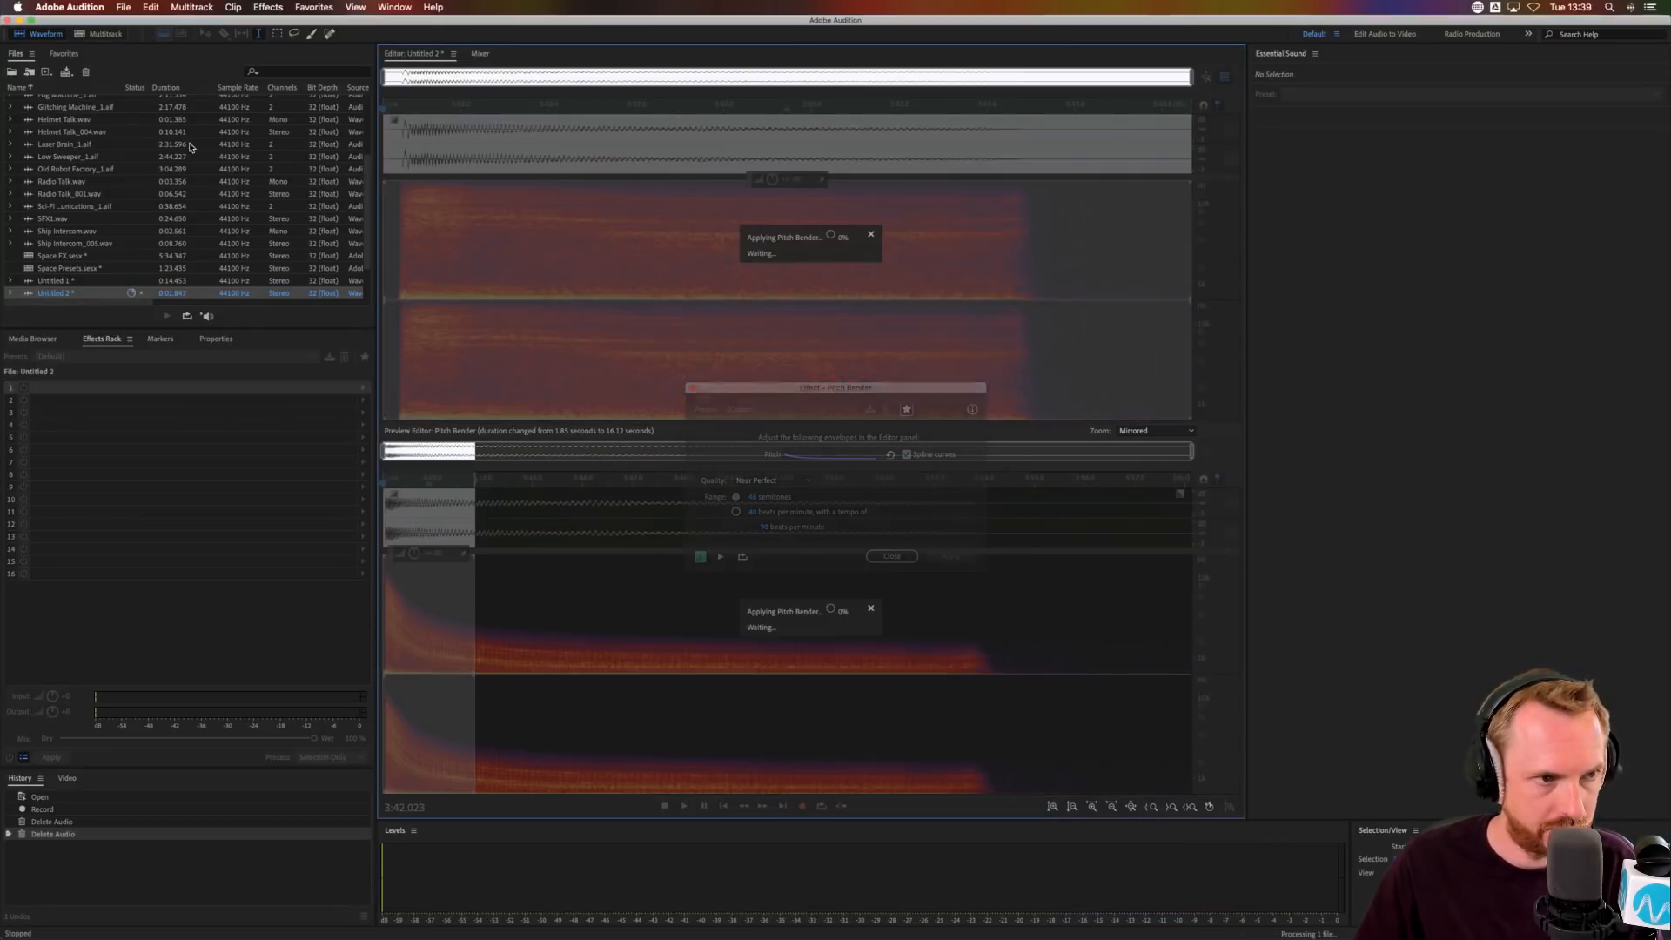
{"action": "key", "text": "0"}
- Give the Untitled 2 clip on Bounce_1 a curved fade-out starting at about 3:43 and audition the layered sound
{"action": "left_click", "coordinate": [994, 481]}
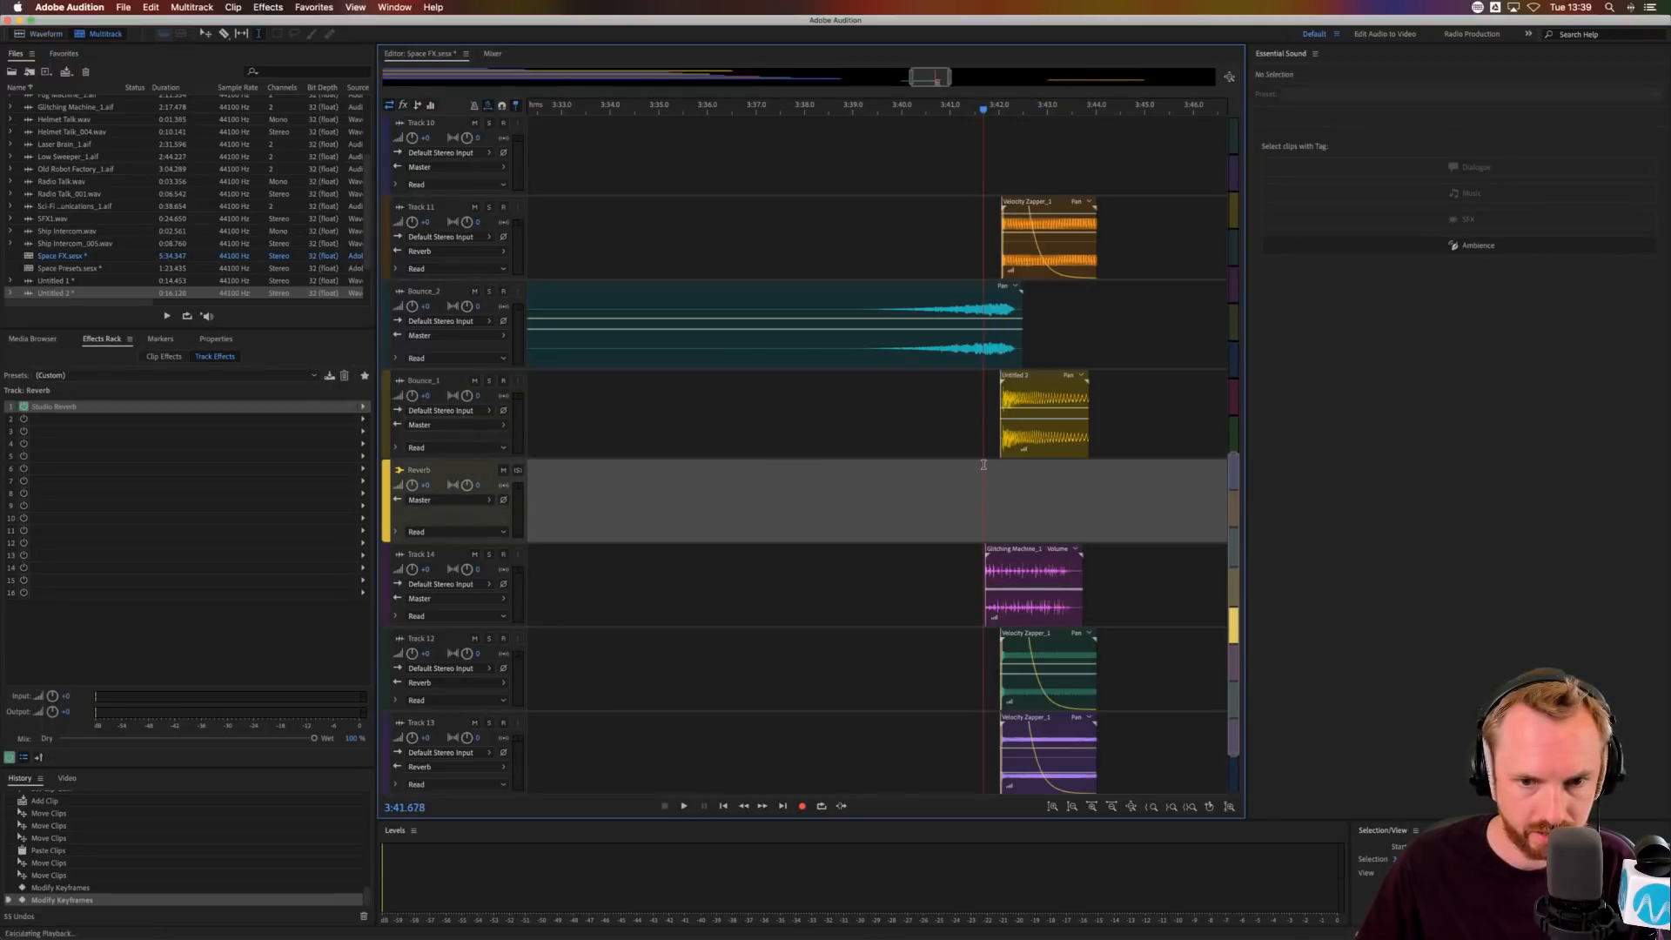
{"action": "key", "text": "space"}
{"action": "left_click", "coordinate": [1077, 389]}
{"action": "left_click_drag", "start_coordinate": [1078, 389], "coordinate": [1010, 435]}
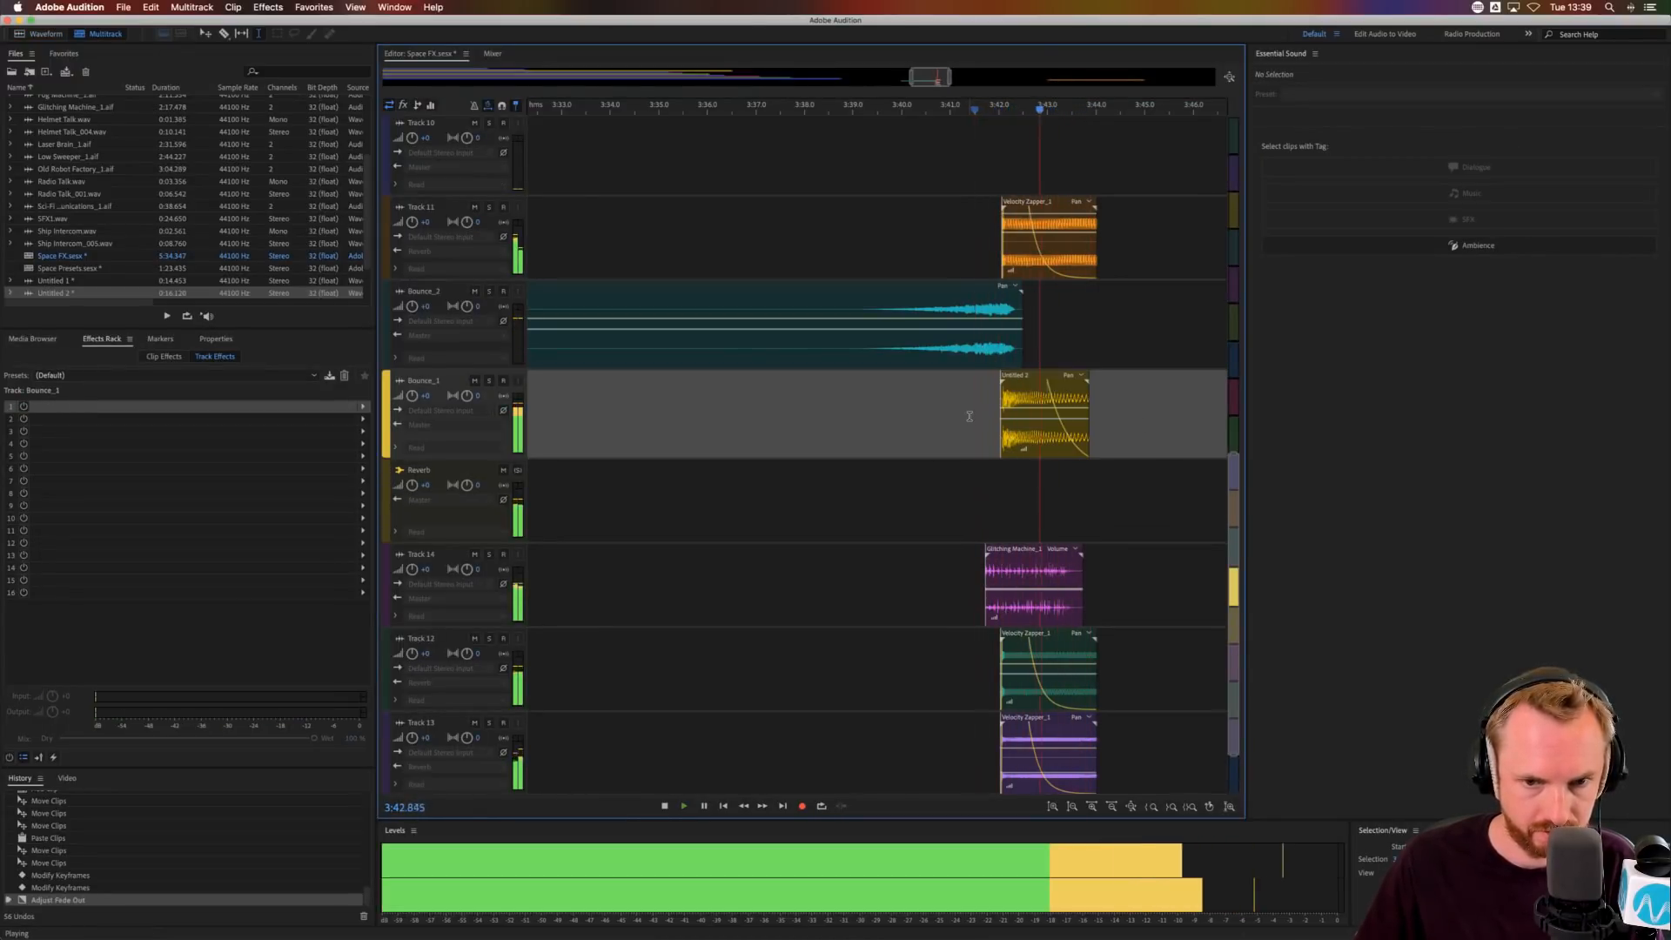
{"action": "key", "text": "space"}
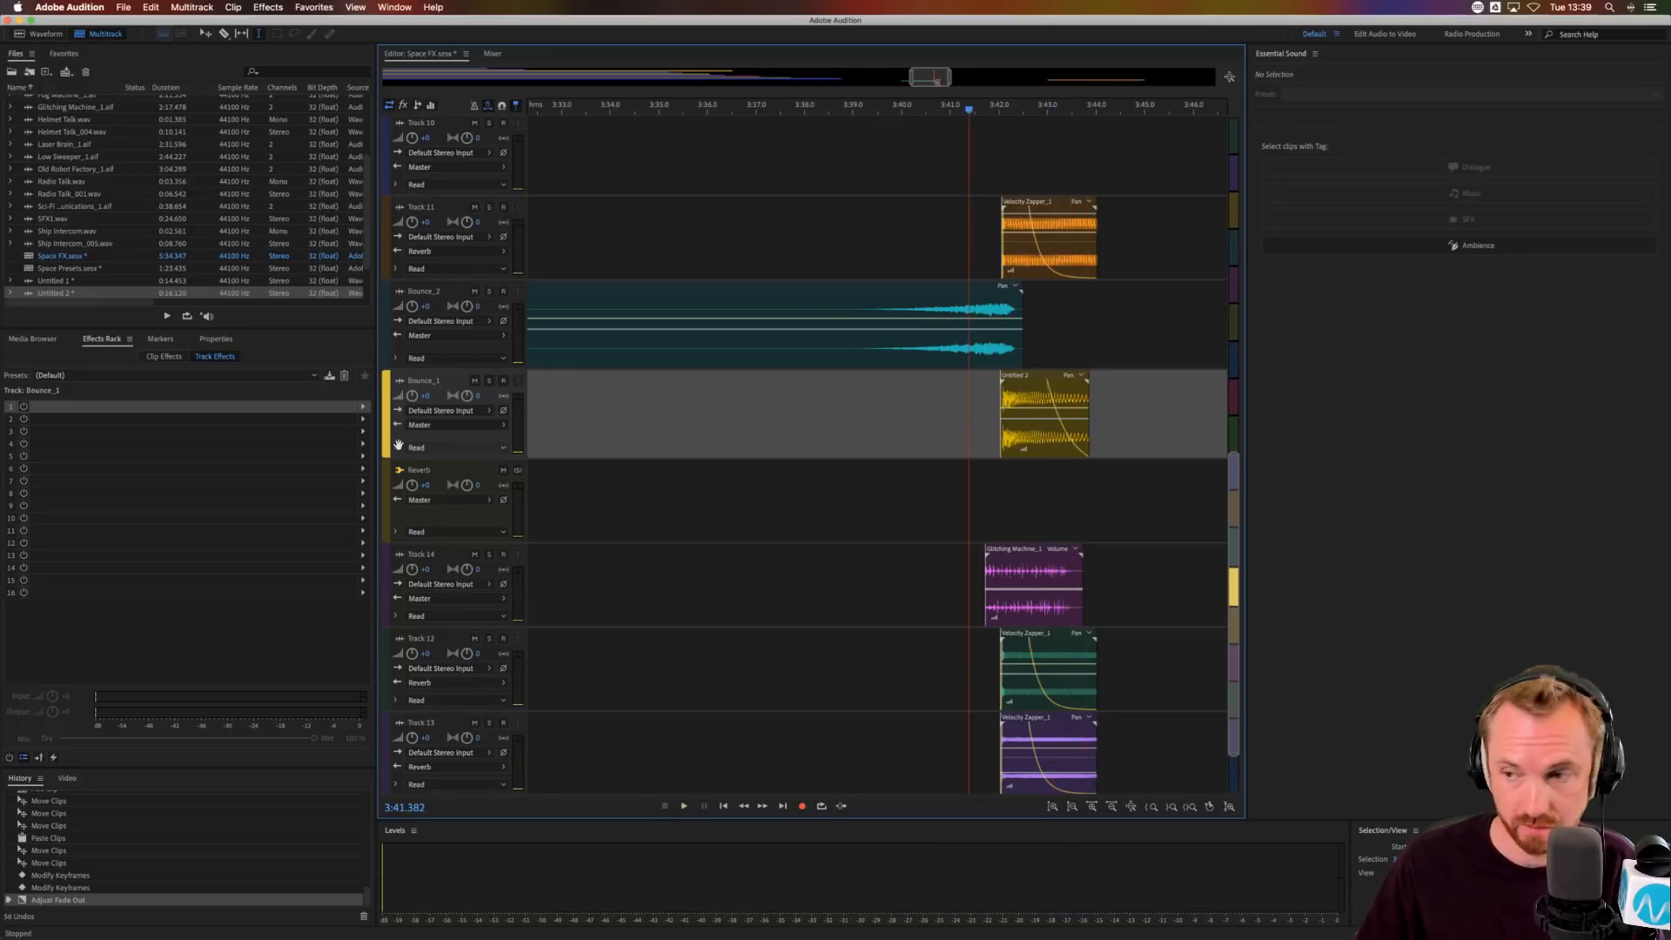
- Add a Chorus/Flanger effect to the Bounce_1 track with the Subtle Flanger preset and audition it
{"action": "left_click", "coordinate": [363, 407]}
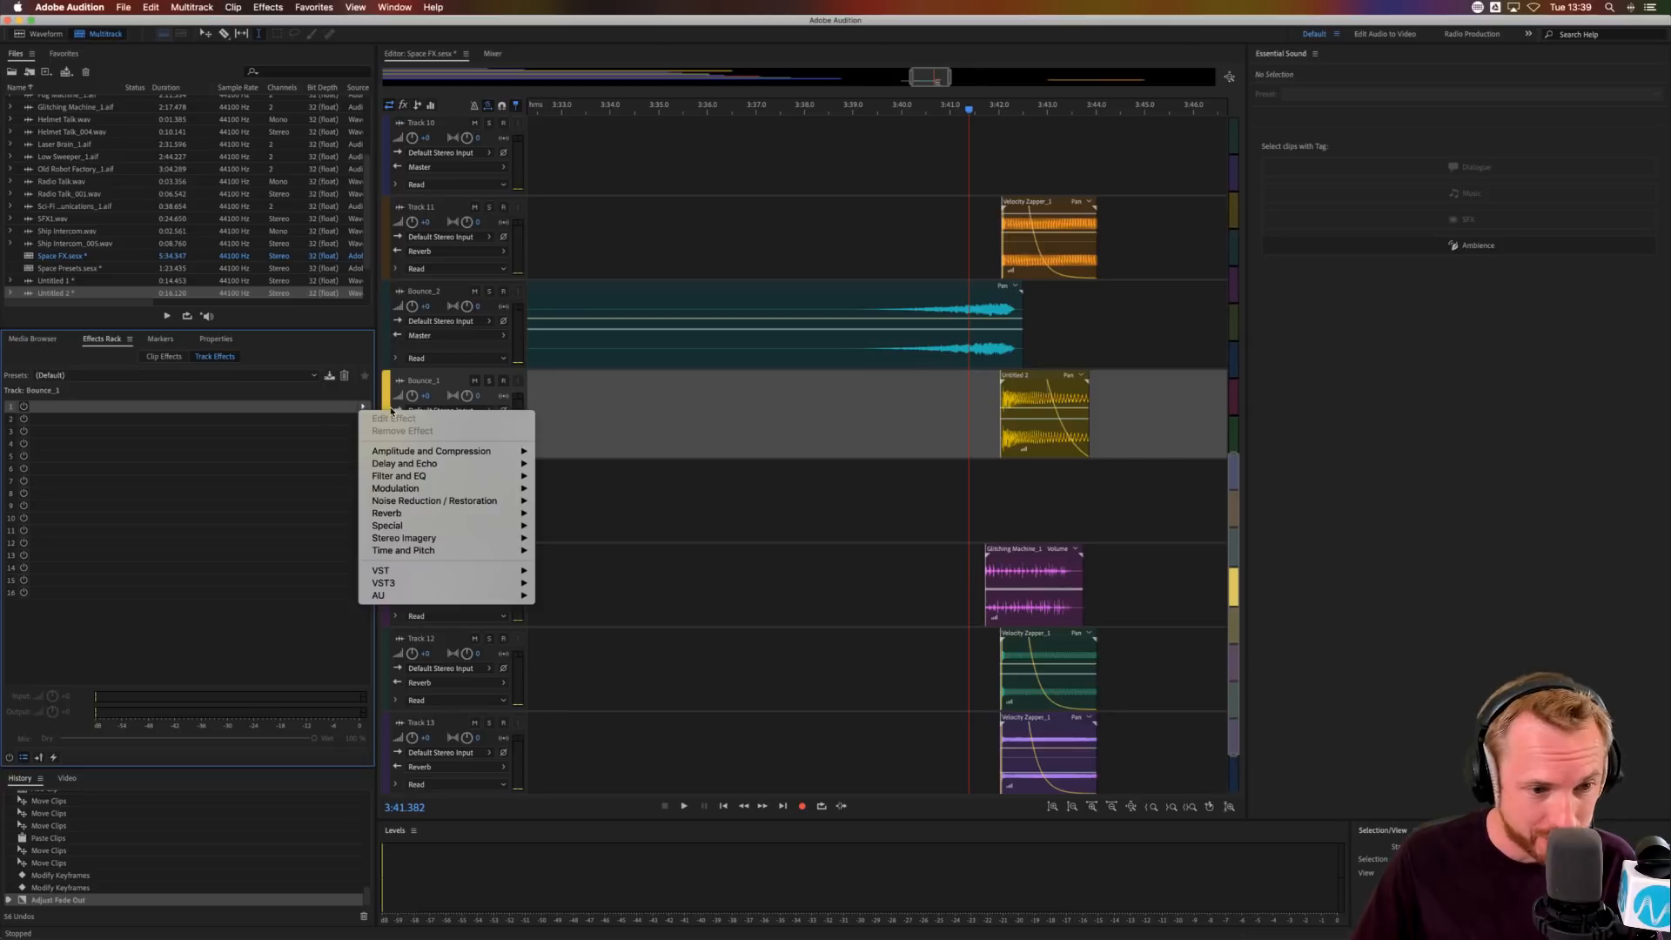
{"action": "mouse_move", "coordinate": [433, 461]}
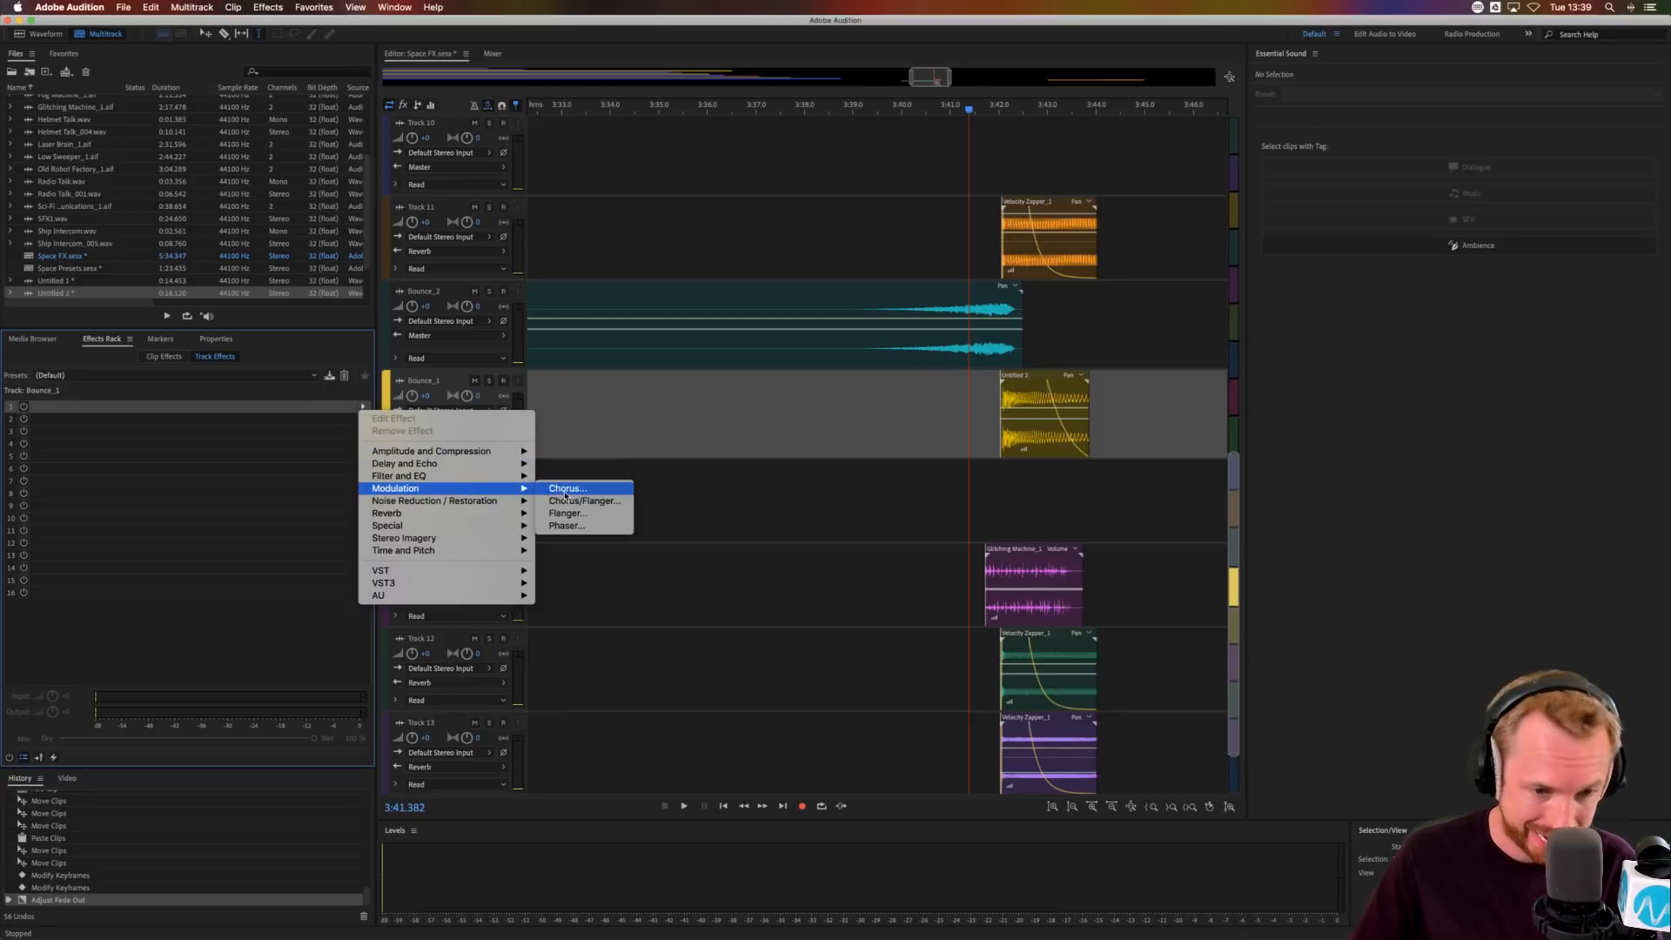
{"action": "left_click", "coordinate": [580, 503]}
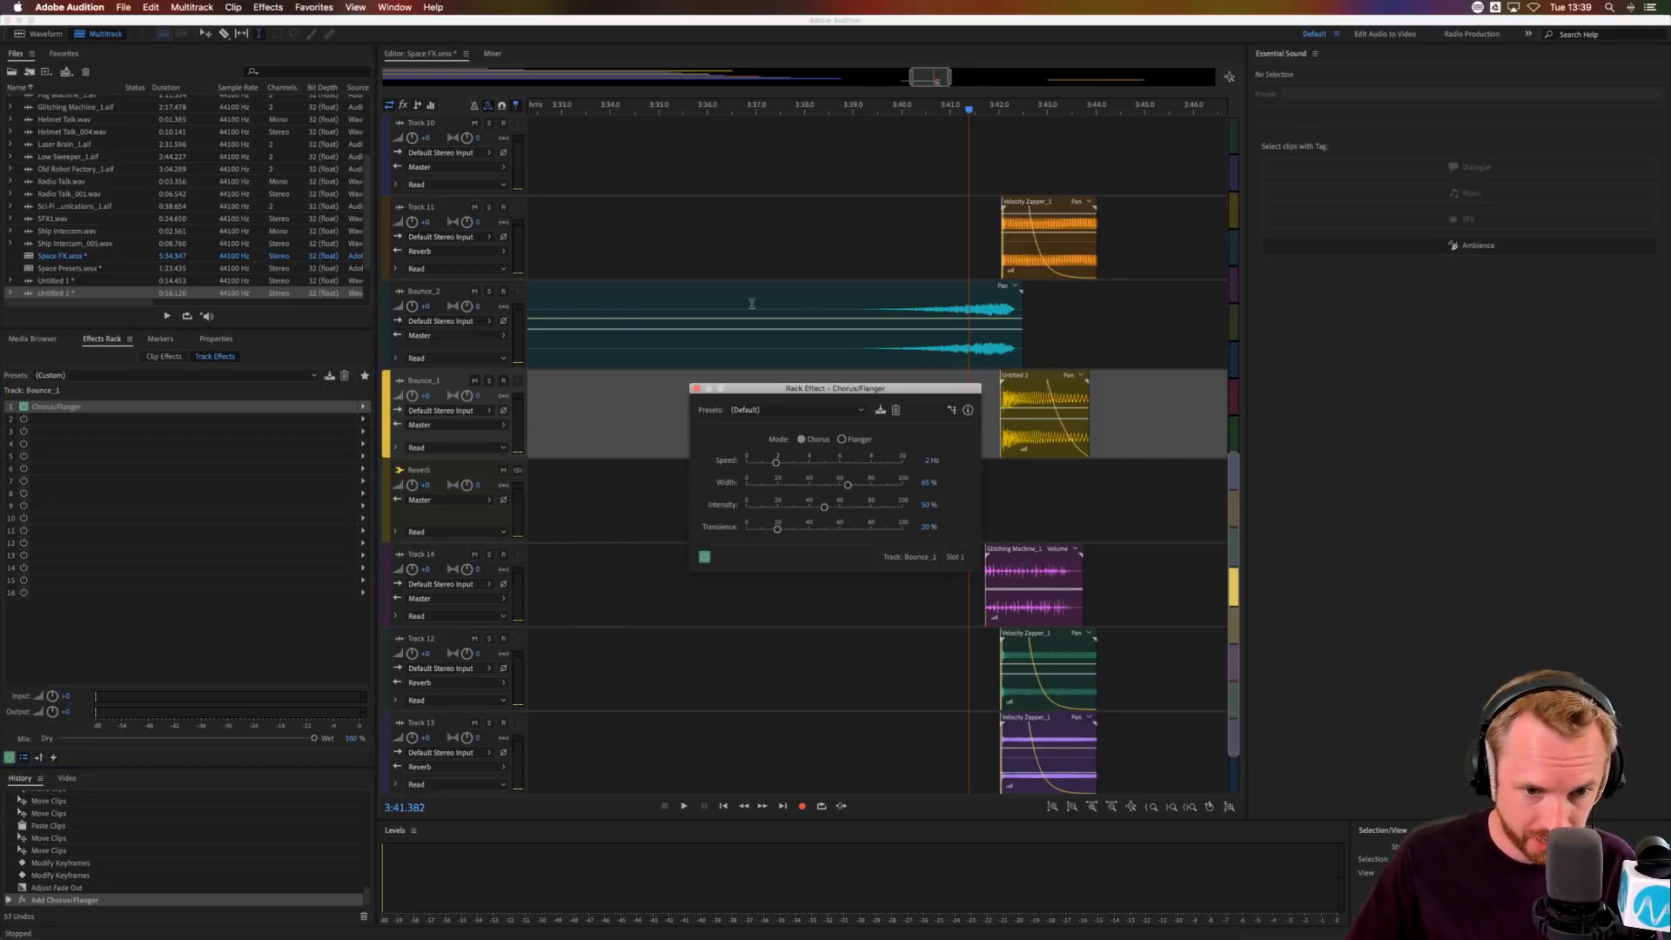
{"action": "left_click", "coordinate": [788, 410]}
{"action": "left_click", "coordinate": [771, 522]}
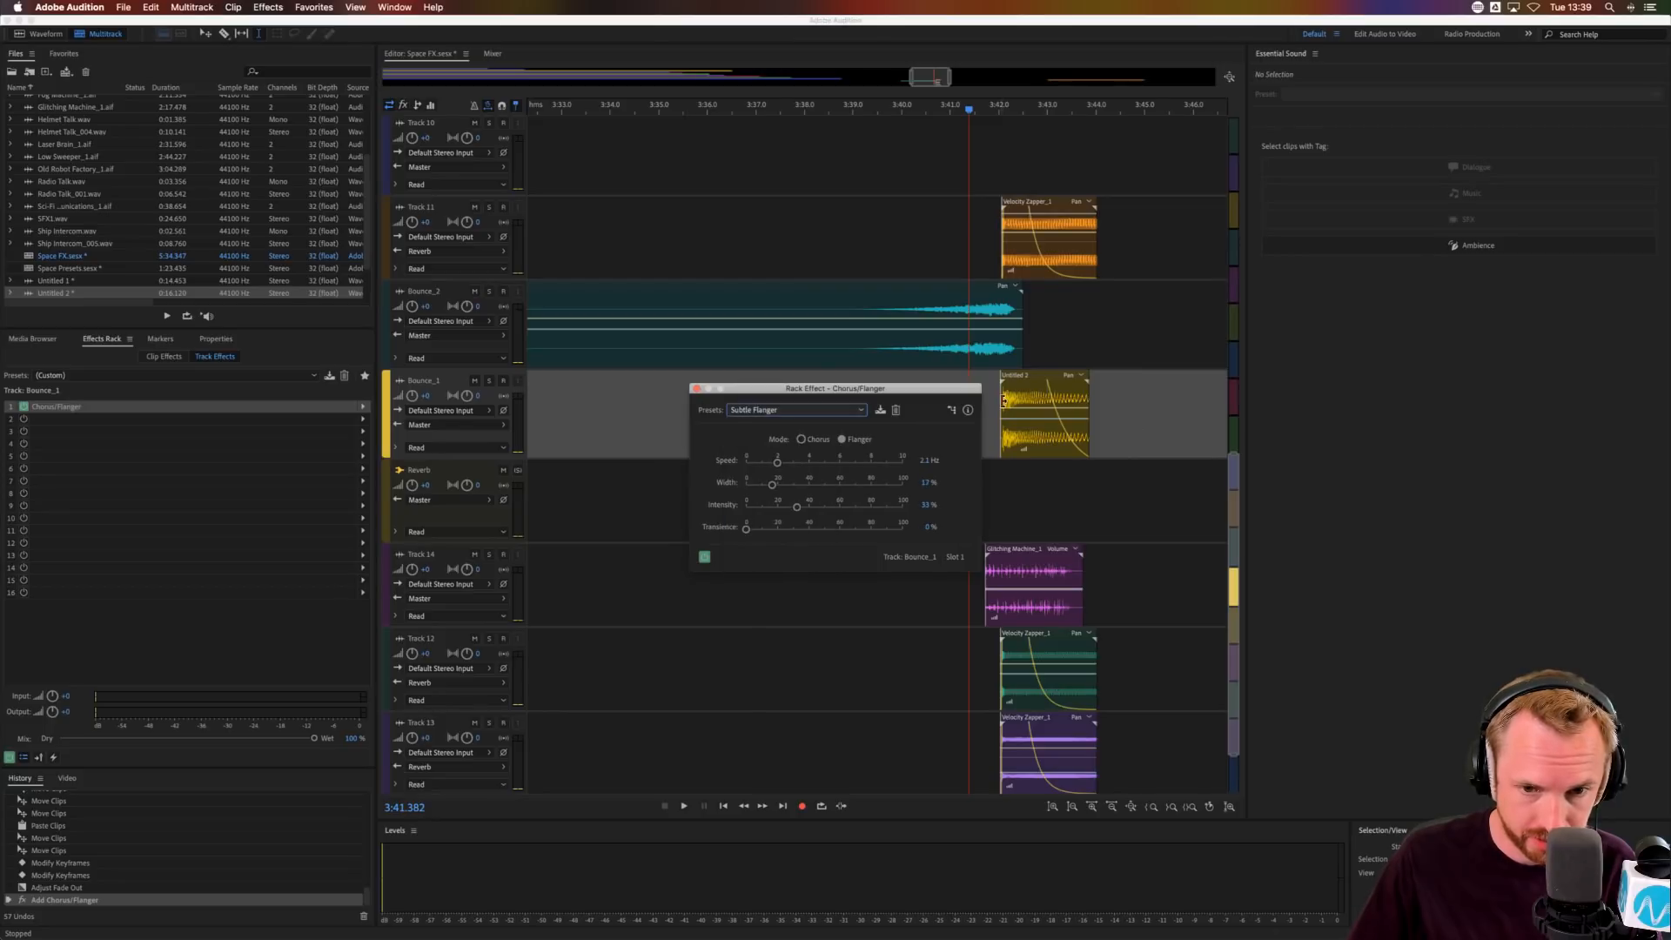
{"action": "left_click", "coordinate": [995, 400]}
{"action": "key", "text": "space"}
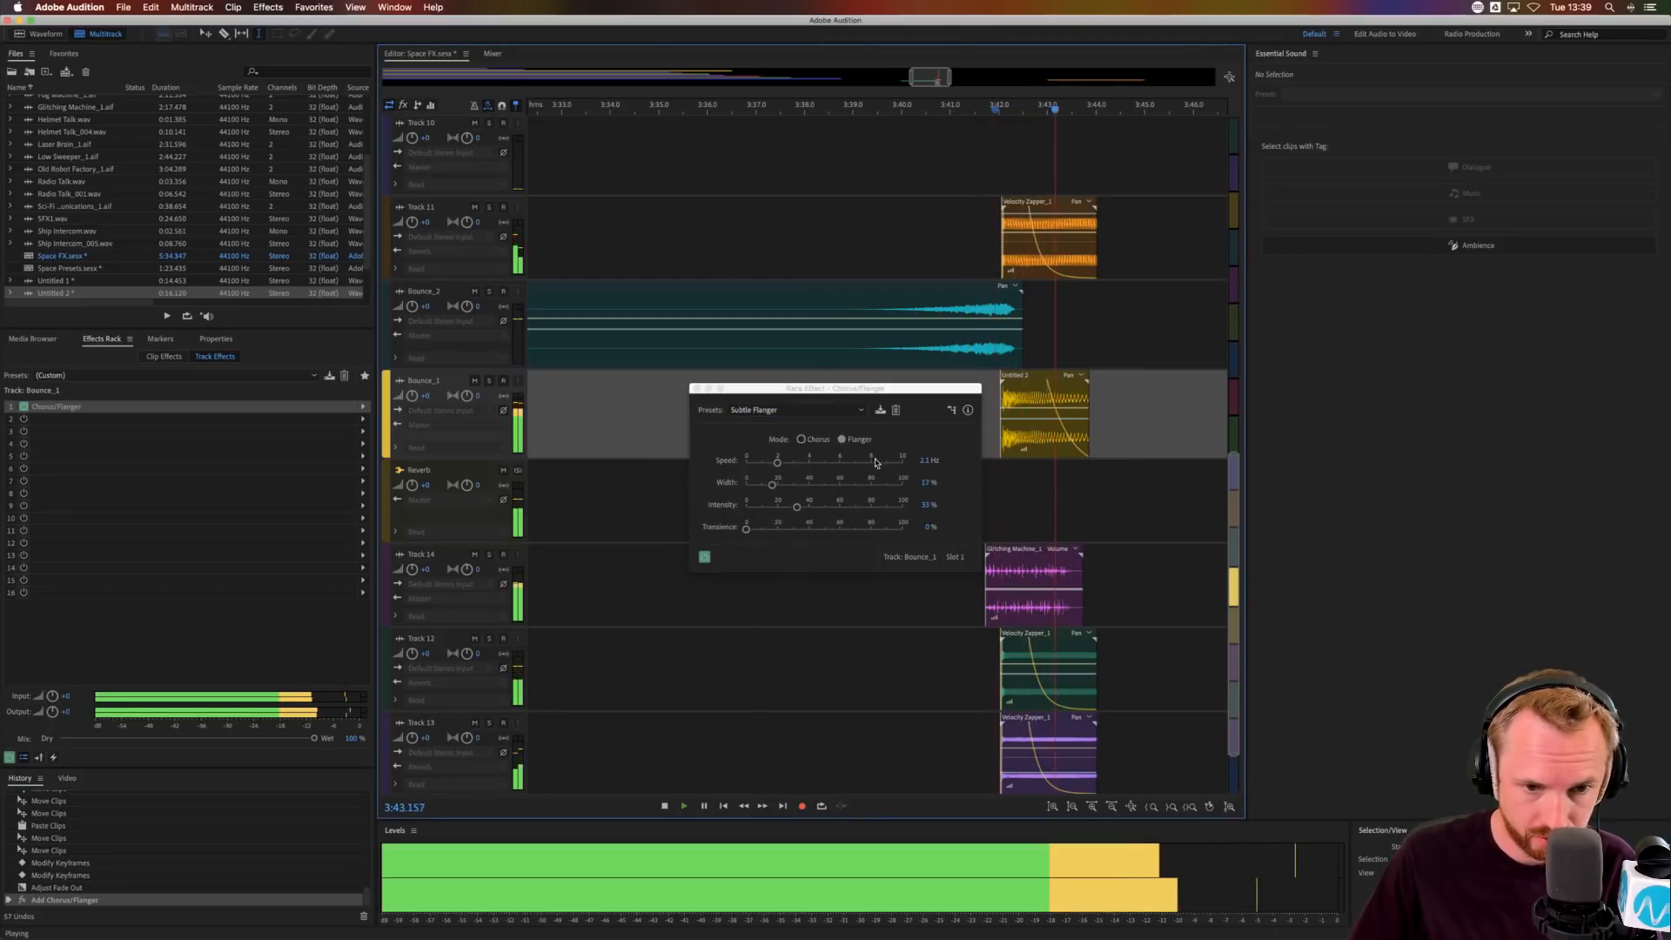
{"action": "key", "text": "space"}
- Try the Swirl Pool preset of the Chorus/Flanger on Bounce_1 and audition it with the track soloed
{"action": "left_click", "coordinate": [783, 410]}
{"action": "left_click", "coordinate": [766, 536]}
{"action": "key", "text": "space"}
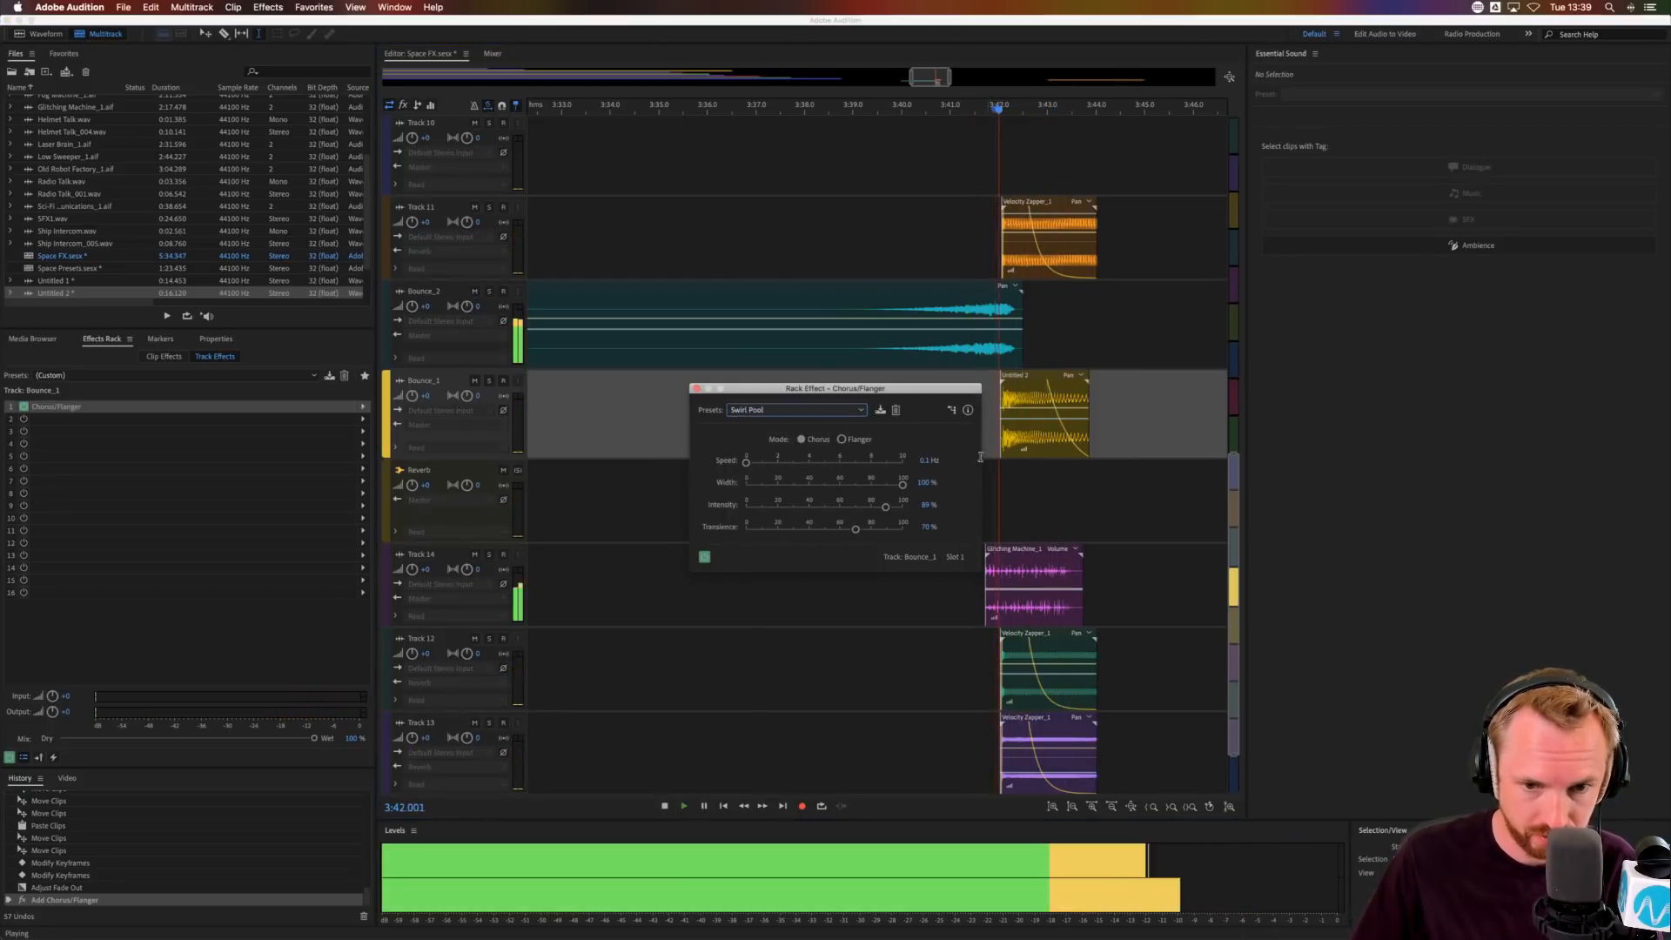
{"action": "key", "text": "space"}
{"action": "left_click", "coordinate": [756, 410]}
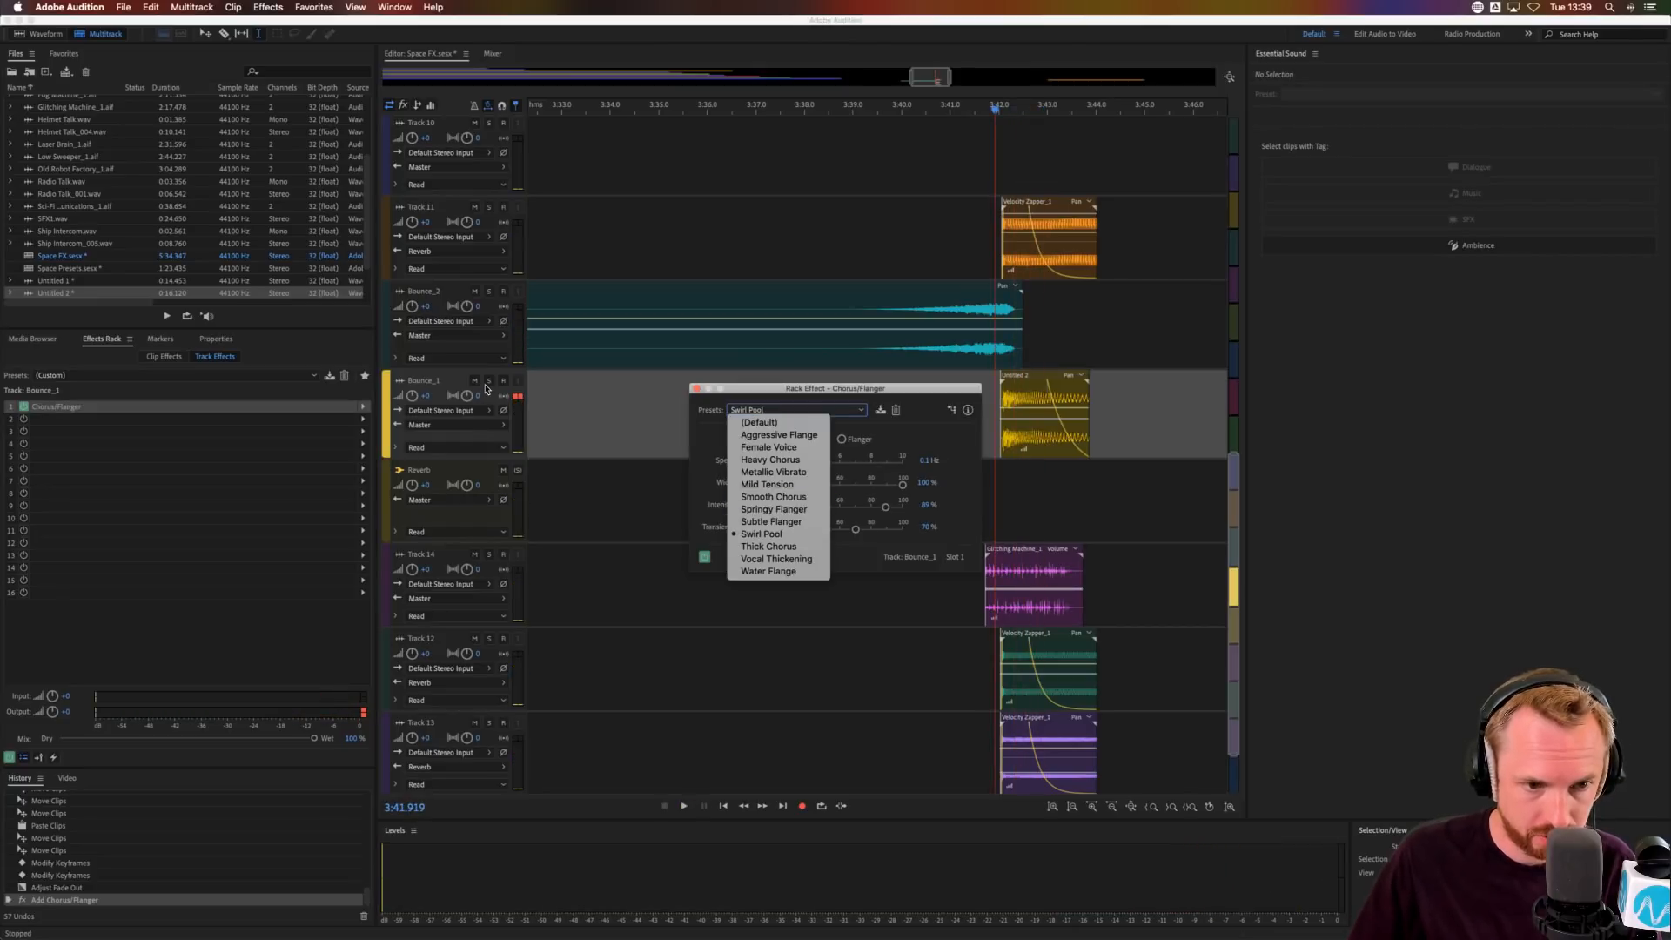
{"action": "left_click", "coordinate": [488, 382]}
{"action": "key", "text": "space"}
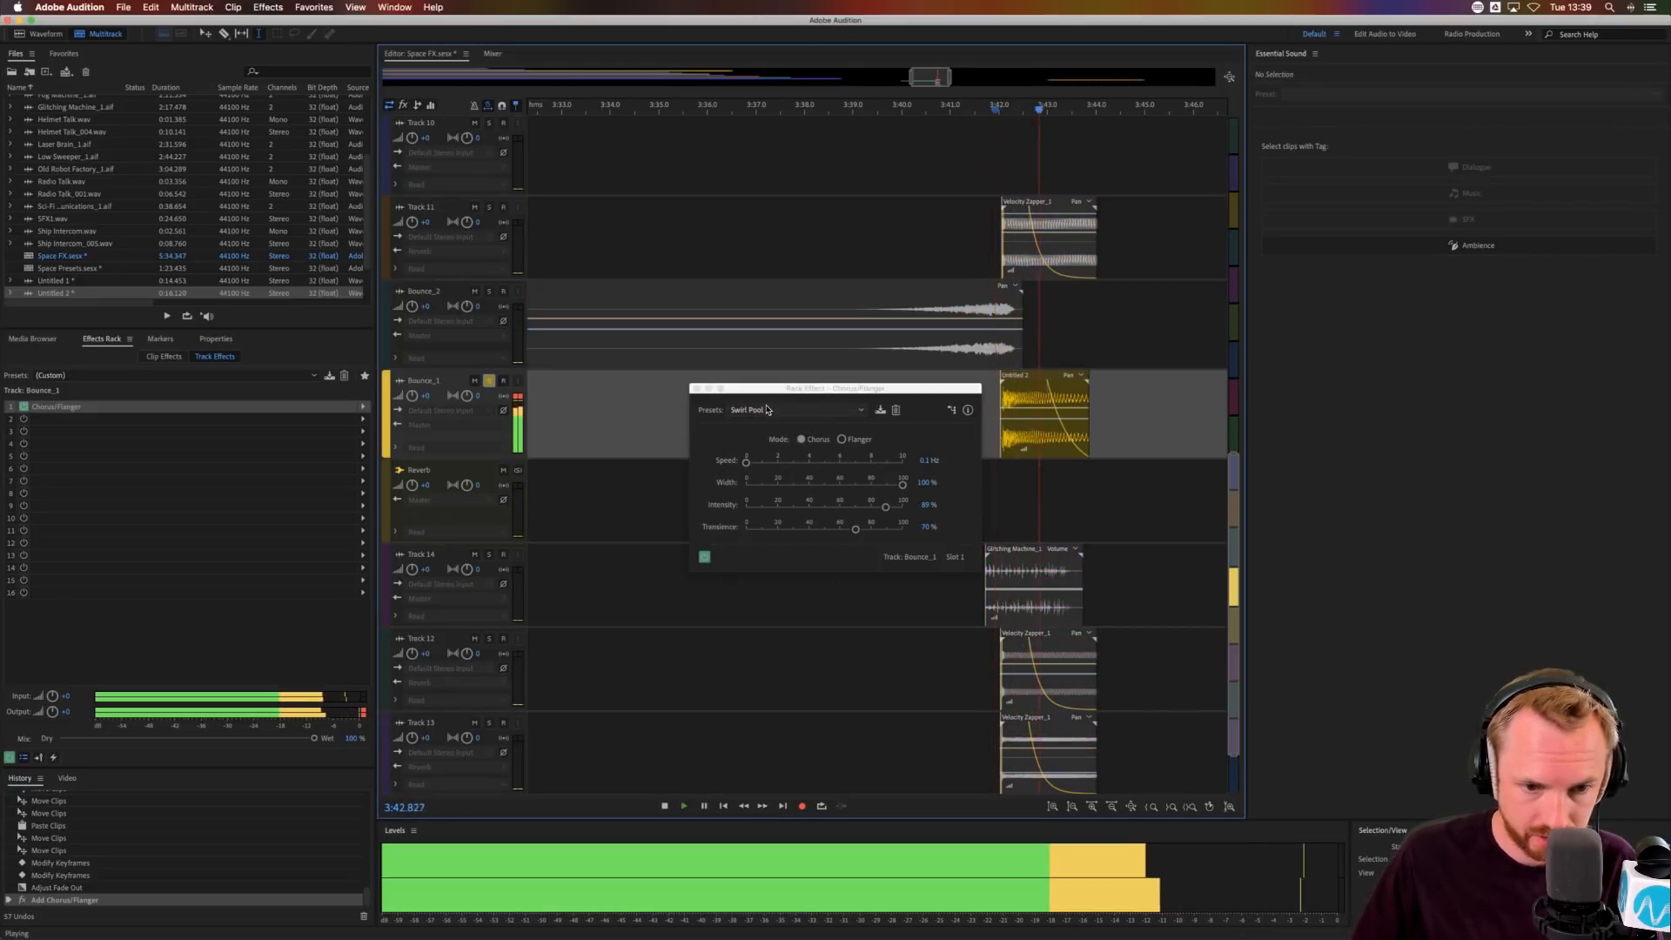
{"action": "key", "text": "space"}
- Audition the Vocal Thickening, Female Voice and Heavy Chorus presets of the Chorus/Flanger on the soloed Bounce_1 track
{"action": "left_click", "coordinate": [783, 410]}
{"action": "left_click", "coordinate": [768, 563]}
{"action": "key", "text": "space"}
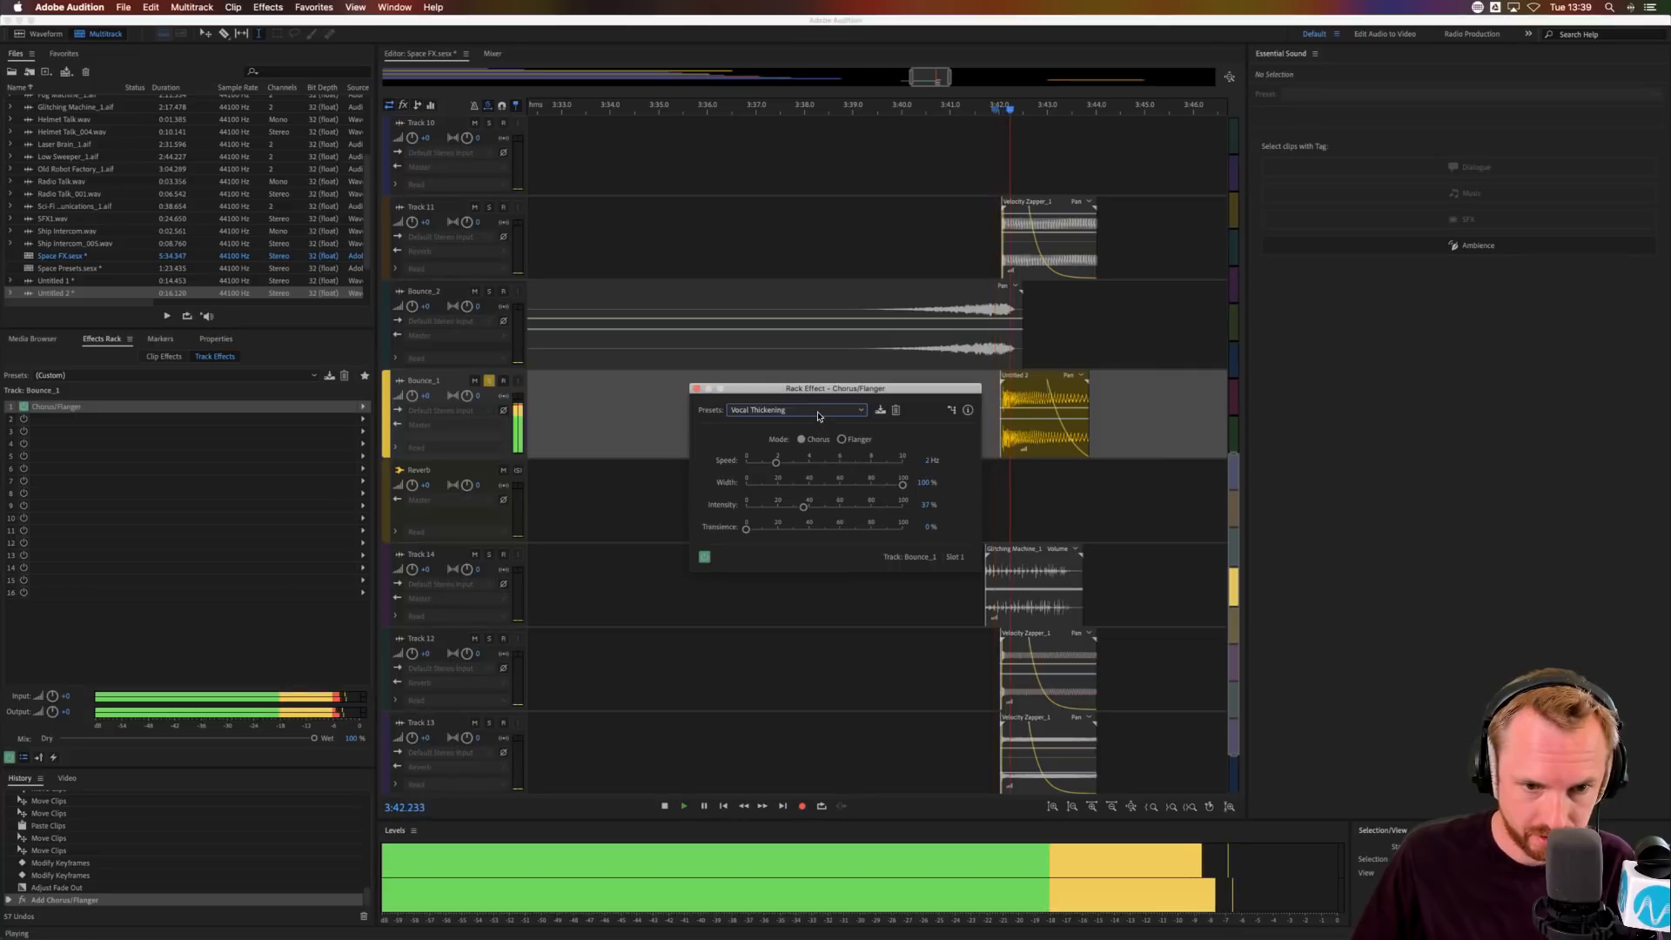
{"action": "key", "text": "space"}
{"action": "left_click", "coordinate": [799, 410]}
{"action": "left_click", "coordinate": [786, 449]}
{"action": "key", "text": "space"}
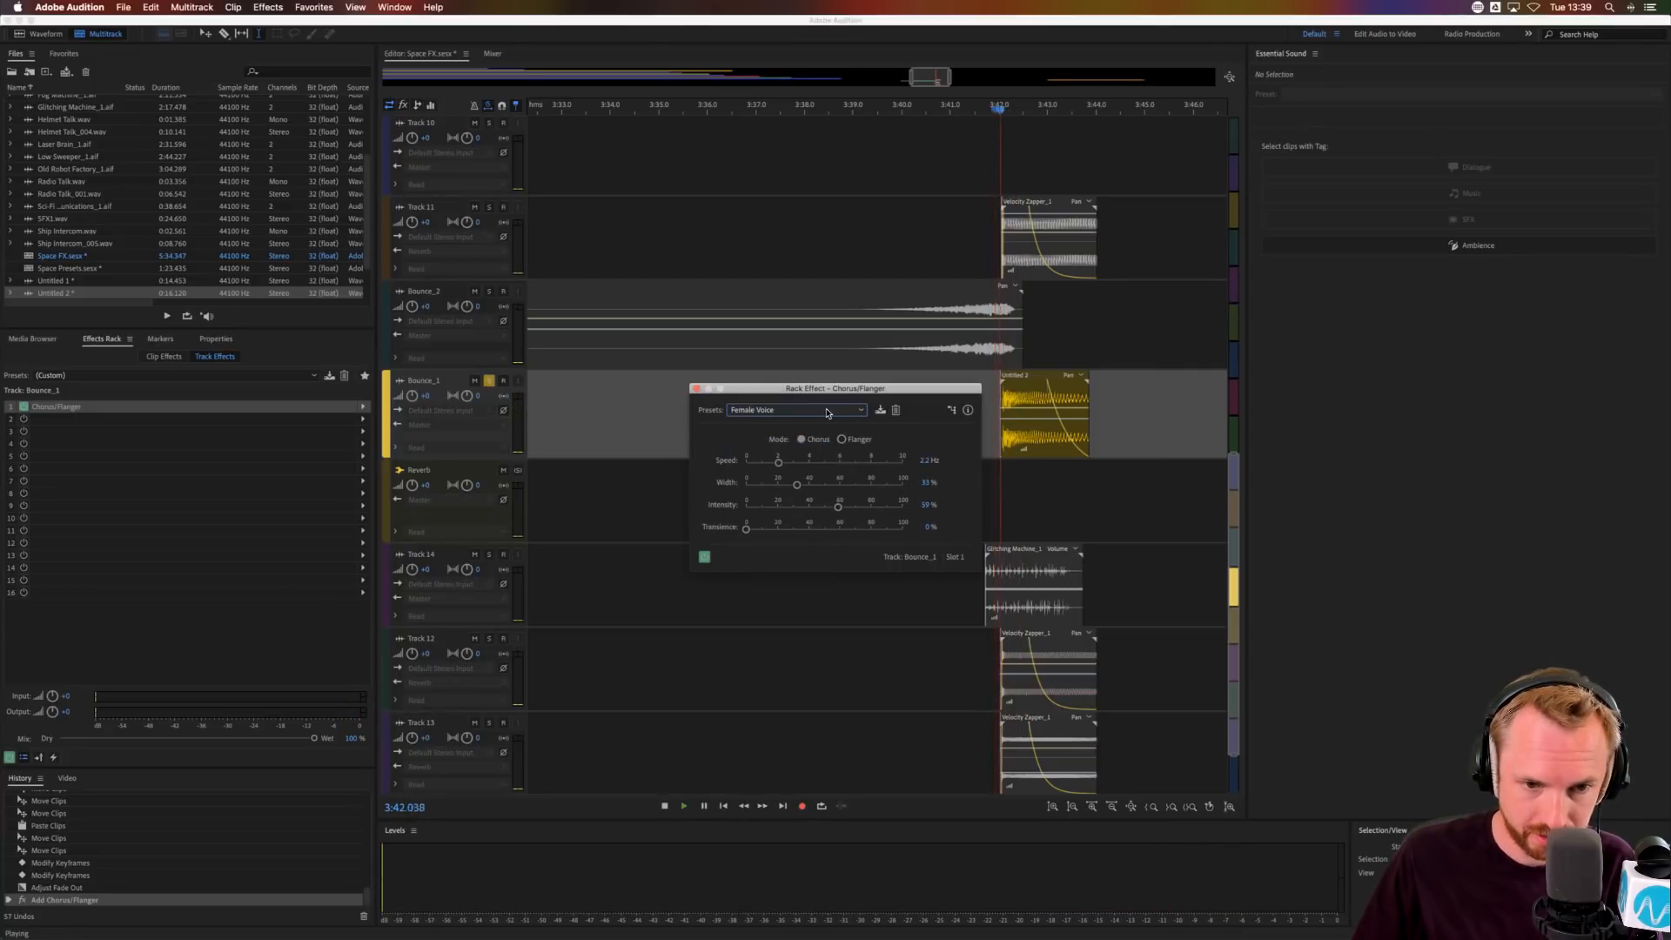
{"action": "key", "text": "space"}
{"action": "left_click", "coordinate": [799, 411]}
{"action": "left_click", "coordinate": [803, 462]}
{"action": "key", "text": "space"}
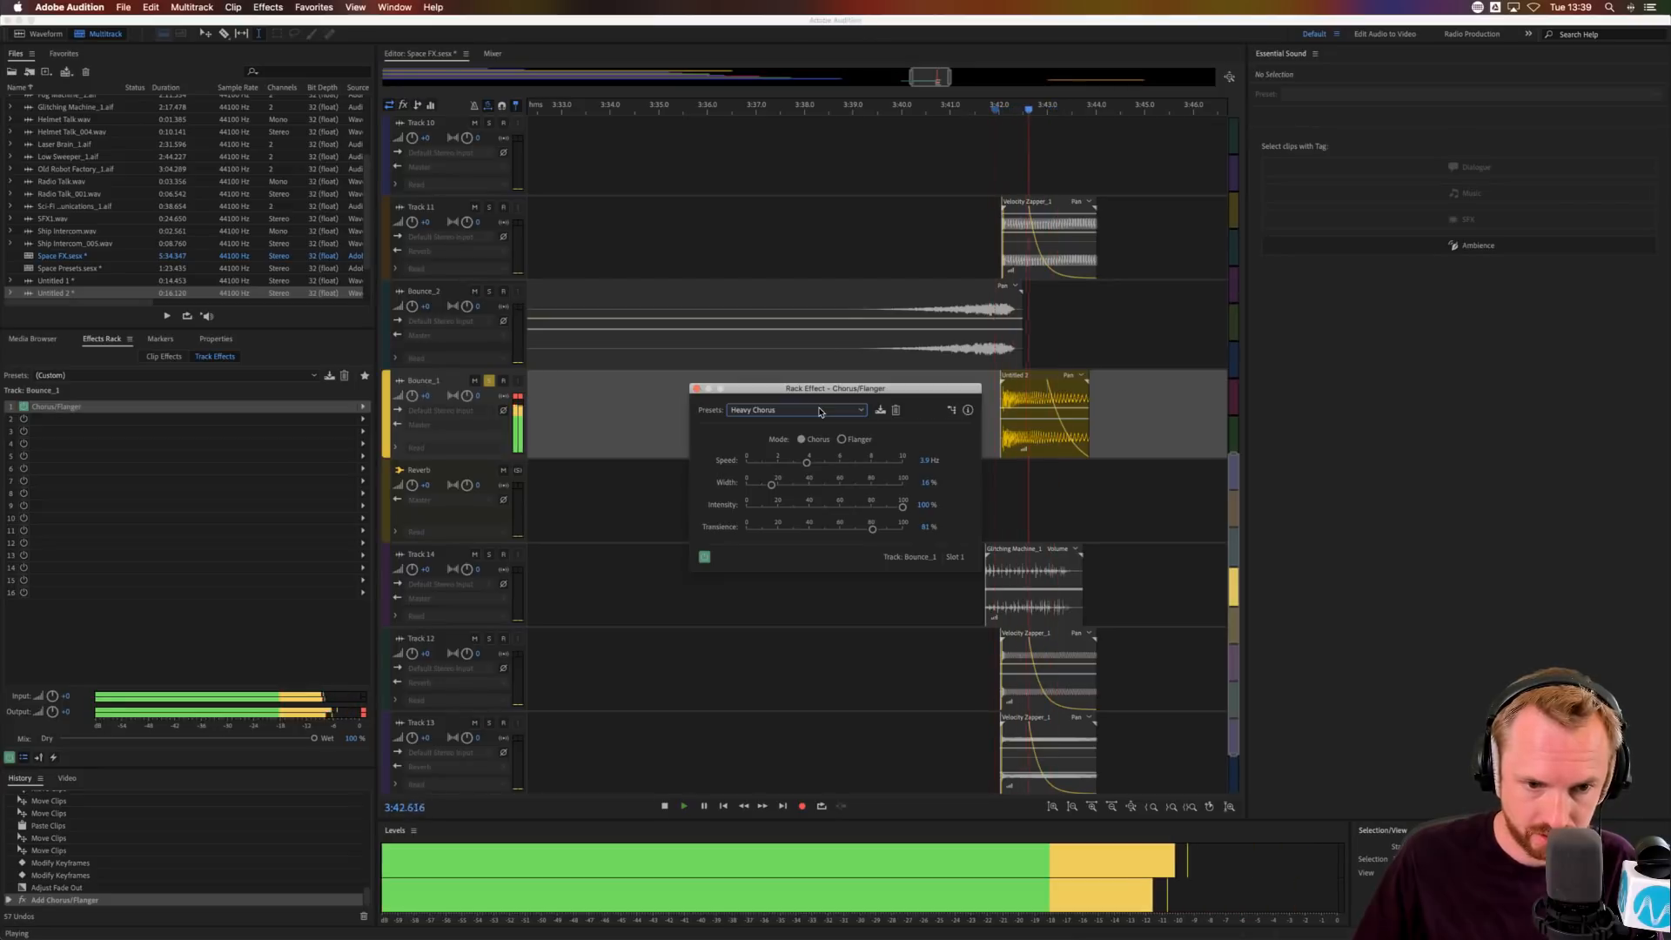
{"action": "key", "text": "space"}
- Replace the Chorus/Flanger on Bounce_1 with a Phaser and audition its Zed Lepplin preset
{"action": "left_click", "coordinate": [364, 409]}
{"action": "mouse_move", "coordinate": [444, 488]}
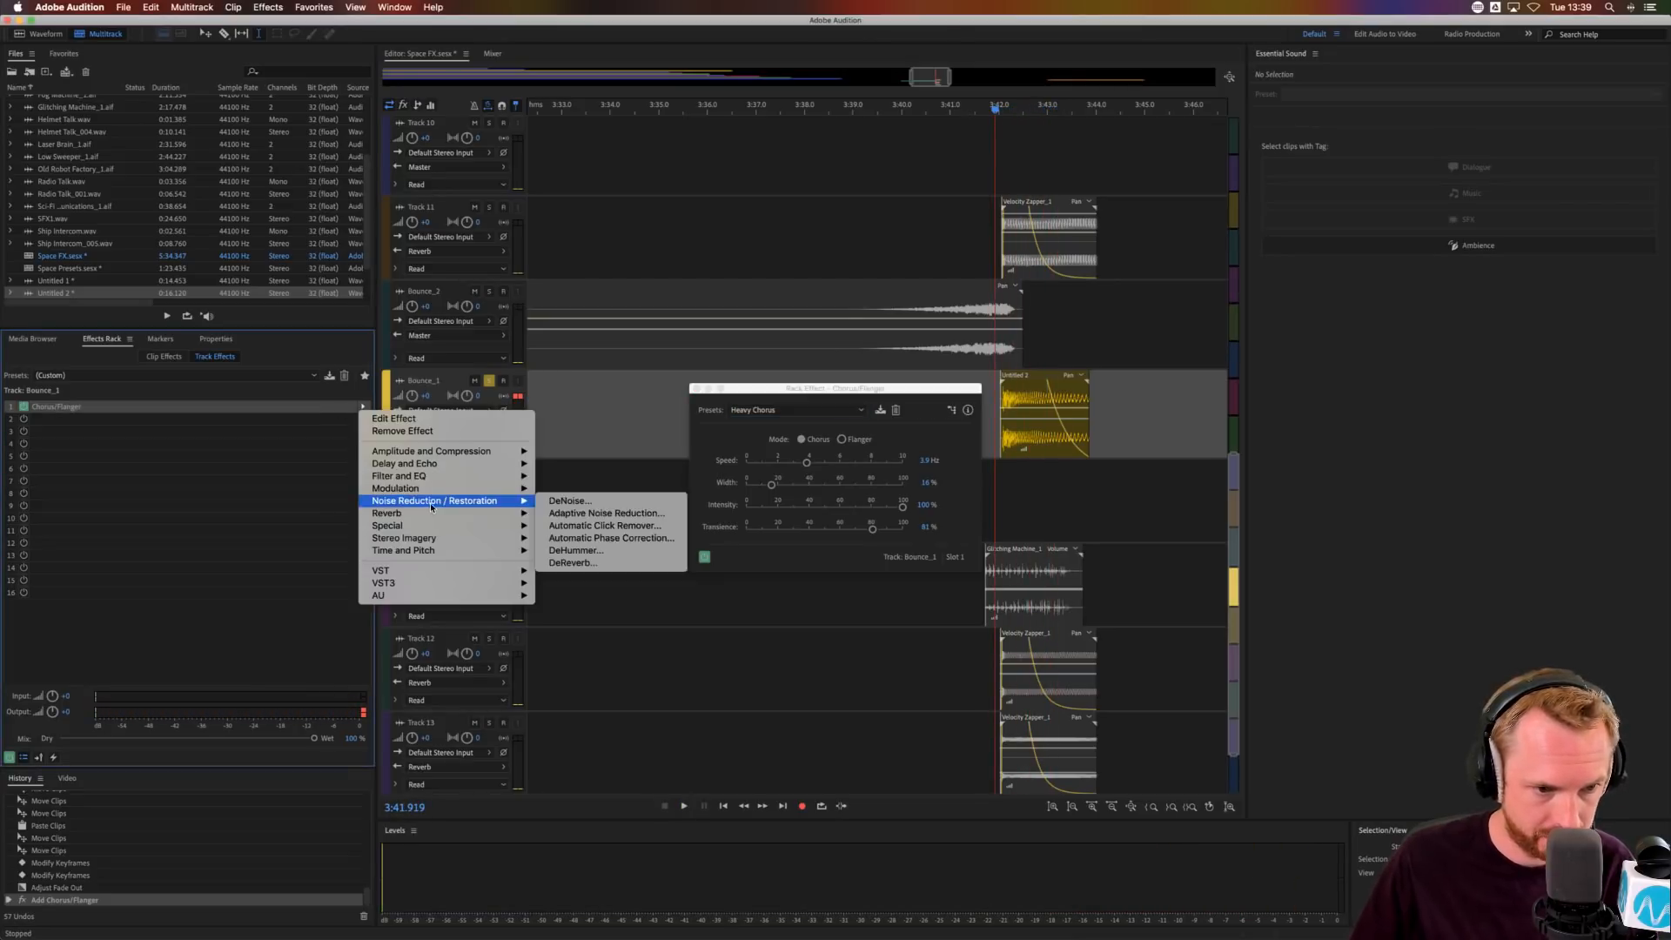
{"action": "left_click", "coordinate": [566, 525]}
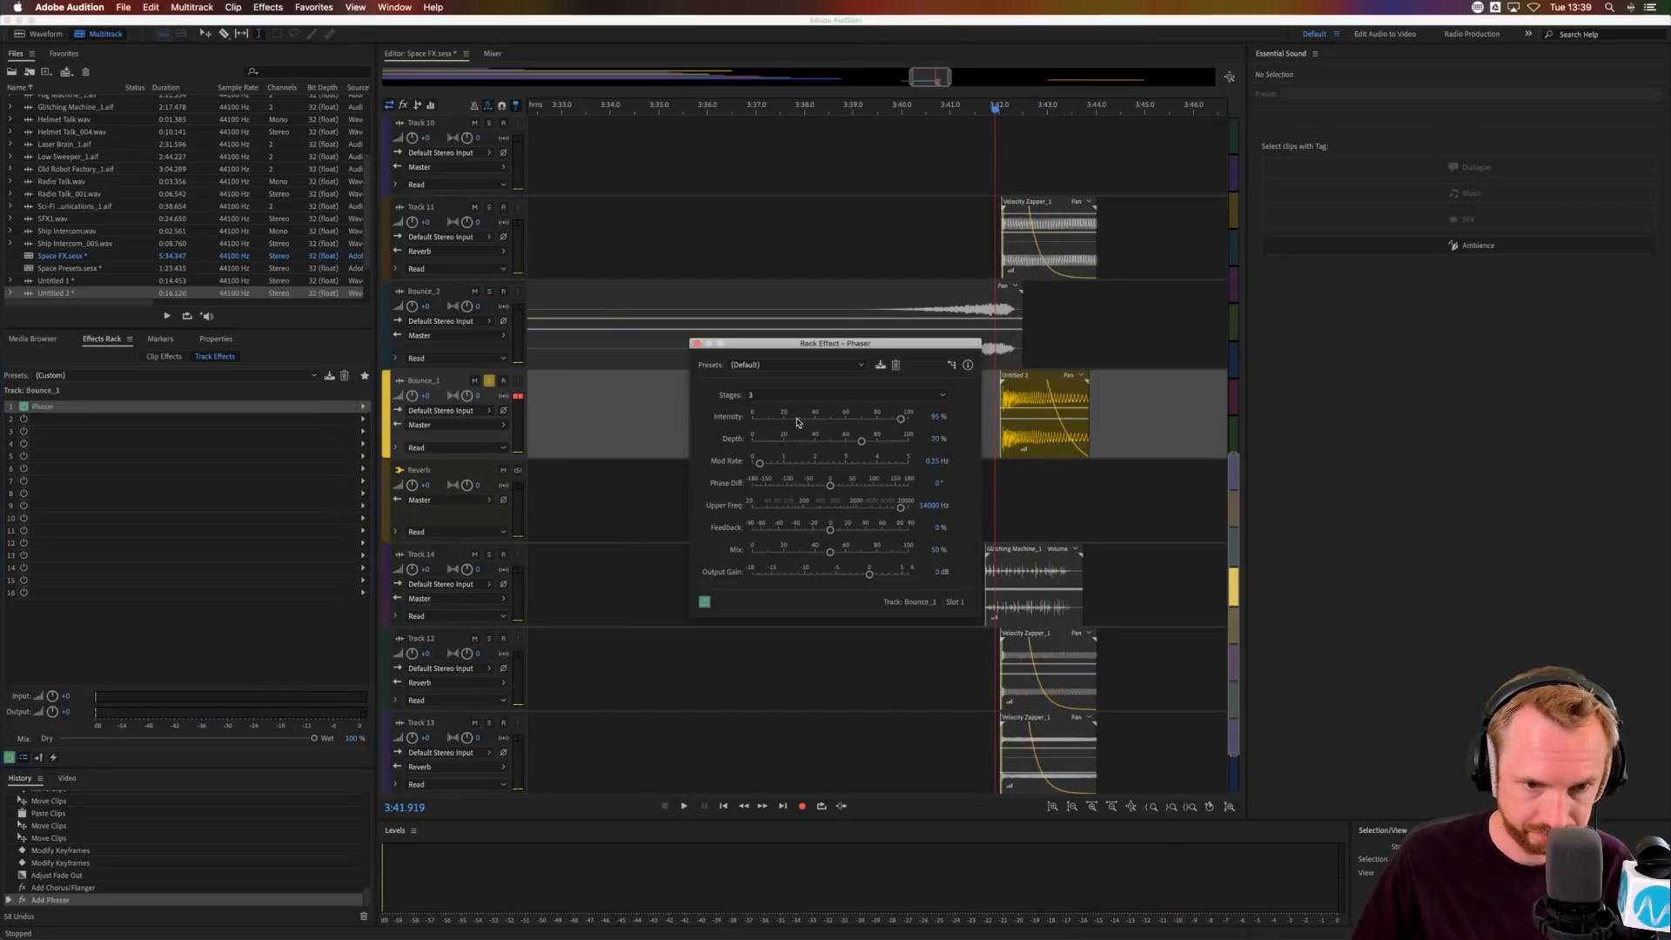
{"action": "left_click", "coordinate": [796, 364]}
{"action": "left_click", "coordinate": [762, 590]}
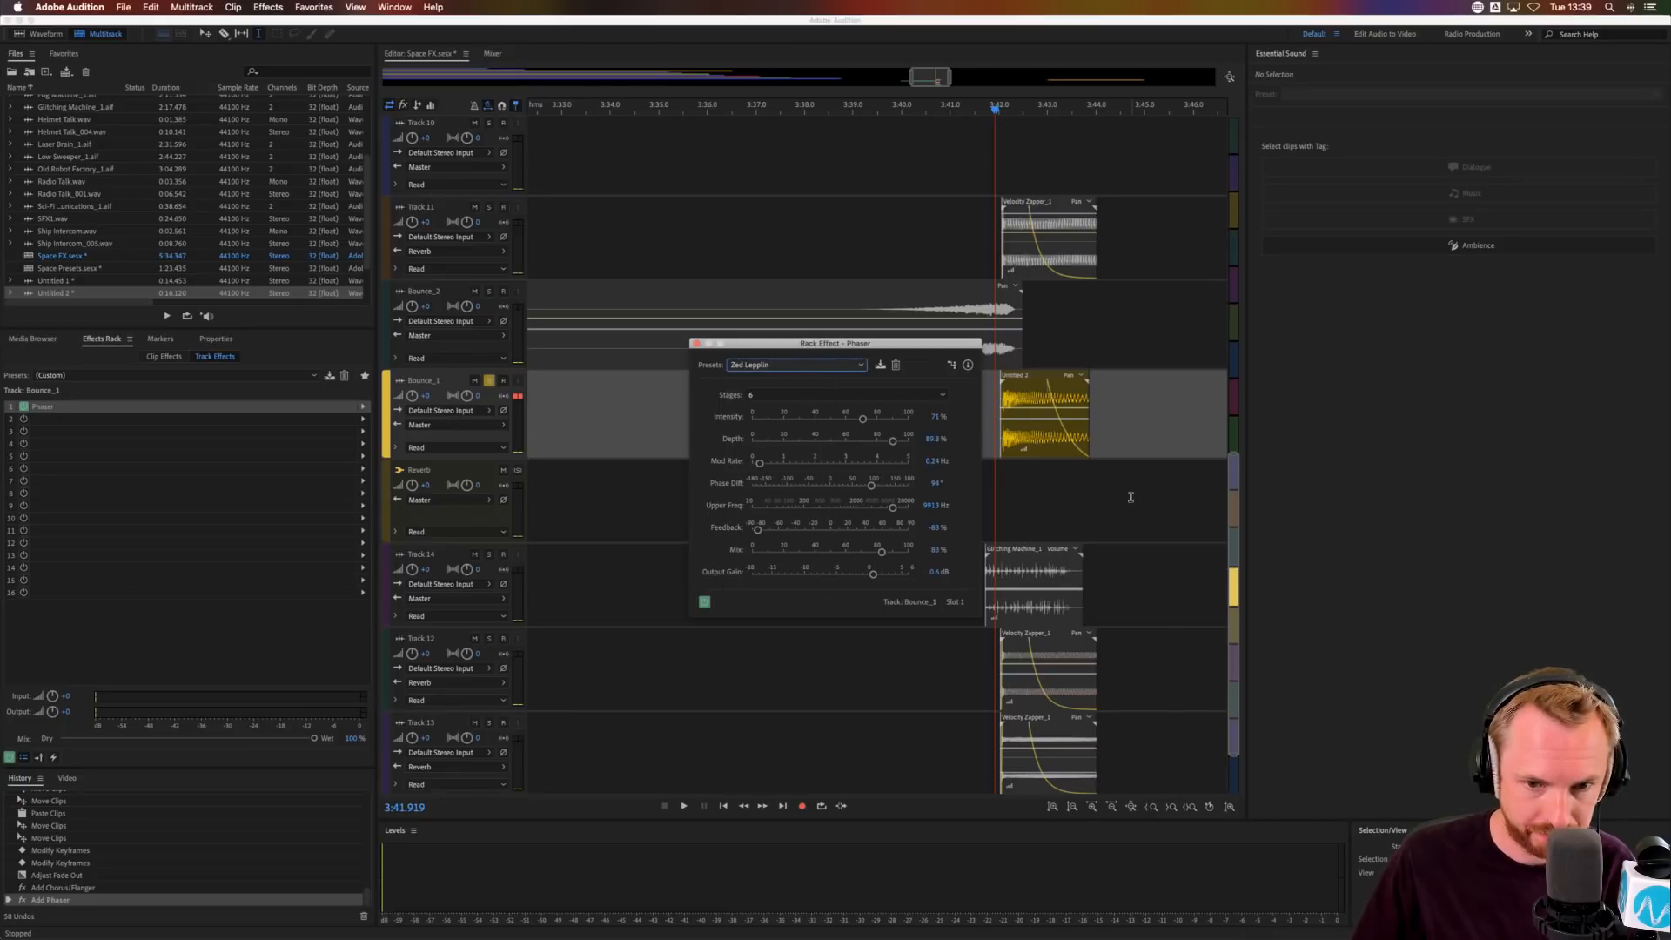
{"action": "key", "text": "space"}
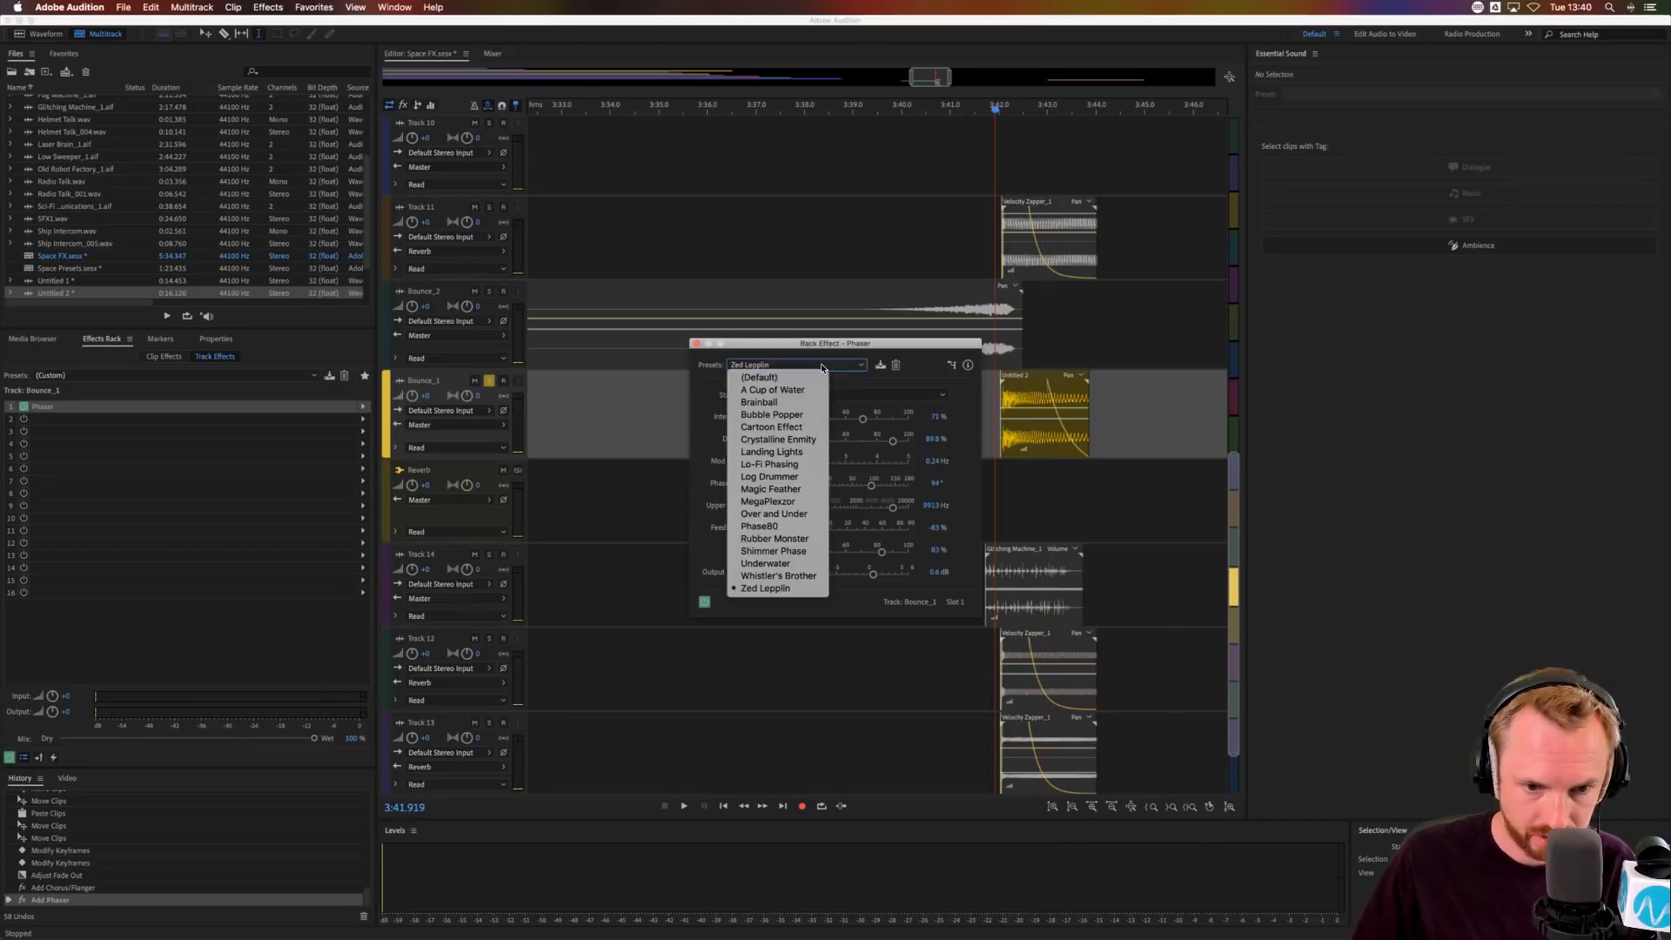
- Try the Phaser's Rubber Monster and Shimmer Phase presets on Bounce_1, auditioning each one
{"action": "left_click", "coordinate": [848, 365]}
{"action": "left_click", "coordinate": [751, 540]}
{"action": "key", "text": "space"}
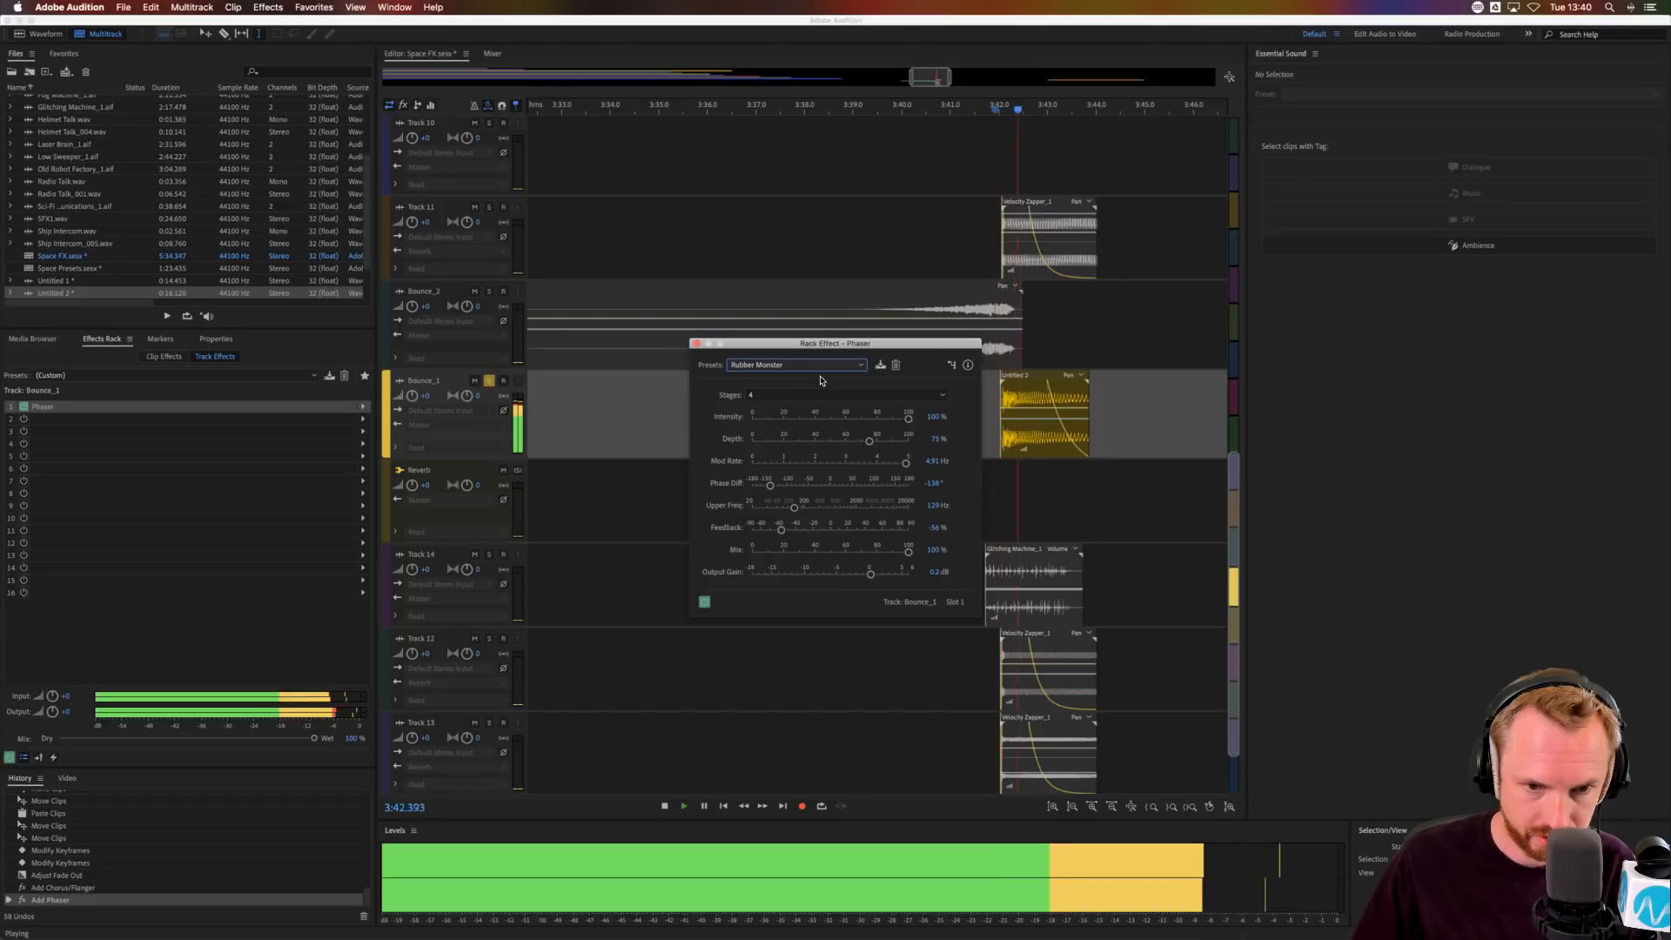
{"action": "key", "text": "space"}
{"action": "left_click", "coordinate": [794, 365]}
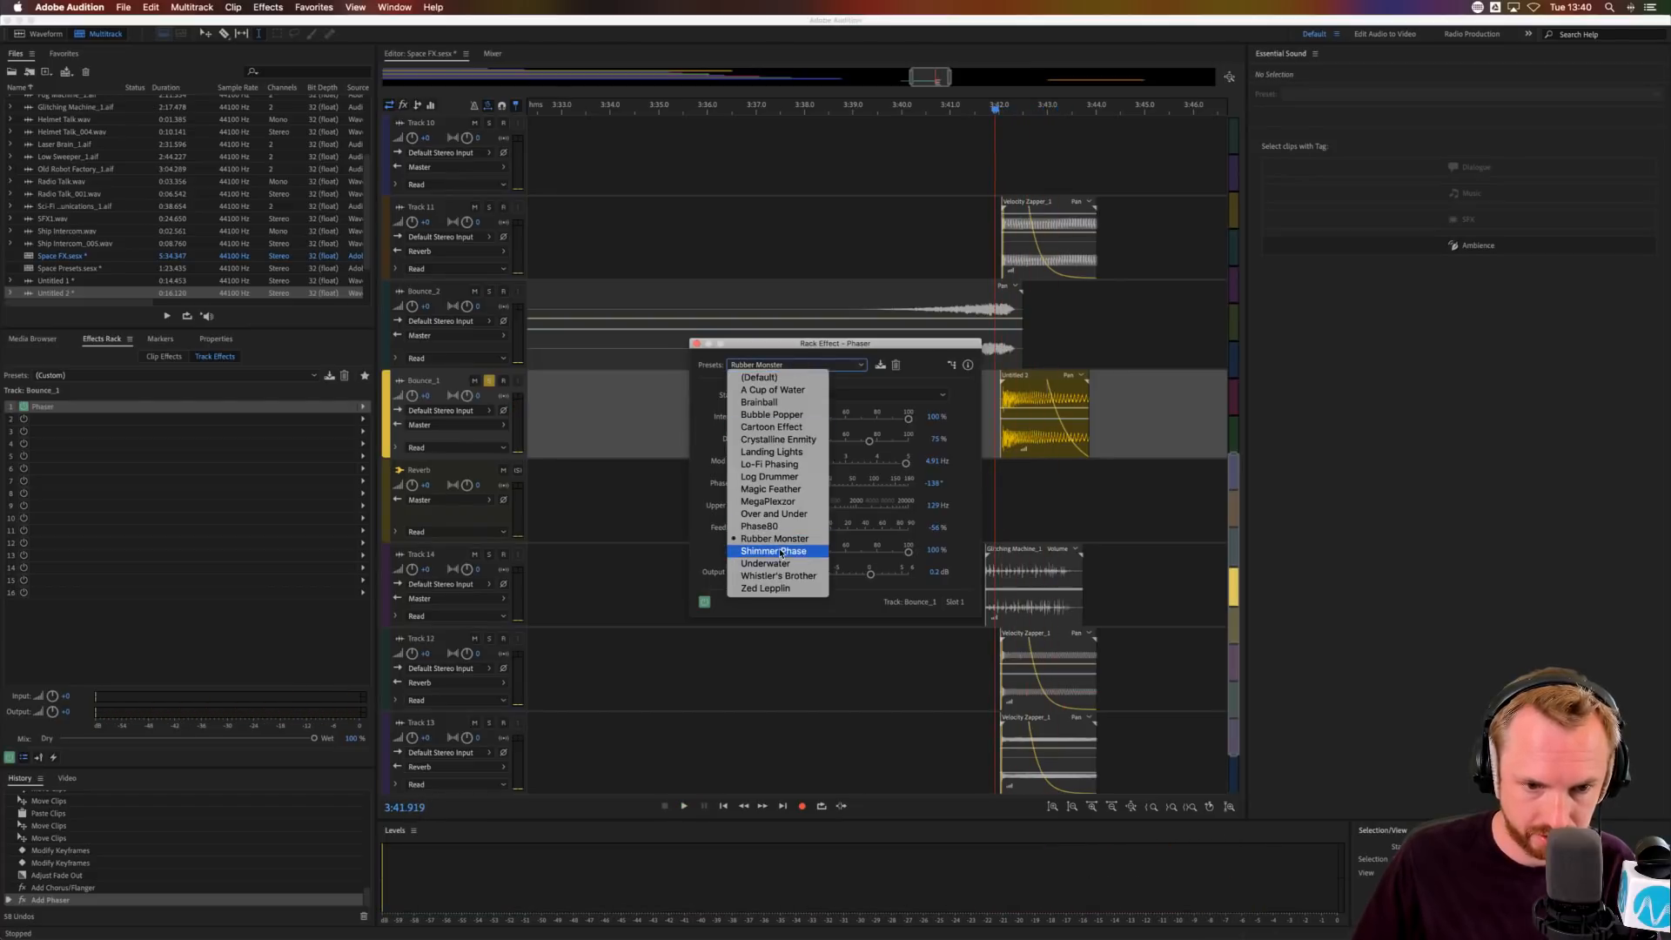
{"action": "left_click", "coordinate": [800, 426]}
{"action": "key", "text": "space"}
{"action": "key", "text": "space"}
- Try the Phaser's Crystalline Enmity and Bubble Popper presets on Bounce_1, auditioning each one
{"action": "left_click", "coordinate": [791, 366]}
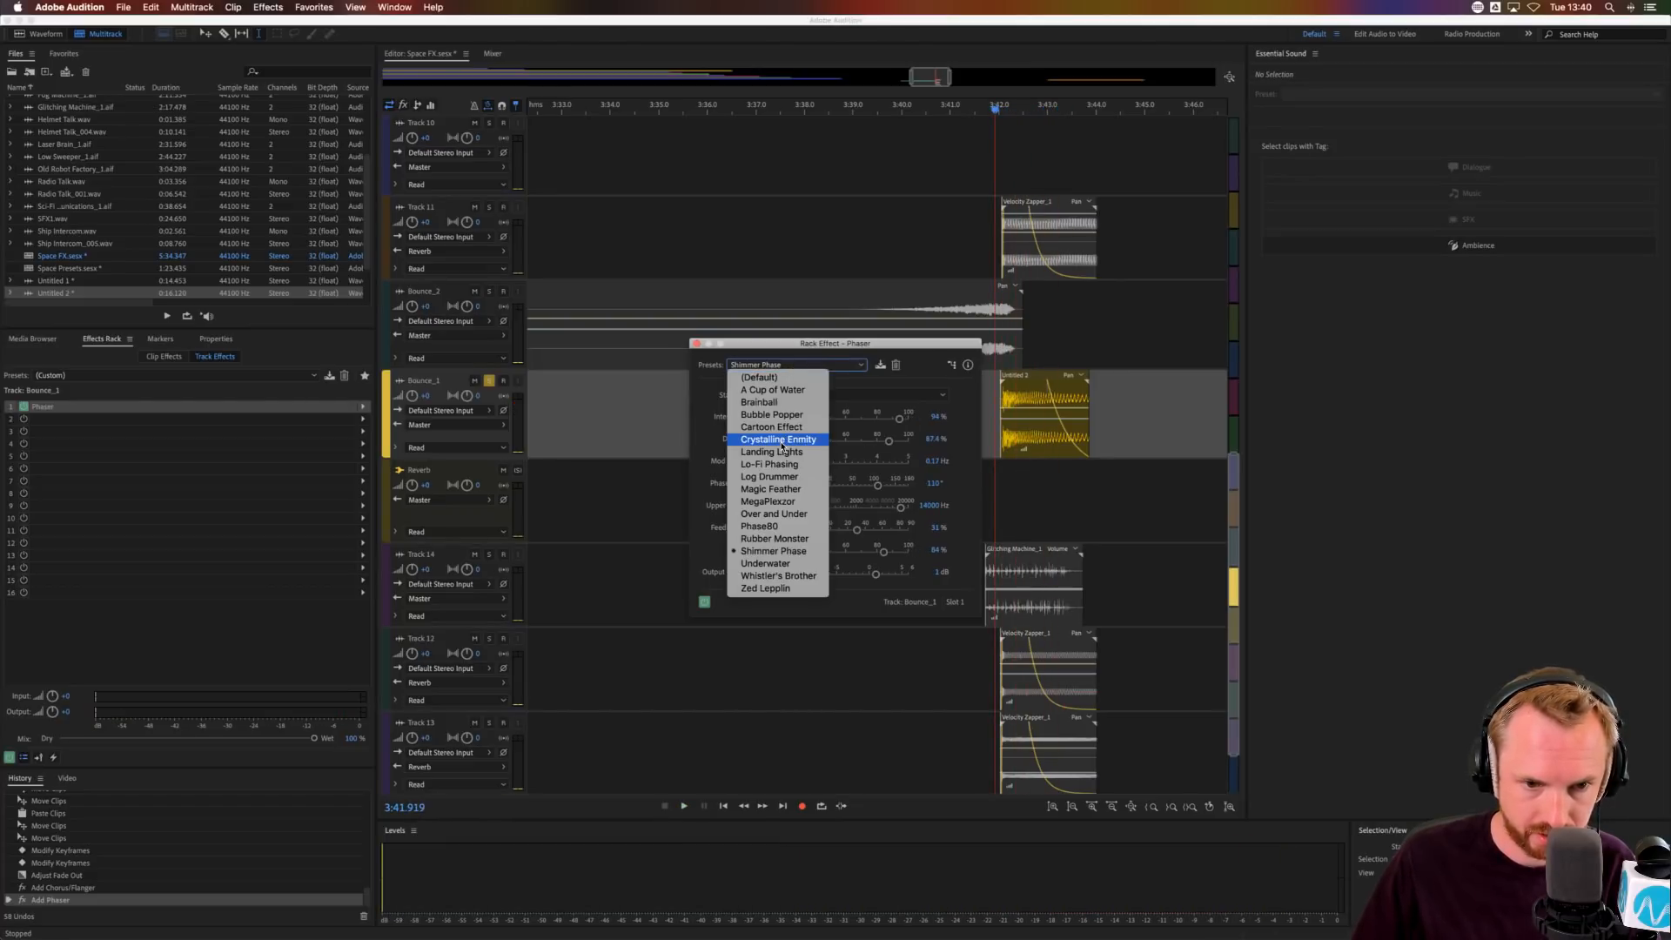
{"action": "left_click", "coordinate": [782, 439]}
{"action": "key", "text": "space"}
{"action": "key", "text": "space"}
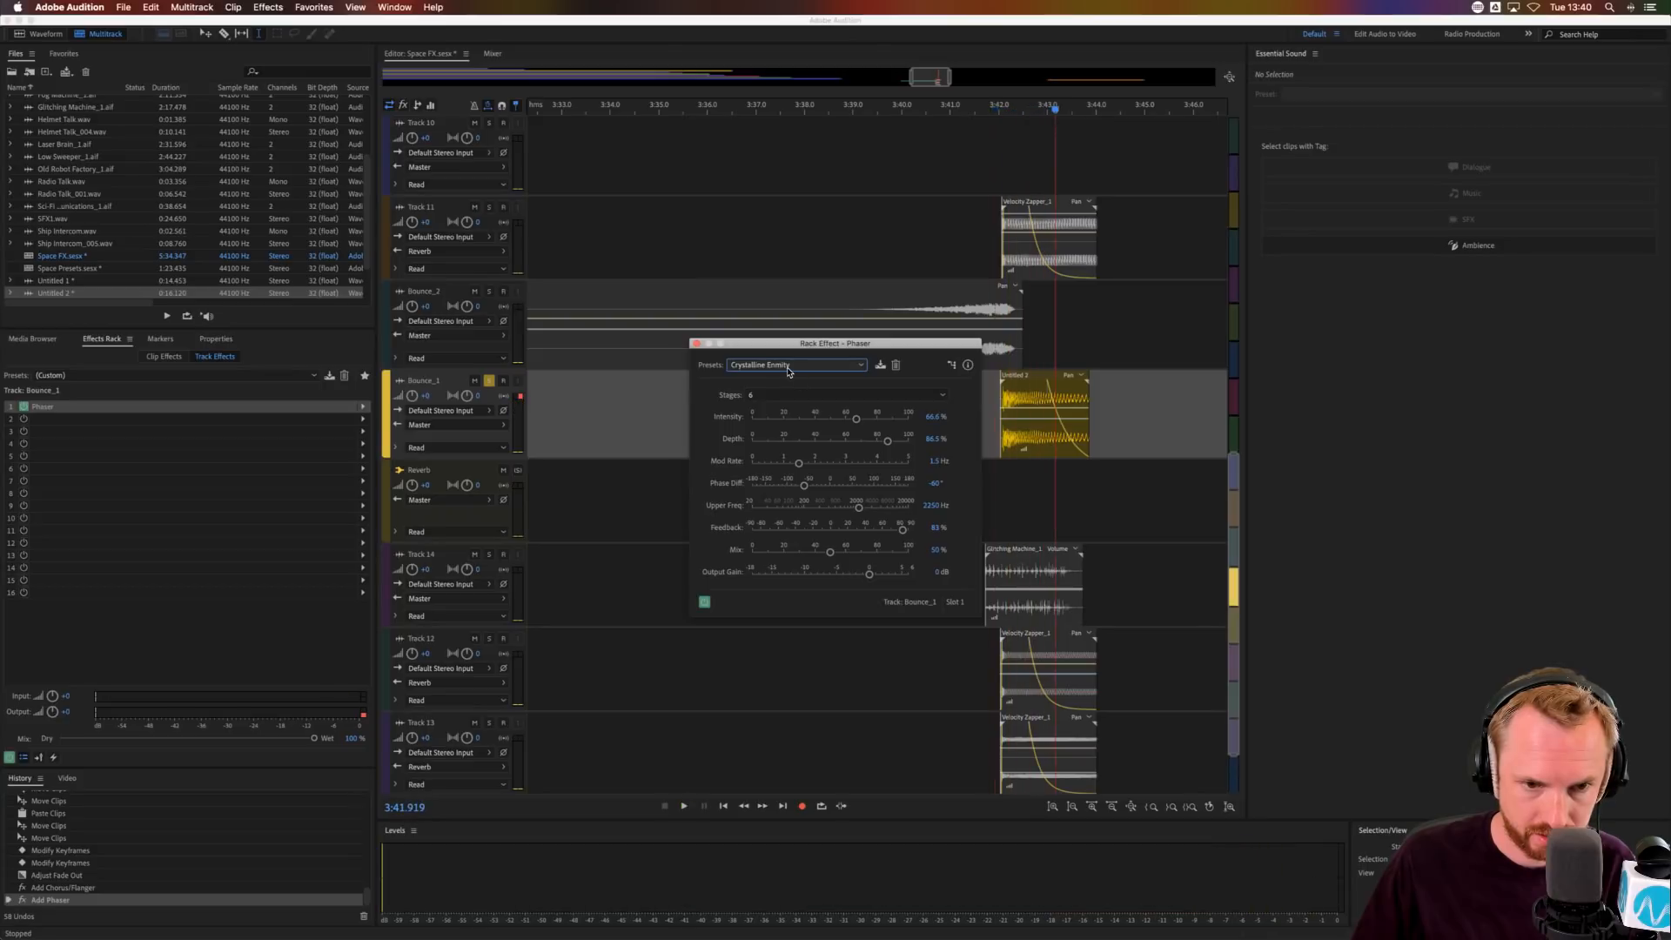
{"action": "left_click", "coordinate": [788, 372]}
{"action": "left_click", "coordinate": [766, 406]}
{"action": "key", "text": "space"}
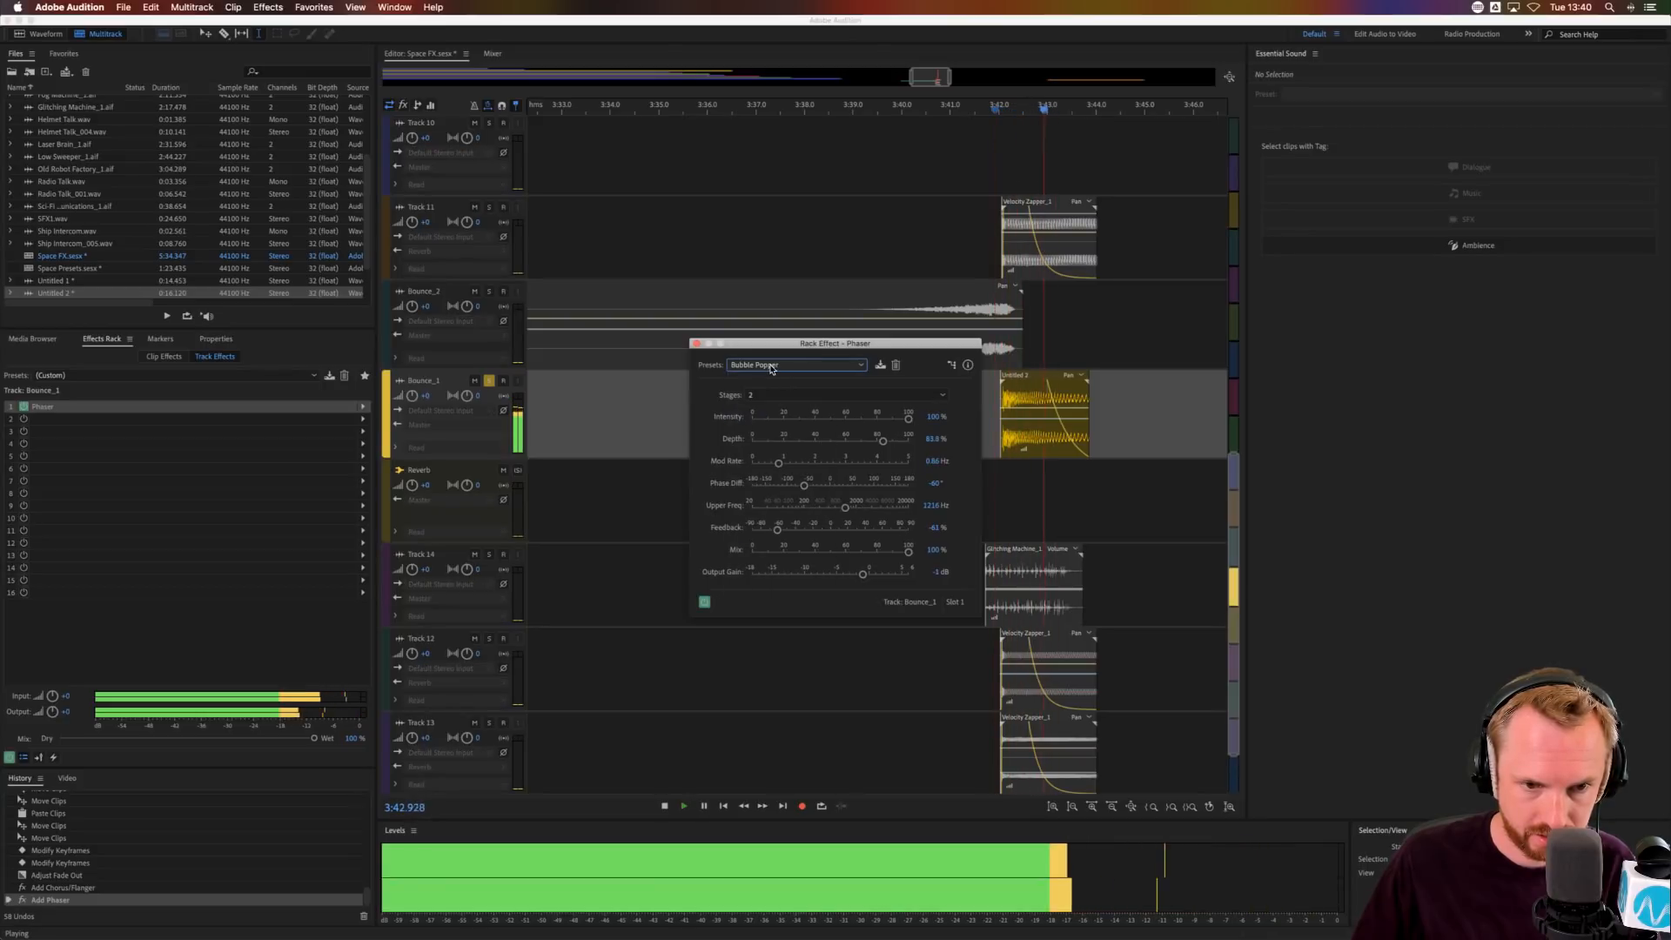
{"action": "key", "text": "space"}
- Try the Phaser's A Cup of Water preset, auditioning Bounce_1 soloed and with the other tracks unmuted
{"action": "left_click", "coordinate": [771, 366]}
{"action": "left_click", "coordinate": [770, 388]}
{"action": "key", "text": "space"}
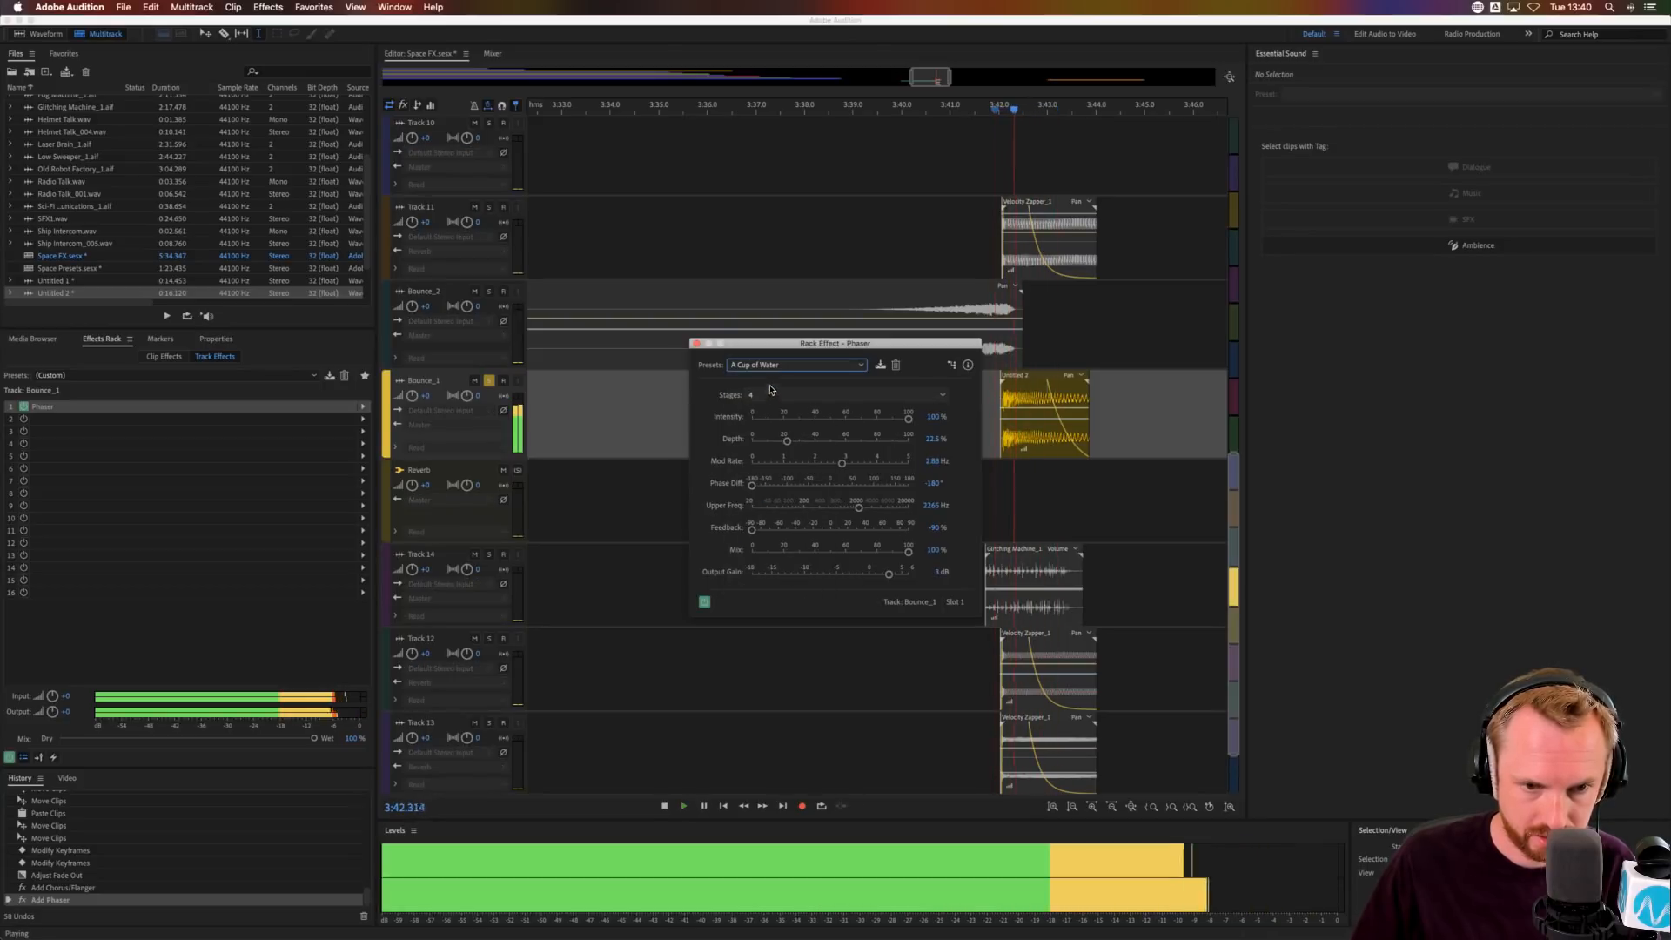
{"action": "key", "text": "space"}
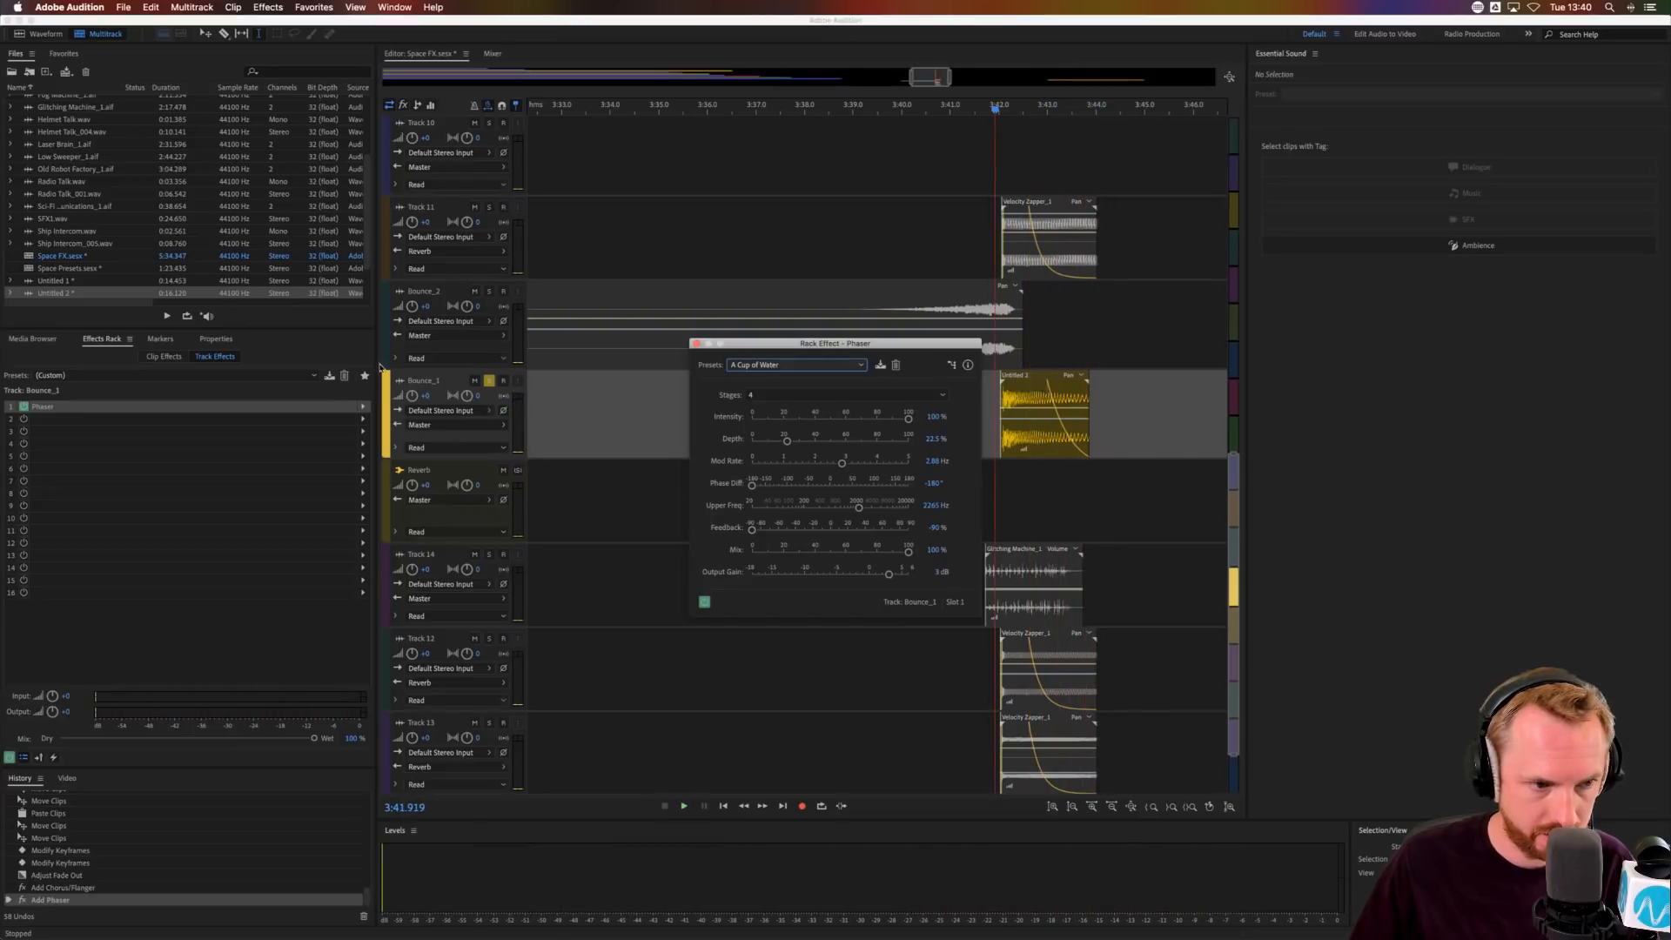
{"action": "key", "text": "space"}
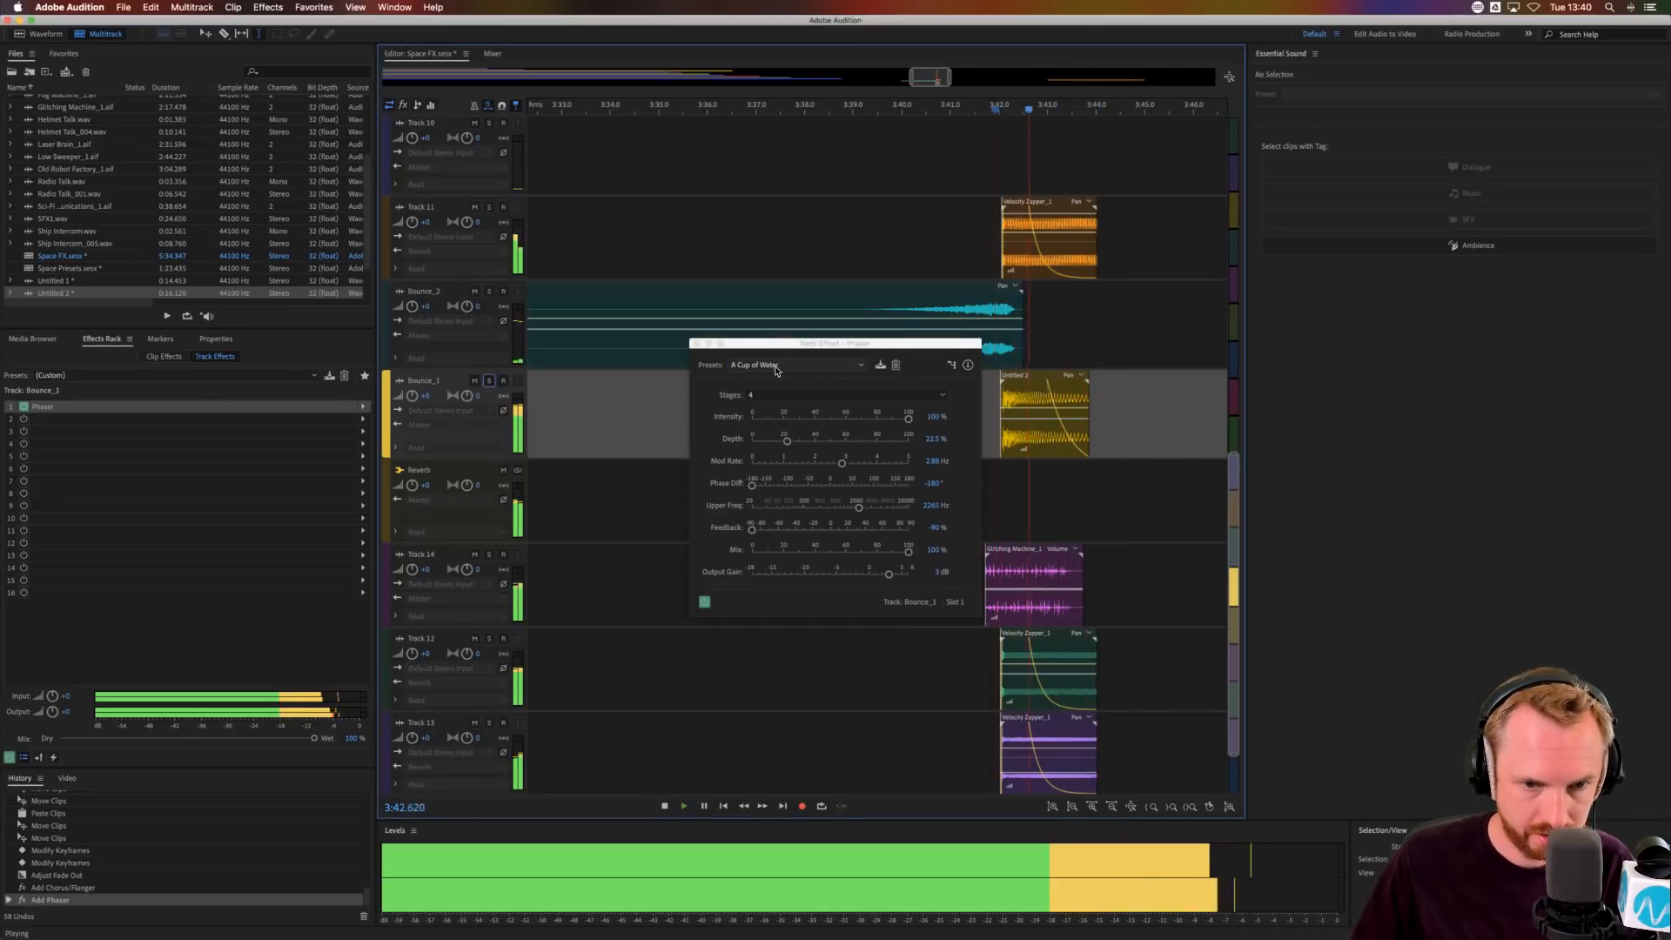
{"action": "key", "text": "space"}
- Set the Bounce_1 Phaser to the Landing Lights preset, audition the full mix from about 3:39.5, and close the effect window
{"action": "left_click", "coordinate": [788, 364]}
{"action": "left_click", "coordinate": [765, 452]}
{"action": "key", "text": "space"}
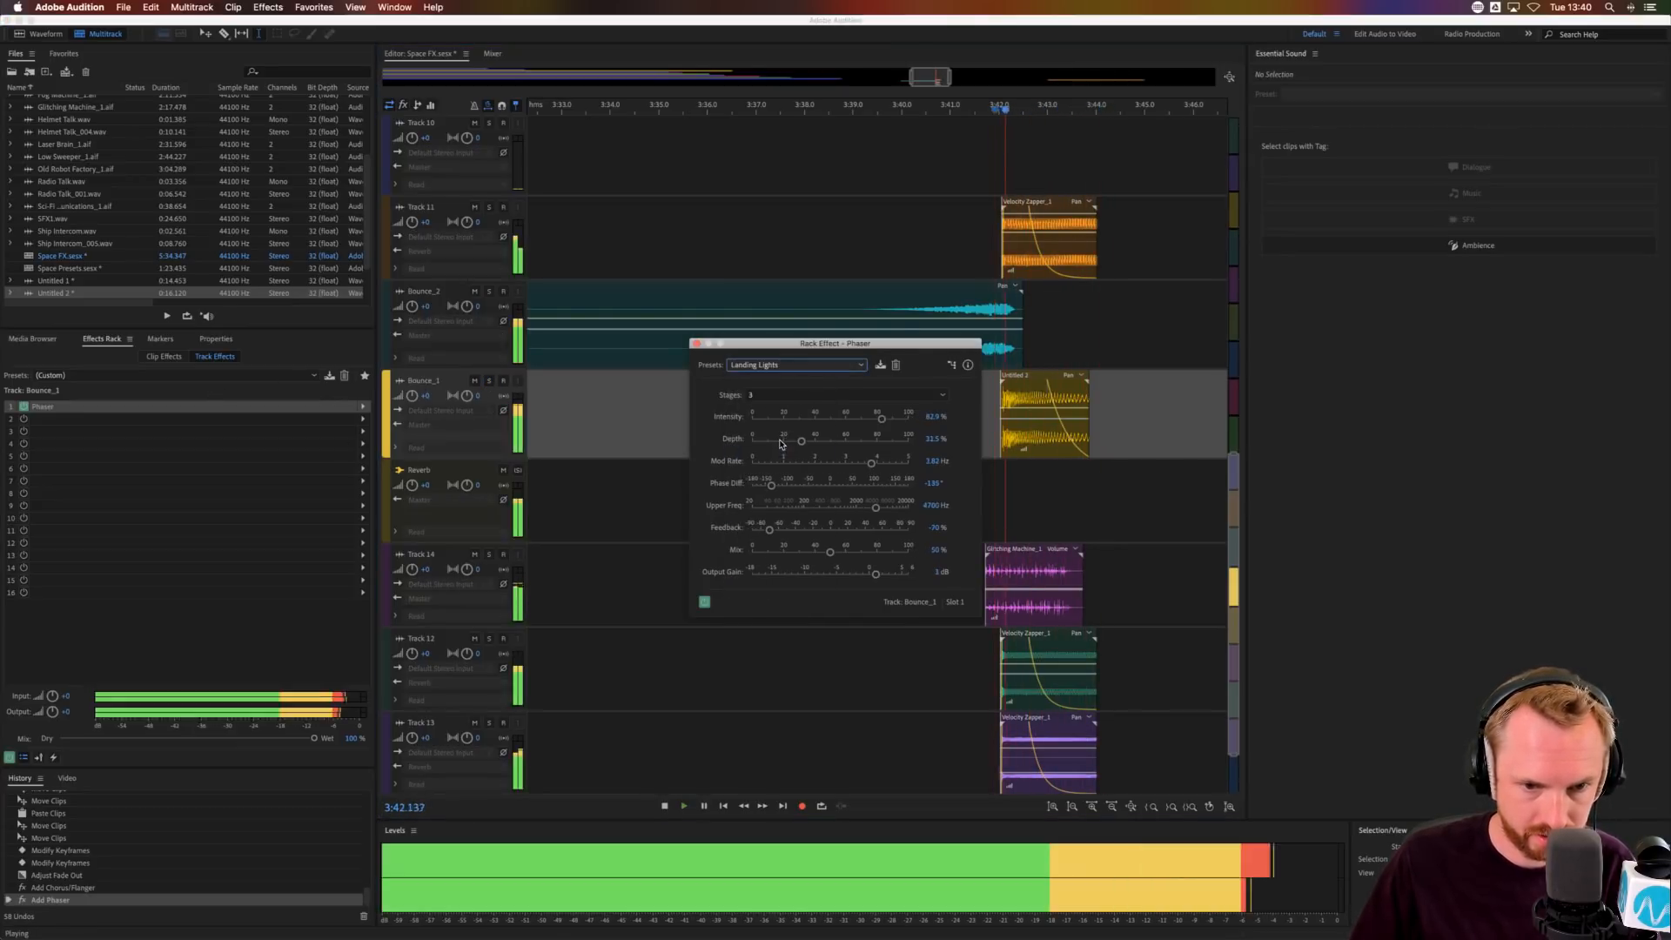
{"action": "key", "text": "space"}
{"action": "left_click", "coordinate": [788, 365]}
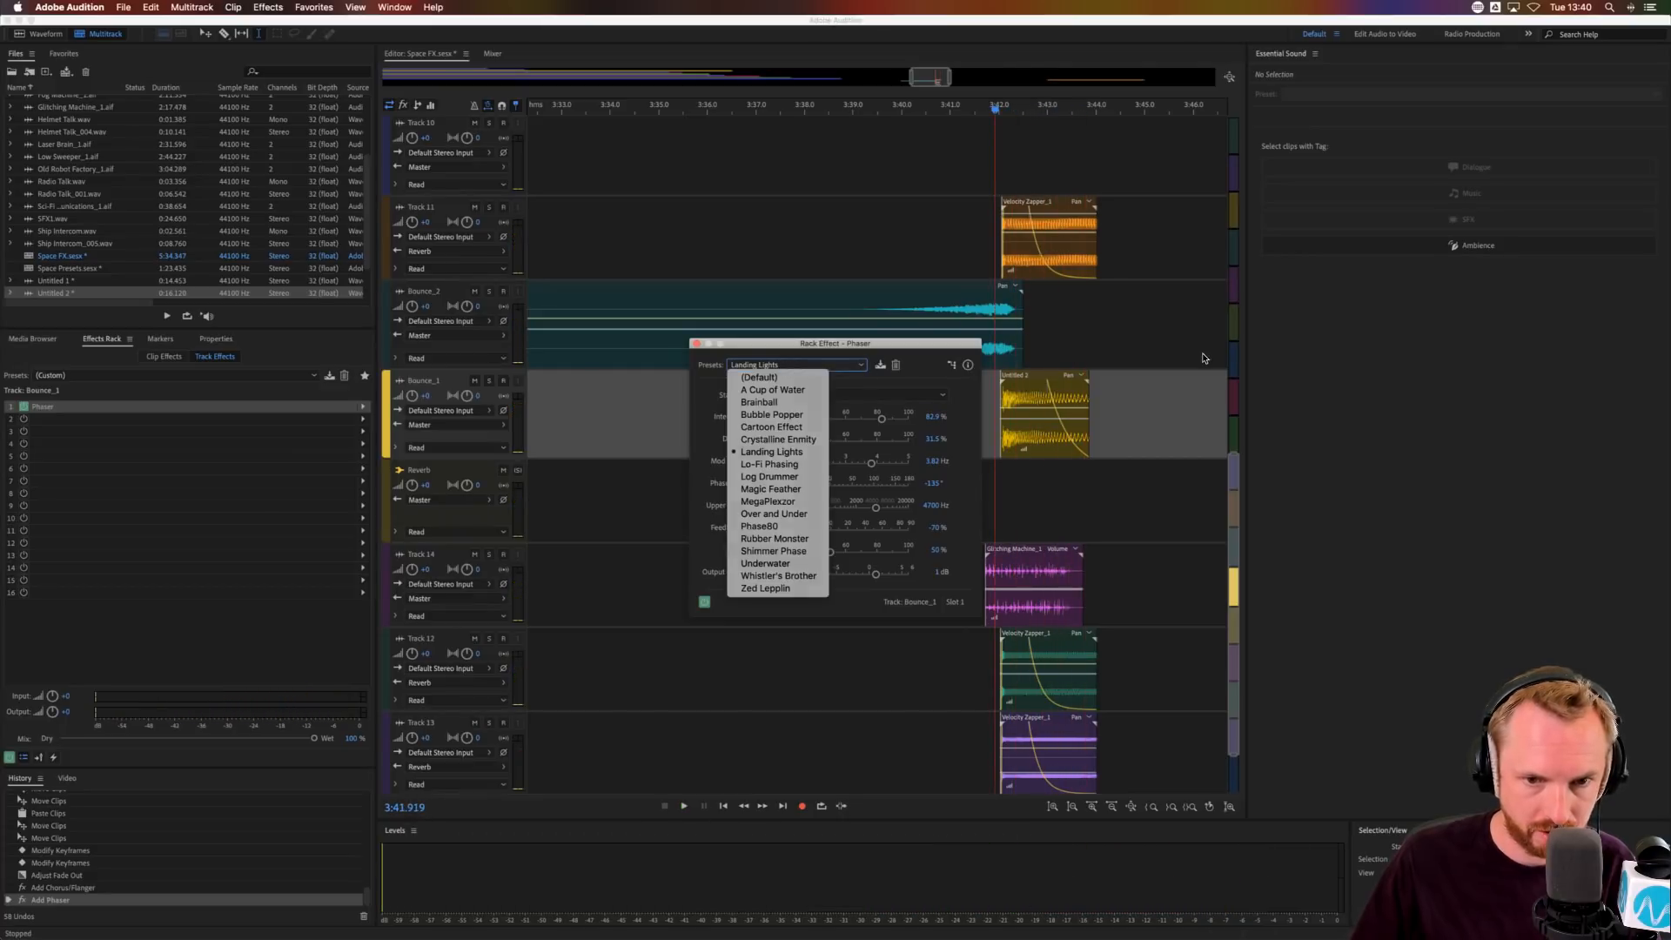
{"action": "left_click", "coordinate": [964, 270]}
{"action": "left_click", "coordinate": [877, 217]}
{"action": "key", "text": "space"}
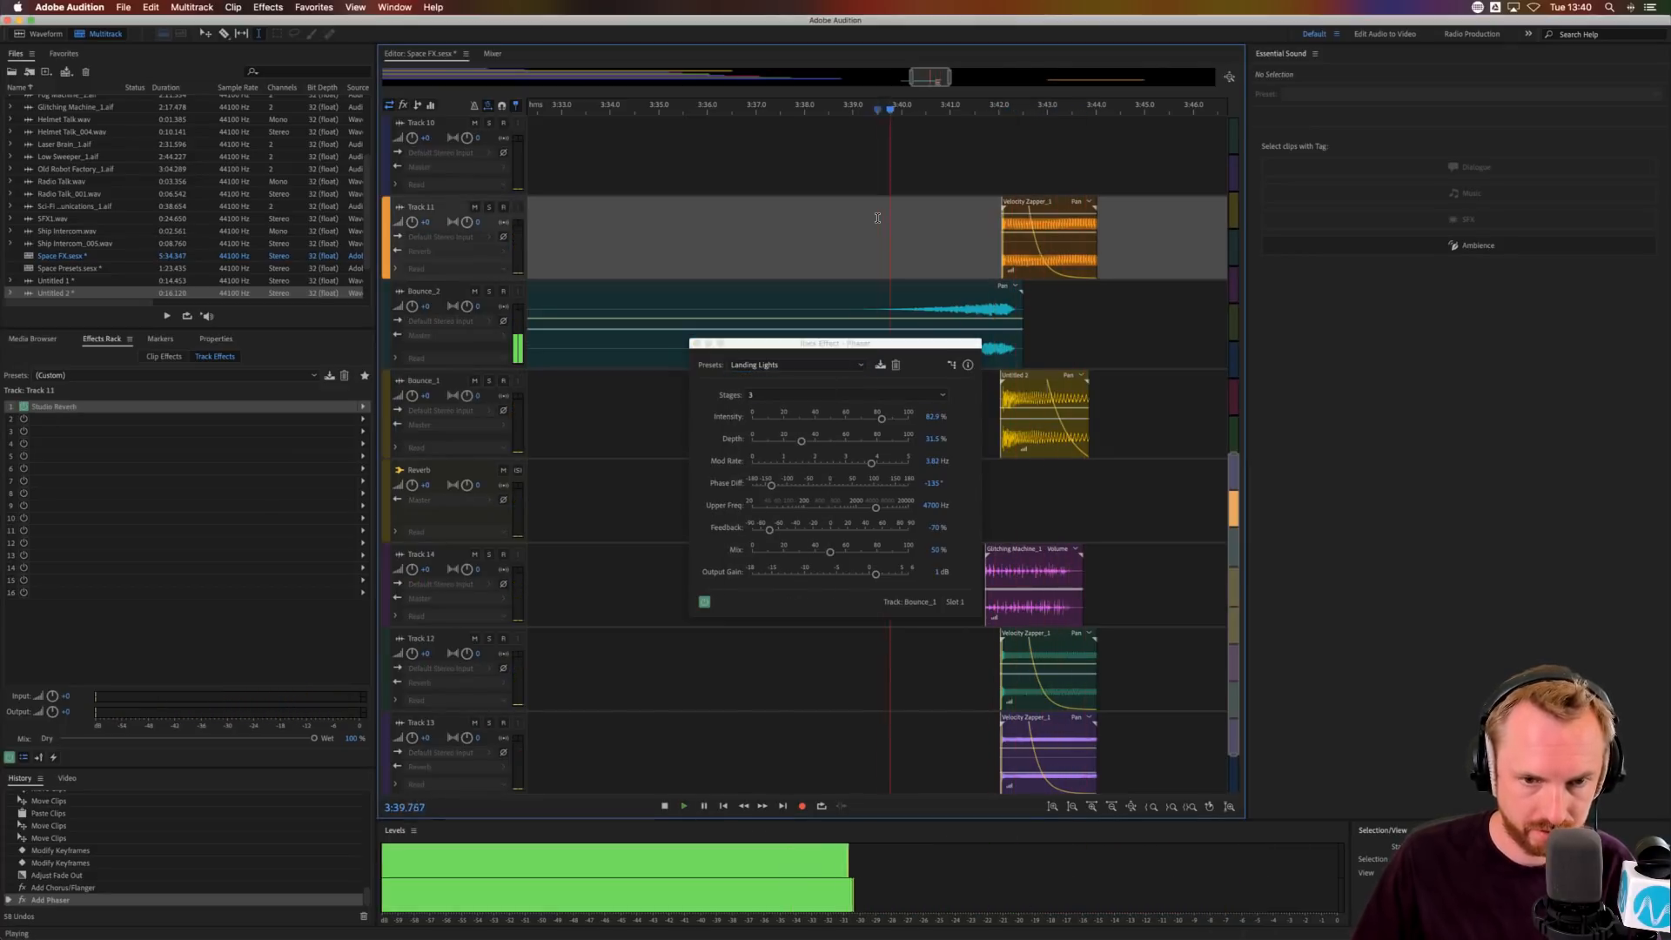
{"action": "left_click", "coordinate": [696, 345]}
{"action": "key", "text": "space"}
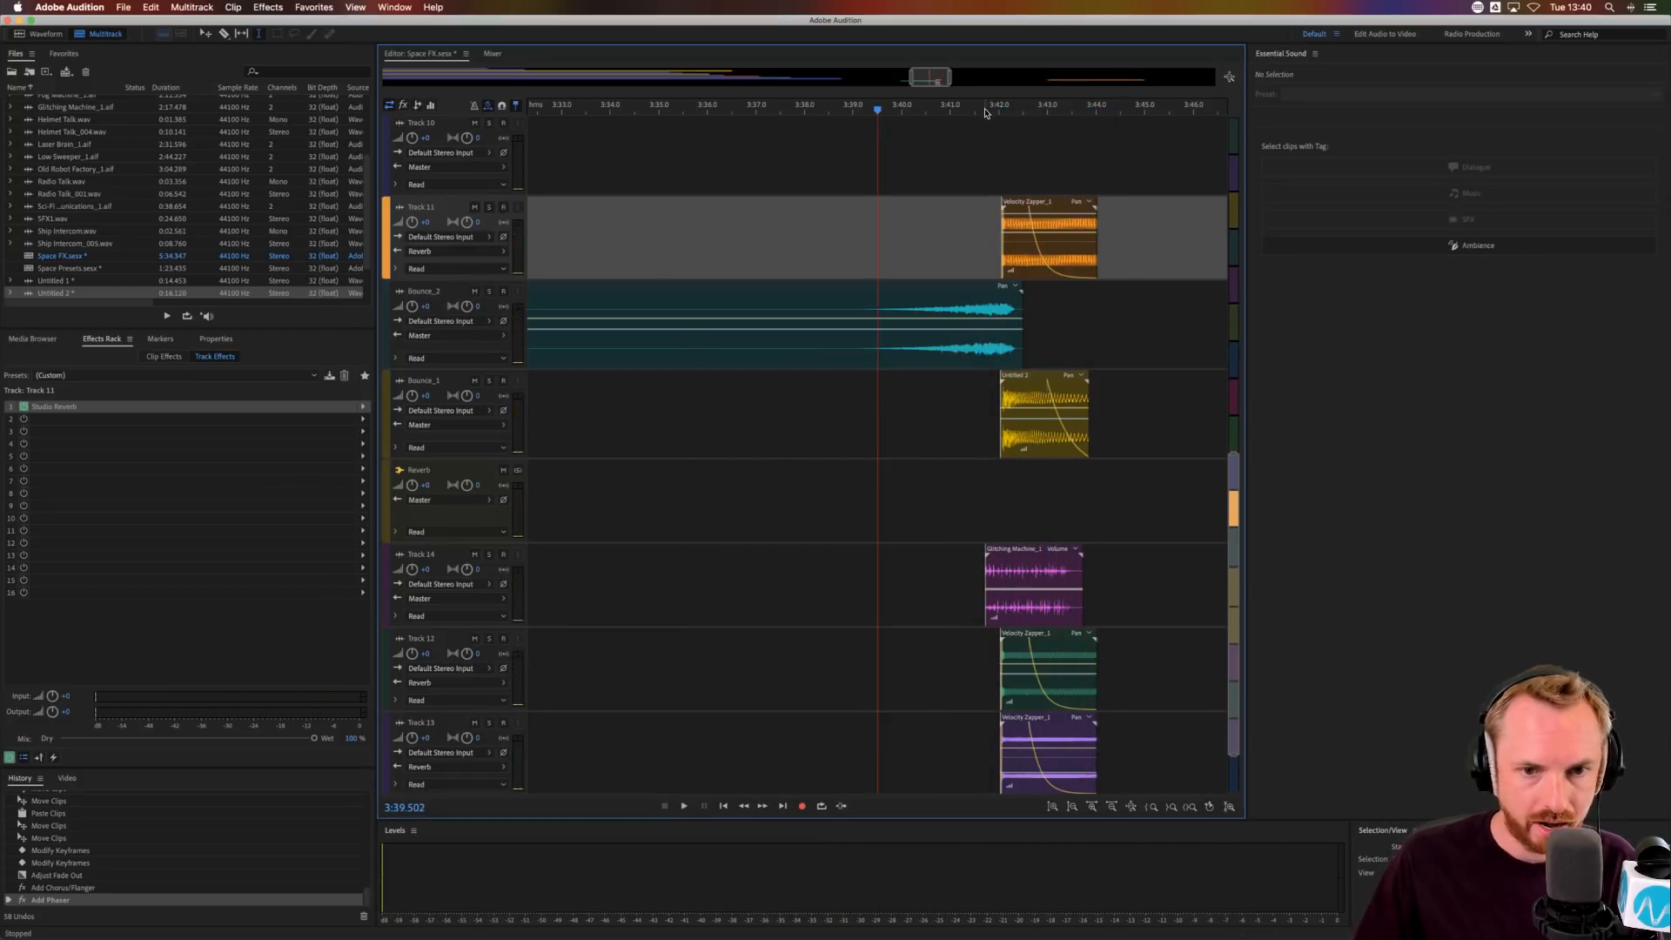
- Mix down the time selection from about 3:31 to well past the layered clips into a new file
{"action": "scroll", "coordinate": [985, 114], "scroll_direction": "down", "scroll_amount": 6}
{"action": "left_click_drag", "start_coordinate": [892, 231], "coordinate": [1219, 253]}
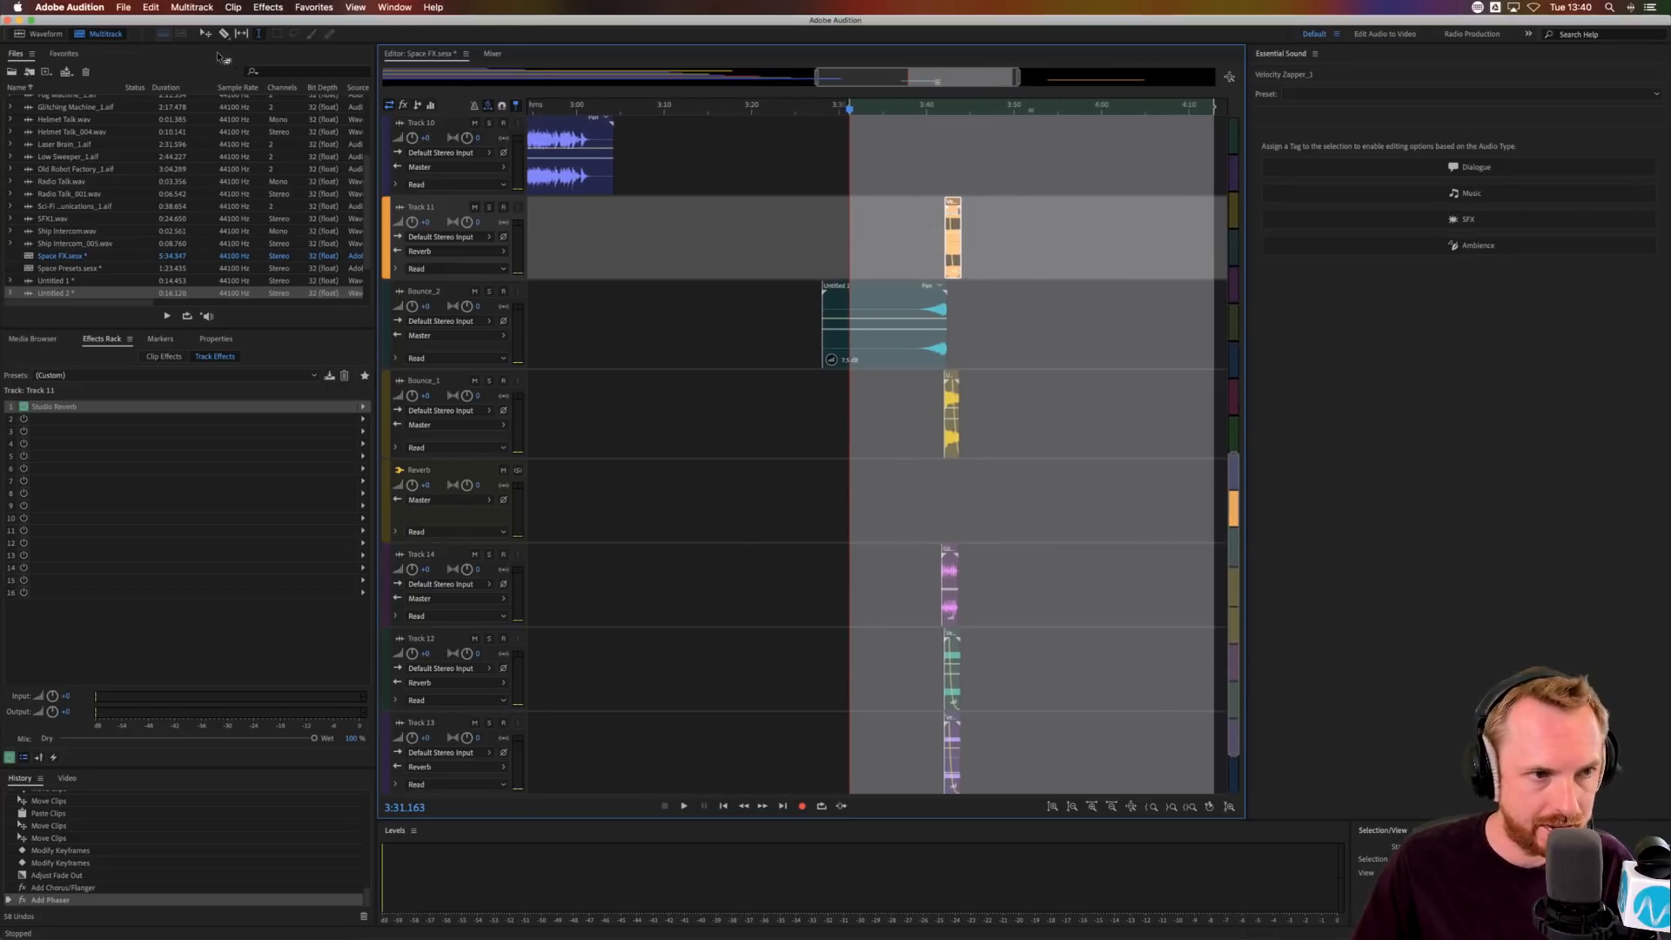
{"action": "left_click", "coordinate": [191, 7]}
{"action": "mouse_move", "coordinate": [296, 64]}
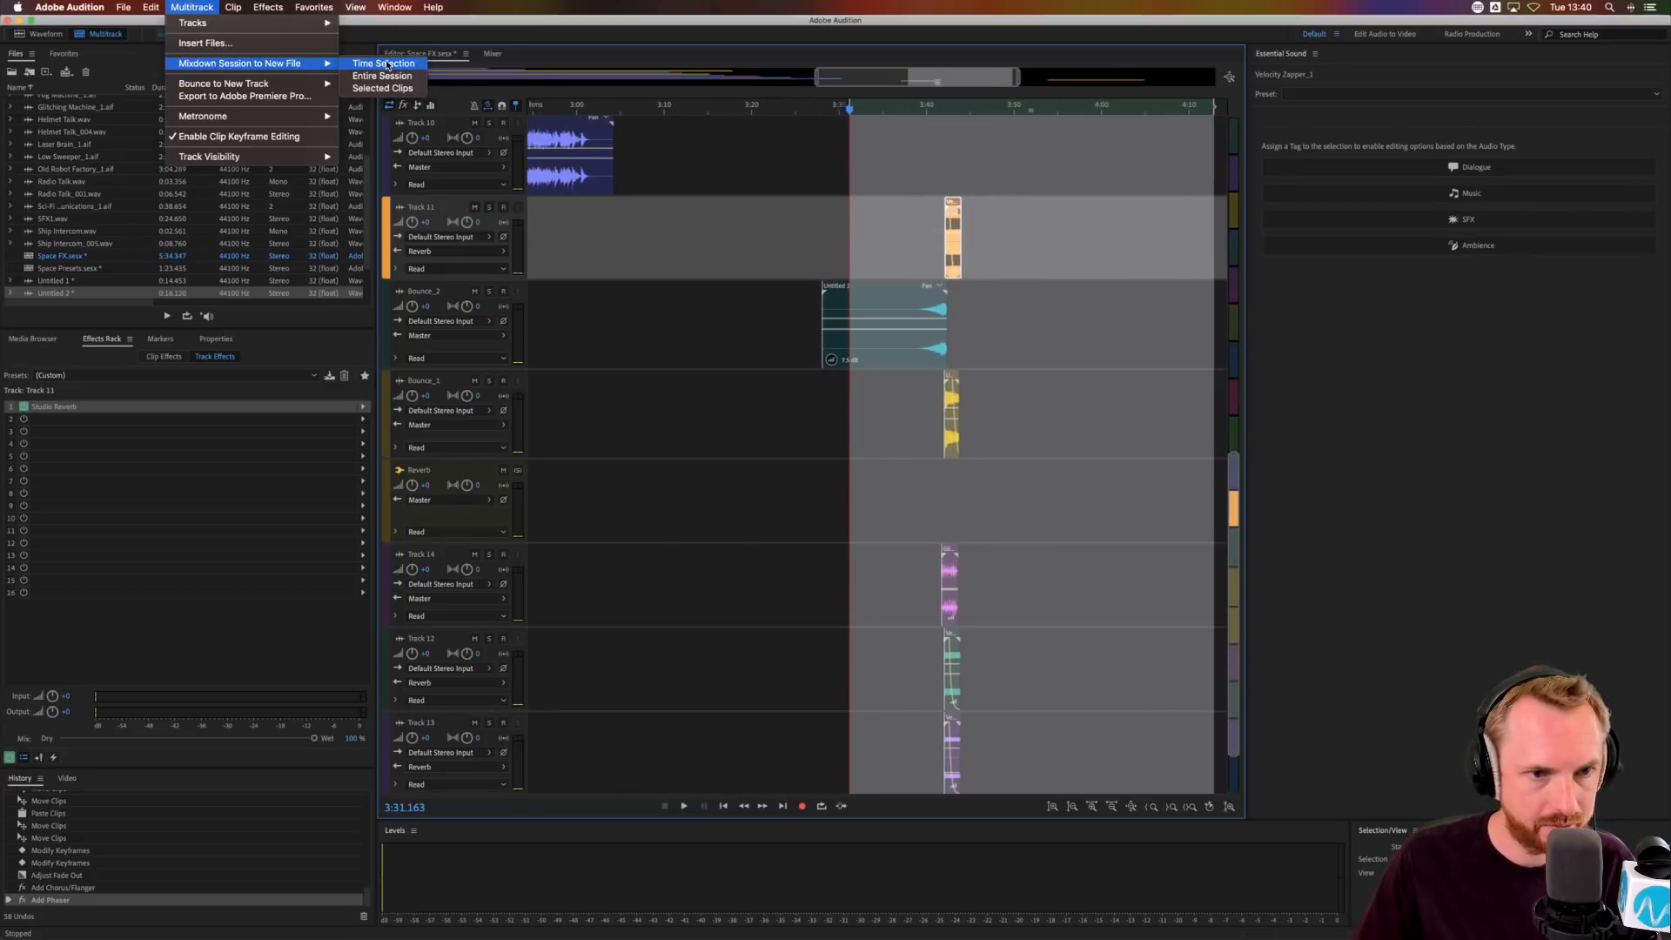
{"action": "left_click", "coordinate": [387, 65]}
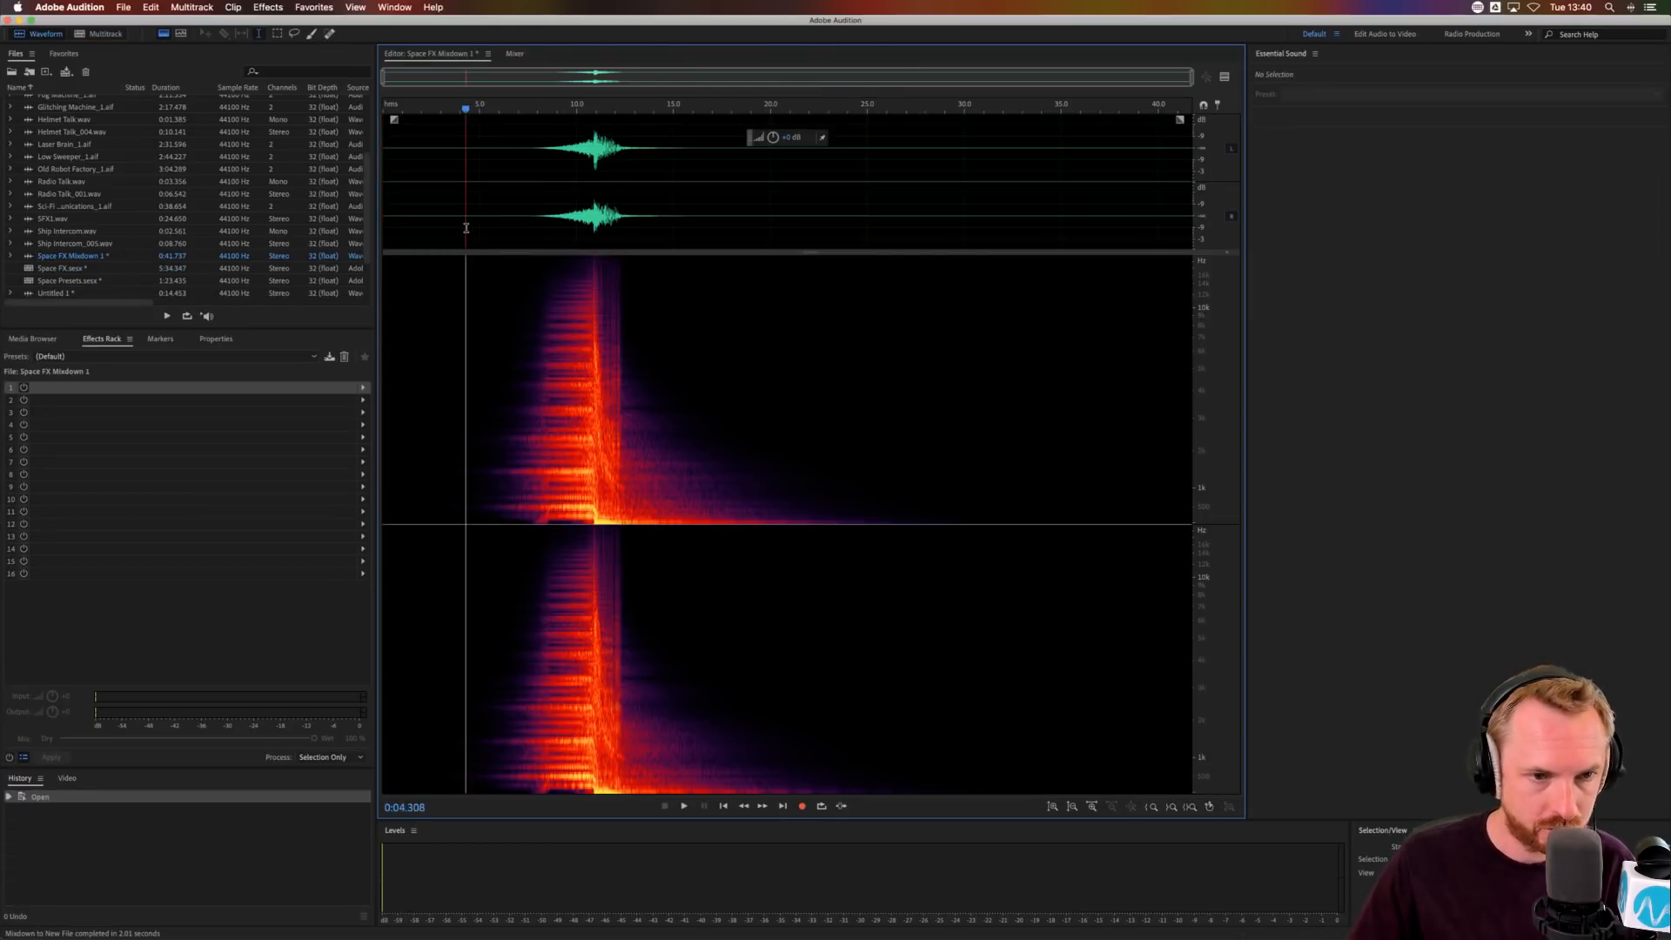
- Cut about the first 4.3 s and everything beyond about 25 s from the mixdown, and add a short fade-out and fade-in
{"action": "left_click_drag", "start_coordinate": [466, 228], "coordinate": [226, 200]}
{"action": "key", "text": "Delete"}
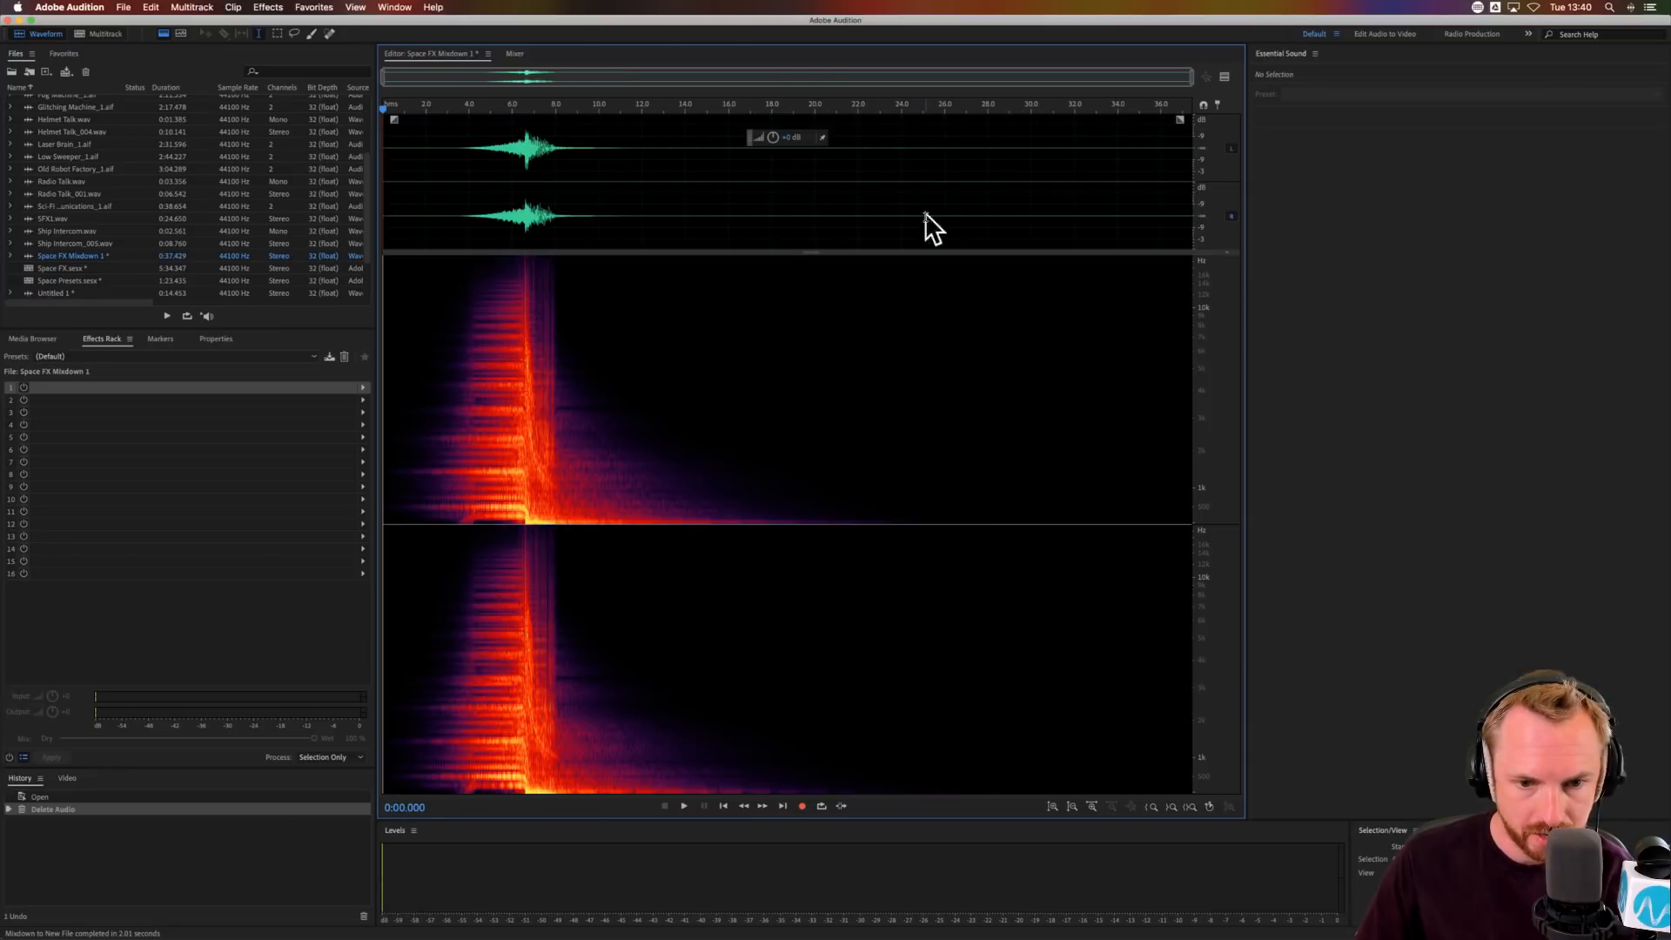
{"action": "left_click_drag", "start_coordinate": [926, 216], "coordinate": [1576, 211]}
{"action": "key", "text": "Delete"}
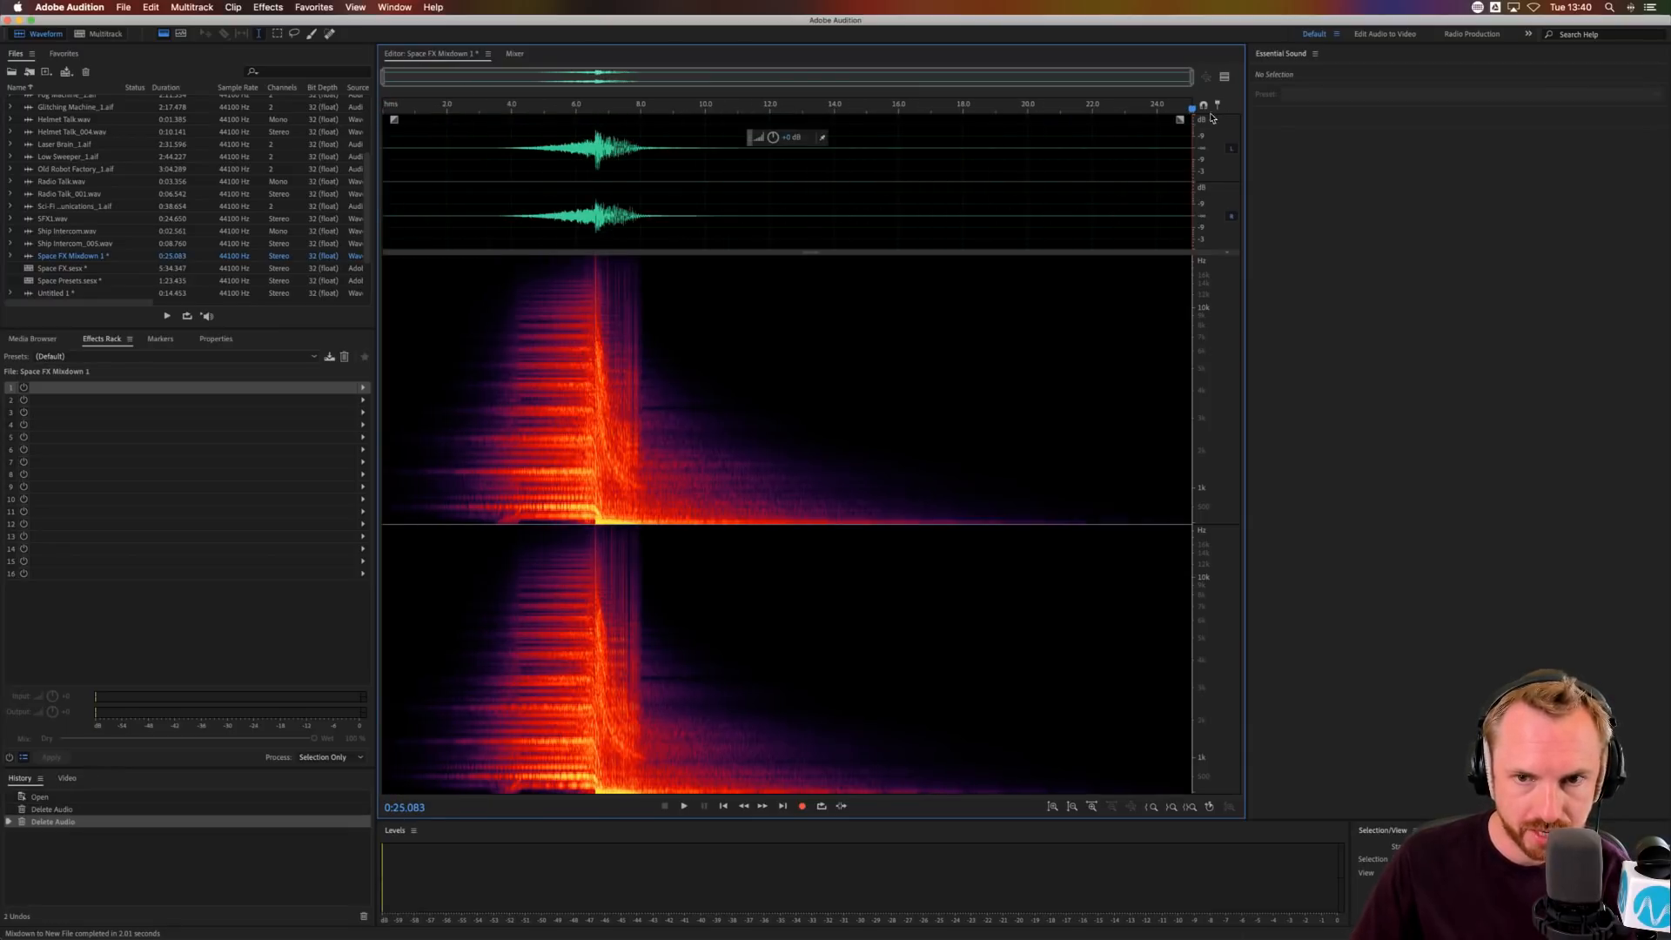
{"action": "left_click_drag", "start_coordinate": [1181, 120], "coordinate": [1168, 128]}
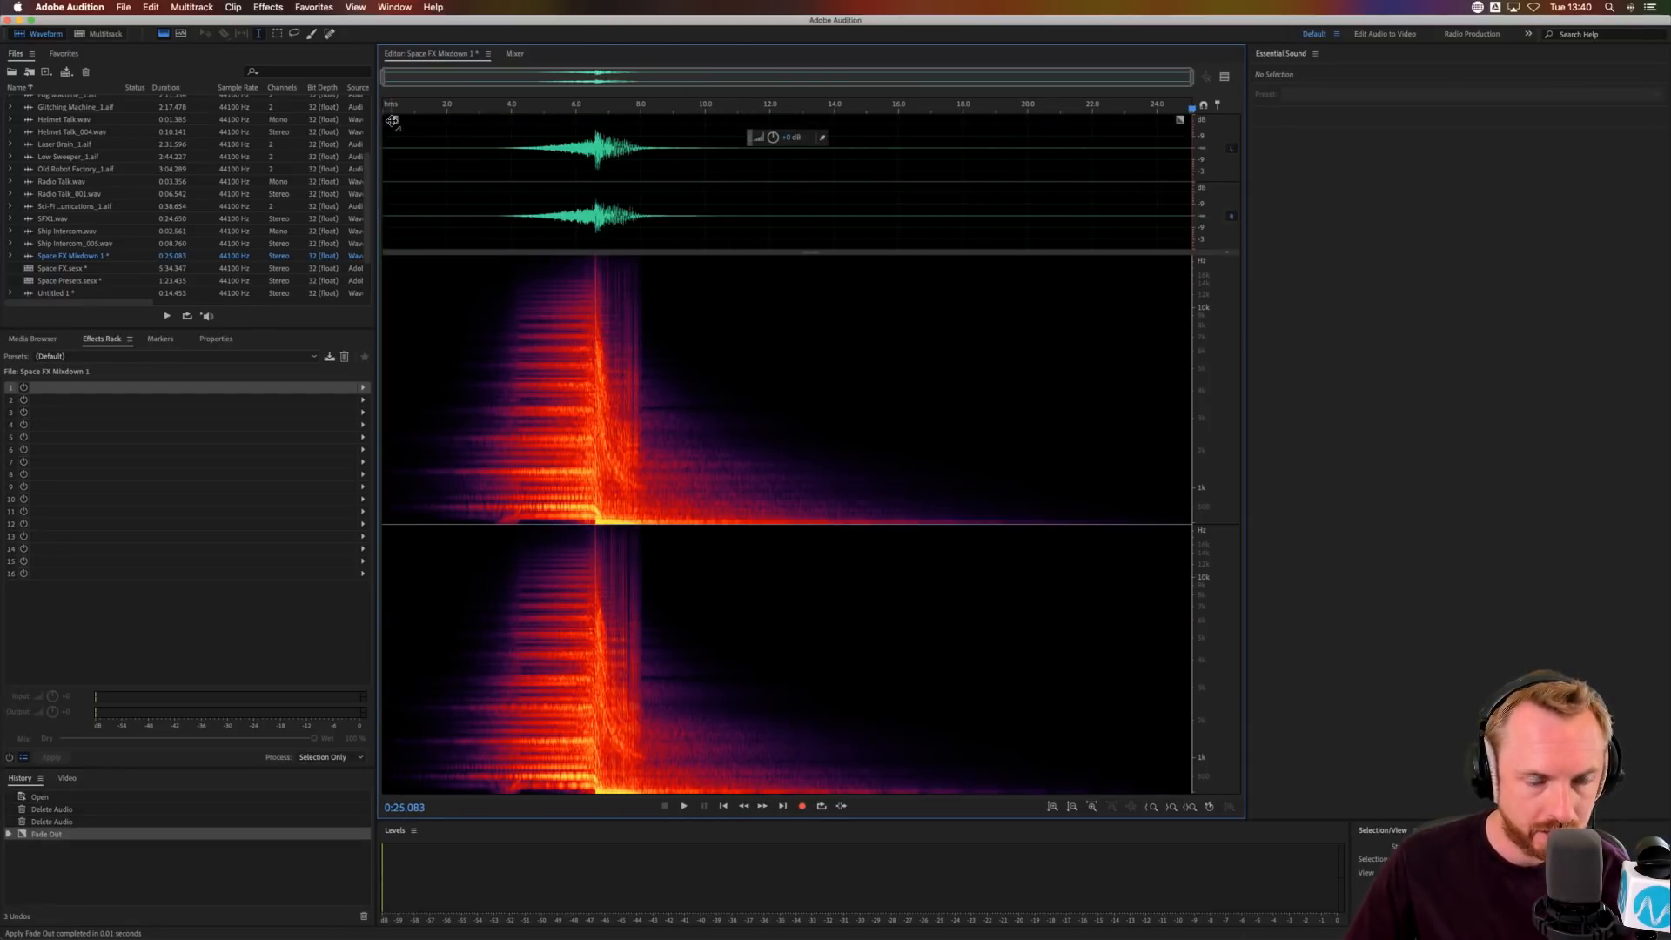
{"action": "left_click_drag", "start_coordinate": [393, 121], "coordinate": [339, 123]}
- Open the Mastering effect for the mixdown with the Subtle Clarity preset and preview it from just before 4 s
{"action": "left_click", "coordinate": [268, 7]}
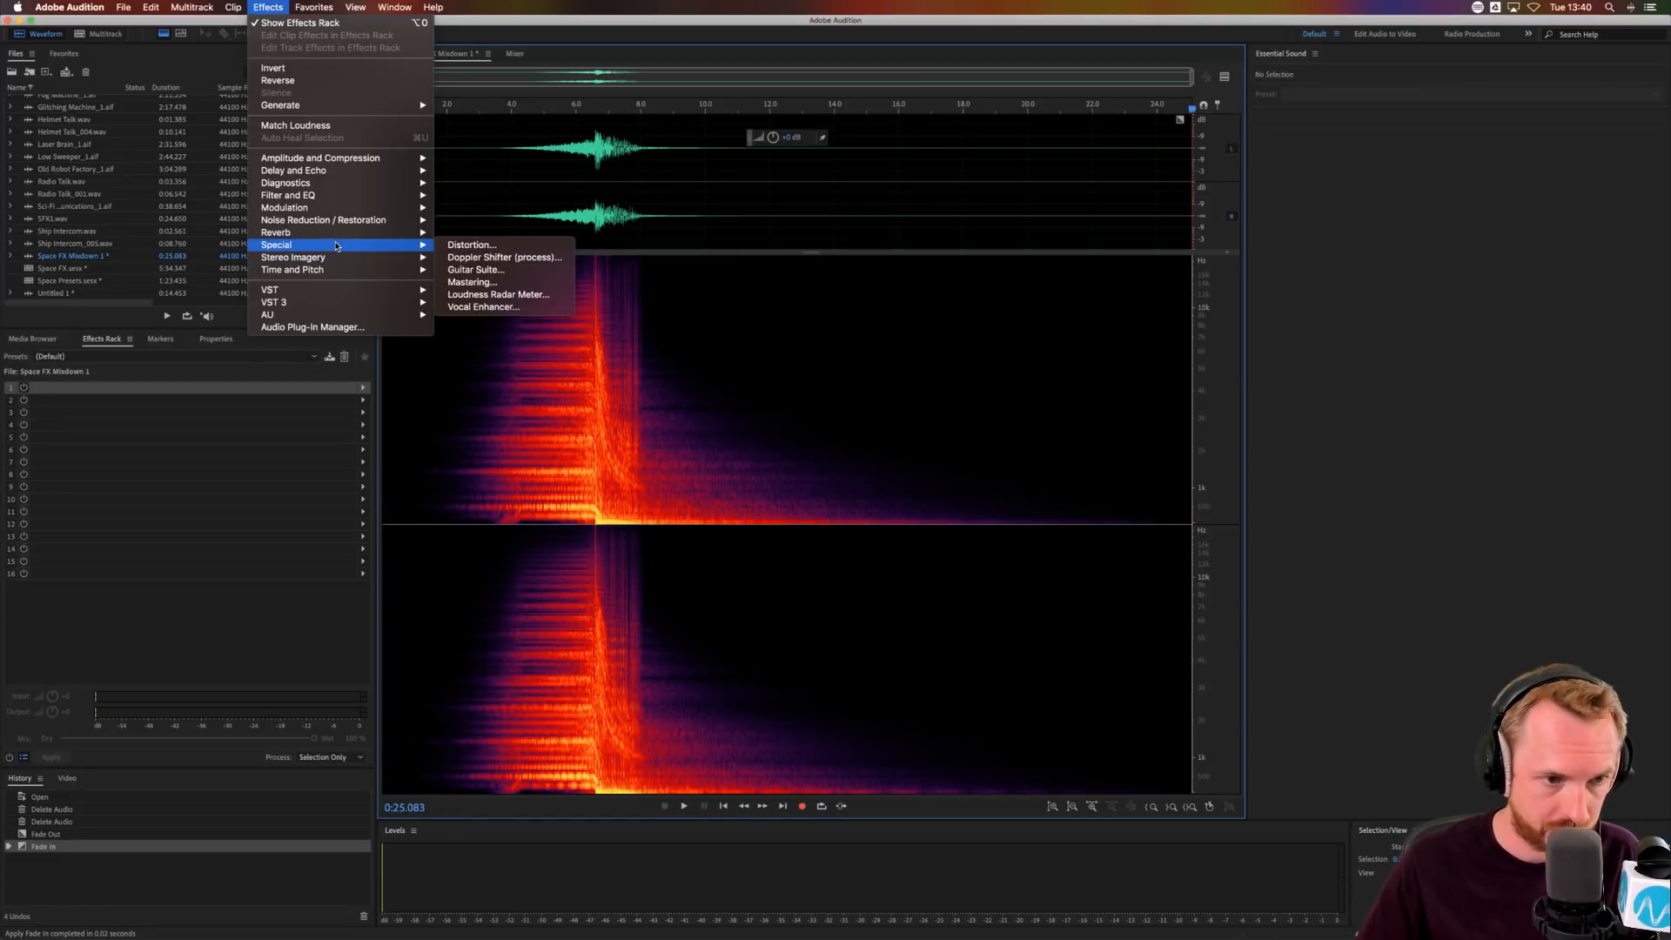
{"action": "mouse_move", "coordinate": [349, 193]}
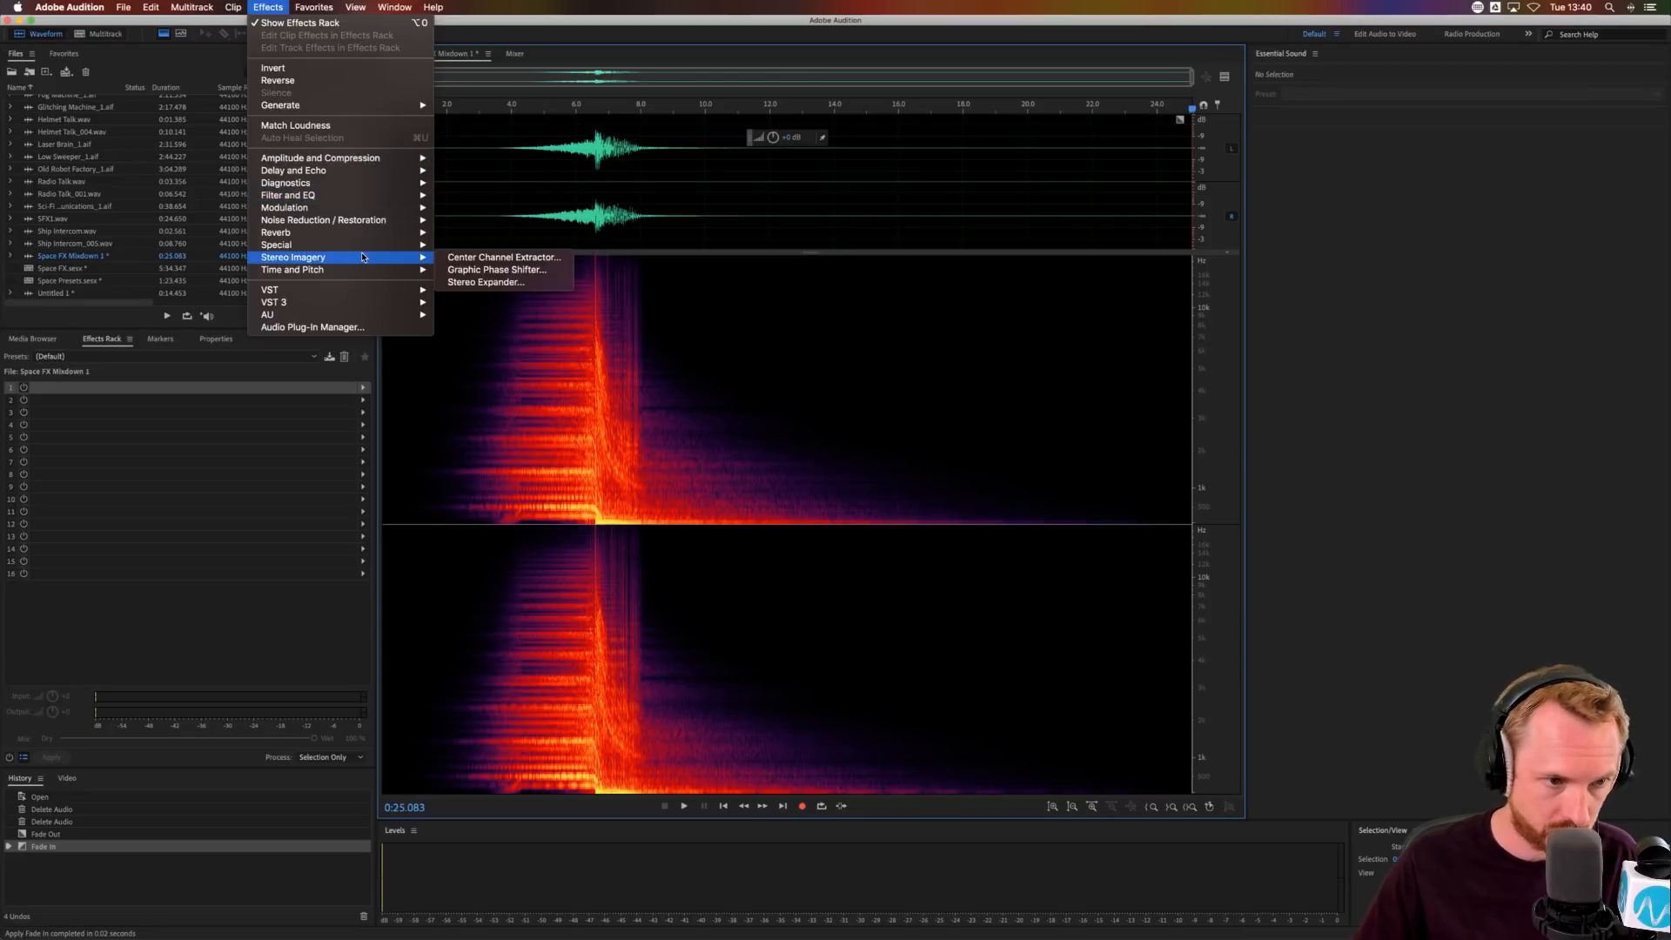
{"action": "mouse_move", "coordinate": [354, 247]}
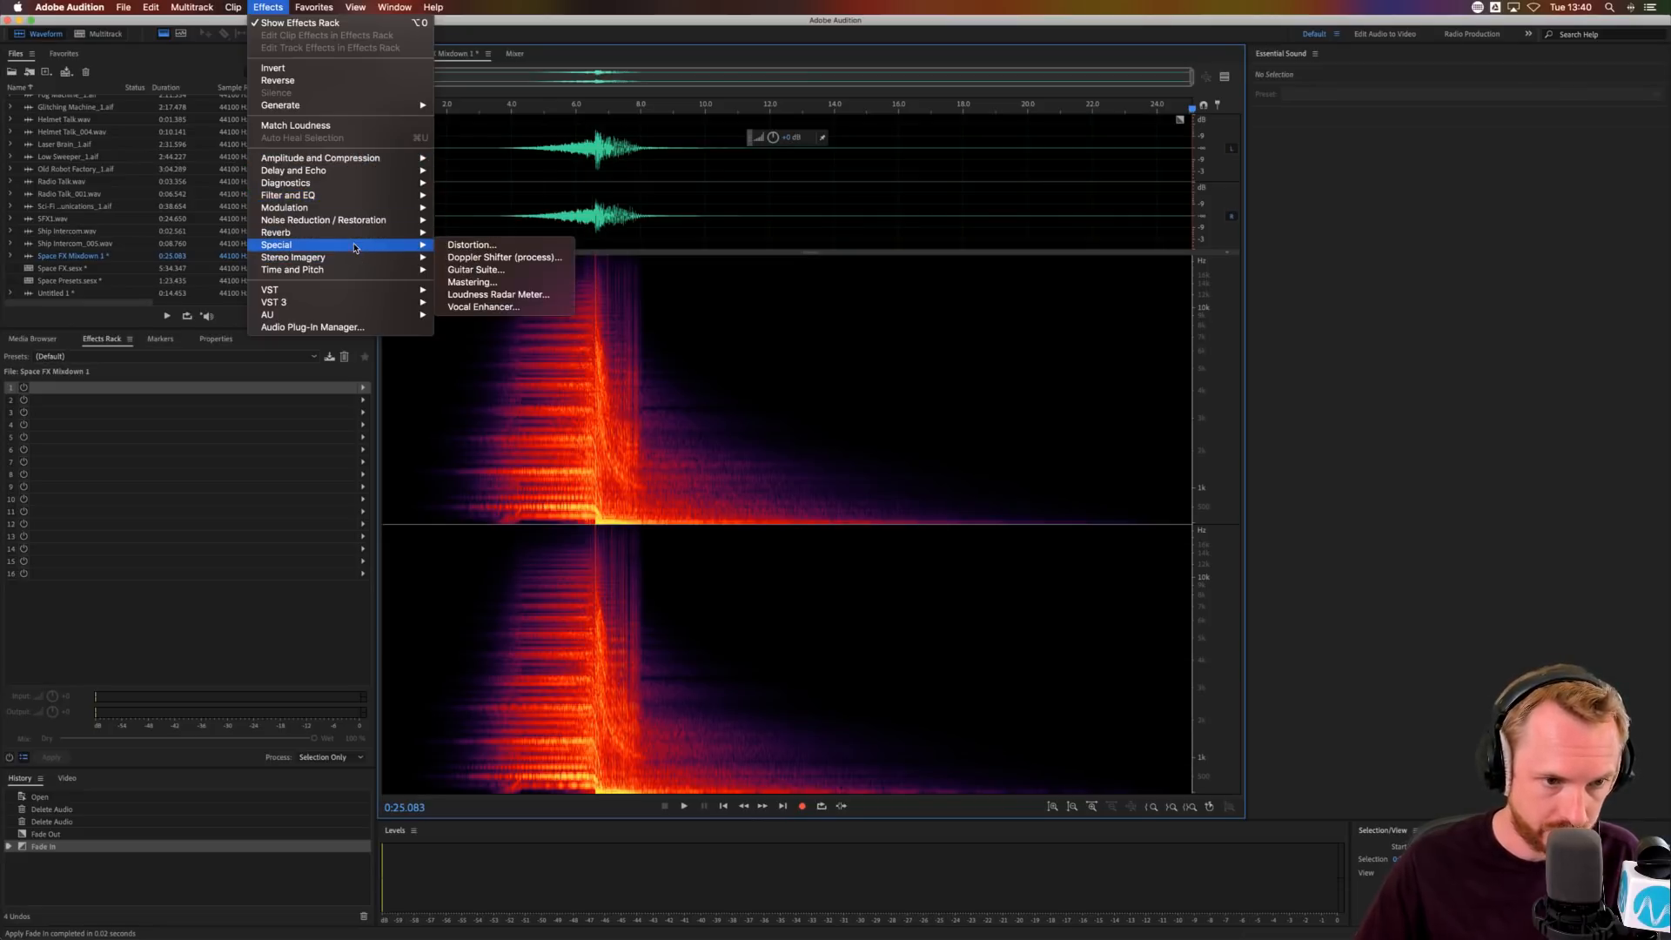
{"action": "left_click", "coordinate": [504, 283]}
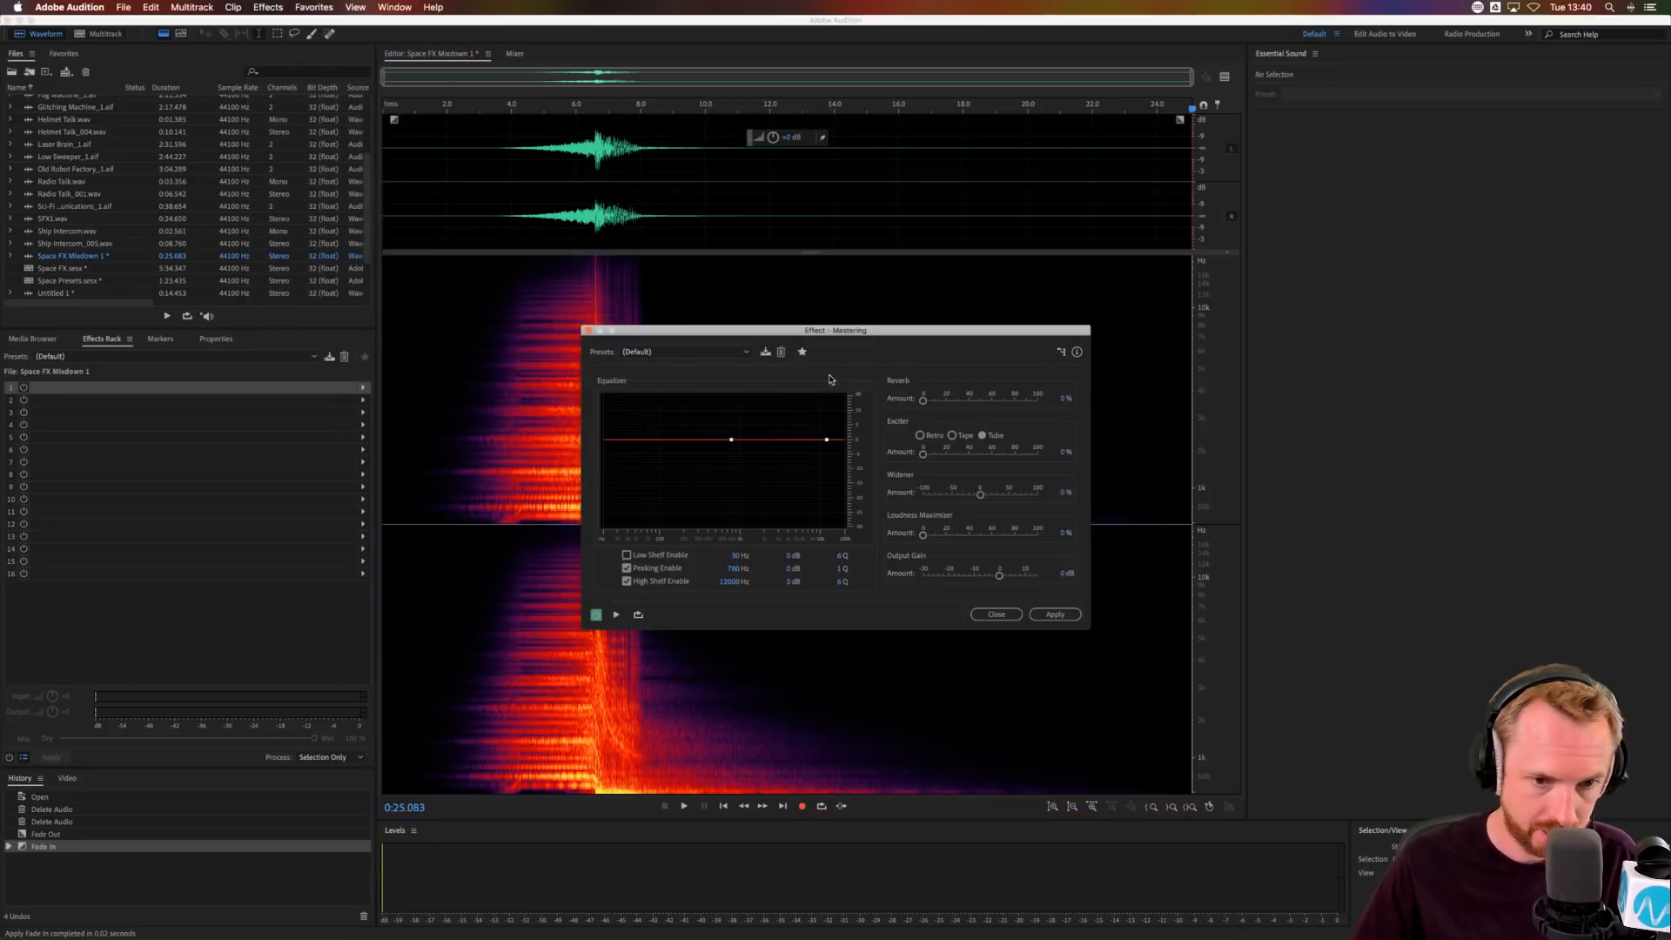
{"action": "left_click", "coordinate": [689, 354]}
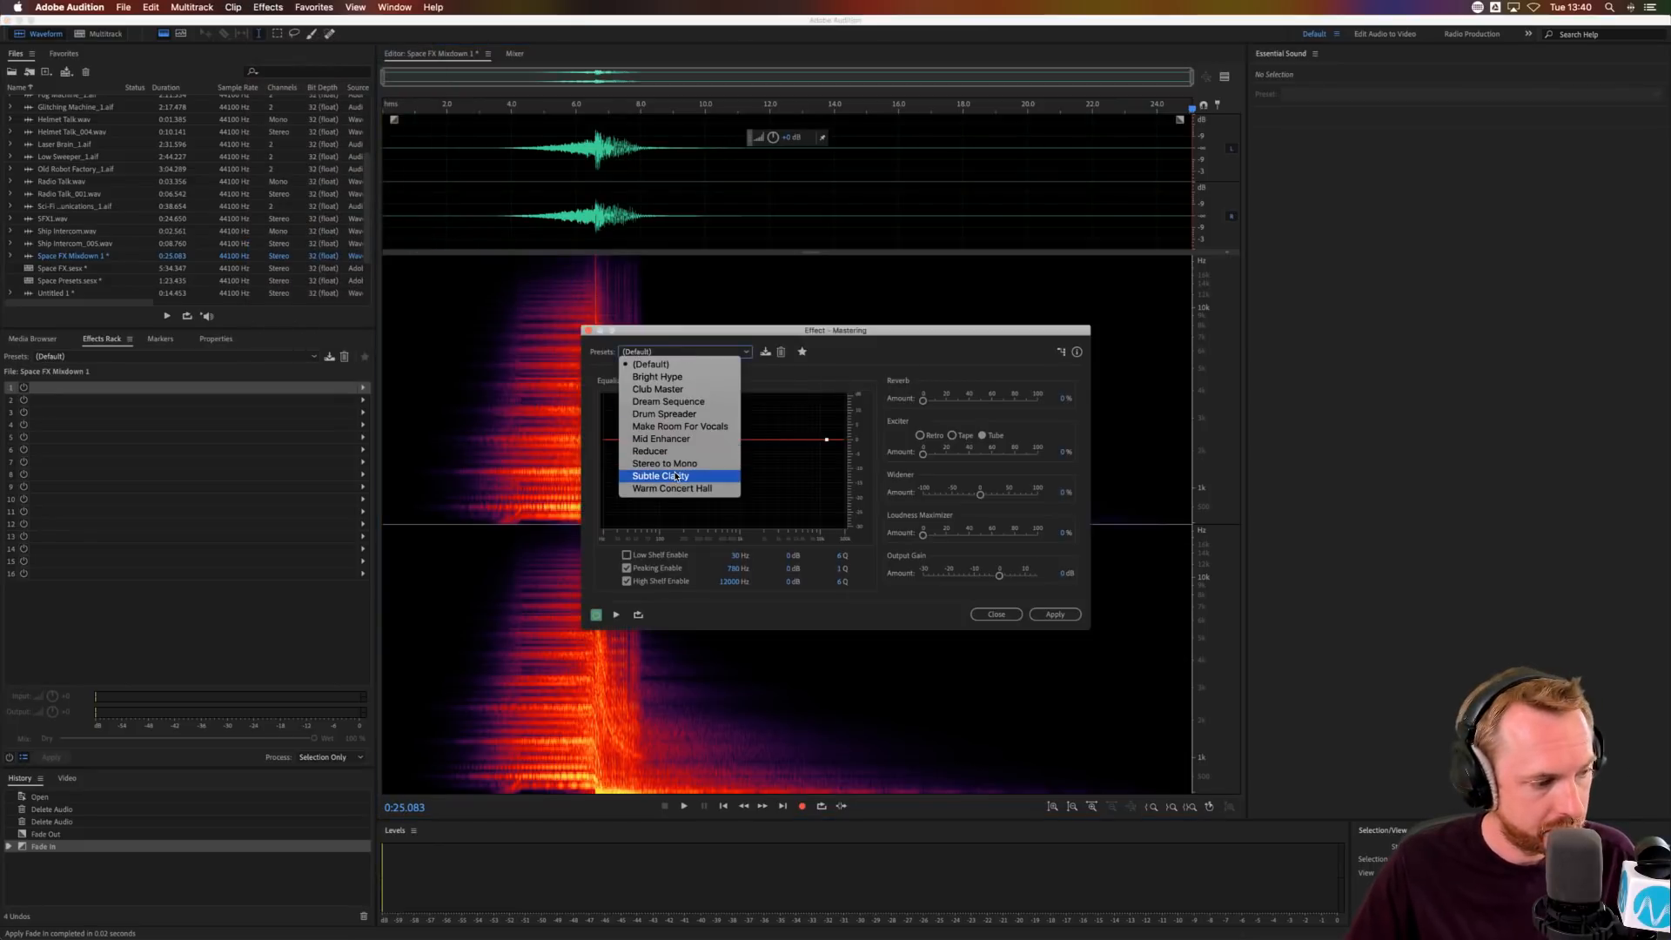
{"action": "left_click", "coordinate": [676, 476]}
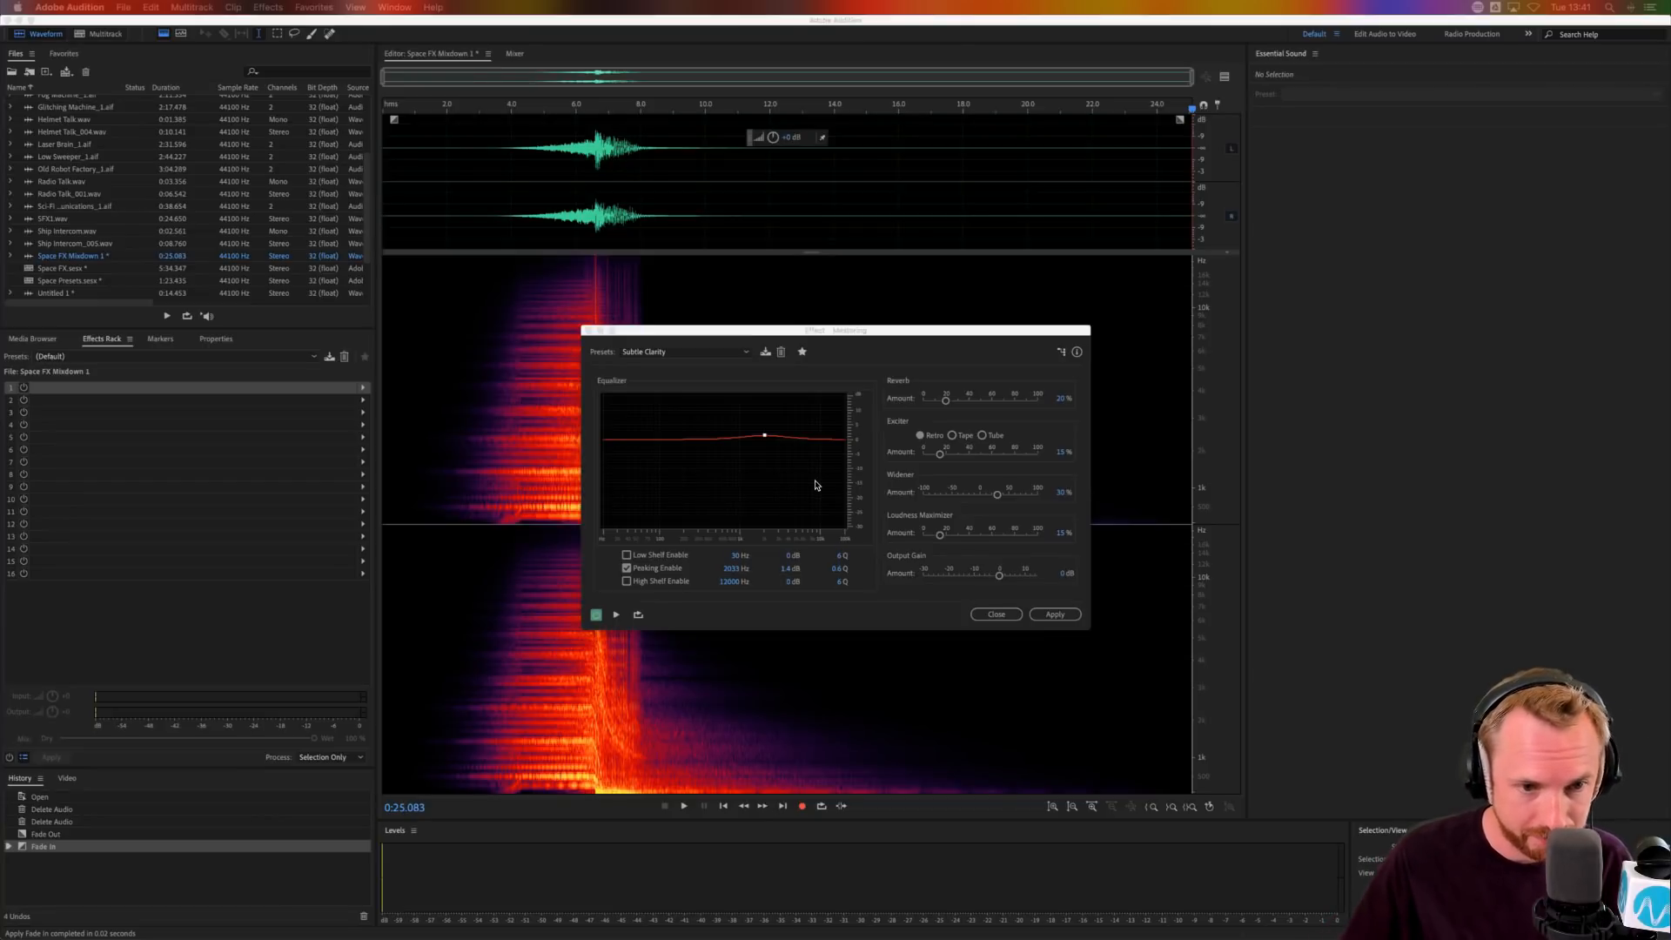
{"action": "left_click", "coordinate": [498, 194]}
{"action": "key", "text": "space"}
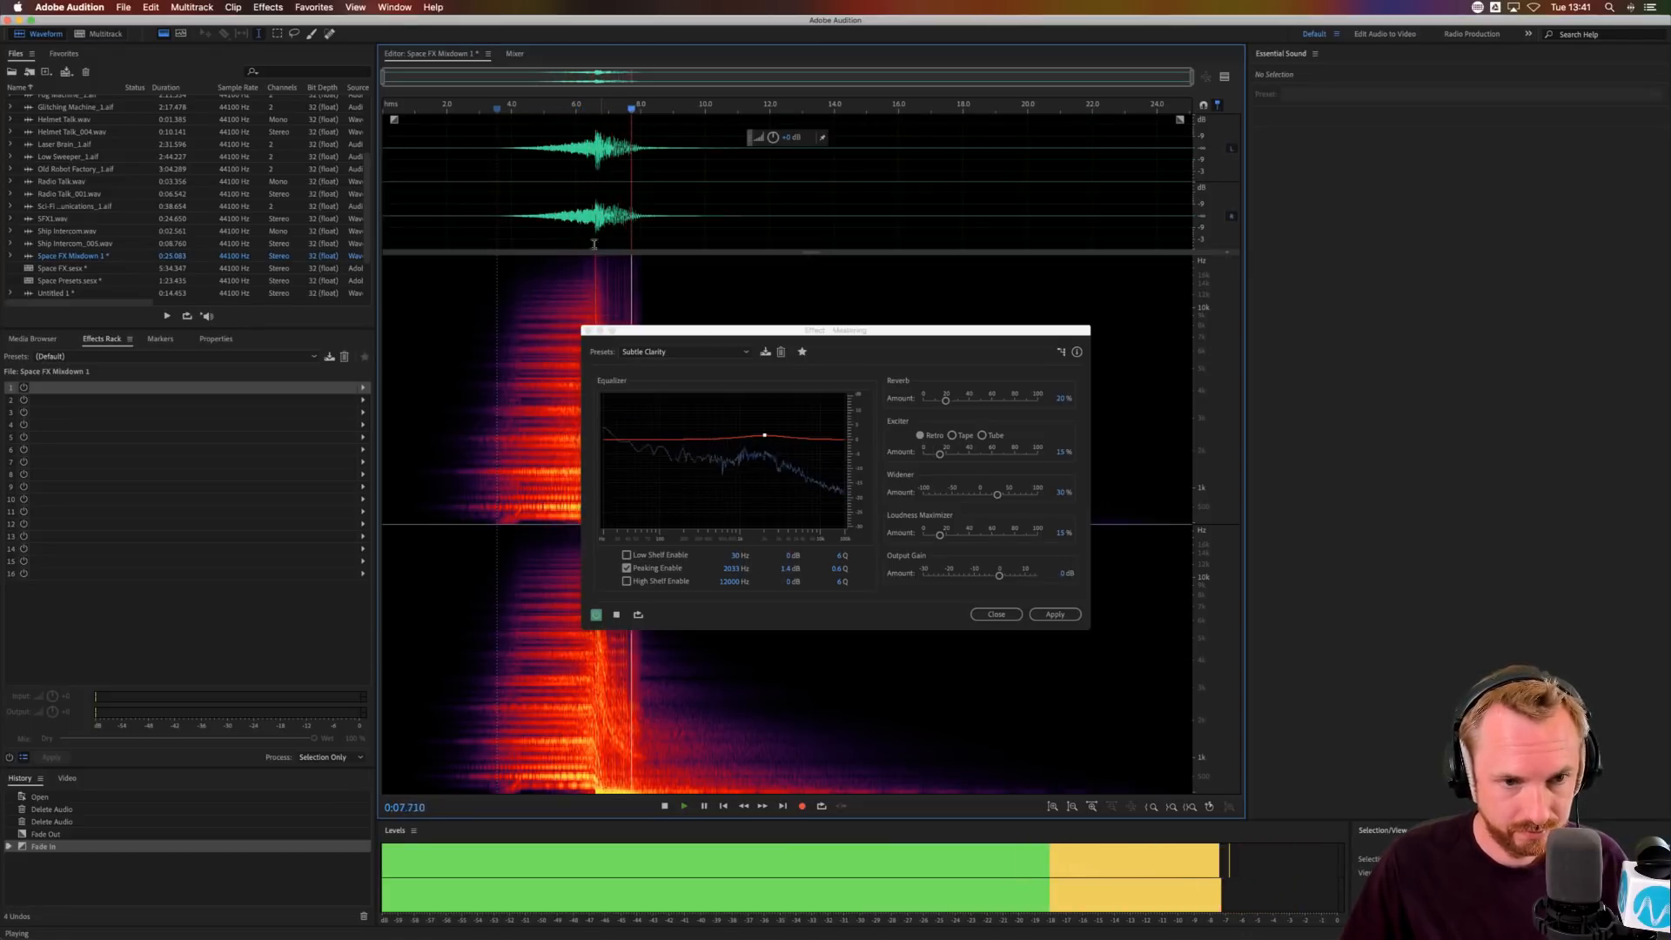
- Raise the Mastering exciter amount to about 35 % and boost the equalizer peak to about 4.3 dB near 2 kHz, previewing the changes
{"action": "key", "text": "space"}
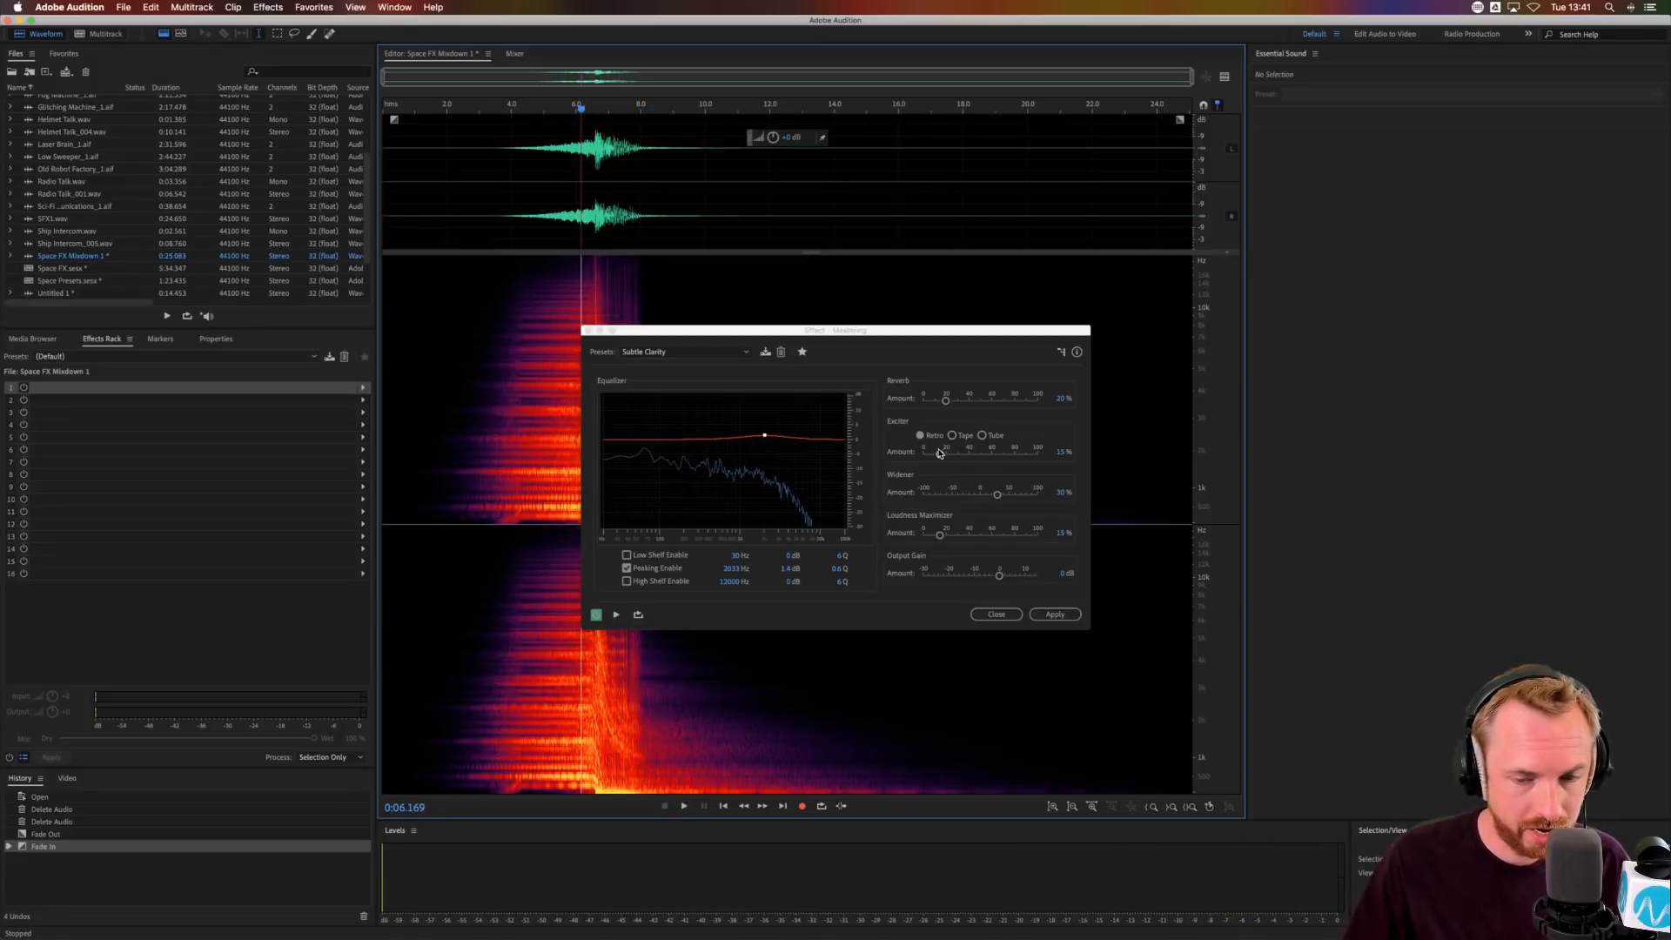
{"action": "mouse_move", "coordinate": [939, 452]}
{"action": "left_mouse_down"}
{"action": "mouse_move", "coordinate": [985, 456]}
{"action": "mouse_move", "coordinate": [963, 465]}
{"action": "left_mouse_up"}
{"action": "key", "text": "space"}
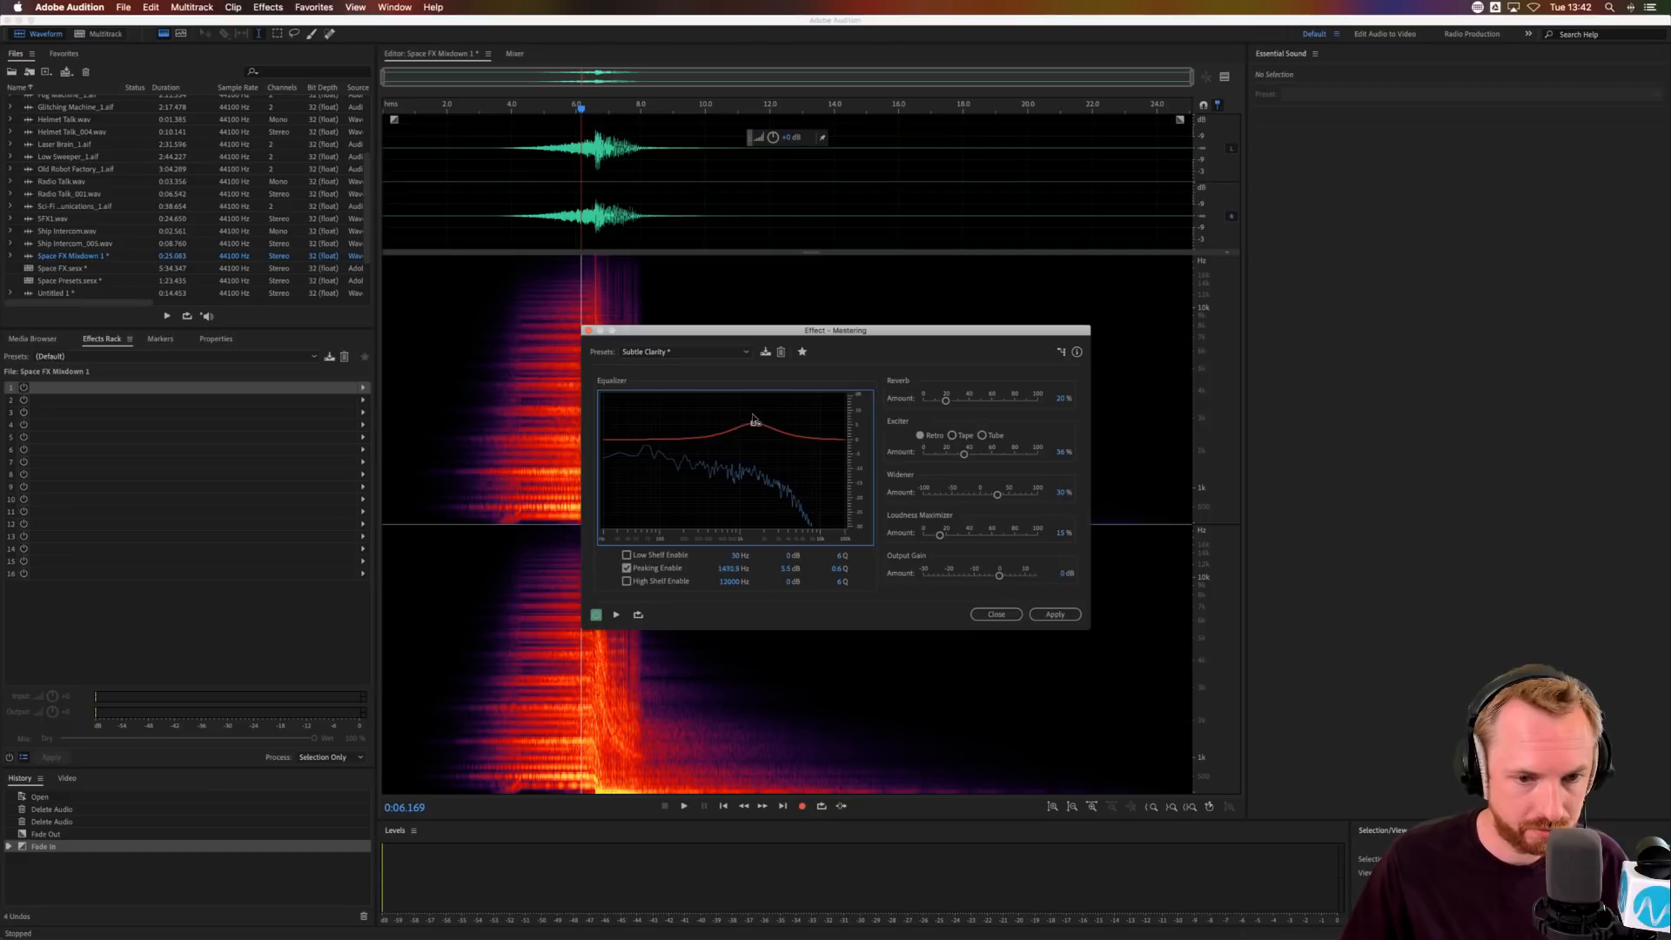
{"action": "key", "text": "space"}
{"action": "mouse_move", "coordinate": [750, 420]}
{"action": "left_mouse_down"}
{"action": "mouse_move", "coordinate": [801, 425]}
{"action": "mouse_move", "coordinate": [763, 428]}
{"action": "left_mouse_up"}
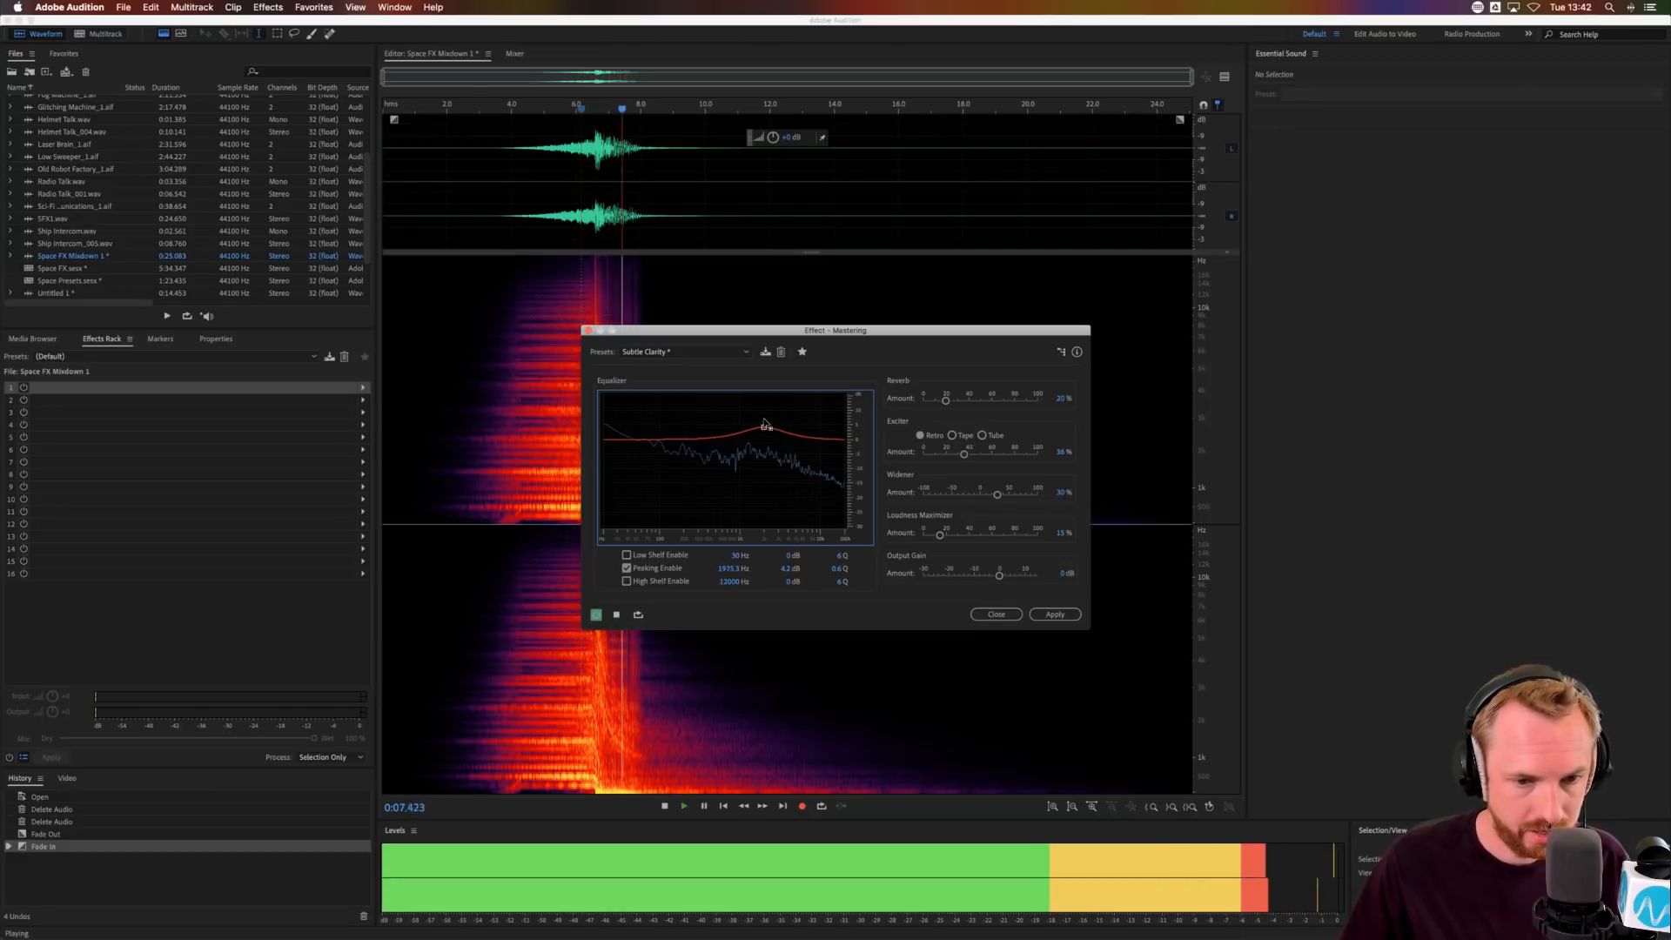
{"action": "key", "text": "space"}
- Compare the mixdown with Mastering bypassed and enabled from just before 6 s, and apply the effect
{"action": "key", "text": "space"}
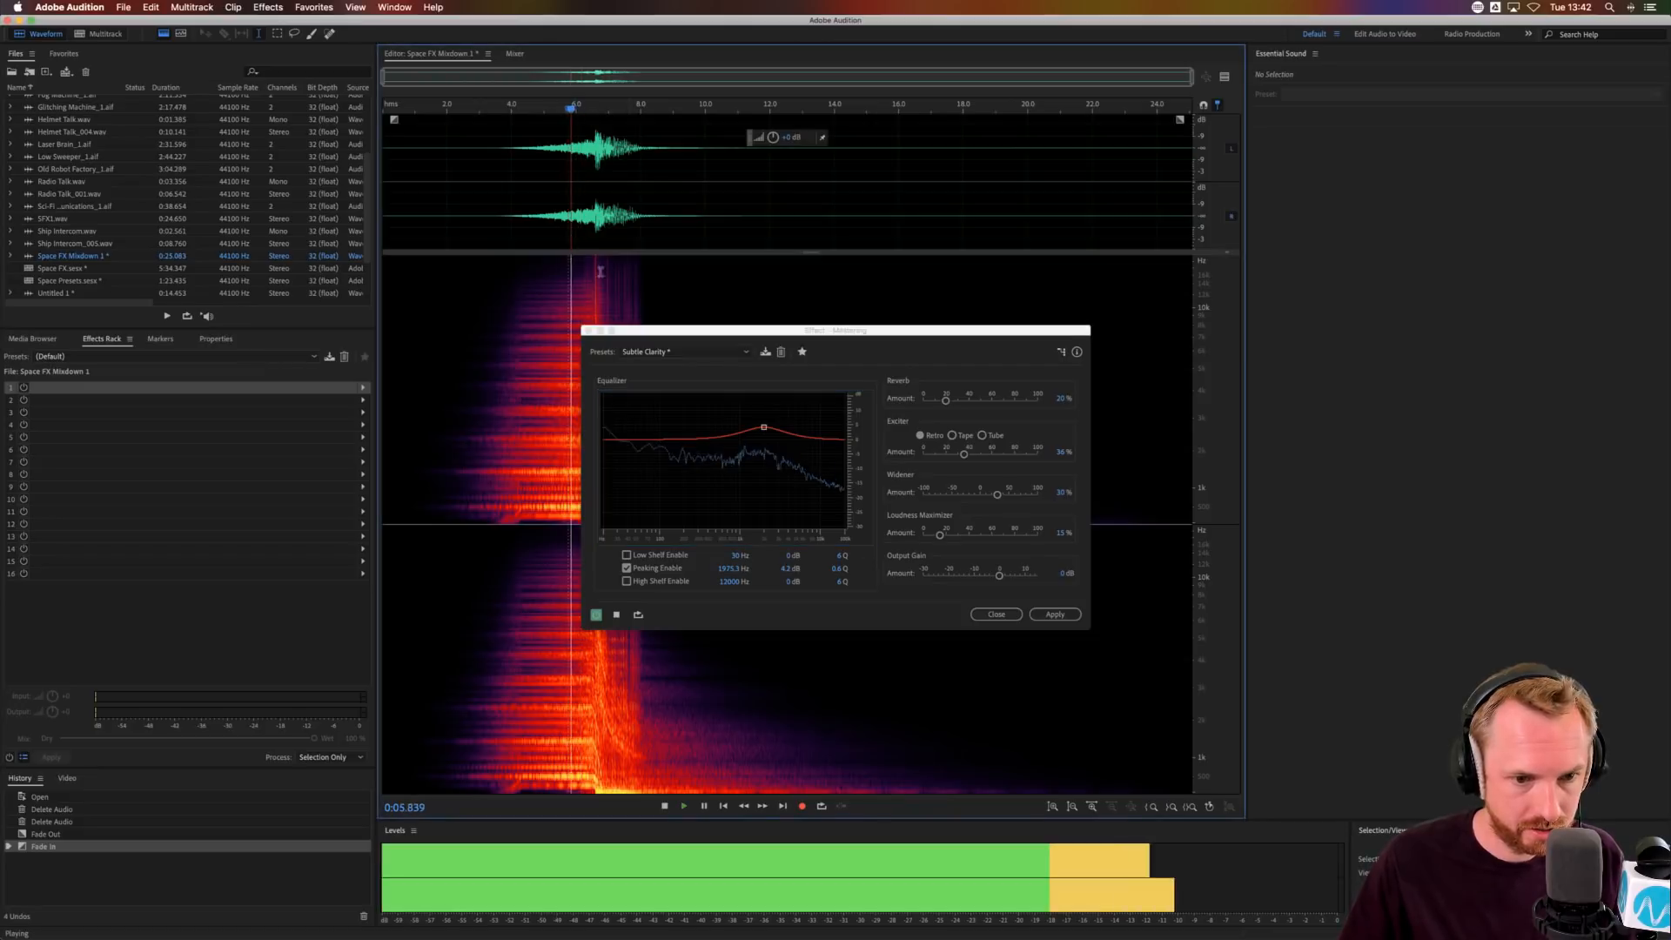
{"action": "left_click", "coordinate": [597, 616]}
{"action": "key", "text": "space"}
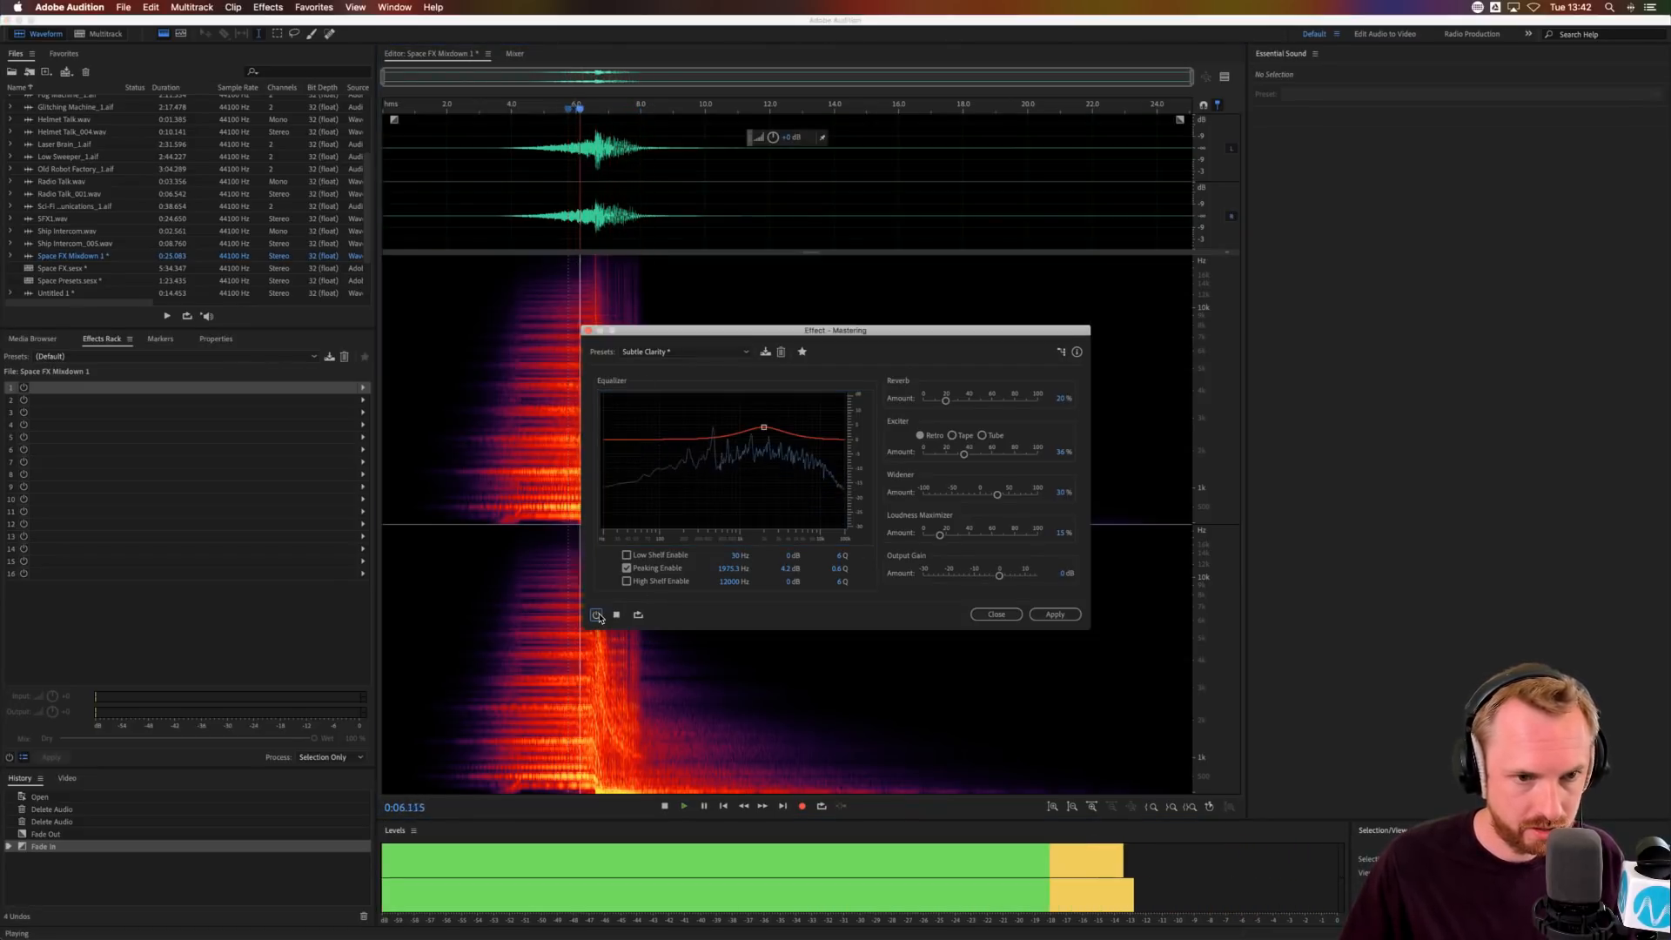
{"action": "key", "text": "space"}
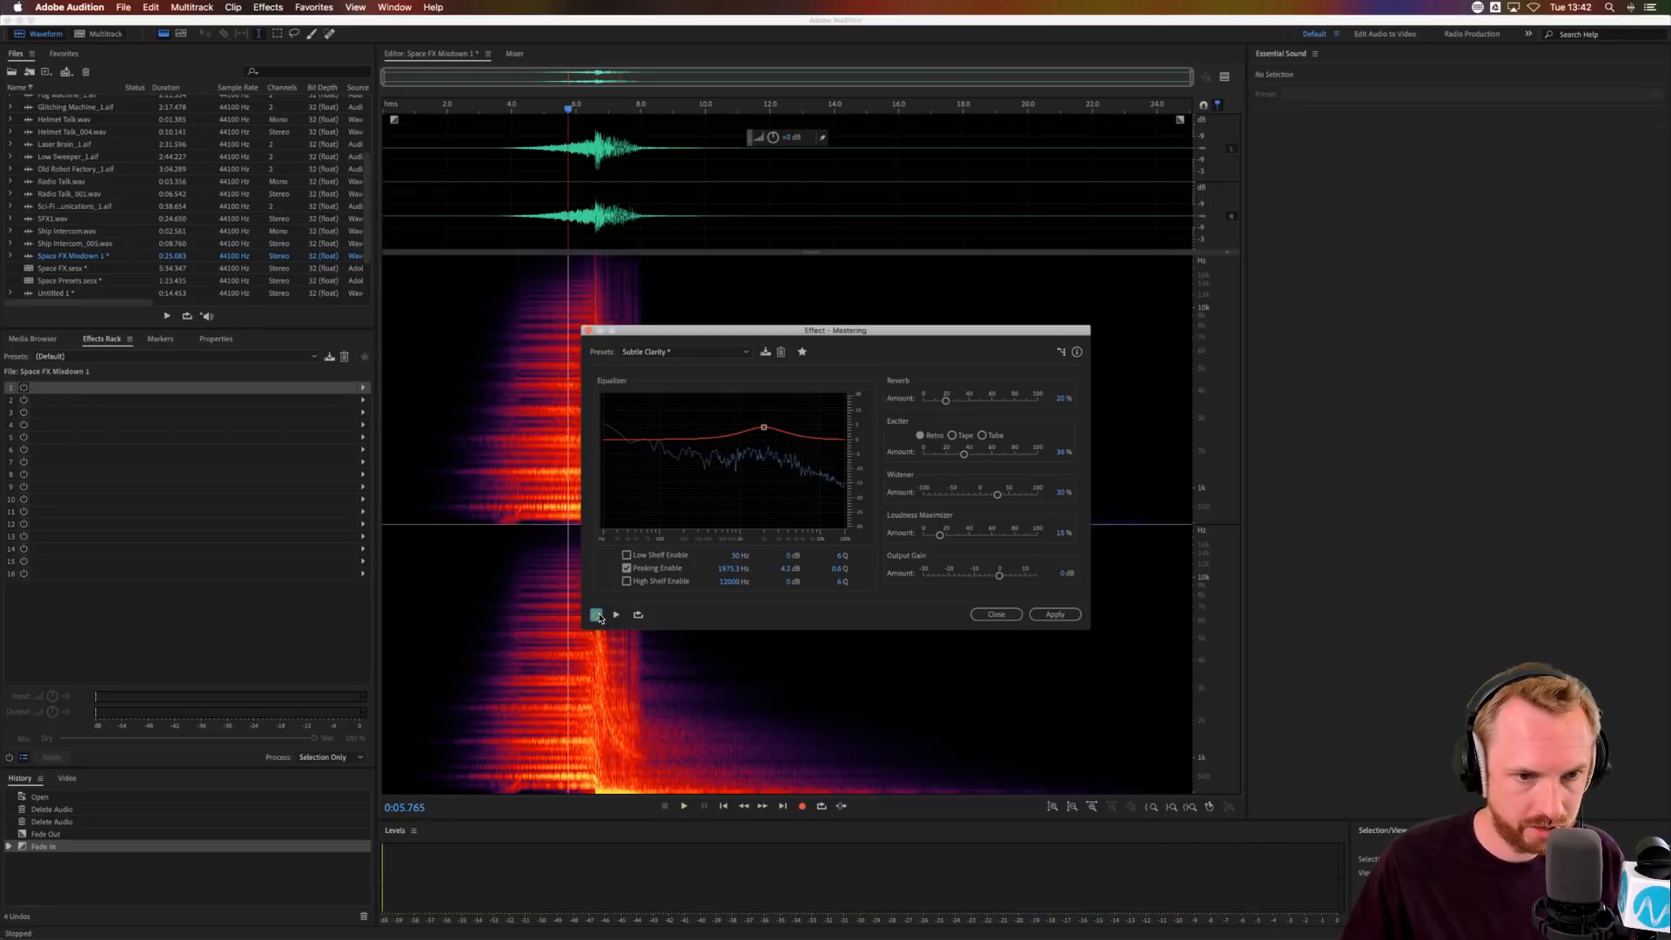
{"action": "key", "text": "space"}
{"action": "left_click", "coordinate": [1043, 616]}
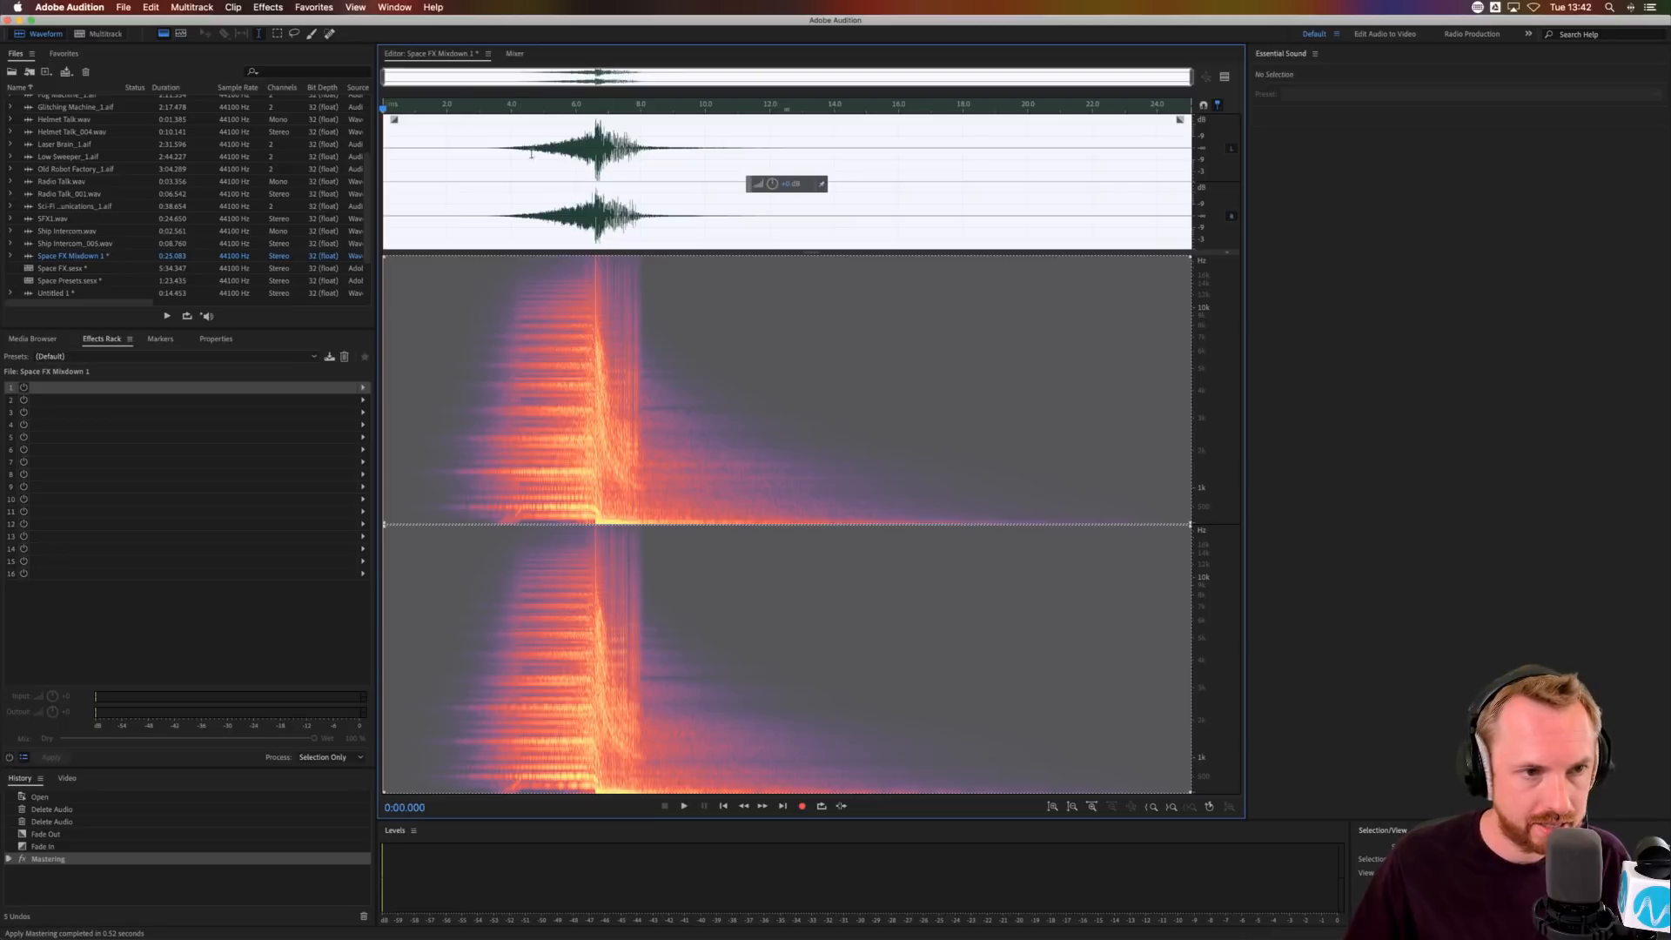
- Normalize the mixdown to -0.1 dB, and fade in about the first 1.2 s and fade out from about 20.7 s to the end
{"action": "left_click", "coordinate": [309, 7]}
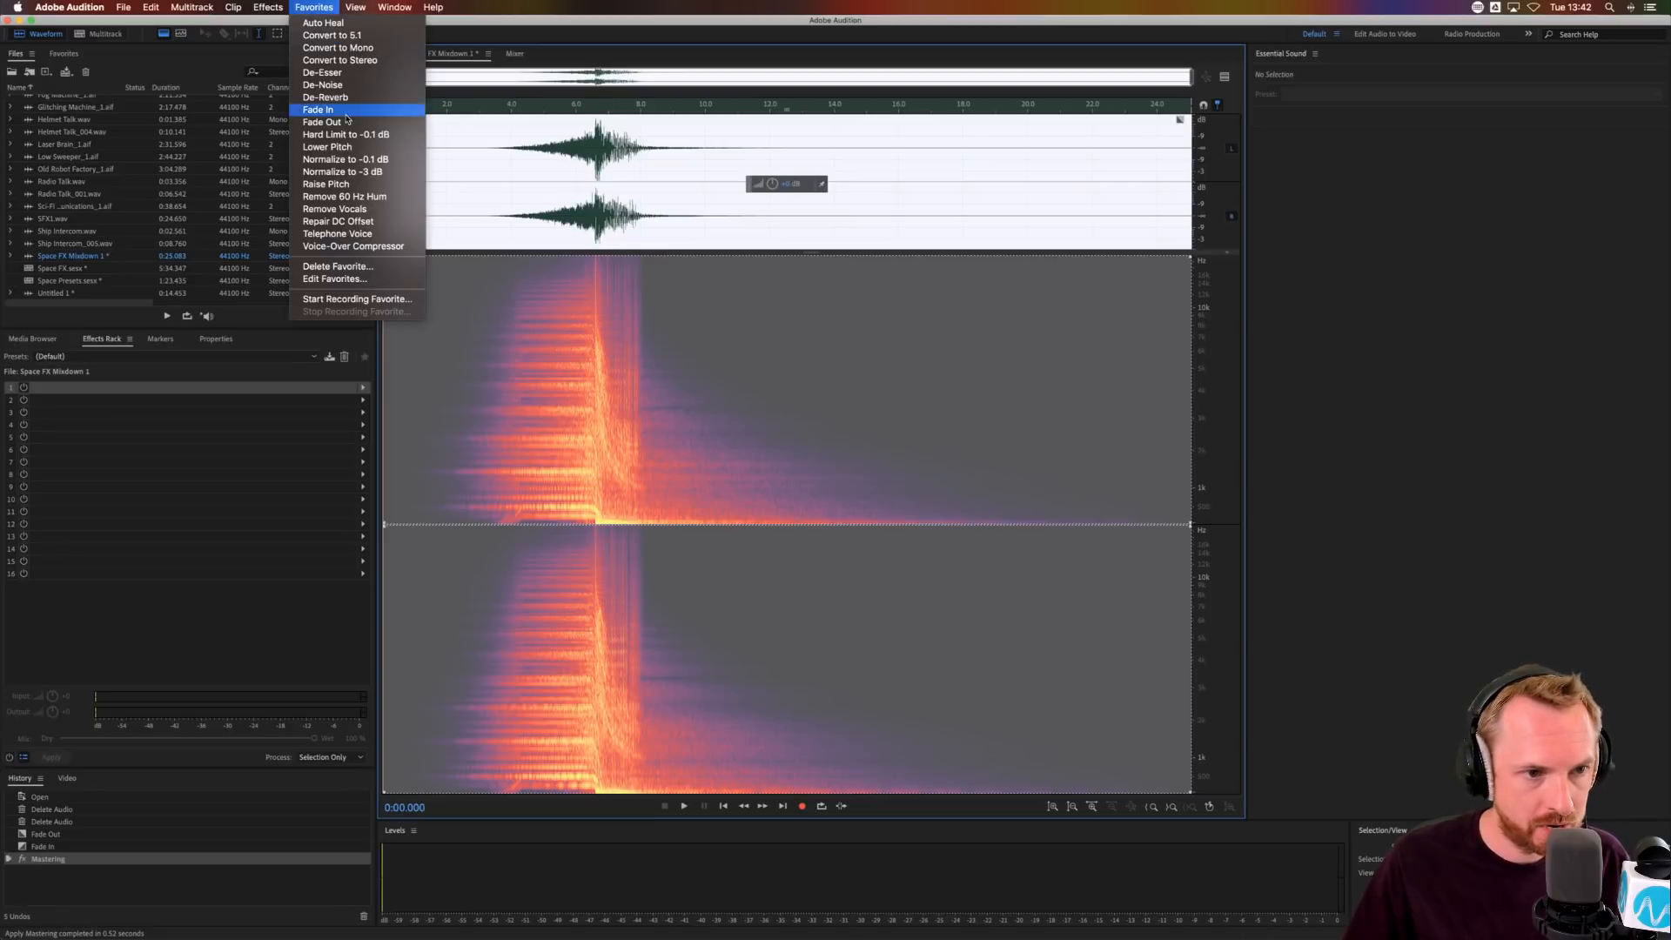
{"action": "left_click", "coordinate": [358, 159]}
{"action": "left_click_drag", "start_coordinate": [397, 127], "coordinate": [423, 148]}
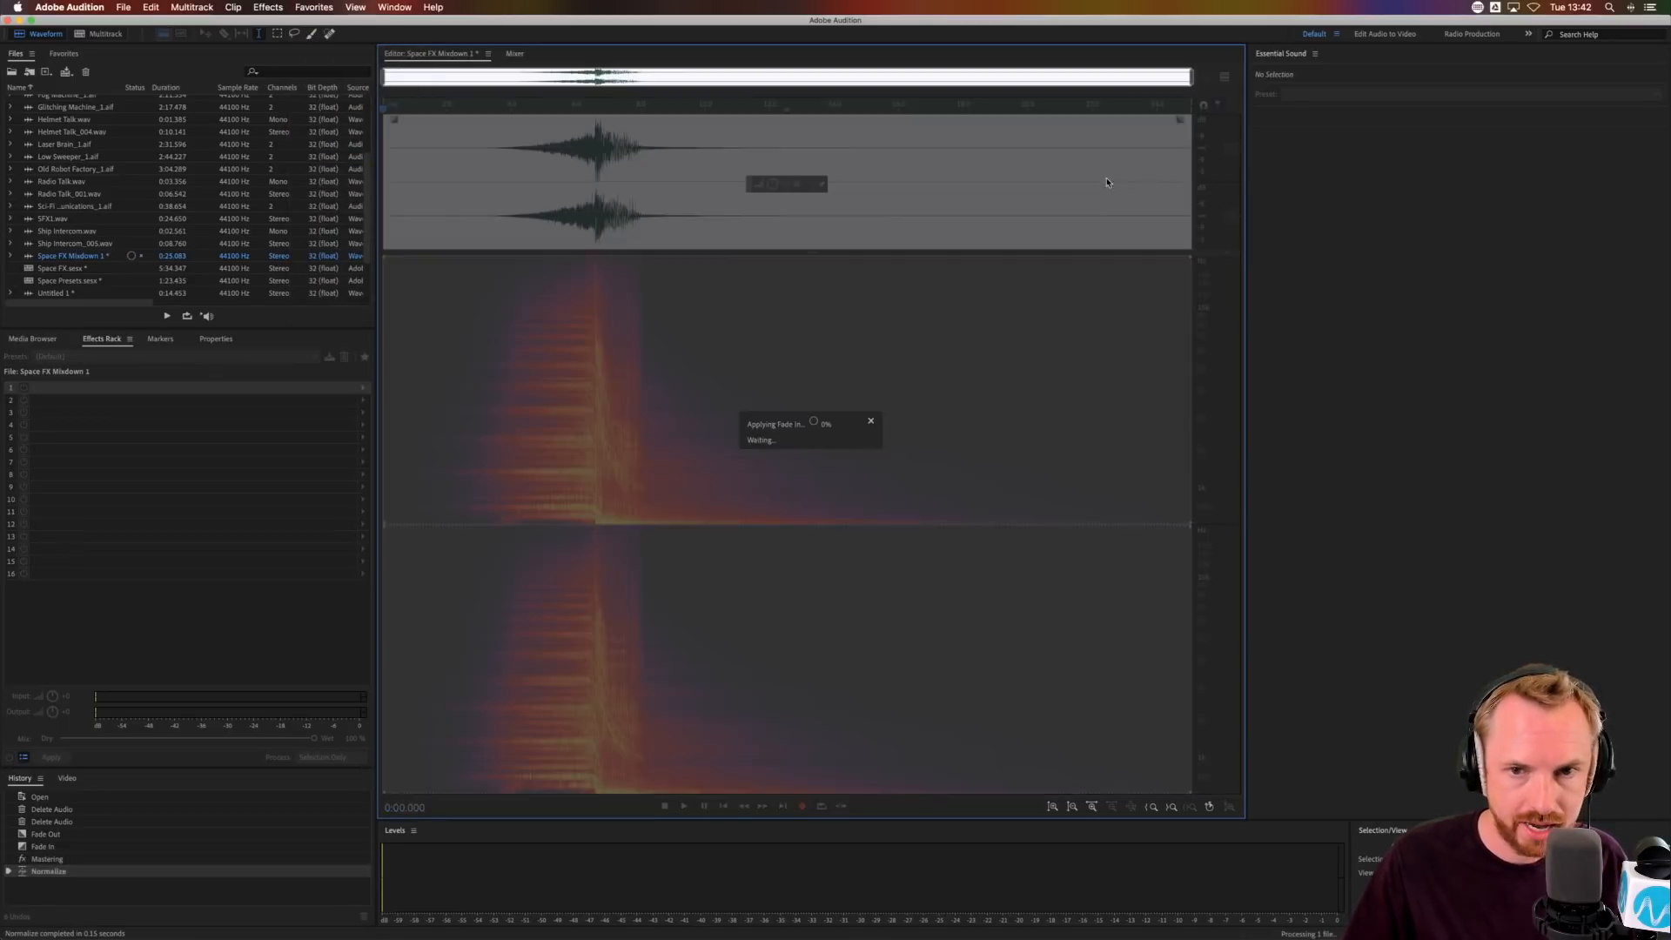
{"action": "left_click_drag", "start_coordinate": [1177, 124], "coordinate": [1052, 175]}
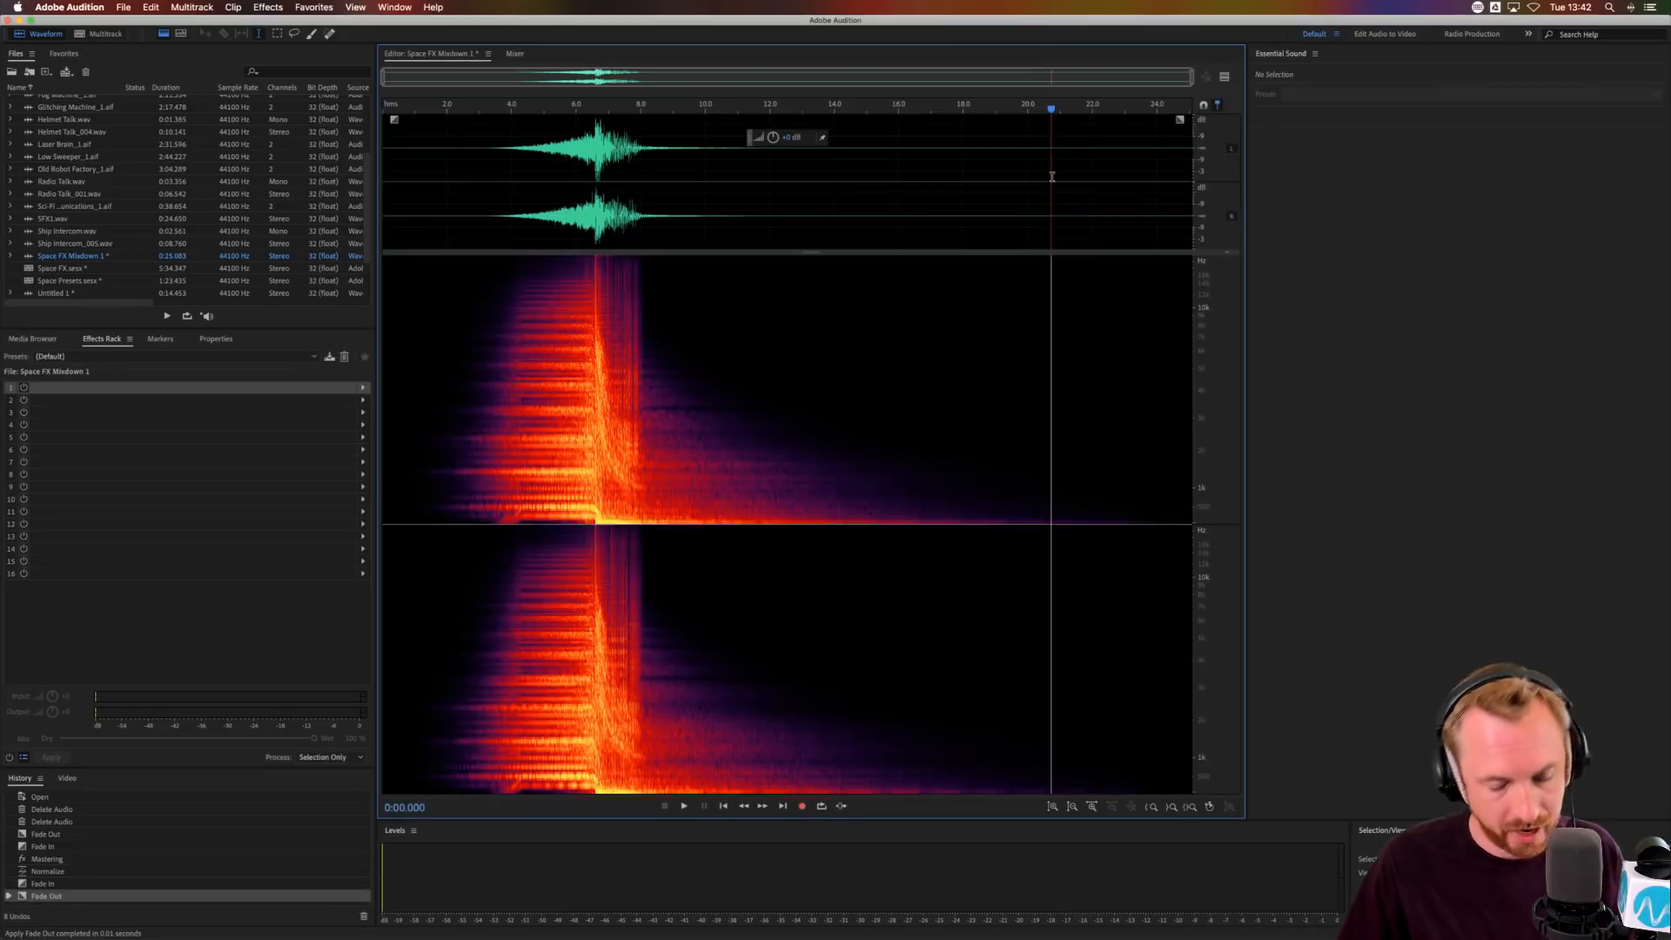
- Save the mastered file as SFX2.wav in the same location and return to the multitrack session
{"action": "key", "text": "super+shift+s"}
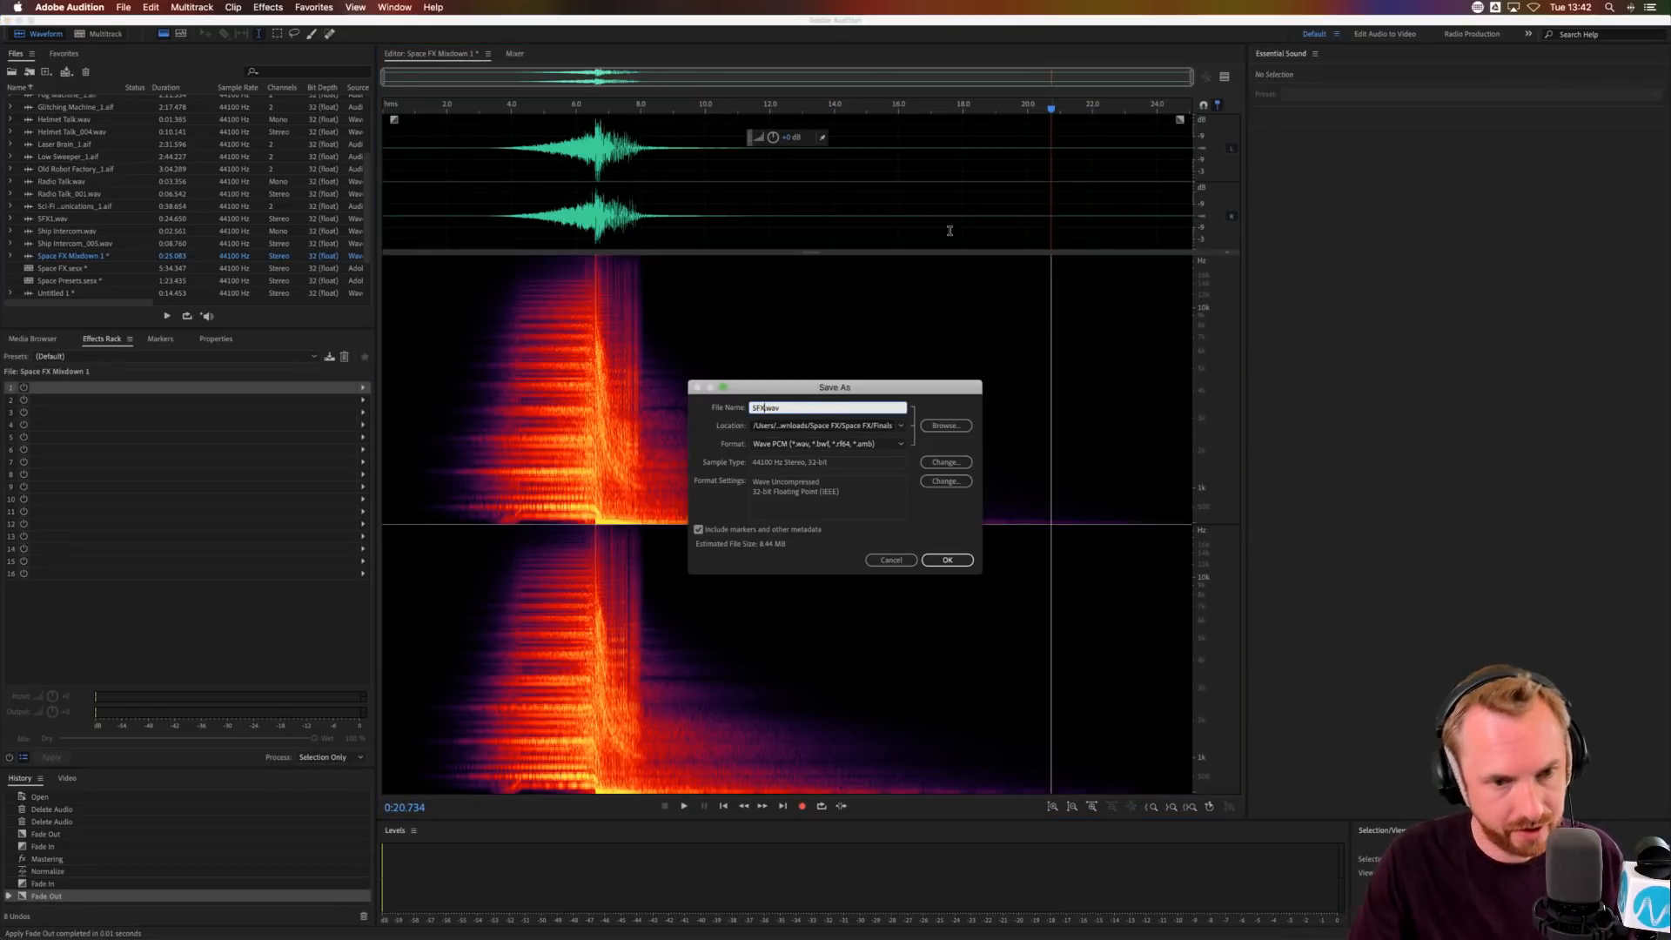
{"action": "key", "text": "Return"}
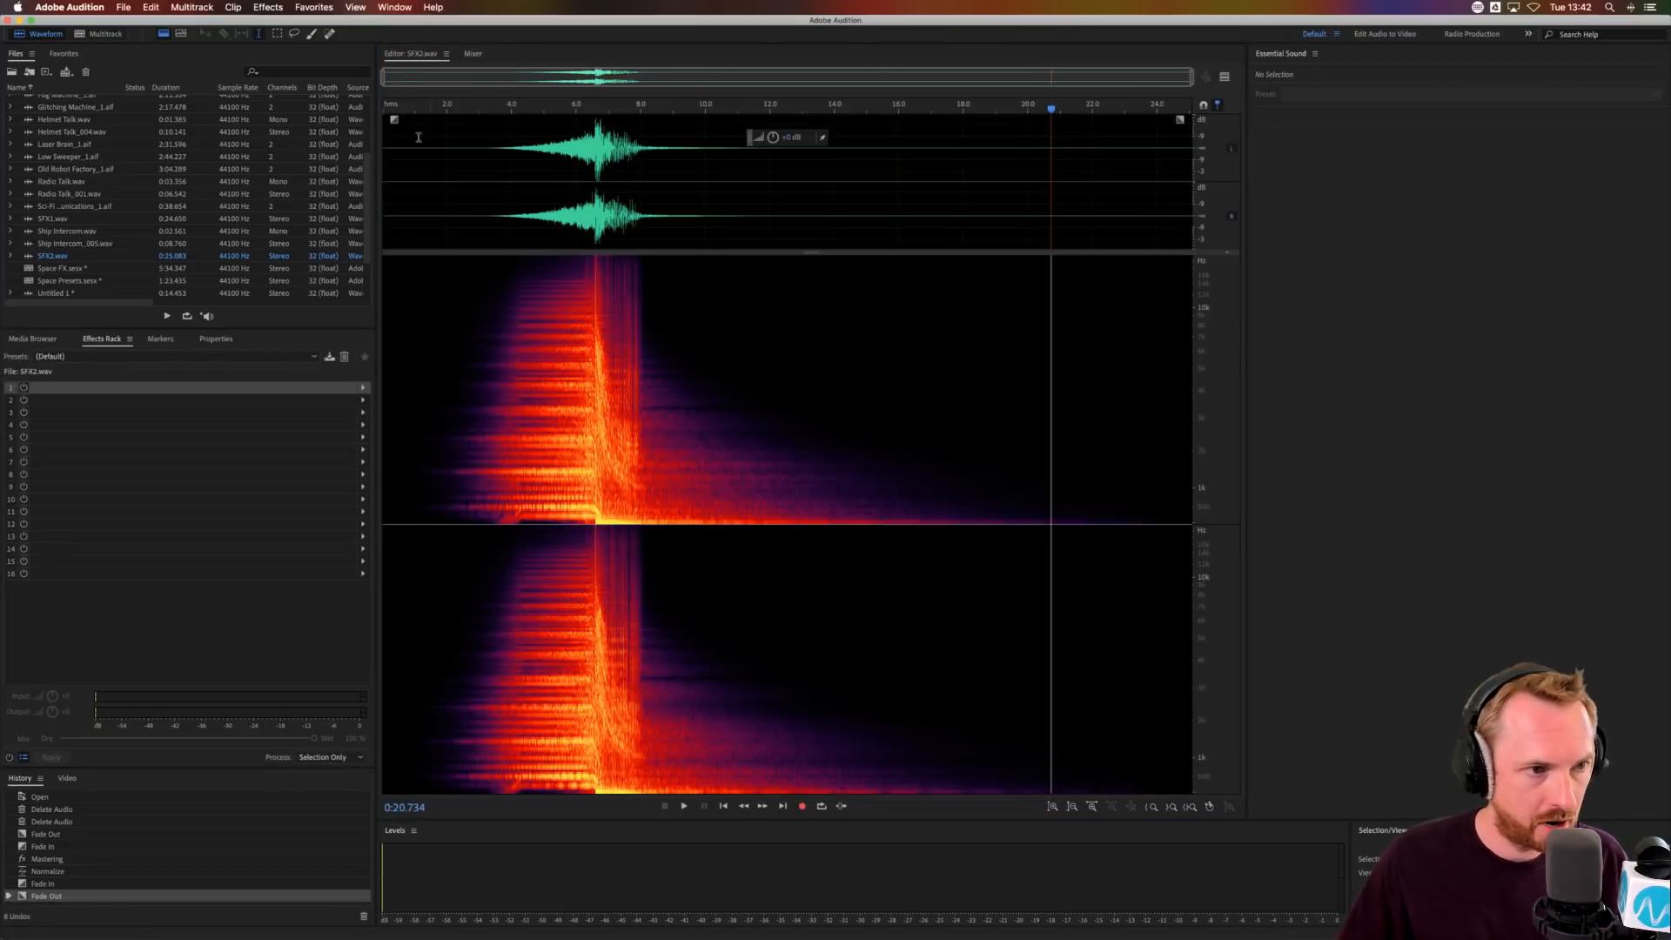
{"action": "left_click", "coordinate": [101, 35]}
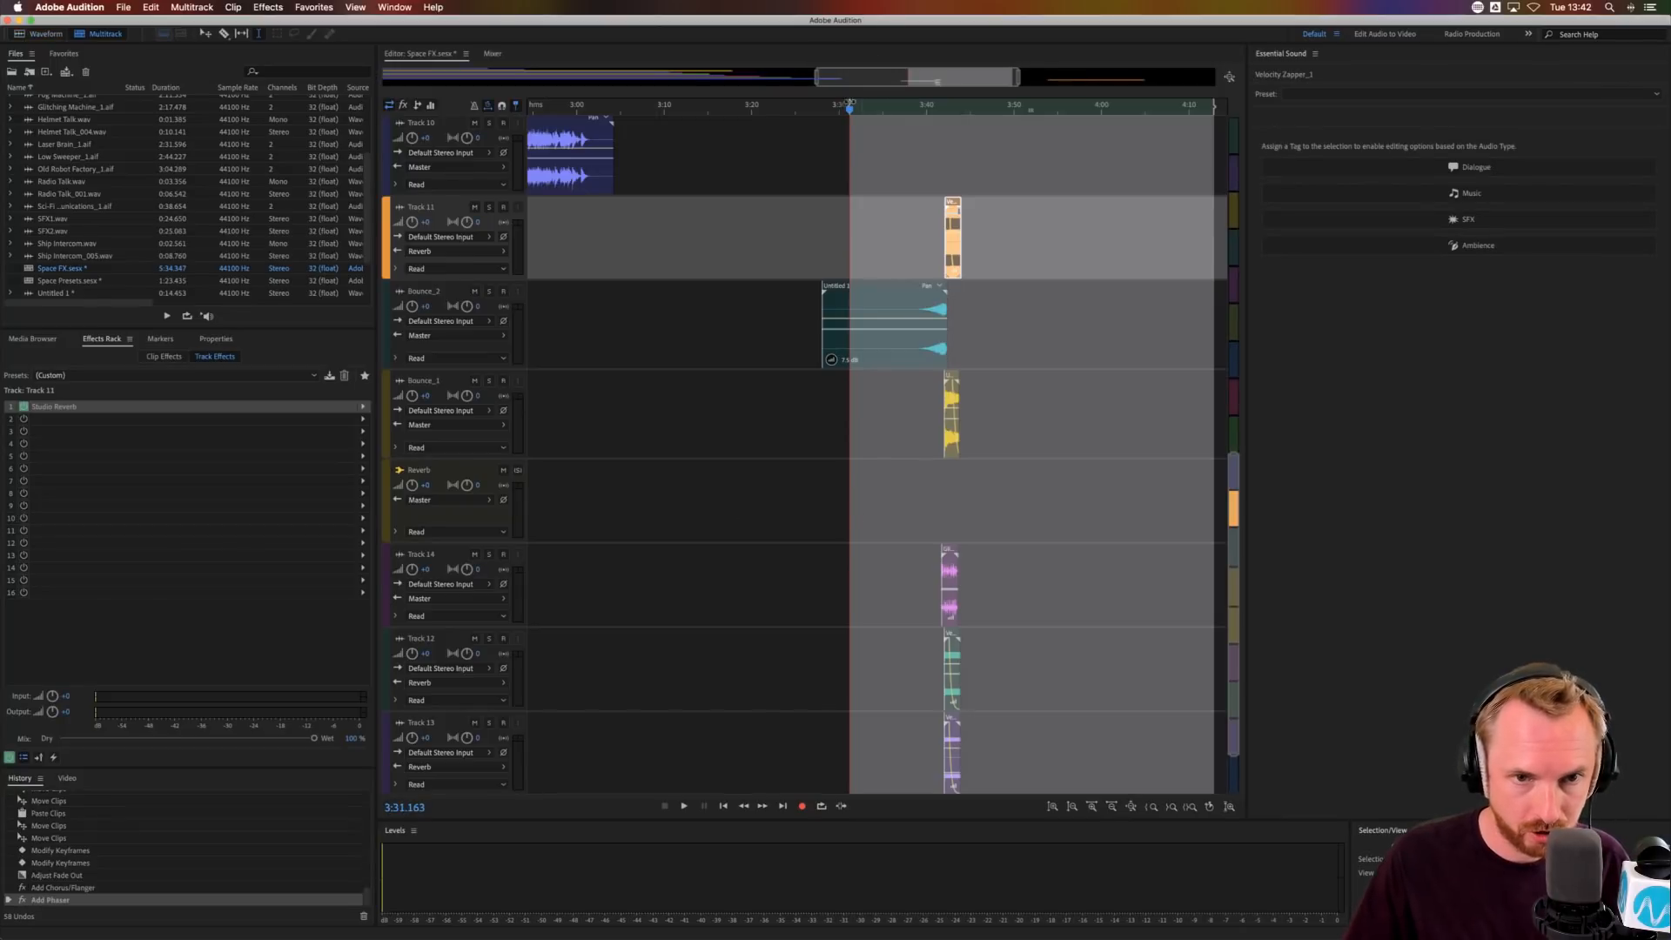
- Locate the FM Modulations_1 clip on Track 5 and audition its sound from about 1:47 and from about 1:54
{"action": "scroll", "coordinate": [839, 104], "scroll_direction": "down", "scroll_amount": 5}
{"action": "scroll", "coordinate": [933, 263], "scroll_direction": "up", "scroll_amount": 8}
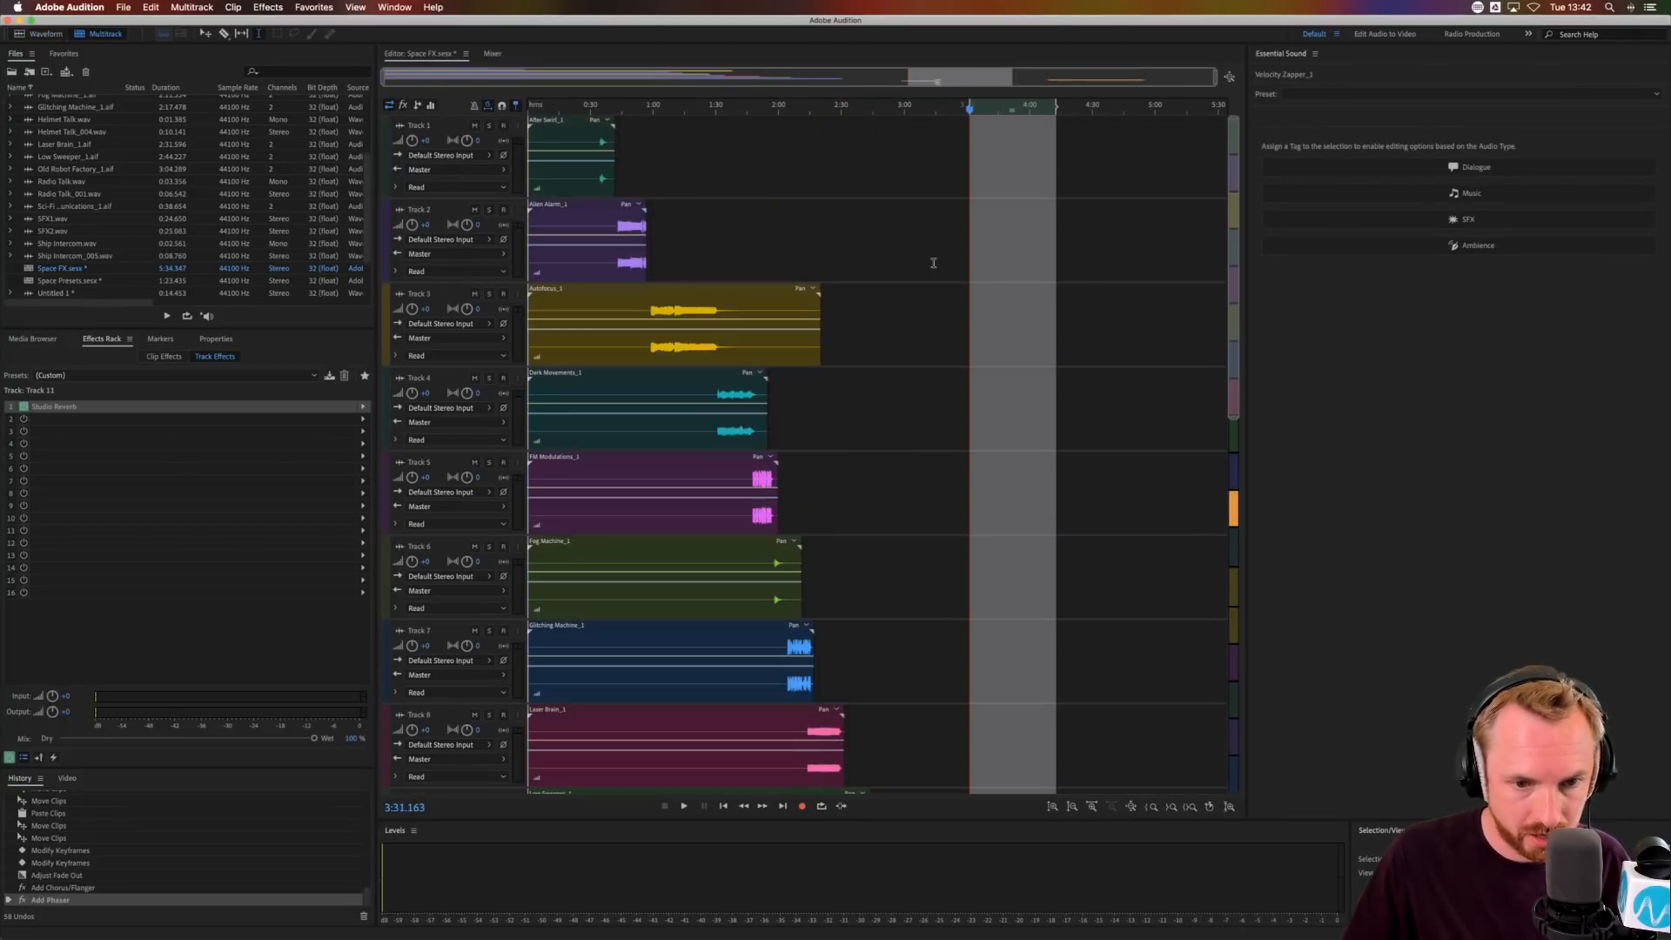
{"action": "left_click", "coordinate": [749, 396]}
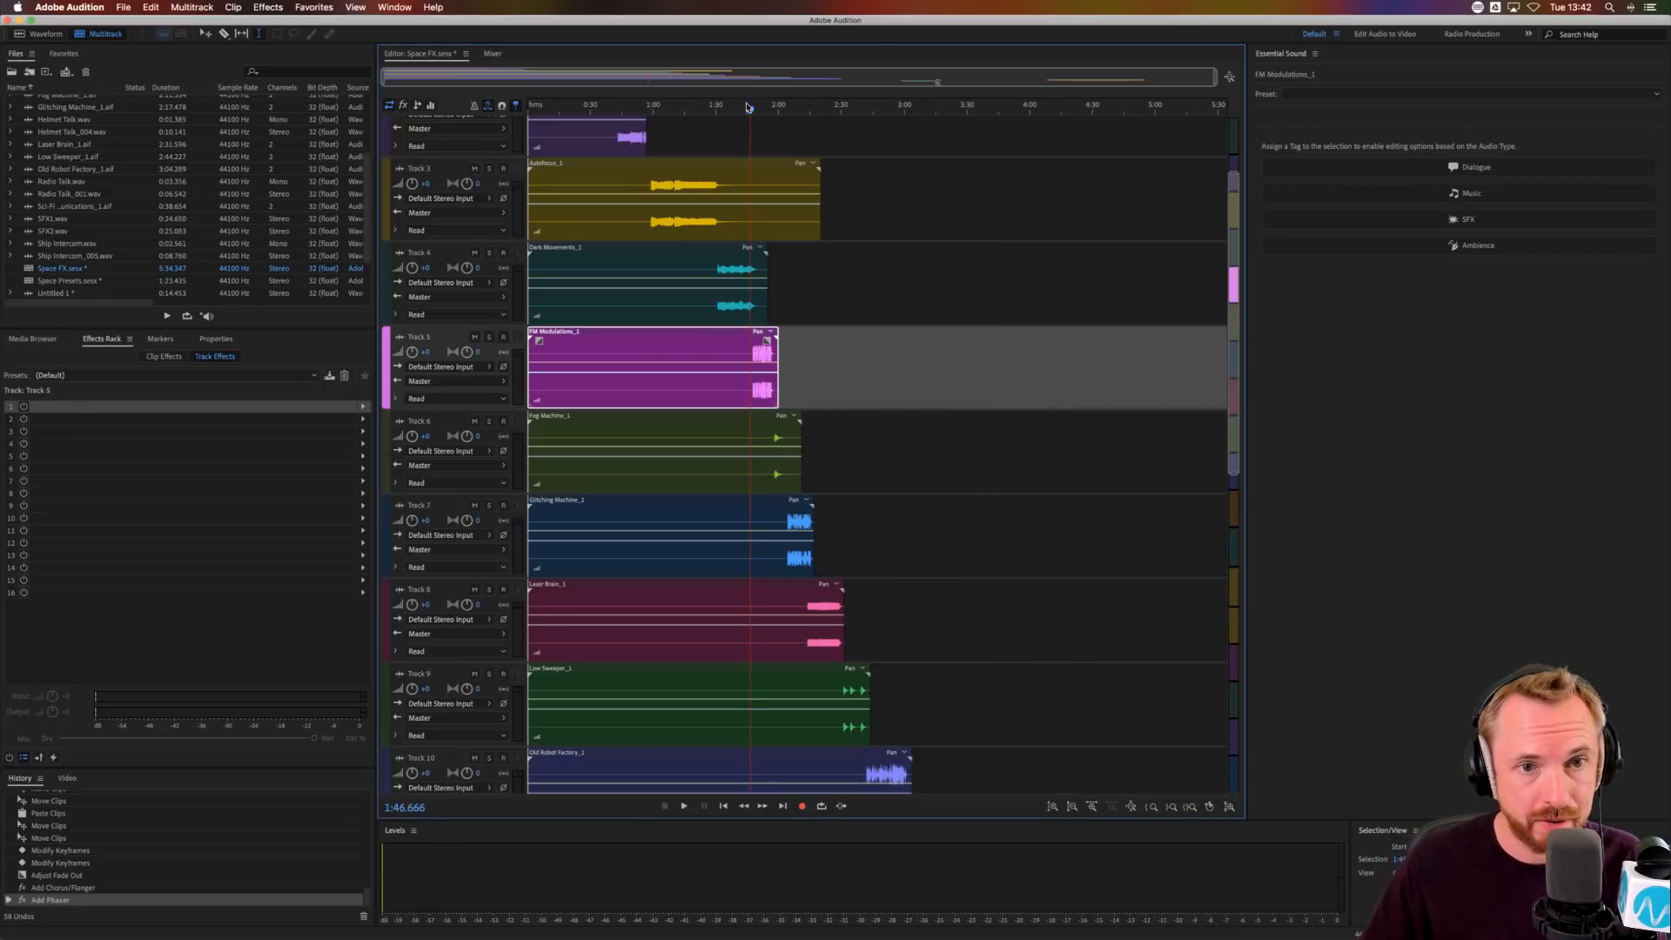
{"action": "scroll", "coordinate": [746, 110], "scroll_direction": "up", "scroll_amount": 5}
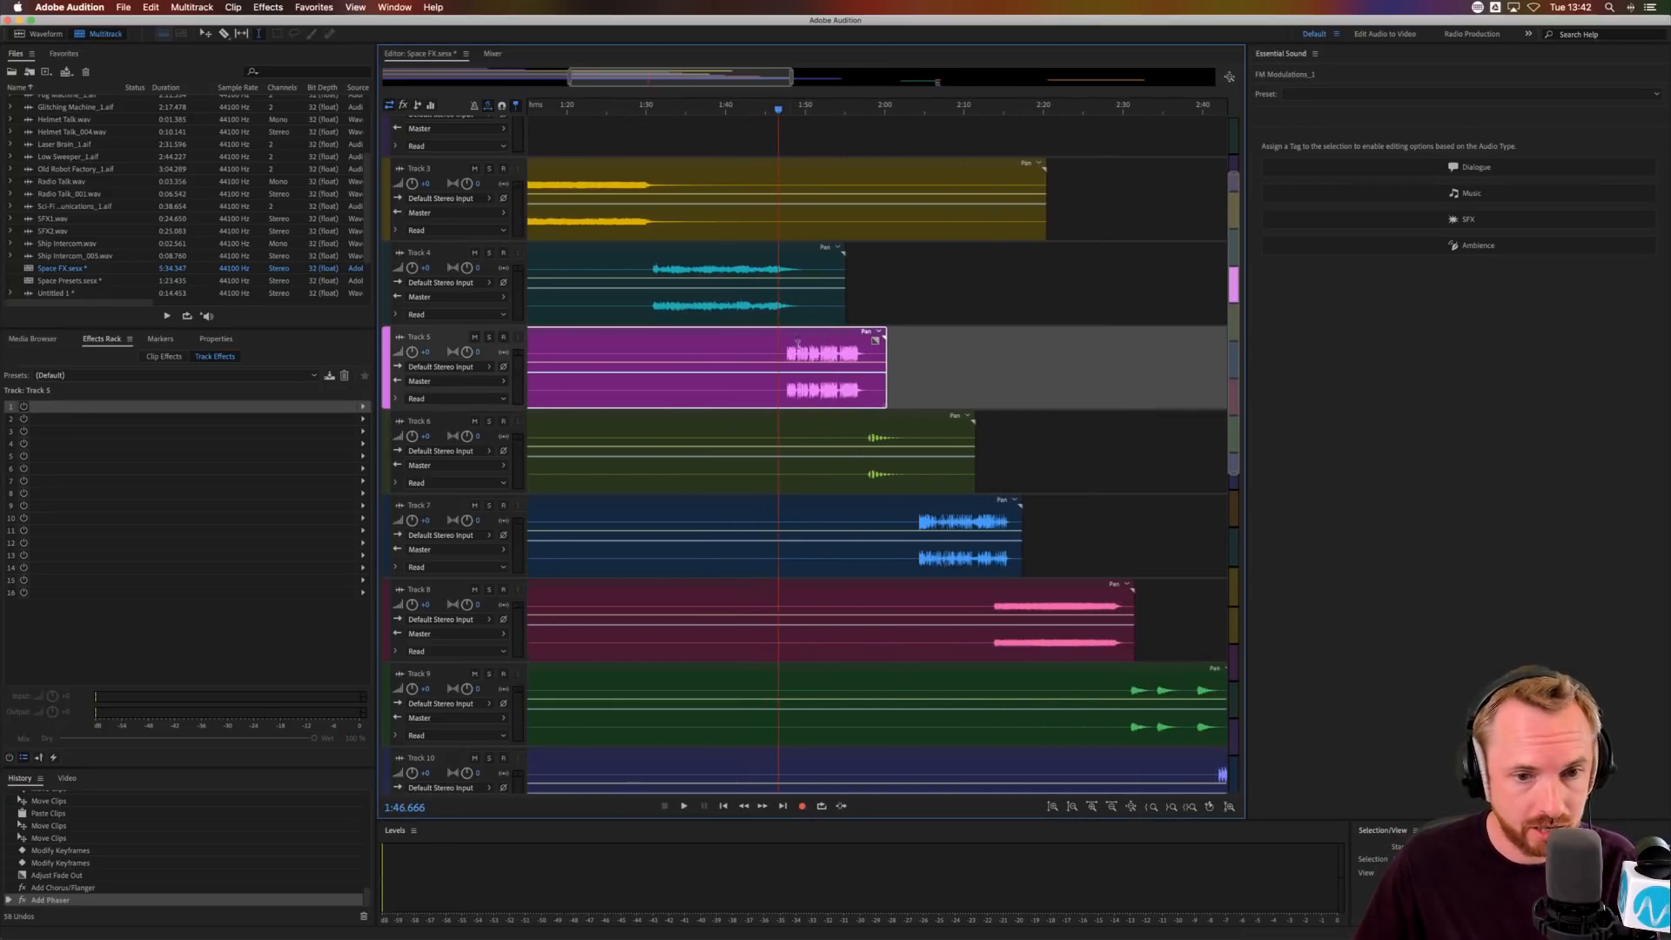
{"action": "key", "text": "space"}
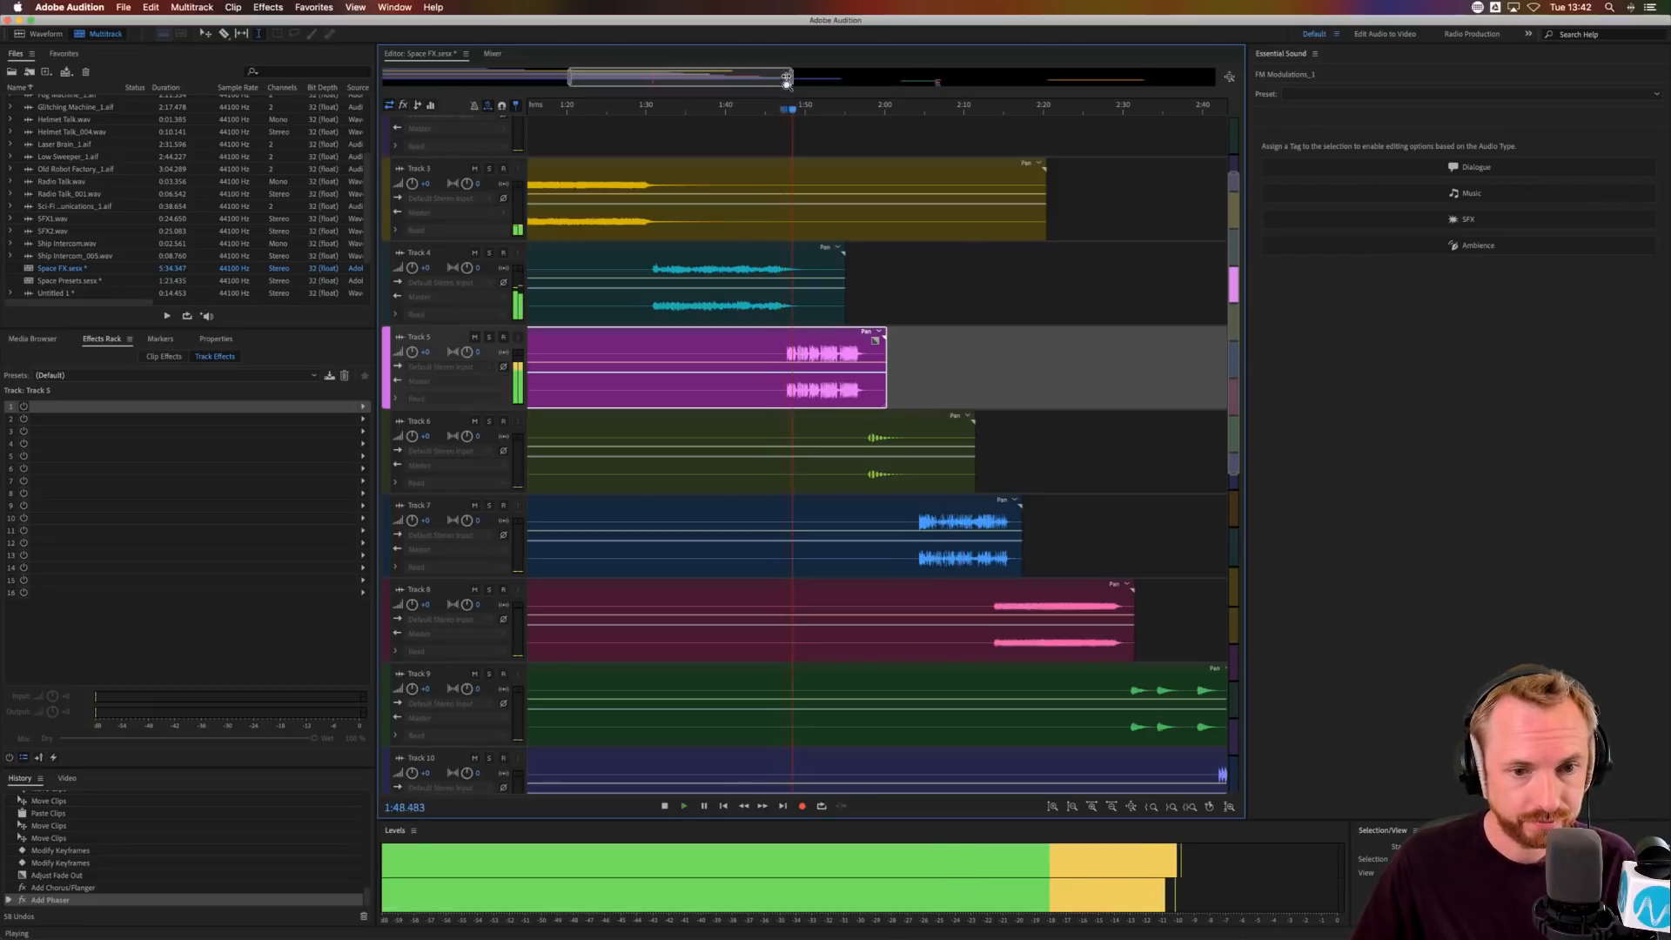
{"action": "key", "text": "space"}
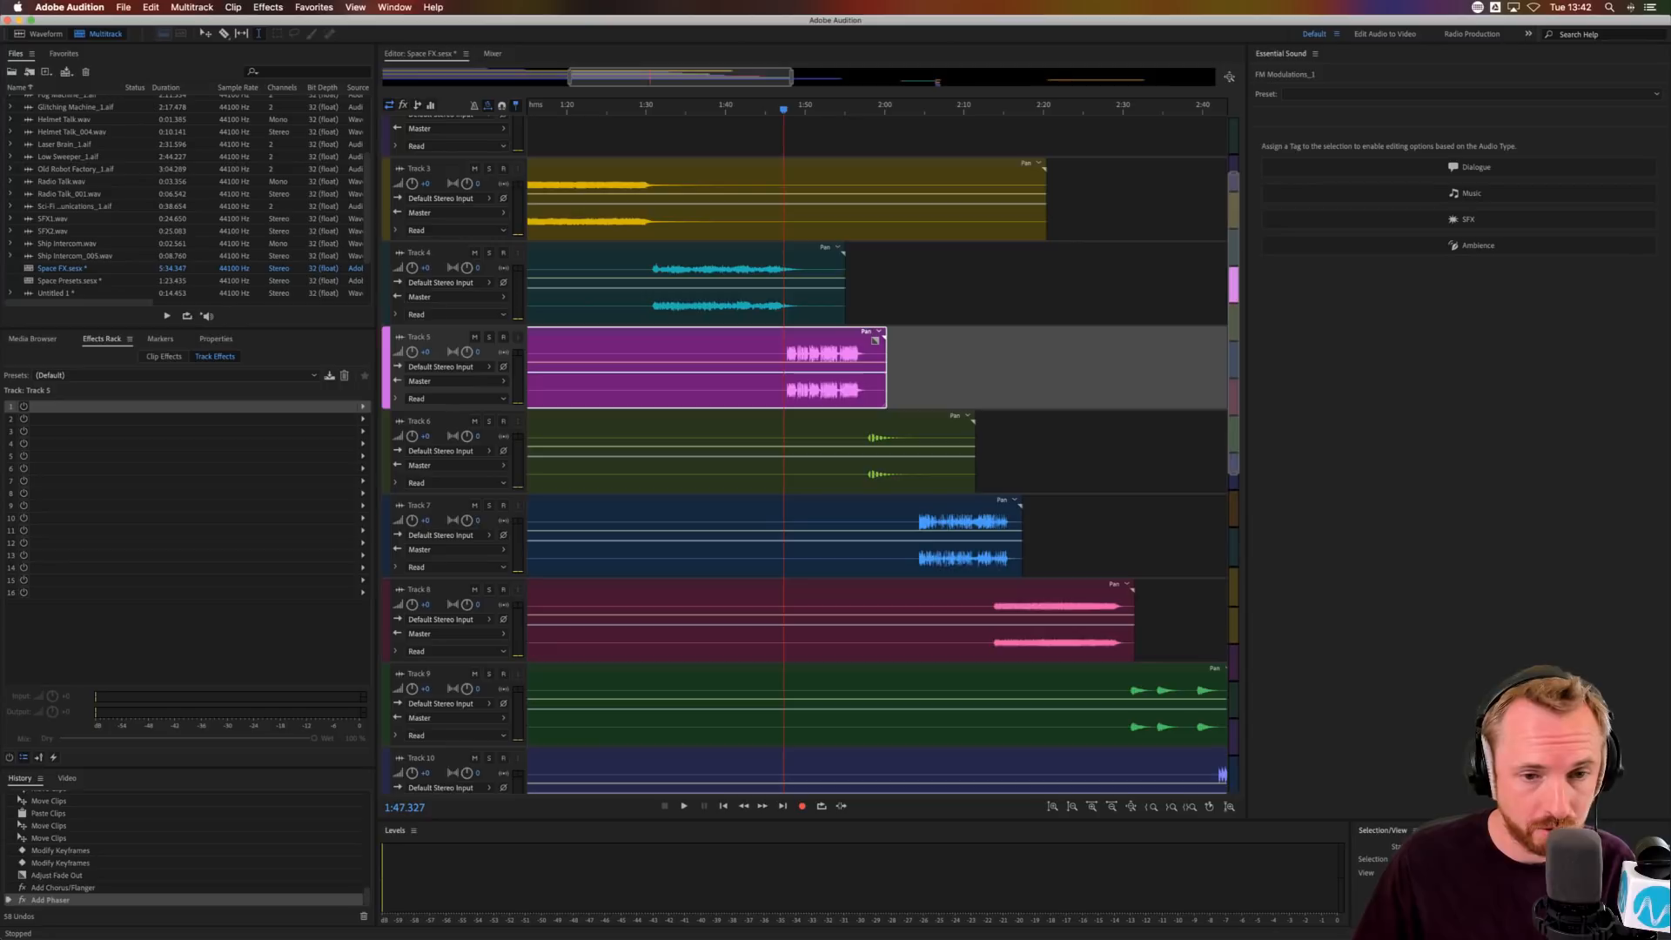
{"action": "left_click", "coordinate": [839, 353]}
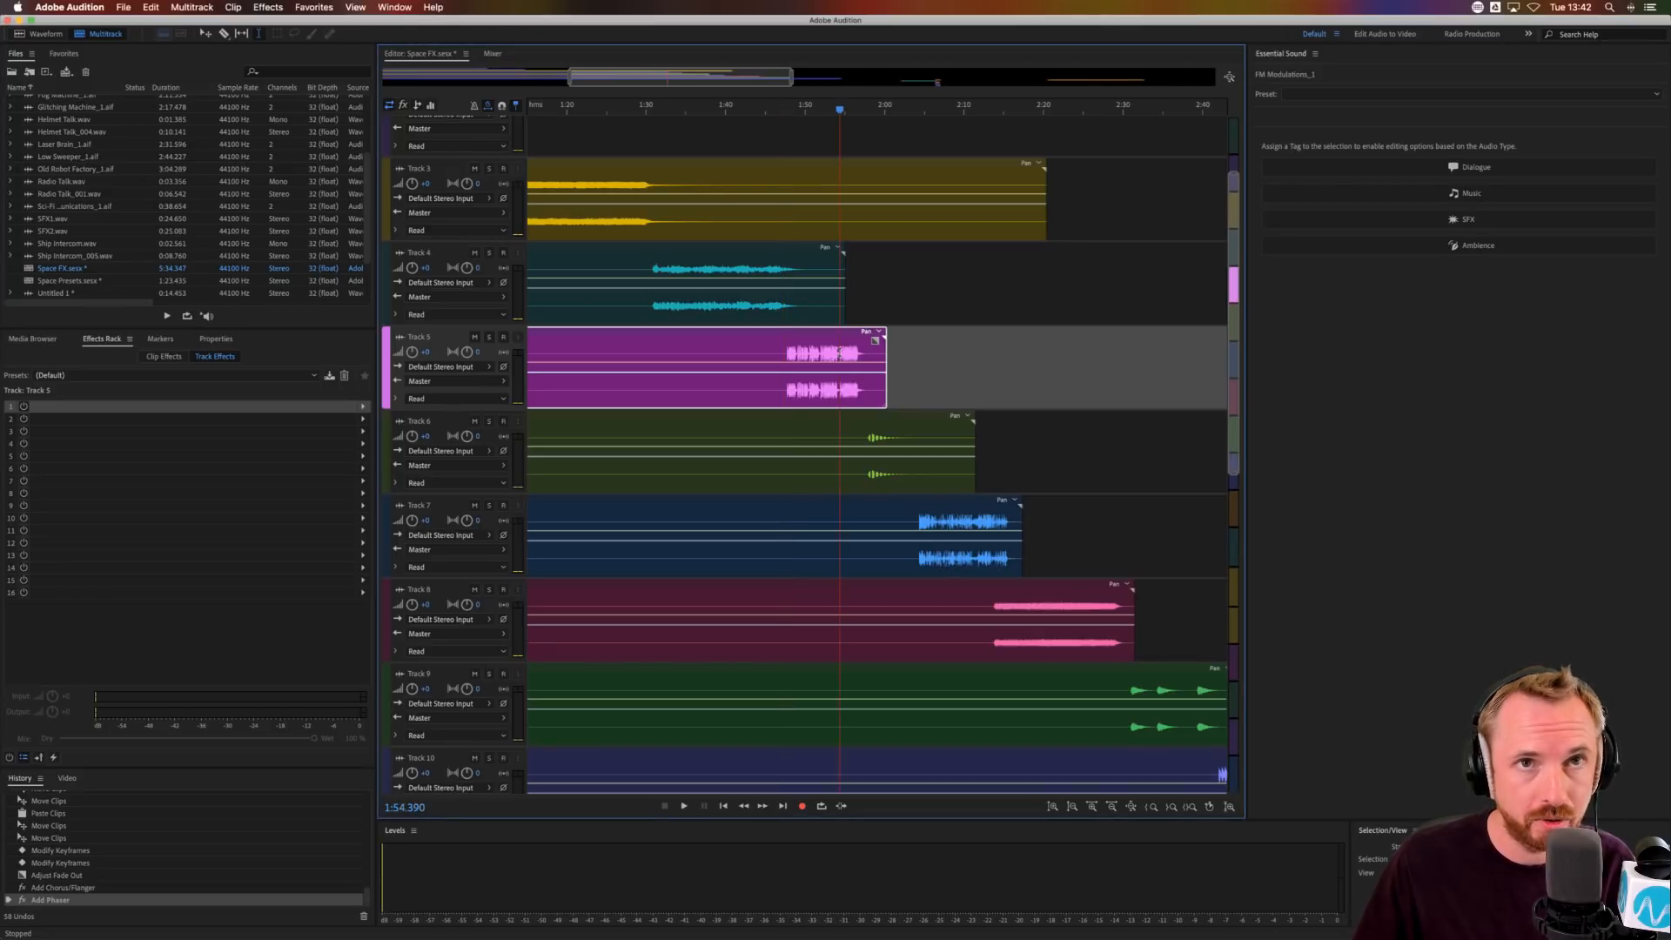
{"action": "key", "text": "space"}
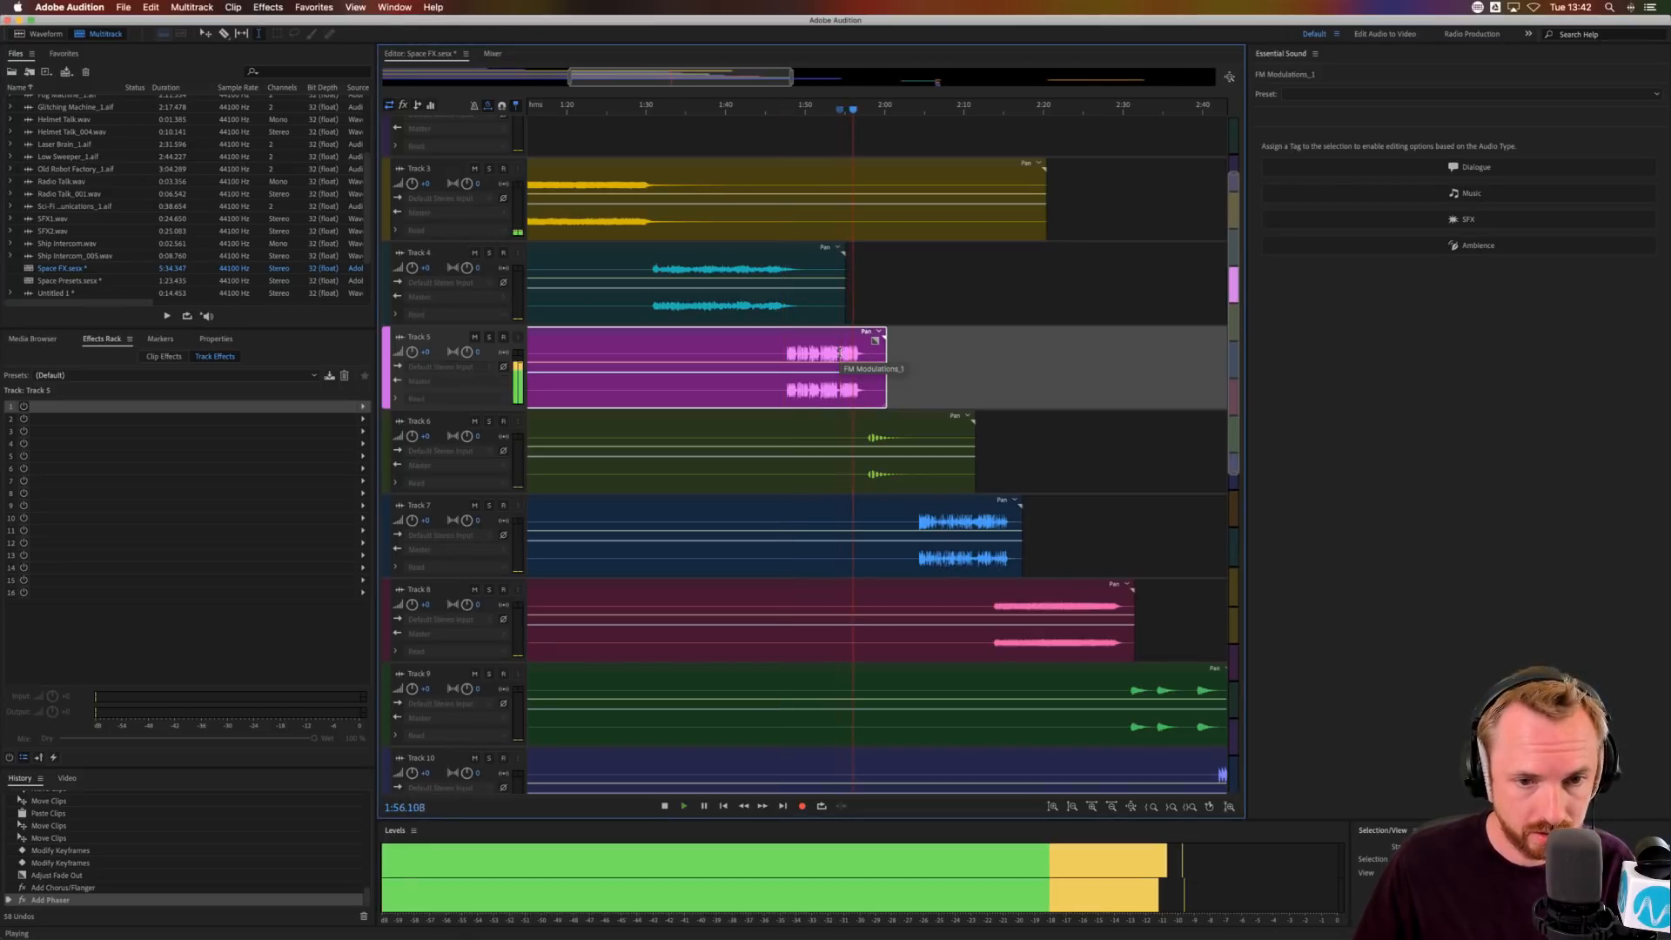
{"action": "key", "text": "space"}
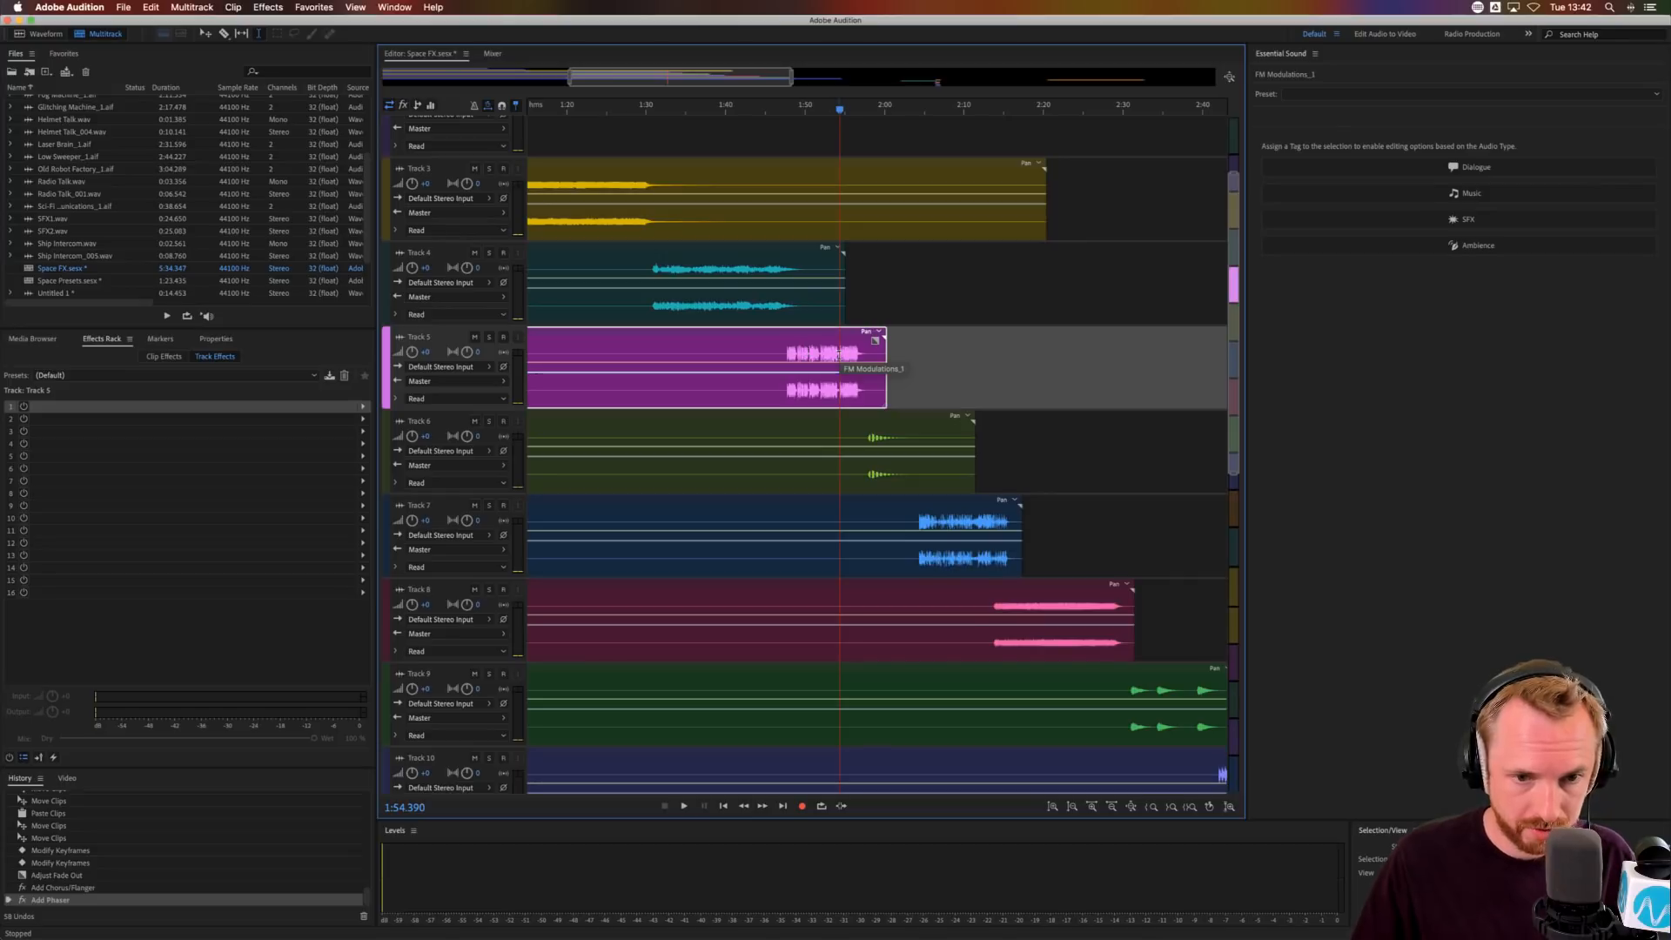
- Open the FM Modulations_1 clip's source, copy the audible part from about 1:47.4 through its tail, and paste it into a new audio file
{"action": "left_click_drag", "start_coordinate": [839, 353], "coordinate": [872, 358]}
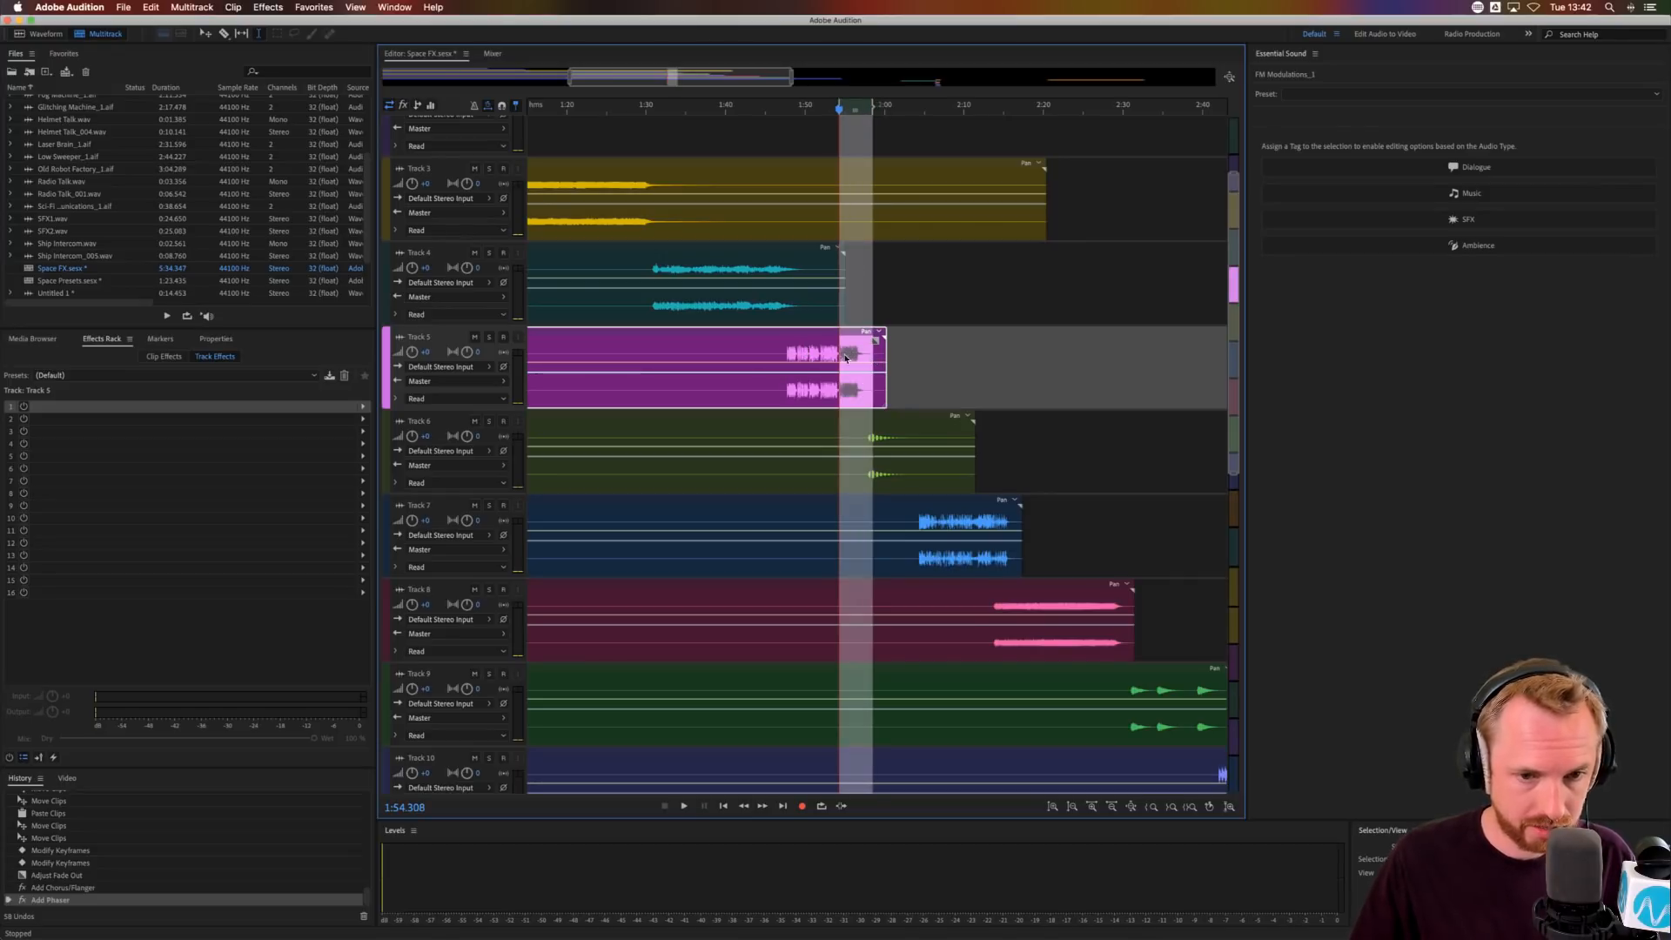
{"action": "double_click", "coordinate": [836, 355]}
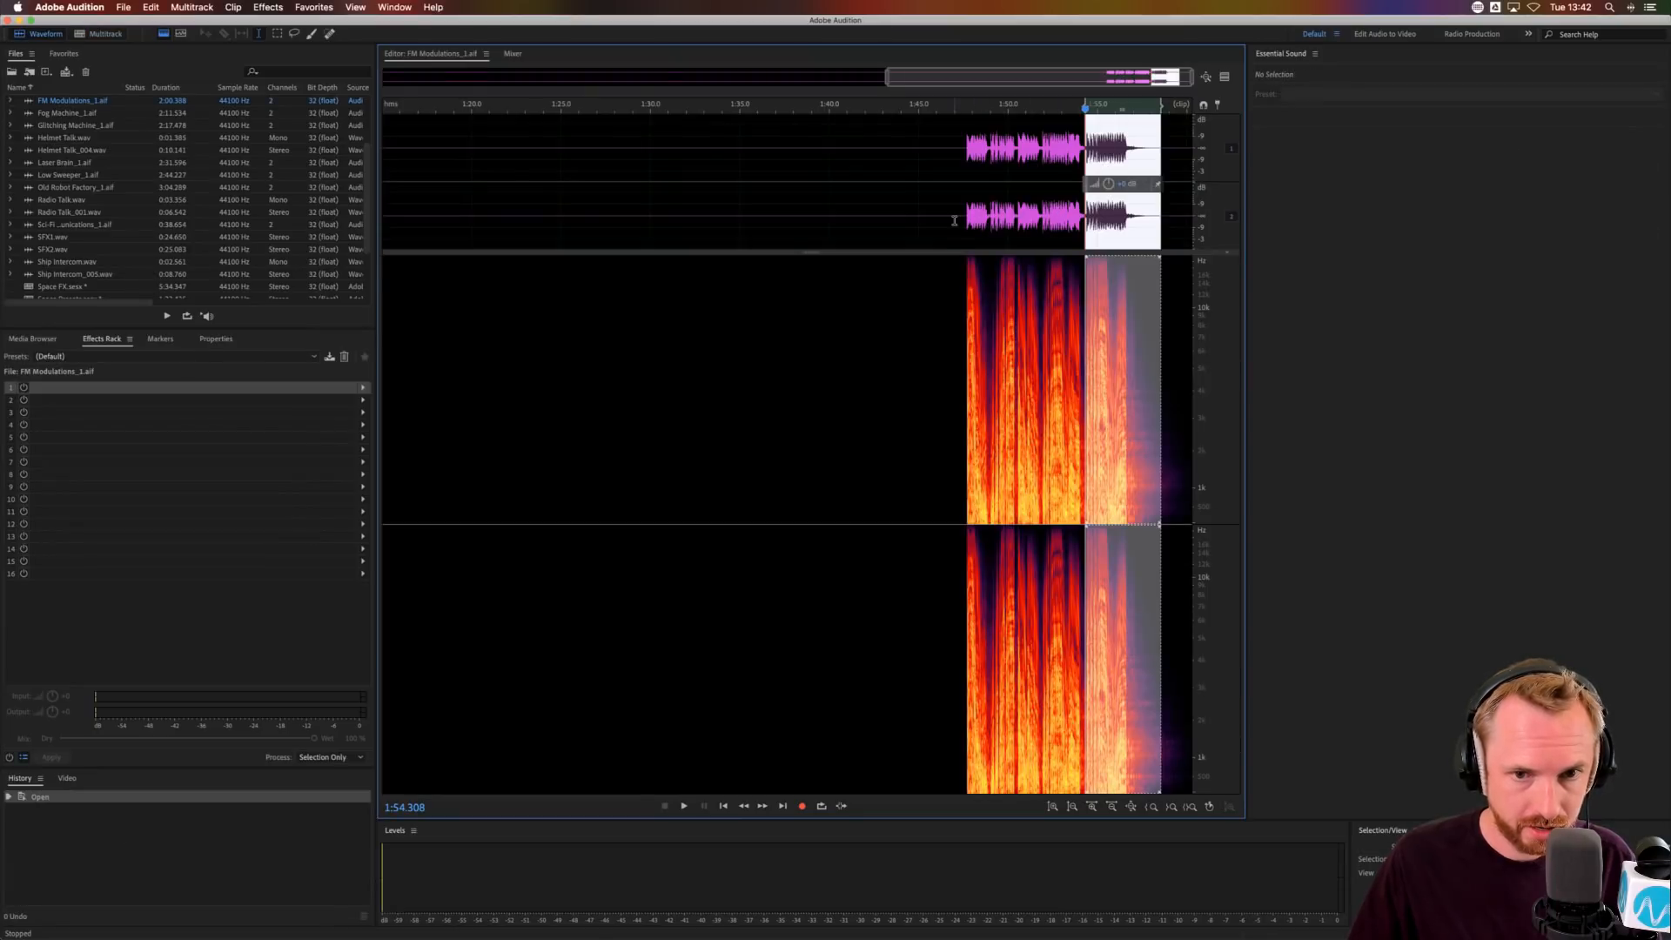
{"action": "left_click_drag", "start_coordinate": [960, 219], "coordinate": [1175, 212]}
{"action": "key", "text": "super+c"}
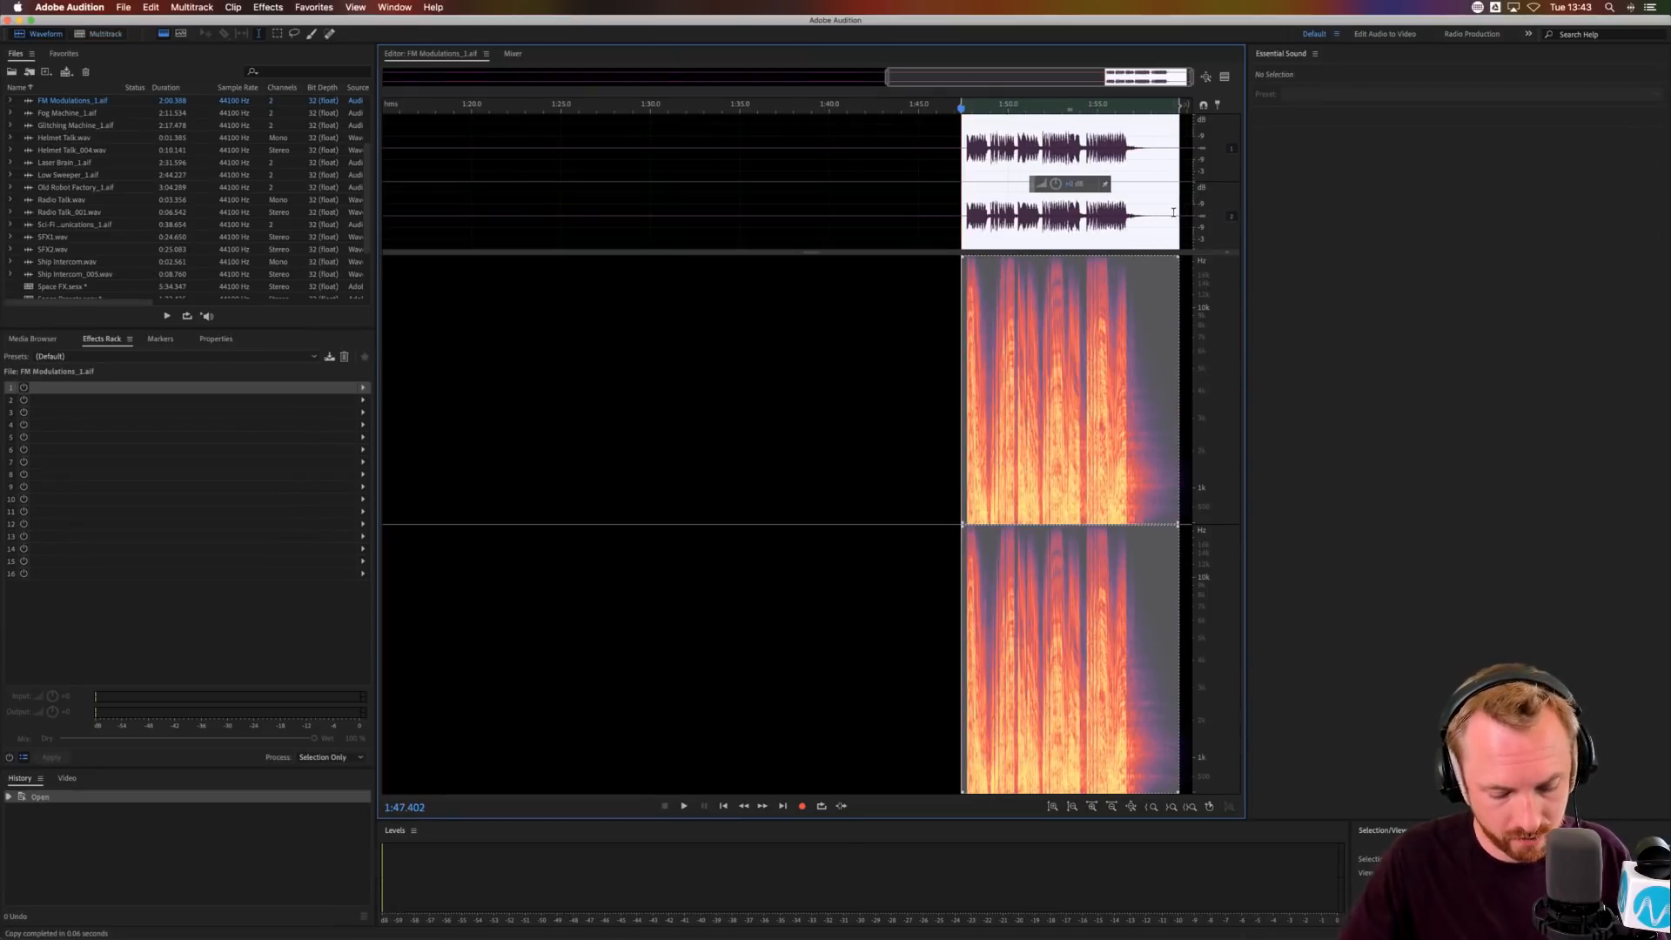
{"action": "key", "text": "super+shift+n"}
{"action": "key", "text": "Return"}
{"action": "key", "text": "super+v"}
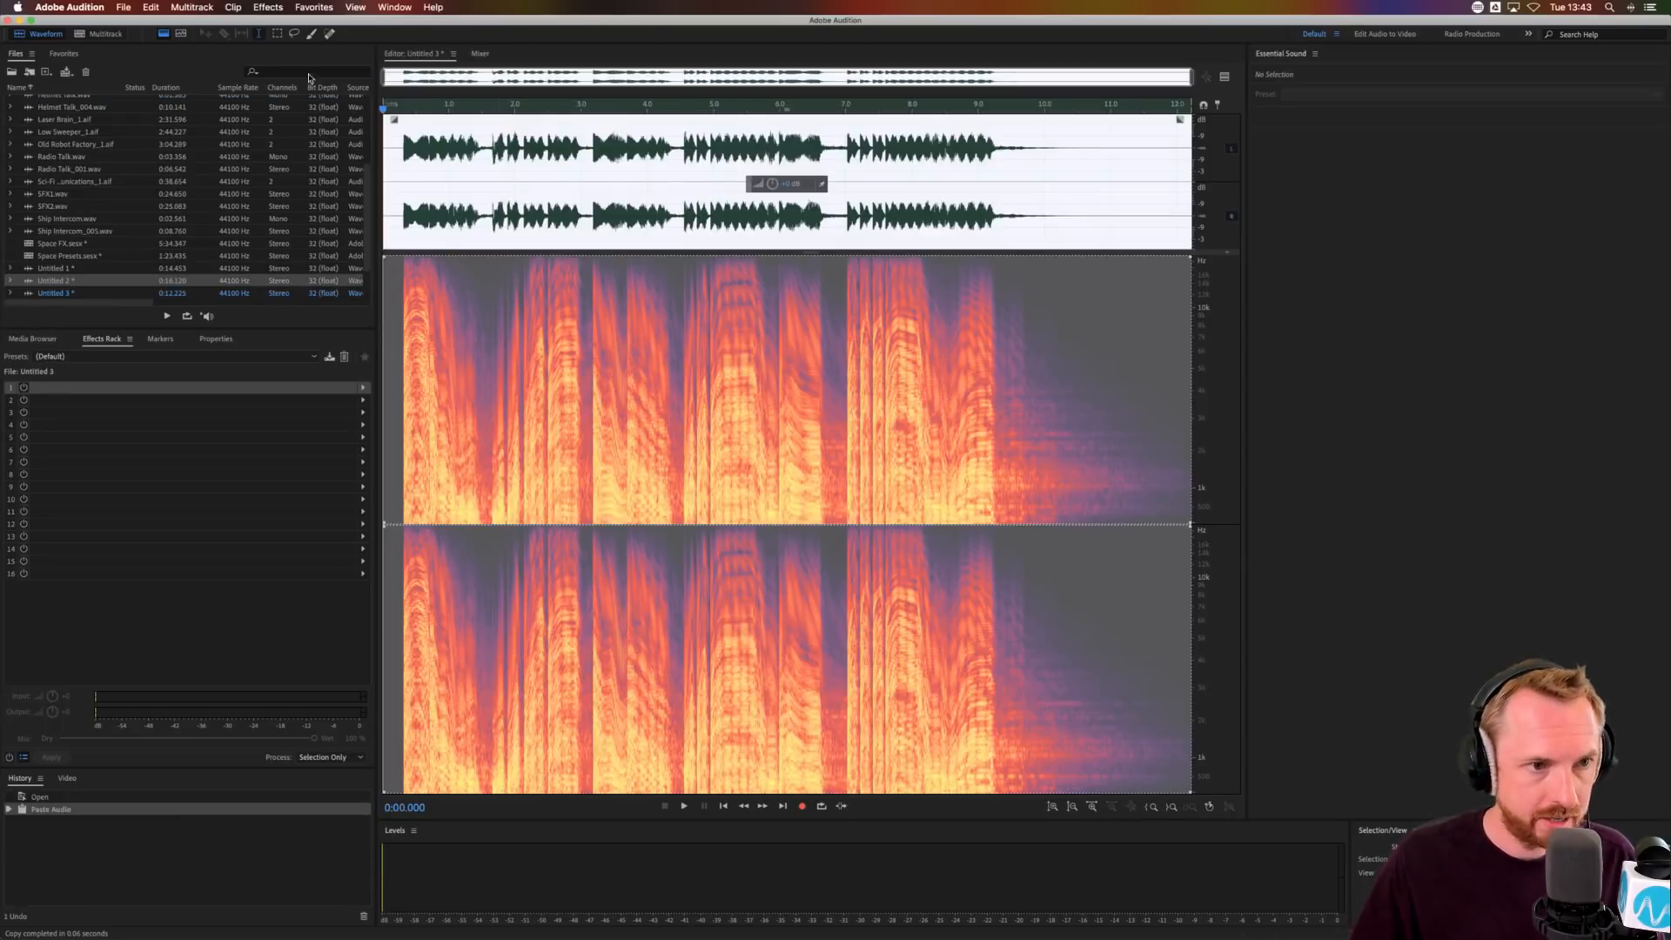
{"action": "left_click", "coordinate": [272, 10]}
{"action": "mouse_move", "coordinate": [303, 271]}
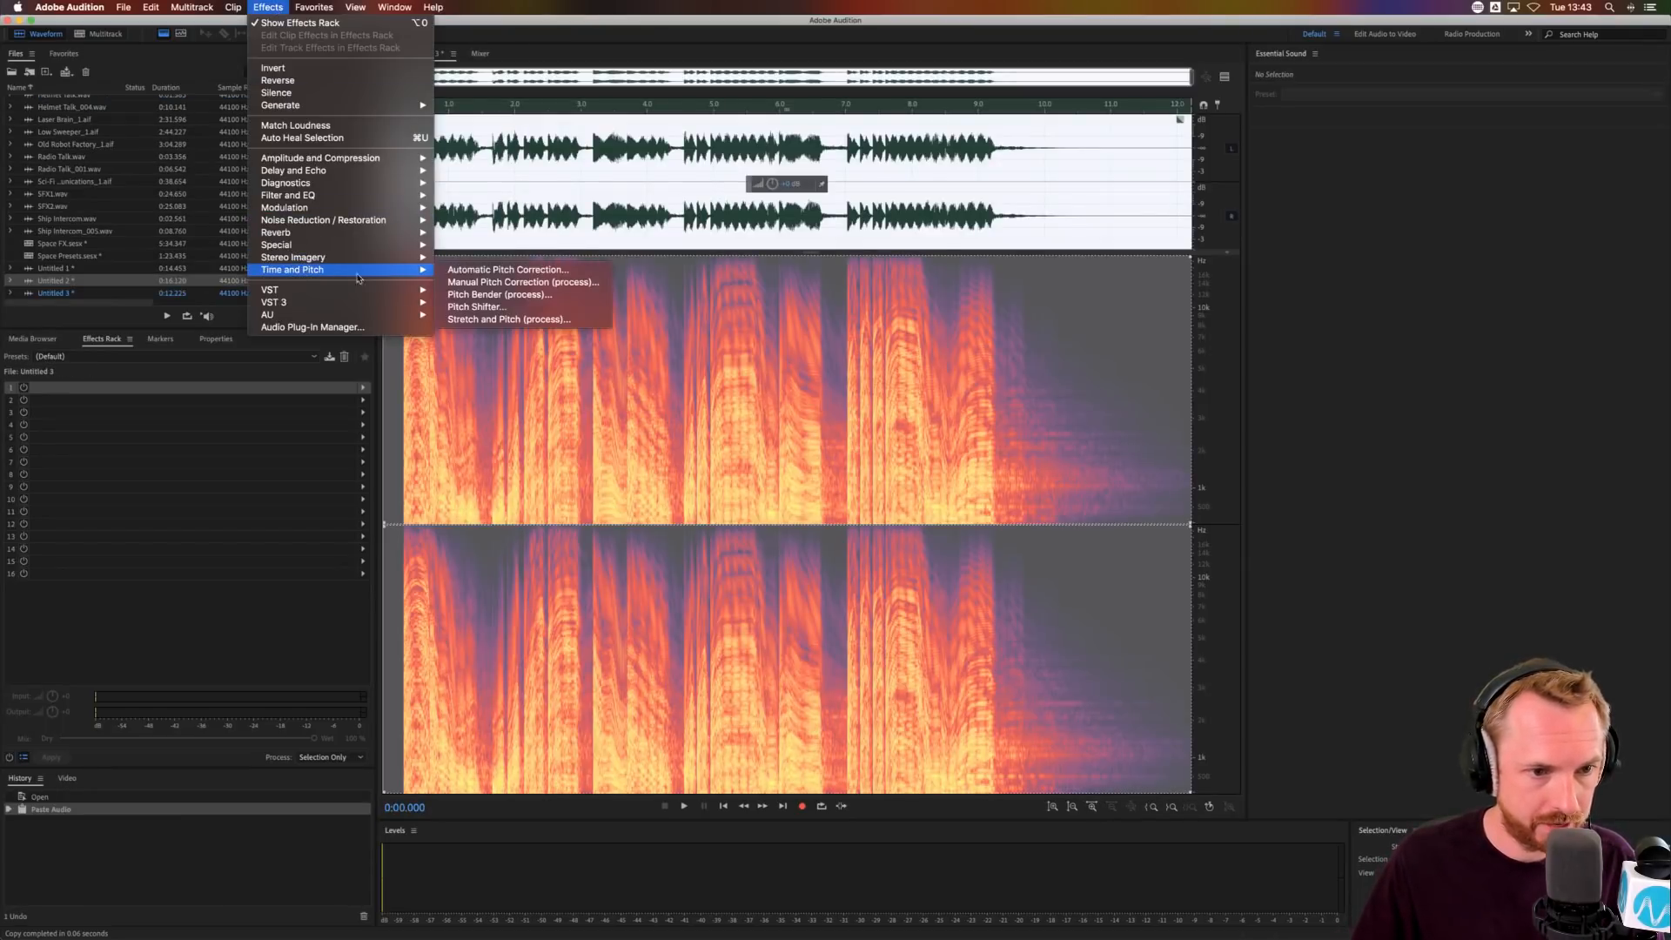
{"action": "left_click", "coordinate": [492, 306]}
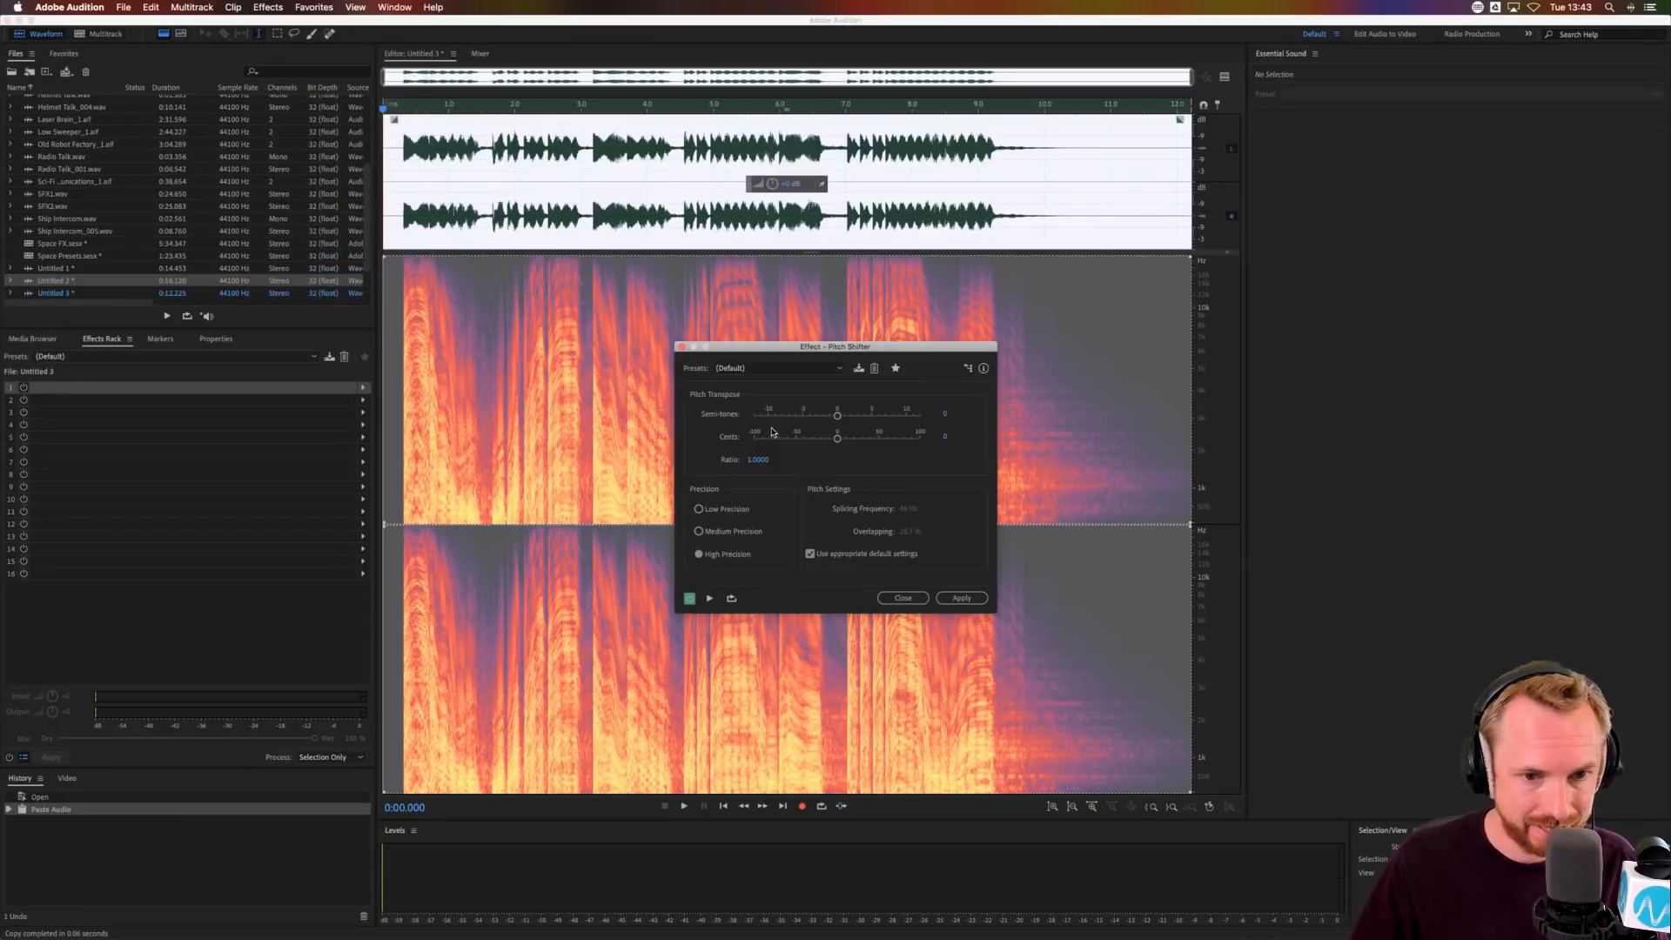
{"action": "key", "text": "Escape"}
- Open the Pitch Bender effect for the pasted audio and reset it to the Default preset
{"action": "left_click", "coordinate": [268, 7]}
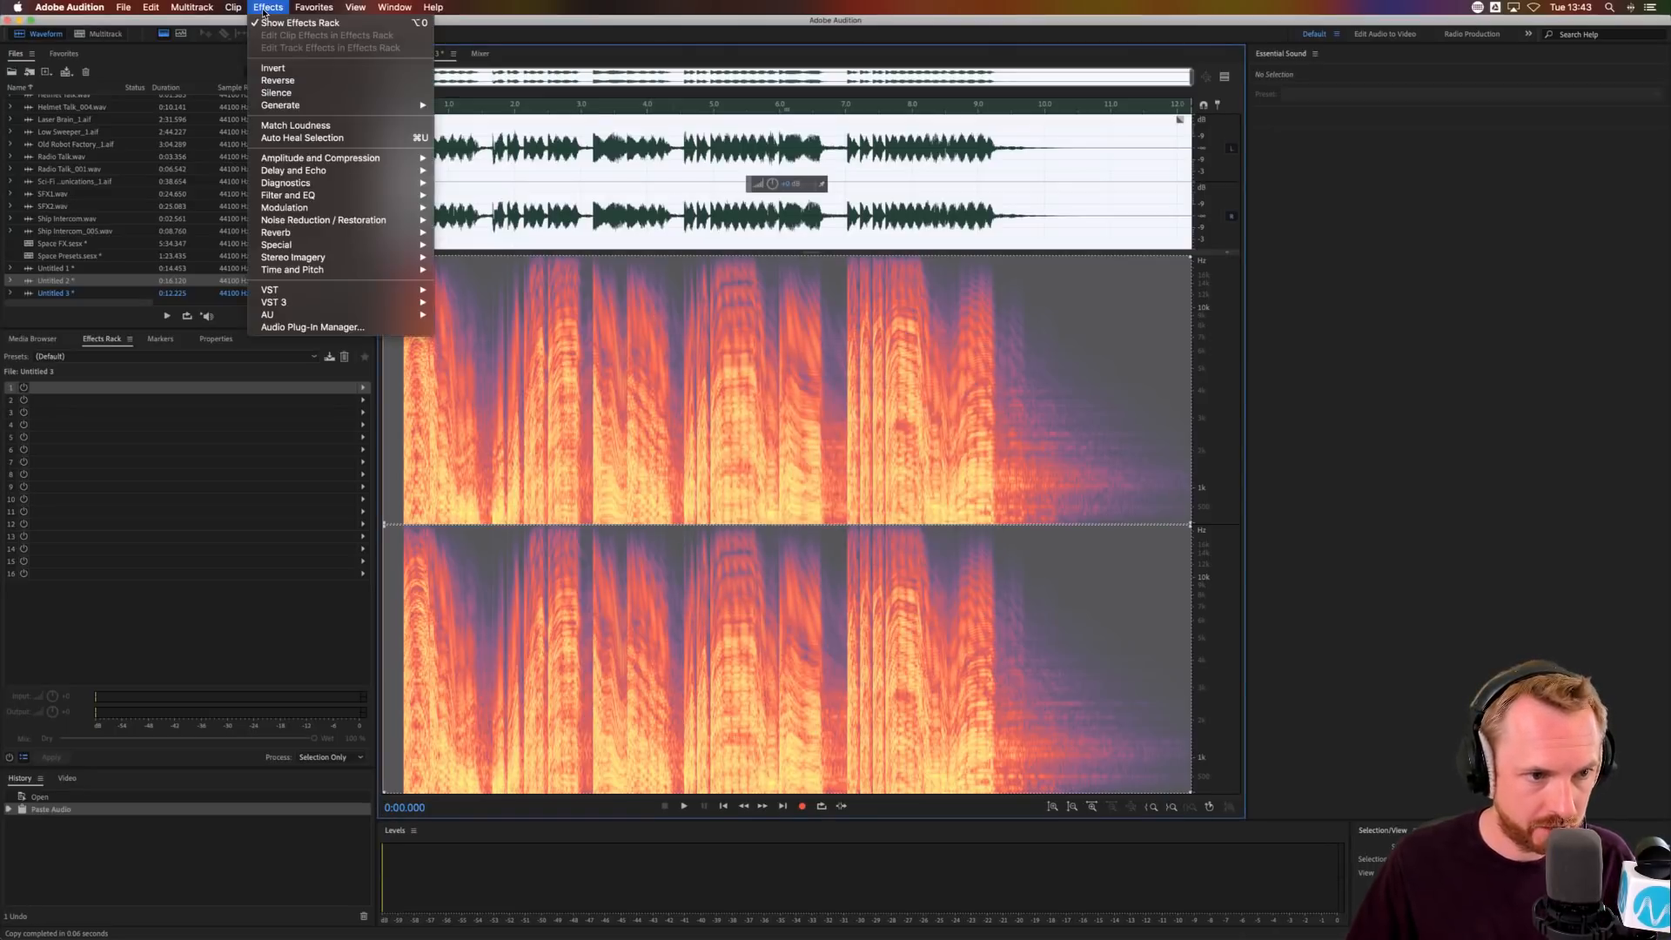
{"action": "mouse_move", "coordinate": [303, 270]}
{"action": "left_click", "coordinate": [500, 295]}
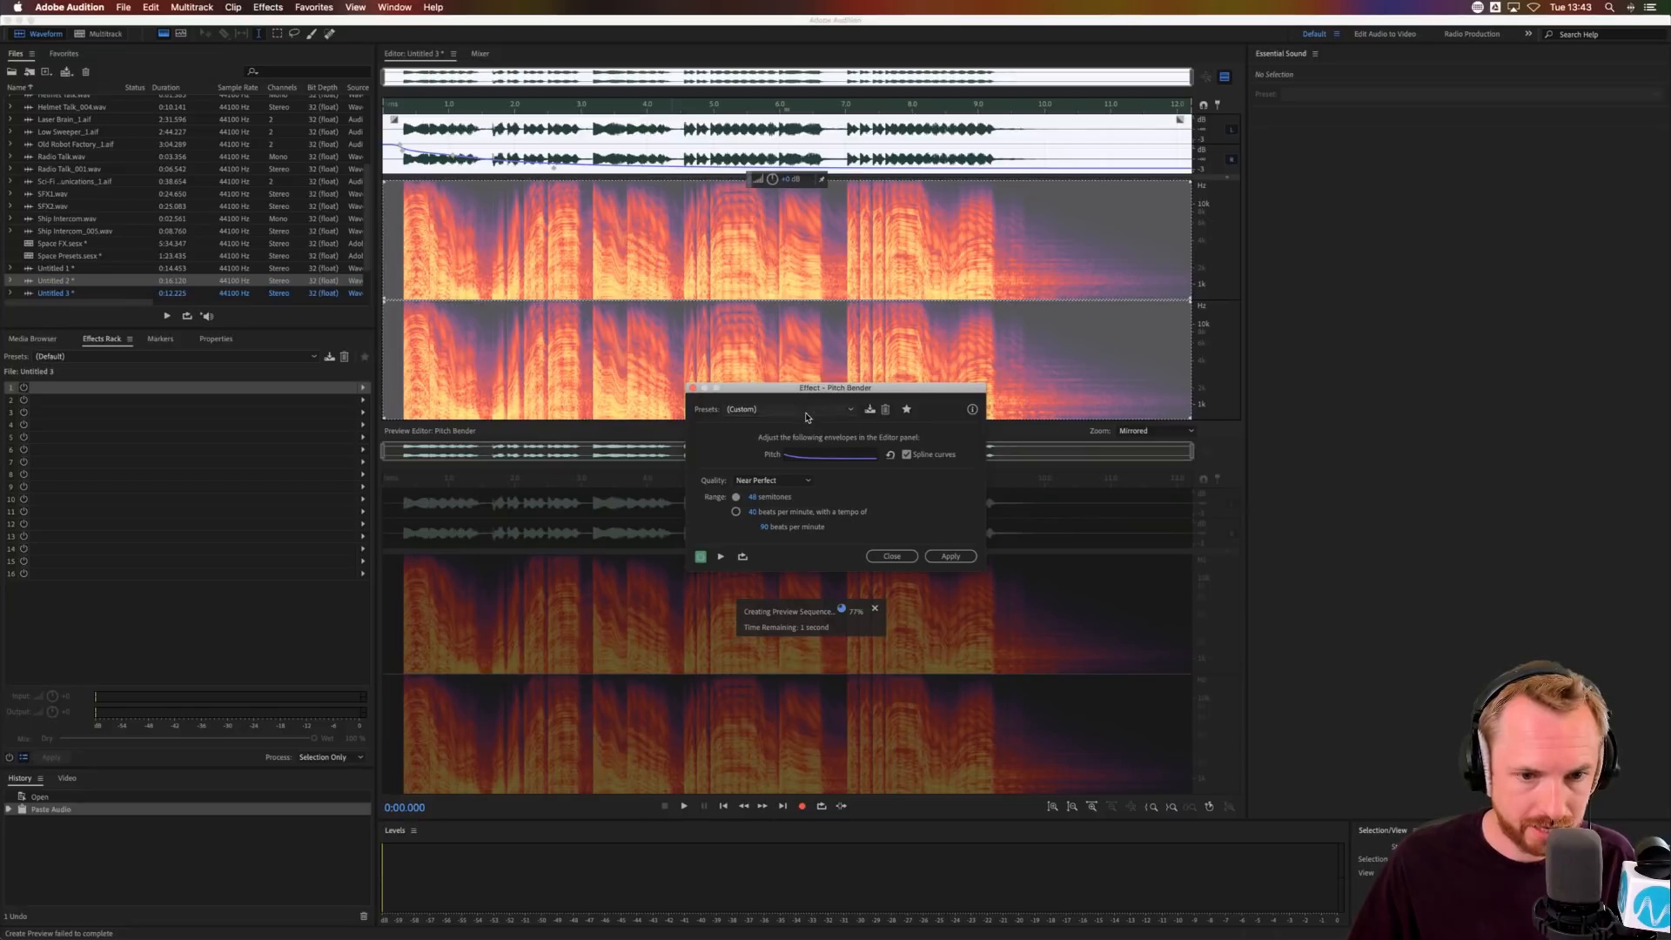
{"action": "left_click", "coordinate": [806, 417]}
{"action": "left_click", "coordinate": [783, 416]}
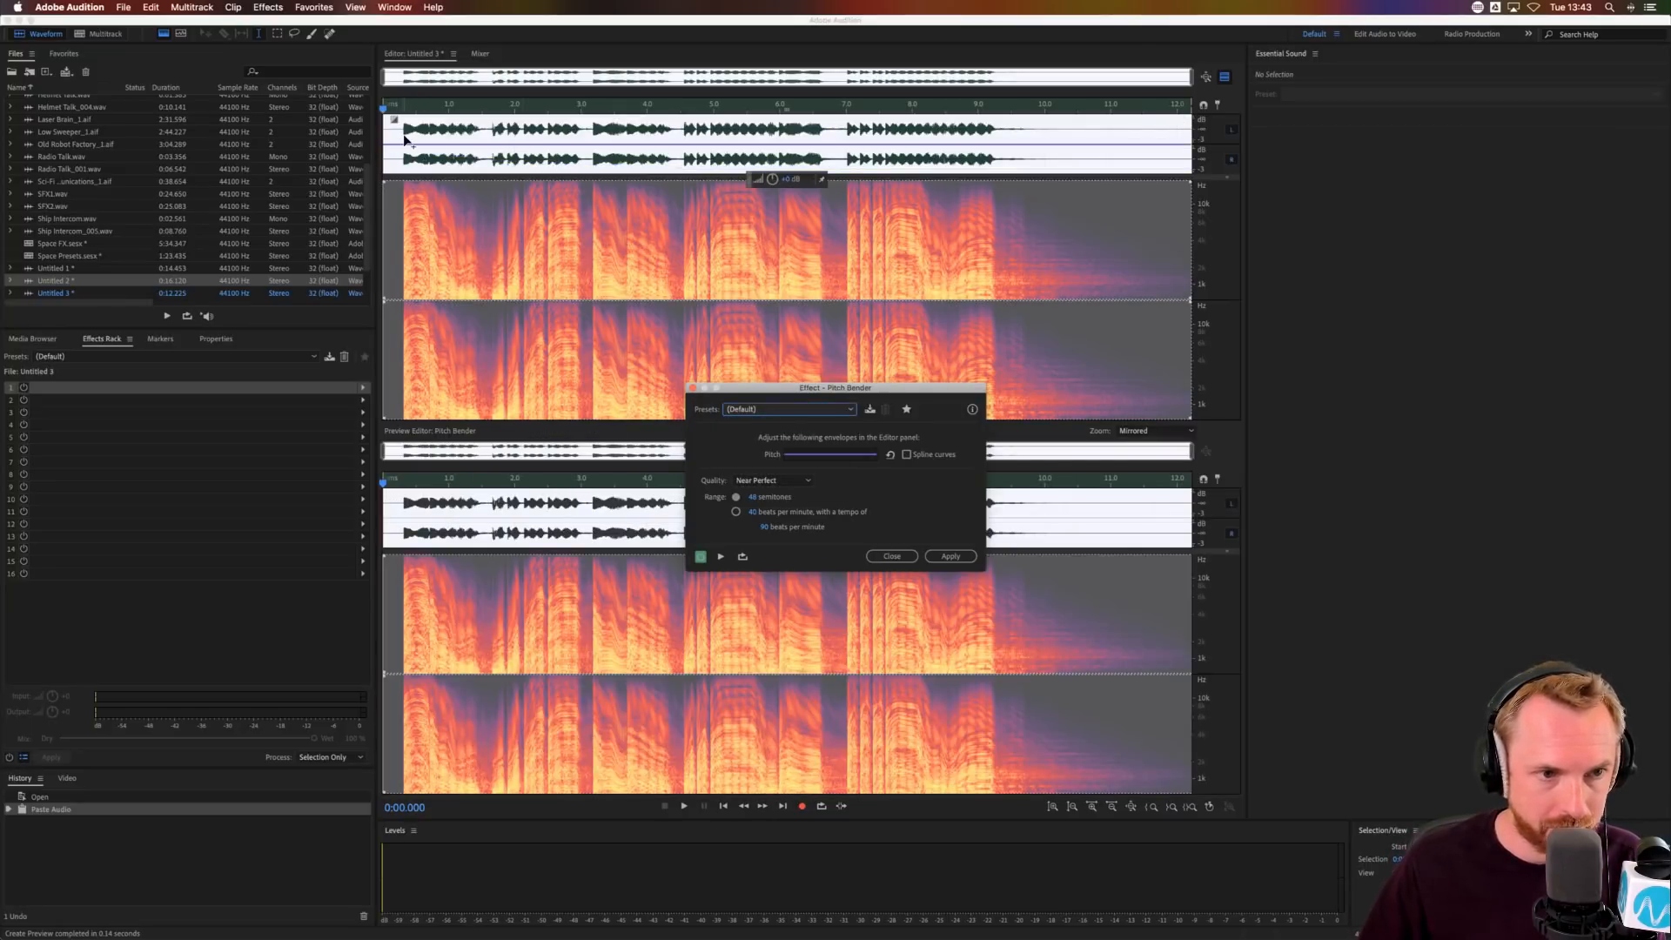
- Shape a zigzag pitch envelope over the first burst, from about 0.3 s to 1.7 s, and preview it from the burst's start
{"action": "left_click", "coordinate": [404, 133]}
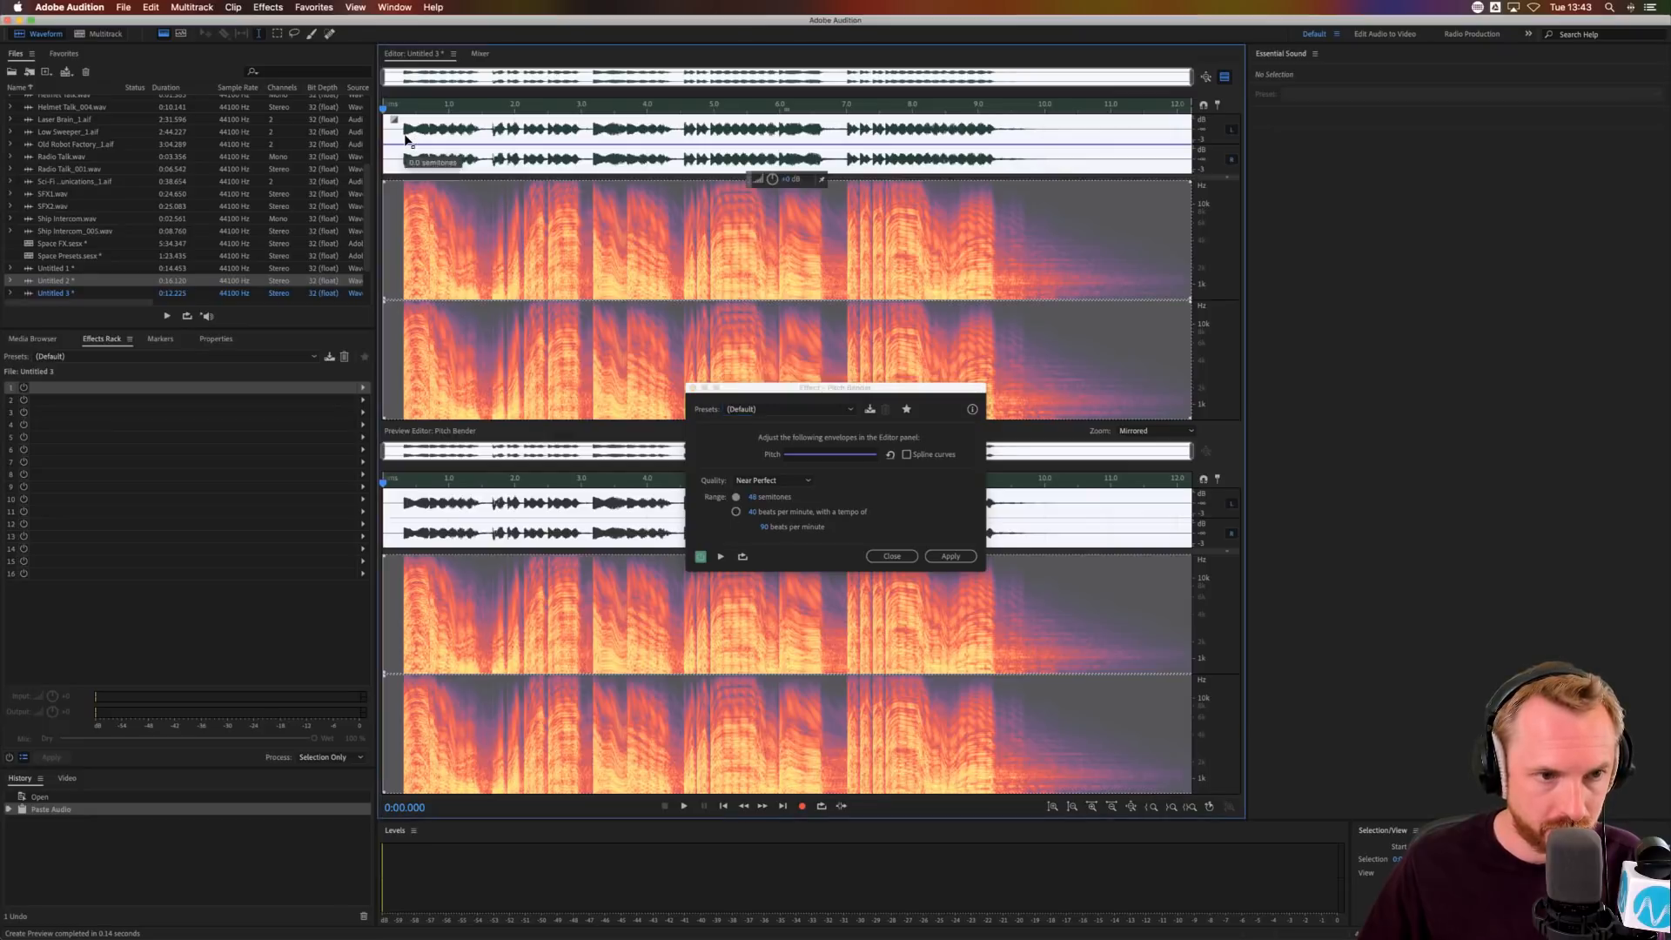
{"action": "left_click", "coordinate": [407, 144]}
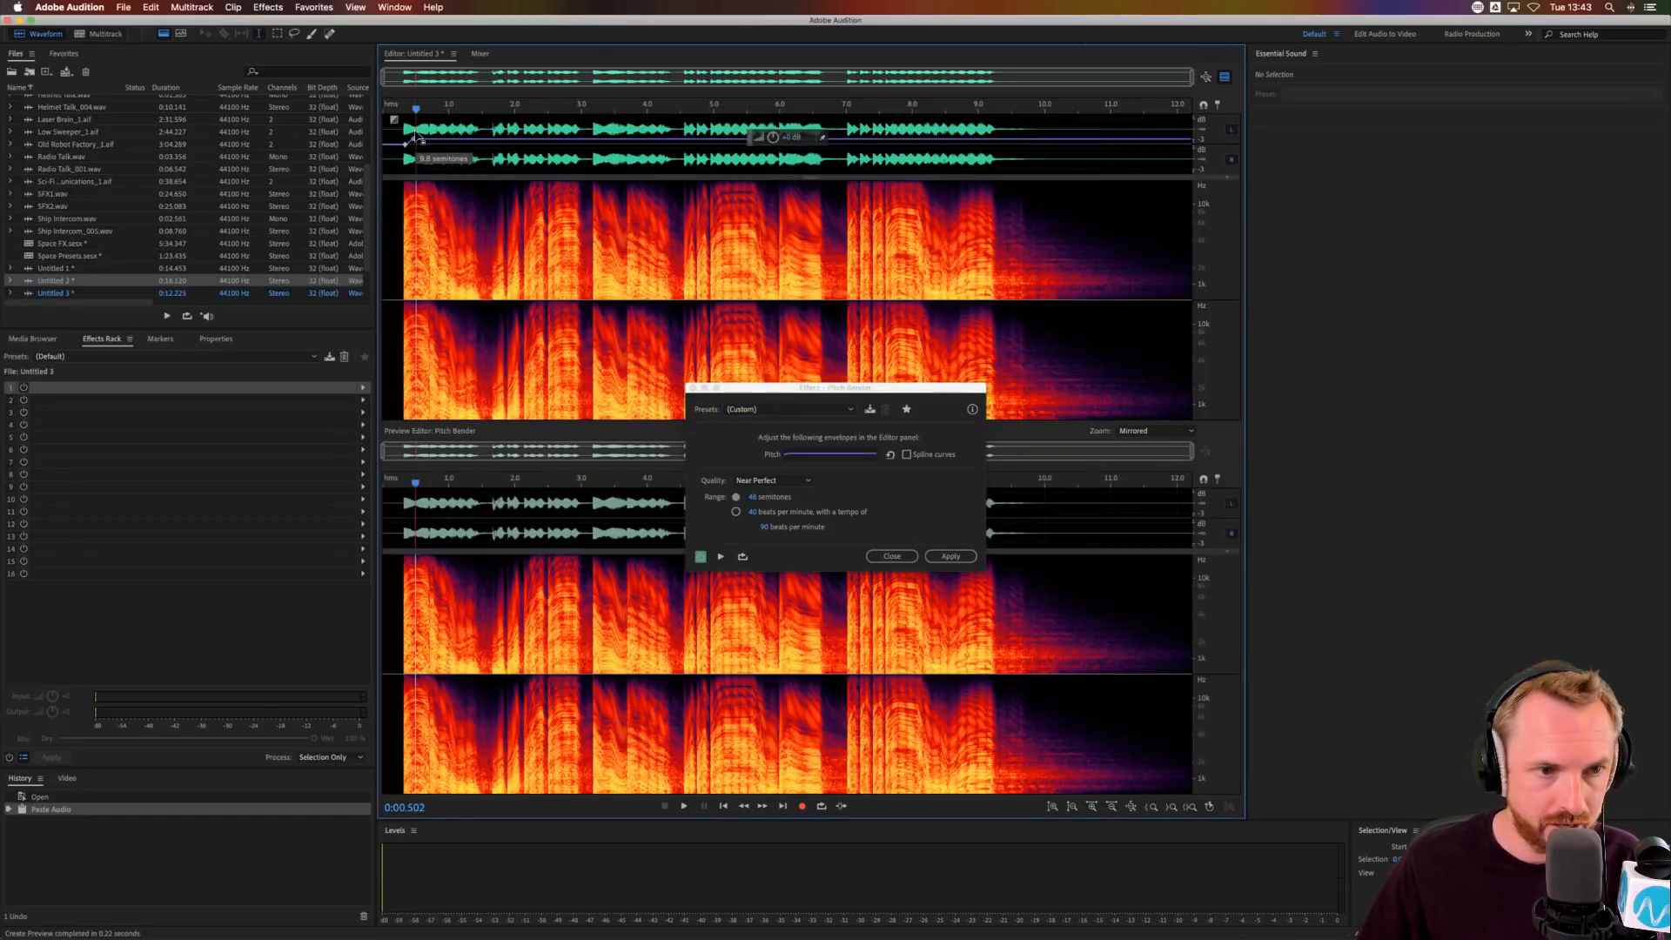
{"action": "left_click_drag", "start_coordinate": [445, 144], "coordinate": [497, 144]}
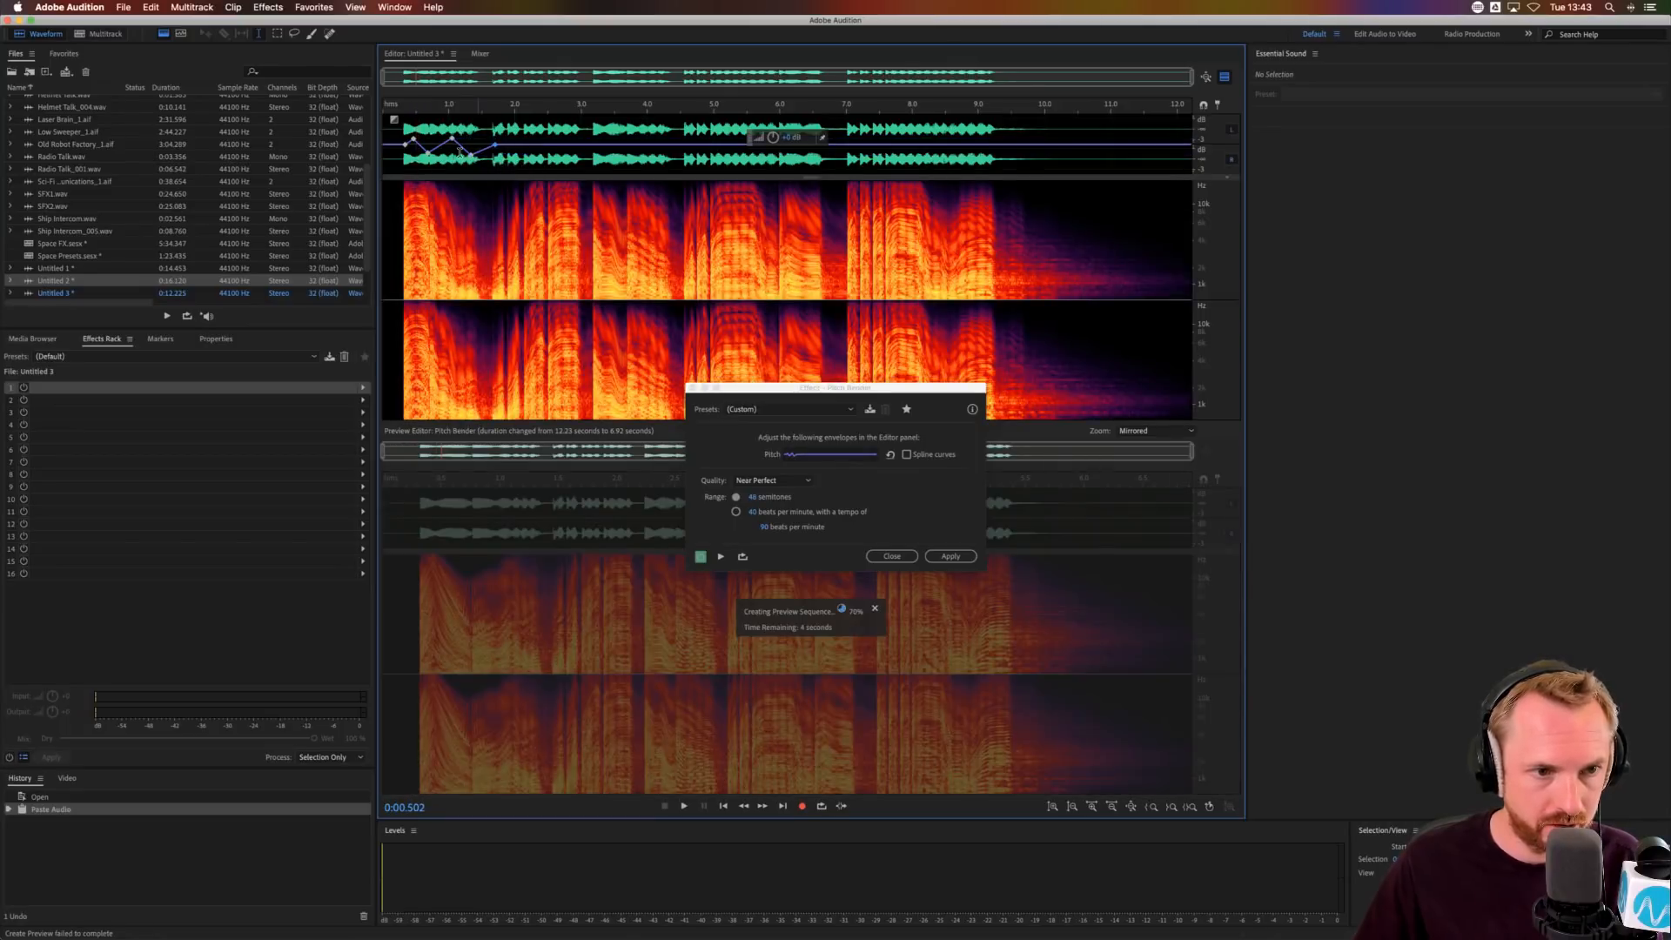
{"action": "key", "text": "space"}
{"action": "key", "text": "space"}
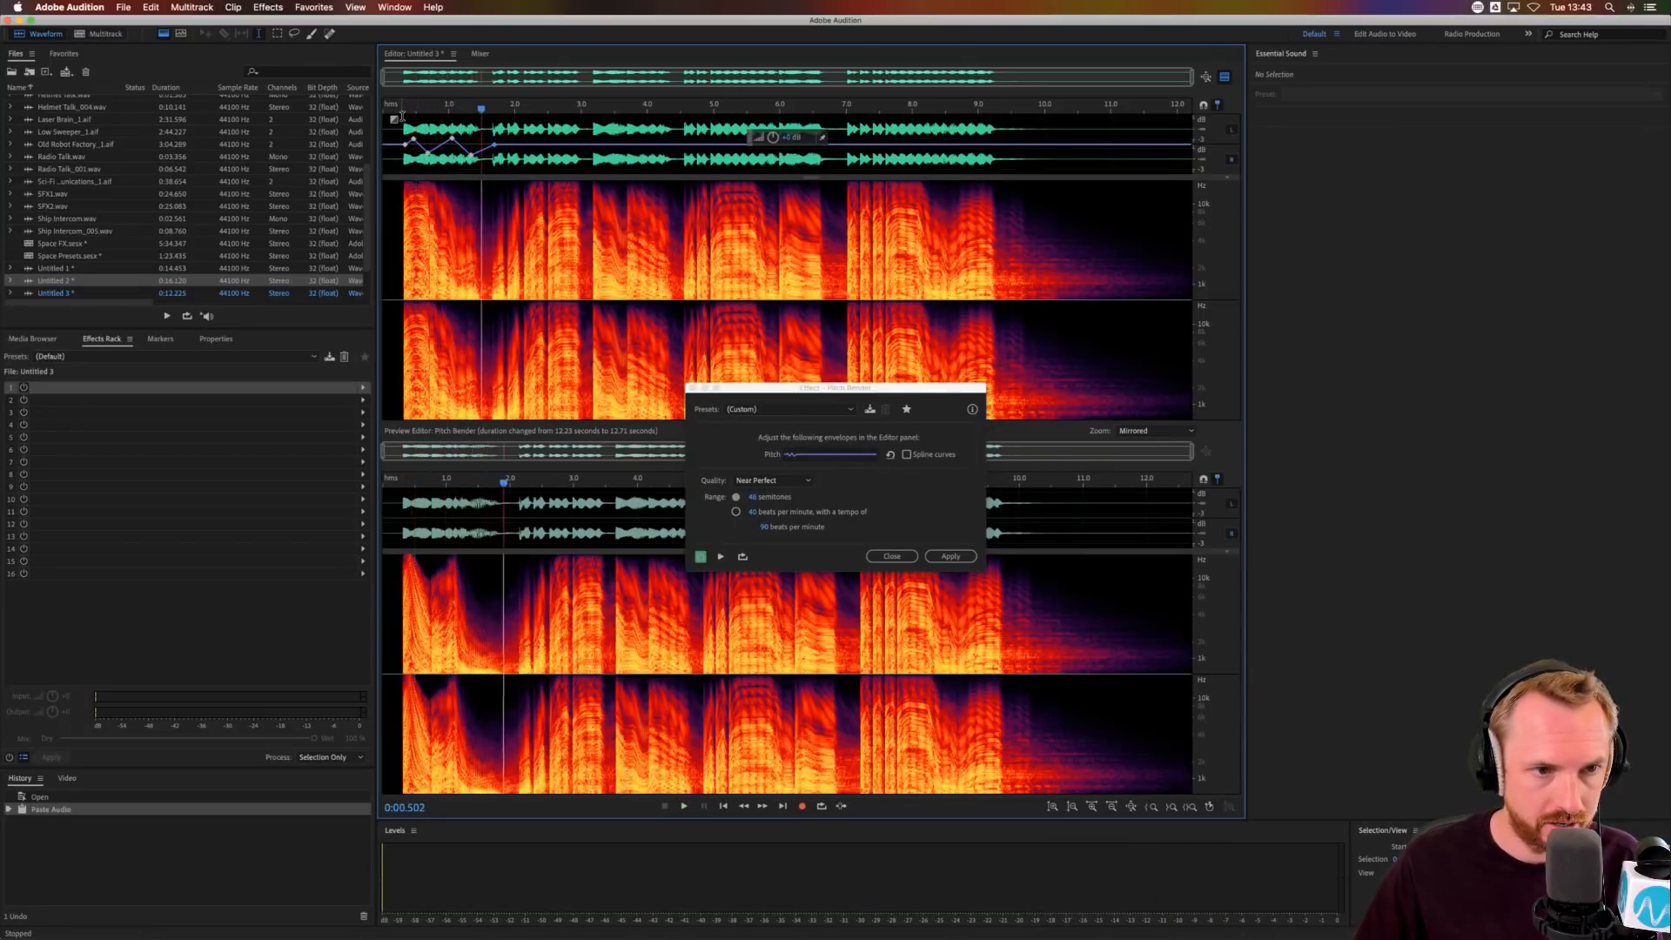
{"action": "key", "text": "space"}
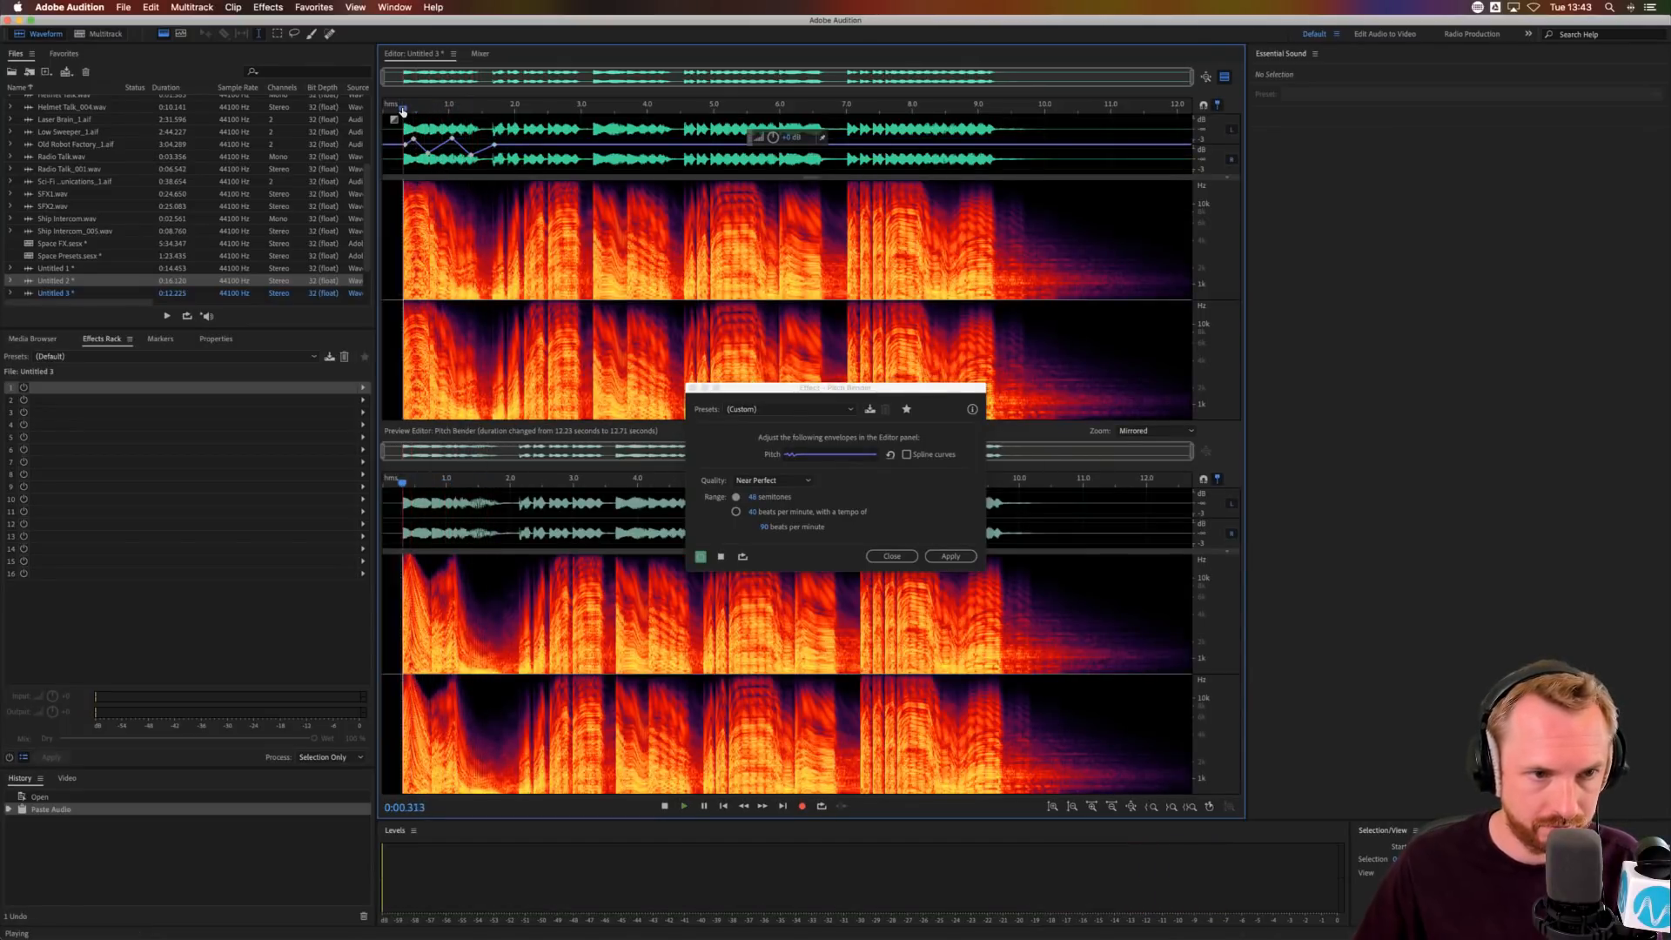
- Extend the pitch envelope with level points near 2.2 s, then raise it steadily to about 3.0 s and preview the bend
{"action": "key", "text": "space"}
{"action": "left_click", "coordinate": [526, 144]}
{"action": "left_click", "coordinate": [541, 144]}
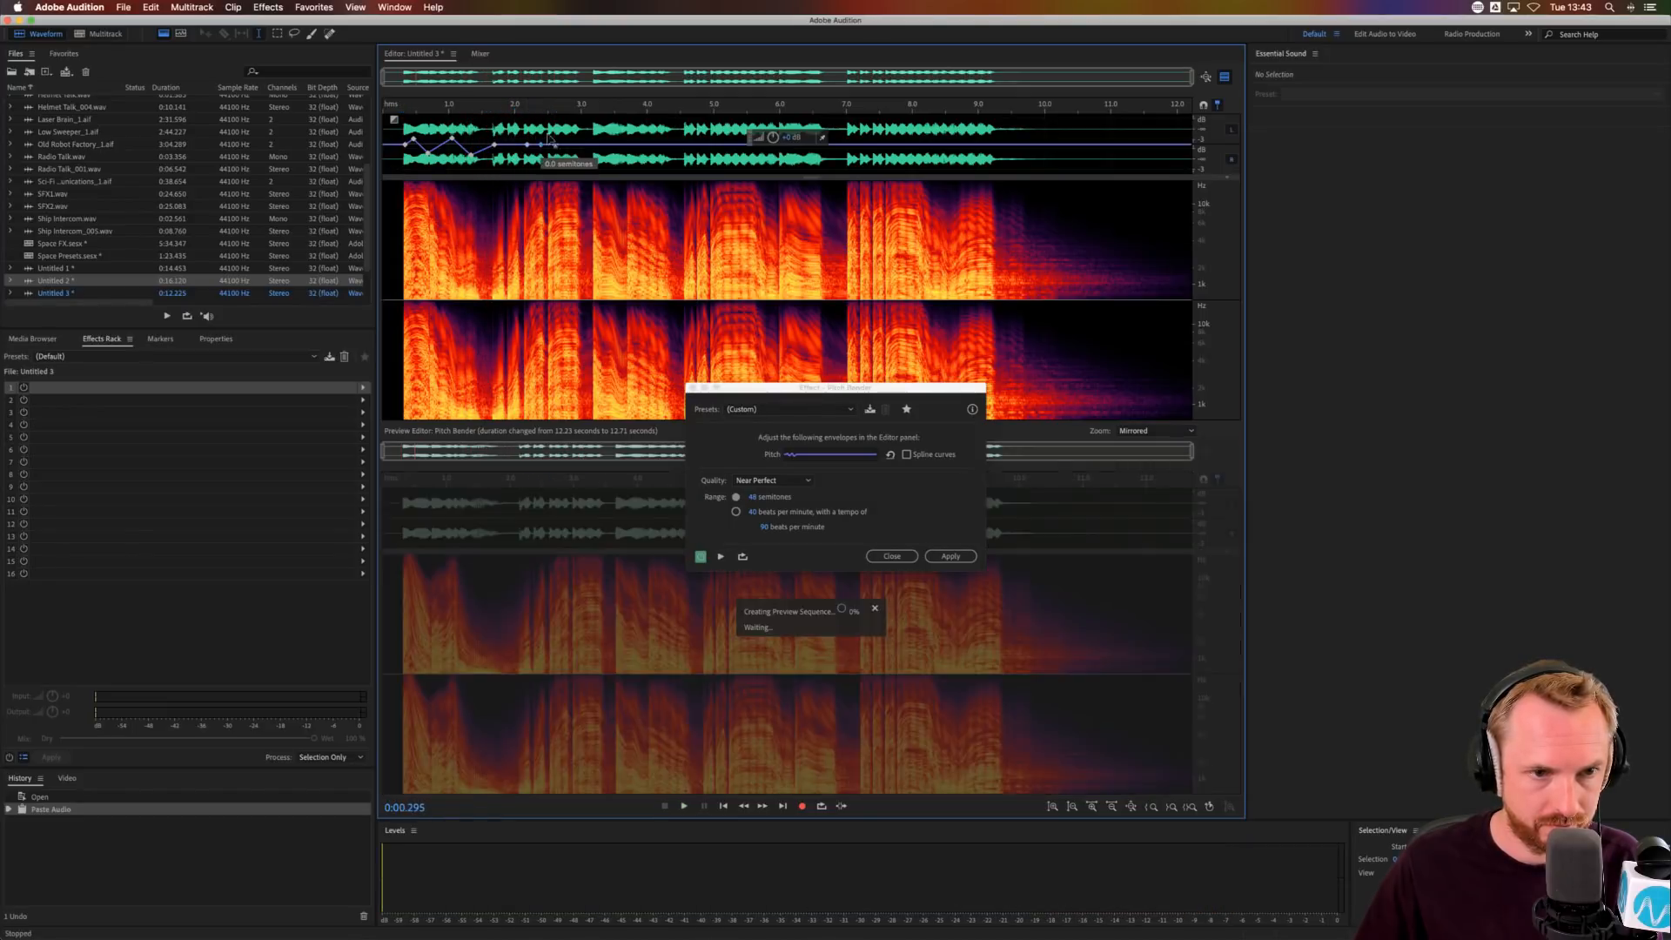
{"action": "left_click_drag", "start_coordinate": [549, 139], "coordinate": [581, 130]}
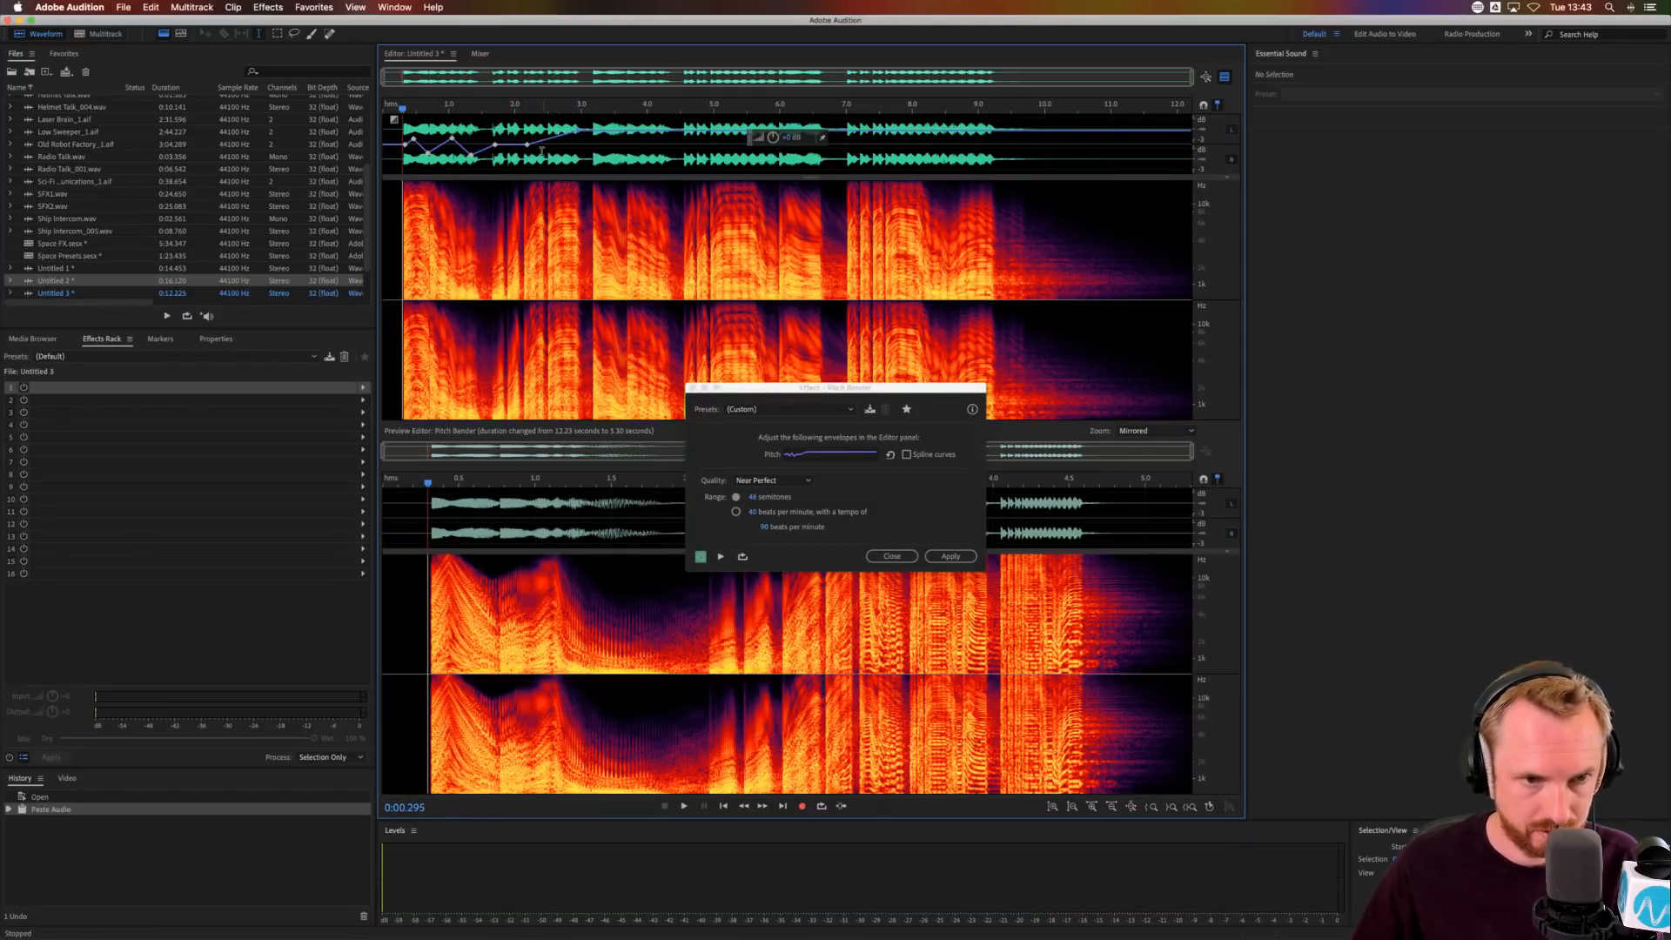
{"action": "key", "text": "space"}
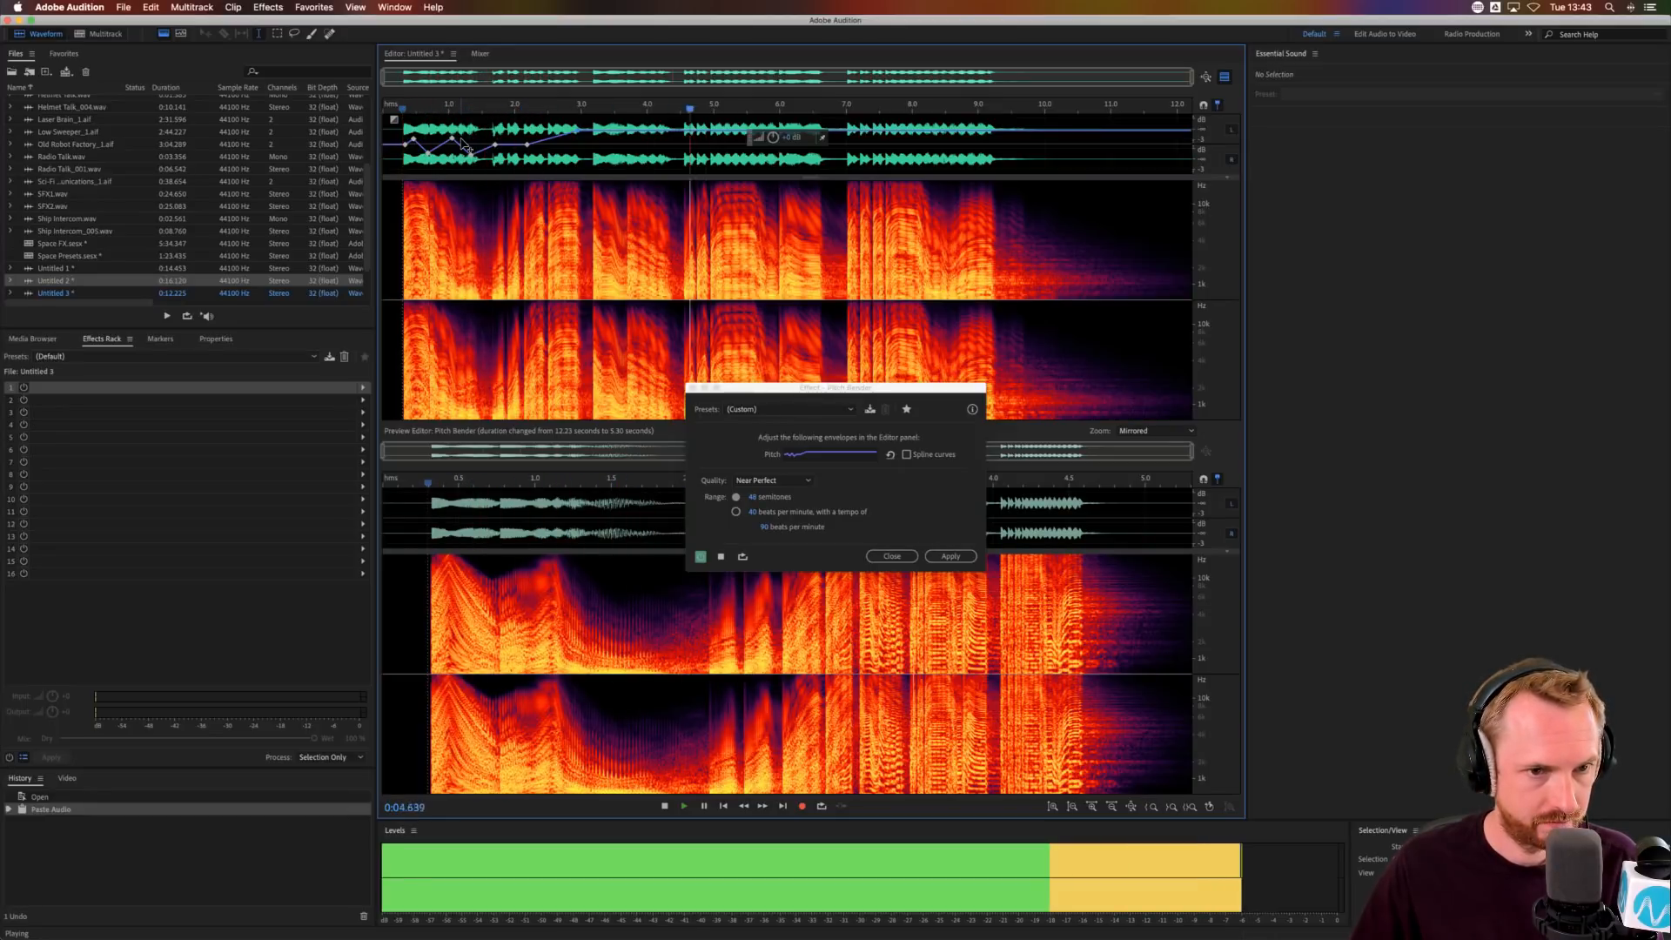
{"action": "key", "text": "space"}
- Drop the pitch envelope sharply to just below its centre at about 3.2 s, preview it, and apply the Pitch Bender
{"action": "left_click_drag", "start_coordinate": [591, 126], "coordinate": [596, 148]}
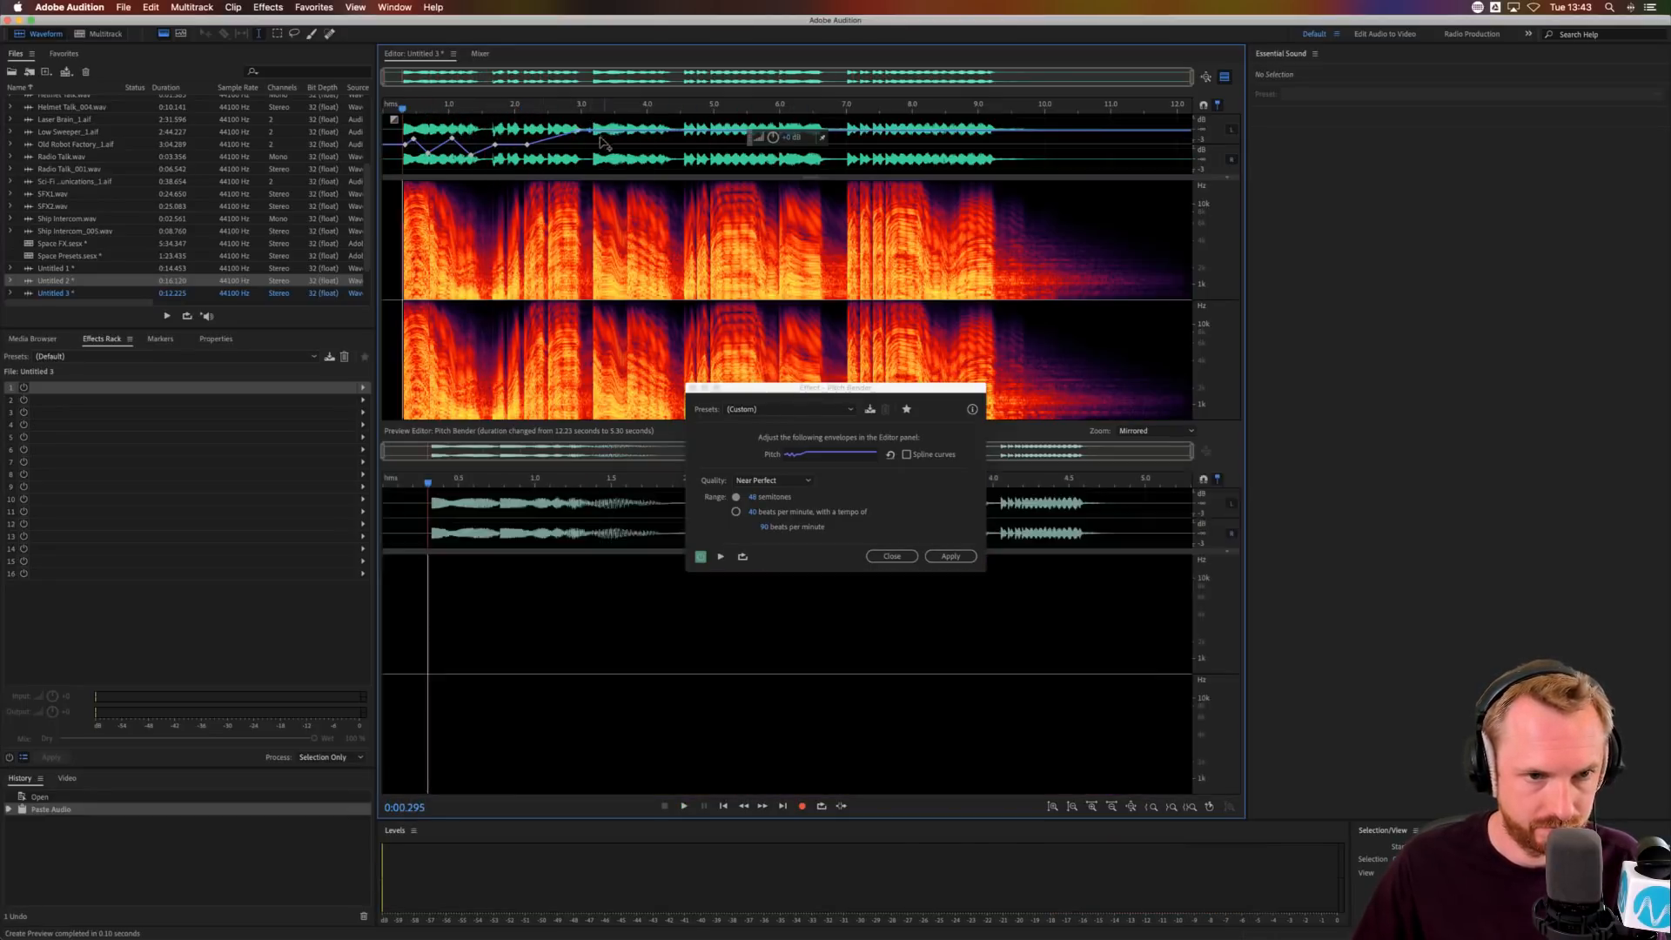
{"action": "key", "text": "space"}
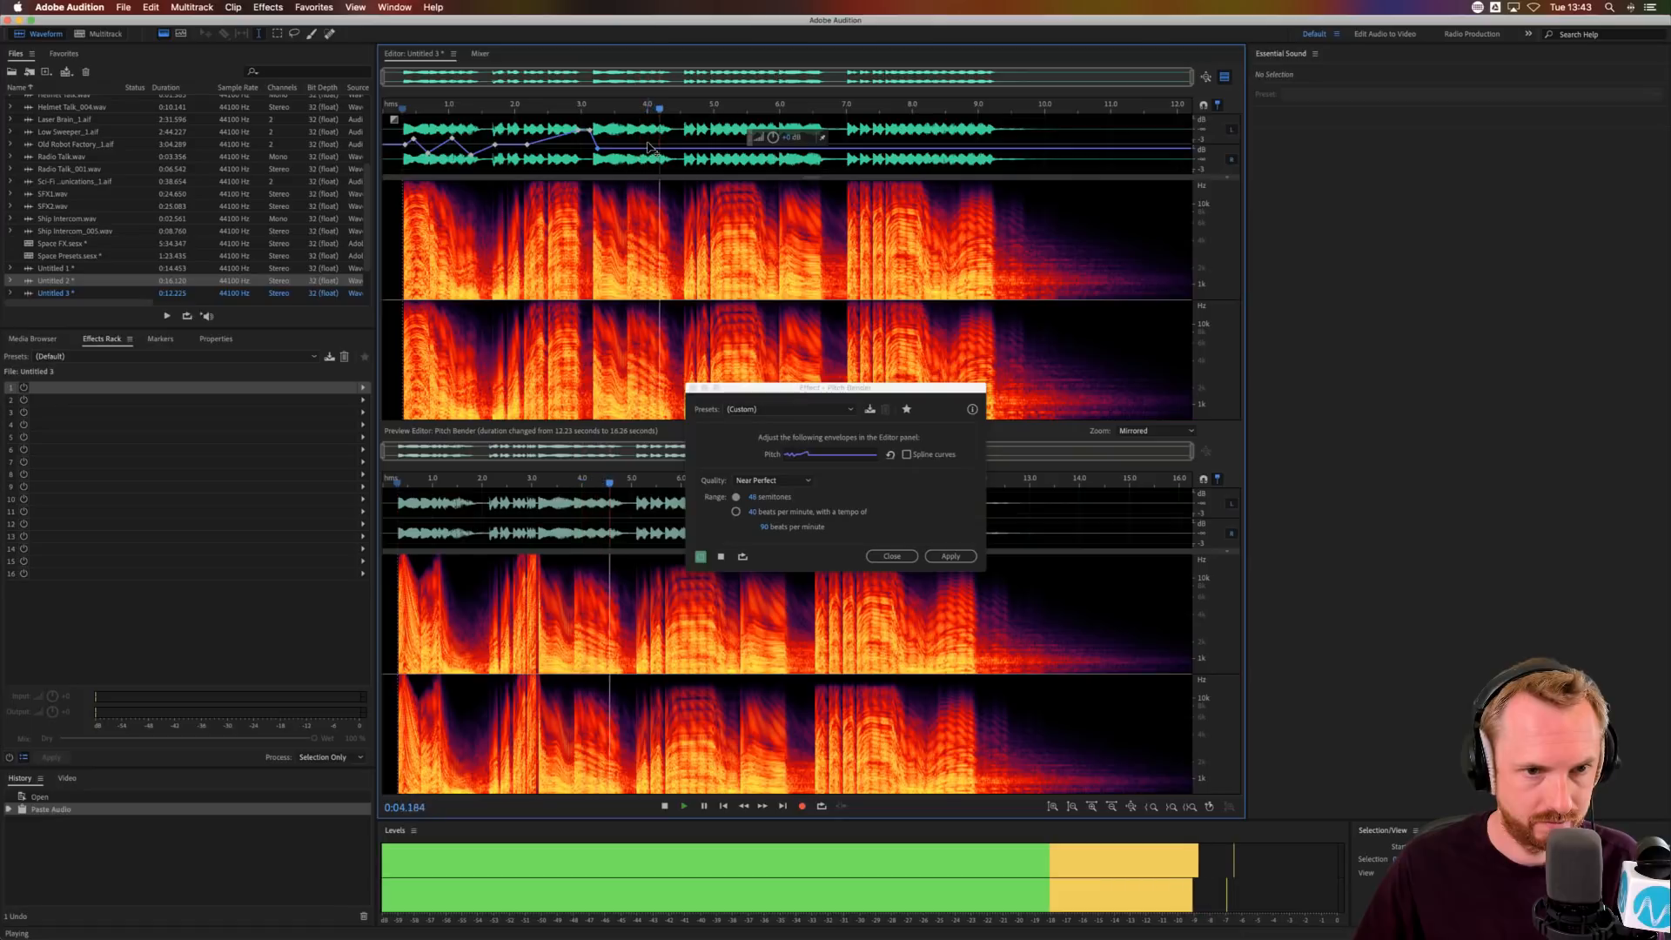
{"action": "key", "text": "space"}
{"action": "left_click", "coordinate": [949, 556]}
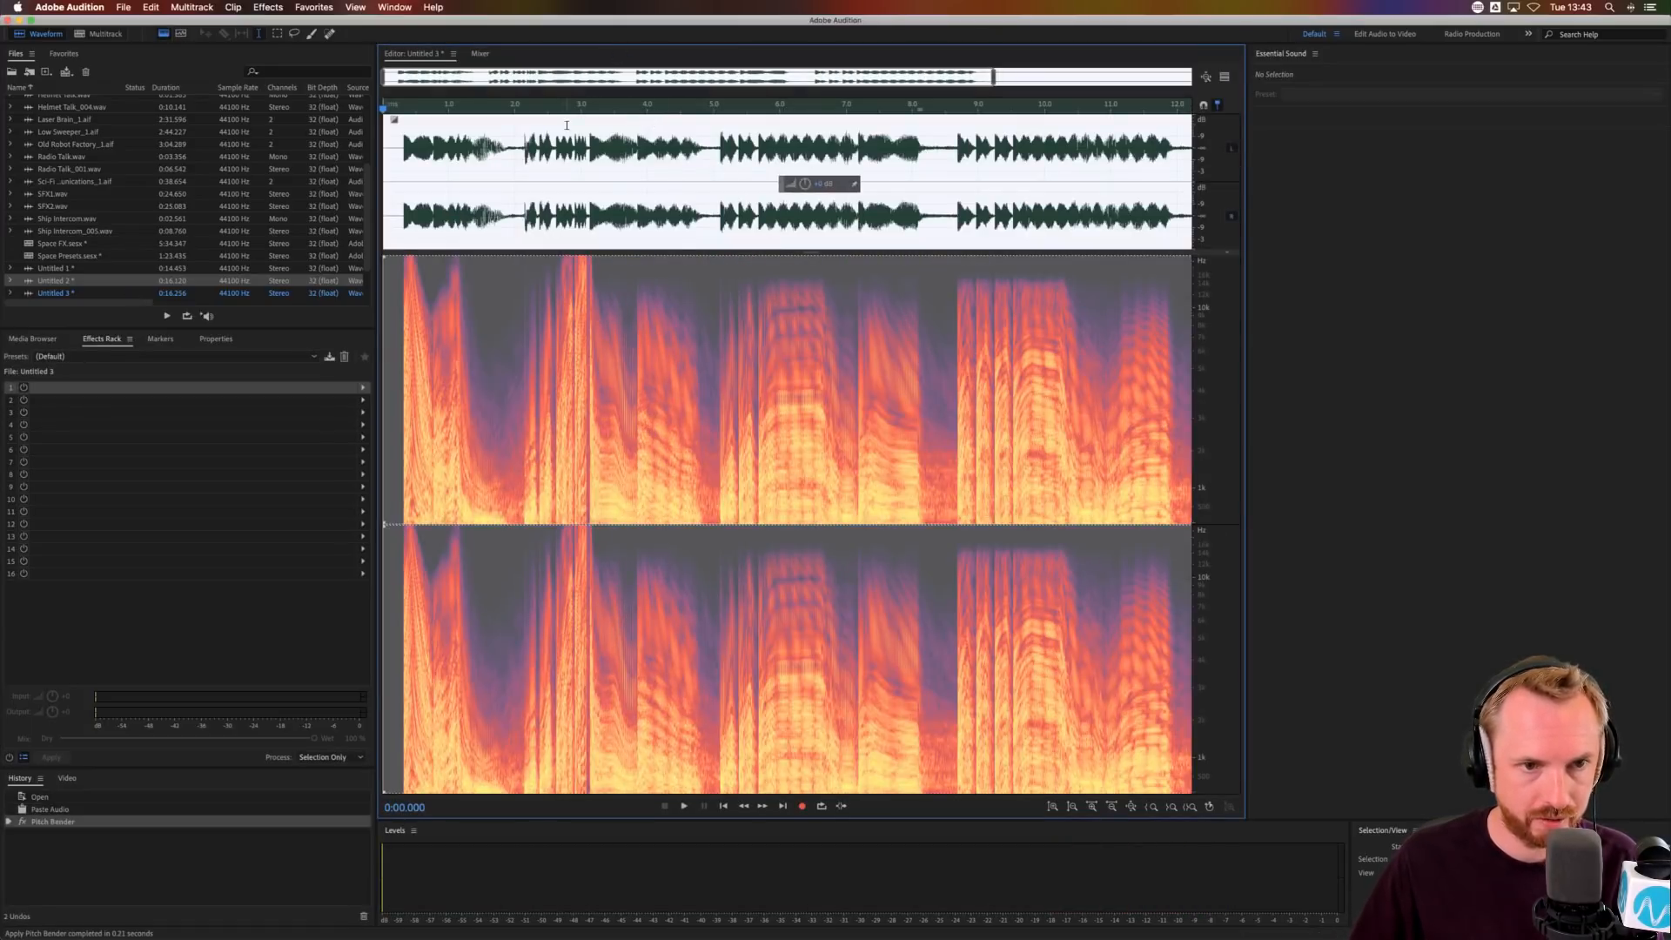
- Add the pitch-bent Untitled 3 audio to Track 12 of the Space FX multitrack session, starting at about 5:18
{"action": "scroll", "coordinate": [570, 111], "scroll_direction": "down", "scroll_amount": 3}
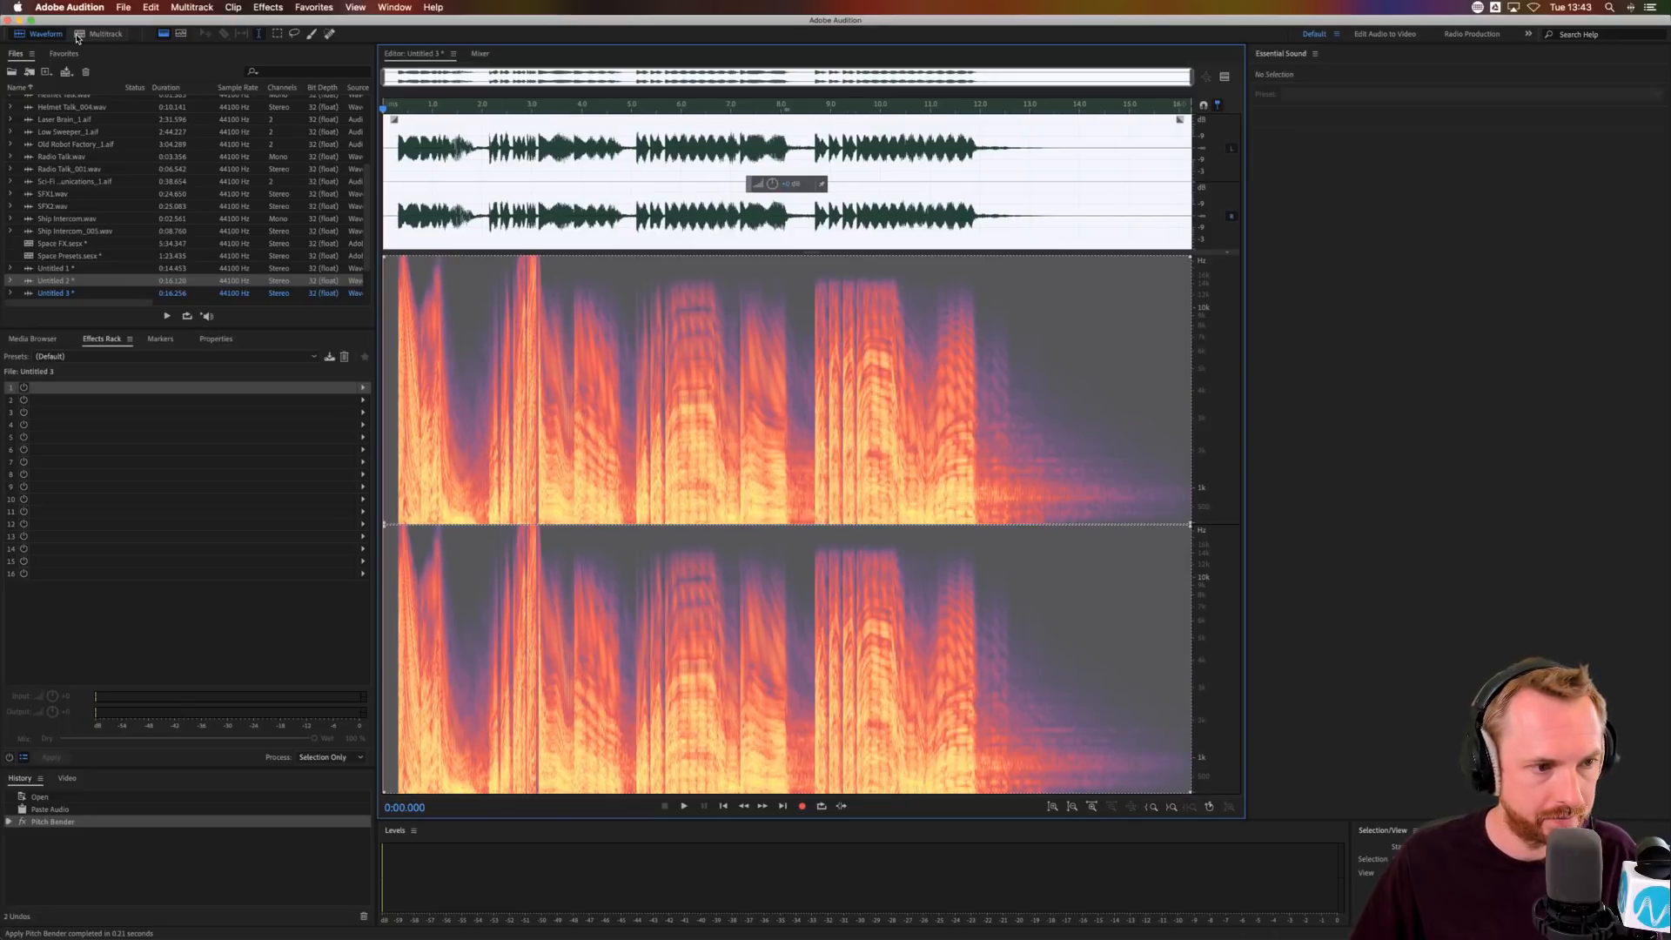
{"action": "left_click", "coordinate": [78, 36]}
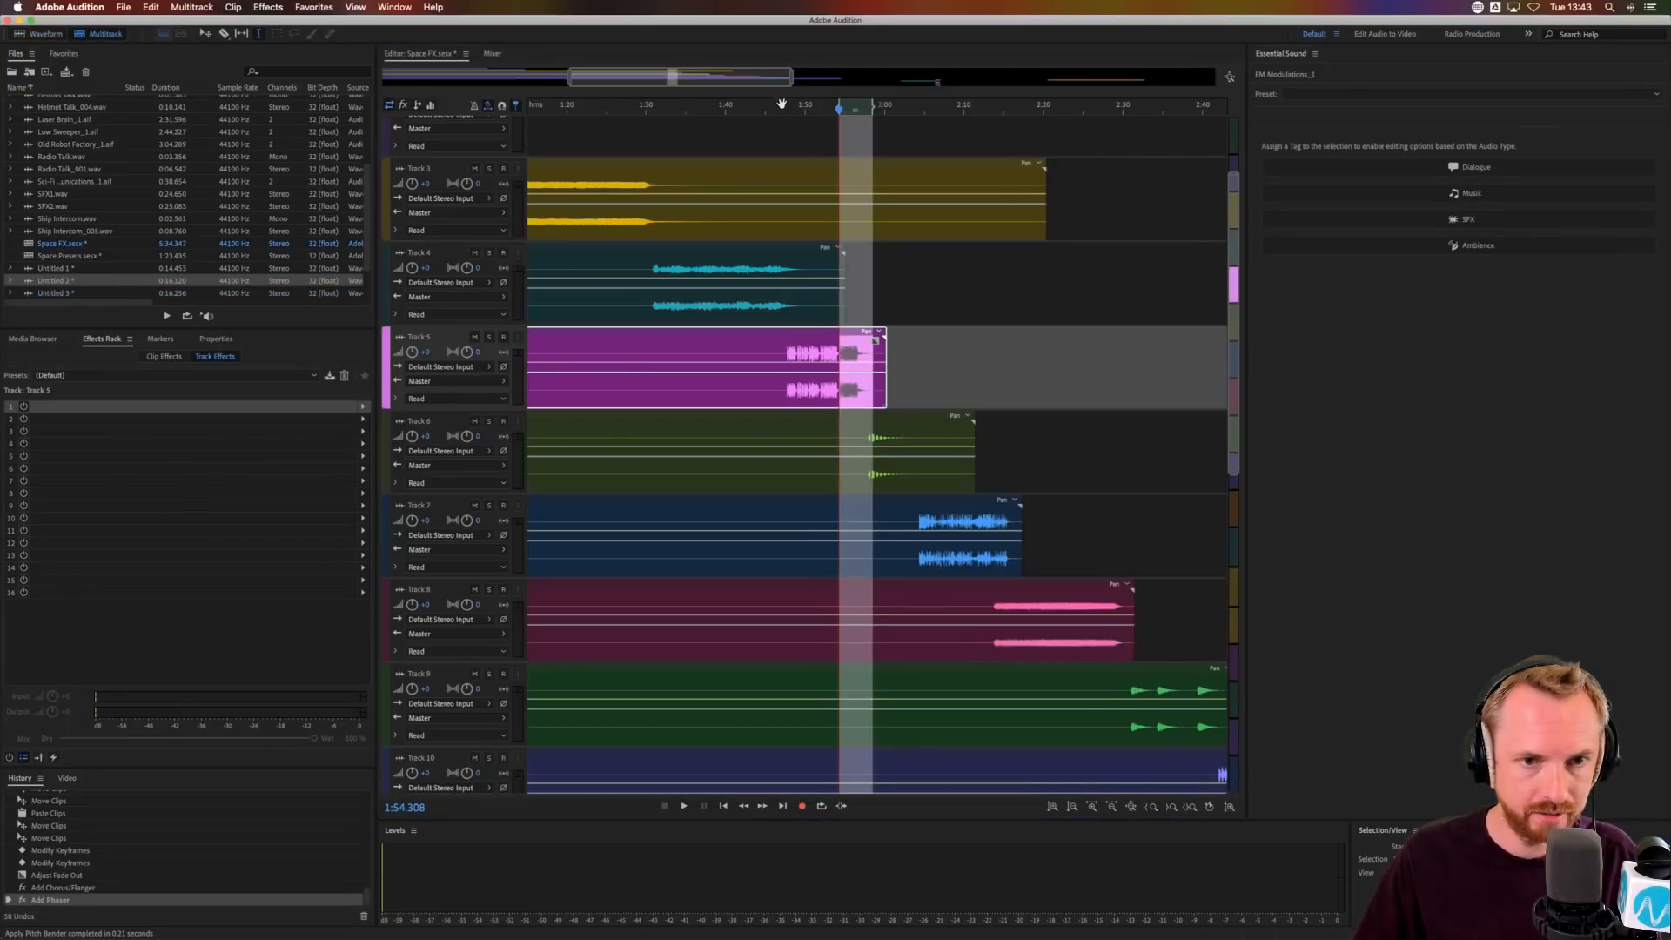
{"action": "scroll", "coordinate": [782, 103], "scroll_direction": "down", "scroll_amount": 4}
{"action": "scroll", "coordinate": [905, 631], "scroll_direction": "down", "scroll_amount": 10}
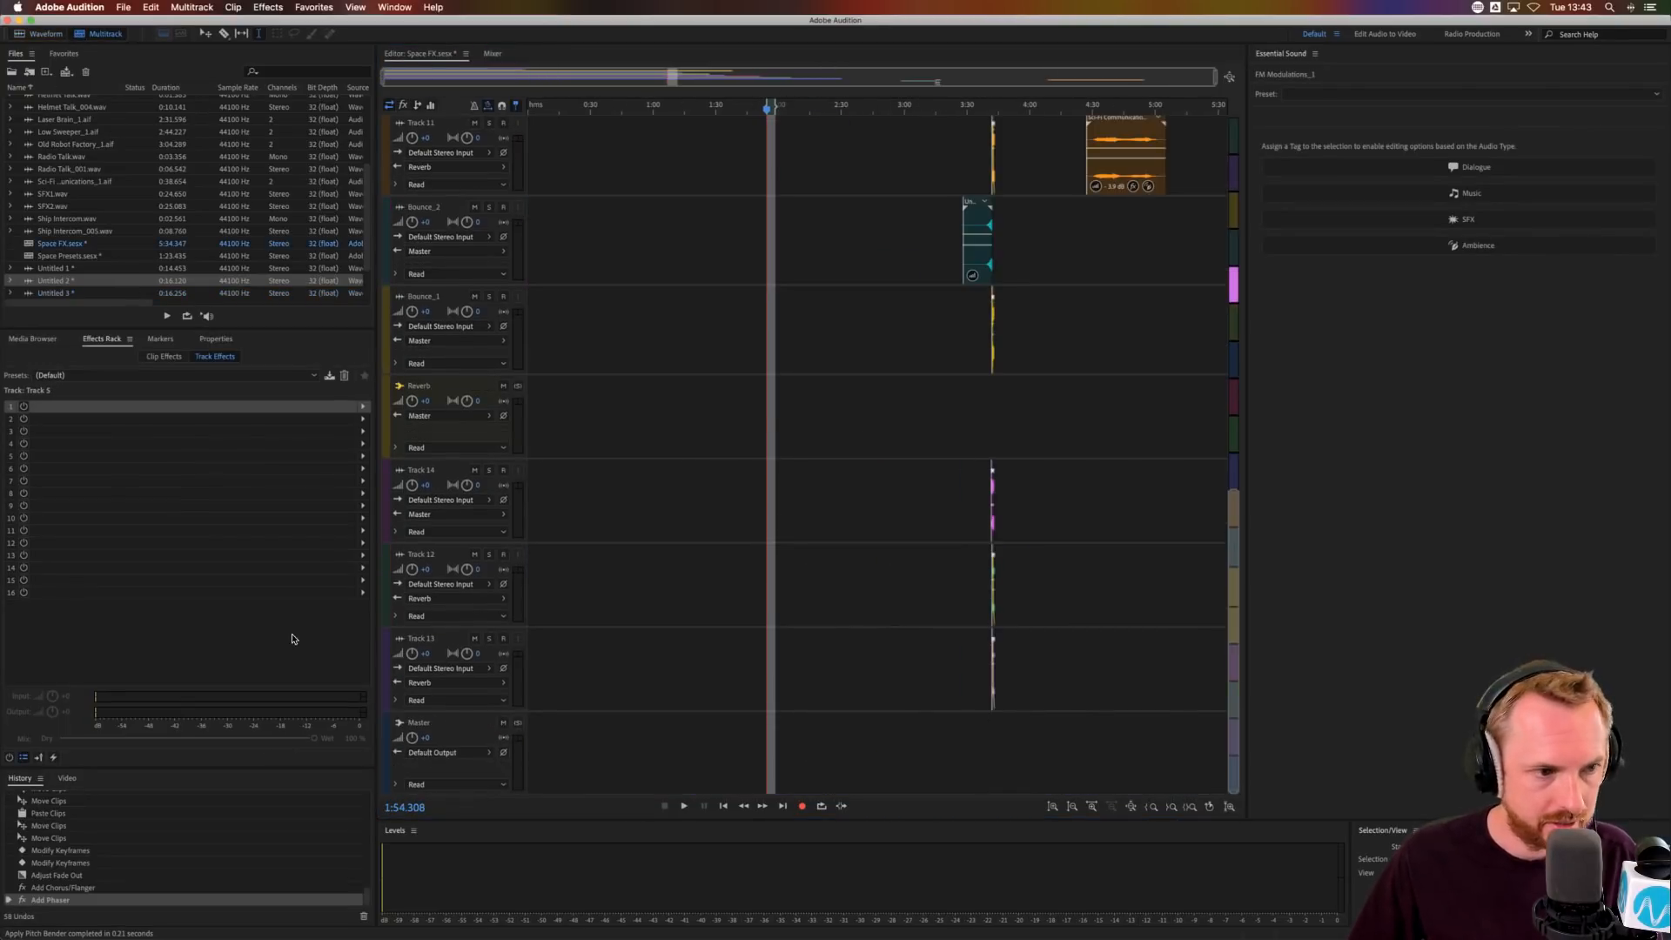
{"action": "left_click_drag", "start_coordinate": [55, 293], "coordinate": [1360, 612]}
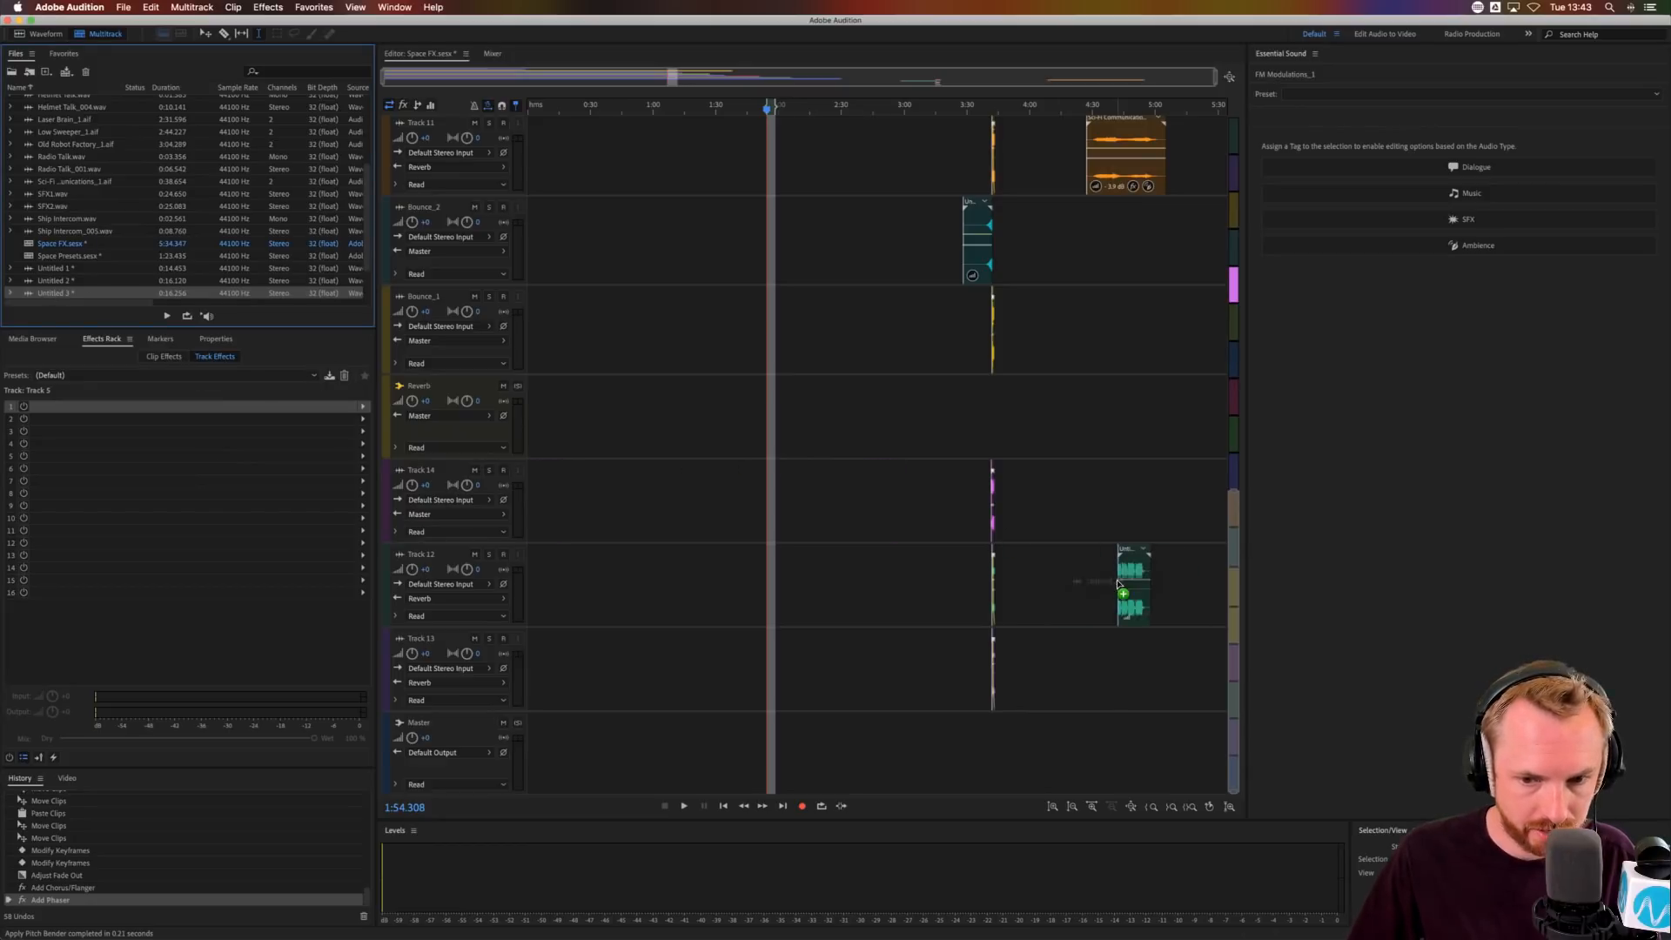
{"action": "left_click_drag", "start_coordinate": [1120, 584], "coordinate": [1206, 549]}
- Audition the Untitled 3 clip on Track 12 from about 5:18.3
{"action": "left_click", "coordinate": [1197, 525]}
{"action": "key", "text": "space"}
{"action": "key", "text": "space"}
{"action": "scroll", "coordinate": [1208, 105], "scroll_direction": "up", "scroll_amount": 10}
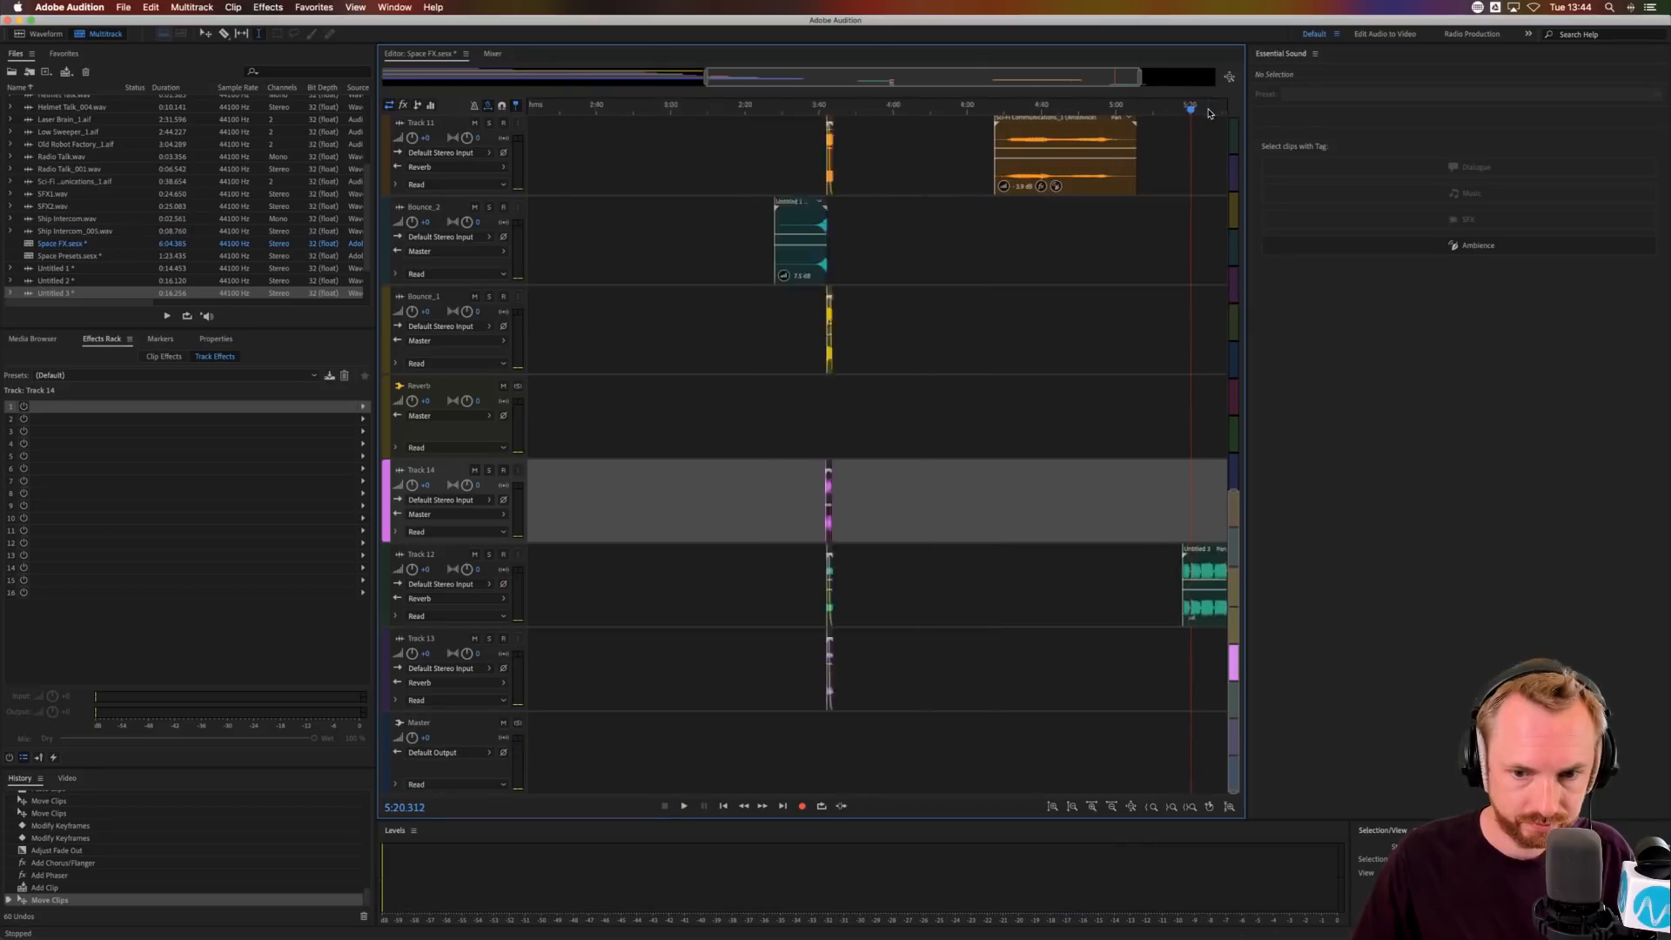
{"action": "left_click_drag", "start_coordinate": [1208, 106], "coordinate": [1122, 108]}
{"action": "left_click", "coordinate": [870, 526]}
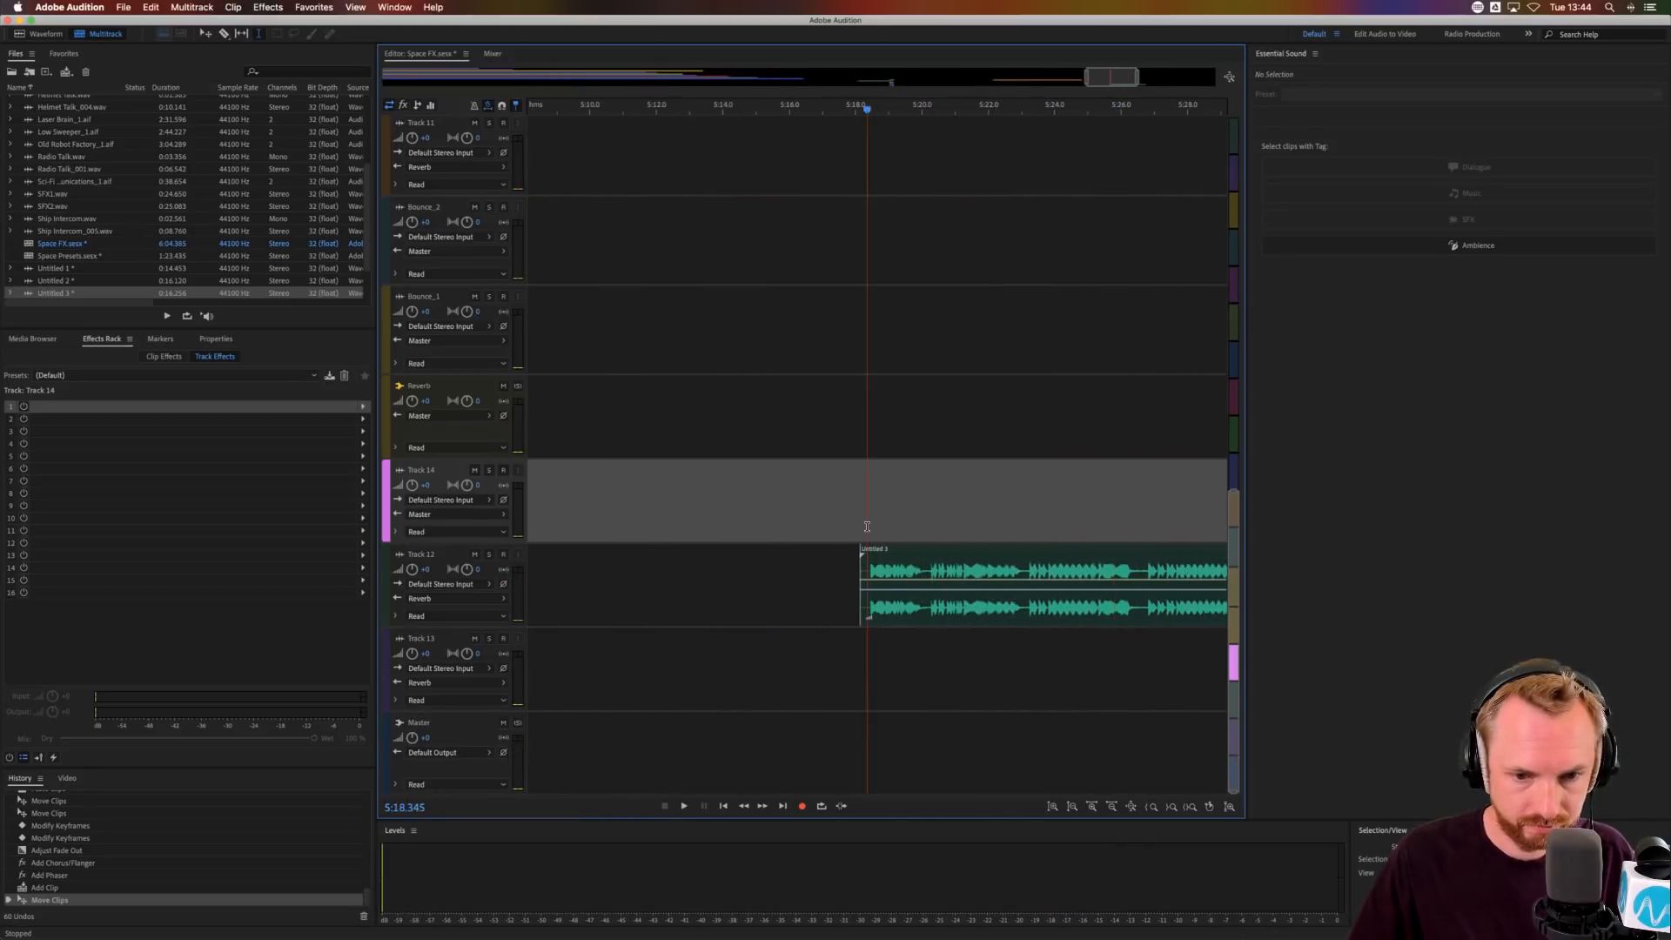
{"action": "key", "text": "space"}
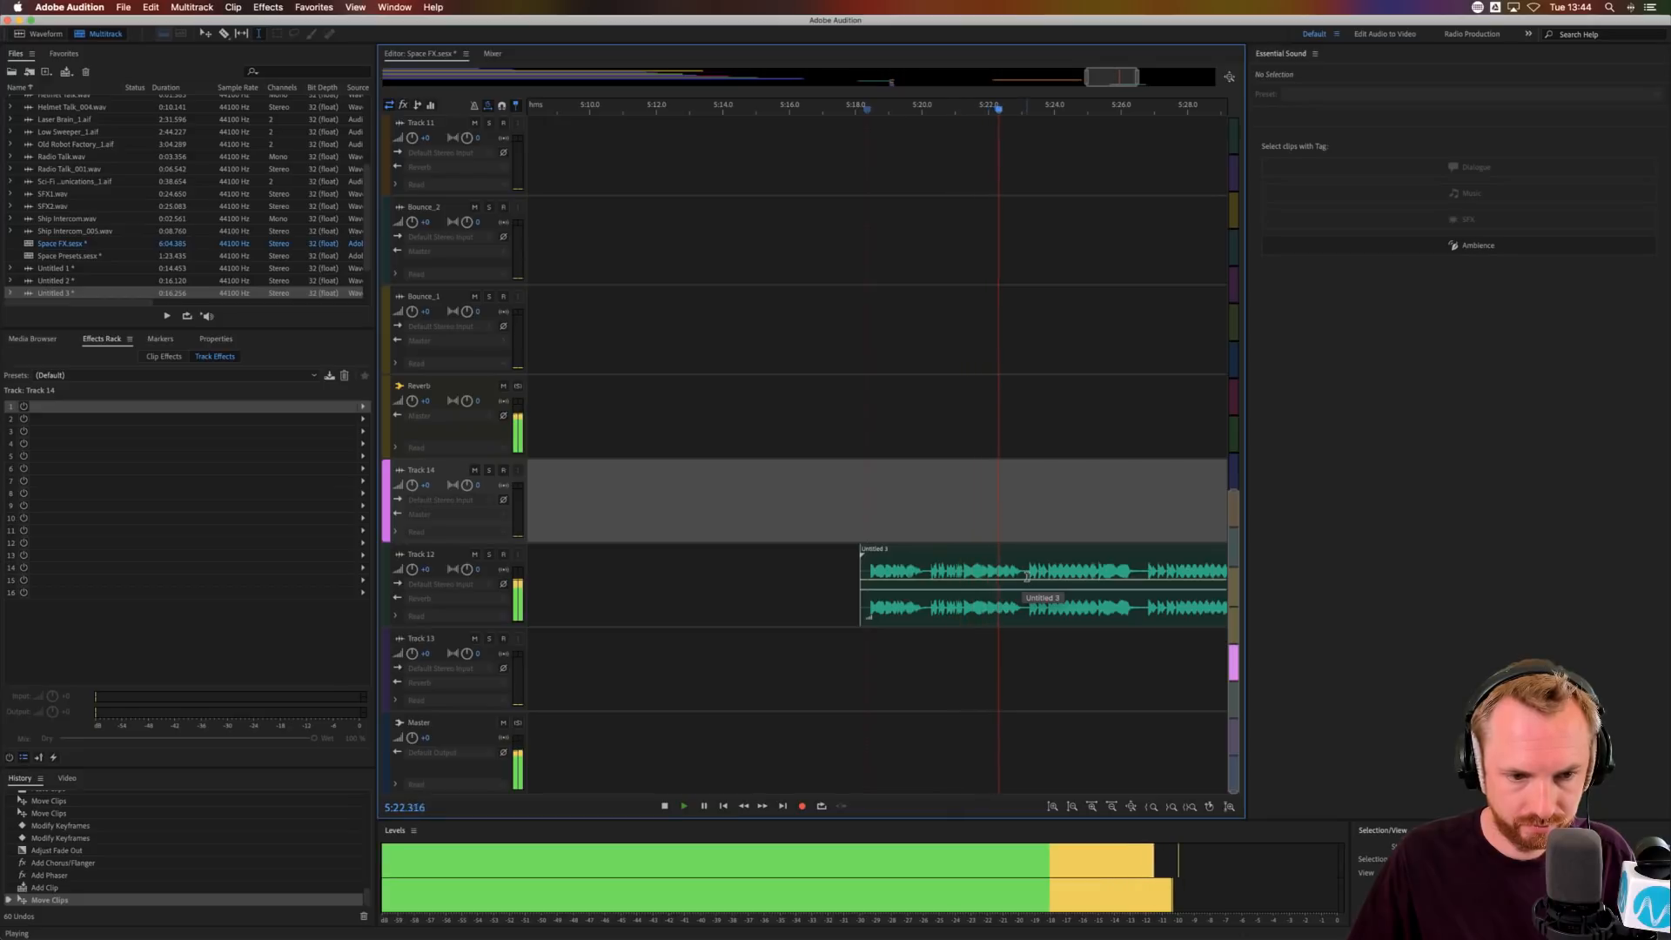
{"action": "key", "text": "space"}
- Remove all of the Untitled 3 clip after about 5:23.2 and give the remaining part a short fade-out
{"action": "left_click_drag", "start_coordinate": [1028, 574], "coordinate": [1119, 578]}
{"action": "key", "text": "Delete"}
{"action": "left_click", "coordinate": [1168, 585]}
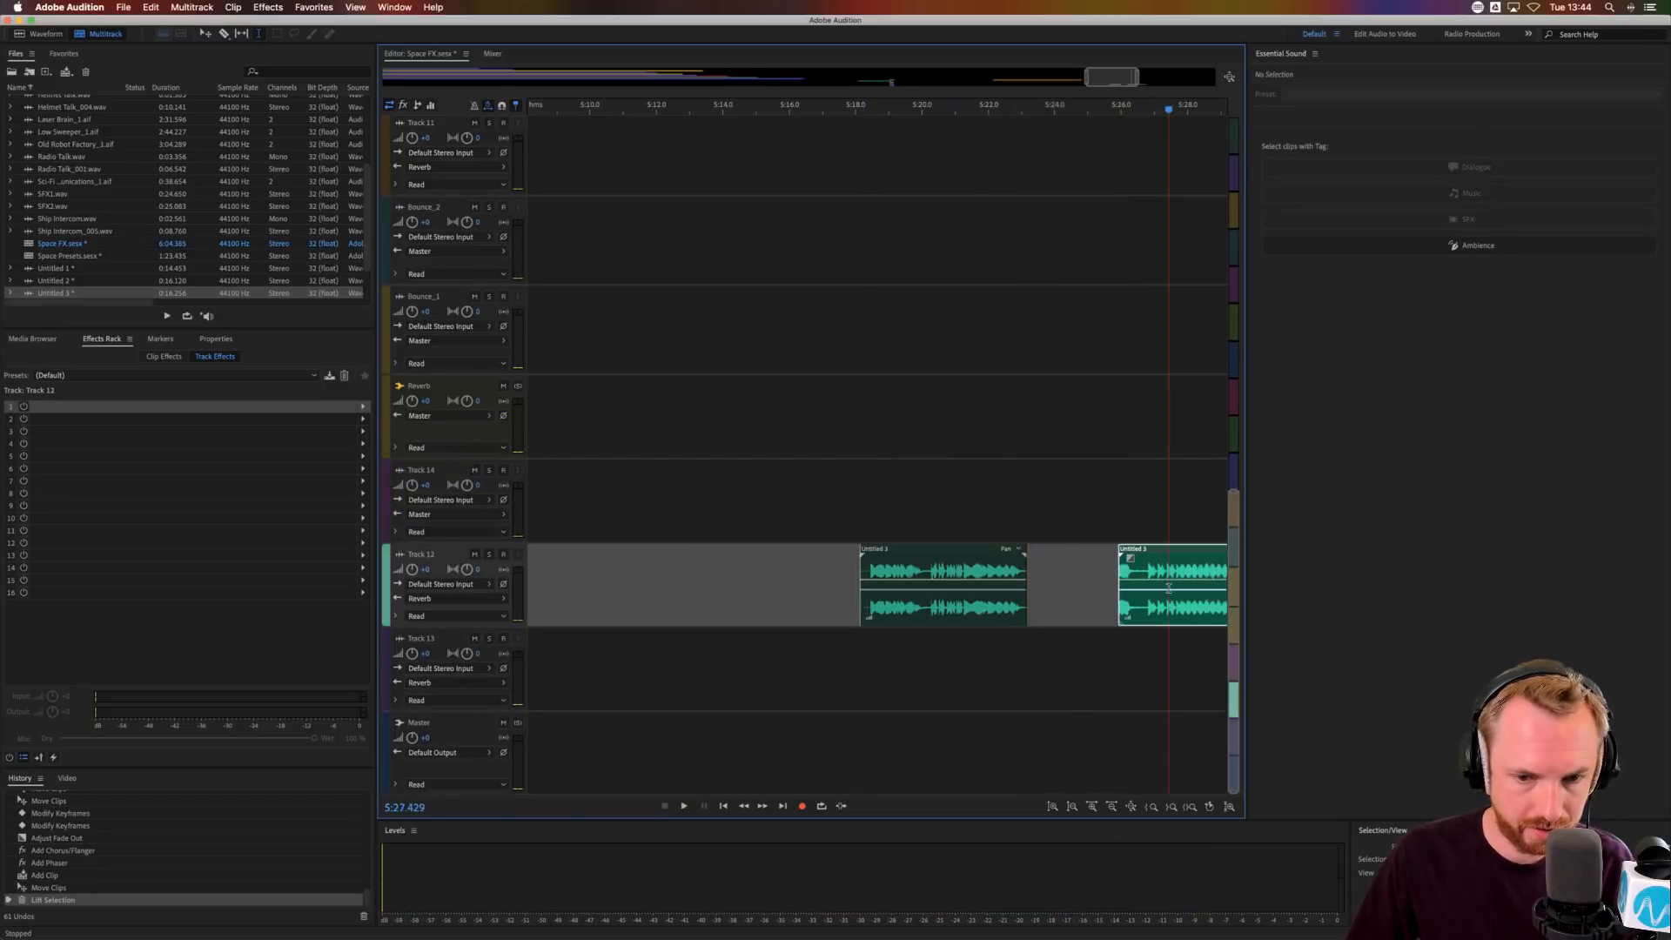
{"action": "key", "text": "Delete"}
{"action": "left_click", "coordinate": [979, 573]}
{"action": "left_click_drag", "start_coordinate": [1015, 559], "coordinate": [1008, 558]}
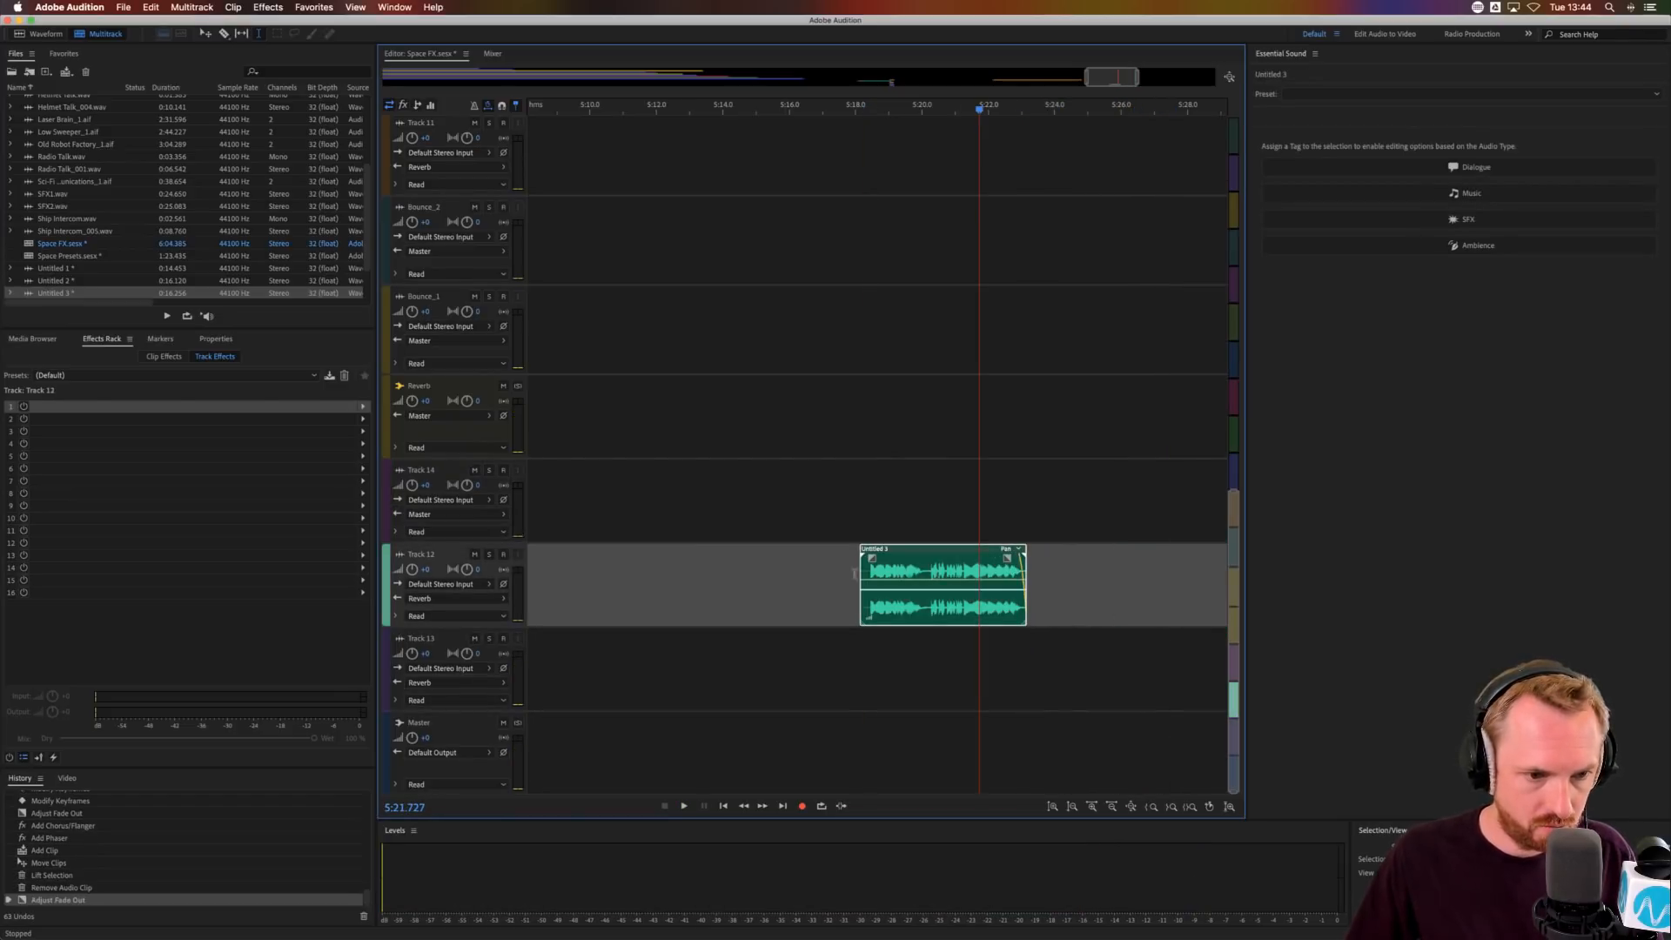
- Shorten the Studio Reverb decay on the Reverb track to about 1660 ms and preview the clip with it
{"action": "left_click", "coordinate": [830, 405]}
{"action": "double_click", "coordinate": [72, 407]}
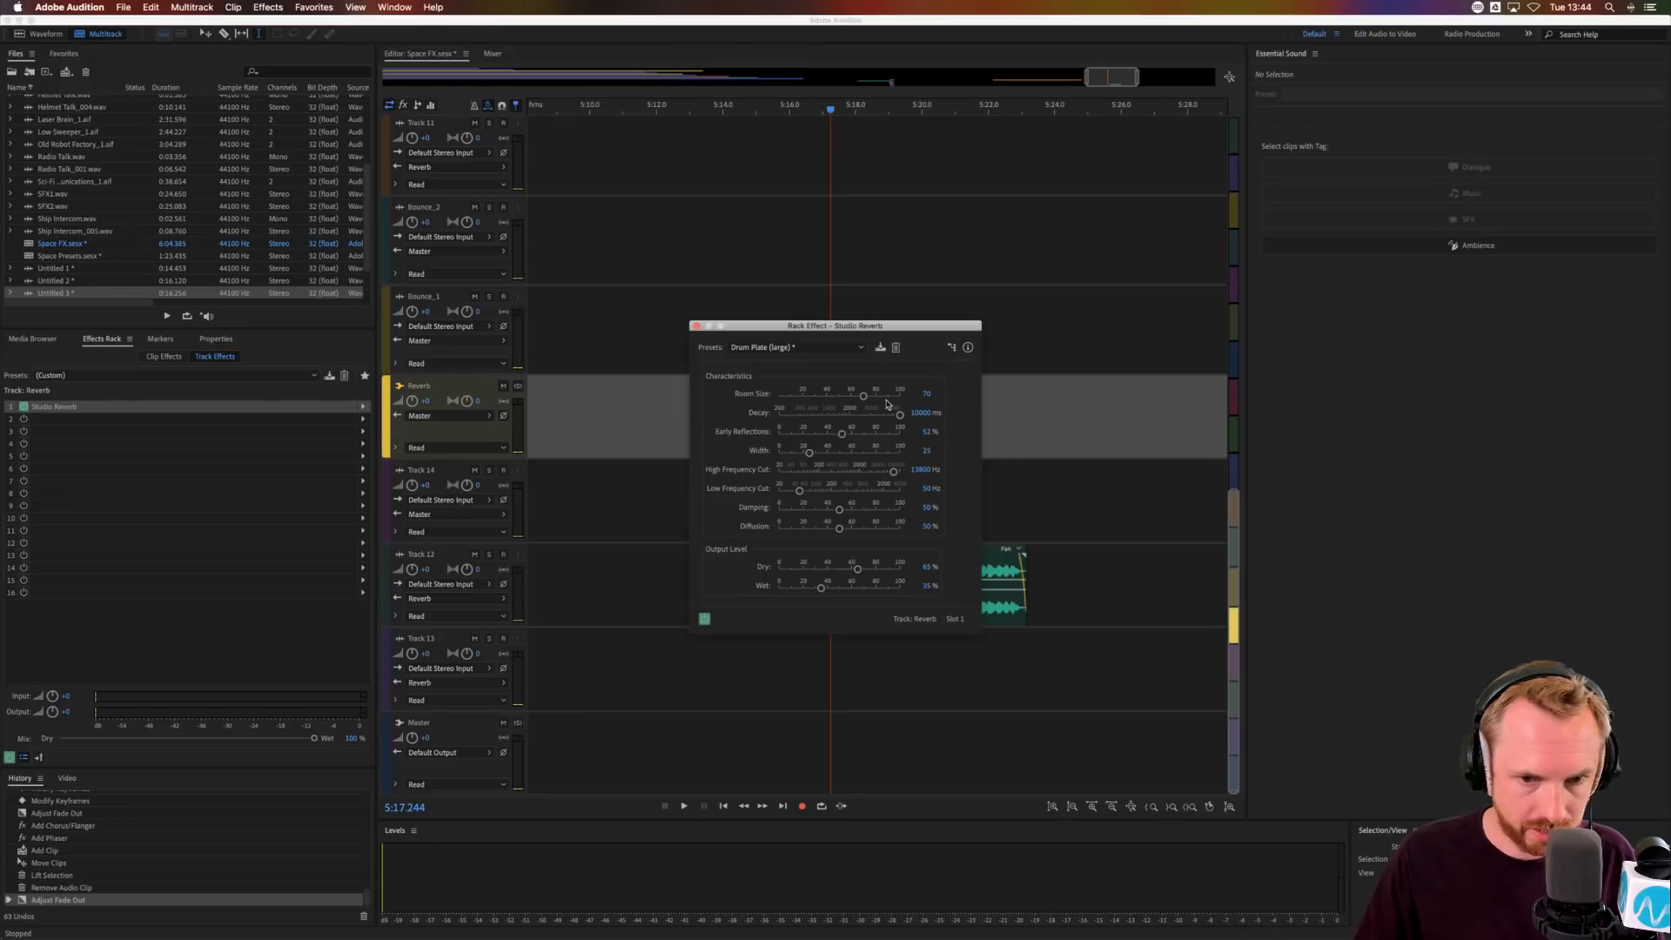
{"action": "left_click_drag", "start_coordinate": [905, 325], "coordinate": [789, 330]}
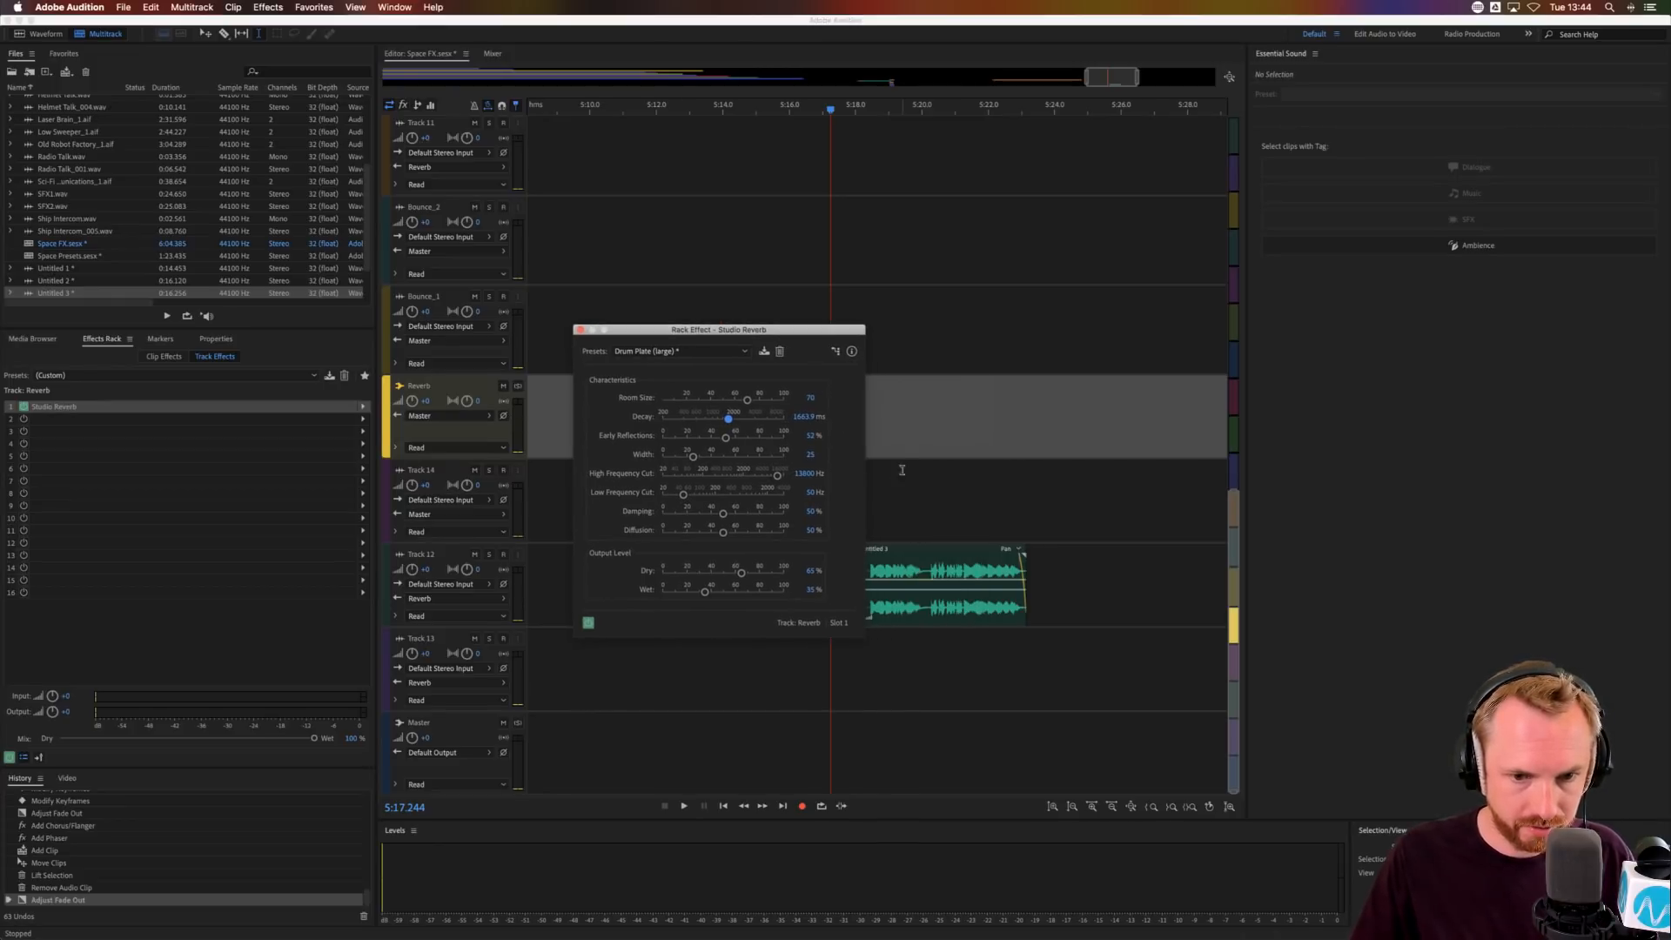
{"action": "left_click", "coordinate": [877, 472]}
{"action": "key", "text": "space"}
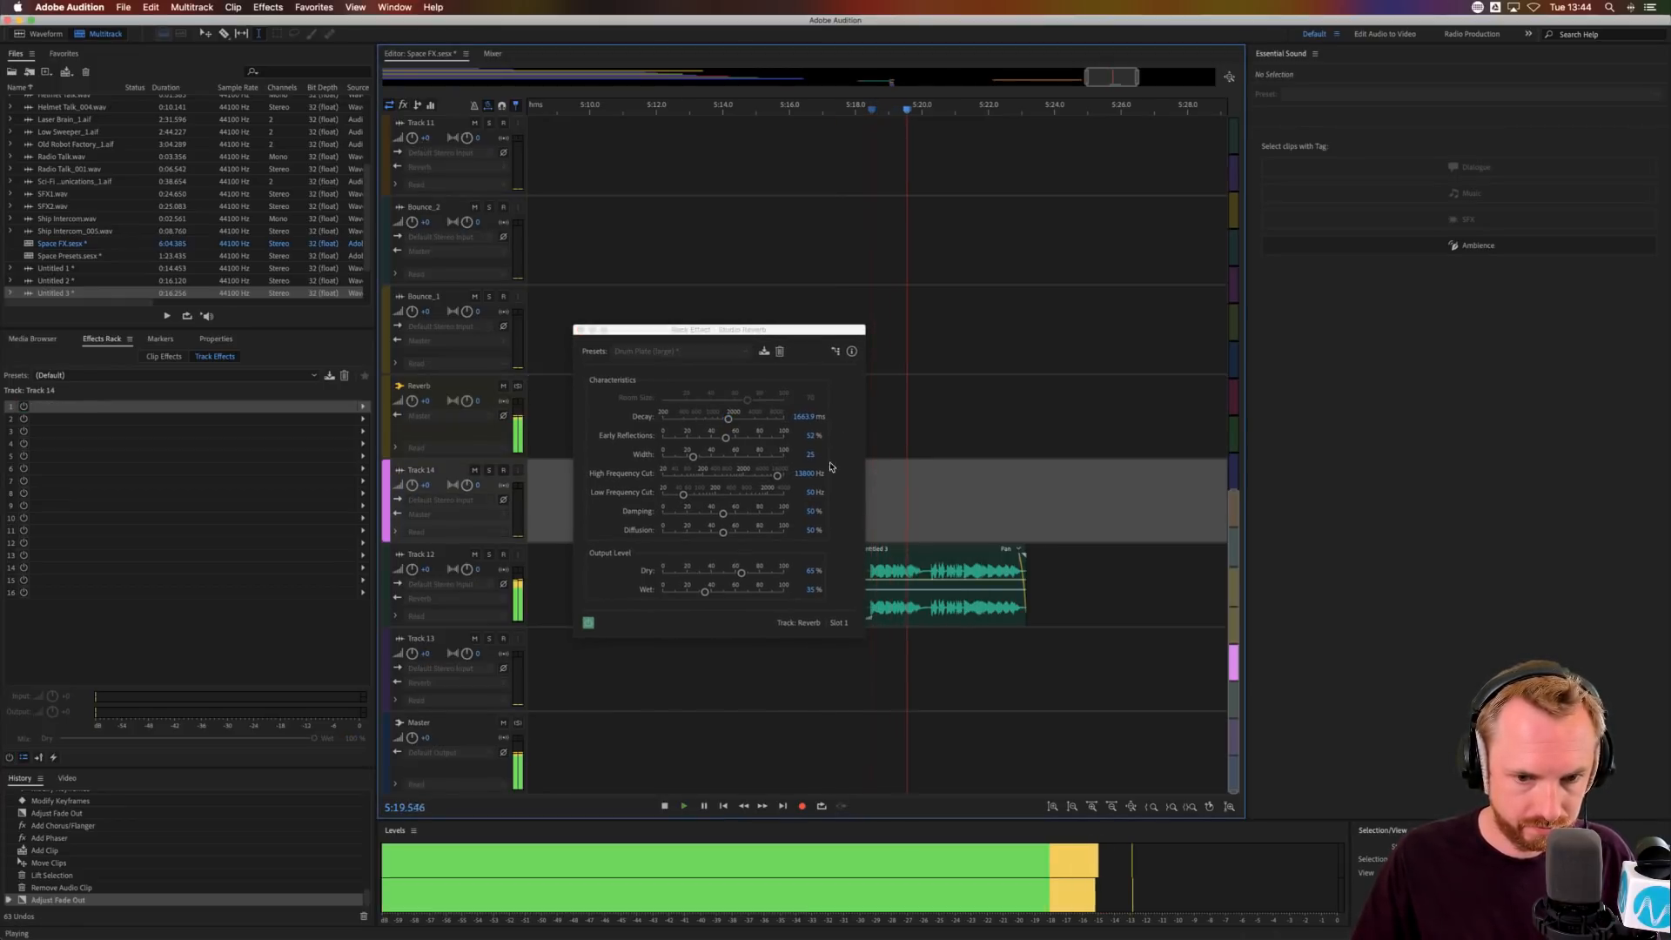
{"action": "key", "text": "space"}
- Split the Track 12 clip at about 5:20.2, shift the second part slightly earlier to overlap the first, and preview the join
{"action": "left_click", "coordinate": [930, 572]}
{"action": "key", "text": "super+k"}
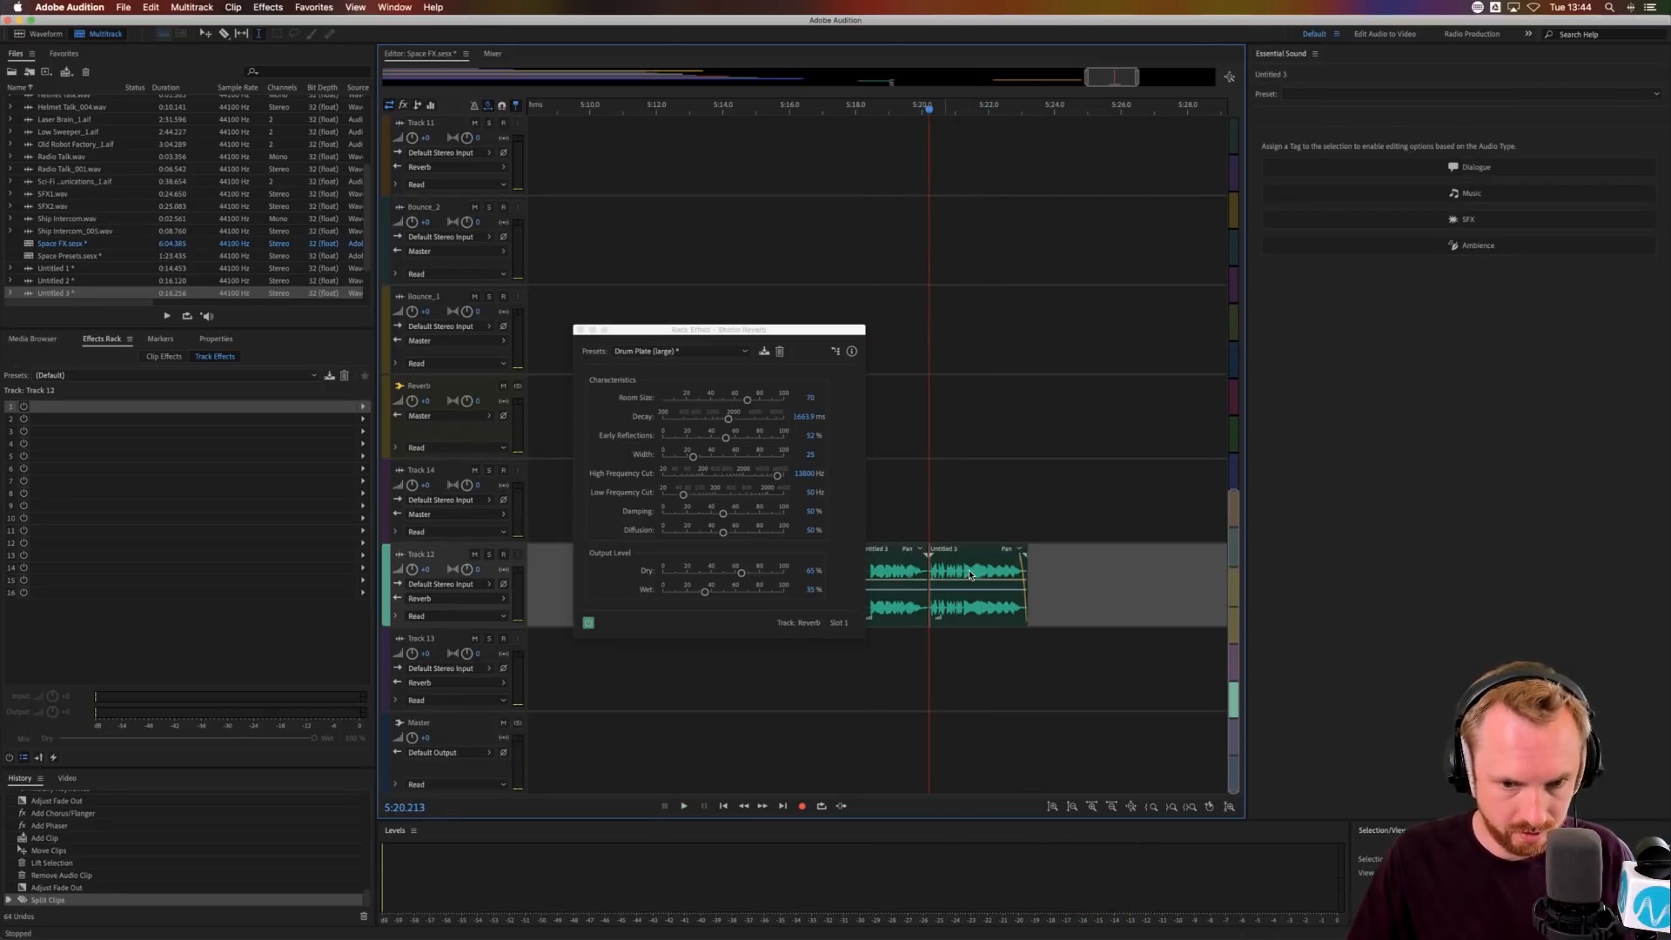
{"action": "left_click", "coordinate": [969, 570]}
{"action": "left_click_drag", "start_coordinate": [968, 570], "coordinate": [965, 570]}
{"action": "left_click", "coordinate": [911, 522]}
{"action": "key", "text": "space"}
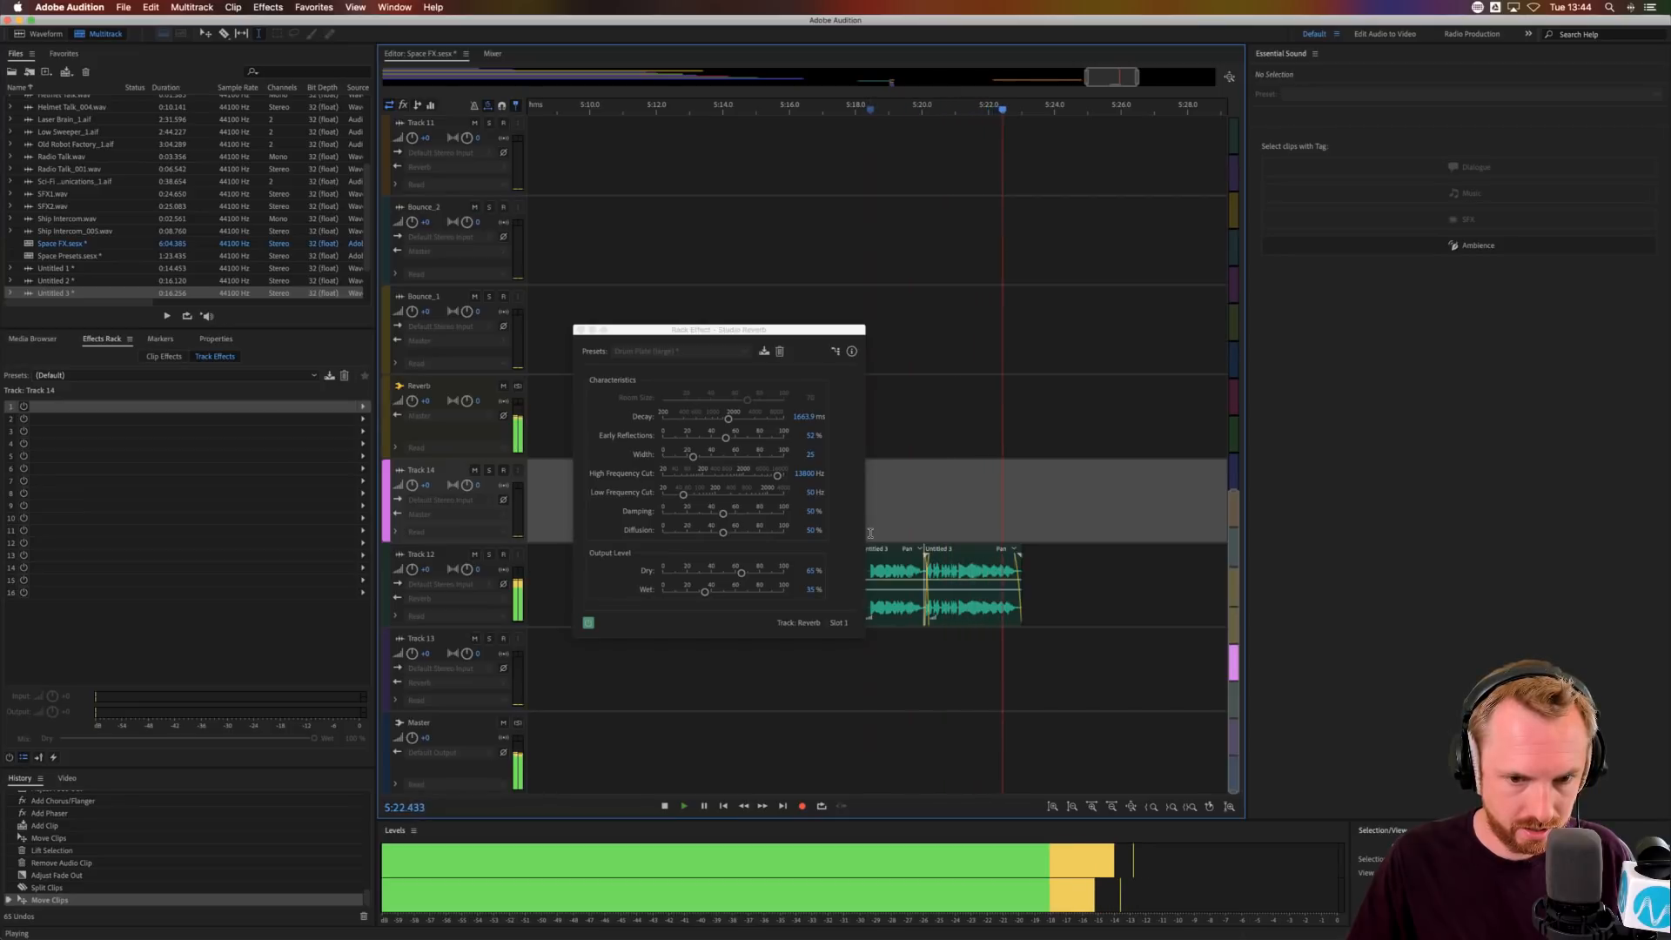
{"action": "key", "text": "space"}
- Raise the Studio Reverb wet level to about 82% while listening to the clips, then close the reverb settings
{"action": "key", "text": "space"}
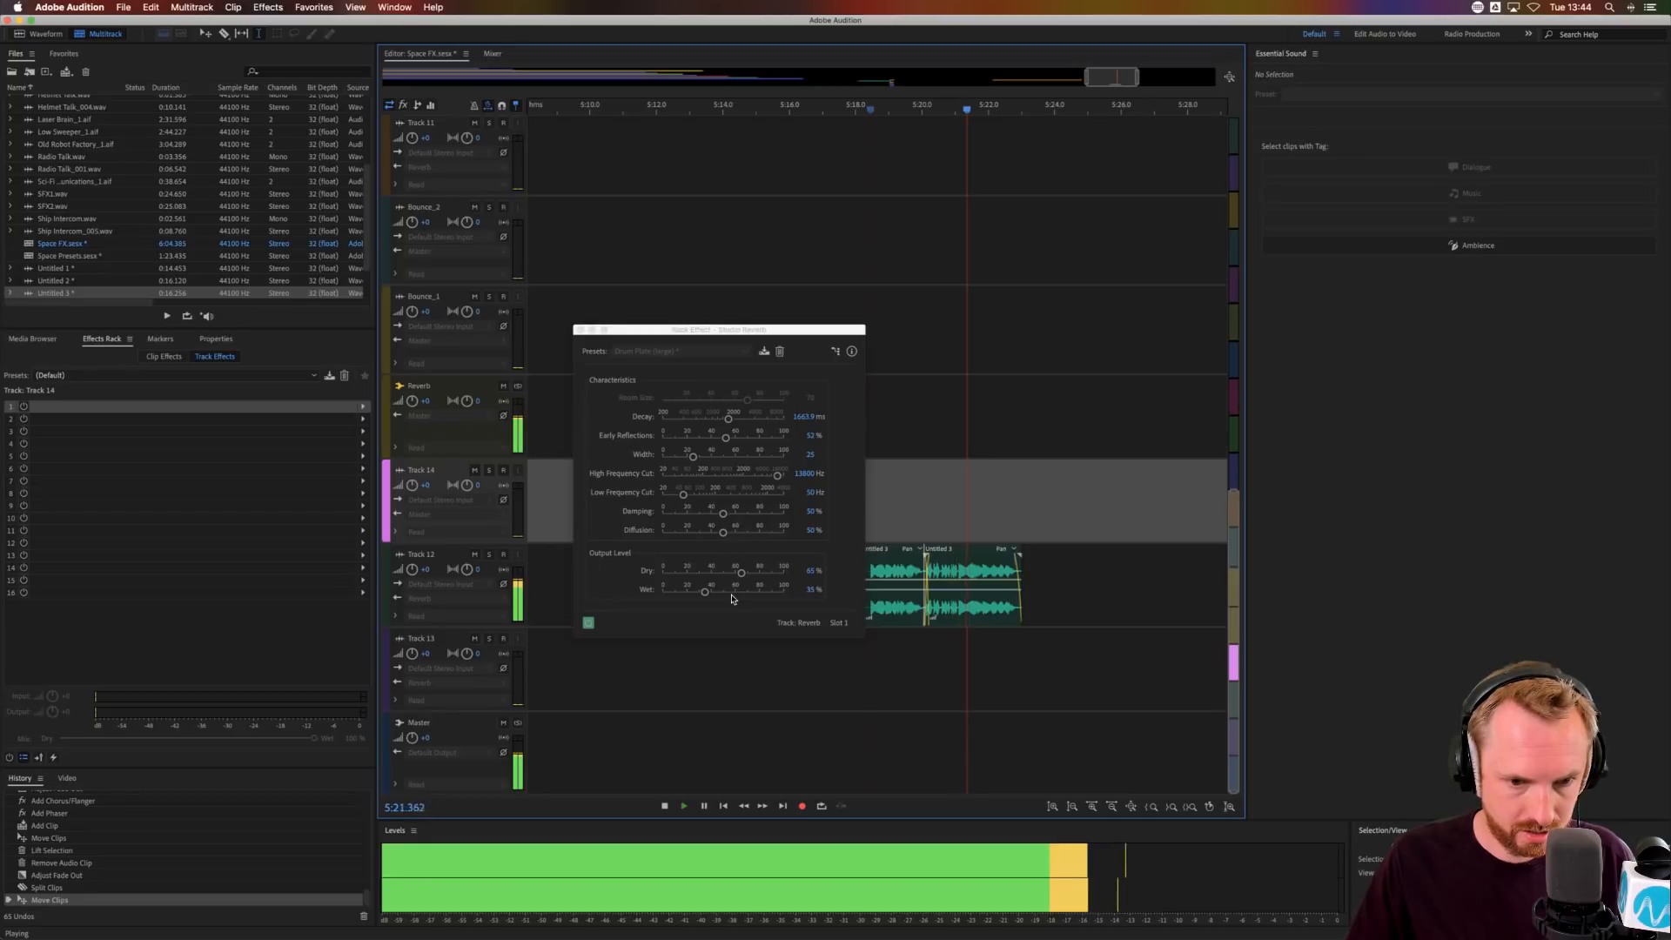
{"action": "left_click_drag", "start_coordinate": [731, 599], "coordinate": [759, 592]}
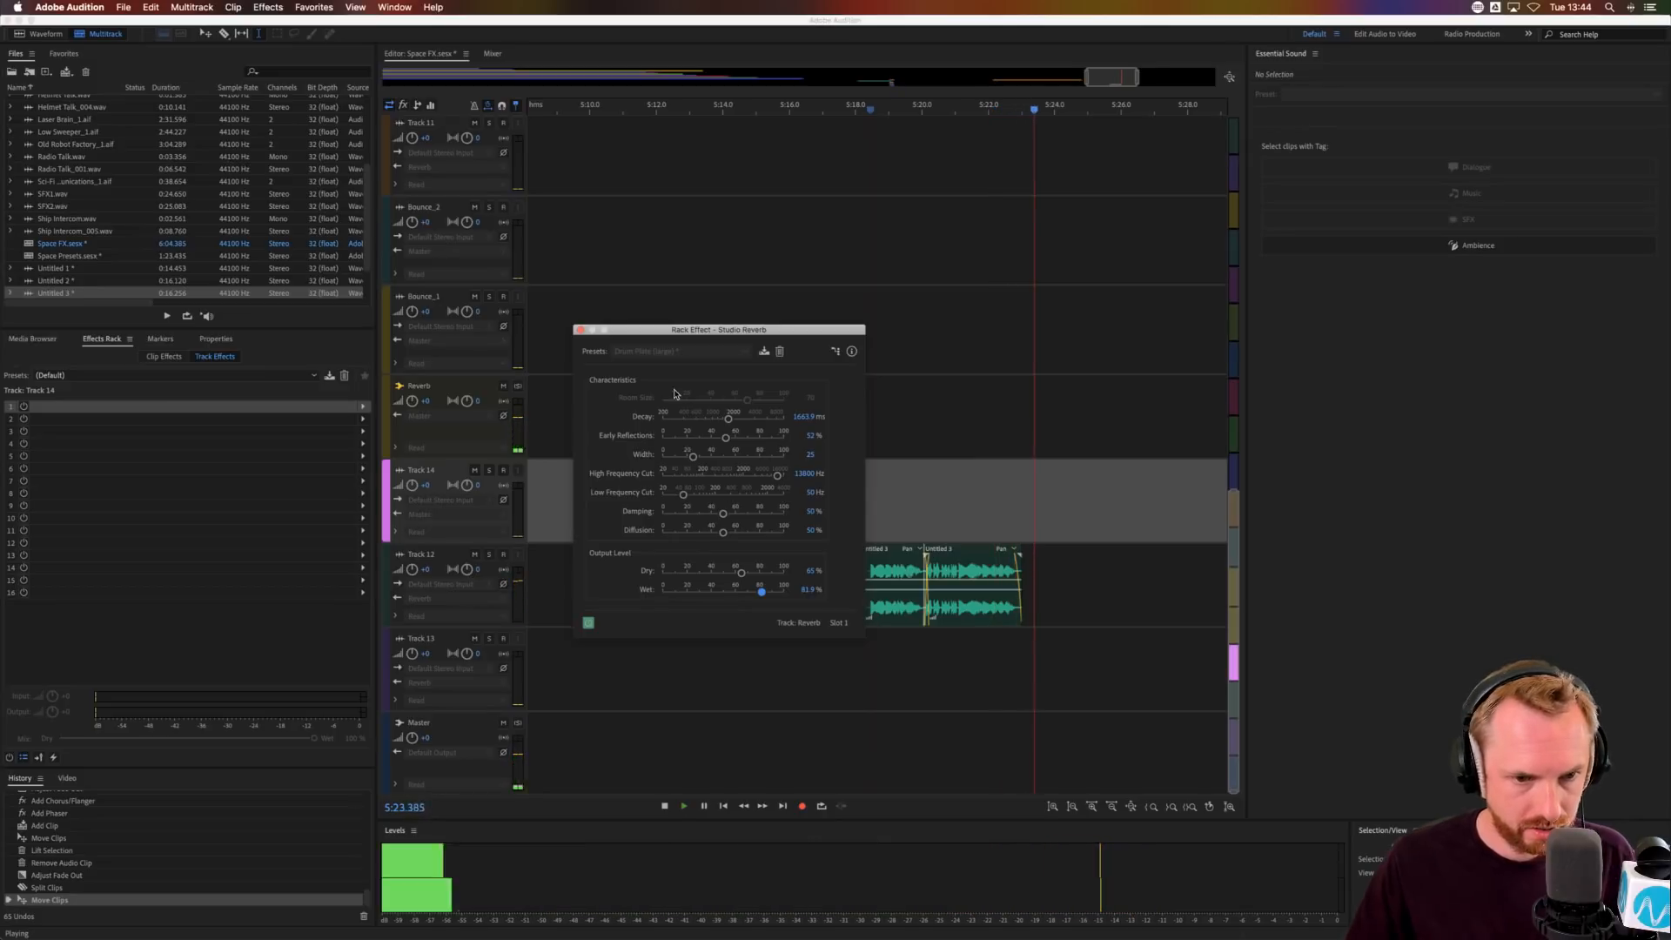
{"action": "key", "text": "space"}
{"action": "left_click", "coordinate": [581, 330]}
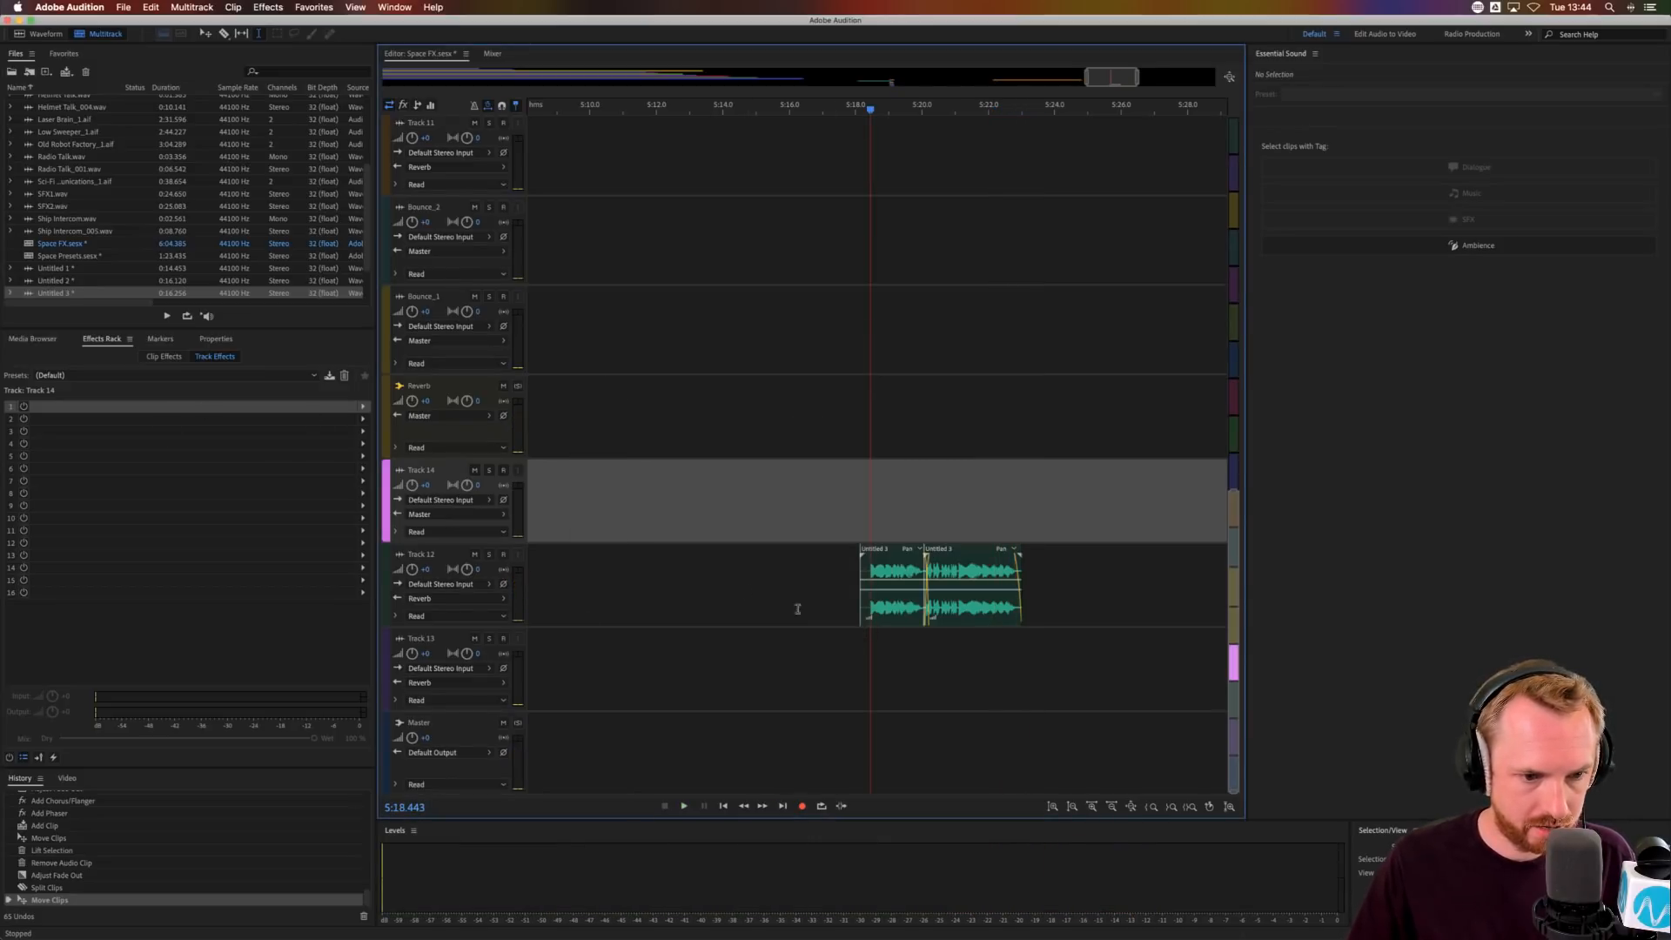
- Add an Echo effect to Track 12 and preview the clips with its default settings
{"action": "left_click", "coordinate": [854, 599]}
{"action": "left_click", "coordinate": [363, 407]}
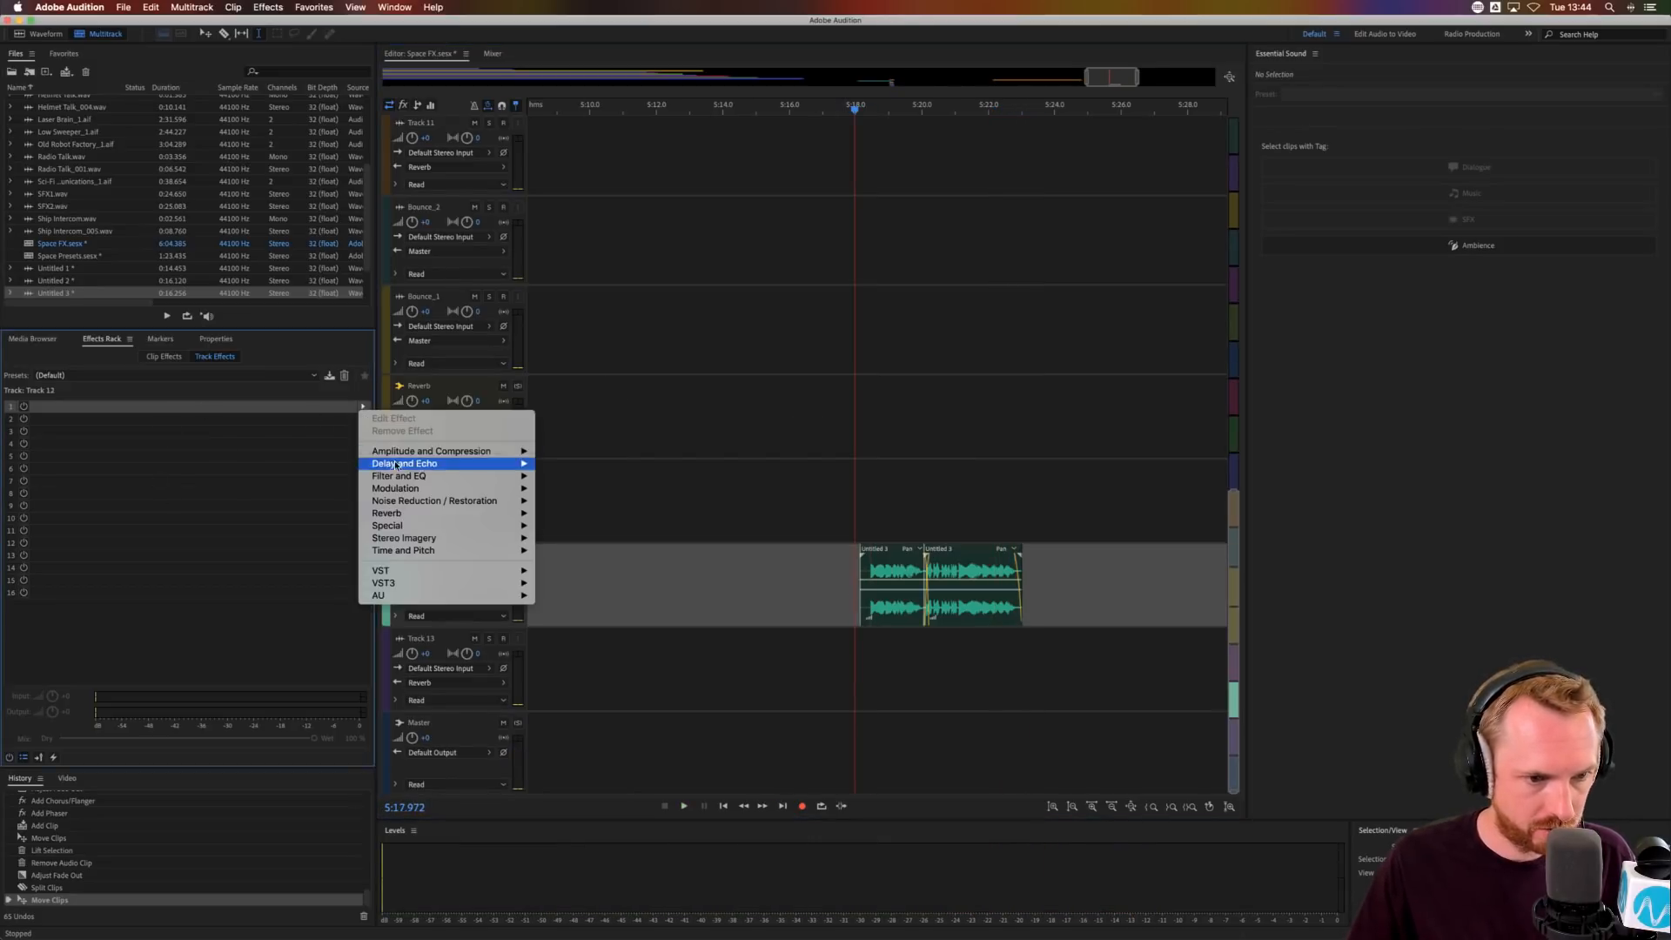
{"action": "mouse_move", "coordinate": [433, 466]}
{"action": "left_click", "coordinate": [561, 489]}
{"action": "key", "text": "space"}
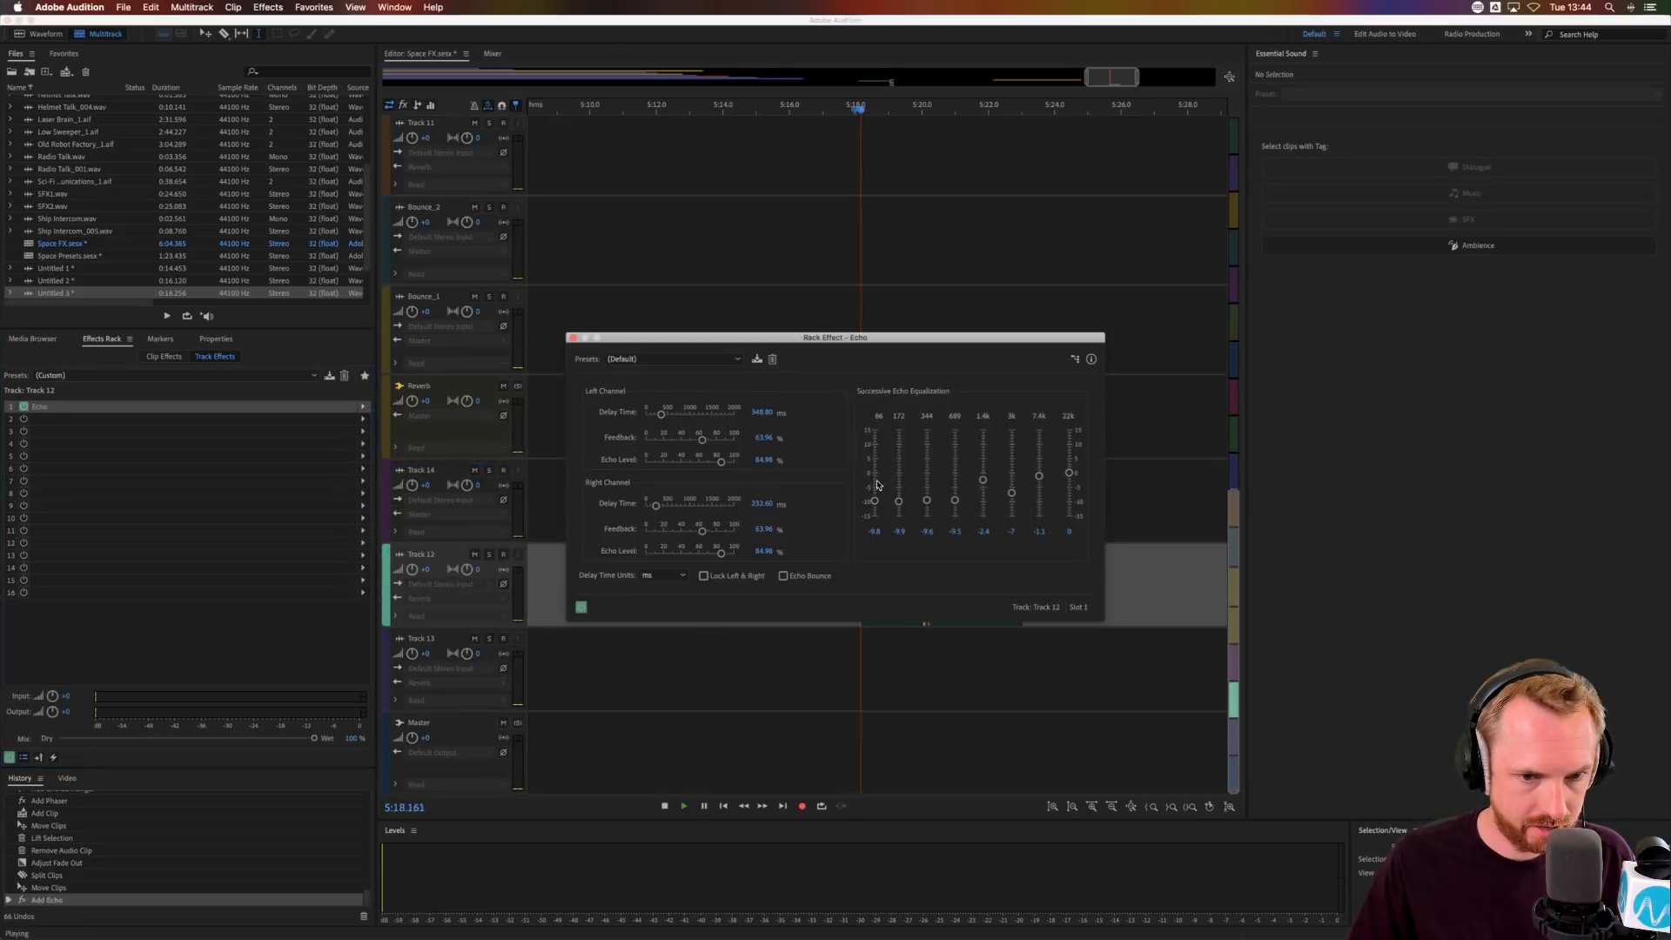
{"action": "left_click_drag", "start_coordinate": [768, 343], "coordinate": [444, 322]}
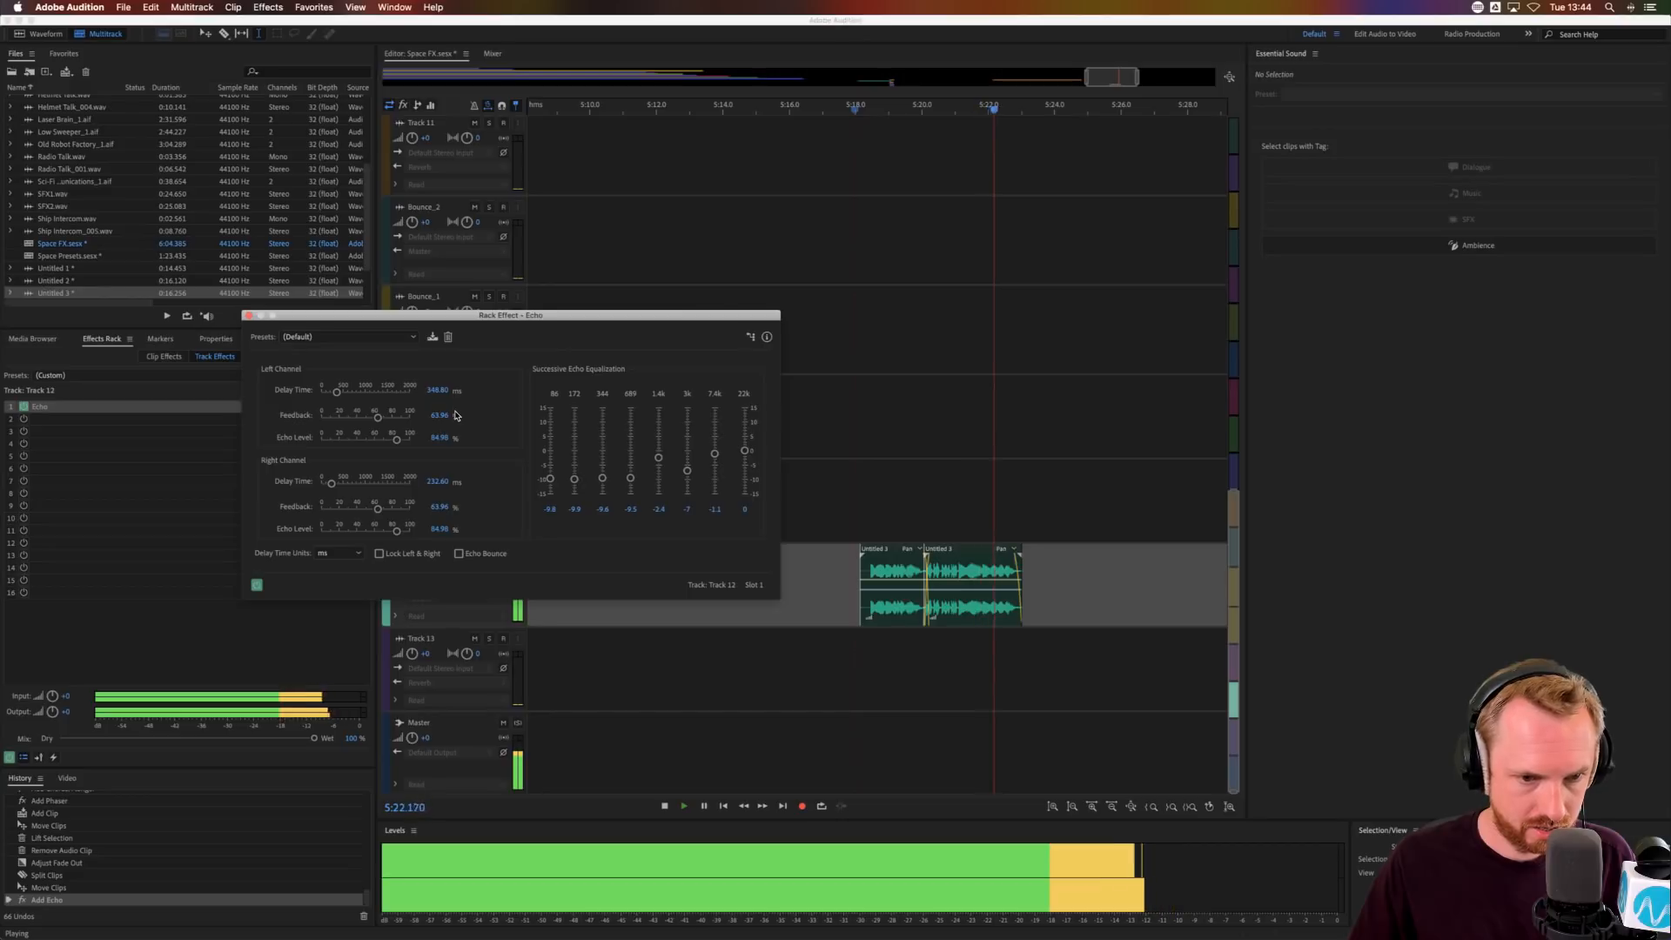
{"action": "key", "text": "space"}
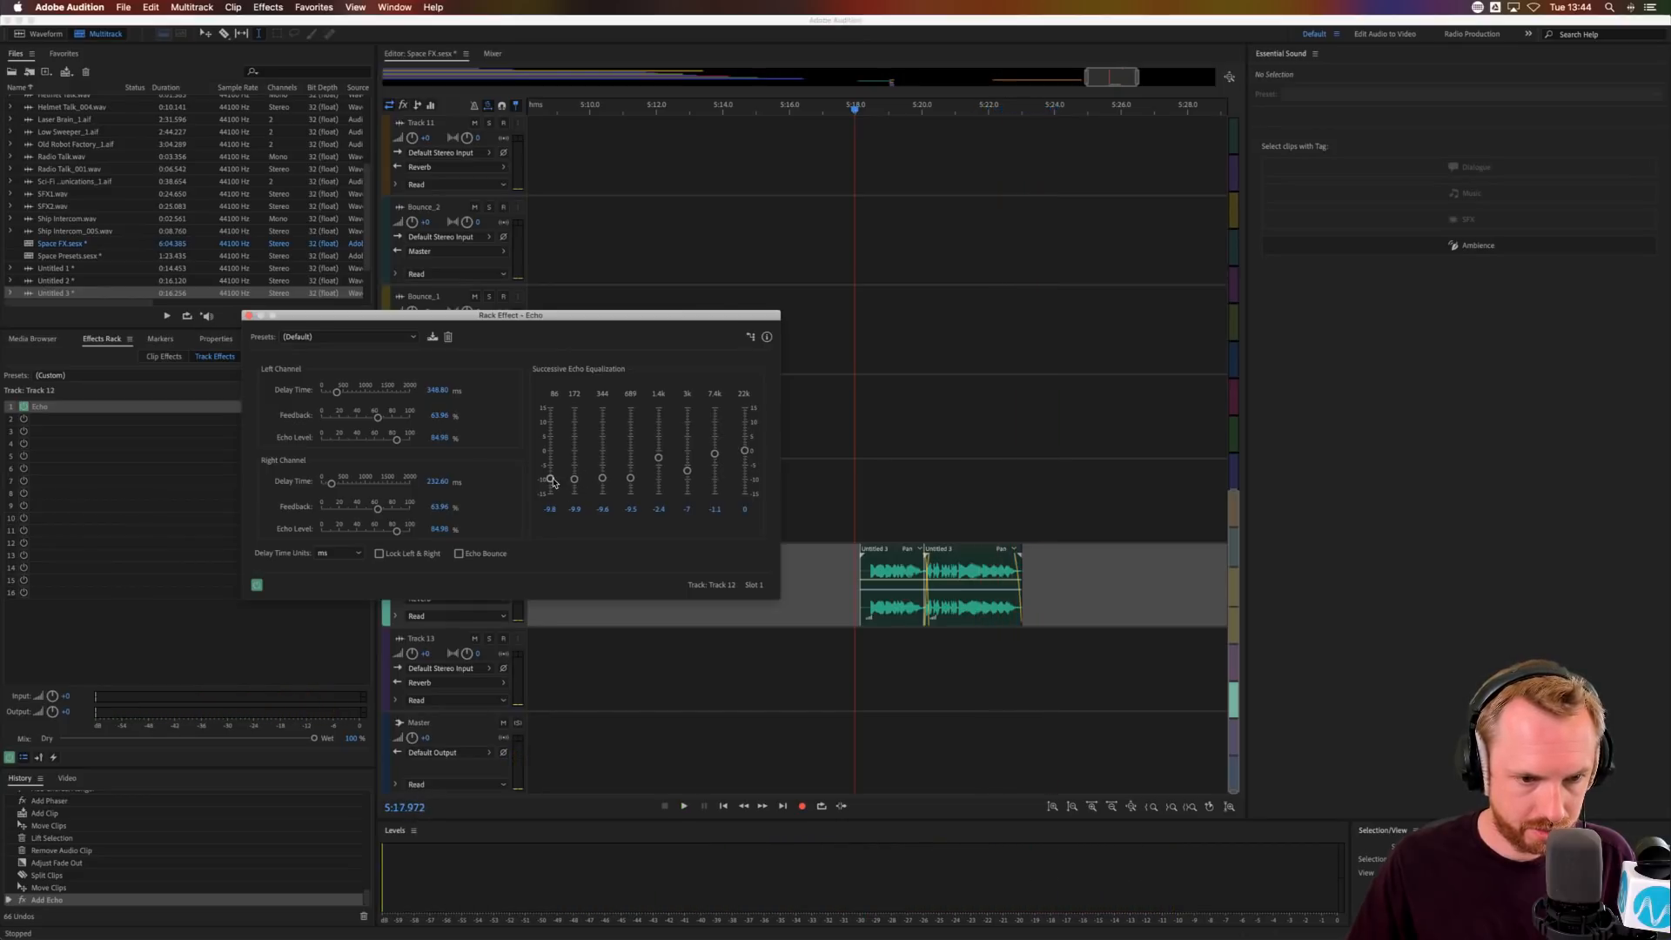
- Lower the echo equalization of the 86, 172 and 344 Hz bands to -15 and preview the result
{"action": "left_click_drag", "start_coordinate": [602, 479], "coordinate": [603, 493]}
{"action": "key", "text": "space"}
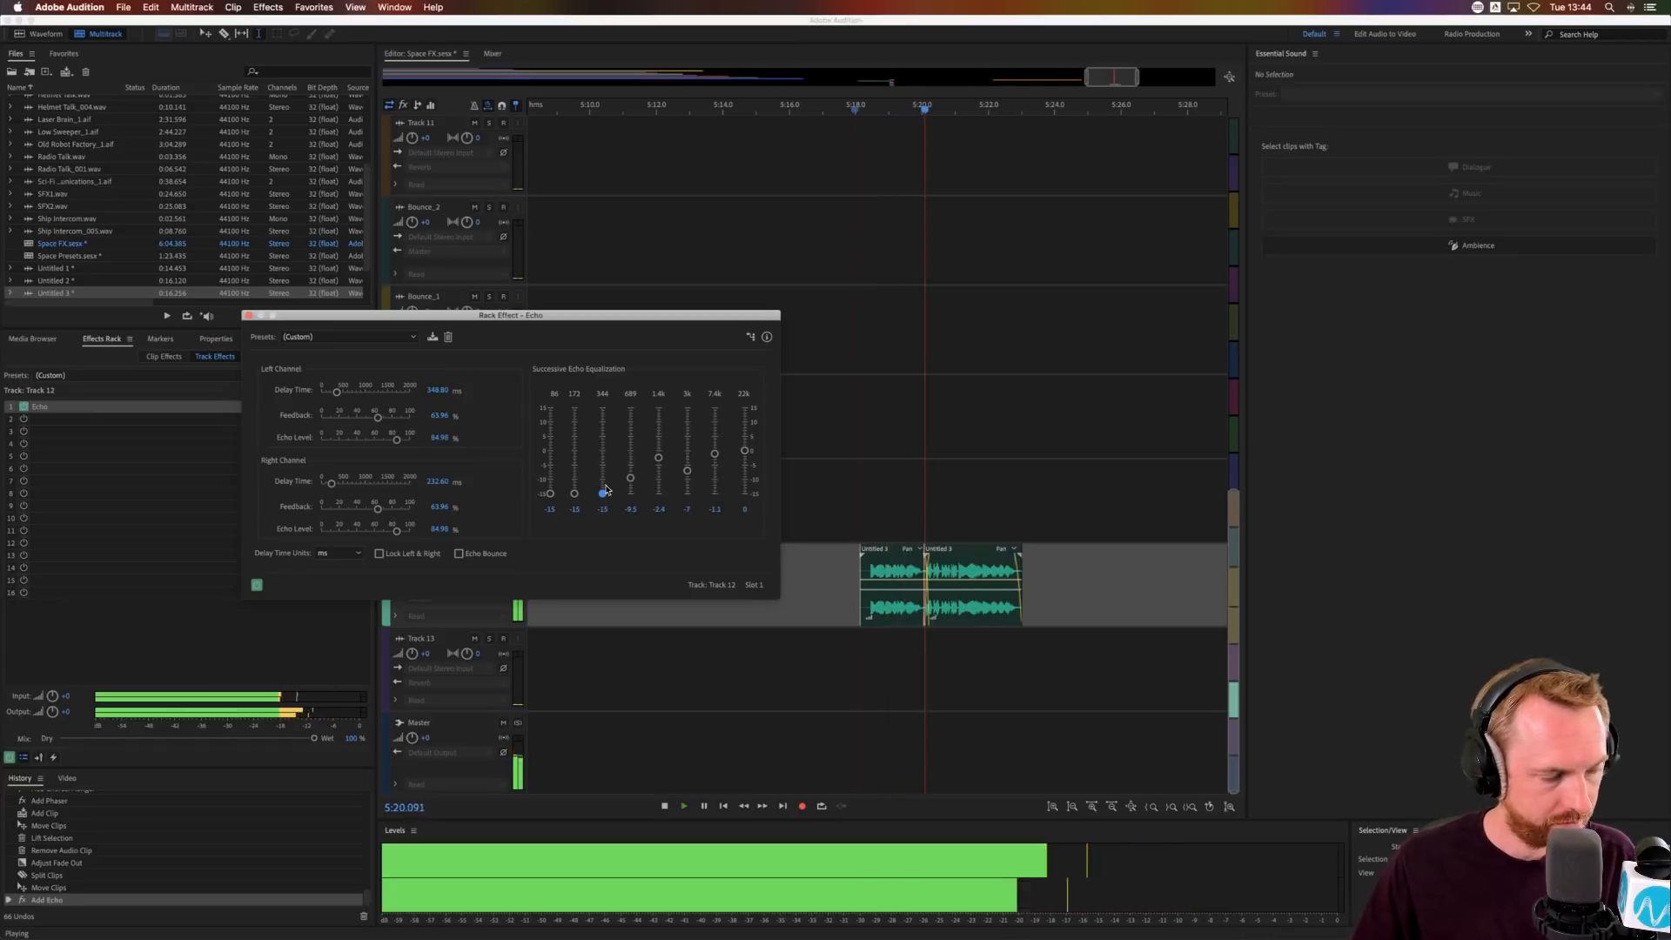
{"action": "key", "text": "space"}
- Set the echo delay to 250 ms for the left channel and 500 ms for the right, enable Echo Bounce, and preview
{"action": "left_click", "coordinate": [435, 389]}
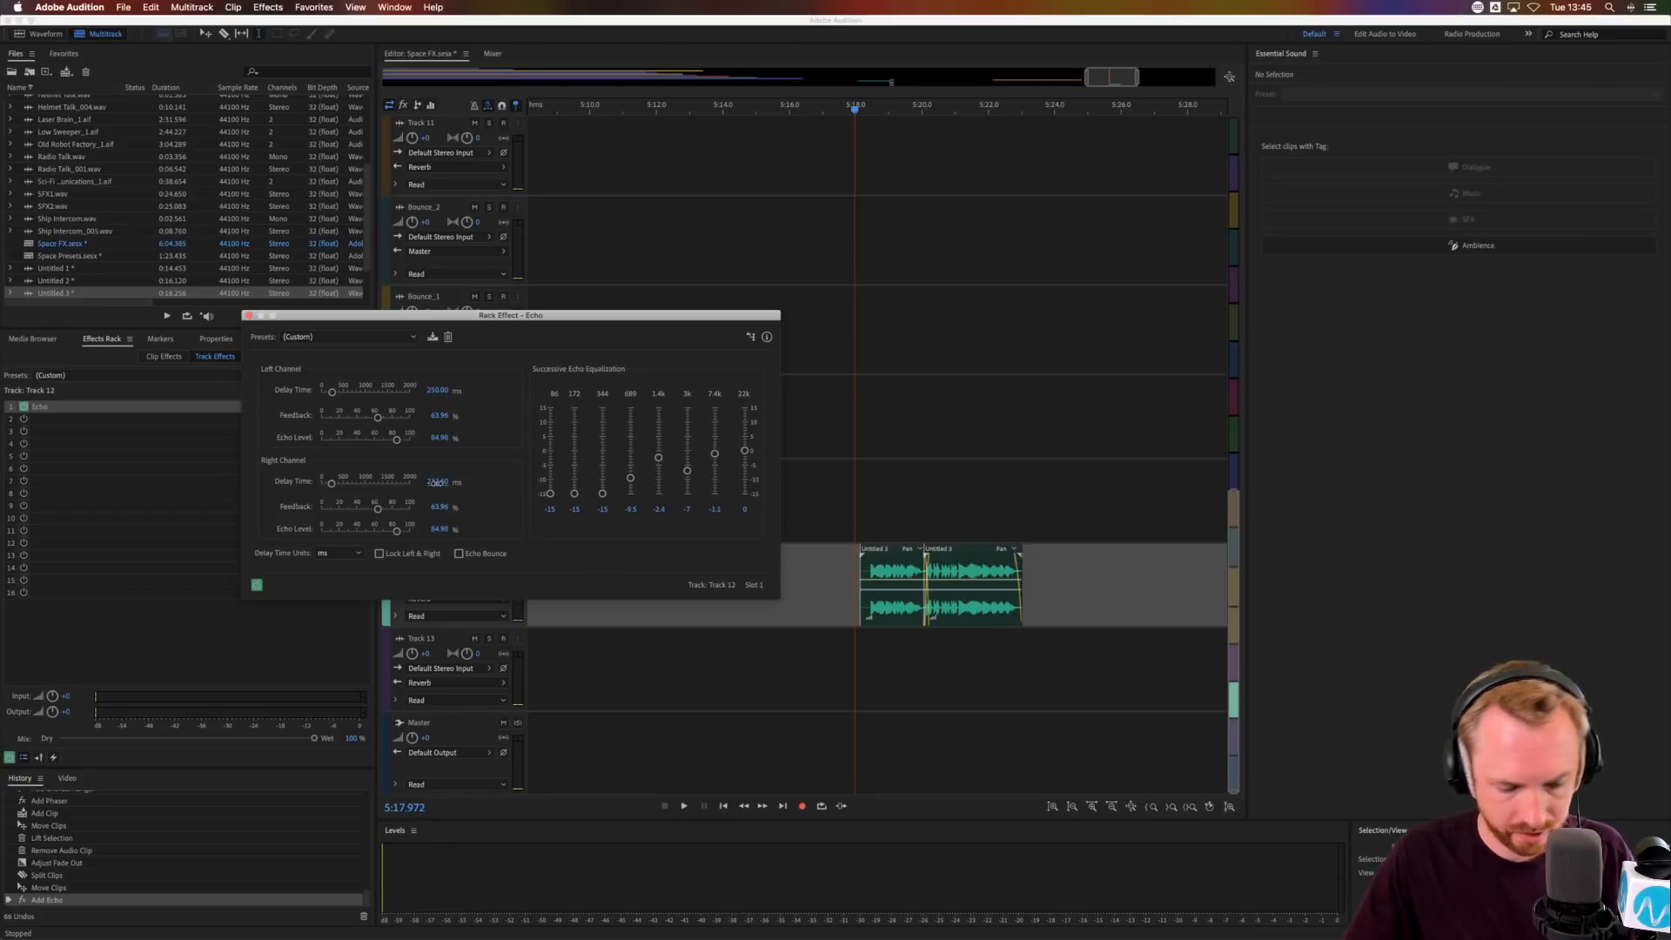
{"action": "key", "text": "Return"}
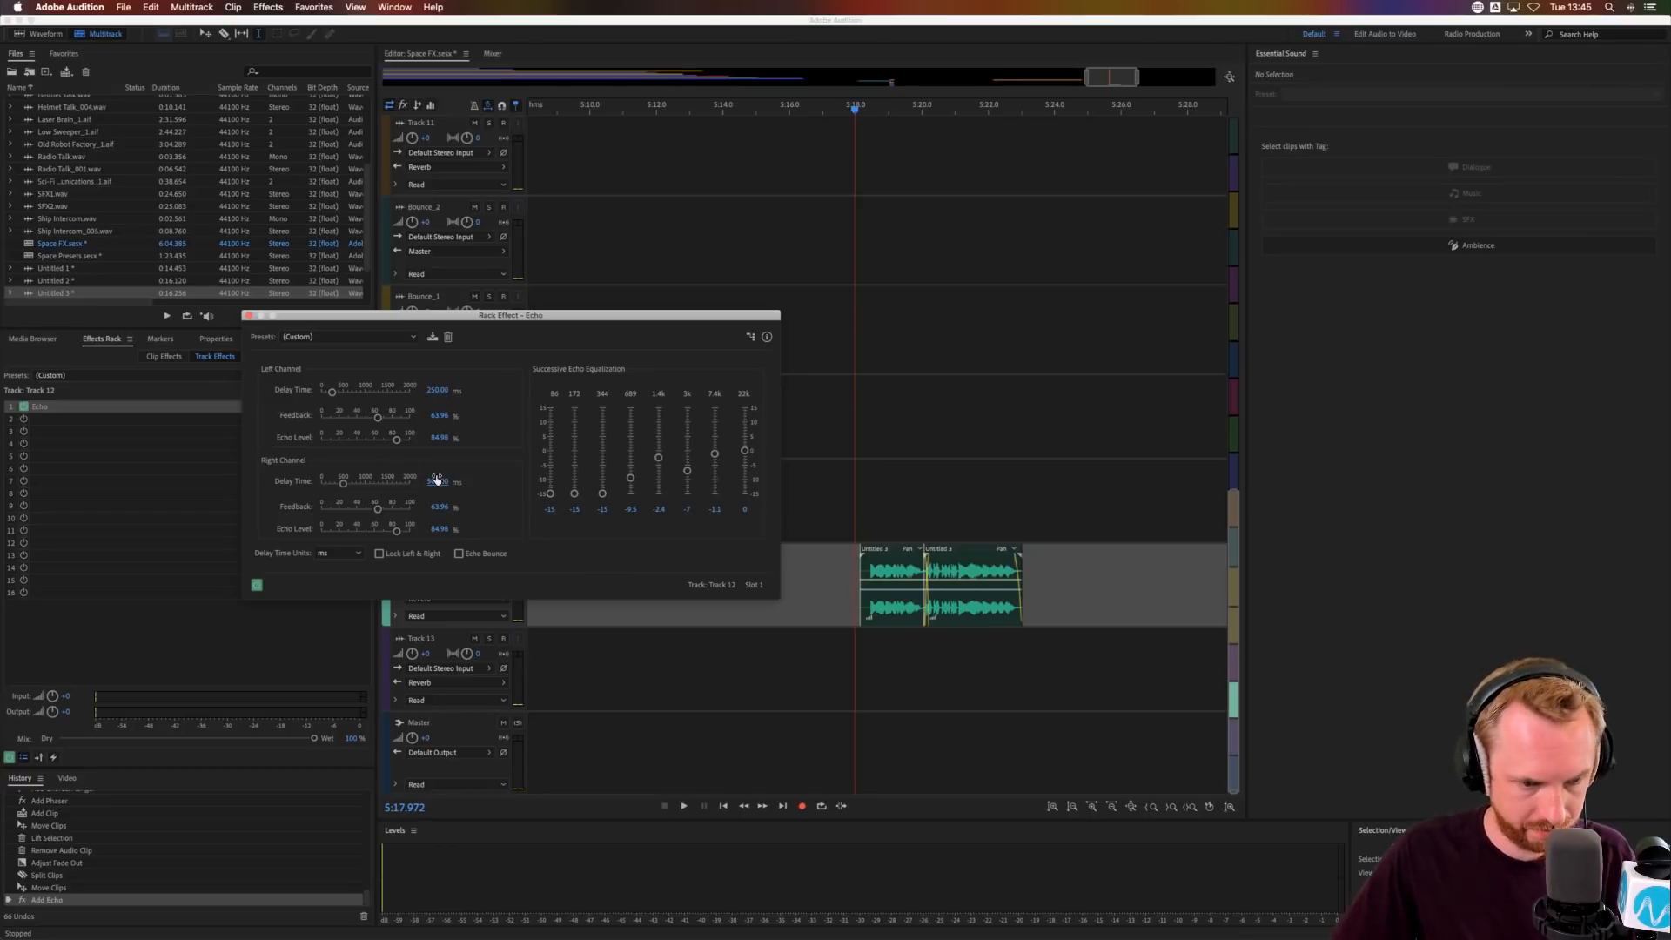
{"action": "left_click", "coordinate": [502, 554]}
{"action": "key", "text": "space"}
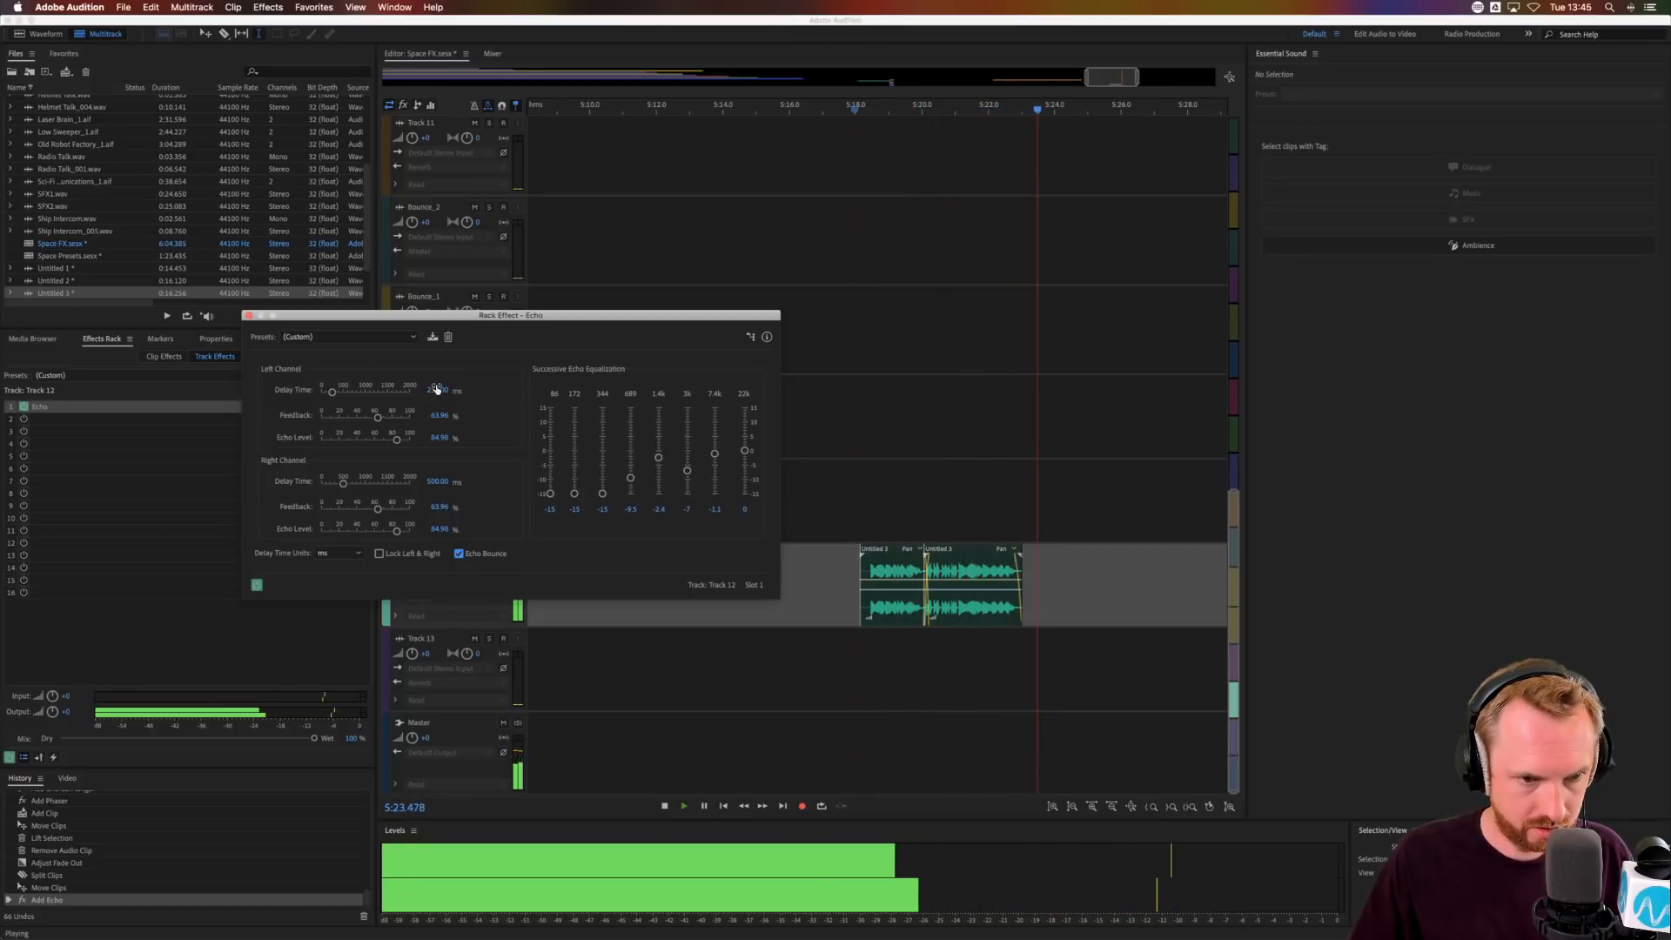
{"action": "key", "text": "space"}
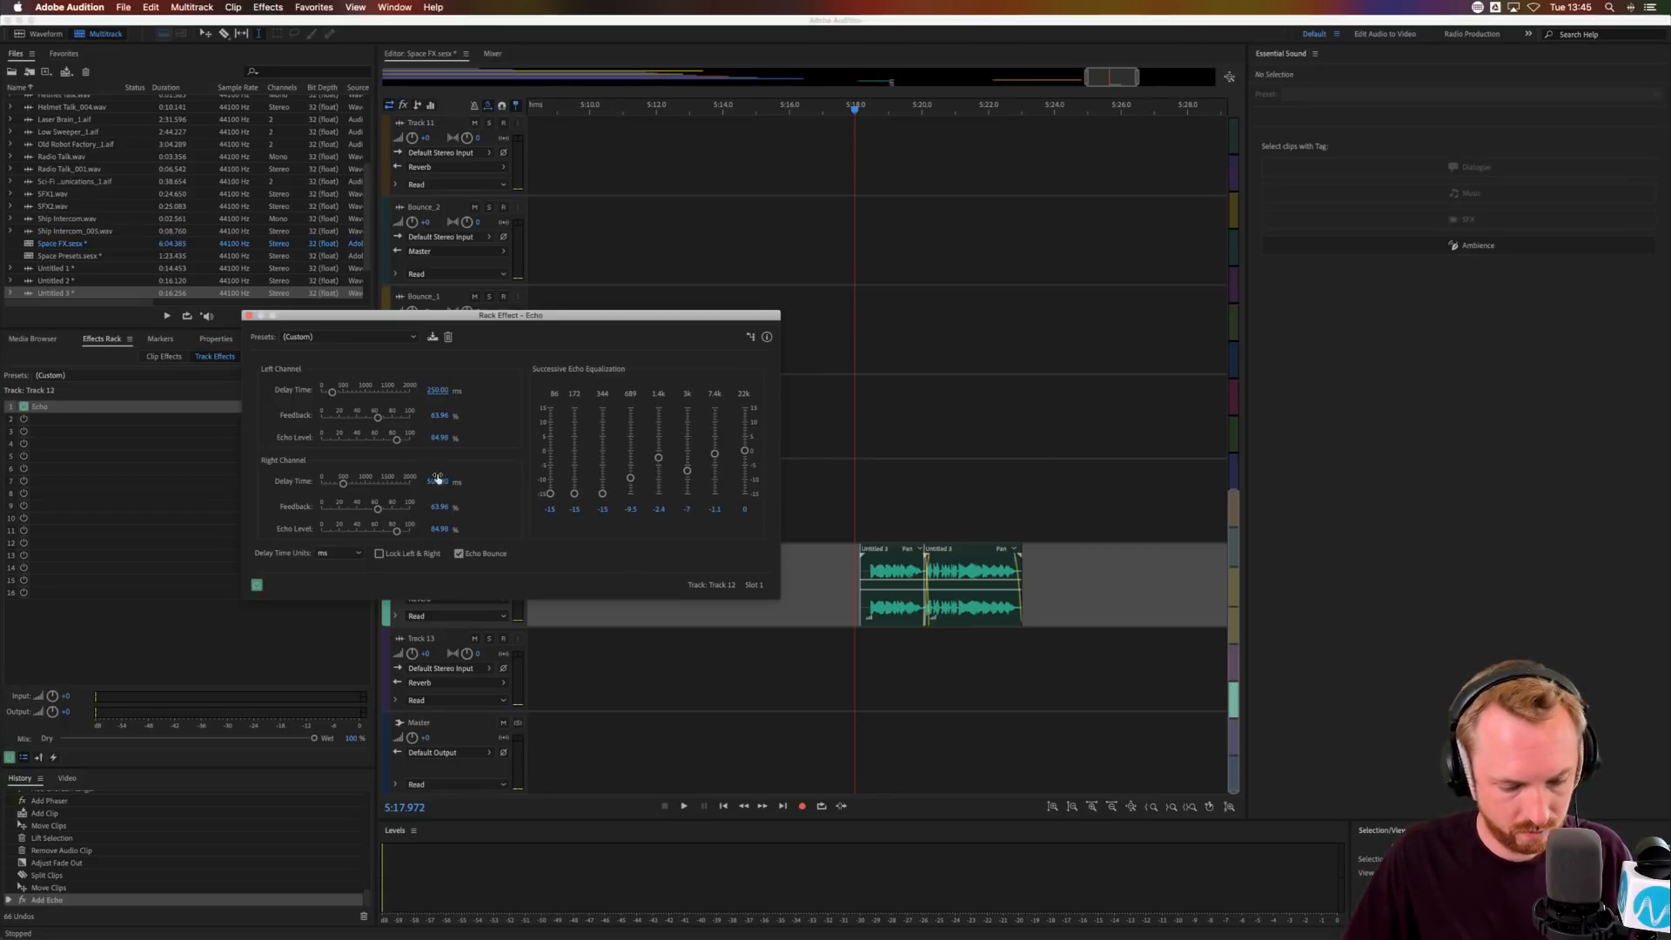
- Set the right channel's echo delay to 125 ms, preview the clips, and close the Echo settings
{"action": "key", "text": "space"}
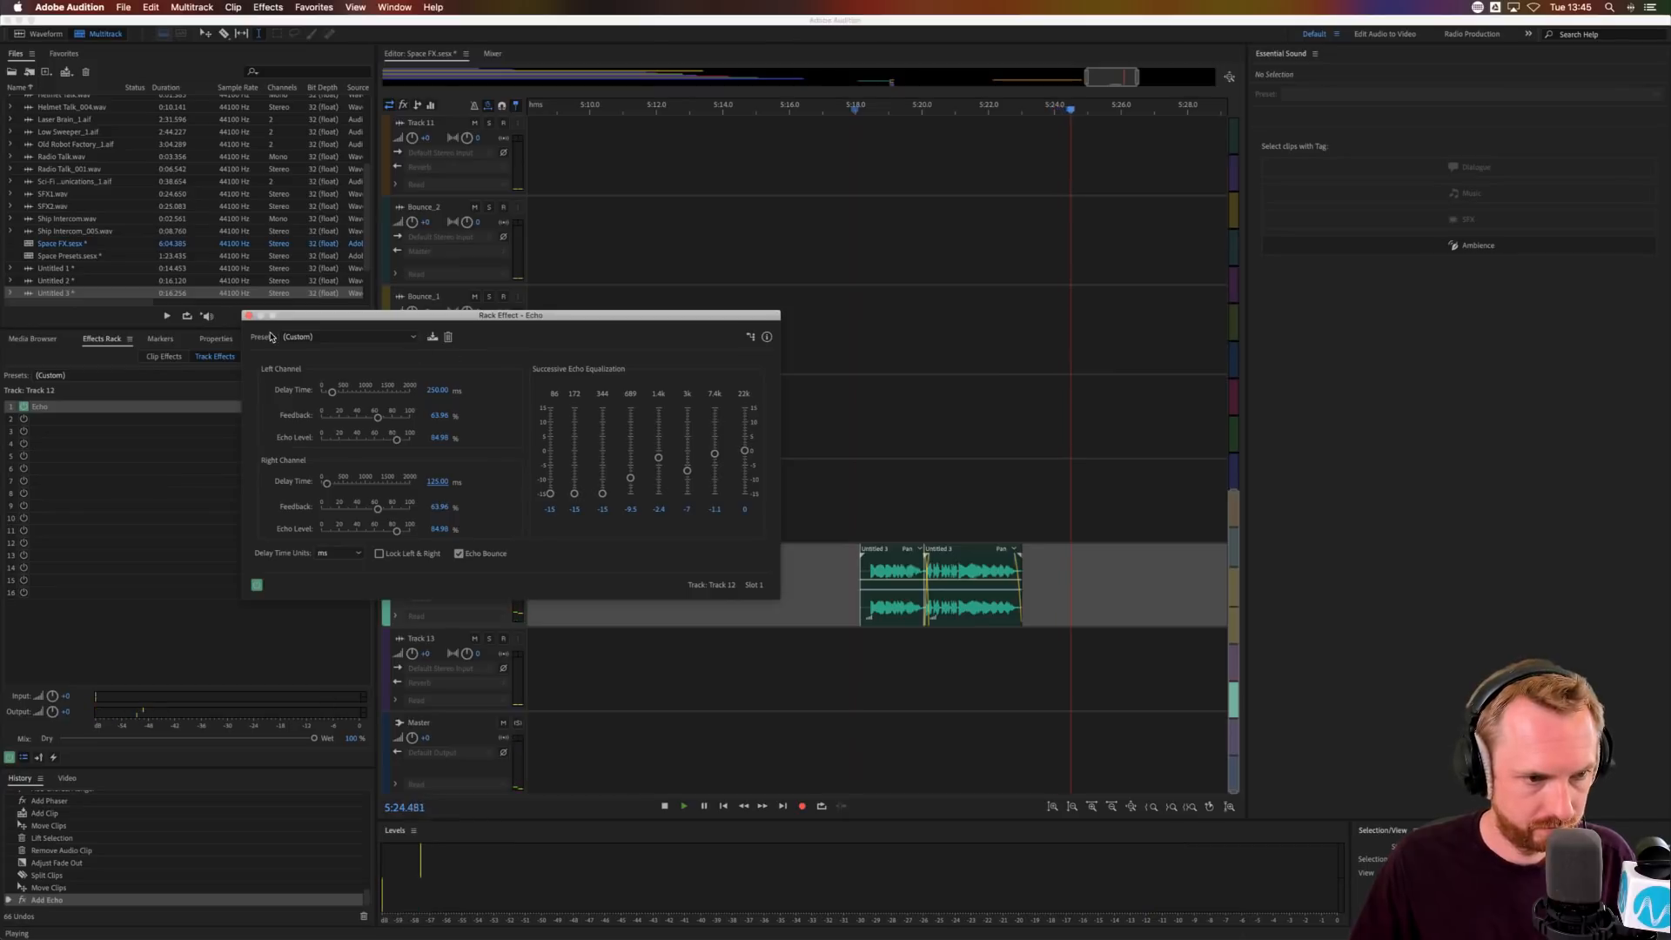
{"action": "key", "text": "space"}
{"action": "left_click", "coordinate": [249, 315]}
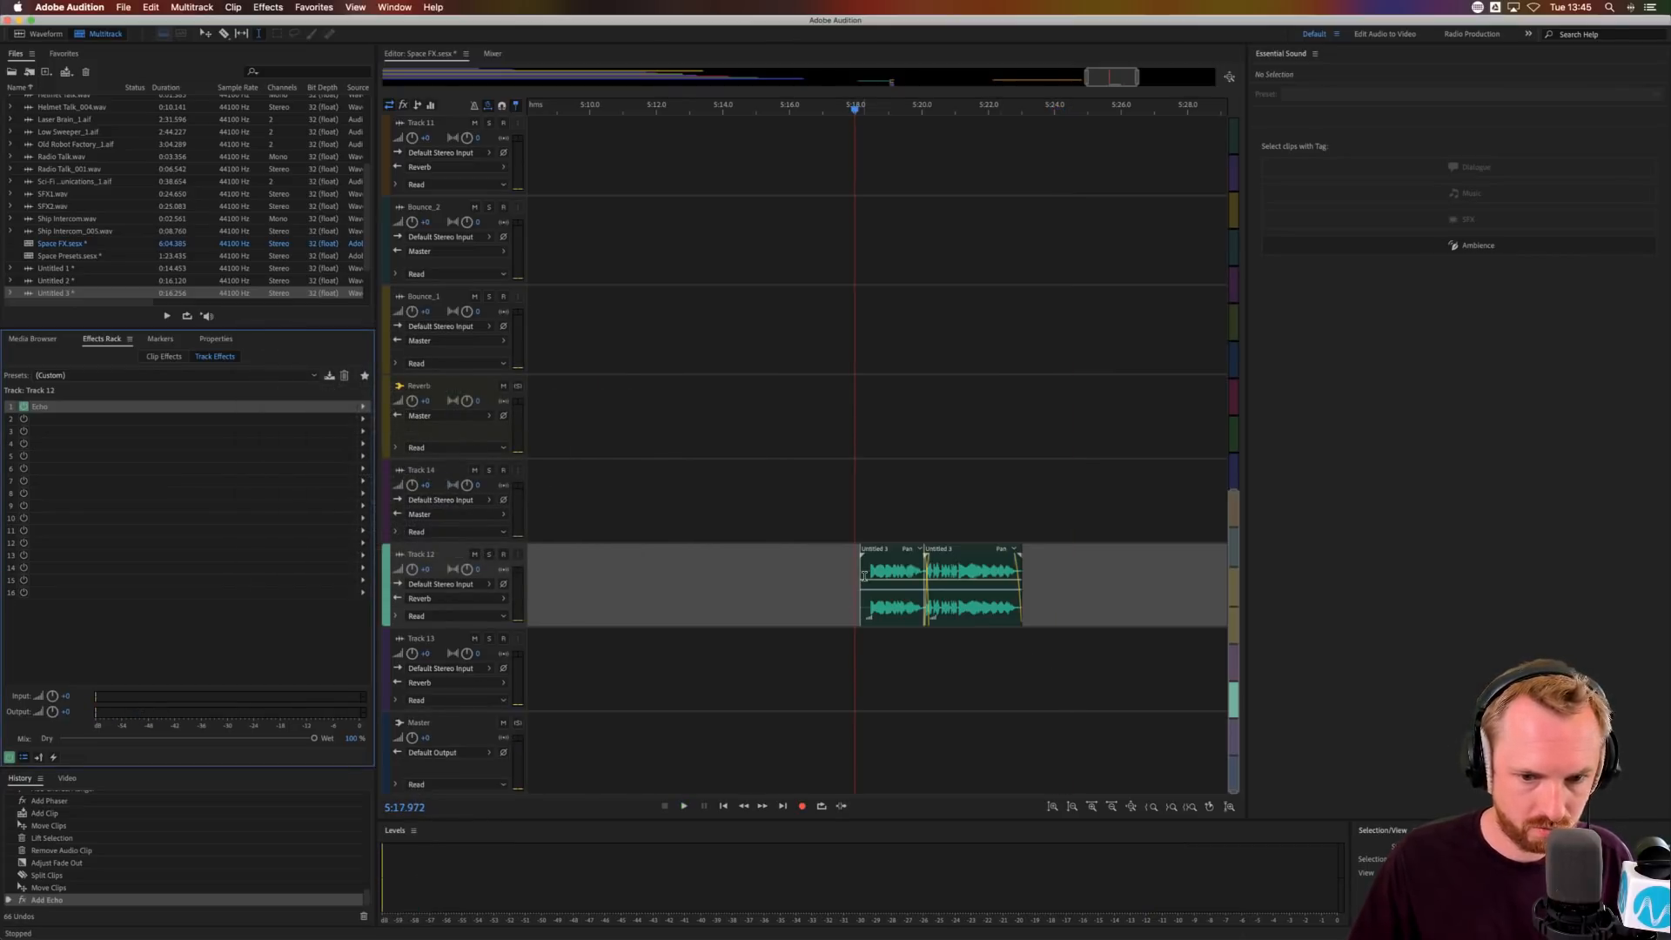
- Select the time range from about 5:18.3 to well past the Track 12 clips and mix down that selection to a new file
{"action": "left_click_drag", "start_coordinate": [864, 577], "coordinate": [1206, 591]}
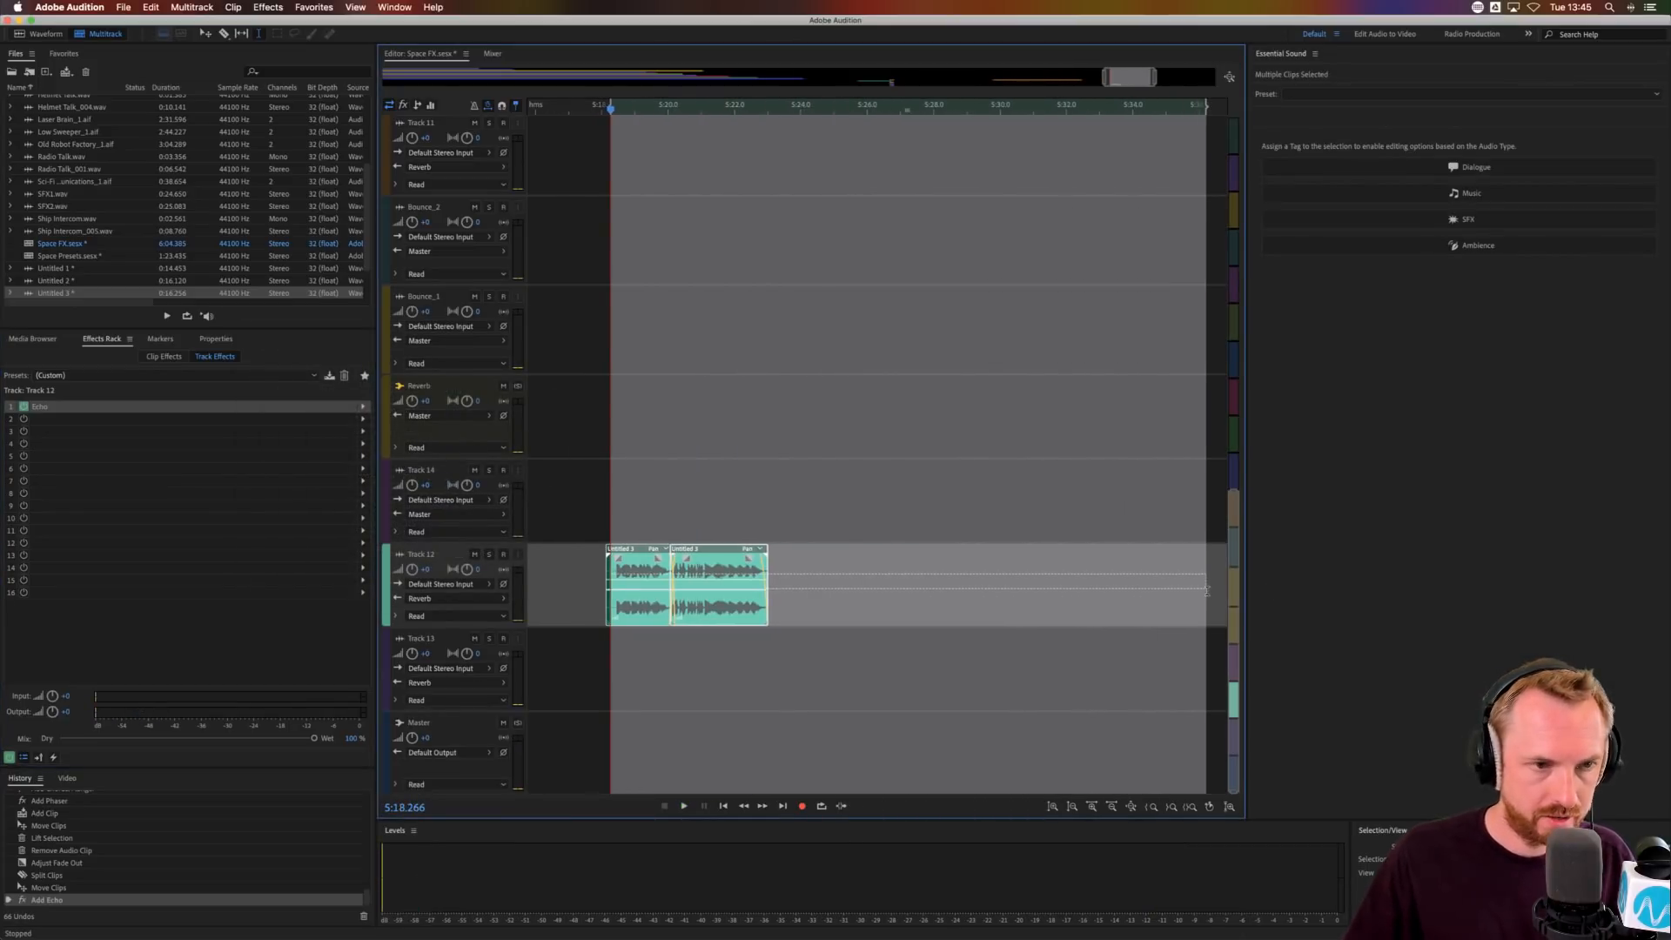
{"action": "left_click", "coordinate": [192, 7]}
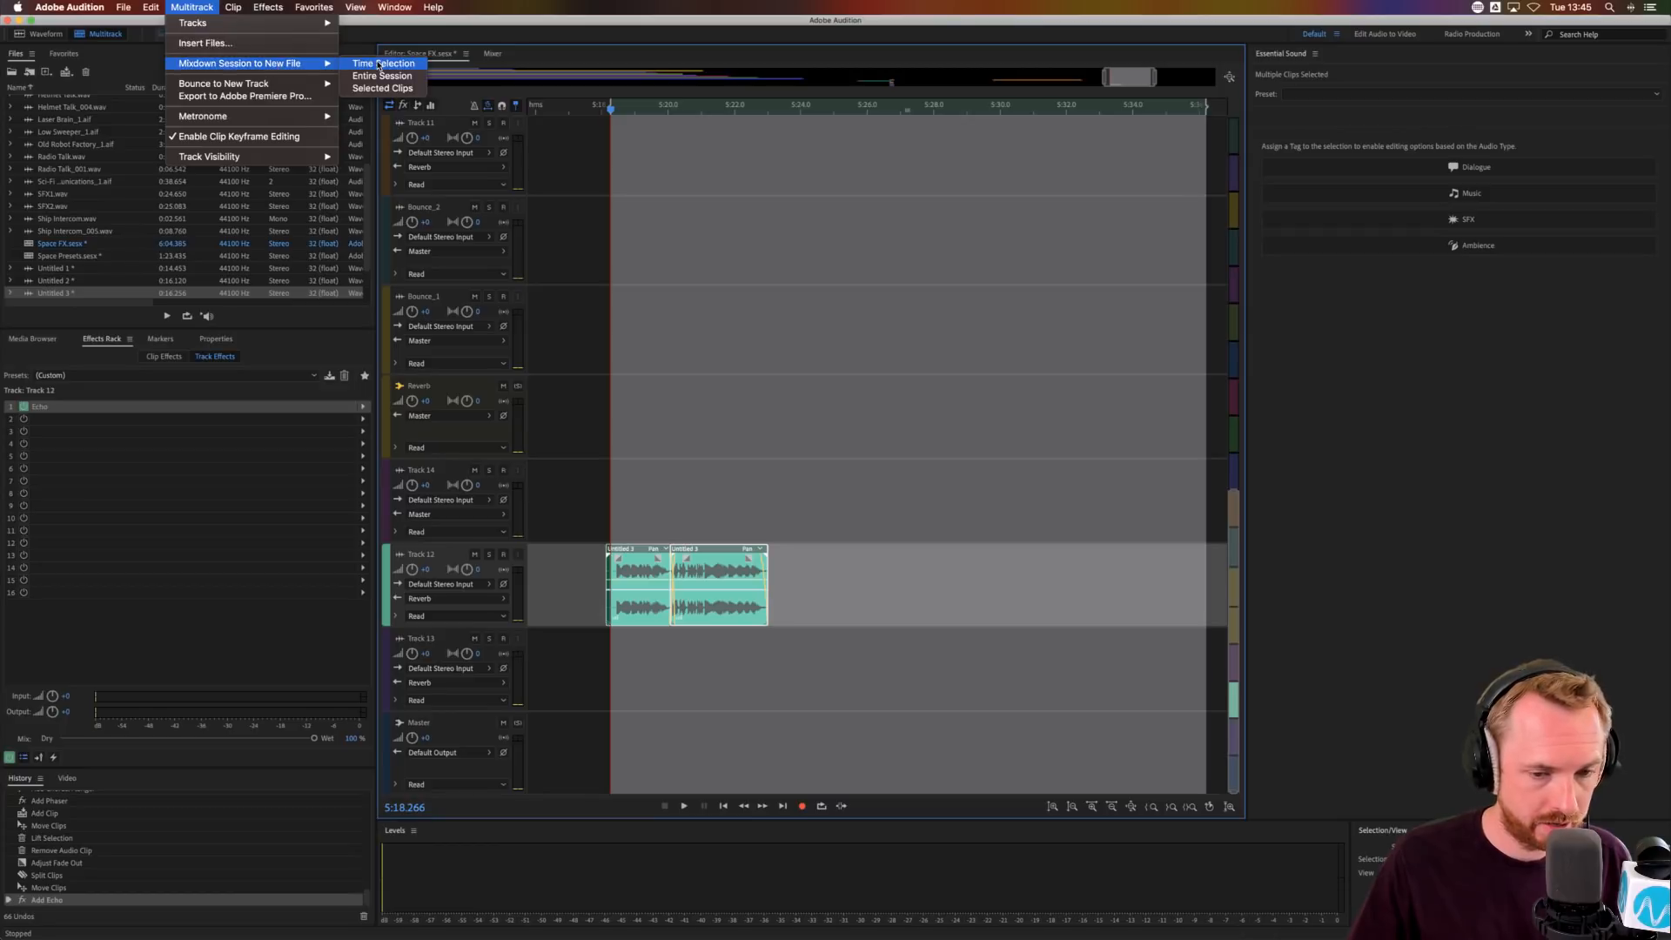
{"action": "left_click", "coordinate": [379, 64]}
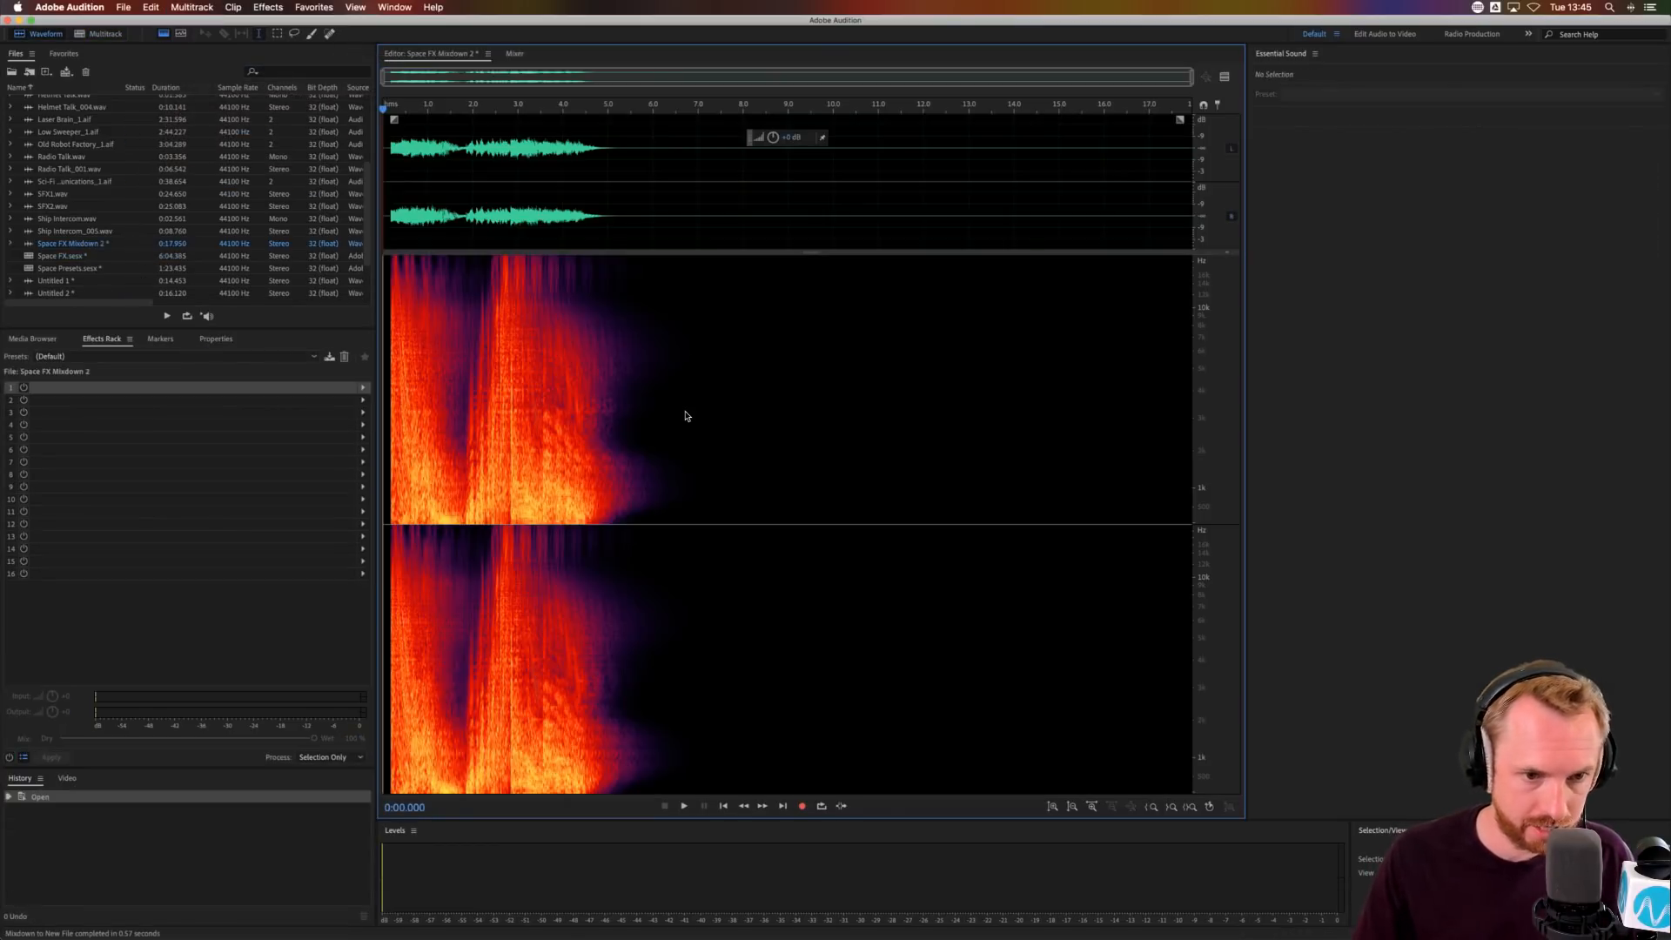
- Trim the silence from the start of the mixdown and add a very short fade-in
{"action": "left_click_drag", "start_coordinate": [390, 206], "coordinate": [316, 197]}
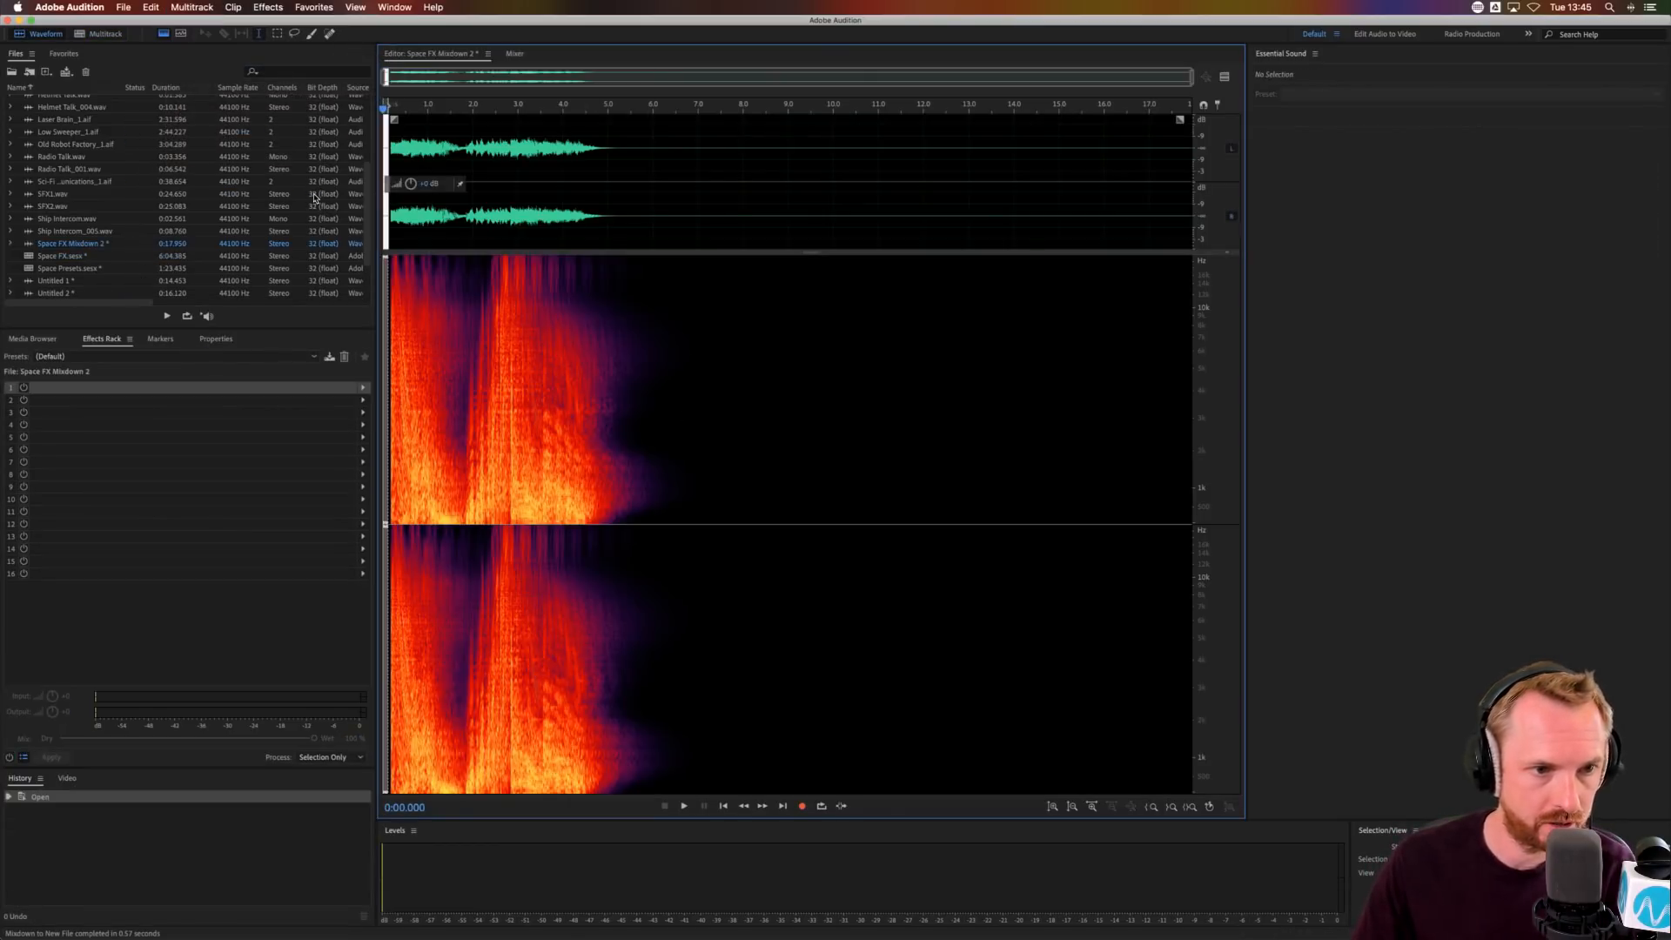
{"action": "key", "text": "Delete"}
{"action": "left_click_drag", "start_coordinate": [394, 121], "coordinate": [398, 122]}
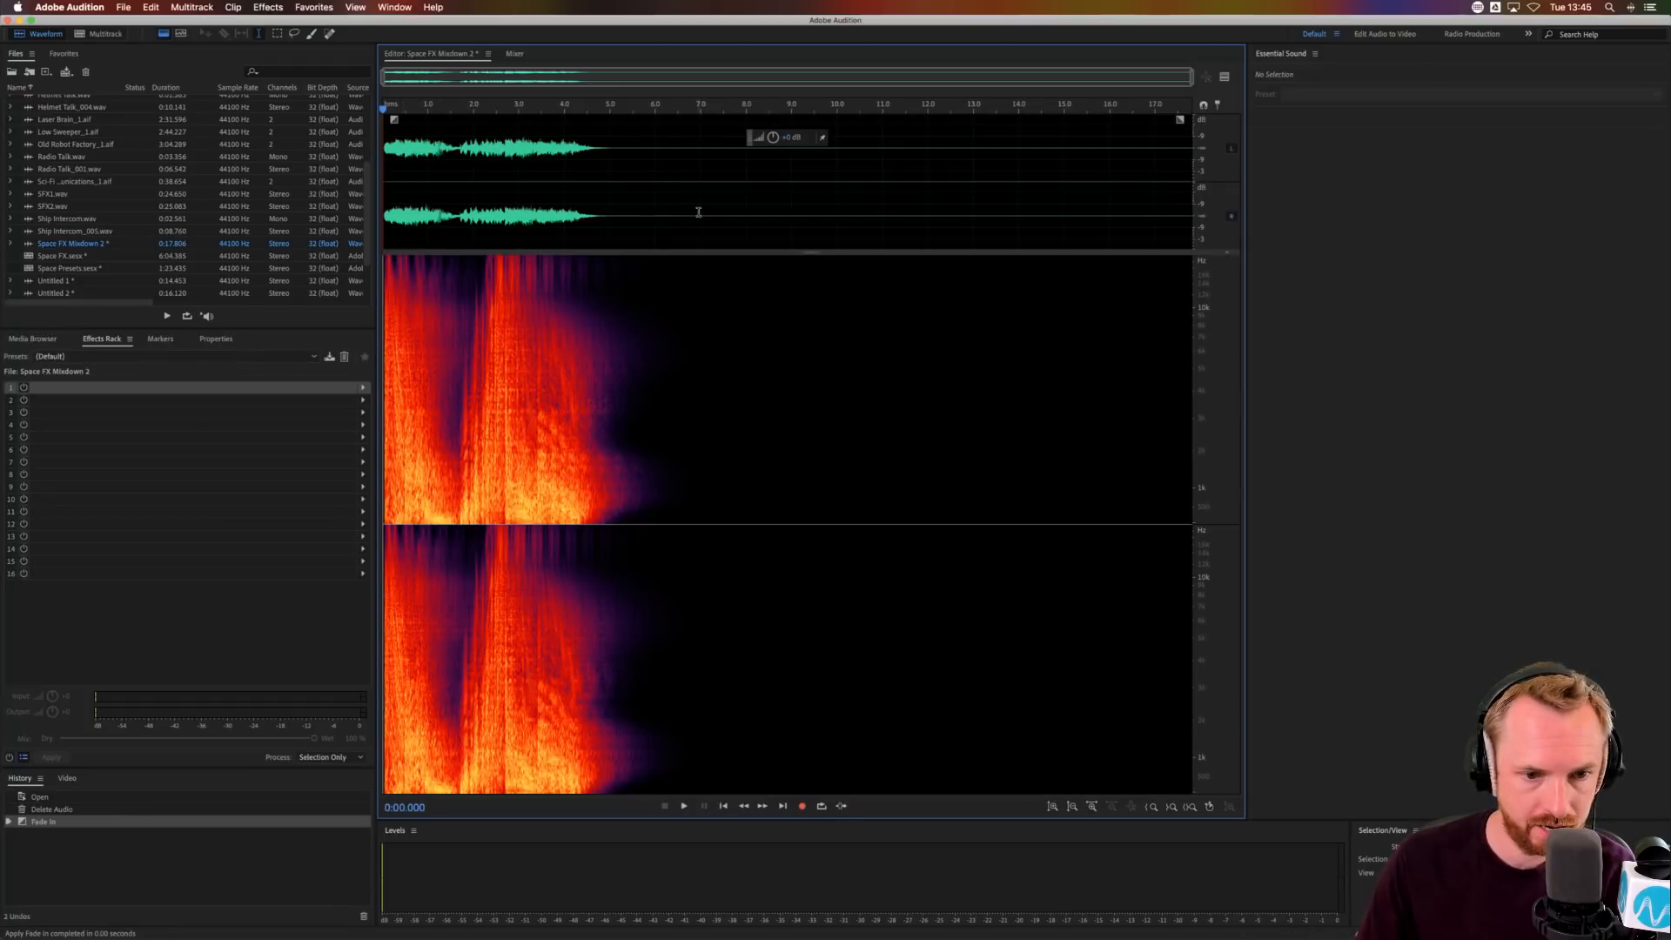
- Delete the silent tail of the mixdown from about 7.1 s to the end
{"action": "left_click_drag", "start_coordinate": [710, 208], "coordinate": [1191, 208]}
{"action": "key", "text": "Delete"}
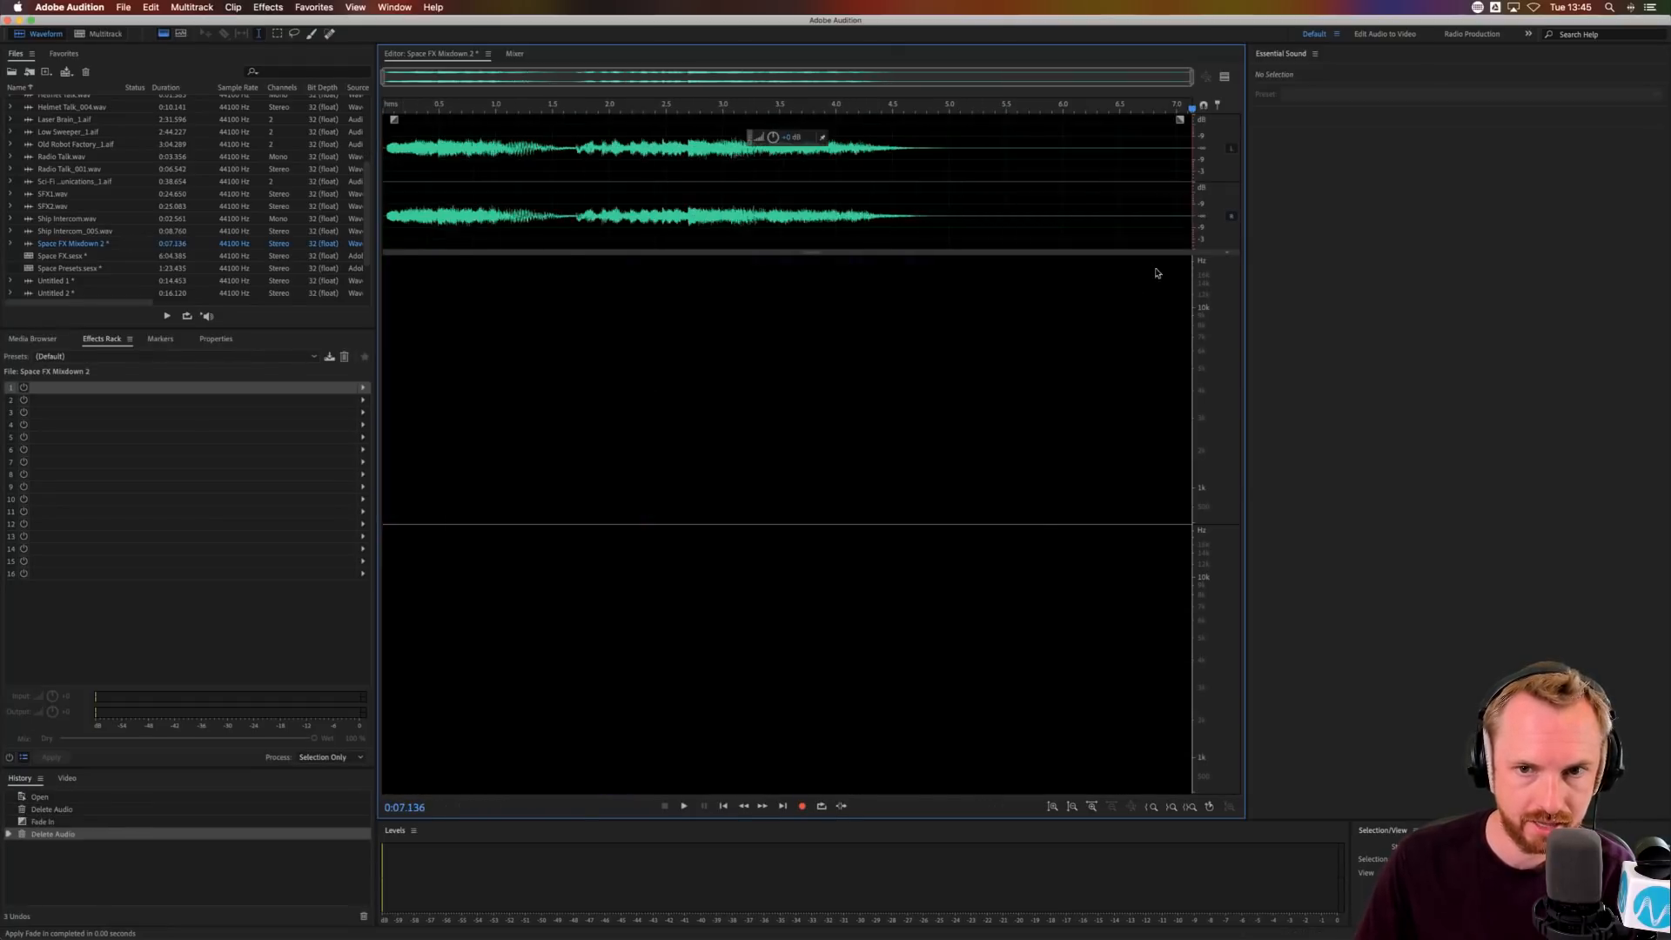
- Fade out the end of the Space FX Mixdown 2 audio and open the Mastering effect for it
{"action": "left_click_drag", "start_coordinate": [1160, 119], "coordinate": [1160, 119]}
{"action": "left_click", "coordinate": [268, 7]}
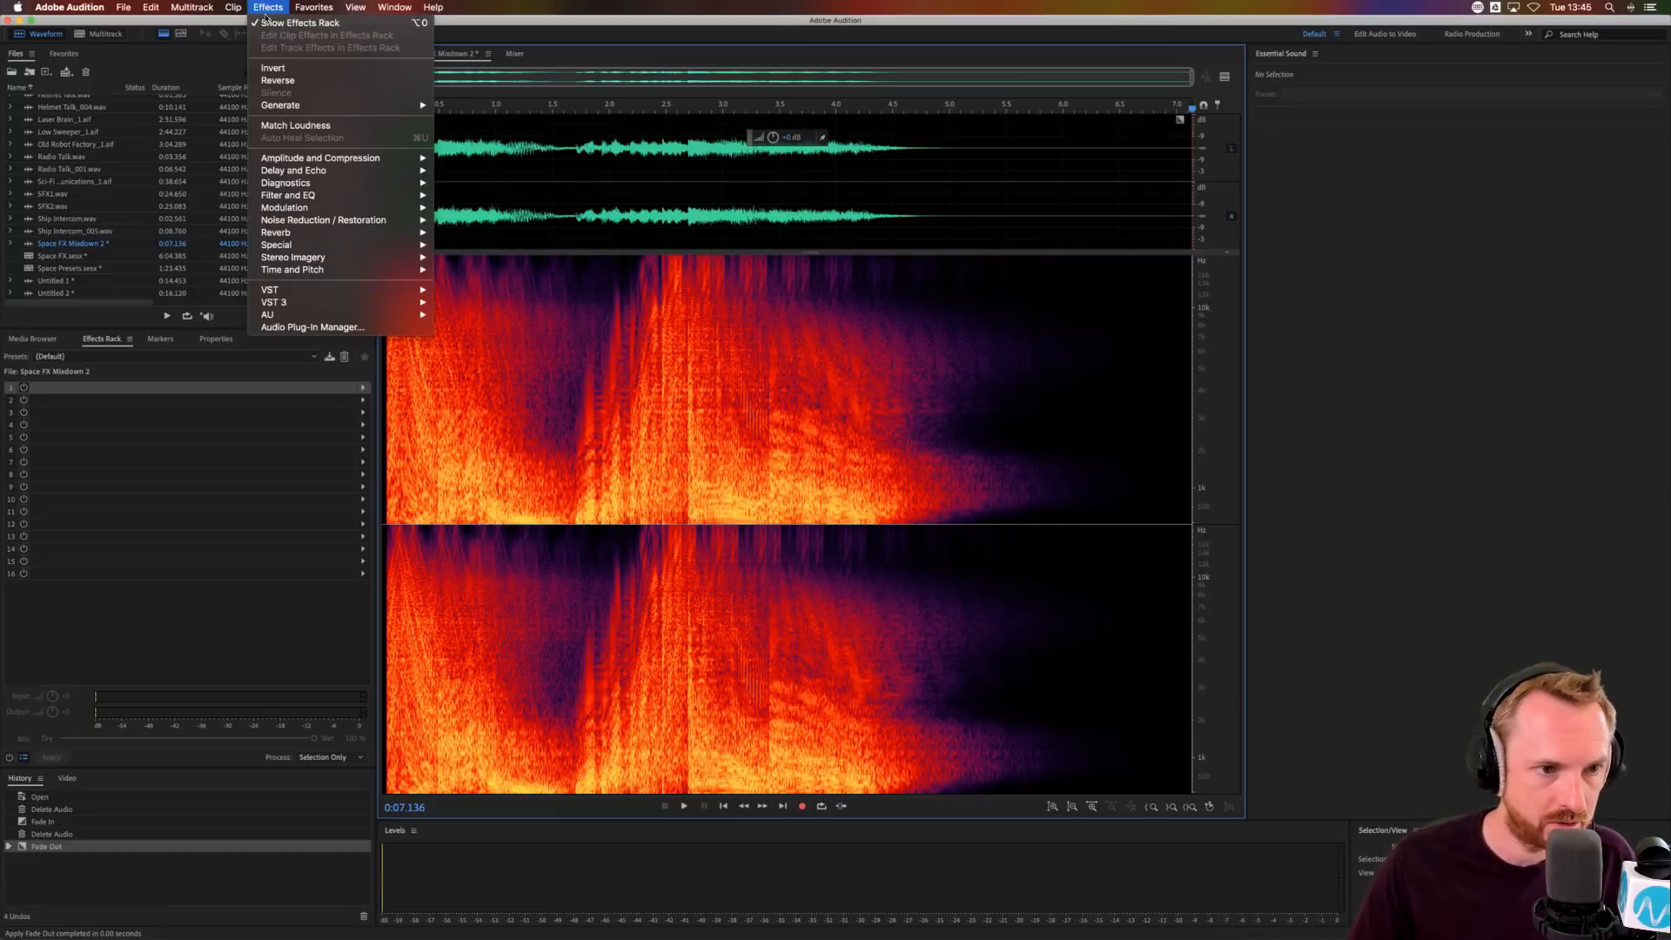
{"action": "mouse_move", "coordinate": [327, 213]}
{"action": "mouse_move", "coordinate": [378, 249]}
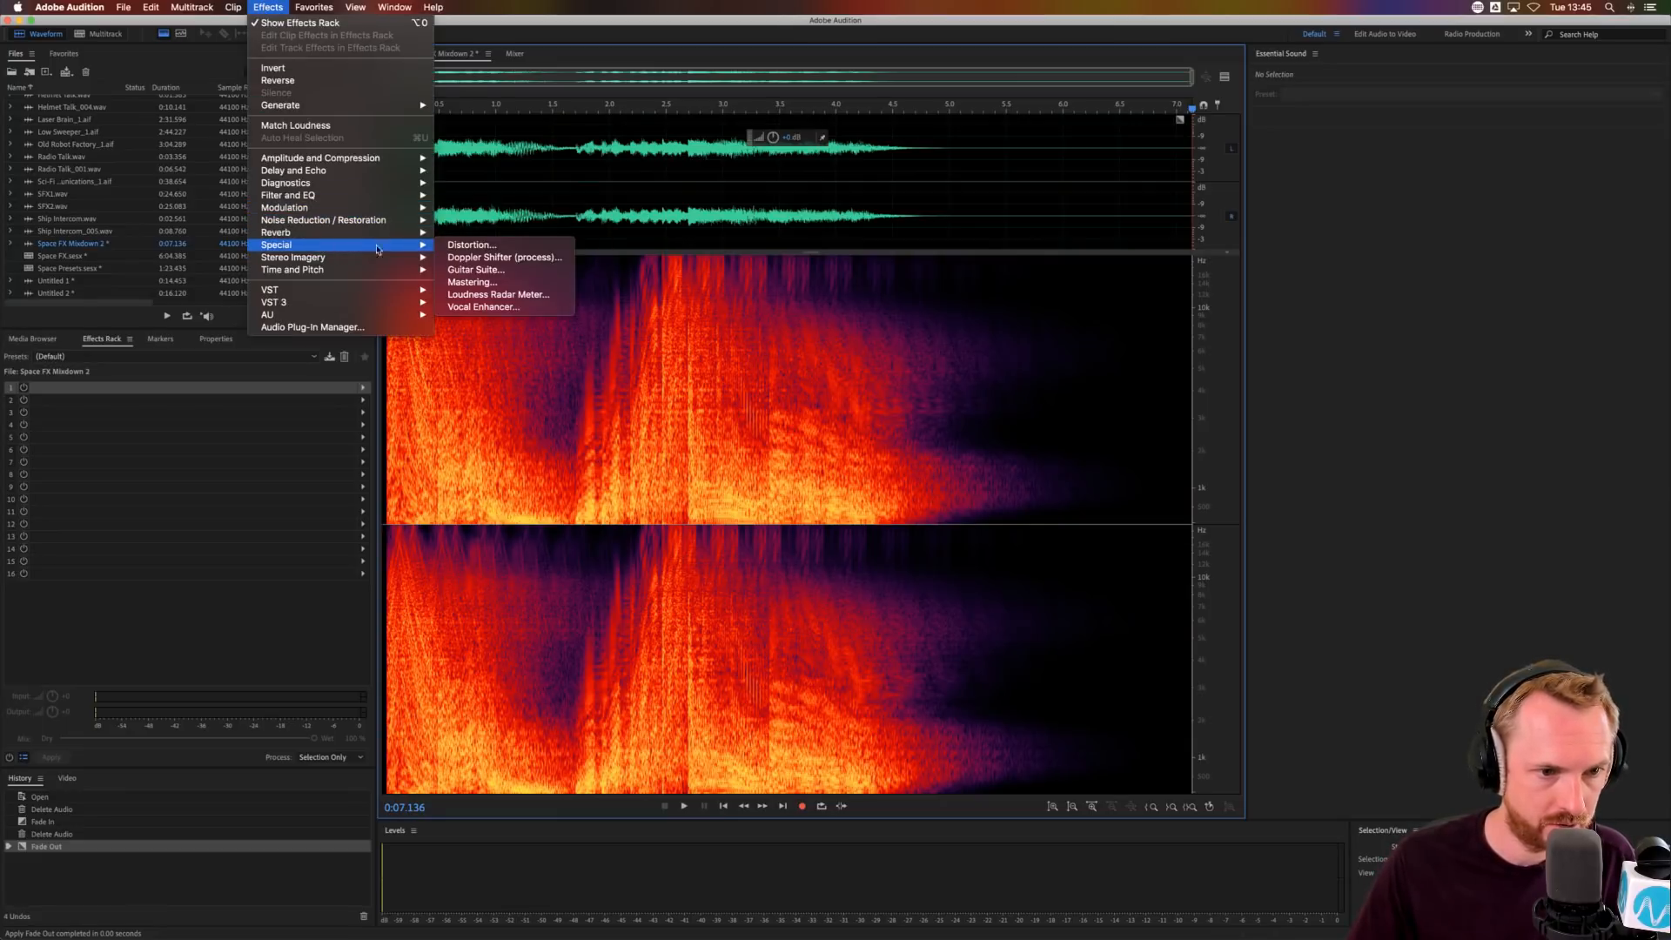
{"action": "left_click", "coordinate": [466, 282]}
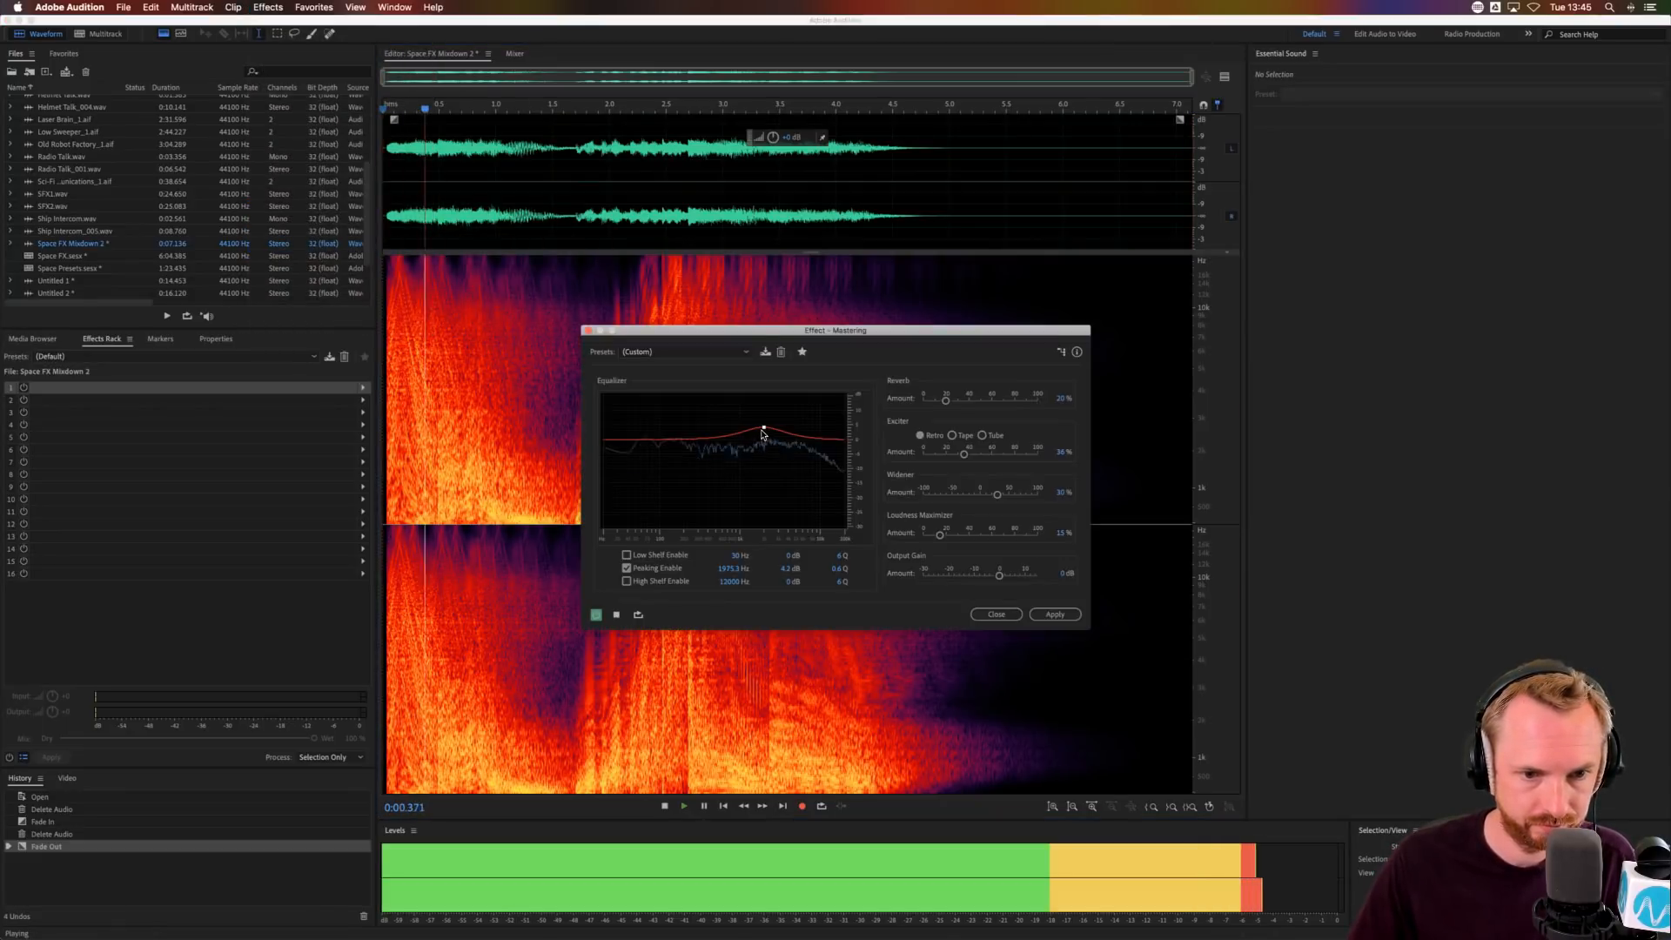
- Turn the Mastering equalizer's peaking band into a slight cut around 1.3 kHz and preview the sound
{"action": "left_click_drag", "start_coordinate": [706, 431], "coordinate": [749, 446]}
{"action": "key", "text": "space"}
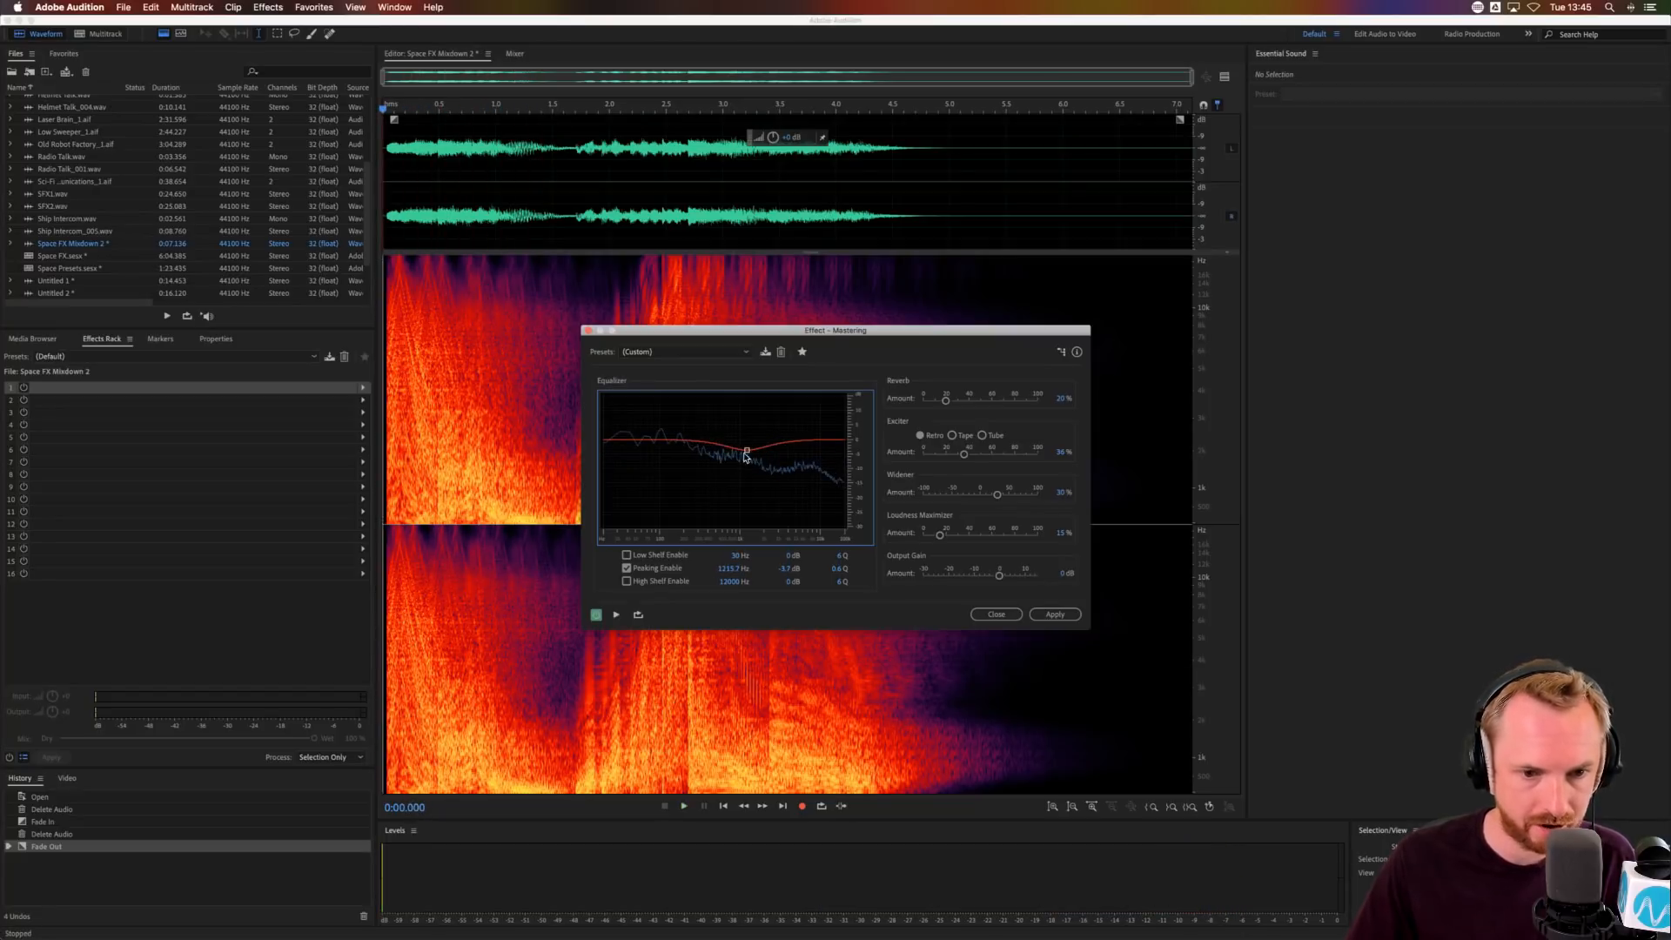
{"action": "key", "text": "space"}
{"action": "key", "text": "space"}
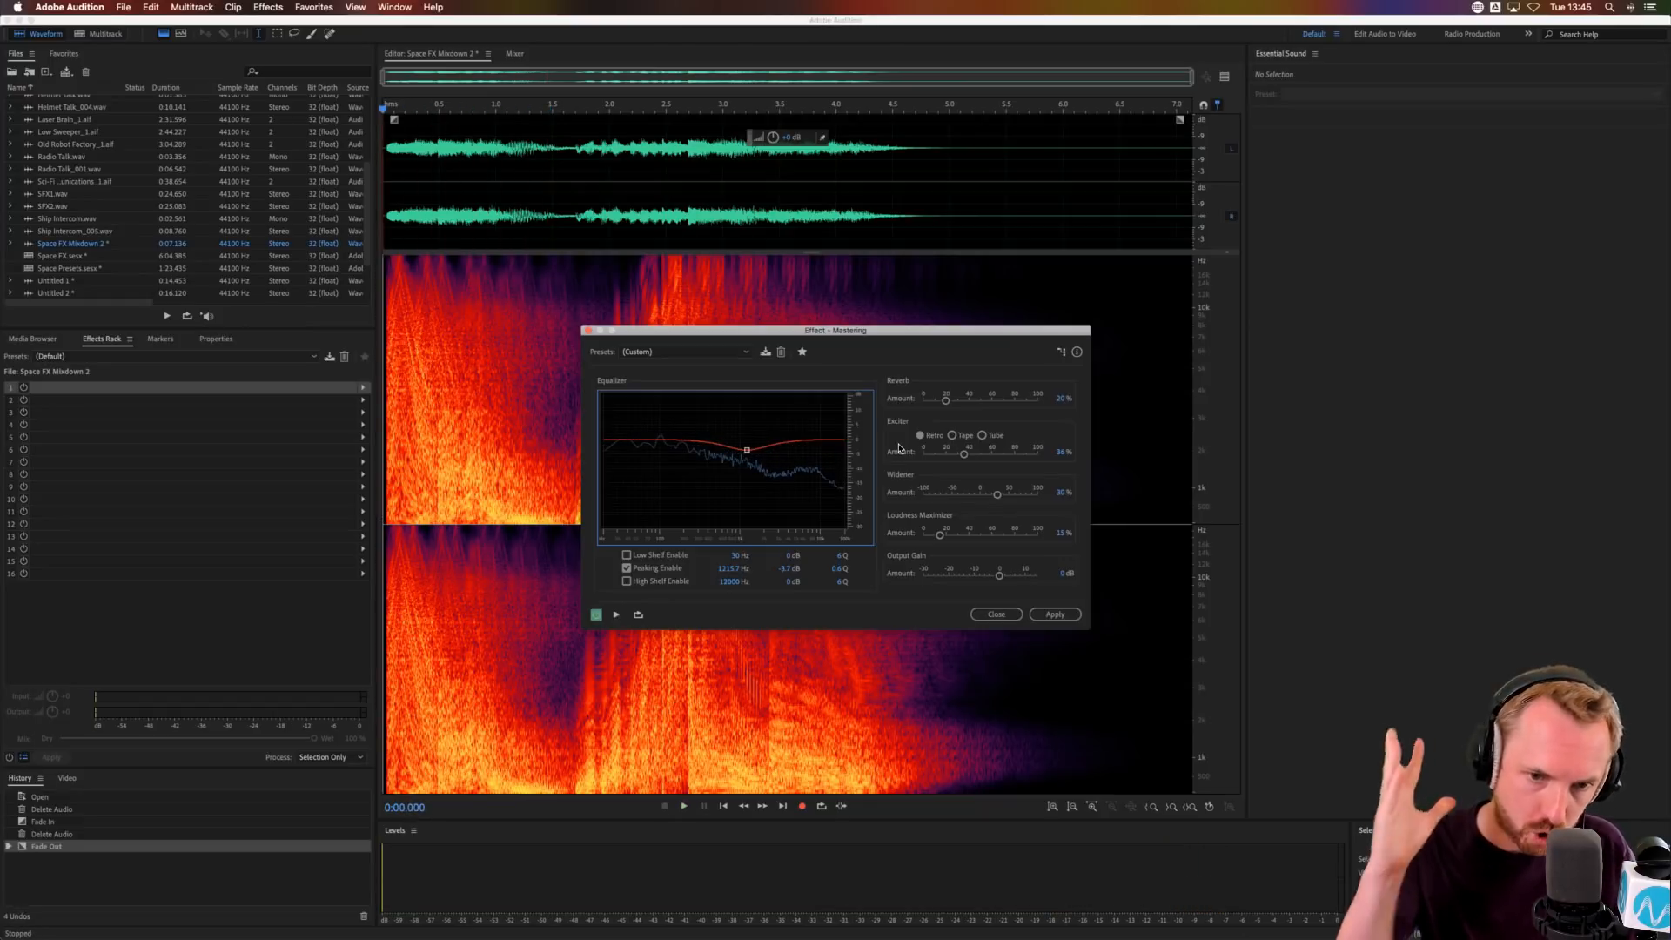
{"action": "key", "text": "space"}
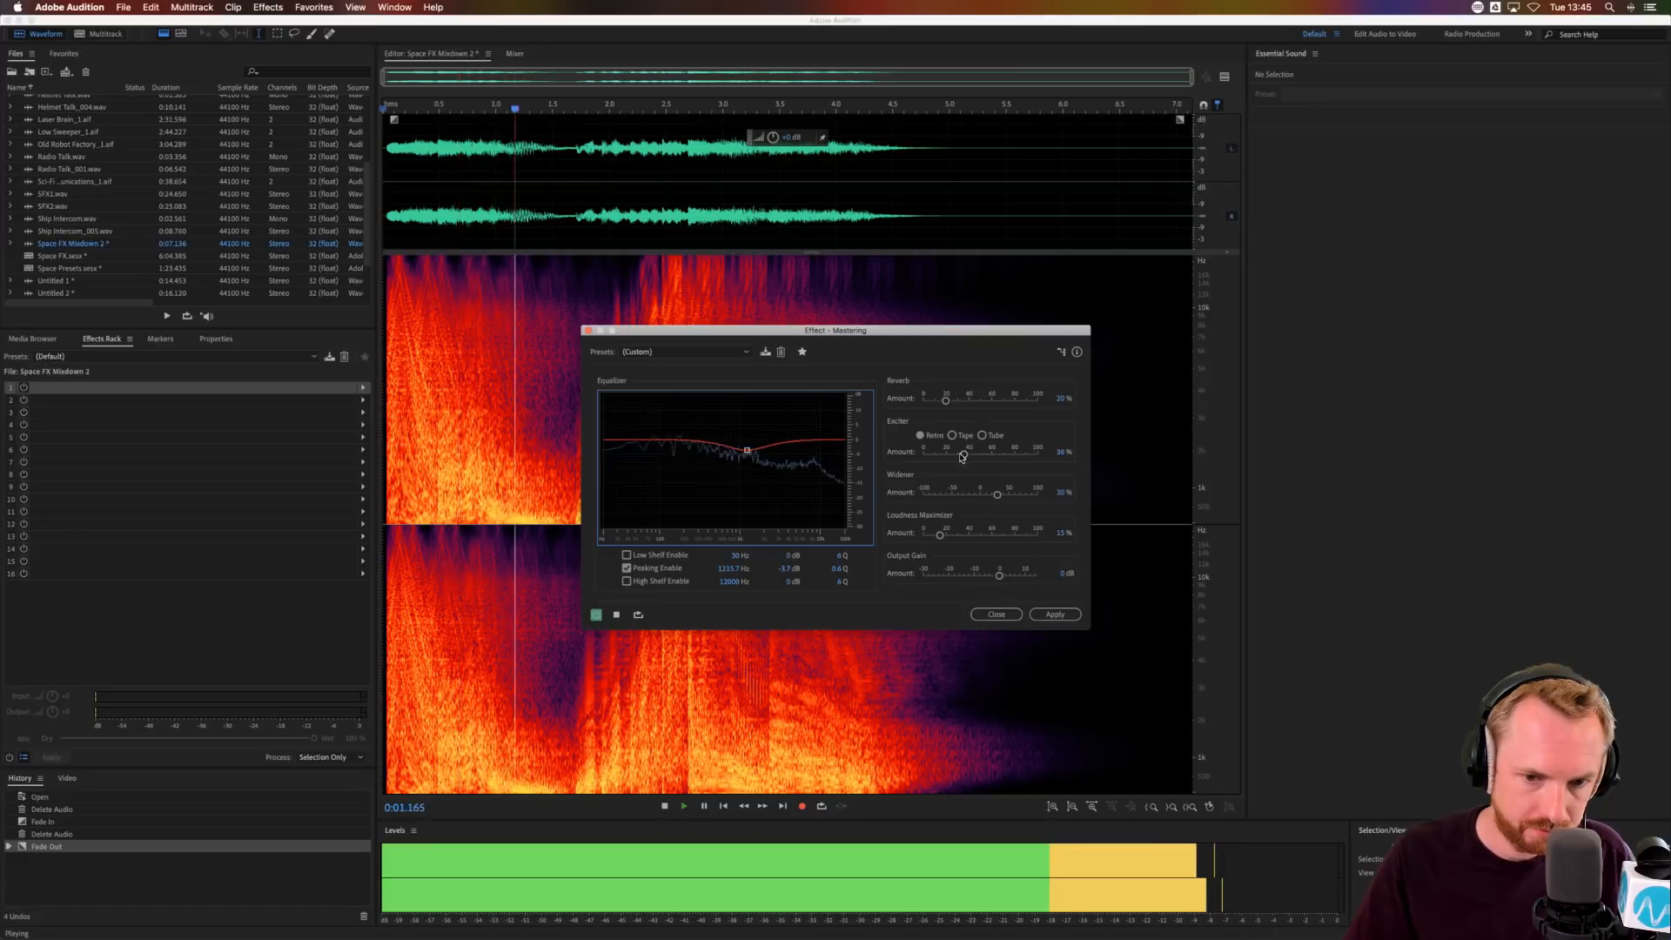
- Lower the Mastering exciter to about 25%, raise the loudness maximizer to about 29%, and apply the effect
{"action": "left_click_drag", "start_coordinate": [962, 453], "coordinate": [951, 453]}
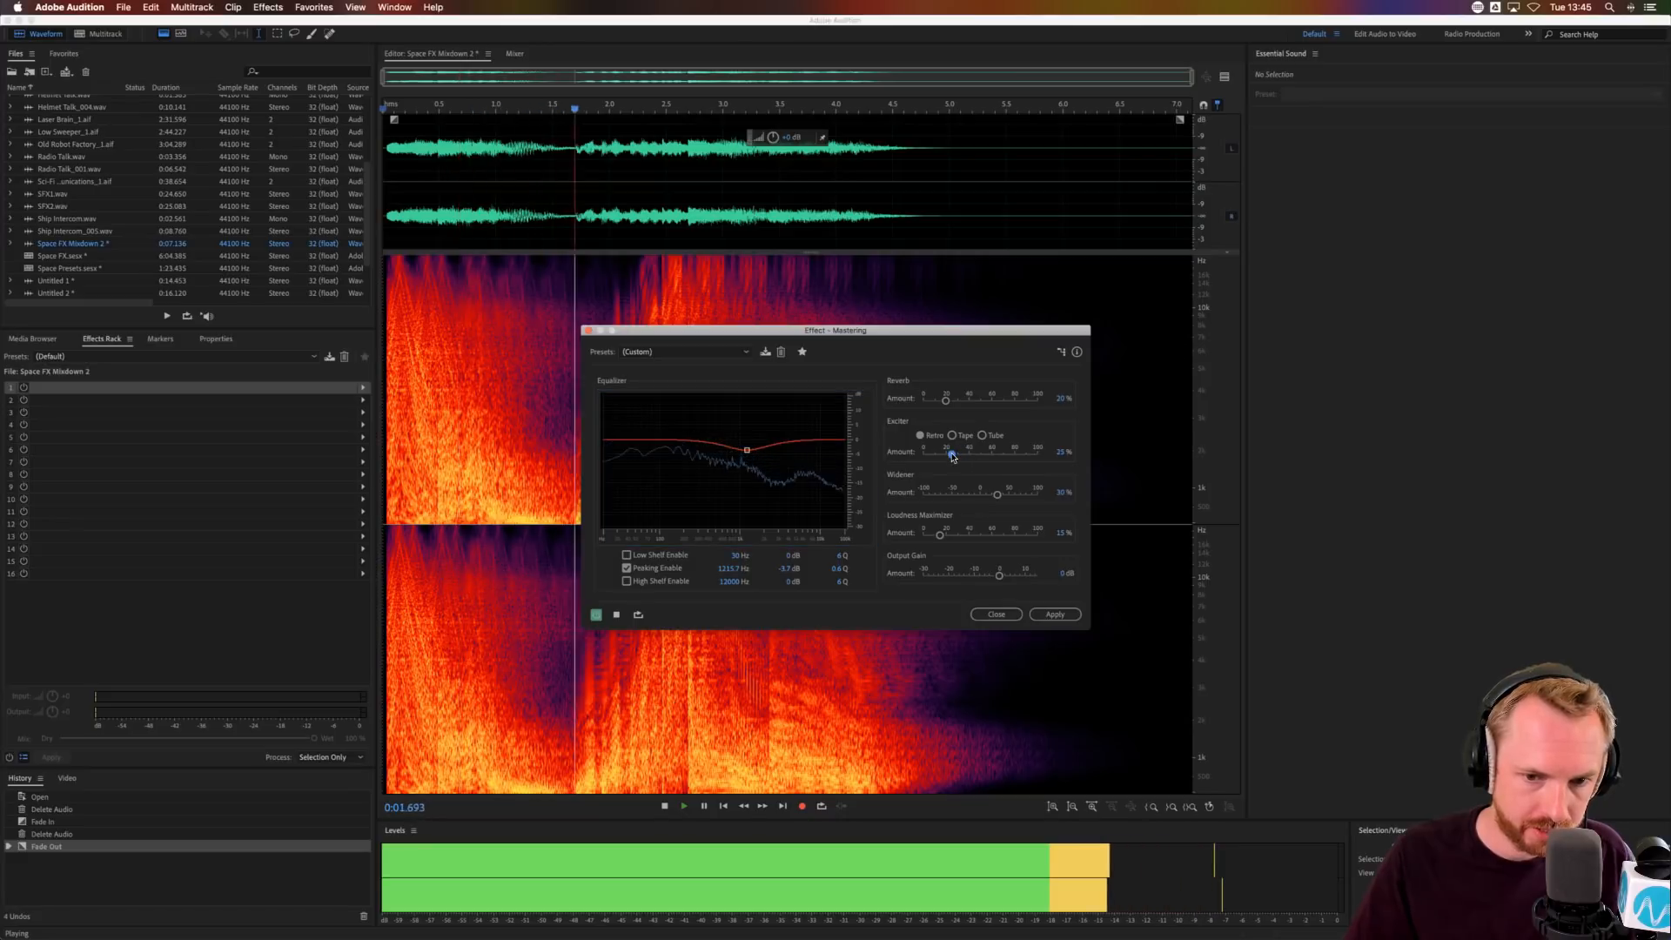
{"action": "left_click", "coordinate": [955, 536]}
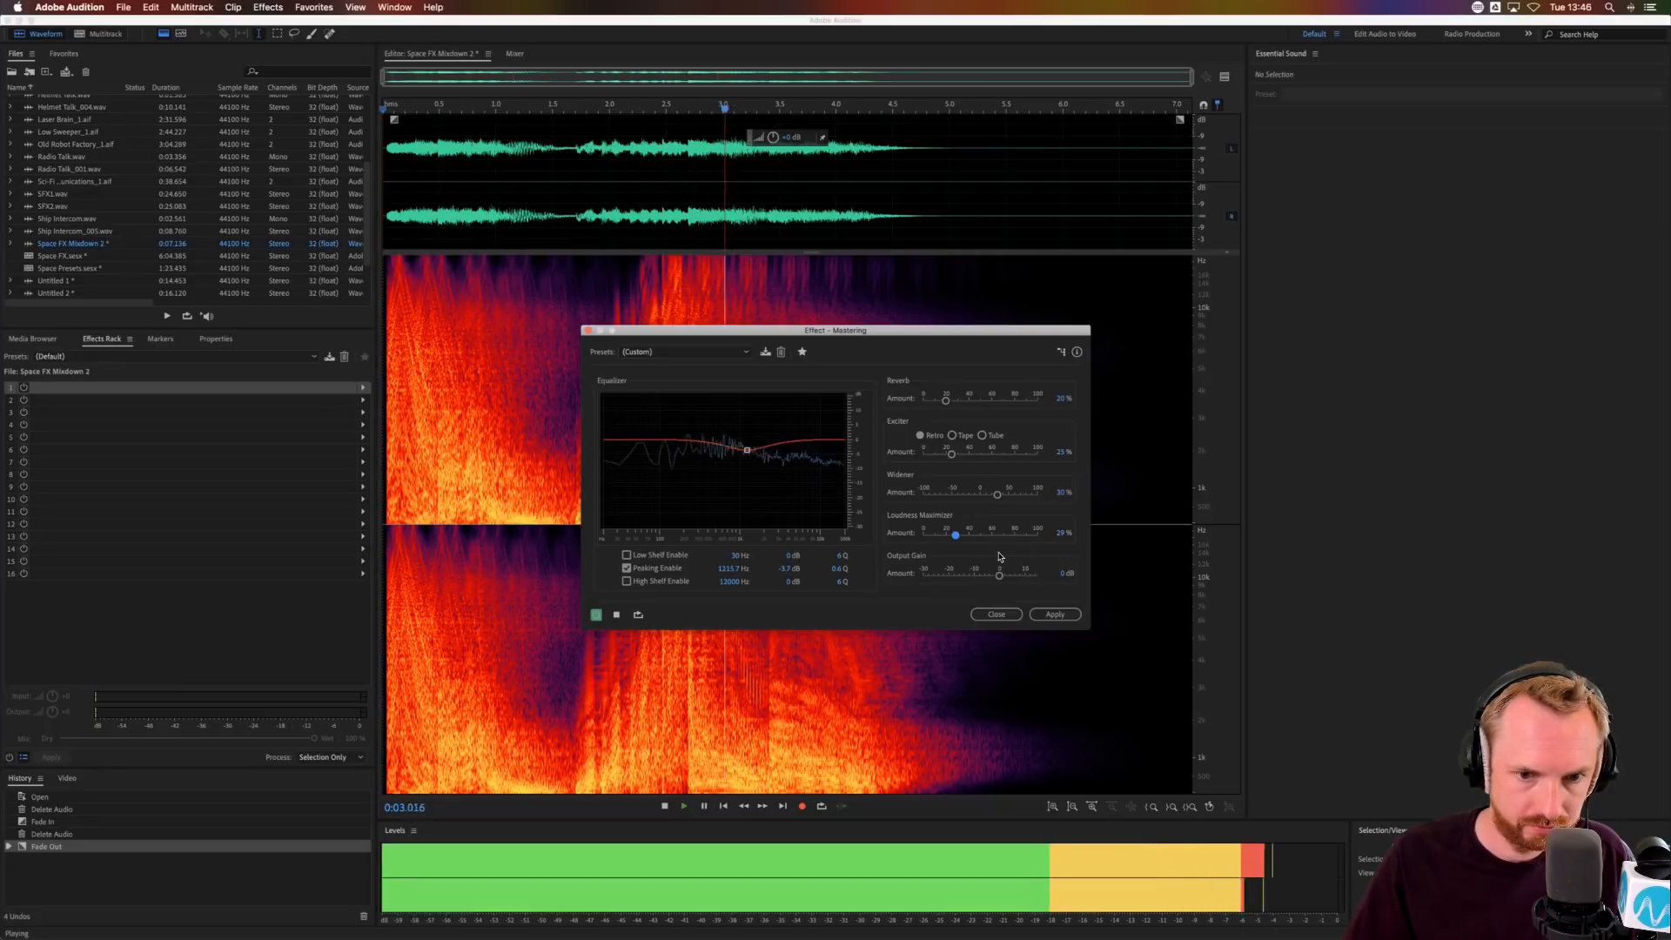
{"action": "left_click", "coordinate": [1063, 617]}
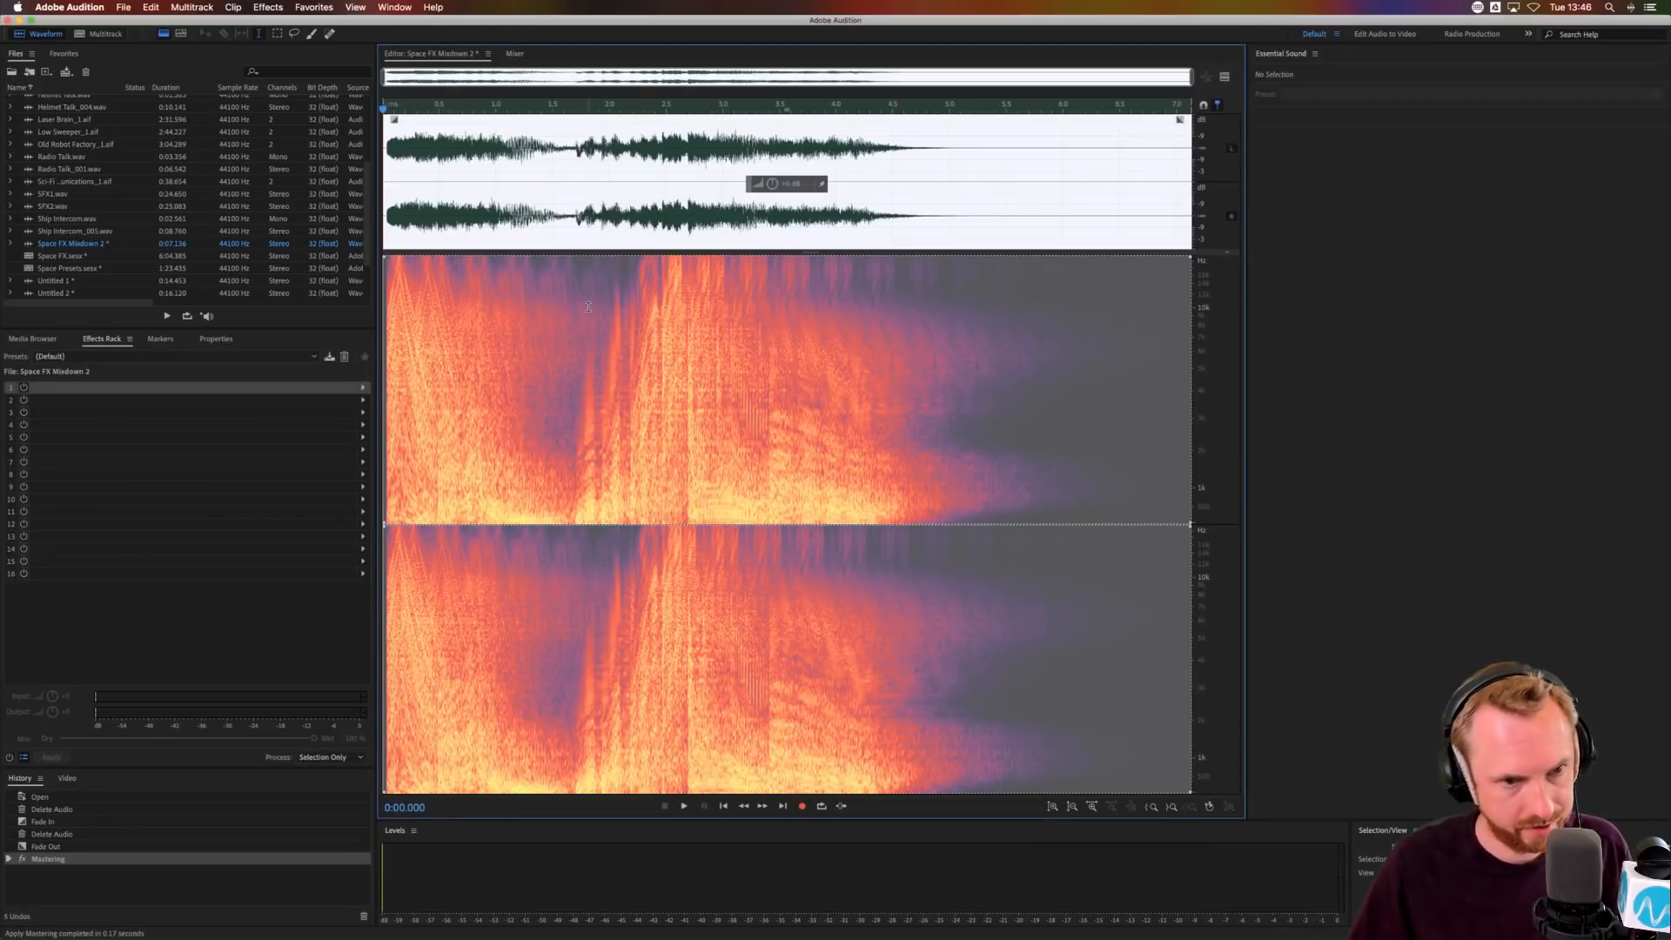
- Normalize the mixdown to -0.1 dB and save it as SFX3 Robot Talk.wav in the Finals folder
{"action": "left_click", "coordinate": [311, 8]}
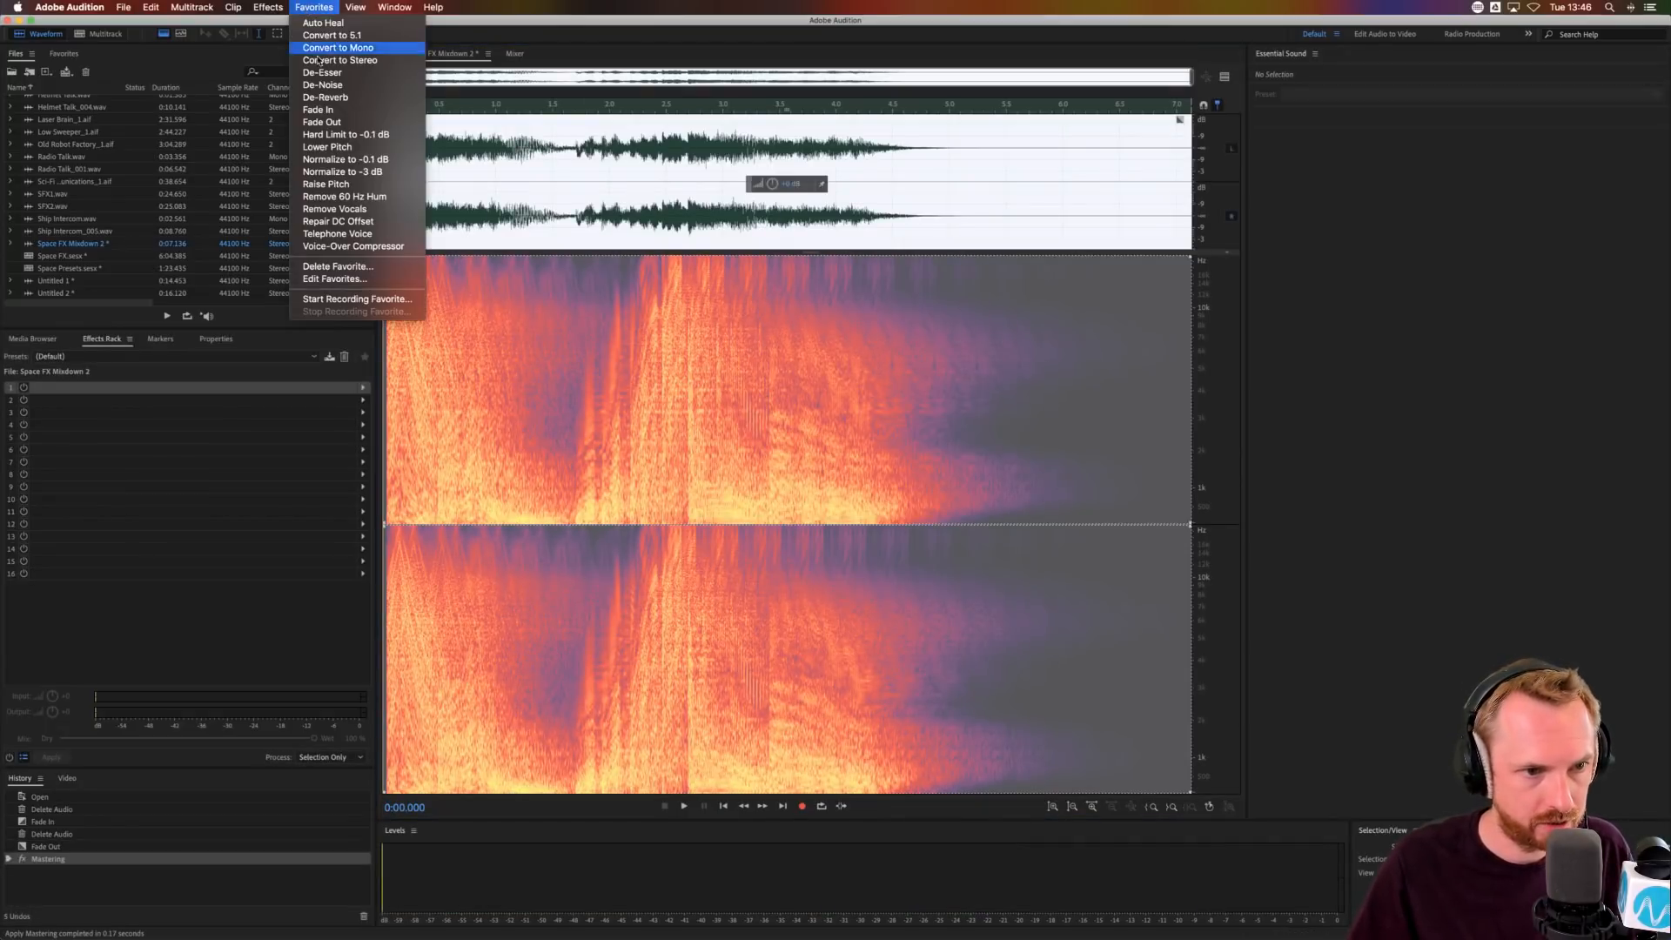
{"action": "left_click", "coordinate": [349, 158]}
{"action": "key", "text": "super+shift+s"}
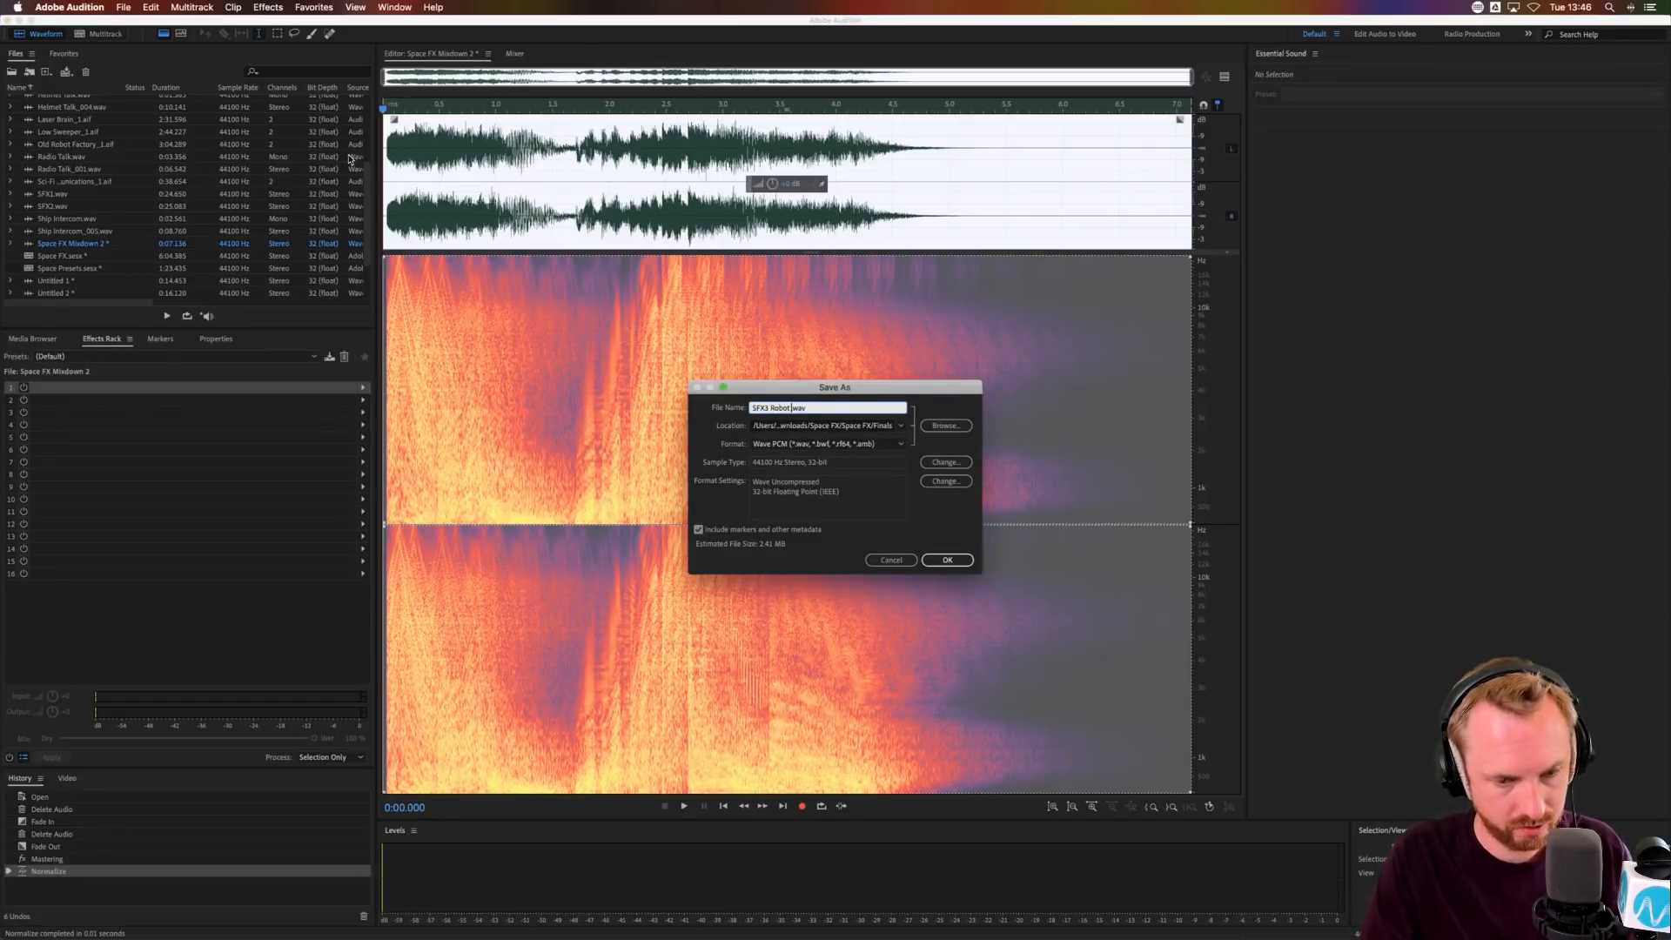
{"action": "key", "text": "Return"}
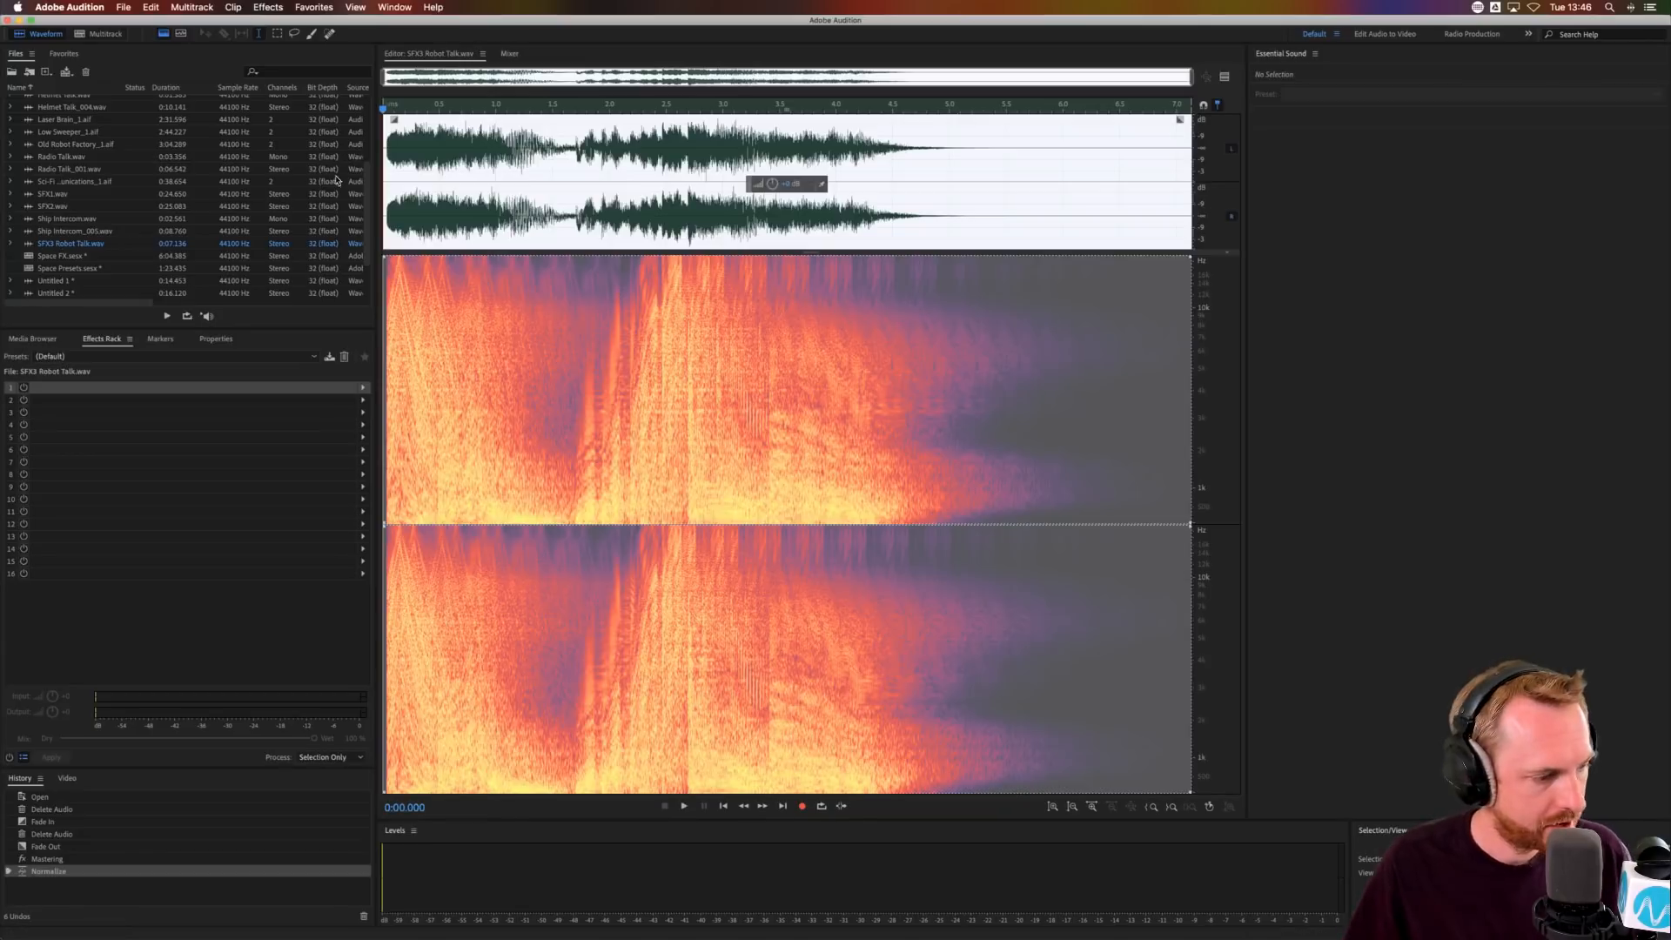
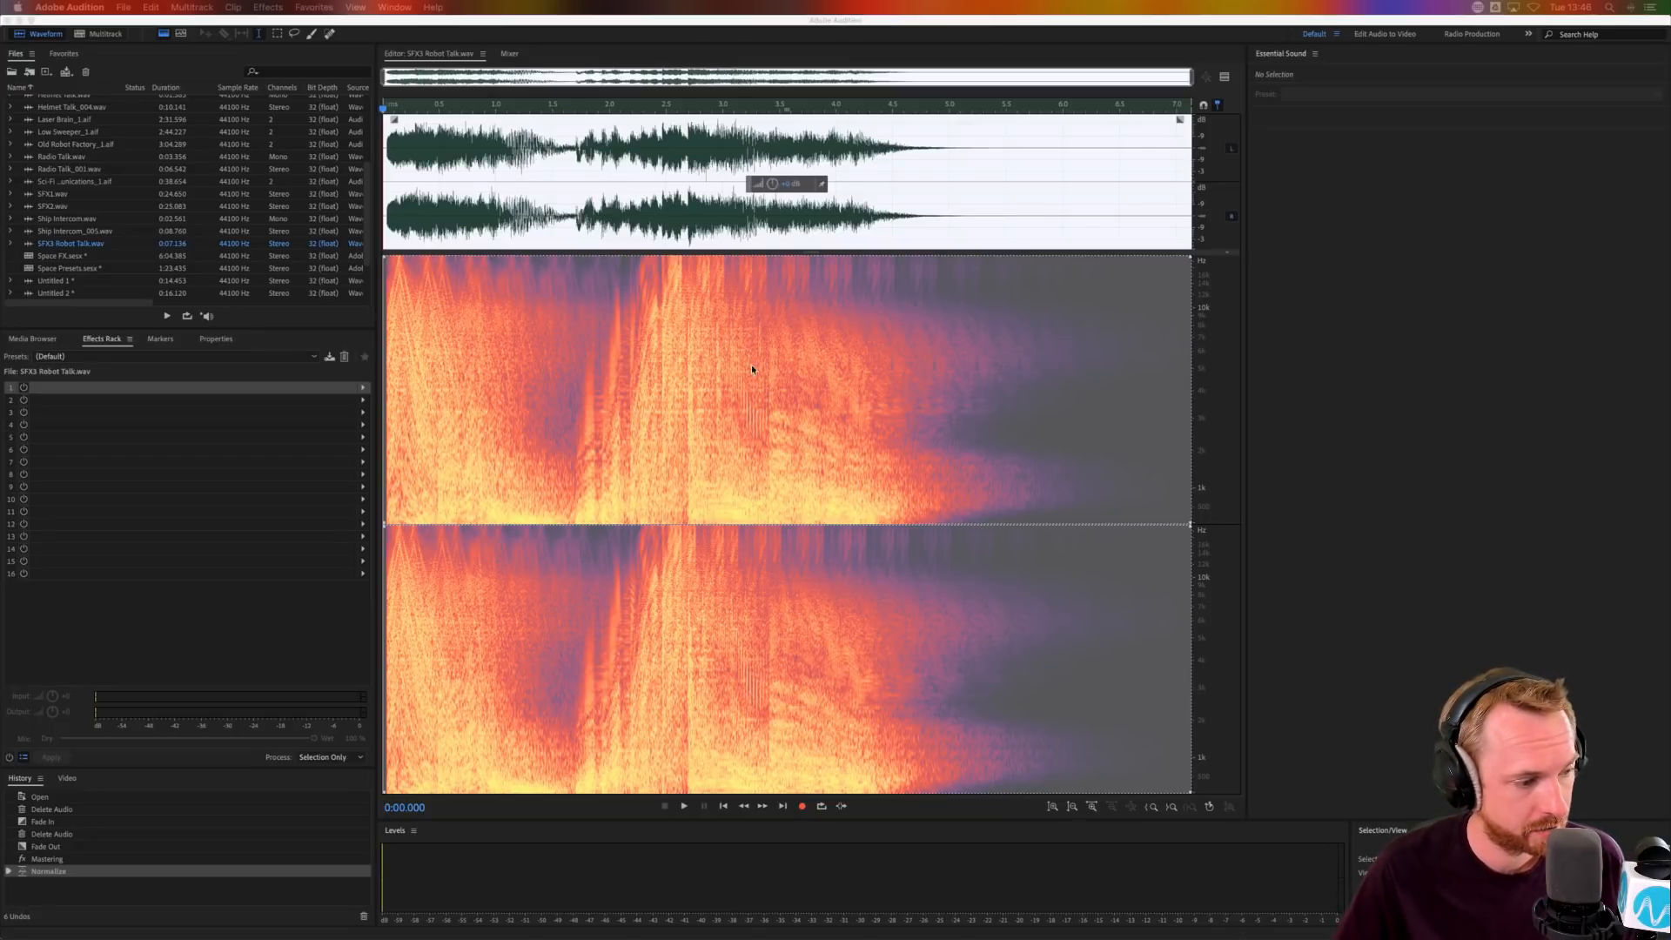
- Return to the Space FX multitrack session and play the Alien Alarm clip on Track 2 from where its sound begins
{"action": "left_click", "coordinate": [433, 489]}
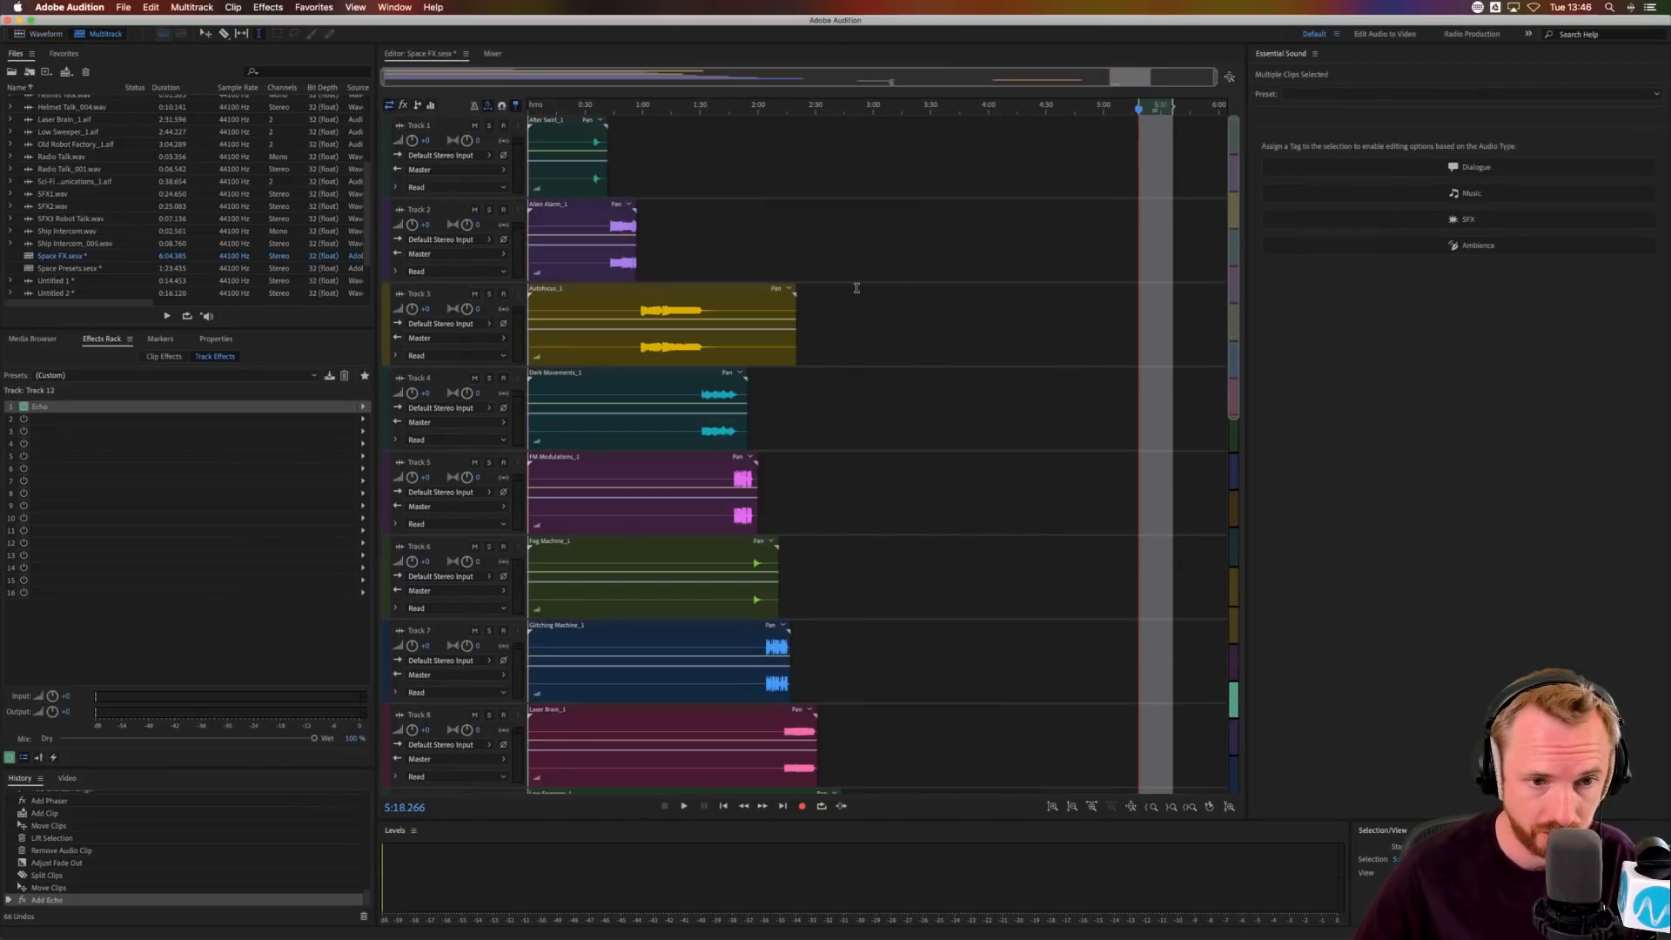
{"action": "left_click", "coordinate": [614, 271]}
{"action": "key", "text": "space"}
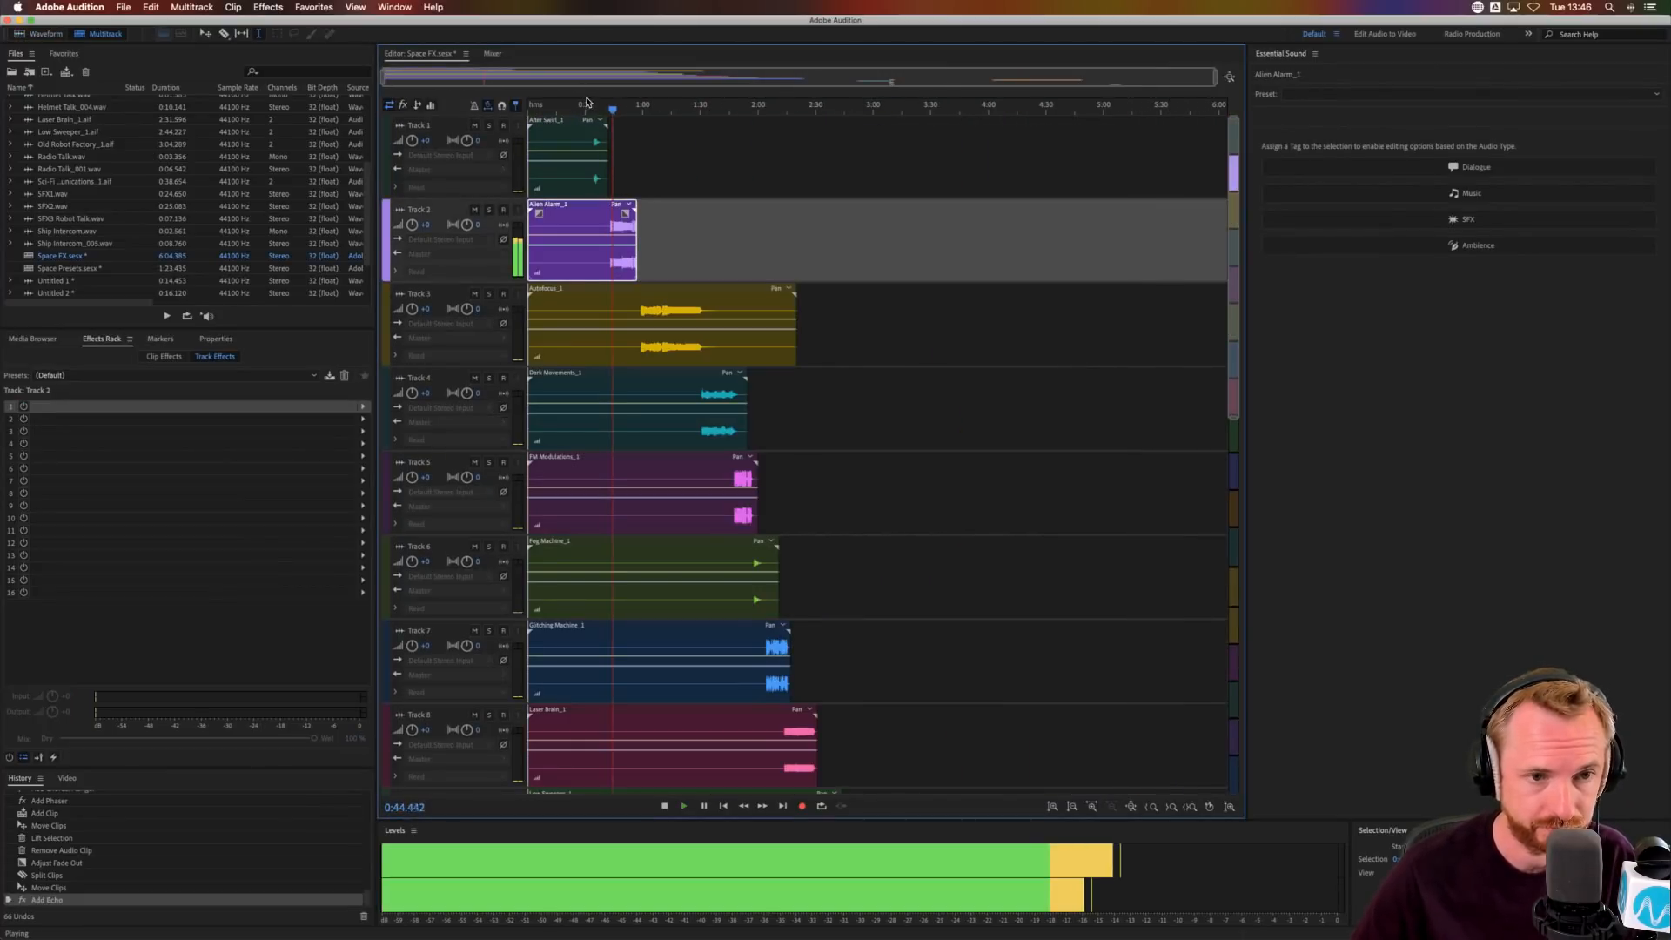
{"action": "key", "text": "space"}
{"action": "scroll", "coordinate": [600, 109], "scroll_direction": "up", "scroll_amount": 5}
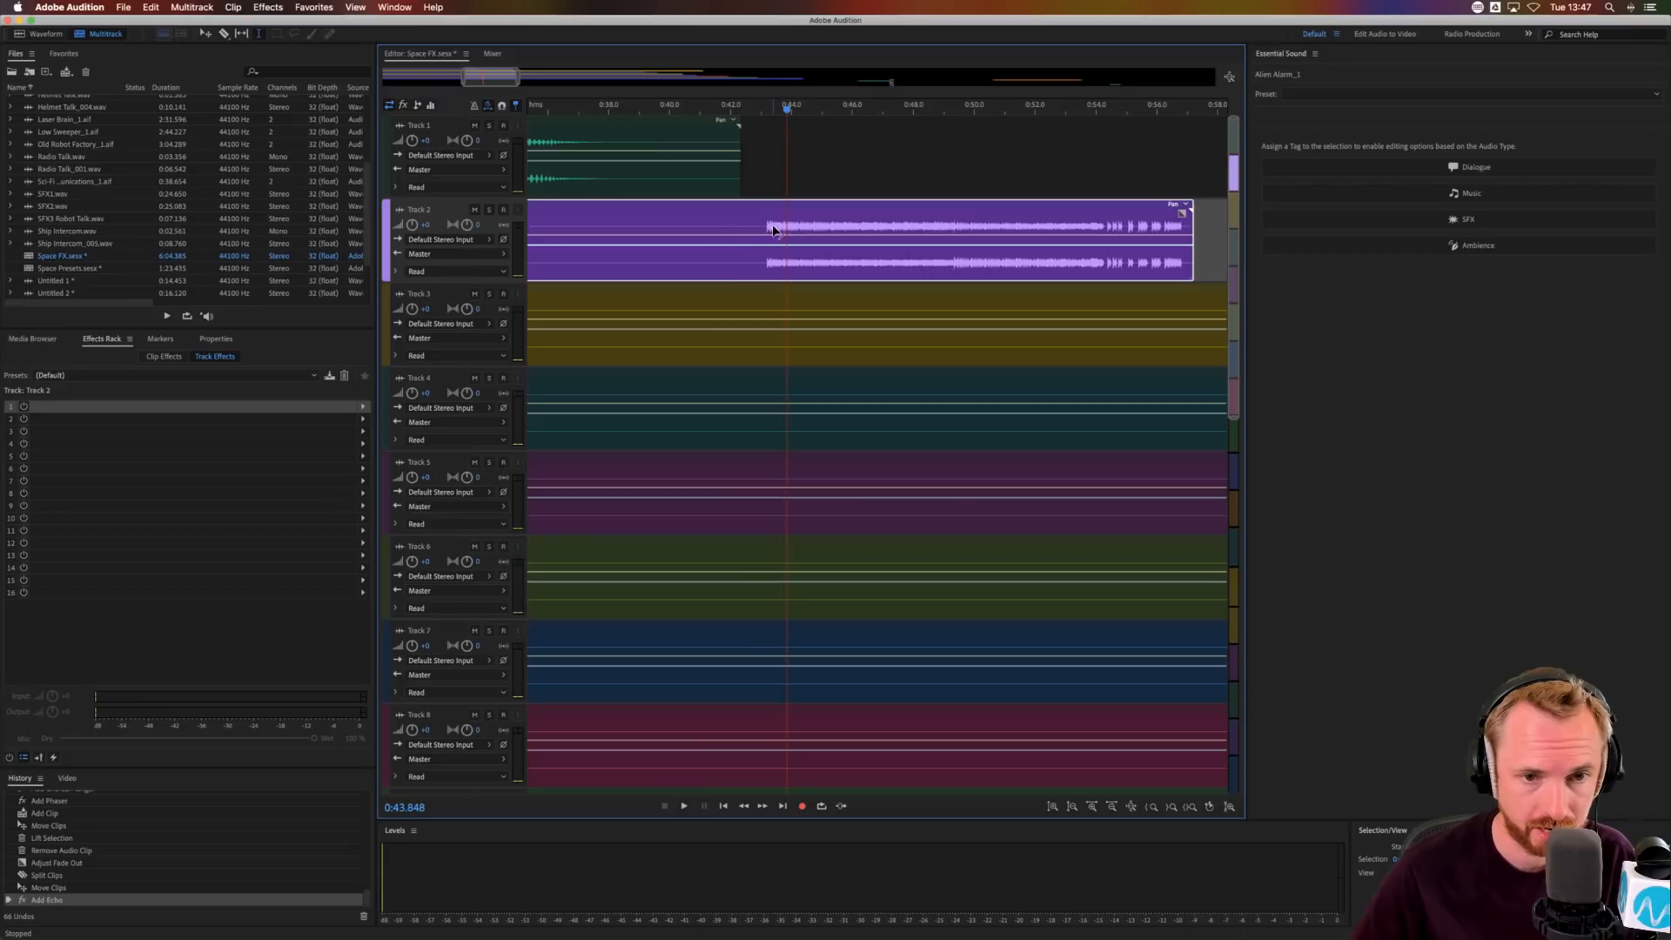
{"action": "left_click", "coordinate": [767, 228]}
{"action": "key", "text": "space"}
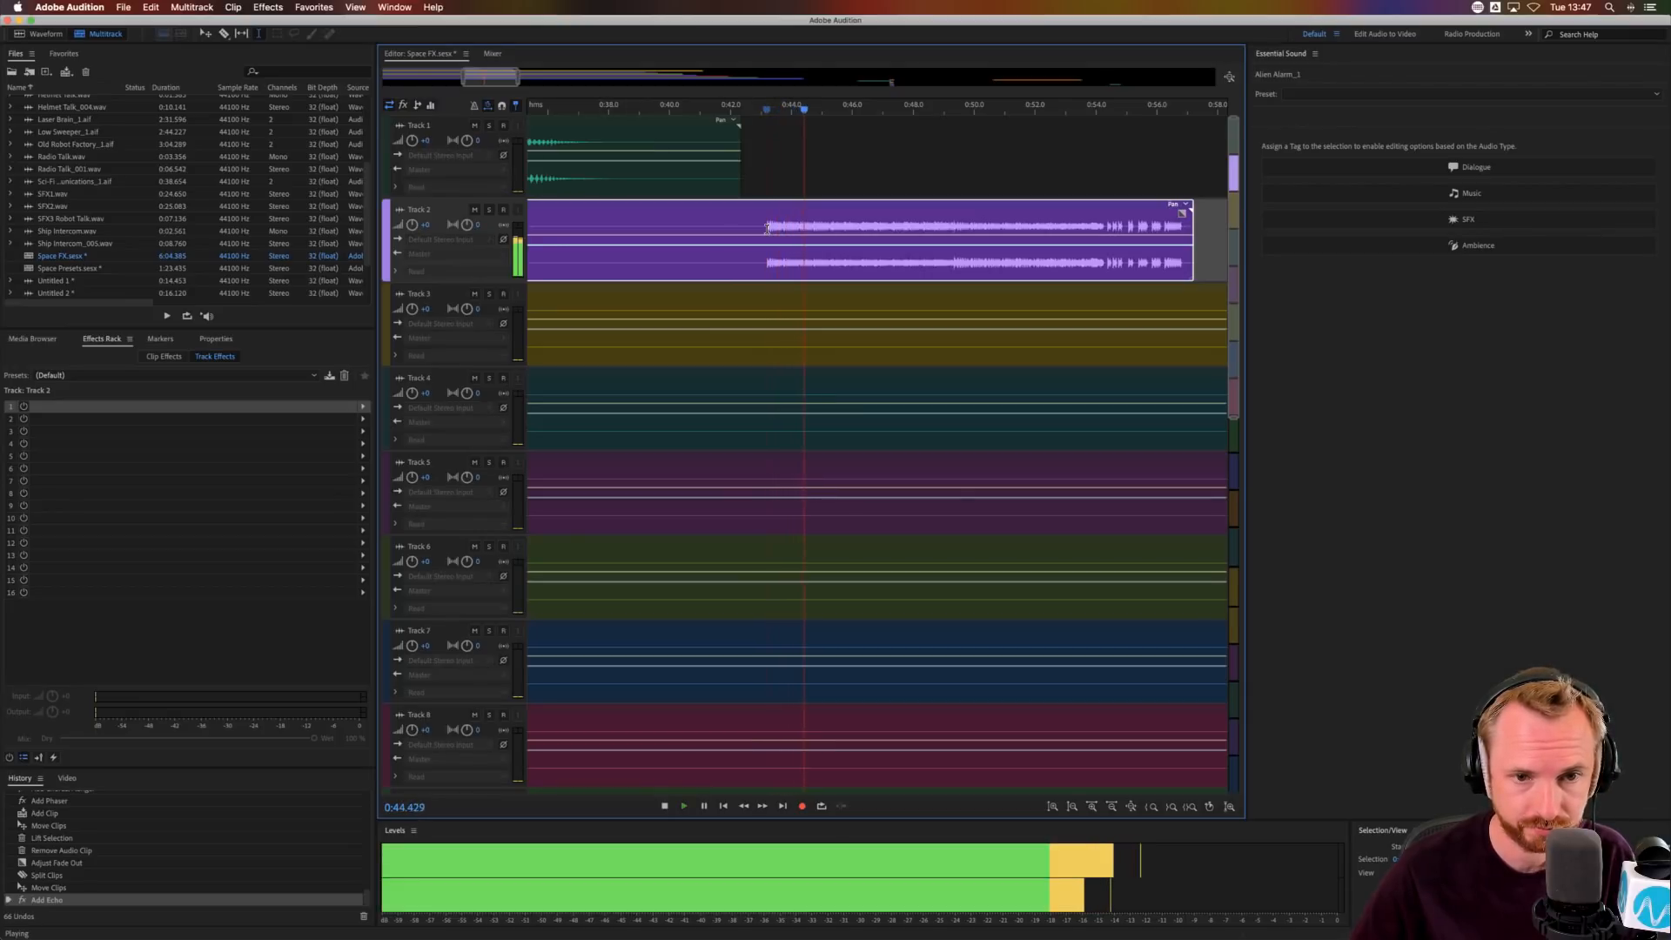
{"action": "key", "text": "space"}
- Copy about the first 2 seconds of the Alien Alarm sound to Track 14 at about 5:32.8 and play it
{"action": "left_click_drag", "start_coordinate": [767, 228], "coordinate": [832, 232]}
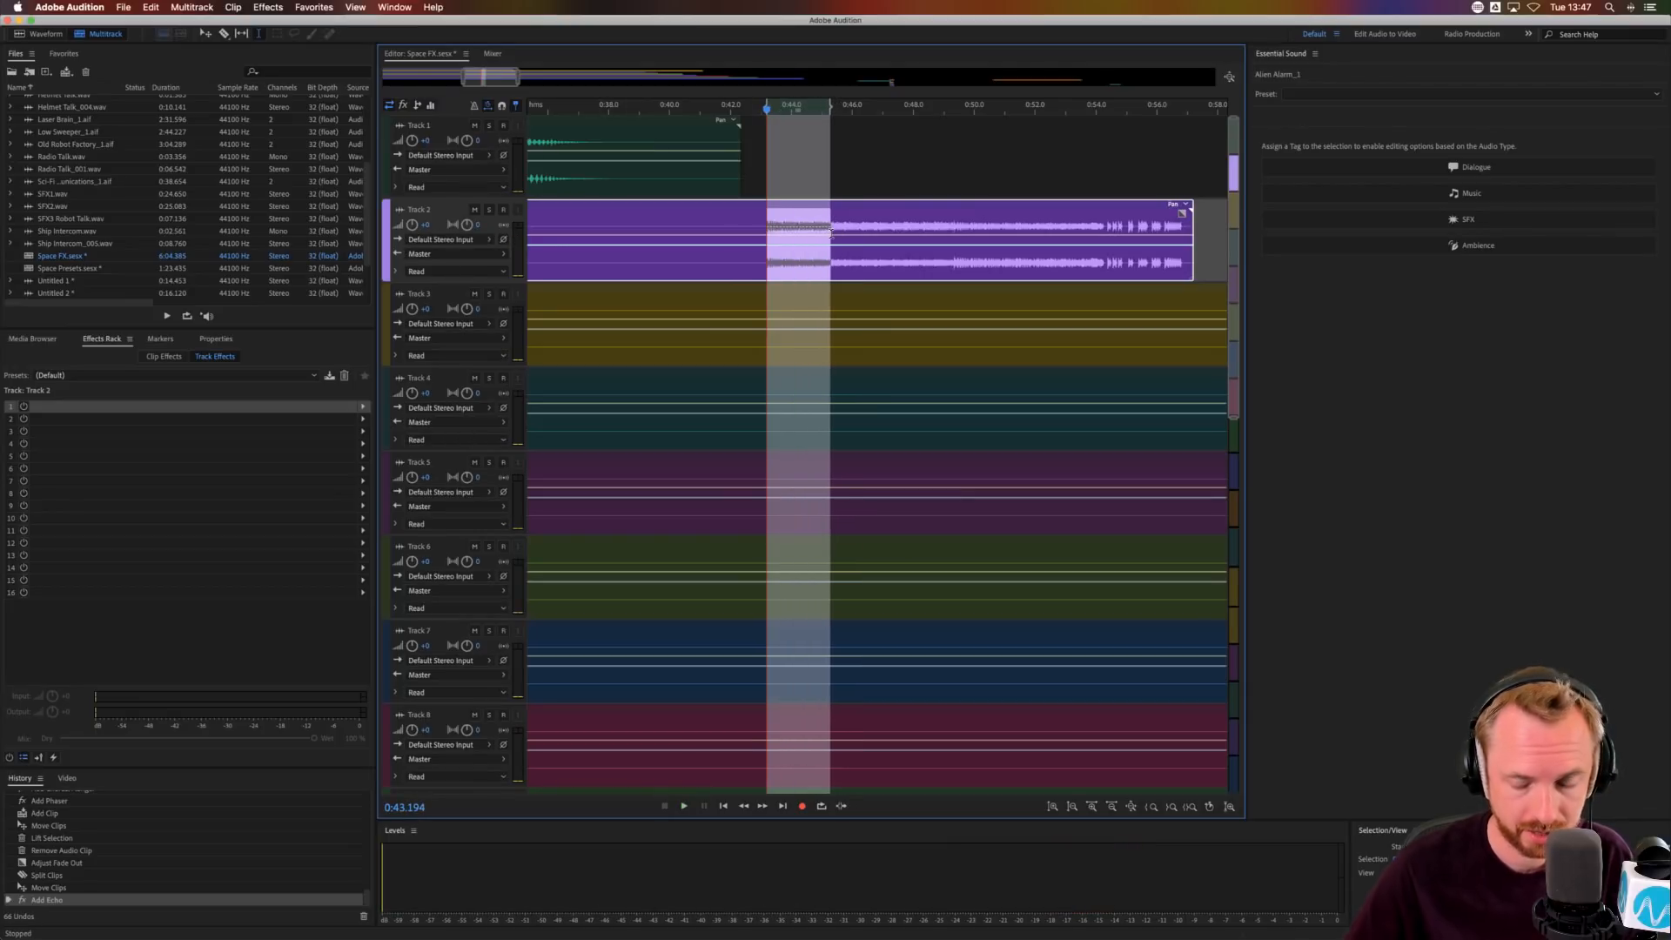
{"action": "scroll", "coordinate": [787, 106], "scroll_direction": "down", "scroll_amount": 5}
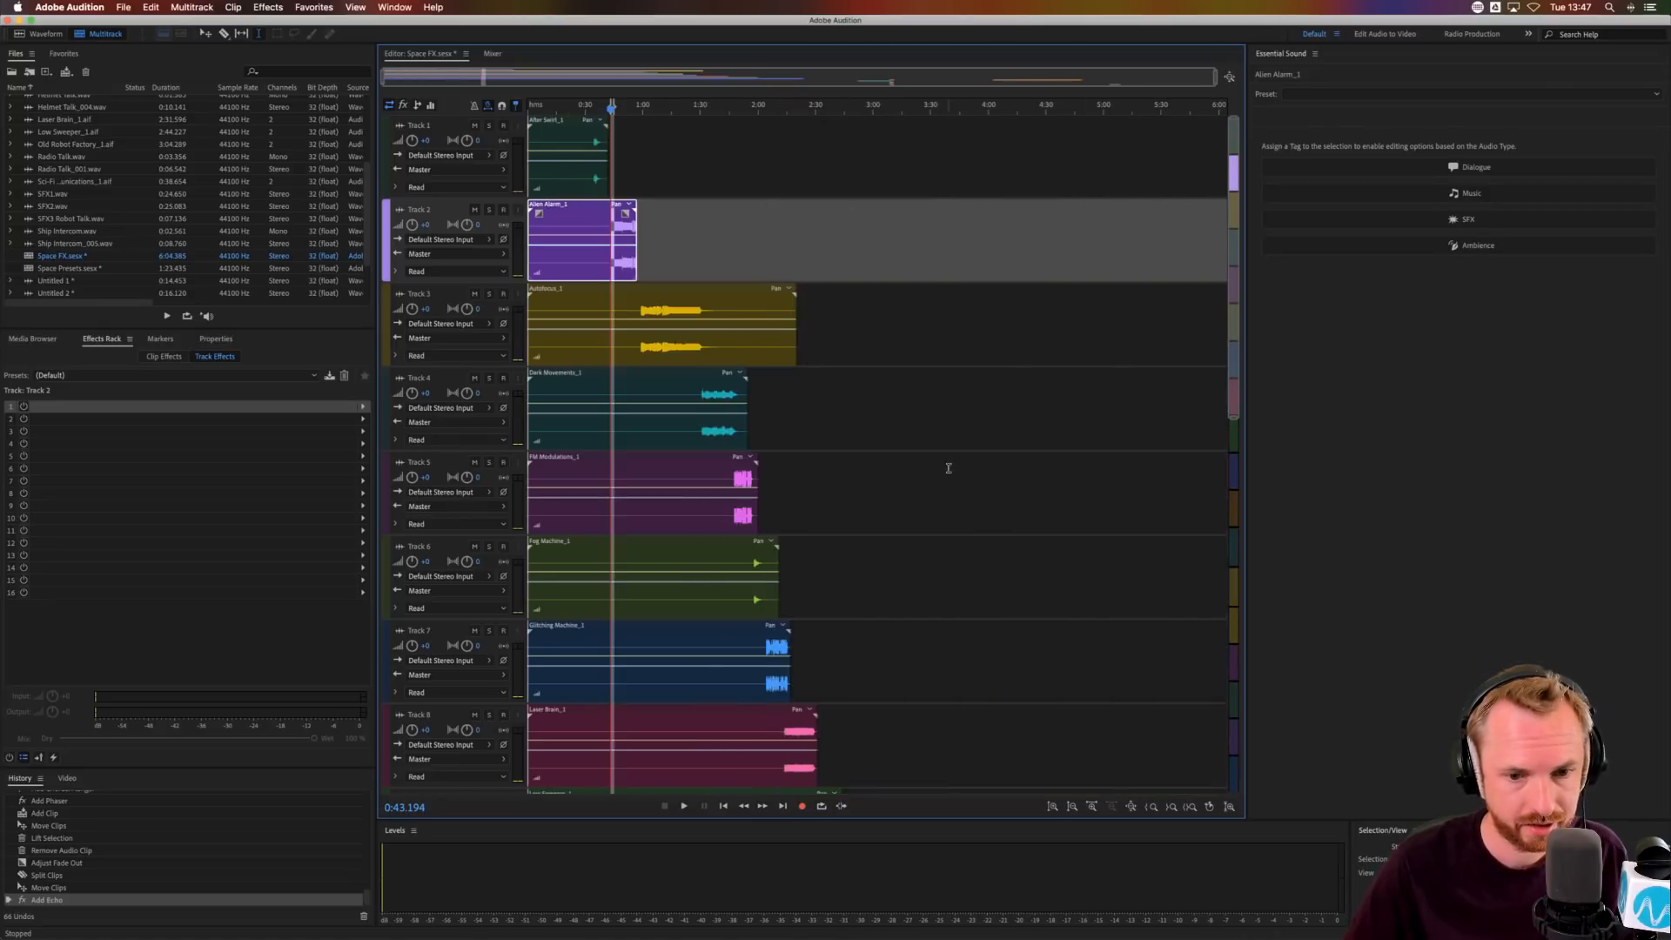
{"action": "scroll", "coordinate": [948, 470], "scroll_direction": "down", "scroll_amount": 10}
{"action": "left_click", "coordinate": [1166, 518]}
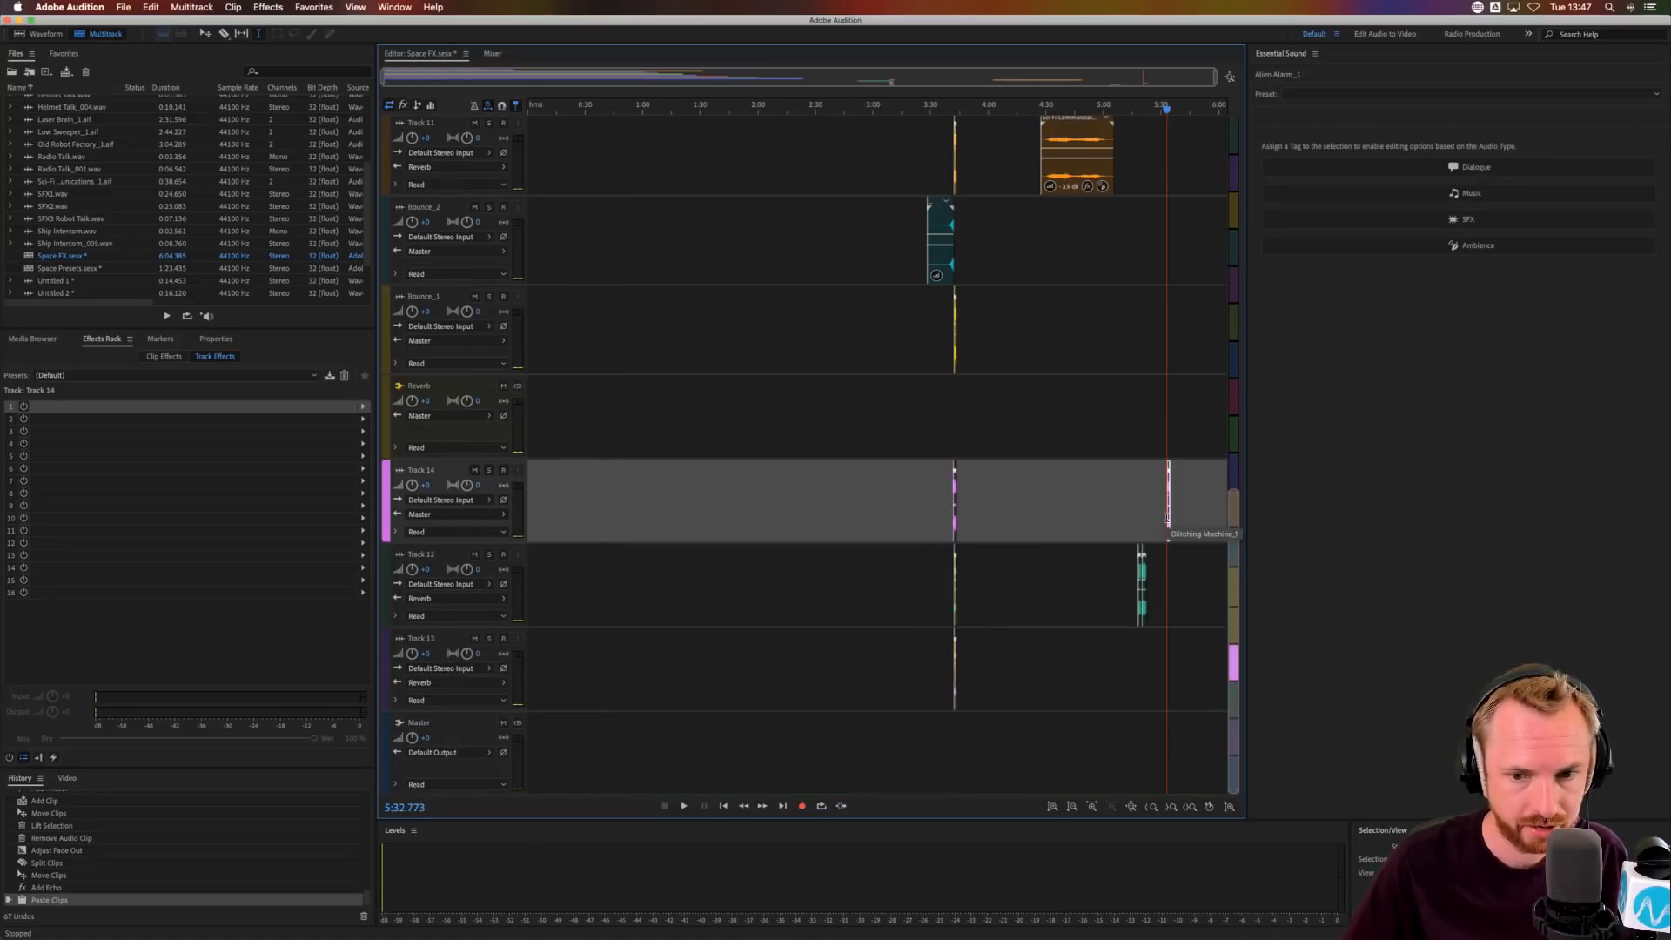
{"action": "key", "text": "cmd+v"}
{"action": "key", "text": "space"}
{"action": "scroll", "coordinate": [1178, 109], "scroll_direction": "up", "scroll_amount": 5}
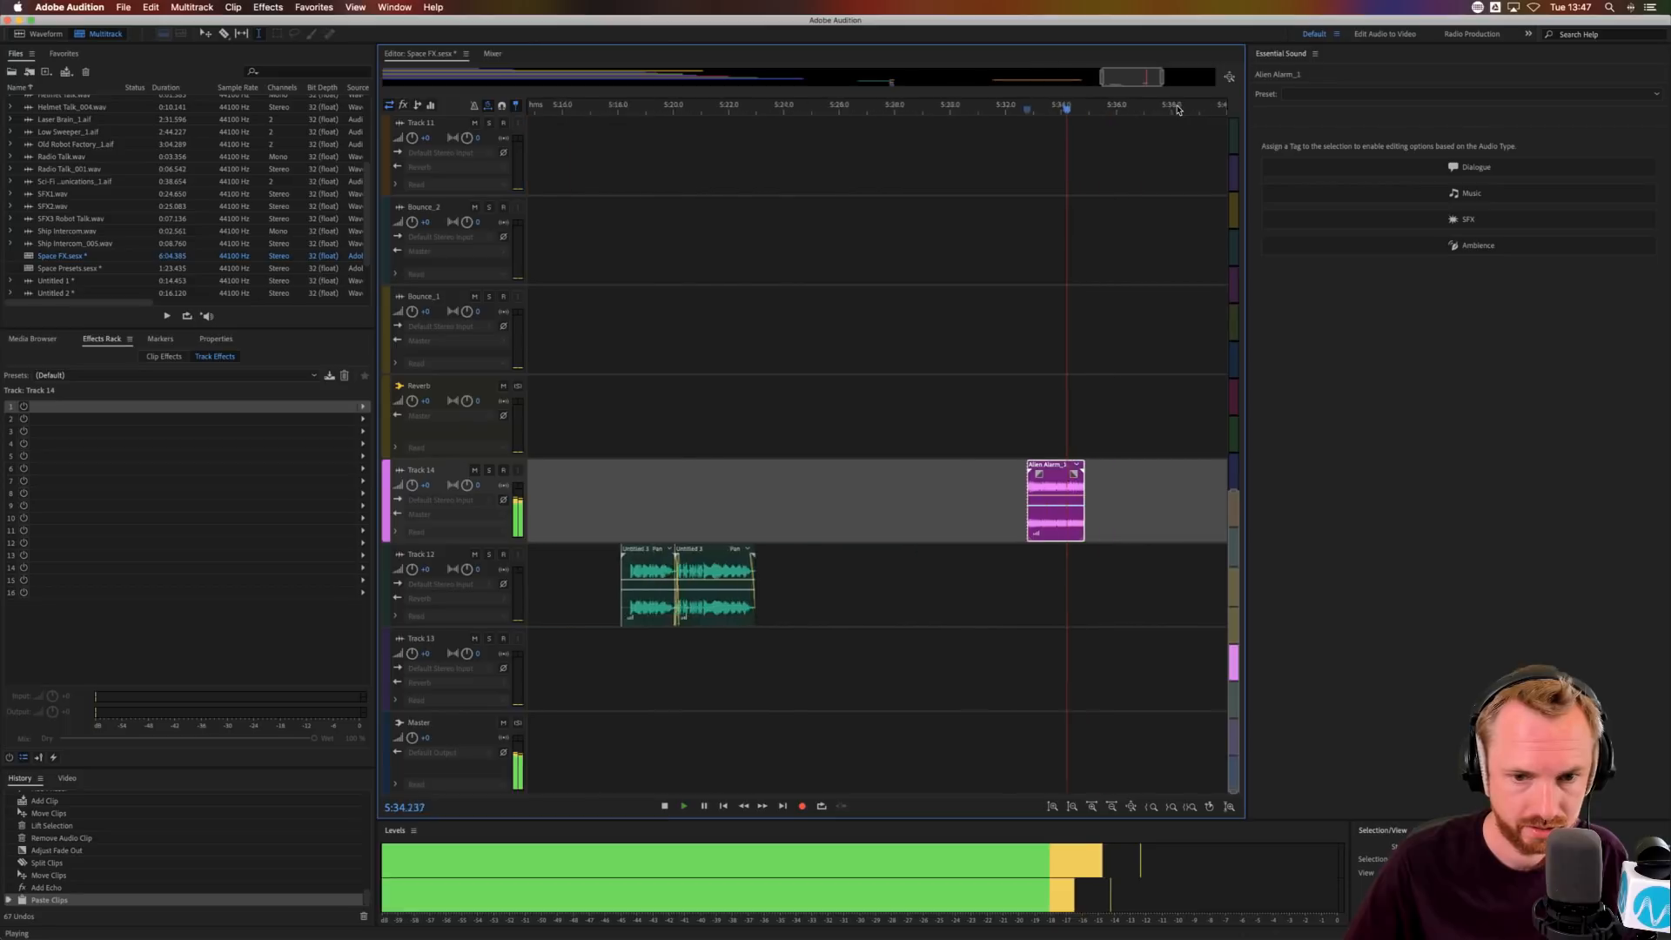
{"action": "key", "text": "space"}
- Move the pasted Alien Alarm clip down to Track 12 and play it through that track's effects
{"action": "left_click_drag", "start_coordinate": [985, 523], "coordinate": [975, 607]}
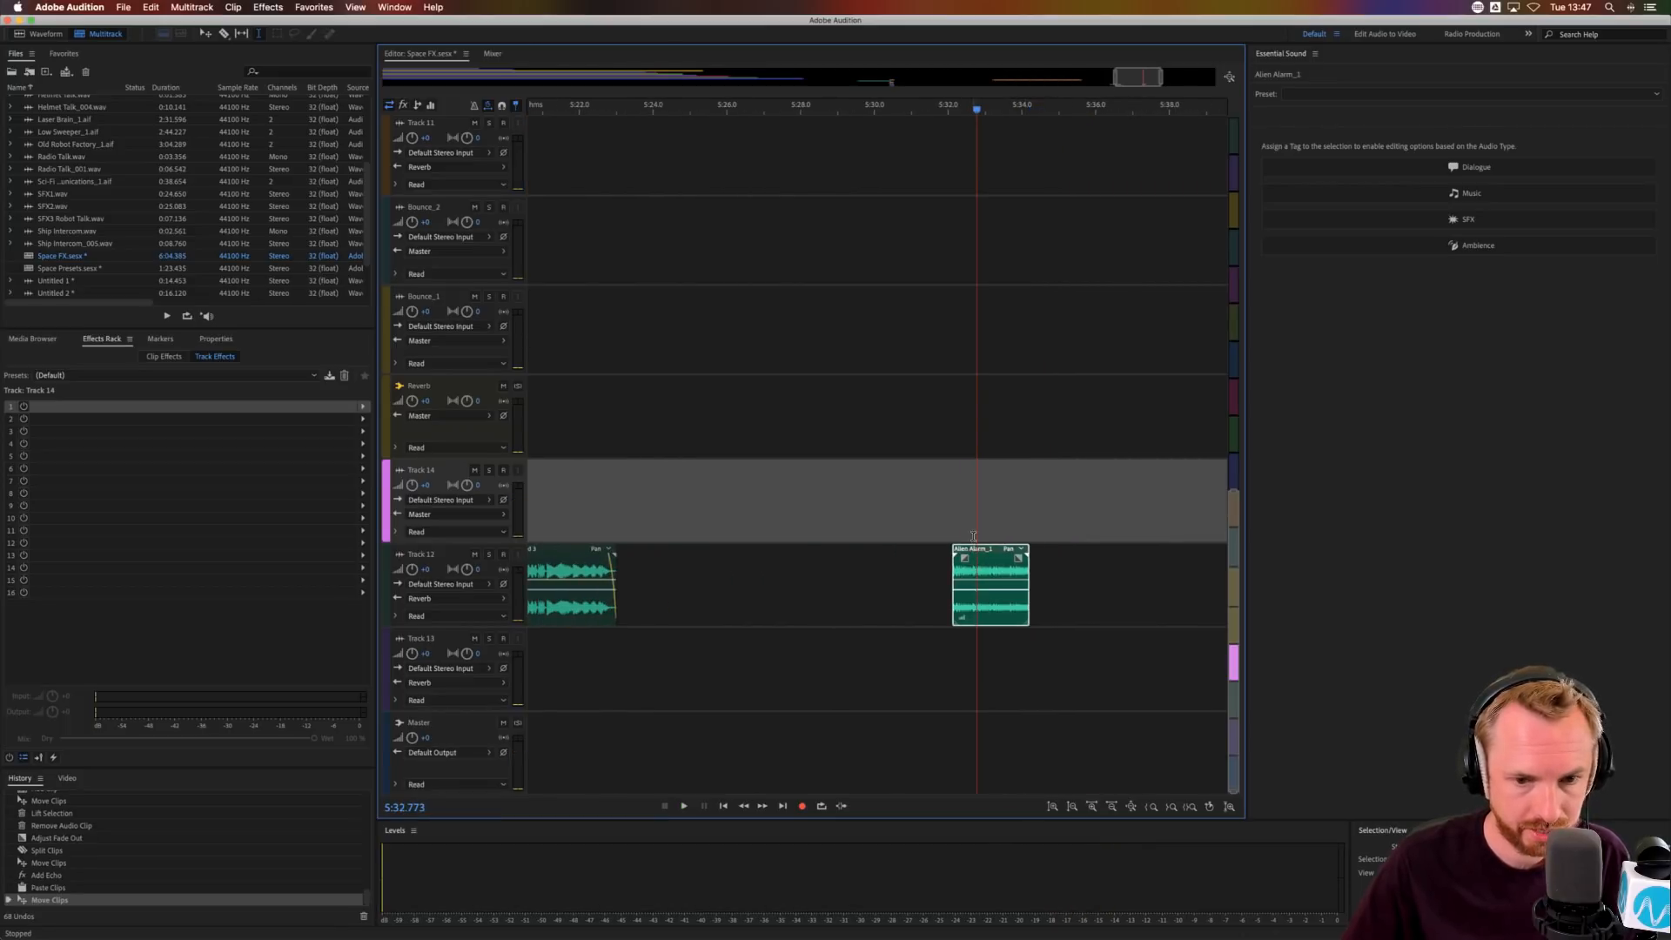
{"action": "left_click", "coordinate": [975, 528]}
{"action": "key", "text": "space"}
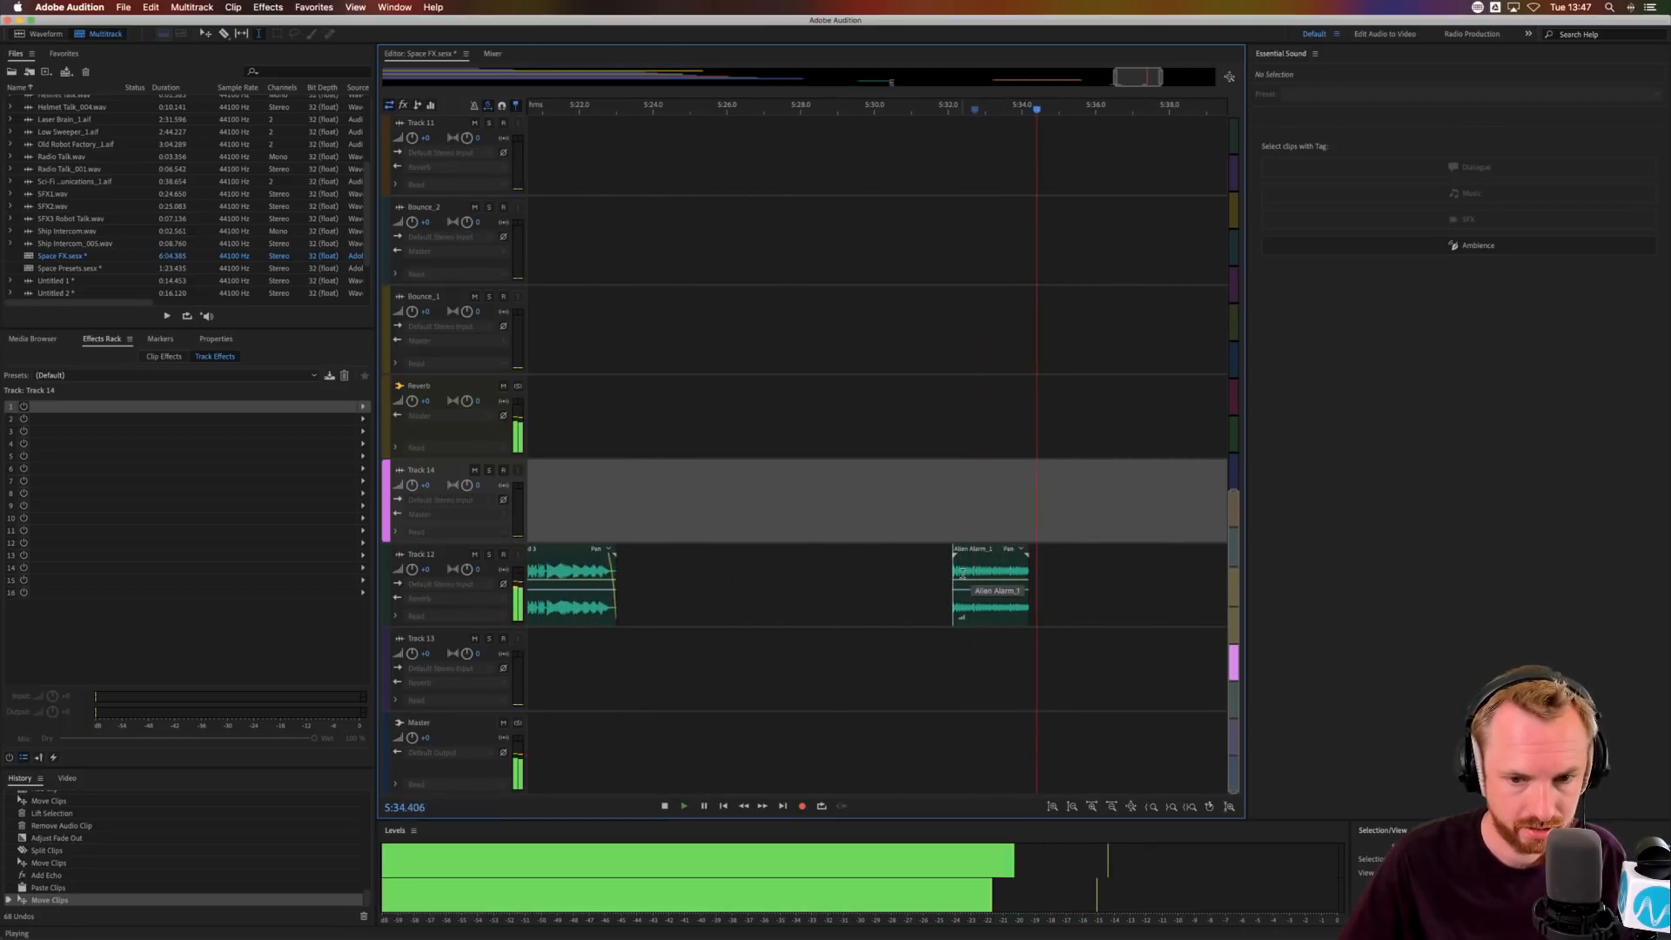
{"action": "key", "text": "space"}
- Trim the end of the Alien Alarm clip on Track 12 slightly and play it back
{"action": "left_click", "coordinate": [1026, 574]}
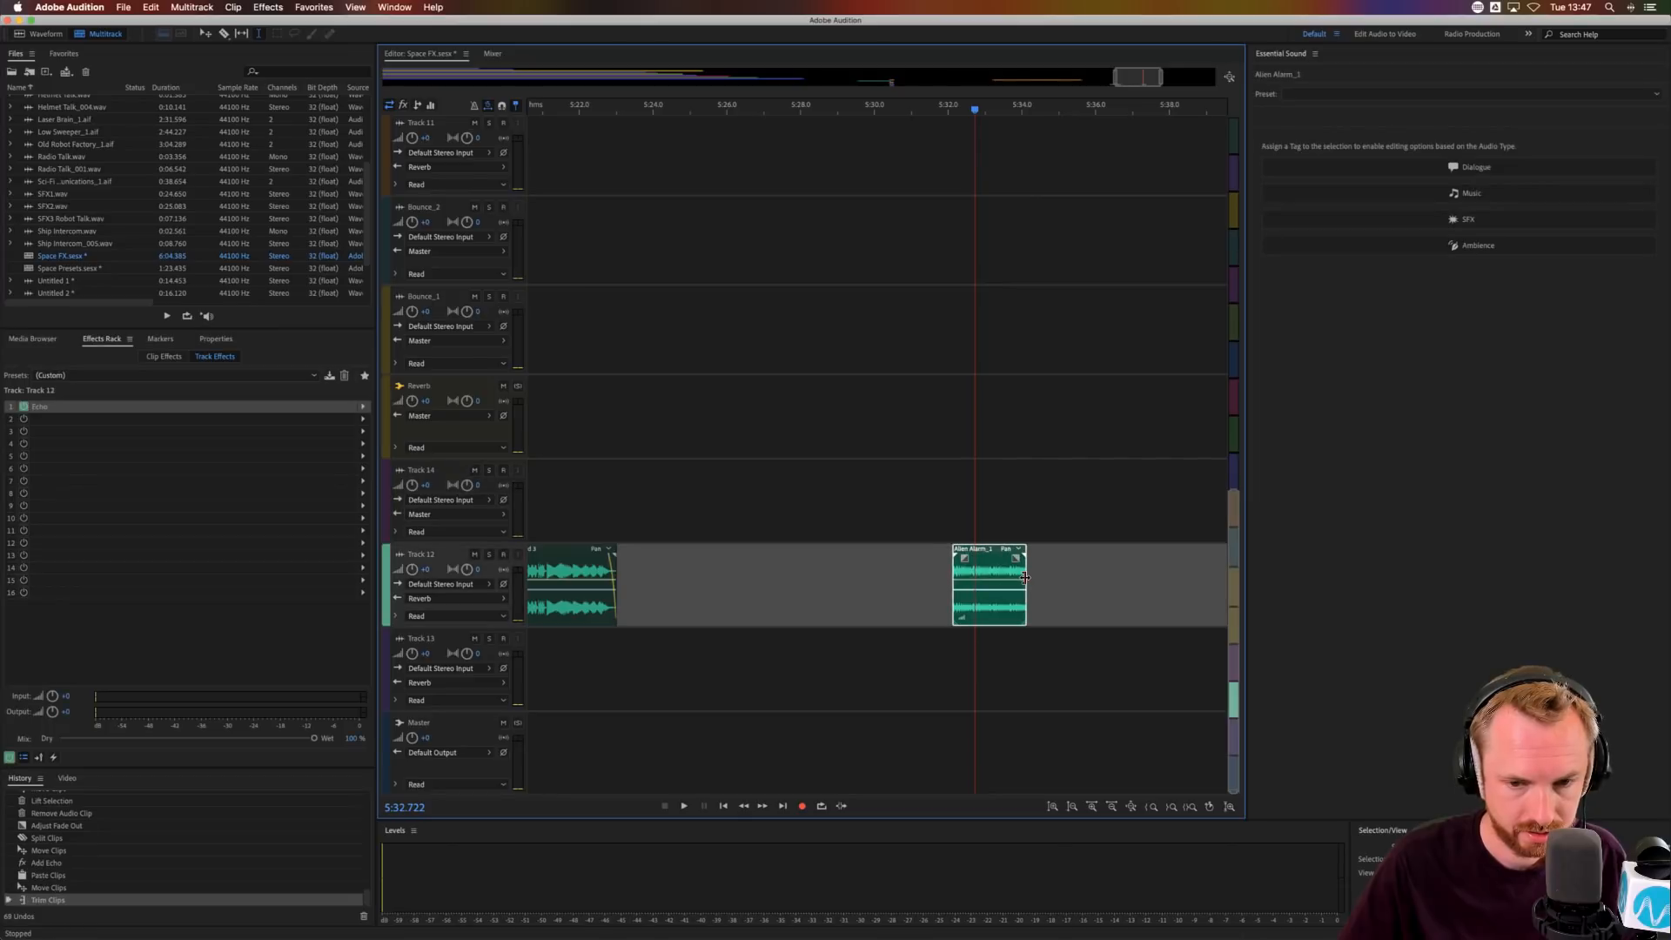
{"action": "key", "text": "space"}
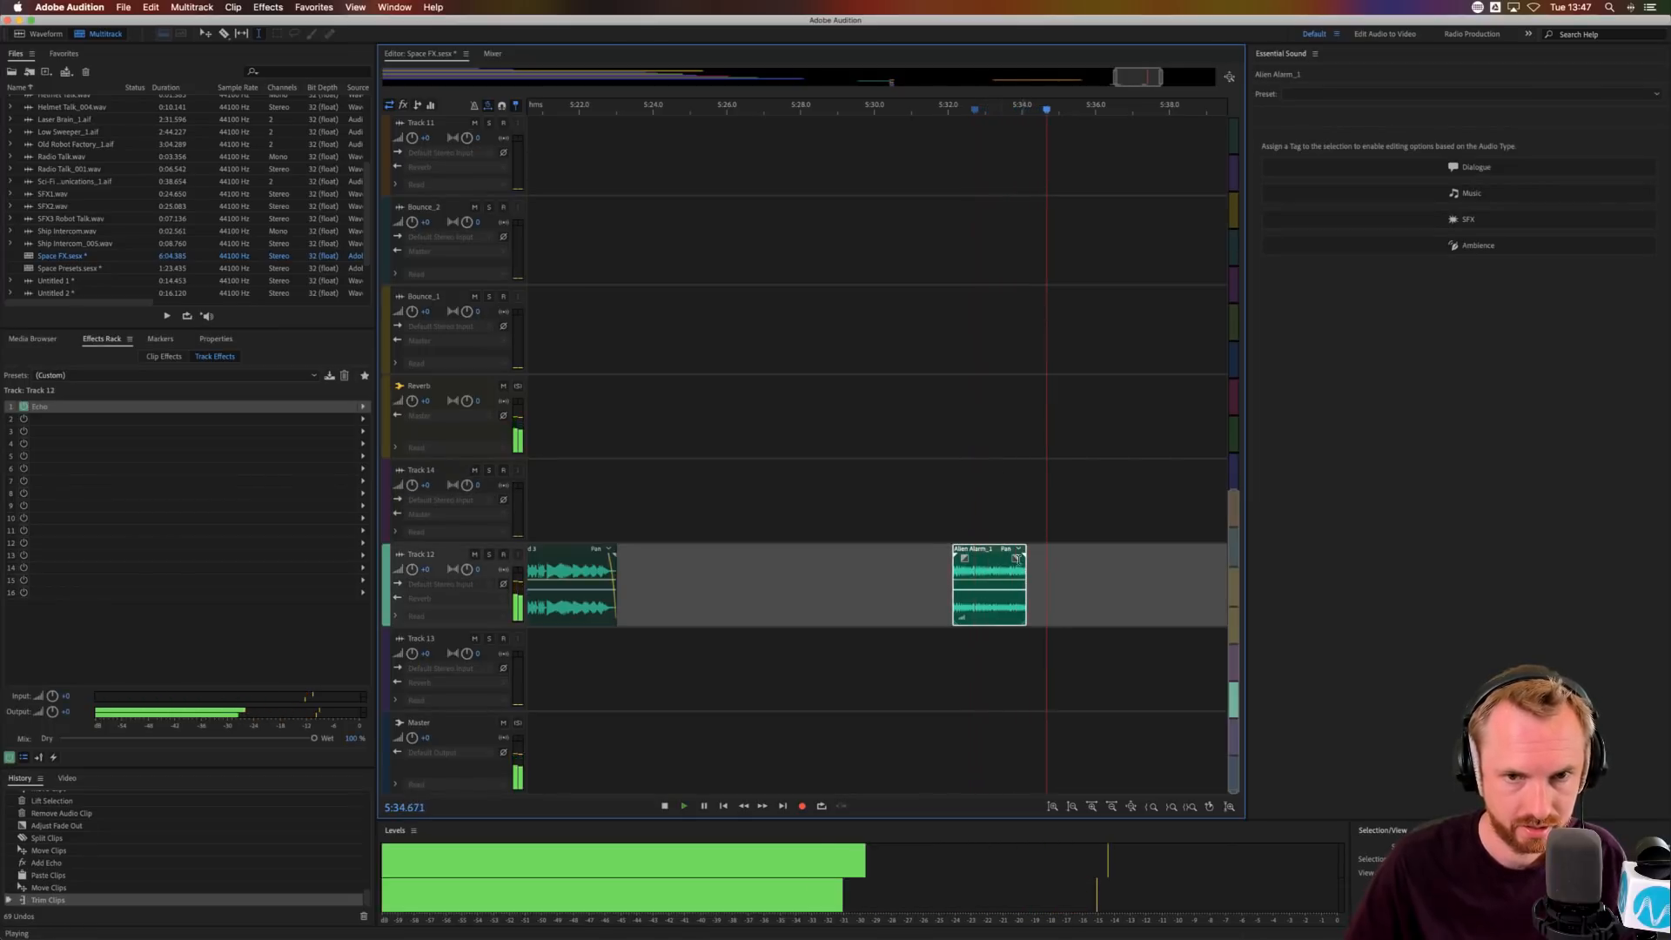
{"action": "key", "text": "space"}
{"action": "key", "text": "space"}
{"action": "scroll", "coordinate": [997, 108], "scroll_direction": "up", "scroll_amount": 5}
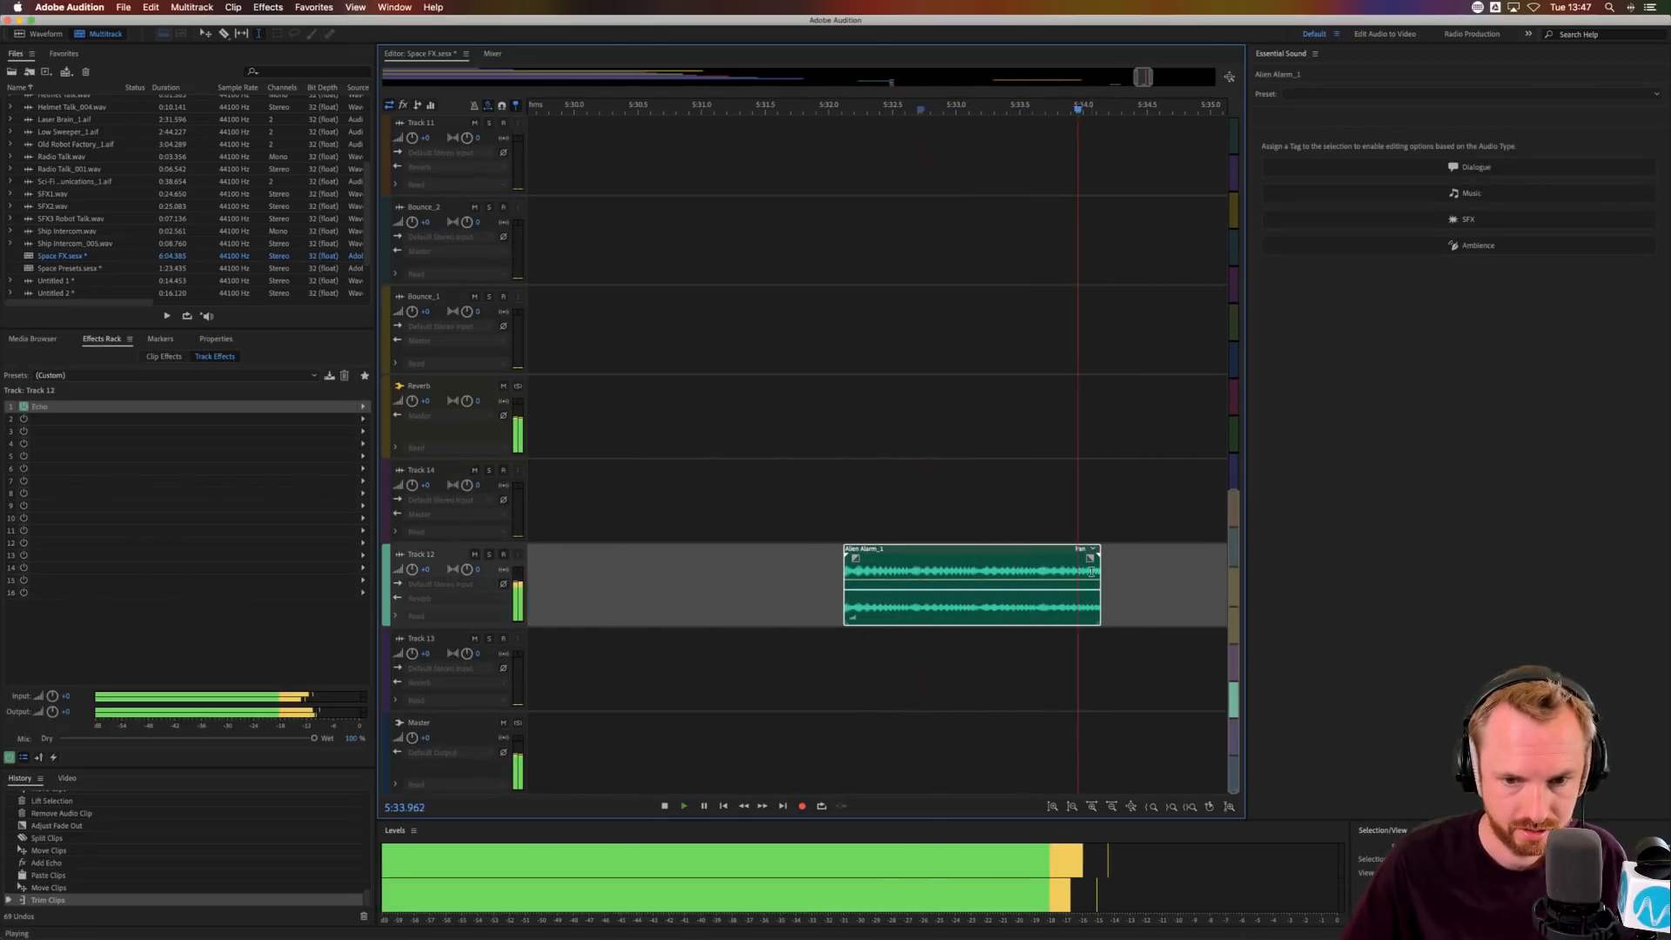
{"action": "key", "text": "space"}
- Add a very short fade-out and fade-in to the Alien Alarm clip on Track 12 while previewing it
{"action": "left_click_drag", "start_coordinate": [1083, 577], "coordinate": [1084, 576]}
{"action": "key", "text": "space"}
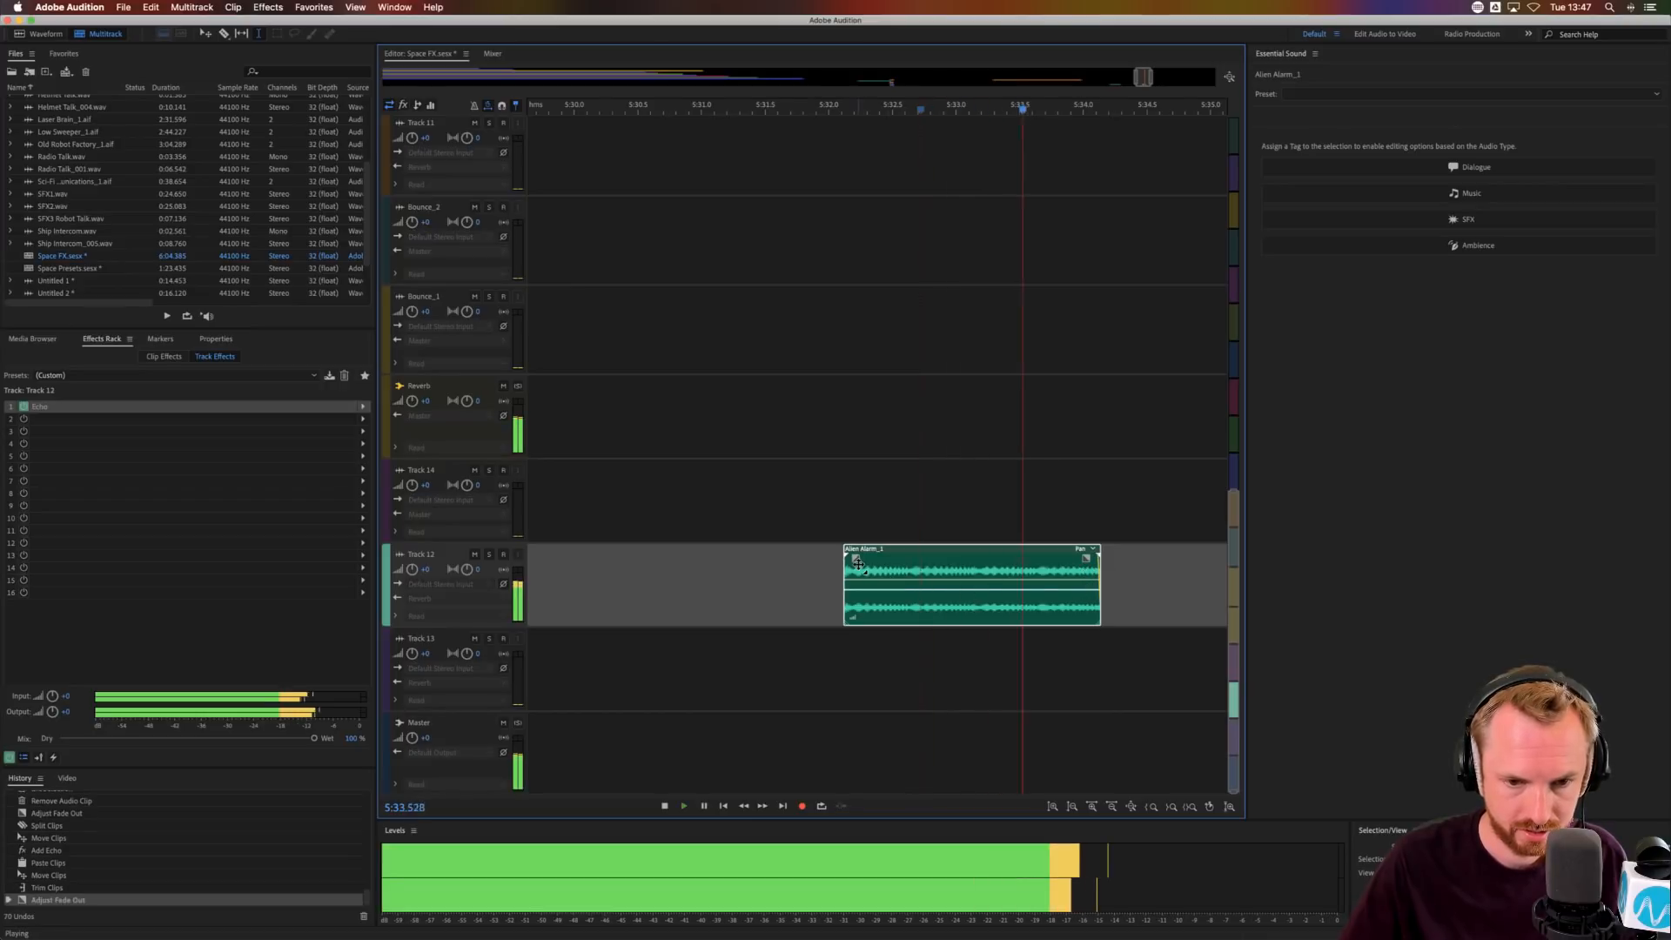
{"action": "left_click_drag", "start_coordinate": [856, 561], "coordinate": [858, 562]}
{"action": "key", "text": "space"}
{"action": "key", "text": "space"}
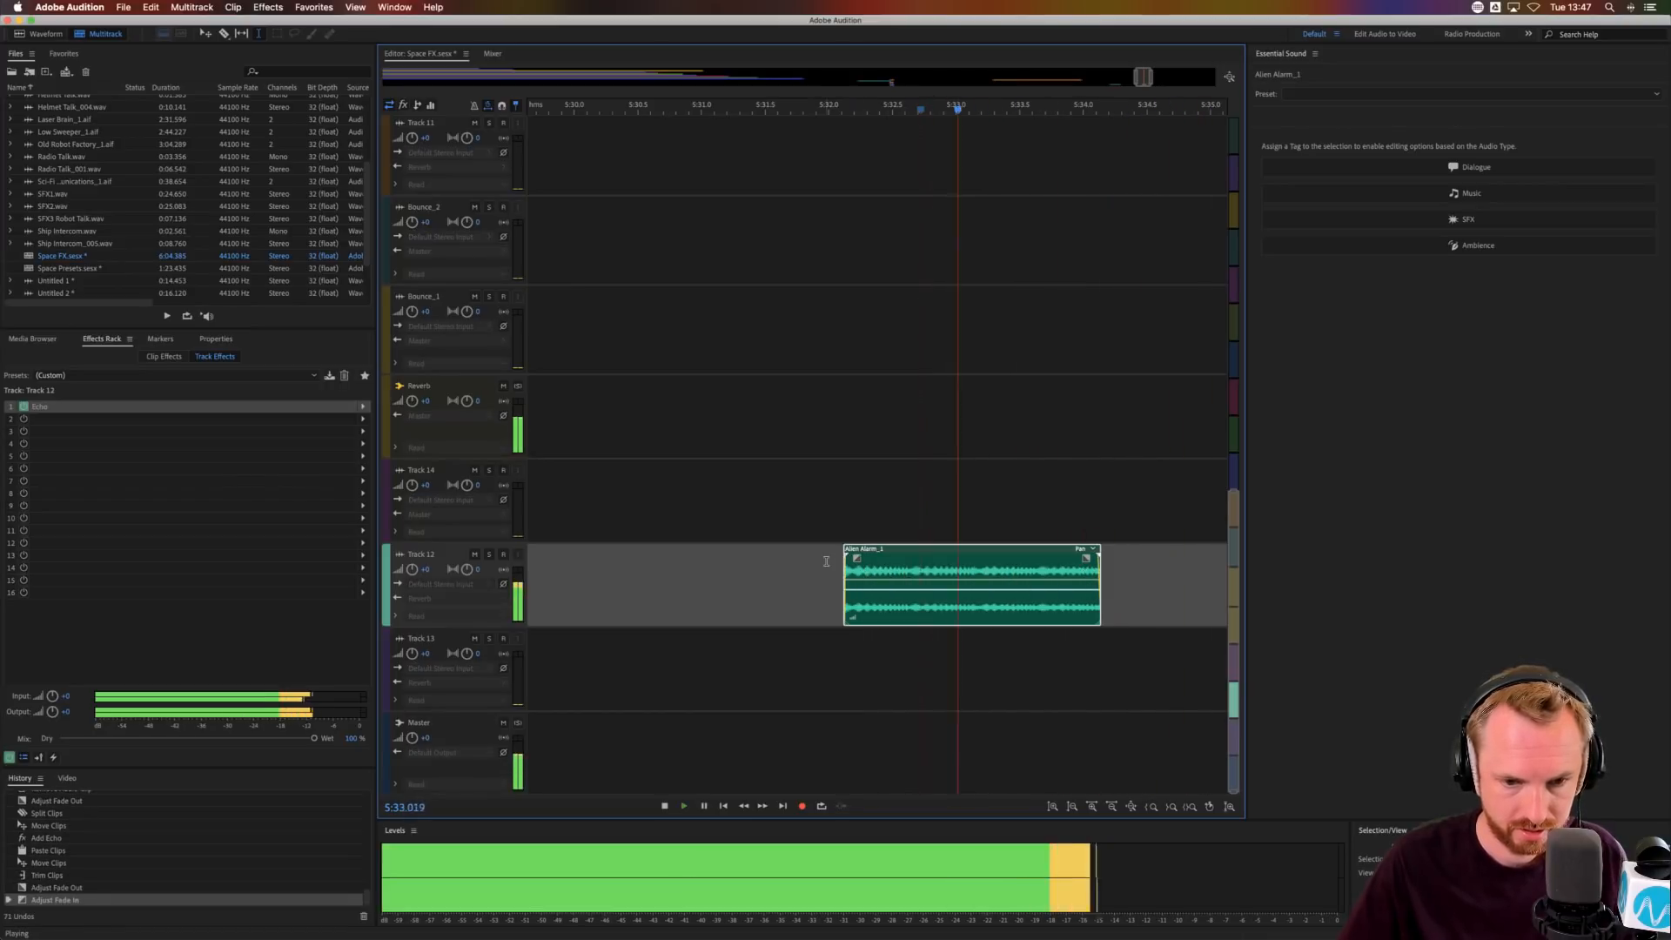
- Play the faded Alien Alarm clip from just before its start to check its edges and echo
{"action": "left_click", "coordinate": [827, 563]}
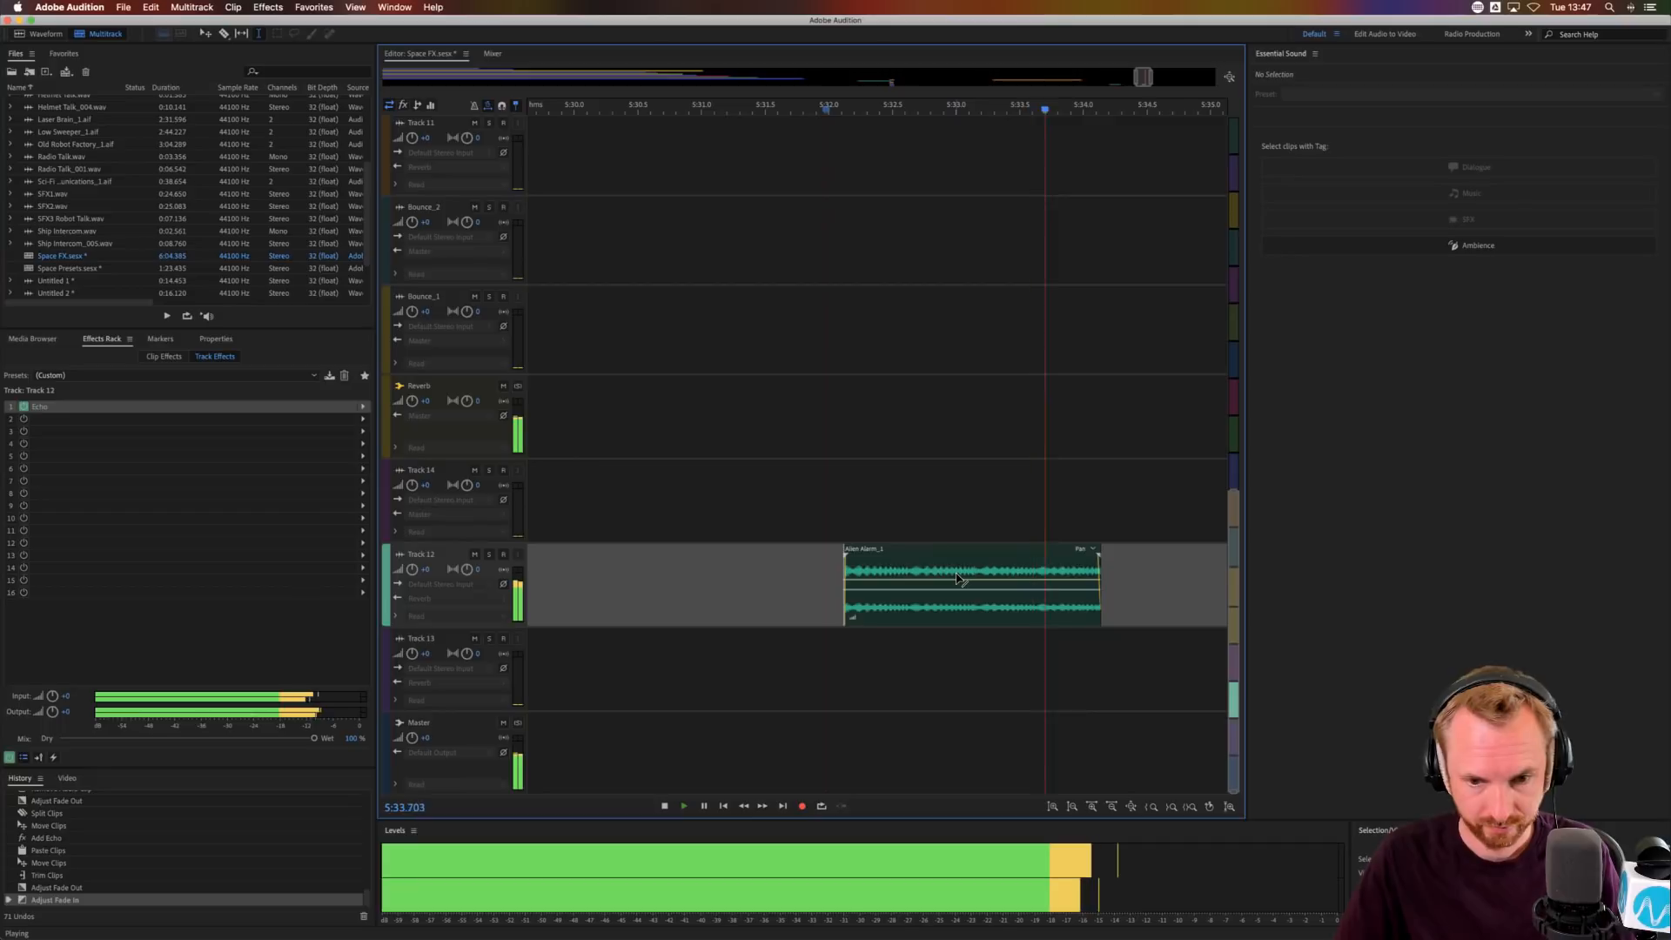
{"action": "key", "text": "space"}
{"action": "key", "text": "space"}
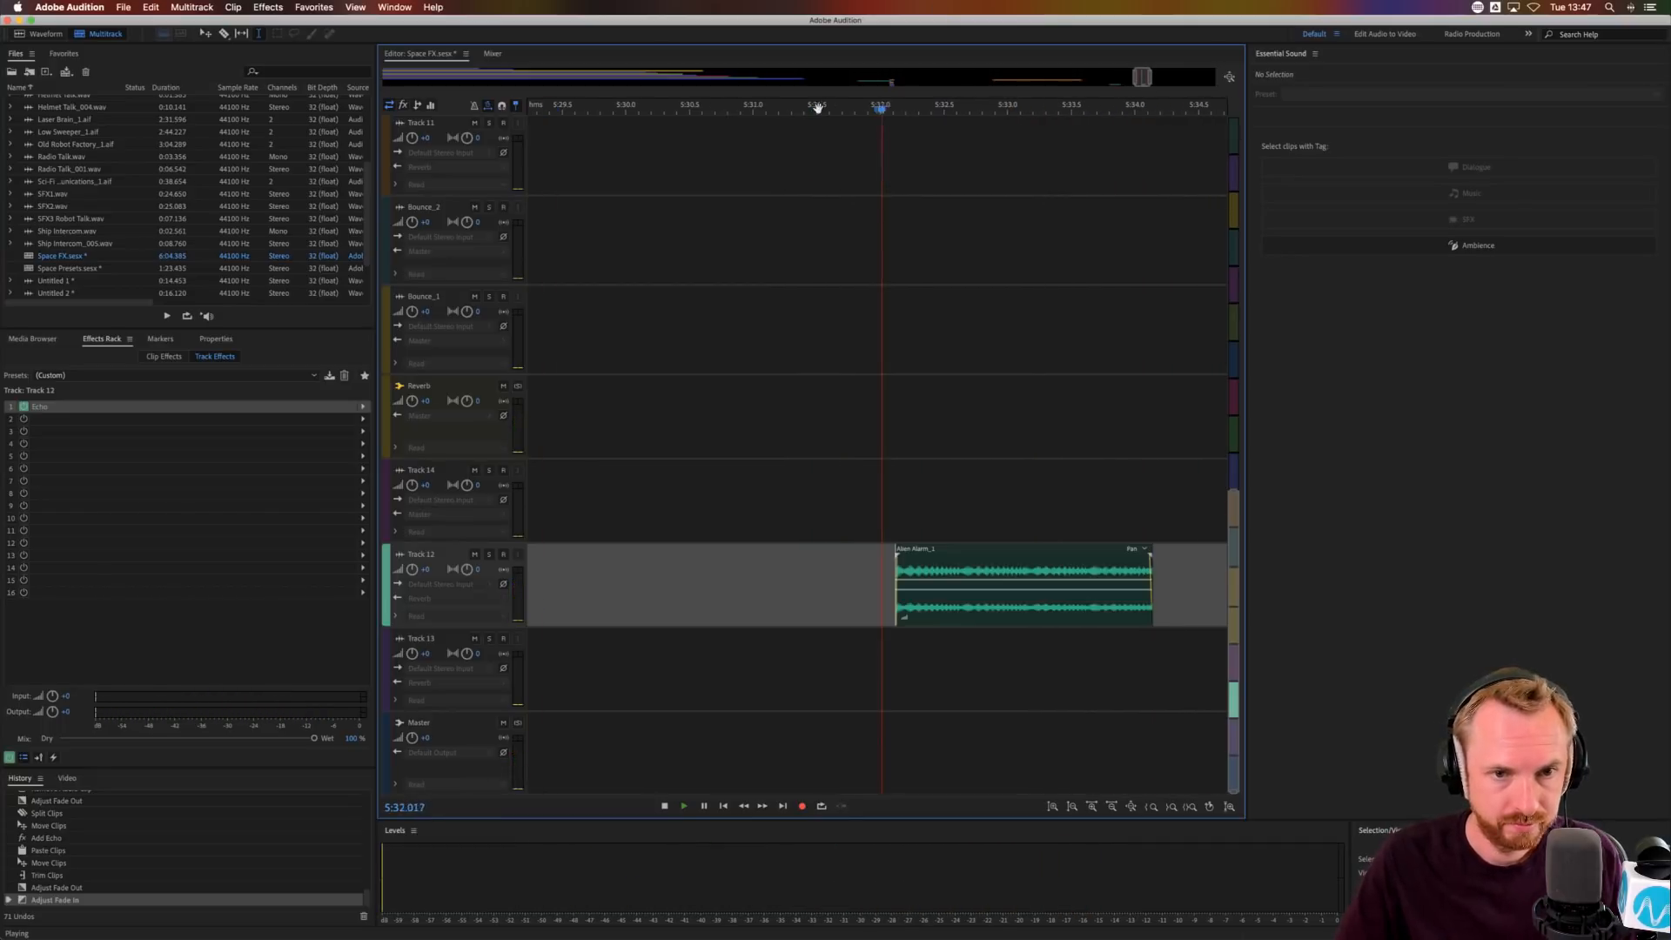
{"action": "scroll", "coordinate": [818, 108], "scroll_direction": "down", "scroll_amount": 10}
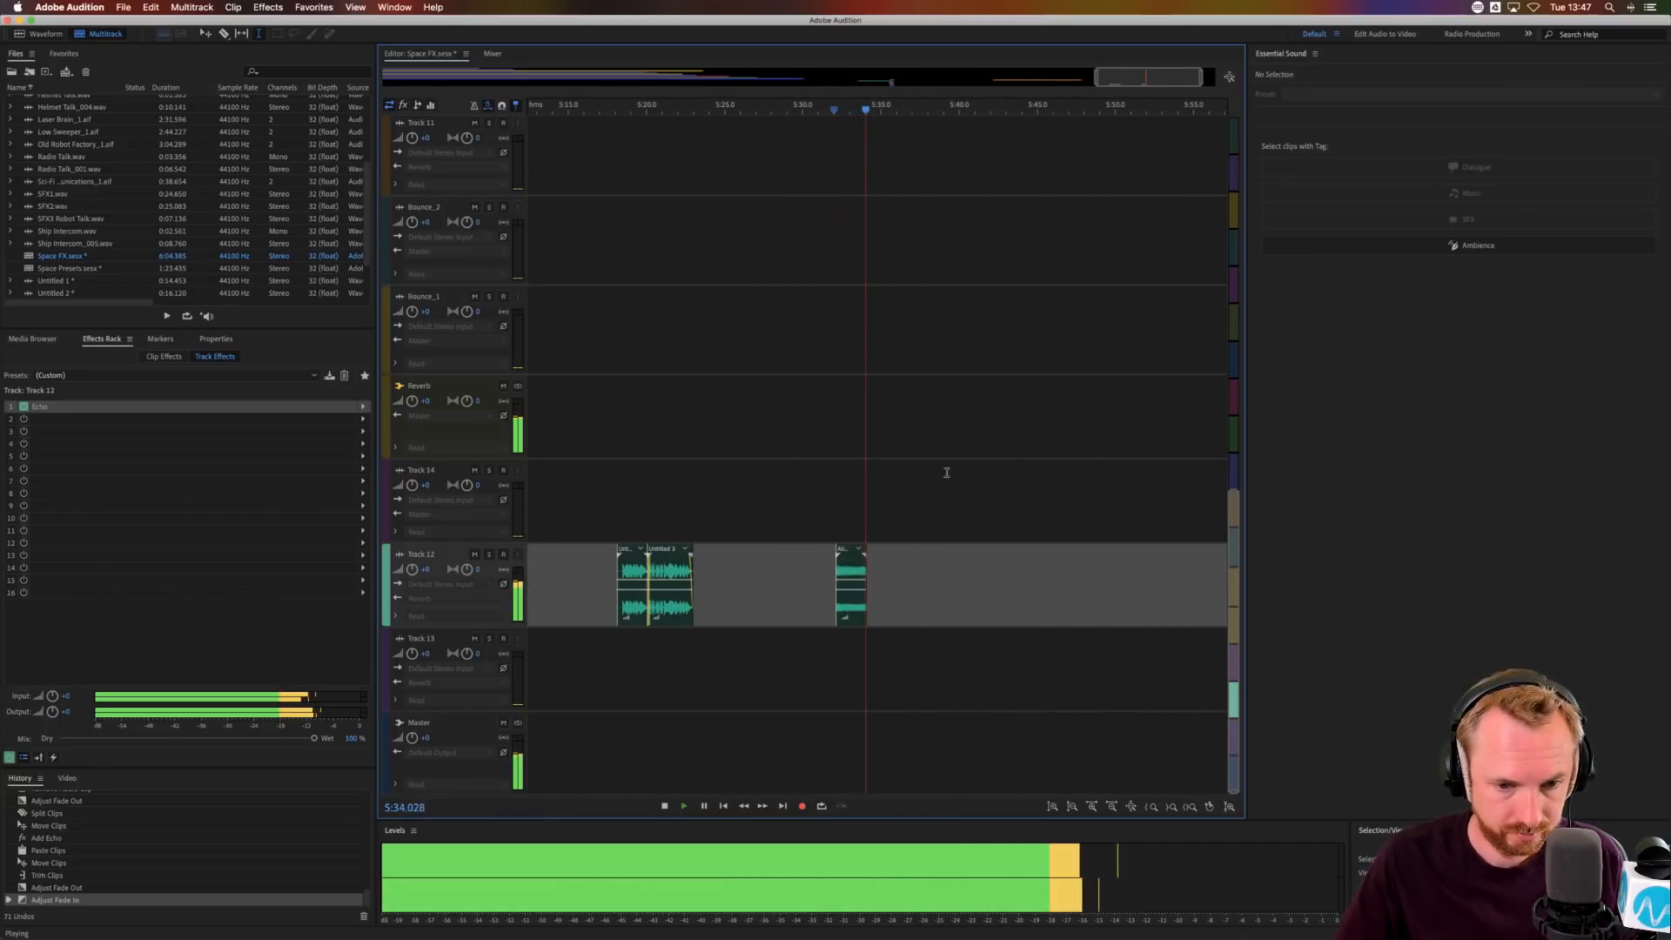
{"action": "key", "text": "space"}
{"action": "scroll", "coordinate": [627, 328], "scroll_direction": "left", "scroll_amount": 3}
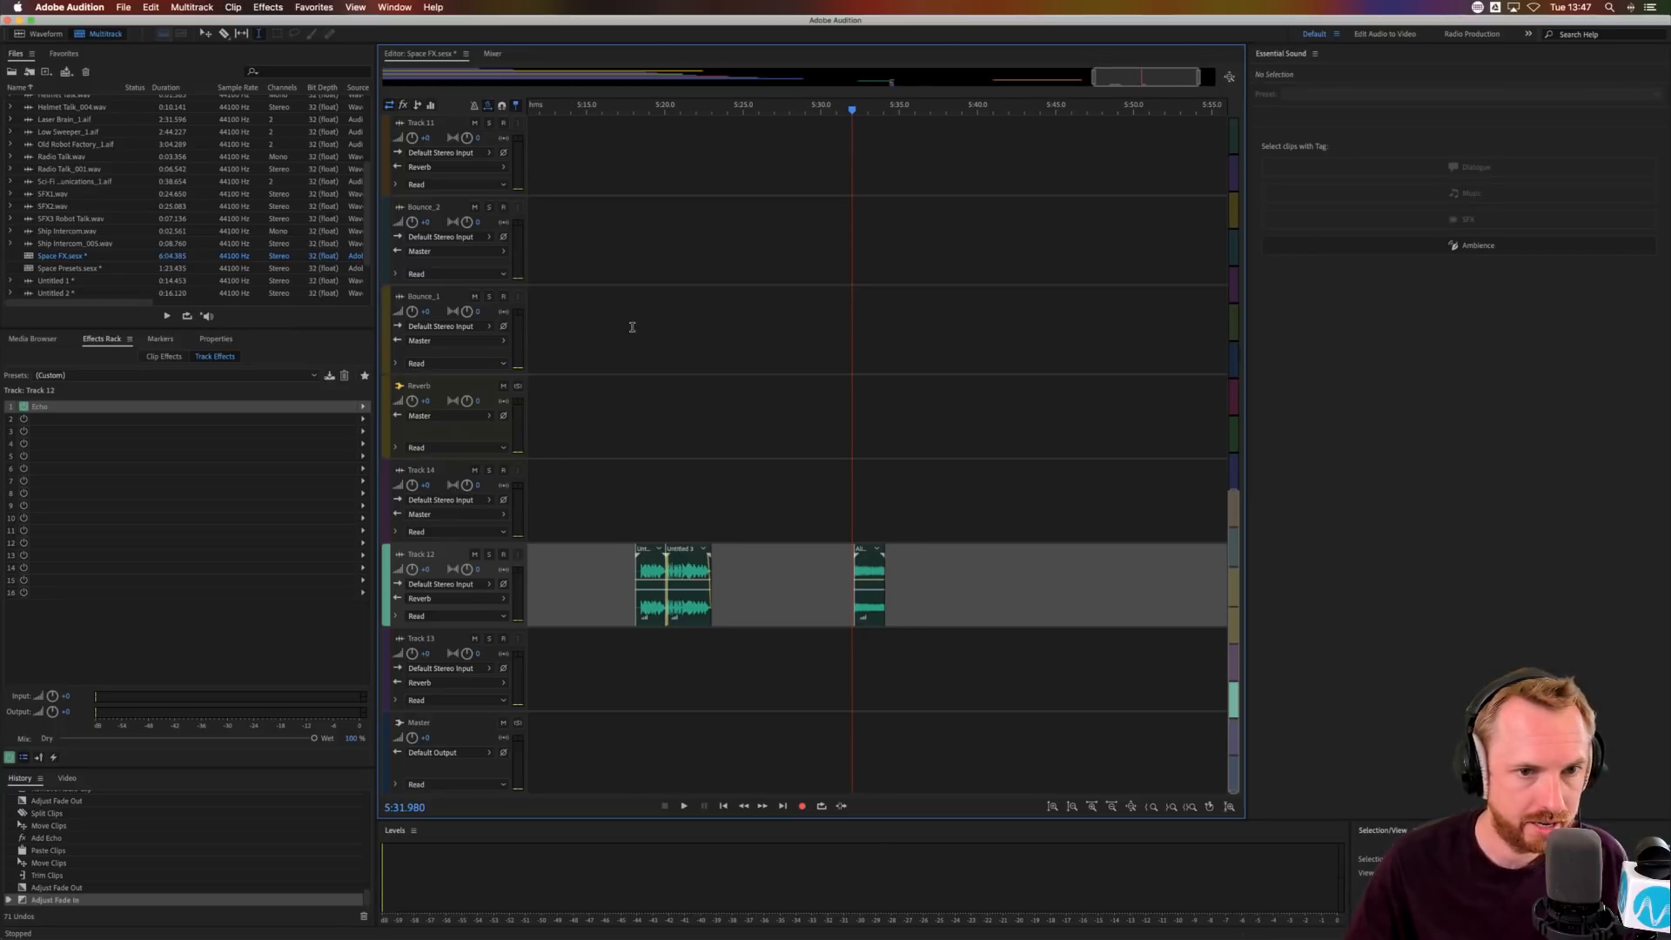
- Switch to the waveform view and create a new empty stereo audio file at 44100 Hz
{"action": "left_click", "coordinate": [41, 33]}
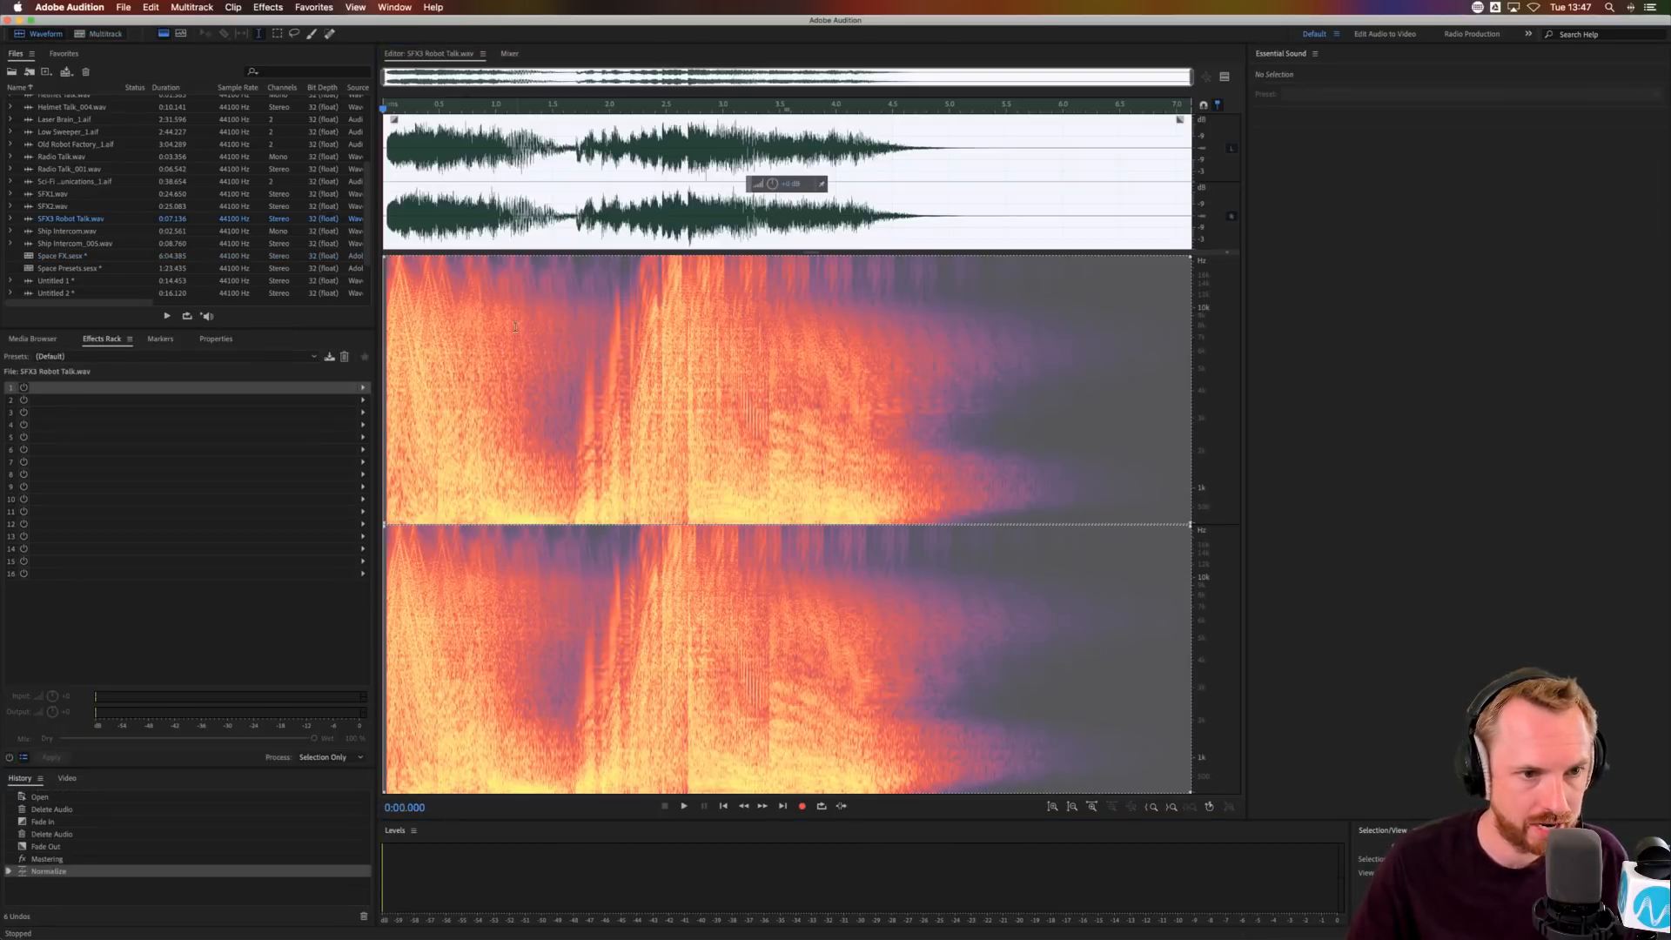
{"action": "key", "text": "super+shift+n"}
{"action": "key", "text": "Return"}
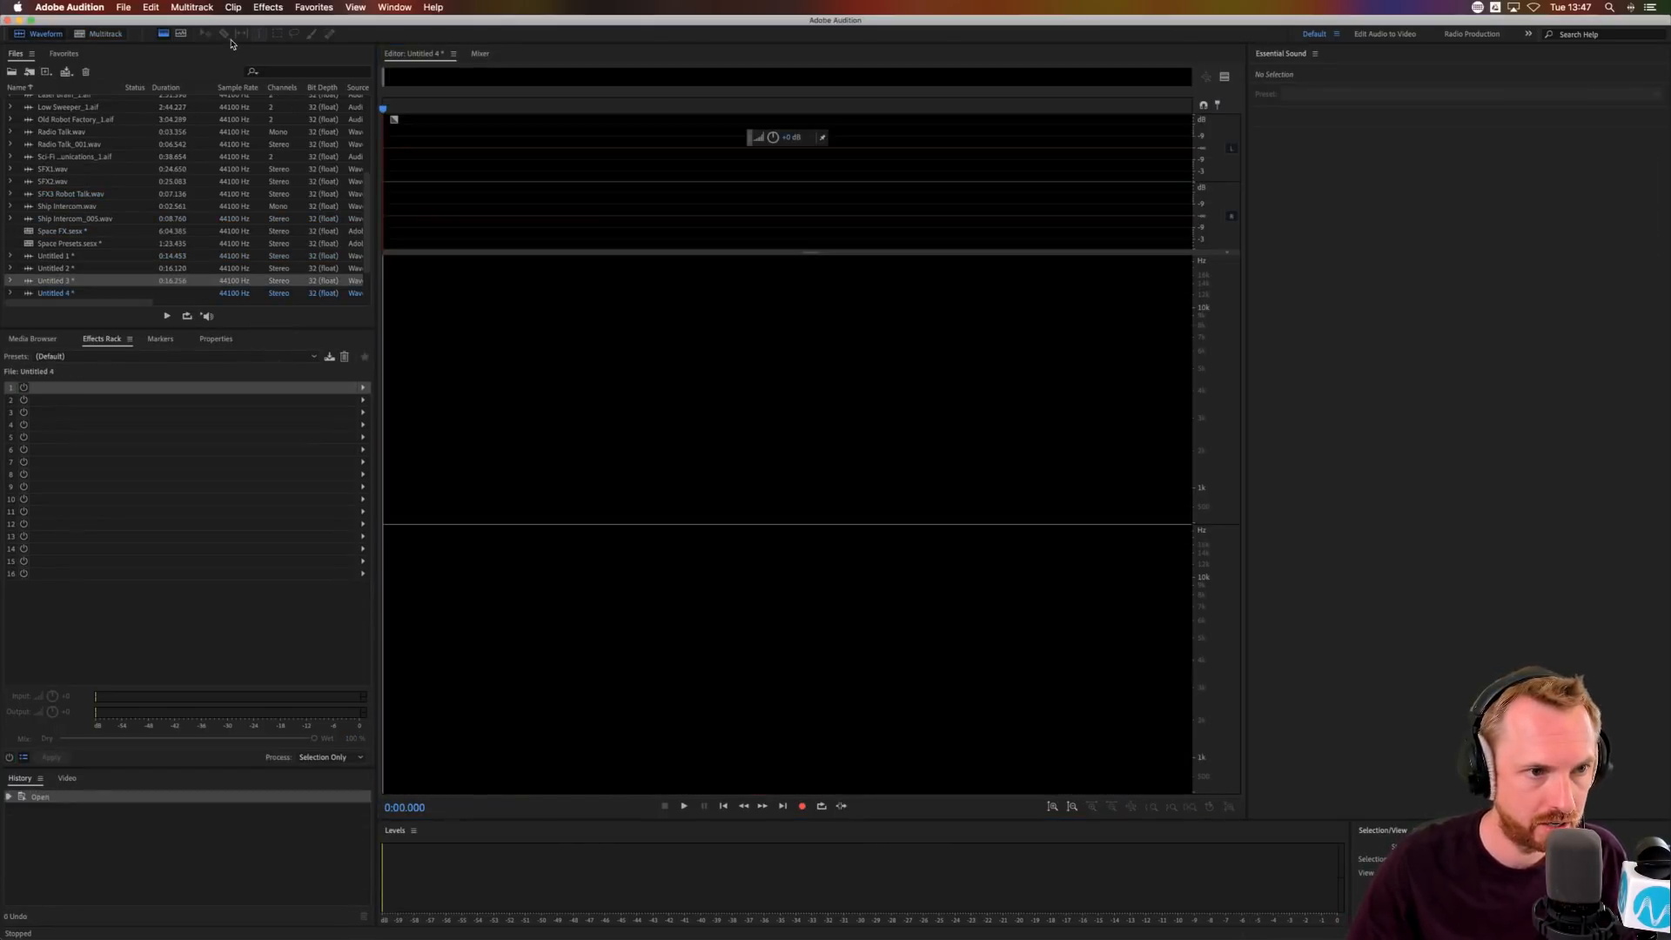
- Generate 10 seconds of white noise in the new stereo file with the Spatial Stereo style
{"action": "left_click", "coordinate": [263, 9]}
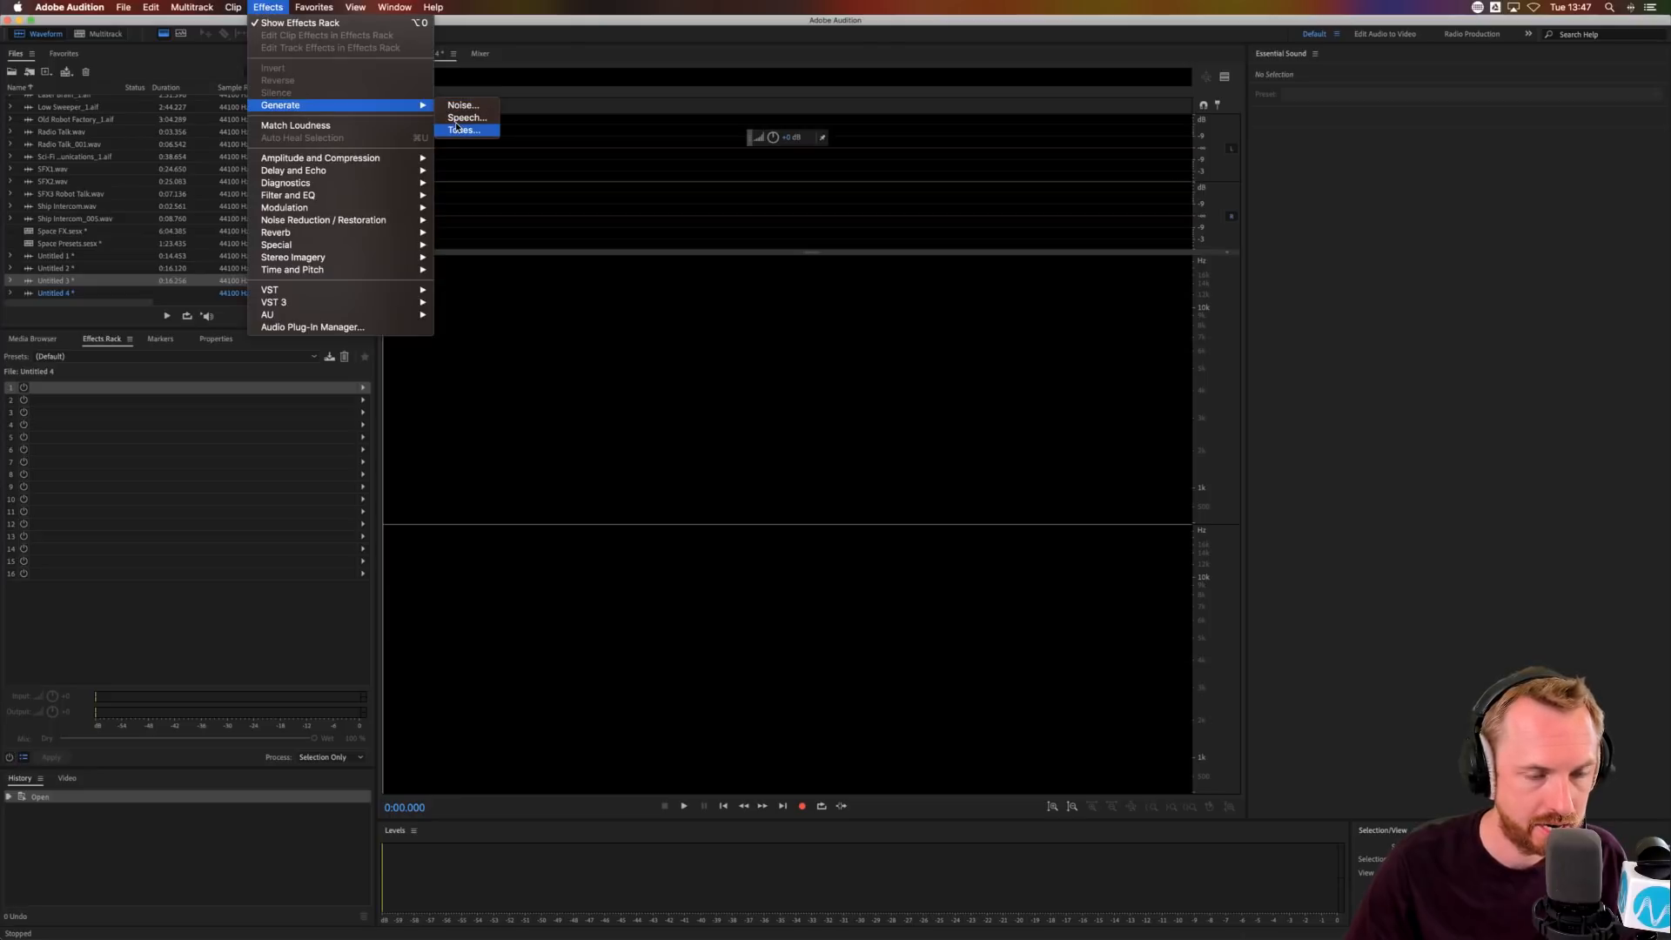
{"action": "left_click", "coordinate": [468, 105]}
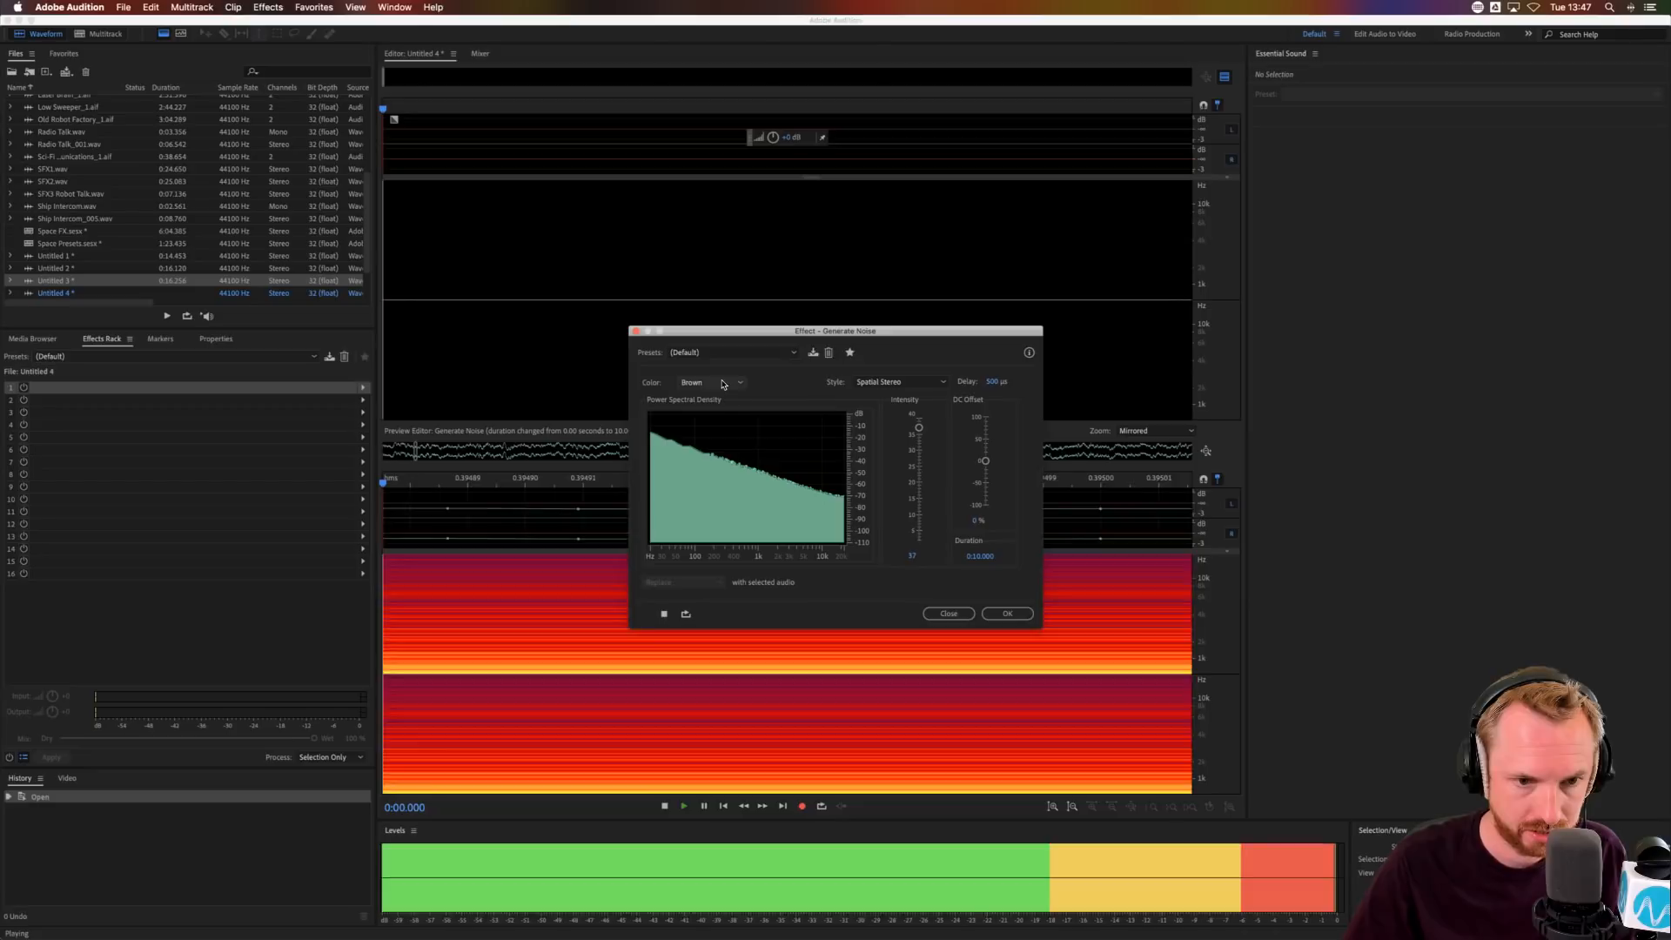
{"action": "left_click", "coordinate": [709, 382]}
{"action": "left_click", "coordinate": [703, 421]}
{"action": "key", "text": "space"}
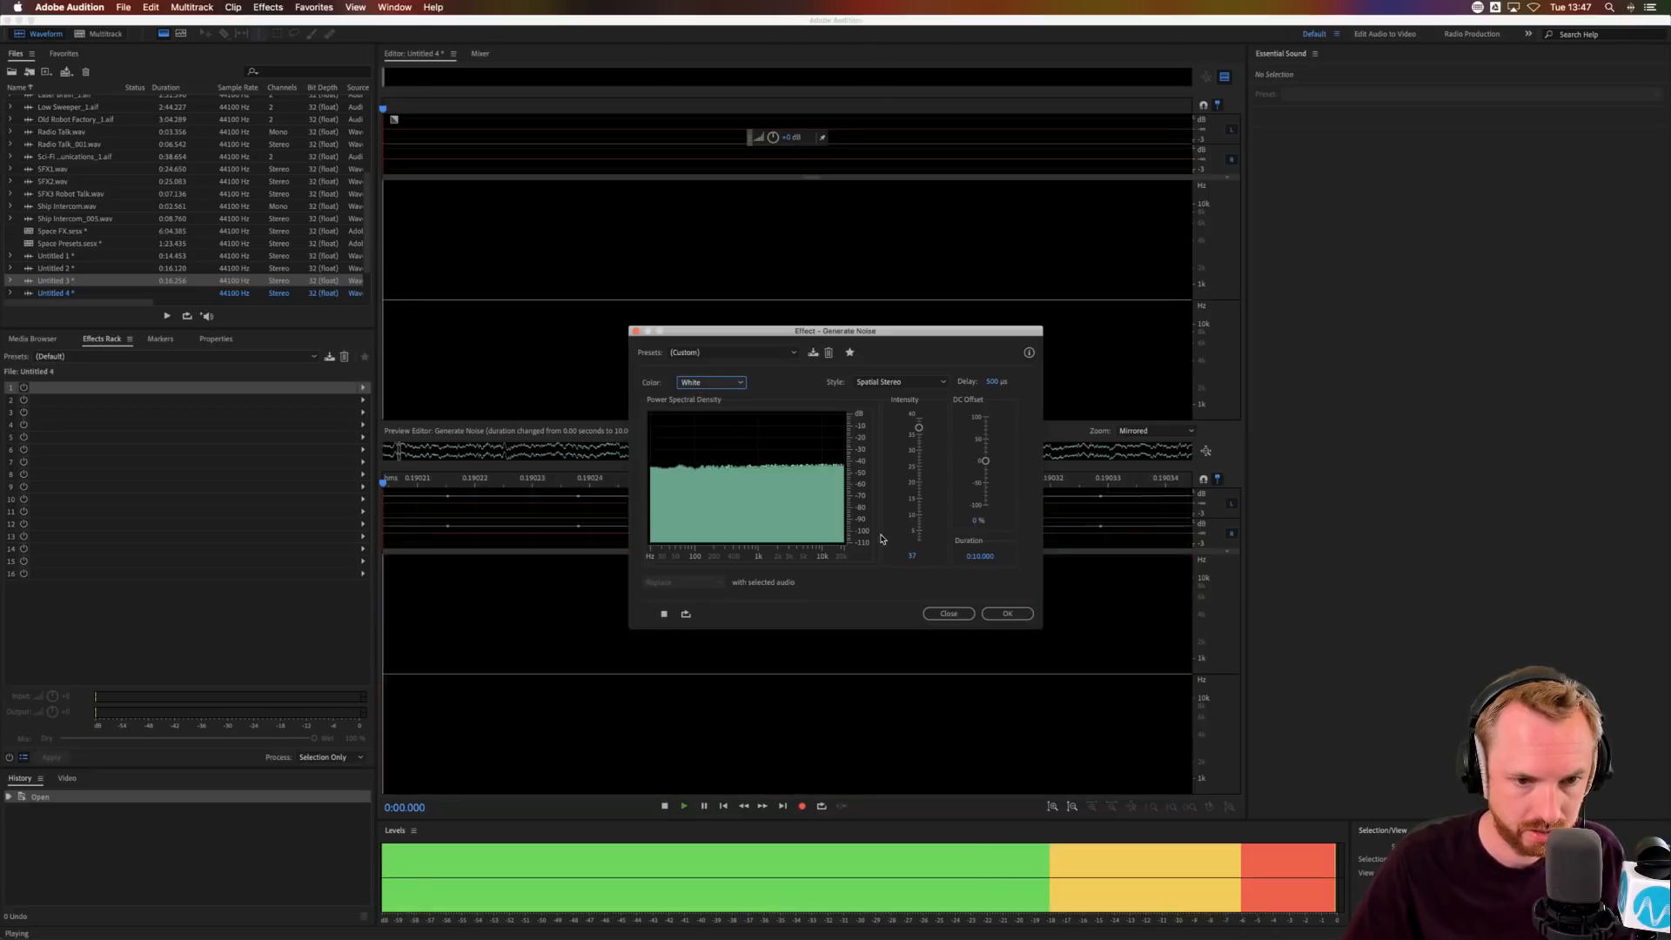
{"action": "left_click", "coordinate": [1005, 614]}
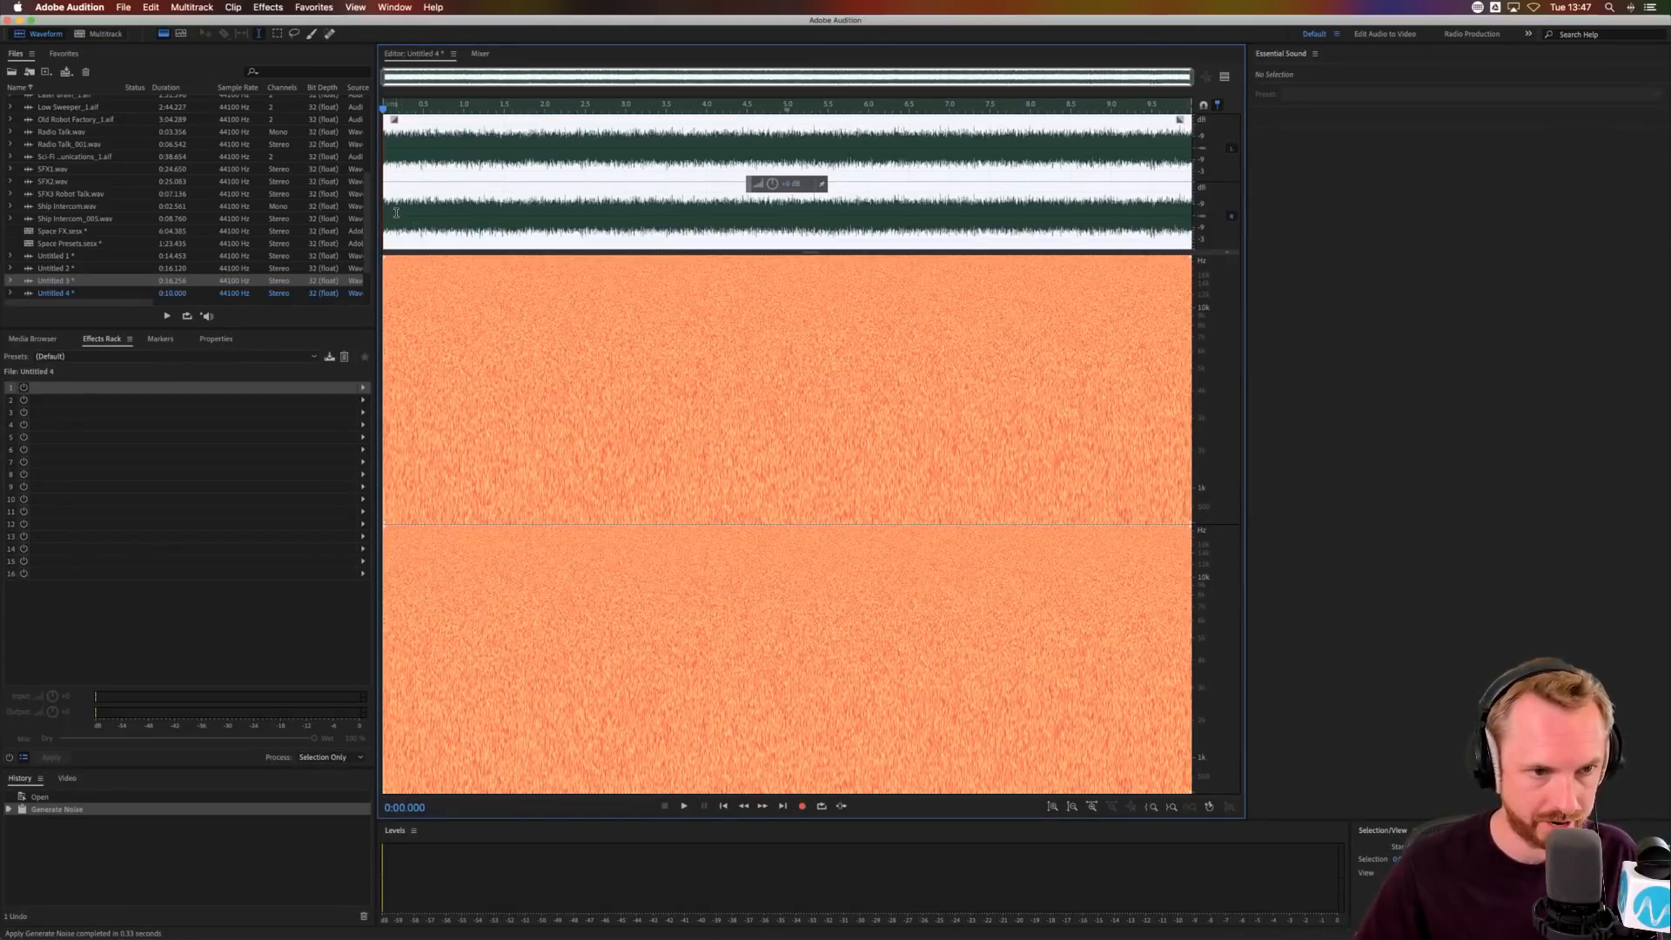
- Open the Pitch Bender effect for the white noise and preview its current pitch envelope
{"action": "left_click", "coordinate": [396, 212]}
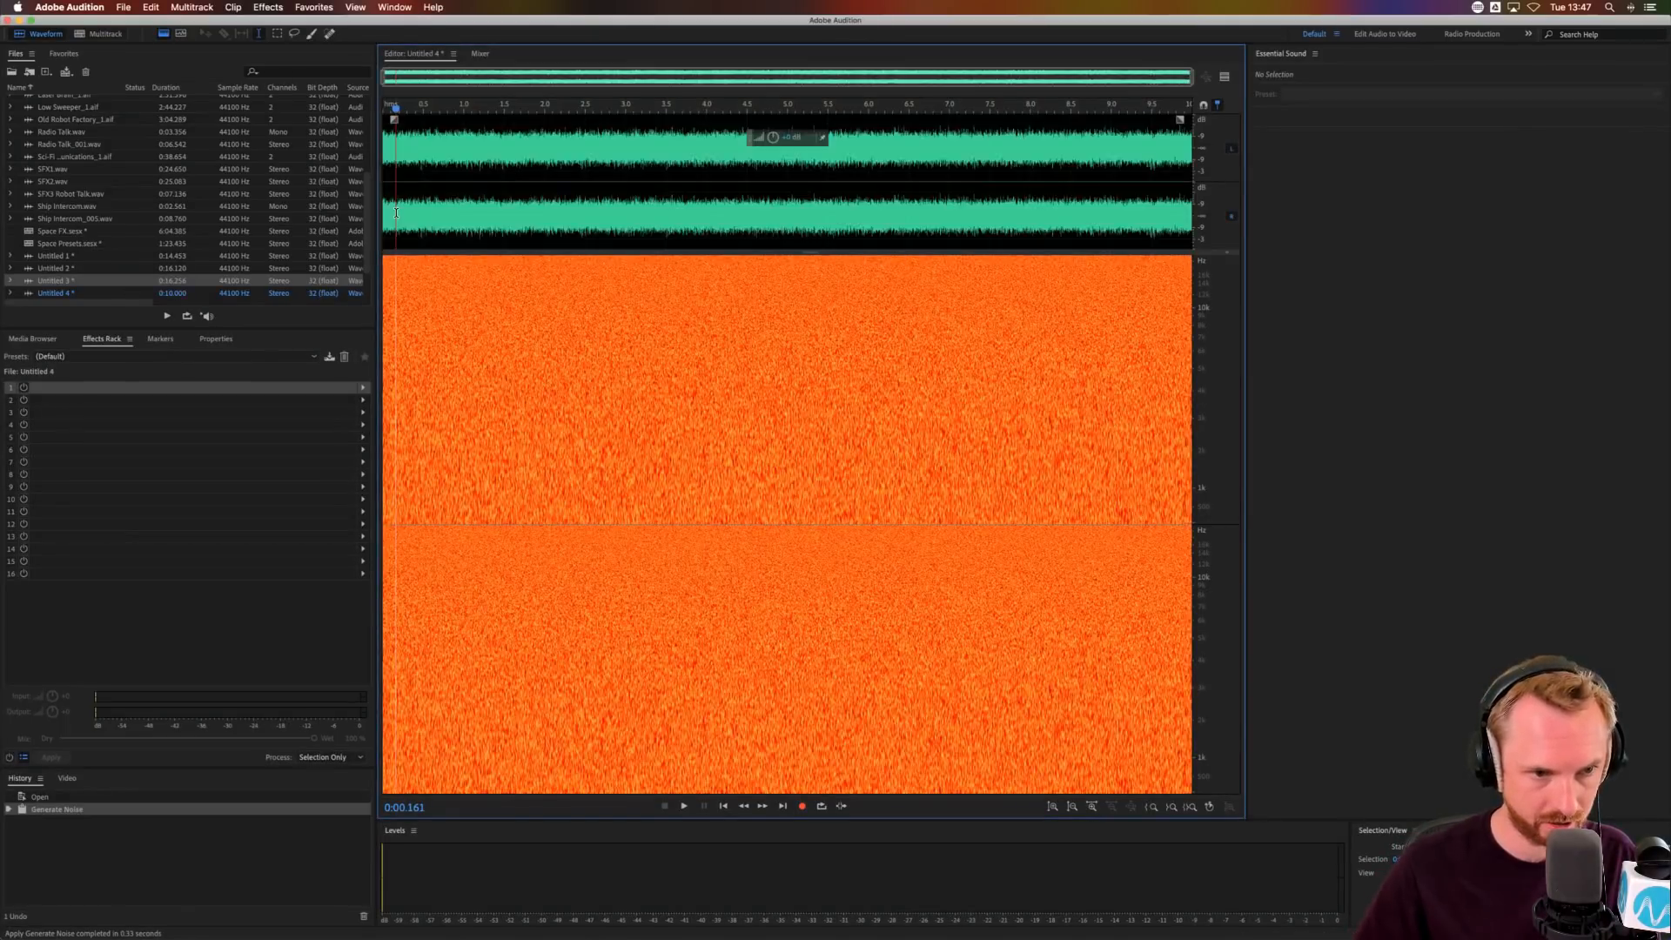
{"action": "left_click", "coordinate": [244, 7]}
{"action": "mouse_move", "coordinate": [268, 7]}
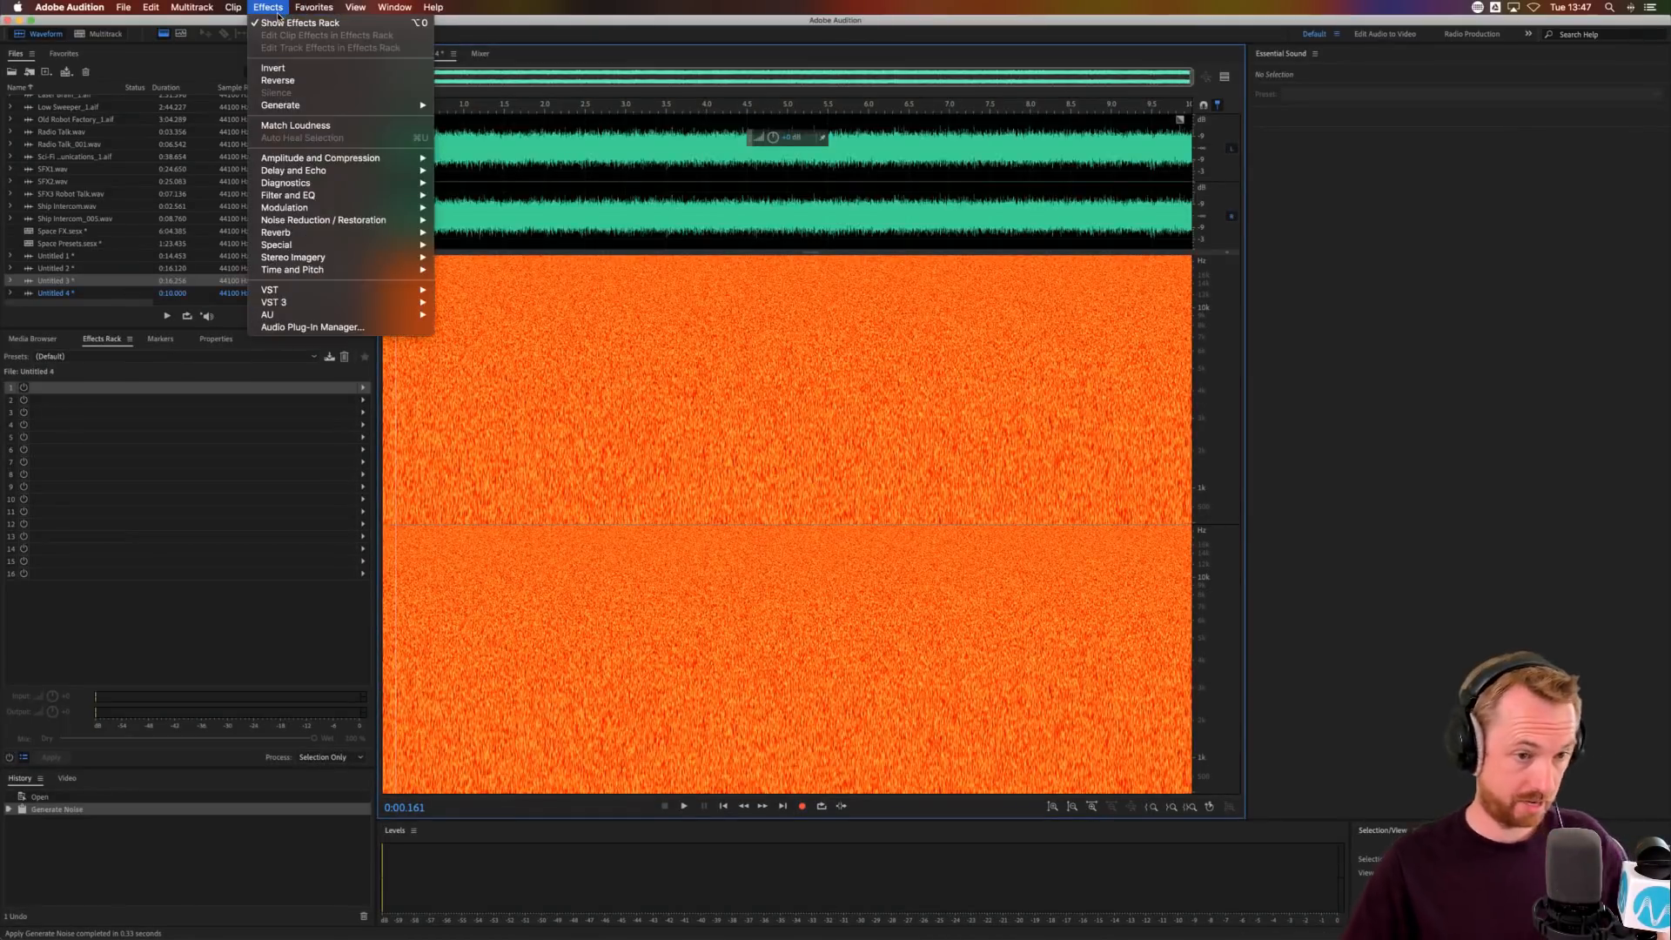
{"action": "mouse_move", "coordinate": [342, 257]}
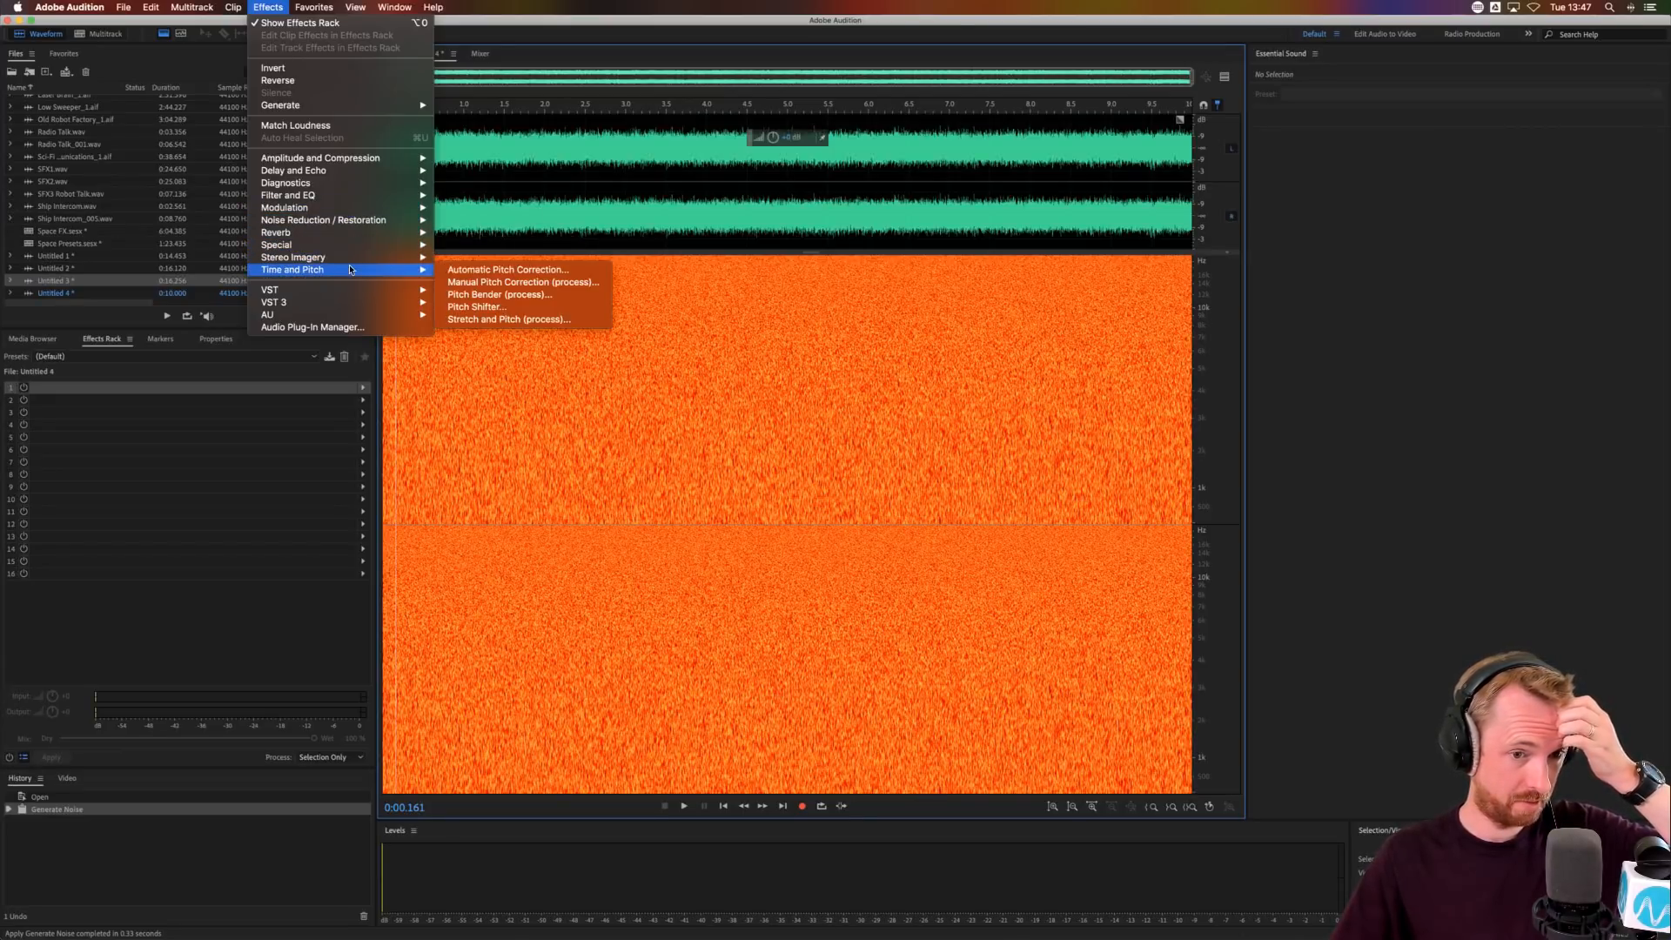
{"action": "left_click", "coordinate": [514, 293]}
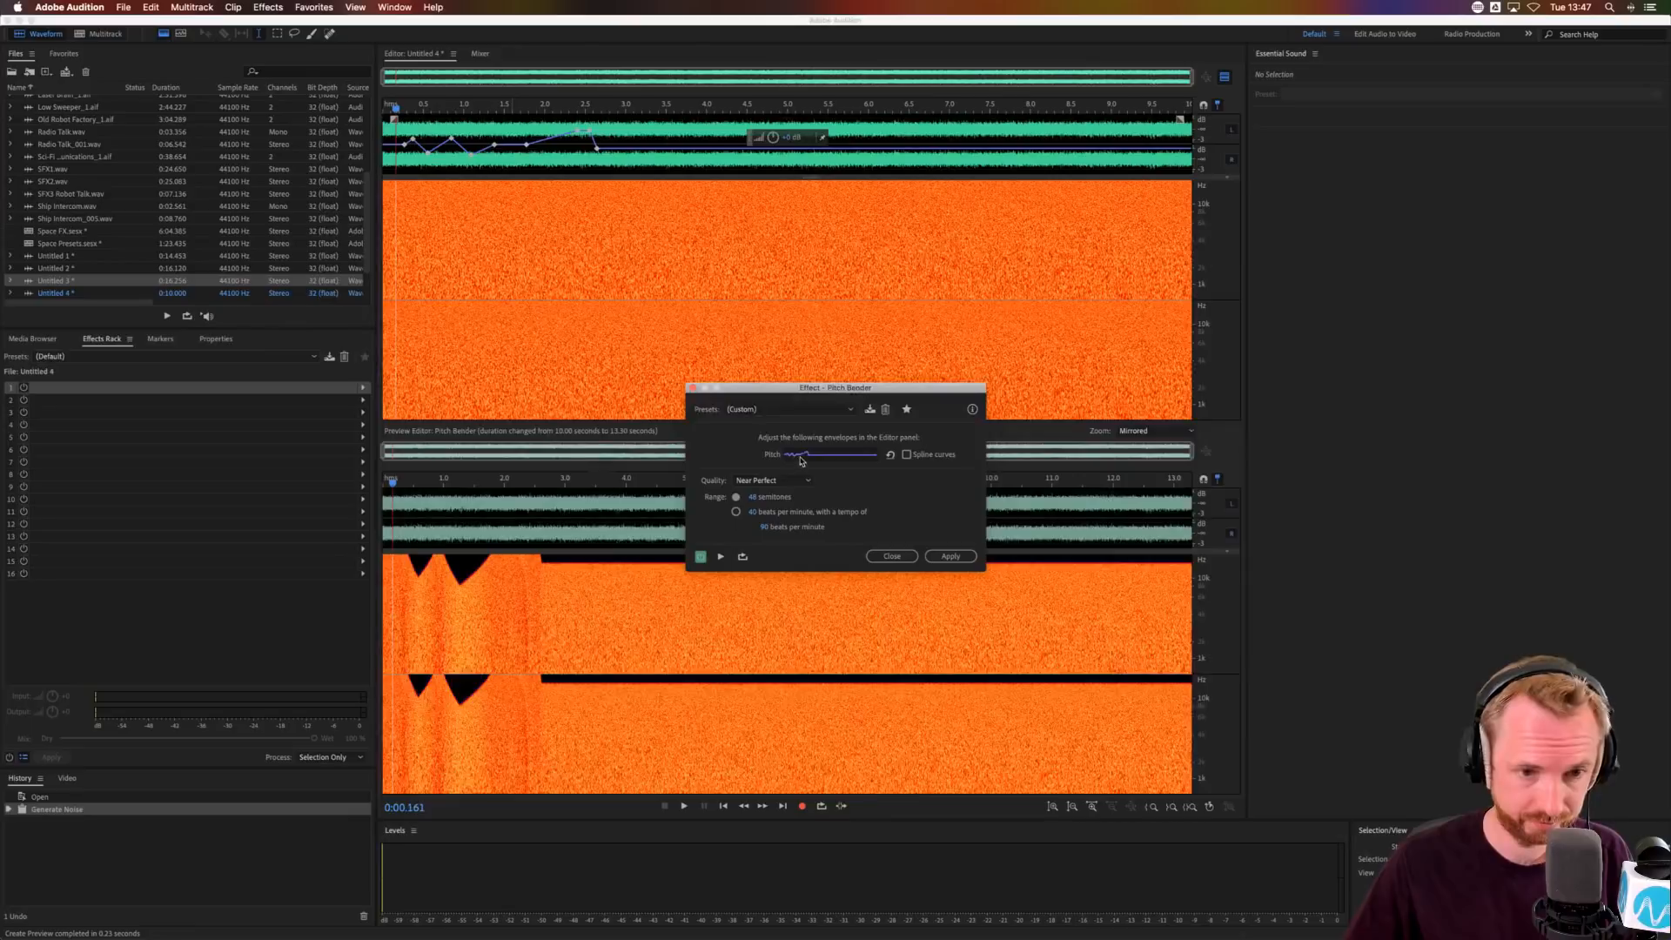
{"action": "key", "text": "space"}
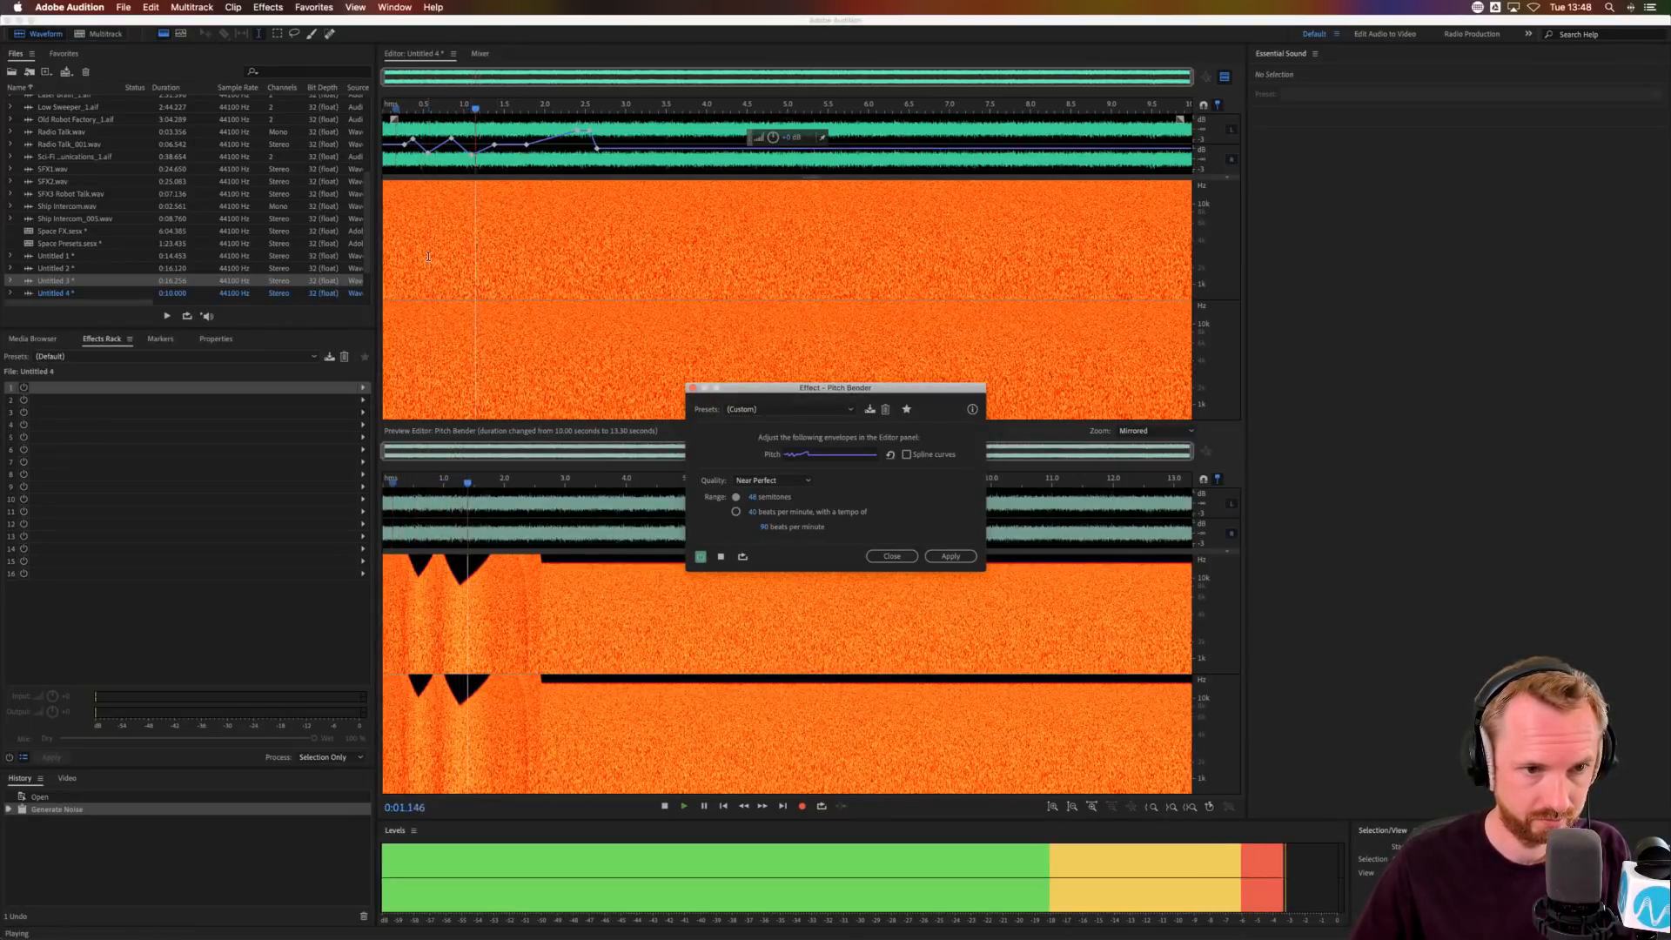
{"action": "key", "text": "space"}
- Reshape the noise's pitch envelope between about 0.8 and 1.8 s into steeper alternating peaks and dips, previewing the bends
{"action": "left_click_drag", "start_coordinate": [494, 144], "coordinate": [497, 165]}
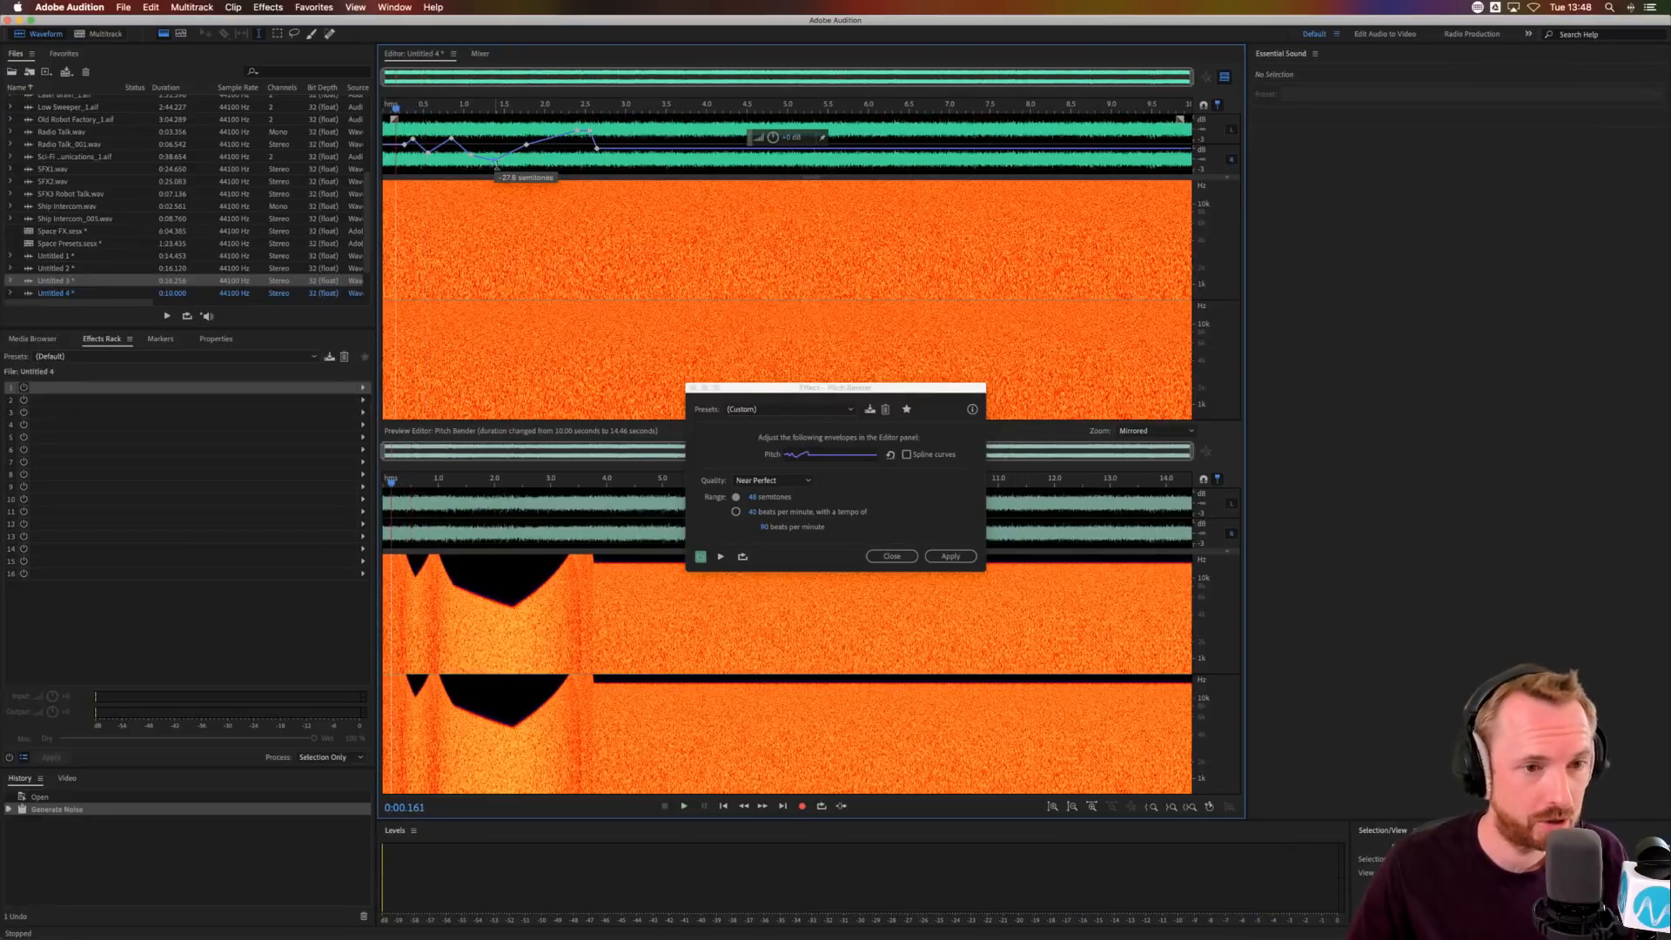
{"action": "left_click_drag", "start_coordinate": [525, 155], "coordinate": [454, 127]}
{"action": "key", "text": "space"}
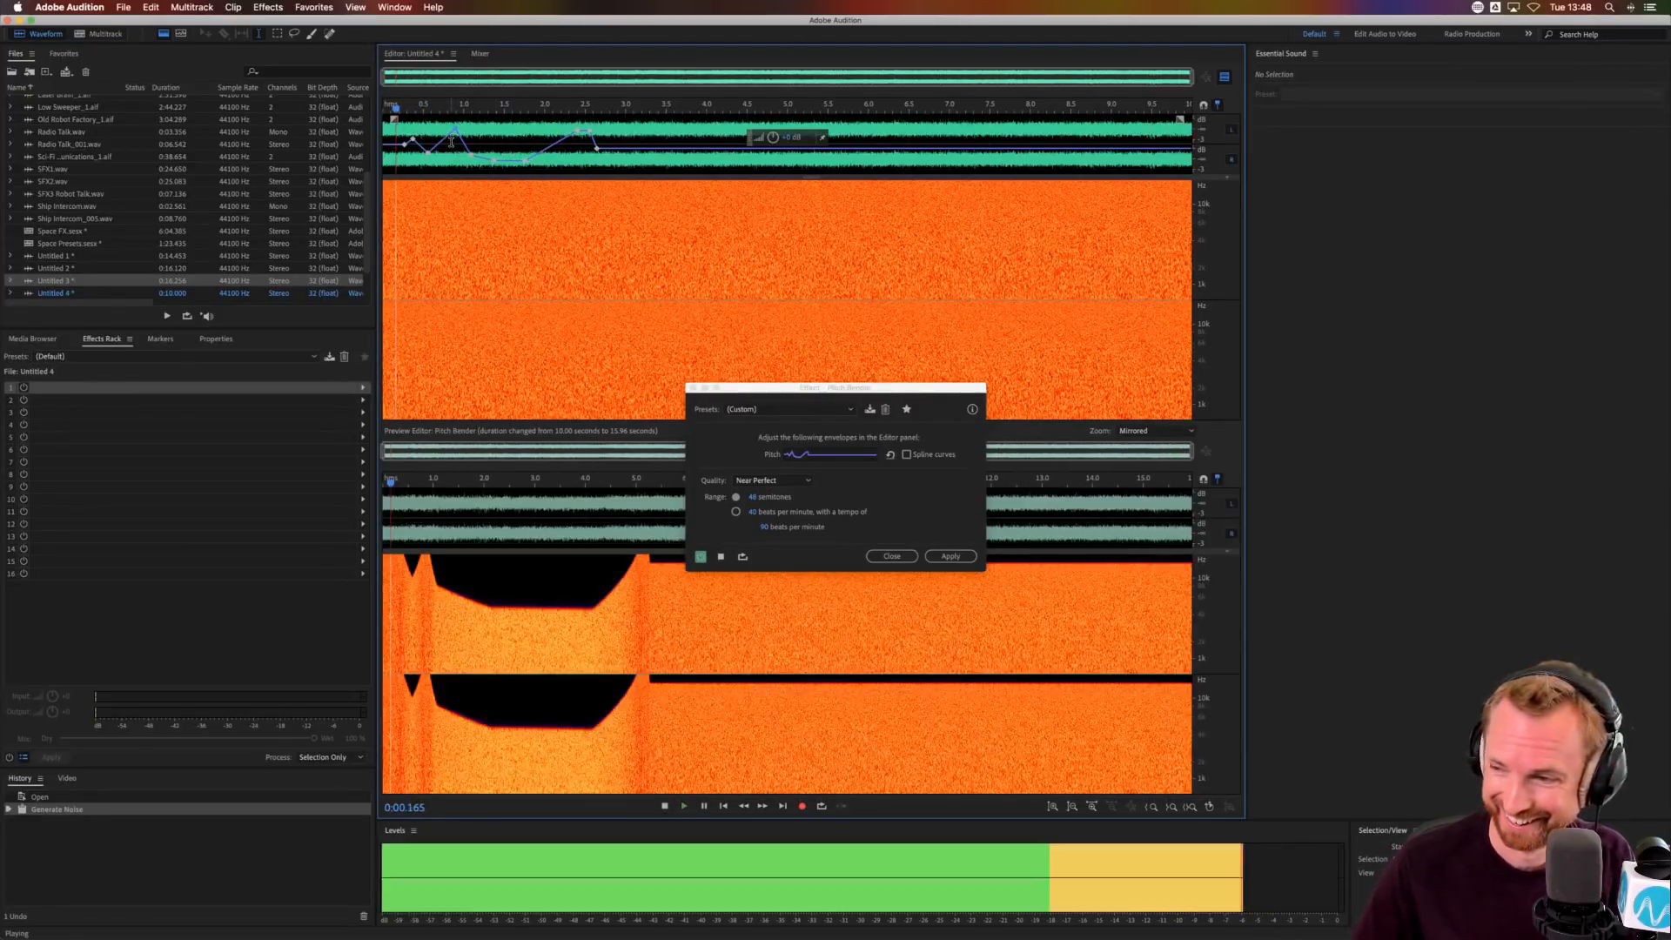
{"action": "key", "text": "space"}
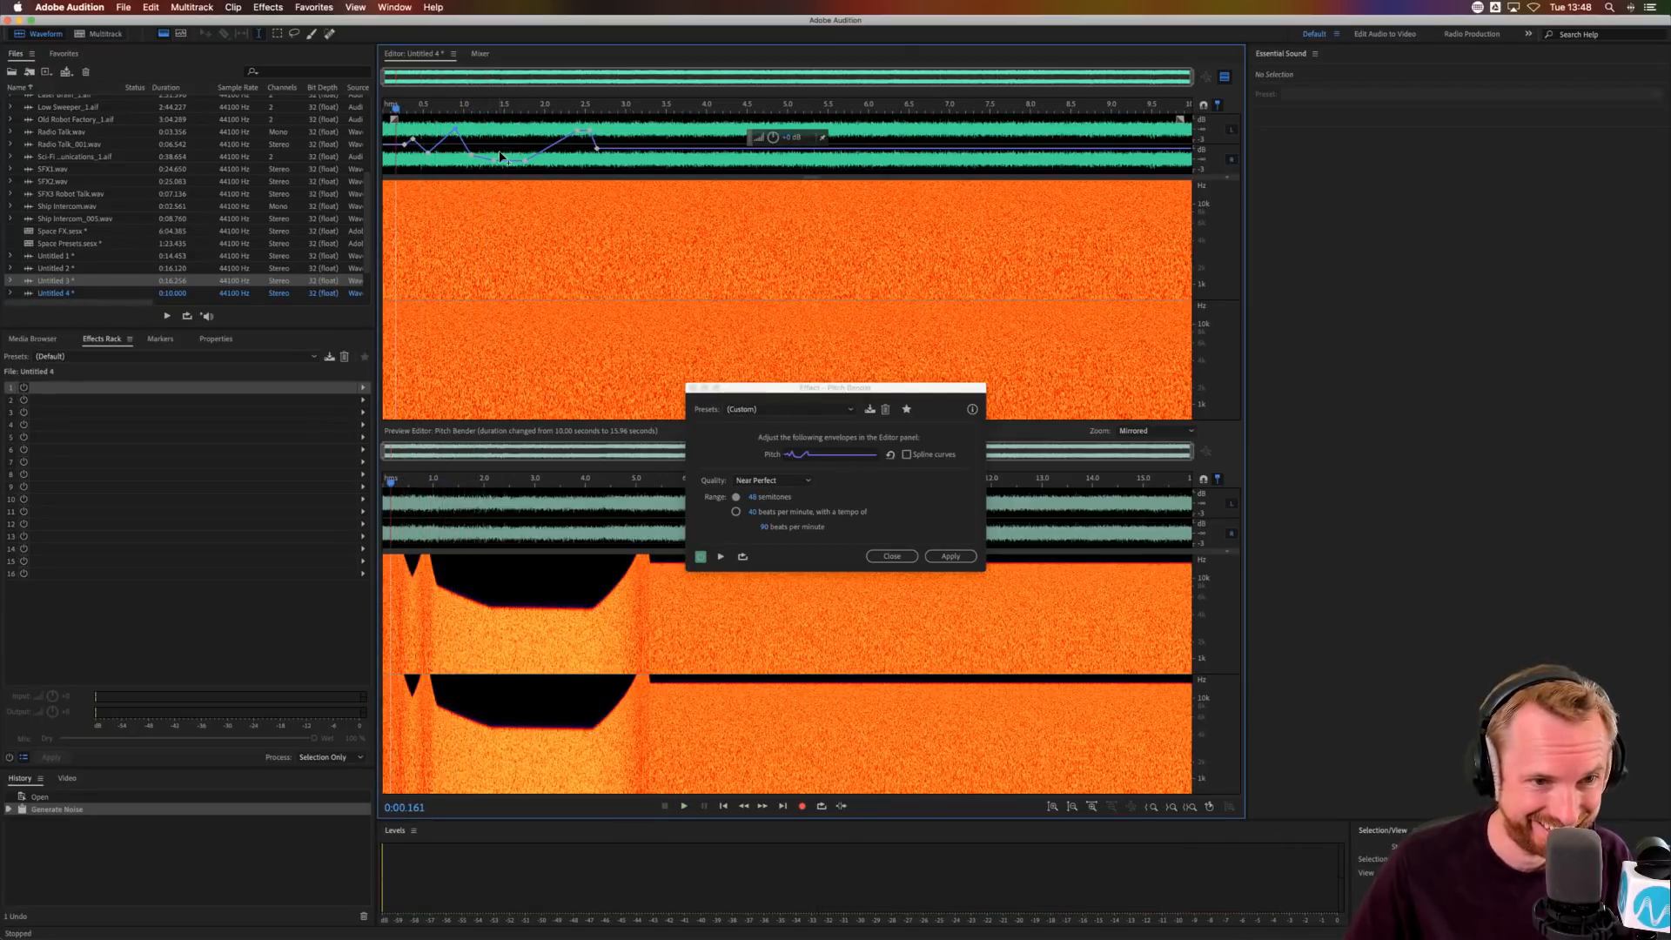
{"action": "left_click_drag", "start_coordinate": [495, 140], "coordinate": [494, 132]}
{"action": "key", "text": "space"}
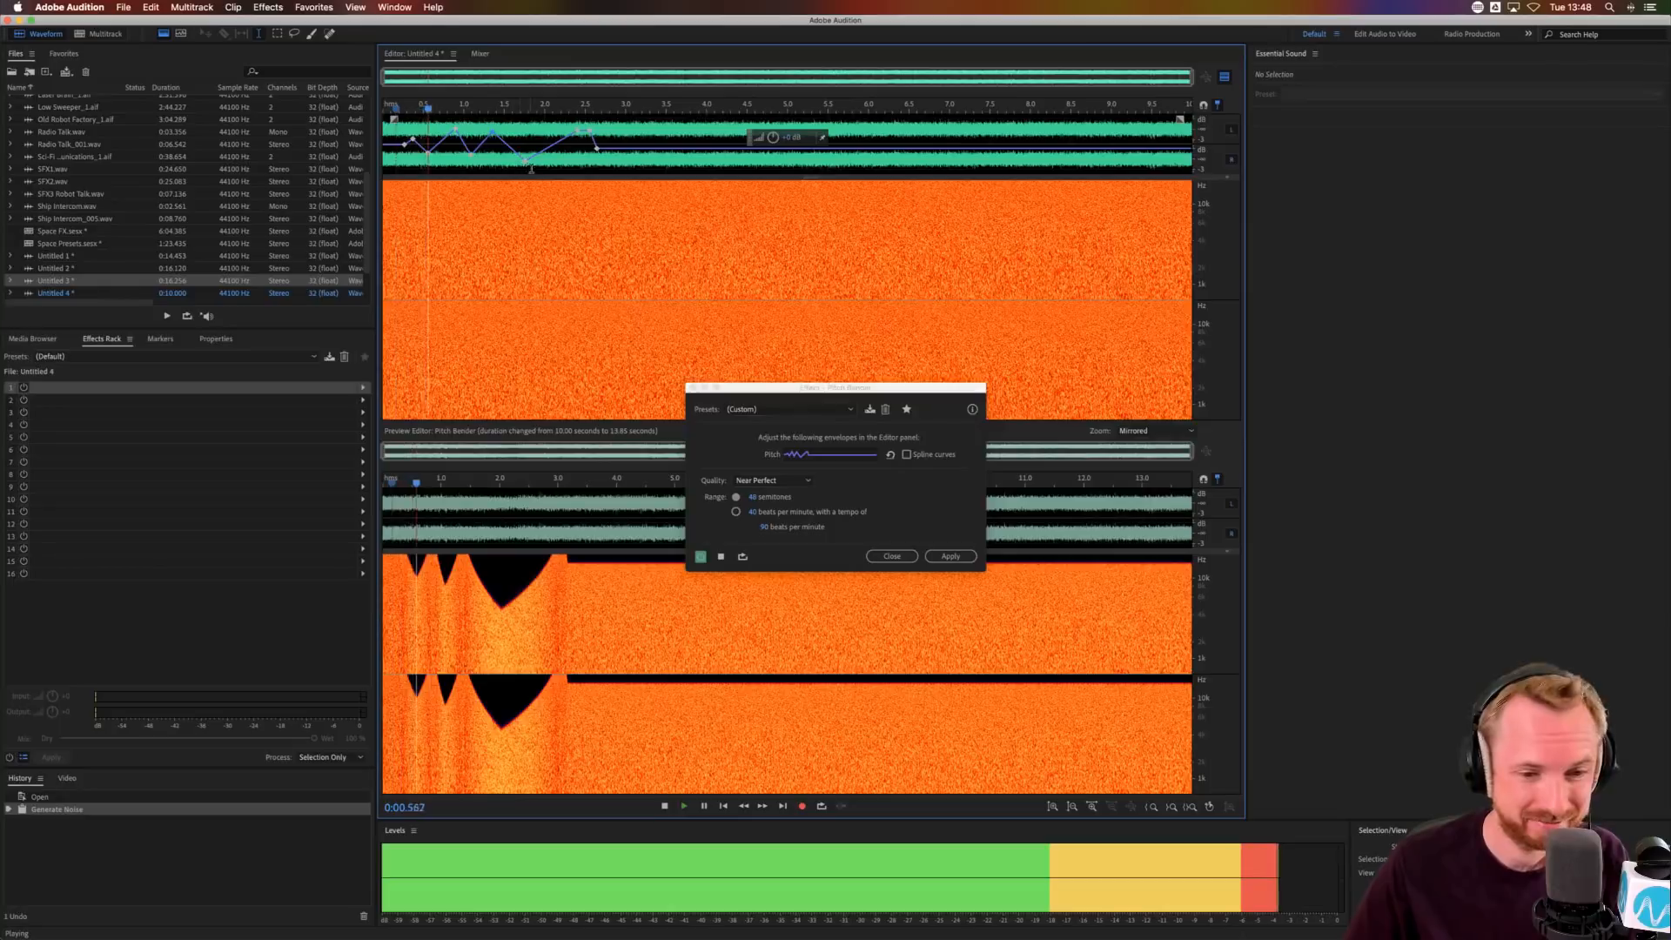
- Raise the envelope peak near 0.8 s to 48 semitones, preview the bend and apply the Pitch Bender
{"action": "left_click_drag", "start_coordinate": [457, 125], "coordinate": [447, 117]}
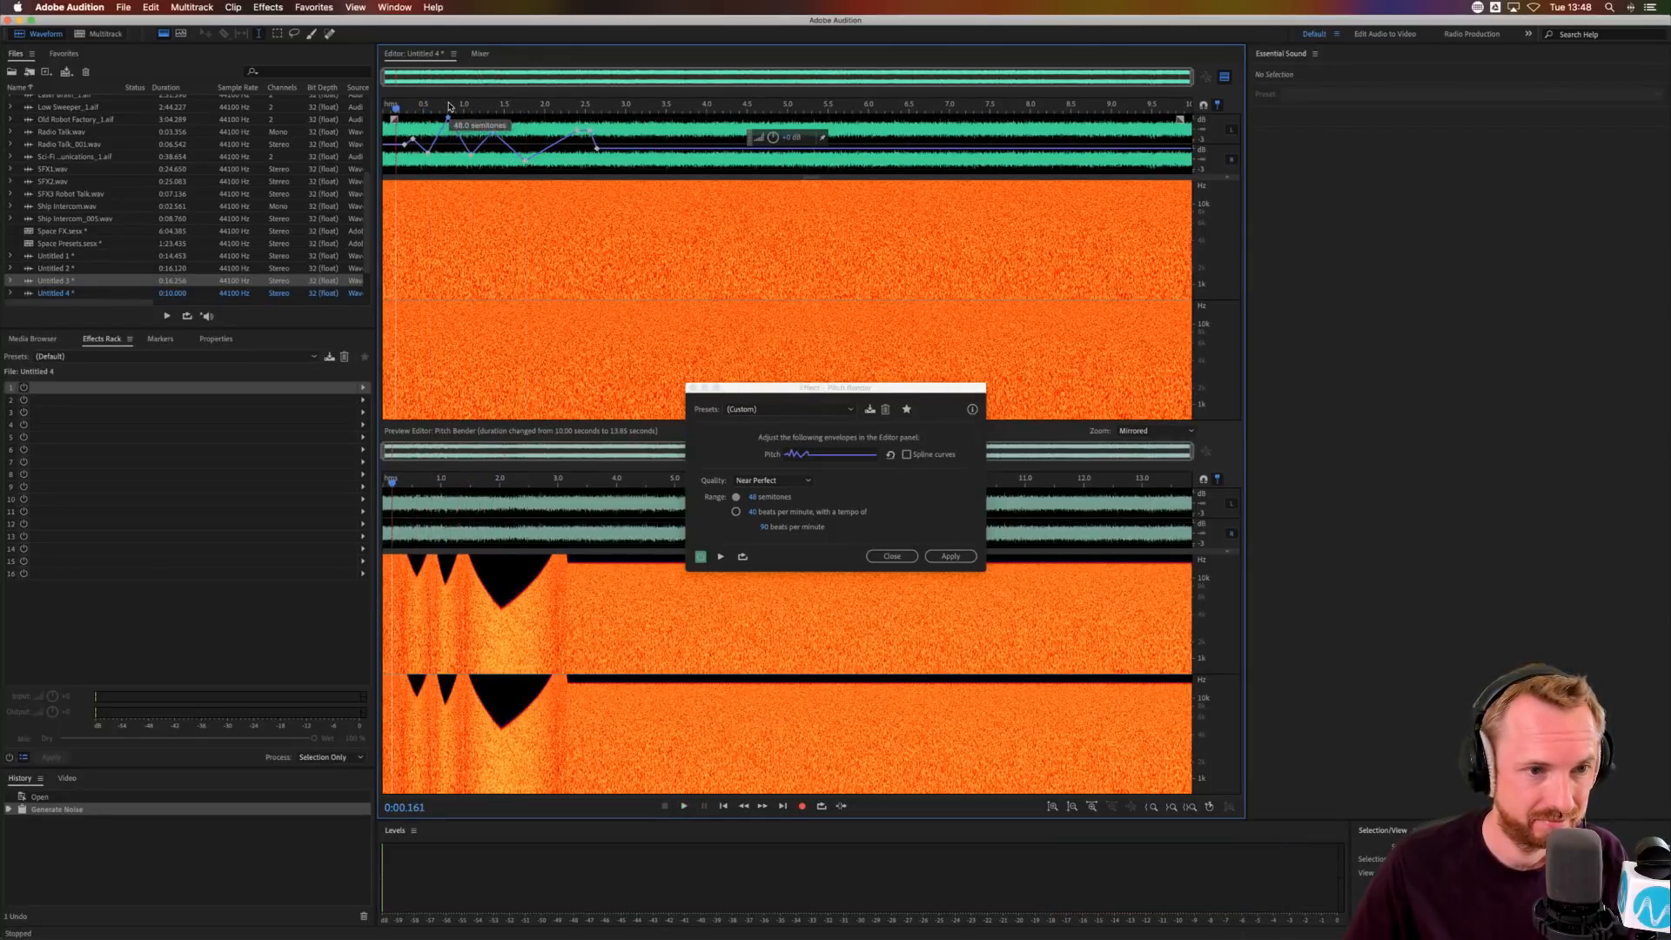
{"action": "key", "text": "space"}
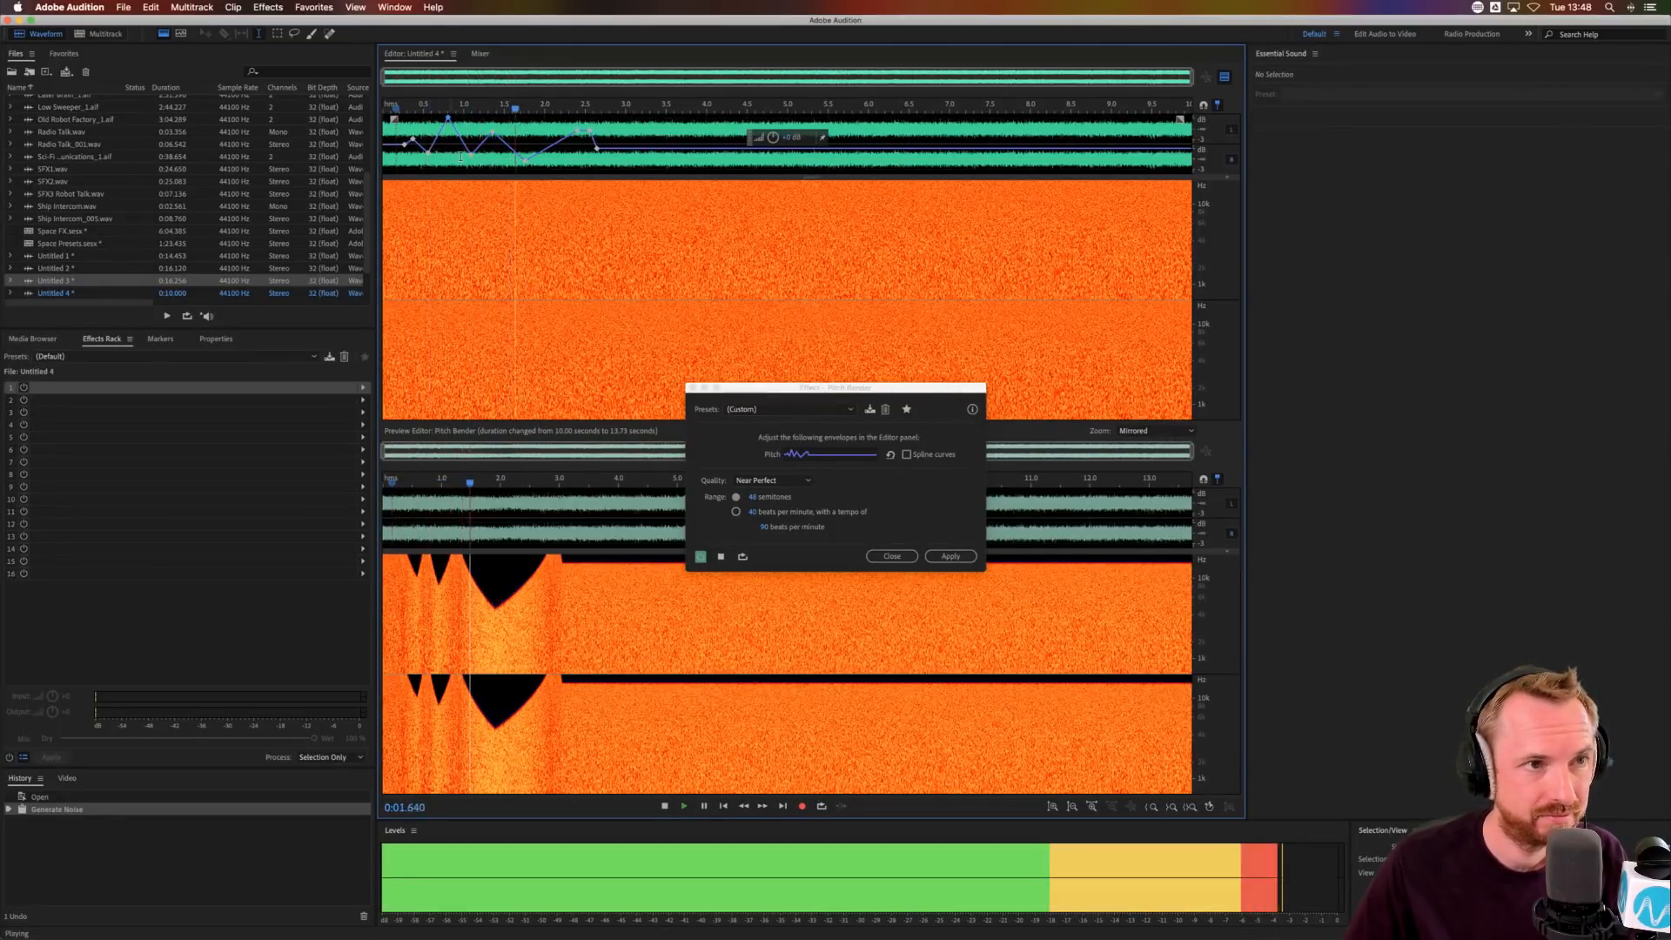
{"action": "key", "text": "space"}
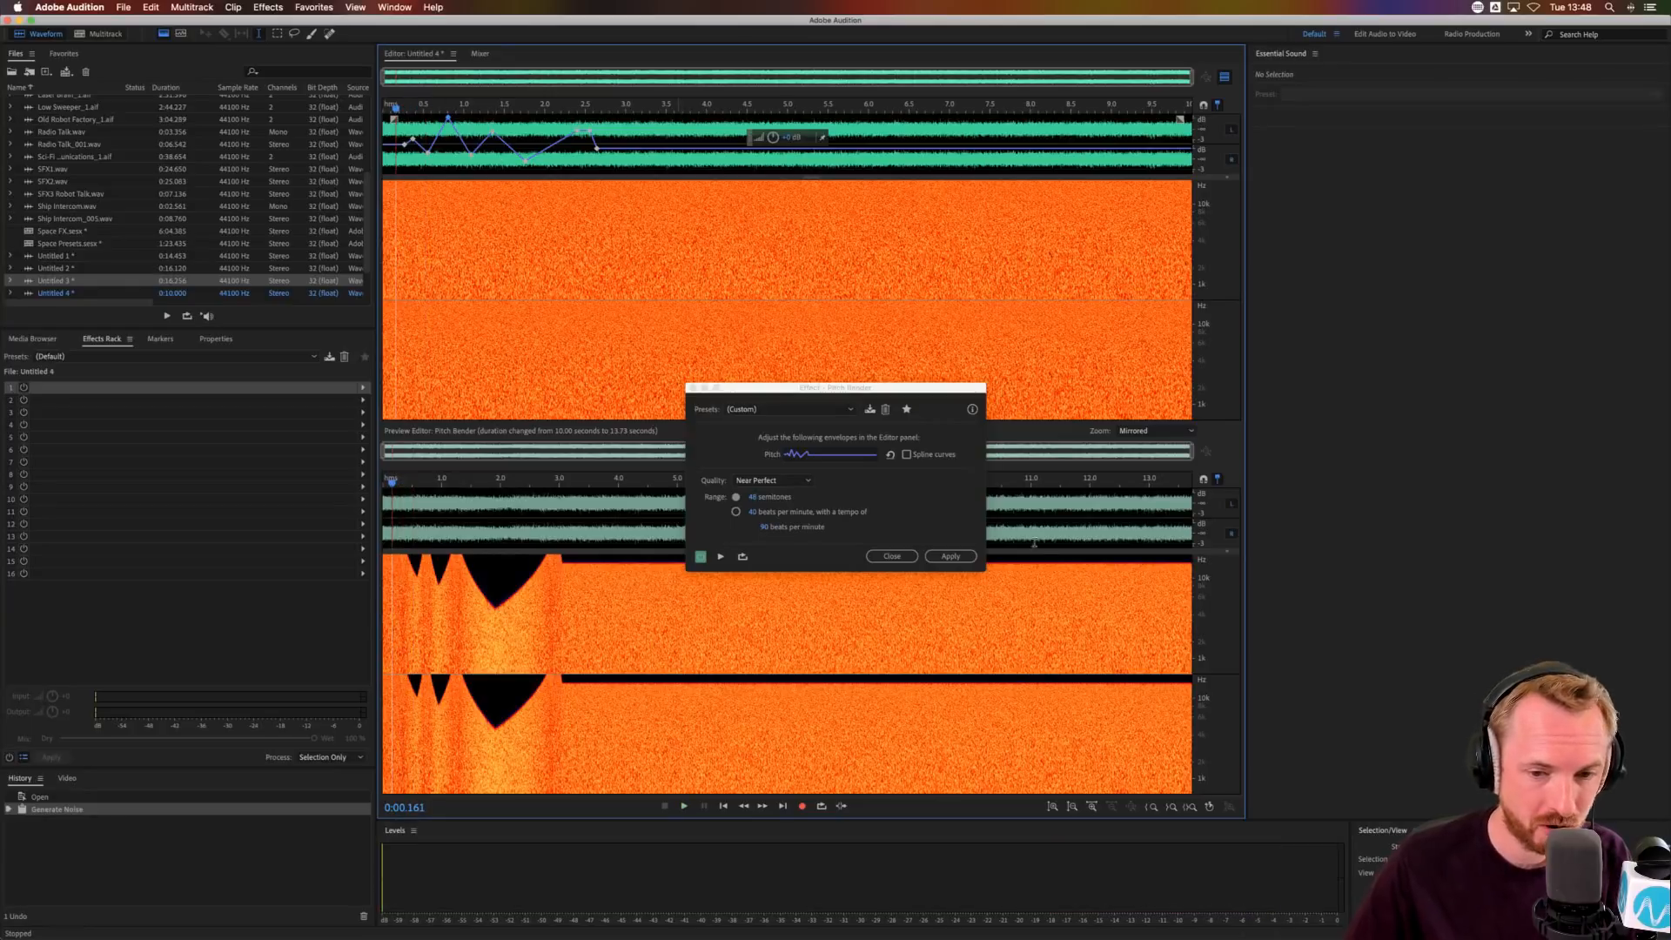
{"action": "left_click", "coordinate": [953, 556]}
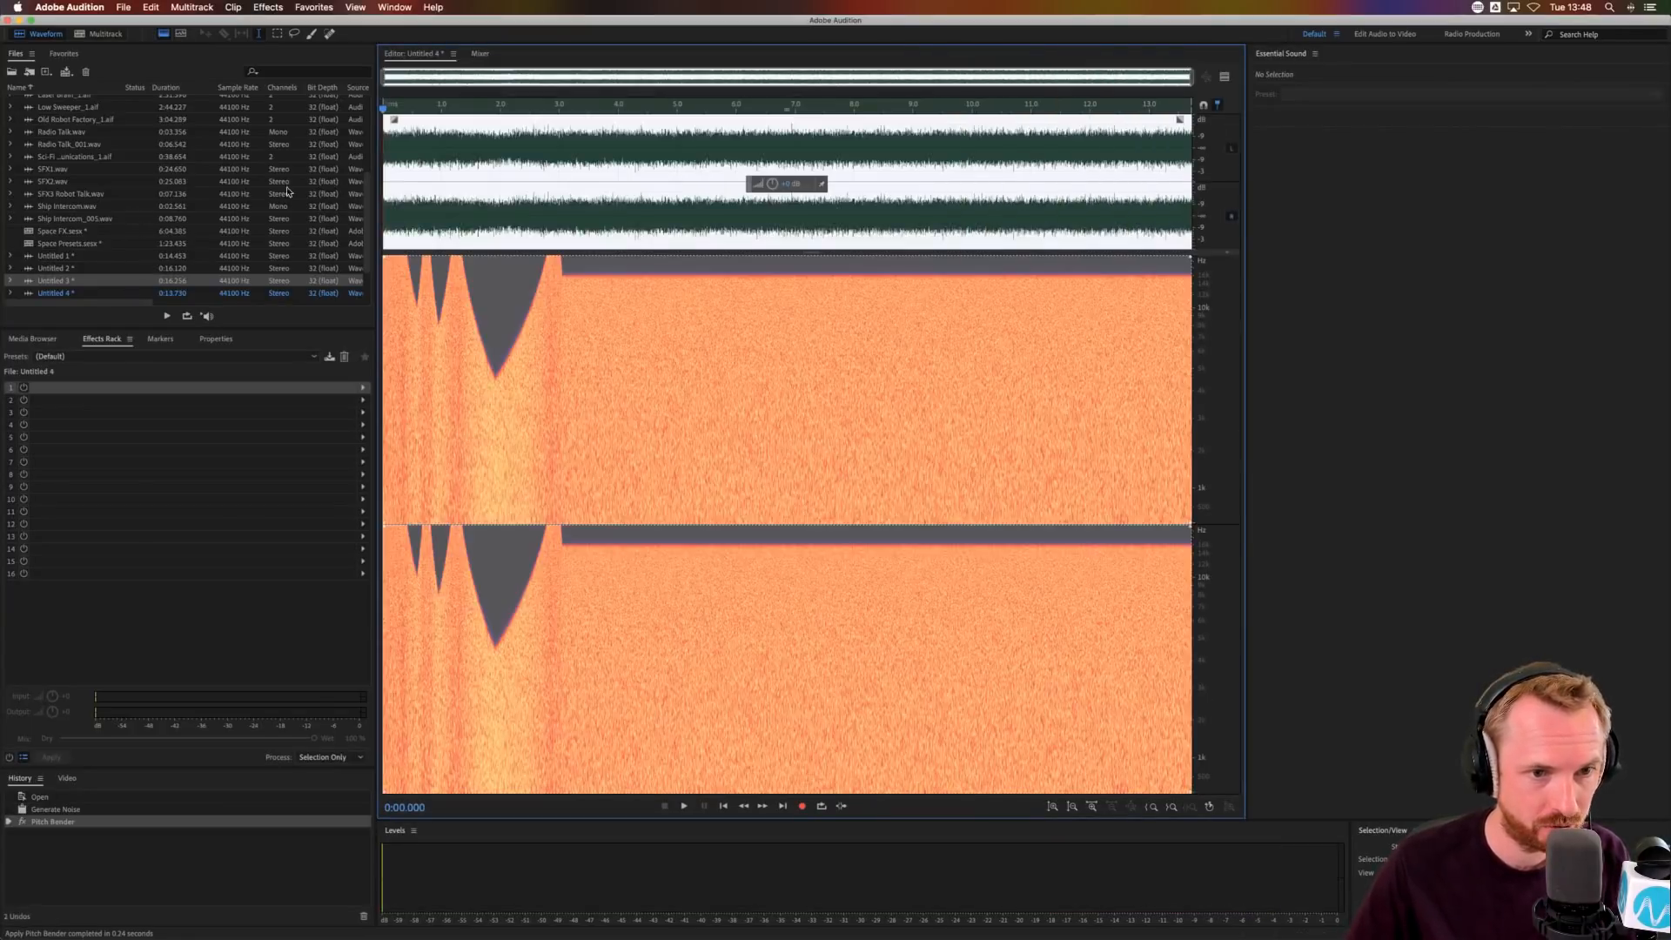
- Delete the unbent noise from about 2.96 s to the end of the file
{"action": "left_click", "coordinate": [564, 222]}
{"action": "left_click_drag", "start_coordinate": [564, 221], "coordinate": [1376, 253]}
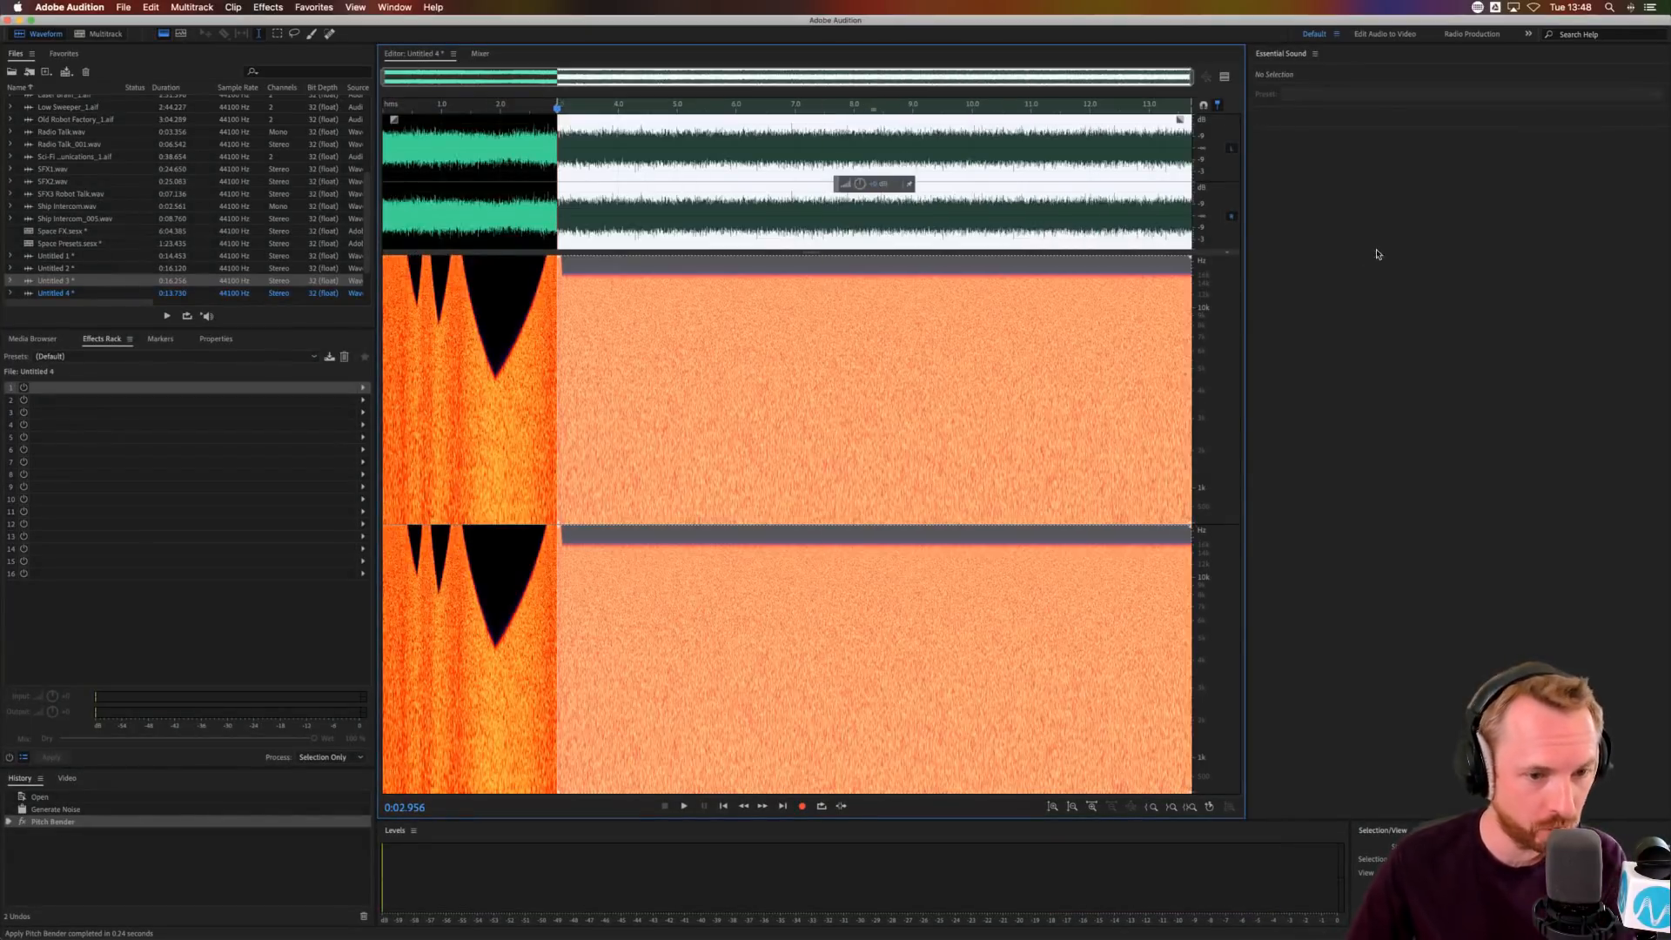
{"action": "key", "text": "Delete"}
- Place the bent noise file on Track 13 of the multitrack session, beneath the Alien Alarm clip
{"action": "left_click", "coordinate": [100, 34]}
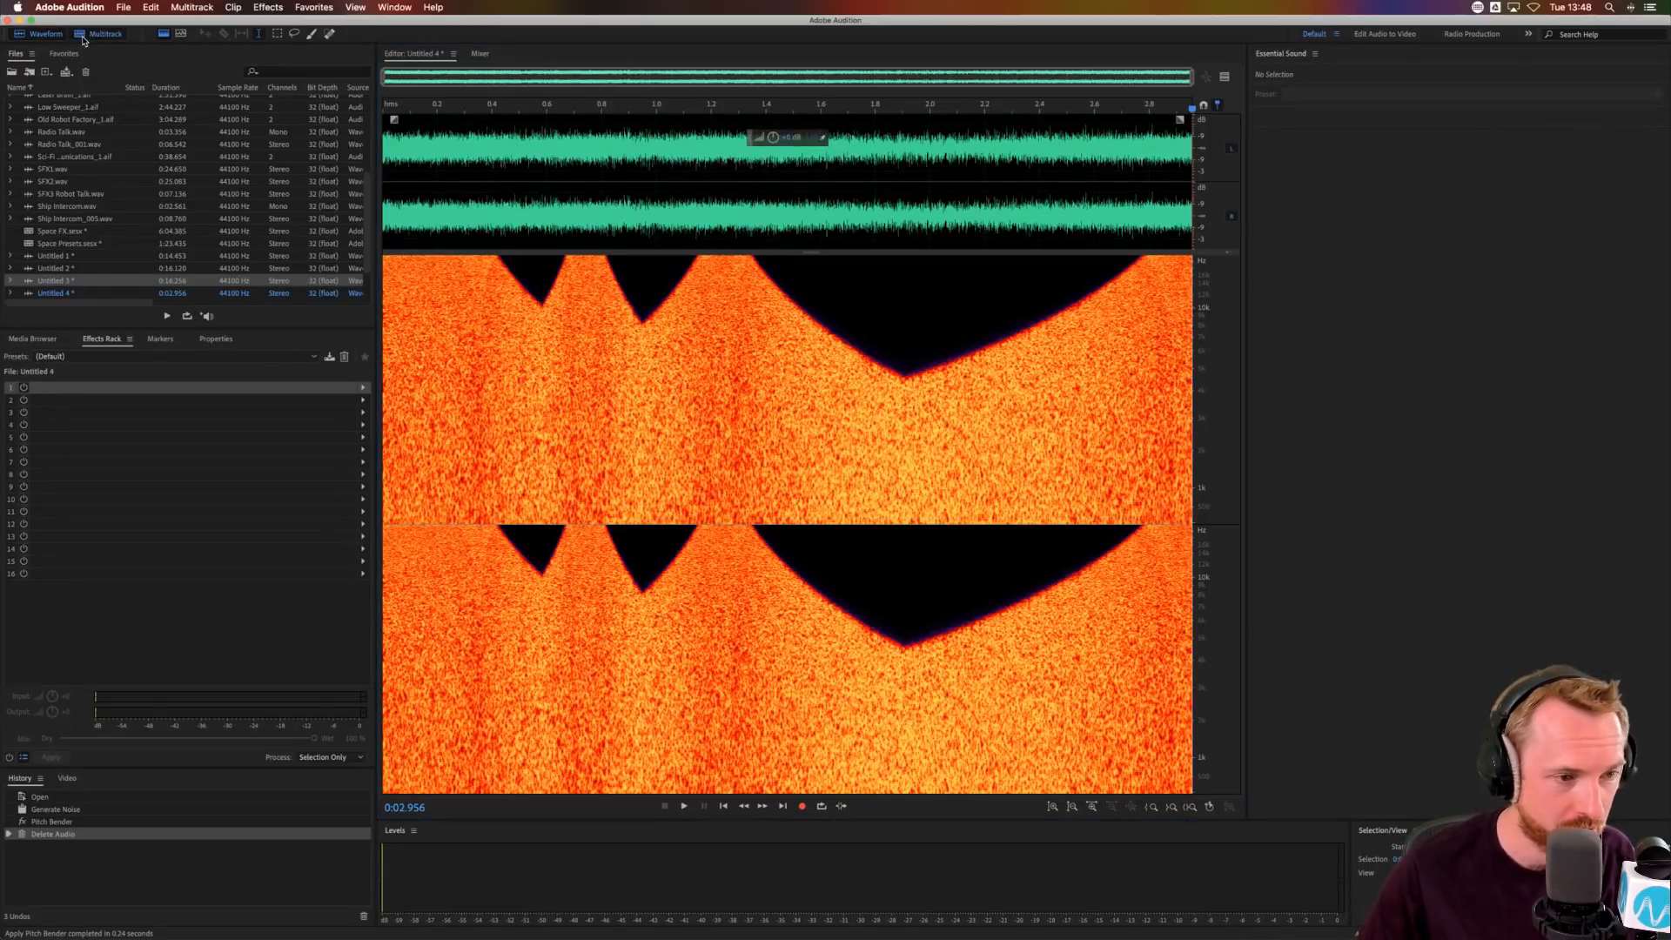
{"action": "left_click_drag", "start_coordinate": [54, 293], "coordinate": [893, 682]}
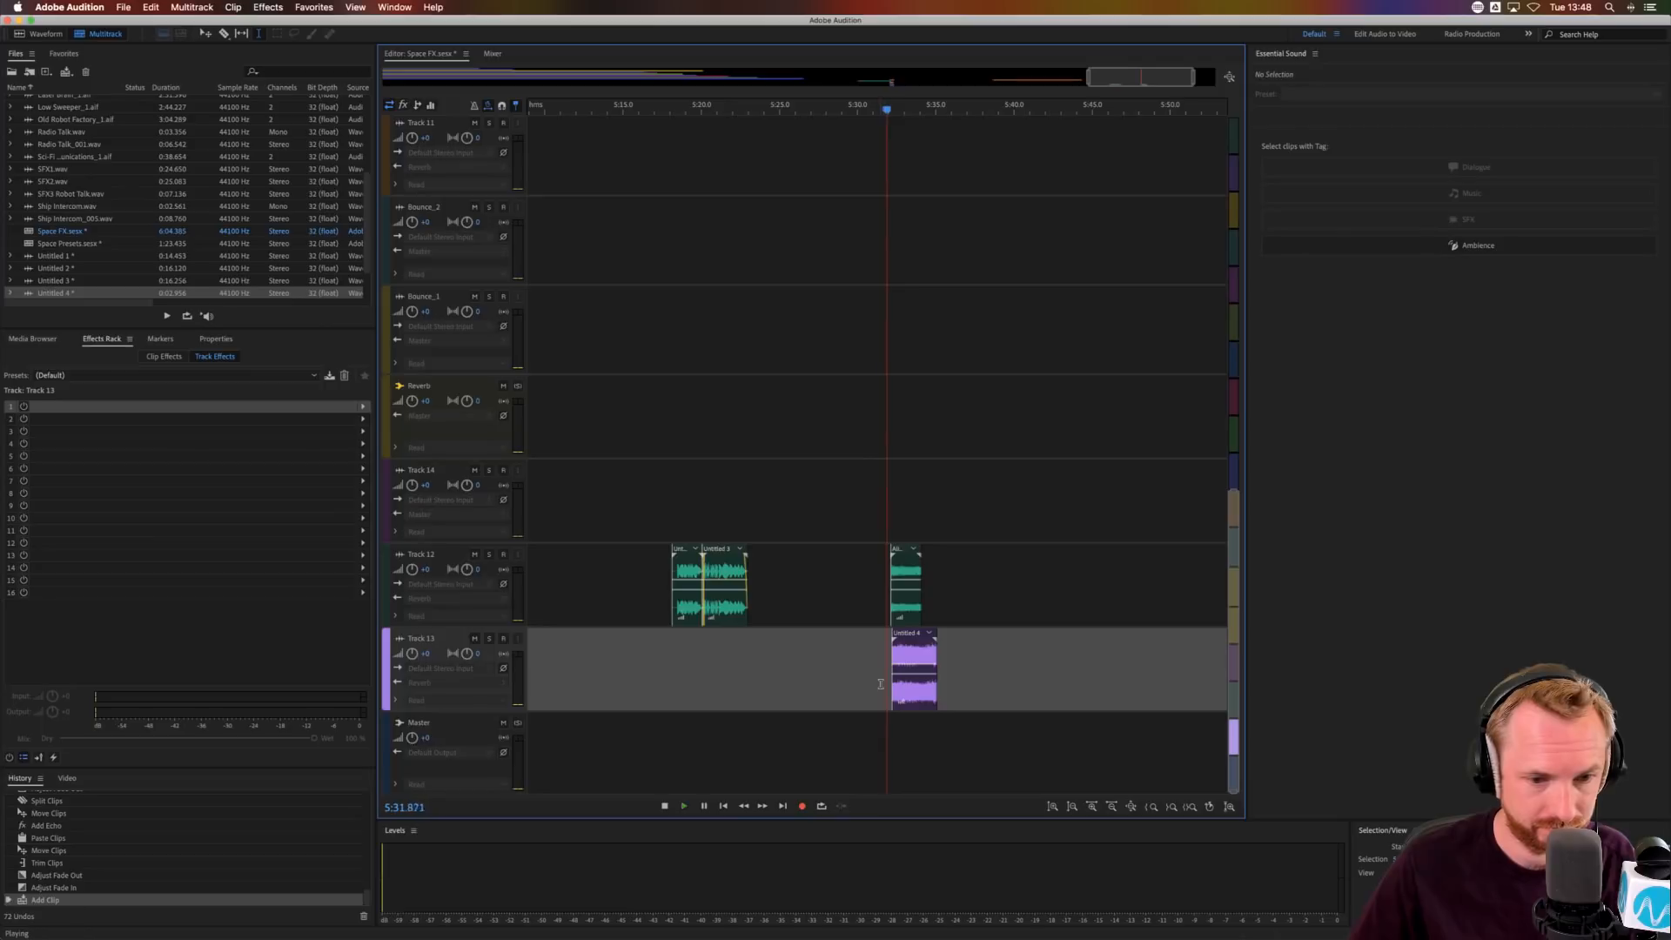
{"action": "key", "text": "space"}
{"action": "scroll", "coordinate": [906, 118], "scroll_direction": "up", "scroll_amount": 5}
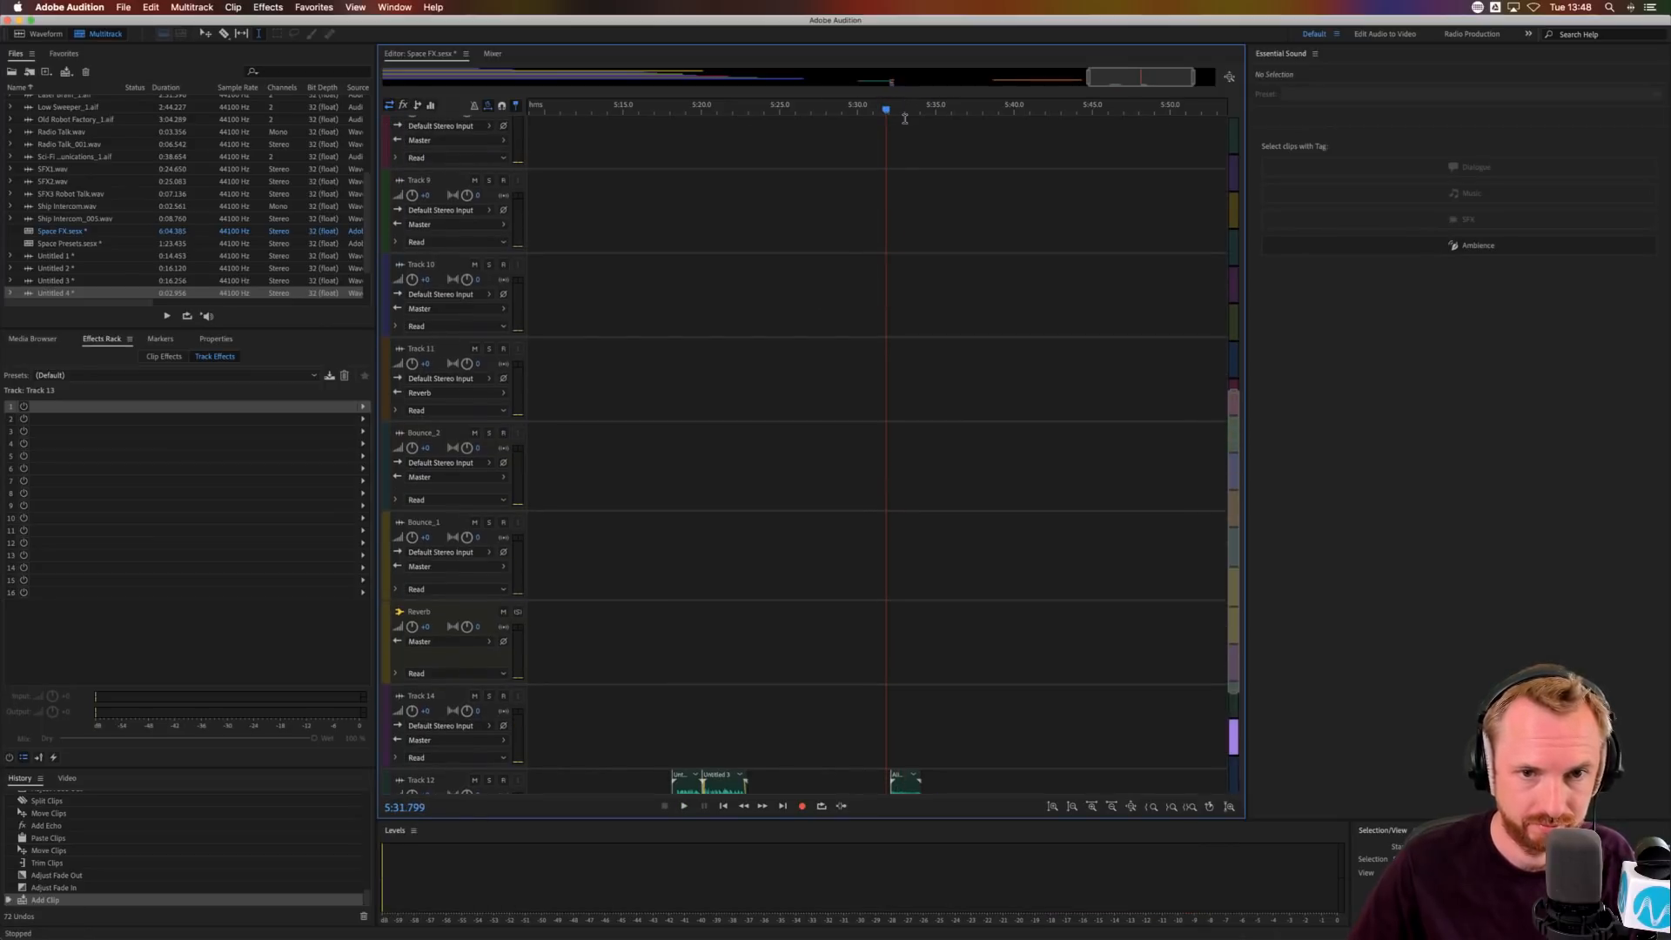
{"action": "scroll", "coordinate": [904, 108], "scroll_direction": "up", "scroll_amount": 2}
{"action": "scroll", "coordinate": [932, 399], "scroll_direction": "down", "scroll_amount": 5}
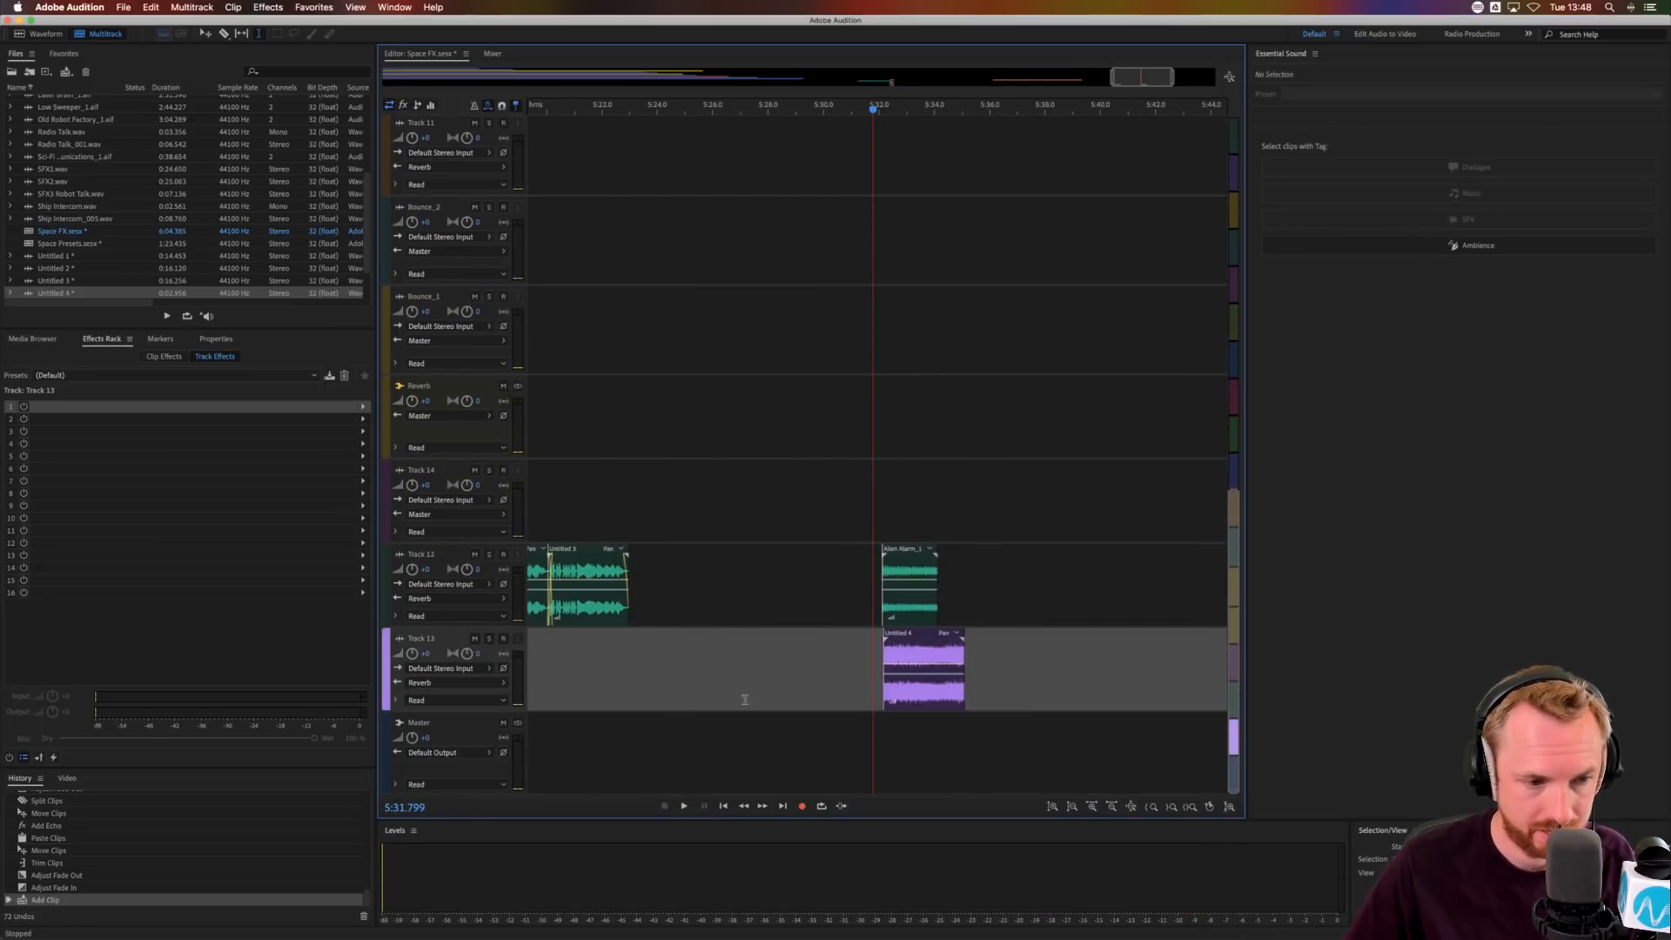
- Add a Studio Reverb effect with the Great Hall preset to Track 13
{"action": "left_click", "coordinate": [364, 407]}
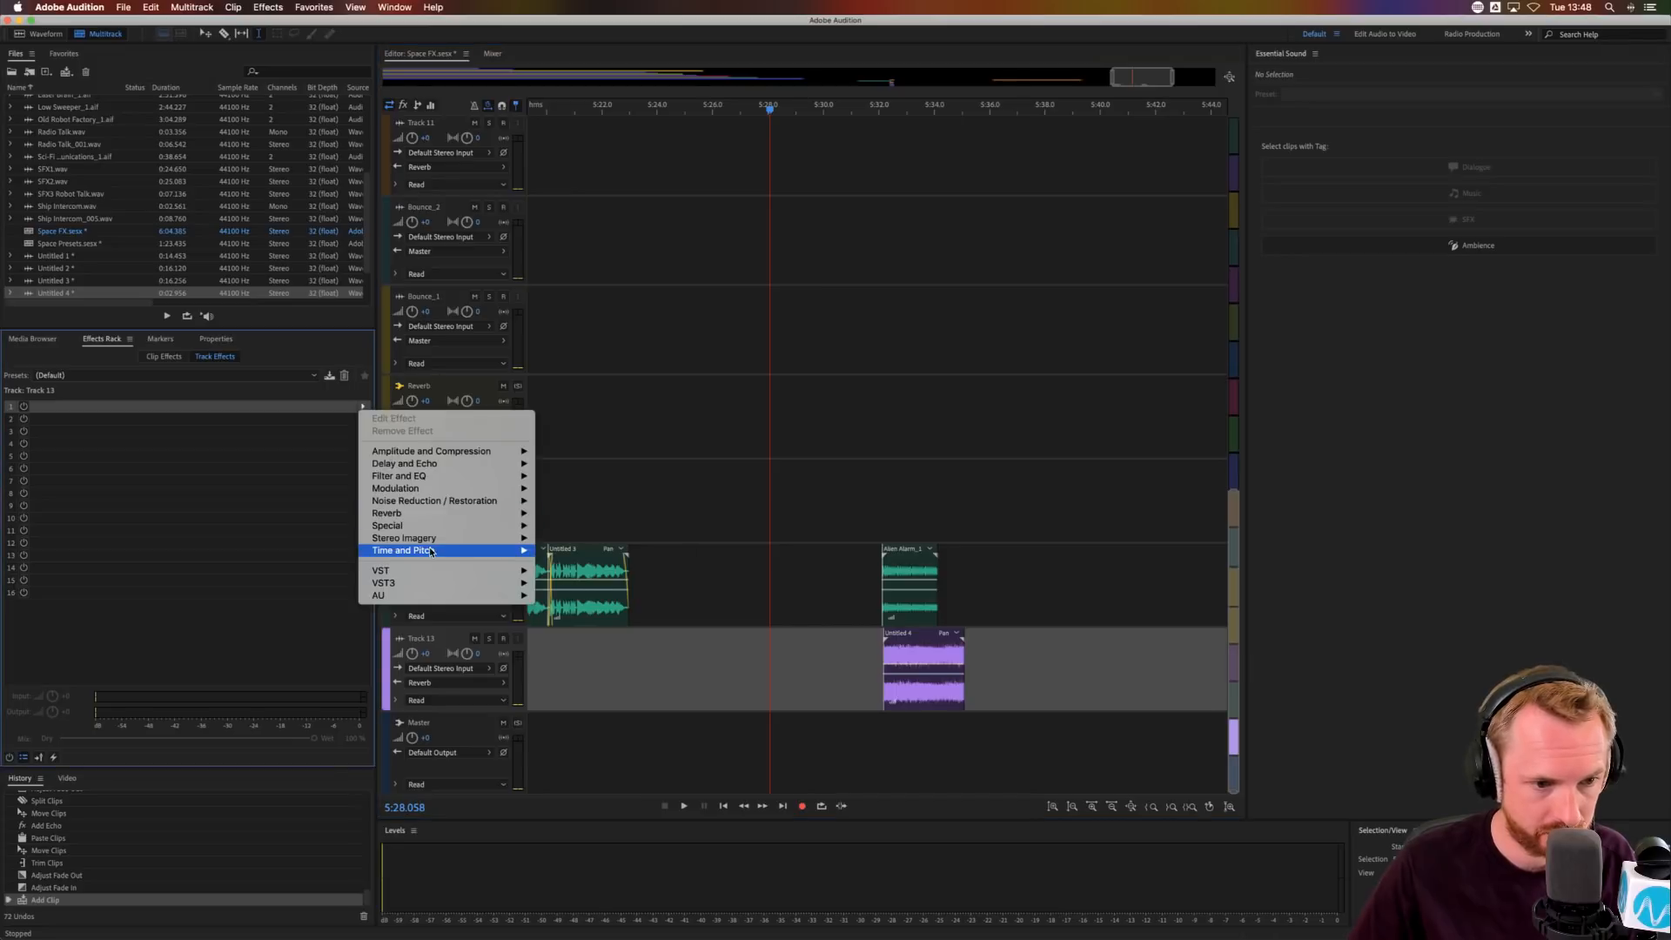
{"action": "mouse_move", "coordinate": [470, 514]}
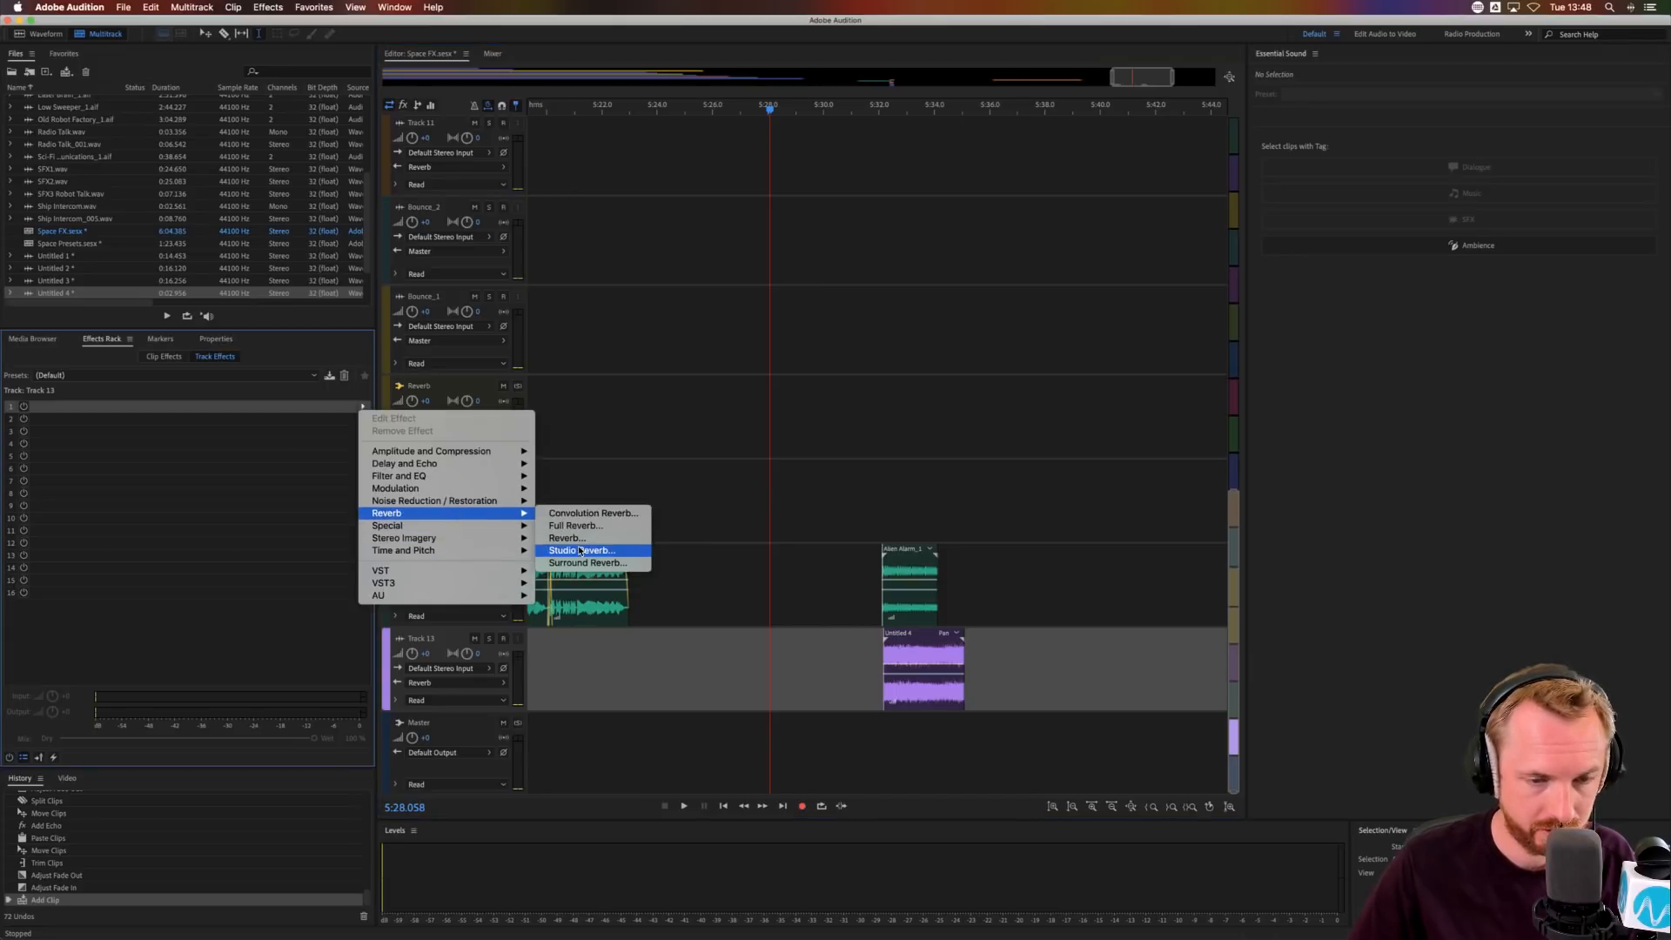
{"action": "left_click", "coordinate": [581, 550]}
{"action": "left_click", "coordinate": [796, 347]}
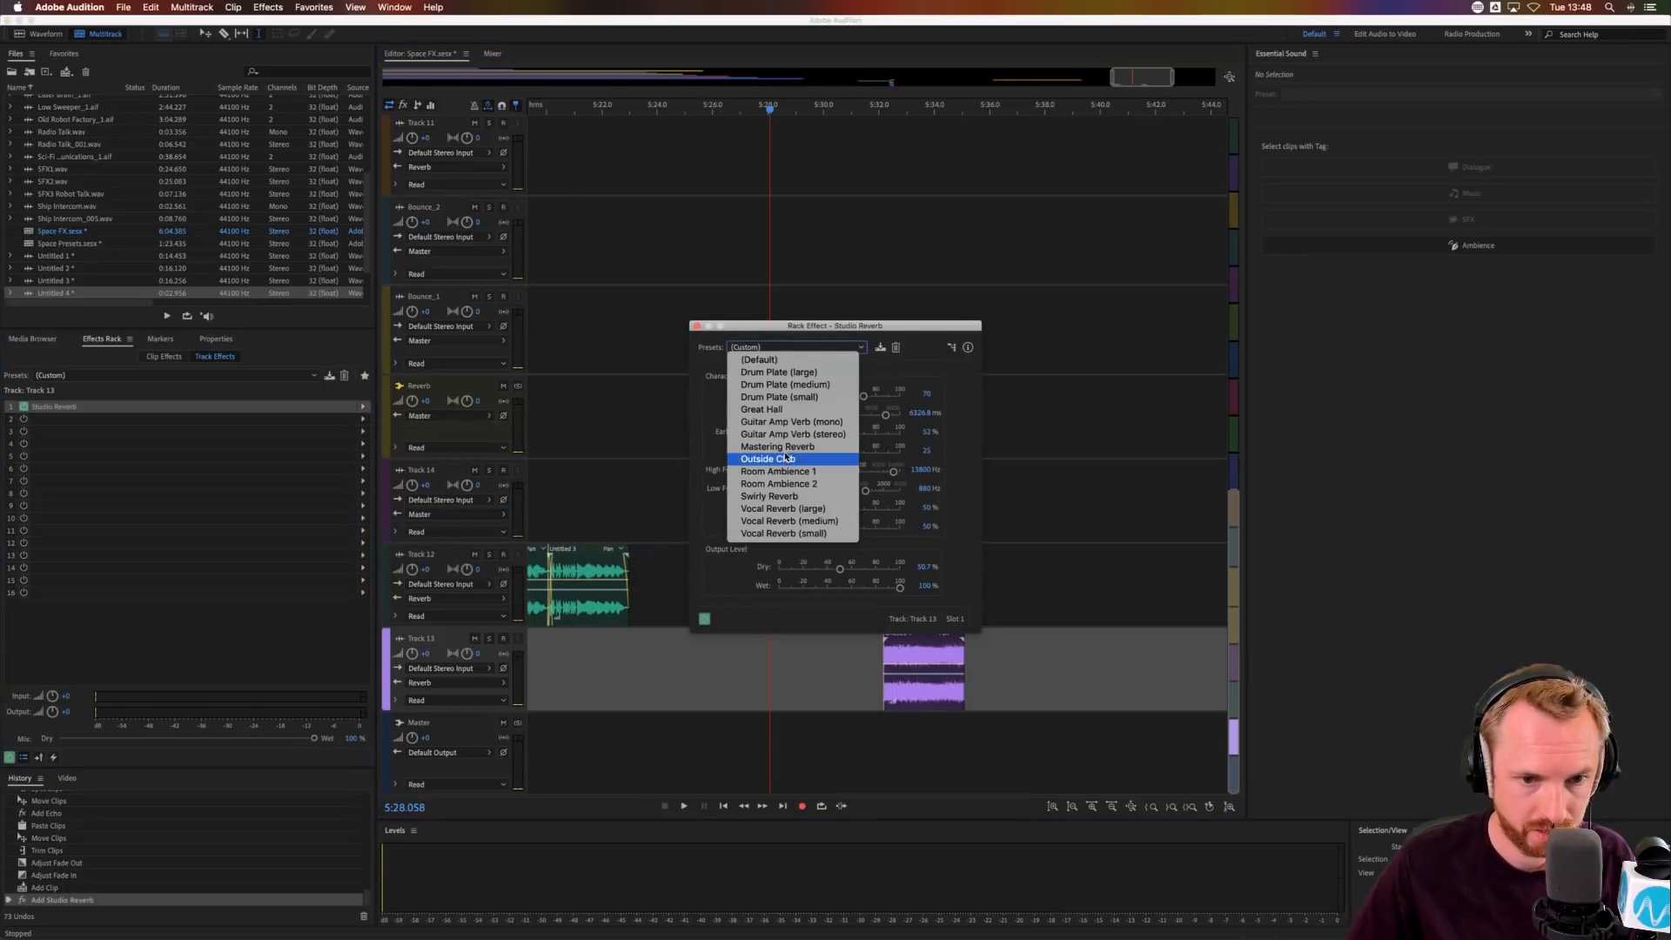
{"action": "left_click", "coordinate": [788, 411]}
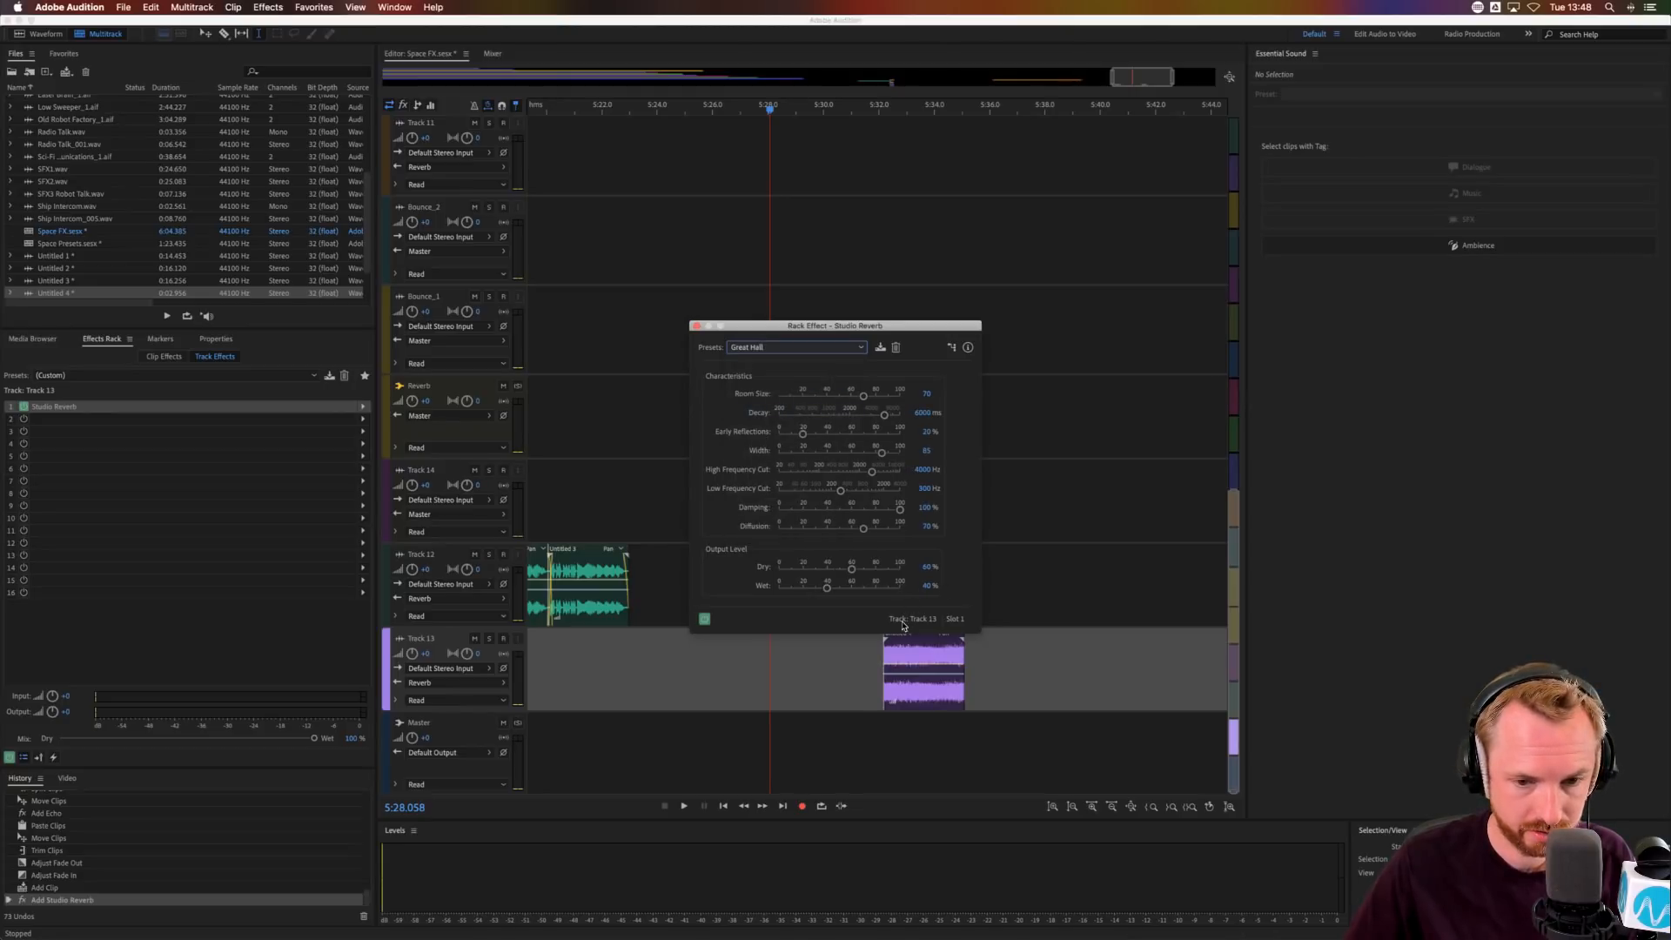
- Play the reverberated noise clip together with the Alien Alarm clip and close the Studio Reverb settings
{"action": "left_click", "coordinate": [887, 660]}
{"action": "key", "text": "space"}
{"action": "key", "text": "space"}
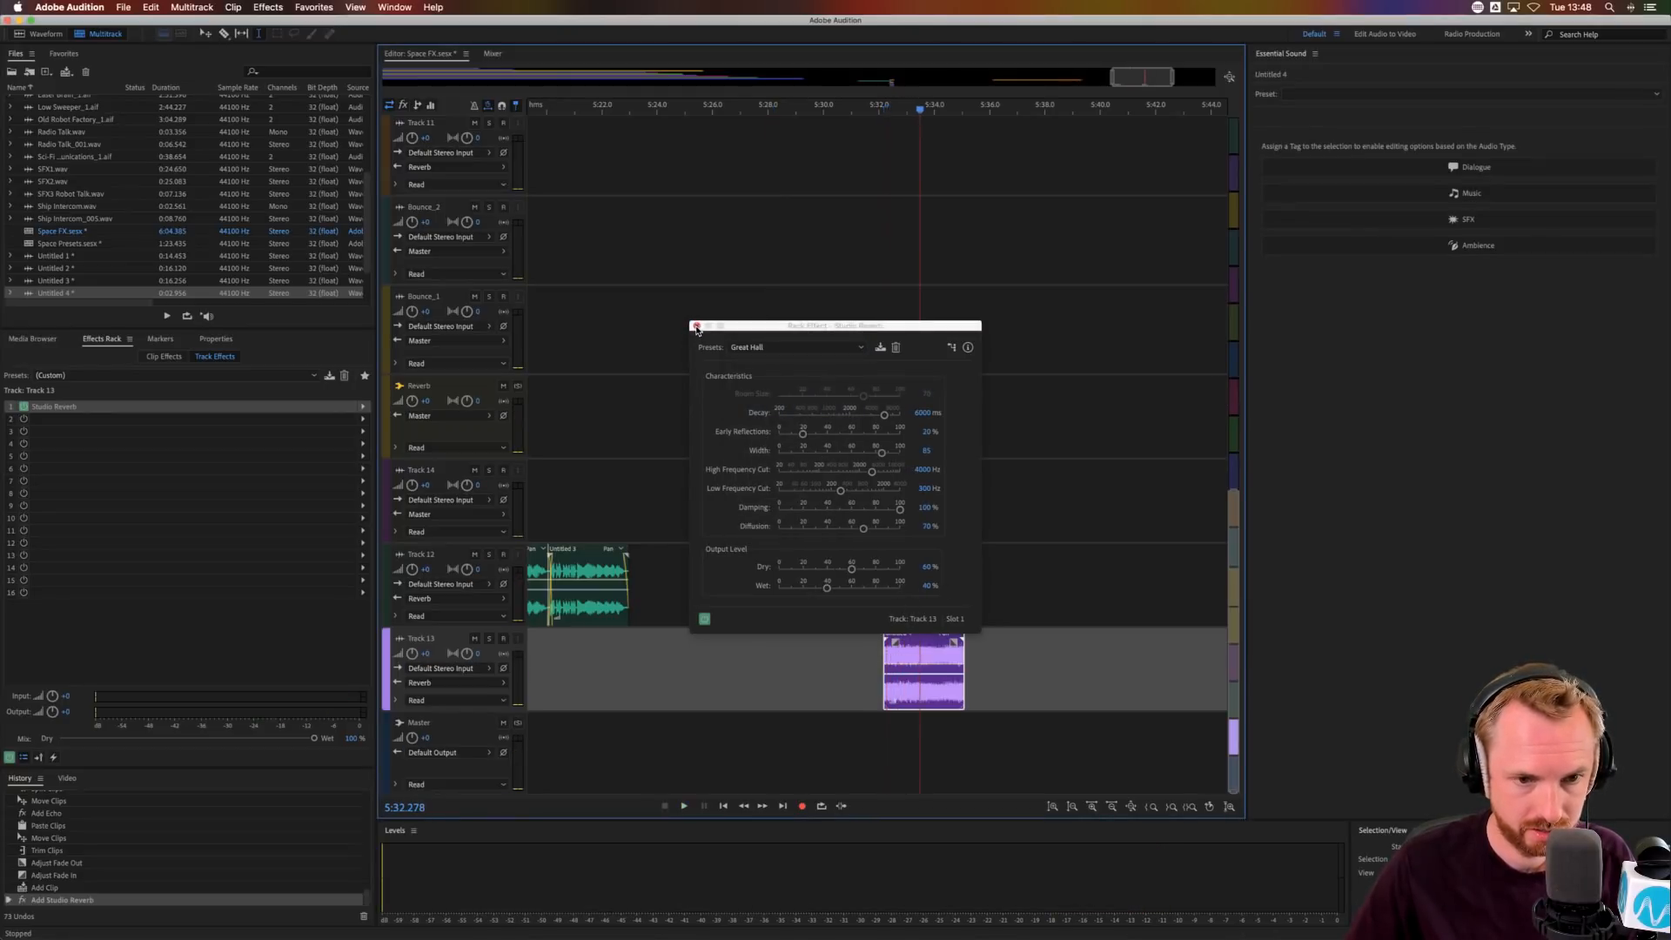
{"action": "left_click", "coordinate": [697, 326]}
{"action": "key", "text": "space"}
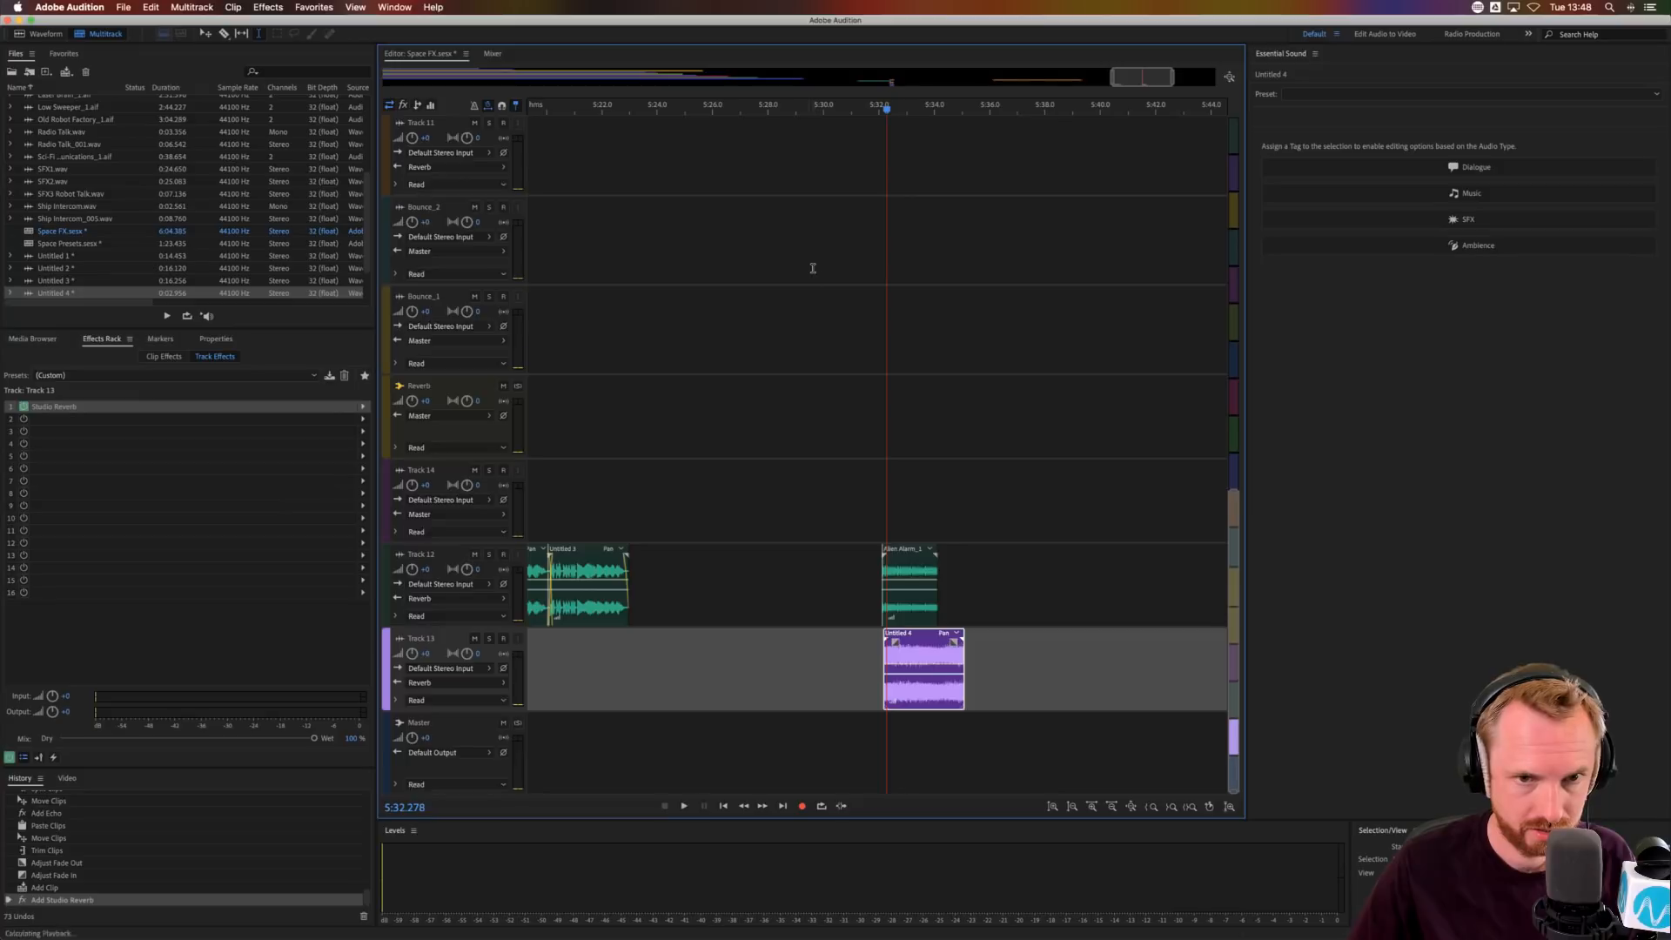
{"action": "scroll", "coordinate": [915, 620], "scroll_direction": "up", "scroll_amount": 5}
{"action": "key", "text": "space"}
{"action": "key", "text": "space"}
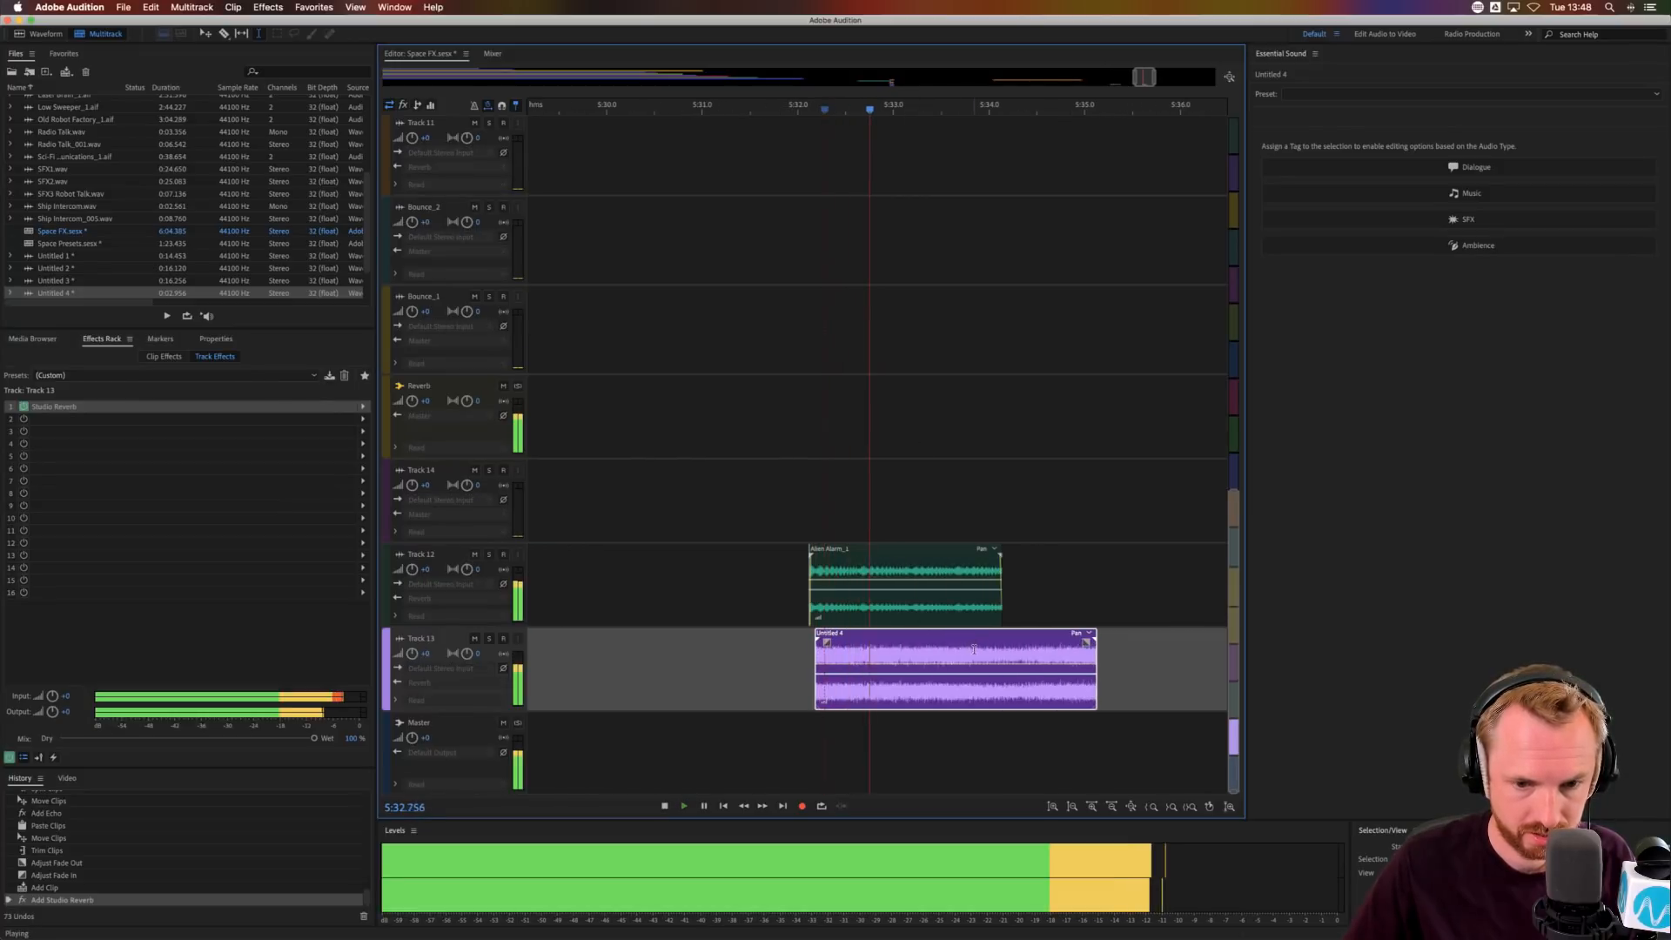
{"action": "key", "text": "space"}
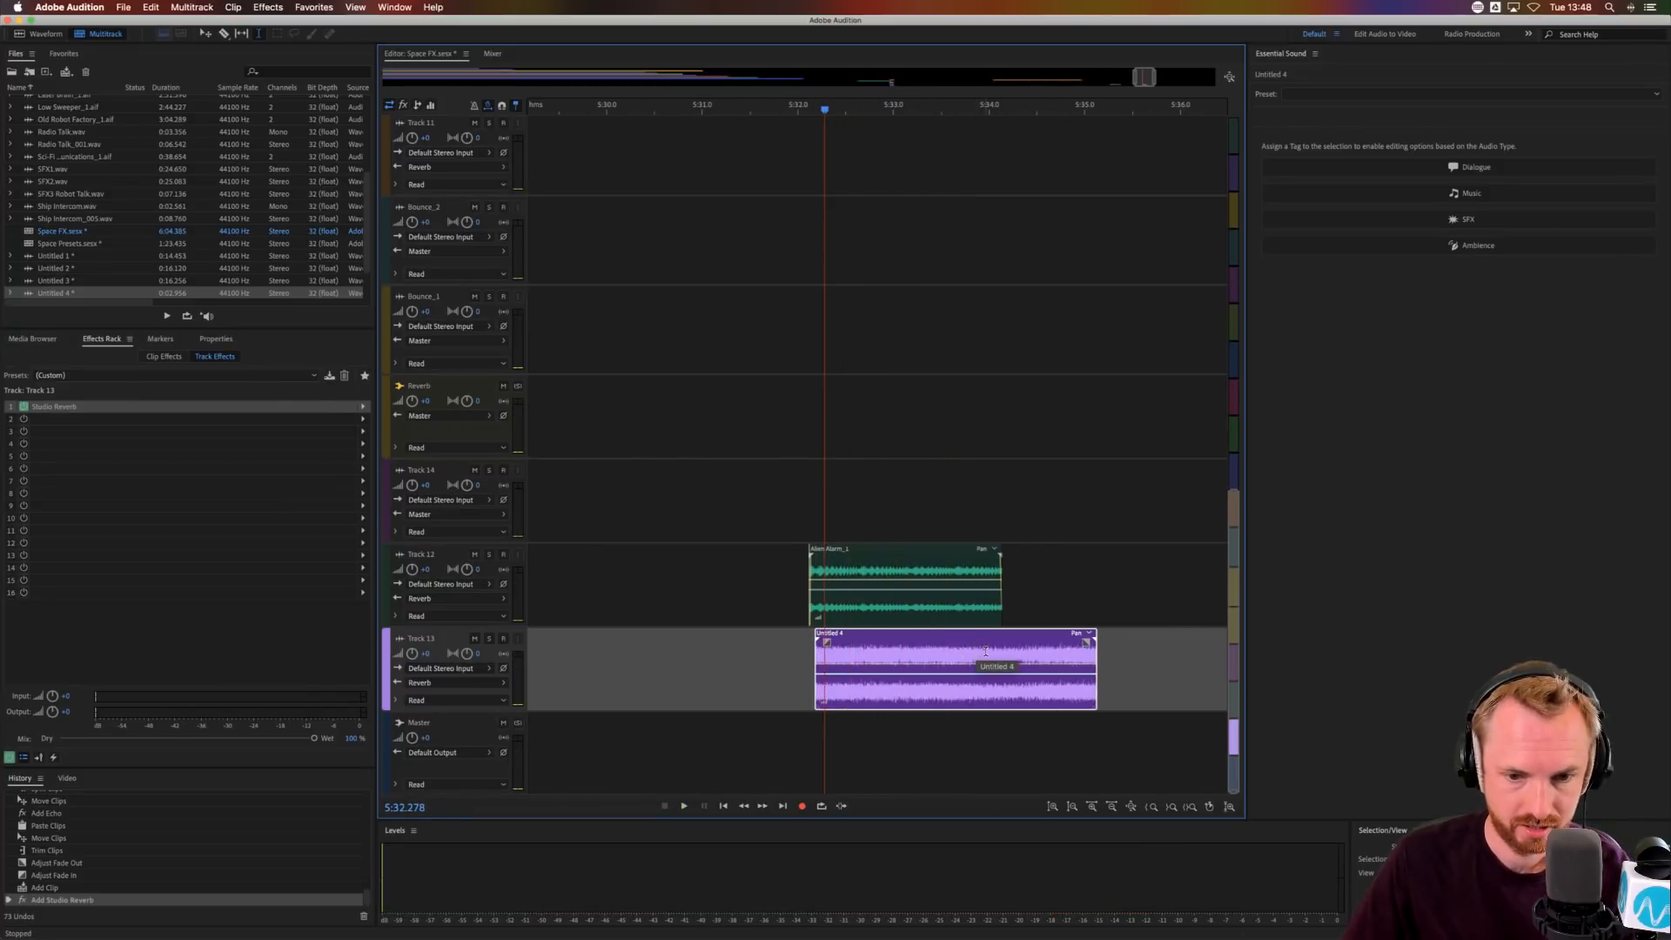
- Remove the end of the noise clip from about 5:34 and move the clip to start with the Alien Alarm clip
{"action": "left_click_drag", "start_coordinate": [985, 651], "coordinate": [1232, 655]}
{"action": "key", "text": "Delete"}
{"action": "left_click", "coordinate": [1053, 661]}
{"action": "left_click", "coordinate": [786, 657]}
{"action": "key", "text": "space"}
{"action": "left_click", "coordinate": [800, 649]}
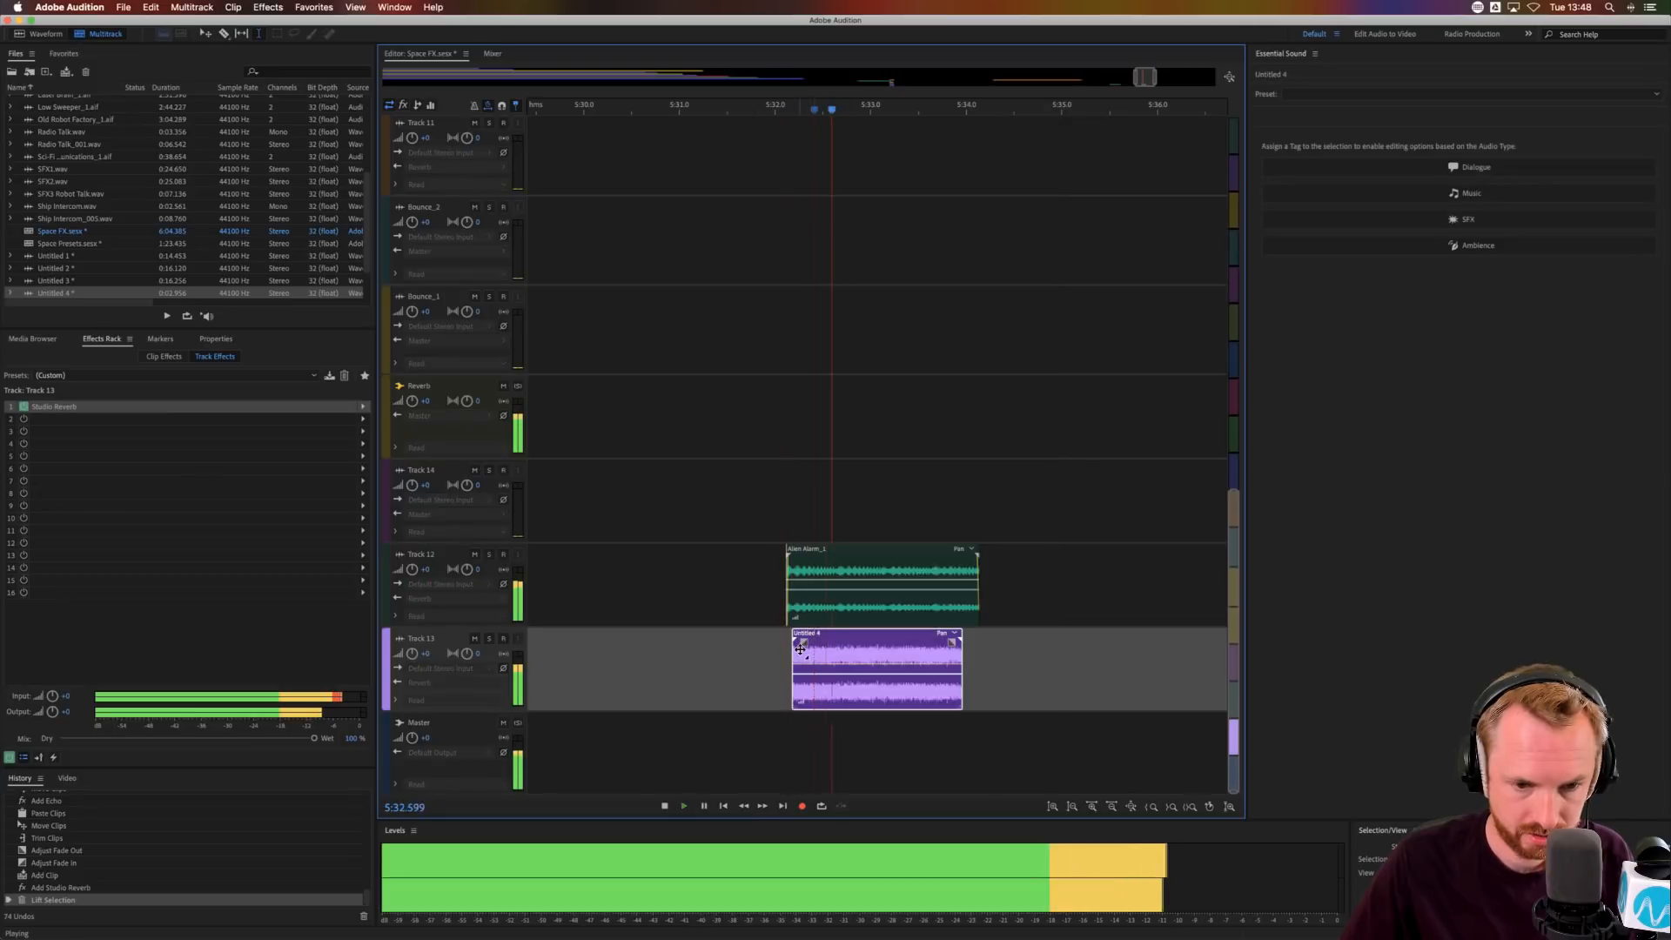
{"action": "left_click_drag", "start_coordinate": [800, 649], "coordinate": [794, 650]}
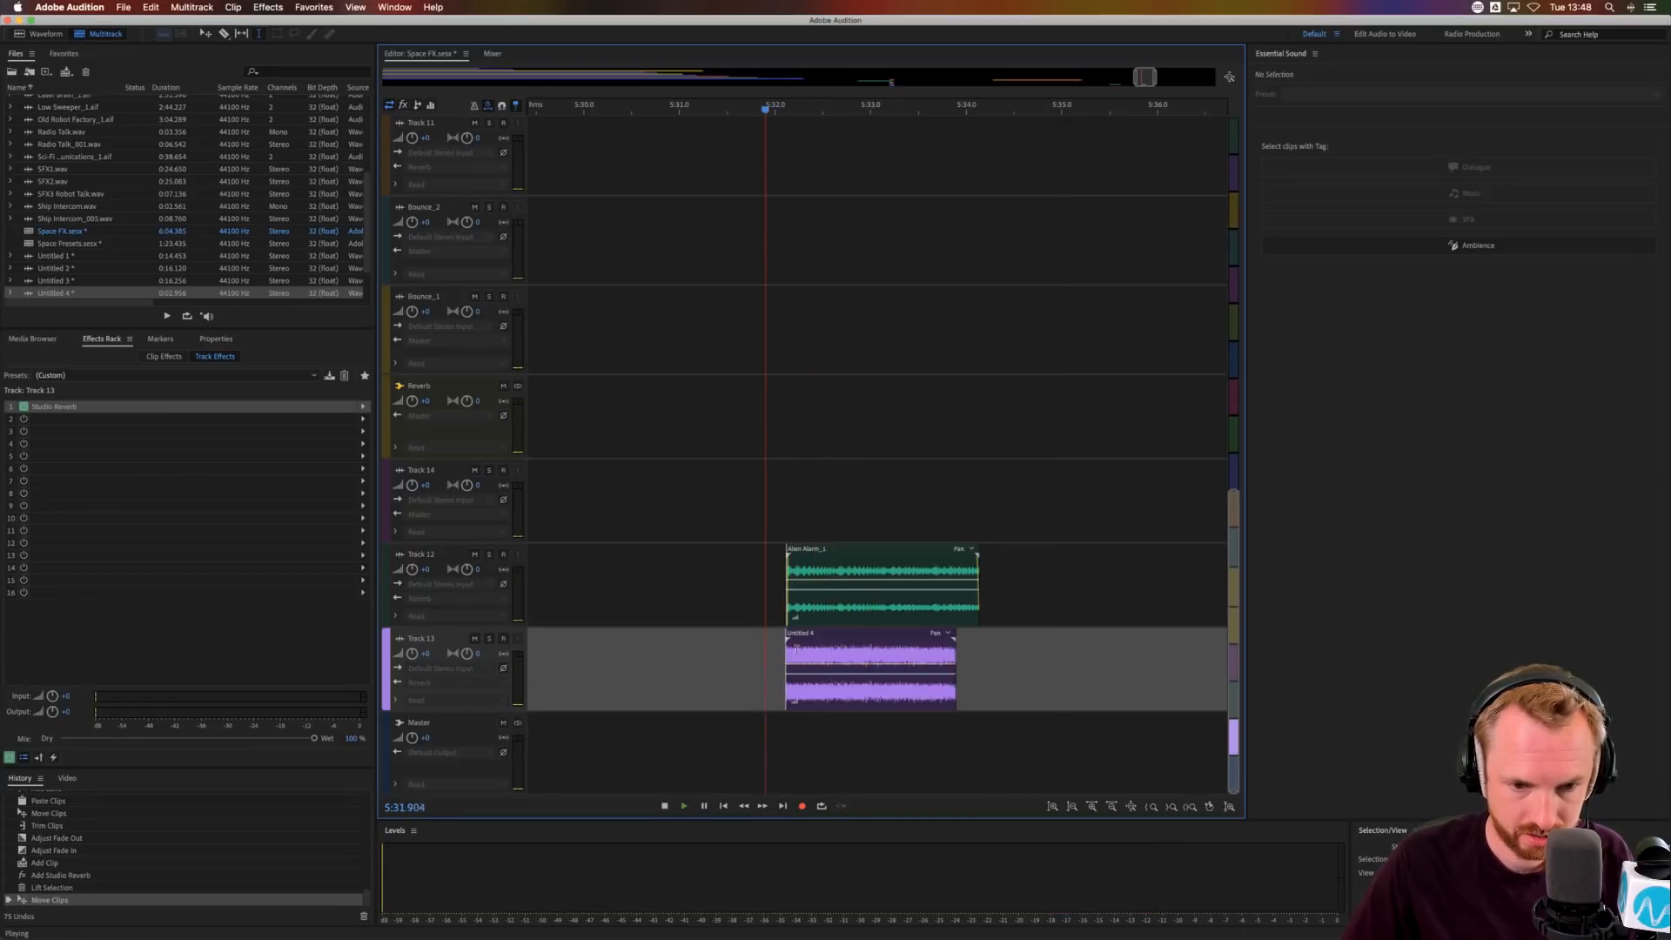
- Add a very short fade-out and fade-in to the noise clip on Track 13, playing both clips to check them
{"action": "left_click", "coordinate": [948, 650]}
{"action": "key", "text": "space"}
{"action": "left_click_drag", "start_coordinate": [942, 643], "coordinate": [942, 647]}
{"action": "key", "text": "space"}
{"action": "key", "text": "space"}
{"action": "left_click_drag", "start_coordinate": [800, 643], "coordinate": [789, 644]}
{"action": "key", "text": "space"}
{"action": "scroll", "coordinate": [823, 109], "scroll_direction": "up", "scroll_amount": 2}
{"action": "key", "text": "space"}
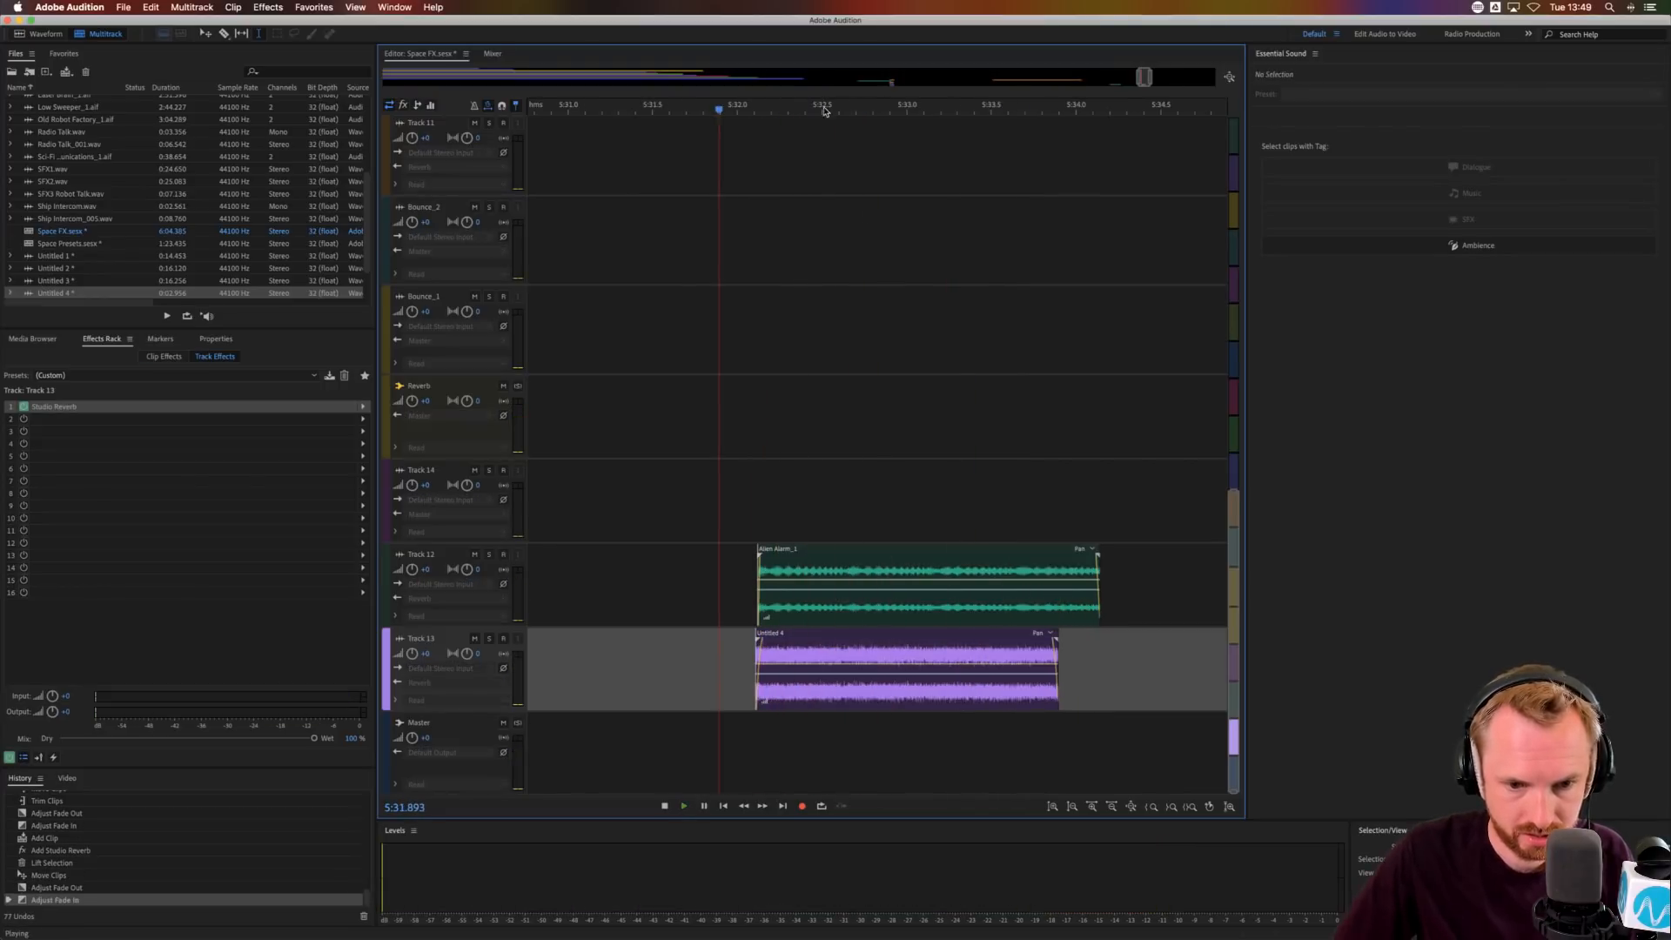
{"action": "key", "text": "space"}
{"action": "key", "text": "space"}
- Cut three short gaps into the noise clip on Track 13 to split it into four bursts, and play the result
{"action": "left_click_drag", "start_coordinate": [844, 653], "coordinate": [833, 654]}
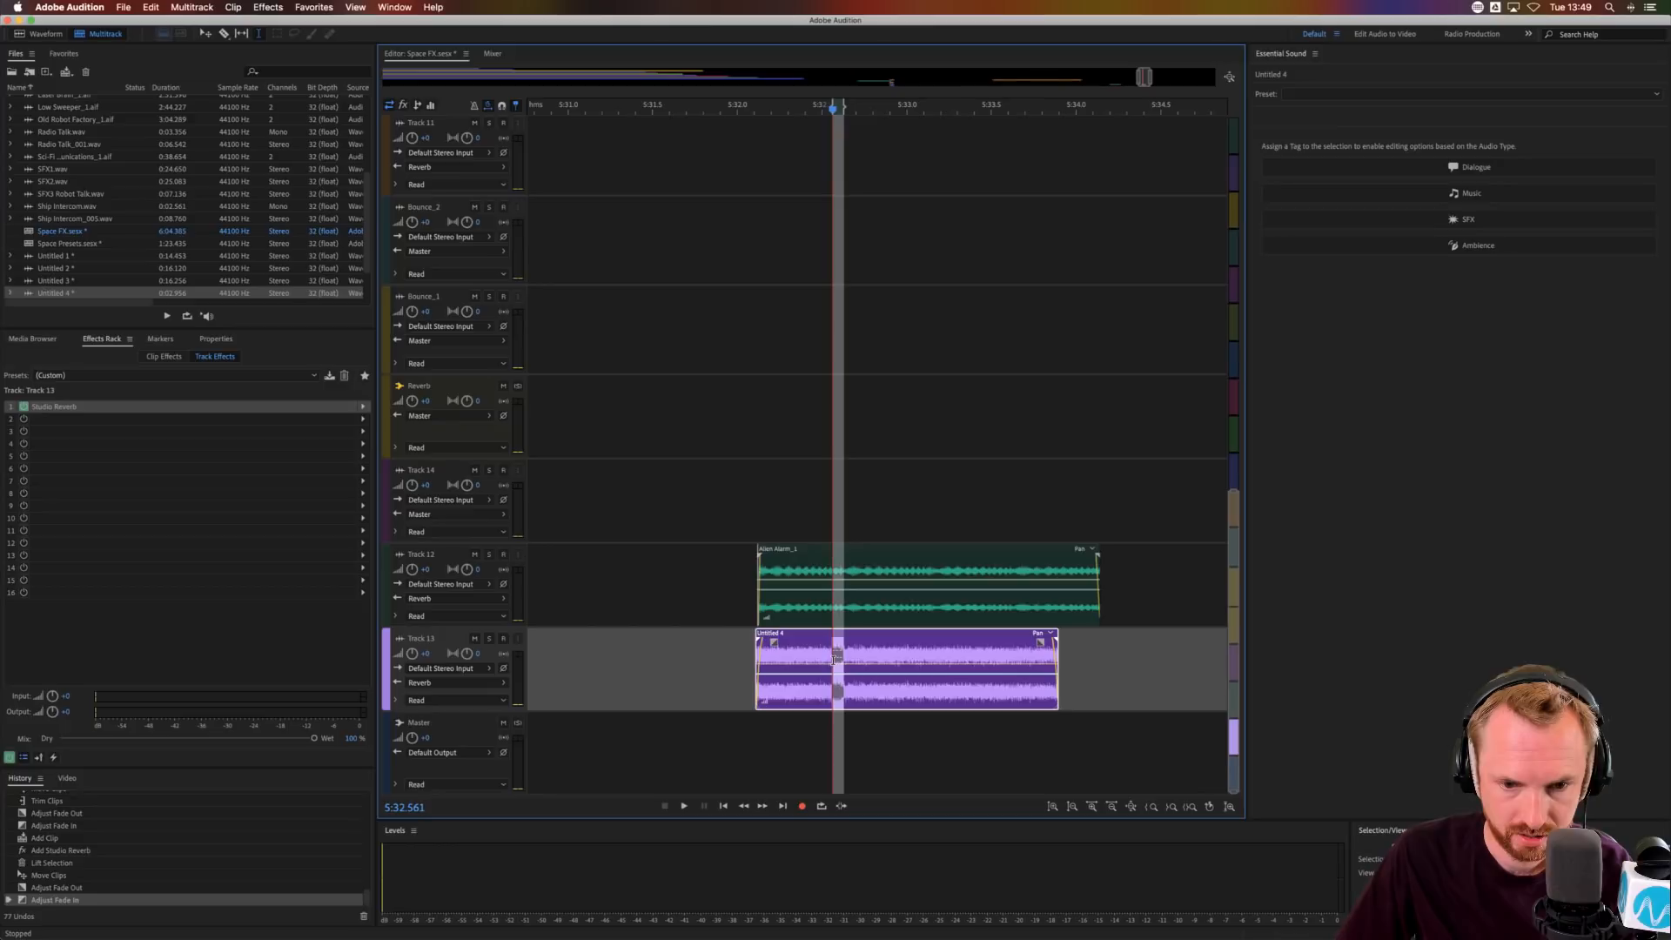
{"action": "key", "text": "Delete"}
{"action": "left_click_drag", "start_coordinate": [936, 652], "coordinate": [1005, 656]}
{"action": "key", "text": "Delete"}
{"action": "key", "text": "Delete"}
{"action": "left_click", "coordinate": [748, 615]}
{"action": "key", "text": "space"}
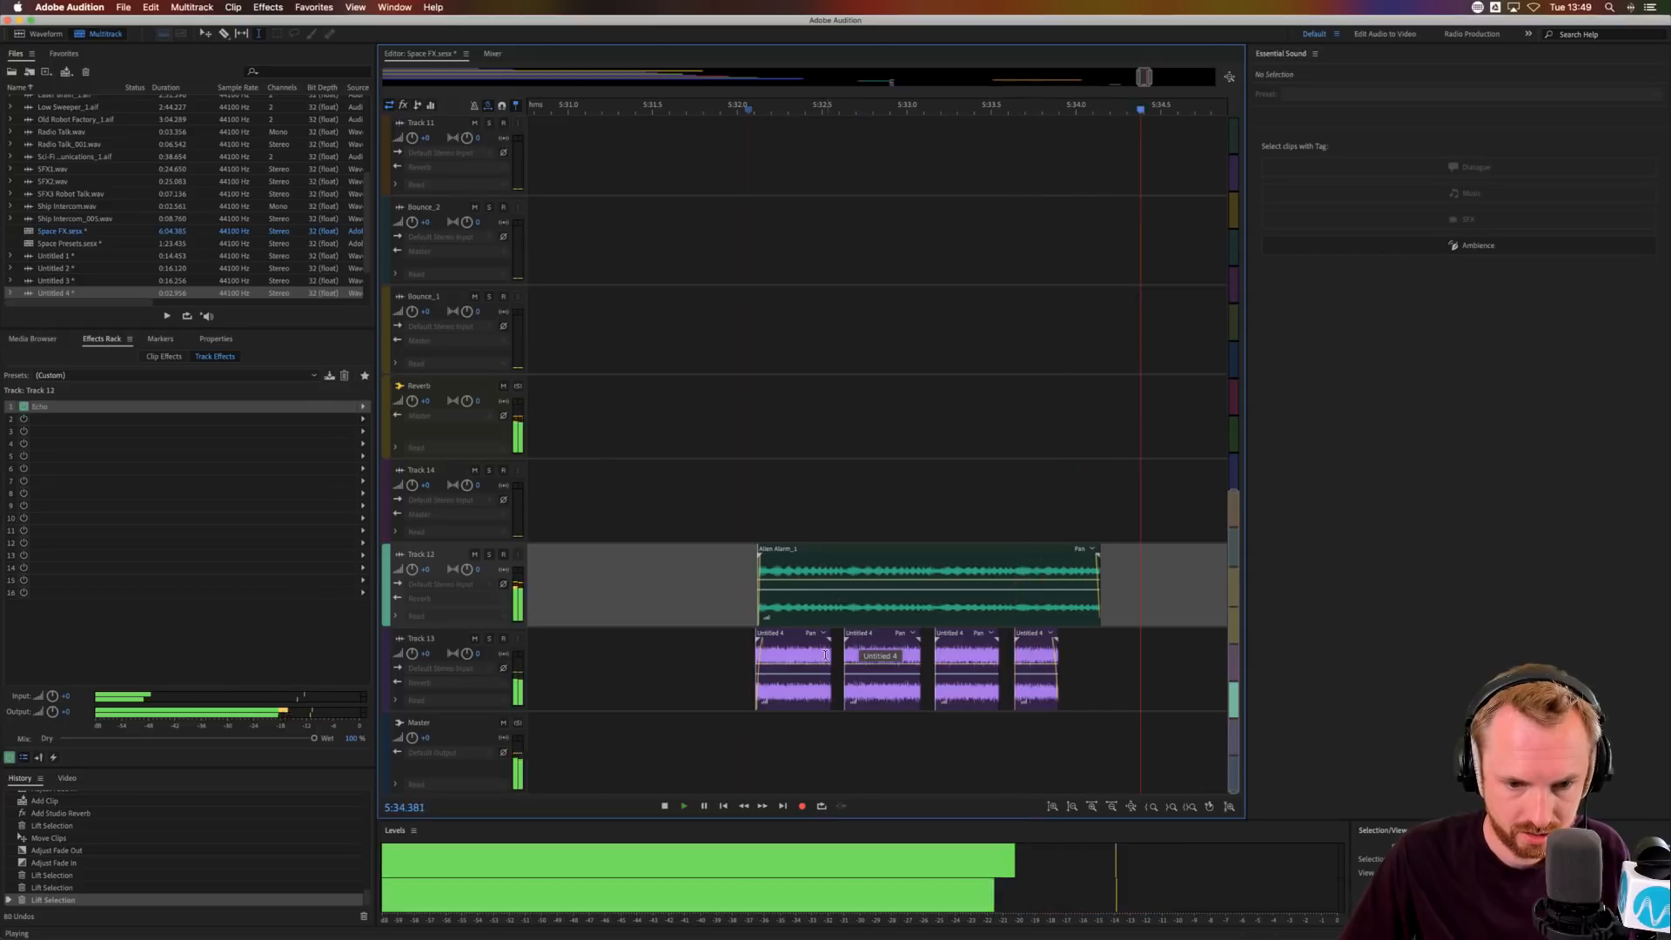
- Extend the last noise burst on Track 13 to end at about 5:34.0 with a short fade-out, playing both clips
{"action": "key", "text": "space"}
{"action": "key", "text": "space"}
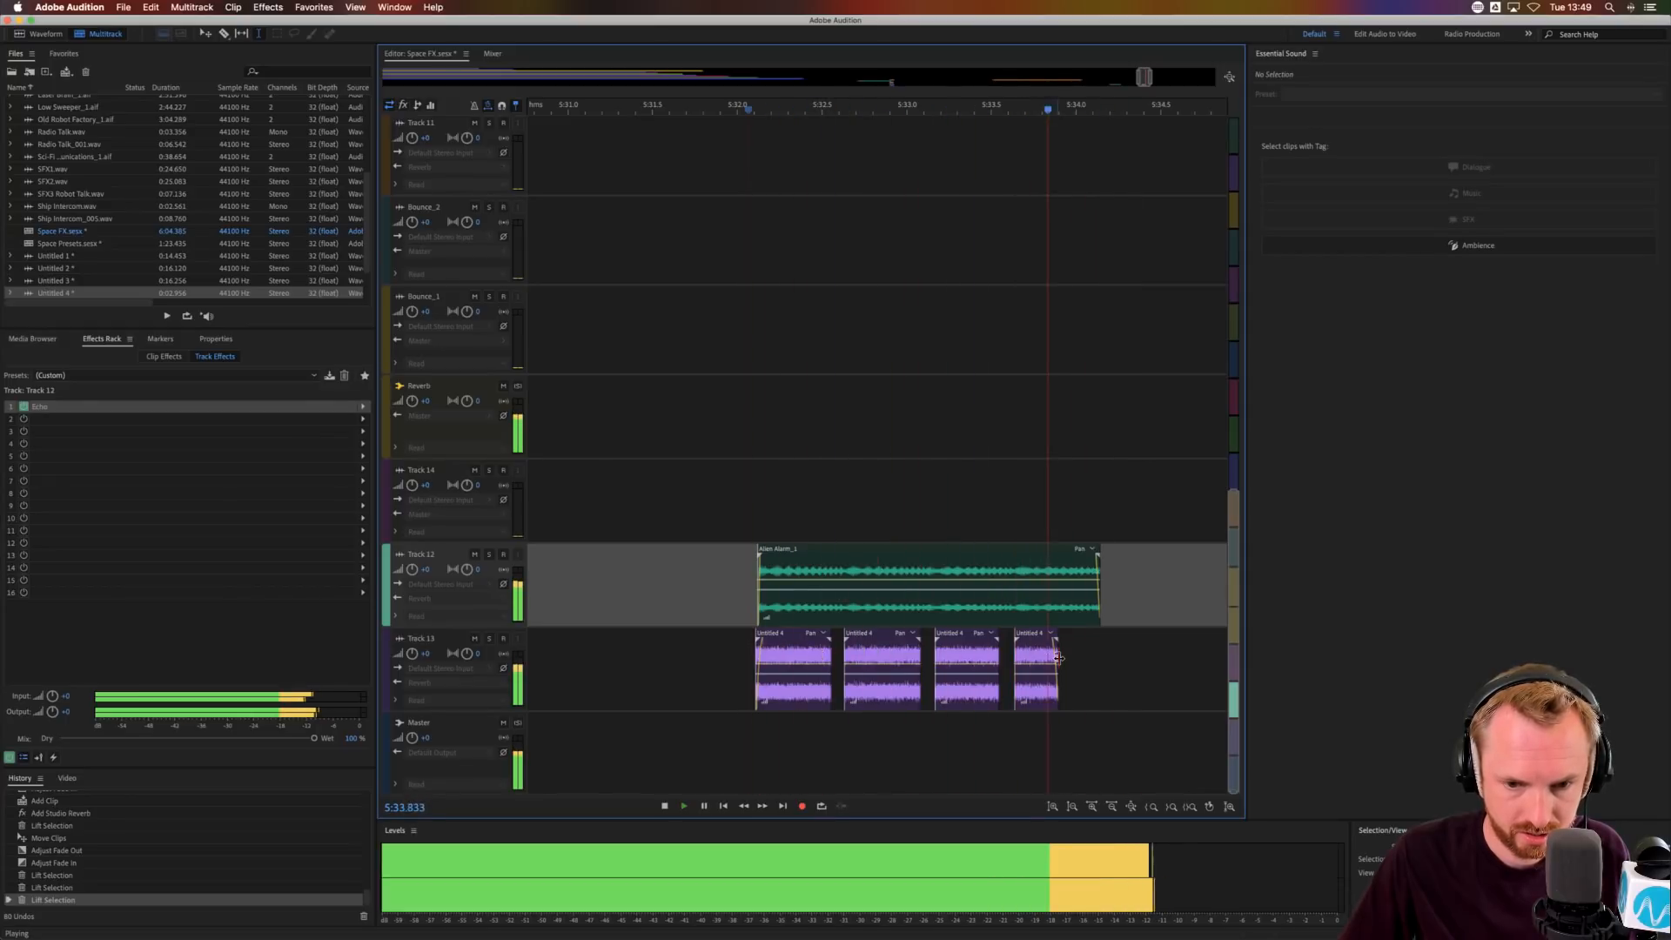
{"action": "key", "text": "space"}
{"action": "mouse_move", "coordinate": [1057, 658]}
{"action": "left_mouse_down"}
{"action": "mouse_move", "coordinate": [1091, 656]}
{"action": "mouse_move", "coordinate": [1082, 646]}
{"action": "left_mouse_up"}
{"action": "key", "text": "space"}
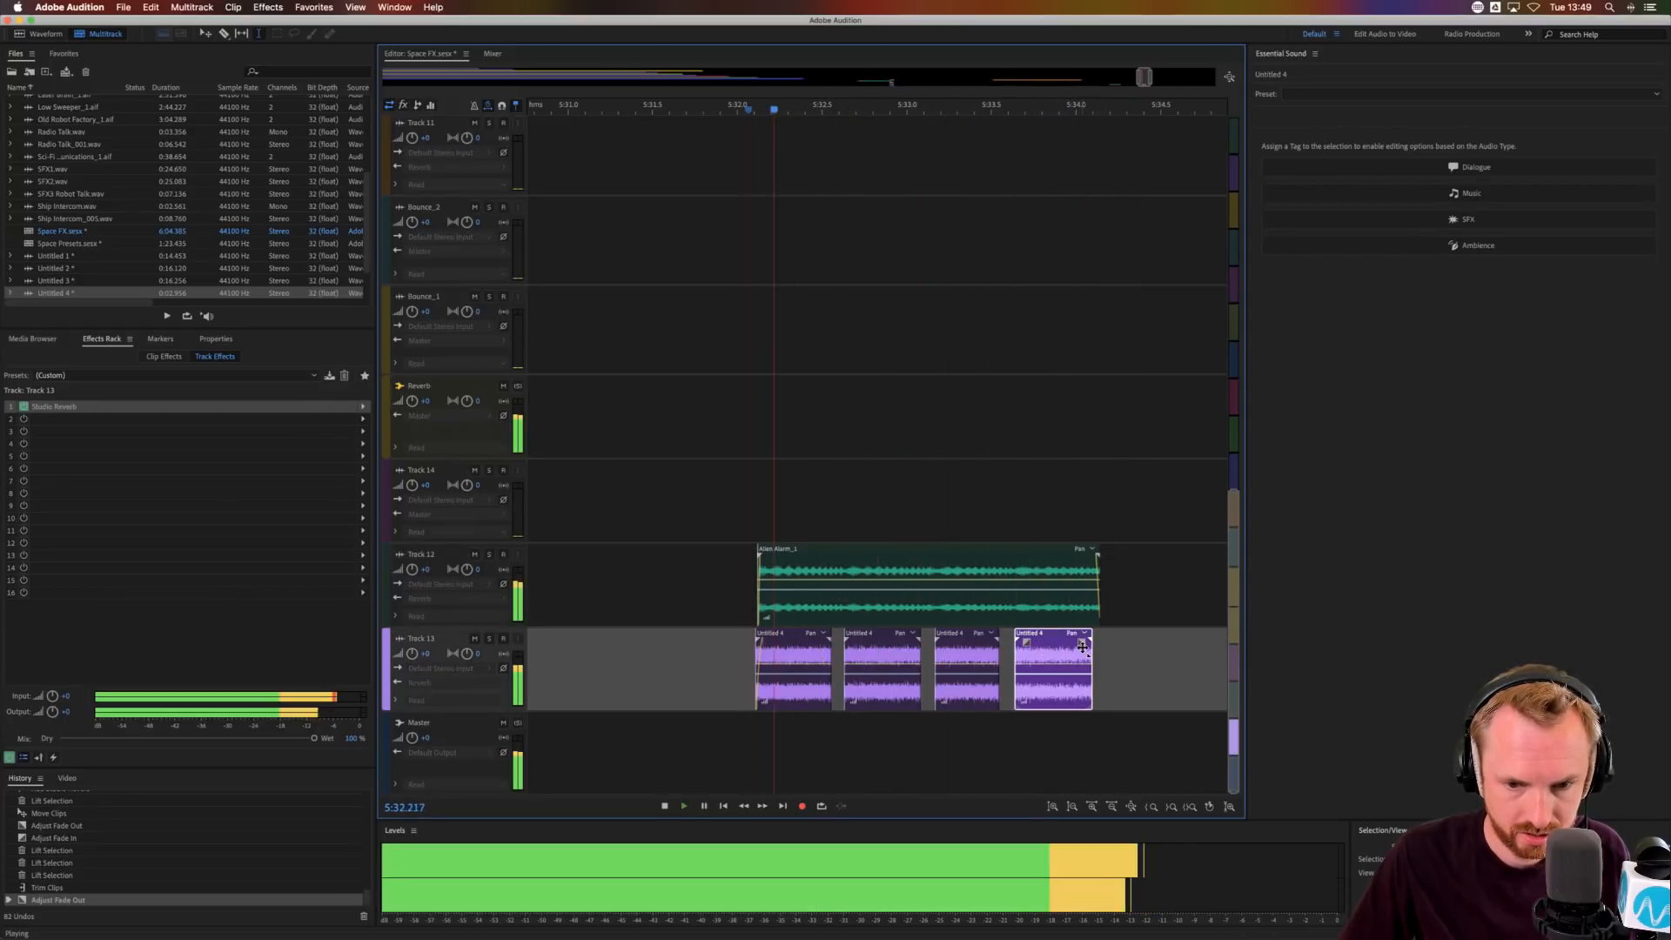
{"action": "key", "text": "space"}
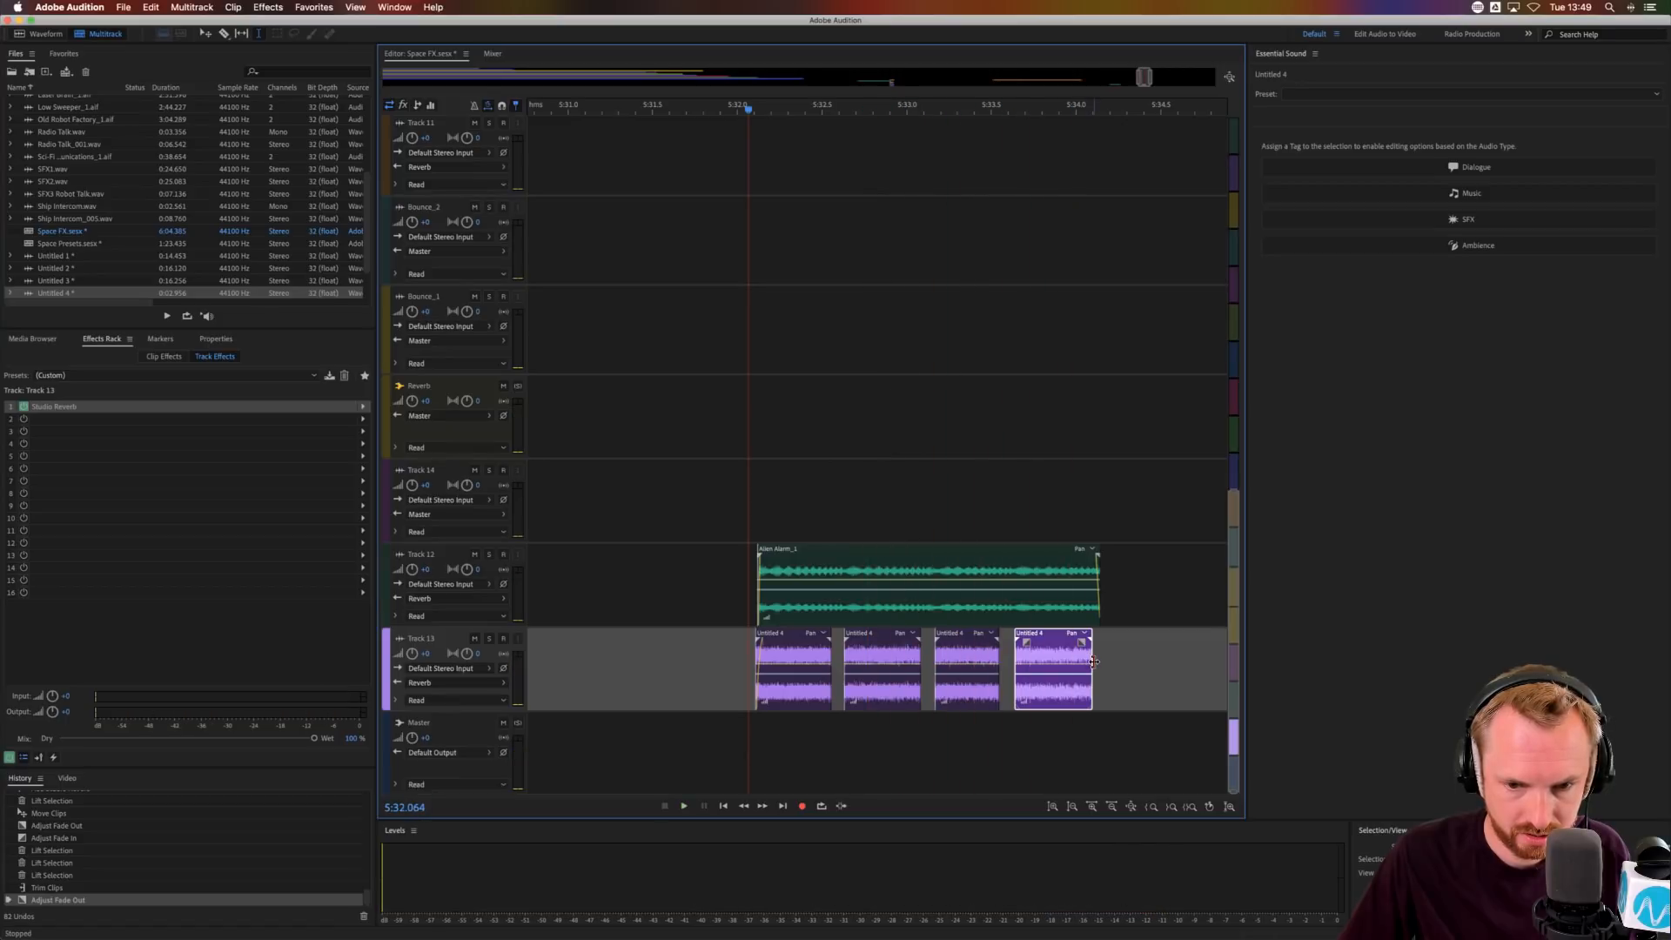
{"action": "left_click_drag", "start_coordinate": [1064, 649], "coordinate": [1061, 647]}
{"action": "key", "text": "space"}
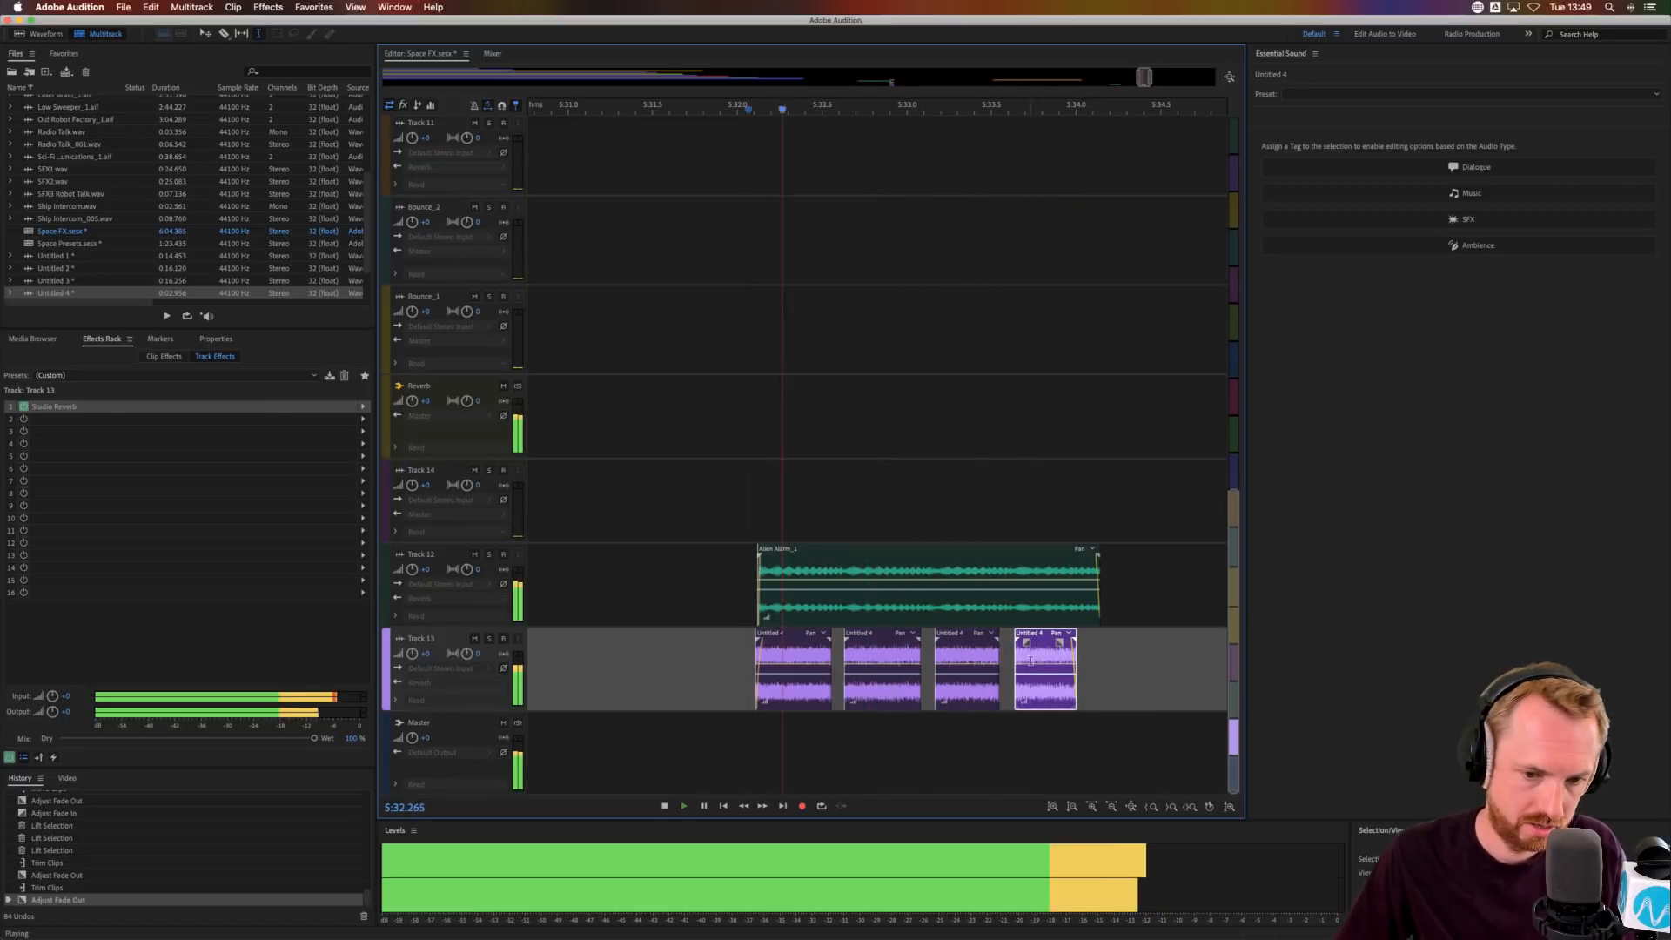
{"action": "key", "text": "space"}
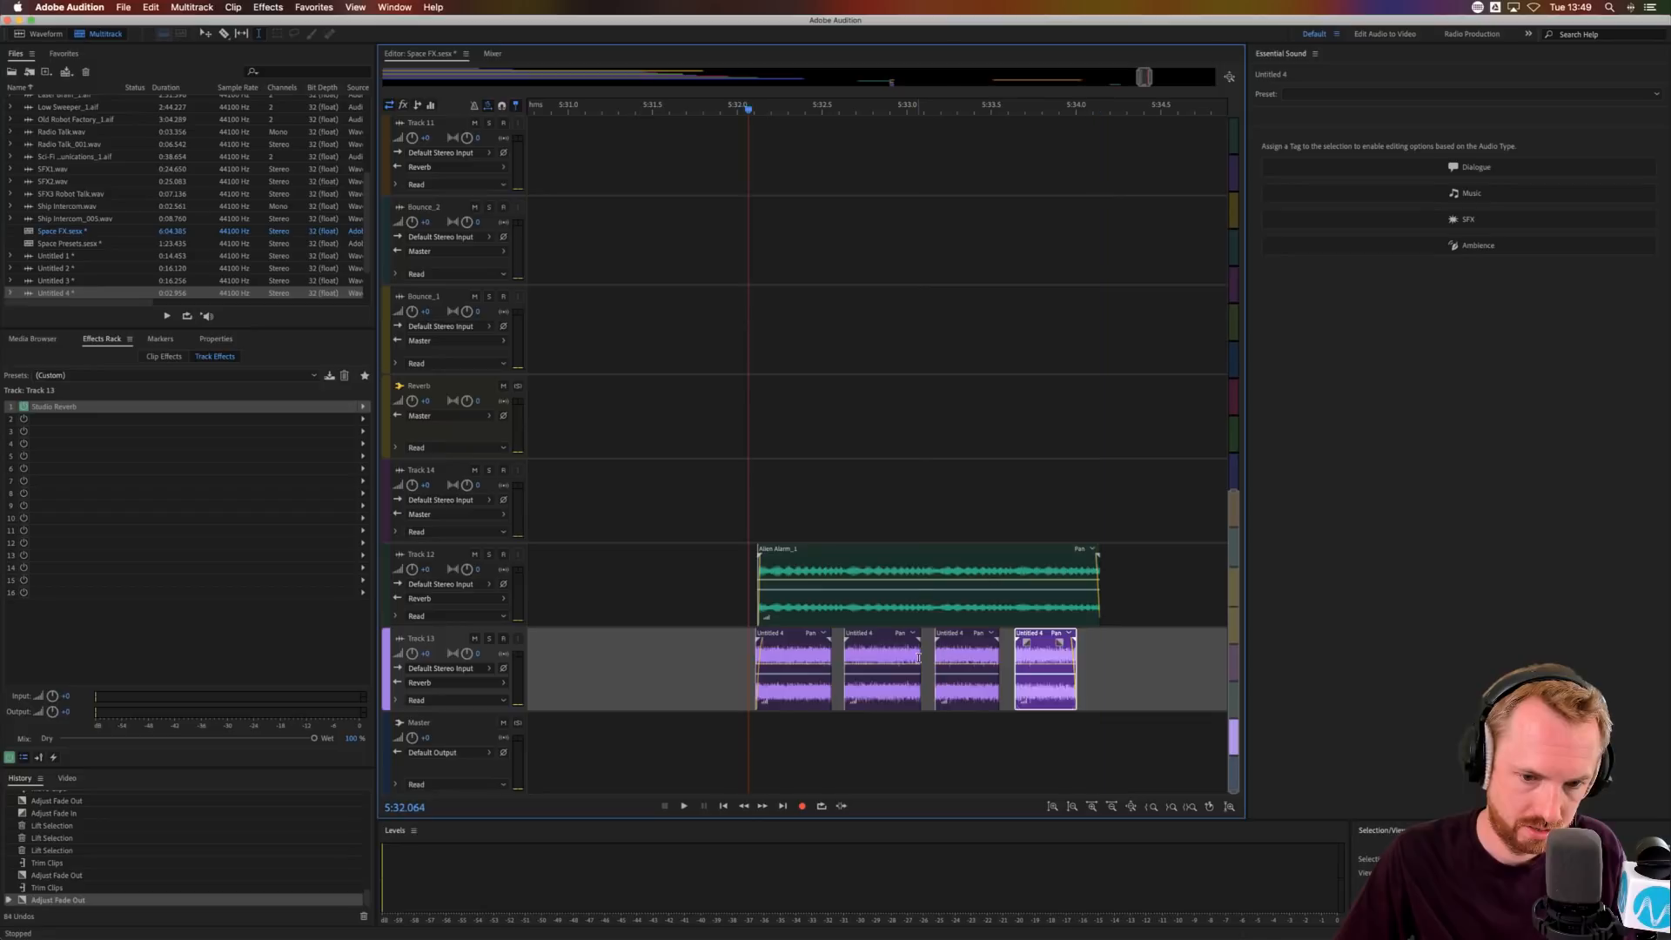
- Trim the end of the second noise burst slightly, add short fade-outs to the first three bursts, and play the result
{"action": "left_click", "coordinate": [918, 658]}
{"action": "left_click_drag", "start_coordinate": [917, 659], "coordinate": [816, 647]}
{"action": "left_click", "coordinate": [807, 658]}
{"action": "left_click", "coordinate": [959, 658]}
{"action": "left_click_drag", "start_coordinate": [988, 644], "coordinate": [985, 647]}
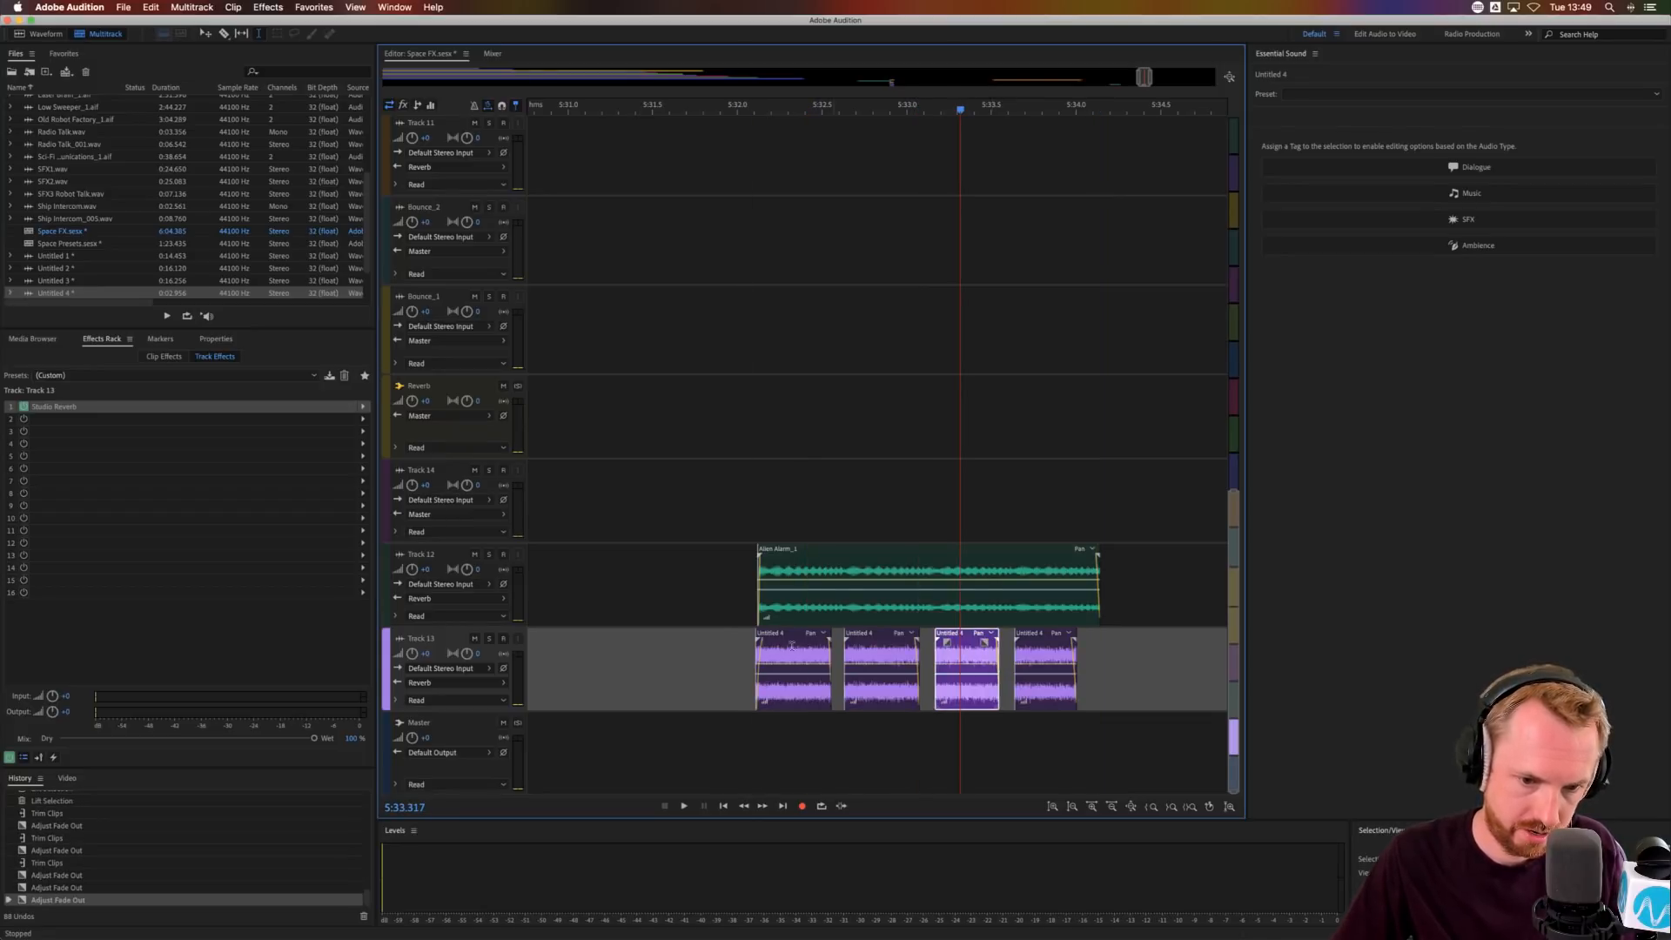
{"action": "left_click", "coordinate": [719, 659]}
{"action": "key", "text": "space"}
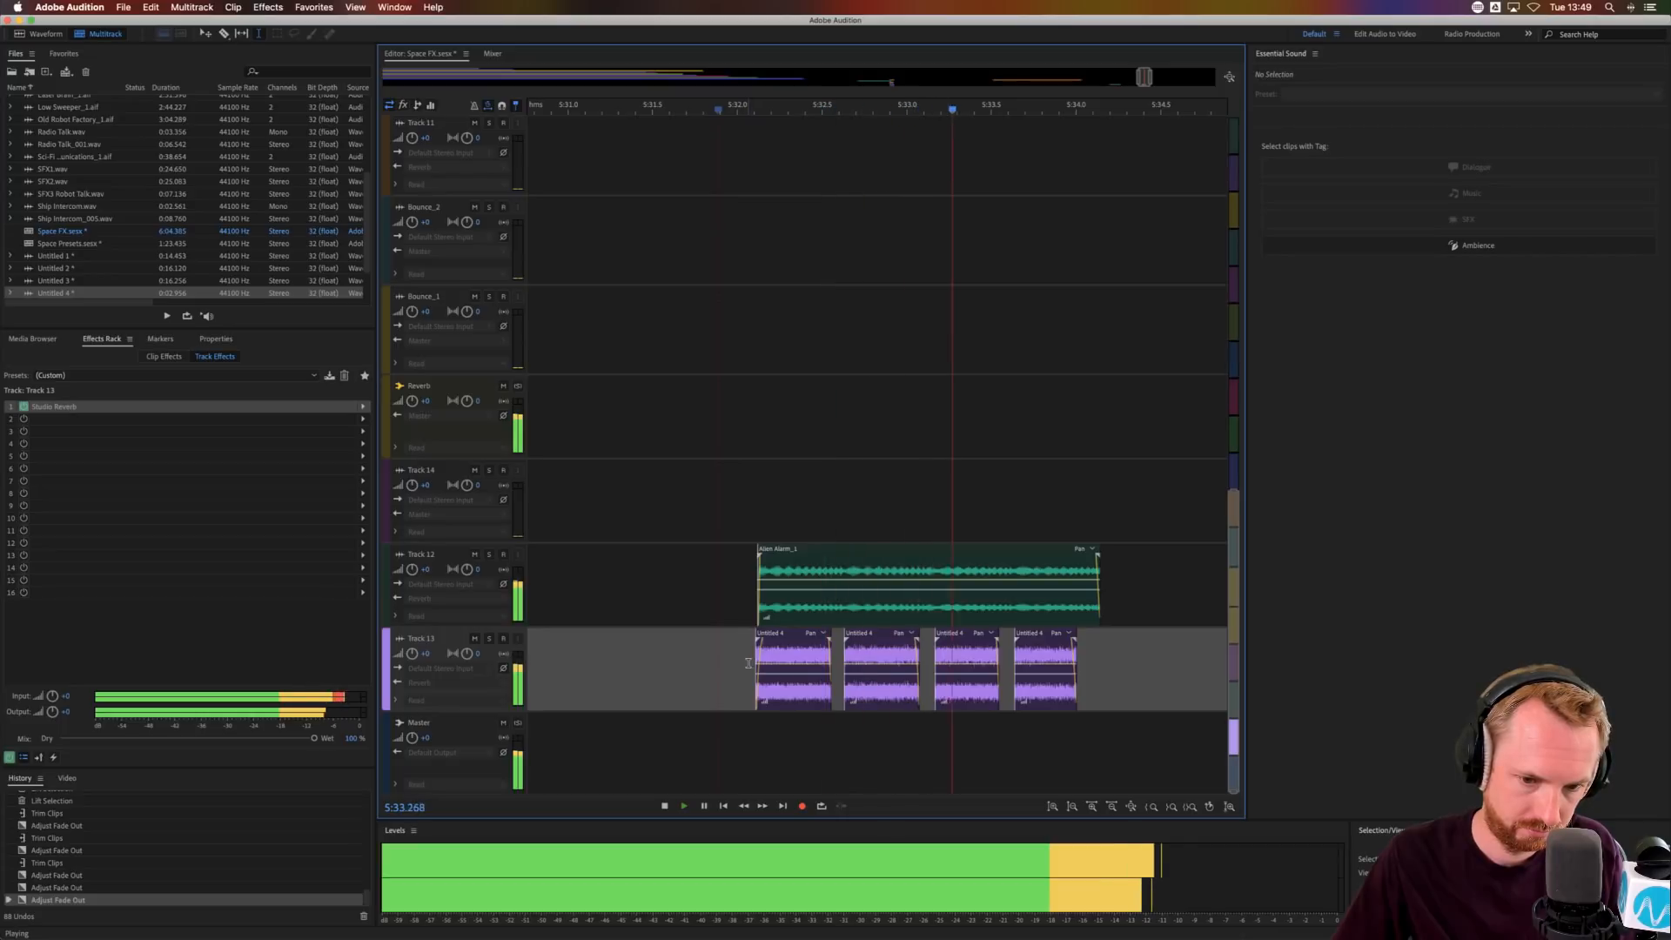
{"action": "key", "text": "space"}
- Trim the second burst's end slightly more, readjust its fade-out, and play the layered sound from about 5:31.9
{"action": "left_click_drag", "start_coordinate": [919, 687], "coordinate": [900, 649]}
{"action": "key", "text": "space"}
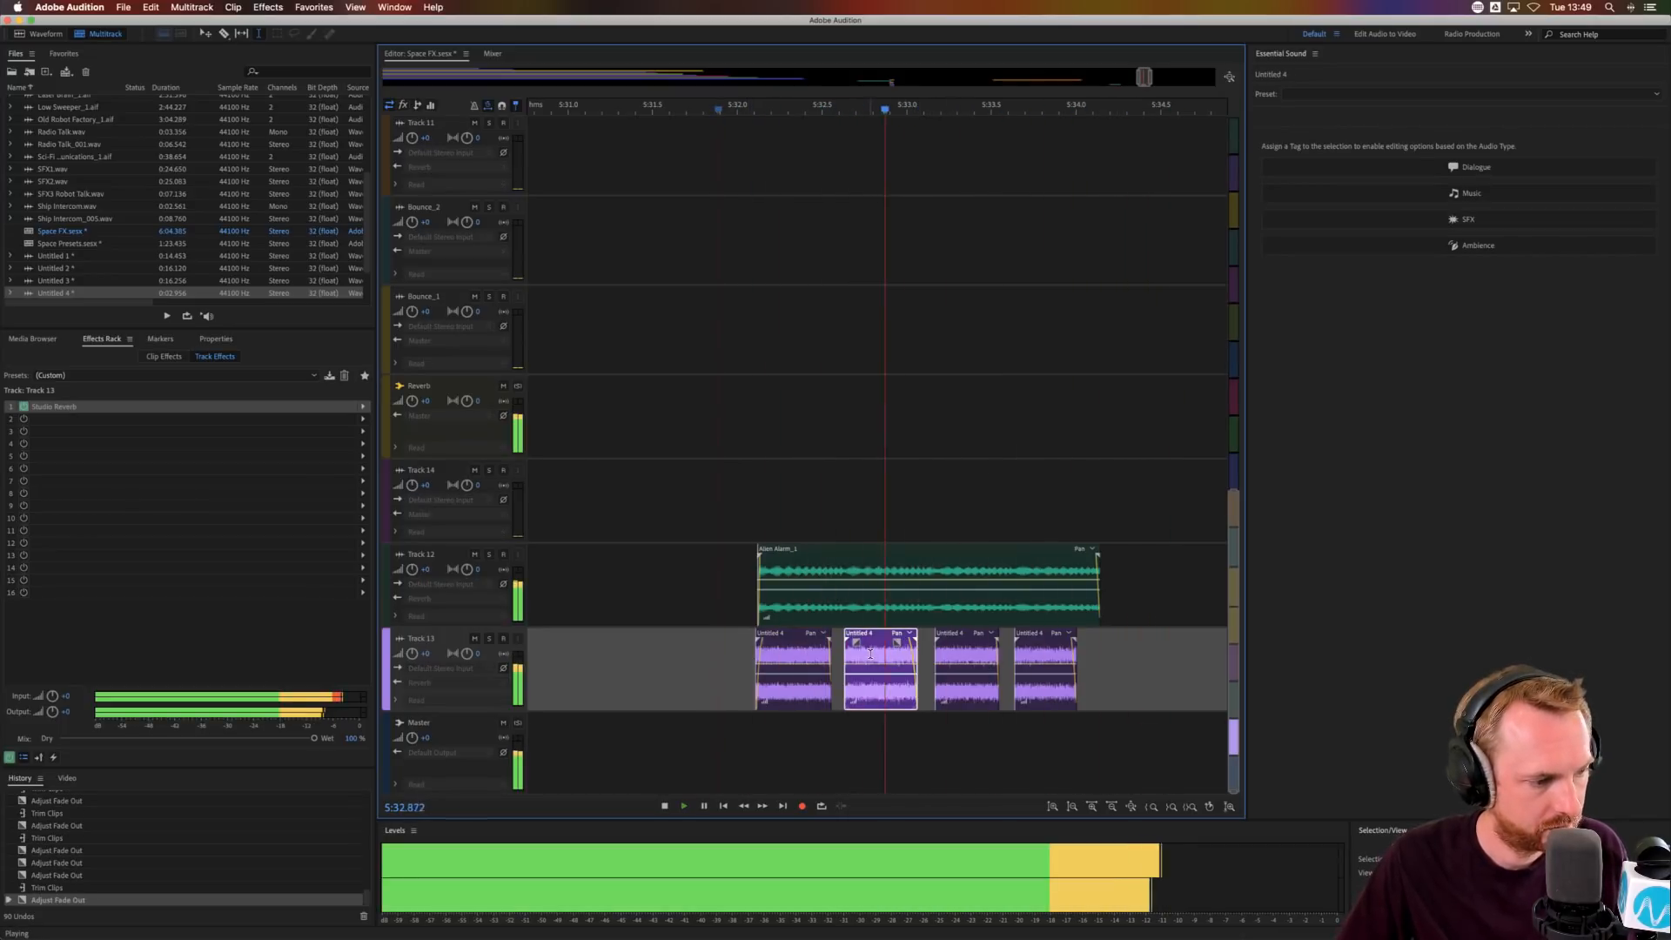
{"action": "key", "text": "space"}
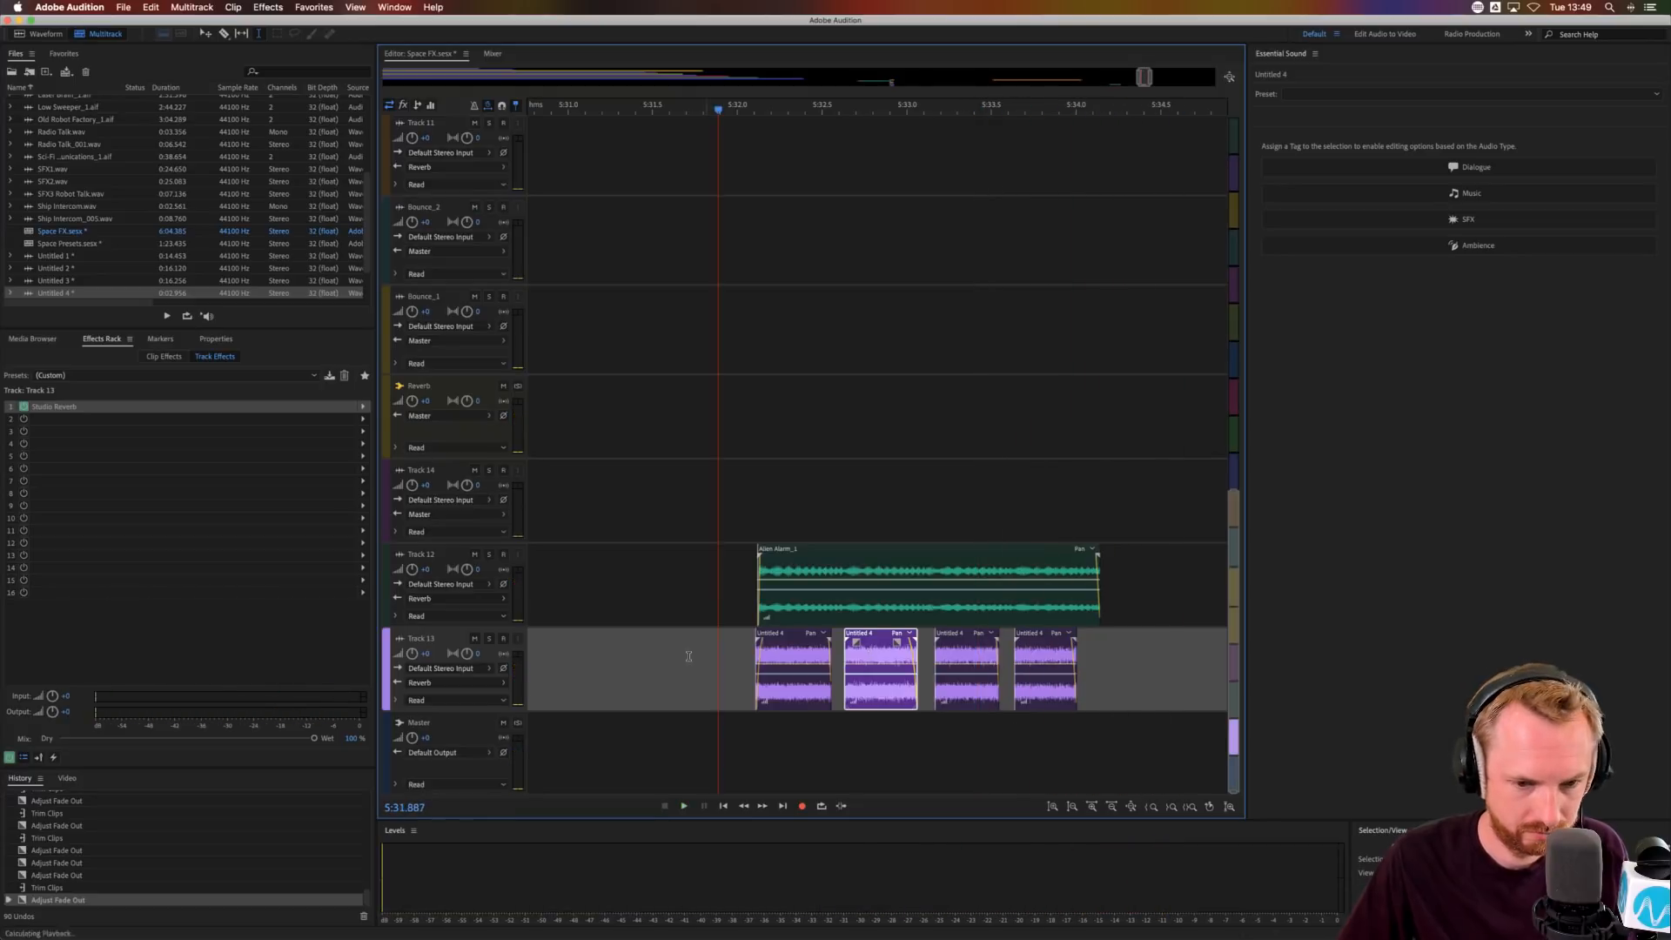
{"action": "key", "text": "space"}
{"action": "key", "text": "space"}
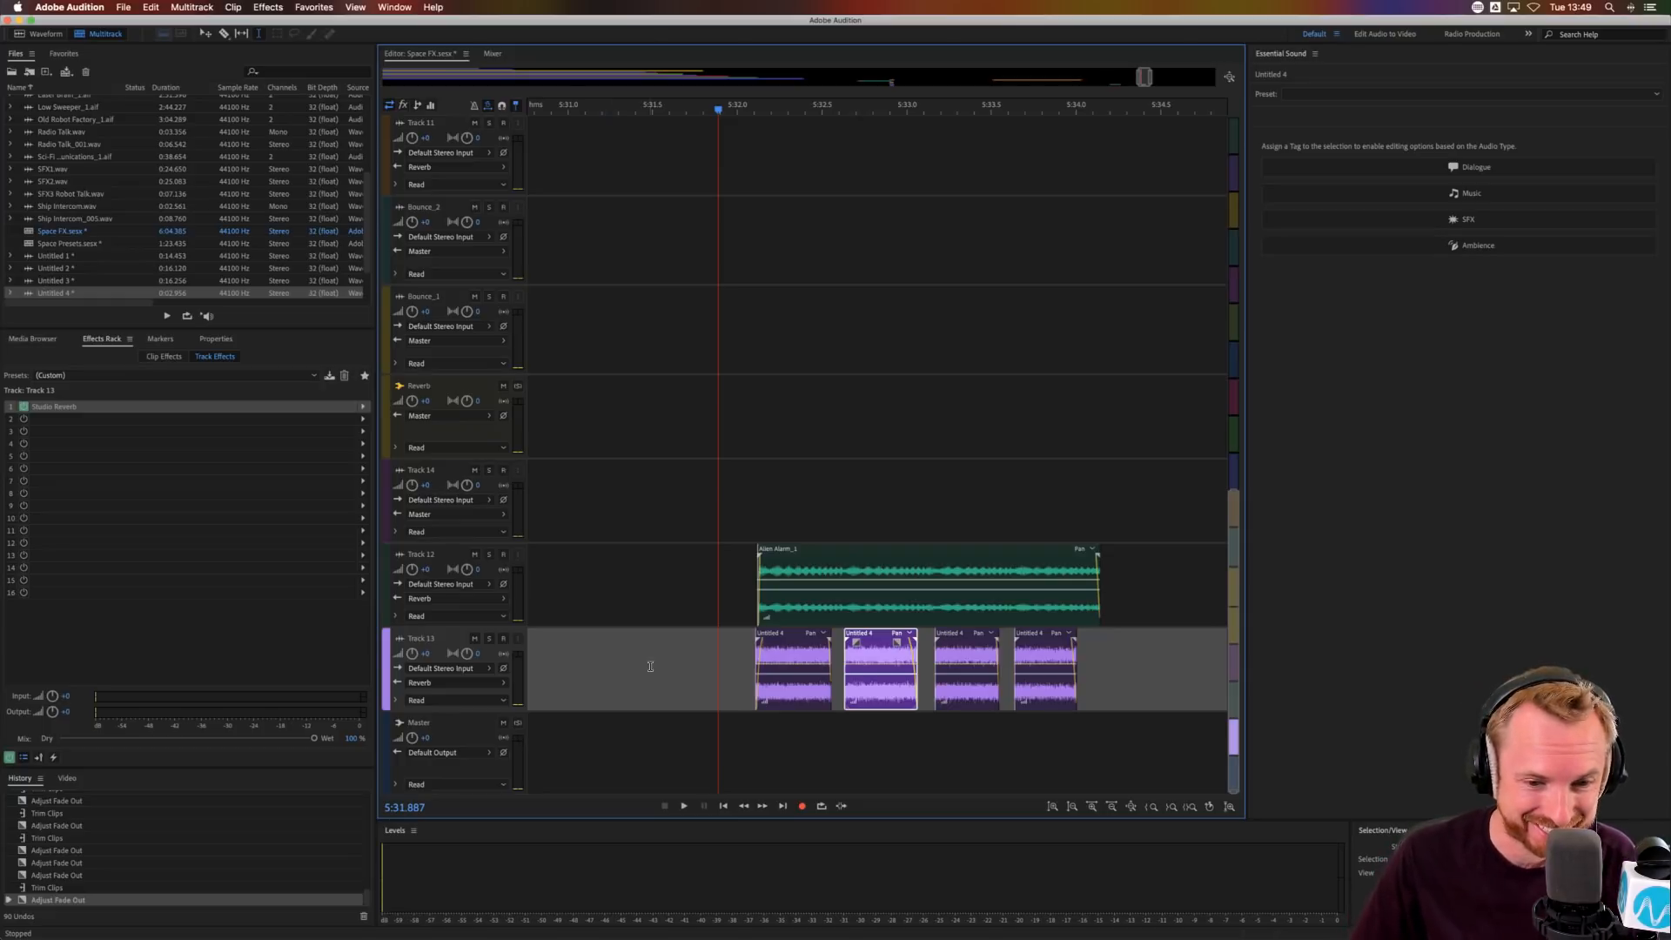
{"action": "left_click", "coordinate": [706, 666]}
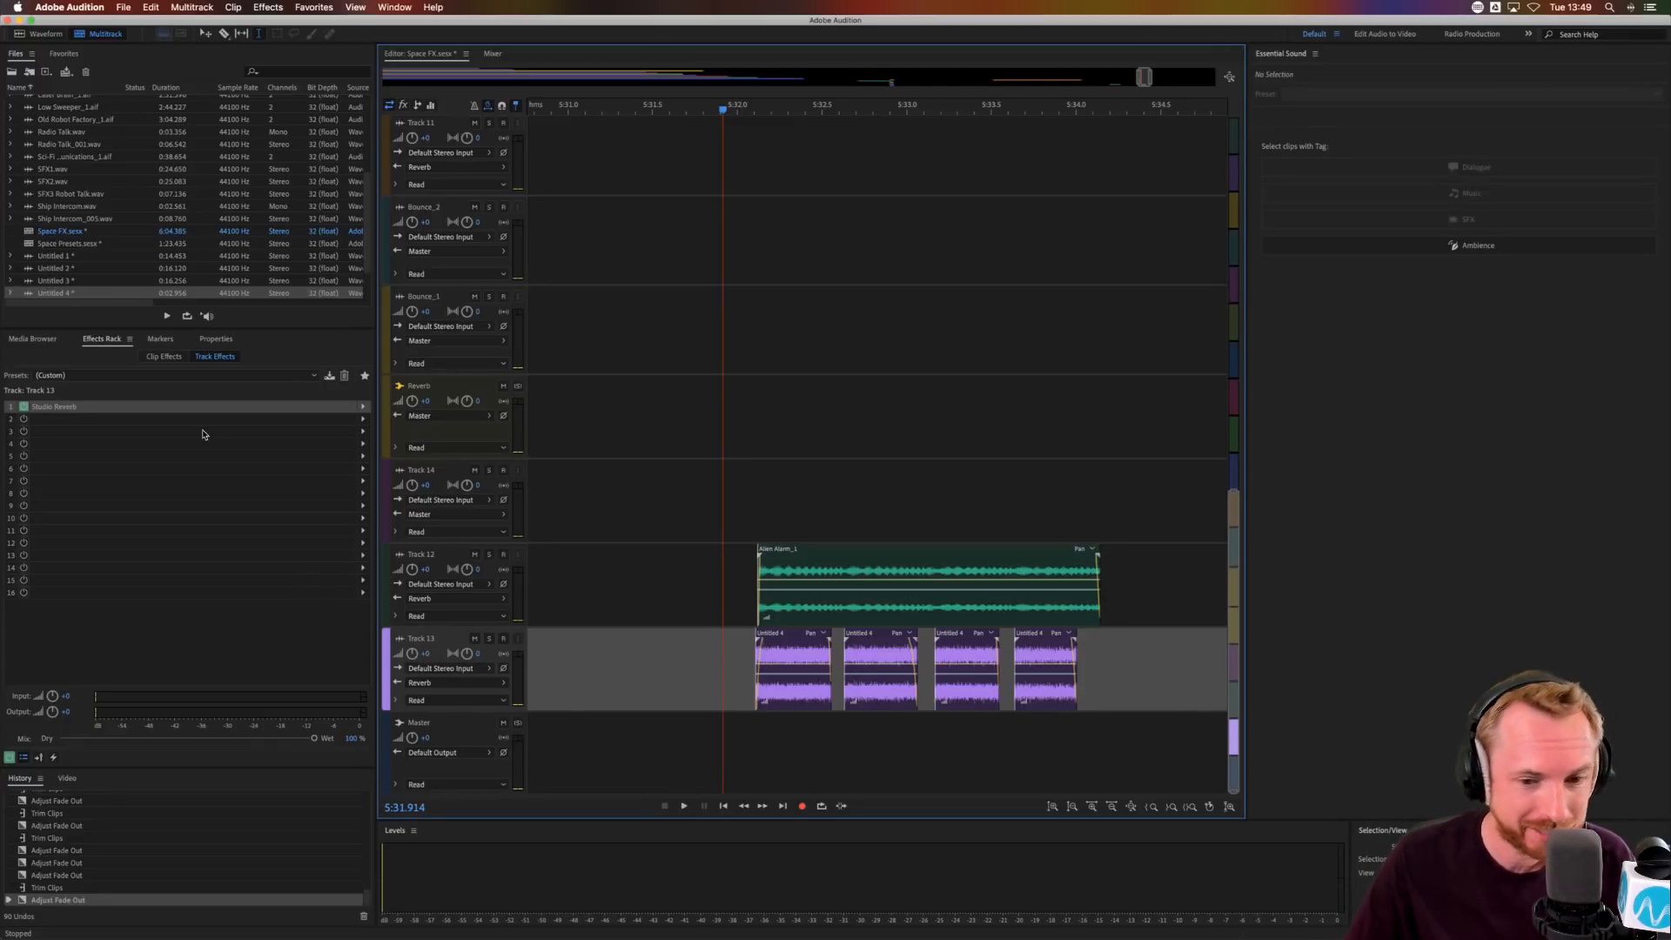
- Add a Flanger effect after the Studio Reverb on Track 13
{"action": "left_click", "coordinate": [362, 421]}
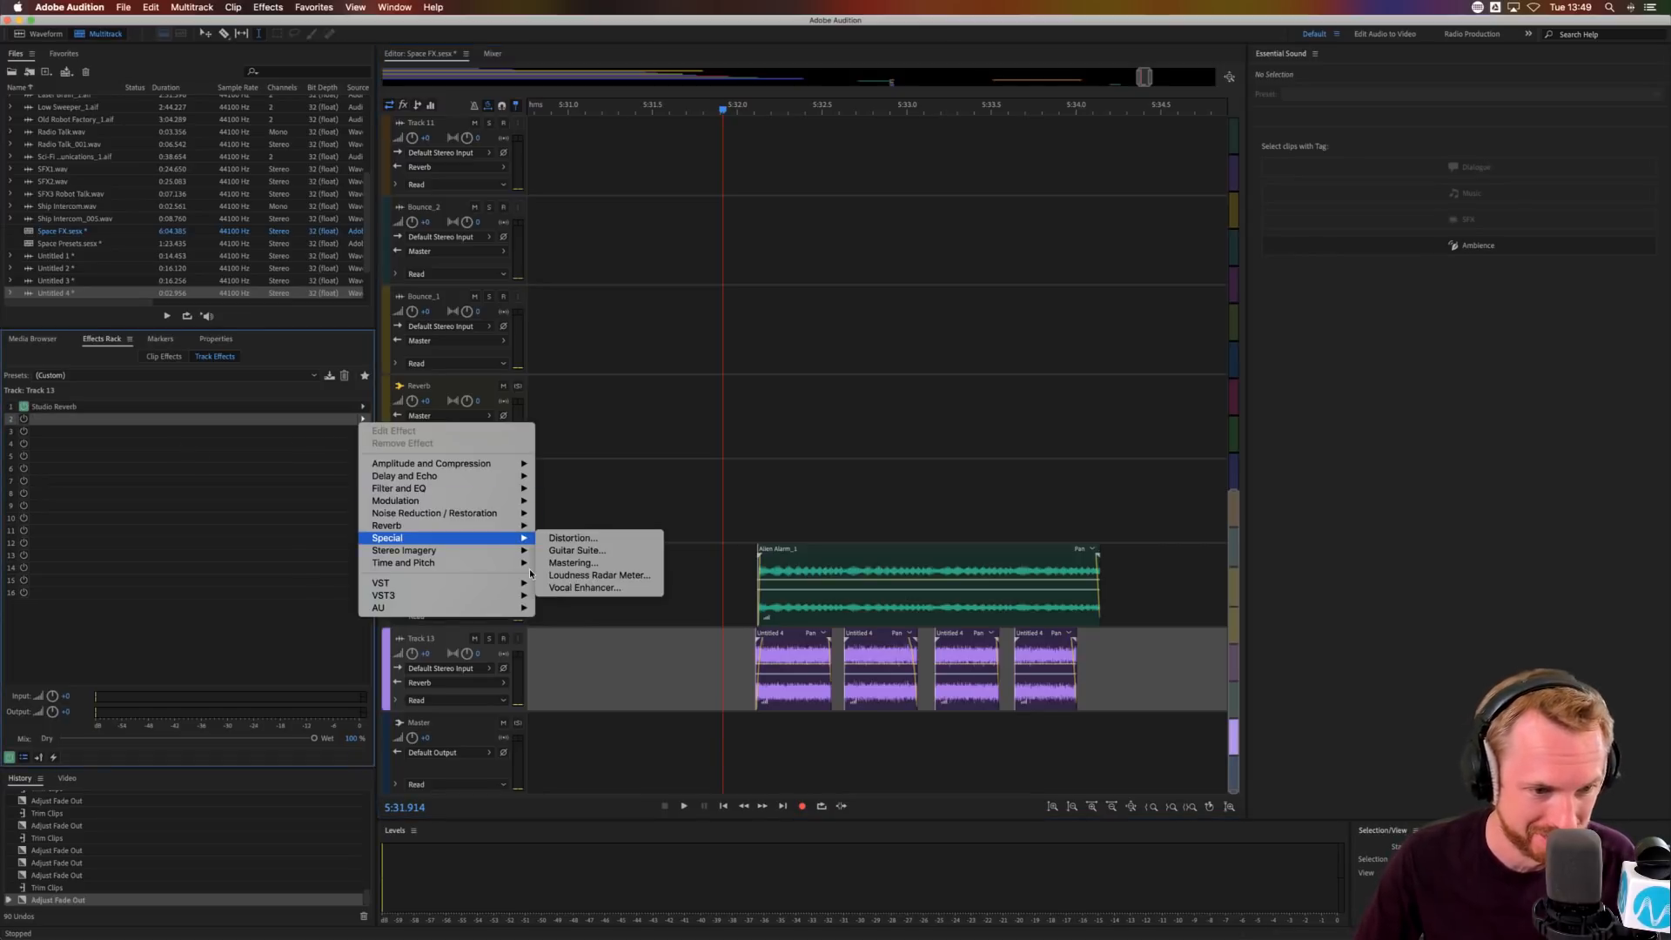
{"action": "mouse_move", "coordinate": [532, 563]}
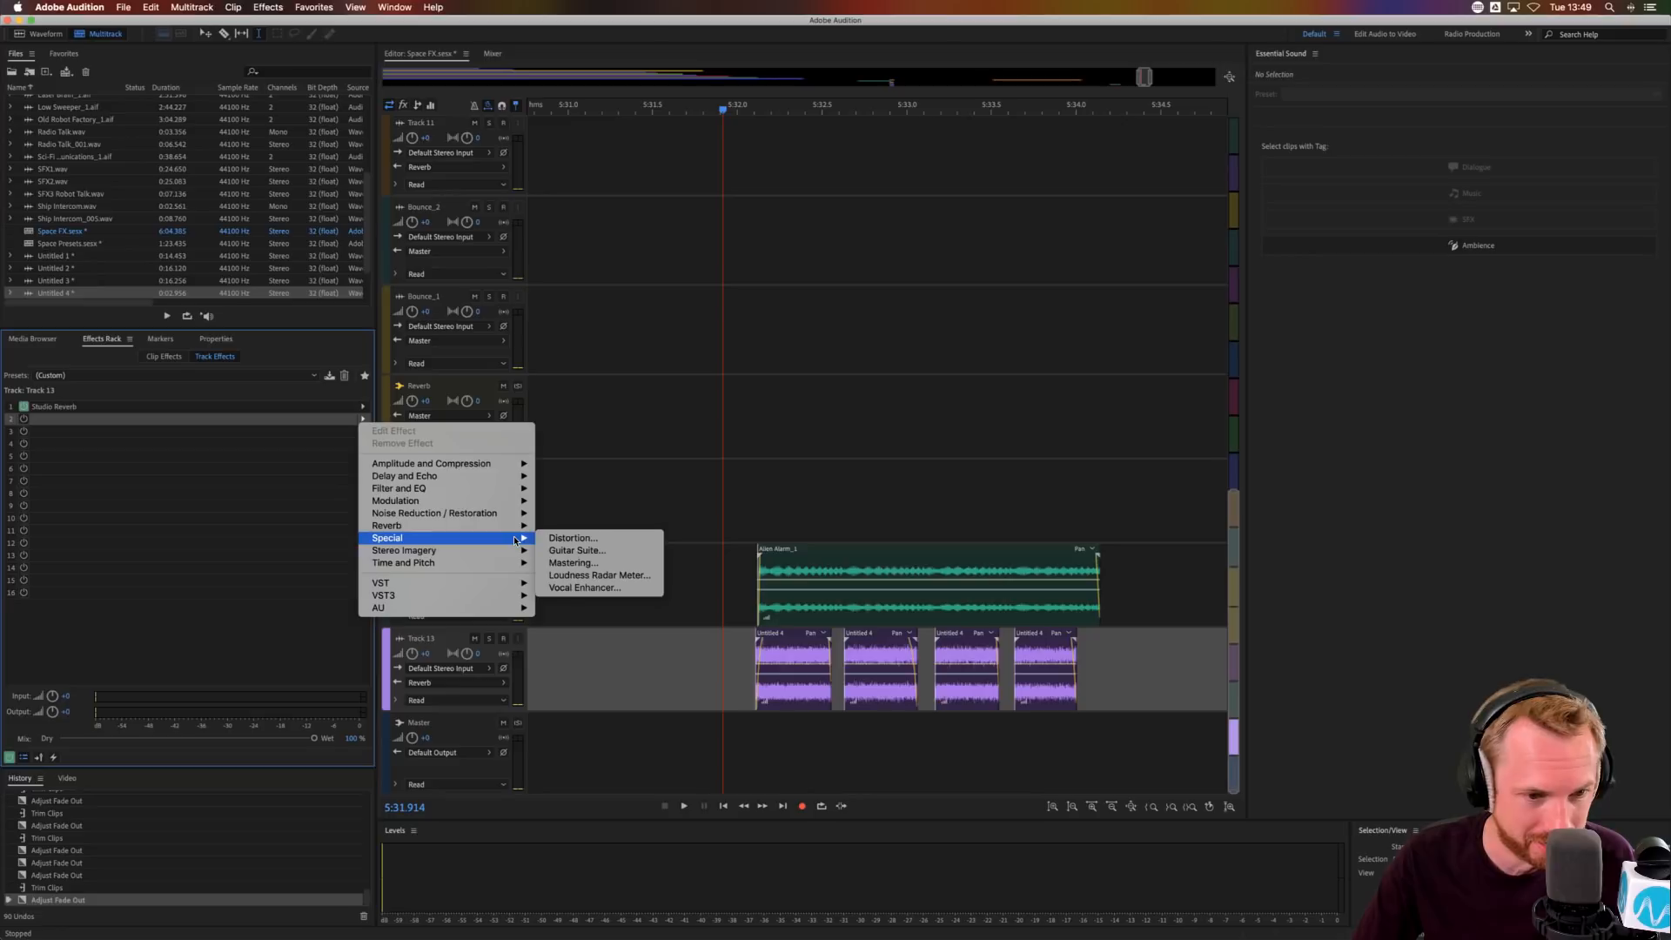
{"action": "mouse_move", "coordinate": [530, 503]}
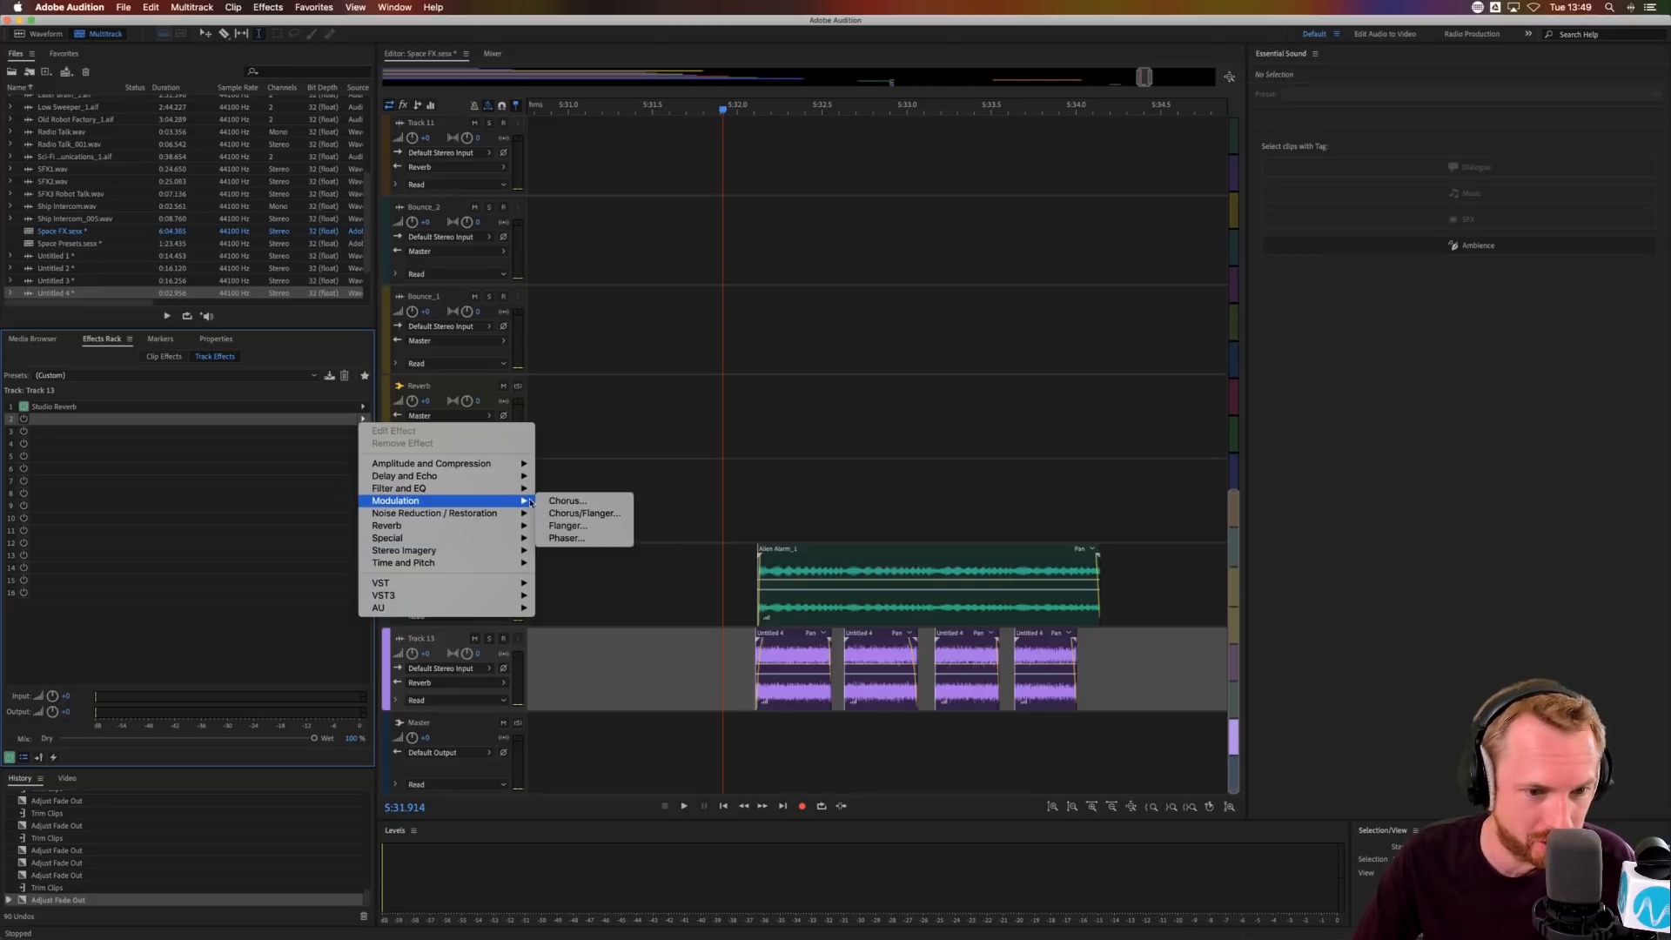
{"action": "left_click", "coordinate": [581, 526]}
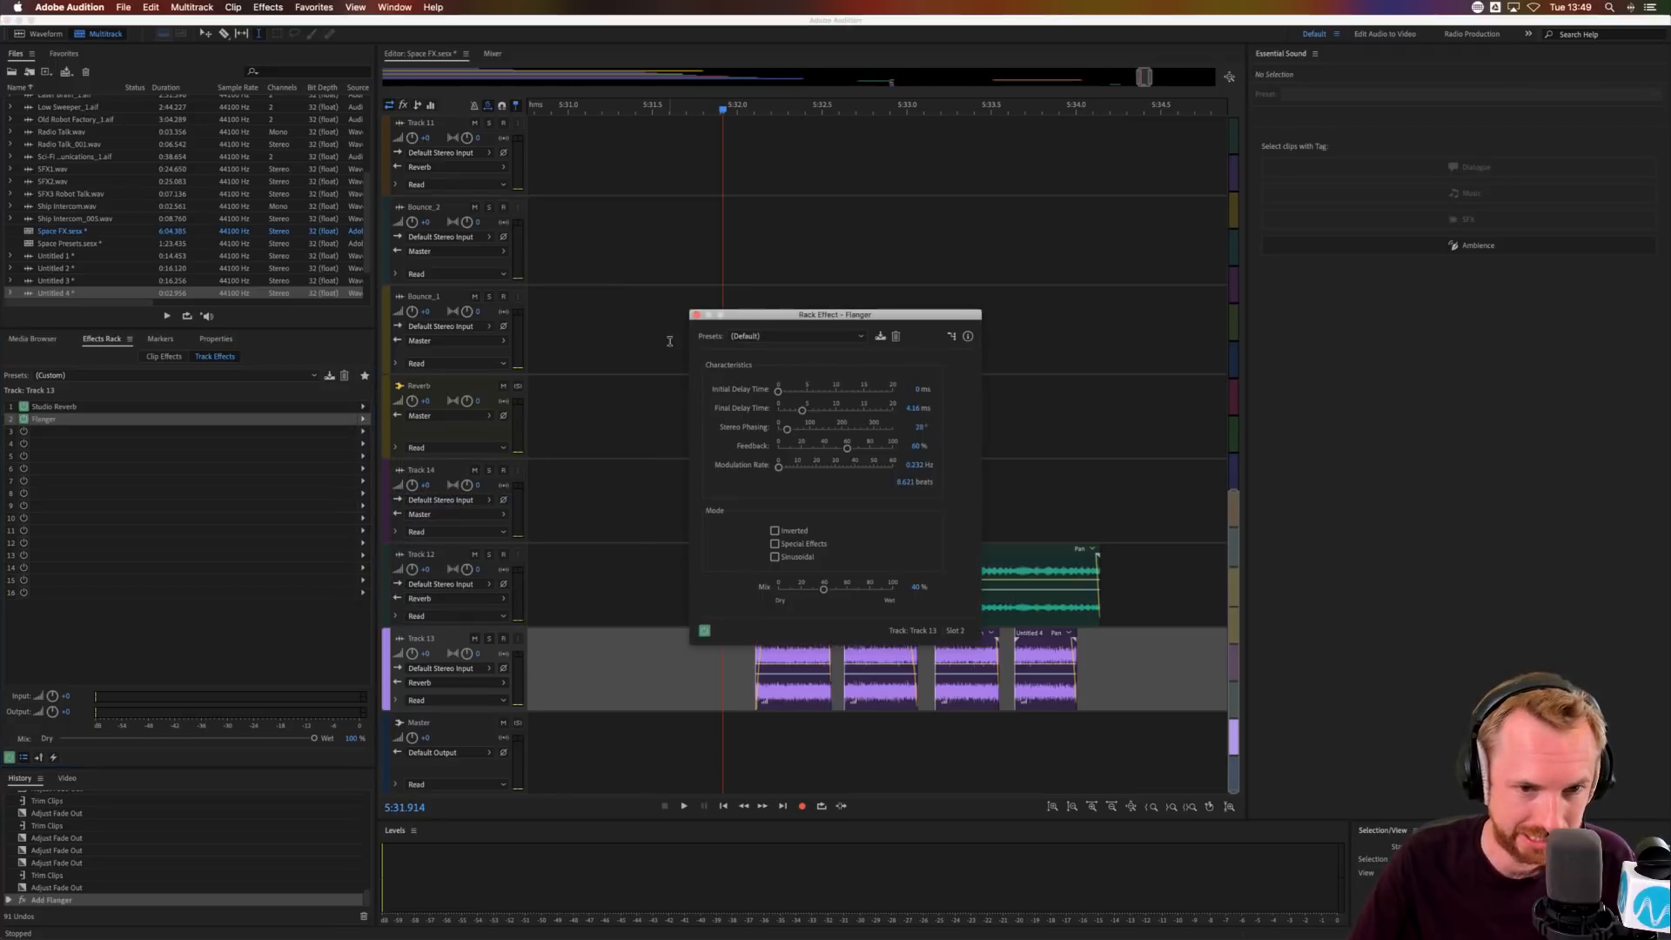
- Try the Flanger's Robotic preset and listen to Track 13 soloed
{"action": "left_click", "coordinate": [804, 336]}
{"action": "left_click", "coordinate": [782, 498]}
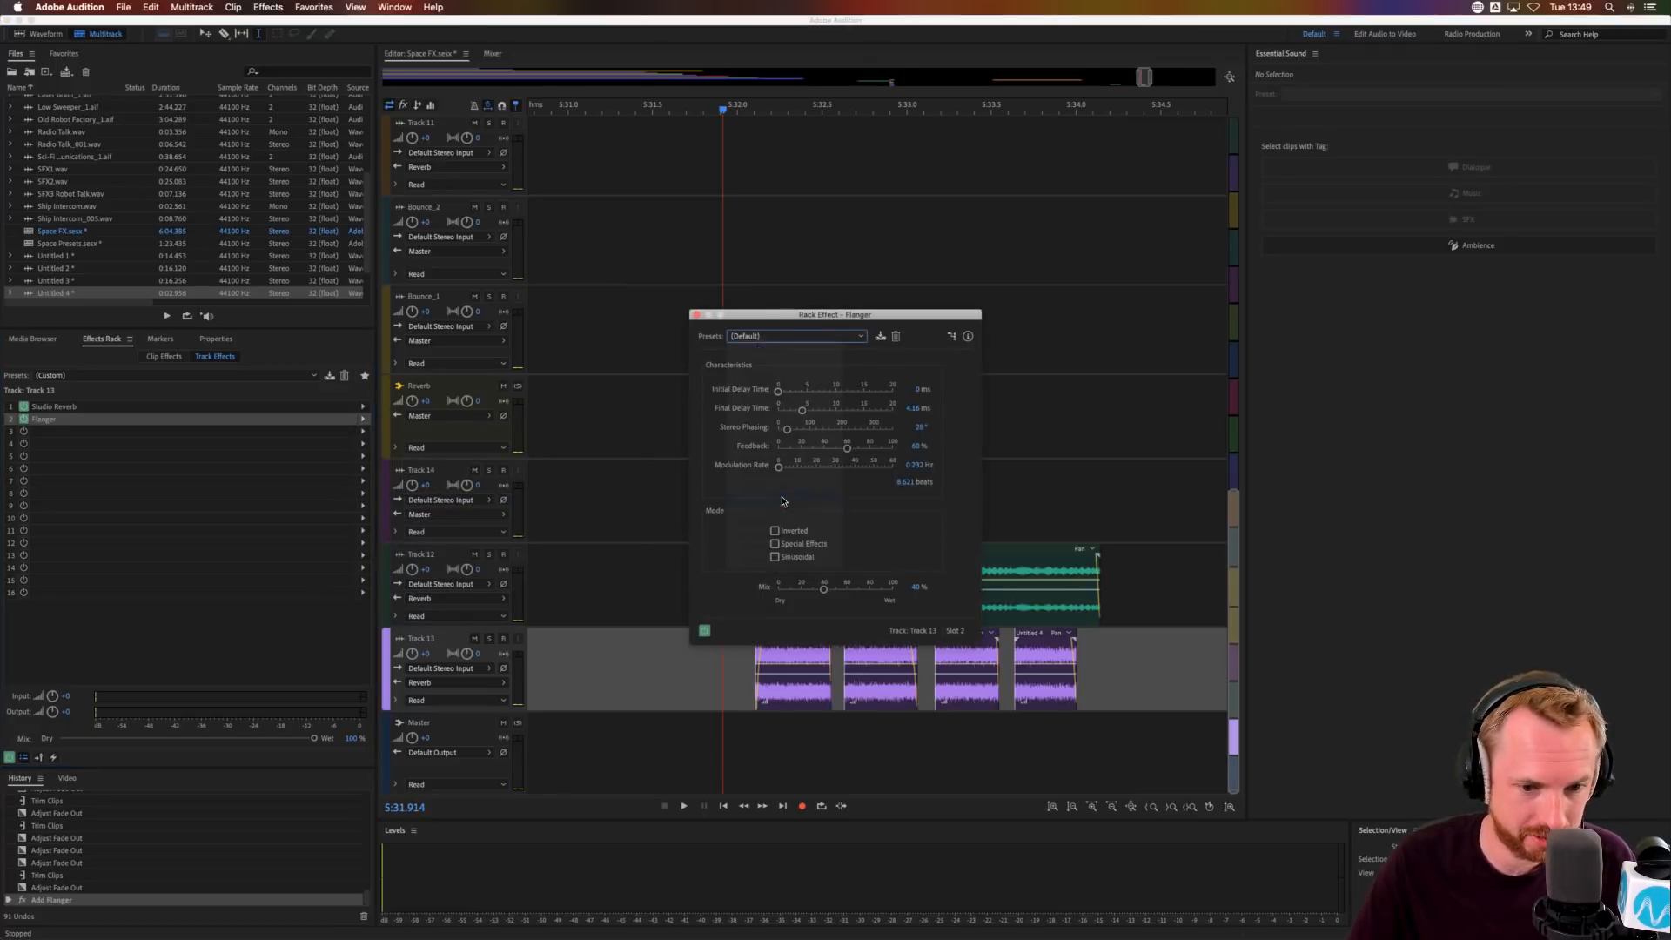
{"action": "key", "text": "space"}
{"action": "key", "text": "space"}
{"action": "left_click", "coordinate": [489, 638]}
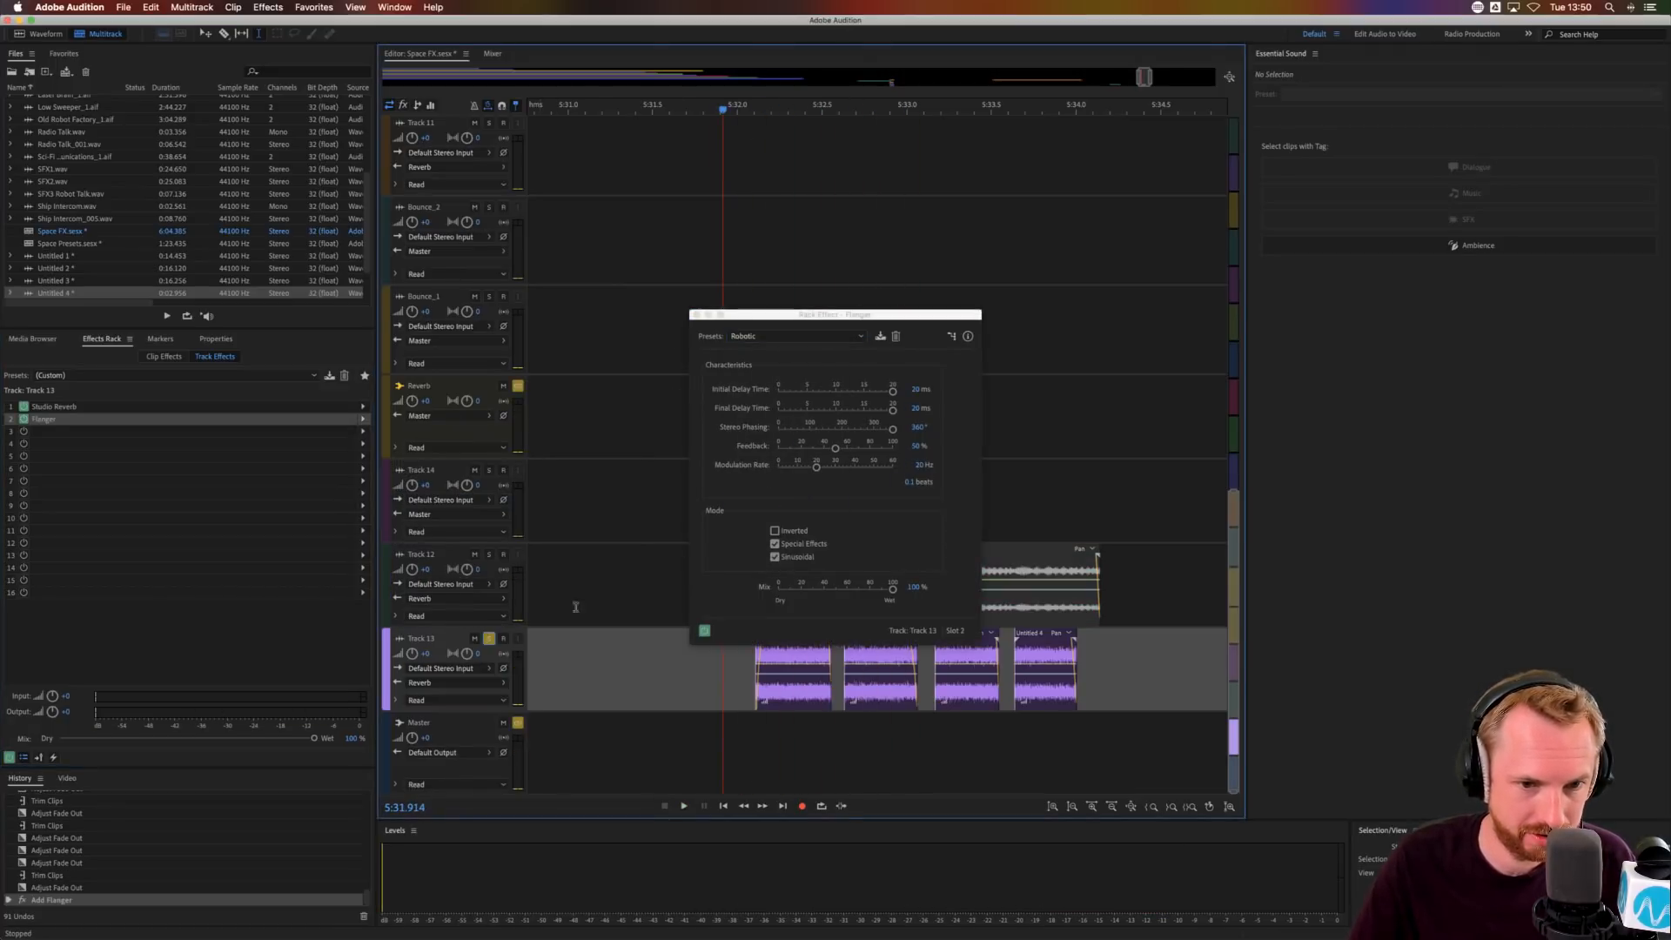
{"action": "key", "text": "space"}
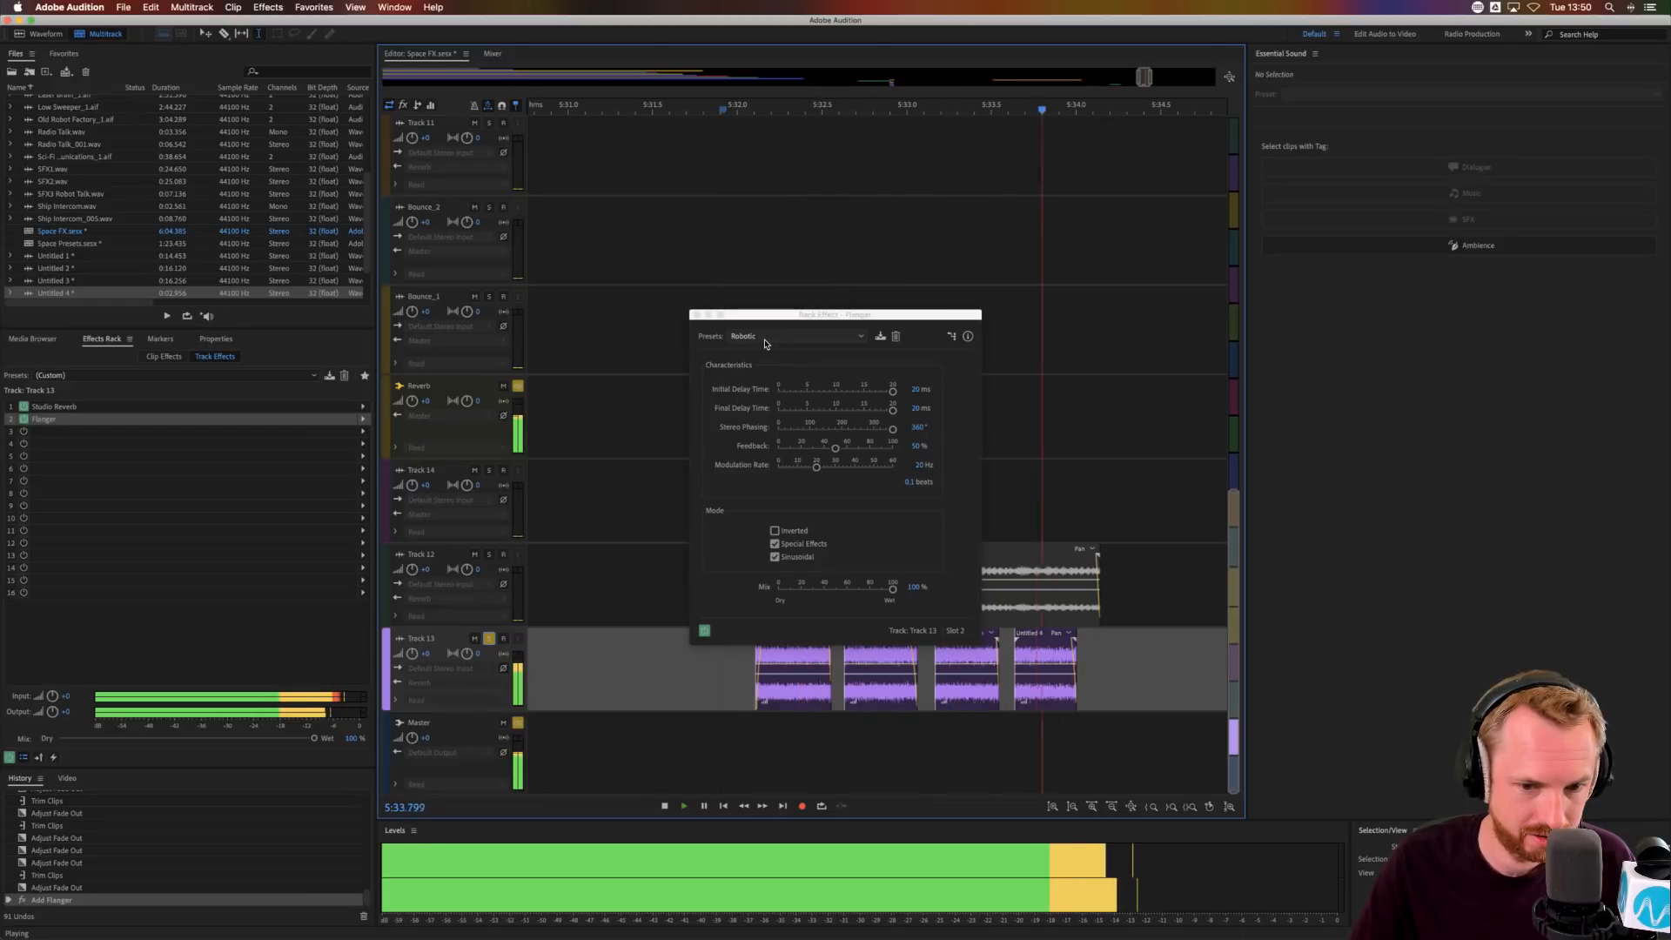
{"action": "key", "text": "space"}
- Apply the Flanger's Synthetic YO-YO preset, play Track 13 soloed, then unsolo it and play it with the alarm
{"action": "left_click", "coordinate": [766, 338]}
{"action": "left_click", "coordinate": [808, 479]}
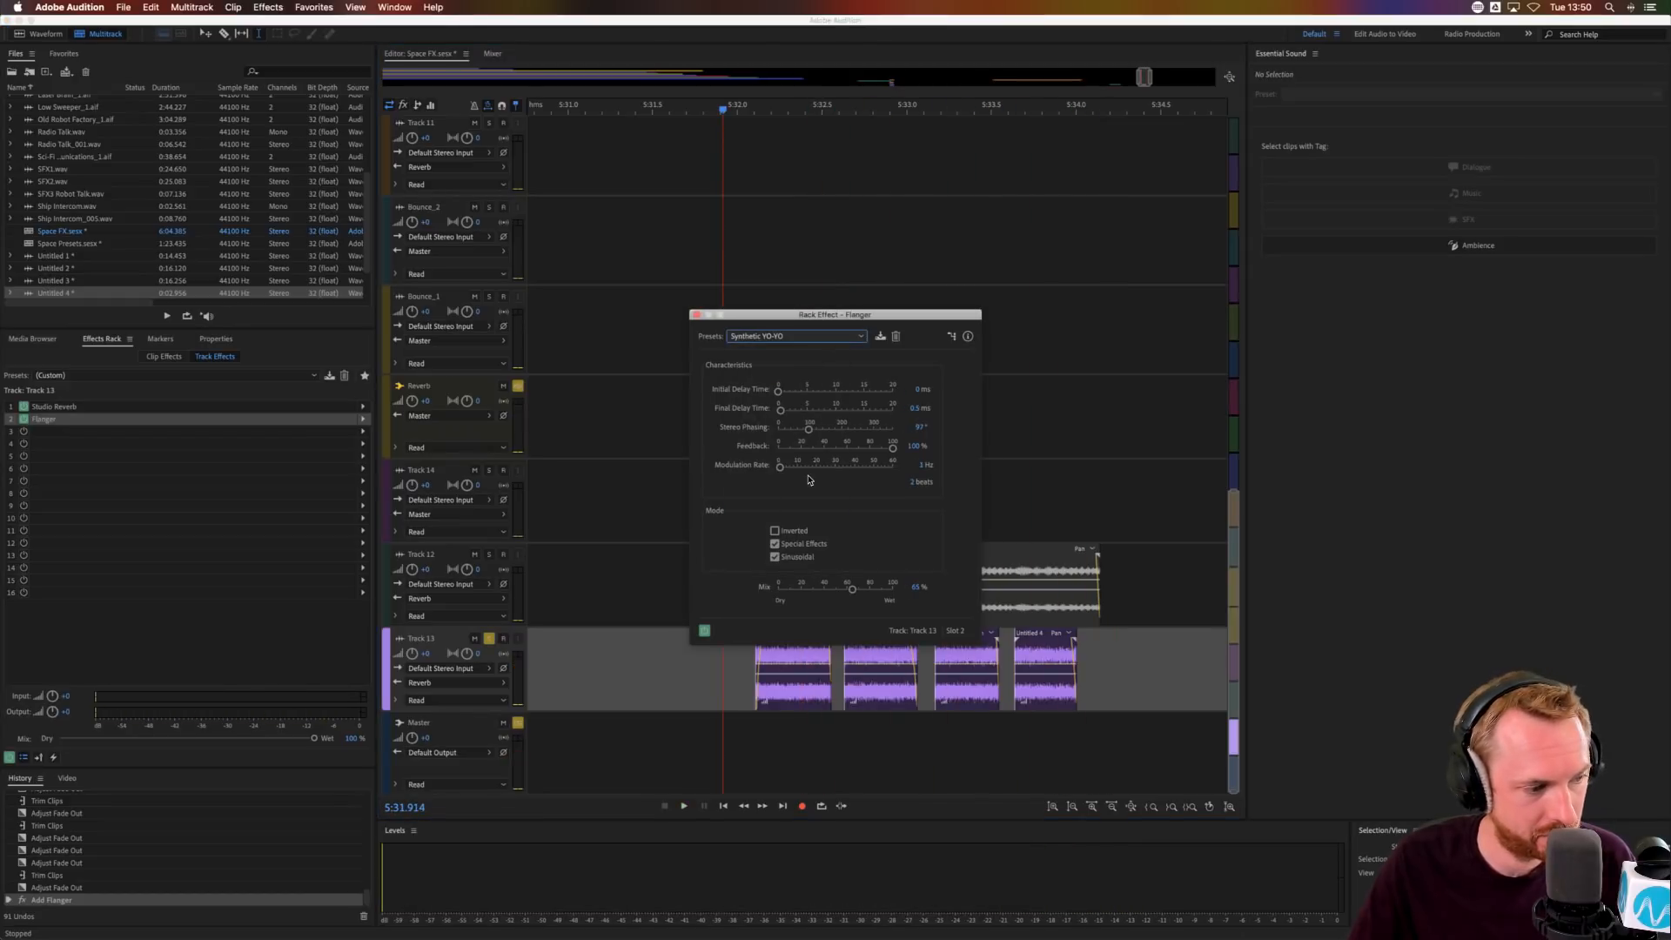
{"action": "key", "text": "space"}
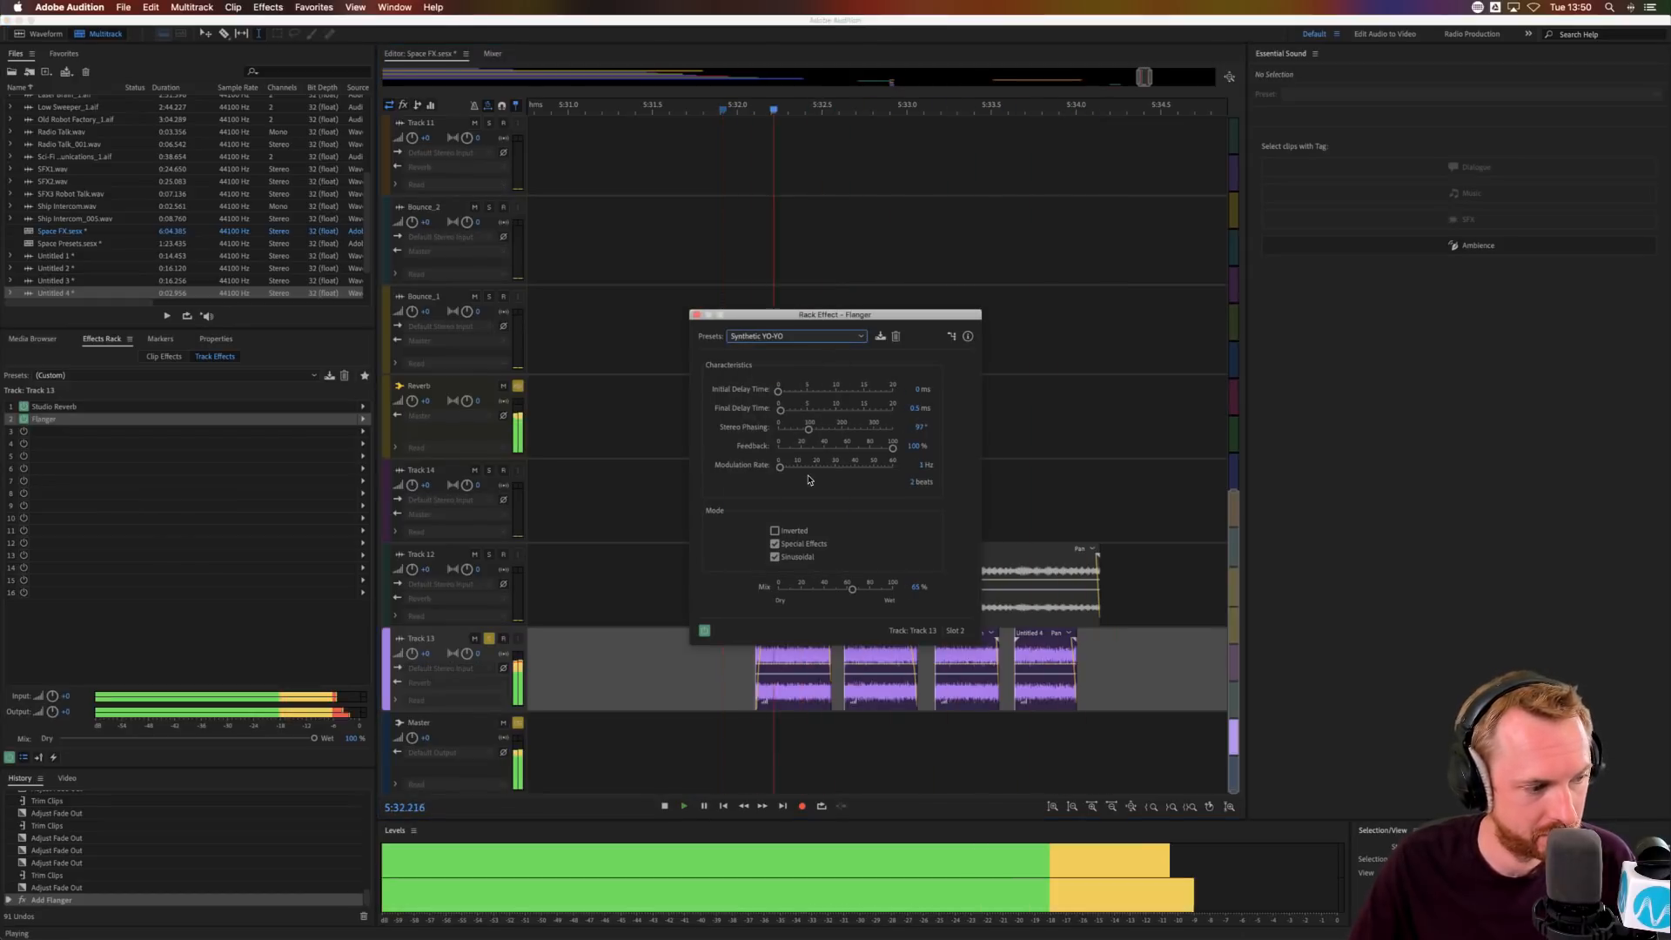
{"action": "key", "text": "space"}
{"action": "left_click", "coordinate": [489, 638]}
{"action": "key", "text": "space"}
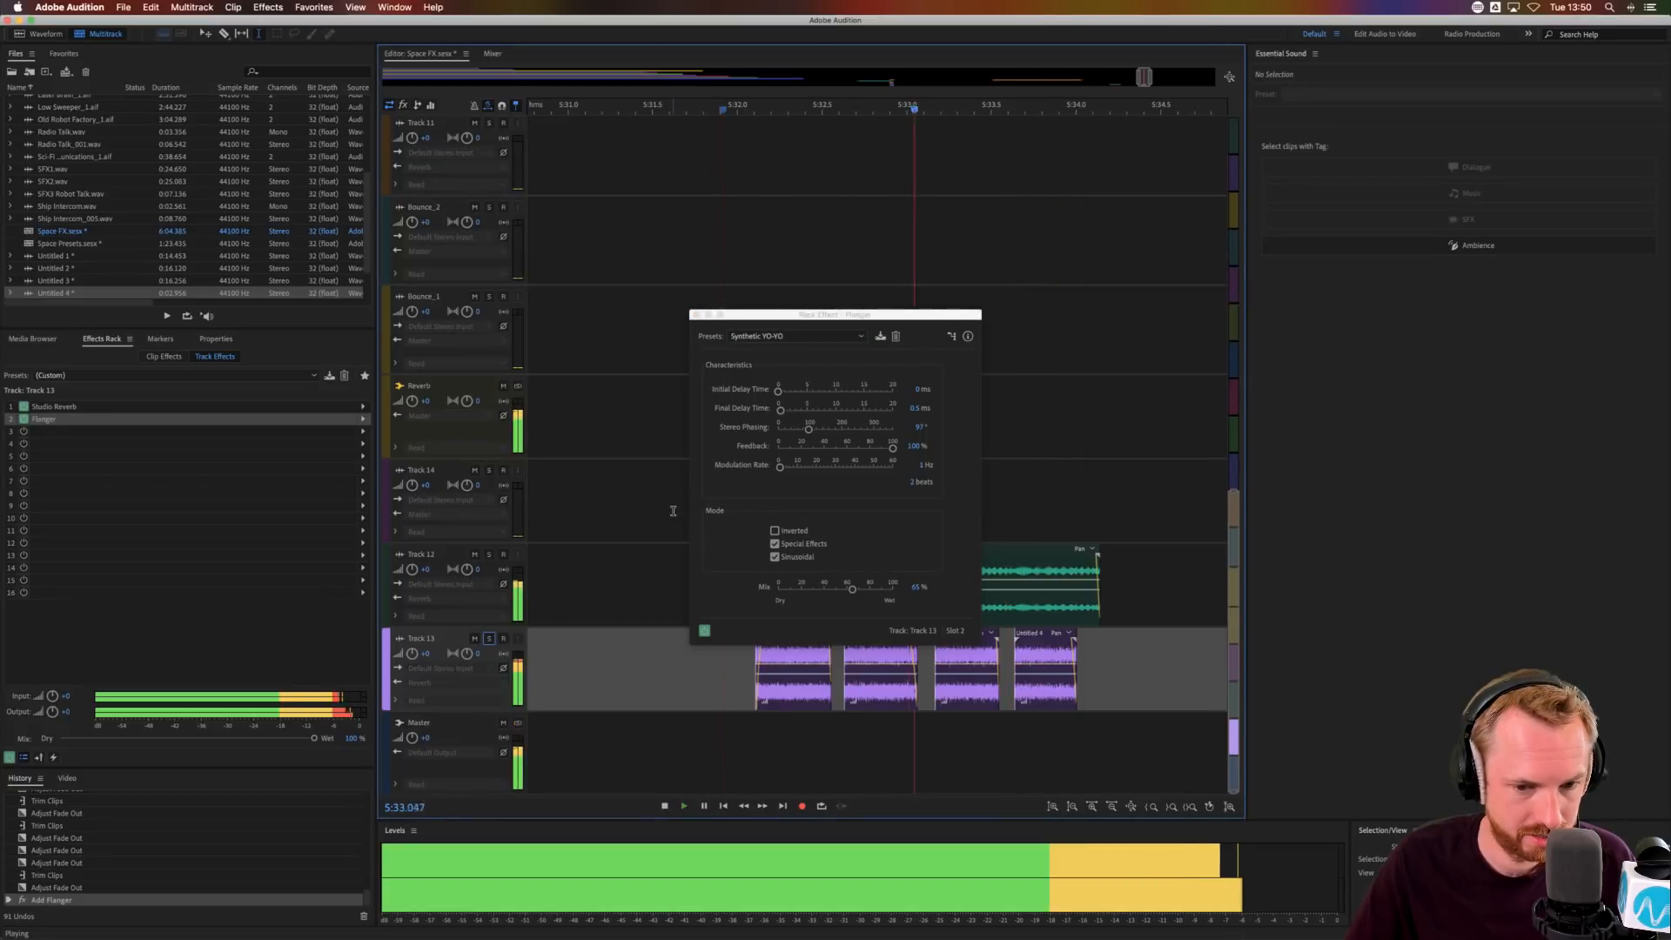
{"action": "key", "text": "space"}
{"action": "key", "text": "space"}
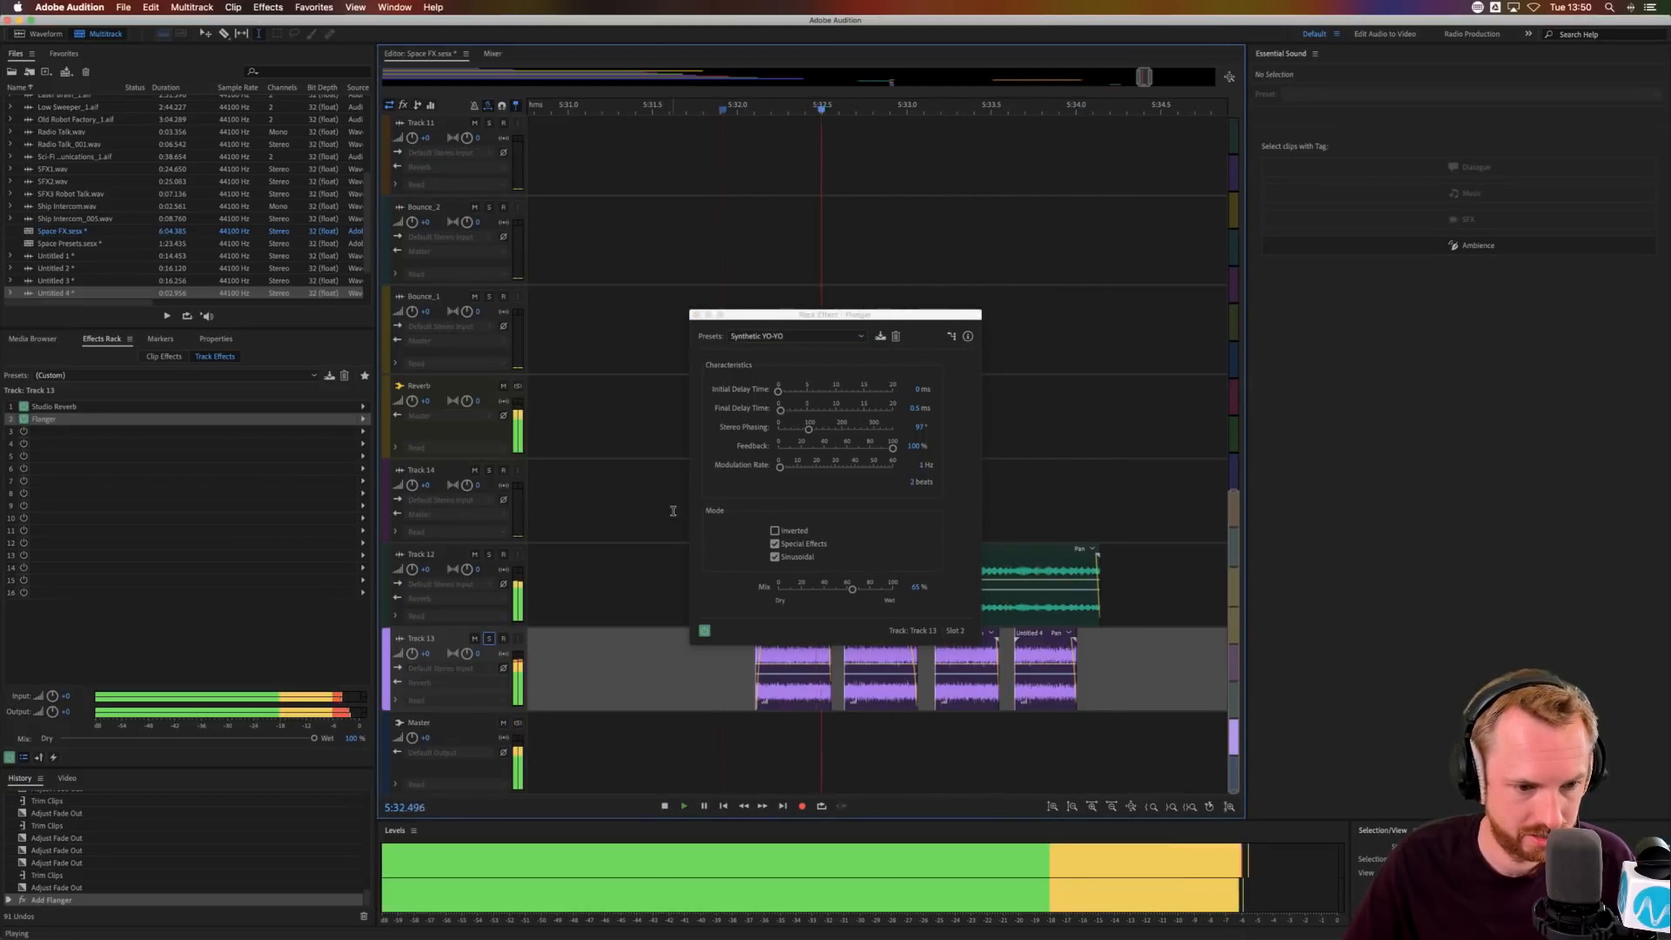
- Lower Track 13's volume to -2.7 dB while checking playback, and close the Flanger settings
{"action": "key", "text": "space"}
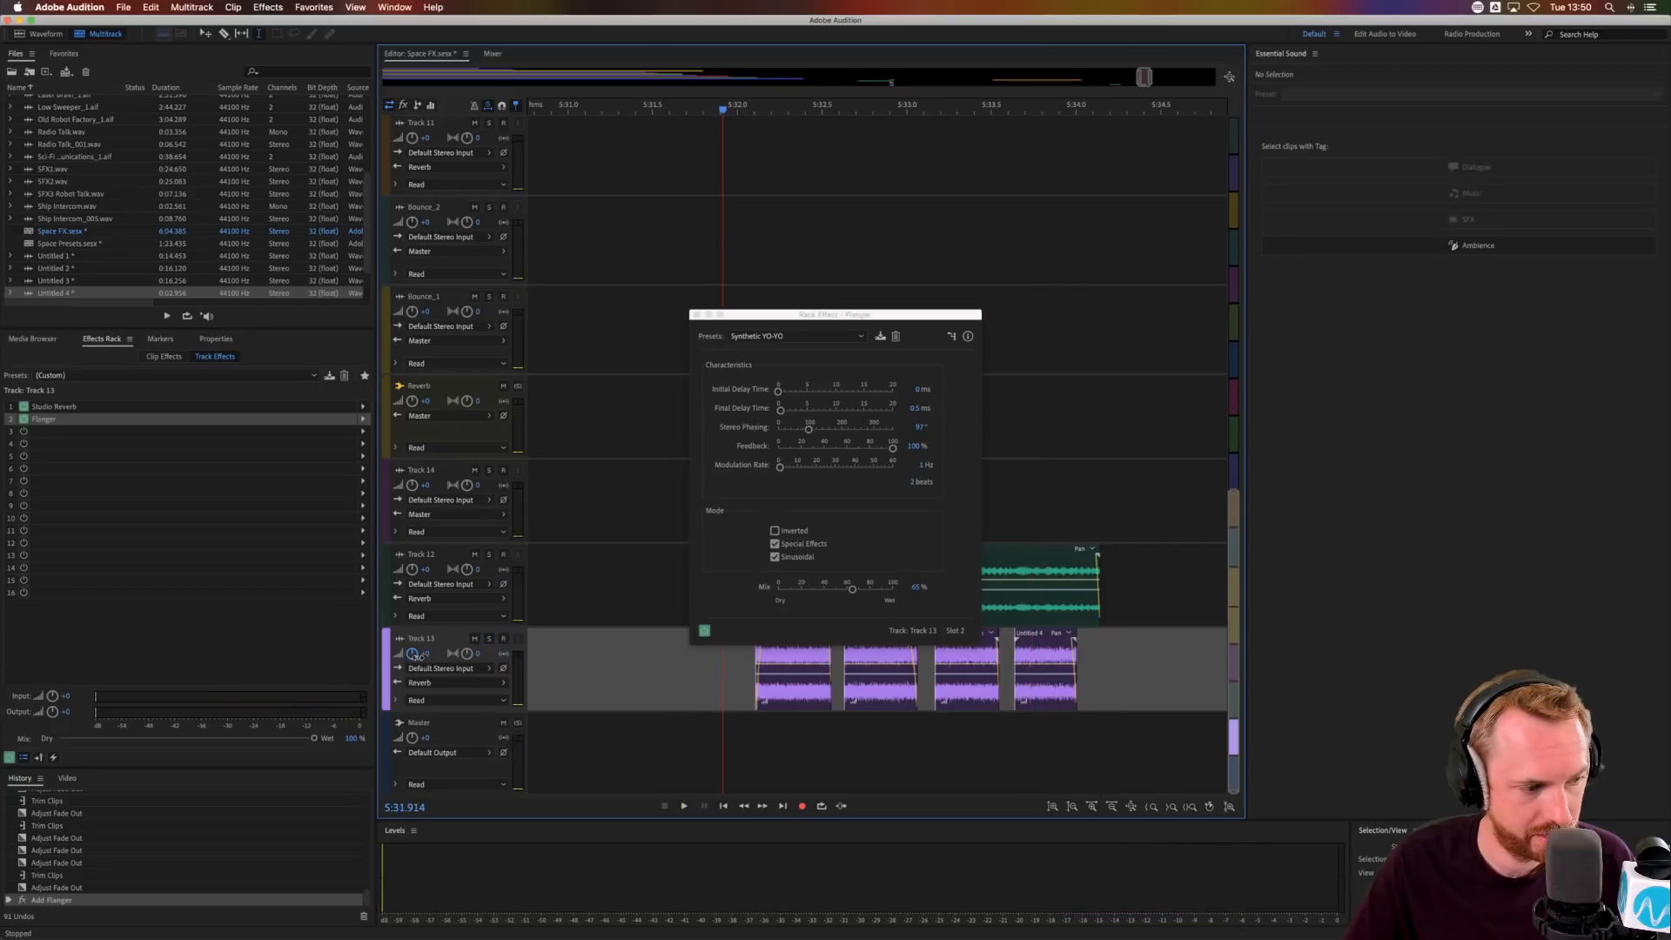
{"action": "key", "text": "space"}
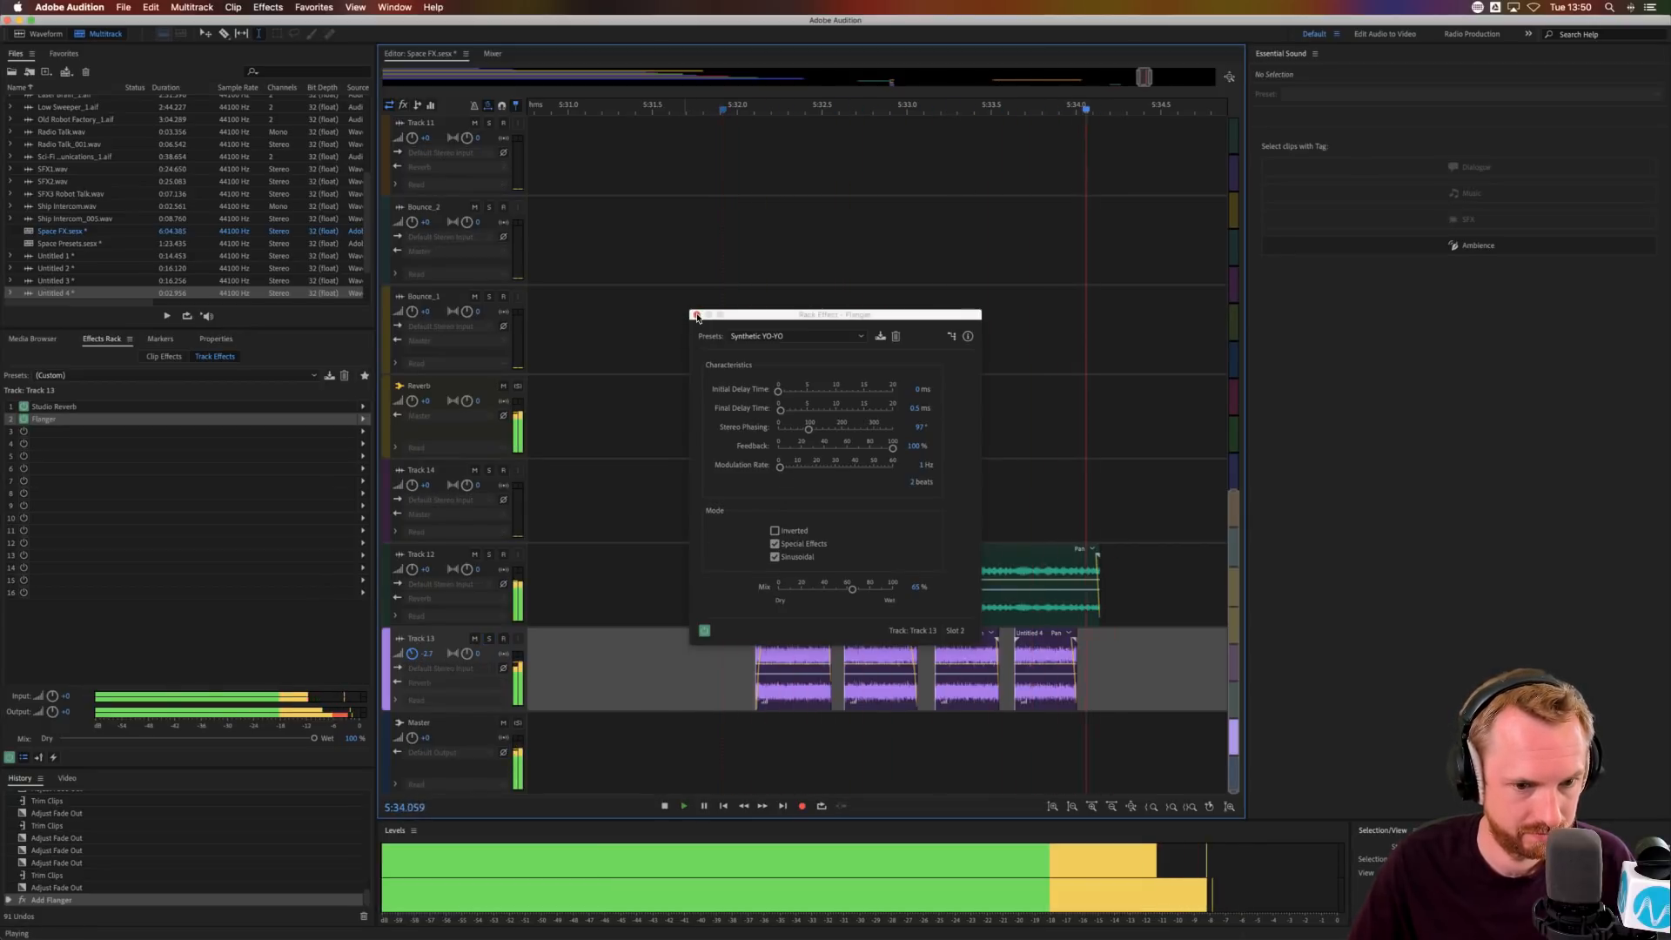
{"action": "key", "text": "space"}
- Pan the first and third noise bursts fully right and the second and fourth fully left using their clip pan envelopes, and play the result
{"action": "left_click", "coordinate": [780, 691]}
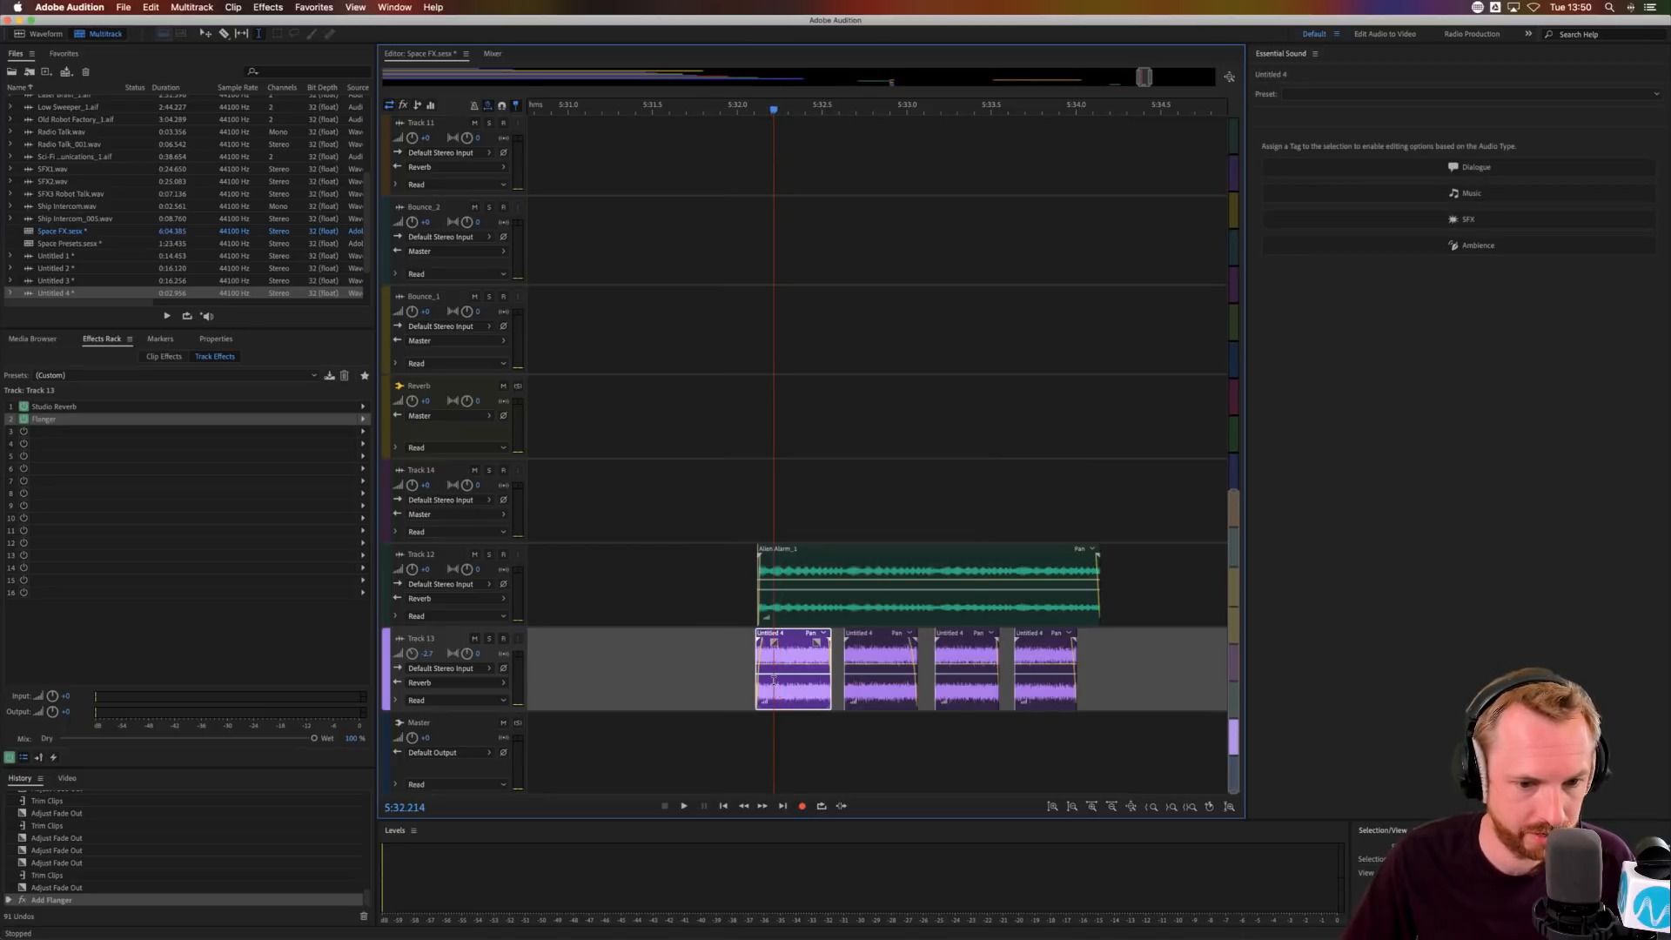
{"action": "left_click", "coordinate": [775, 673]}
{"action": "left_click", "coordinate": [855, 681]}
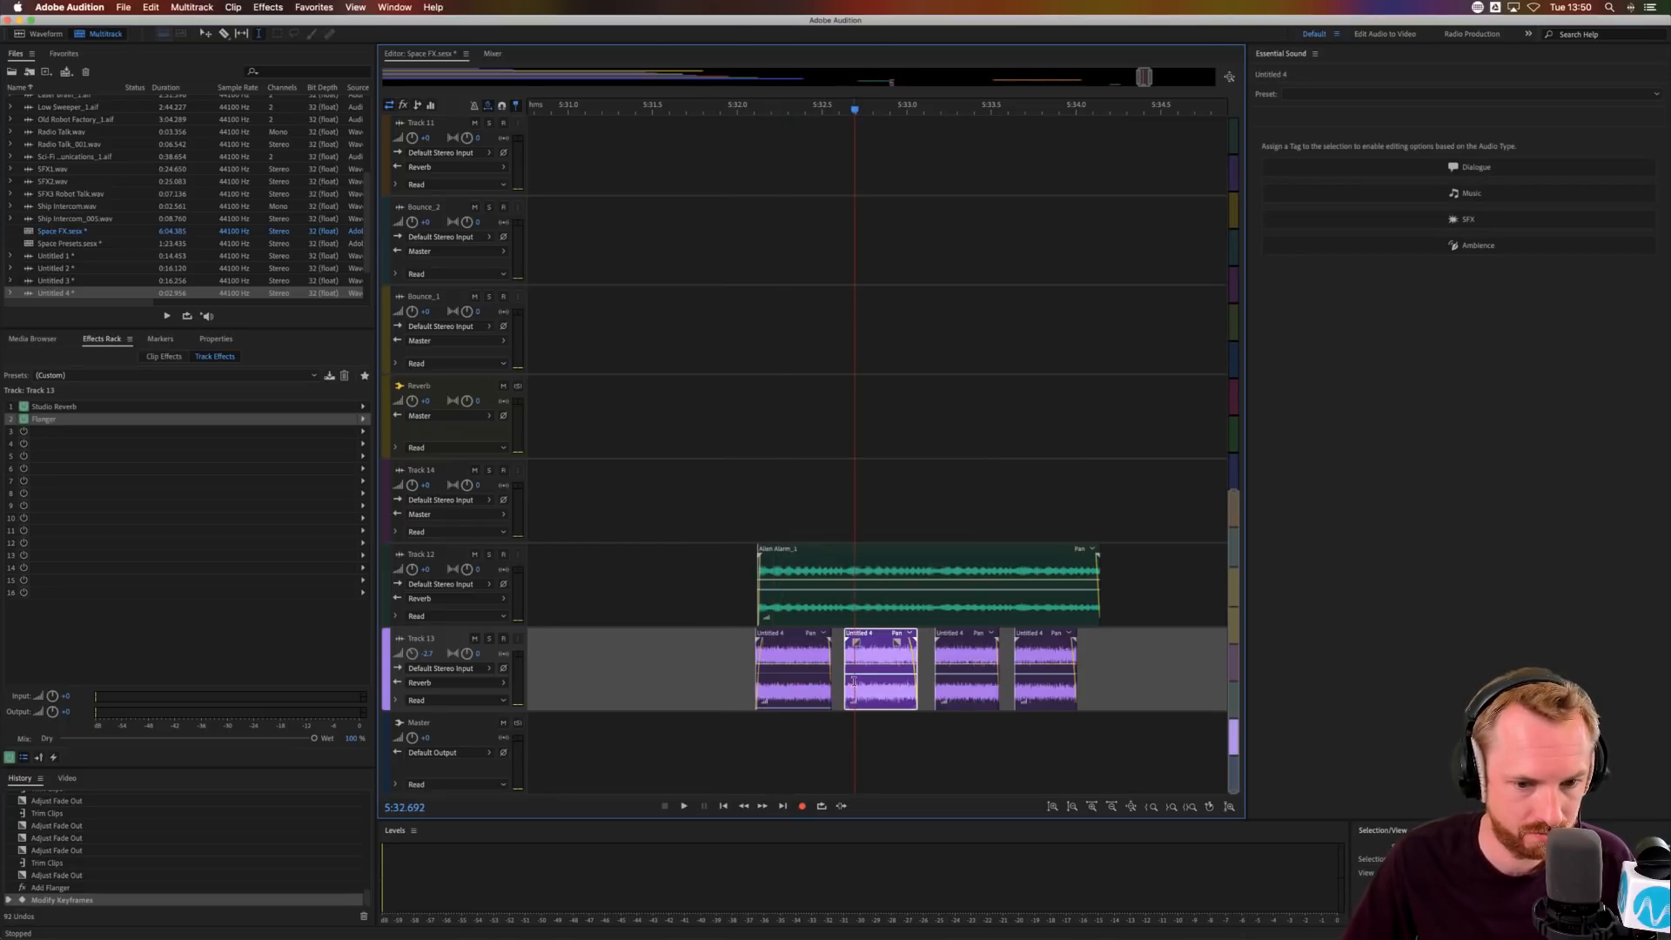
{"action": "left_click", "coordinate": [855, 644]}
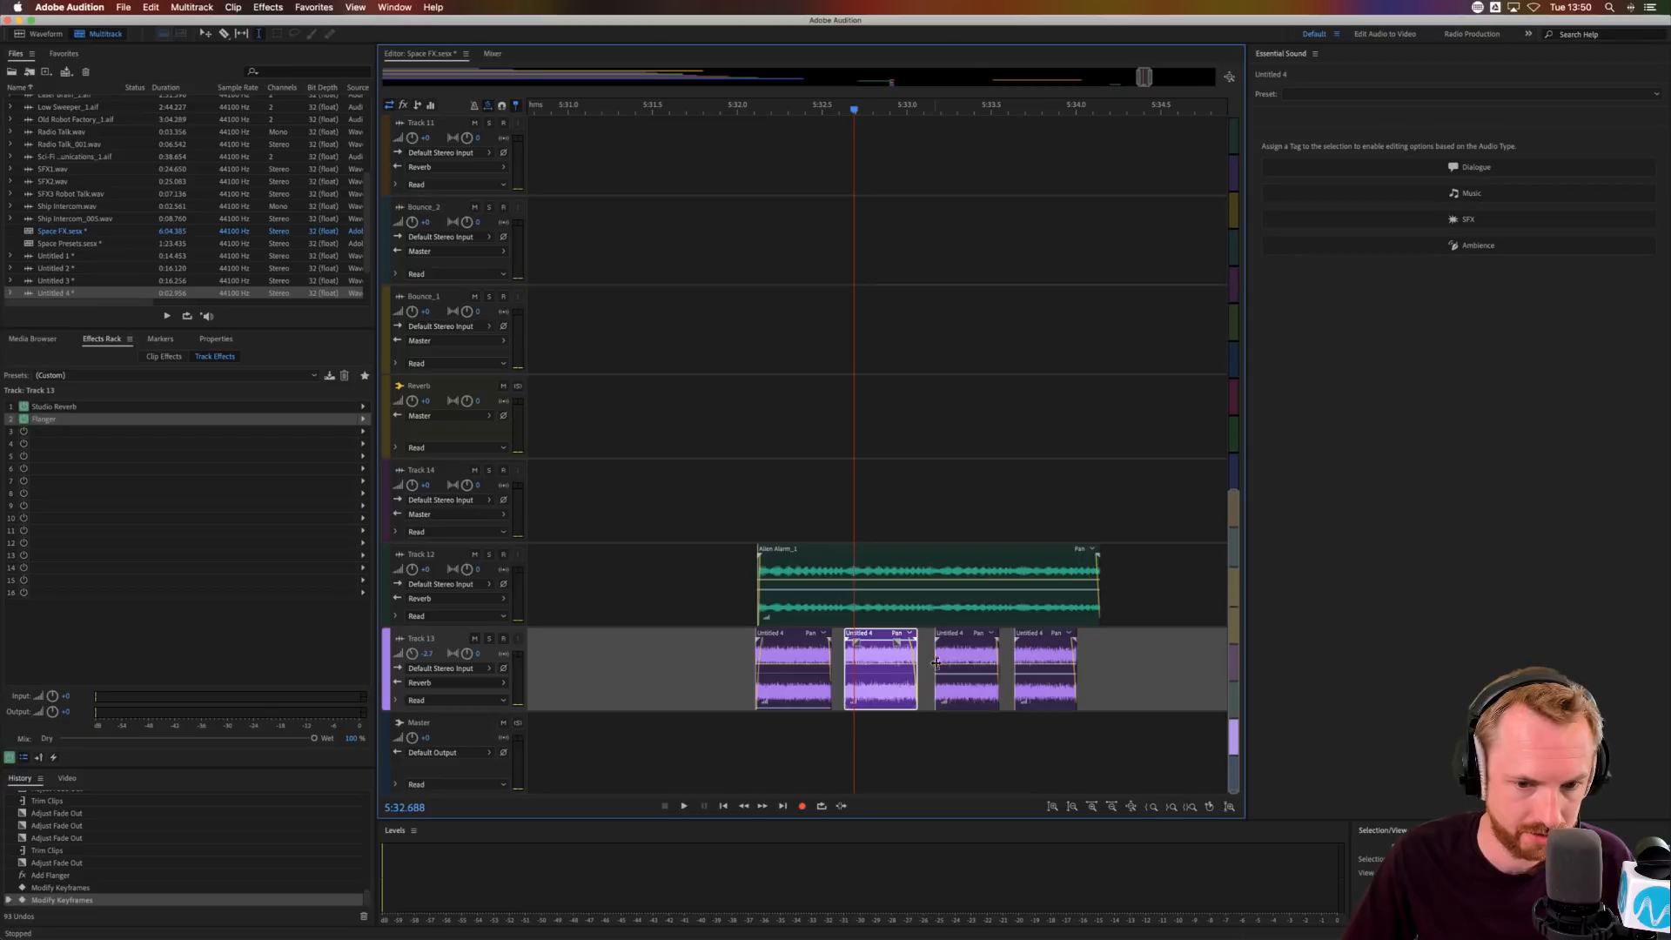
{"action": "left_click", "coordinate": [944, 670]}
{"action": "left_click", "coordinate": [1038, 685]}
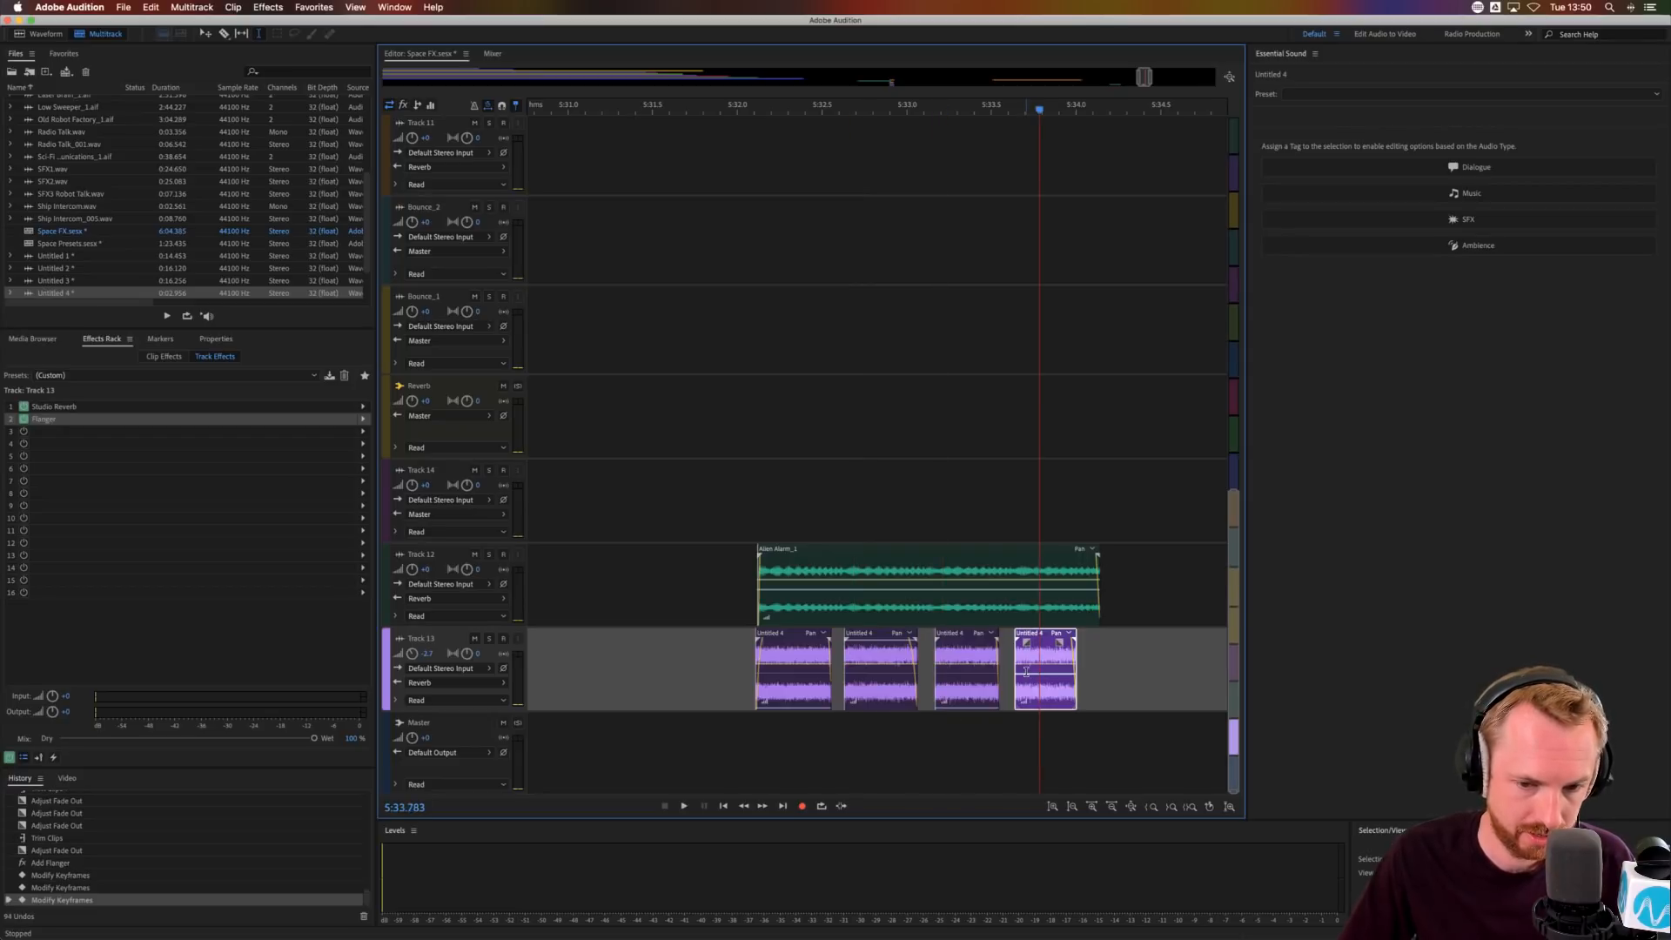
{"action": "left_click", "coordinate": [756, 587]}
{"action": "key", "text": "space"}
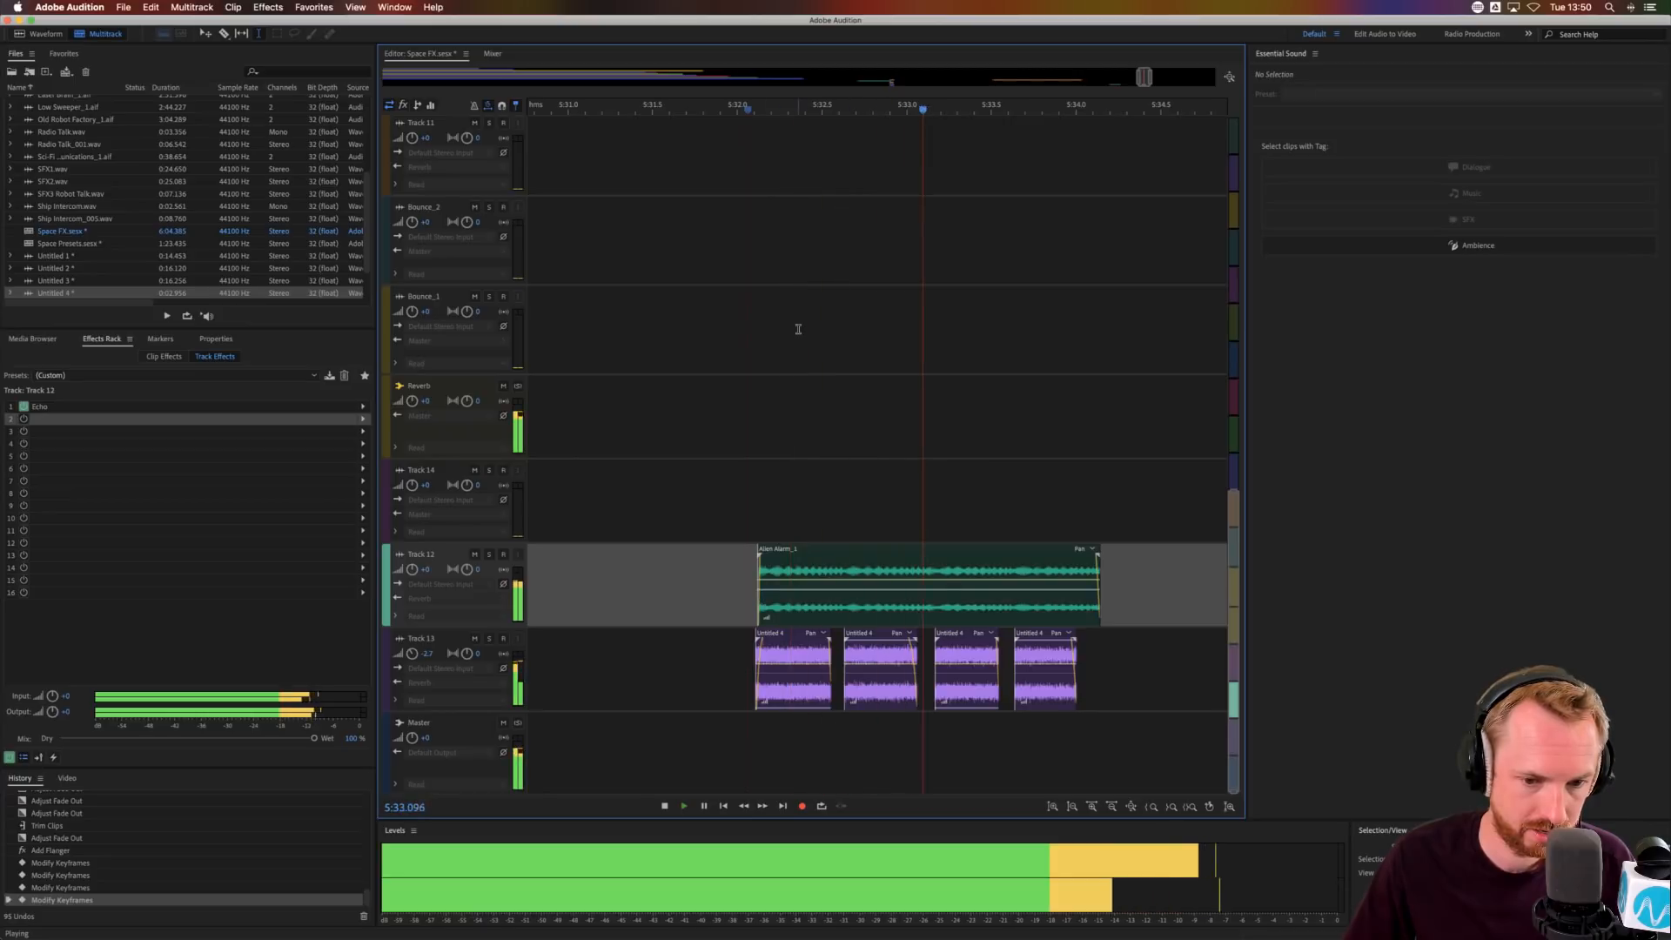
{"action": "key", "text": "space"}
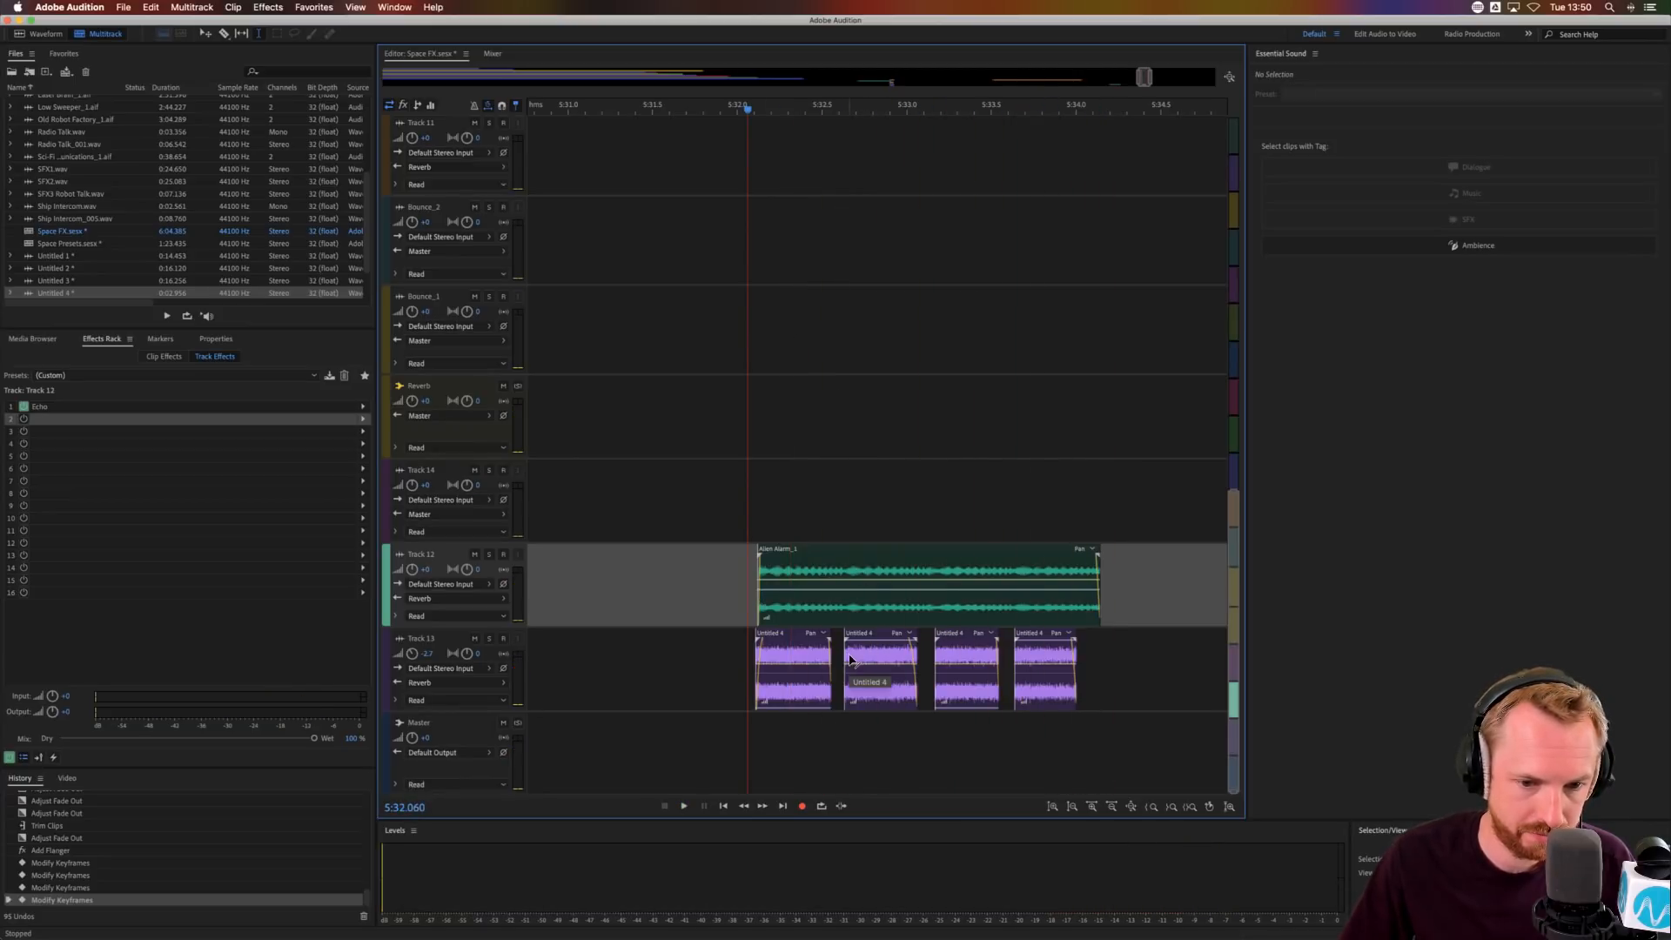
- Trim the starts of all four noise bursts on Track 13 slightly and play them with the Alien Alarm clip
{"action": "left_click", "coordinate": [847, 659]}
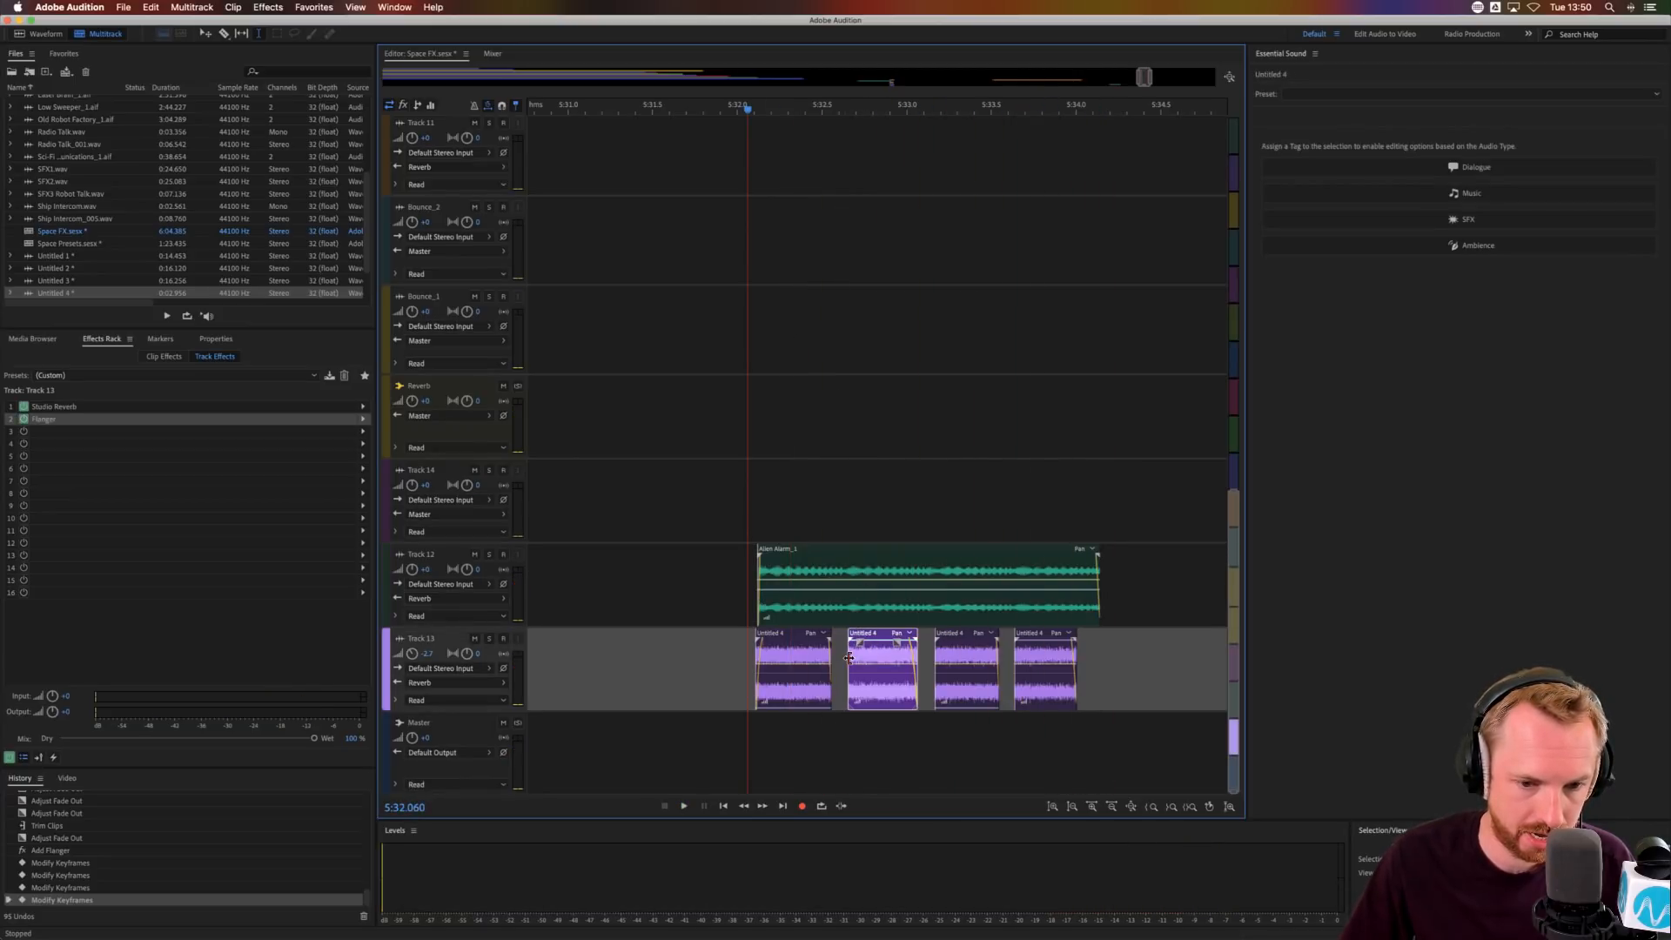
{"action": "left_click", "coordinate": [938, 655]}
{"action": "left_click", "coordinate": [1018, 652]}
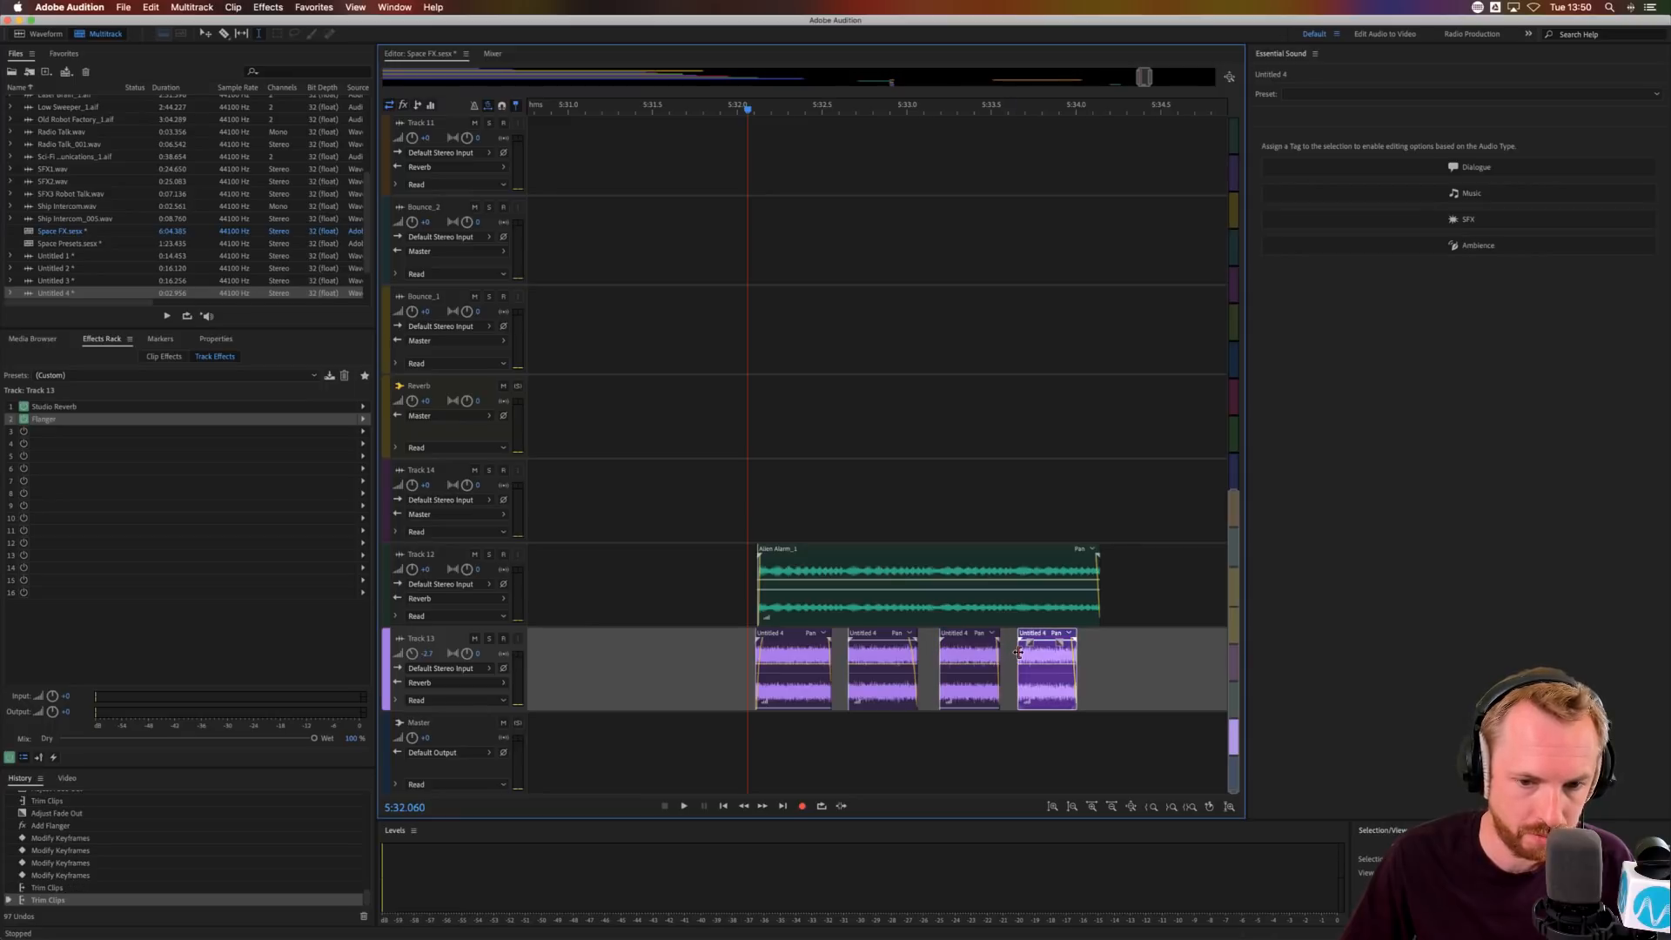
{"action": "left_click_drag", "start_coordinate": [1019, 651], "coordinate": [1002, 657]}
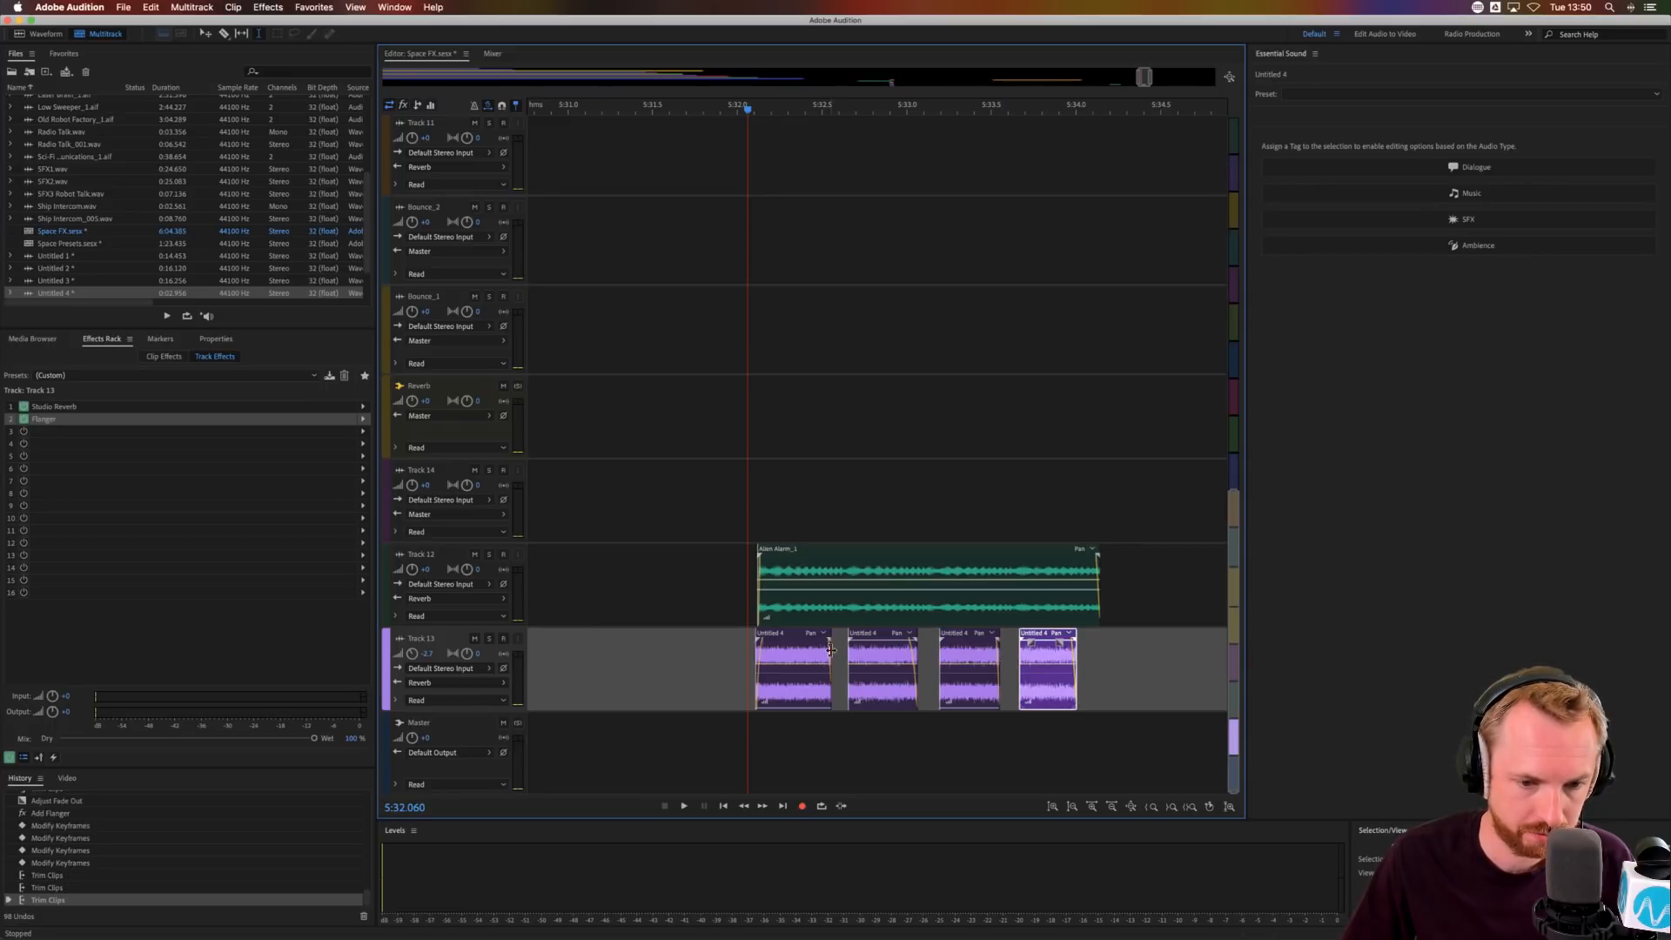
{"action": "left_click_drag", "start_coordinate": [757, 648], "coordinate": [761, 648]}
{"action": "key", "text": "space"}
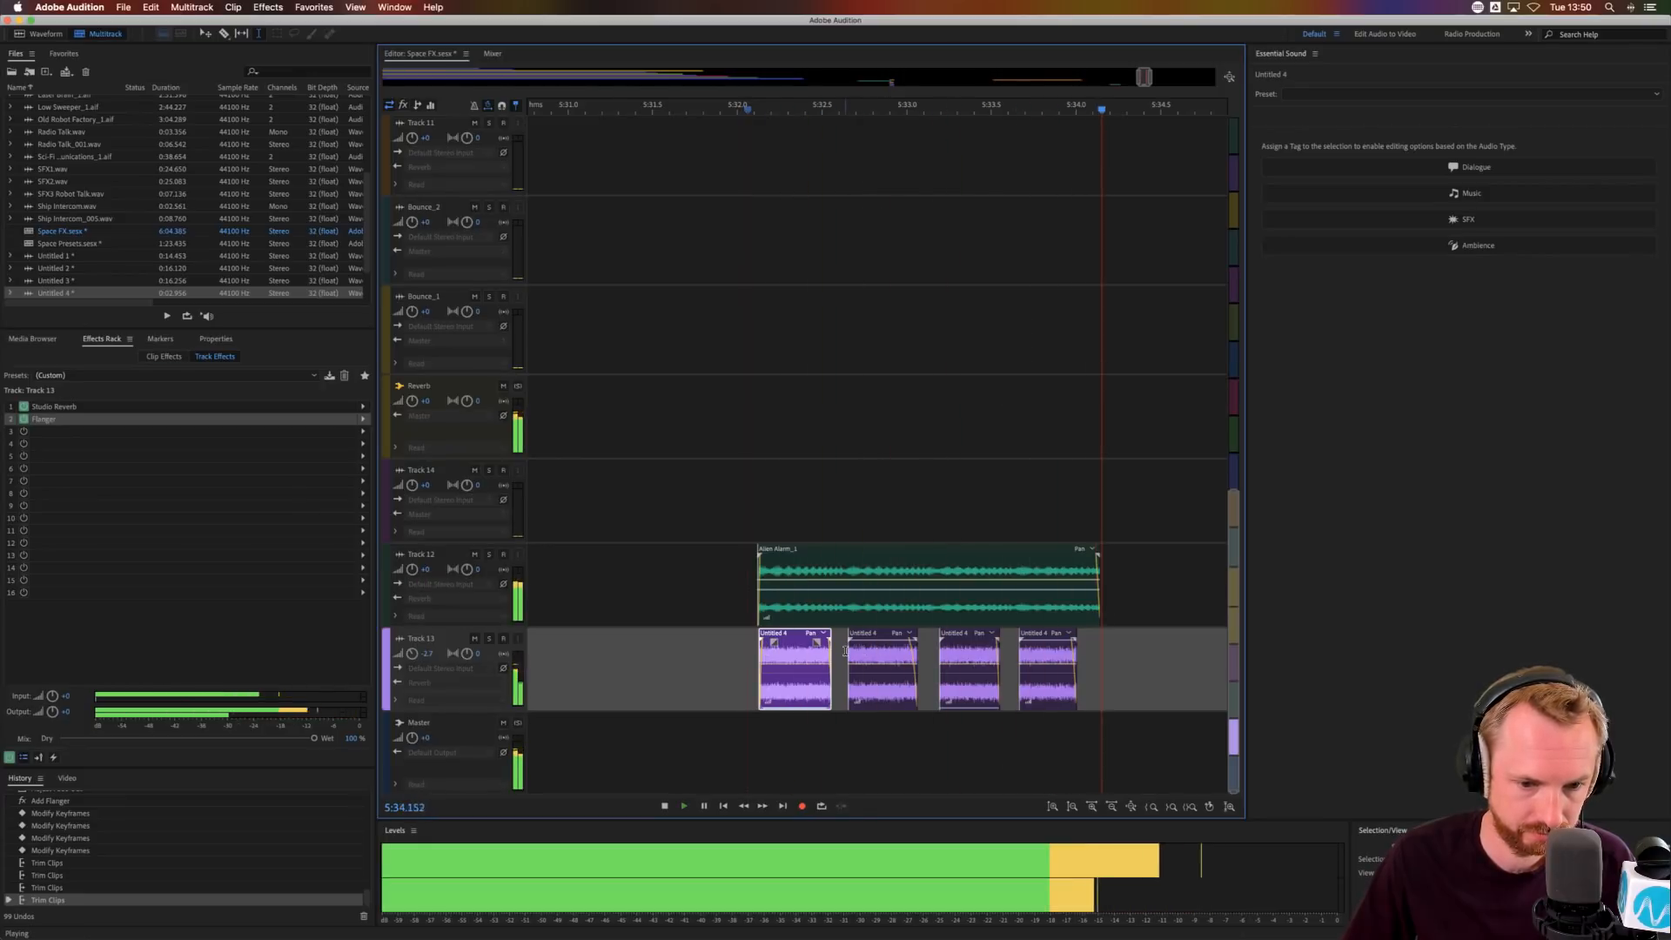
{"action": "key", "text": "space"}
{"action": "key", "text": "space"}
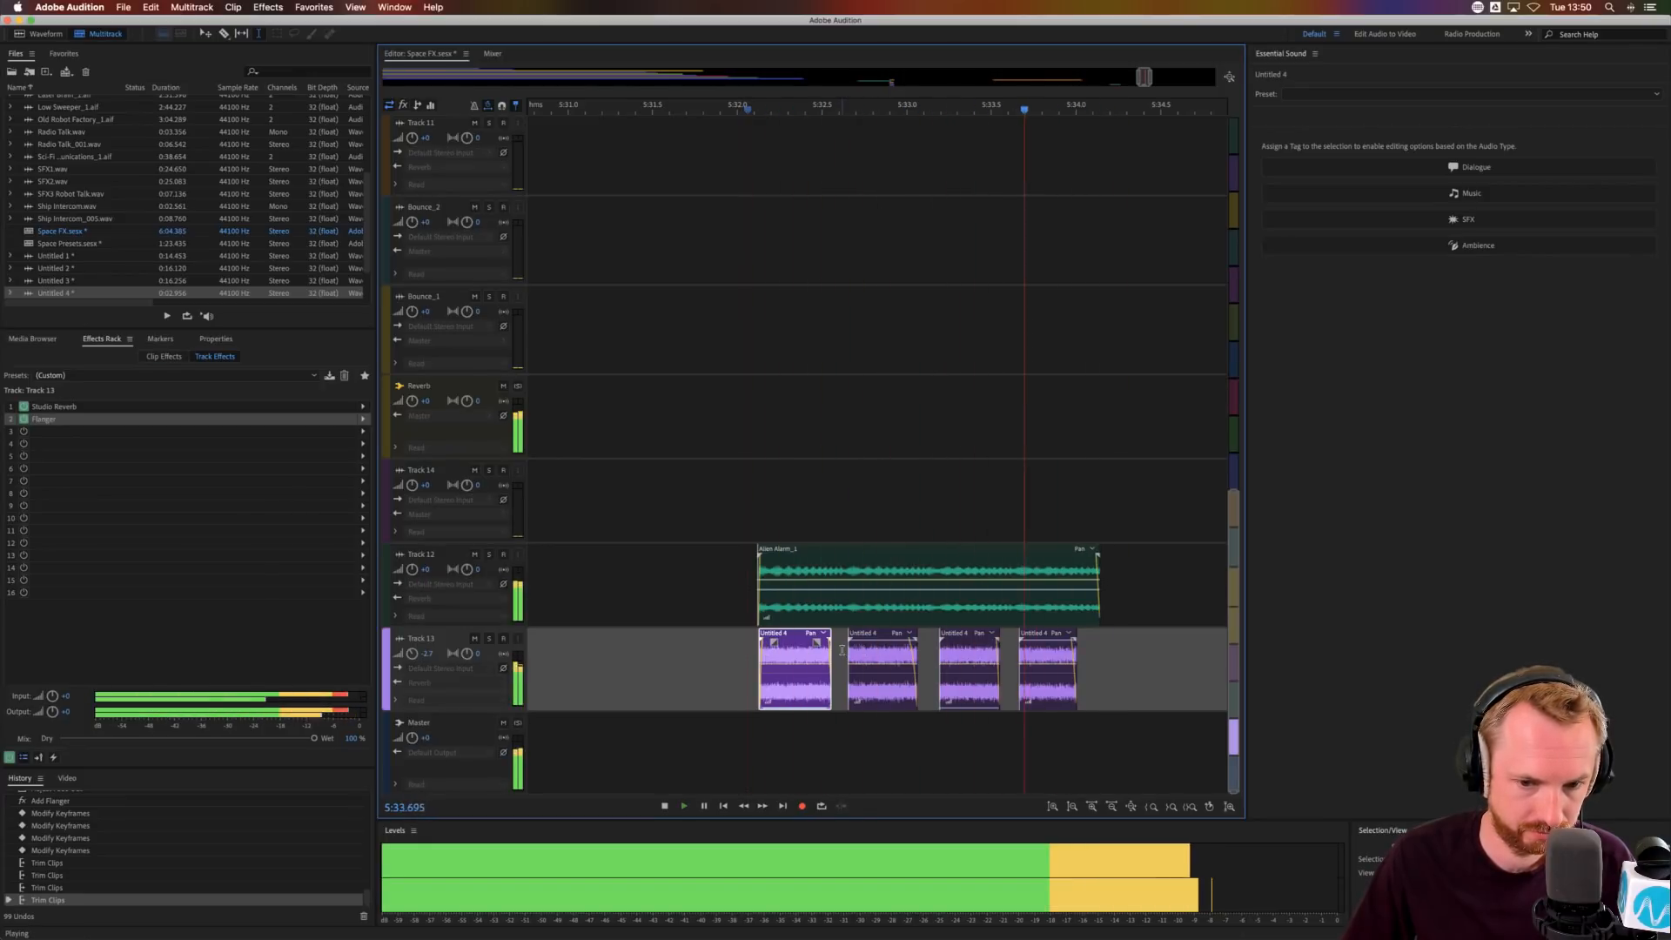
- Play the Alien Alarm clip together with the four panned noise bursts on Track 13 several times
{"action": "key", "text": "space"}
{"action": "key", "text": "space"}
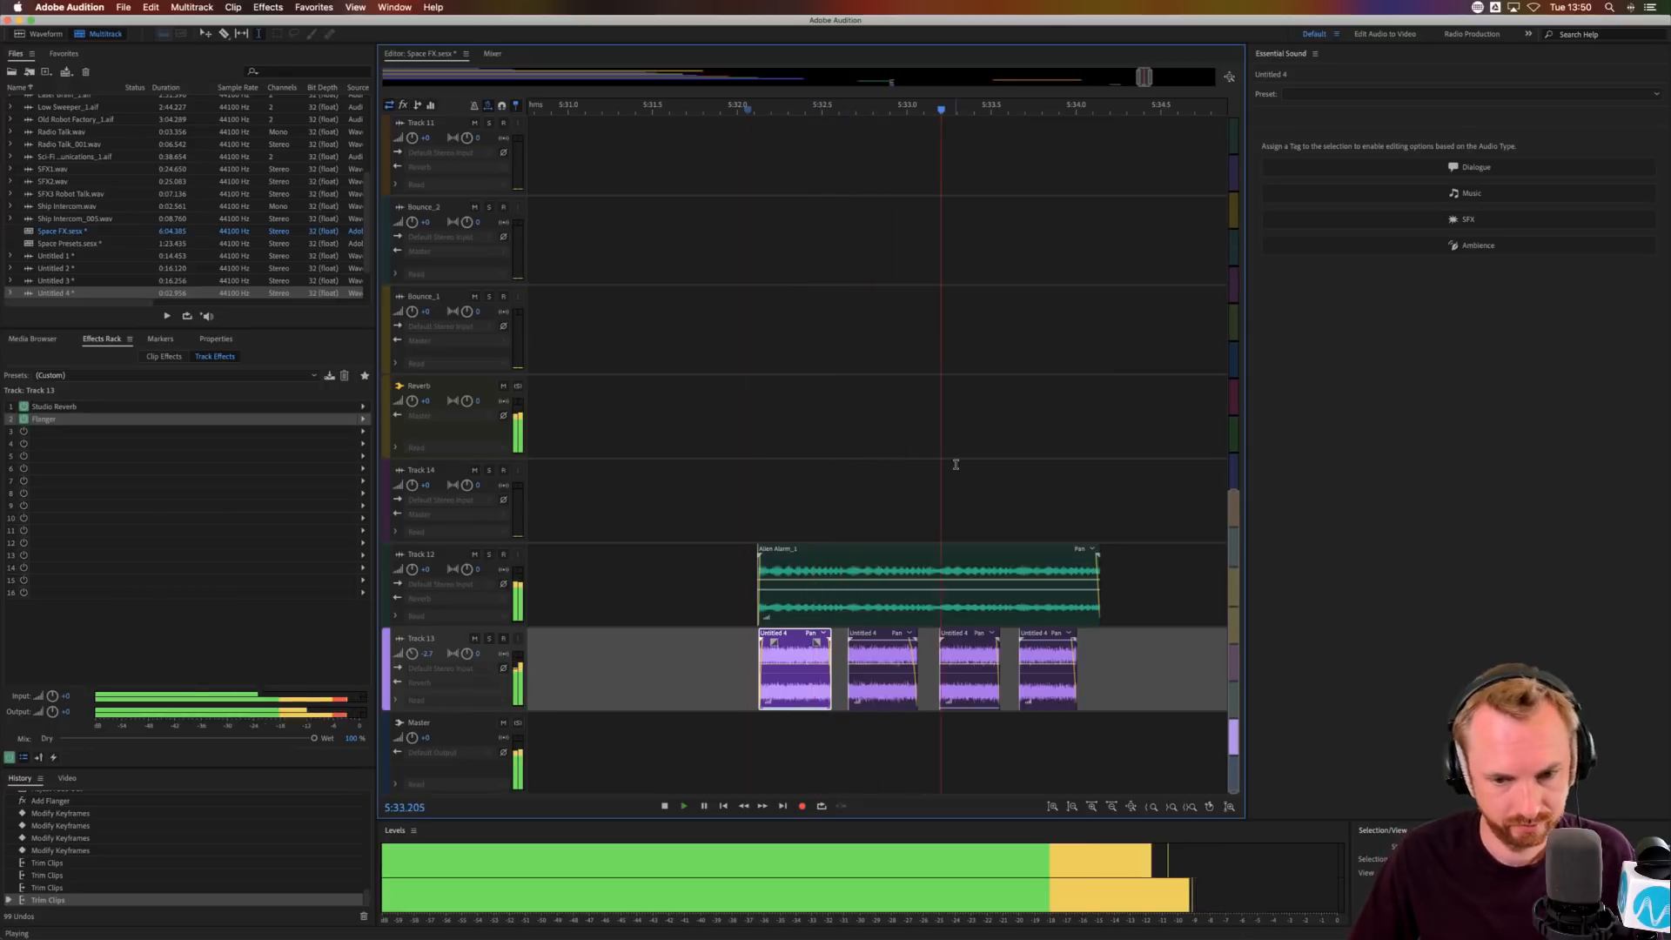
{"action": "key", "text": "space"}
{"action": "scroll", "coordinate": [946, 110], "scroll_direction": "down", "scroll_amount": 8}
{"action": "key", "text": "space"}
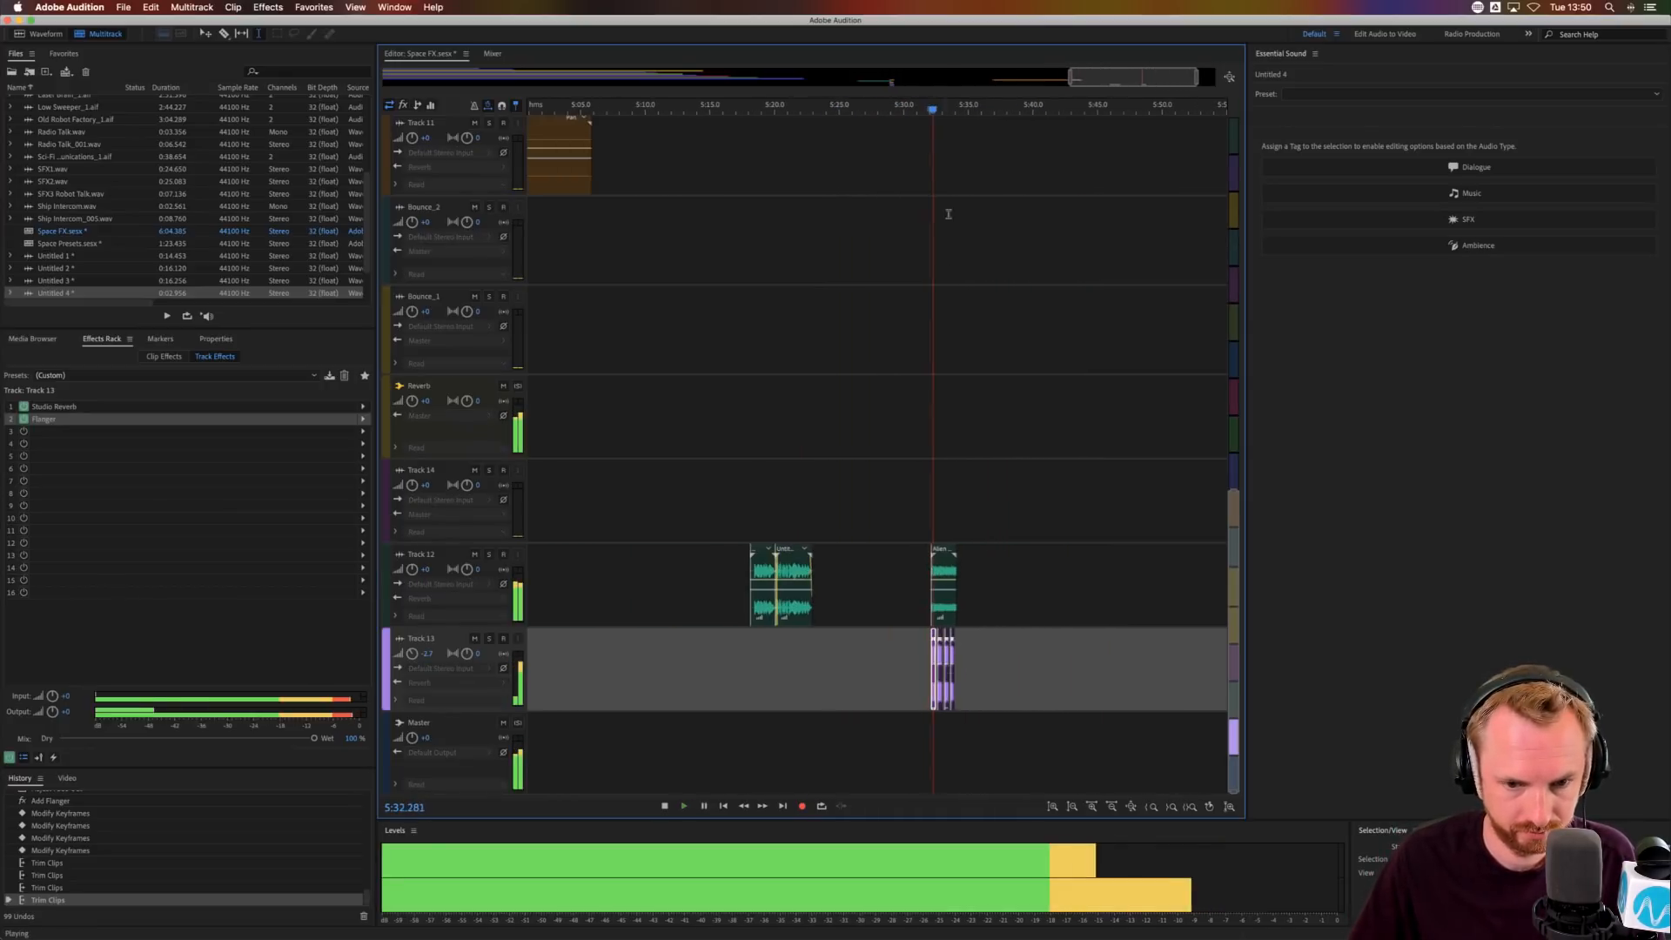
- Mix down the time range covering the layered alarm and noise bursts to a new file and play it
{"action": "left_click_drag", "start_coordinate": [926, 522], "coordinate": [1125, 528]}
{"action": "key", "text": "space"}
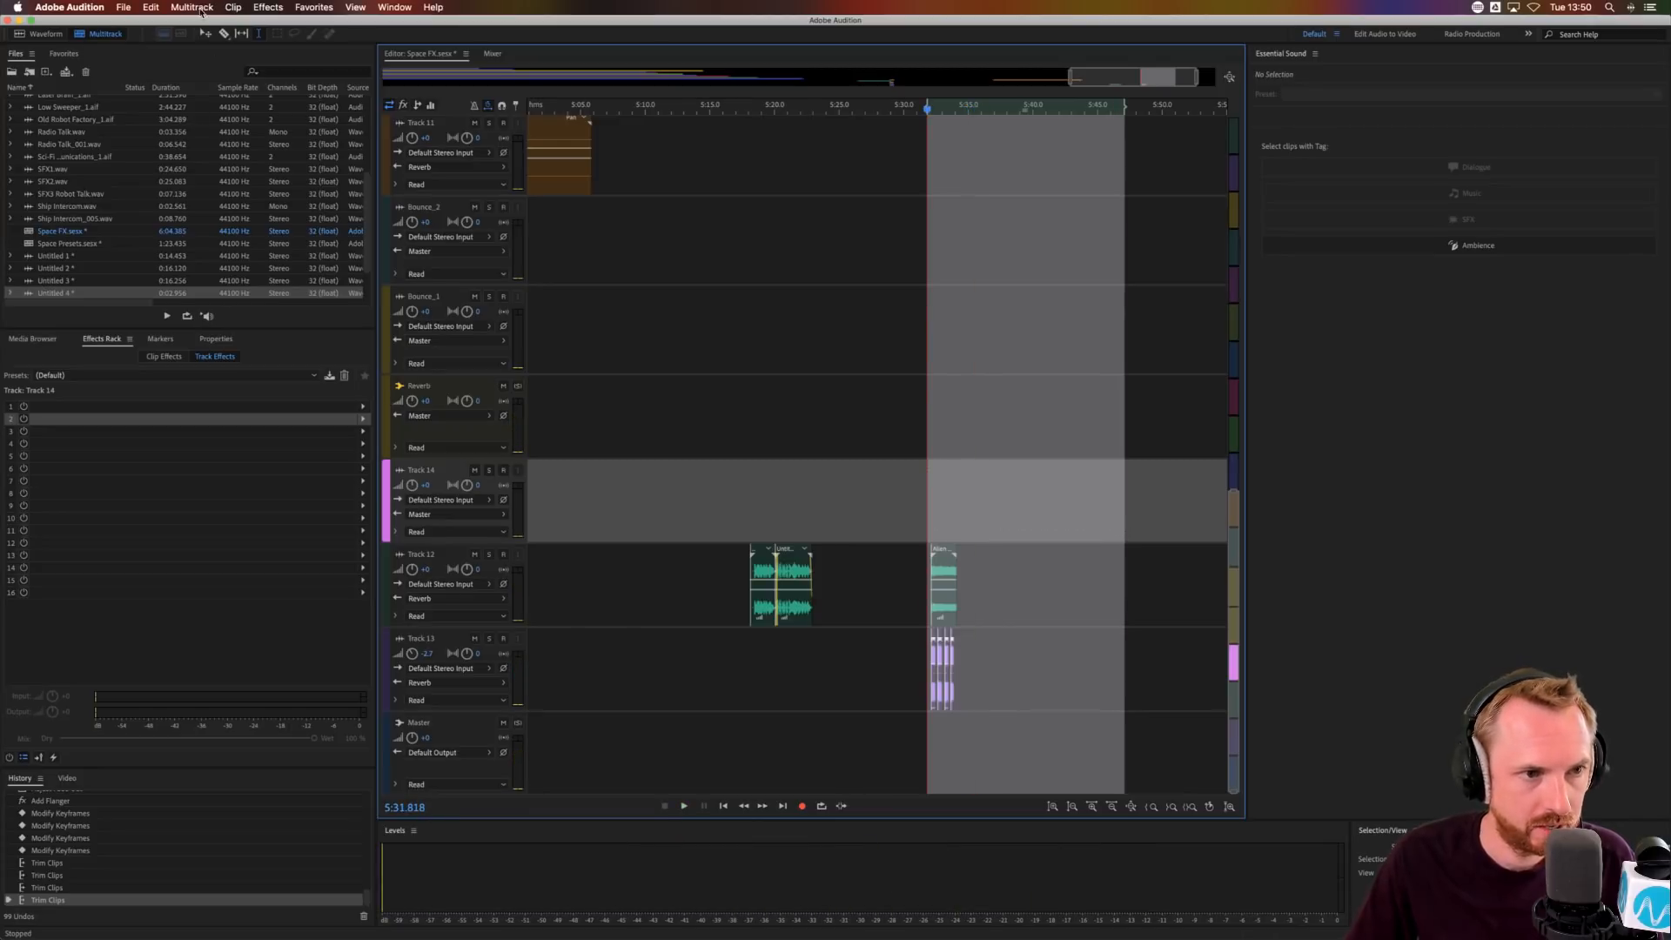
{"action": "left_click", "coordinate": [192, 6]}
{"action": "left_click", "coordinate": [366, 64]}
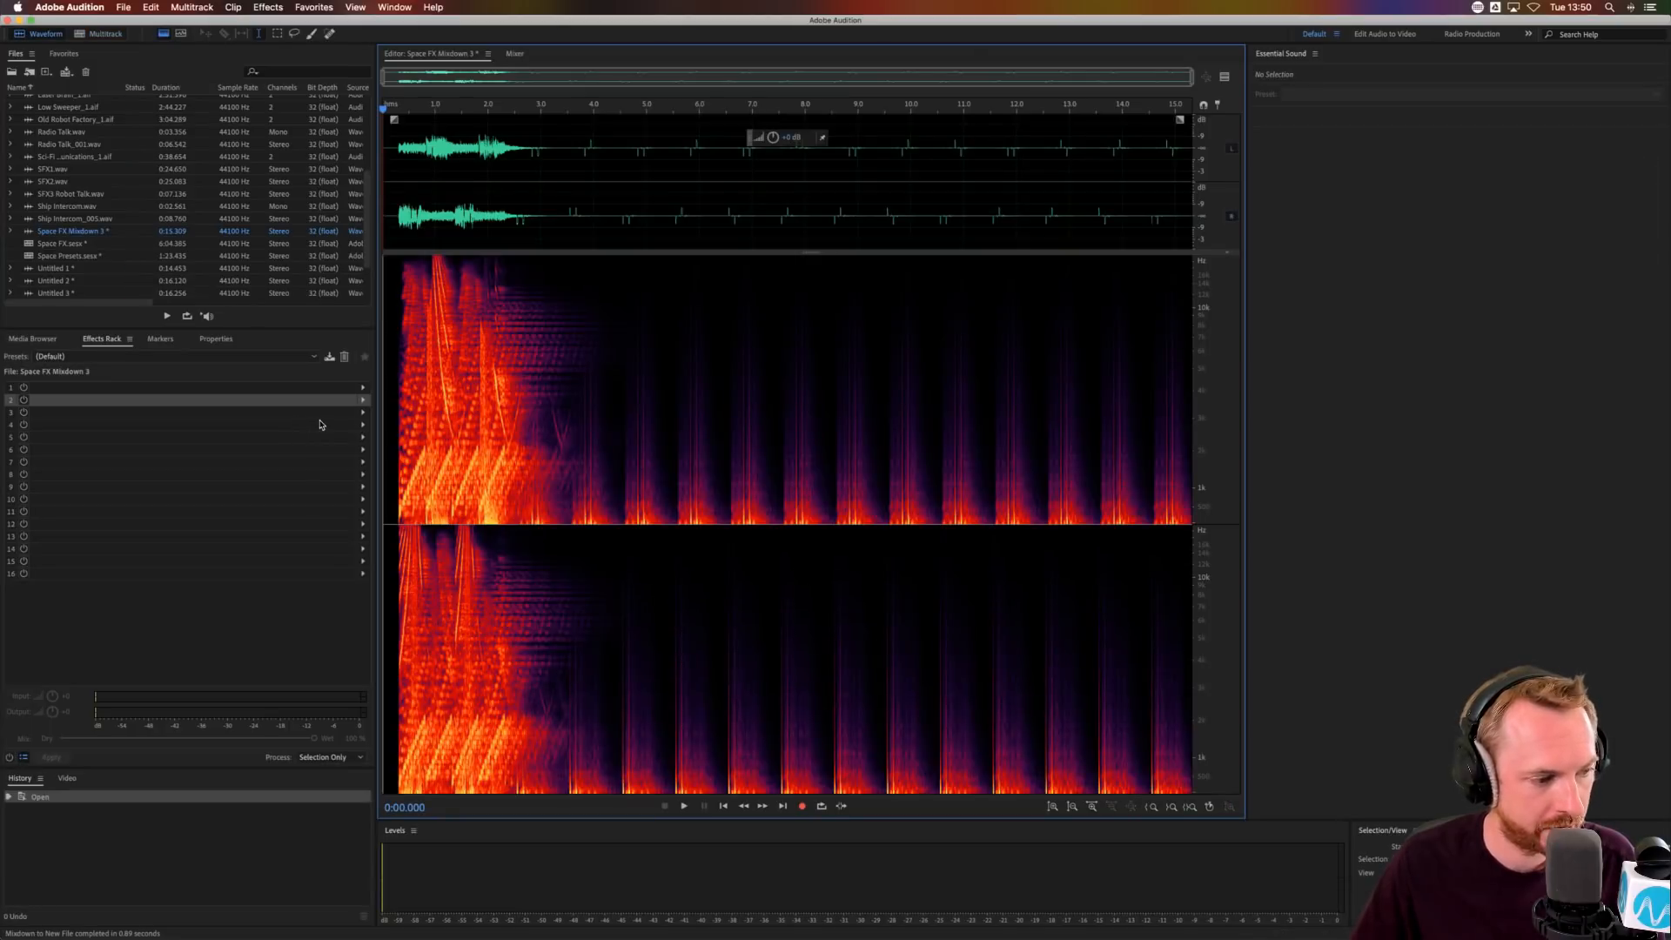
{"action": "key", "text": "space"}
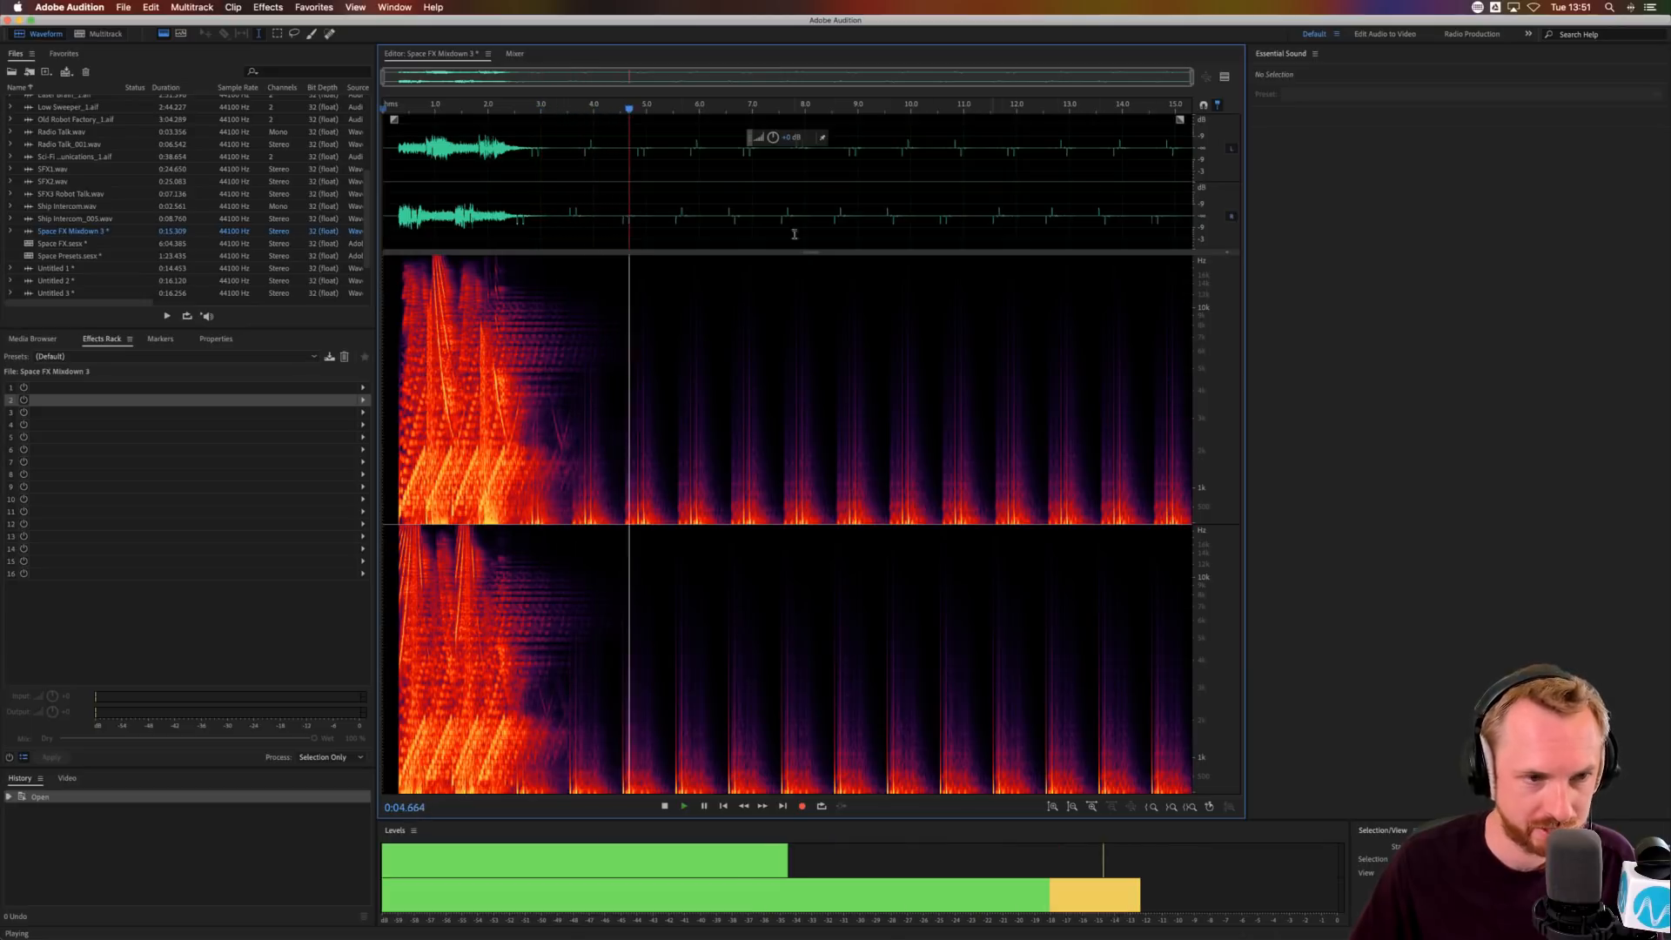
- Return to the multitrack session, mute Track 13 and play the Alien Alarm clip without the noise bursts
{"action": "left_click", "coordinate": [96, 34]}
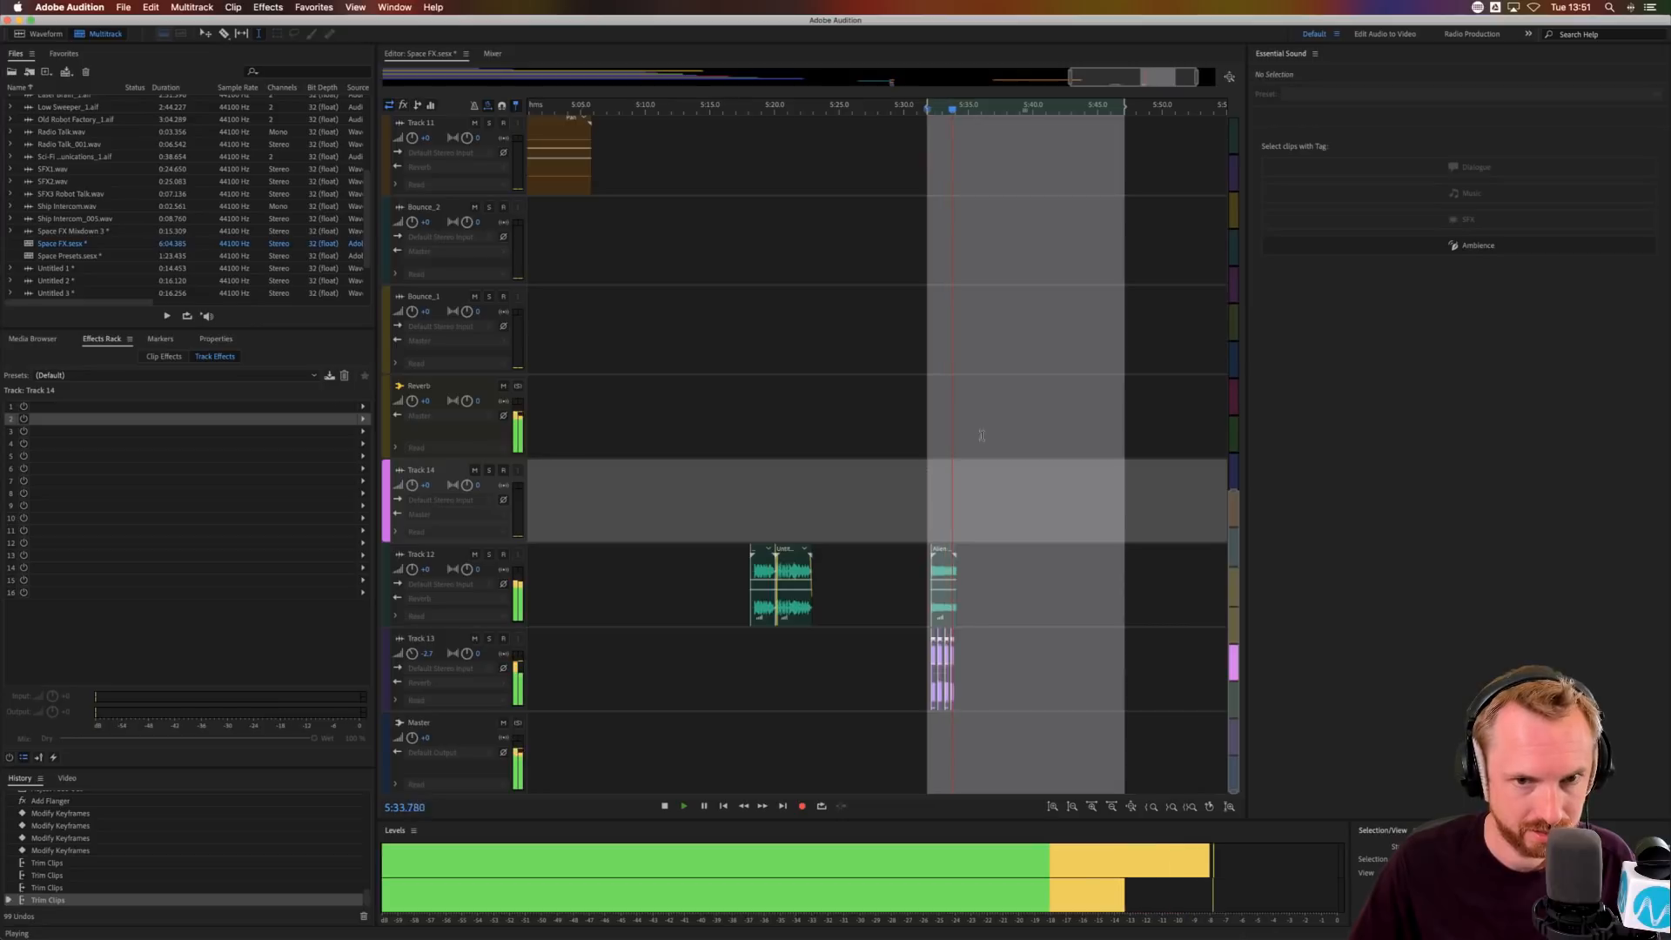
{"action": "key", "text": "space"}
{"action": "left_click", "coordinate": [474, 639]}
{"action": "left_click", "coordinate": [948, 618]}
{"action": "key", "text": "space"}
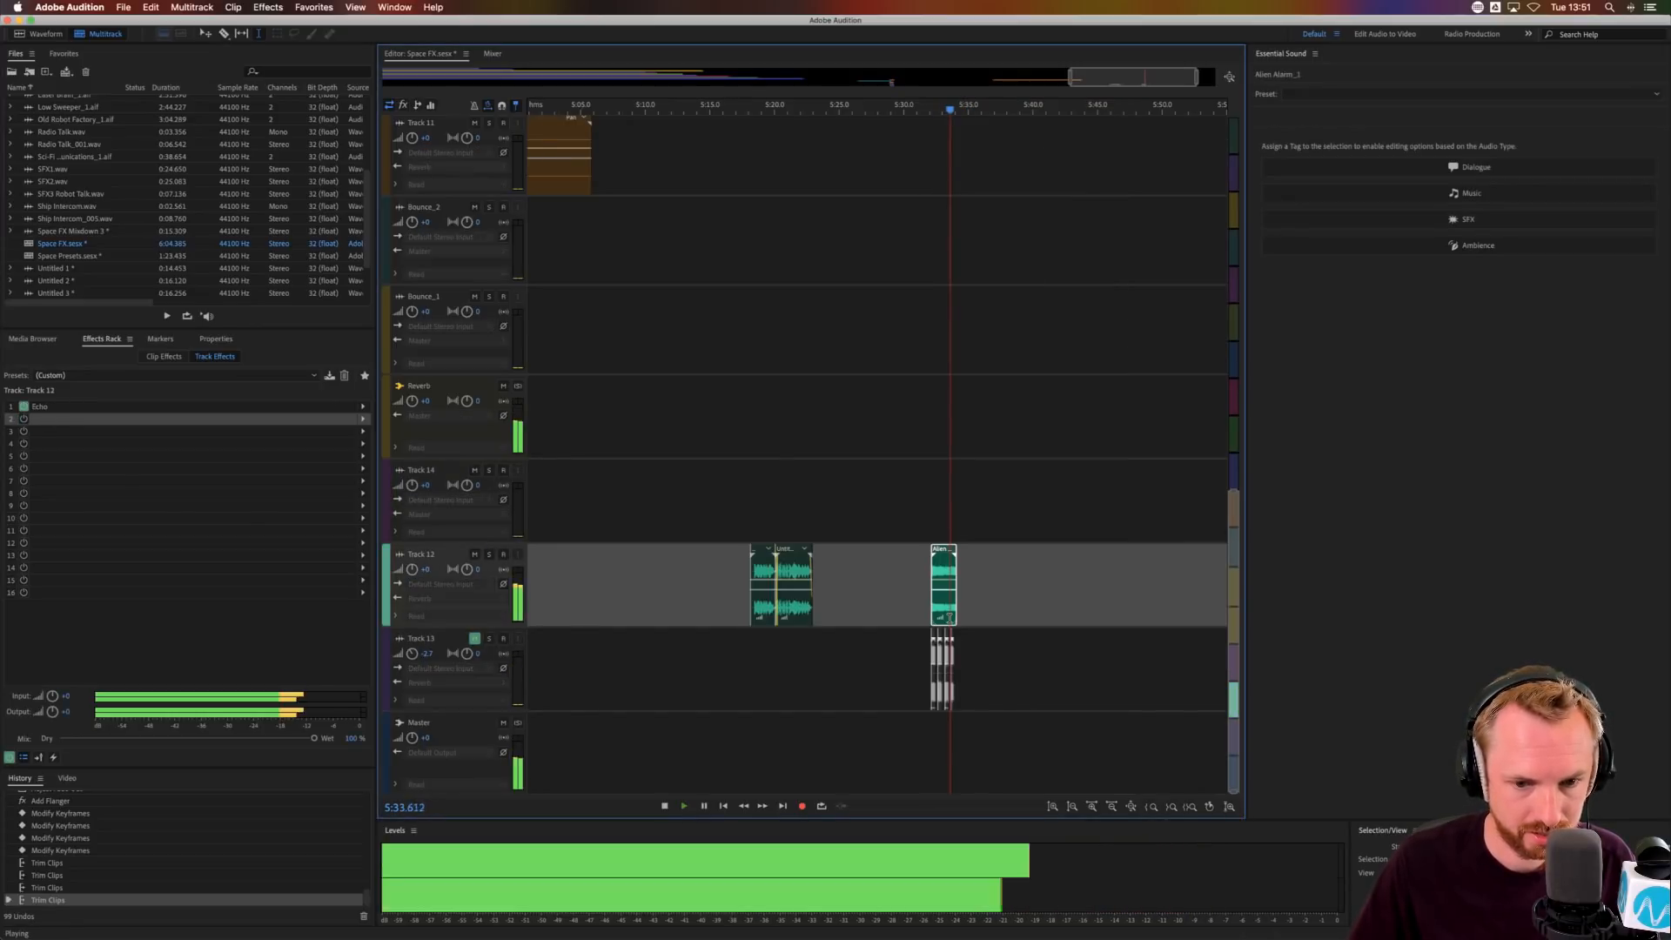
{"action": "key", "text": "space"}
- Unmute Track 13 and fade its volume envelope down just after the last noise burst
{"action": "left_click", "coordinate": [464, 640]}
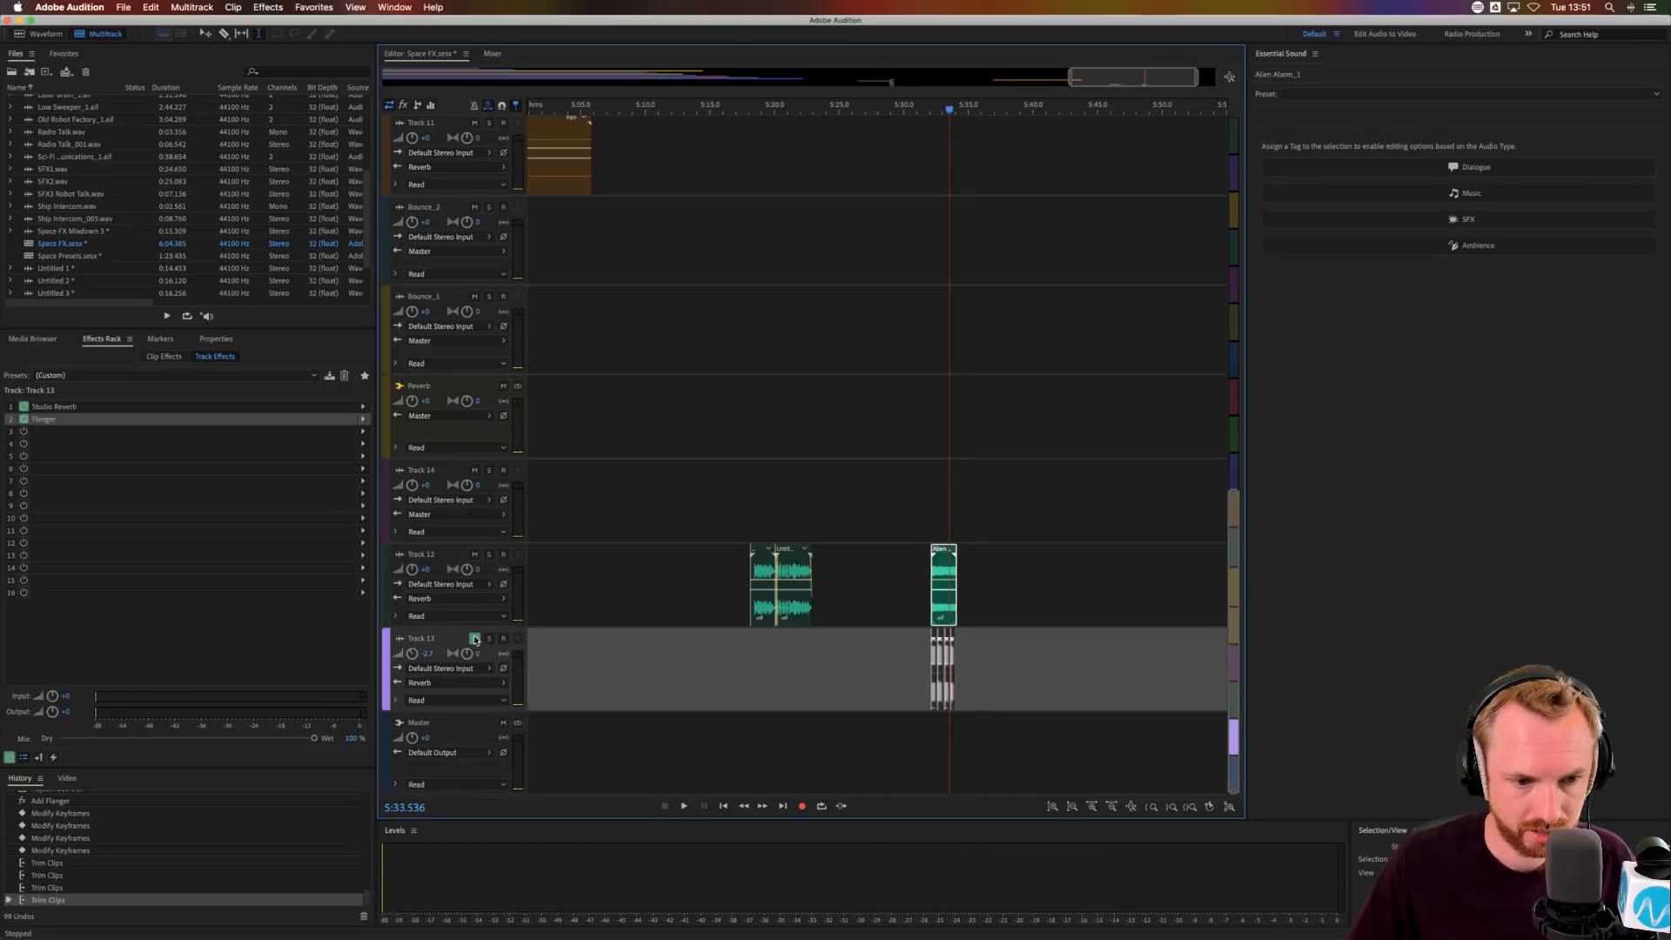
{"action": "left_click", "coordinate": [395, 701]}
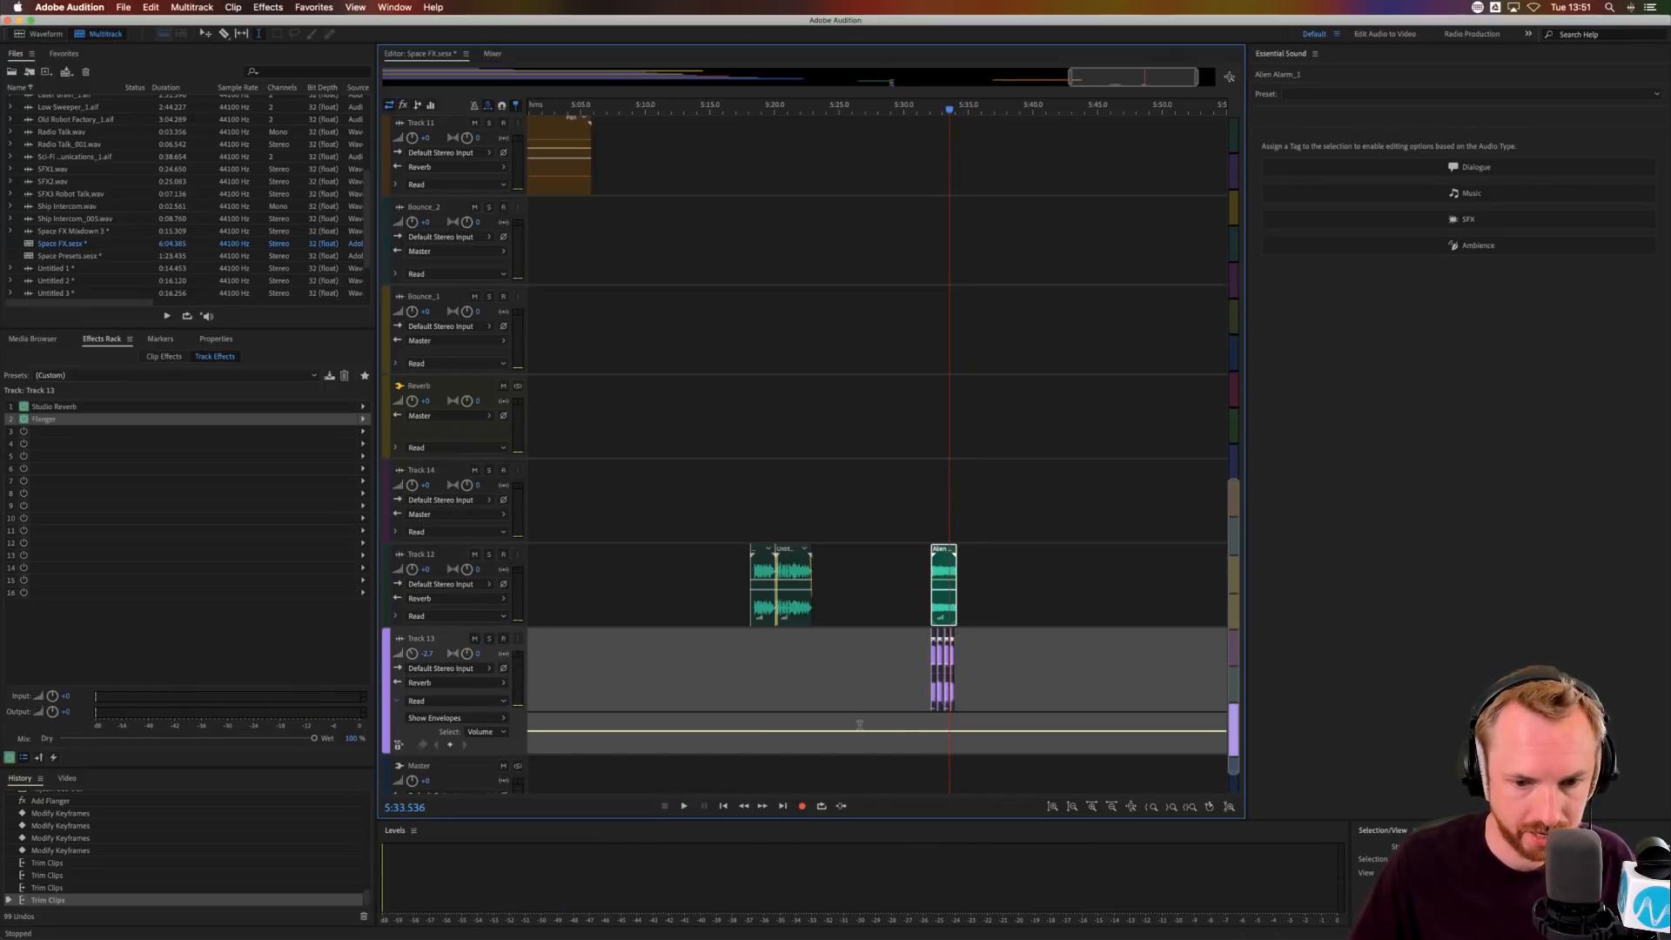
{"action": "left_click_drag", "start_coordinate": [954, 729], "coordinate": [988, 746]}
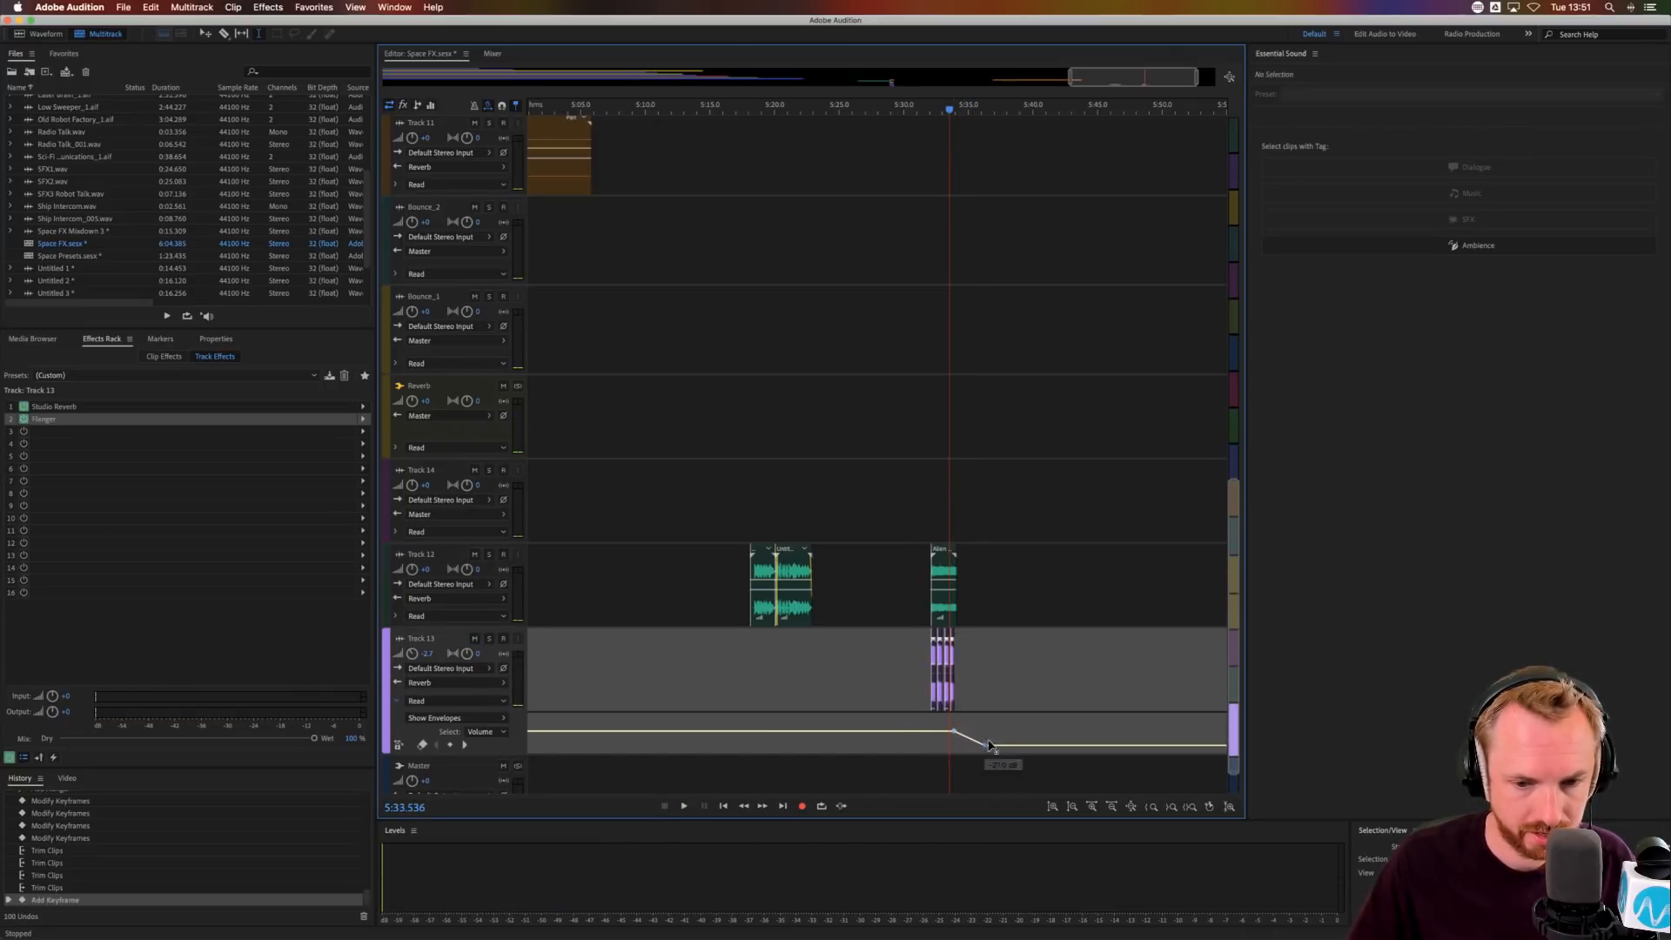
- Mix down the time range around the layered clips to another new file and play its tail from about 2.1 s
{"action": "left_click_drag", "start_coordinate": [924, 612], "coordinate": [1129, 614]}
{"action": "left_click", "coordinate": [192, 7]}
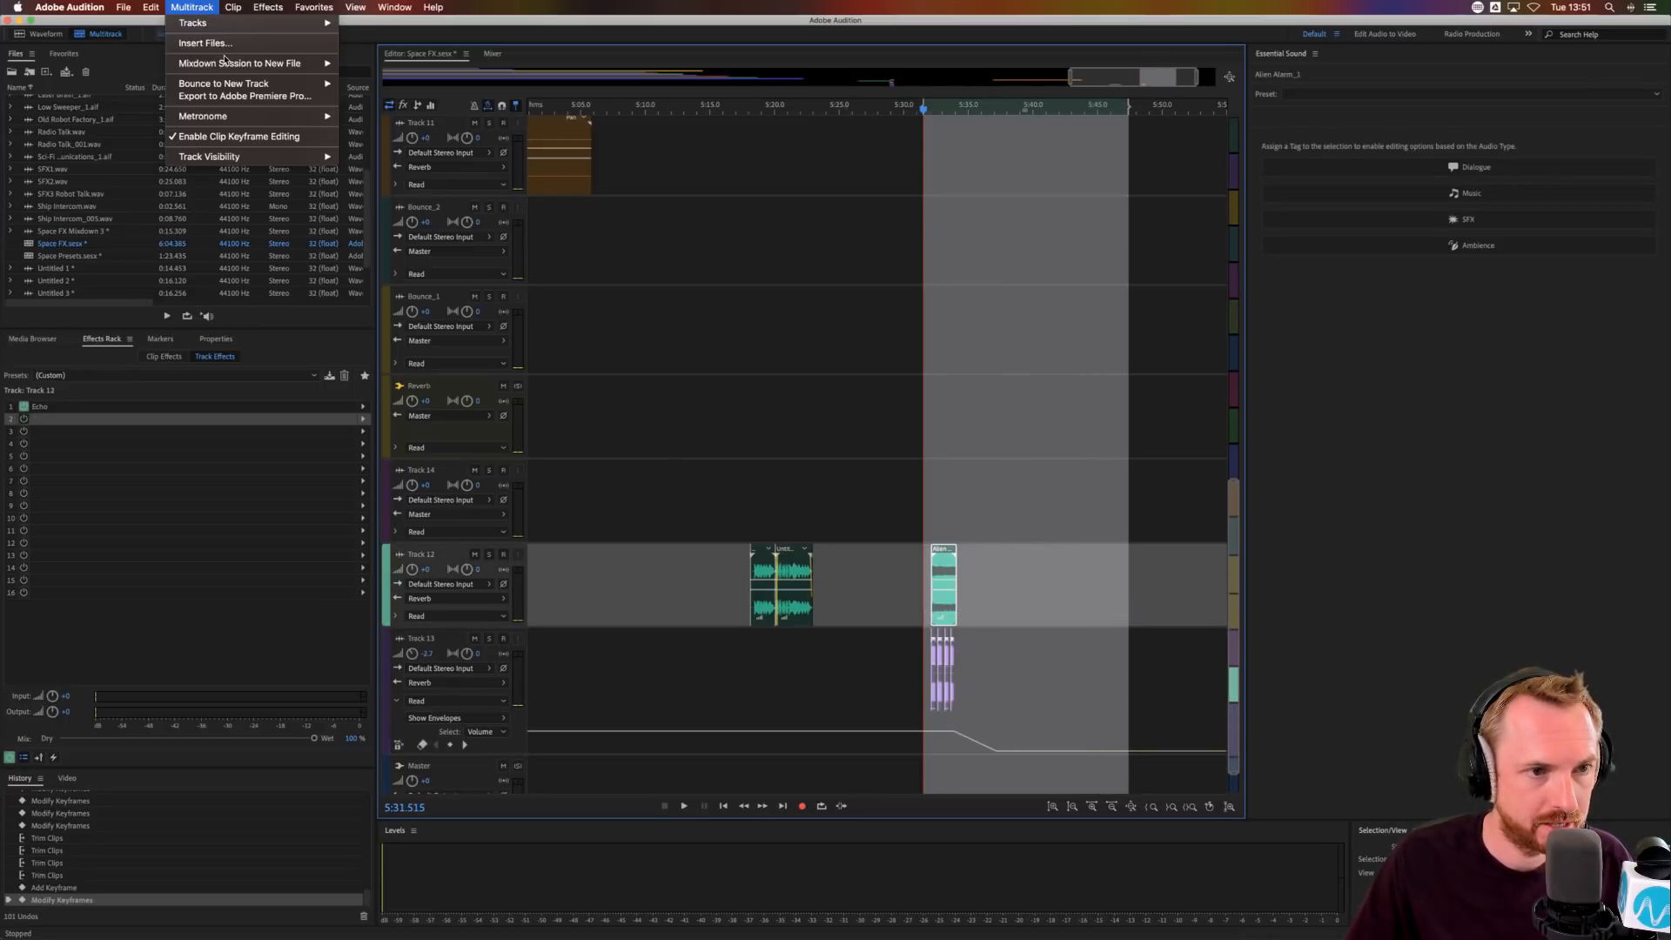
{"action": "mouse_move", "coordinate": [225, 62]}
{"action": "left_click", "coordinate": [374, 71]}
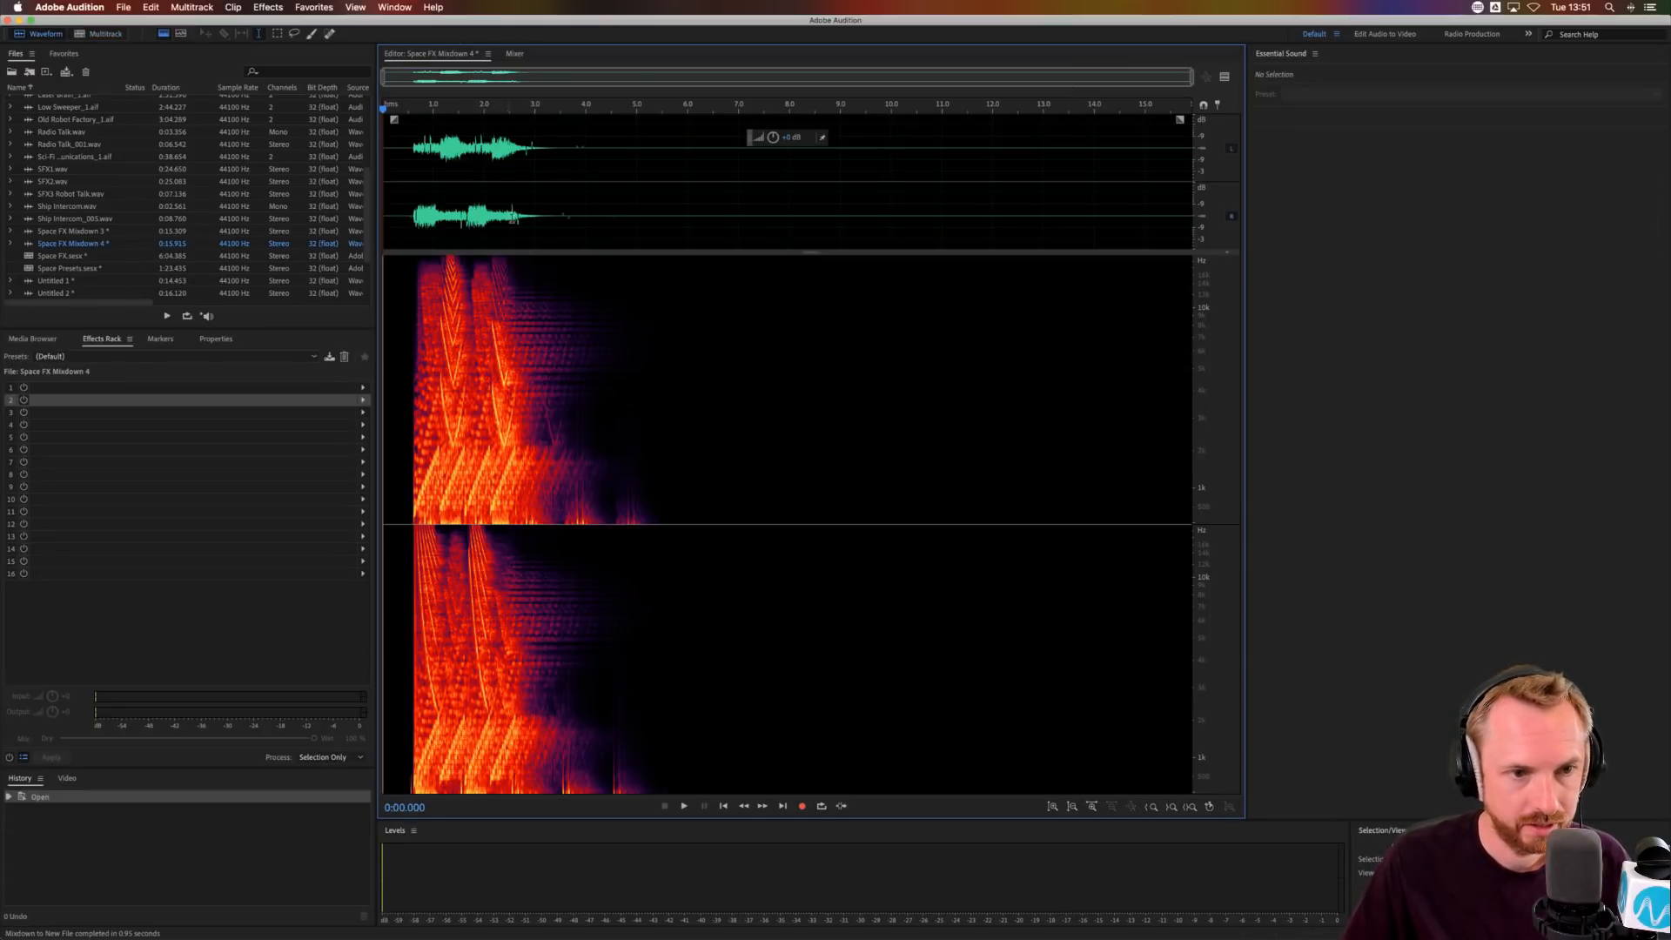
{"action": "left_click", "coordinate": [489, 193]}
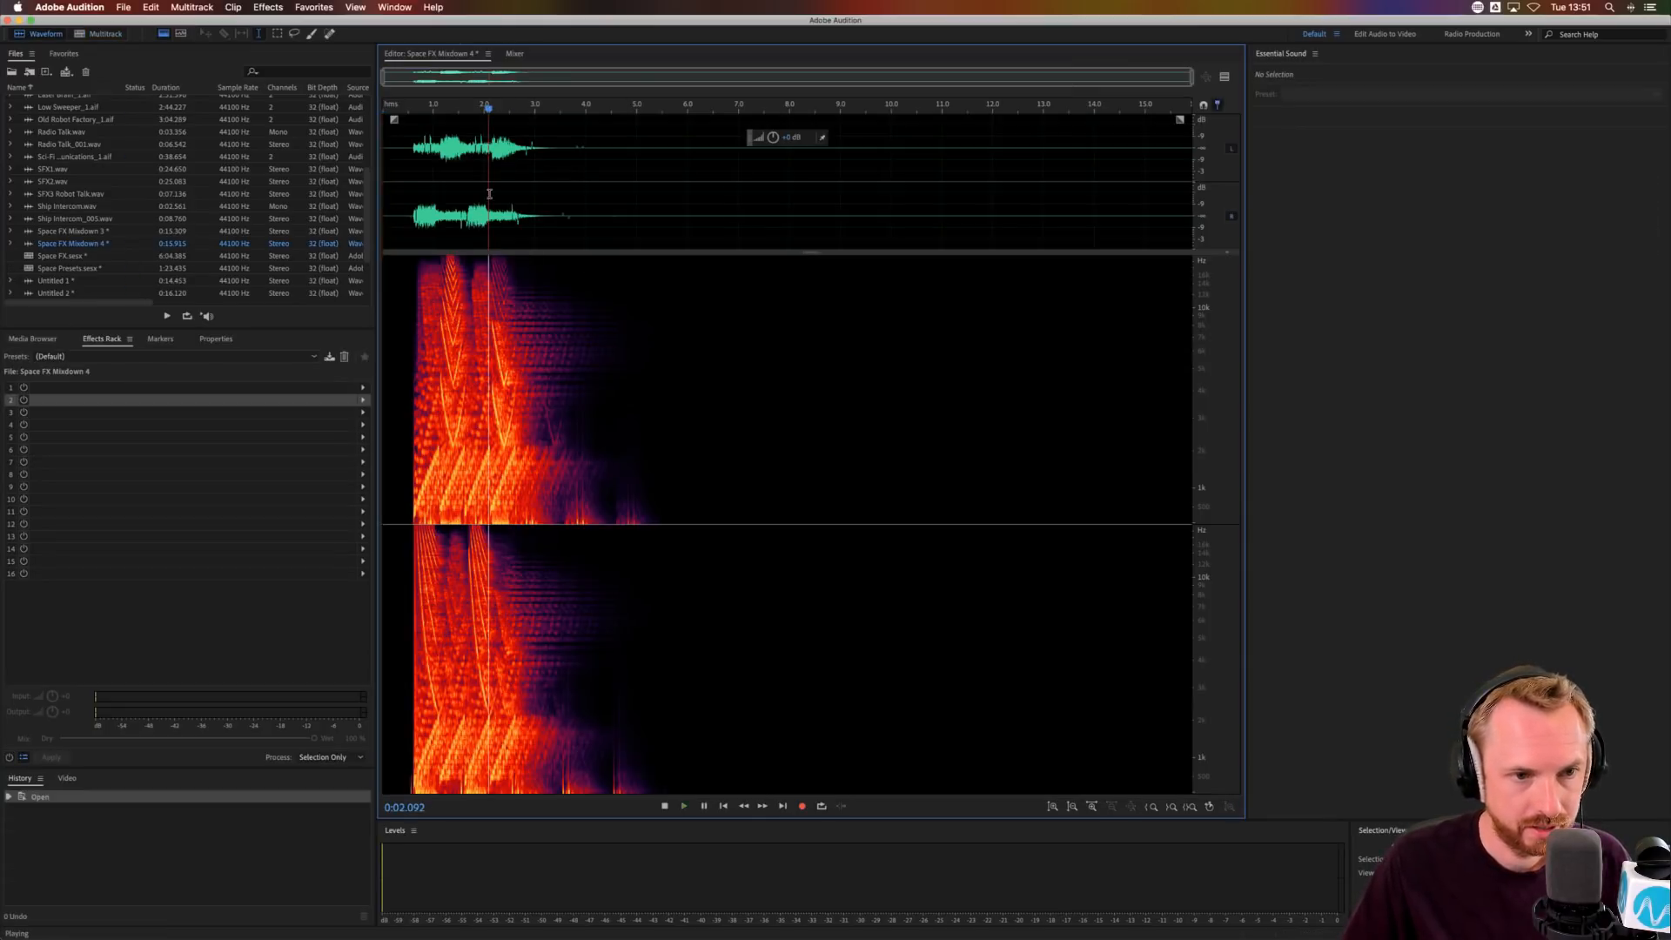
{"action": "key", "text": "space"}
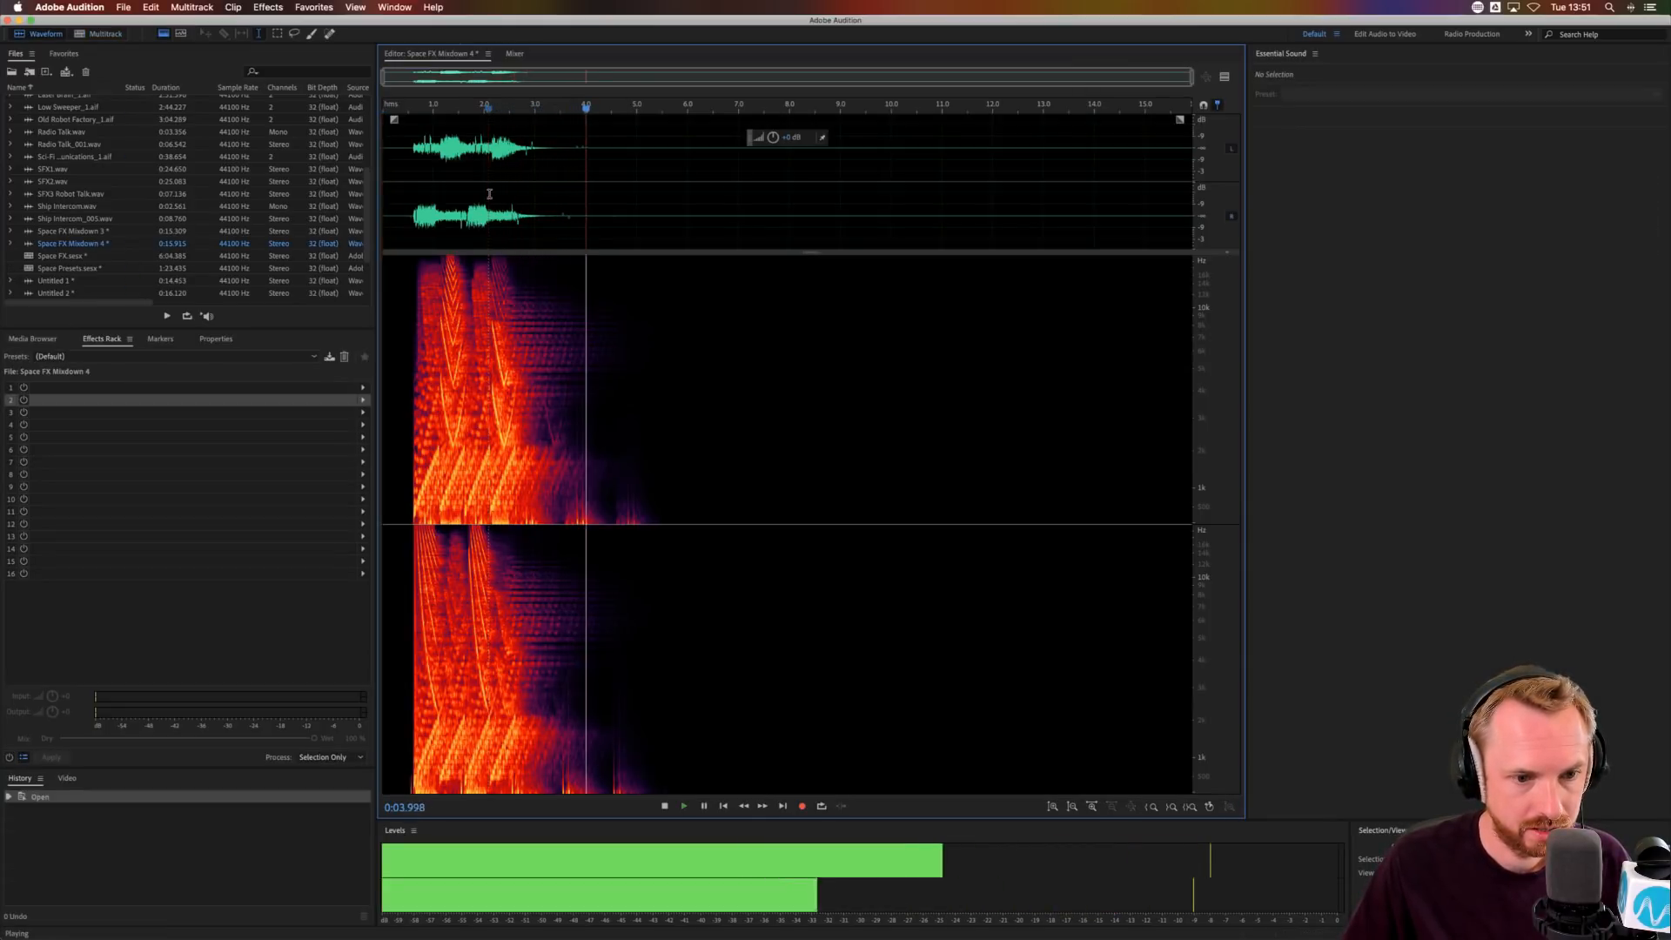
{"action": "key", "text": "space"}
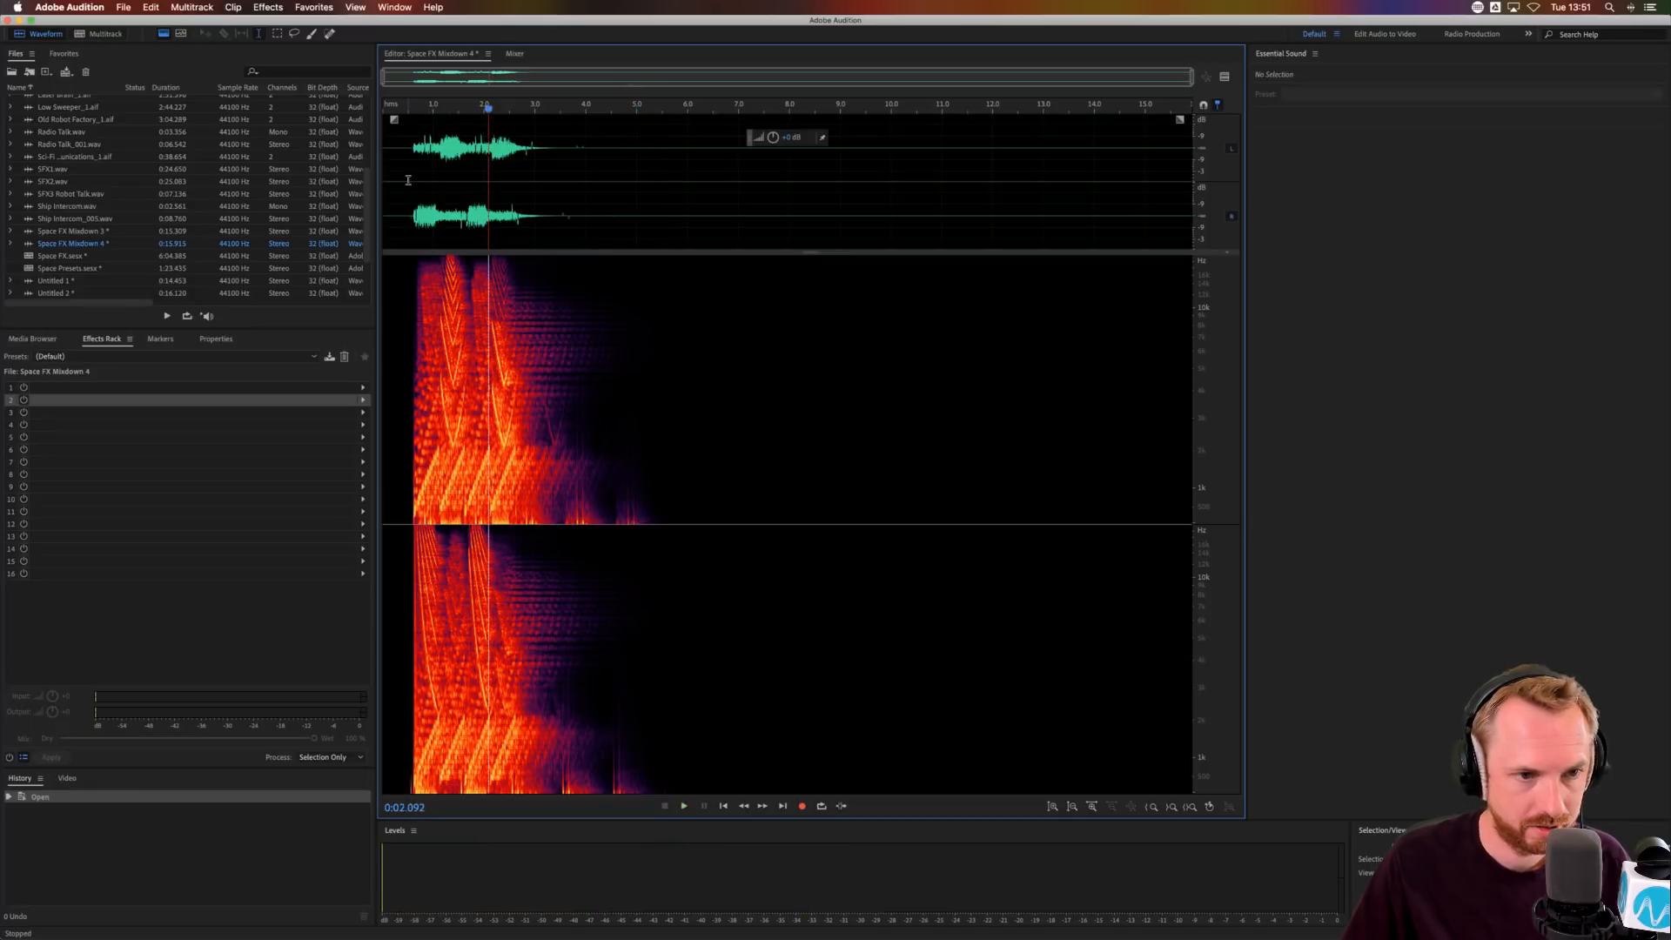
- Delete the silence at the start of the new mixdown
{"action": "left_click", "coordinate": [408, 179]}
{"action": "left_click_drag", "start_coordinate": [411, 177], "coordinate": [245, 179]}
{"action": "key", "text": "Delete"}
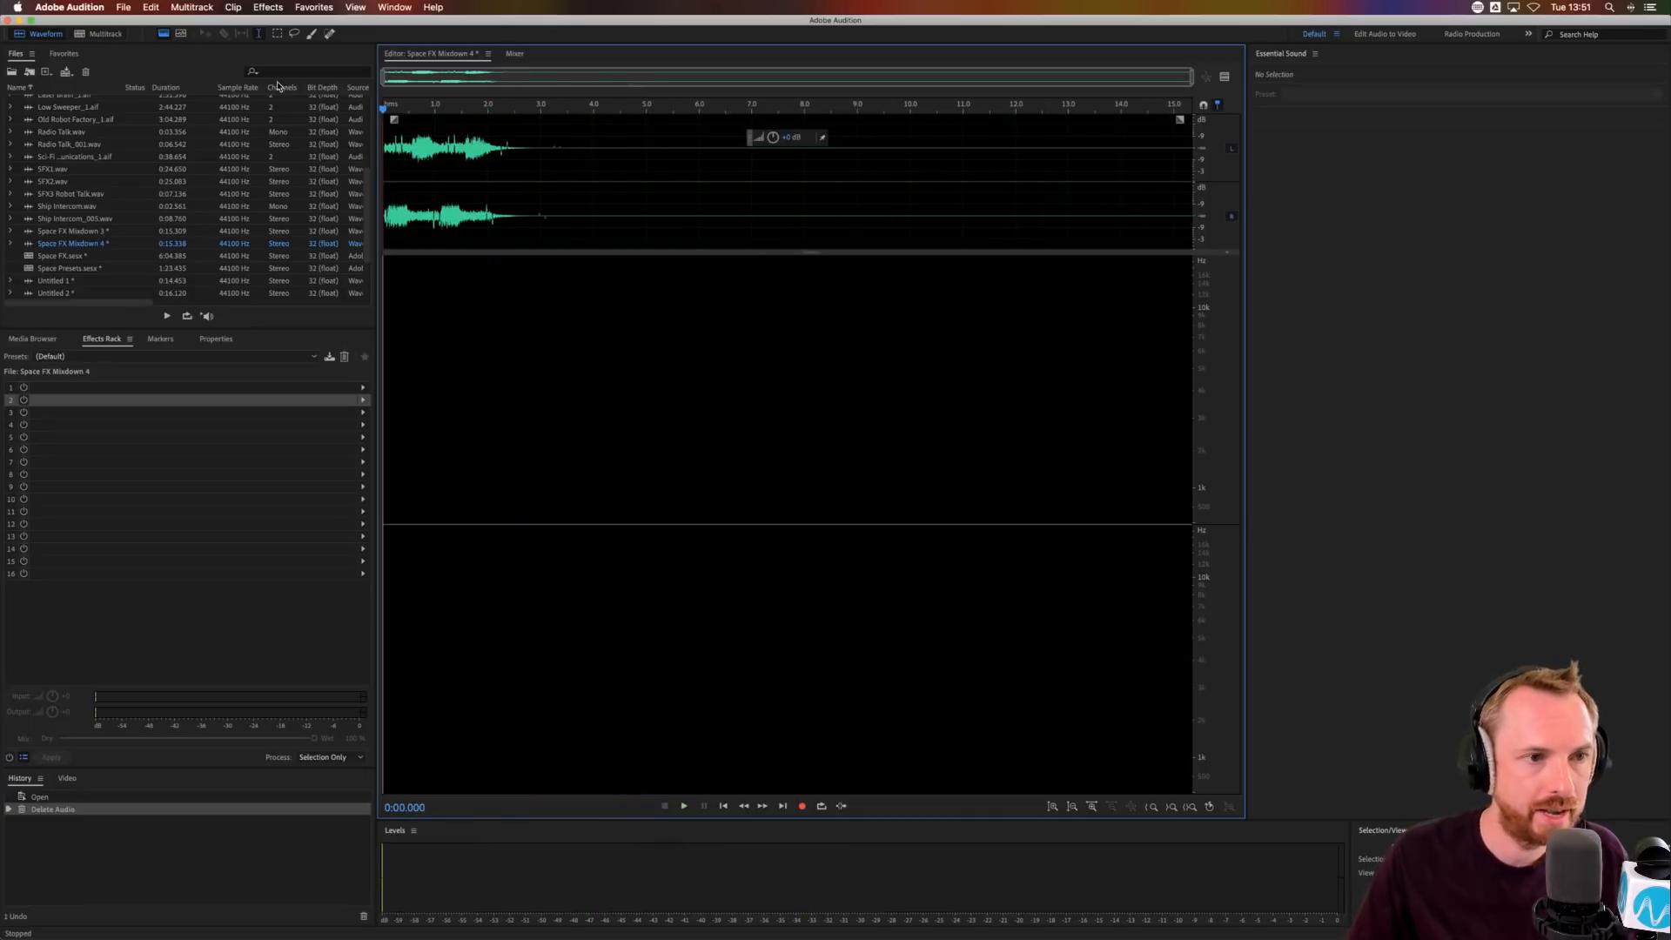
- Open the Distortion effect on the mixdown and try its GreenRoom-Angus preset
{"action": "left_click", "coordinate": [268, 7]}
{"action": "mouse_move", "coordinate": [311, 246]}
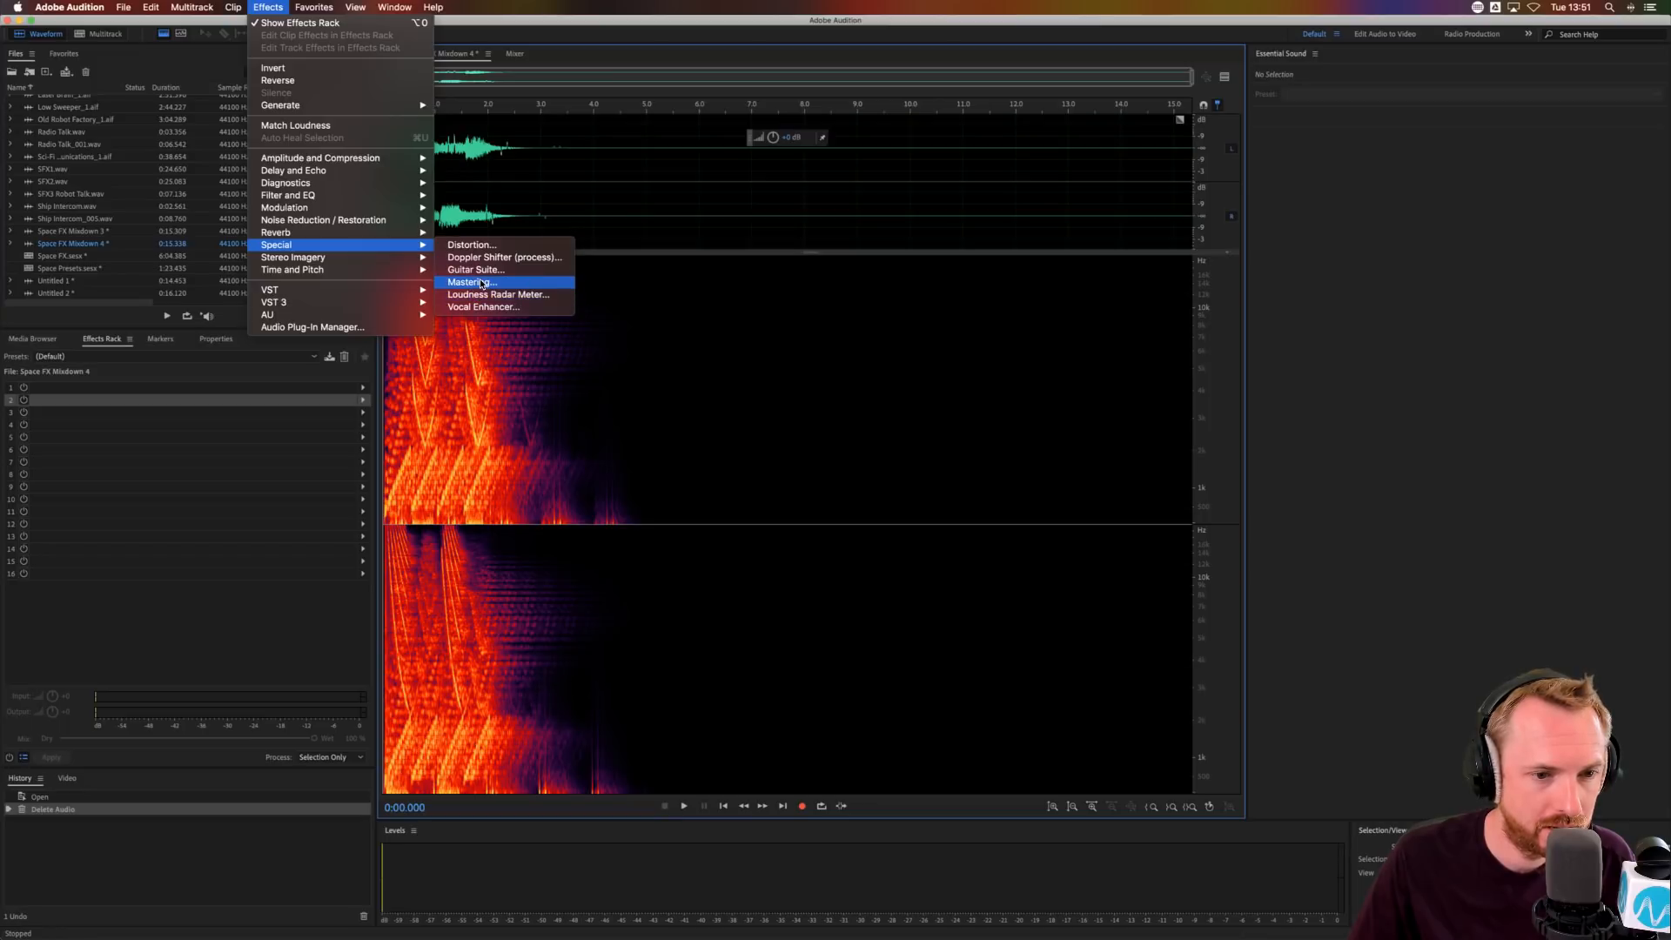
{"action": "left_click", "coordinate": [471, 245]}
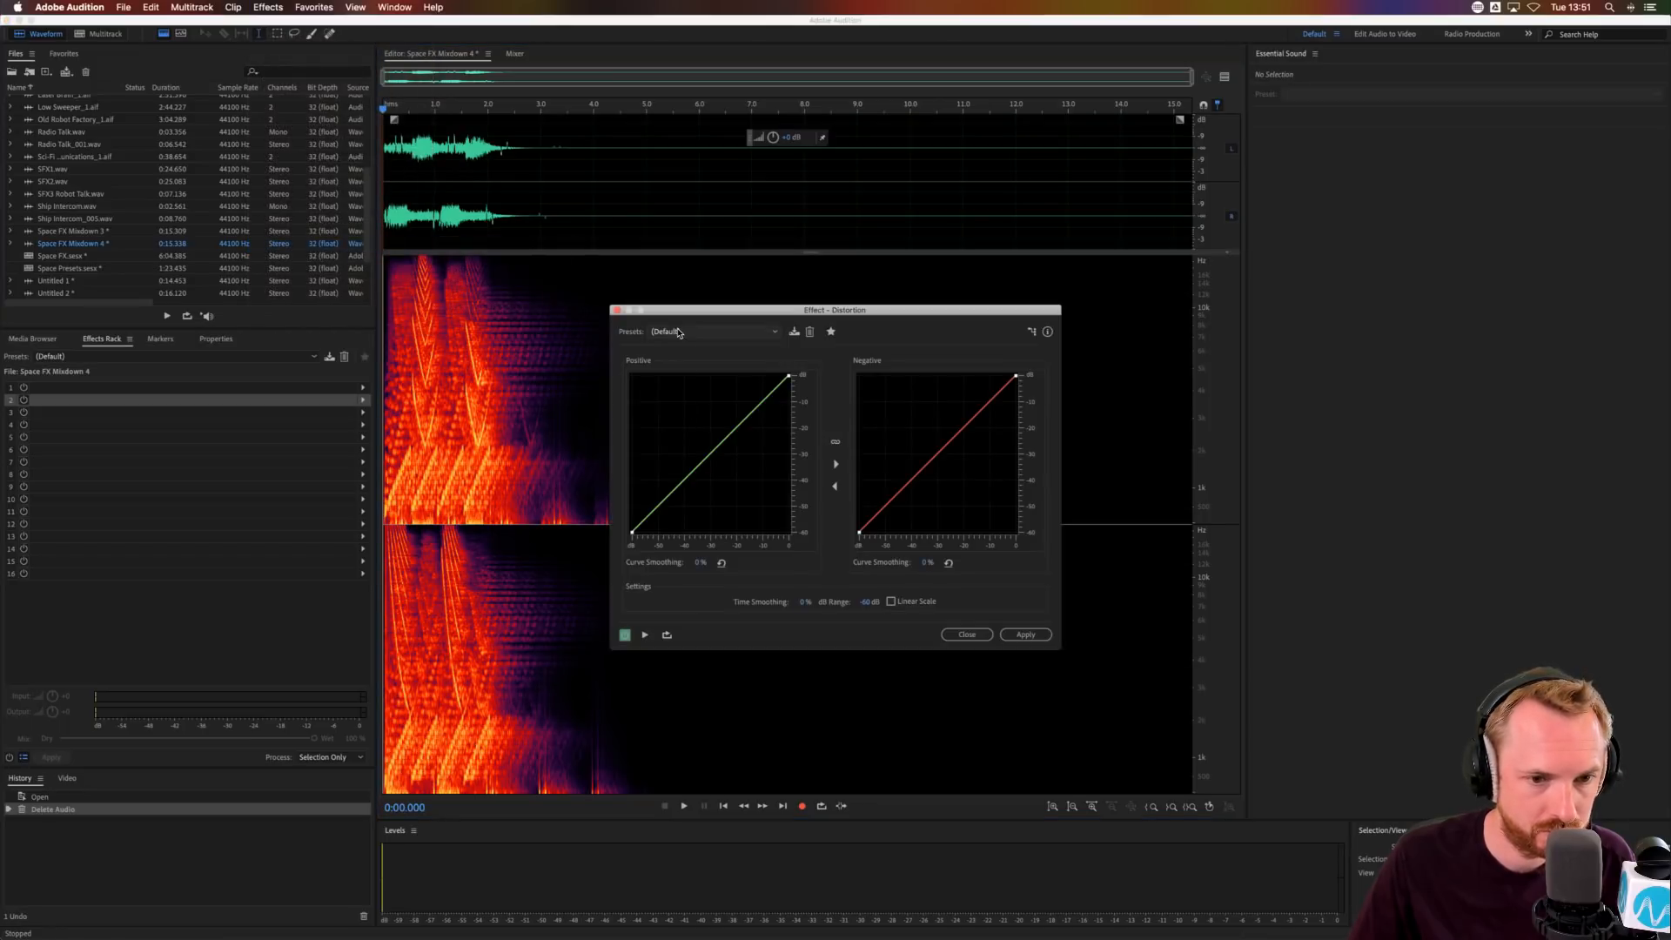
{"action": "key", "text": "space"}
{"action": "left_click", "coordinate": [683, 336]}
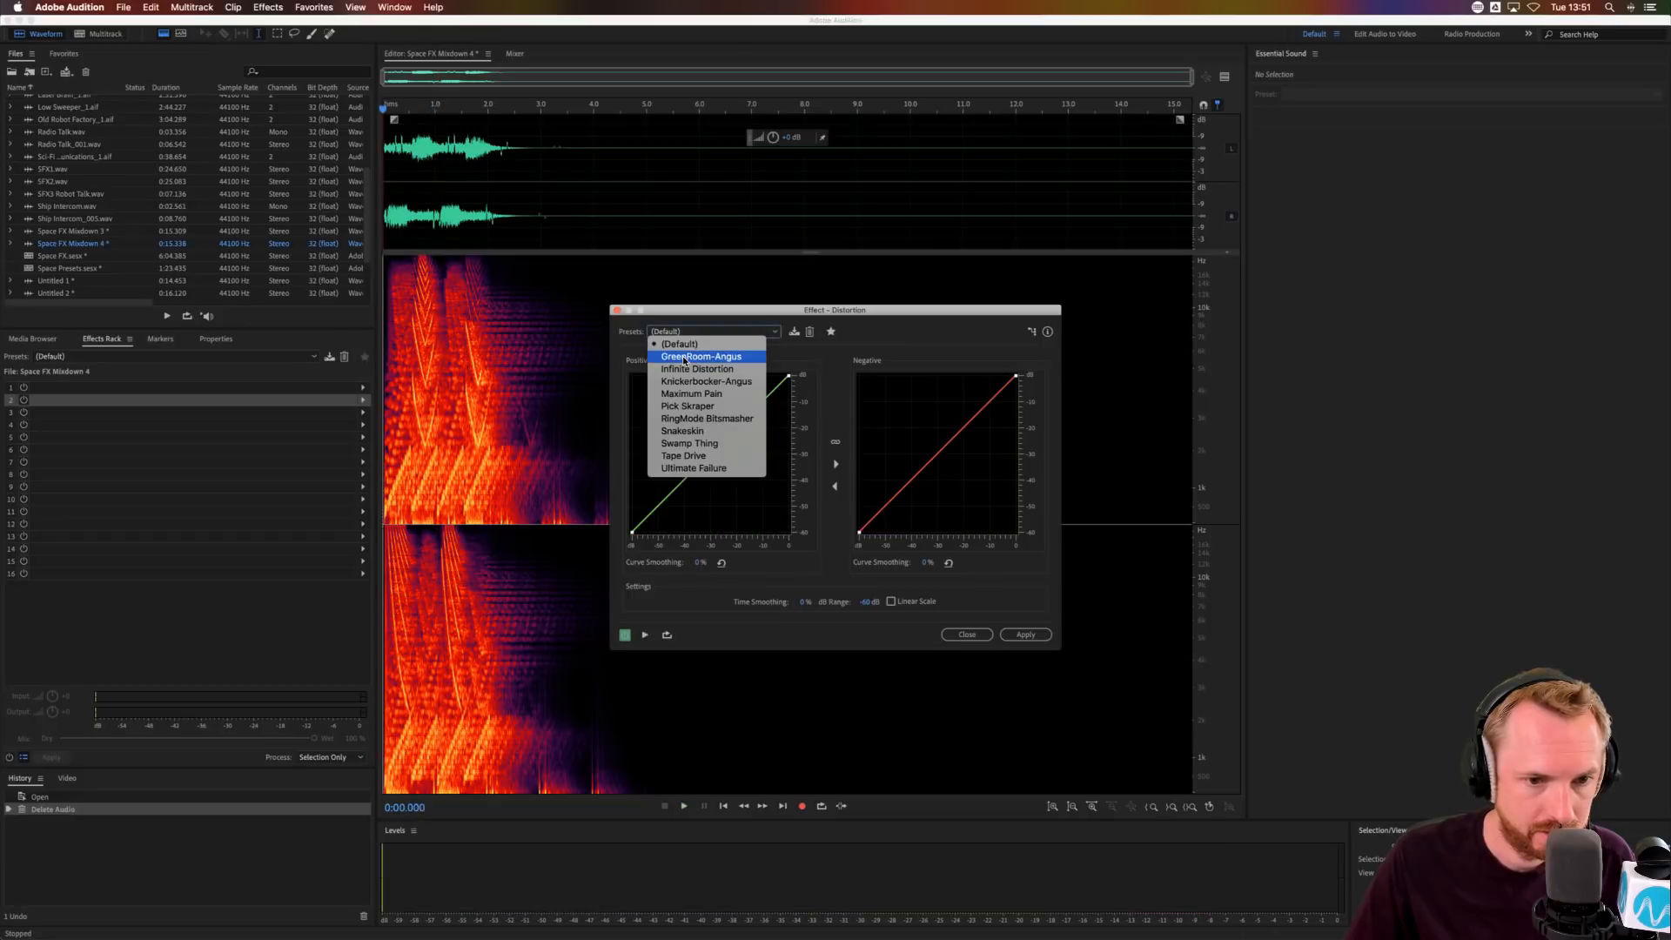
{"action": "left_click", "coordinate": [696, 355]}
- Audition the Pick Skraper and Swamp Thing distortion presets, and close the effect without applying it
{"action": "left_click", "coordinate": [695, 333]}
{"action": "left_click", "coordinate": [688, 441]}
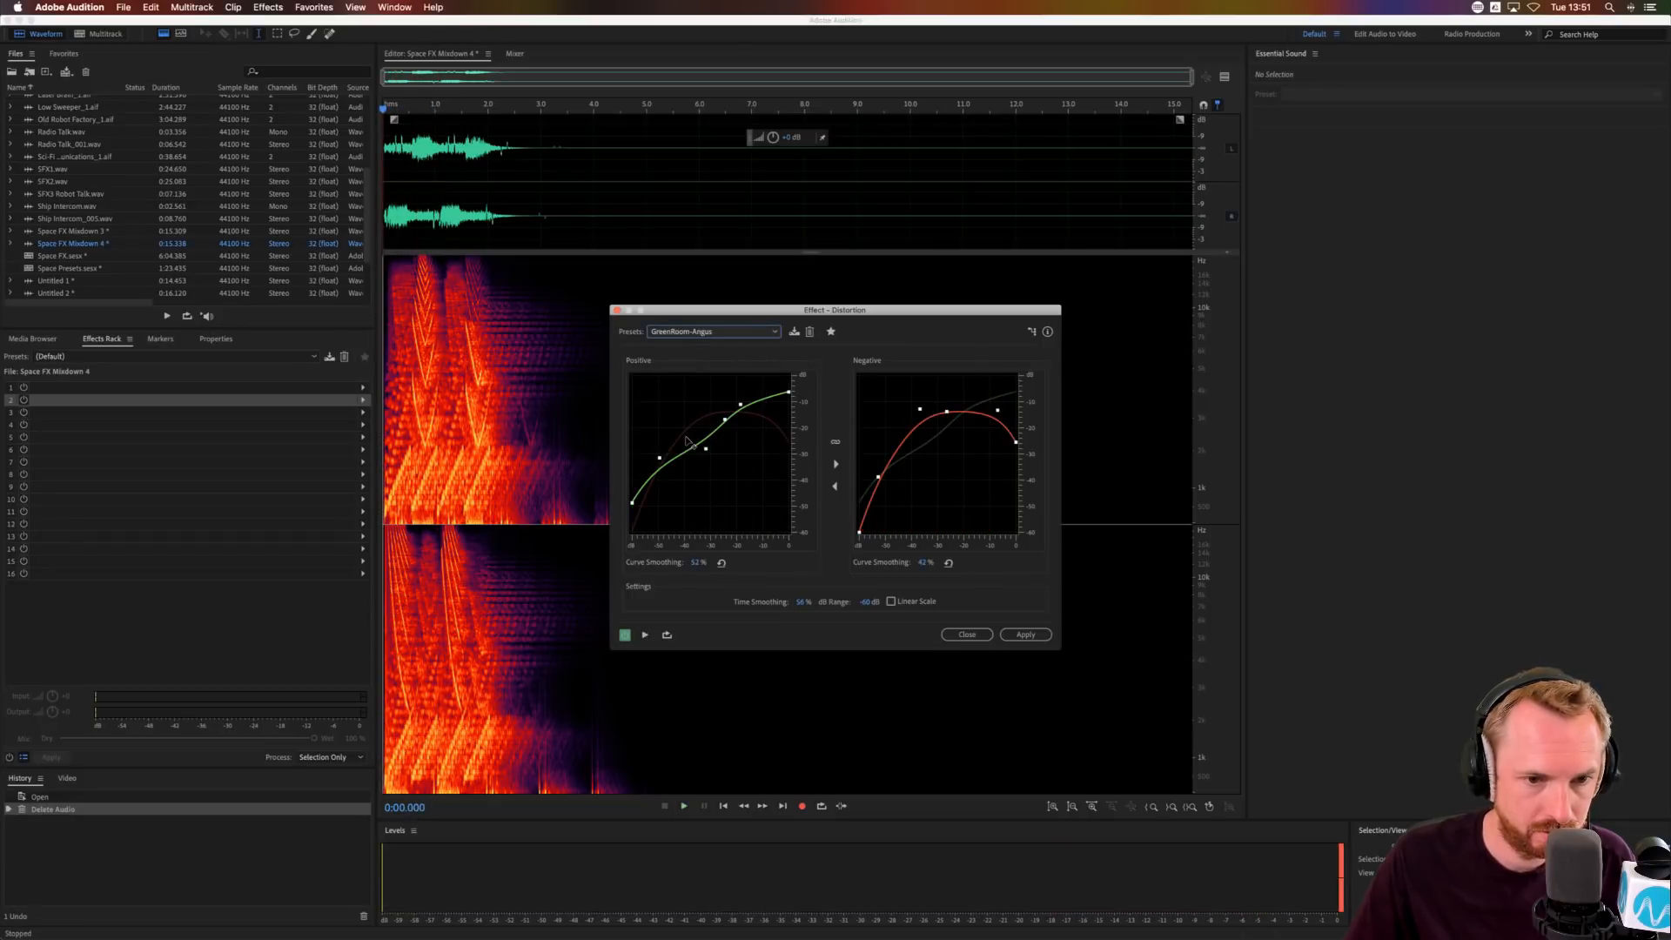
{"action": "left_click", "coordinate": [696, 337]}
{"action": "left_click", "coordinate": [696, 355]}
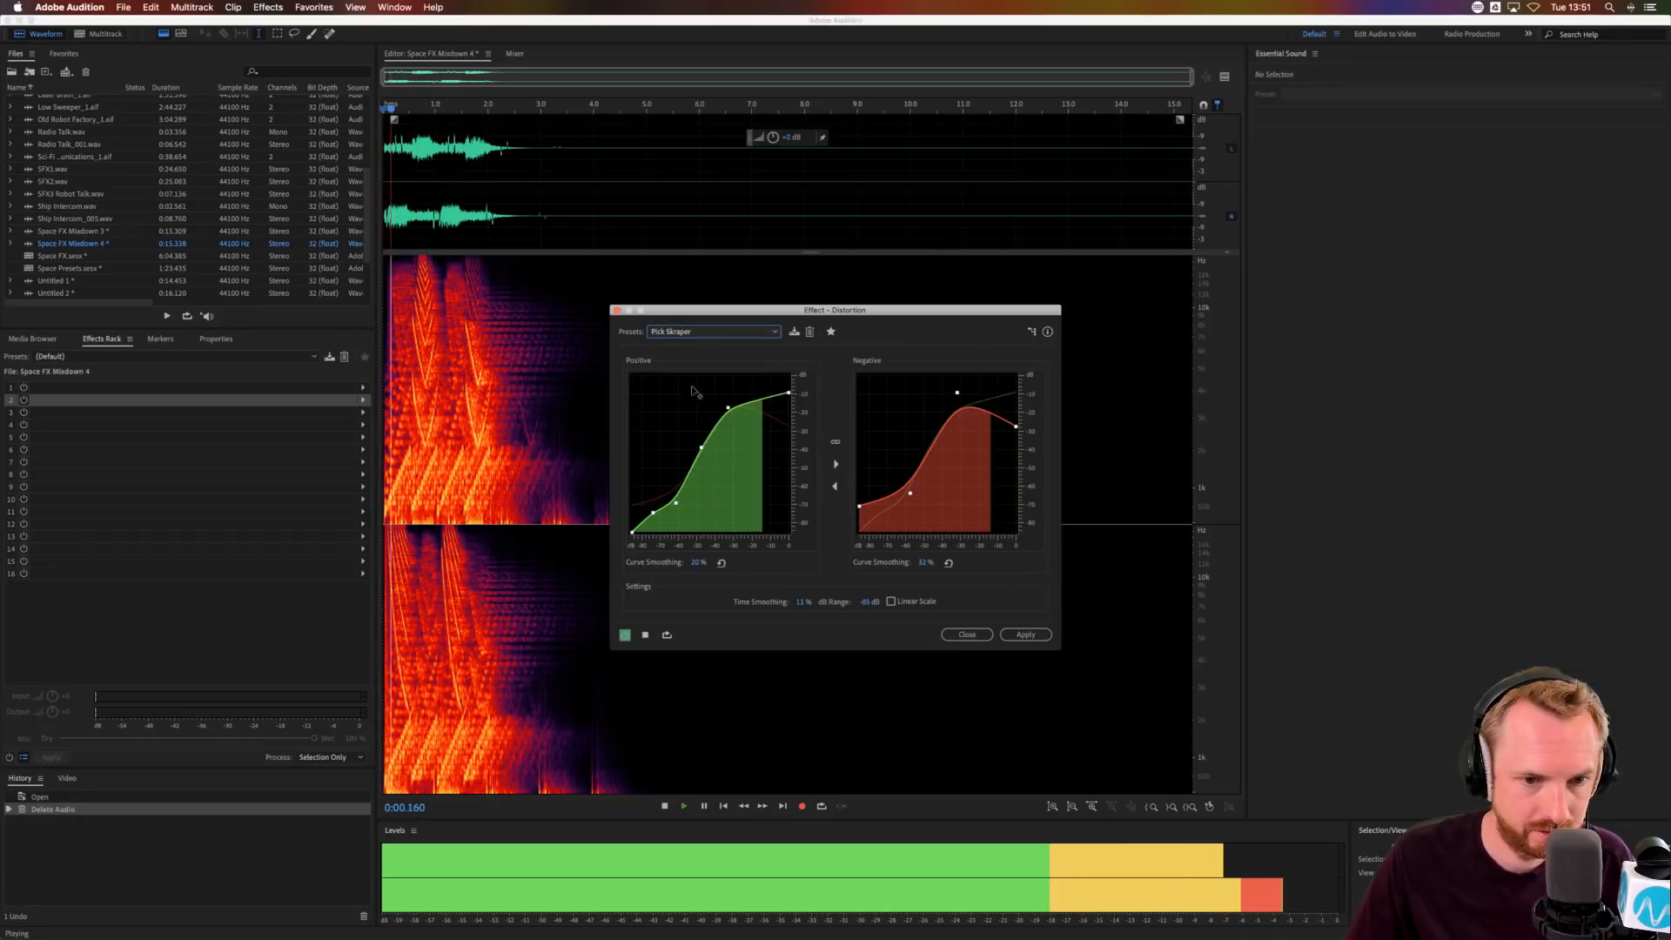
{"action": "left_click", "coordinate": [697, 333]}
{"action": "left_click", "coordinate": [708, 441]}
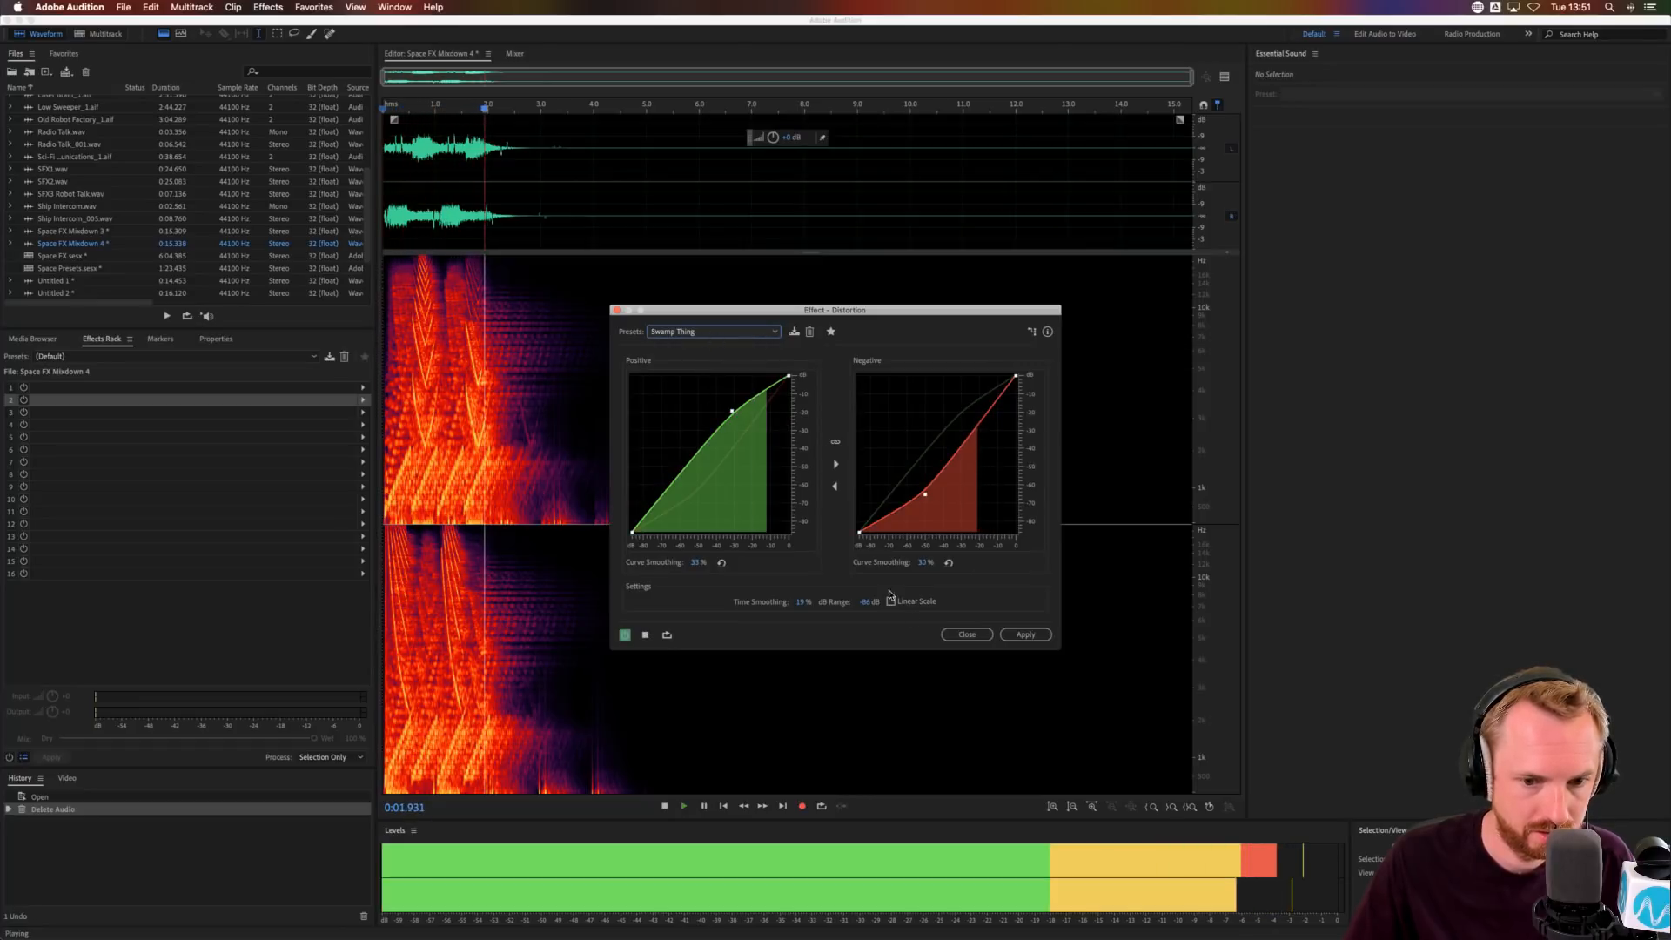
{"action": "key", "text": "space"}
{"action": "left_click", "coordinate": [960, 633]}
- Try the Guitar Suite presets Lowest Fidelity, Spasm and The Old School on the mixdown, and close the effect without applying it
{"action": "left_click", "coordinate": [269, 8]}
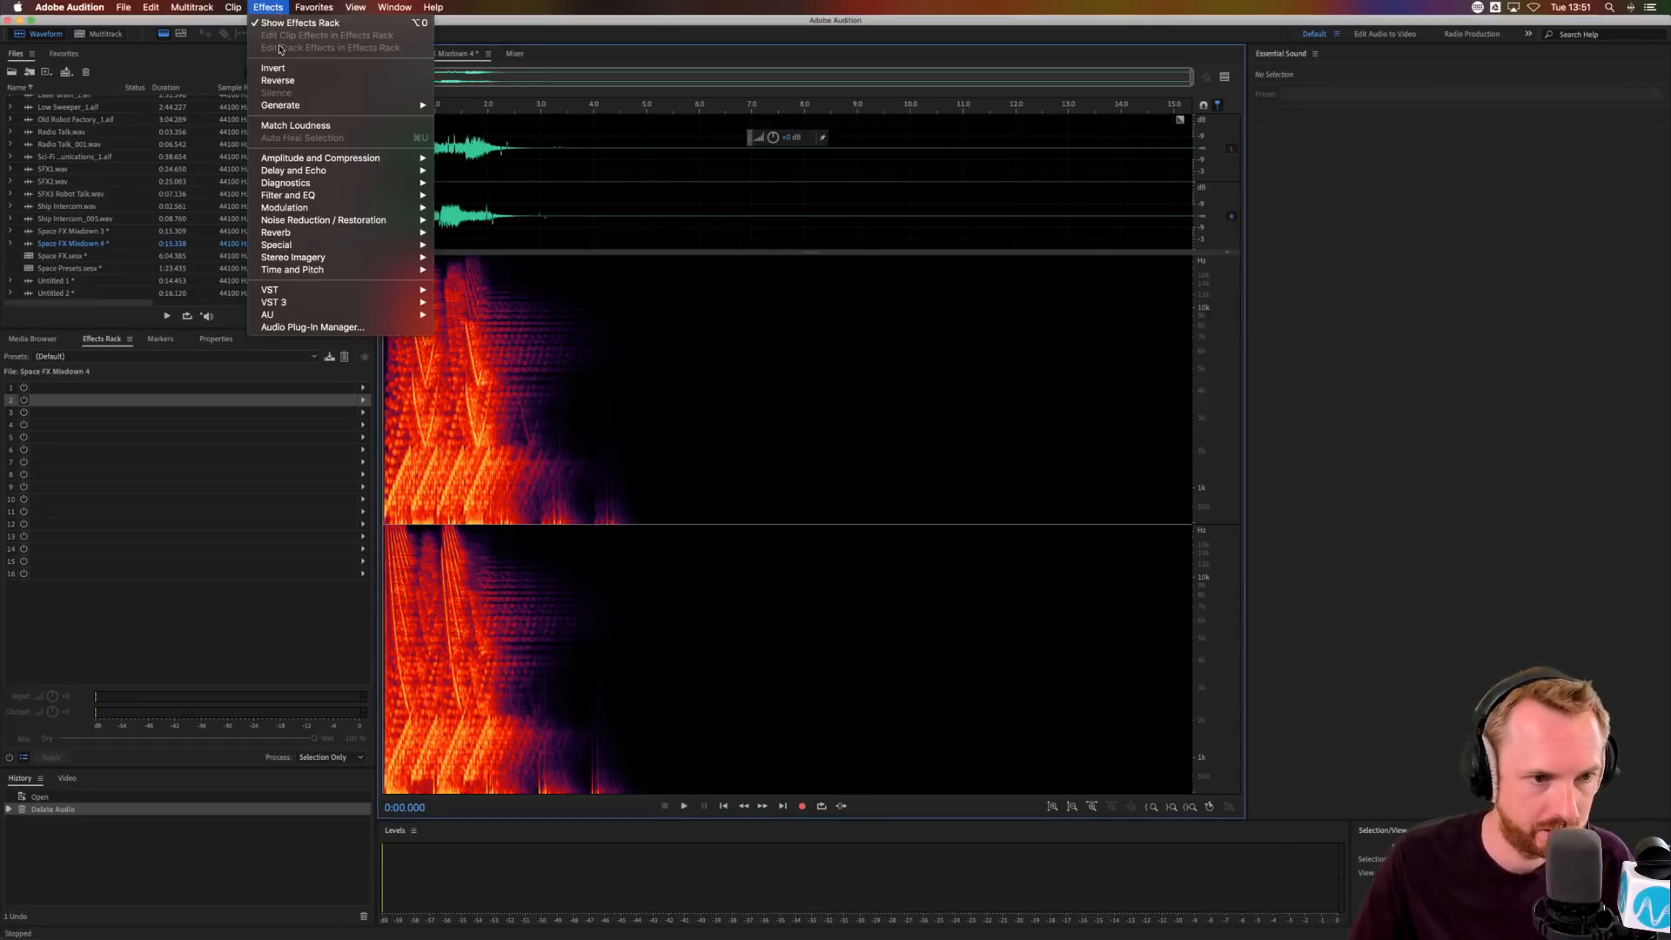
{"action": "mouse_move", "coordinate": [339, 244]}
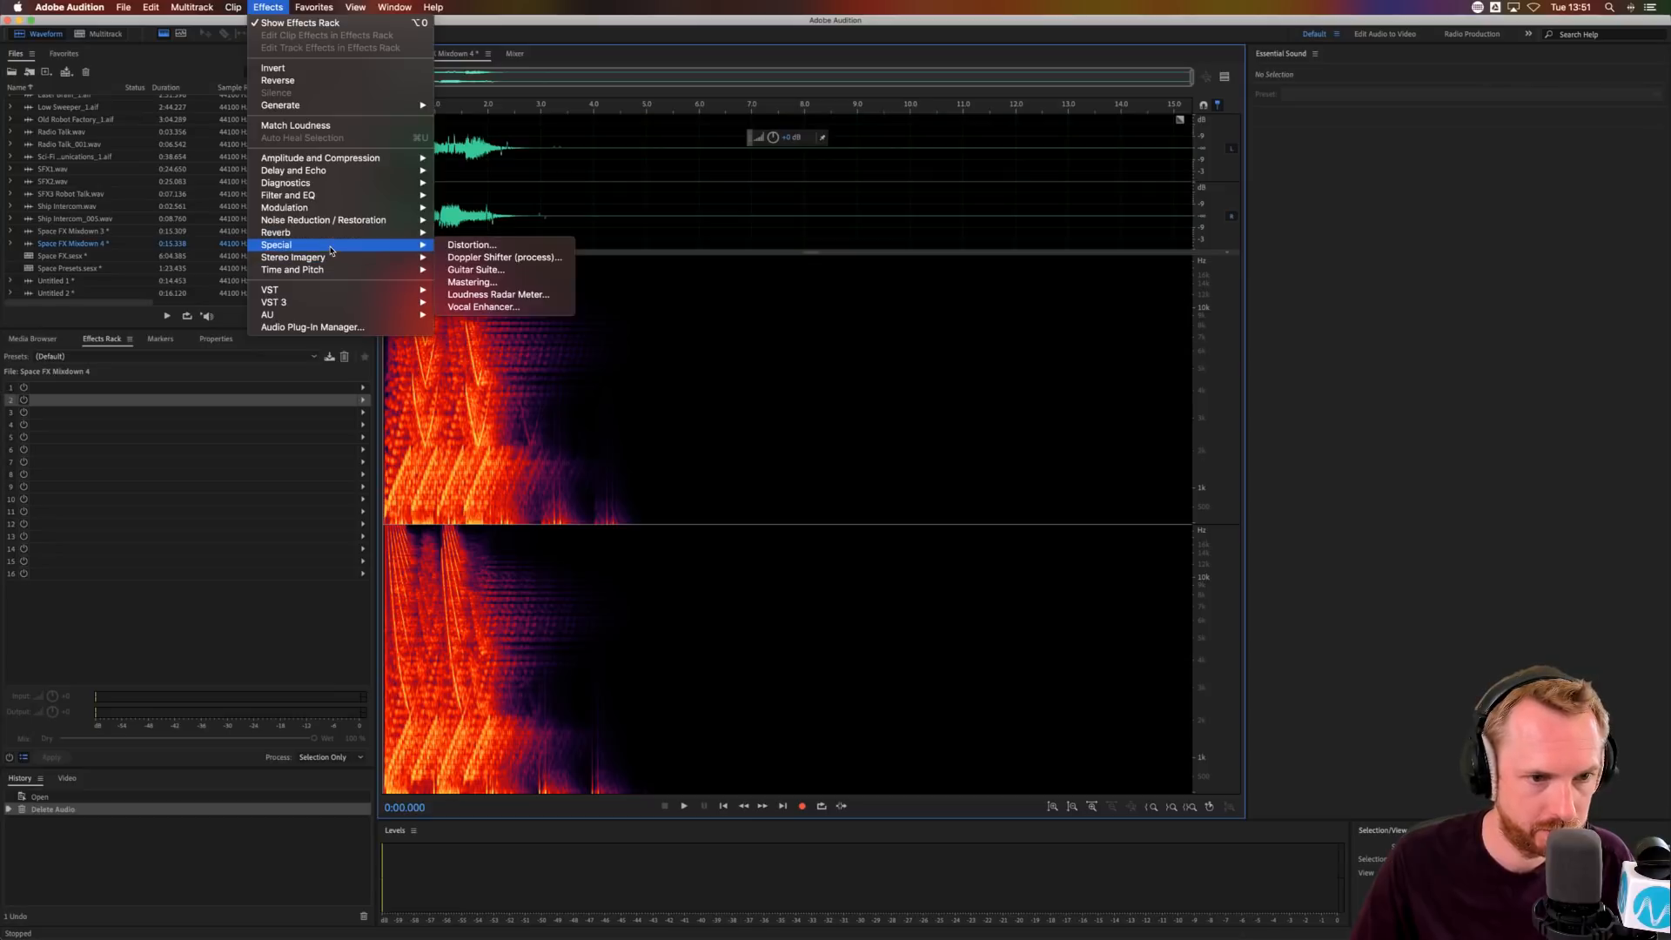
{"action": "left_click", "coordinate": [500, 269]}
{"action": "key", "text": "space"}
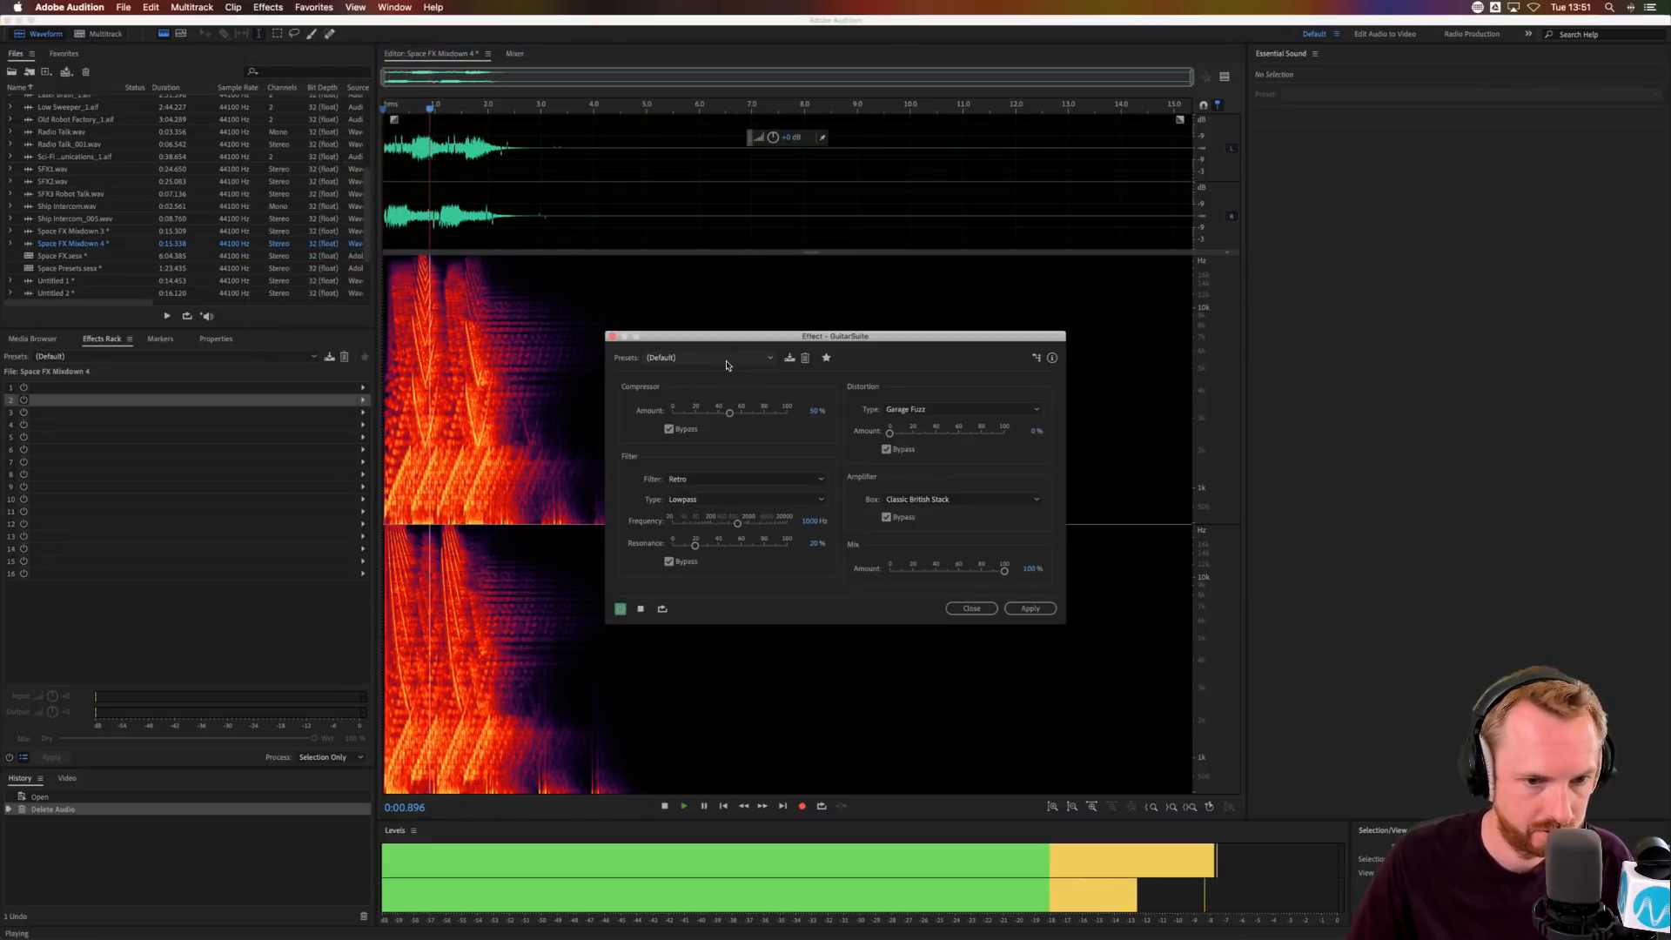
{"action": "left_click", "coordinate": [731, 358]}
{"action": "left_click", "coordinate": [687, 481]}
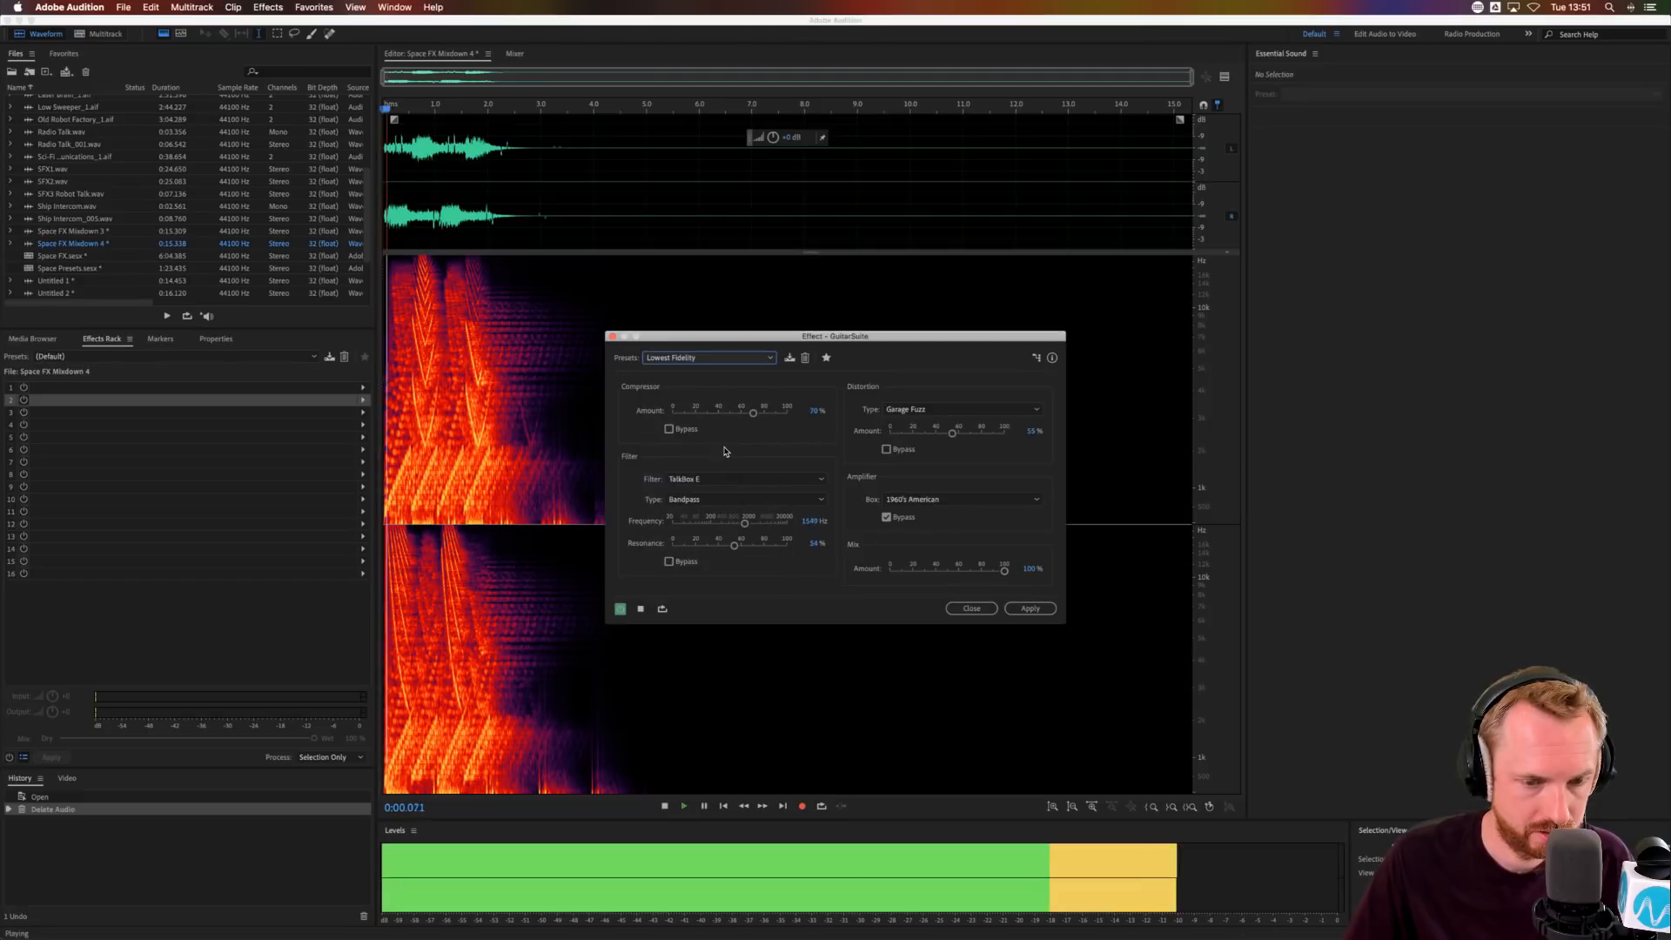
{"action": "left_click", "coordinate": [708, 358]}
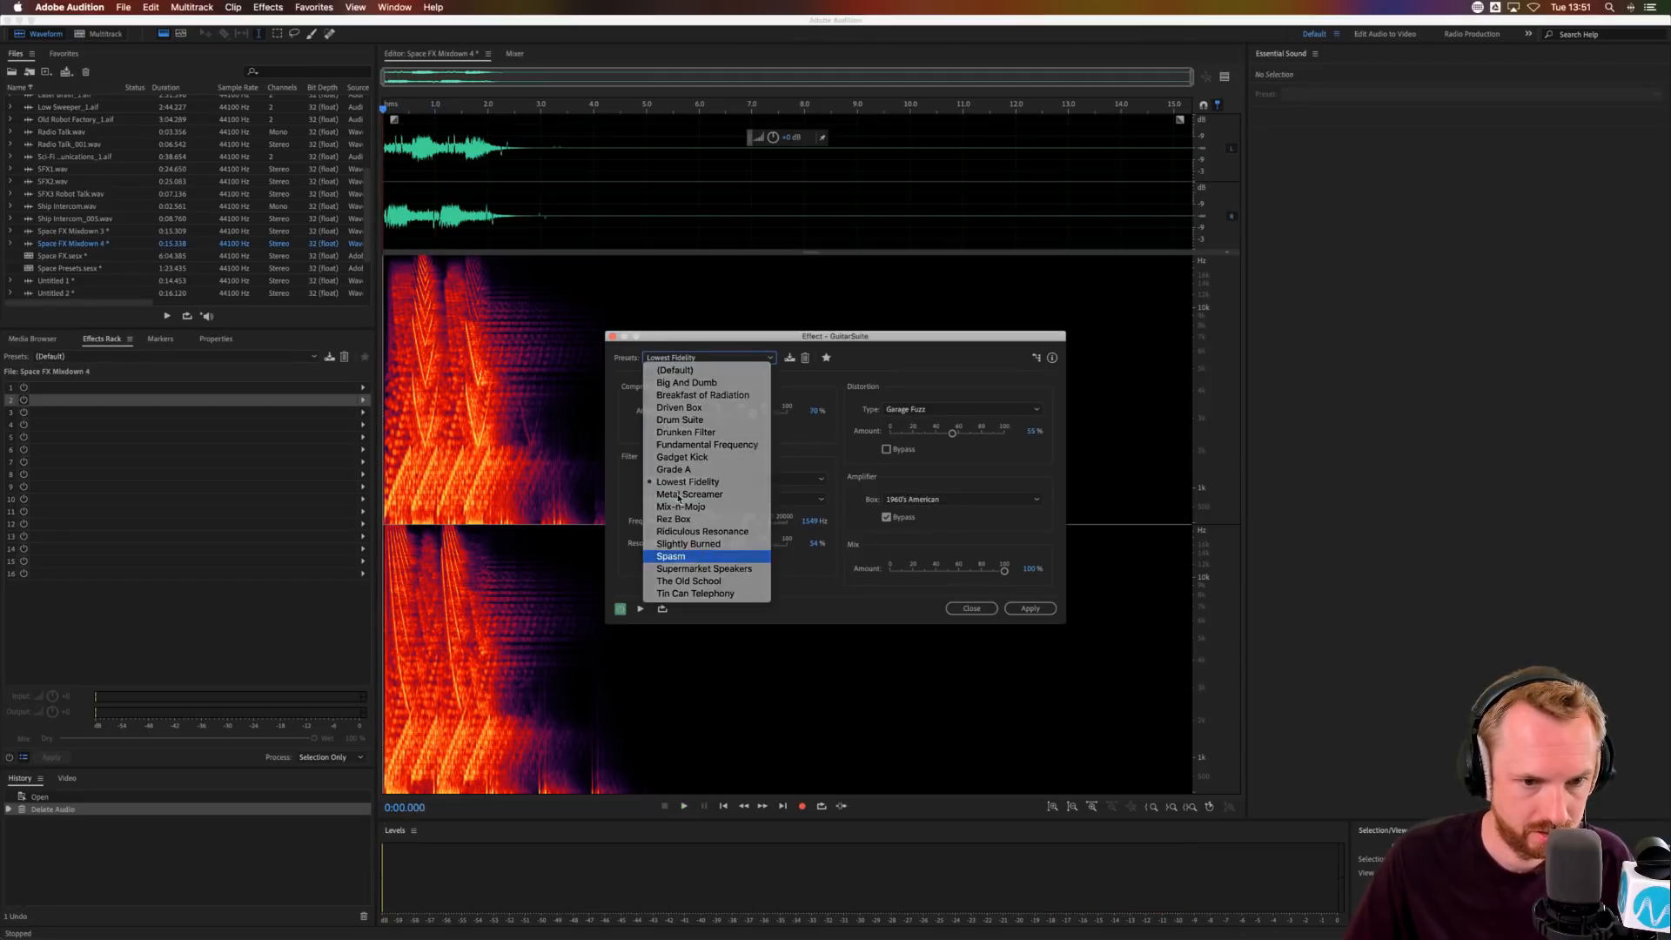
{"action": "left_click", "coordinate": [701, 557]}
{"action": "left_click", "coordinate": [665, 360]}
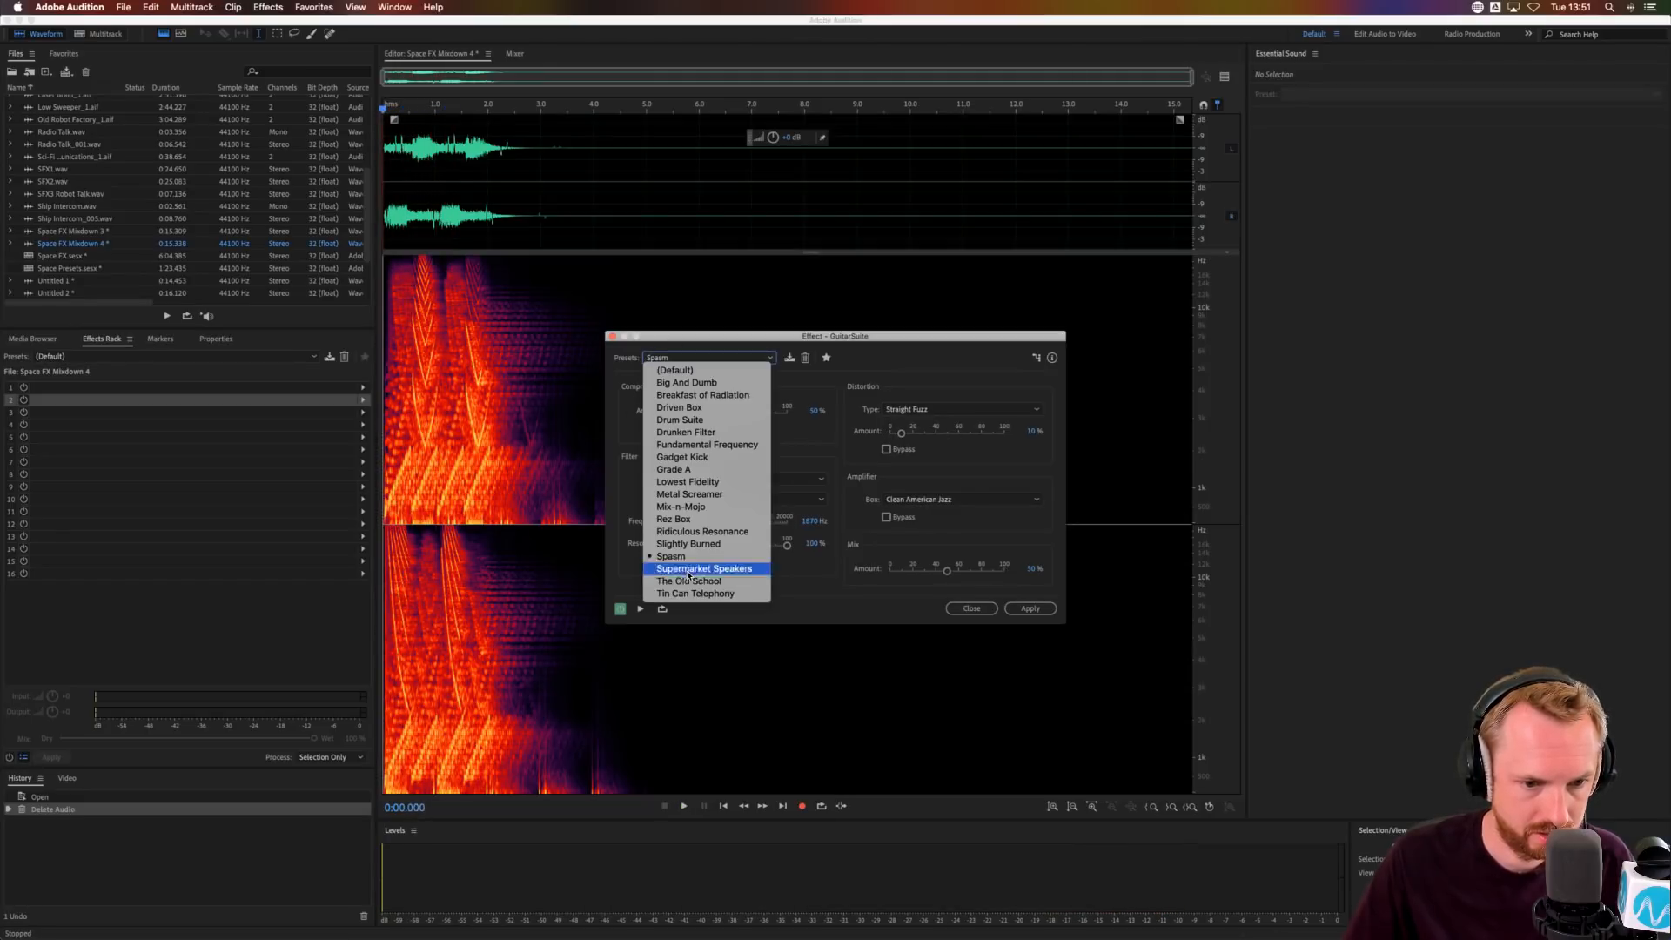
{"action": "left_click", "coordinate": [685, 581]}
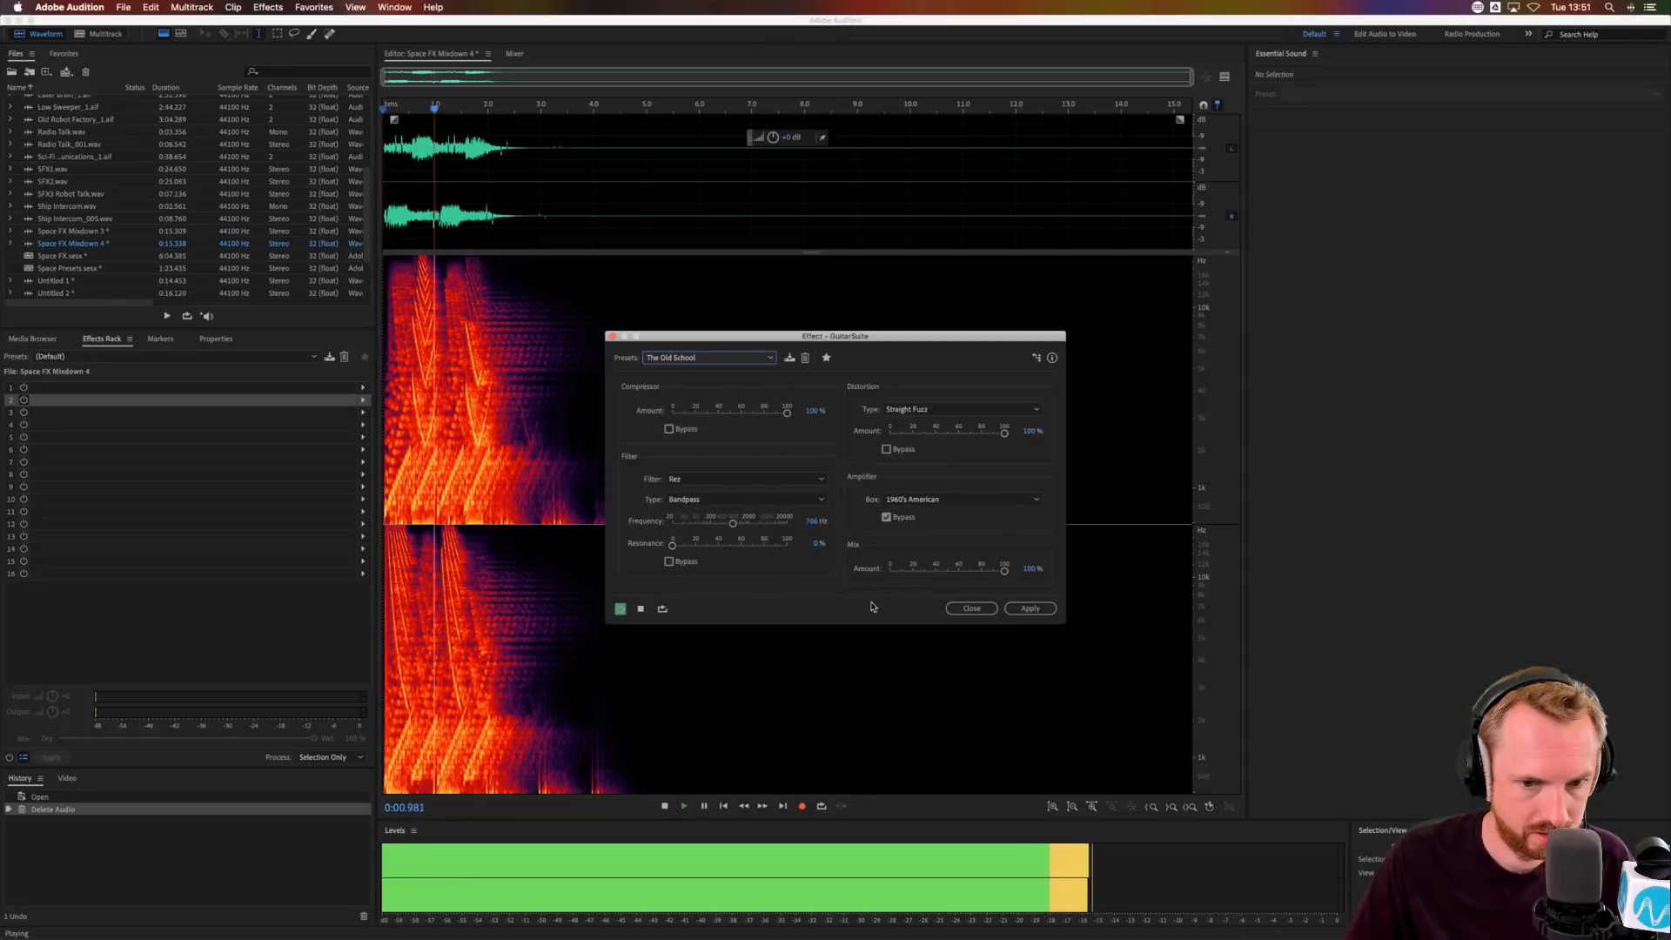
{"action": "left_click", "coordinate": [971, 607]}
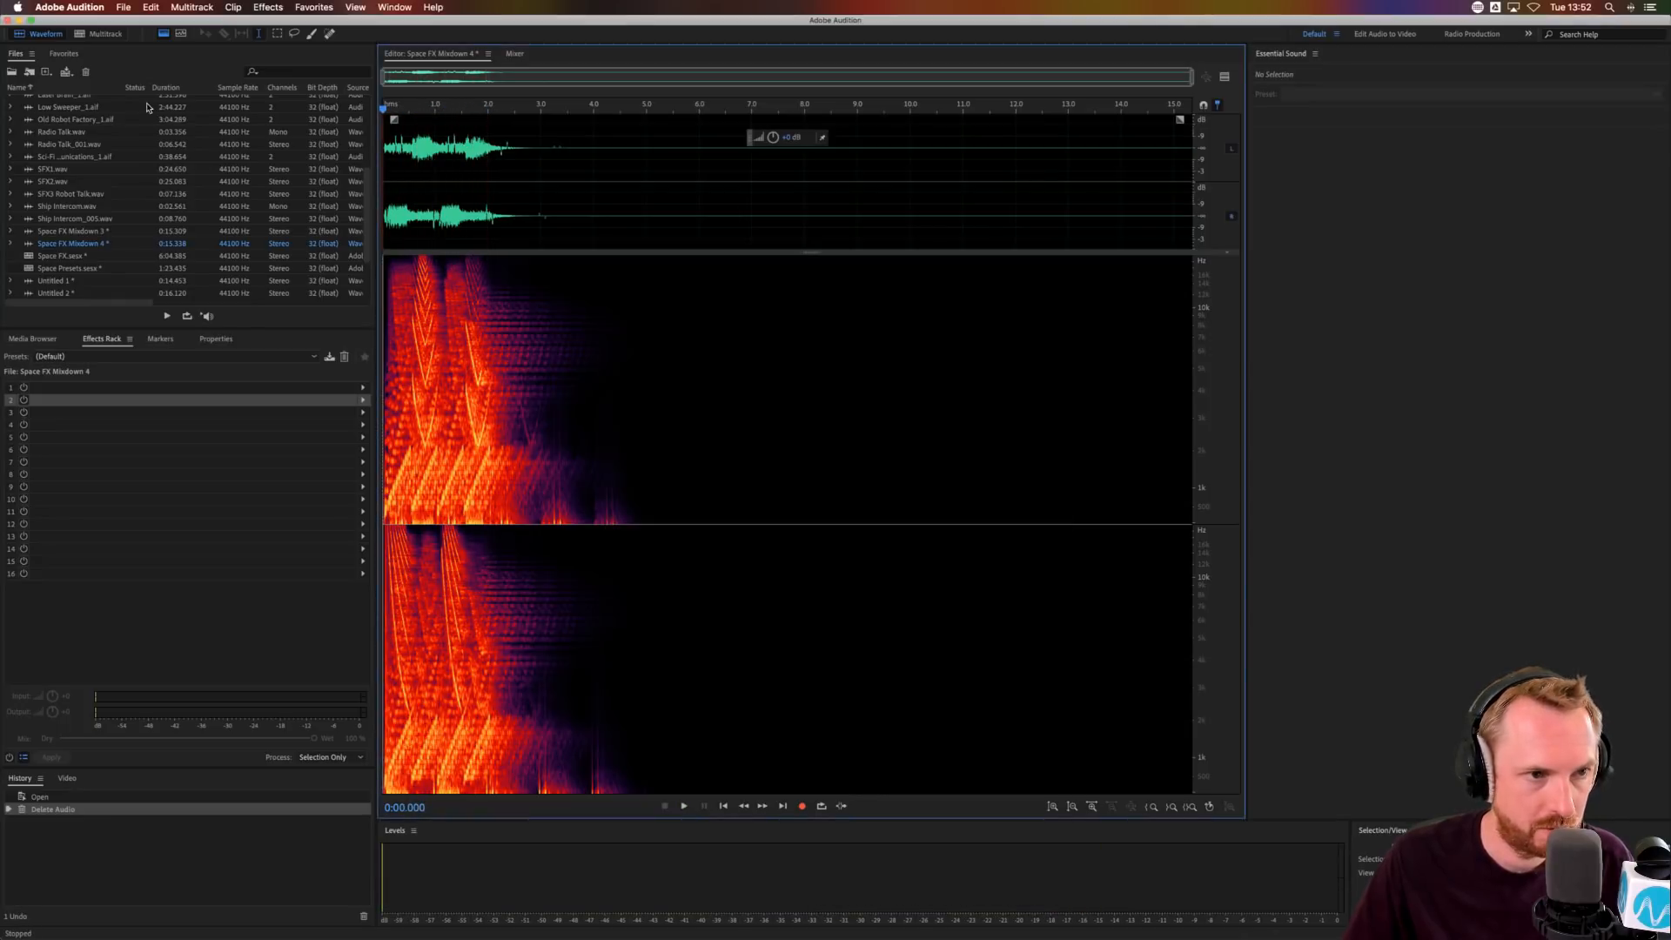
- Apply the Mastering effect to the mixdown with the equalizer's peaking gain raised to about 0.2 dB and the exciter amount slightly lowered
{"action": "left_click", "coordinate": [269, 7]}
{"action": "mouse_move", "coordinate": [312, 248]}
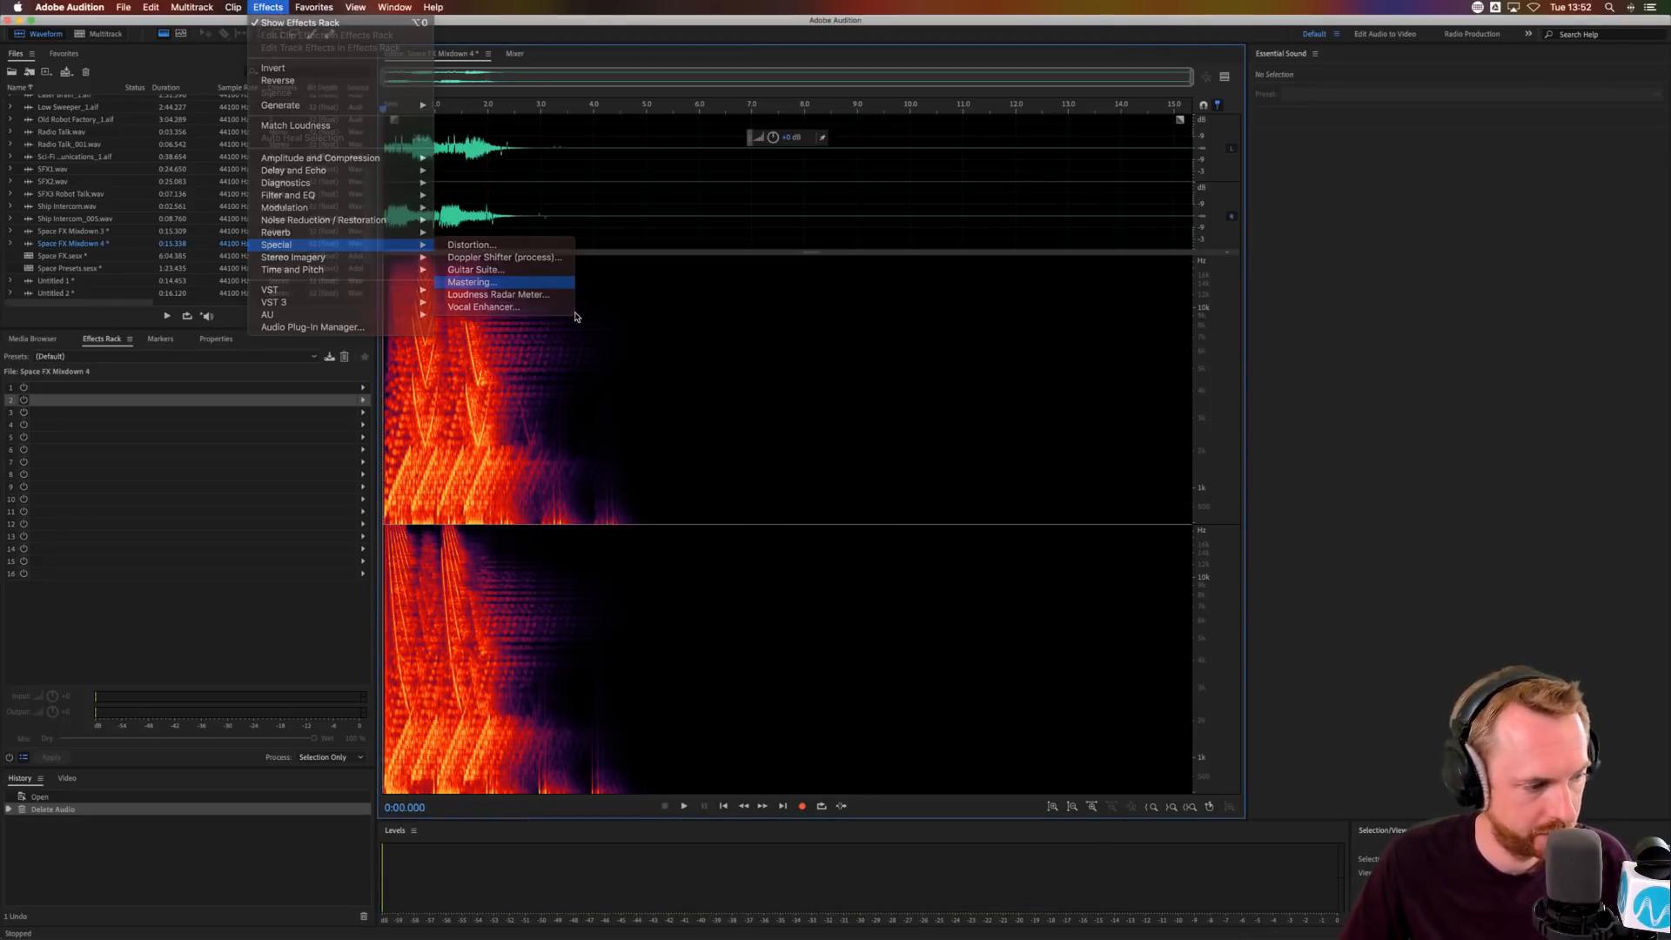
{"action": "left_click", "coordinate": [472, 282]}
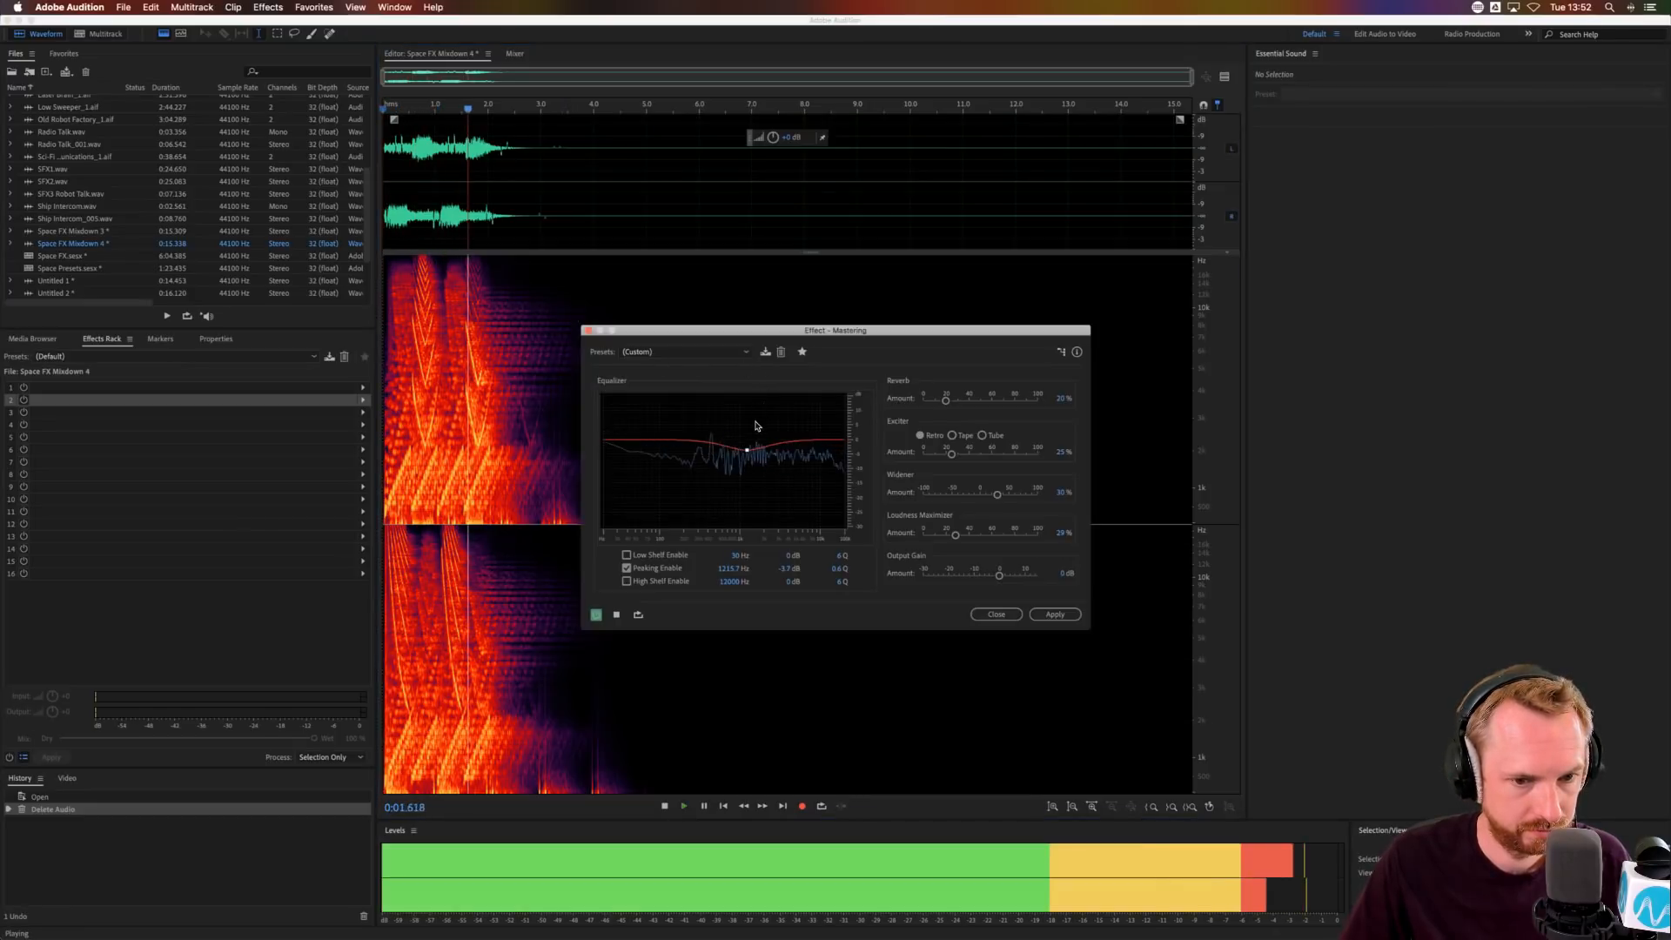
{"action": "mouse_move", "coordinate": [747, 450]}
{"action": "left_mouse_down"}
{"action": "mouse_move", "coordinate": [640, 476]}
{"action": "mouse_move", "coordinate": [761, 488]}
{"action": "mouse_move", "coordinate": [766, 457]}
{"action": "mouse_move", "coordinate": [743, 439]}
{"action": "left_mouse_up"}
{"action": "key", "text": "space"}
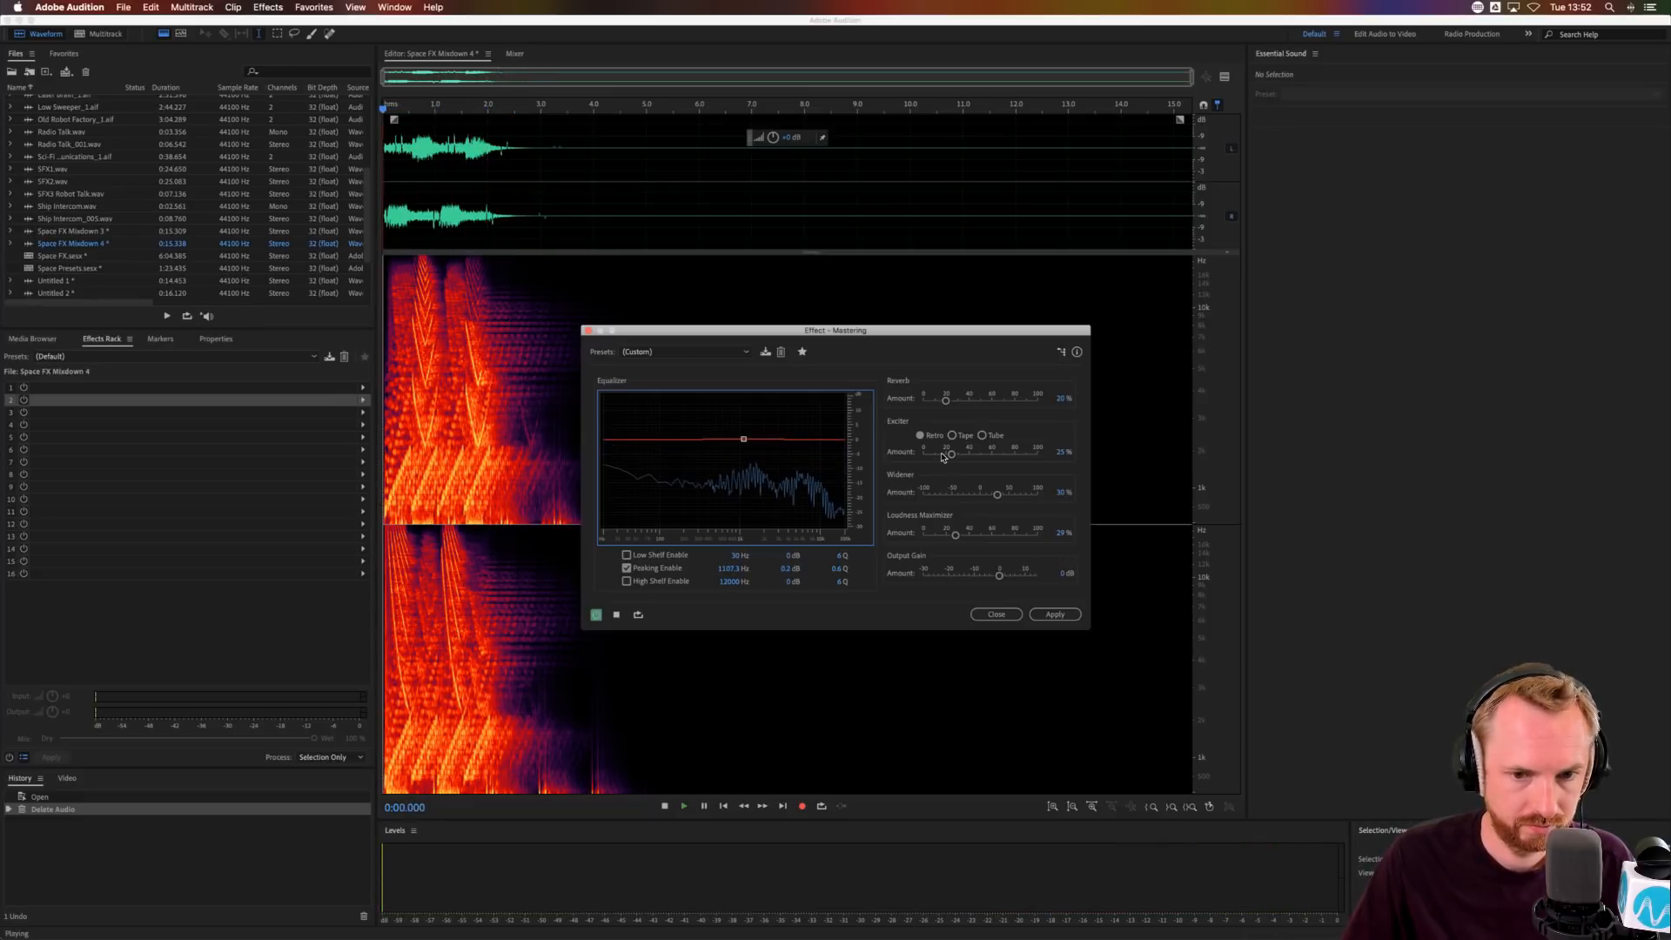
{"action": "left_click", "coordinate": [941, 453]}
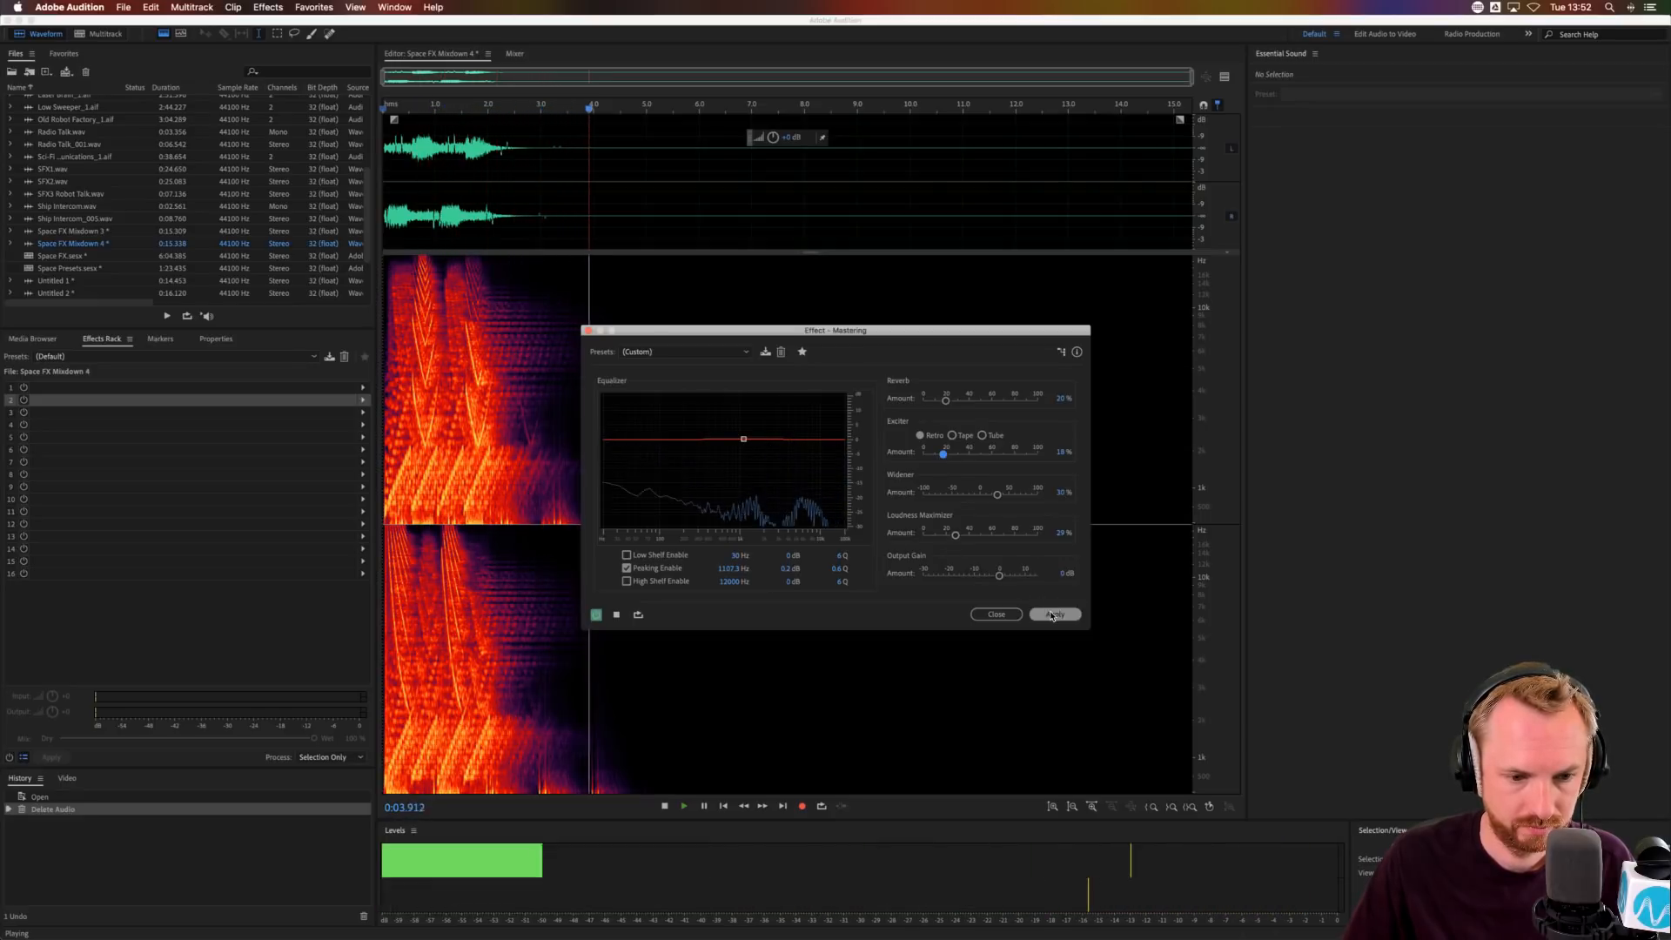
{"action": "left_click", "coordinate": [1052, 615]}
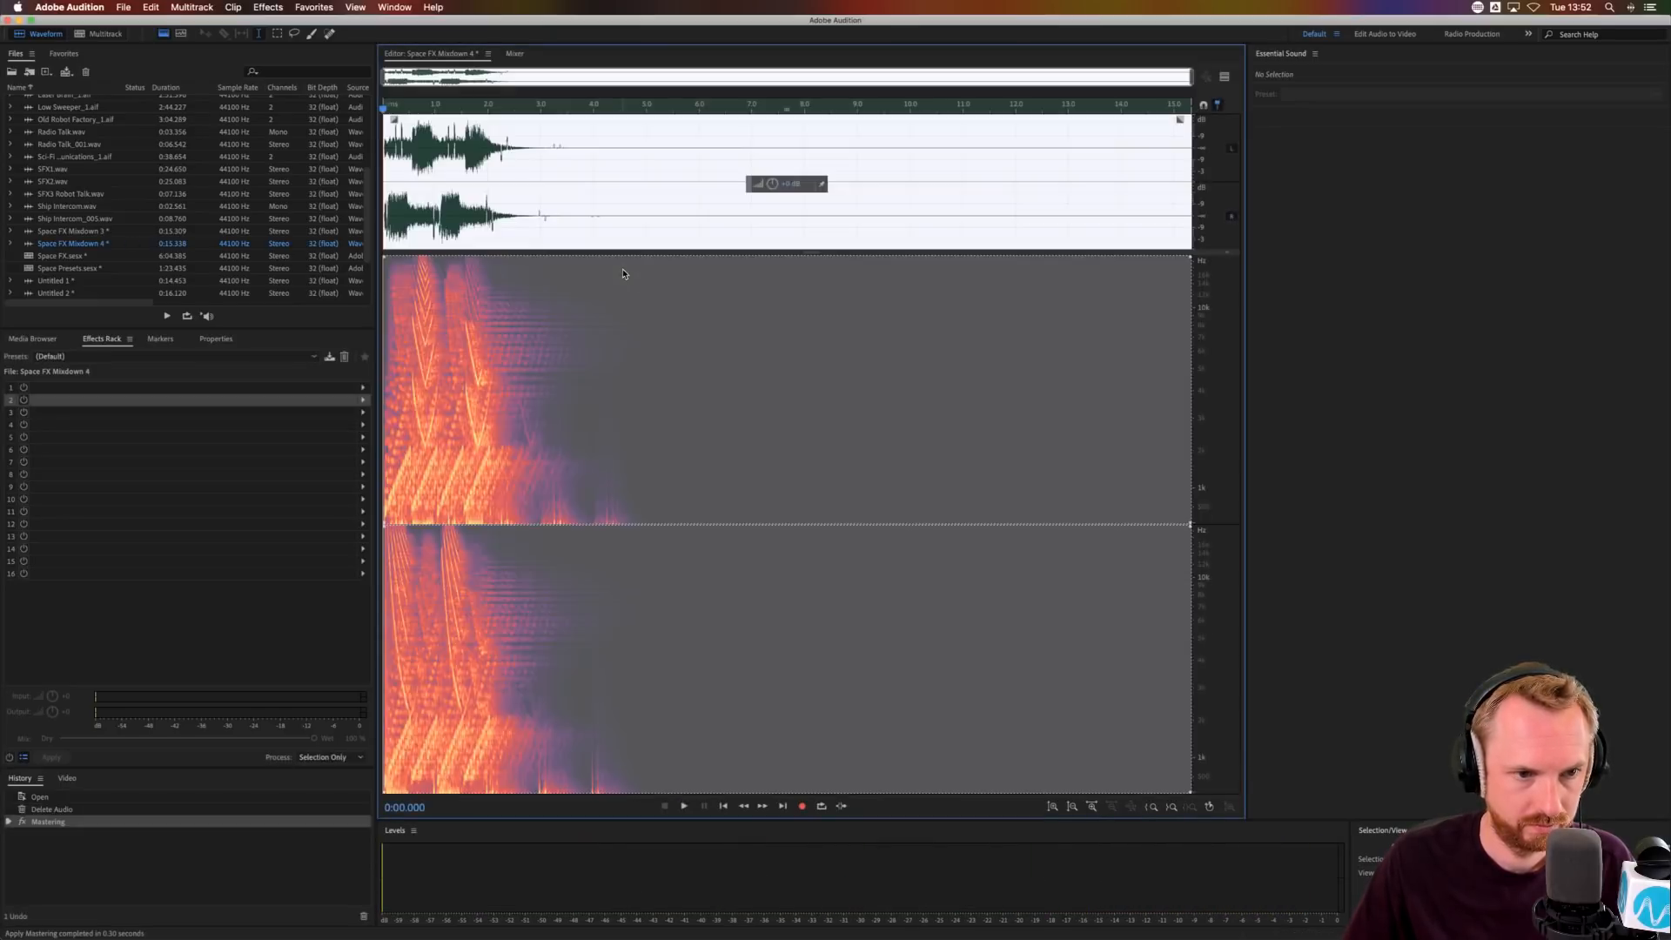
- Play back the mastered mixdown and save it as a Wave file named SFX 4
{"action": "key", "text": "space"}
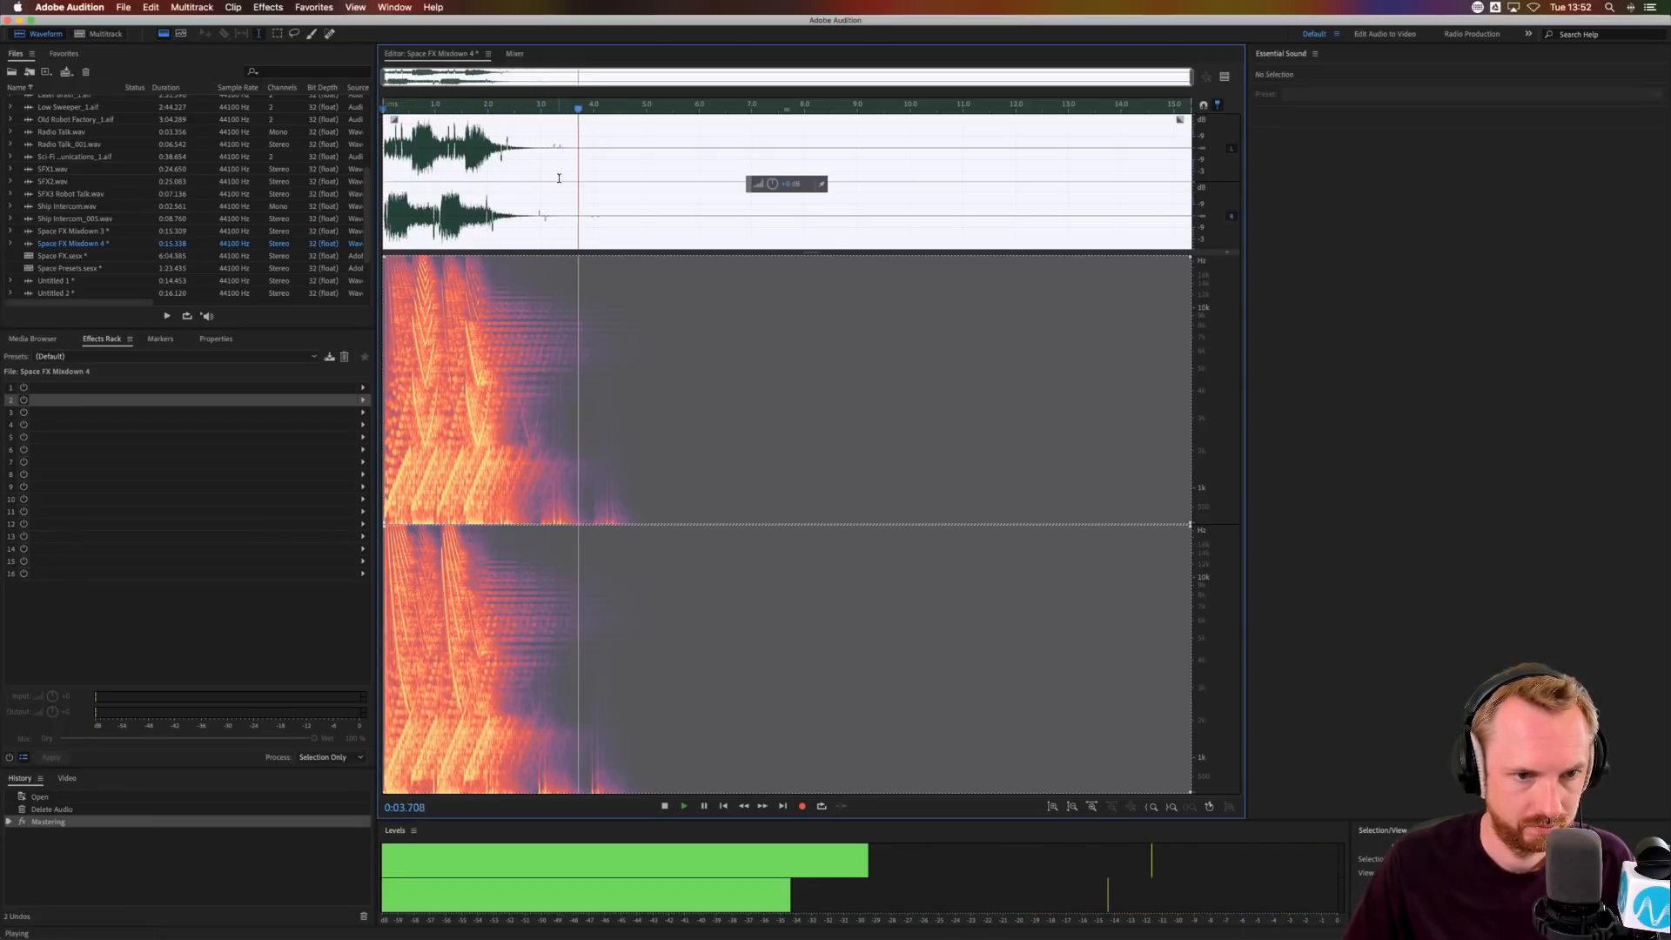
{"action": "key", "text": "super+shift+s"}
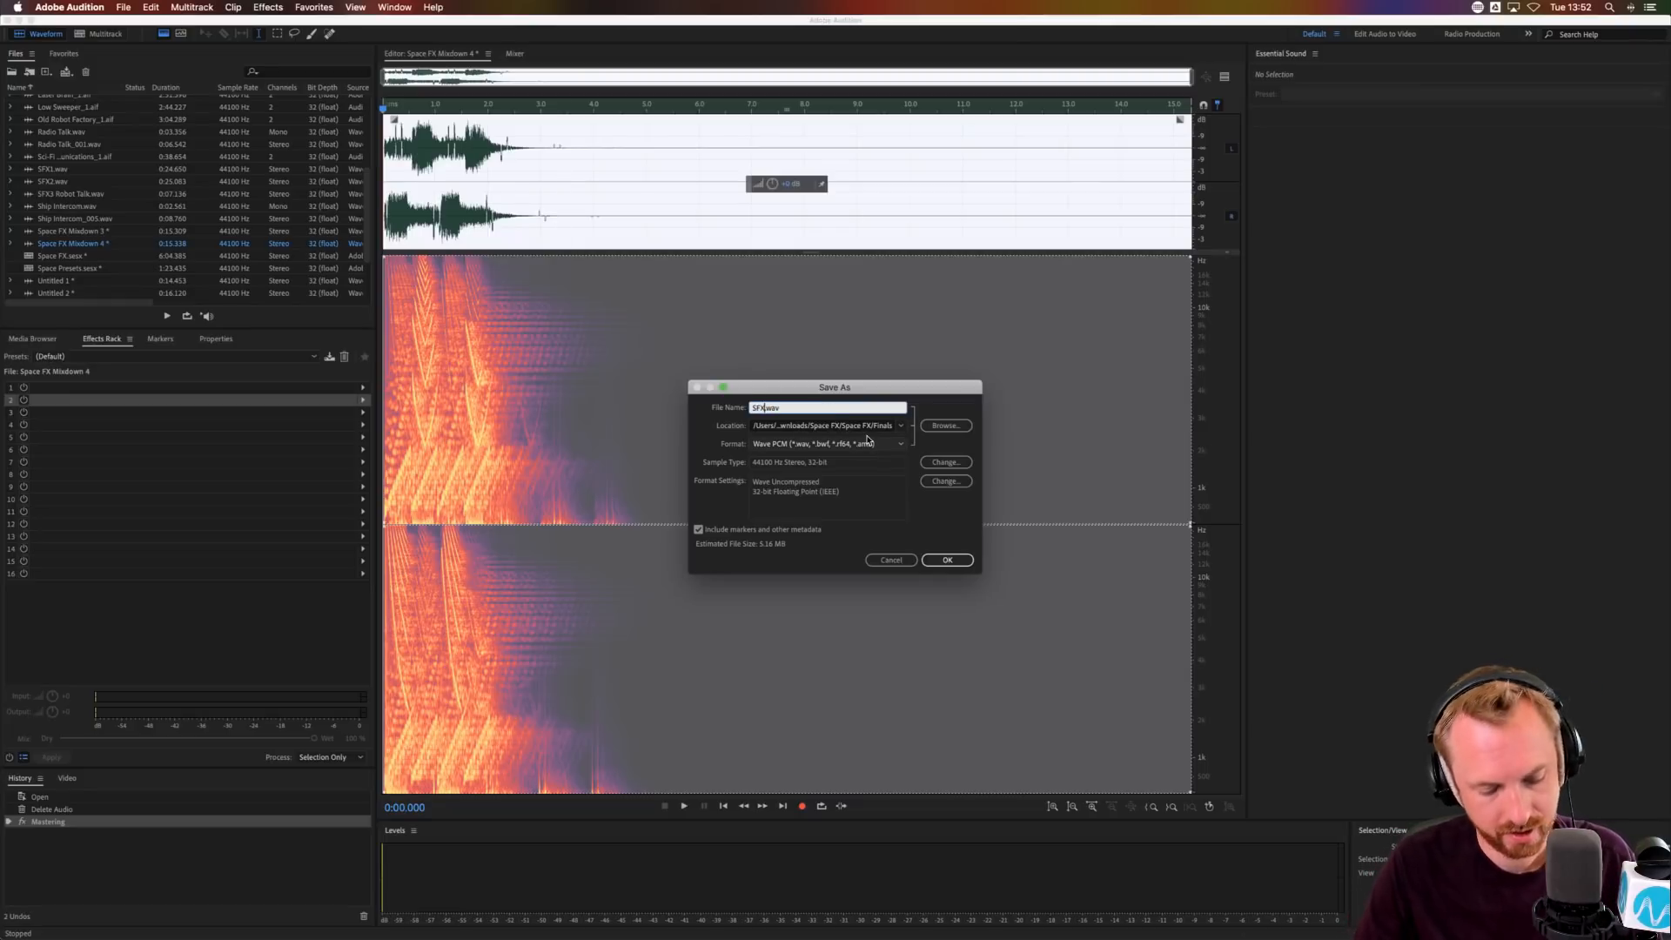
{"action": "type", "text": "SFX 4"}
{"action": "key", "text": "Return"}
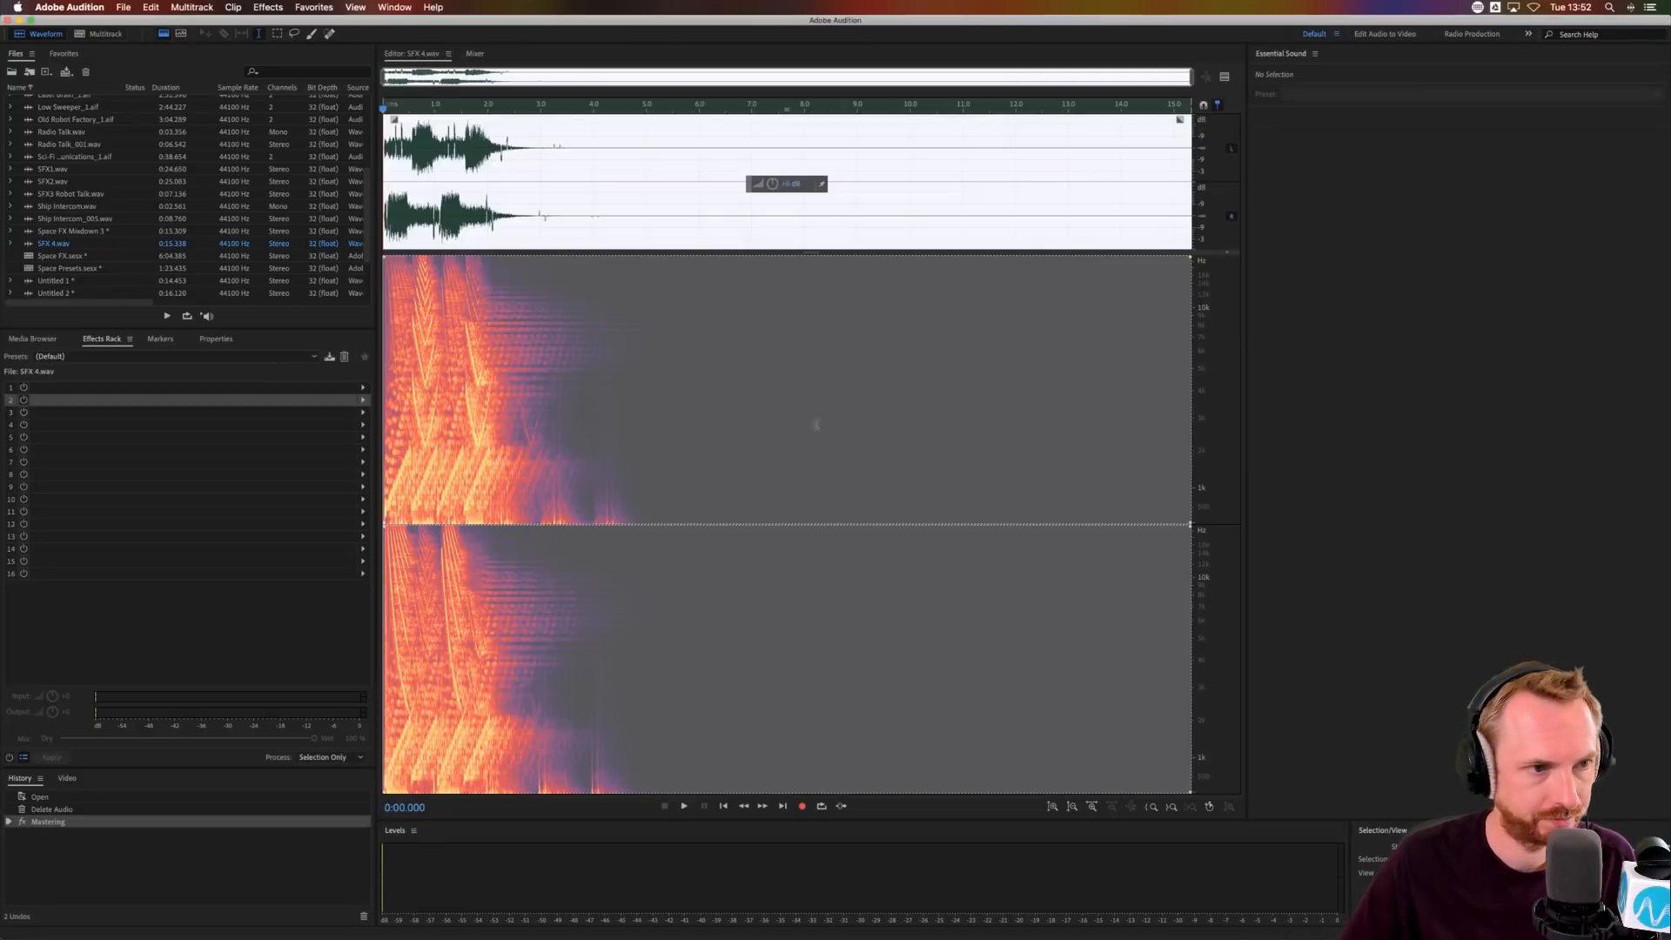
- Return to the multitrack session and audition the AutoFocus clip on Track 3 from several points
{"action": "left_click", "coordinate": [103, 35]}
{"action": "scroll", "coordinate": [797, 108], "scroll_direction": "down", "scroll_amount": 5}
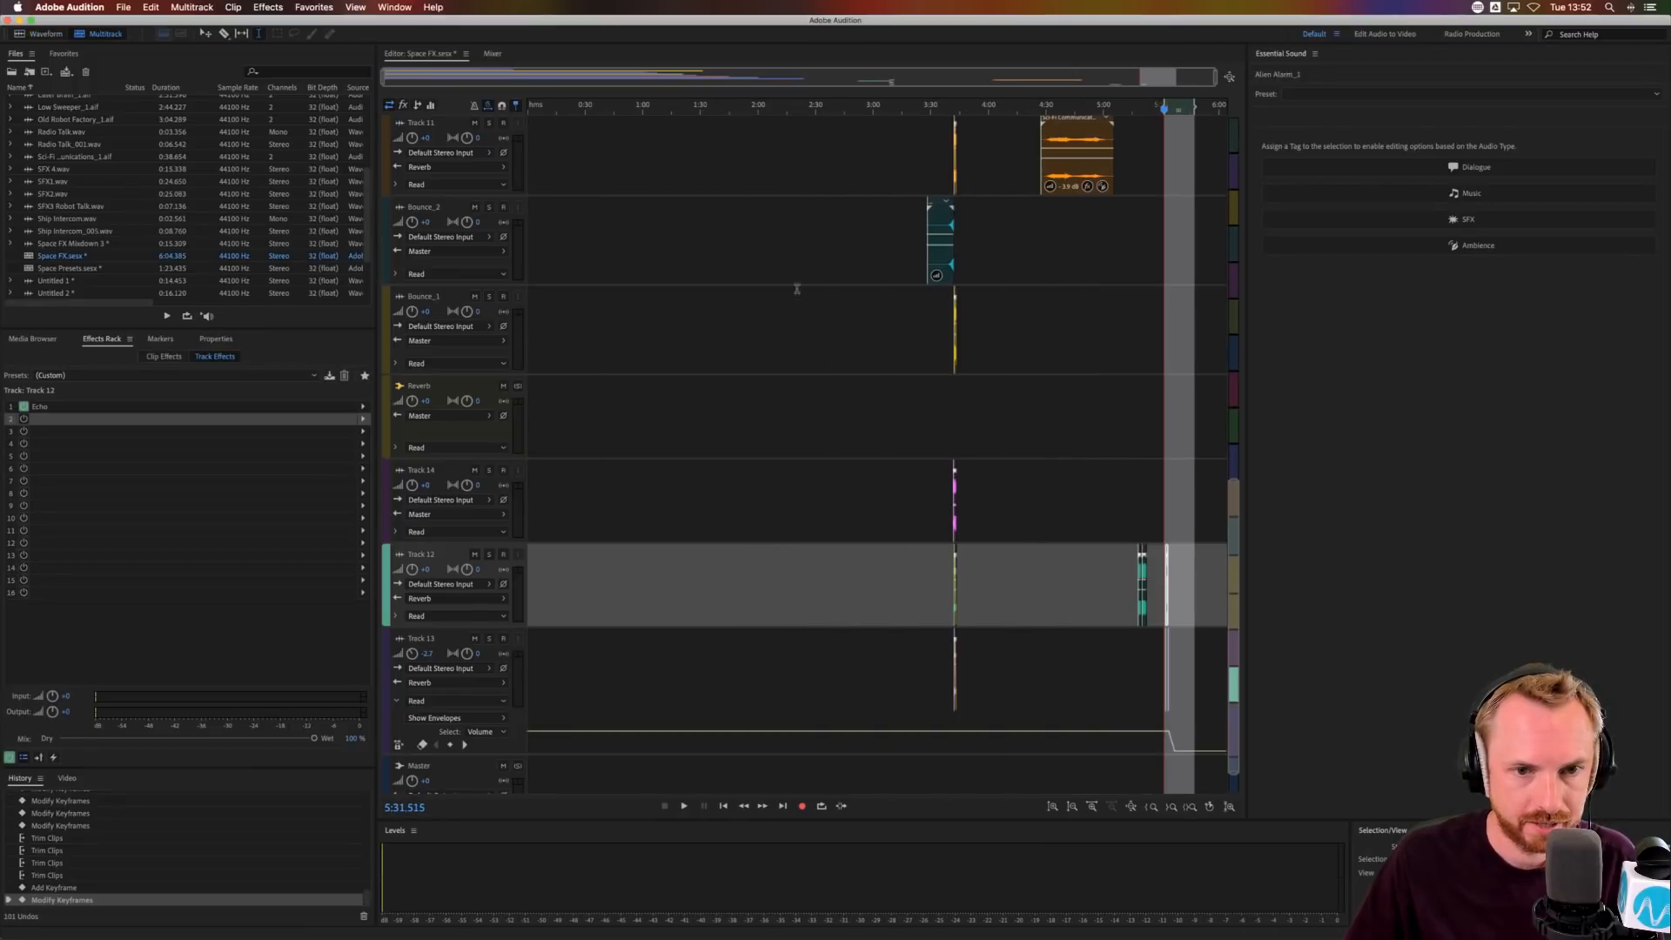
{"action": "scroll", "coordinate": [796, 287], "scroll_direction": "up", "scroll_amount": 10}
{"action": "left_click", "coordinate": [640, 353]}
{"action": "key", "text": "space"}
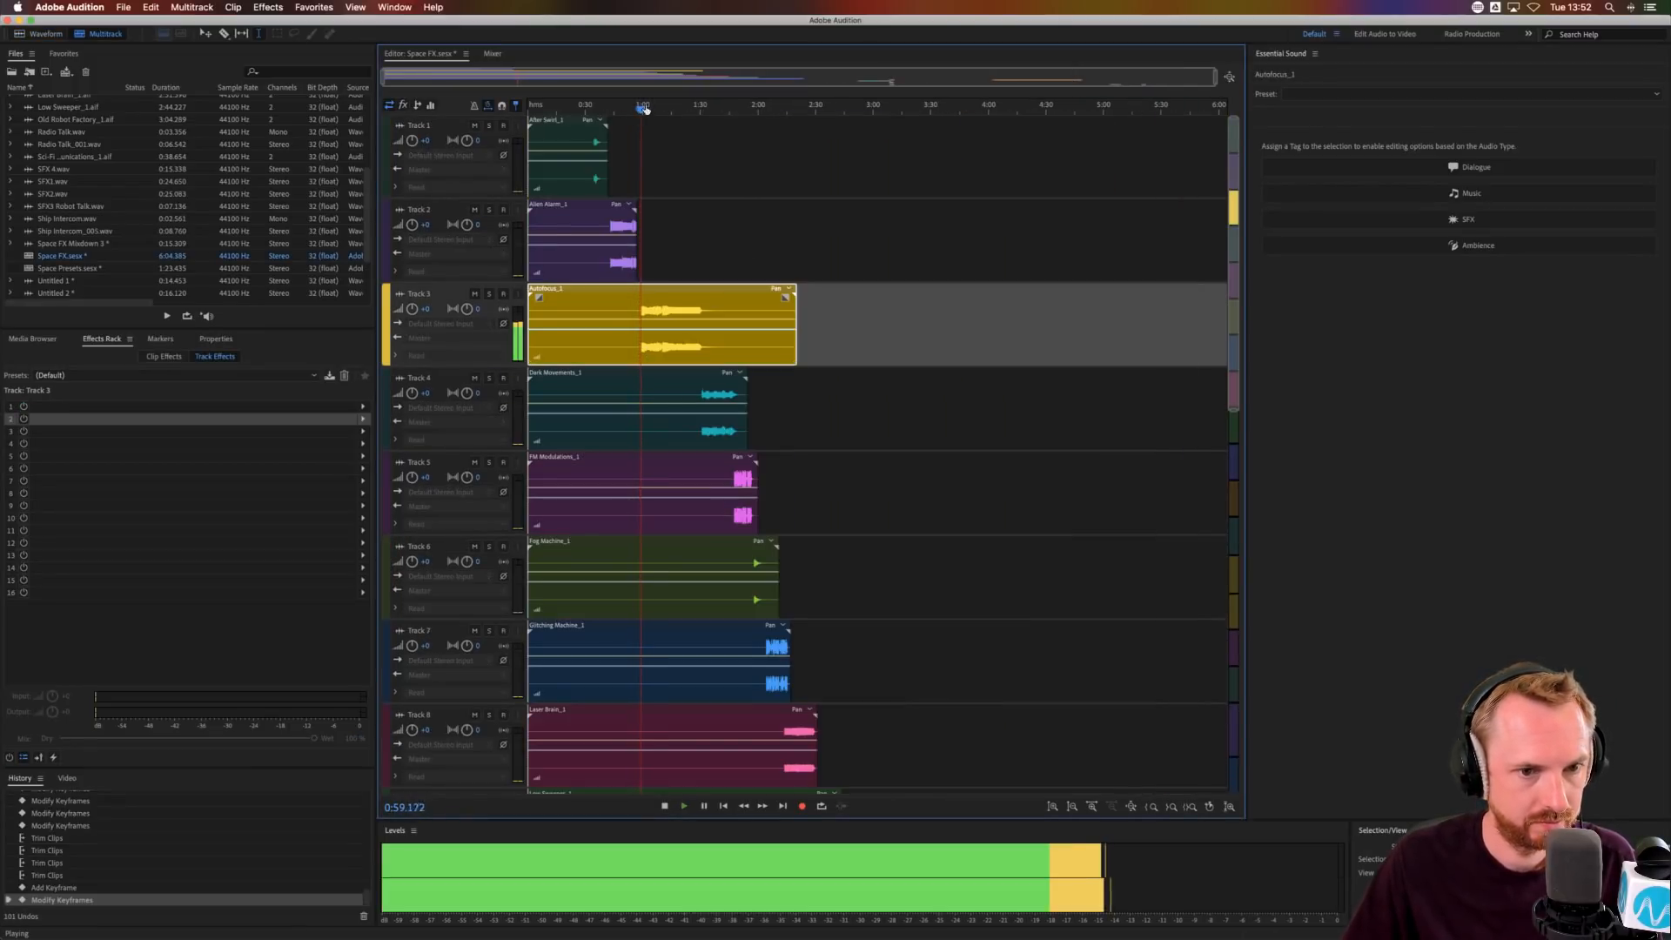
{"action": "scroll", "coordinate": [640, 104], "scroll_direction": "up", "scroll_amount": 5}
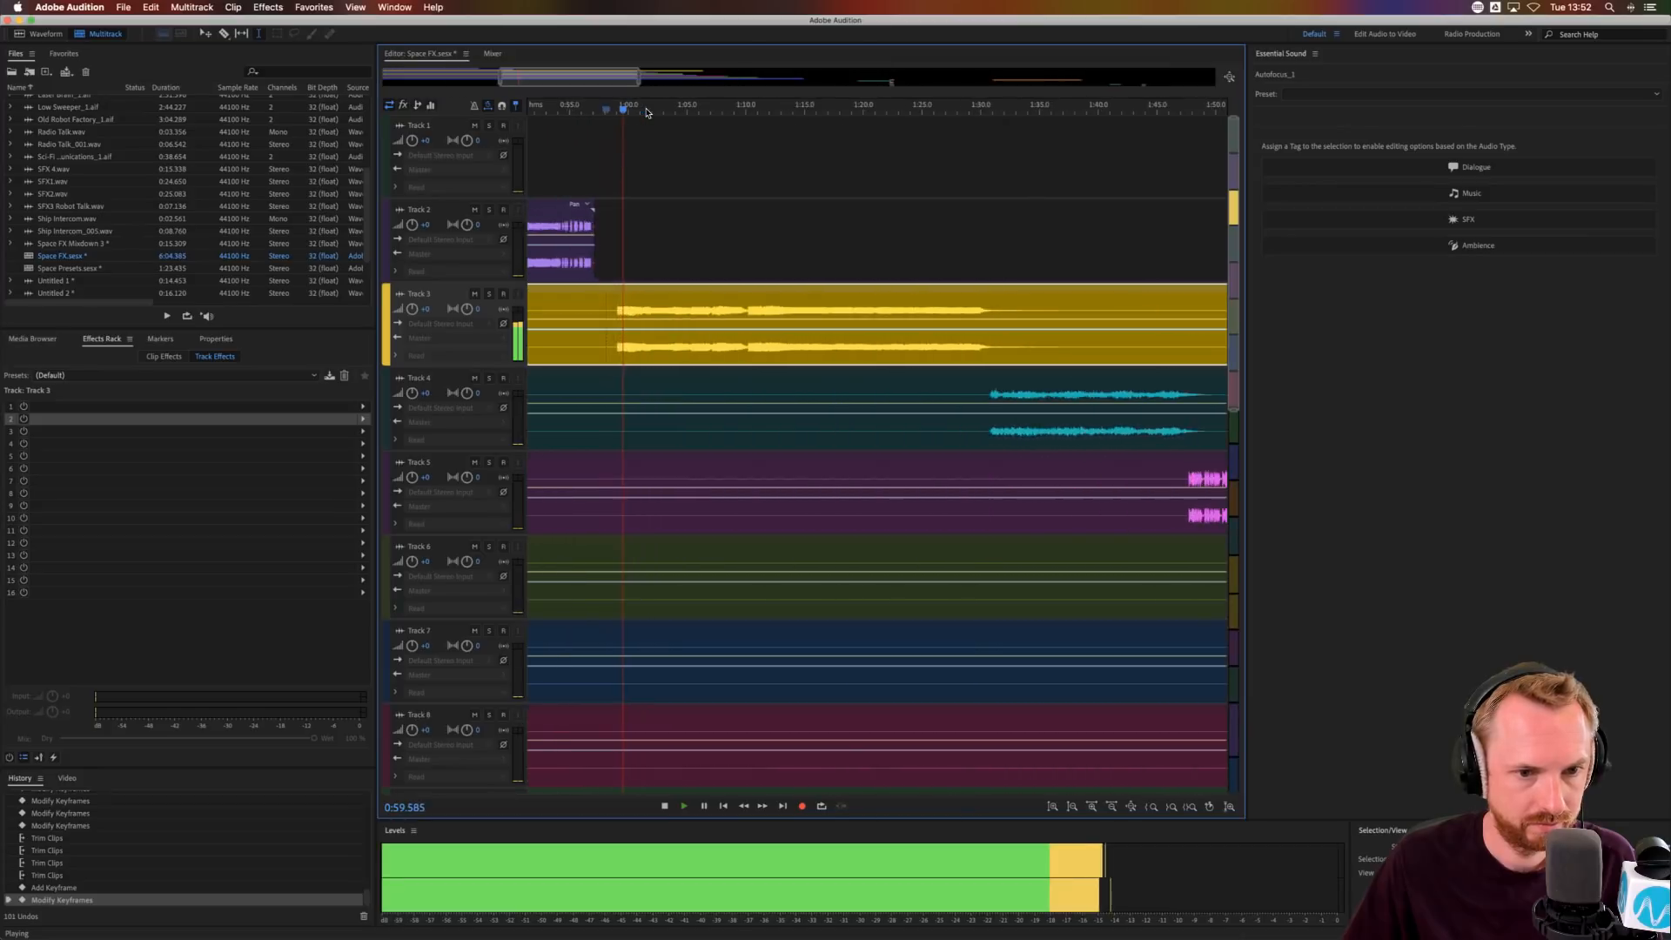
{"action": "left_click", "coordinate": [824, 308]}
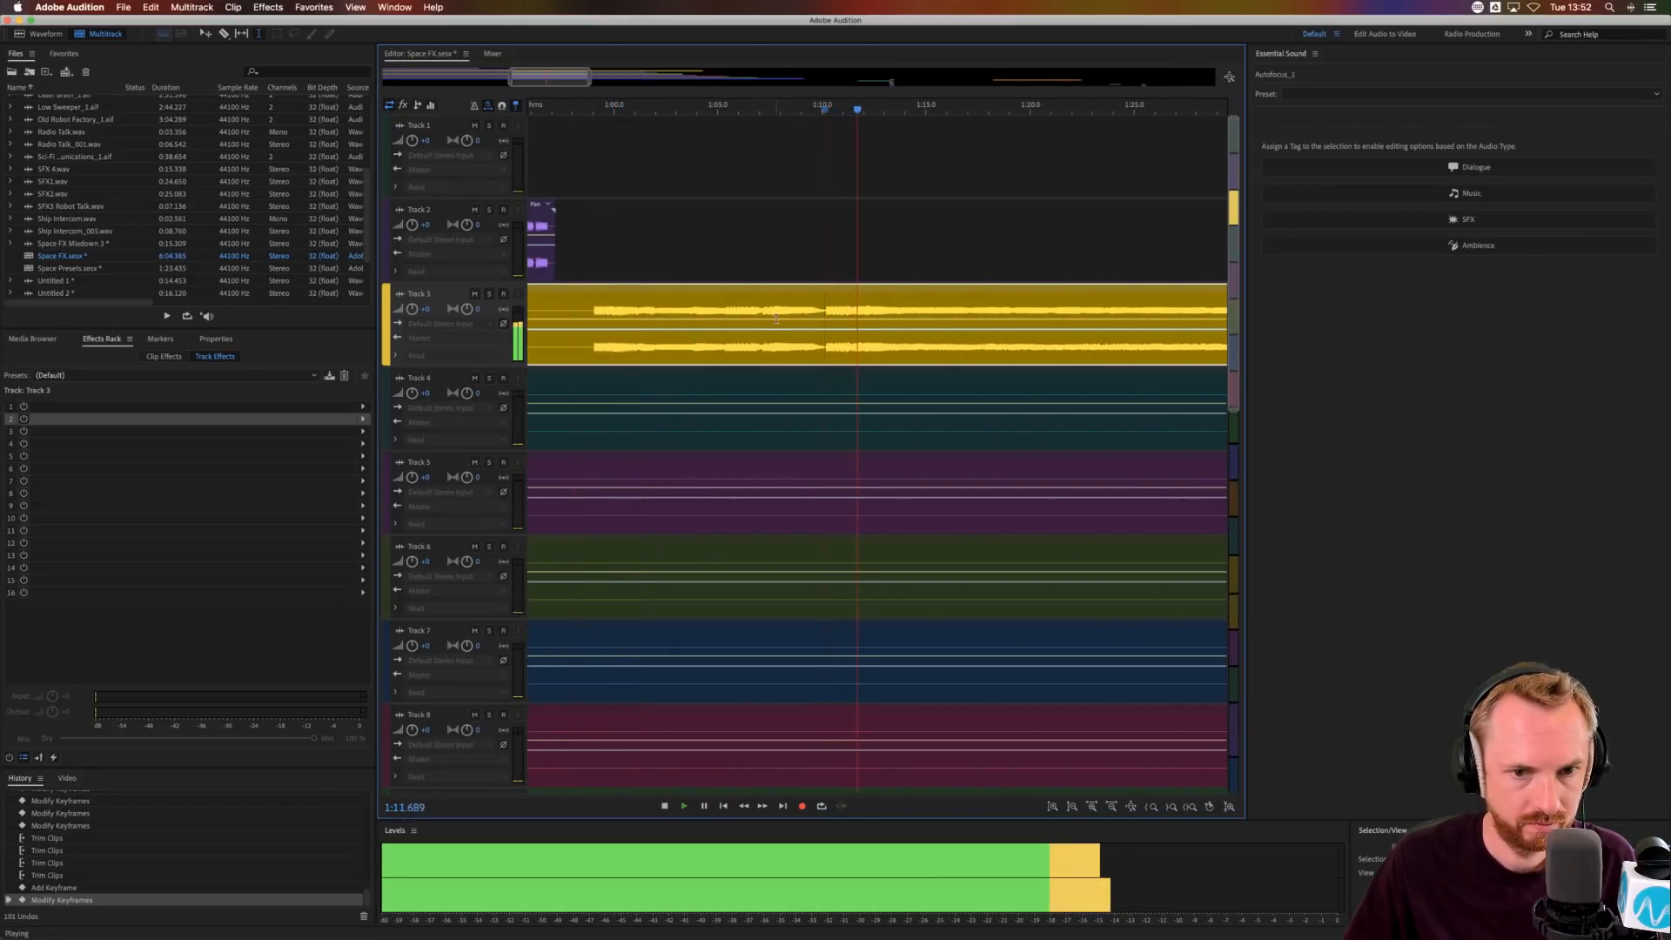
{"action": "left_click", "coordinate": [730, 312]}
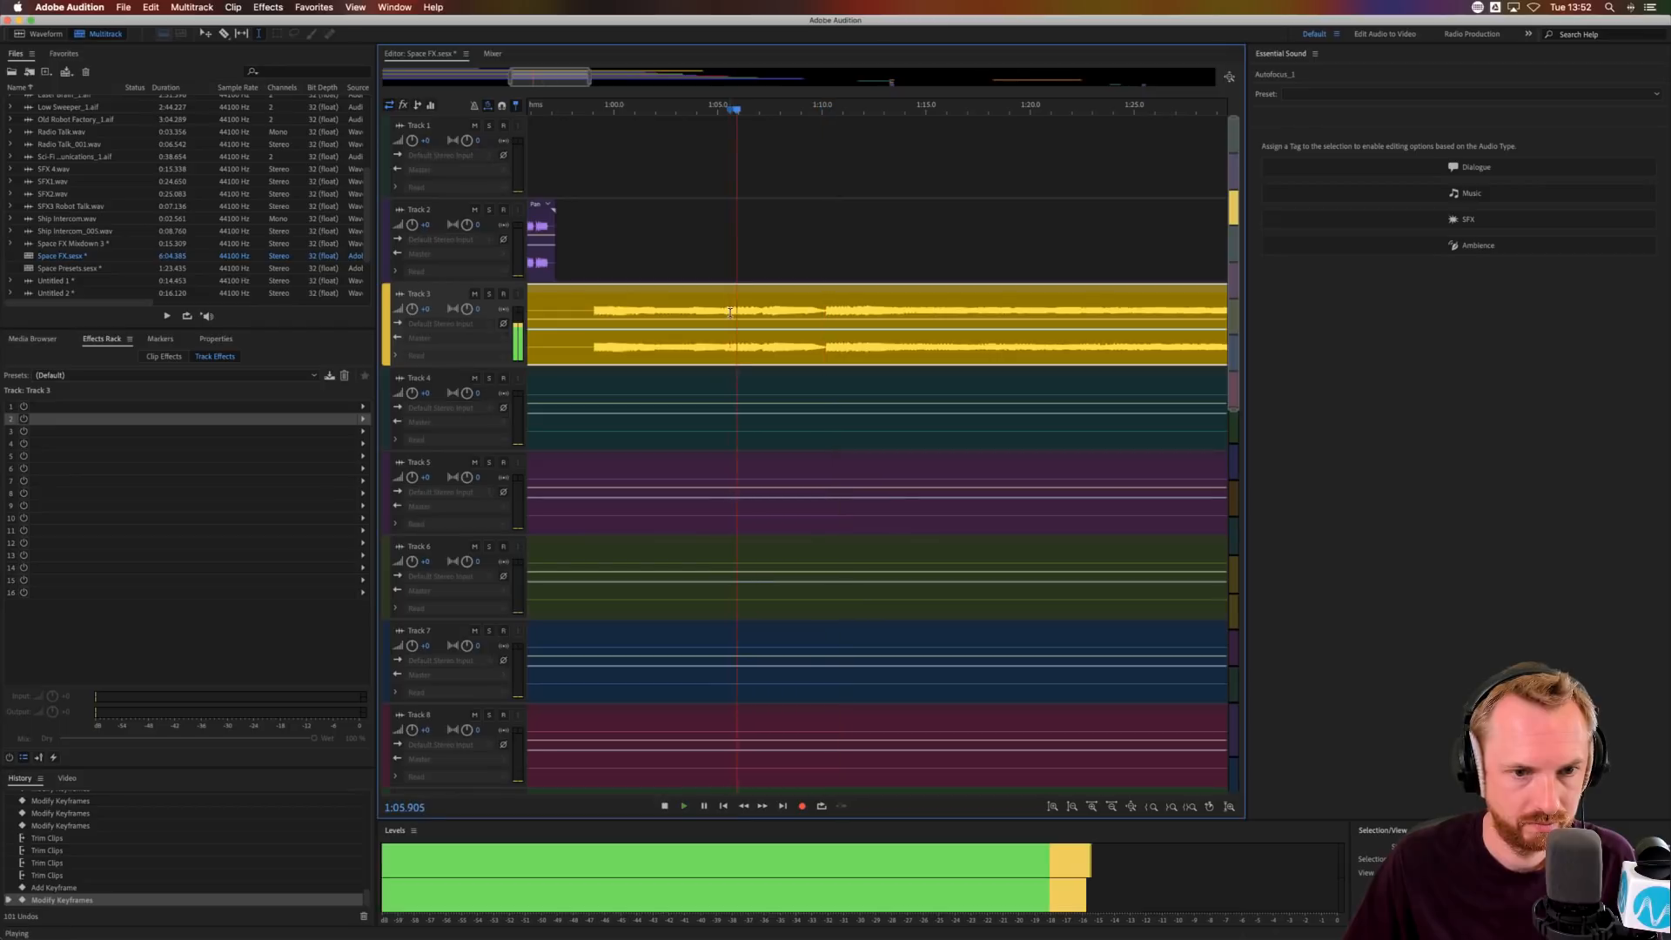
{"action": "left_click", "coordinate": [594, 311]}
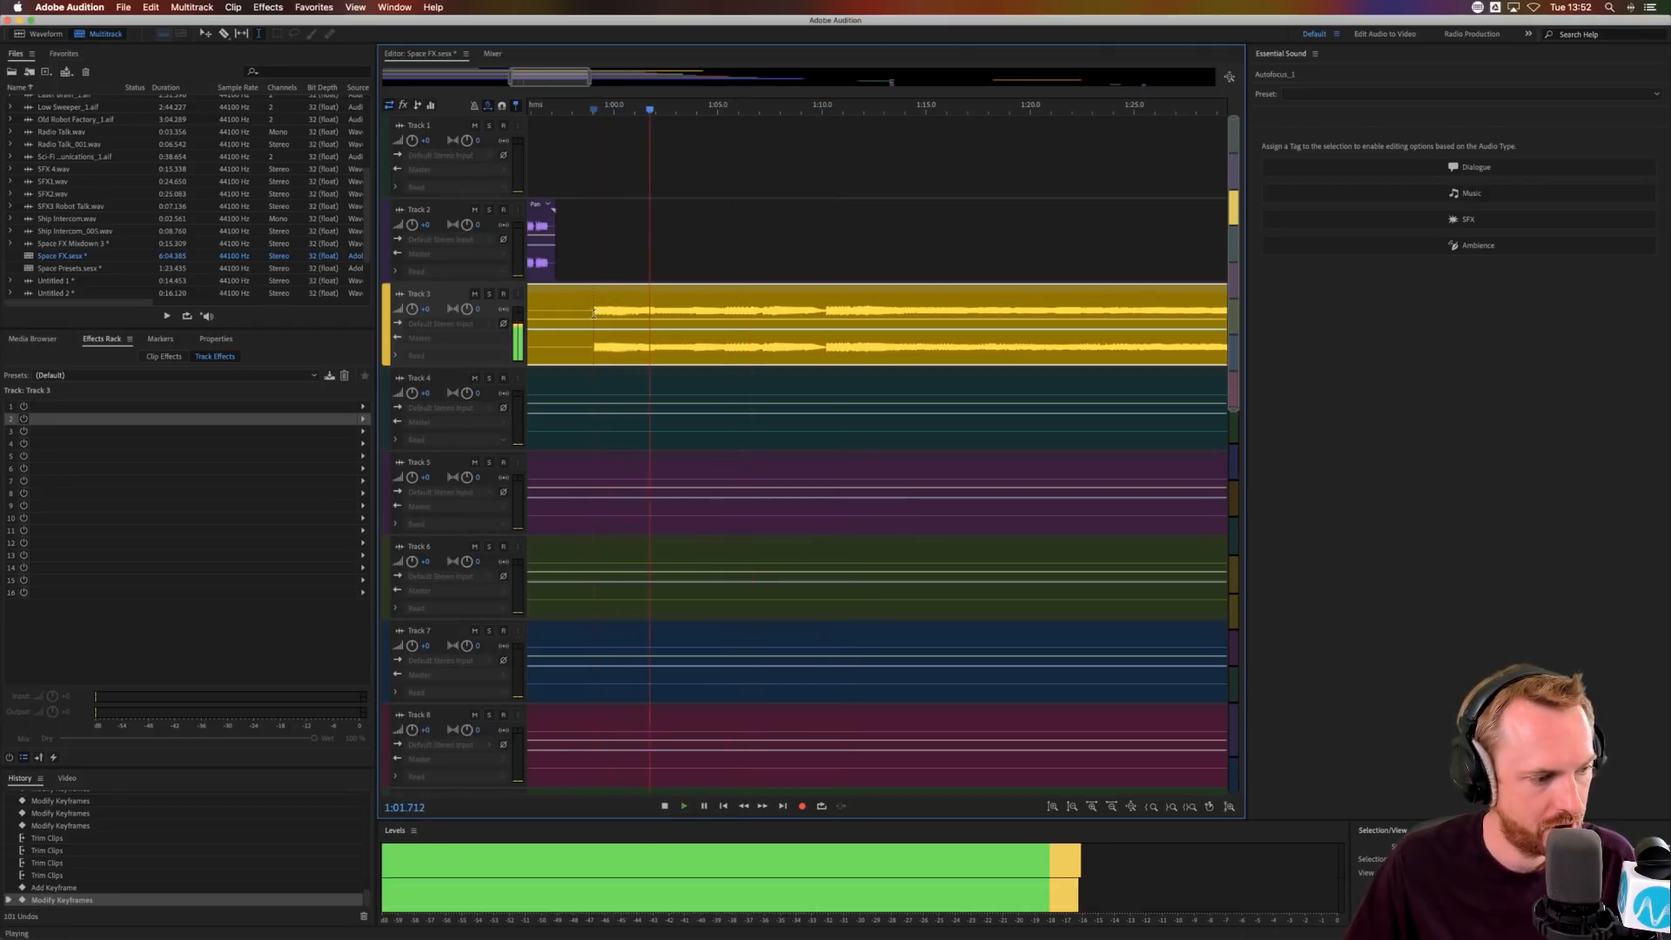
{"action": "key", "text": "space"}
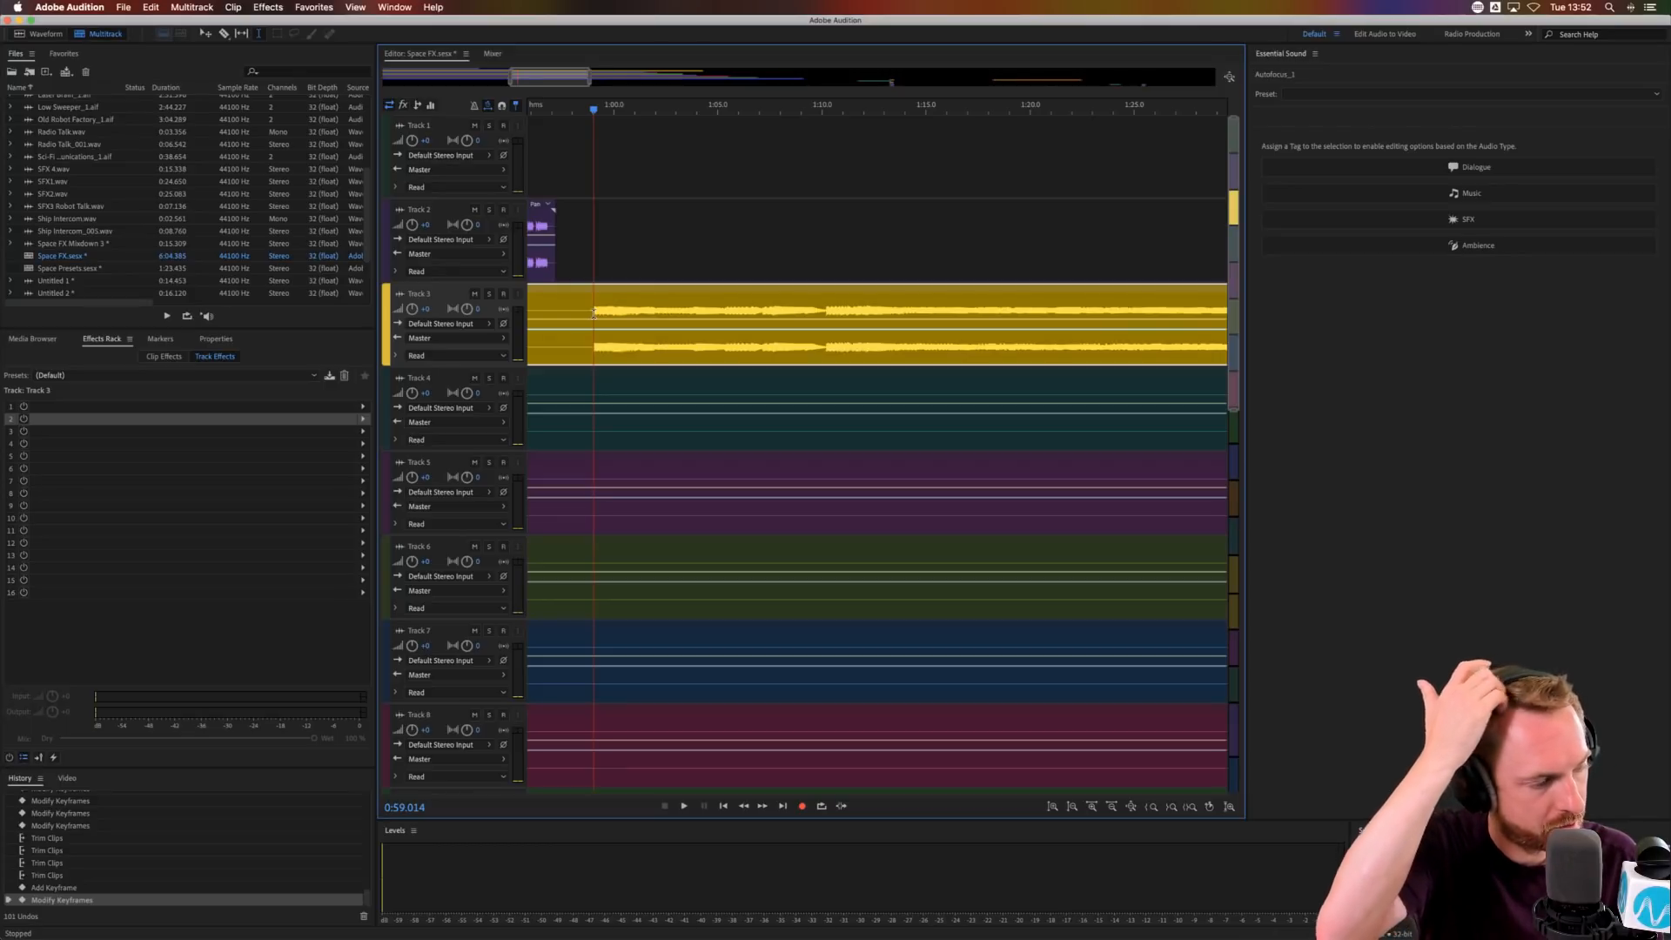
{"action": "key", "text": "space"}
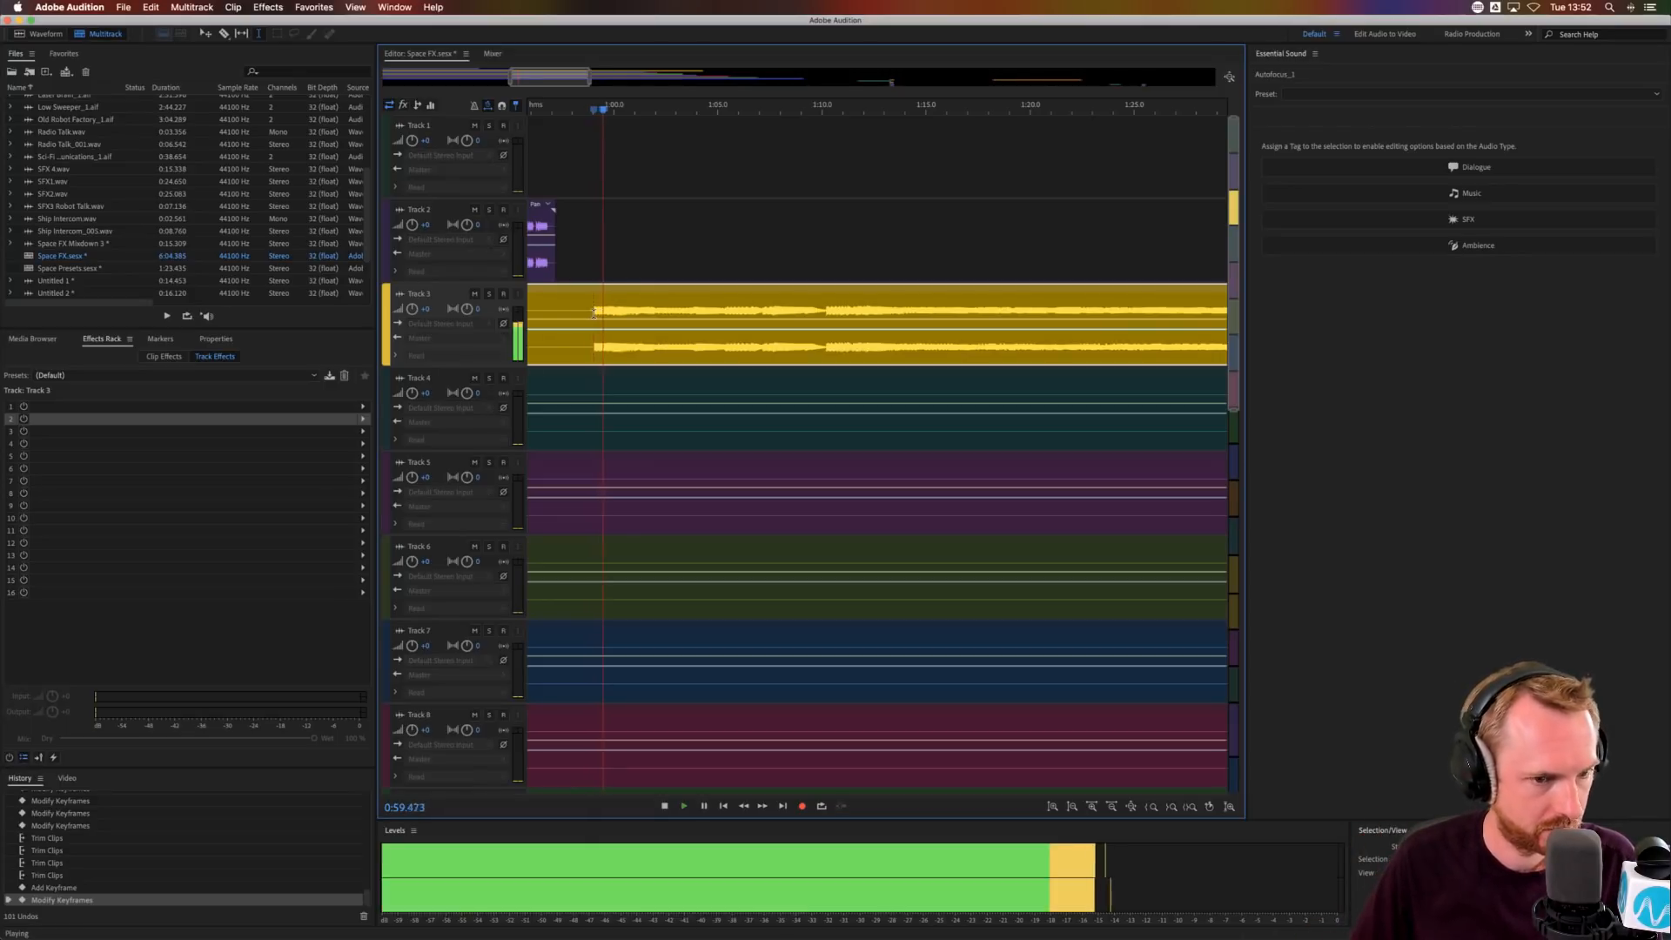
- Copy the AutoFocus section from about 0:58.9 to 1:01.6 and paste it on the Bounce_2 track at about 5:54
{"action": "left_click_drag", "start_coordinate": [591, 313], "coordinate": [647, 313]}
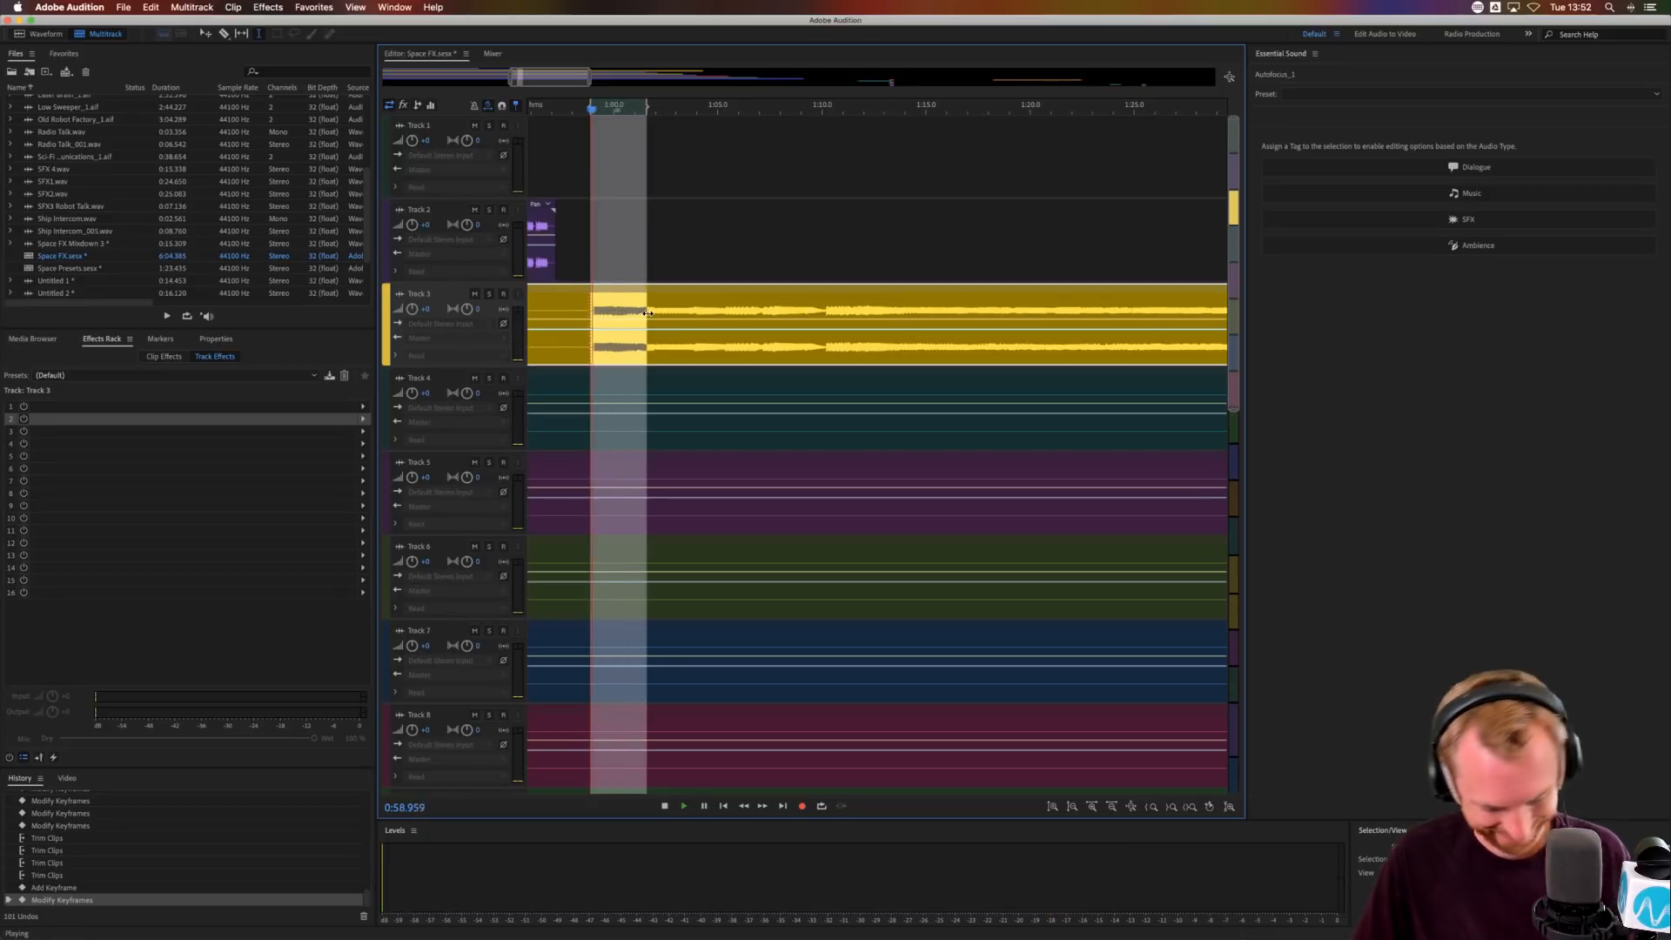
{"action": "key", "text": "space"}
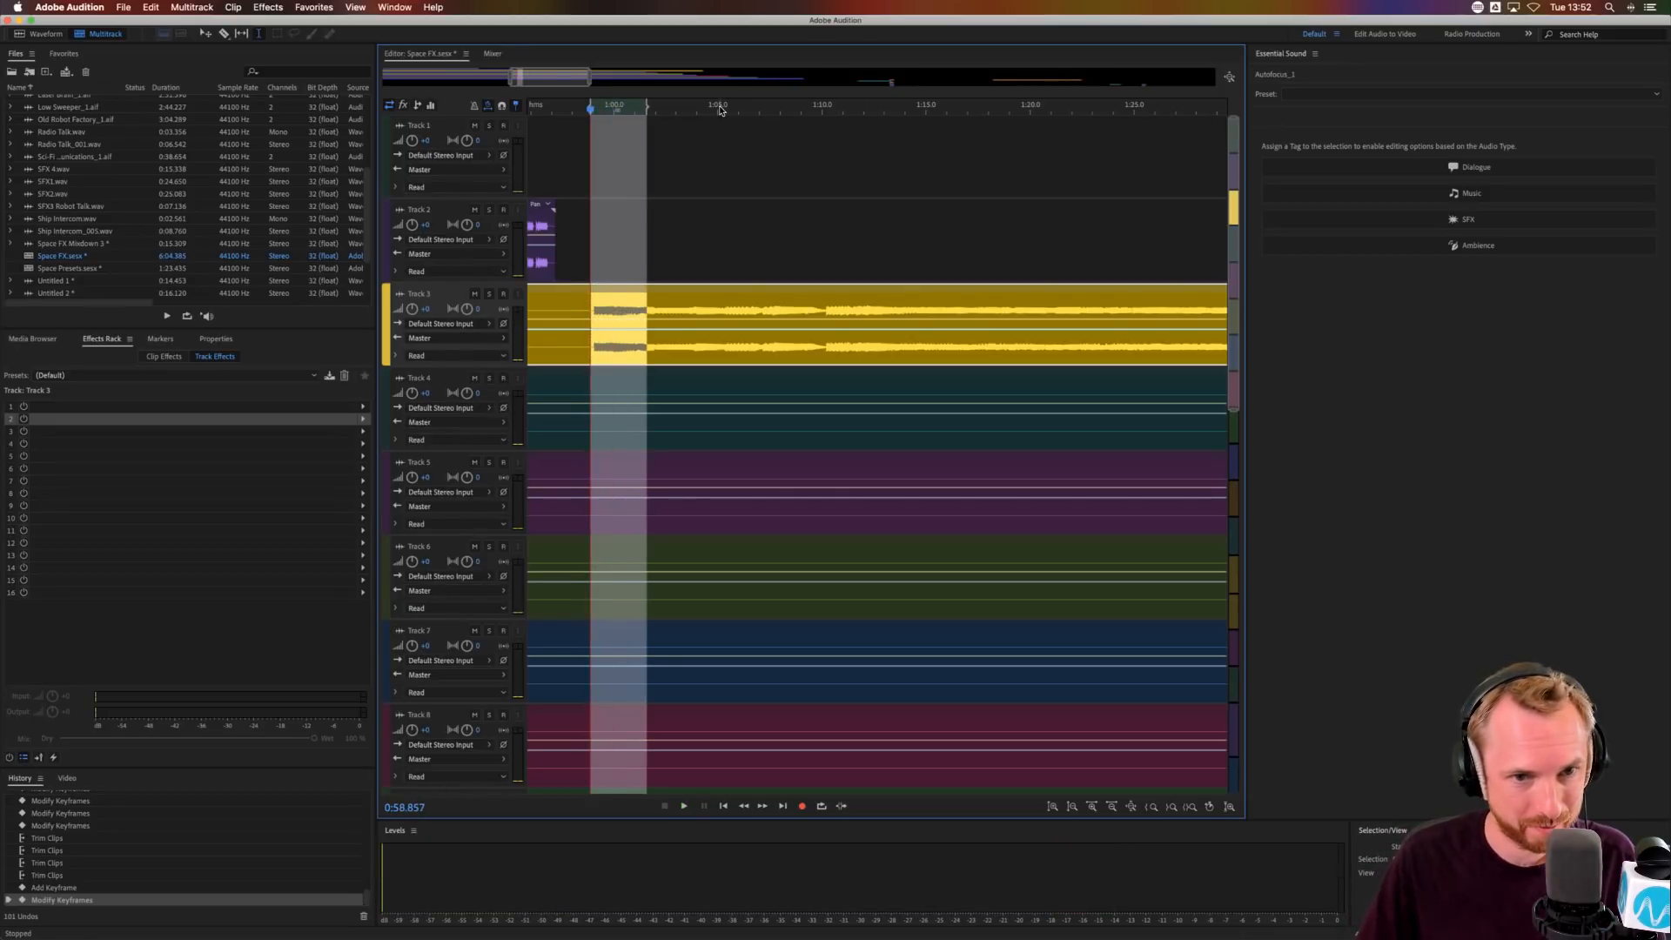
{"action": "scroll", "coordinate": [719, 111], "scroll_direction": "down", "scroll_amount": 10}
{"action": "scroll", "coordinate": [878, 513], "scroll_direction": "down", "scroll_amount": 5}
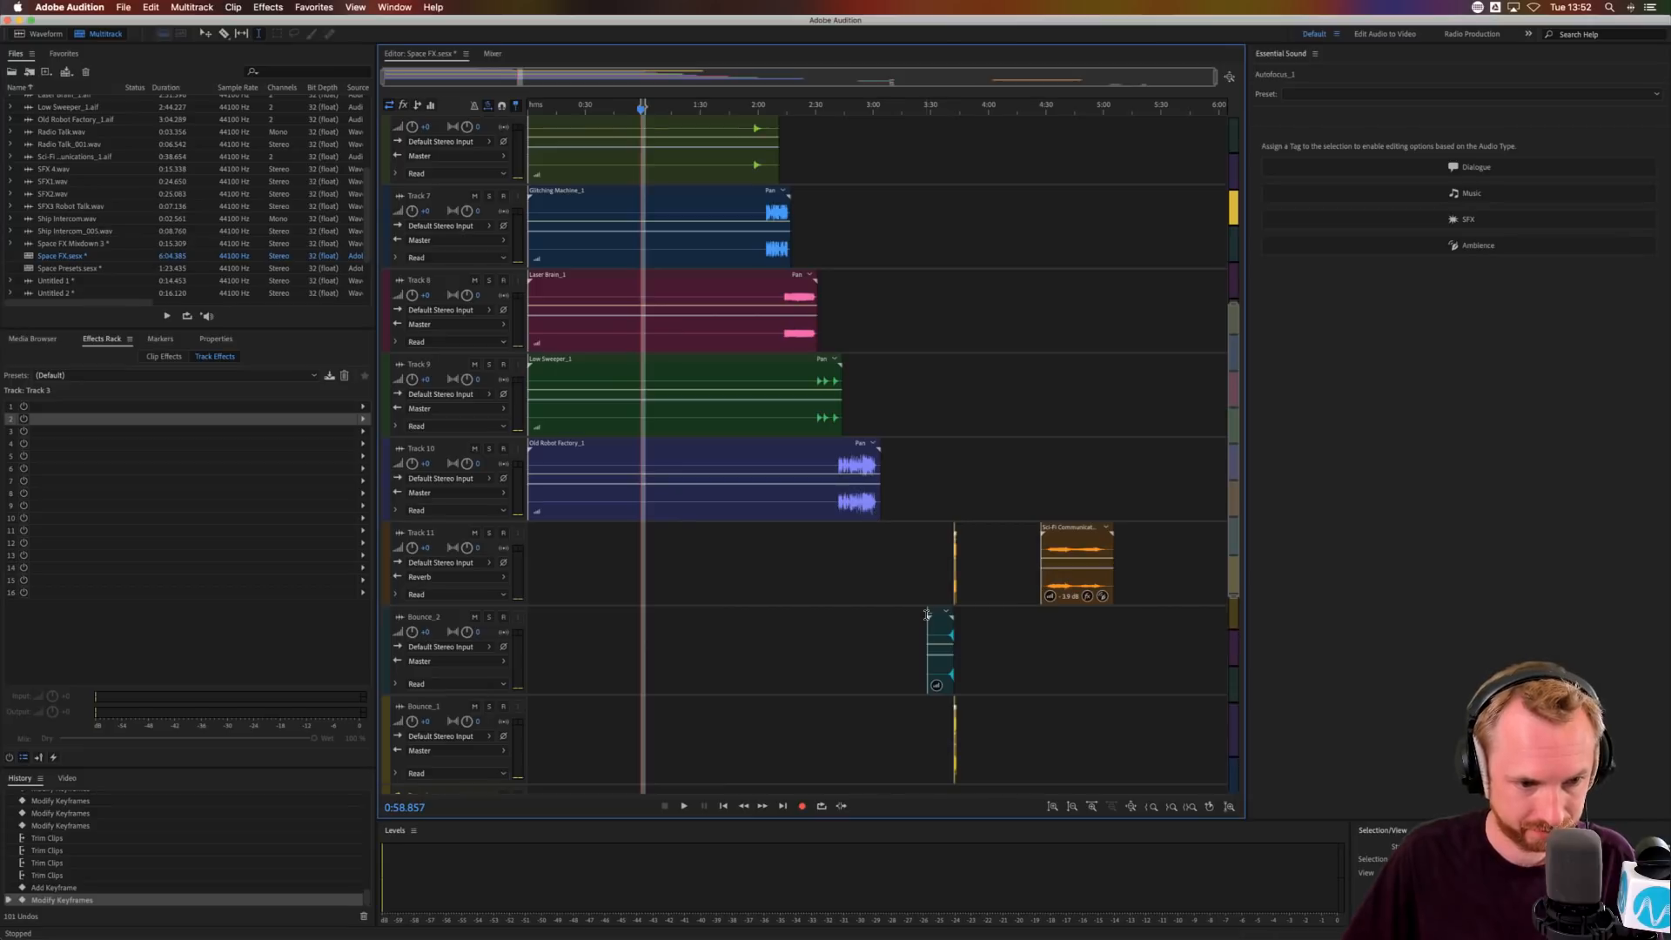
{"action": "left_click", "coordinate": [1152, 564]}
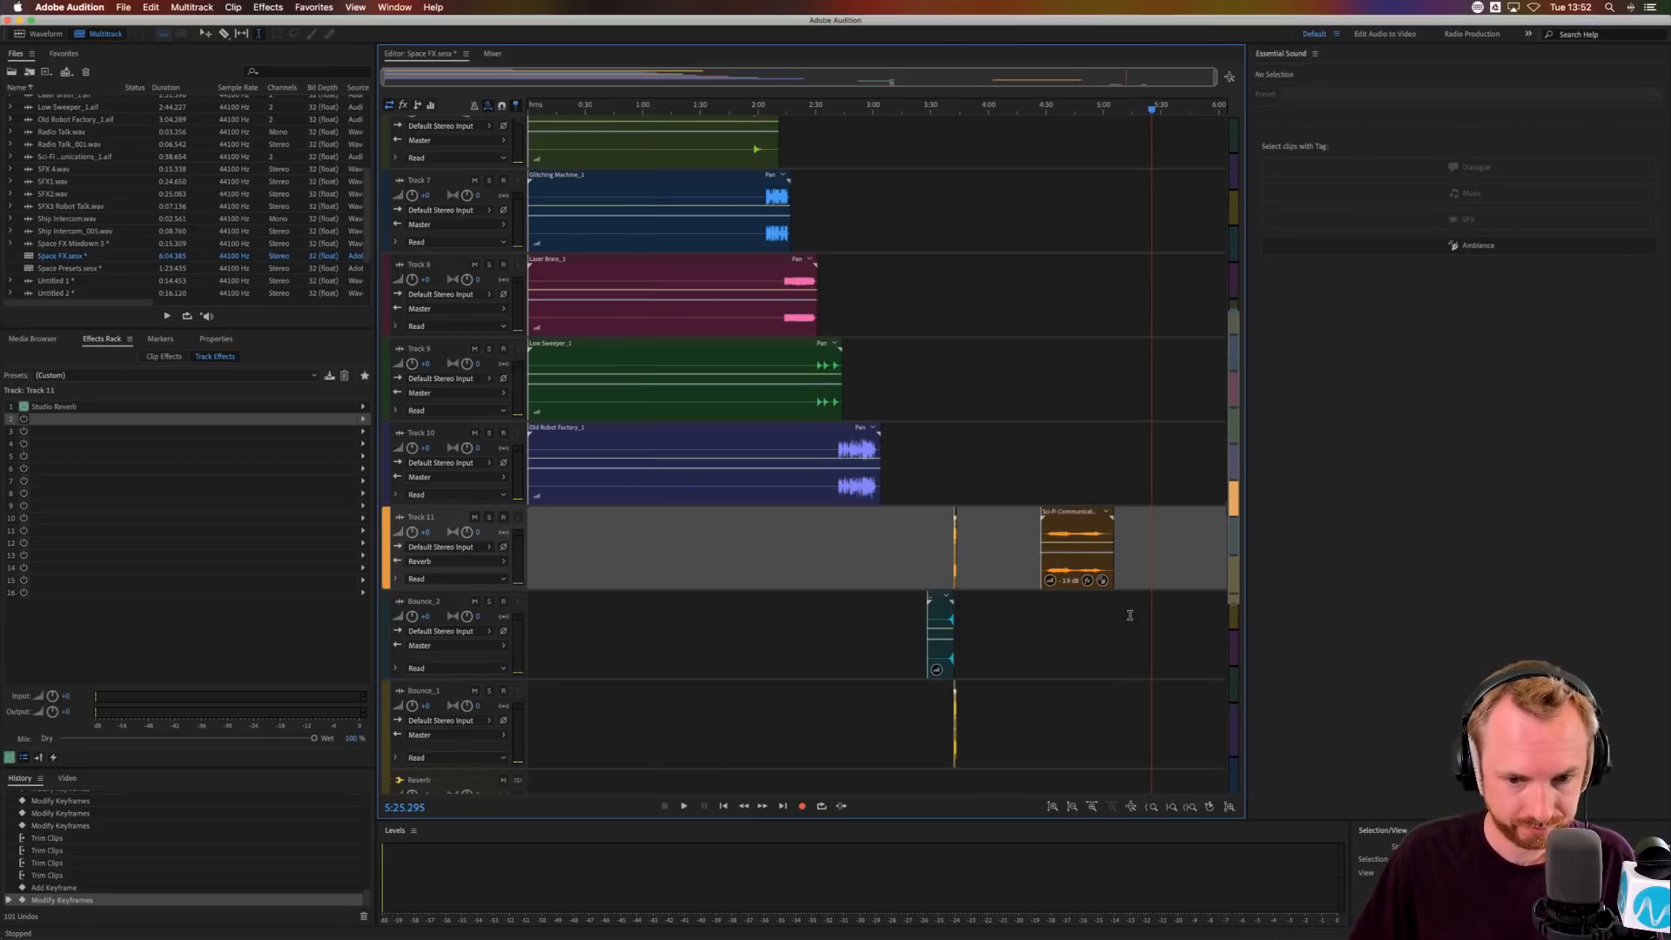
{"action": "scroll", "coordinate": [1136, 600], "scroll_direction": "down", "scroll_amount": 5}
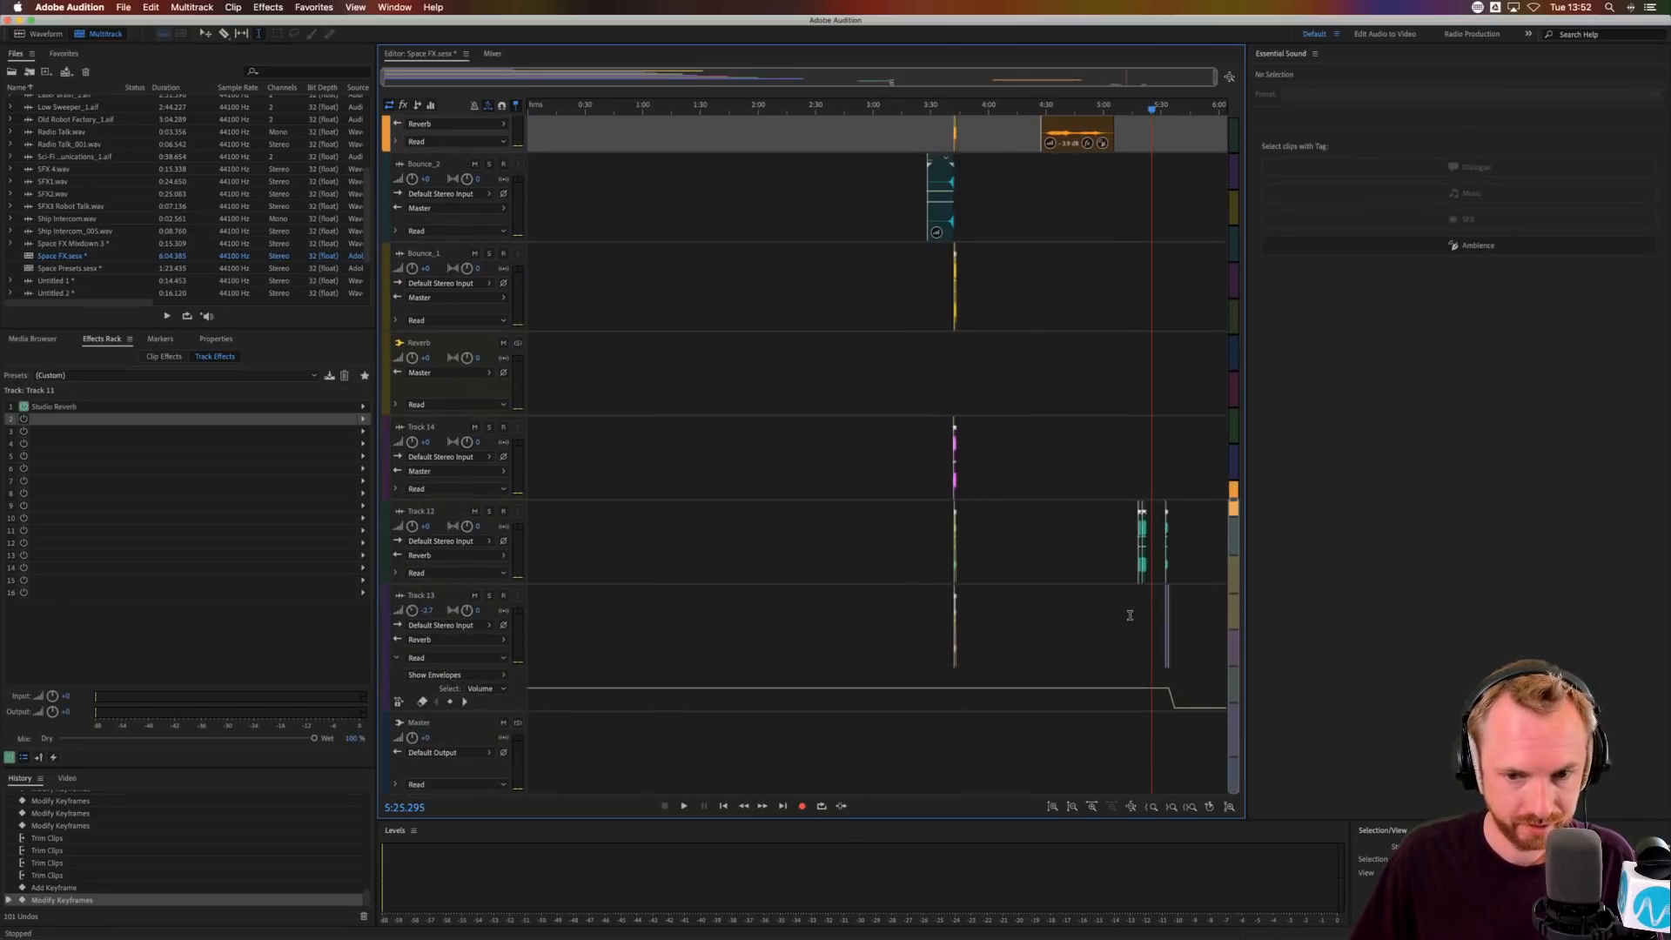
{"action": "left_click", "coordinate": [1208, 548]}
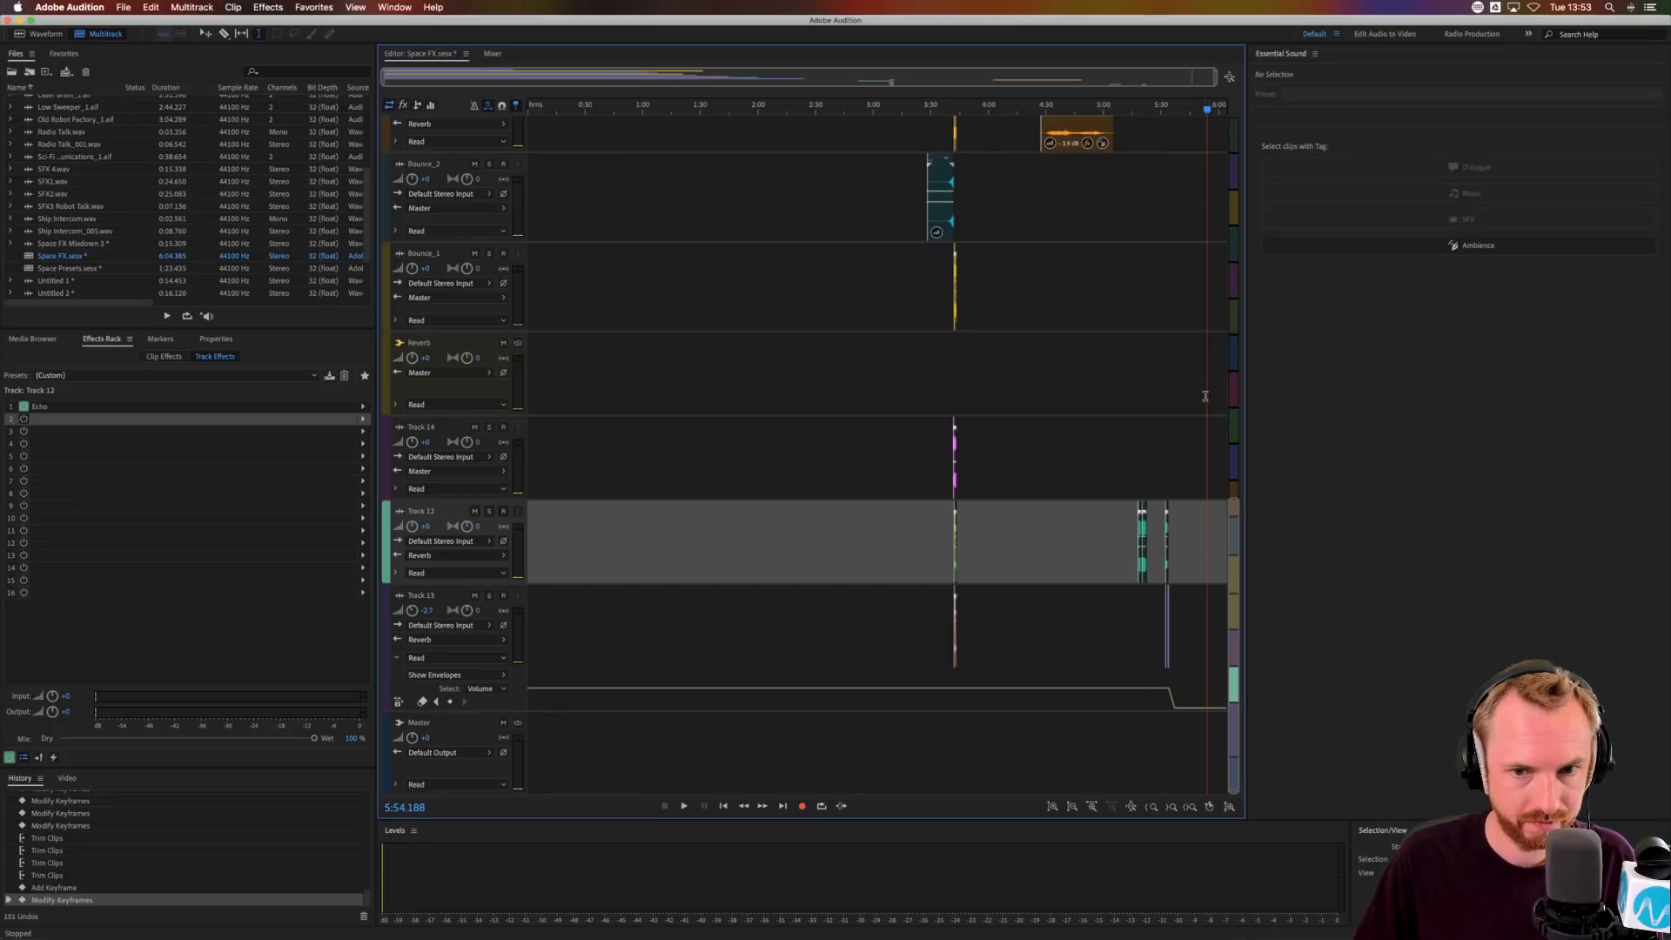
{"action": "left_click", "coordinate": [1208, 180]}
{"action": "key", "text": "super+v"}
{"action": "key", "text": "space"}
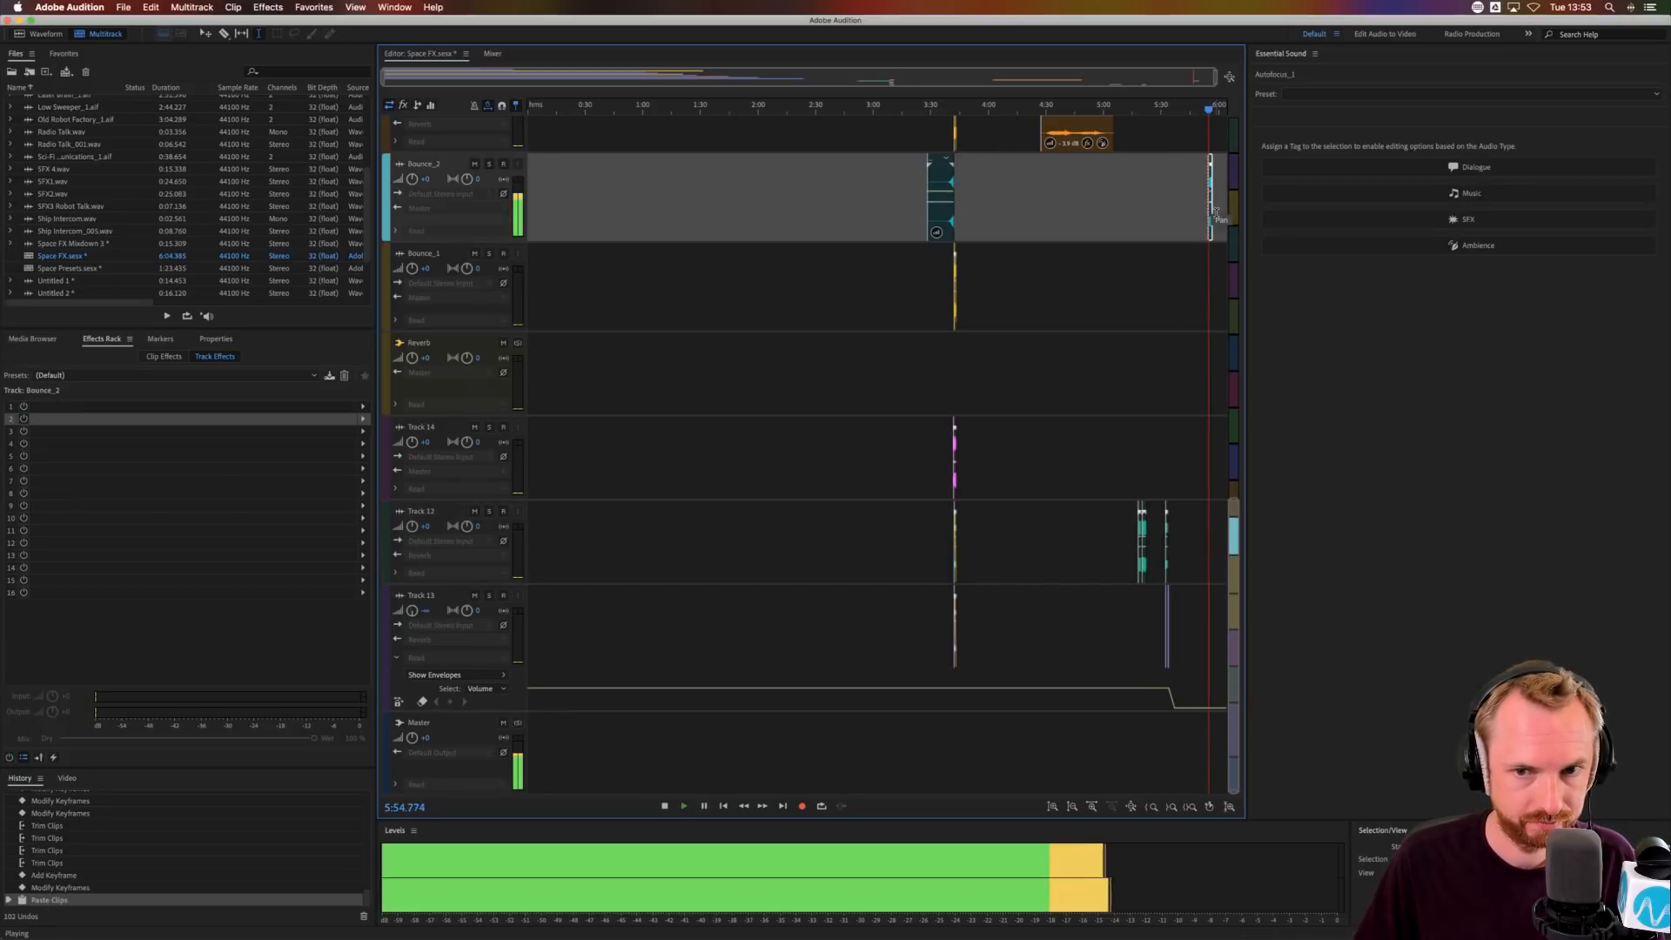
- Move the pasted AutoFocus clip from Bounce_2 up to Track 11 and play it through that track's reverb
{"action": "scroll", "coordinate": [1229, 105], "scroll_direction": "up", "scroll_amount": 10}
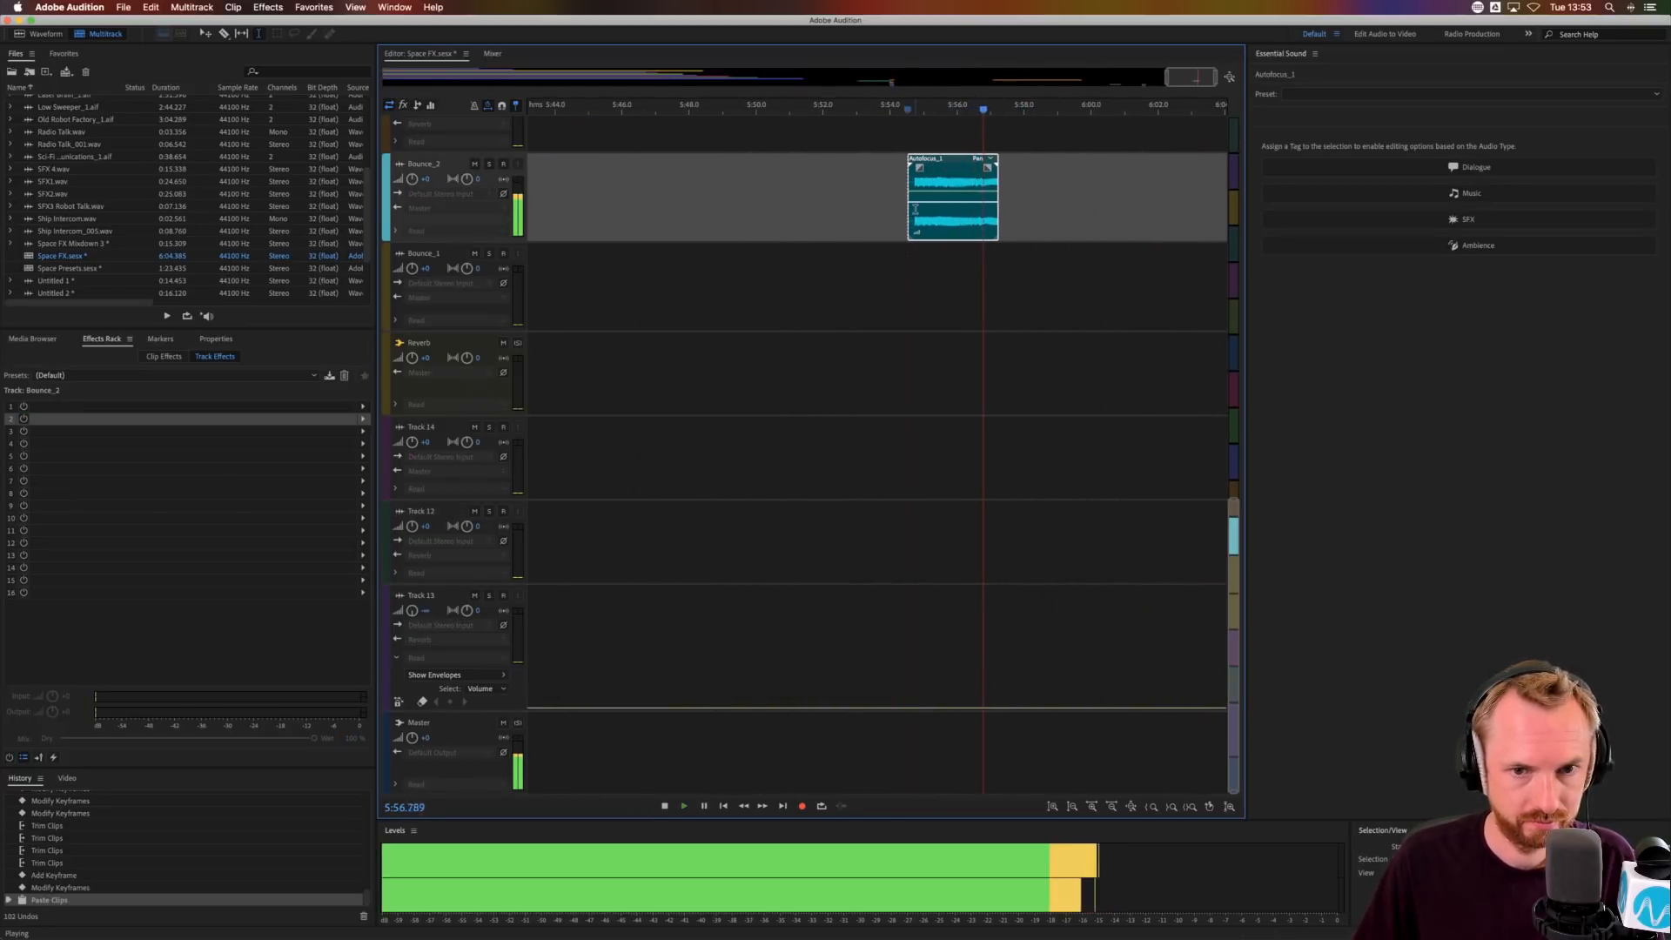
{"action": "key", "text": "space"}
{"action": "left_click_drag", "start_coordinate": [926, 224], "coordinate": [919, 136]}
{"action": "key", "text": "space"}
{"action": "scroll", "coordinate": [913, 222], "scroll_direction": "up", "scroll_amount": 5}
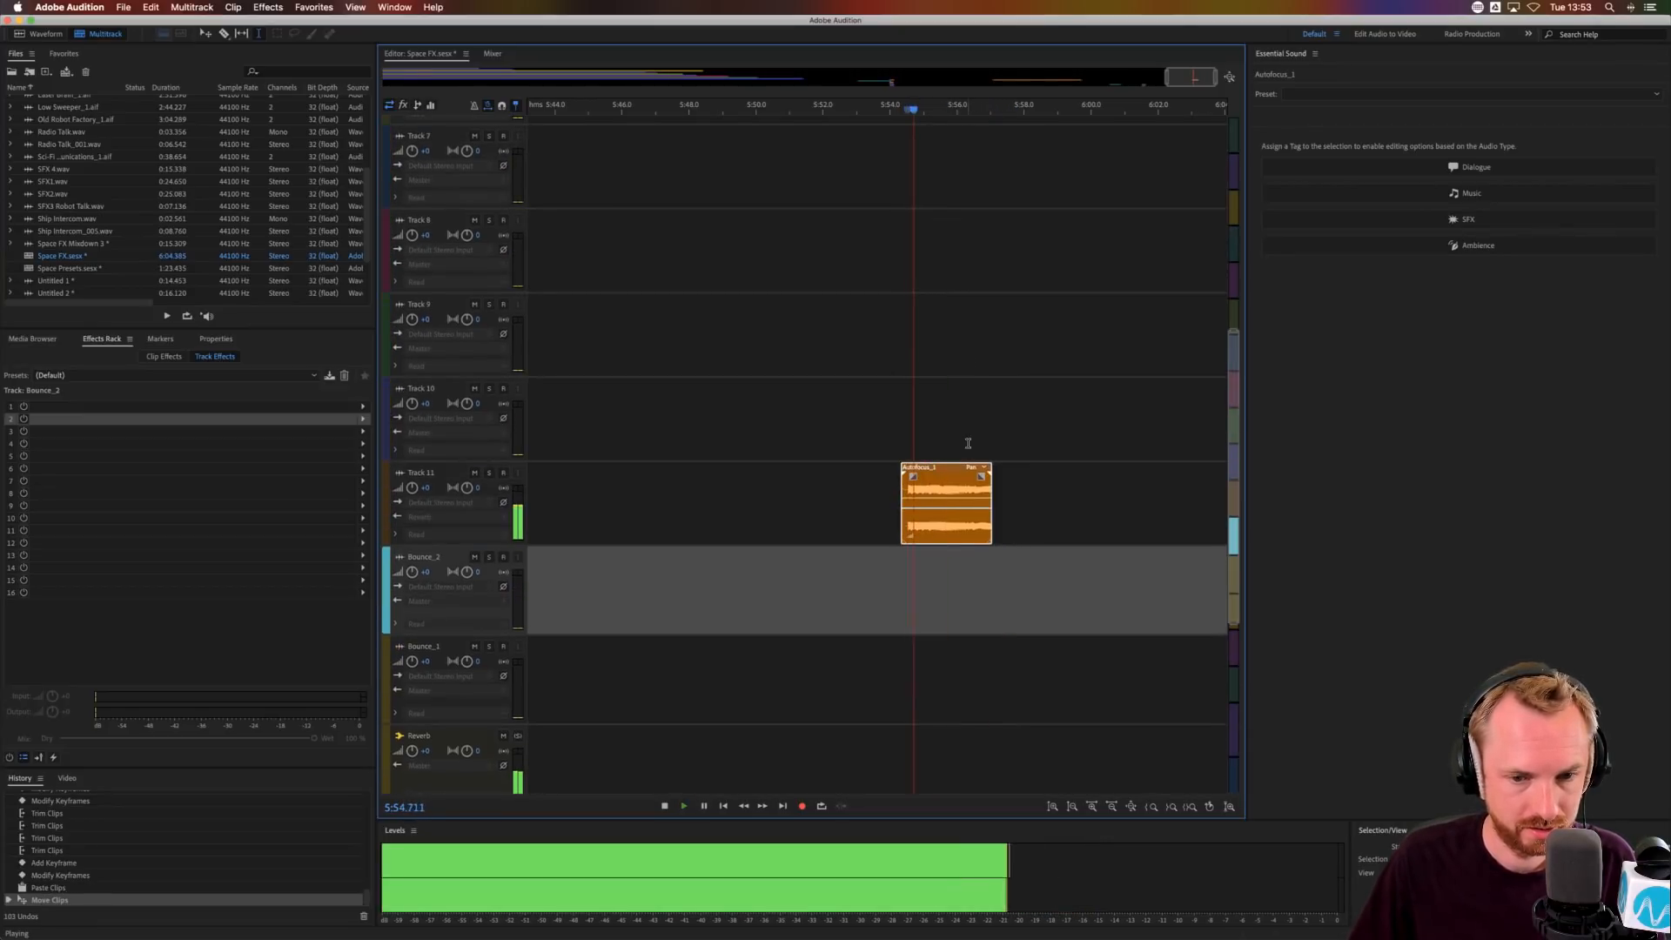
- Give the AutoFocus clip on Track 11 a steep curved fade-out starting around its middle, fine-tuning it during playback
{"action": "left_click_drag", "start_coordinate": [981, 476], "coordinate": [937, 483]}
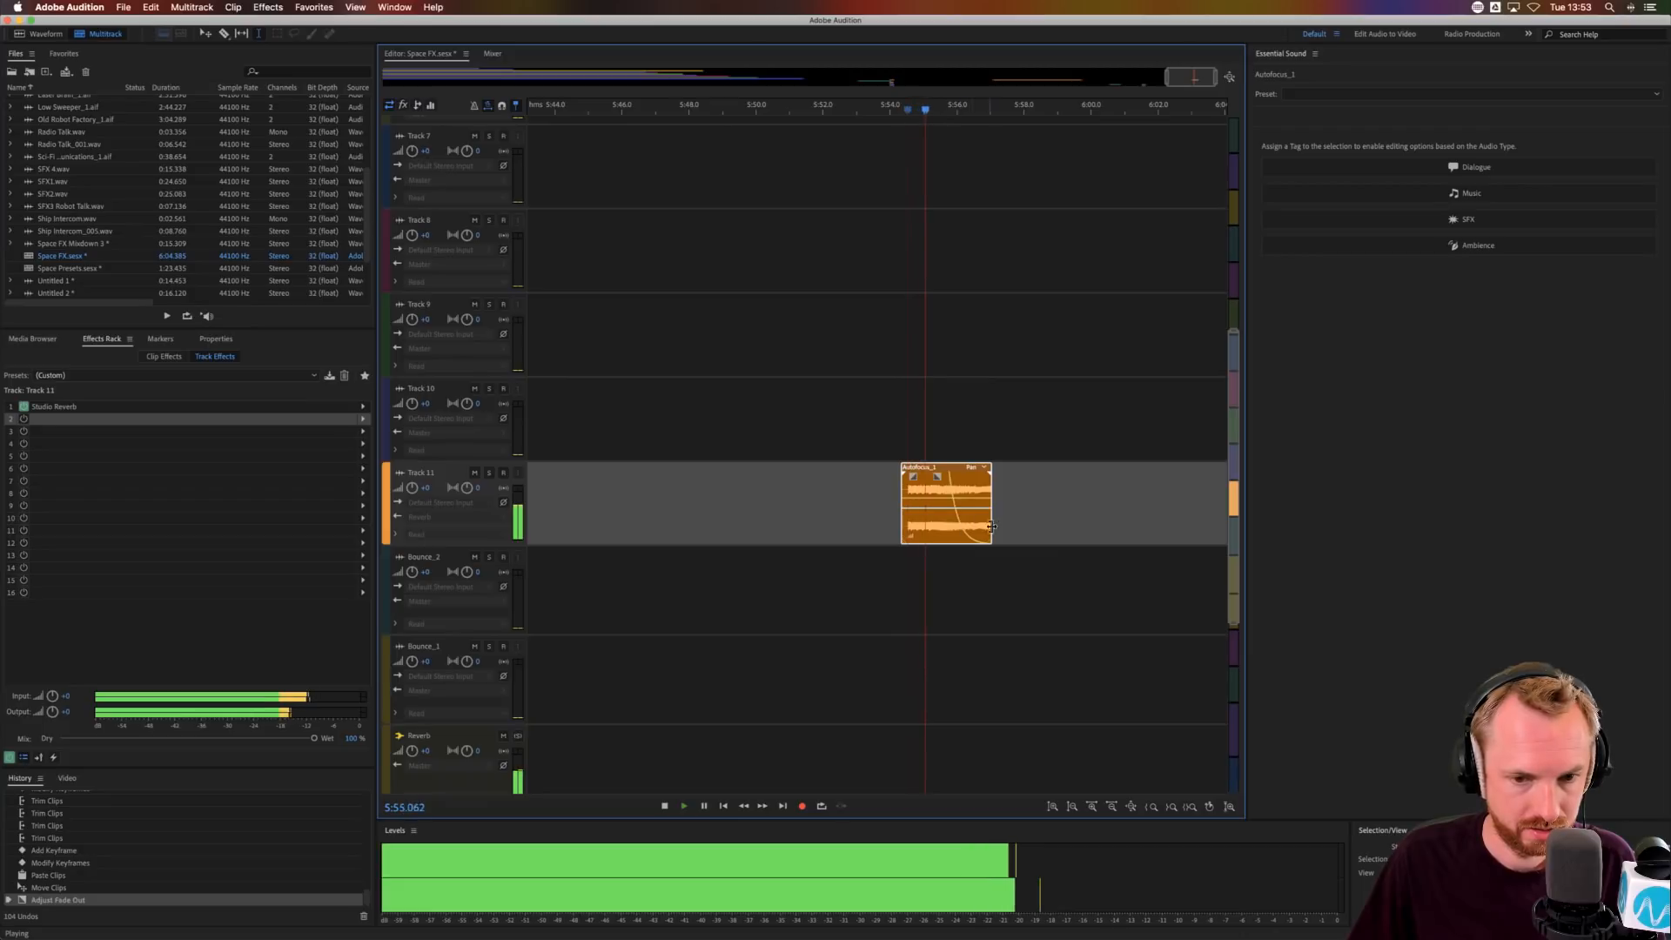
{"action": "key", "text": "space"}
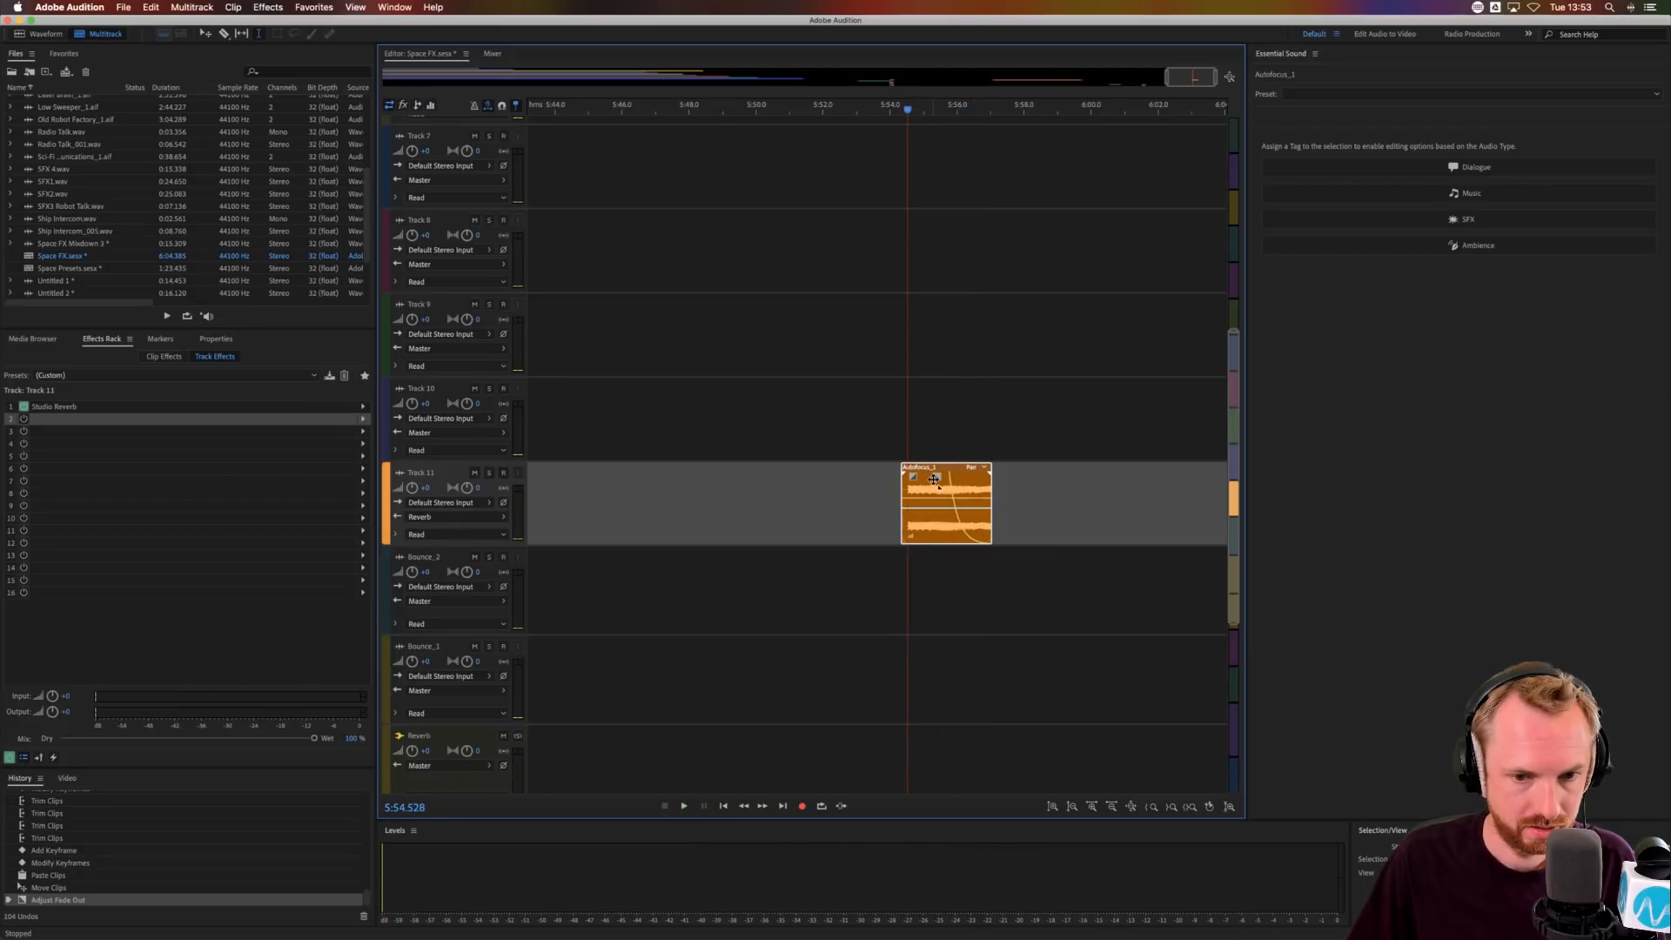
{"action": "key", "text": "space"}
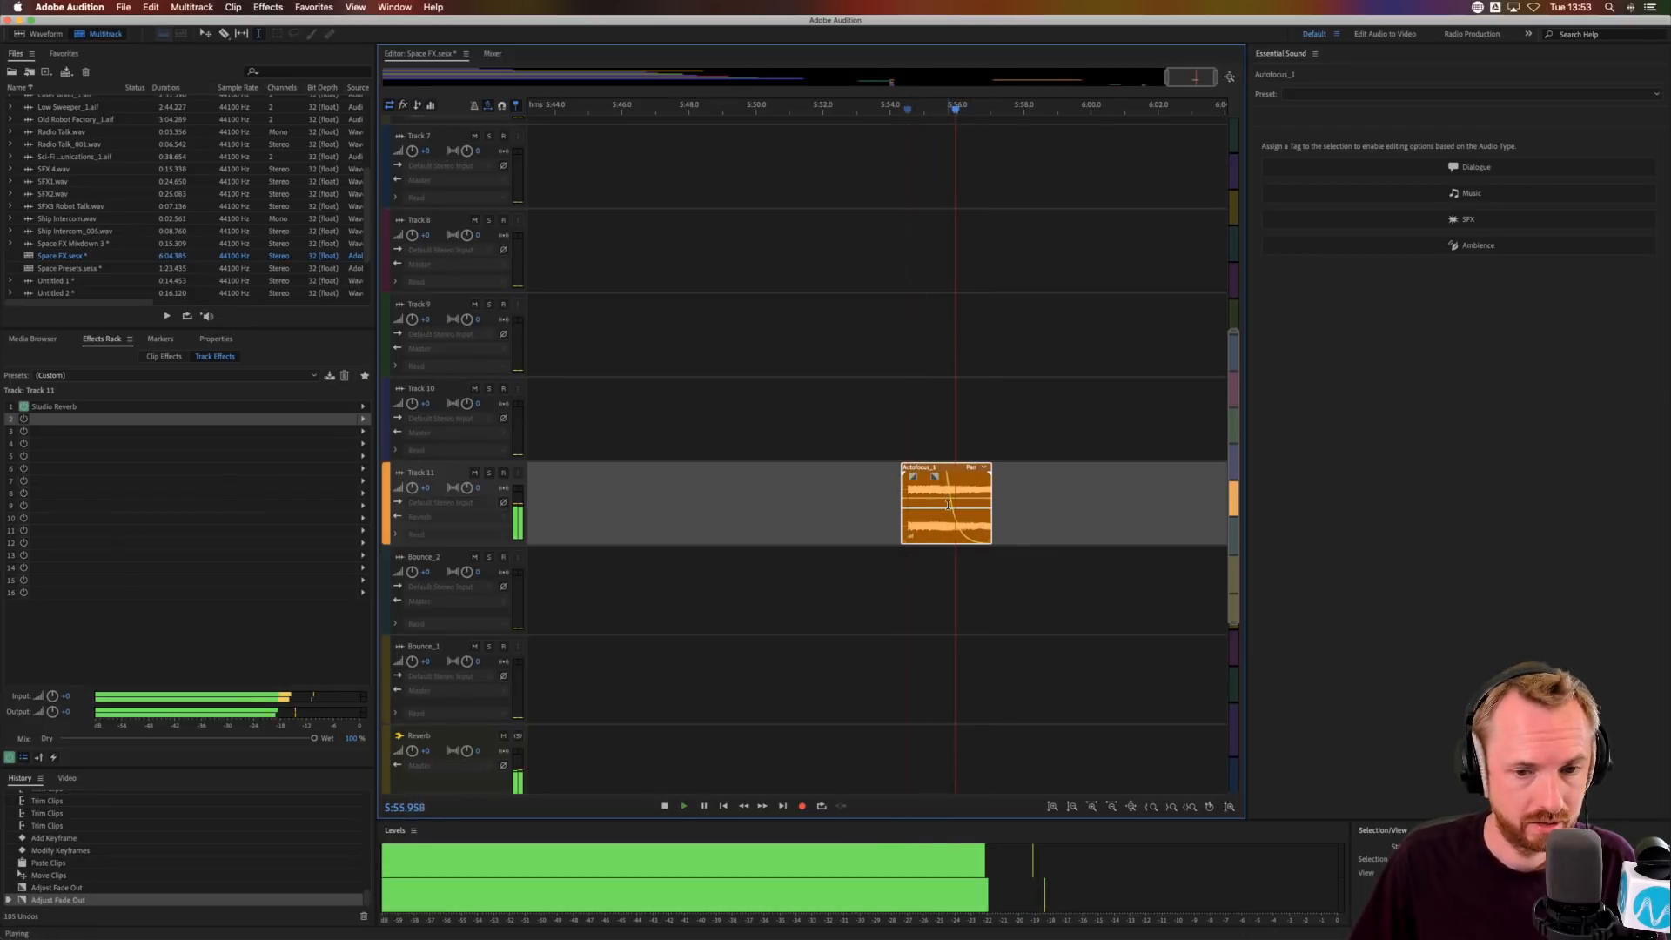
{"action": "key", "text": "space"}
{"action": "left_click_drag", "start_coordinate": [934, 478], "coordinate": [933, 484]}
{"action": "key", "text": "space"}
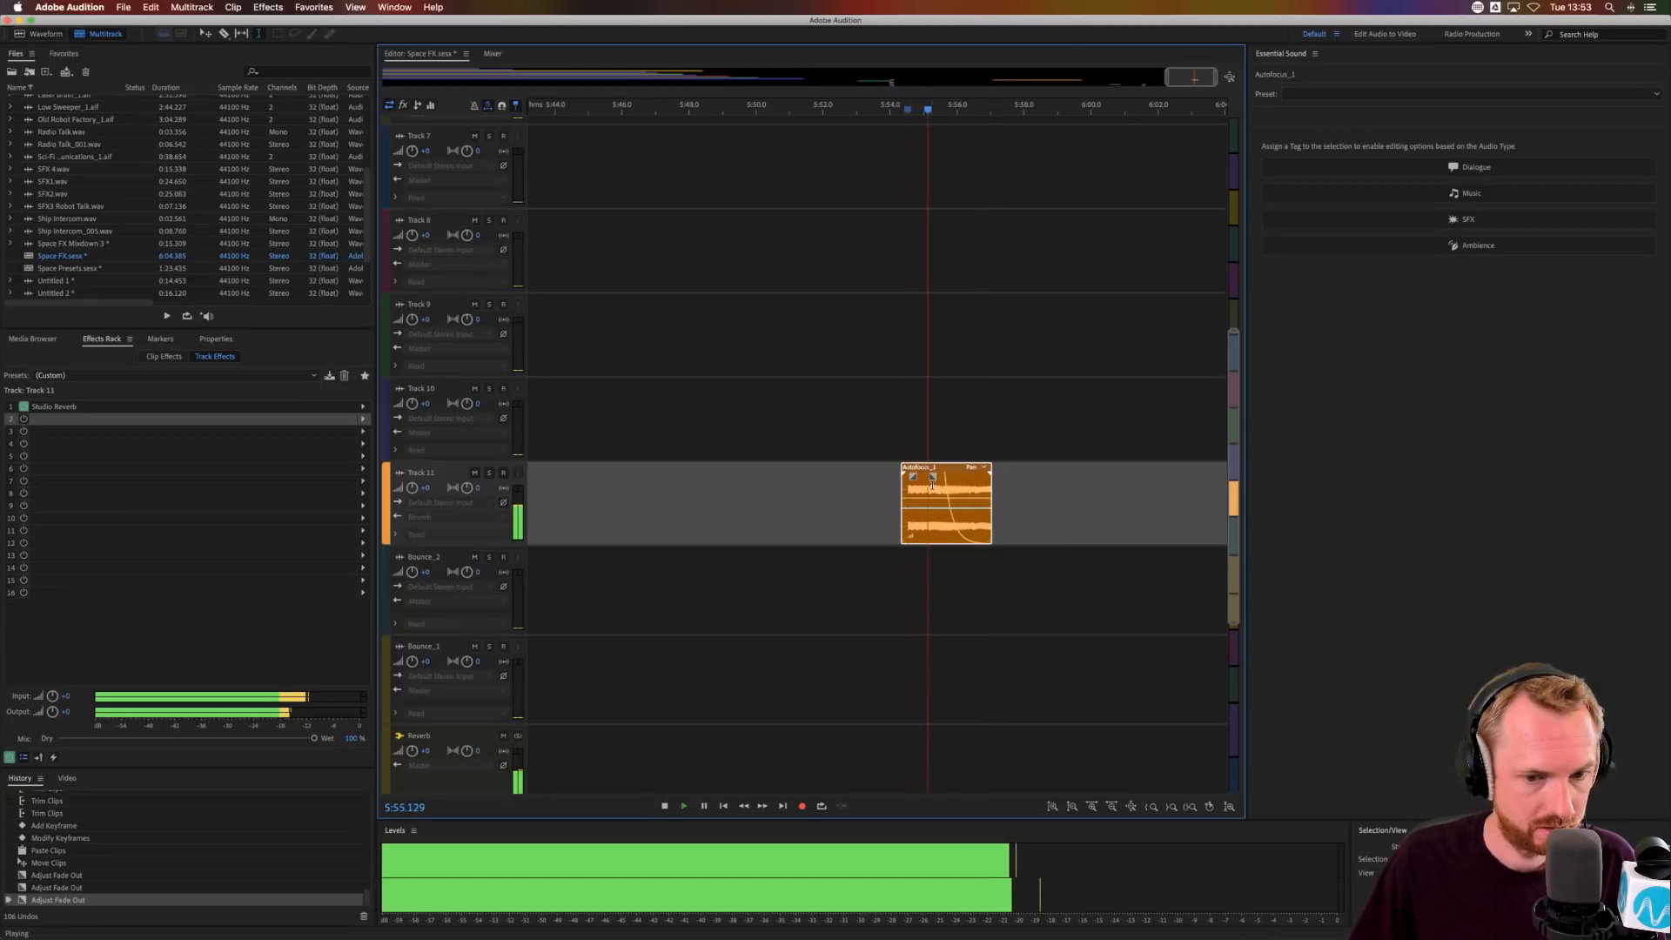
{"action": "key", "text": "space"}
{"action": "key", "text": "space"}
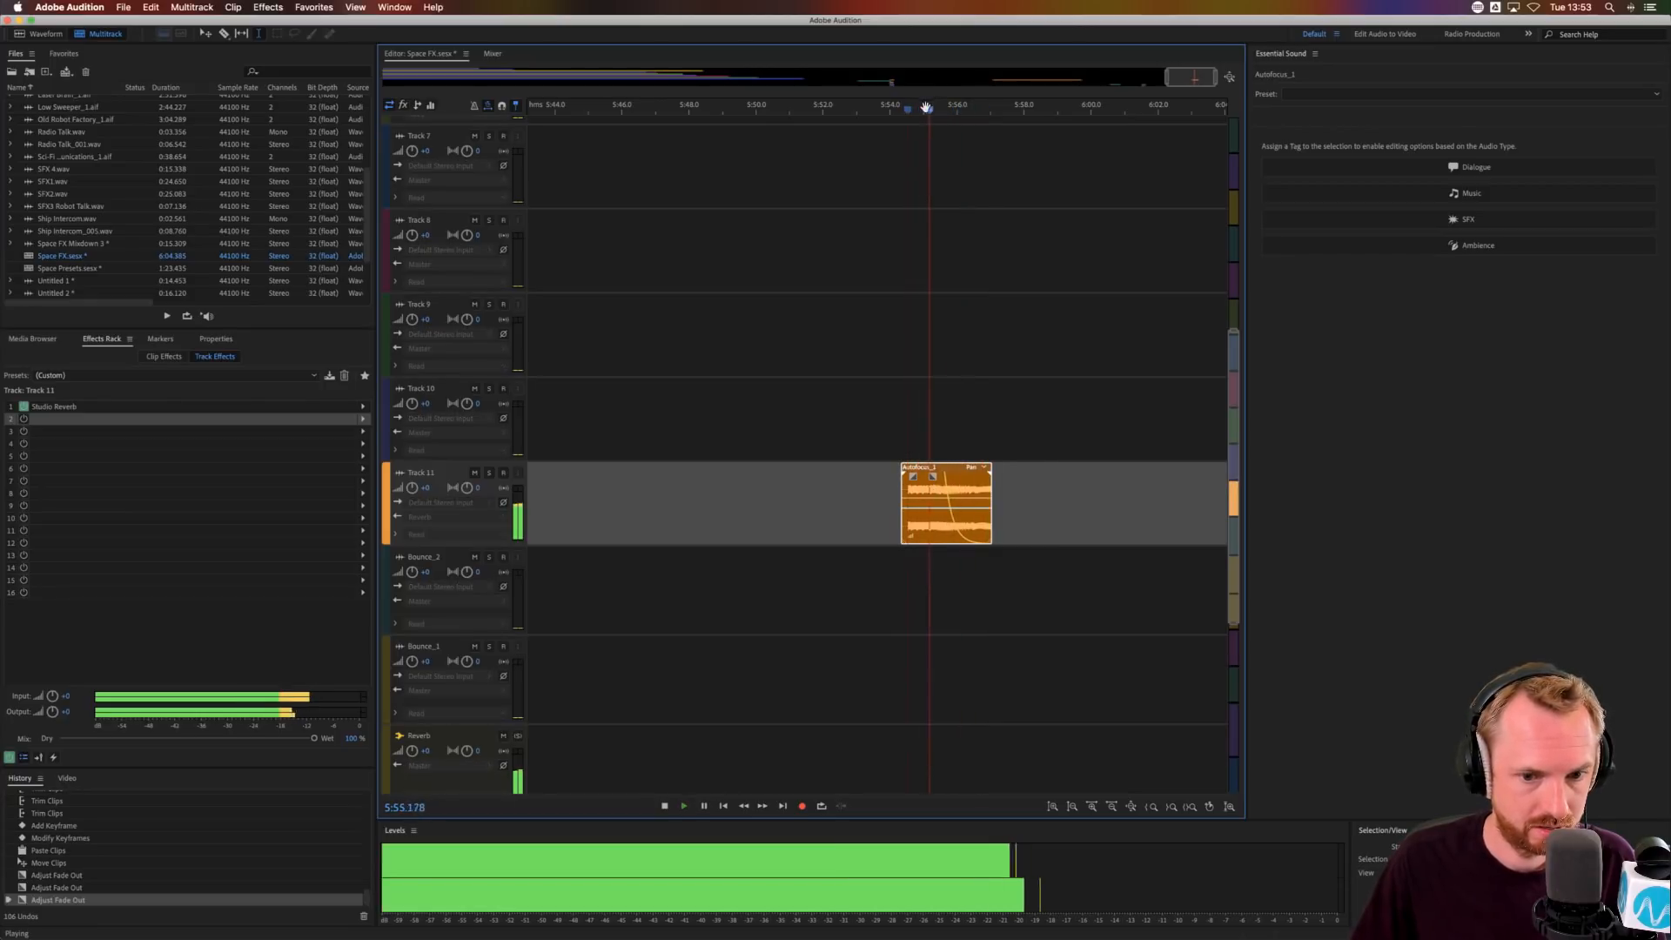
- Find the cut point by ear and split the AutoFocus clip on Track 11 at about 5:55.07
{"action": "scroll", "coordinate": [926, 107], "scroll_direction": "up", "scroll_amount": 5}
{"action": "key", "text": "space"}
{"action": "key", "text": "space"}
{"action": "key", "text": "space"}
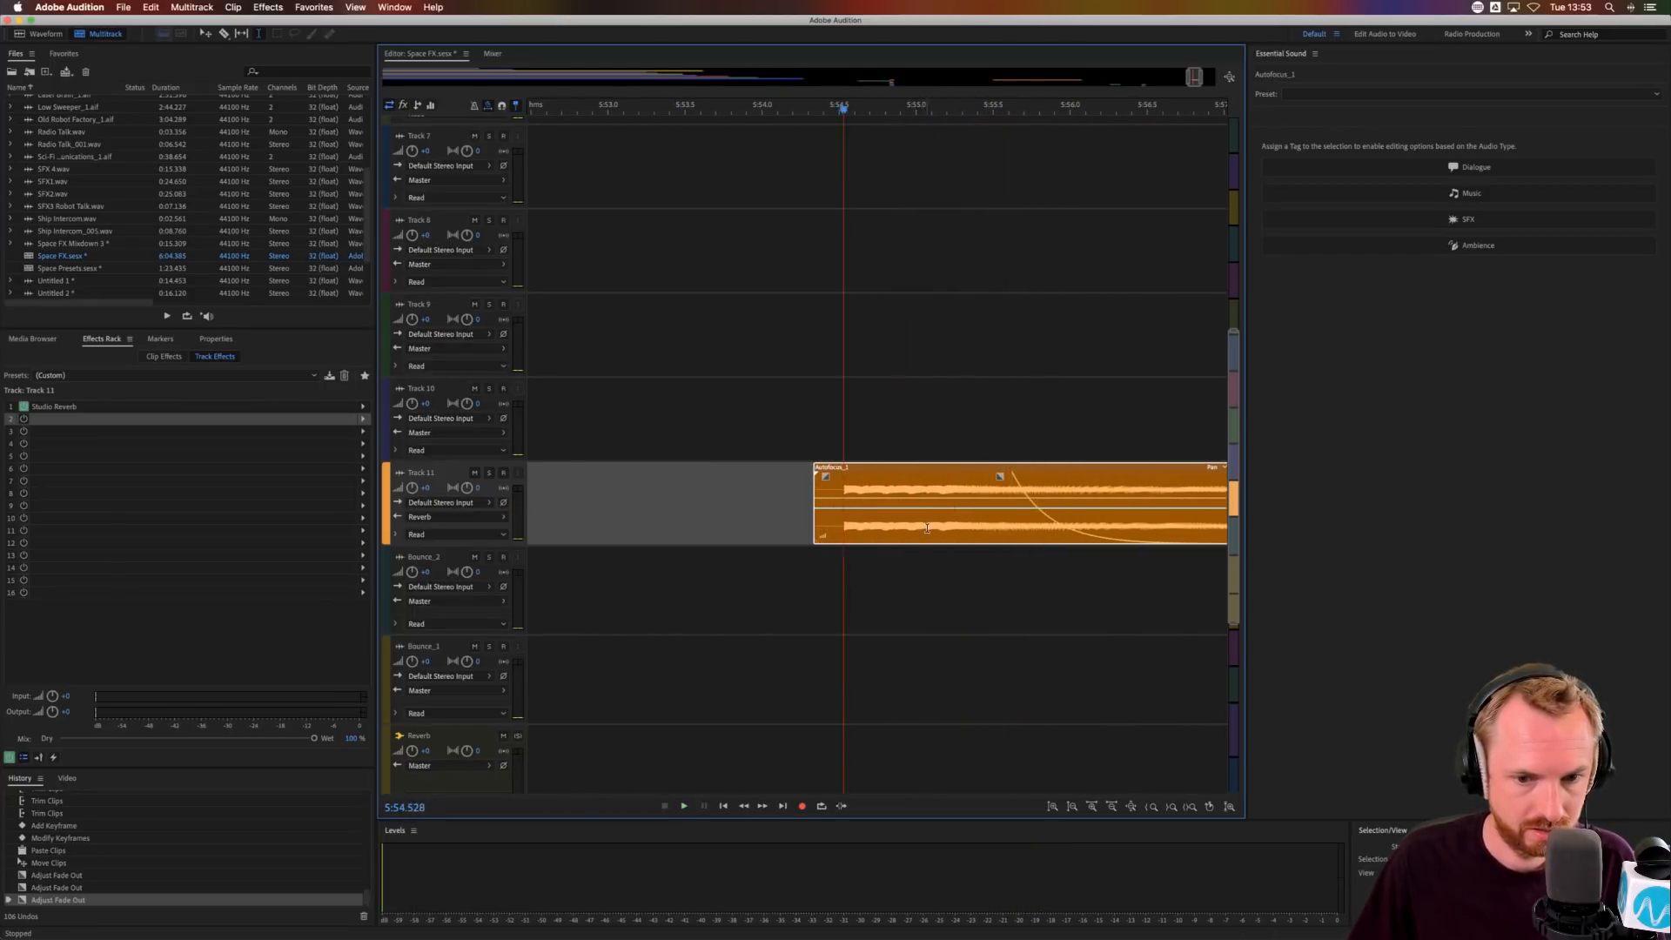
{"action": "left_click", "coordinate": [927, 528]}
{"action": "key", "text": "space"}
{"action": "key", "text": "space"}
{"action": "key", "text": "space"}
{"action": "key", "text": "space"}
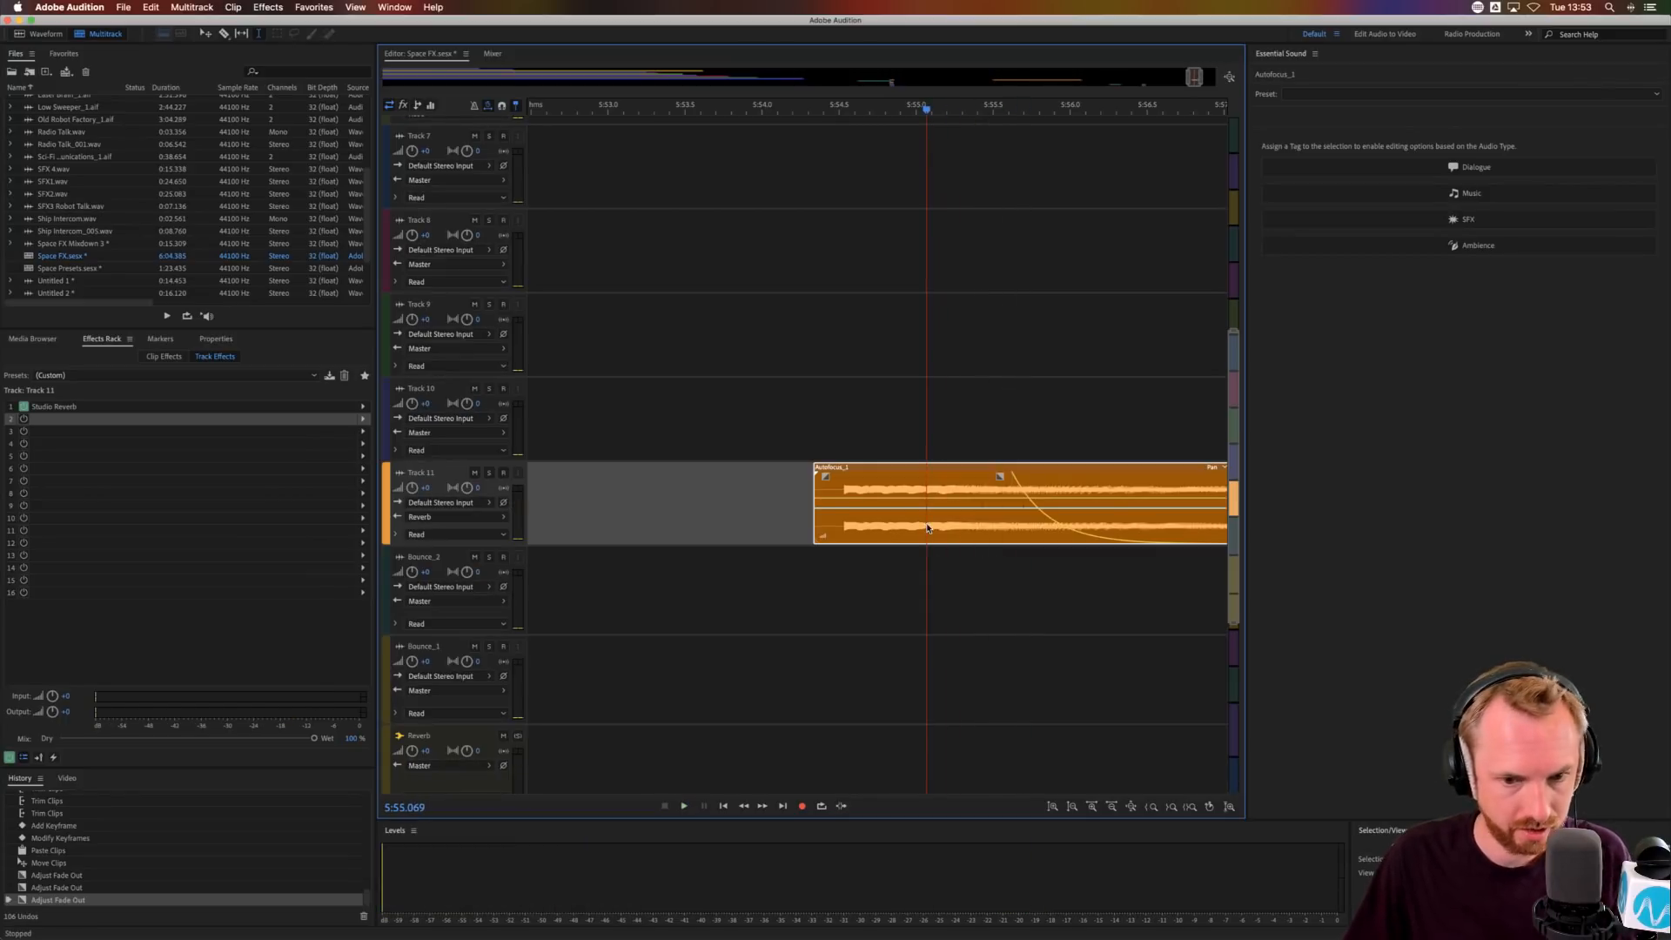
{"action": "key", "text": "super+k"}
- Trim and shift the pieces of the split AutoFocus clip on Track 11 so they join tightly at the cut
{"action": "left_click", "coordinate": [877, 537]}
{"action": "key", "text": "space"}
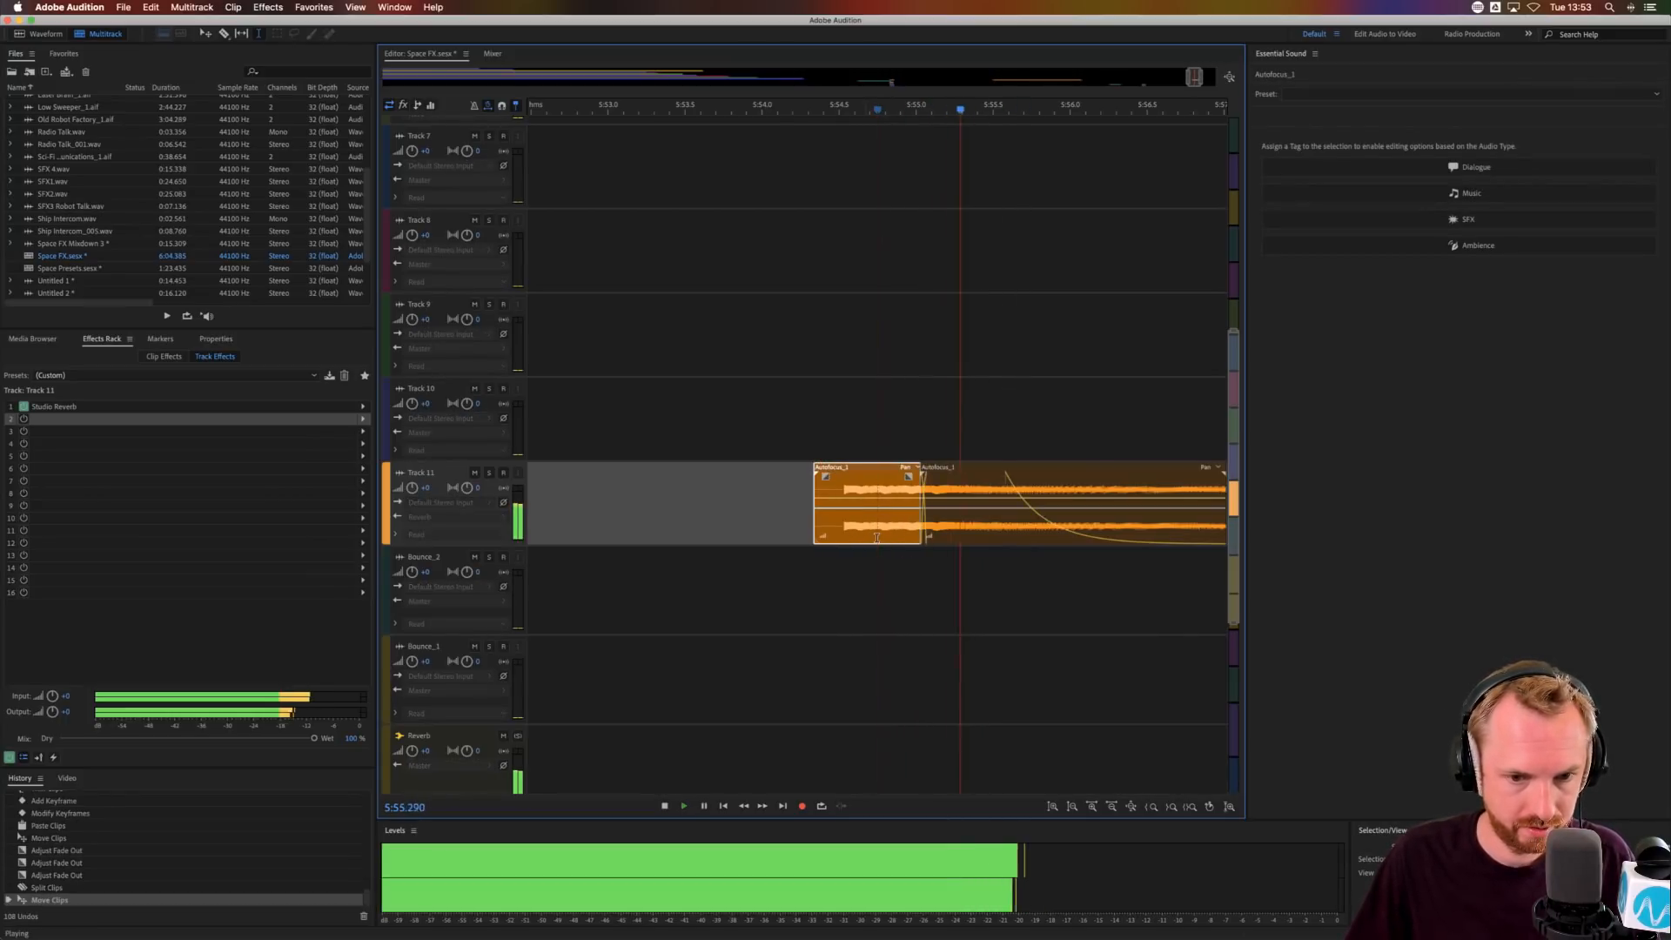
{"action": "key", "text": "space"}
{"action": "key", "text": "space"}
{"action": "key", "text": "space"}
{"action": "mouse_move", "coordinate": [940, 522]}
{"action": "left_mouse_down"}
{"action": "mouse_move", "coordinate": [954, 522]}
{"action": "mouse_move", "coordinate": [940, 542]}
{"action": "left_mouse_up"}
{"action": "left_click", "coordinate": [925, 537]}
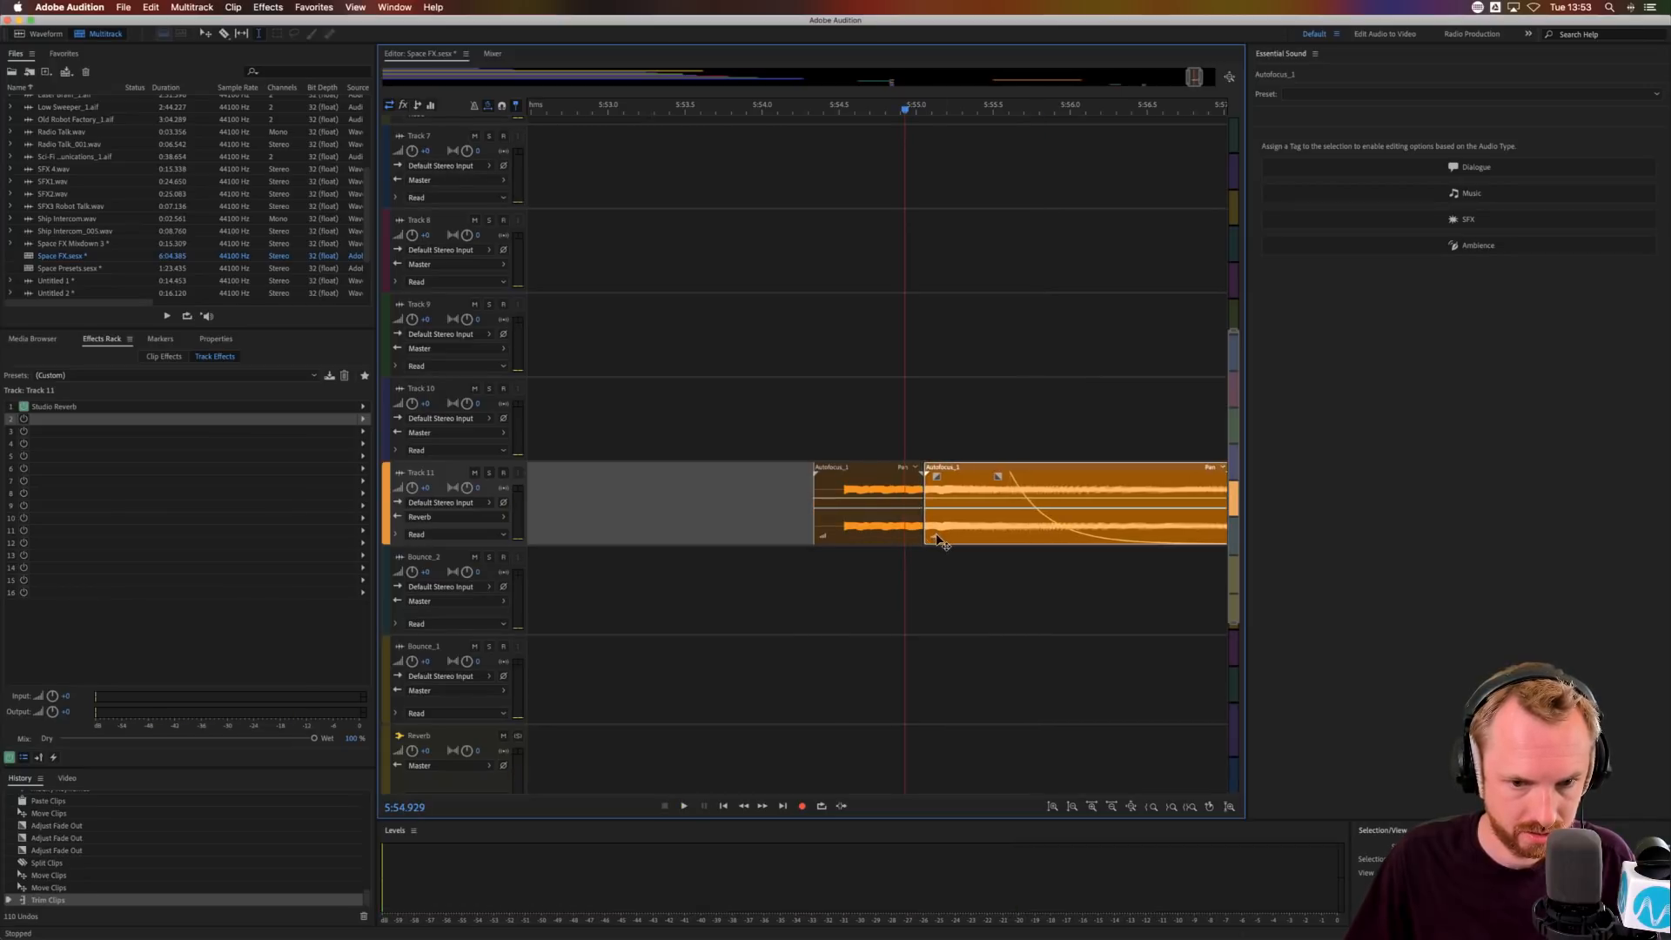
{"action": "left_click", "coordinate": [848, 539]}
{"action": "key", "text": "space"}
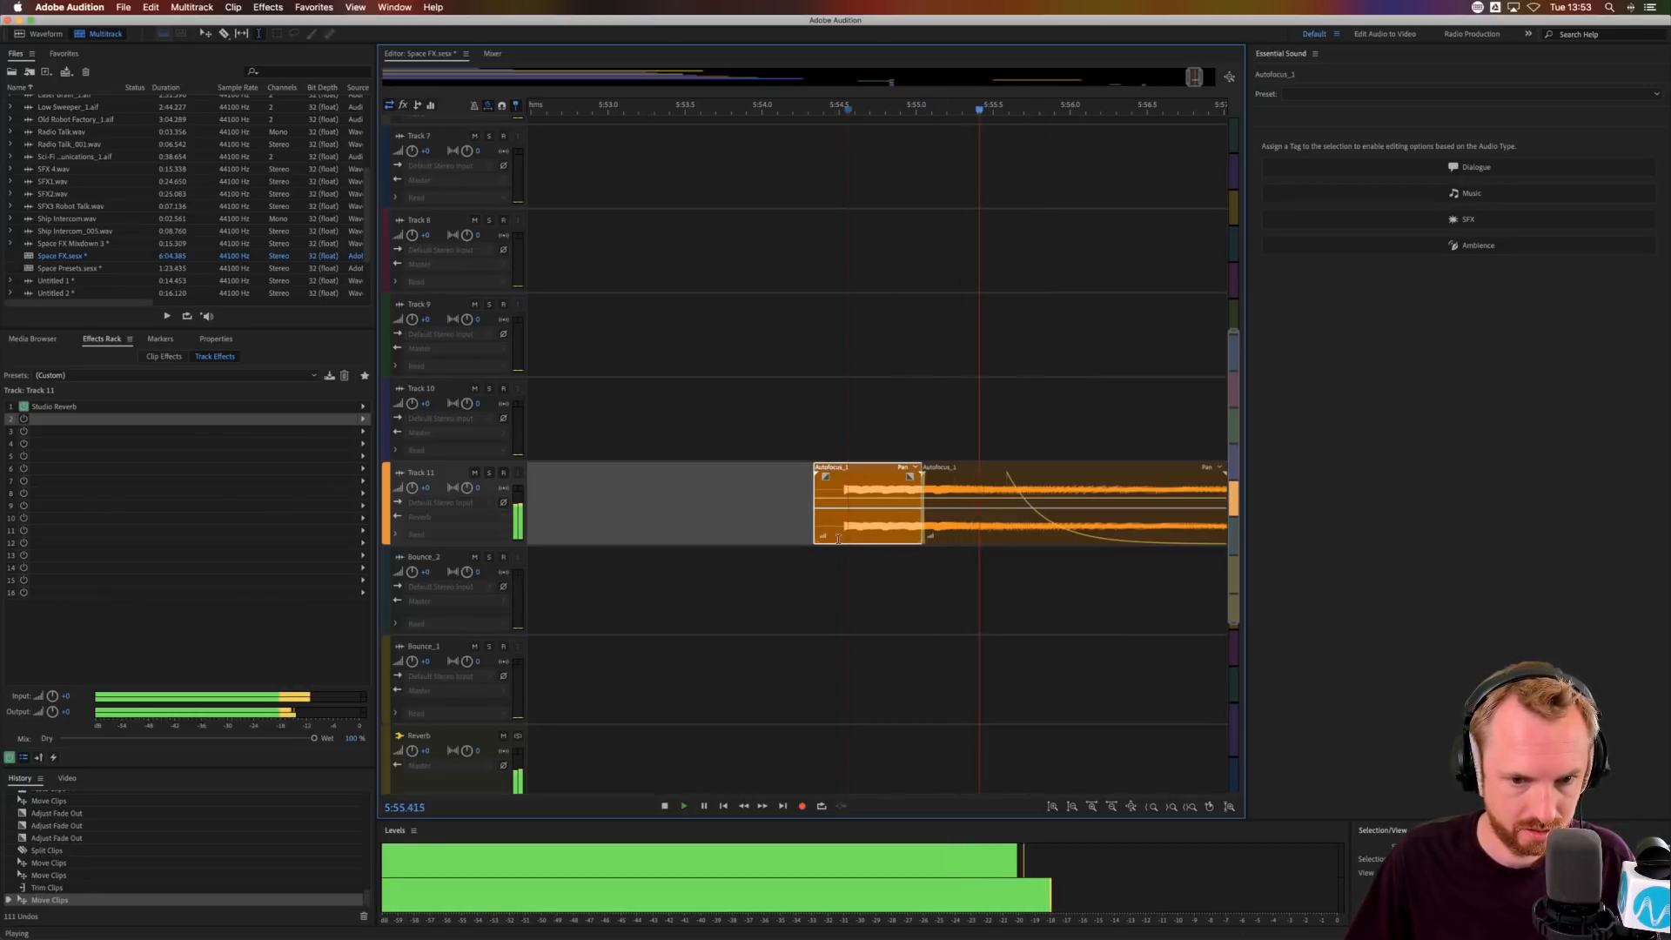
- Play back the rejoined AutoFocus pieces on Track 11 several times to check the edit
{"action": "left_click", "coordinate": [837, 539]}
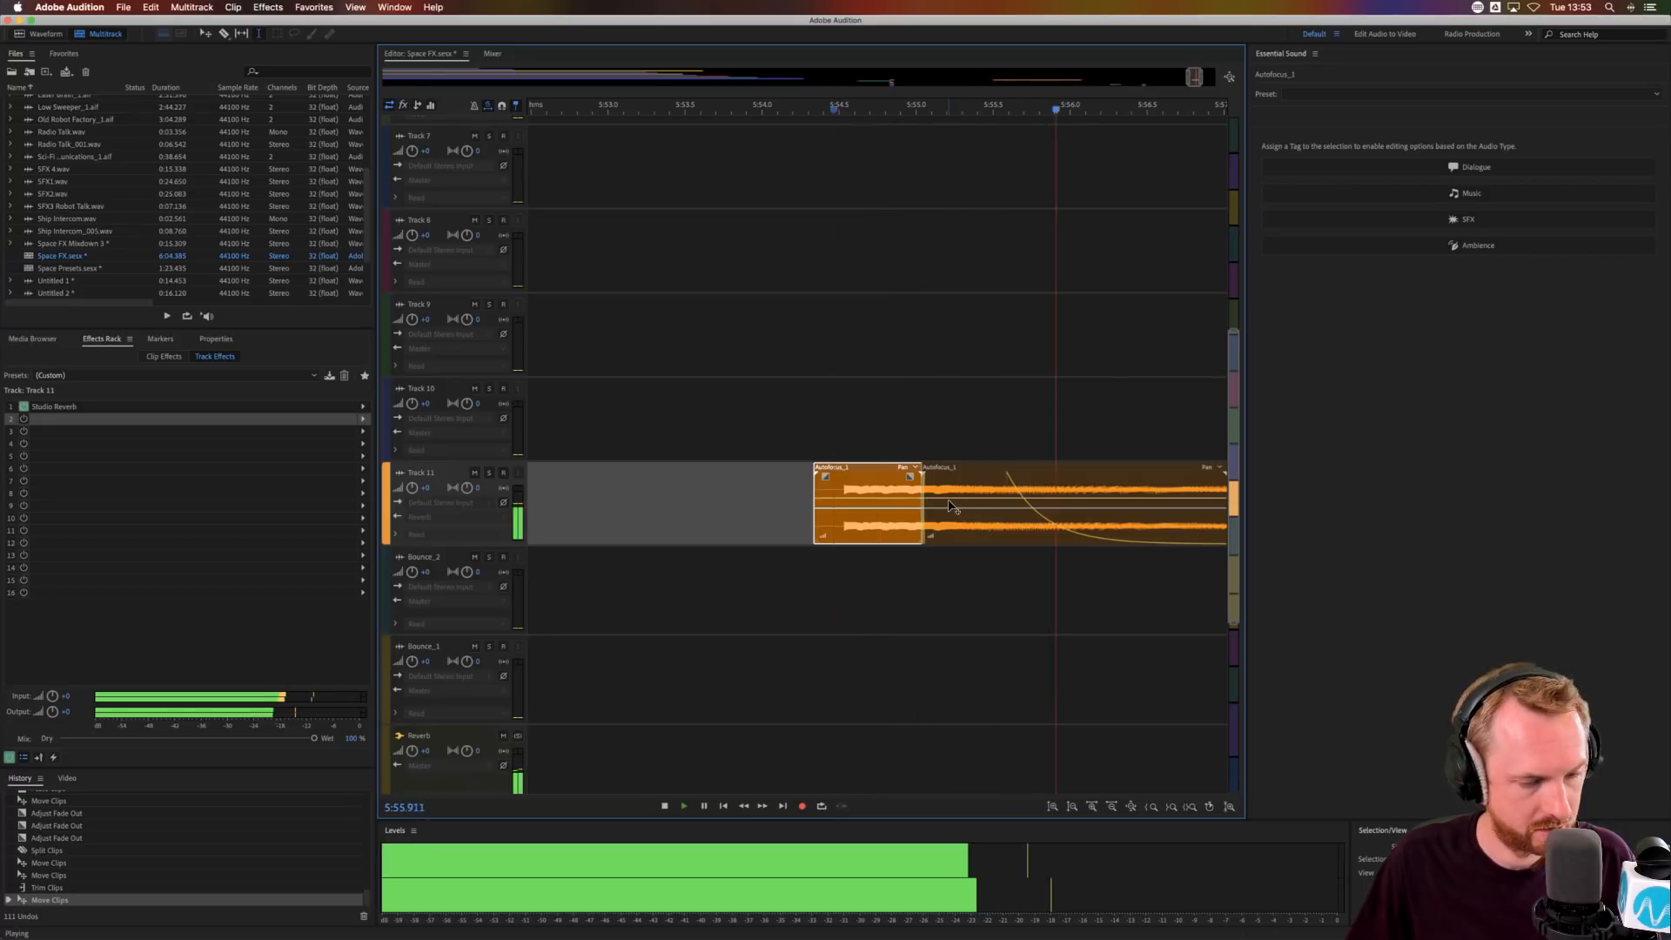
{"action": "key", "text": "space"}
{"action": "key", "text": "space"}
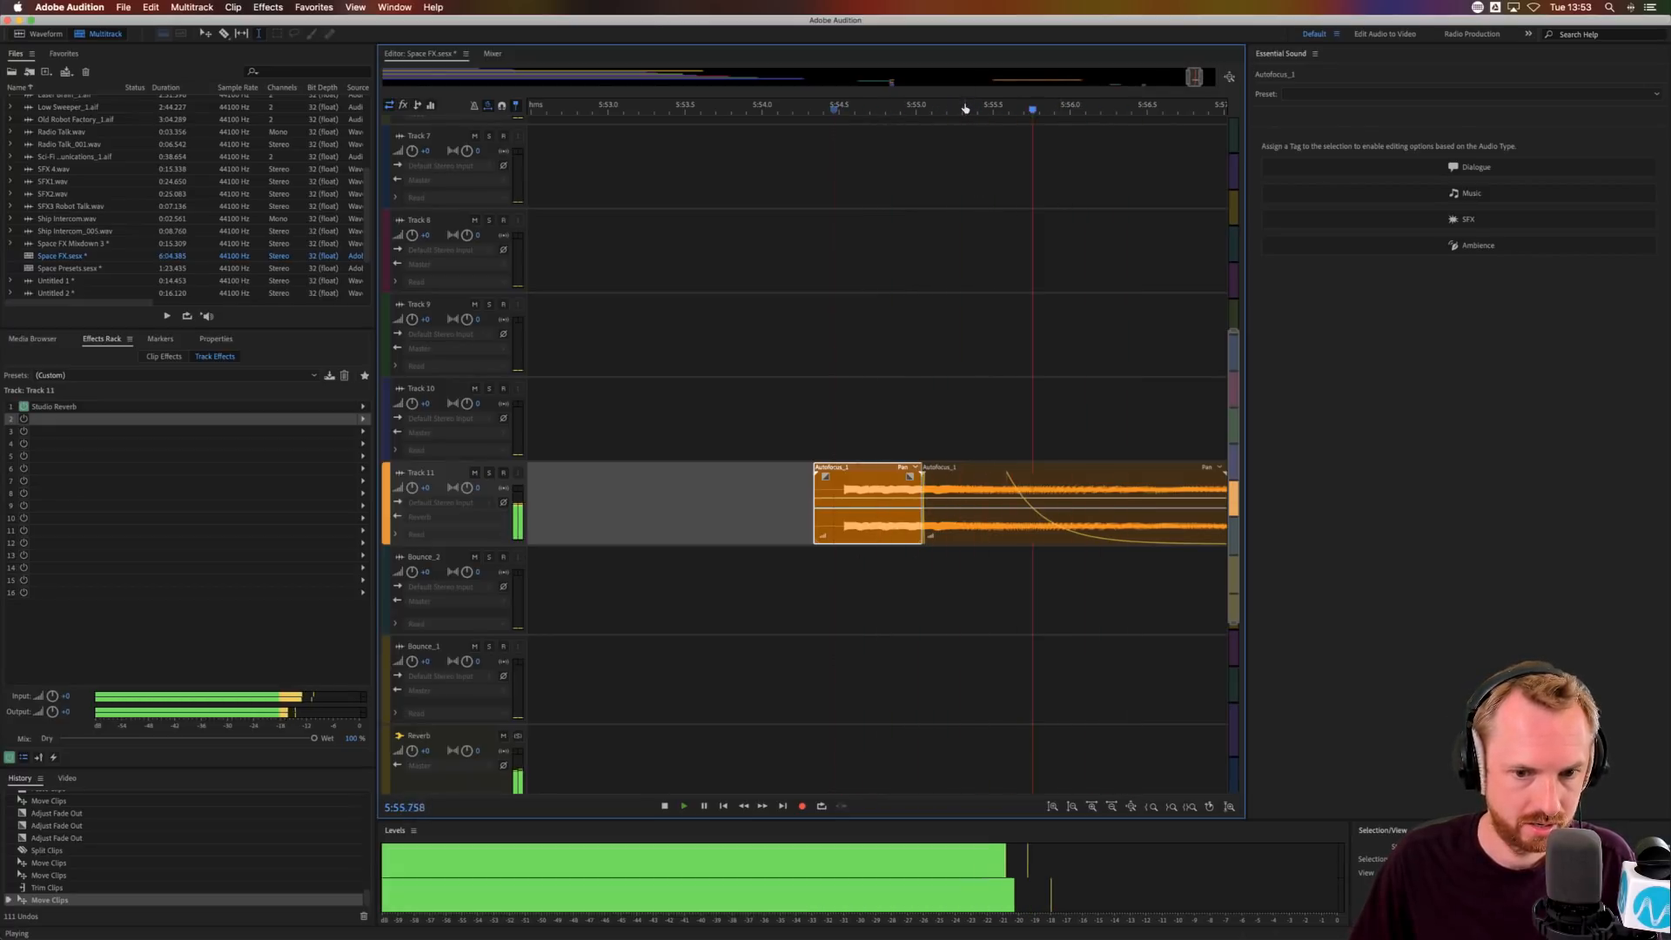
{"action": "scroll", "coordinate": [966, 108], "scroll_direction": "down", "scroll_amount": 5}
{"action": "key", "text": "space"}
{"action": "key", "text": "space"}
{"action": "scroll", "coordinate": [851, 159], "scroll_direction": "down", "scroll_amount": 5}
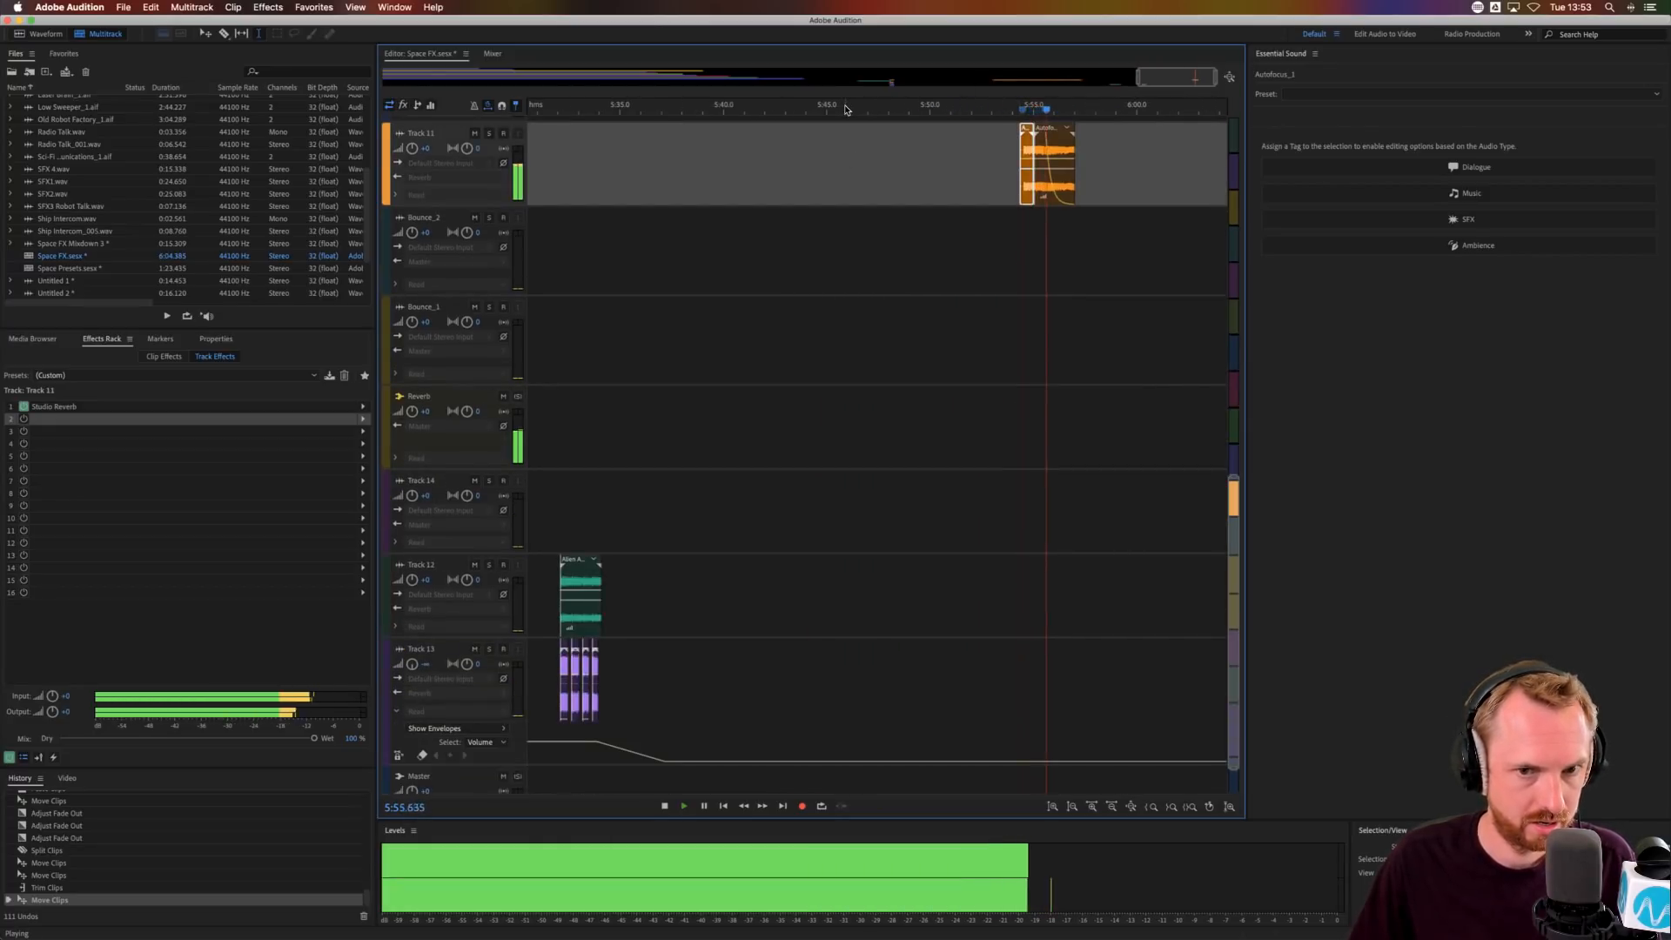
{"action": "key", "text": "space"}
- Audition the Dark Movements, FM Modulations and Fog Machine recordings on Tracks 4 to 6 for a sound to layer
{"action": "scroll", "coordinate": [845, 109], "scroll_direction": "down", "scroll_amount": 10}
{"action": "scroll", "coordinate": [784, 269], "scroll_direction": "up", "scroll_amount": 10}
{"action": "left_click", "coordinate": [701, 385]}
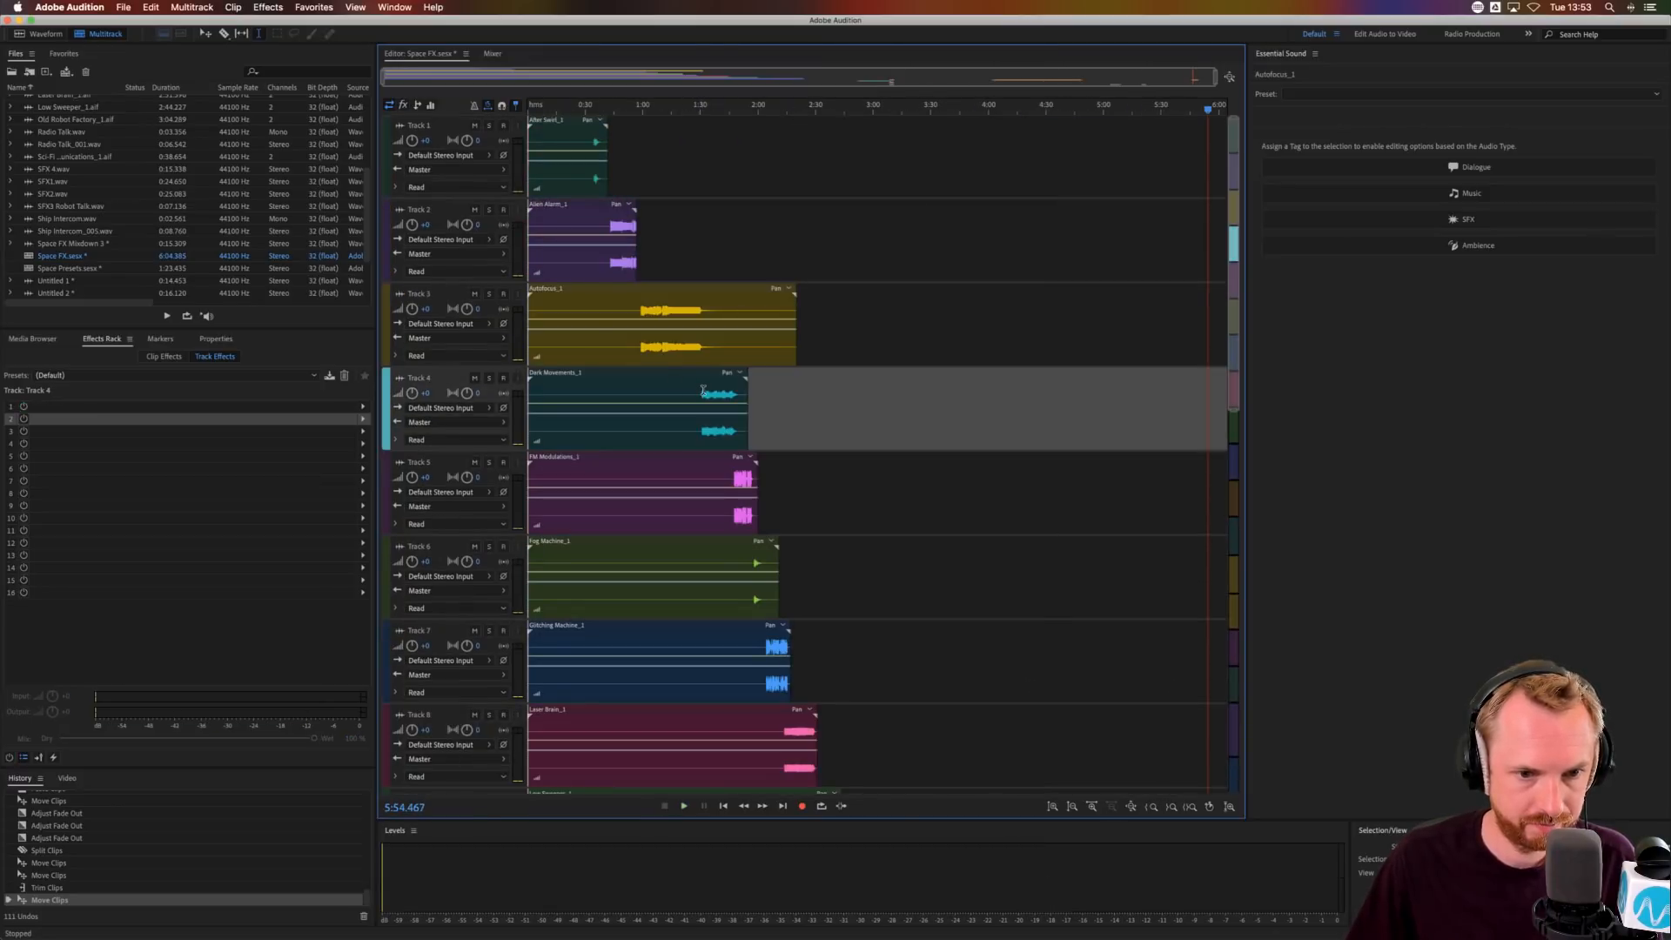
{"action": "key", "text": "space"}
{"action": "scroll", "coordinate": [728, 261], "scroll_direction": "down", "scroll_amount": 4}
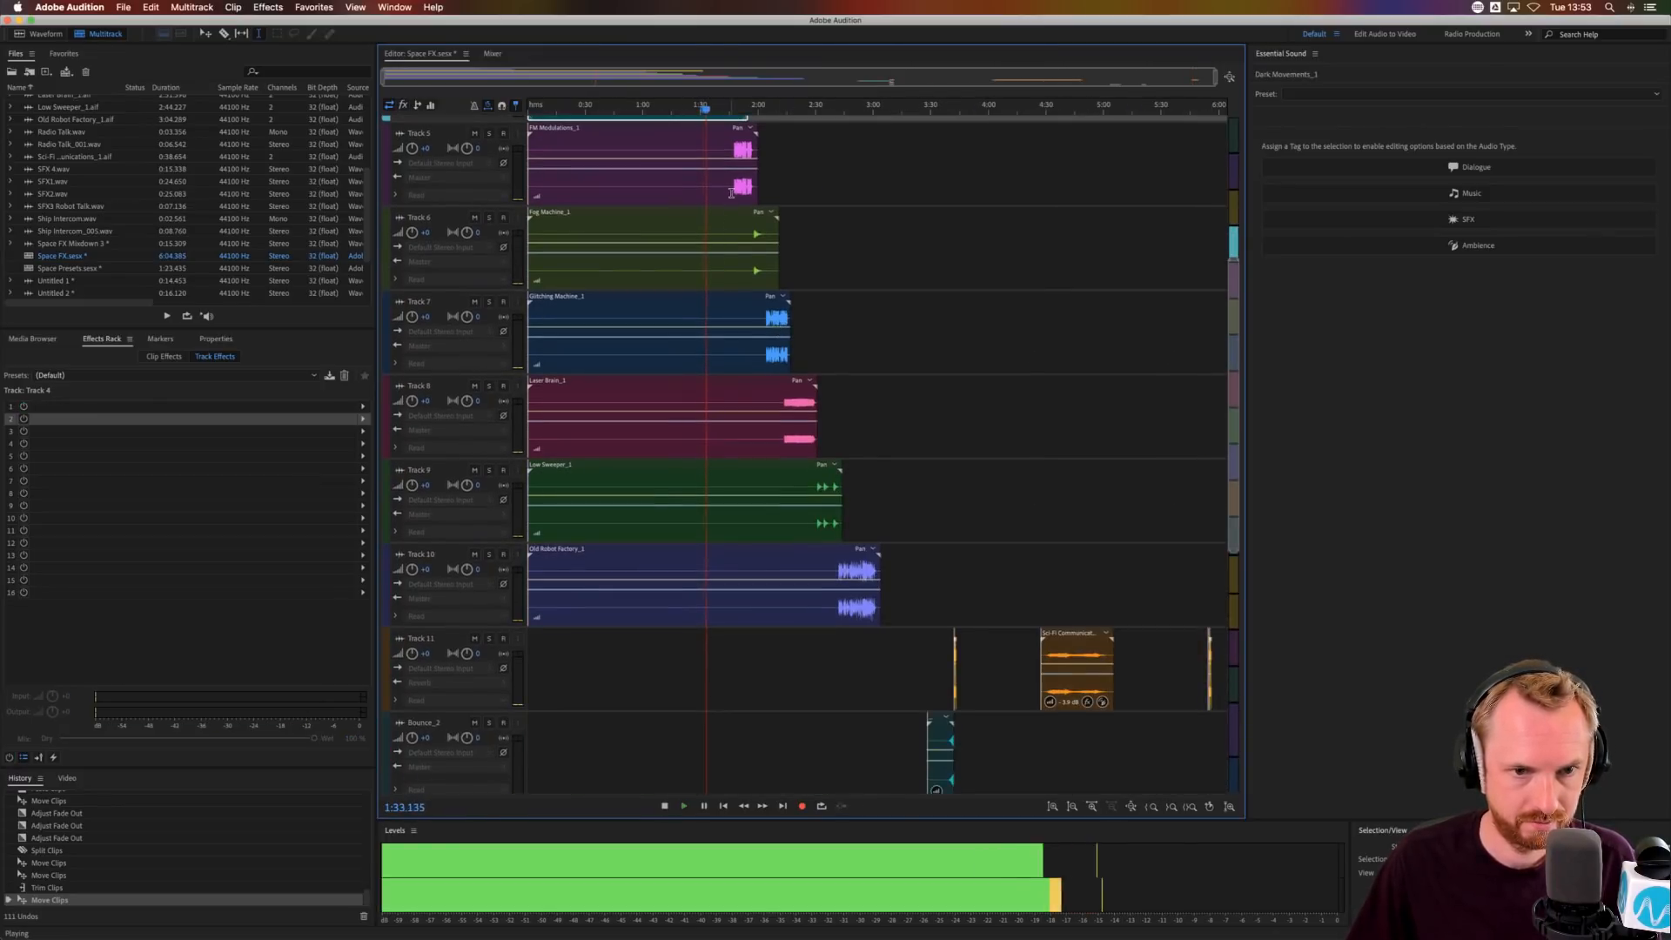
{"action": "left_click", "coordinate": [734, 190]}
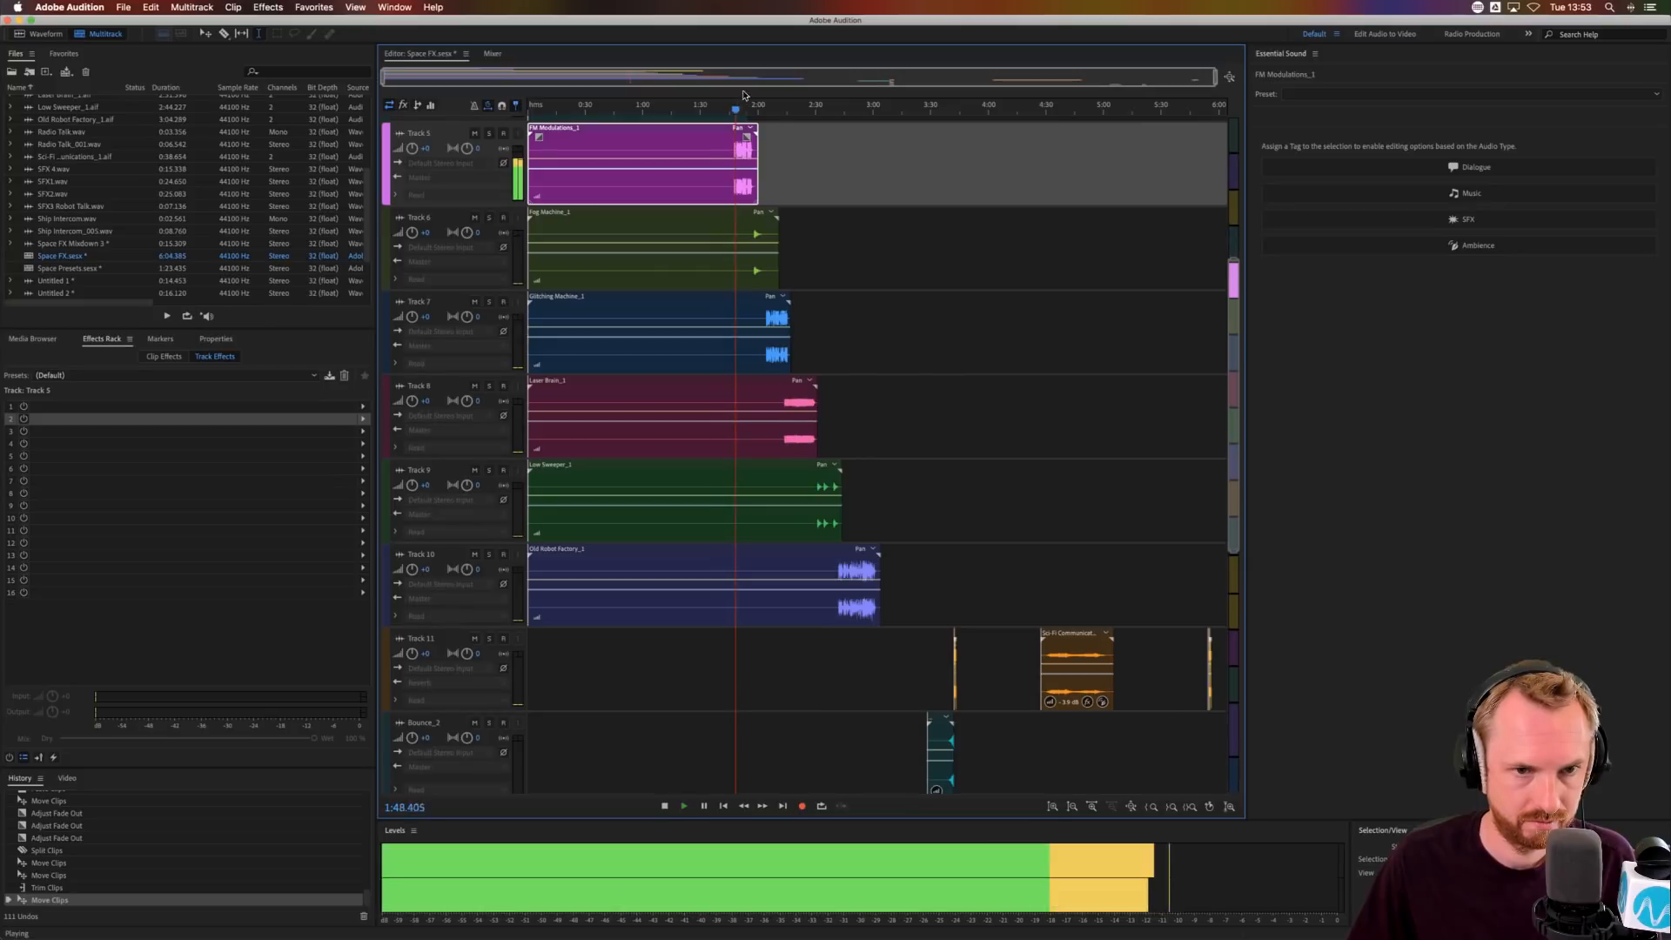
{"action": "key", "text": "space"}
{"action": "scroll", "coordinate": [744, 190], "scroll_direction": "up", "scroll_amount": 6}
{"action": "left_click", "coordinate": [777, 184]}
{"action": "key", "text": "space"}
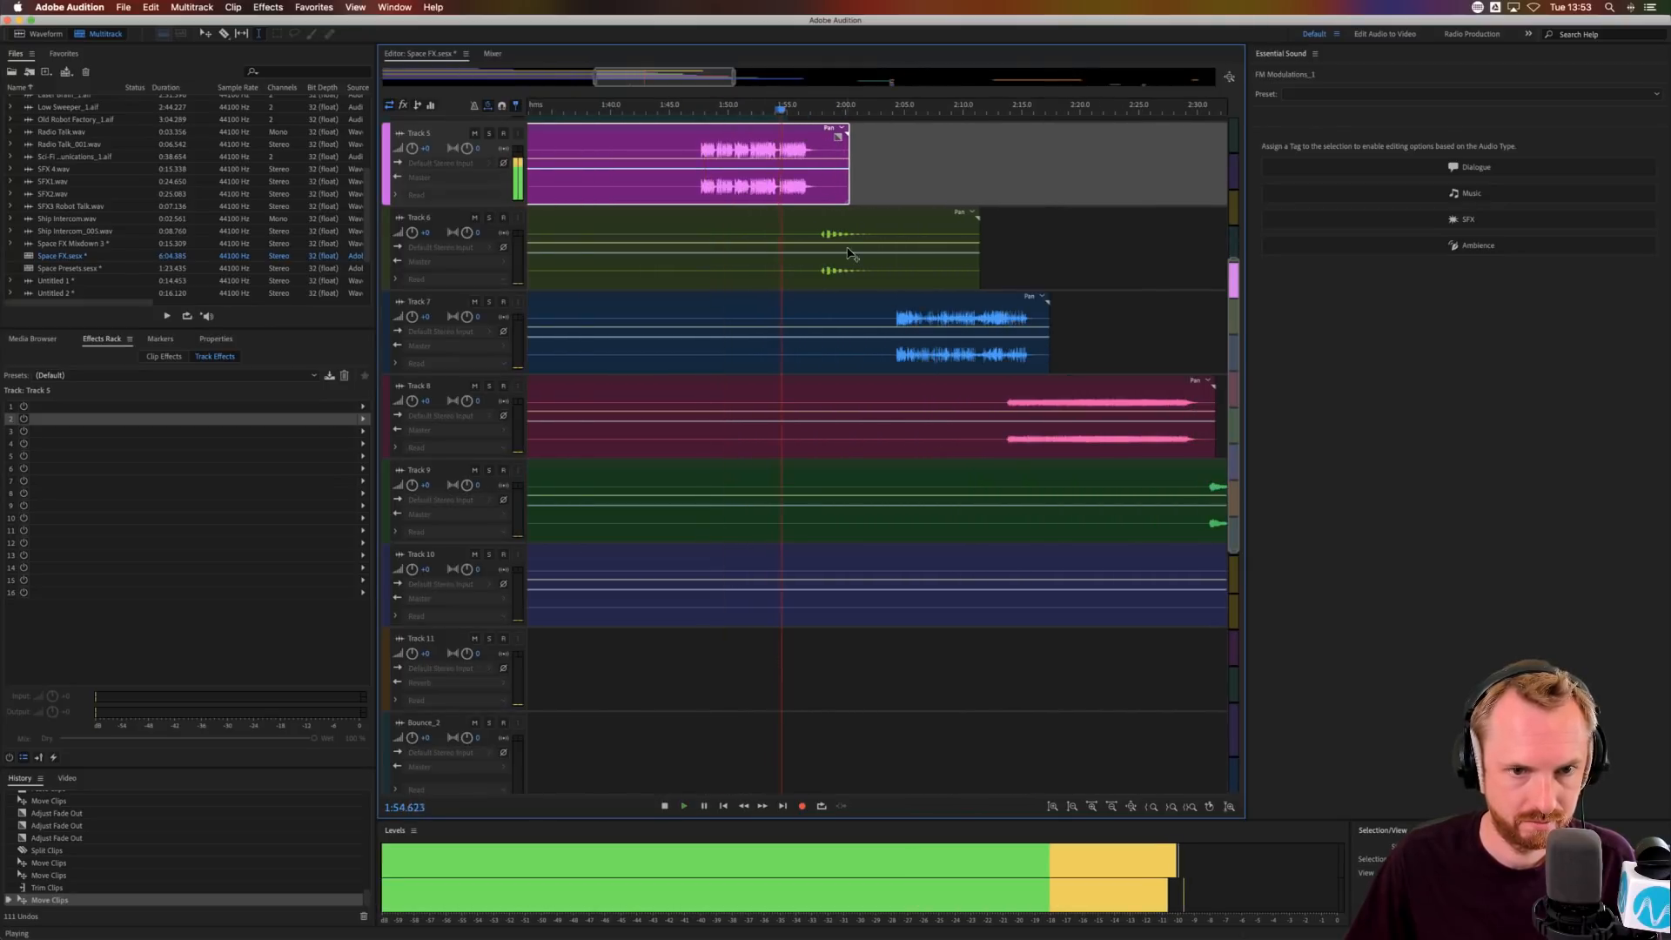
{"action": "left_click", "coordinate": [797, 229]}
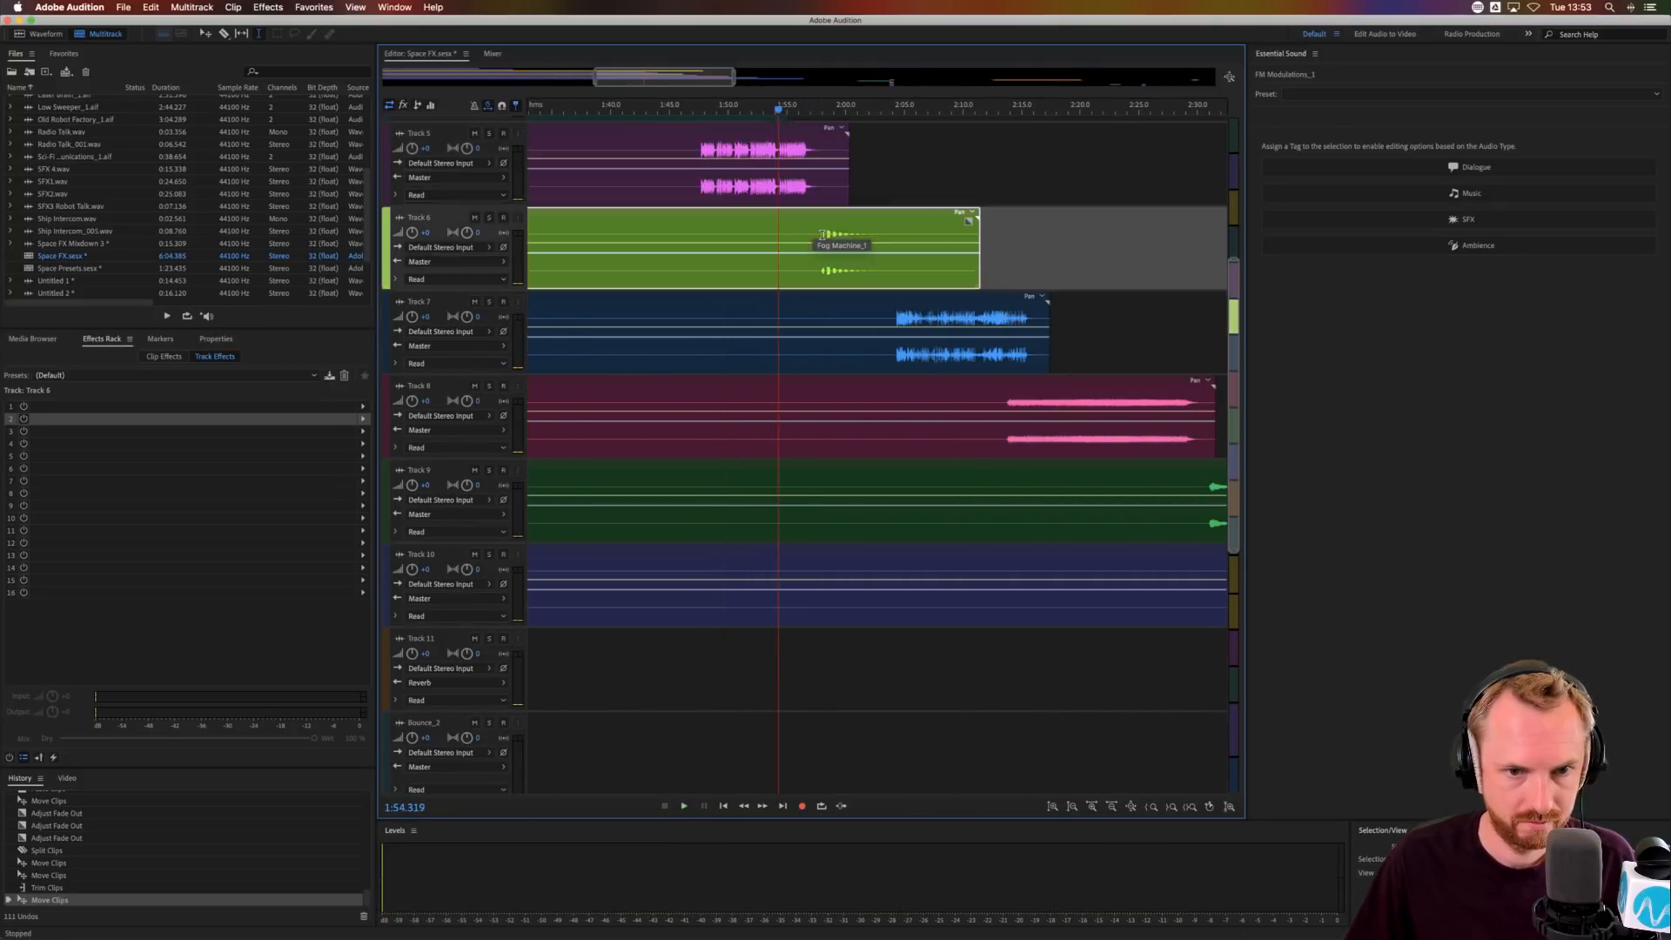
- Audition the Glitching Machine, Laser Brain, Low Sweeper and Old Robot Factory recordings on Tracks 7 to 10
{"action": "left_click", "coordinate": [899, 318]}
{"action": "scroll", "coordinate": [1001, 352], "scroll_direction": "down", "scroll_amount": 1}
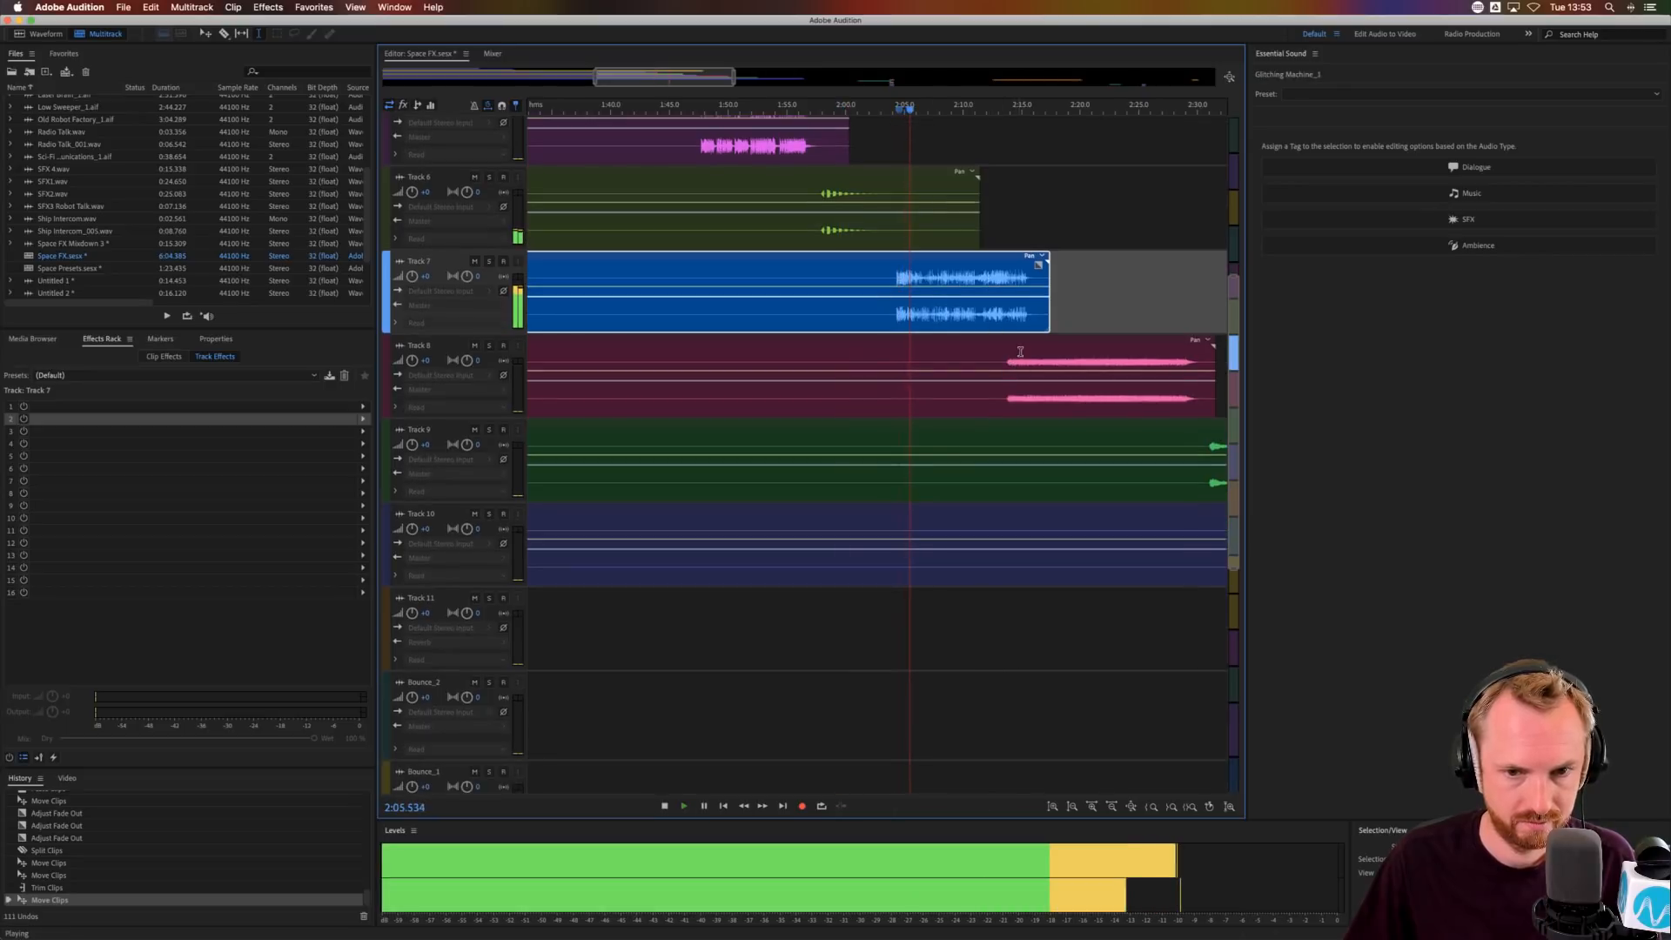
{"action": "left_click", "coordinate": [1011, 358]}
{"action": "scroll", "coordinate": [1011, 358], "scroll_direction": "down", "scroll_amount": 4}
{"action": "scroll", "coordinate": [958, 349], "scroll_direction": "right", "scroll_amount": 8}
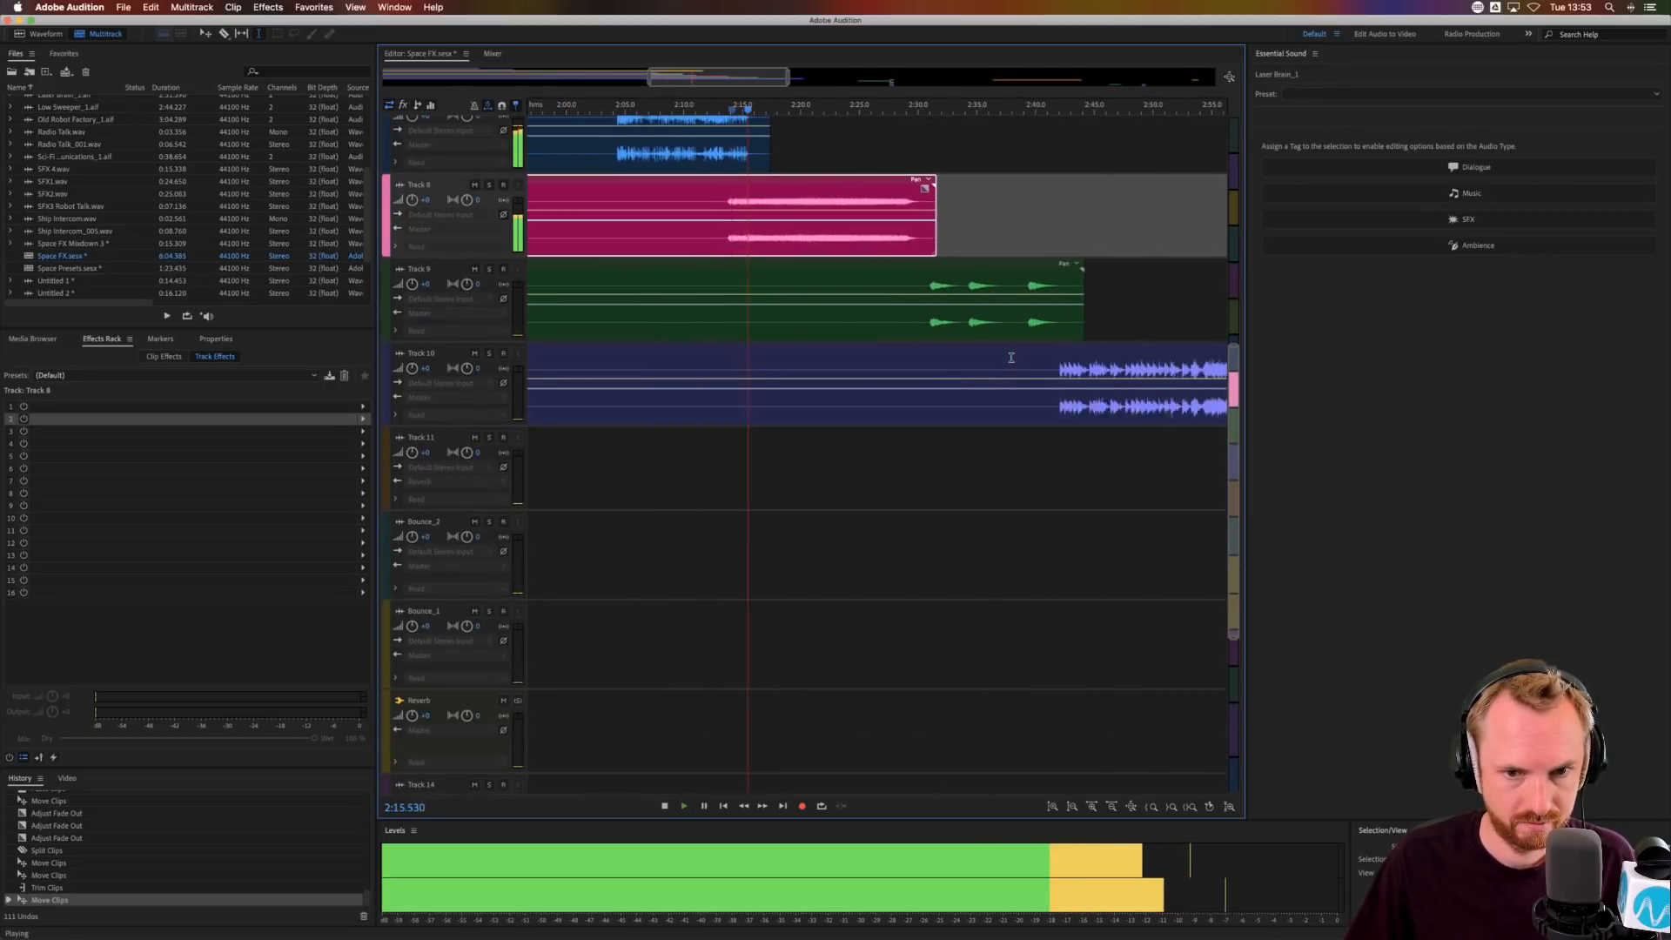
{"action": "left_click", "coordinate": [930, 336]}
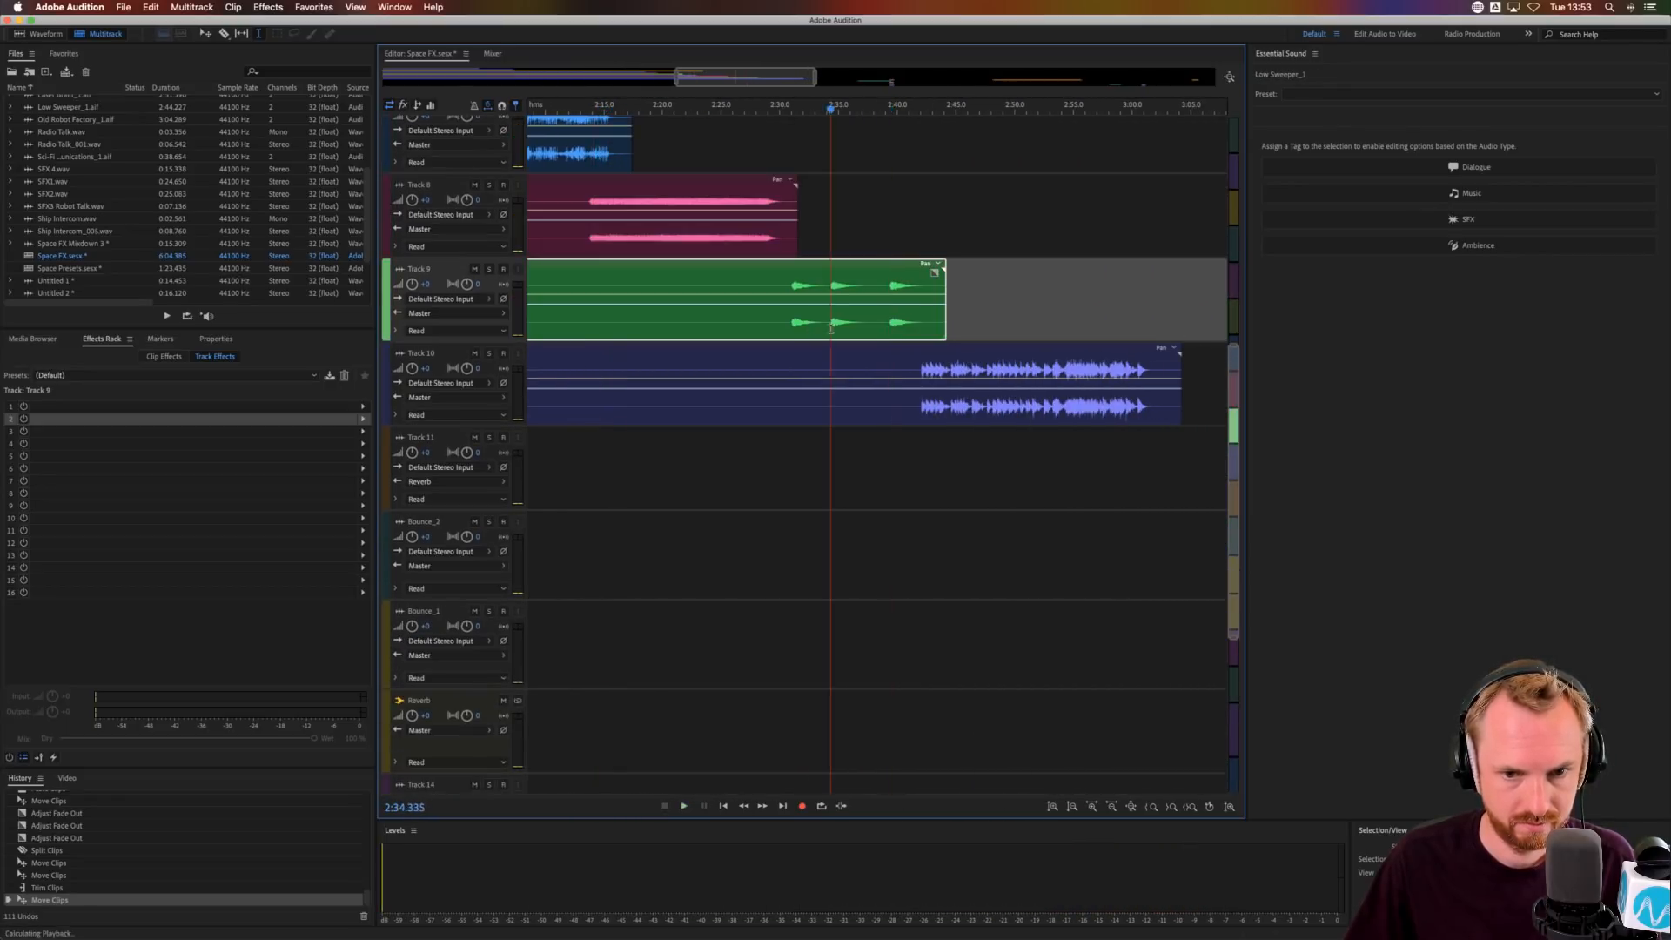
{"action": "left_click", "coordinate": [1049, 376]}
{"action": "left_click", "coordinate": [1136, 375]}
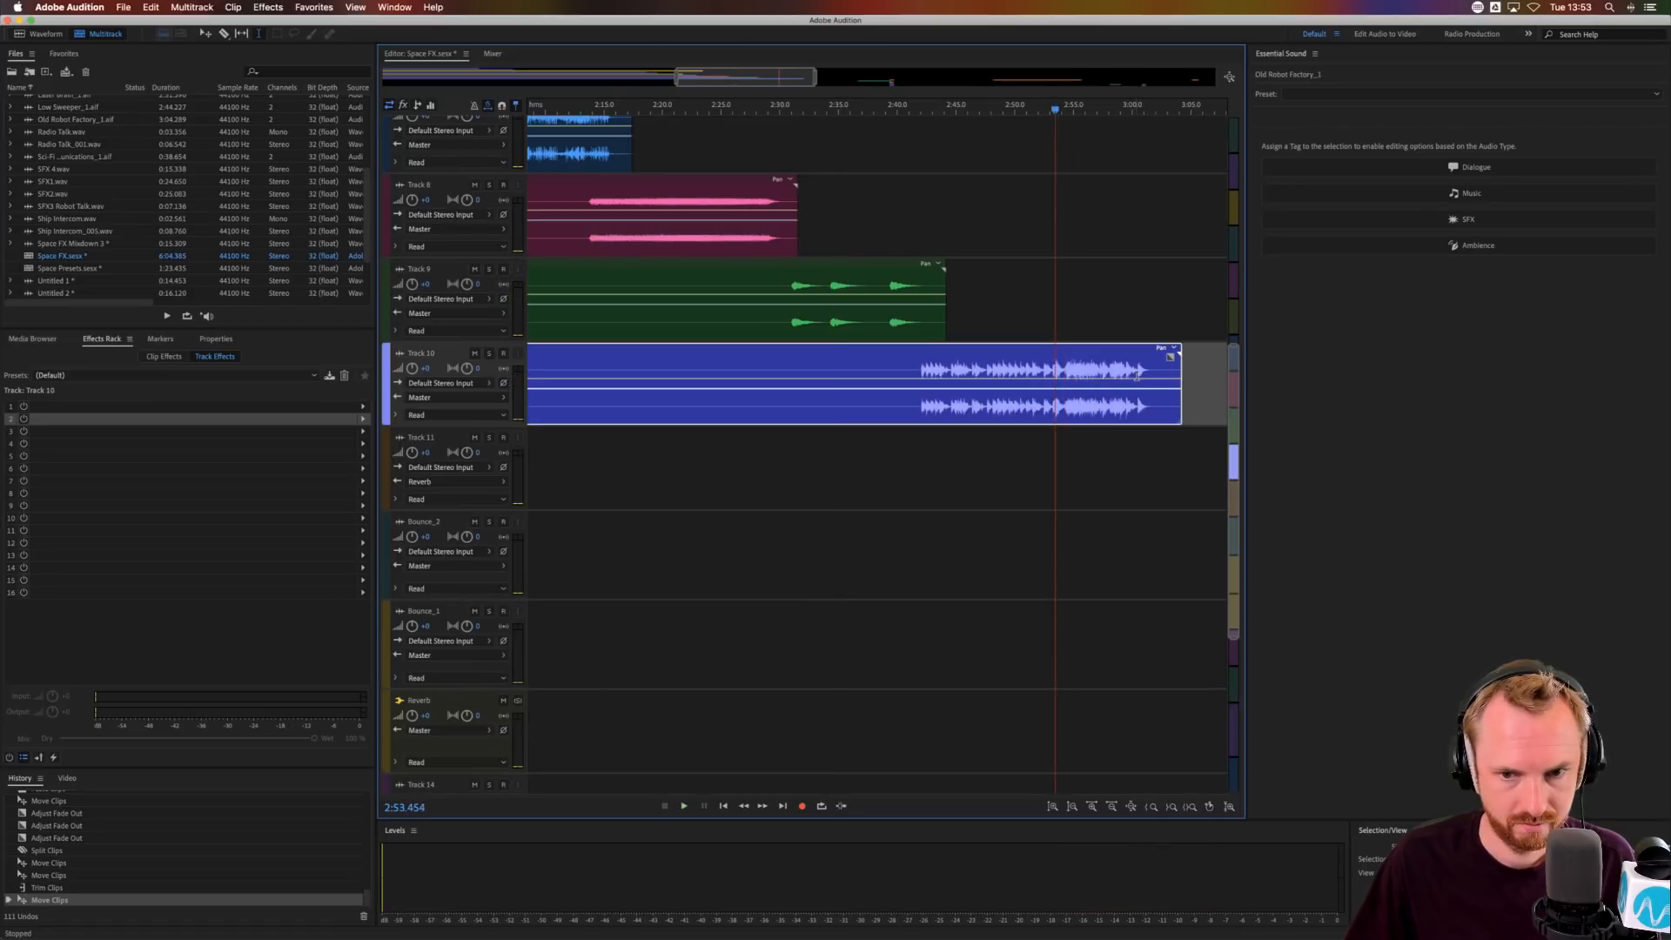
{"action": "key", "text": "space"}
- Copy the short tail of the Old Robot Factory clip from about 3:00.5 and paste it above the AutoFocus pieces on Track 10
{"action": "left_click_drag", "start_coordinate": [1138, 374], "coordinate": [1160, 372]}
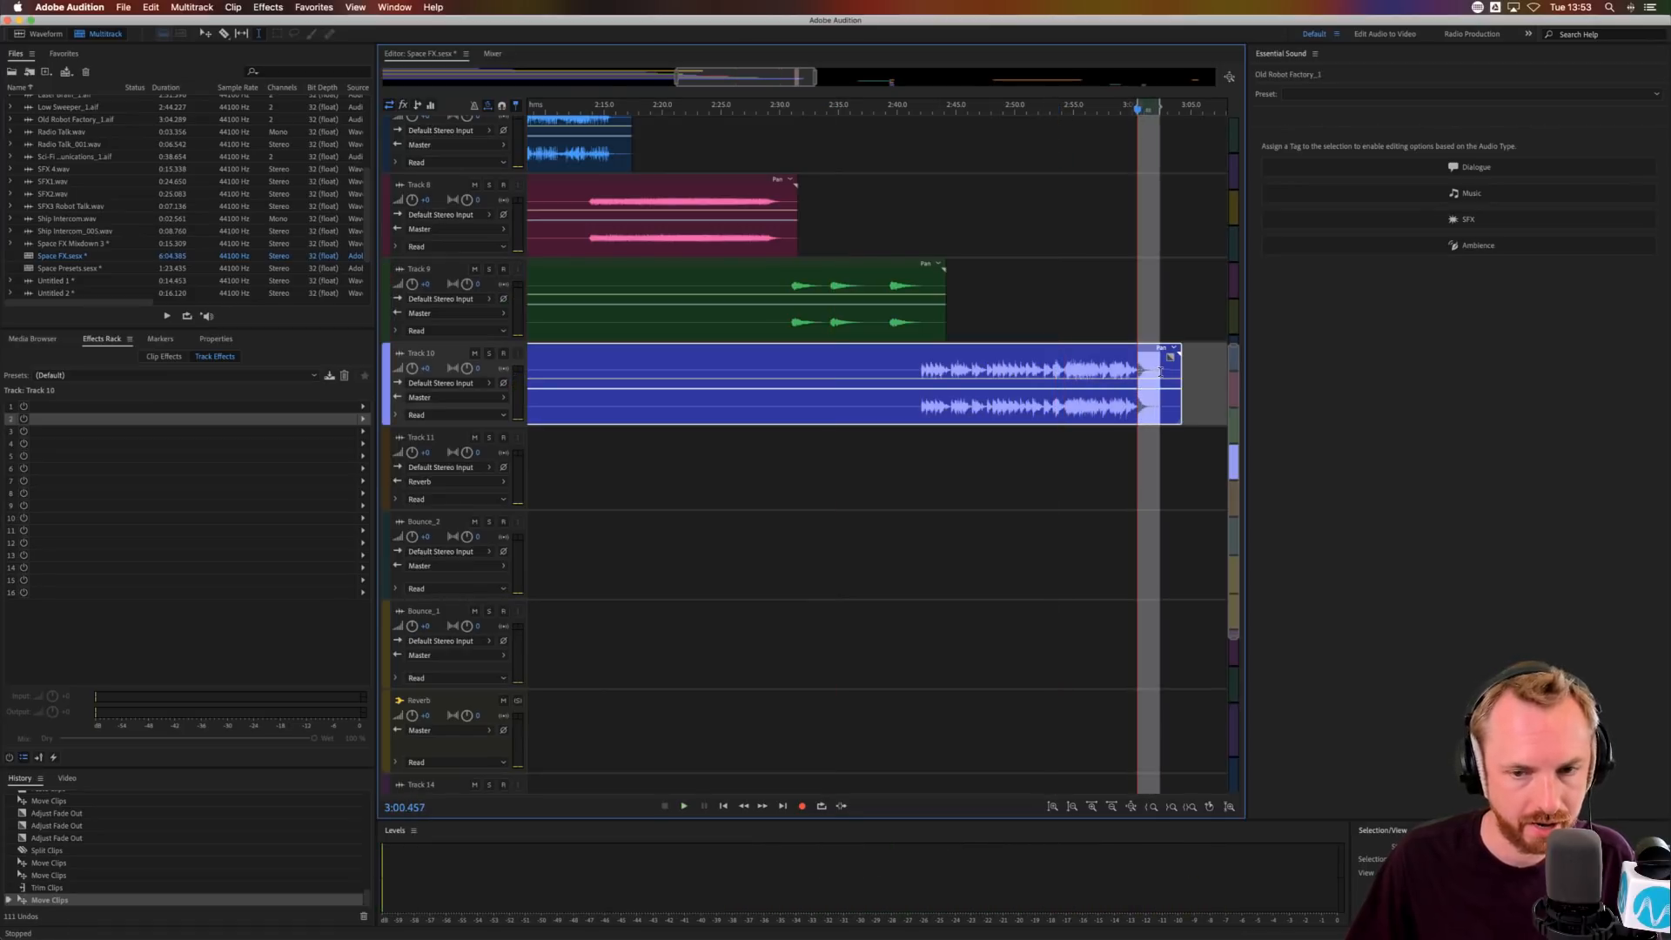
{"action": "scroll", "coordinate": [1154, 384], "scroll_direction": "right", "scroll_amount": 20}
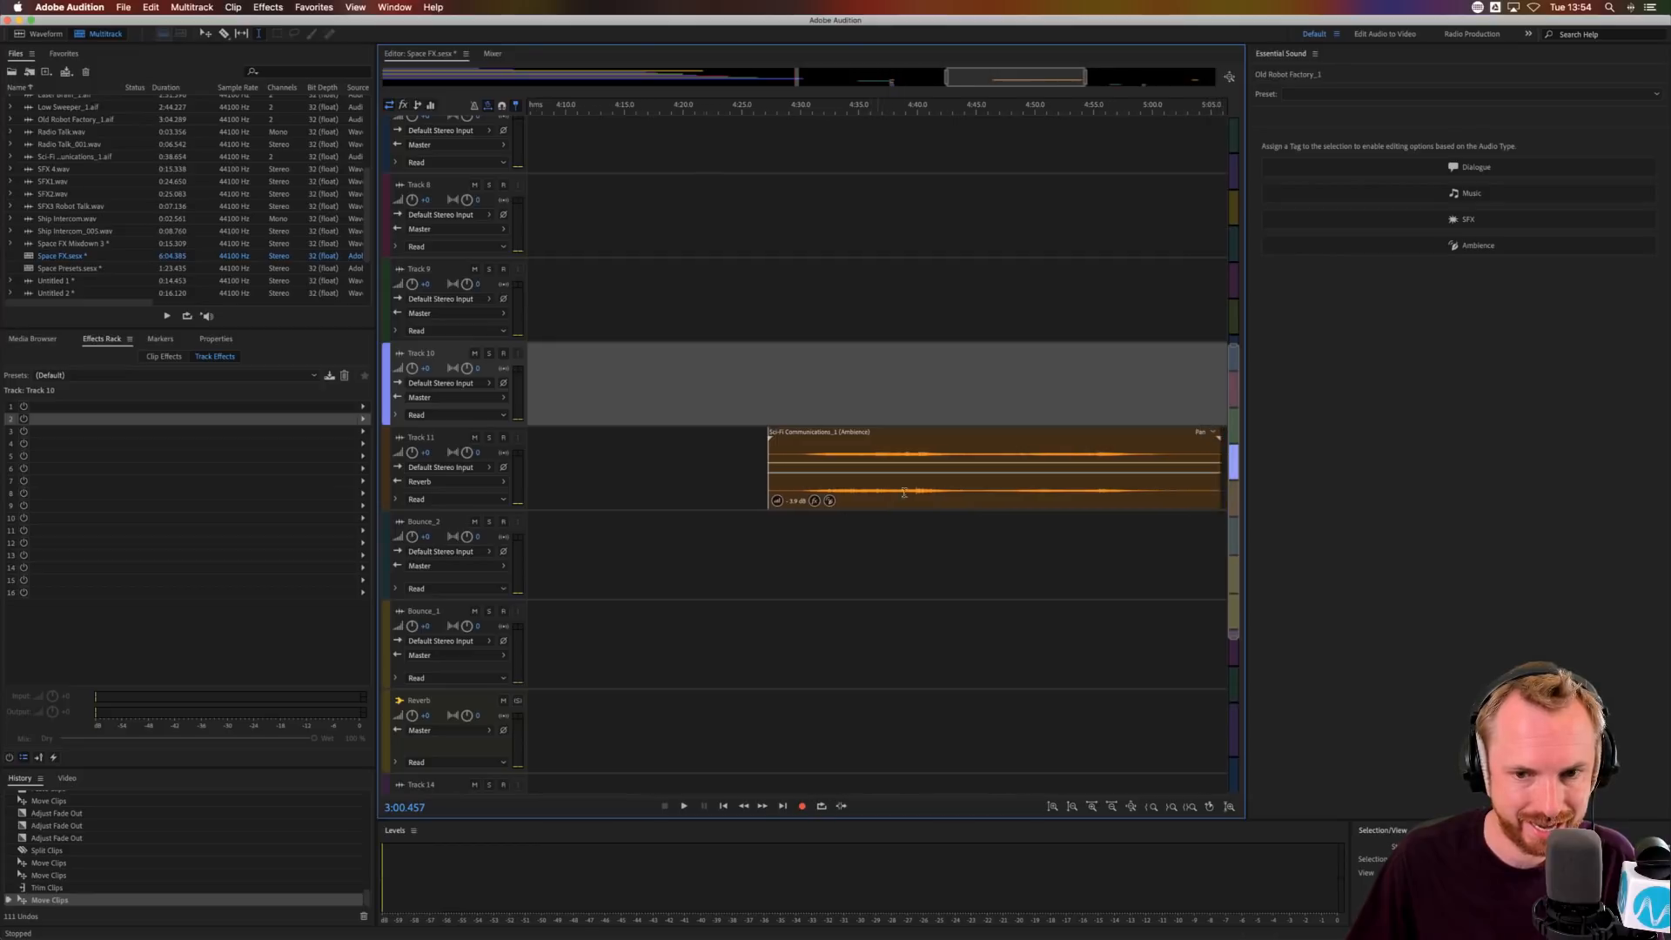
{"action": "left_click", "coordinate": [1112, 401]}
{"action": "key", "text": "space"}
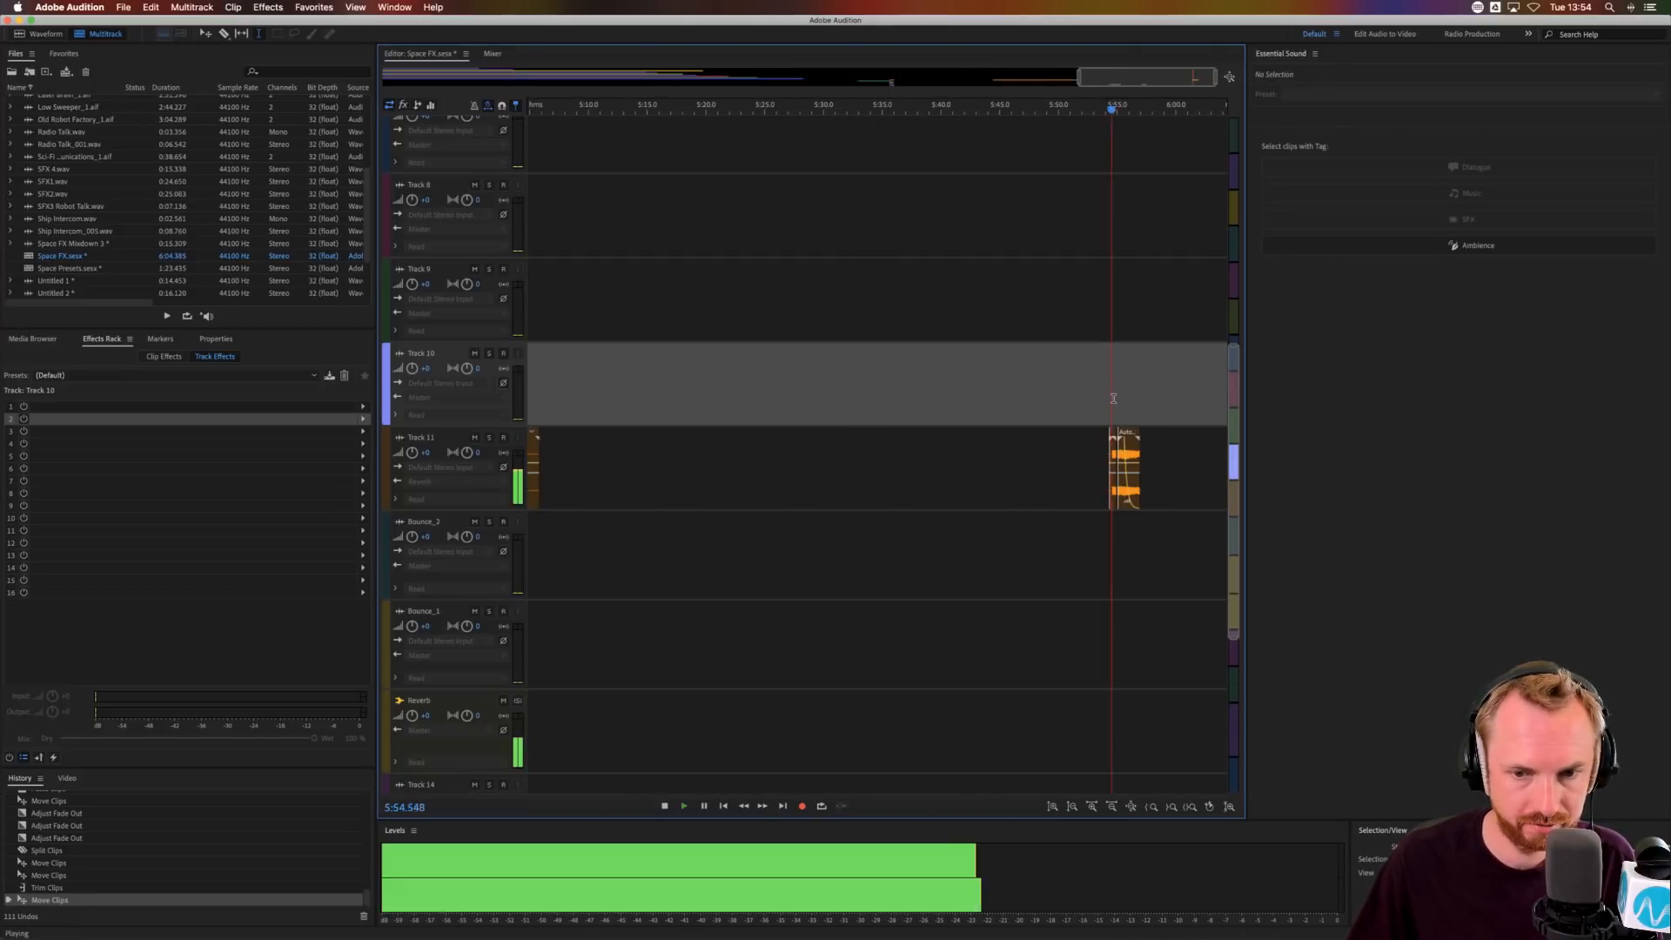
{"action": "key", "text": "space"}
{"action": "key", "text": "super+v"}
{"action": "key", "text": "space"}
{"action": "scroll", "coordinate": [1145, 349], "scroll_direction": "up", "scroll_amount": 5}
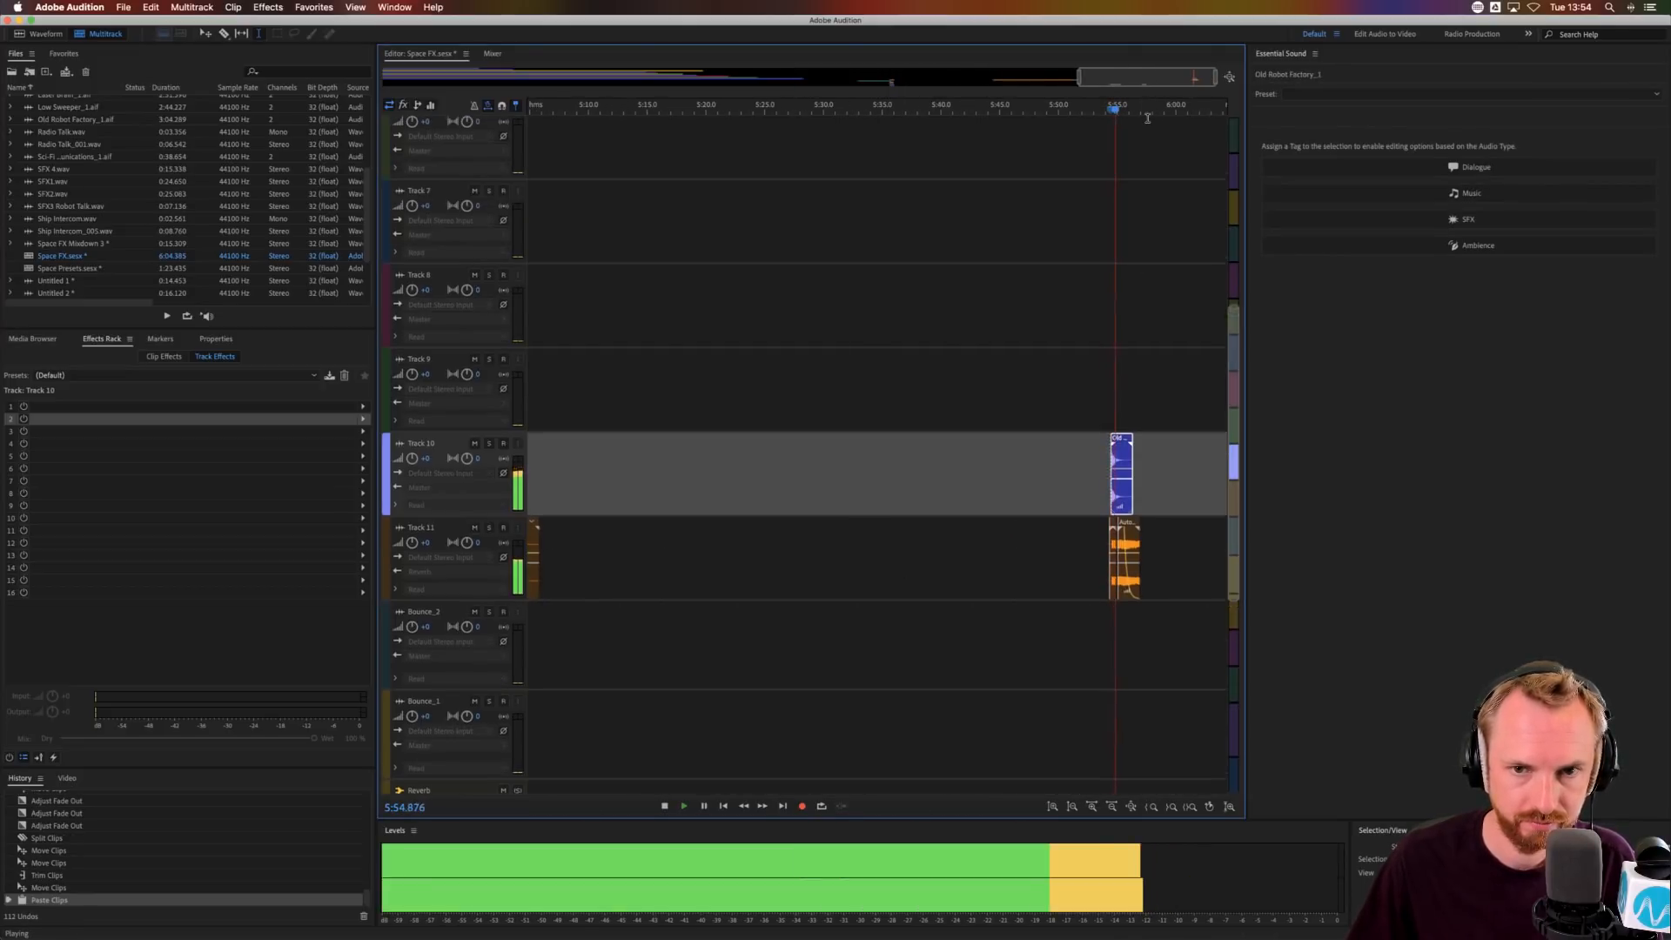
{"action": "key", "text": "space"}
- Shift the pasted Old Robot Factory clip on Track 10 to line up its hit with the start of the AutoFocus sound
{"action": "scroll", "coordinate": [1142, 374], "scroll_direction": "up", "scroll_amount": 5}
{"action": "scroll", "coordinate": [1123, 405], "scroll_direction": "down", "scroll_amount": 8}
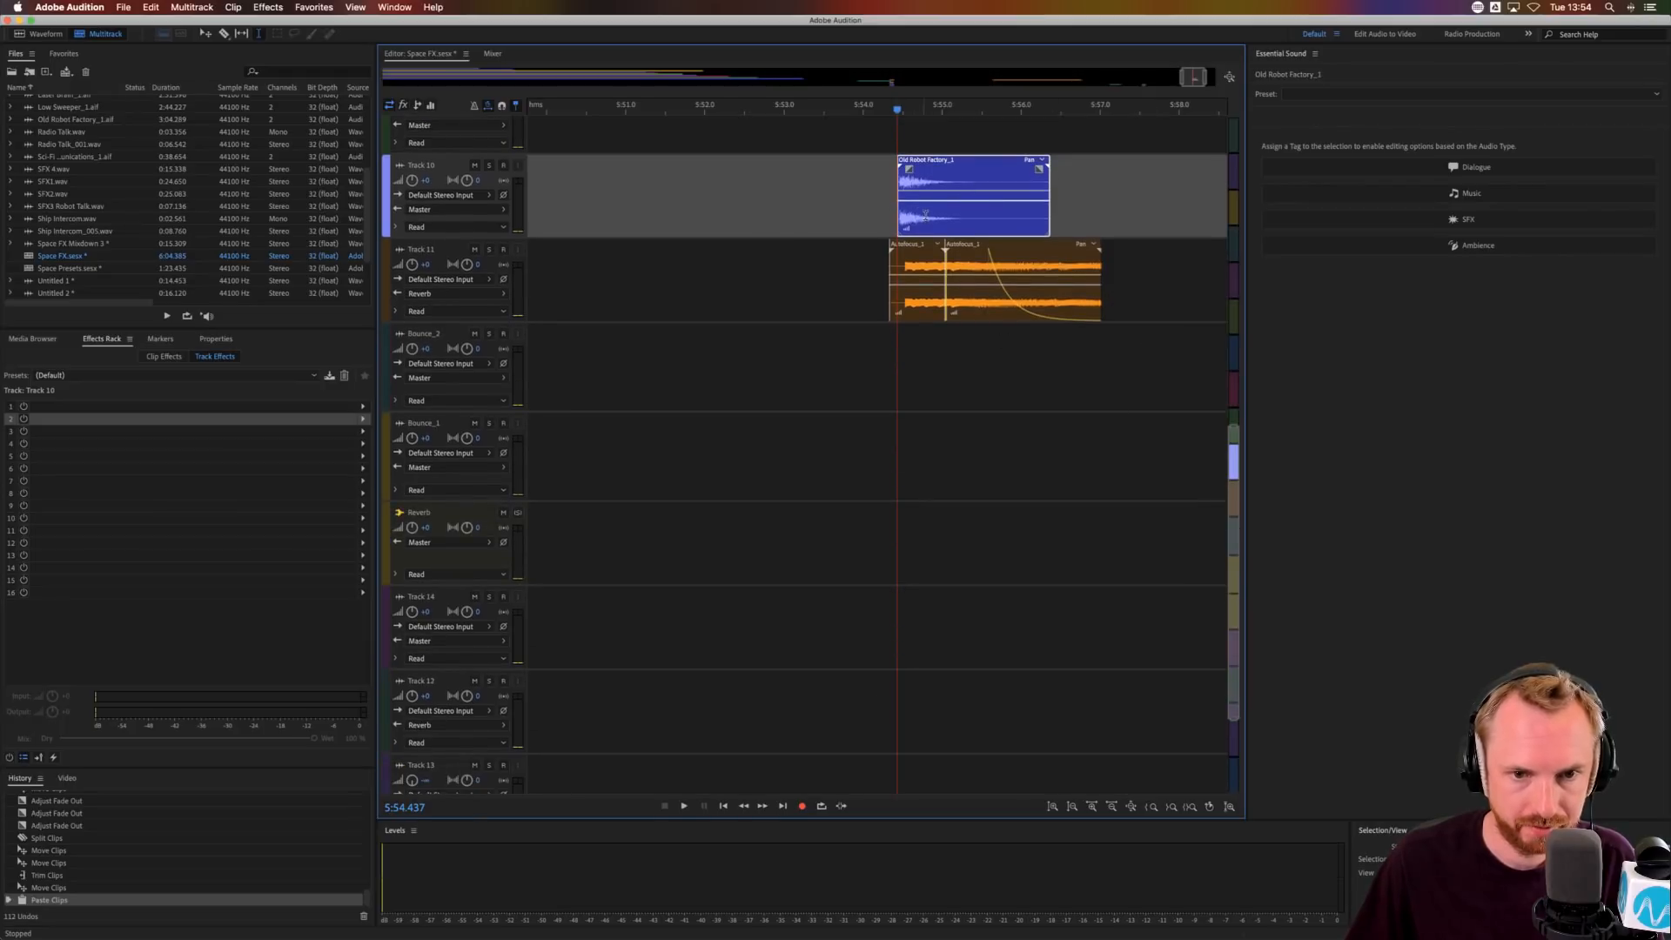
{"action": "left_click_drag", "start_coordinate": [925, 214], "coordinate": [938, 221]}
{"action": "scroll", "coordinate": [915, 94], "scroll_direction": "up", "scroll_amount": 5}
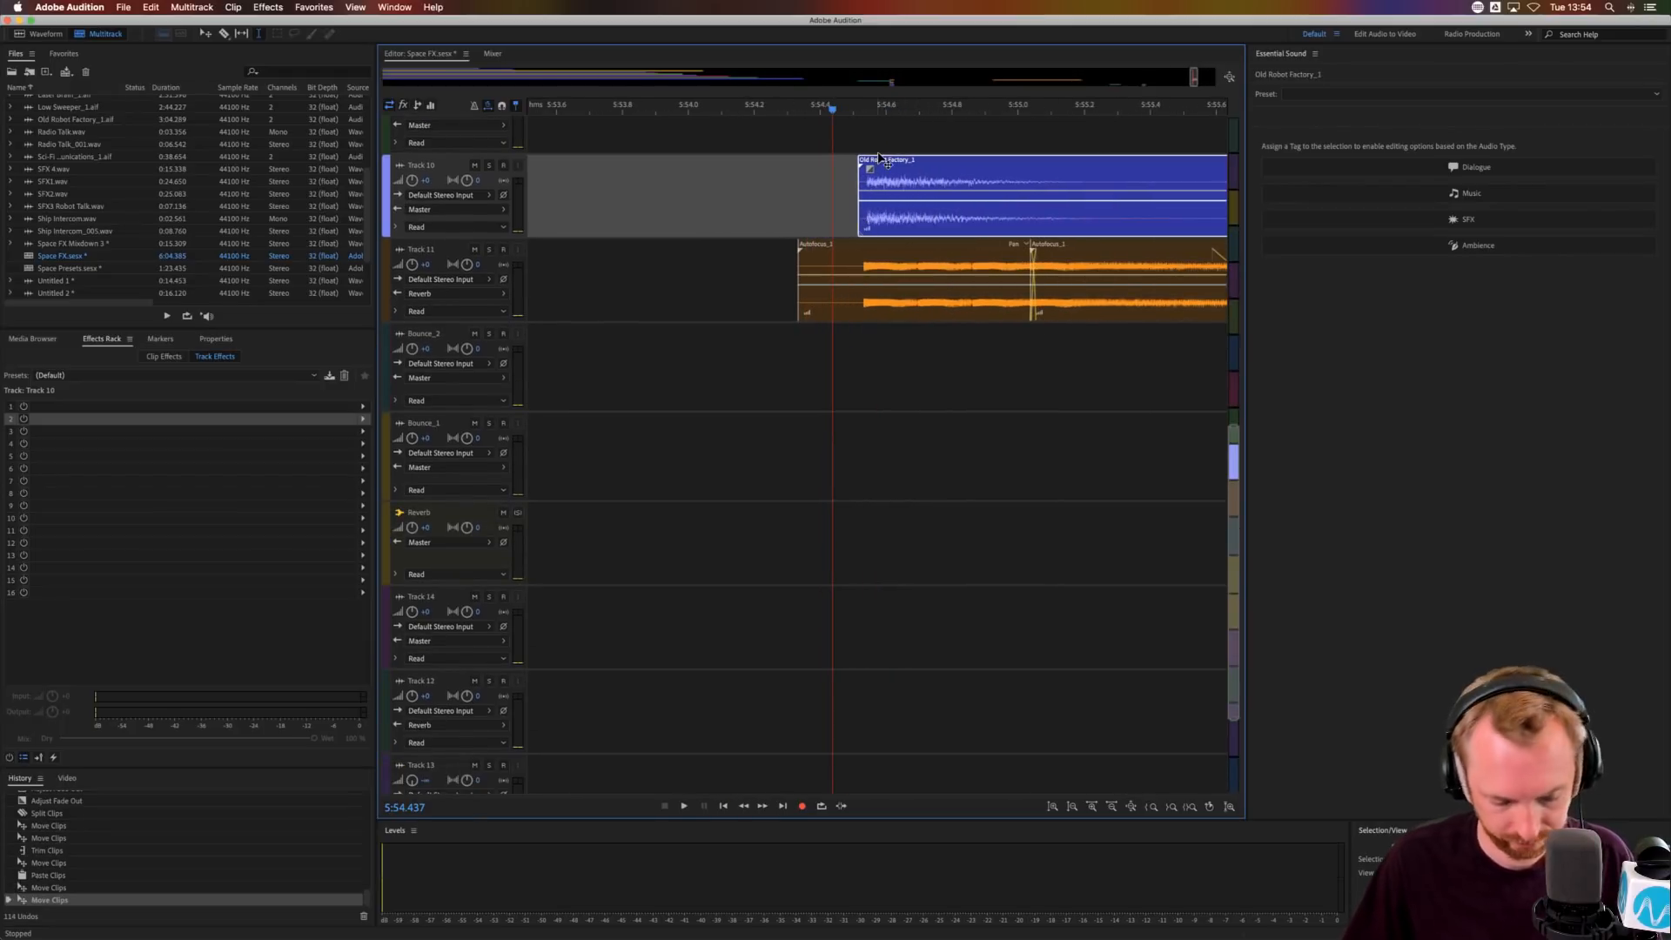
- Duplicate the Old Robot Factory hit onto Bounce_2, Bounce_1 and Track 15, each copy starting slightly after the previous one, and play them back
{"action": "left_click_drag", "start_coordinate": [885, 167], "coordinate": [1062, 551]}
{"action": "key", "text": "space"}
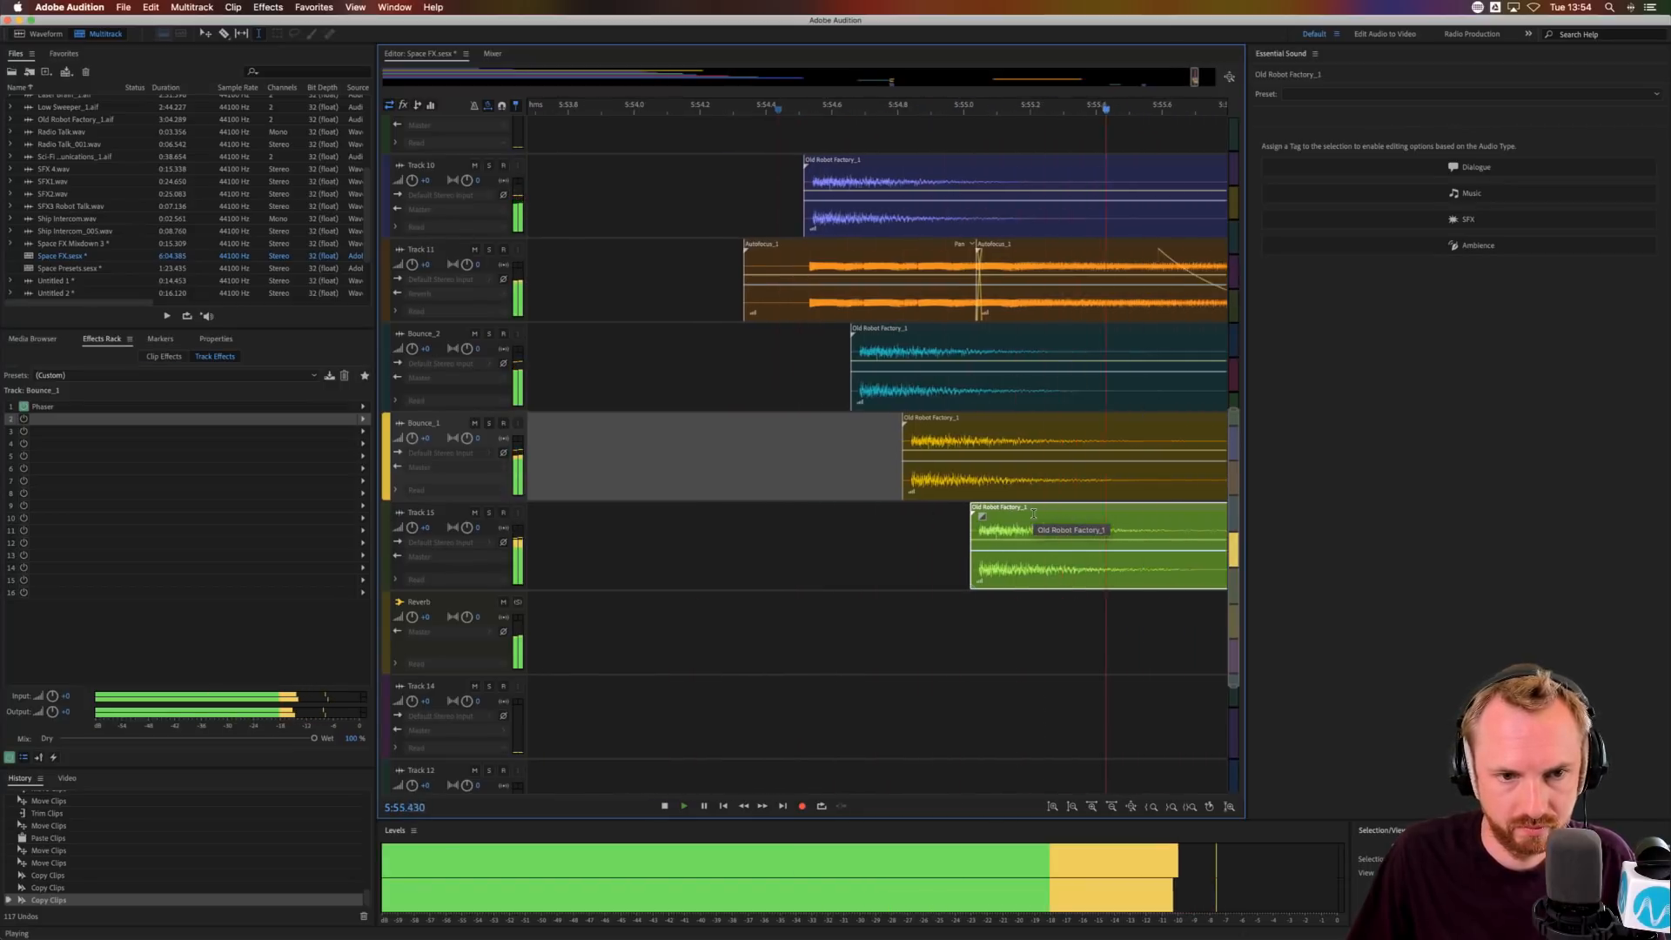
{"action": "key", "text": "space"}
{"action": "key", "text": "space"}
{"action": "key", "text": "space"}
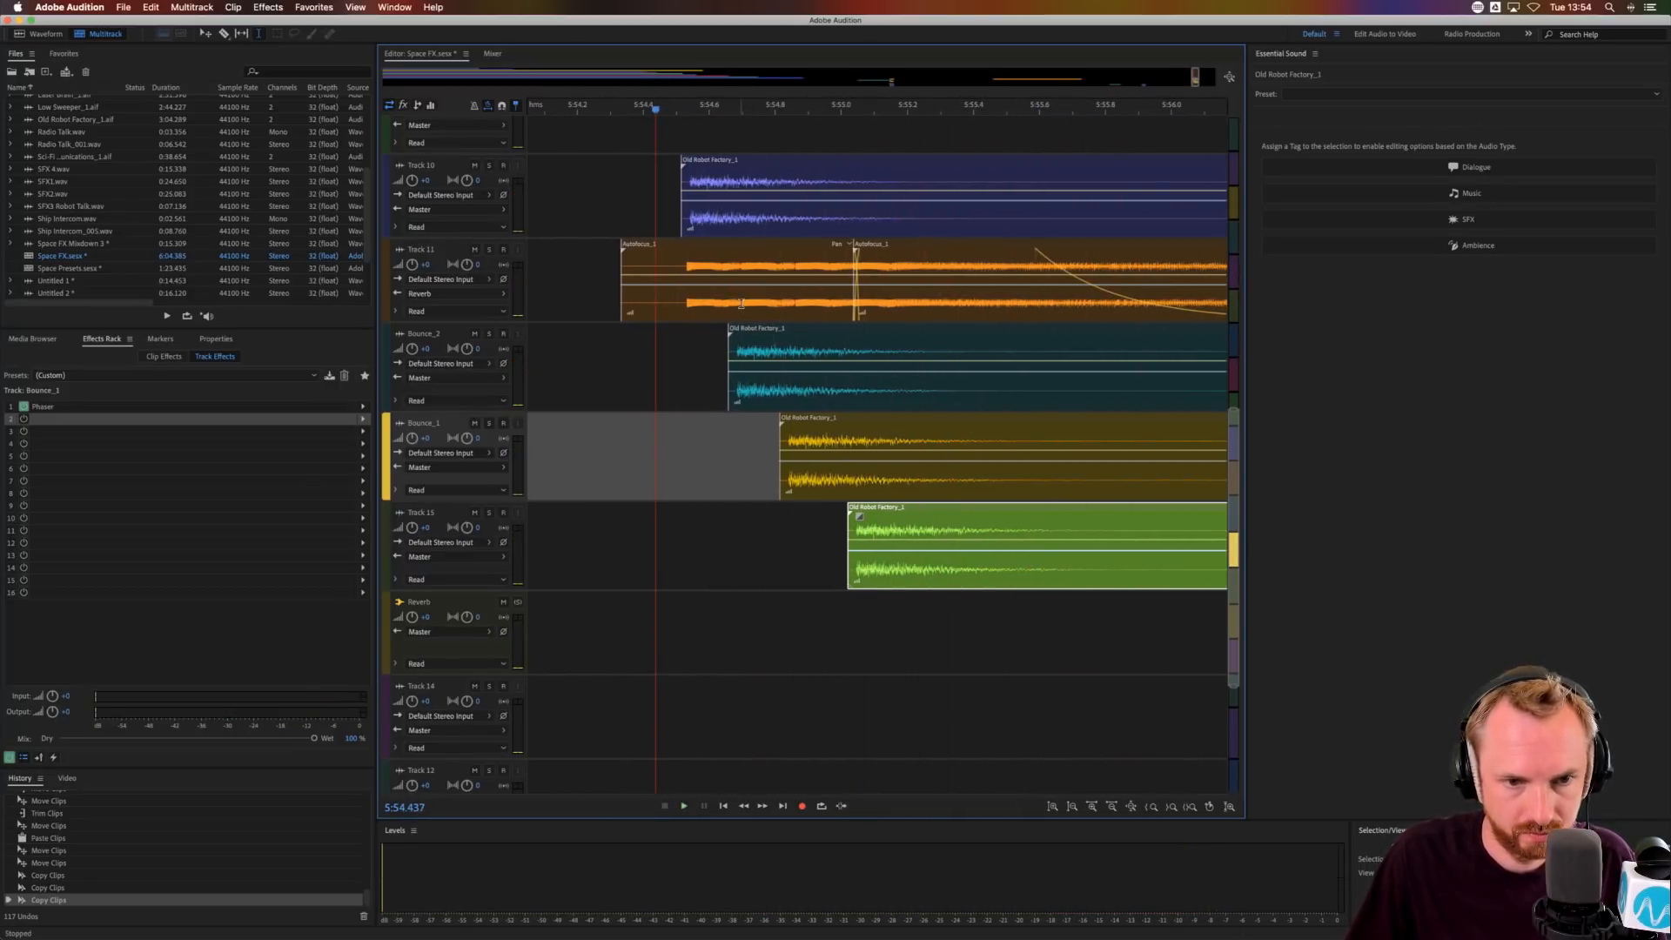
- Nudge the Old Robot Factory hits so the three copies land at about 5:54.70, 5:54.86 and 5:55.04, and realign the Track 10 hit
{"action": "left_click", "coordinate": [740, 304]}
{"action": "left_click_drag", "start_coordinate": [758, 333], "coordinate": [766, 343]}
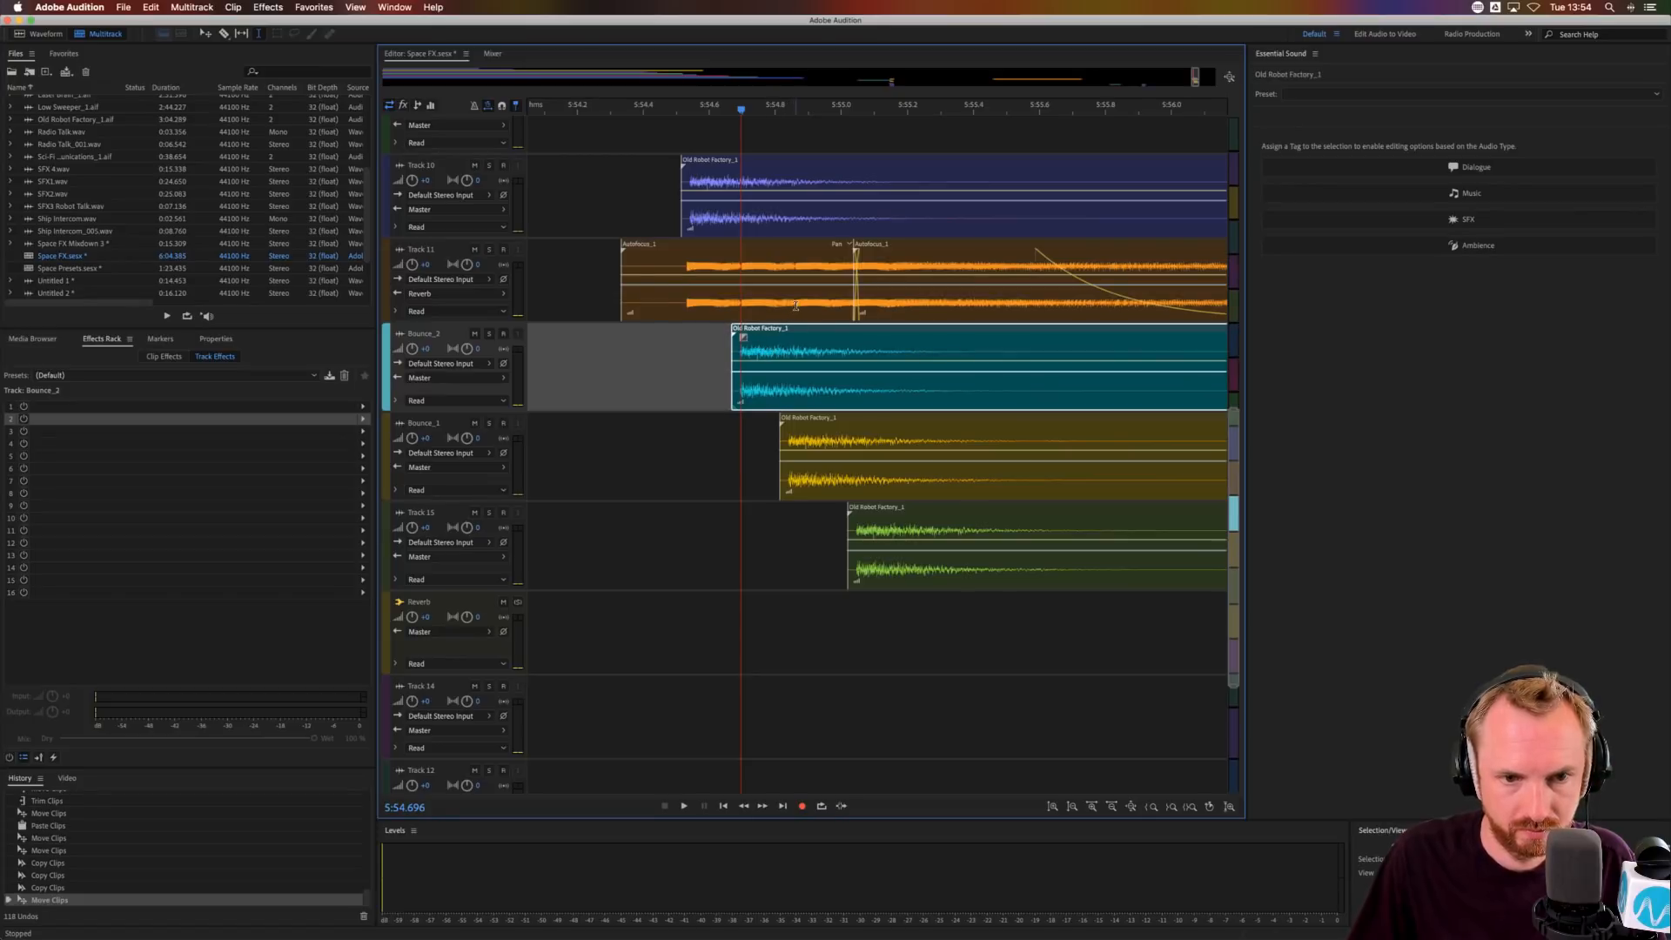
{"action": "left_click", "coordinate": [796, 305]}
{"action": "left_click_drag", "start_coordinate": [799, 427], "coordinate": [806, 427]}
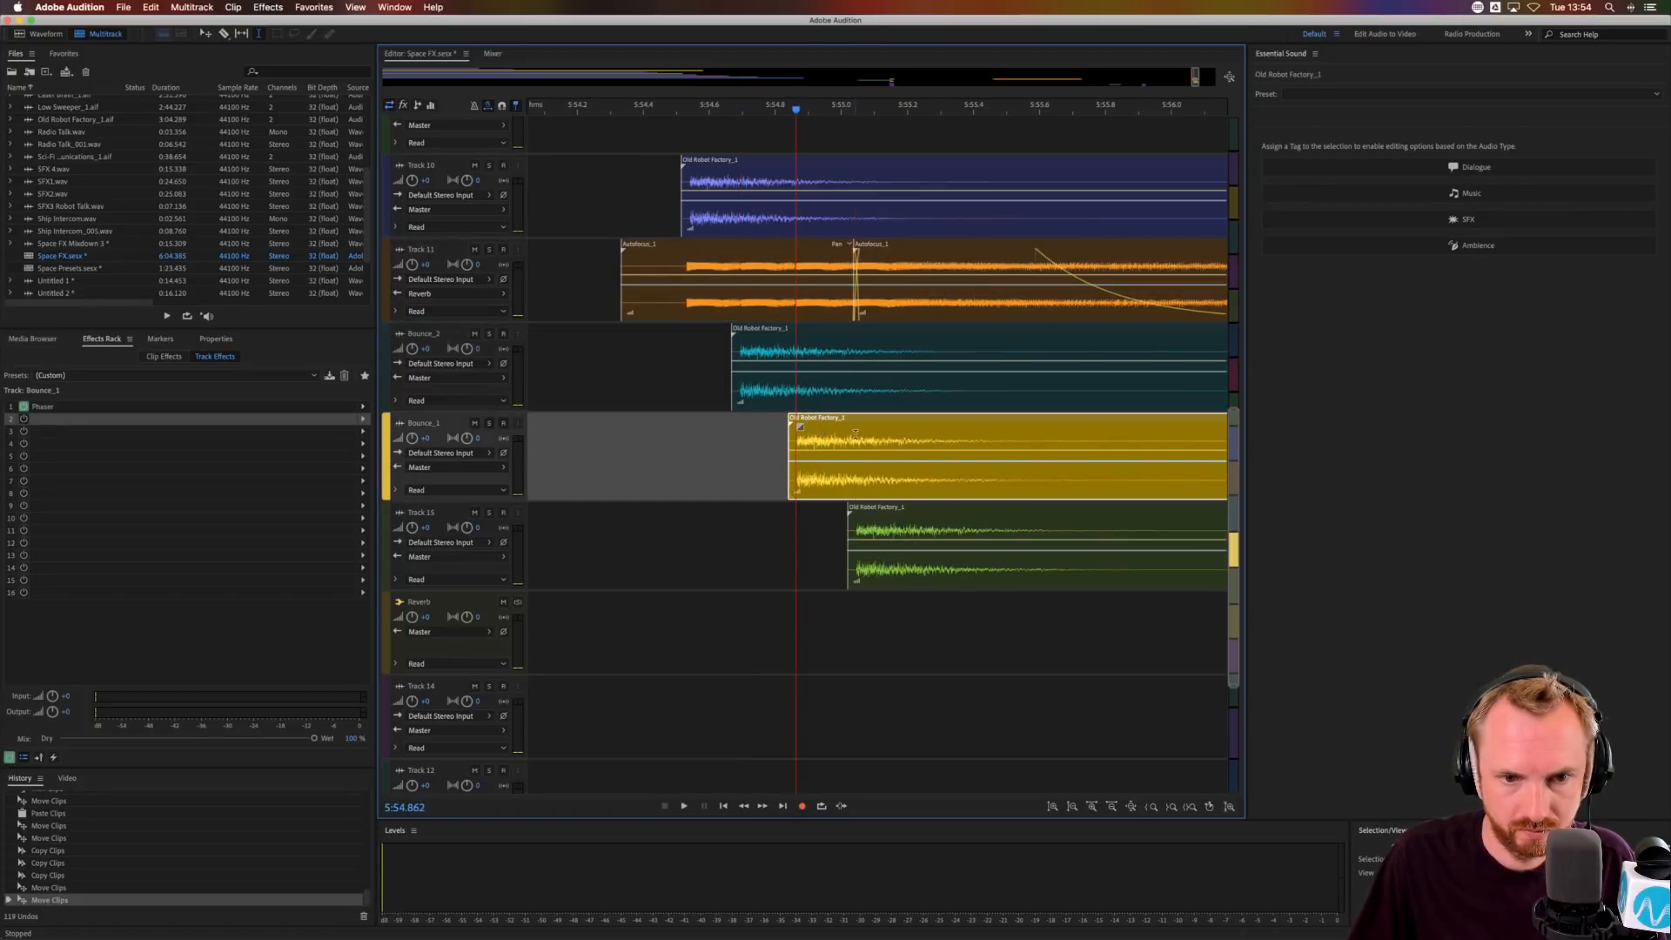
{"action": "left_click", "coordinate": [861, 509]}
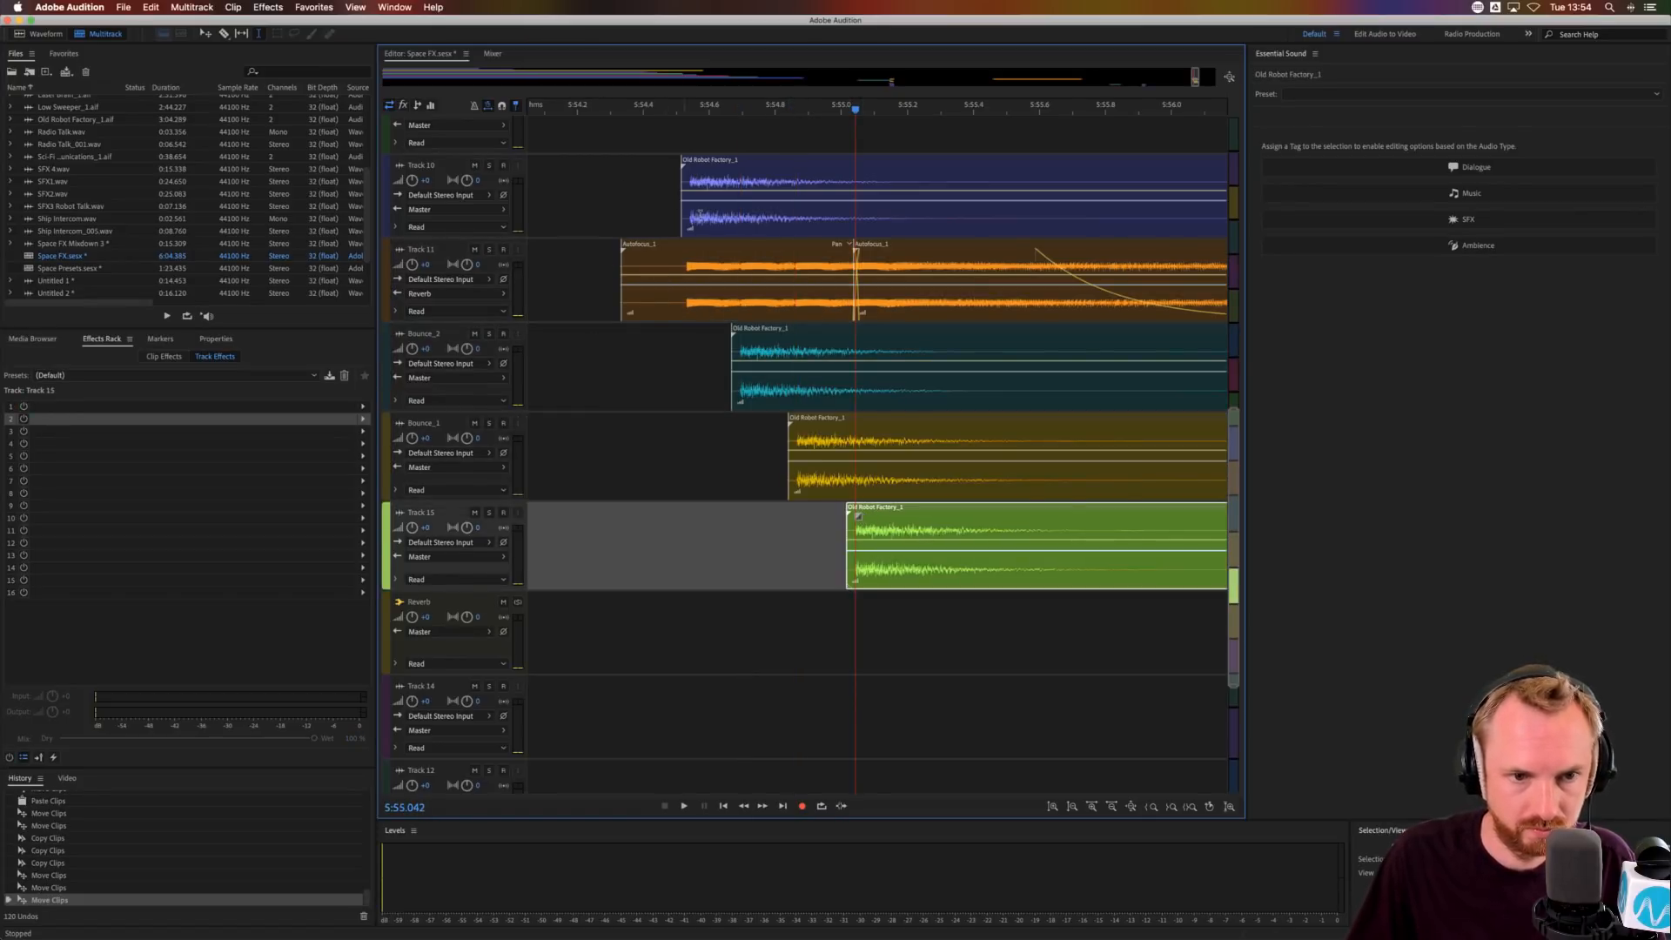
{"action": "left_click", "coordinate": [688, 220]}
{"action": "left_click", "coordinate": [689, 188]}
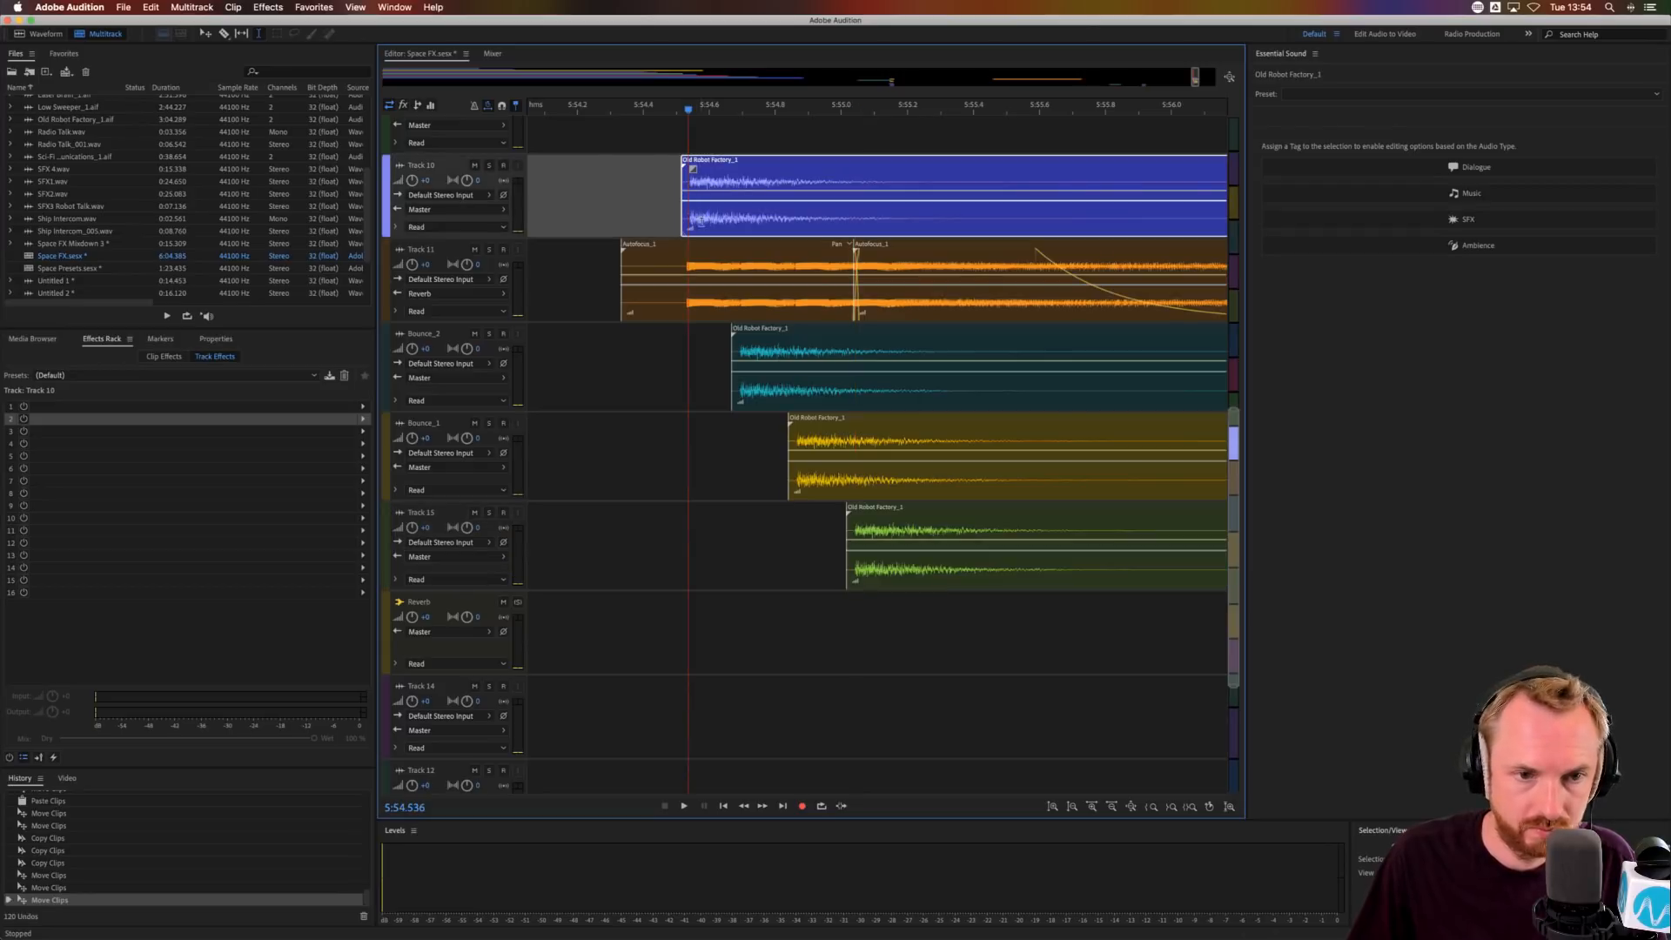
- Play back the four staggered Old Robot Factory hits together with AutoFocus to check their timing
{"action": "left_click", "coordinate": [670, 233]}
{"action": "key", "text": "space"}
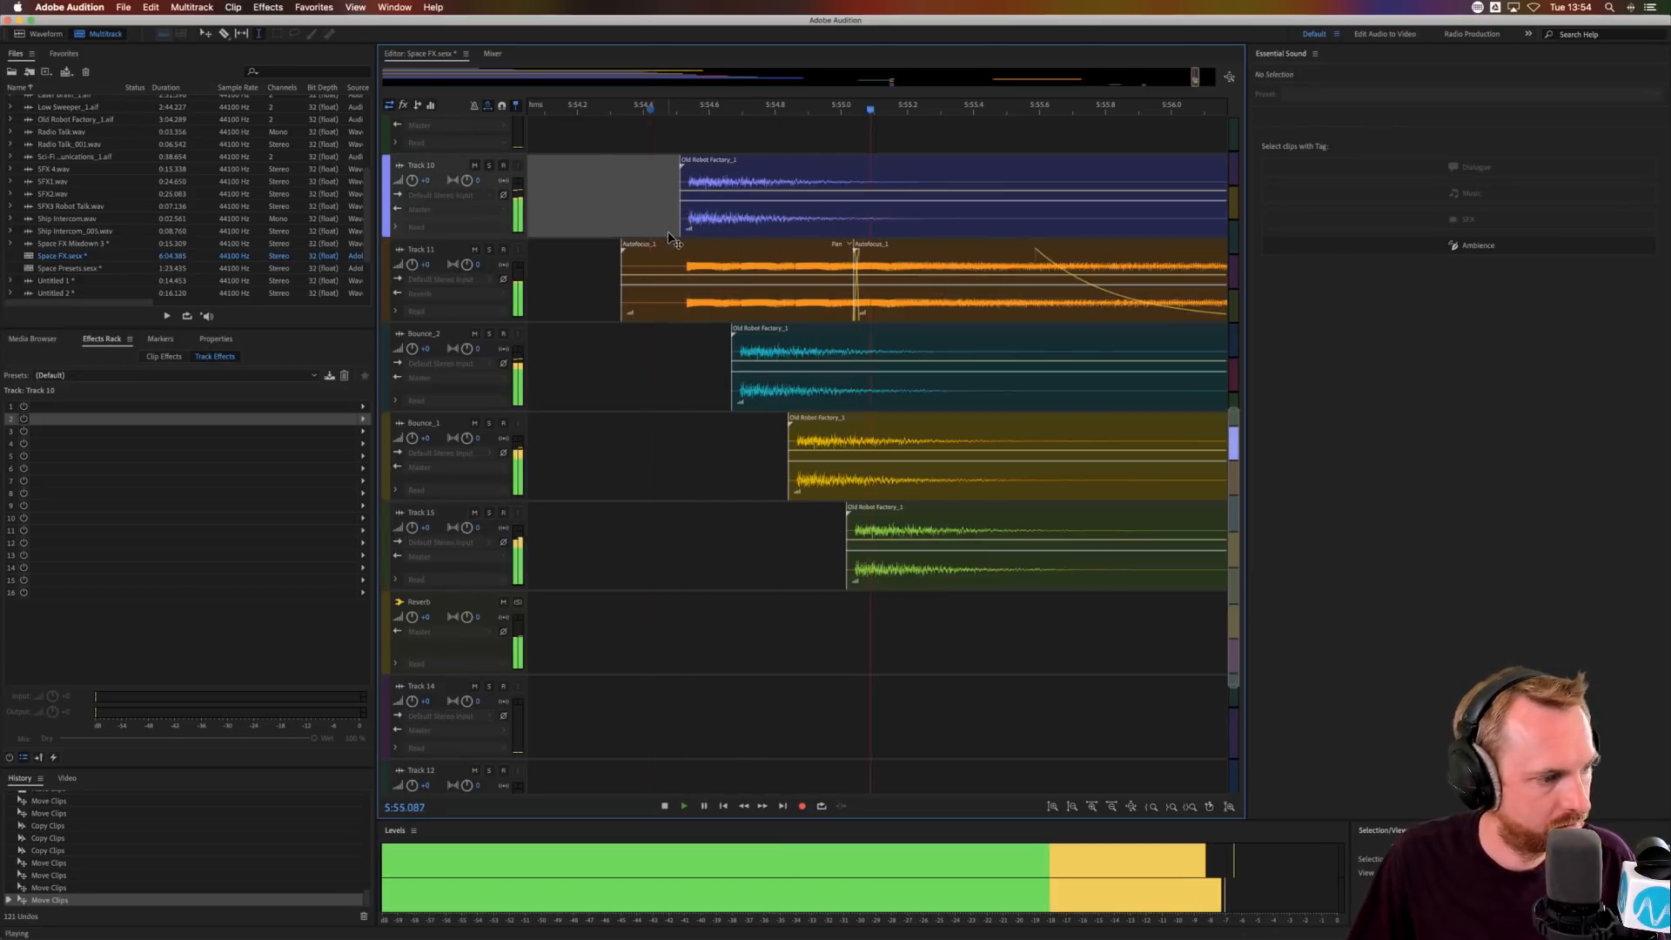
{"action": "key", "text": "space"}
{"action": "key", "text": "space"}
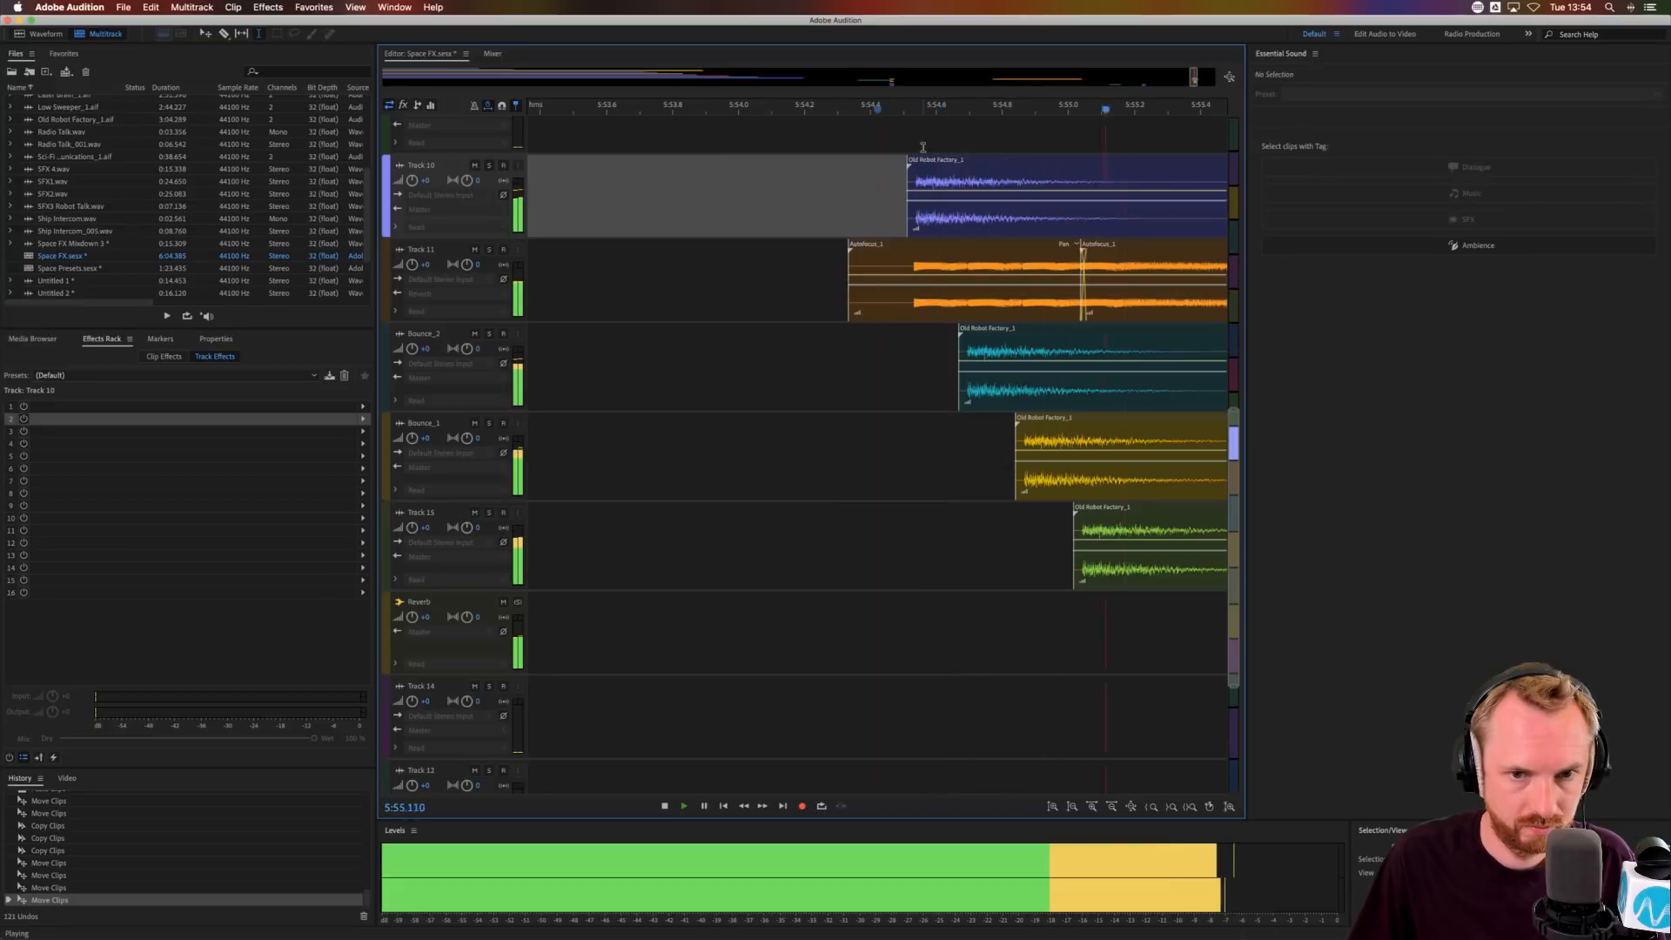
{"action": "key", "text": "space"}
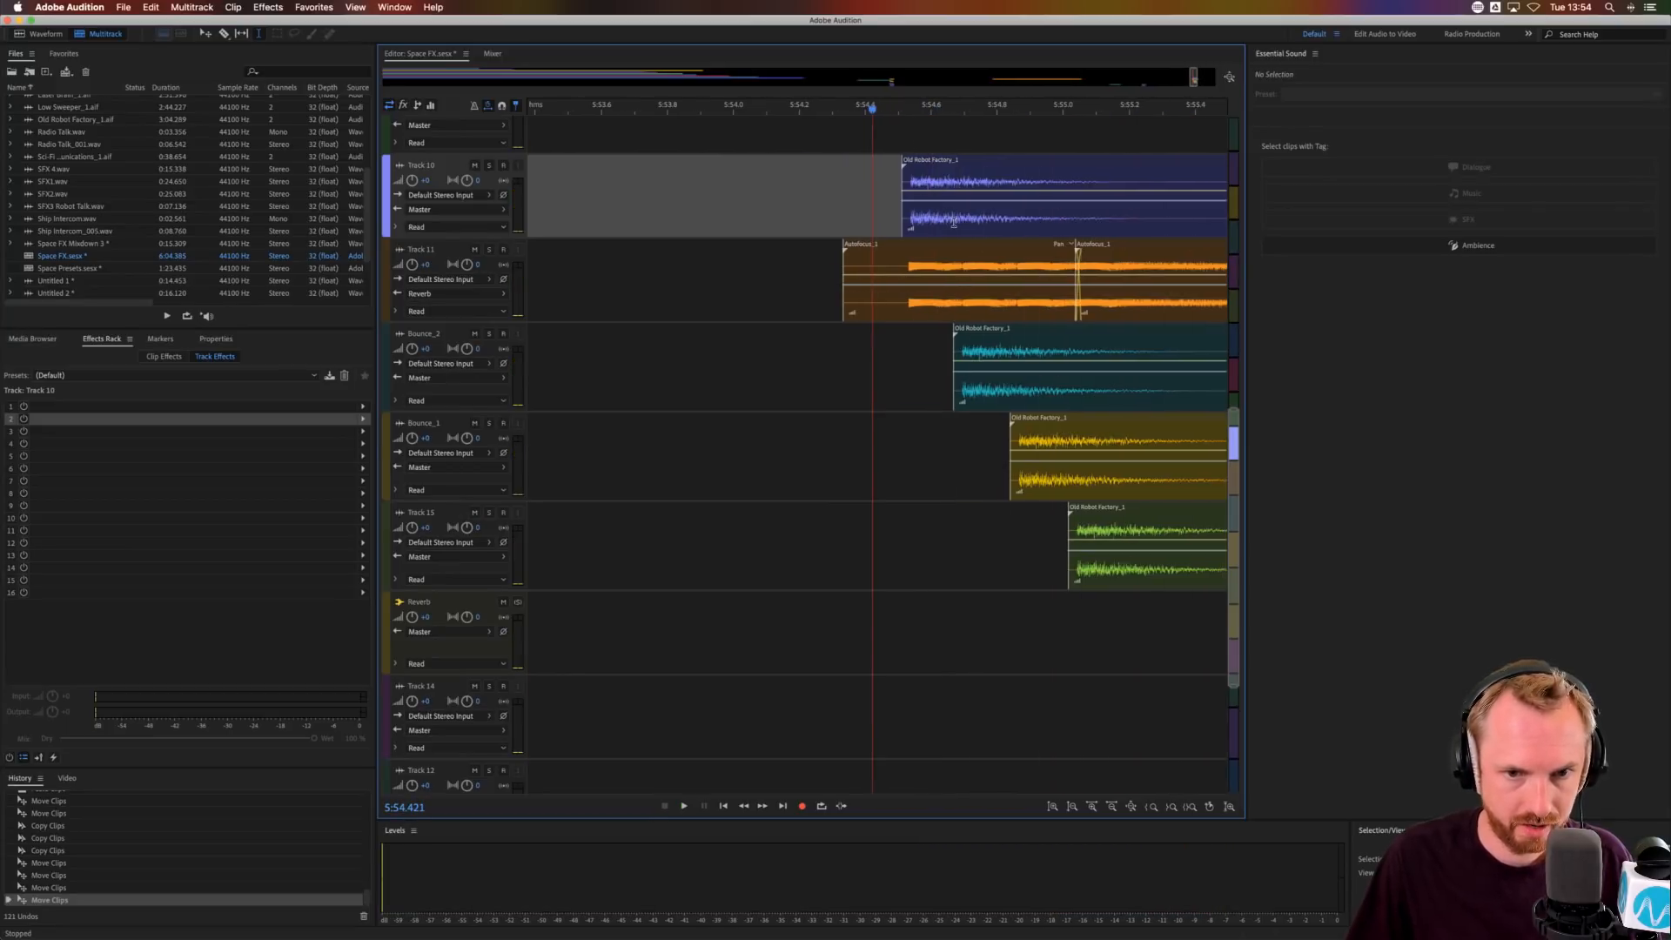
- Bounce only the four selected Old Robot Factory clips on Track 10, Bounce_2, Bounce_1 and Track 15 to a new track
{"action": "left_click", "coordinate": [954, 223]}
{"action": "left_click", "coordinate": [1007, 381], "text": "super"}
{"action": "left_click", "coordinate": [1067, 487], "text": "super"}
{"action": "left_click", "coordinate": [1092, 526], "text": "super"}
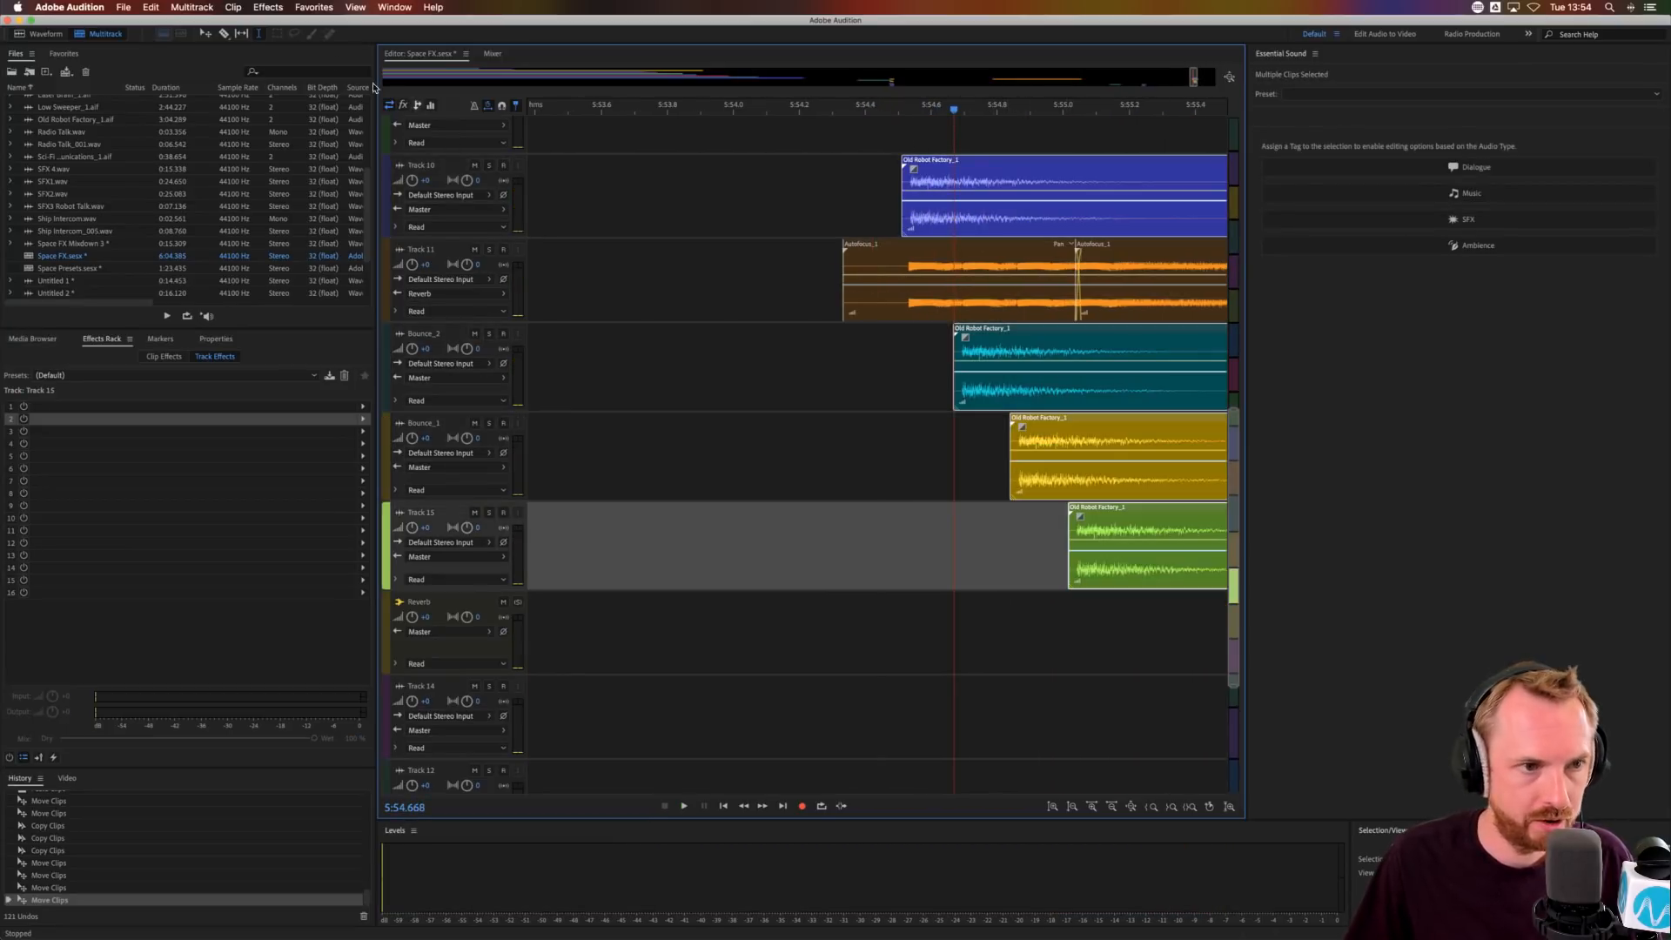
{"action": "left_click", "coordinate": [246, 9]}
{"action": "mouse_move", "coordinate": [191, 7]}
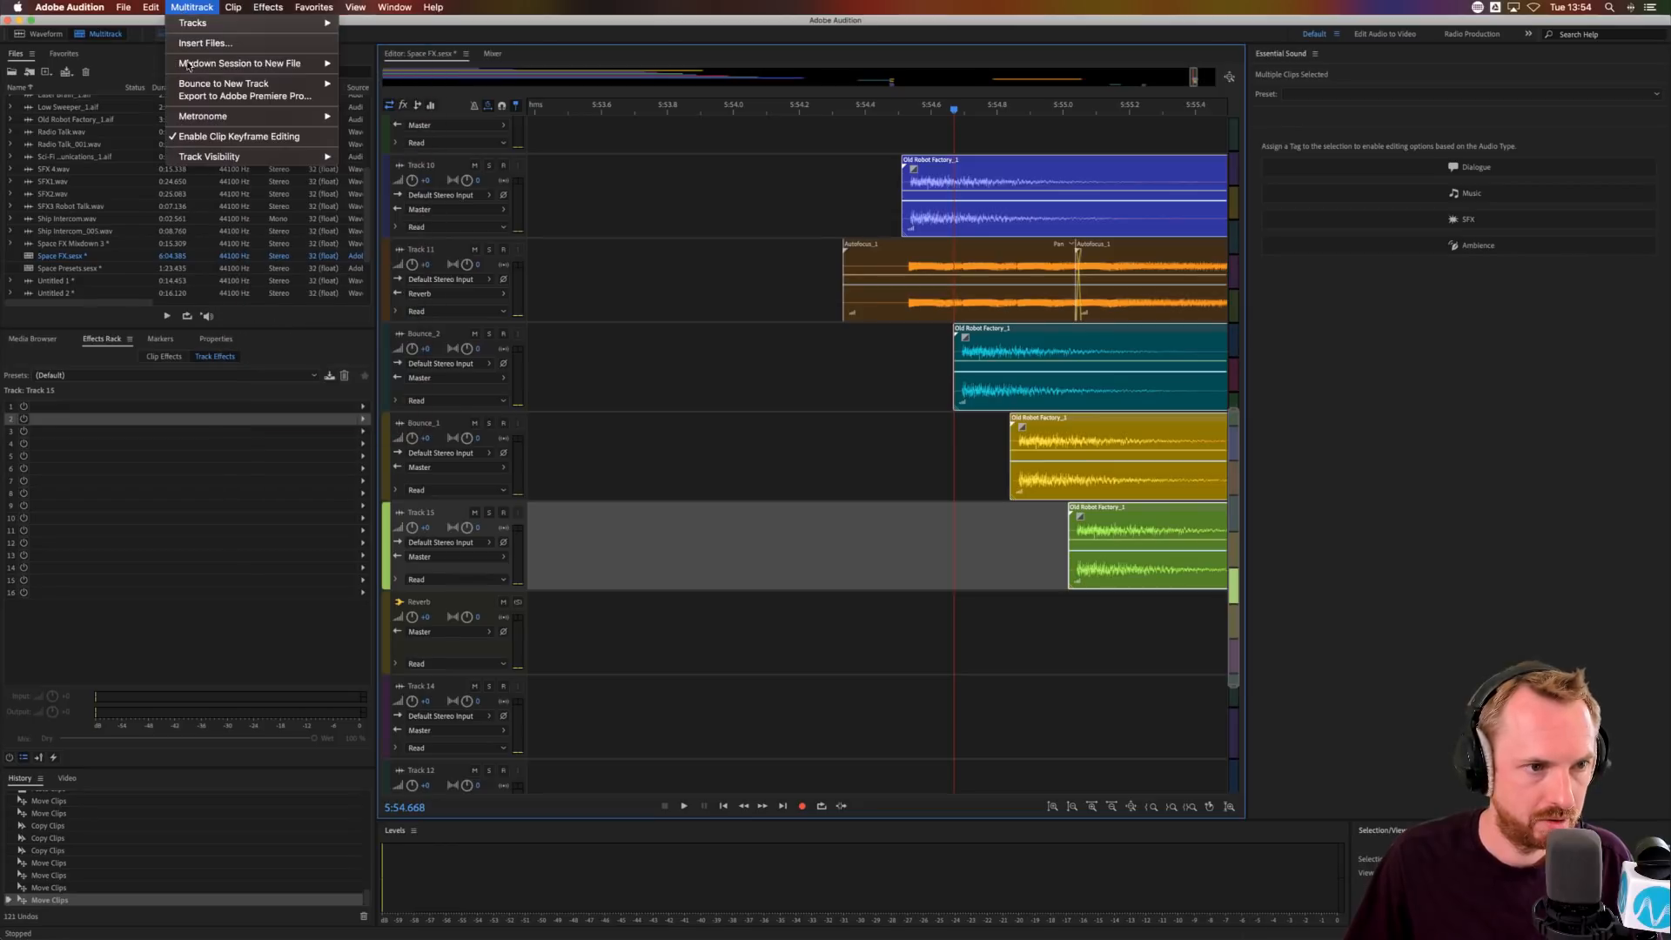
{"action": "mouse_move", "coordinate": [266, 83]}
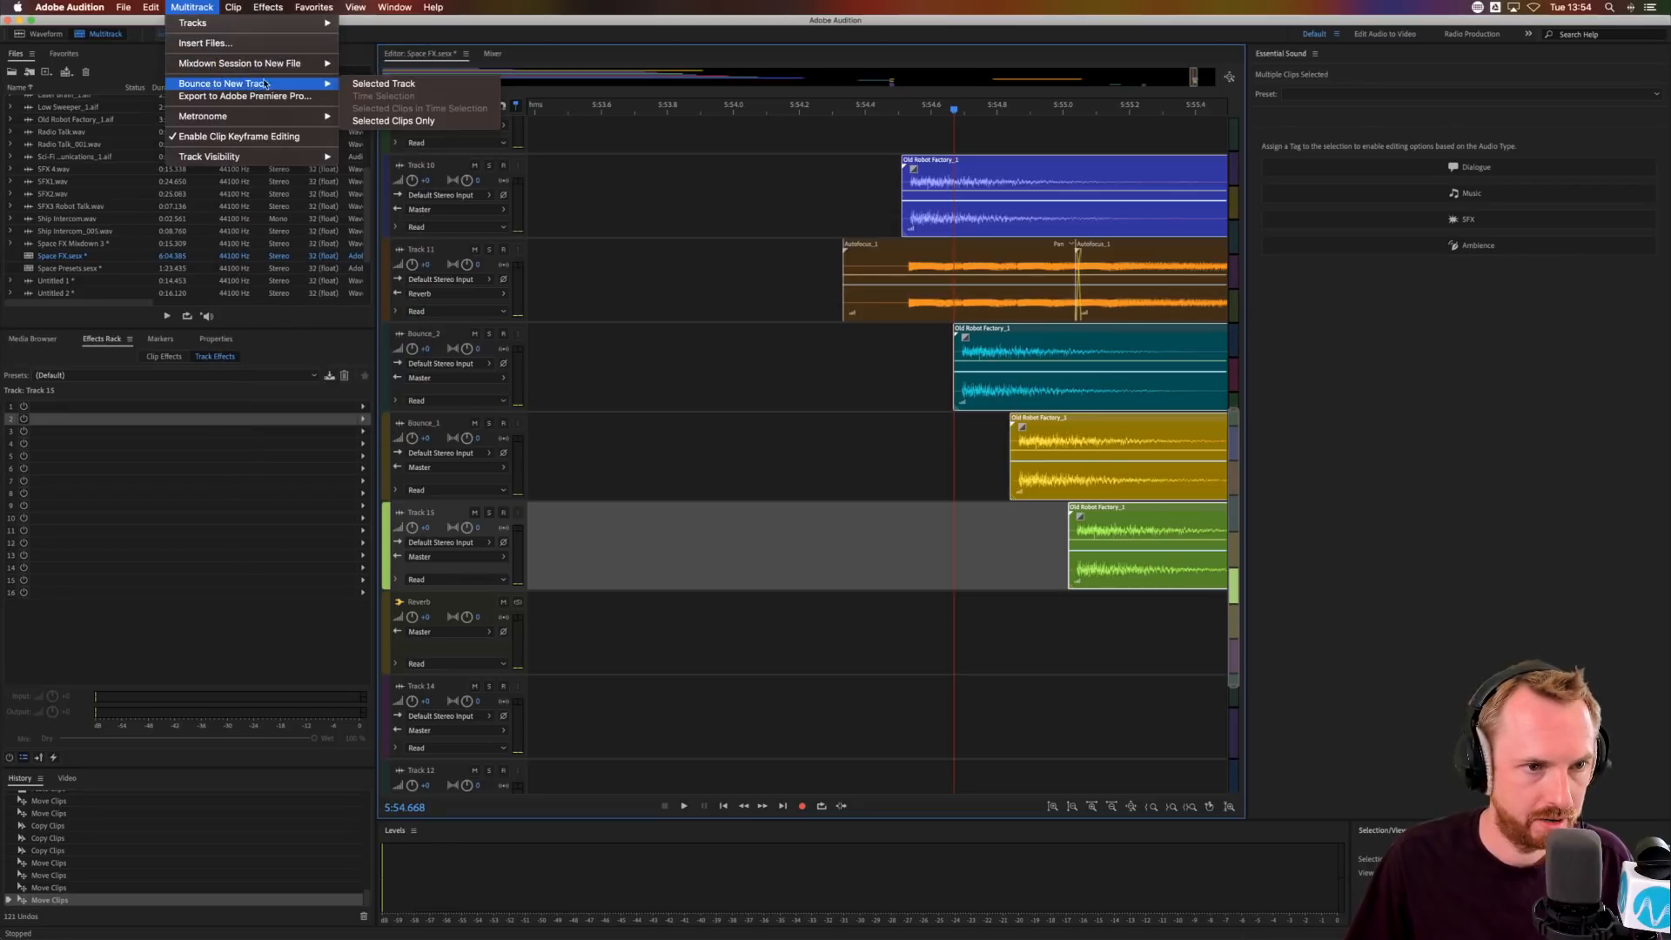
{"action": "left_click", "coordinate": [389, 121]}
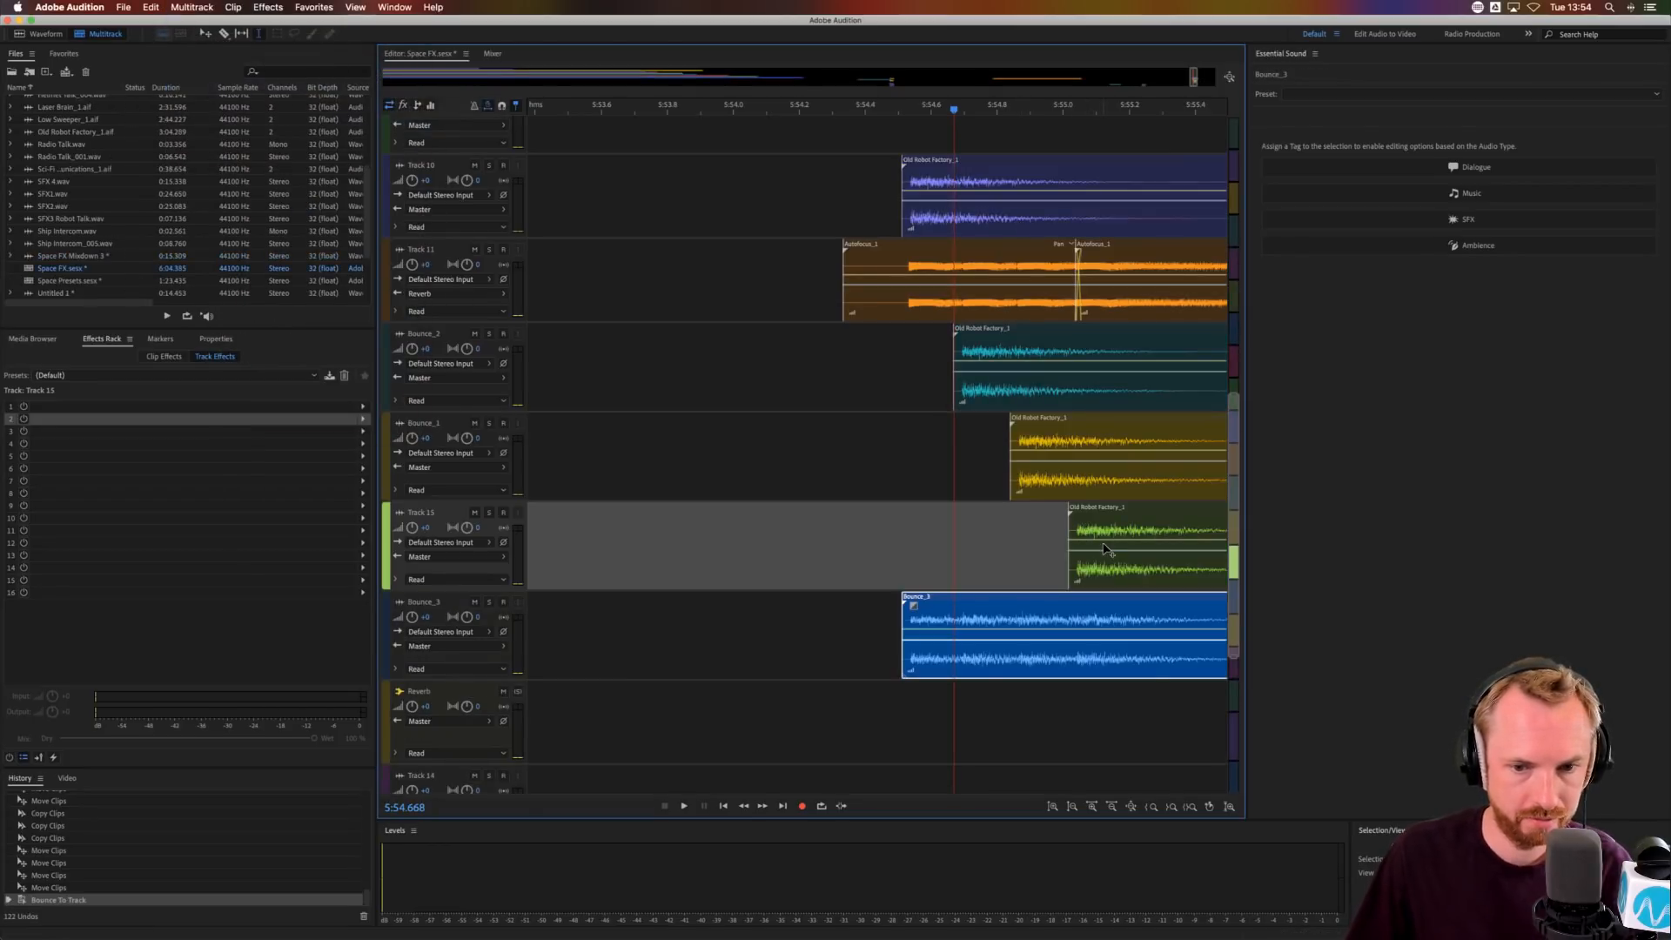
- Delete the four original Old Robot Factory clips from Track 15, Bounce_1, Bounce_2 and Track 10
{"action": "left_click", "coordinate": [1104, 548]}
{"action": "key", "text": "Delete"}
{"action": "left_click", "coordinate": [1064, 459]}
{"action": "key", "text": "Delete"}
{"action": "left_click", "coordinate": [1029, 383]}
{"action": "key", "text": "Delete"}
{"action": "left_click", "coordinate": [986, 224]}
{"action": "key", "text": "Delete"}
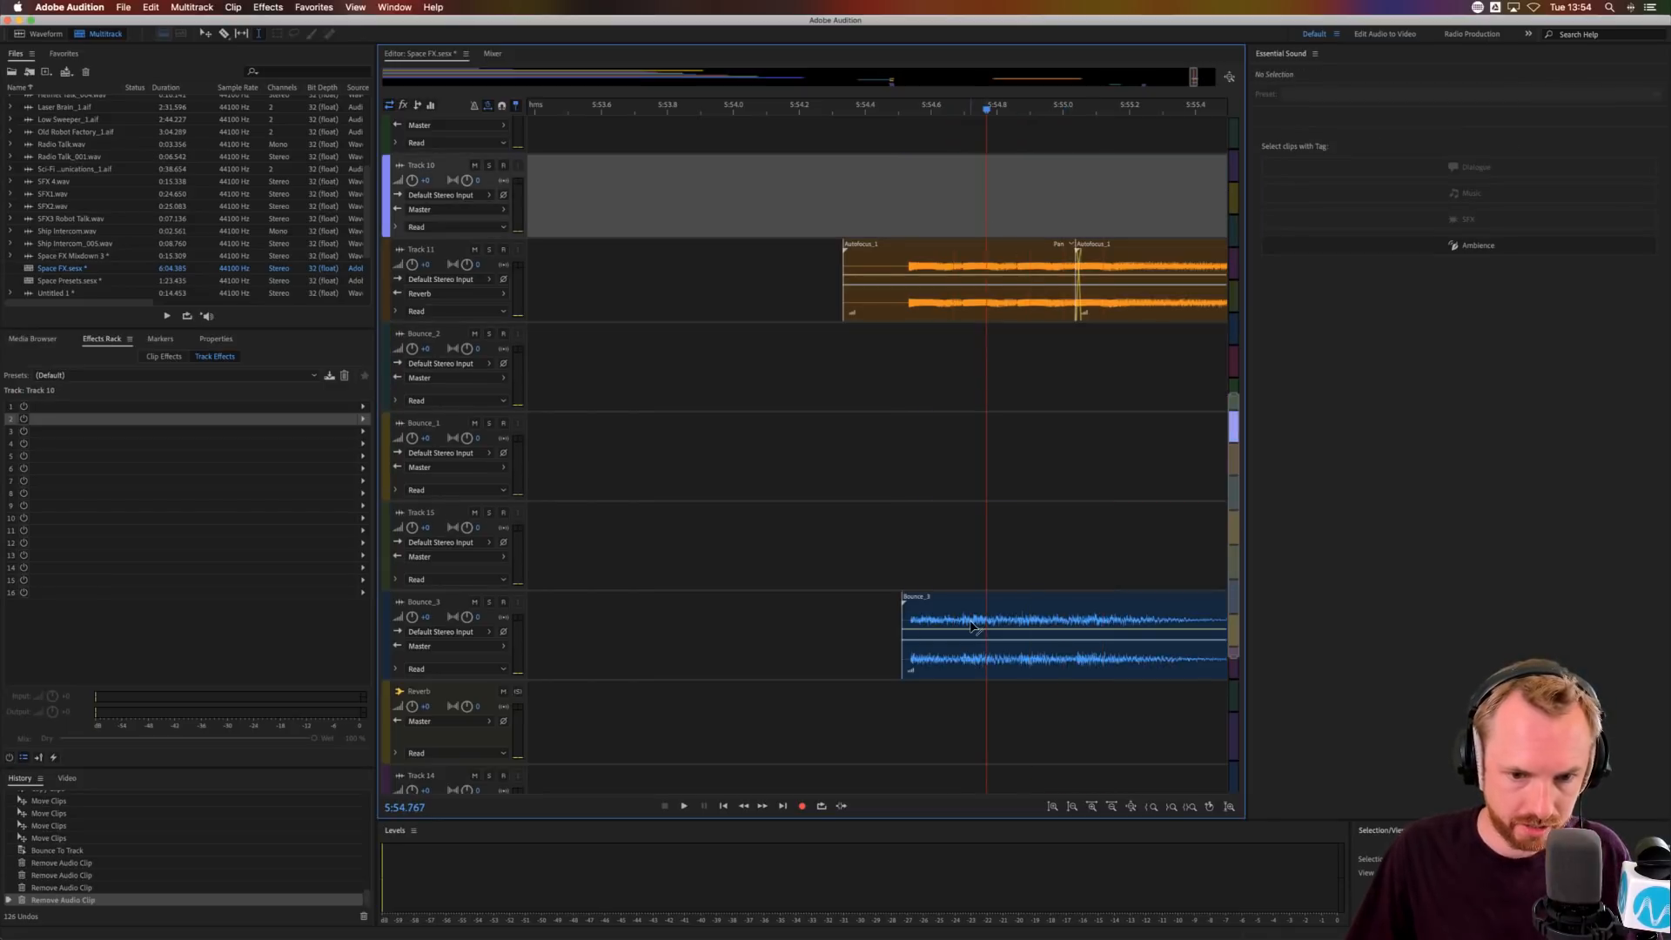
- Move the newly bounced clip up to the Bounce_2 track at the same start time and play it with AutoFocus
{"action": "left_click_drag", "start_coordinate": [972, 626], "coordinate": [951, 380]}
{"action": "left_click", "coordinate": [903, 380]}
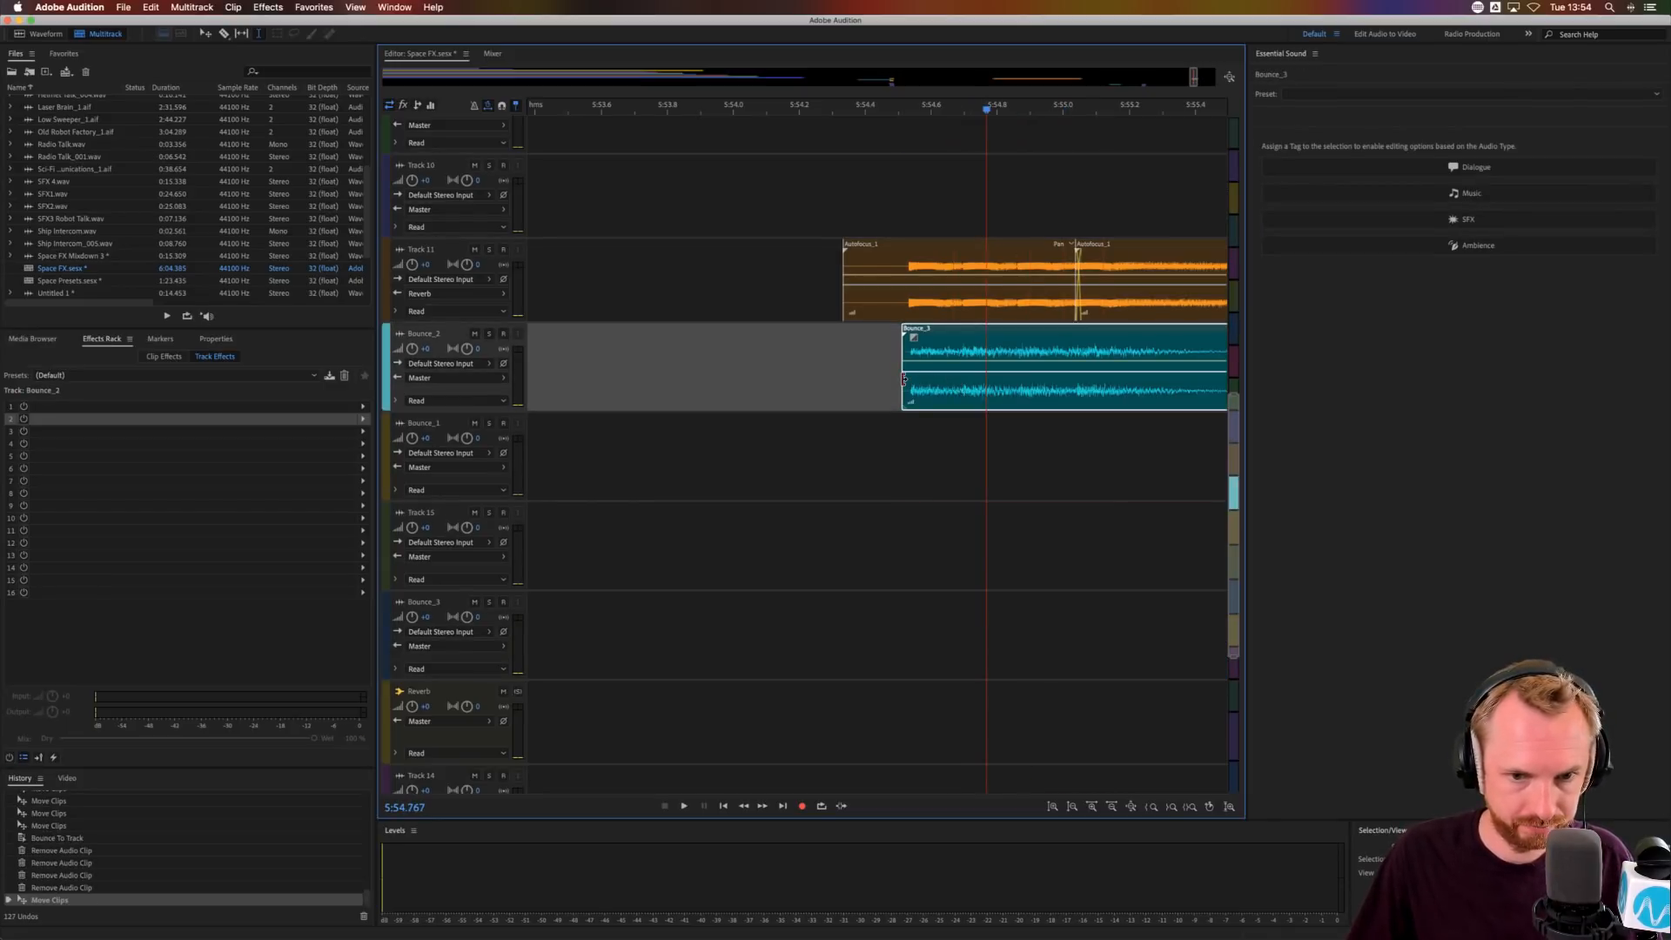
{"action": "key", "text": "space"}
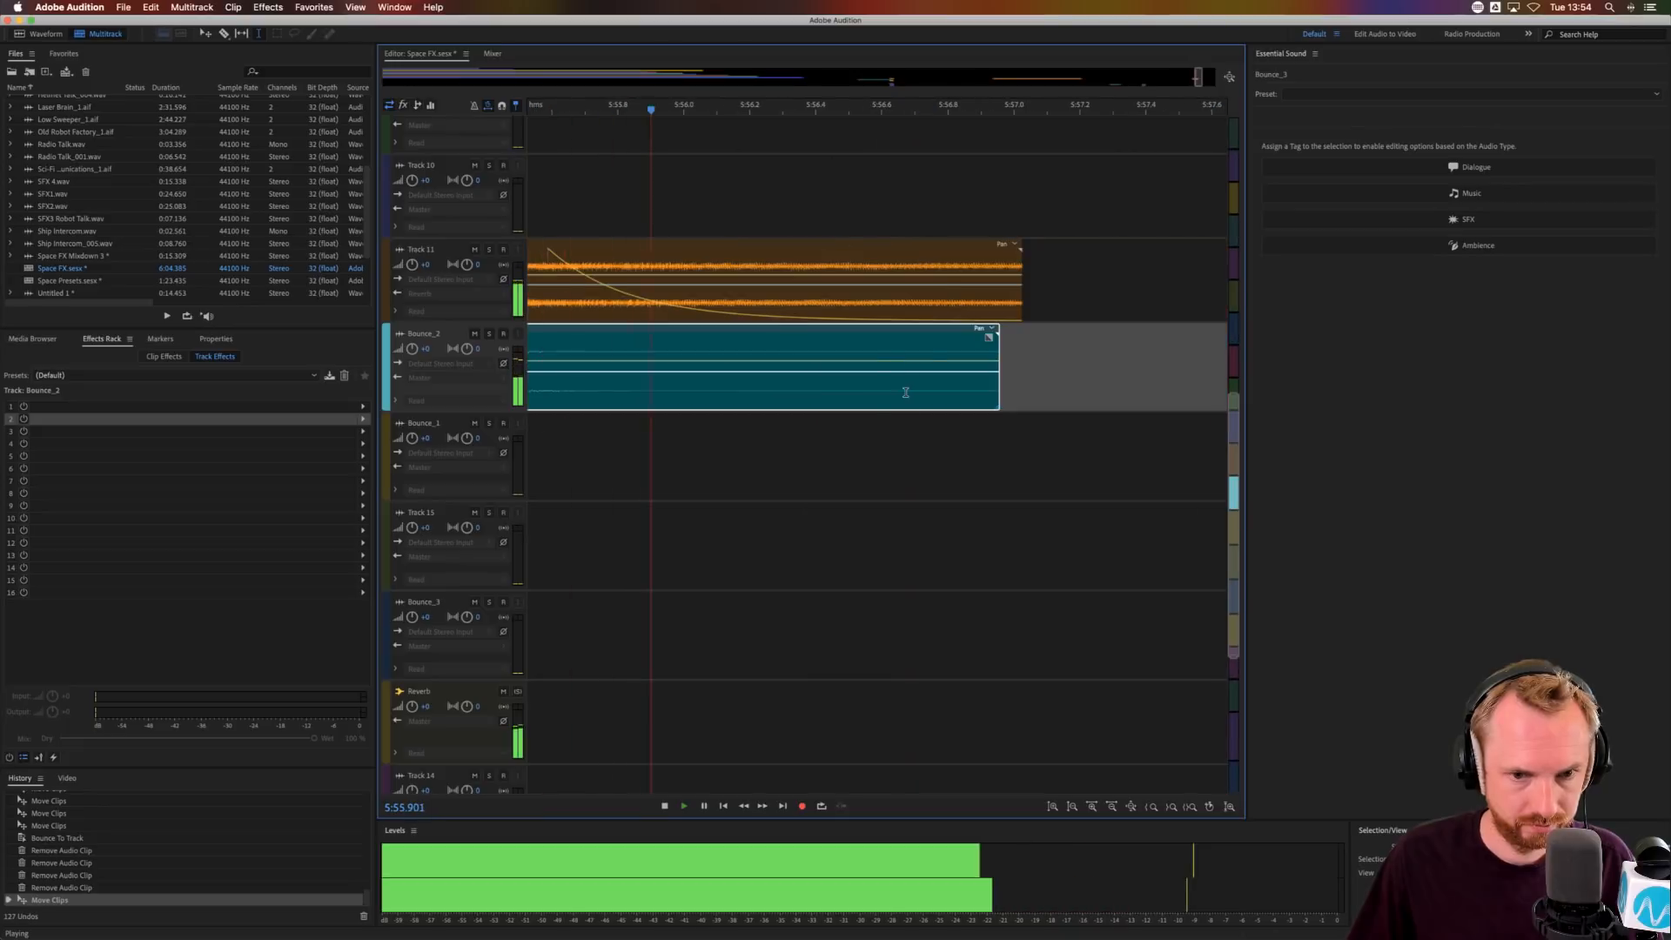
{"action": "key", "text": "space"}
{"action": "key", "text": "space"}
{"action": "key", "text": "space"}
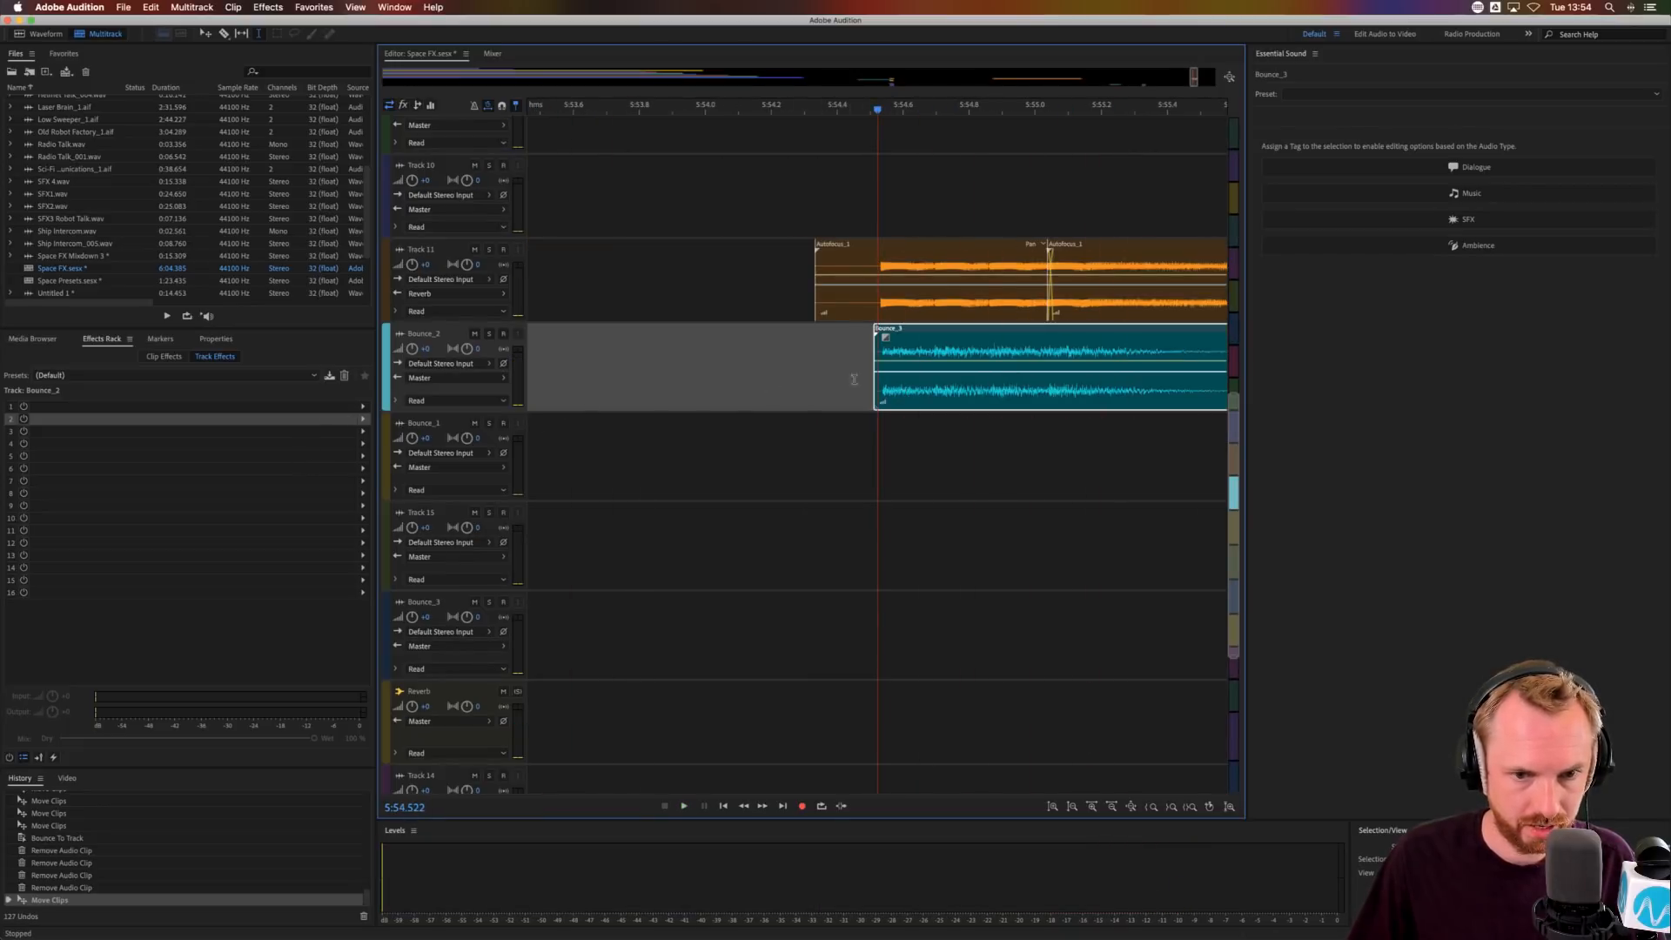
{"action": "left_click", "coordinate": [854, 380]}
{"action": "key", "text": "space"}
{"action": "key", "text": "space"}
- Add a Chorus/Flanger effect to the Bounce_2 track with the Springy Flanger preset and listen to it
{"action": "left_click", "coordinate": [363, 406]}
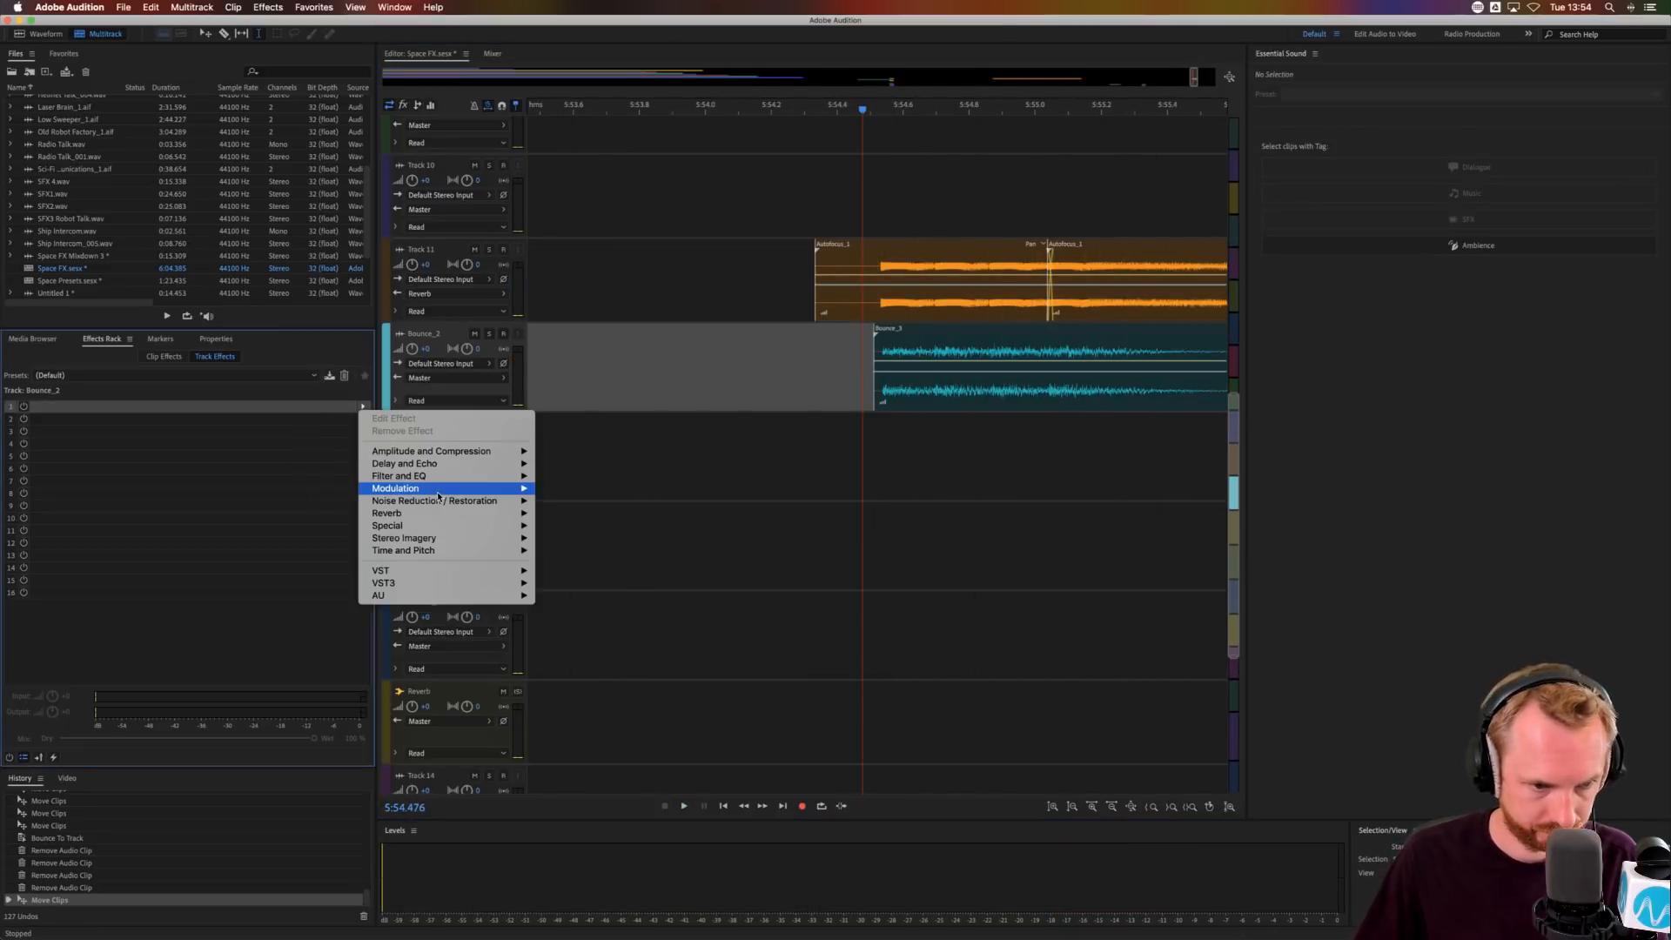
{"action": "mouse_move", "coordinate": [487, 492]}
{"action": "left_click", "coordinate": [567, 503]}
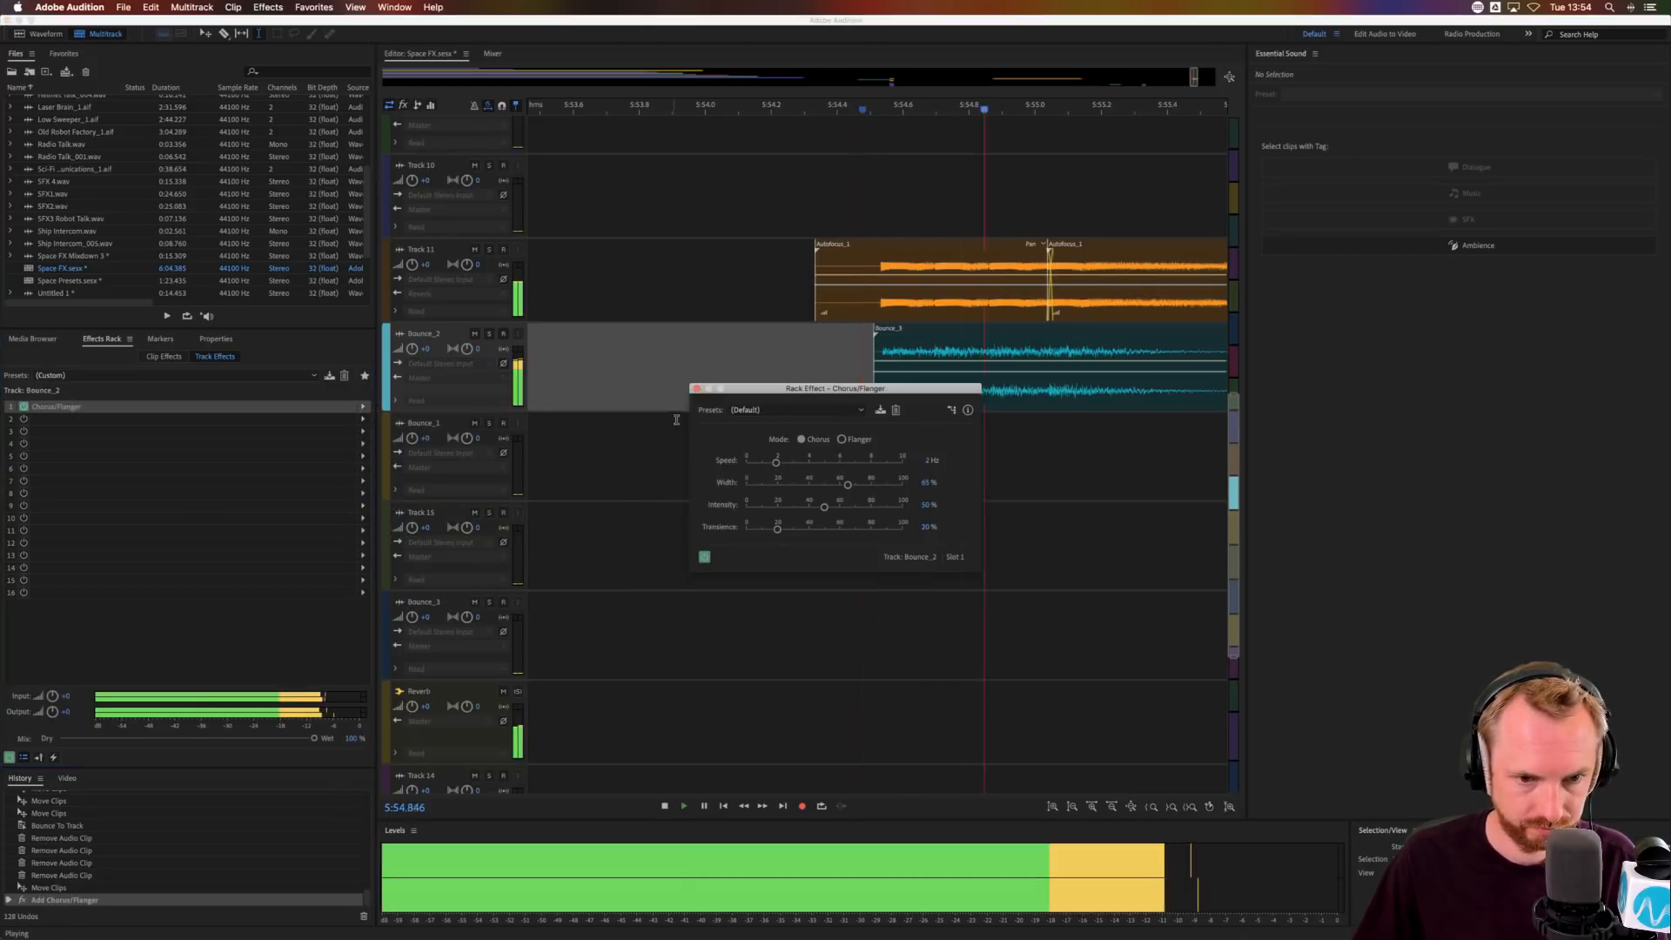
{"action": "left_click", "coordinate": [754, 409]}
{"action": "left_click", "coordinate": [750, 508]}
{"action": "key", "text": "space"}
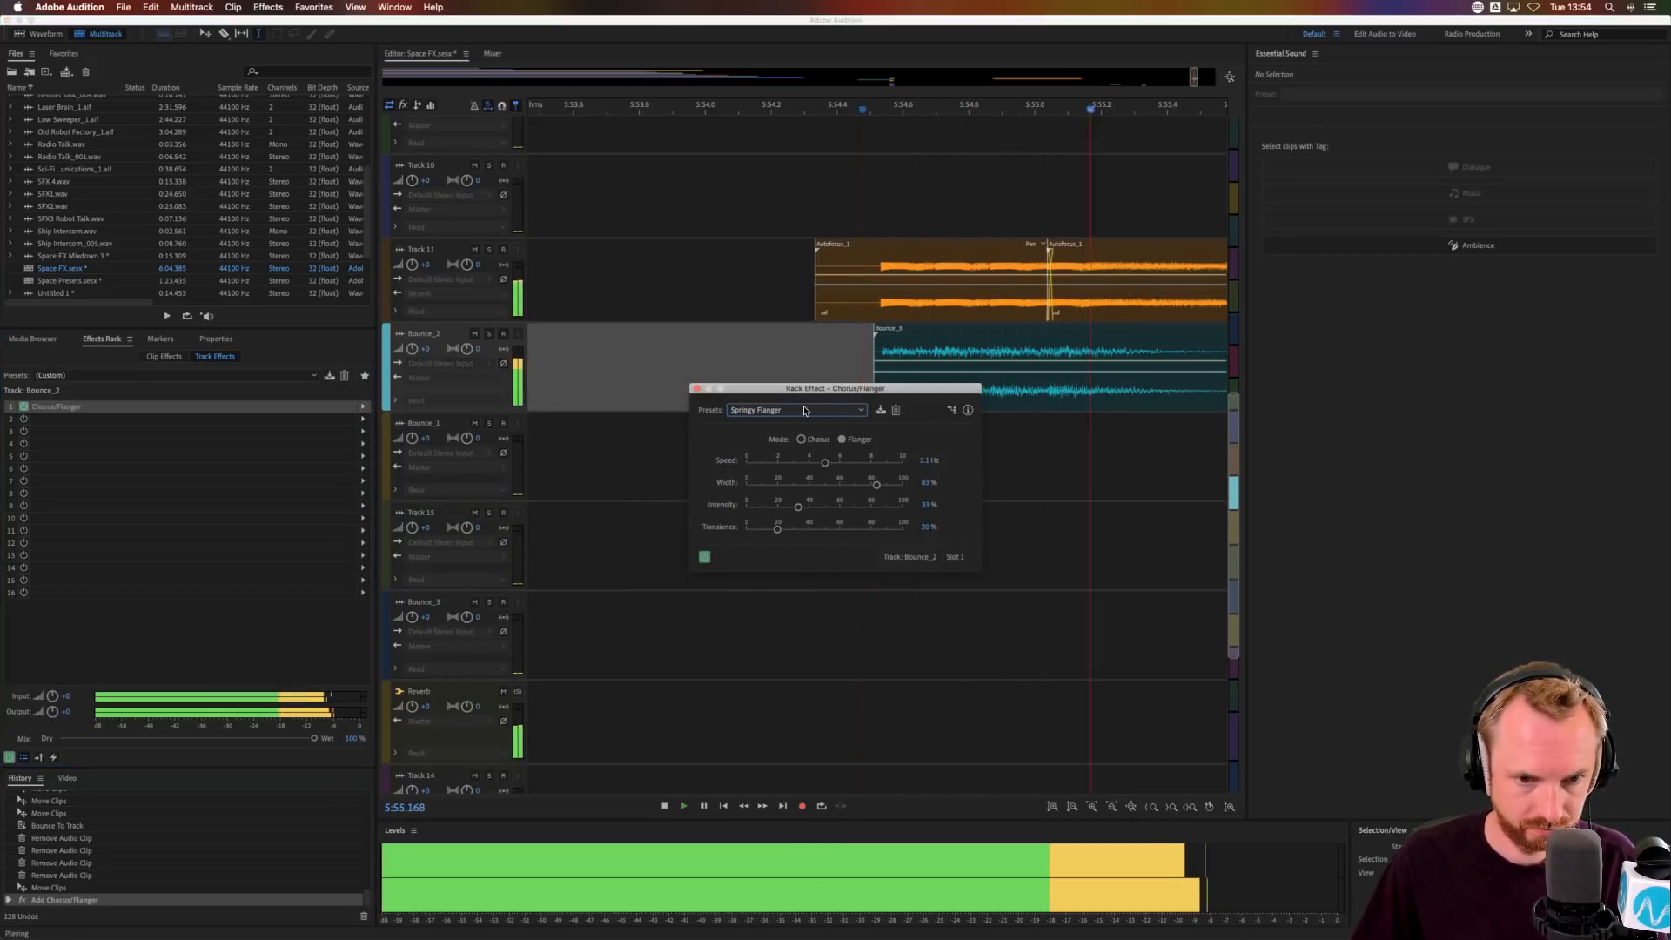
- Try the Female Voice and Aggressive Flange presets in the Bounce_2 track's Chorus/Flanger and listen to them
{"action": "left_click", "coordinate": [804, 410]}
{"action": "left_click", "coordinate": [796, 446]}
{"action": "key", "text": "space"}
{"action": "left_click", "coordinate": [786, 413]}
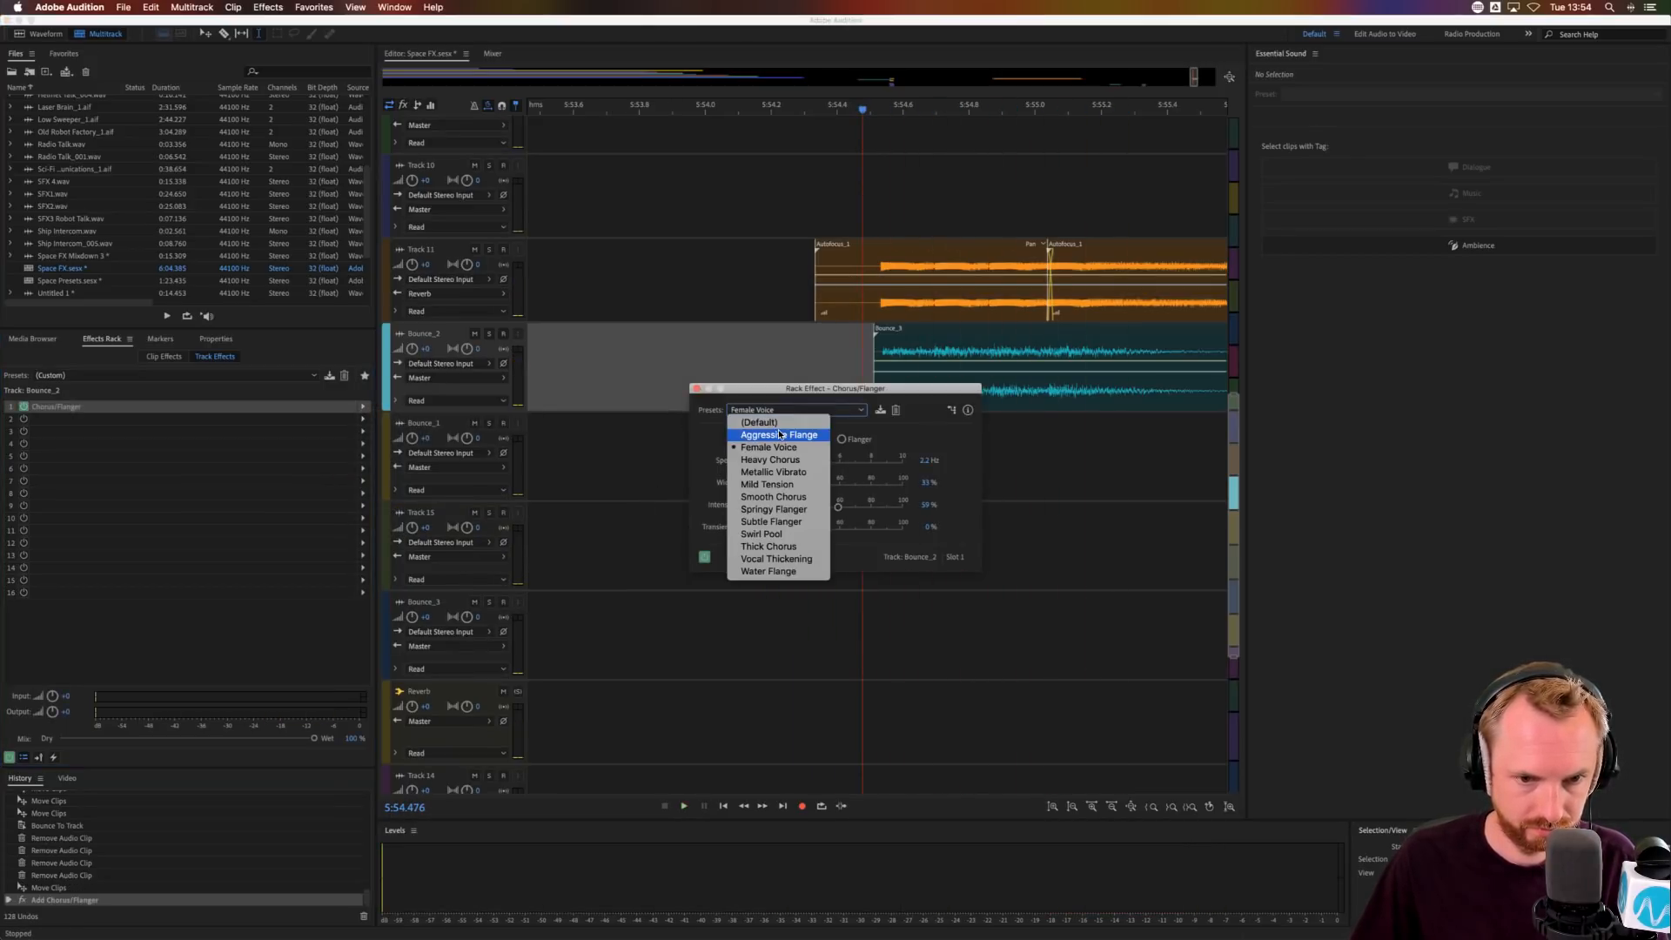
{"action": "left_click", "coordinate": [779, 434]}
{"action": "key", "text": "space"}
{"action": "key", "text": "space"}
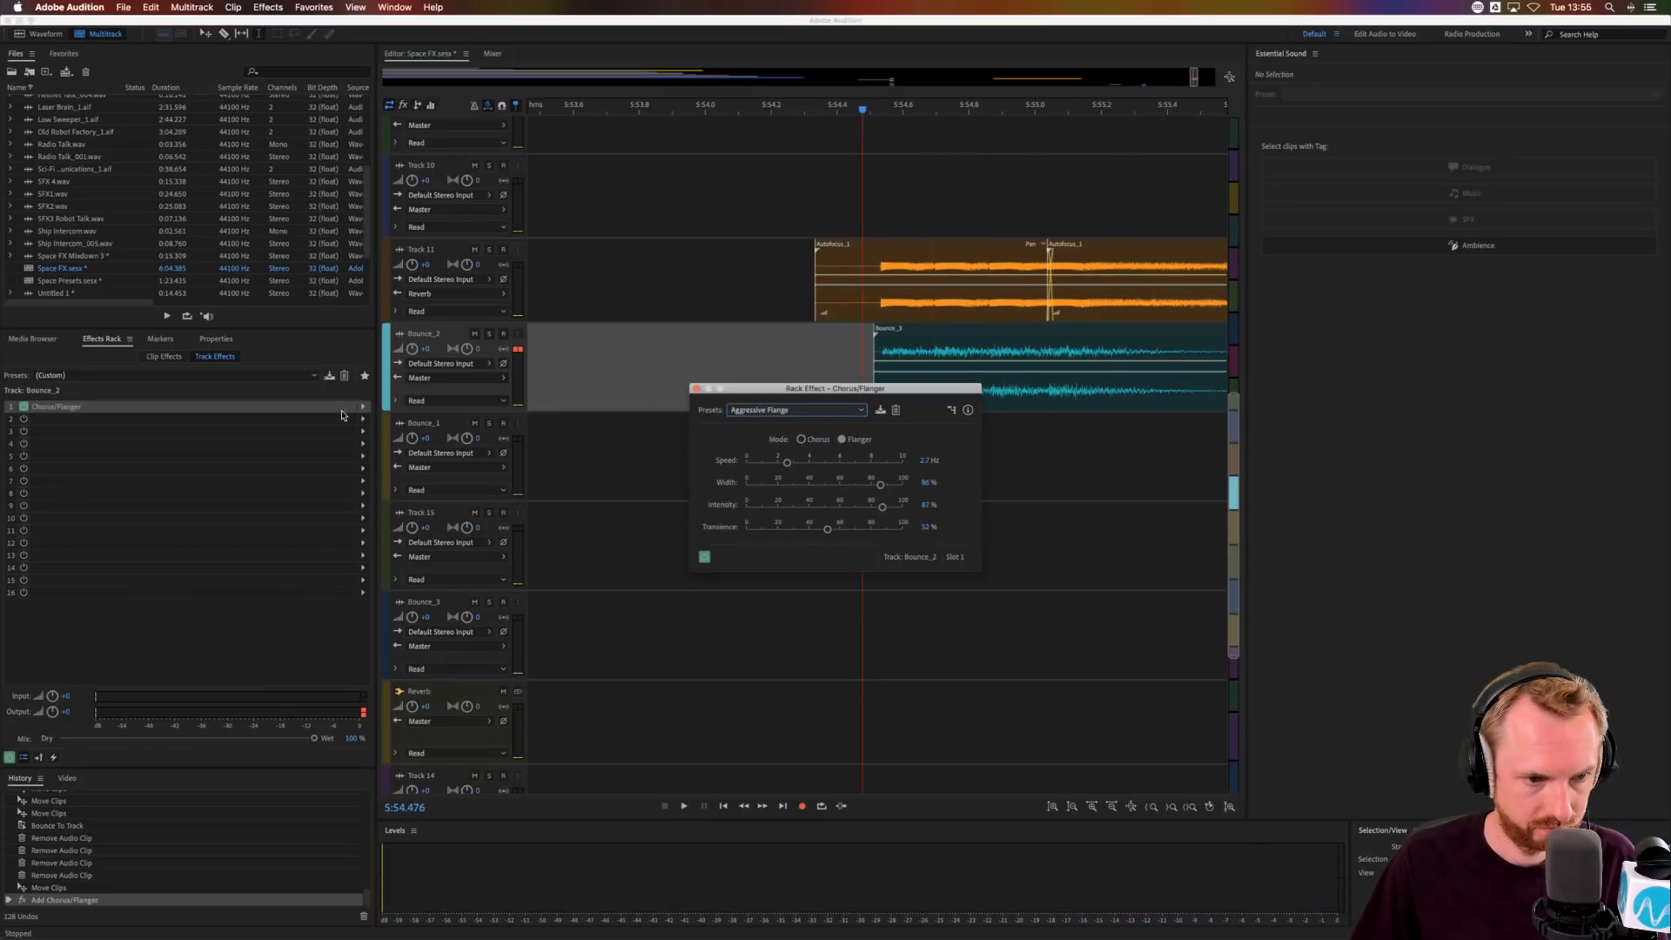
- Replace the Chorus/Flanger on Bounce_2 with a Phaser, choose the Over and Under preset and listen to it
{"action": "left_click", "coordinate": [363, 406]}
{"action": "mouse_move", "coordinate": [467, 489]}
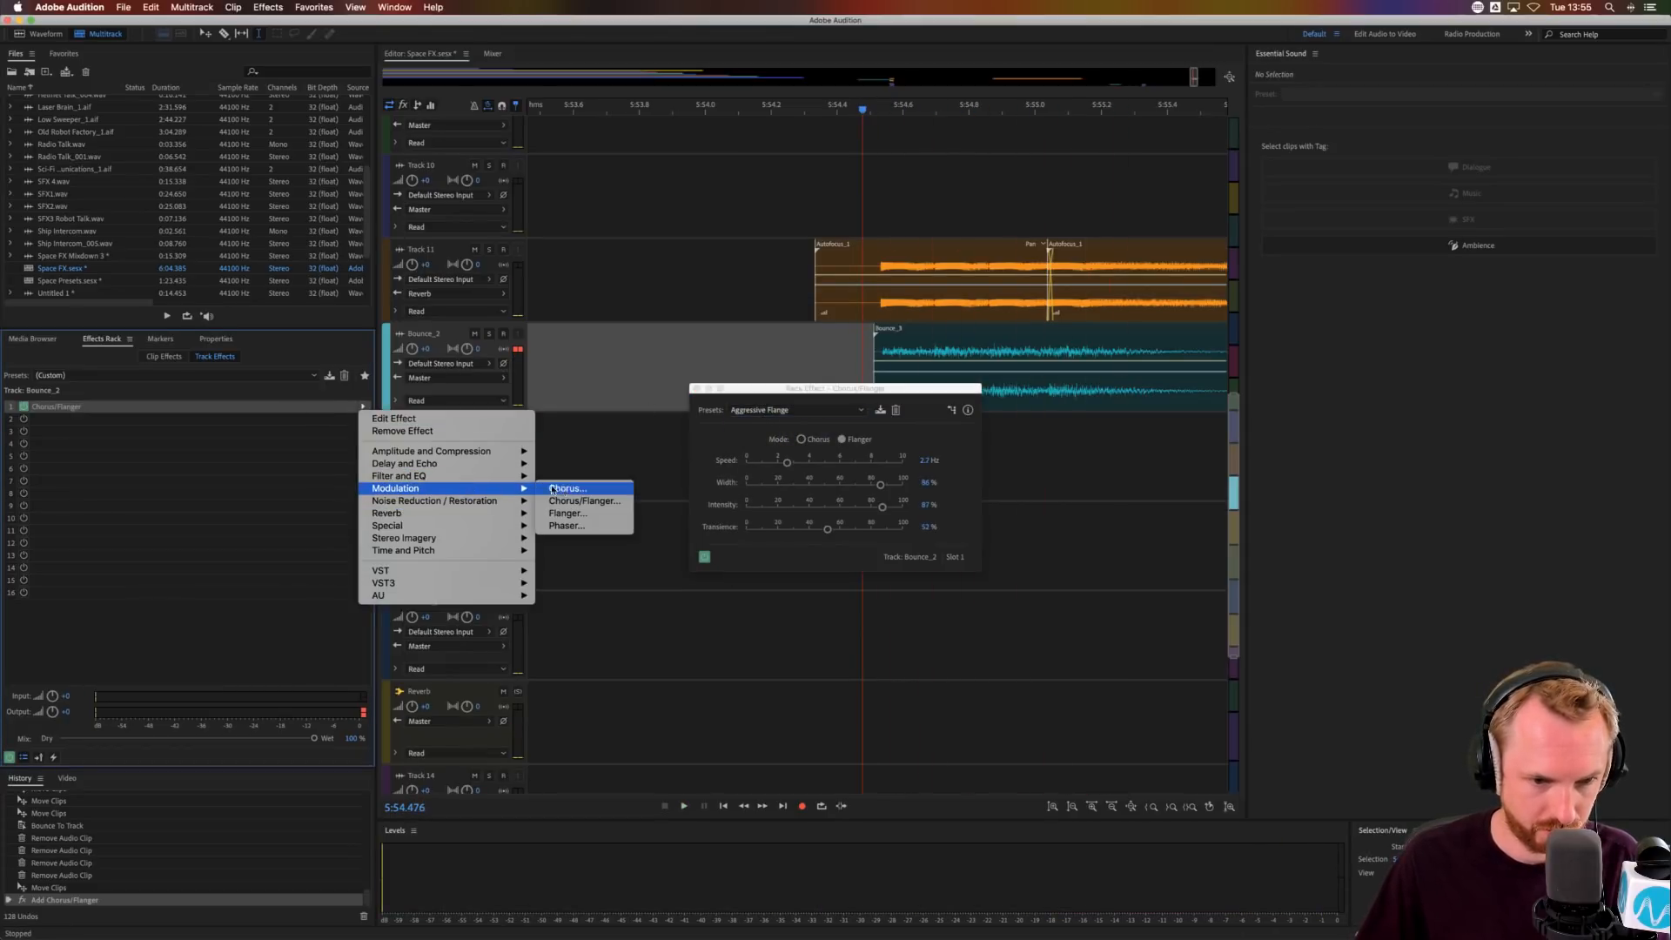
{"action": "left_click", "coordinate": [565, 526]}
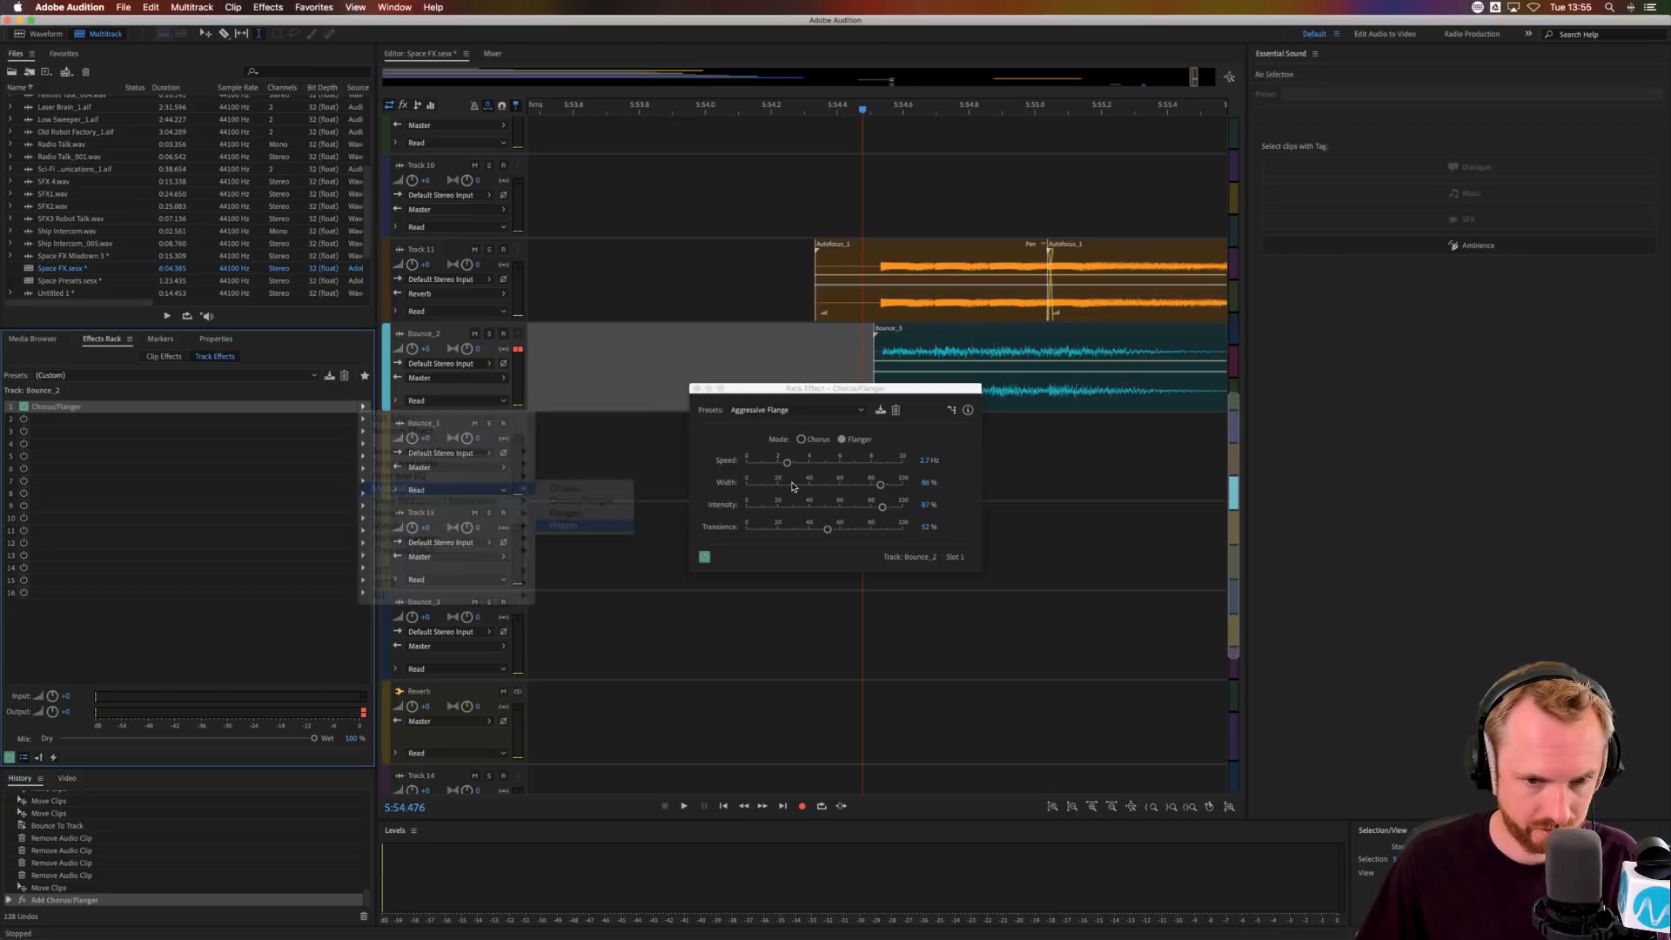
{"action": "left_click", "coordinate": [742, 364]}
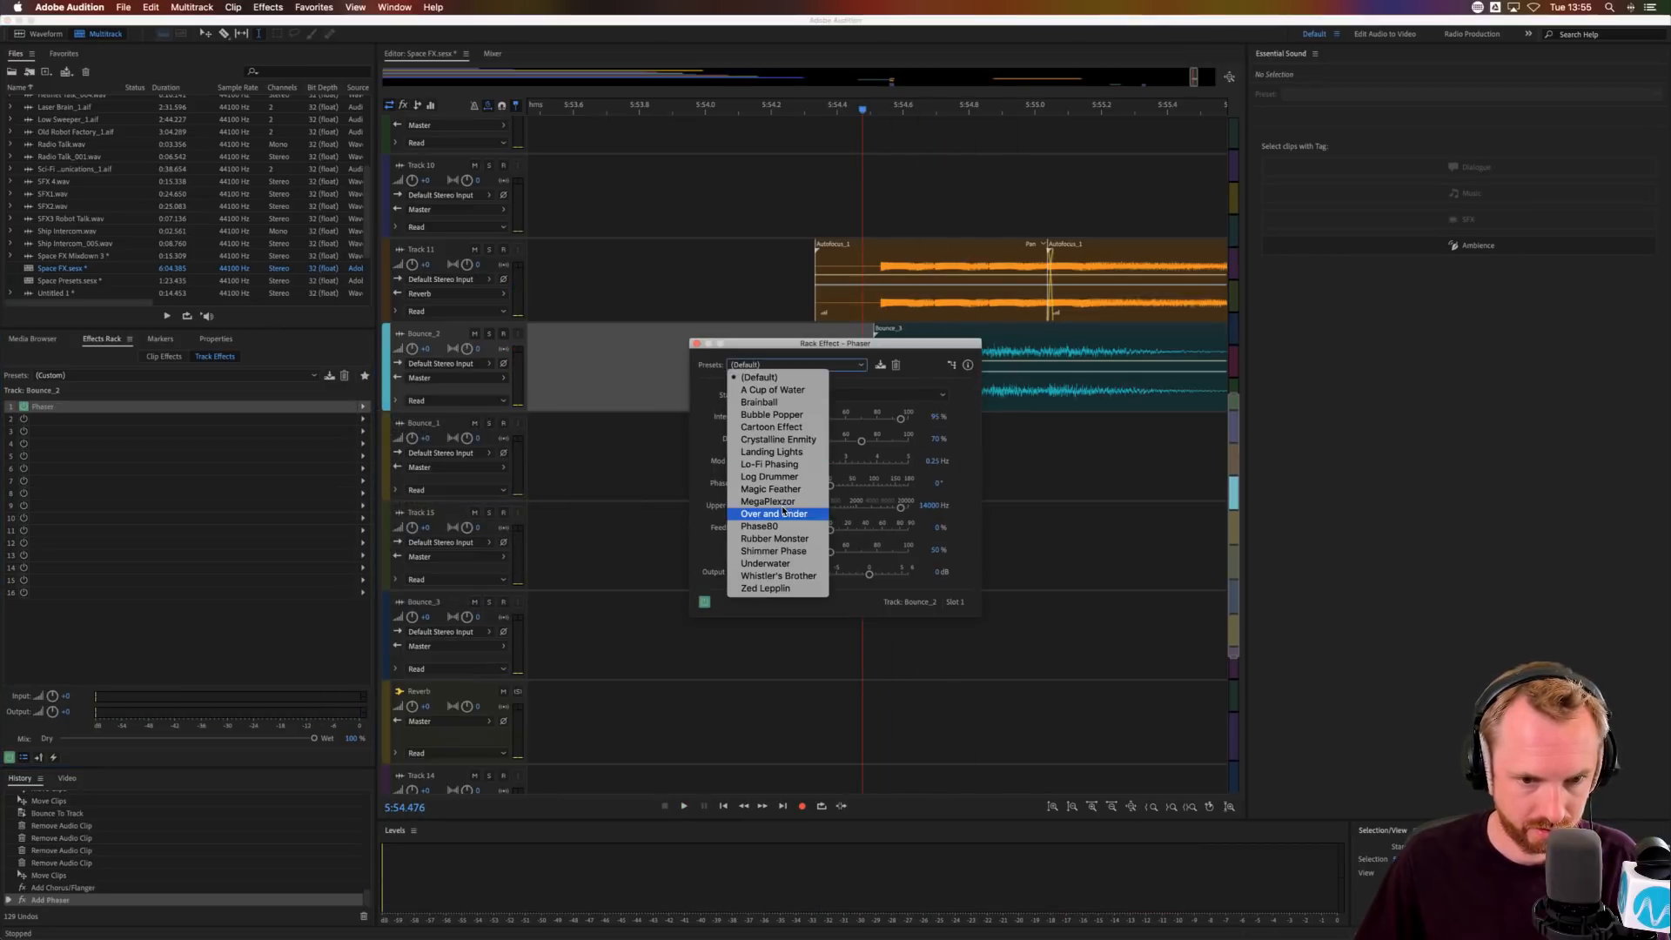
{"action": "left_click", "coordinate": [783, 513]}
{"action": "key", "text": "space"}
{"action": "key", "text": "space"}
{"action": "left_click", "coordinate": [784, 364]}
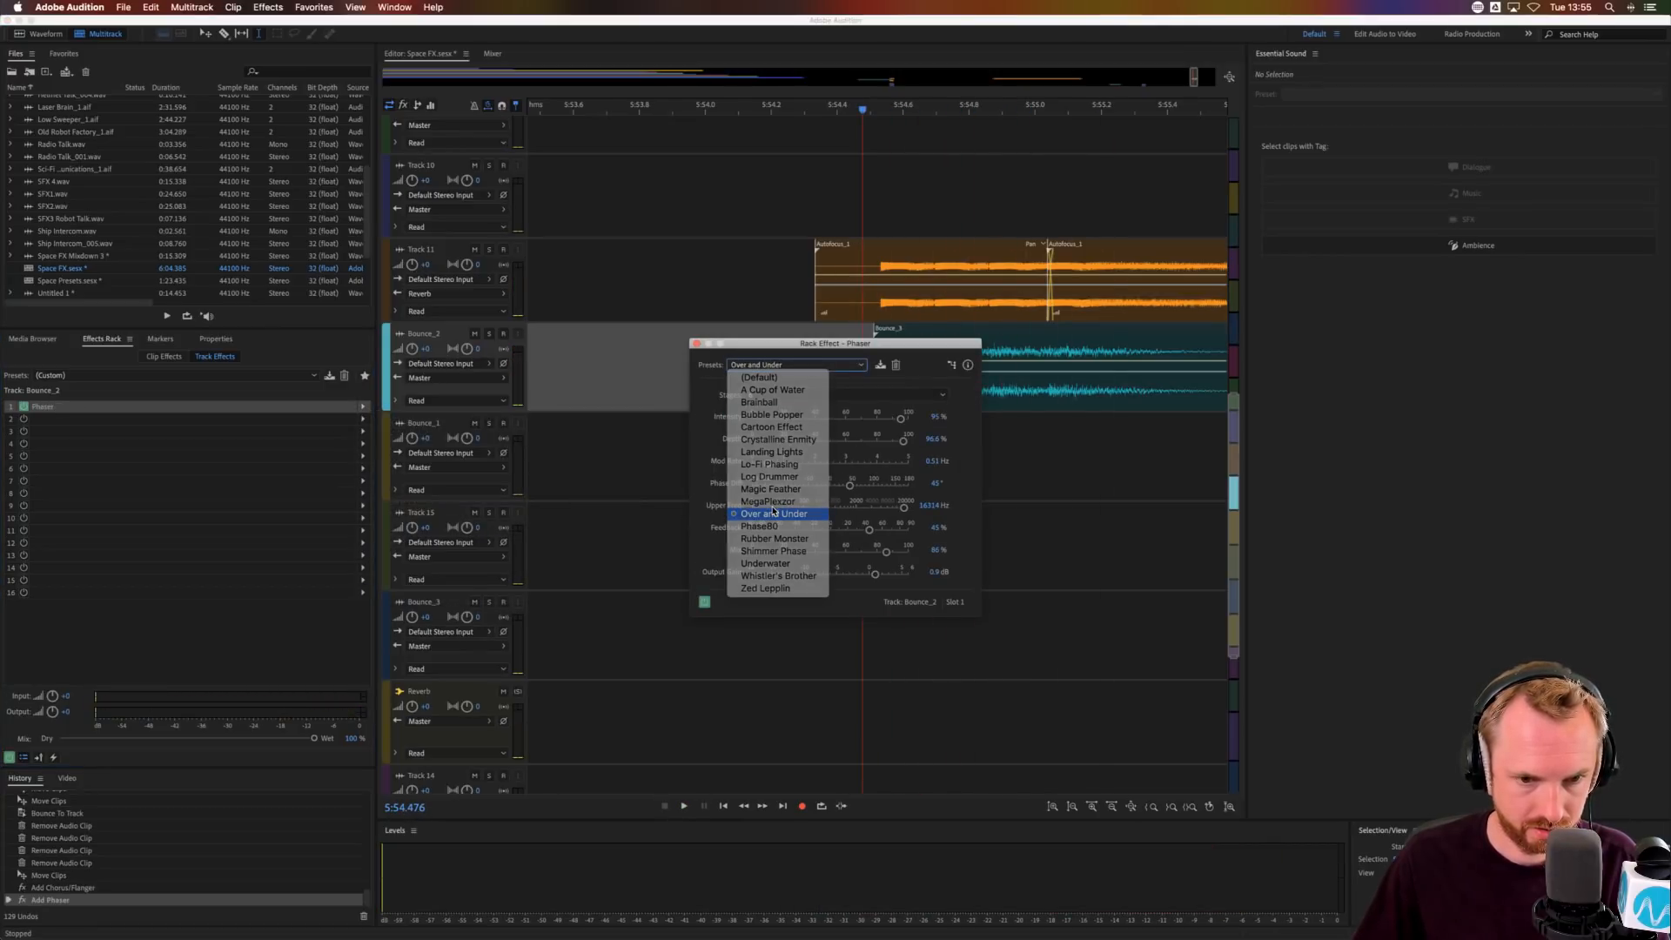
{"action": "left_click", "coordinate": [773, 513]}
{"action": "key", "text": "space"}
{"action": "key", "text": "space"}
- Switch the Bounce_2 Phaser to the Log Drummer preset, listen to it and close the effect window
{"action": "left_click", "coordinate": [774, 366]}
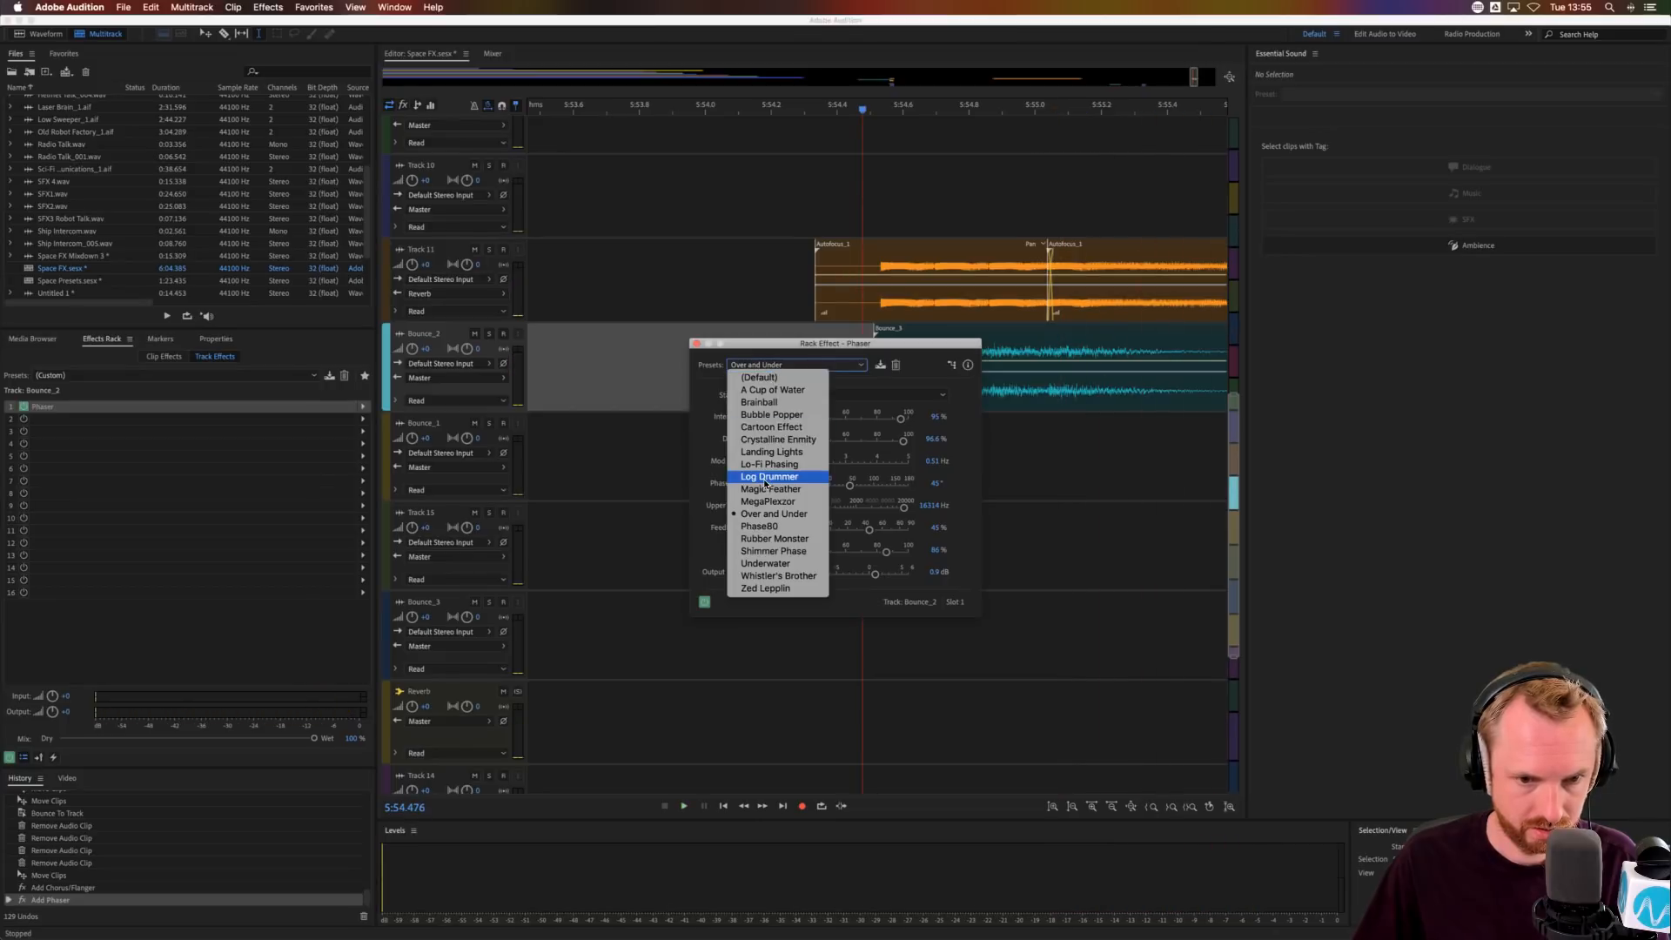
{"action": "left_click", "coordinate": [765, 477]}
{"action": "key", "text": "space"}
{"action": "key", "text": "space"}
{"action": "key", "text": "space"}
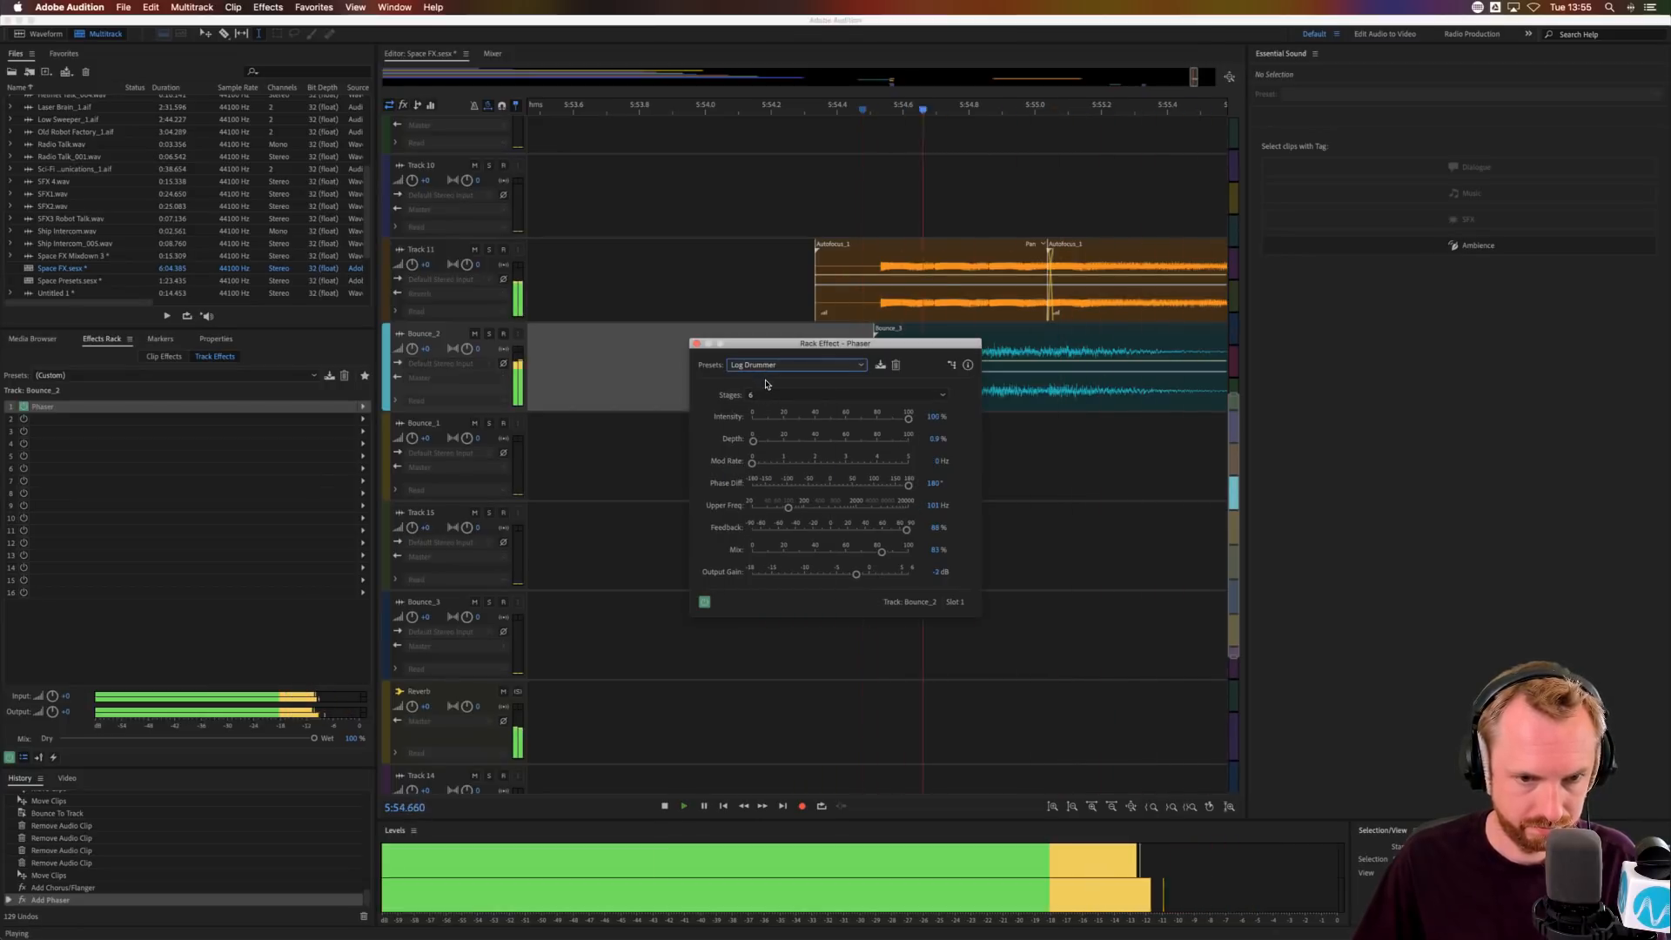
{"action": "key", "text": "space"}
{"action": "left_click", "coordinate": [697, 344]}
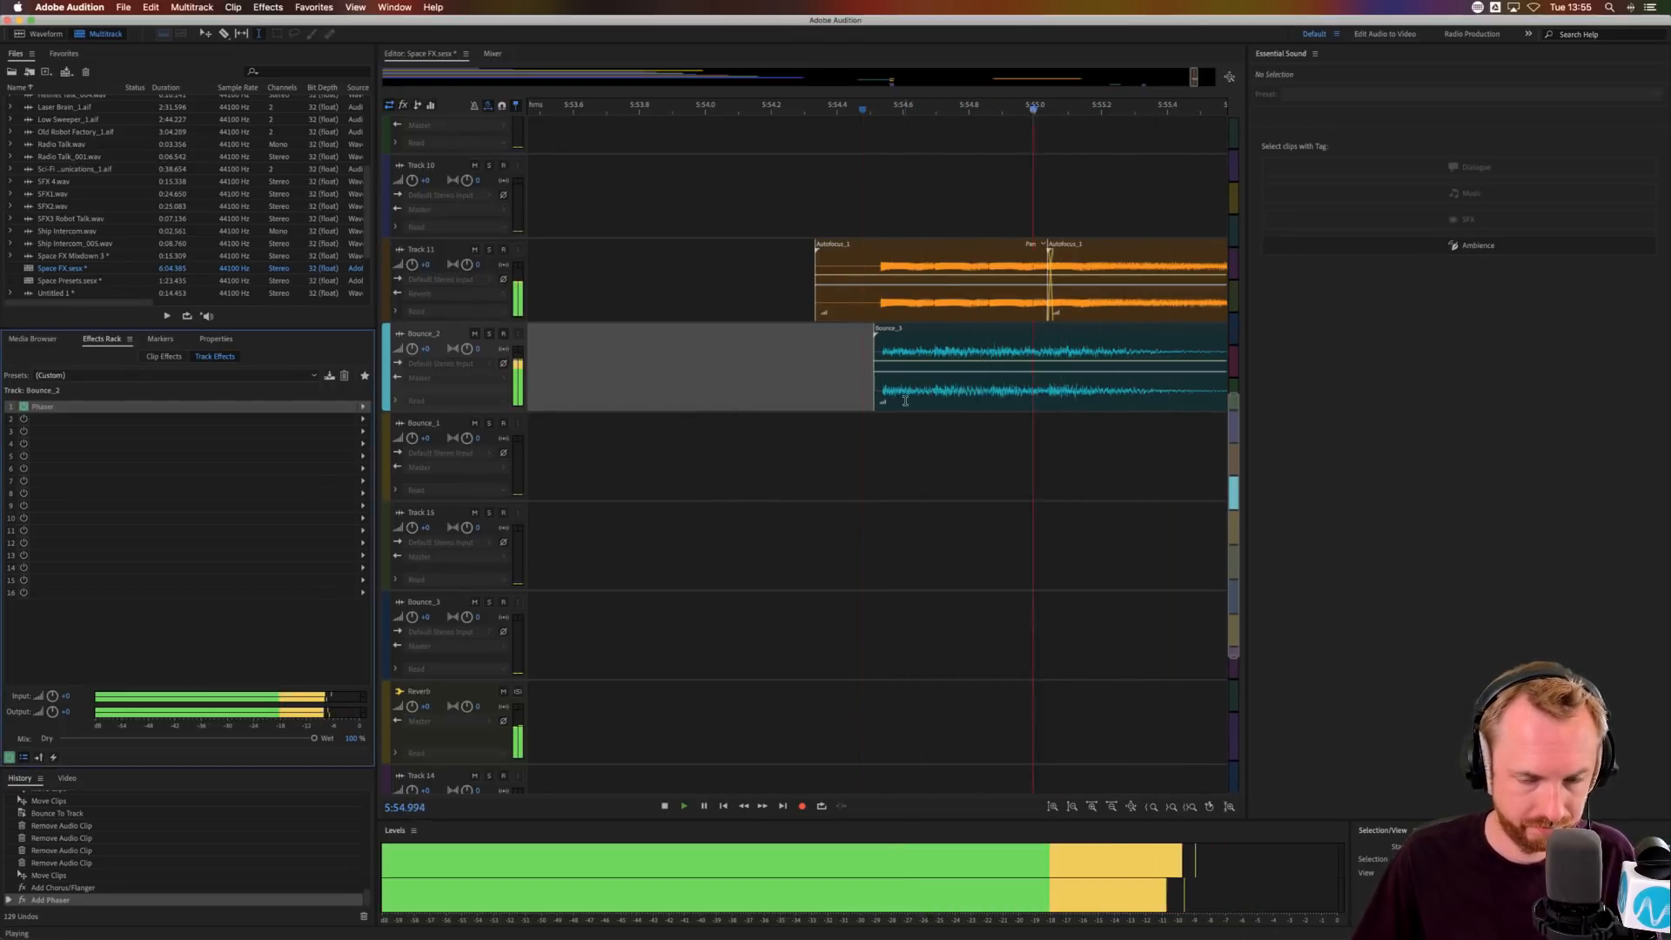
{"action": "key", "text": "space"}
{"action": "key", "text": "space"}
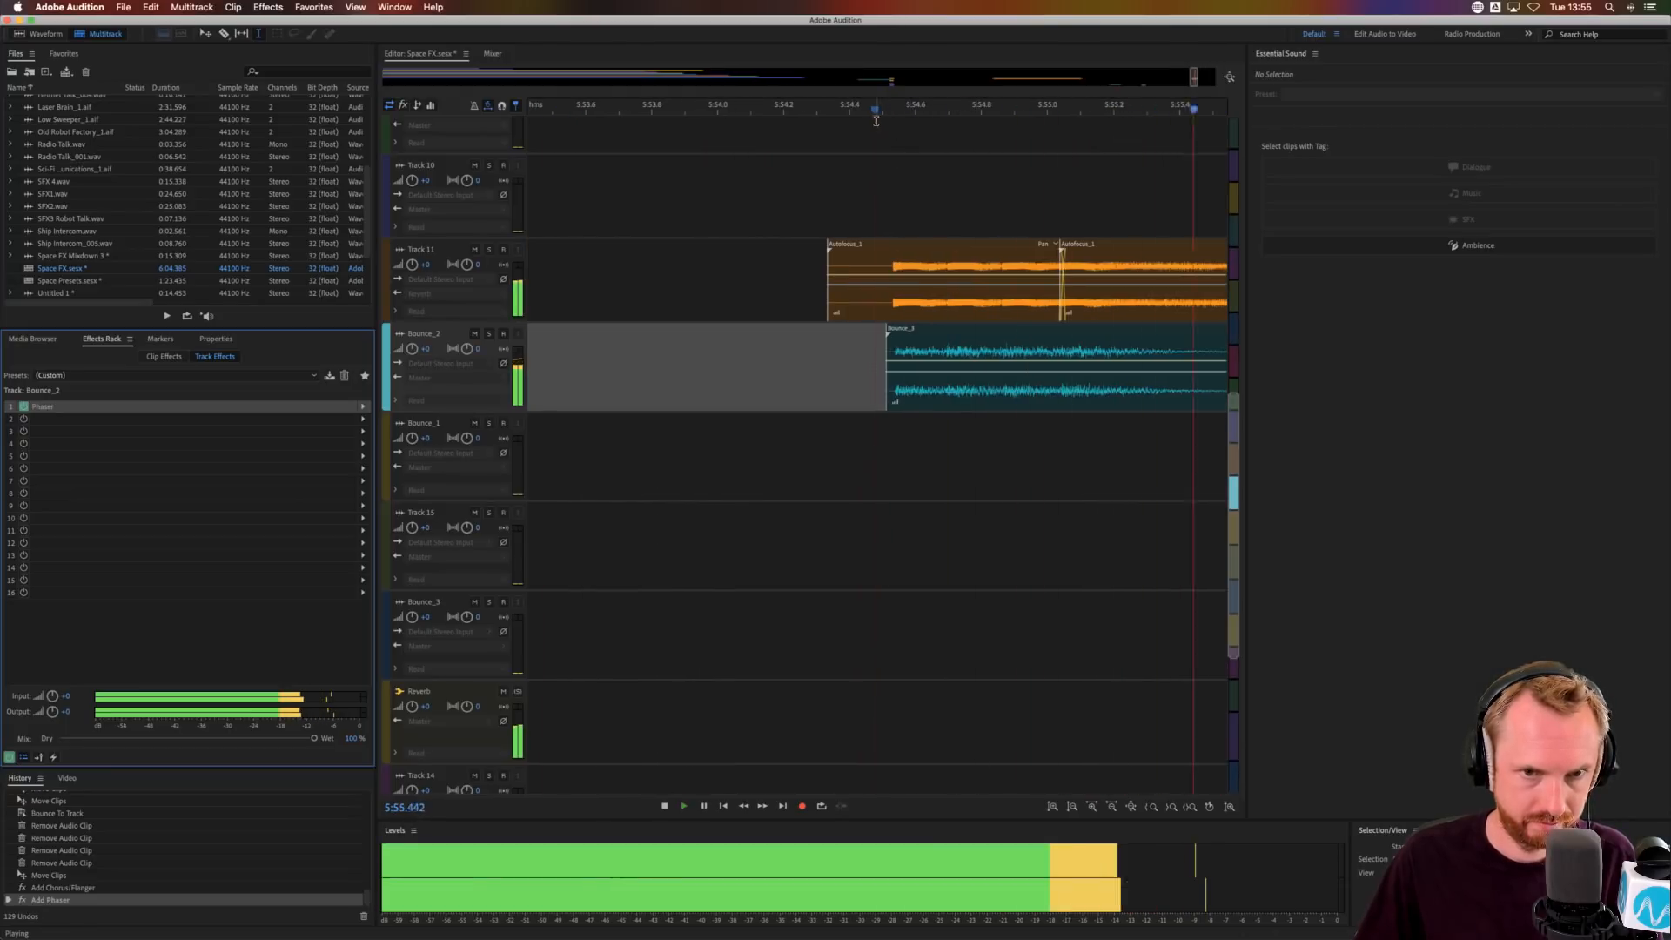
- Lower the Bounce_2 track's volume to -5.7 dB while playing it together with the AutoFocus clips
{"action": "key", "text": "space"}
{"action": "key", "text": "minus"}
{"action": "key", "text": "space"}
{"action": "key", "text": "space"}
{"action": "left_click_drag", "start_coordinate": [412, 348], "coordinate": [411, 360]}
{"action": "key", "text": "space"}
{"action": "key", "text": "space"}
{"action": "key", "text": "space"}
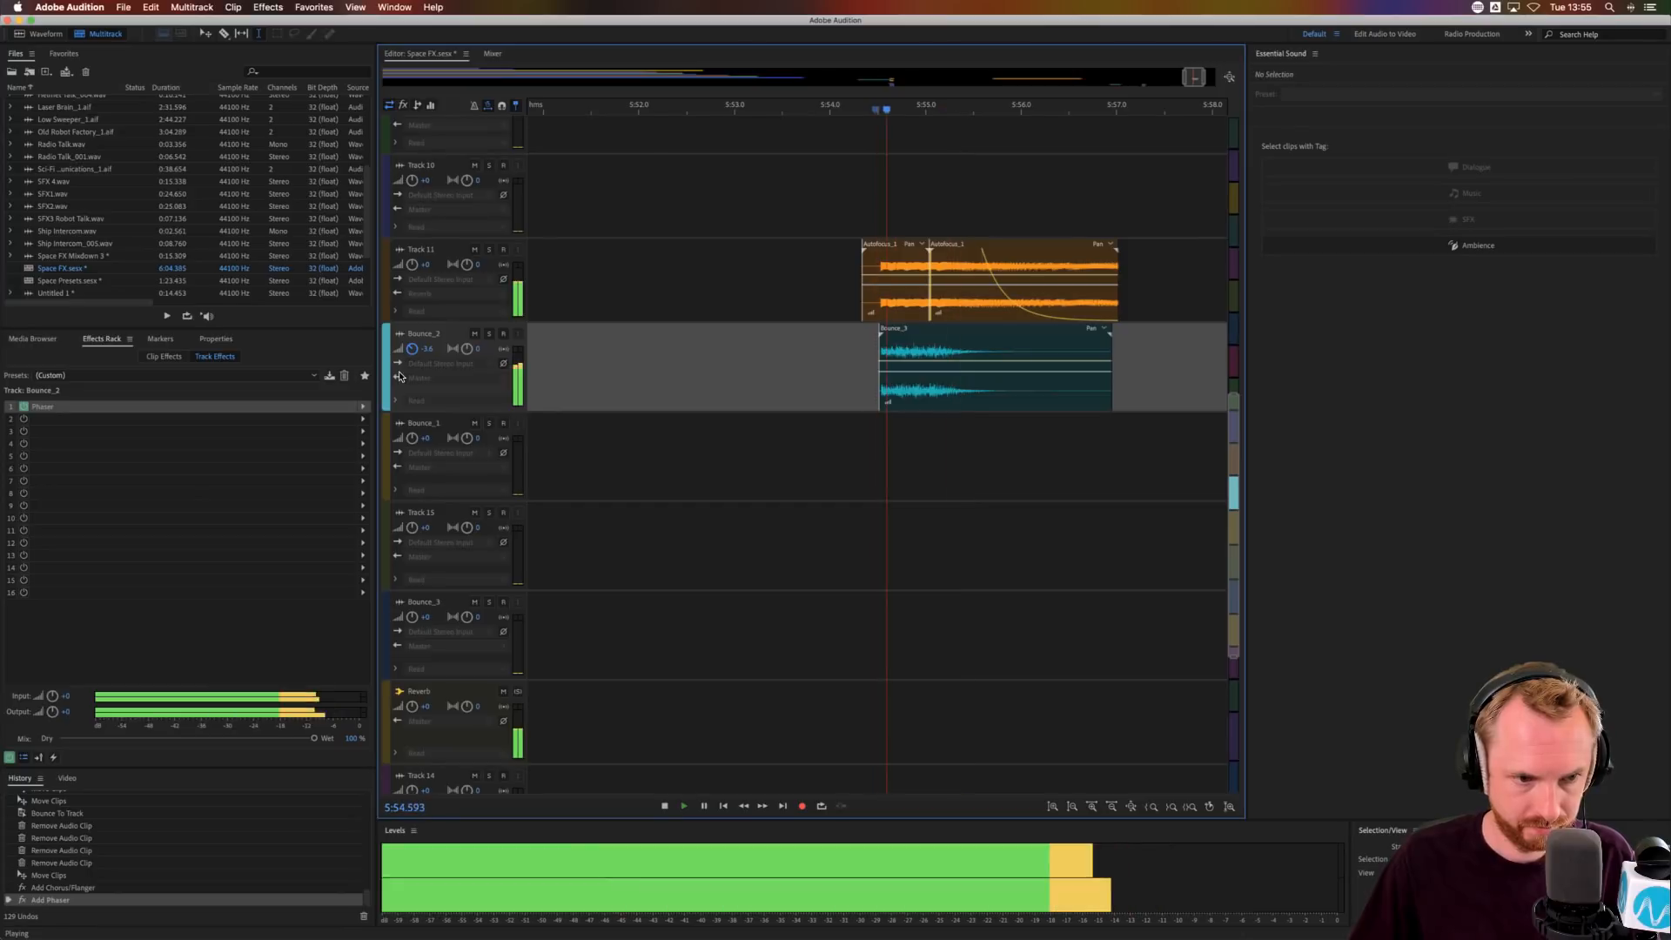
{"action": "key", "text": "space"}
{"action": "key", "text": "space"}
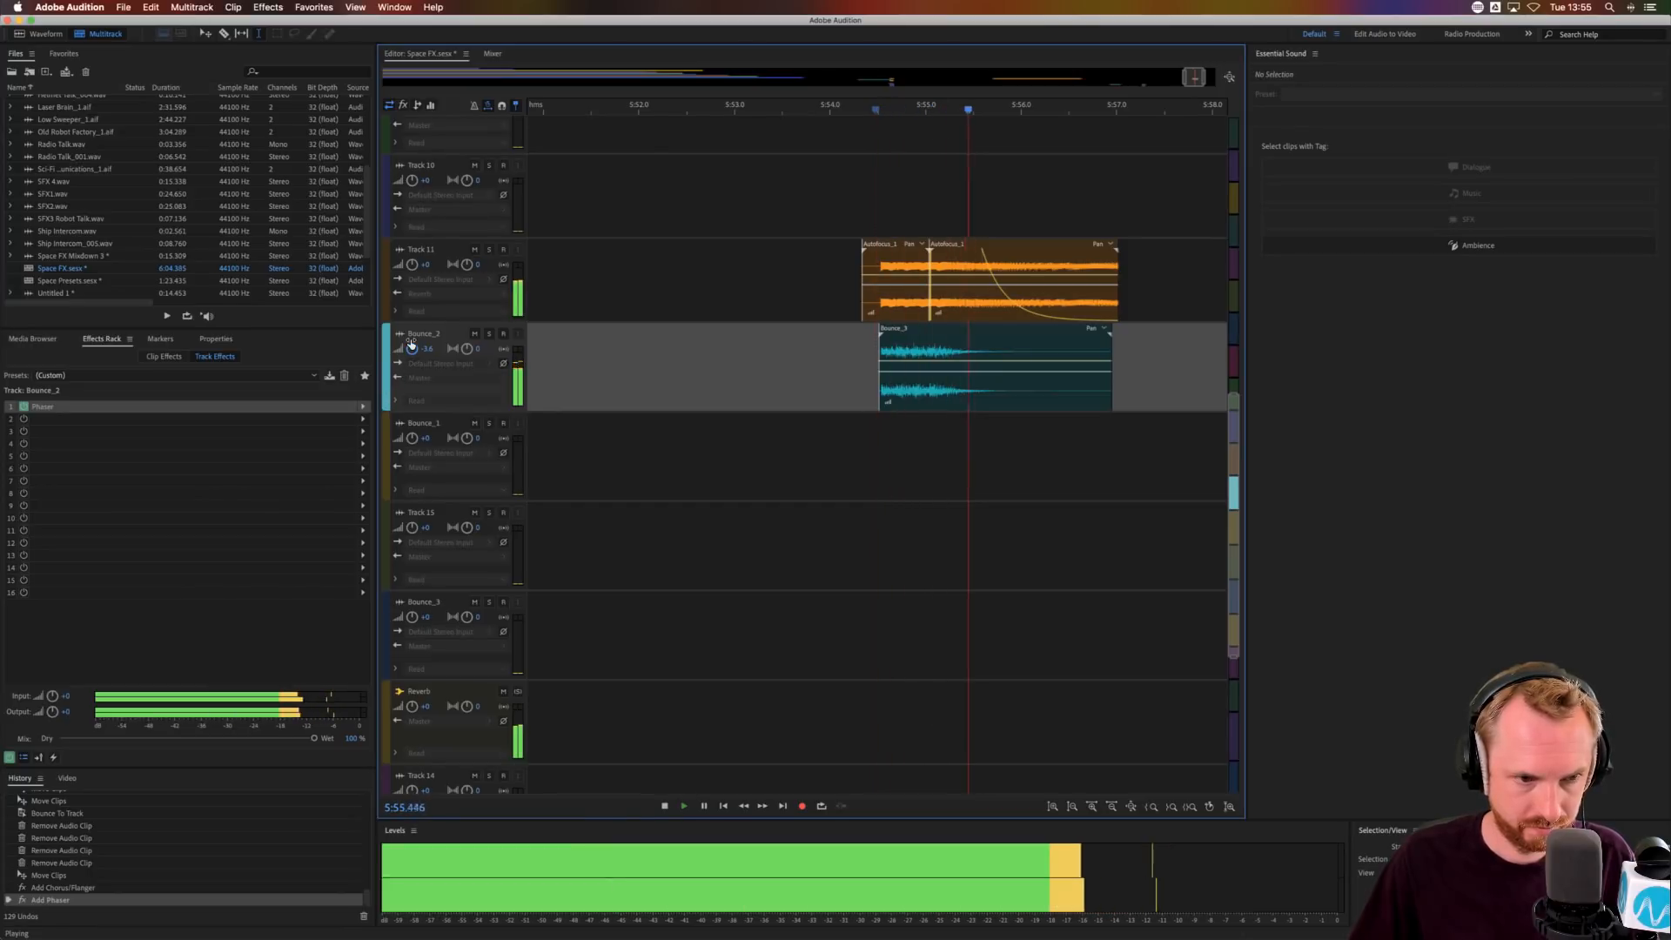
{"action": "key", "text": "space"}
{"action": "left_click_drag", "start_coordinate": [411, 348], "coordinate": [397, 381]}
{"action": "key", "text": "space"}
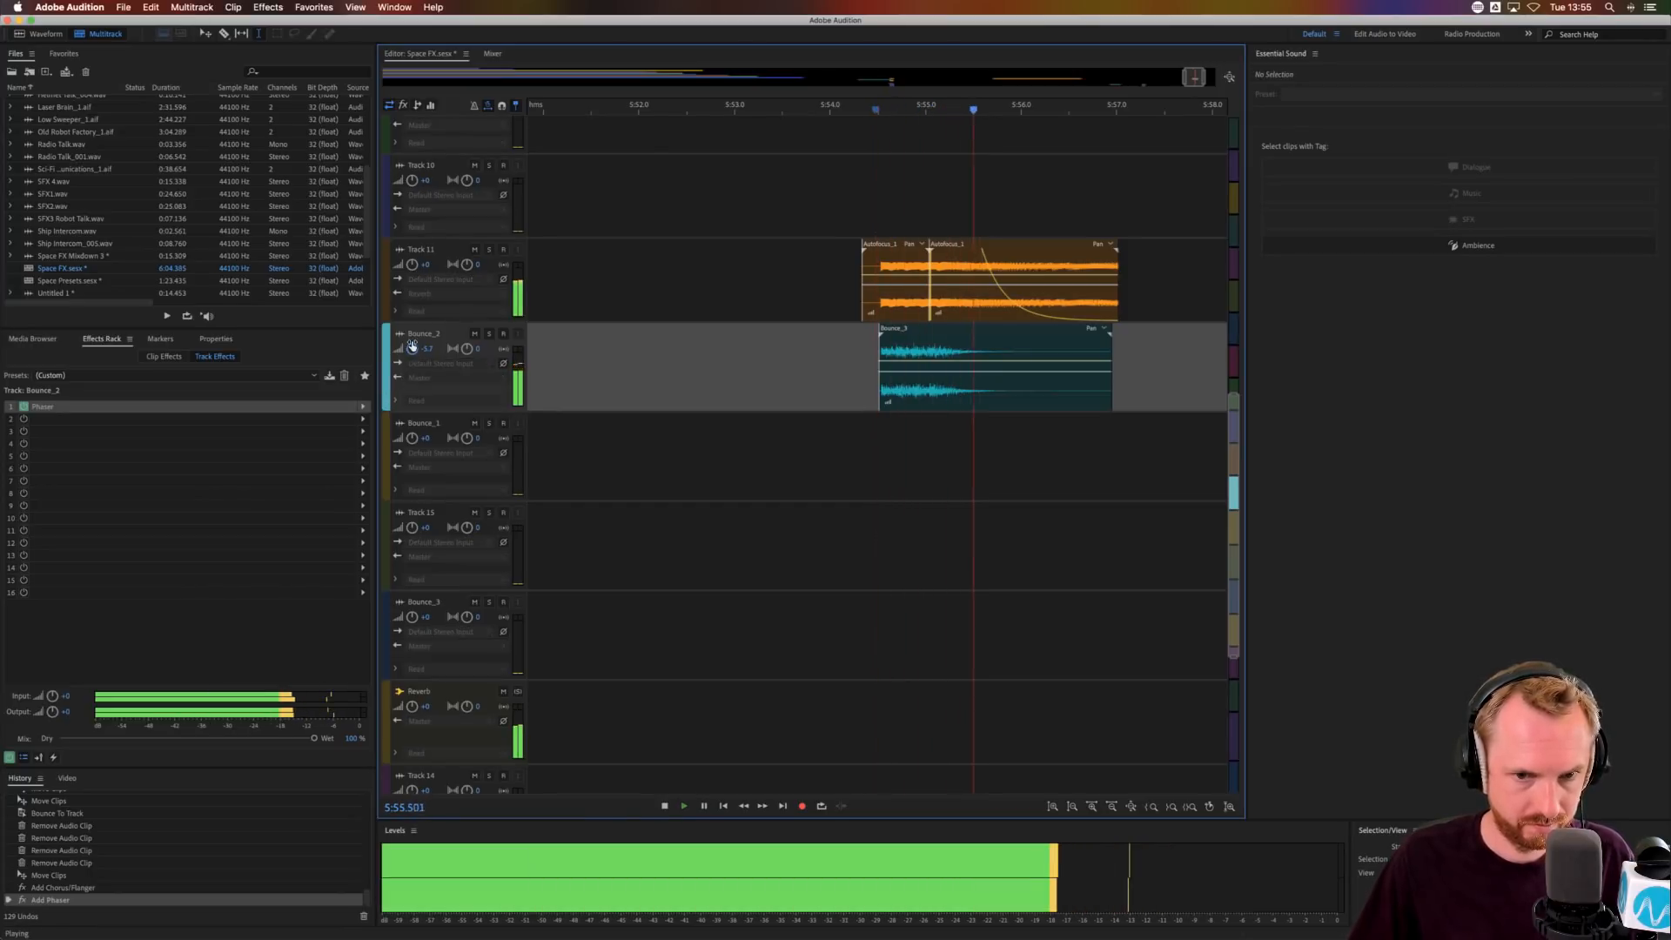
{"action": "key", "text": "space"}
{"action": "key", "text": "space"}
{"action": "key", "text": "space"}
- Add a Distortion effect after the Phaser on Bounce_2, listen to the result and close the effect window
{"action": "left_click", "coordinate": [362, 418]}
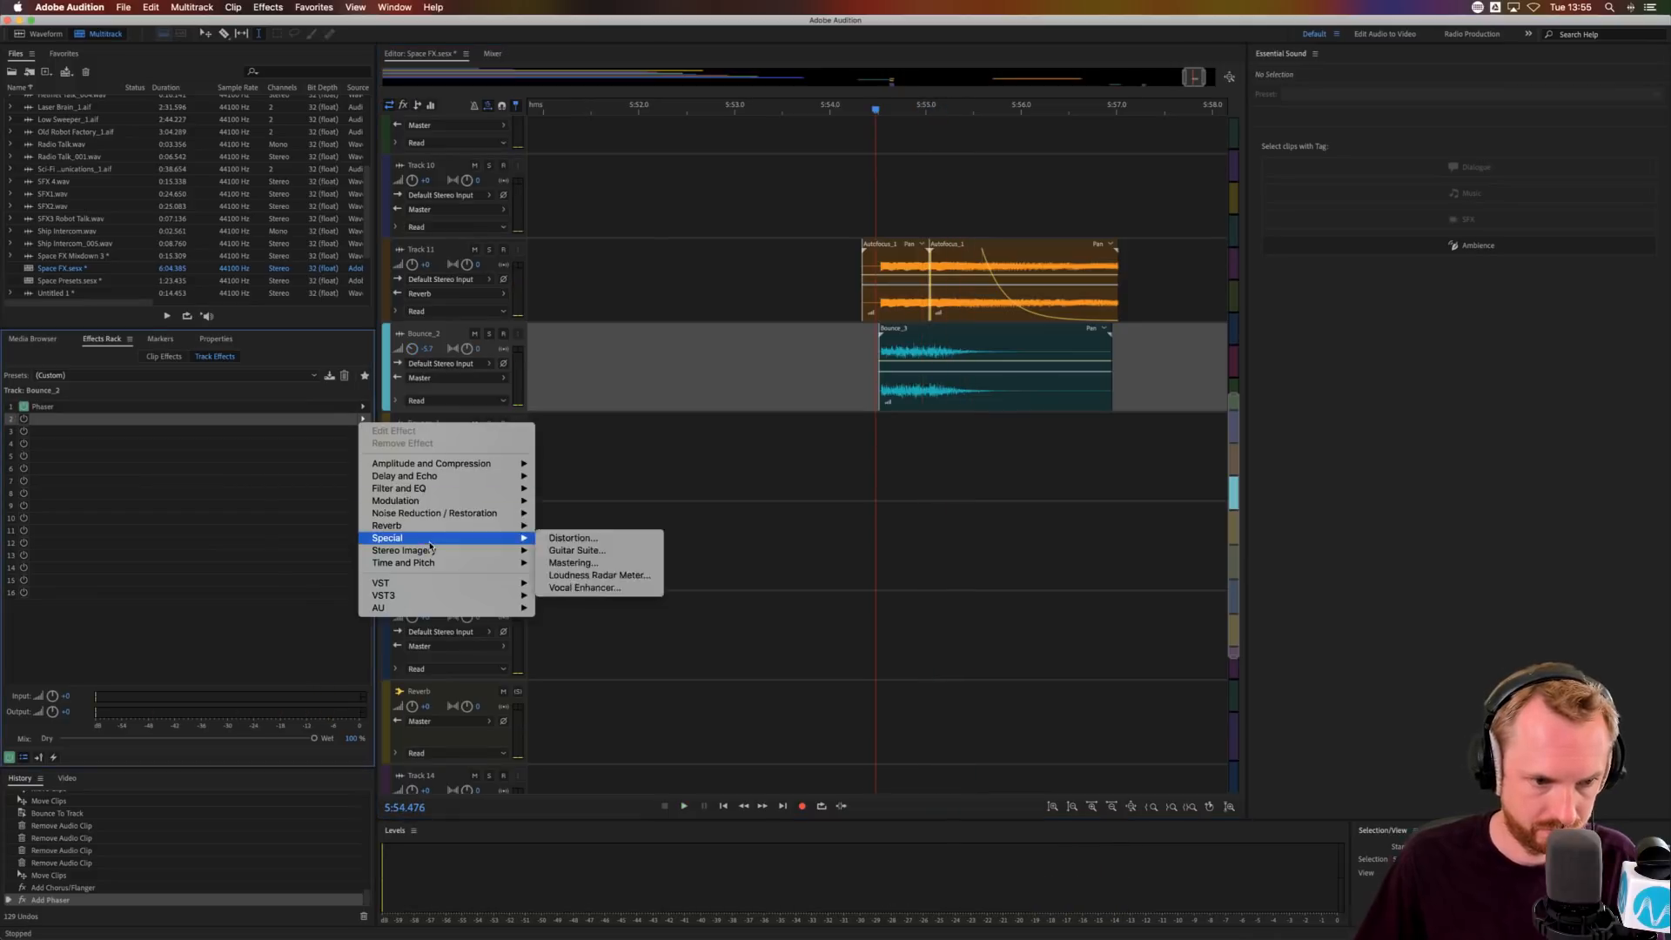
{"action": "mouse_move", "coordinate": [430, 550]}
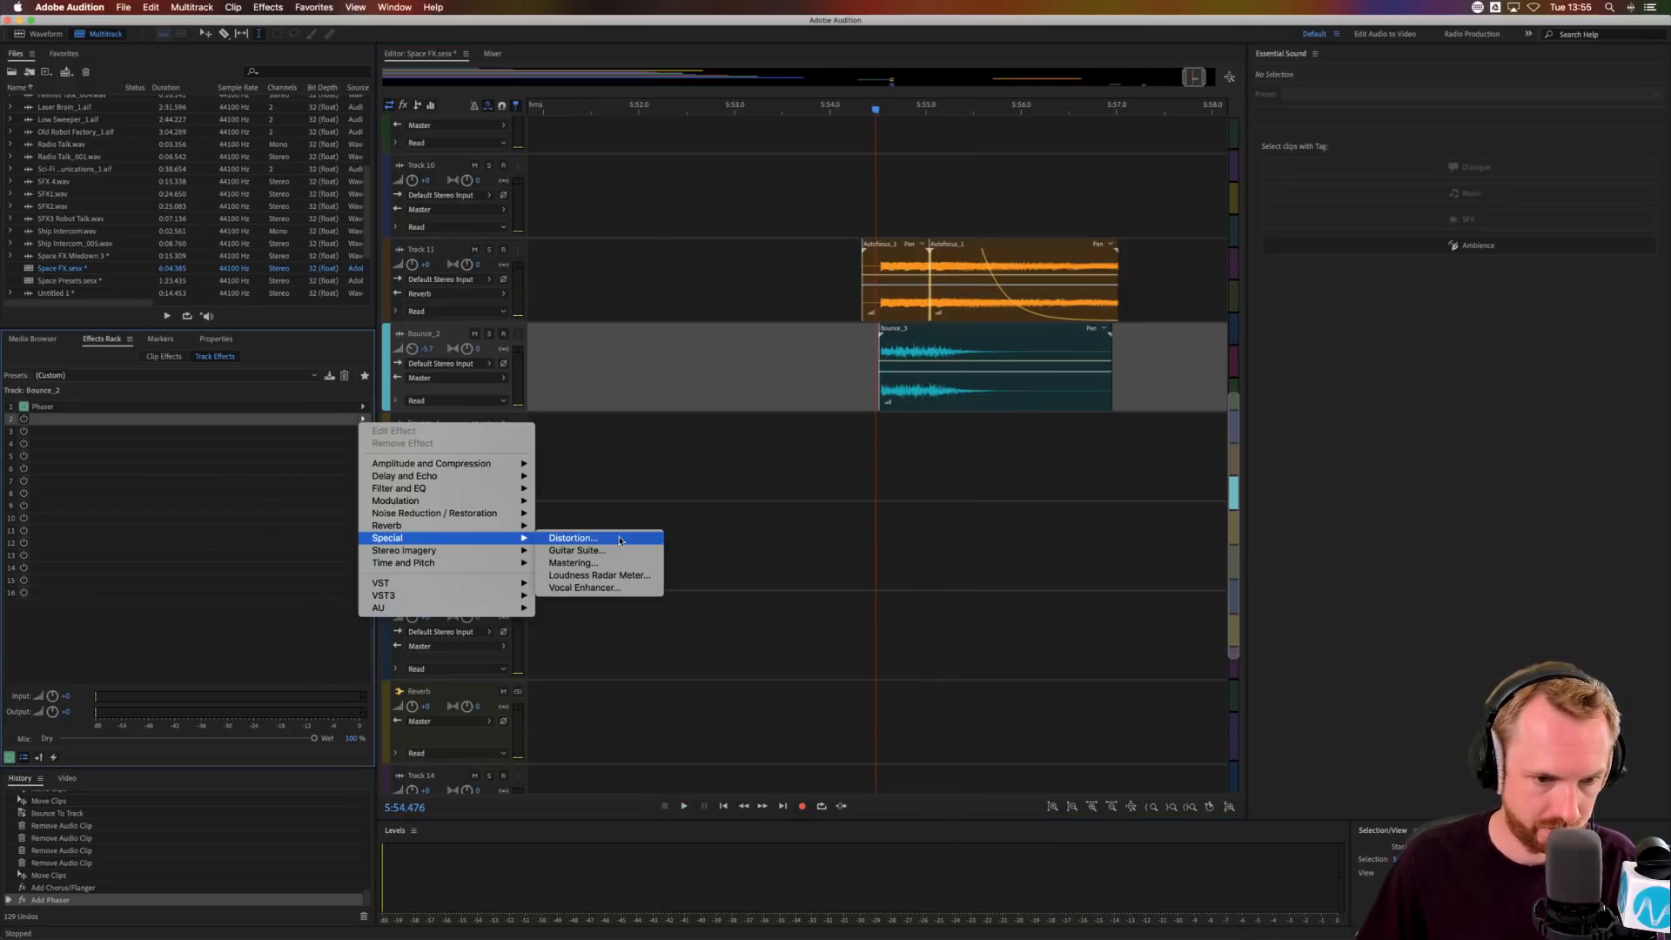
{"action": "left_click", "coordinate": [620, 540]}
{"action": "key", "text": "space"}
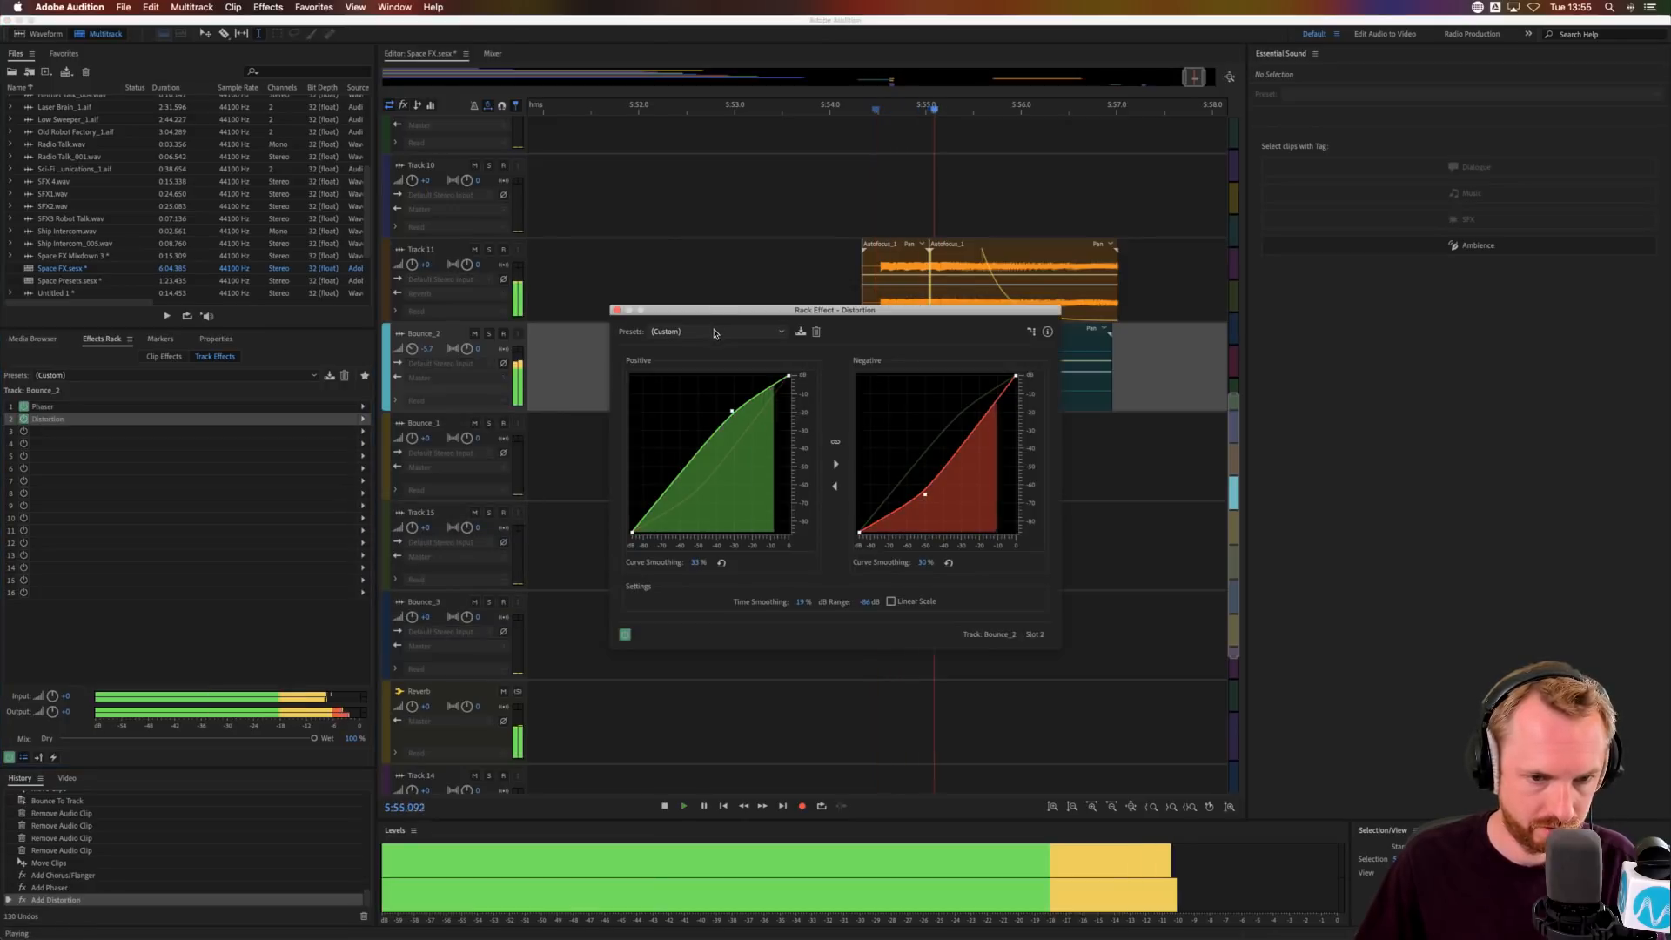
{"action": "key", "text": "space"}
{"action": "left_click", "coordinate": [617, 310]}
- Display the track sends and assign Track 11's first send to a new stereo bus
{"action": "left_click", "coordinate": [872, 282]}
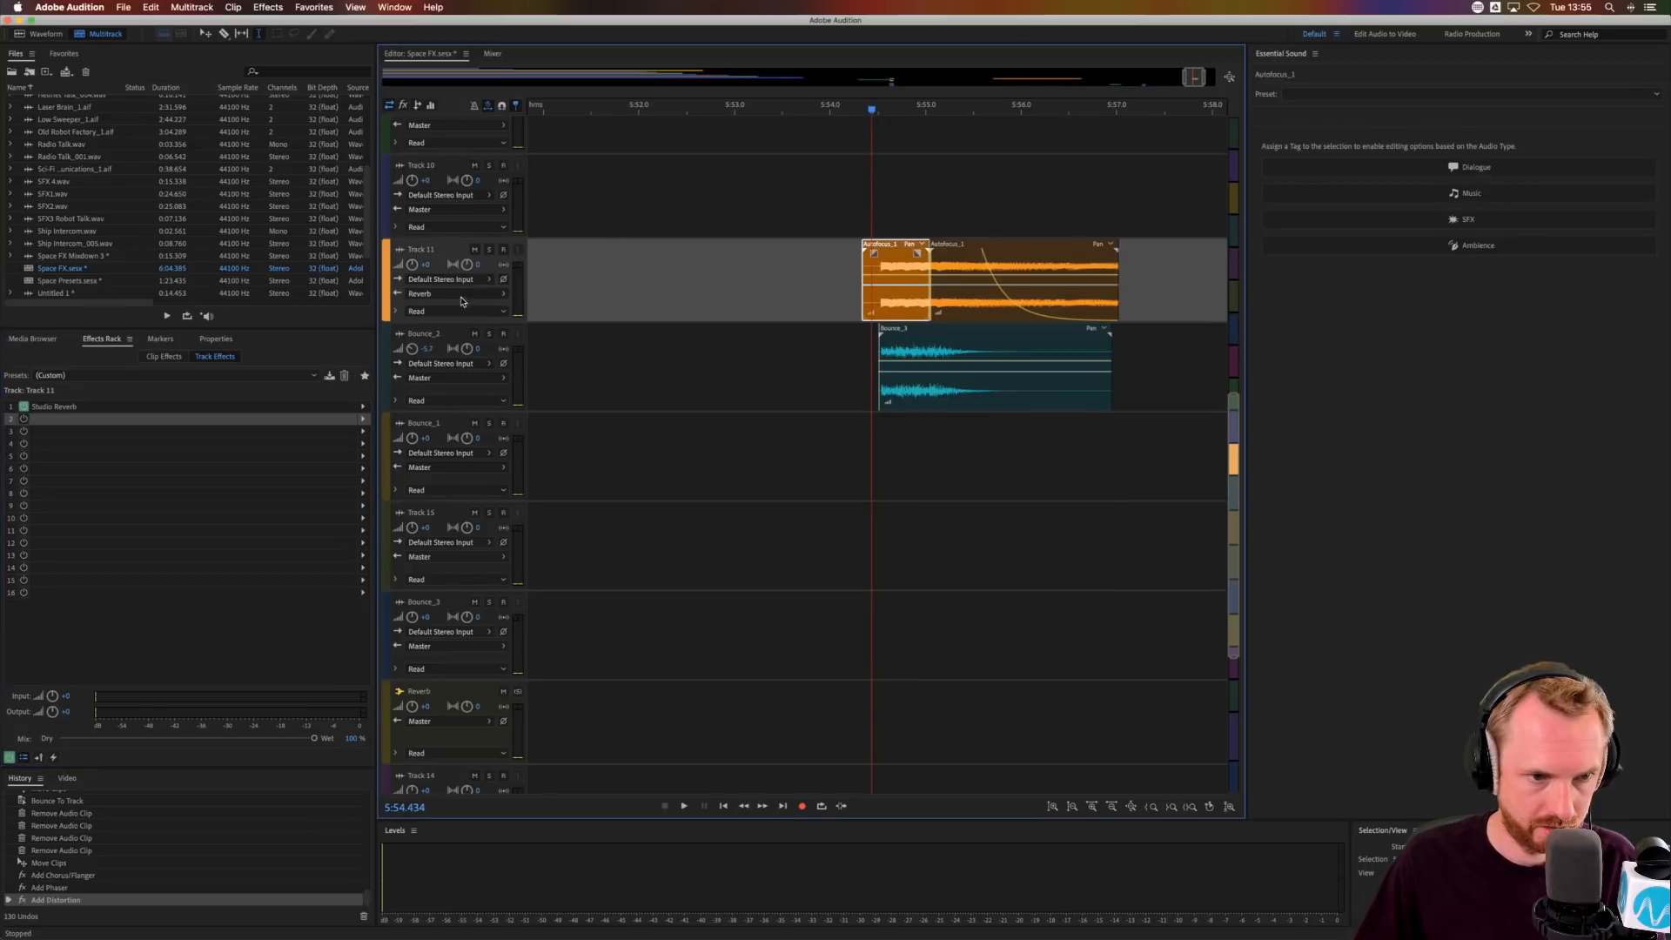
{"action": "left_click", "coordinate": [456, 280]}
{"action": "left_click", "coordinate": [441, 298]}
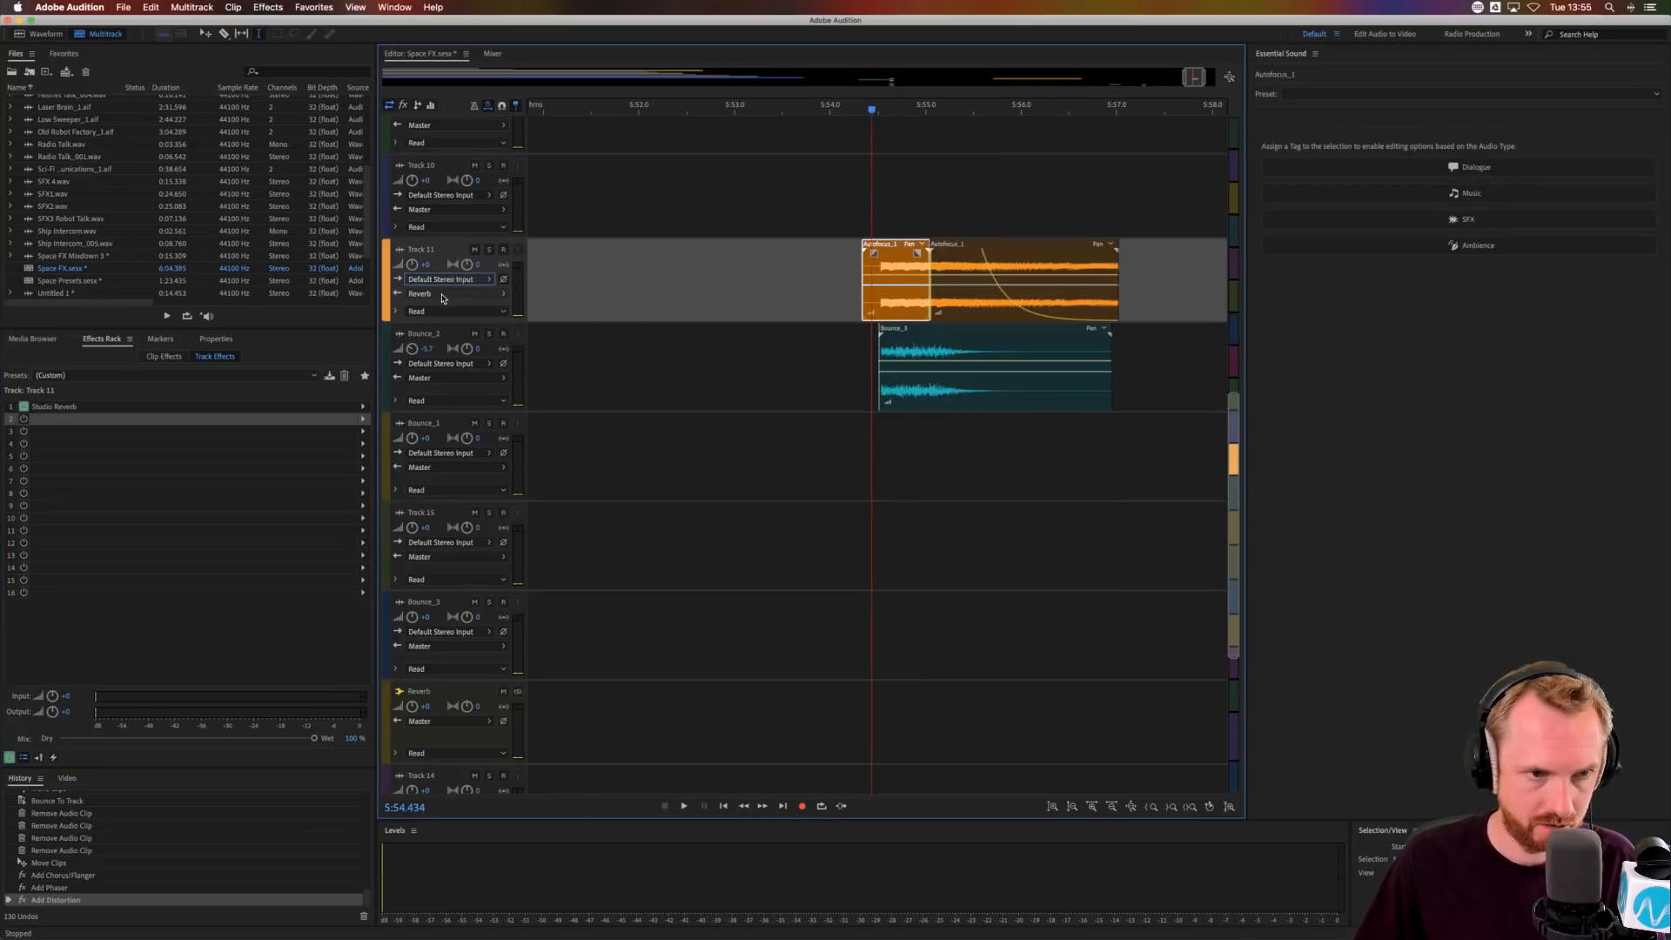
{"action": "left_click", "coordinate": [418, 105]}
{"action": "left_click", "coordinate": [474, 283]}
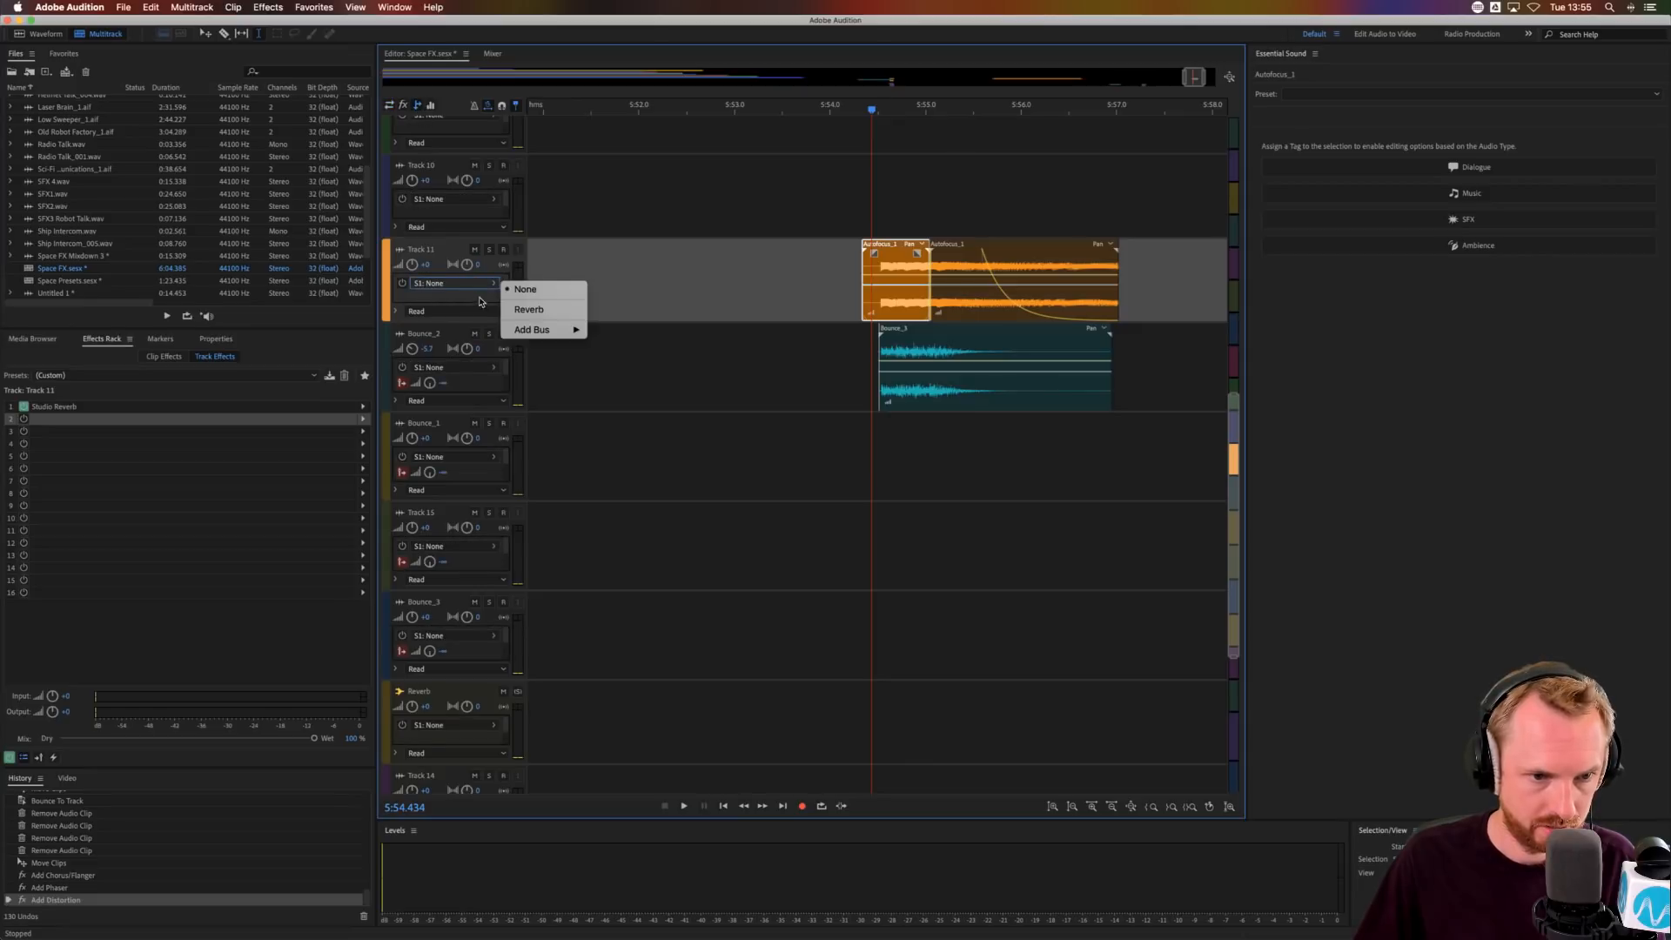
{"action": "mouse_move", "coordinate": [537, 329]}
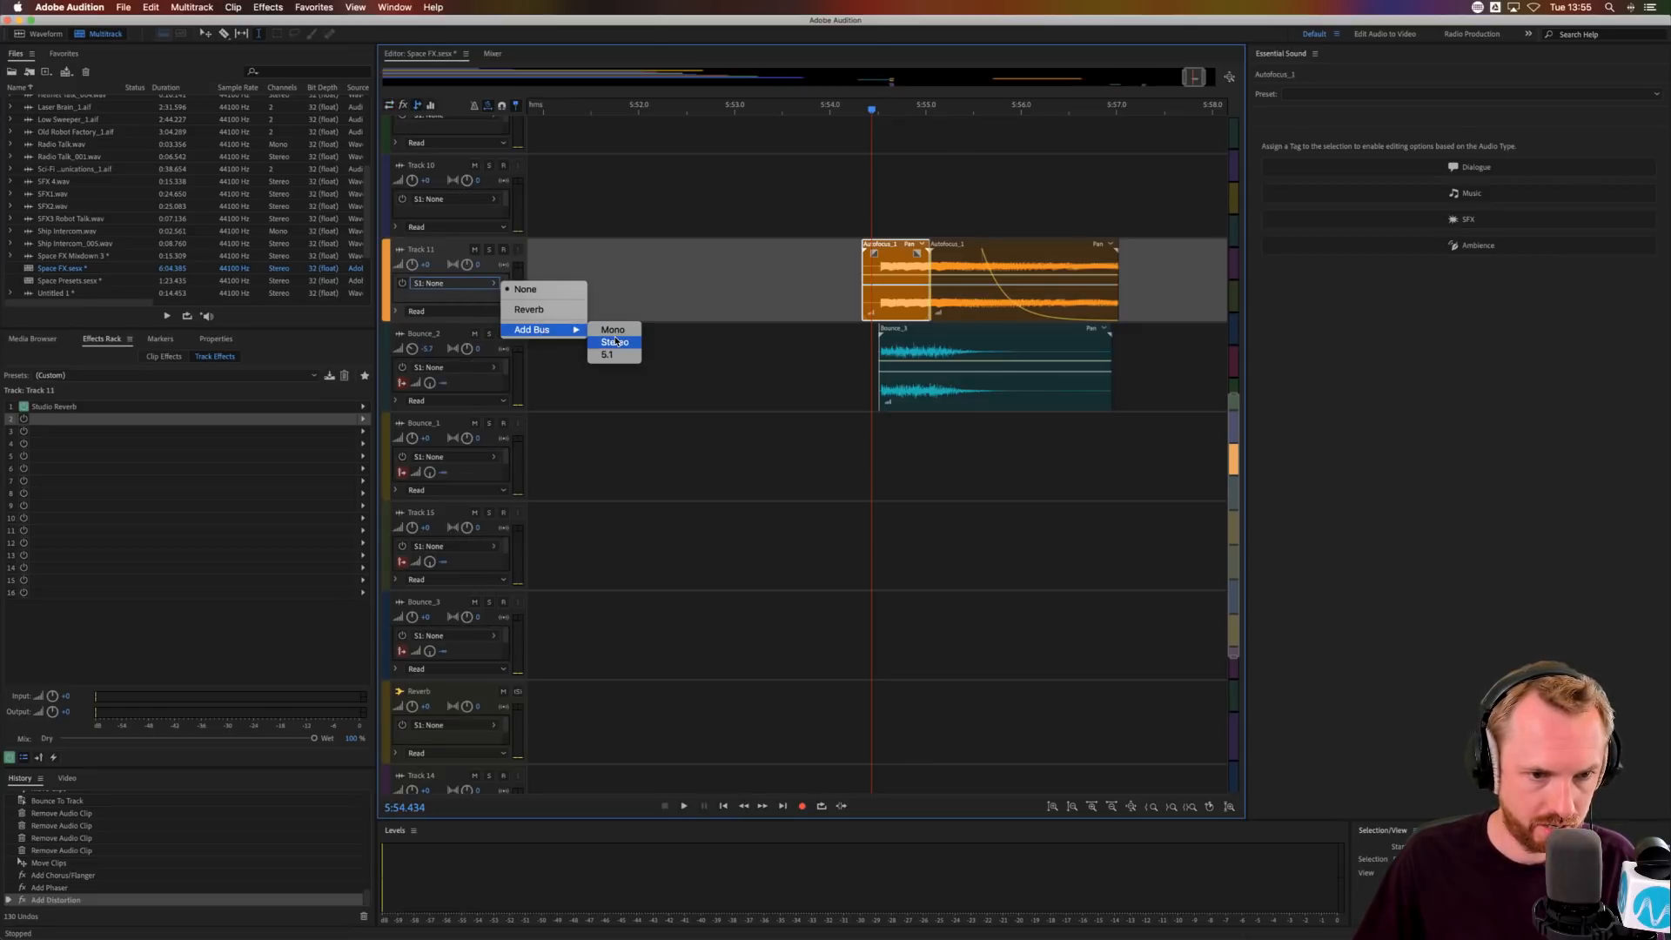
{"action": "left_click", "coordinate": [615, 341]}
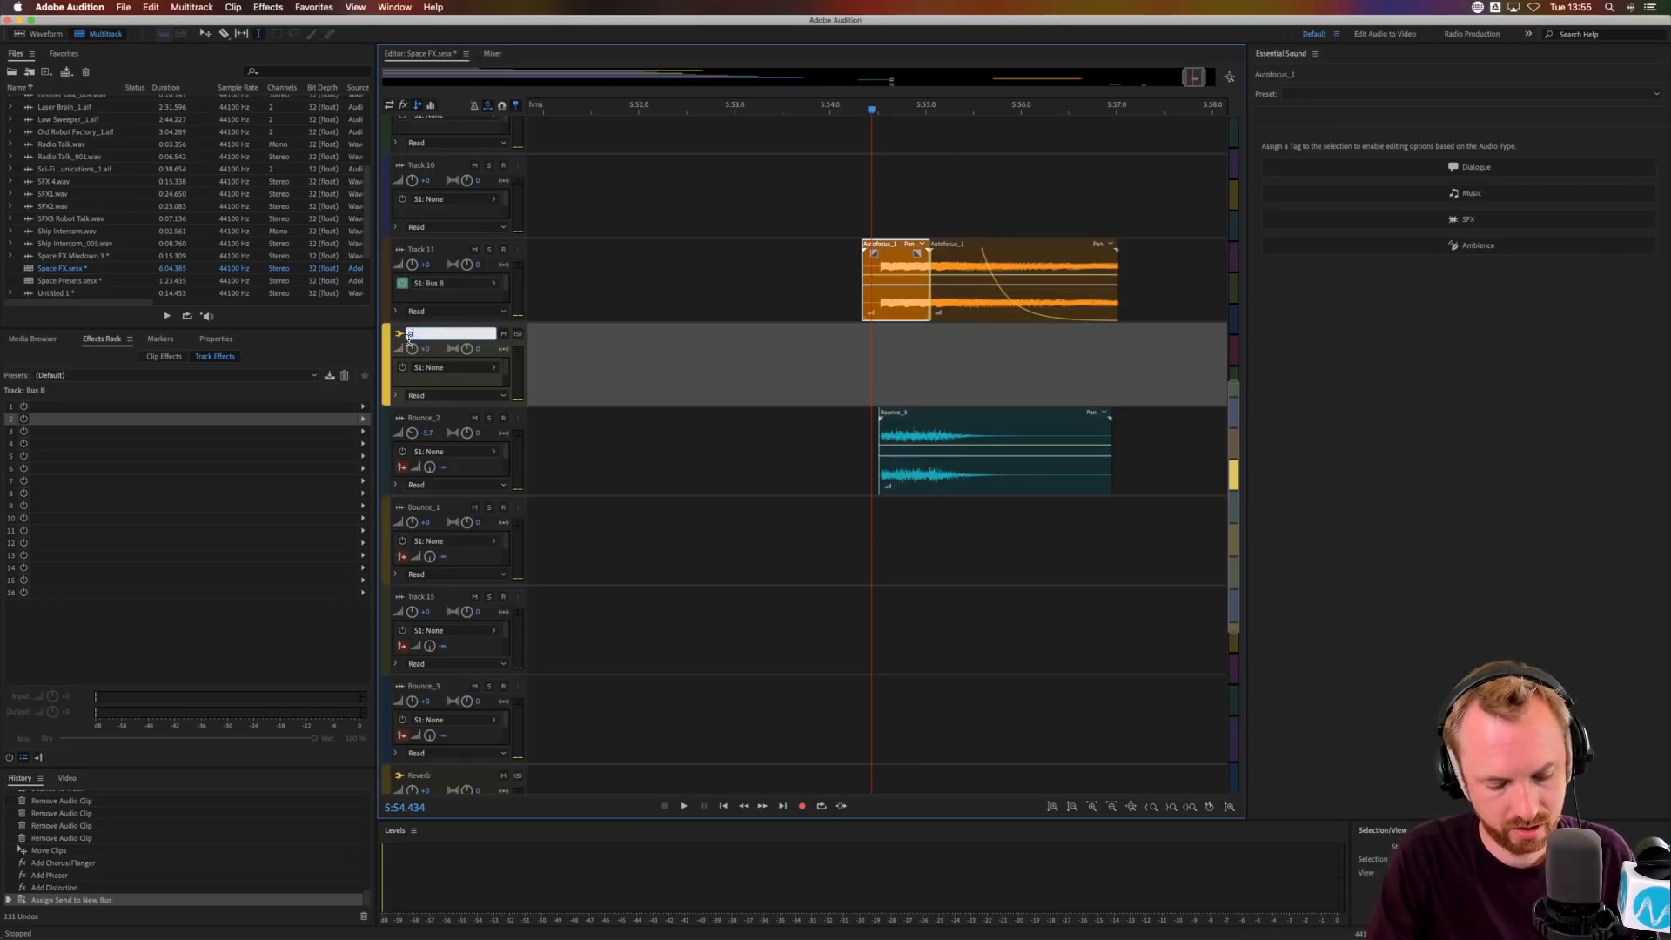
- Rename the new bus track as Distort
{"action": "left_click", "coordinate": [408, 338]}
{"action": "type", "text": "Distort"}
{"action": "key", "text": "Return"}
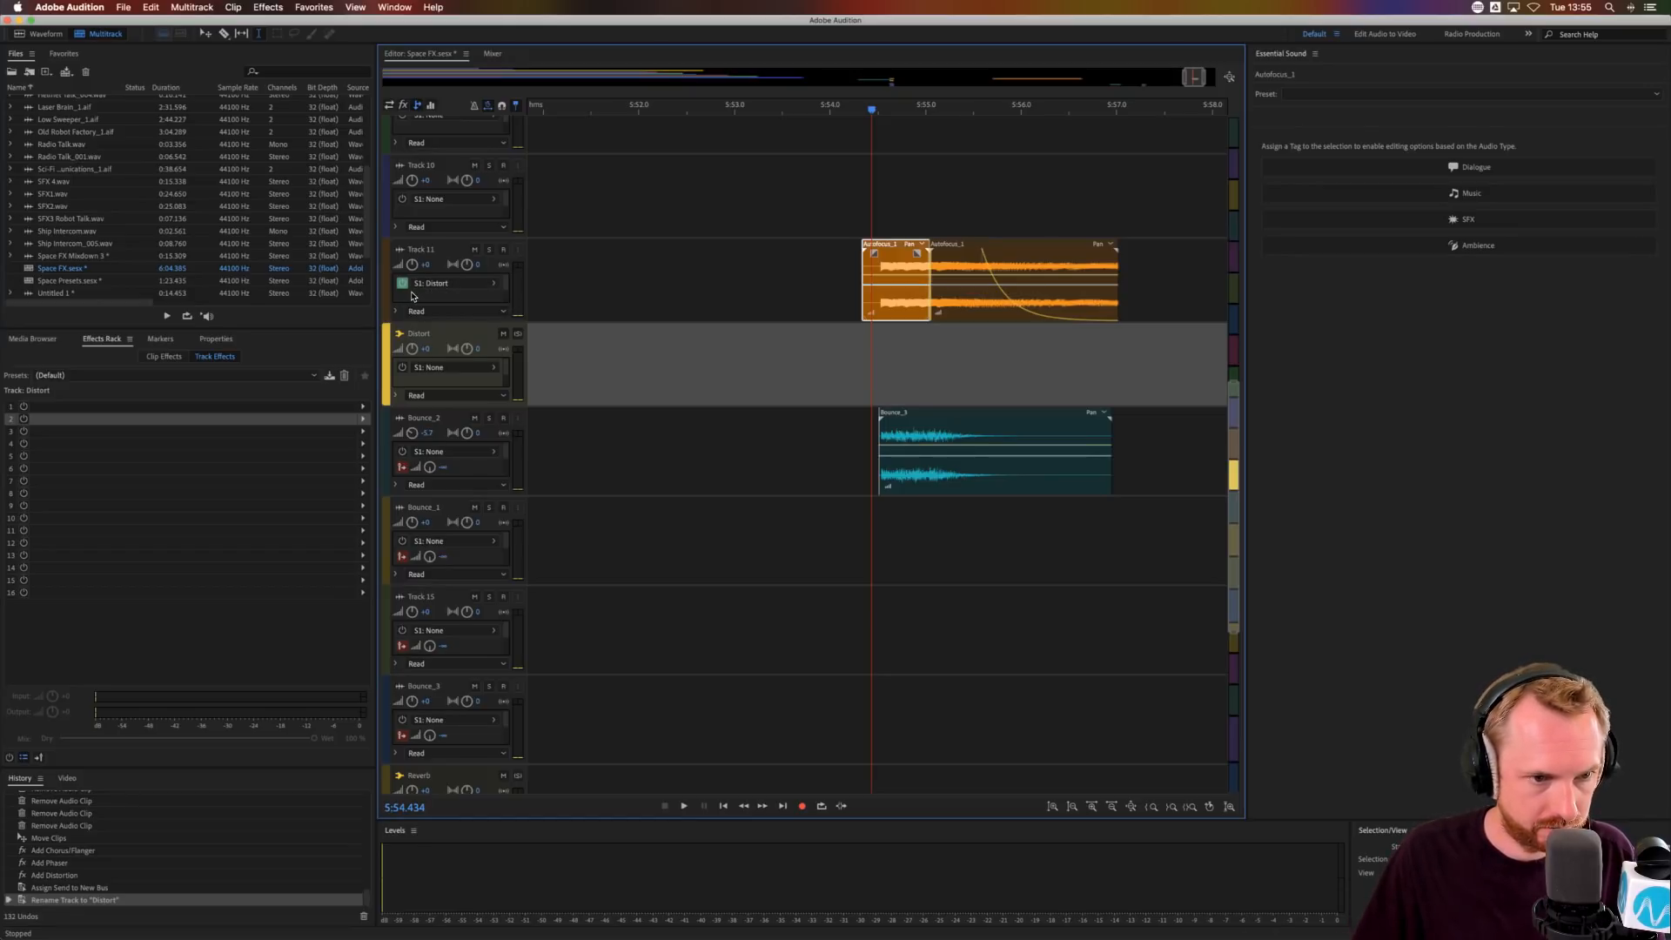
- Enlarge the tracks to reveal the send controls and raise Track 11's Distort send to about -0.6 dB
{"action": "scroll", "coordinate": [439, 296], "scroll_direction": "up", "scroll_amount": 1}
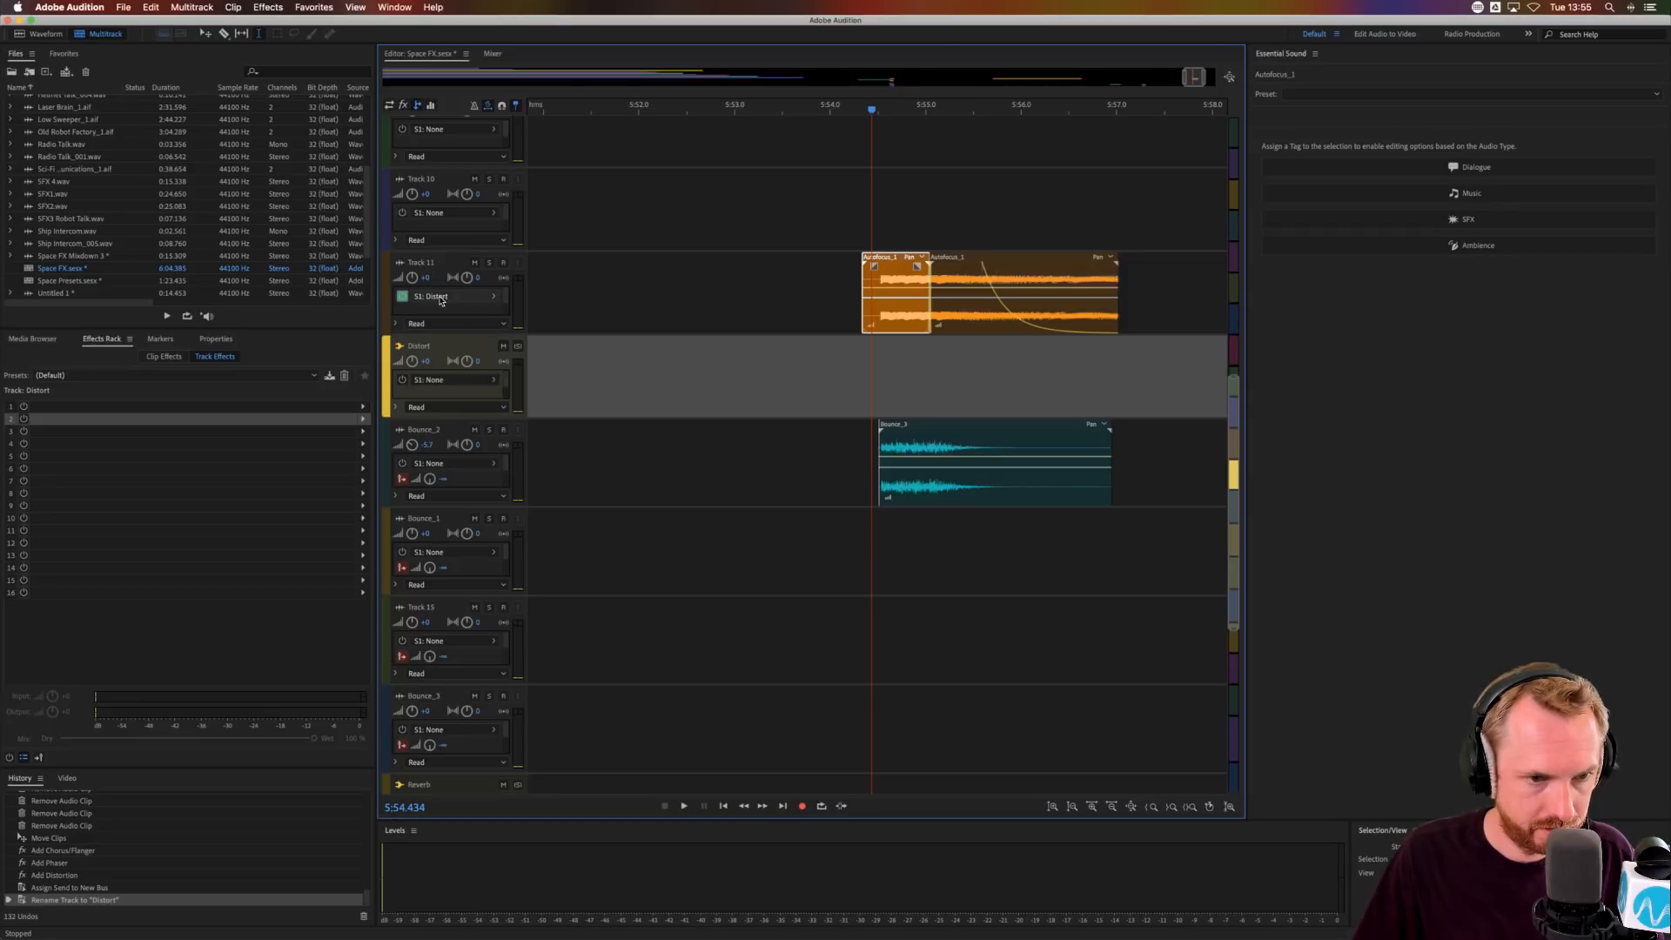
{"action": "scroll", "coordinate": [458, 317], "scroll_direction": "up", "scroll_amount": 3}
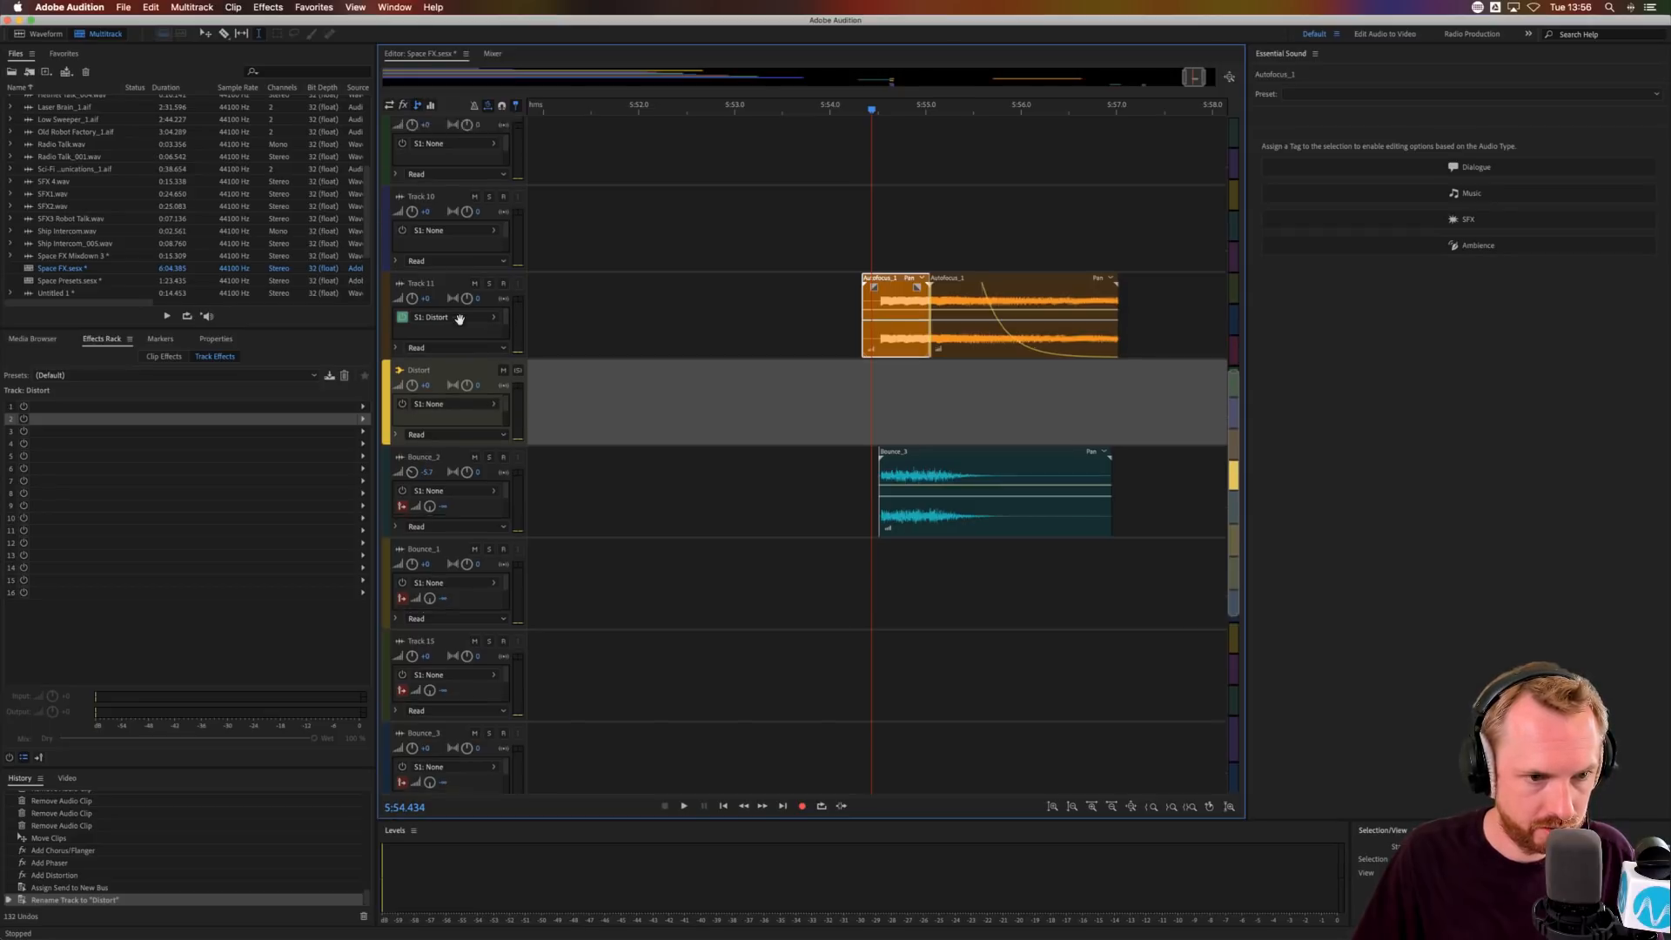
{"action": "left_click_drag", "start_coordinate": [431, 321], "coordinate": [431, 290]}
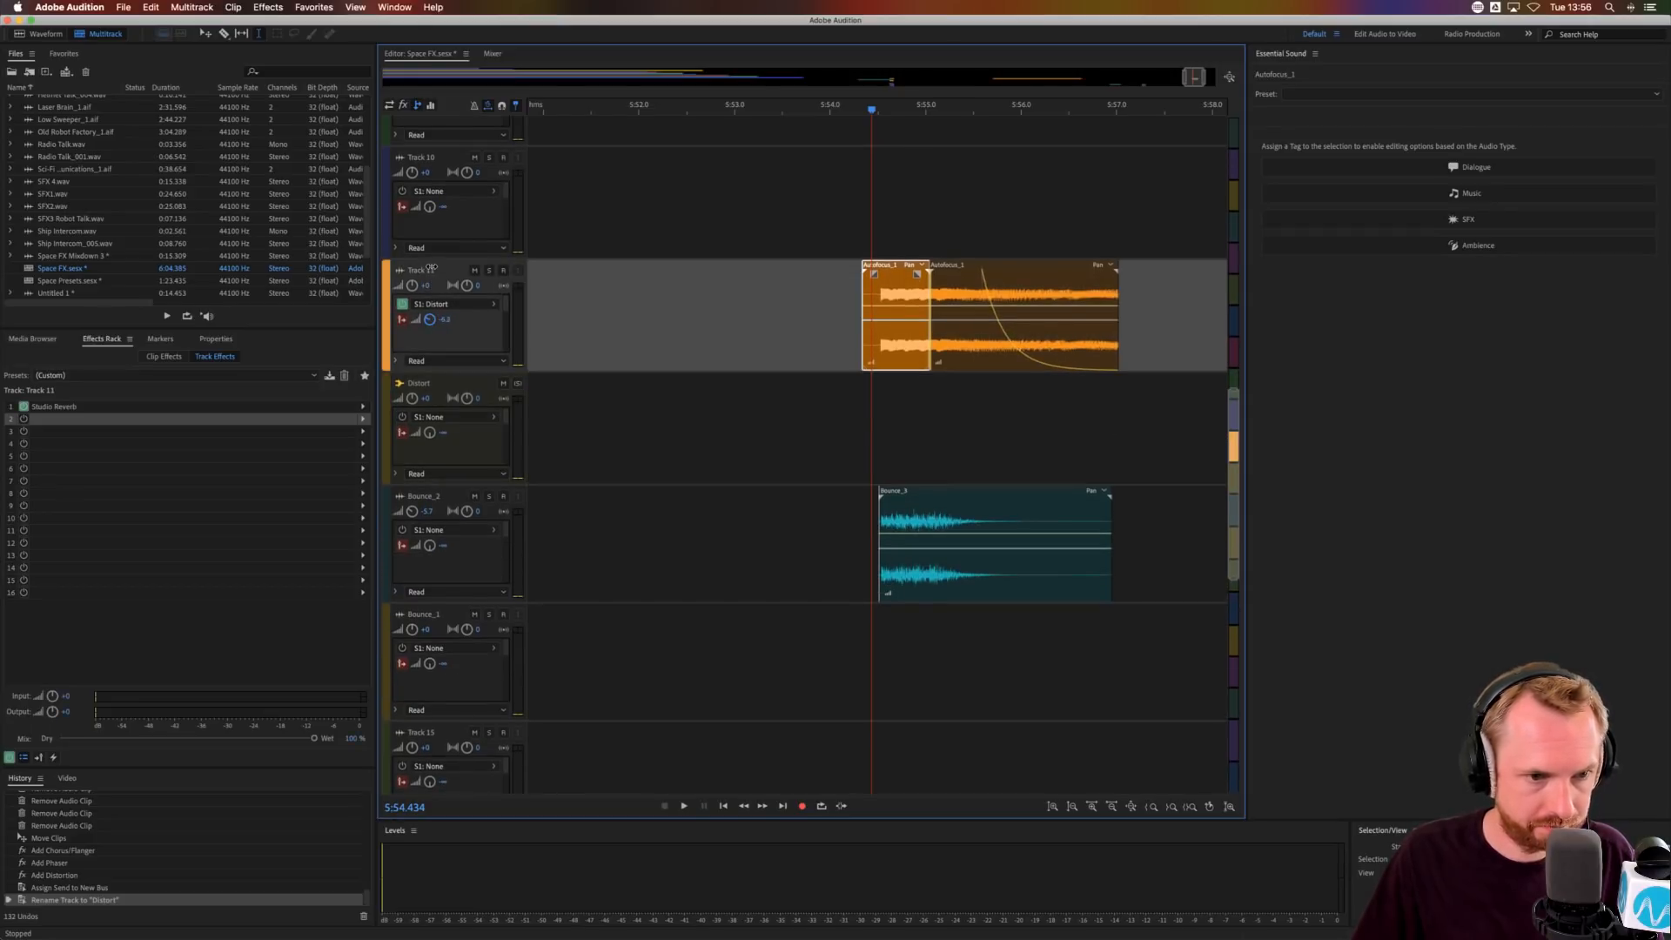
- Add a Distortion effect to the Distort bus with the Maximum Pain preset
{"action": "left_click", "coordinate": [902, 465]}
{"action": "left_click", "coordinate": [363, 406]}
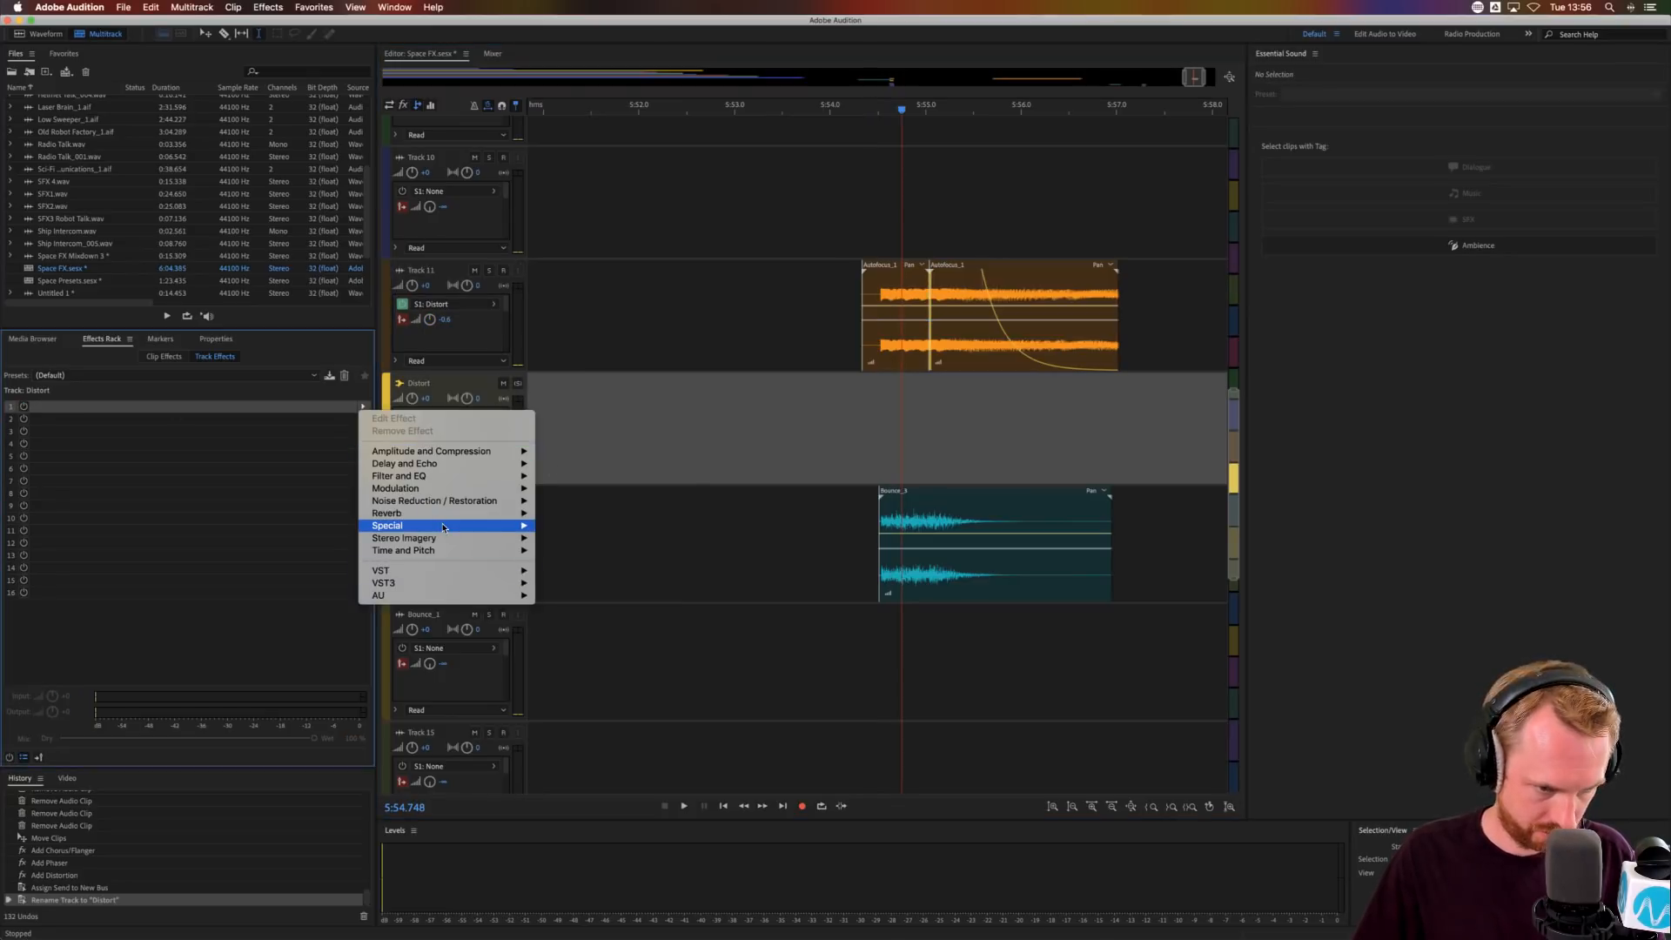
{"action": "mouse_move", "coordinate": [443, 527]}
{"action": "left_click", "coordinate": [592, 526]}
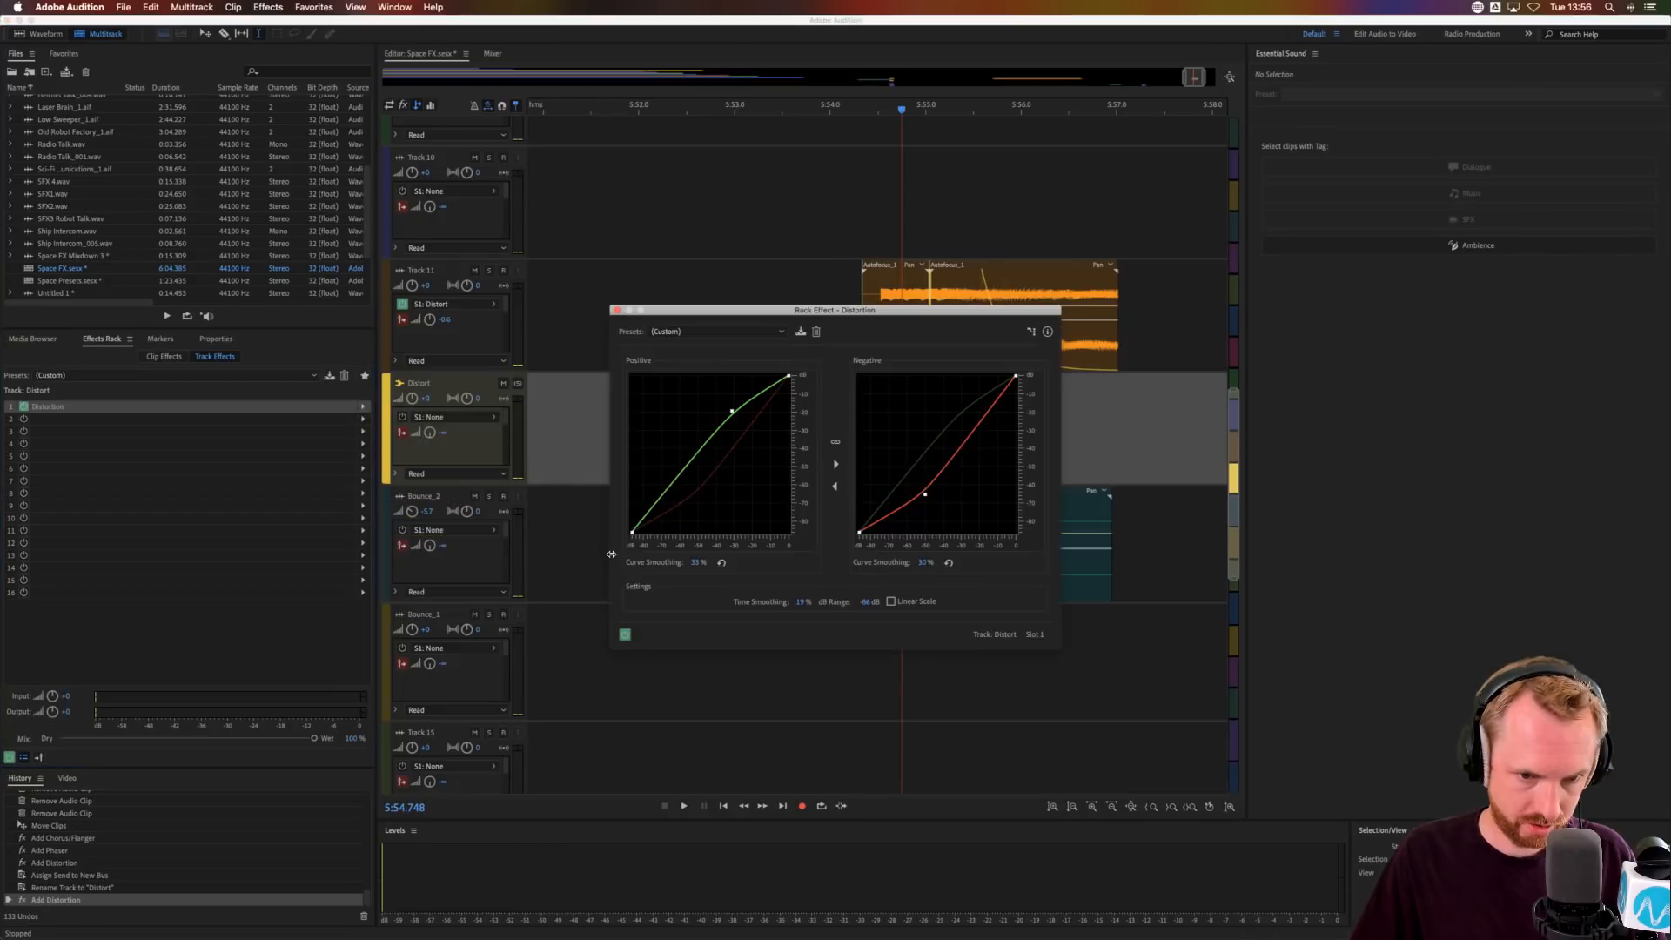
{"action": "left_click", "coordinate": [696, 332]}
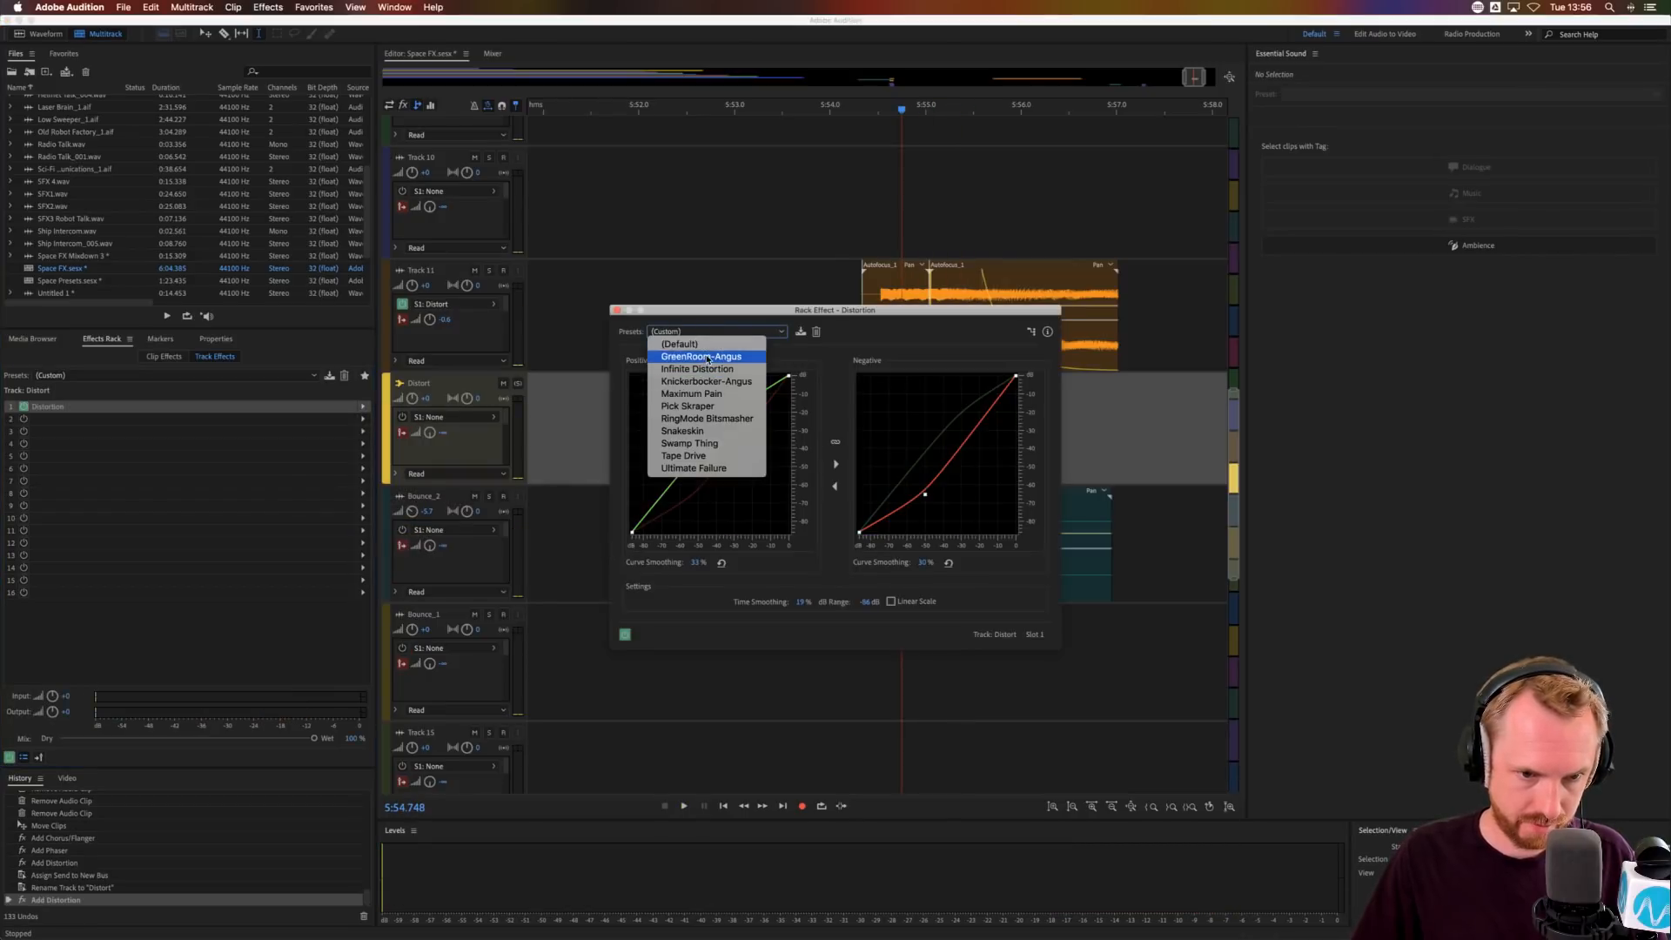
{"action": "left_click", "coordinate": [691, 393]}
- Play from the start of the sound, turn down Track 11's Distort send and lower the Distort bus volume to about -12.6 dB
{"action": "left_click", "coordinate": [877, 292]}
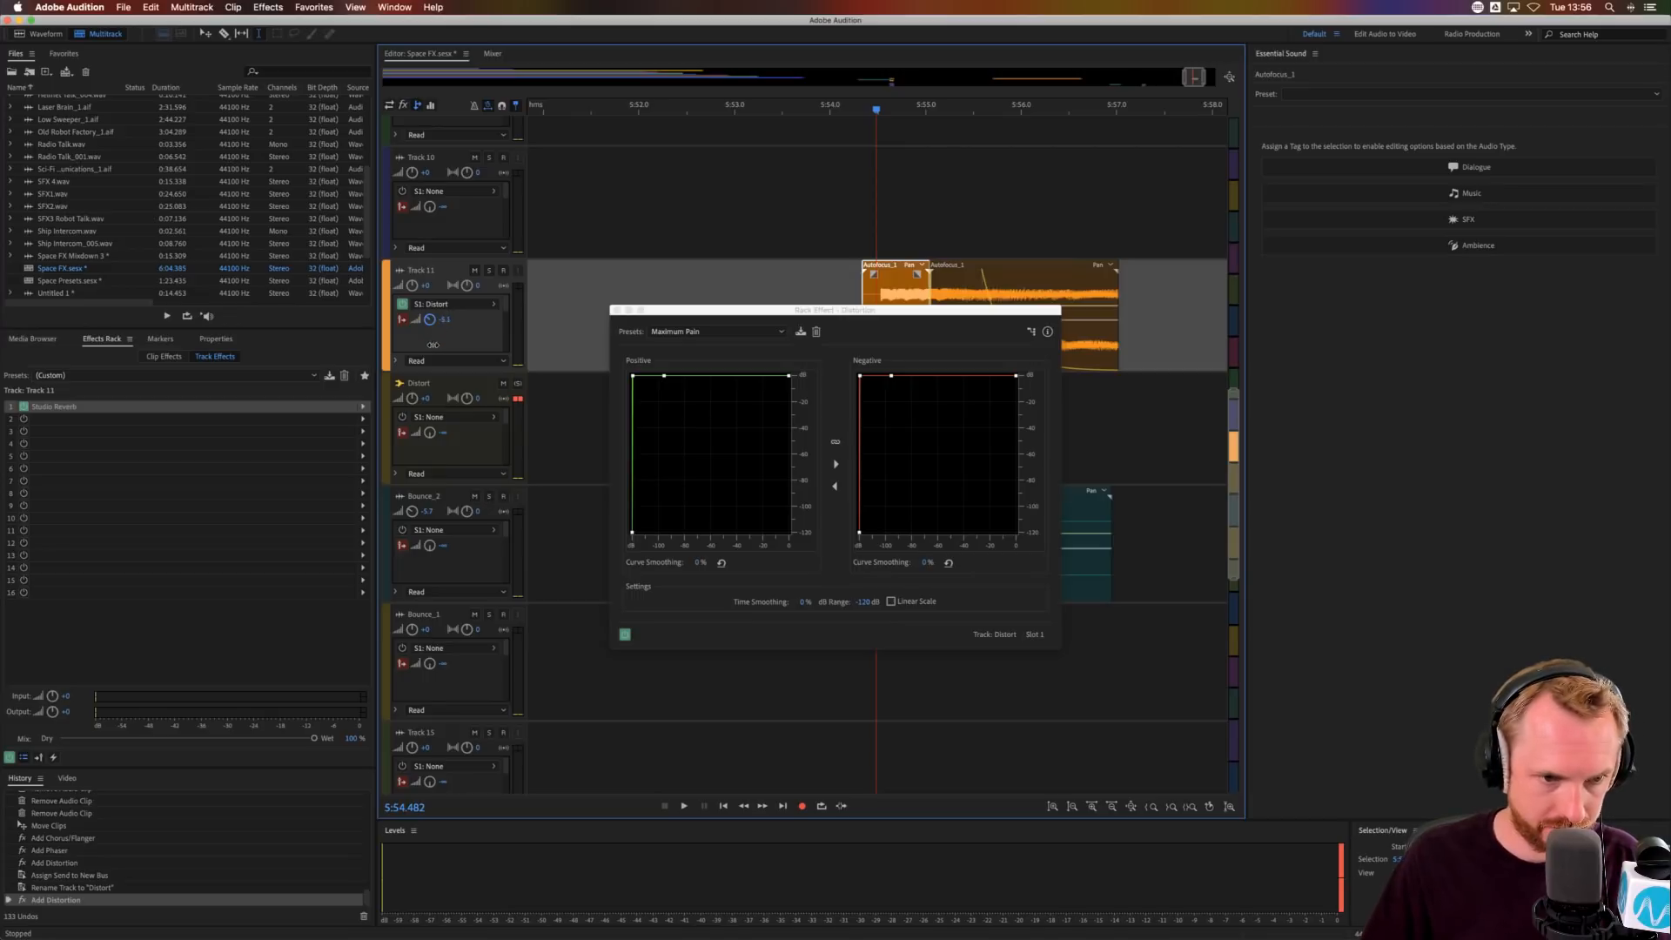
{"action": "key", "text": "space"}
{"action": "left_click_drag", "start_coordinate": [432, 344], "coordinate": [416, 427]}
{"action": "key", "text": "space"}
{"action": "key", "text": "space"}
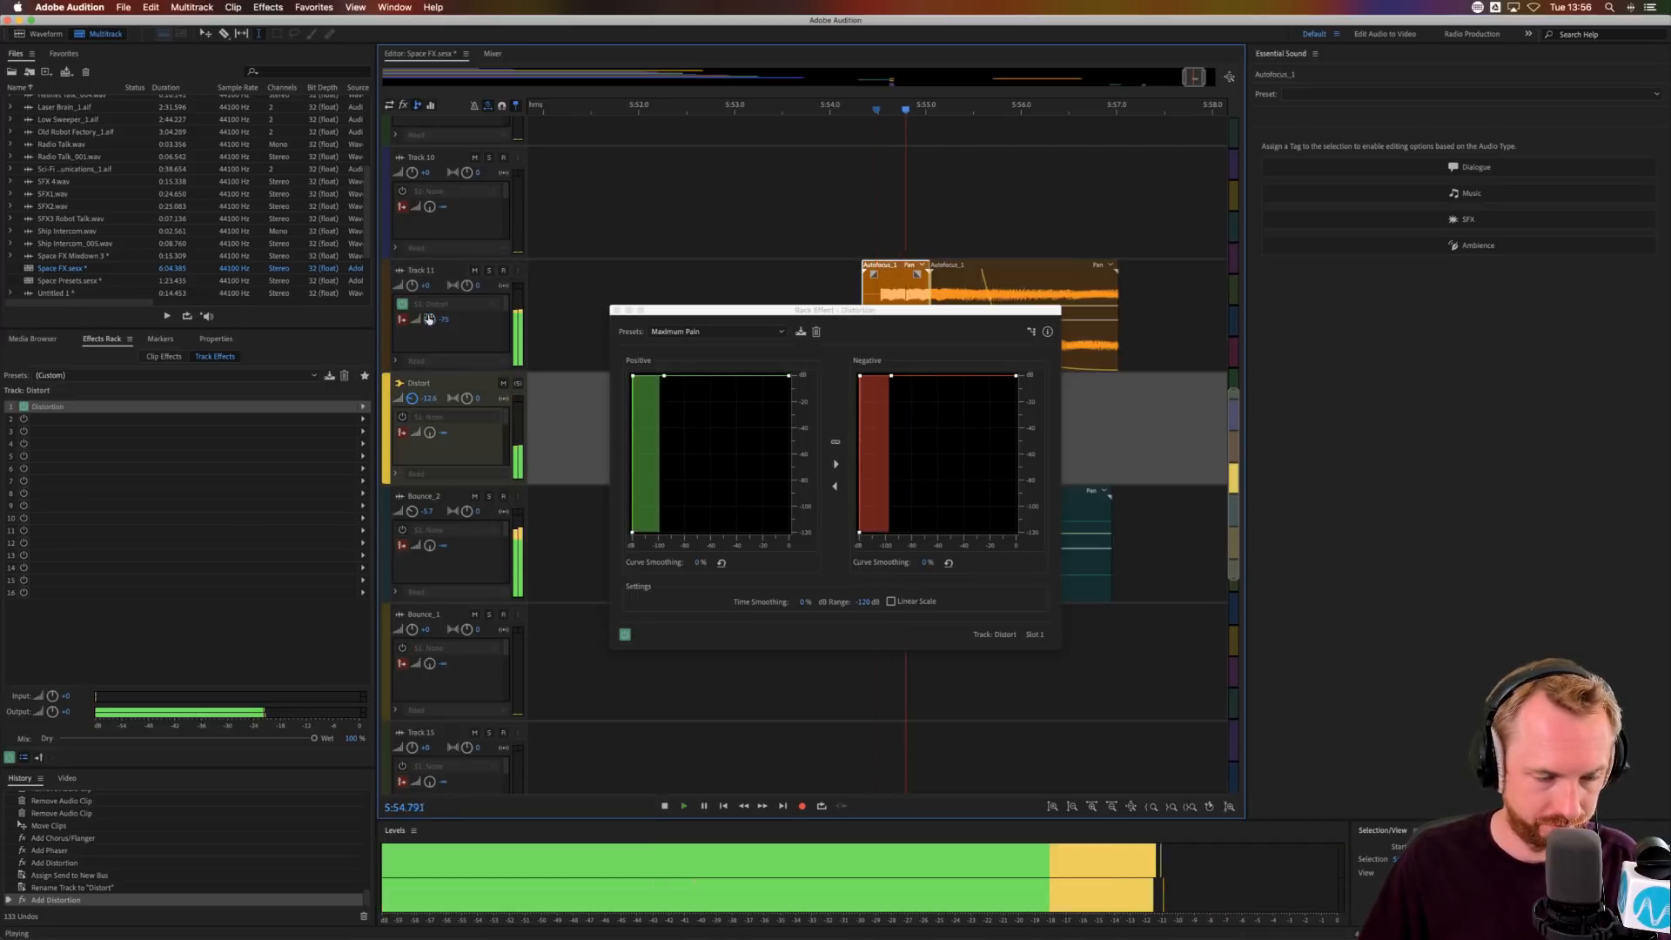
- Raise Track 11's Distort send to about -47 dB while listening, and close the Distortion window
{"action": "left_click_drag", "start_coordinate": [432, 320], "coordinate": [436, 312]}
{"action": "key", "text": "space"}
{"action": "key", "text": "space"}
{"action": "key", "text": "space"}
{"action": "key", "text": "space"}
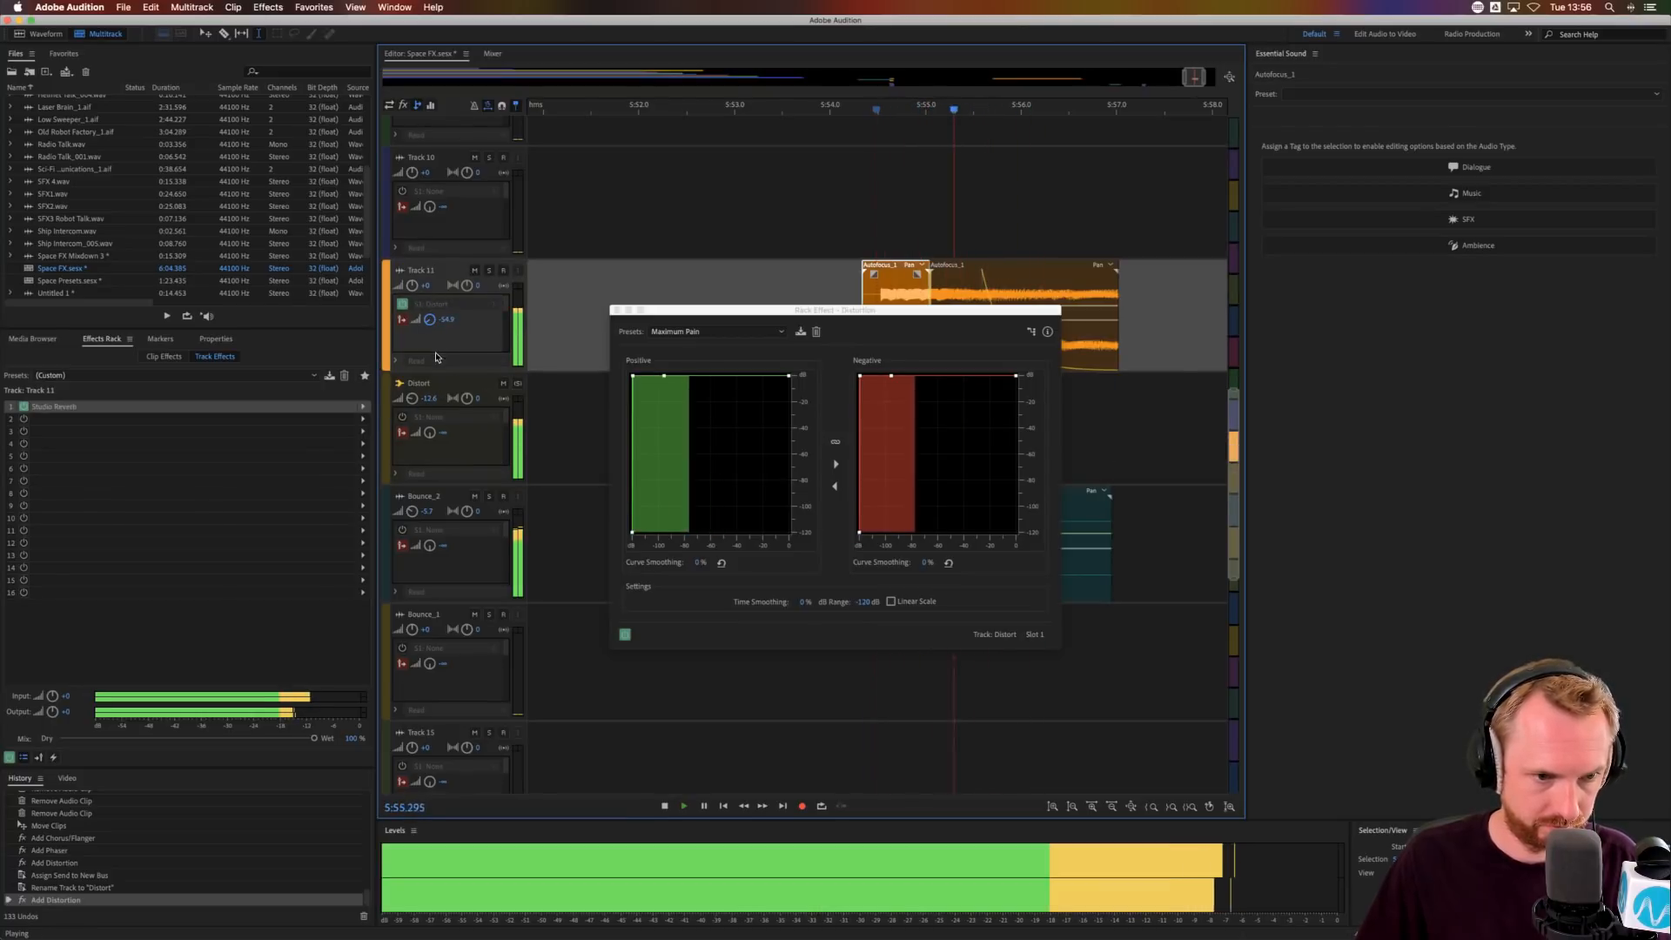
{"action": "key", "text": "space"}
{"action": "key", "text": "space"}
{"action": "key", "text": "space"}
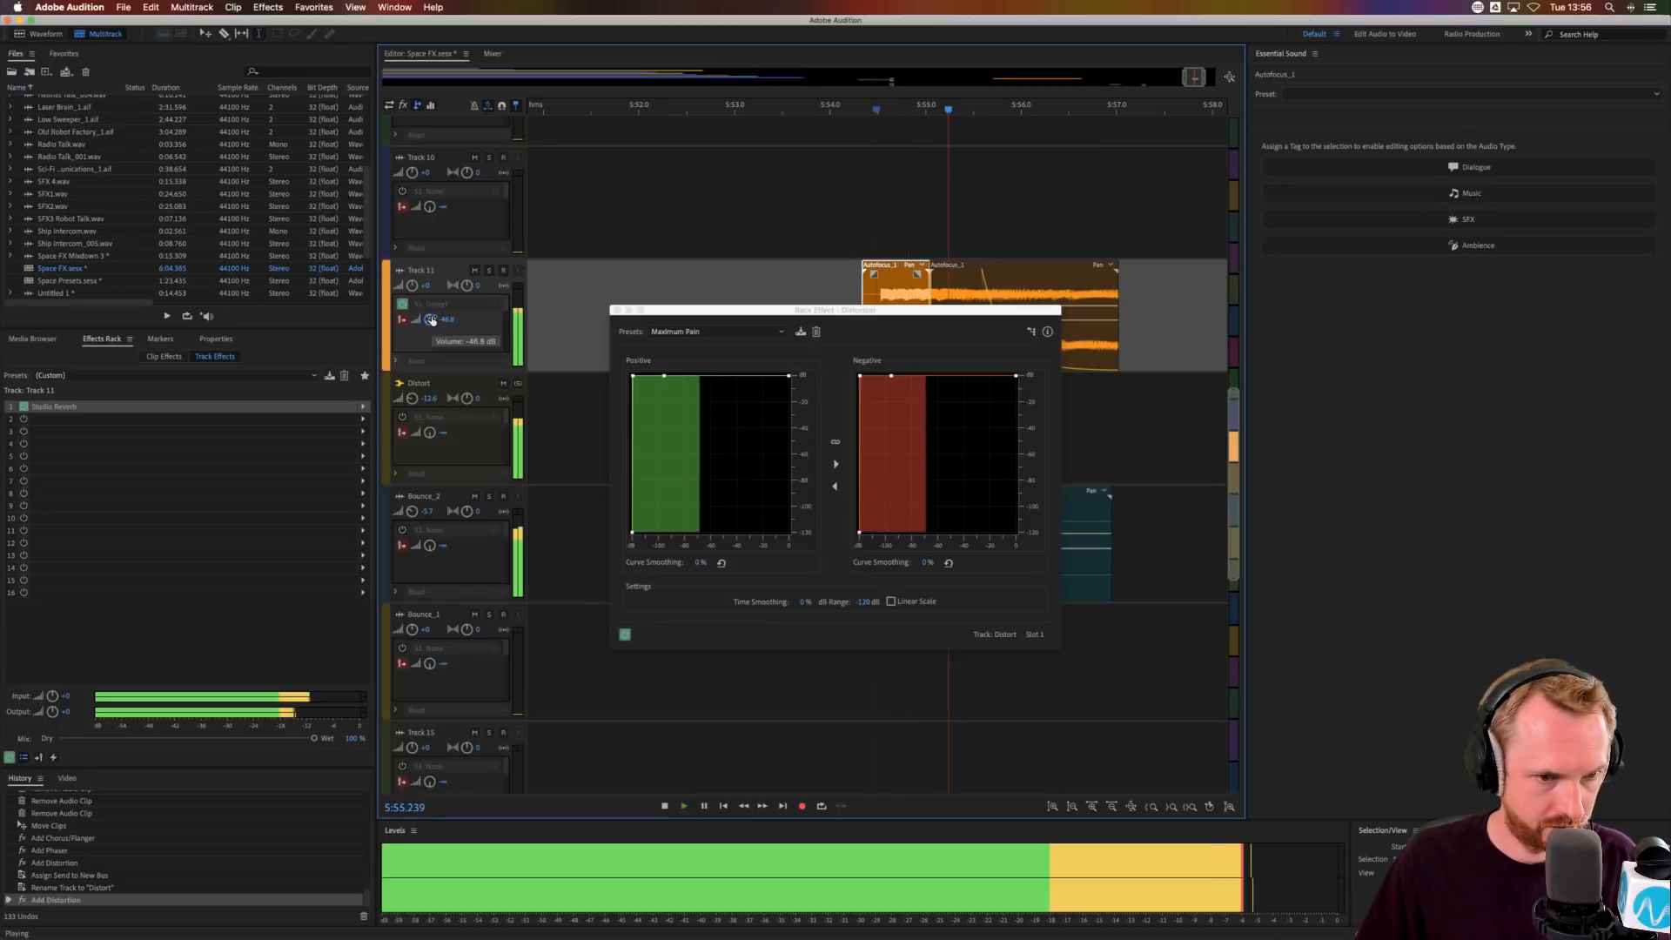
{"action": "left_click", "coordinate": [617, 311]}
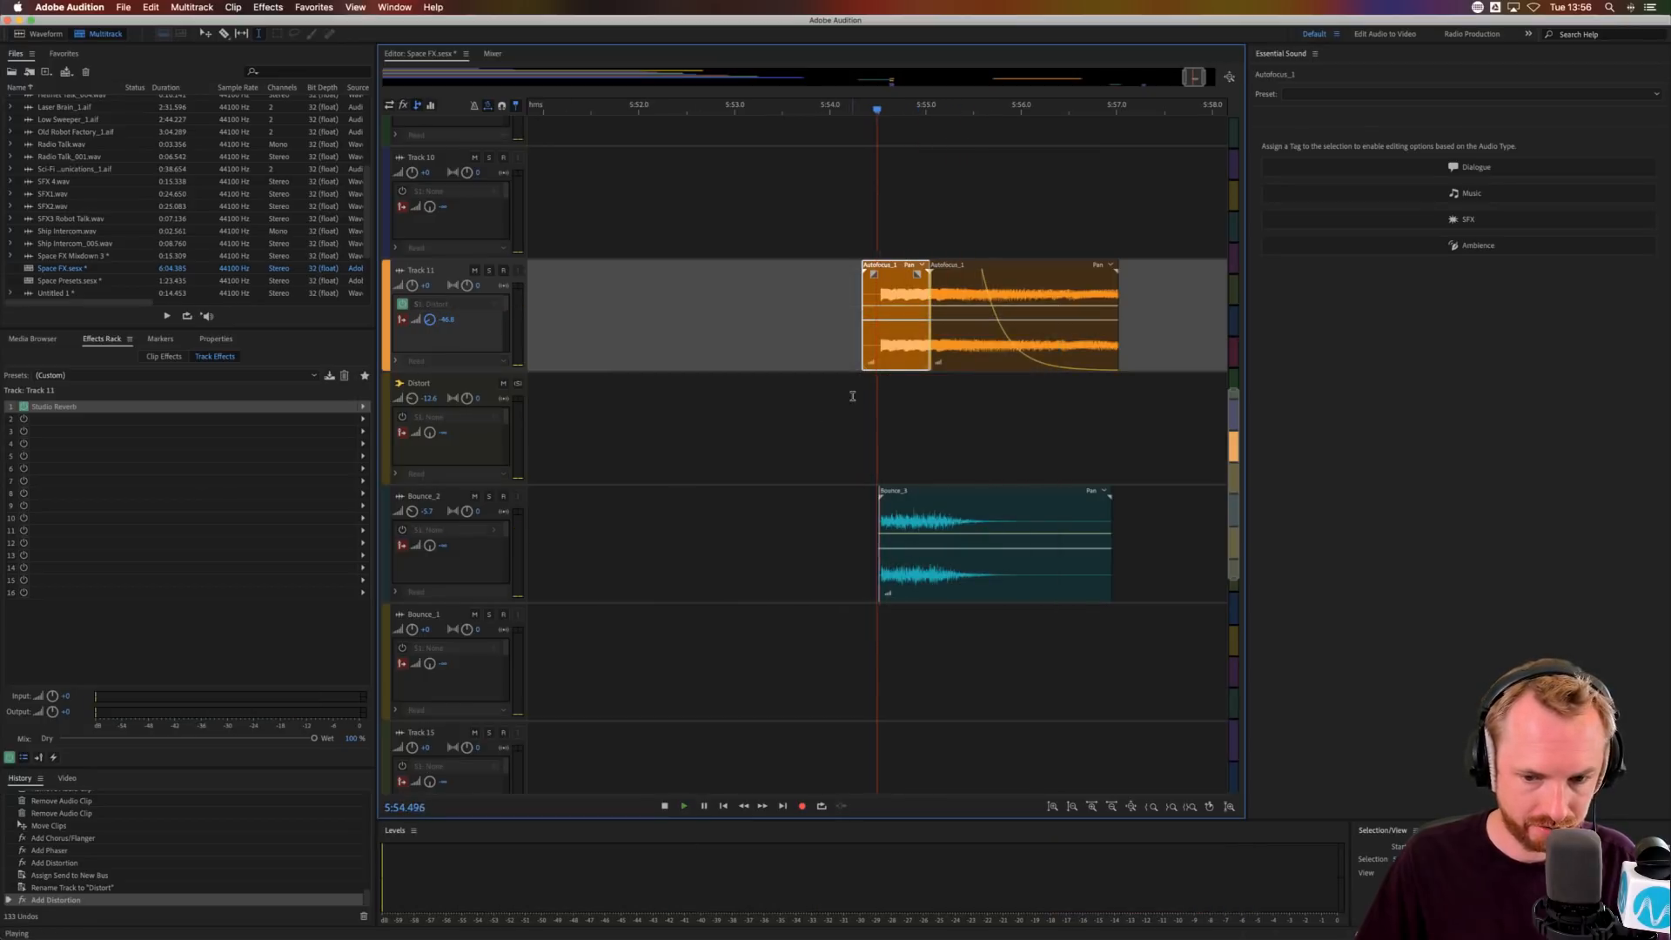
- Play the layered sound and lower the Bounce_2 track's volume slightly further
{"action": "key", "text": "space"}
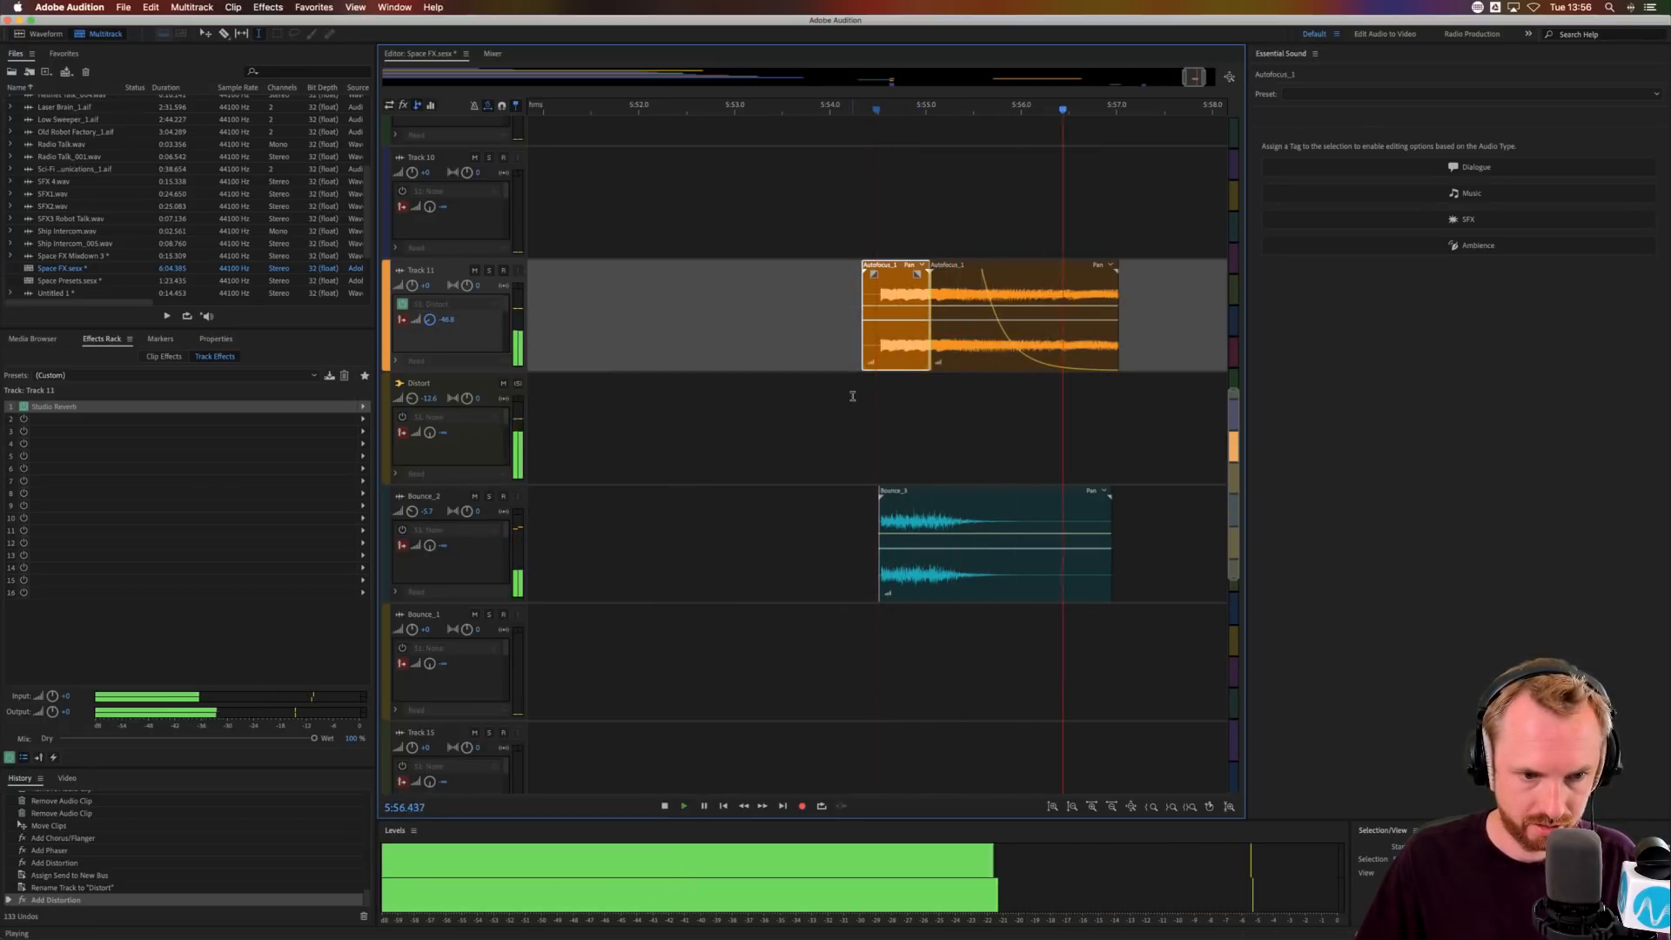
{"action": "key", "text": "space"}
{"action": "key", "text": "space"}
{"action": "left_click_drag", "start_coordinate": [429, 510], "coordinate": [417, 512]}
{"action": "key", "text": "space"}
{"action": "key", "text": "space"}
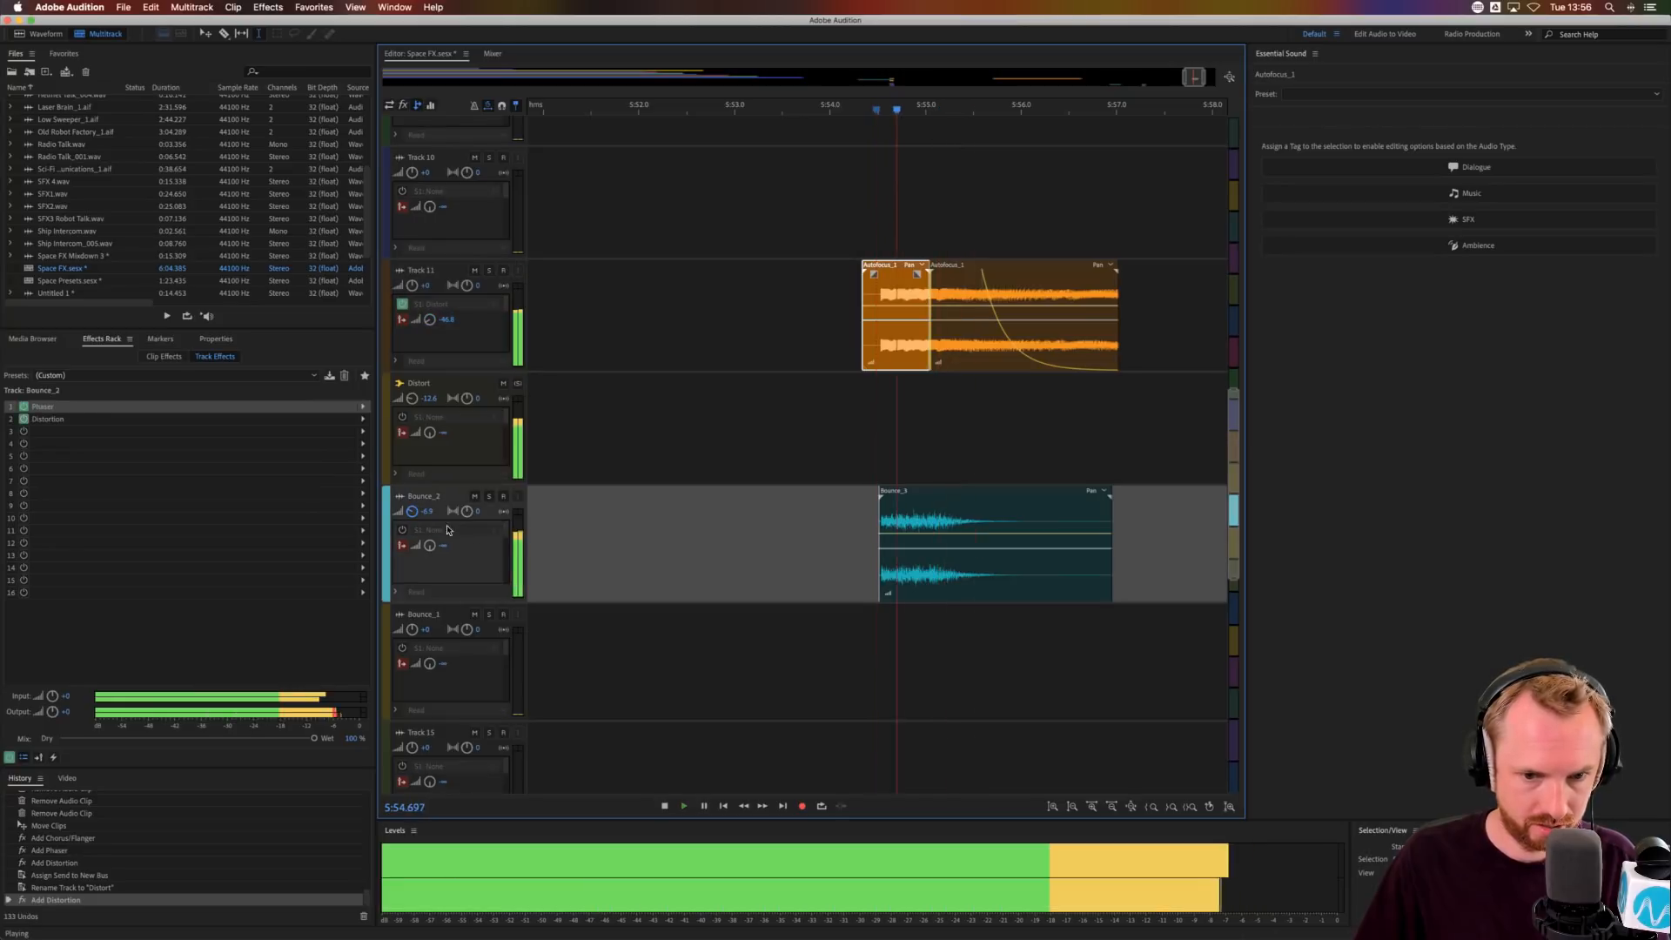
- Add an FFT Filter to the Bounce_2 track, following its Distortion effect
{"action": "key", "text": "space"}
{"action": "left_click", "coordinate": [867, 521]}
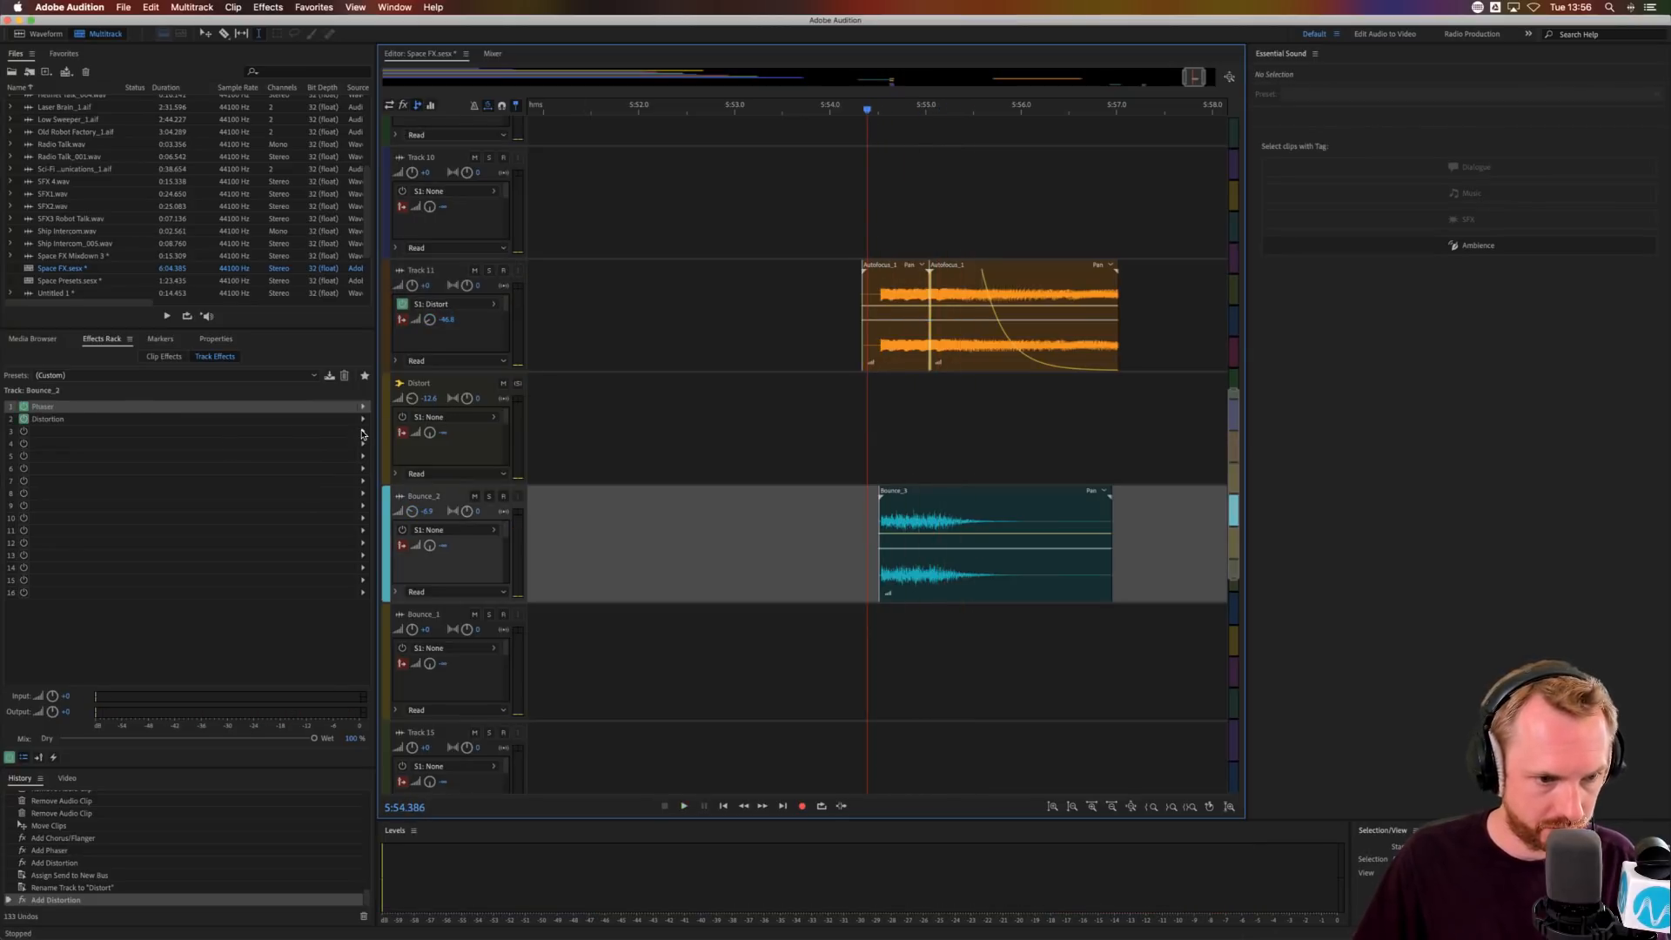
{"action": "left_click", "coordinate": [362, 431]}
{"action": "mouse_move", "coordinate": [455, 500]}
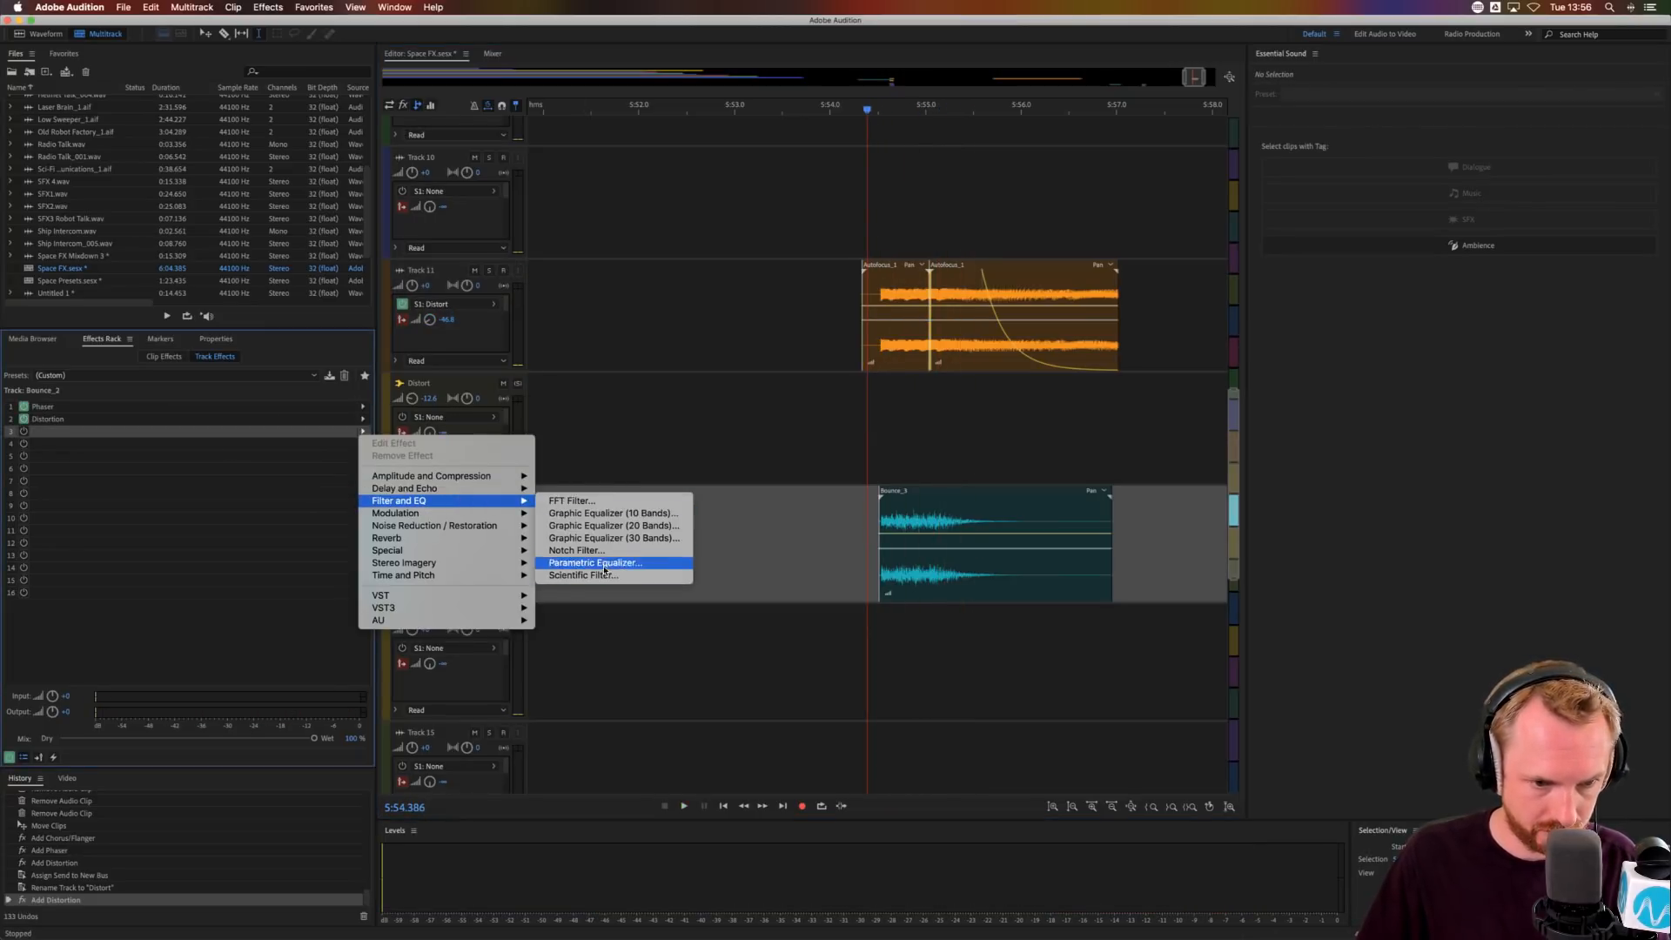
{"action": "left_click", "coordinate": [600, 501]}
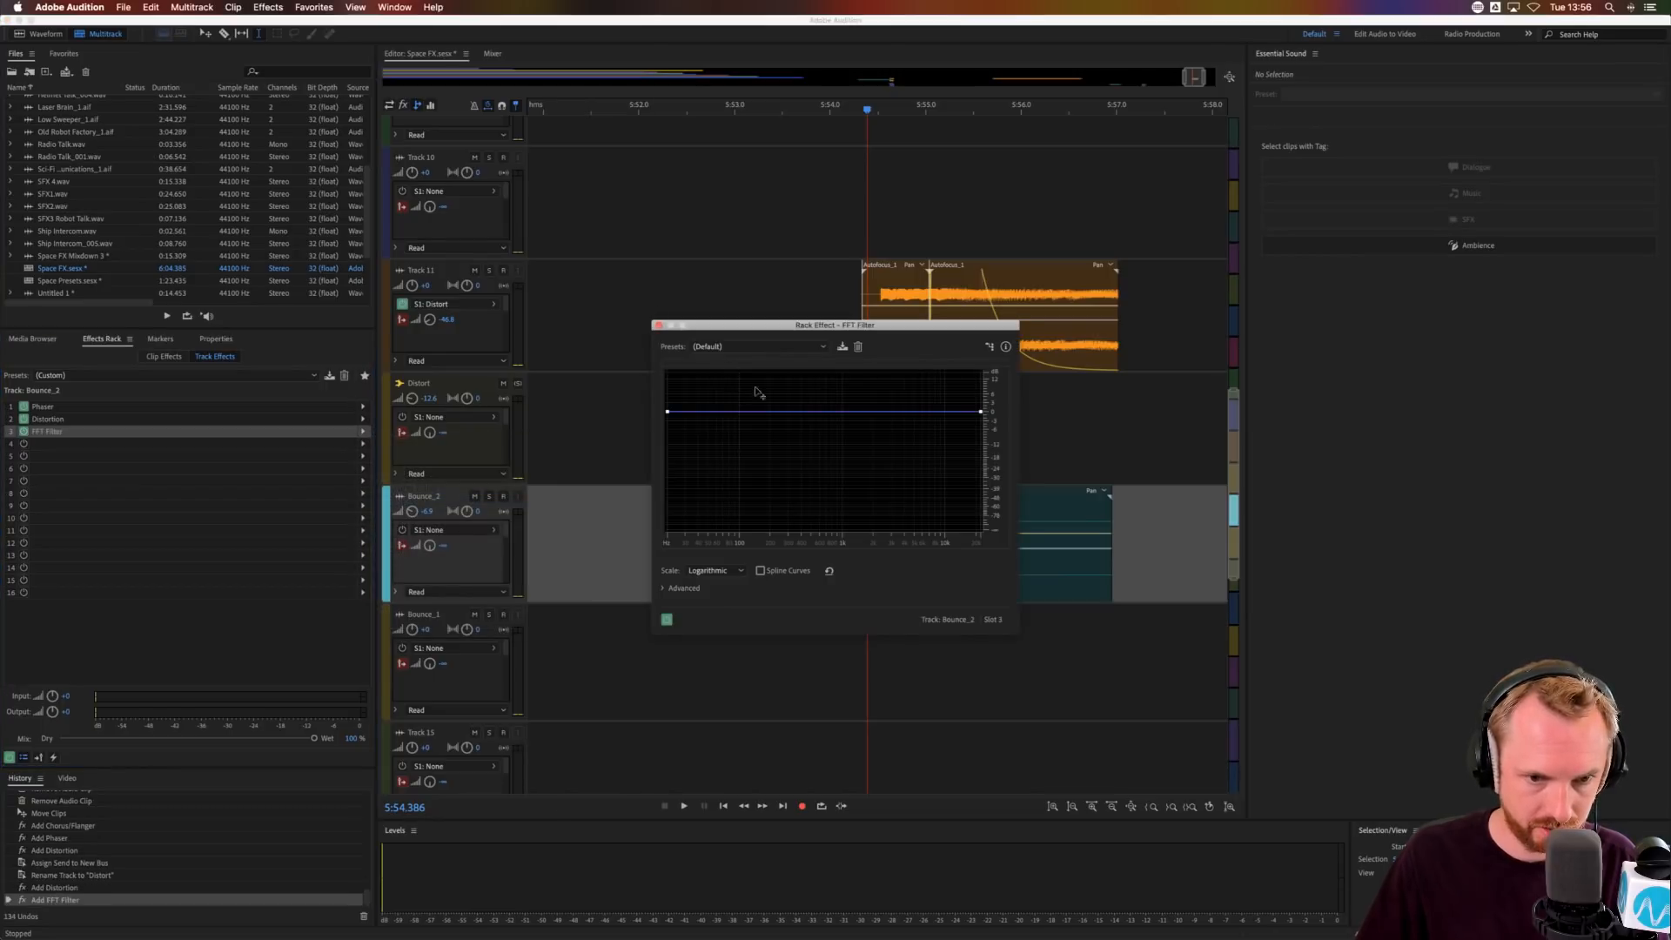
- Pull the FFT Filter curve down to its minimum across the high frequencies to form a steep low-pass, and audition it
{"action": "left_click", "coordinate": [804, 410]}
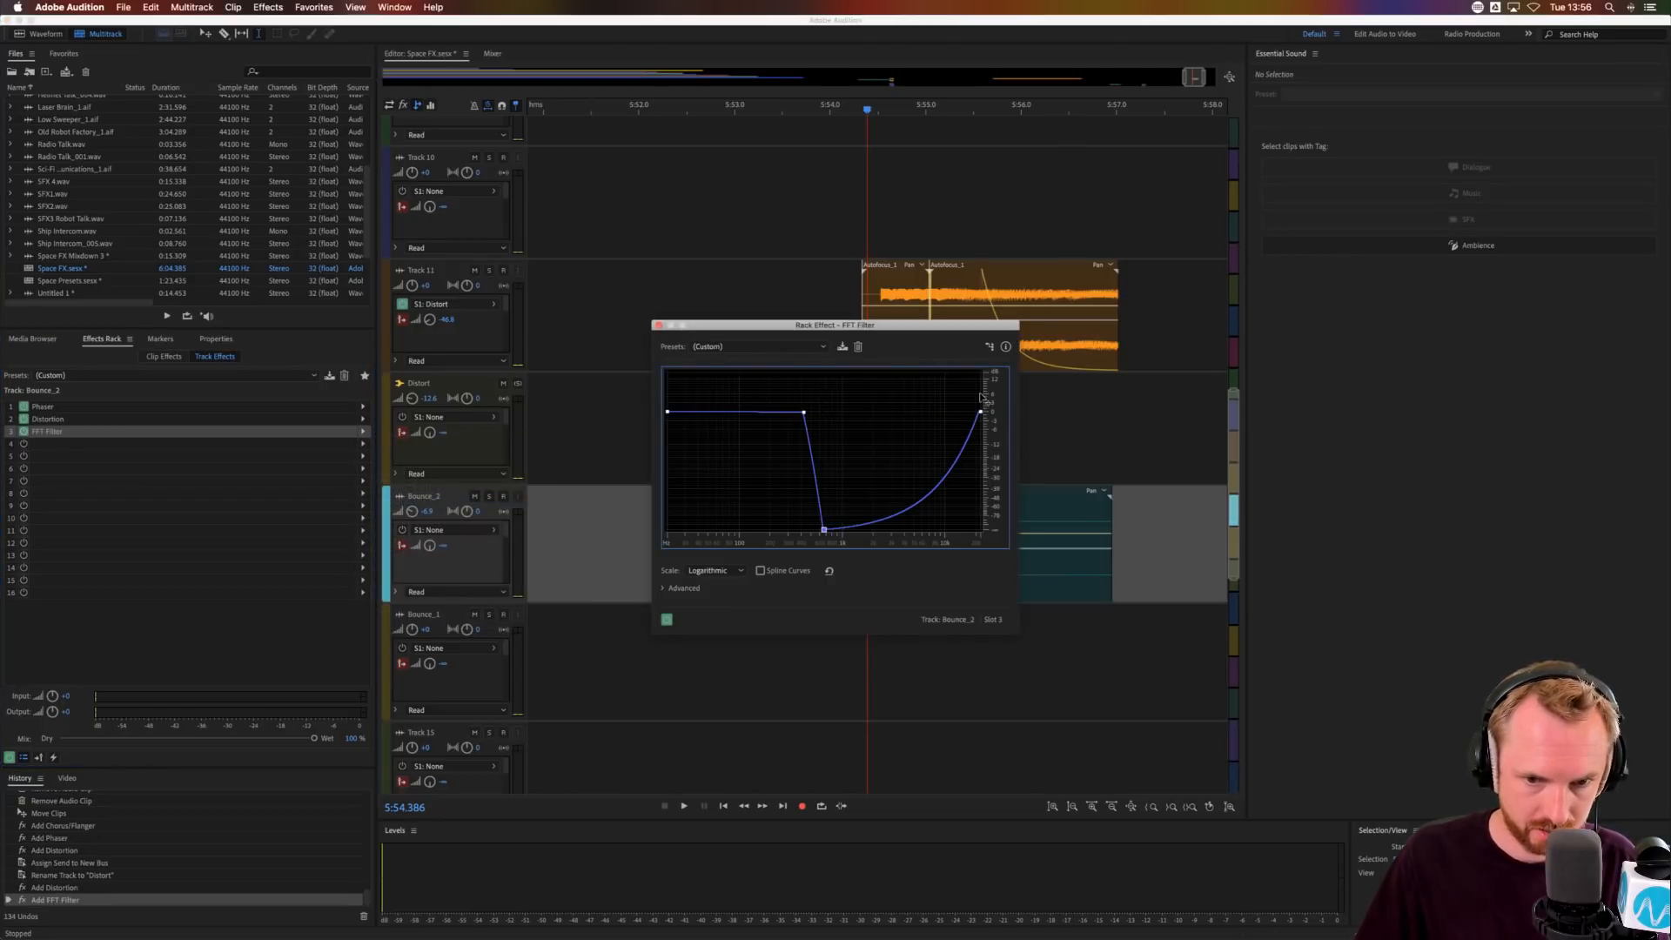
{"action": "left_click_drag", "start_coordinate": [981, 411], "coordinate": [981, 529]}
{"action": "key", "text": "space"}
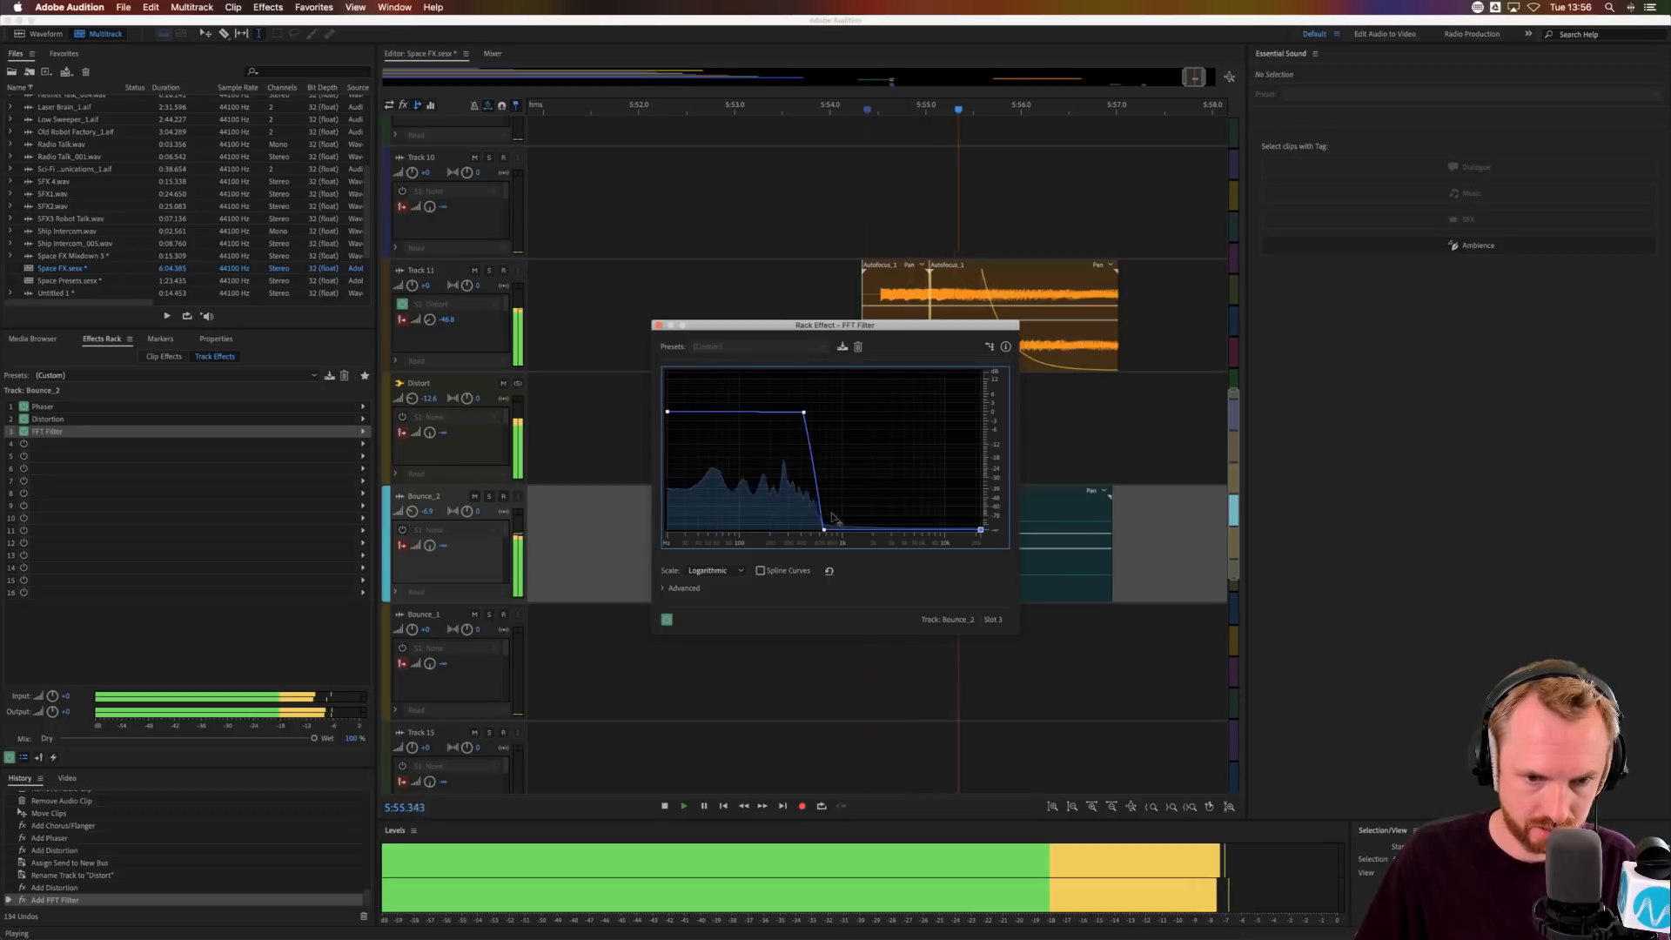
- Soften the low-pass roll-off into a gradual curve while listening, and return to the layered sound's start
{"action": "key", "text": "space"}
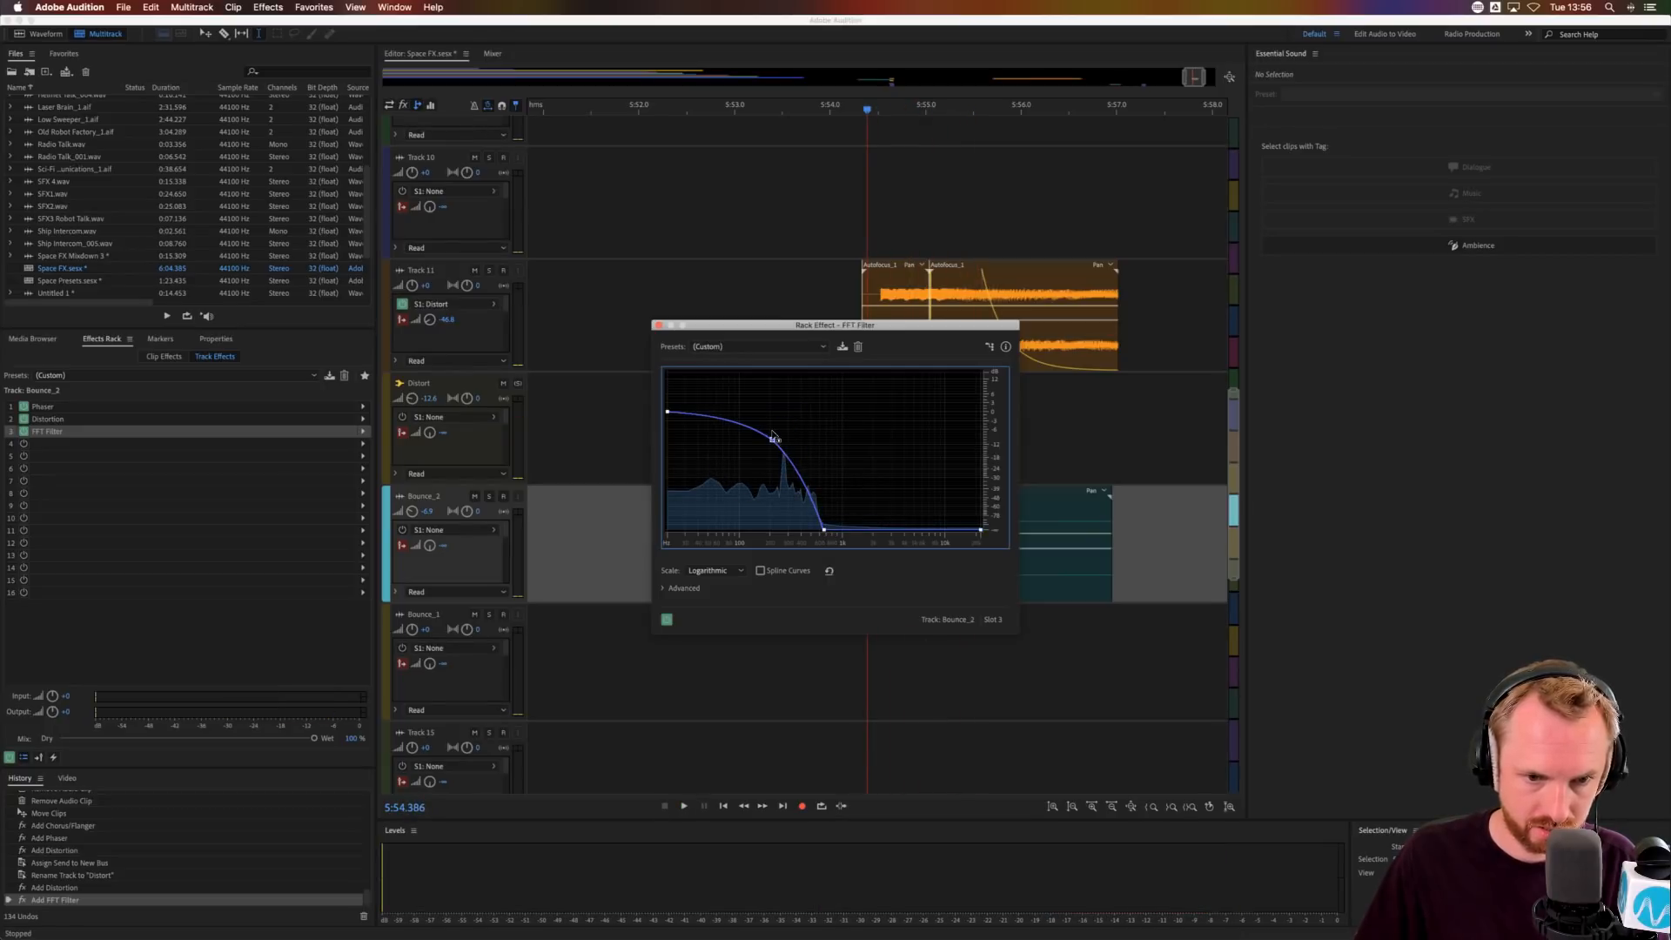
{"action": "key", "text": "space"}
{"action": "key", "text": "space"}
{"action": "key", "text": "space"}
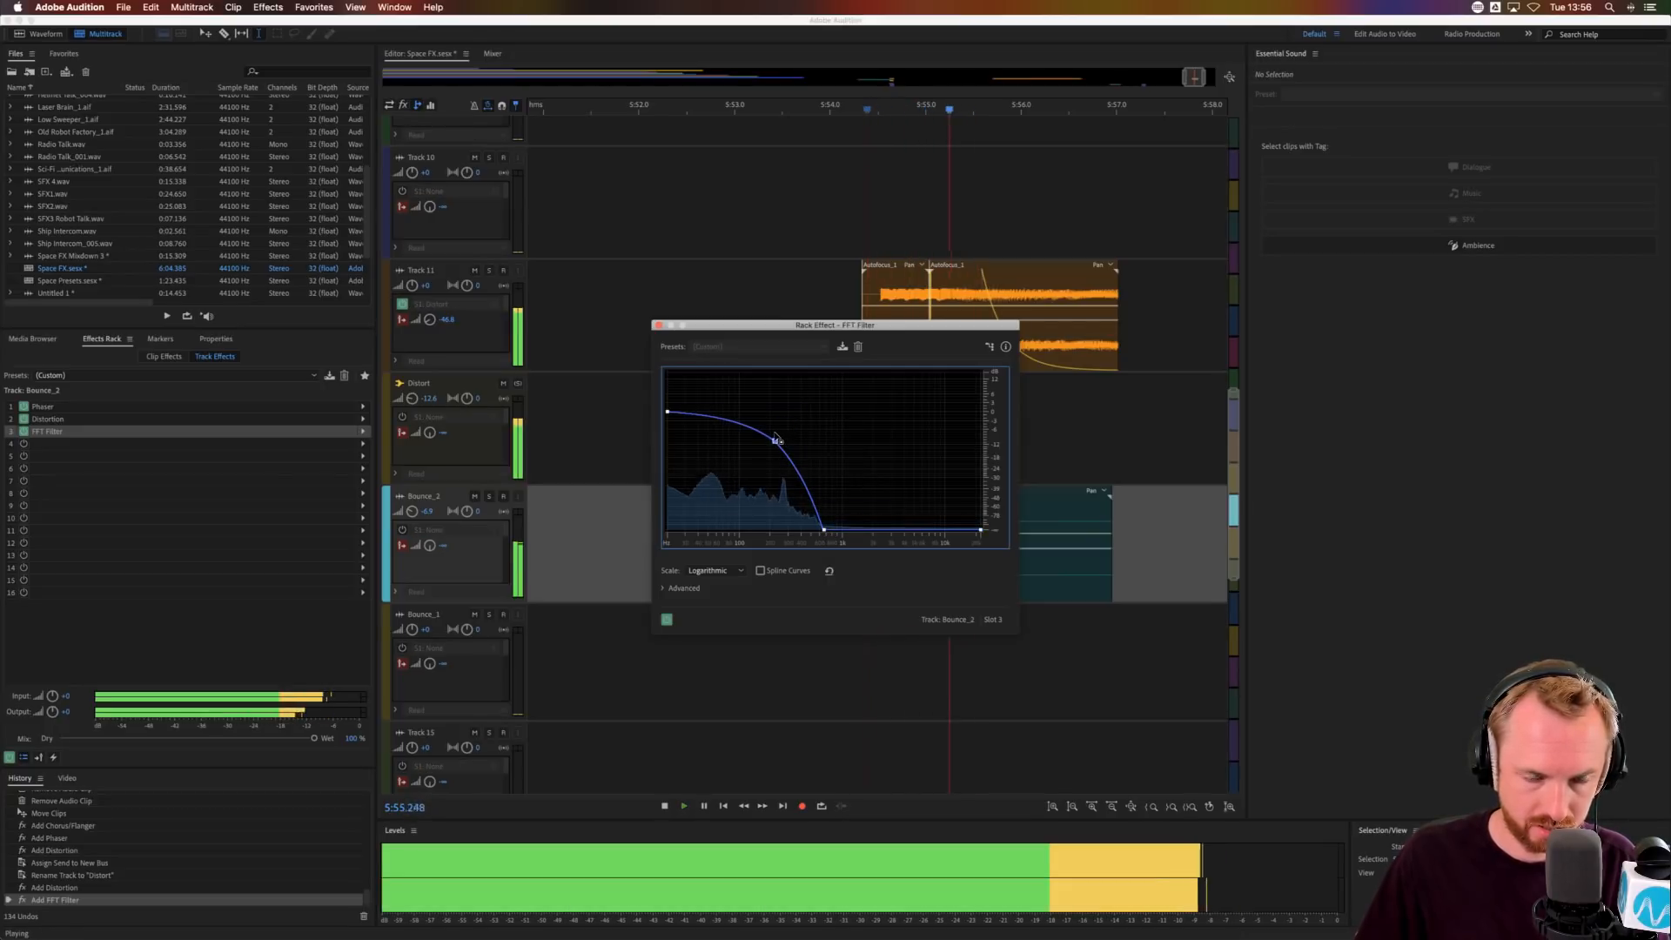
{"action": "key", "text": "space"}
{"action": "left_click", "coordinate": [862, 514]}
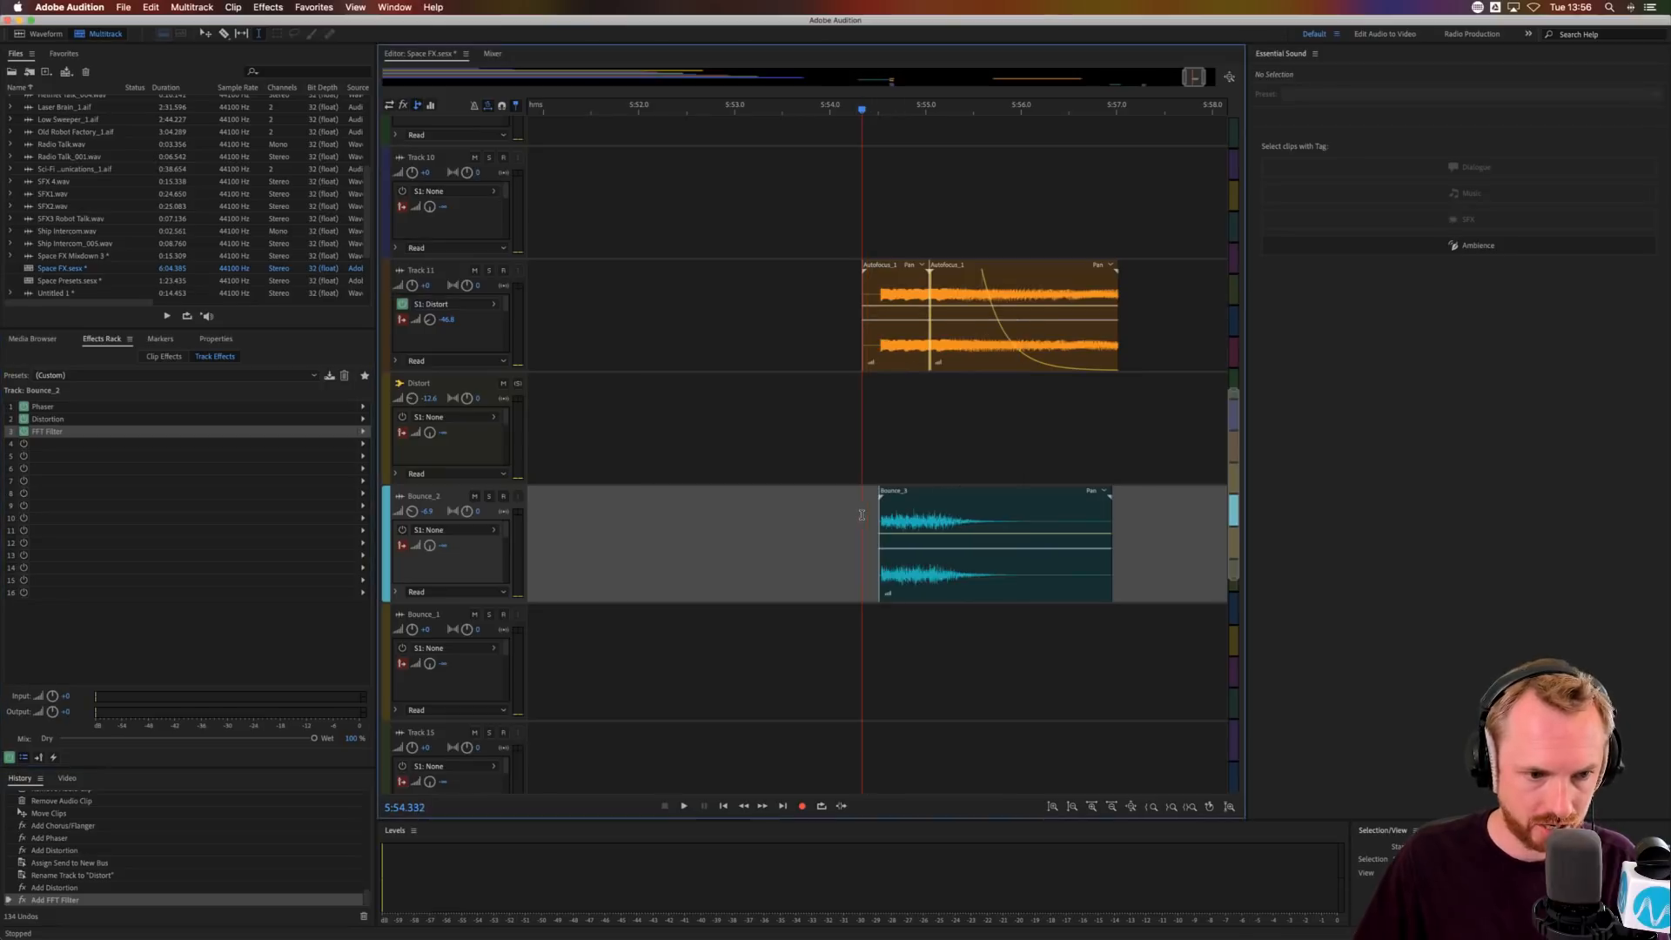
- Assign Bounce_2's first send to the Distort bus and play the layered sound
{"action": "left_click", "coordinate": [440, 531]}
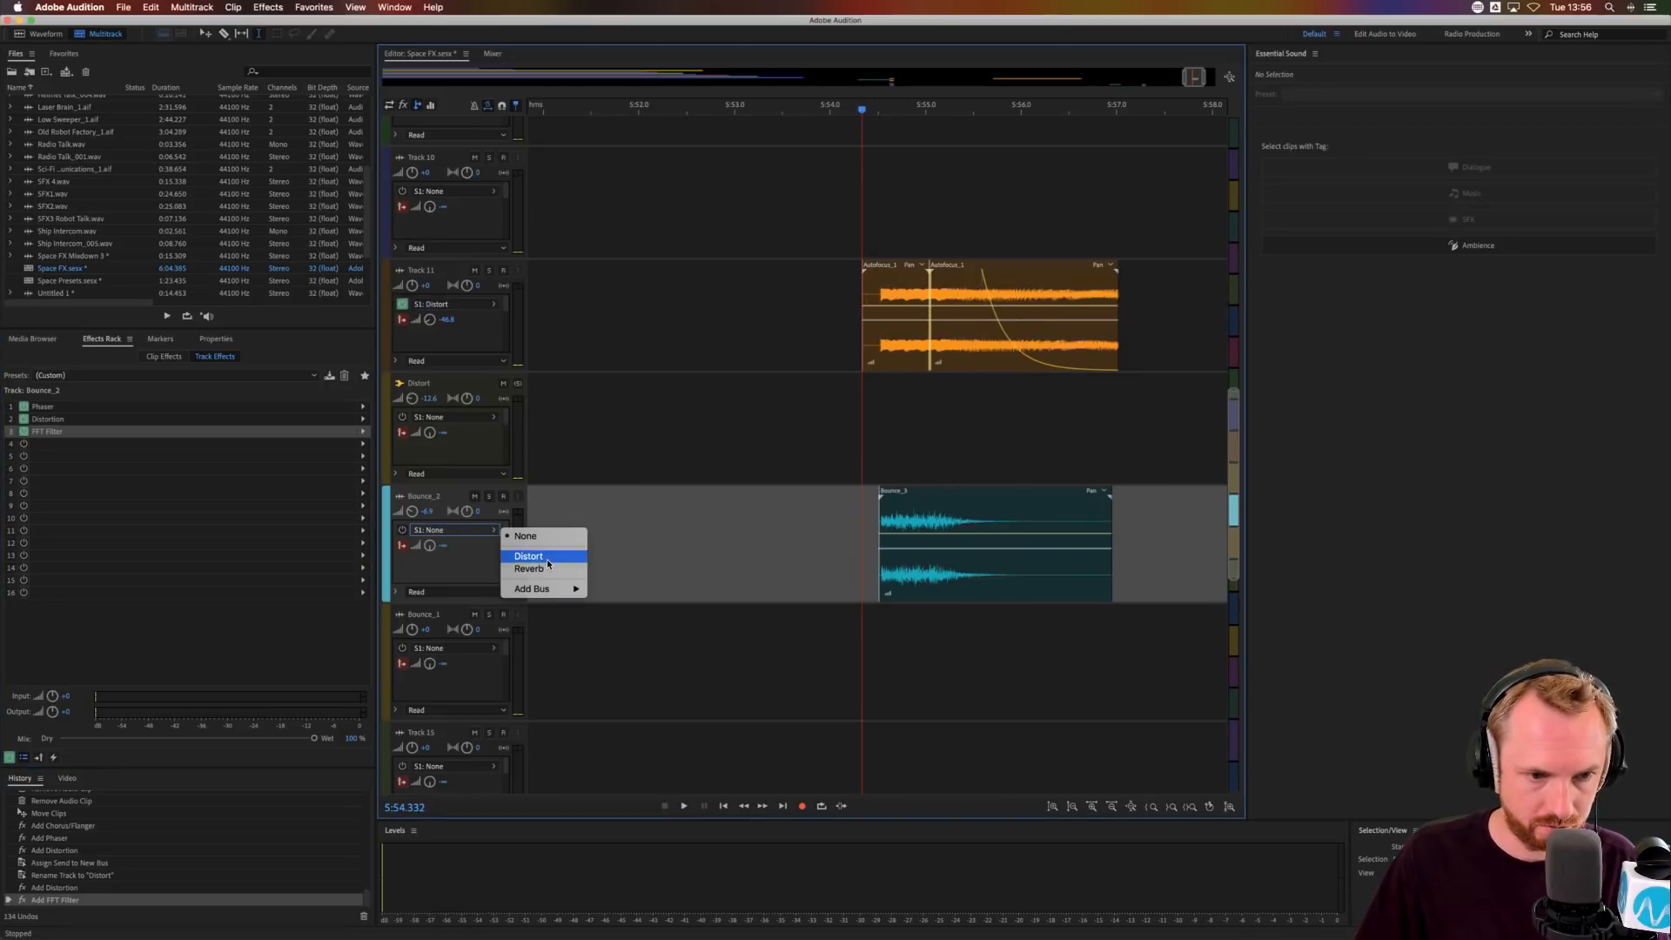
{"action": "left_click", "coordinate": [528, 556]}
{"action": "key", "text": "space"}
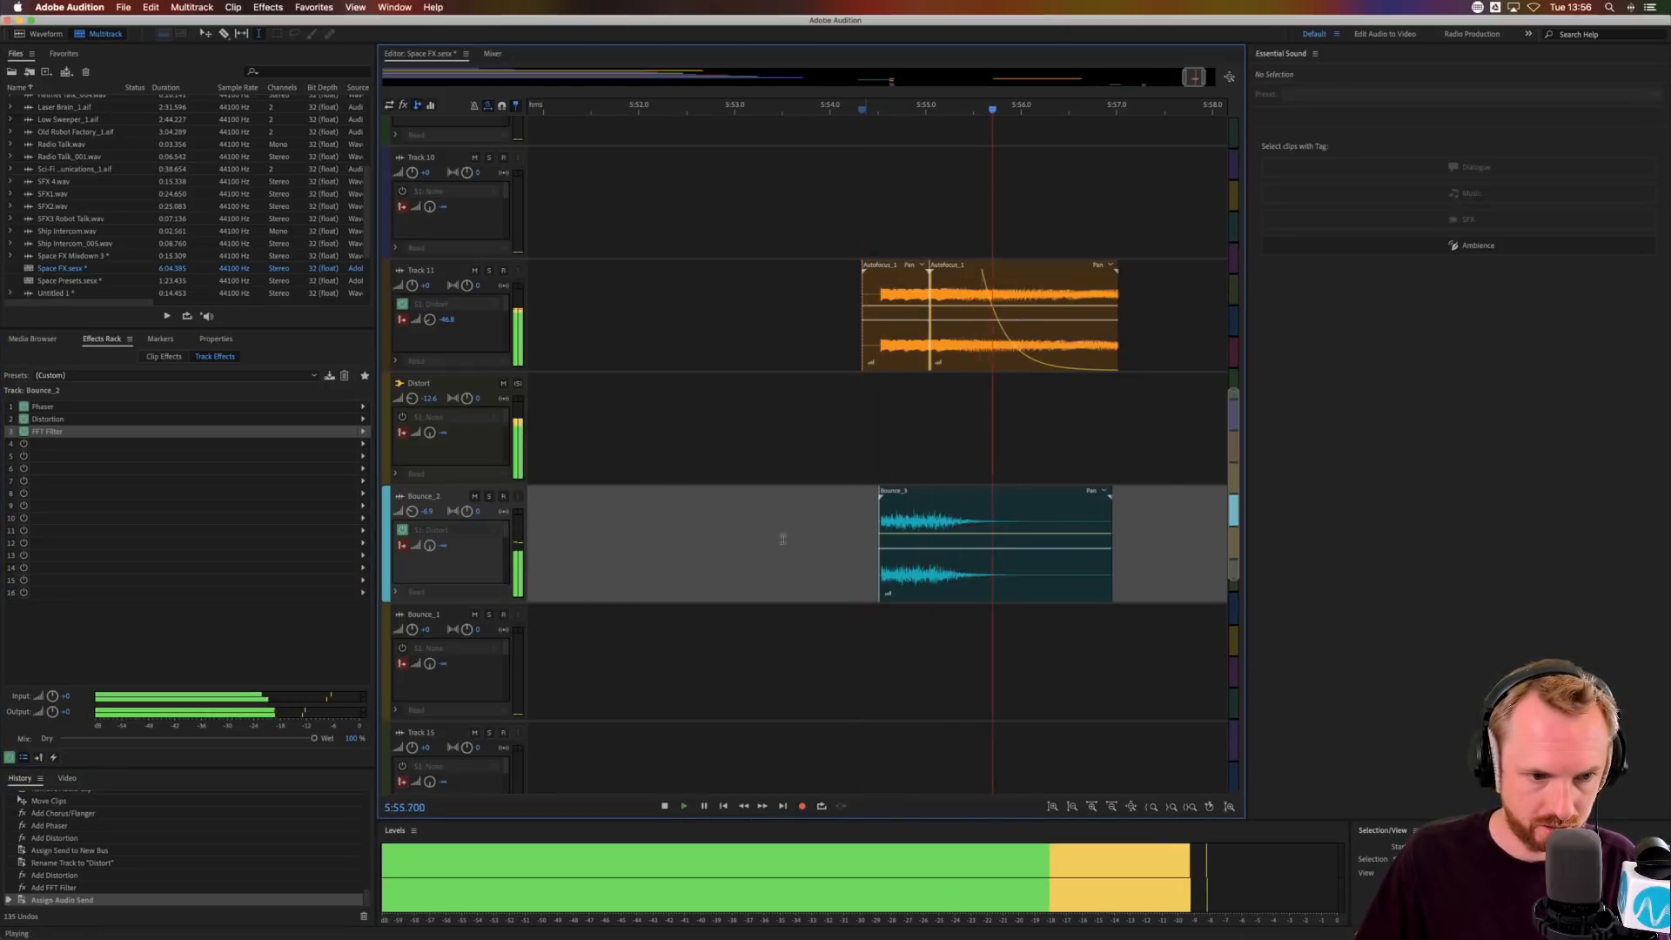
{"action": "key", "text": "space"}
{"action": "key", "text": "space"}
{"action": "key", "text": "space"}
- Set Bounce_2's Distort send level to about -46 dB while repeatedly replaying the sound
{"action": "left_click_drag", "start_coordinate": [430, 546], "coordinate": [446, 474]}
{"action": "key", "text": "space"}
{"action": "key", "text": "space"}
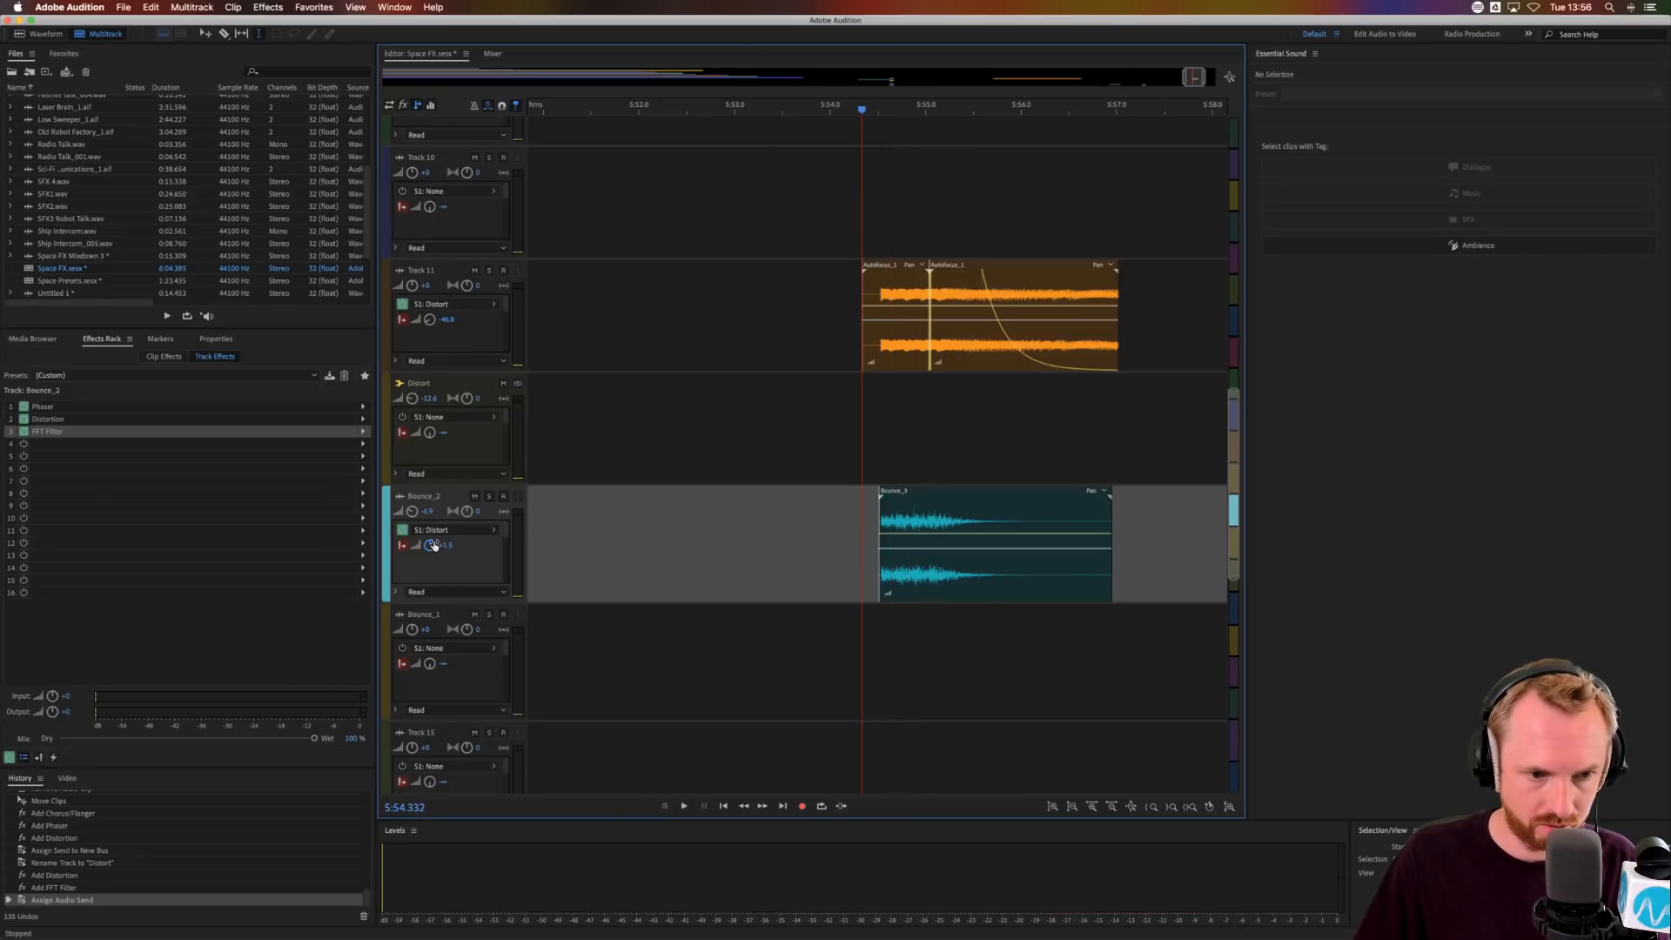
{"action": "key", "text": "space"}
{"action": "key", "text": "space"}
{"action": "mouse_move", "coordinate": [431, 546]}
{"action": "left_mouse_down"}
{"action": "mouse_move", "coordinate": [430, 571]}
{"action": "mouse_move", "coordinate": [432, 540]}
{"action": "left_mouse_up"}
{"action": "key", "text": "space"}
{"action": "key", "text": "space"}
{"action": "key", "text": "space"}
{"action": "key", "text": "space"}
{"action": "key", "text": "space"}
{"action": "key", "text": "space"}
{"action": "key", "text": "space"}
{"action": "key", "text": "space"}
{"action": "key", "text": "space"}
{"action": "key", "text": "space"}
{"action": "key", "text": "space"}
{"action": "key", "text": "space"}
{"action": "key", "text": "space"}
{"action": "key", "text": "space"}
{"action": "key", "text": "space"}
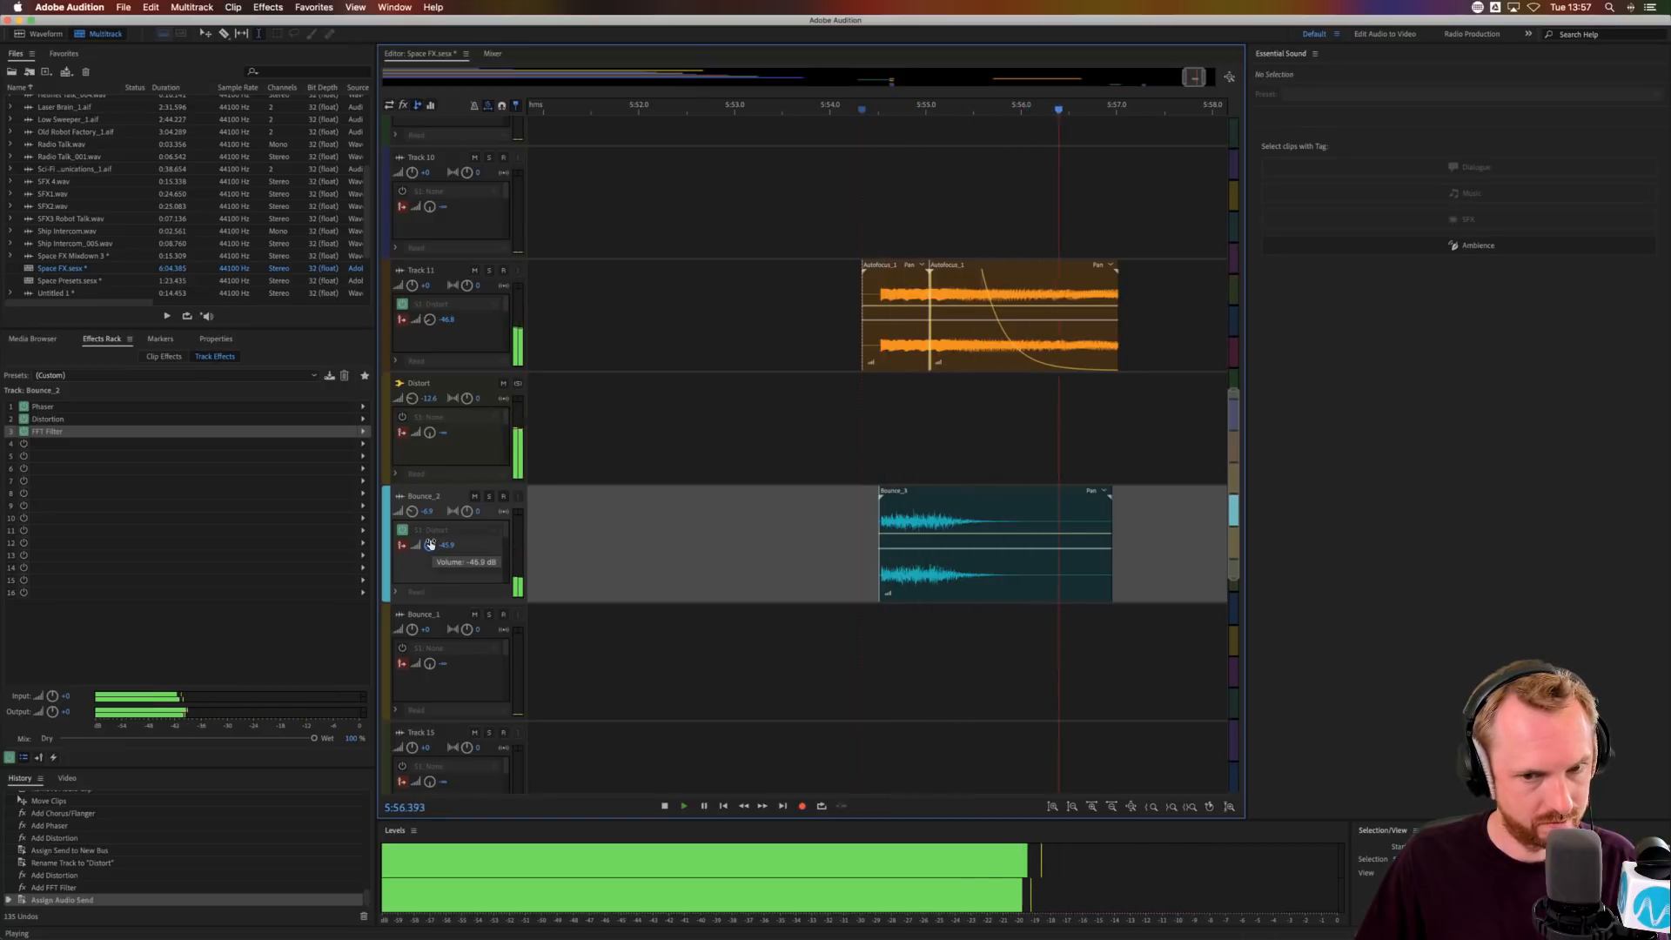
{"action": "key", "text": "space"}
- Play the layered sound from its start to check the balance of both tracks with the distortion sends
{"action": "key", "text": "space"}
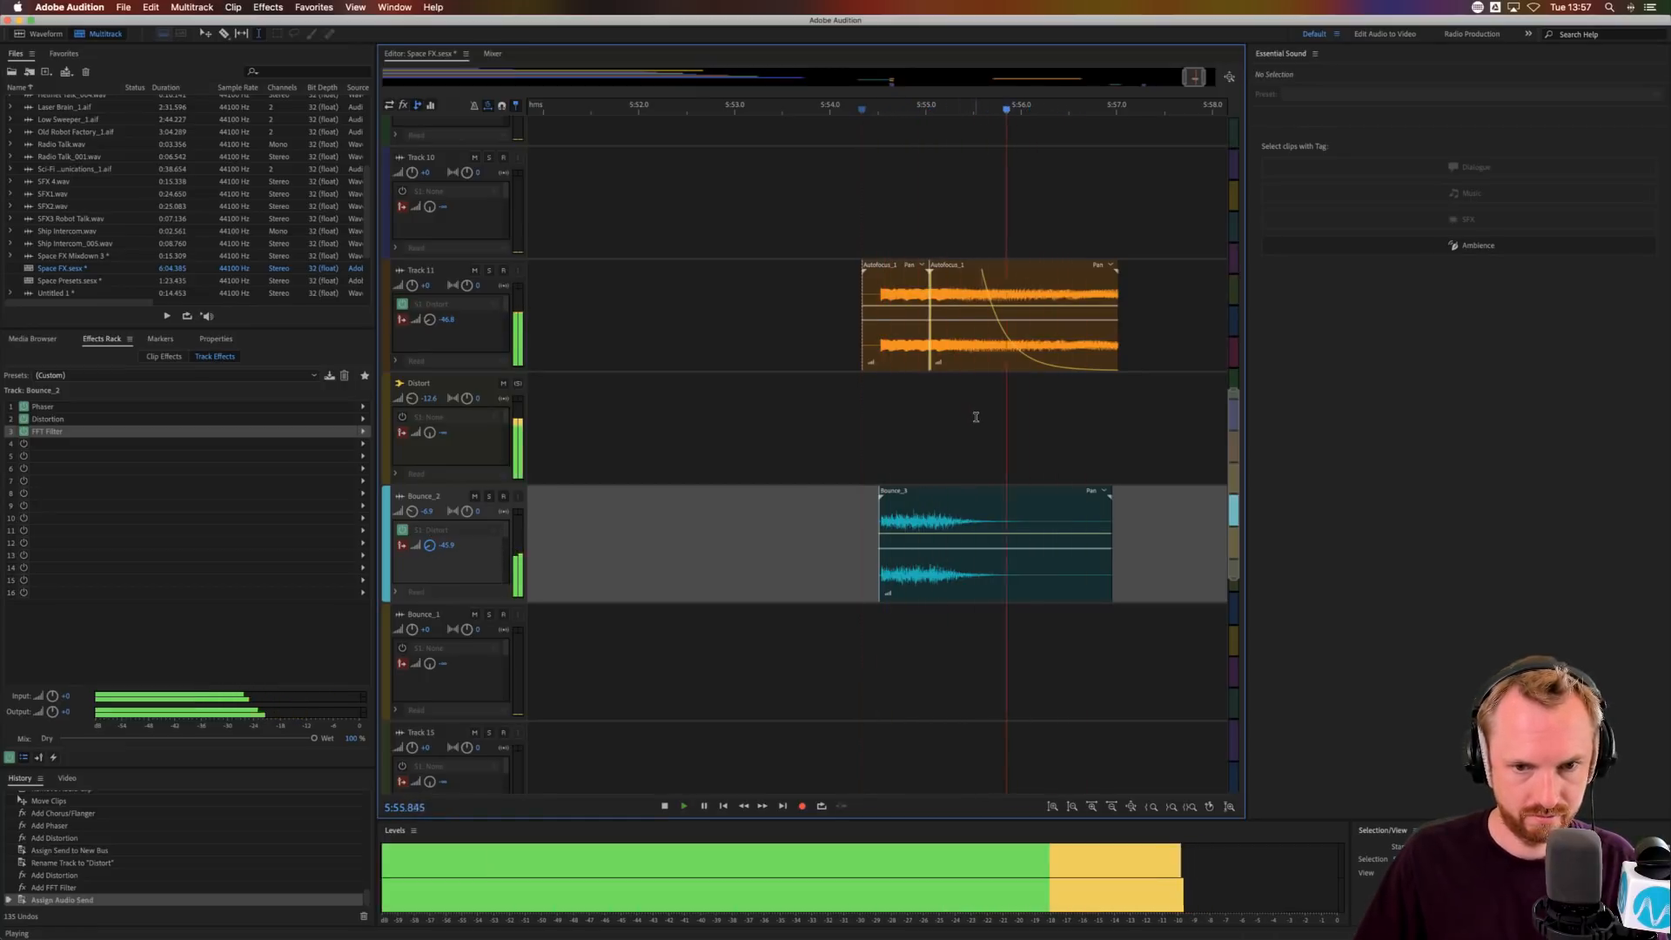
{"action": "key", "text": "space"}
{"action": "key", "text": "space"}
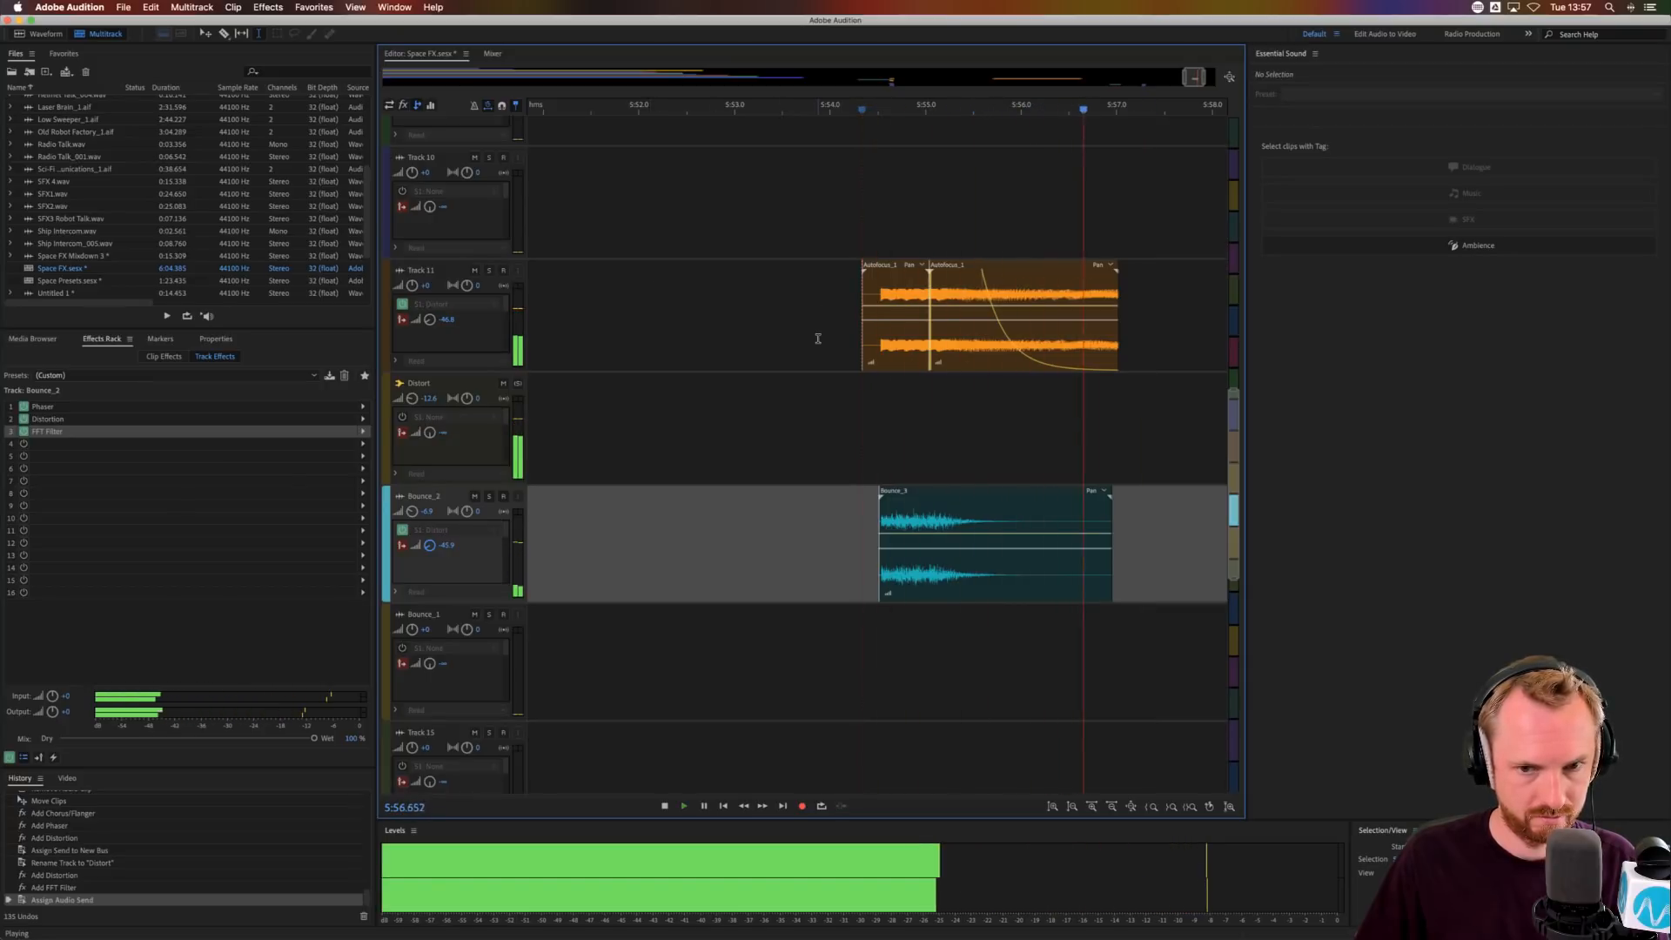
{"action": "key", "text": "space"}
- Select about 10 seconds from just before the layered clips, including their tail, and mix that time selection down to a new file
{"action": "left_click", "coordinate": [858, 330]}
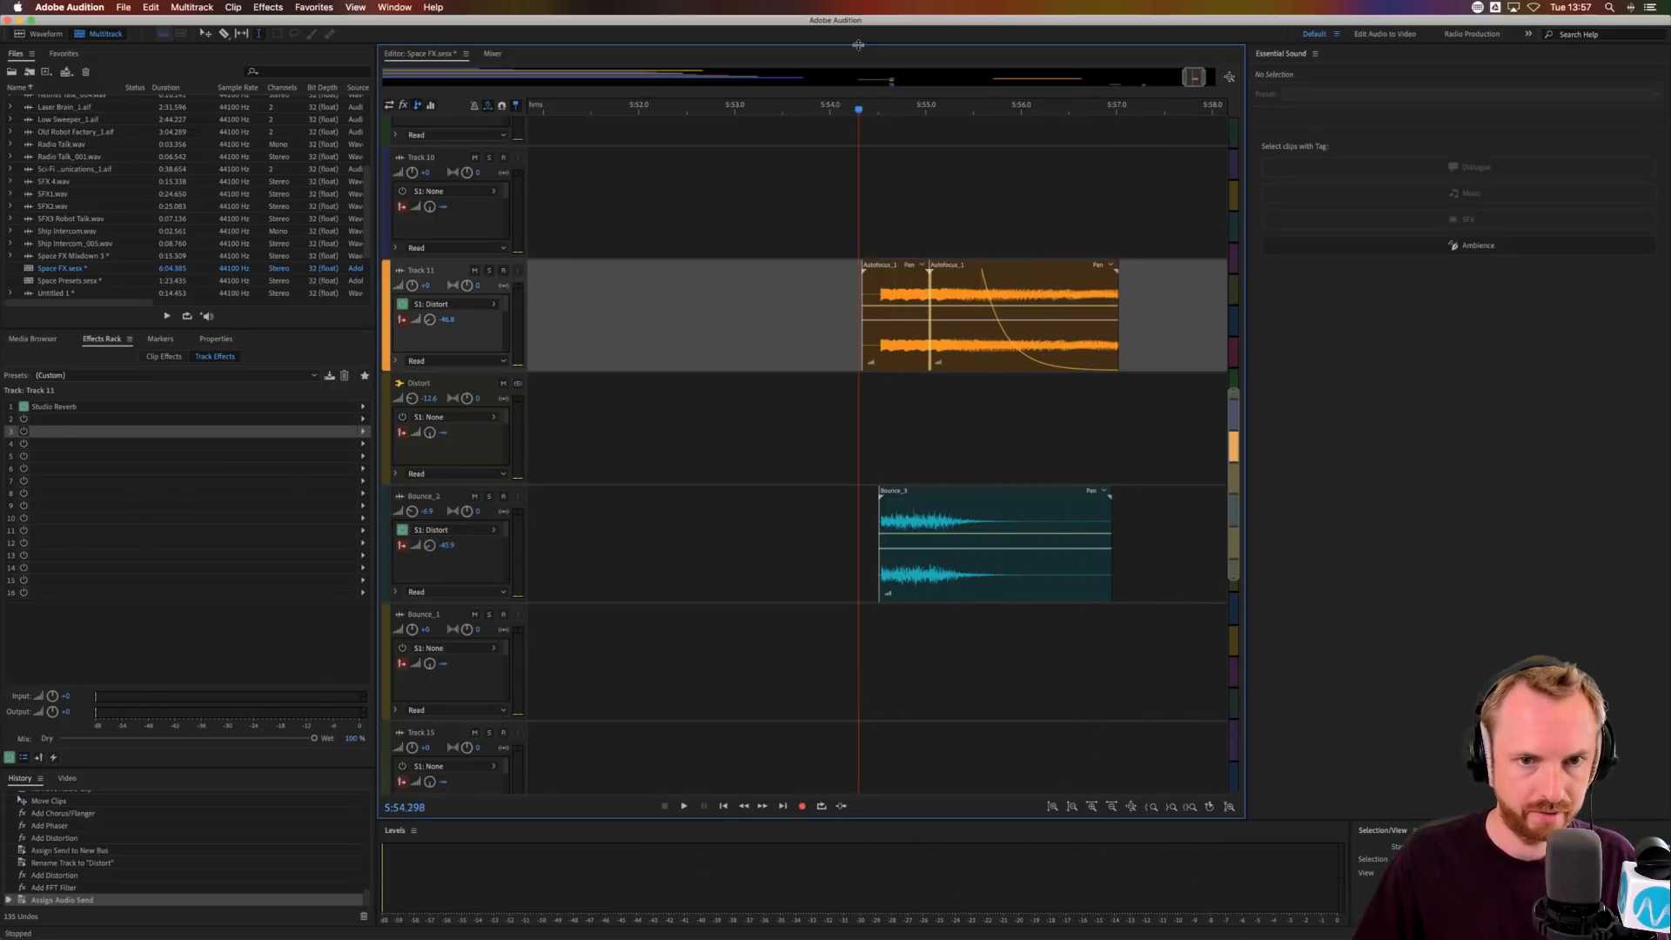
{"action": "scroll", "coordinate": [867, 108], "scroll_direction": "down", "scroll_amount": 5}
{"action": "left_click_drag", "start_coordinate": [1116, 338], "coordinate": [1280, 331]}
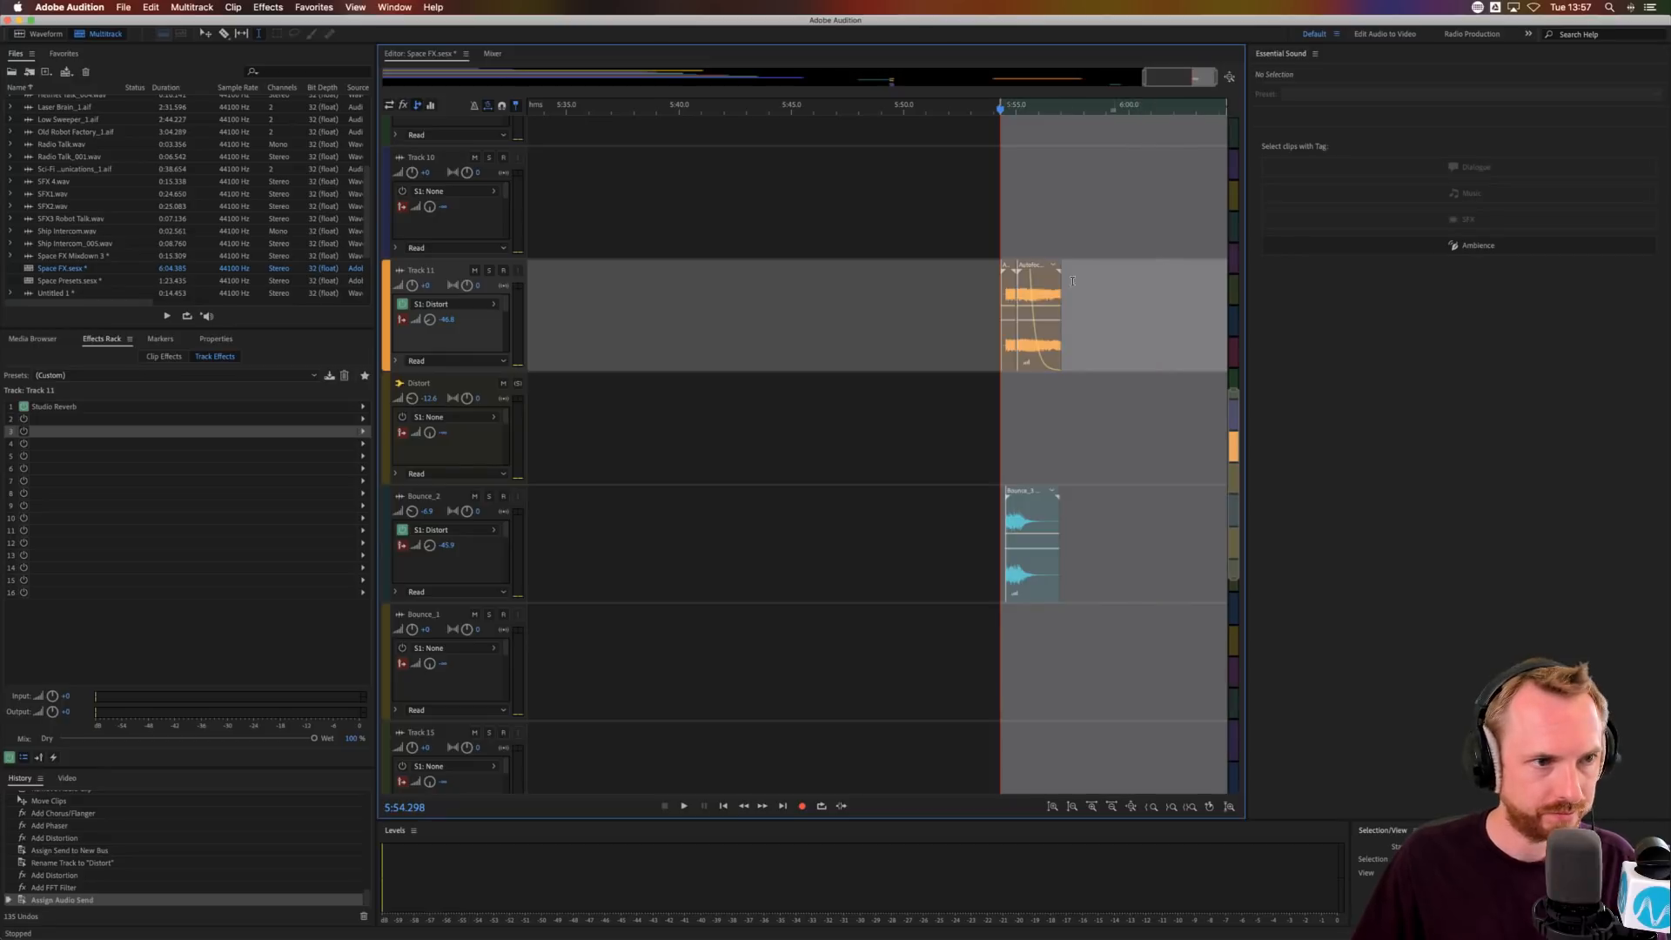
{"action": "left_click", "coordinate": [192, 7]}
{"action": "mouse_move", "coordinate": [295, 65]}
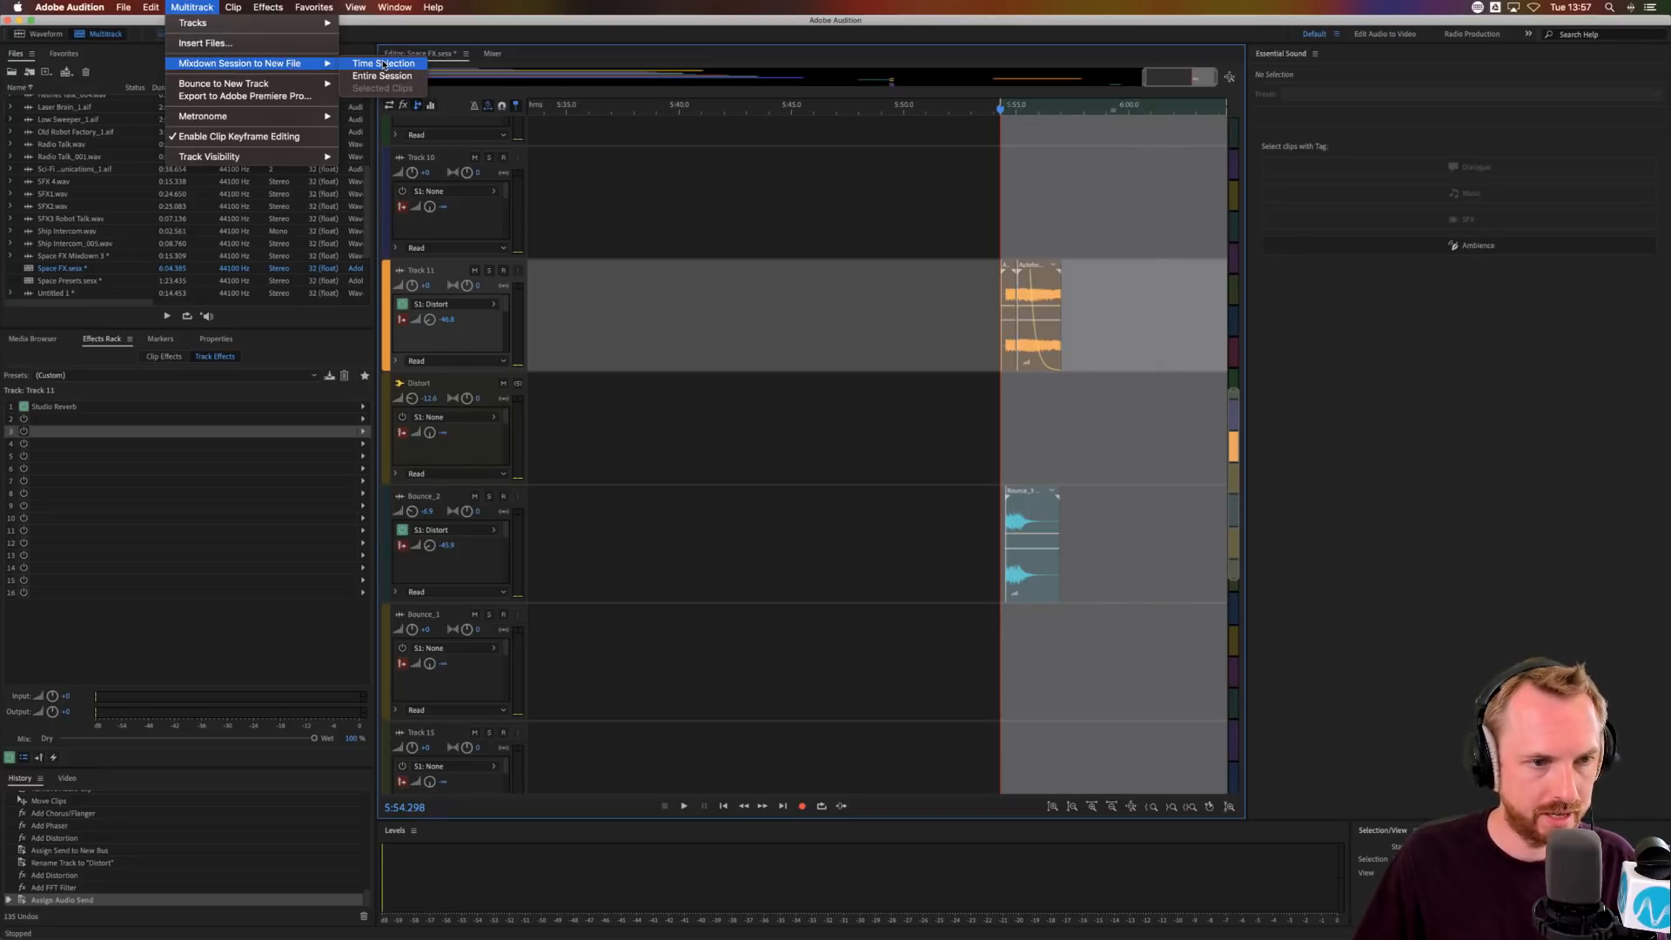
{"action": "left_click", "coordinate": [389, 76]}
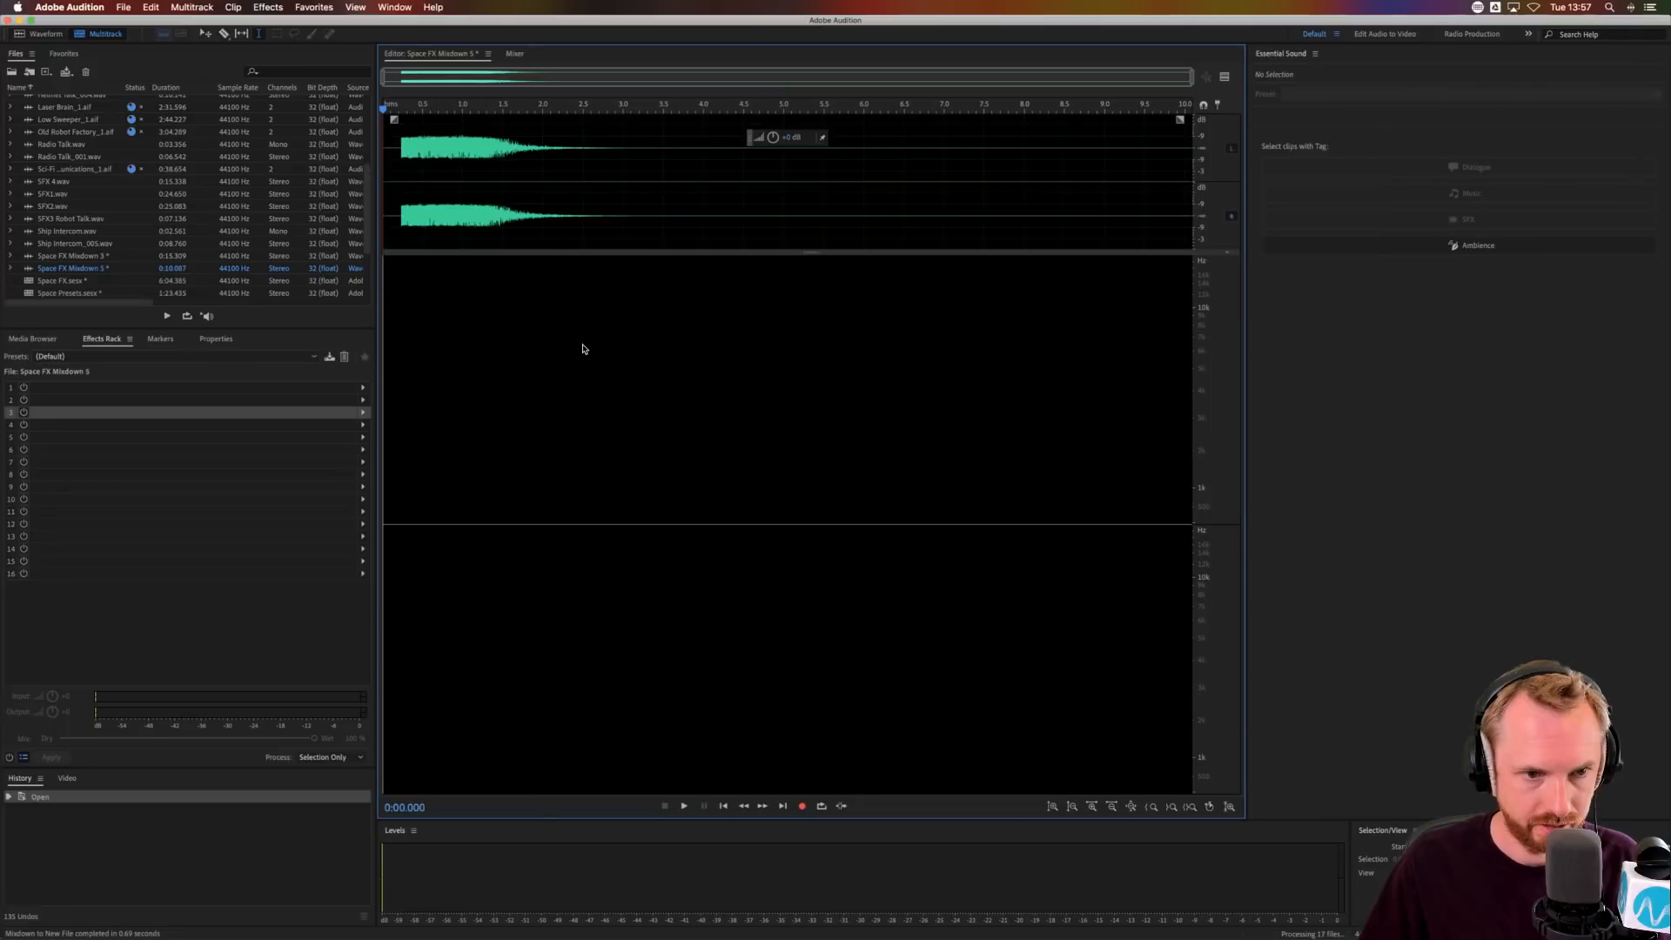
- Try the Mastering effect on the mixdown with the preview editor shown and the Loudness Maximizer at 64%, and close it unapplied
{"action": "left_click", "coordinate": [267, 7]}
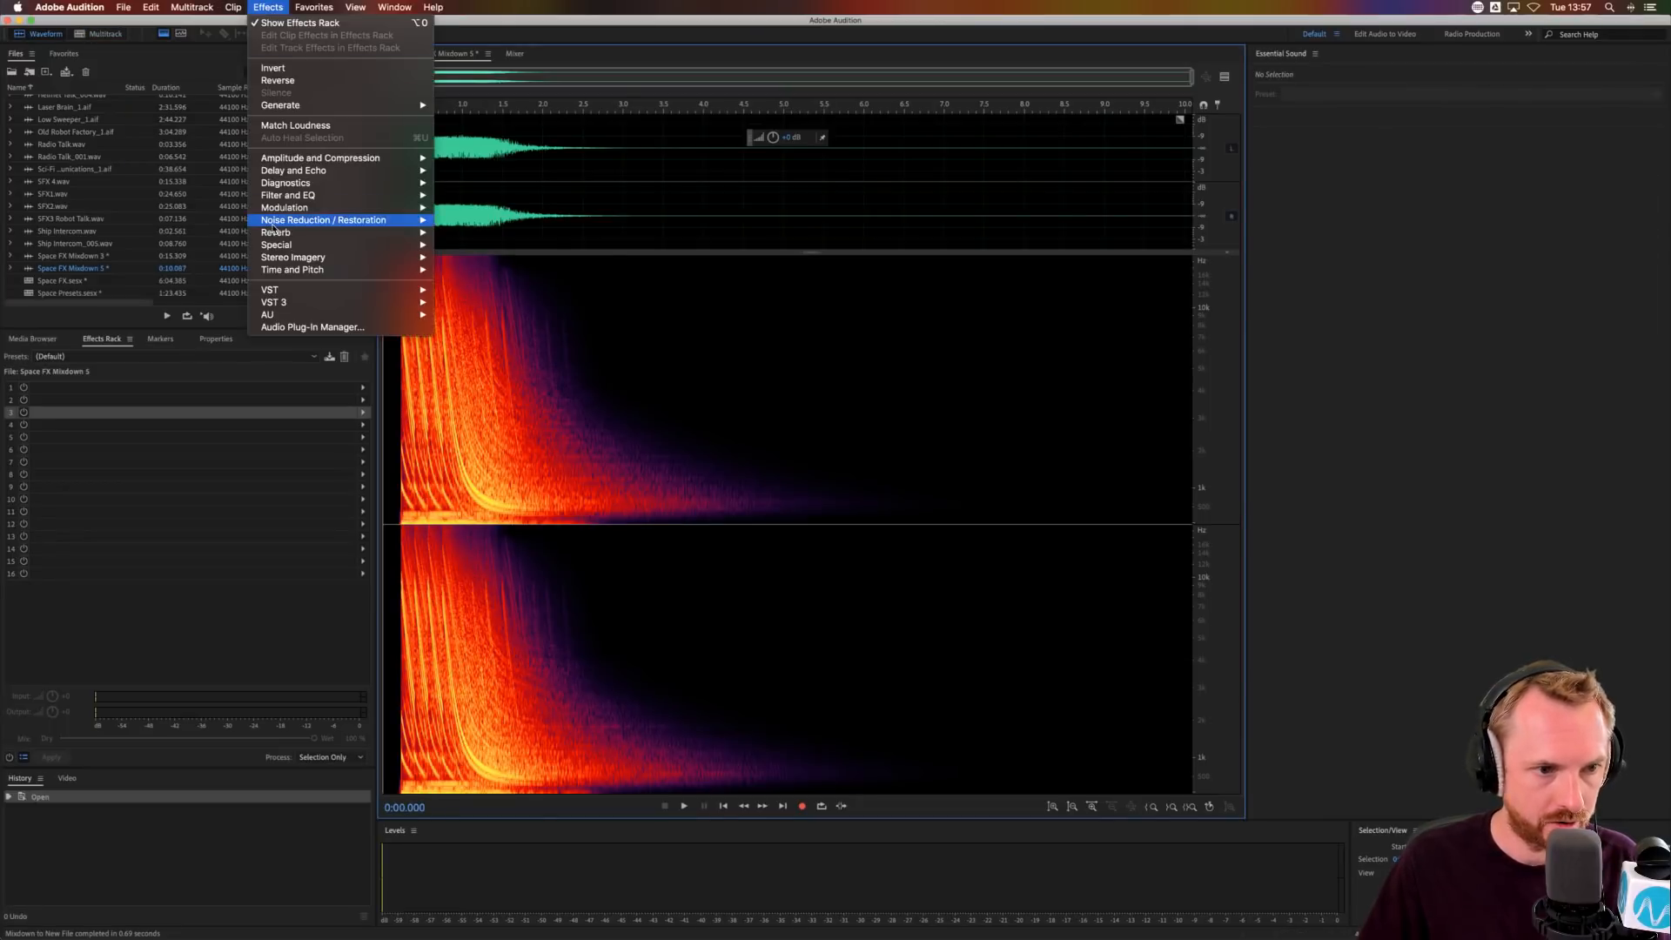
{"action": "mouse_move", "coordinate": [280, 244]}
{"action": "left_click", "coordinate": [472, 282]}
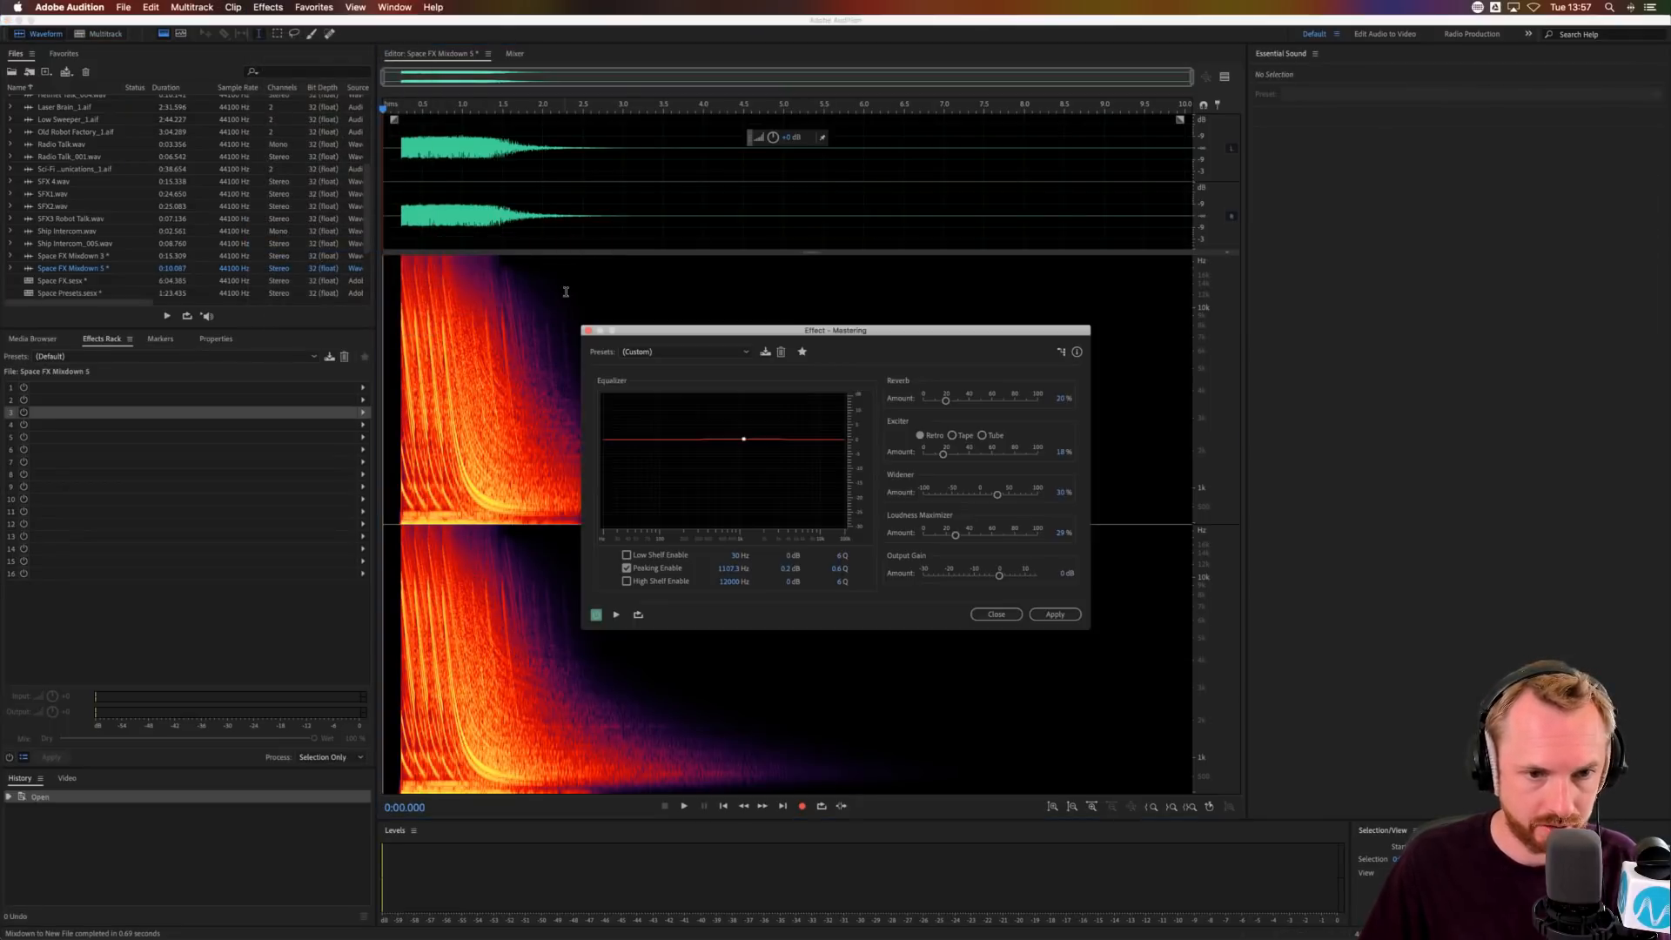
{"action": "key", "text": "space"}
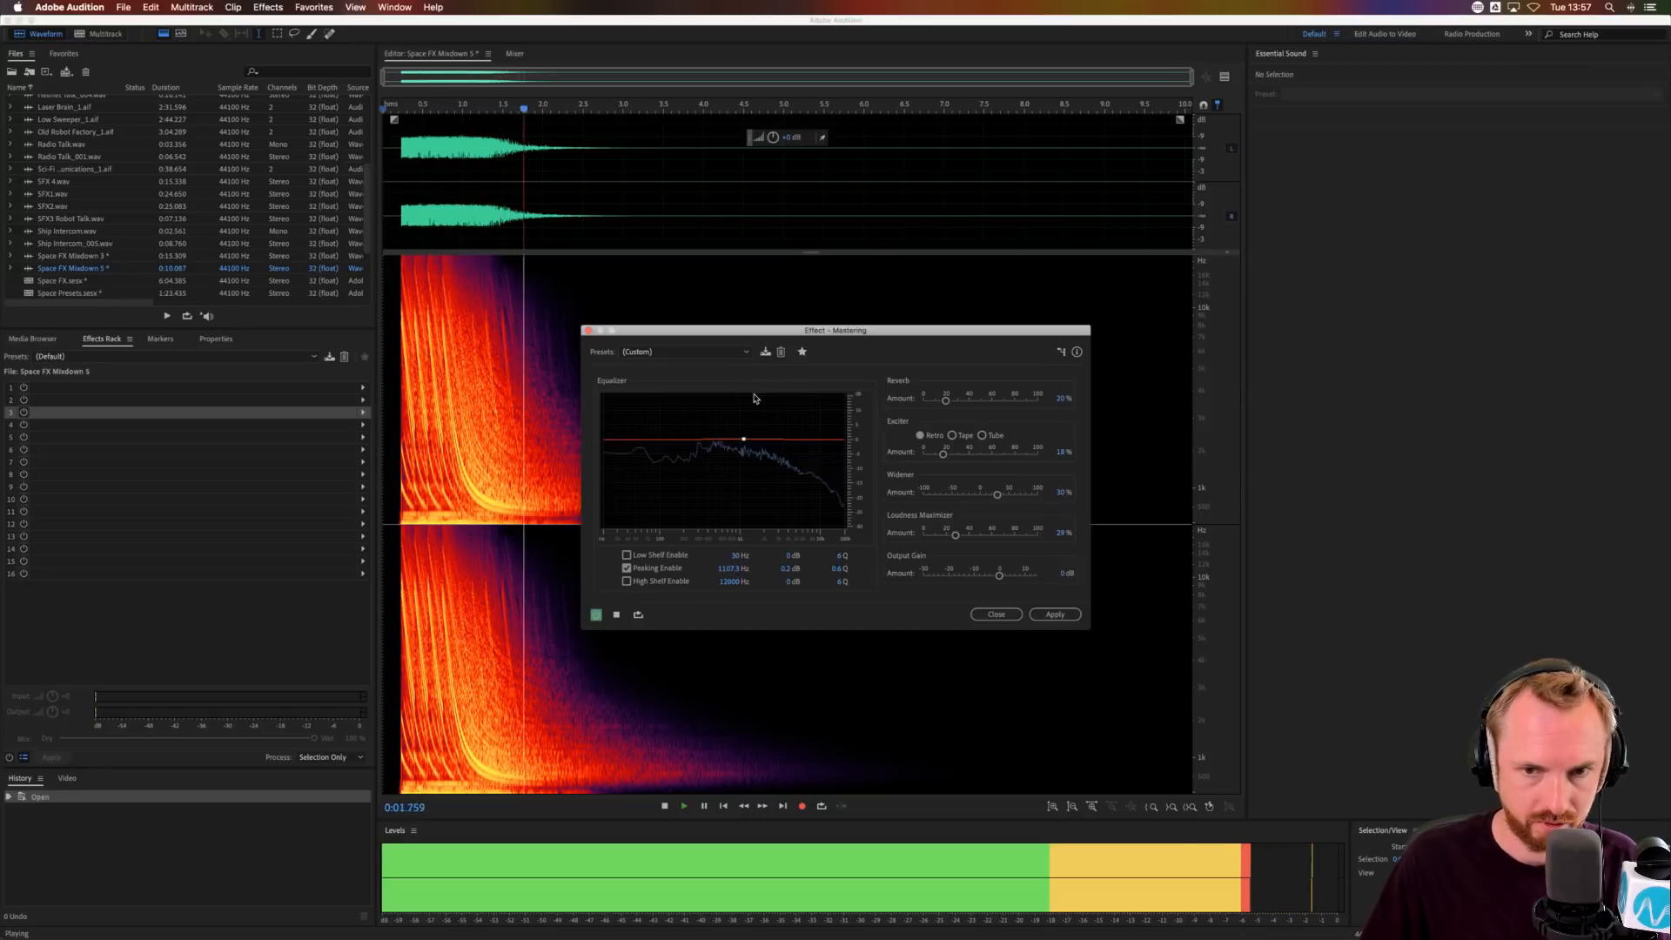
{"action": "key", "text": "space"}
{"action": "left_click", "coordinate": [1223, 77]}
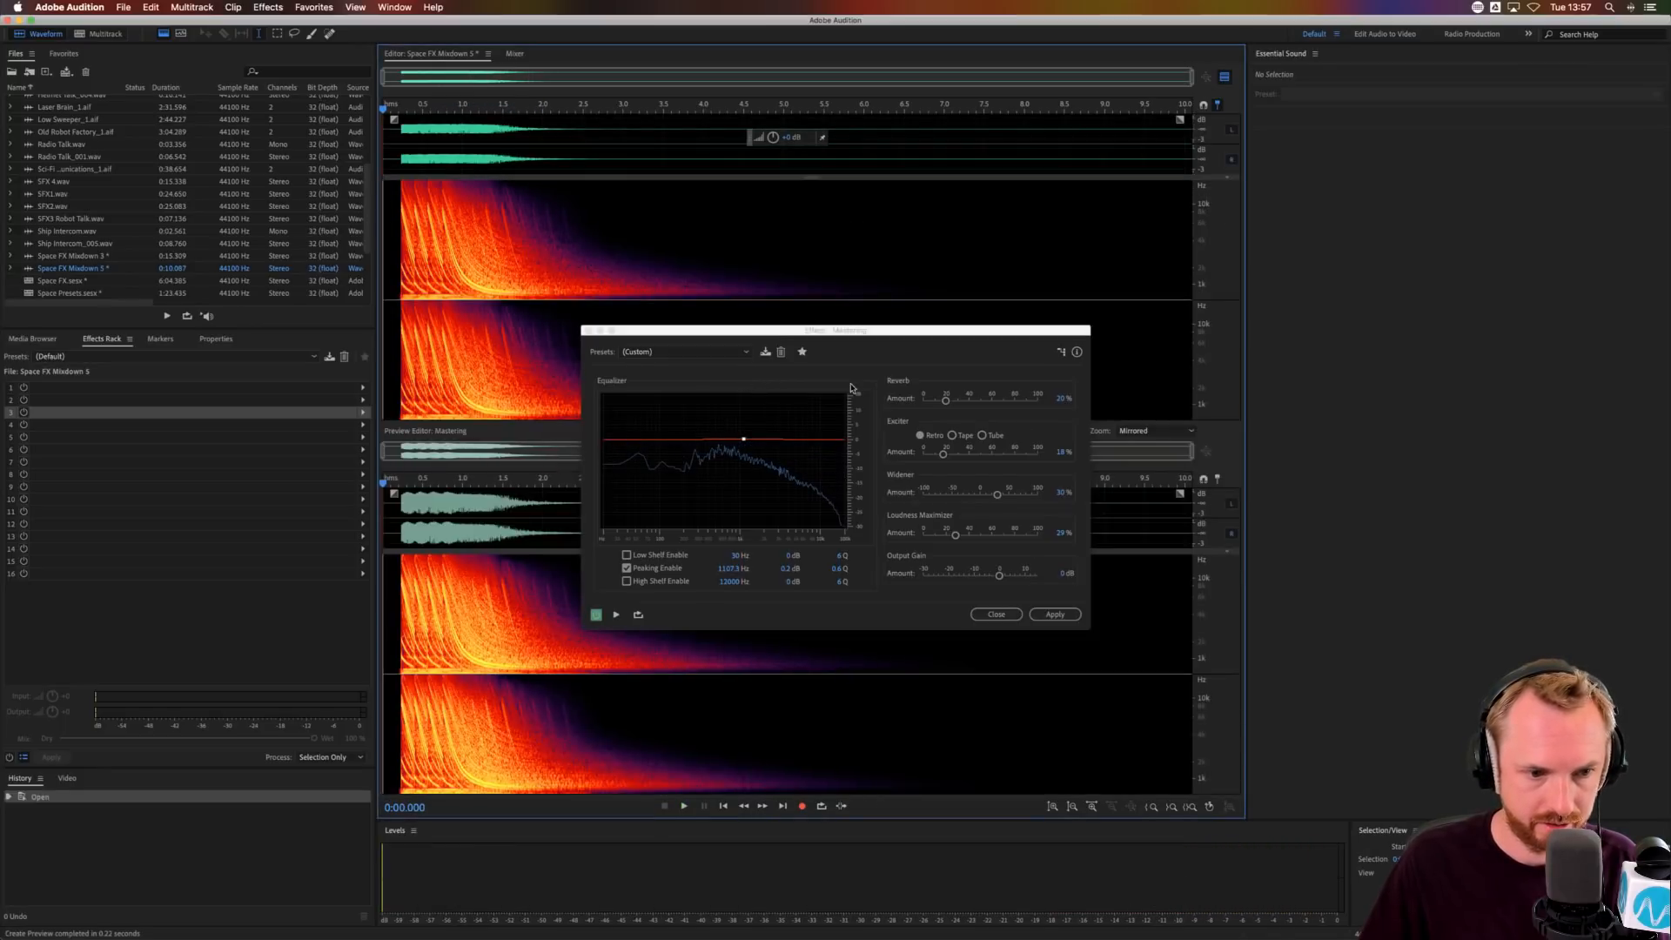
{"action": "left_click_drag", "start_coordinate": [972, 540], "coordinate": [996, 537]}
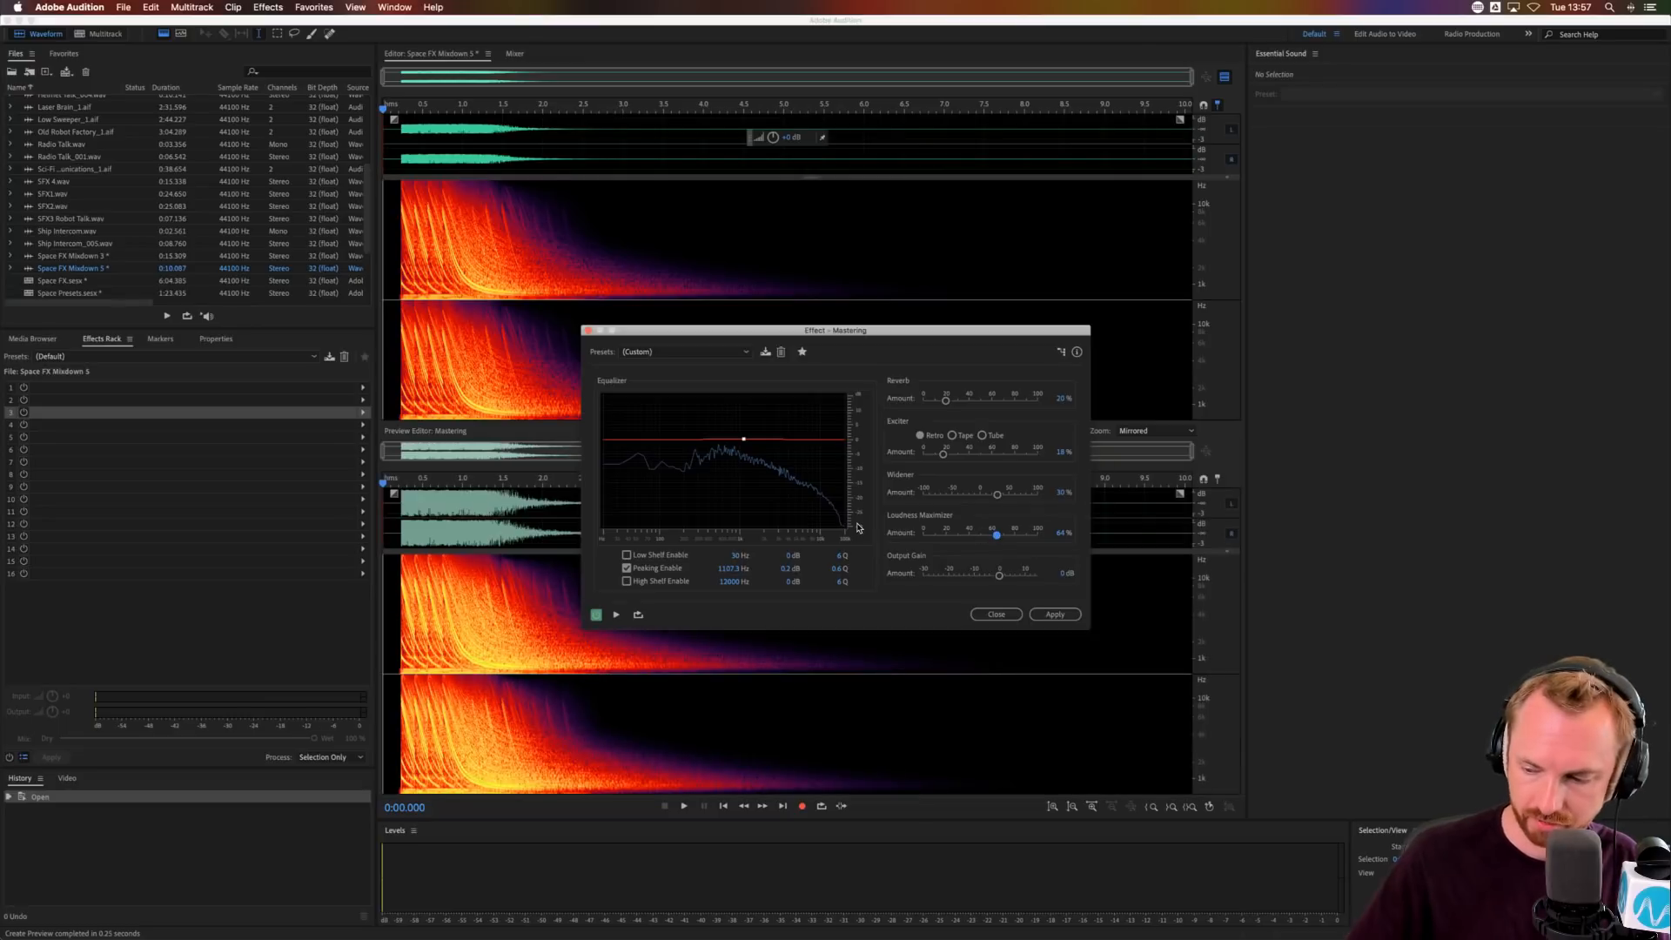
{"action": "key", "text": "space"}
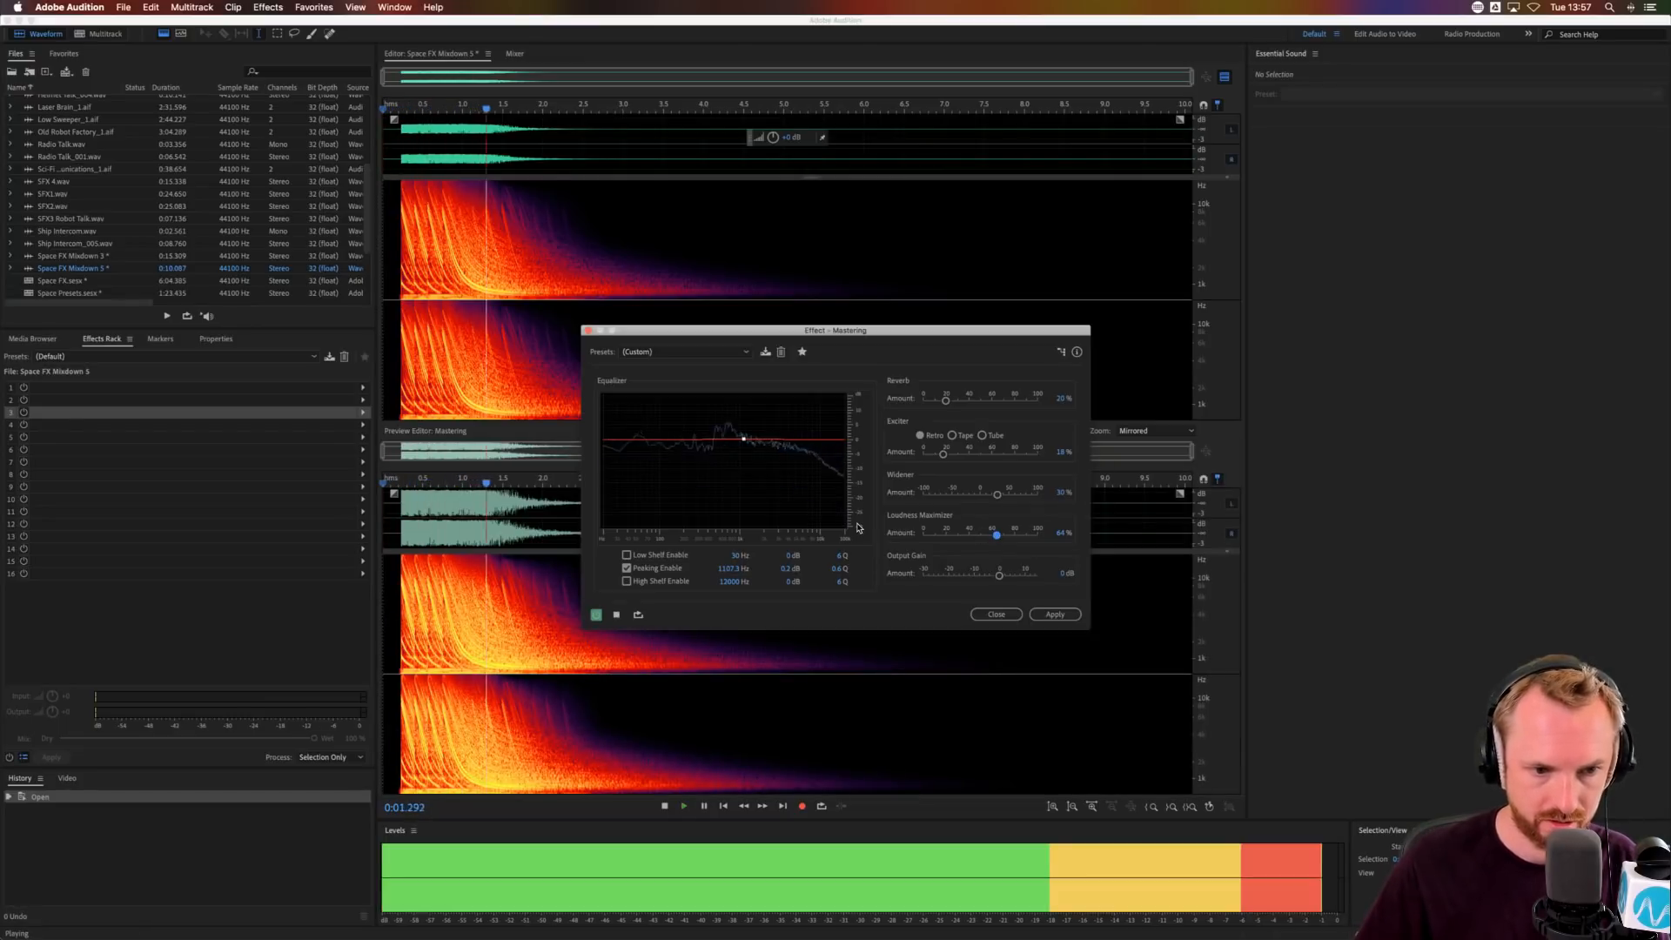
{"action": "left_click", "coordinate": [995, 614]}
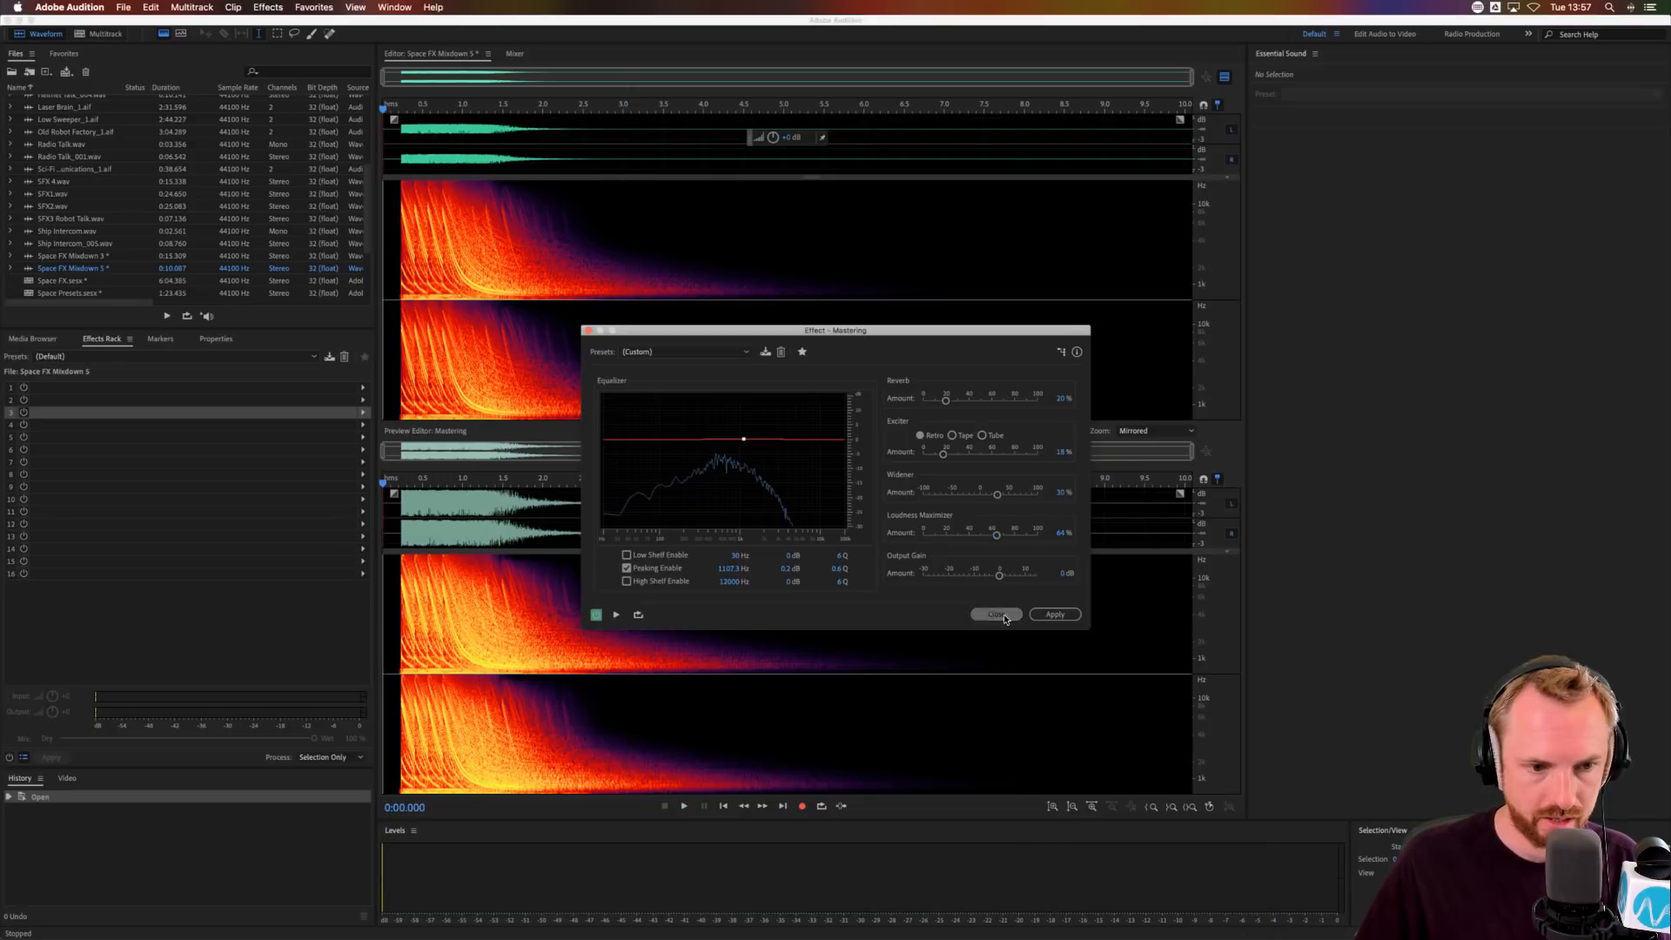
- Audition the Echo effect with its default preset on the mixdown and apply it
{"action": "left_click", "coordinate": [262, 10]}
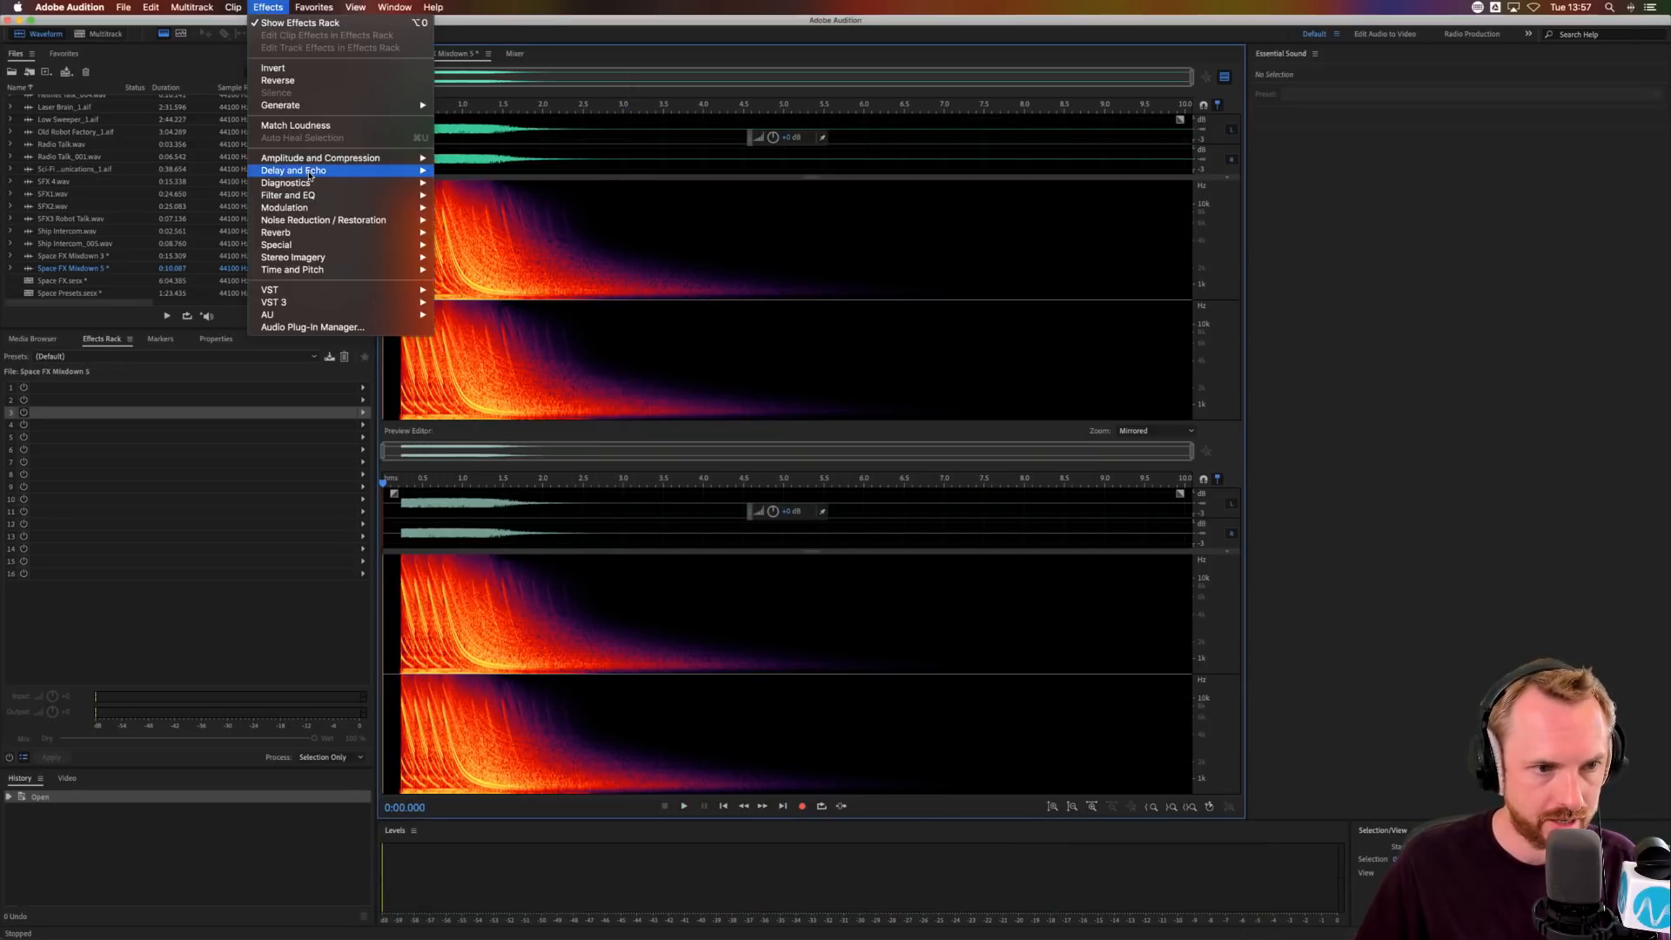
{"action": "mouse_move", "coordinate": [401, 171]}
{"action": "left_click", "coordinate": [461, 195]}
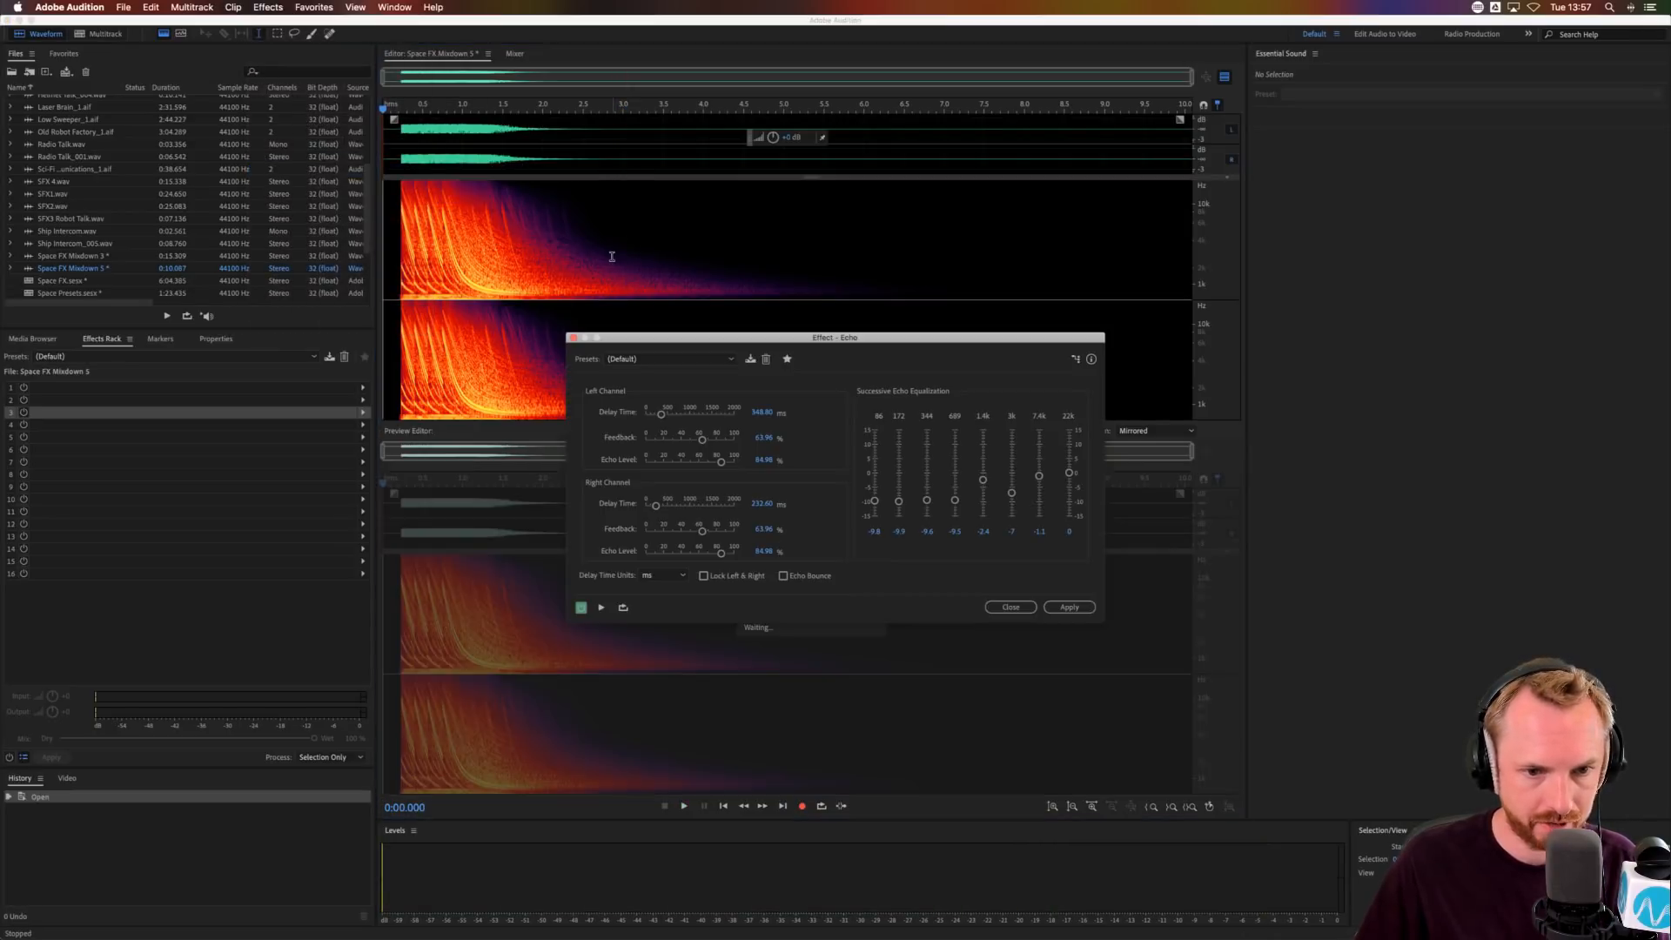
{"action": "key", "text": "space"}
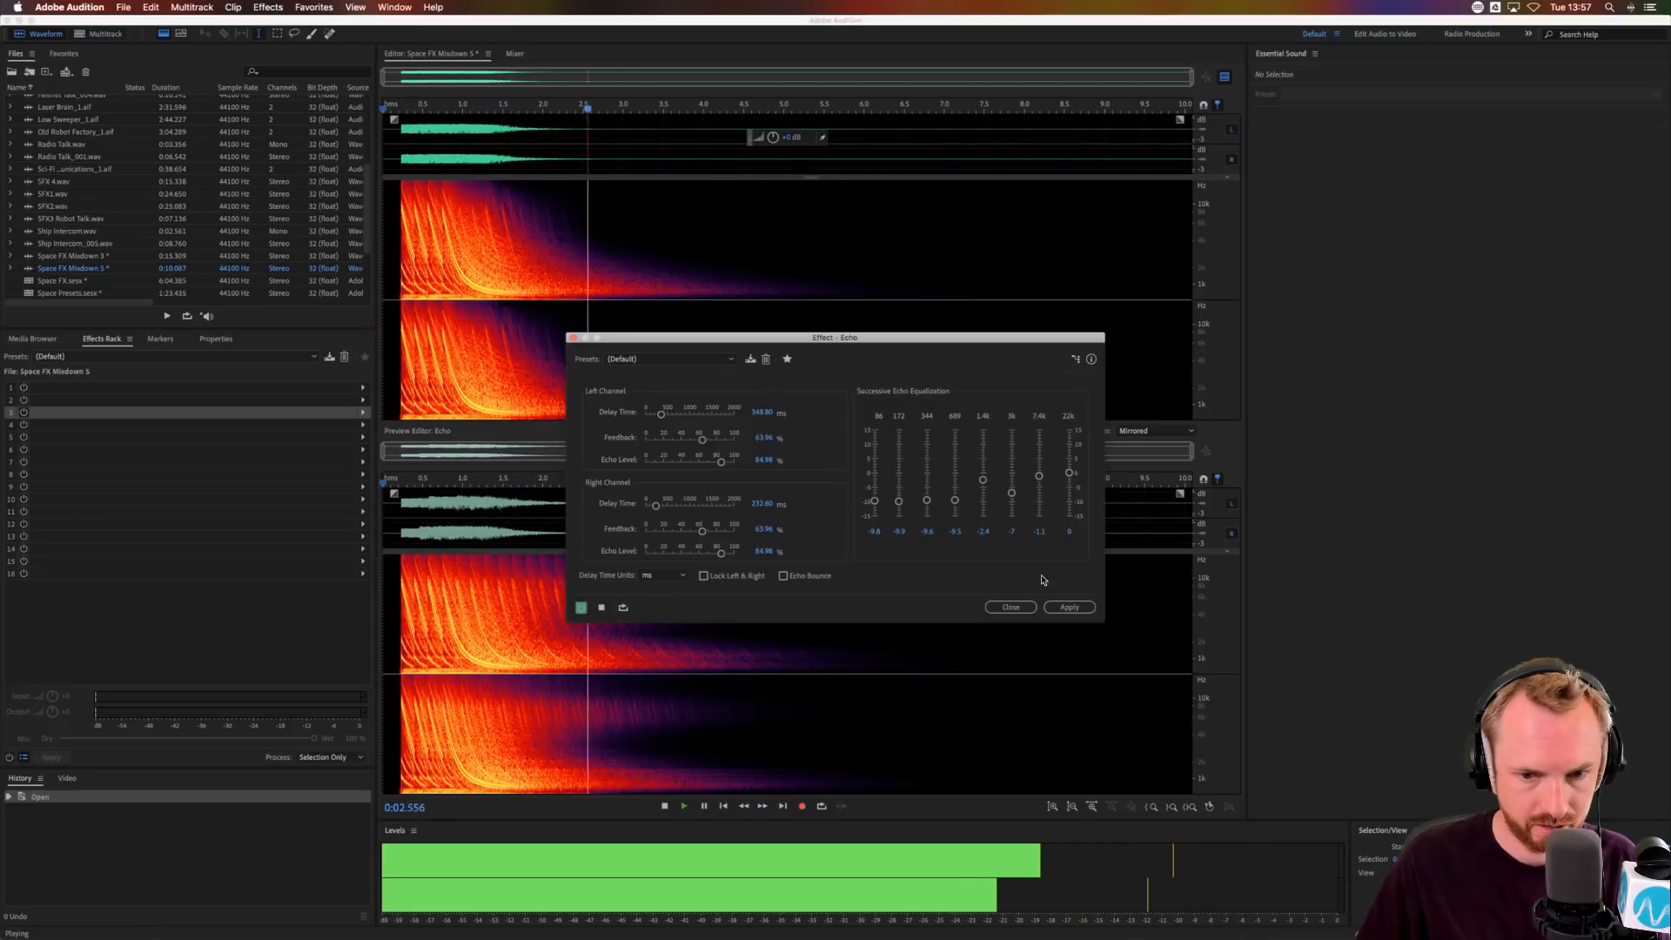
{"action": "left_click", "coordinate": [1055, 605]}
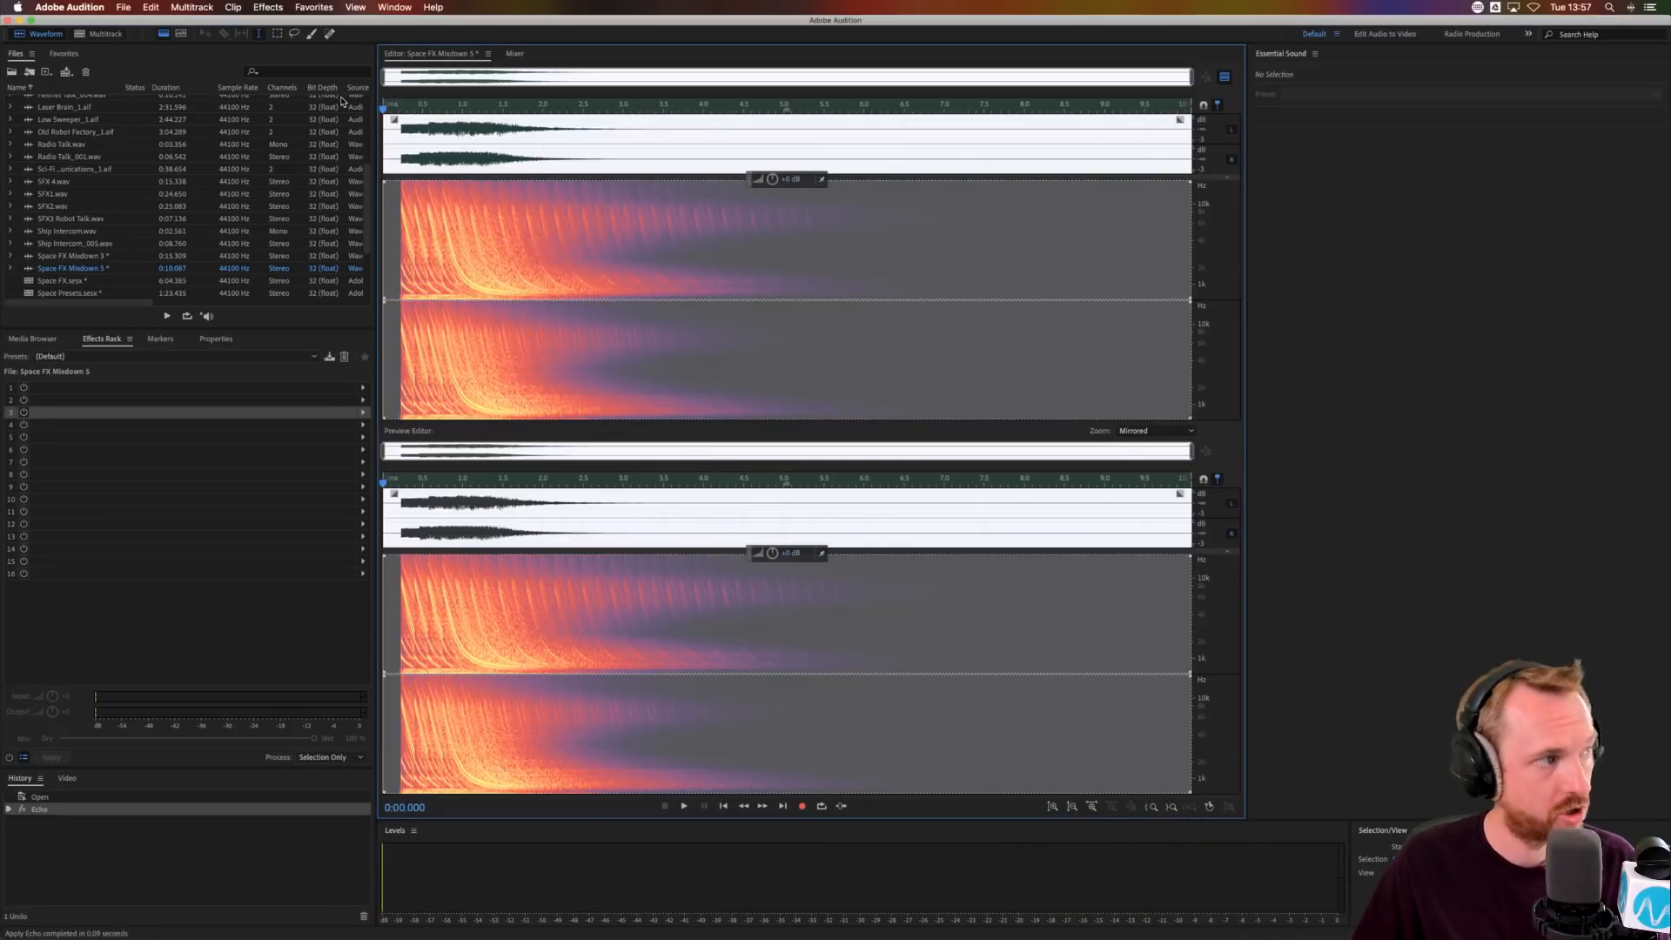
- Apply the Mastering effect to the echoed mixdown with the Loudness Maximizer set to 30%, auditioning it first
{"action": "left_click", "coordinate": [268, 7]}
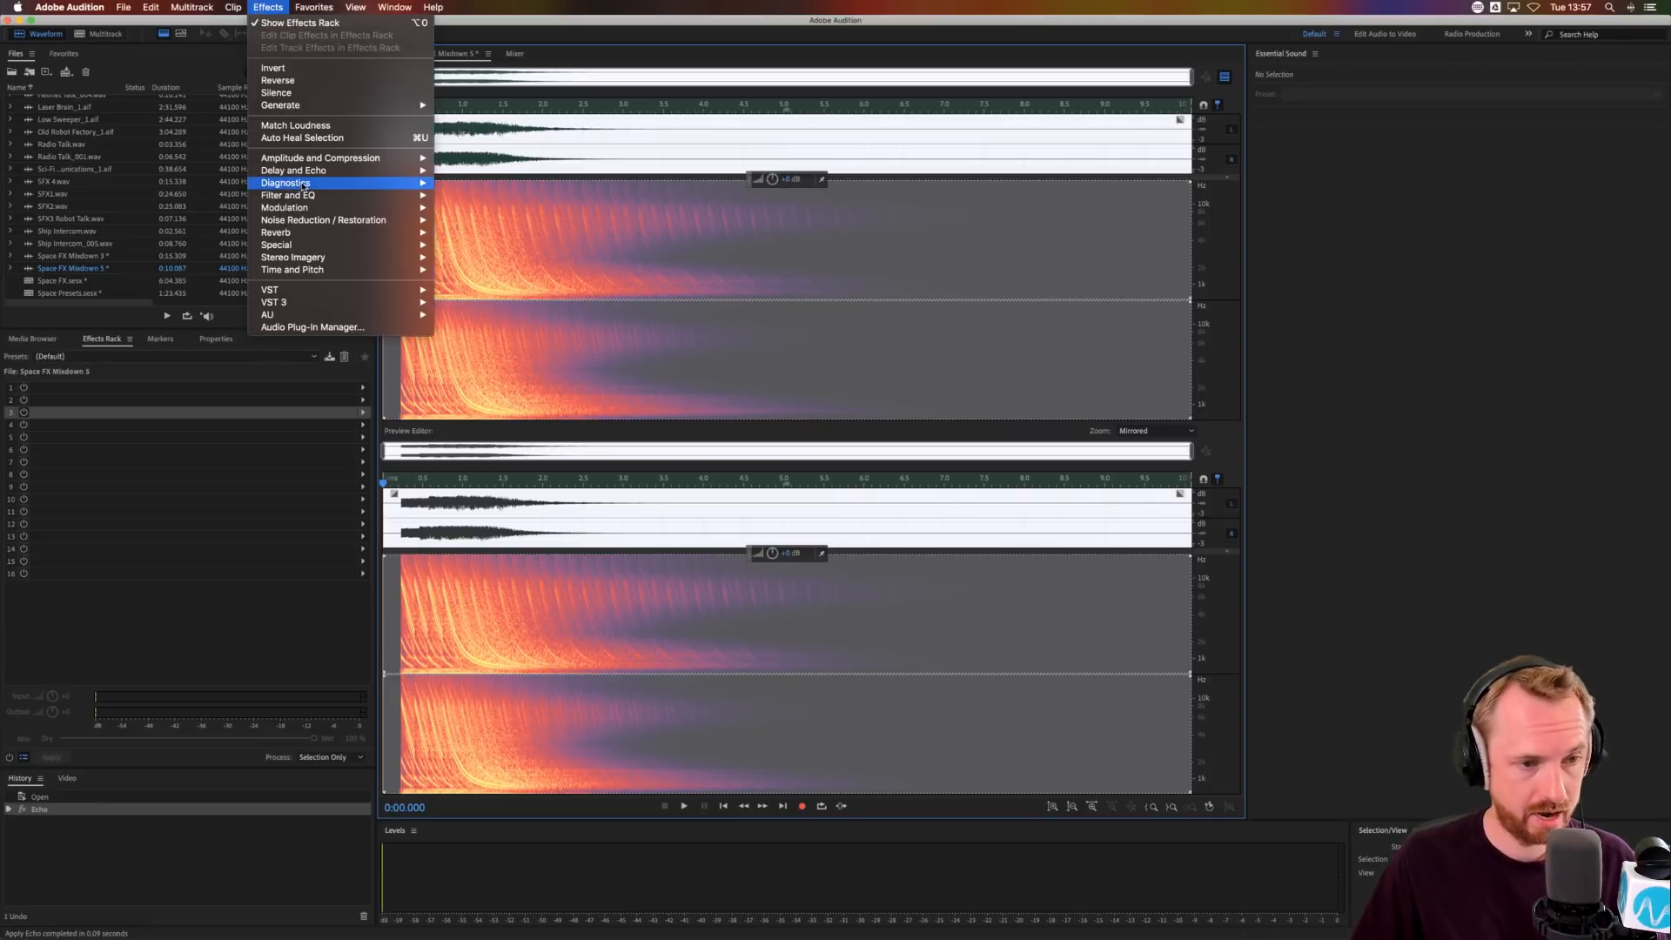
{"action": "mouse_move", "coordinate": [303, 185]}
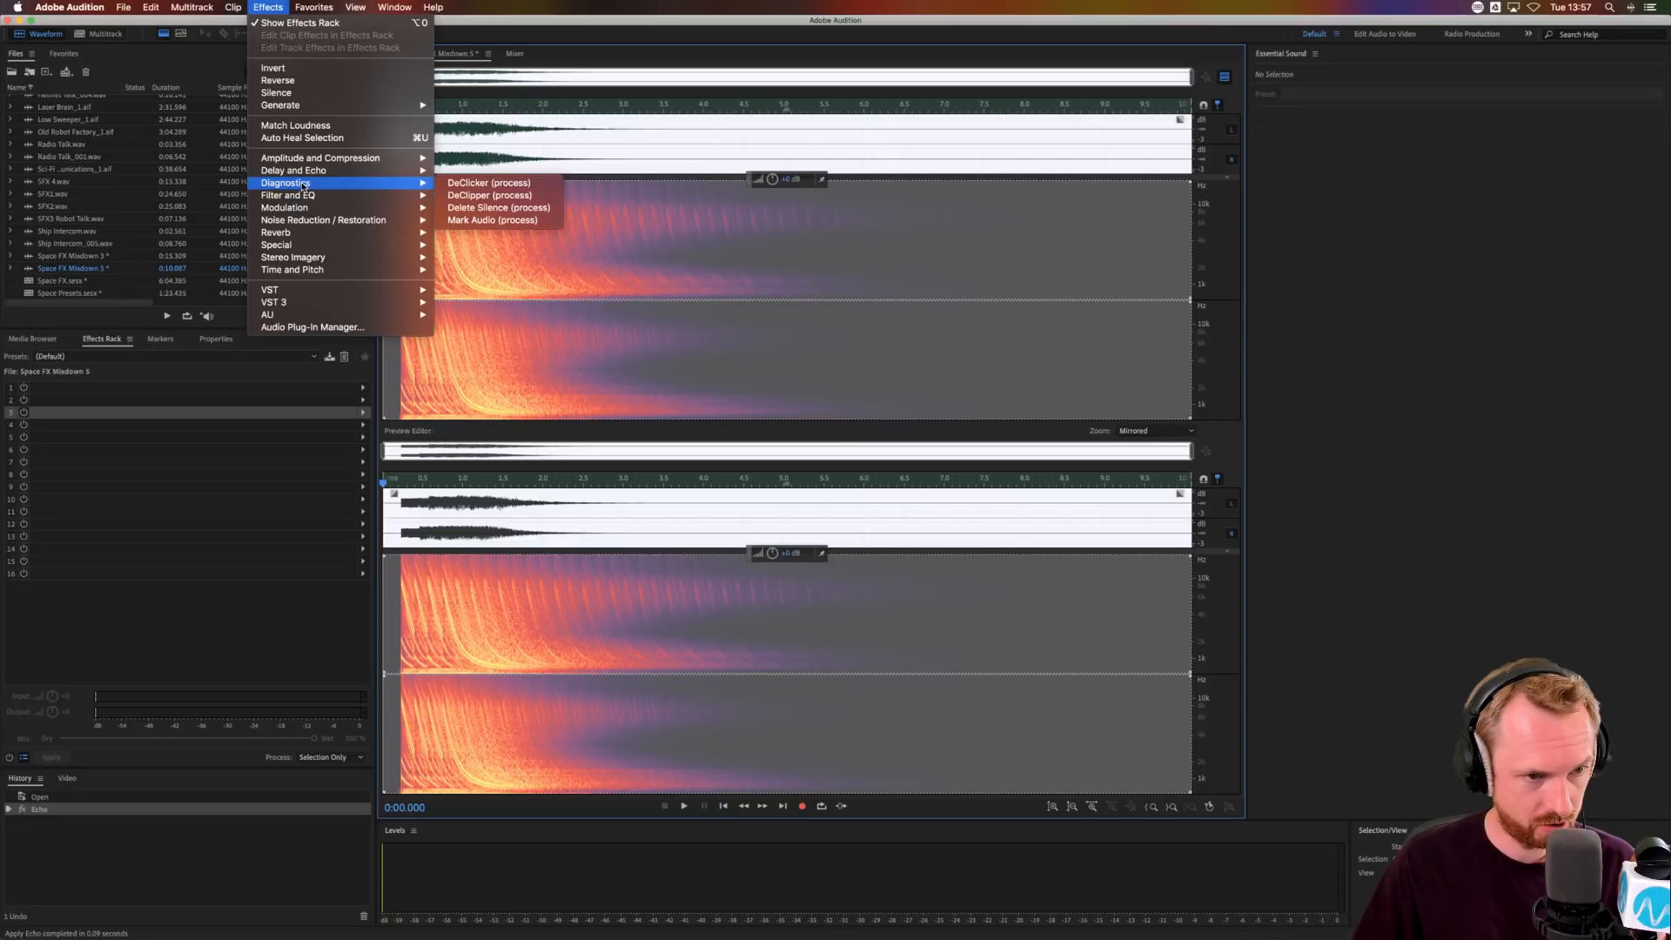
{"action": "mouse_move", "coordinate": [317, 219]}
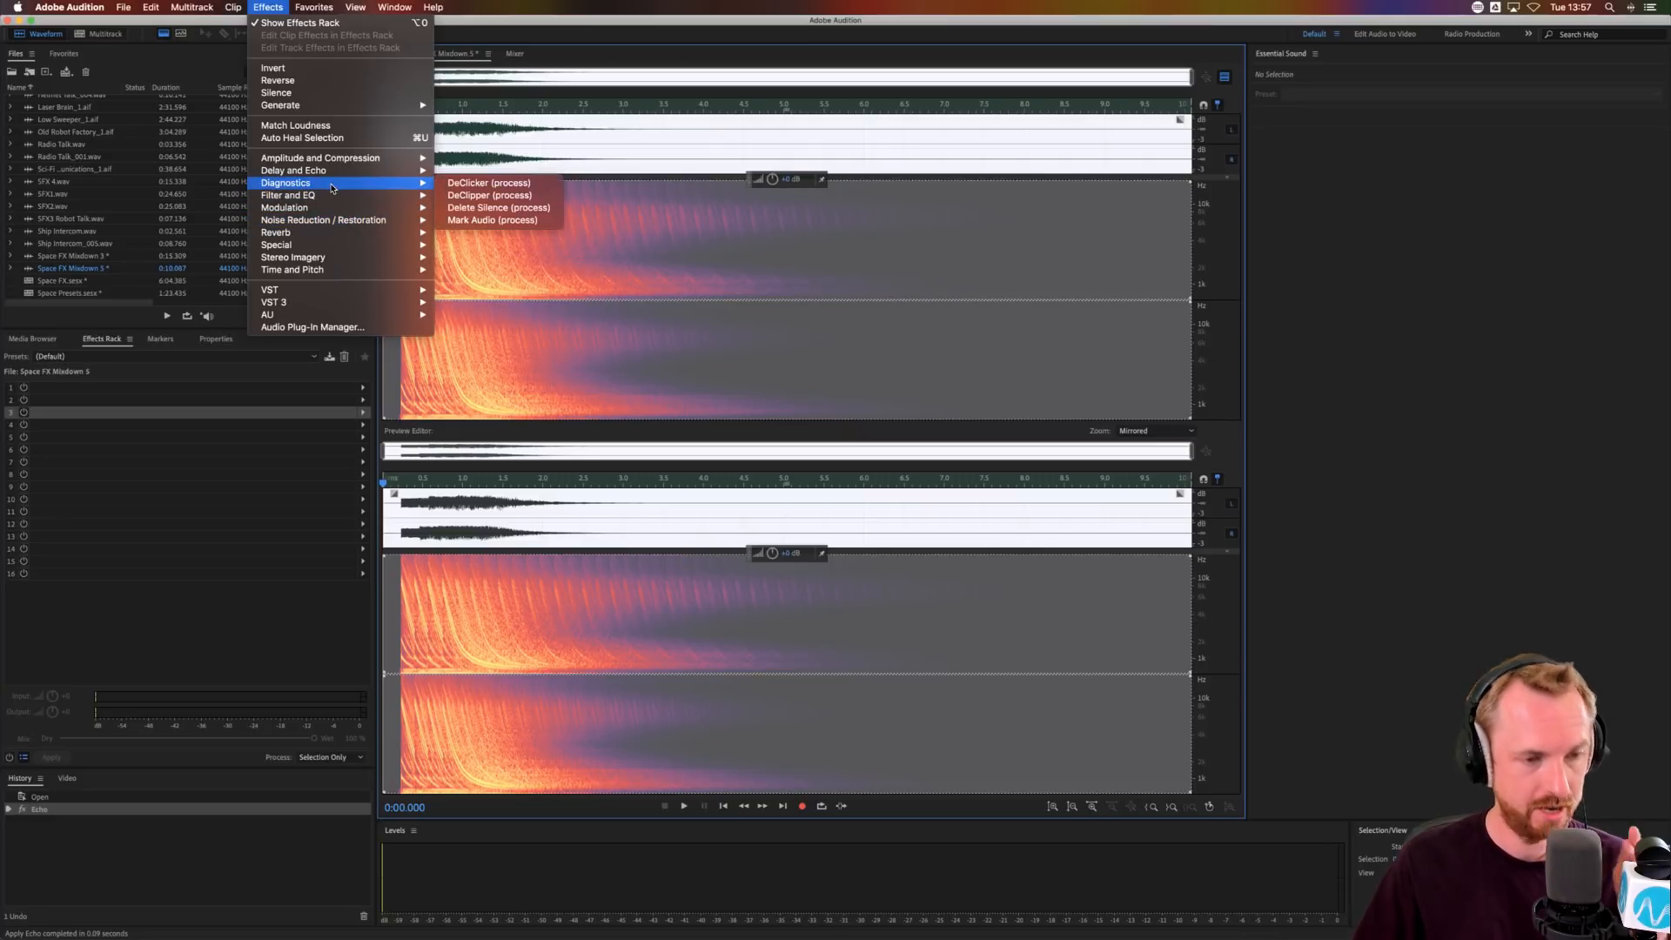
{"action": "mouse_move", "coordinate": [346, 257]}
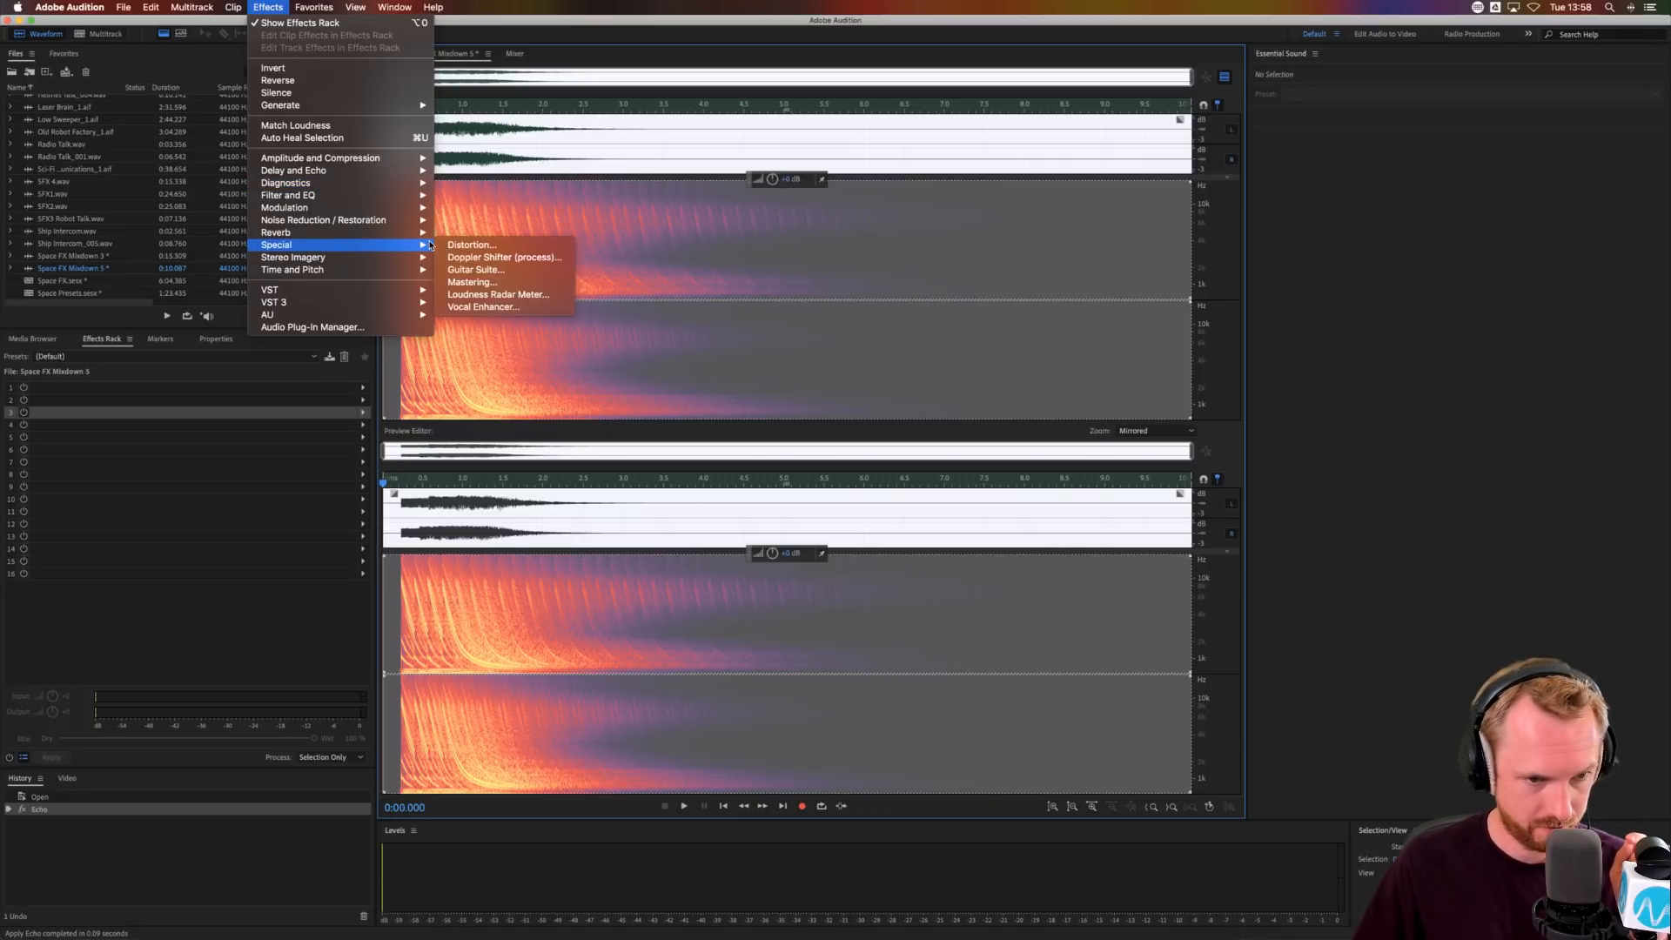
{"action": "left_click", "coordinate": [478, 282]}
{"action": "key", "text": "space"}
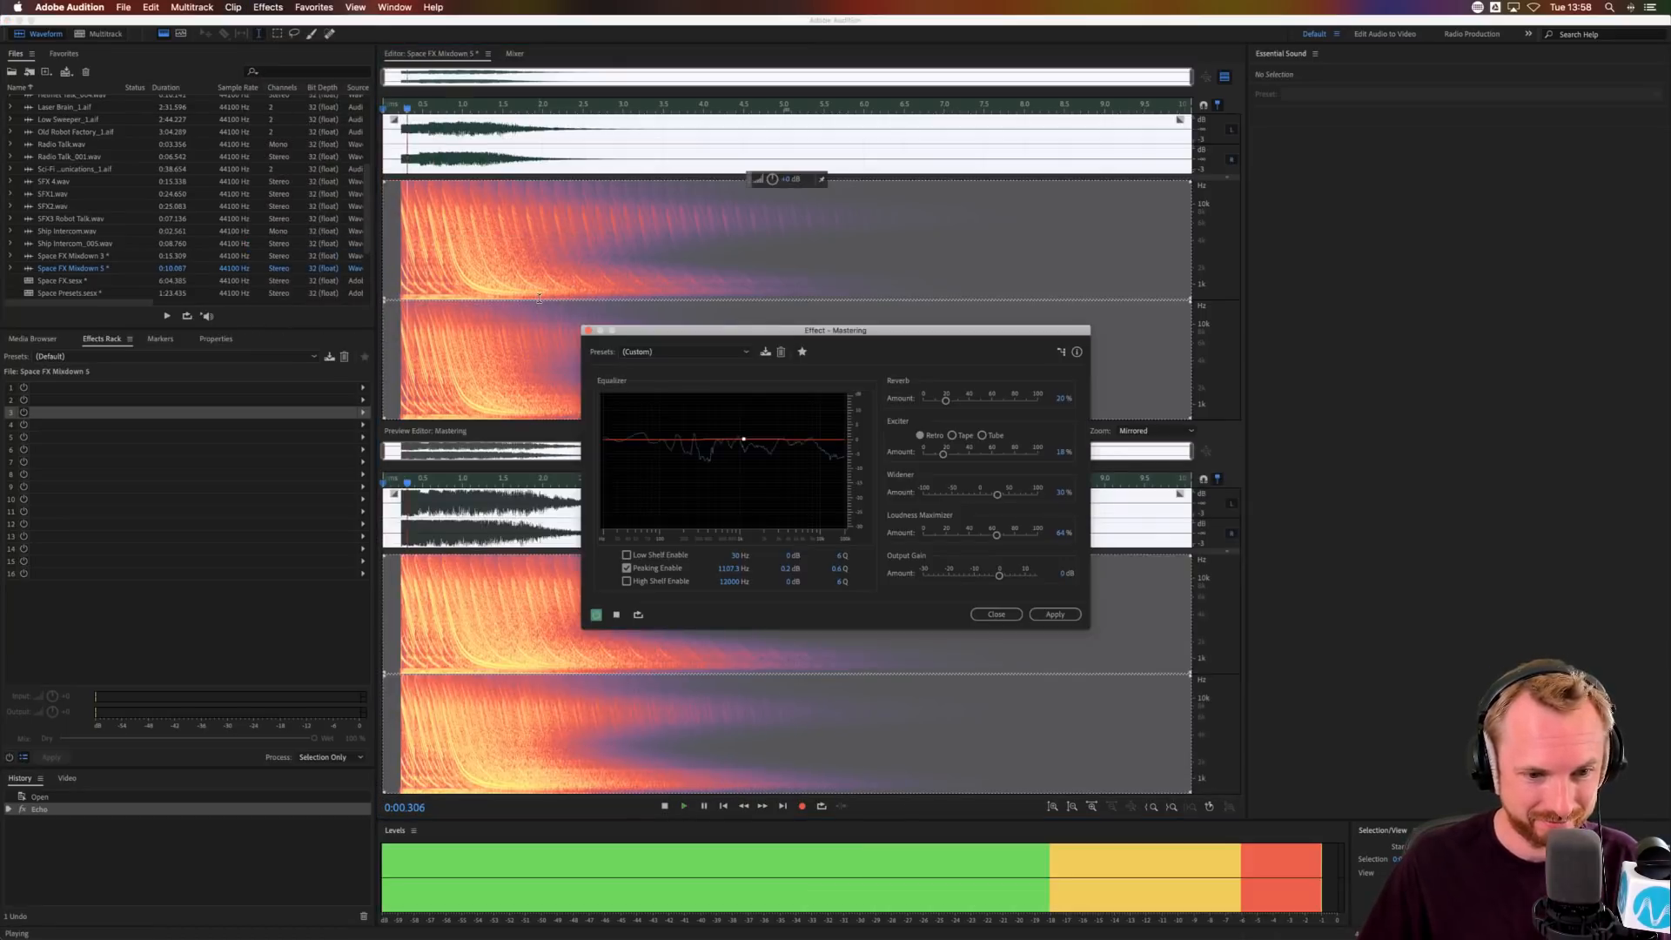
{"action": "left_click_drag", "start_coordinate": [999, 536], "coordinate": [975, 537]}
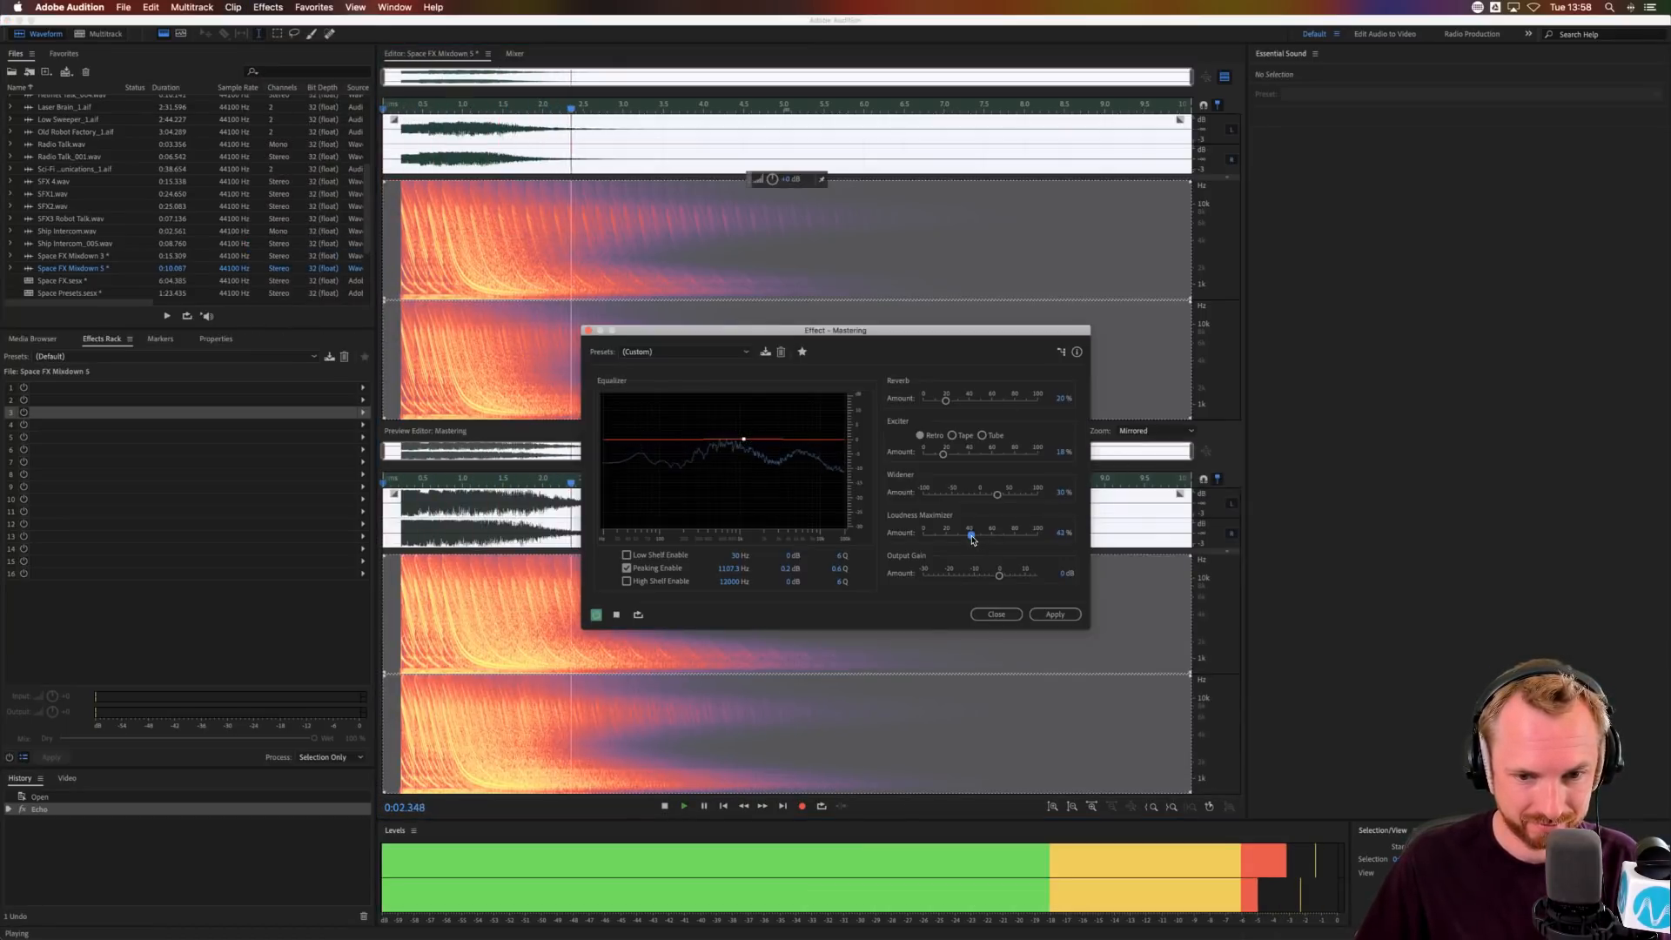
{"action": "key", "text": "space"}
{"action": "left_click", "coordinate": [958, 537]}
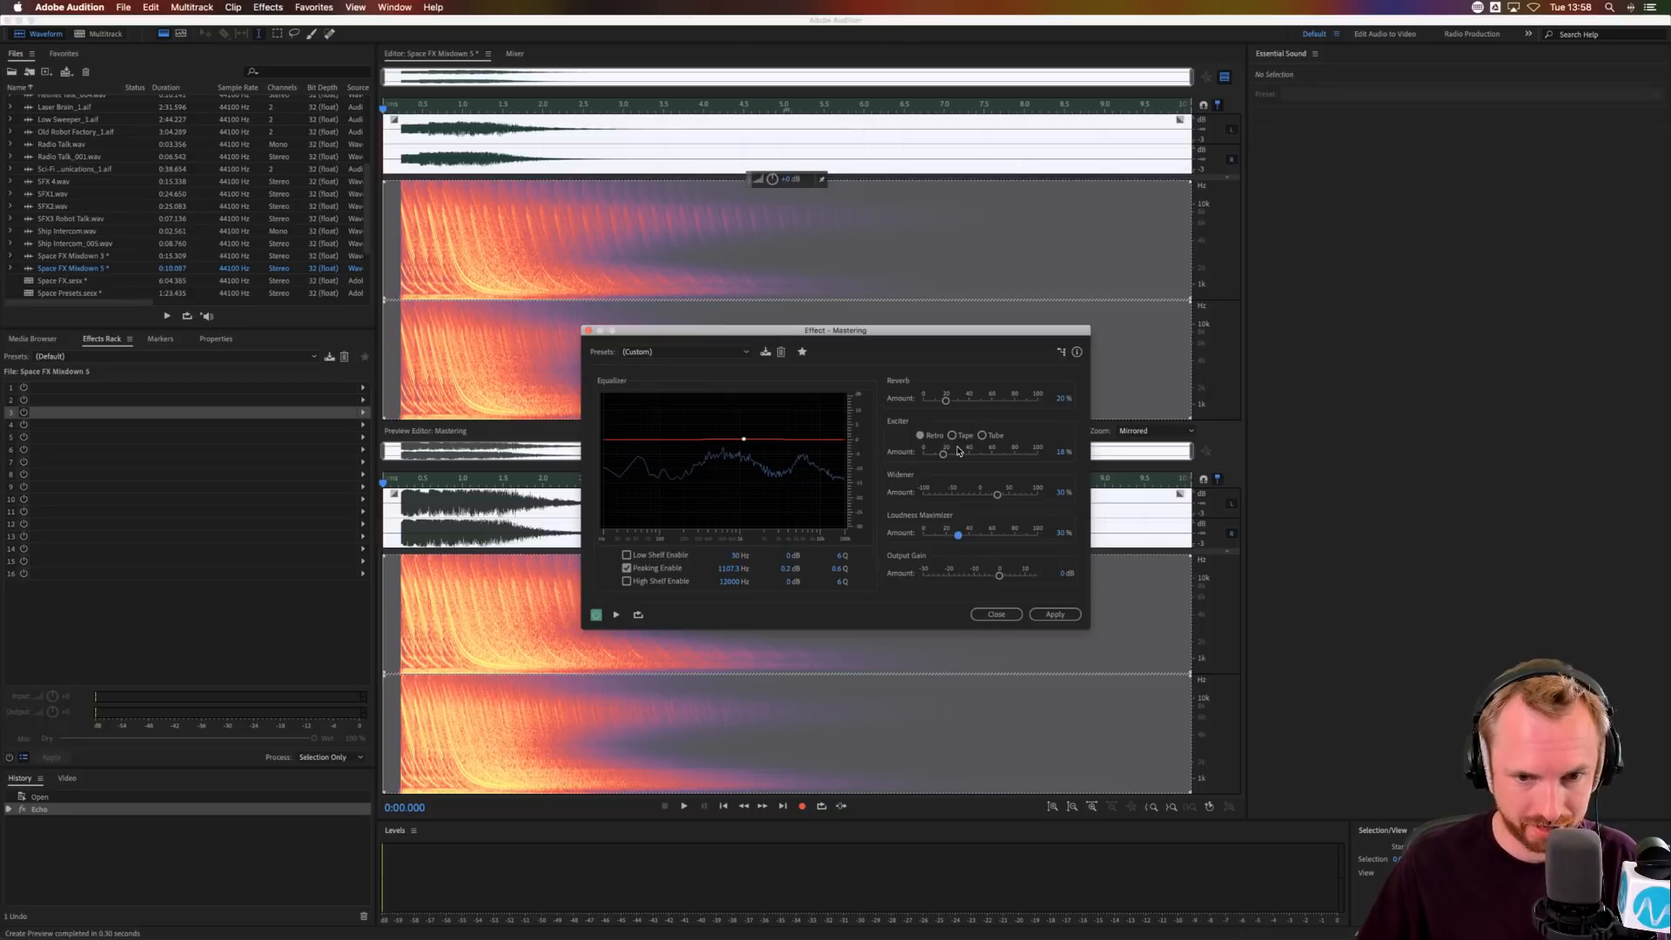
{"action": "key", "text": "space"}
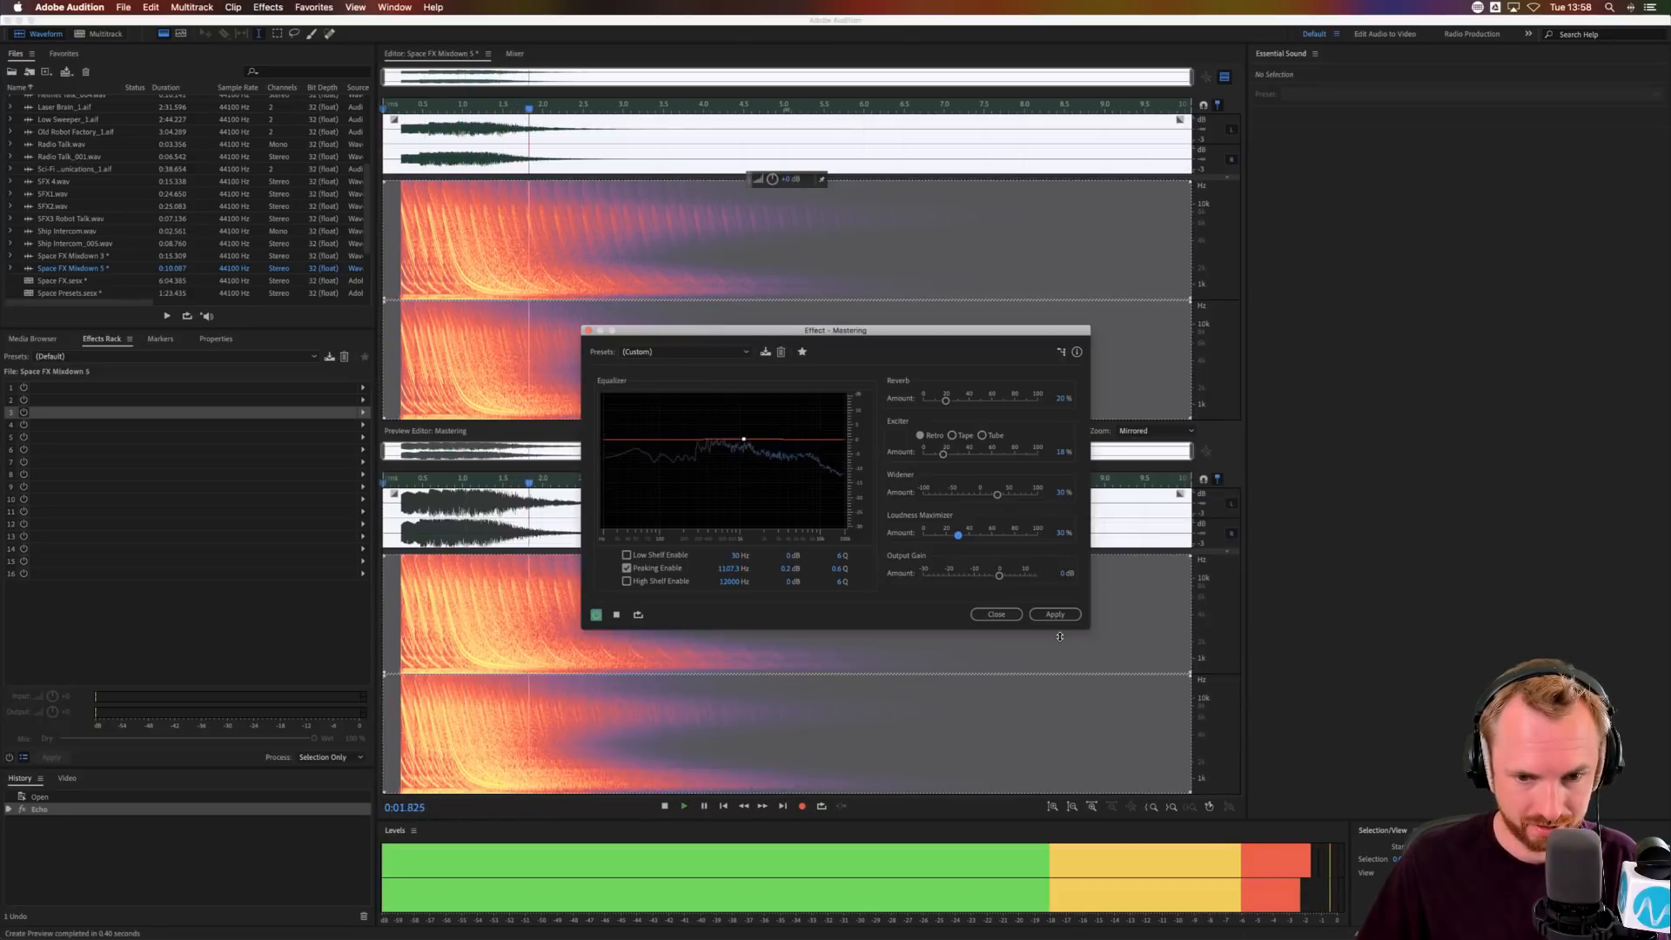
{"action": "left_click", "coordinate": [1063, 617]}
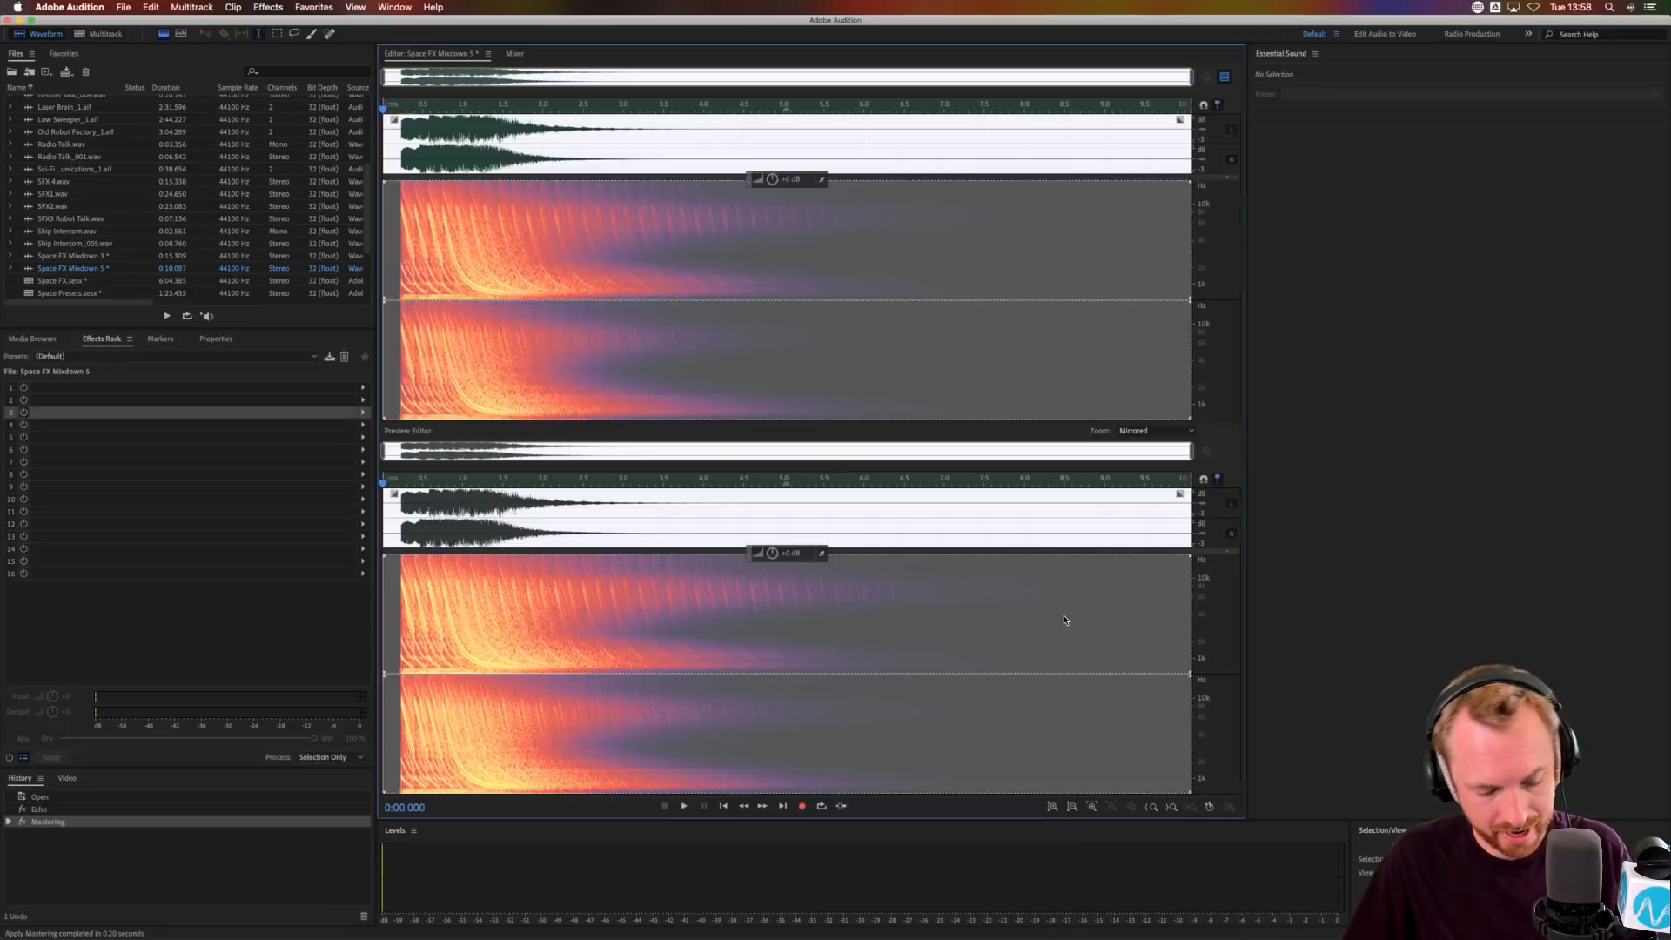
- Save the processed mixdown as a Wave PCM file named SFX5.wav
{"action": "key", "text": "super+shift+s"}
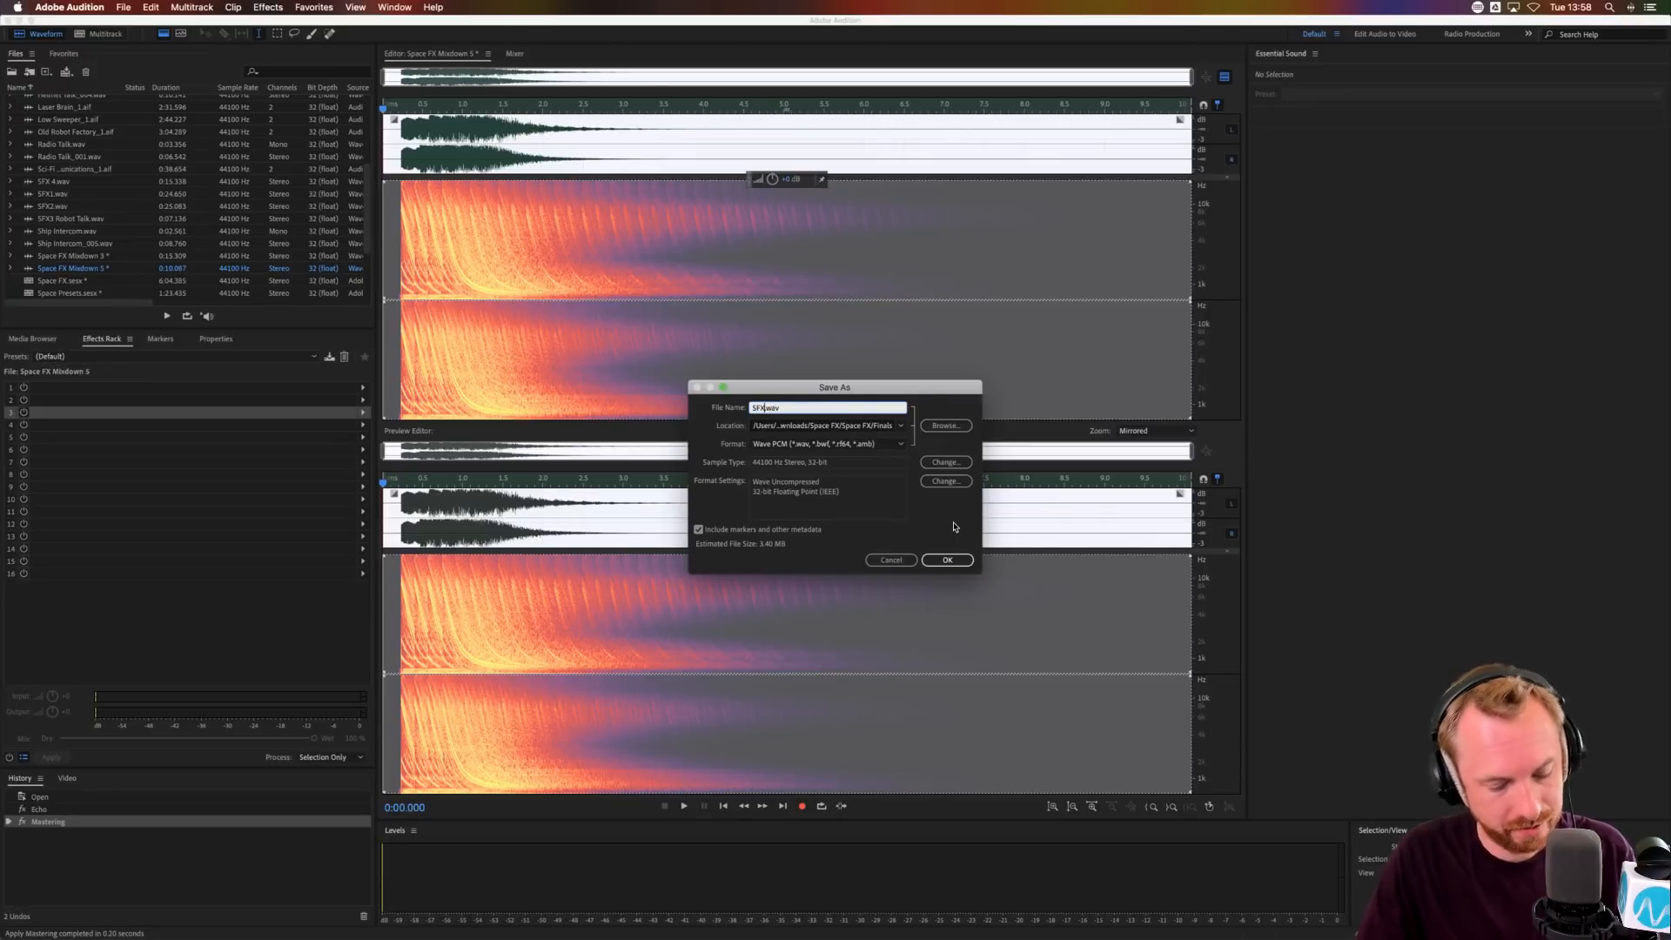
{"action": "type", "text": "SFX5"}
{"action": "key", "text": "Return"}
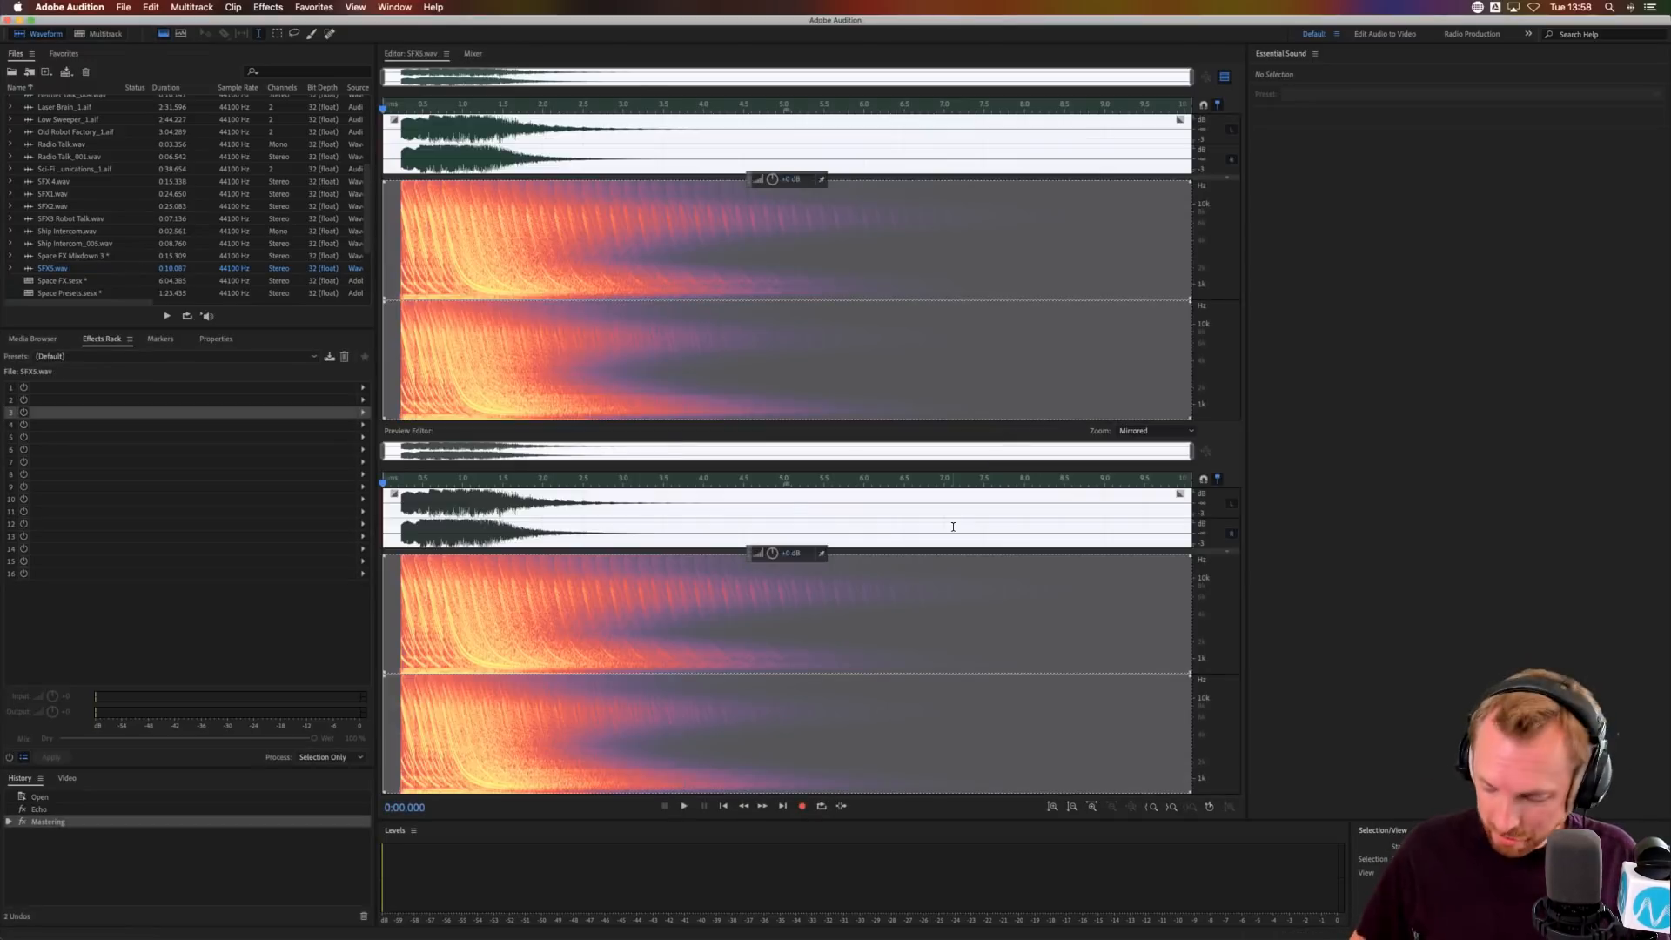